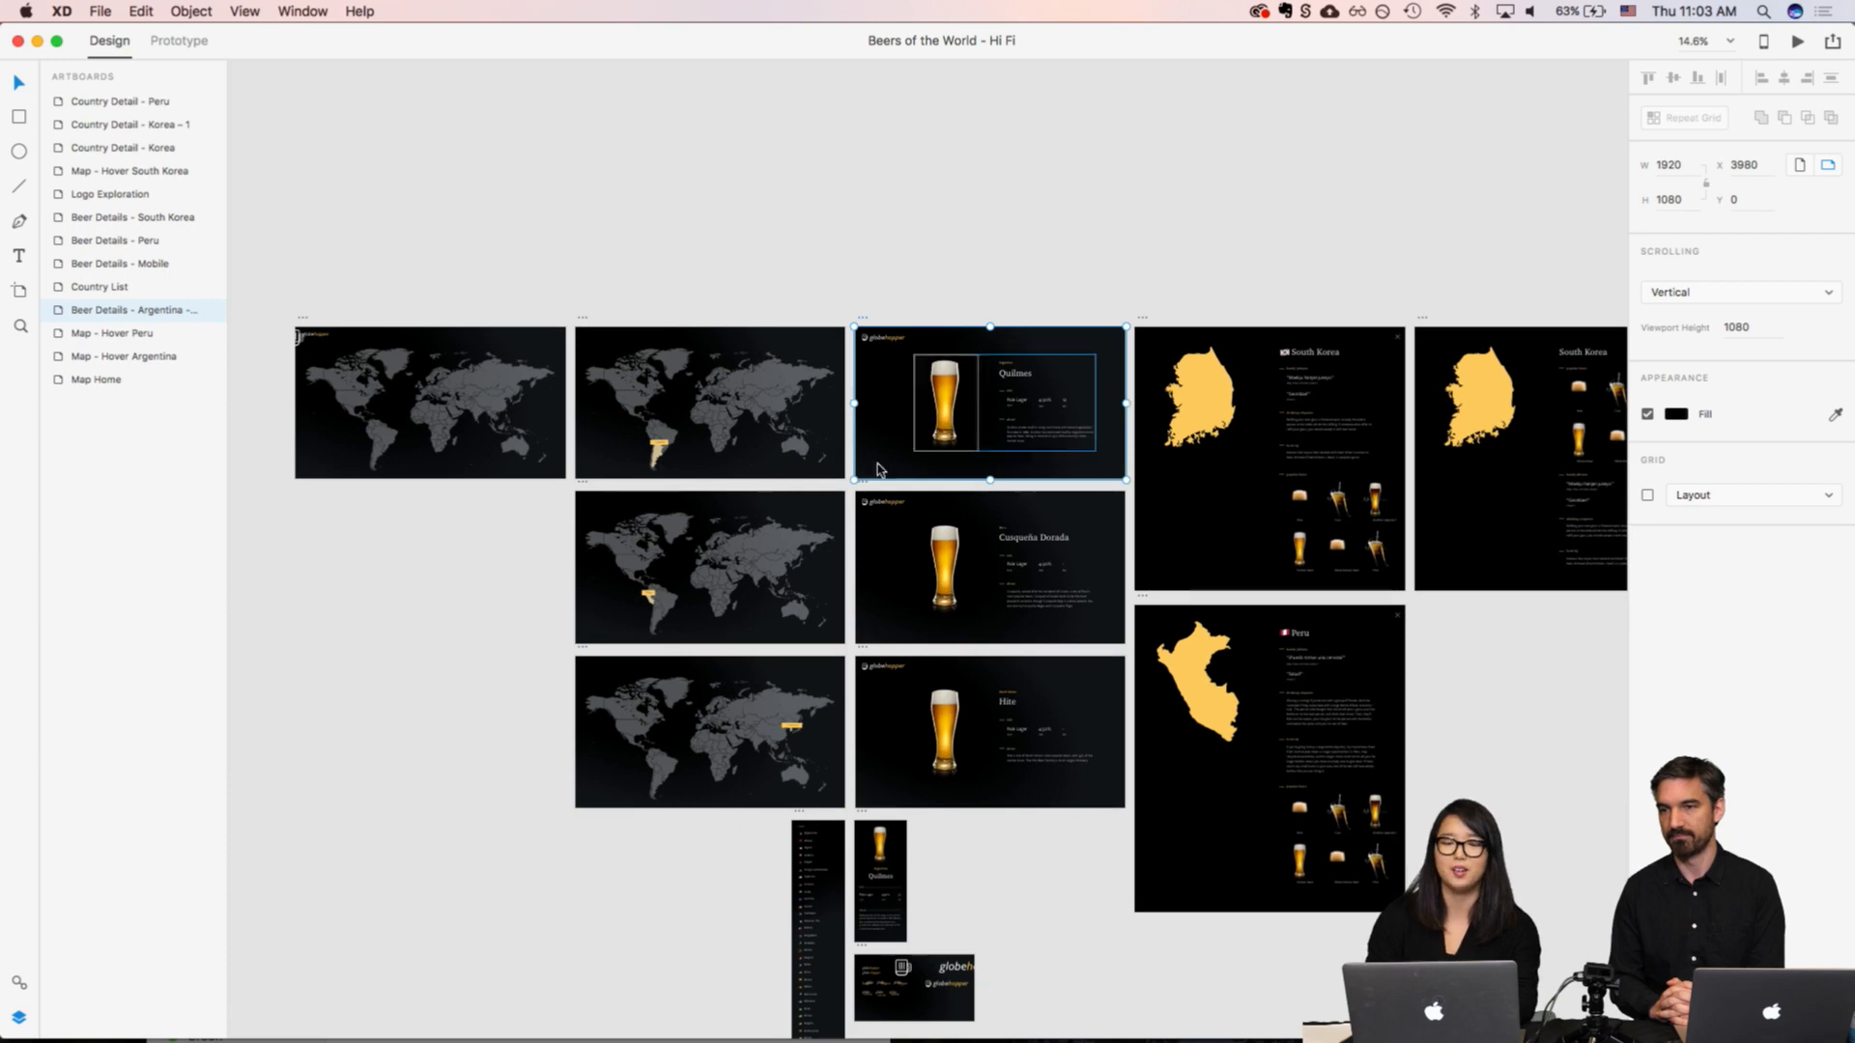
Step: Review the map artboards, comparing the Map Home world map with the Map - Hover Argentina country highlight and label
{"action": "scroll", "coordinate": [951, 497], "scroll_direction": "up", "scroll_amount": 5}
{"action": "scroll", "coordinate": [954, 498], "scroll_direction": "left", "scroll_amount": 3}
{"action": "scroll", "coordinate": [954, 498], "scroll_direction": "down", "scroll_amount": 2}
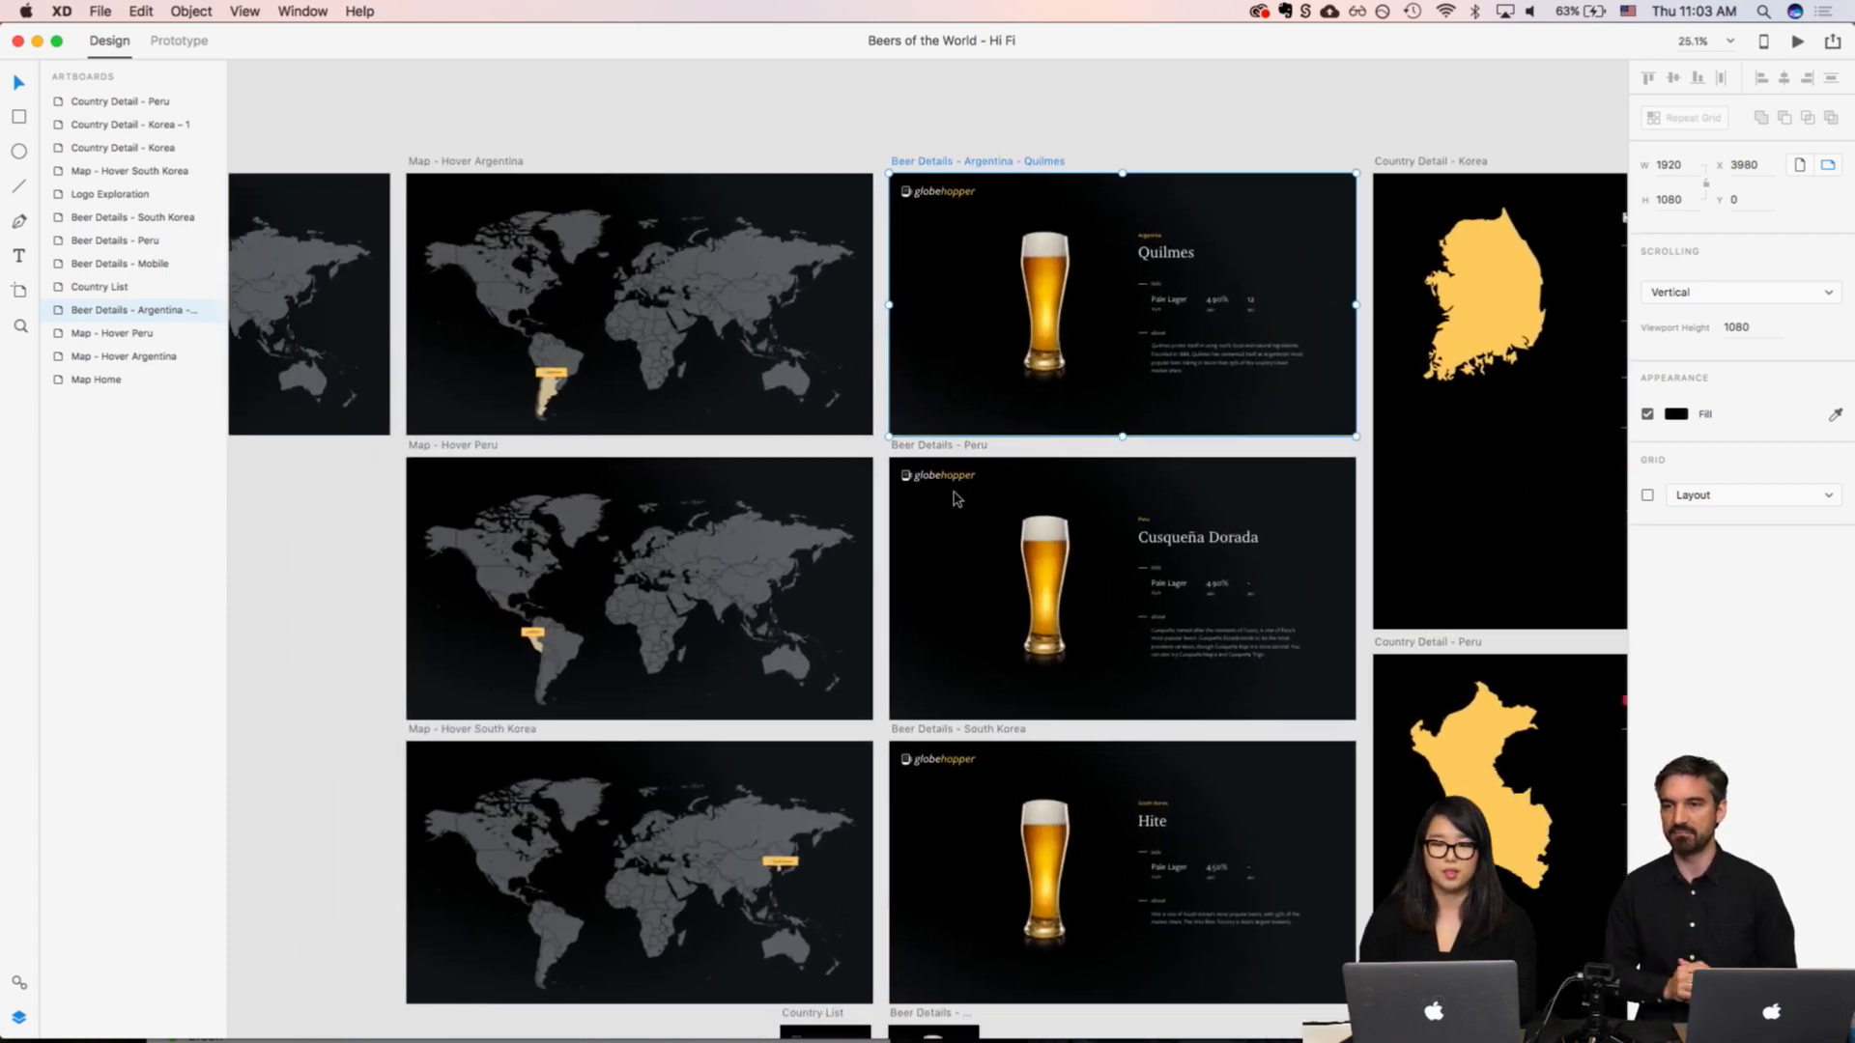
{"action": "scroll", "coordinate": [954, 498], "scroll_direction": "left", "scroll_amount": 6}
{"action": "scroll", "coordinate": [953, 497], "scroll_direction": "up", "scroll_amount": 2}
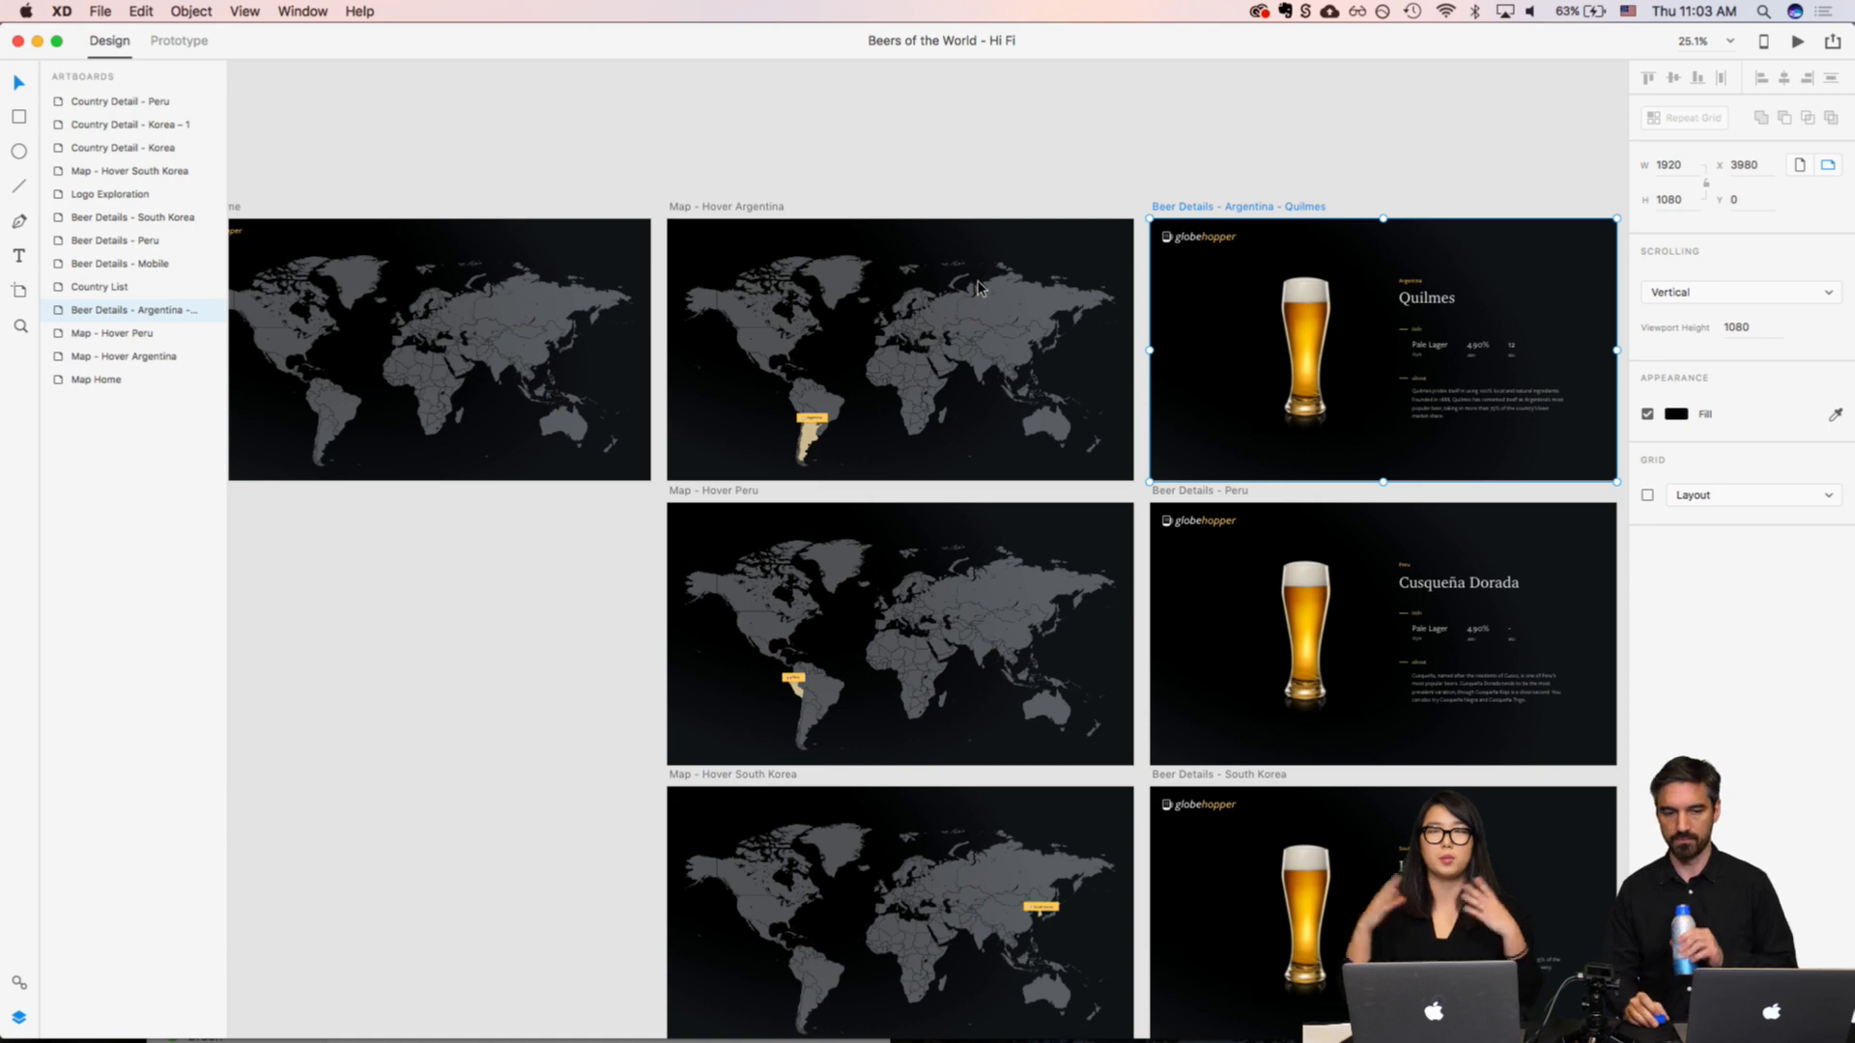
{"action": "scroll", "coordinate": [692, 231], "scroll_direction": "left", "scroll_amount": 5}
{"action": "scroll", "coordinate": [692, 232], "scroll_direction": "up", "scroll_amount": 2}
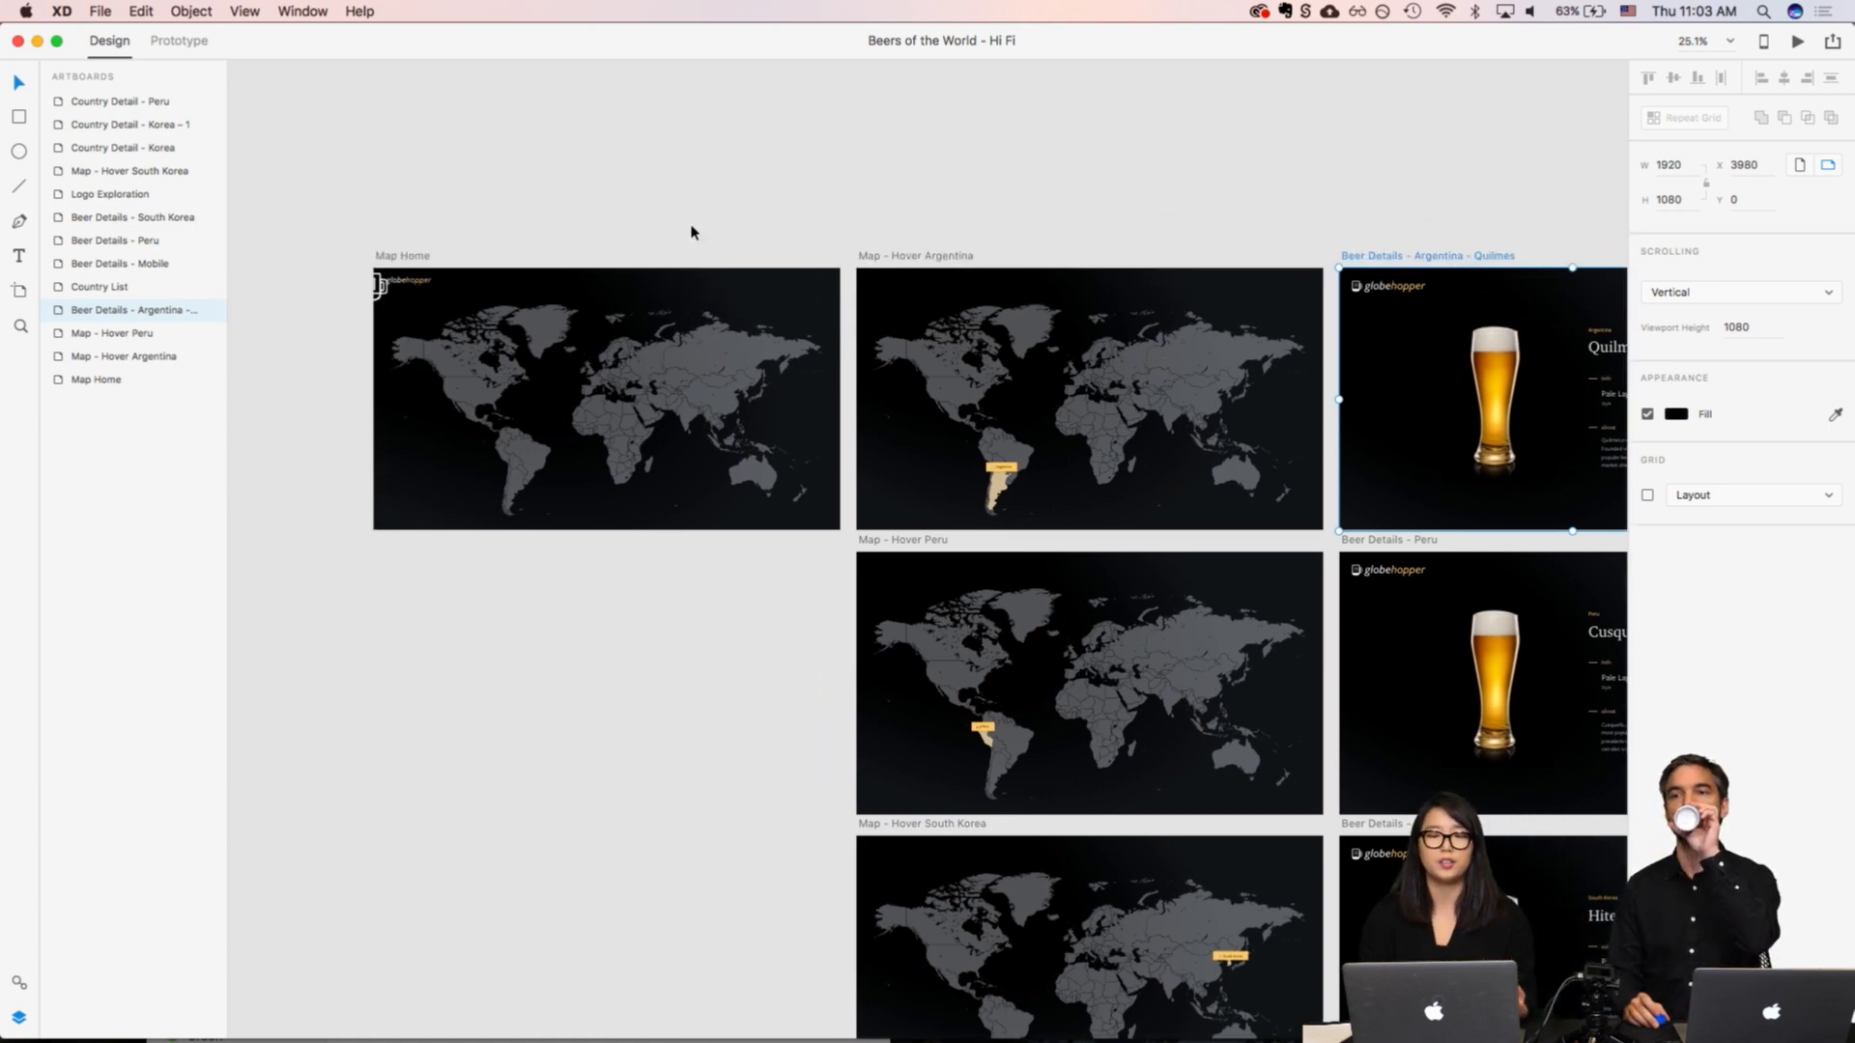
{"action": "scroll", "coordinate": [629, 426], "scroll_direction": "up", "scroll_amount": 5}
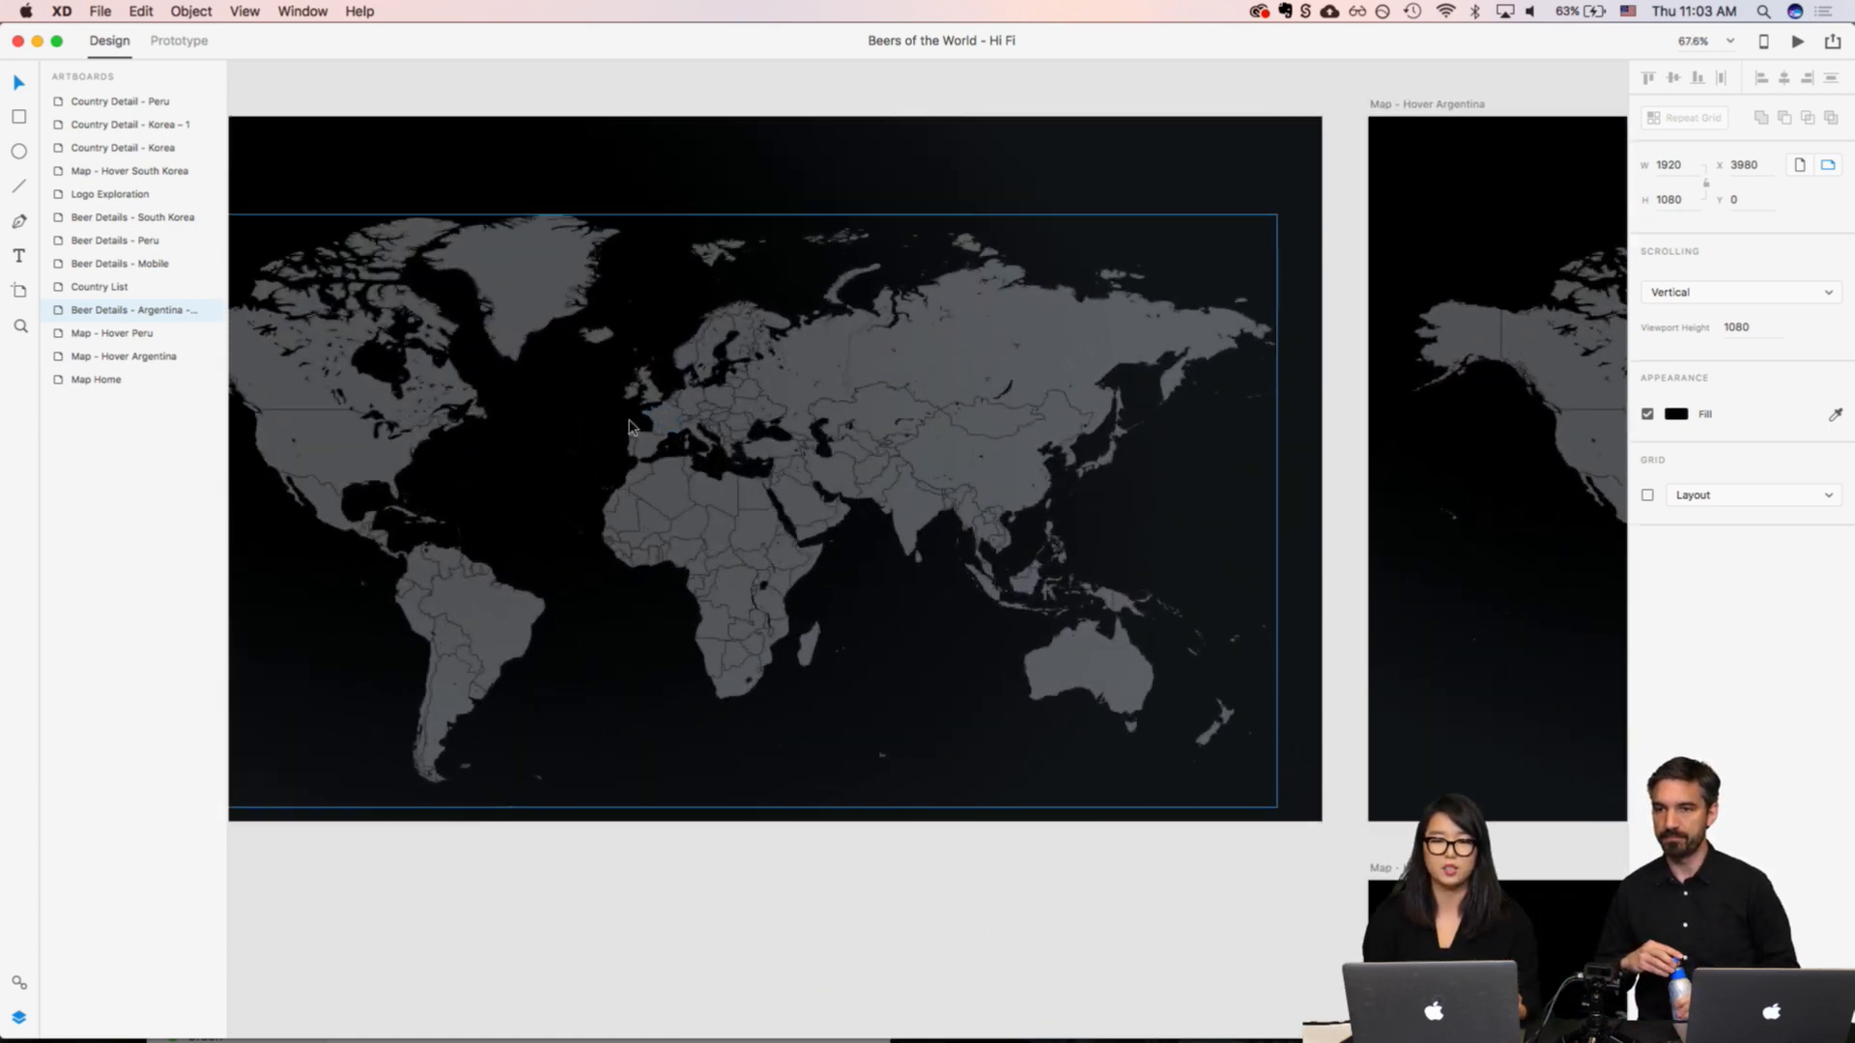
{"action": "scroll", "coordinate": [676, 377], "scroll_direction": "right", "scroll_amount": 2}
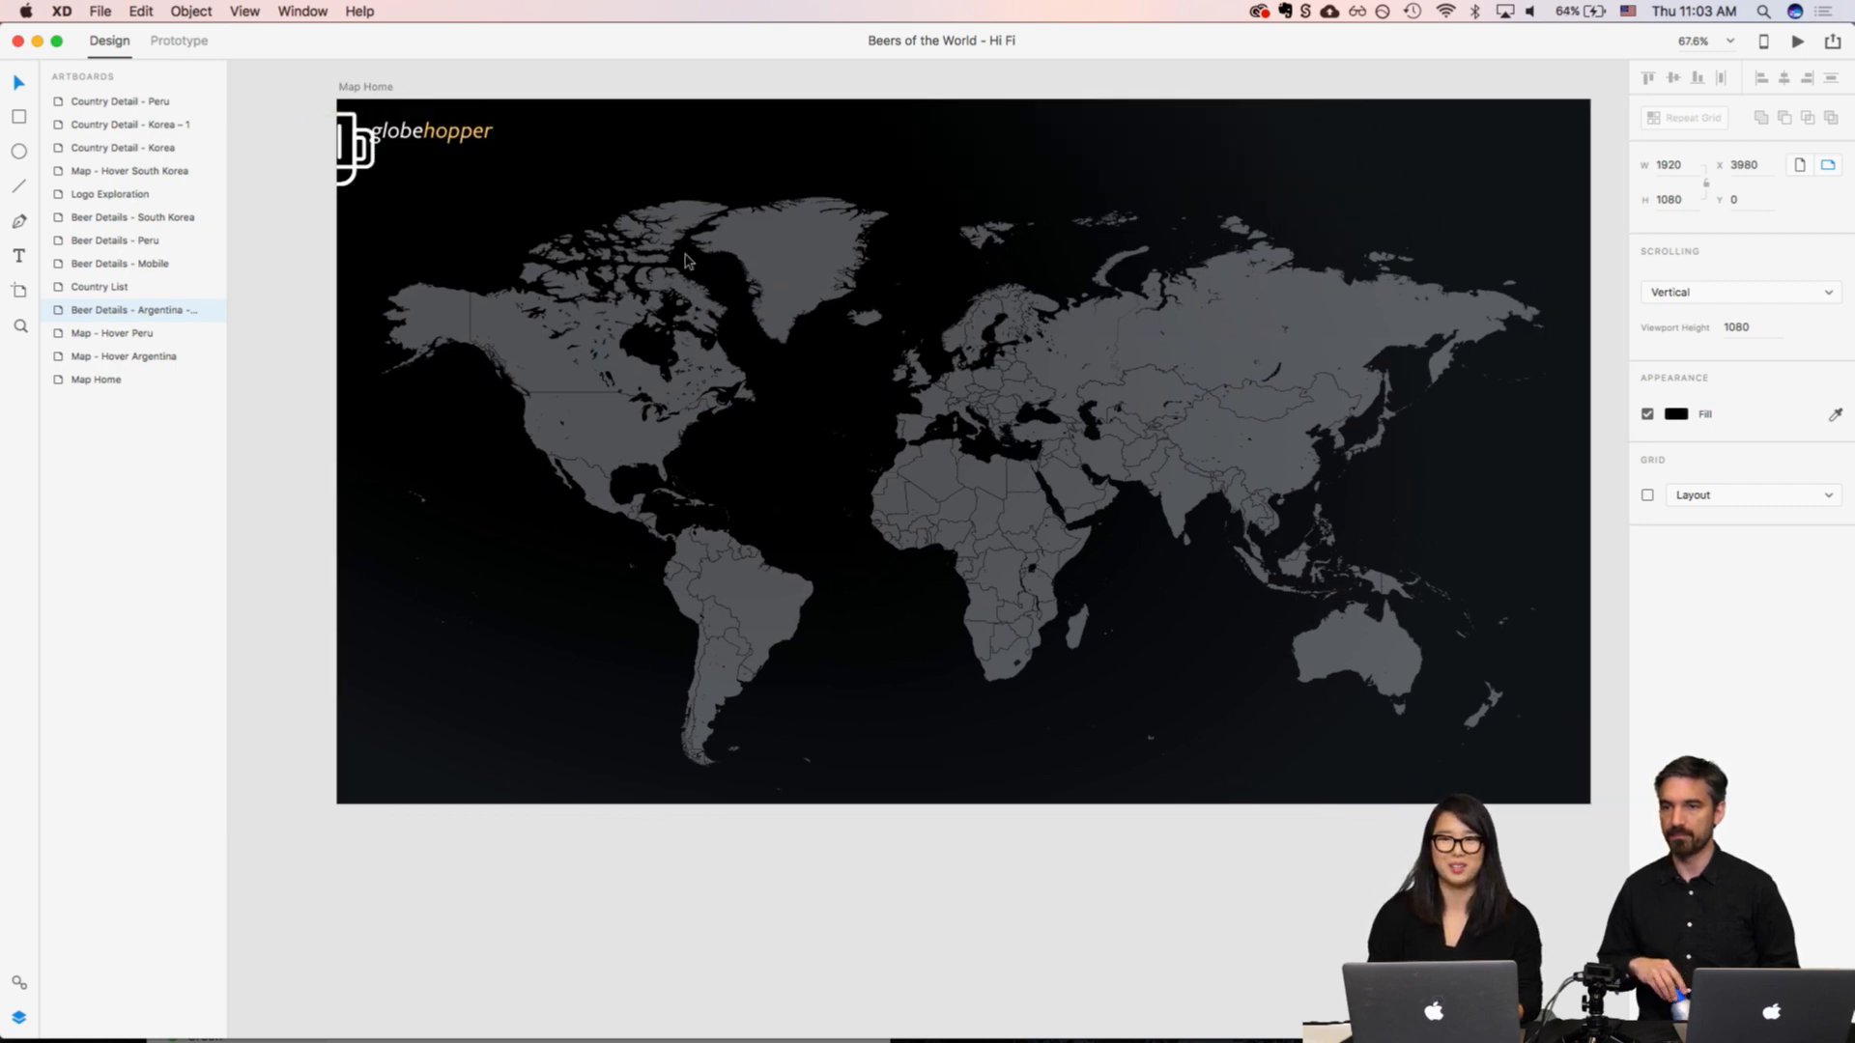
{"action": "scroll", "coordinate": [1117, 371], "scroll_direction": "right", "scroll_amount": 2}
{"action": "scroll", "coordinate": [1118, 371], "scroll_direction": "right", "scroll_amount": 10}
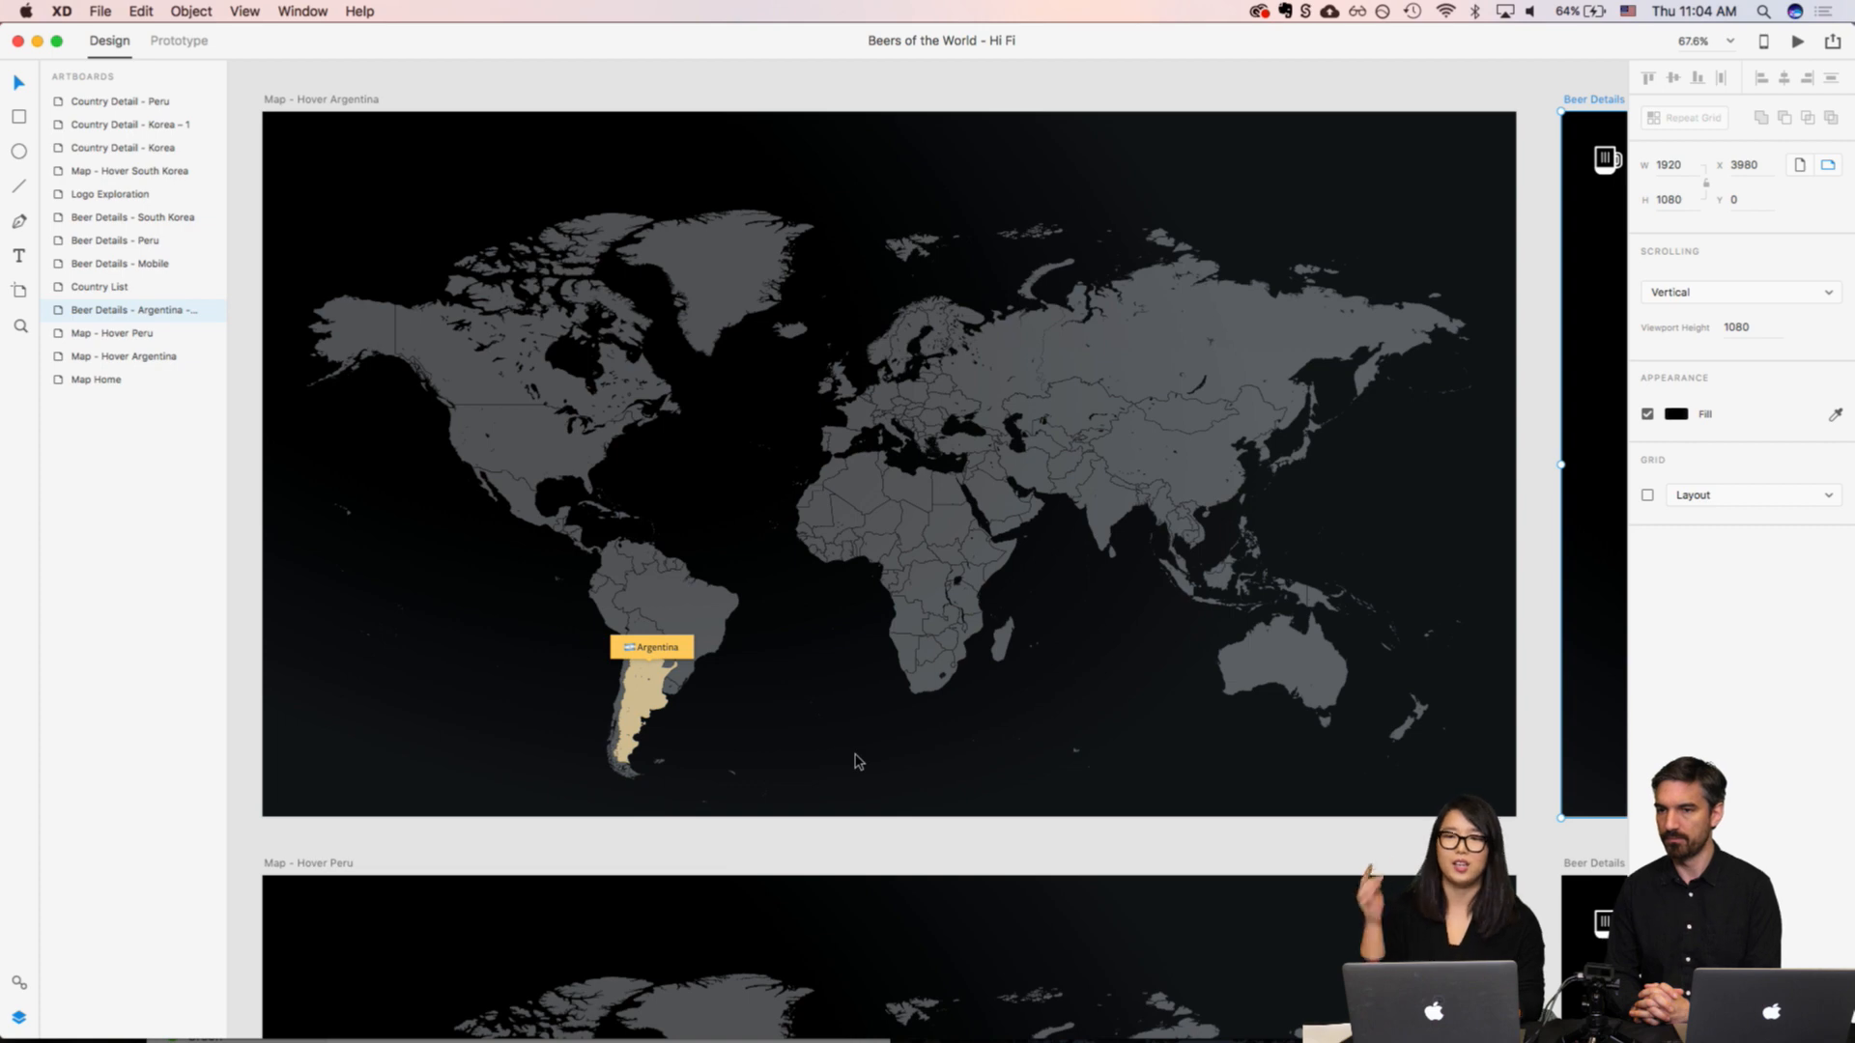
Step: Examine the Beer Details - Argentina - Quilmes artboard, including its beer image, info figures and about text
{"action": "scroll", "coordinate": [858, 762], "scroll_direction": "right", "scroll_amount": 10}
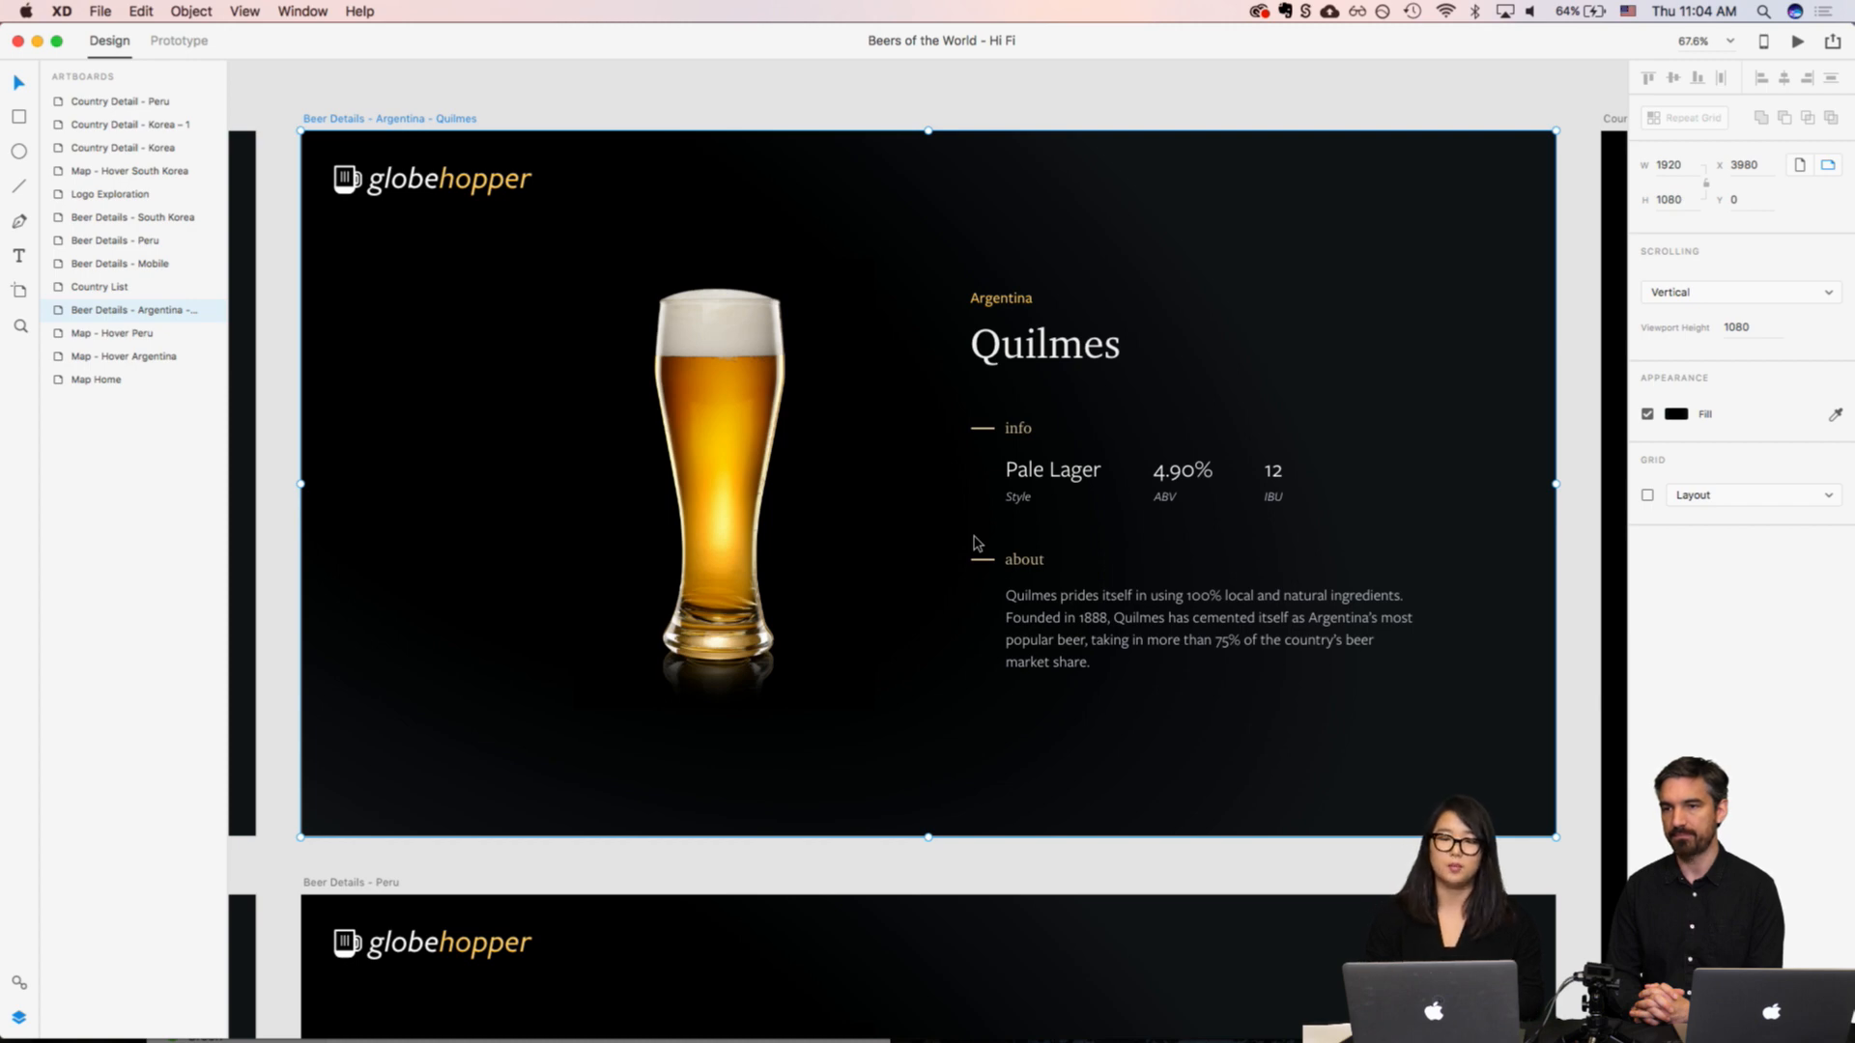
{"action": "scroll", "coordinate": [974, 539], "scroll_direction": "down", "scroll_amount": 5}
{"action": "scroll", "coordinate": [974, 541], "scroll_direction": "up", "scroll_amount": 8}
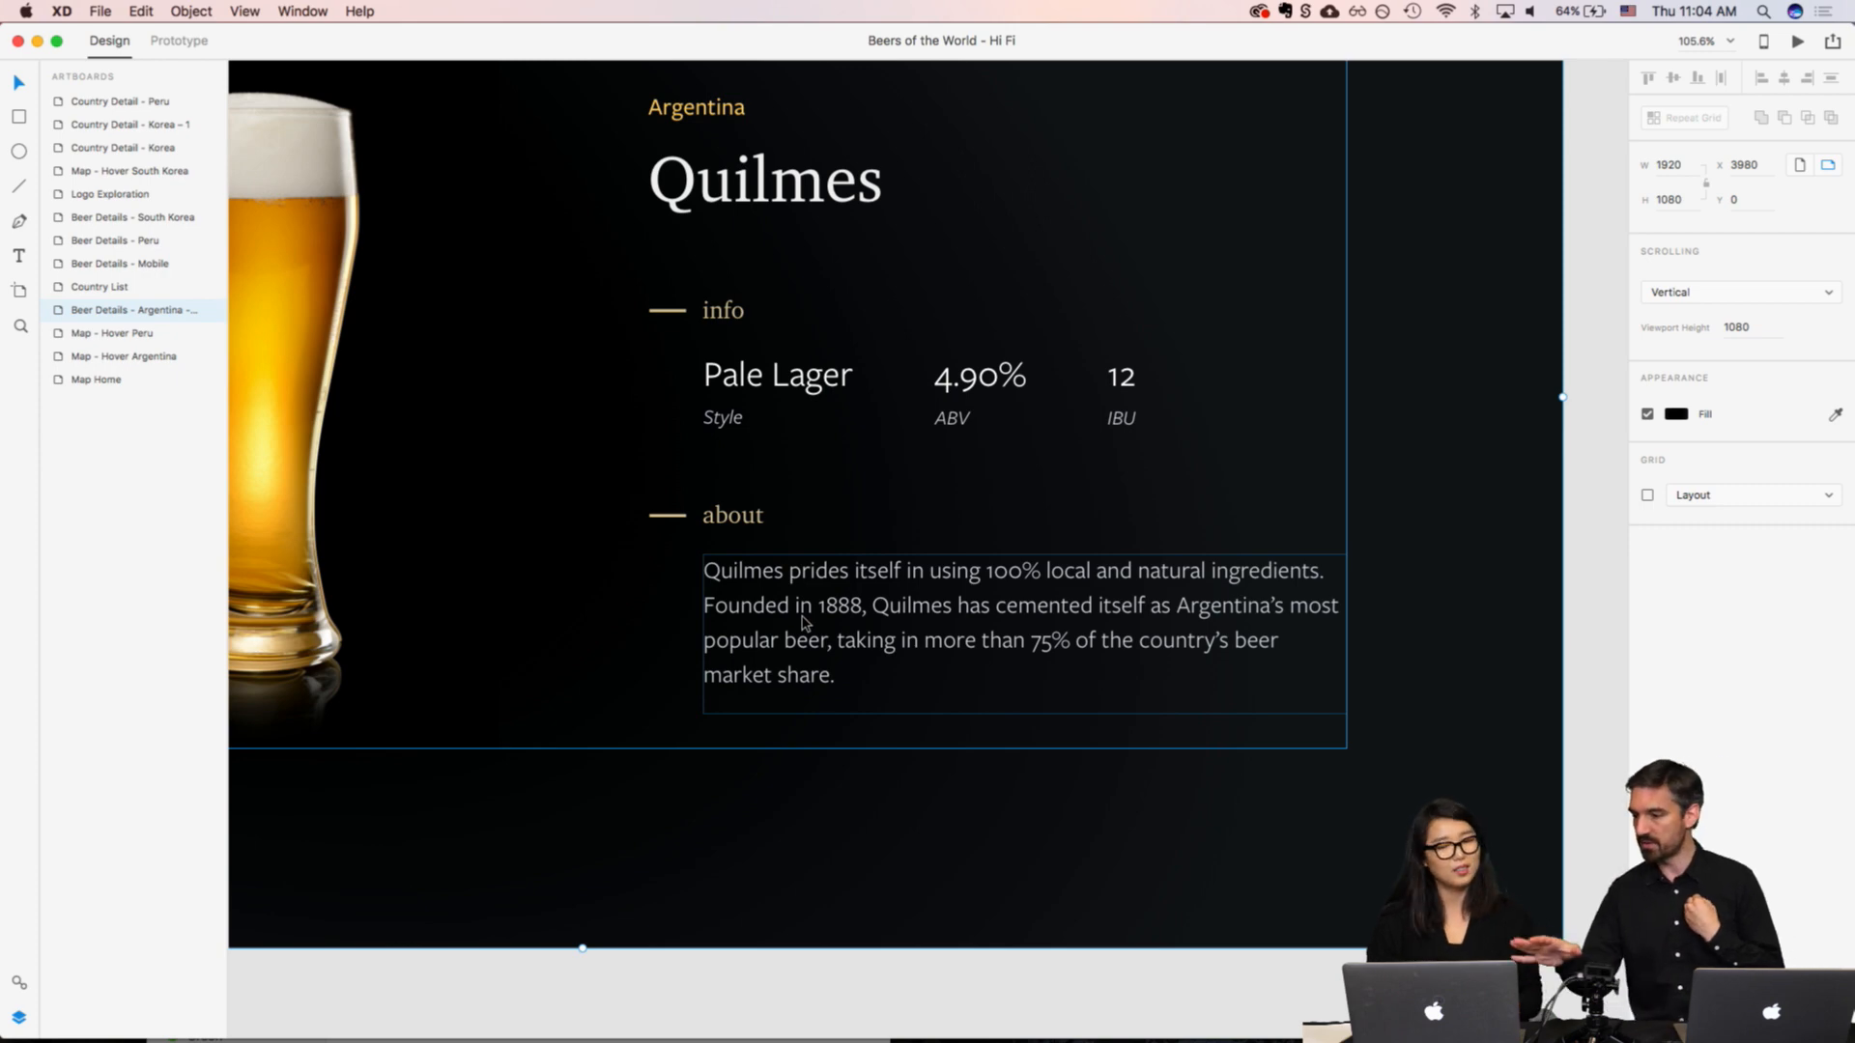
{"action": "scroll", "coordinate": [802, 624], "scroll_direction": "down", "scroll_amount": 4}
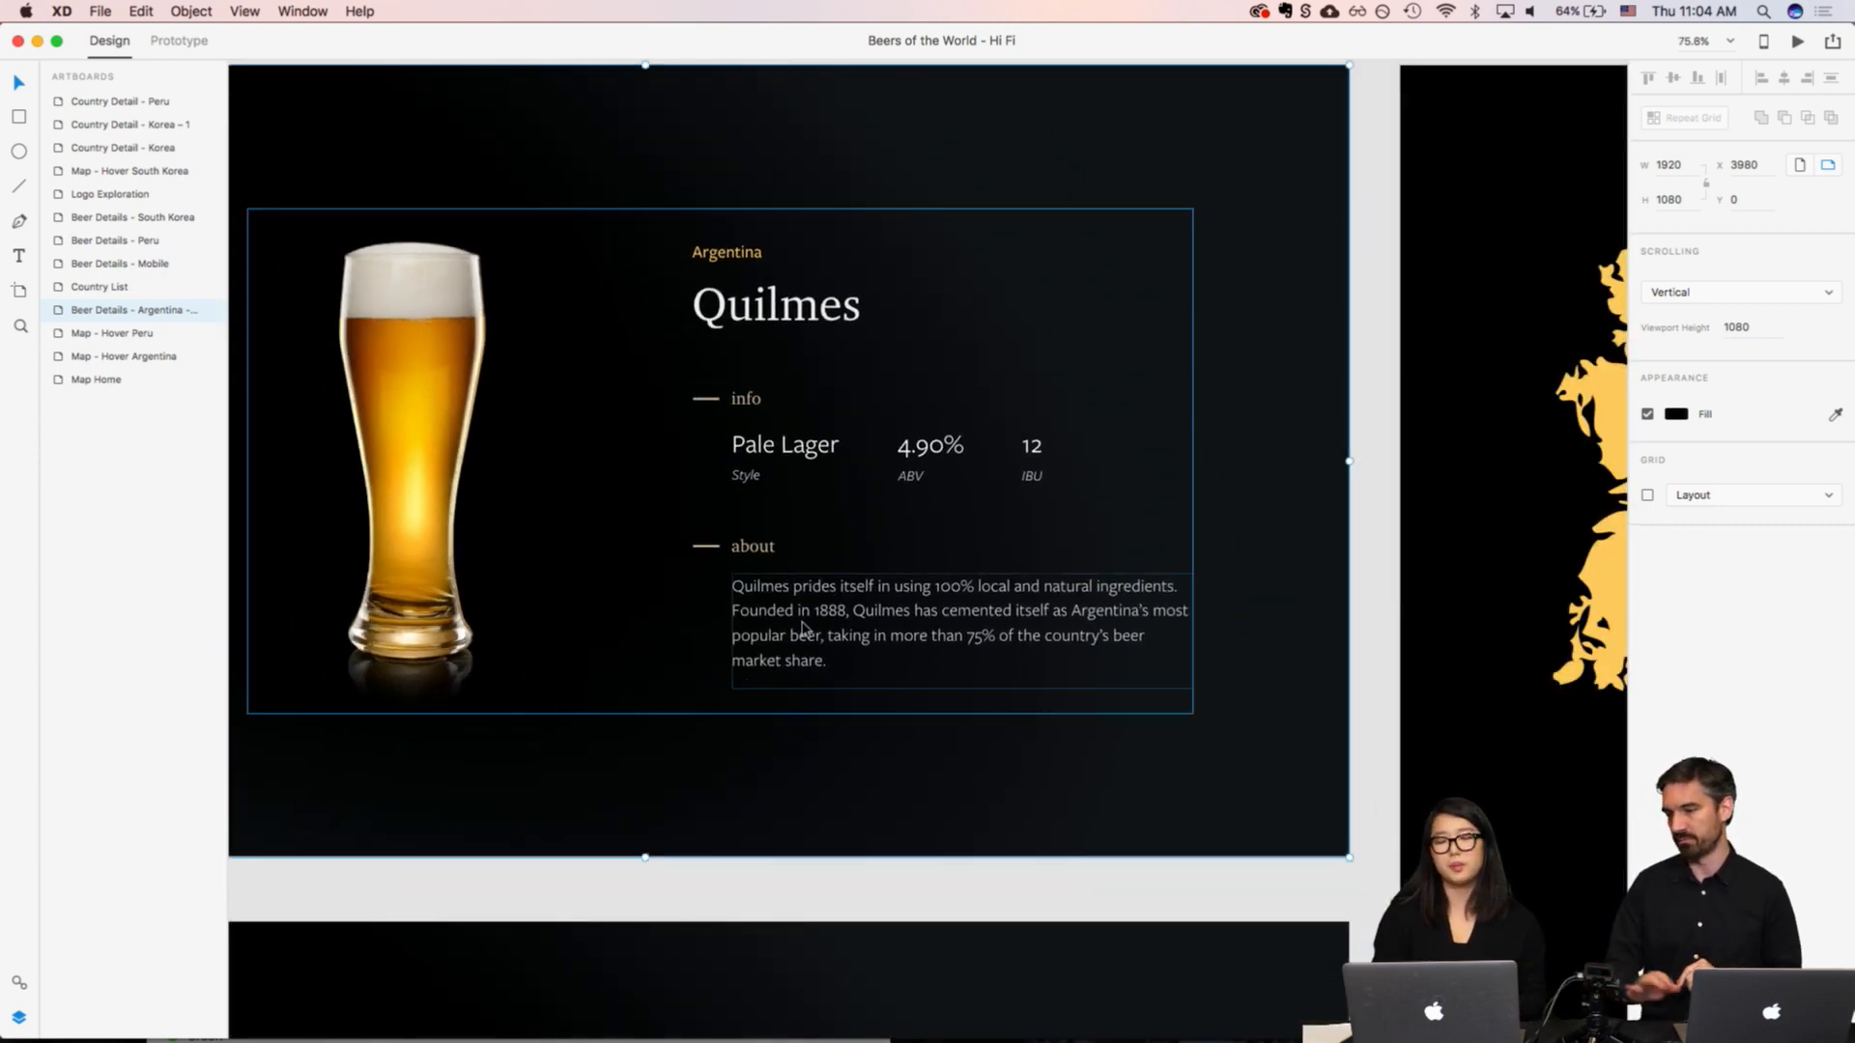
{"action": "scroll", "coordinate": [802, 628], "scroll_direction": "left", "scroll_amount": 3}
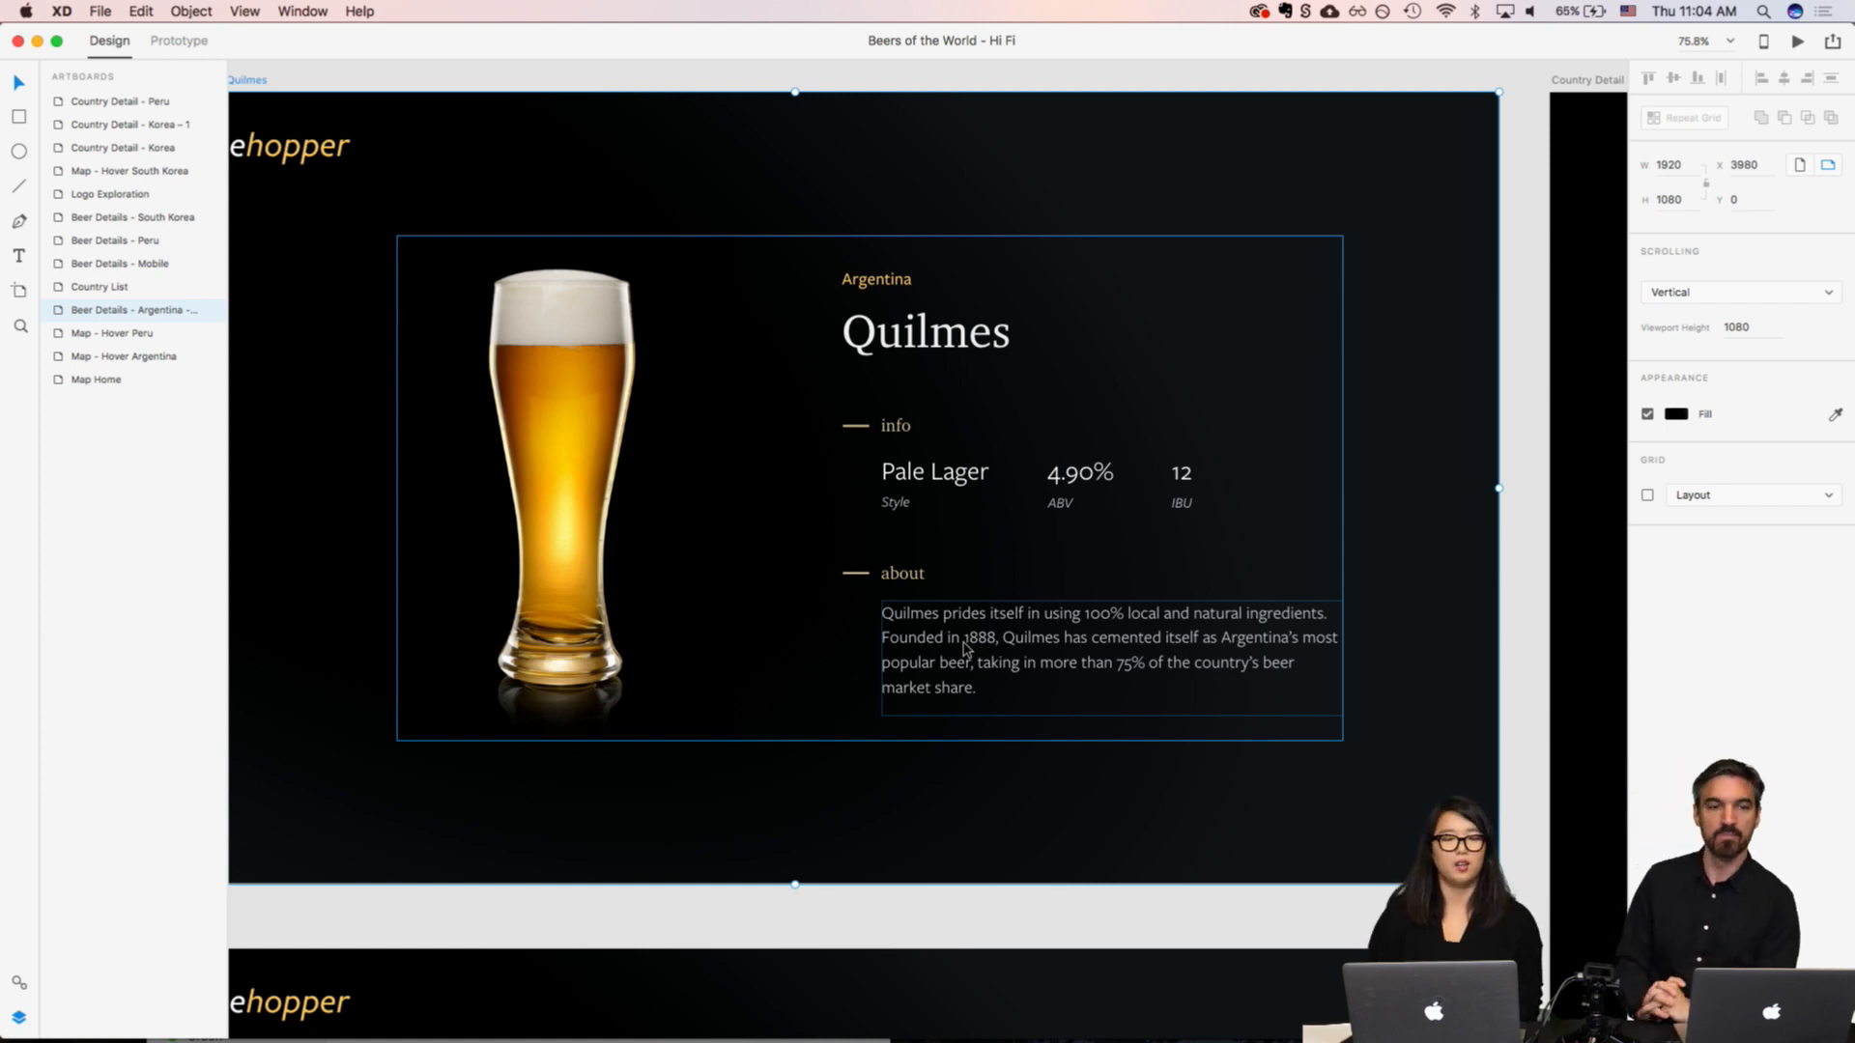
{"action": "scroll", "coordinate": [964, 649], "scroll_direction": "down", "scroll_amount": 3}
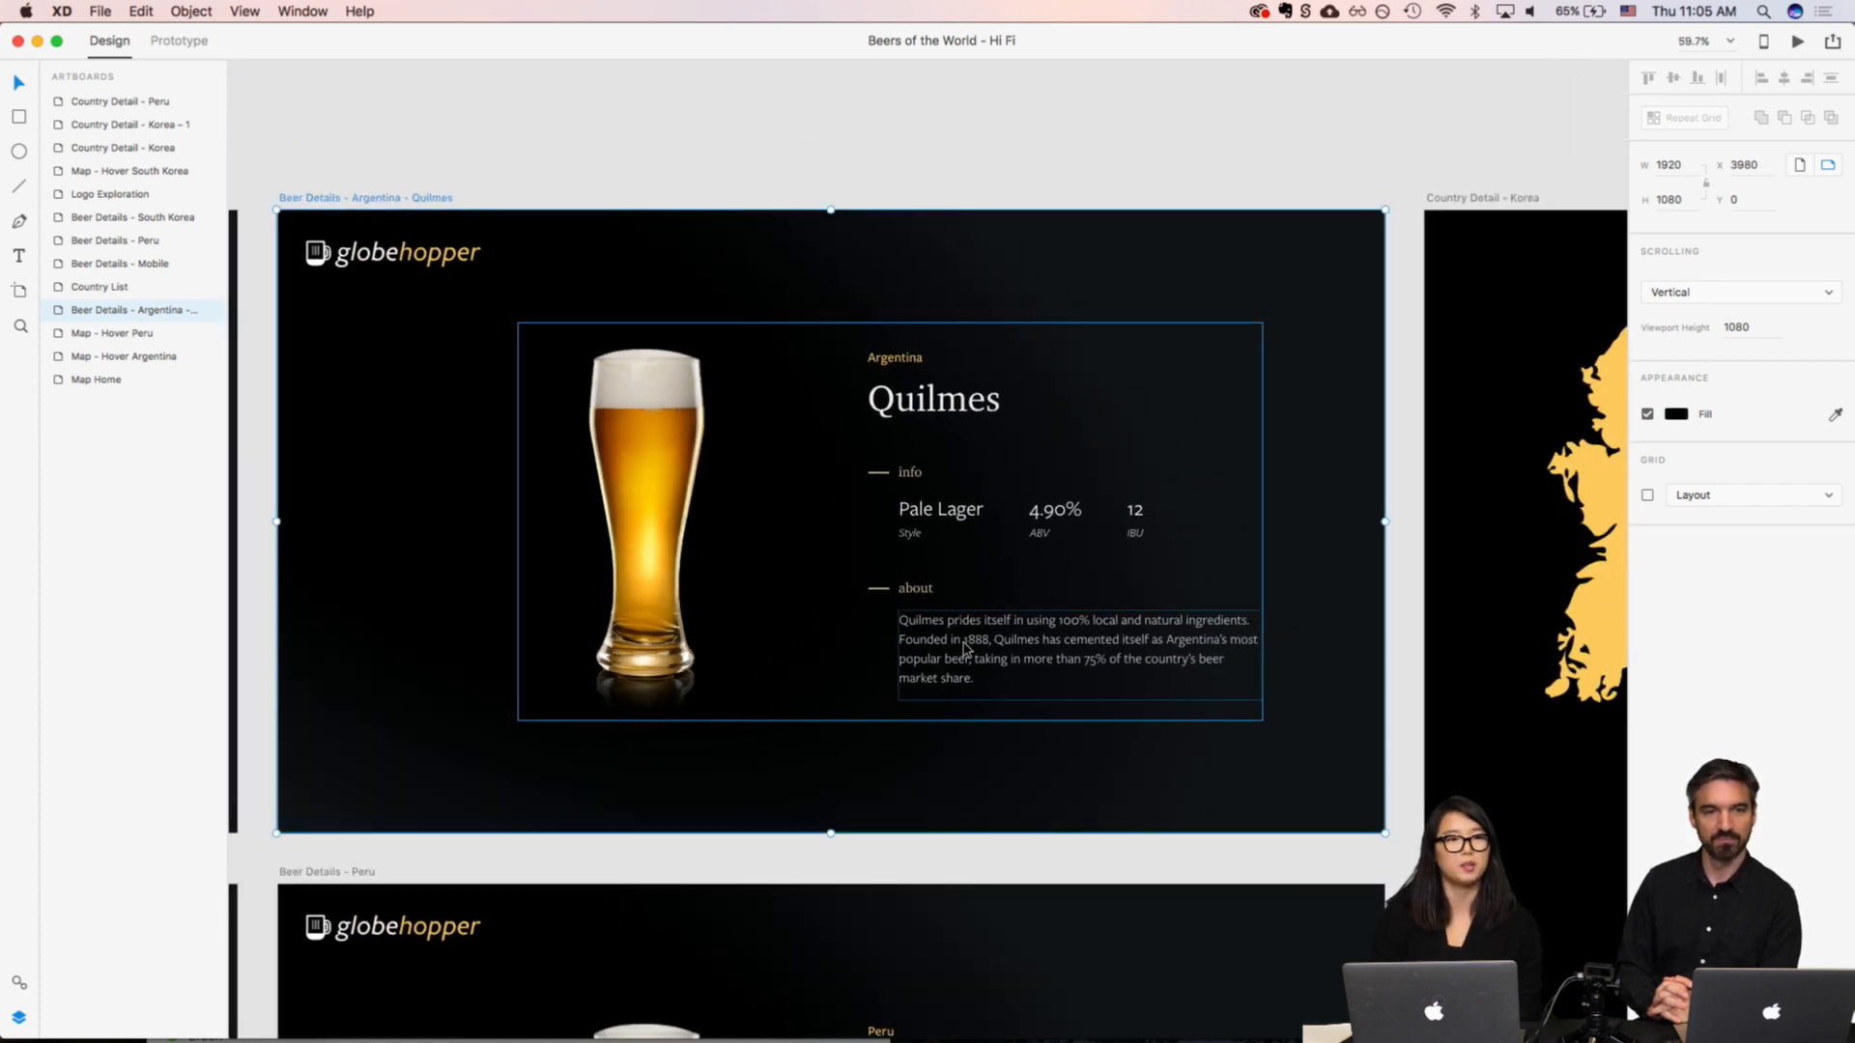
{"action": "scroll", "coordinate": [964, 649], "scroll_direction": "down", "scroll_amount": 2}
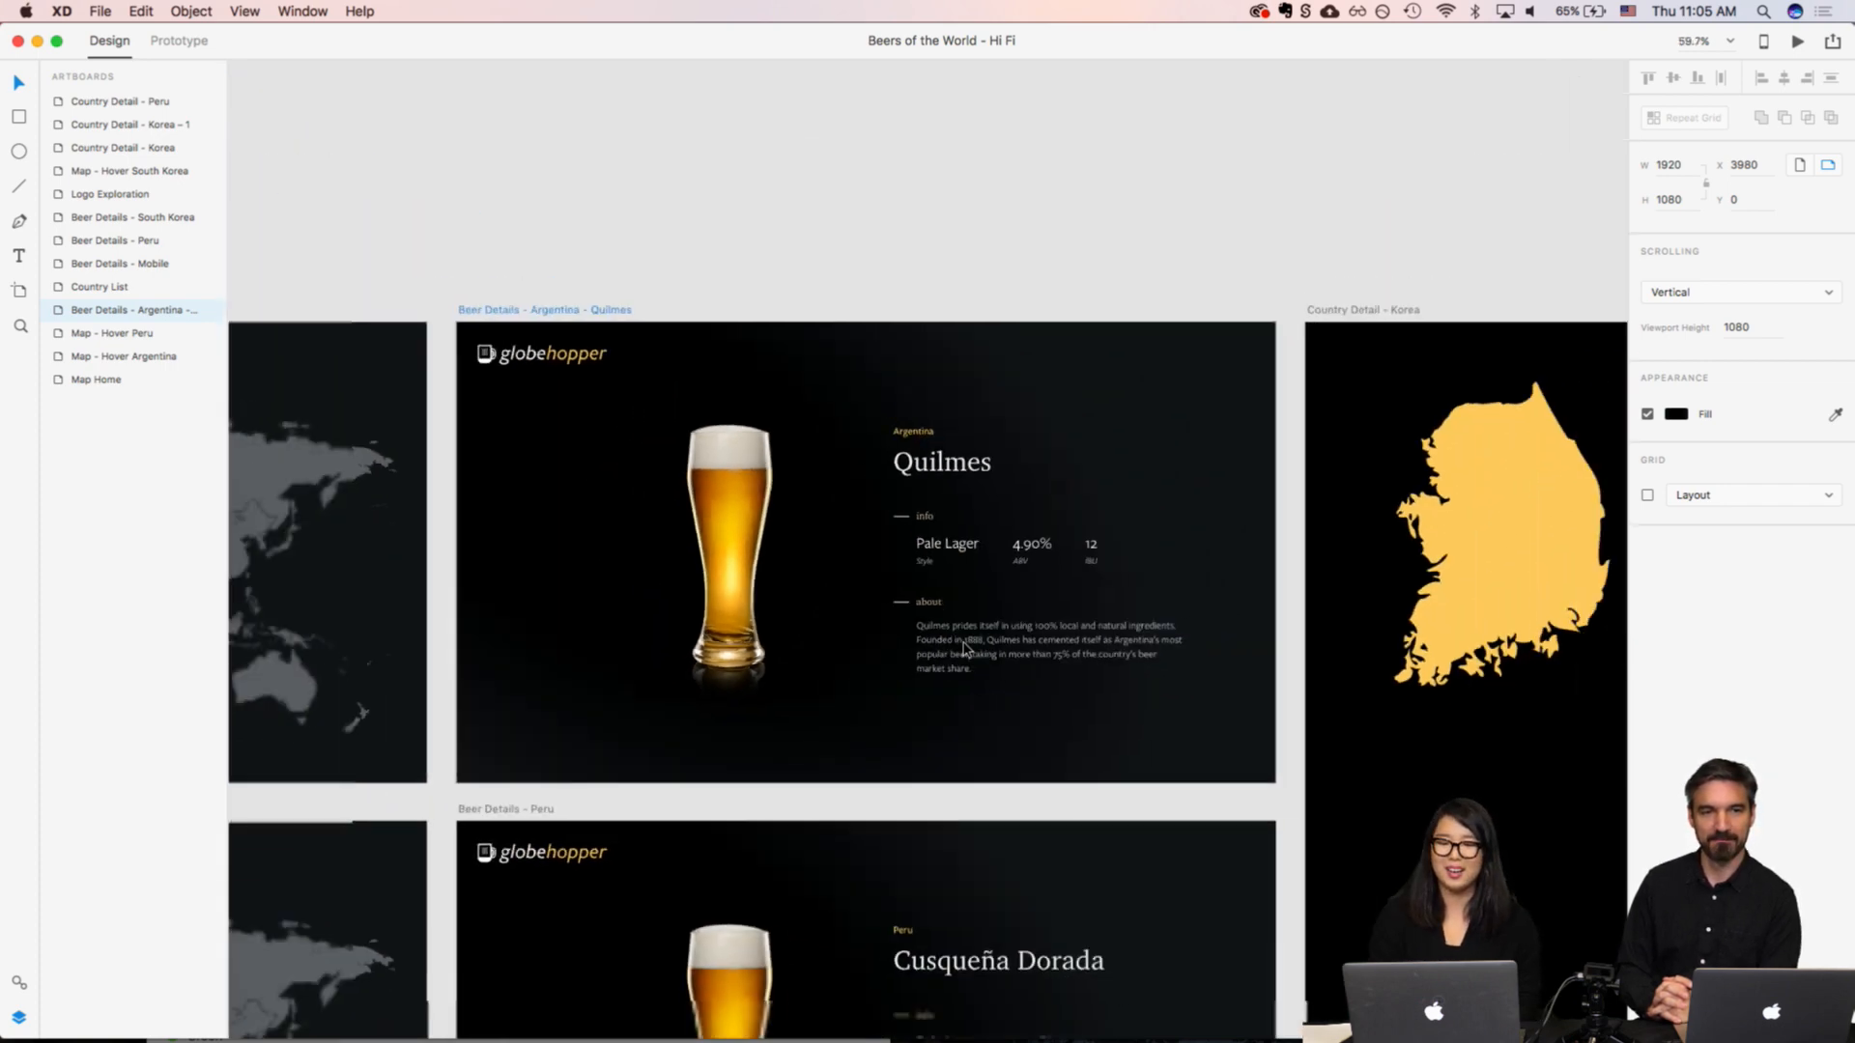
{"action": "scroll", "coordinate": [964, 649], "scroll_direction": "up", "scroll_amount": 3}
{"action": "scroll", "coordinate": [964, 649], "scroll_direction": "up", "scroll_amount": 2}
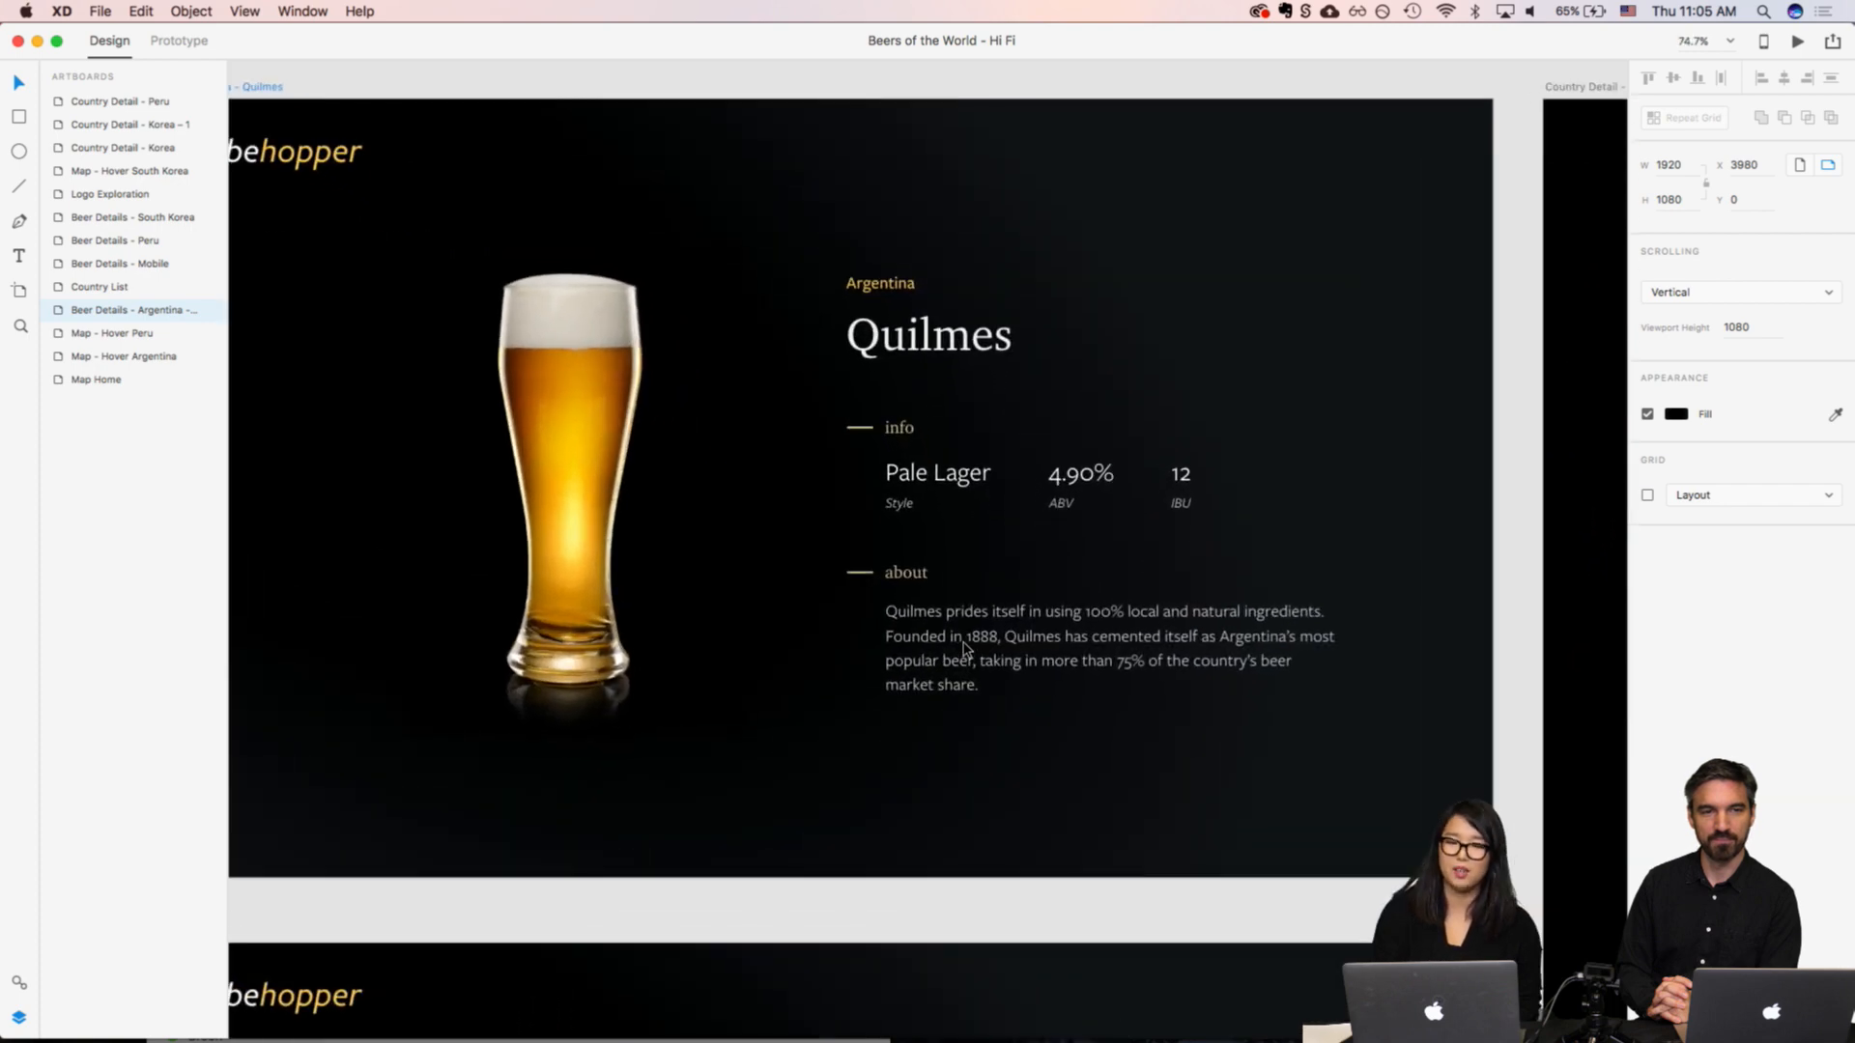
{"action": "scroll", "coordinate": [964, 649], "scroll_direction": "left", "scroll_amount": 2}
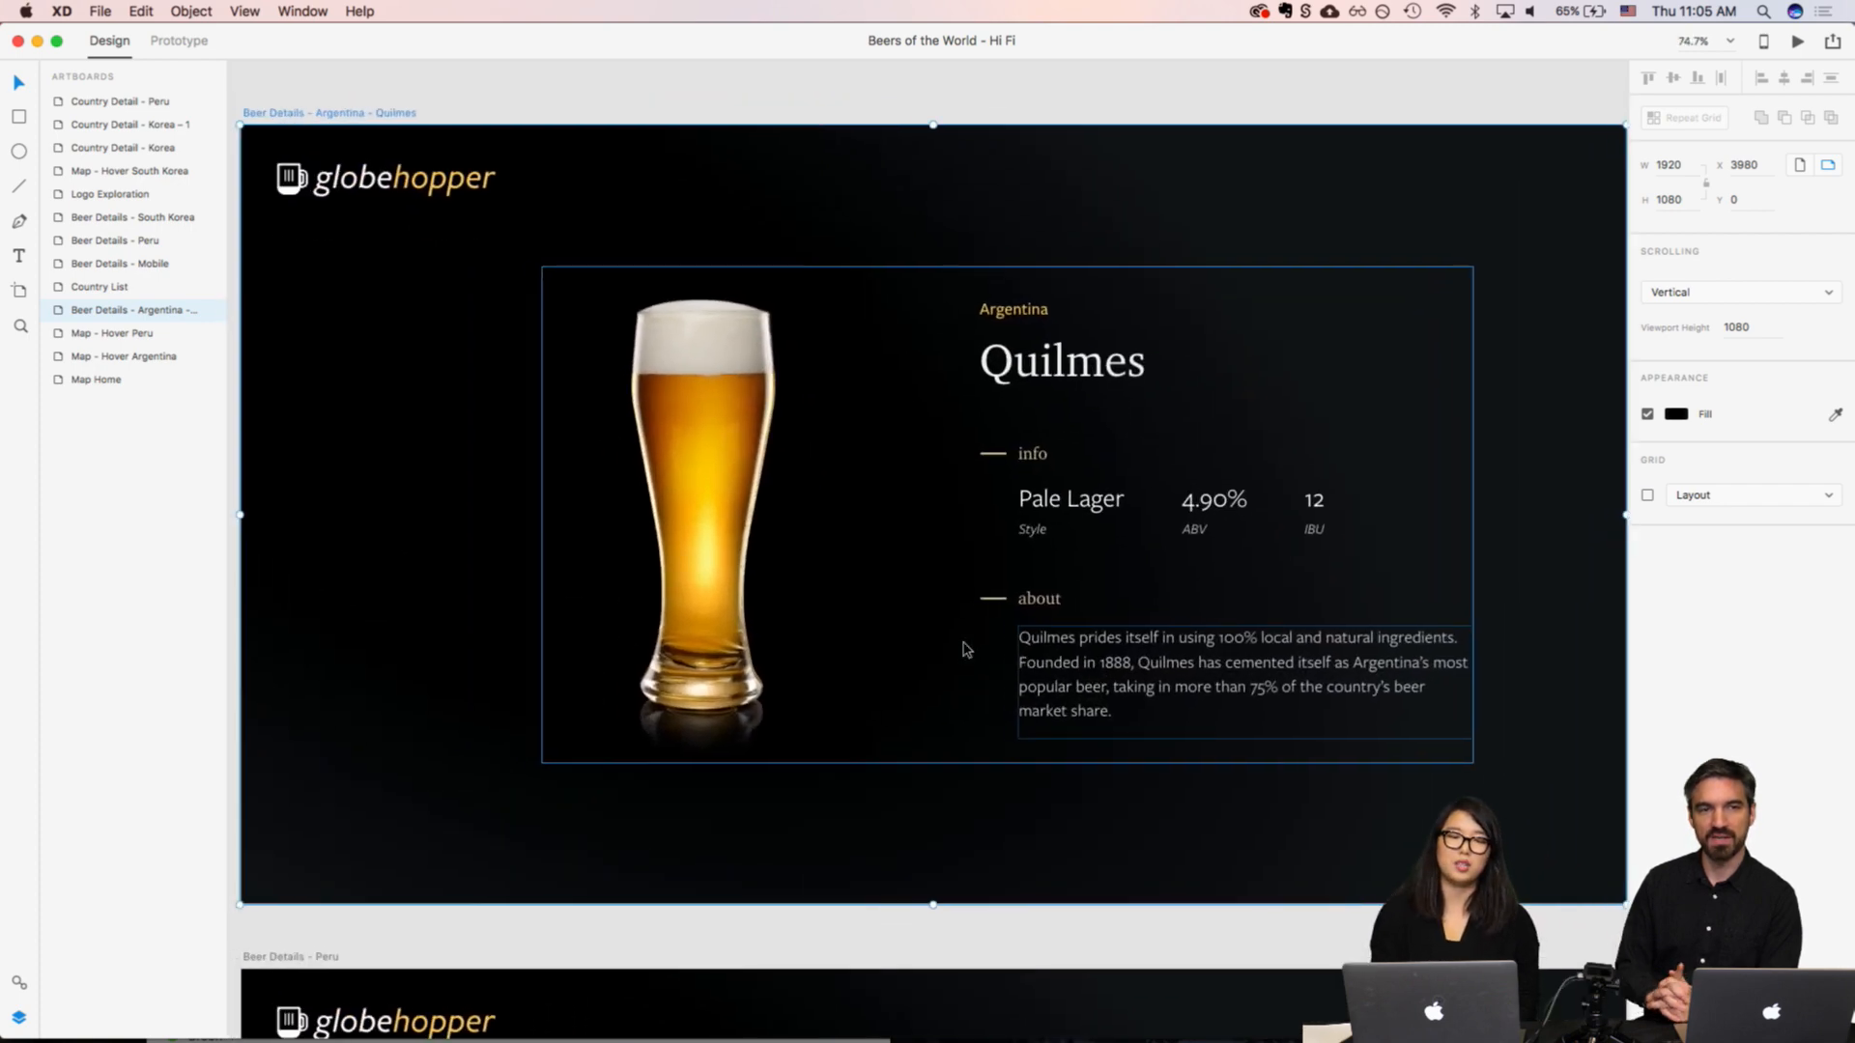
{"action": "scroll", "coordinate": [964, 649], "scroll_direction": "up", "scroll_amount": 1}
{"action": "scroll", "coordinate": [964, 649], "scroll_direction": "left", "scroll_amount": 1}
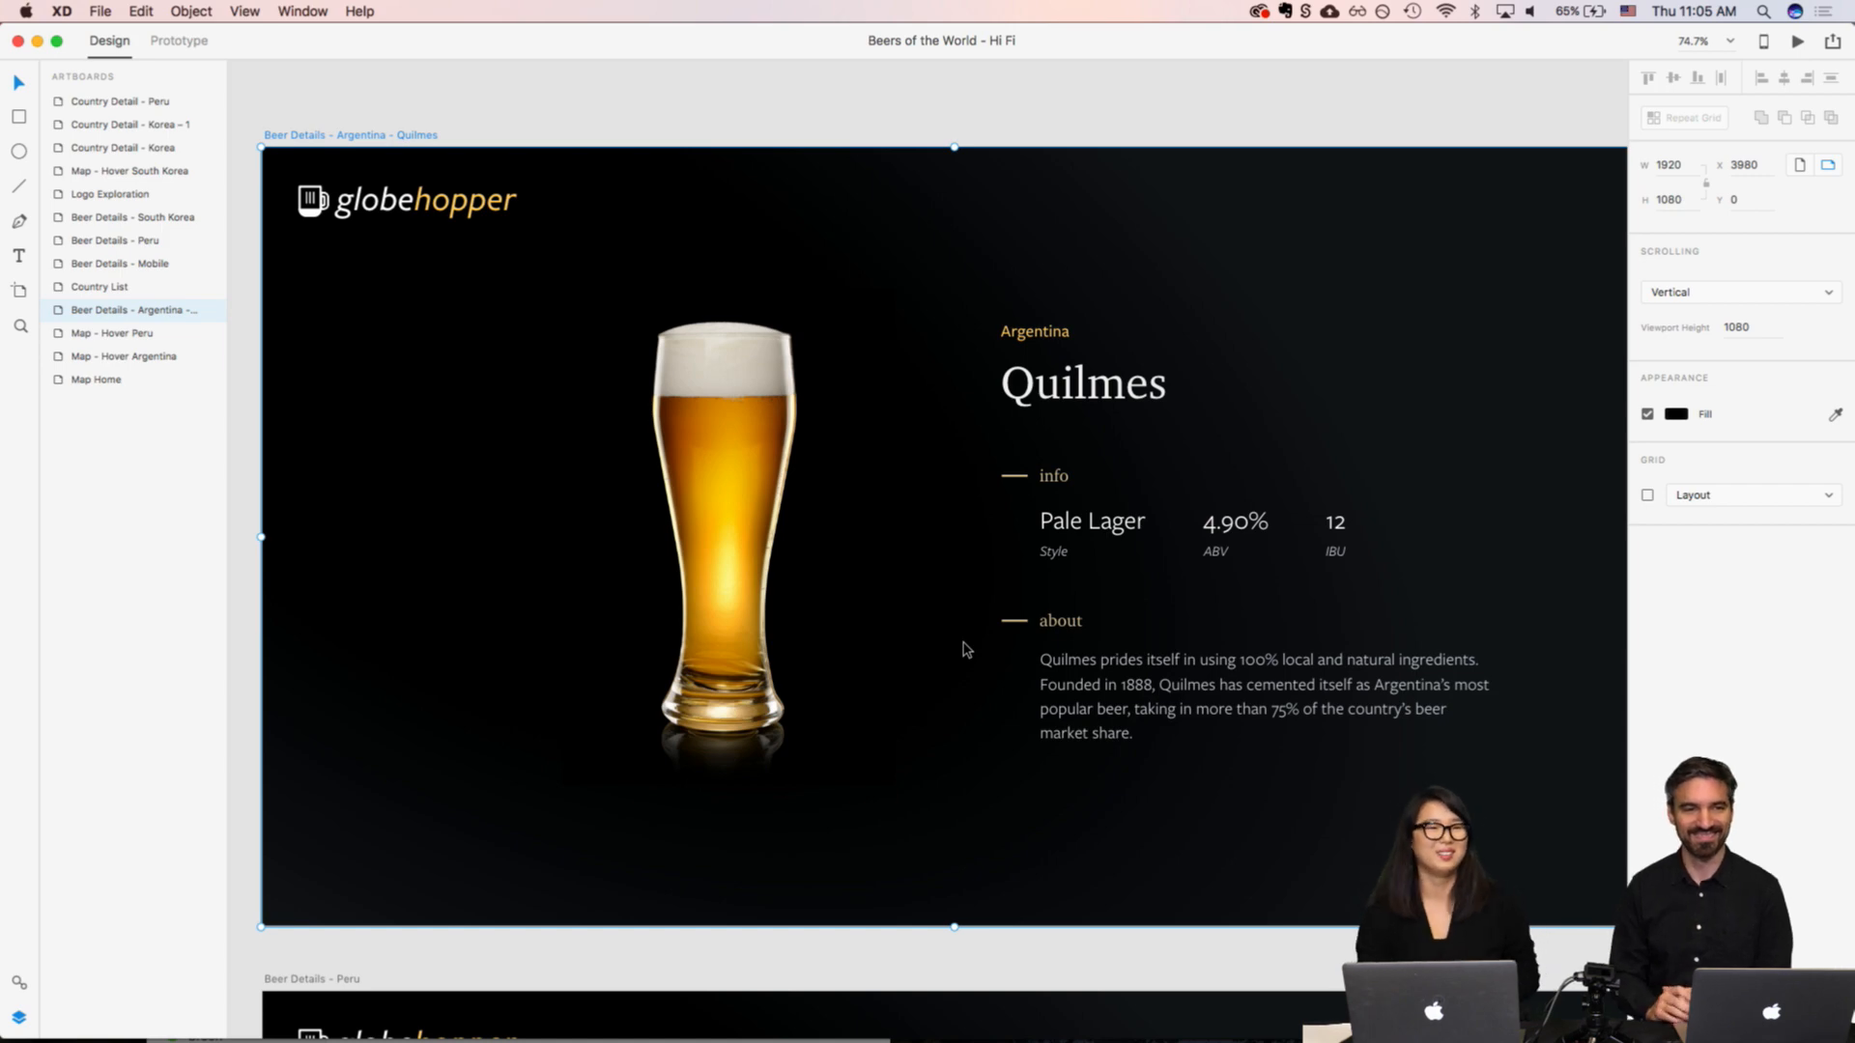
Step: Inspect the globehopper wordmark variations and mug icon on the Logo Exploration artboard, and the logo's use on the beer details artboards
{"action": "scroll", "coordinate": [963, 649], "scroll_direction": "down", "scroll_amount": 5}
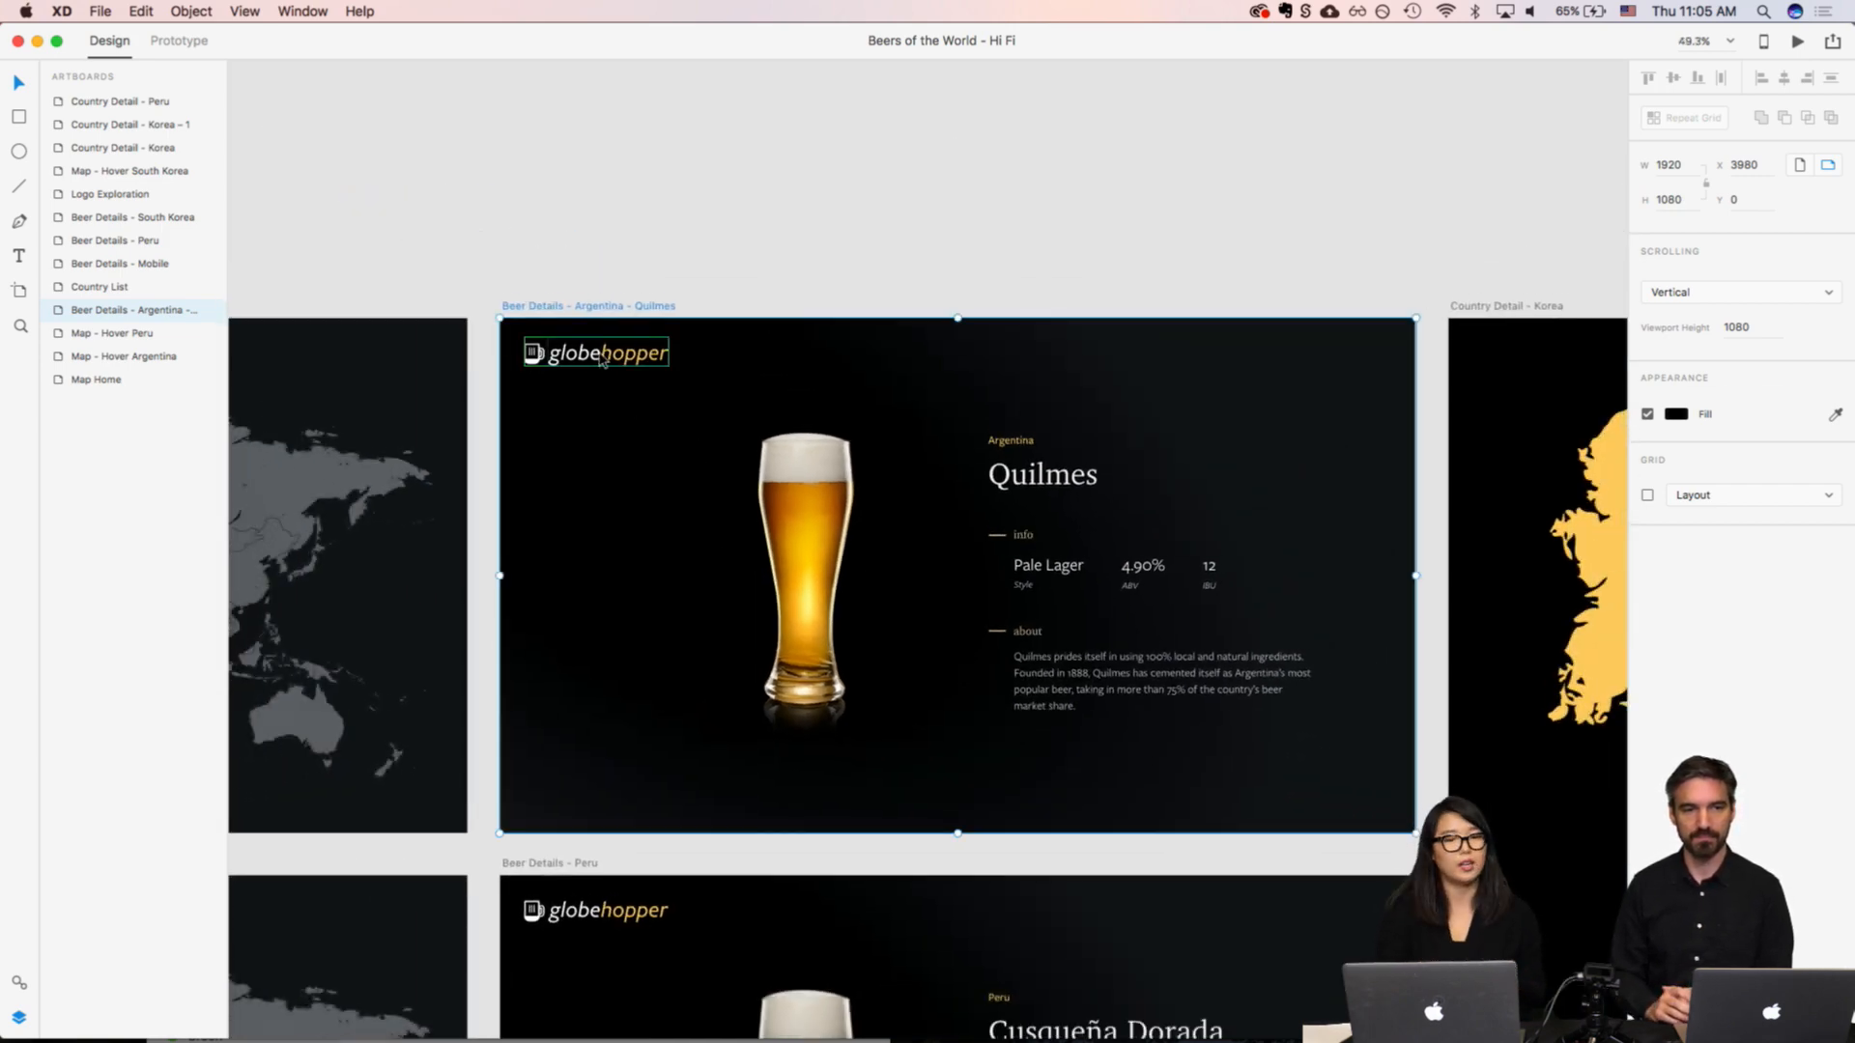
{"action": "scroll", "coordinate": [601, 365], "scroll_direction": "down", "scroll_amount": 15}
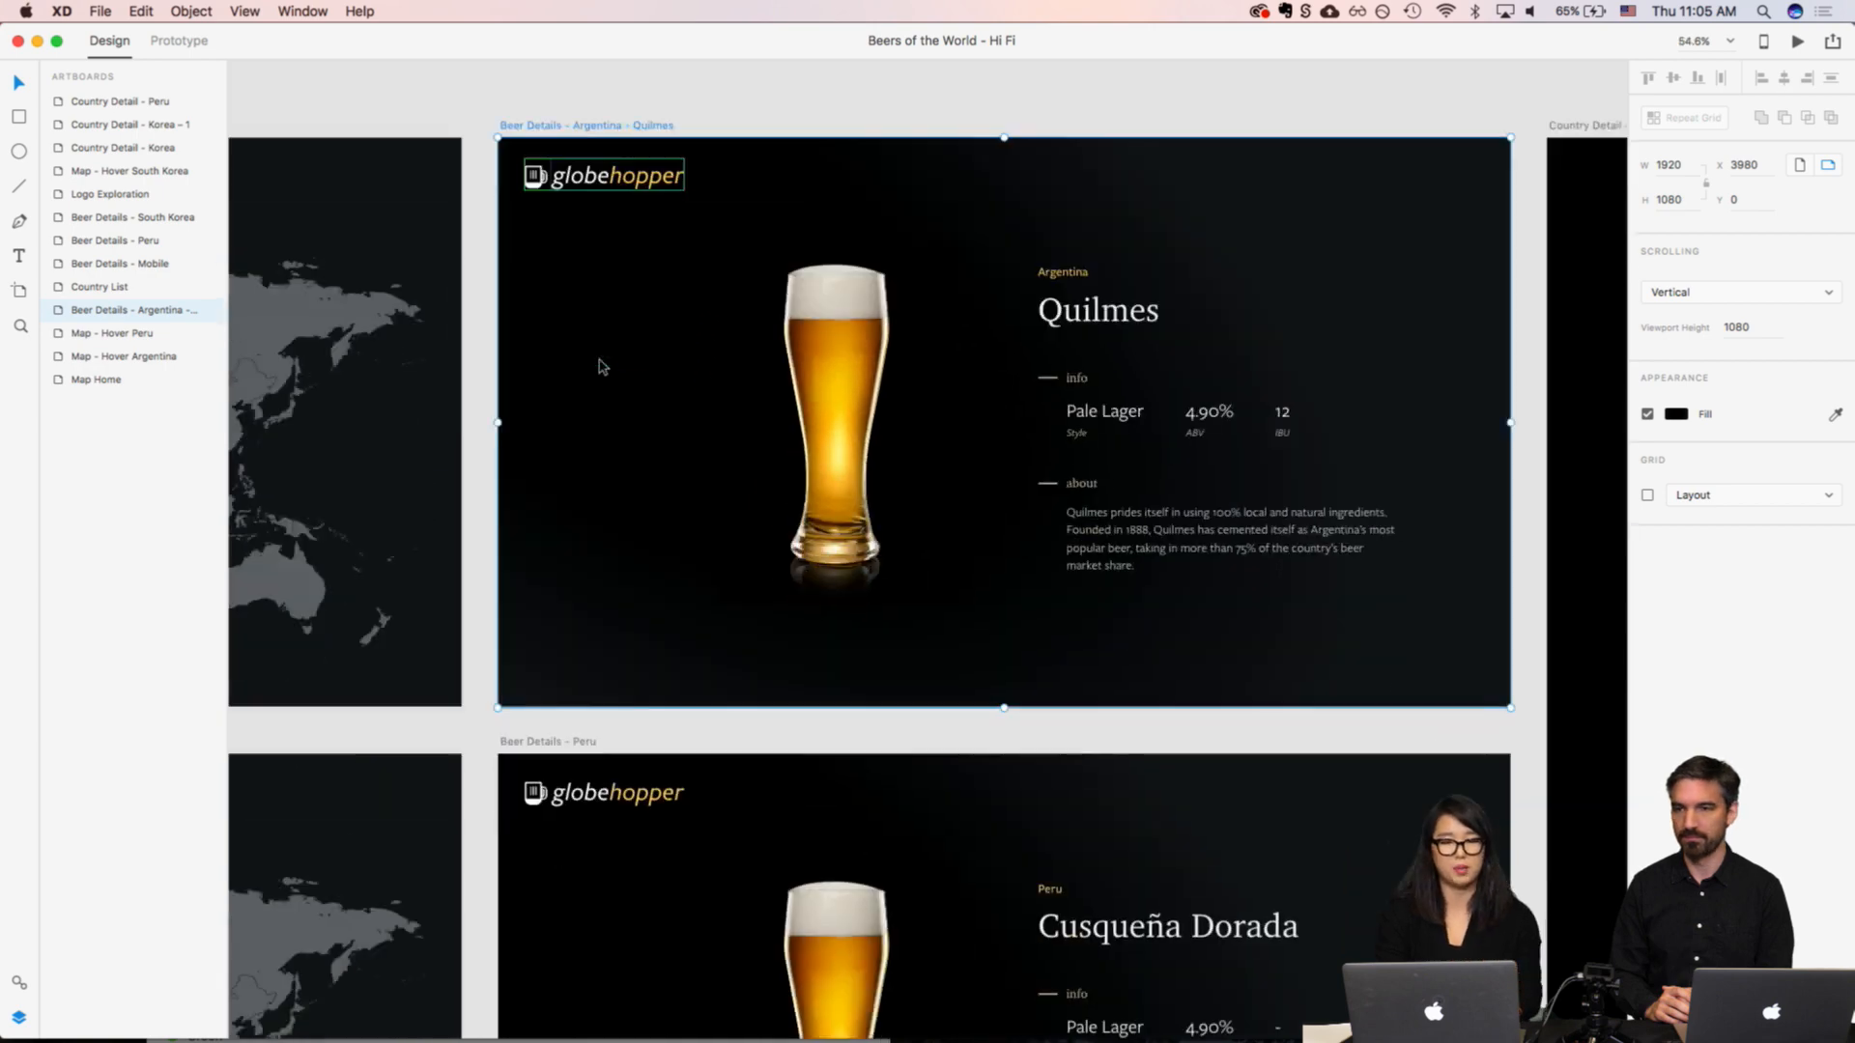
{"action": "scroll", "coordinate": [605, 593], "scroll_direction": "down", "scroll_amount": 4}
{"action": "scroll", "coordinate": [605, 608], "scroll_direction": "up", "scroll_amount": 6}
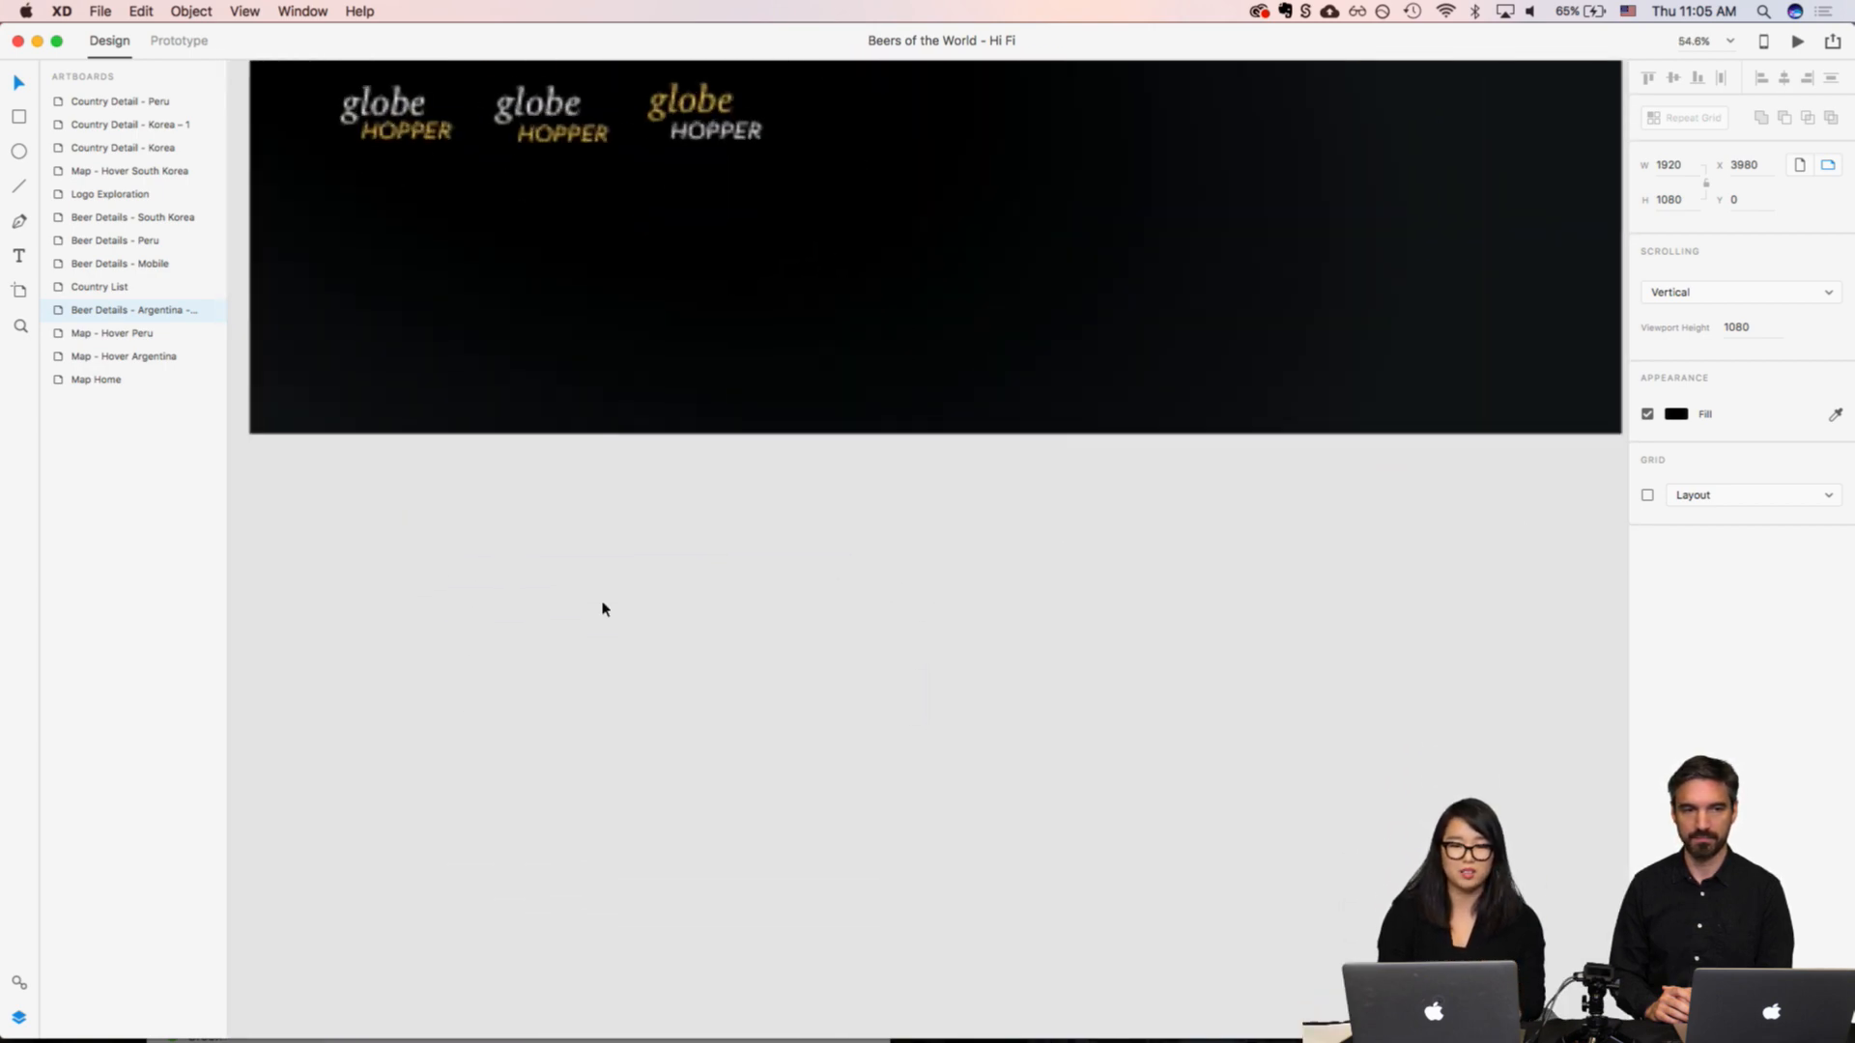
{"action": "scroll", "coordinate": [605, 608], "scroll_direction": "up", "scroll_amount": 6}
{"action": "scroll", "coordinate": [606, 610], "scroll_direction": "down", "scroll_amount": 1}
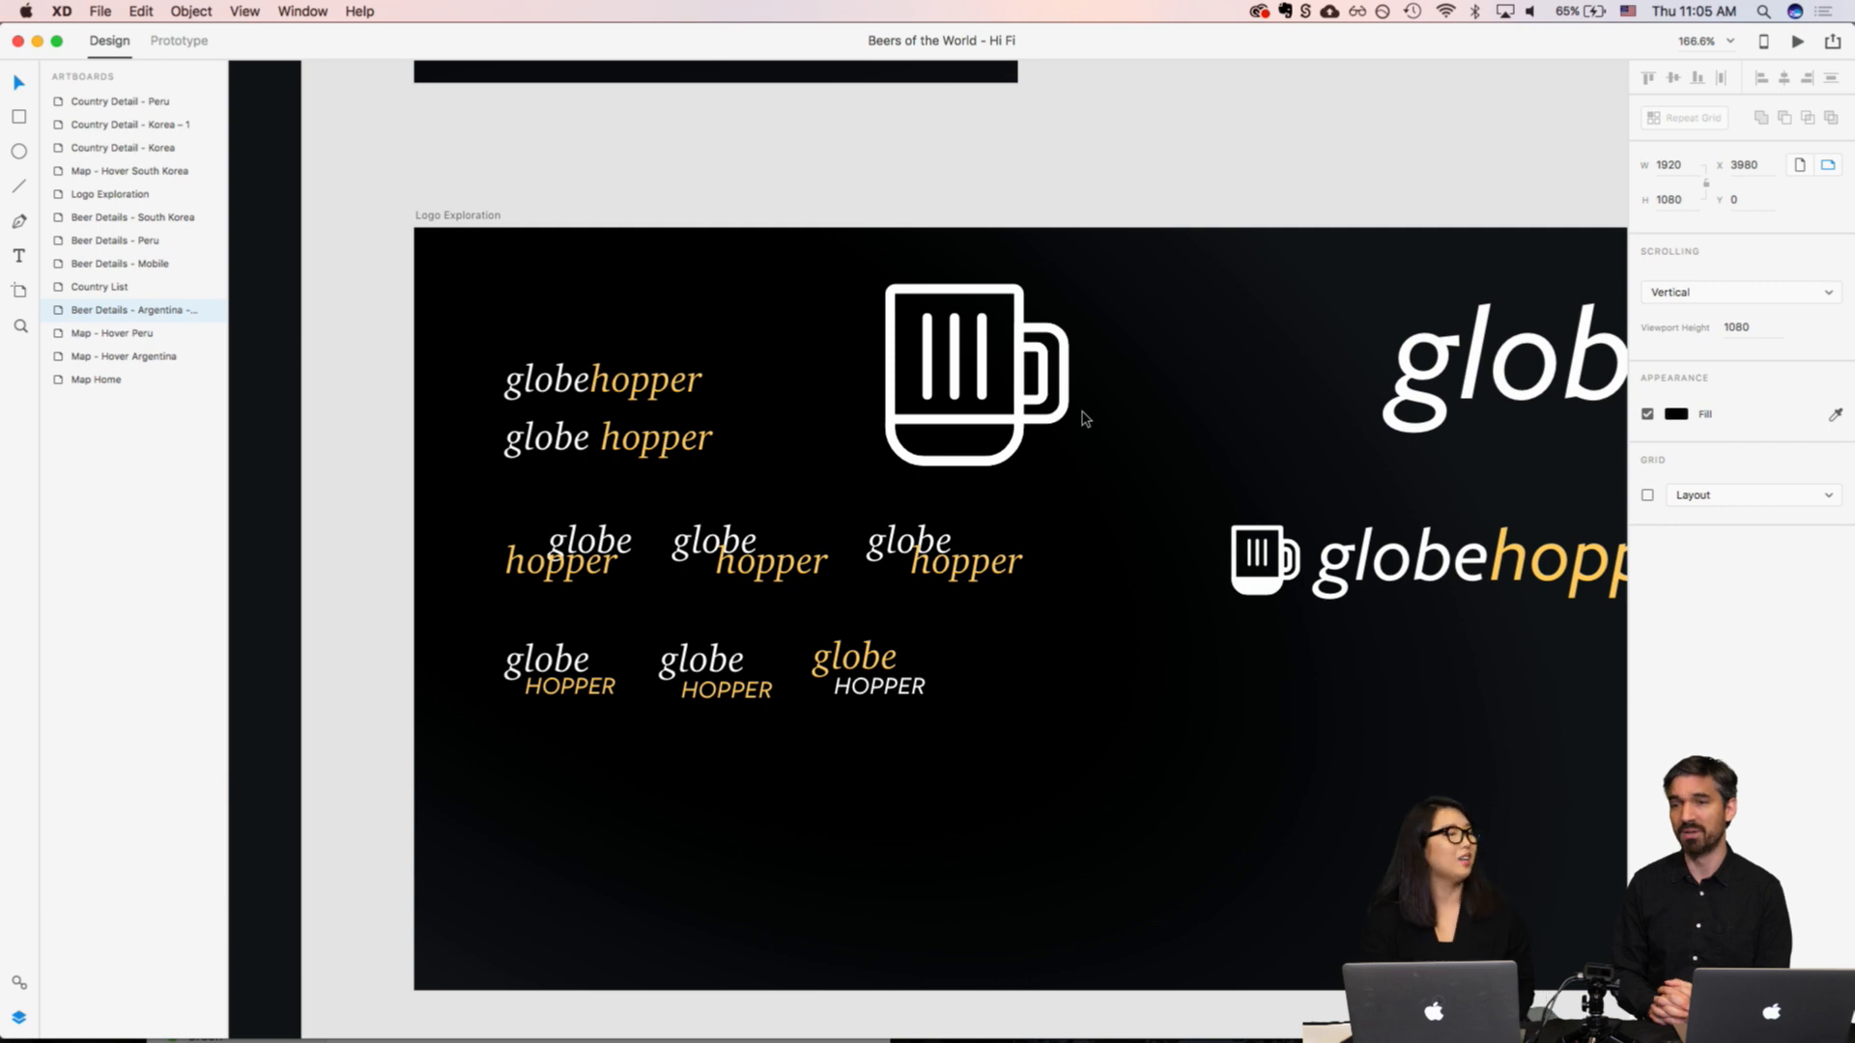
{"action": "scroll", "coordinate": [1203, 502], "scroll_direction": "right", "scroll_amount": 5}
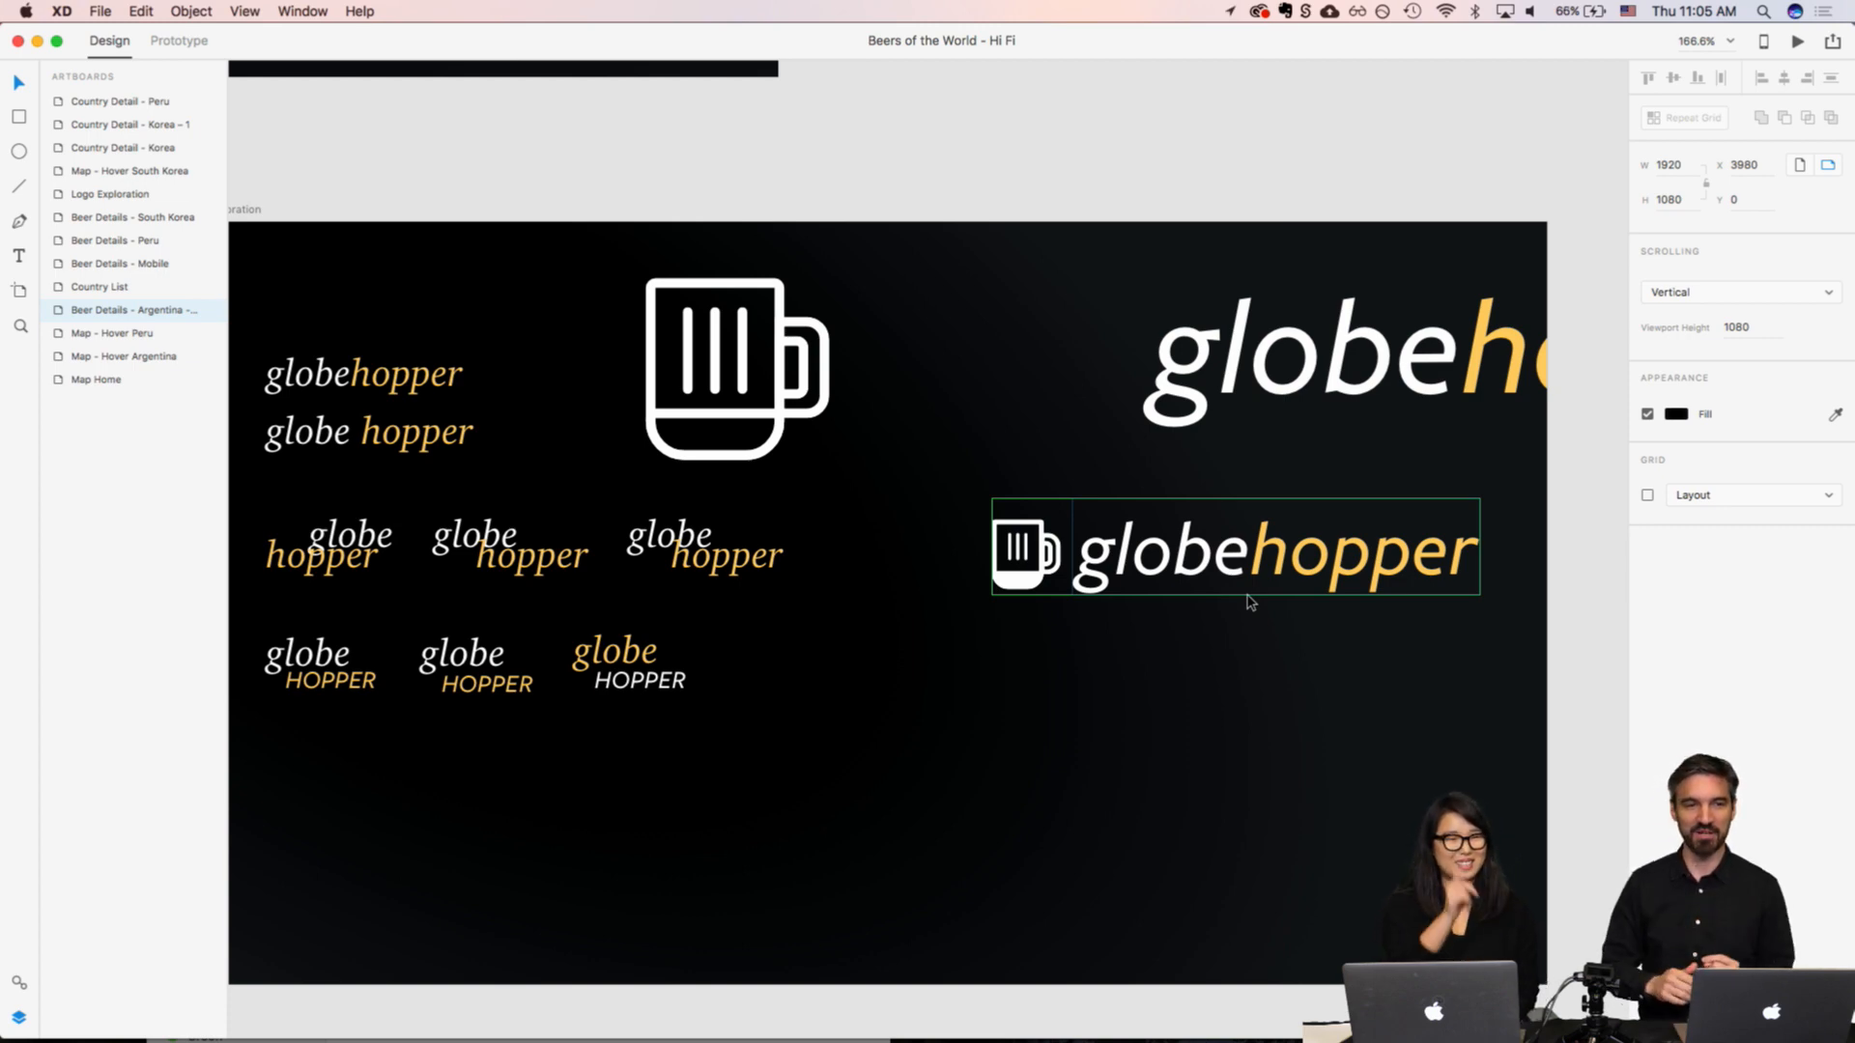
{"action": "scroll", "coordinate": [1222, 614], "scroll_direction": "down", "scroll_amount": 5}
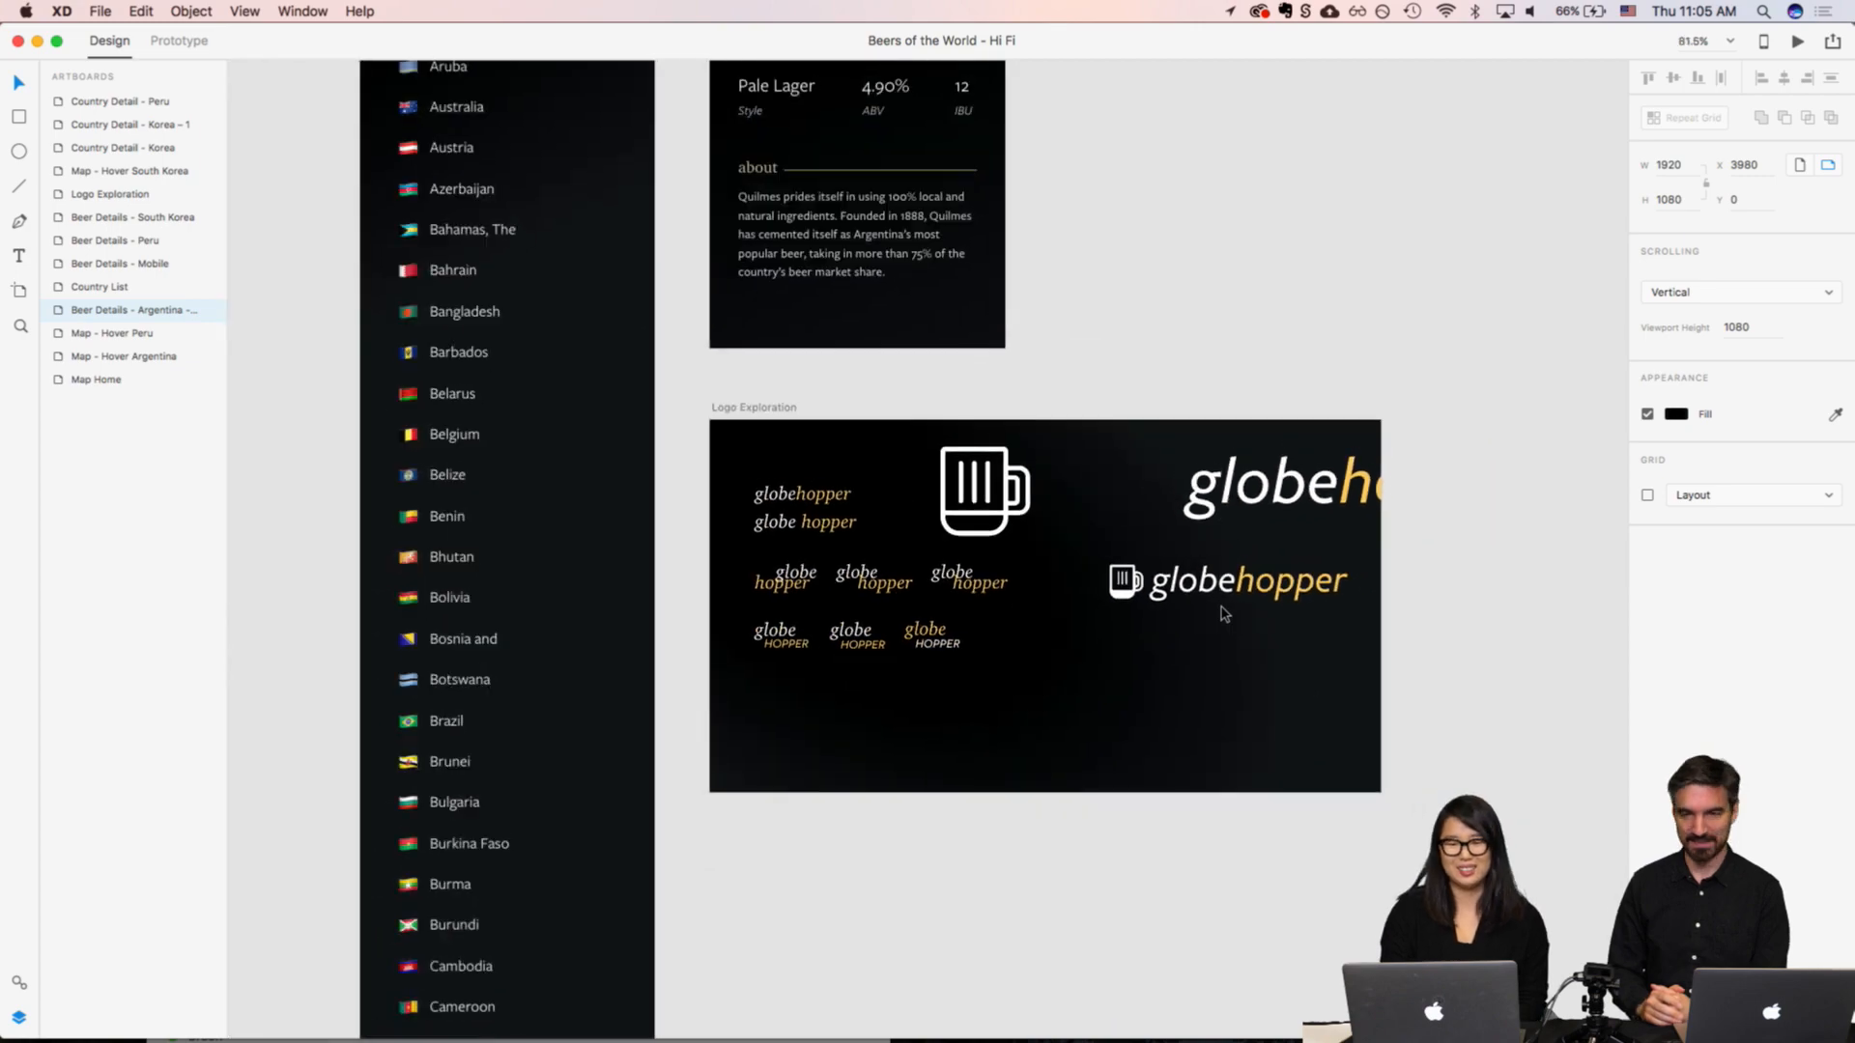
{"action": "scroll", "coordinate": [1222, 614], "scroll_direction": "up", "scroll_amount": 10}
{"action": "scroll", "coordinate": [1222, 612], "scroll_direction": "up", "scroll_amount": 5}
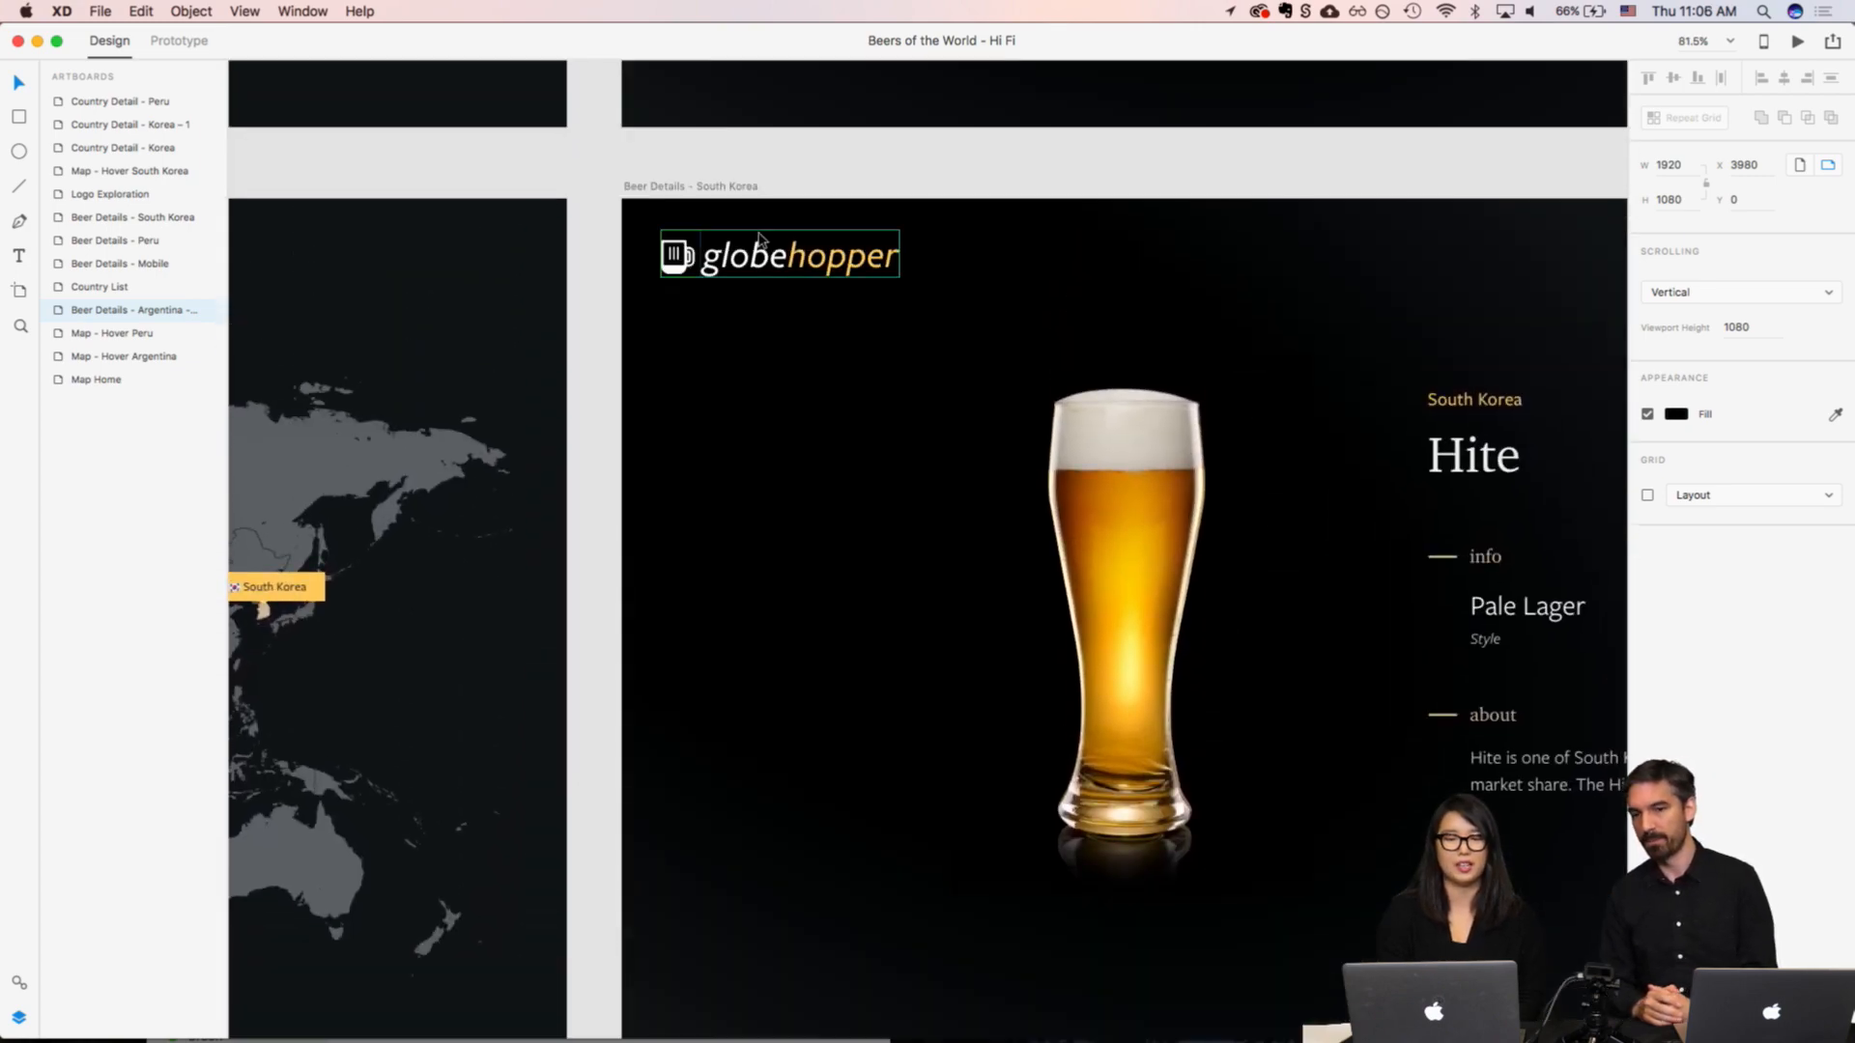
Step: Examine the Country Detail - Korea artboard's handy phrases, drinking etiquette, local tip and popular beers sections alongside the beer details layouts
{"action": "scroll", "coordinate": [812, 320], "scroll_direction": "down", "scroll_amount": 5}
{"action": "scroll", "coordinate": [811, 320], "scroll_direction": "right", "scroll_amount": 10}
{"action": "scroll", "coordinate": [811, 320], "scroll_direction": "up", "scroll_amount": 10}
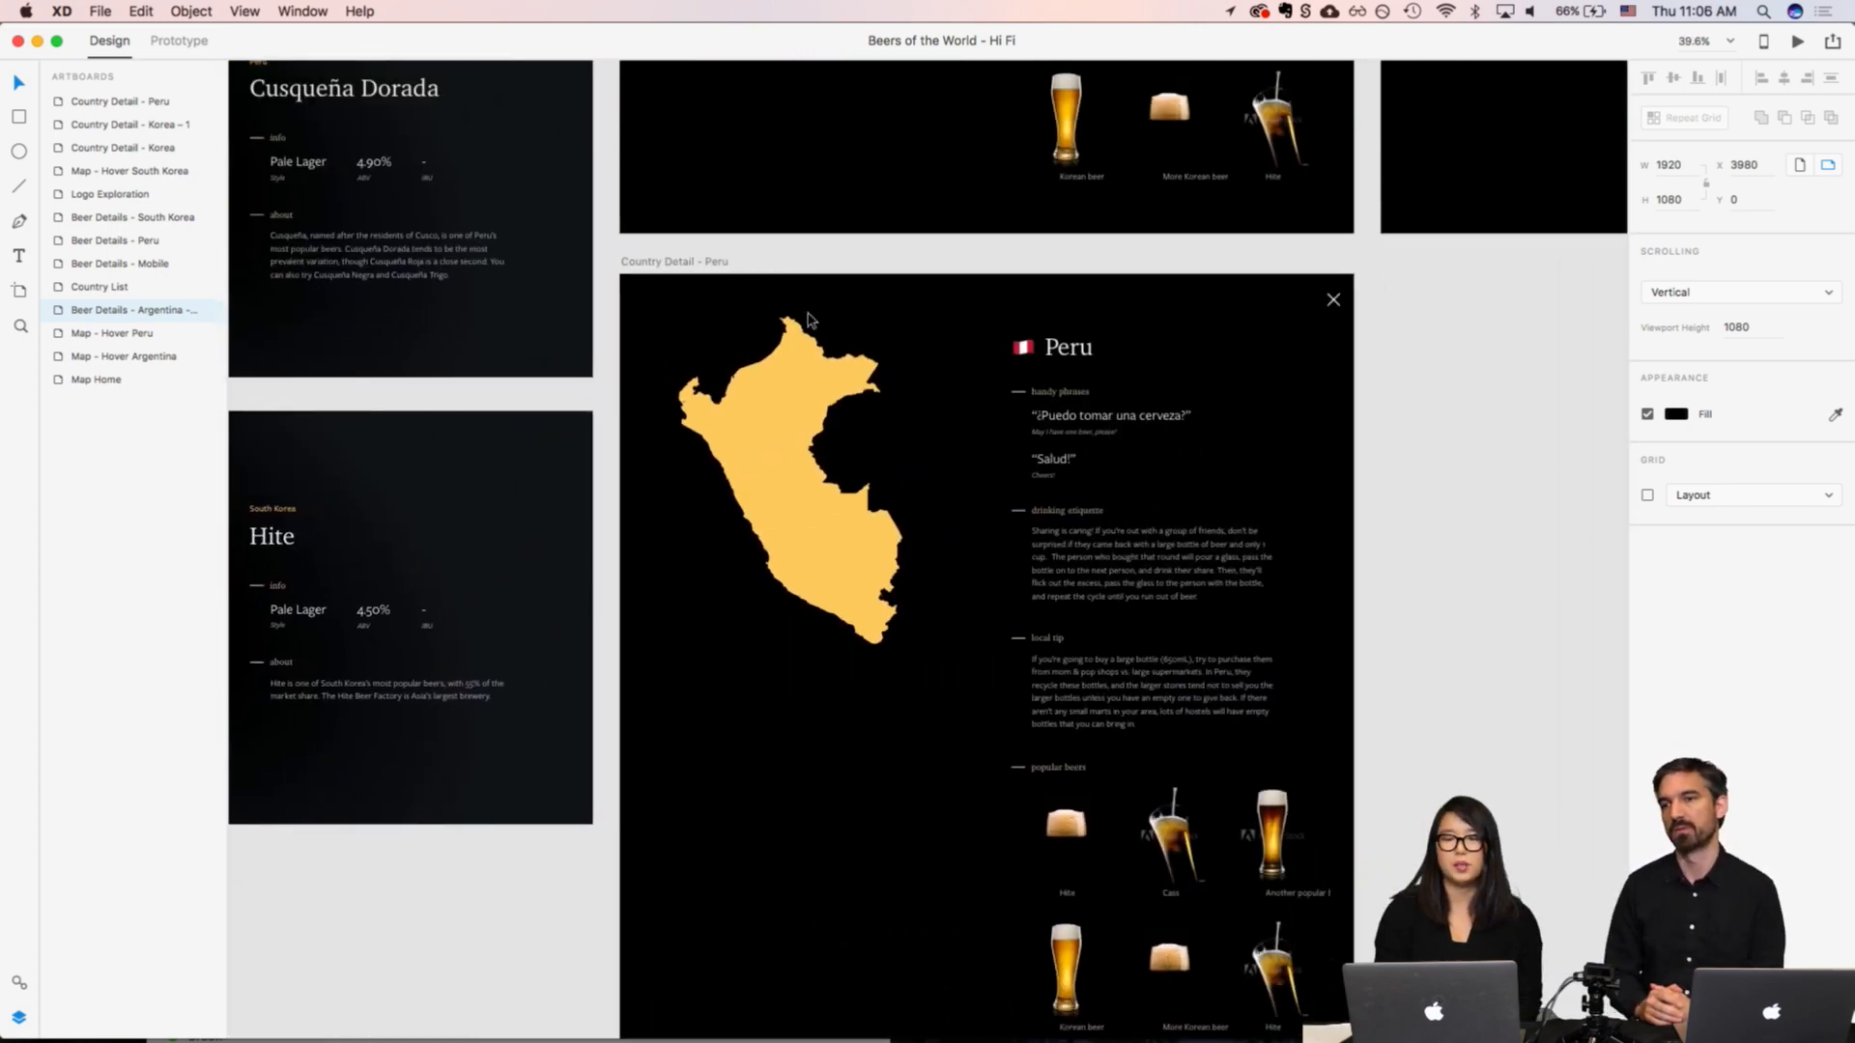
{"action": "scroll", "coordinate": [810, 319], "scroll_direction": "down", "scroll_amount": 3}
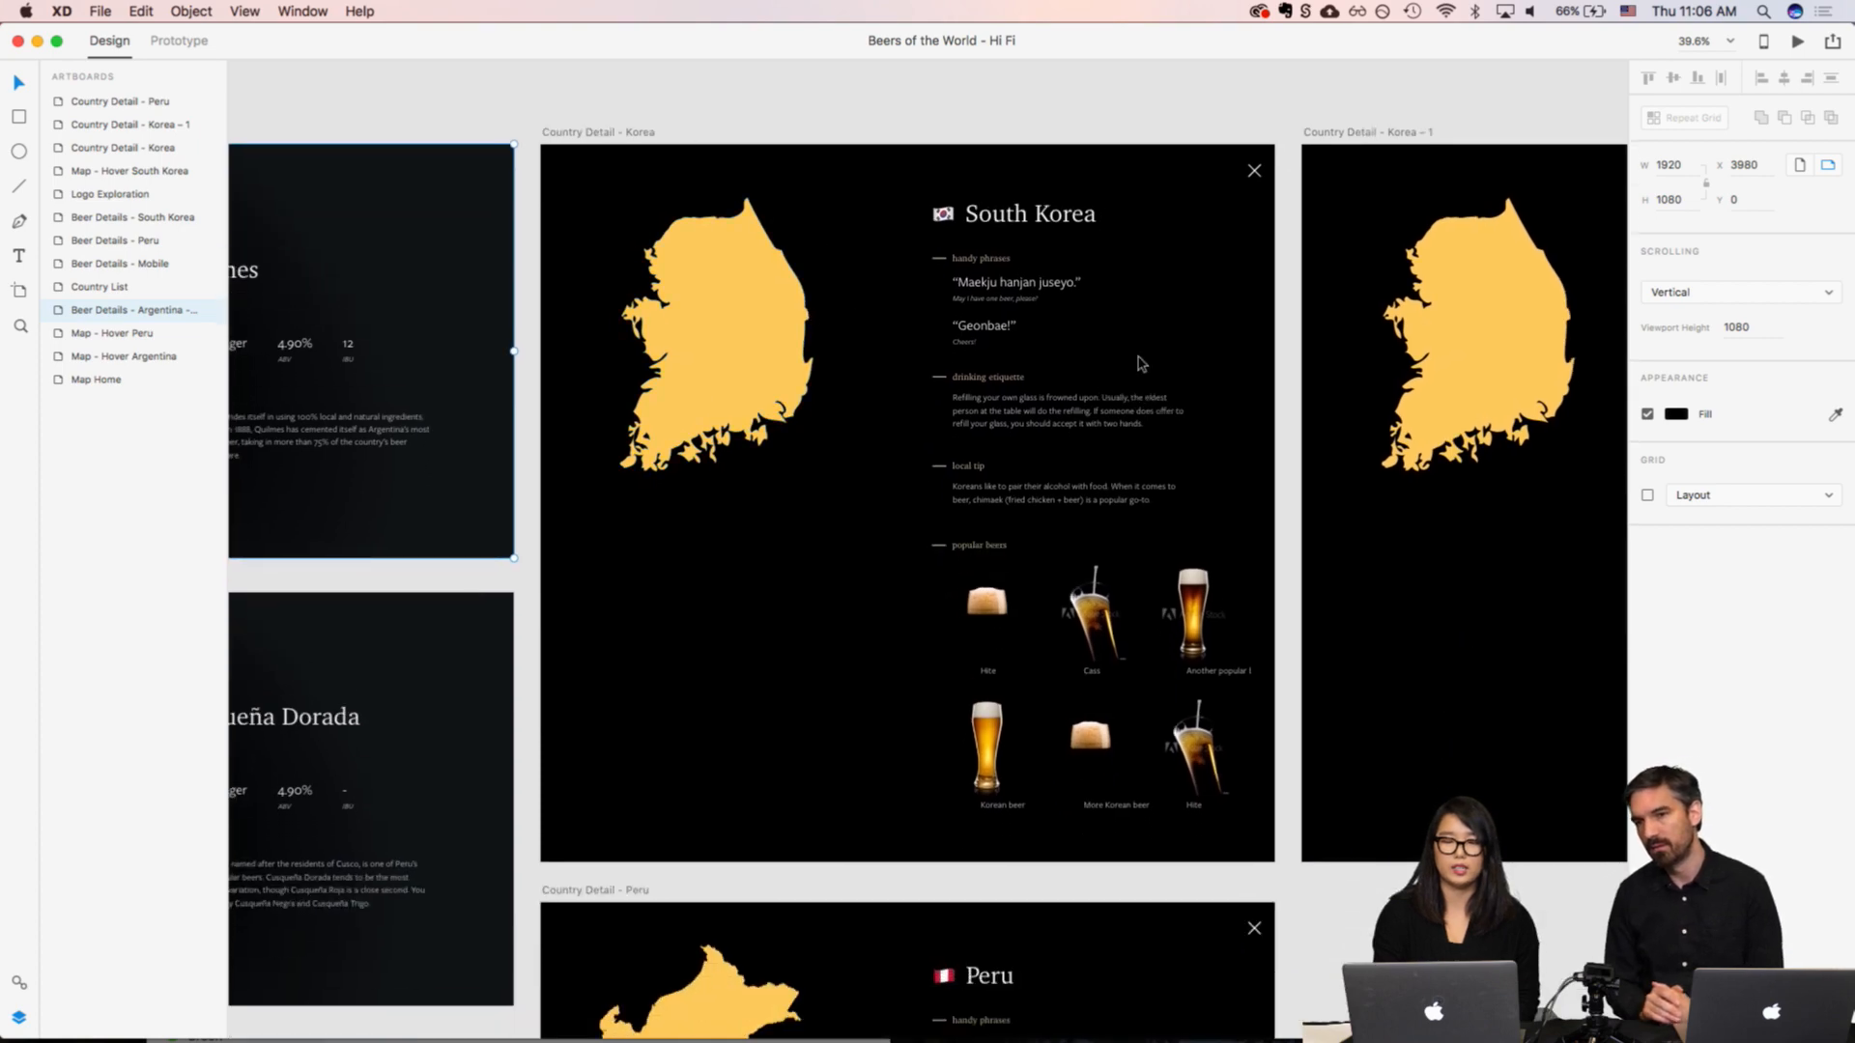
{"action": "scroll", "coordinate": [1141, 362], "scroll_direction": "up", "scroll_amount": 5}
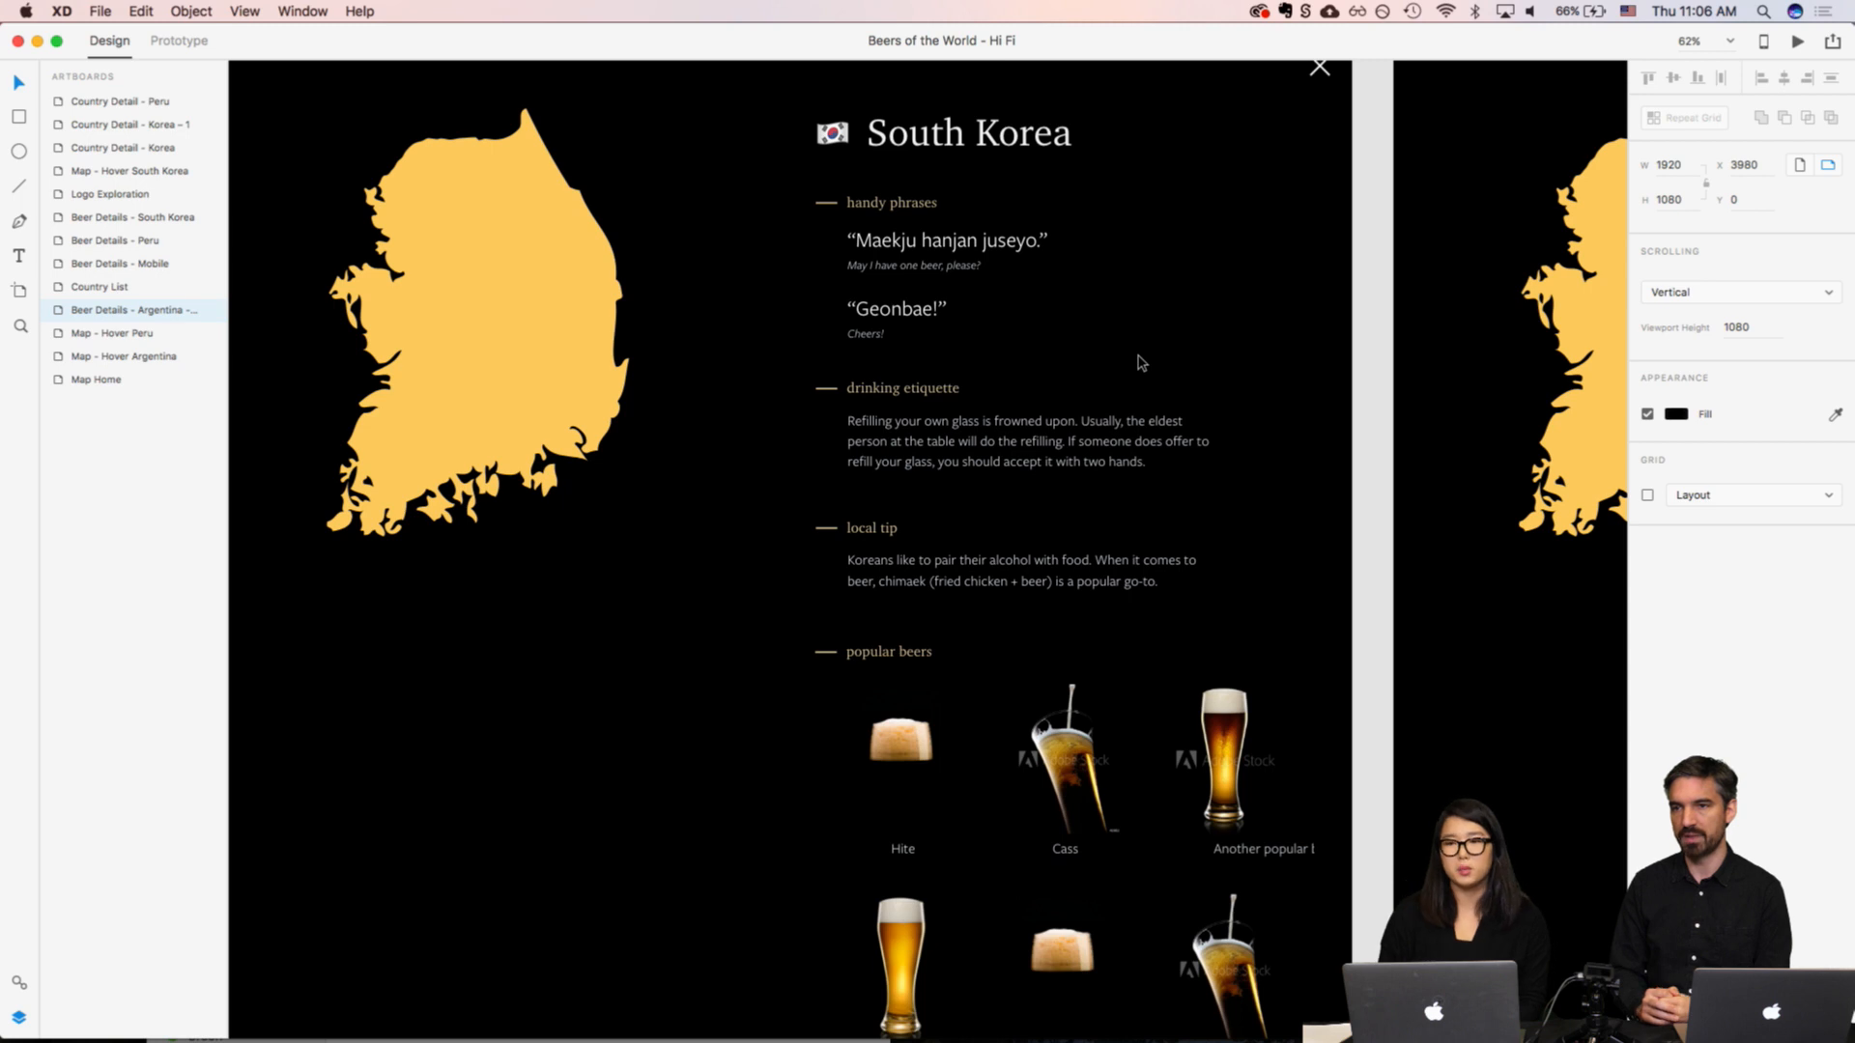
{"action": "scroll", "coordinate": [1141, 363], "scroll_direction": "left", "scroll_amount": 3}
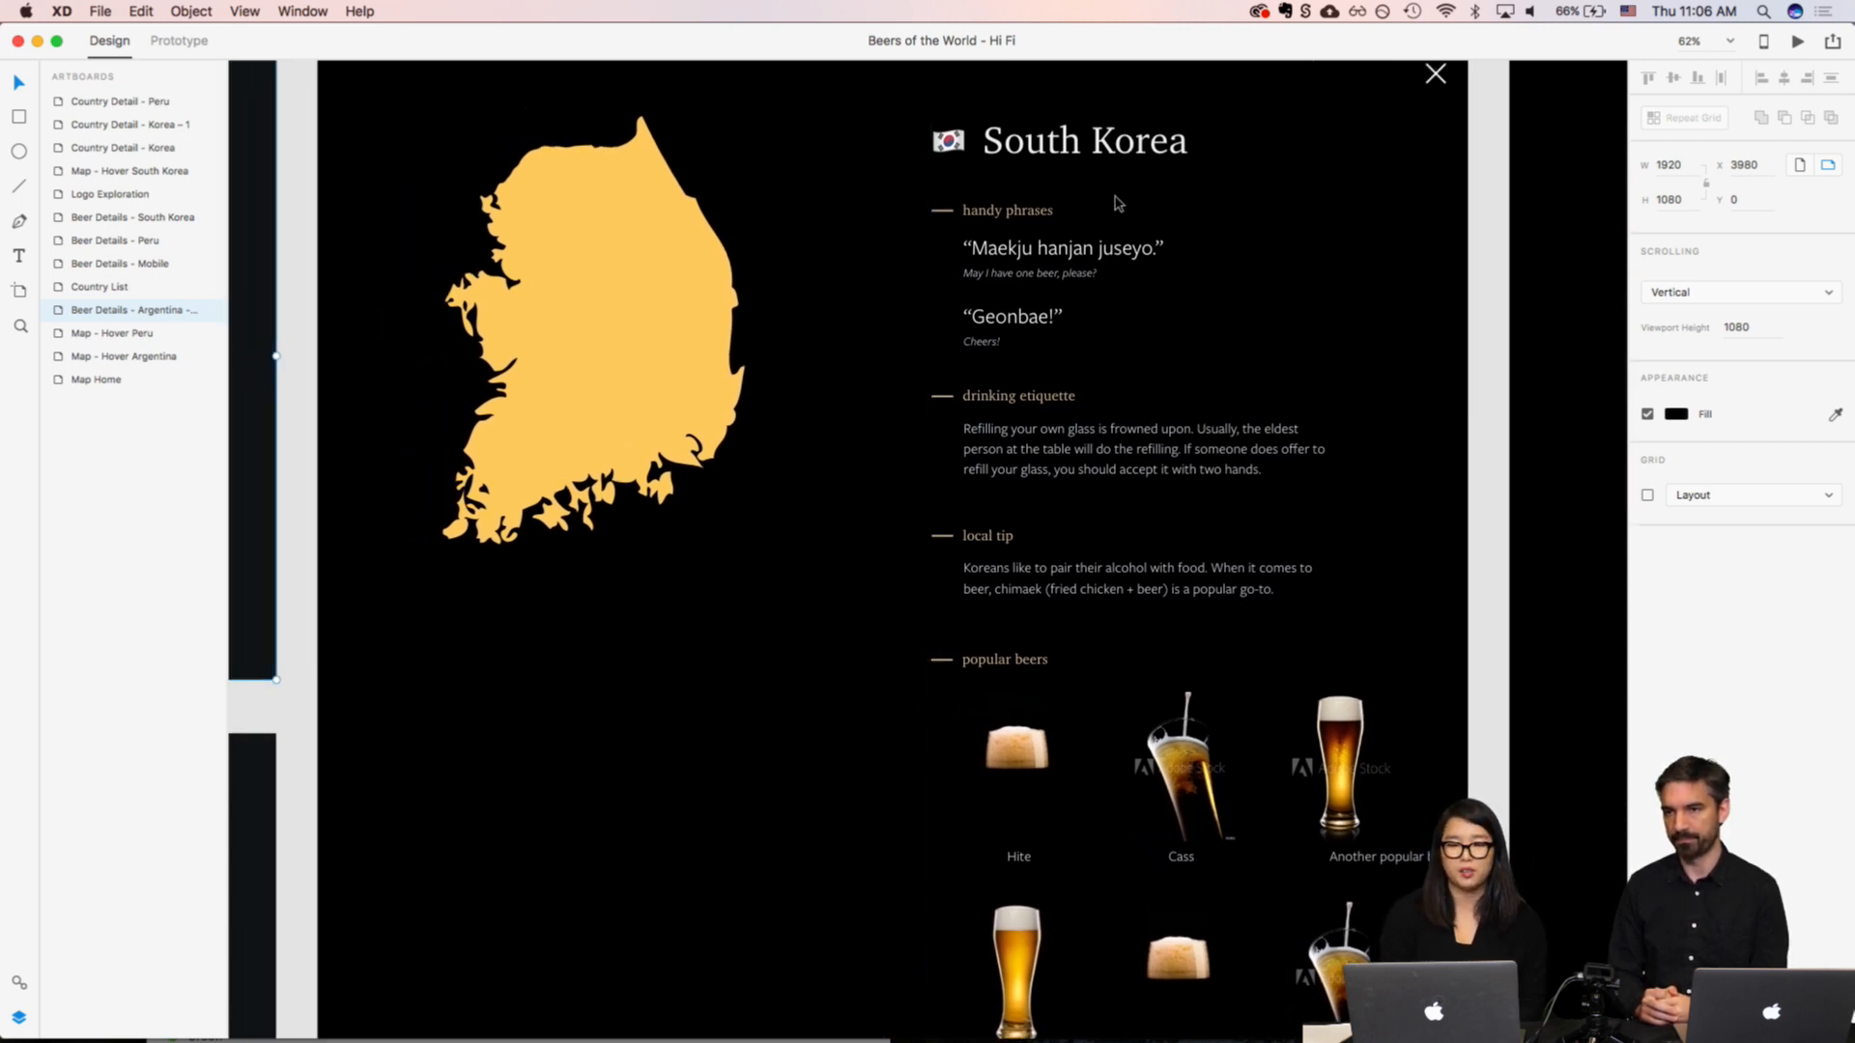
{"action": "scroll", "coordinate": [1060, 333], "scroll_direction": "up", "scroll_amount": 10}
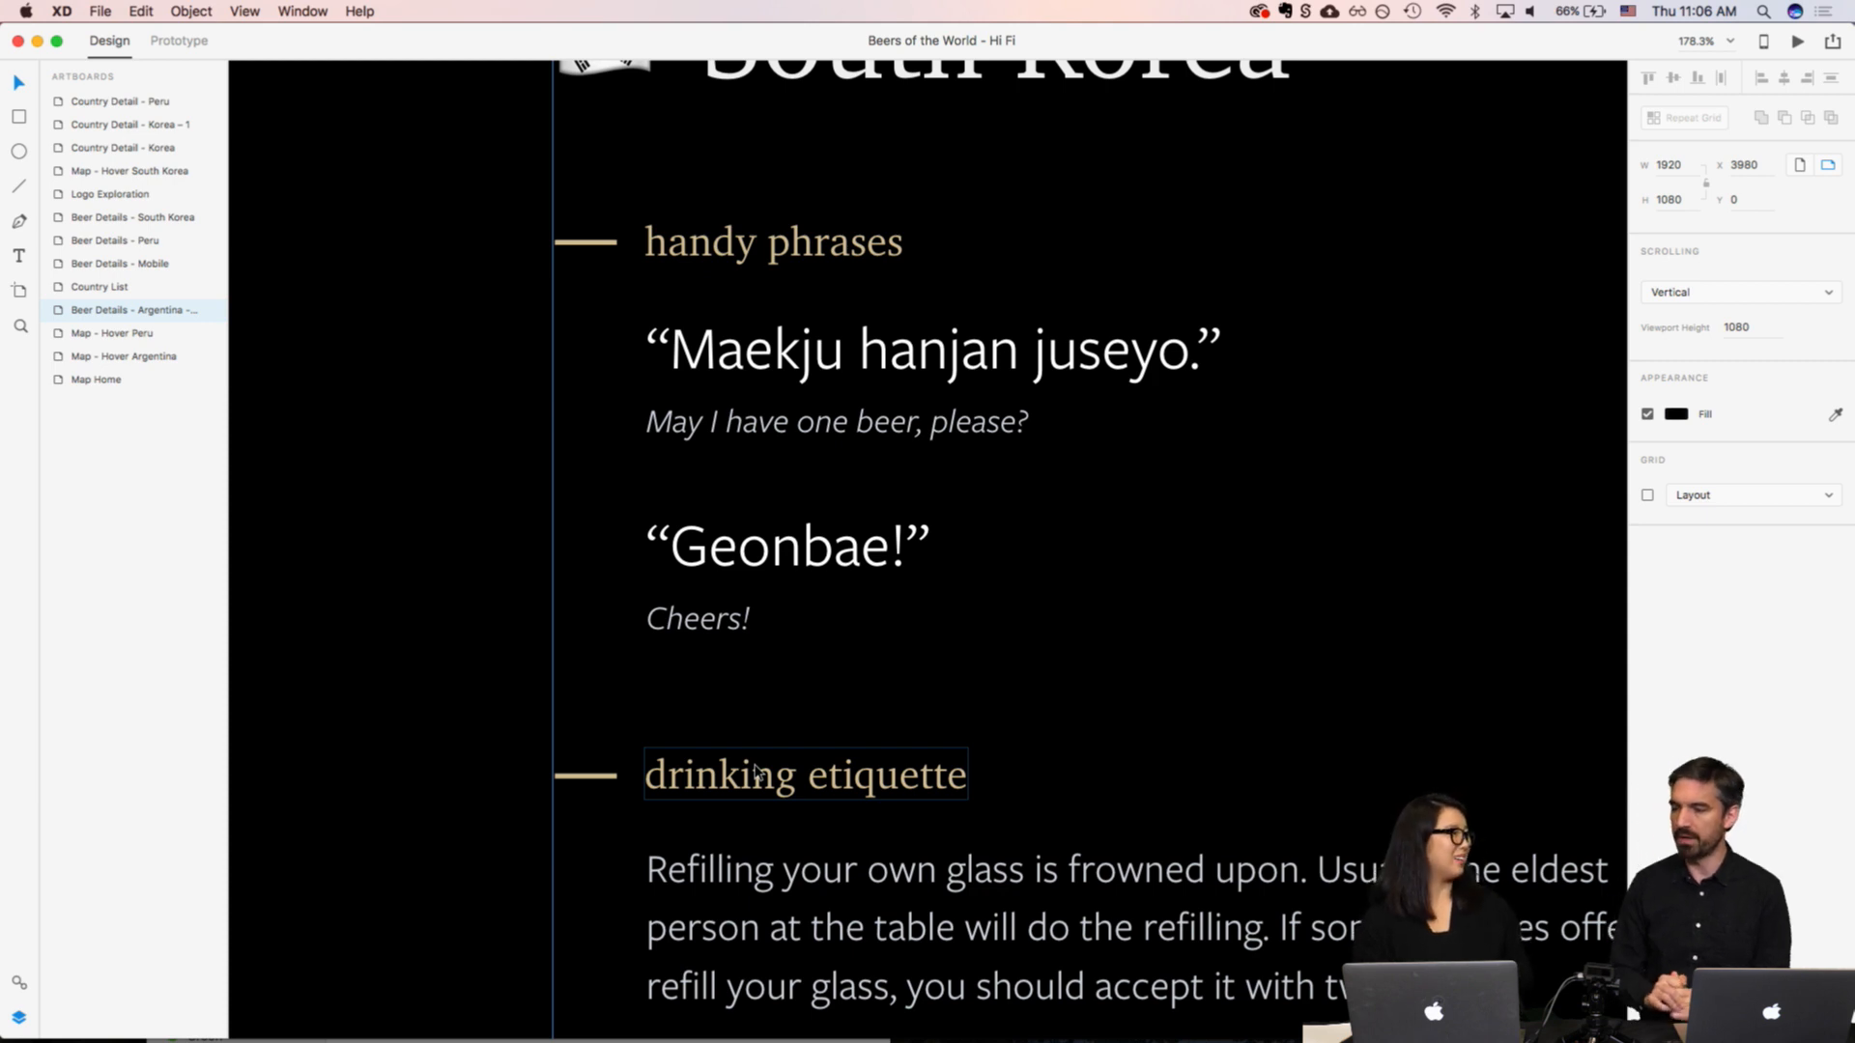
{"action": "scroll", "coordinate": [756, 773], "scroll_direction": "down", "scroll_amount": 6}
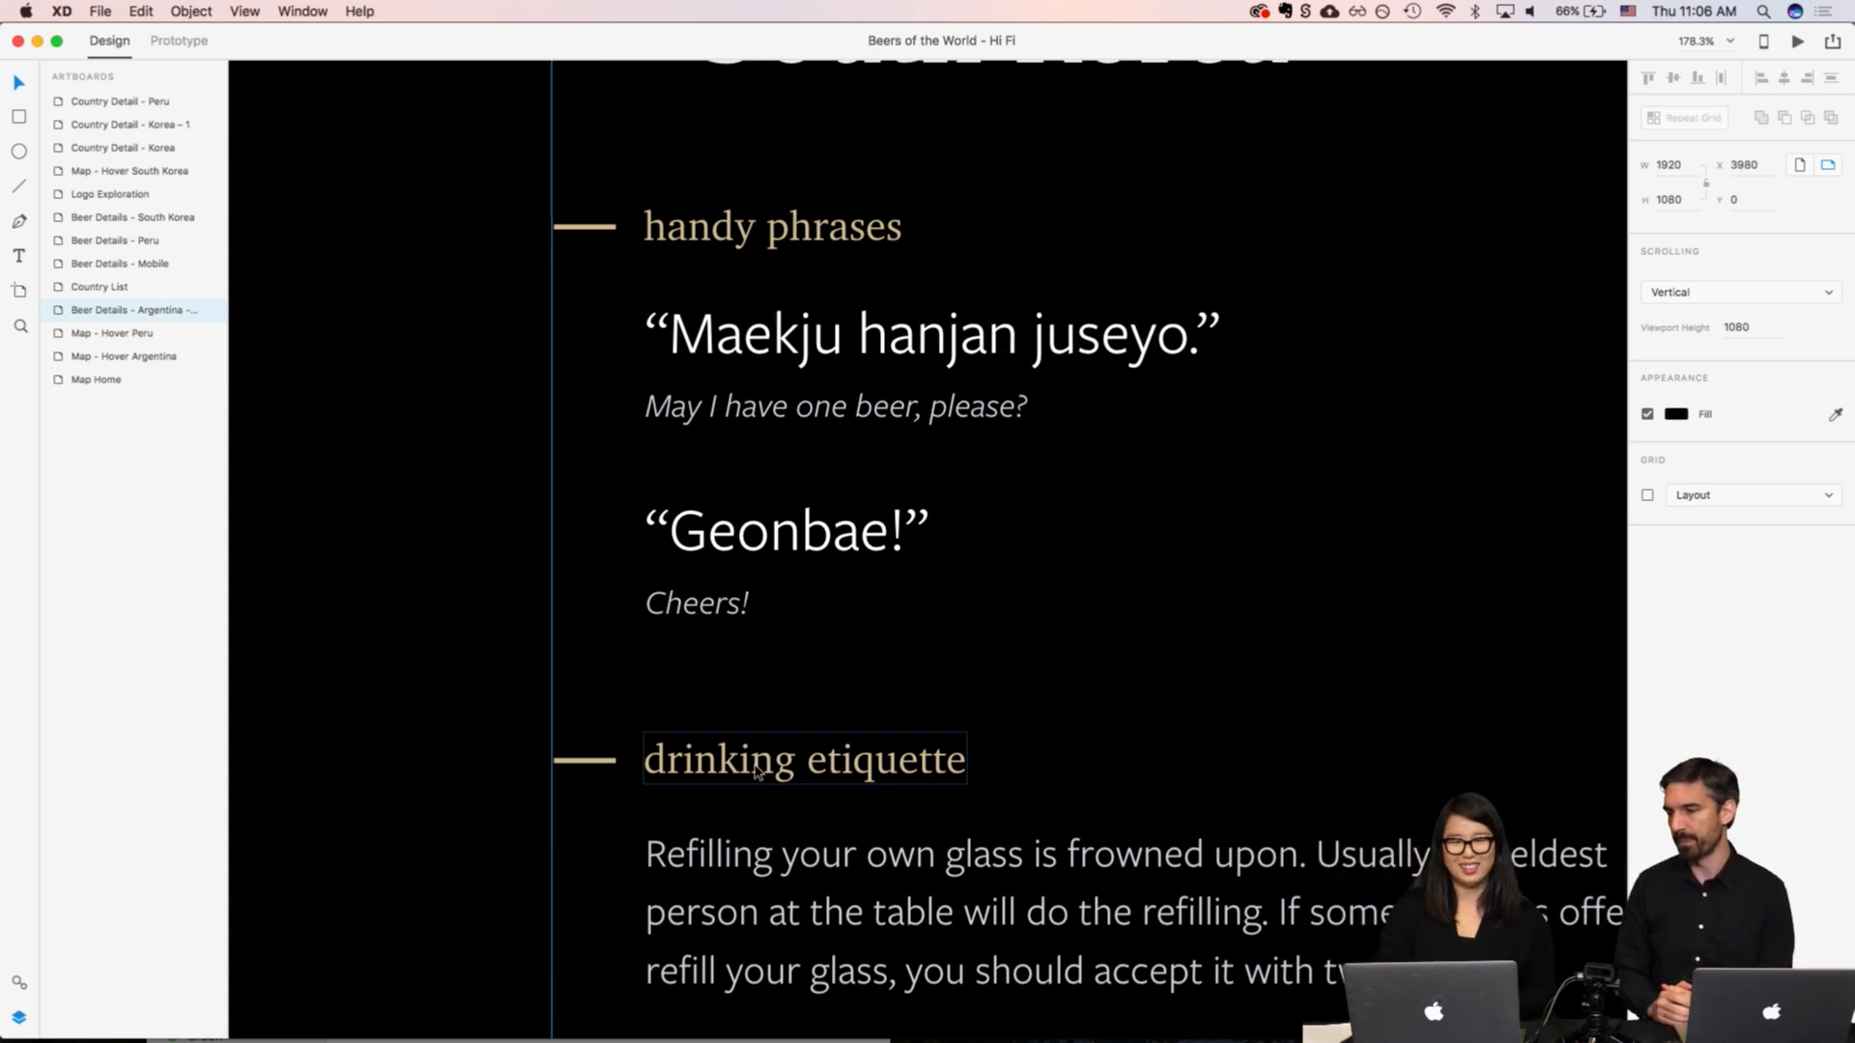
{"action": "scroll", "coordinate": [718, 796], "scroll_direction": "right", "scroll_amount": 3}
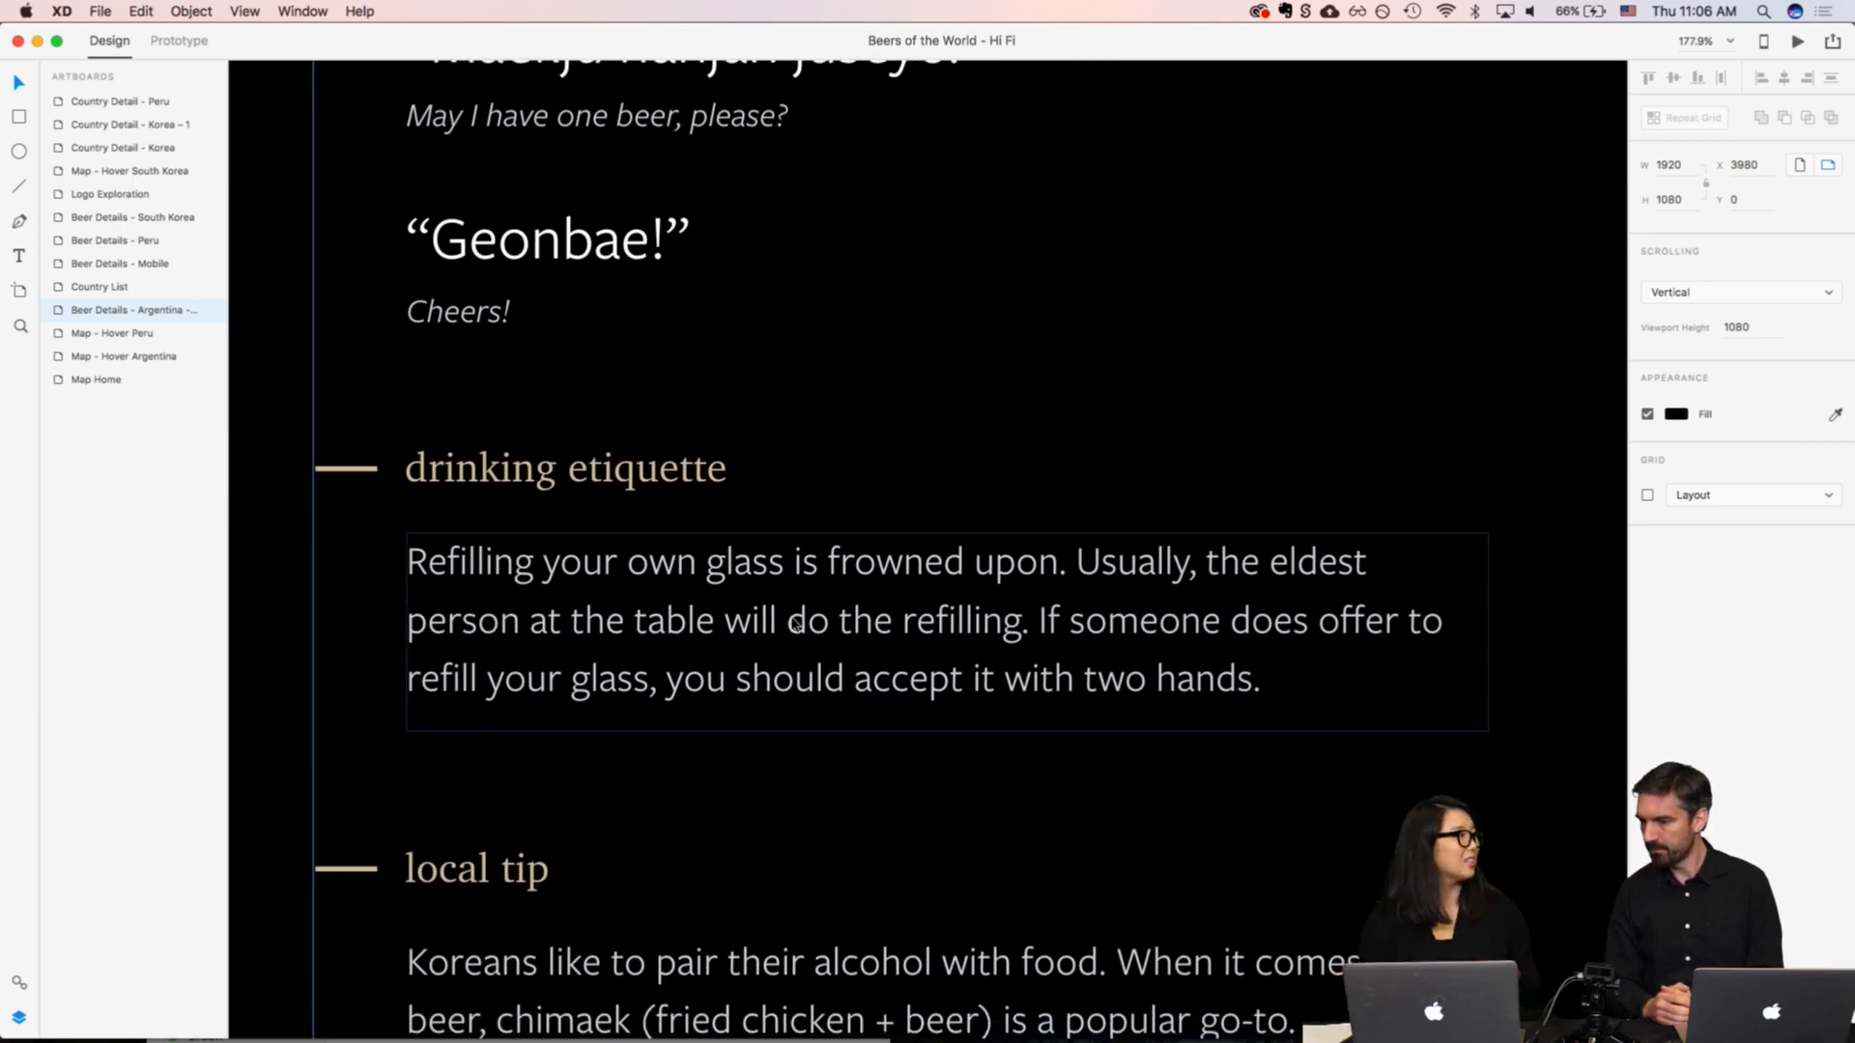
{"action": "scroll", "coordinate": [795, 625], "scroll_direction": "down", "scroll_amount": 5}
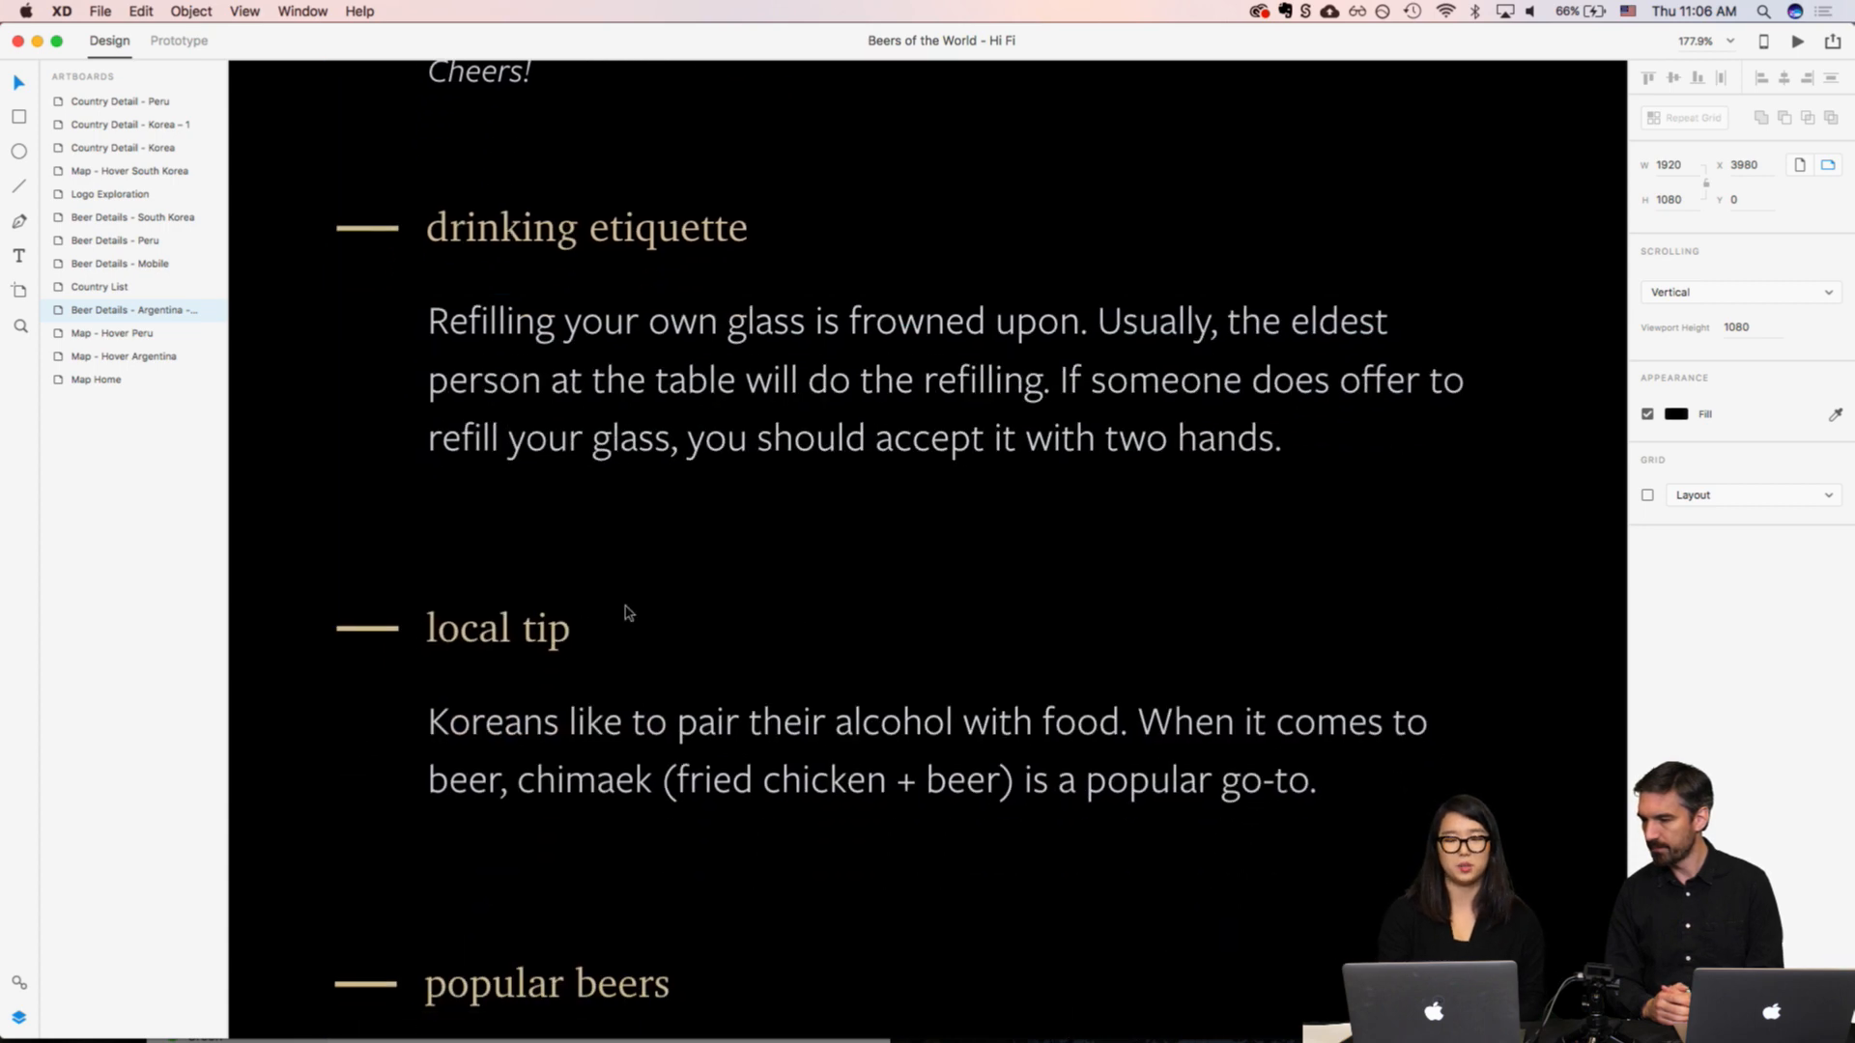
{"action": "scroll", "coordinate": [573, 740], "scroll_direction": "down", "scroll_amount": 8}
{"action": "scroll", "coordinate": [575, 739], "scroll_direction": "down", "scroll_amount": 1}
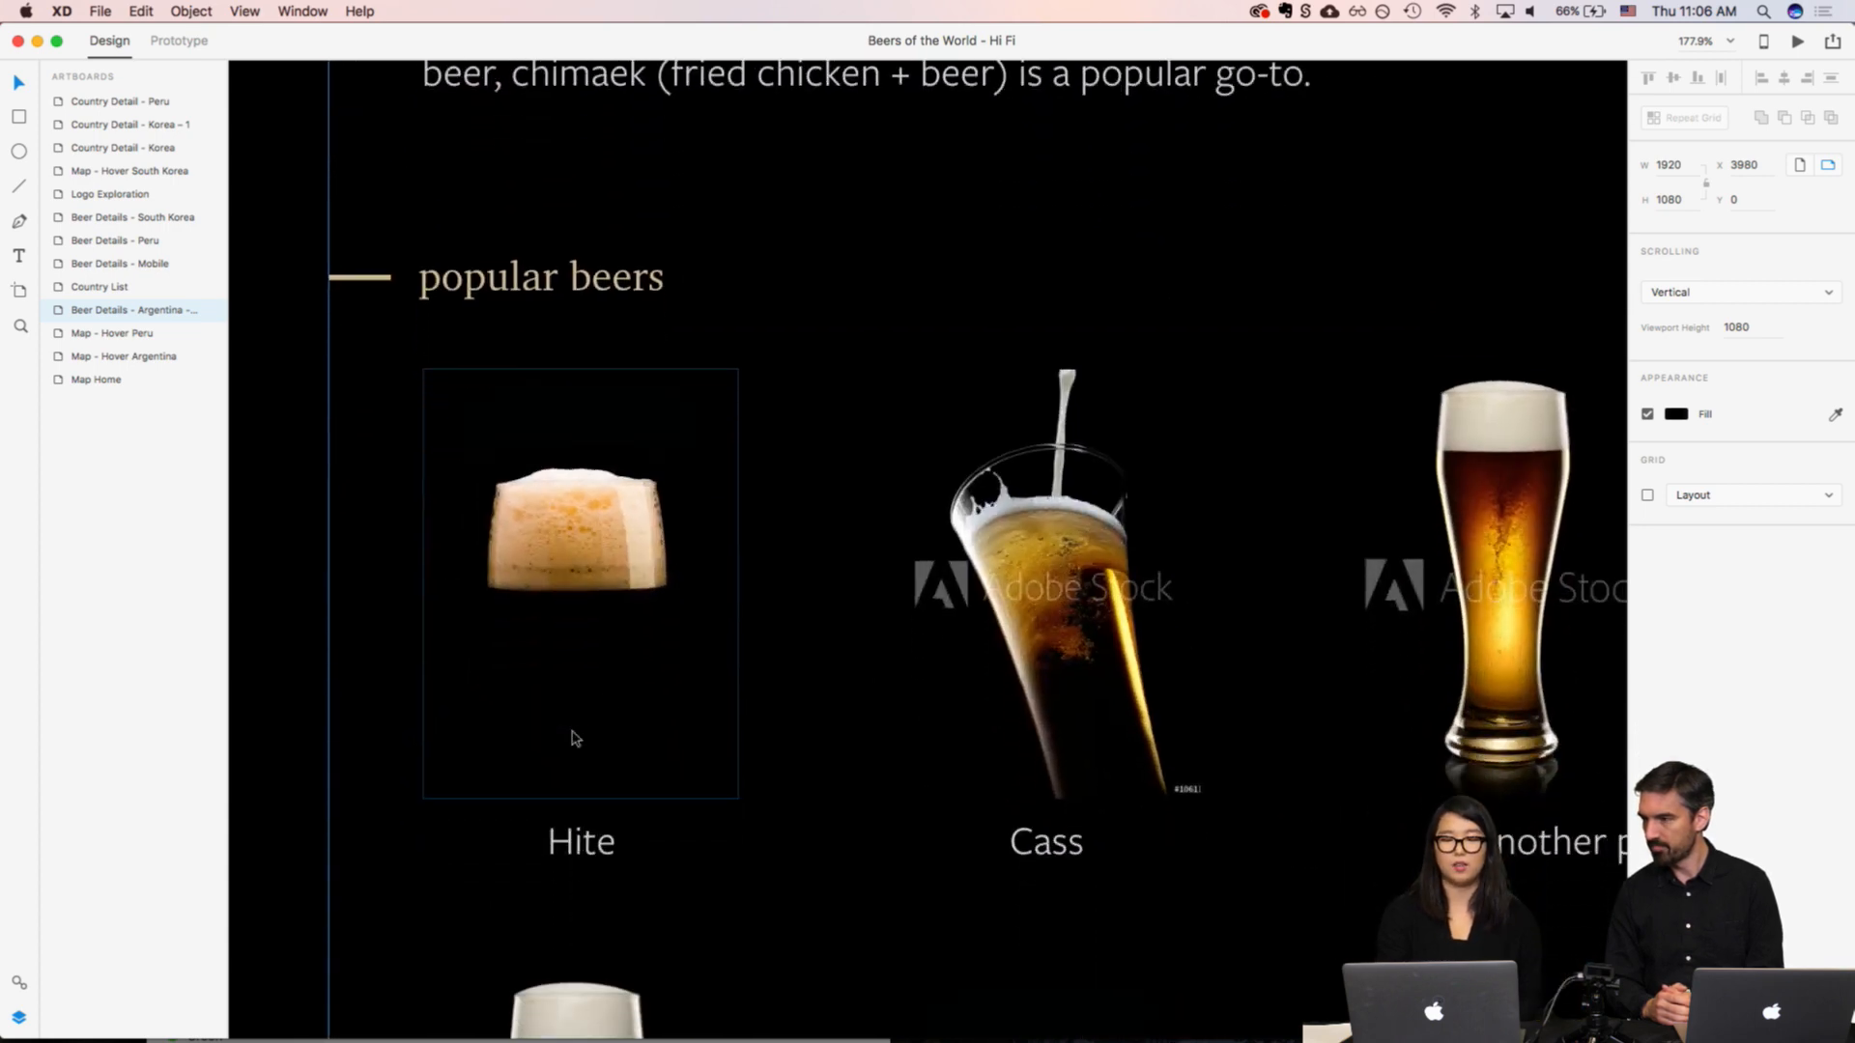
{"action": "scroll", "coordinate": [538, 726], "scroll_direction": "up", "scroll_amount": 10}
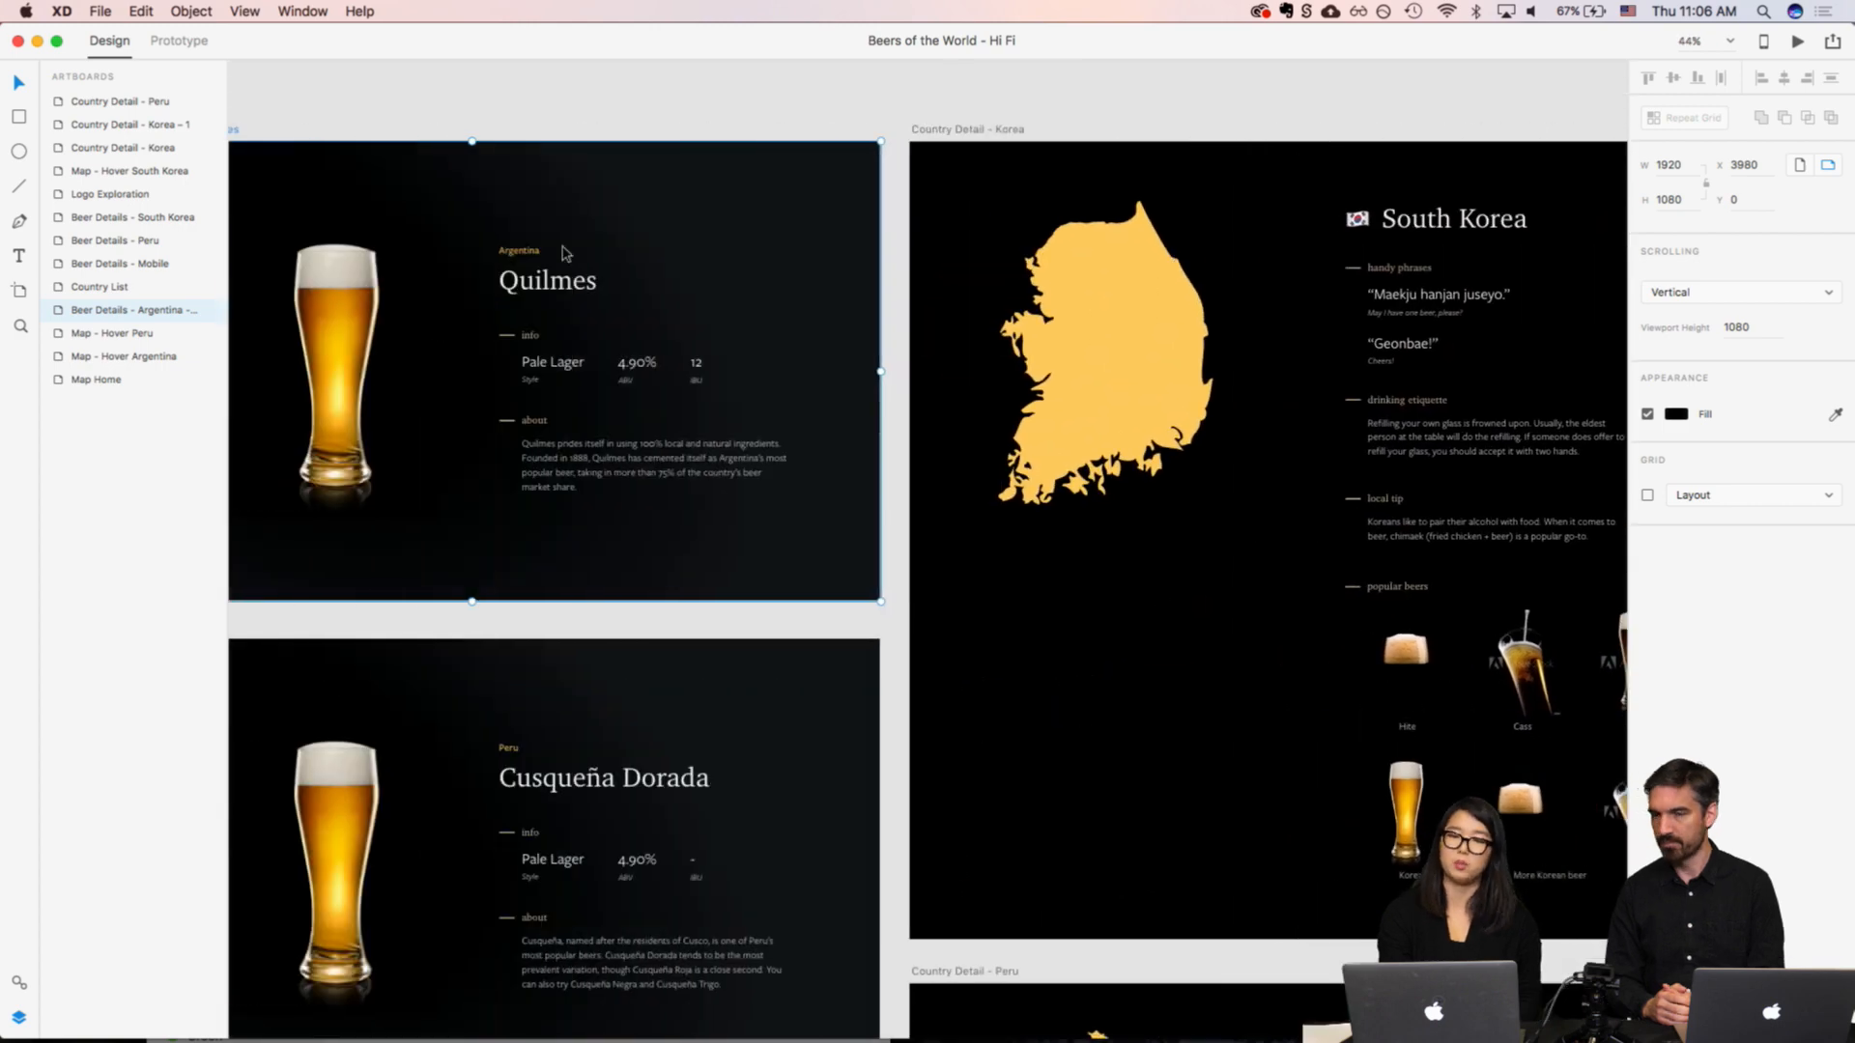
{"action": "scroll", "coordinate": [570, 494], "scroll_direction": "up", "scroll_amount": 5}
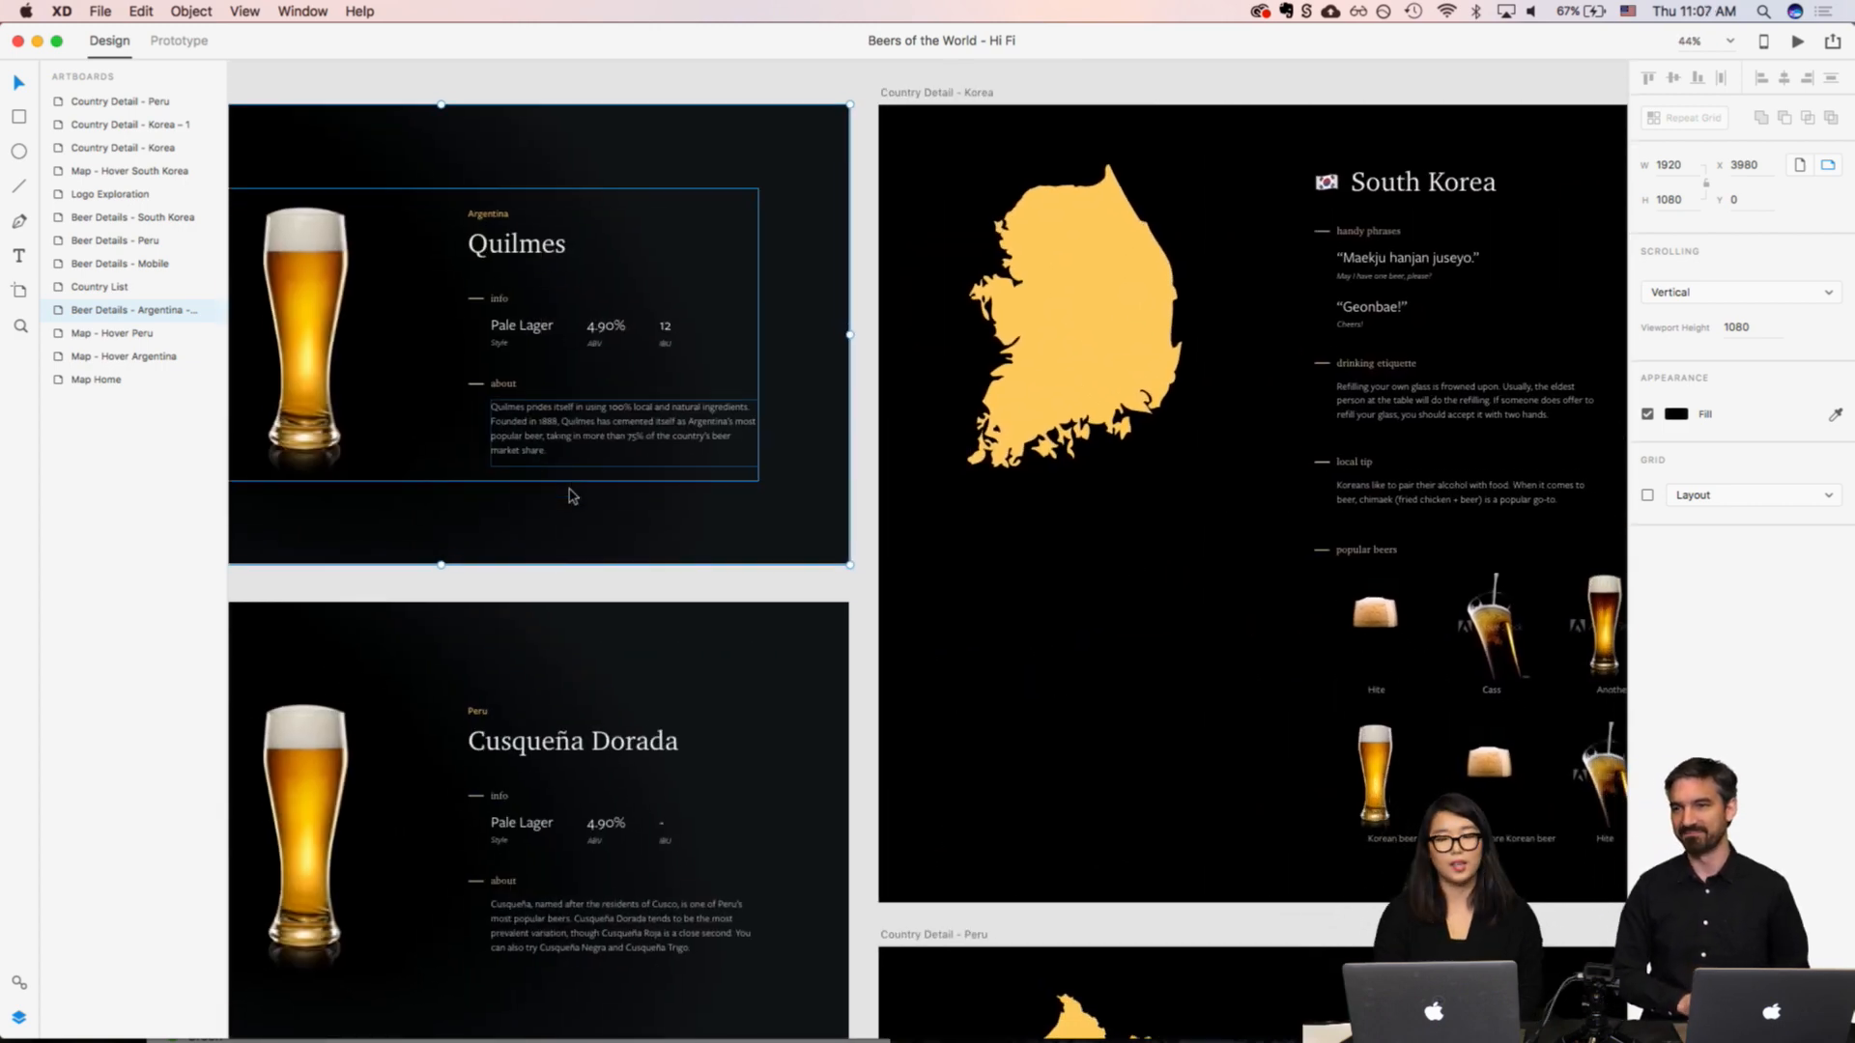
Step: Examine the Country Detail - Peru artboard from its country shape and handy phrases through the popular beers section
{"action": "scroll", "coordinate": [573, 495], "scroll_direction": "down", "scroll_amount": 3}
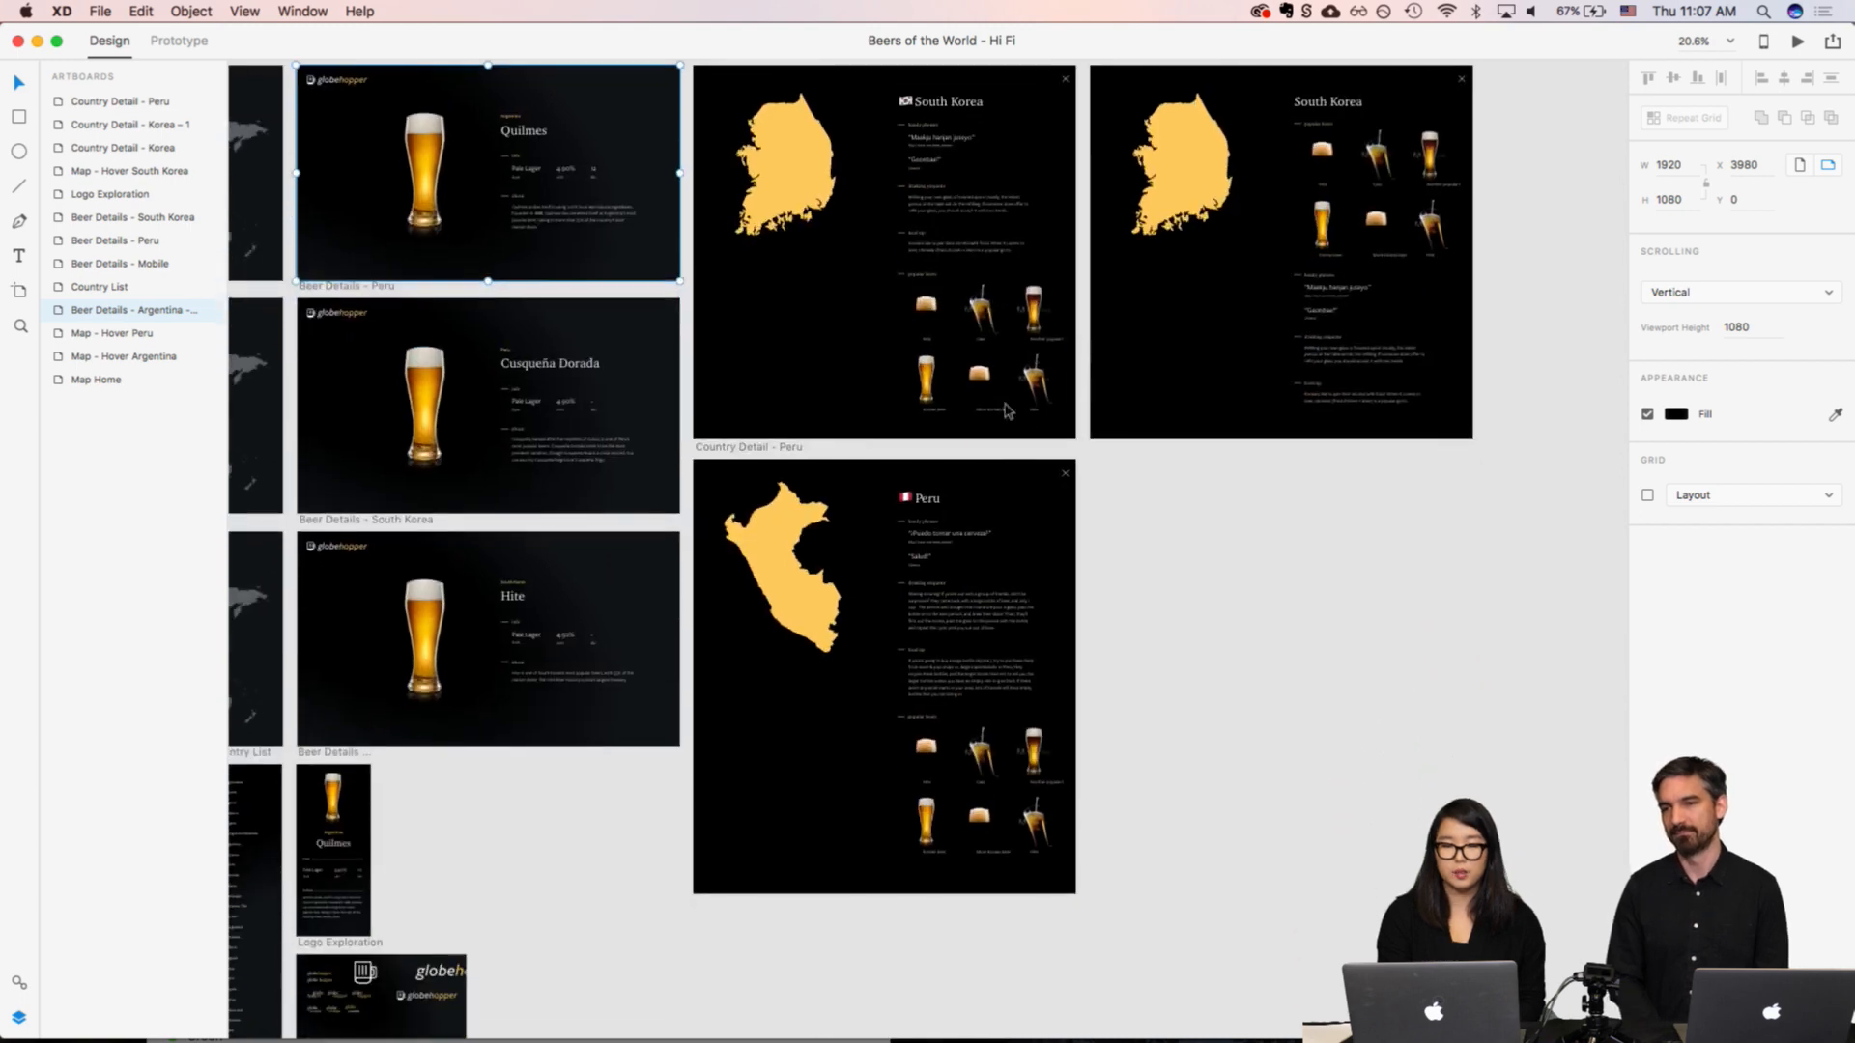
{"action": "scroll", "coordinate": [990, 803], "scroll_direction": "up", "scroll_amount": 10}
{"action": "scroll", "coordinate": [994, 801], "scroll_direction": "up", "scroll_amount": 4}
{"action": "scroll", "coordinate": [993, 802], "scroll_direction": "left", "scroll_amount": 2}
{"action": "scroll", "coordinate": [991, 801], "scroll_direction": "up", "scroll_amount": 5}
{"action": "scroll", "coordinate": [991, 801], "scroll_direction": "left", "scroll_amount": 2}
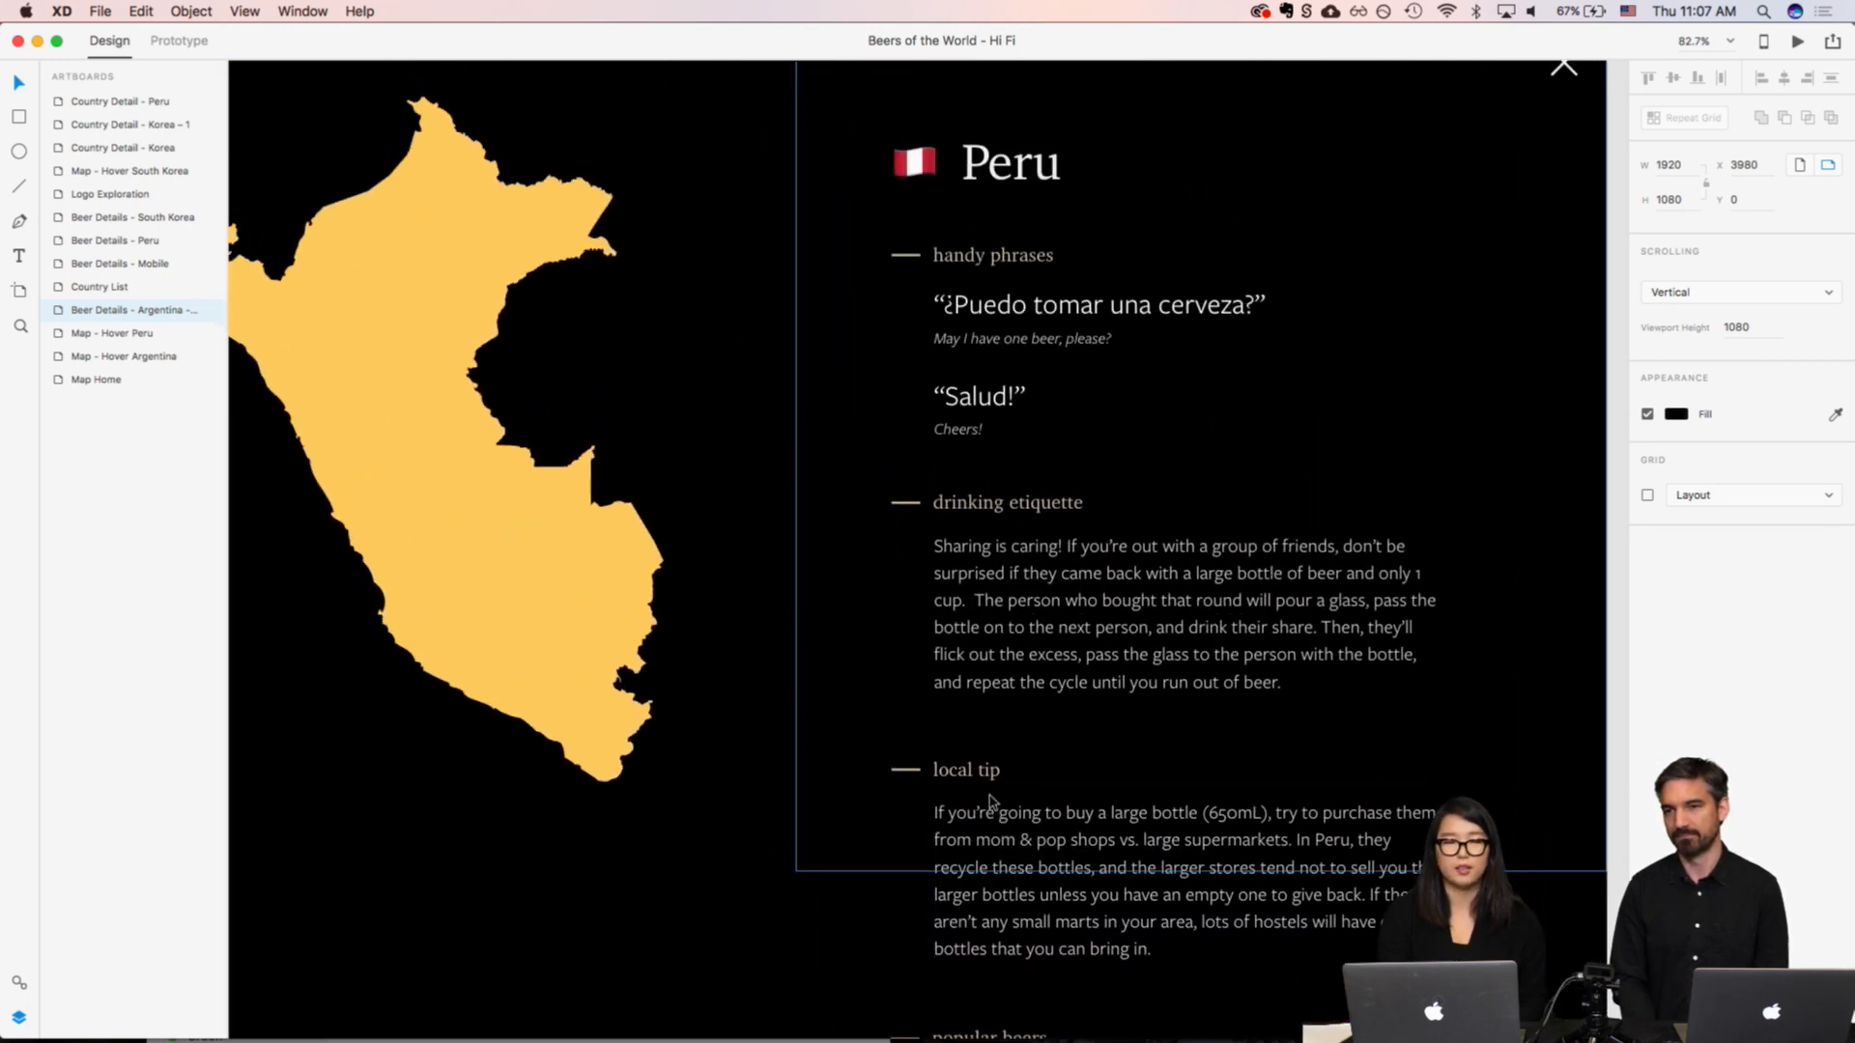
{"action": "scroll", "coordinate": [990, 803], "scroll_direction": "down", "scroll_amount": 3}
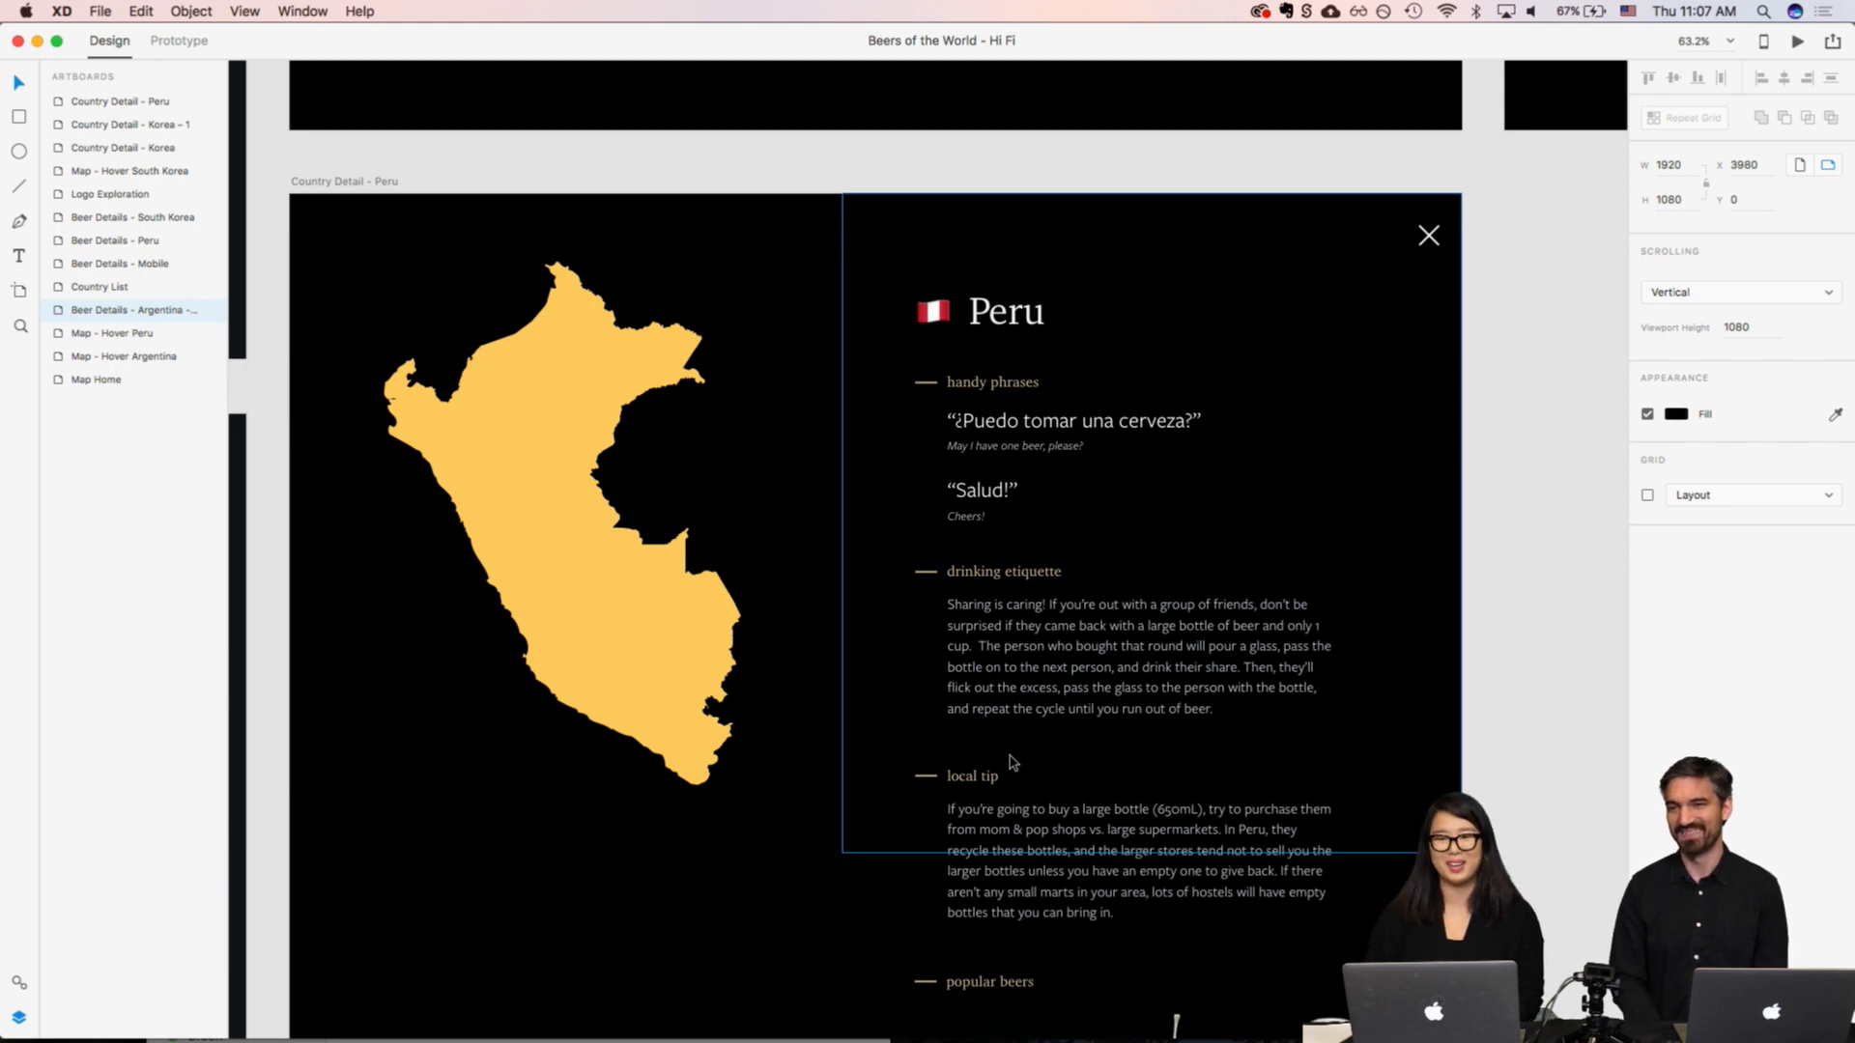
{"action": "scroll", "coordinate": [1011, 762], "scroll_direction": "down", "scroll_amount": 3}
{"action": "scroll", "coordinate": [1010, 763], "scroll_direction": "down", "scroll_amount": 5}
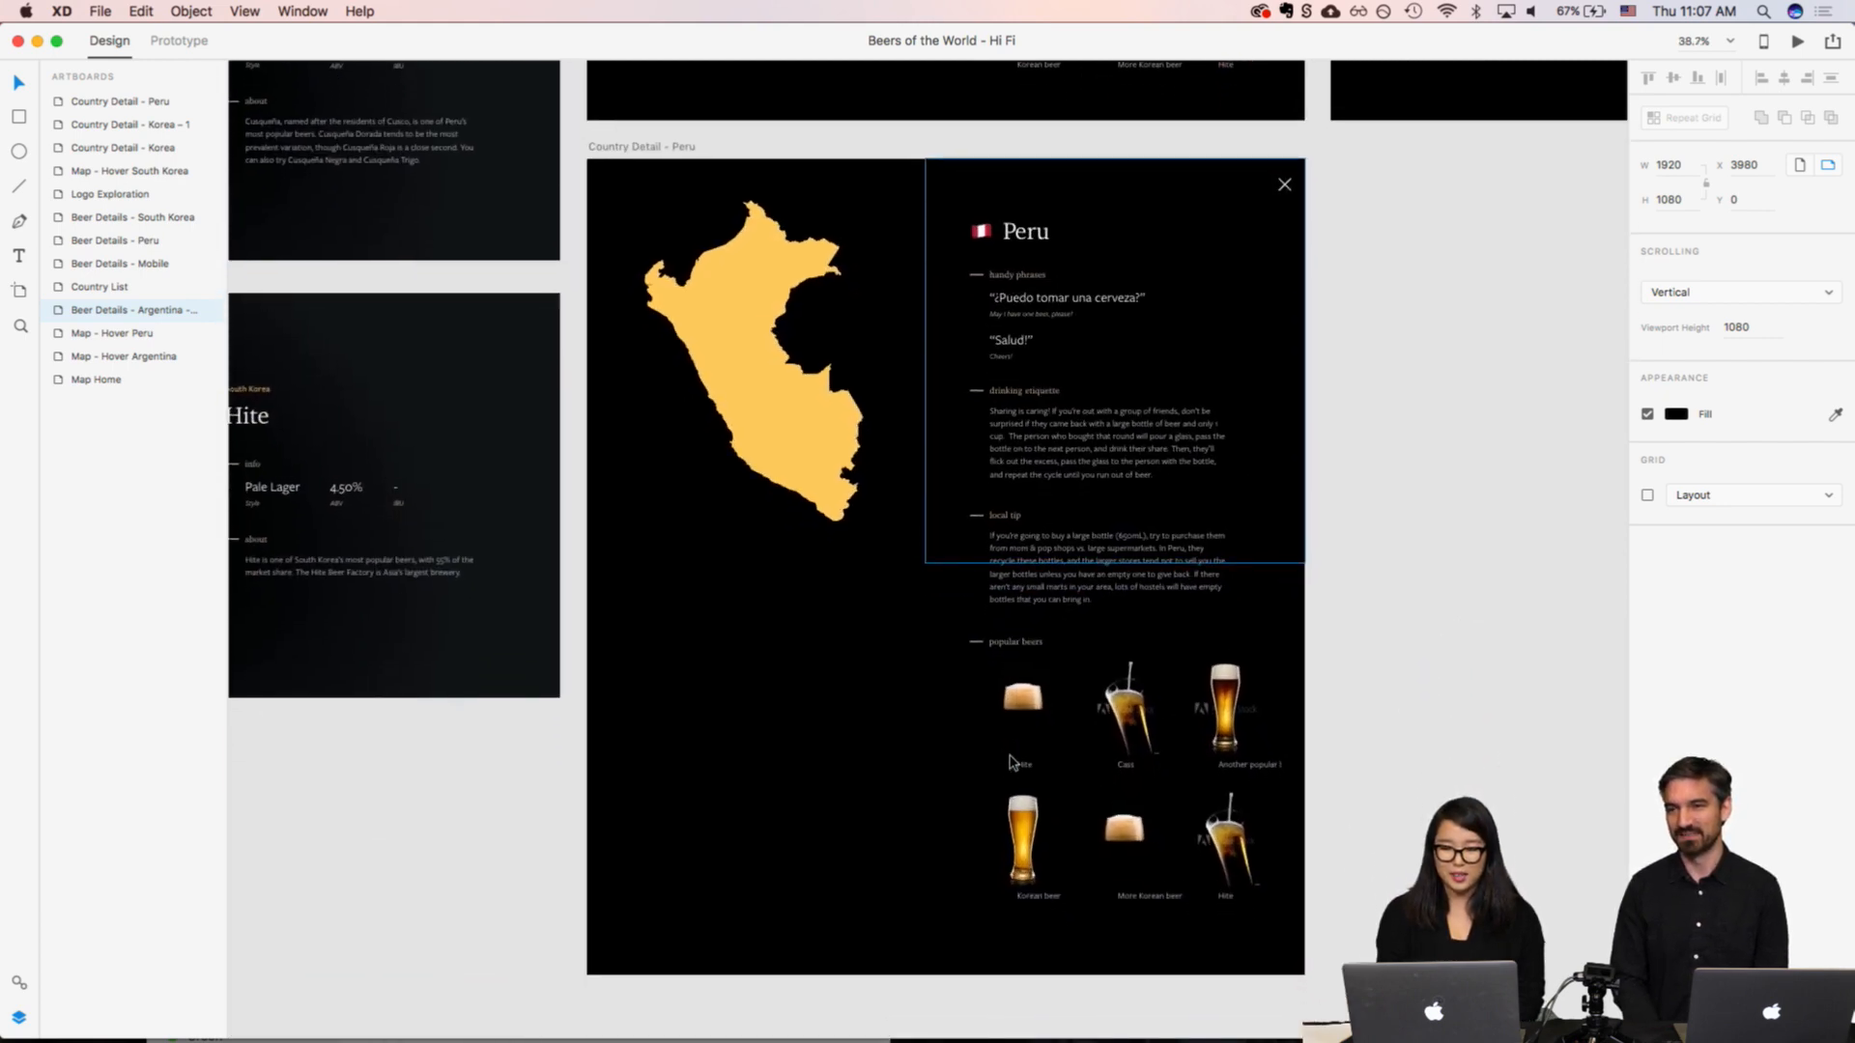
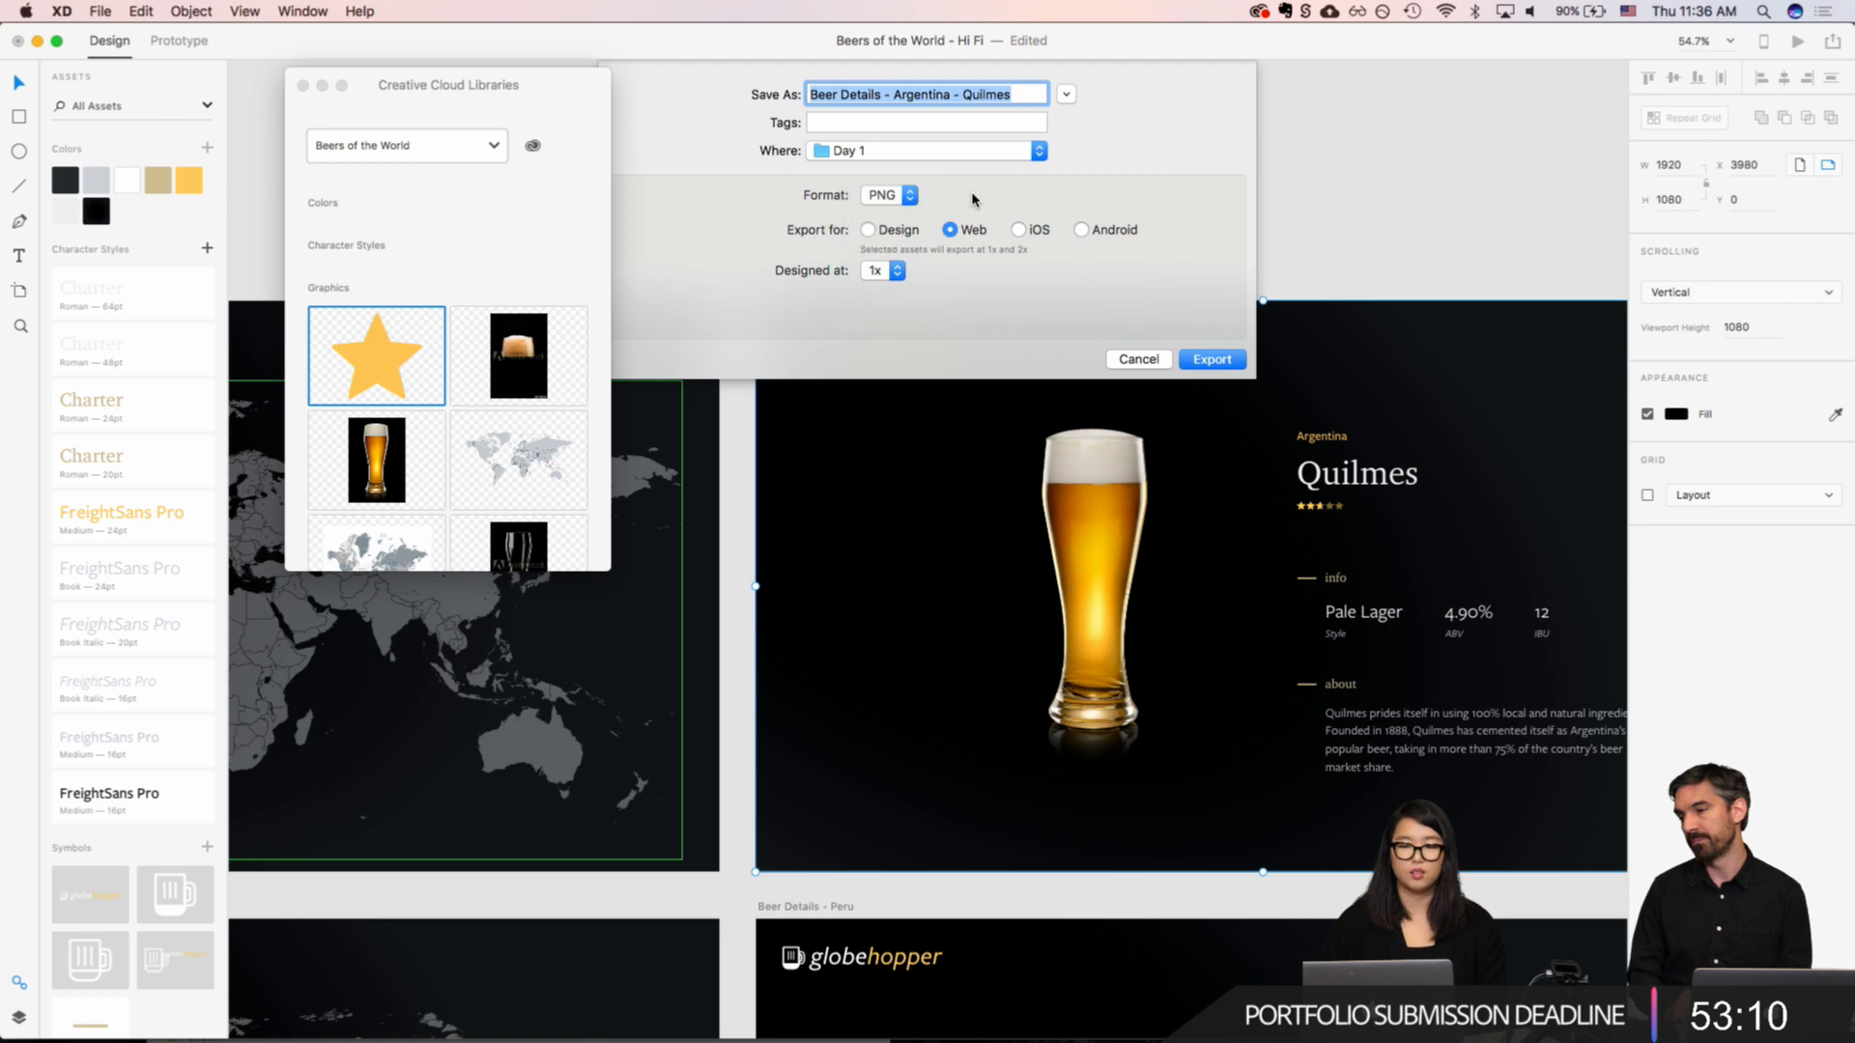
Step: Switch the export preset to Design, cancel the artboard export, and close the Creative Cloud Libraries window
{"action": "left_click", "coordinate": [867, 230]}
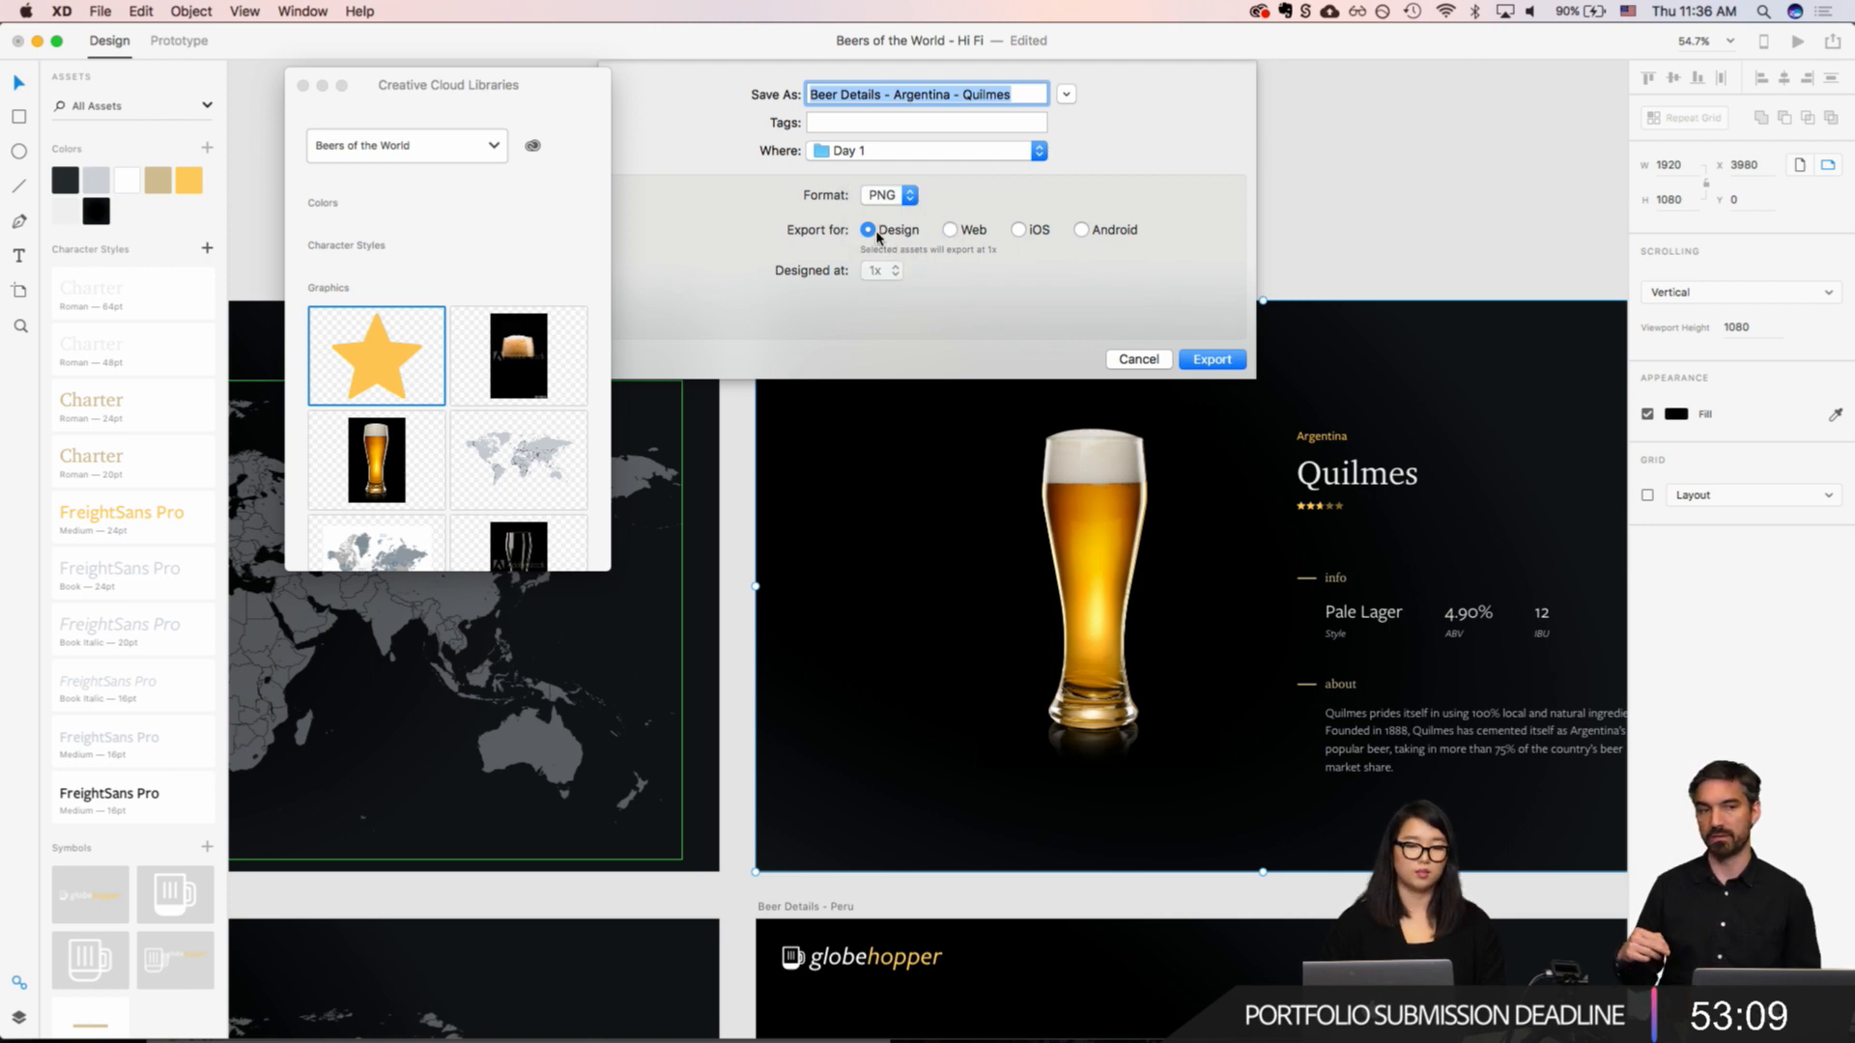
{"action": "left_click", "coordinate": [1136, 359]}
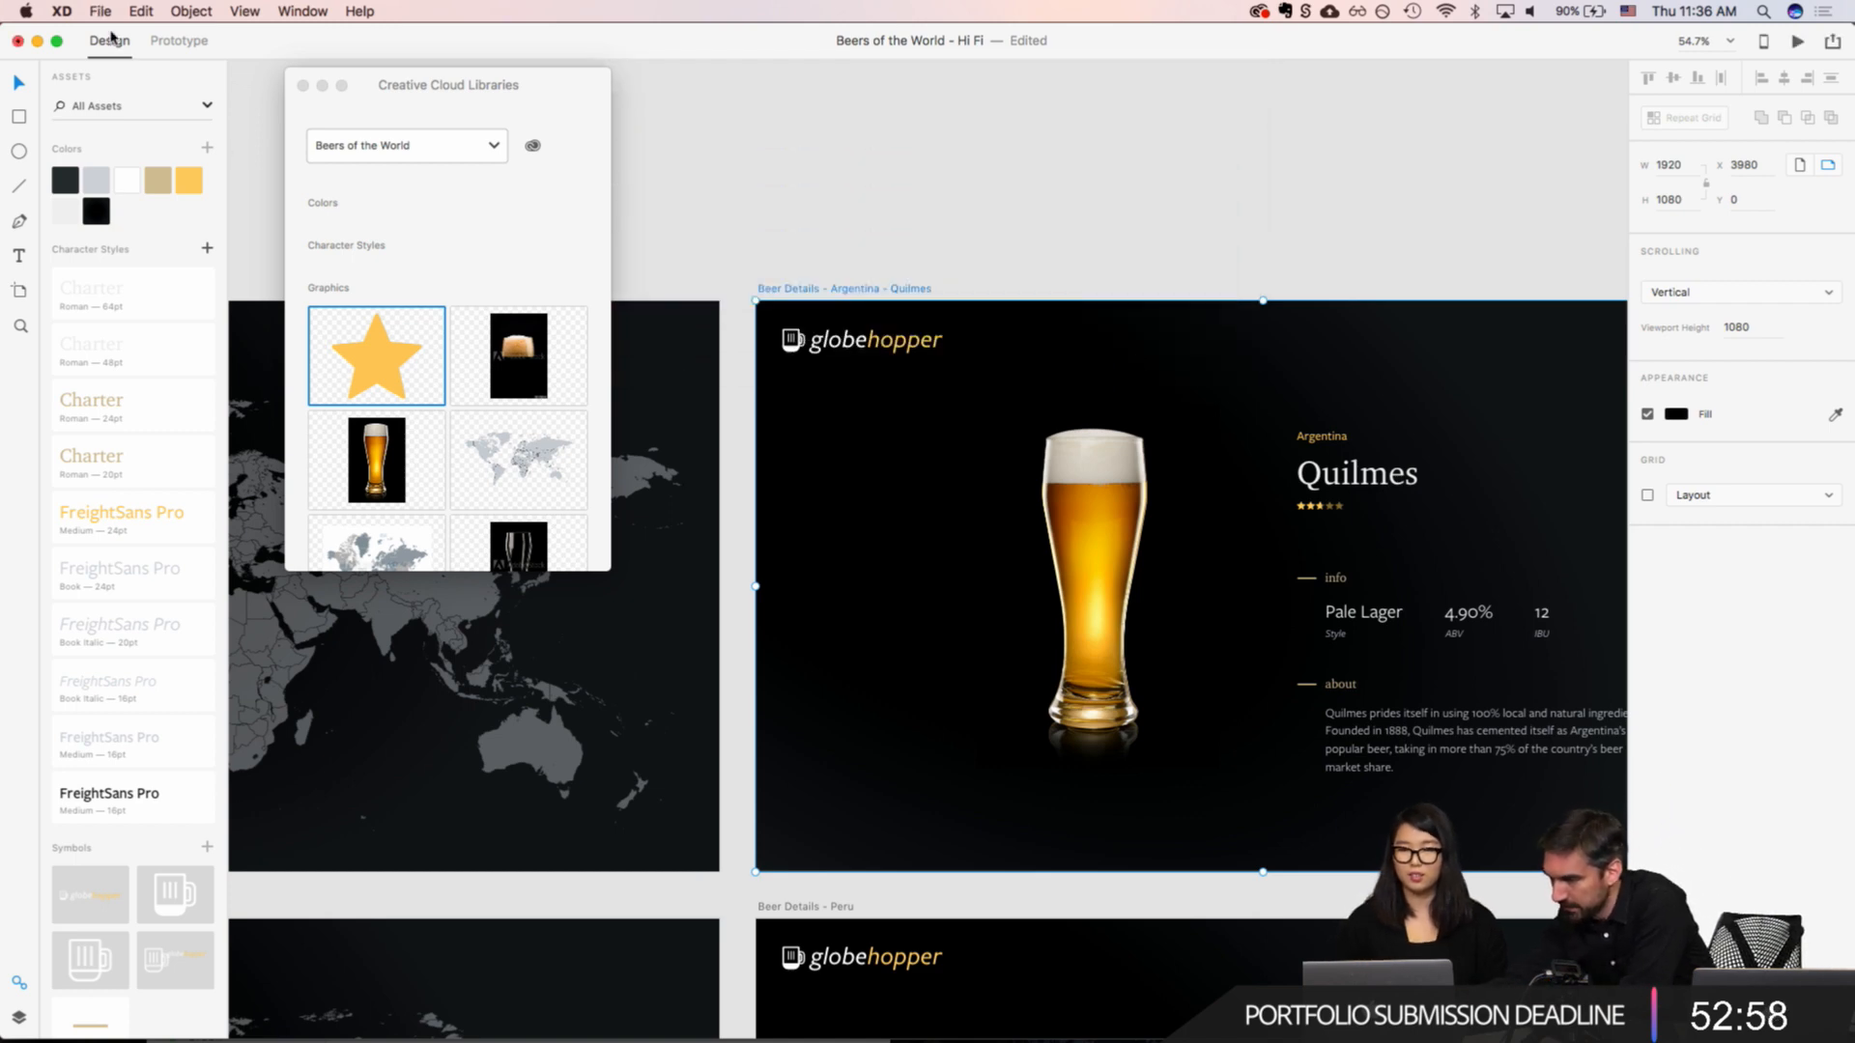
{"action": "left_click", "coordinate": [303, 86]}
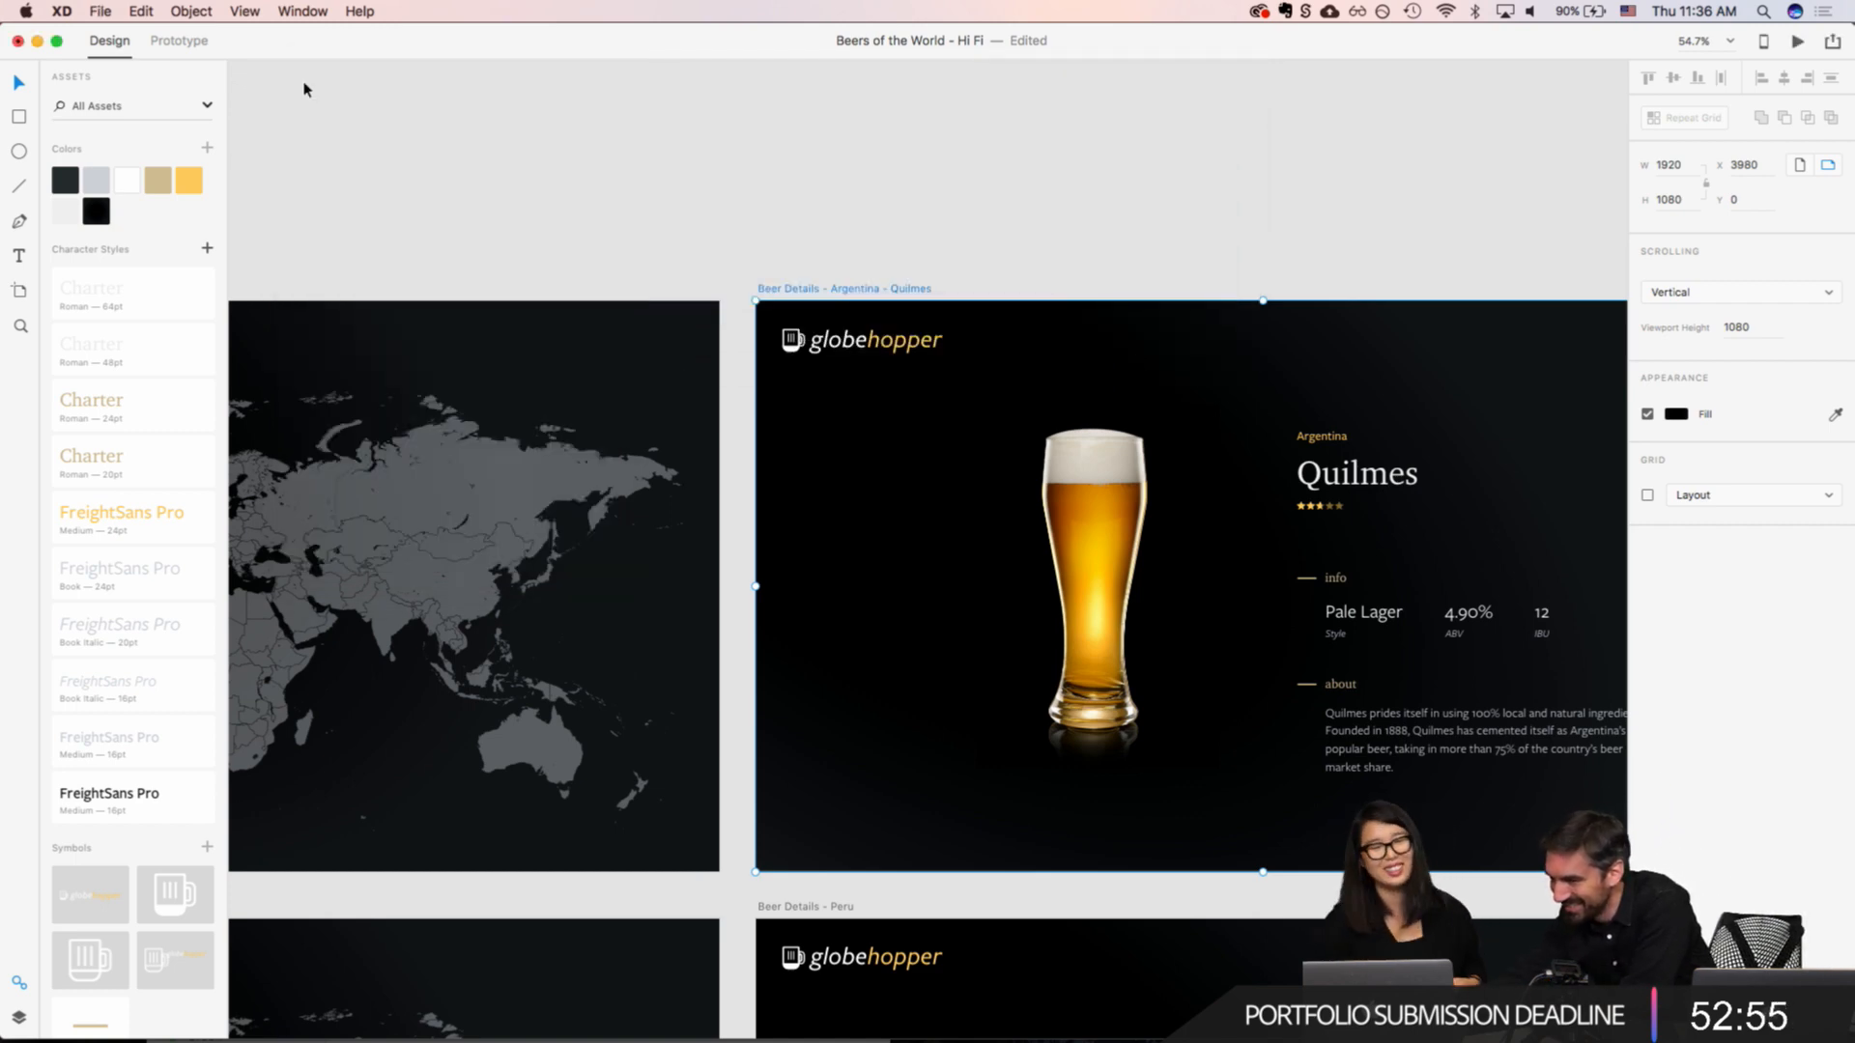
Step: Mark the Argentina text layer and the gold star rating's repeat grid on the Quilmes artboard for batch export
{"action": "left_click", "coordinate": [18, 1017]}
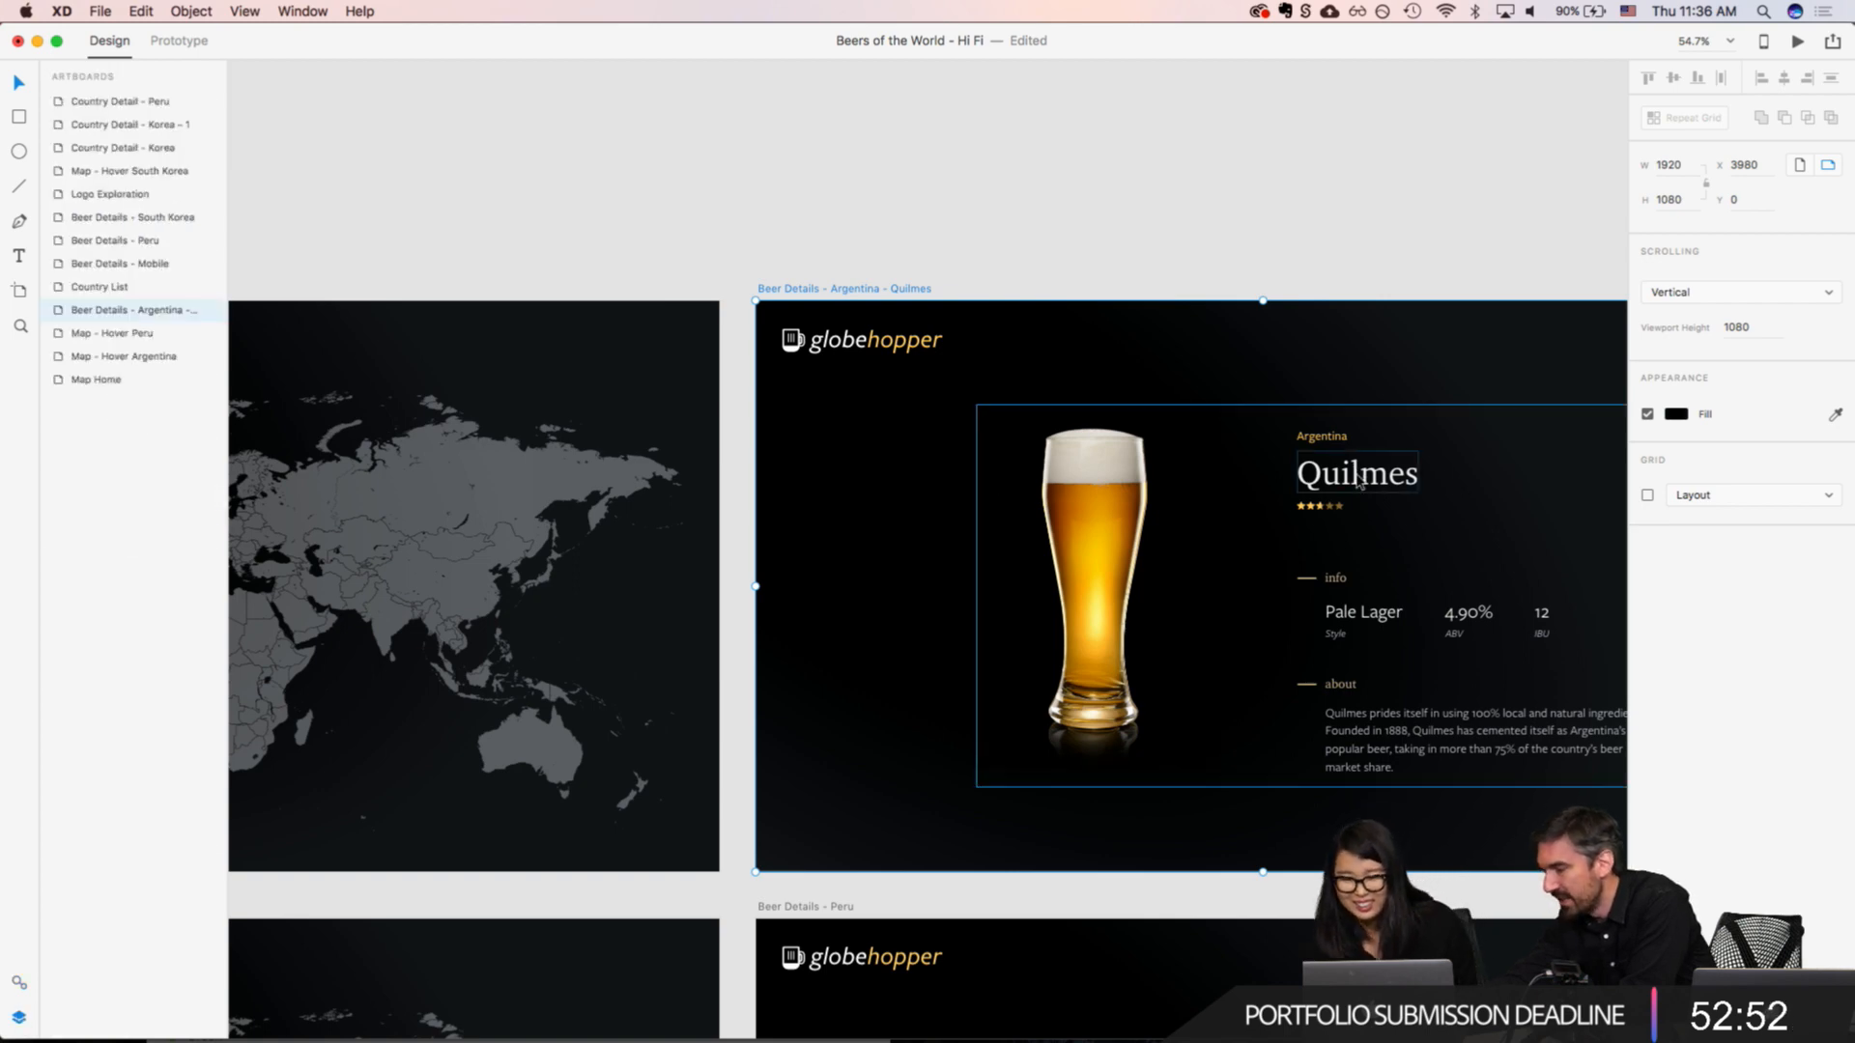
{"action": "scroll", "coordinate": [1244, 570], "scroll_direction": "up", "scroll_amount": 5}
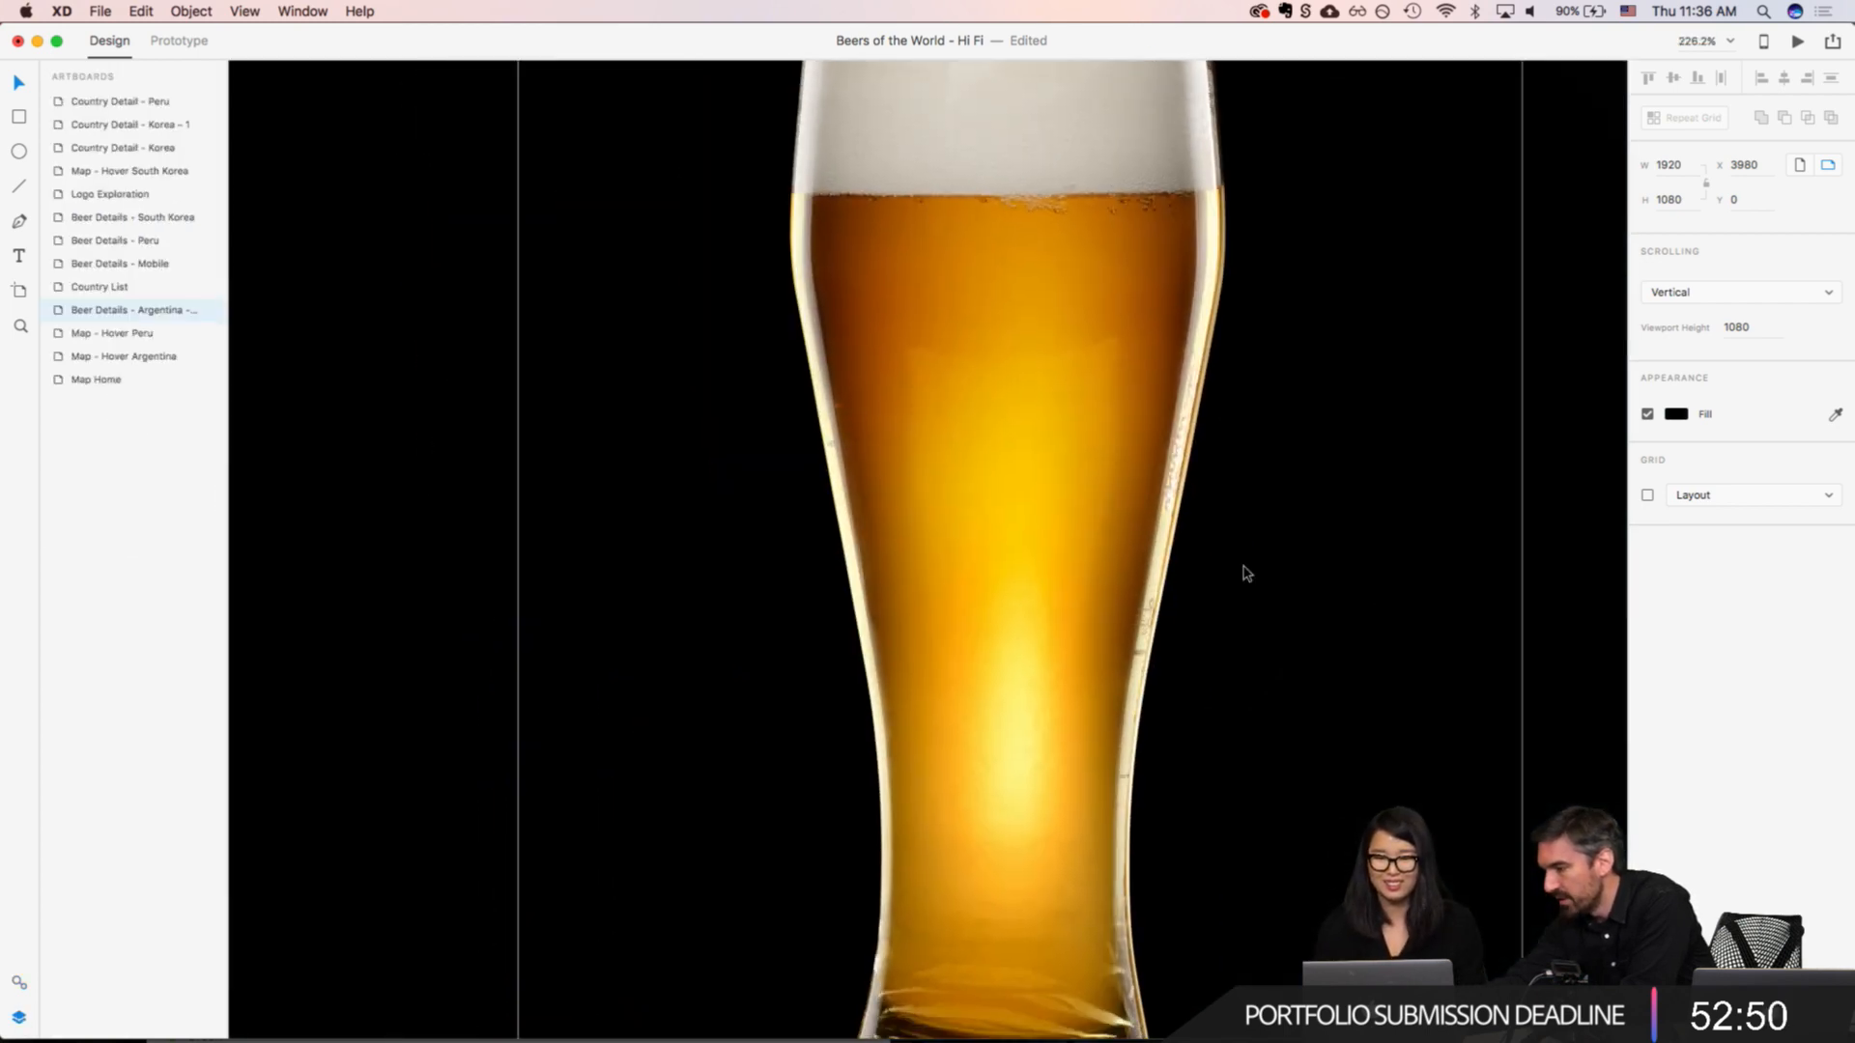
{"action": "scroll", "coordinate": [1244, 572], "scroll_direction": "right", "scroll_amount": 10}
{"action": "left_click", "coordinate": [932, 382]}
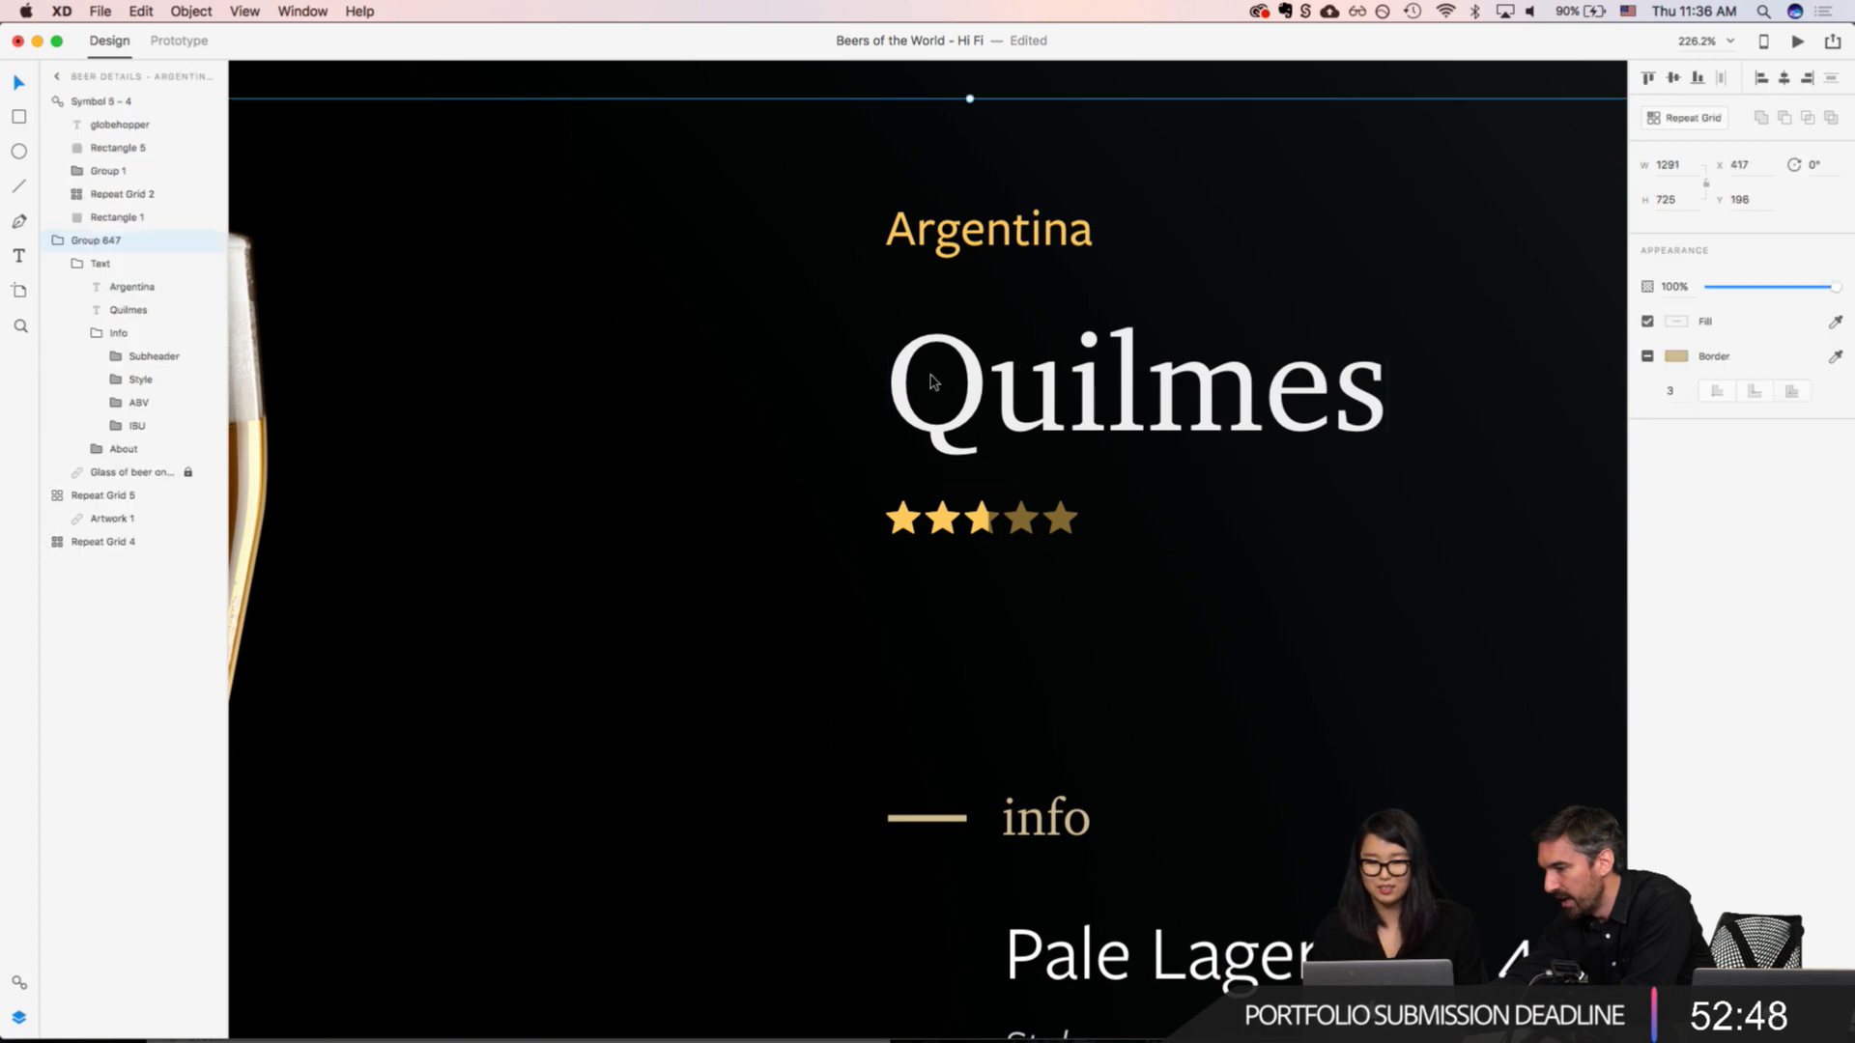
{"action": "double_click", "coordinate": [942, 232]}
{"action": "double_click", "coordinate": [942, 232]}
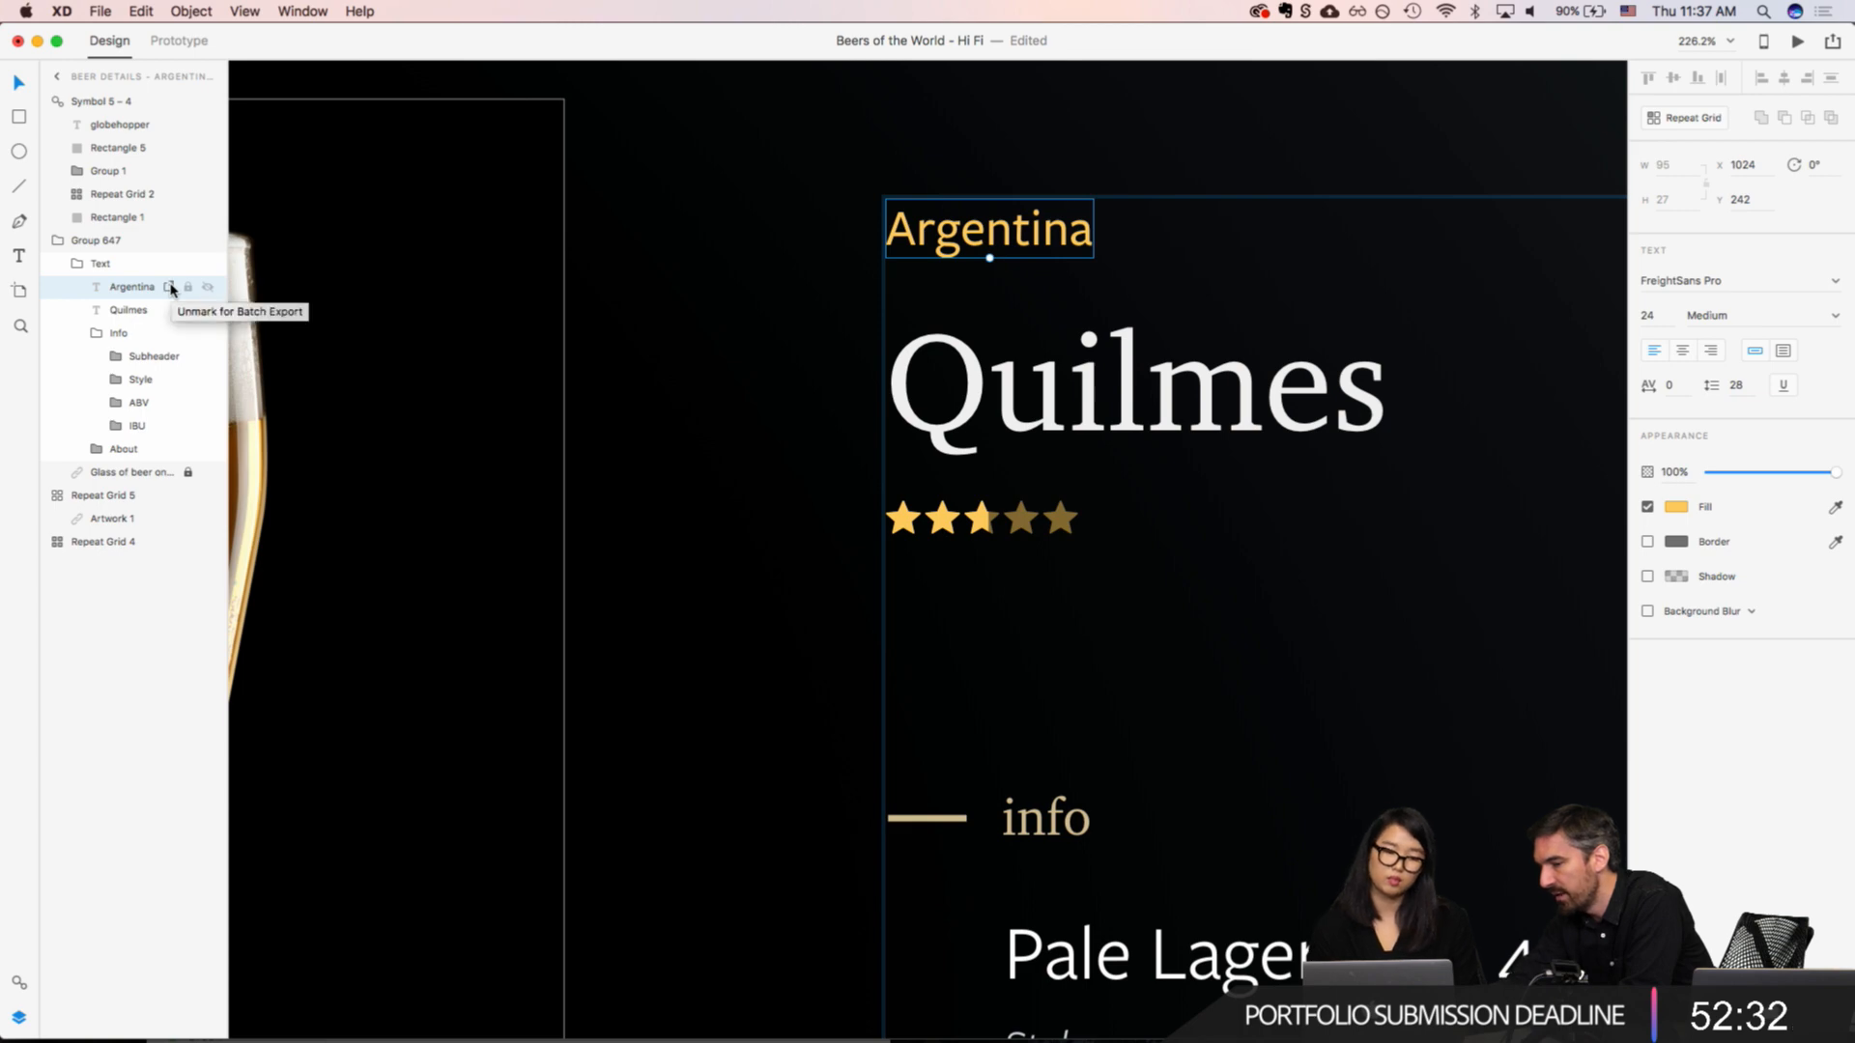
{"action": "left_click", "coordinate": [169, 286]}
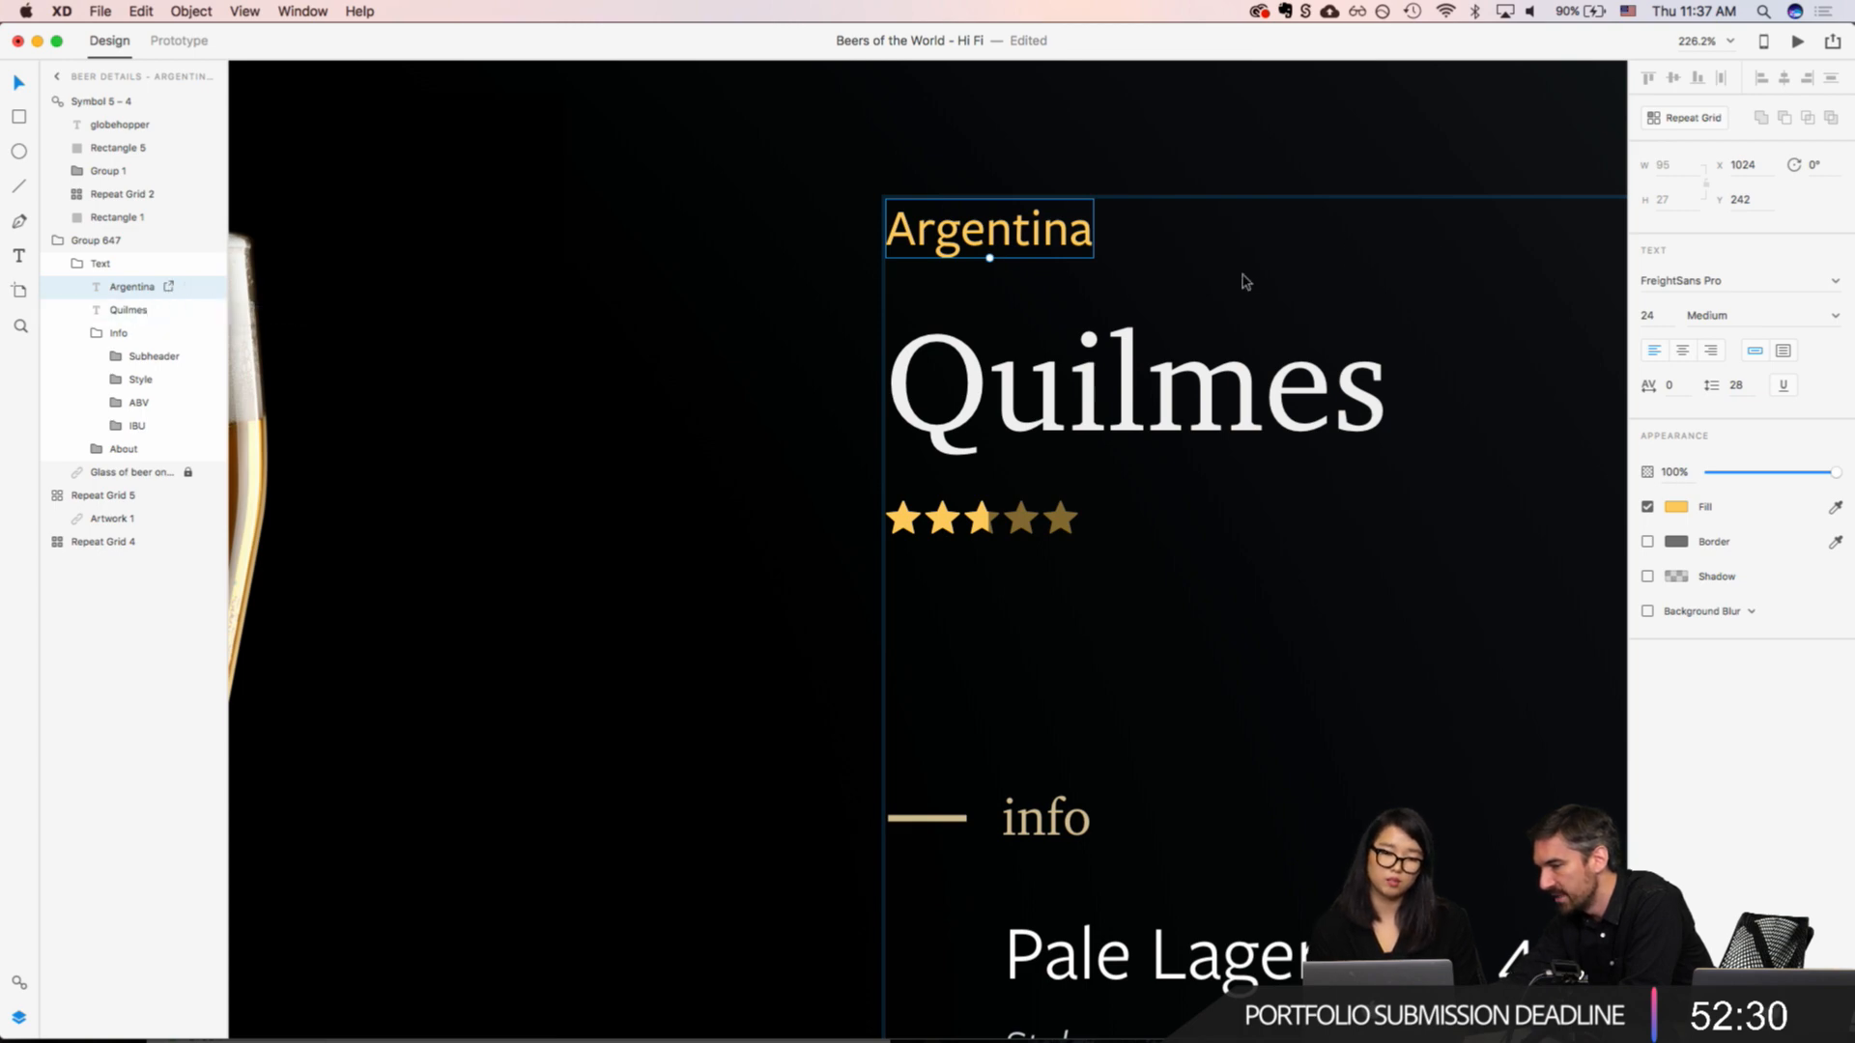
{"action": "left_click", "coordinate": [145, 496]}
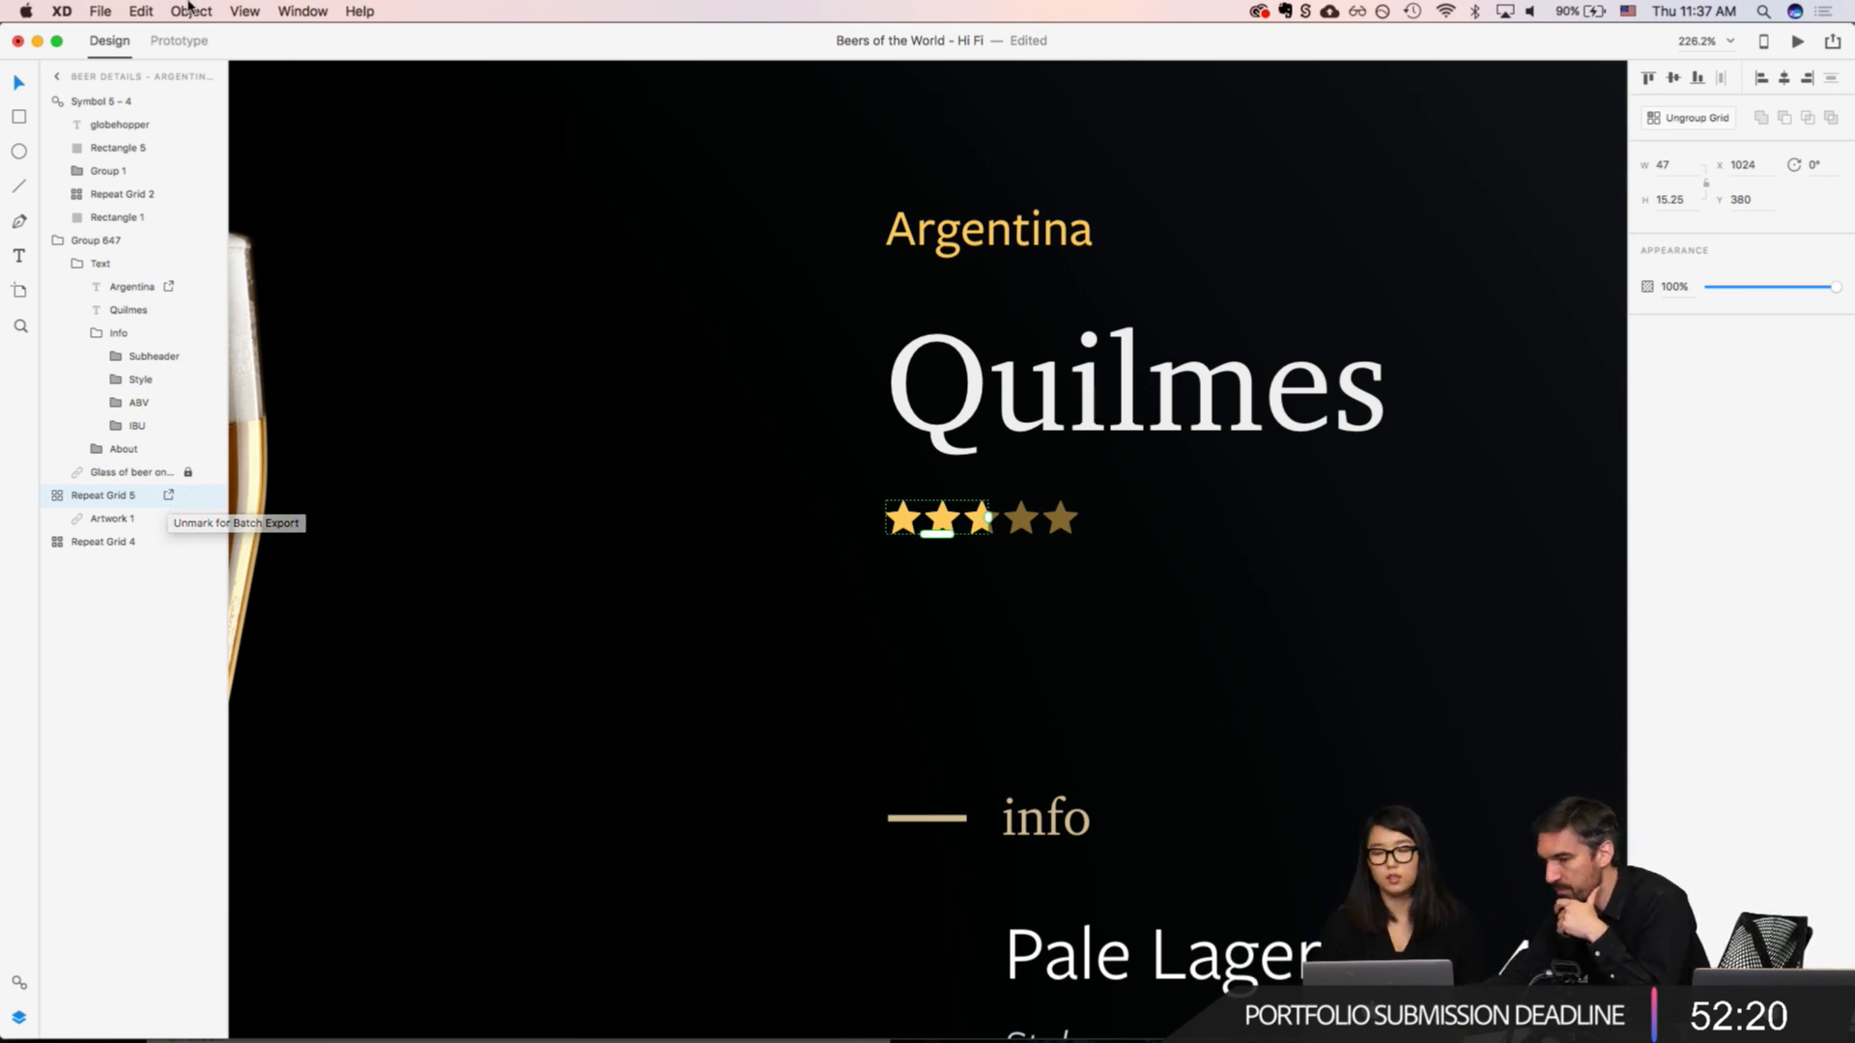
Step: Look up the Batch export command among the export options and leave without exporting
{"action": "left_click", "coordinate": [102, 10]}
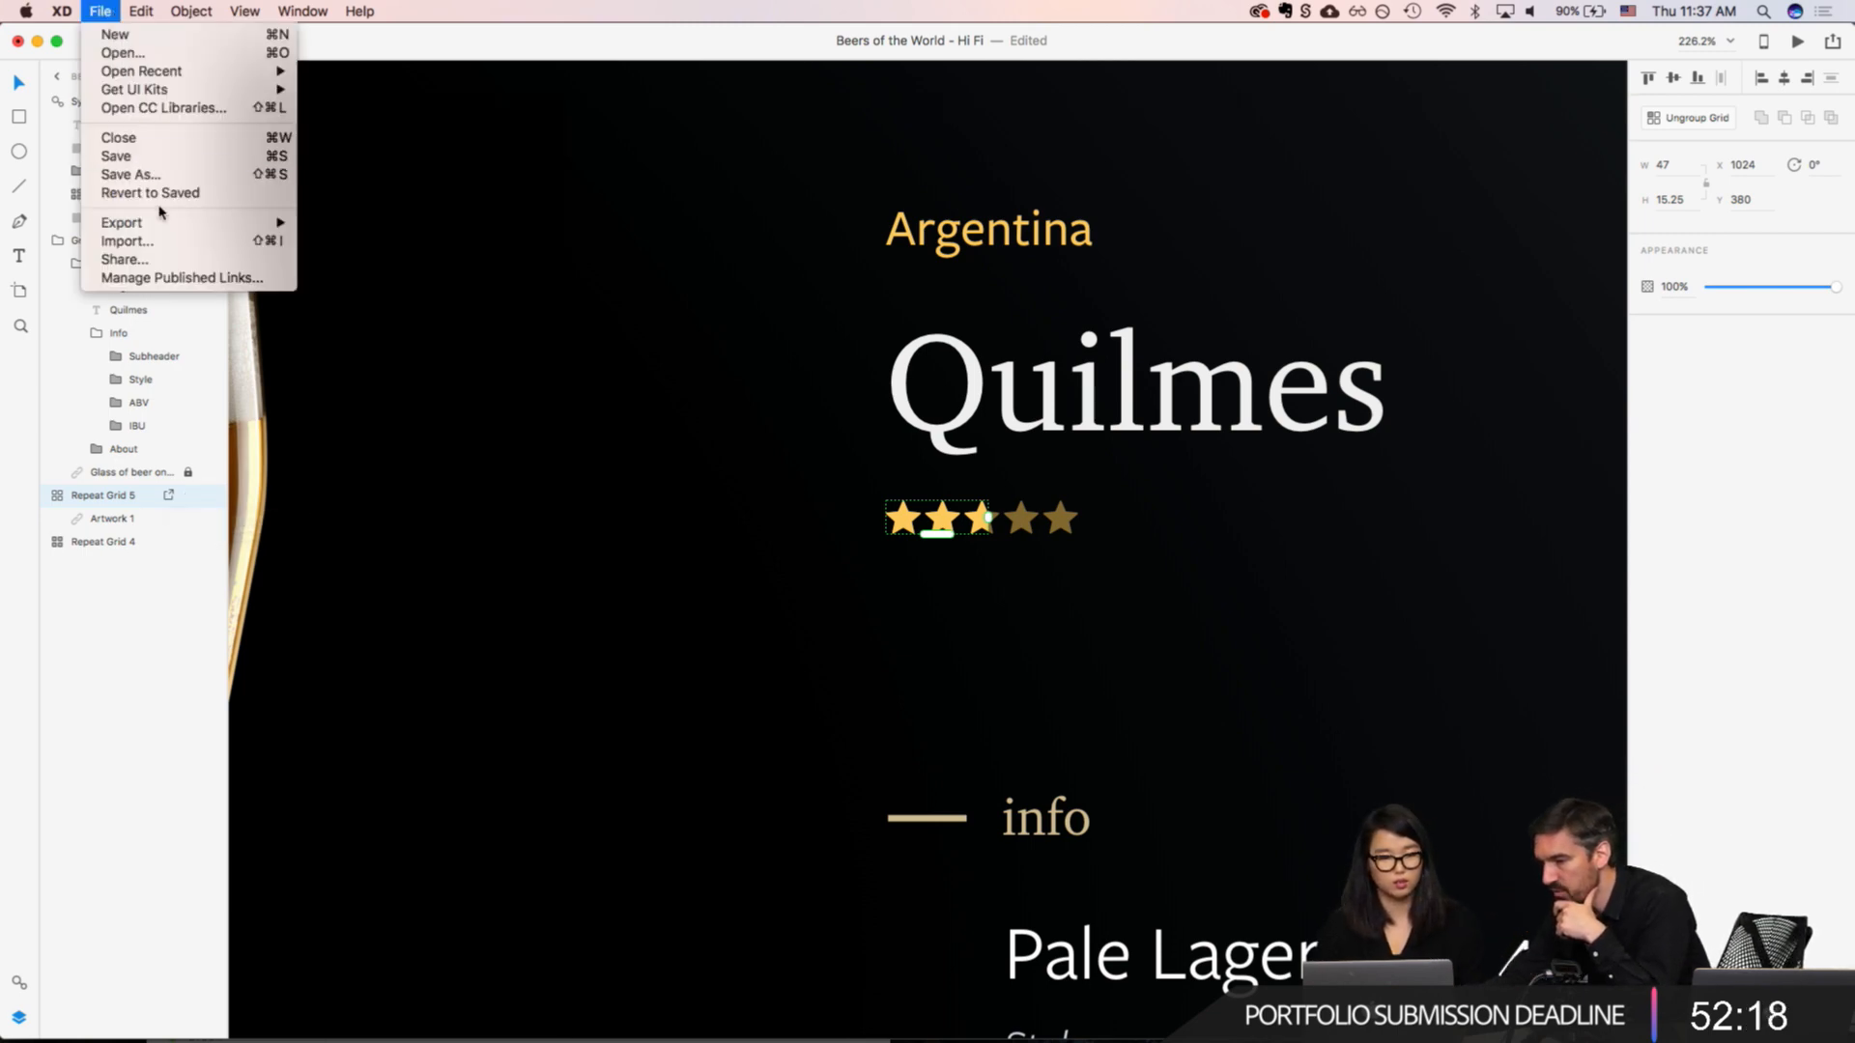
{"action": "mouse_move", "coordinate": [164, 223]}
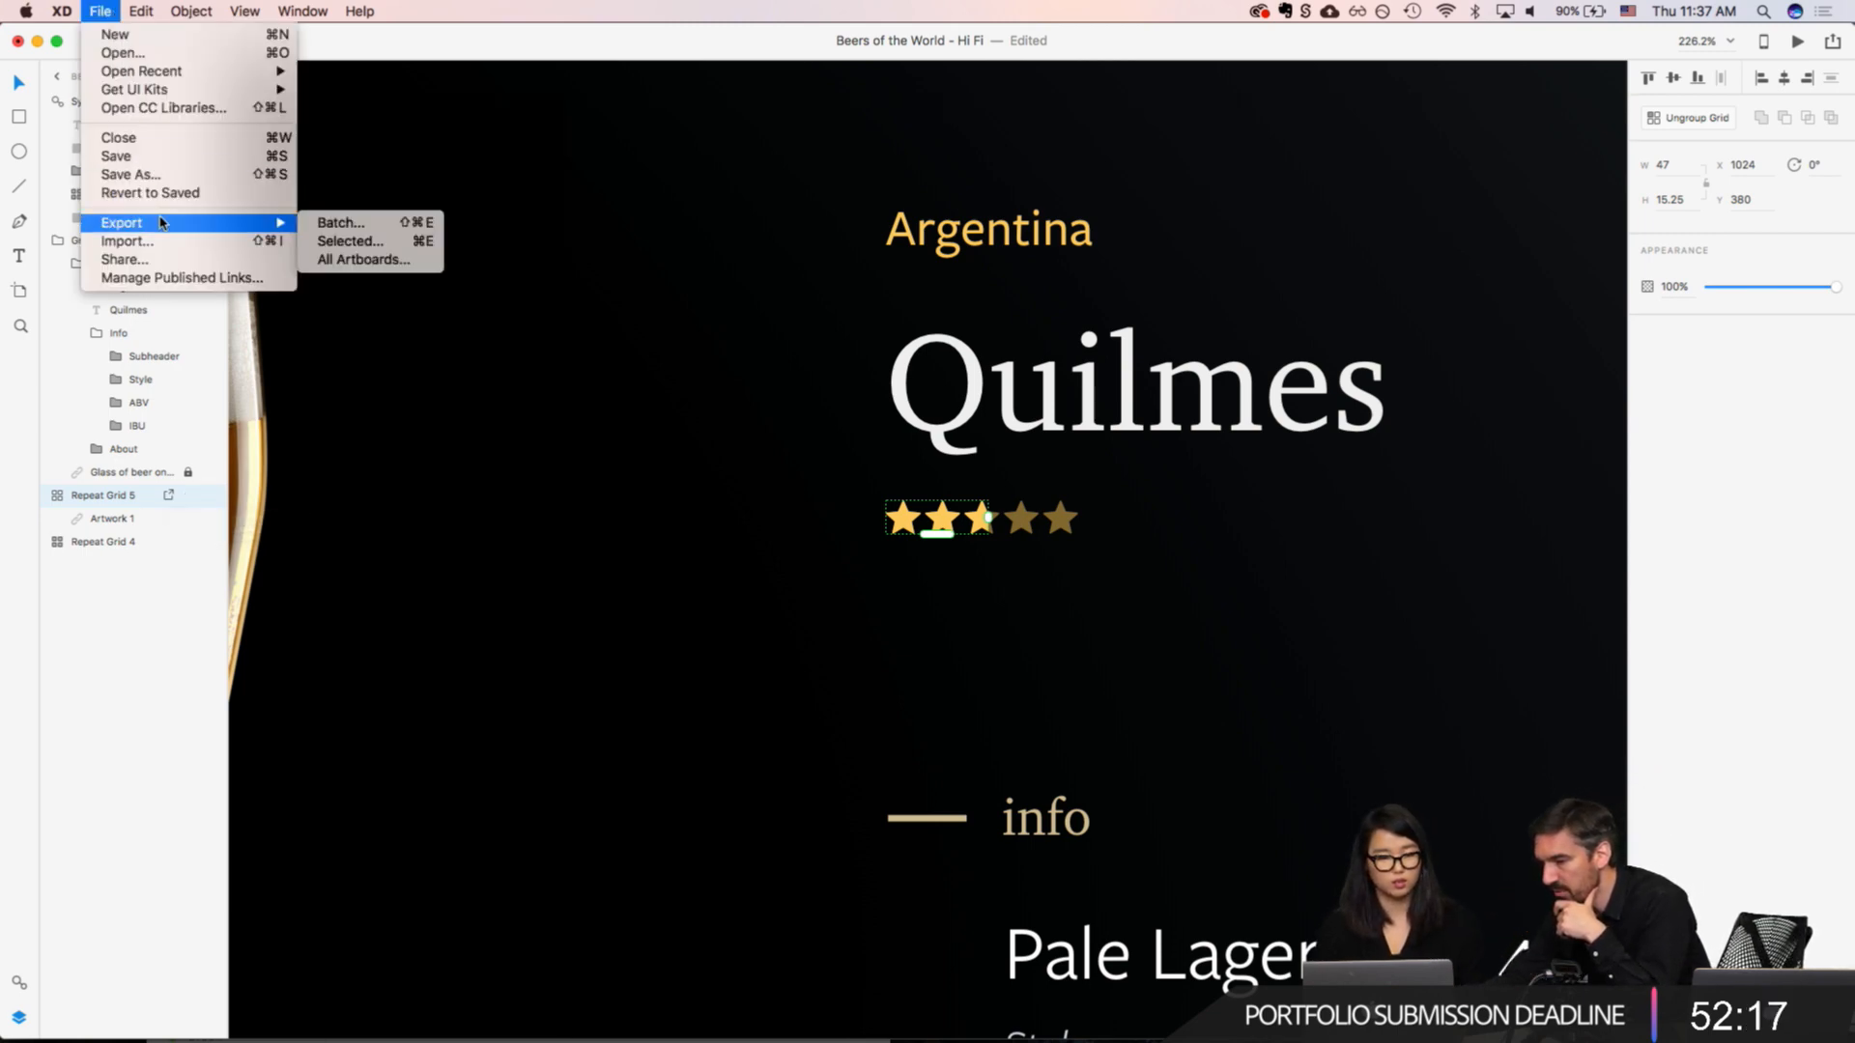
{"action": "left_click", "coordinate": [384, 228]}
{"action": "left_click", "coordinate": [594, 183]}
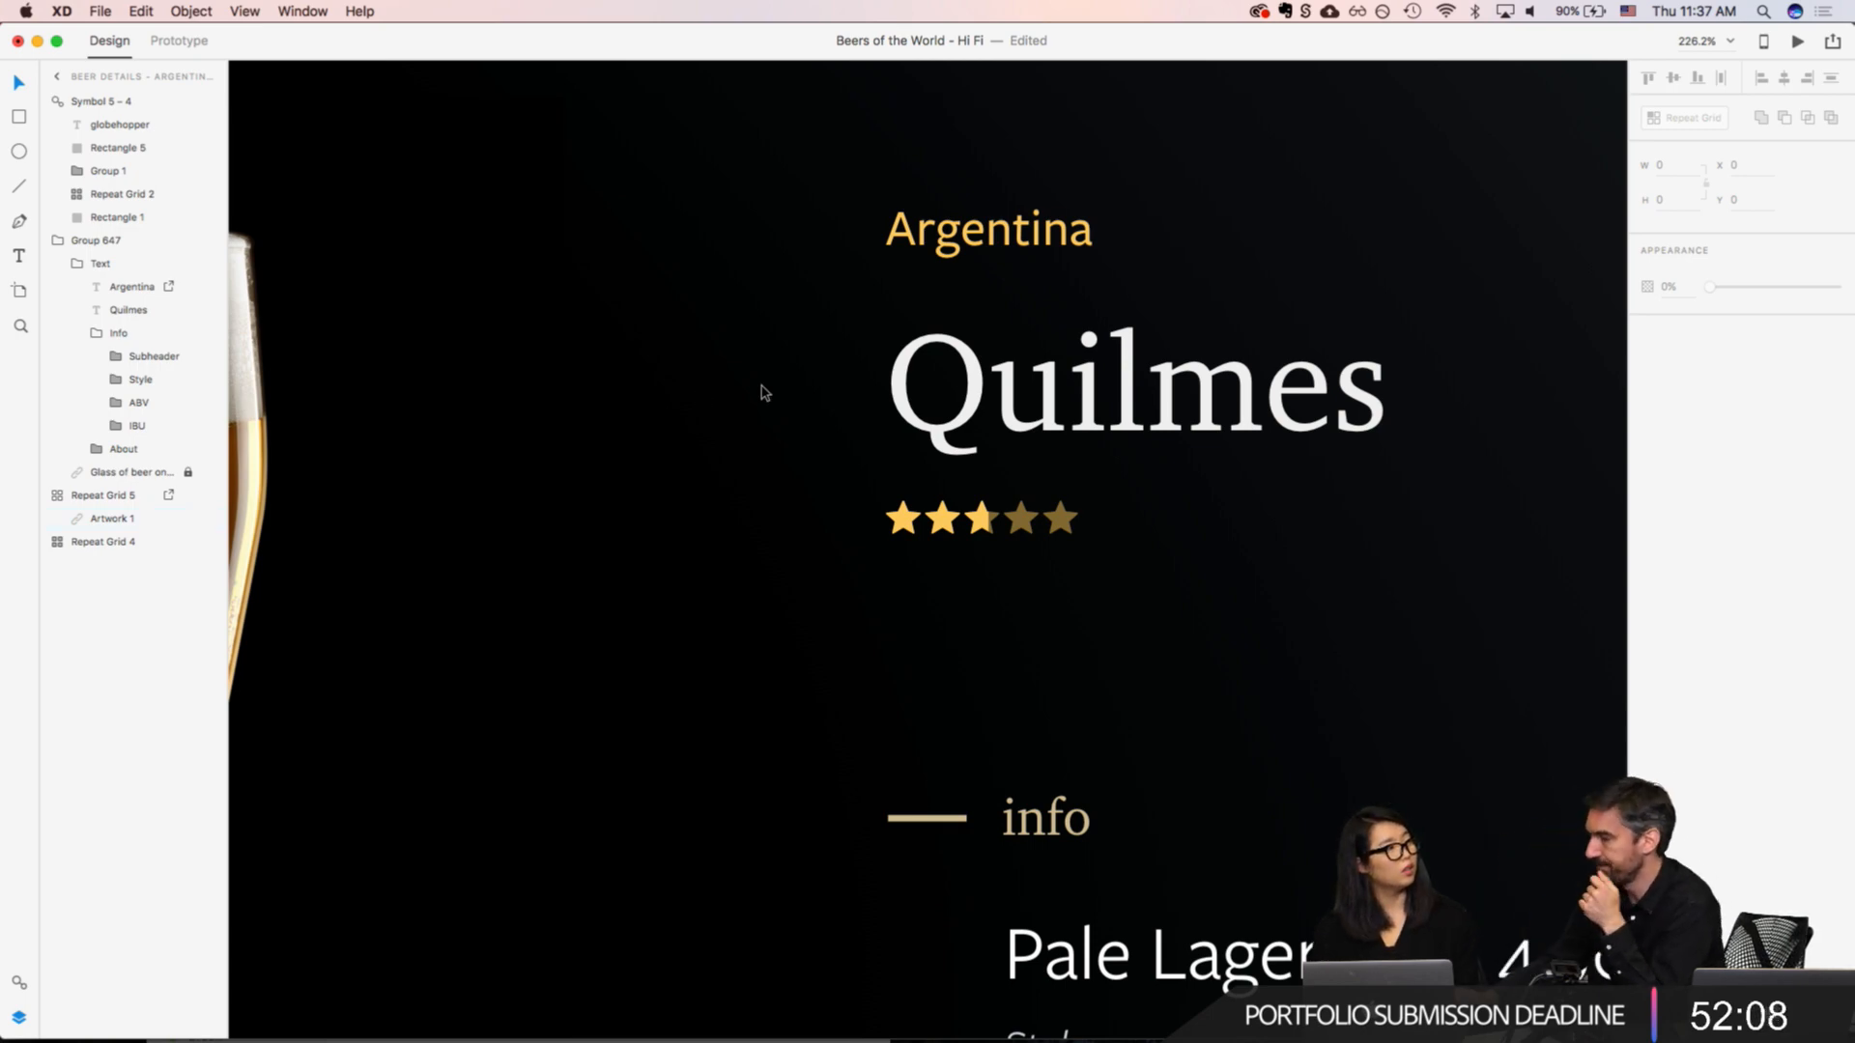
Step: Examine the Quilmes beer details artboard, including its title, star rating, info figures and about text
{"action": "scroll", "coordinate": [454, 460], "scroll_direction": "down", "scroll_amount": 5}
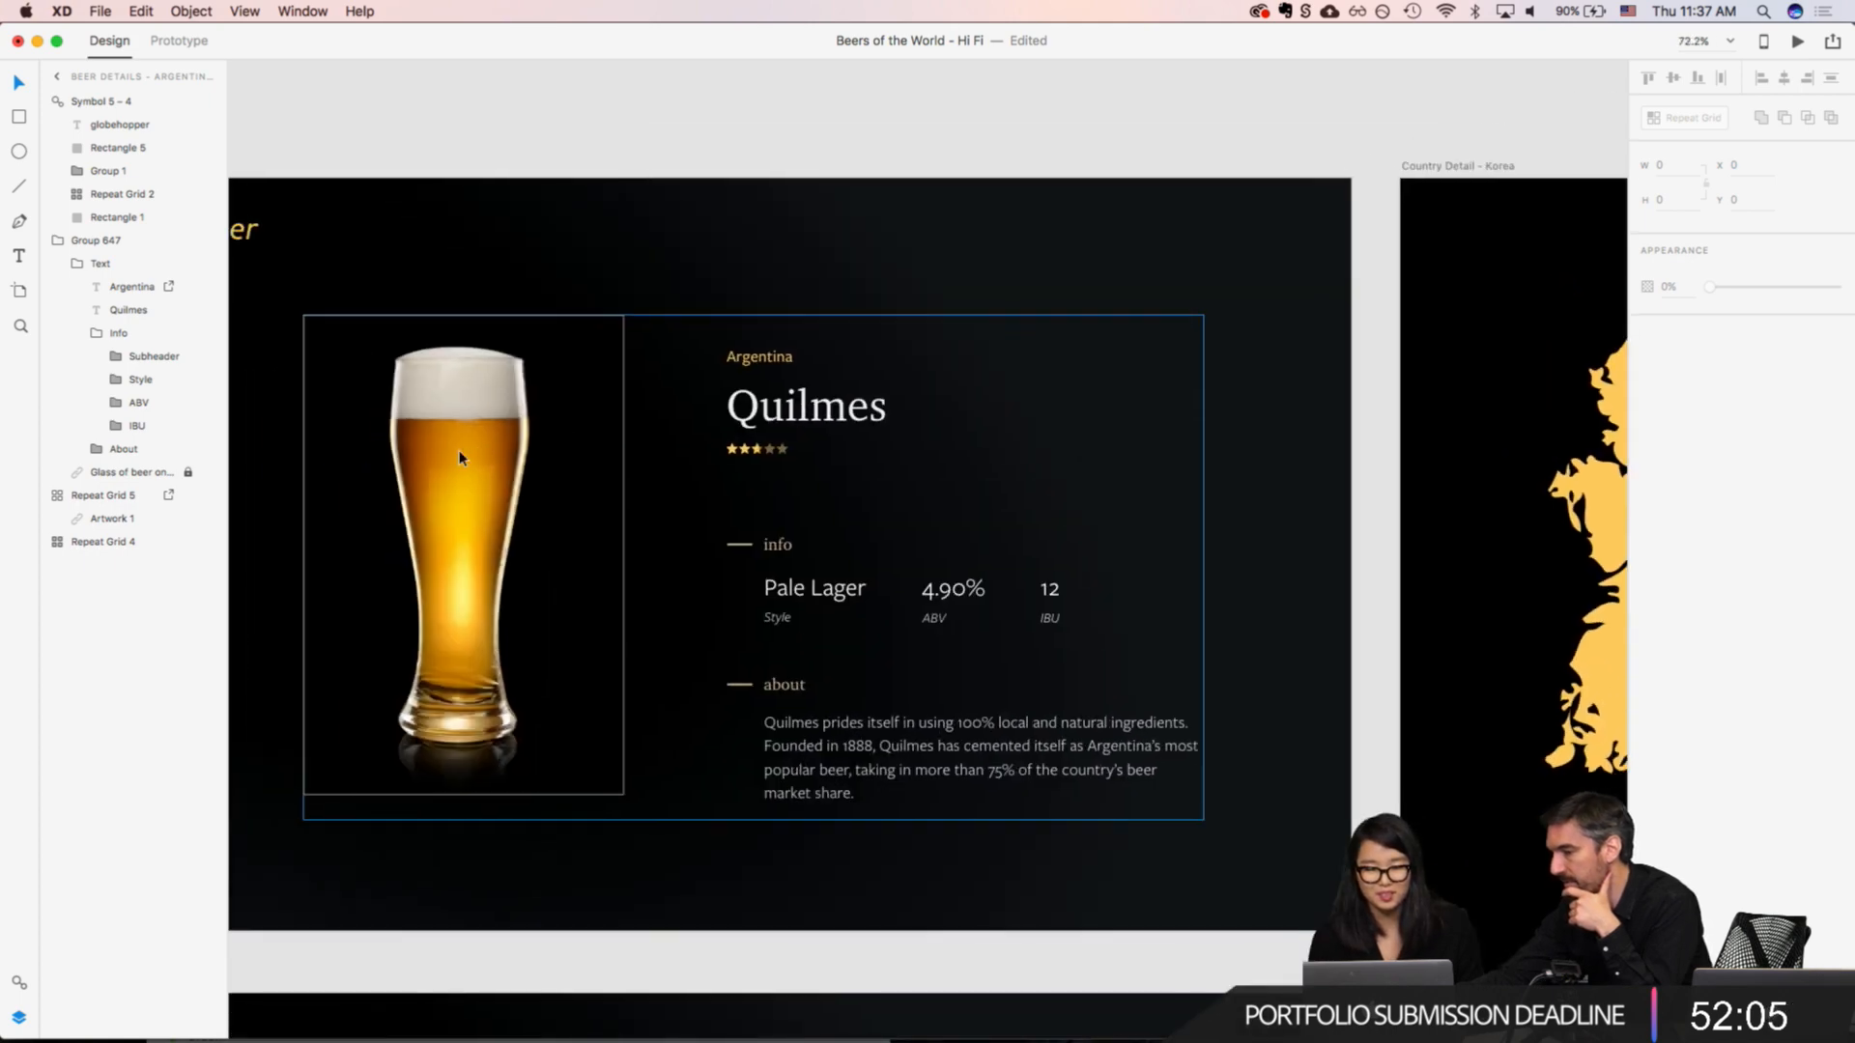
{"action": "scroll", "coordinate": [460, 450], "scroll_direction": "left", "scroll_amount": 3}
{"action": "left_click", "coordinate": [476, 182]}
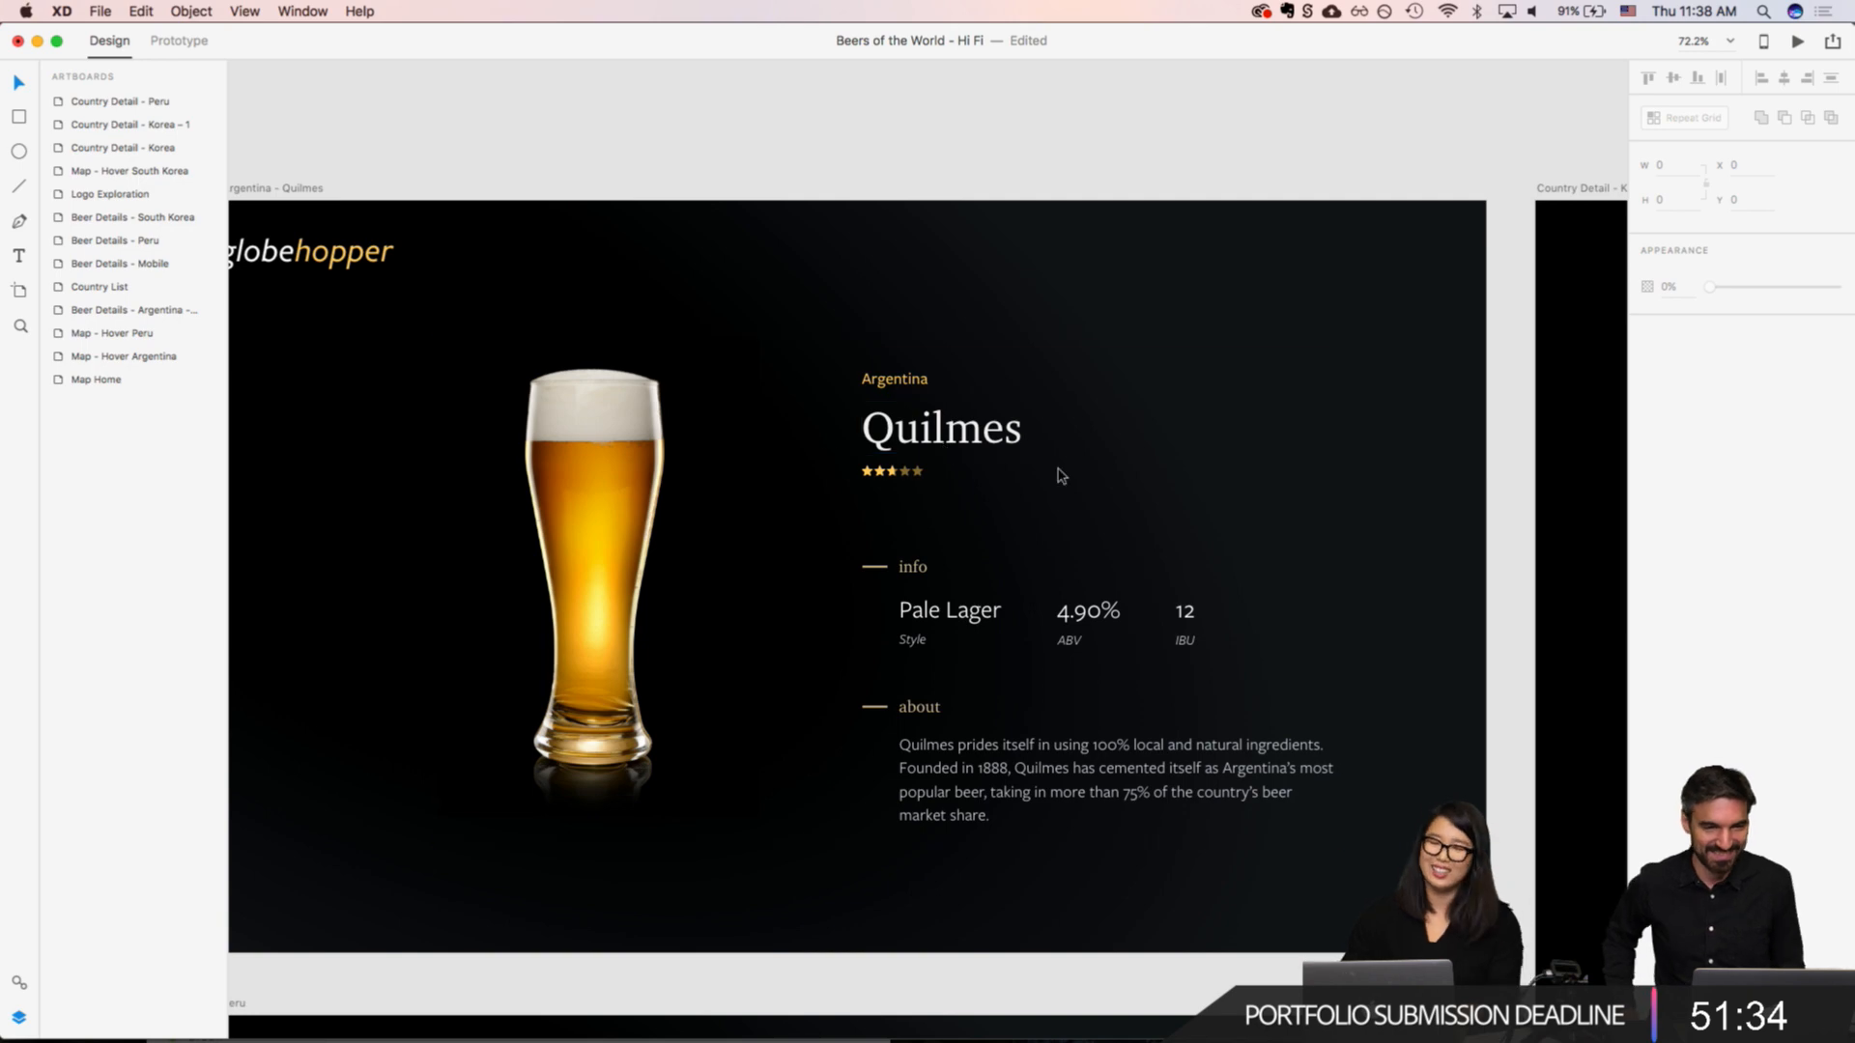
{"action": "scroll", "coordinate": [1058, 473], "scroll_direction": "up", "scroll_amount": 5}
{"action": "scroll", "coordinate": [1060, 472], "scroll_direction": "up", "scroll_amount": 2}
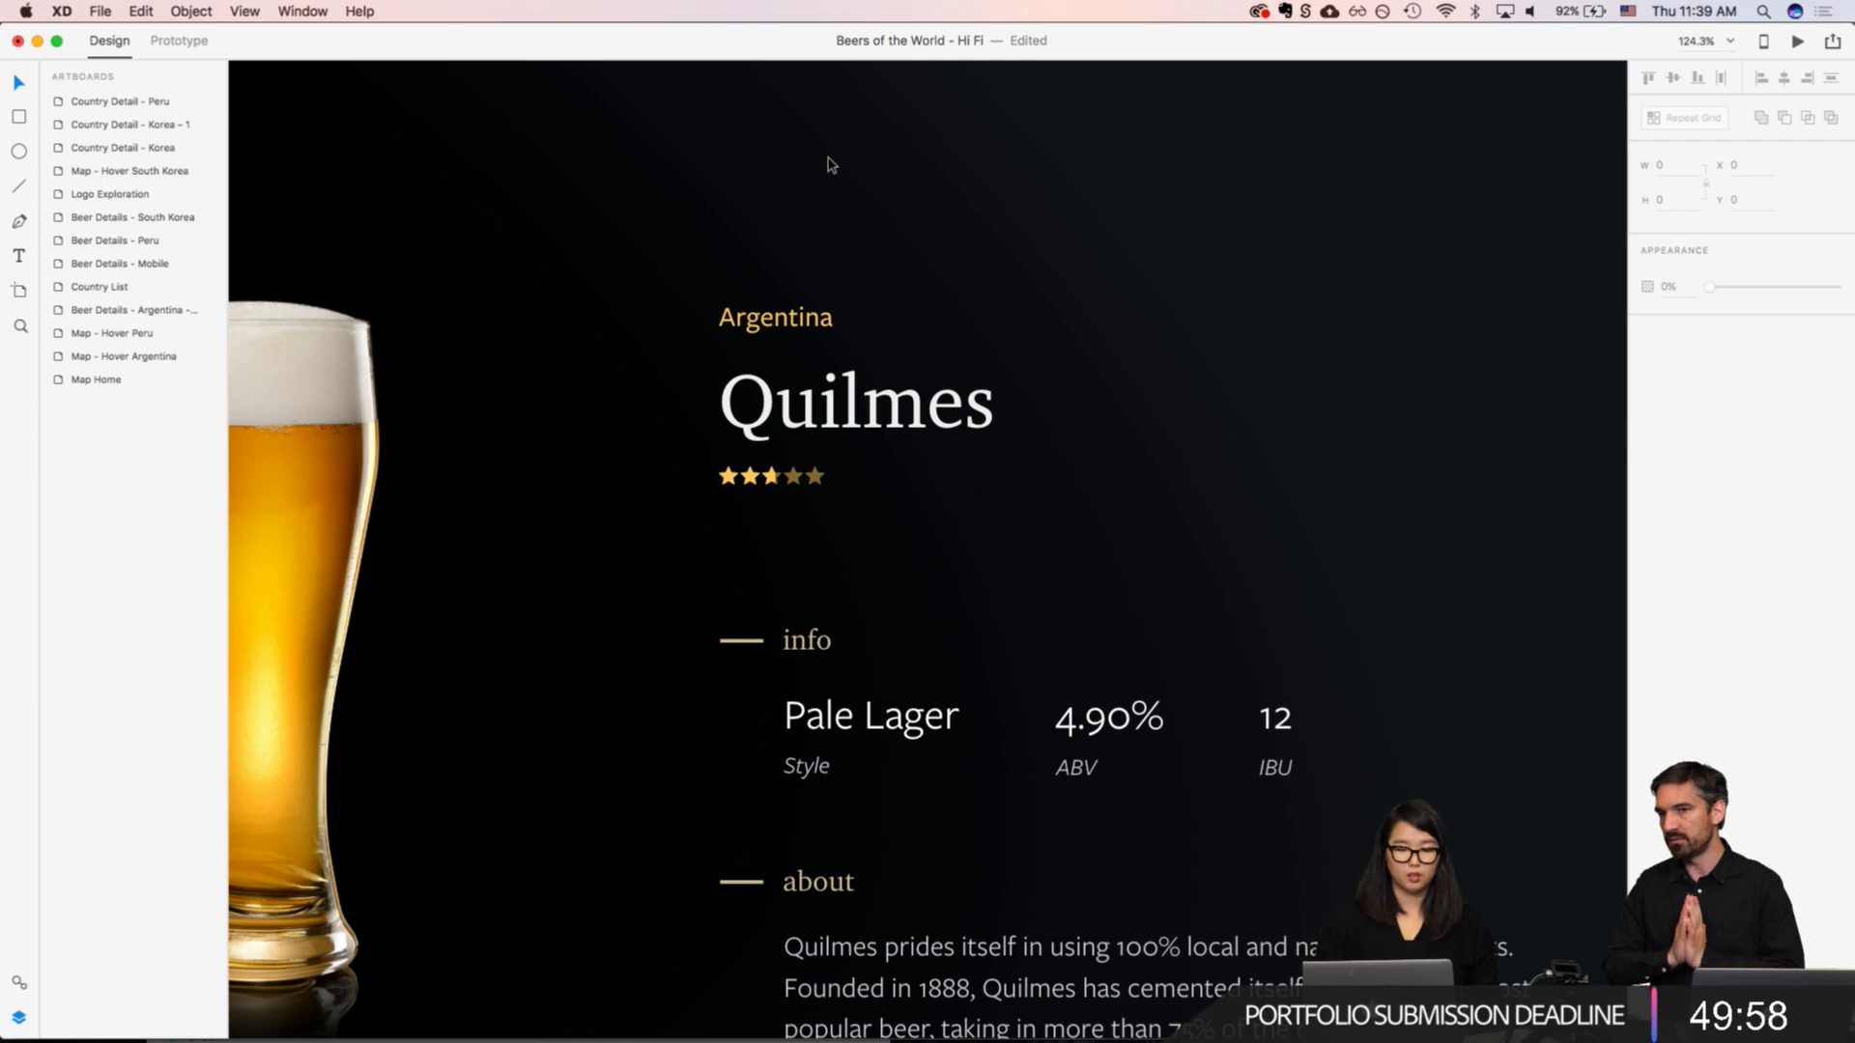
{"action": "scroll", "coordinate": [1035, 550], "scroll_direction": "down", "scroll_amount": 3}
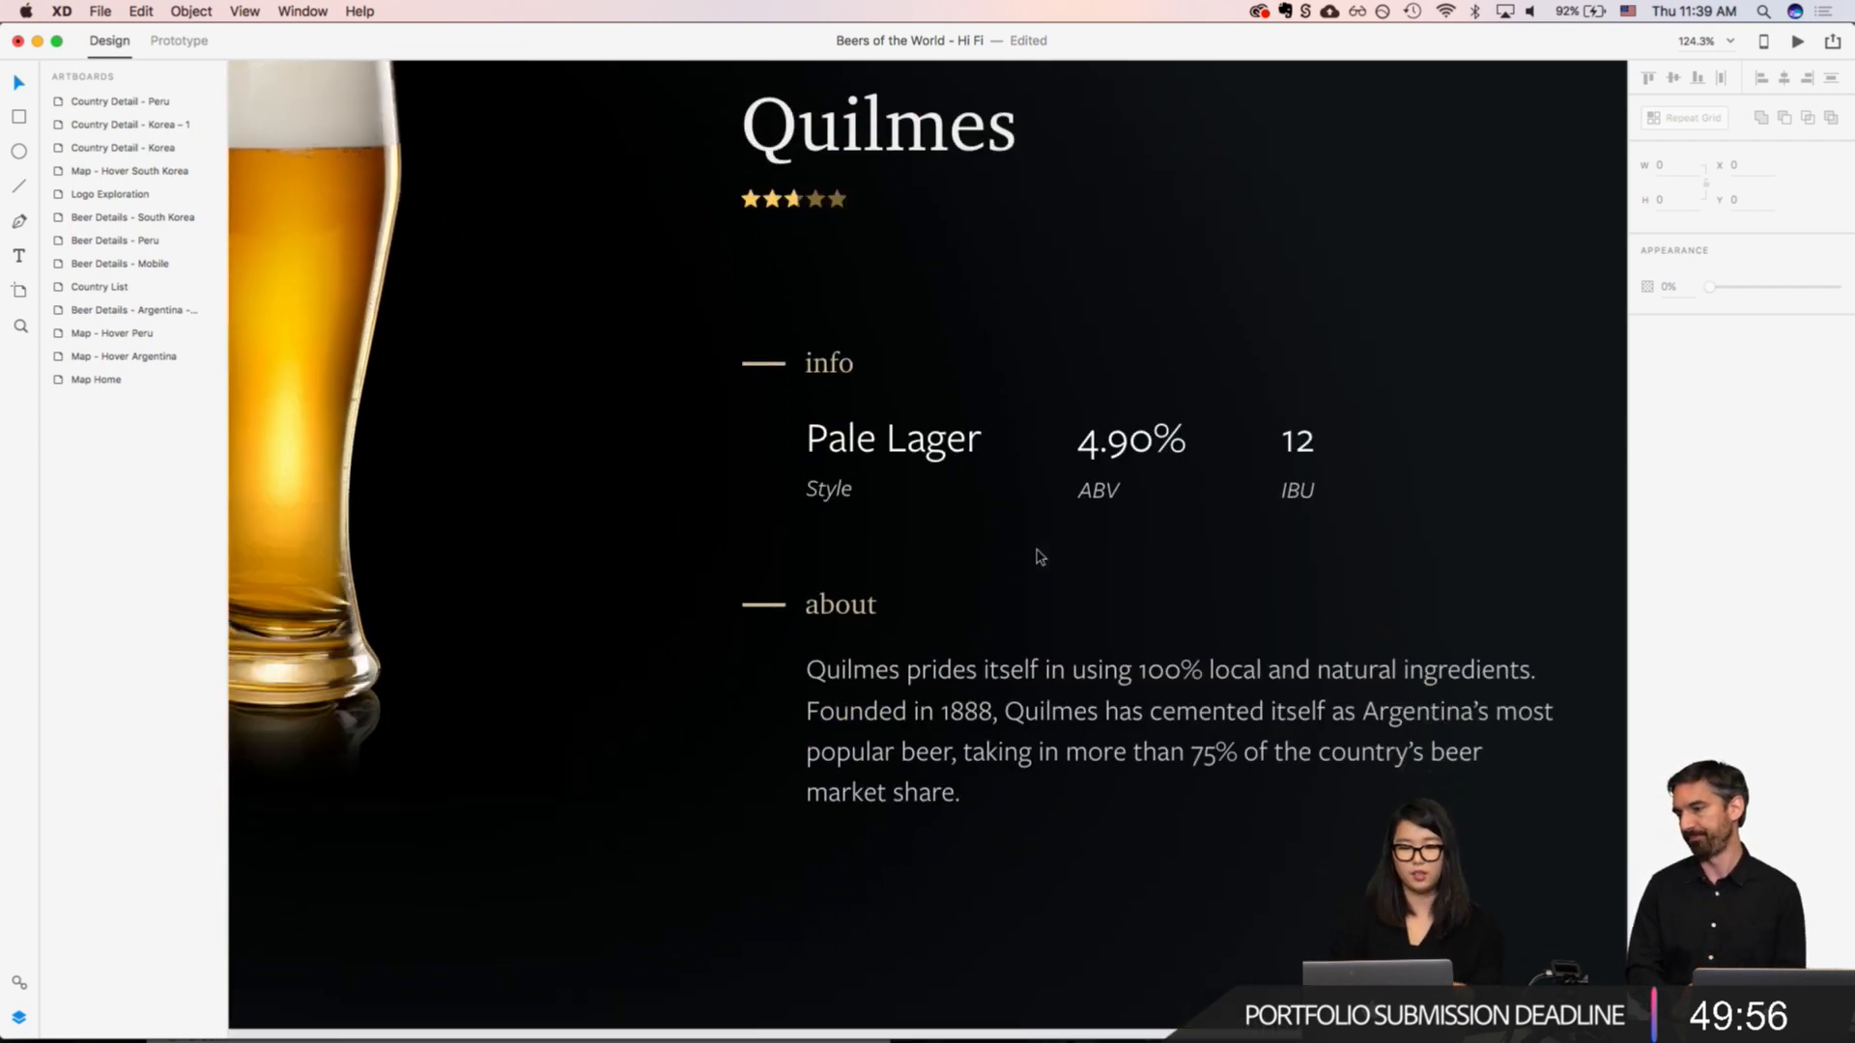
{"action": "scroll", "coordinate": [1035, 551], "scroll_direction": "down", "scroll_amount": 5}
{"action": "scroll", "coordinate": [1035, 555], "scroll_direction": "right", "scroll_amount": 3}
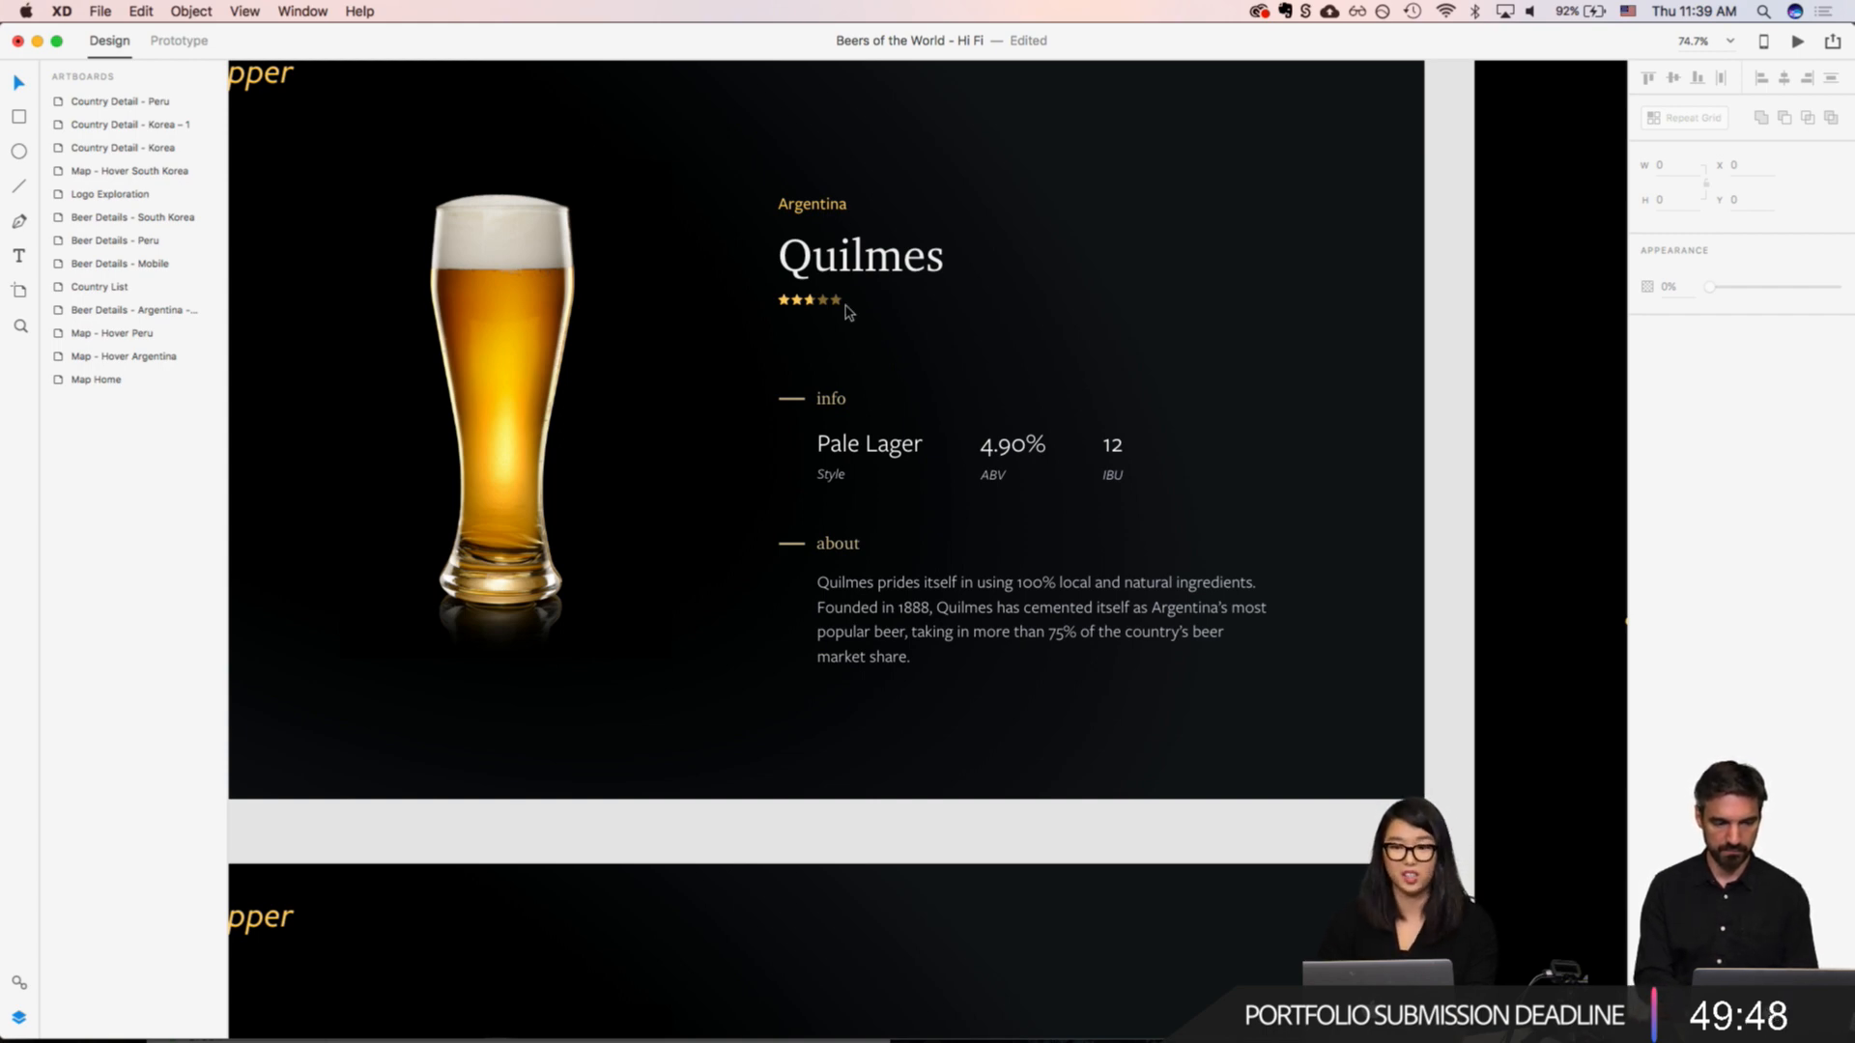
Step: Extend the Country Detail - Peru artboard downward to a height of about 2655
{"action": "scroll", "coordinate": [911, 665], "scroll_direction": "down", "scroll_amount": 5}
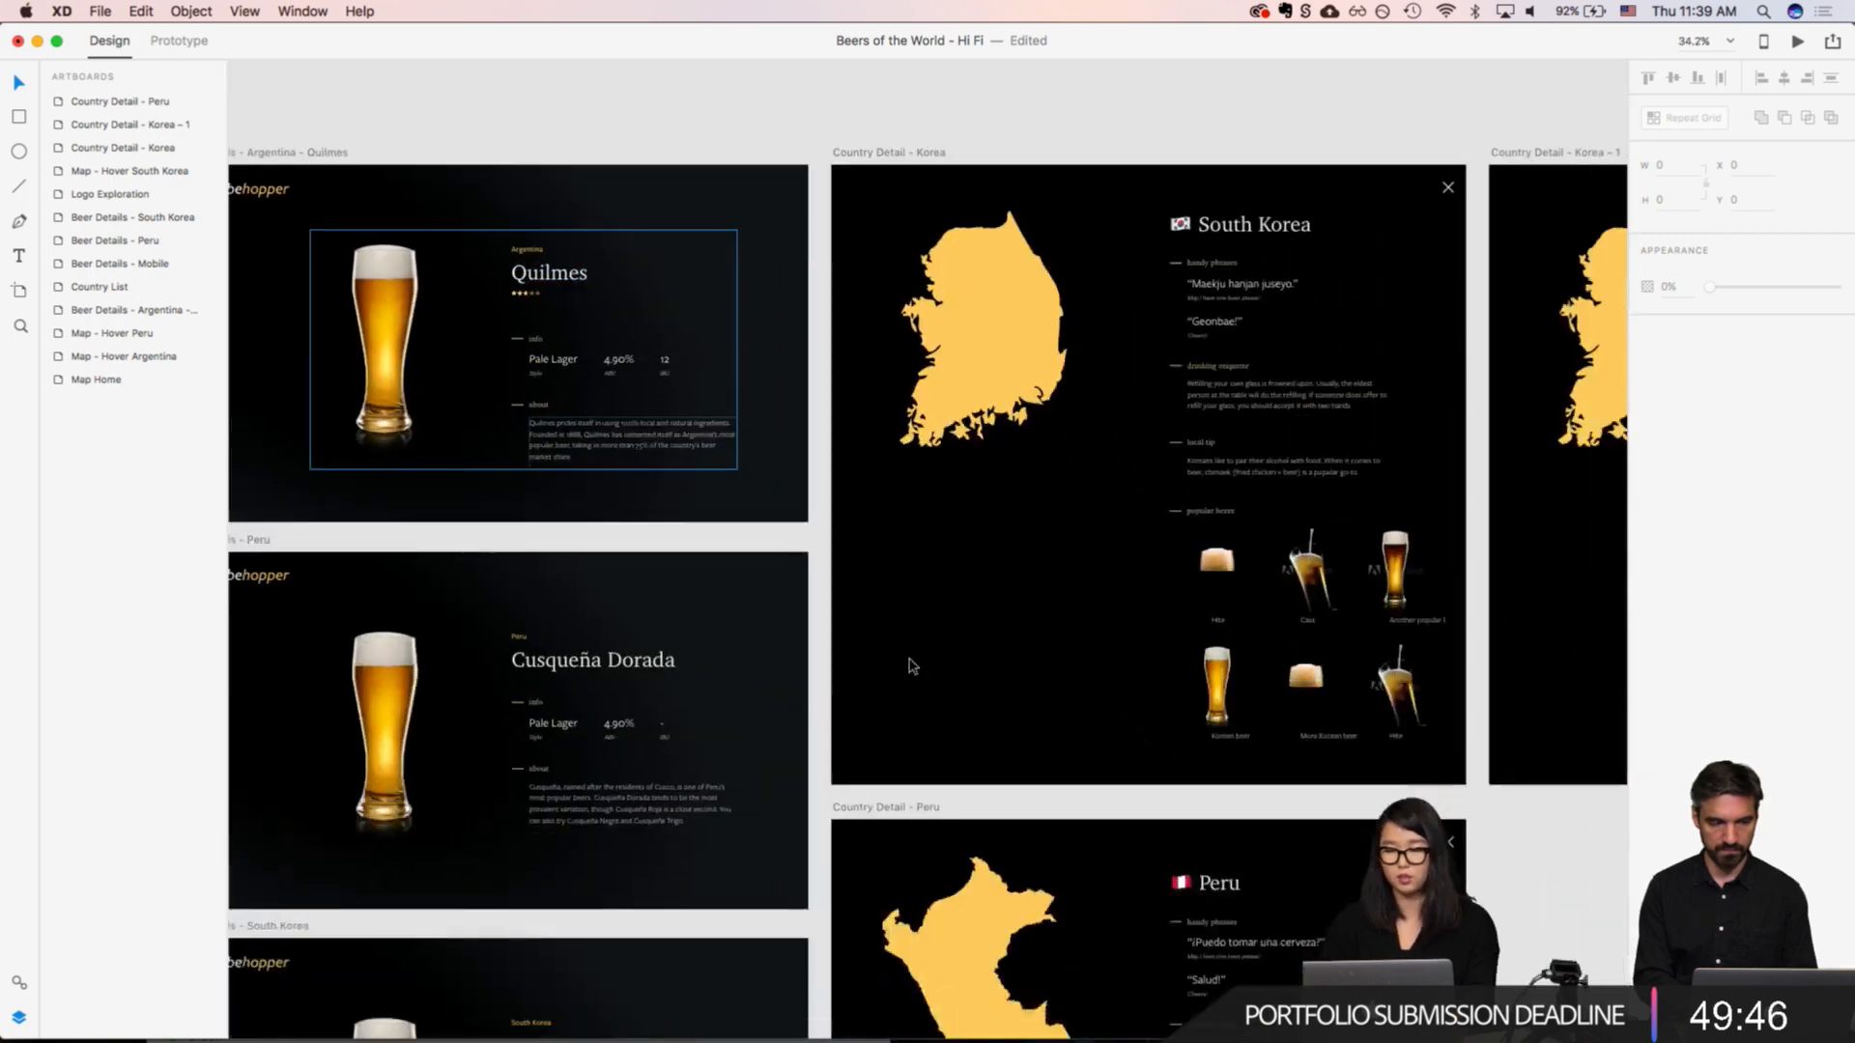
{"action": "scroll", "coordinate": [911, 665], "scroll_direction": "right", "scroll_amount": 3}
{"action": "scroll", "coordinate": [911, 665], "scroll_direction": "down", "scroll_amount": 10}
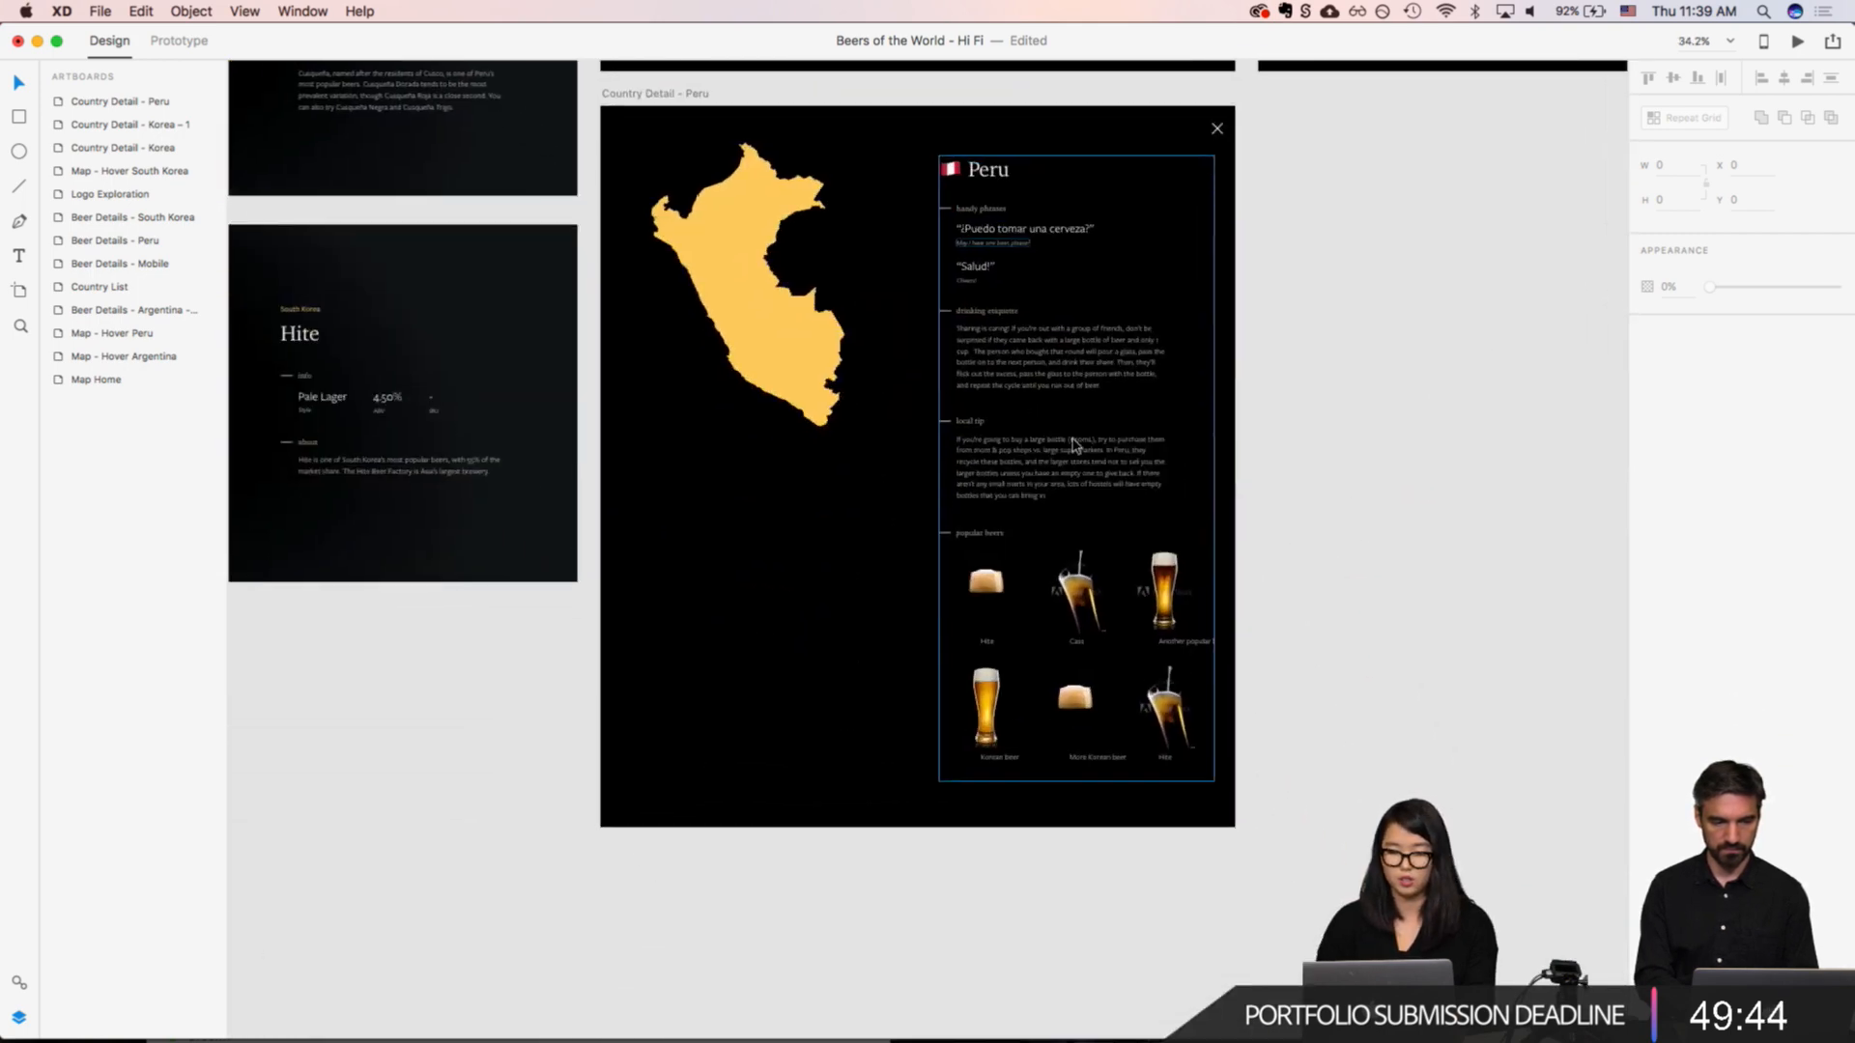
{"action": "scroll", "coordinate": [1075, 444], "scroll_direction": "up", "scroll_amount": 1}
{"action": "left_click", "coordinate": [653, 112]}
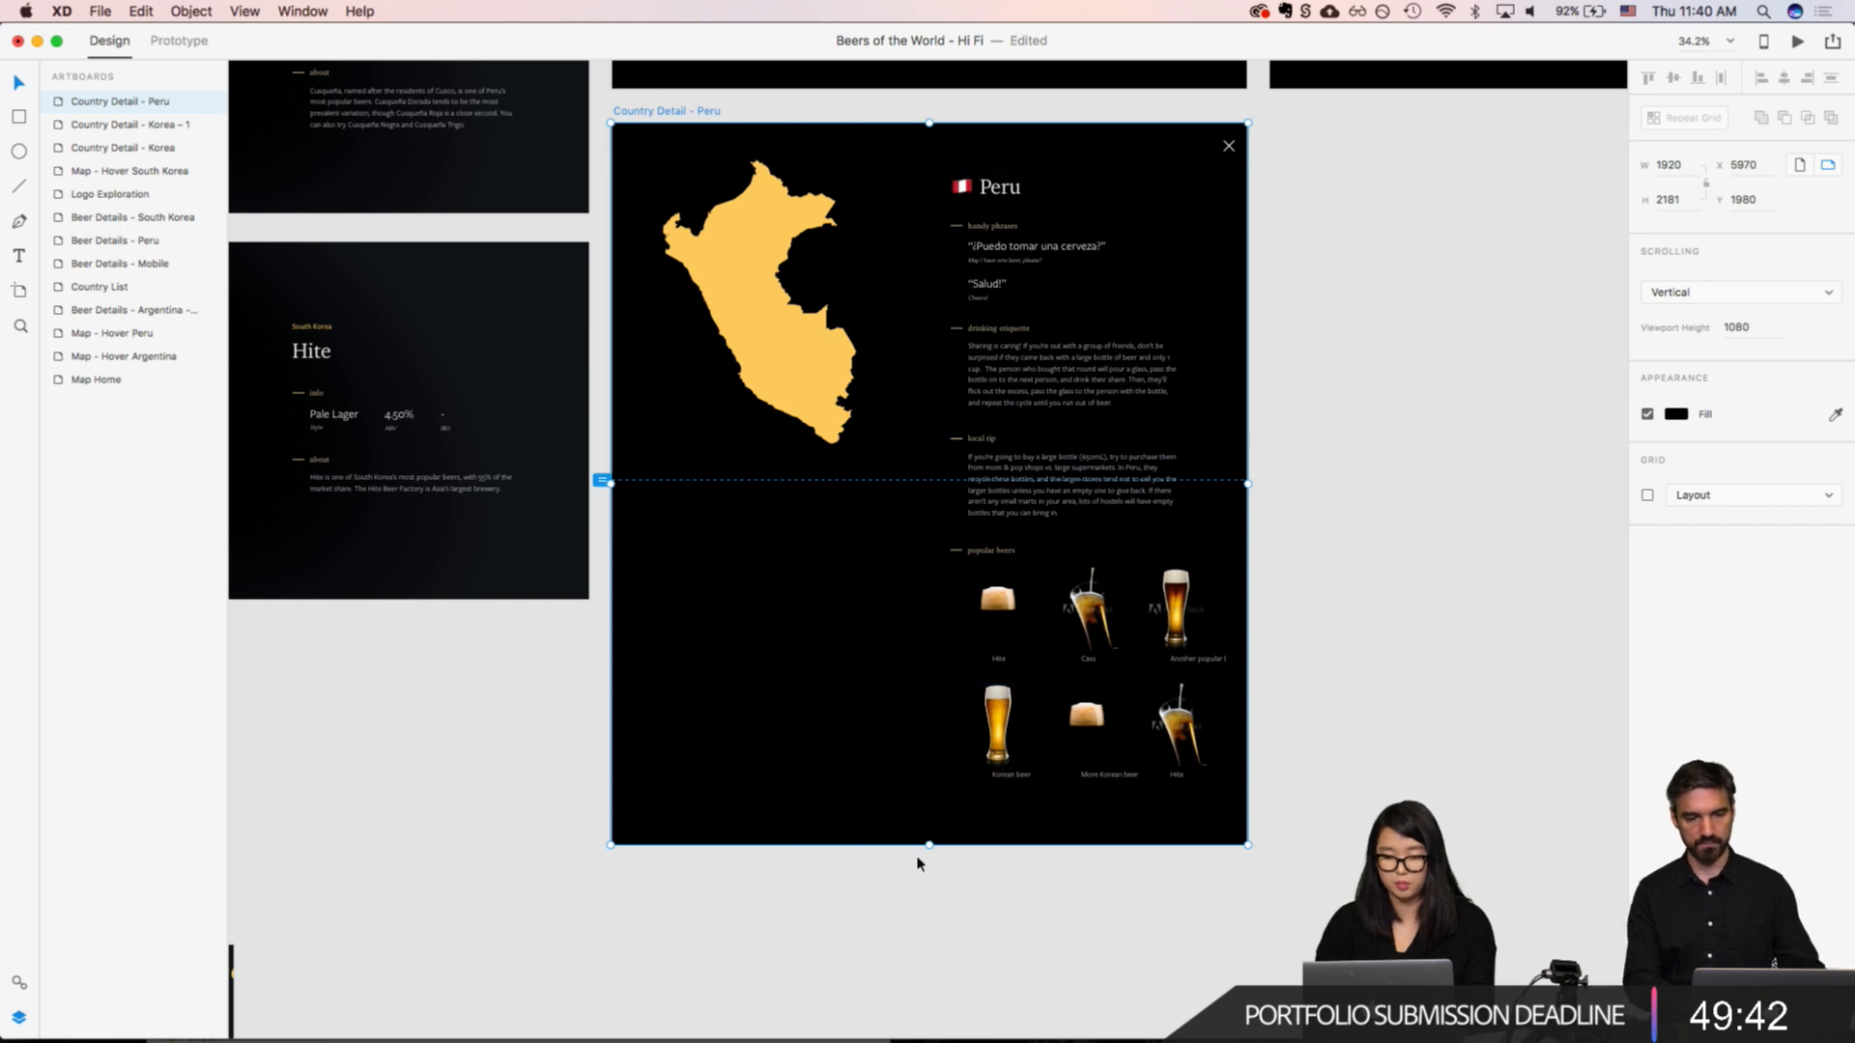
{"action": "left_click_drag", "start_coordinate": [929, 845], "coordinate": [930, 1001]}
Step: Add the text "Share your tip" at the end of the drinking etiquette paragraph on the Peru artboard
{"action": "scroll", "coordinate": [1106, 639], "scroll_direction": "up", "scroll_amount": 3}
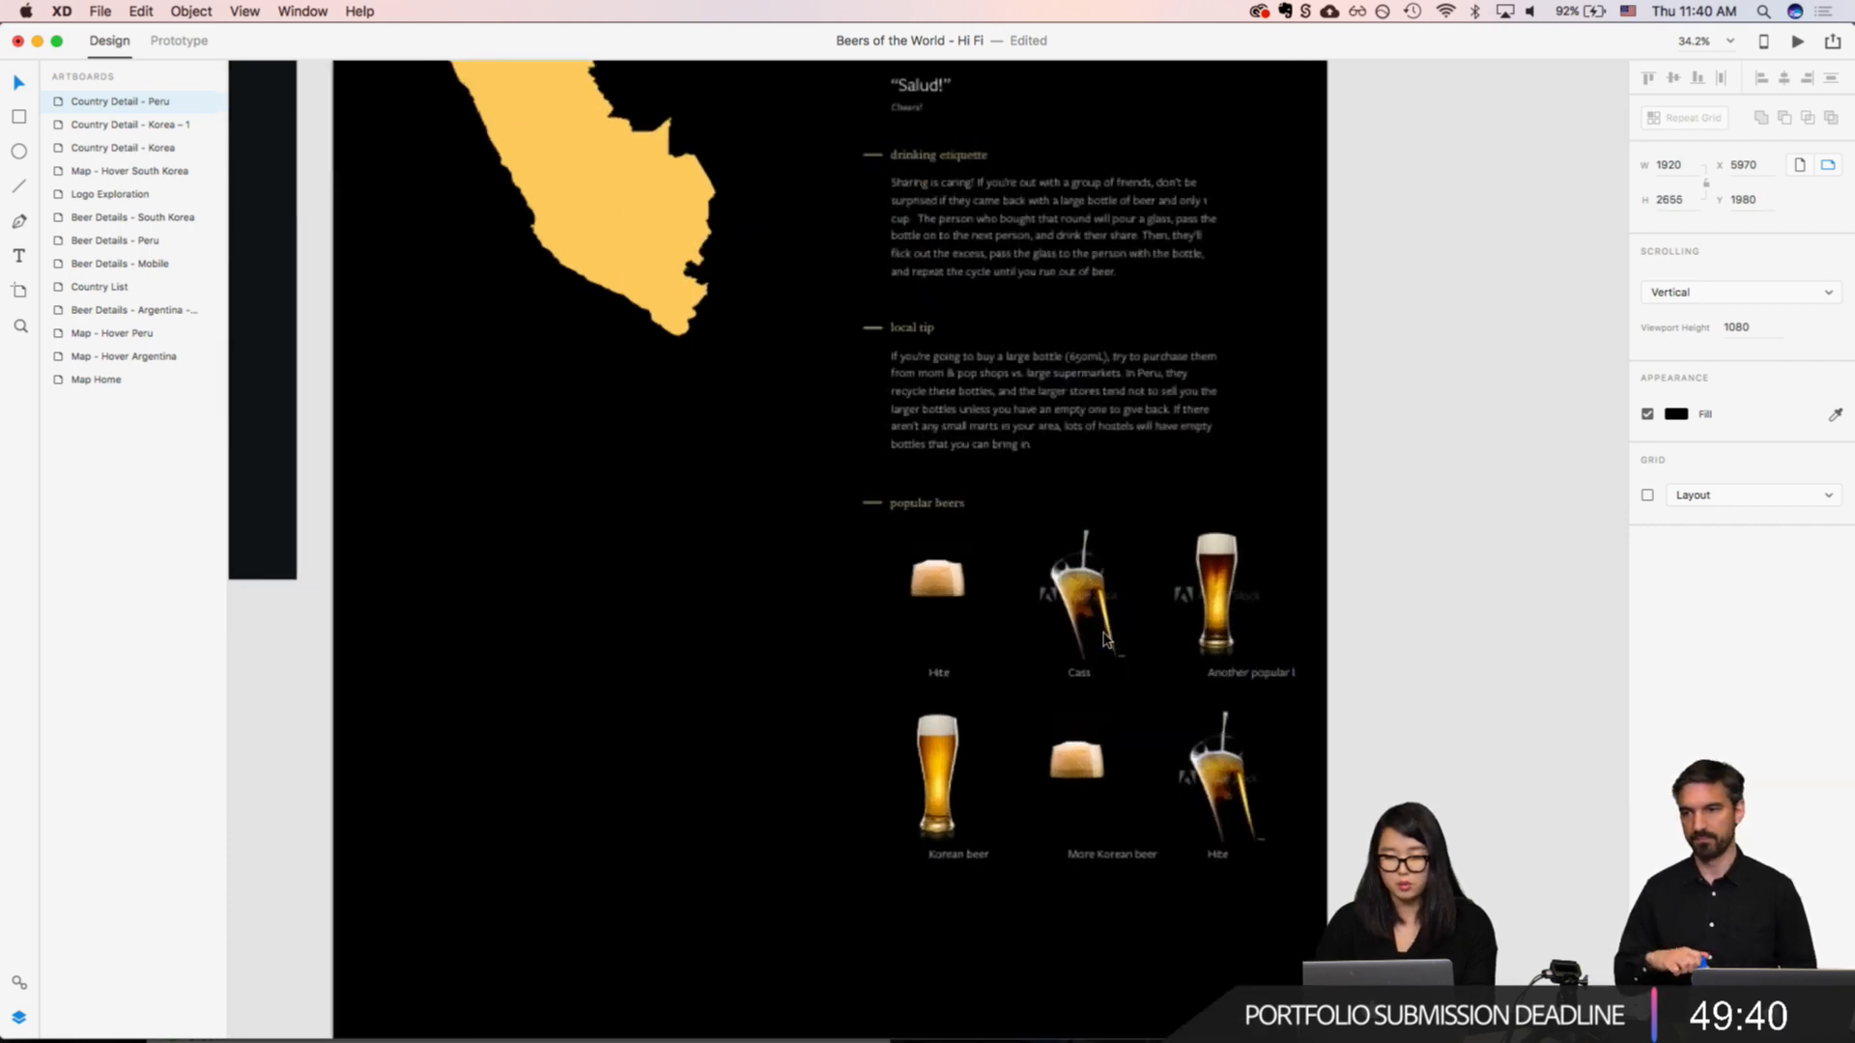
{"action": "scroll", "coordinate": [1063, 644], "scroll_direction": "up", "scroll_amount": 3}
{"action": "scroll", "coordinate": [1053, 503], "scroll_direction": "up", "scroll_amount": 5}
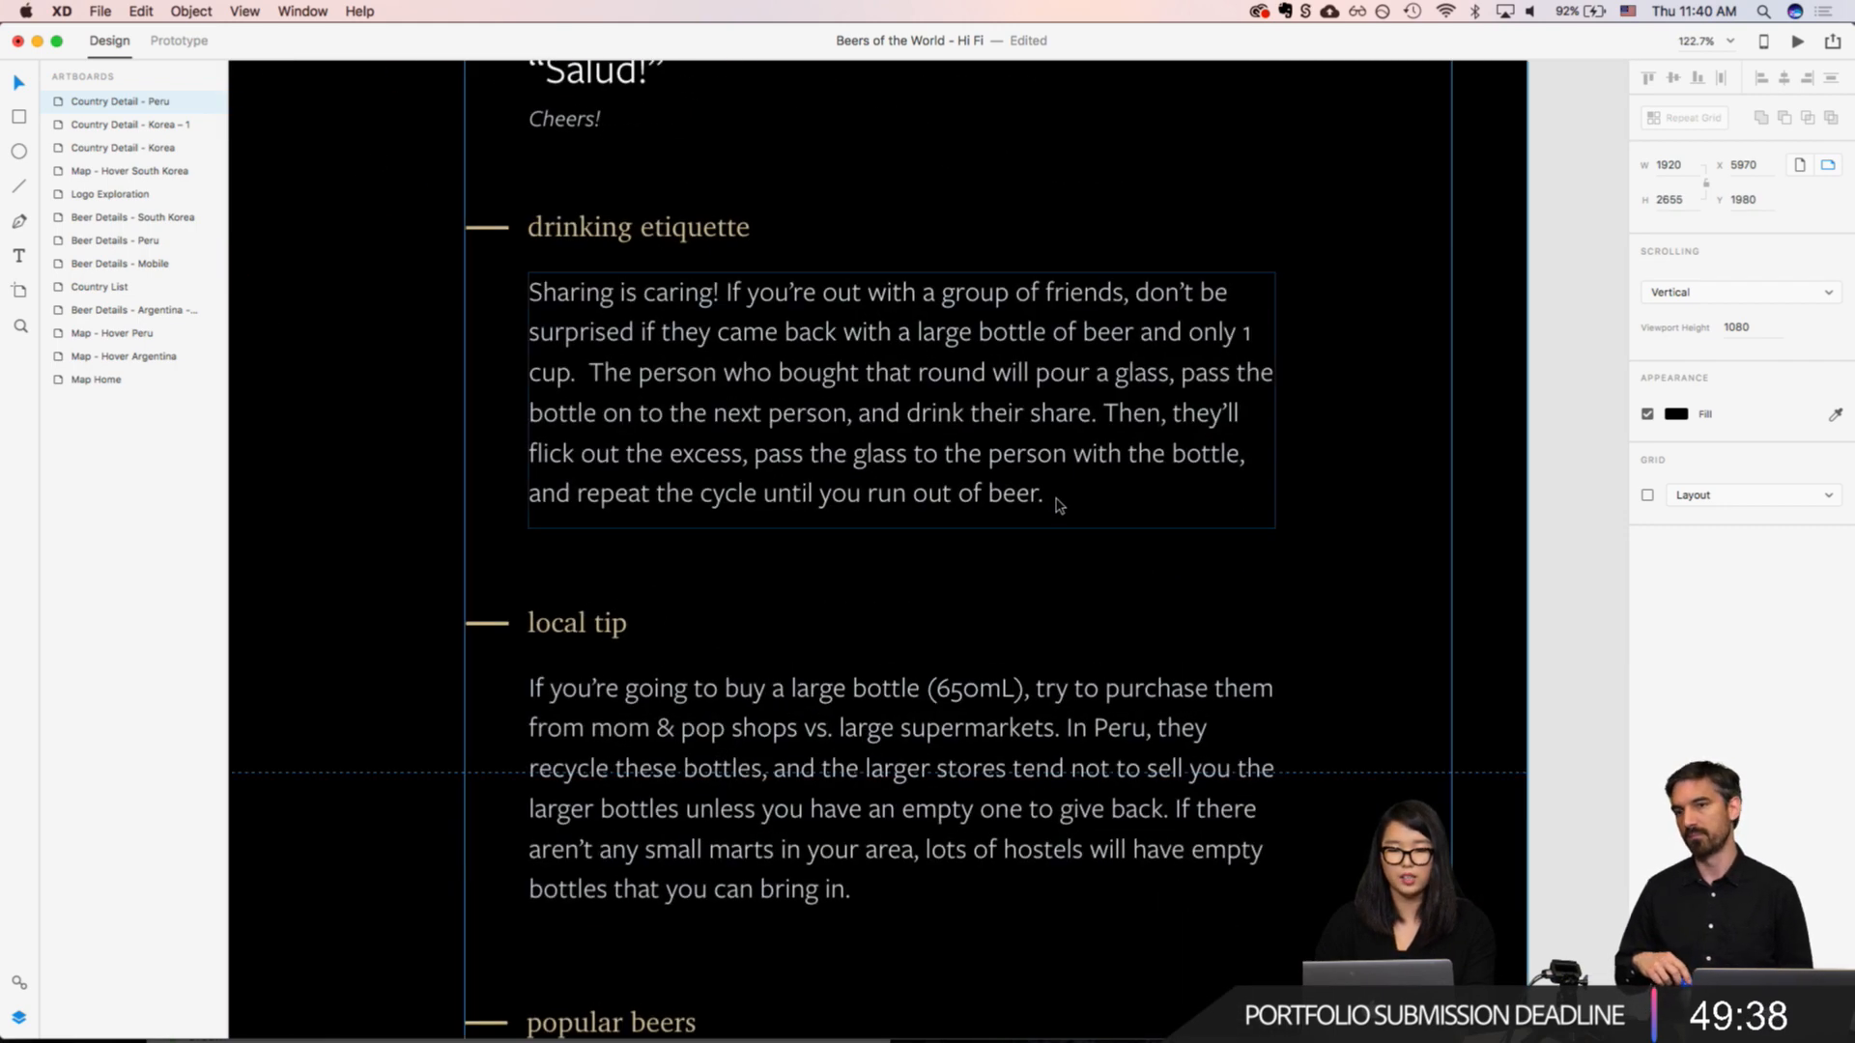
{"action": "double_click", "coordinate": [772, 452]}
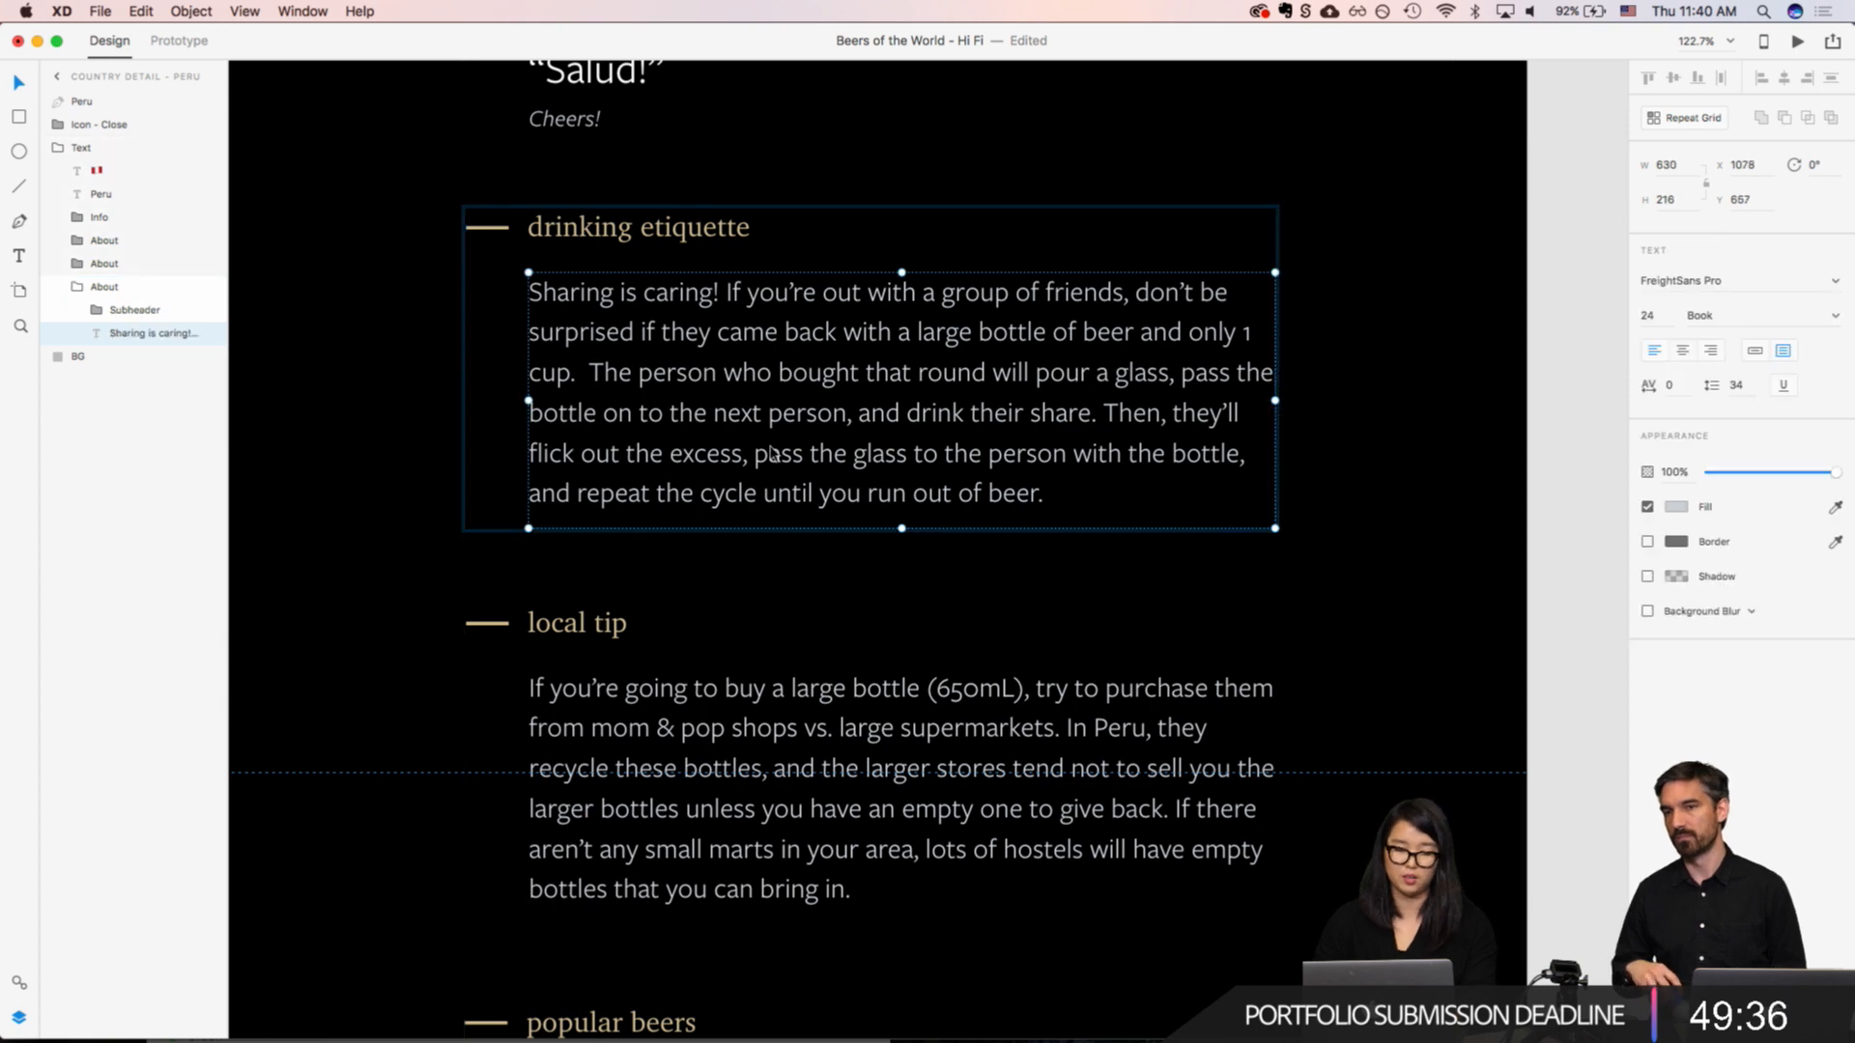
{"action": "key", "text": "t"}
{"action": "left_click", "coordinate": [538, 531]}
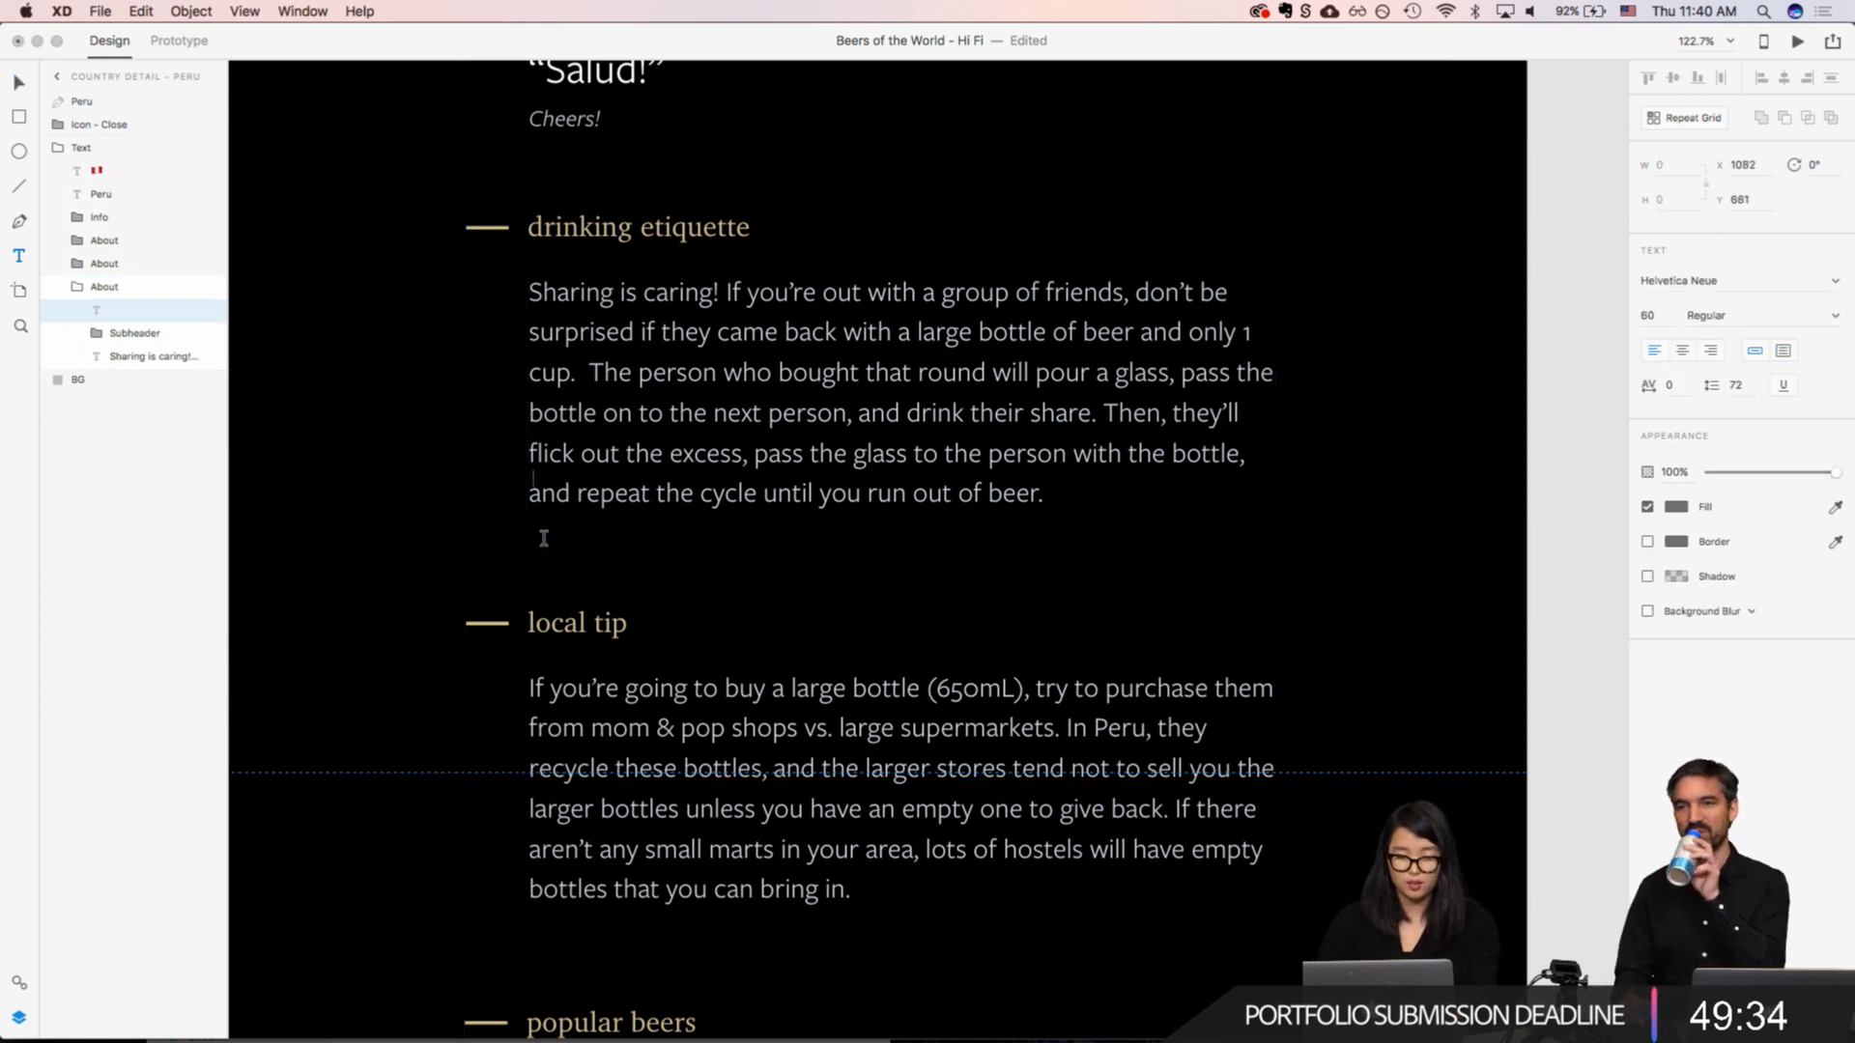
{"action": "type", "text": "Share you"}
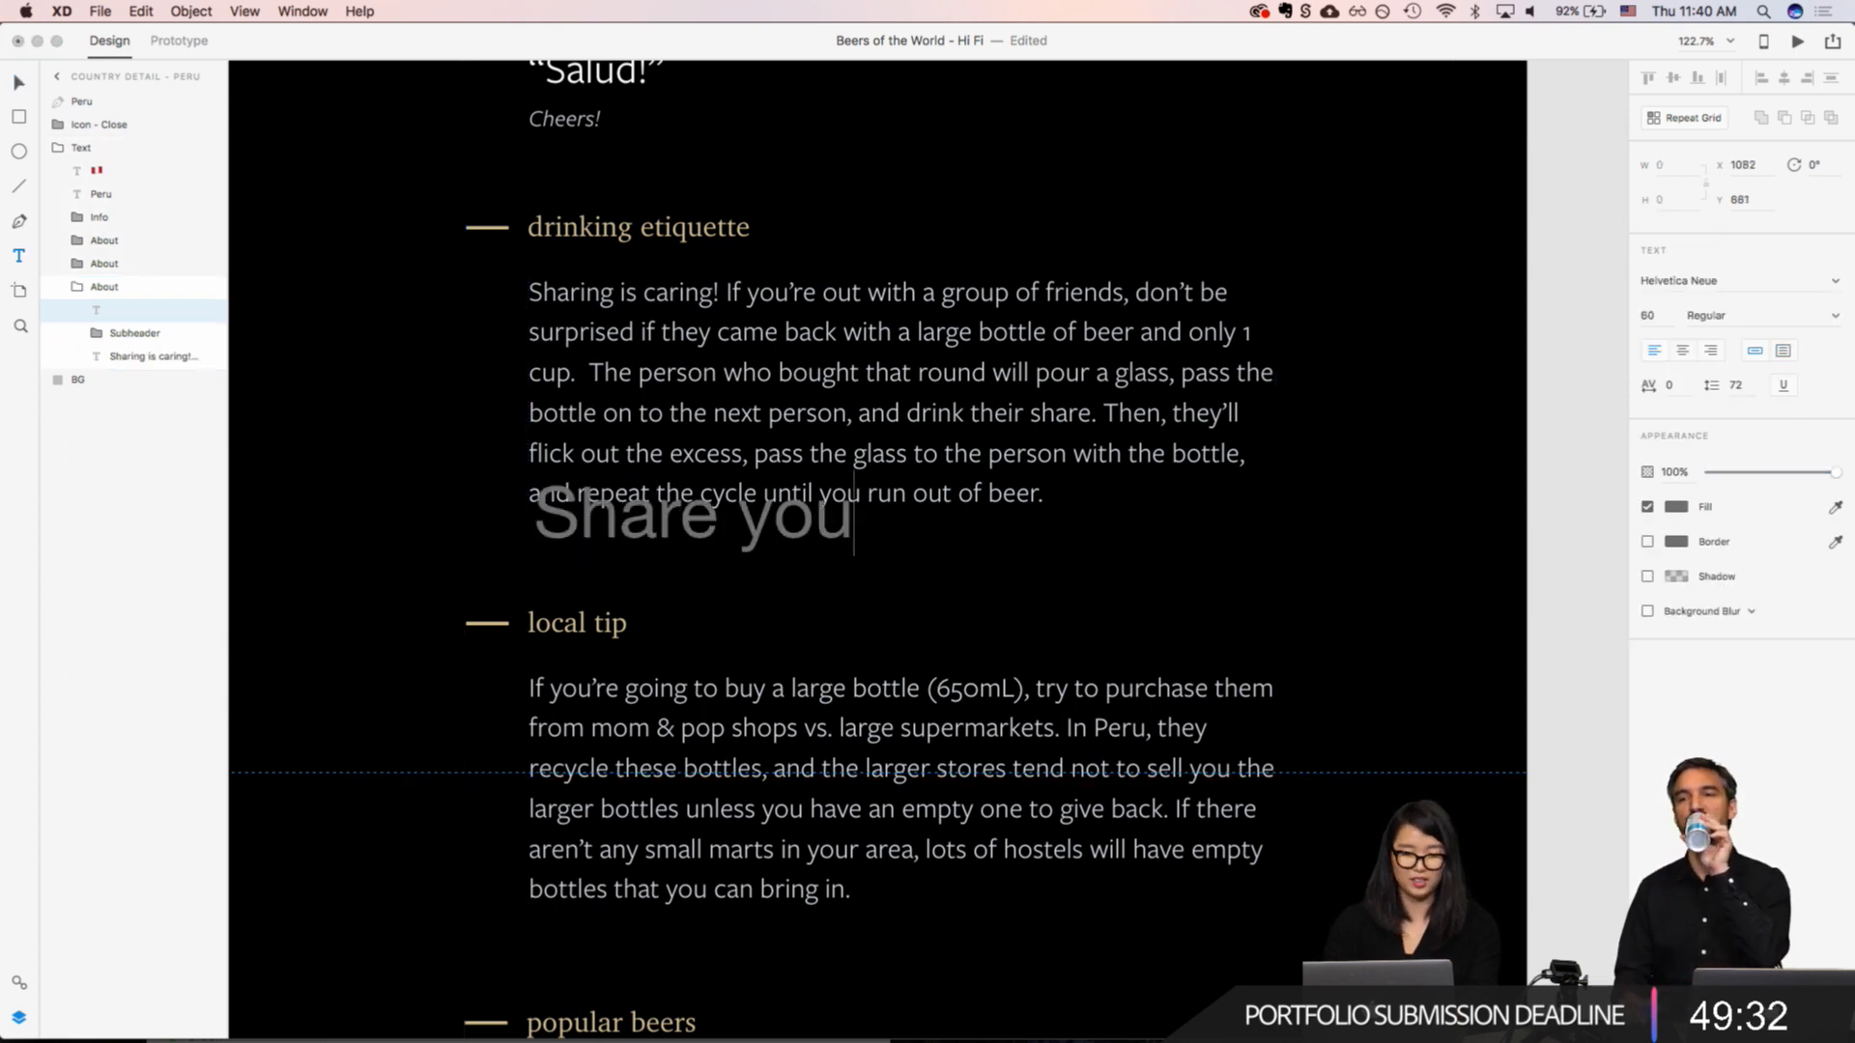
{"action": "type", "text": "r tip"}
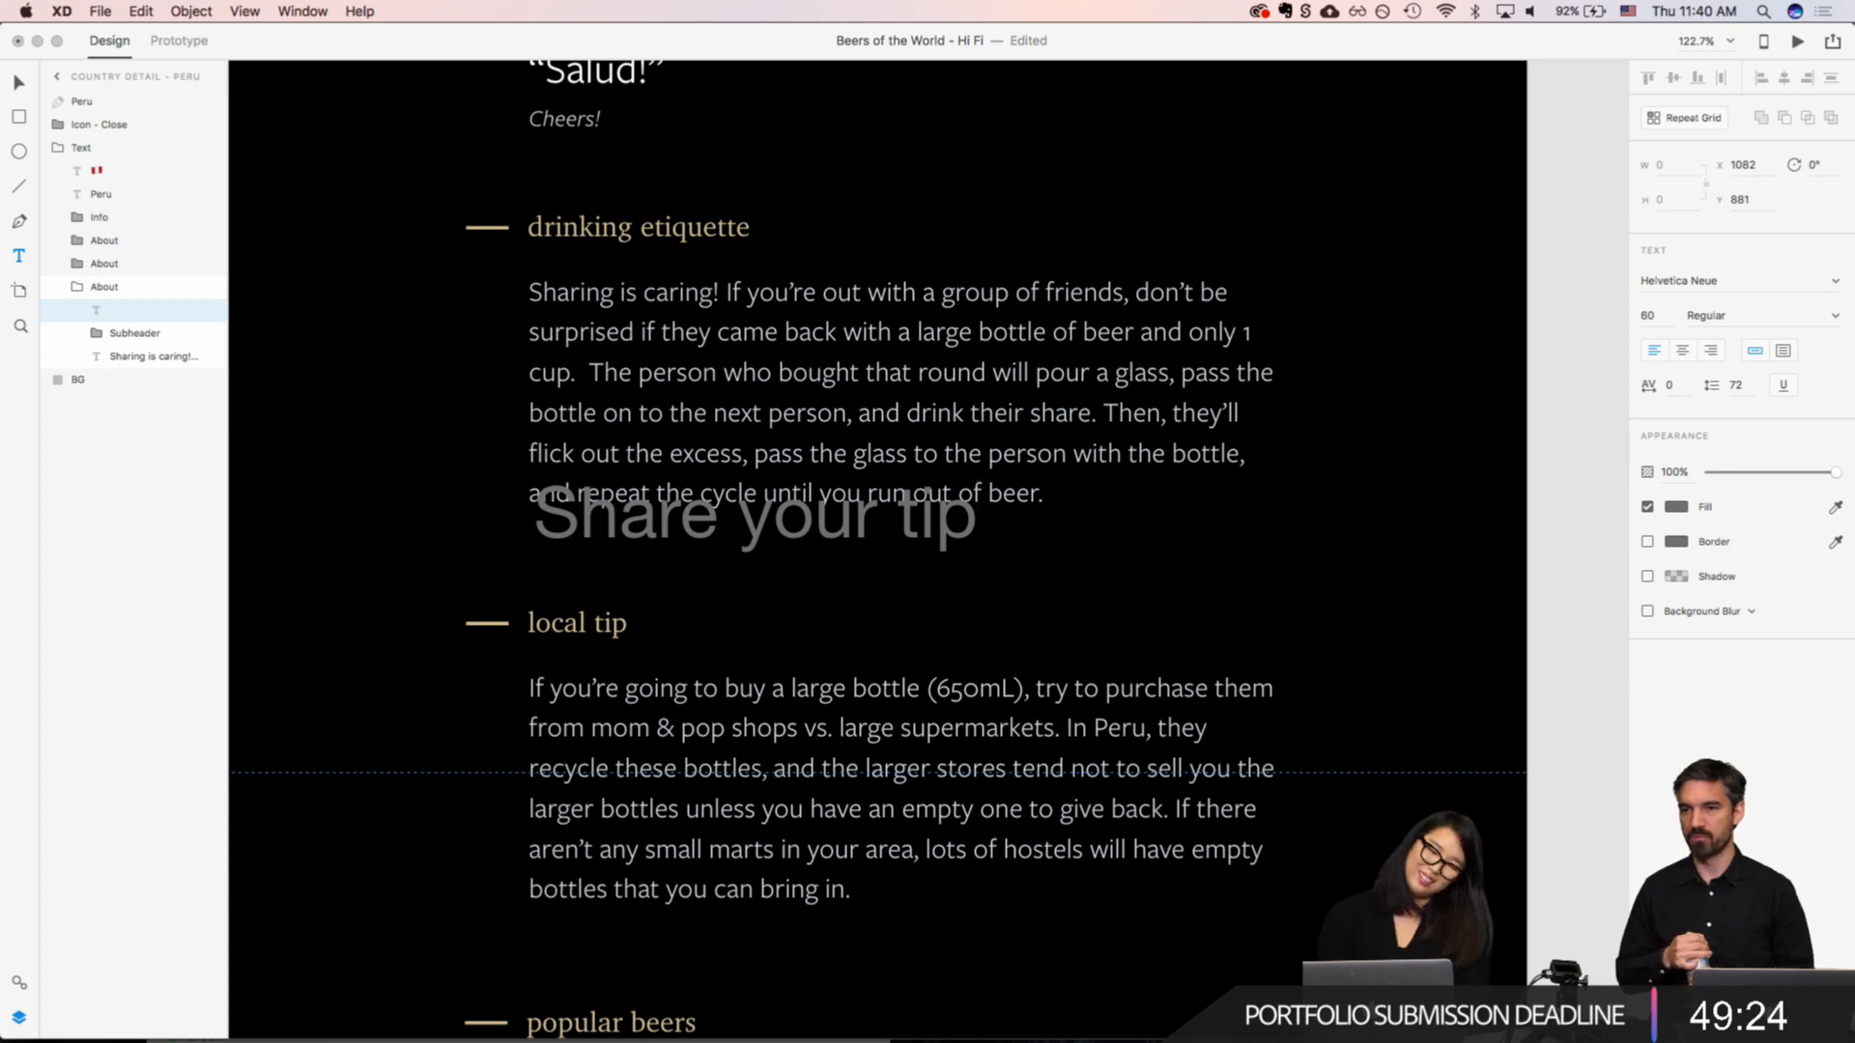
{"action": "key", "text": "Escape"}
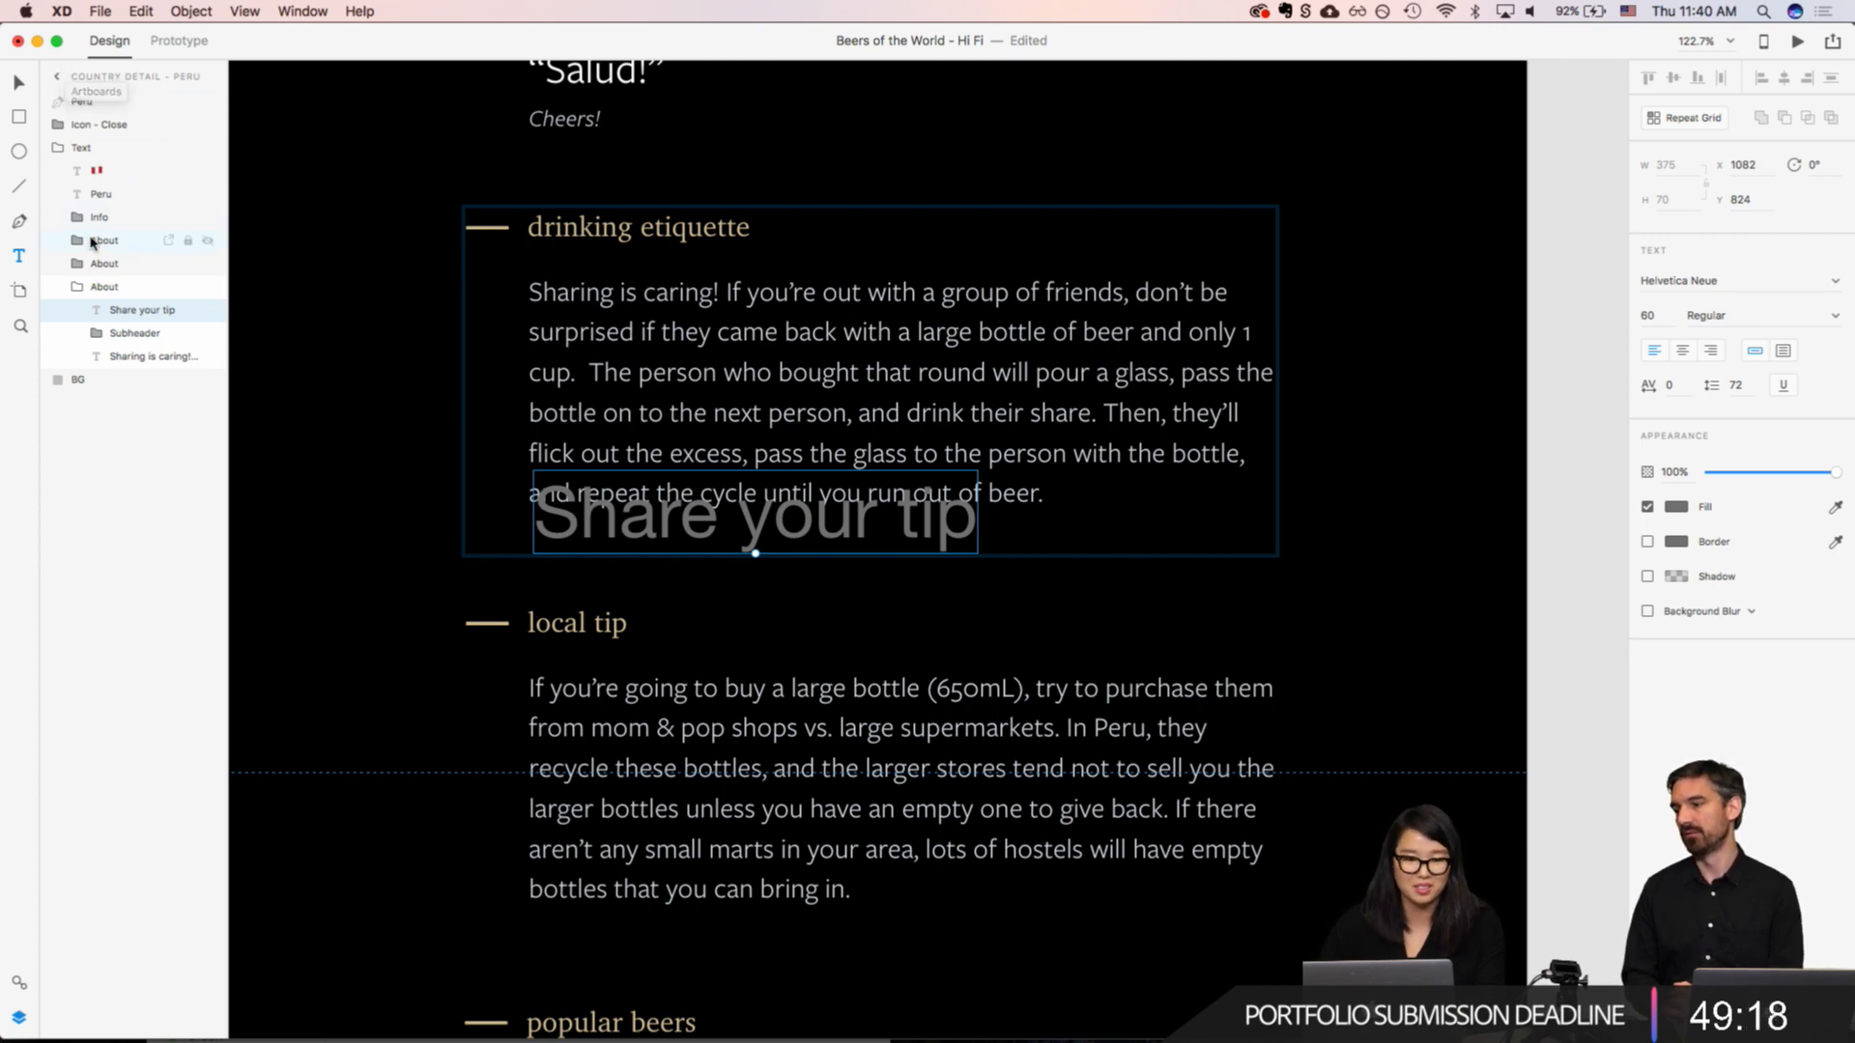
Step: Apply the FreightSans Pro Book 24pt character style to "Share your tip" and place it below the paragraph at X 1078, Y 881
{"action": "left_click", "coordinate": [19, 979]}
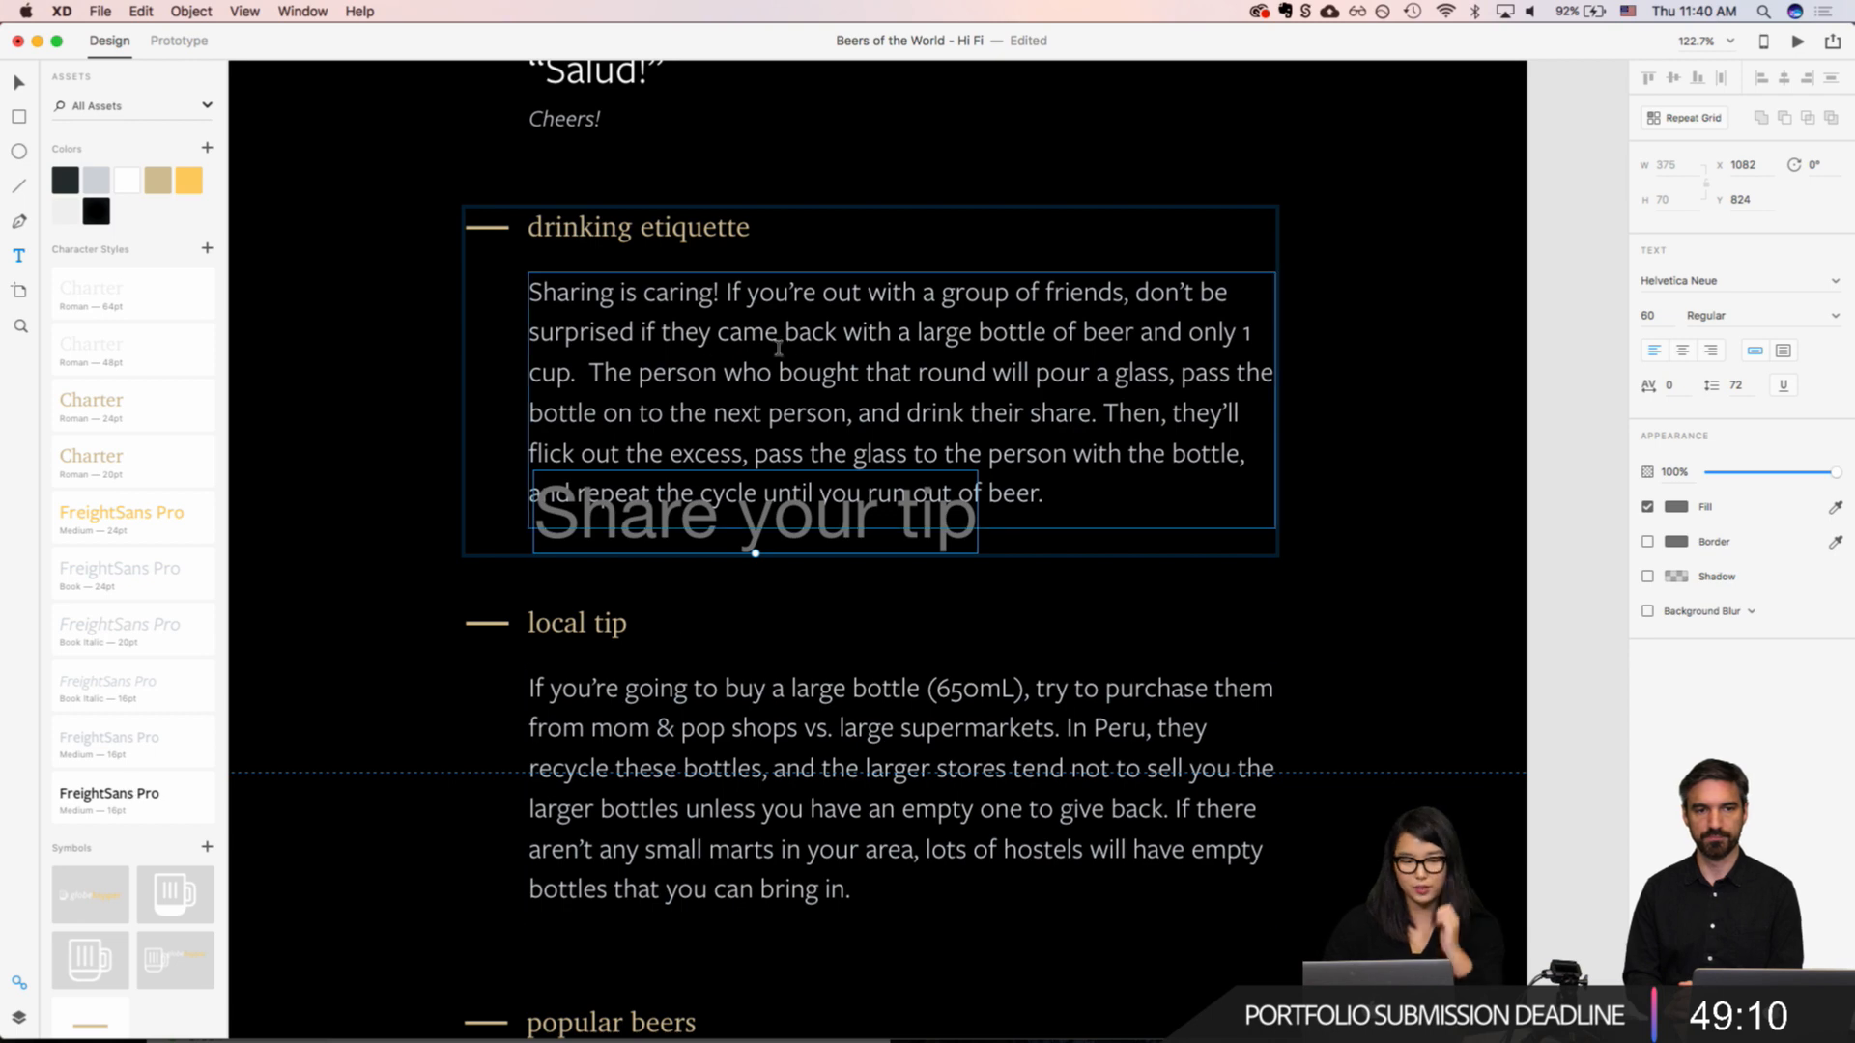
{"action": "left_click", "coordinate": [120, 741]}
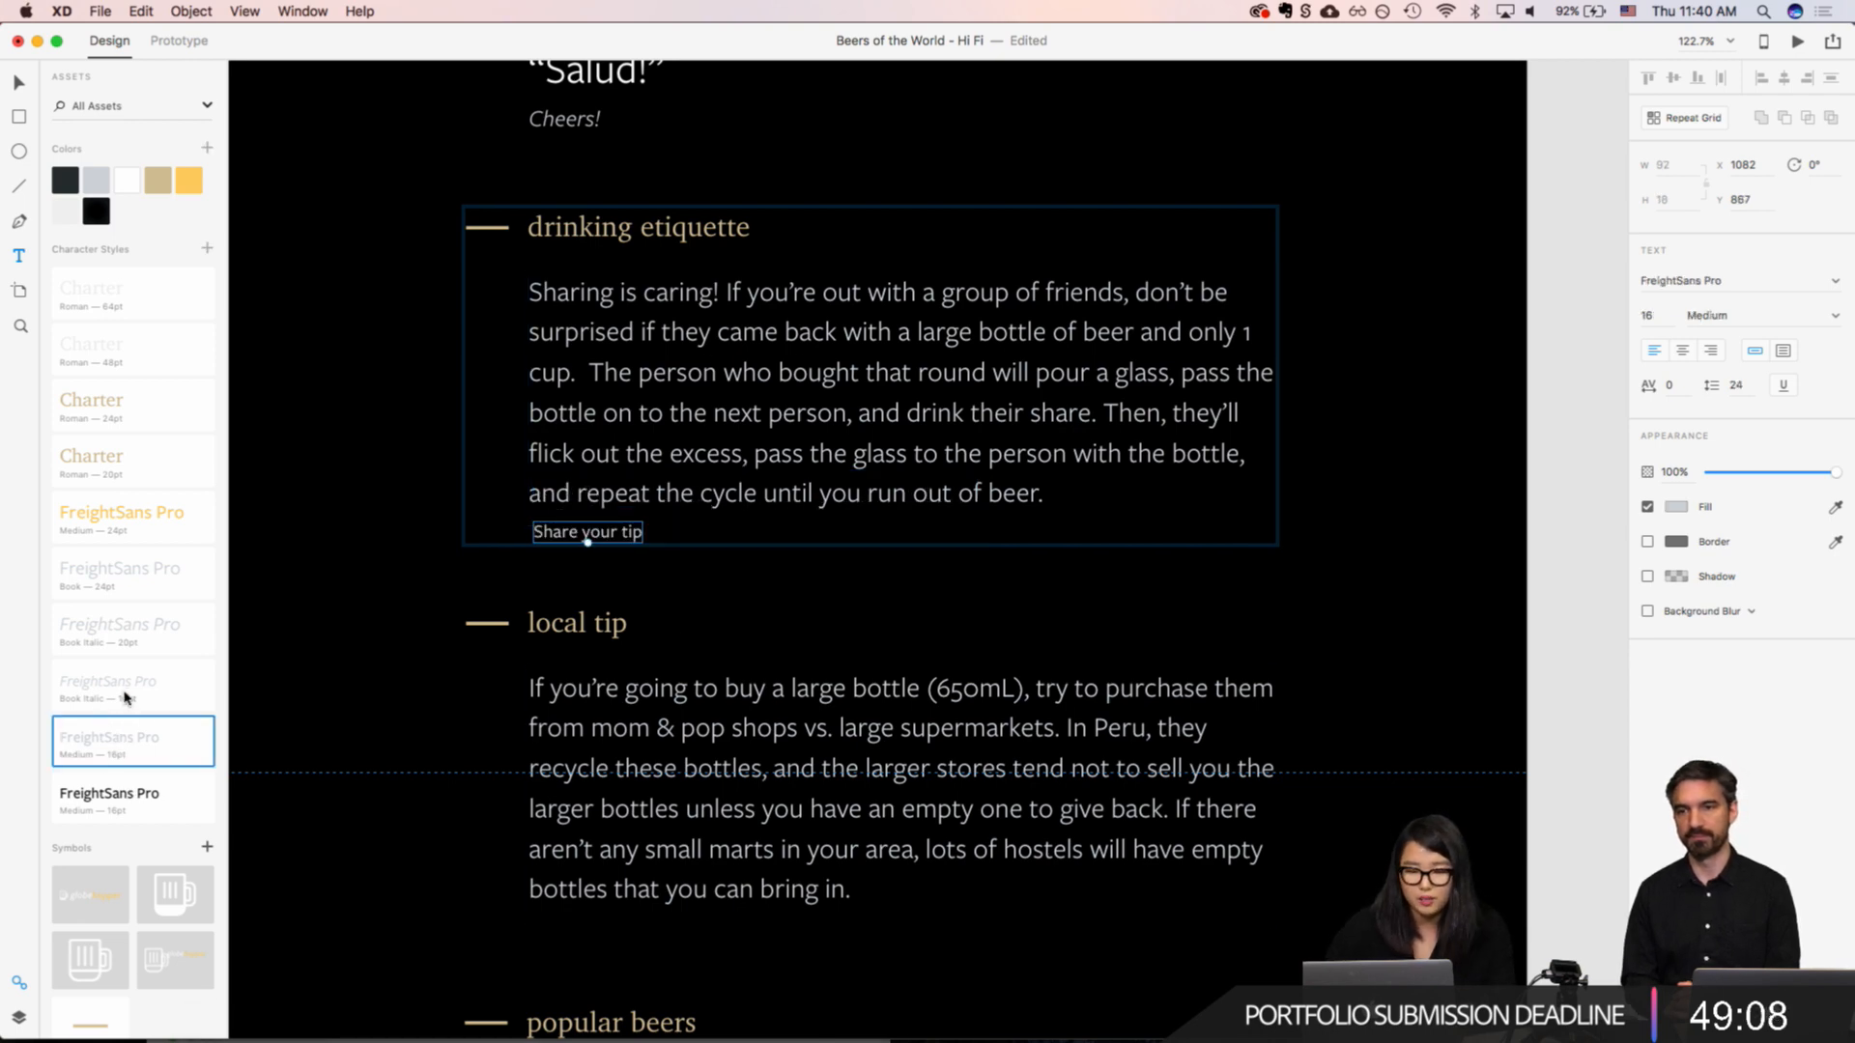
{"action": "left_click", "coordinate": [125, 698]}
{"action": "left_click", "coordinate": [131, 631]}
{"action": "left_click", "coordinate": [127, 576]}
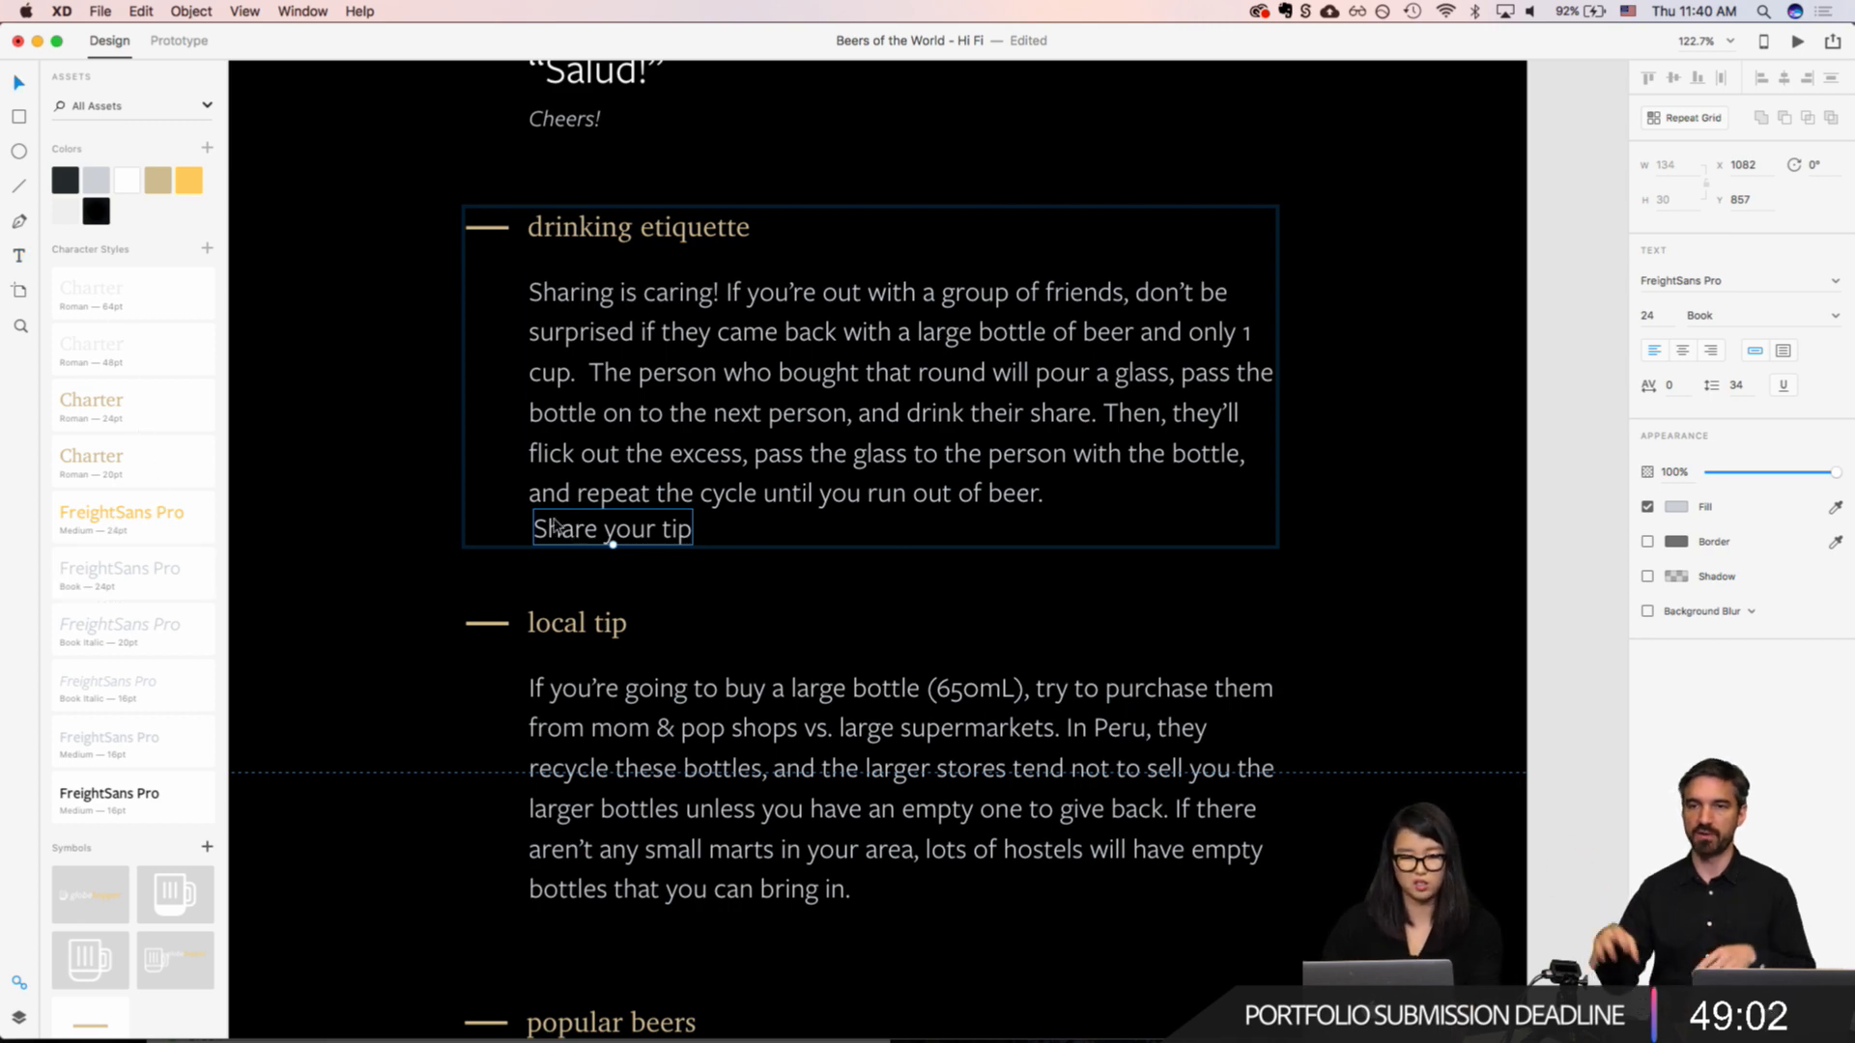
{"action": "mouse_move", "coordinate": [571, 537]}
{"action": "left_mouse_down"}
{"action": "mouse_move", "coordinate": [565, 560]}
{"action": "mouse_move", "coordinate": [560, 541]}
{"action": "left_mouse_up"}
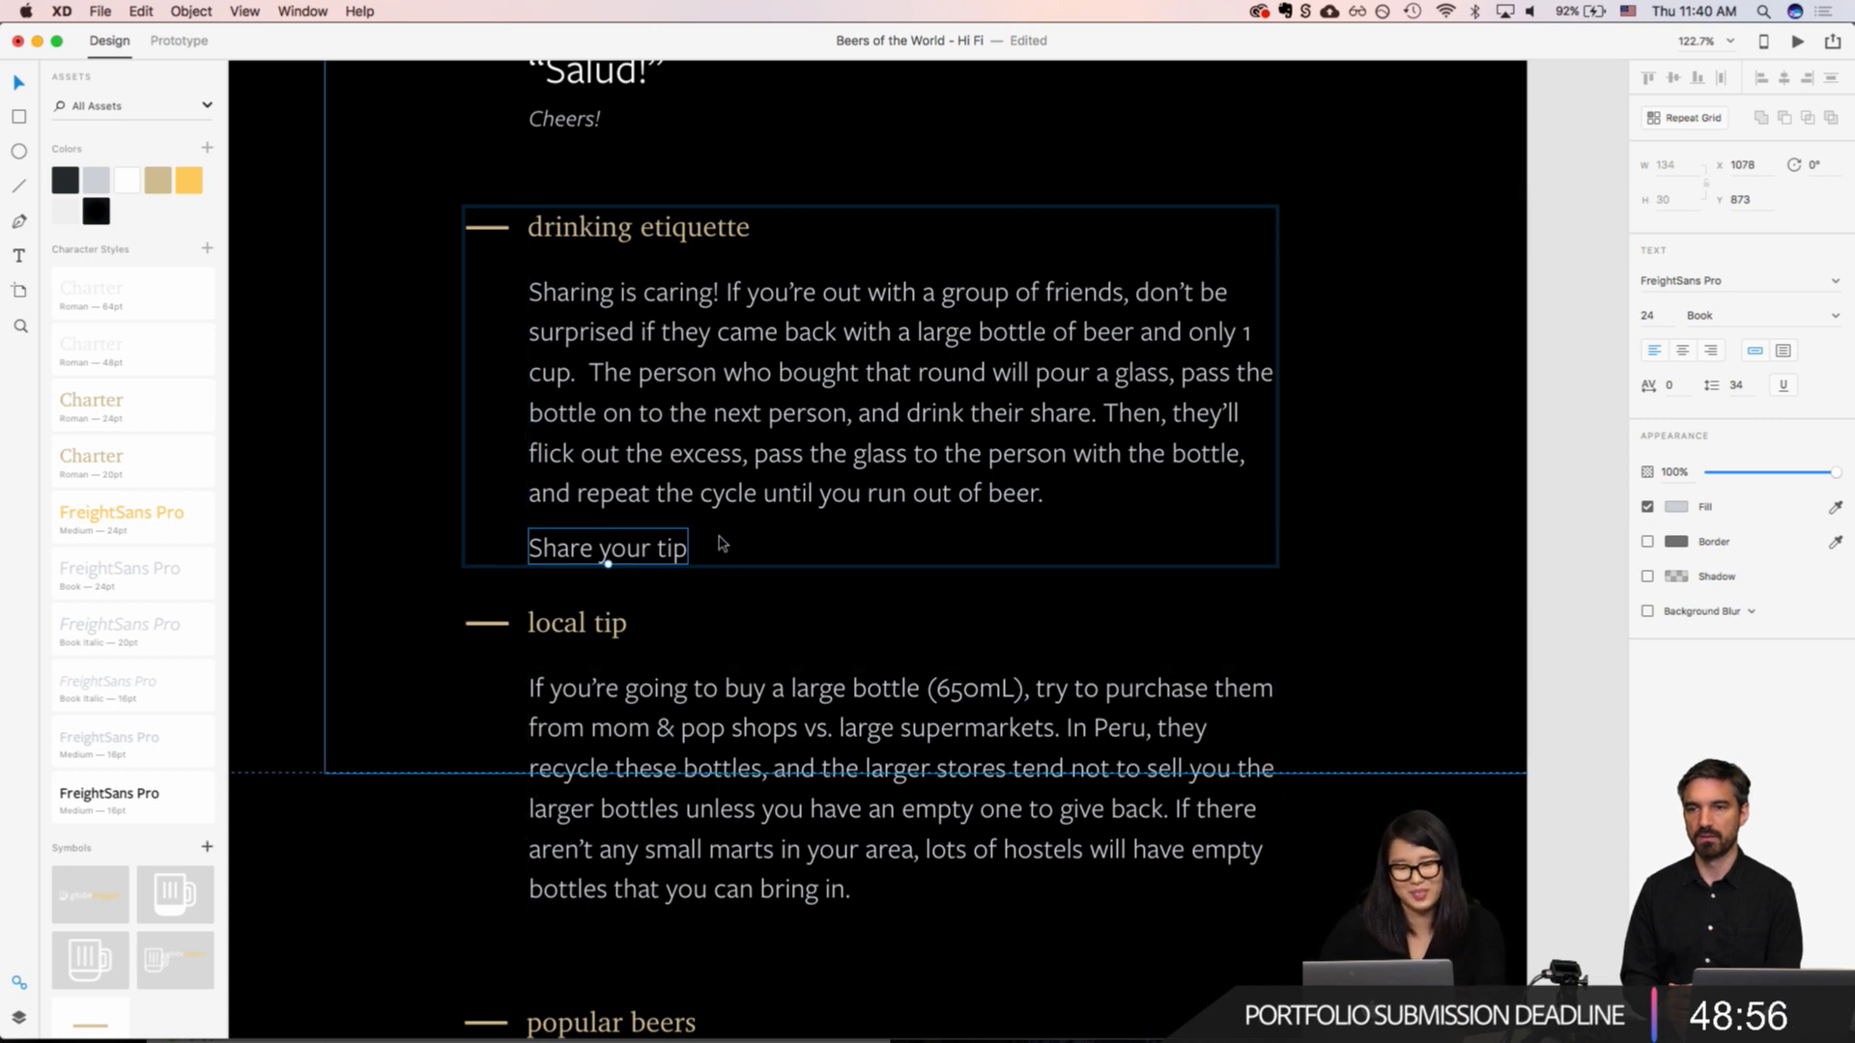
{"action": "left_click_drag", "start_coordinate": [613, 552], "coordinate": [614, 570]}
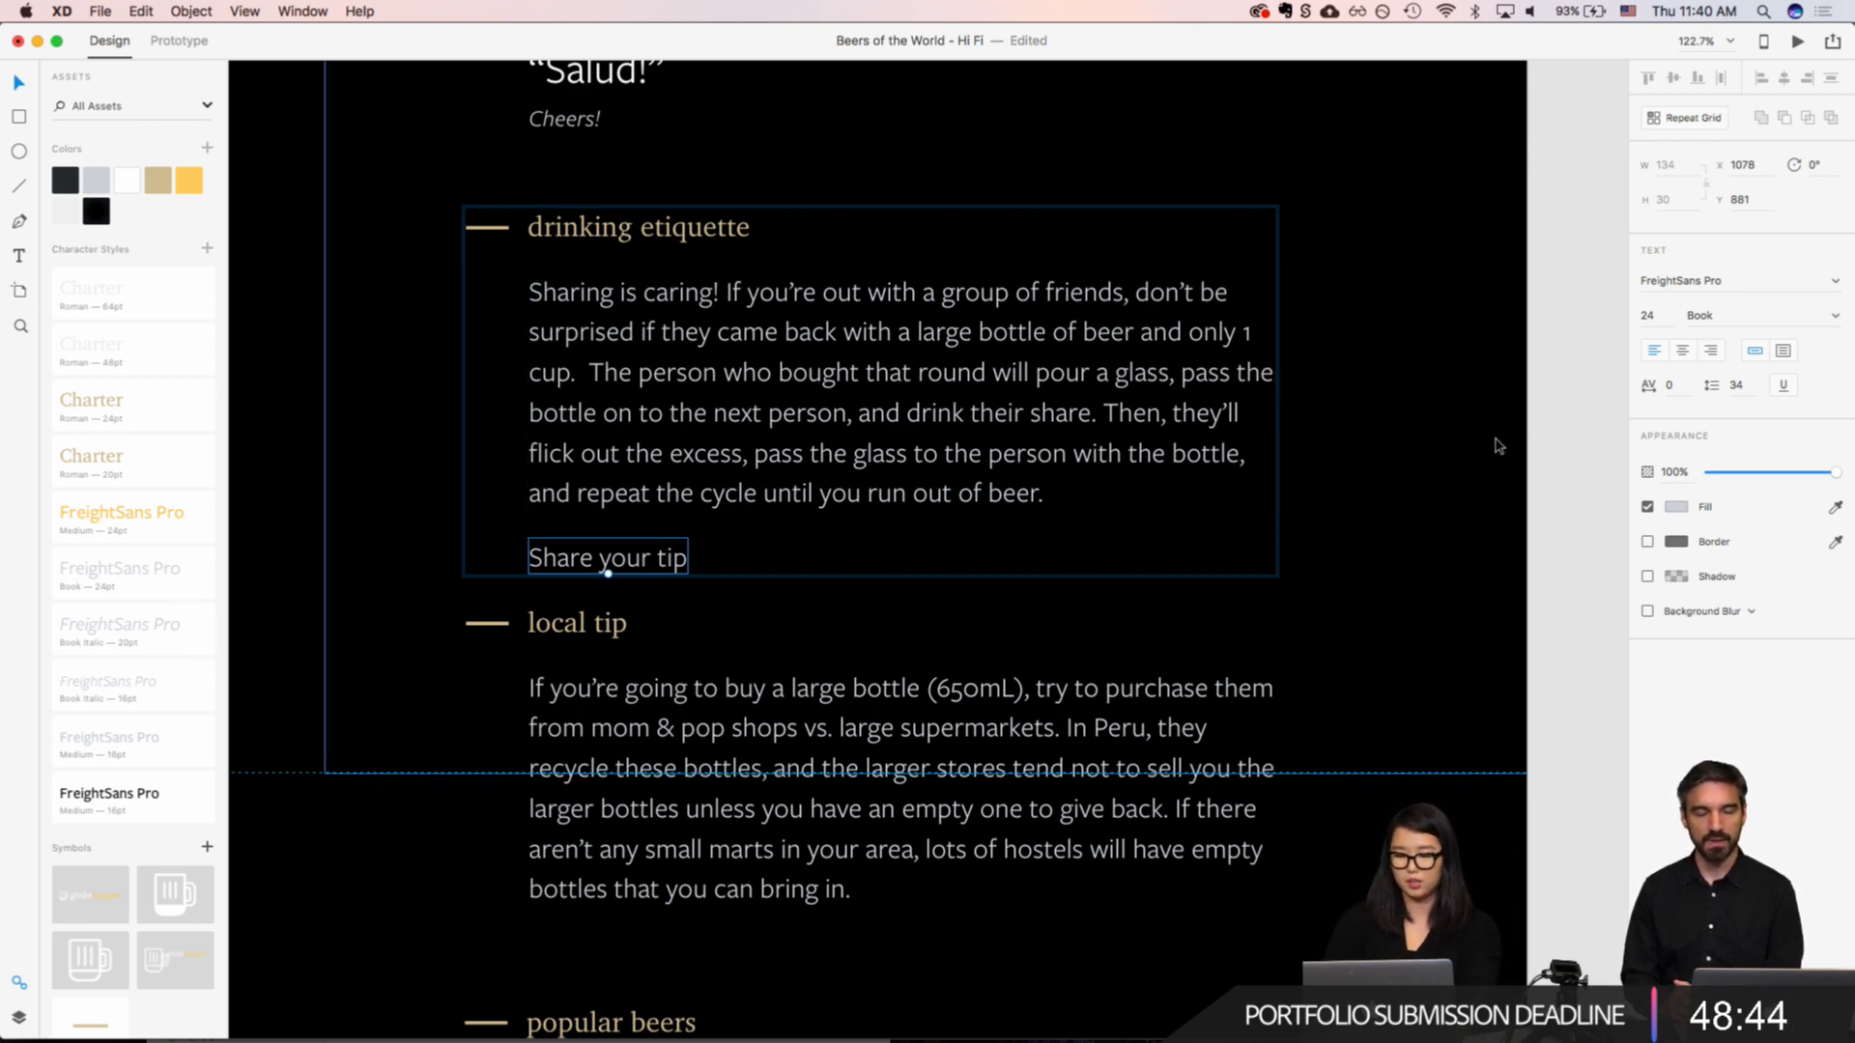
Step: Set the fill of the "Share your tip" text to the tan color asset
{"action": "key", "text": "super+u"}
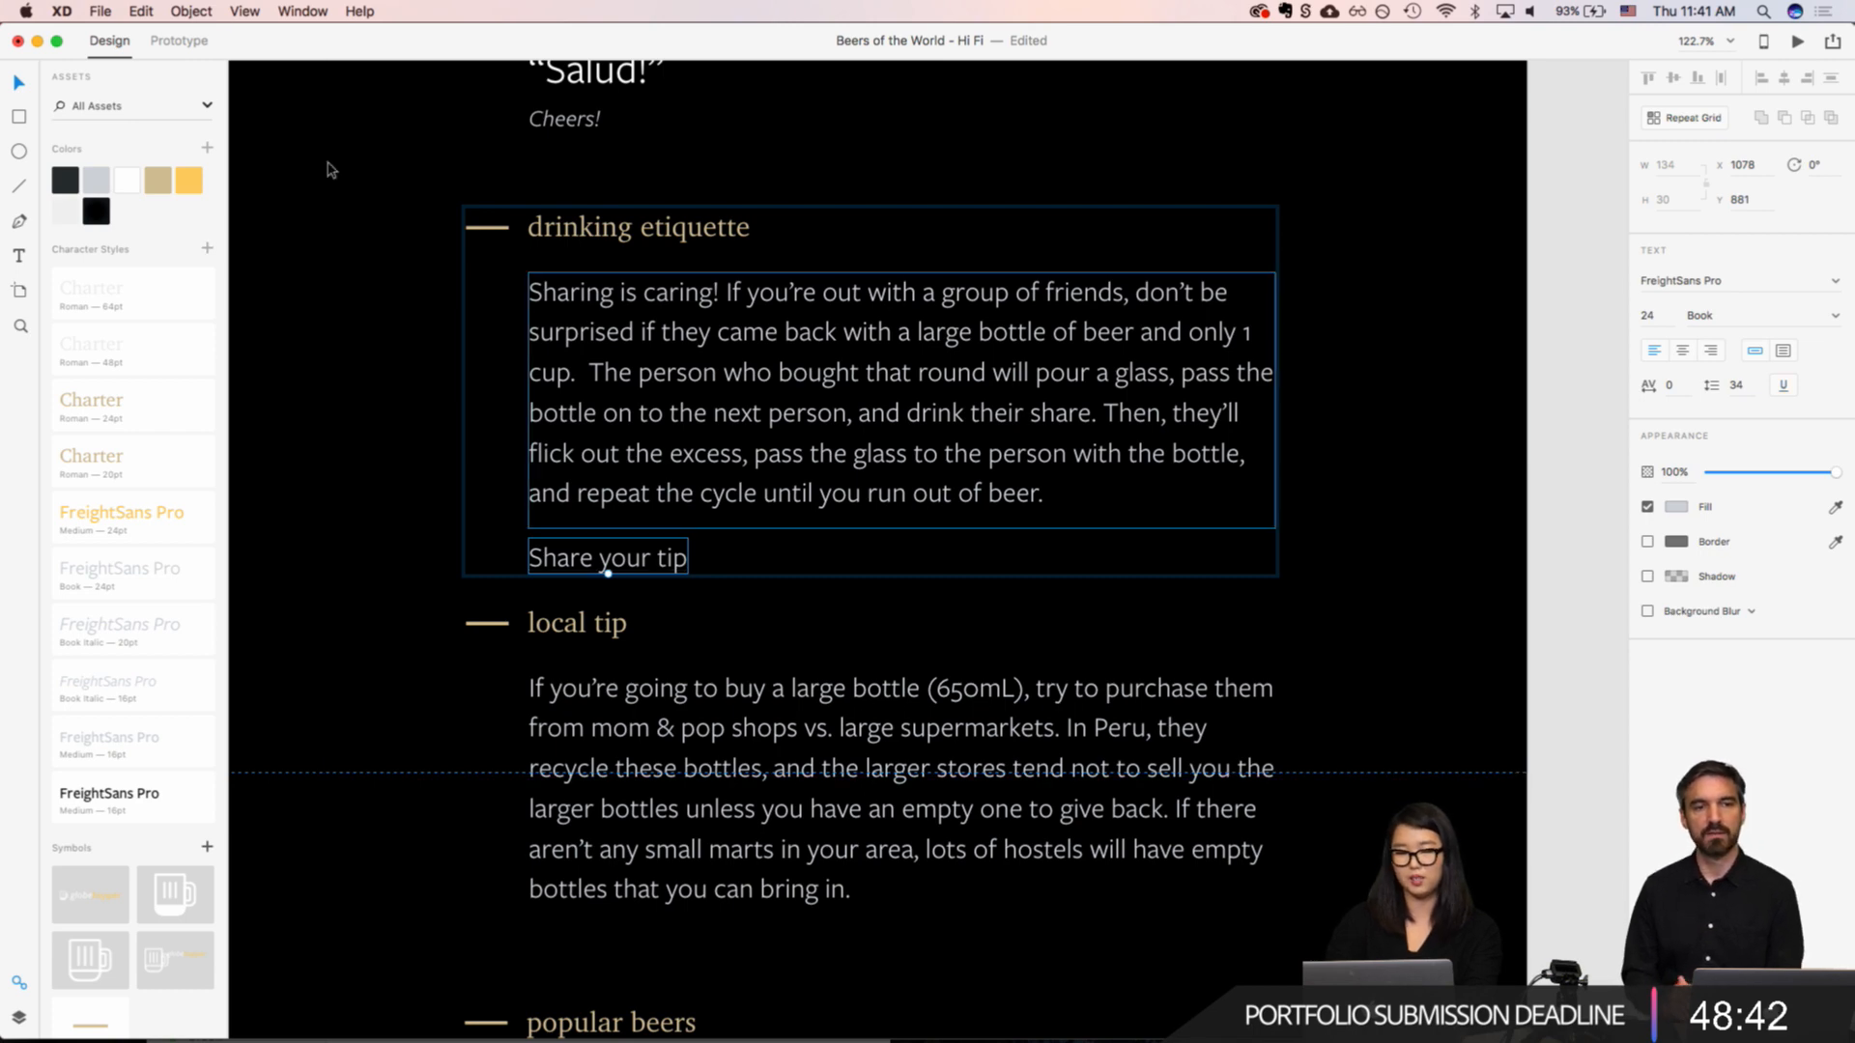
{"action": "left_click", "coordinate": [189, 181]}
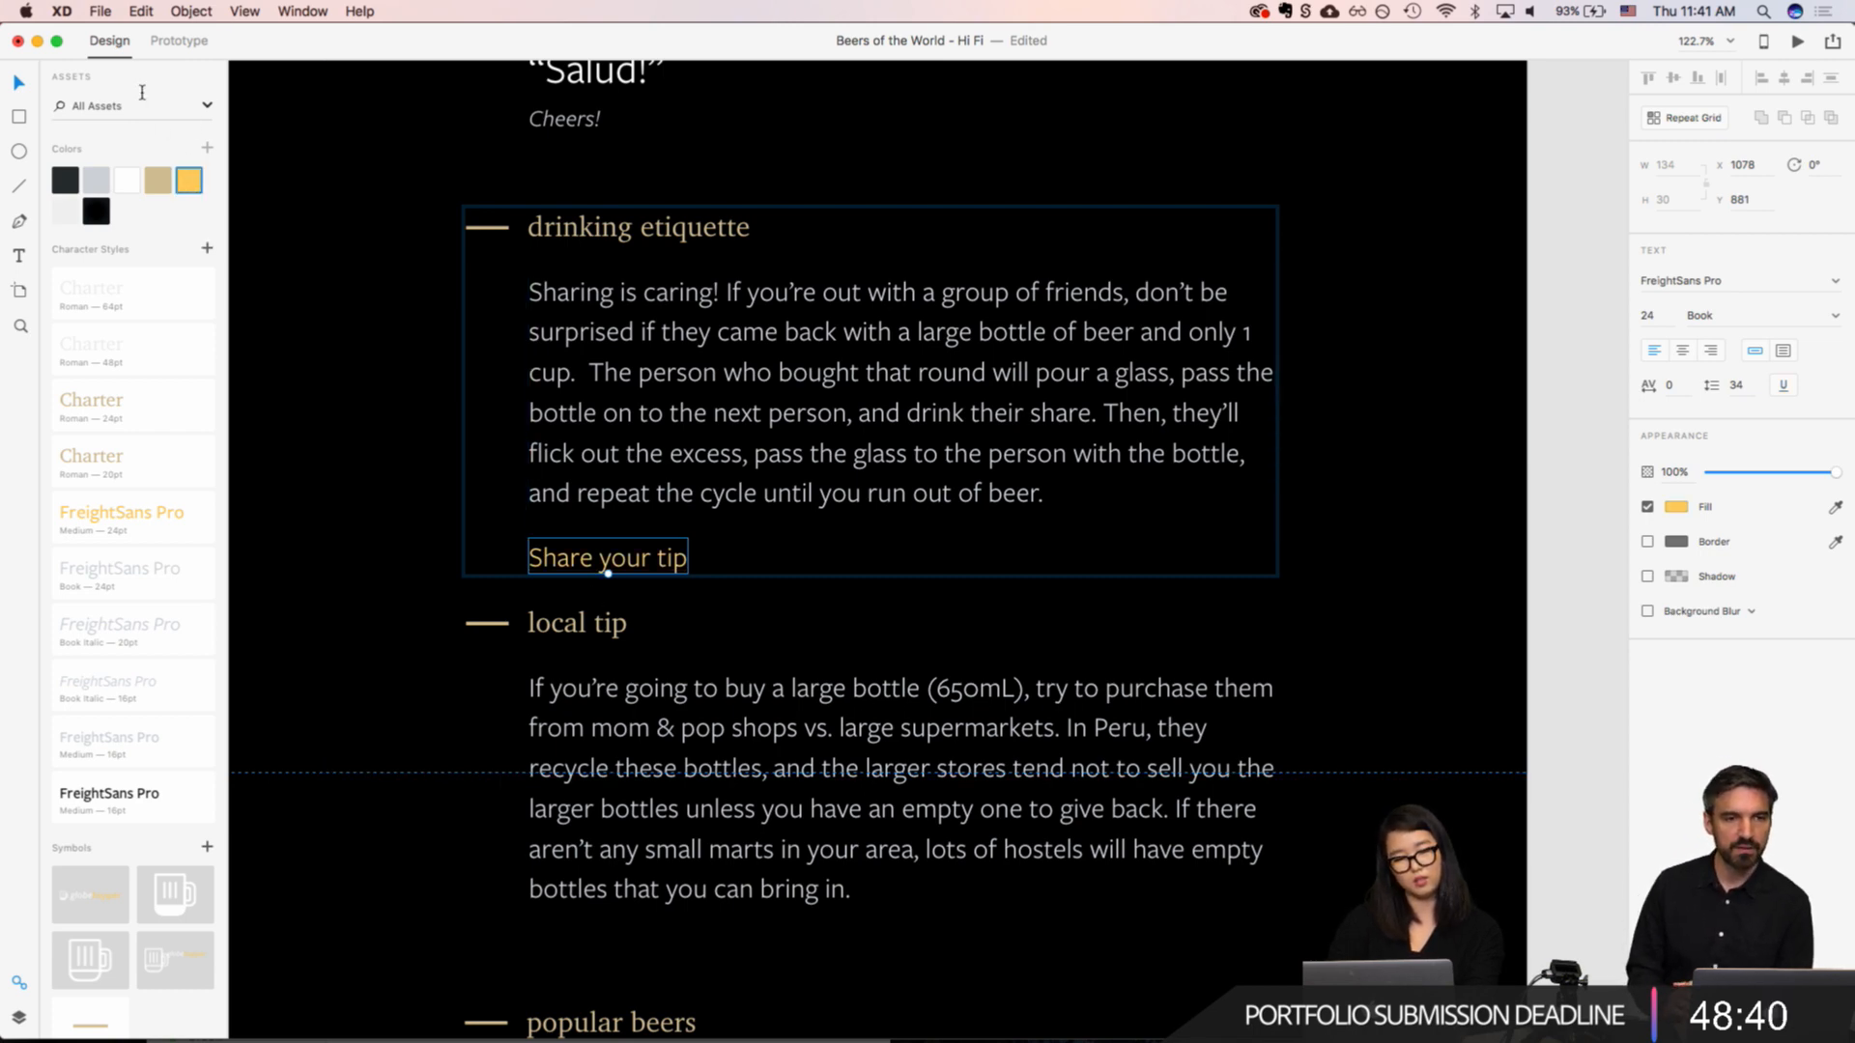
{"action": "left_click", "coordinate": [156, 179]}
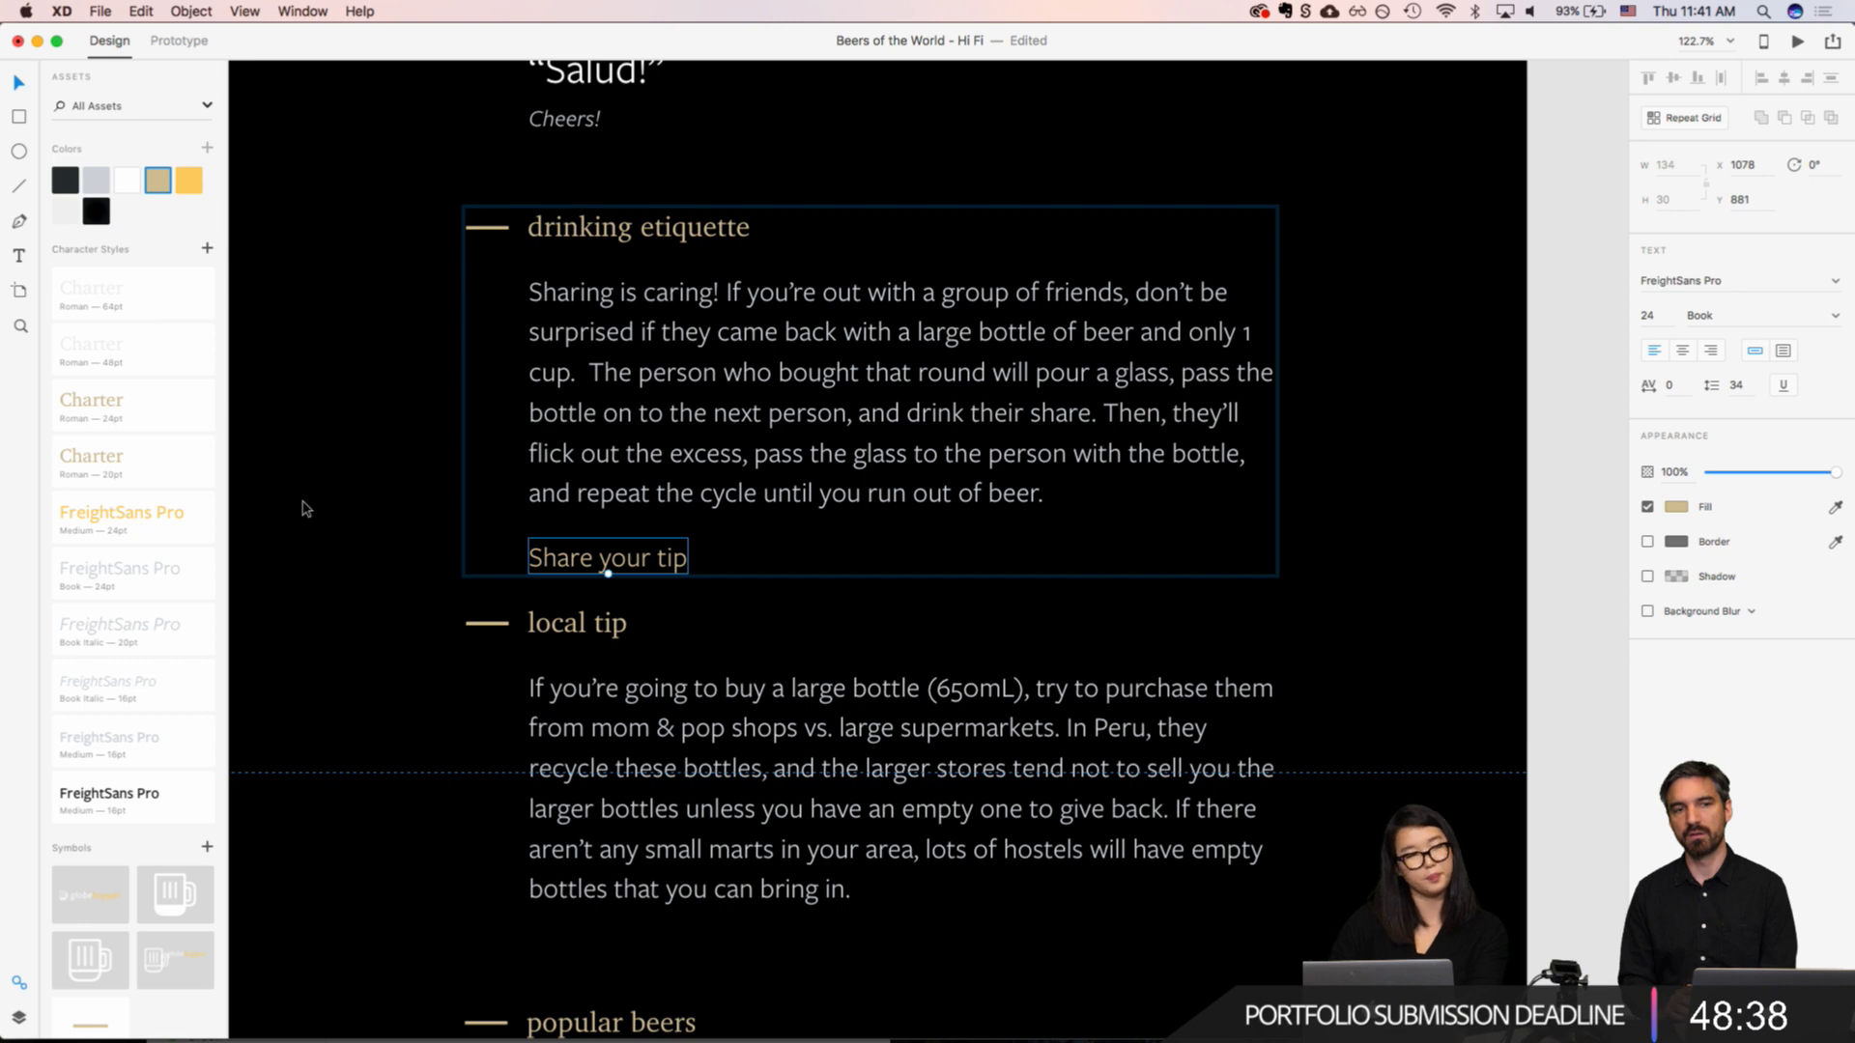
Step: Make the "Share your tip" text italic, using FreightSans Pro Book Italic
{"action": "key", "text": "super+i"}
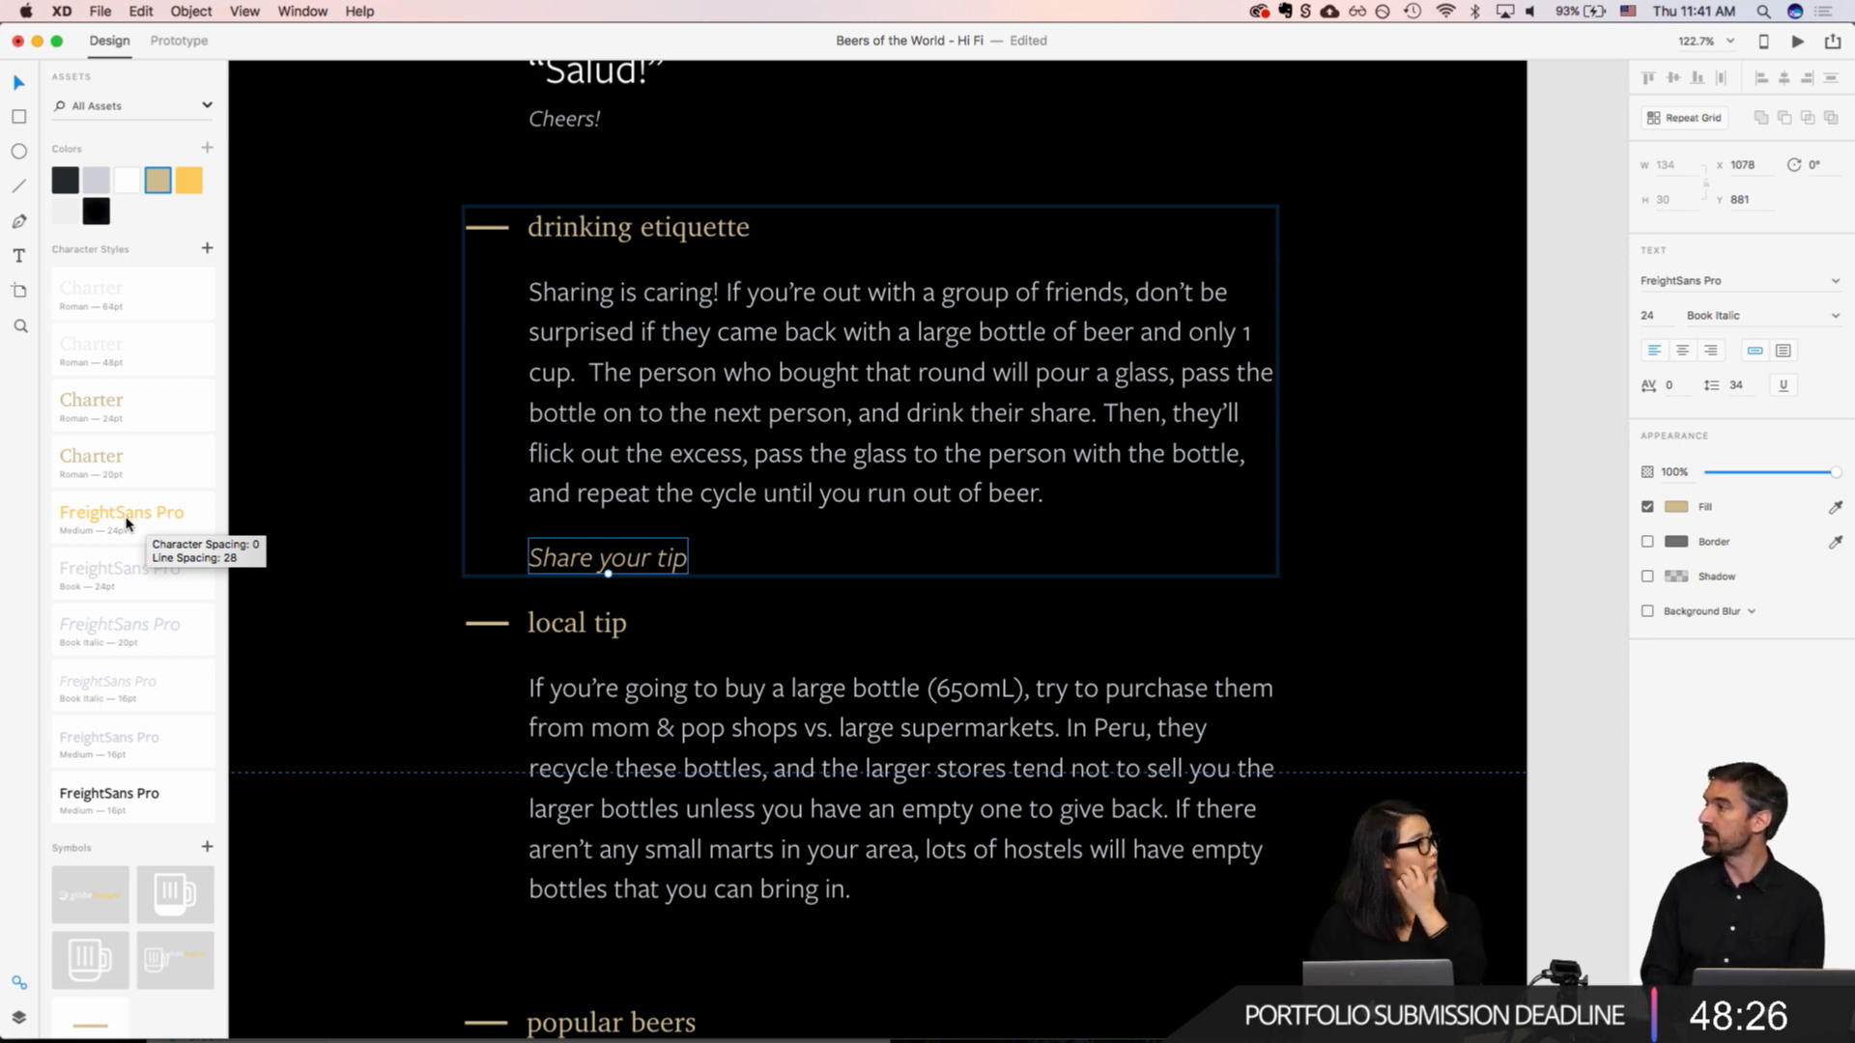
Step: Switch to Chrome, open Typekit's font browser in a new tab and filter the families to Sans Serif
{"action": "key", "text": "super+Tab"}
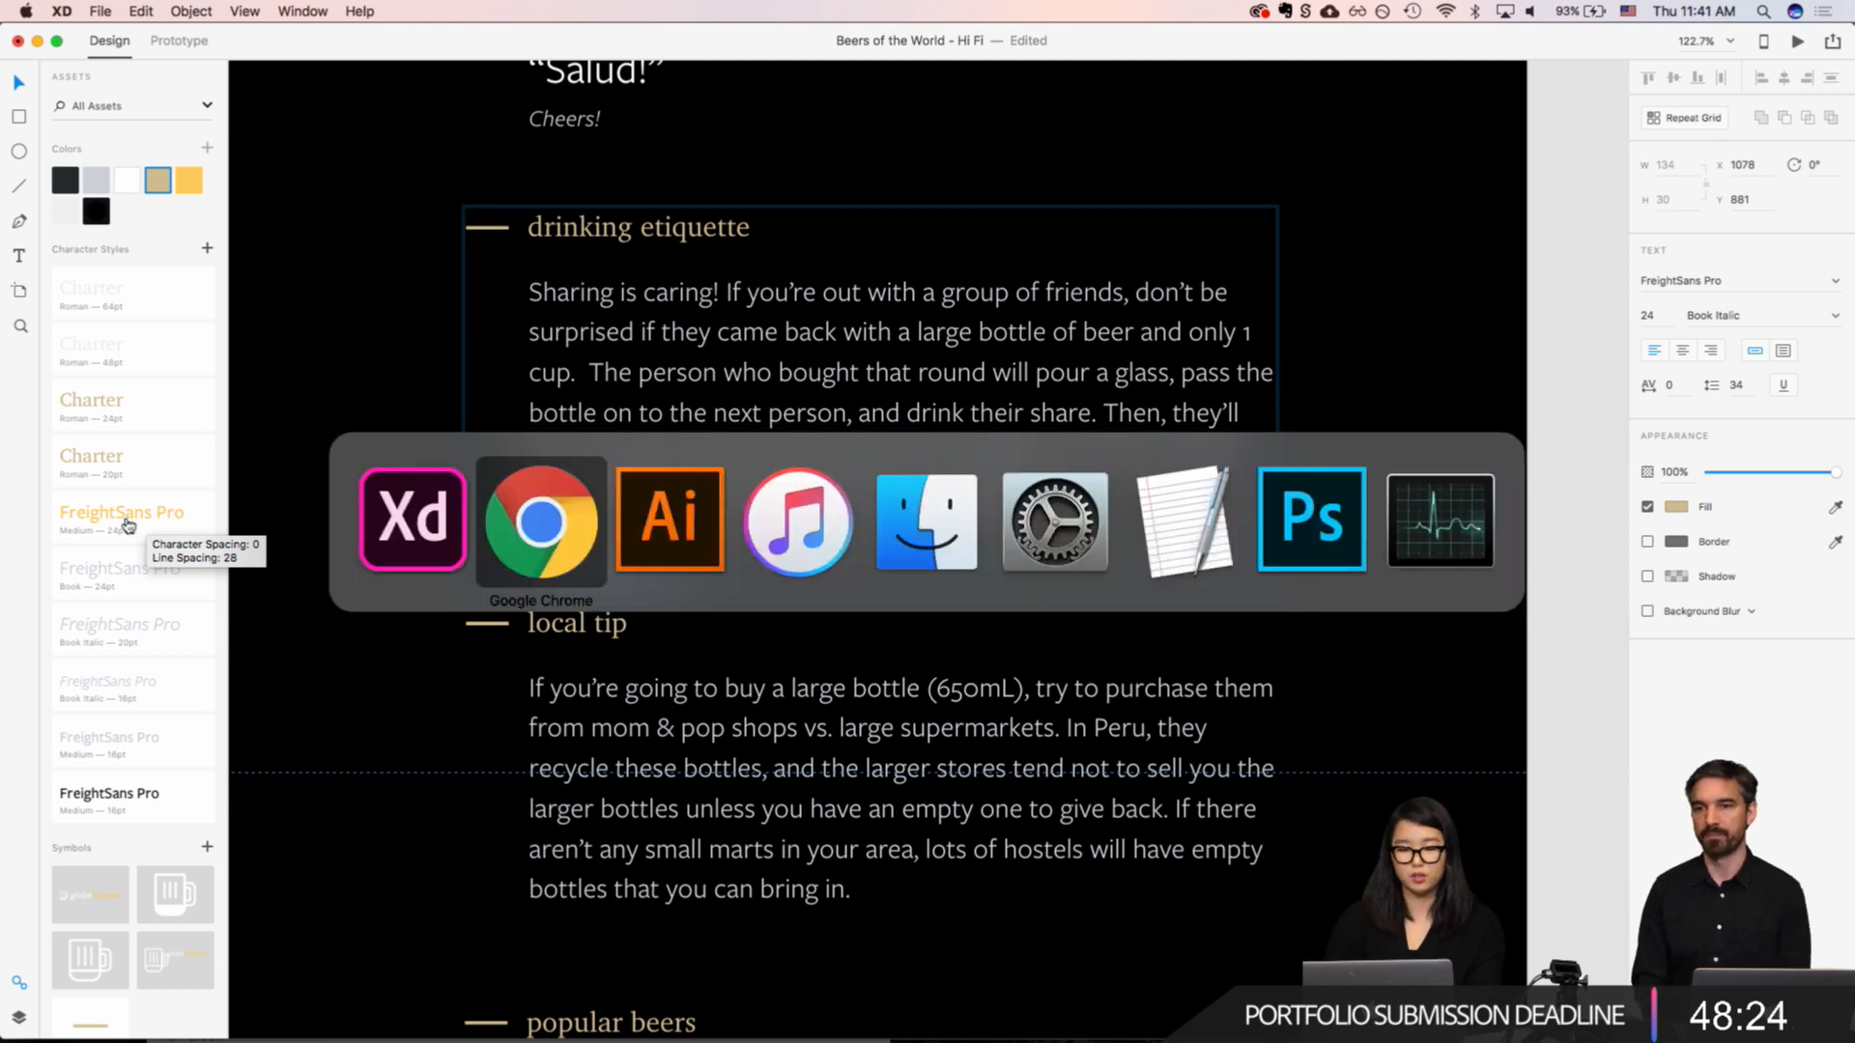
{"action": "key", "text": "super+t"}
{"action": "type", "text": "typek"}
{"action": "key", "text": "Return"}
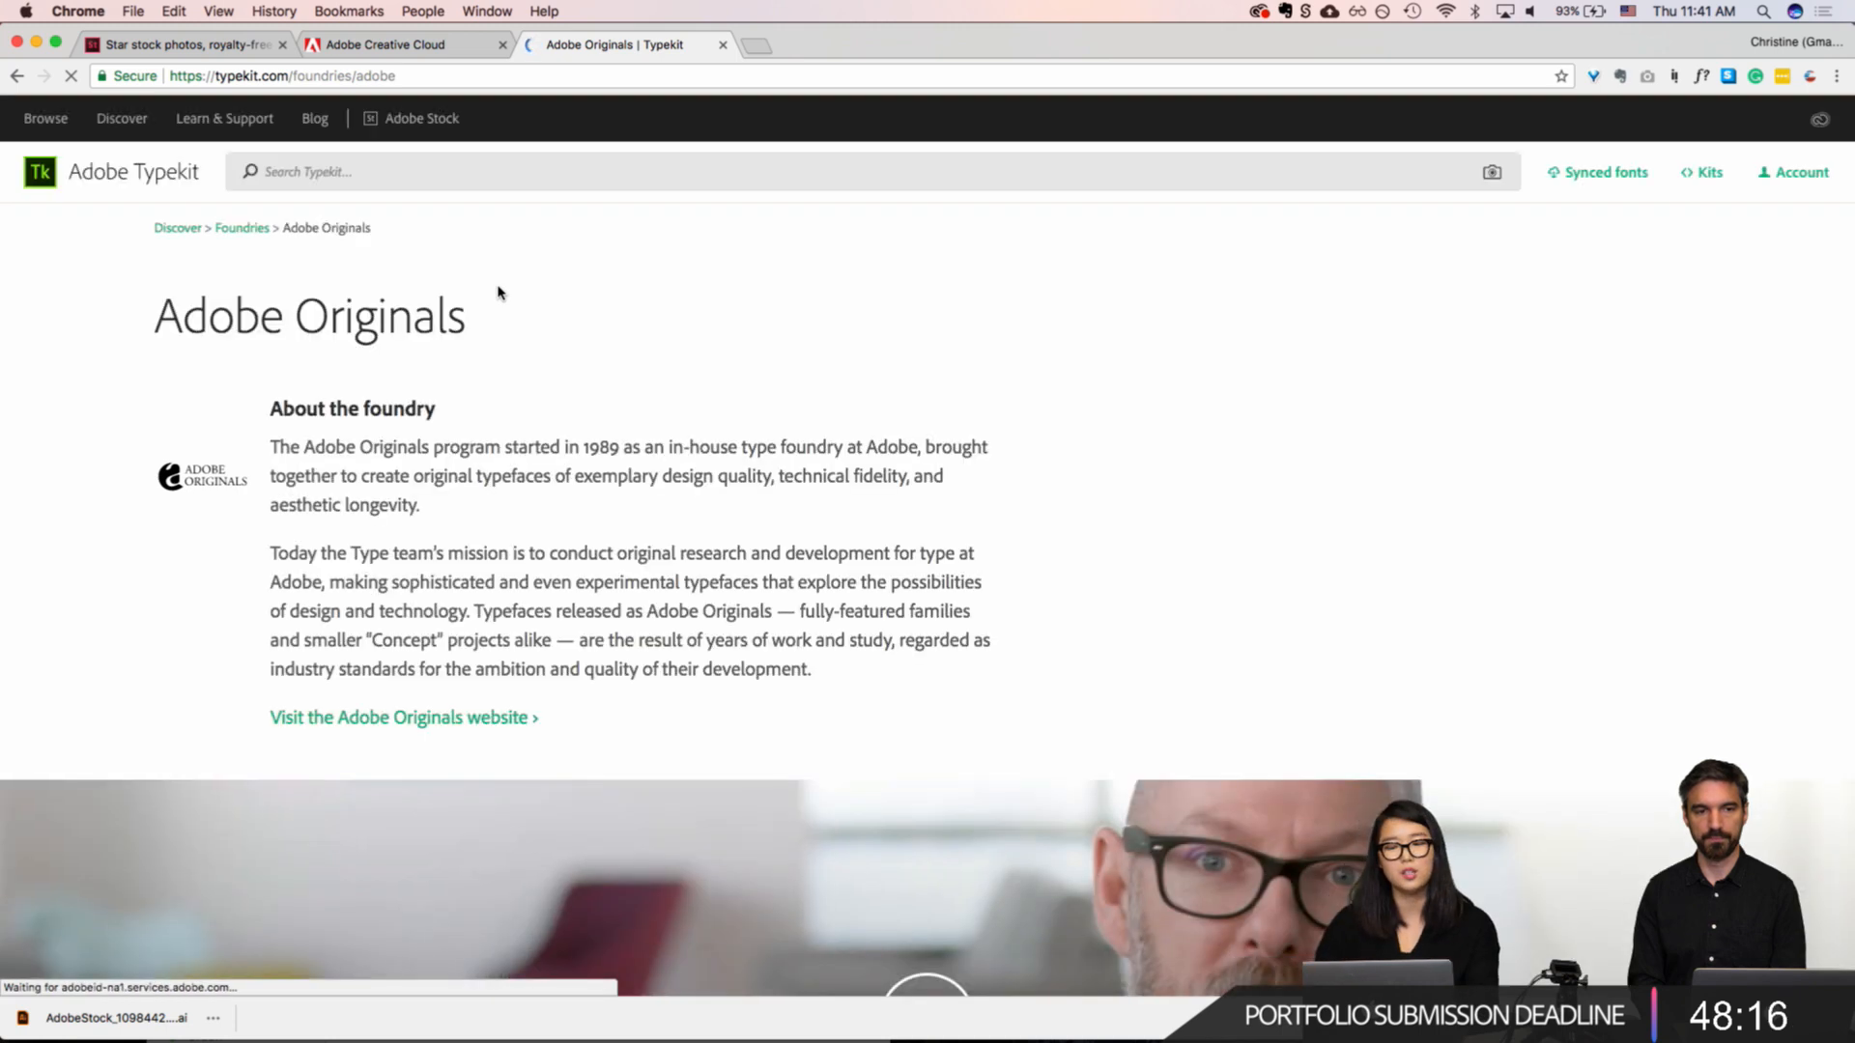
{"action": "left_click", "coordinate": [56, 120]}
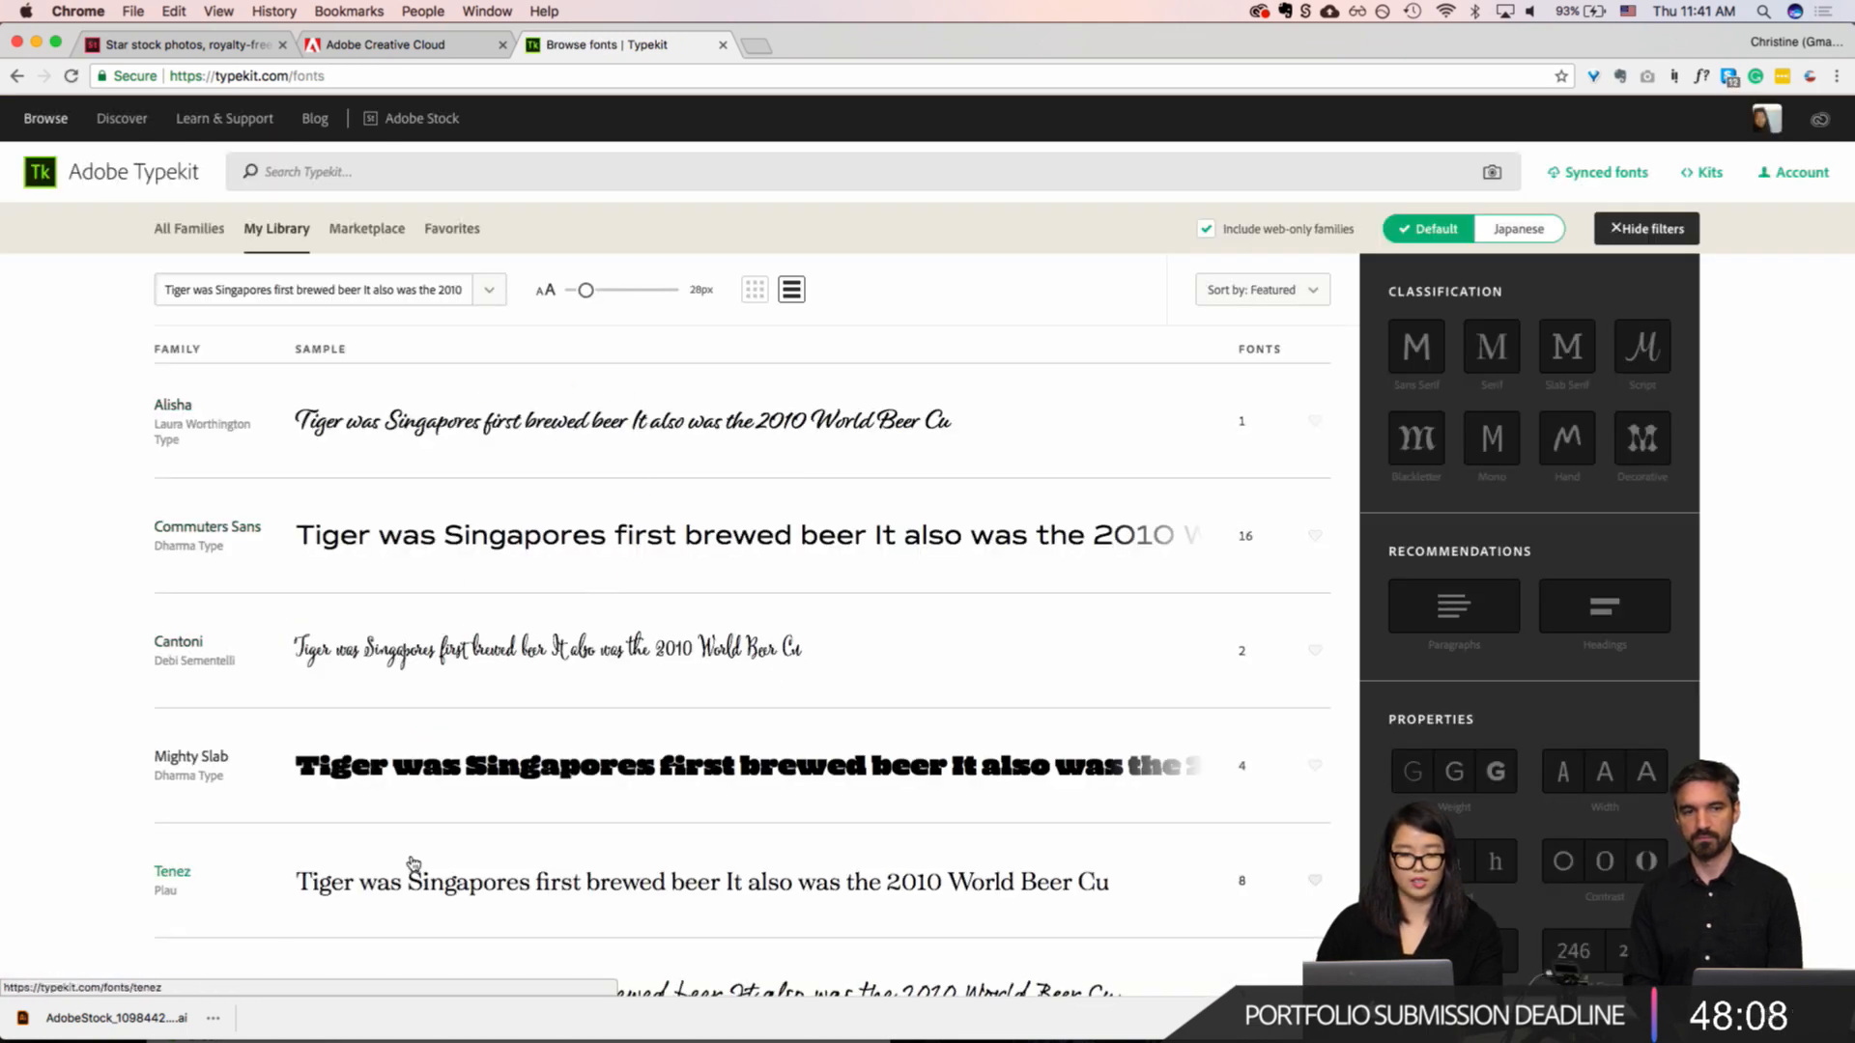
{"action": "scroll", "coordinate": [413, 863], "scroll_direction": "down", "scroll_amount": 3}
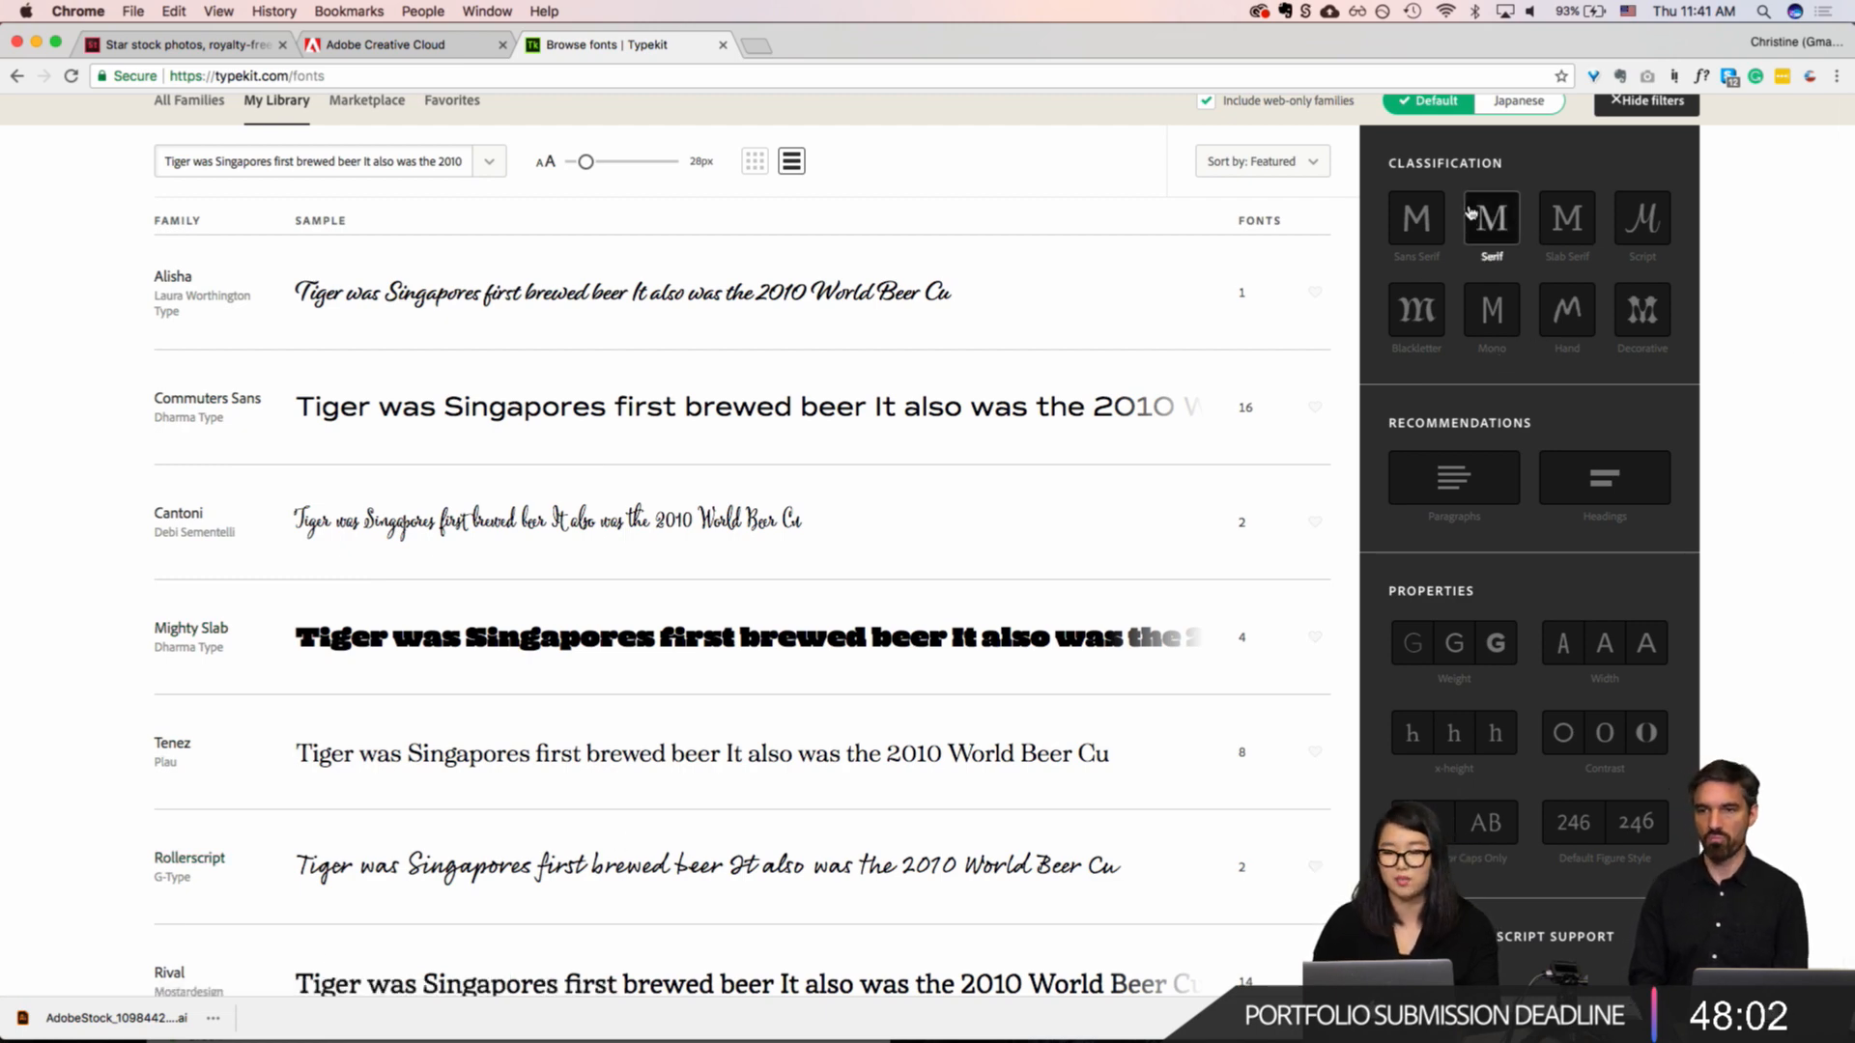
{"action": "left_click", "coordinate": [1416, 218]}
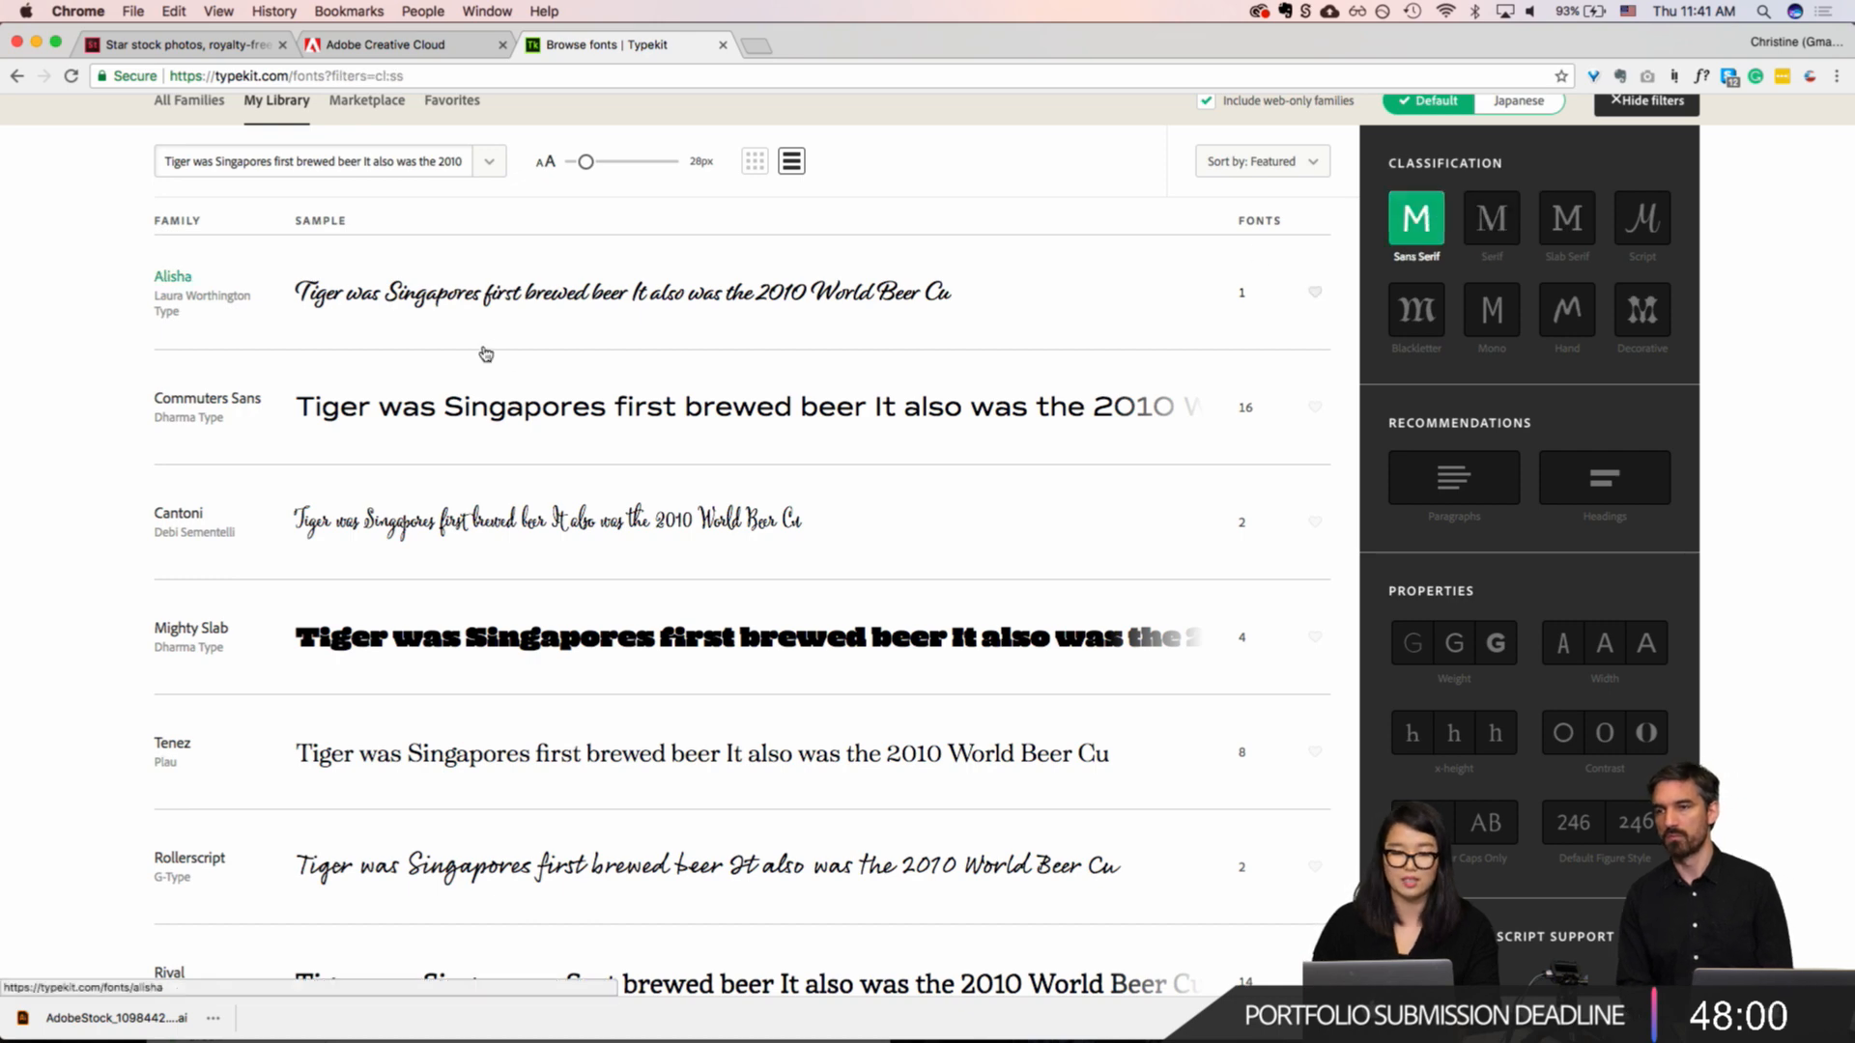
Step: Copy the drinking etiquette paragraph from XD, use it as Typekit's sample text in Chrome, and look through the sans serif families
{"action": "key", "text": "super+Tab"}
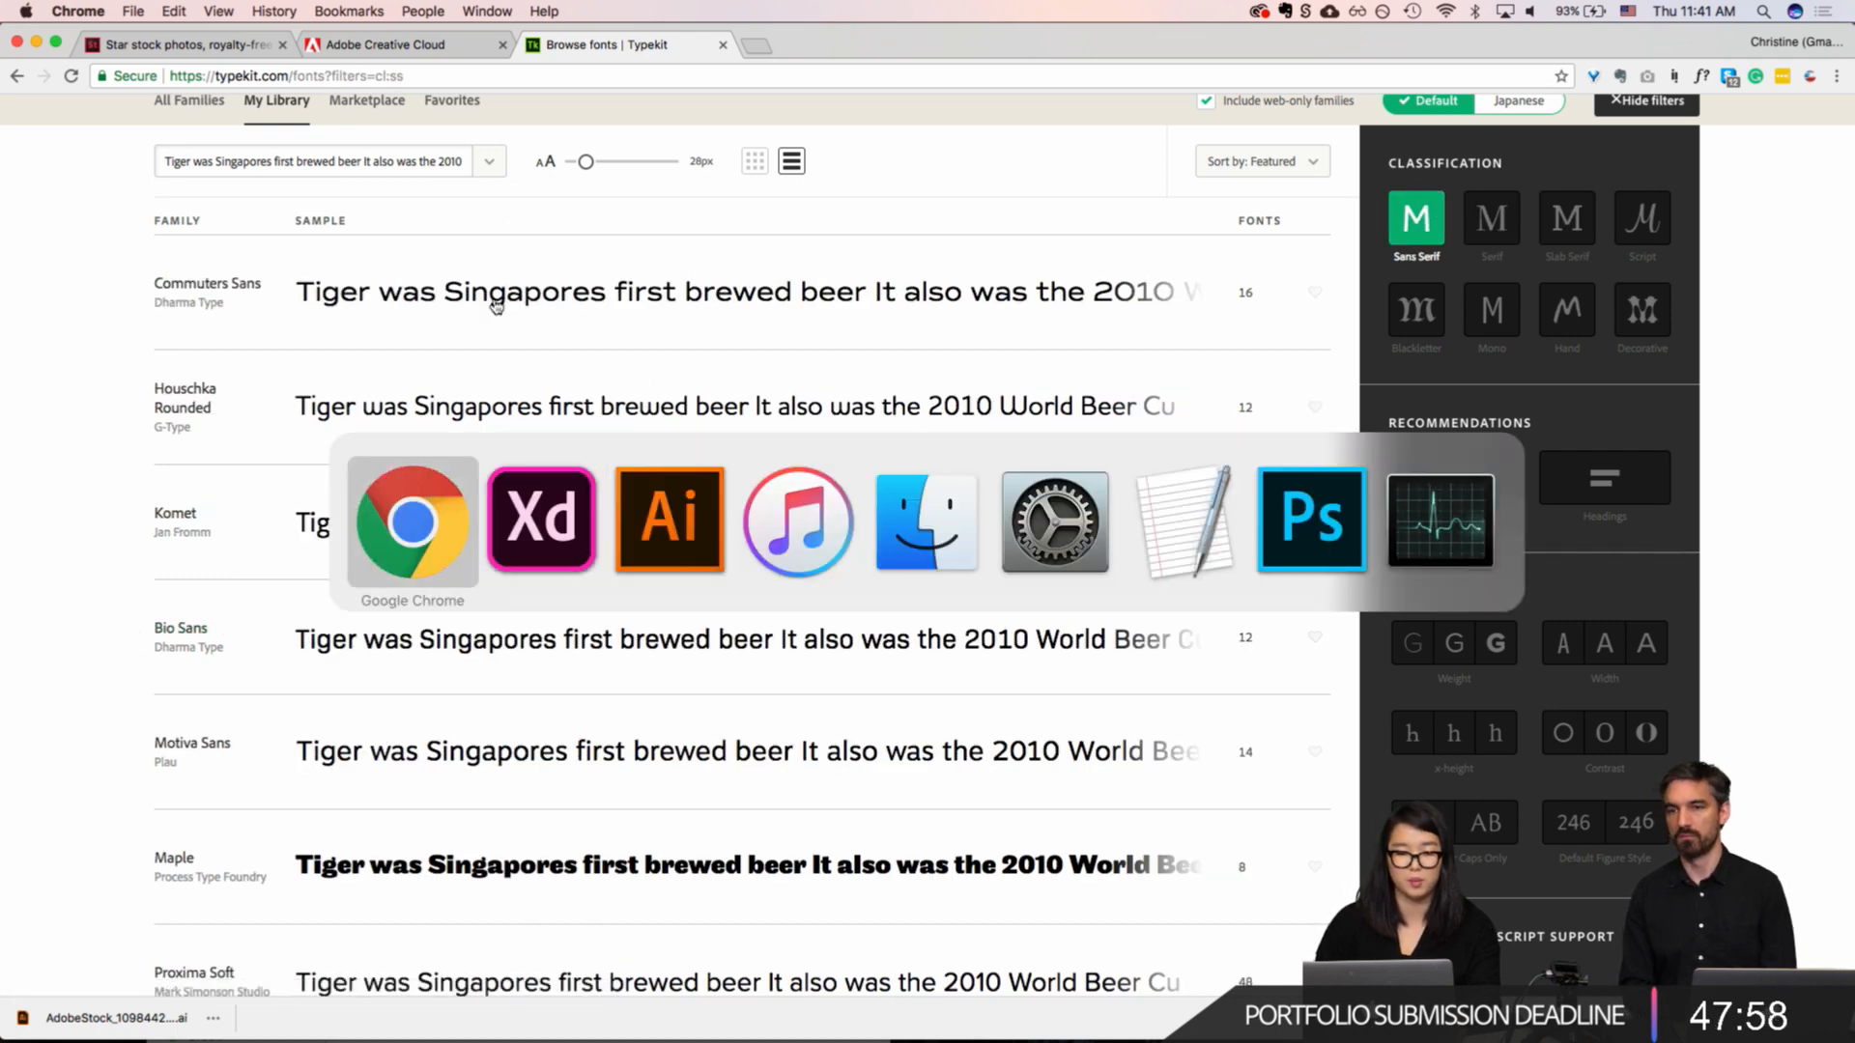
{"action": "key", "text": "super+Tab"}
{"action": "key", "text": "Tab"}
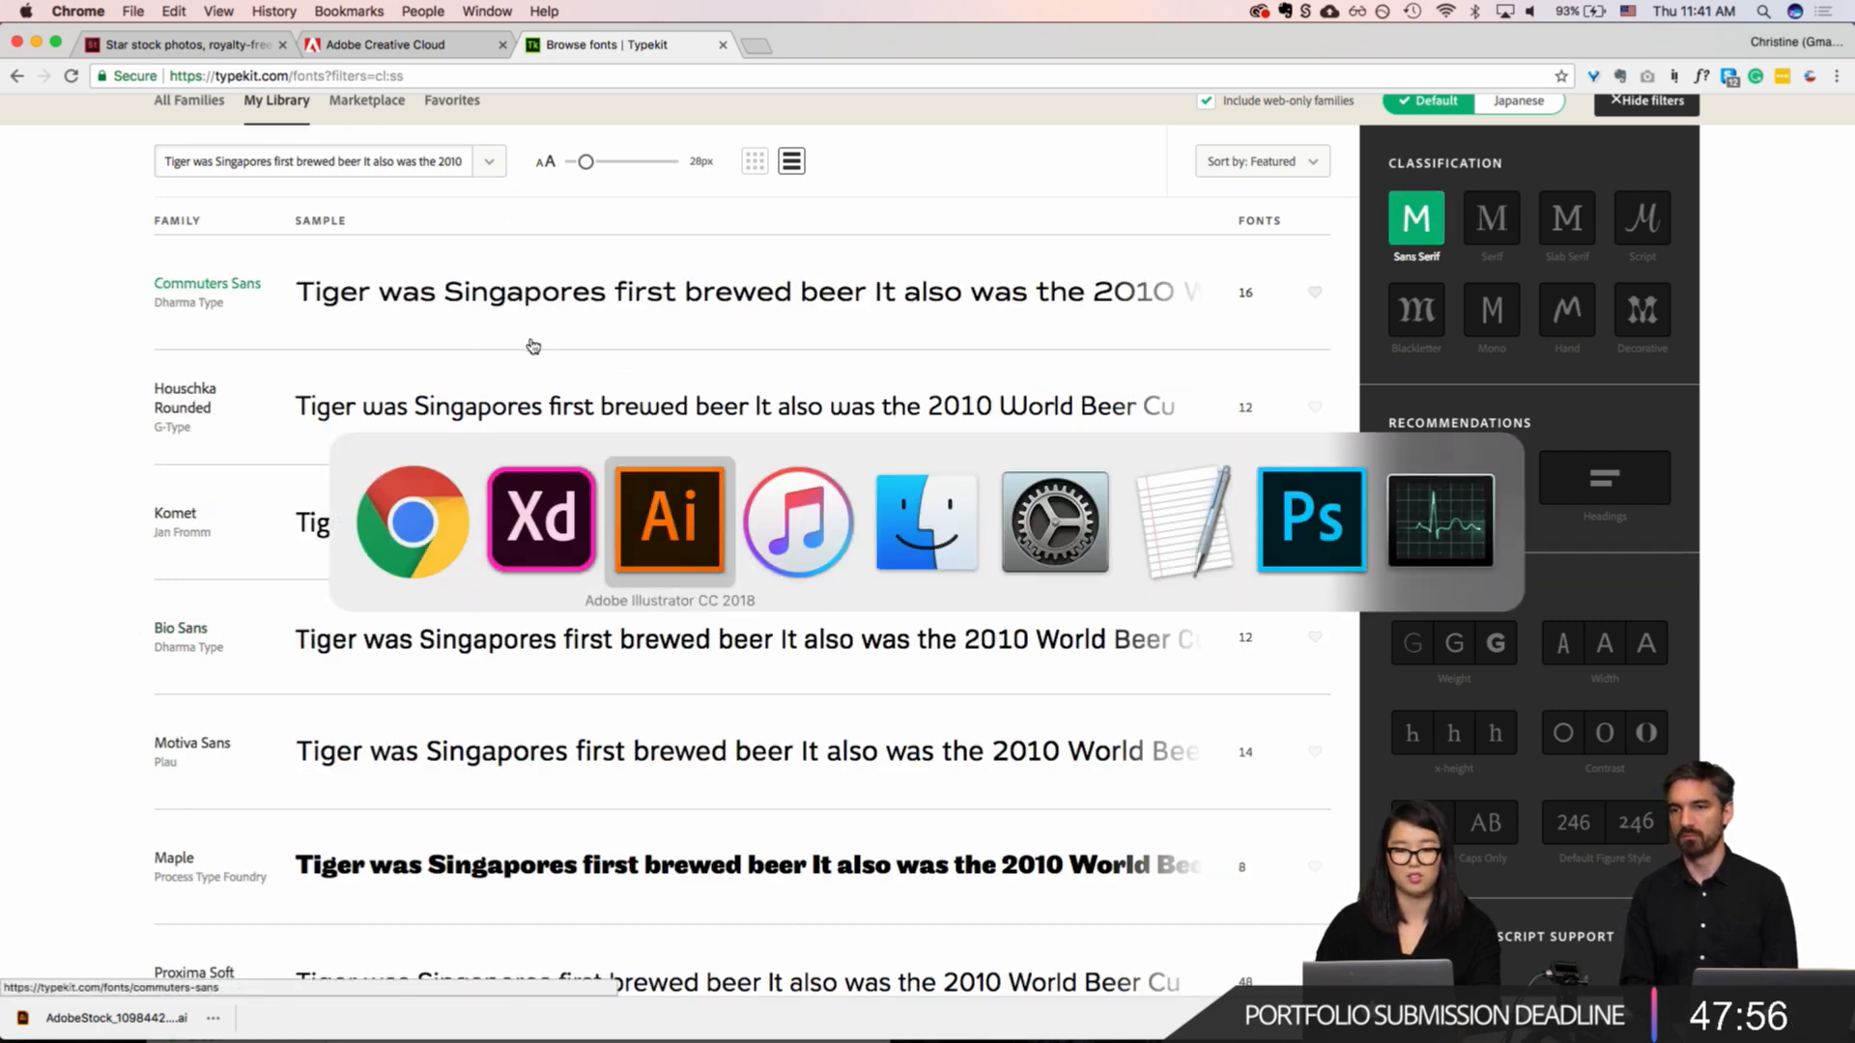
{"action": "key", "text": "super+Tab"}
{"action": "key", "text": "super+Tab"}
{"action": "key", "text": "super+Tab"}
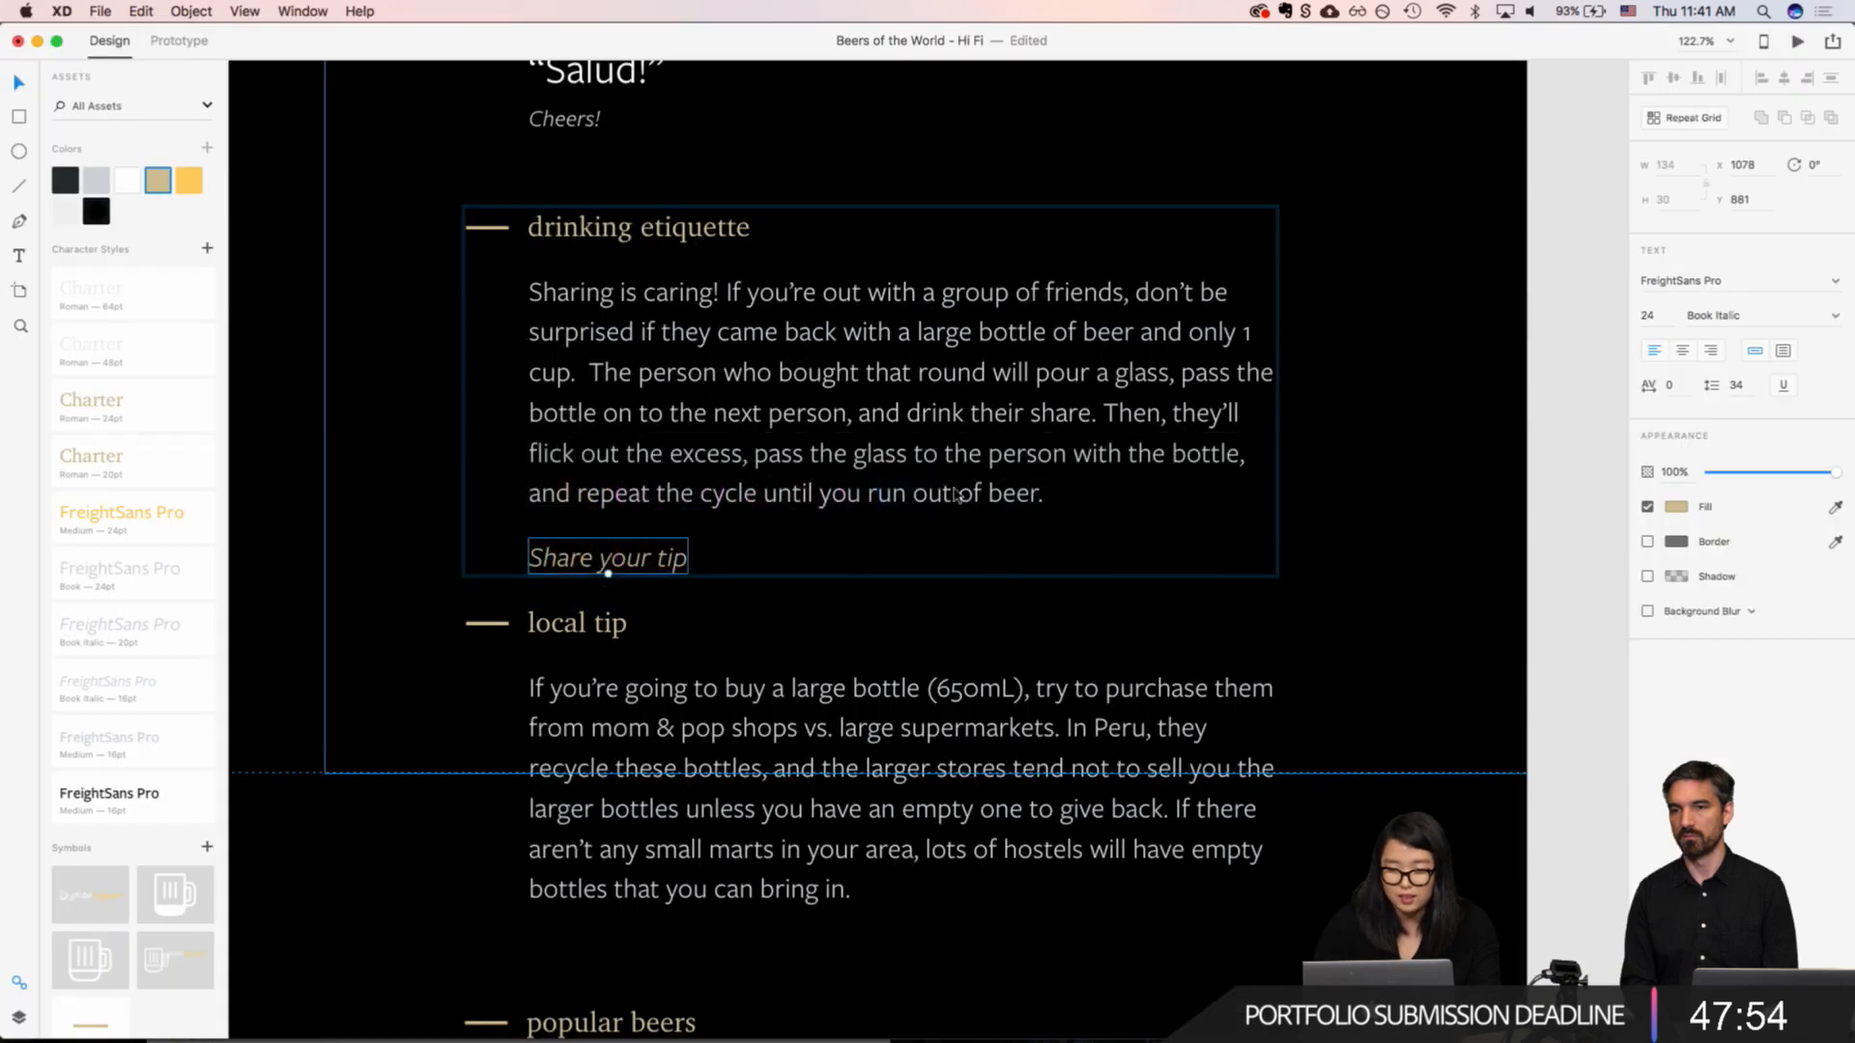
{"action": "double_click", "coordinate": [828, 317]}
{"action": "key", "text": "super+c"}
{"action": "key", "text": "super+Tab"}
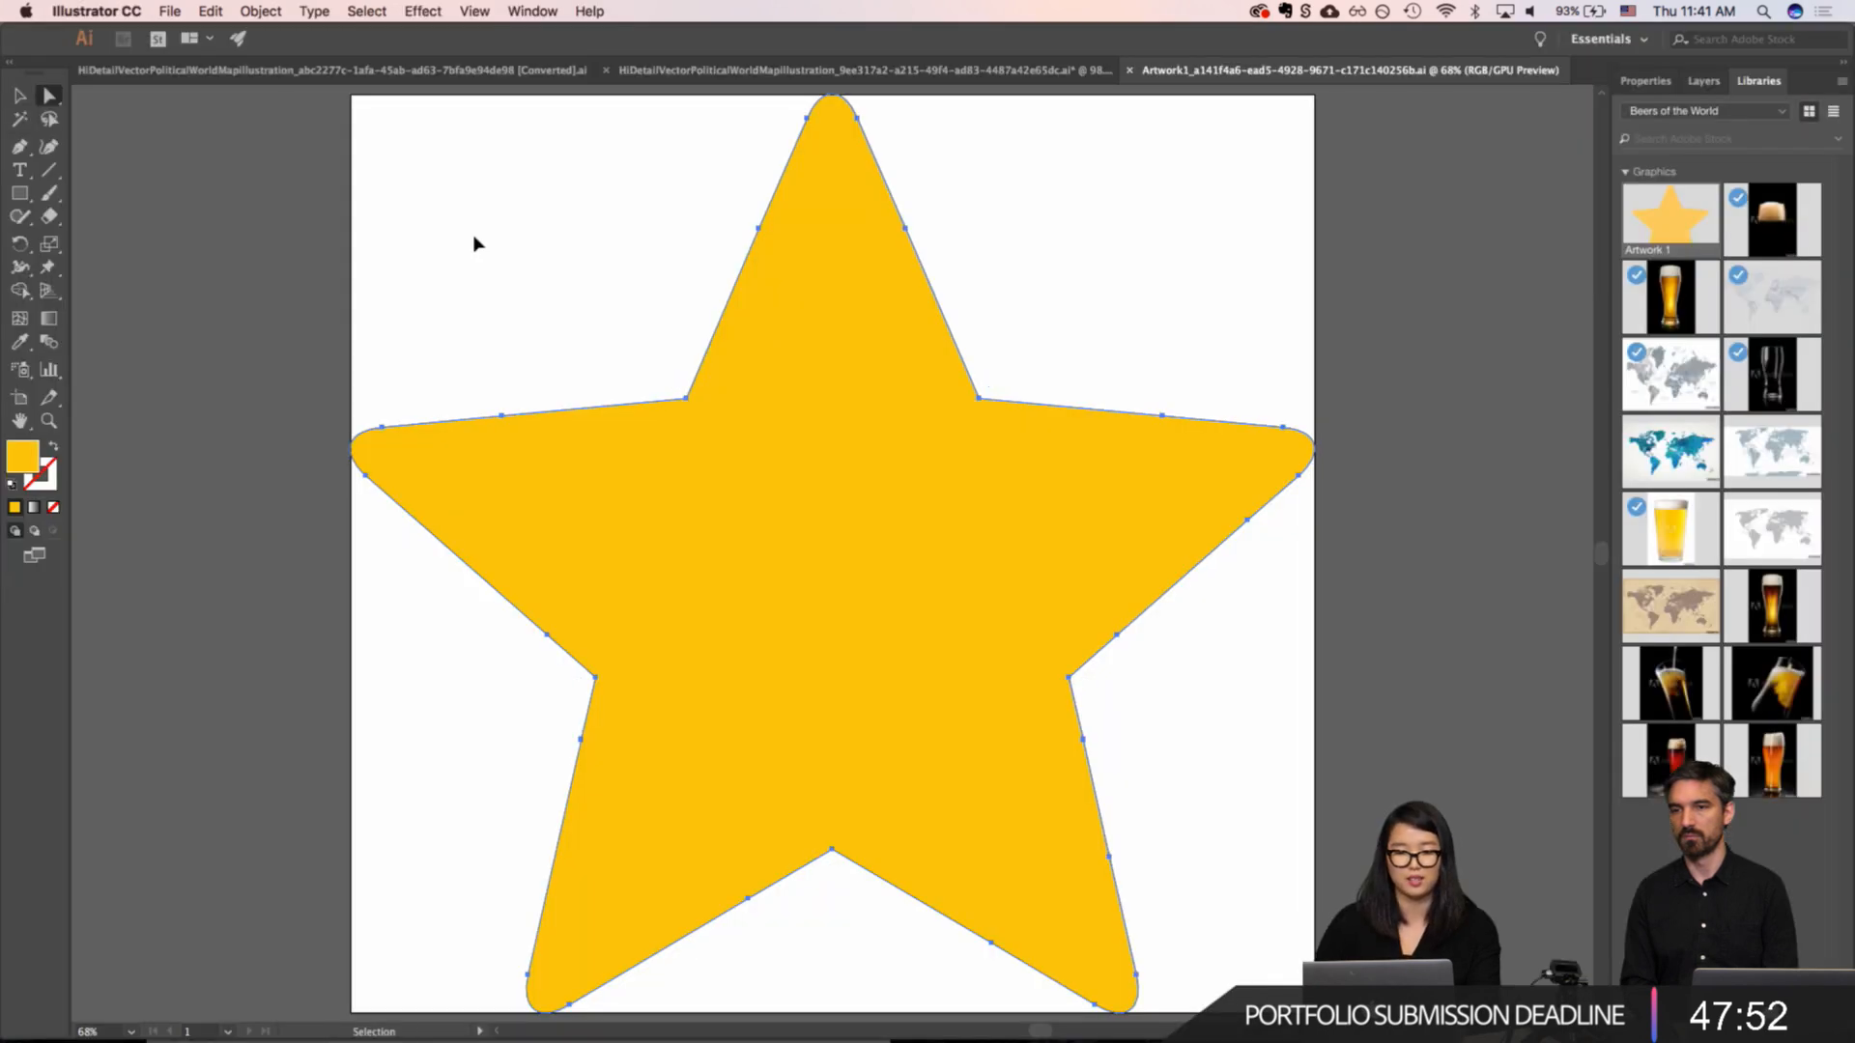
{"action": "key", "text": "super+Tab"}
{"action": "key", "text": "Tab"}
{"action": "left_click", "coordinate": [314, 162]}
{"action": "key", "text": "super+a"}
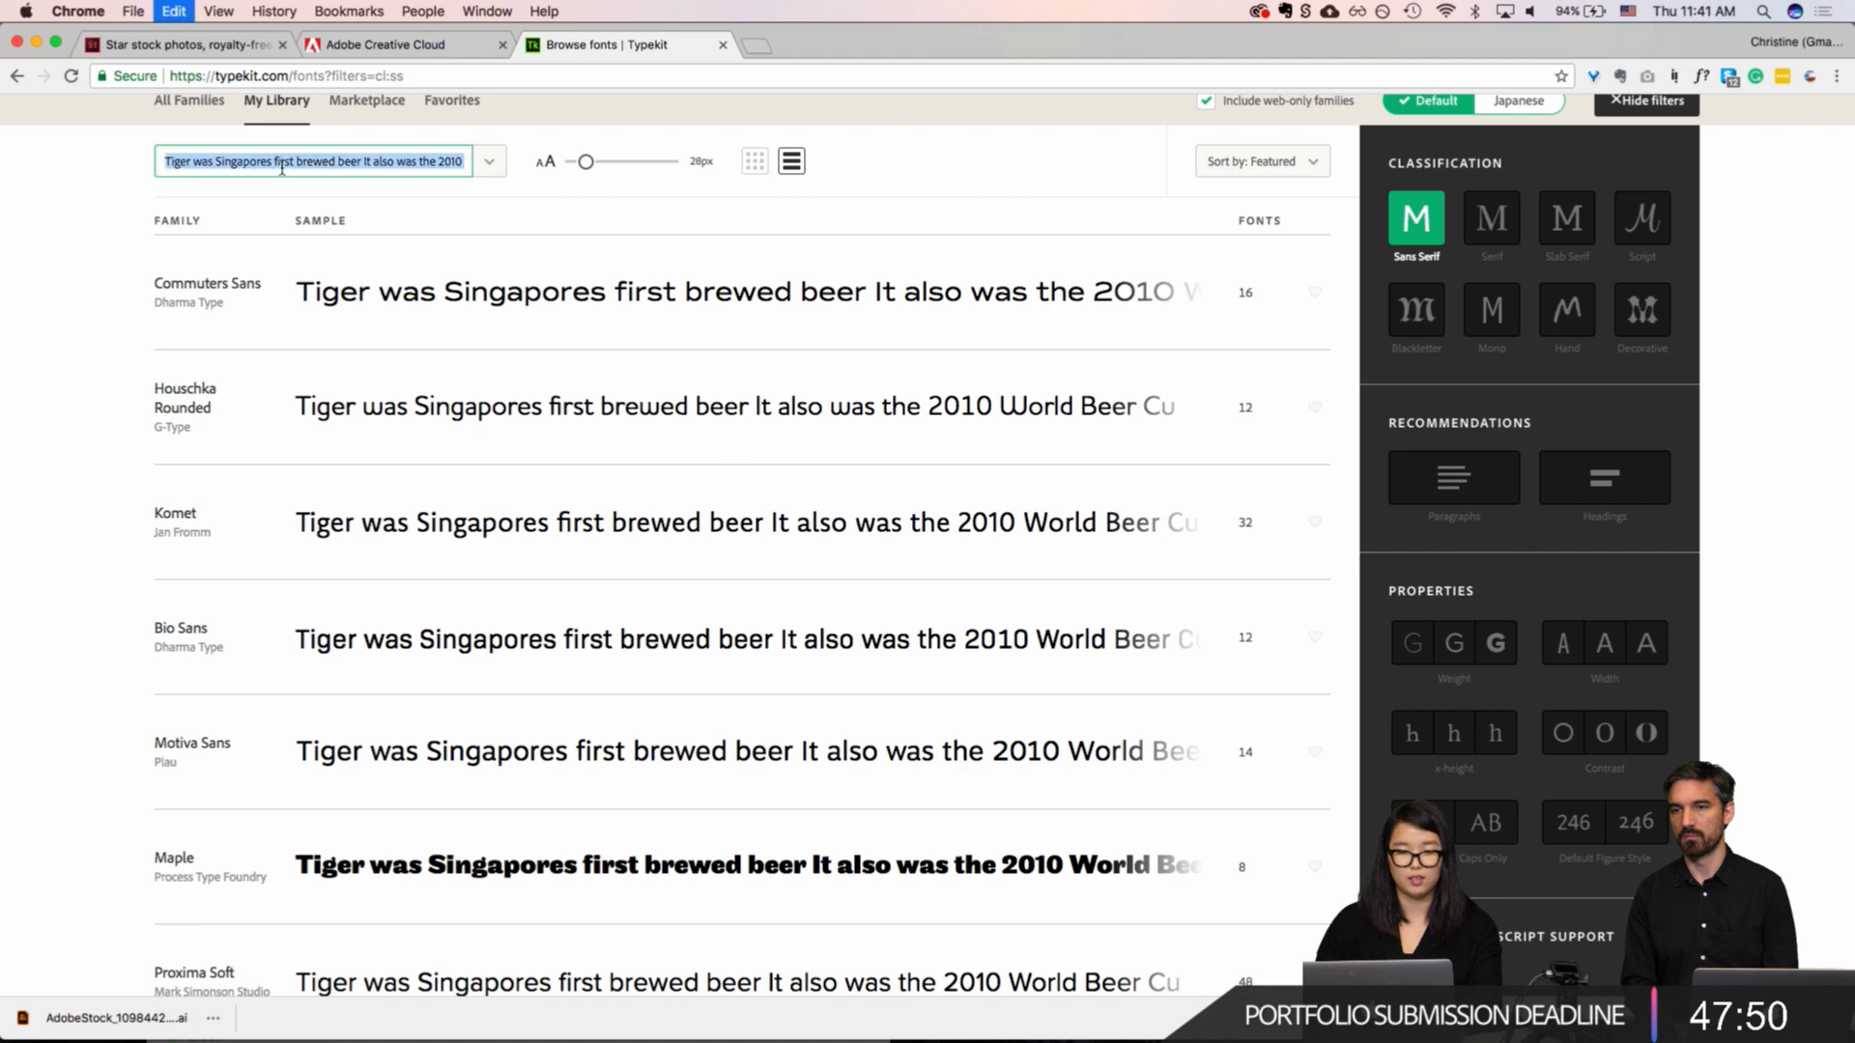
{"action": "key", "text": "super+v"}
{"action": "scroll", "coordinate": [401, 613], "scroll_direction": "down", "scroll_amount": 3}
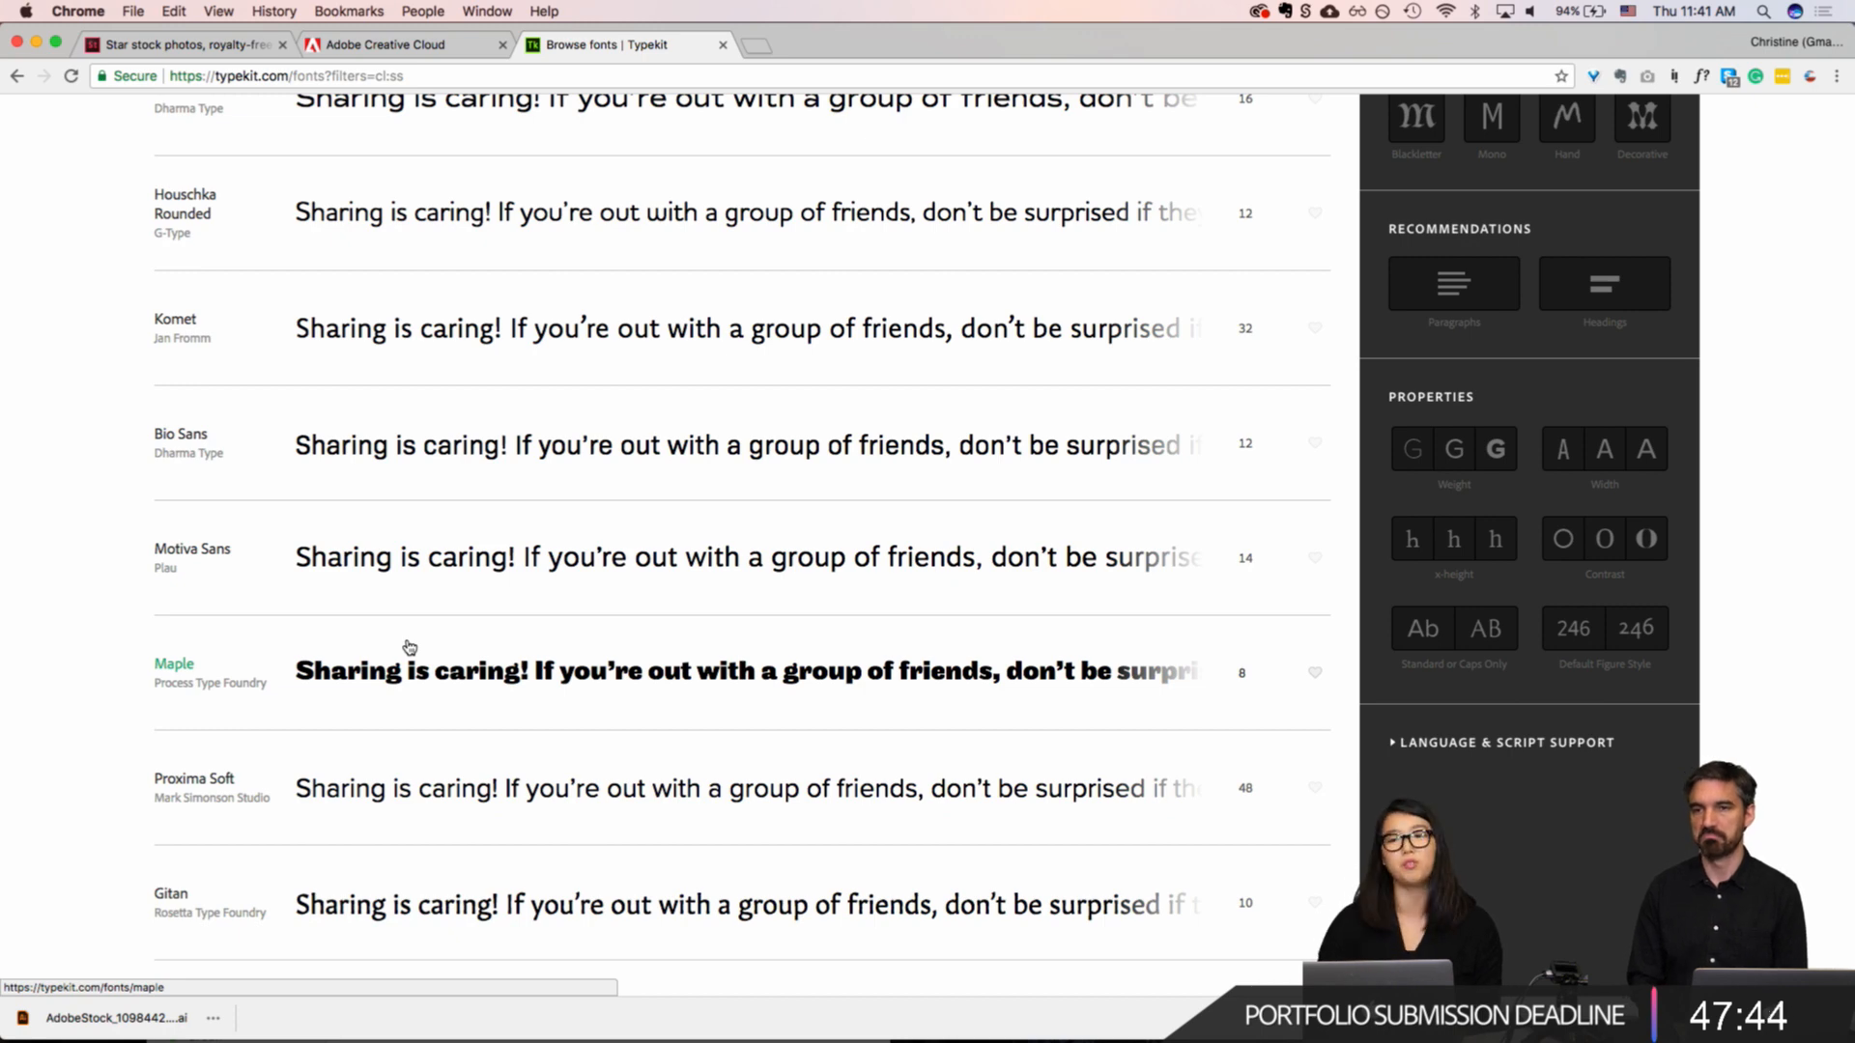
{"action": "scroll", "coordinate": [410, 647], "scroll_direction": "down", "scroll_amount": 10}
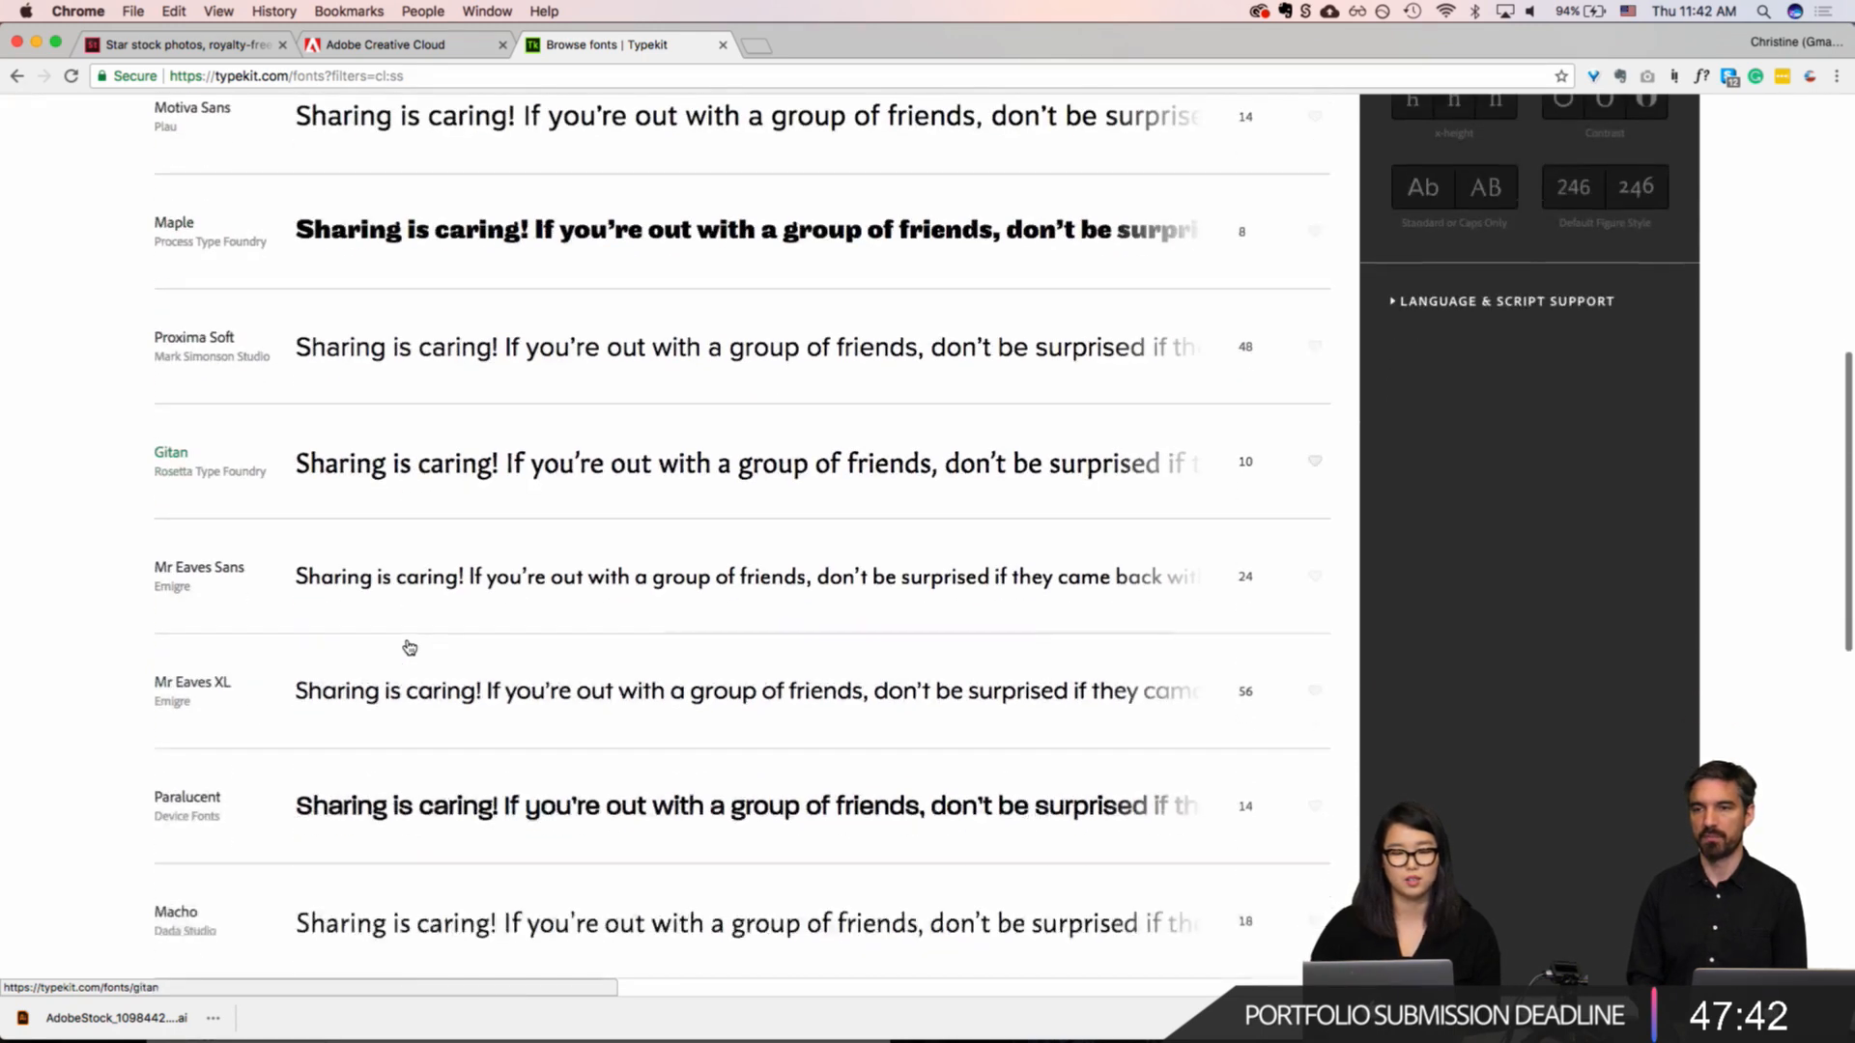
Step: Switch back to XD and exit text editing of the drinking etiquette paragraph without altering its wording
{"action": "key", "text": "super+Tab"}
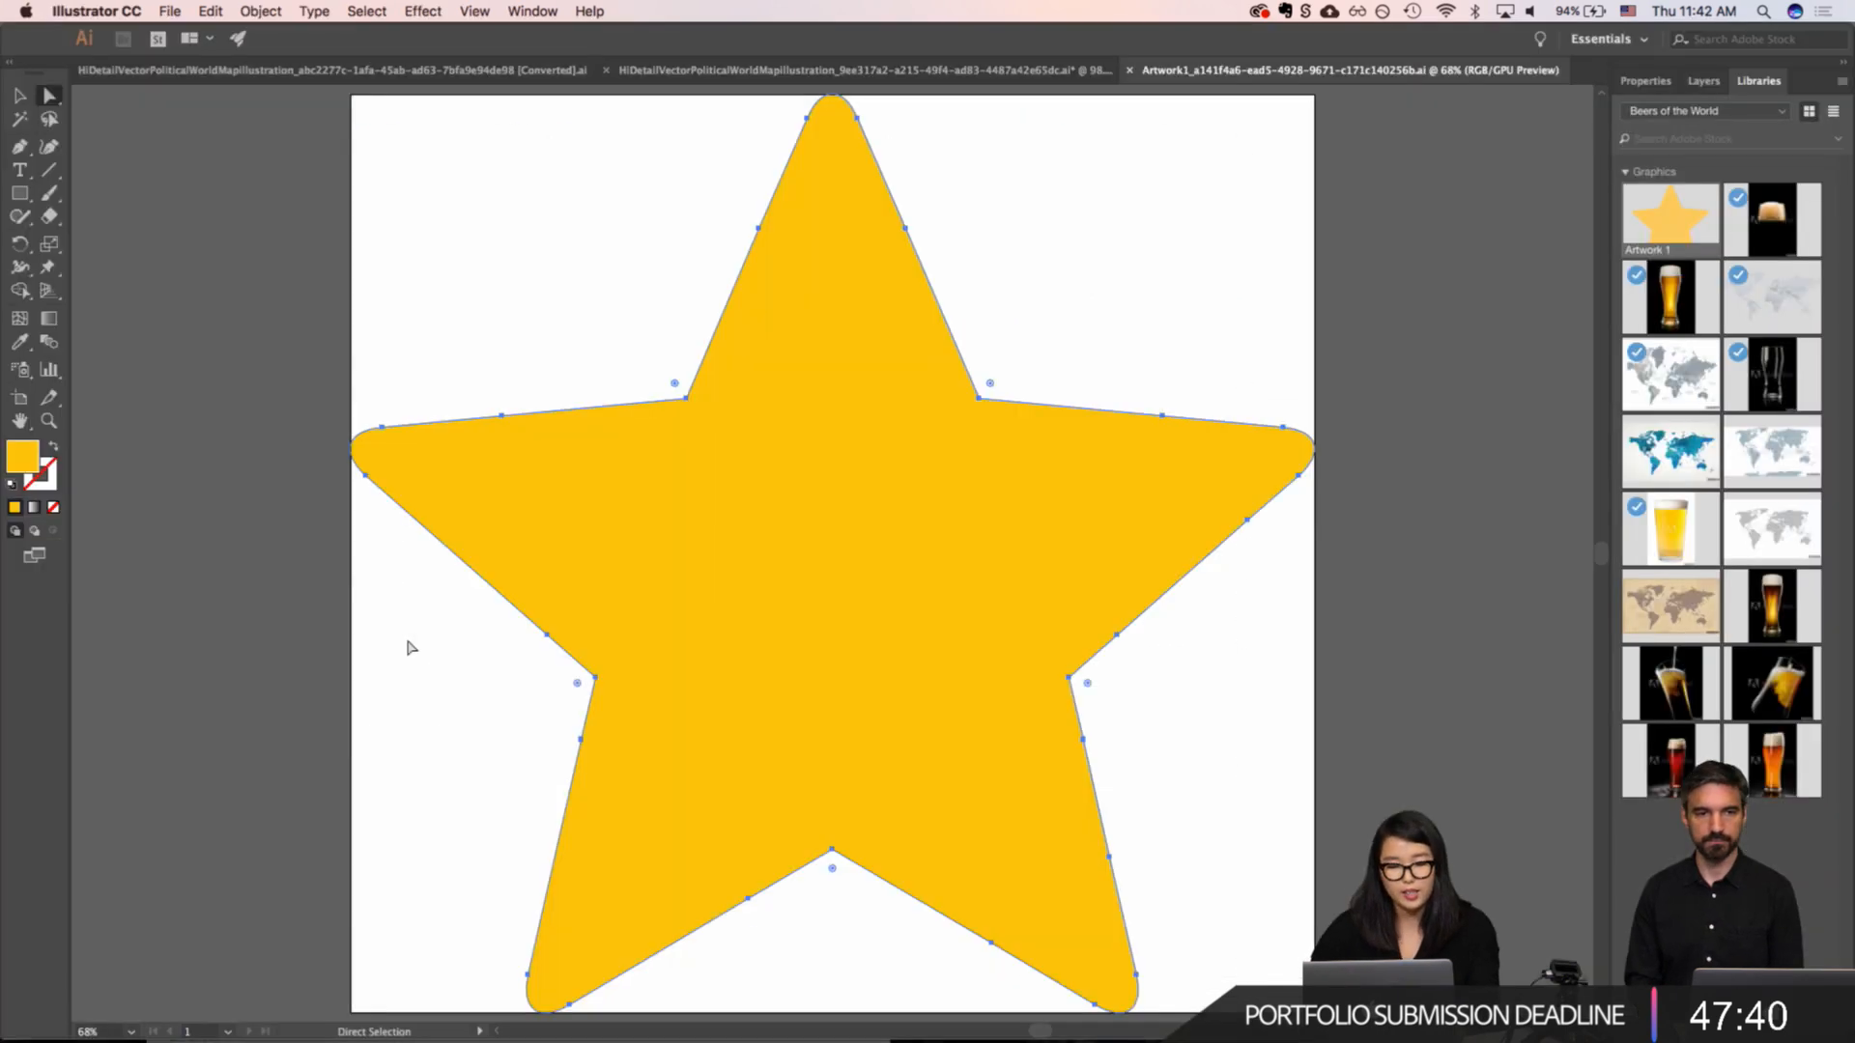
{"action": "key", "text": "super+Tab"}
{"action": "key", "text": "super+Tab"}
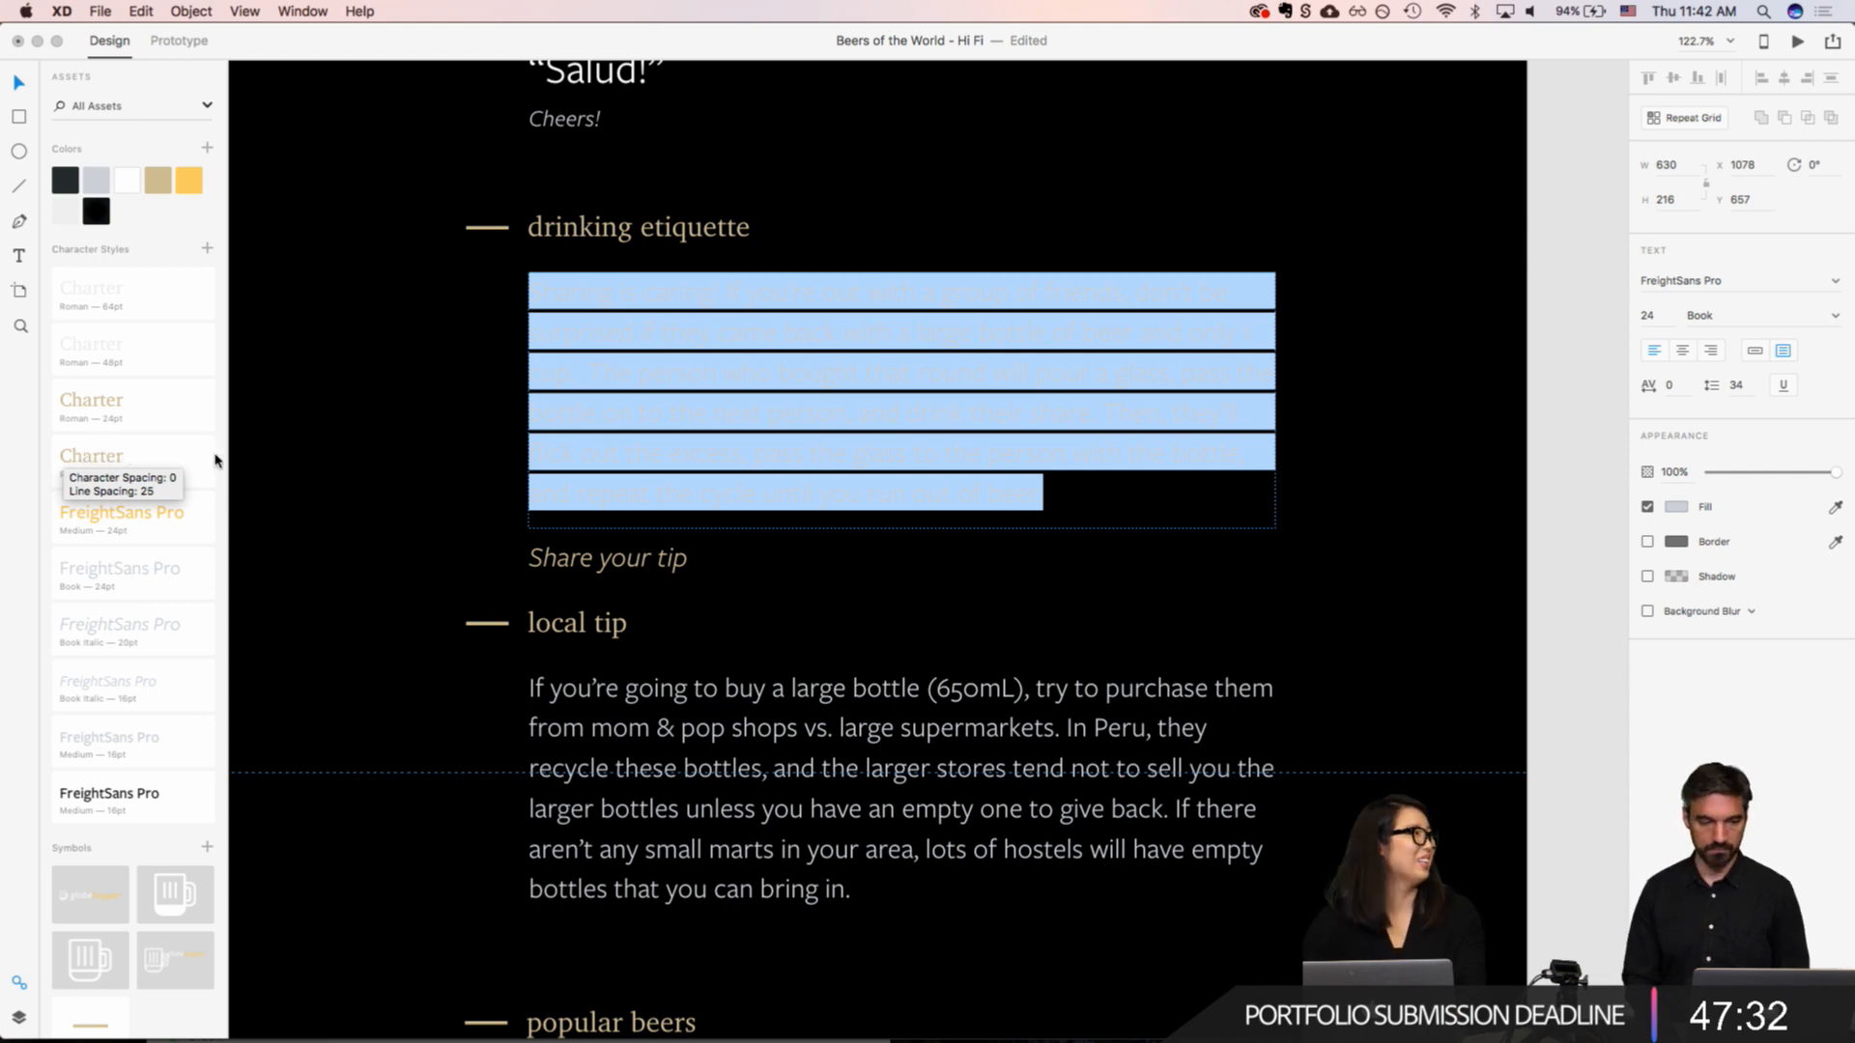
{"action": "left_click", "coordinate": [777, 332]}
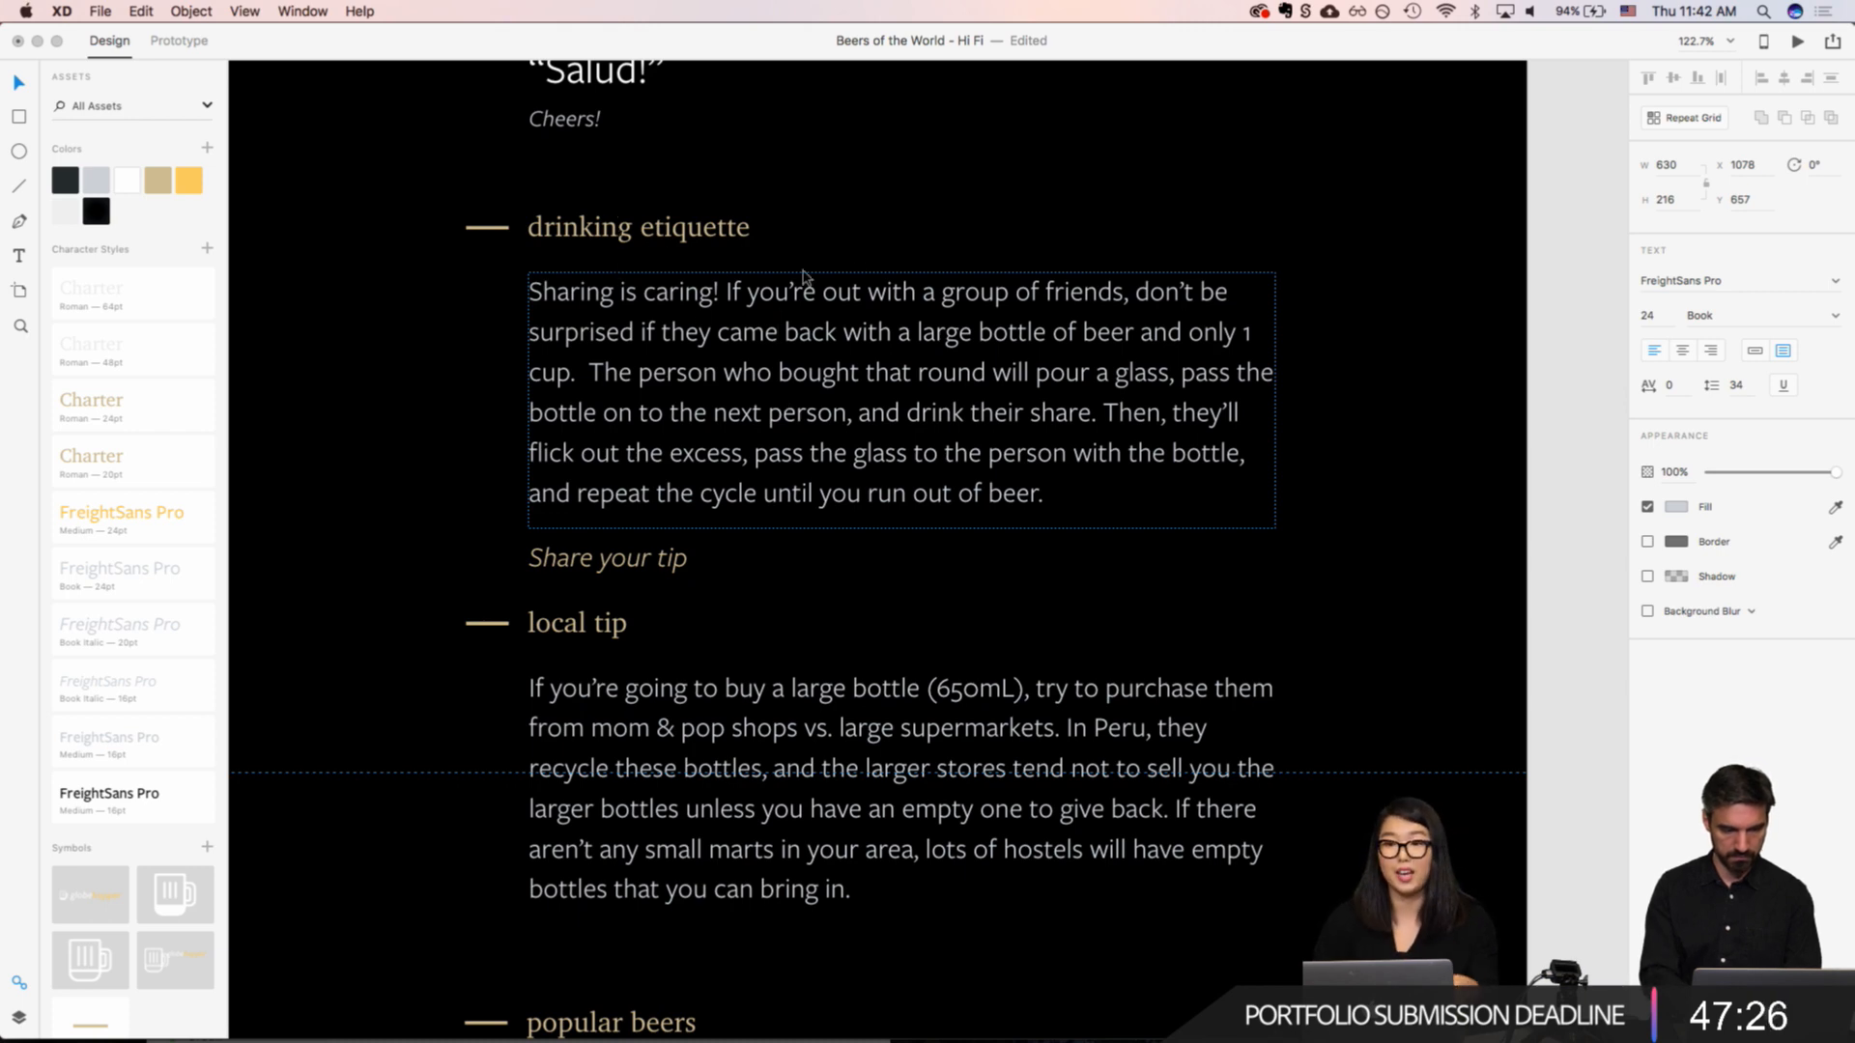
{"action": "type", "text": "v"}
{"action": "key", "text": "BackSpace"}
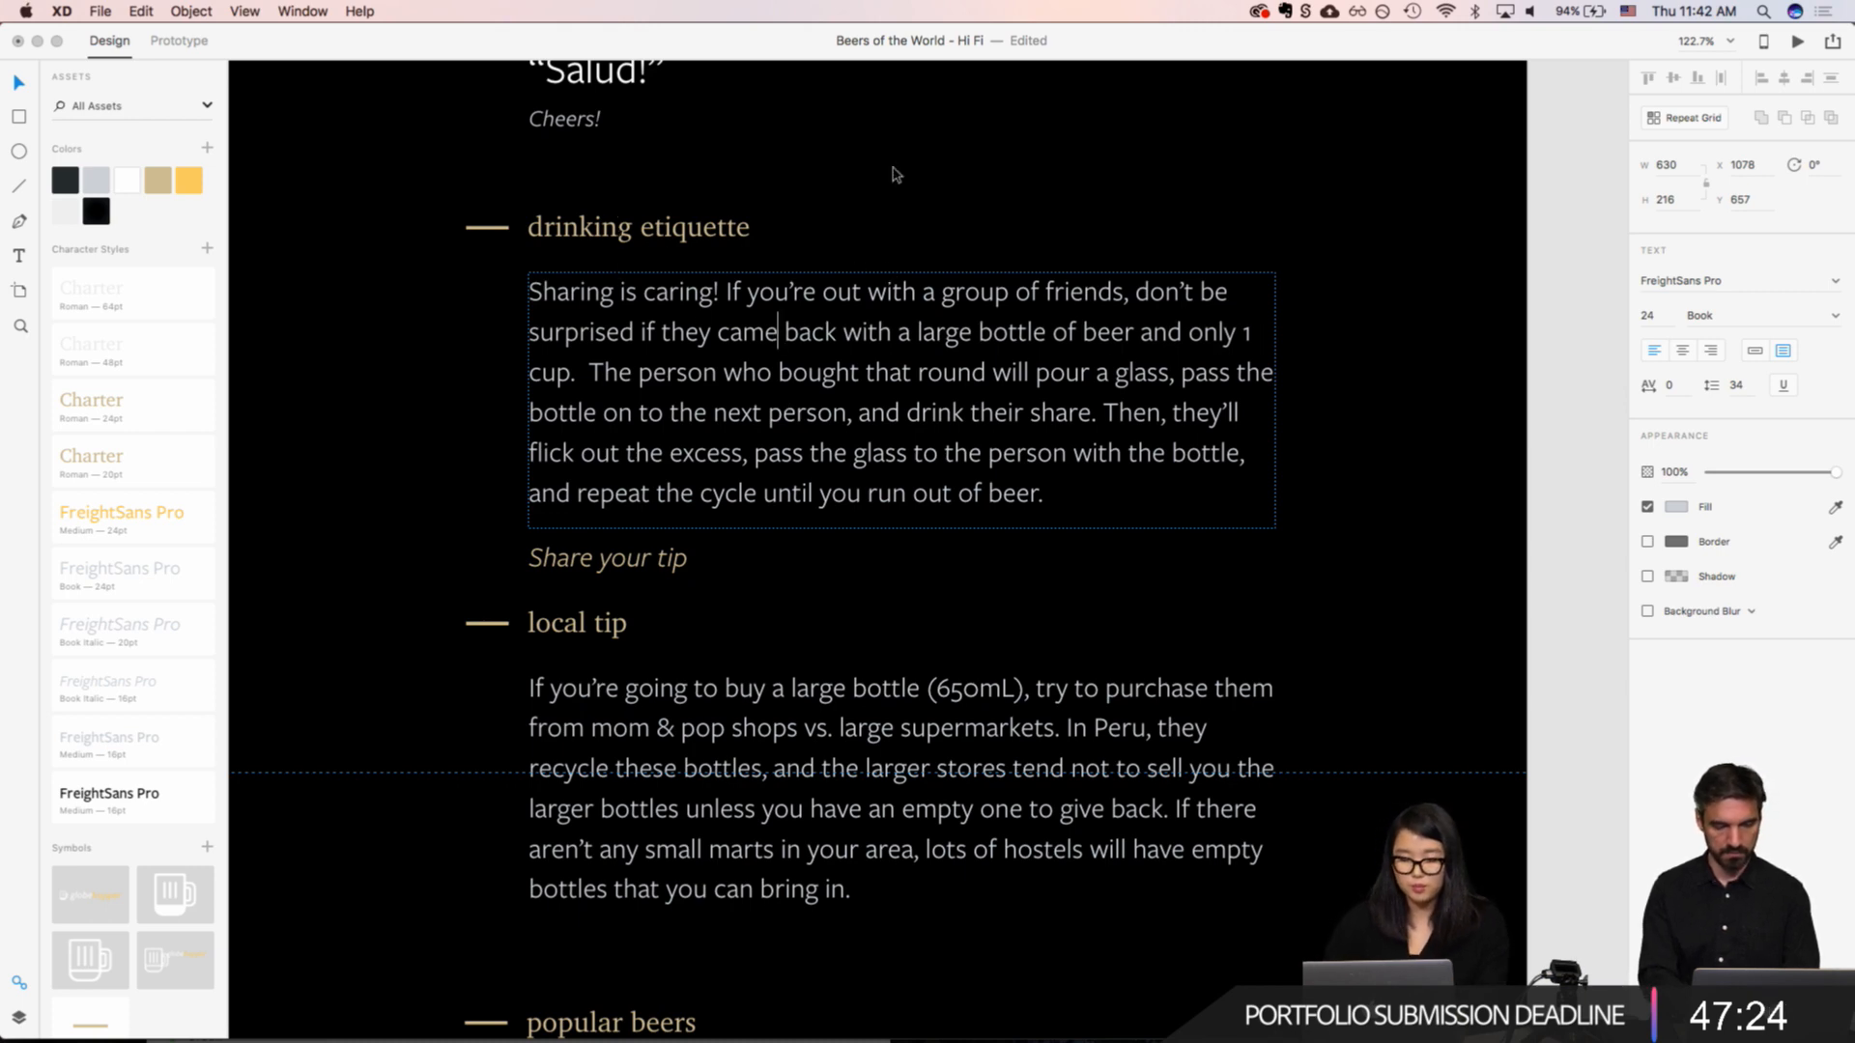
{"action": "key", "text": "Escape"}
Step: Try indenting "Share your tip" to X 1098, and move it back to X 1078
{"action": "scroll", "coordinate": [886, 141], "scroll_direction": "up", "scroll_amount": 5}
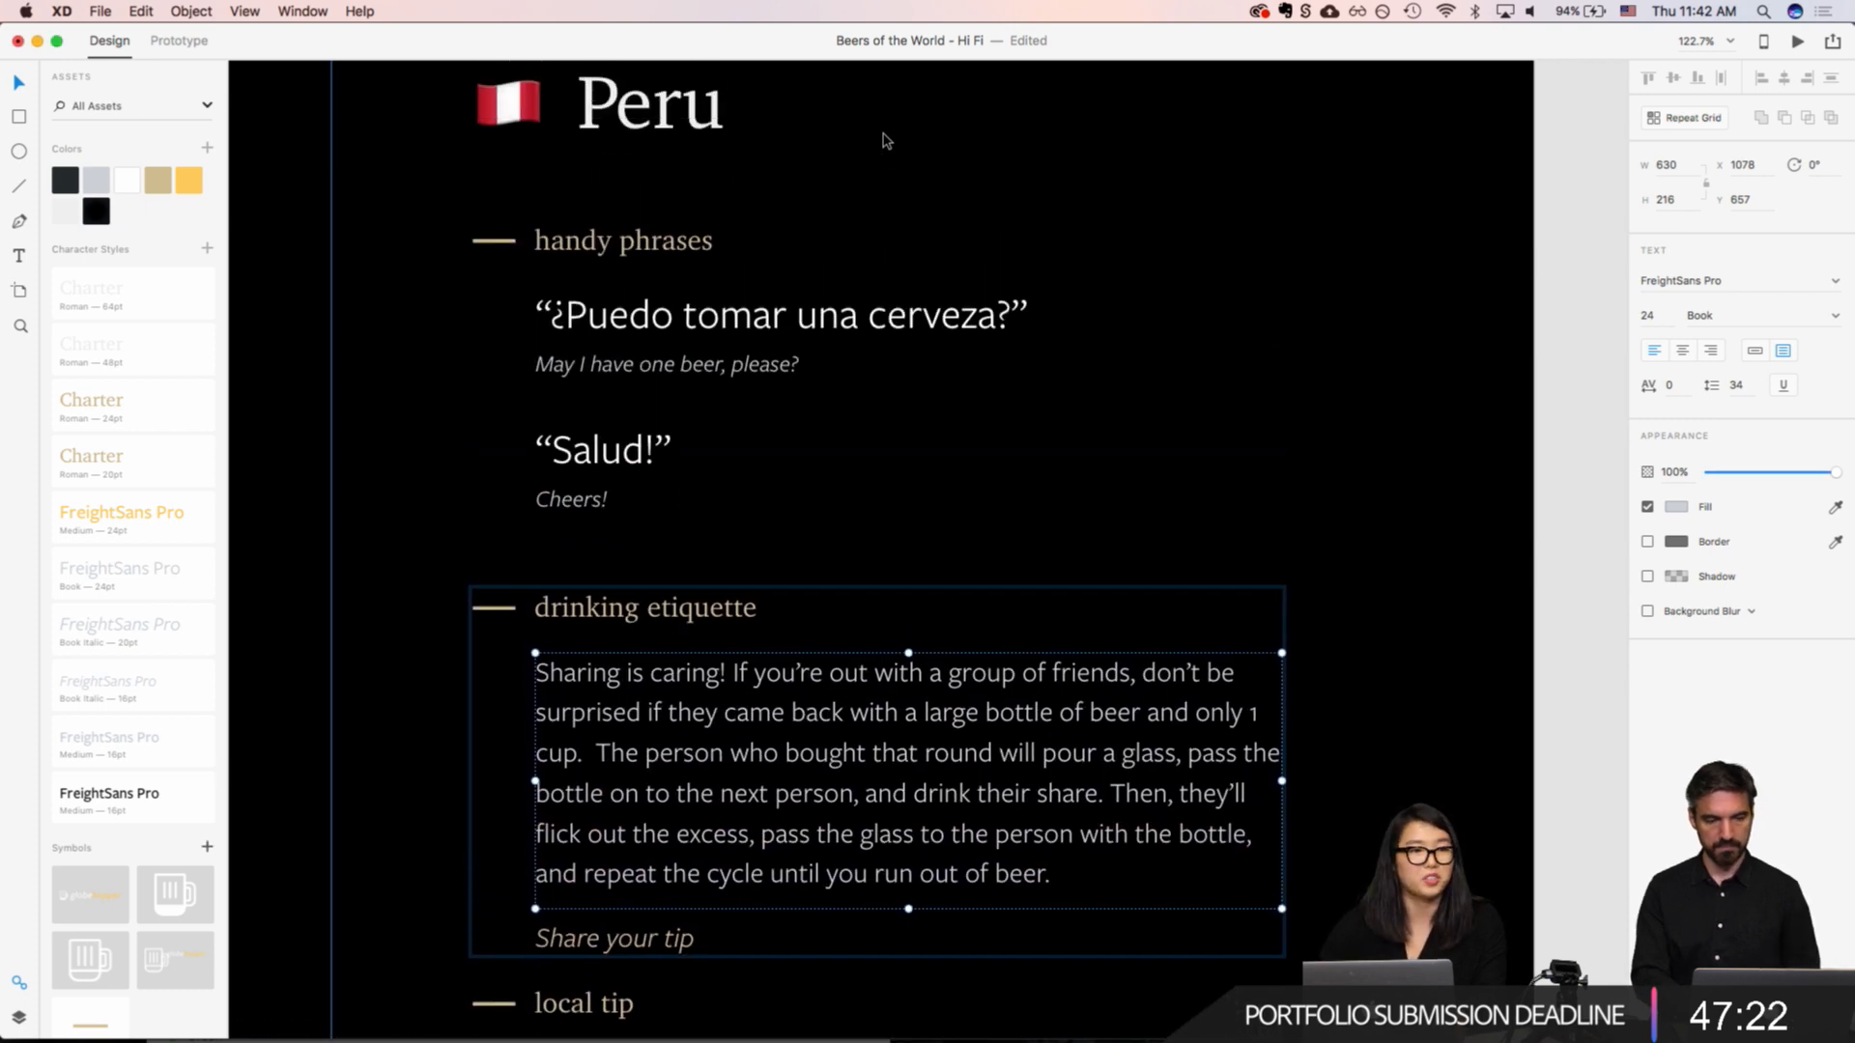
{"action": "scroll", "coordinate": [885, 141], "scroll_direction": "down", "scroll_amount": 7}
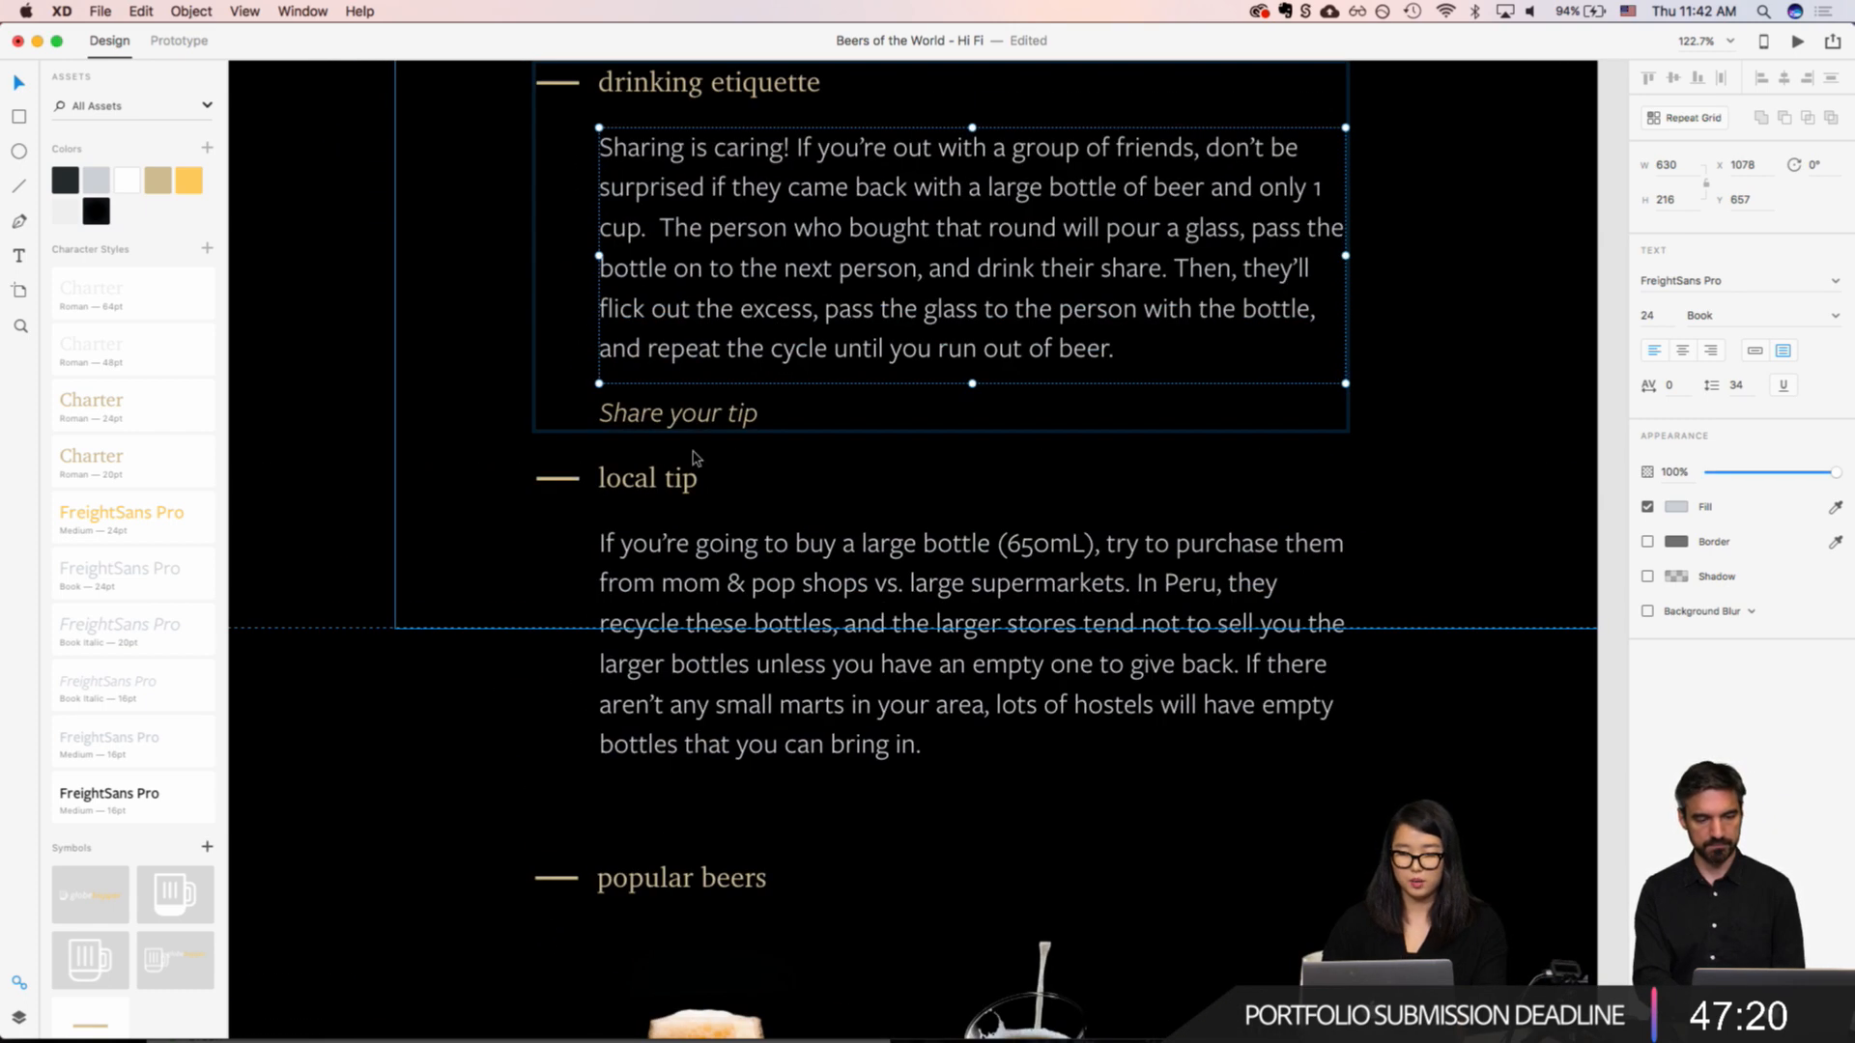
{"action": "left_click", "coordinate": [662, 416]}
{"action": "key", "text": "shift+Right"}
{"action": "key", "text": "shift+Right"}
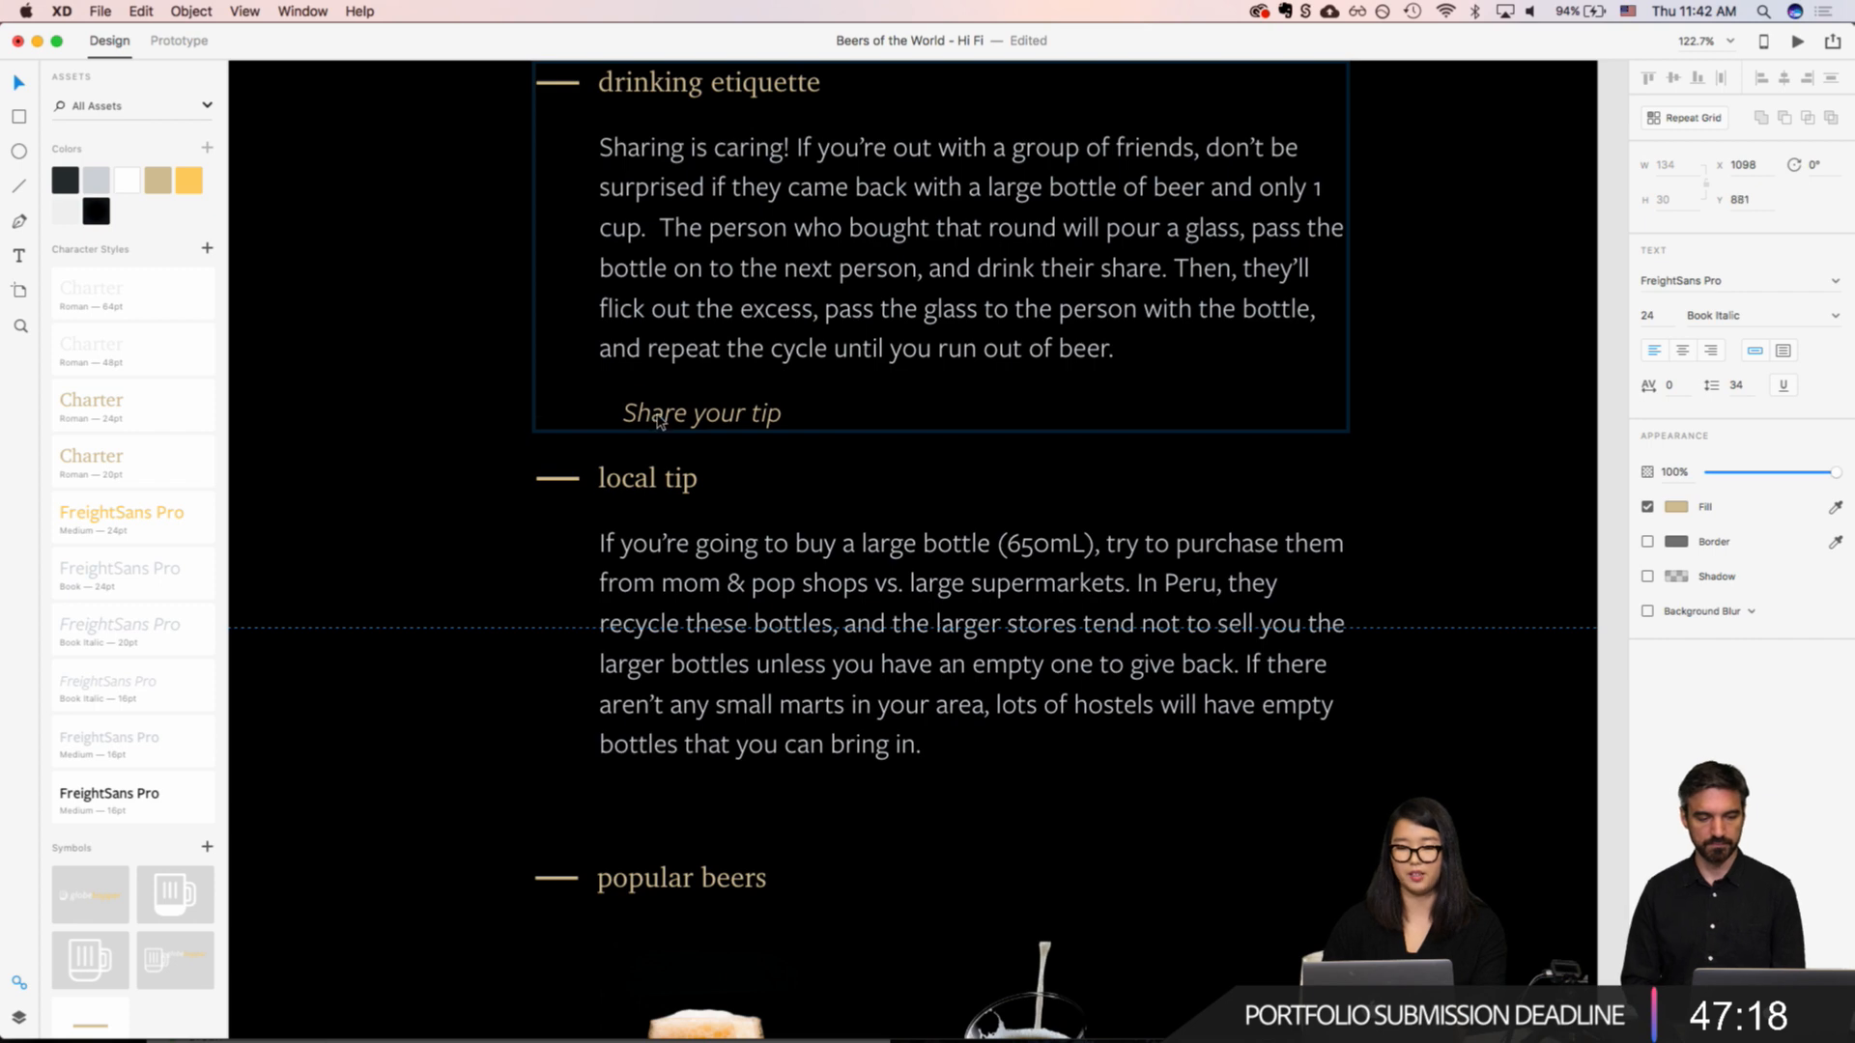
{"action": "key", "text": "shift+Left"}
{"action": "key", "text": "shift+Left"}
Step: Try the yellow color asset as the fill of the "Share your tip" text
{"action": "scroll", "coordinate": [657, 420], "scroll_direction": "down", "scroll_amount": 5}
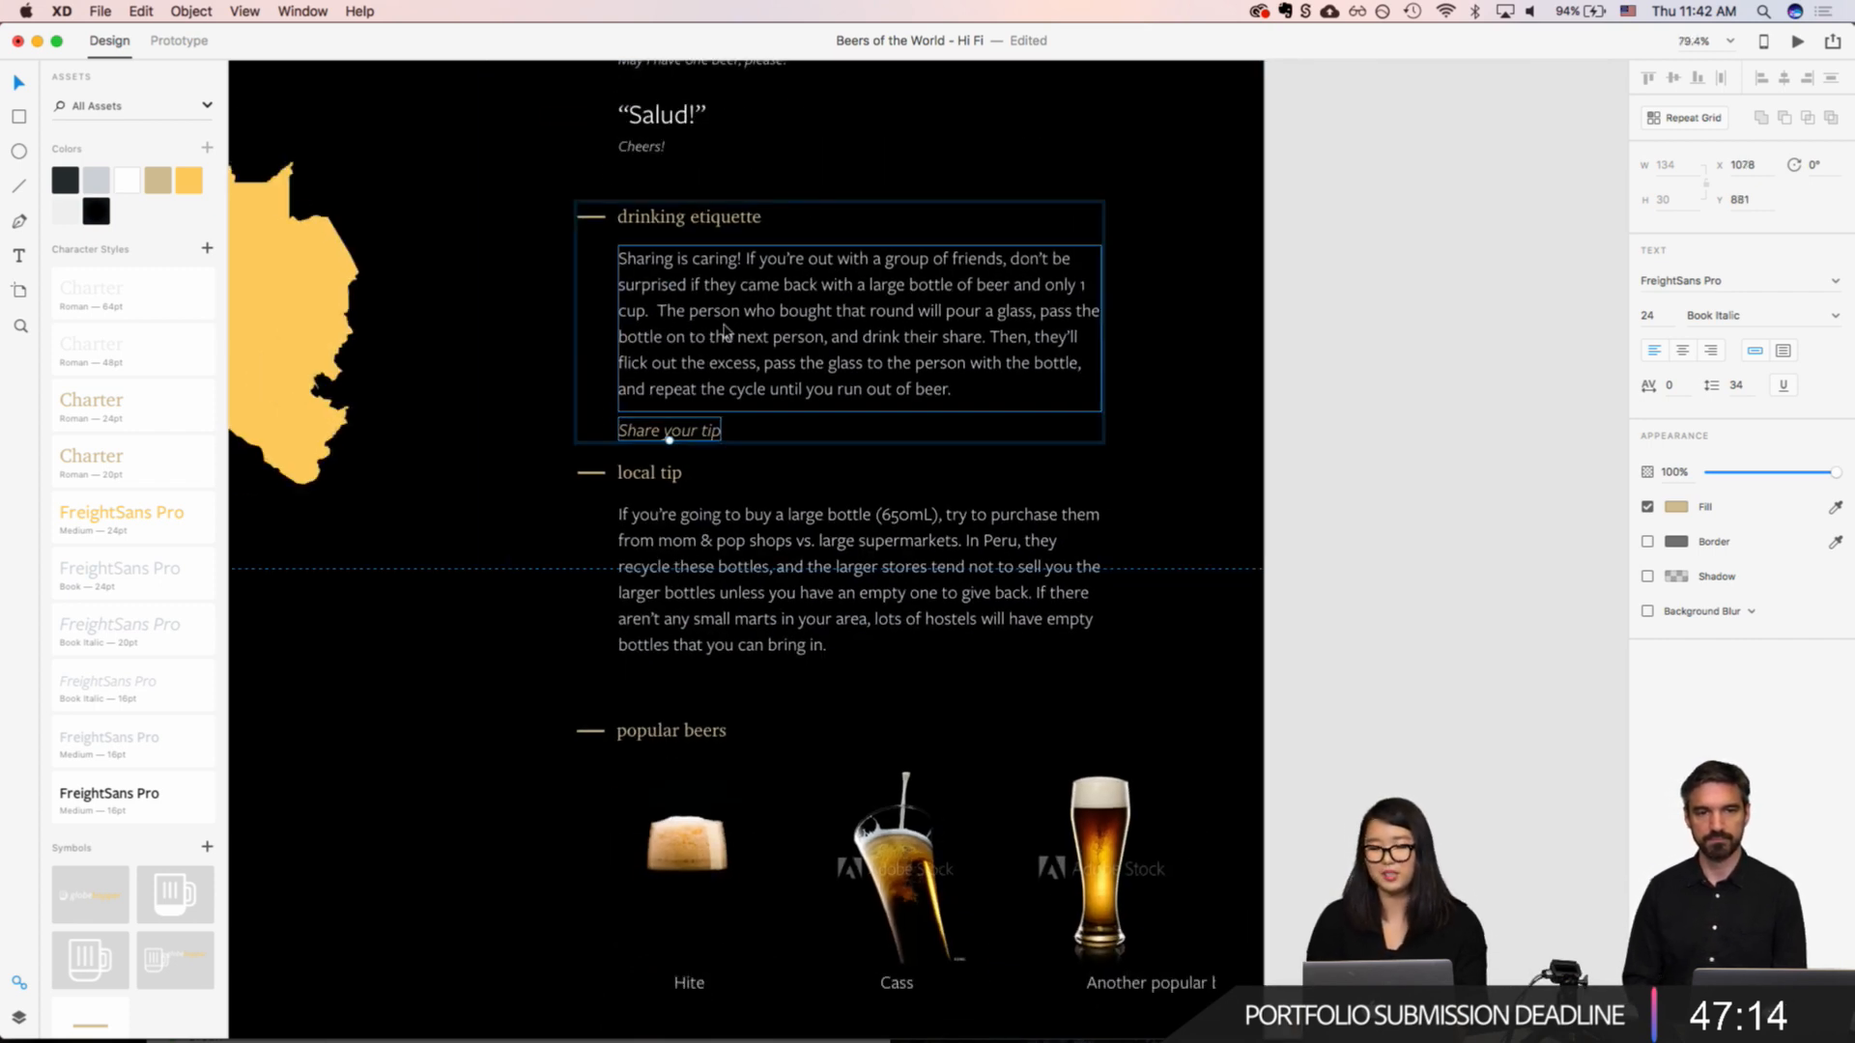
{"action": "scroll", "coordinate": [720, 433], "scroll_direction": "up", "scroll_amount": 2}
{"action": "scroll", "coordinate": [728, 435], "scroll_direction": "up", "scroll_amount": 1}
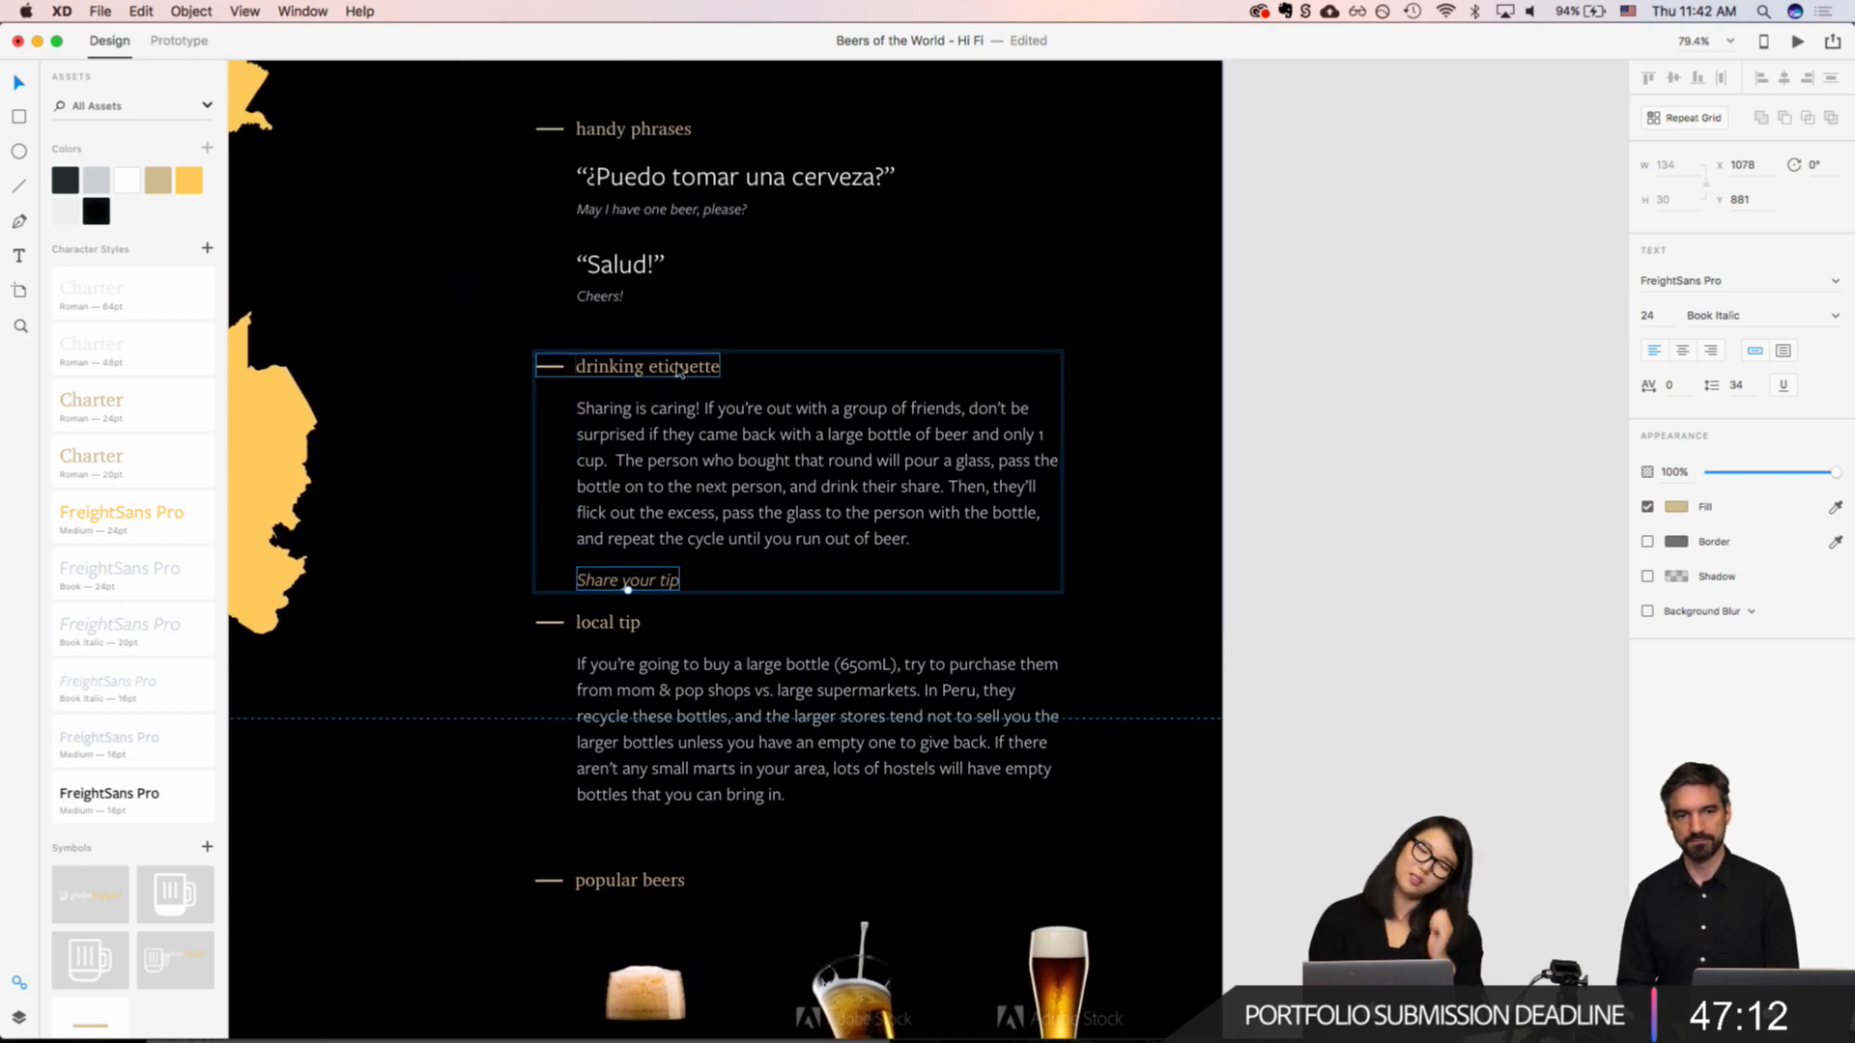
{"action": "left_click", "coordinate": [191, 182]}
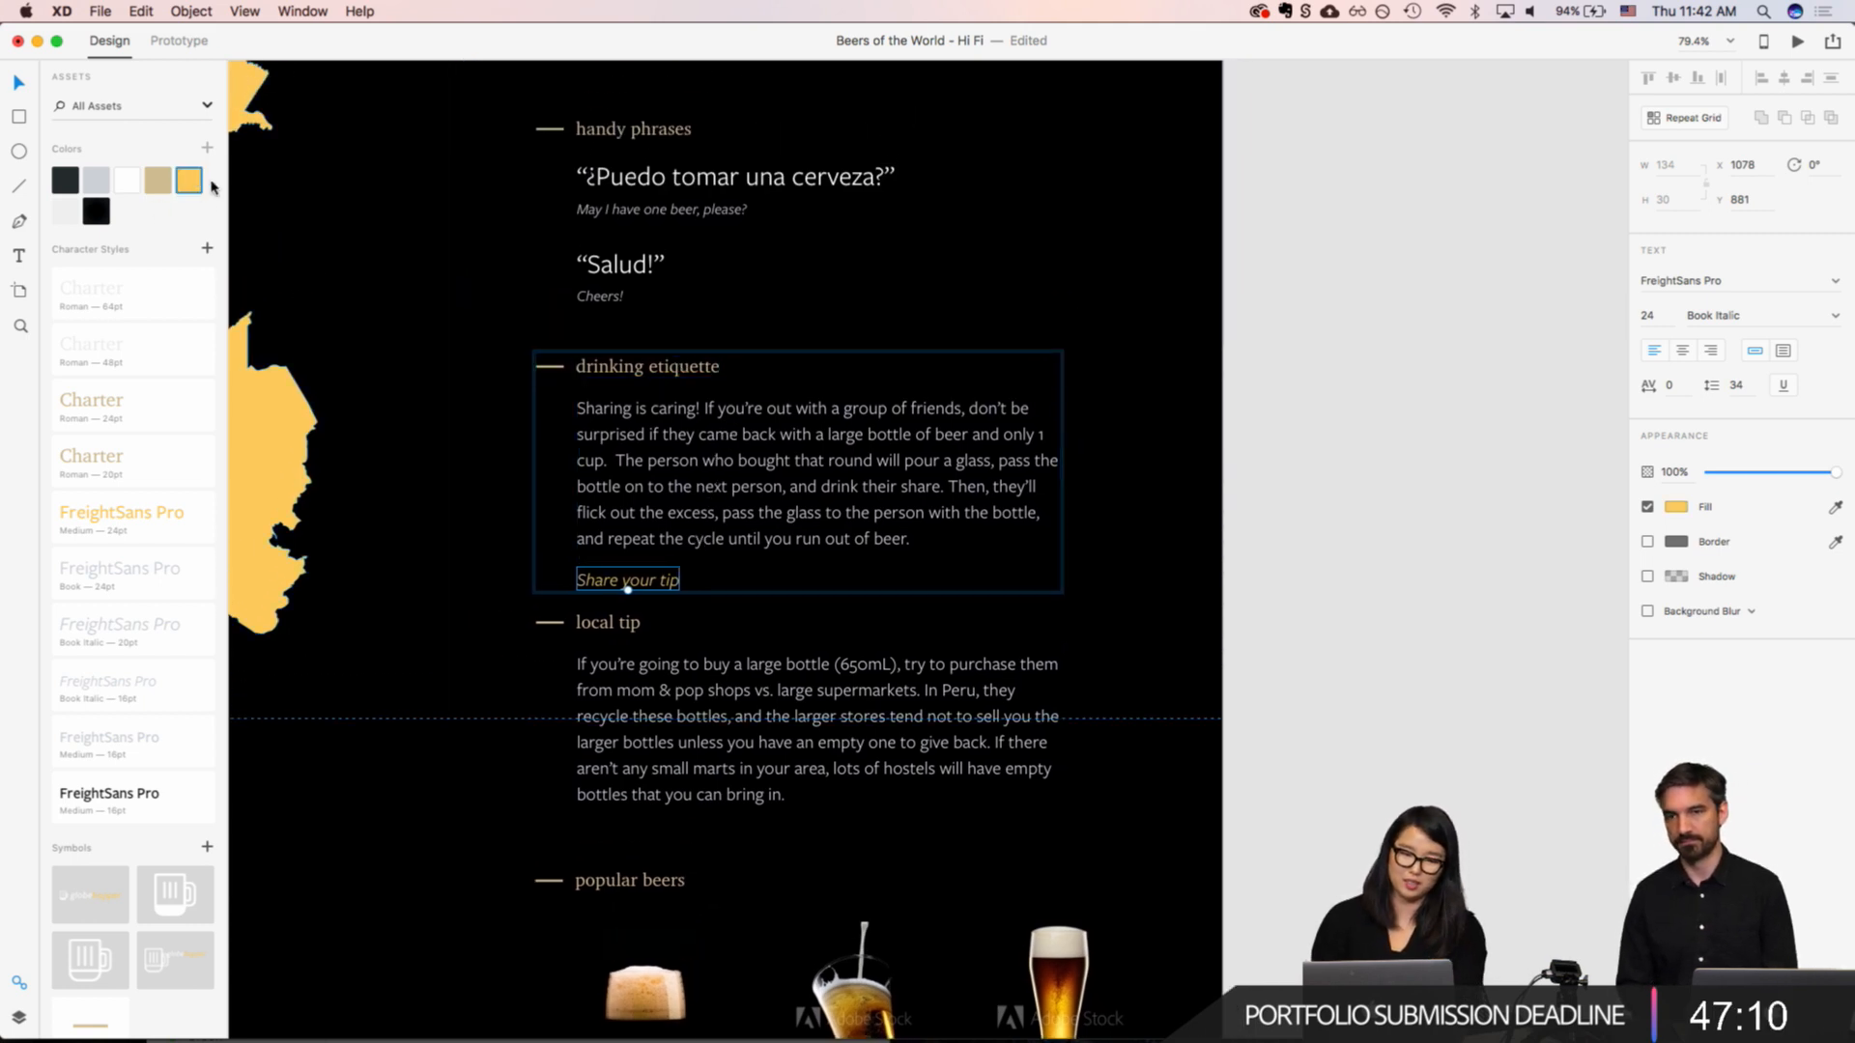
{"action": "left_click", "coordinate": [445, 538]}
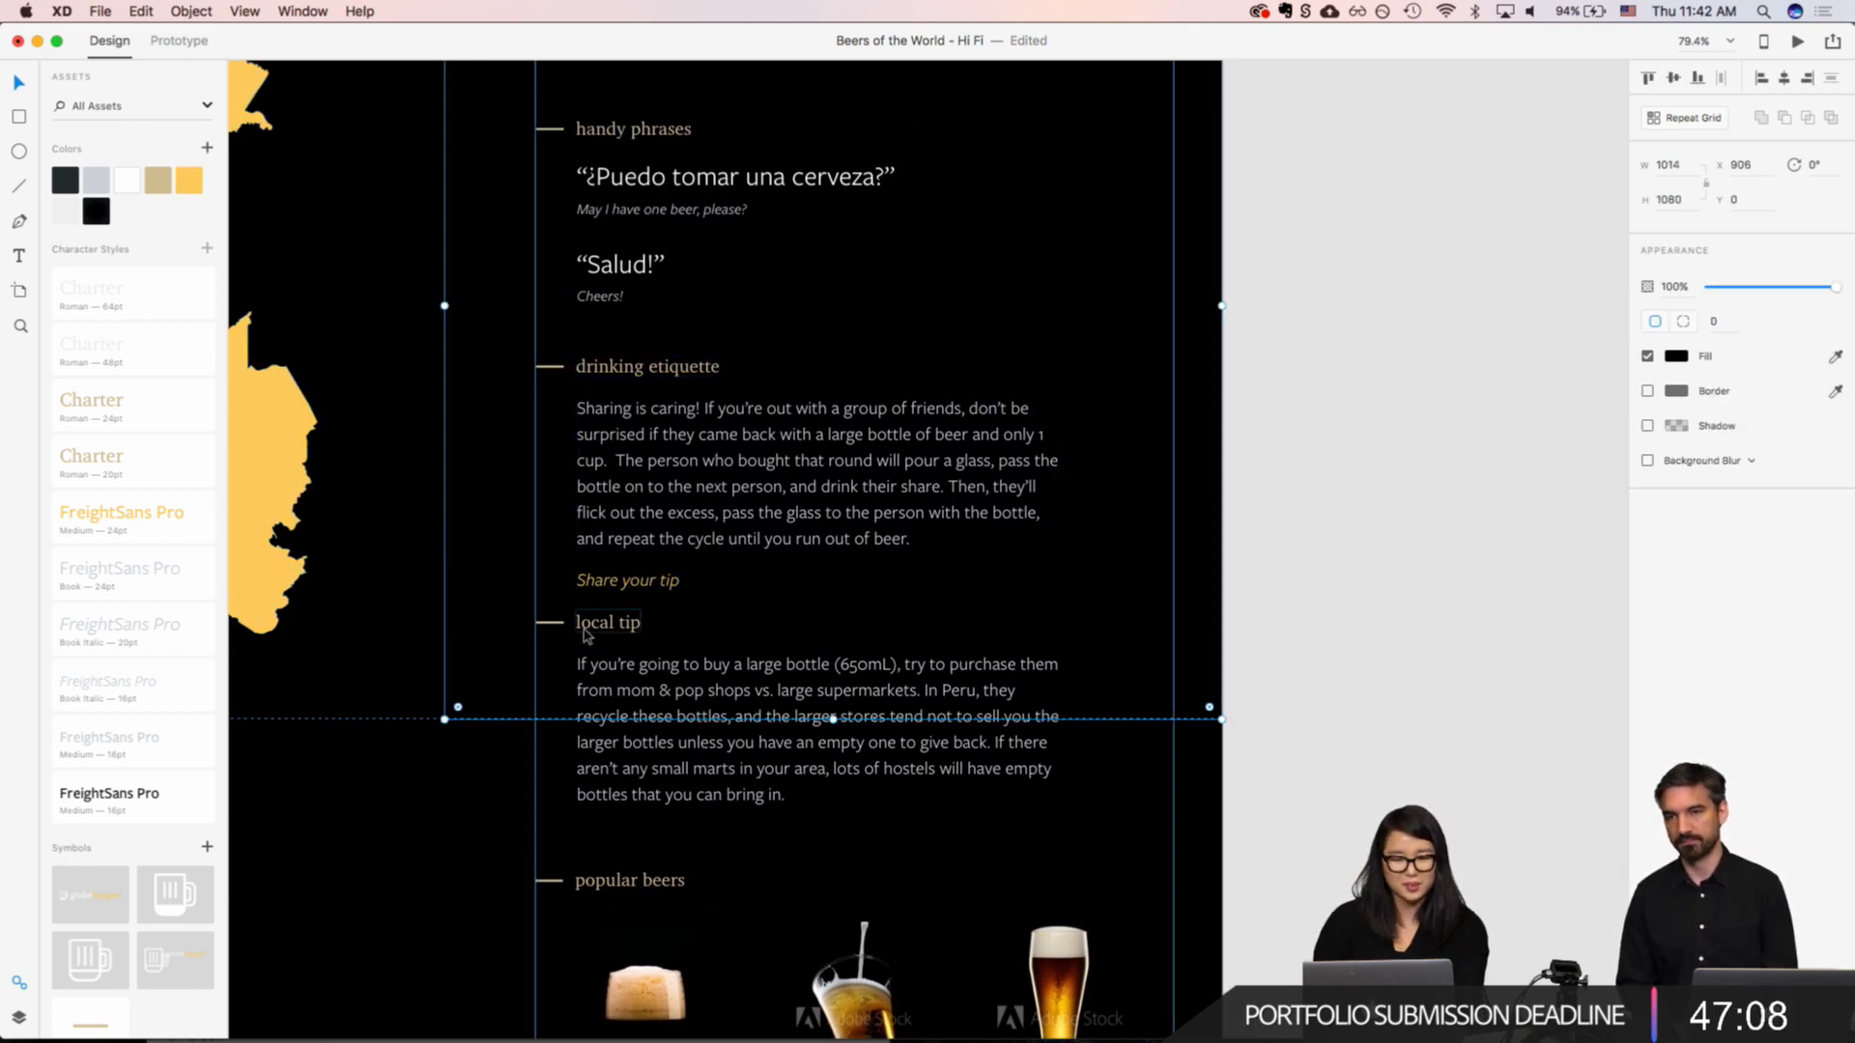
Step: Underline the "Share your tip" text and set its fill to the light gray color asset
{"action": "left_click", "coordinate": [590, 583]}
{"action": "double_click", "coordinate": [589, 583]}
{"action": "key", "text": "super+u"}
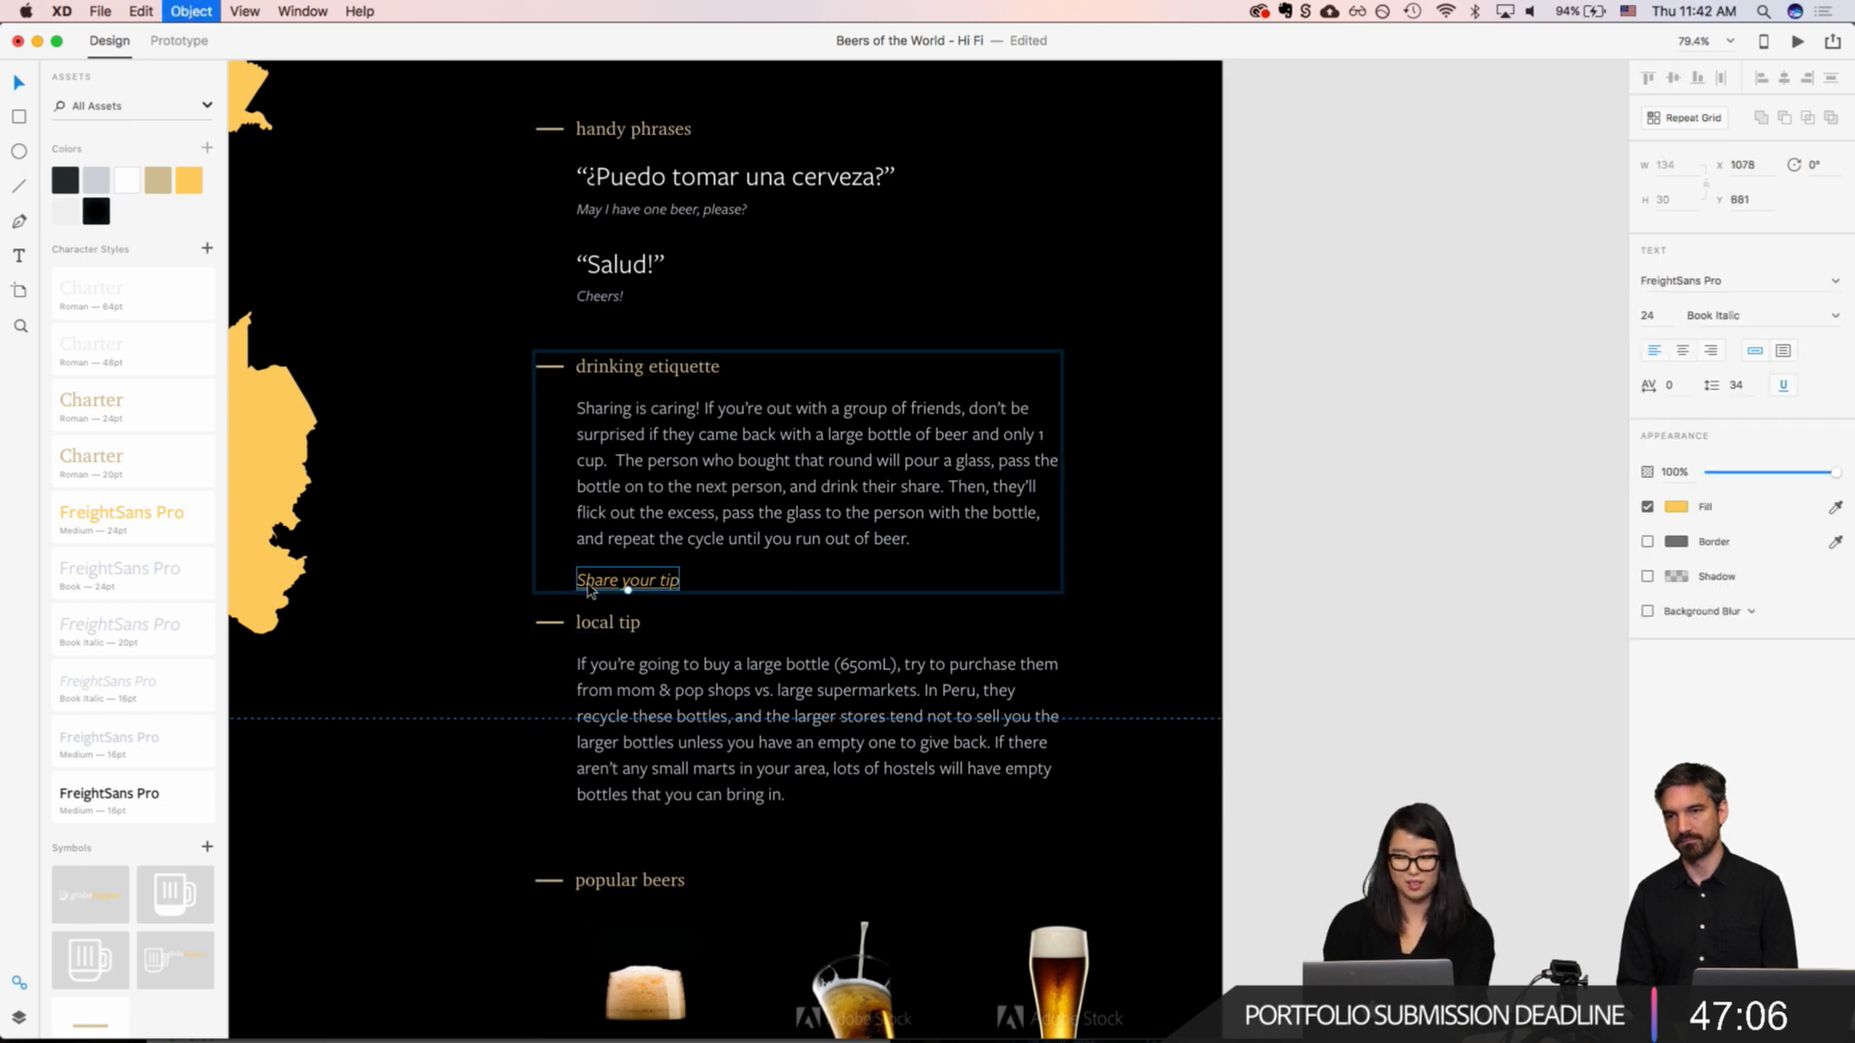
{"action": "left_click", "coordinate": [97, 181]}
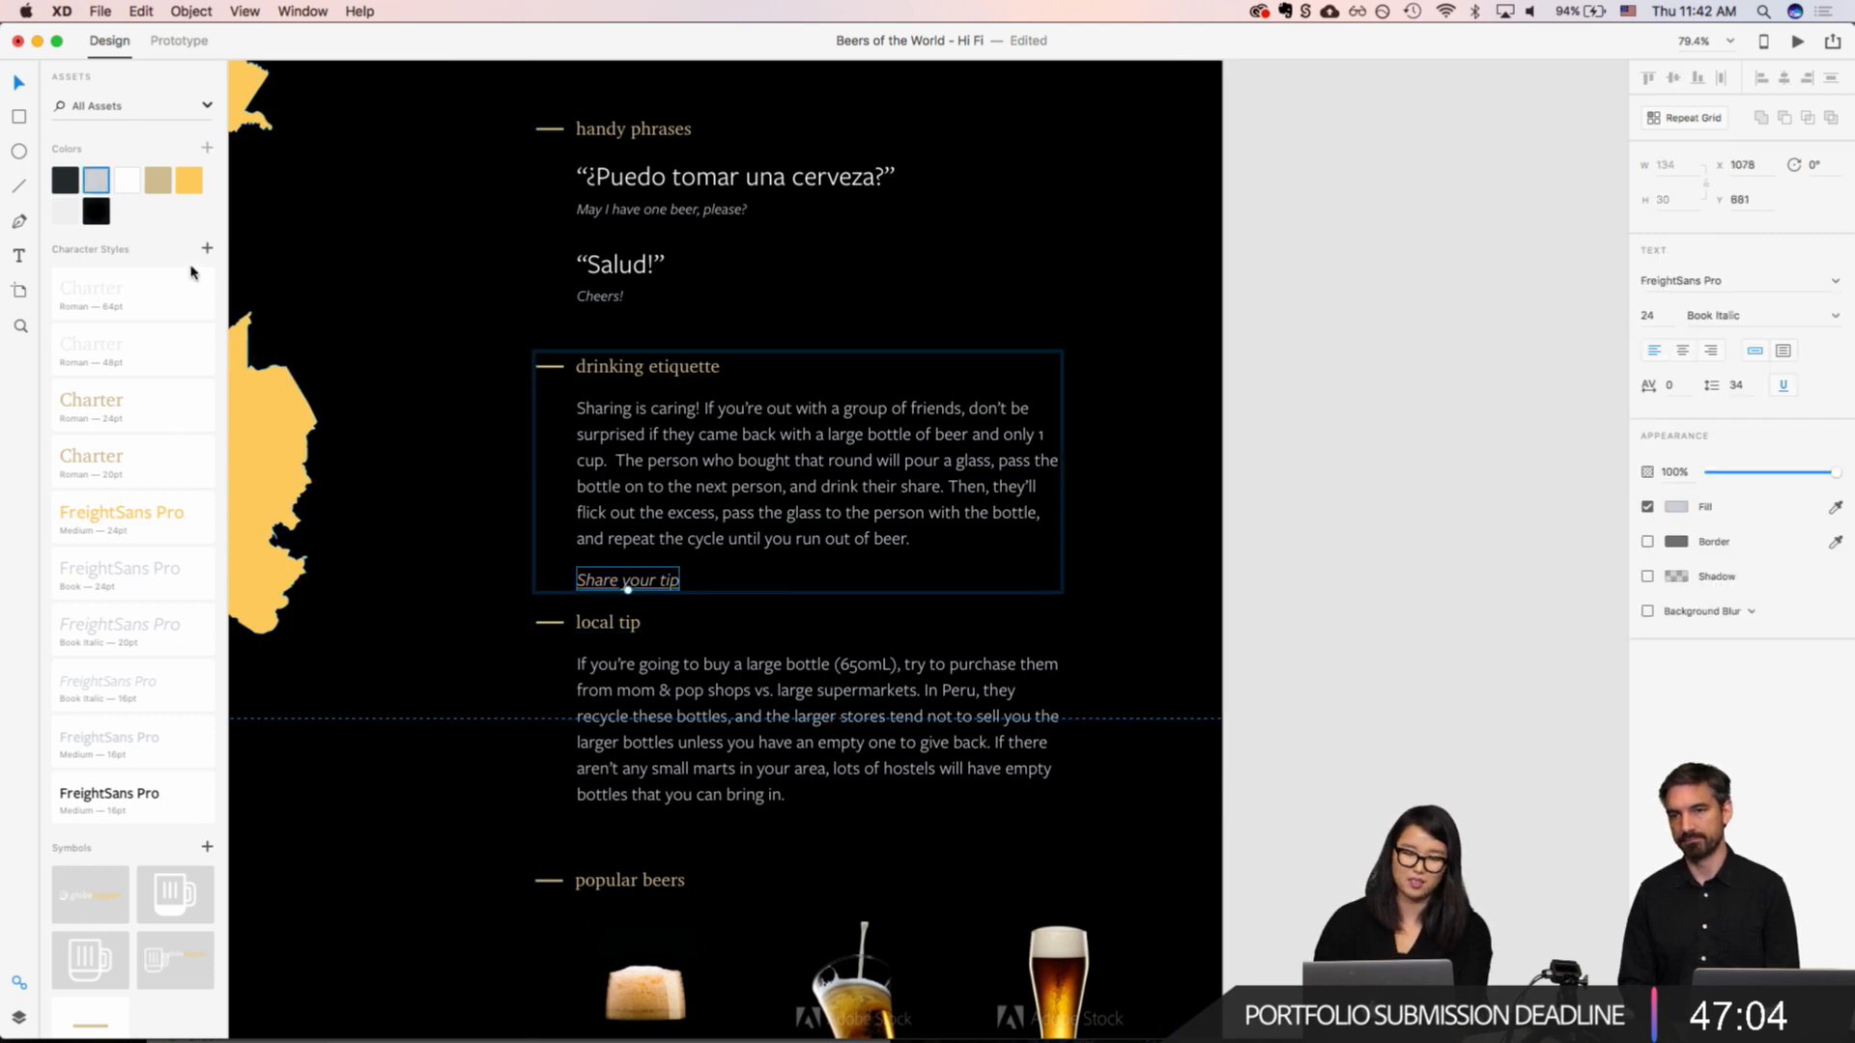
{"action": "left_click", "coordinate": [466, 469]}
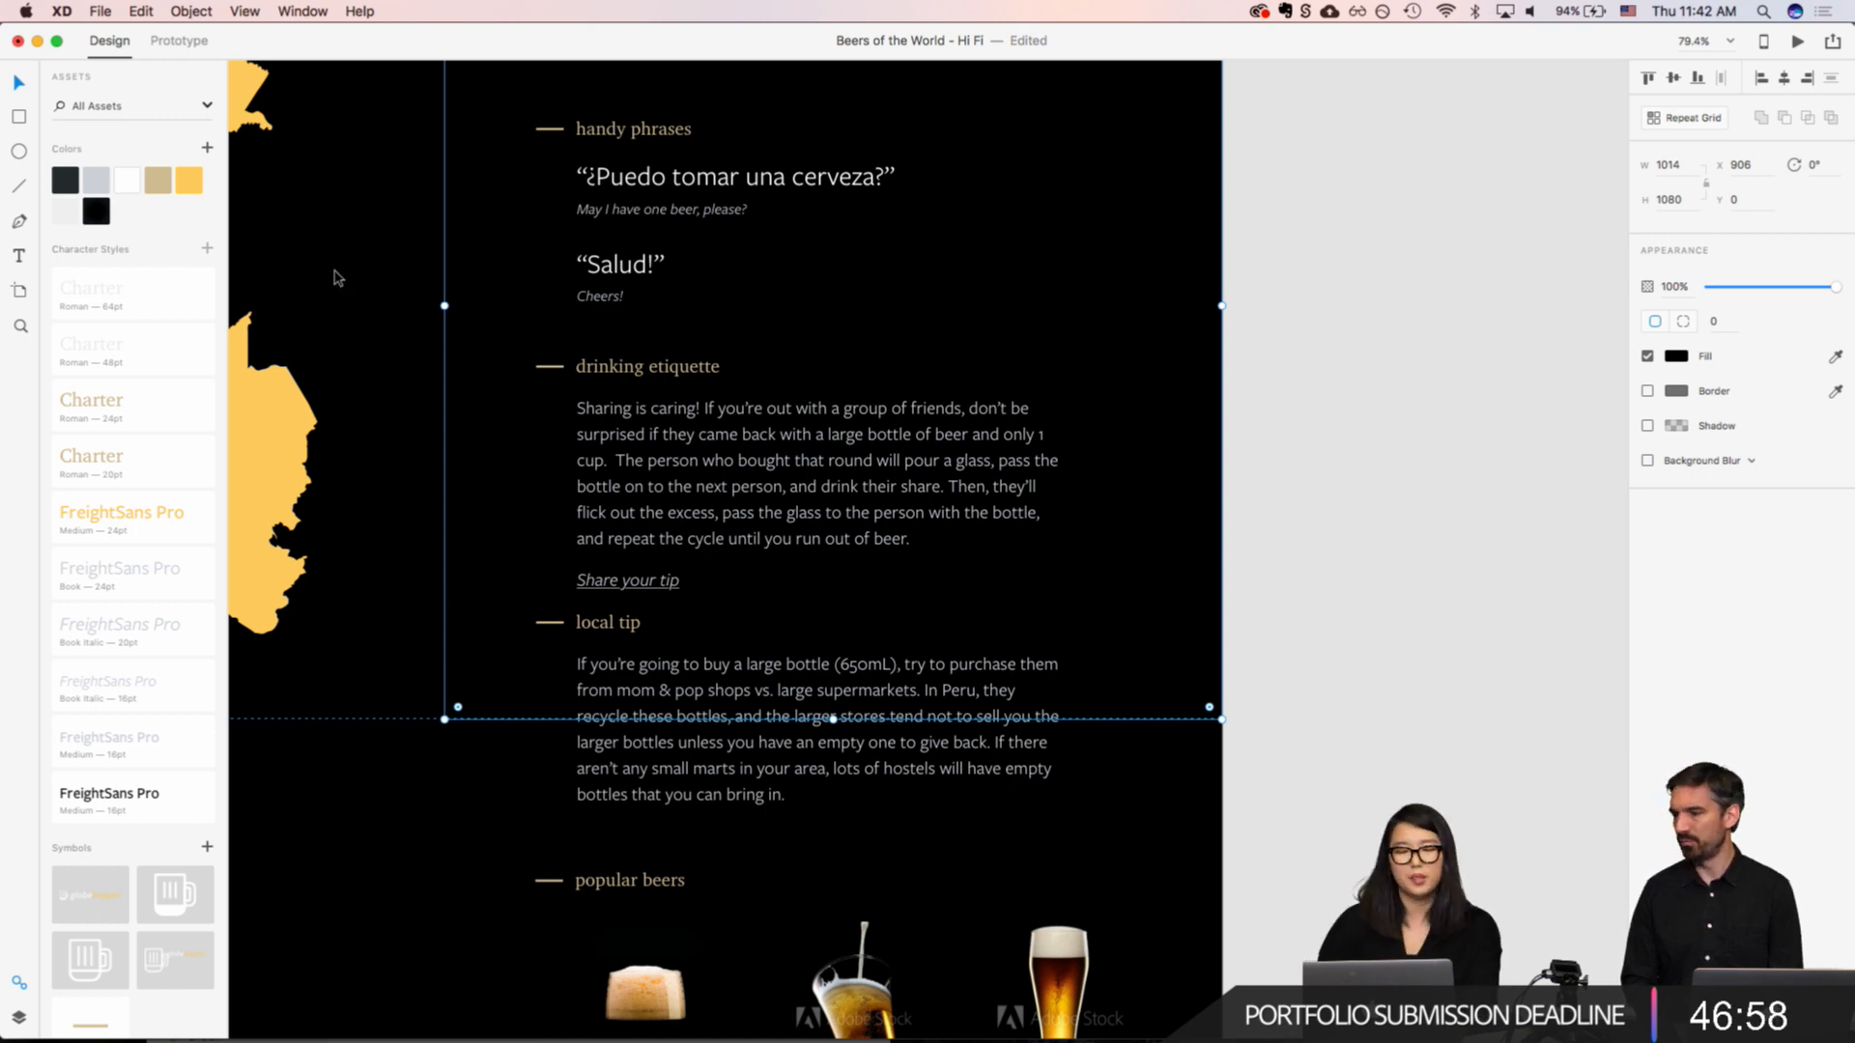
{"action": "double_click", "coordinate": [624, 583]}
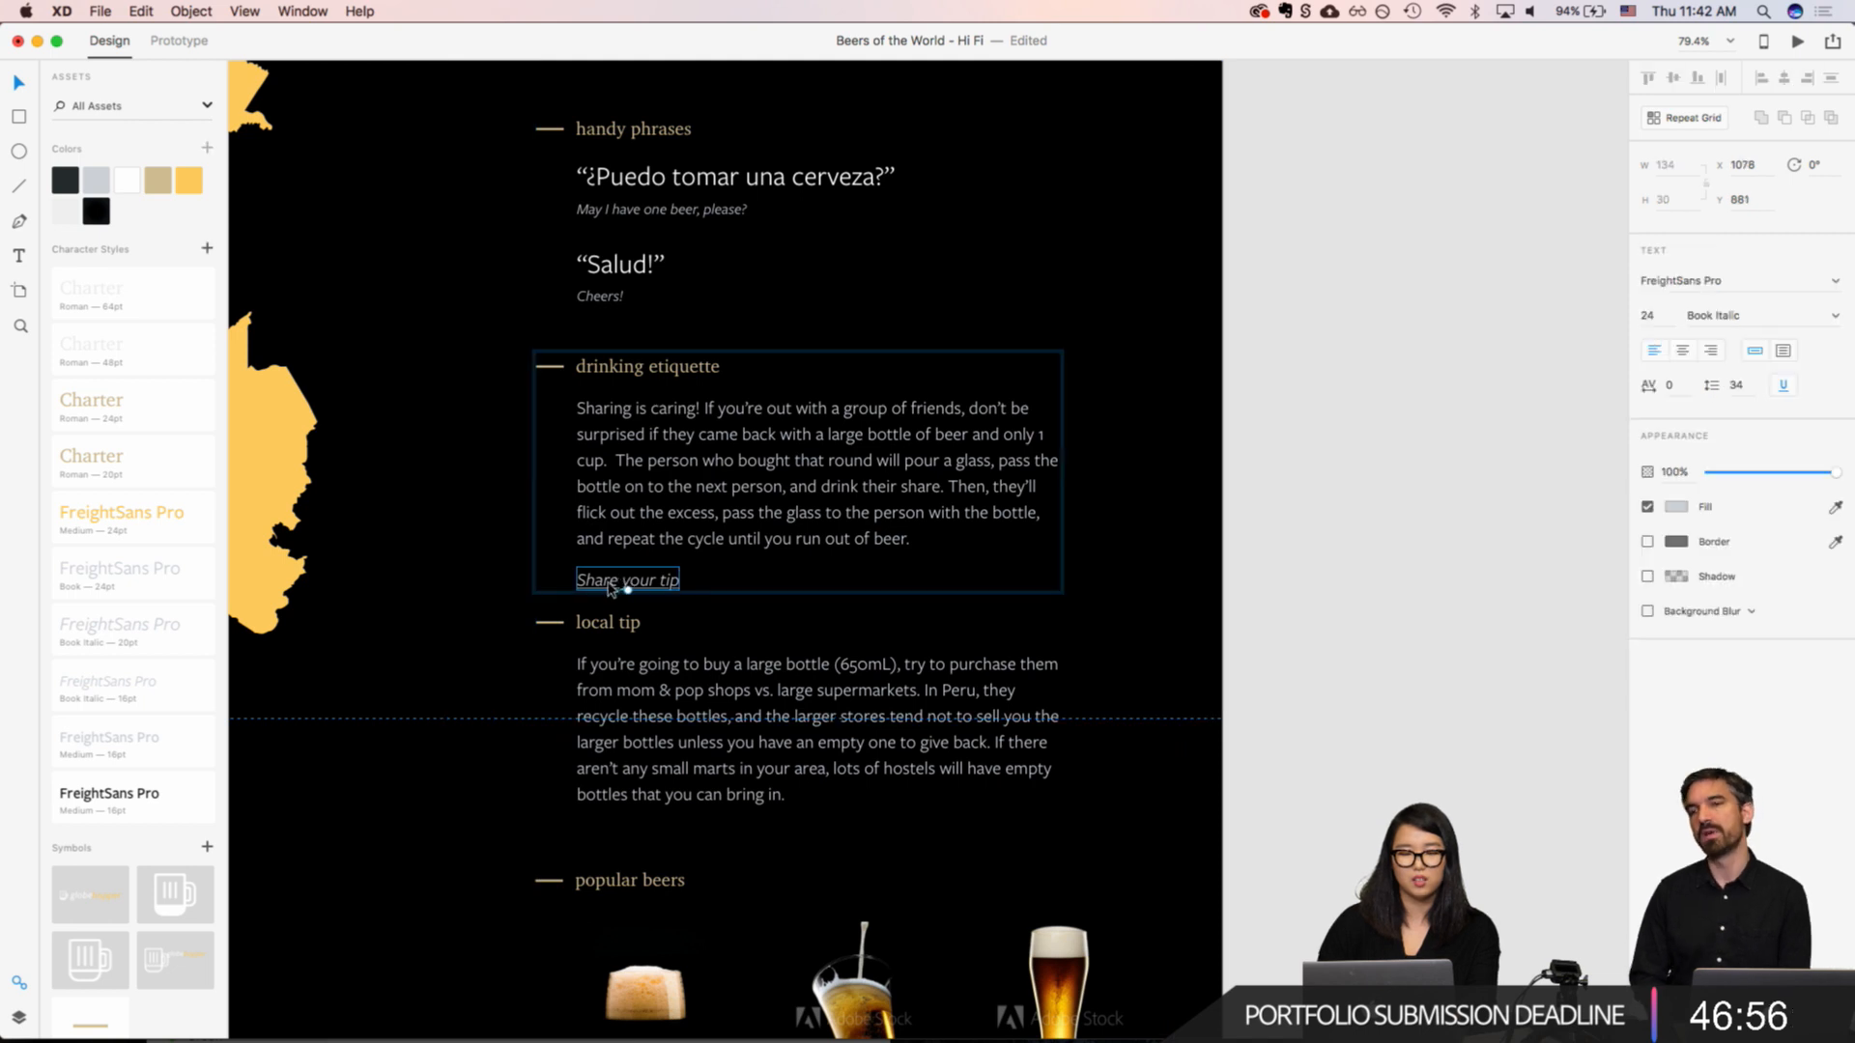
{"action": "double_click", "coordinate": [609, 584]}
{"action": "key", "text": "super+c"}
{"action": "key", "text": "Escape"}
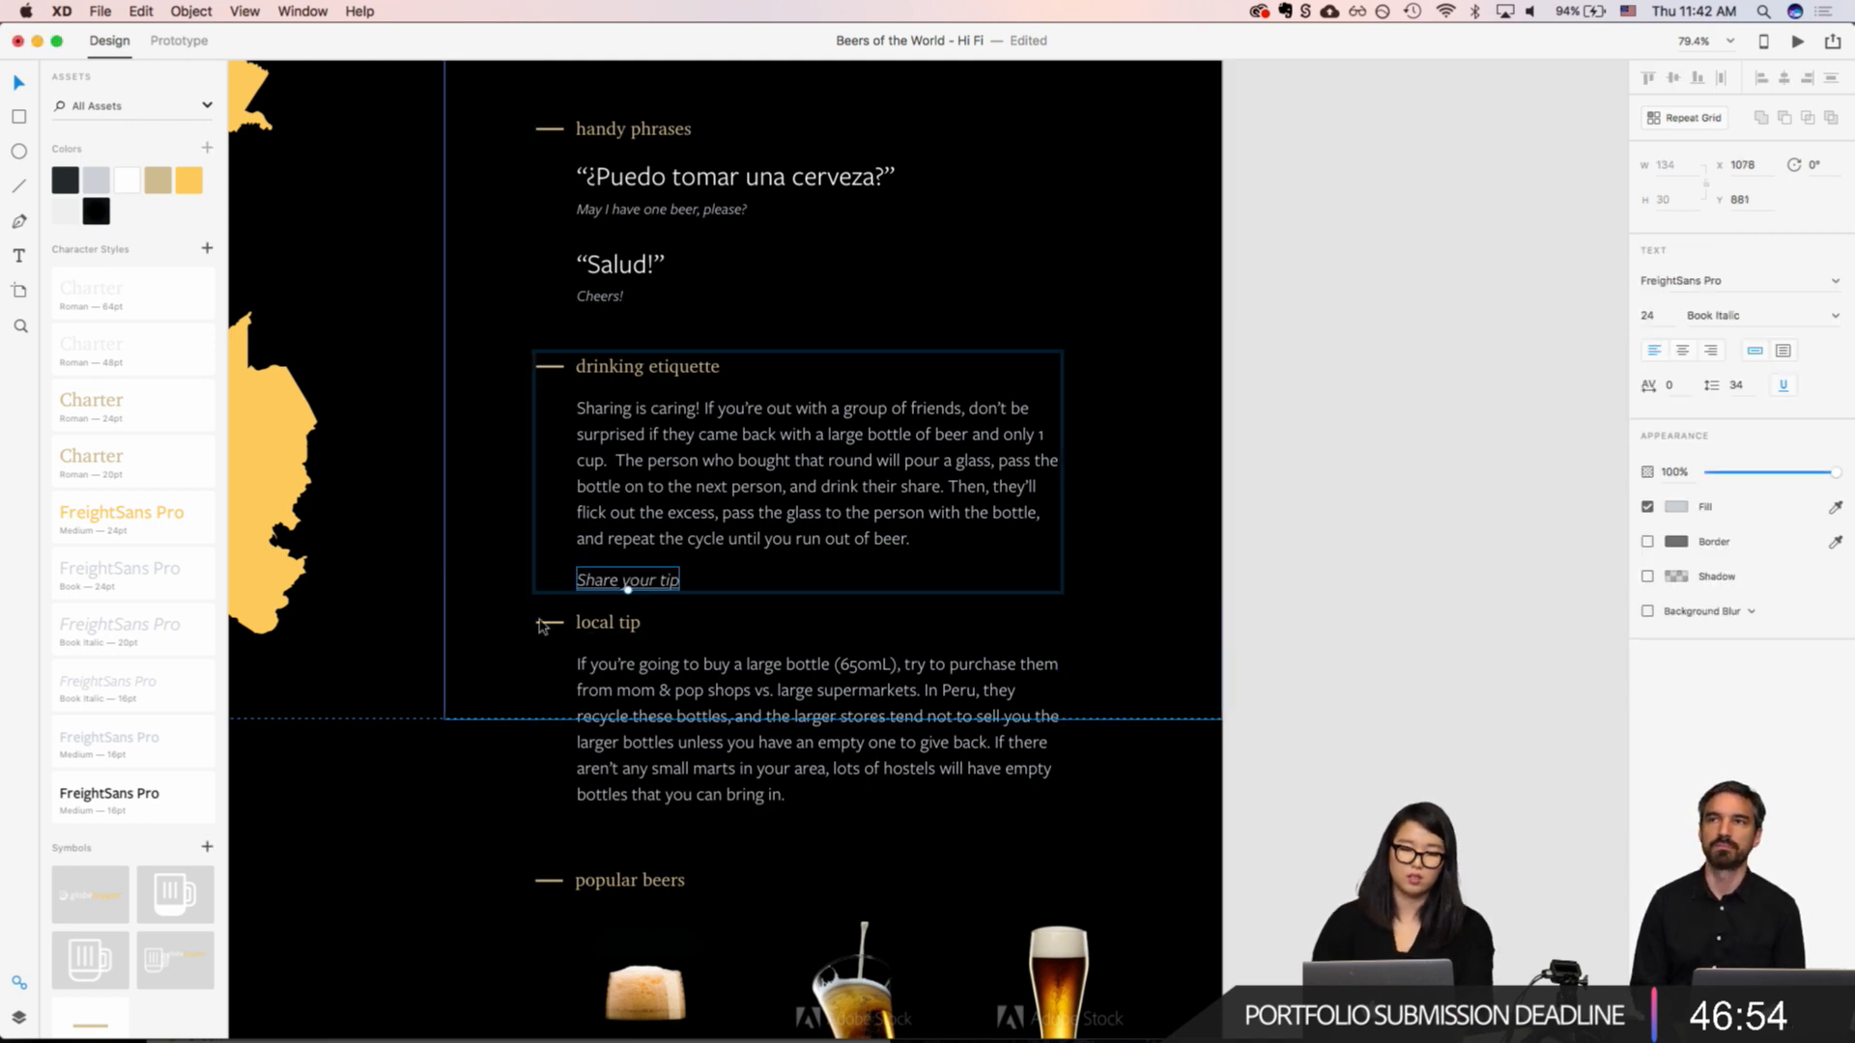
{"action": "left_click", "coordinate": [448, 580]}
{"action": "left_click", "coordinate": [384, 563]}
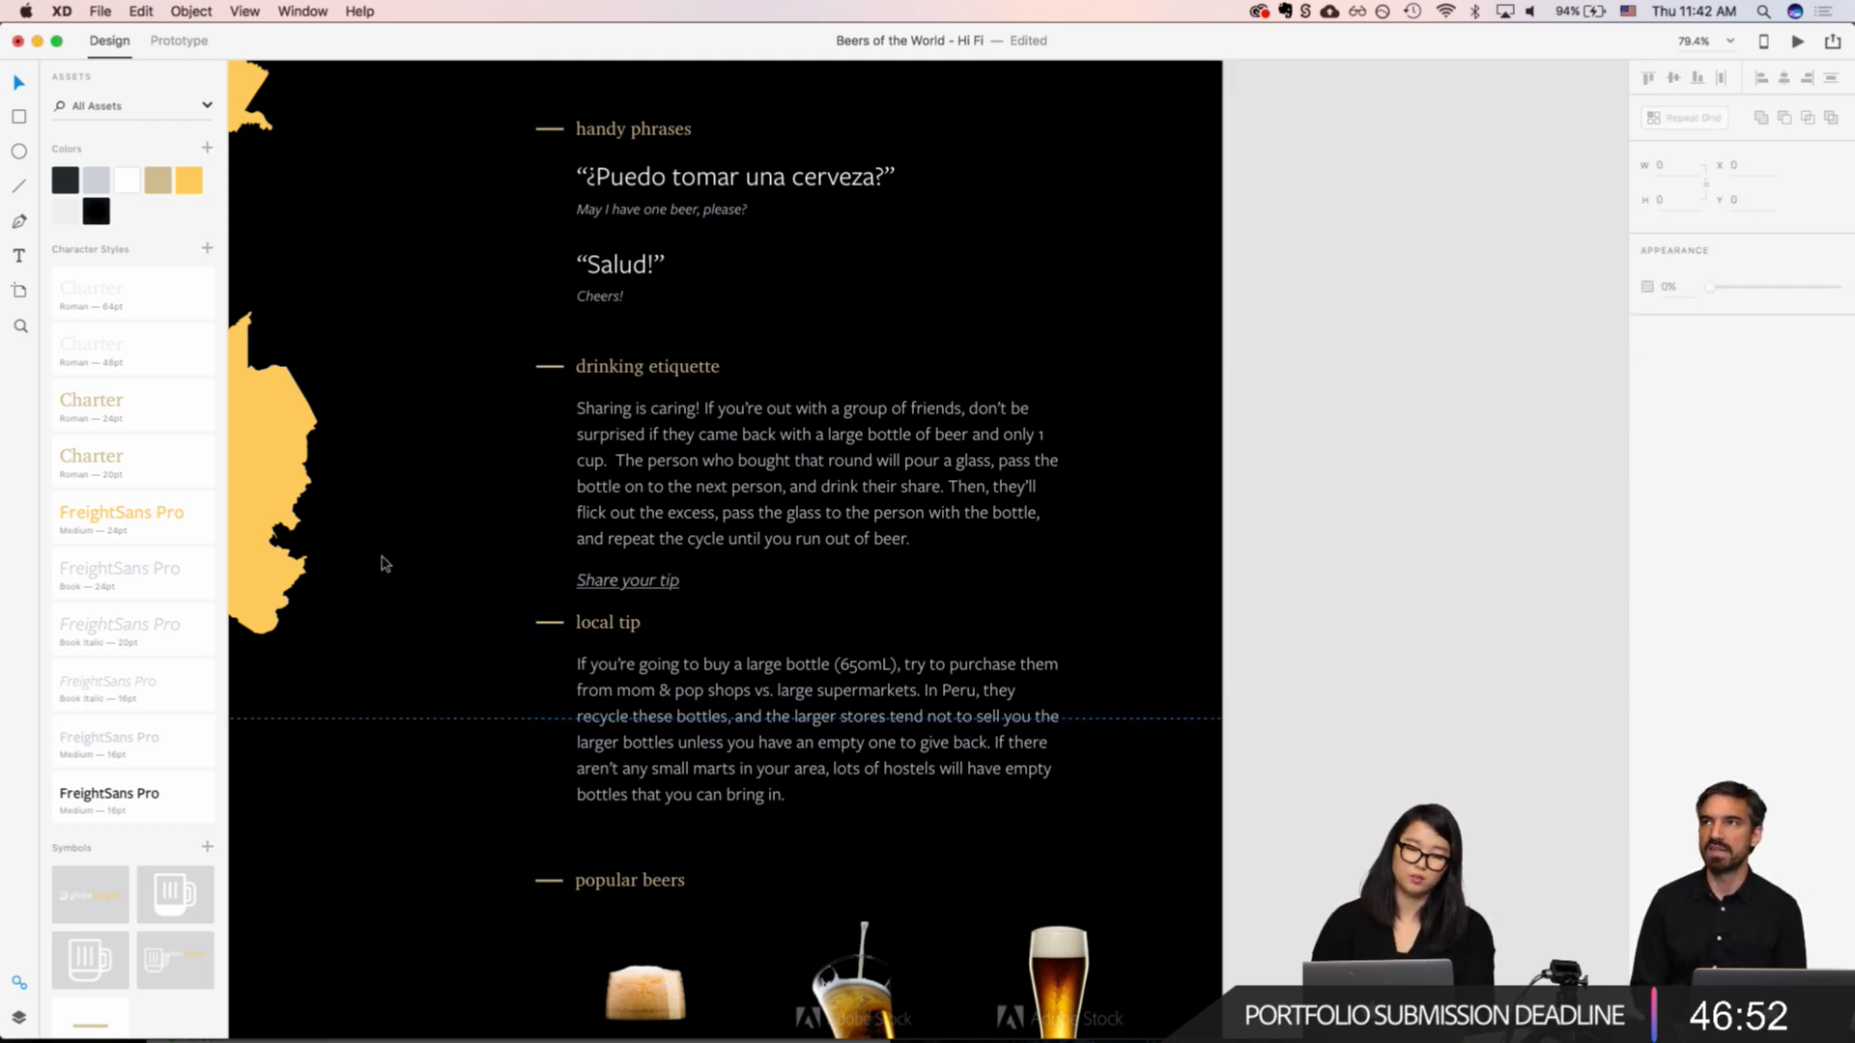
Step: Move the local tip and popular beers sections down together by about 50 px to open space below "Share your tip"
{"action": "left_click", "coordinate": [618, 669]}
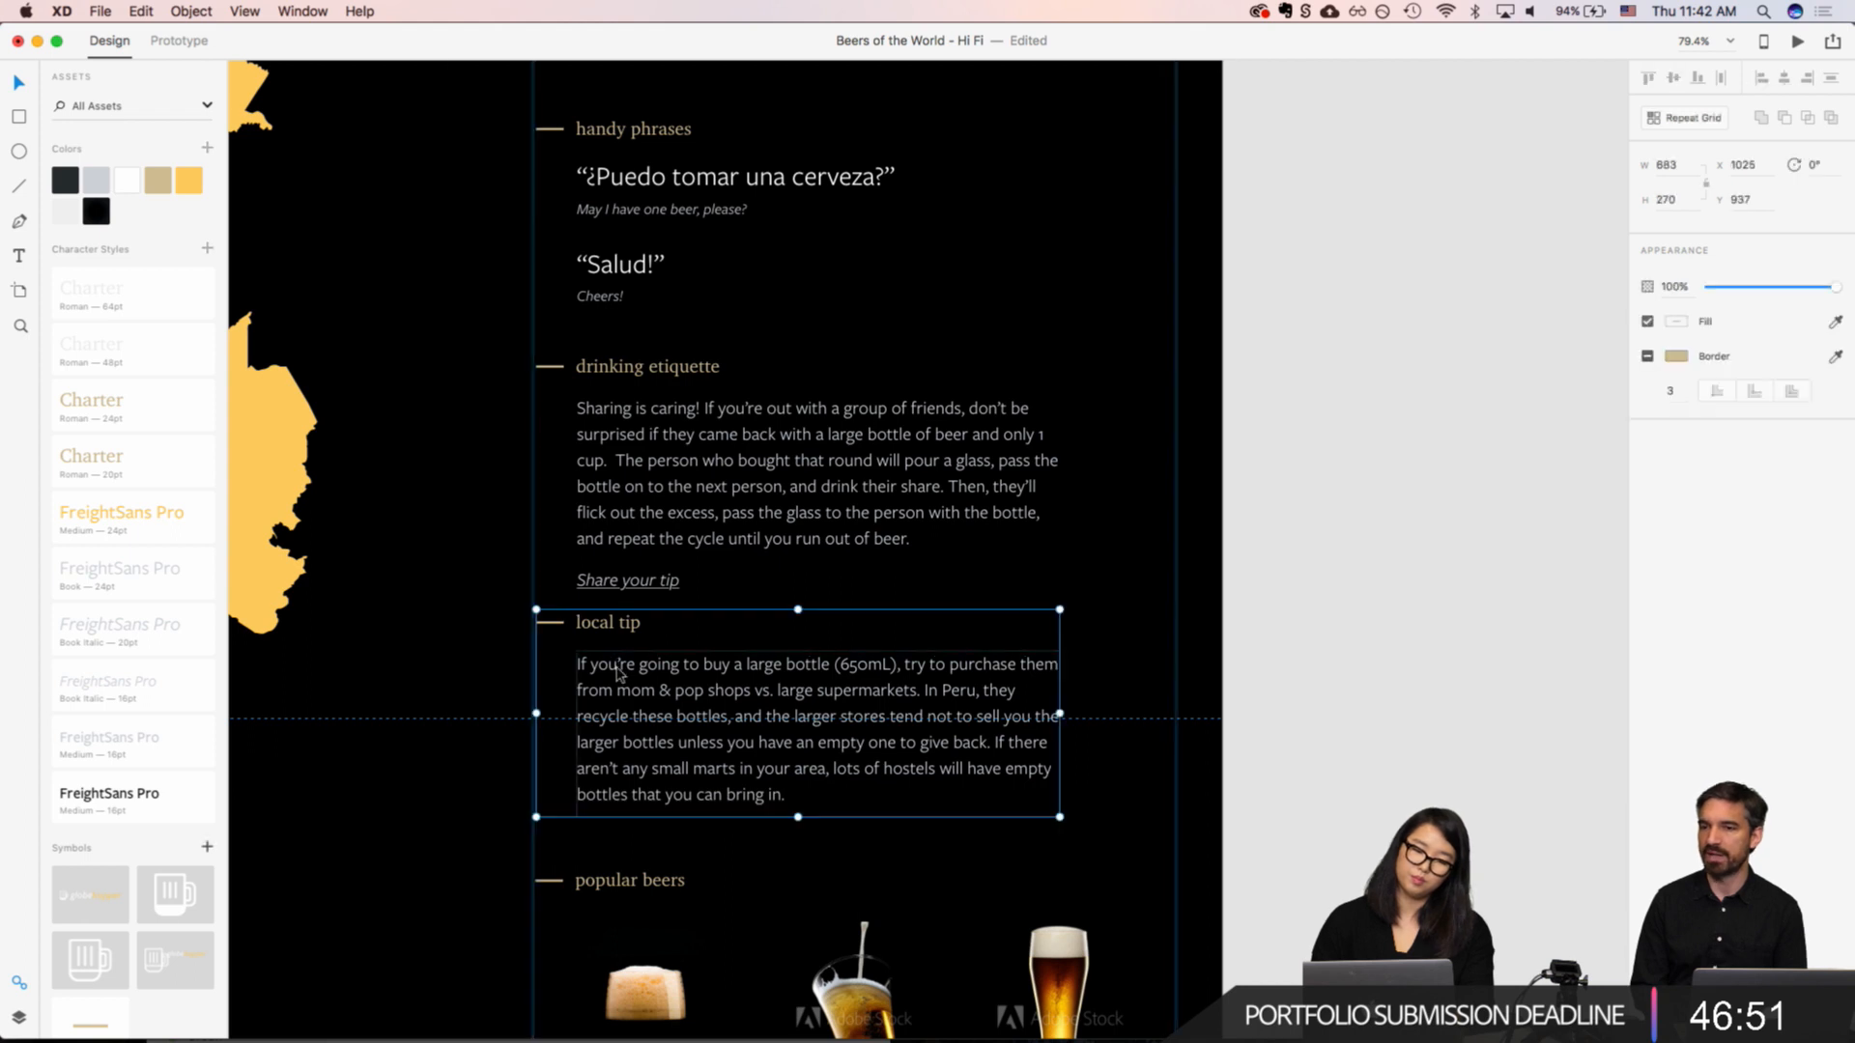
{"action": "left_click", "coordinate": [618, 891], "text": "shift"}
{"action": "key", "text": "shift+Down"}
{"action": "key", "text": "shift+Down"}
{"action": "key", "text": "shift+Down"}
{"action": "key", "text": "shift+Down"}
{"action": "key", "text": "shift+Down"}
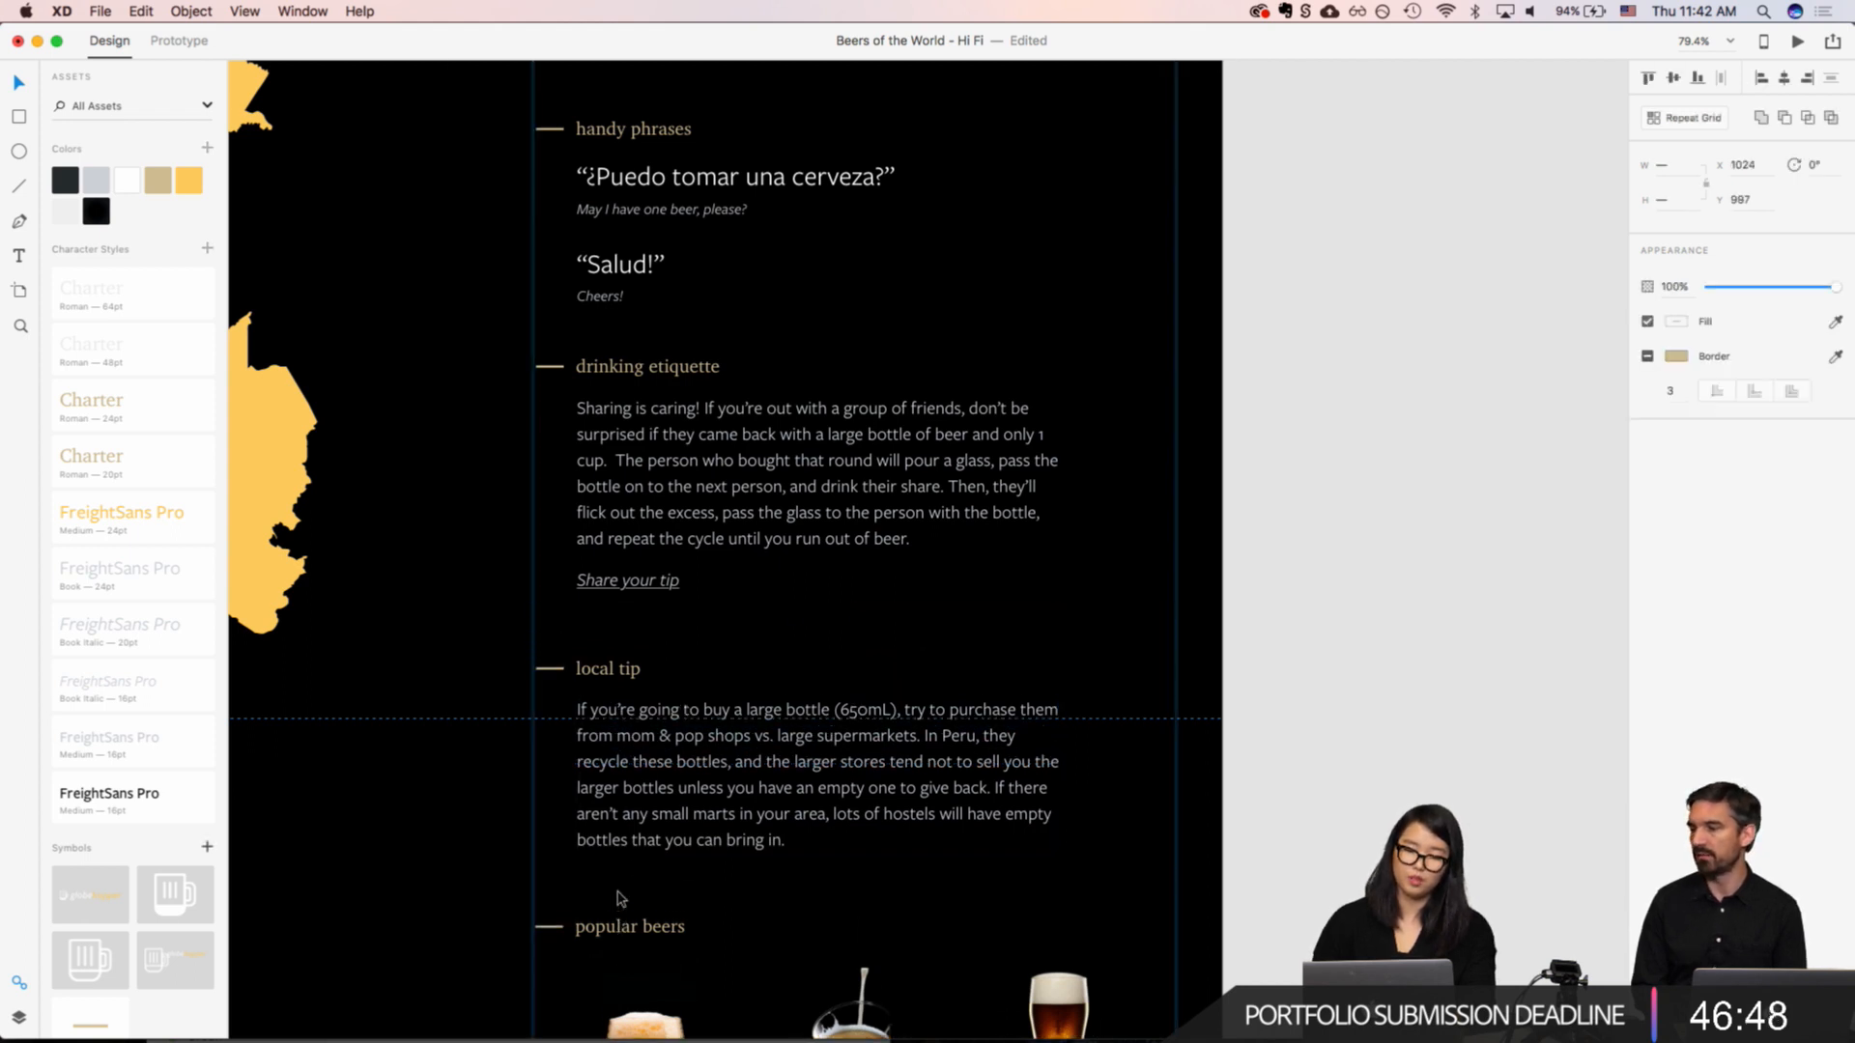
{"action": "left_click", "coordinate": [569, 698]}
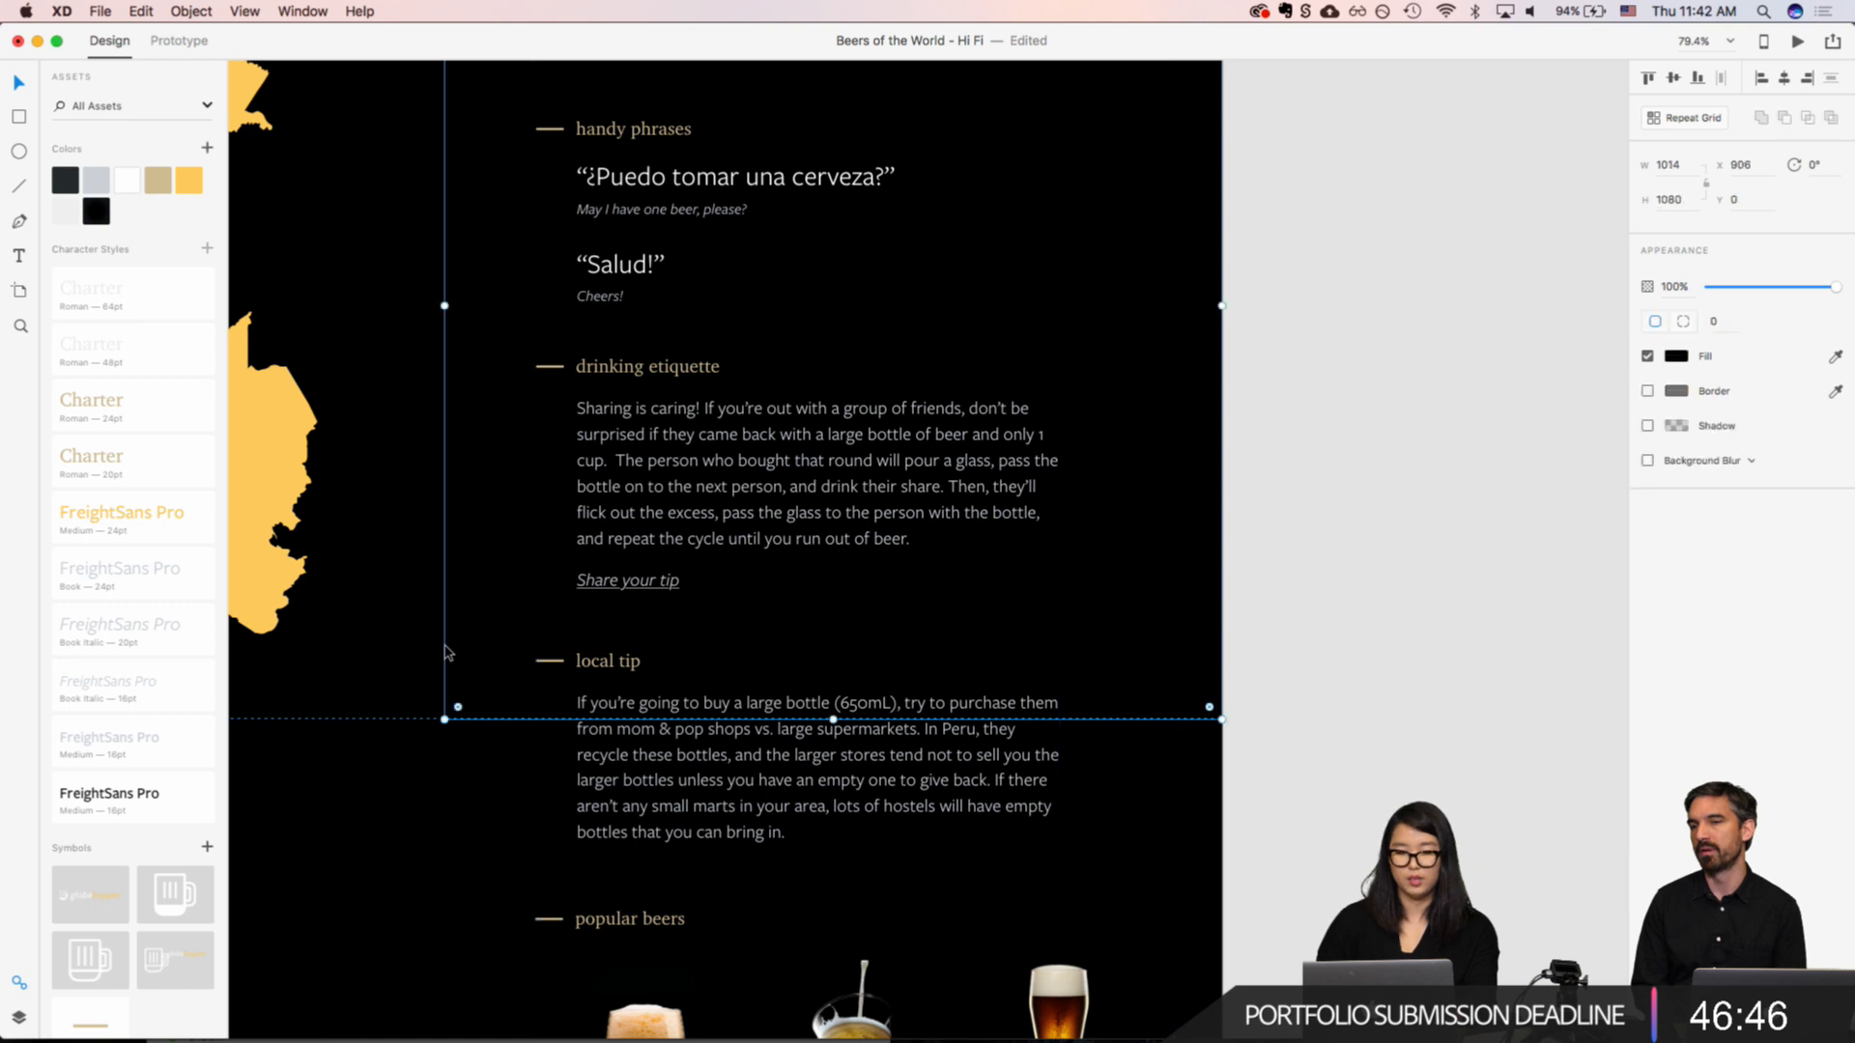
{"action": "left_click", "coordinate": [626, 579]}
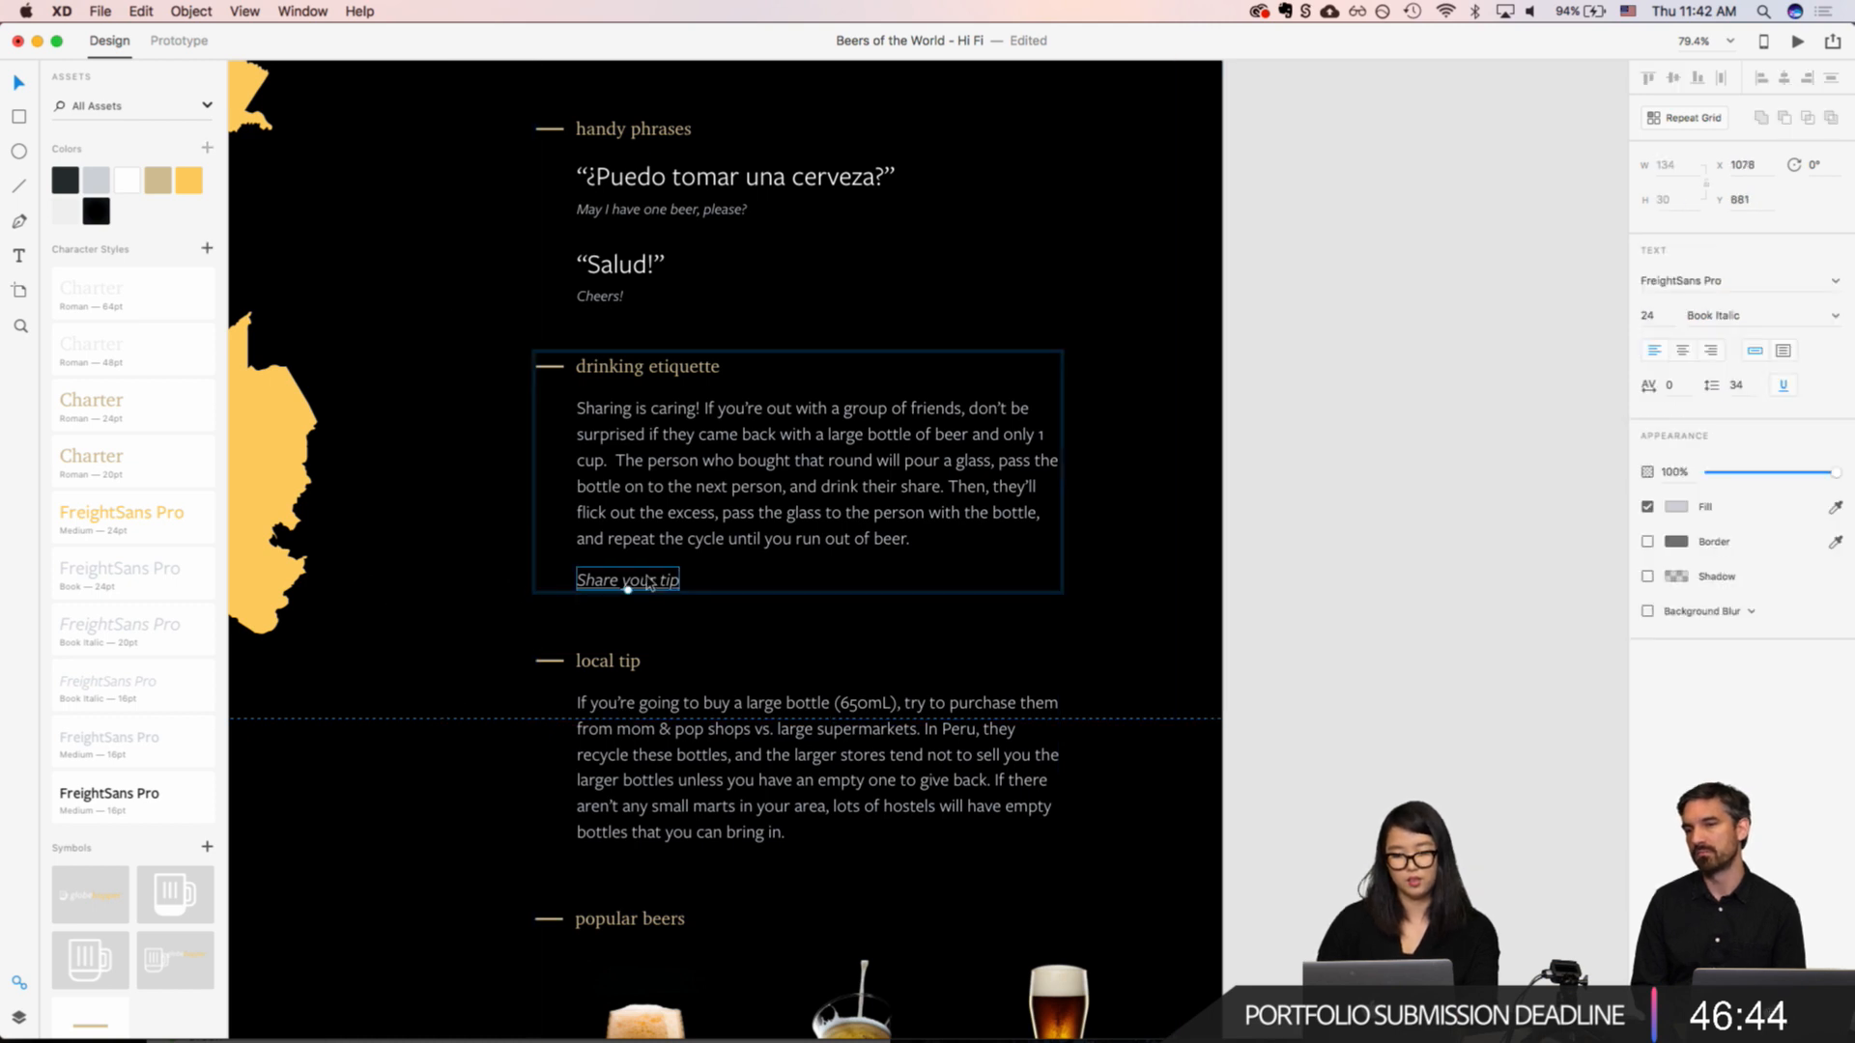
{"action": "left_click", "coordinate": [405, 602]}
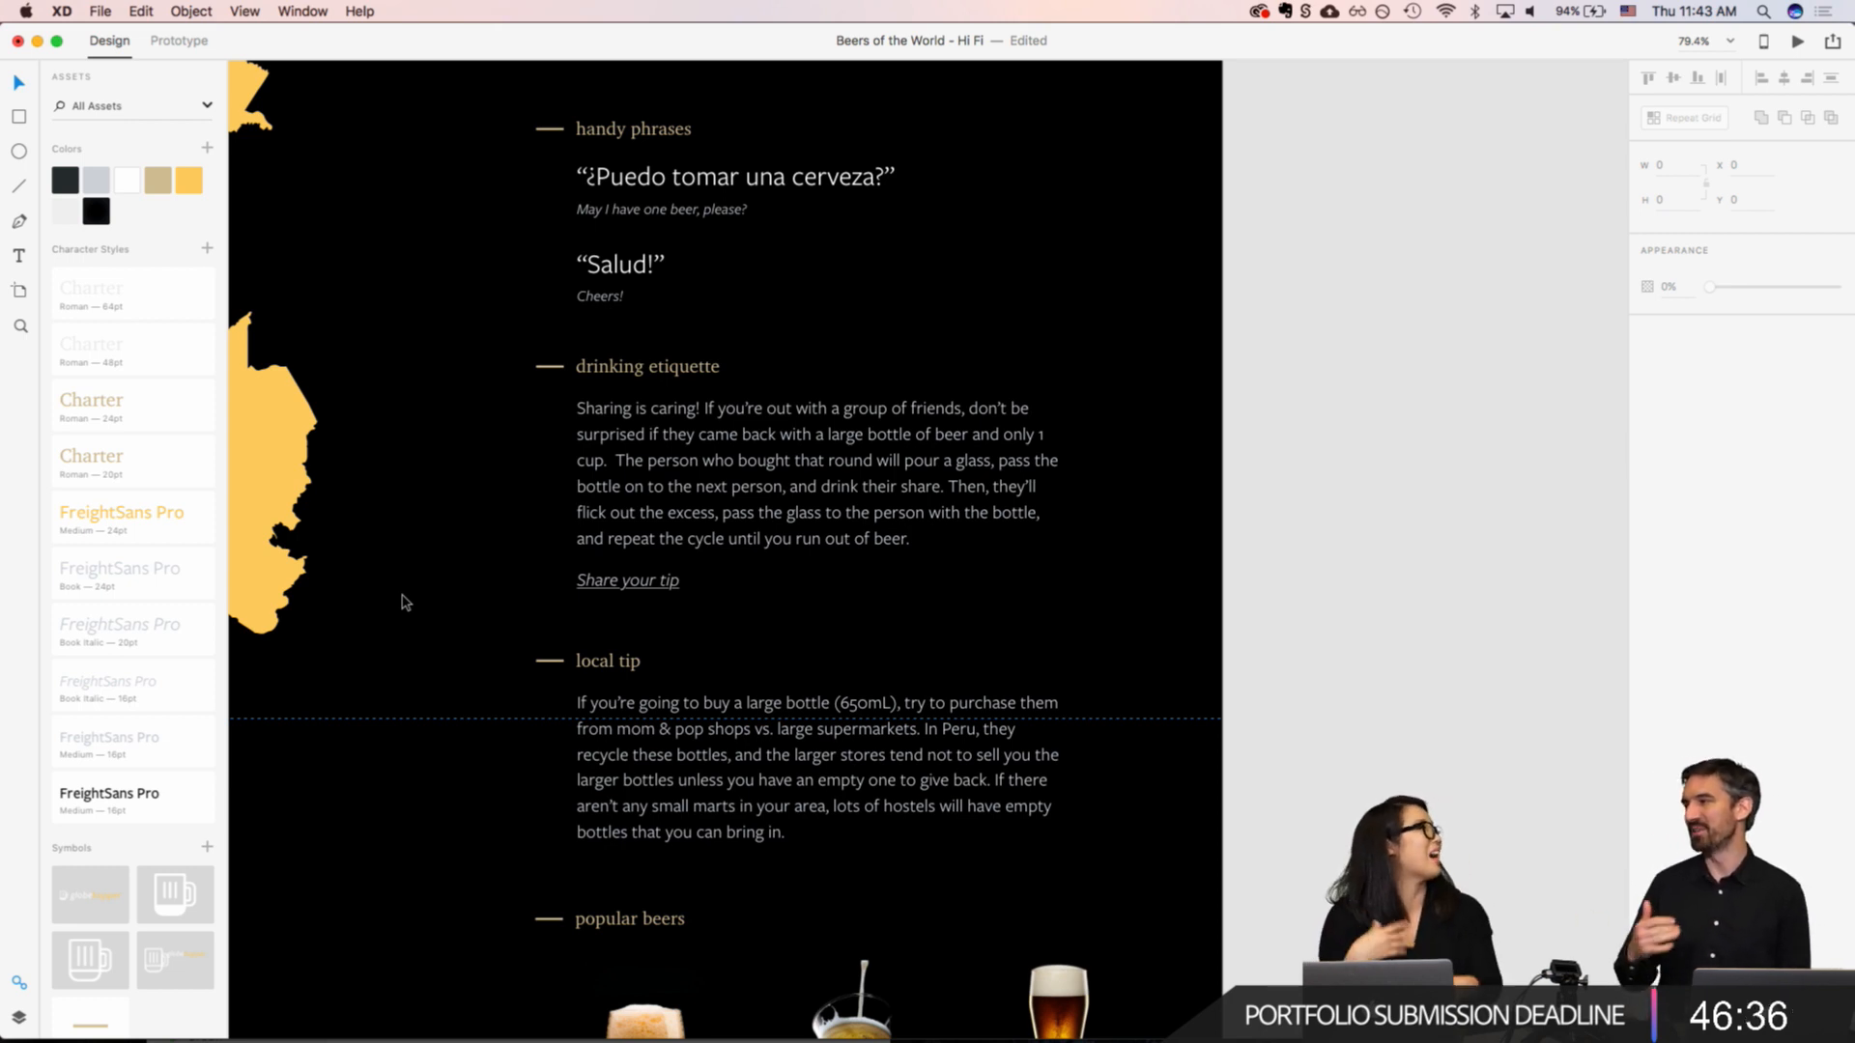
Step: Paste a copy of the "Share your tip" link into the local tip group, directly below its paragraph at X 1078
{"action": "scroll", "coordinate": [404, 603], "scroll_direction": "down", "scroll_amount": 5}
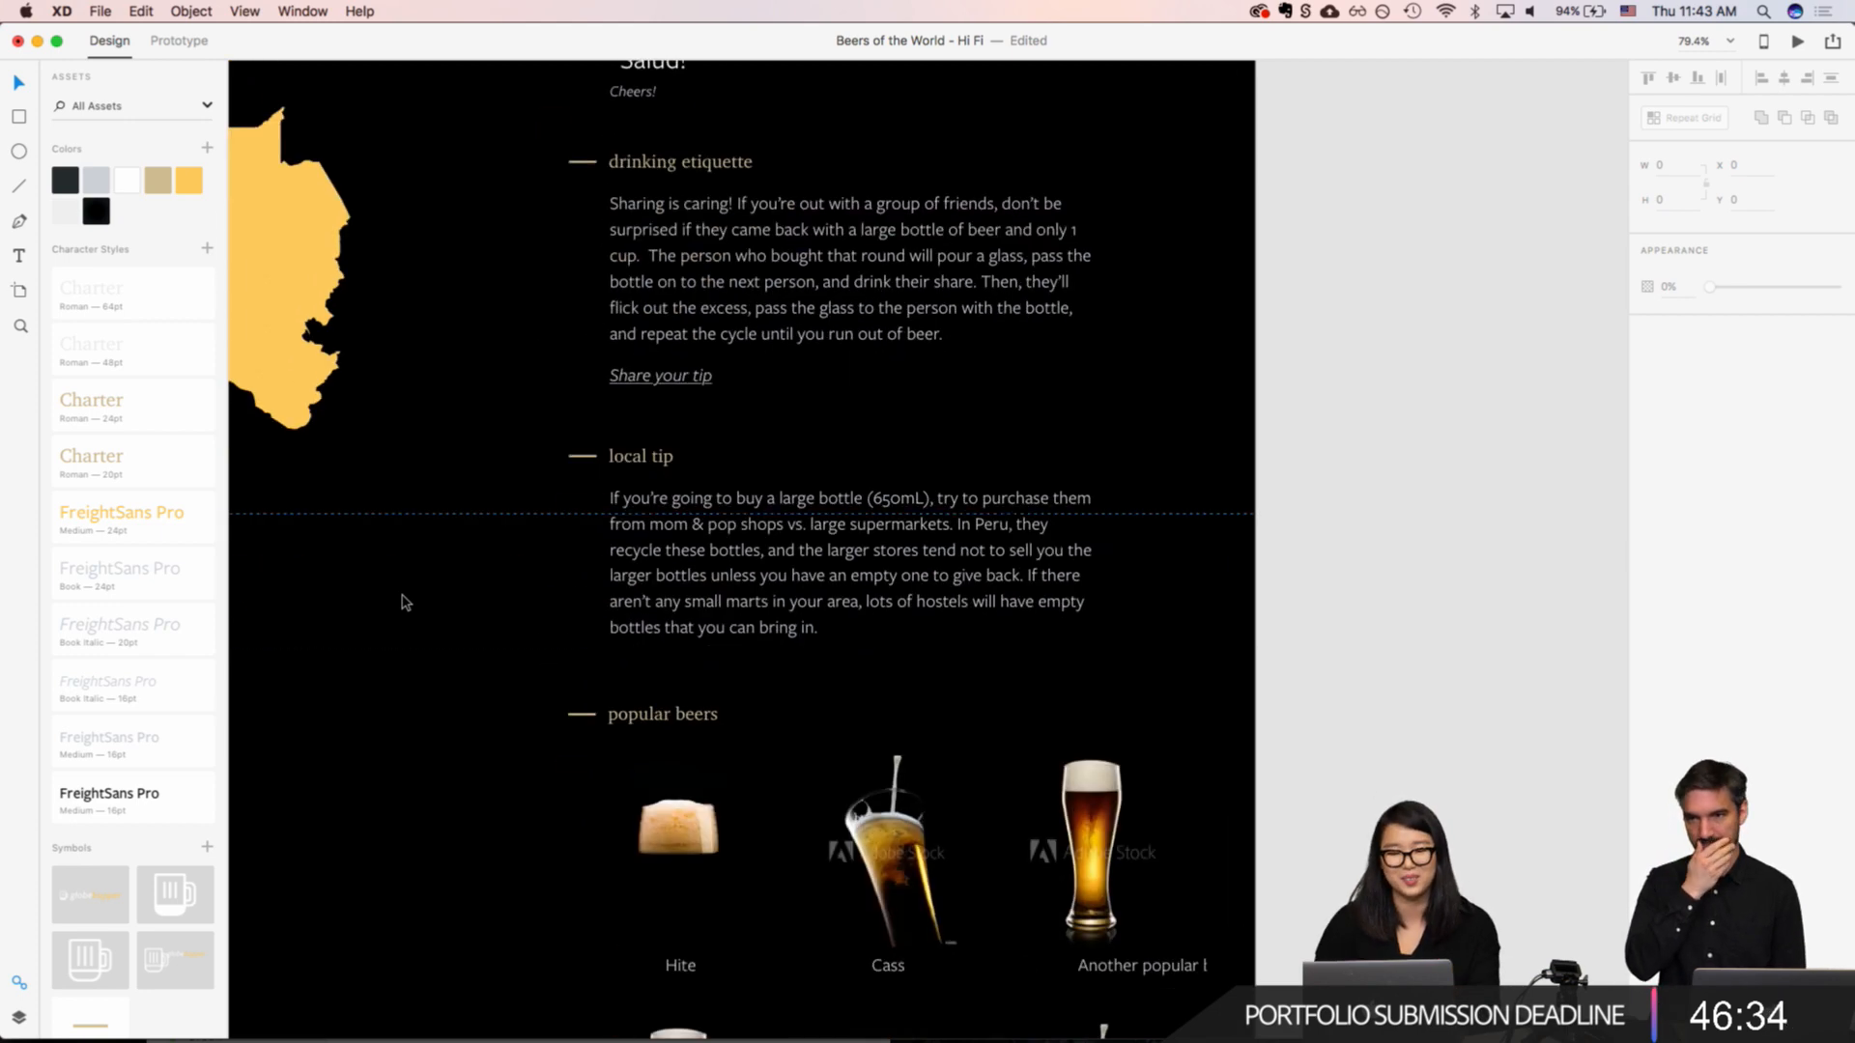
{"action": "double_click", "coordinate": [716, 574]}
{"action": "scroll", "coordinate": [720, 576], "scroll_direction": "down", "scroll_amount": 2}
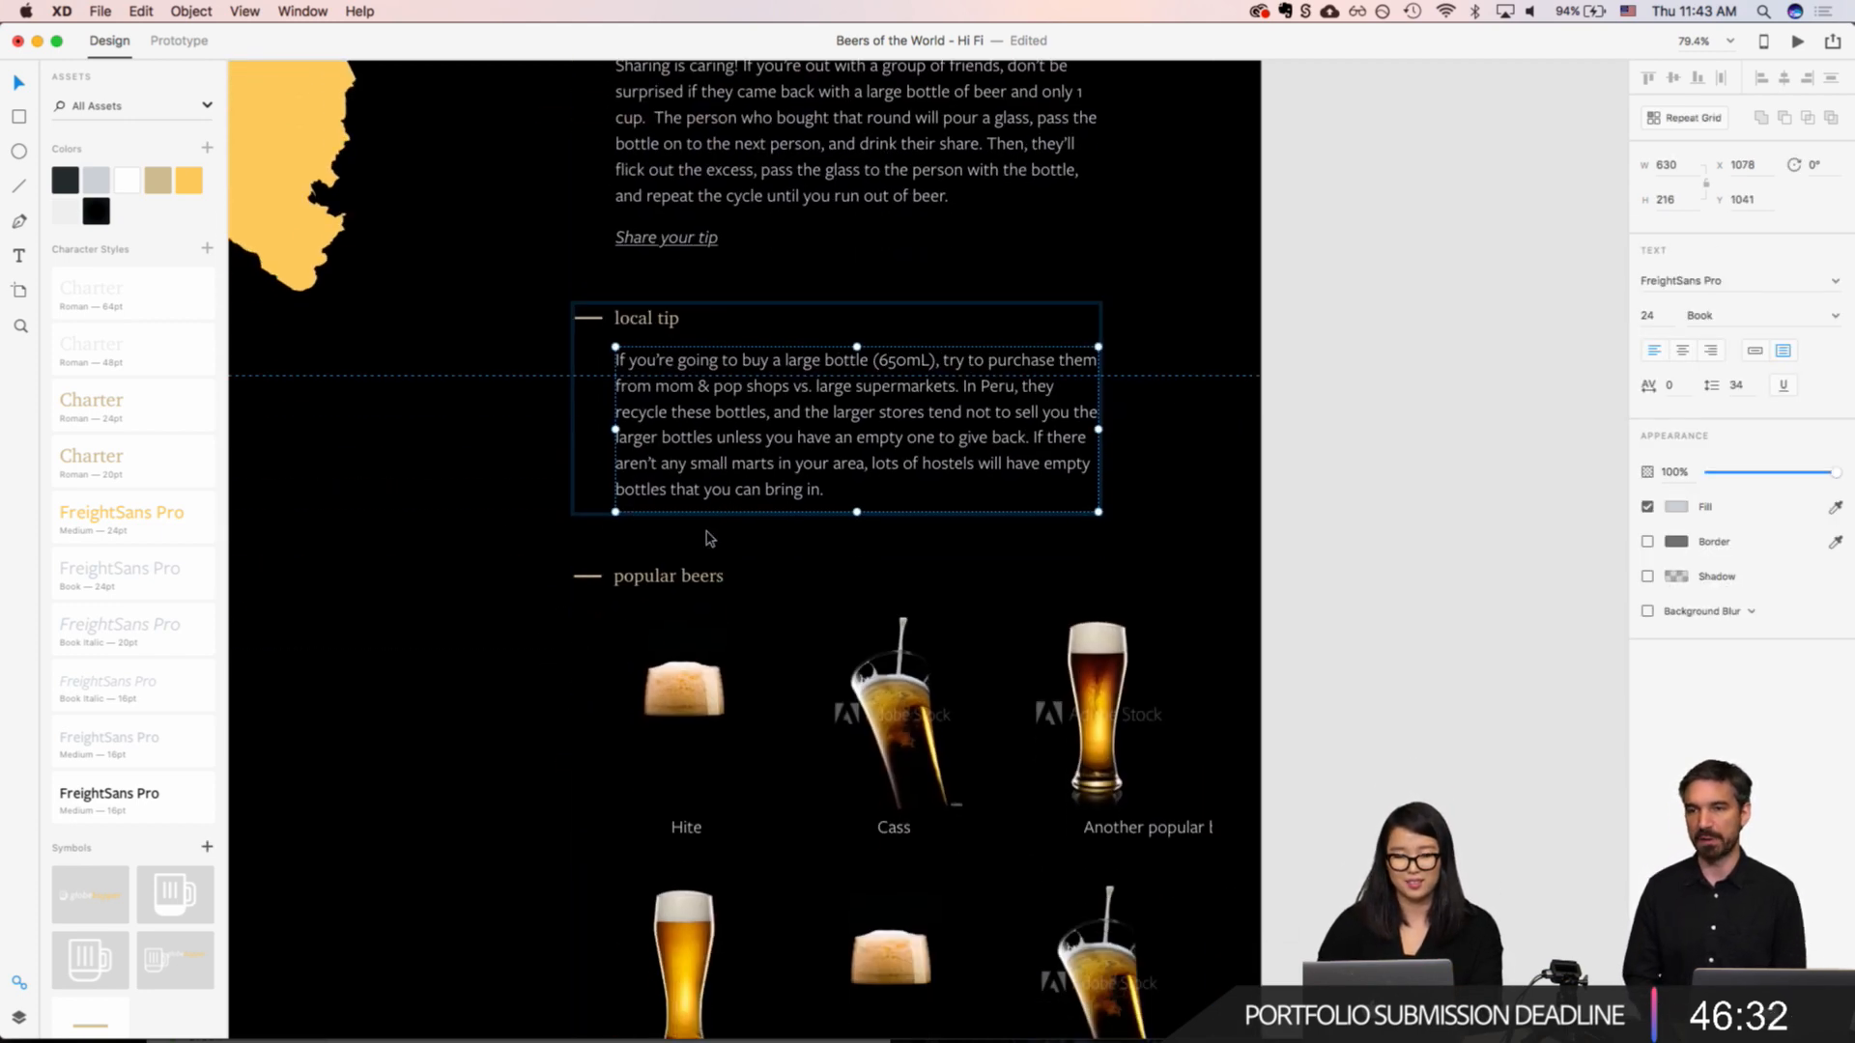
{"action": "scroll", "coordinate": [713, 493], "scroll_direction": "up", "scroll_amount": 5}
{"action": "key", "text": "super+v"}
{"action": "left_click_drag", "start_coordinate": [914, 582], "coordinate": [611, 558]}
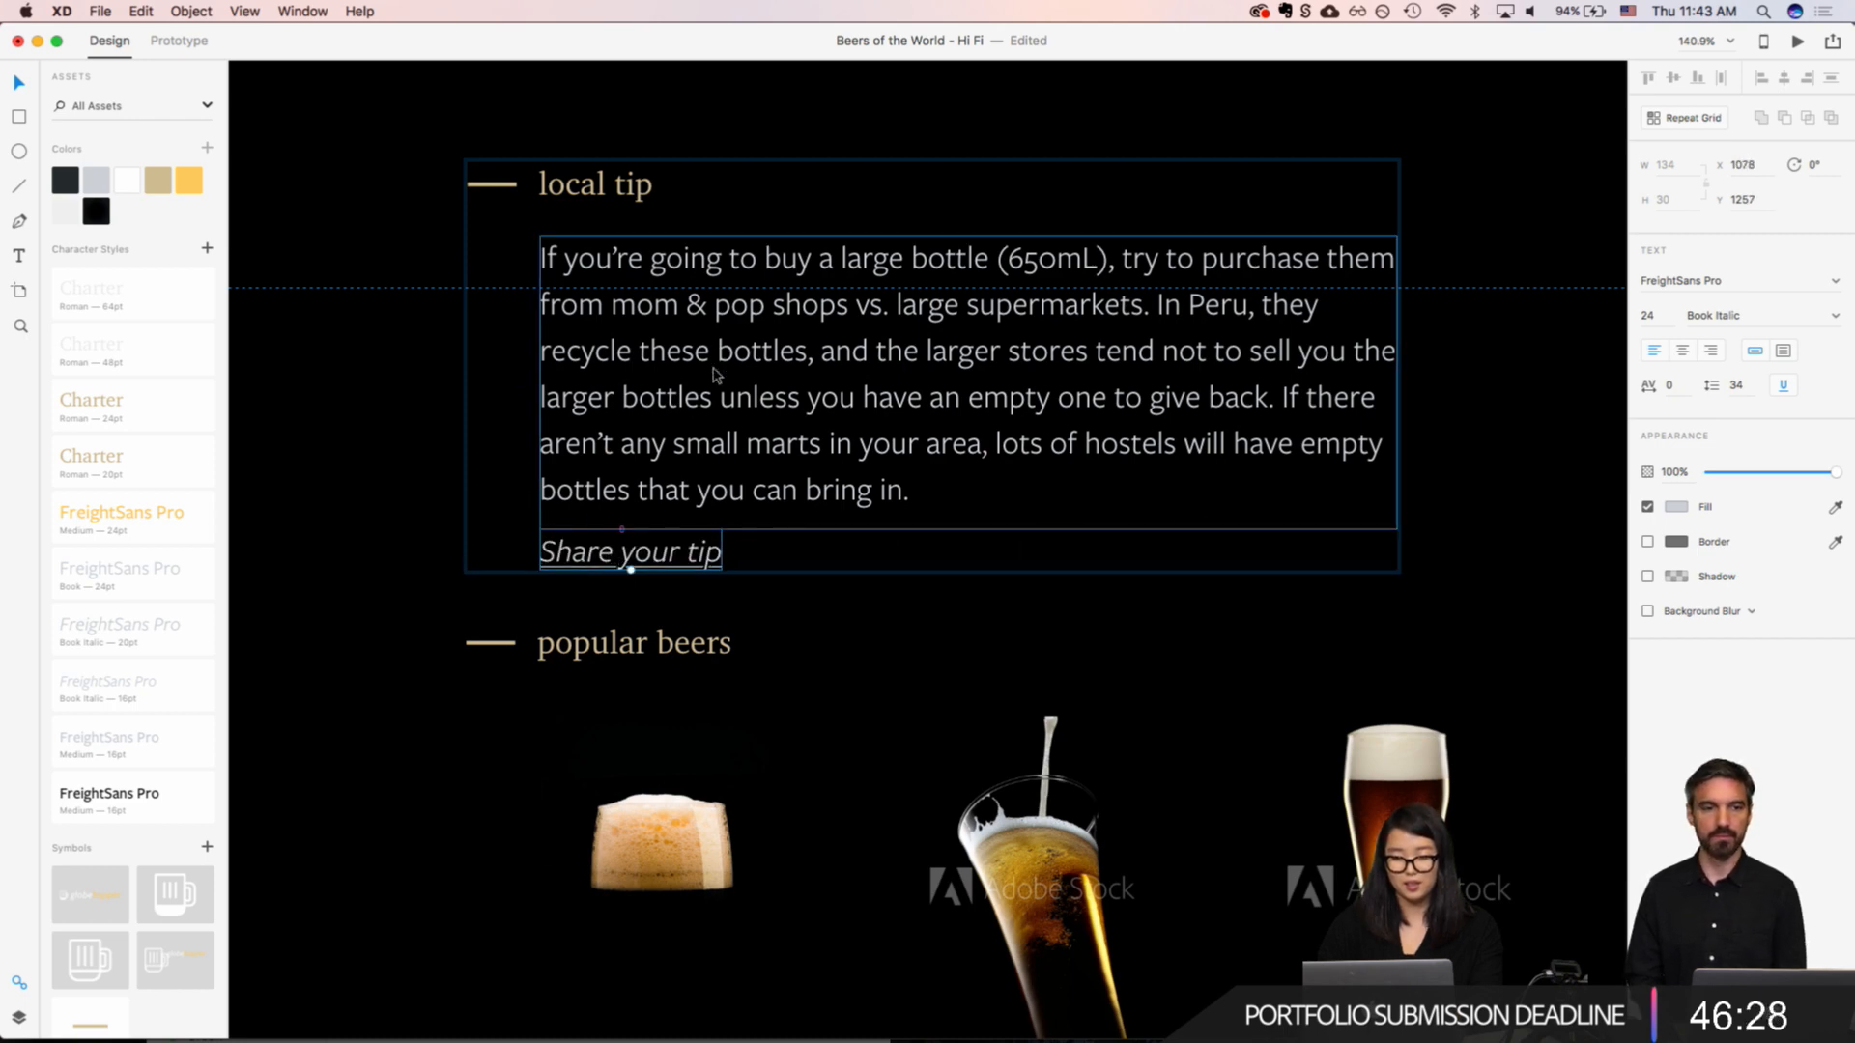
Step: Nudge the local tip's "Share your tip" link down to Y 1265
{"action": "key", "text": "Down"}
{"action": "key", "text": "Down"}
{"action": "key", "text": "Down"}
{"action": "key", "text": "Down"}
{"action": "key", "text": "Down"}
{"action": "key", "text": "Down"}
{"action": "key", "text": "Down"}
{"action": "key", "text": "Down"}
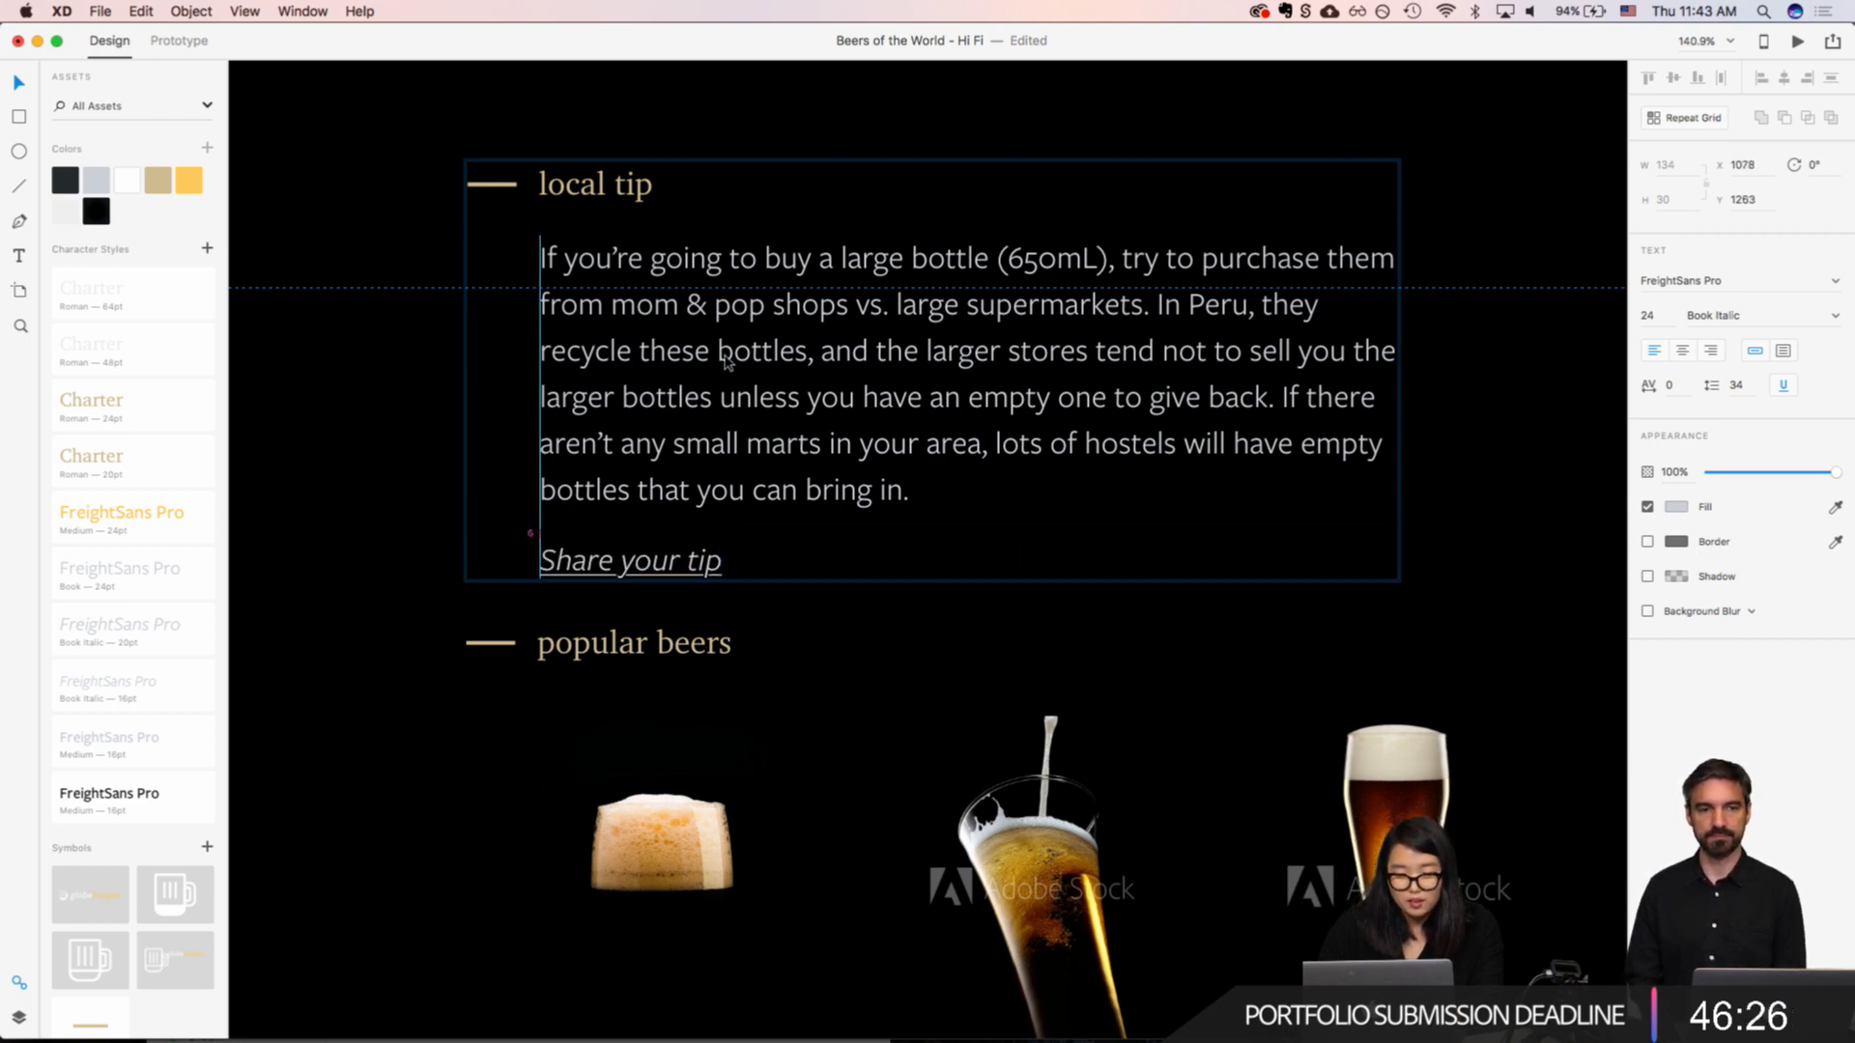
Step: Check the spacing around the drinking etiquette link, paragraph and heading, and between the handy phrases and drinking etiquette sections
{"action": "scroll", "coordinate": [904, 470], "scroll_direction": "up", "scroll_amount": 1}
{"action": "scroll", "coordinate": [903, 471], "scroll_direction": "up", "scroll_amount": 10}
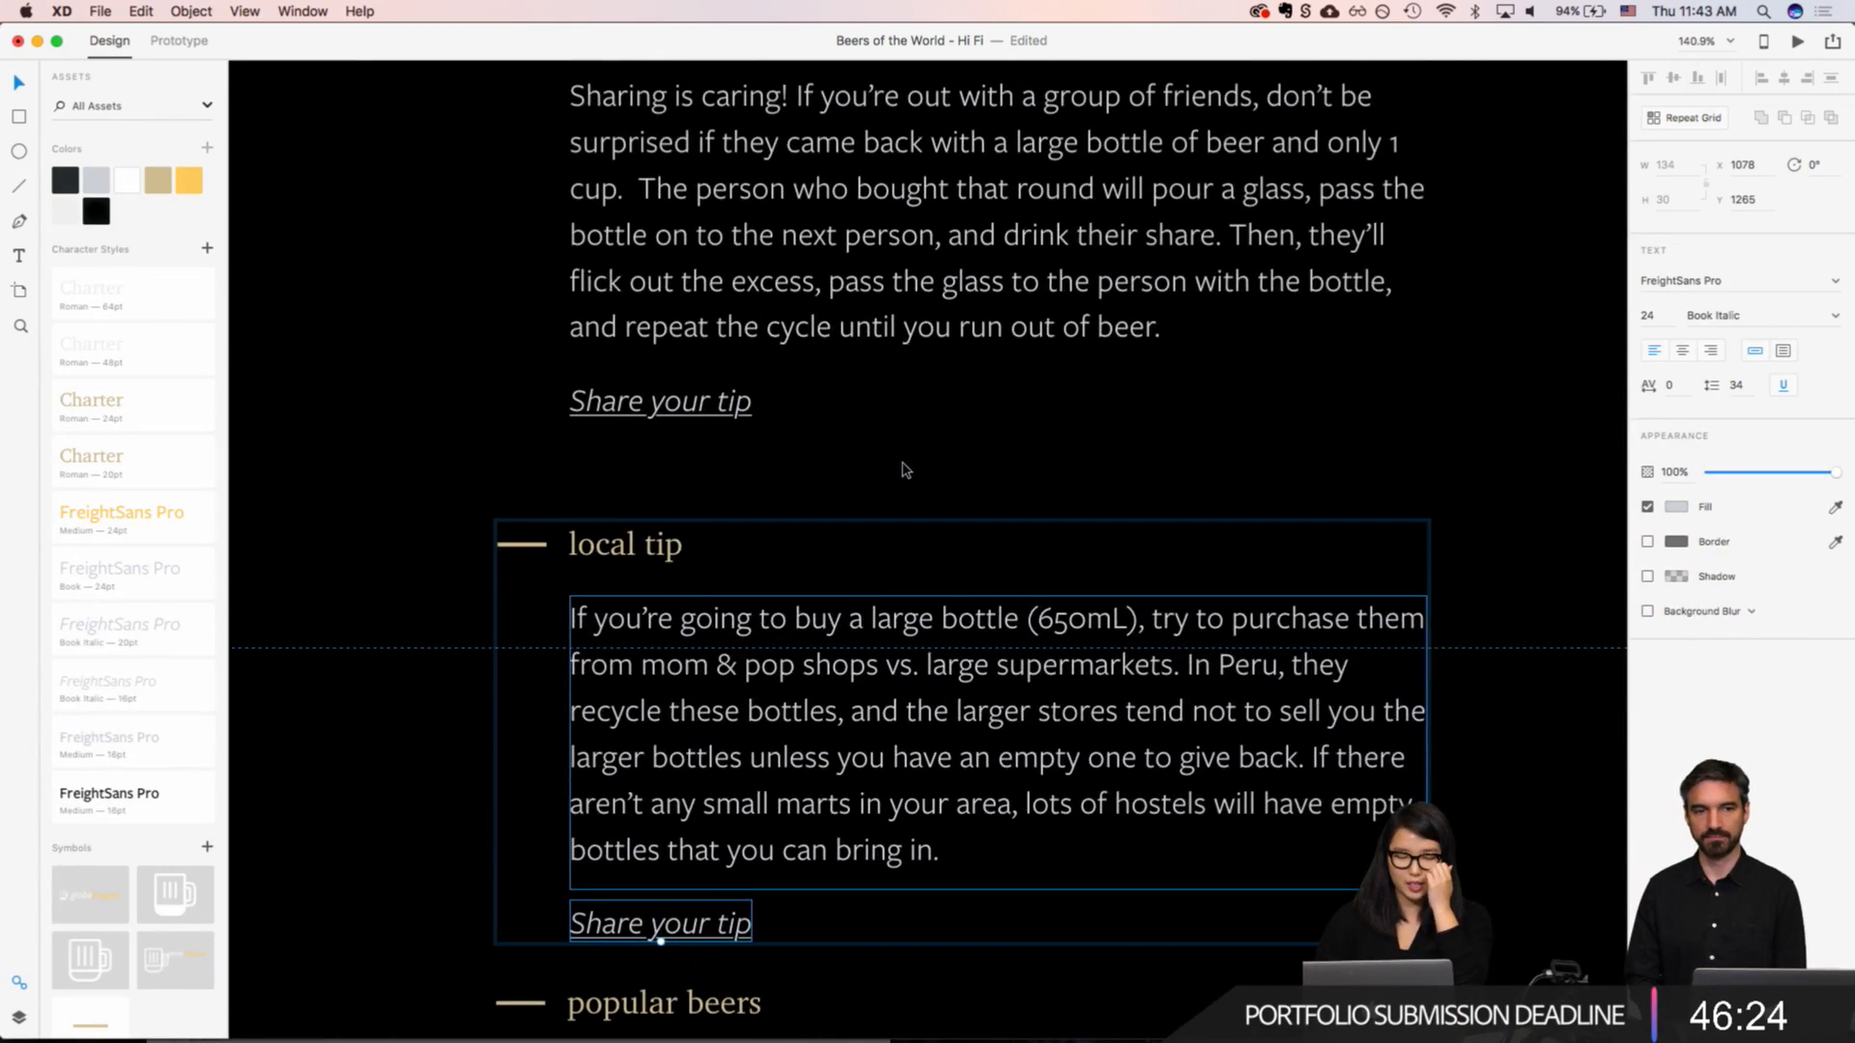
{"action": "left_click", "coordinate": [642, 391]}
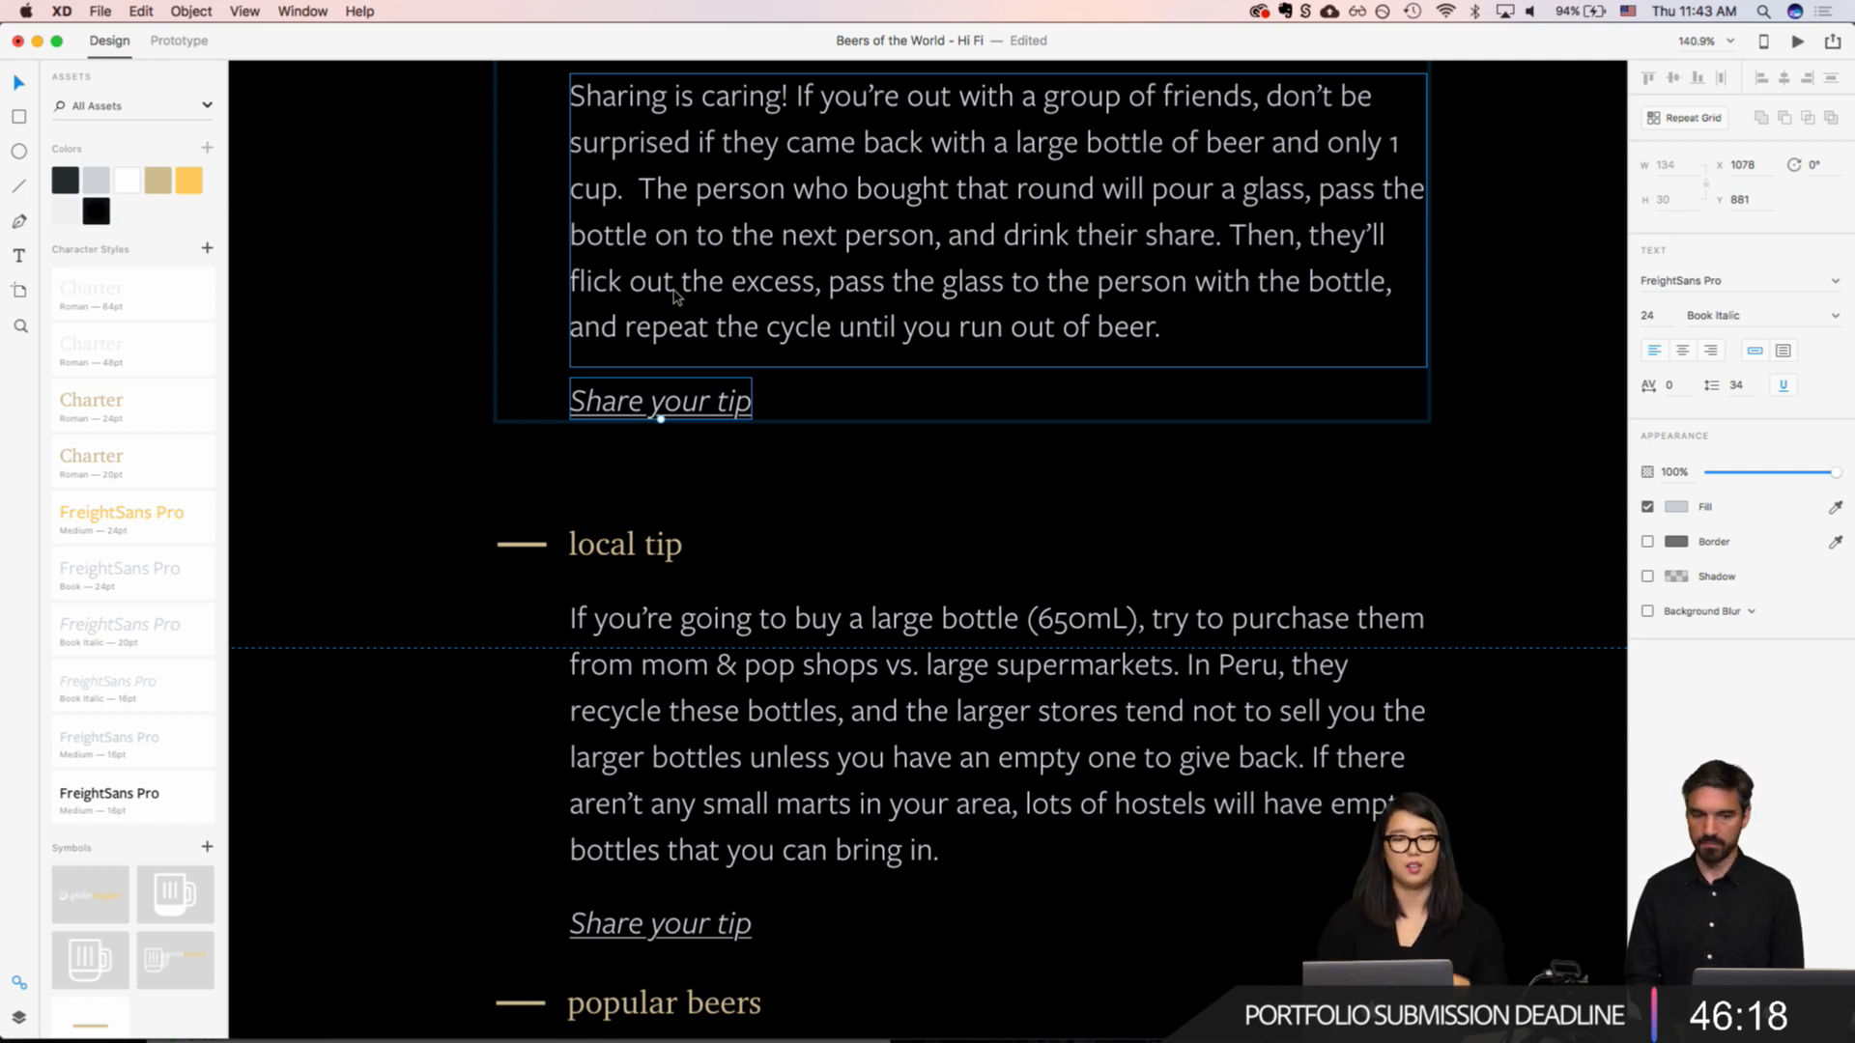
{"action": "scroll", "coordinate": [676, 298], "scroll_direction": "down", "scroll_amount": 5}
{"action": "scroll", "coordinate": [676, 299], "scroll_direction": "up", "scroll_amount": 4}
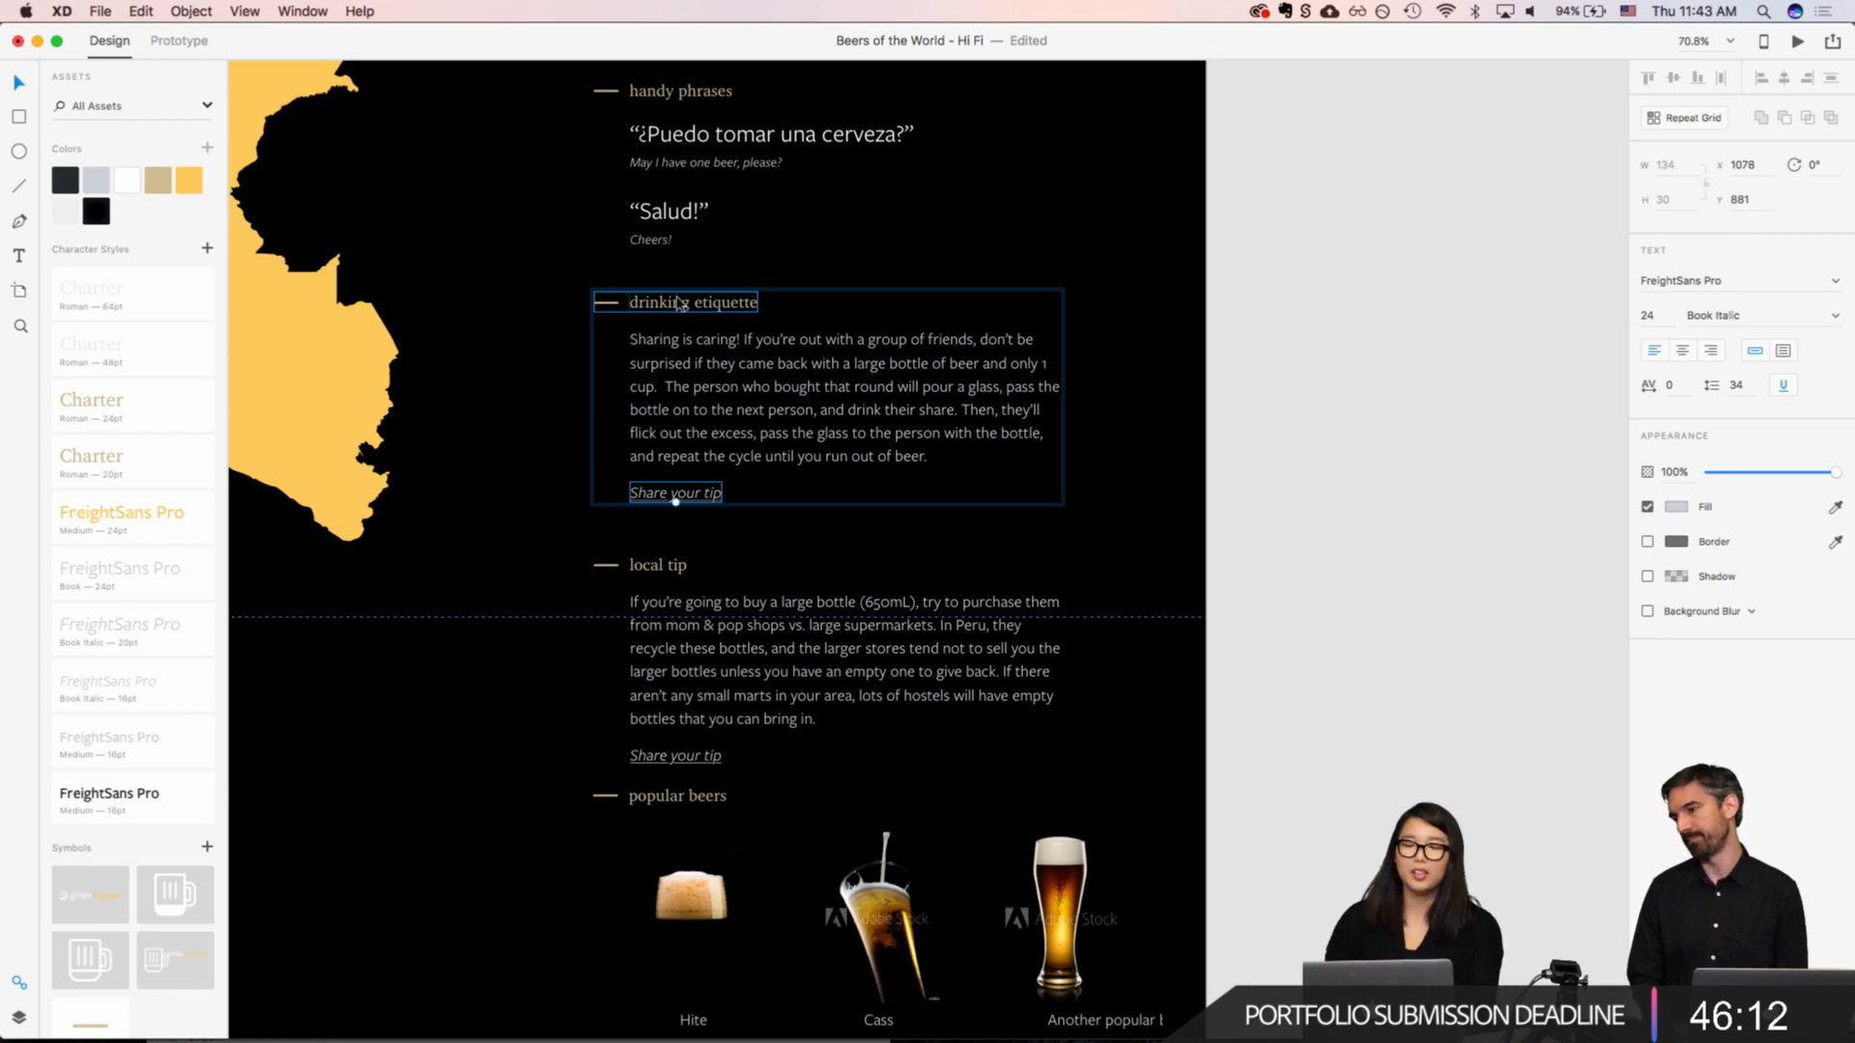
{"action": "scroll", "coordinate": [688, 404], "scroll_direction": "up", "scroll_amount": 10}
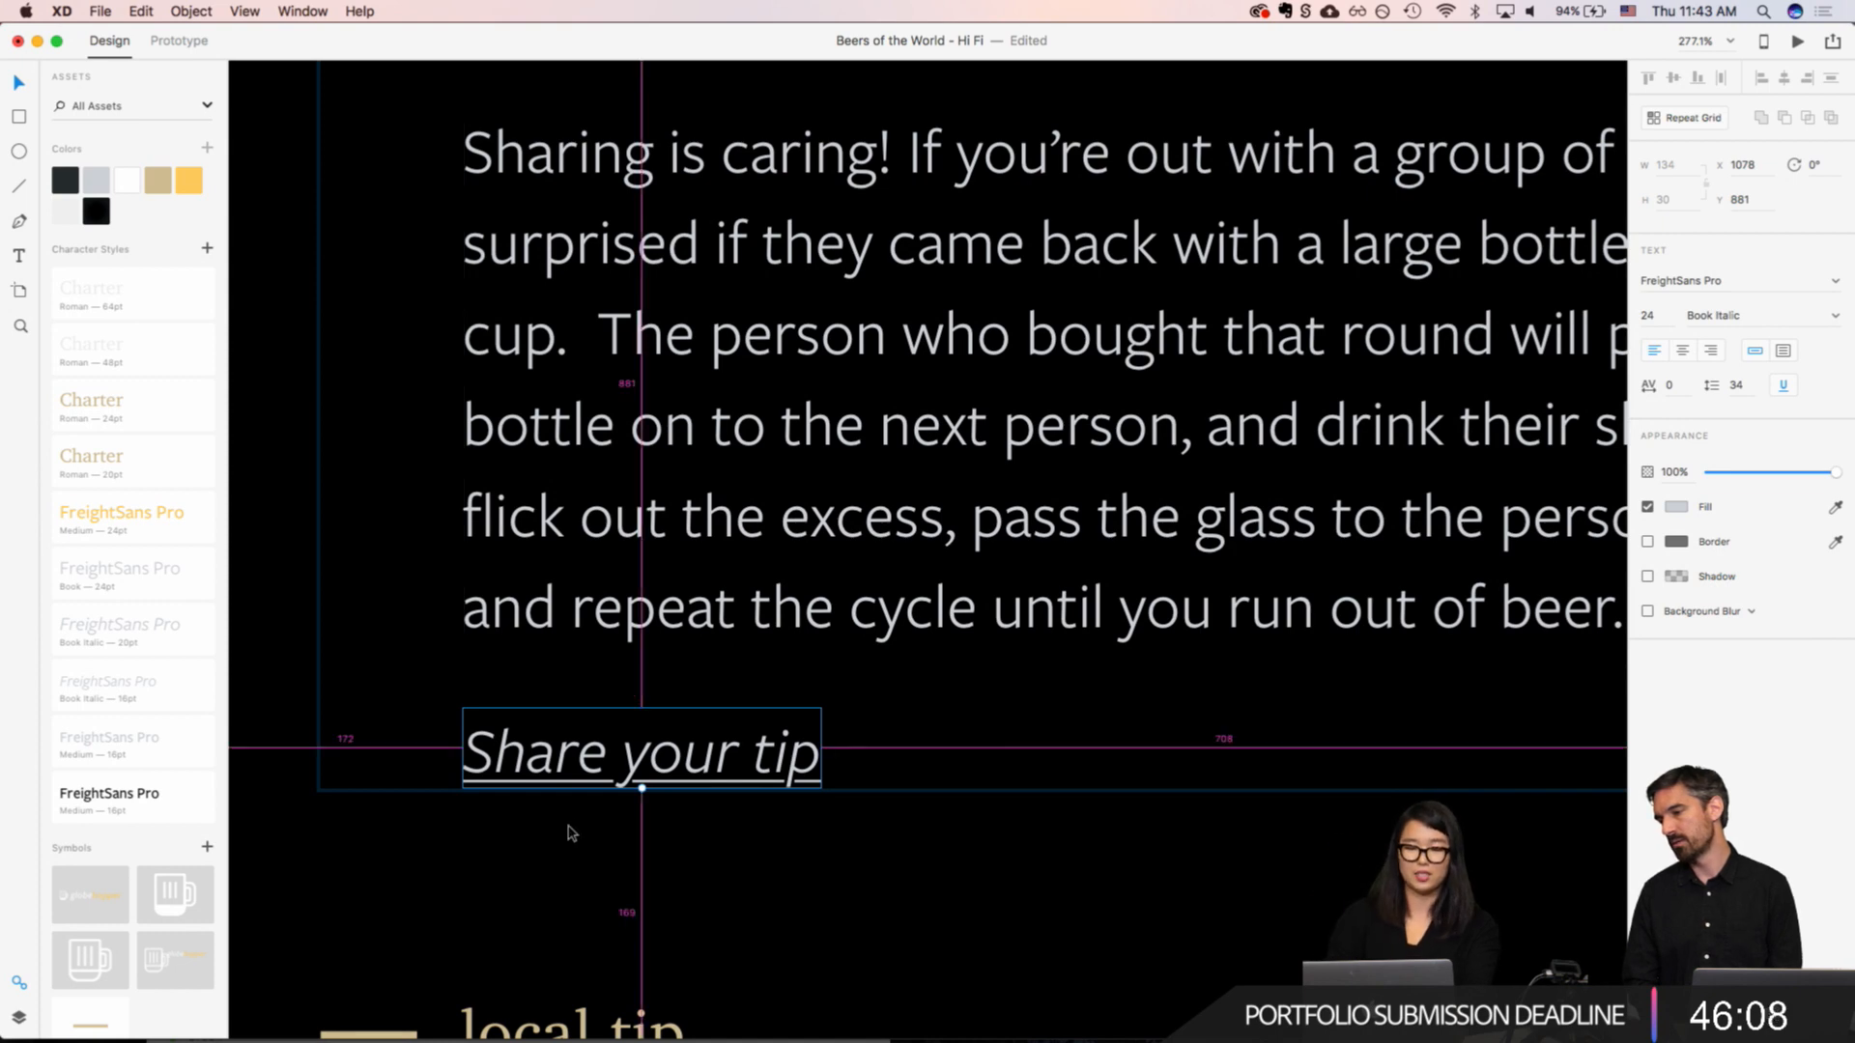
{"action": "scroll", "coordinate": [633, 447], "scroll_direction": "up", "scroll_amount": 5}
{"action": "left_click", "coordinate": [630, 722]}
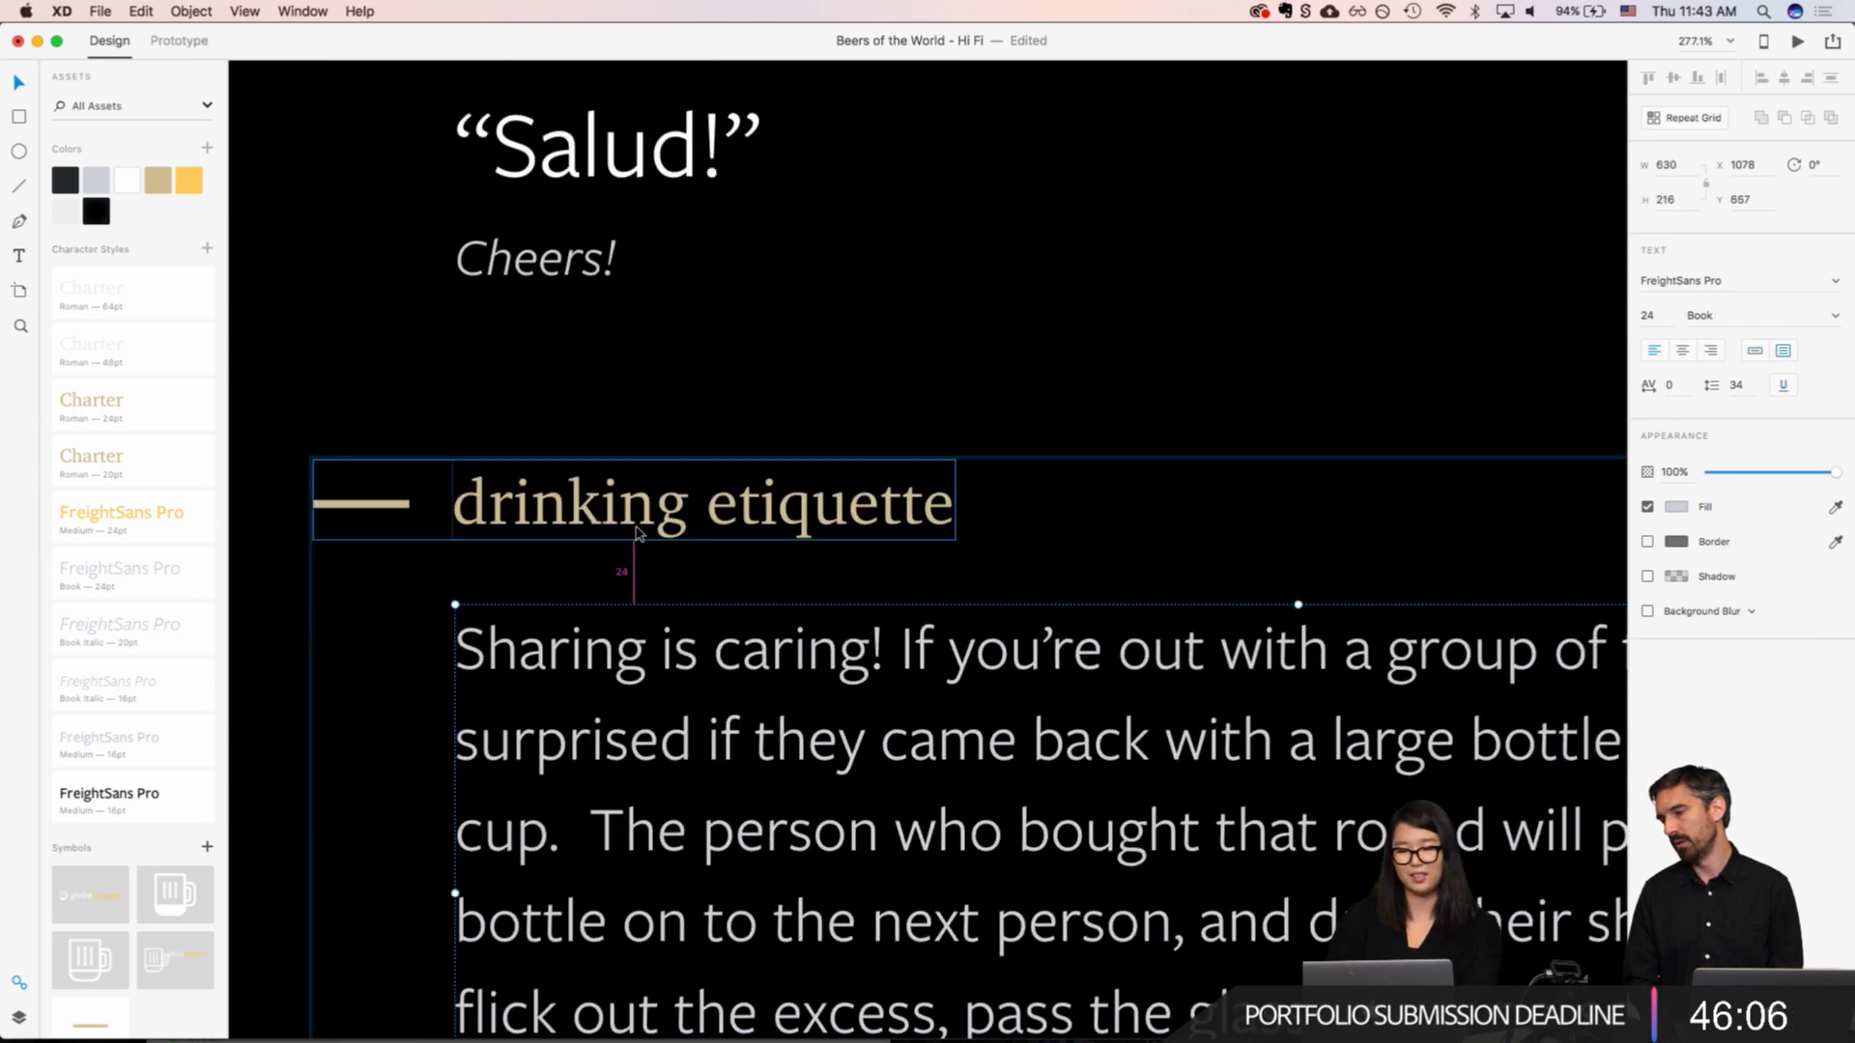
{"action": "key", "text": "alt"}
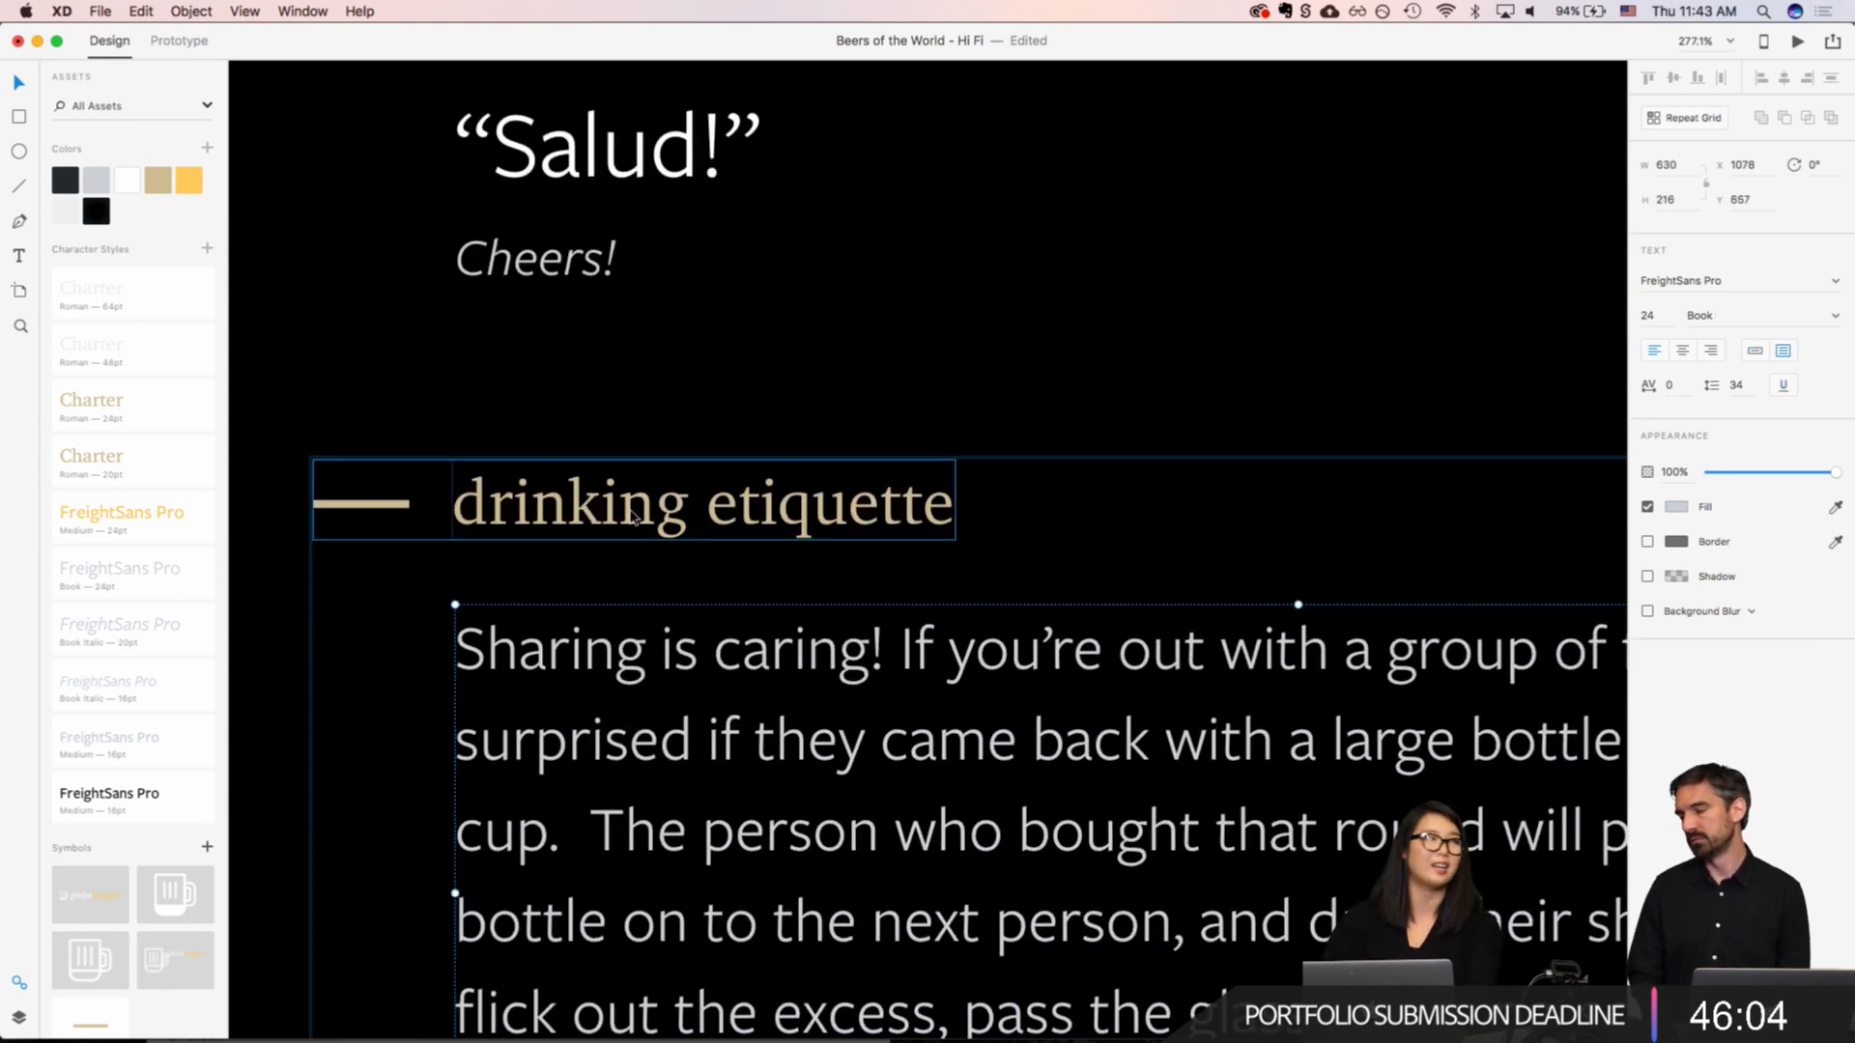
{"action": "scroll", "coordinate": [632, 517], "scroll_direction": "up", "scroll_amount": 3}
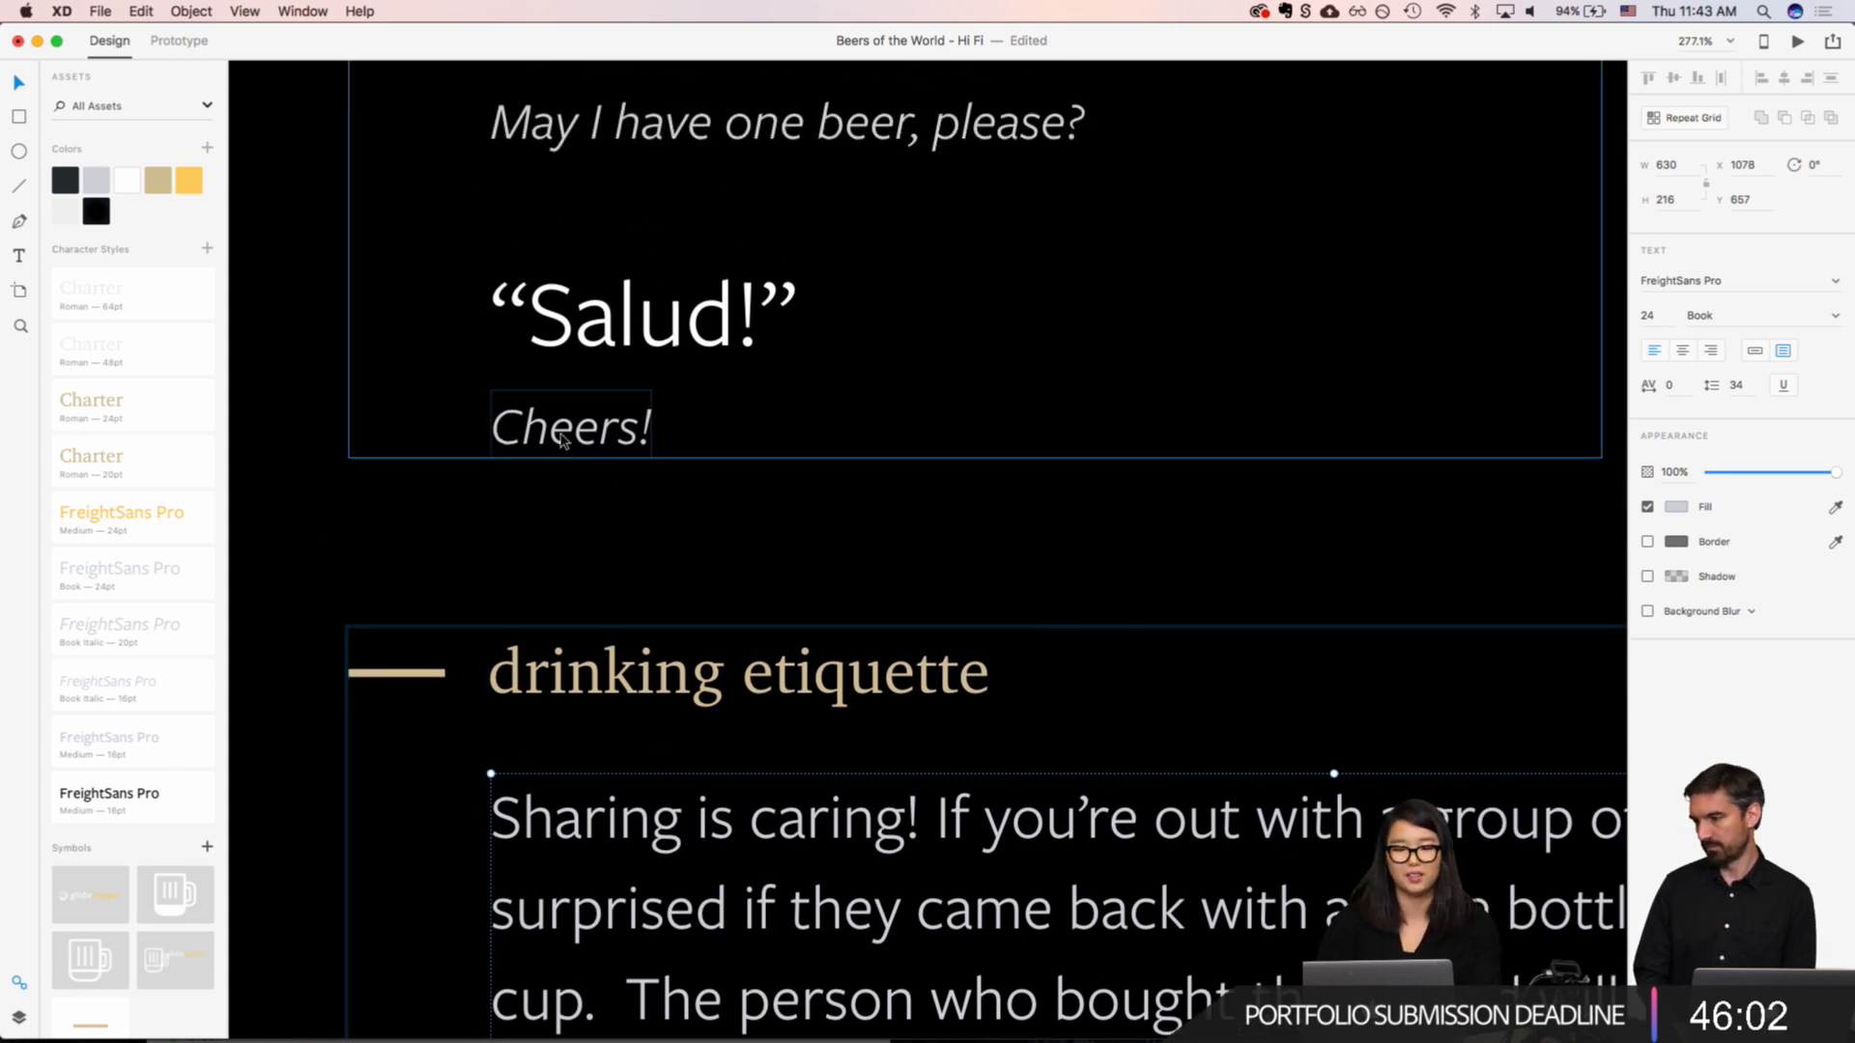
{"action": "left_click", "coordinate": [567, 435]}
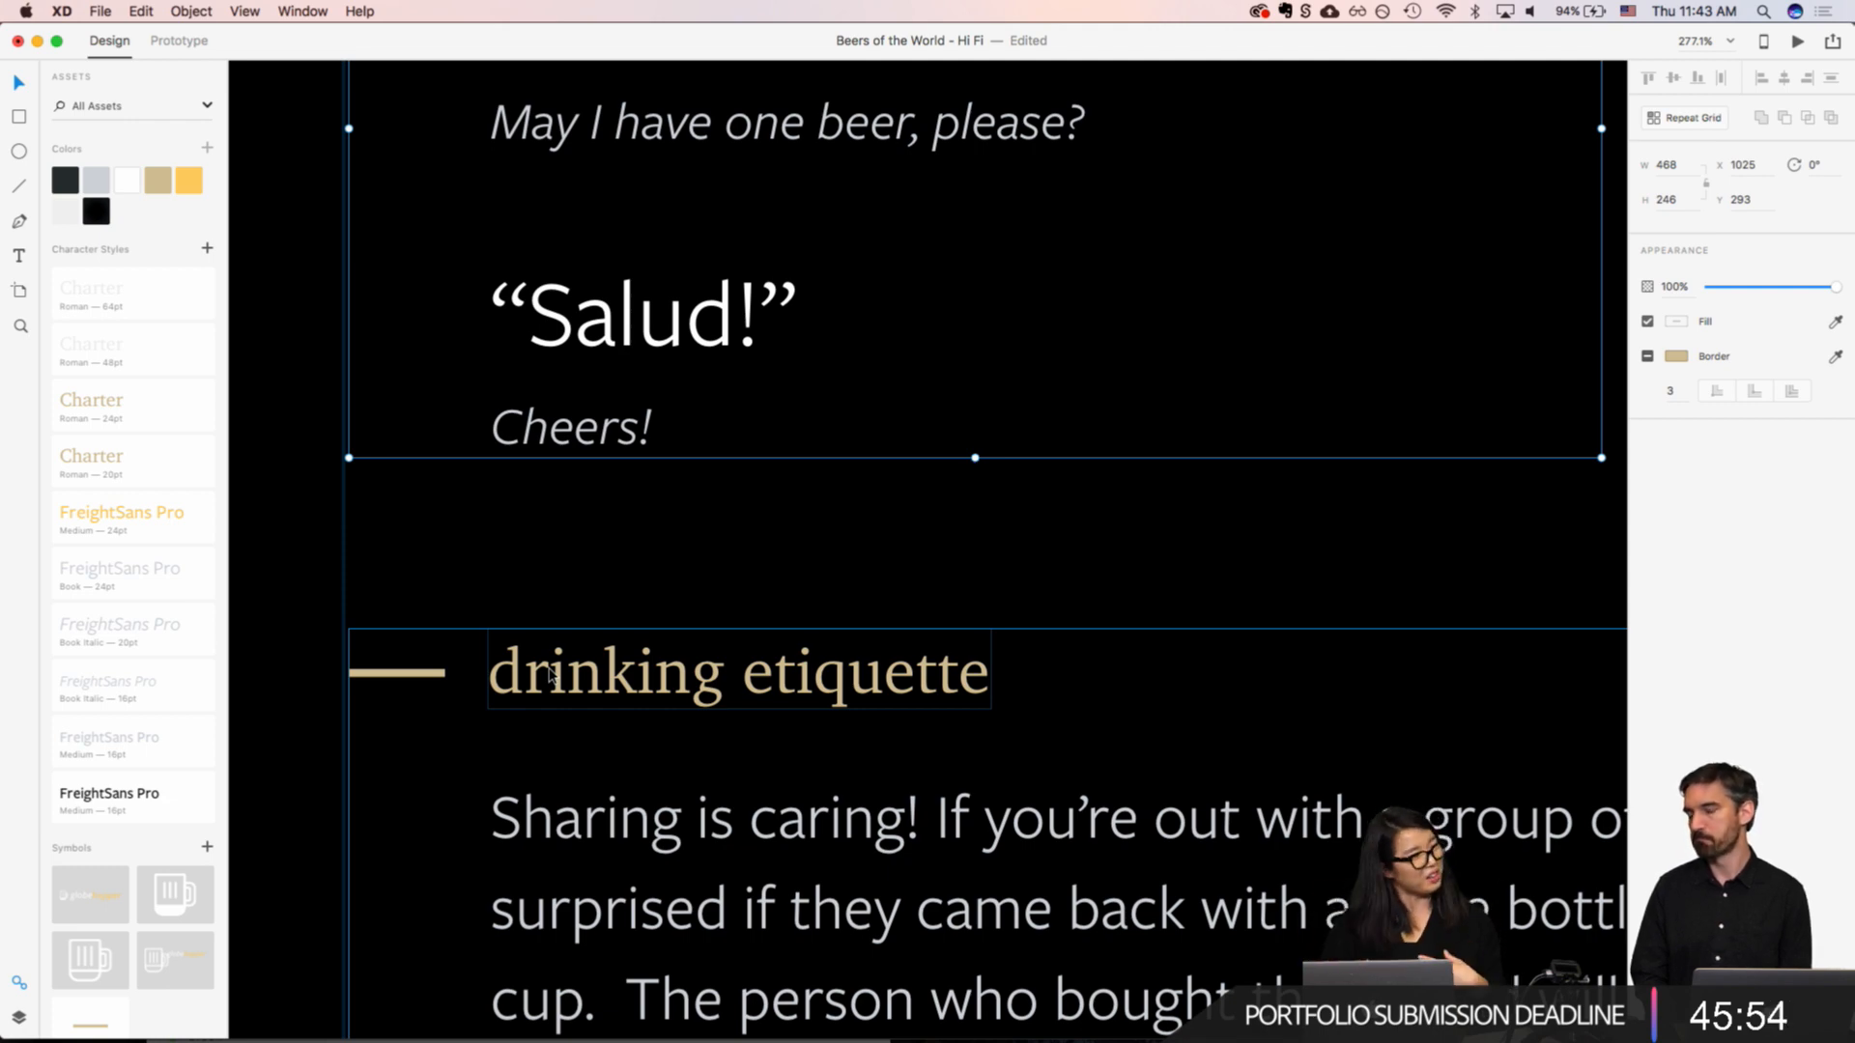
Step: Move the local tip section up to Y 975, leaving a 64 px gap below the drinking etiquette section
{"action": "scroll", "coordinate": [549, 676], "scroll_direction": "down", "scroll_amount": 10}
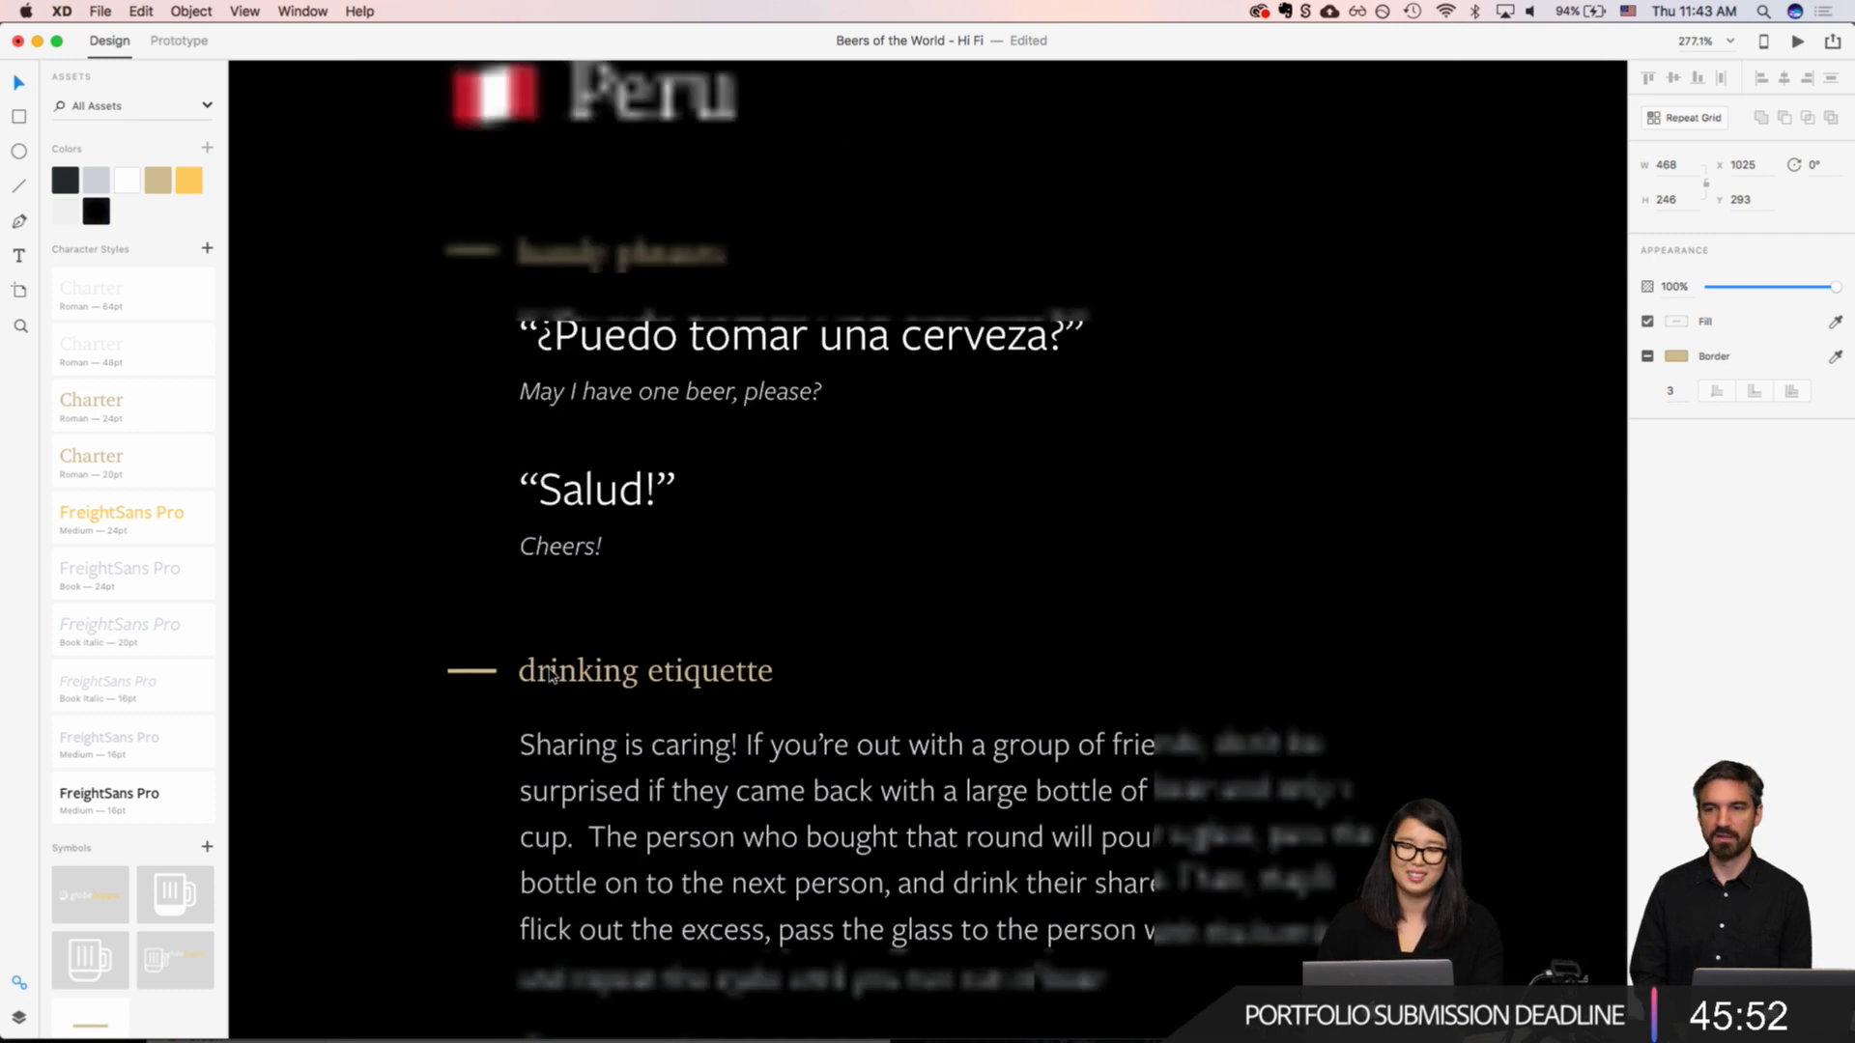
{"action": "scroll", "coordinate": [549, 676], "scroll_direction": "down", "scroll_amount": 5}
{"action": "left_click", "coordinate": [850, 676]}
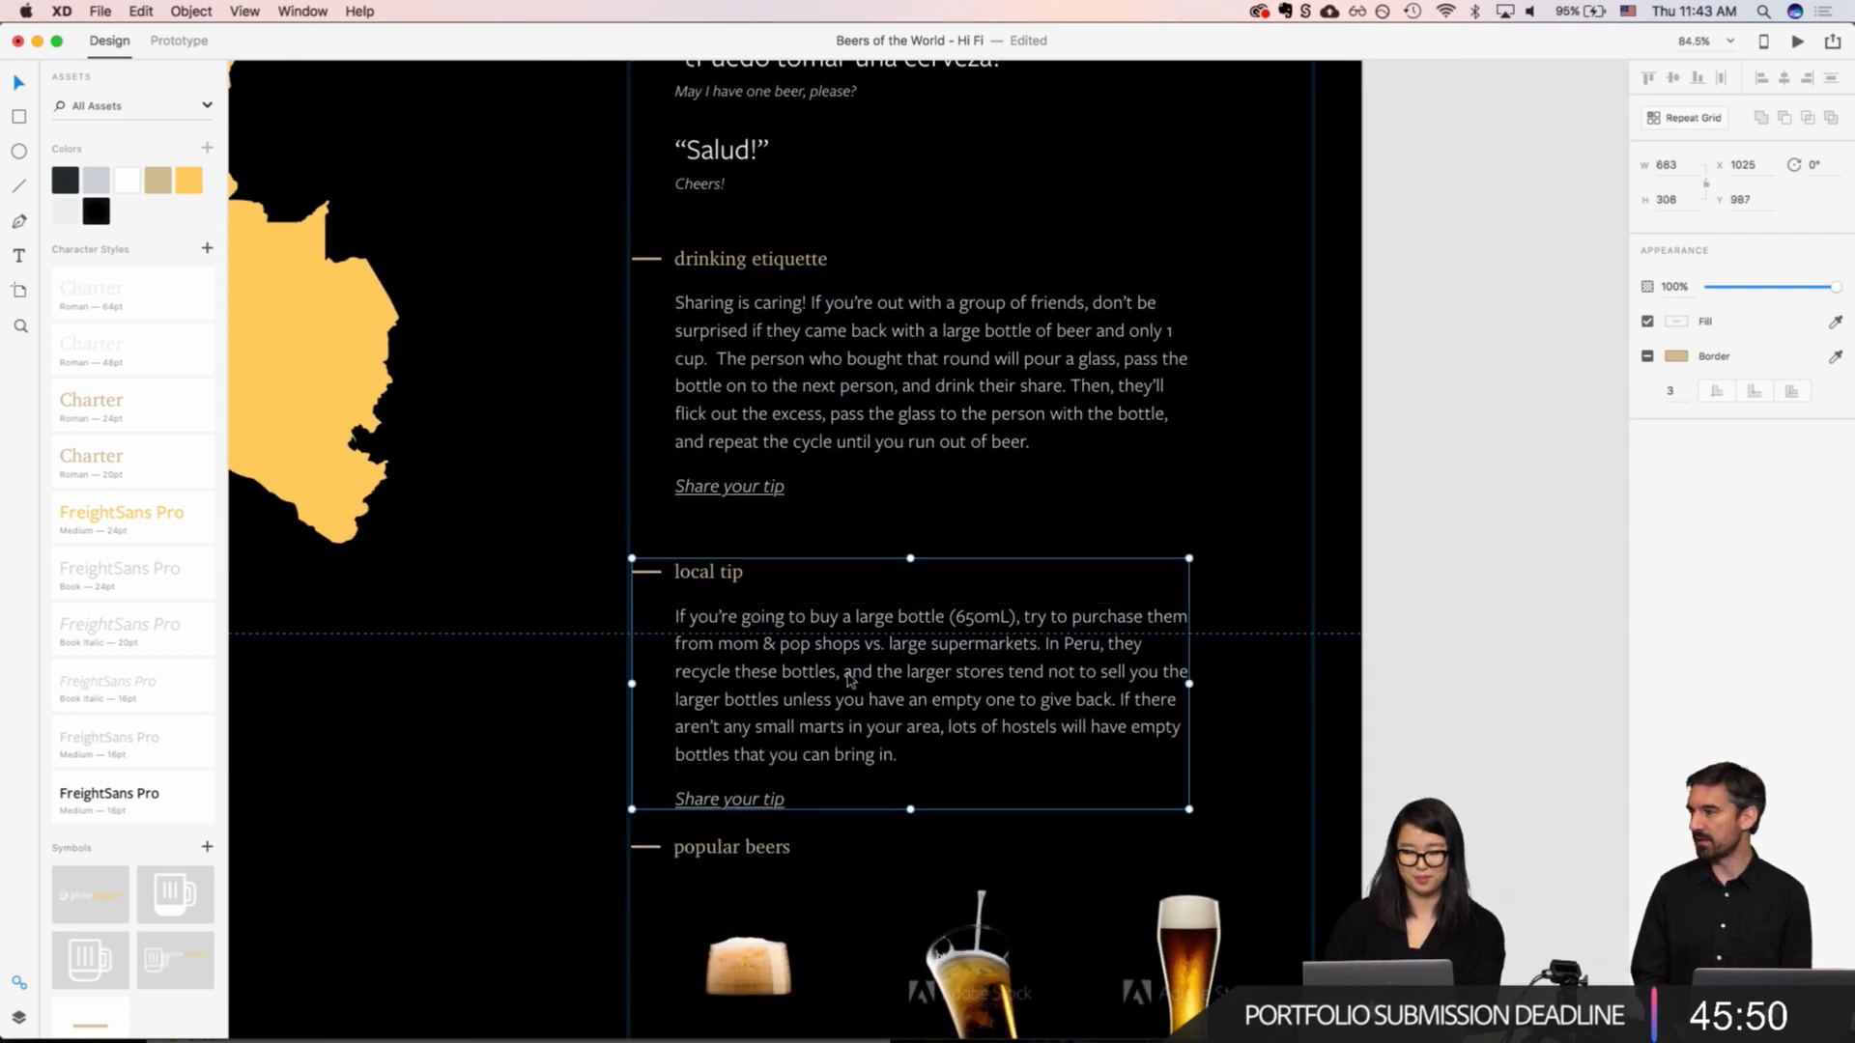
{"action": "key", "text": "Up"}
{"action": "key", "text": "Up"}
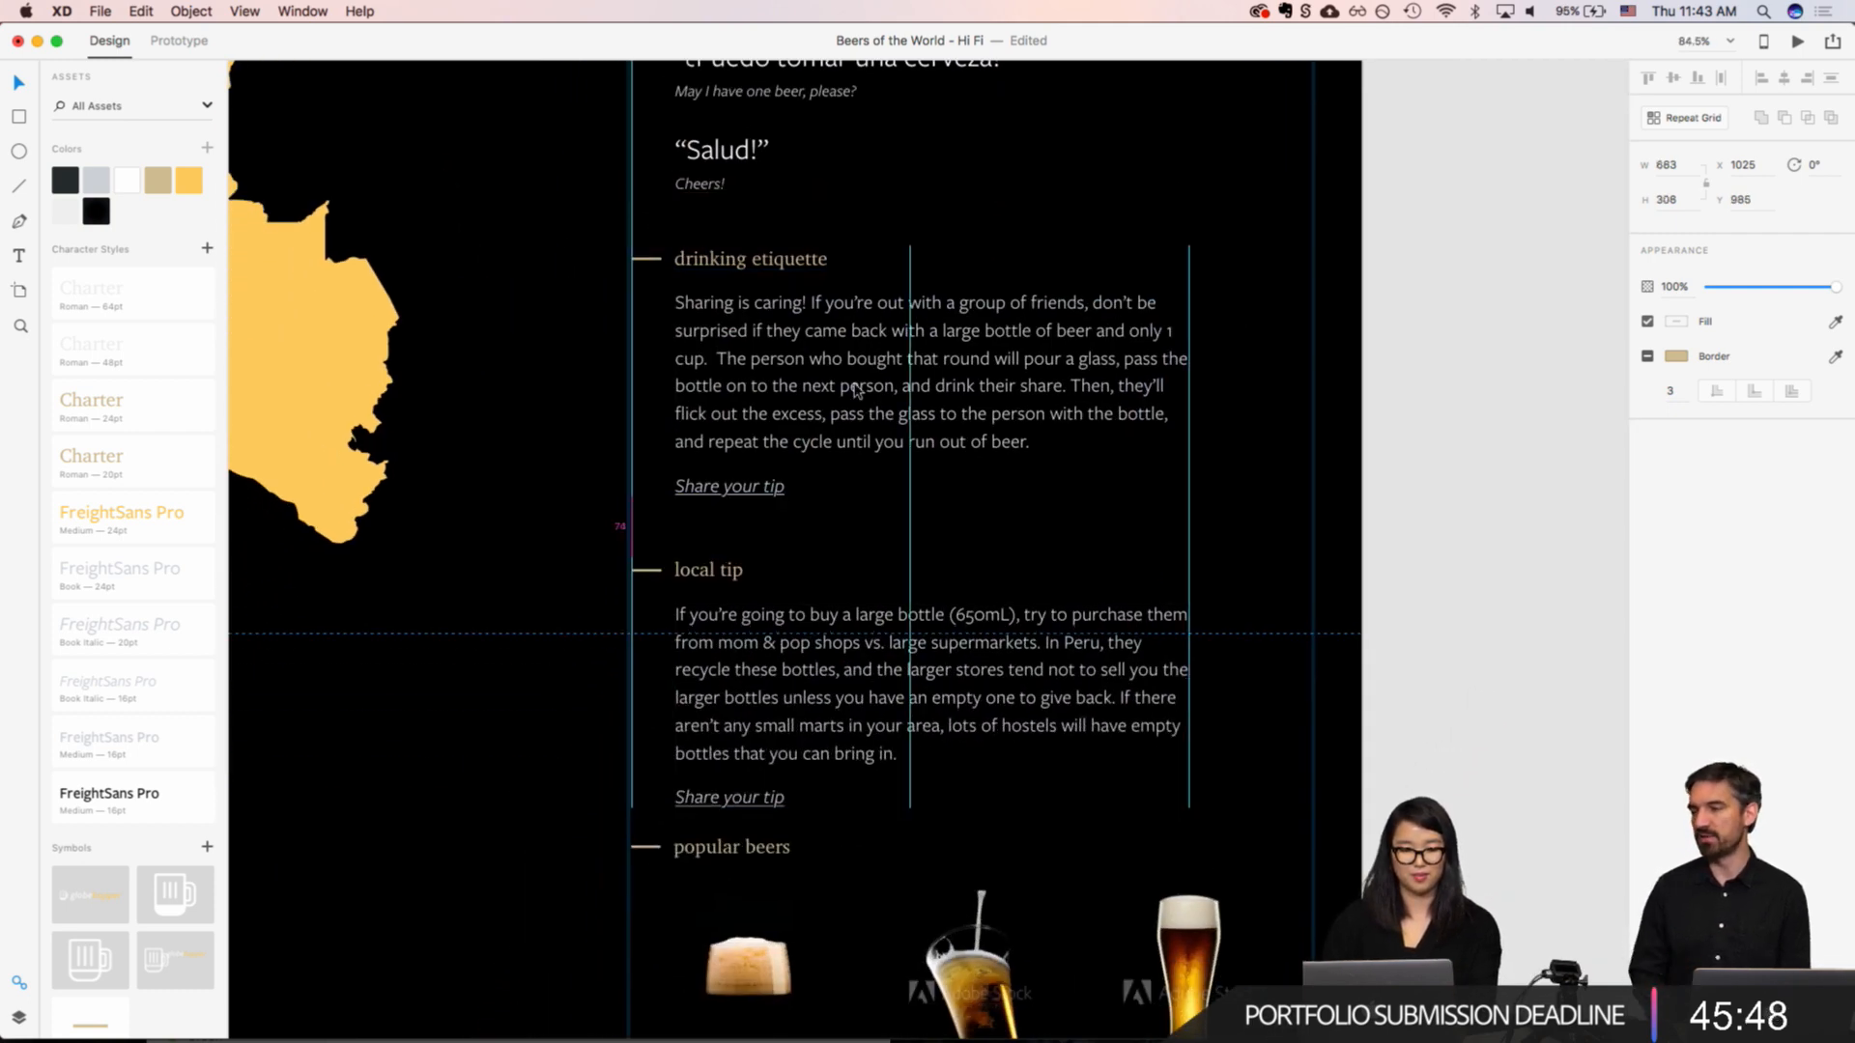
{"action": "key", "text": "shift+Up"}
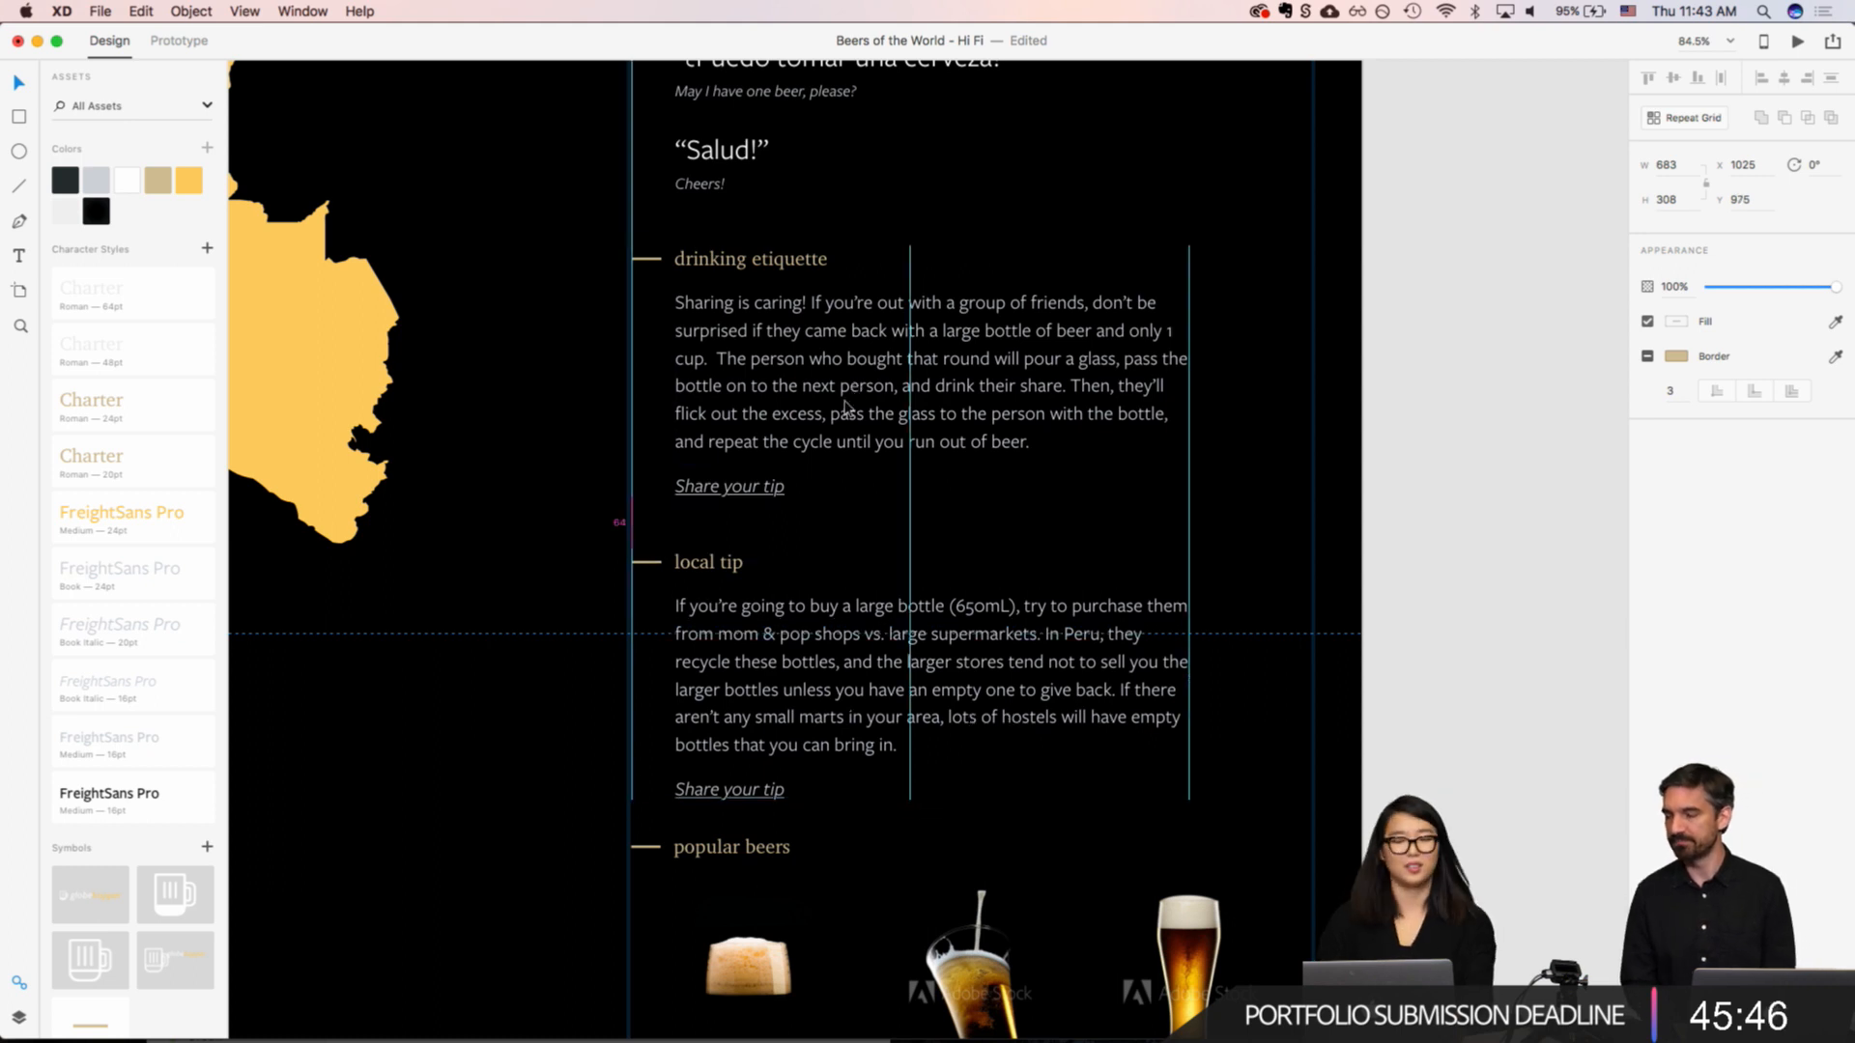
Step: Move the popular beers section down so its gap below the local tip section matches the 64 px gap above local tip
{"action": "scroll", "coordinate": [744, 451], "scroll_direction": "down", "scroll_amount": 5}
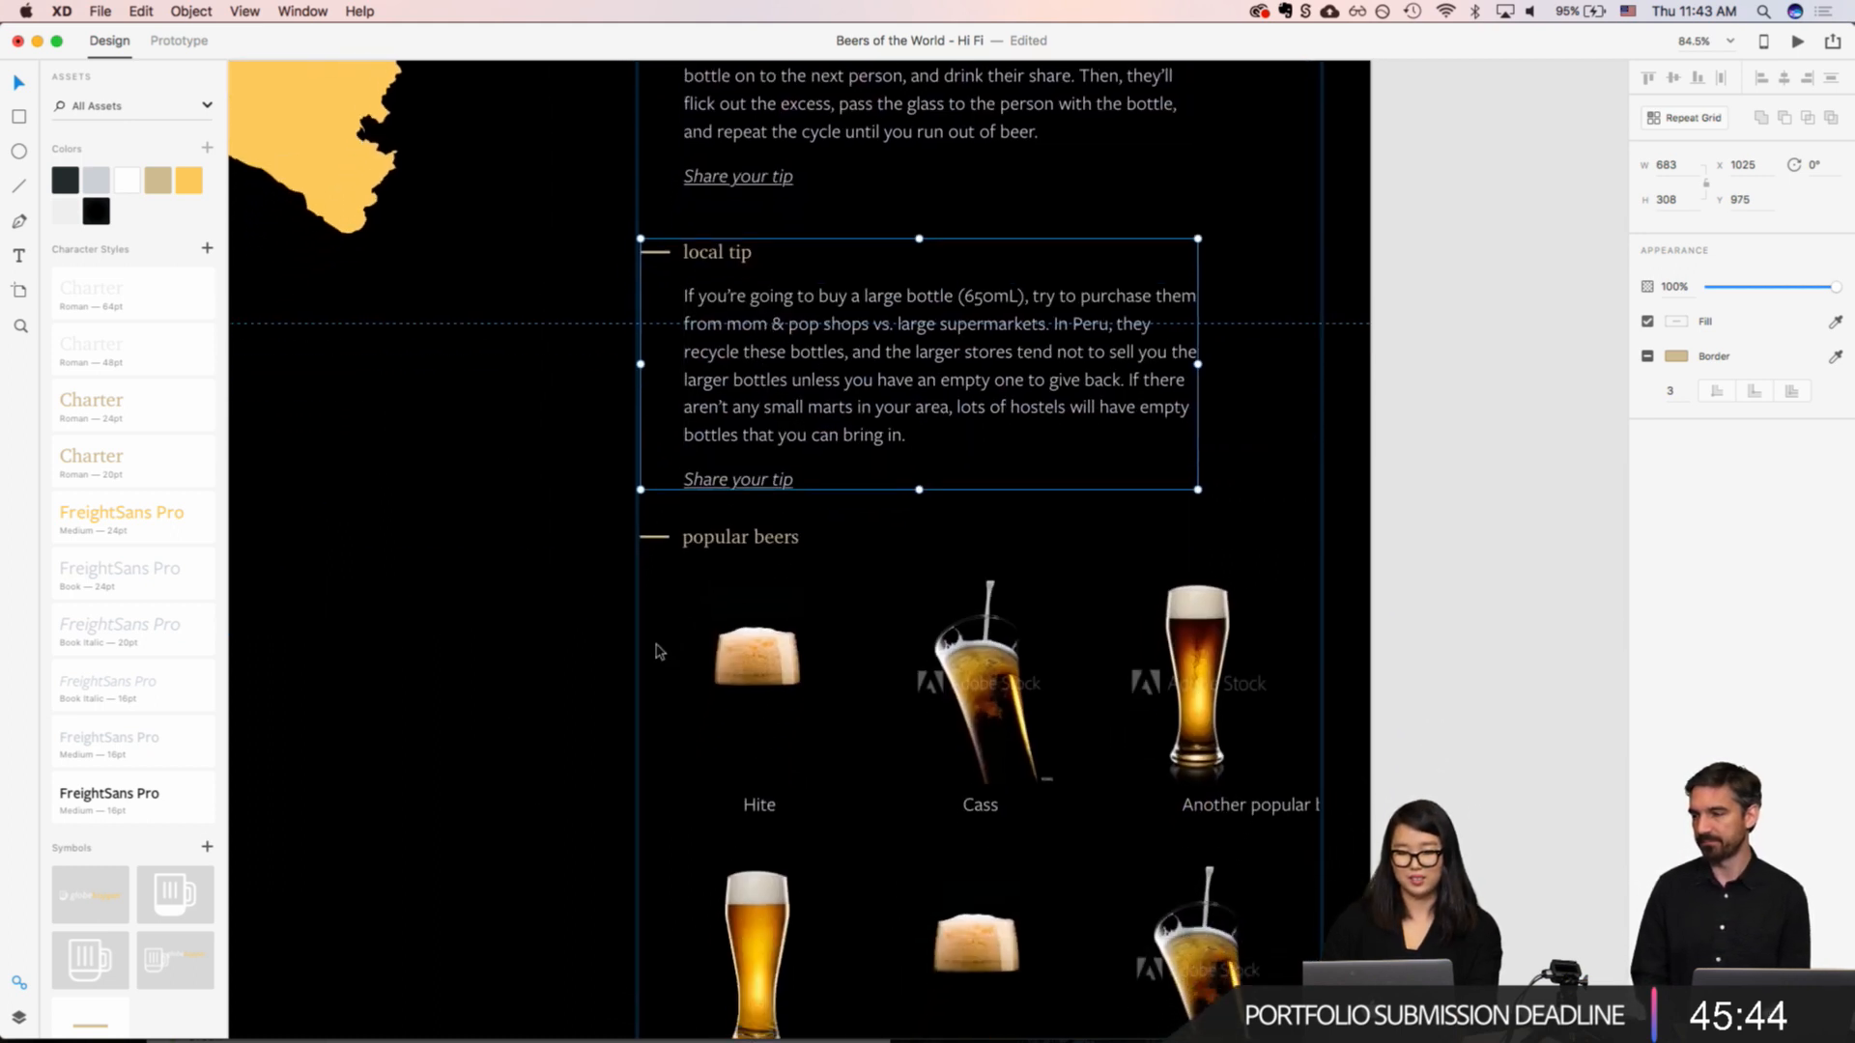
{"action": "left_click", "coordinate": [824, 592]}
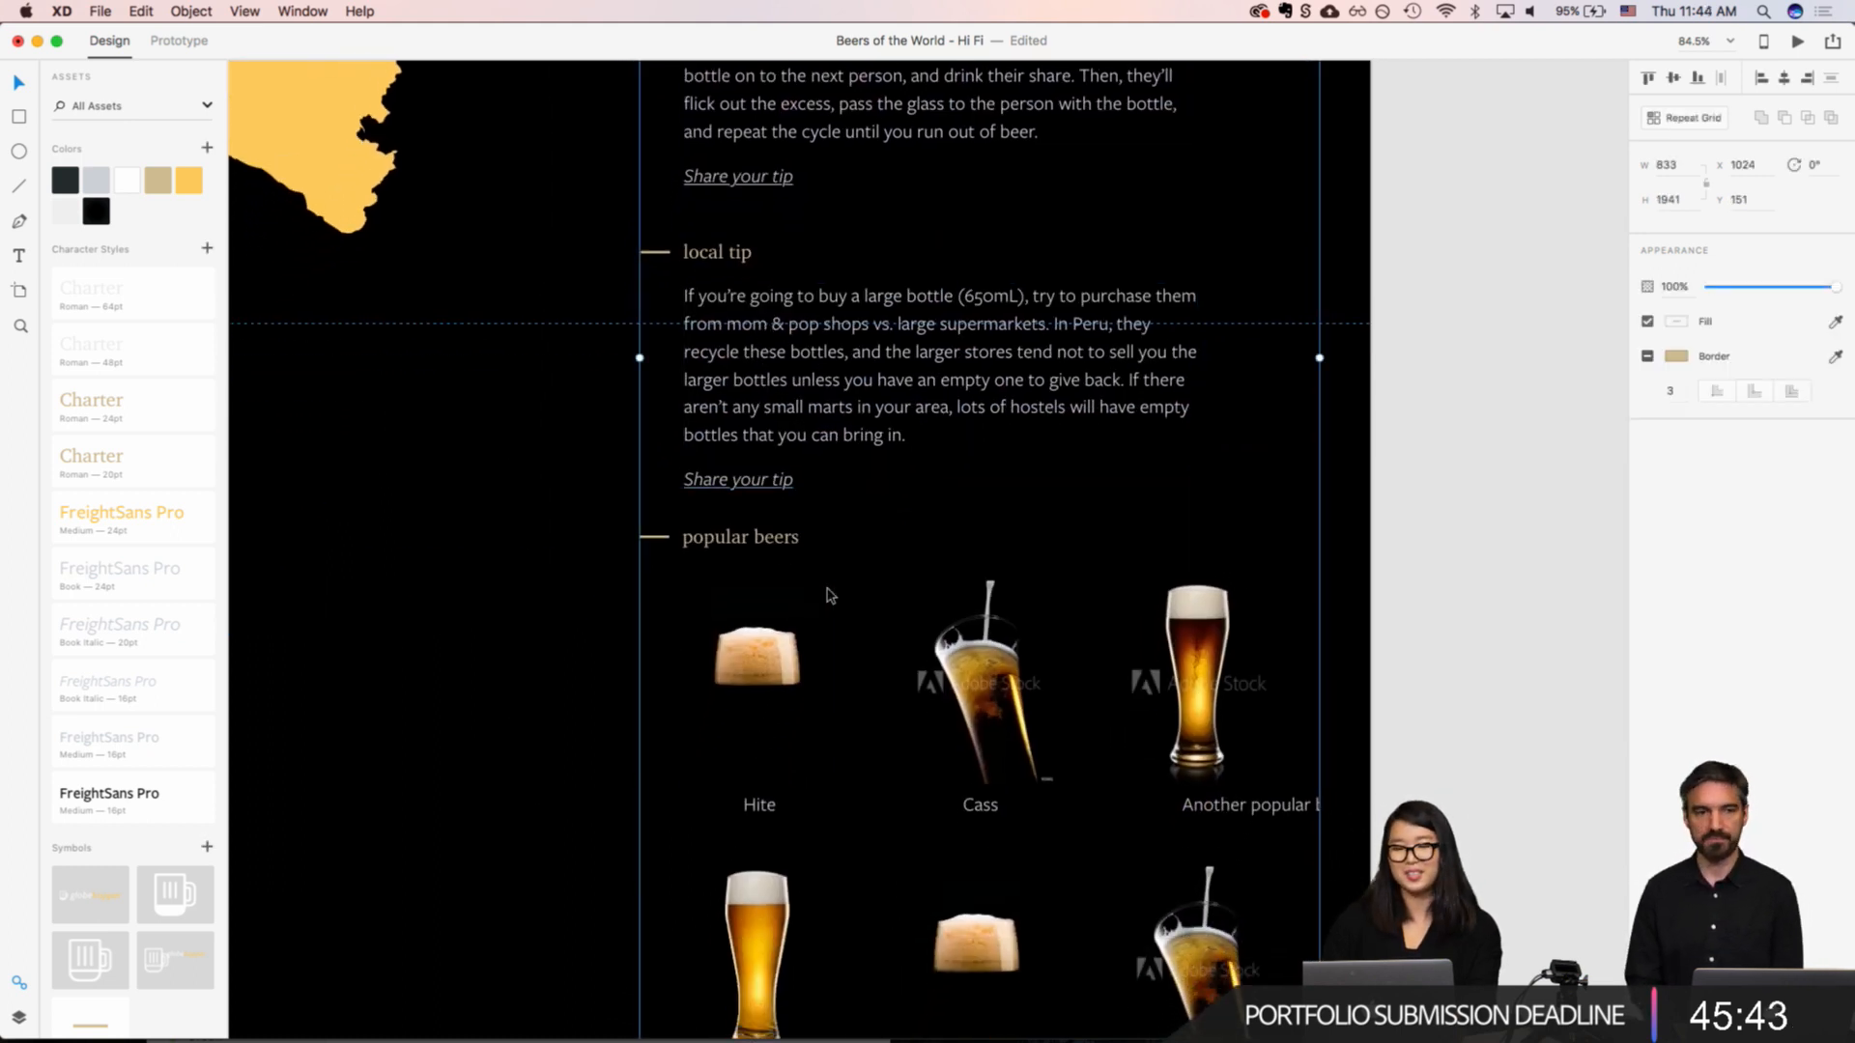
{"action": "double_click", "coordinate": [754, 547]}
{"action": "key", "text": "shift+Down"}
{"action": "key", "text": "shift+Down"}
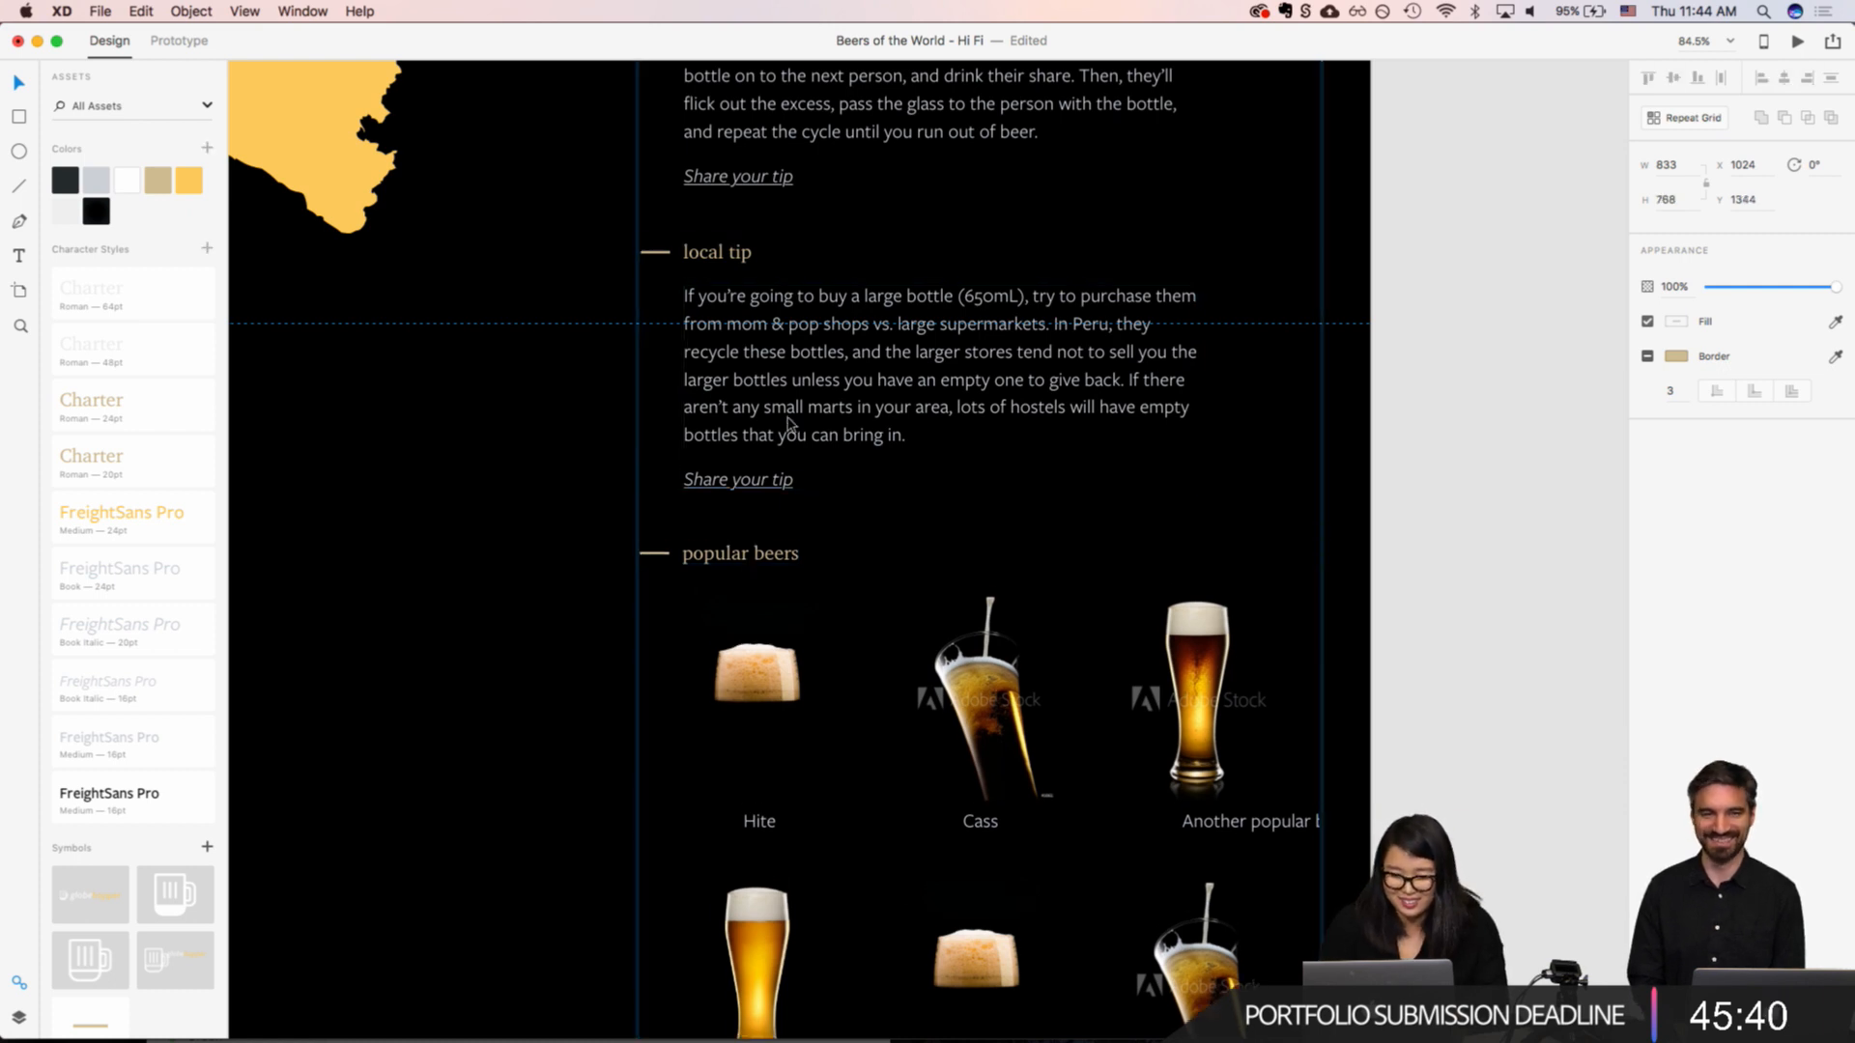
{"action": "key", "text": "Down"}
{"action": "key", "text": "Down"}
{"action": "key", "text": "Down"}
{"action": "key", "text": "Down"}
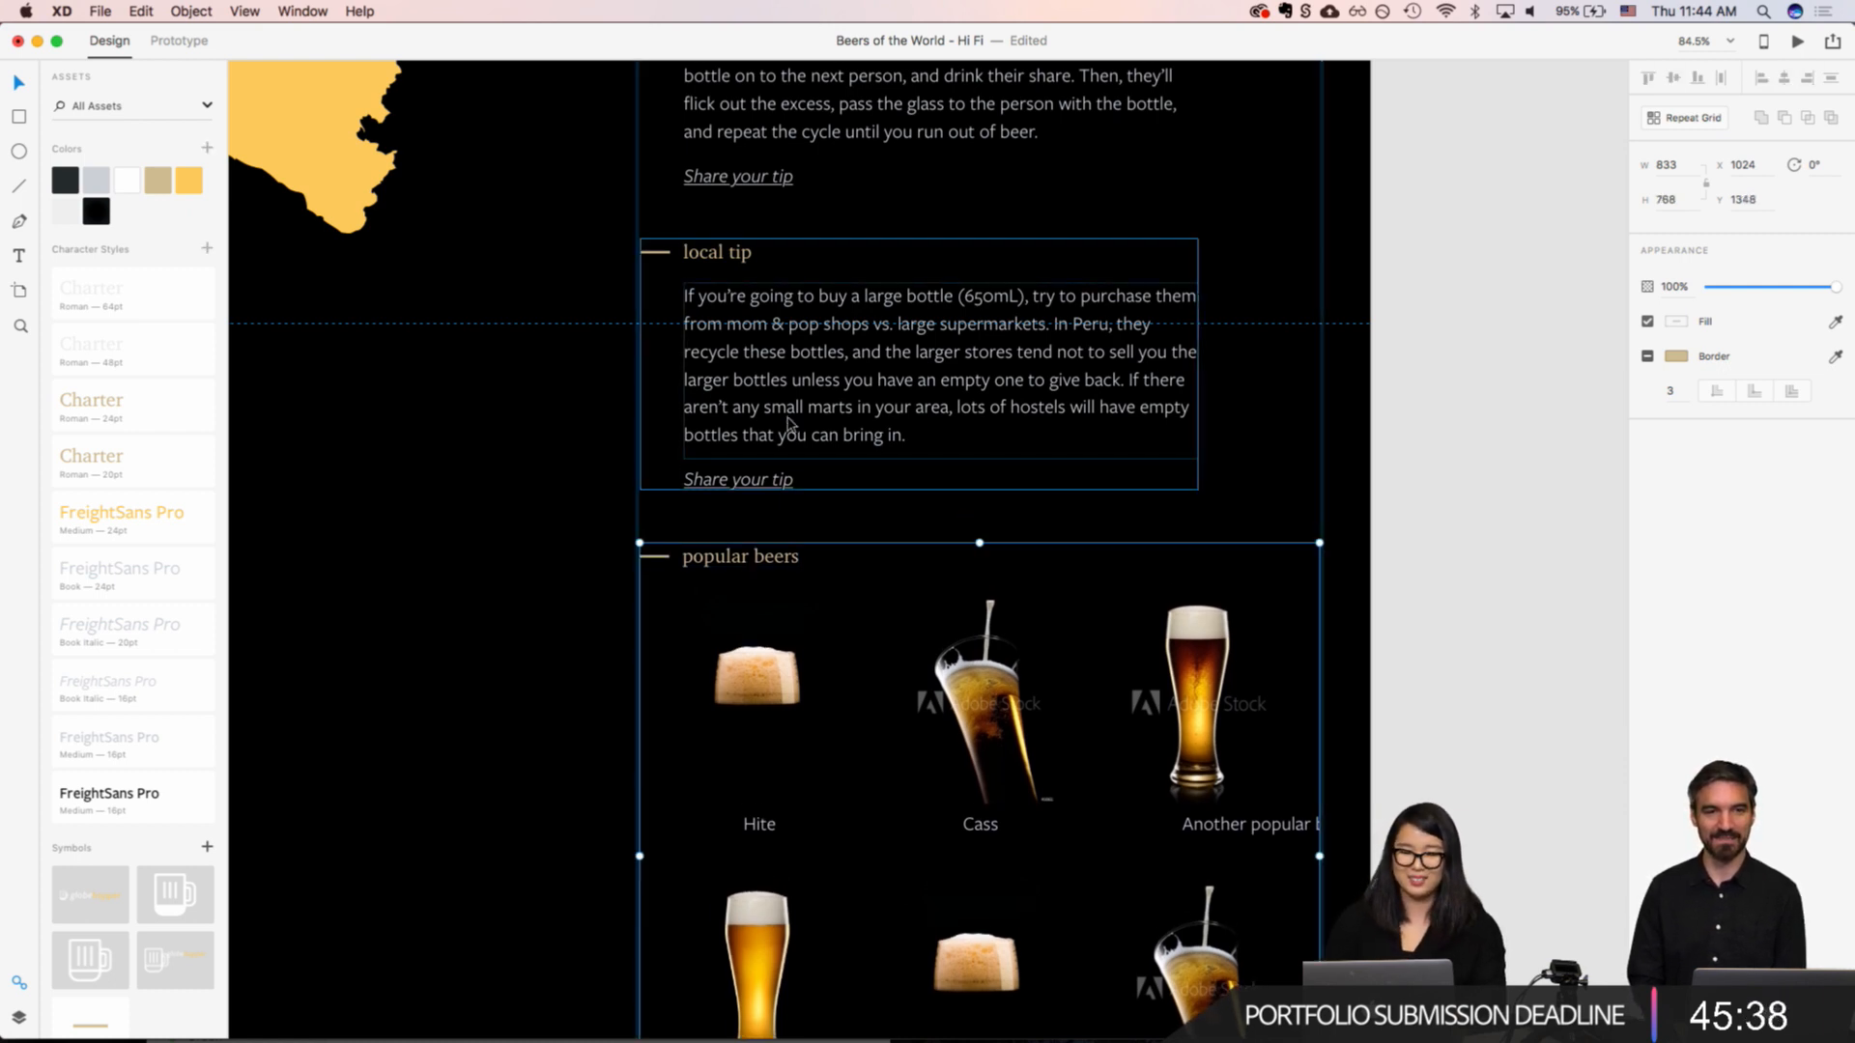
{"action": "key", "text": "Up"}
Step: Shorten the Country Detail - Peru artboard from its lower edge to a height of about 2218
{"action": "left_click", "coordinate": [1327, 443]}
{"action": "scroll", "coordinate": [1327, 444], "scroll_direction": "down", "scroll_amount": 10}
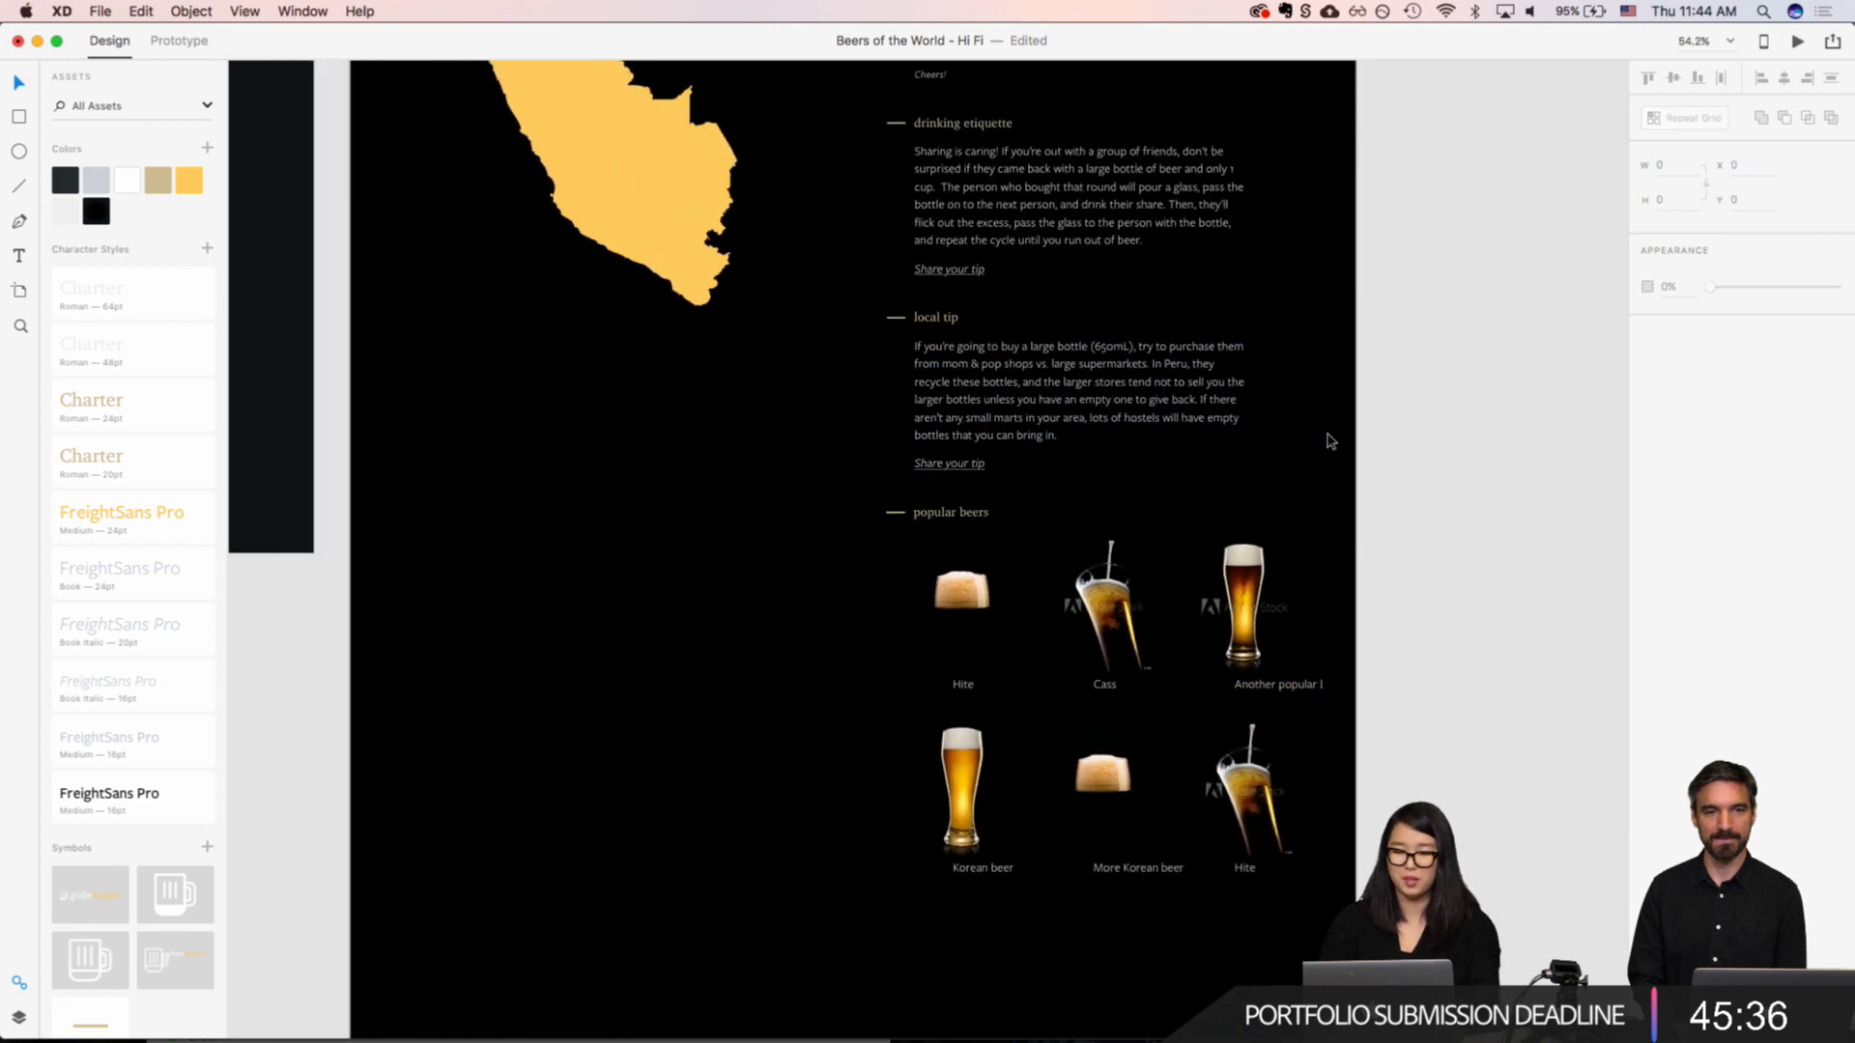
{"action": "scroll", "coordinate": [1327, 444], "scroll_direction": "up", "scroll_amount": 4}
{"action": "scroll", "coordinate": [1327, 444], "scroll_direction": "right", "scroll_amount": 2}
{"action": "left_click", "coordinate": [760, 292]}
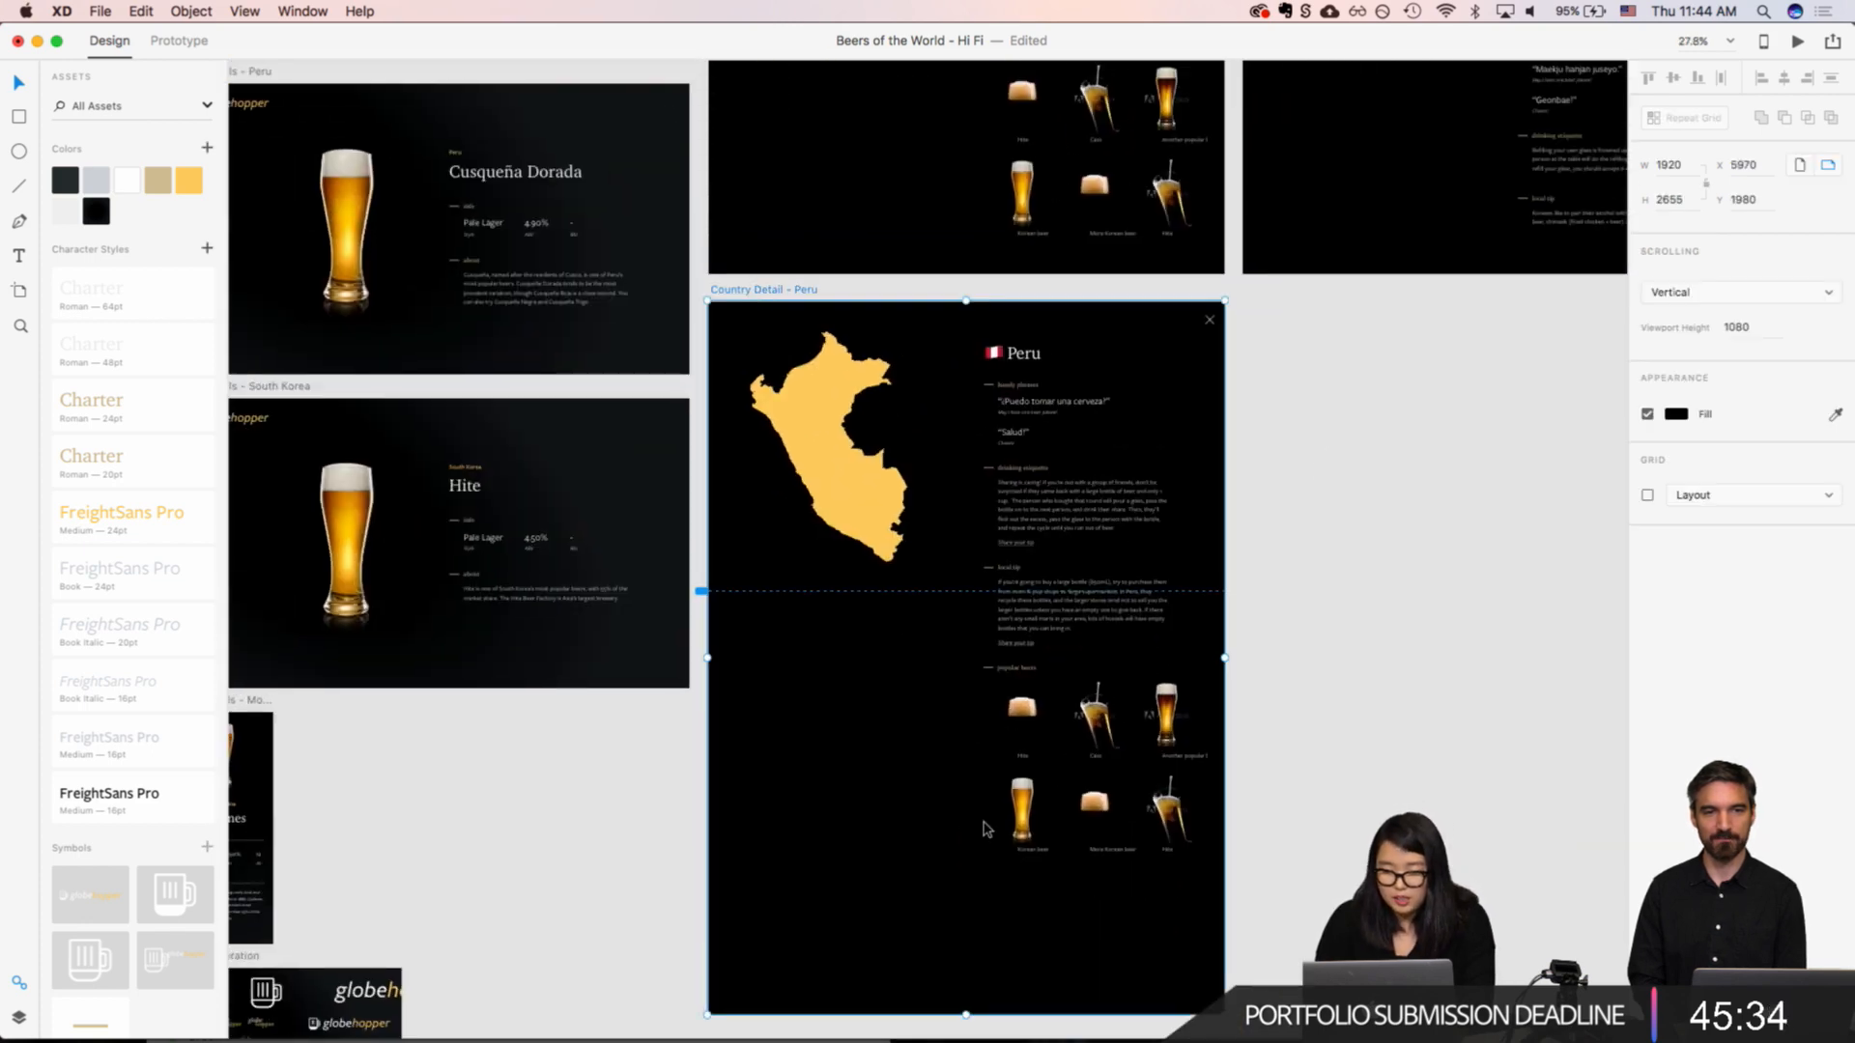
{"action": "scroll", "coordinate": [988, 831], "scroll_direction": "down", "scroll_amount": 1}
{"action": "left_click_drag", "start_coordinate": [967, 991], "coordinate": [965, 873]}
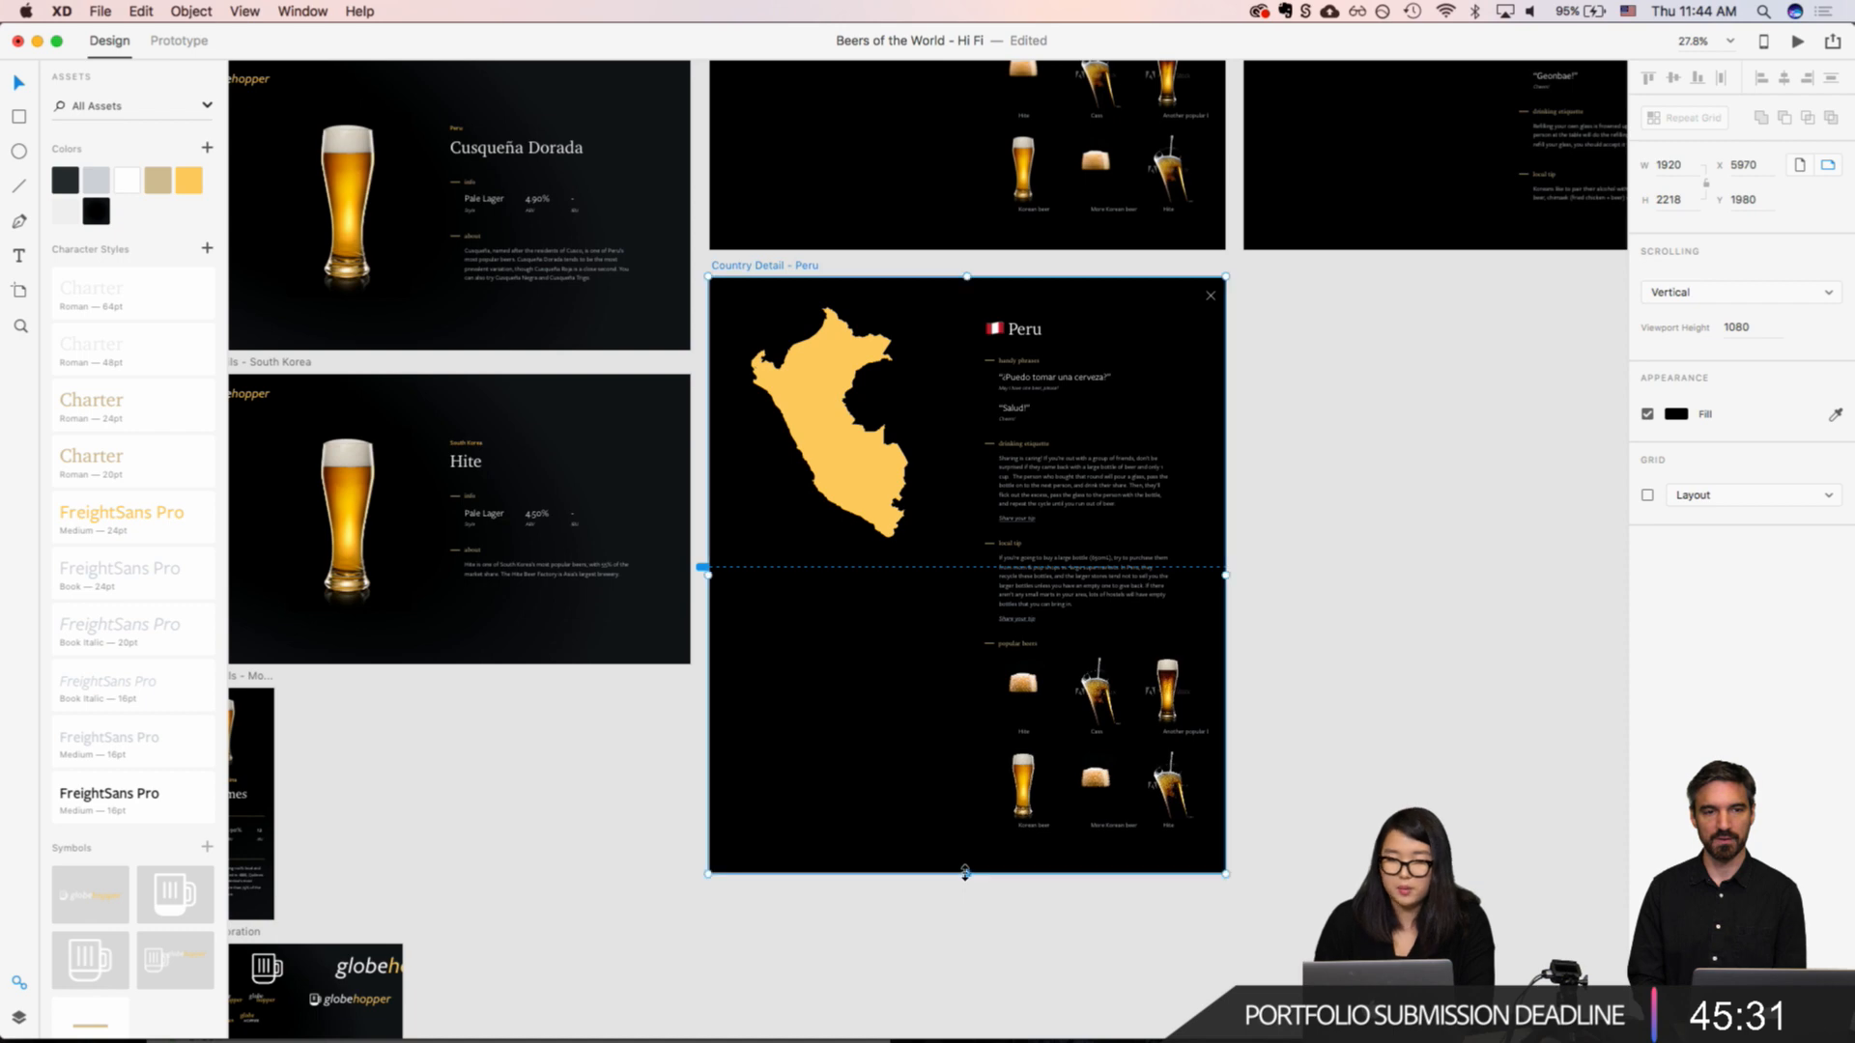
{"action": "left_click", "coordinate": [1371, 769]}
Step: Duplicate the Country Detail - Peru artboard and delete the map shape and country content from the copy, keeping the close icon
{"action": "scroll", "coordinate": [1126, 635], "scroll_direction": "up", "scroll_amount": 5}
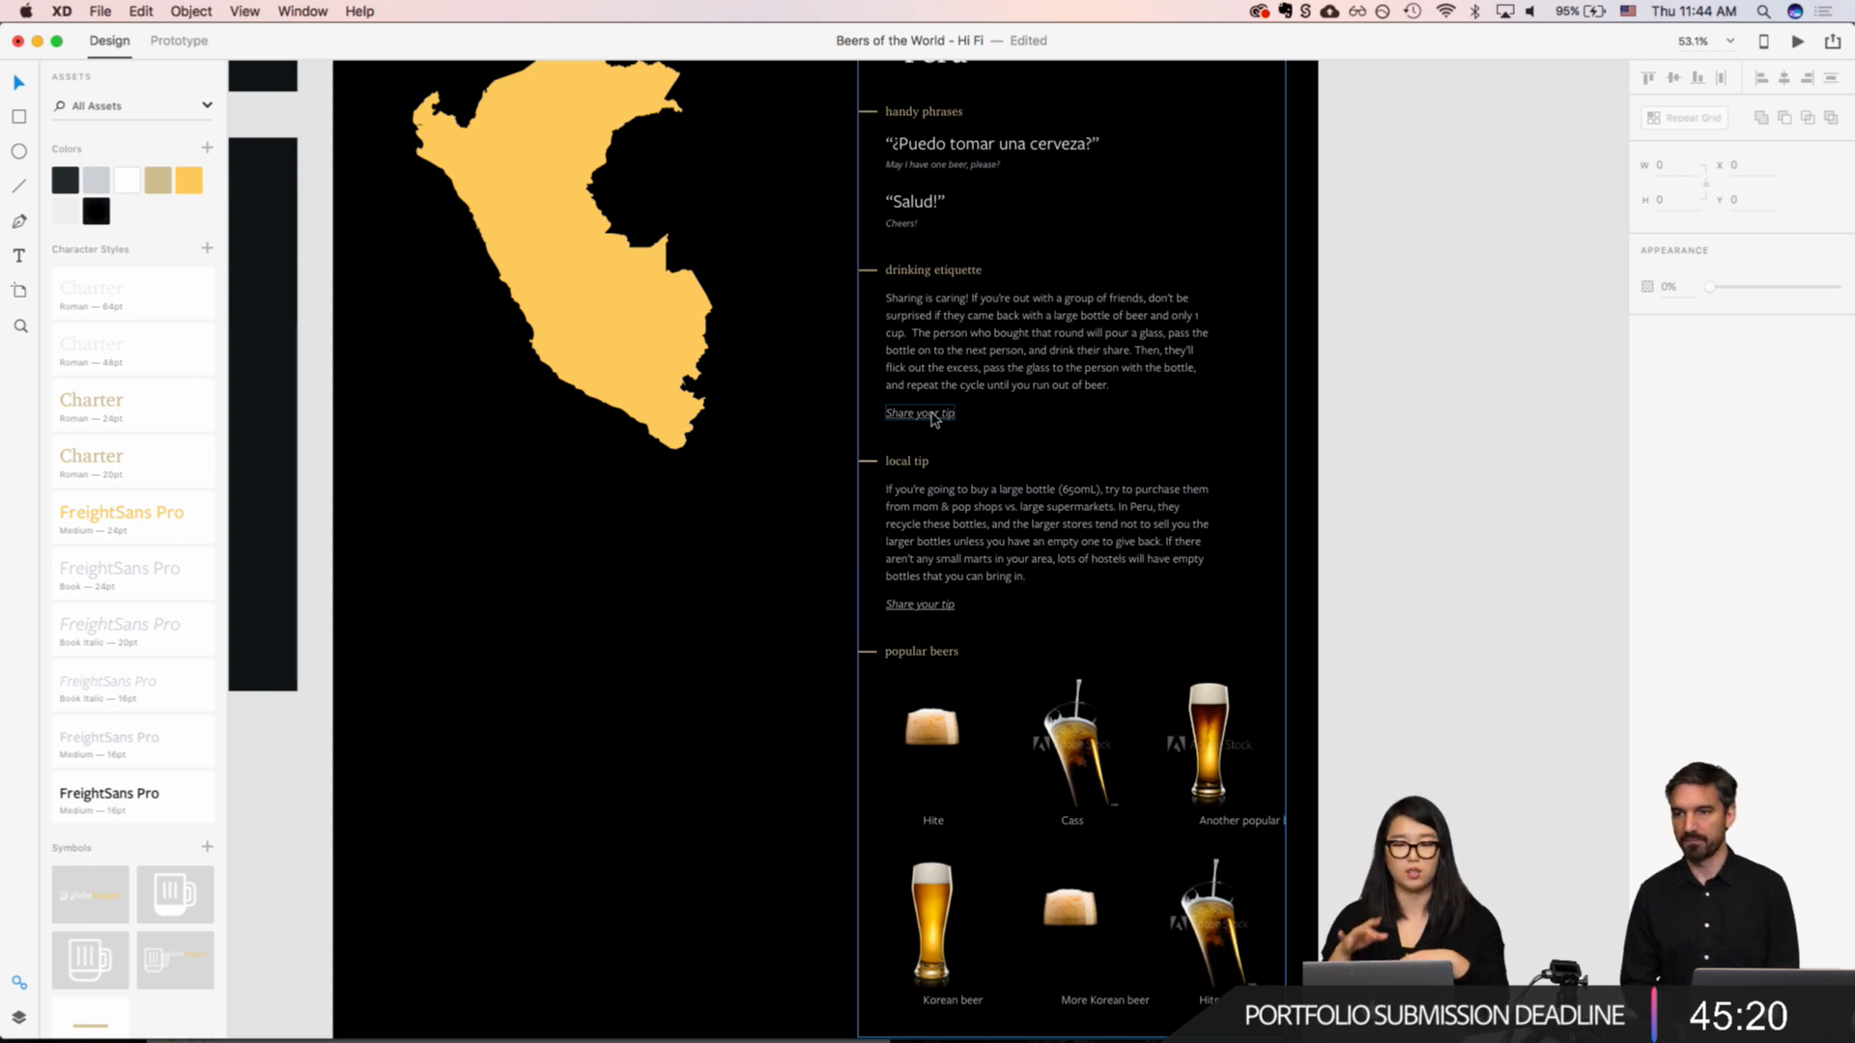
{"action": "scroll", "coordinate": [934, 418], "scroll_direction": "down", "scroll_amount": 5}
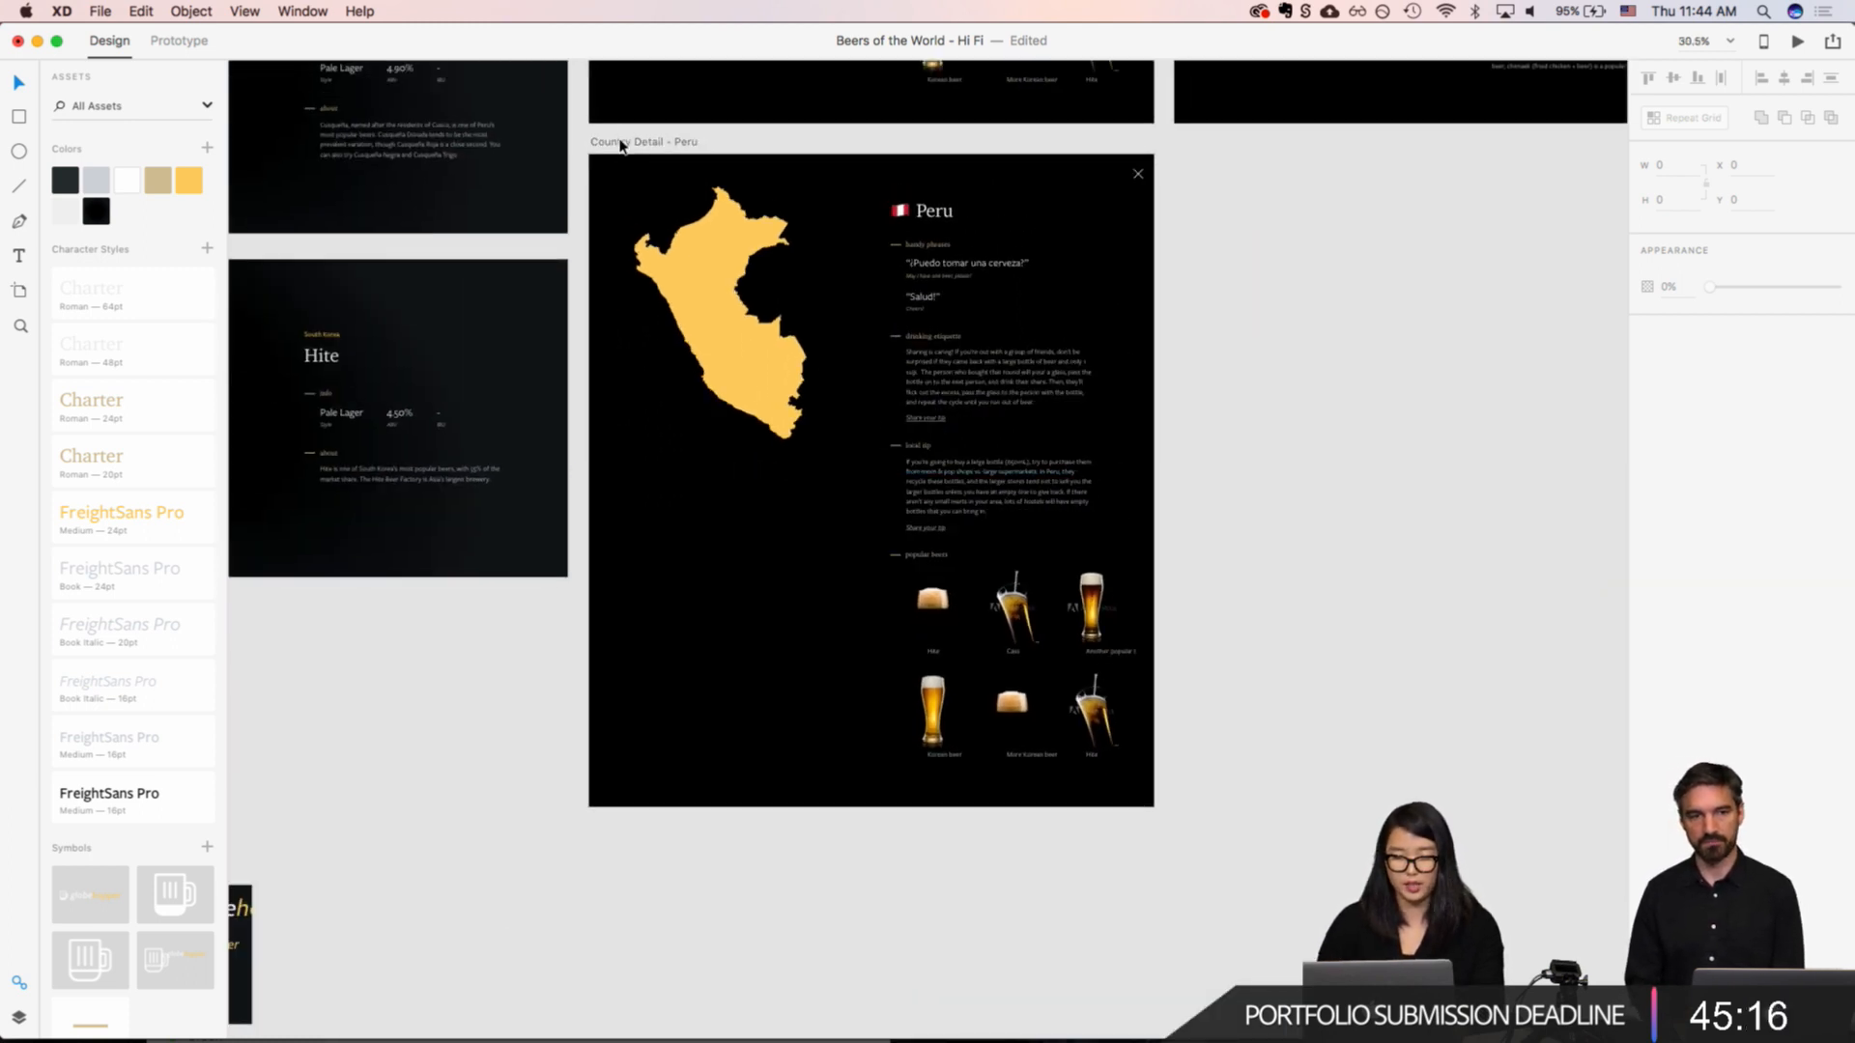
{"action": "left_click", "coordinate": [621, 145]}
{"action": "key", "text": "super+d"}
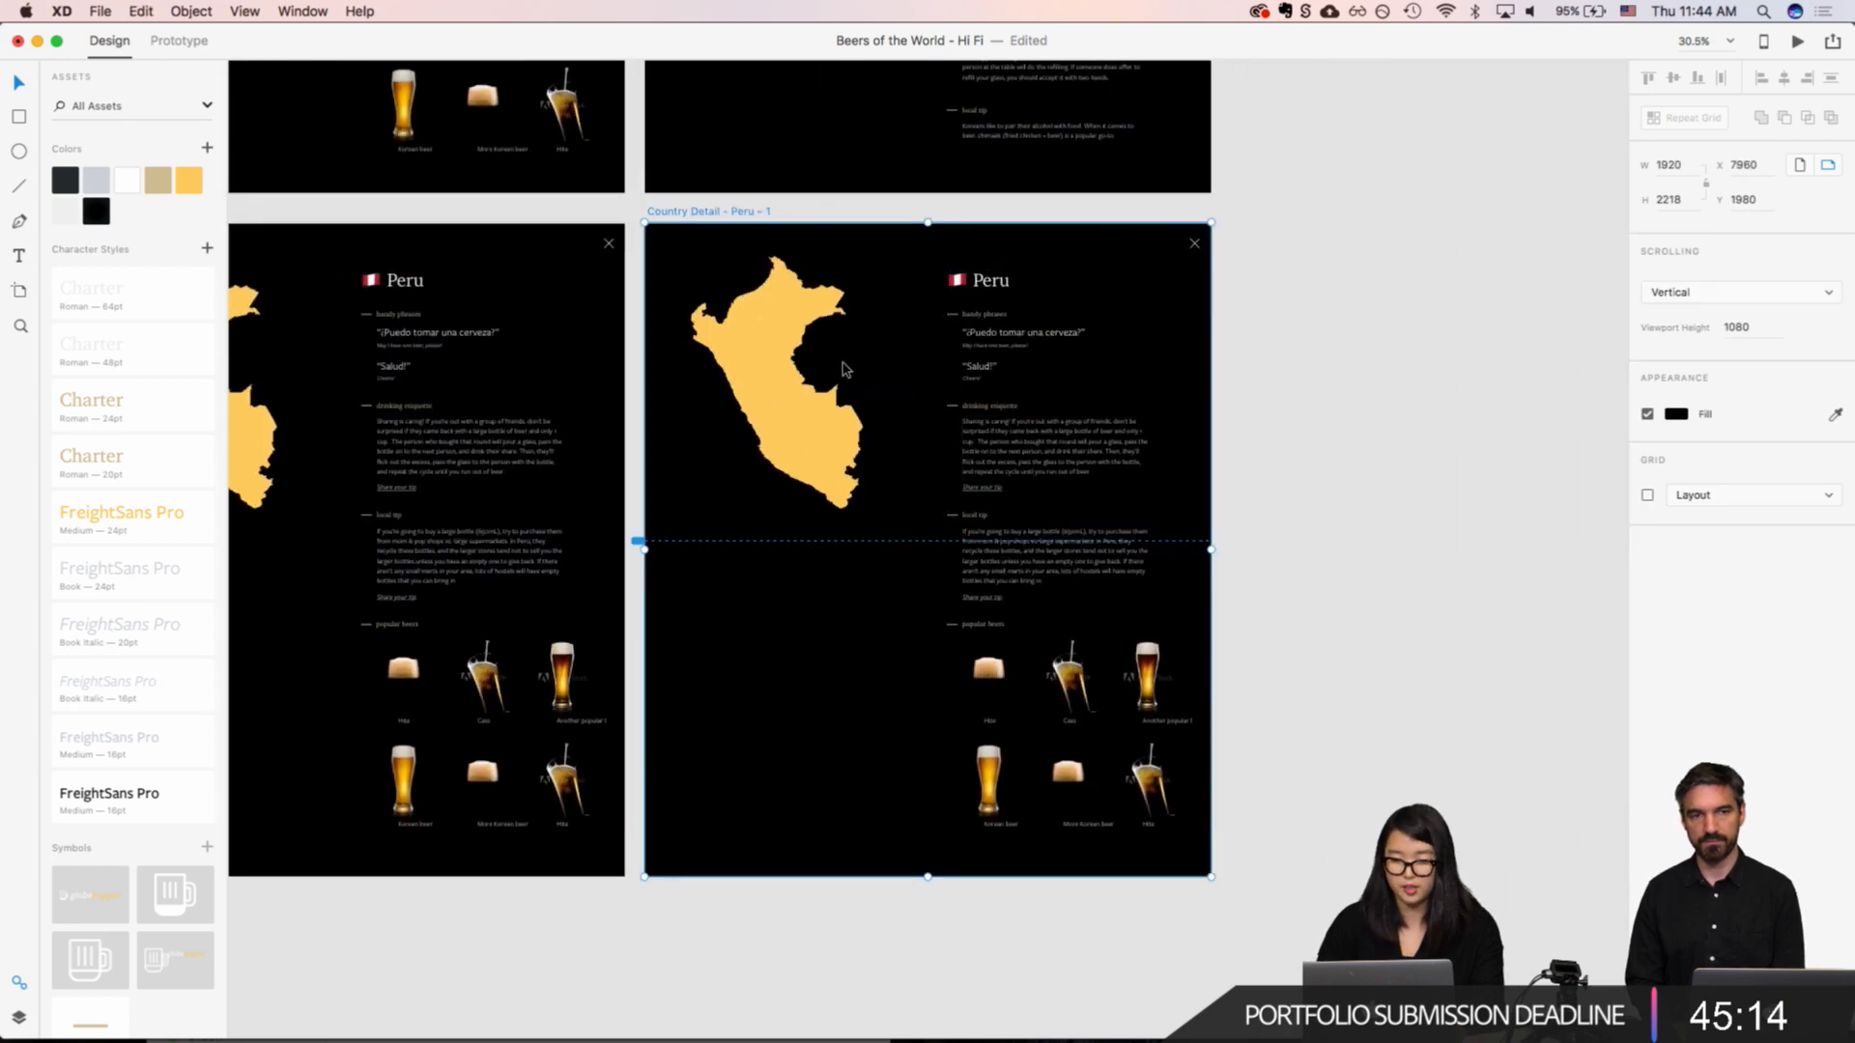
{"action": "left_click", "coordinate": [773, 341]}
{"action": "key", "text": "Delete"}
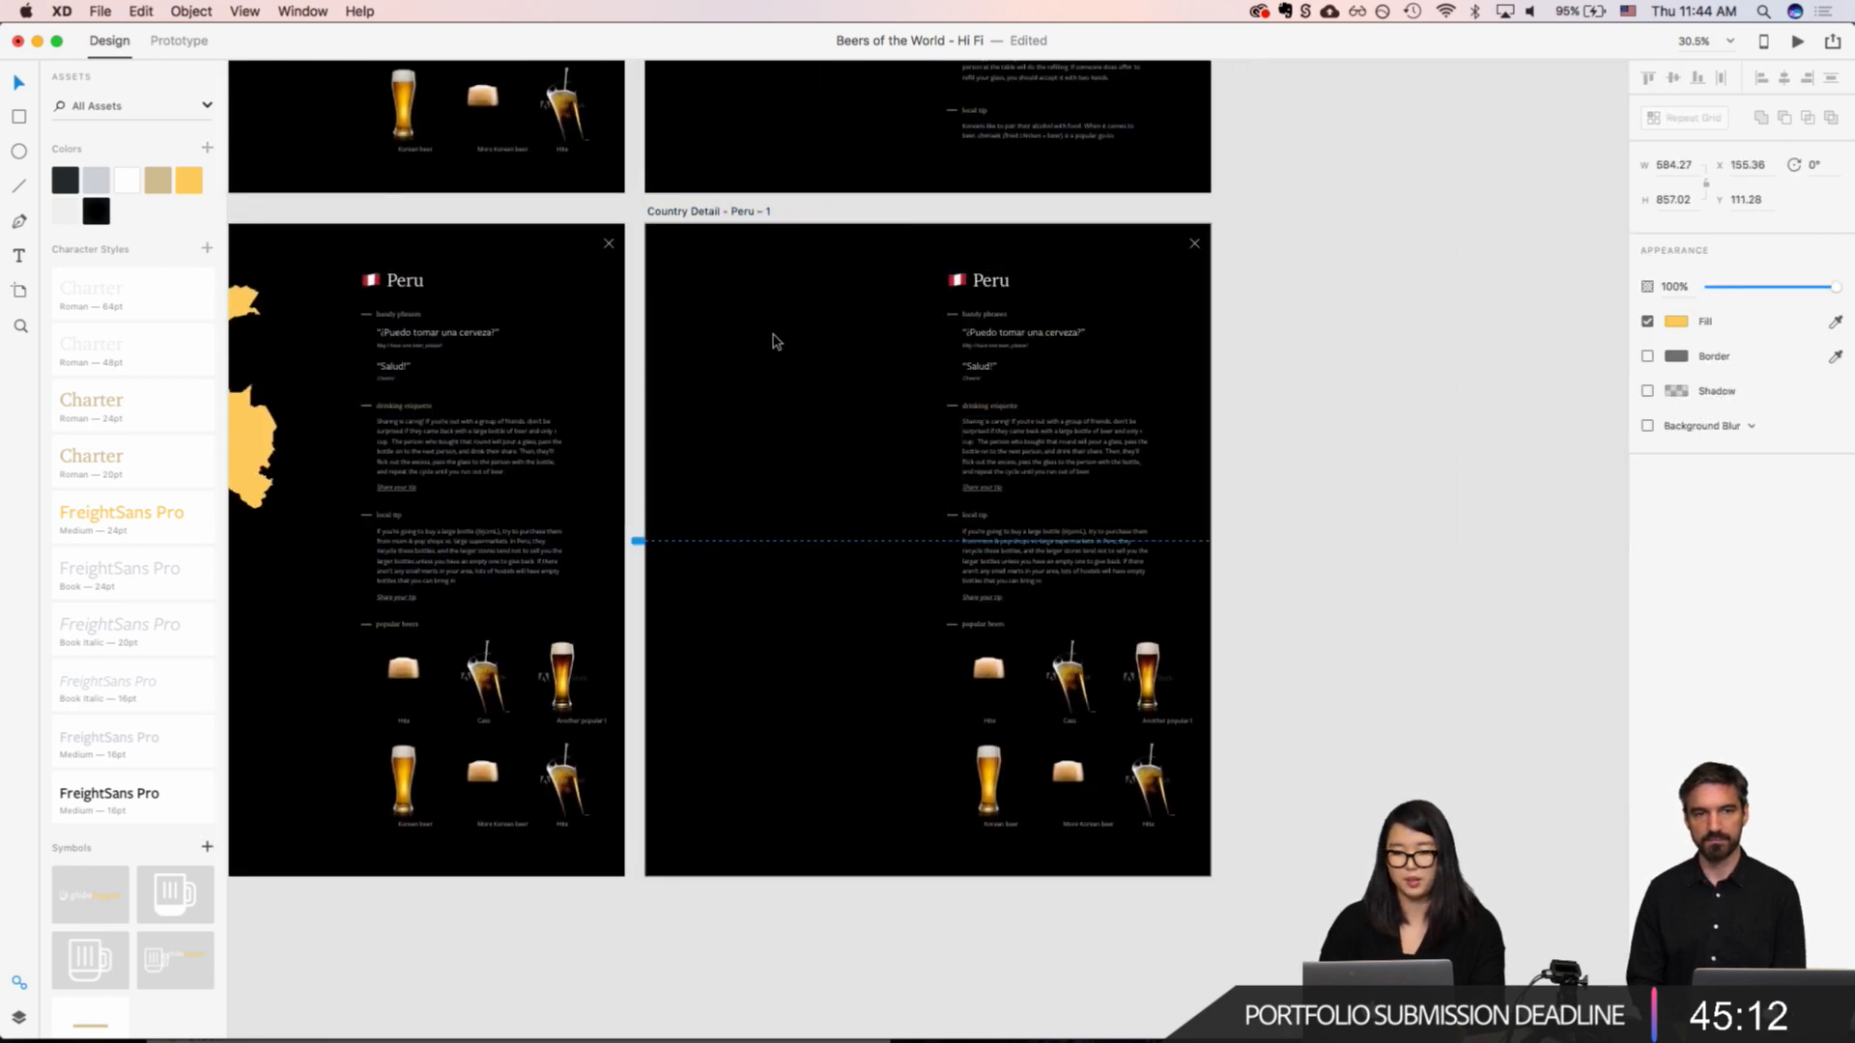
{"action": "left_click", "coordinate": [1137, 319]}
{"action": "key", "text": "Delete"}
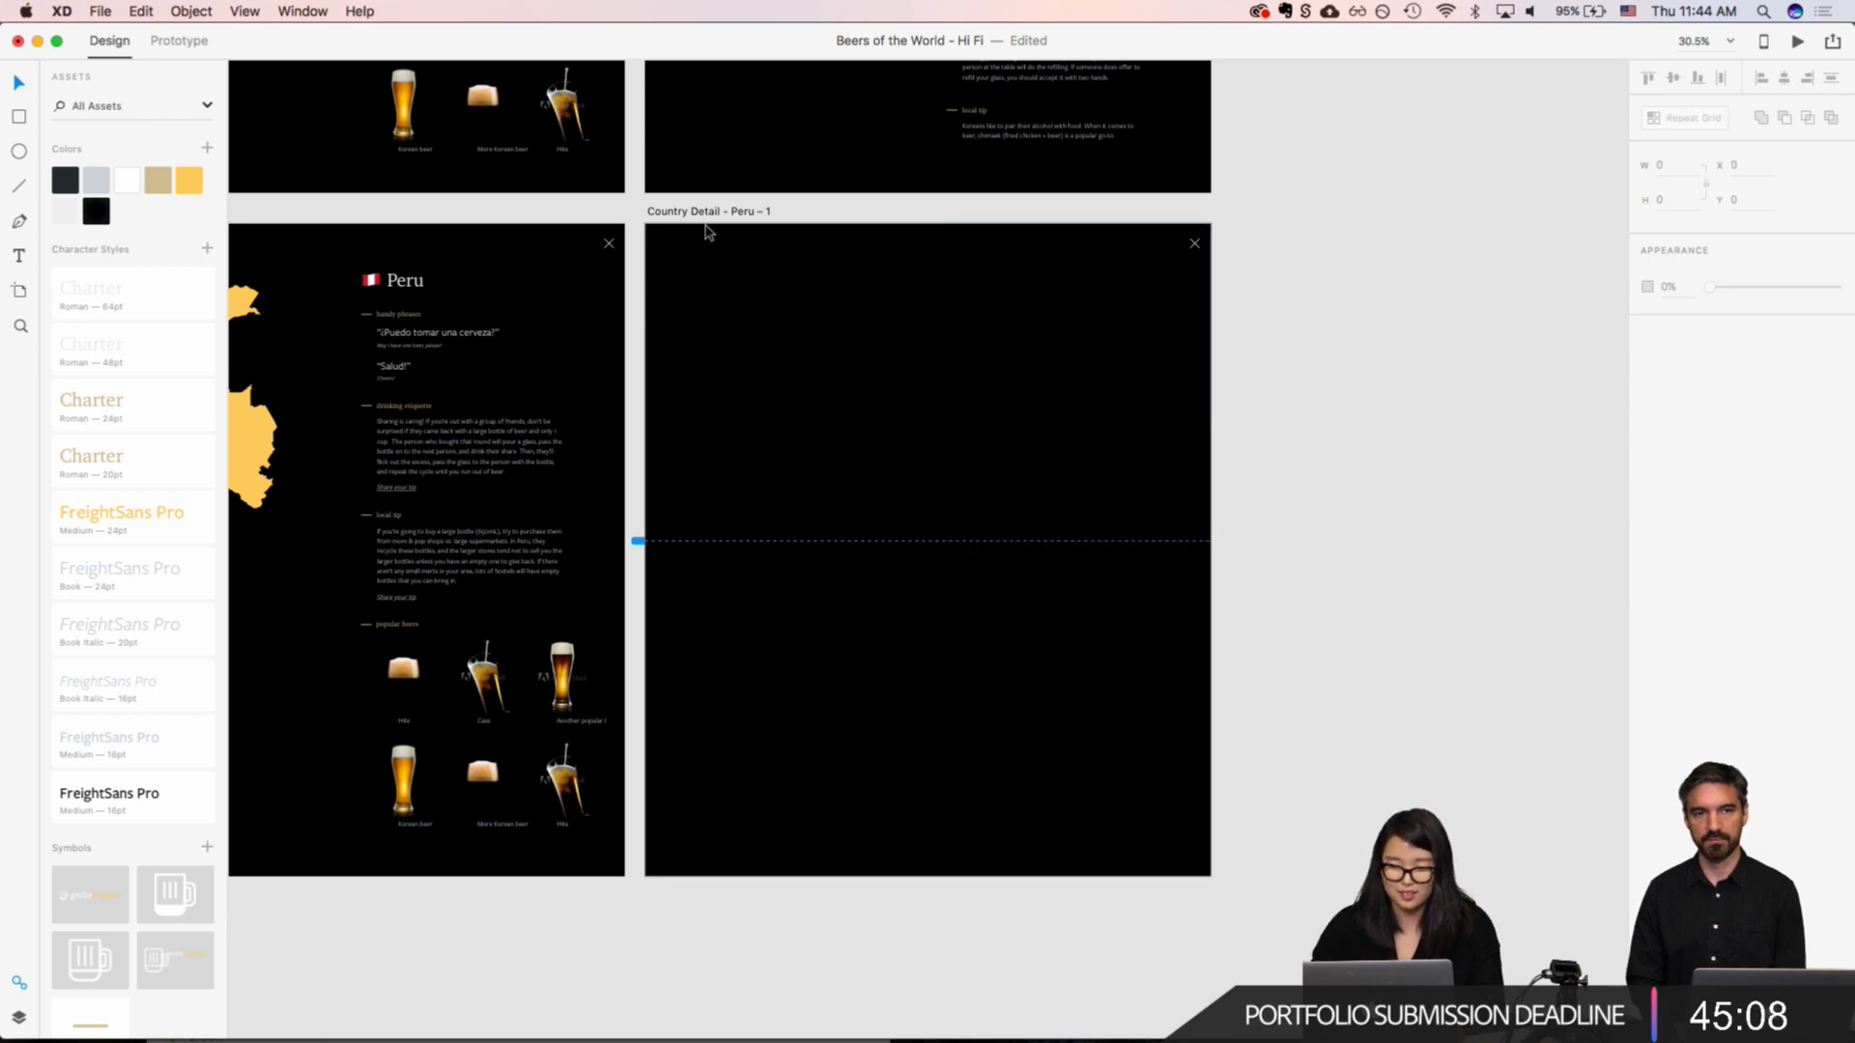
Step: Shorten the duplicated Peru artboard to a height of about 1082, down to its viewport line
{"action": "left_click", "coordinate": [732, 304]}
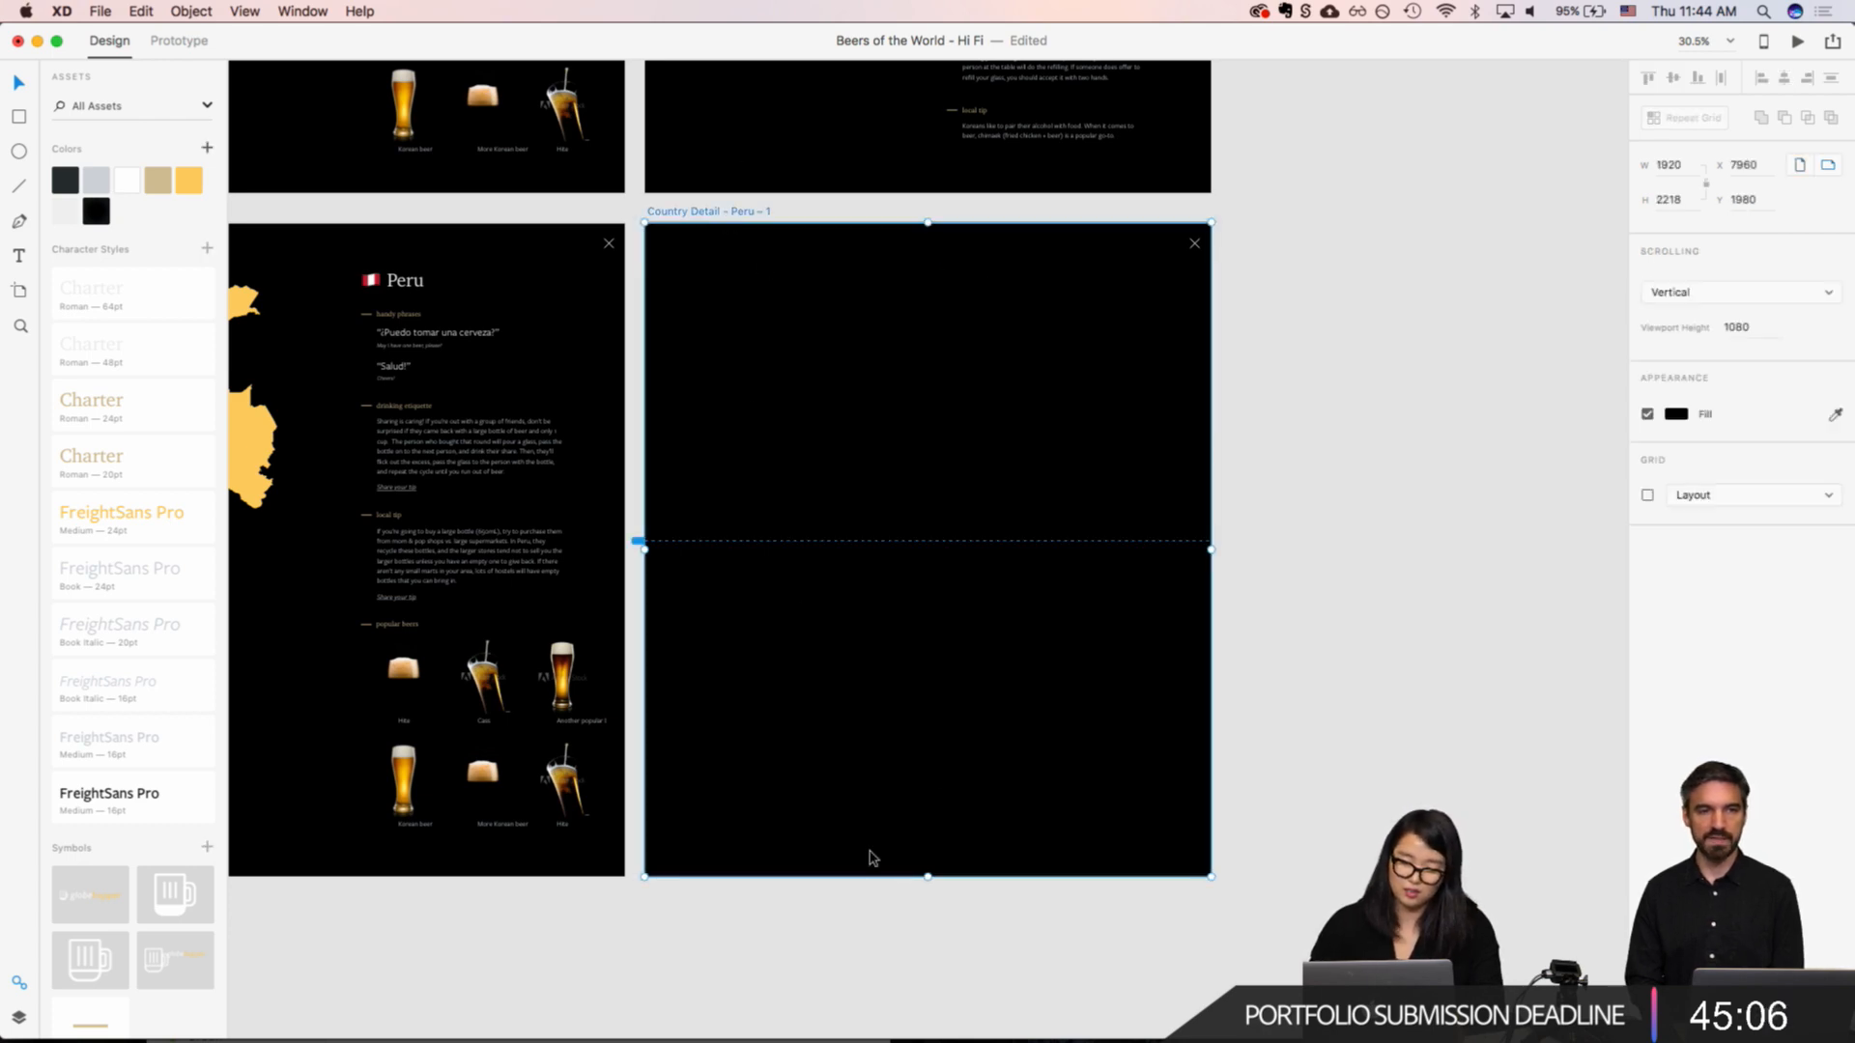
{"action": "left_click_drag", "start_coordinate": [927, 874], "coordinate": [936, 542]}
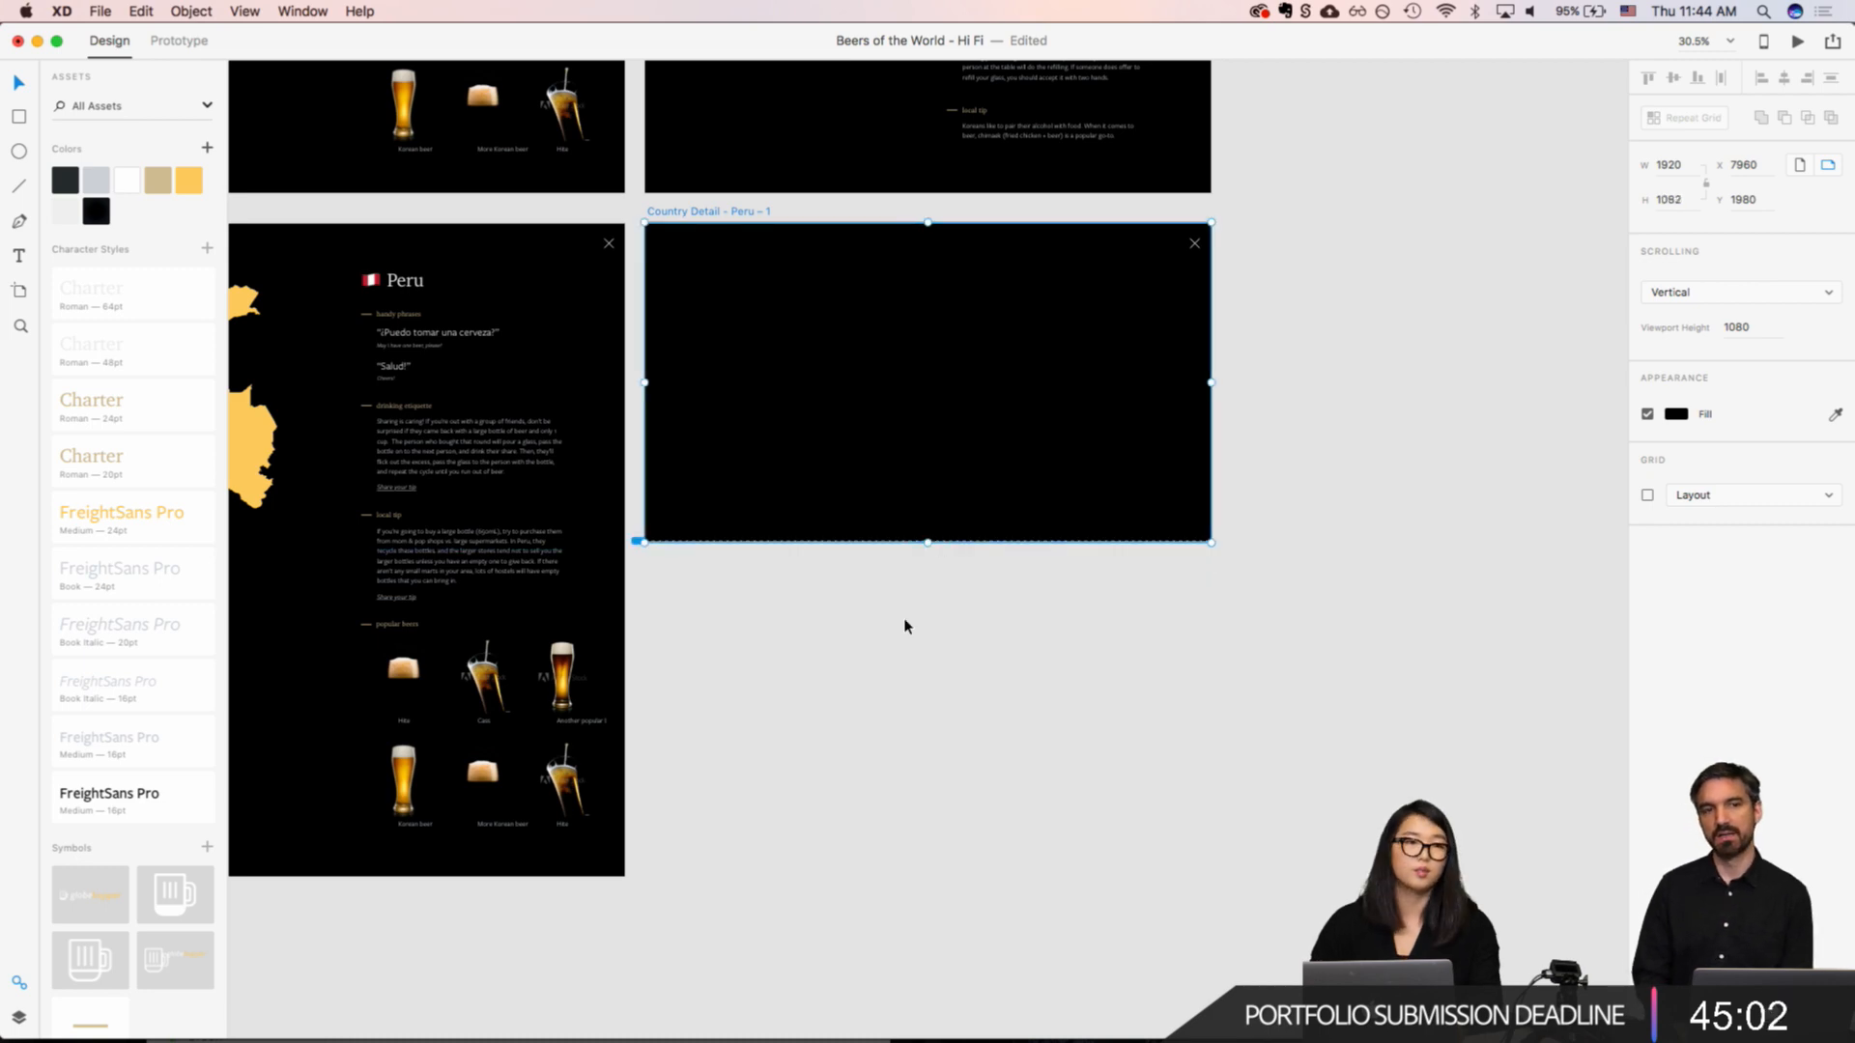
{"action": "left_click", "coordinate": [903, 732]}
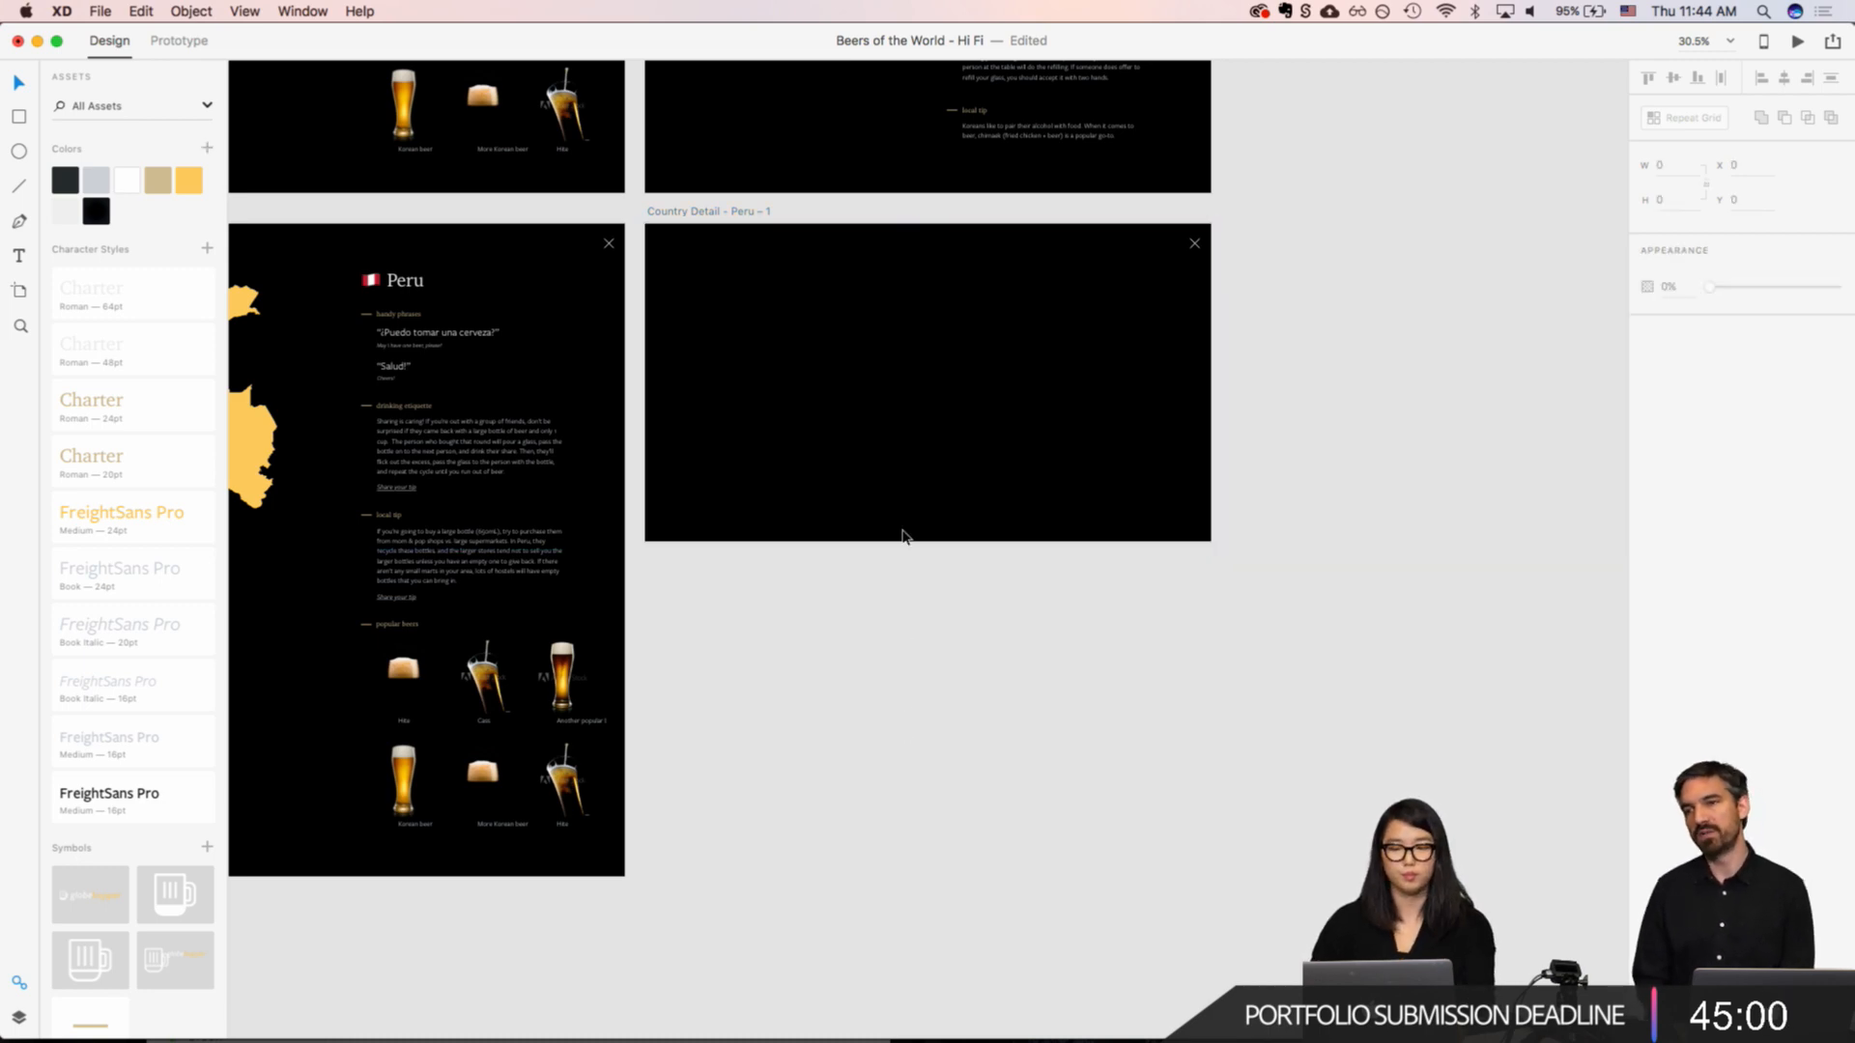
Step: Add the heading text "Share your tip" near the duplicated artboard's upper-left corner at X 177 and apply the Charter Roman 48pt character style
{"action": "scroll", "coordinate": [902, 536], "scroll_direction": "up", "scroll_amount": 5}
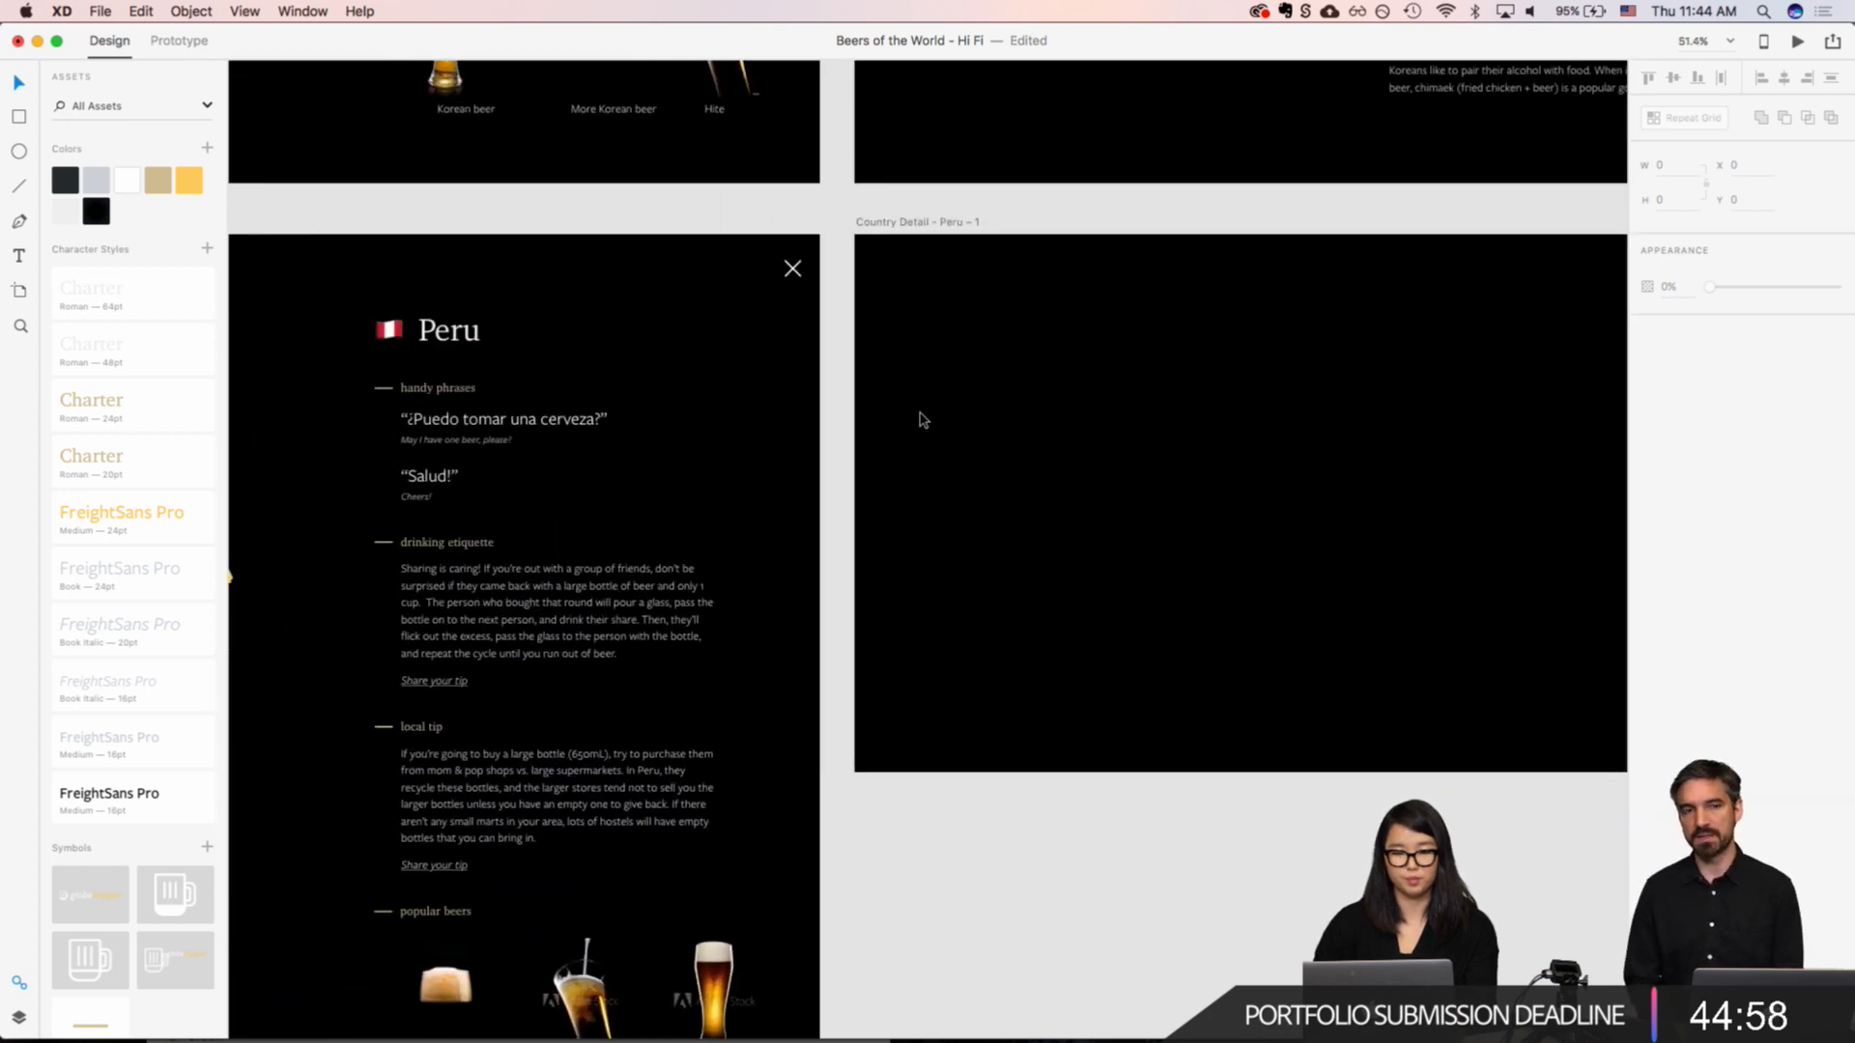
{"action": "key", "text": "t"}
{"action": "left_click", "coordinate": [942, 324]}
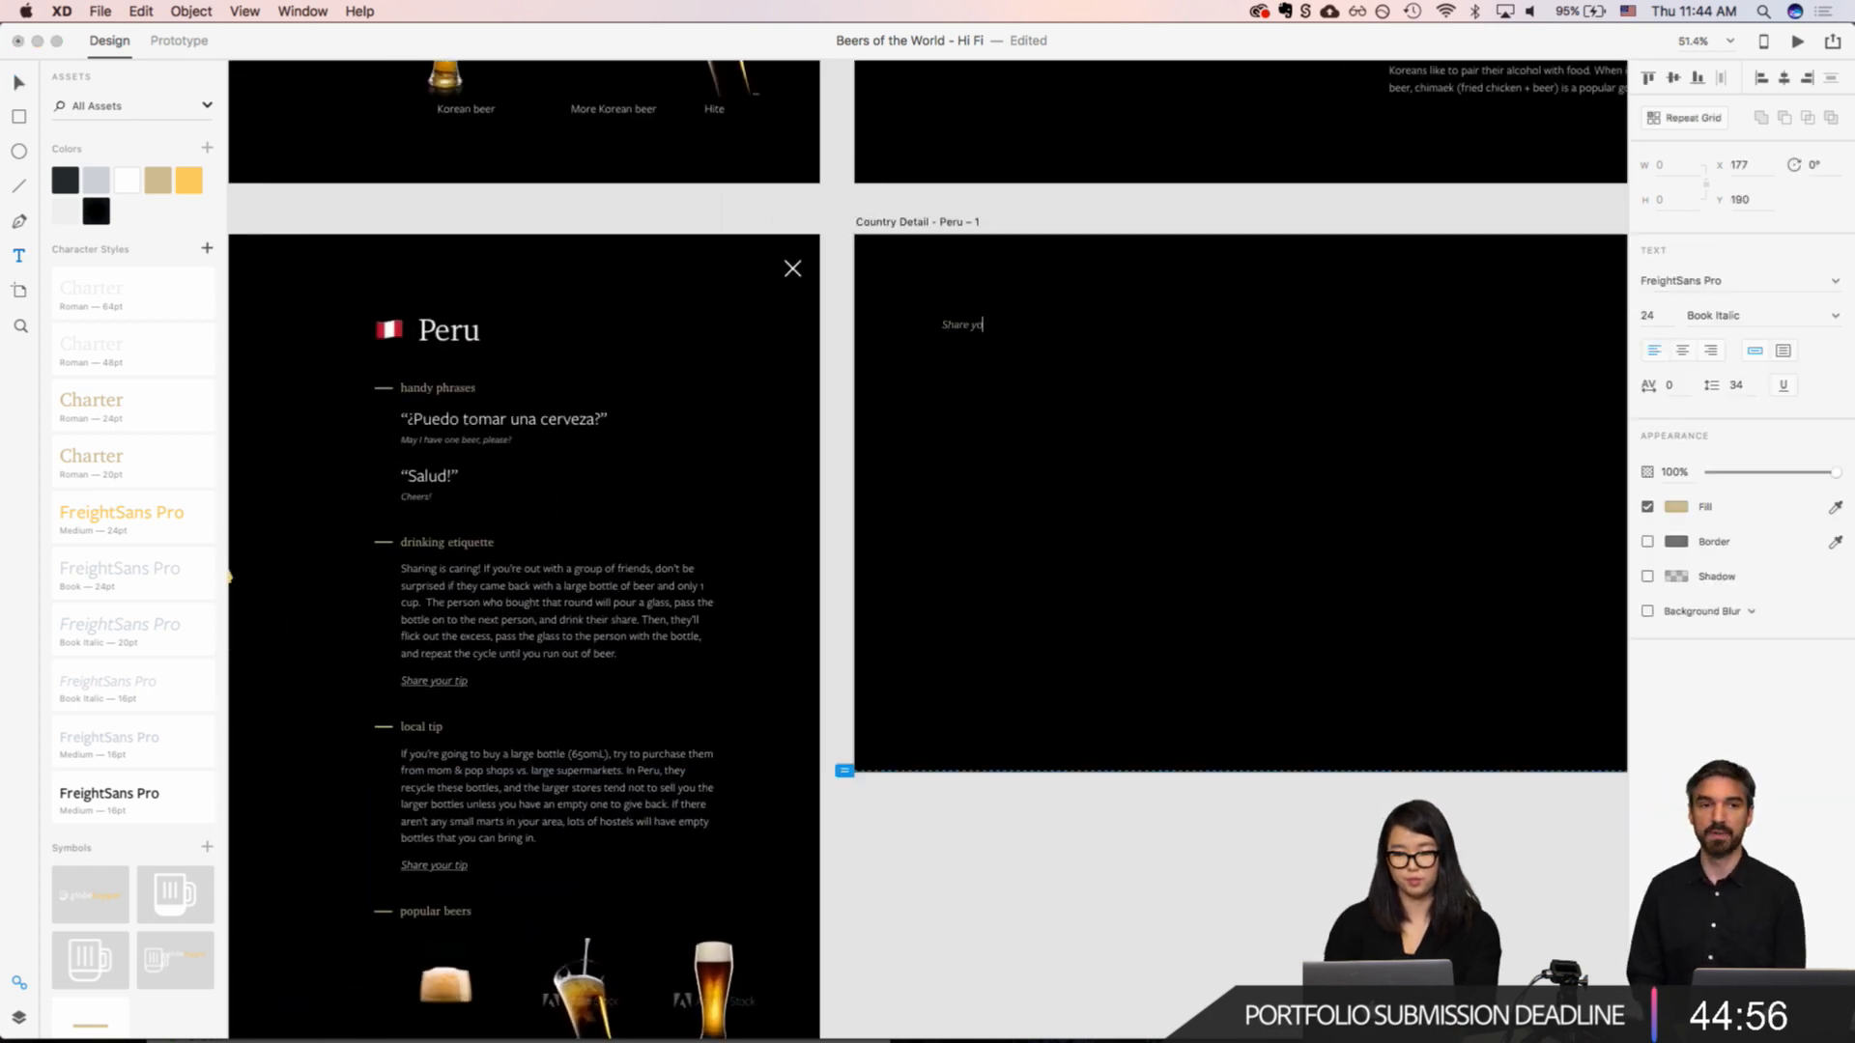
{"action": "key", "text": "Escape"}
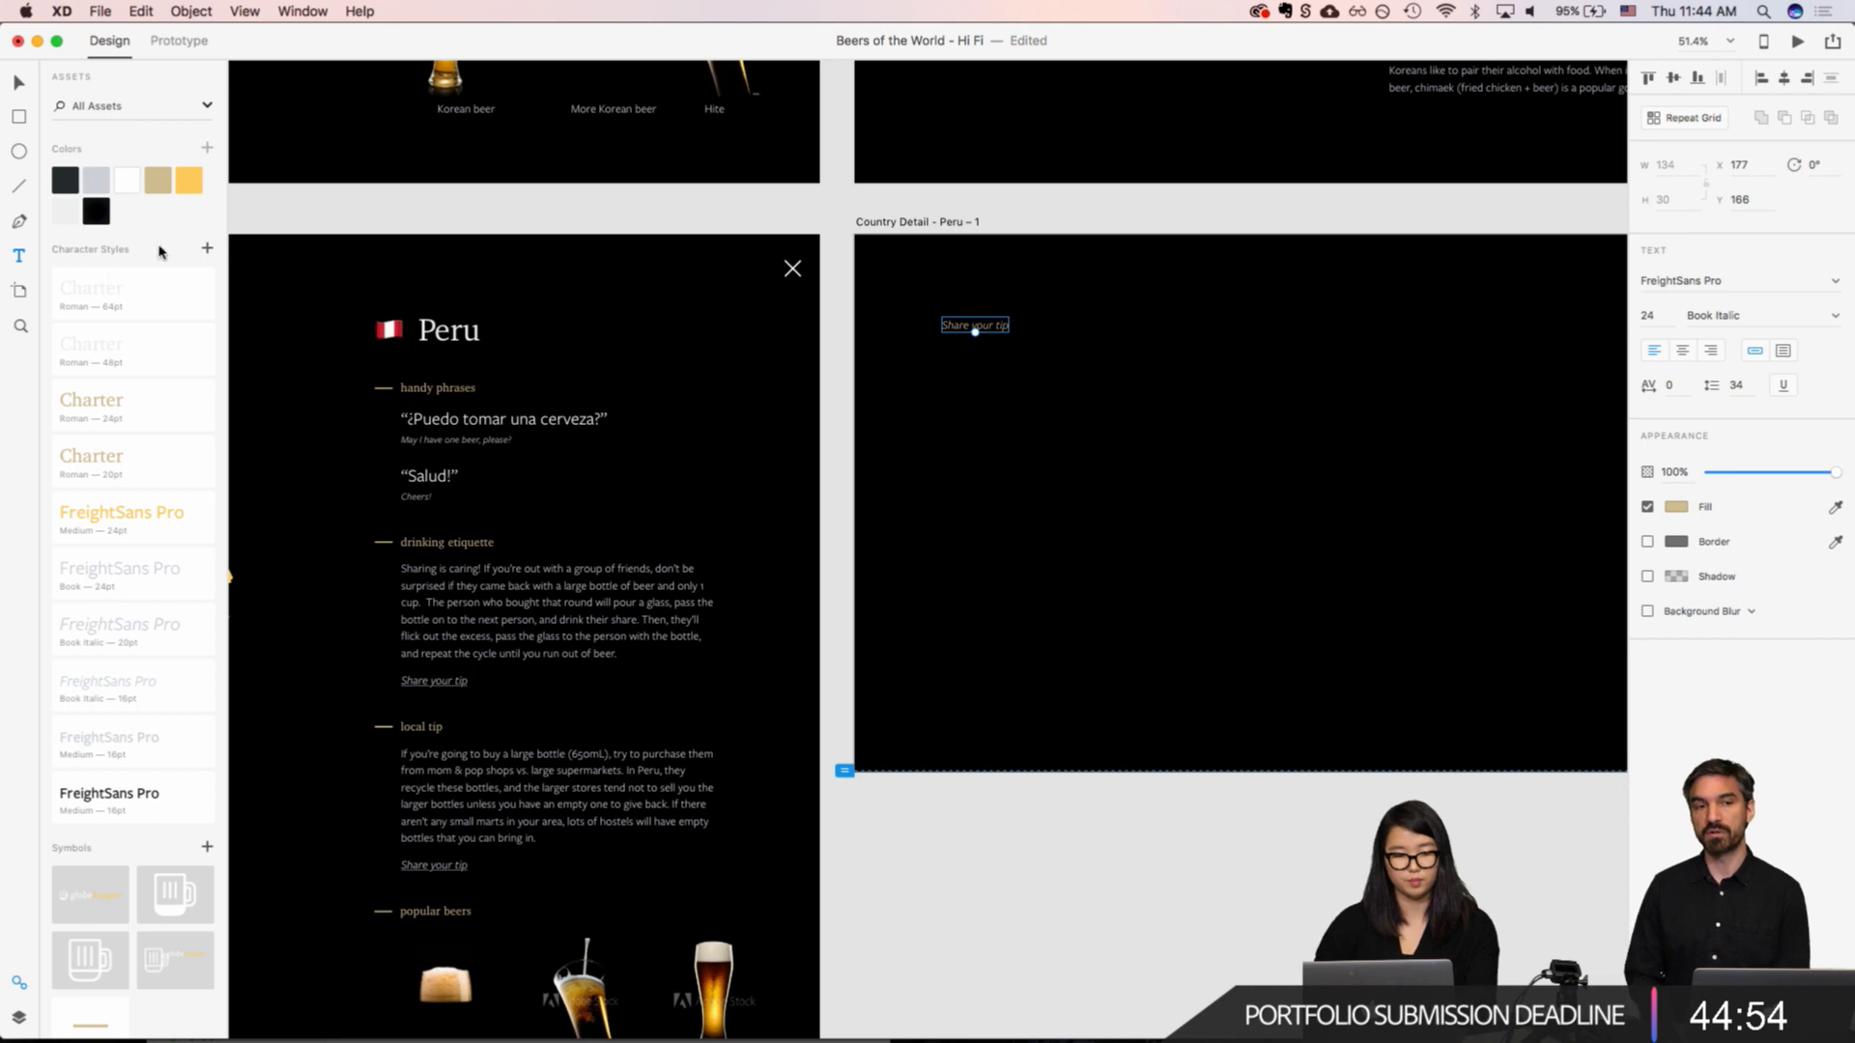
{"action": "left_click", "coordinate": [114, 295]}
{"action": "left_click", "coordinate": [96, 351]}
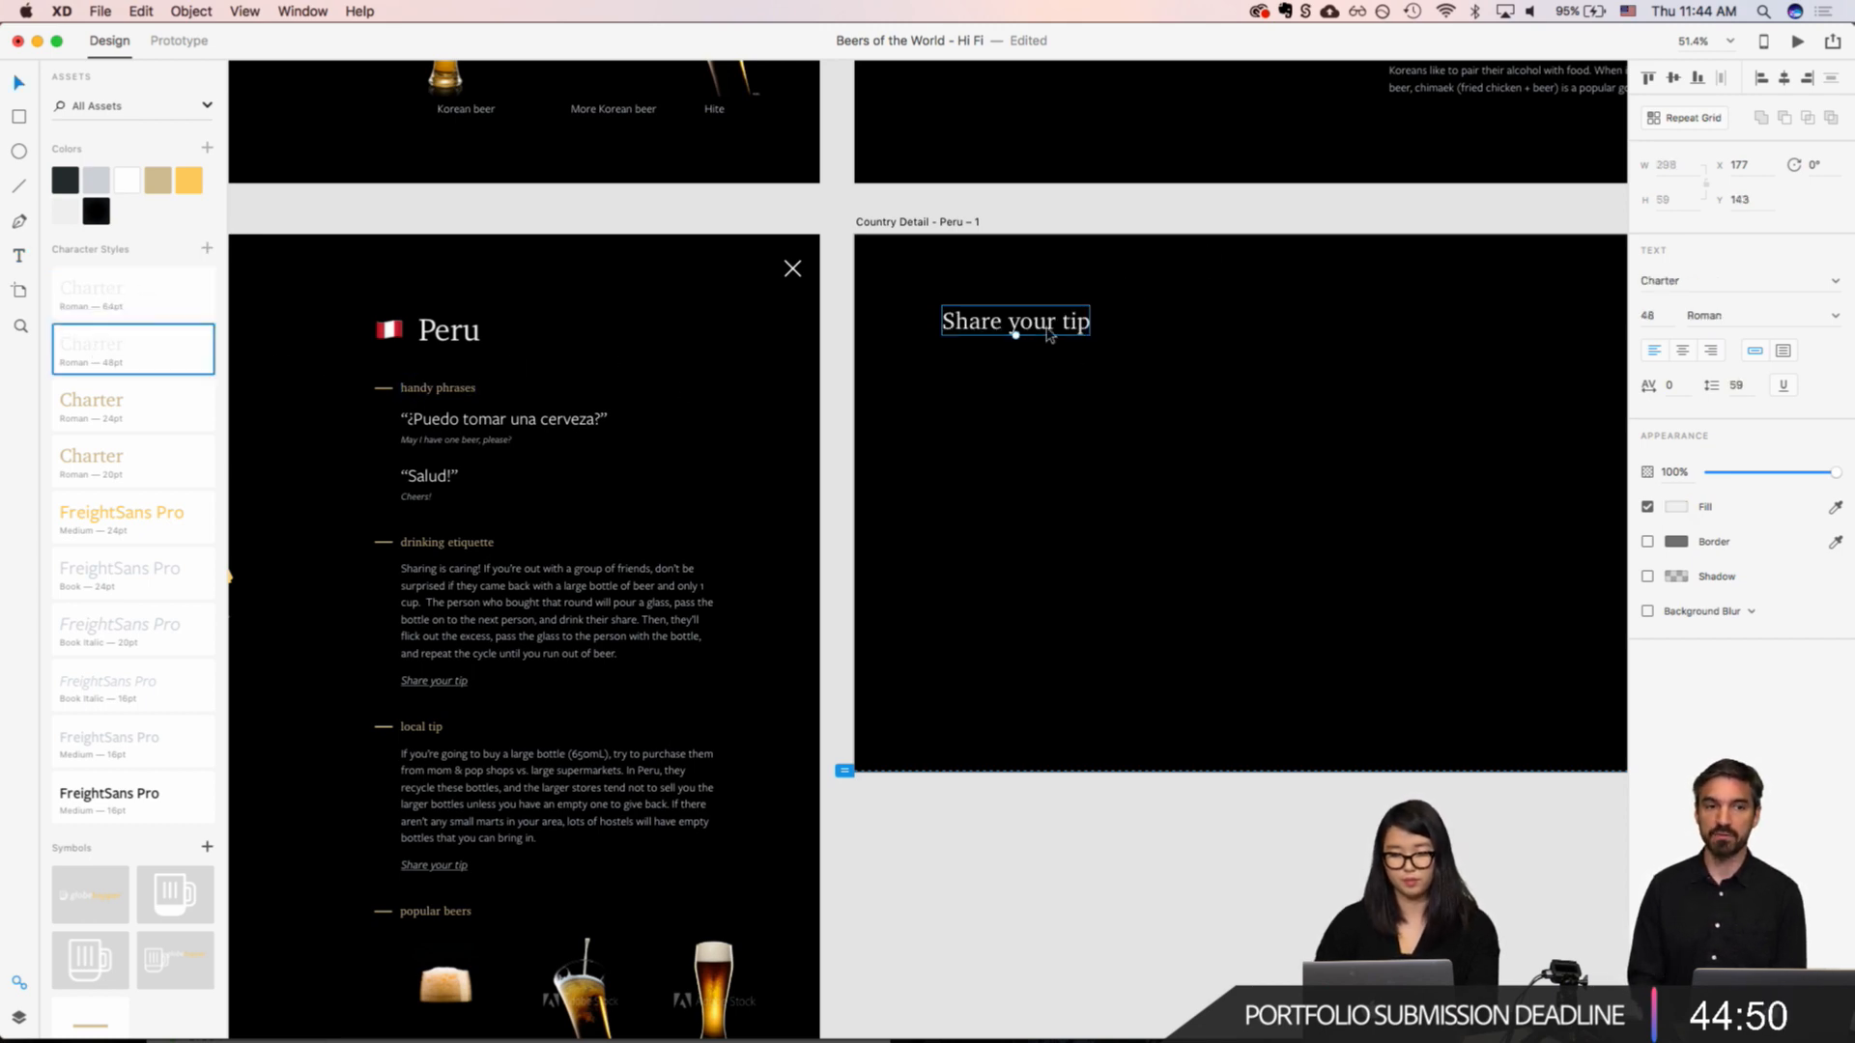
Step: Move the "Share your tip" heading to X 128, Y 153 and draw a rectangle about 1410 by 431 beneath it
{"action": "left_click_drag", "start_coordinate": [1048, 333], "coordinate": [1024, 338]}
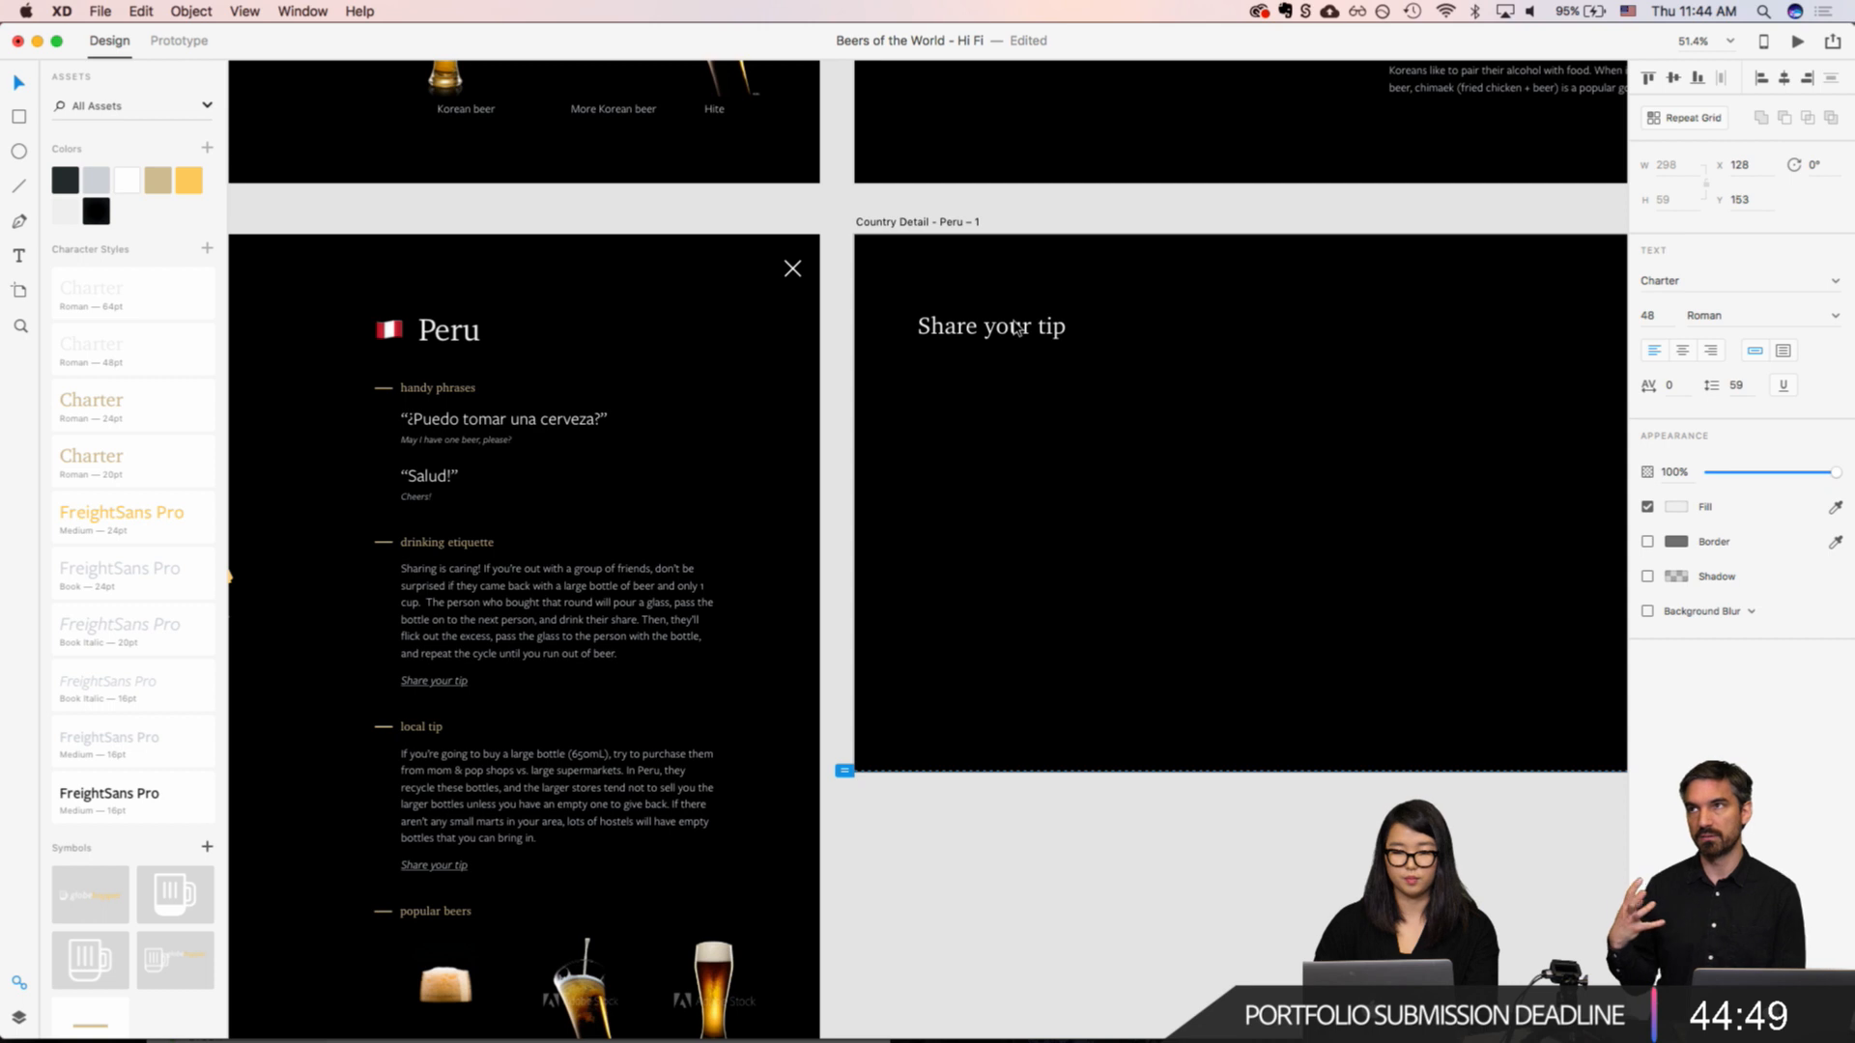
{"action": "left_click", "coordinate": [928, 391]}
{"action": "scroll", "coordinate": [914, 376], "scroll_direction": "right", "scroll_amount": 3}
{"action": "key", "text": "r"}
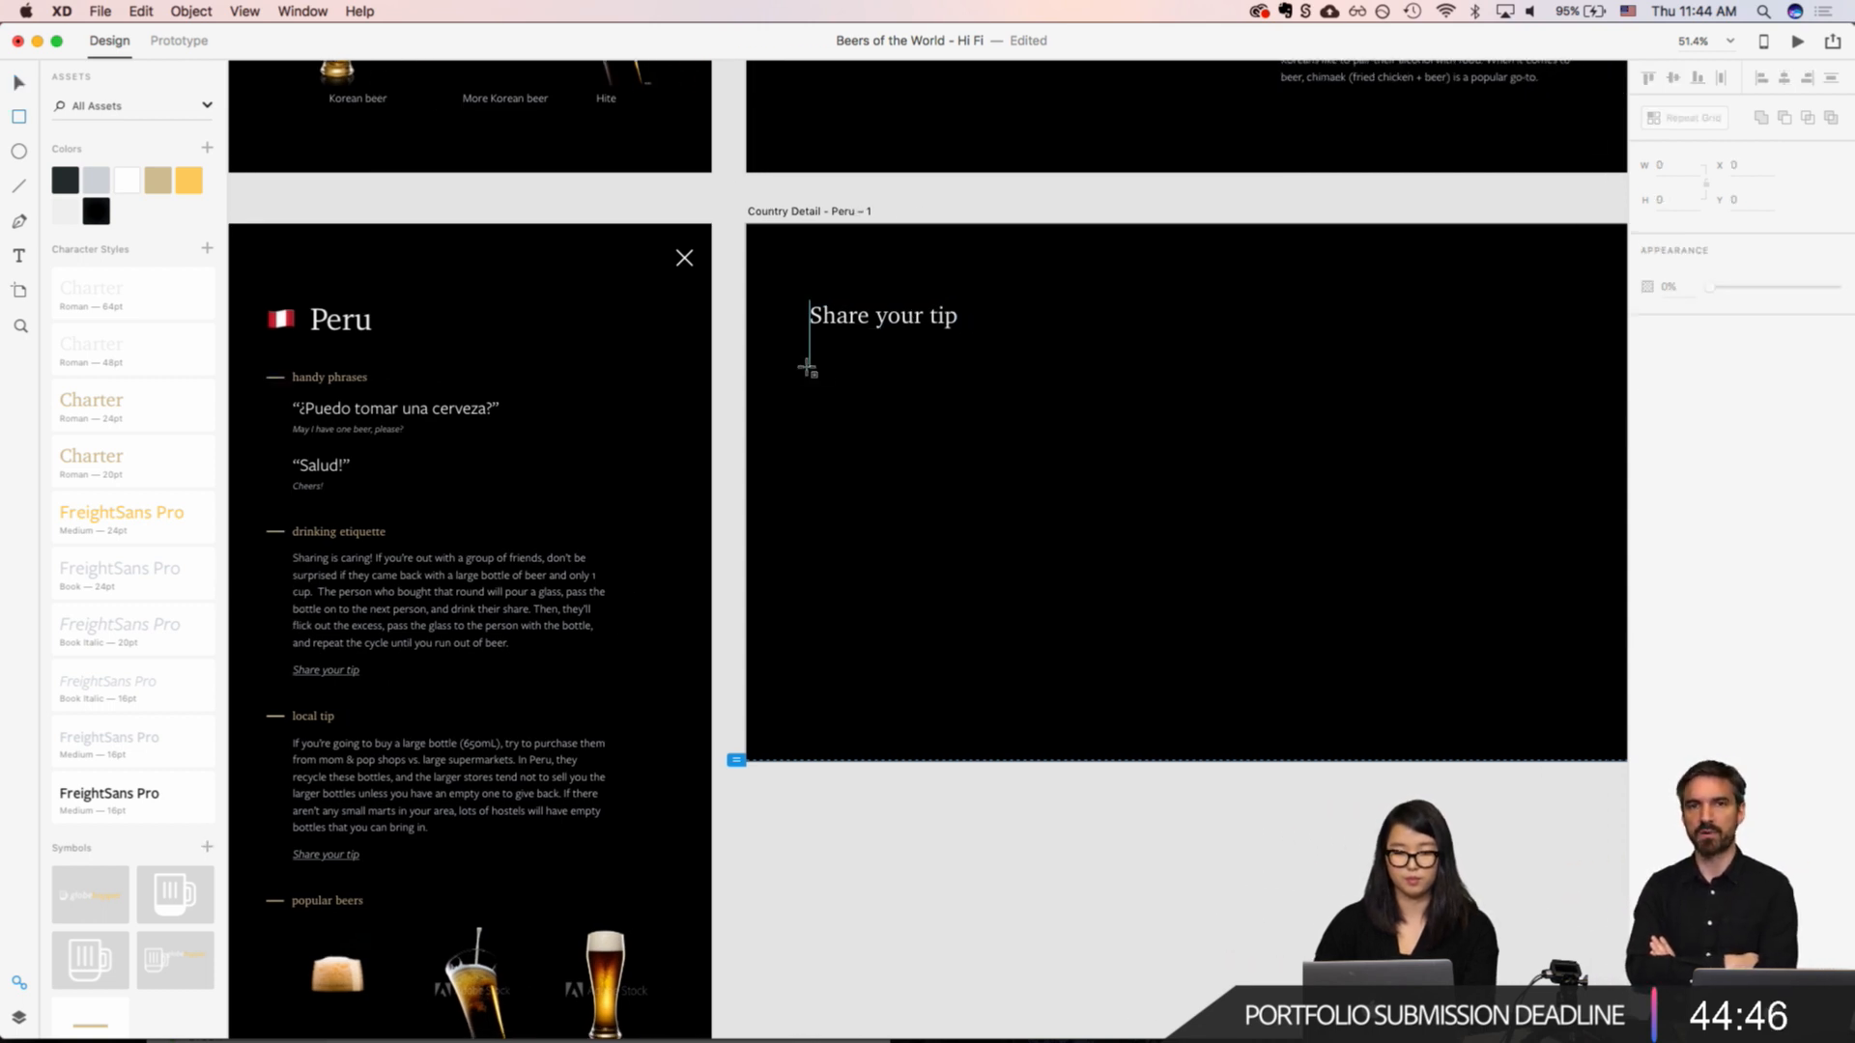
{"action": "left_click_drag", "start_coordinate": [808, 363], "coordinate": [1511, 578]}
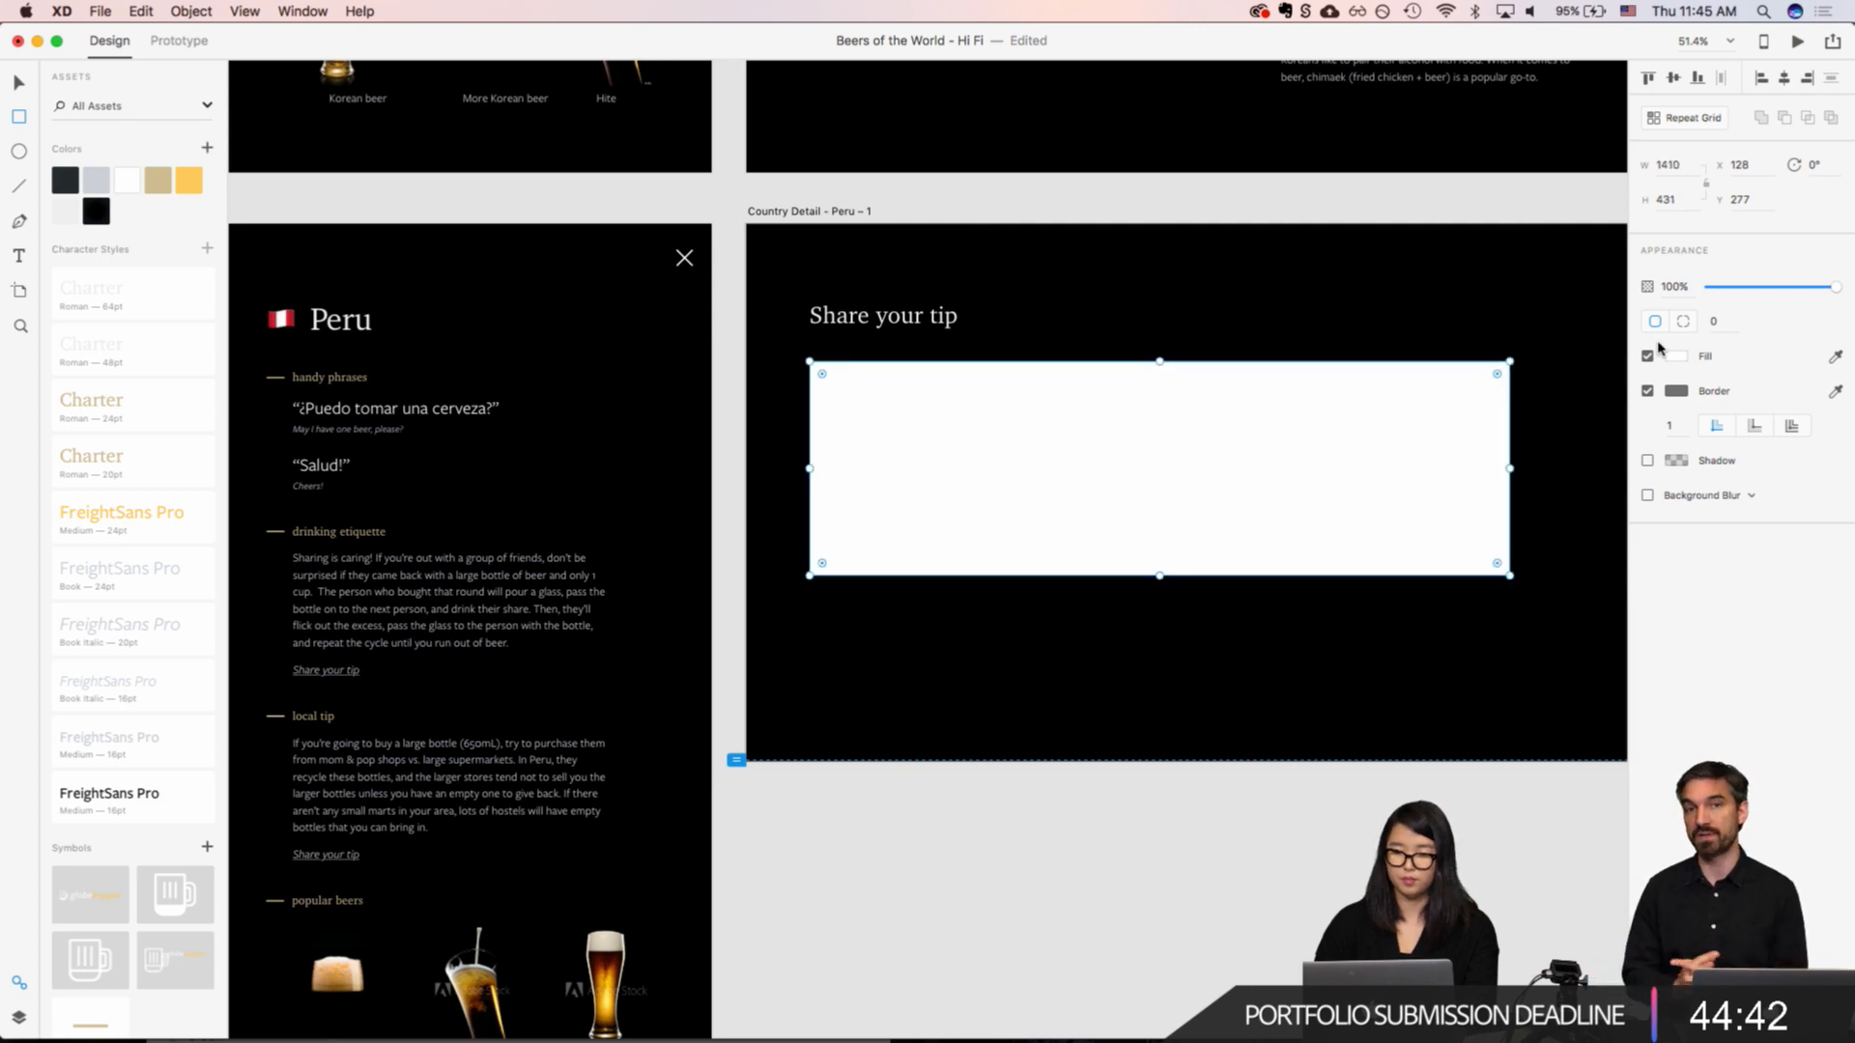
Step: Turn off the rectangle's fill and set its border colour to the light grey #EFEFEF
{"action": "left_click", "coordinate": [1648, 391]}
{"action": "left_click", "coordinate": [1648, 355]}
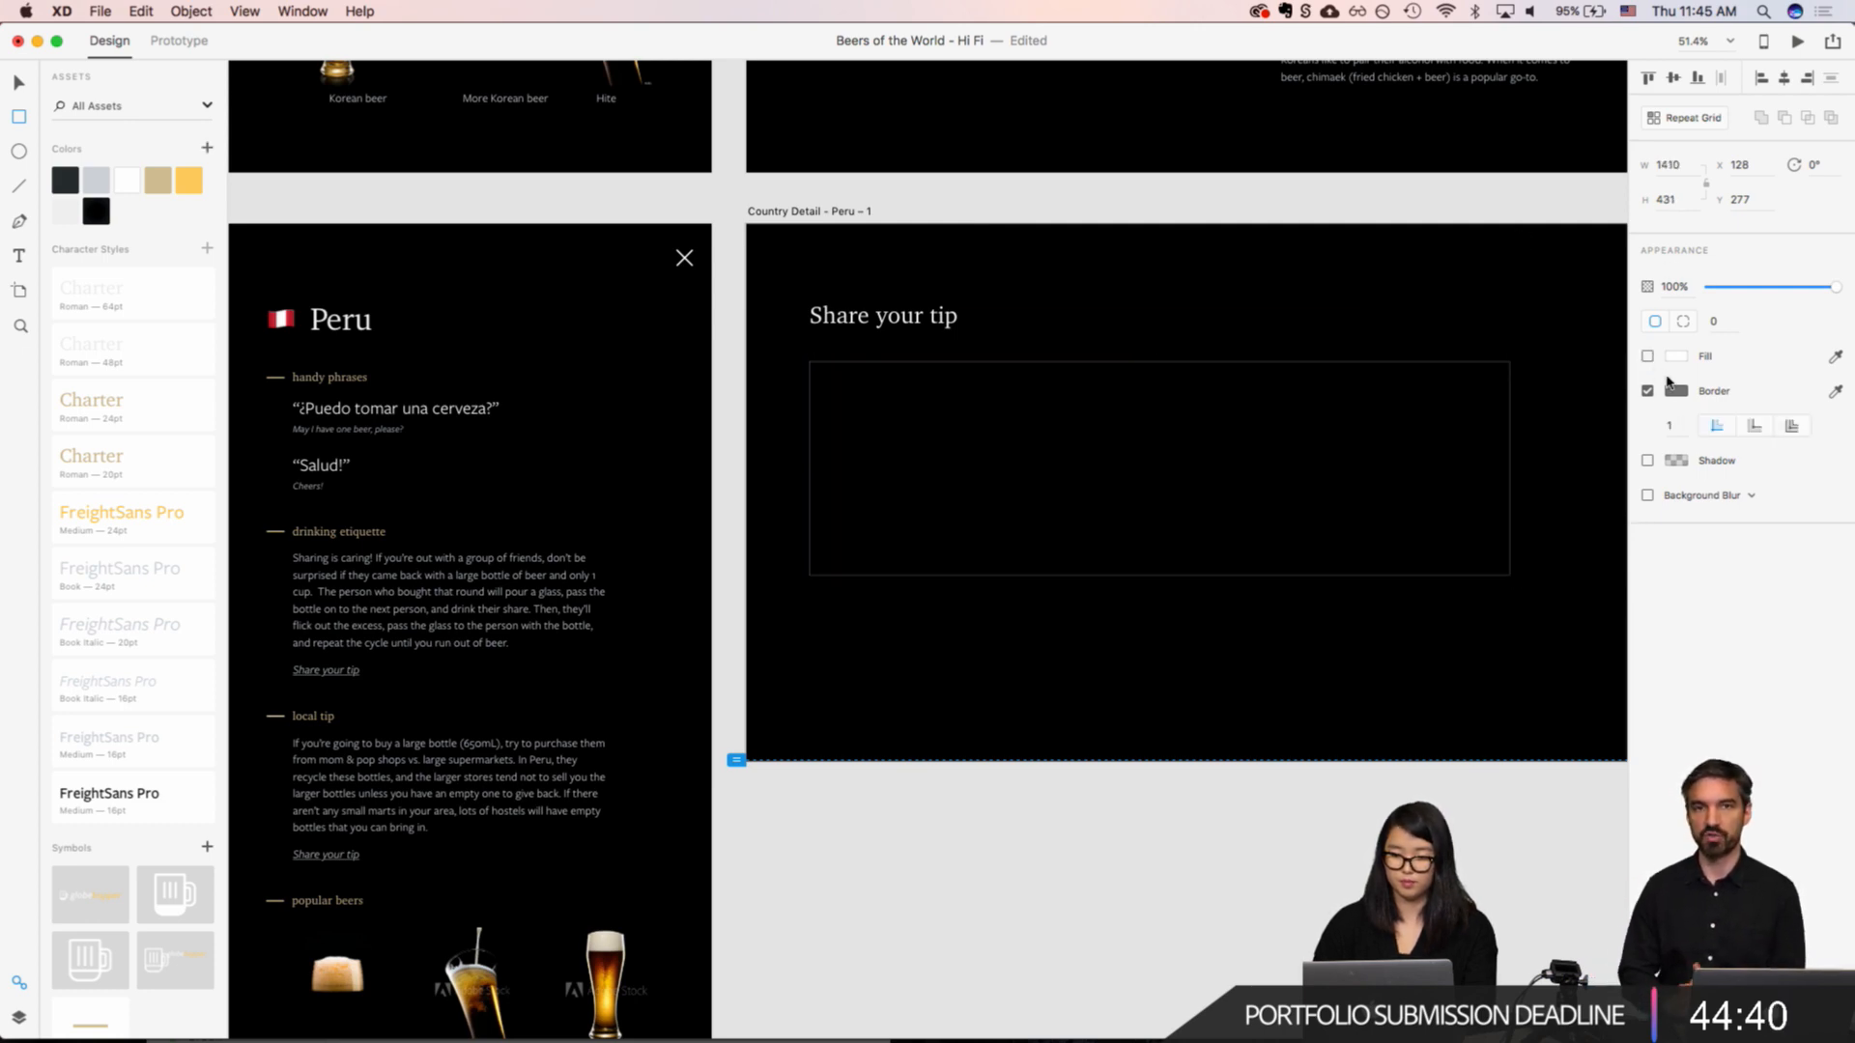
{"action": "left_click", "coordinate": [1675, 392]}
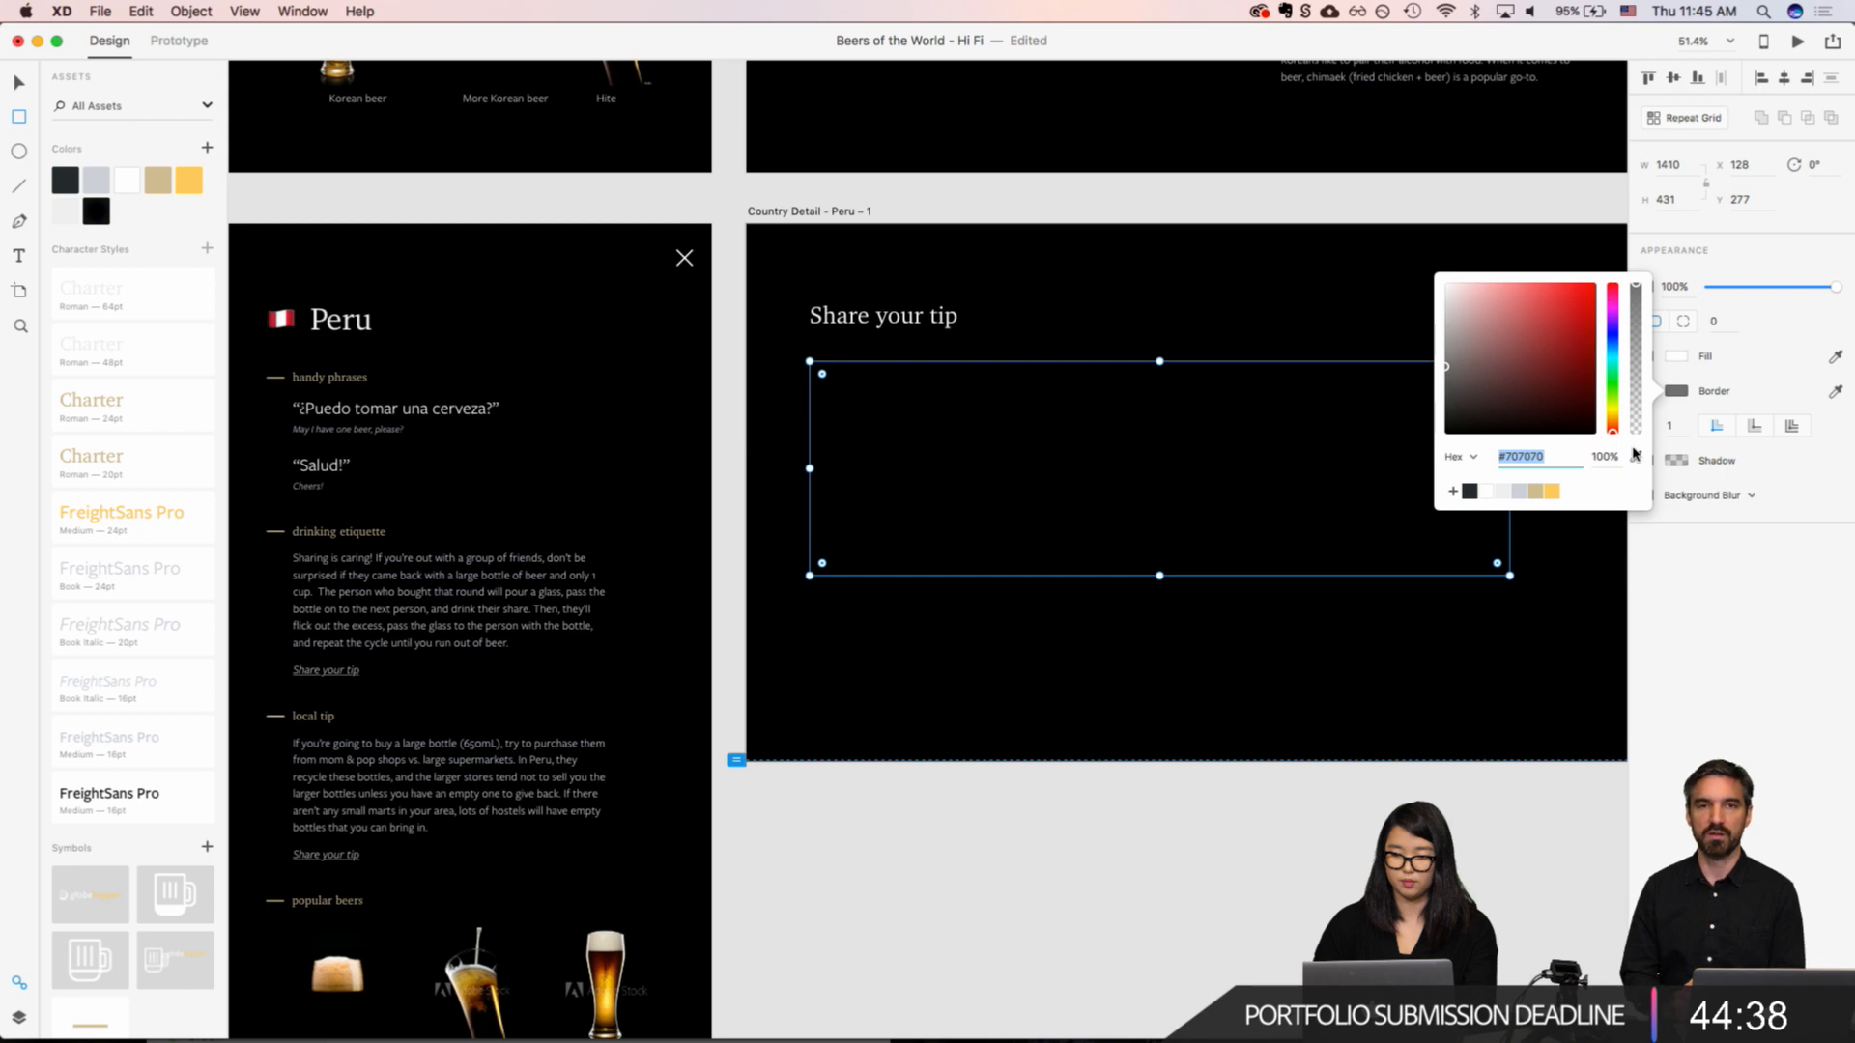
{"action": "left_click", "coordinate": [1519, 493]}
{"action": "left_click", "coordinate": [1503, 493]}
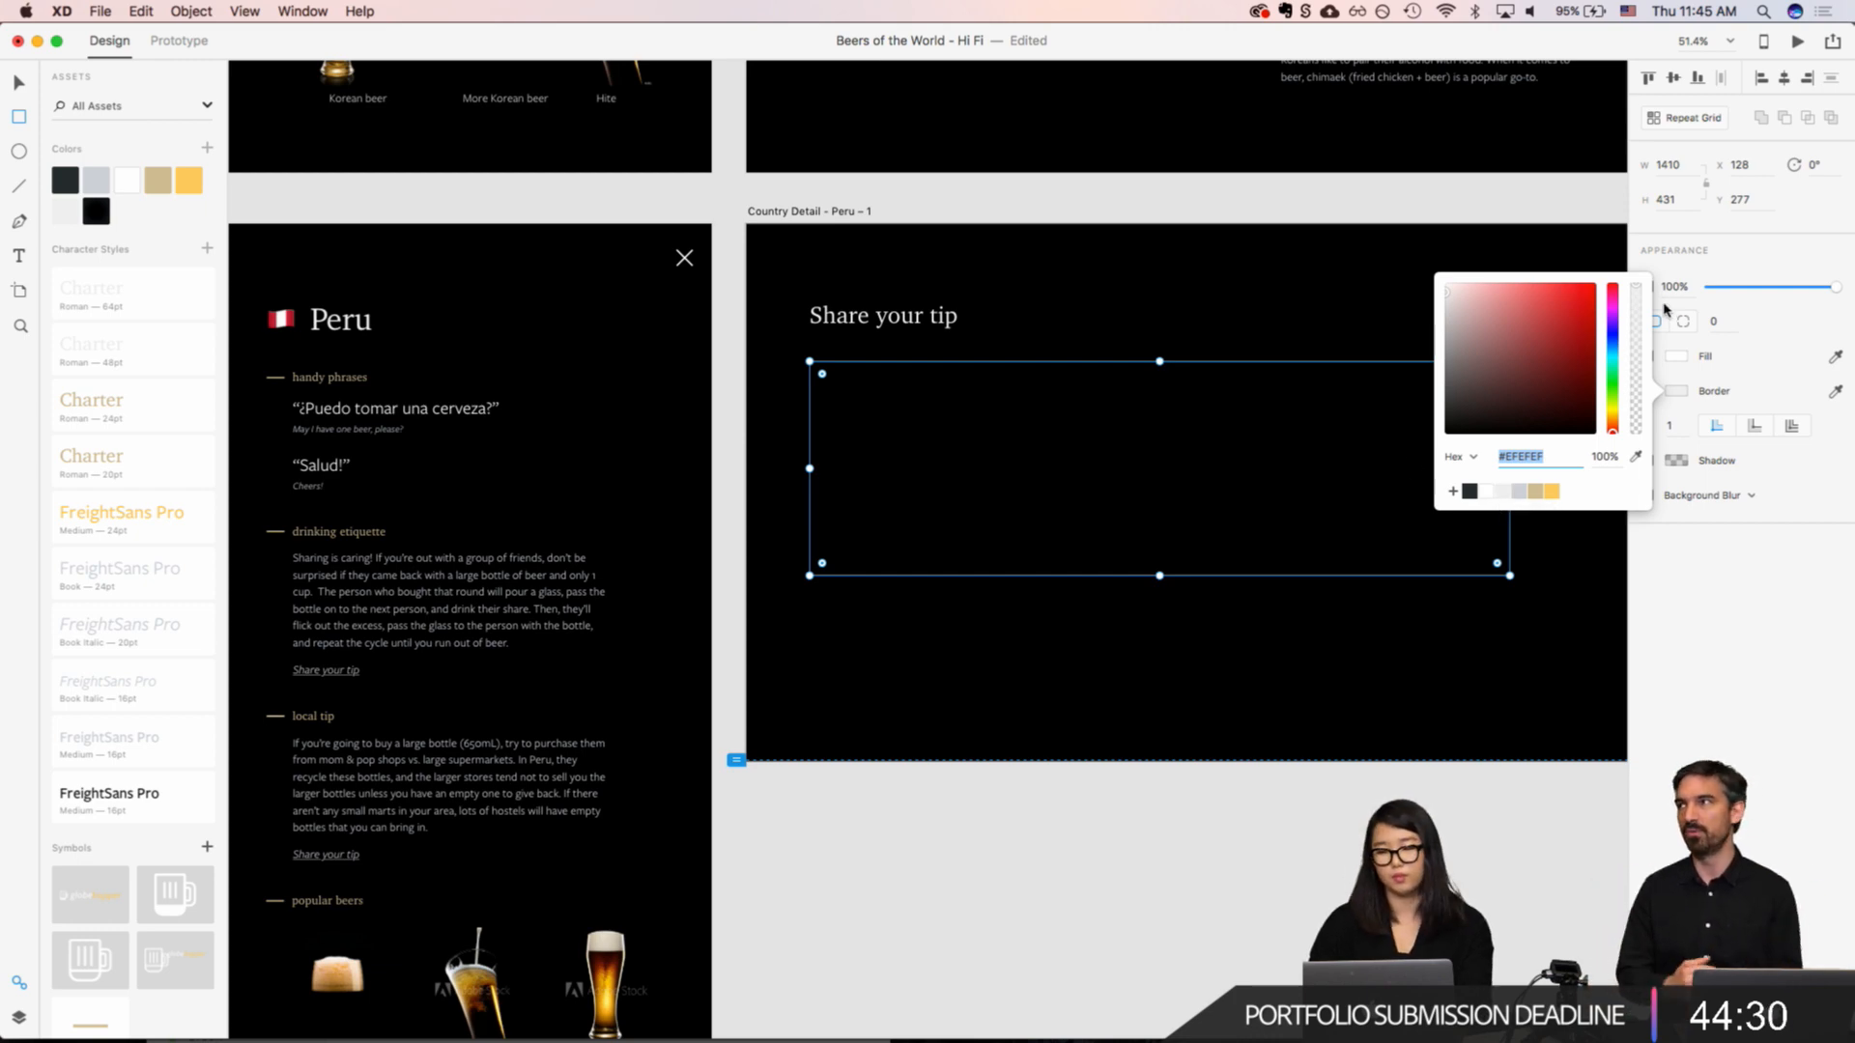
Step: Turn the rectangle's fill back on, try the dark #20282E-like swatch, and sample the artboard's black as the fill colour
{"action": "left_click", "coordinate": [1674, 359]}
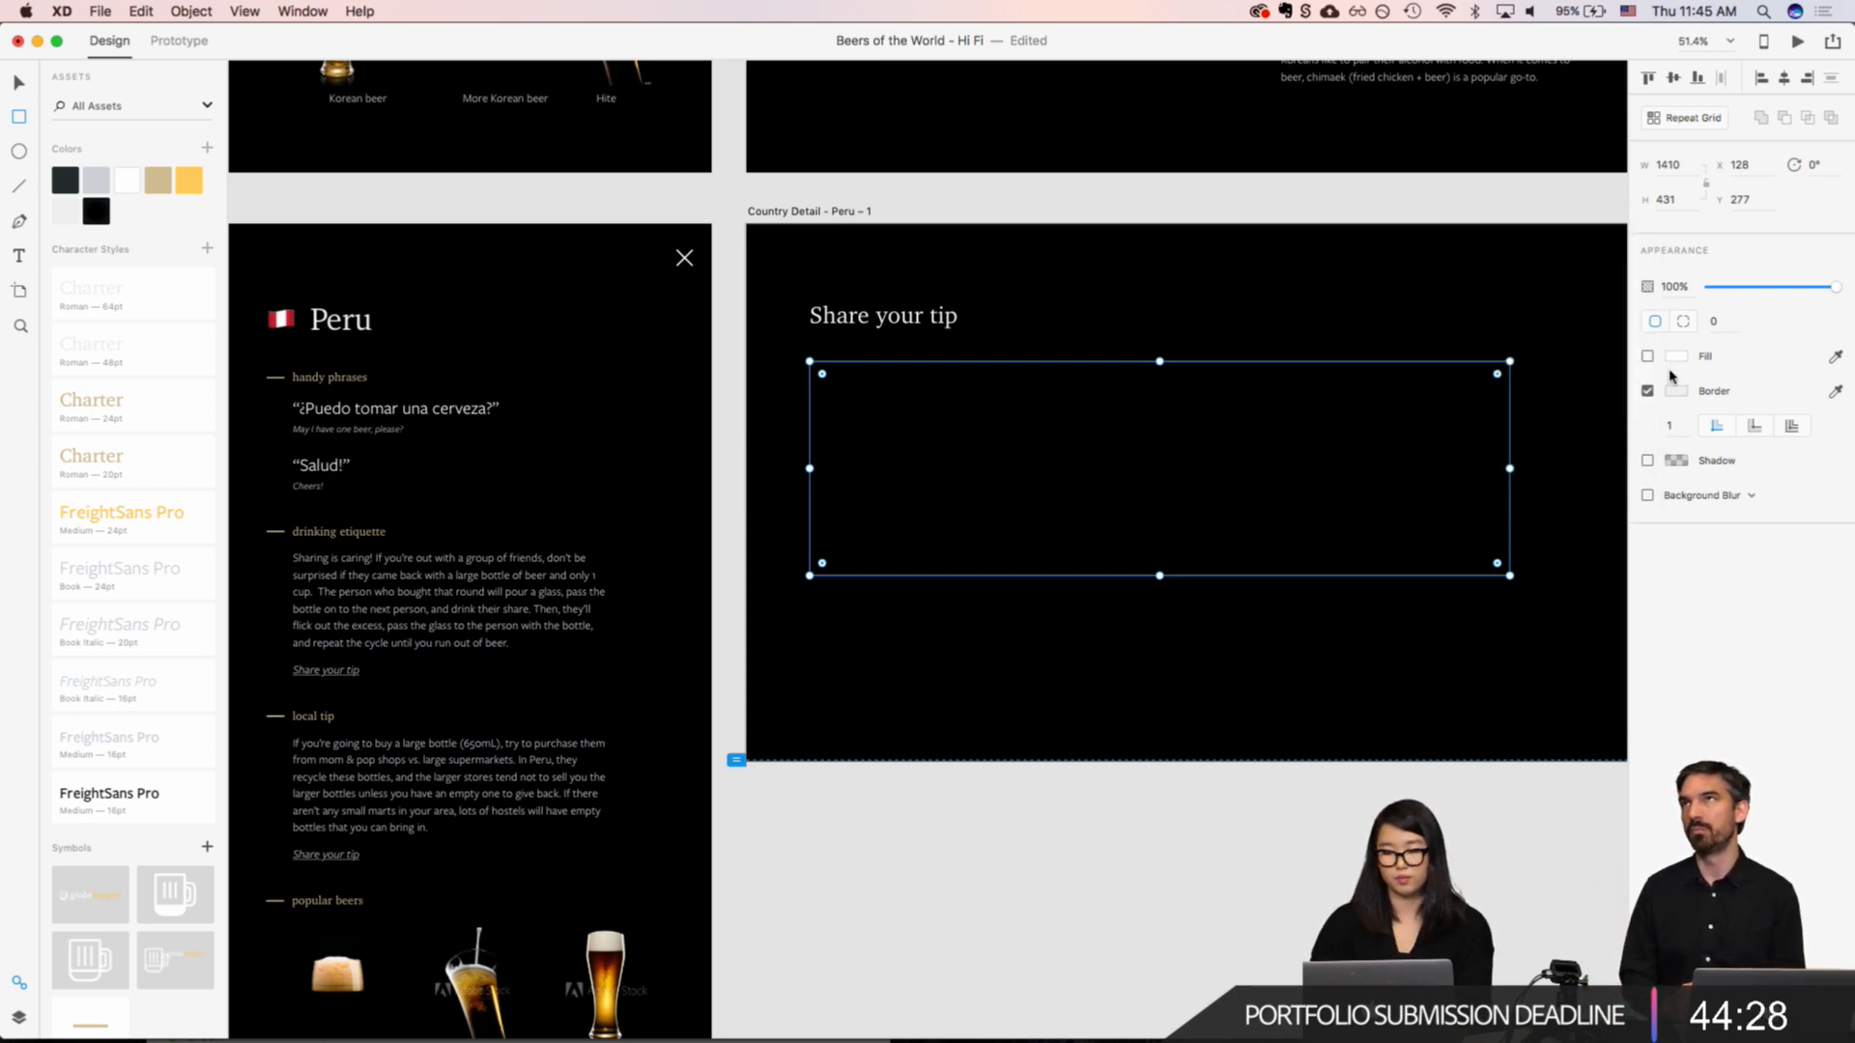
{"action": "left_click", "coordinate": [1648, 357]}
{"action": "left_click", "coordinate": [1677, 356]}
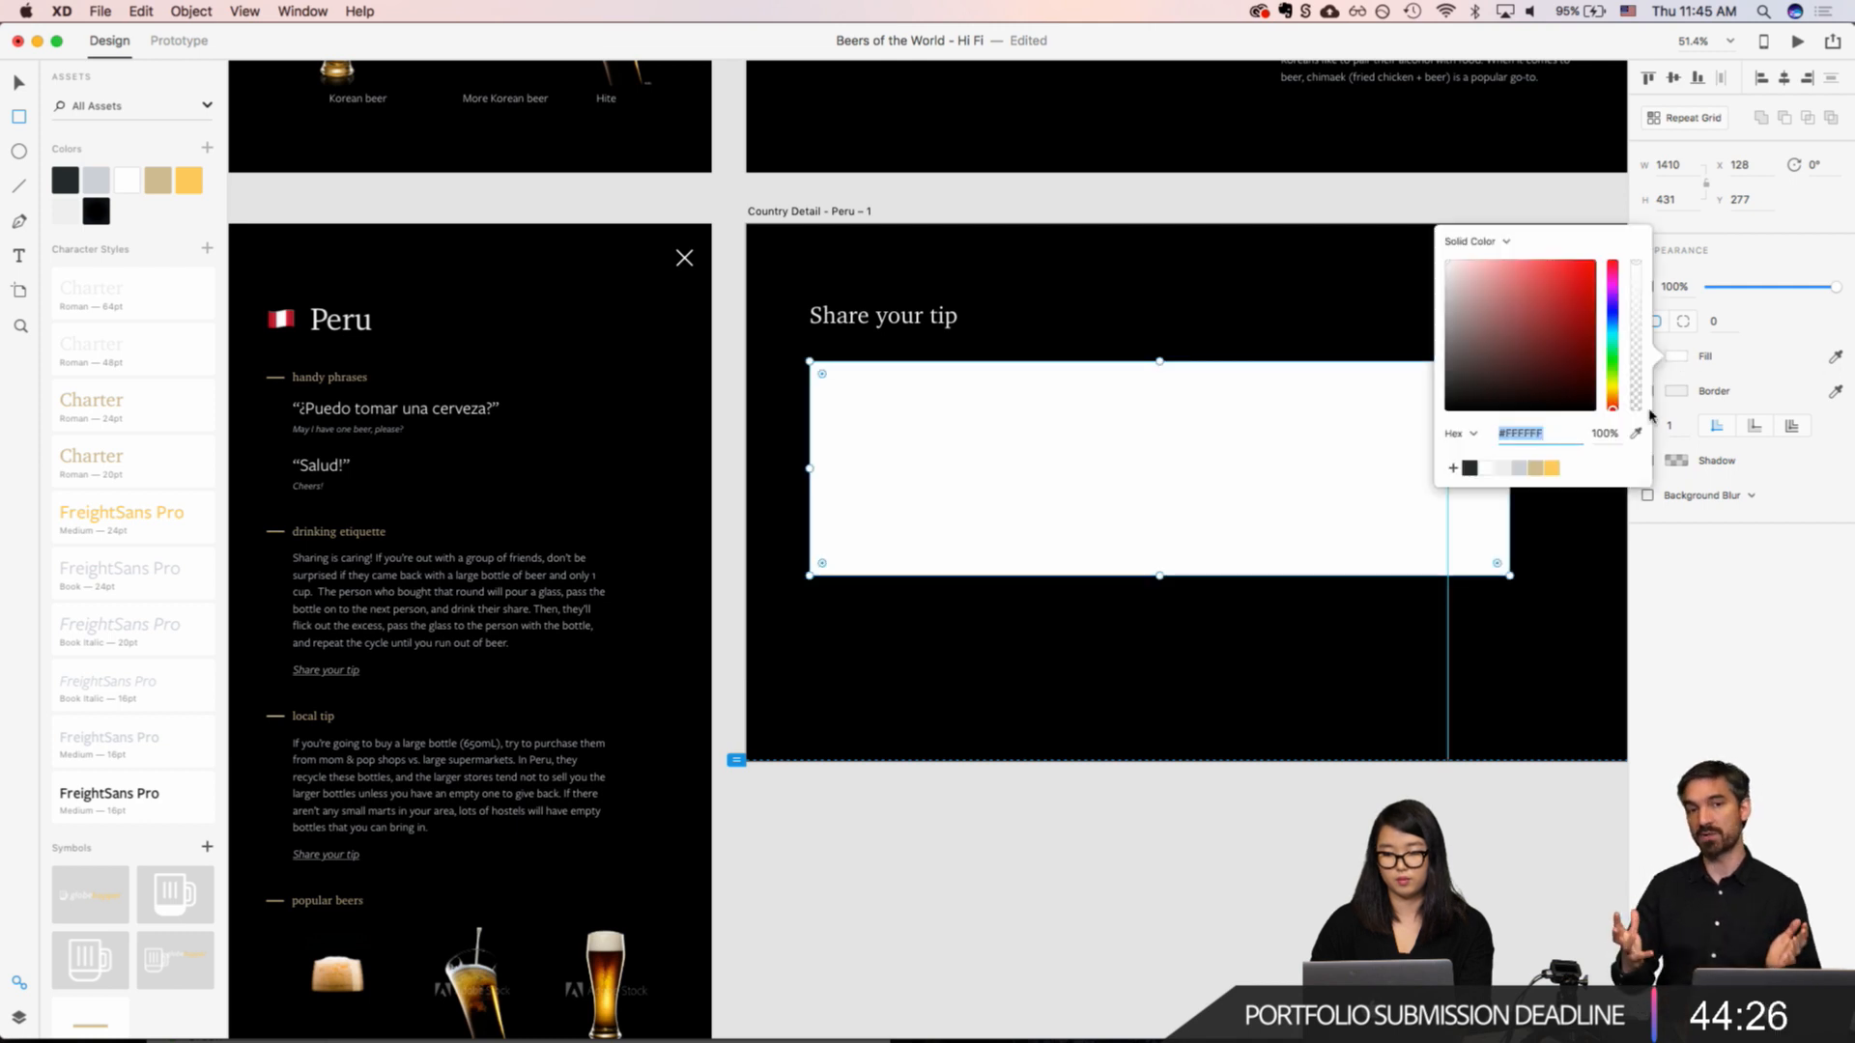
{"action": "left_click", "coordinate": [1475, 467]}
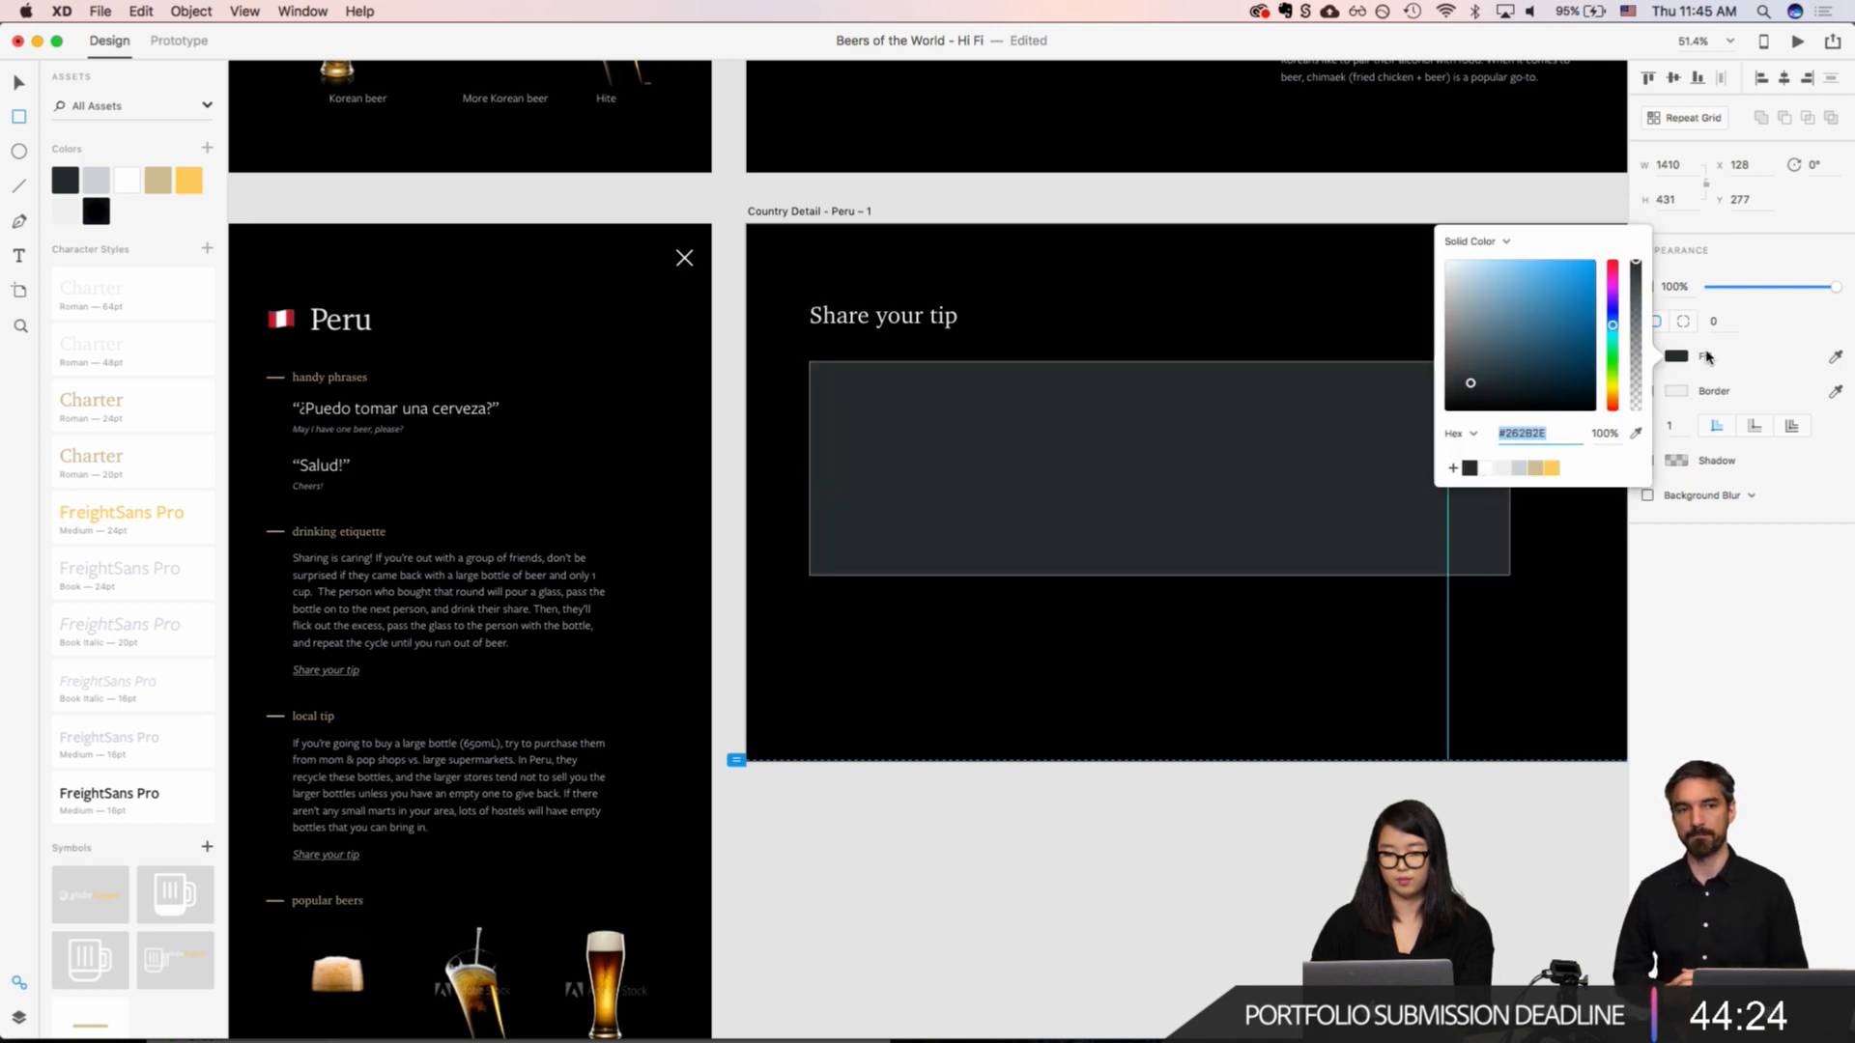
{"action": "left_click", "coordinate": [1836, 356]}
{"action": "left_click", "coordinate": [1567, 422]}
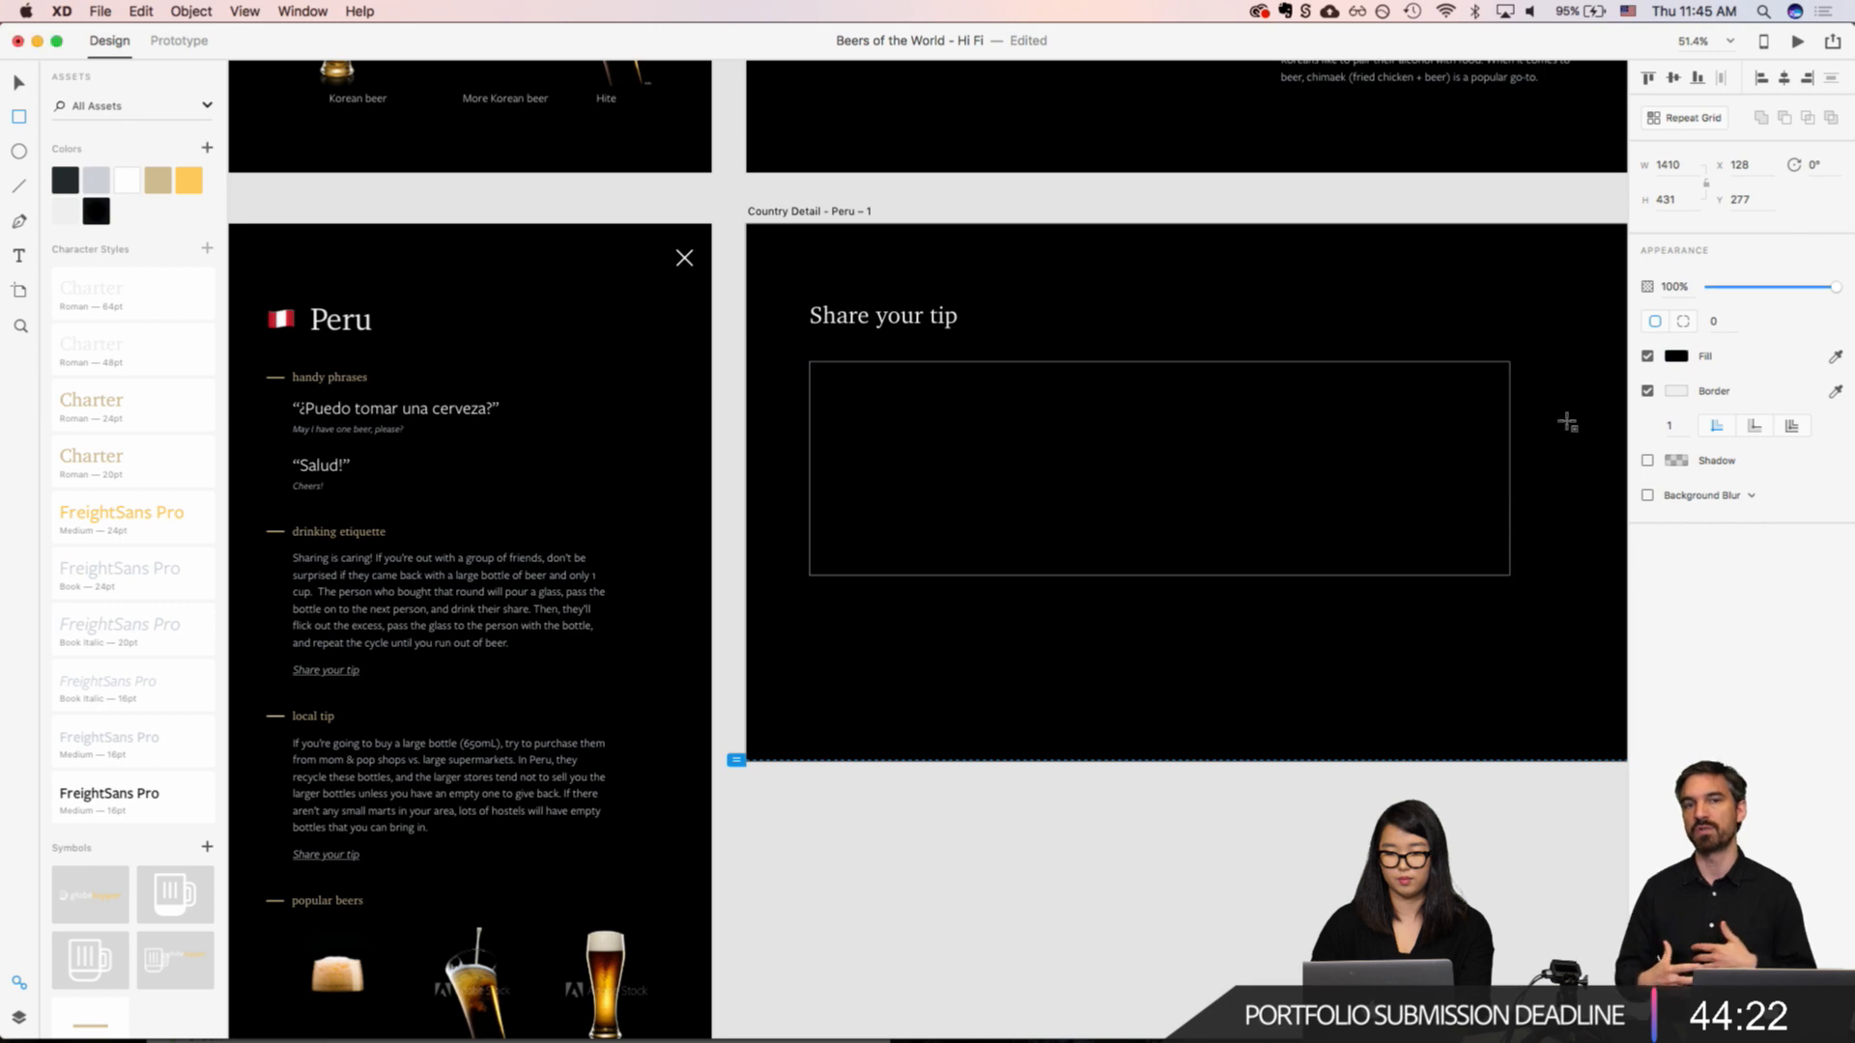
Step: Reduce the rectangle's opacity to 40%
{"action": "left_click", "coordinate": [1674, 287]}
{"action": "type", "text": "70"}
{"action": "key", "text": "Return"}
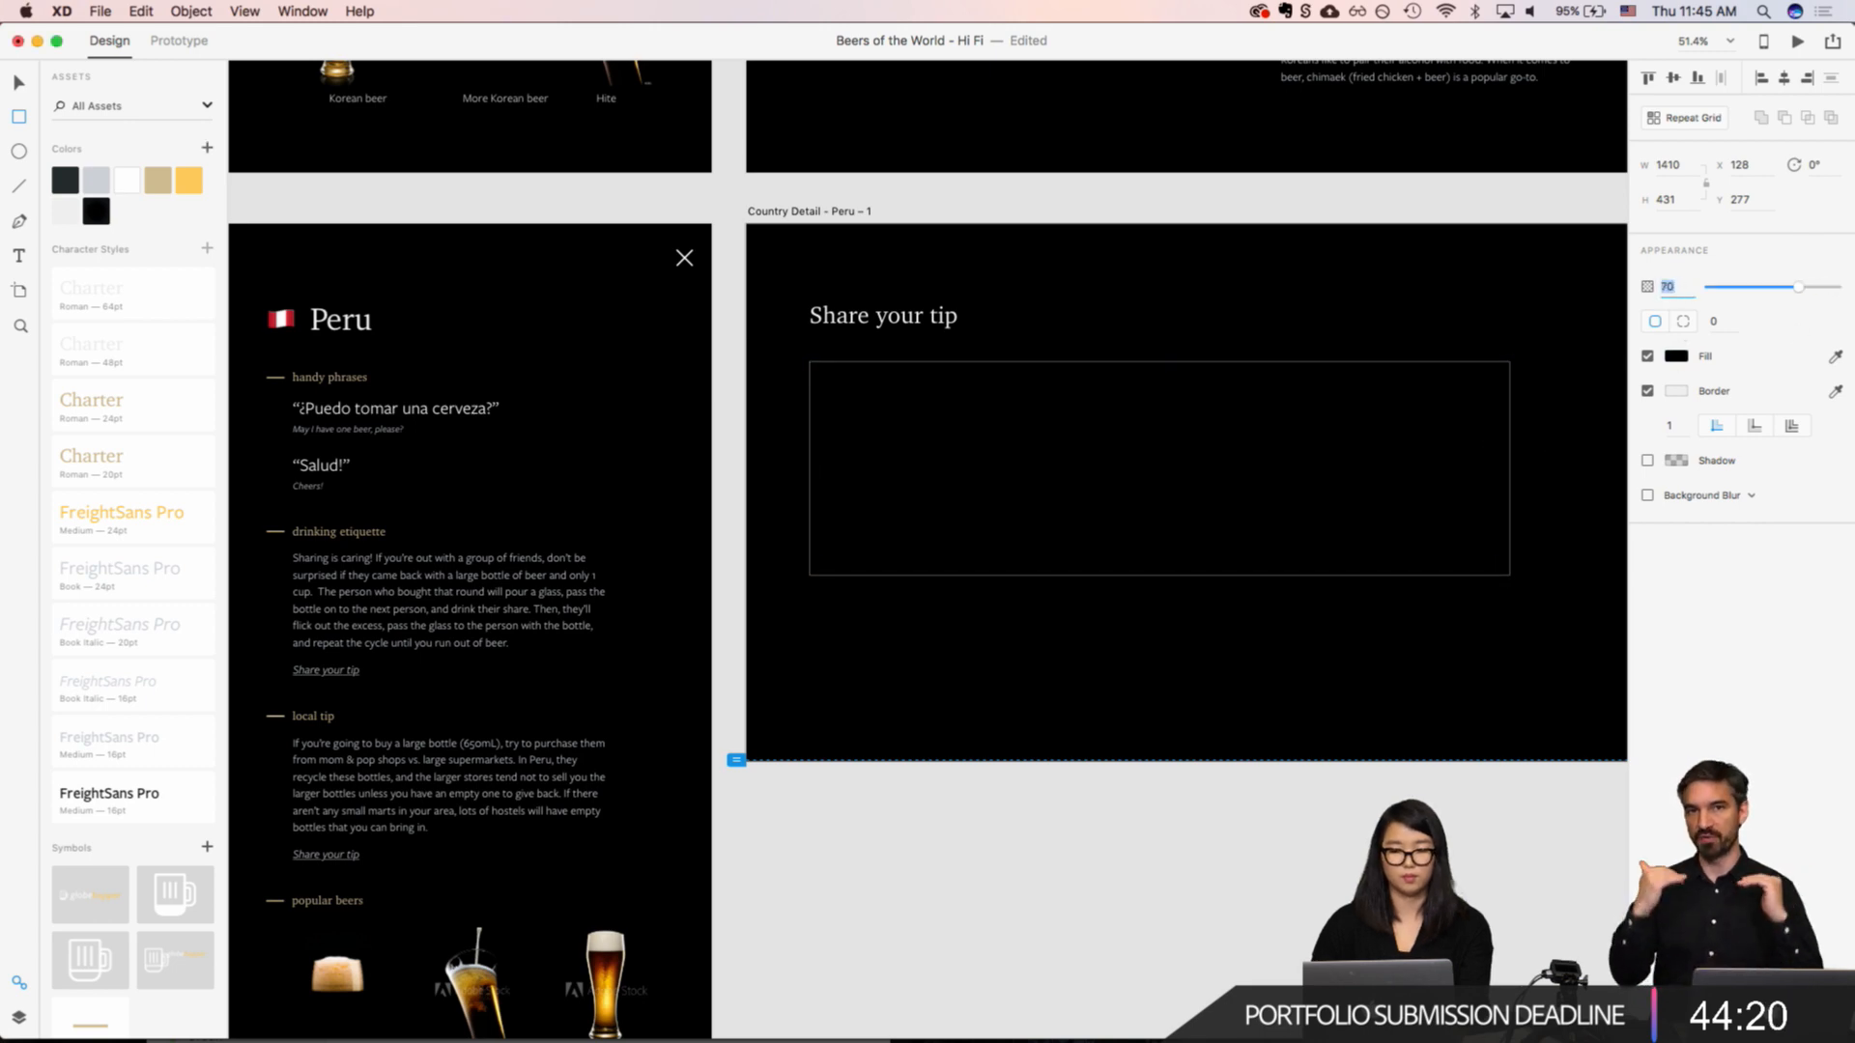
{"action": "key", "text": "shift+Down"}
{"action": "key", "text": "shift+Down"}
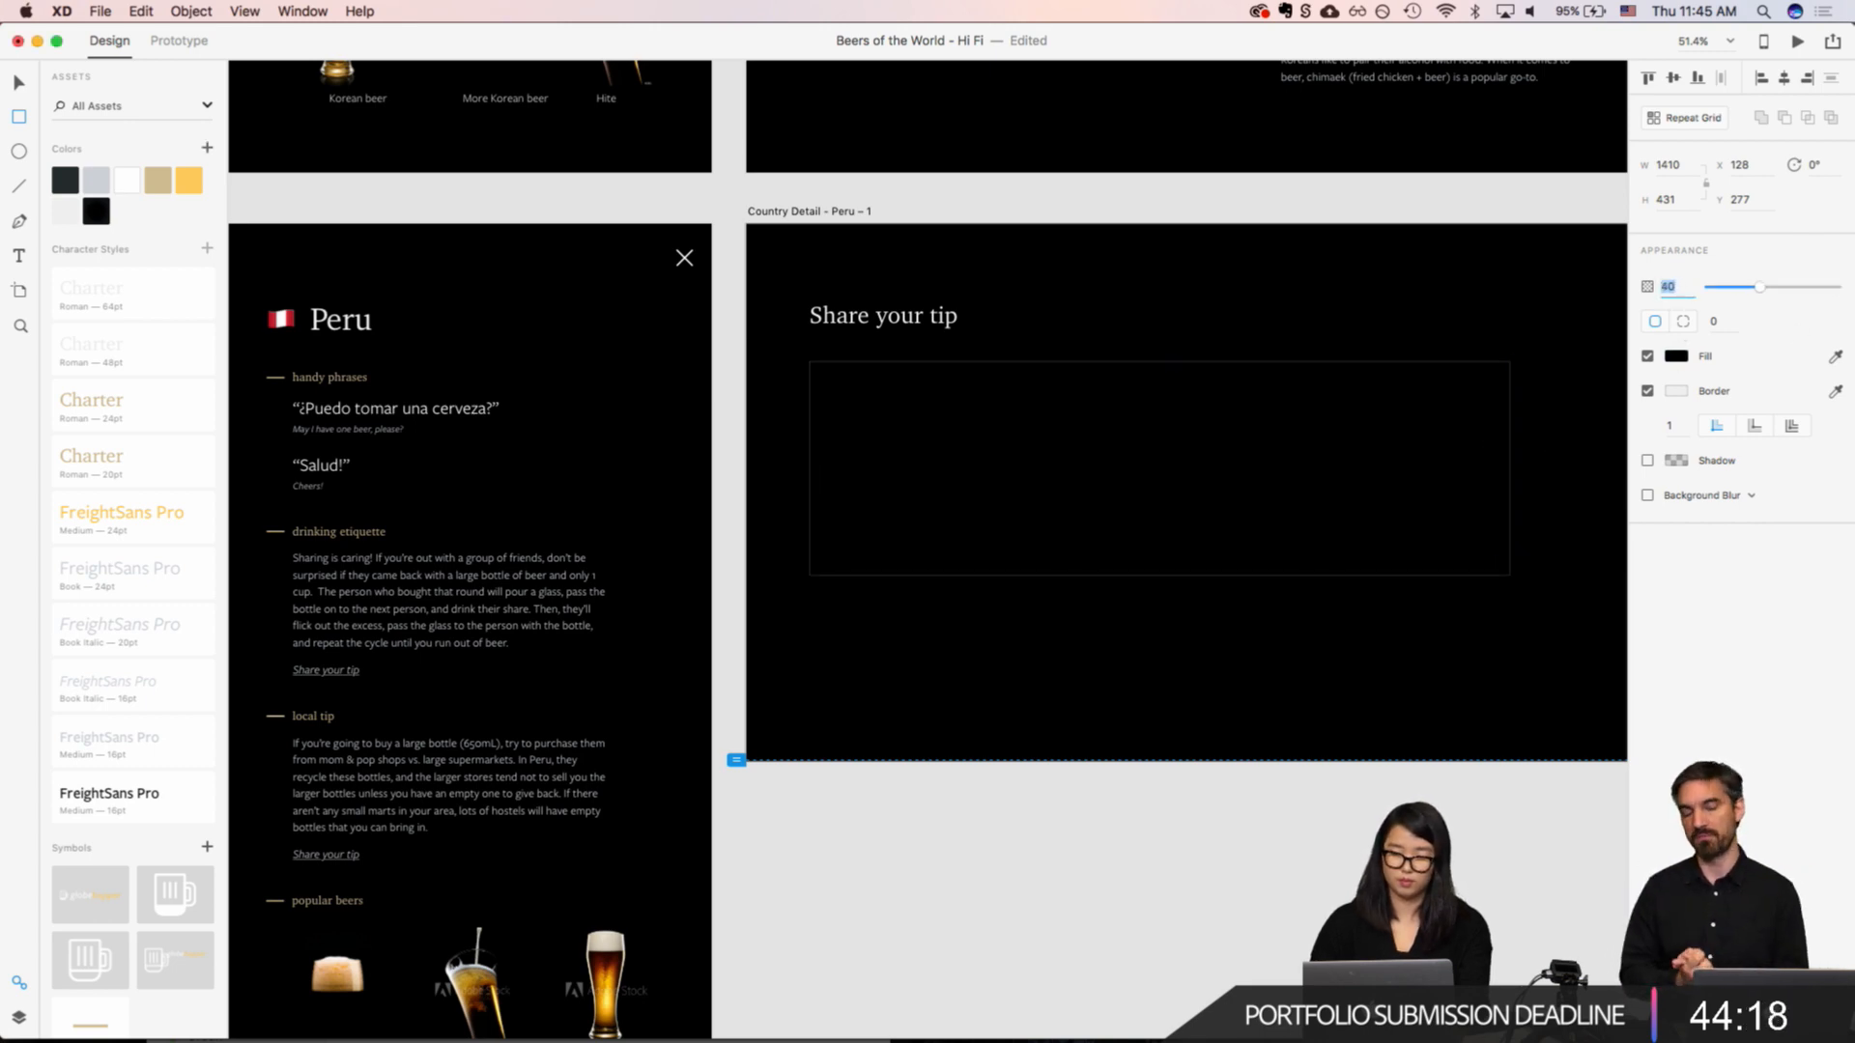
{"action": "type", "text": "v"}
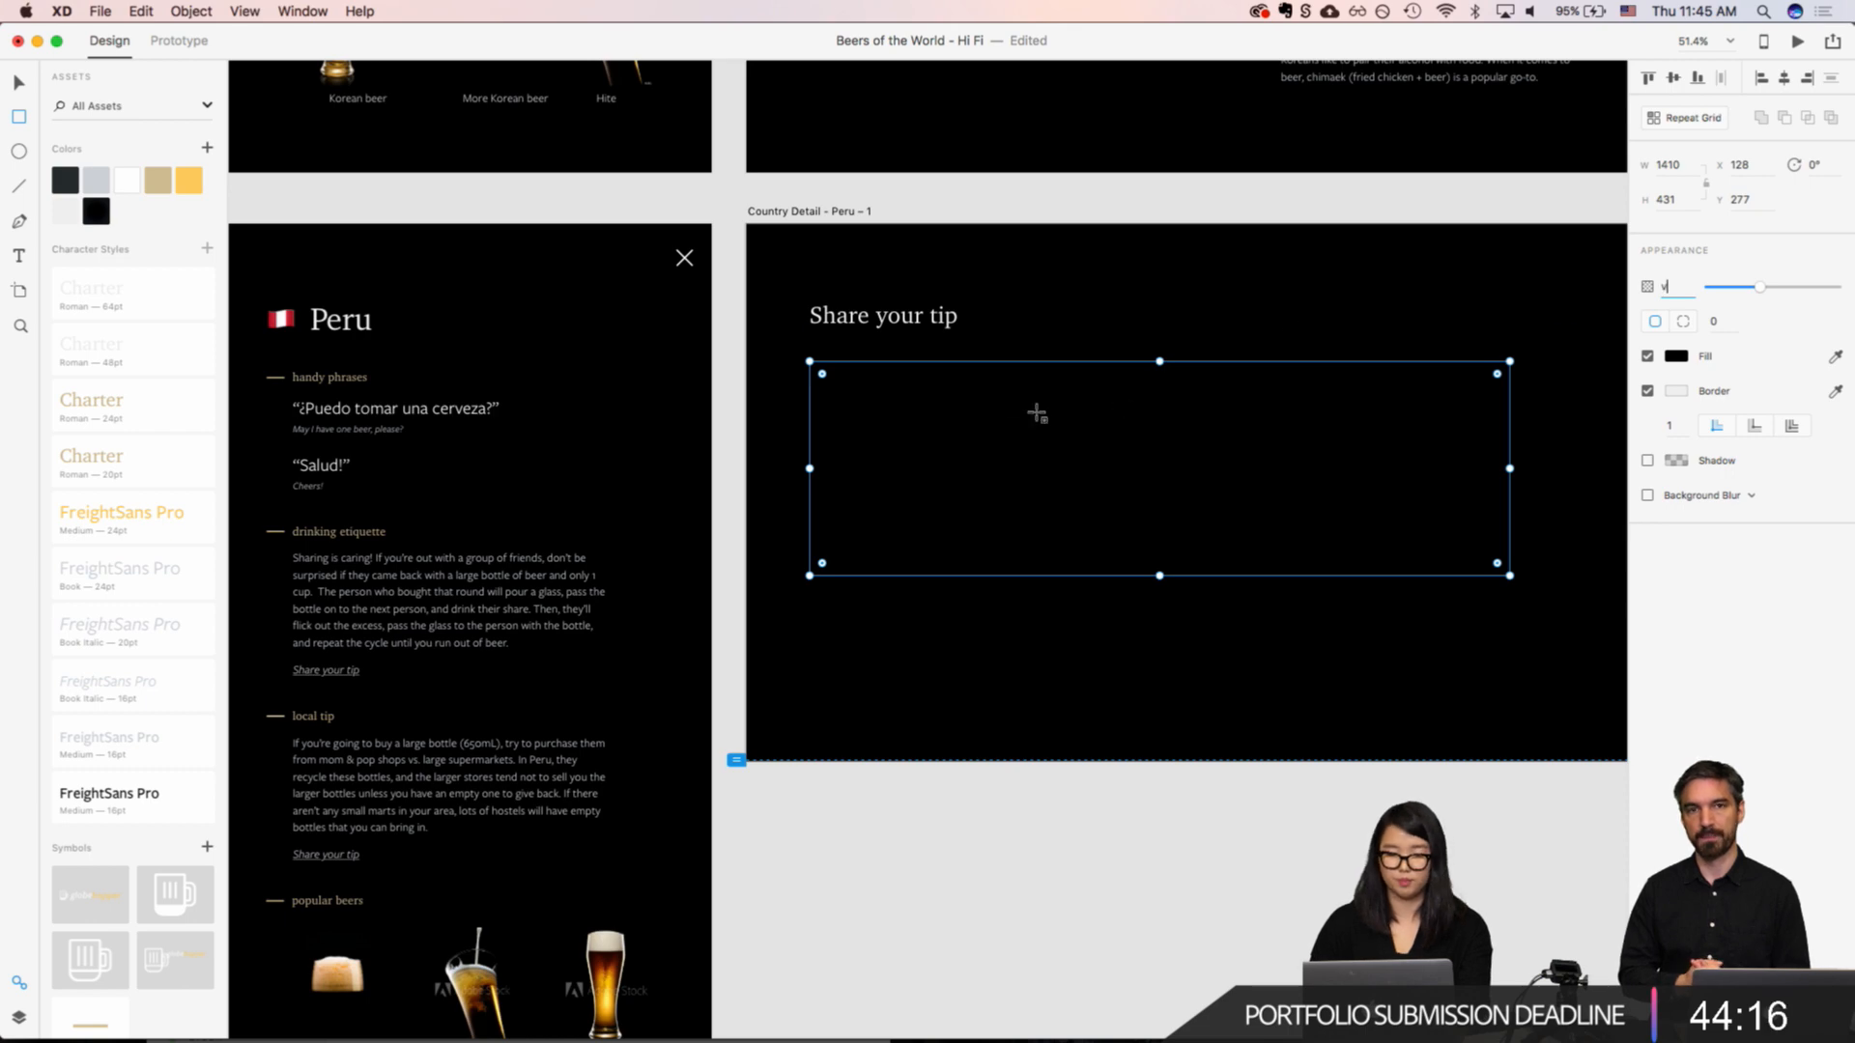
{"action": "key", "text": "Escape"}
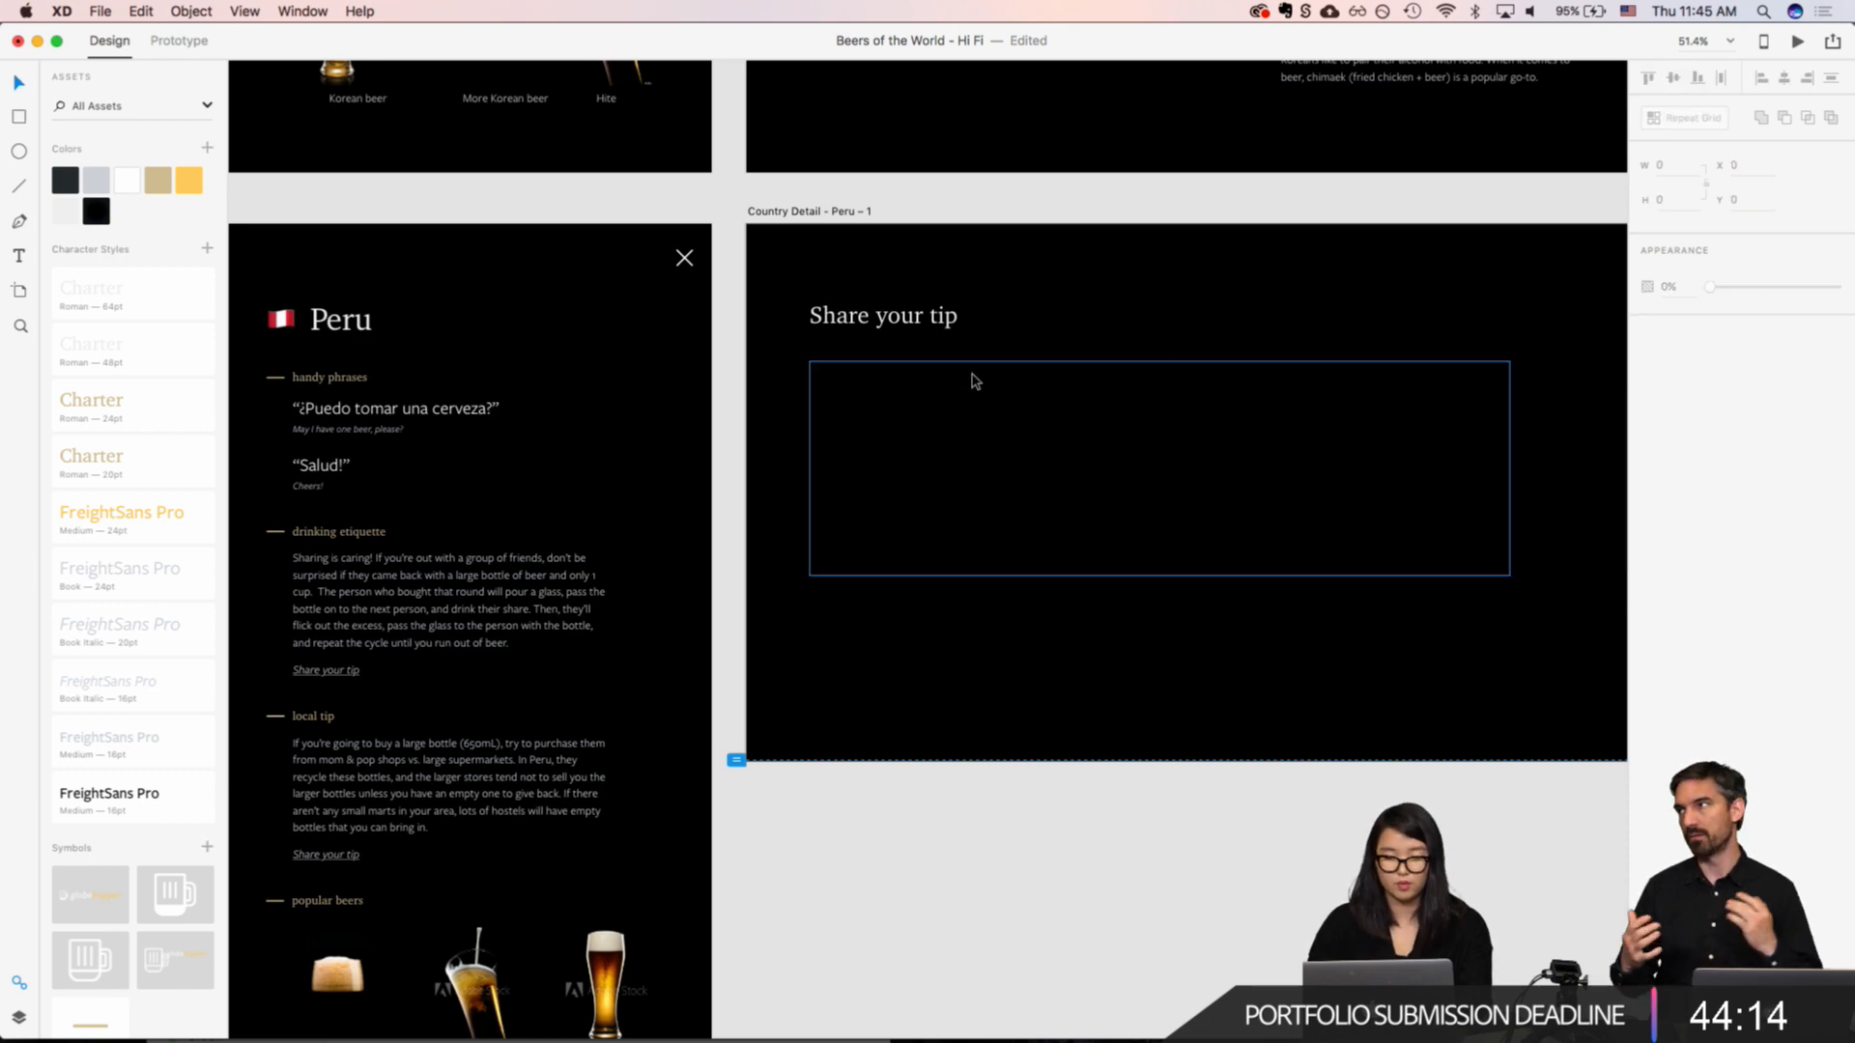
Step: Move the rectangle up closer to the "Share your tip" heading, to Y 260
{"action": "left_click", "coordinate": [974, 379]}
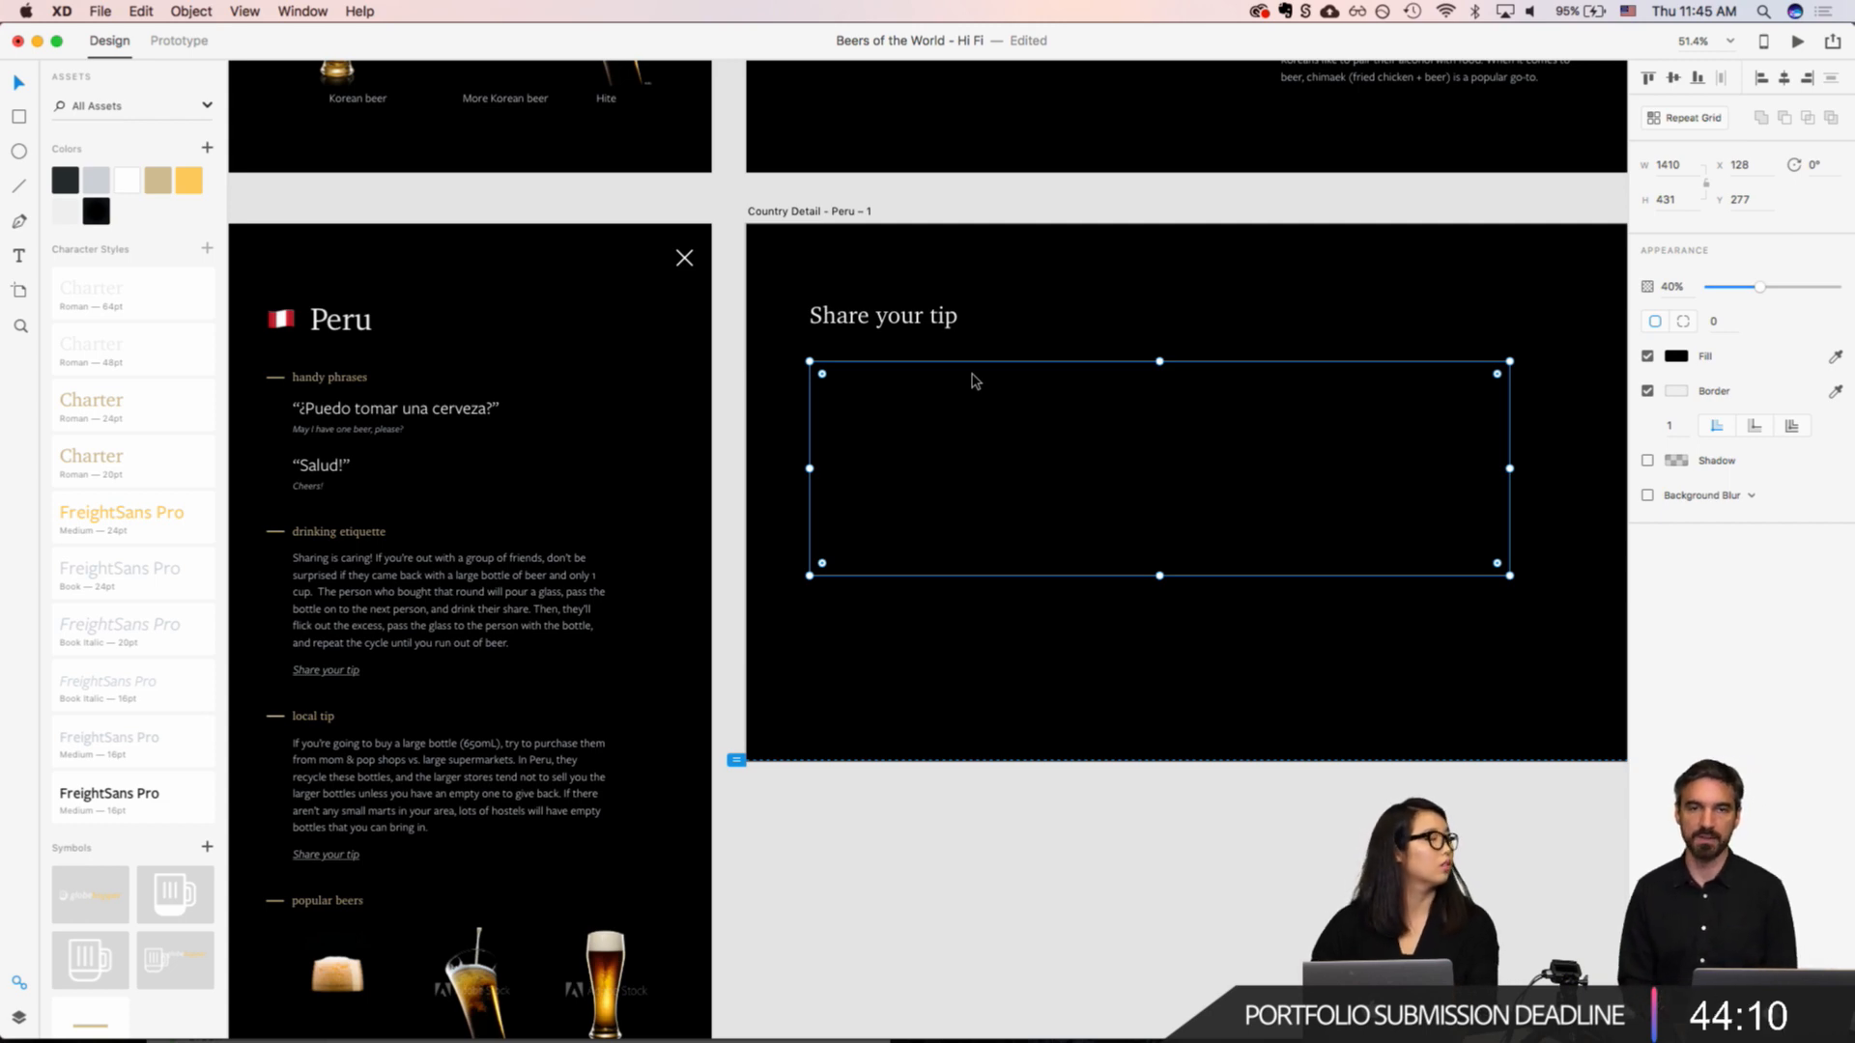
{"action": "left_click_drag", "start_coordinate": [974, 380], "coordinate": [972, 364]}
{"action": "key", "text": "Escape"}
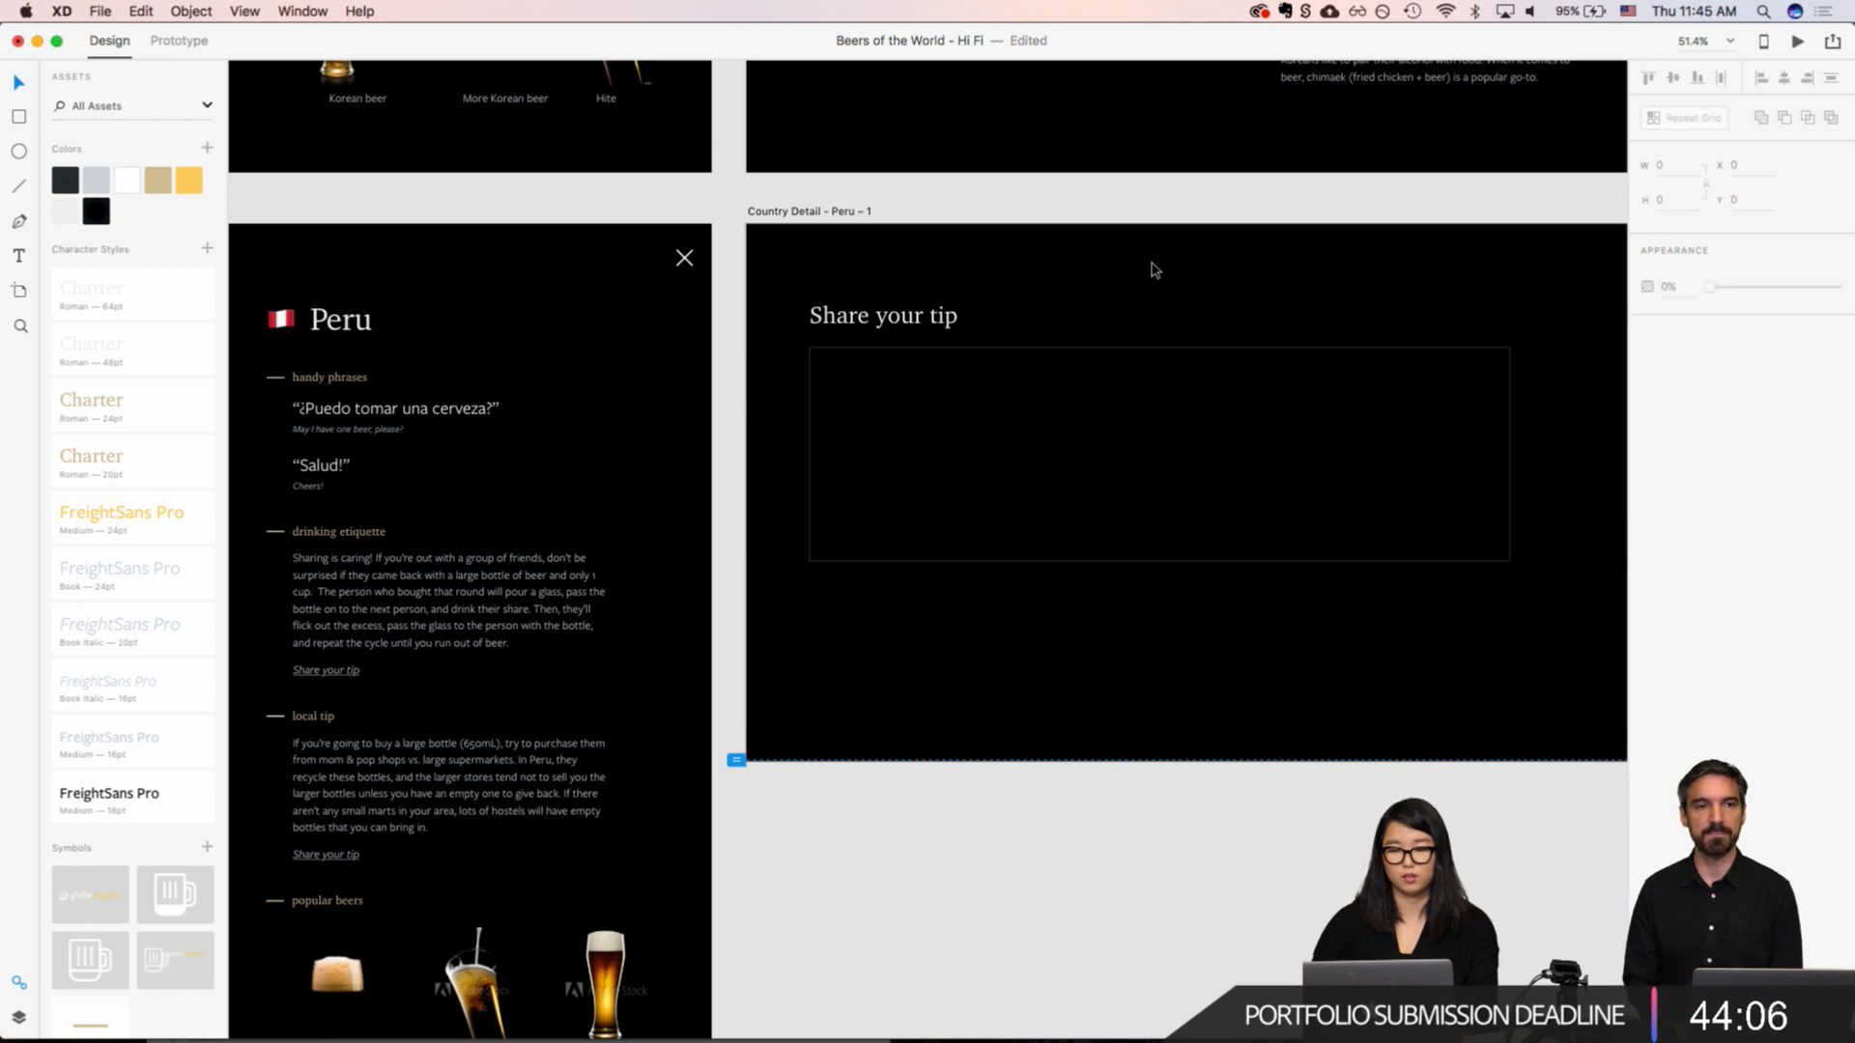
{"action": "scroll", "coordinate": [1152, 271], "scroll_direction": "right", "scroll_amount": 5}
{"action": "left_click", "coordinate": [1060, 391]}
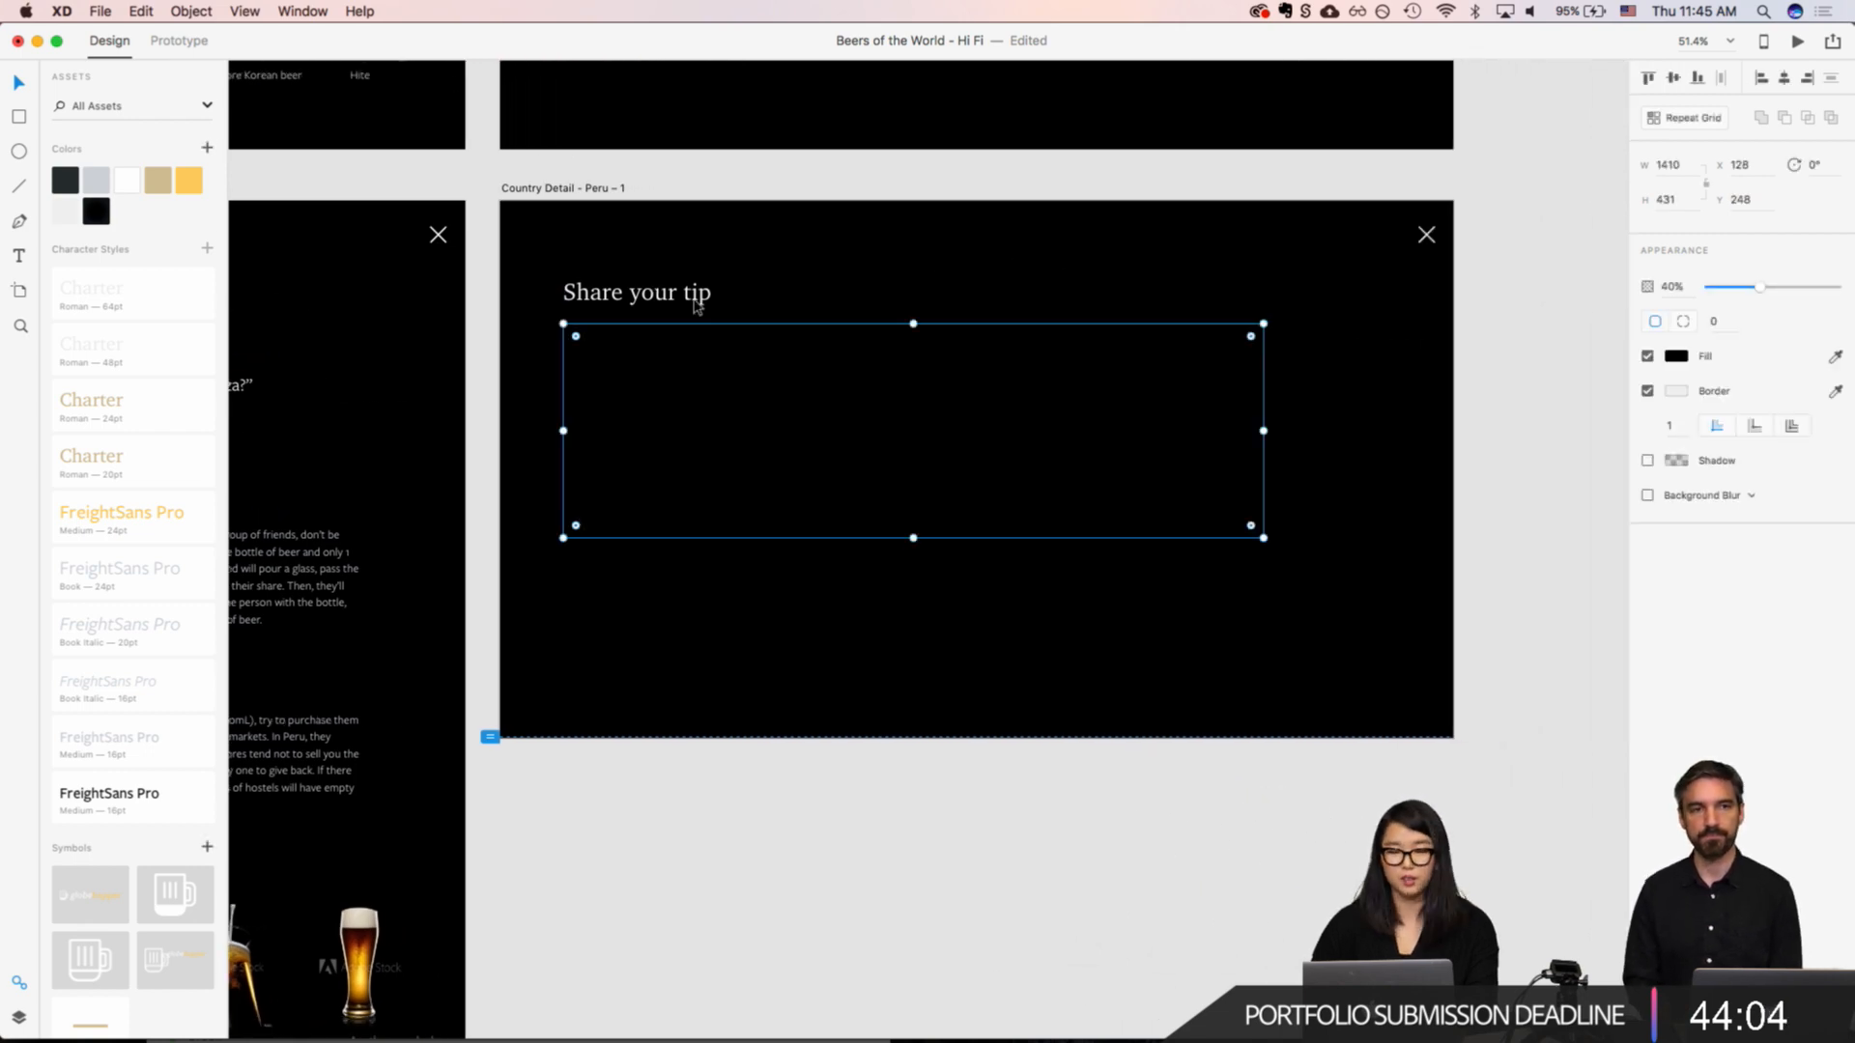
{"action": "key", "text": "shift+Down"}
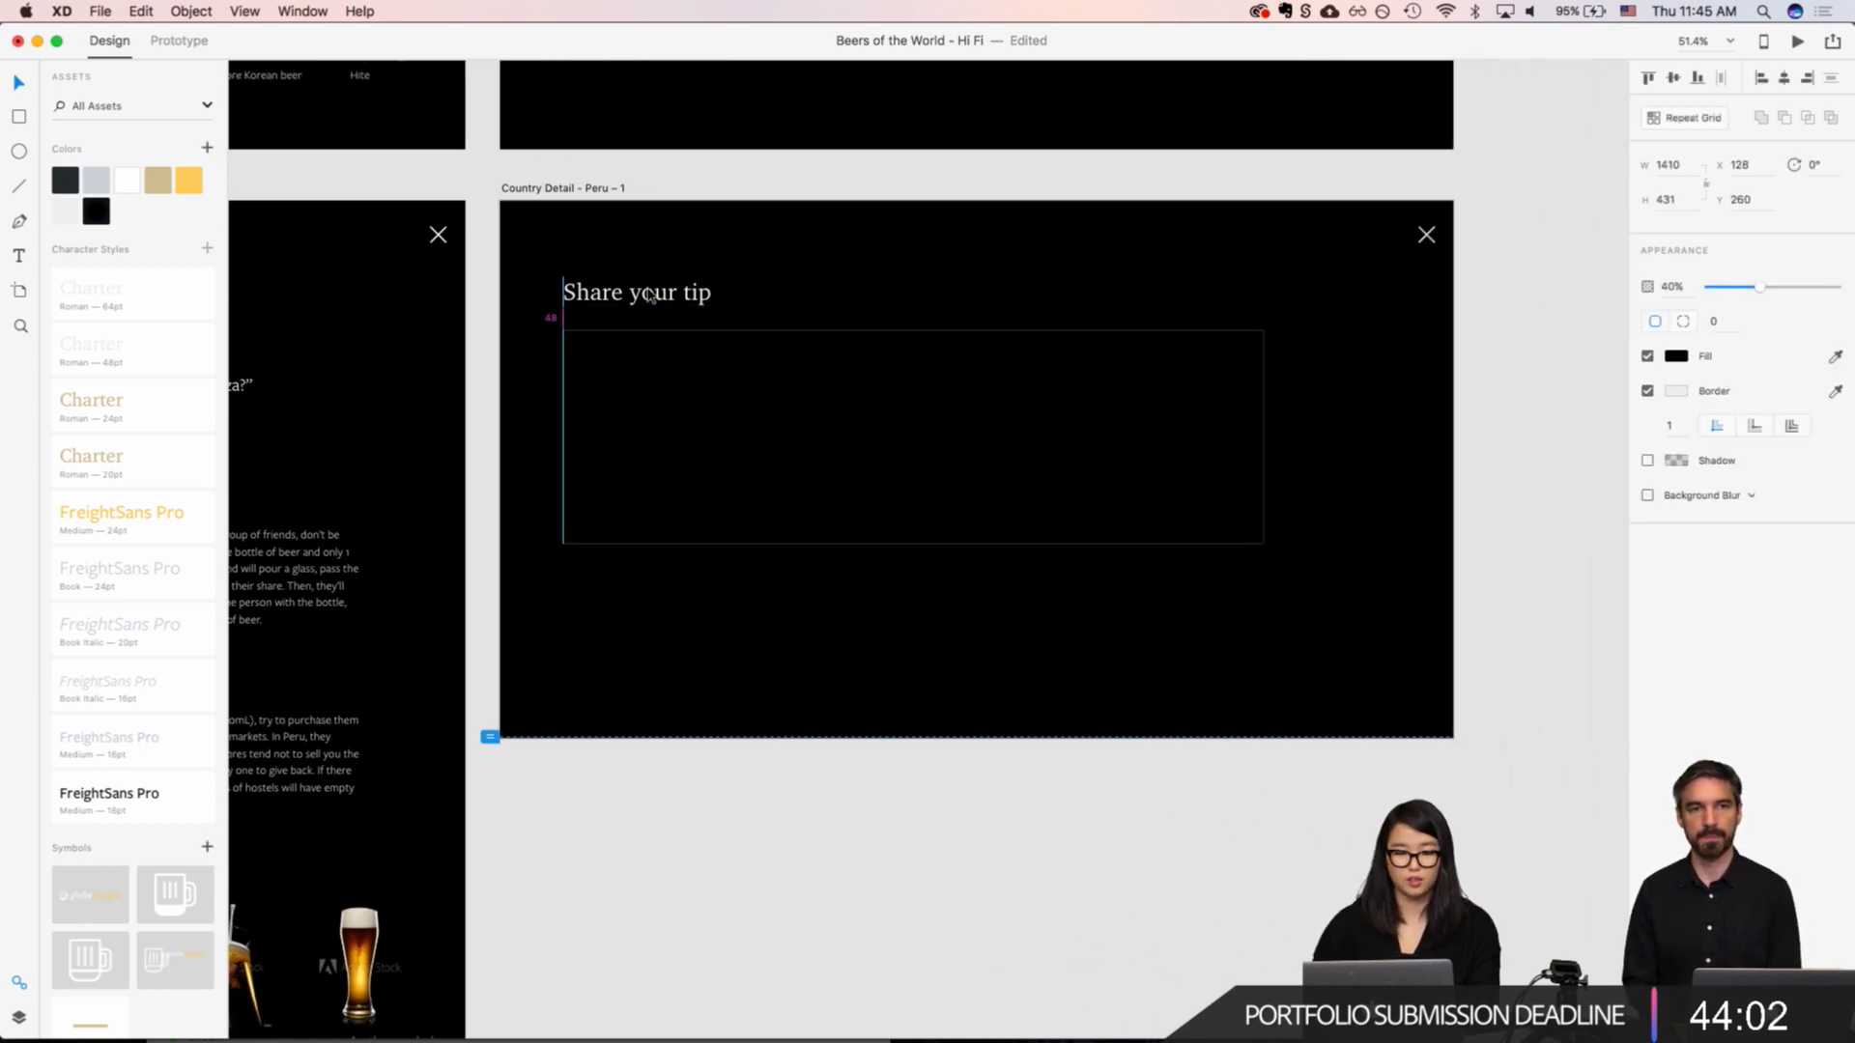
{"action": "left_click", "coordinate": [1024, 274]}
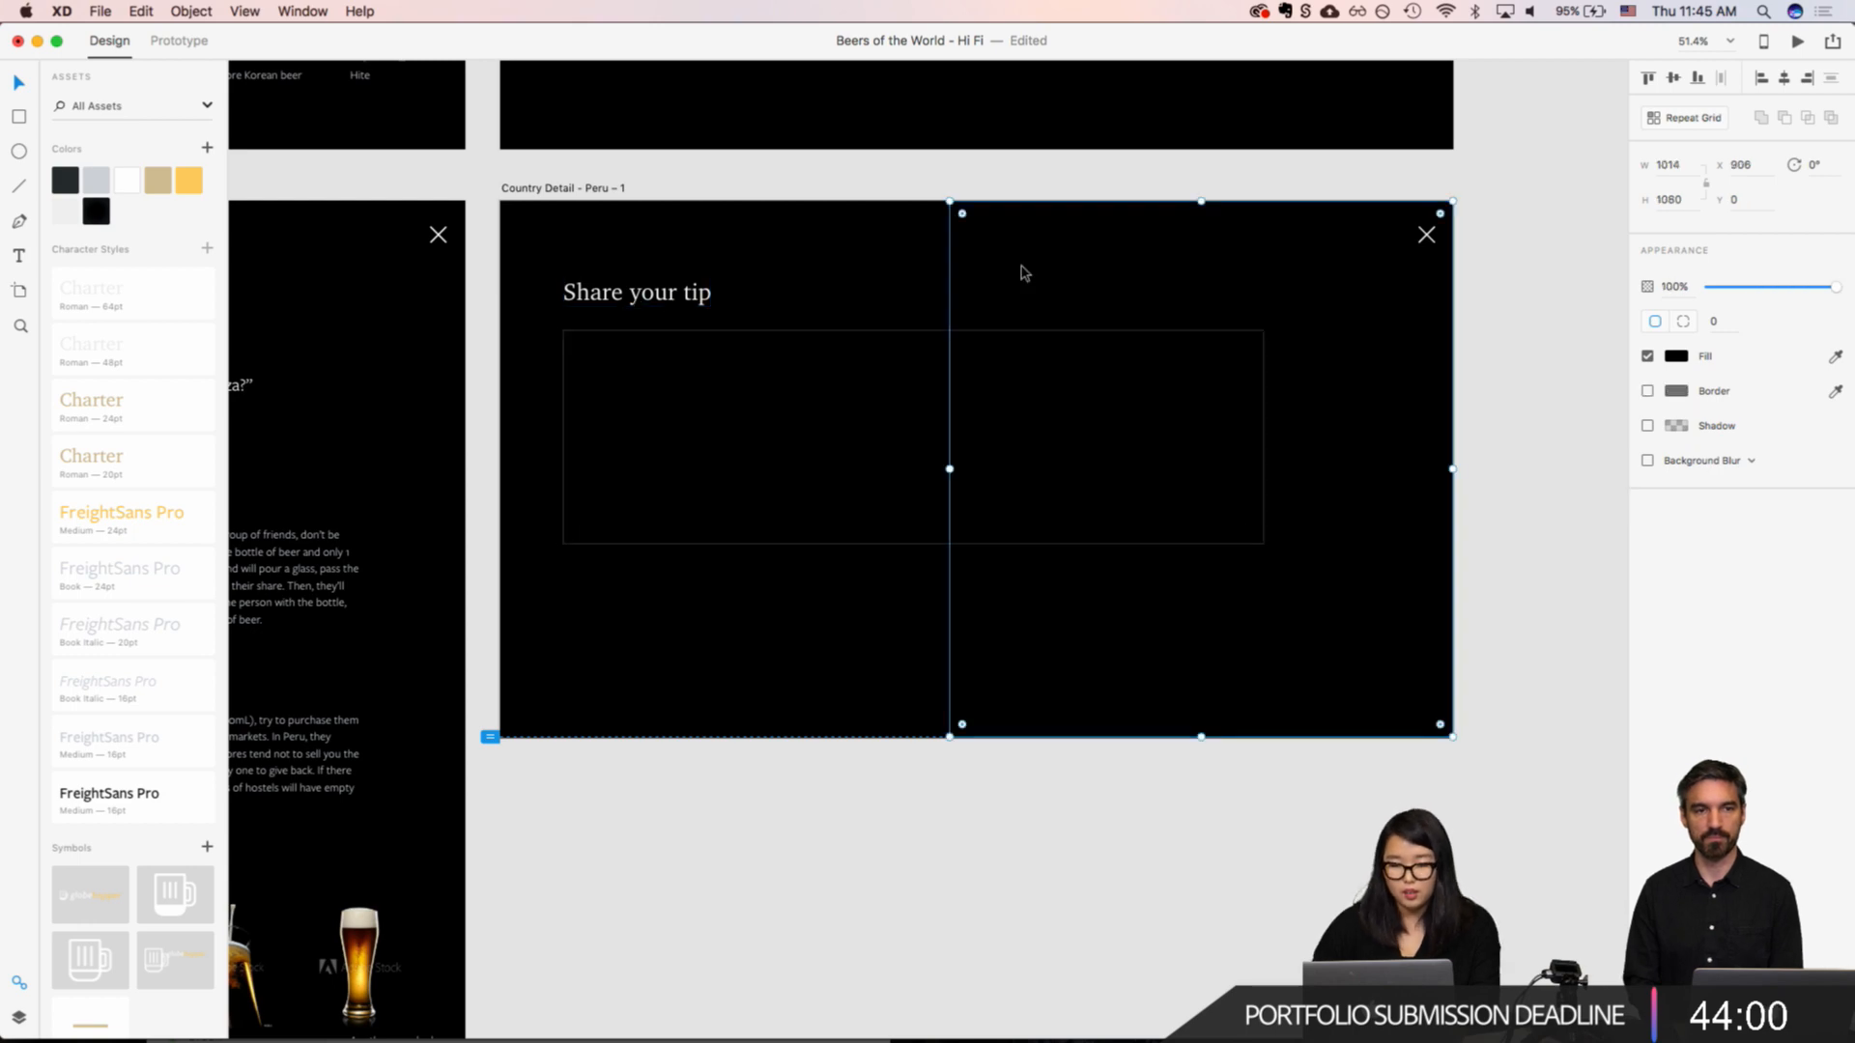
{"action": "left_click", "coordinate": [826, 740]}
Step: Change the fill colour of the rectangle under the heading to white
{"action": "scroll", "coordinate": [826, 740], "scroll_direction": "down", "scroll_amount": 5}
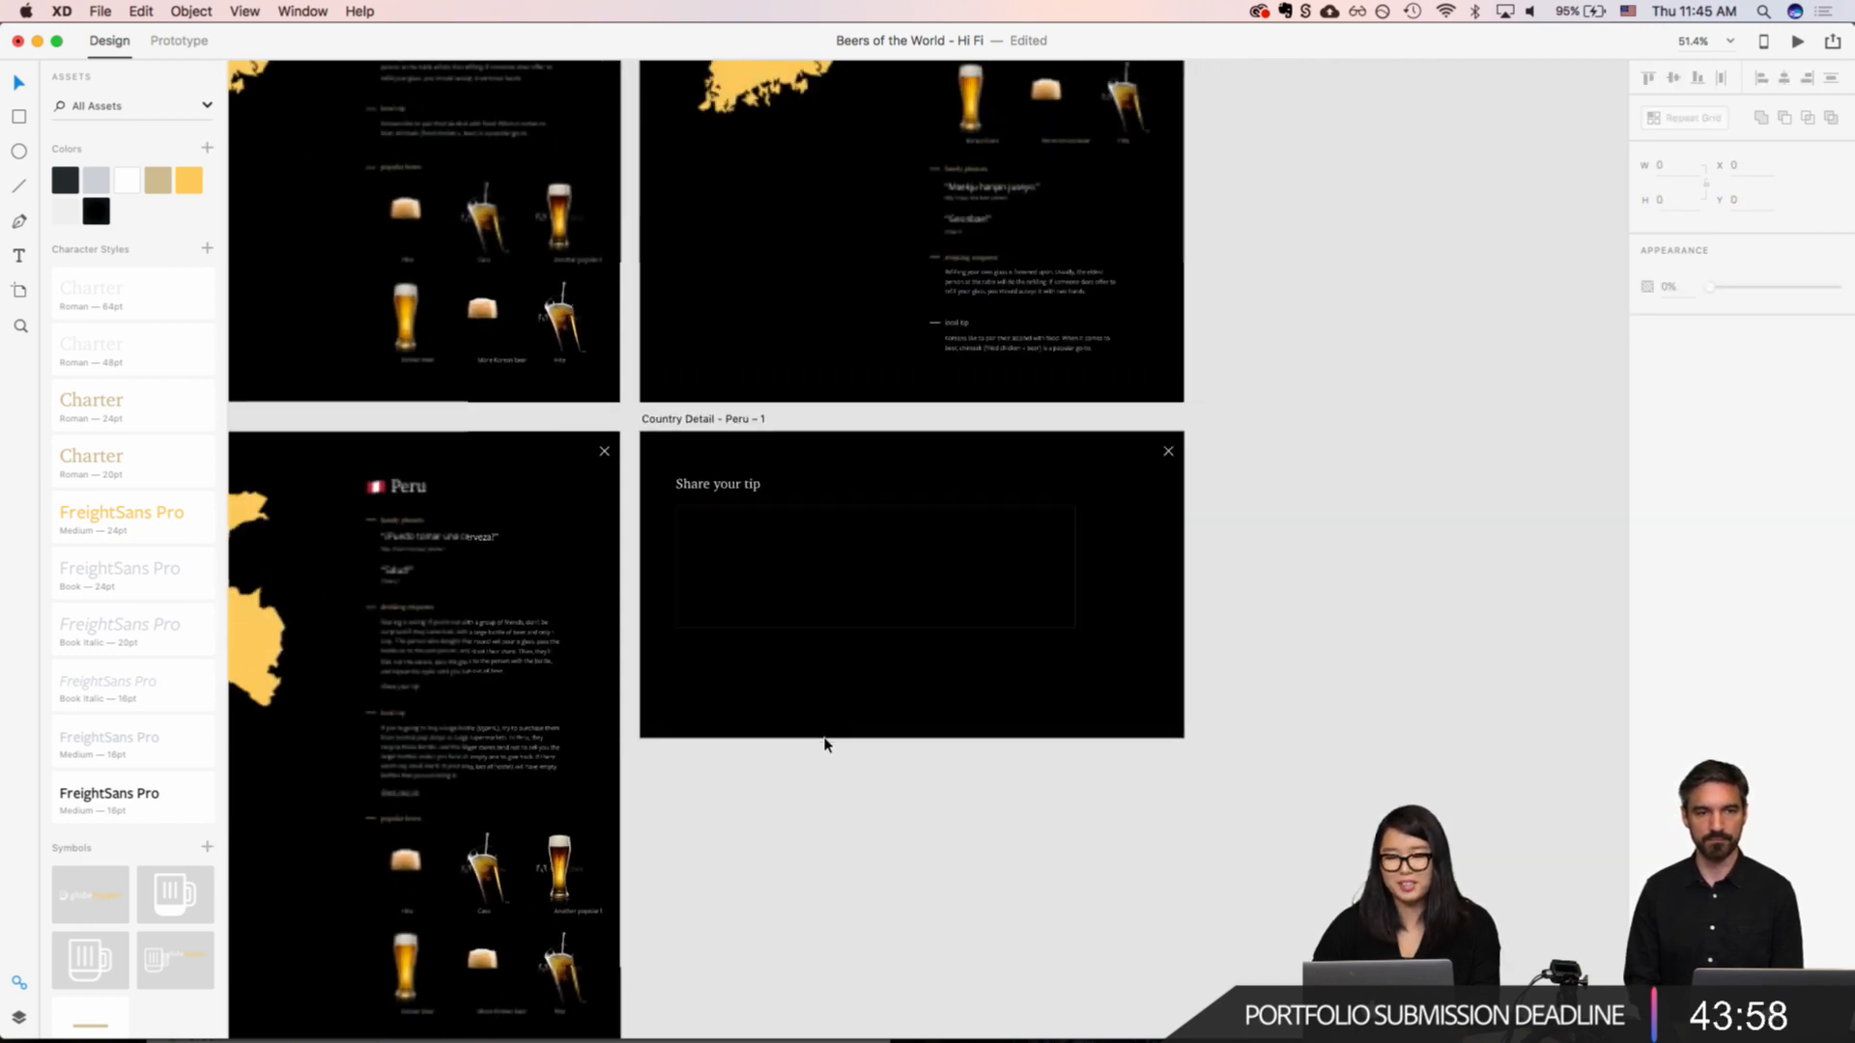
{"action": "scroll", "coordinate": [826, 740], "scroll_direction": "left", "scroll_amount": 1}
{"action": "left_click", "coordinate": [899, 542]}
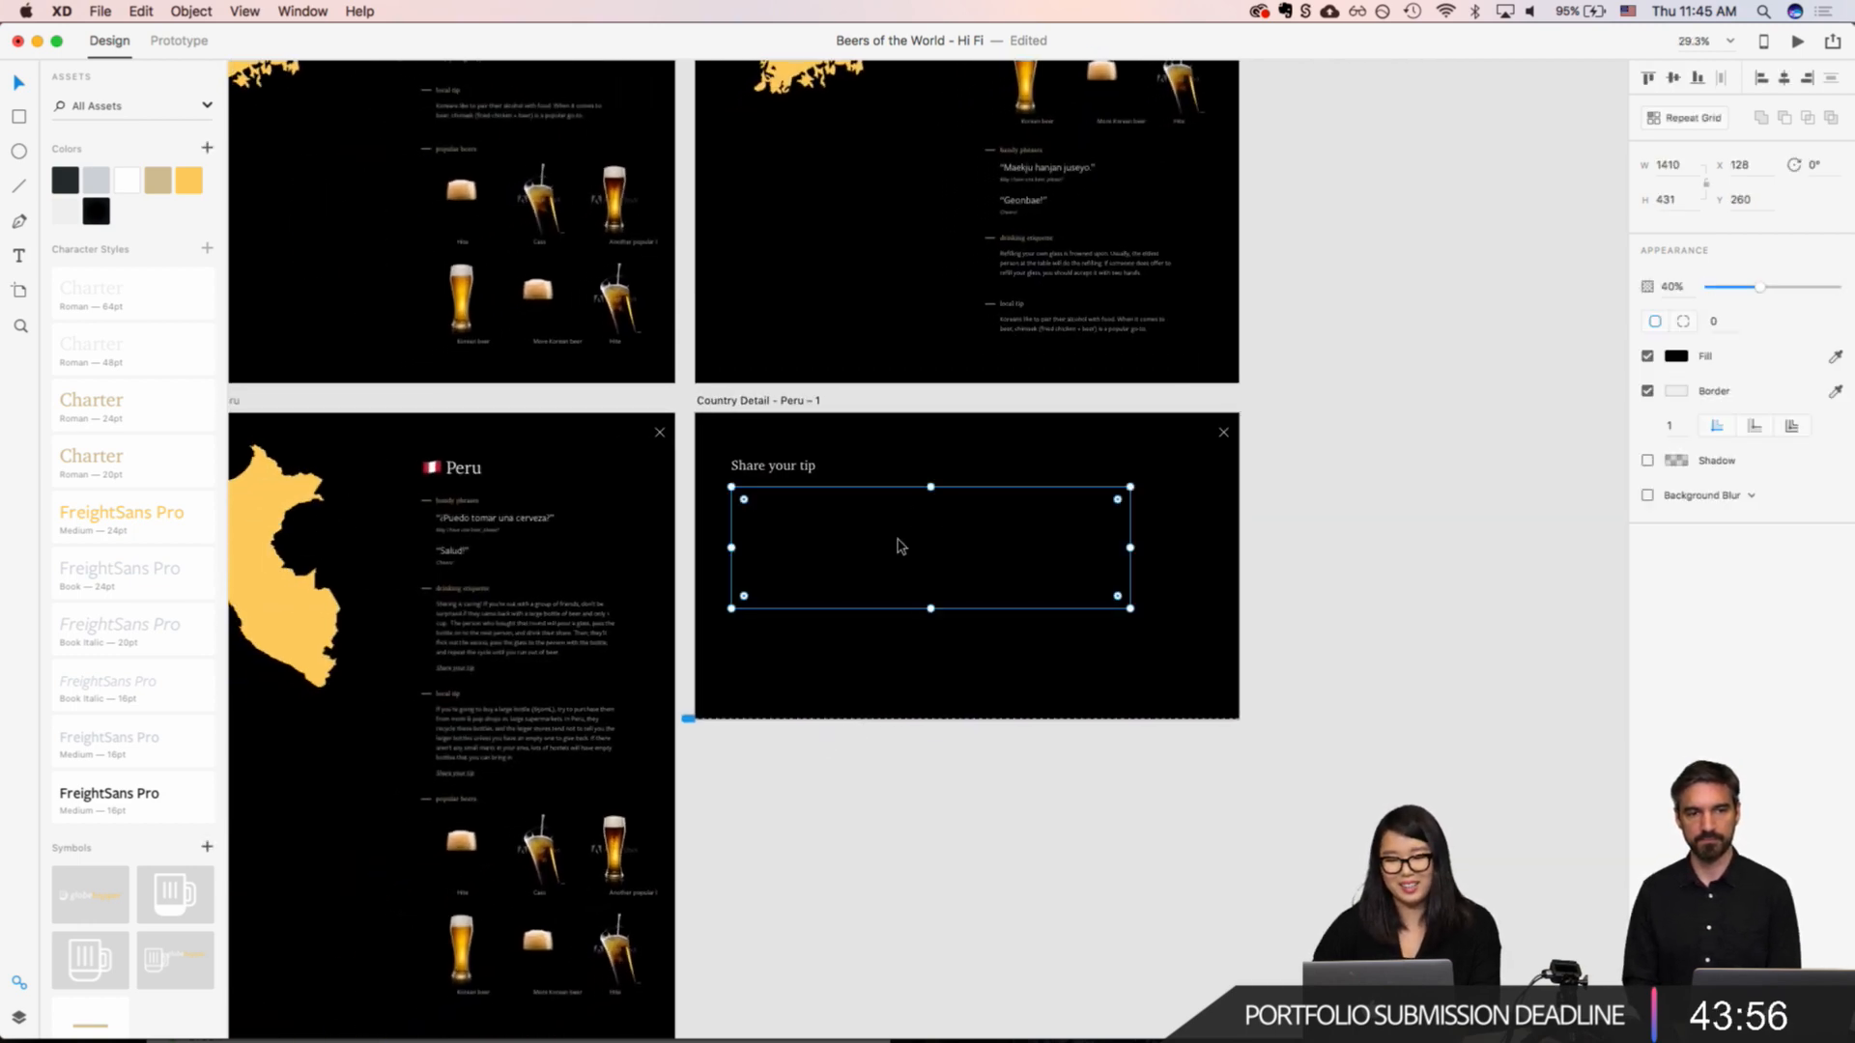
{"action": "scroll", "coordinate": [899, 542], "scroll_direction": "up", "scroll_amount": 5}
{"action": "scroll", "coordinate": [898, 545], "scroll_direction": "up", "scroll_amount": 2}
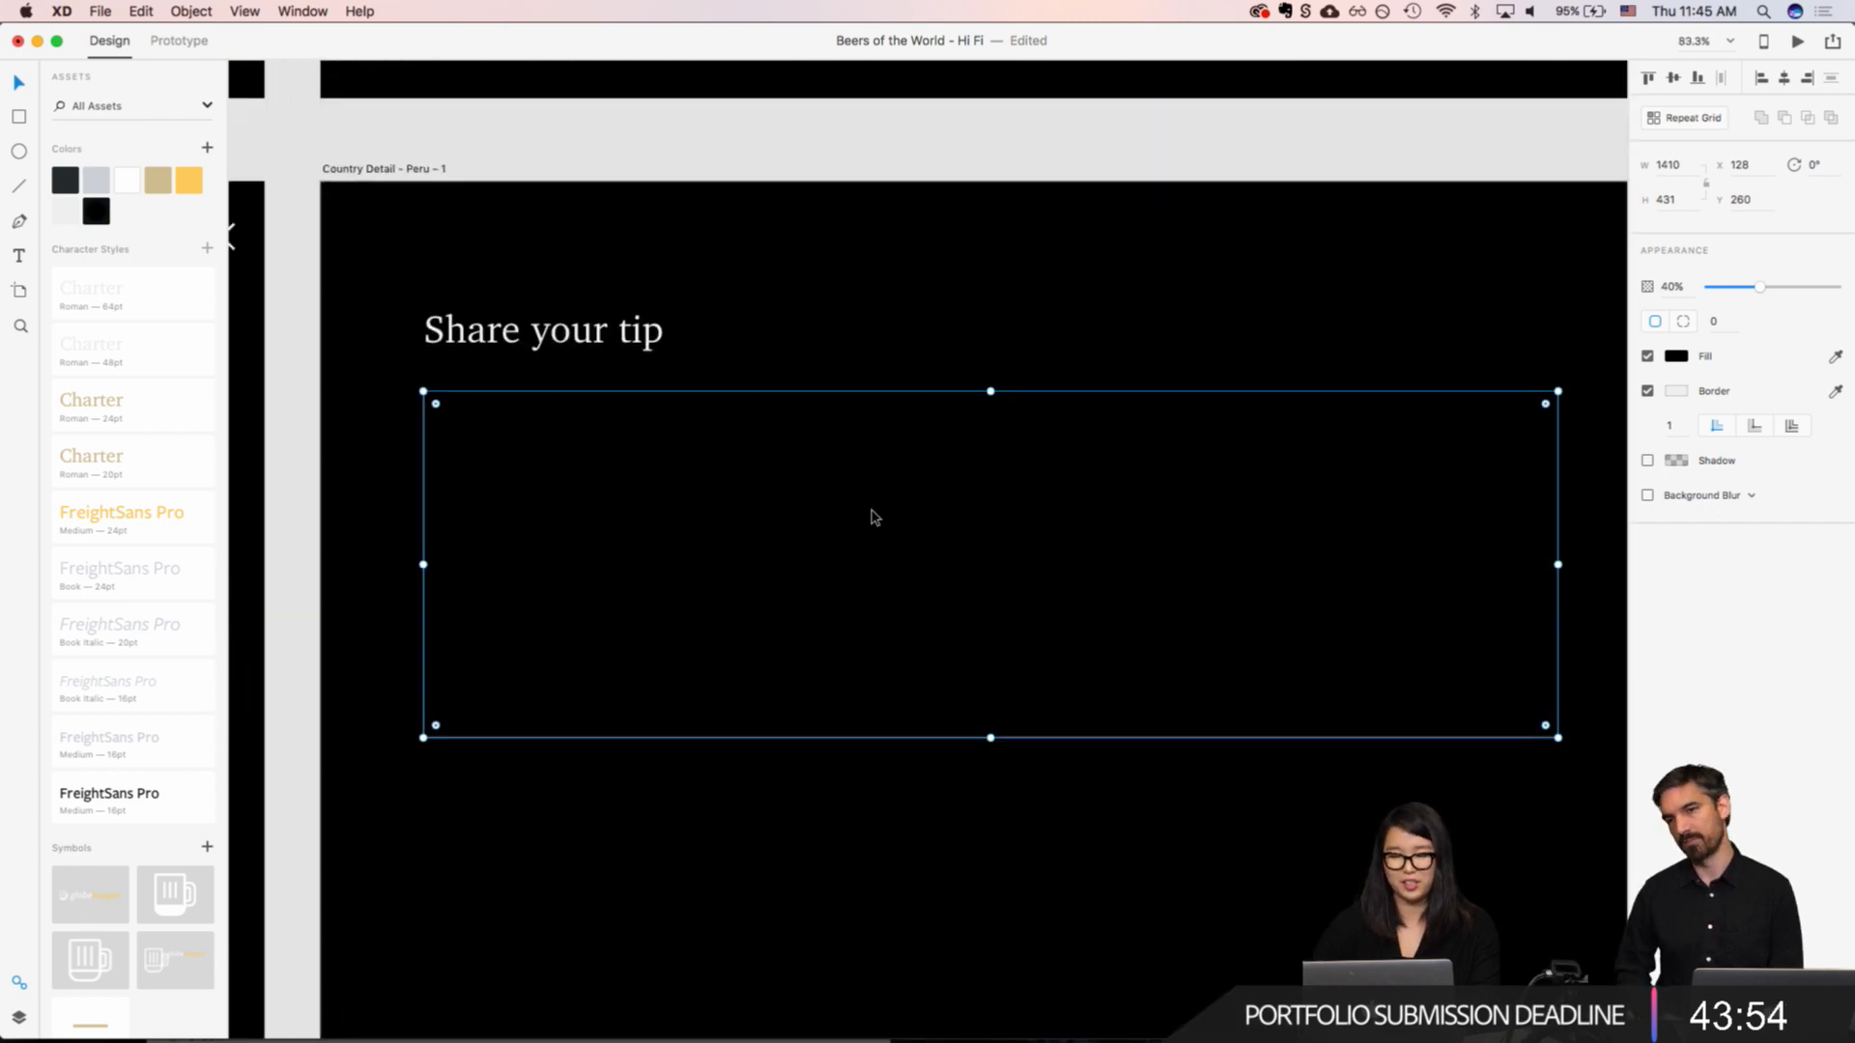
{"action": "scroll", "coordinate": [869, 517], "scroll_direction": "down", "scroll_amount": 4}
{"action": "scroll", "coordinate": [872, 518], "scroll_direction": "down", "scroll_amount": 1}
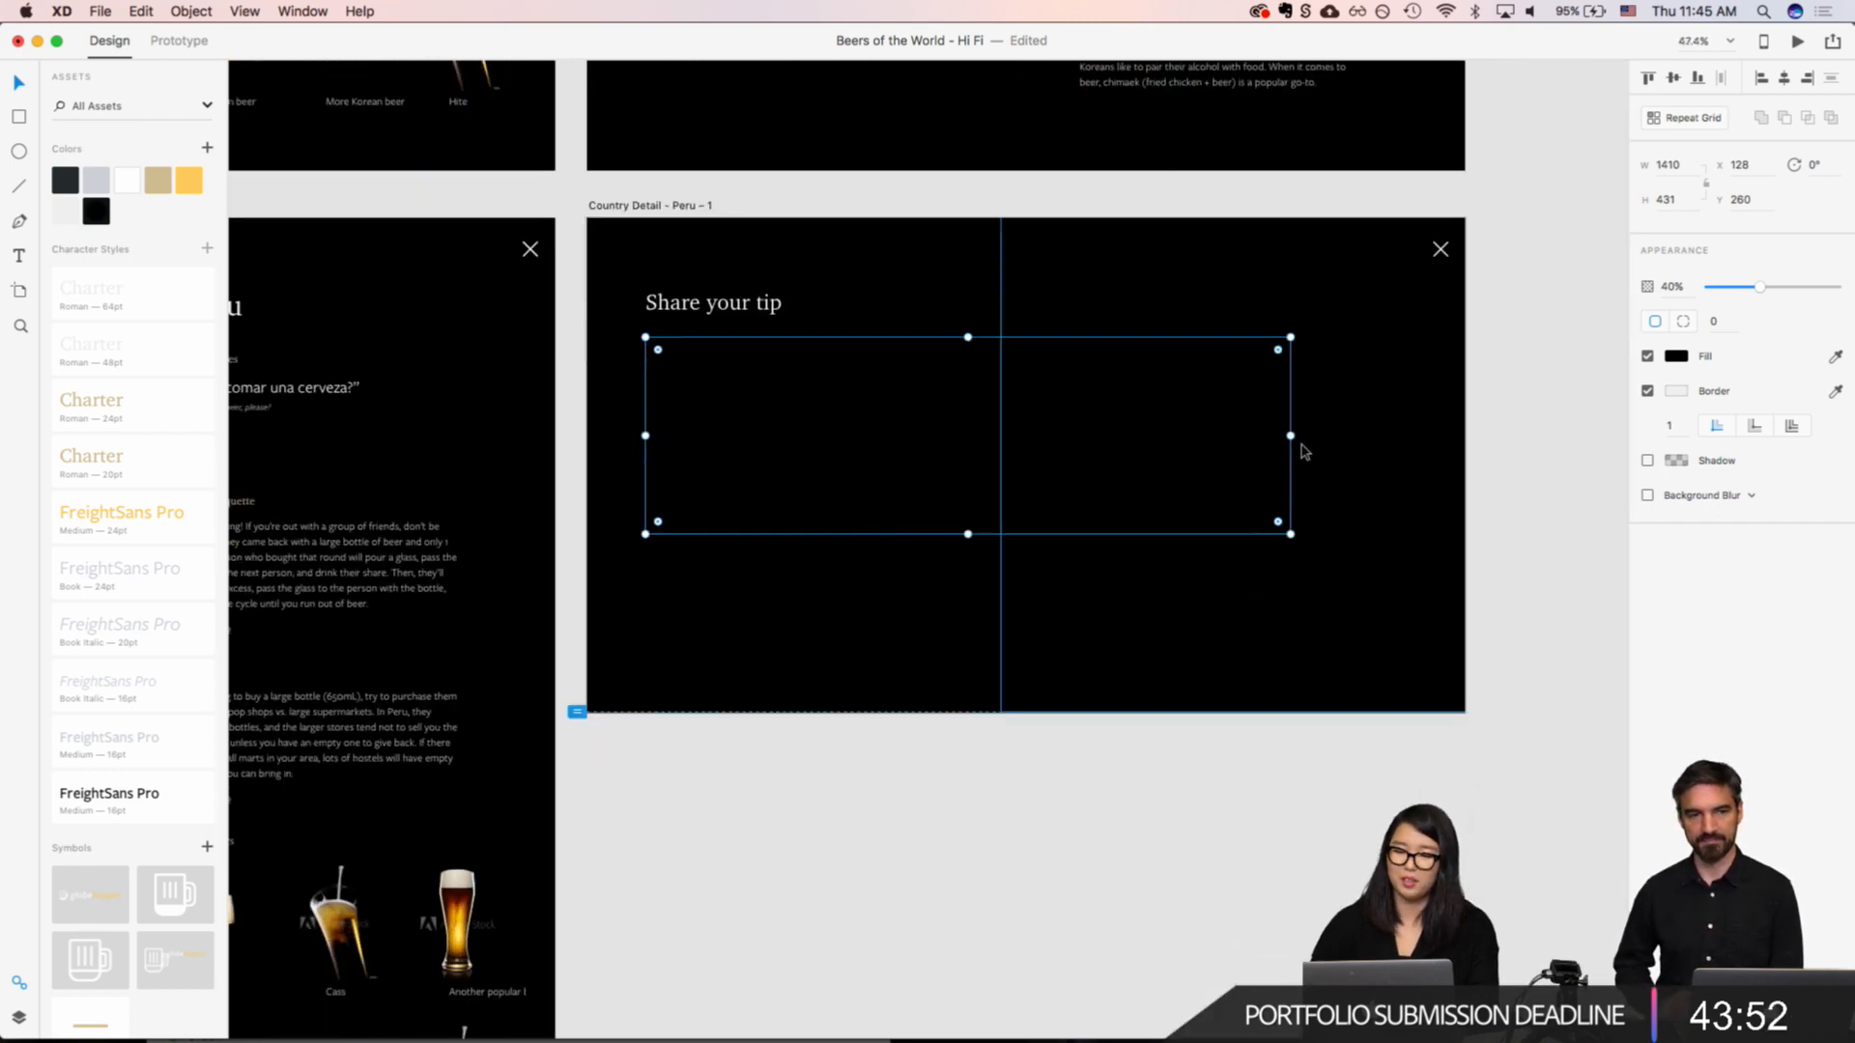
{"action": "left_click", "coordinate": [1676, 358]}
{"action": "left_click", "coordinate": [1469, 260]}
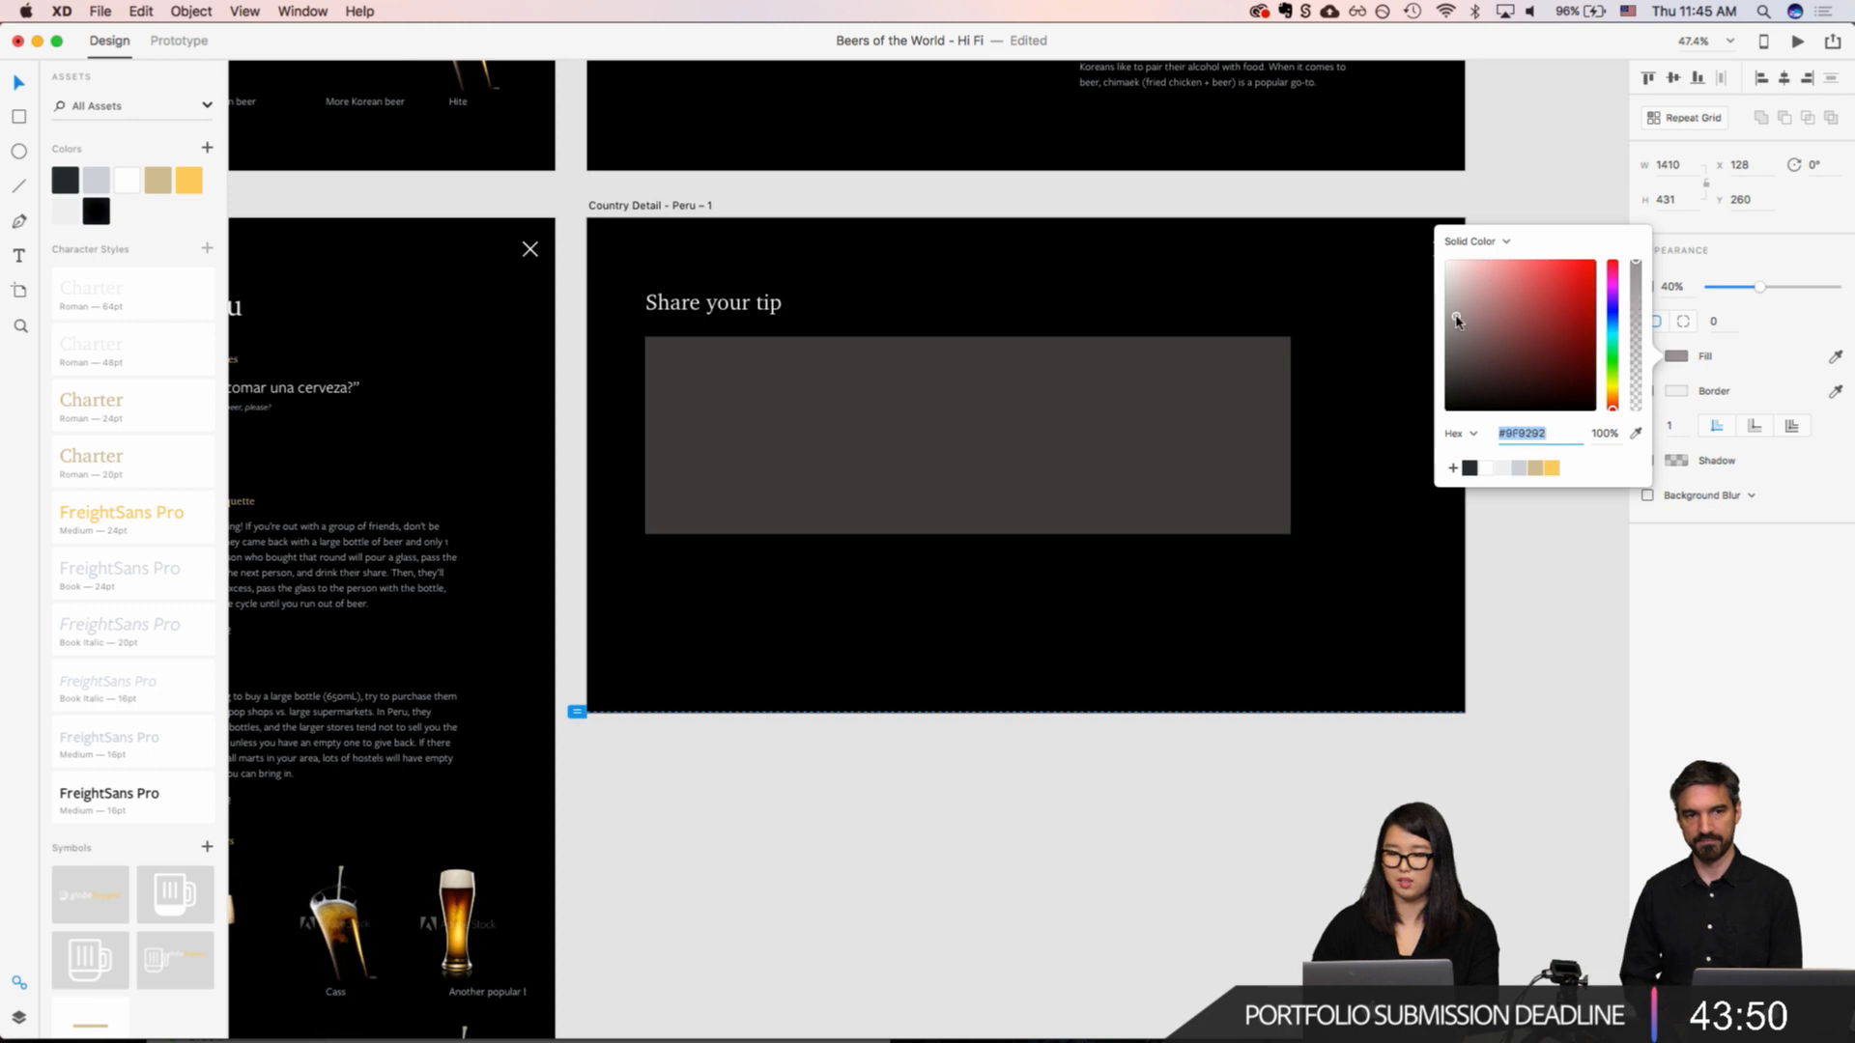
Step: Lower the white rectangle's opacity to 10%
{"action": "left_click", "coordinate": [1675, 289]}
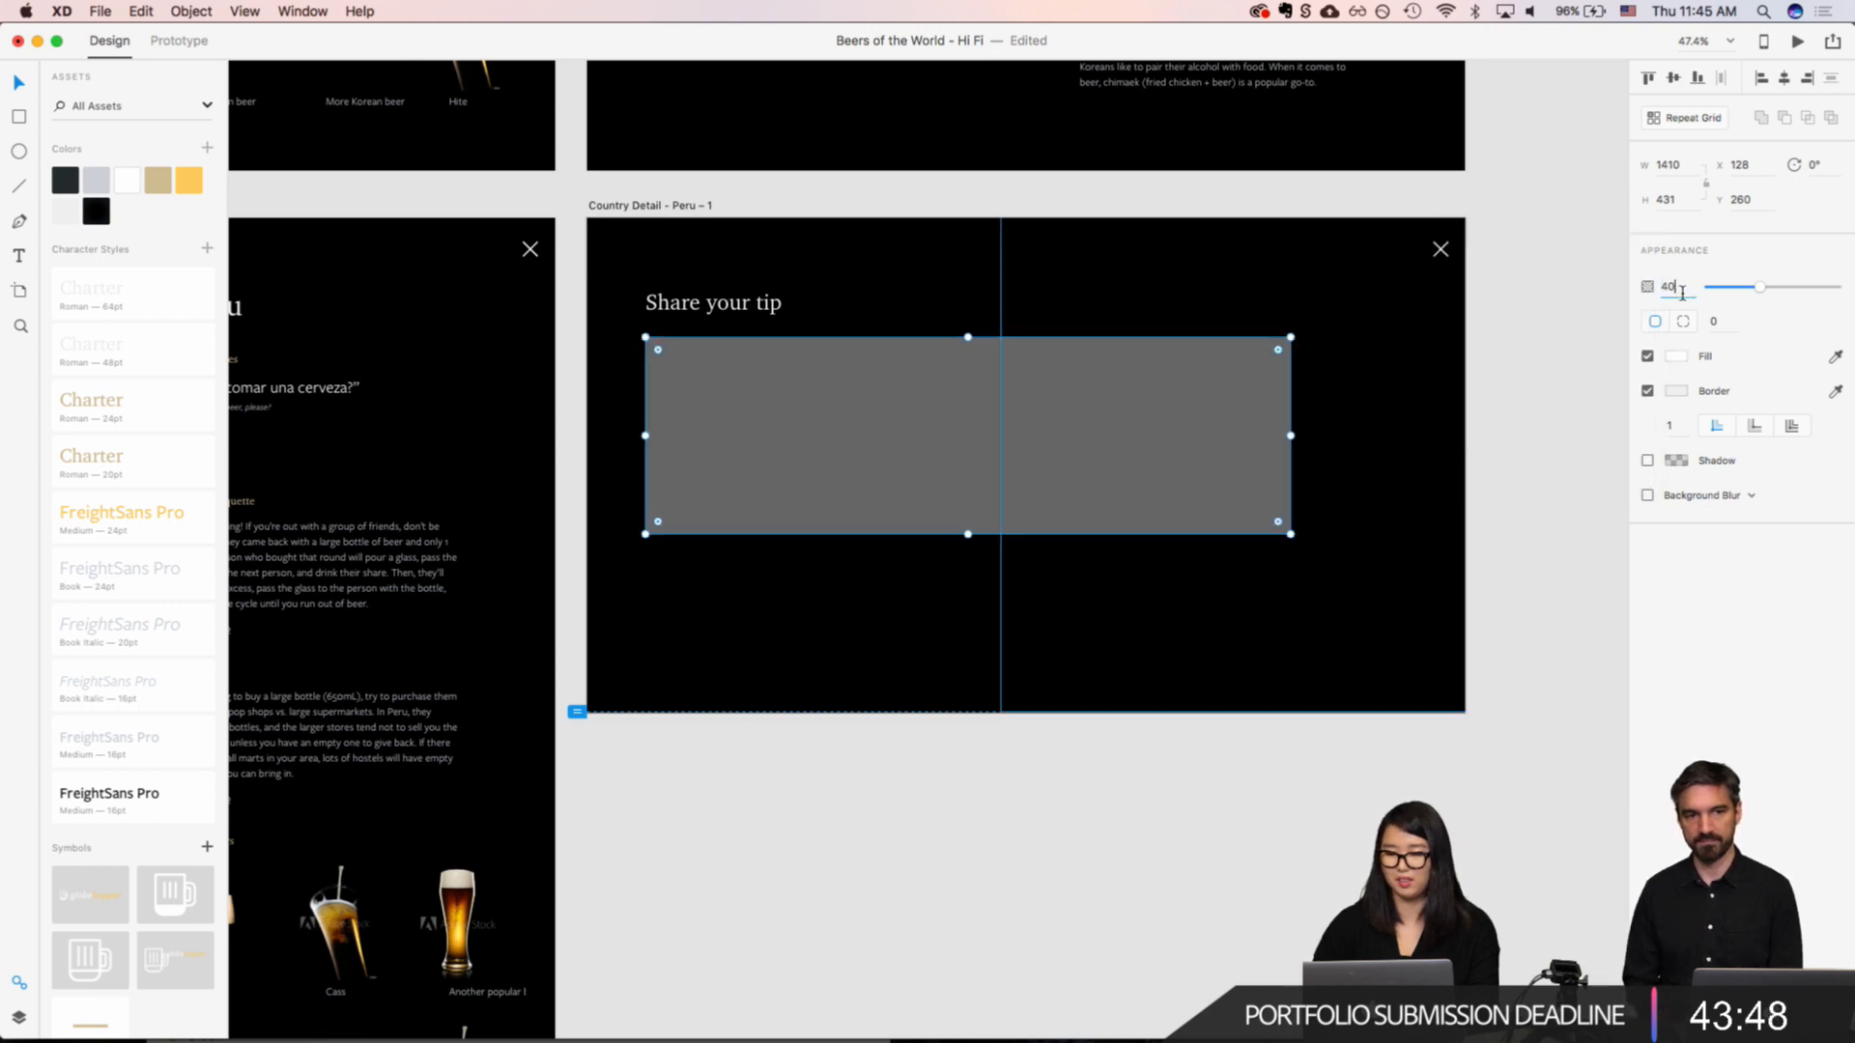
{"action": "key", "text": "shift+Down"}
{"action": "key", "text": "shift+Down"}
{"action": "key", "text": "shift+Down"}
{"action": "key", "text": "shift+Down"}
{"action": "key", "text": "shift+Up"}
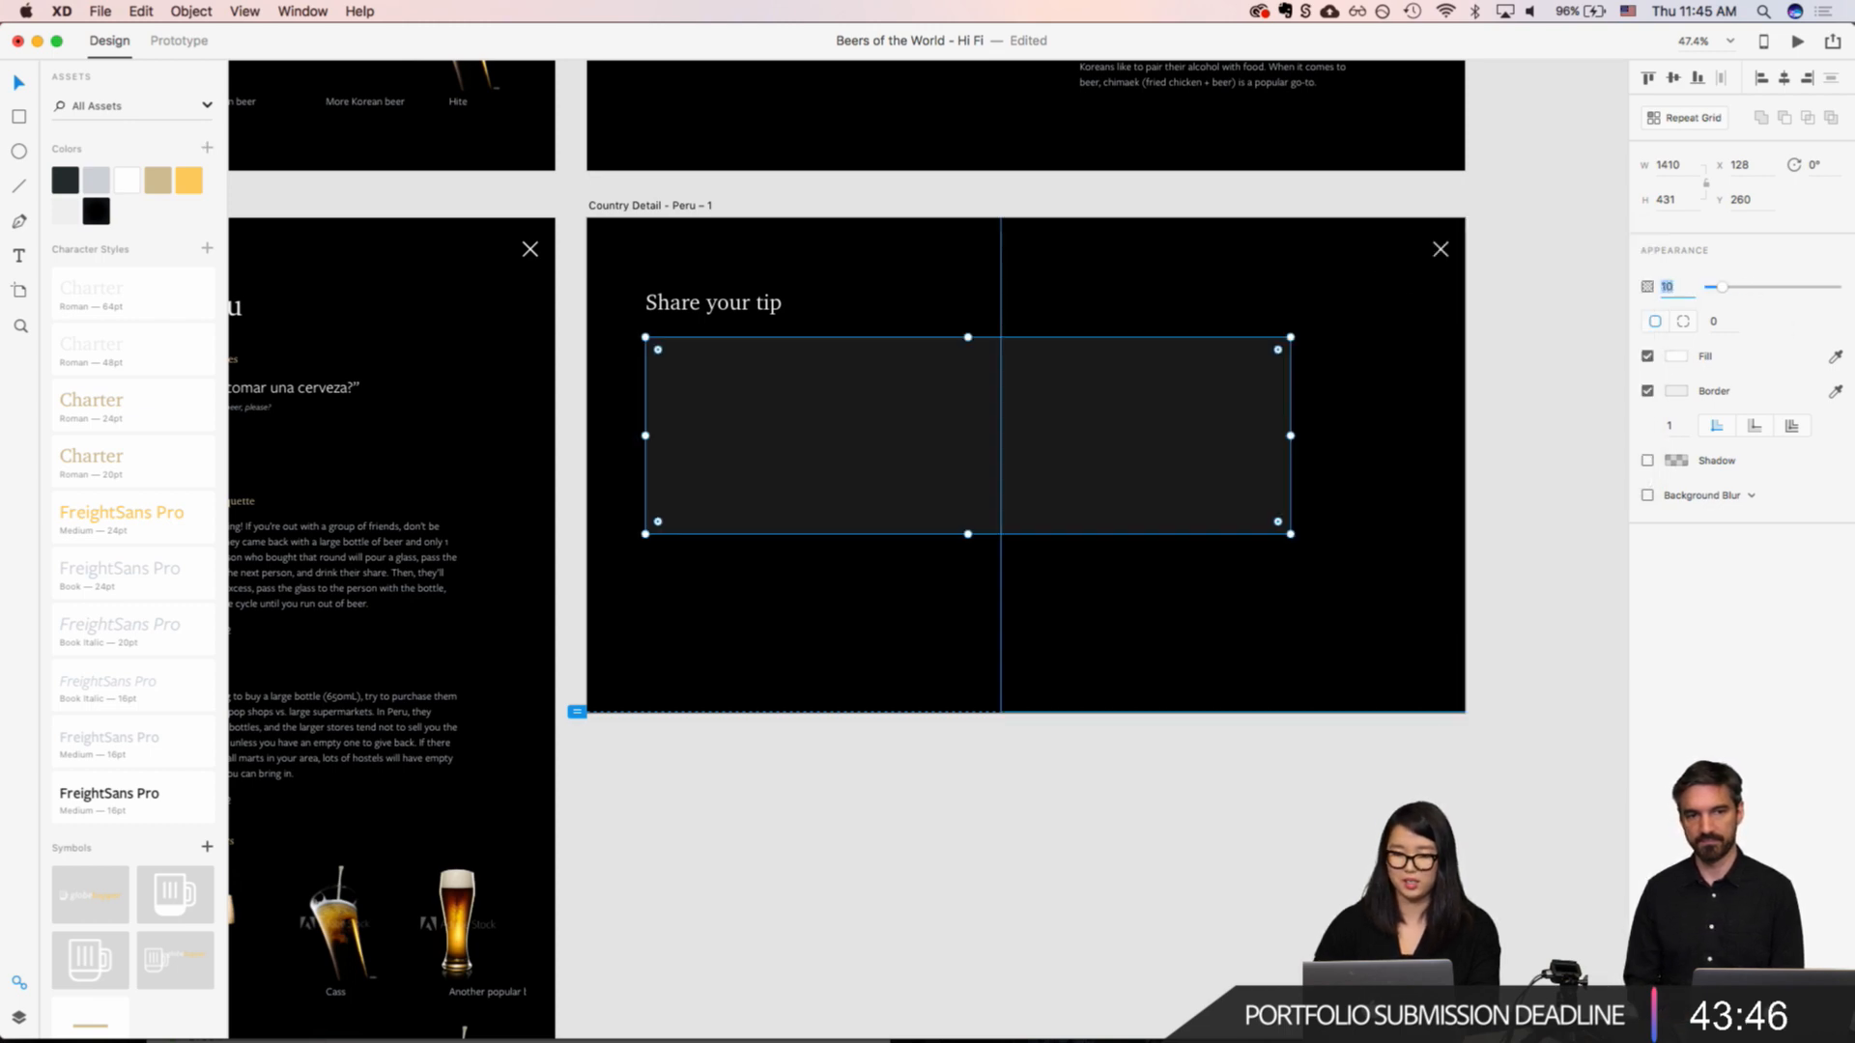
{"action": "left_click", "coordinate": [1390, 404]}
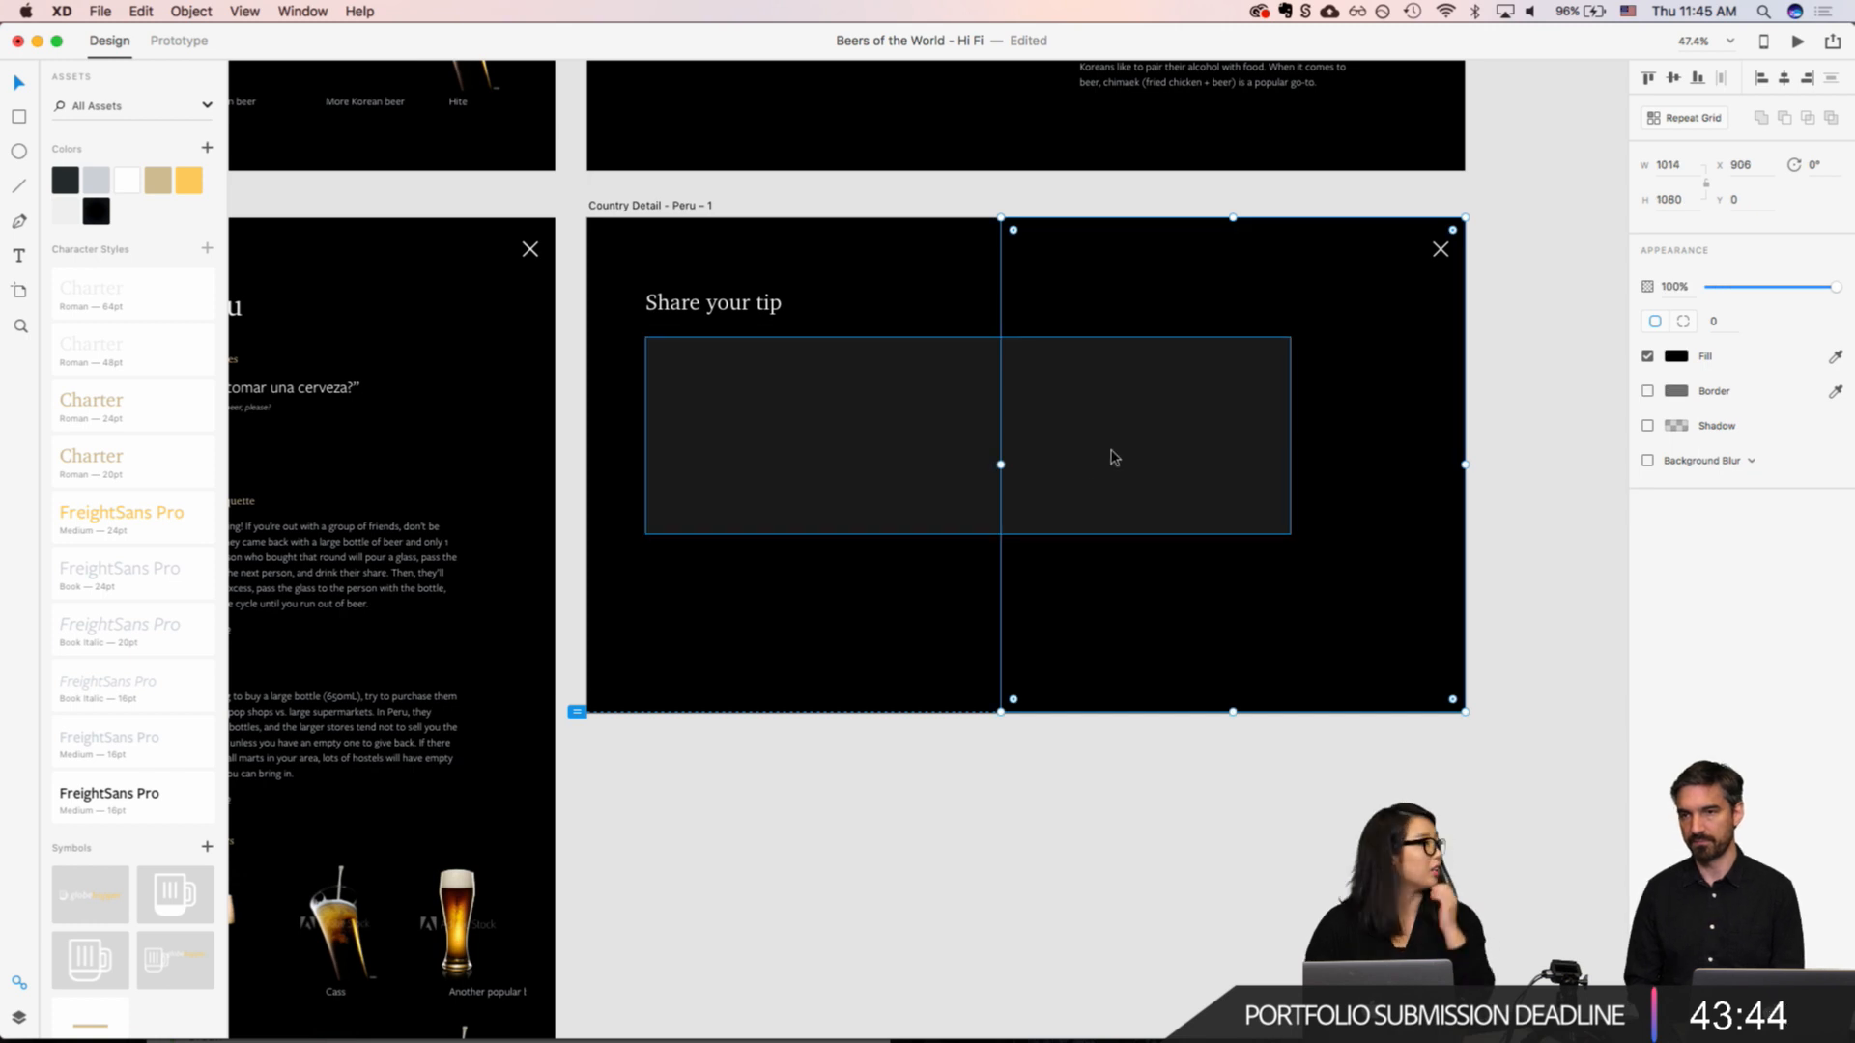
Step: Duplicate the "Share your tip" heading into the rectangle's upper-left corner at X 152, Y 277
{"action": "left_click", "coordinate": [719, 423]}
{"action": "scroll", "coordinate": [716, 413], "scroll_direction": "up", "scroll_amount": 5}
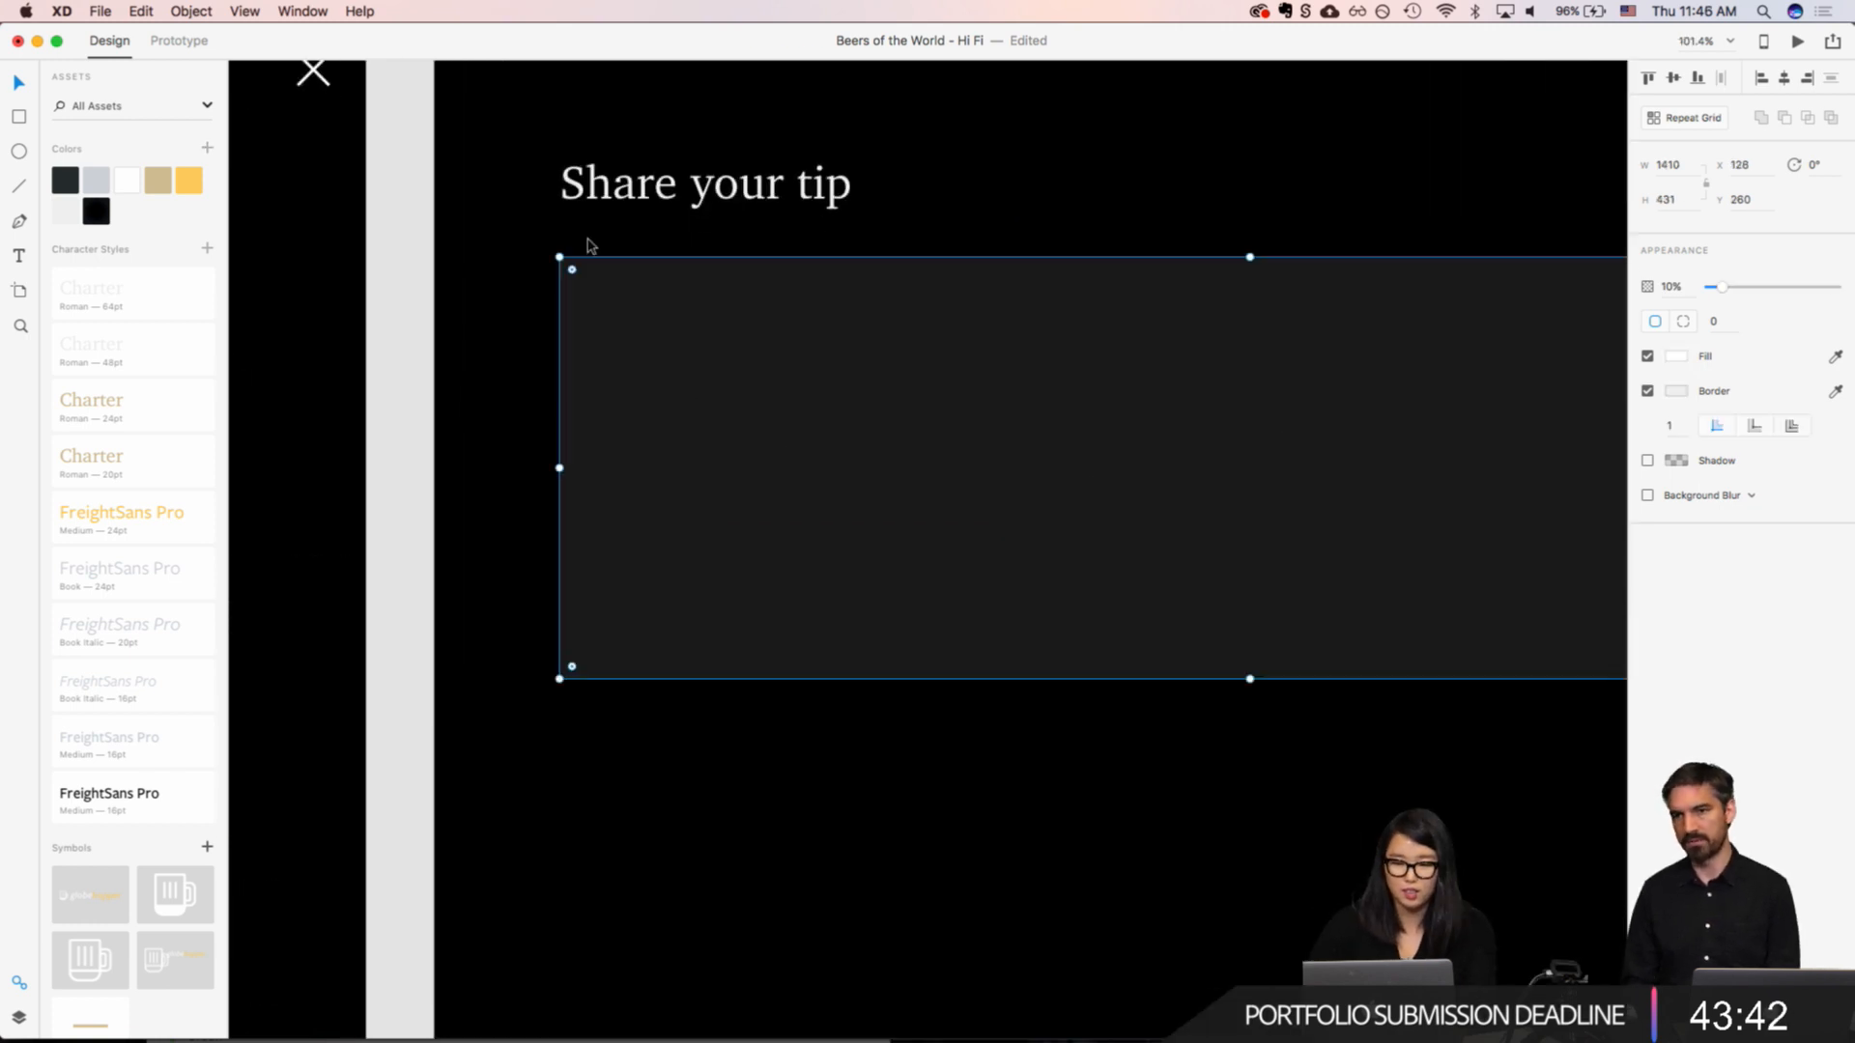
{"action": "left_click", "coordinate": [605, 207]}
{"action": "left_click_drag", "start_coordinate": [605, 208], "coordinate": [628, 328], "text": "alt"}
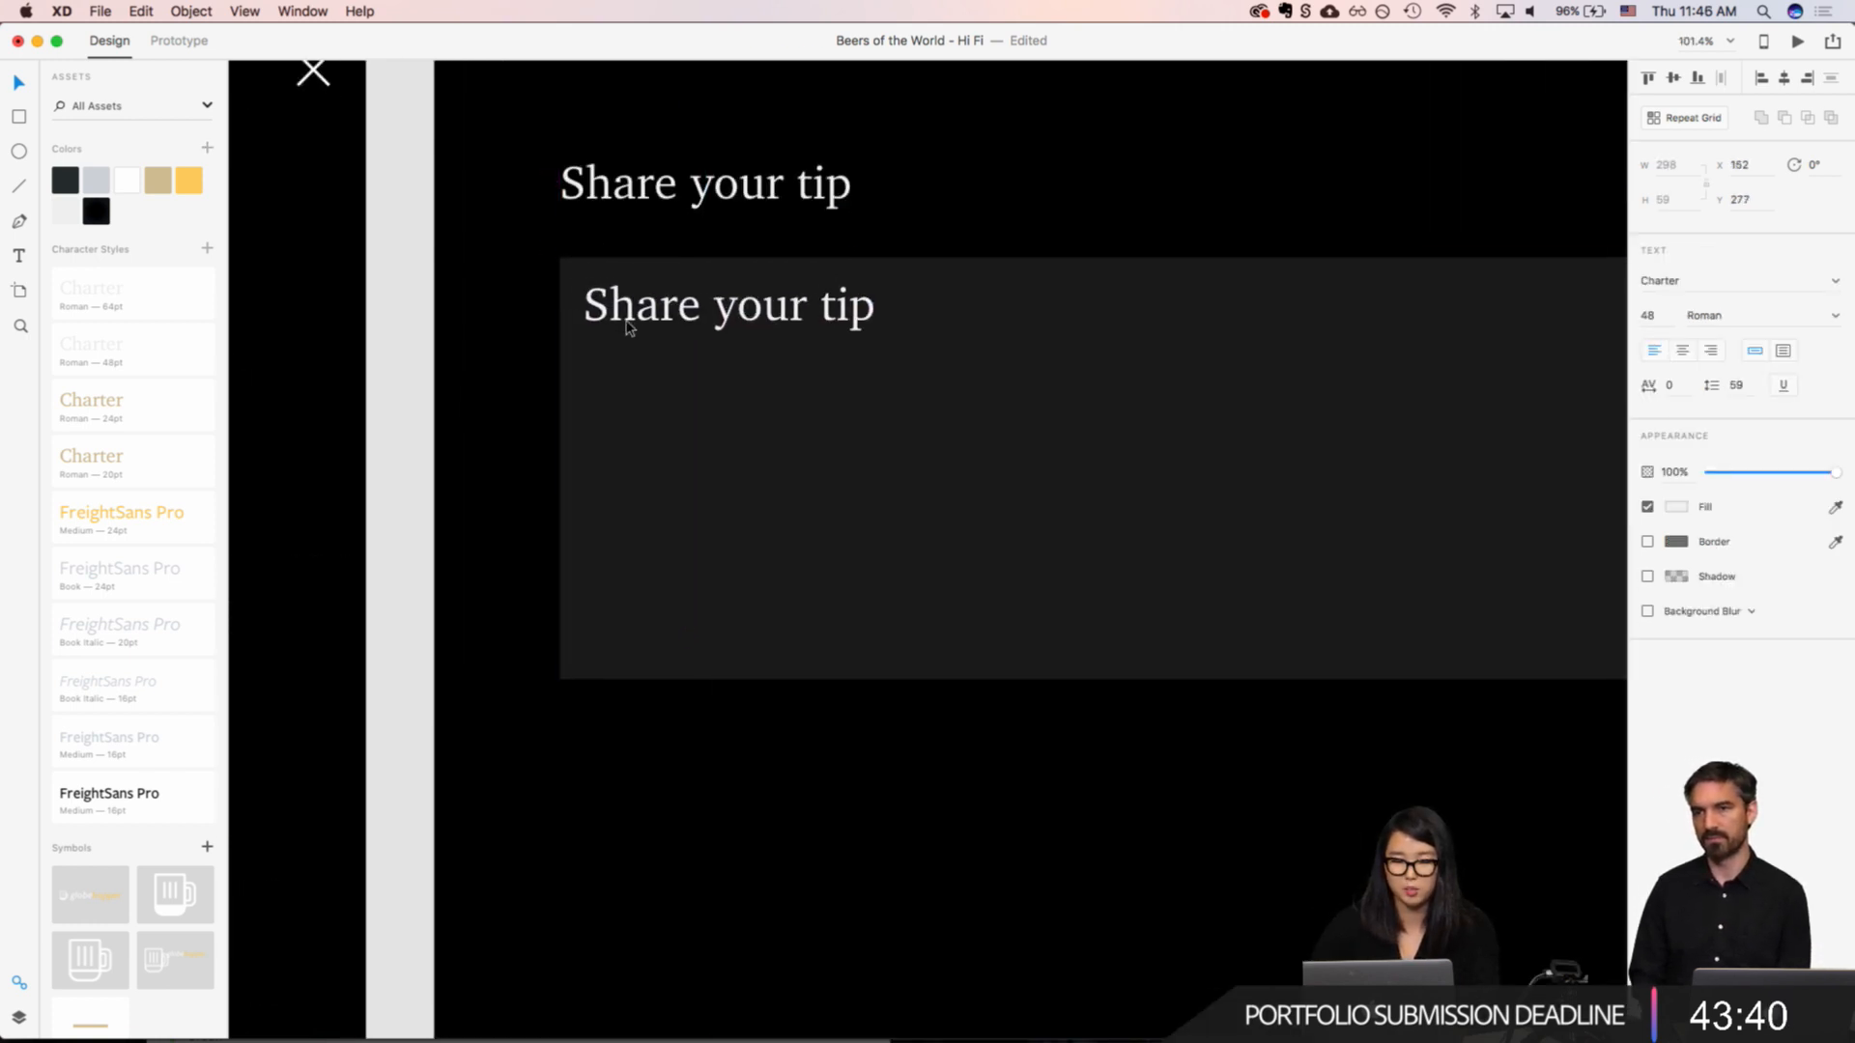
Step: Reorder the artboard's layers so the rectangle sits below both "Share your tip" texts and above the close icon
{"action": "left_click", "coordinate": [628, 325]}
{"action": "left_click", "coordinate": [607, 245]}
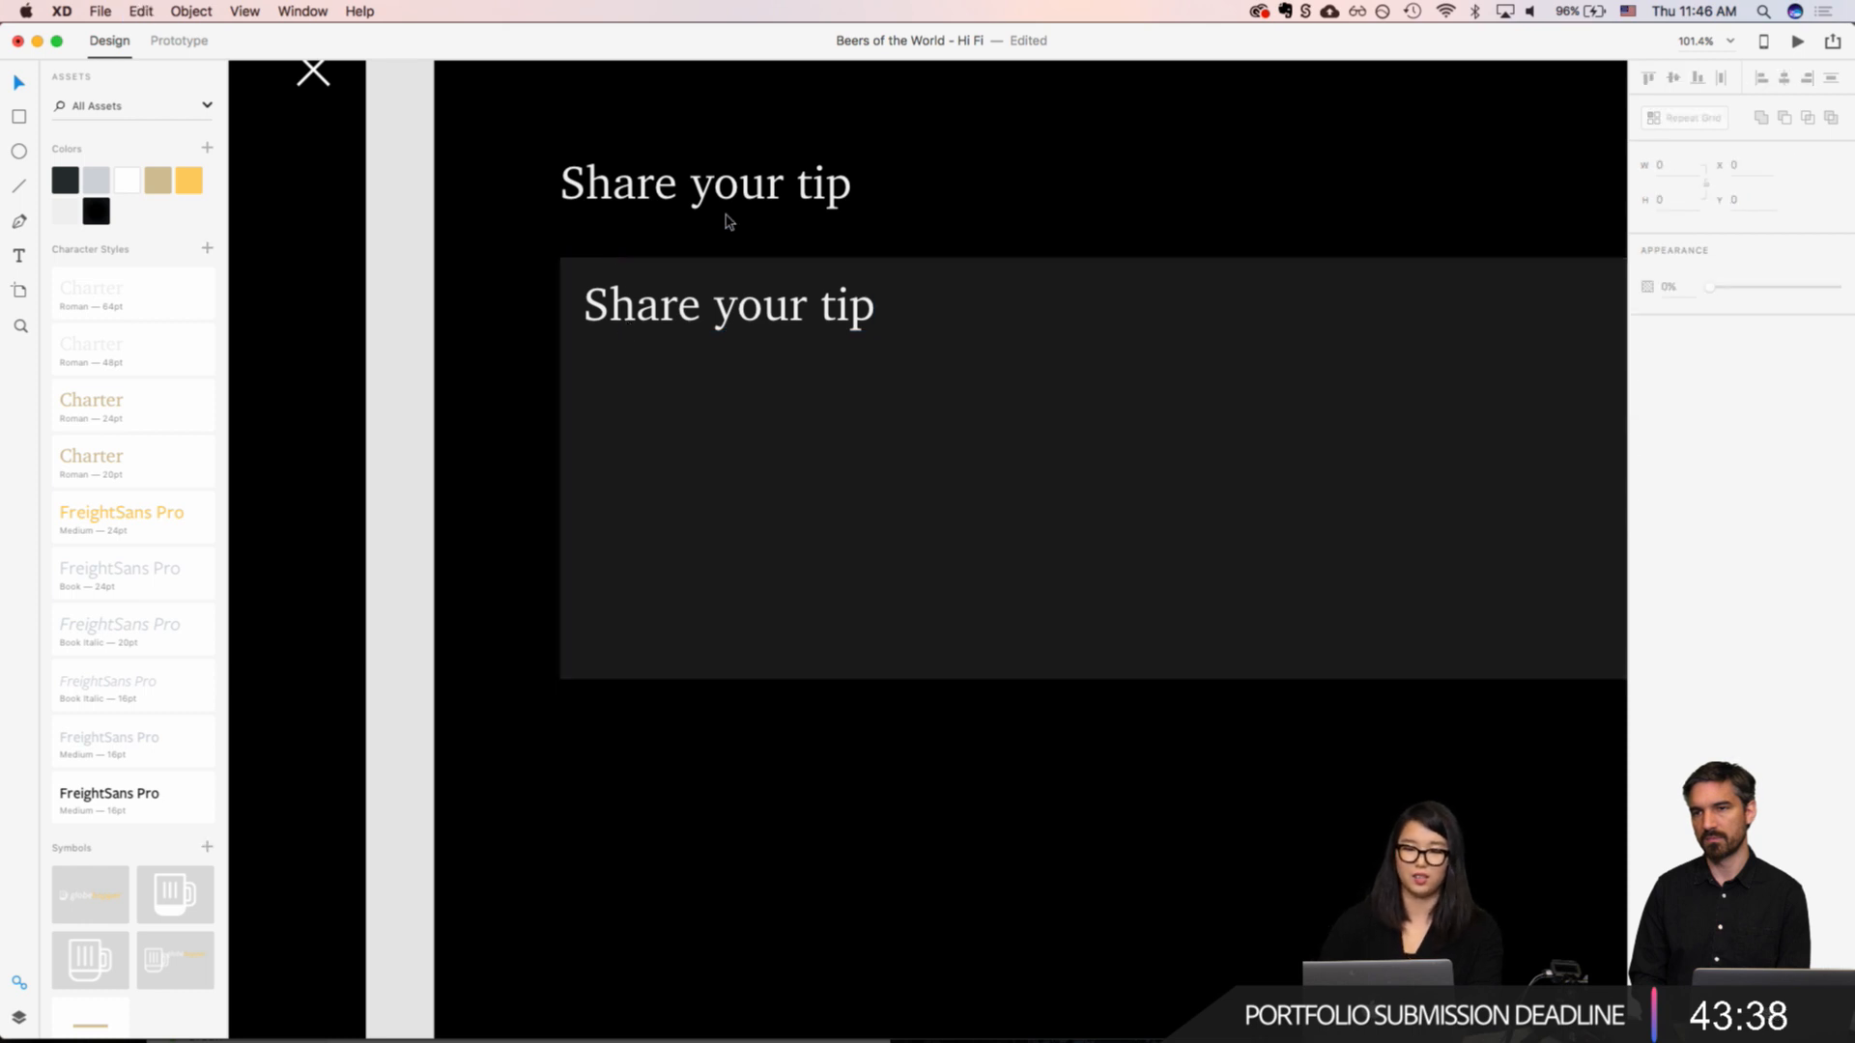
{"action": "left_click", "coordinate": [669, 316]}
{"action": "left_click", "coordinate": [993, 165]}
{"action": "left_click", "coordinate": [769, 292]}
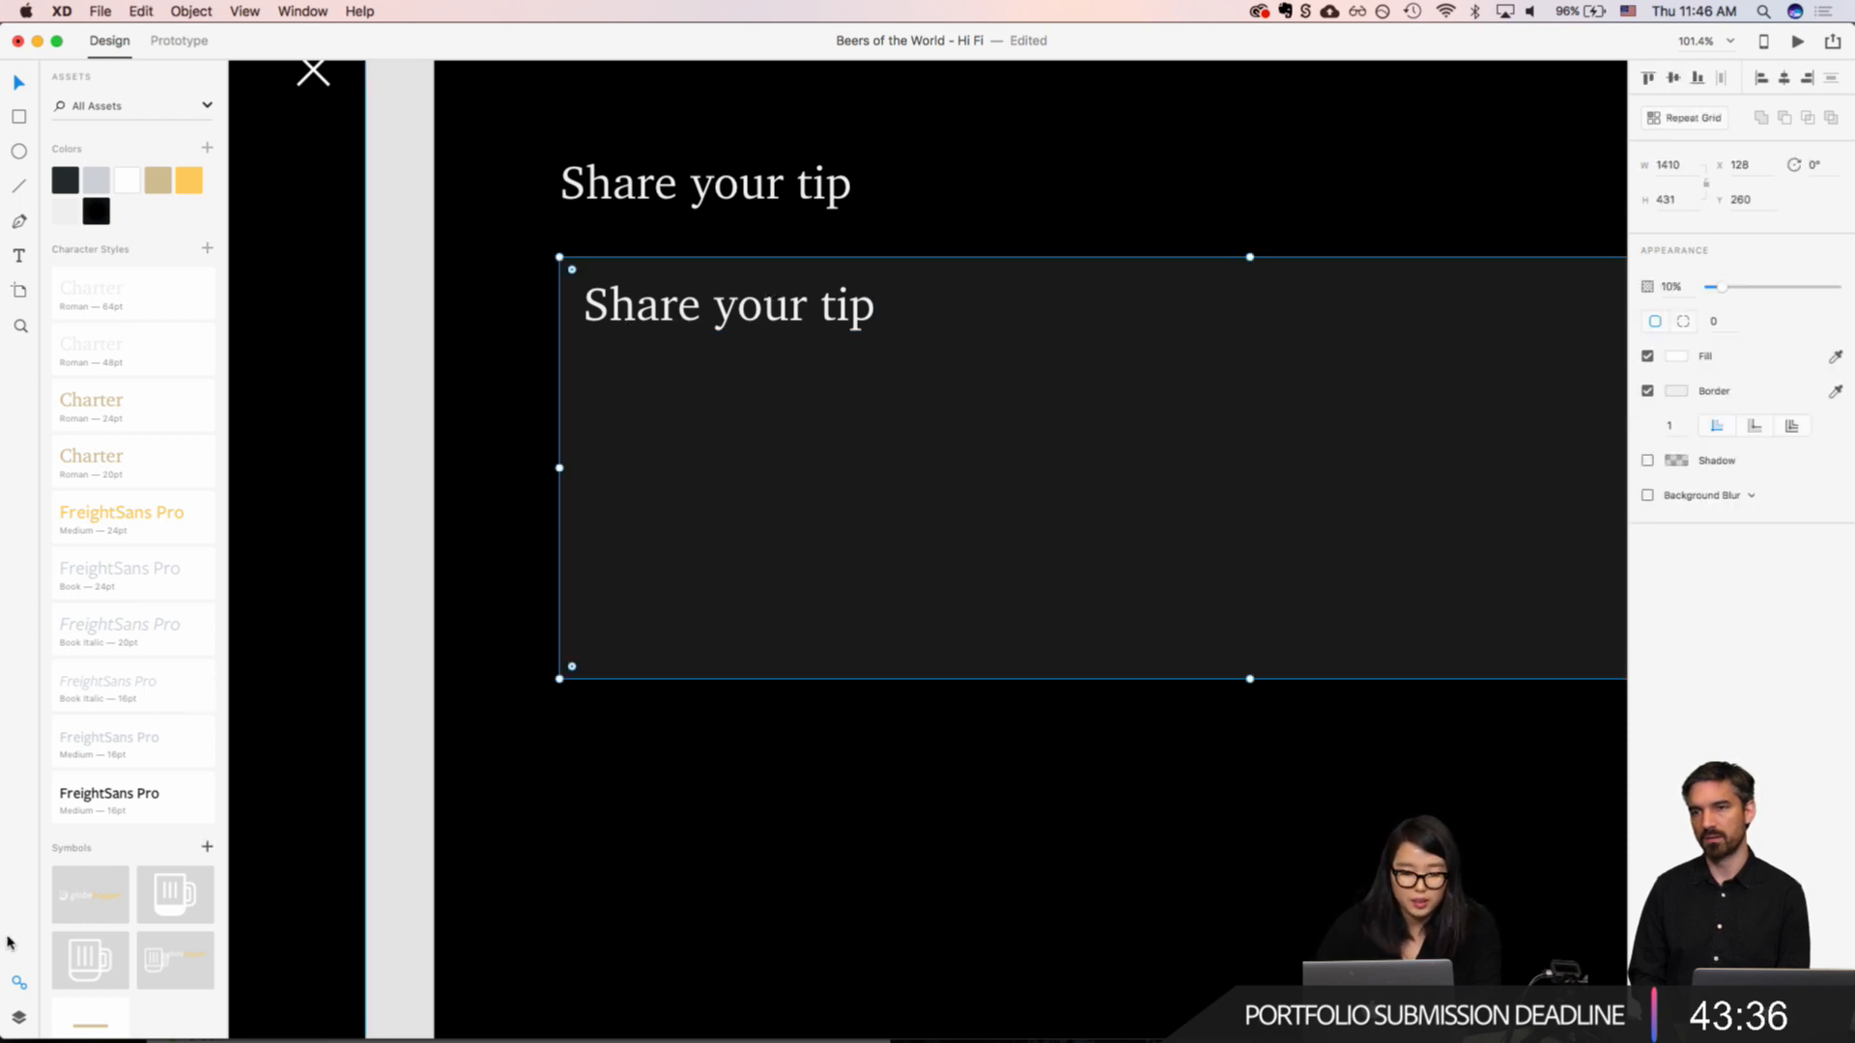
{"action": "left_click", "coordinate": [18, 1018]}
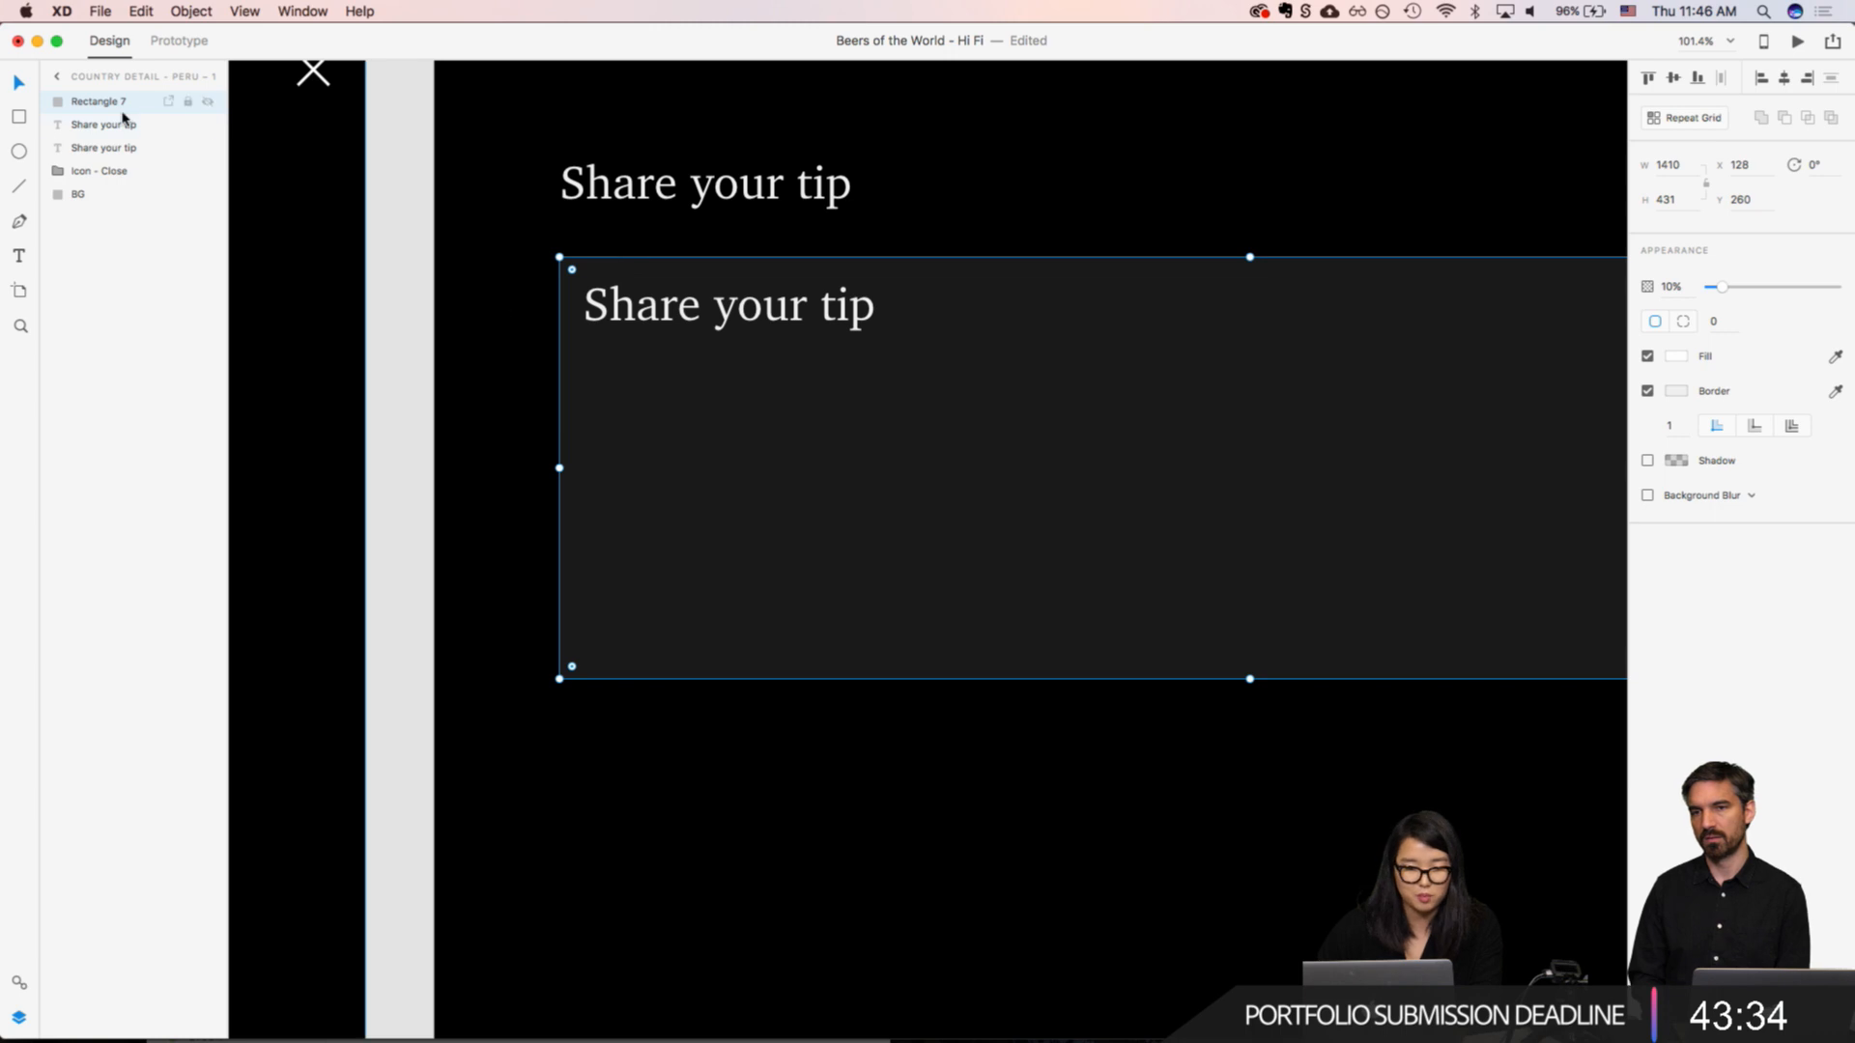
{"action": "left_click_drag", "start_coordinate": [106, 101], "coordinate": [107, 157]}
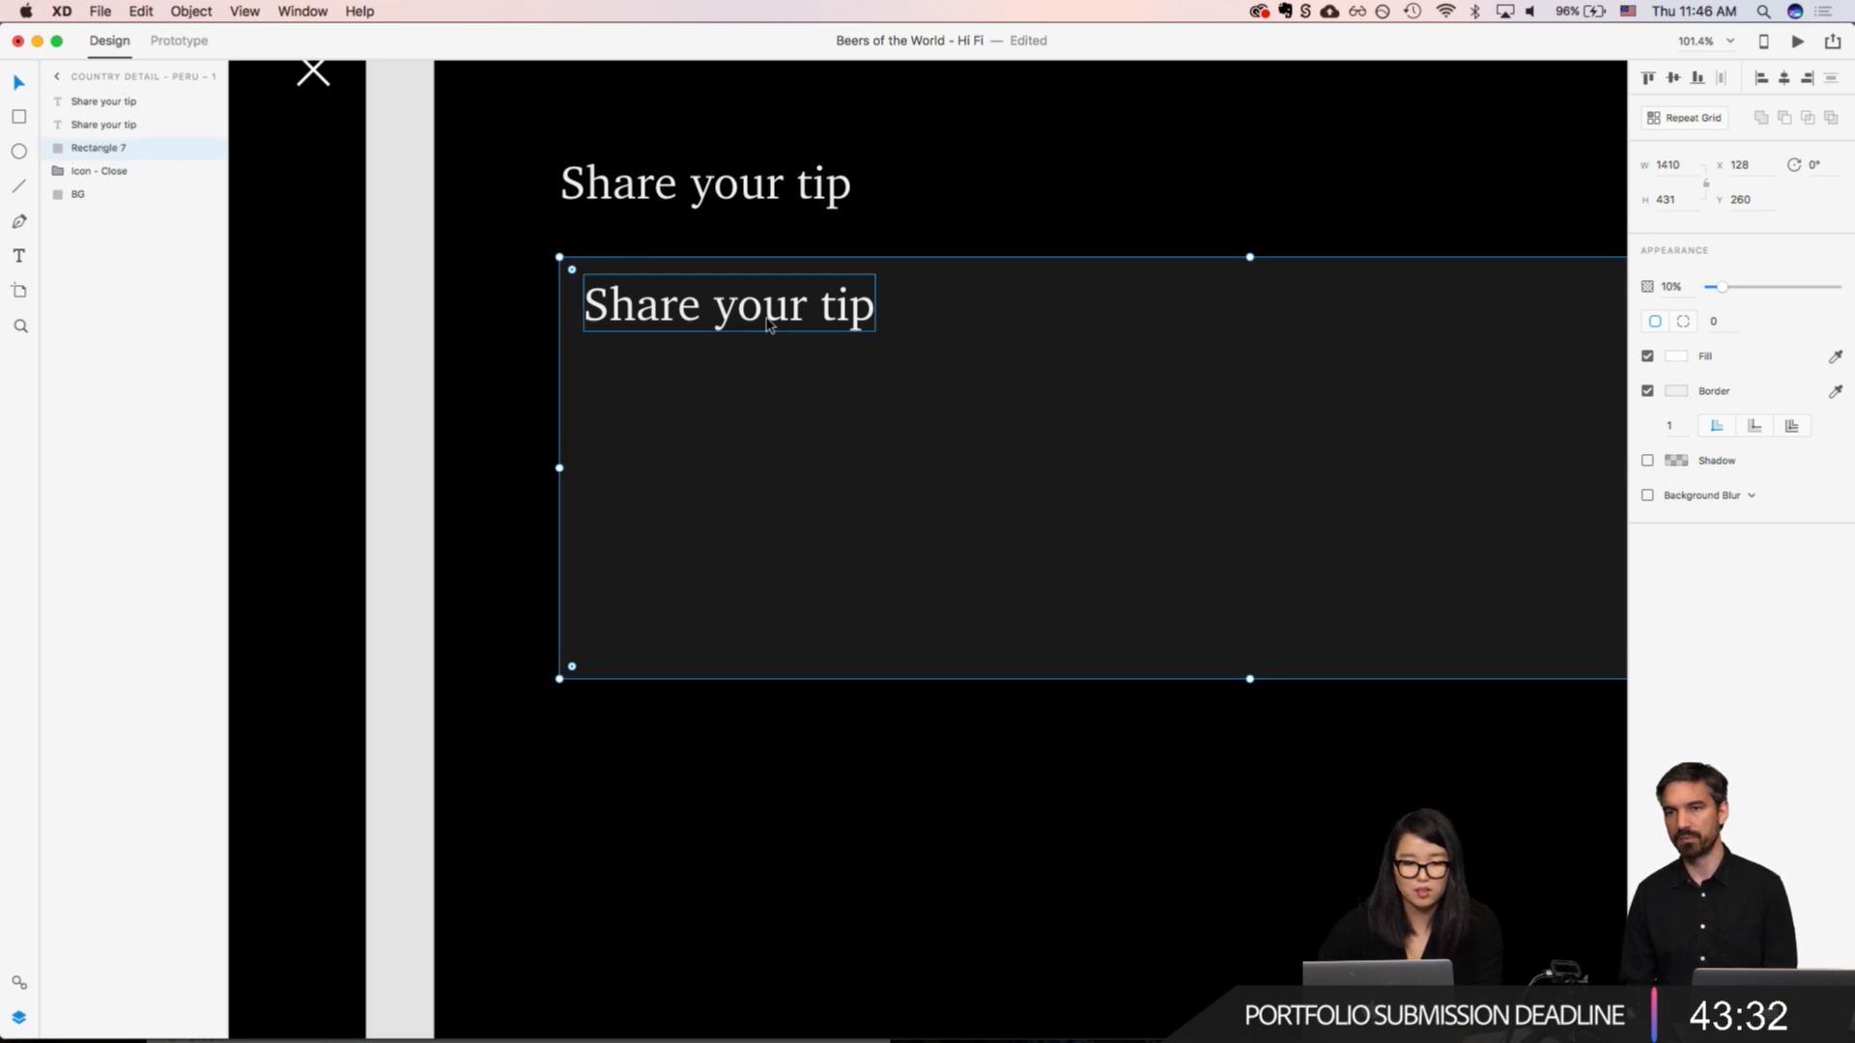
Step: Replace the text copy inside the rectangle with "Do you have a tip about your local drinking culture?"
{"action": "left_click", "coordinate": [729, 319]}
{"action": "scroll", "coordinate": [729, 314], "scroll_direction": "down", "scroll_amount": 10}
{"action": "scroll", "coordinate": [729, 314], "scroll_direction": "left", "scroll_amount": 2}
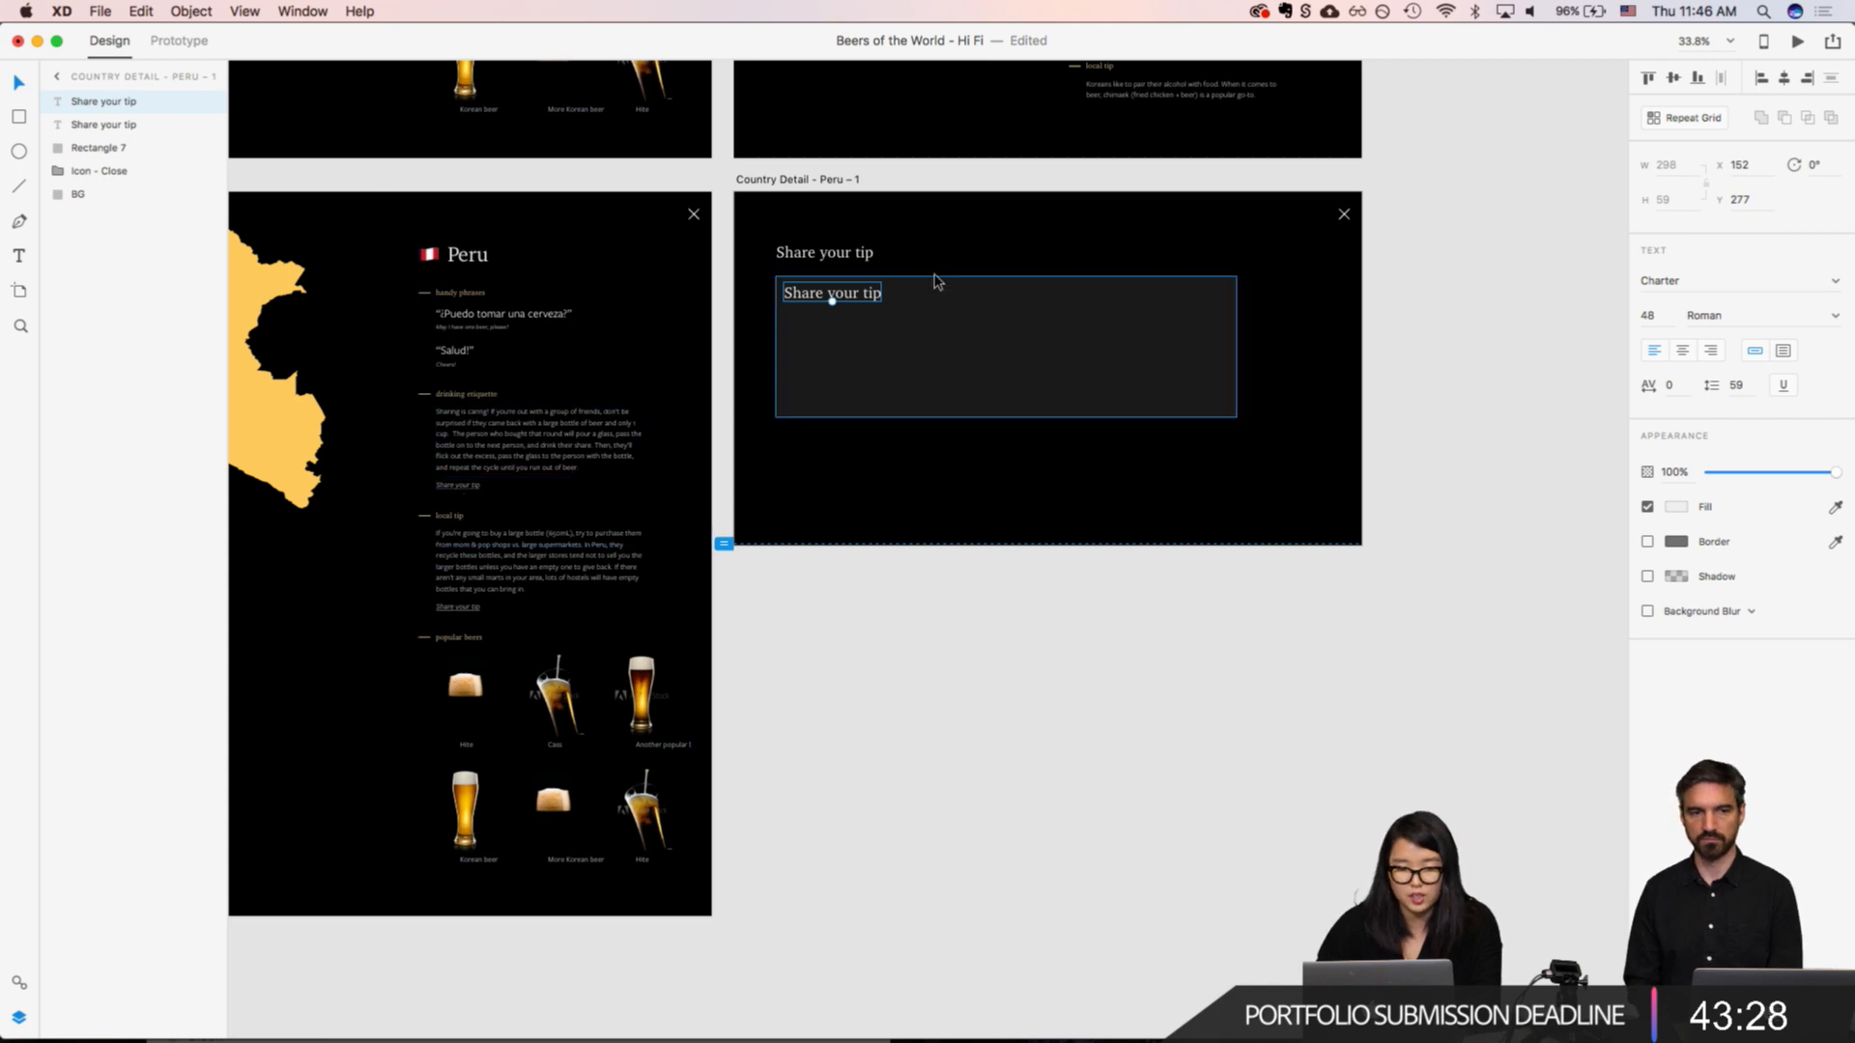
{"action": "scroll", "coordinate": [935, 281], "scroll_direction": "up", "scroll_amount": 10}
{"action": "double_click", "coordinate": [630, 356]}
{"action": "key", "text": "super+a"}
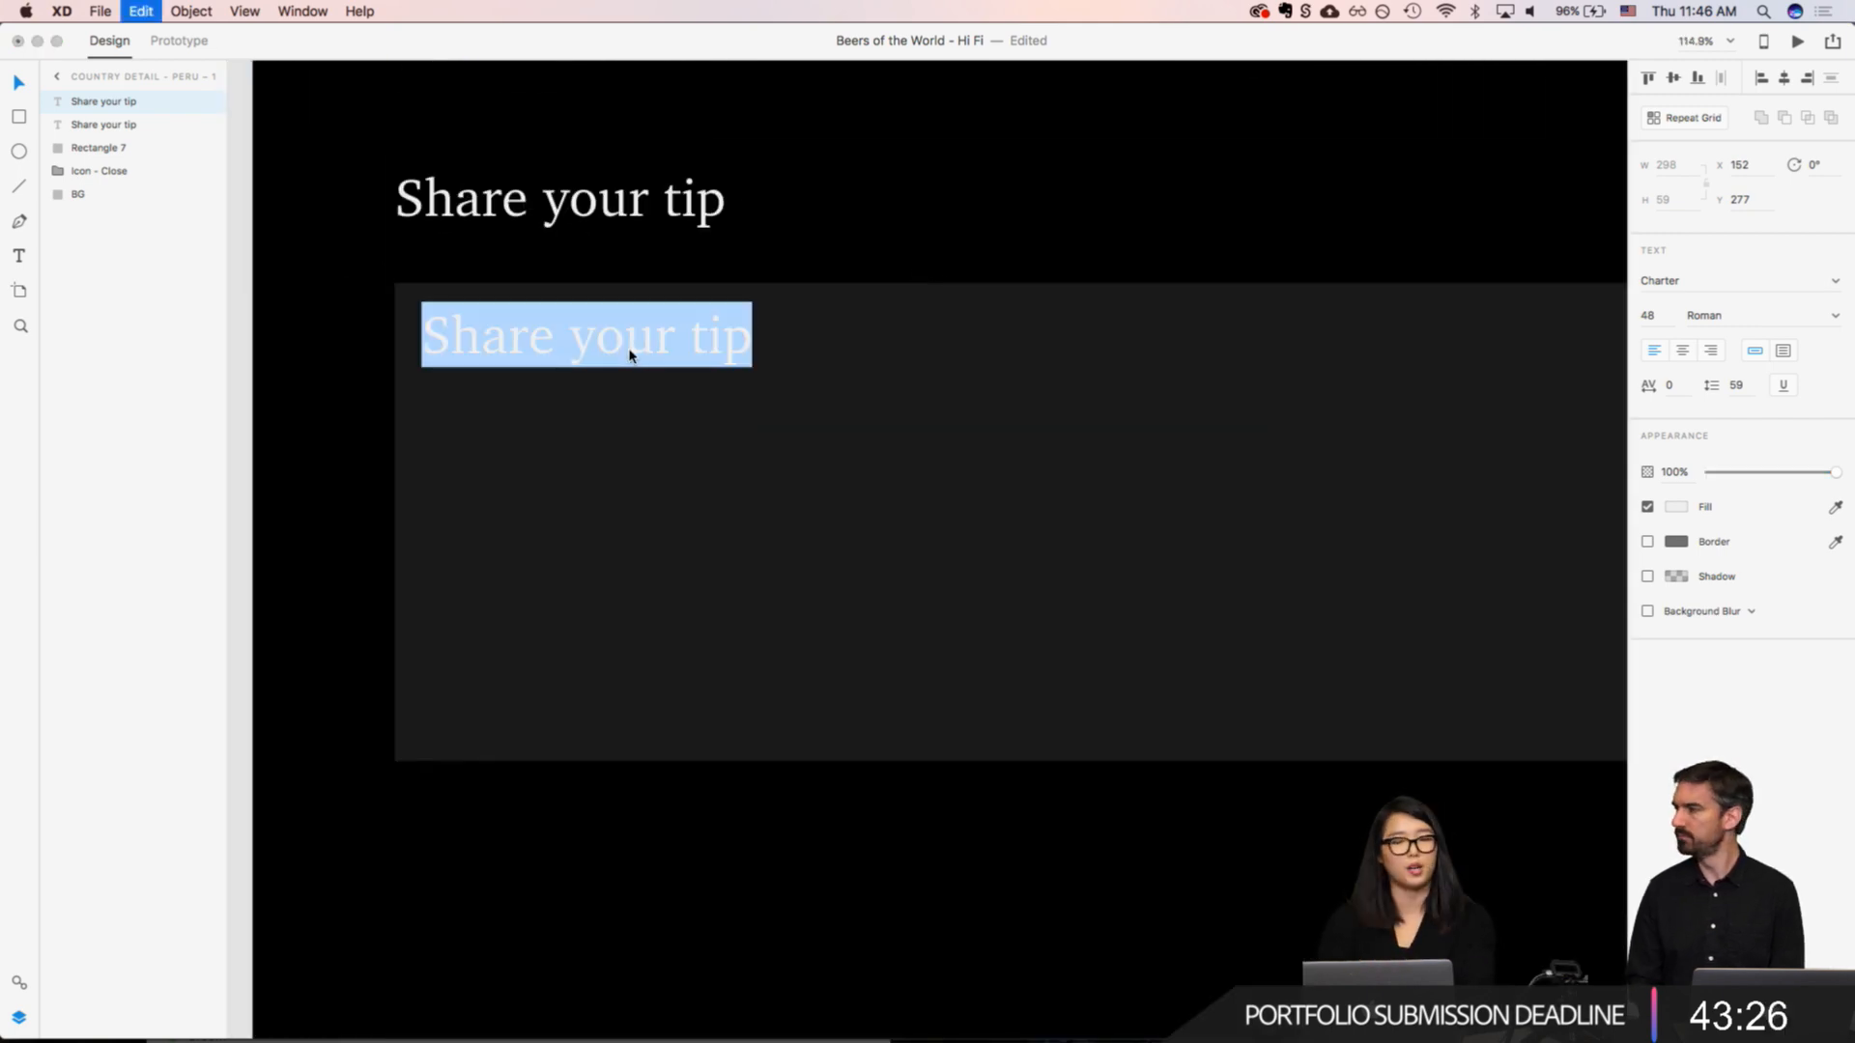
{"action": "type", "text": "Do you have a local"}
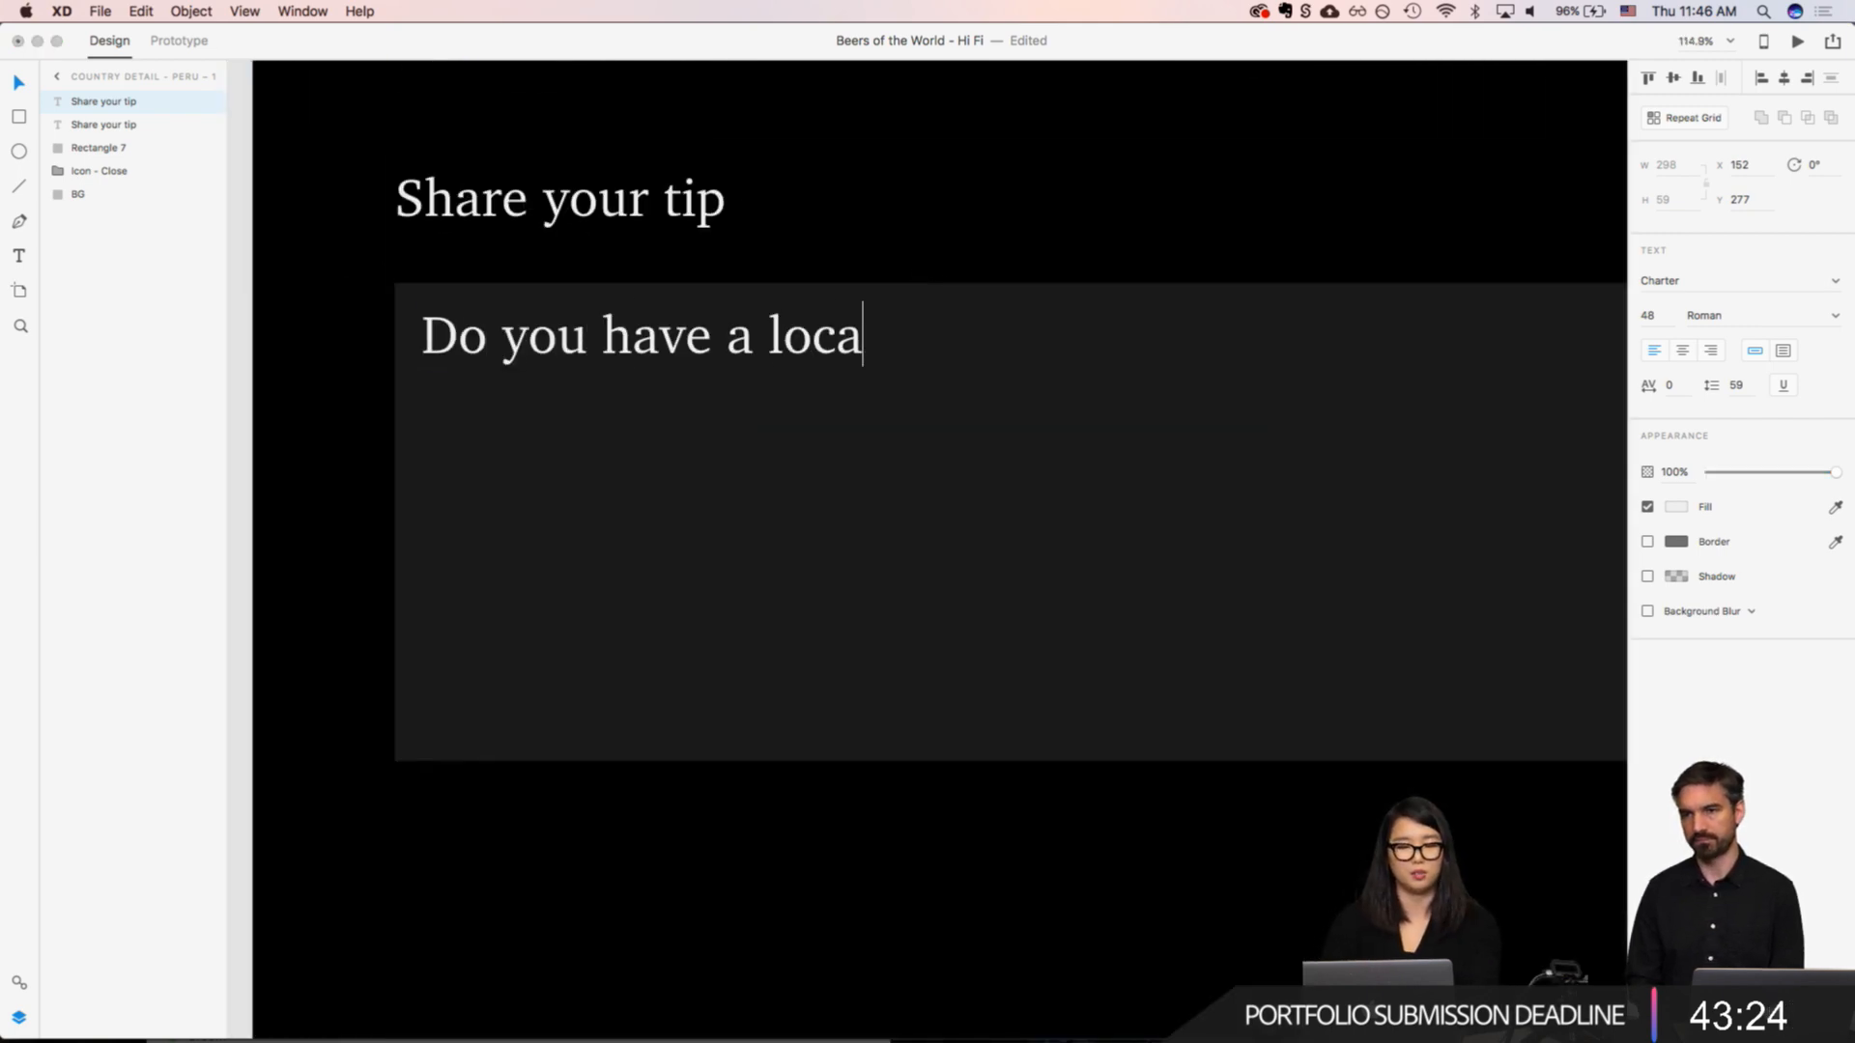
{"action": "key", "text": "BackSpace"}
{"action": "key", "text": "BackSpace"}
{"action": "key", "text": "BackSpace"}
{"action": "key", "text": "BackSpace"}
{"action": "key", "text": "BackSpace"}
{"action": "key", "text": "BackSpace"}
{"action": "type", "text": "tip"}
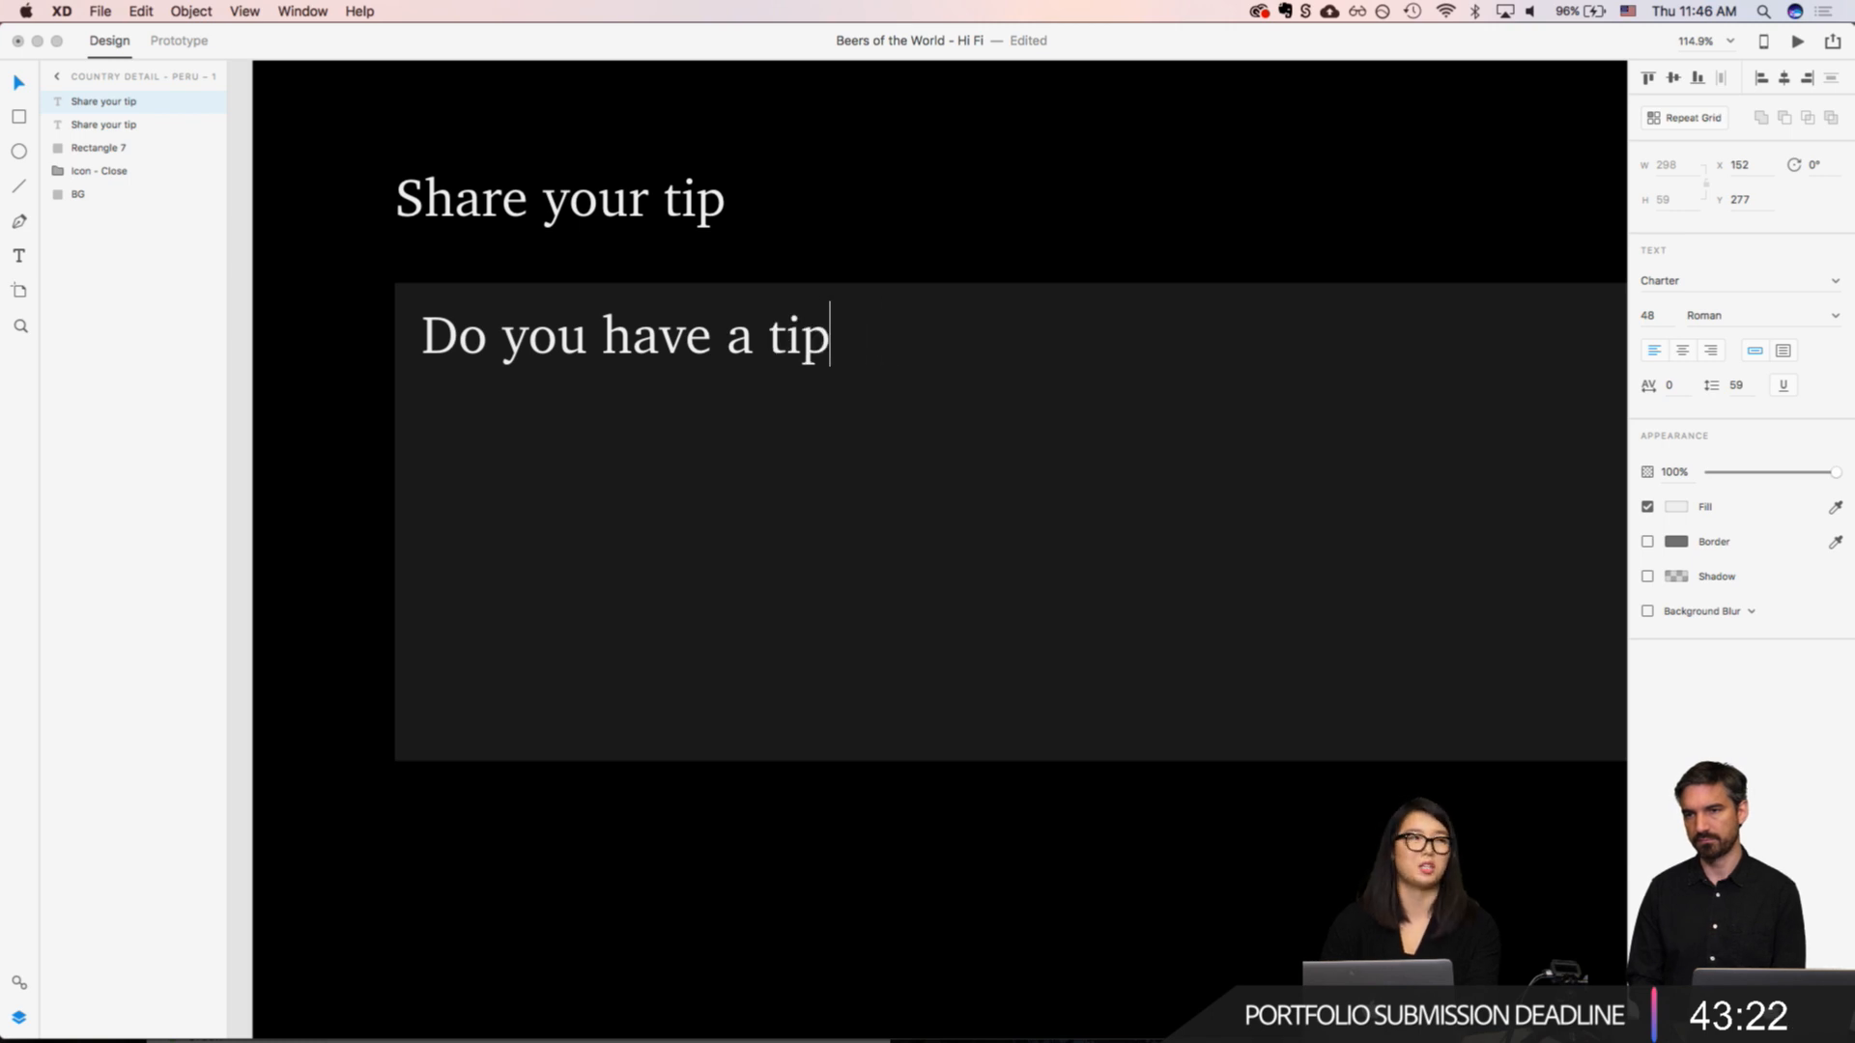
{"action": "type", "text": " about local drinkig"}
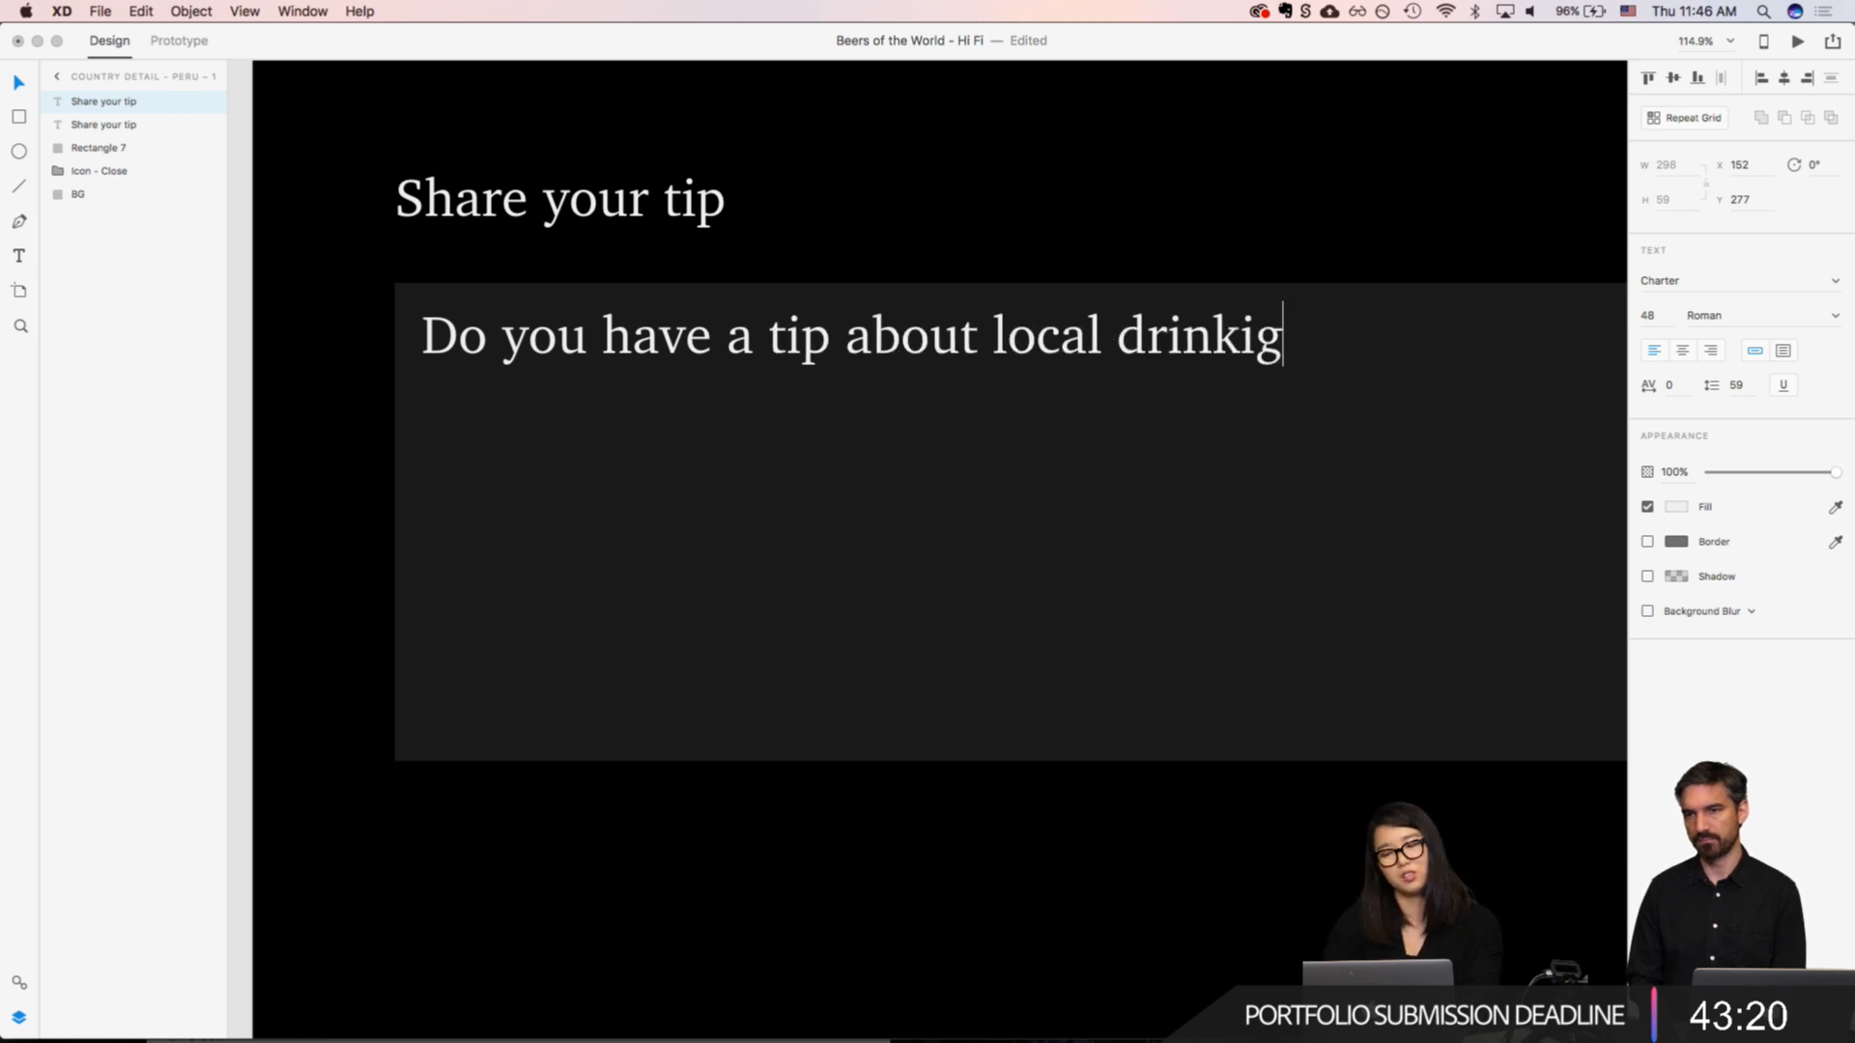
{"action": "key", "text": "BackSpace"}
{"action": "key", "text": "BackSpace"}
{"action": "key", "text": "BackSpace"}
{"action": "key", "text": "BackSpace"}
{"action": "key", "text": "BackSpace"}
{"action": "key", "text": "BackSpace"}
{"action": "key", "text": "BackSpace"}
{"action": "key", "text": "BackSpace"}
{"action": "key", "text": "BackSpace"}
{"action": "key", "text": "BackSpace"}
{"action": "key", "text": "BackSpace"}
{"action": "key", "text": "BackSpace"}
{"action": "key", "text": "BackSpace"}
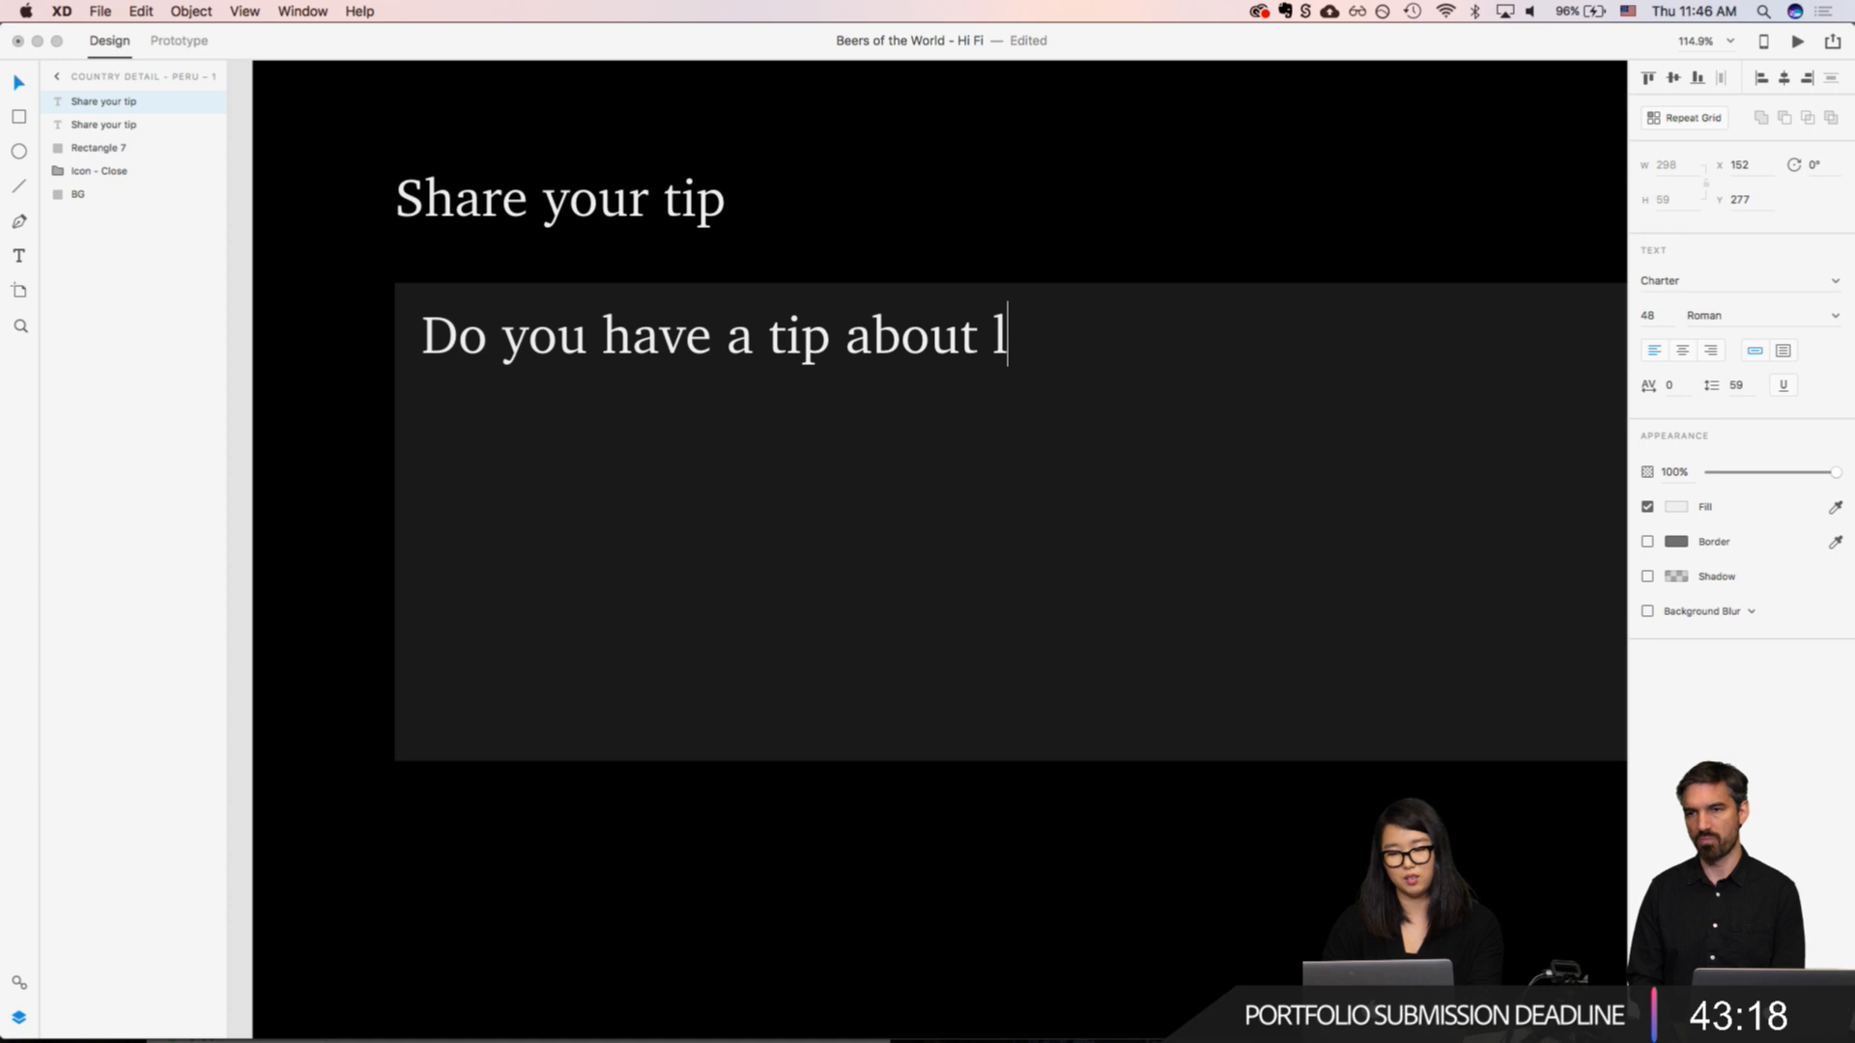
{"action": "type", "text": "your local drinki"}
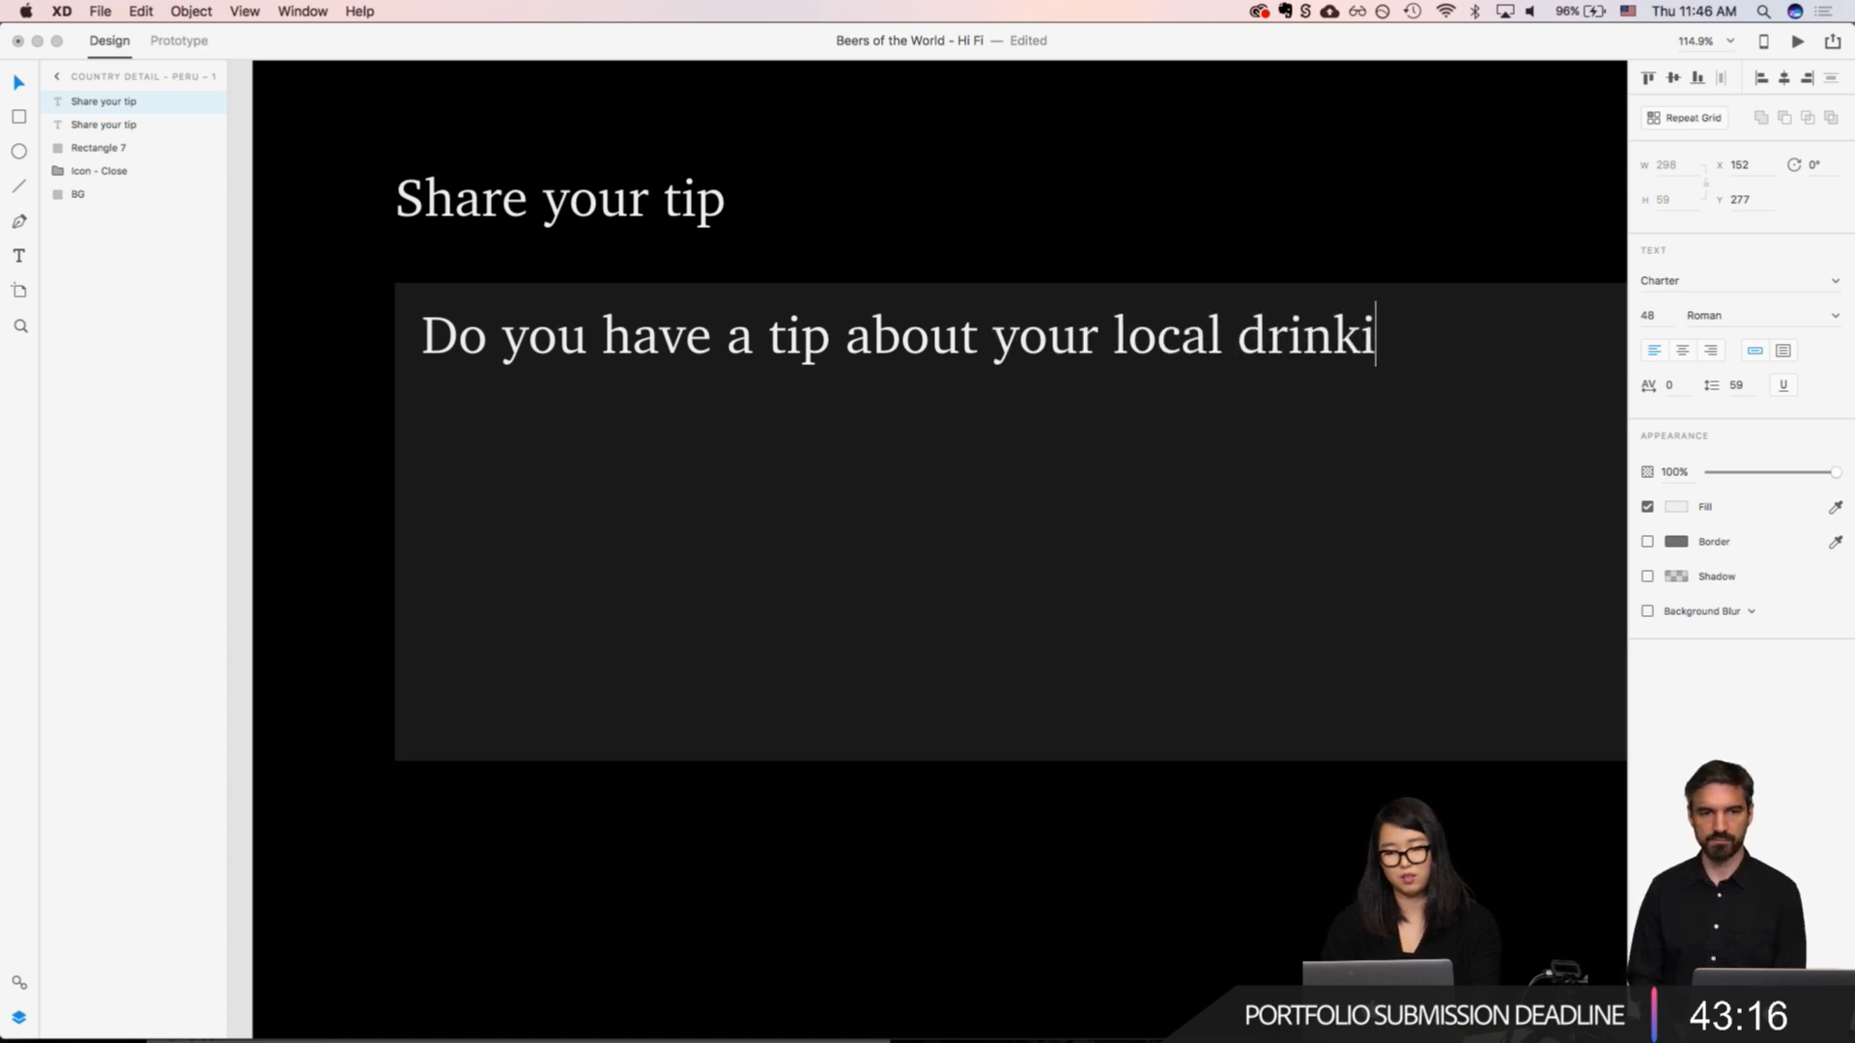
{"action": "type", "text": "ng culture?"}
{"action": "key", "text": "Escape"}
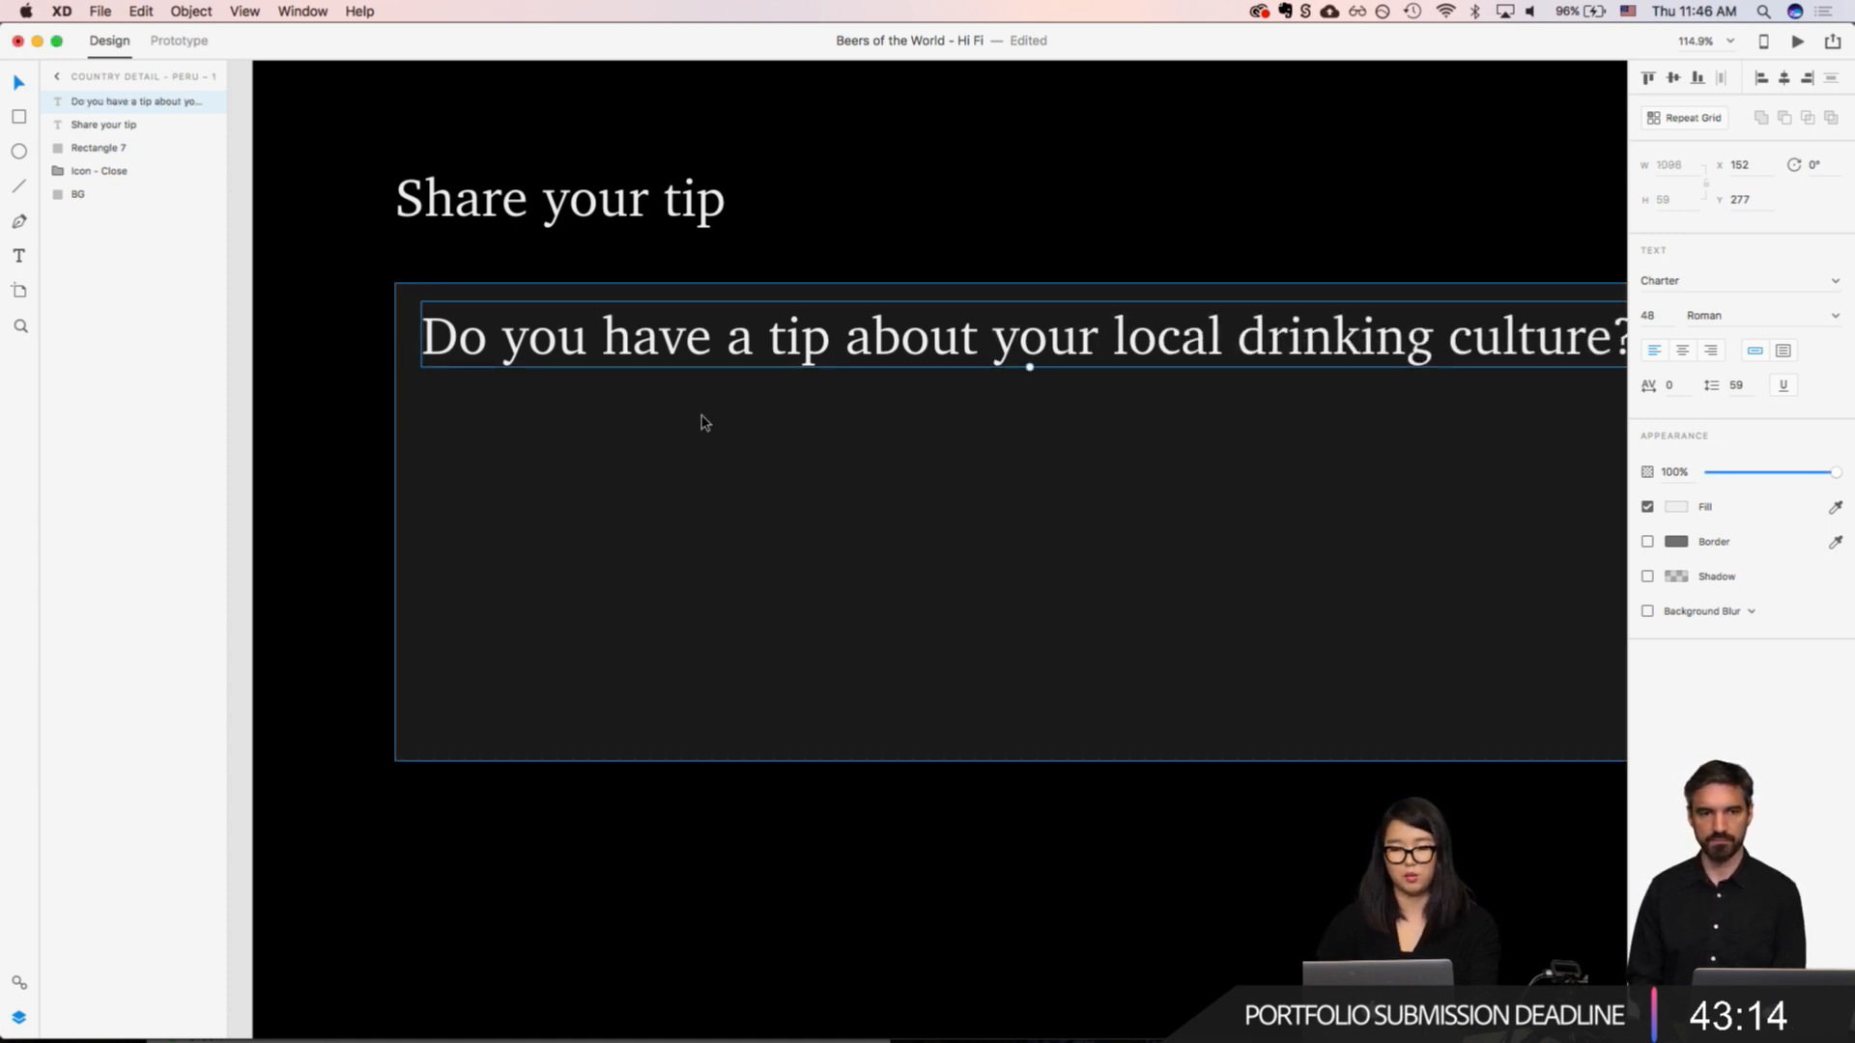
Step: Apply the FreightSans Pro Book 24pt character style to the placeholder text and move it to X 159, Y 287
{"action": "scroll", "coordinate": [1130, 397], "scroll_direction": "down", "scroll_amount": 5}
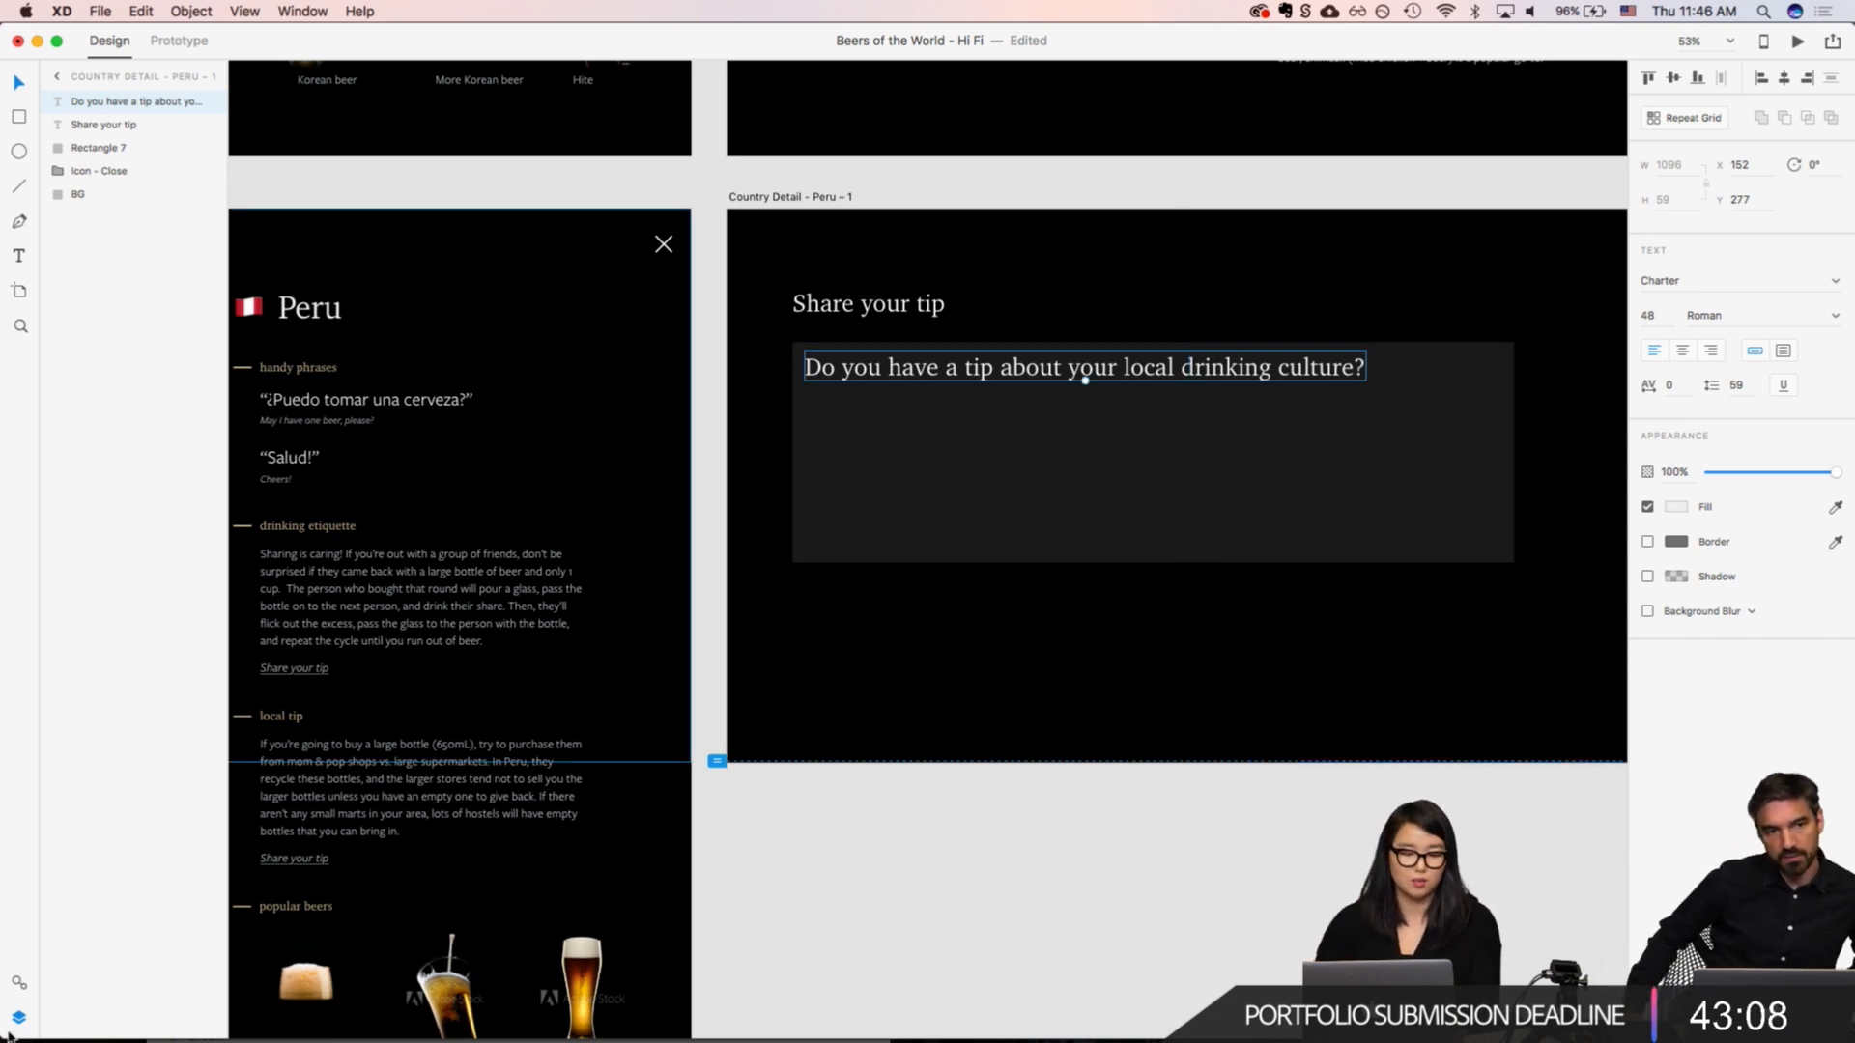
{"action": "left_click", "coordinate": [18, 983]}
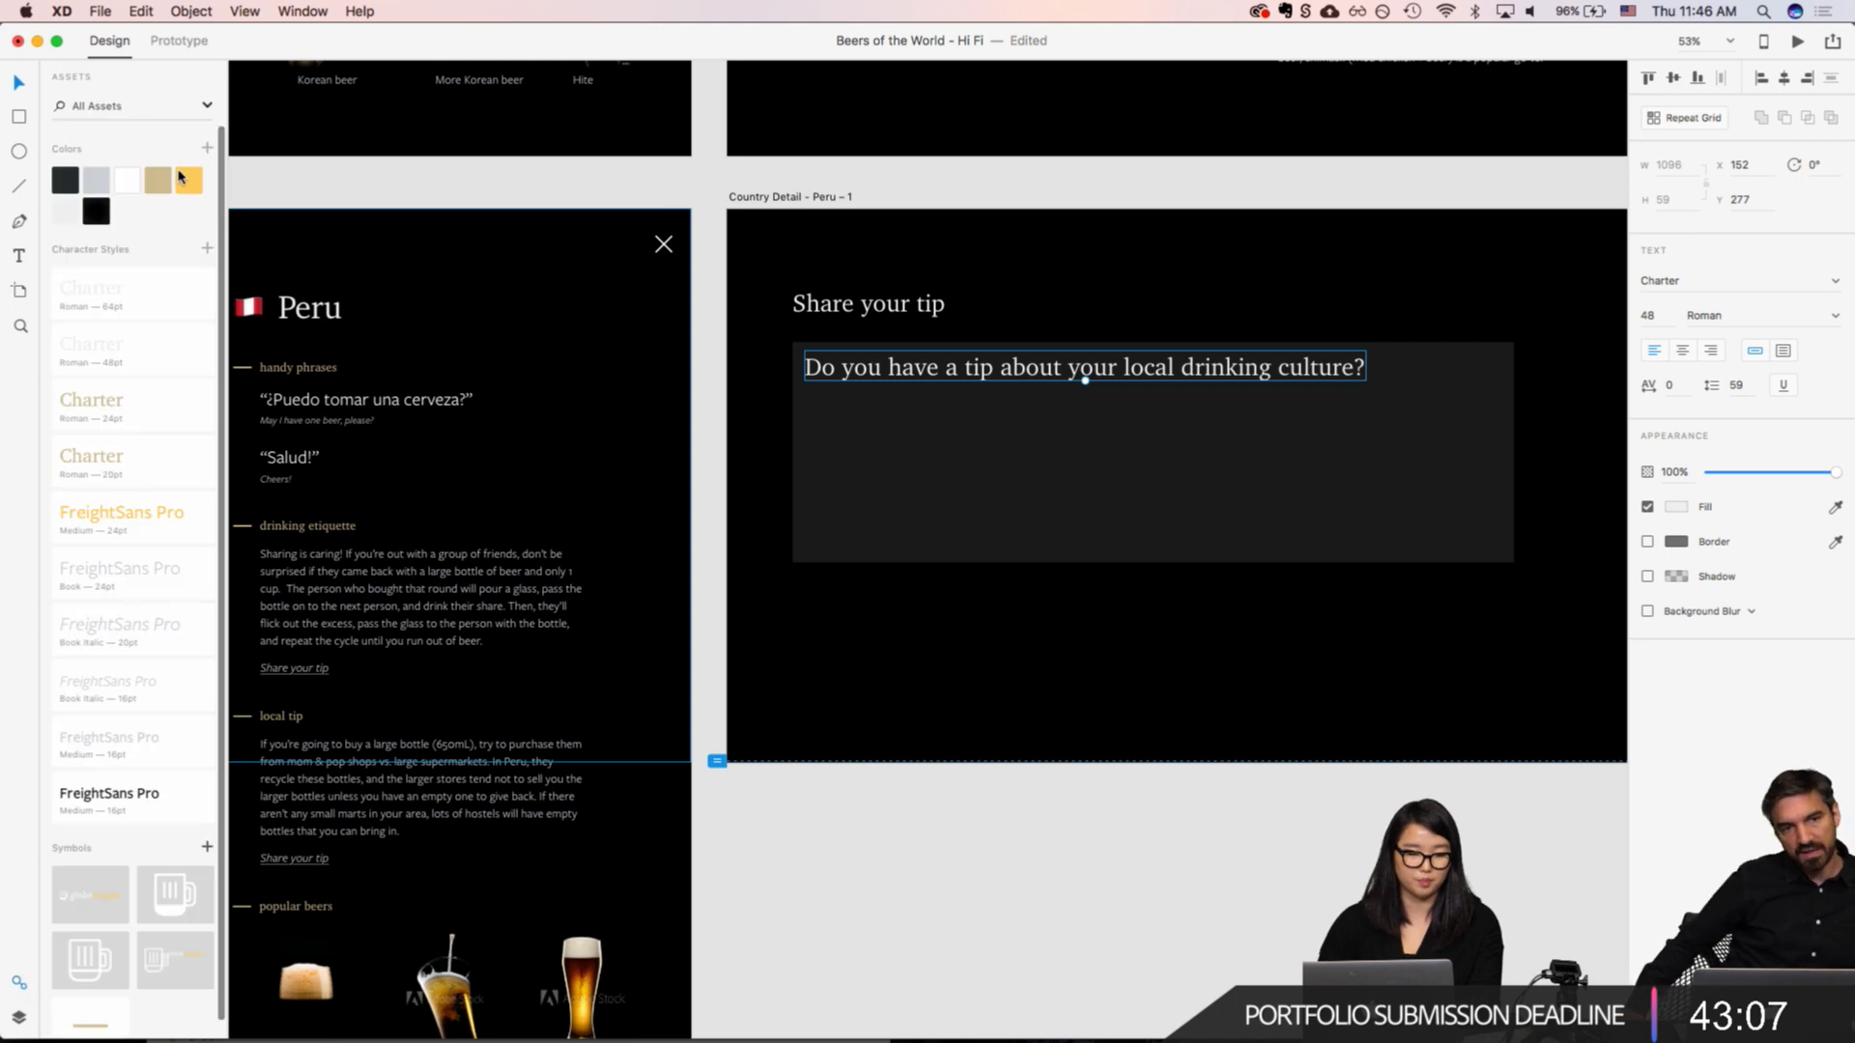
{"action": "left_click", "coordinate": [117, 585]}
{"action": "scroll", "coordinate": [802, 411], "scroll_direction": "up", "scroll_amount": 5}
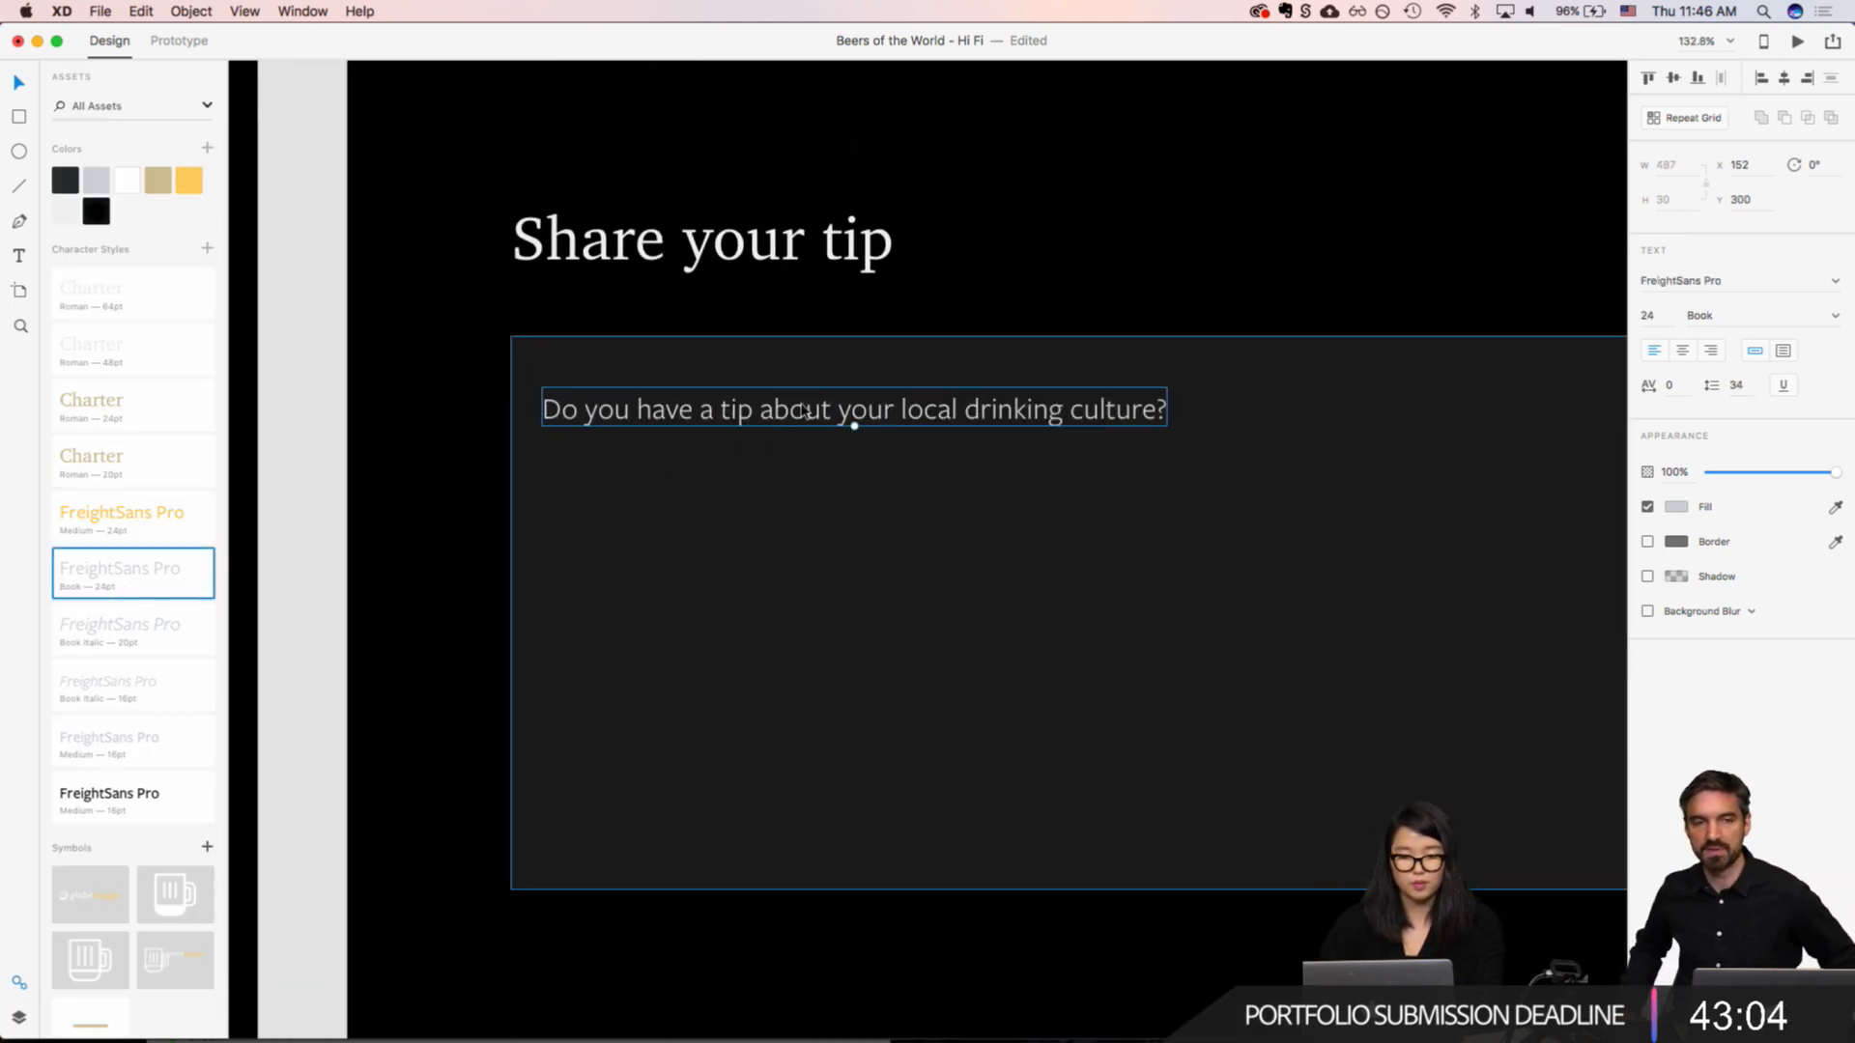
{"action": "left_click_drag", "start_coordinate": [803, 406], "coordinate": [698, 433]}
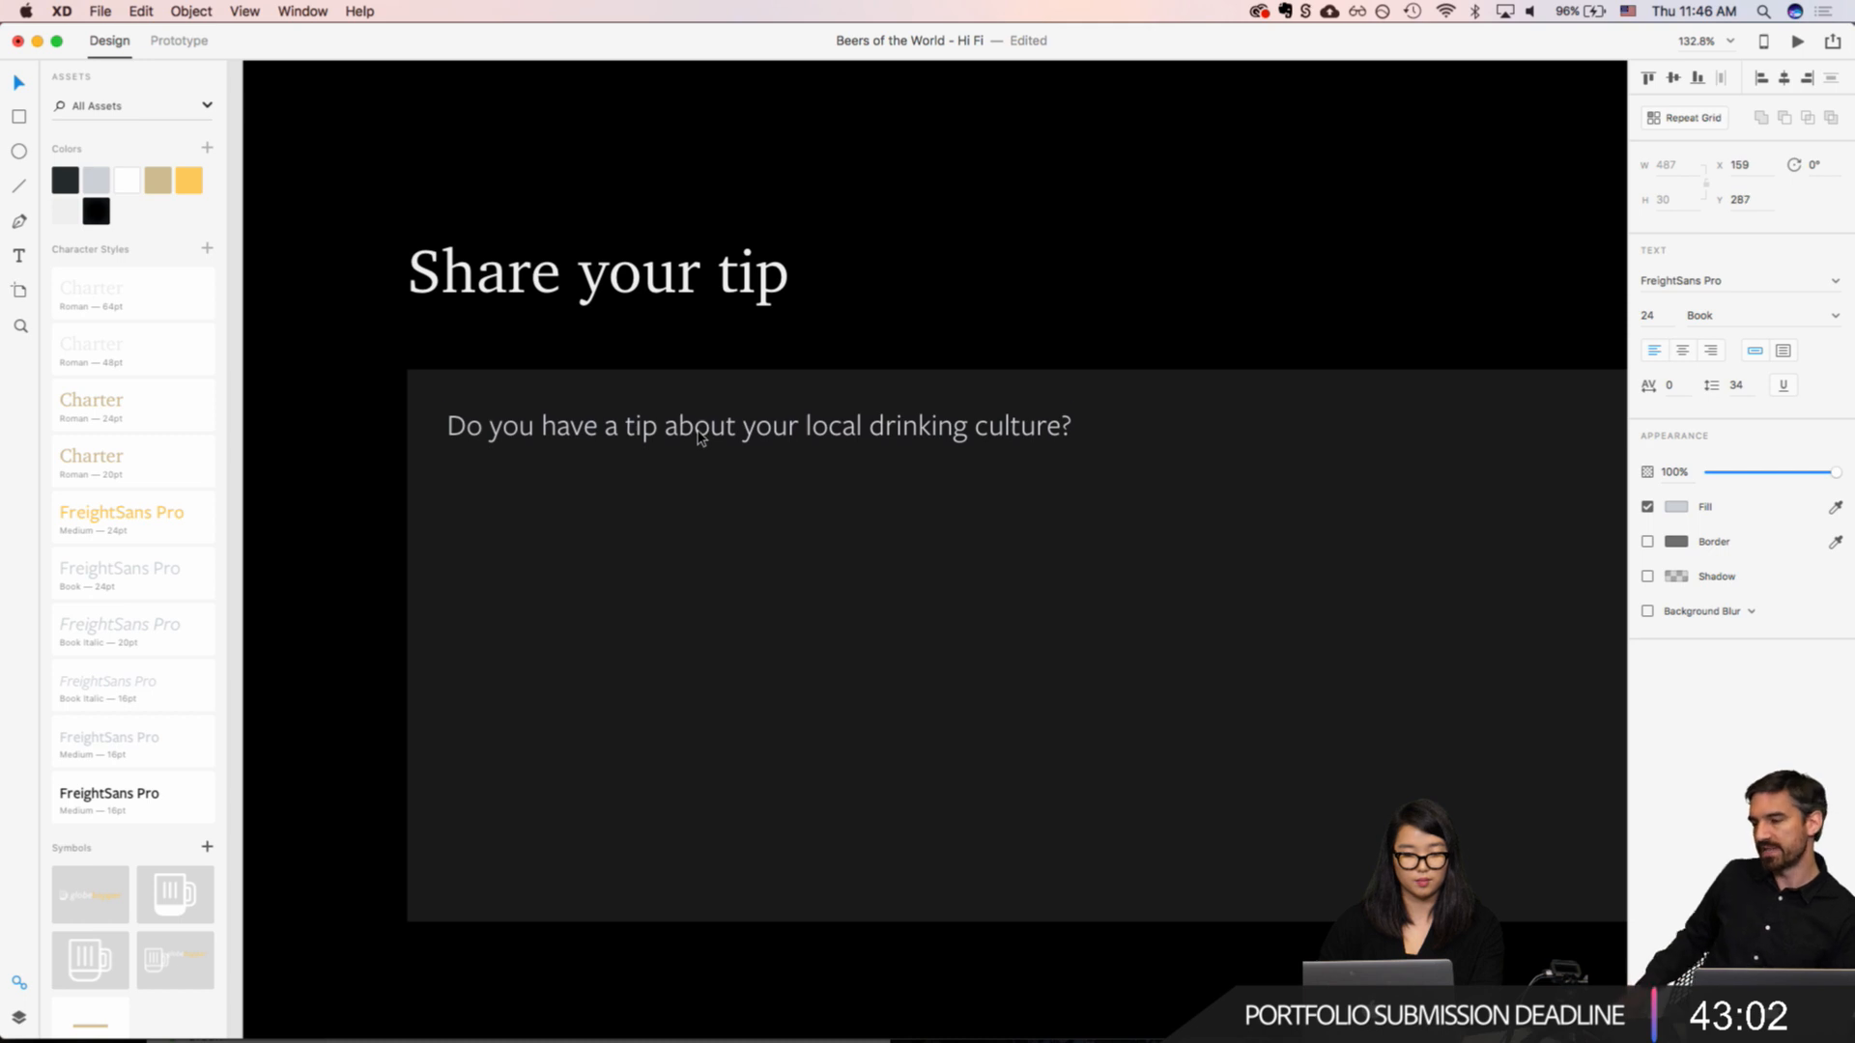
Step: Restyle the placeholder text with the FreightSans Pro Book Italic 20pt character style and lower its opacity to 60%
{"action": "left_click", "coordinate": [103, 633]}
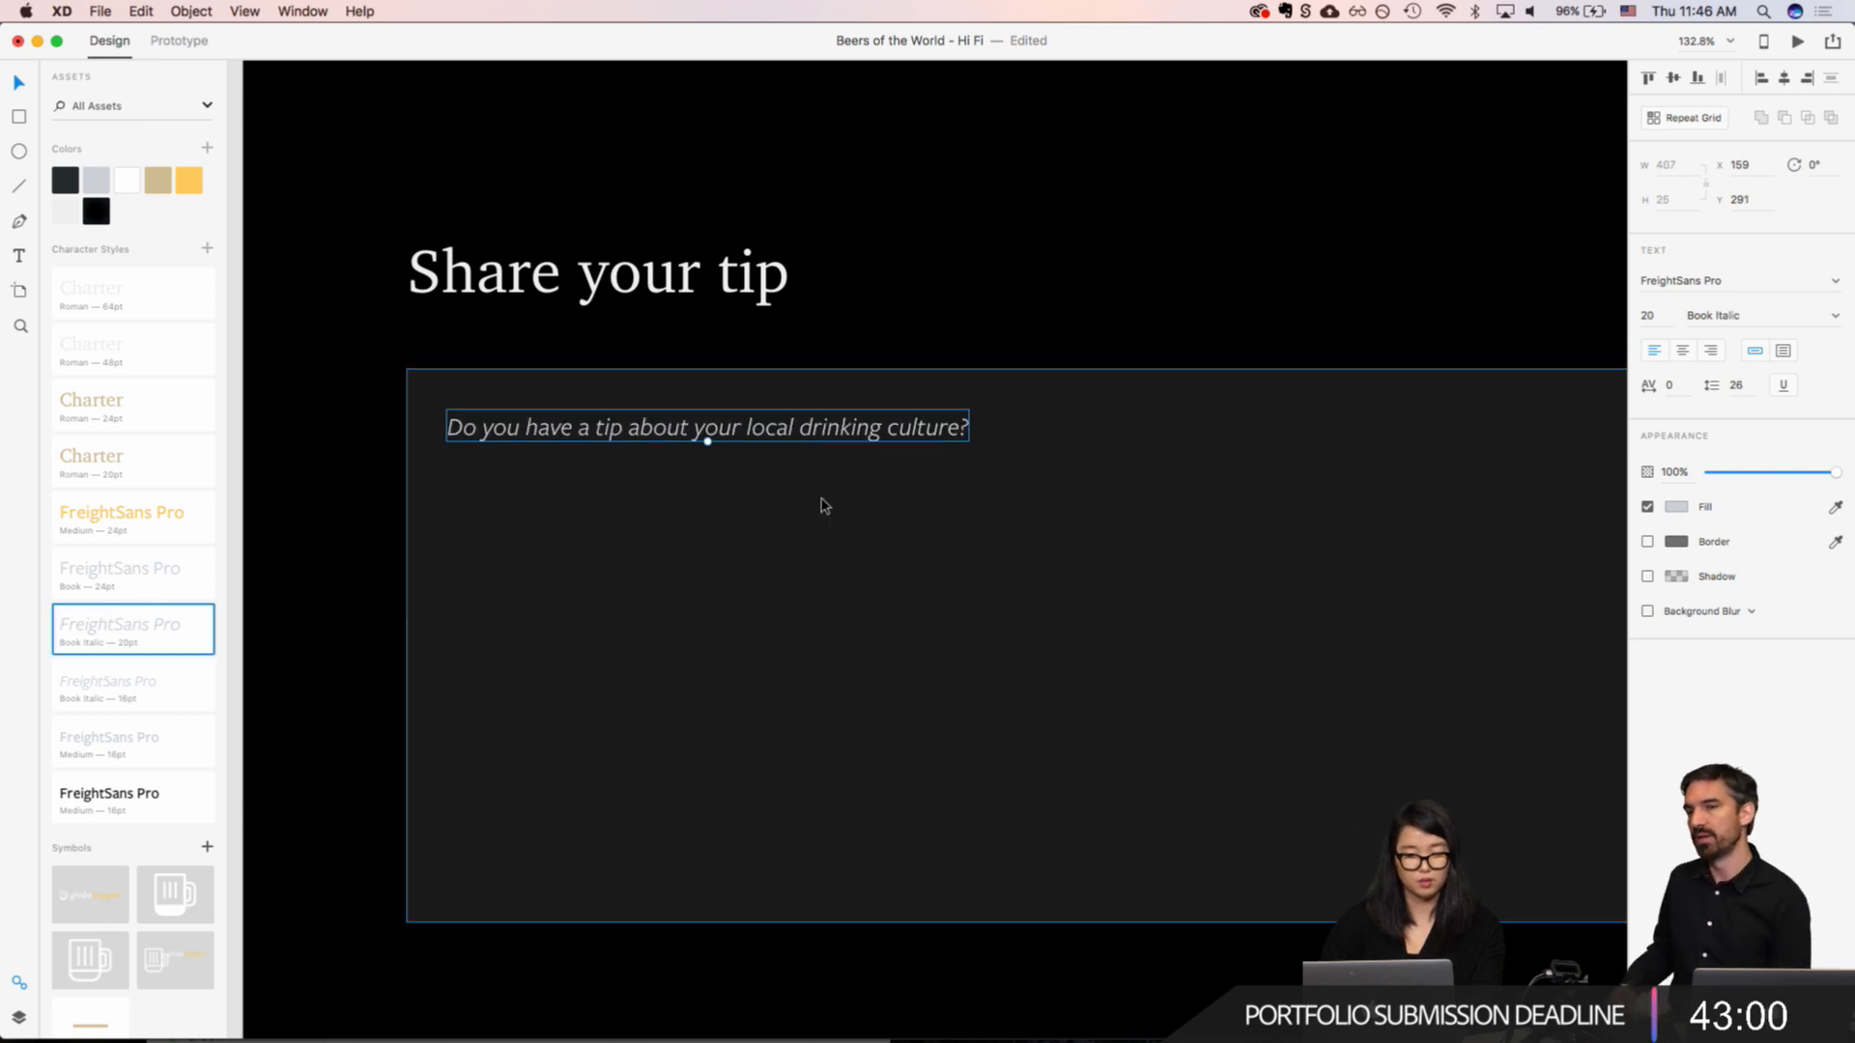
{"action": "left_click", "coordinate": [770, 526]}
{"action": "left_click", "coordinate": [705, 431]}
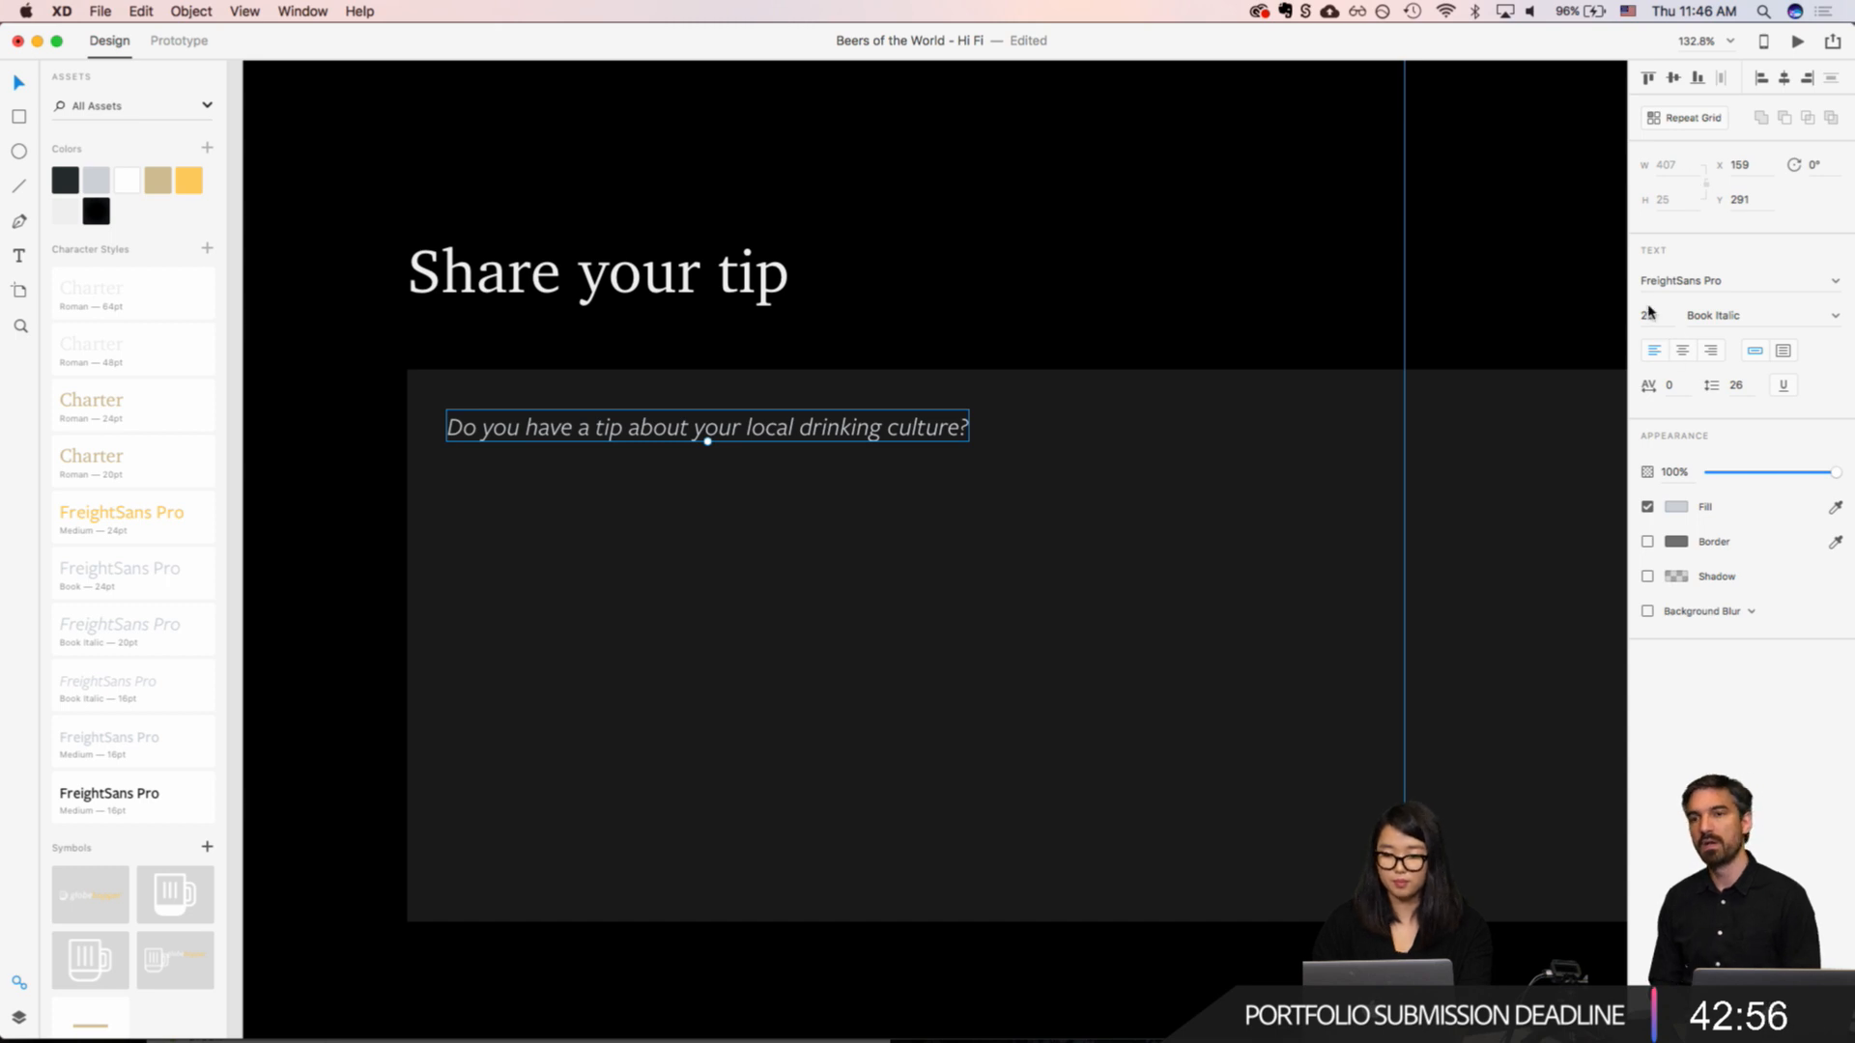
{"action": "left_click", "coordinate": [1666, 470]}
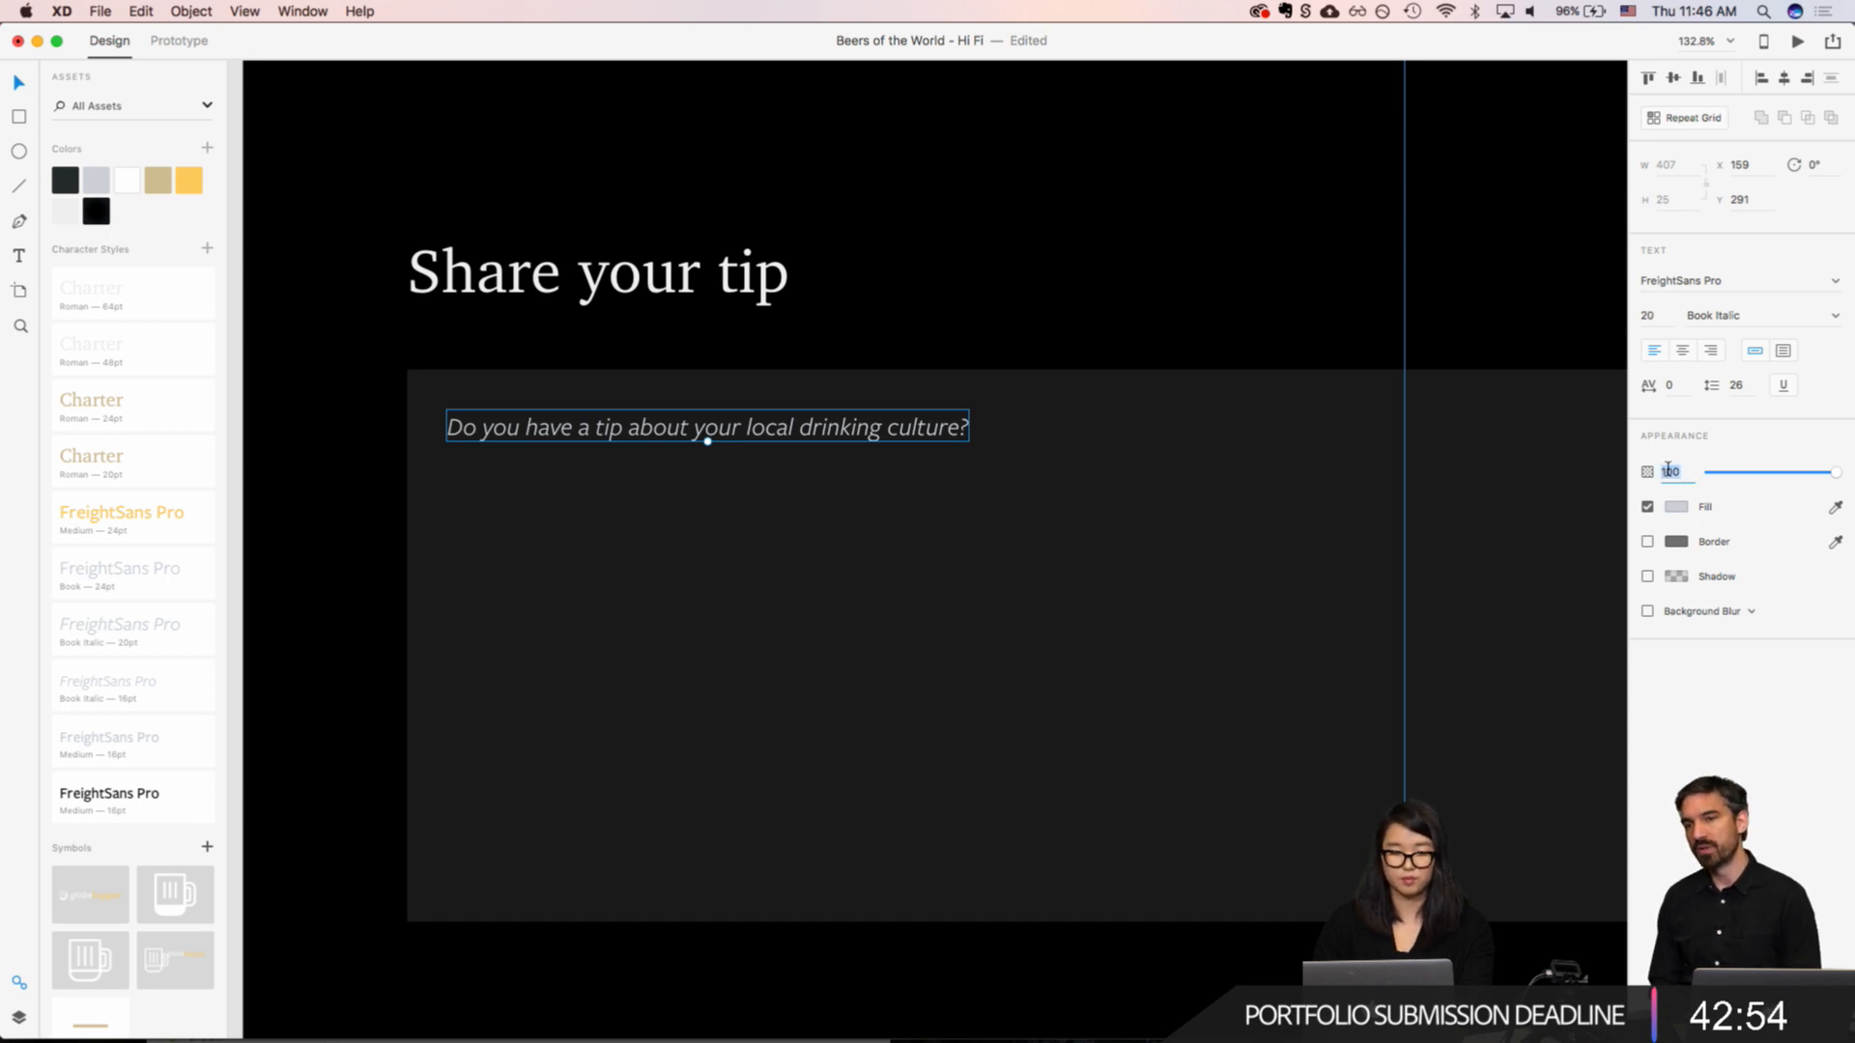
{"action": "type", "text": "80"}
{"action": "key", "text": "Return"}
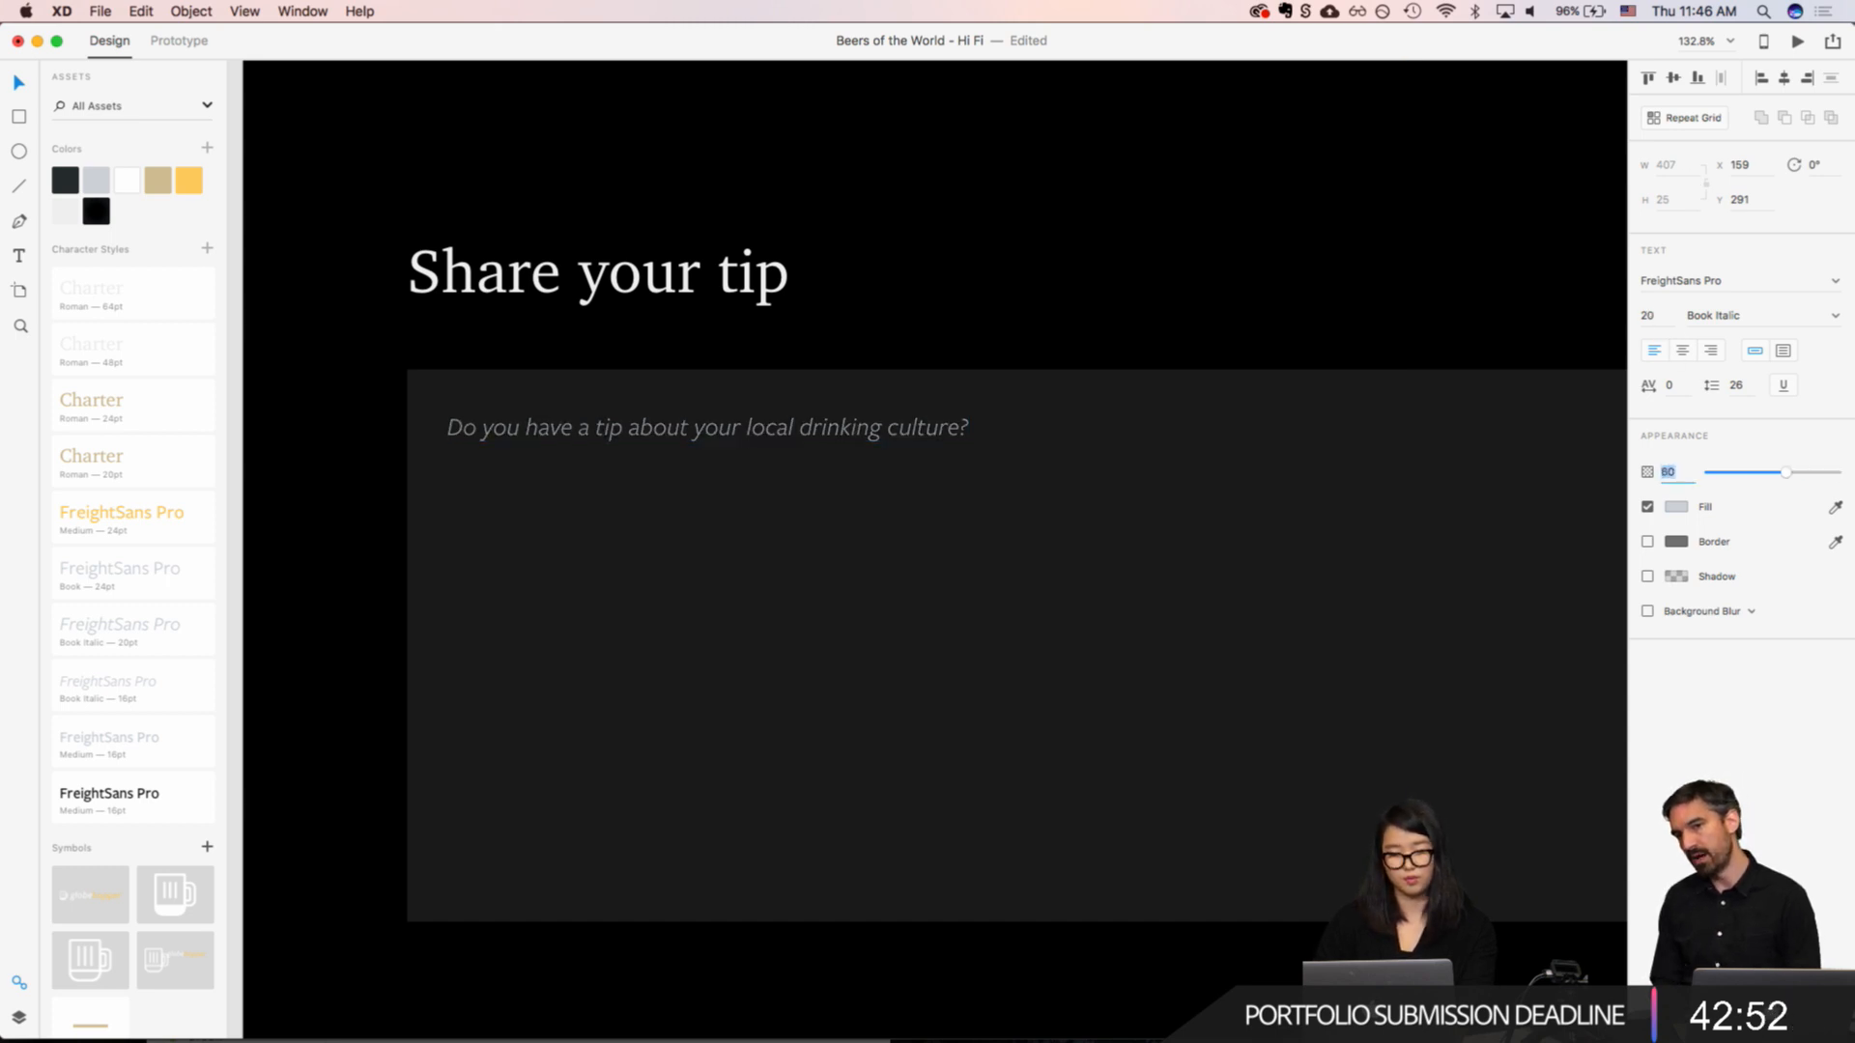
{"action": "left_click", "coordinate": [954, 293]}
{"action": "scroll", "coordinate": [955, 293], "scroll_direction": "down", "scroll_amount": 5}
{"action": "scroll", "coordinate": [954, 294], "scroll_direction": "right", "scroll_amount": 1}
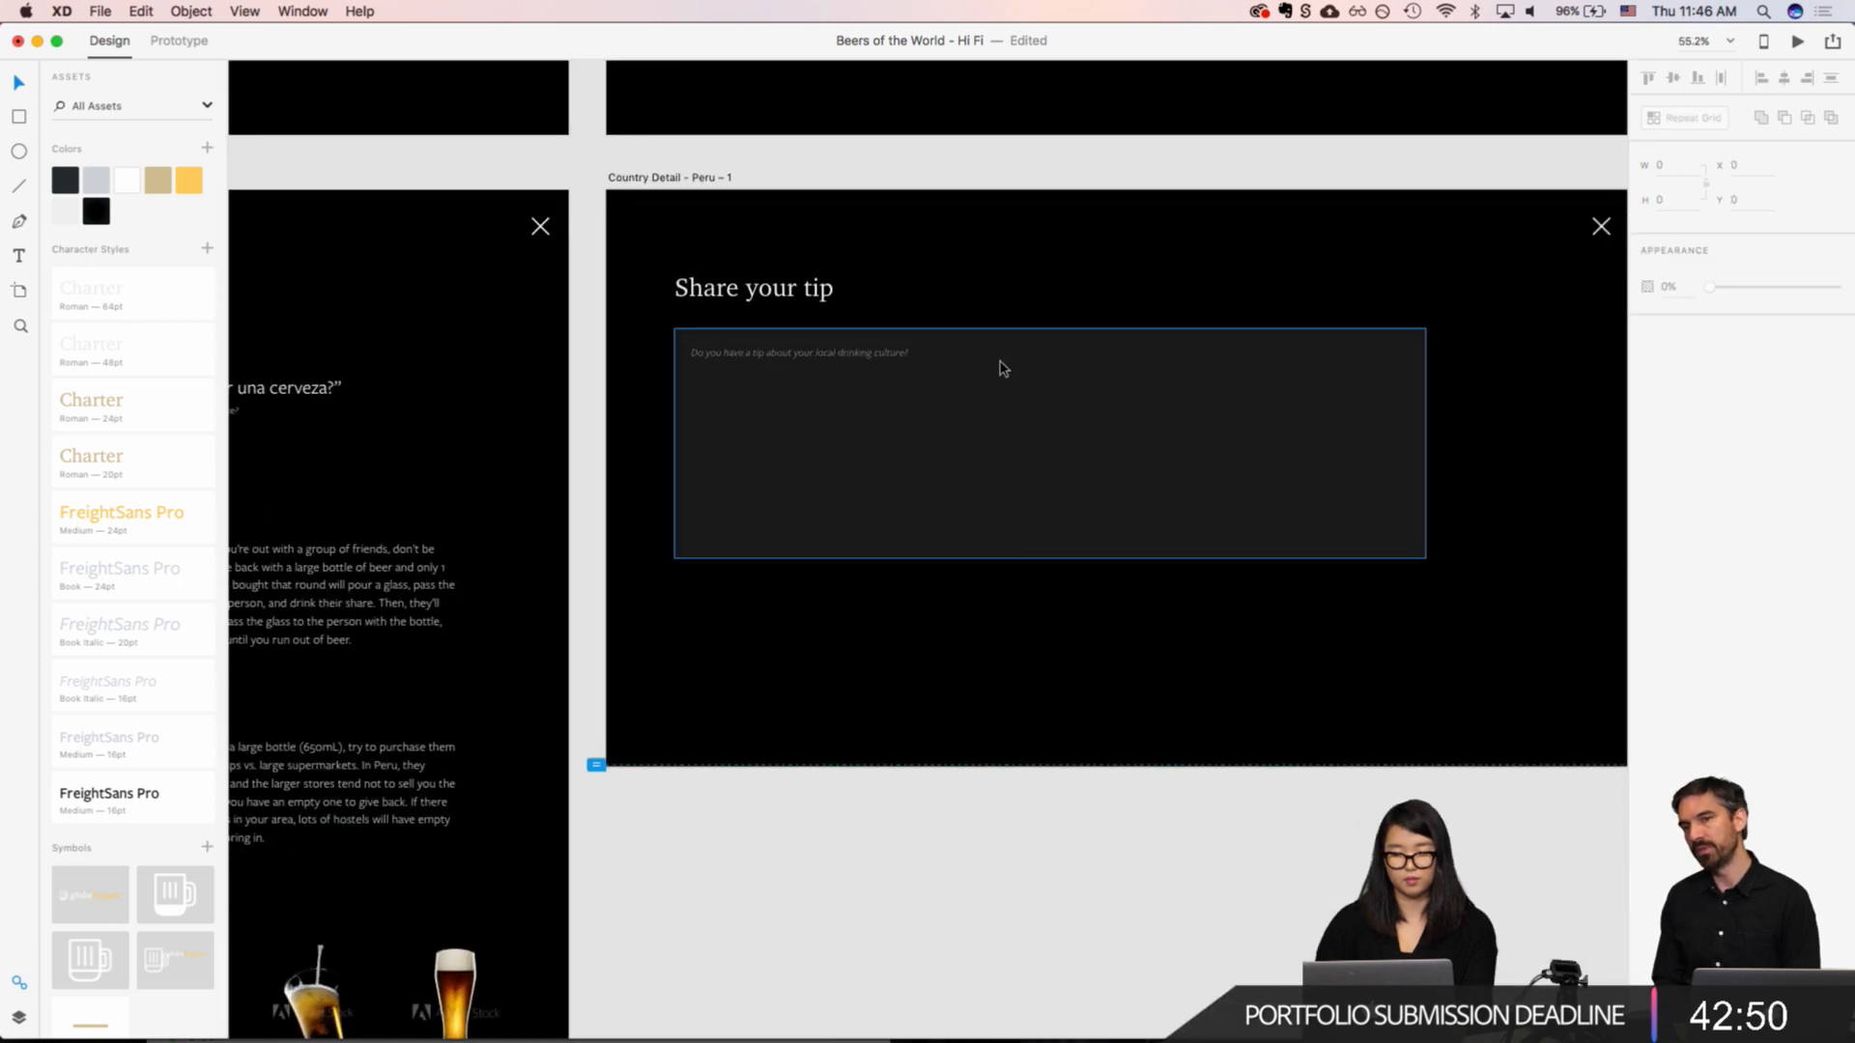
{"action": "left_click", "coordinate": [1003, 368]}
{"action": "left_click", "coordinate": [785, 293], "text": "shift"}
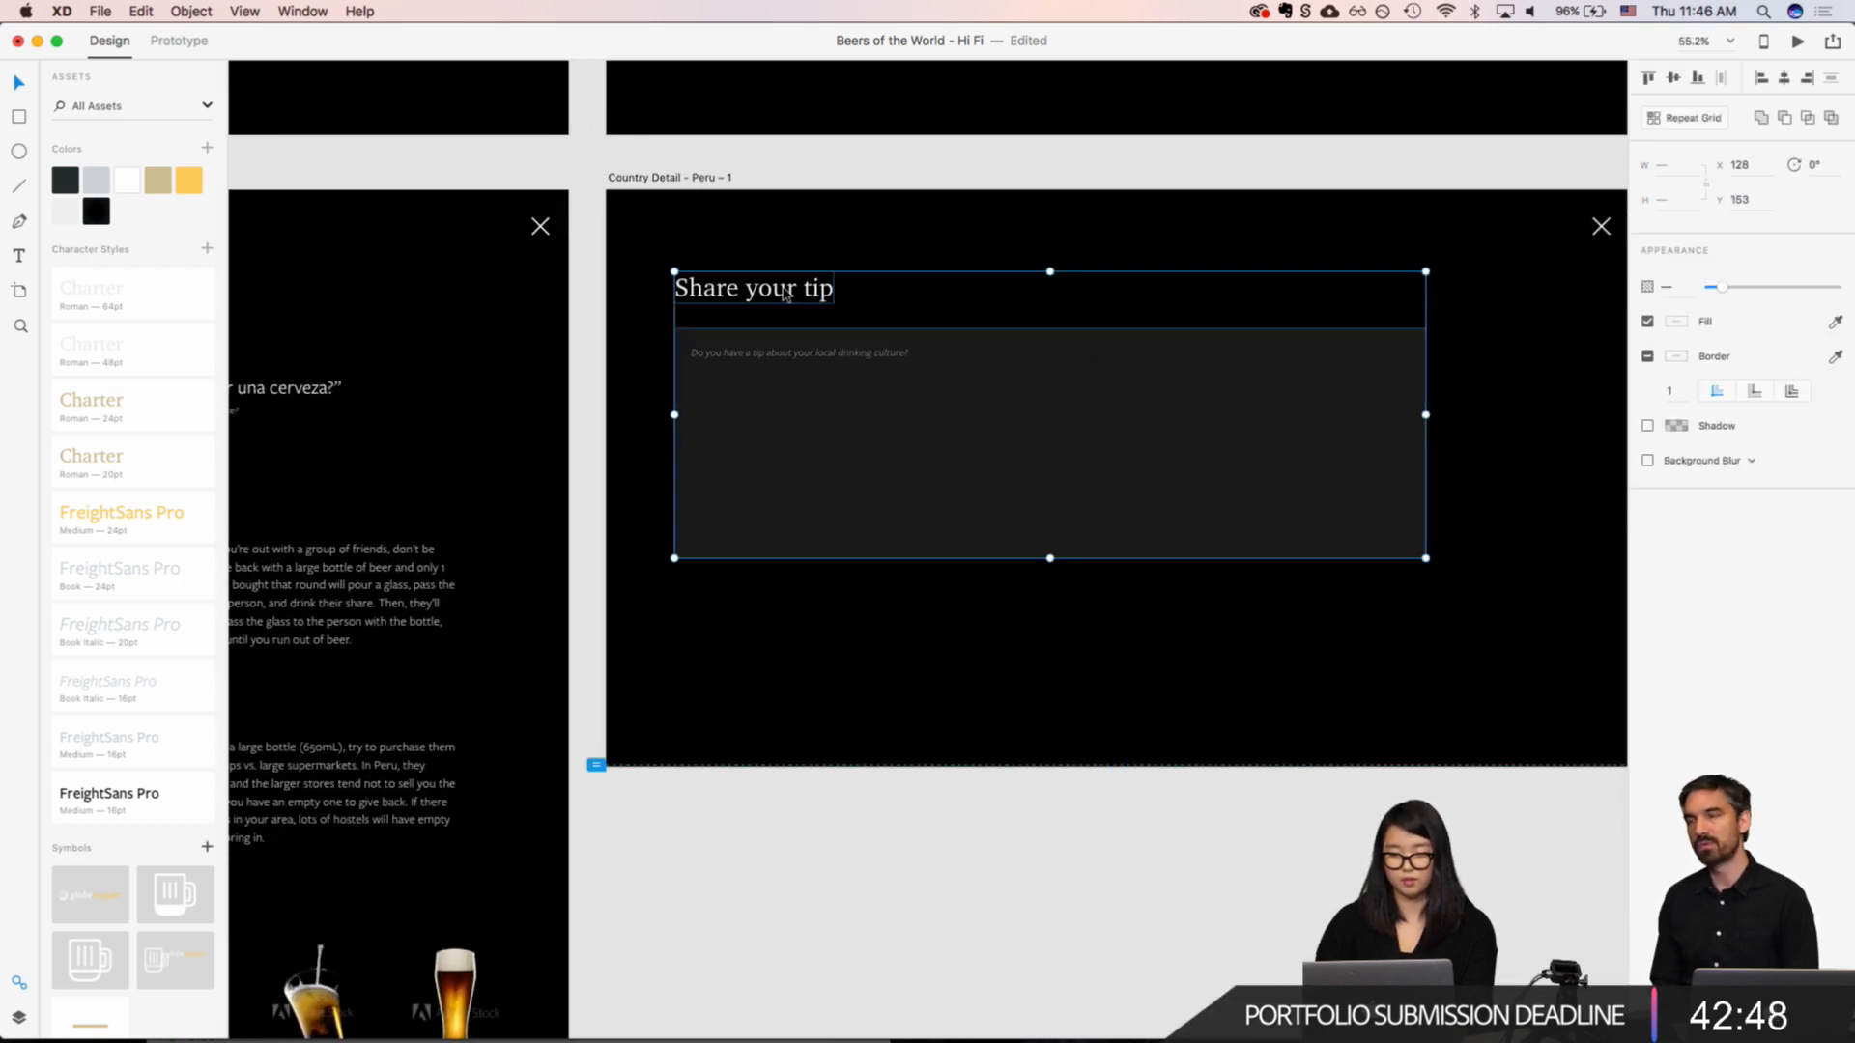
{"action": "left_click_drag", "start_coordinate": [785, 293], "coordinate": [881, 306]}
{"action": "key", "text": "super+z"}
{"action": "left_click", "coordinate": [757, 357]}
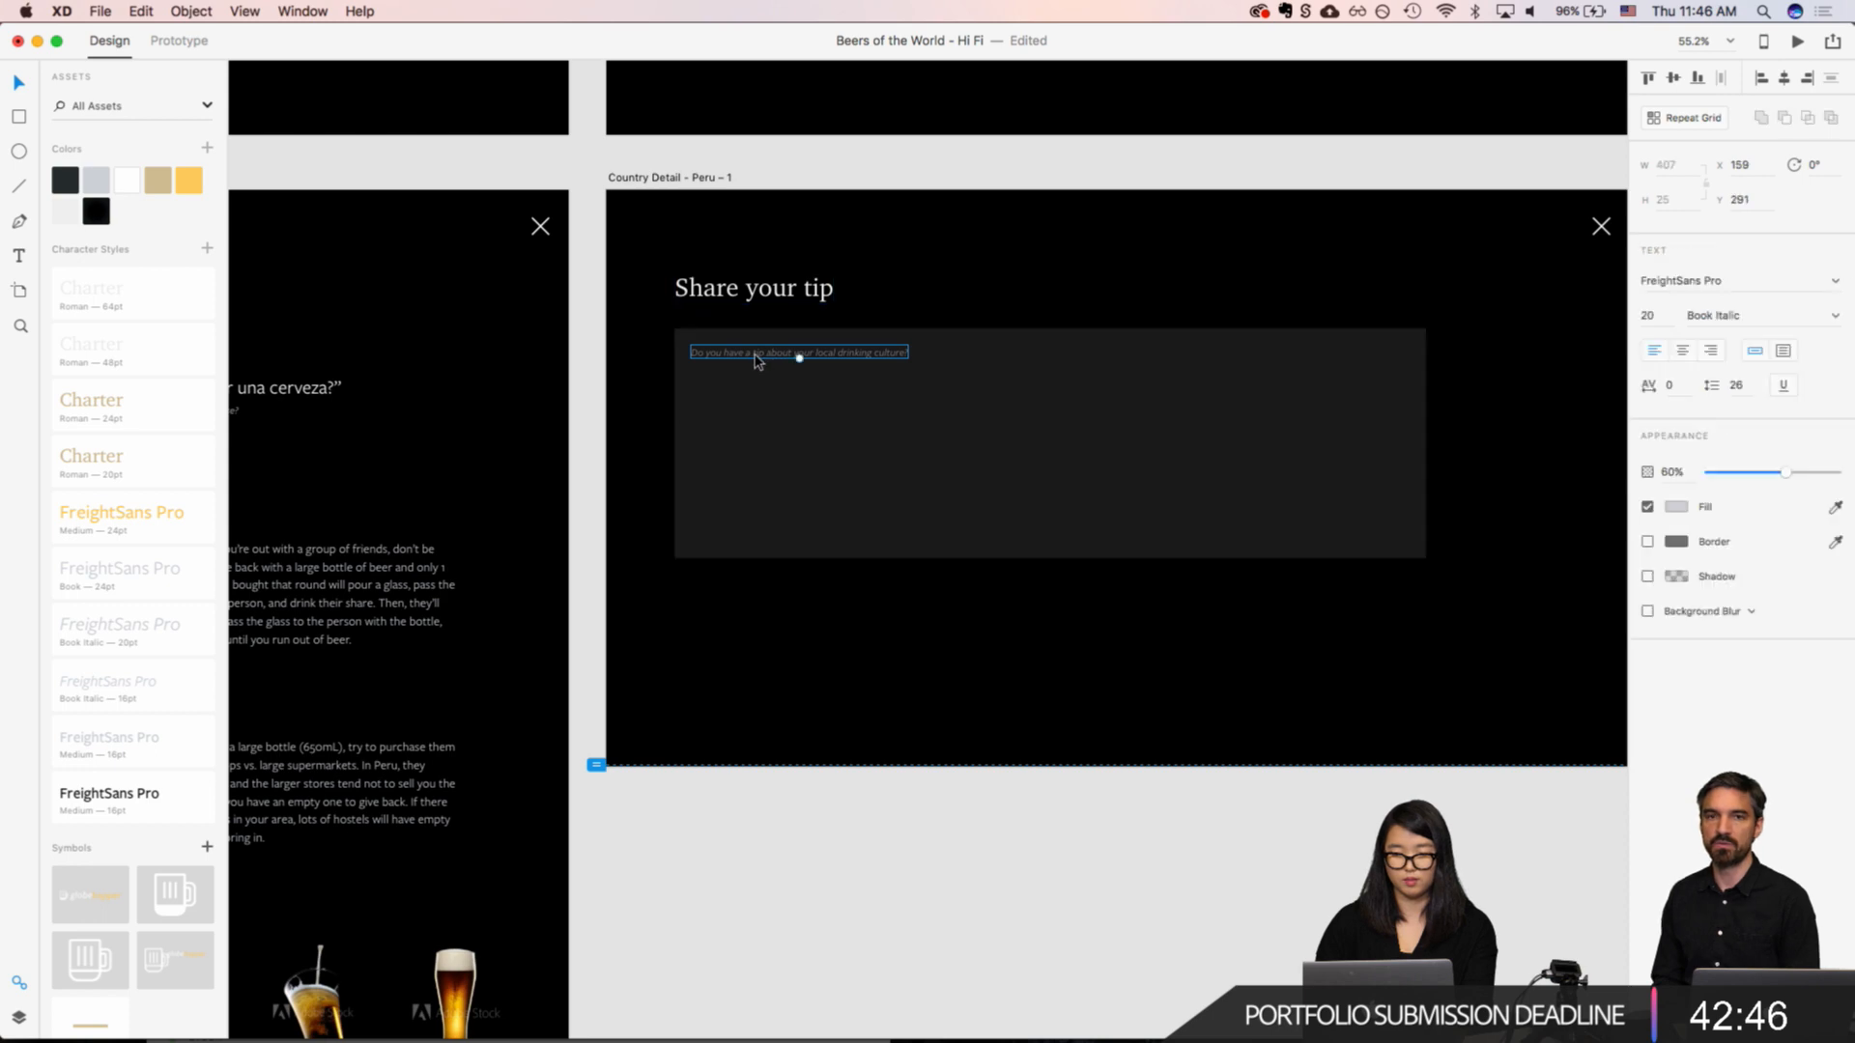
Step: Narrow the translucent input rectangle to a width of 955 by pulling in its right edge
{"action": "left_click", "coordinate": [1184, 402]}
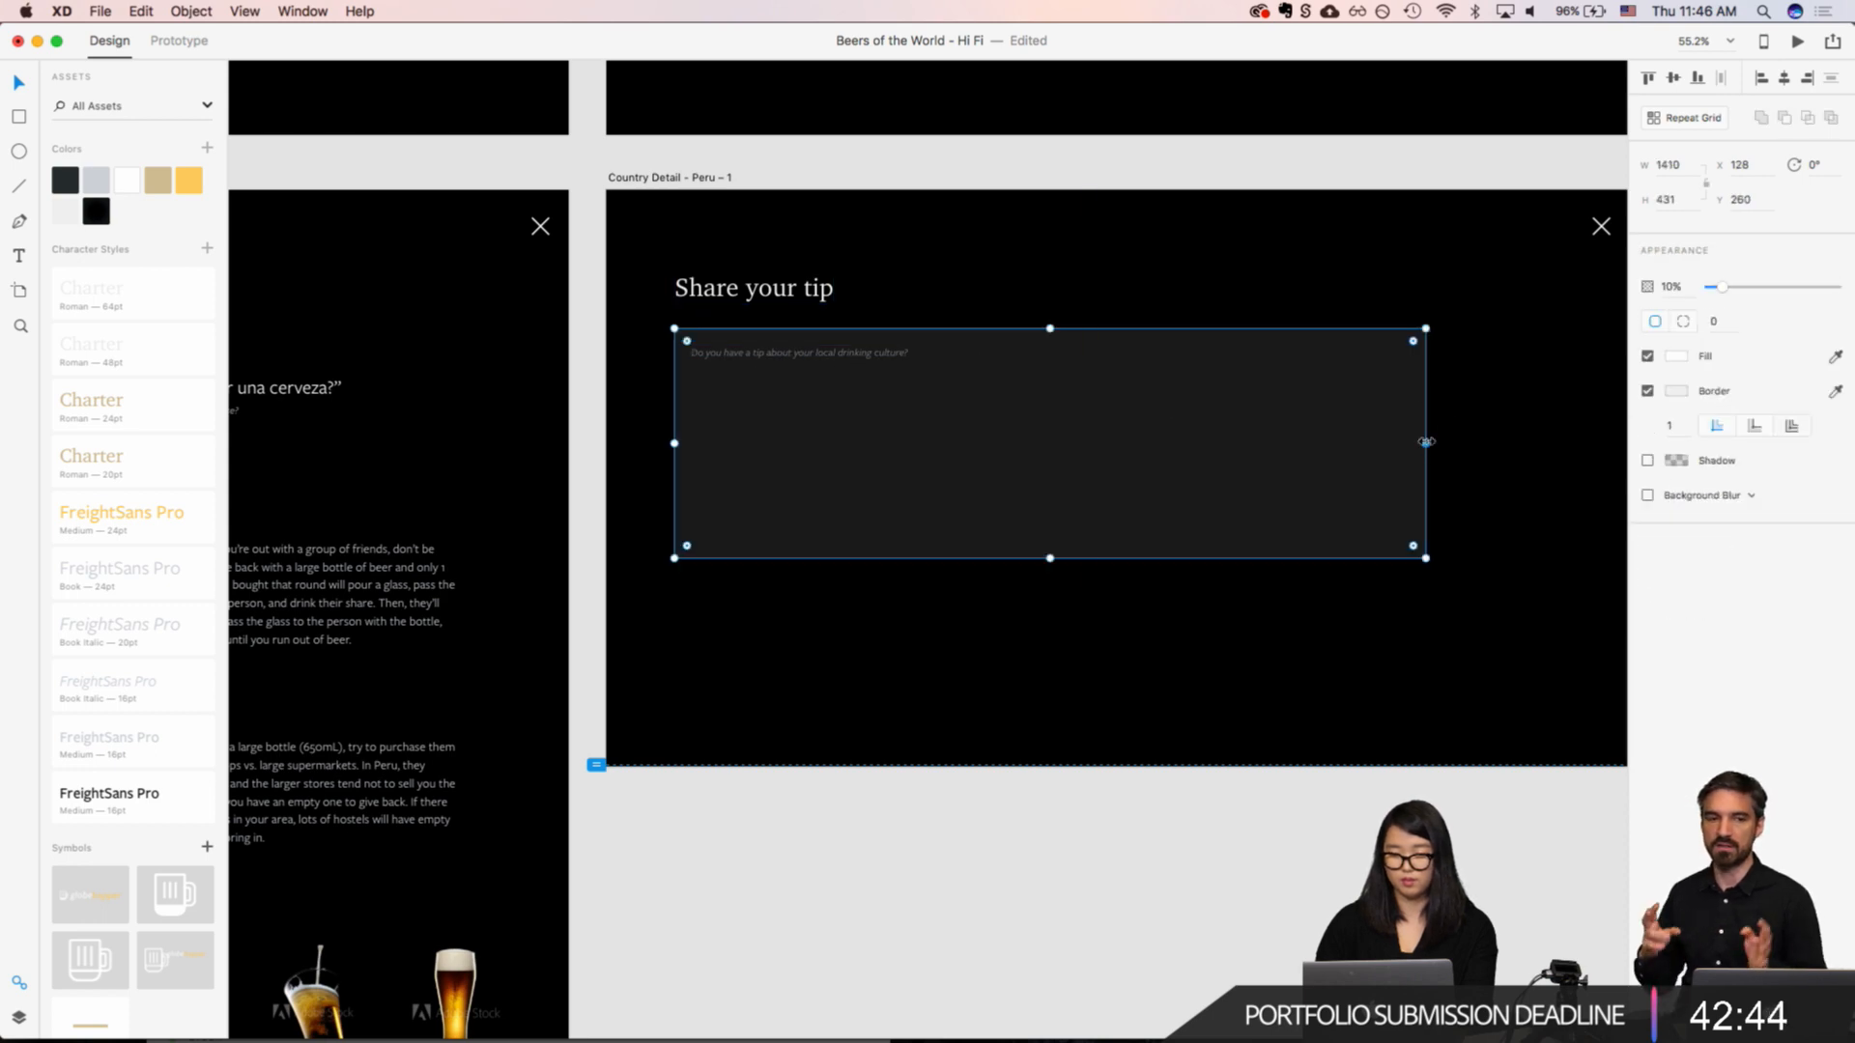
{"action": "left_click_drag", "start_coordinate": [1425, 442], "coordinate": [1186, 431]}
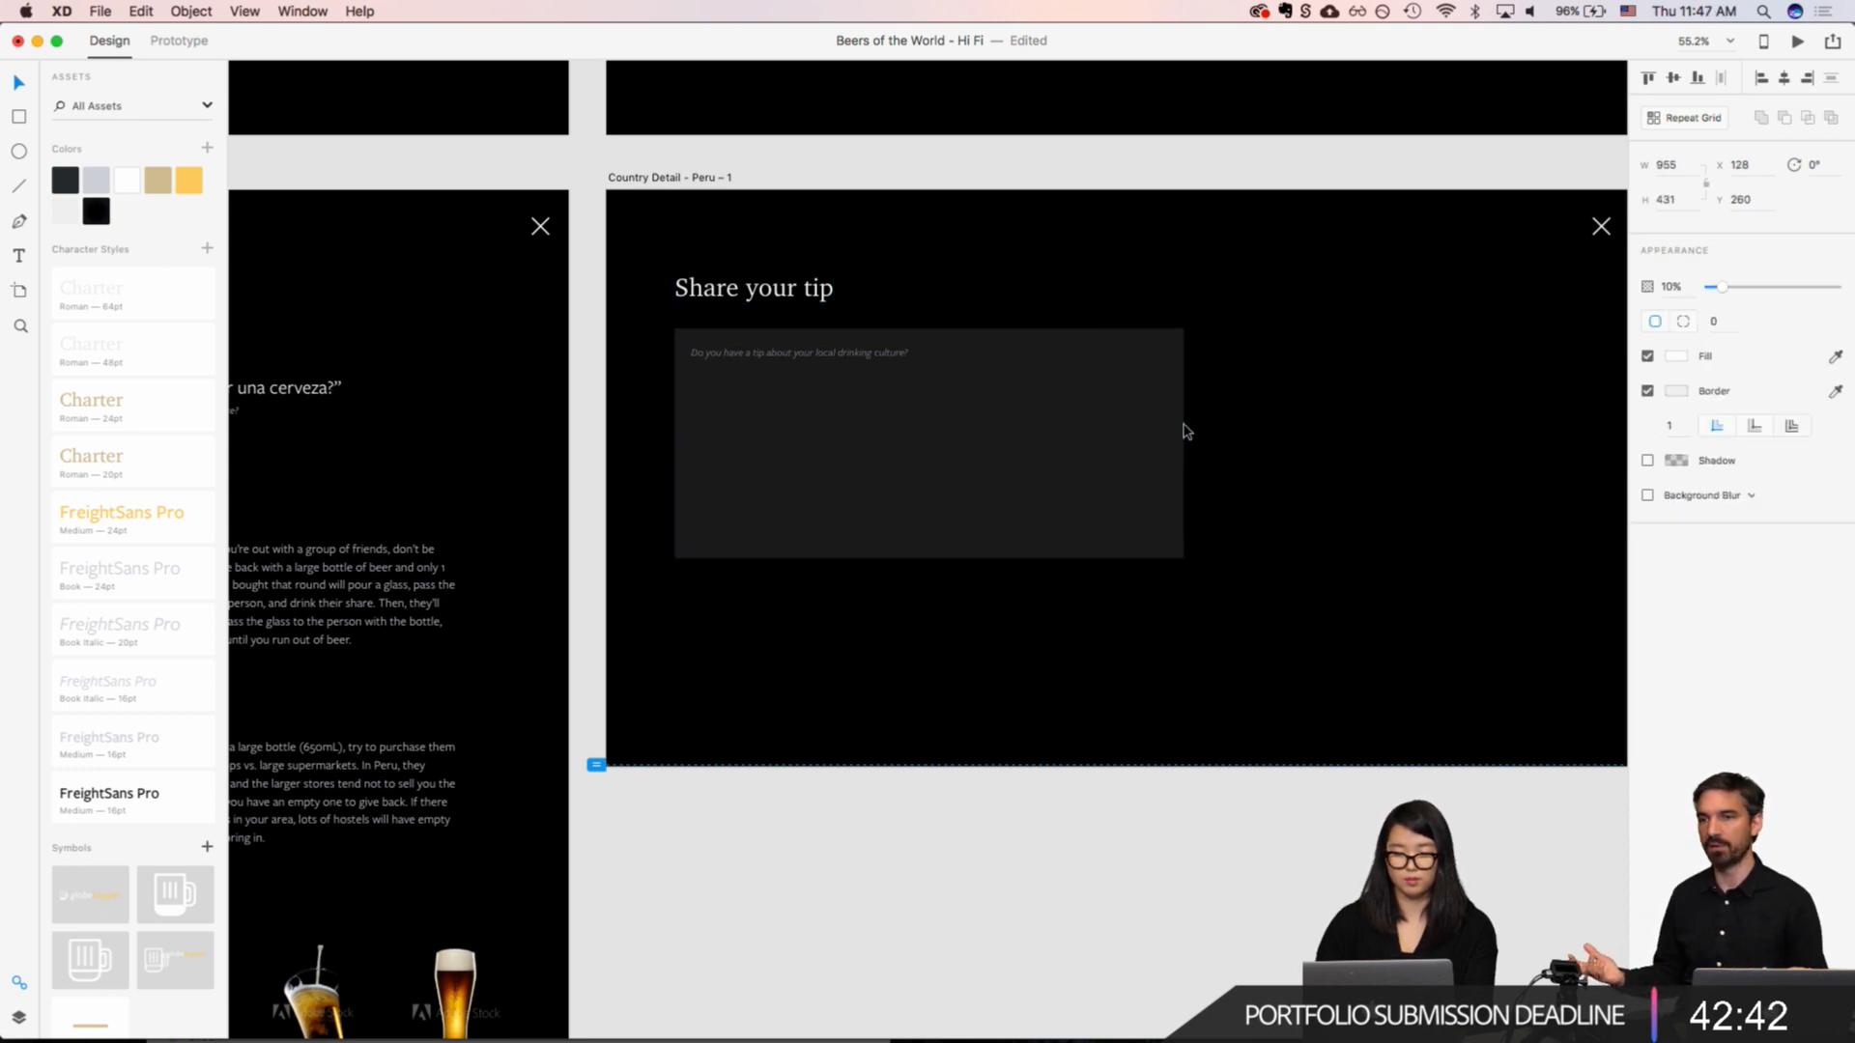
{"action": "left_click", "coordinate": [1002, 281]}
Step: Group the heading, placeholder text and input rectangle, moved to Y 192 and centred horizontally on the artboard
{"action": "left_click_drag", "start_coordinate": [668, 258], "coordinate": [978, 516]}
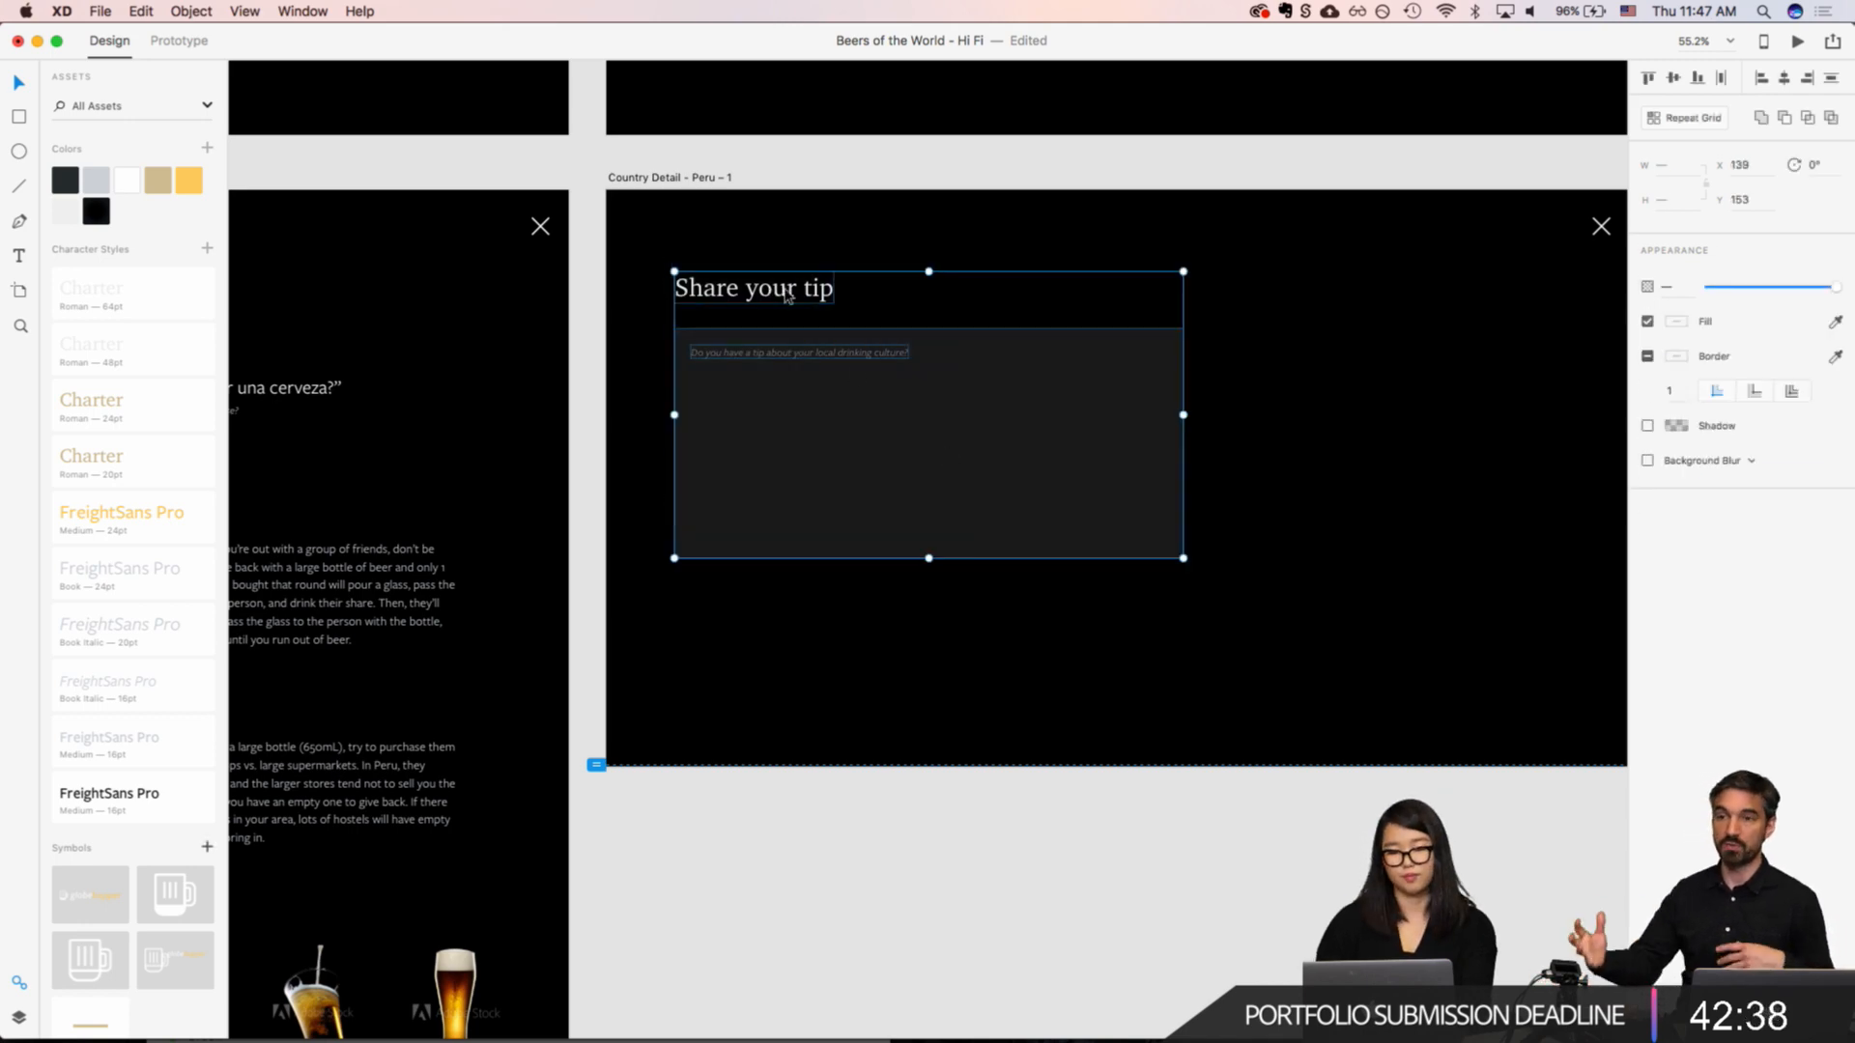
{"action": "left_click_drag", "start_coordinate": [787, 295], "coordinate": [1013, 316]}
{"action": "key", "text": "super+g"}
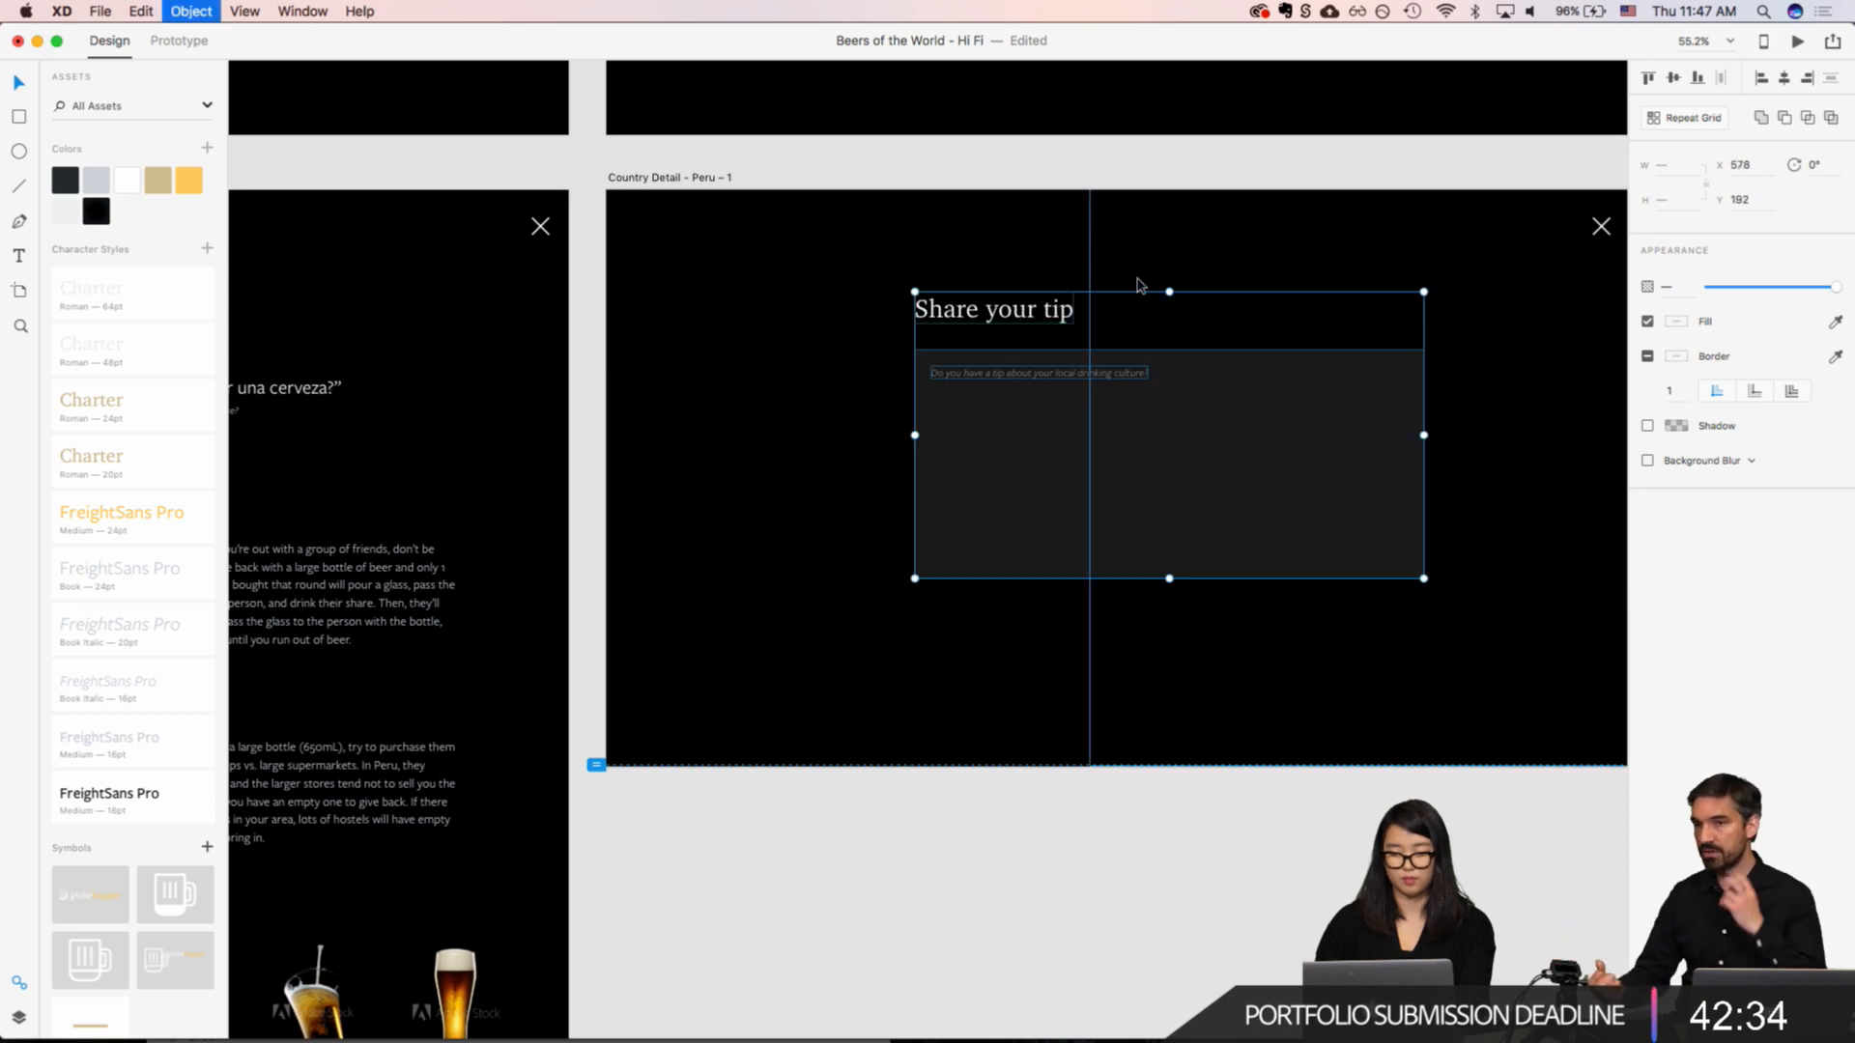
{"action": "left_click", "coordinate": [1784, 77]}
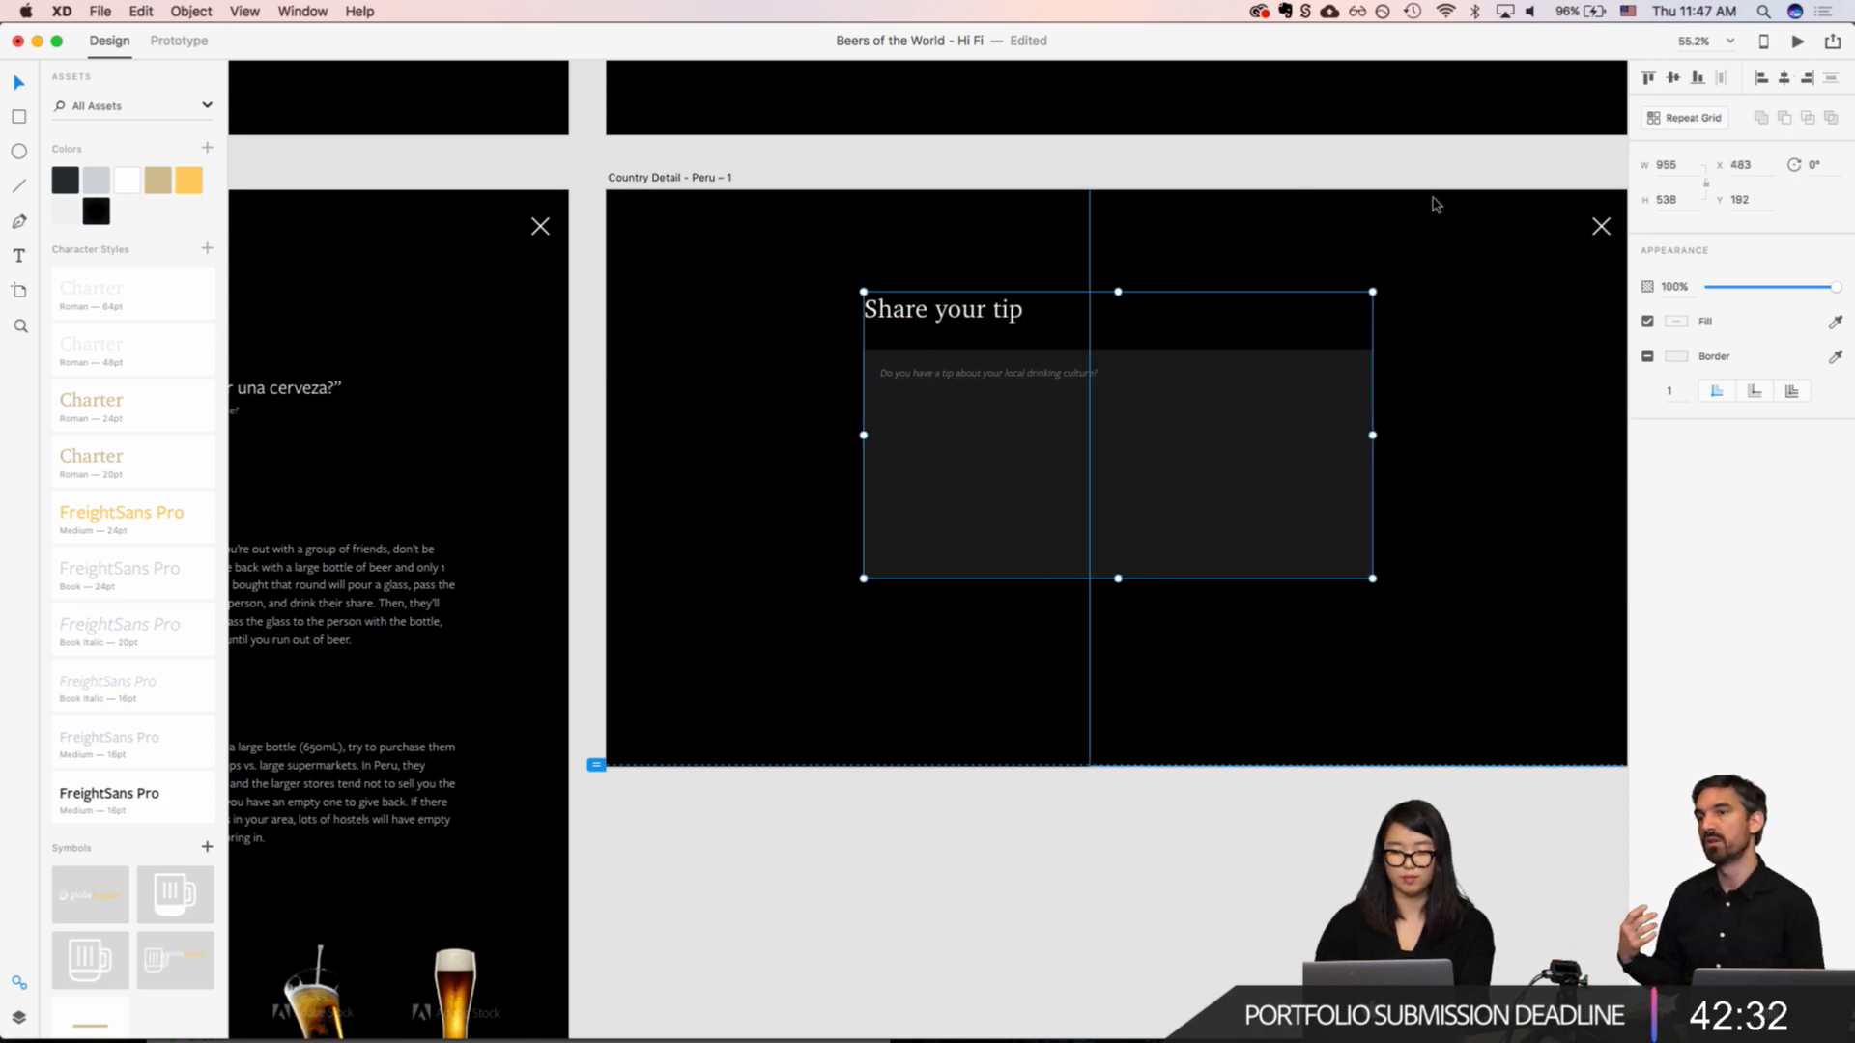
{"action": "left_click", "coordinate": [1361, 271]}
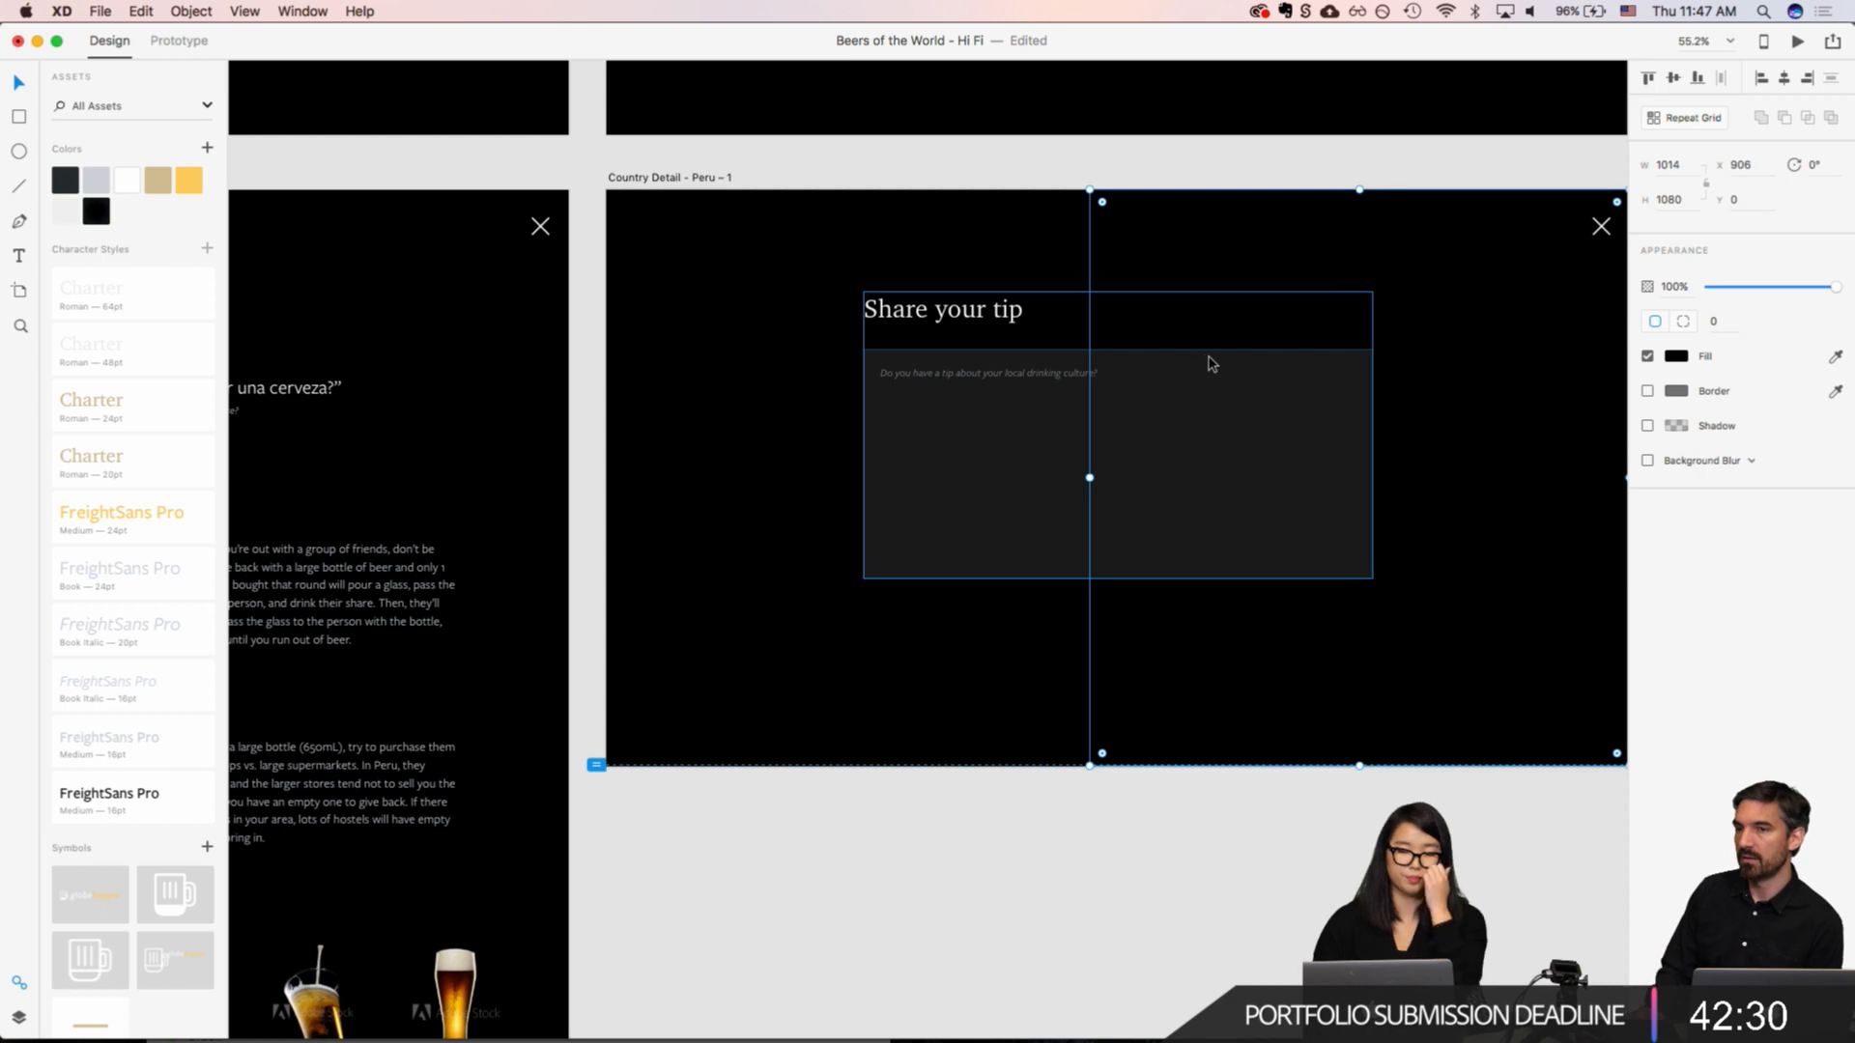
{"action": "key", "text": "Escape"}
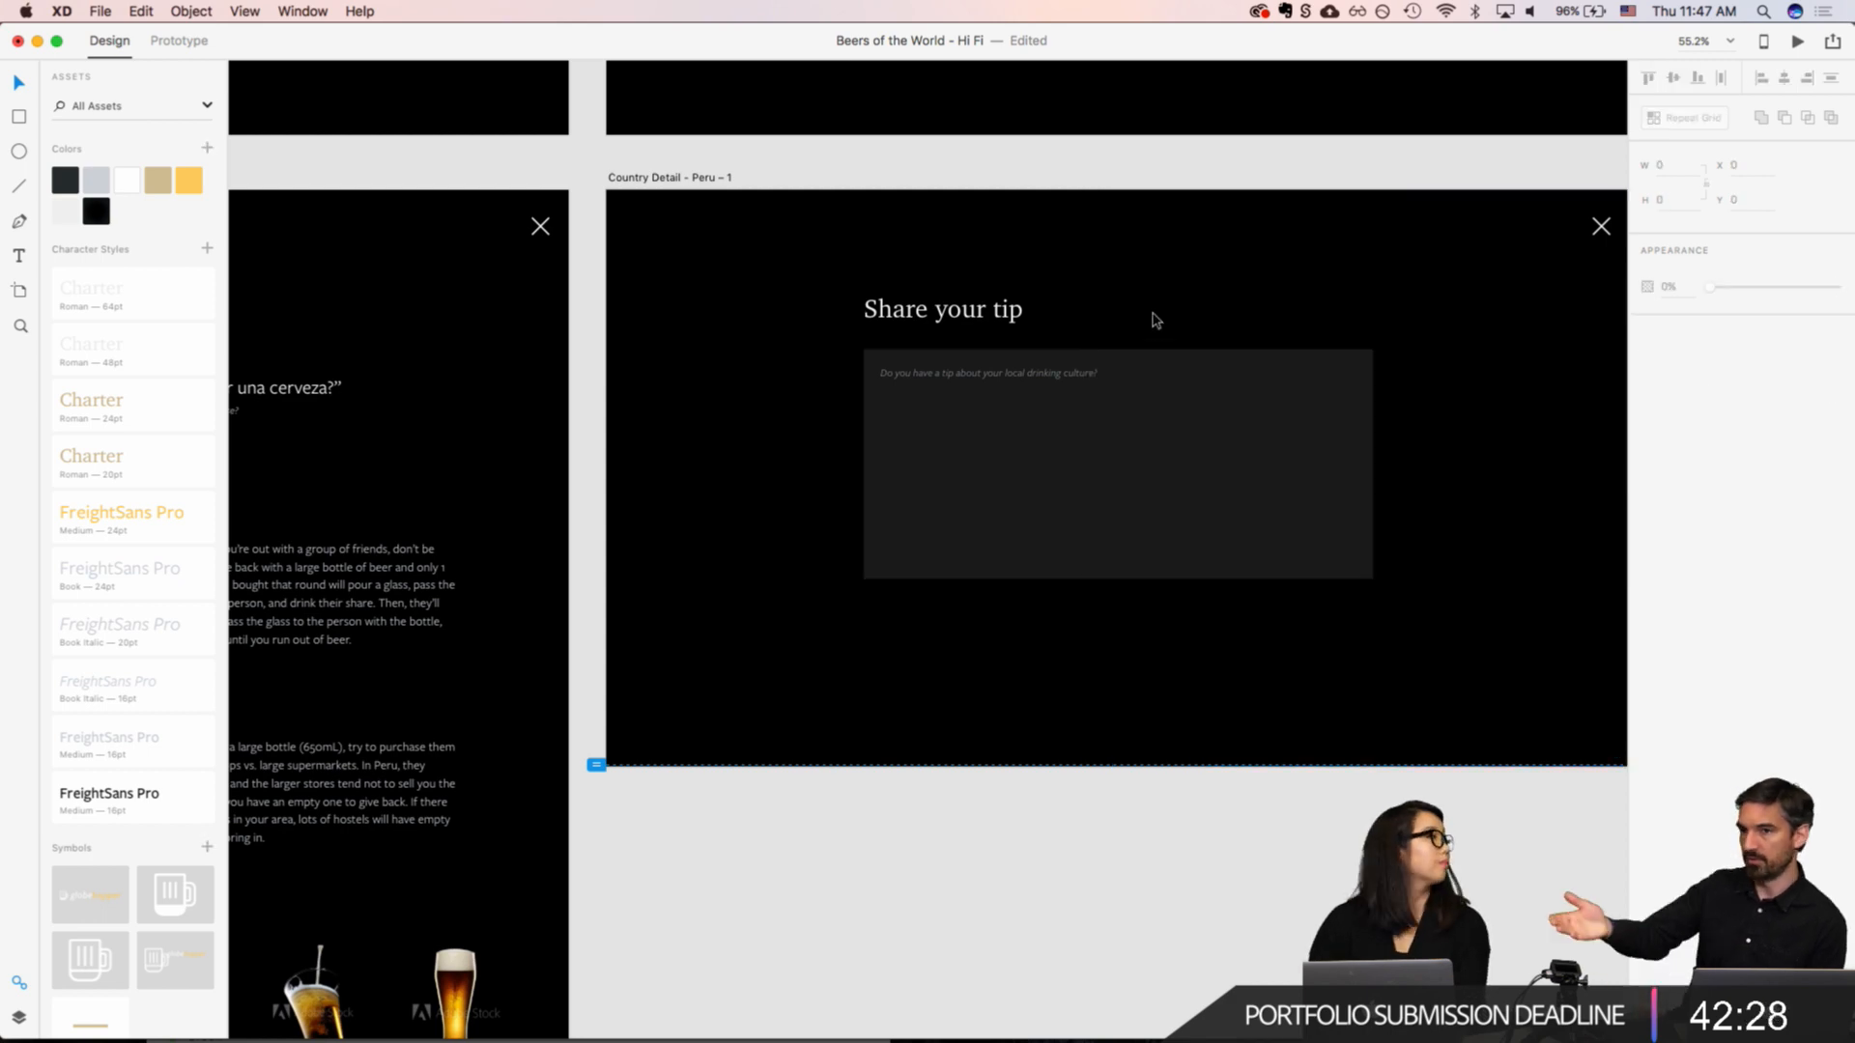
Step: Draw a button rectangle about 216 by 62 below the input box, aligned with its left edge at X 483, Y 761
{"action": "scroll", "coordinate": [1156, 319], "scroll_direction": "down", "scroll_amount": 1}
{"action": "scroll", "coordinate": [1073, 431], "scroll_direction": "up", "scroll_amount": 5}
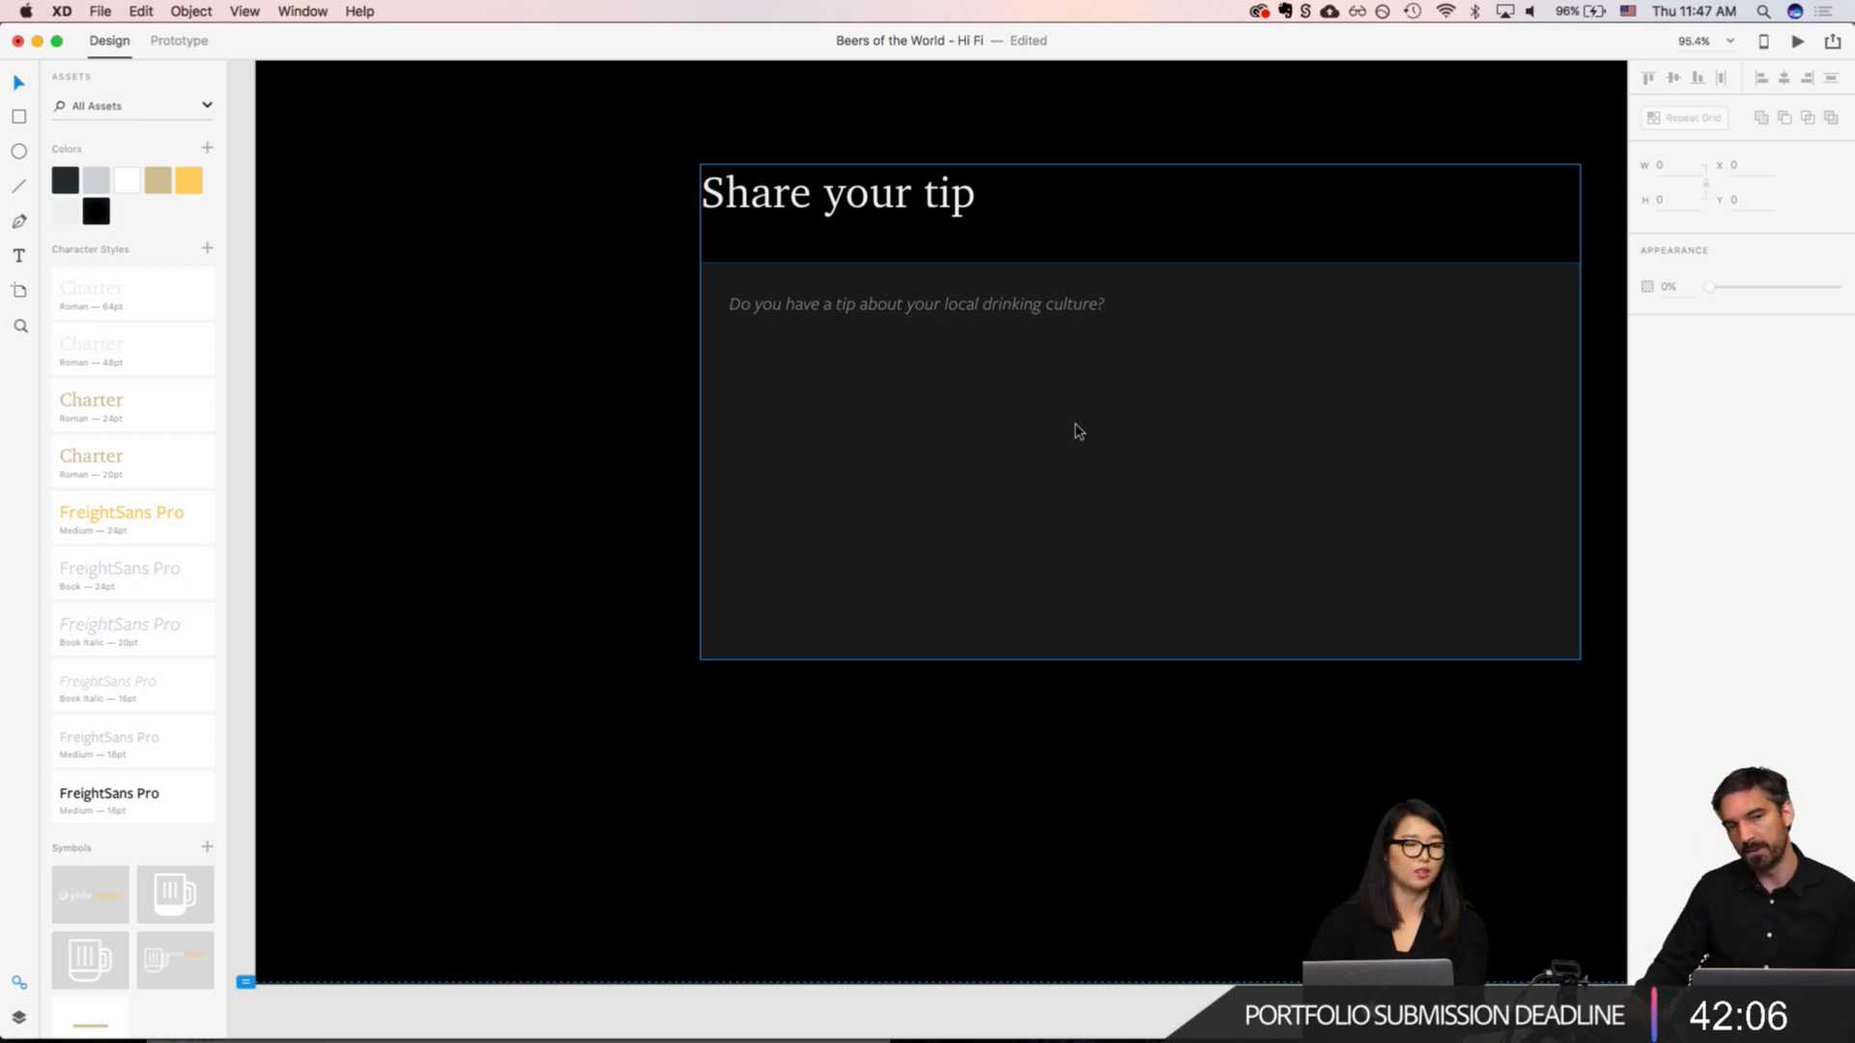
{"action": "scroll", "coordinate": [988, 452], "scroll_direction": "down", "scroll_amount": 3}
{"action": "left_click", "coordinate": [808, 503]}
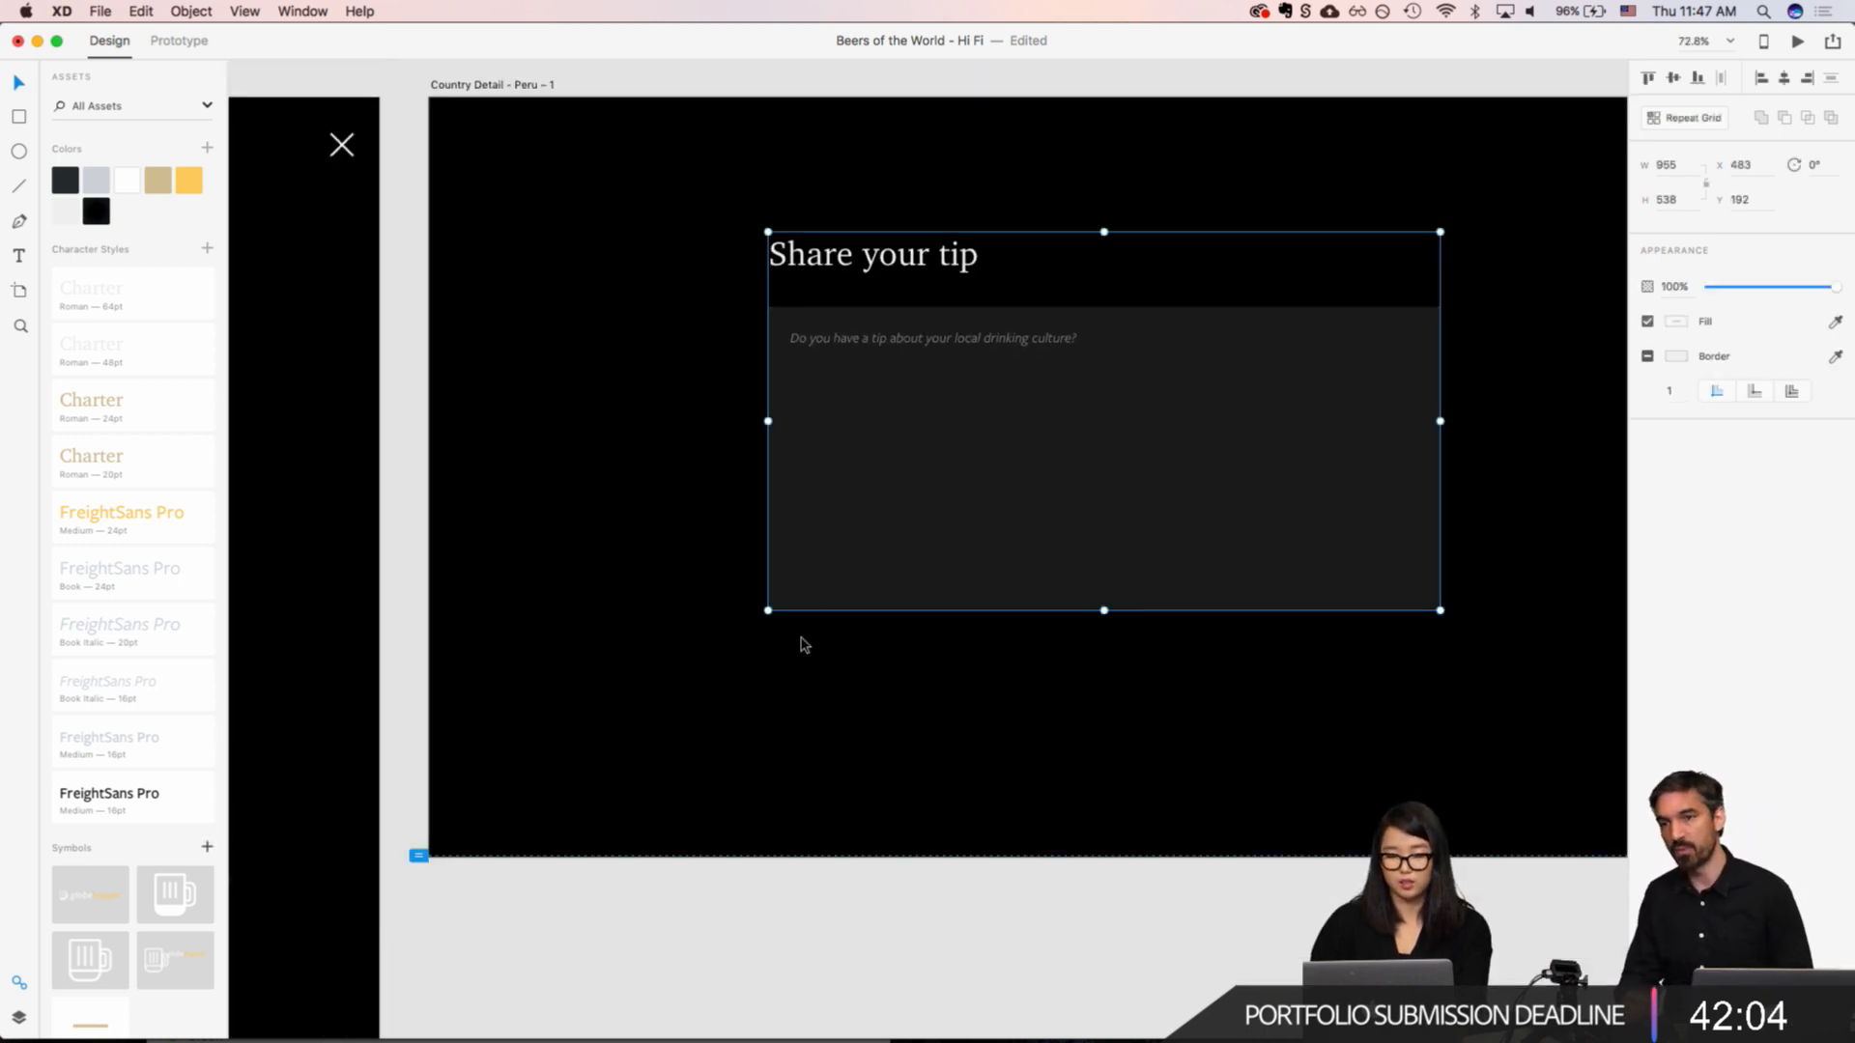
{"action": "key", "text": "r"}
{"action": "left_click_drag", "start_coordinate": [769, 634], "coordinate": [921, 675]}
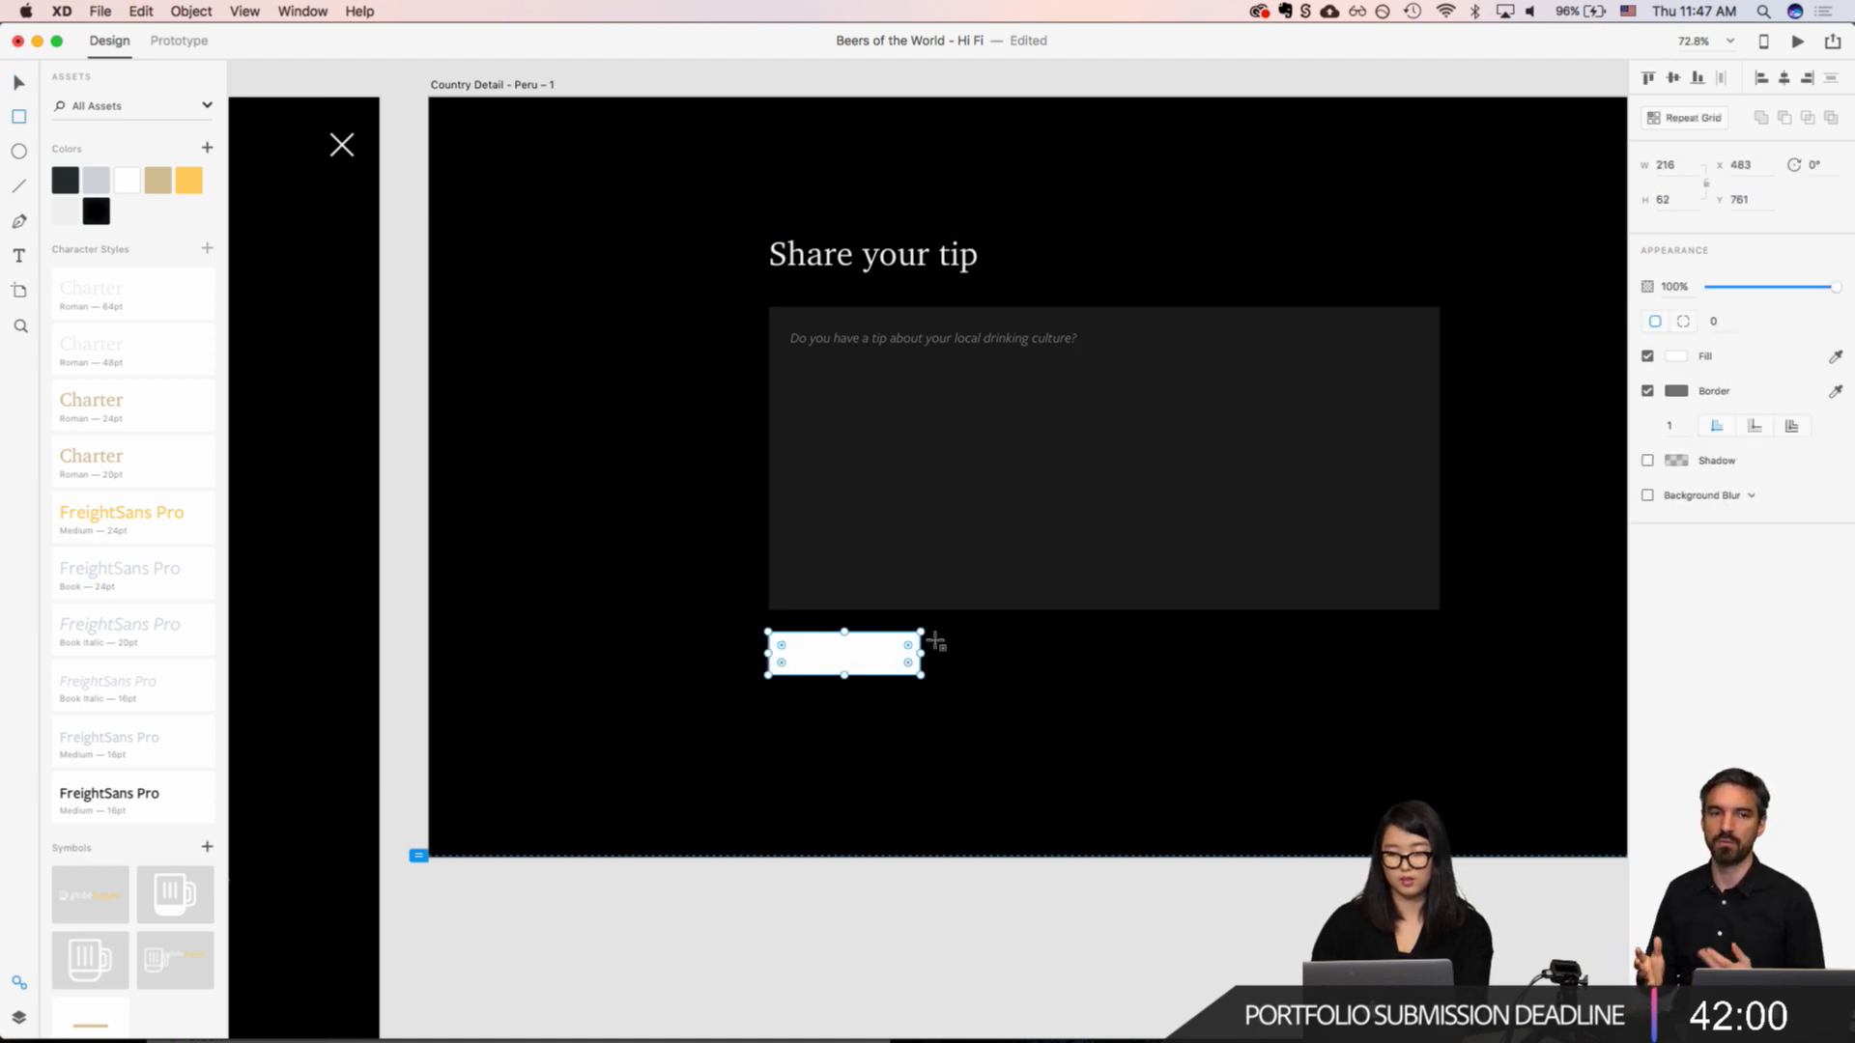
Step: Add the text "Share" on top of the white button rectangle
{"action": "key", "text": "t"}
{"action": "left_click", "coordinate": [808, 649]}
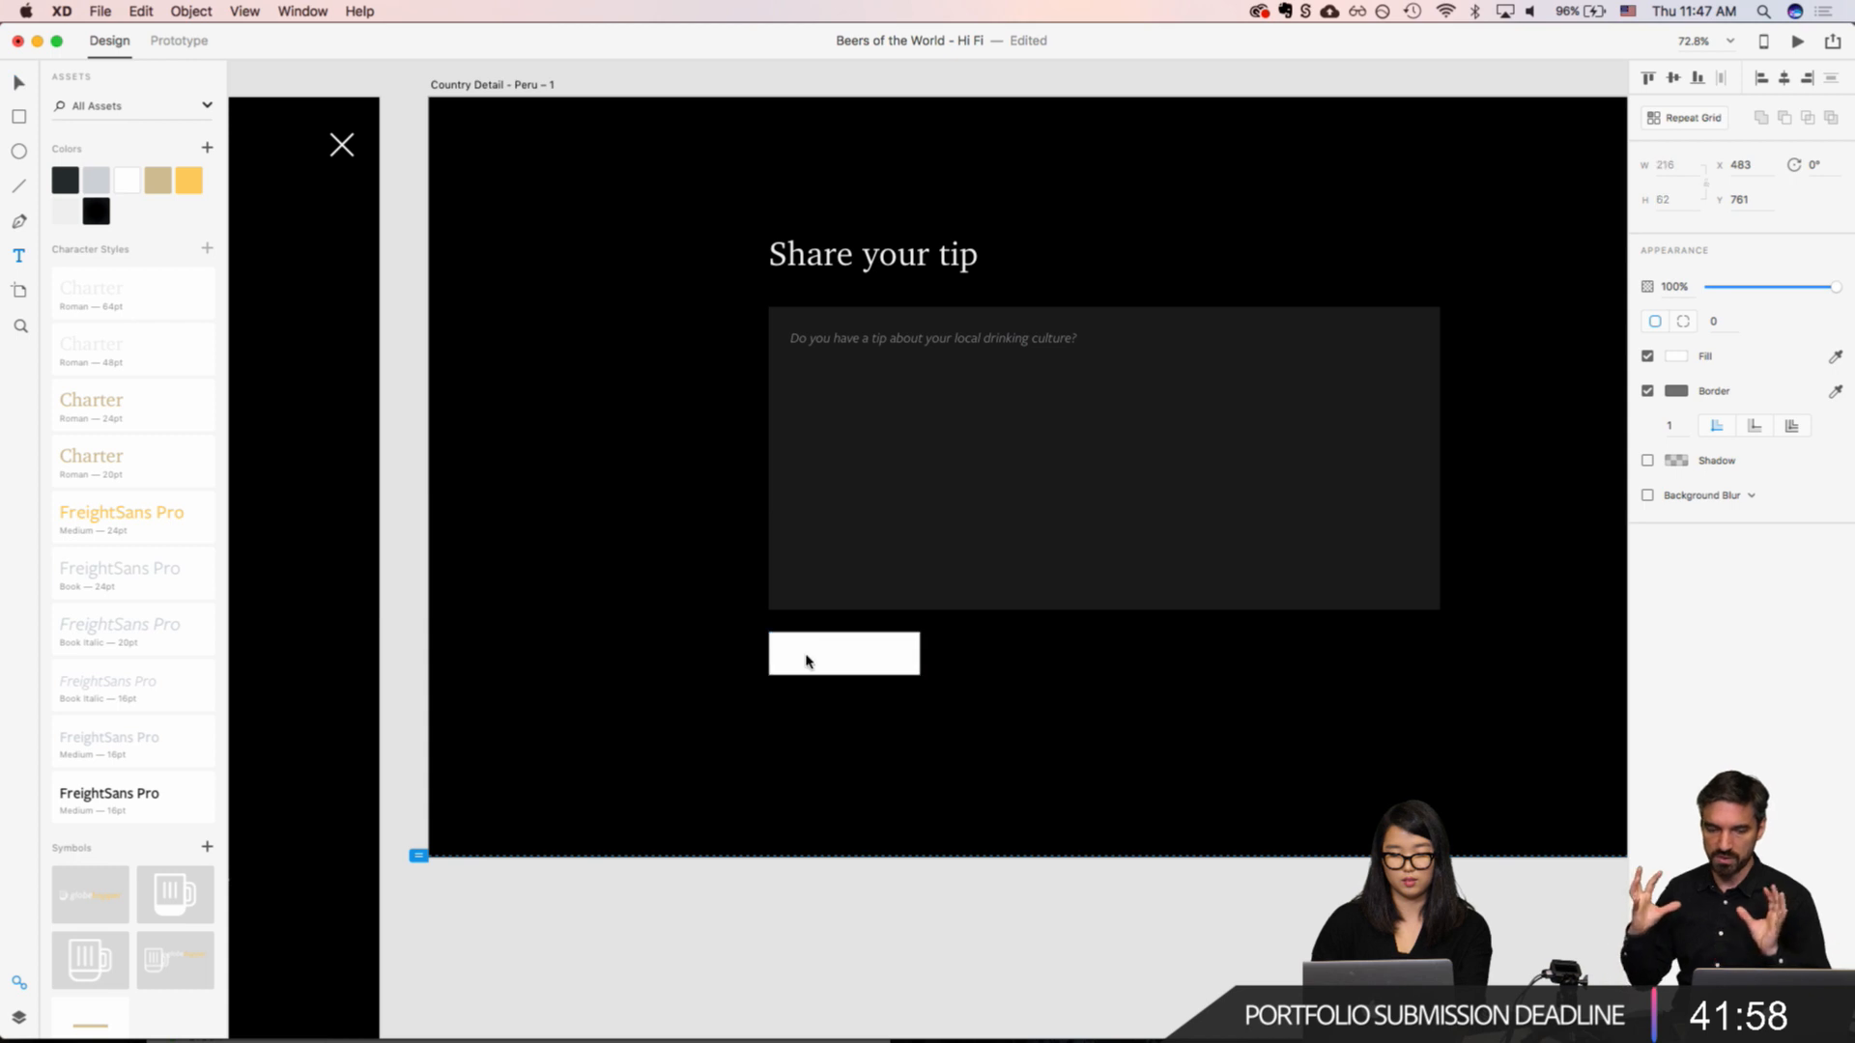
{"action": "type", "text": "Share"}
{"action": "key", "text": "Escape"}
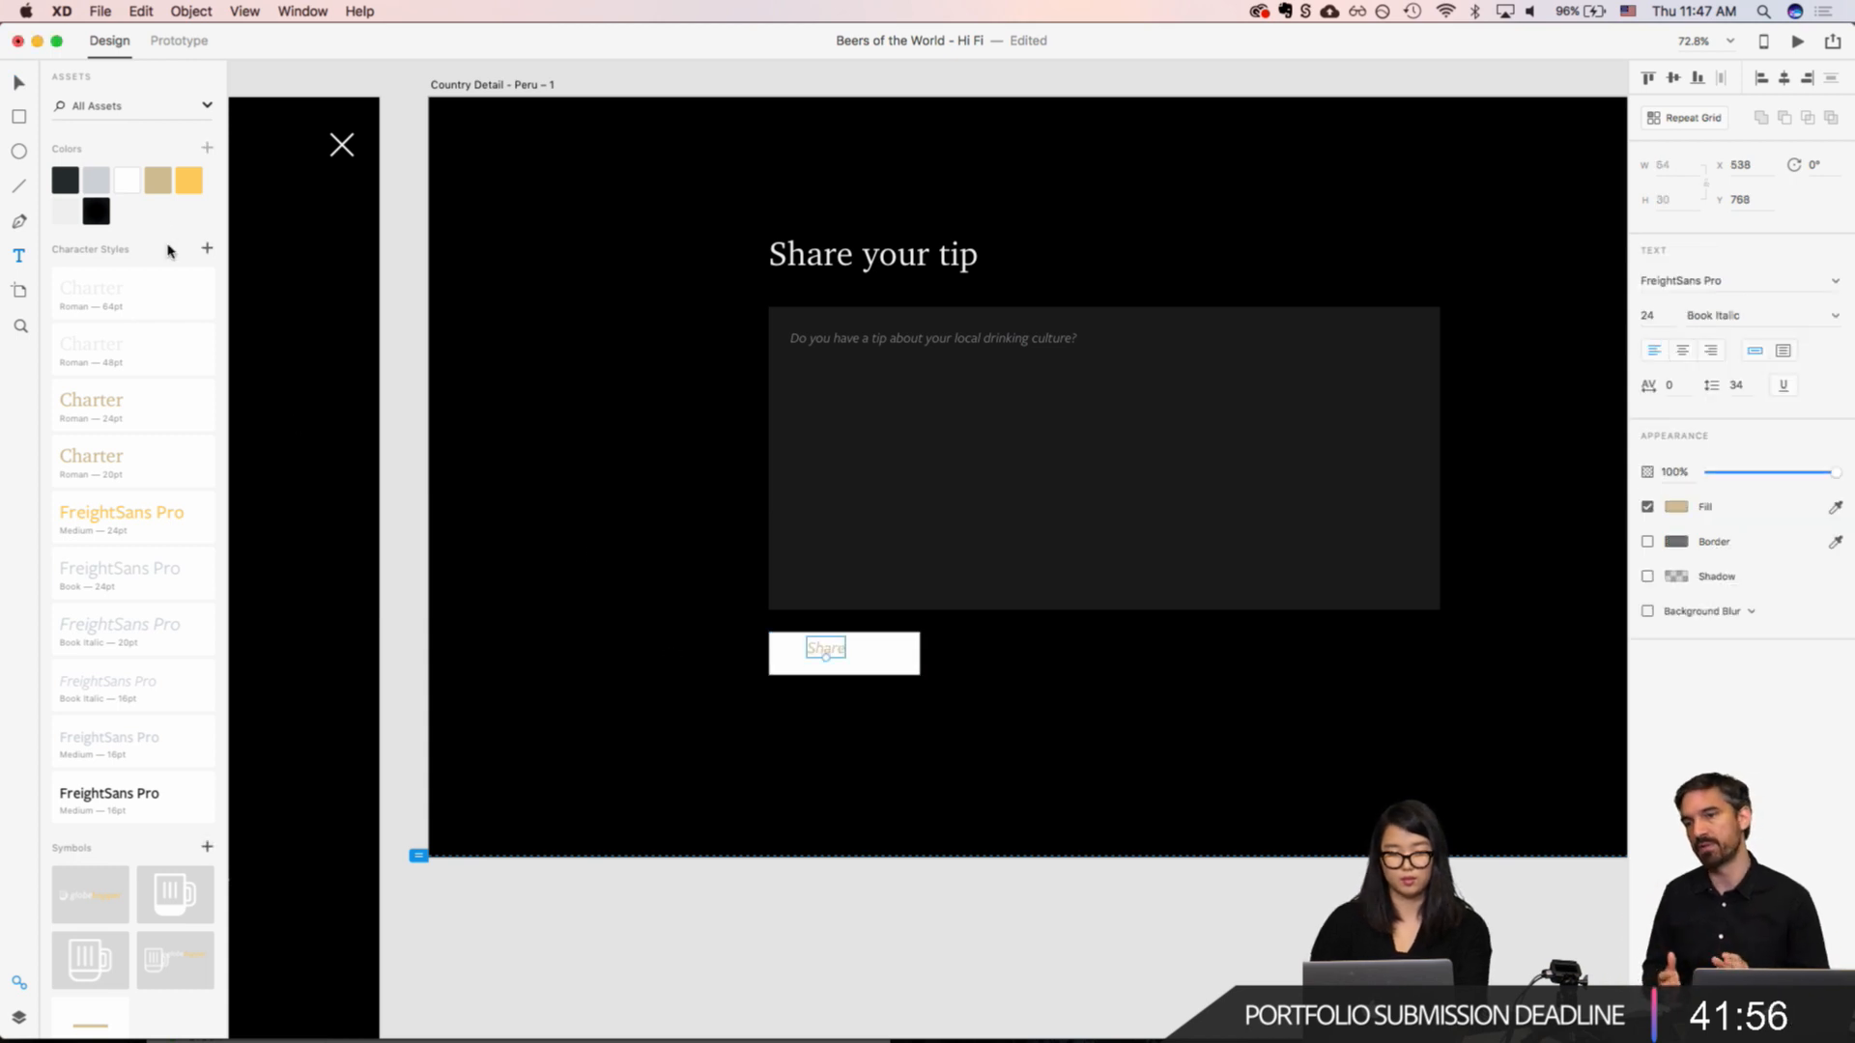
Step: Fill the button rectangle with the saved yellow colour and remove its border
{"action": "key", "text": "v"}
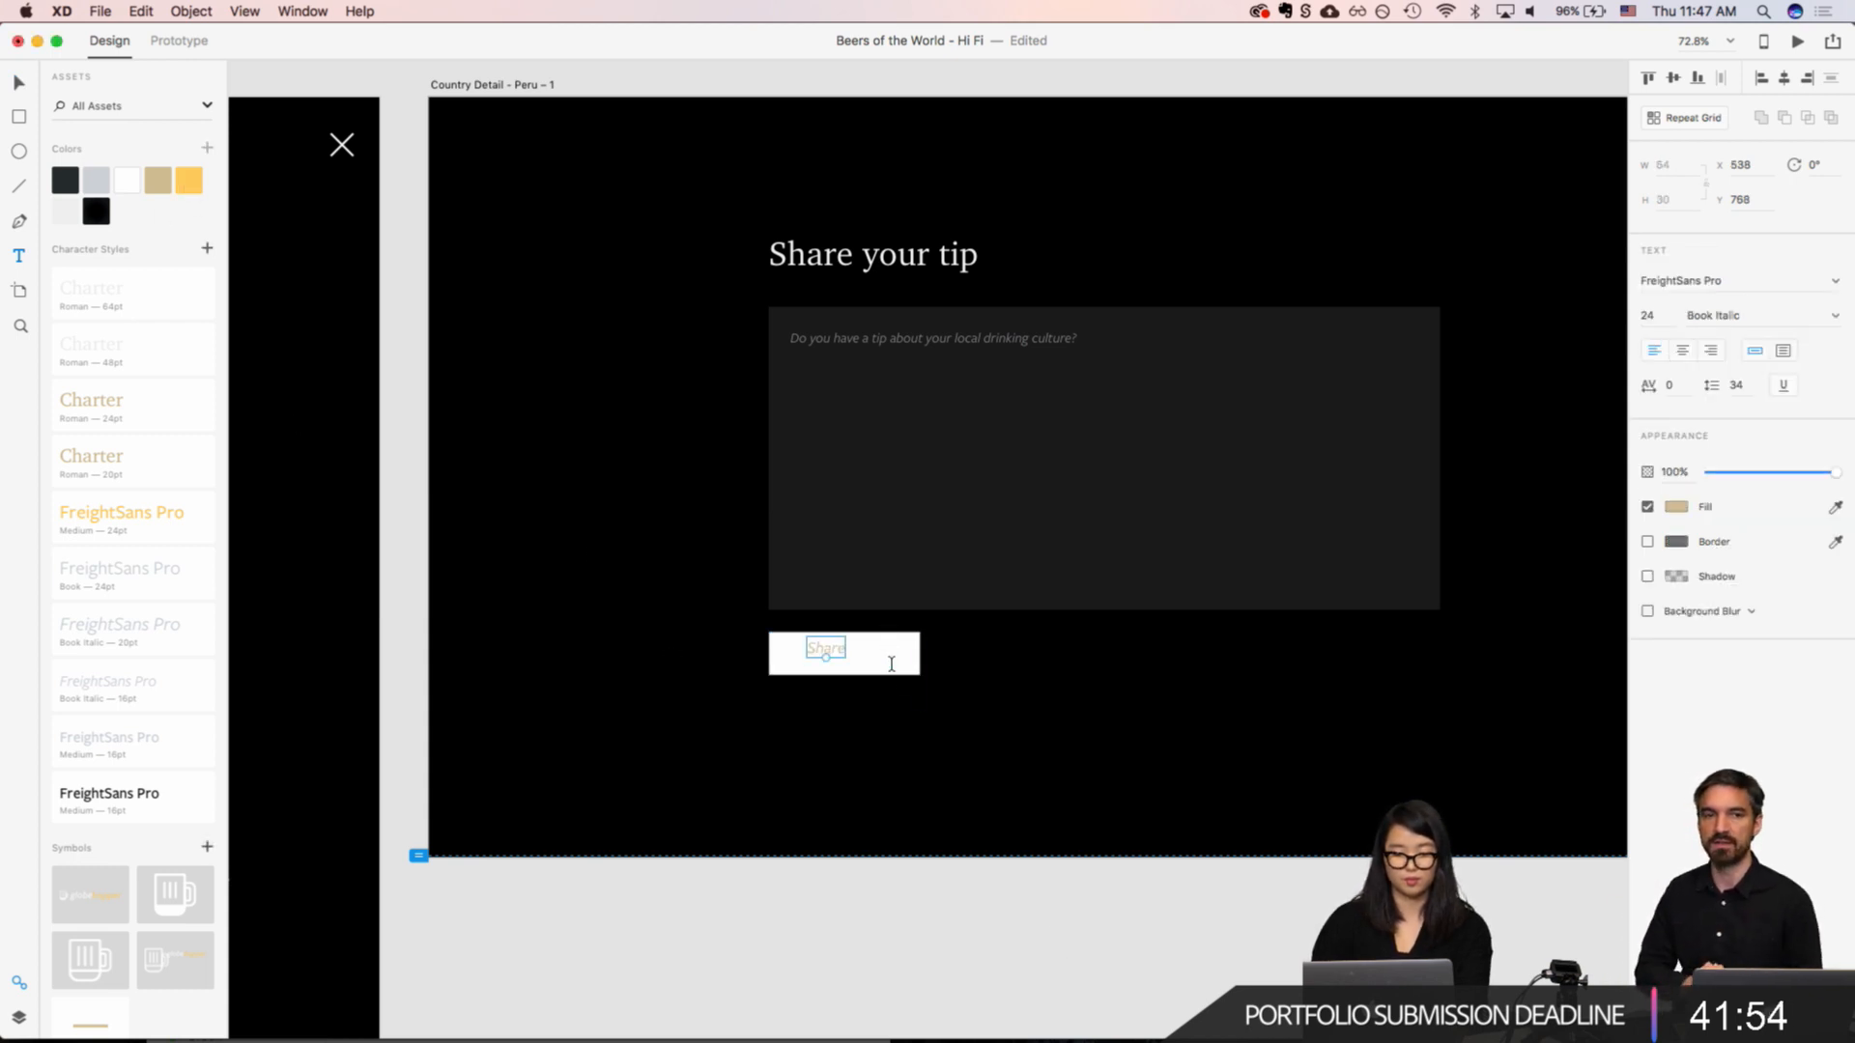
{"action": "left_click", "coordinate": [891, 663]}
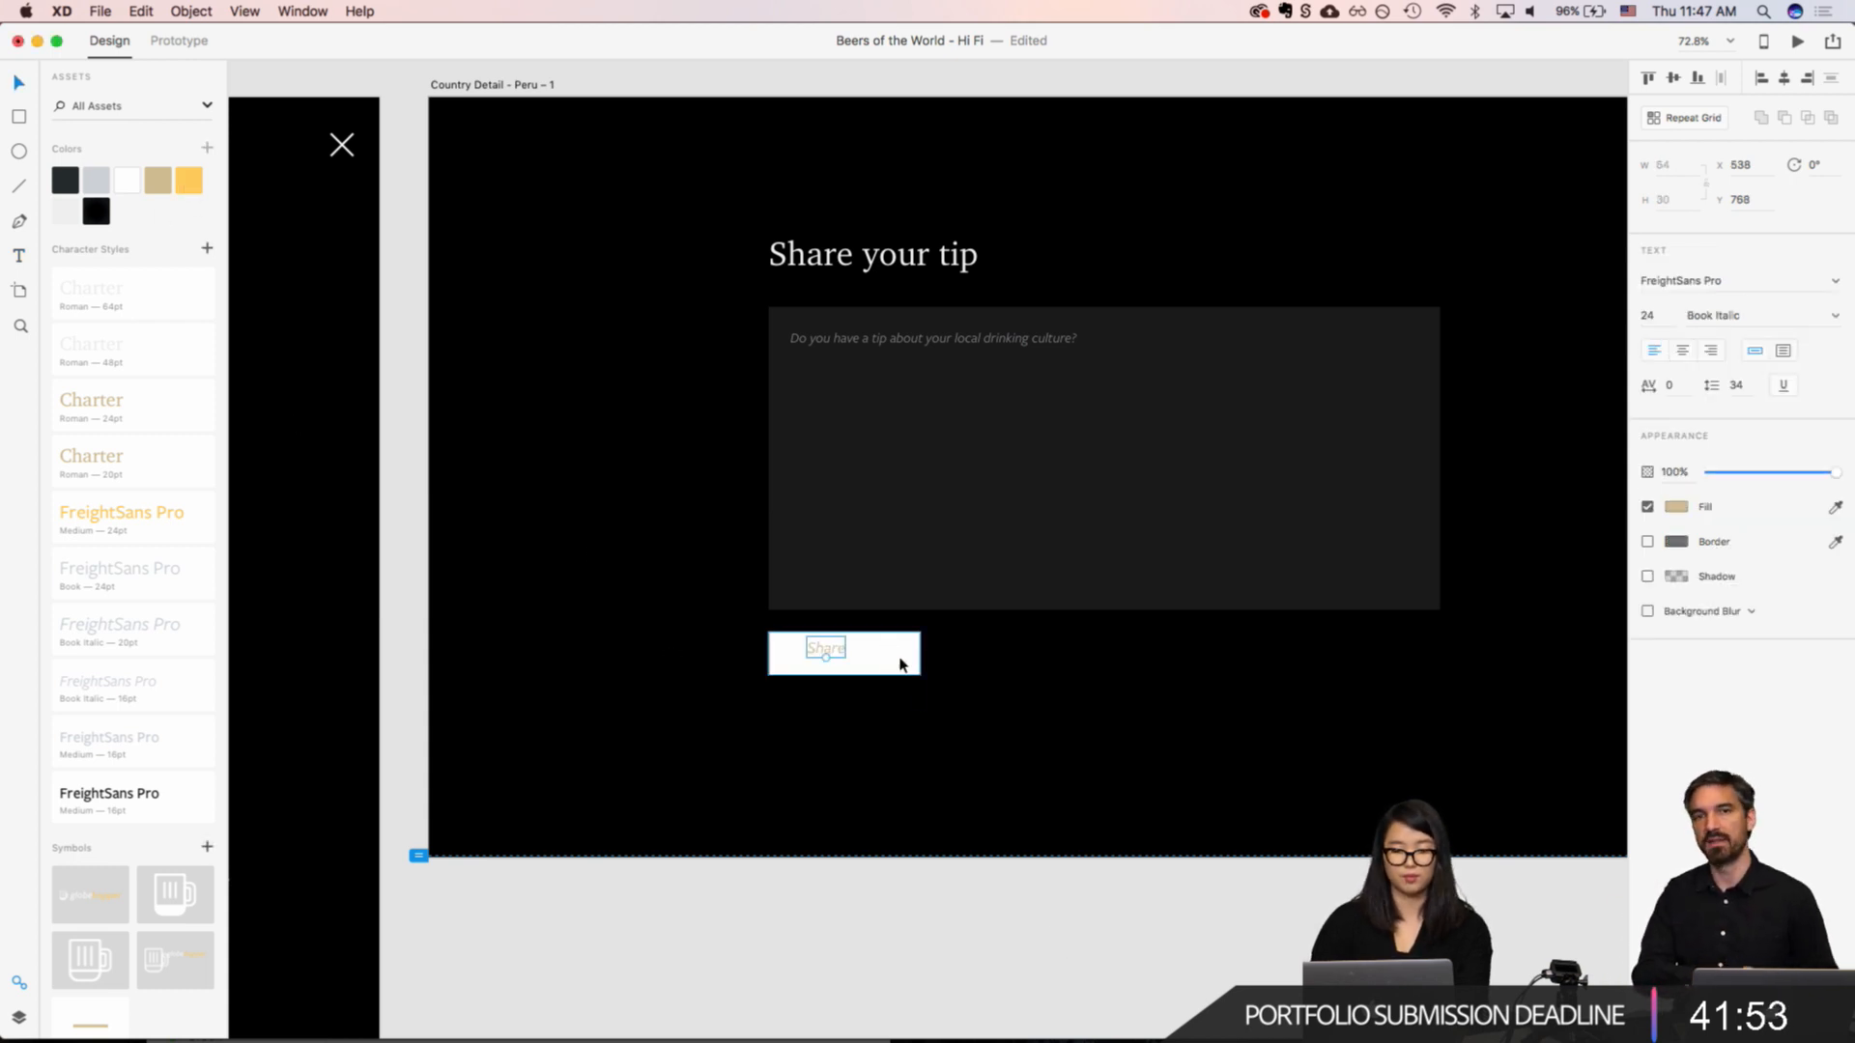
{"action": "left_click", "coordinate": [188, 182]}
{"action": "left_click", "coordinate": [1051, 787]}
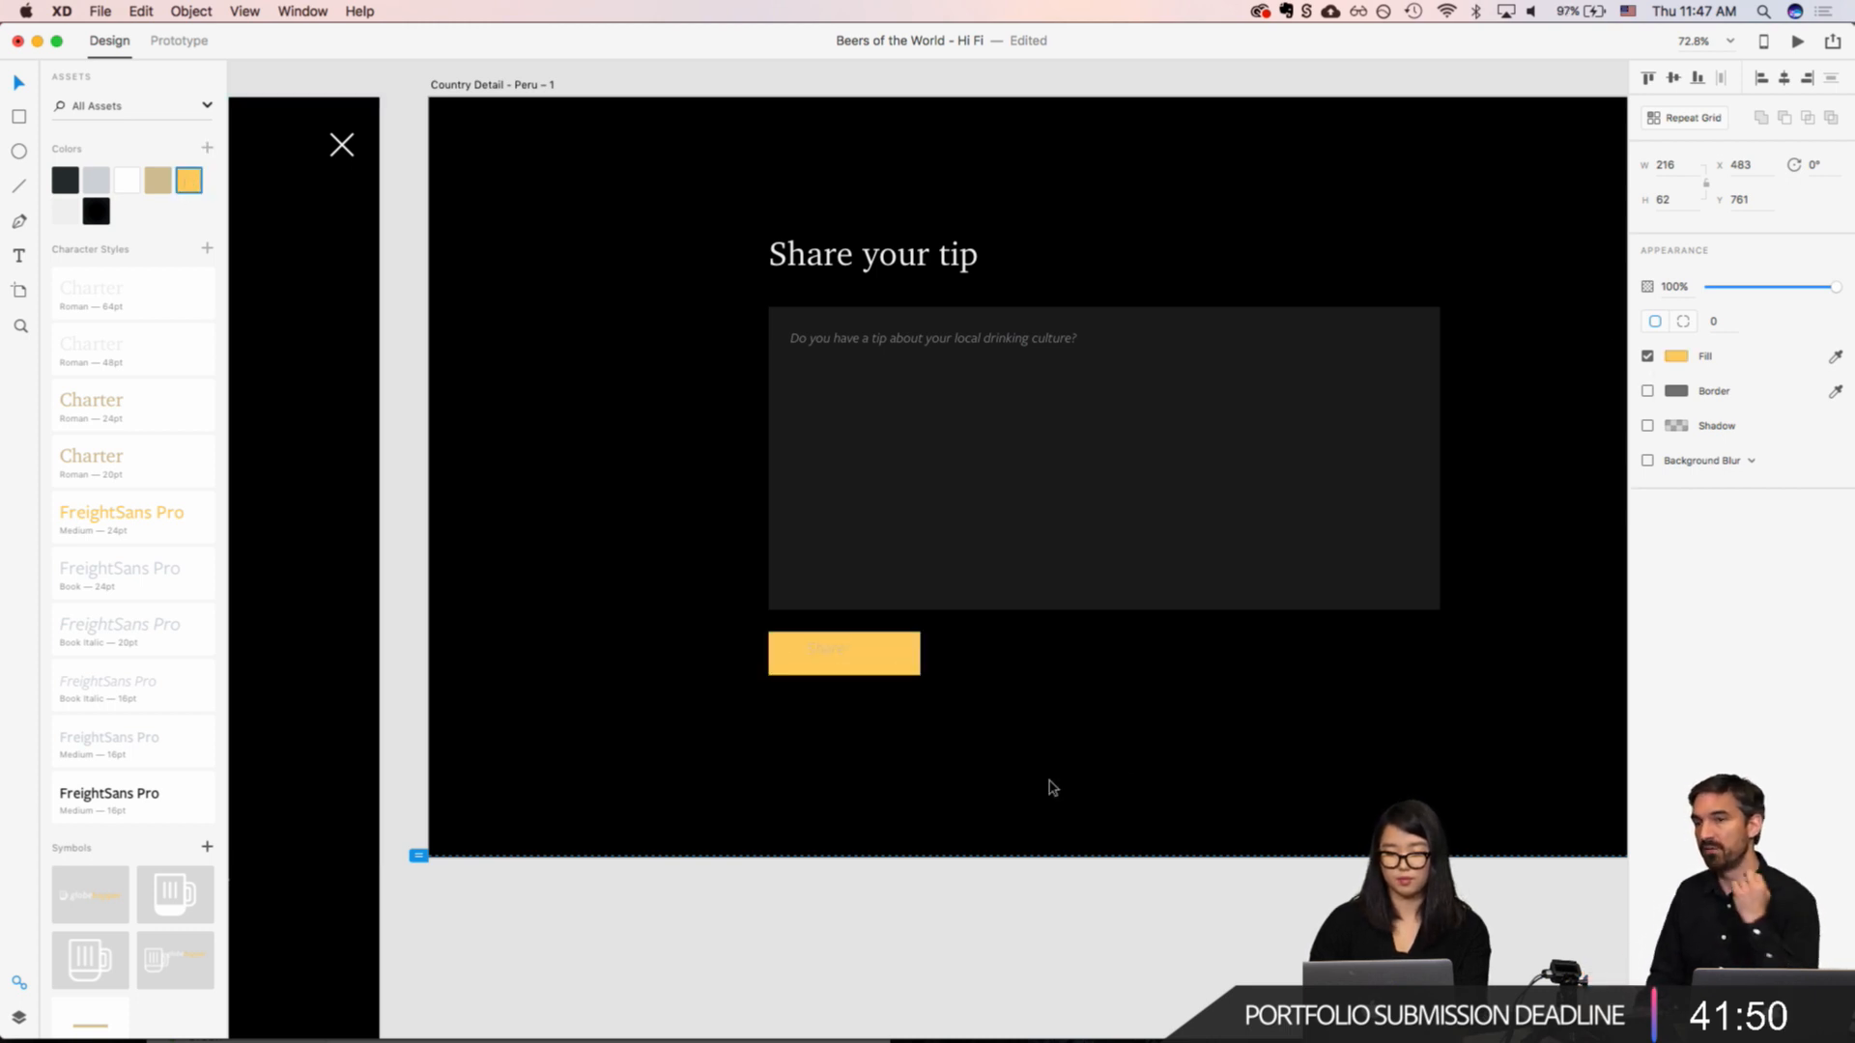
Step: Apply the black FreightSans Pro Medium 16pt character style to the button's "Share" text and set its size to 24
{"action": "left_click", "coordinate": [827, 657]}
{"action": "left_click_drag", "start_coordinate": [827, 658], "coordinate": [831, 661]}
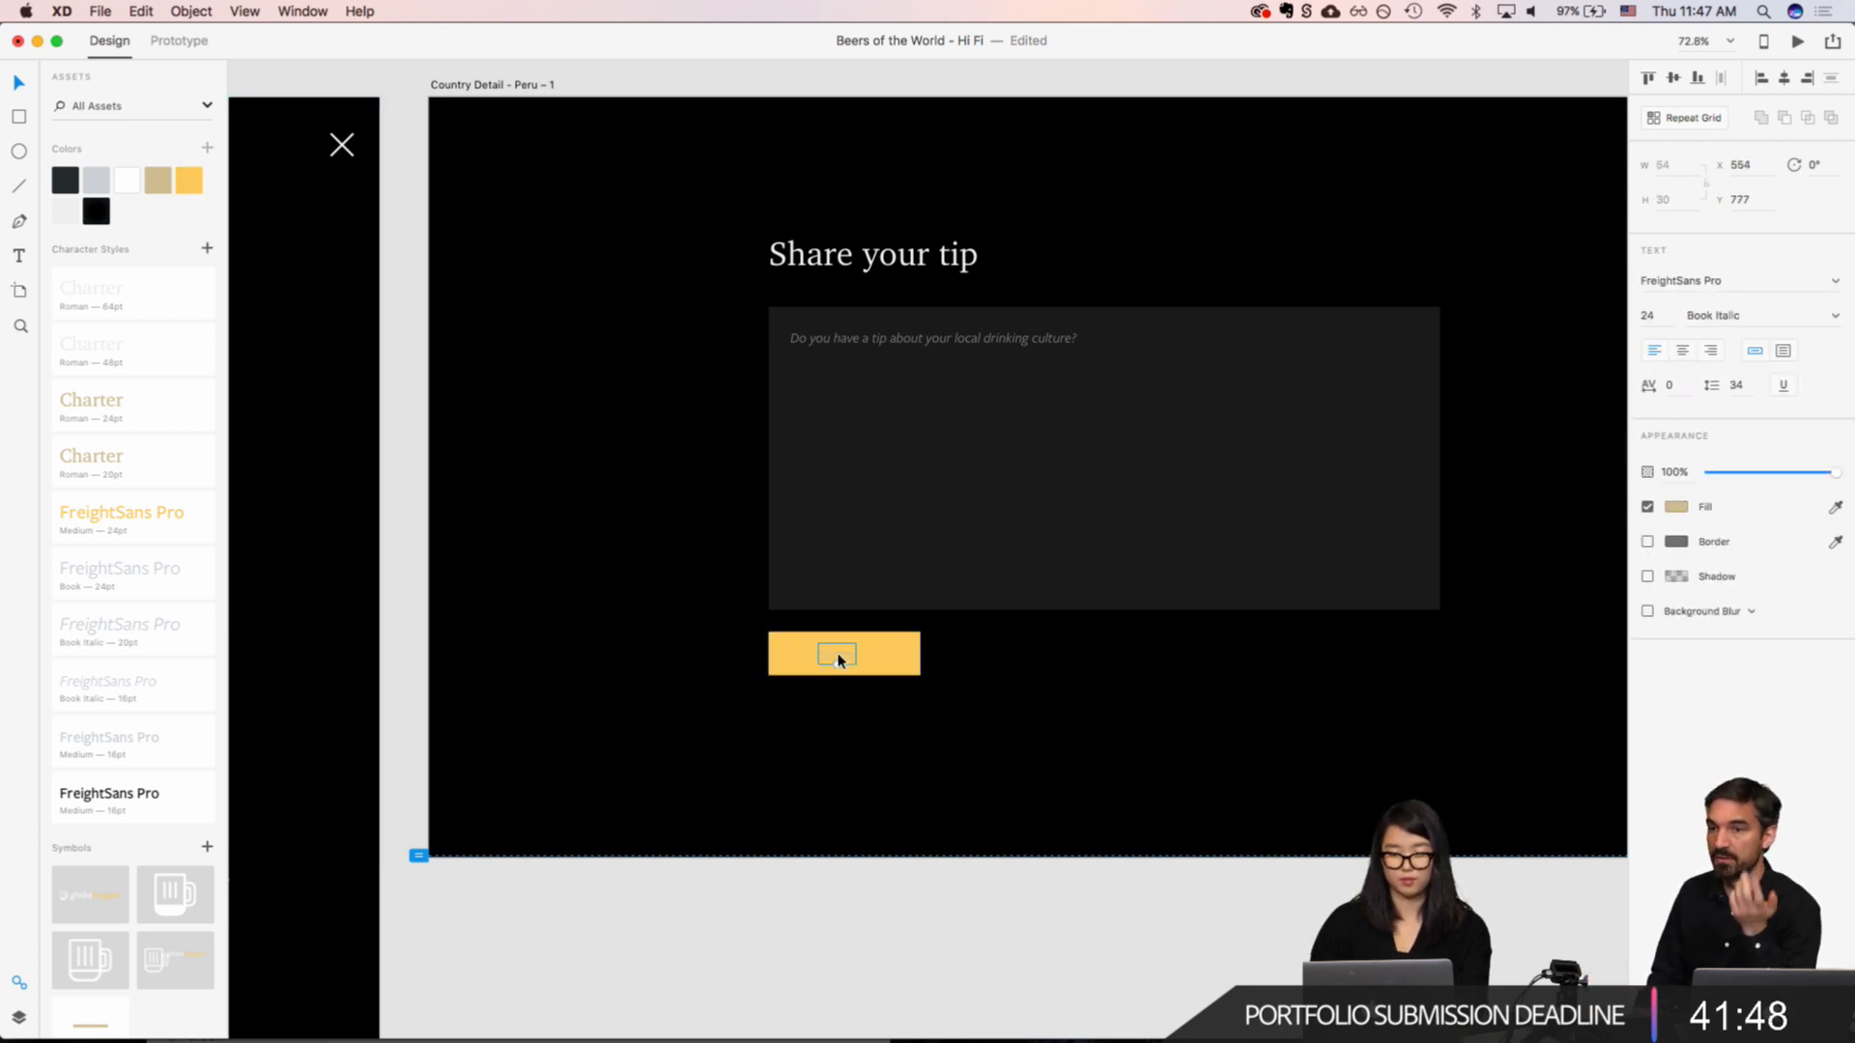
{"action": "left_click", "coordinate": [135, 791]}
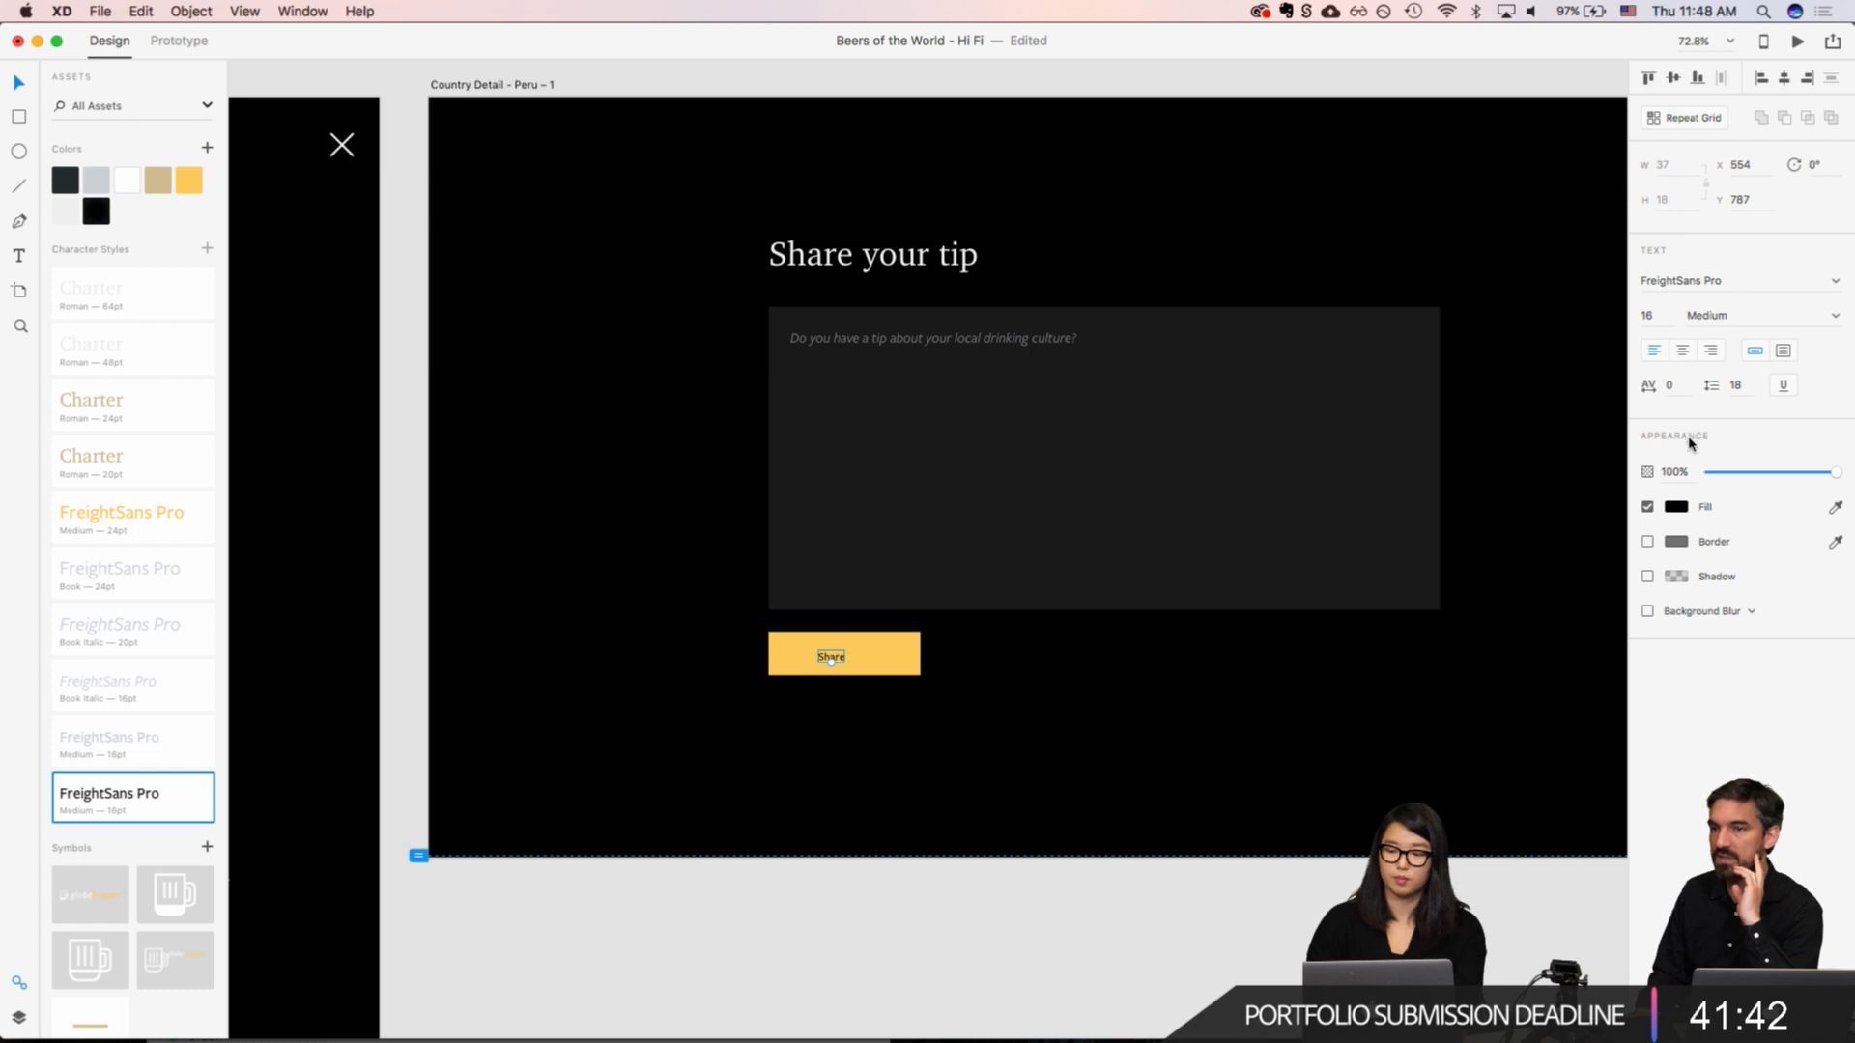
{"action": "type", "text": "26"}
{"action": "key", "text": "Return"}
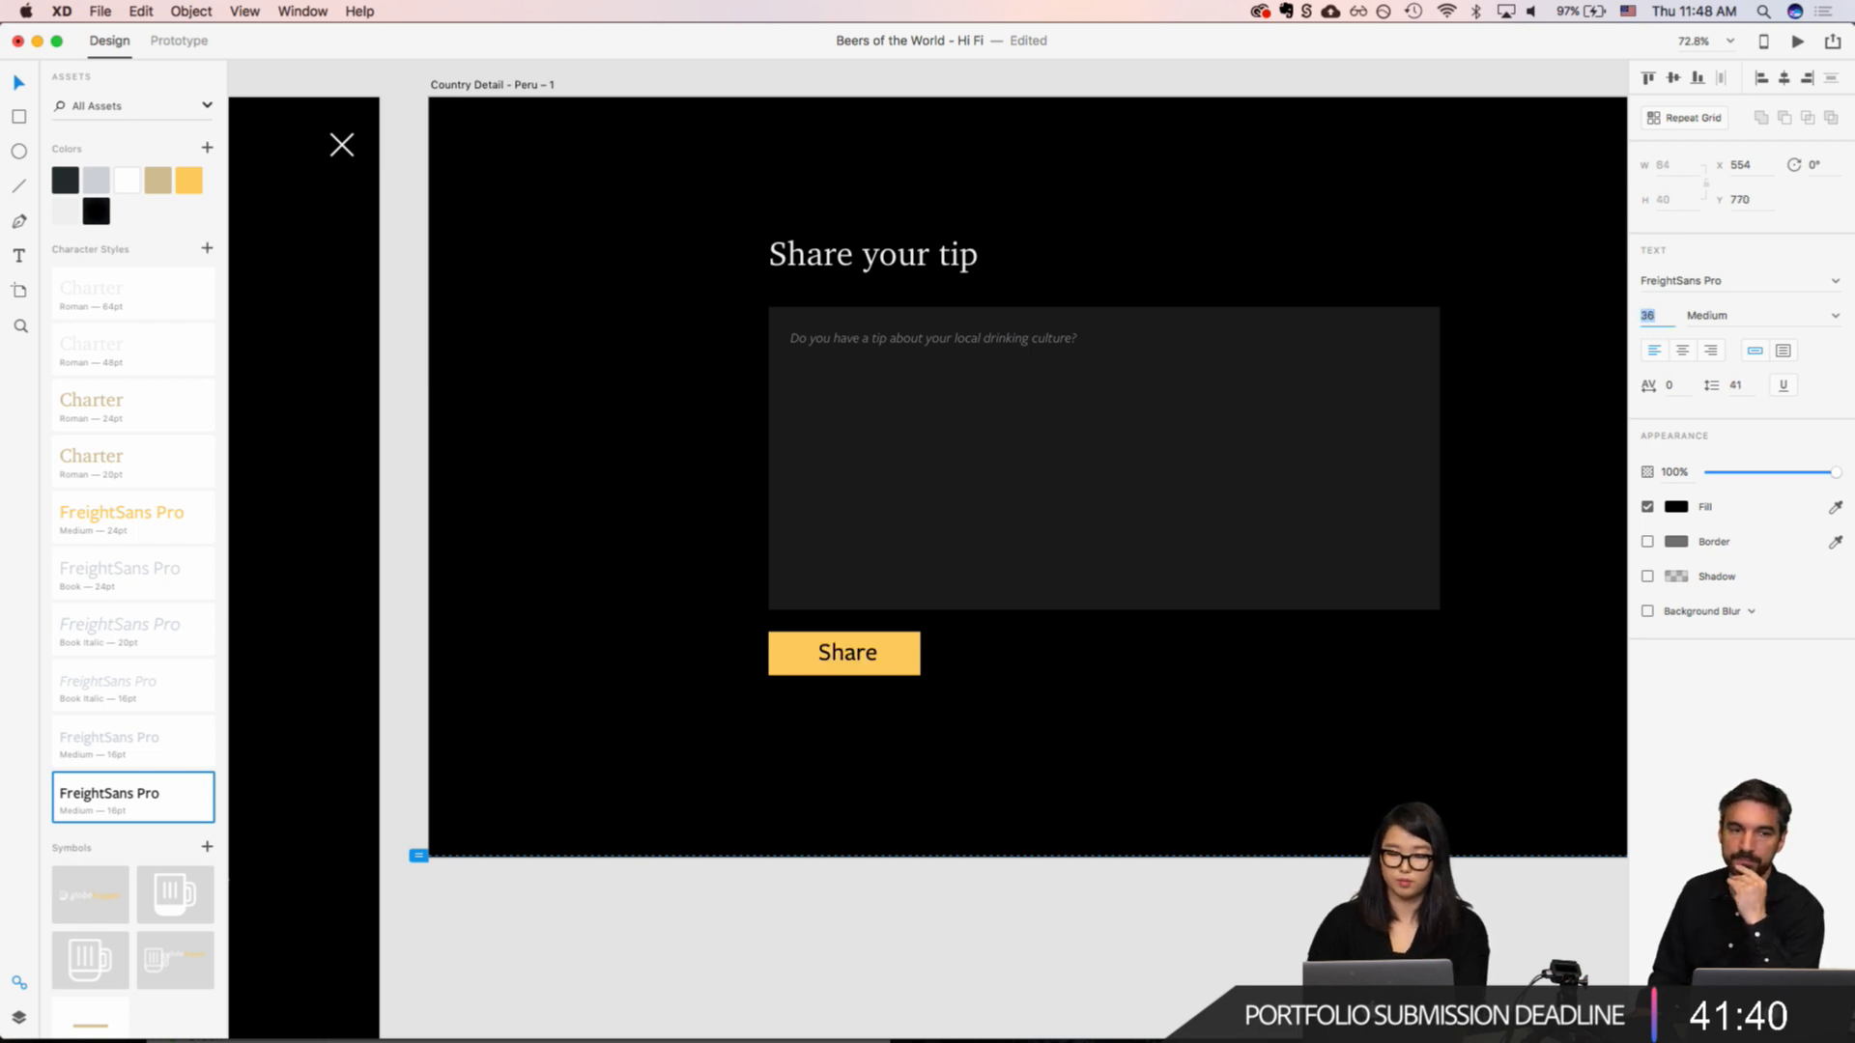
{"action": "type", "text": "24"}
{"action": "key", "text": "Return"}
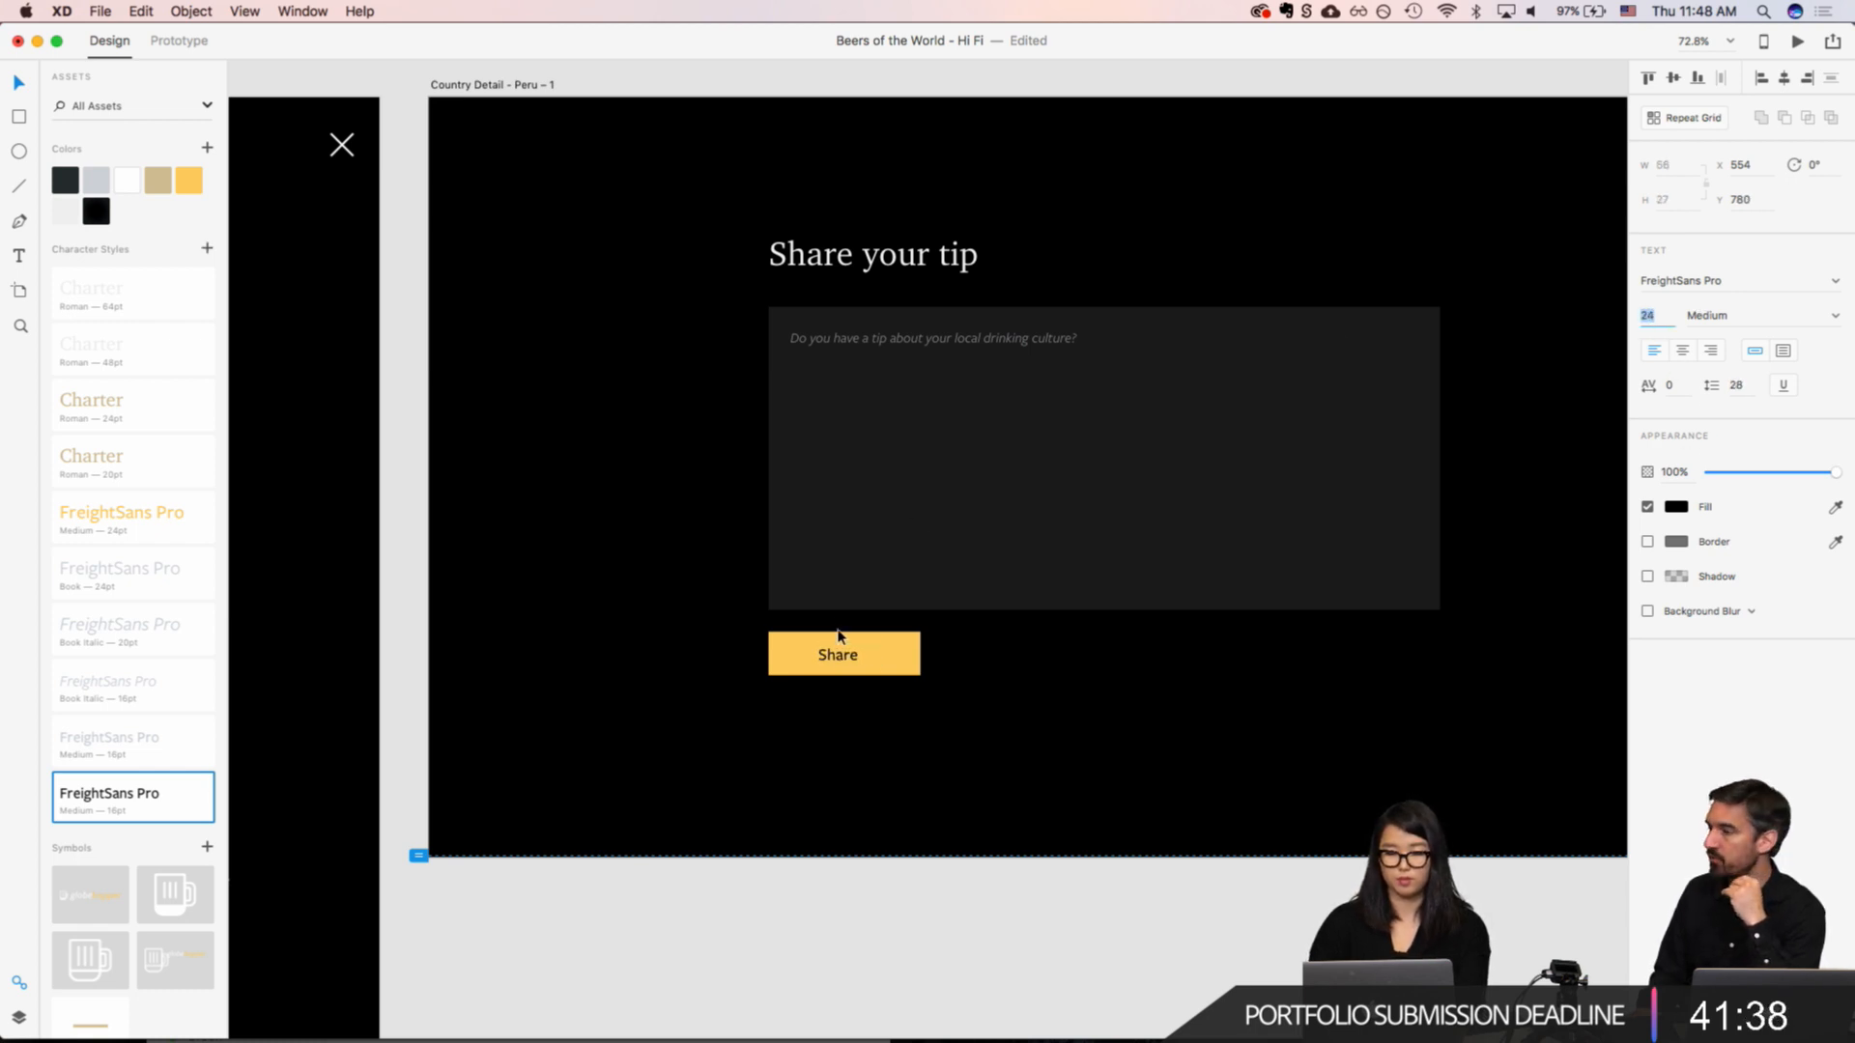
Step: Move the "Share" text to X 518, Y 779 and narrow the yellow button rectangle to 134 wide around it
{"action": "left_click_drag", "start_coordinate": [837, 656], "coordinate": [810, 657]}
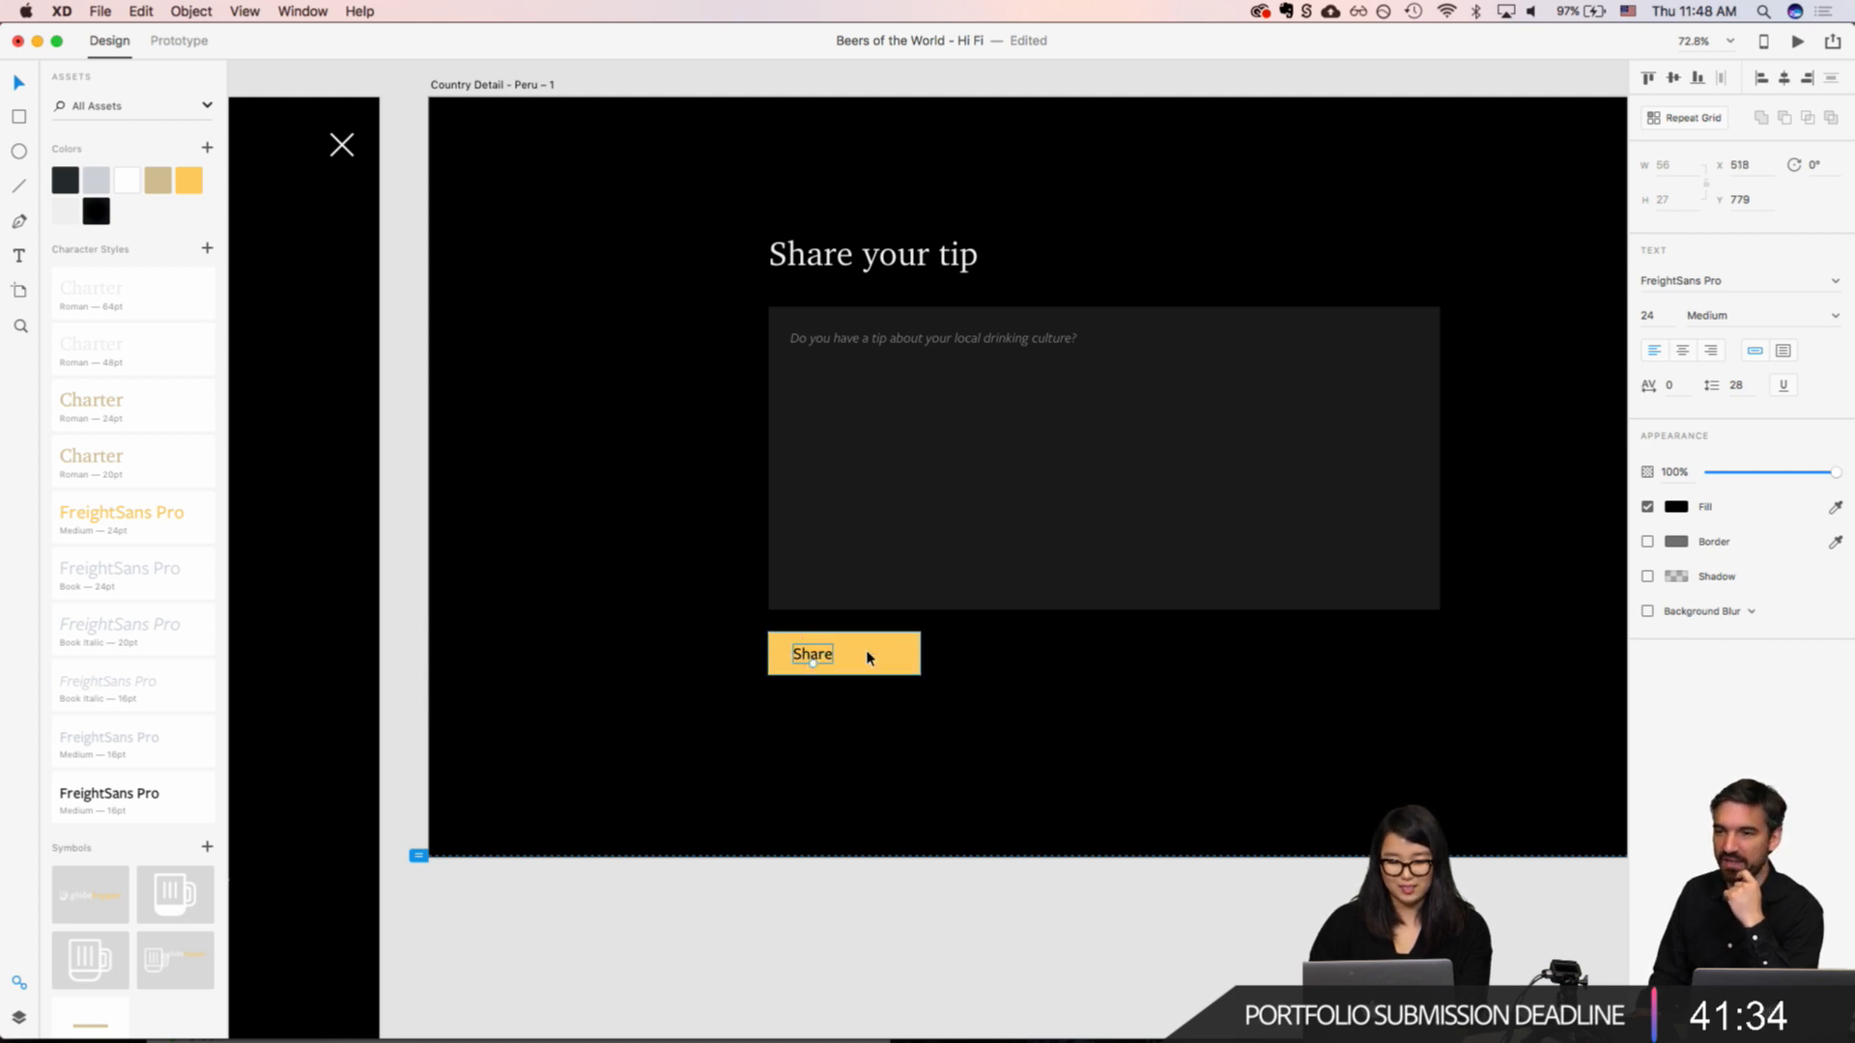
{"action": "left_click", "coordinate": [869, 657]}
{"action": "left_click_drag", "start_coordinate": [921, 653], "coordinate": [862, 652]}
{"action": "scroll", "coordinate": [1048, 691], "scroll_direction": "up", "scroll_amount": 2}
{"action": "scroll", "coordinate": [1047, 692], "scroll_direction": "right", "scroll_amount": 2}
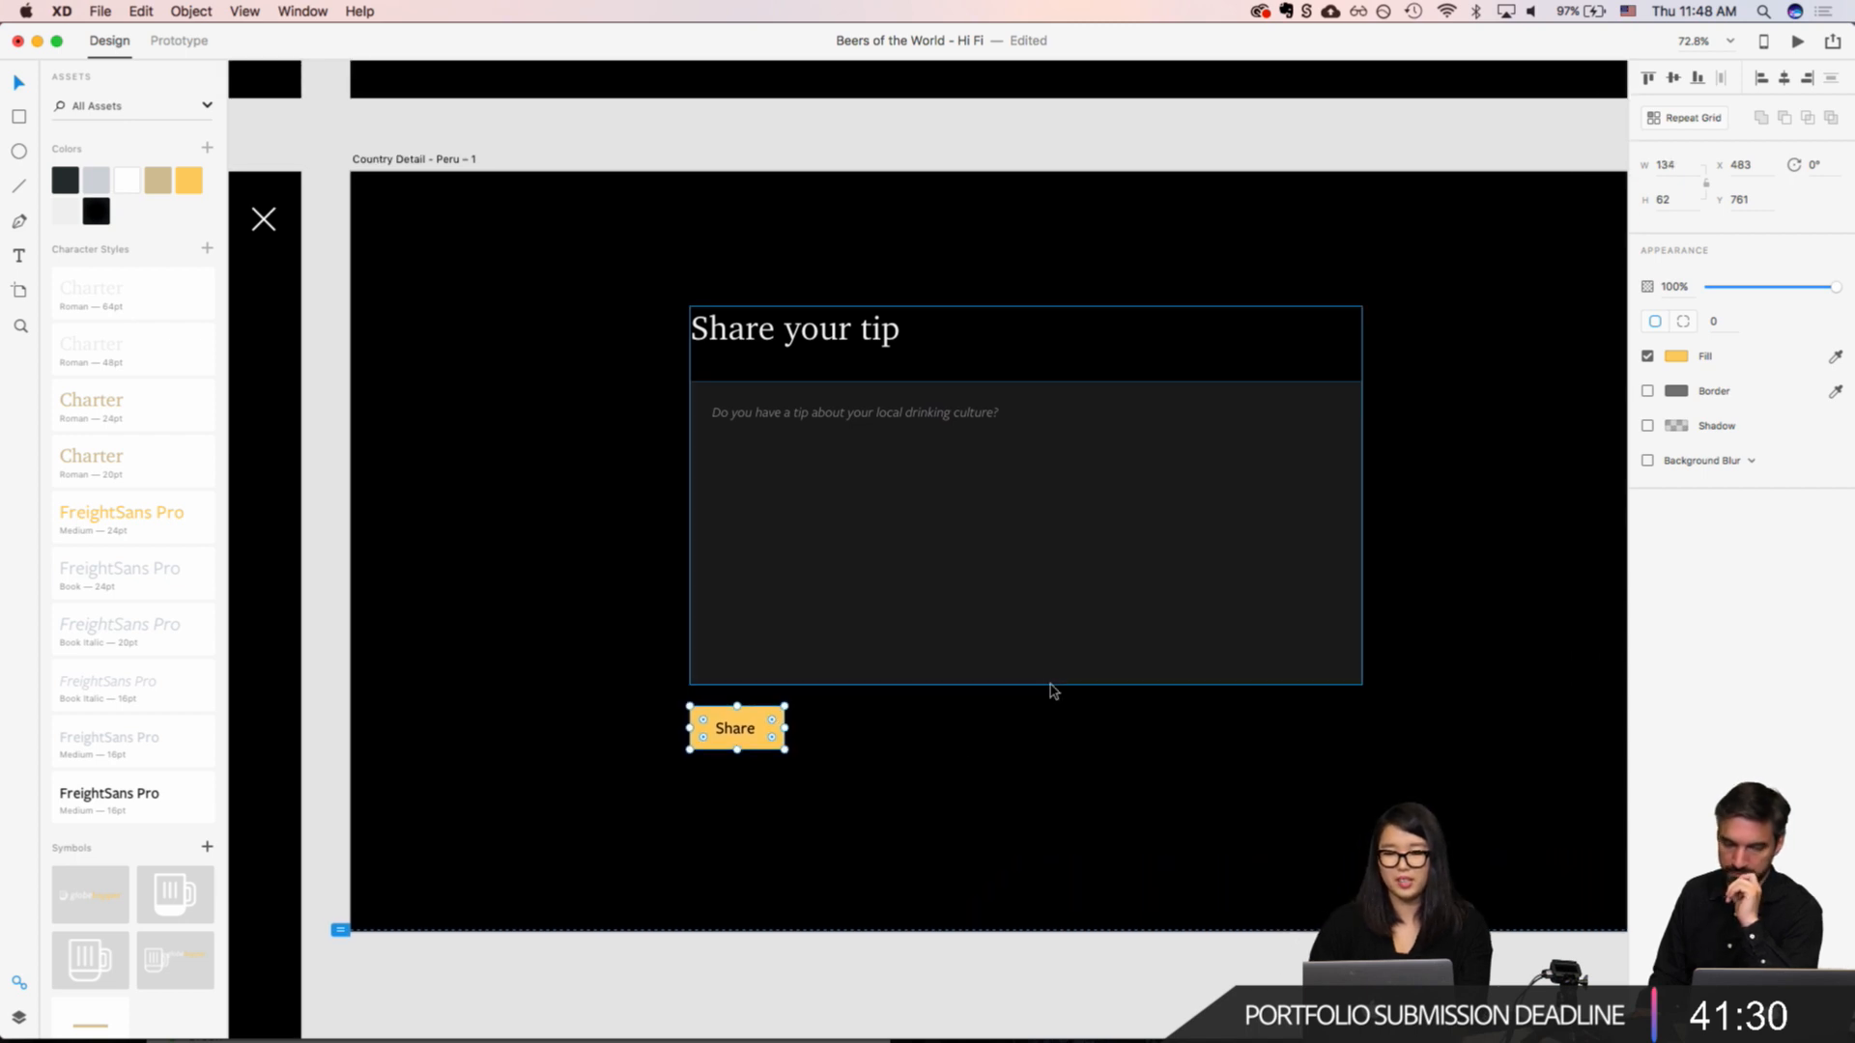
{"action": "left_click", "coordinate": [1042, 194]}
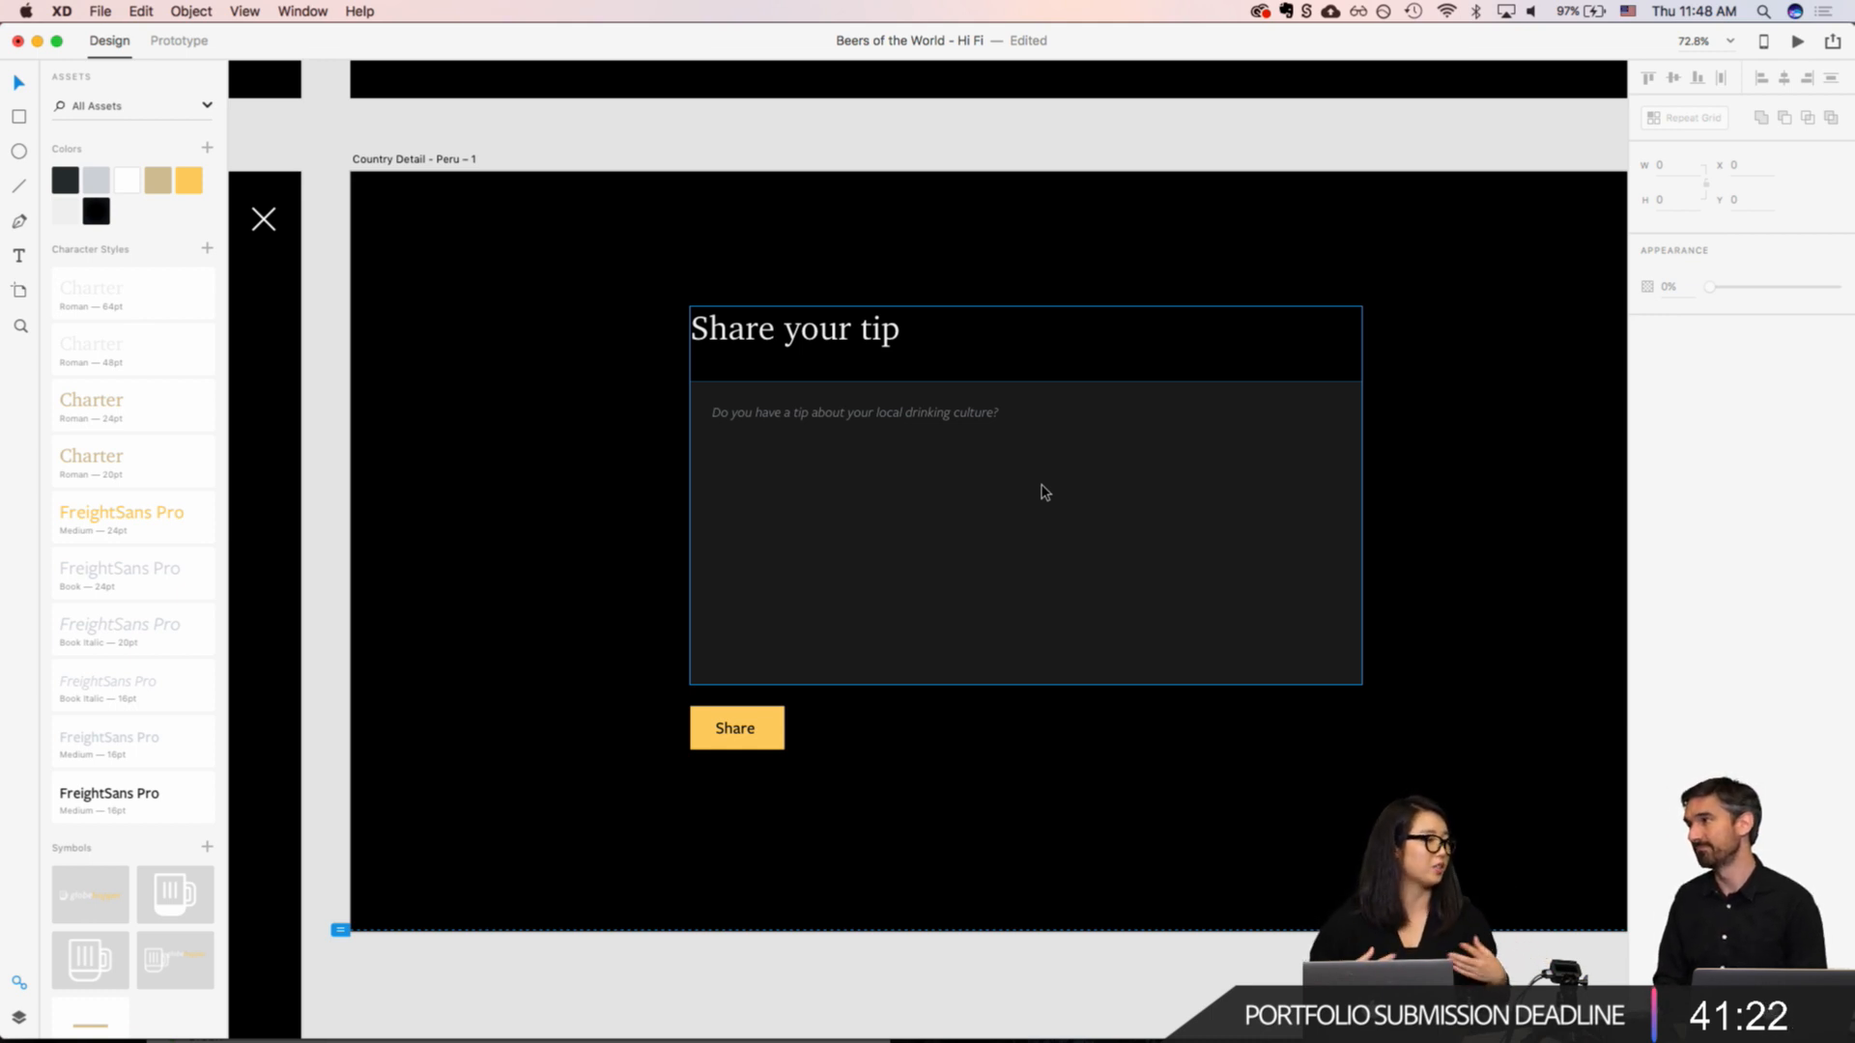
{"action": "left_click", "coordinate": [1831, 43]}
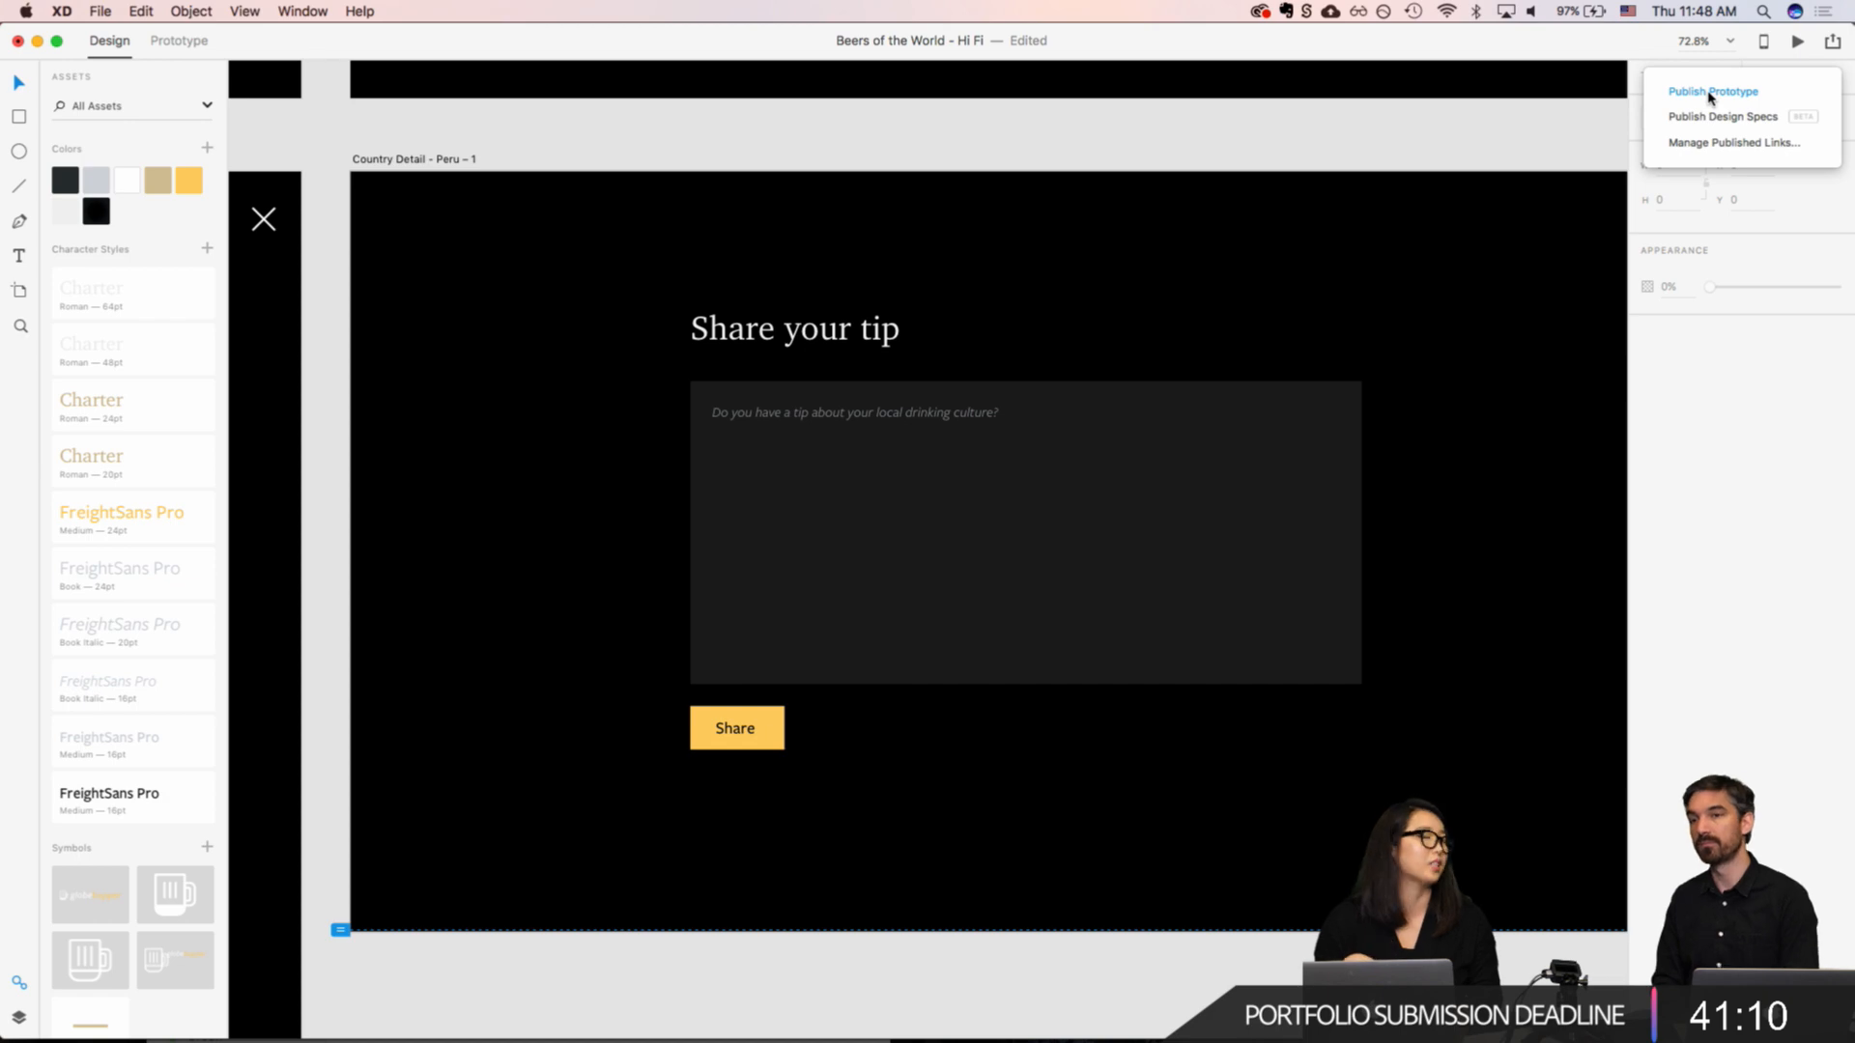
{"action": "left_click", "coordinate": [1449, 227]}
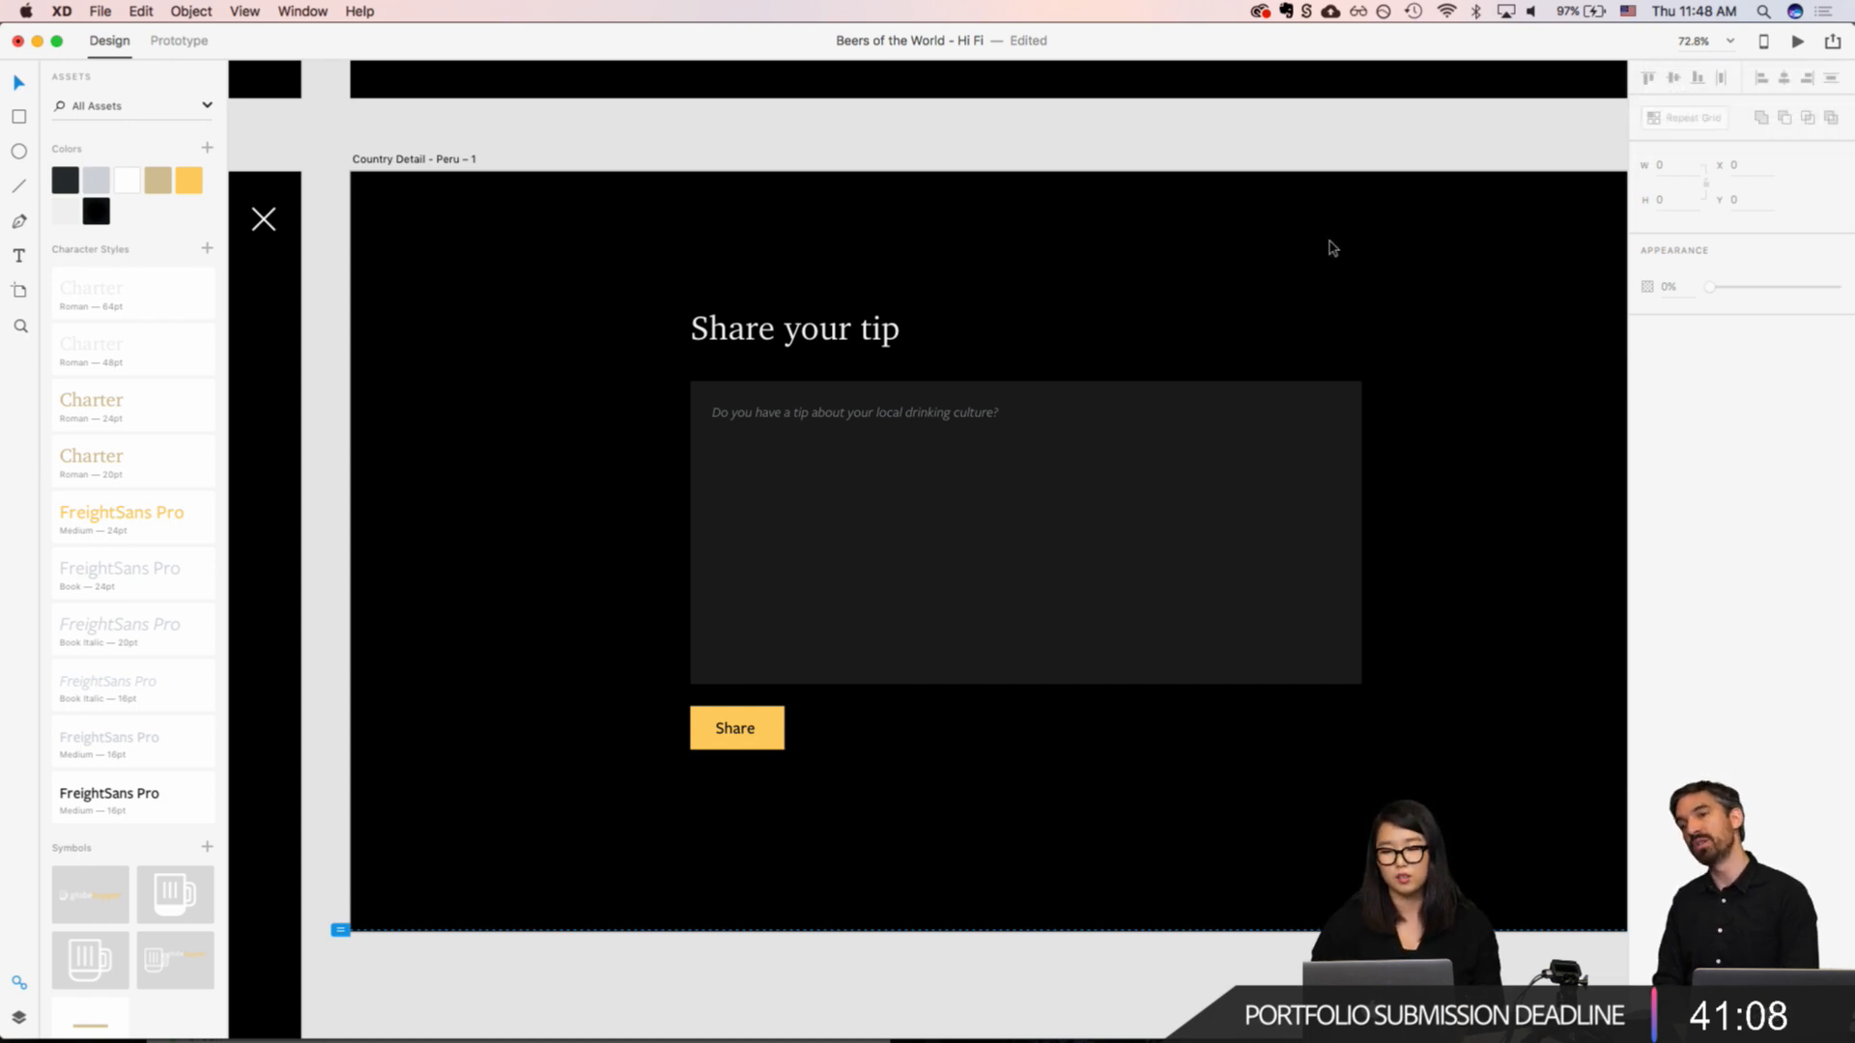
{"action": "scroll", "coordinate": [994, 535], "scroll_direction": "up", "scroll_amount": 5}
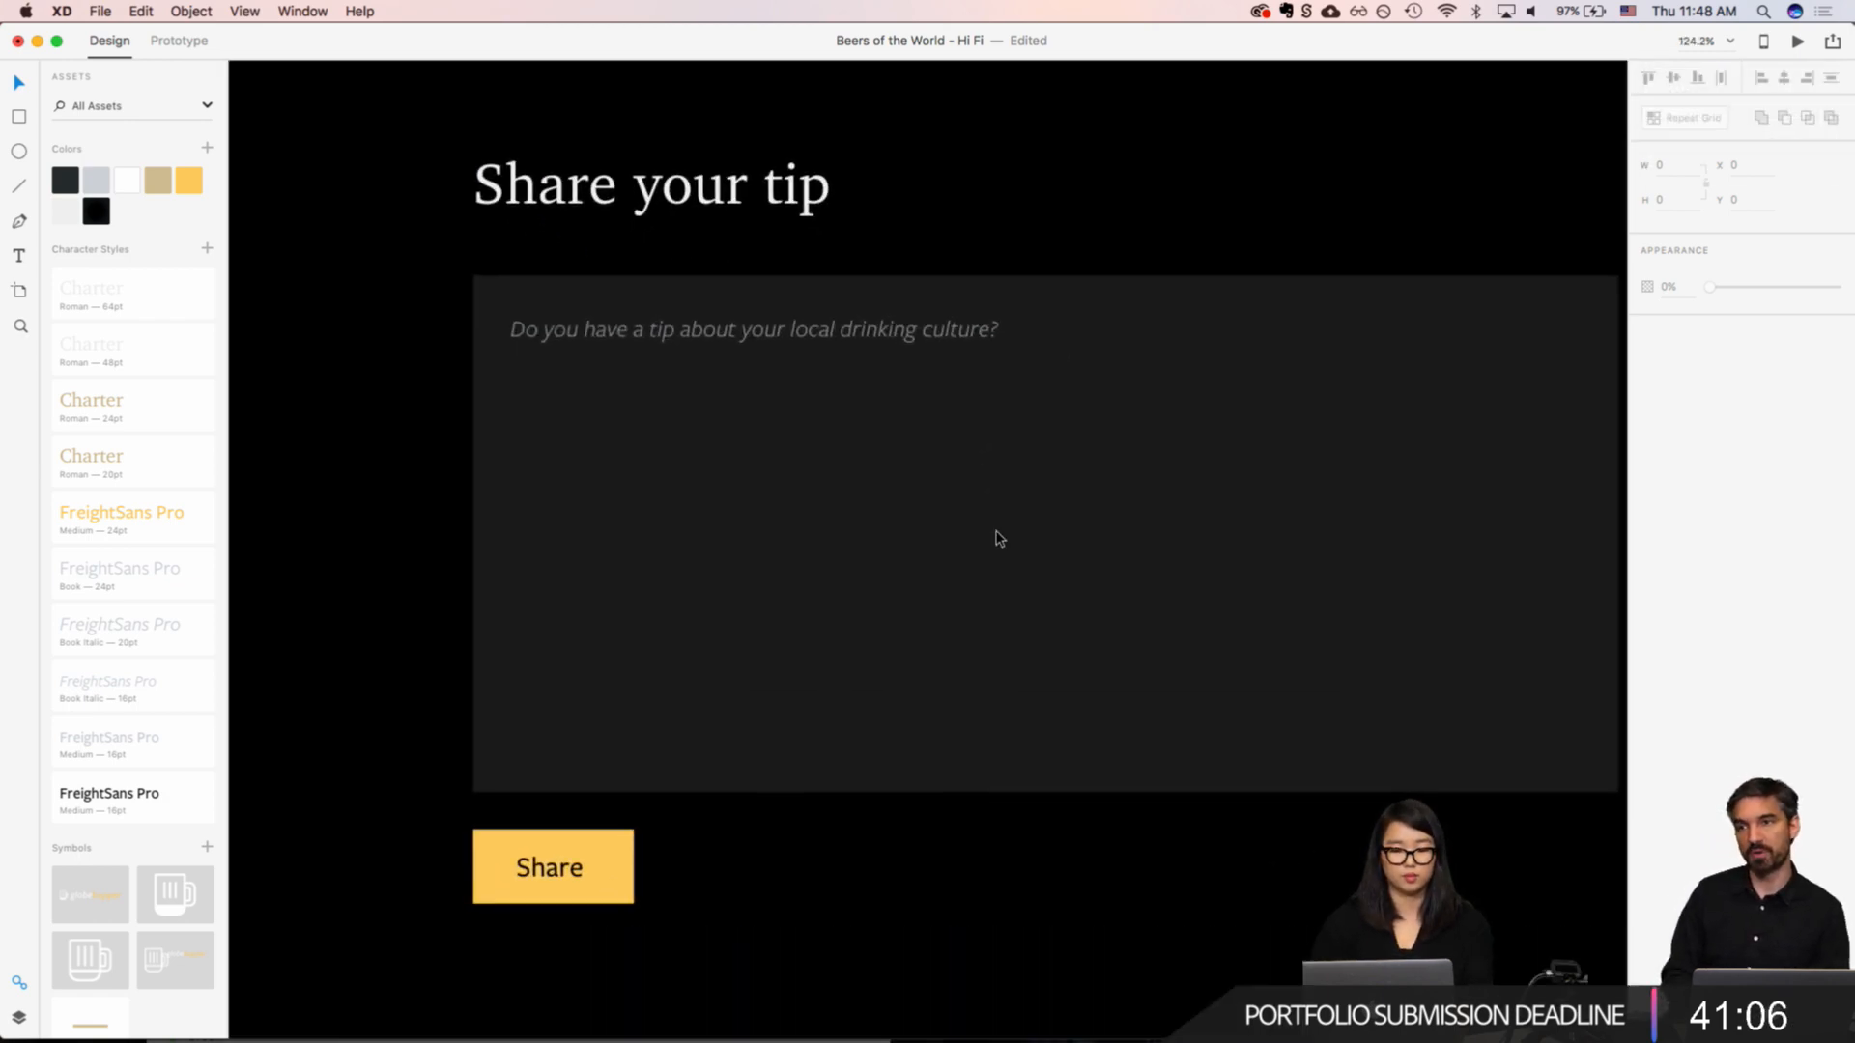
{"action": "scroll", "coordinate": [561, 851], "scroll_direction": "down", "scroll_amount": 6}
{"action": "left_click", "coordinate": [575, 854]}
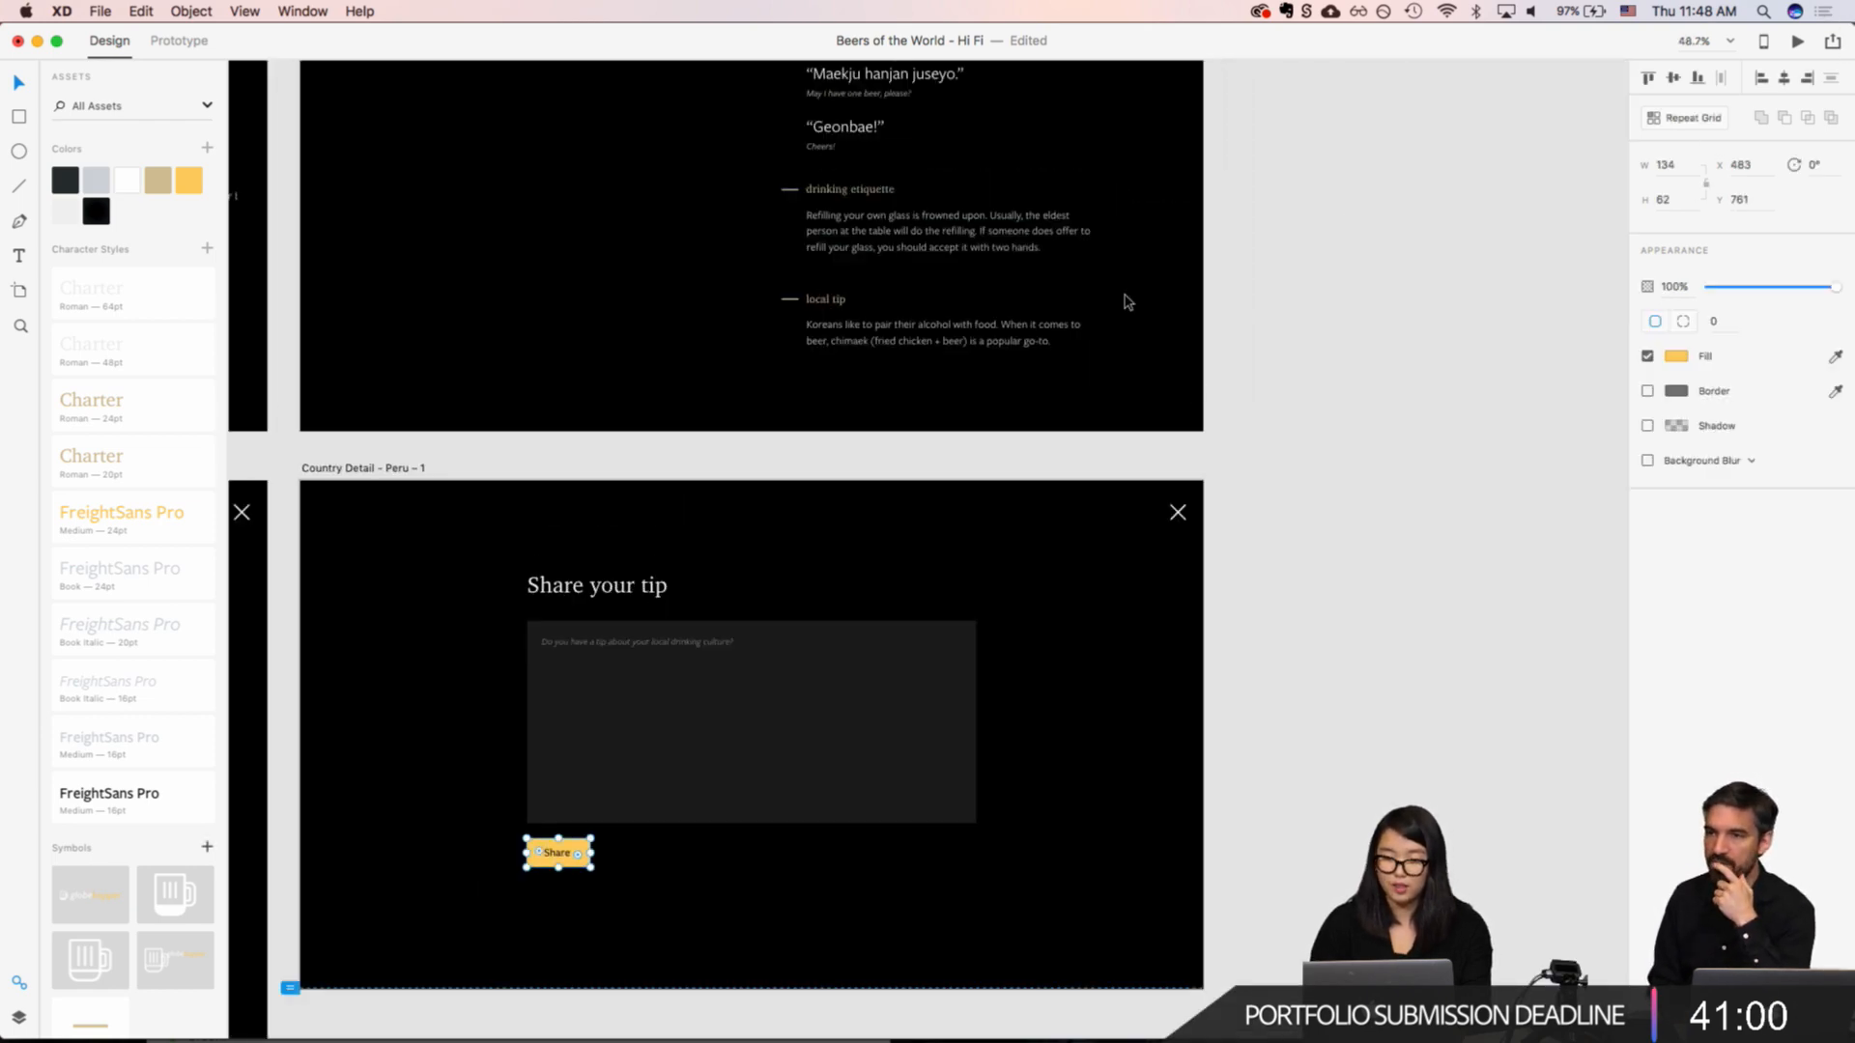
Step: Select the "Beer Details - Argentina - Quilmes" artboard and update the existing published design specs link
{"action": "scroll", "coordinate": [1123, 302], "scroll_direction": "up", "scroll_amount": 10}
{"action": "scroll", "coordinate": [1122, 302], "scroll_direction": "left", "scroll_amount": 5}
{"action": "scroll", "coordinate": [509, 228], "scroll_direction": "left", "scroll_amount": 8}
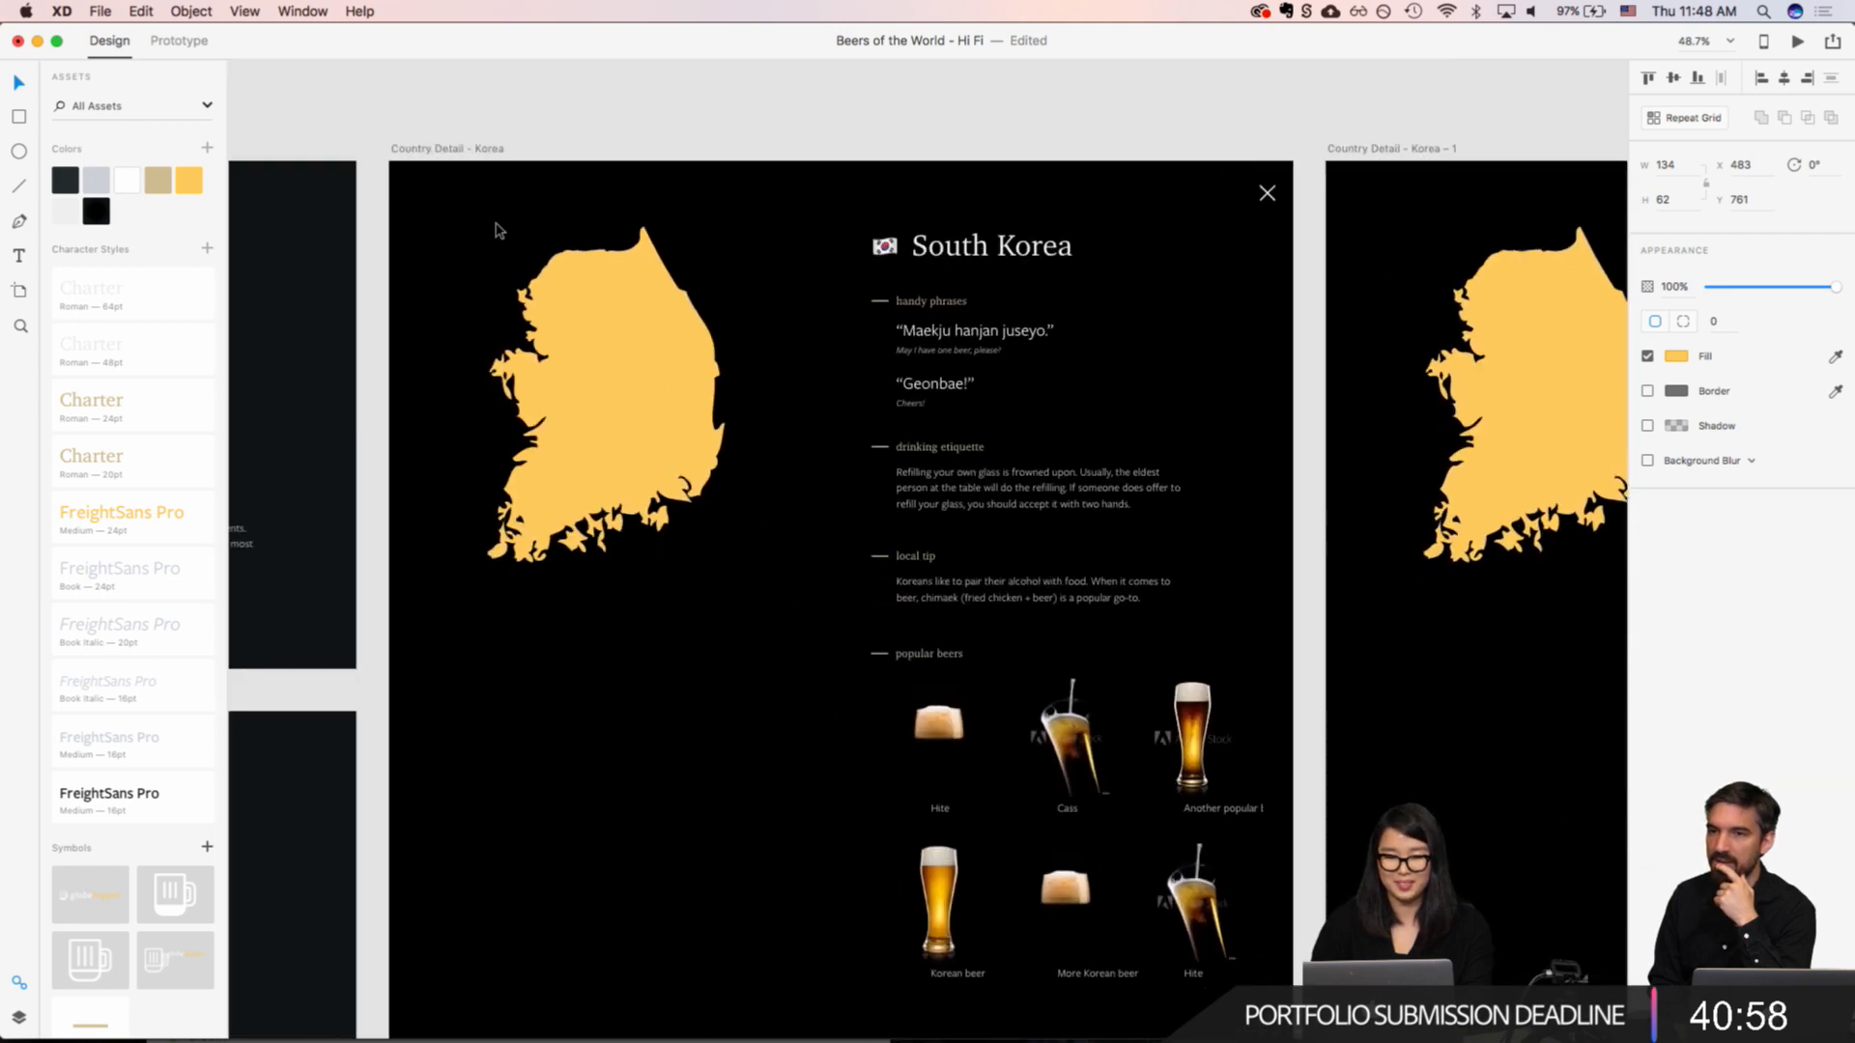
{"action": "left_click", "coordinate": [435, 154]}
{"action": "scroll", "coordinate": [434, 154], "scroll_direction": "left", "scroll_amount": 4}
{"action": "scroll", "coordinate": [432, 154], "scroll_direction": "left", "scroll_amount": 8}
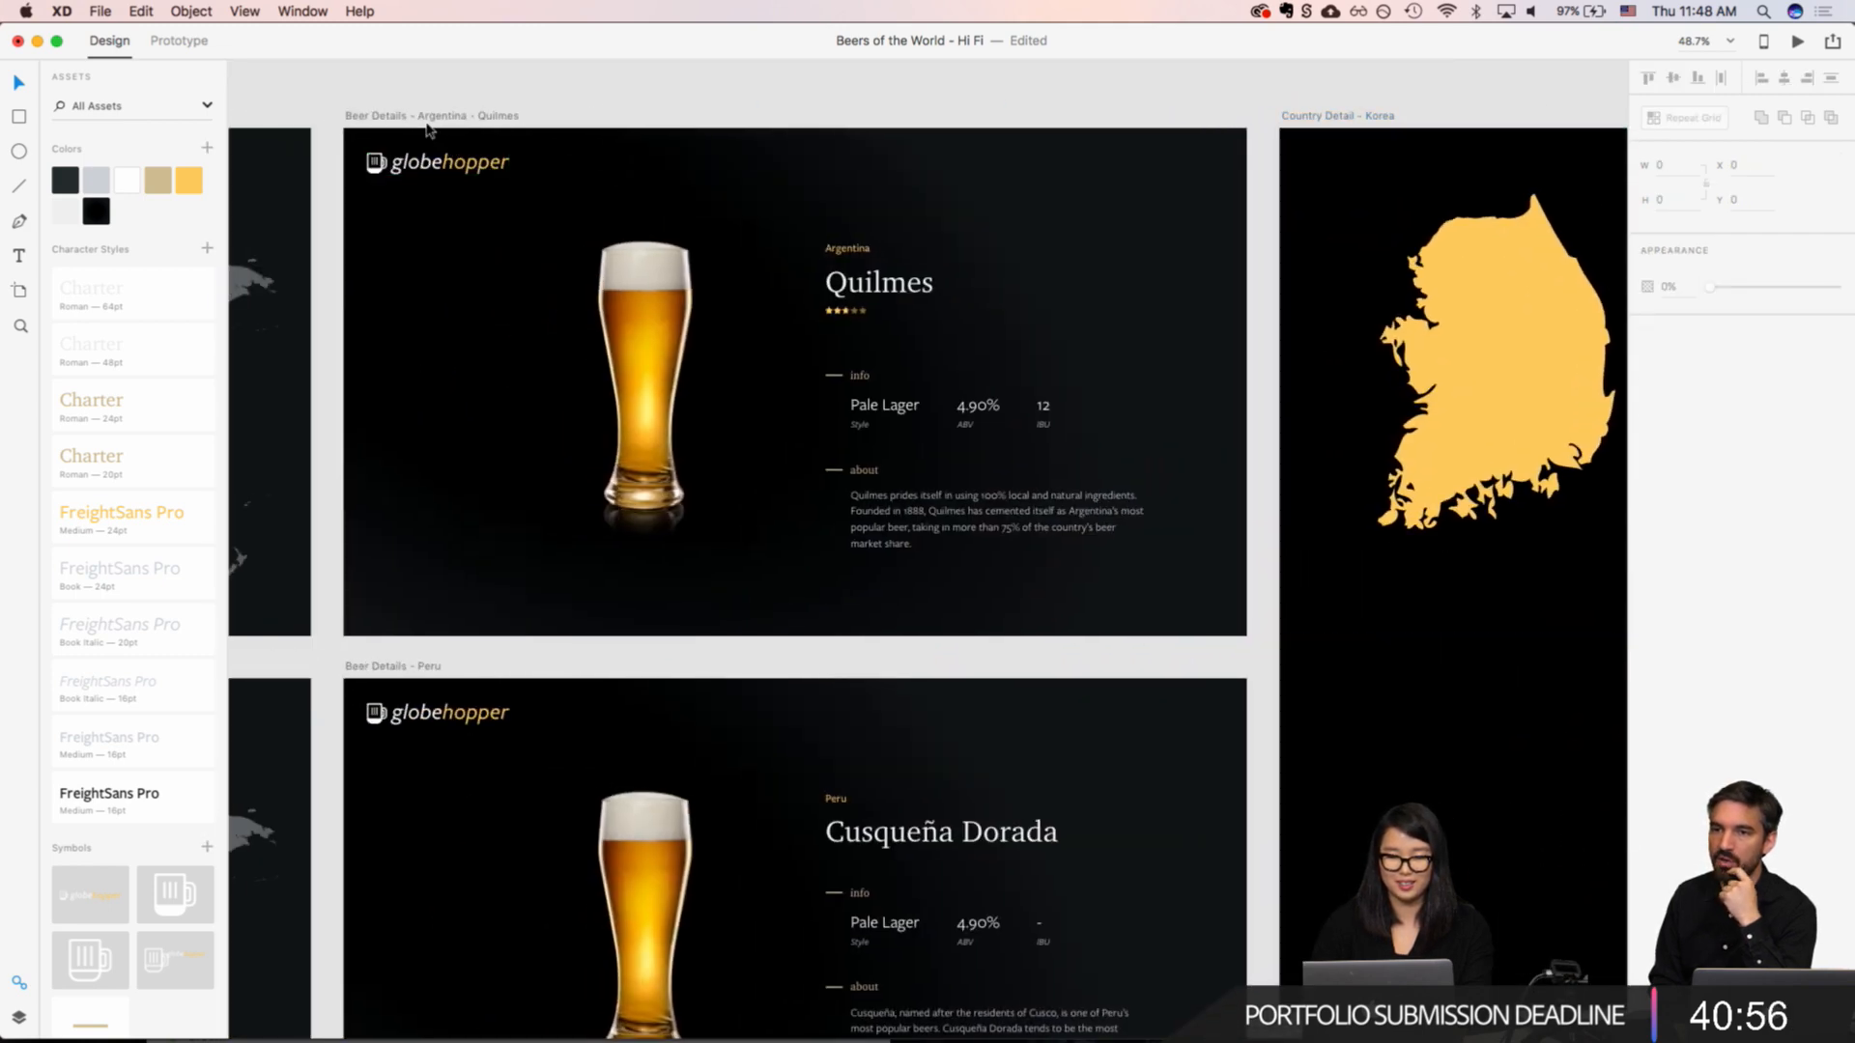
{"action": "left_click", "coordinate": [421, 117]}
{"action": "left_click", "coordinate": [1832, 45]}
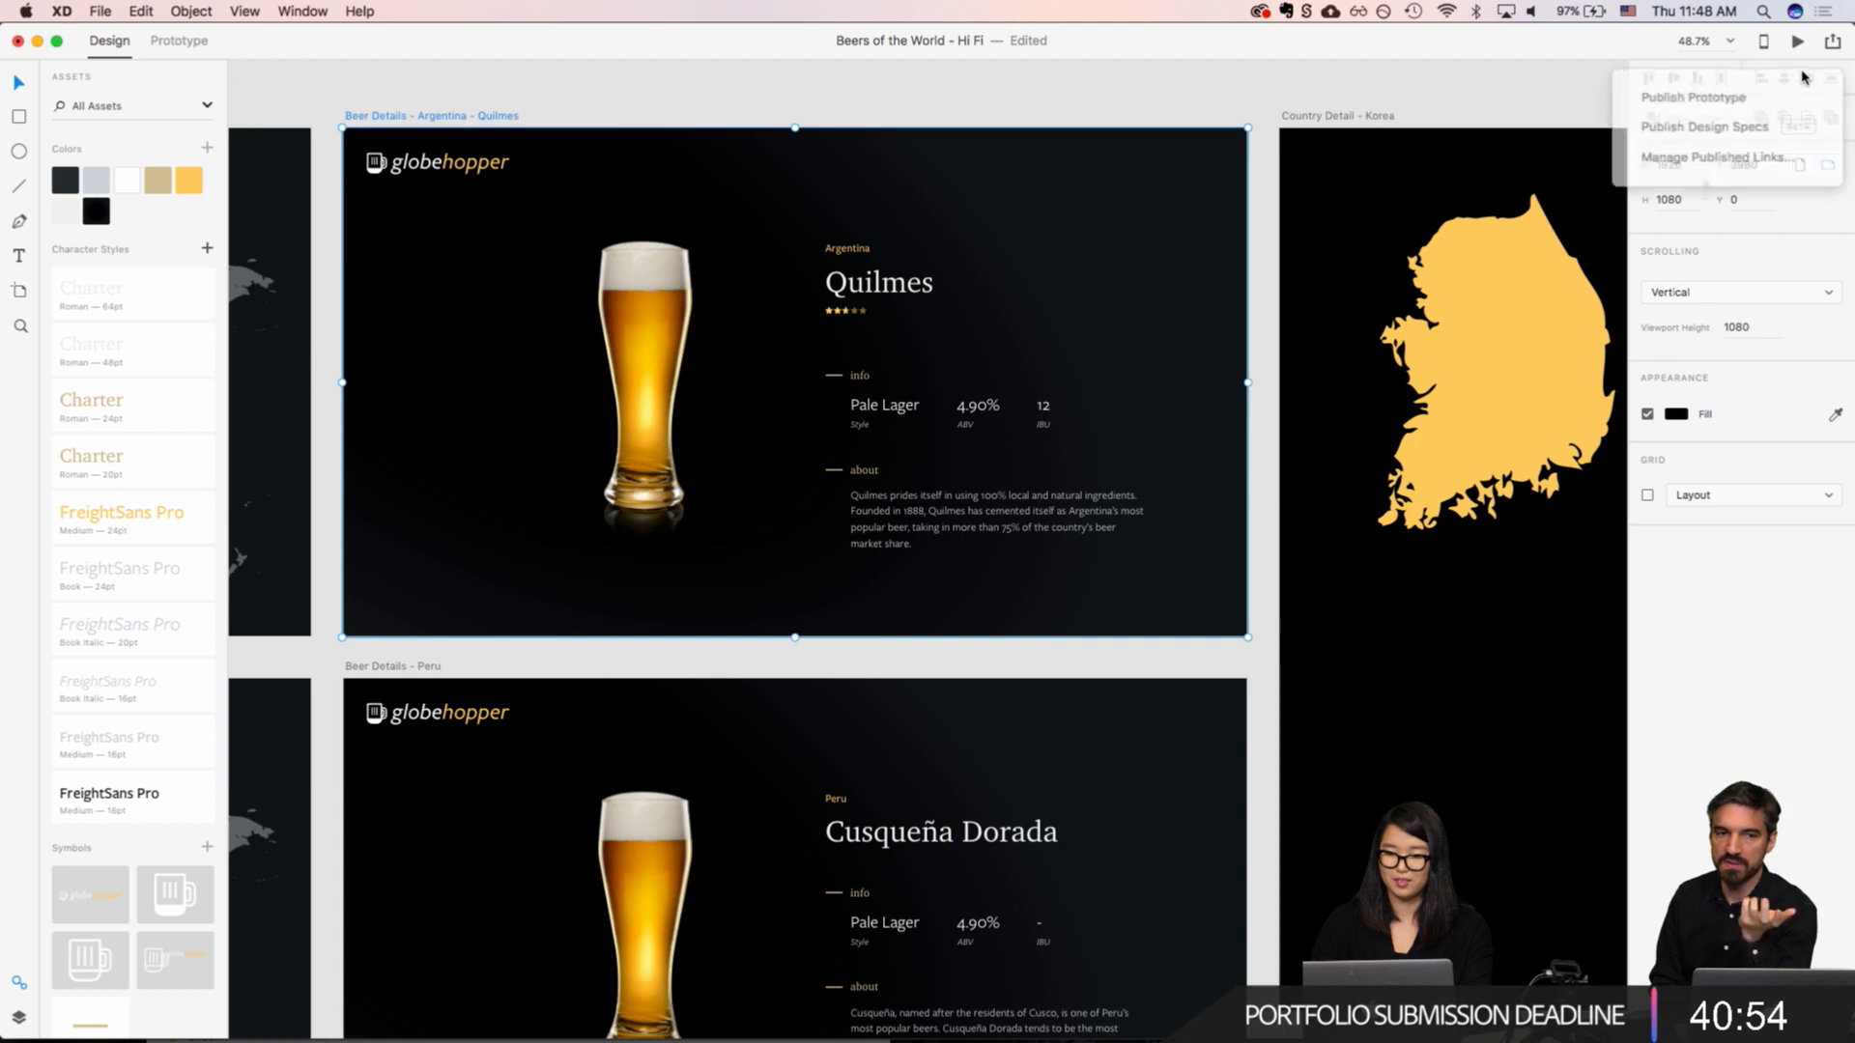
{"action": "left_click", "coordinate": [1751, 122]}
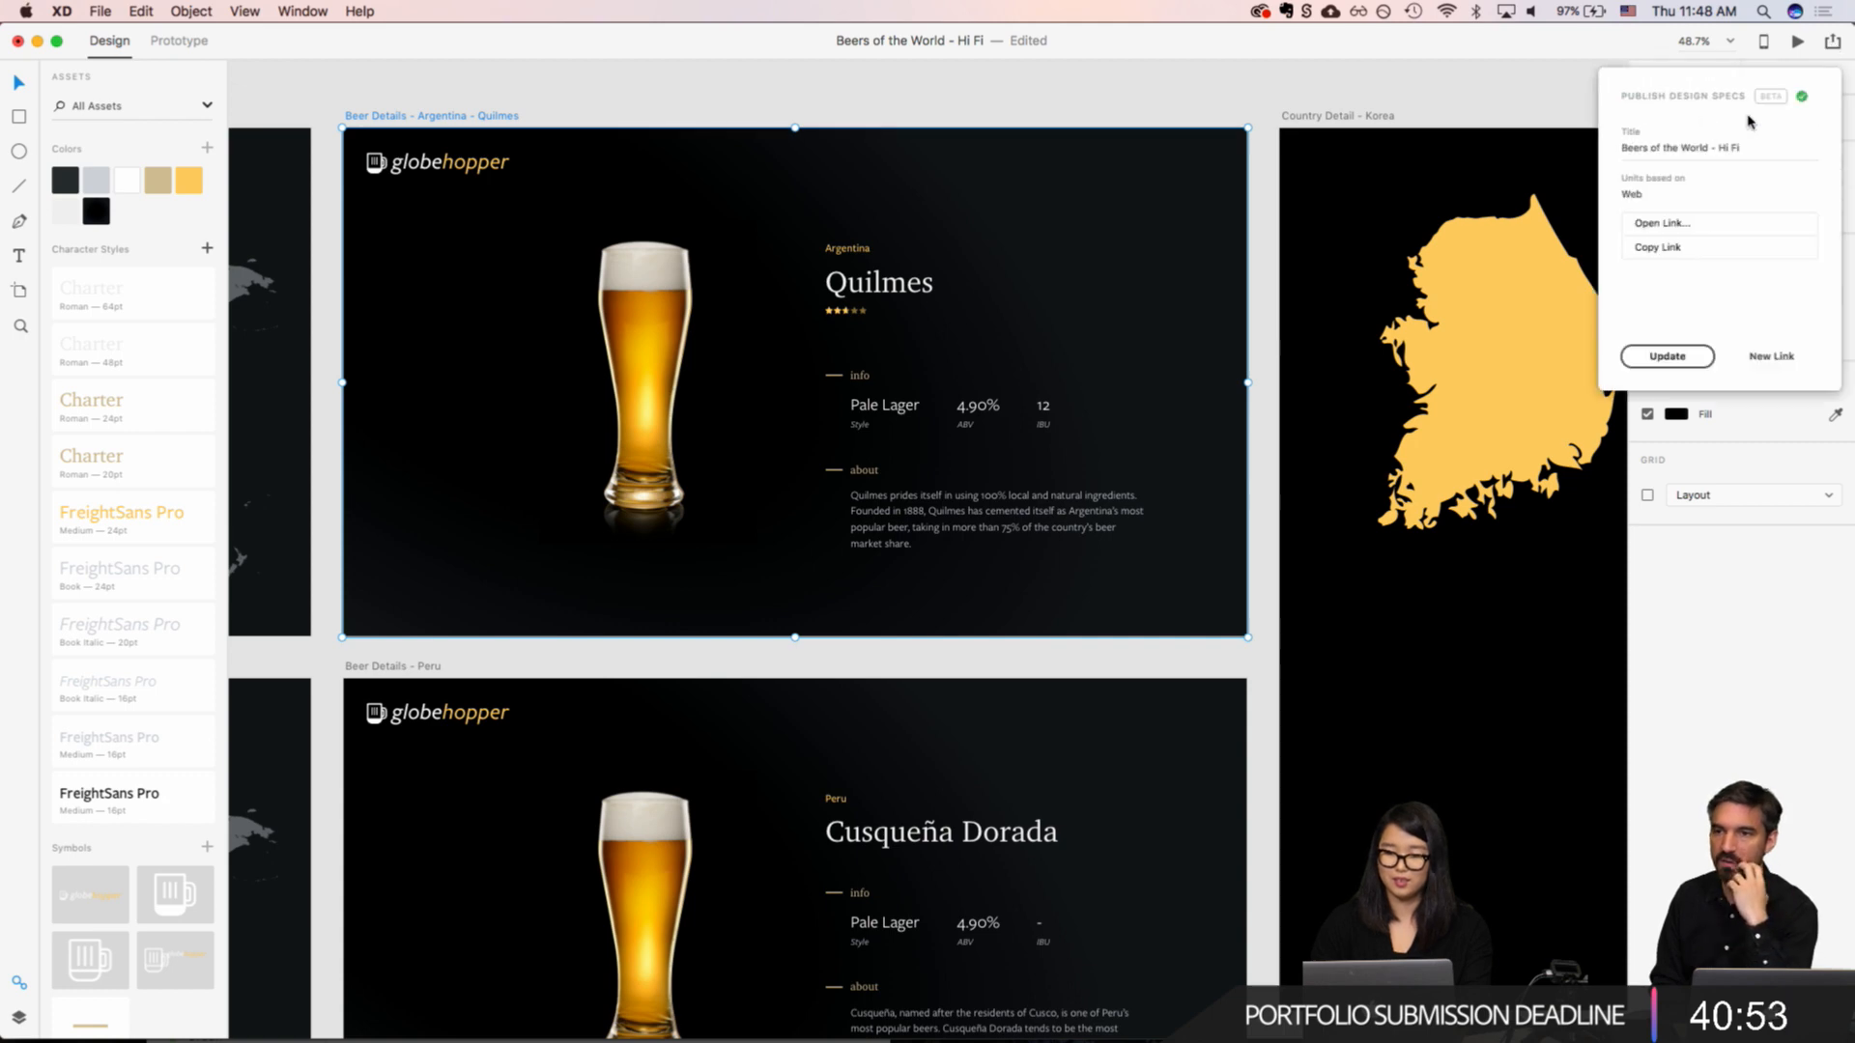
{"action": "left_click", "coordinate": [1680, 361]}
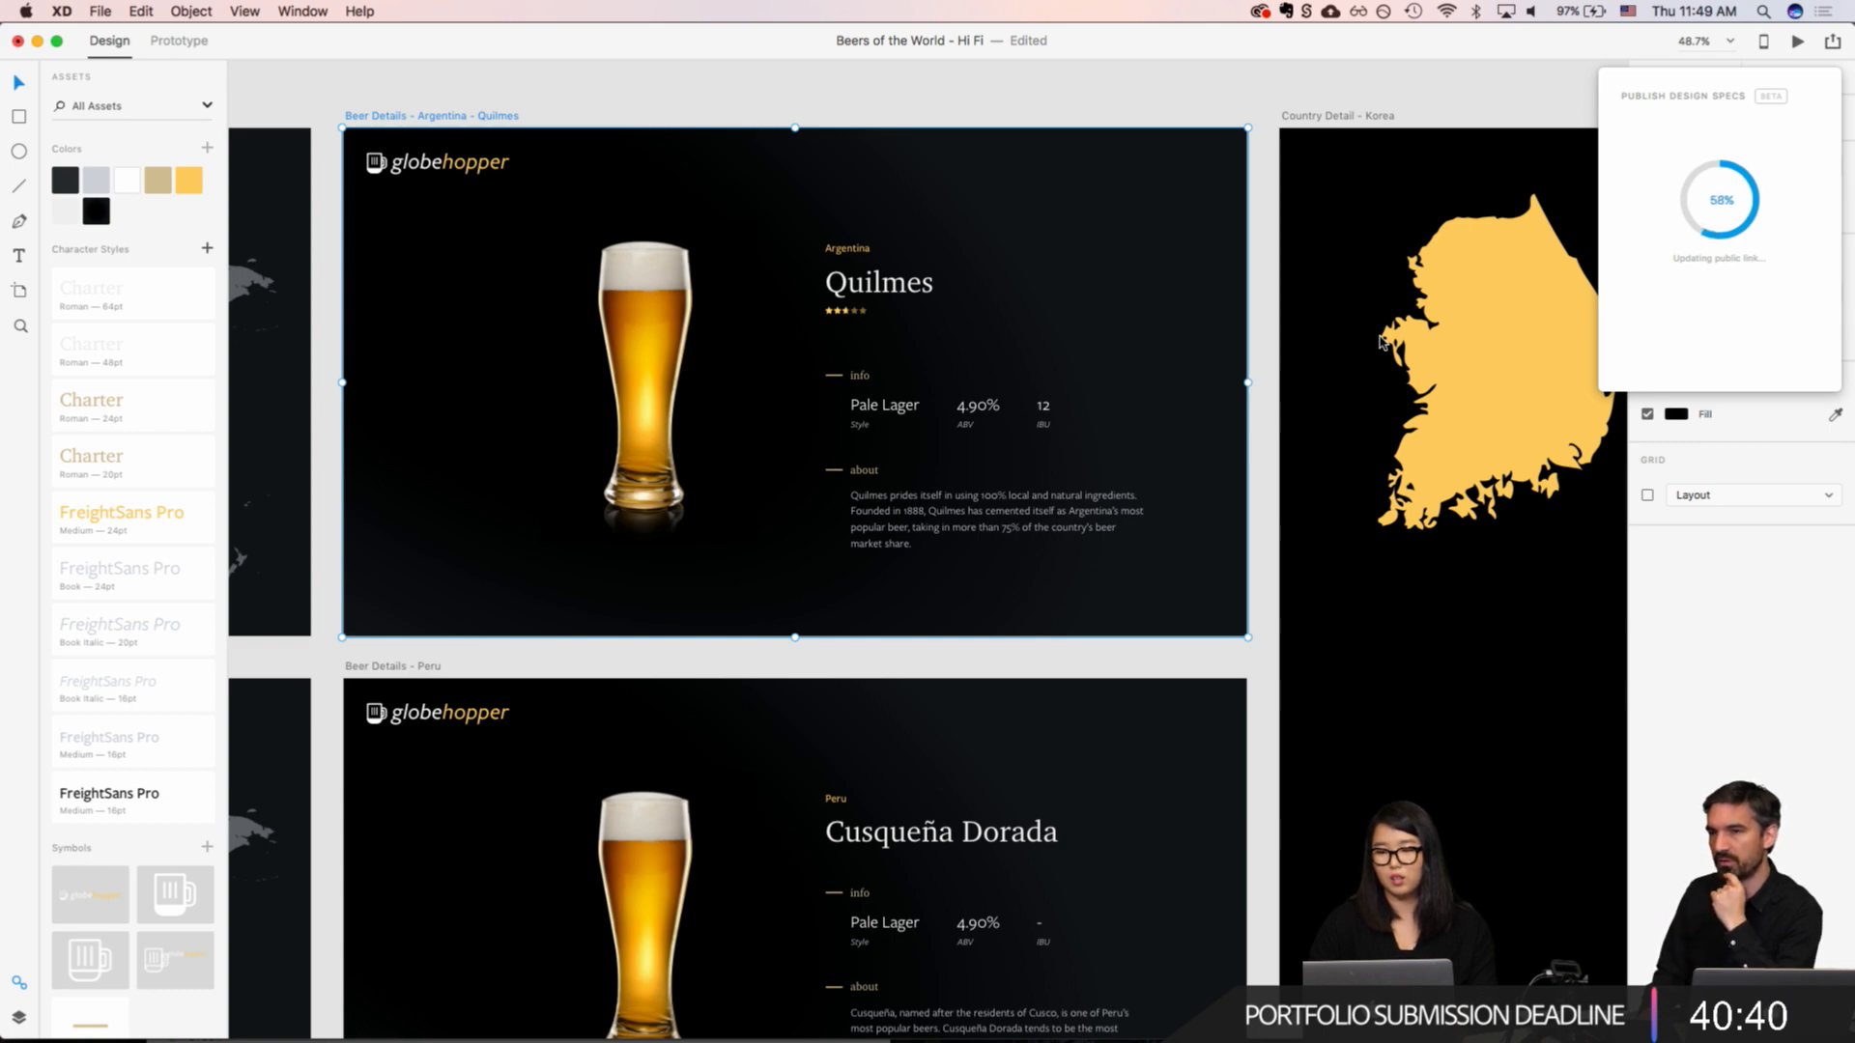
Step: Open the published "Beers of the World - Hi Fi" design specs link in the browser
{"action": "scroll", "coordinate": [1381, 340], "scroll_direction": "down", "scroll_amount": 5}
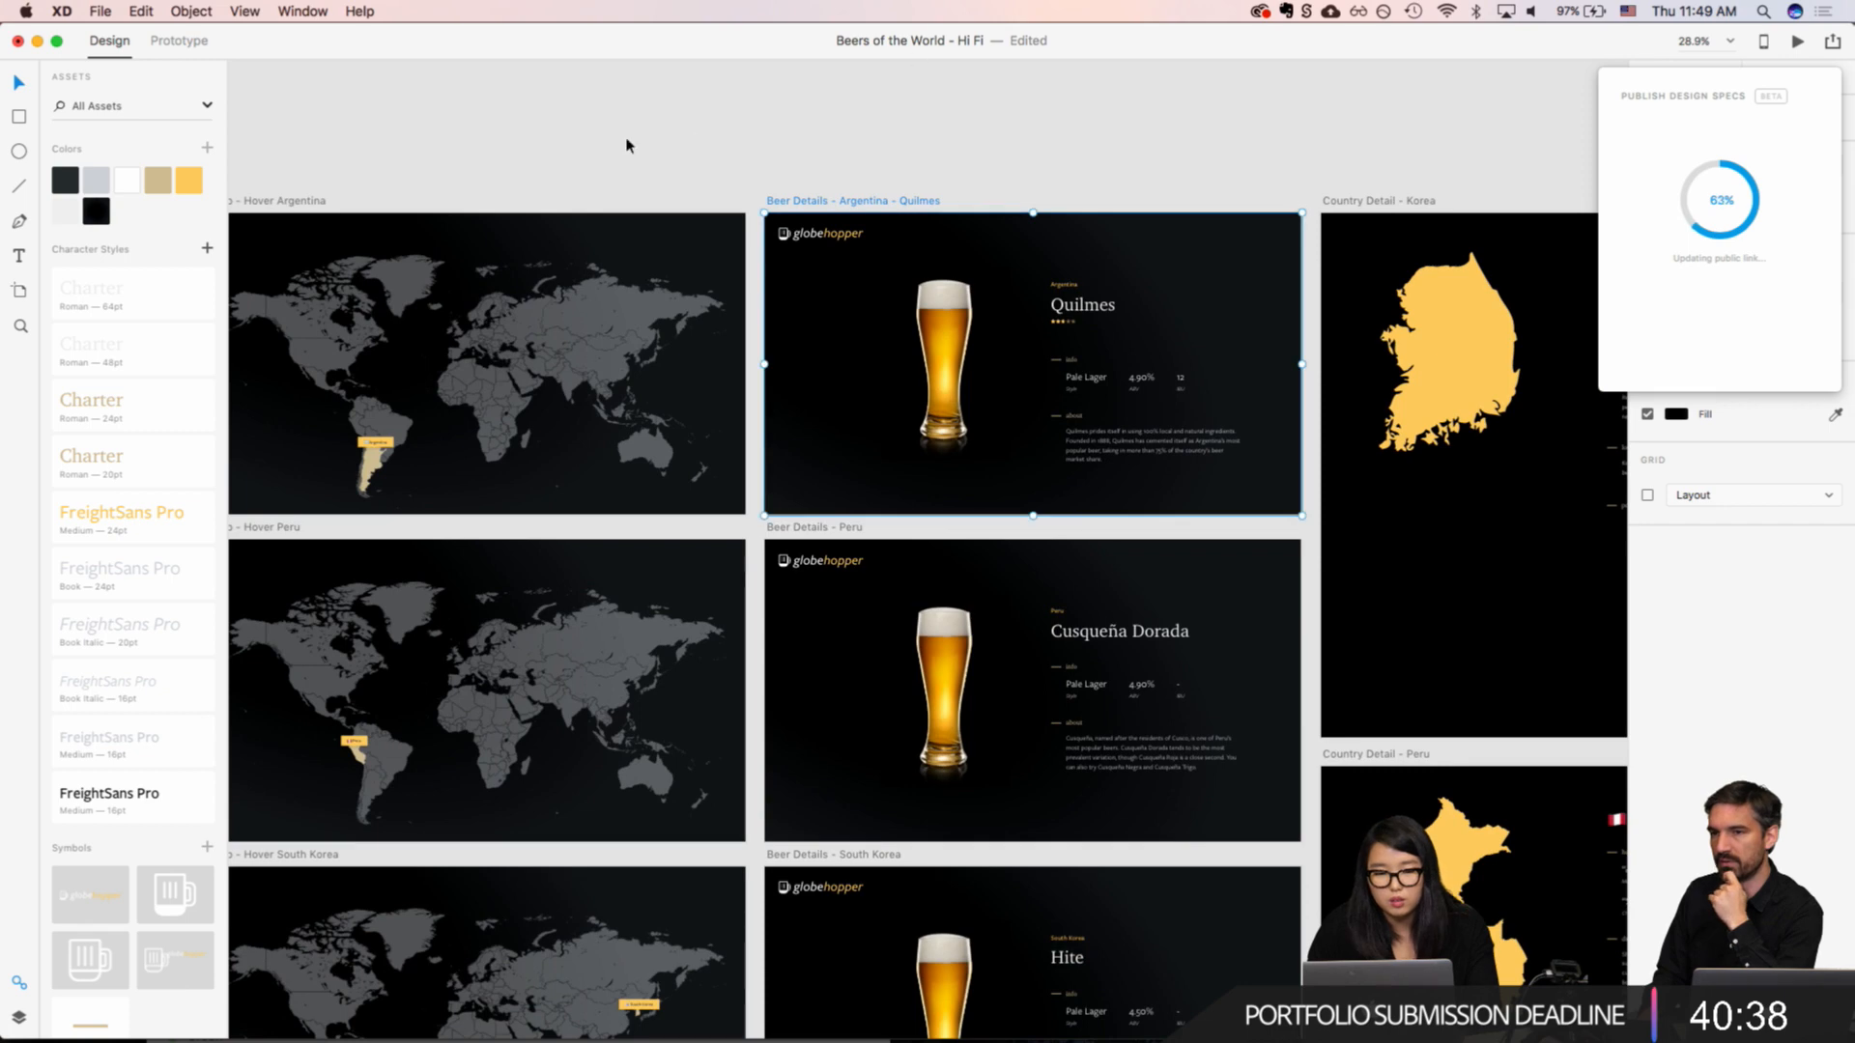
{"action": "left_click", "coordinate": [289, 205]}
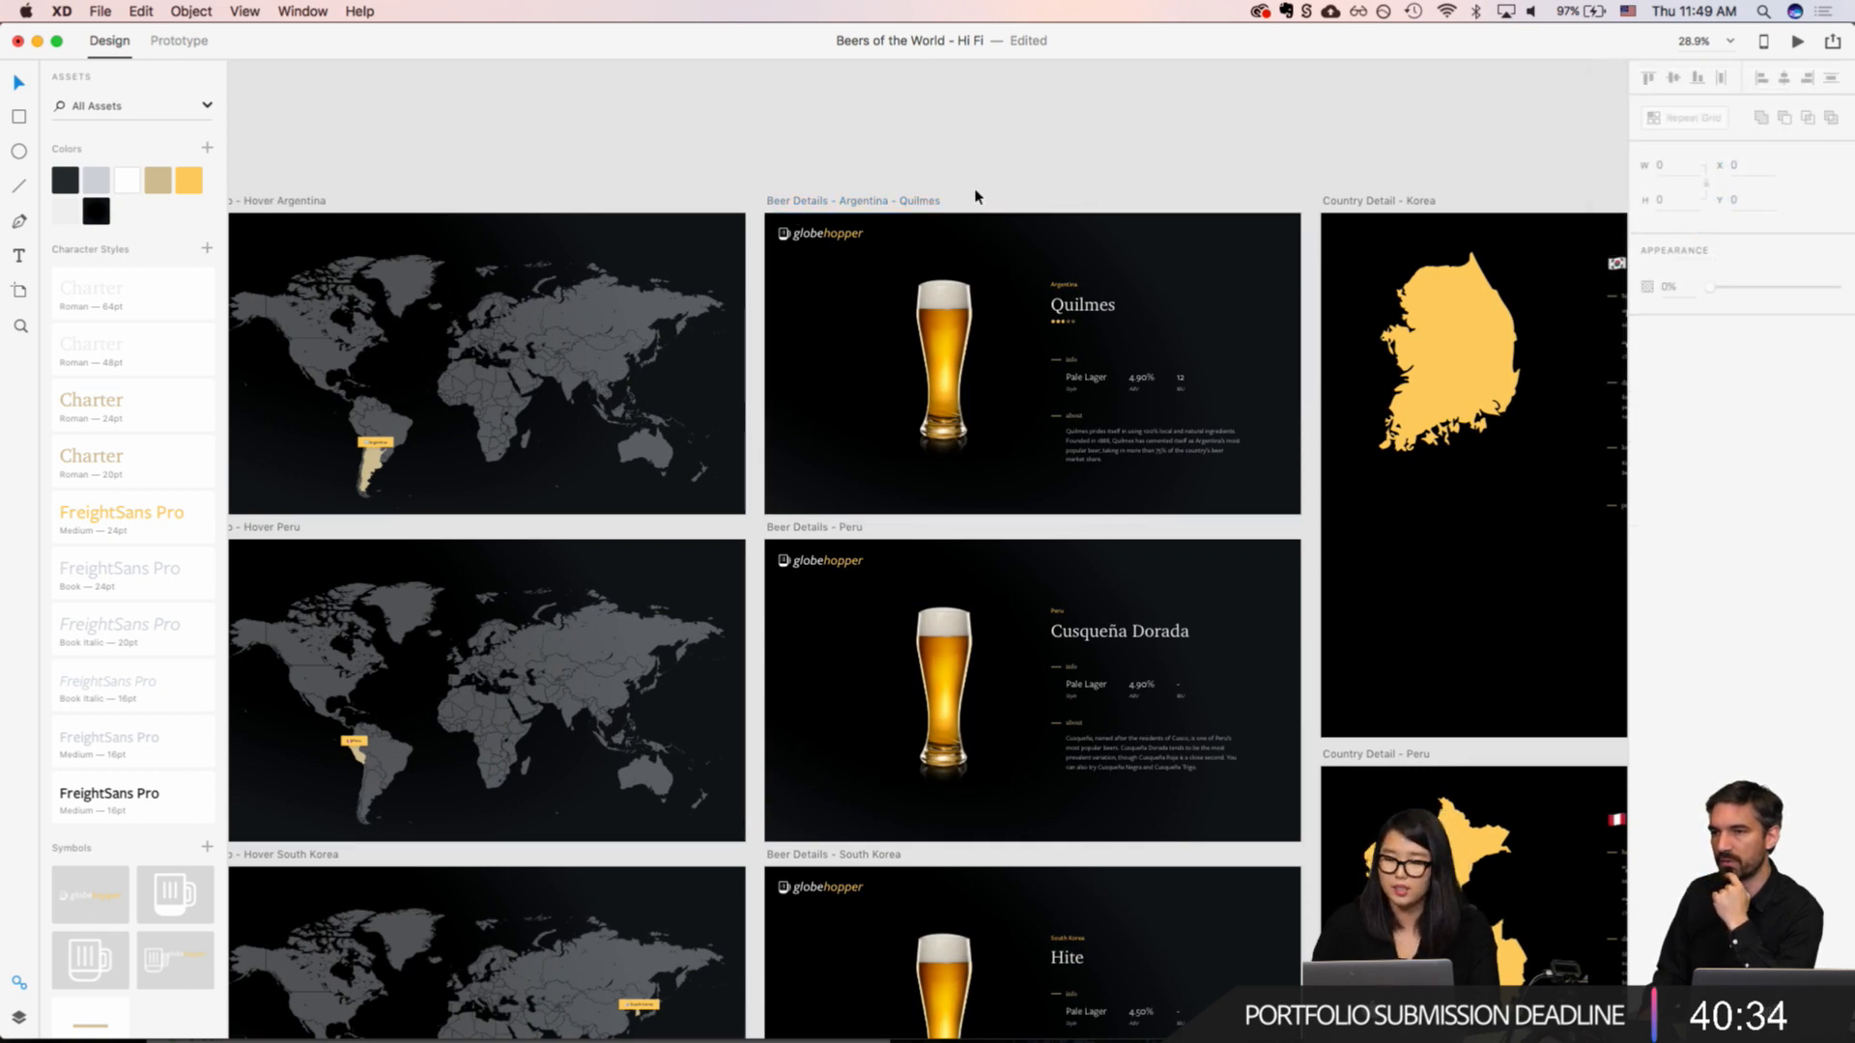
{"action": "left_click", "coordinate": [884, 201]}
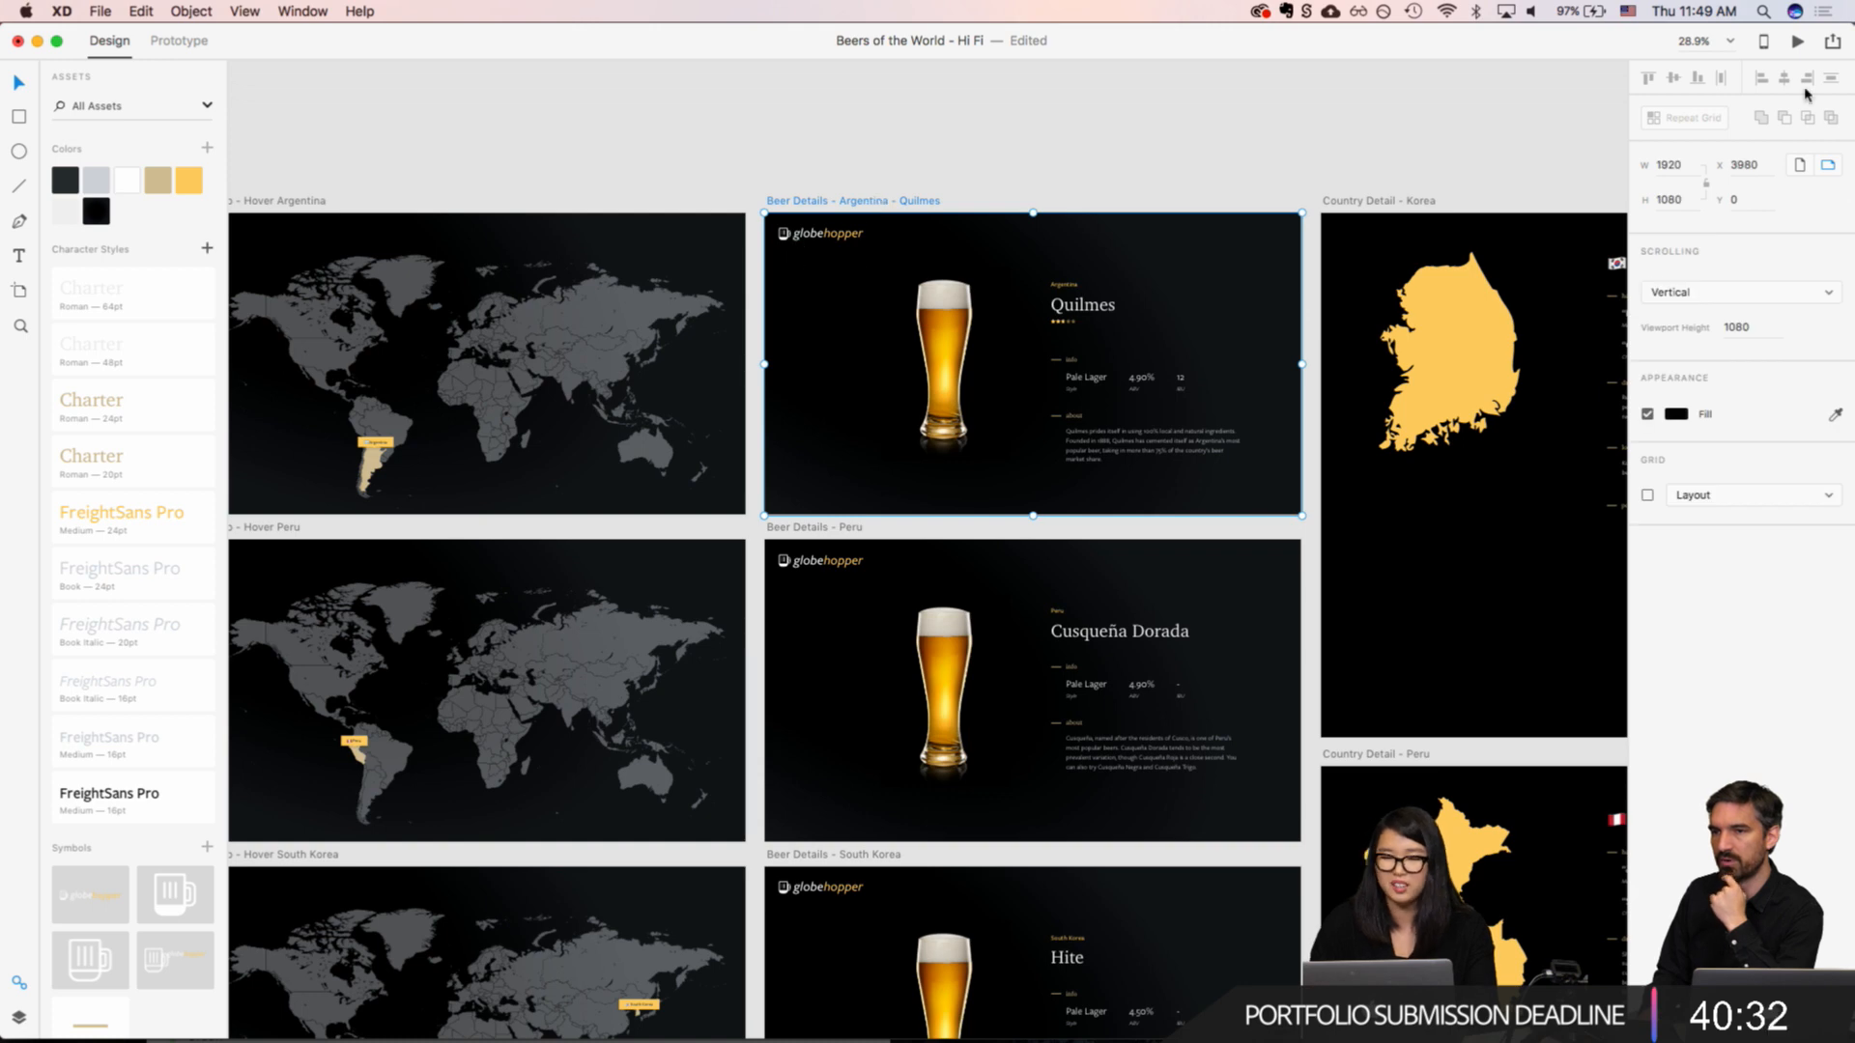
{"action": "left_click", "coordinate": [1833, 40]}
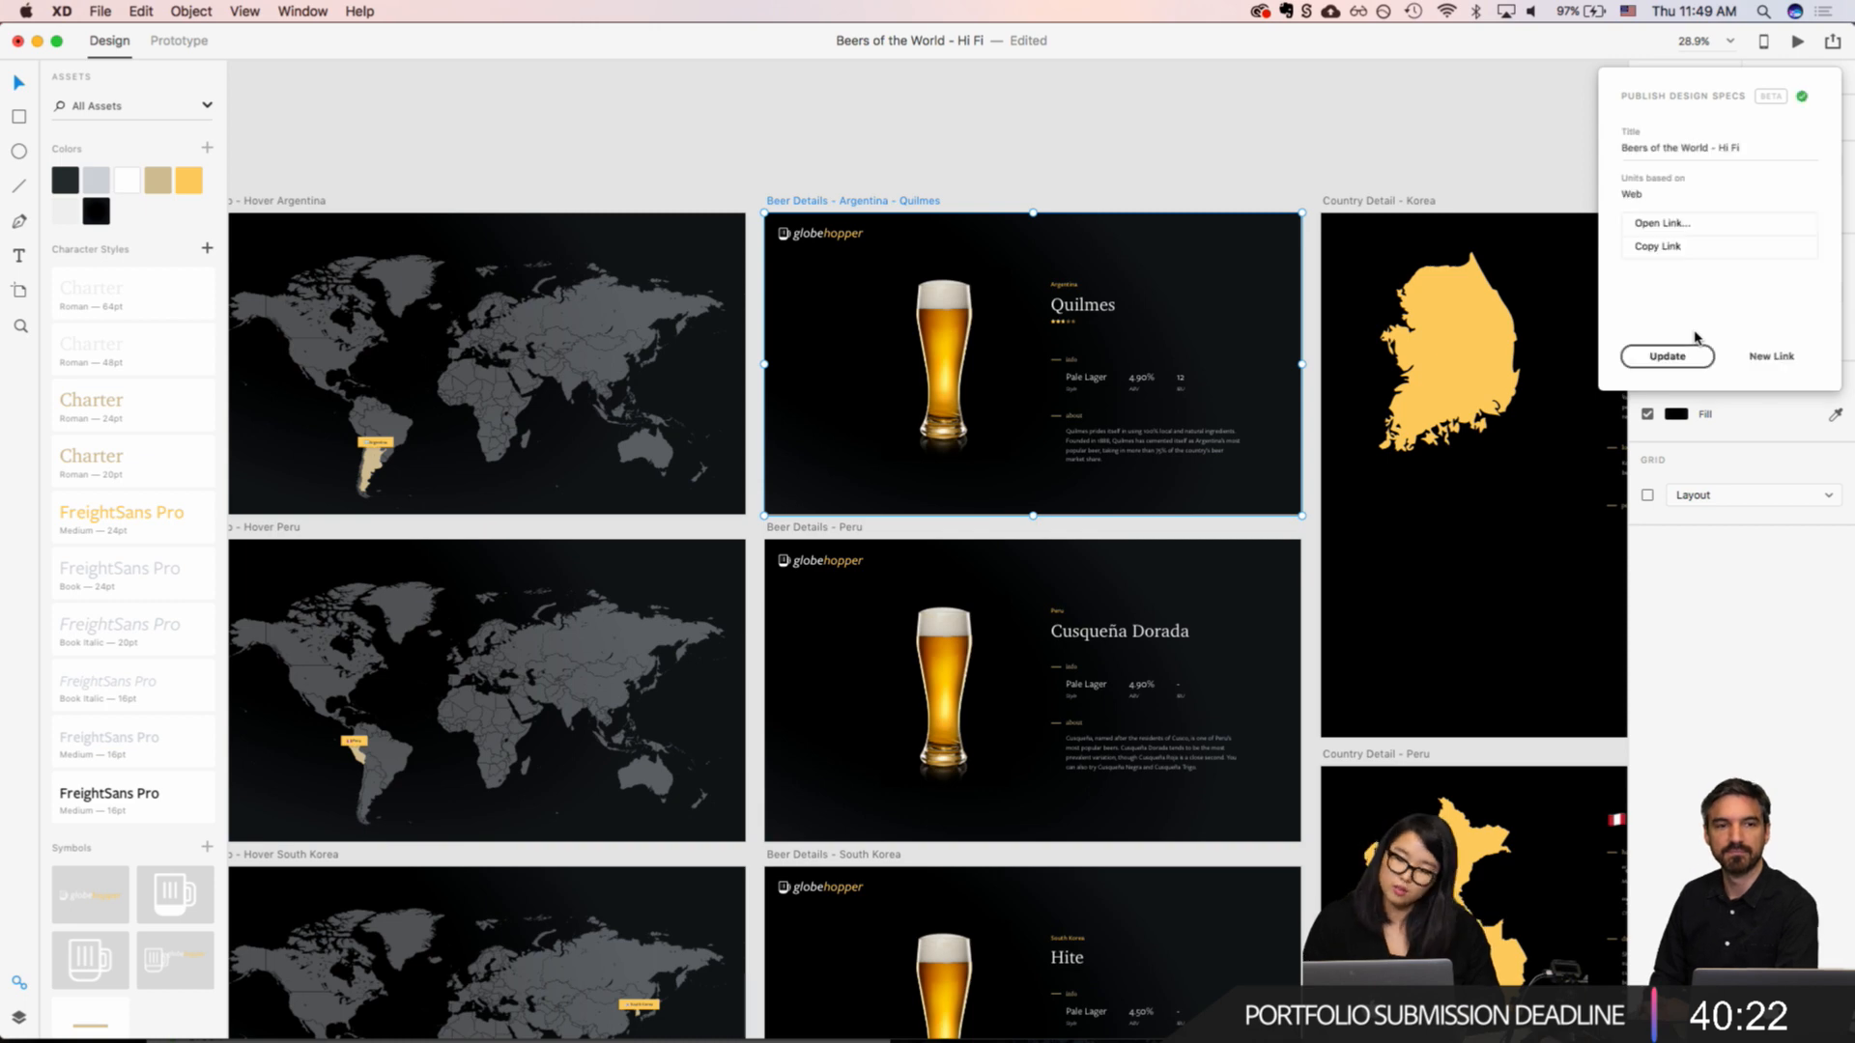
{"action": "left_click", "coordinate": [1674, 227]}
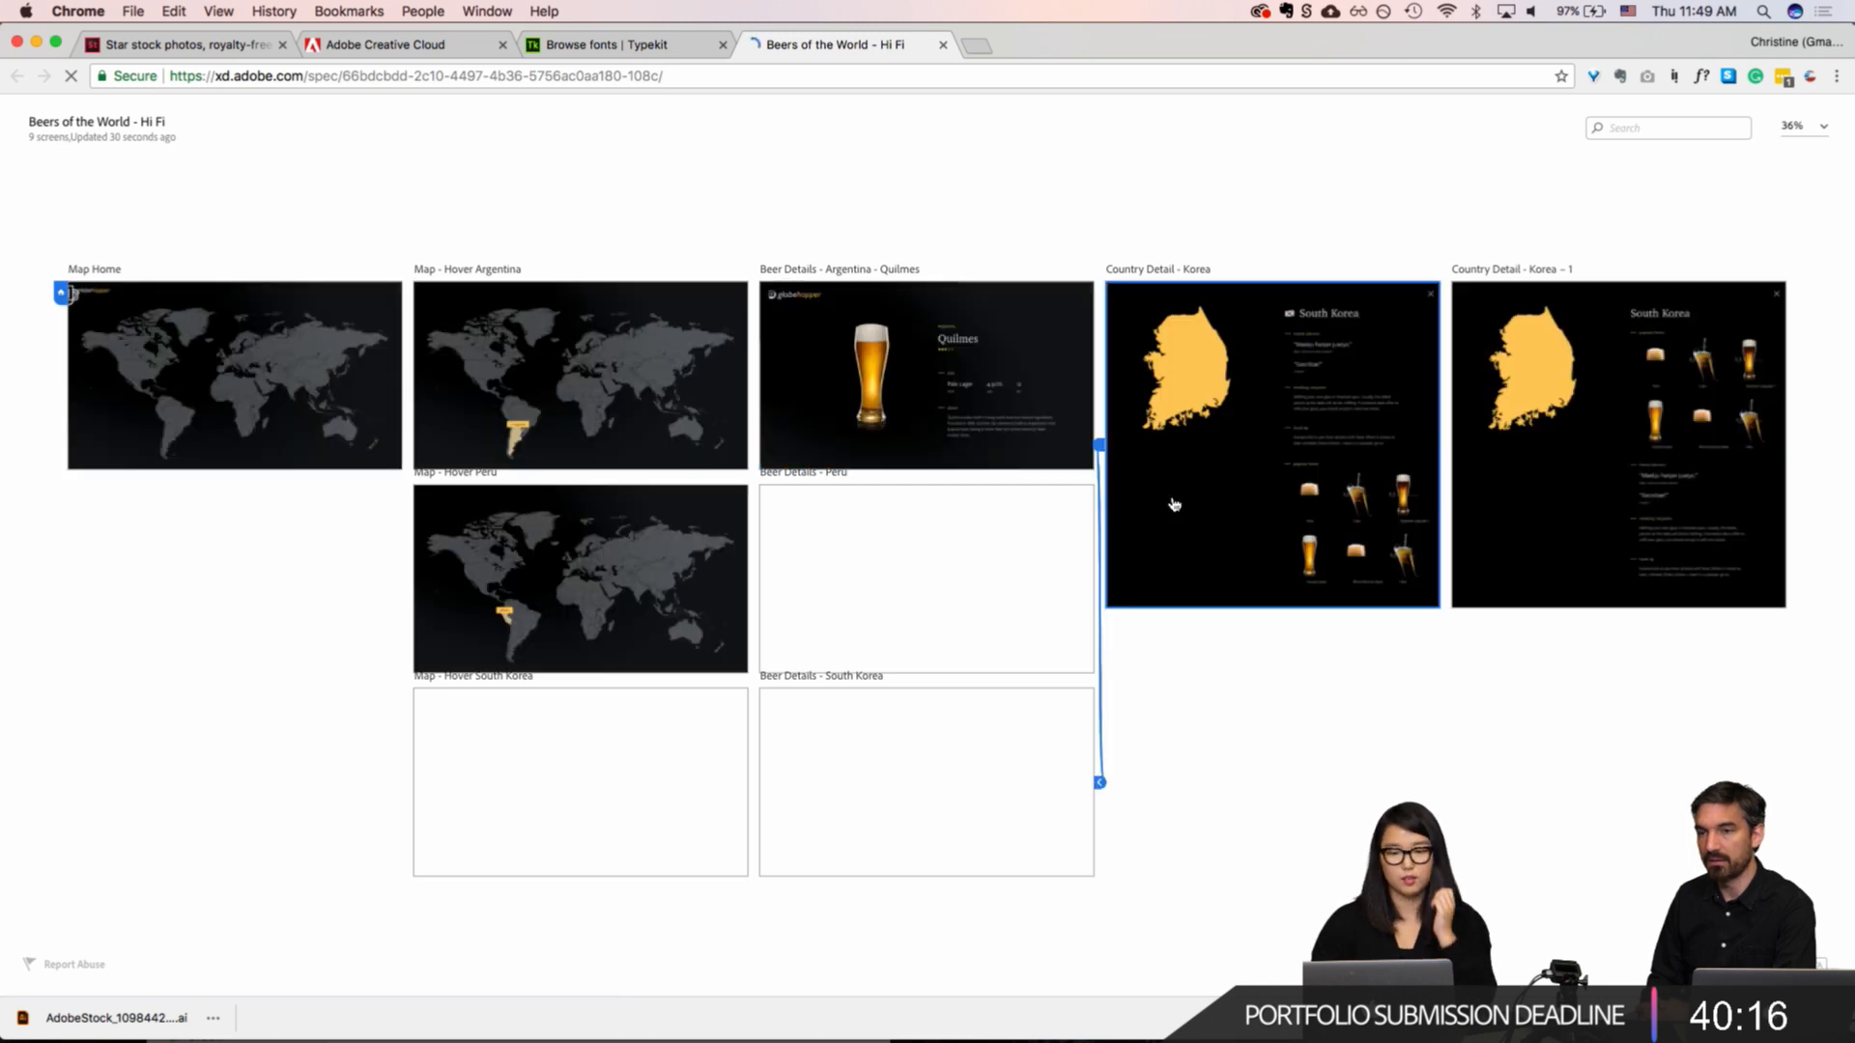
Step: Open the Argentina Quilmes screen in the design specs and inspect the beer glass image and the artboard background
{"action": "left_click", "coordinate": [893, 362]}
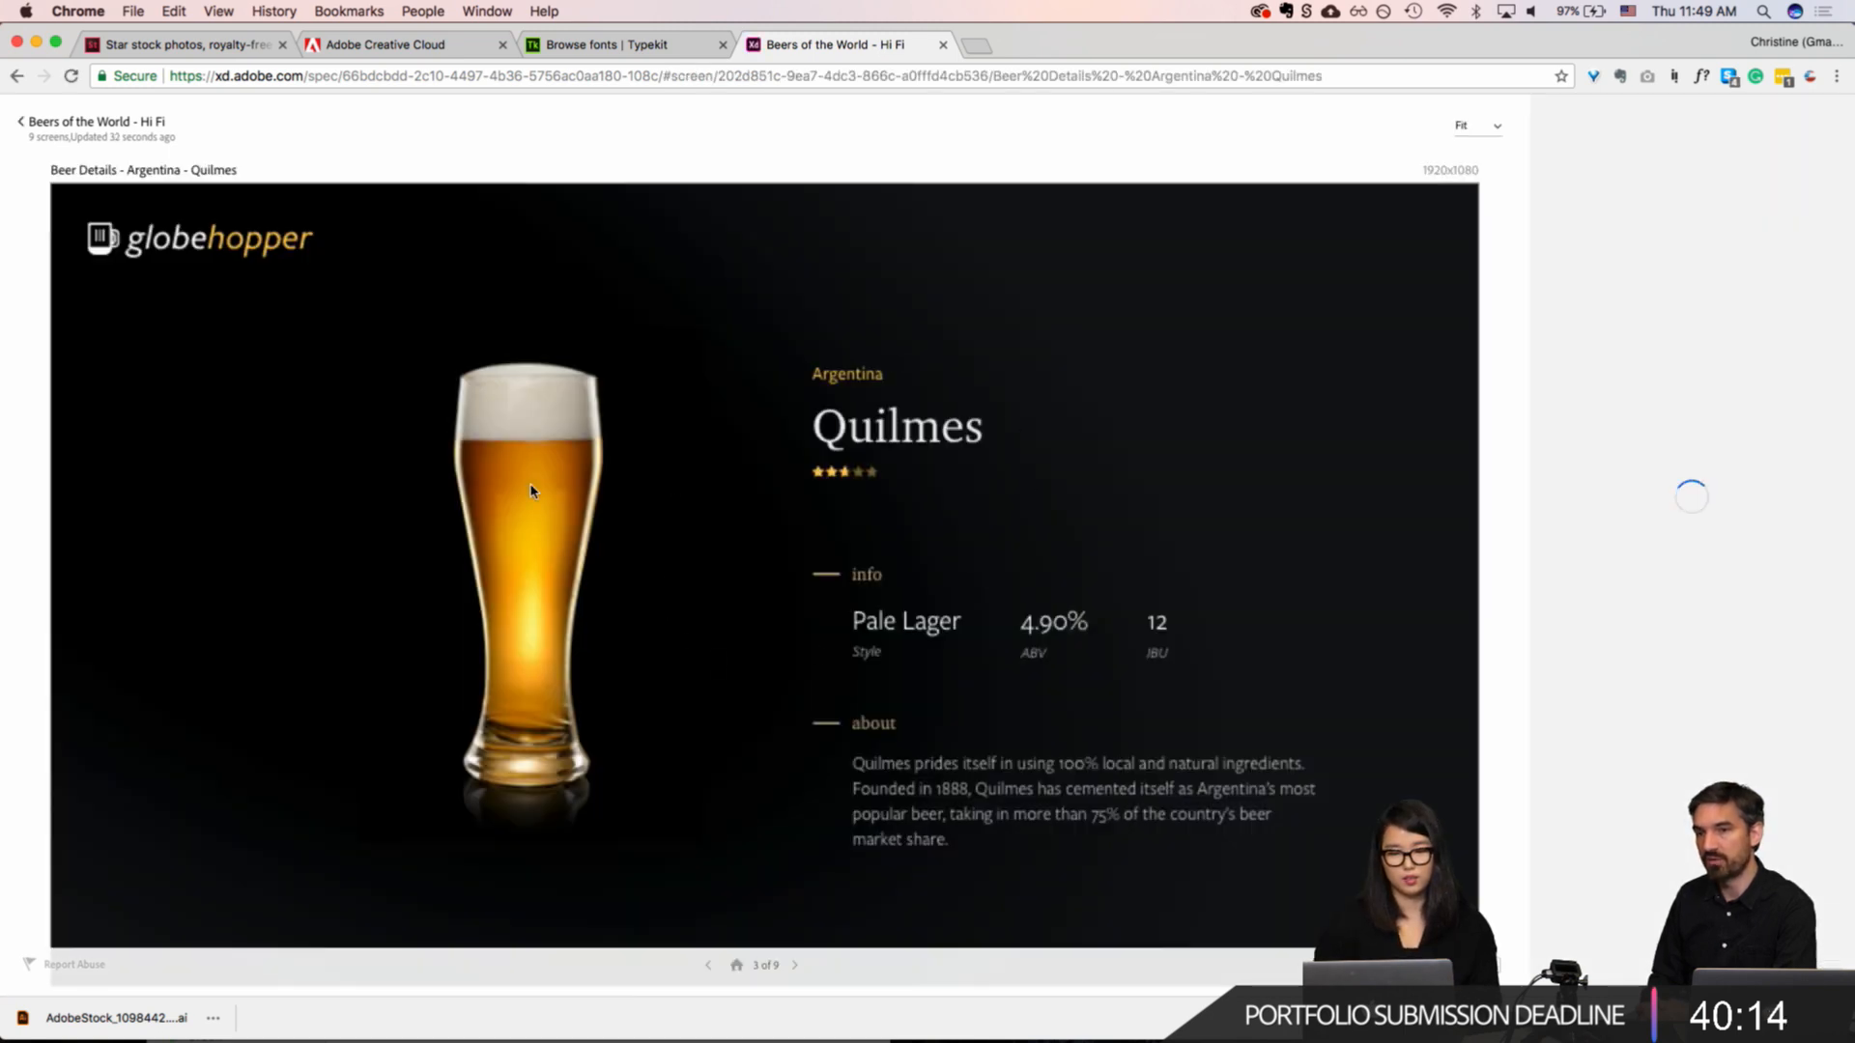
{"action": "left_click", "coordinate": [580, 476]}
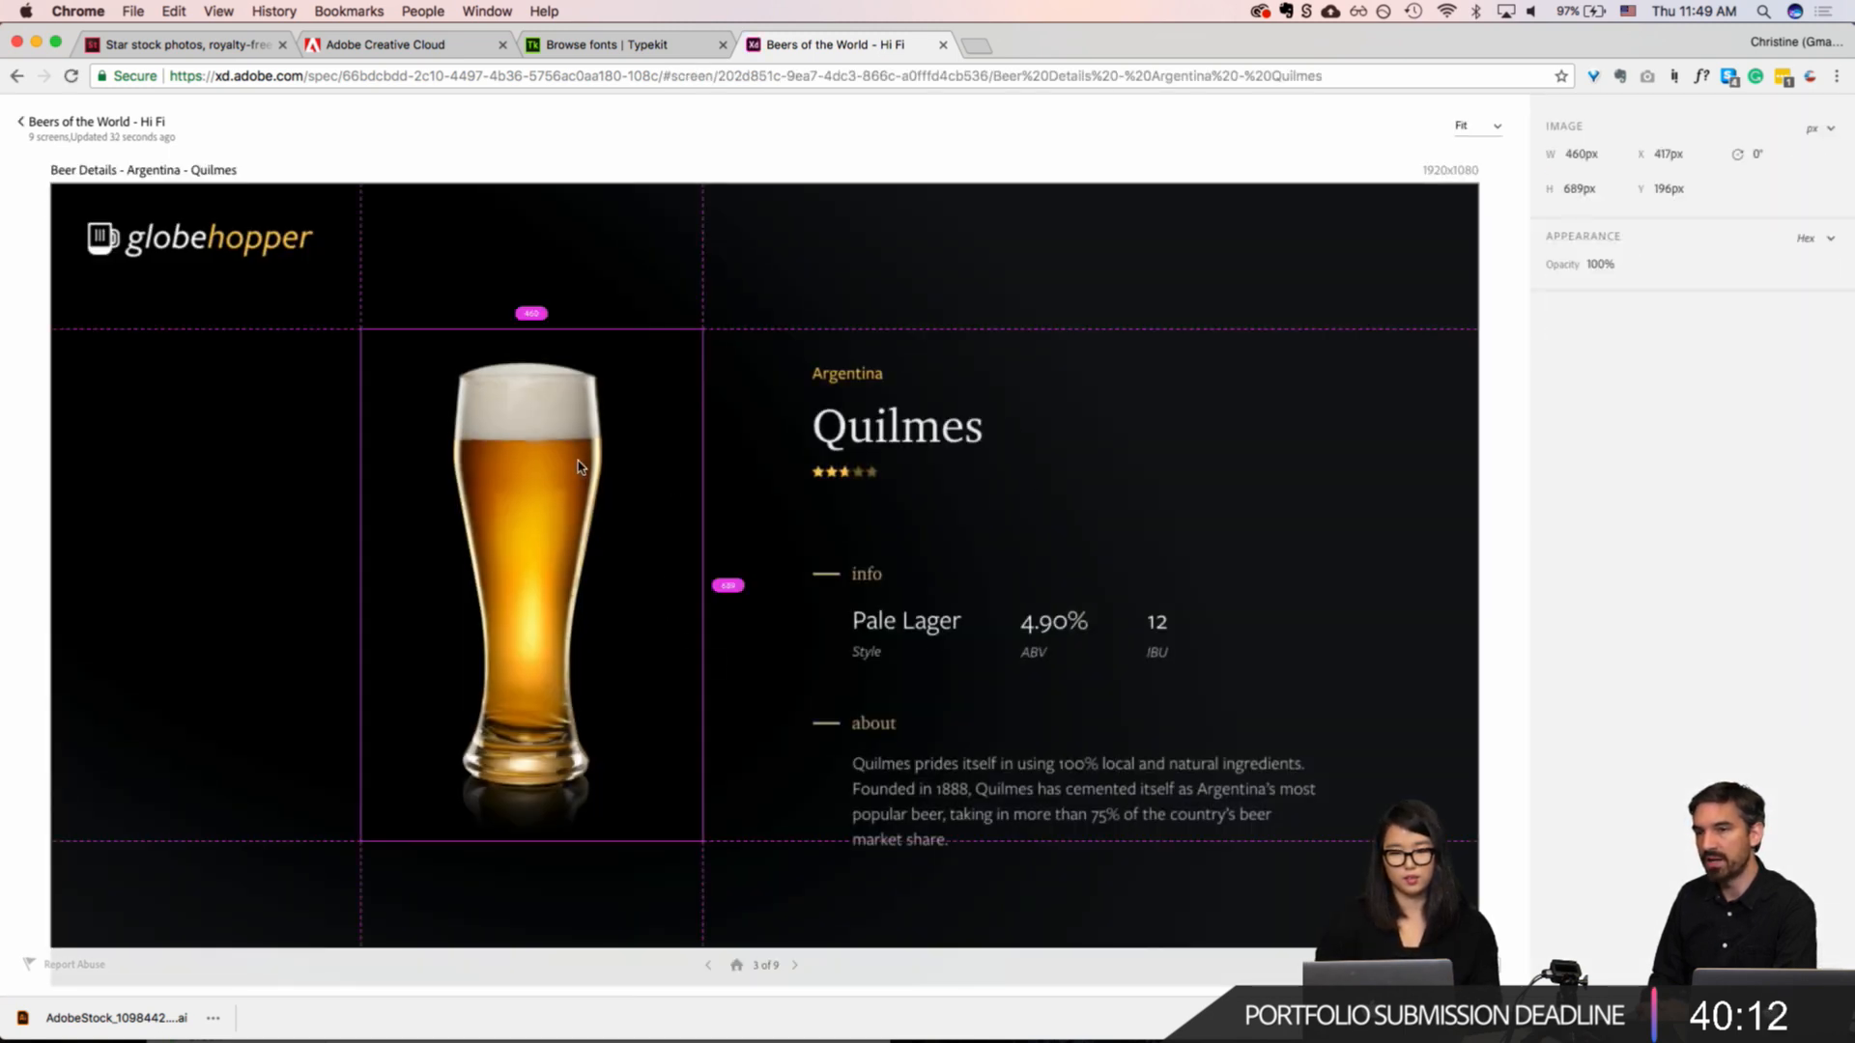
{"action": "left_click", "coordinate": [1121, 293]}
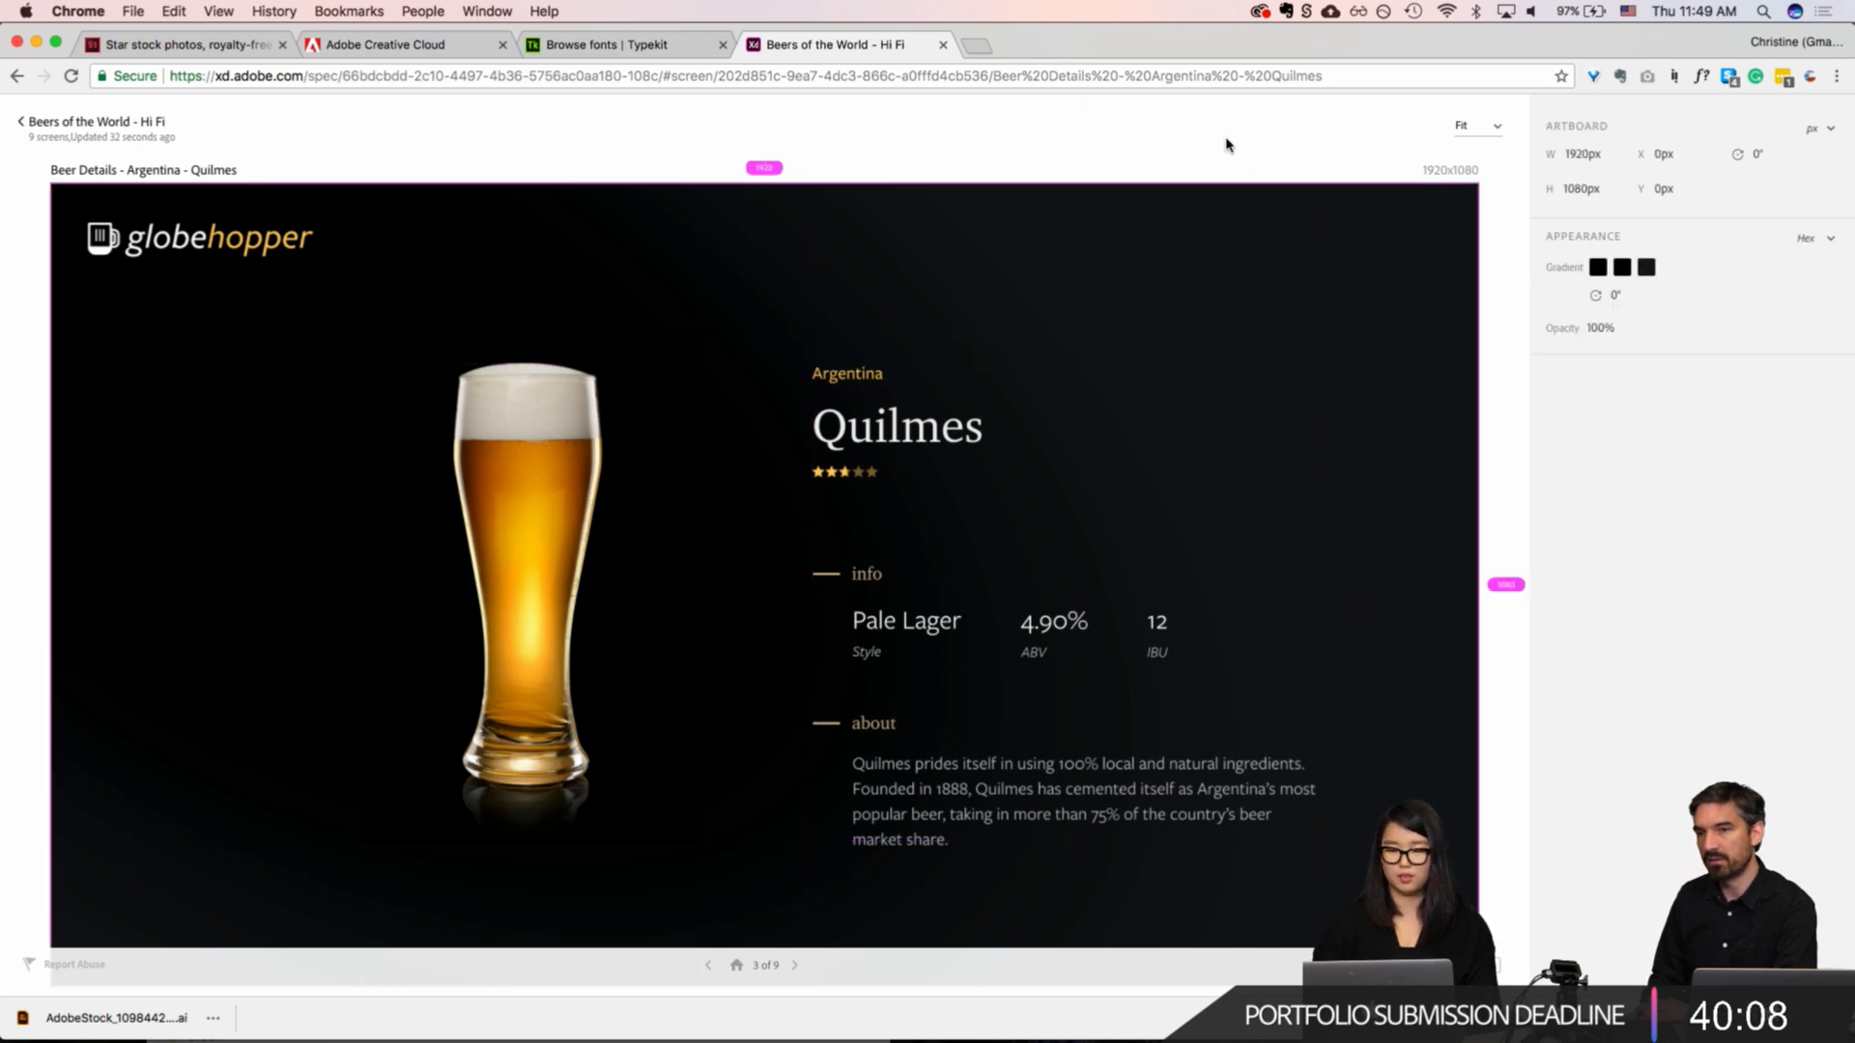
{"action": "left_click", "coordinate": [1499, 284]}
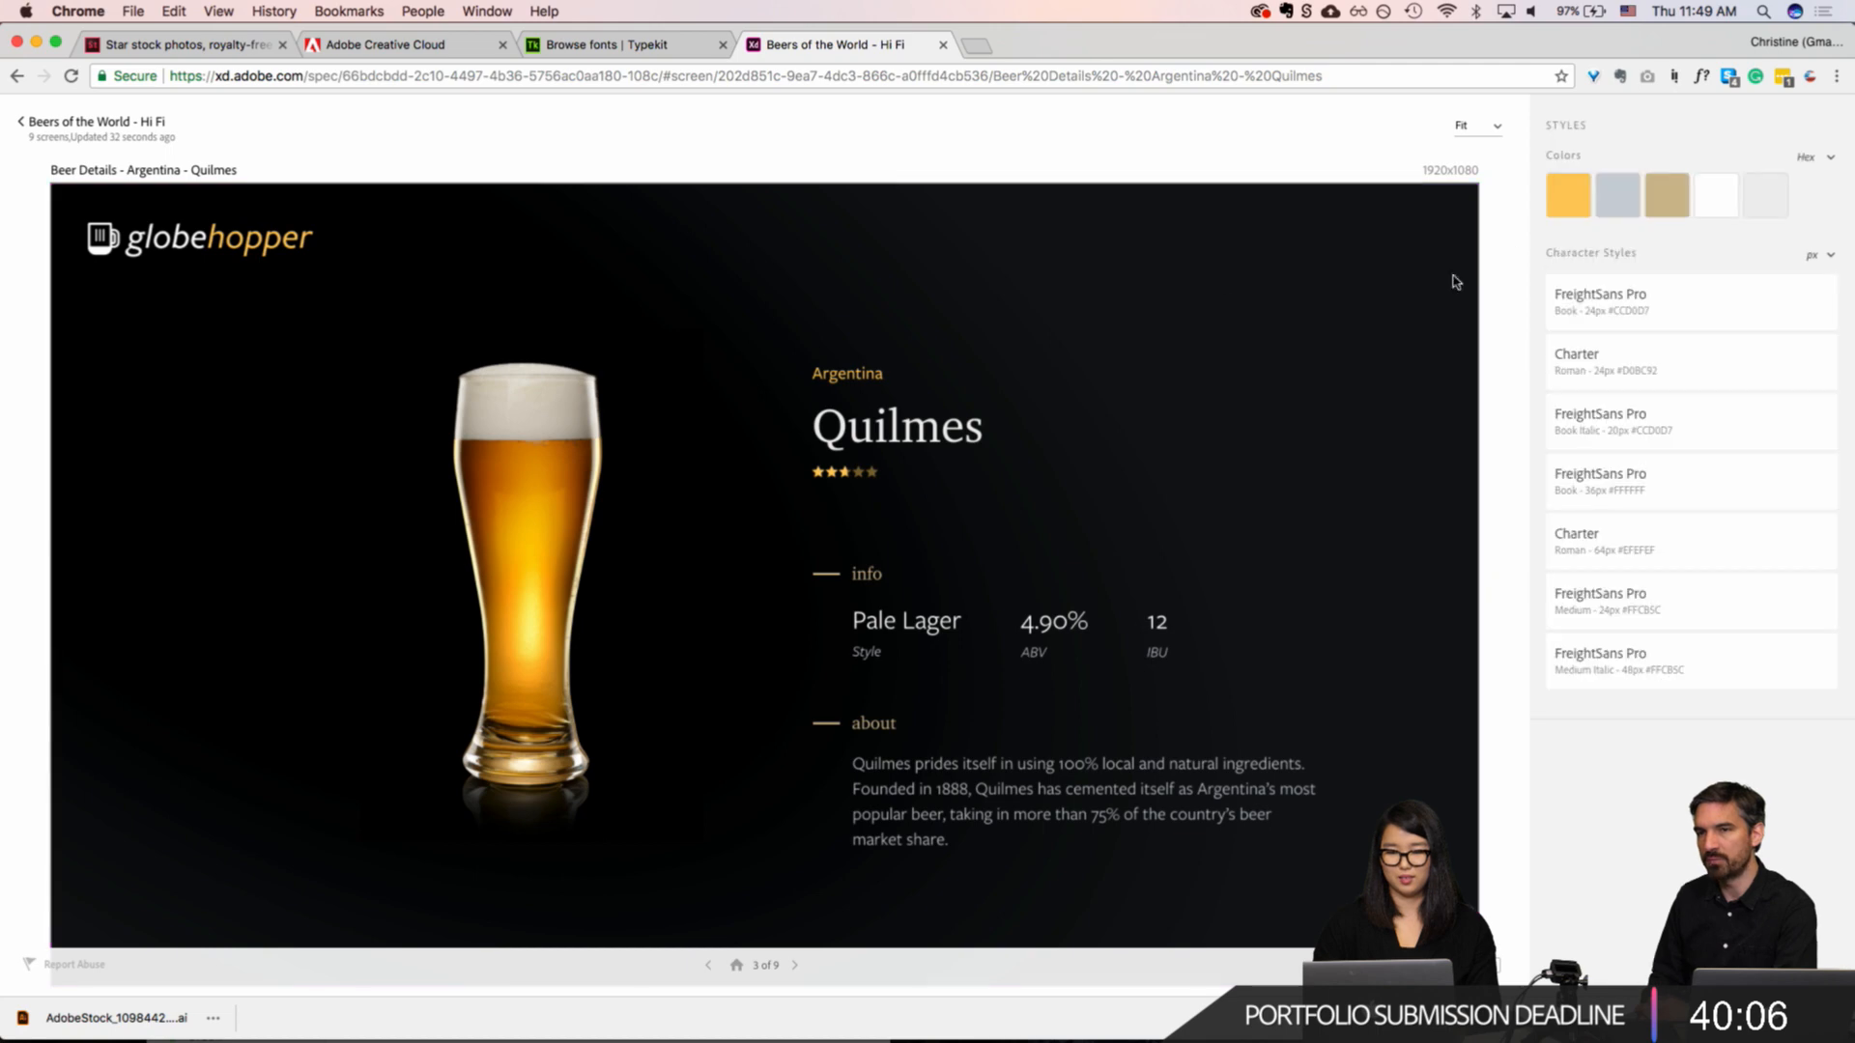
Step: Copy the #EFEFEF colour from the Quilmes screen's styles and check where the other colour swatches are used
{"action": "left_click", "coordinate": [141, 175]}
{"action": "left_click", "coordinate": [151, 173]}
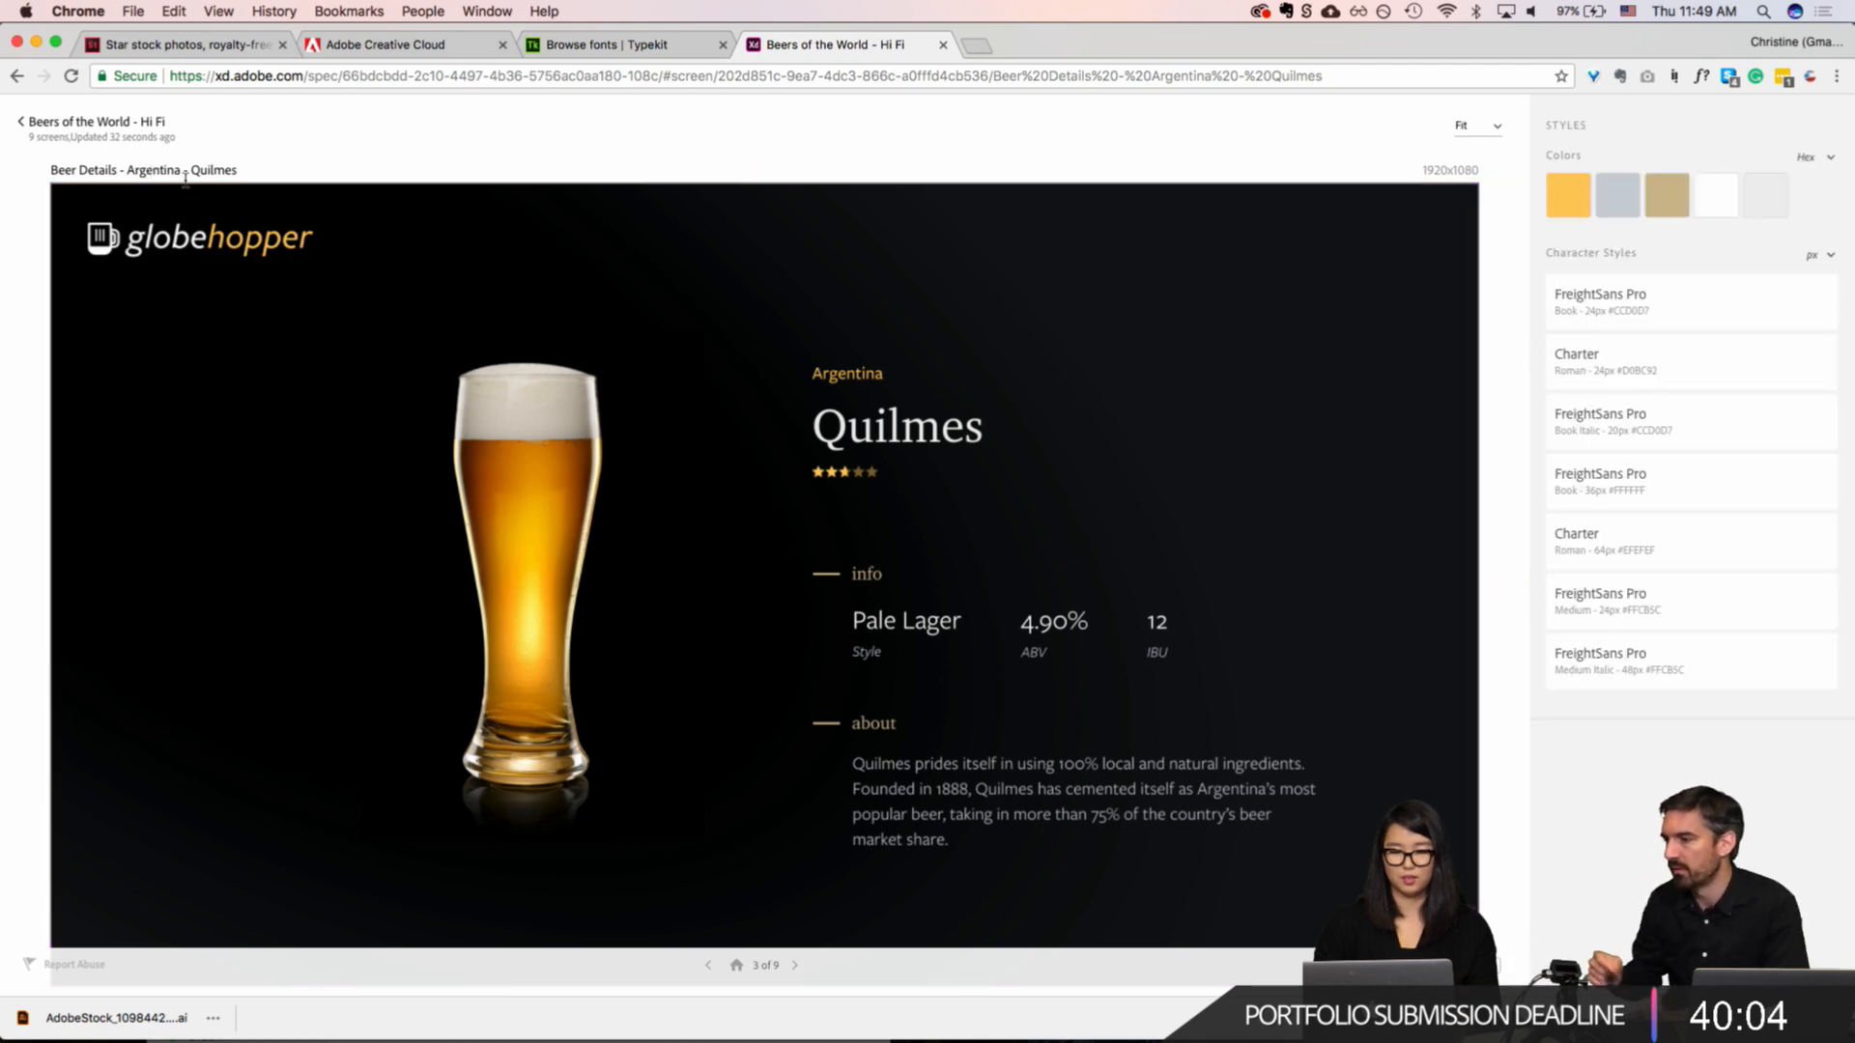
{"action": "left_click", "coordinate": [1768, 204]}
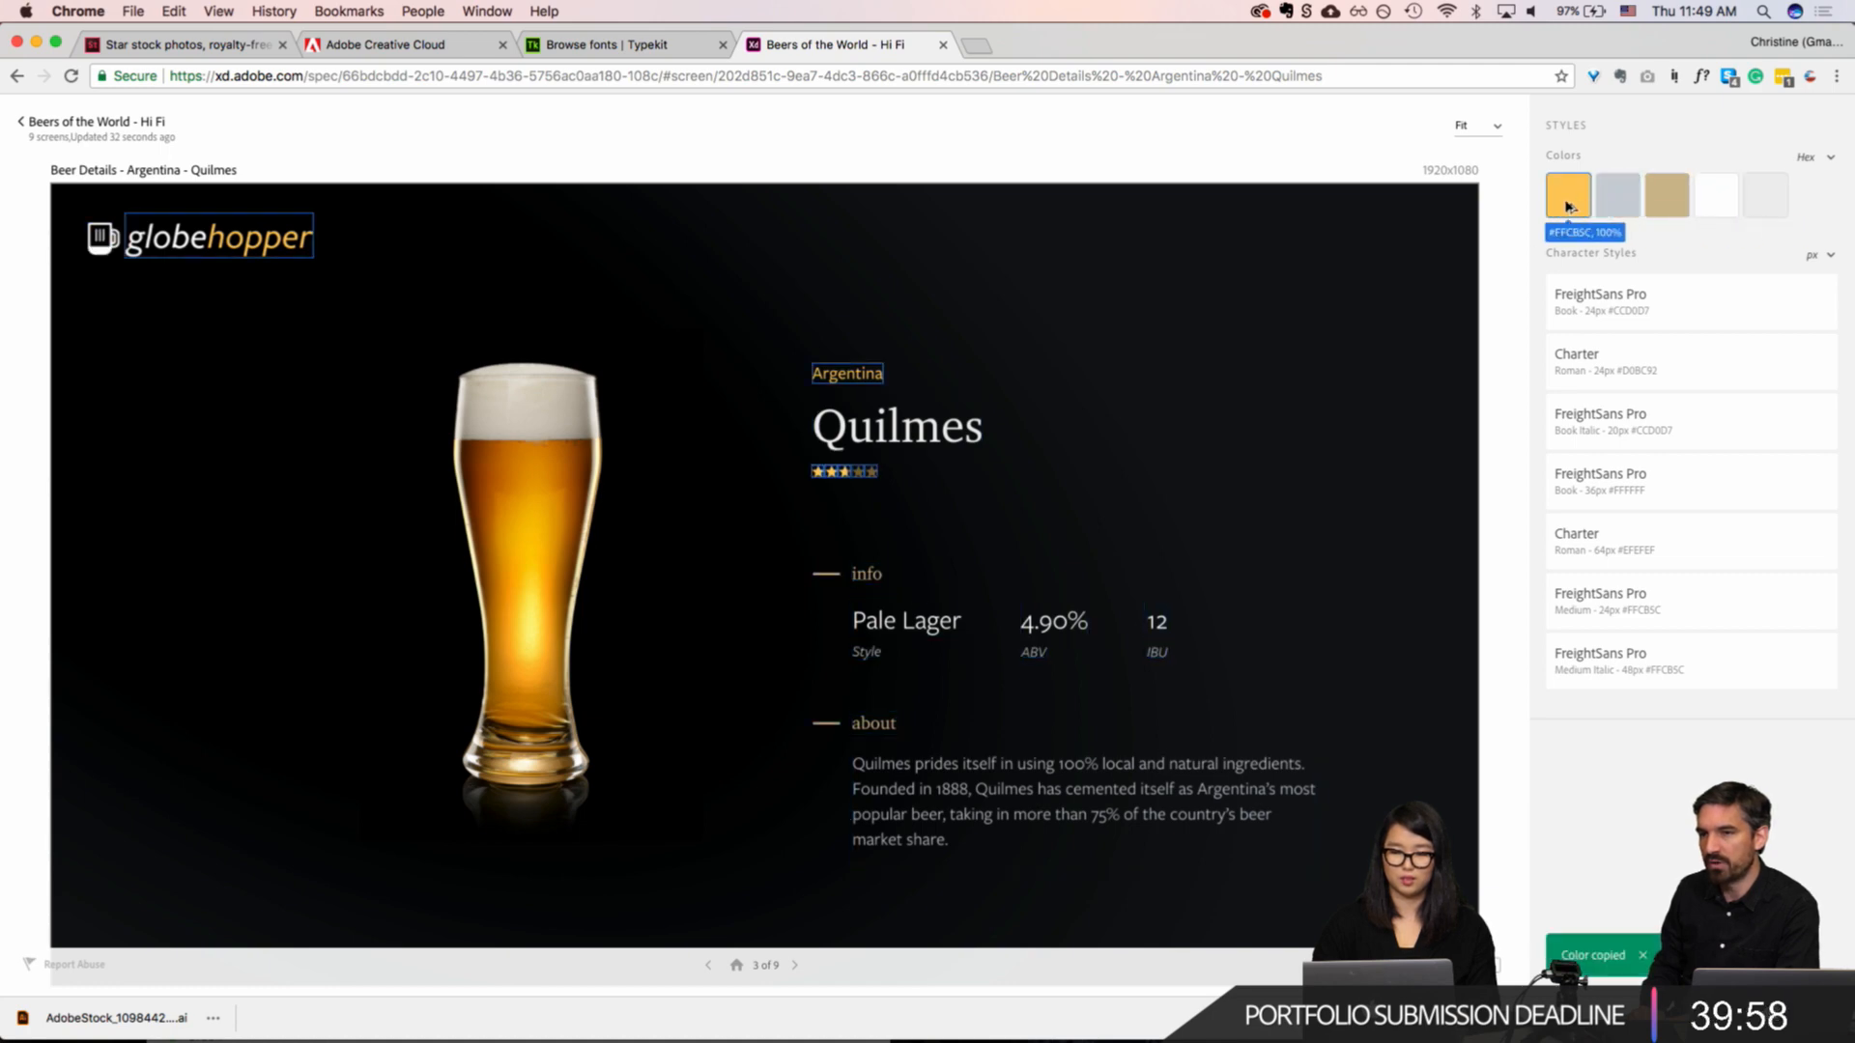
{"action": "mouse_move", "coordinate": [1666, 210]}
{"action": "mouse_move", "coordinate": [1773, 205]}
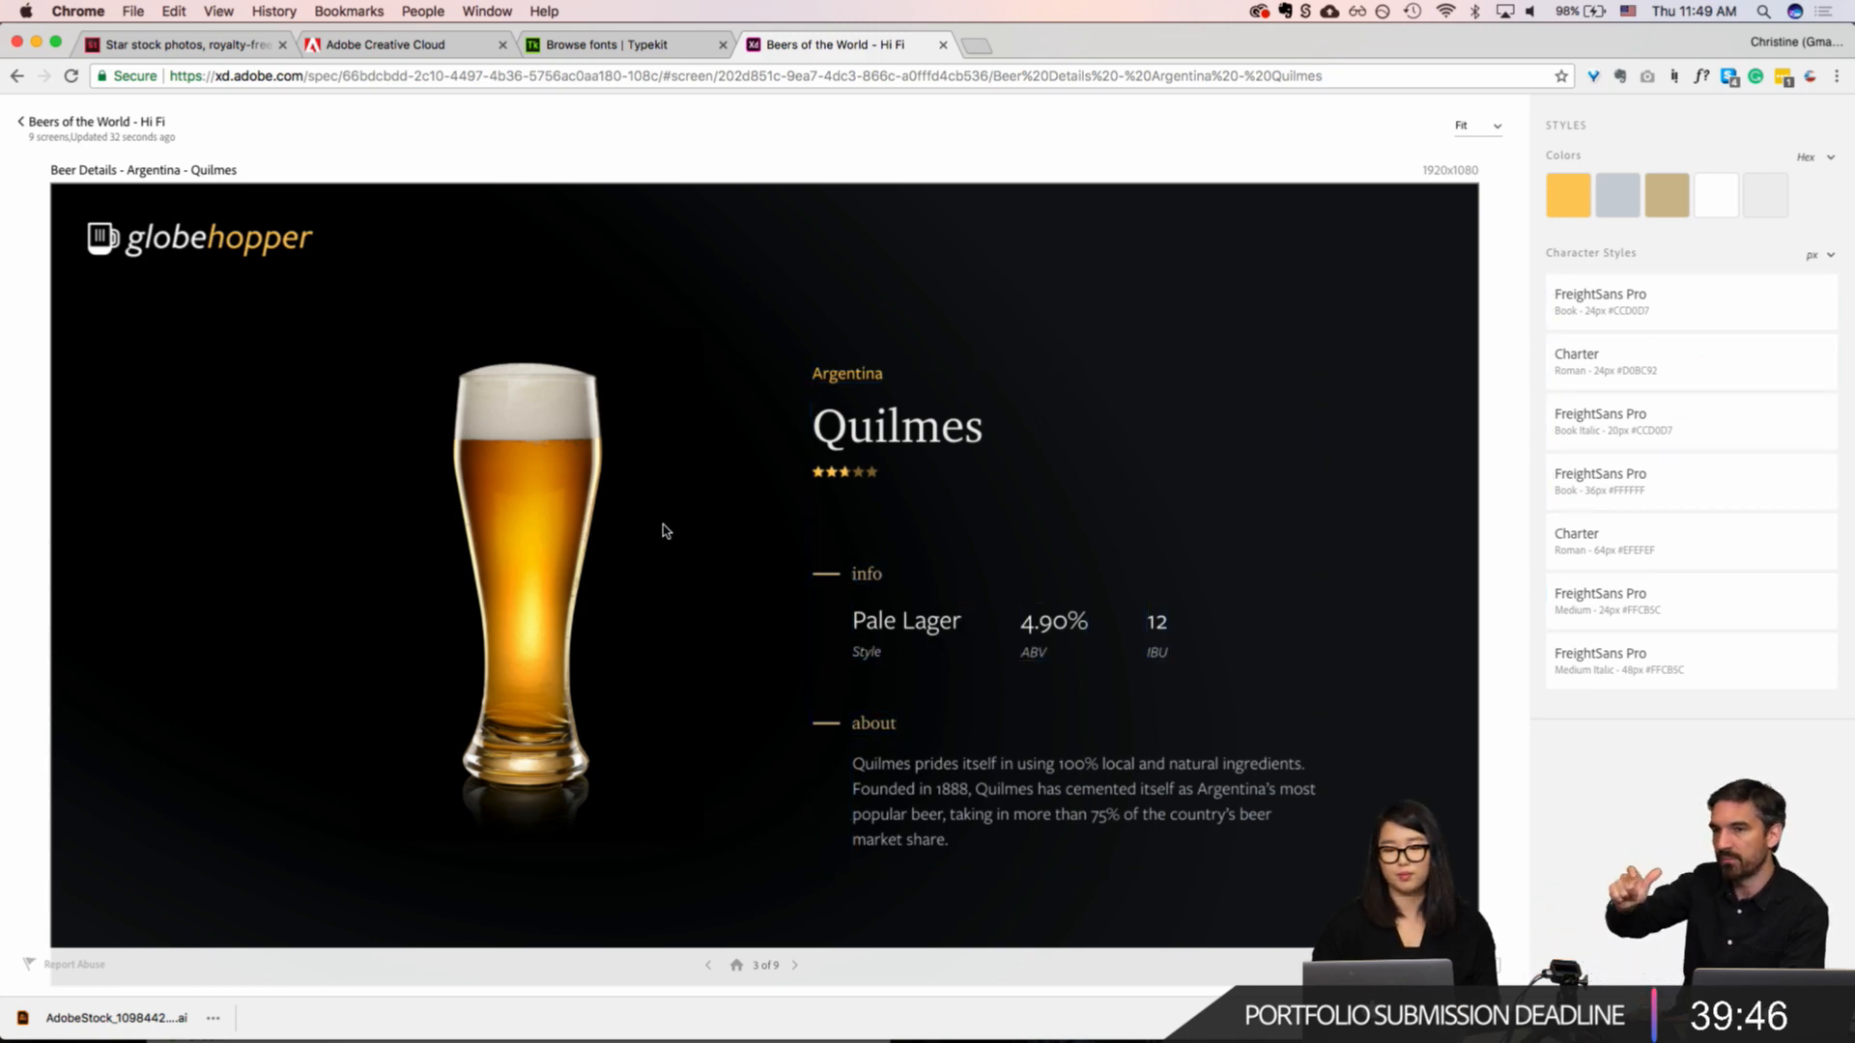
Step: Inspect the specs of the beer image, the "Quilmes" heading, the star rating and the "Pale Lager" text, then clear the selection
{"action": "left_click", "coordinate": [637, 532]}
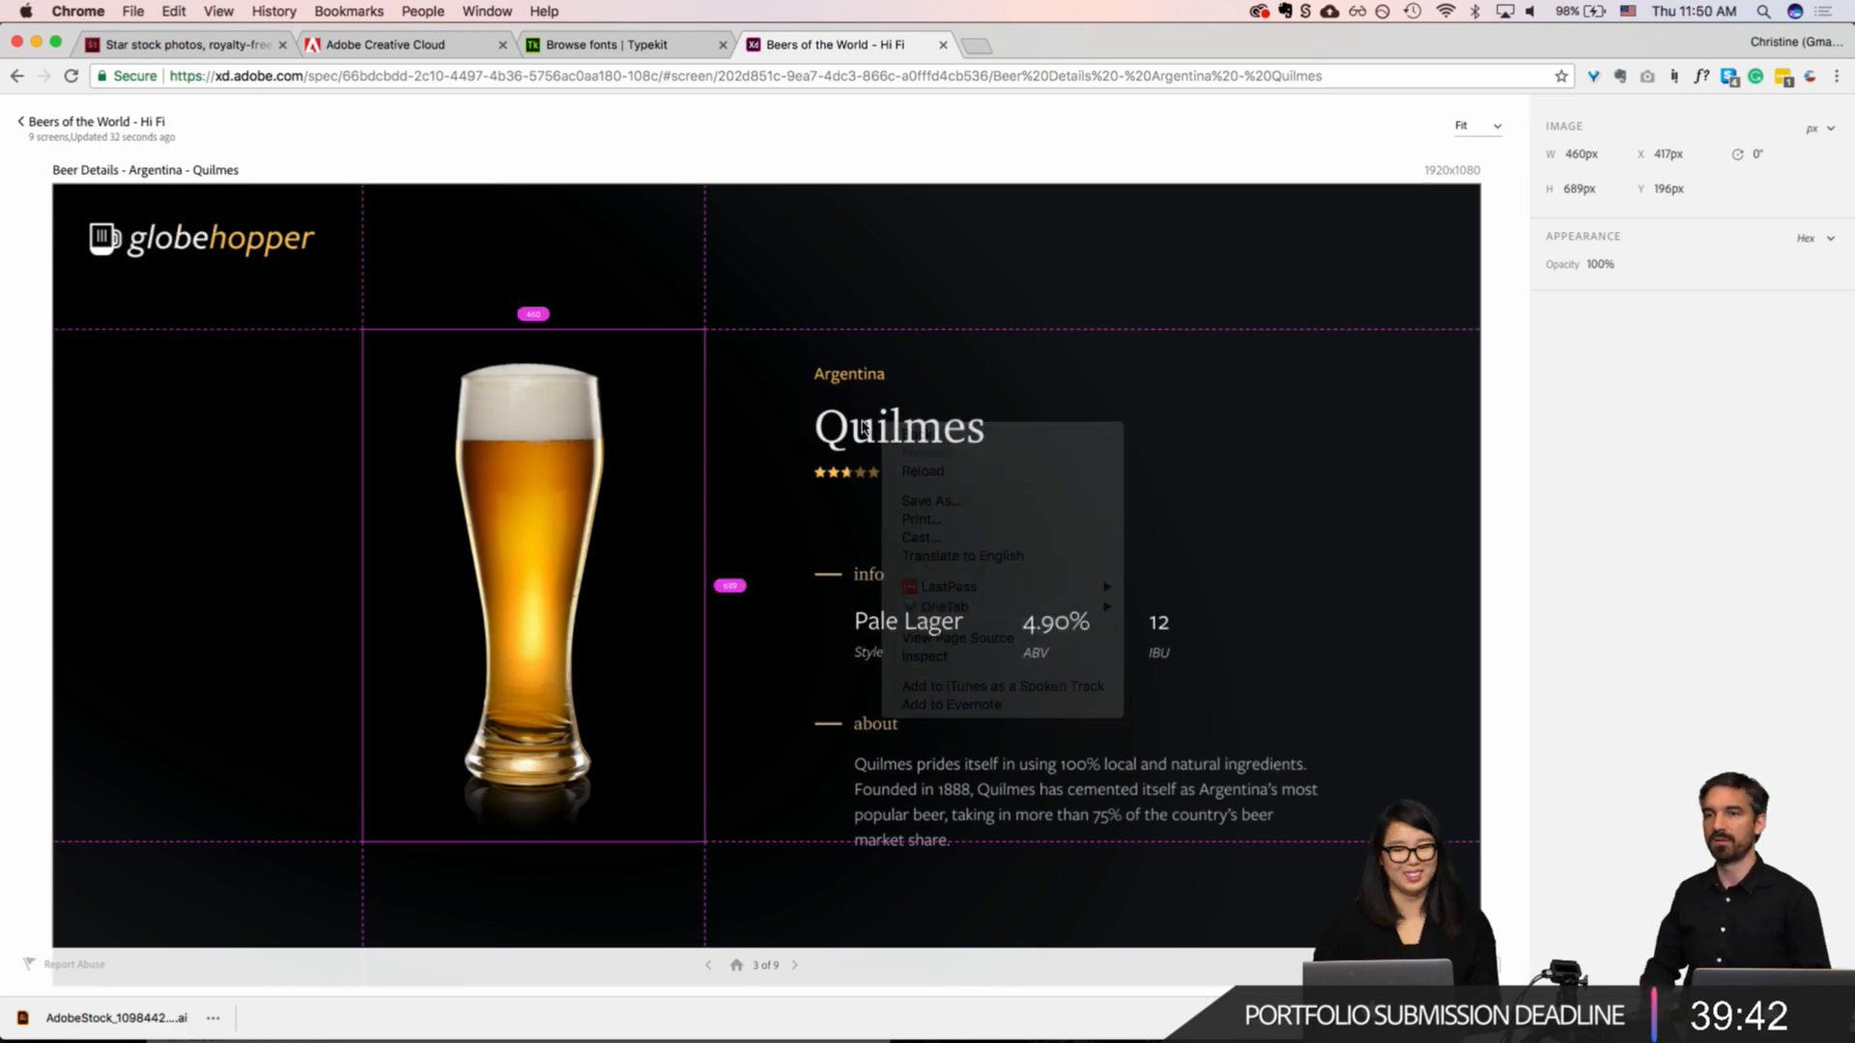
{"action": "left_click", "coordinate": [881, 429]}
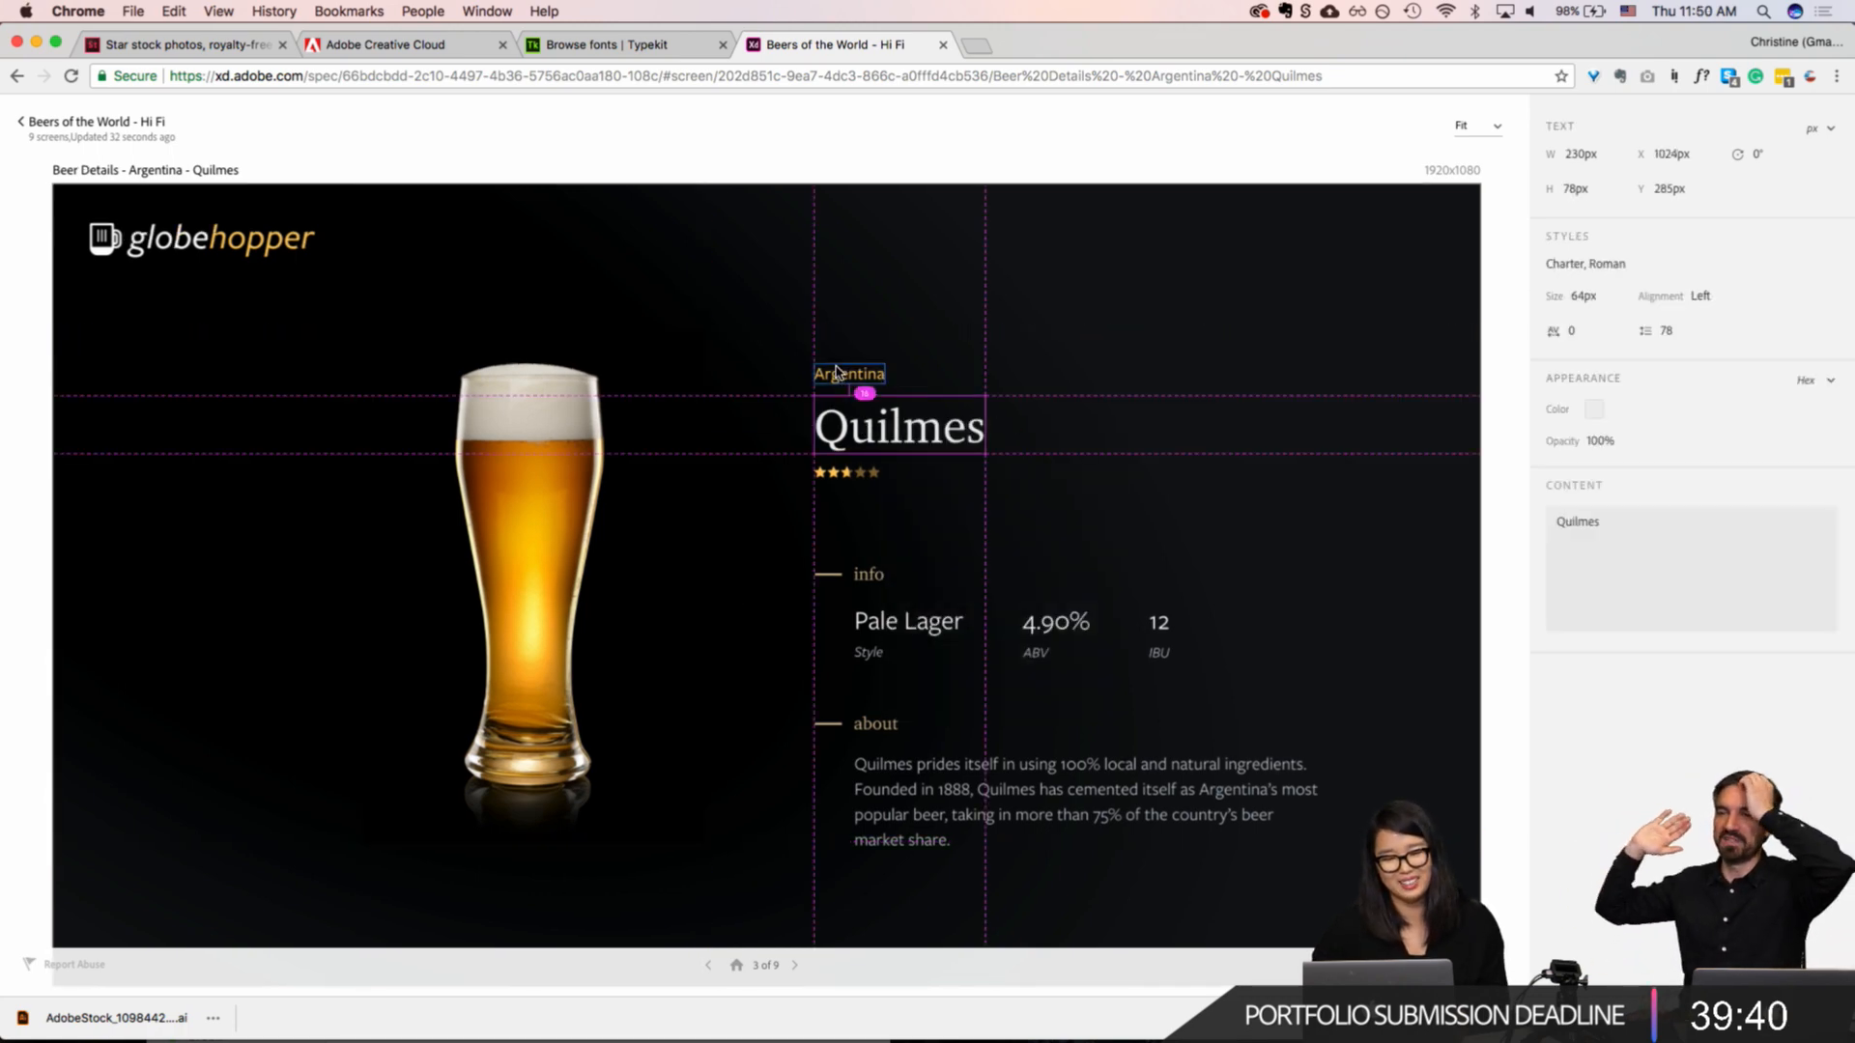
{"action": "left_click", "coordinate": [836, 477]}
{"action": "left_click", "coordinate": [881, 626]}
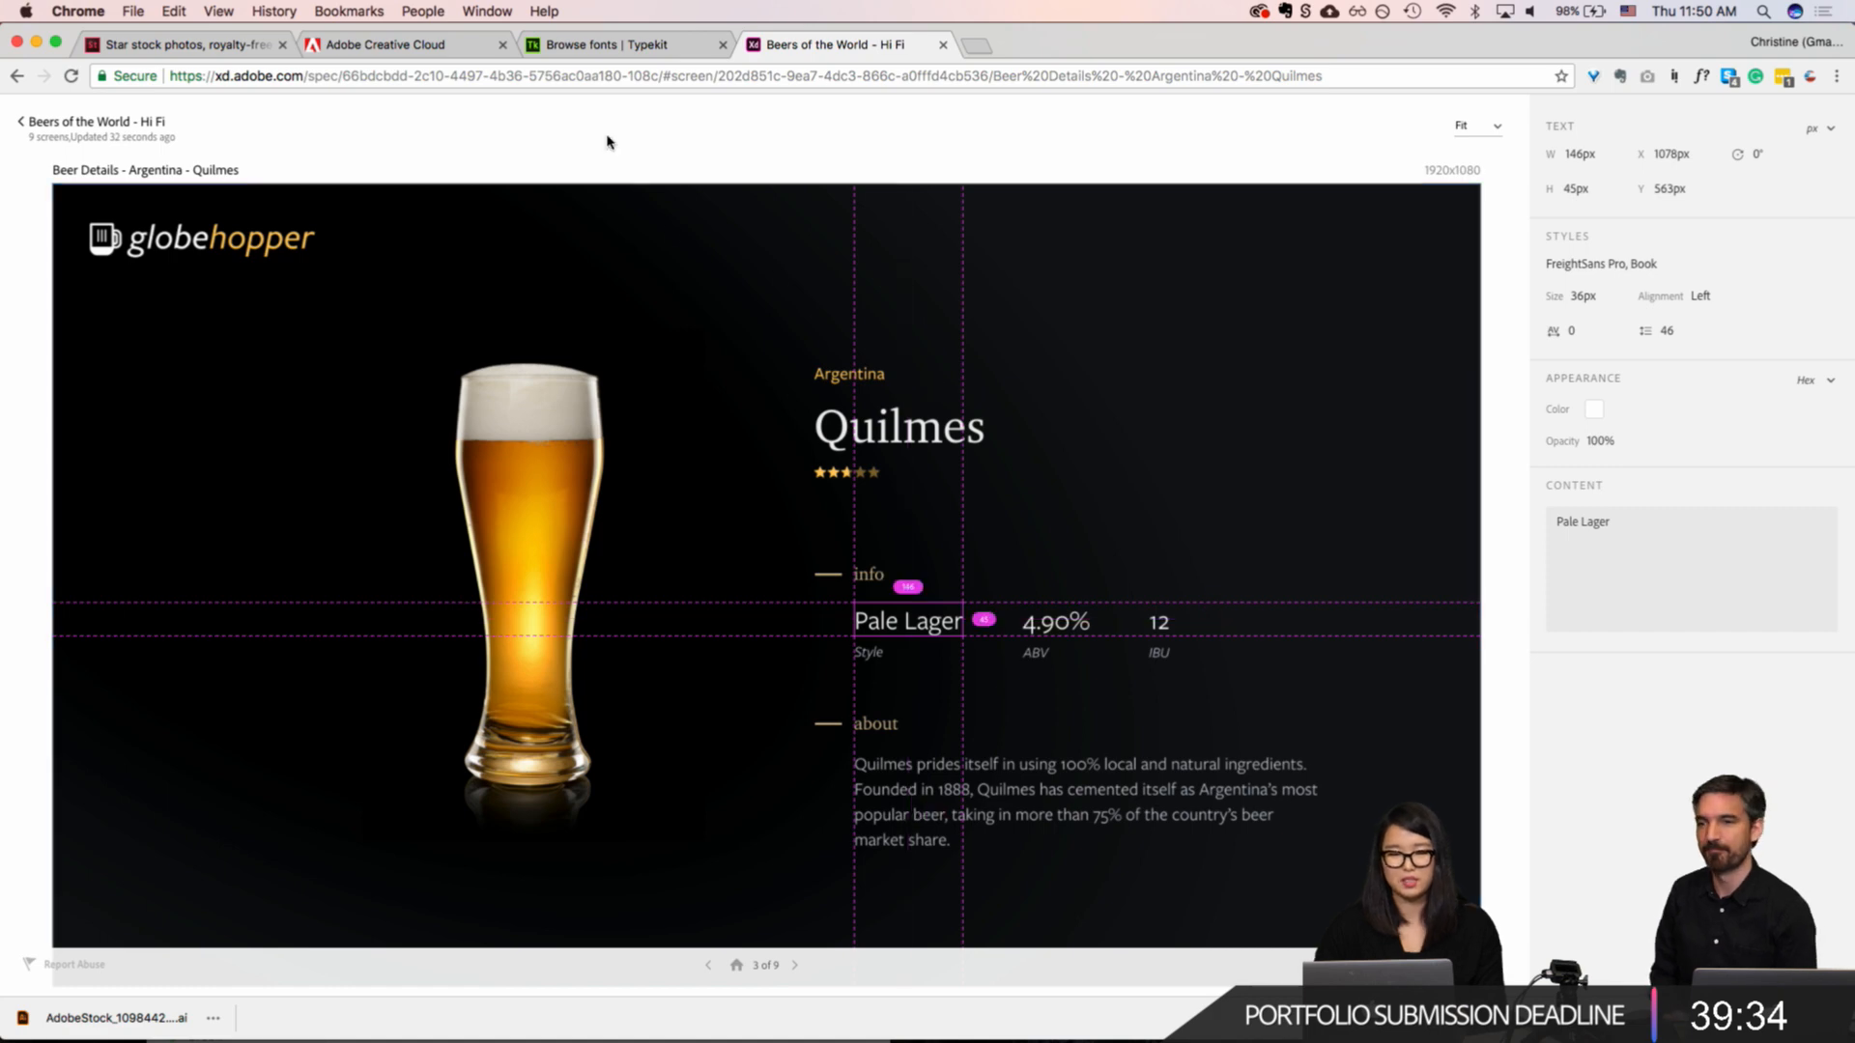
{"action": "left_click", "coordinate": [170, 169]}
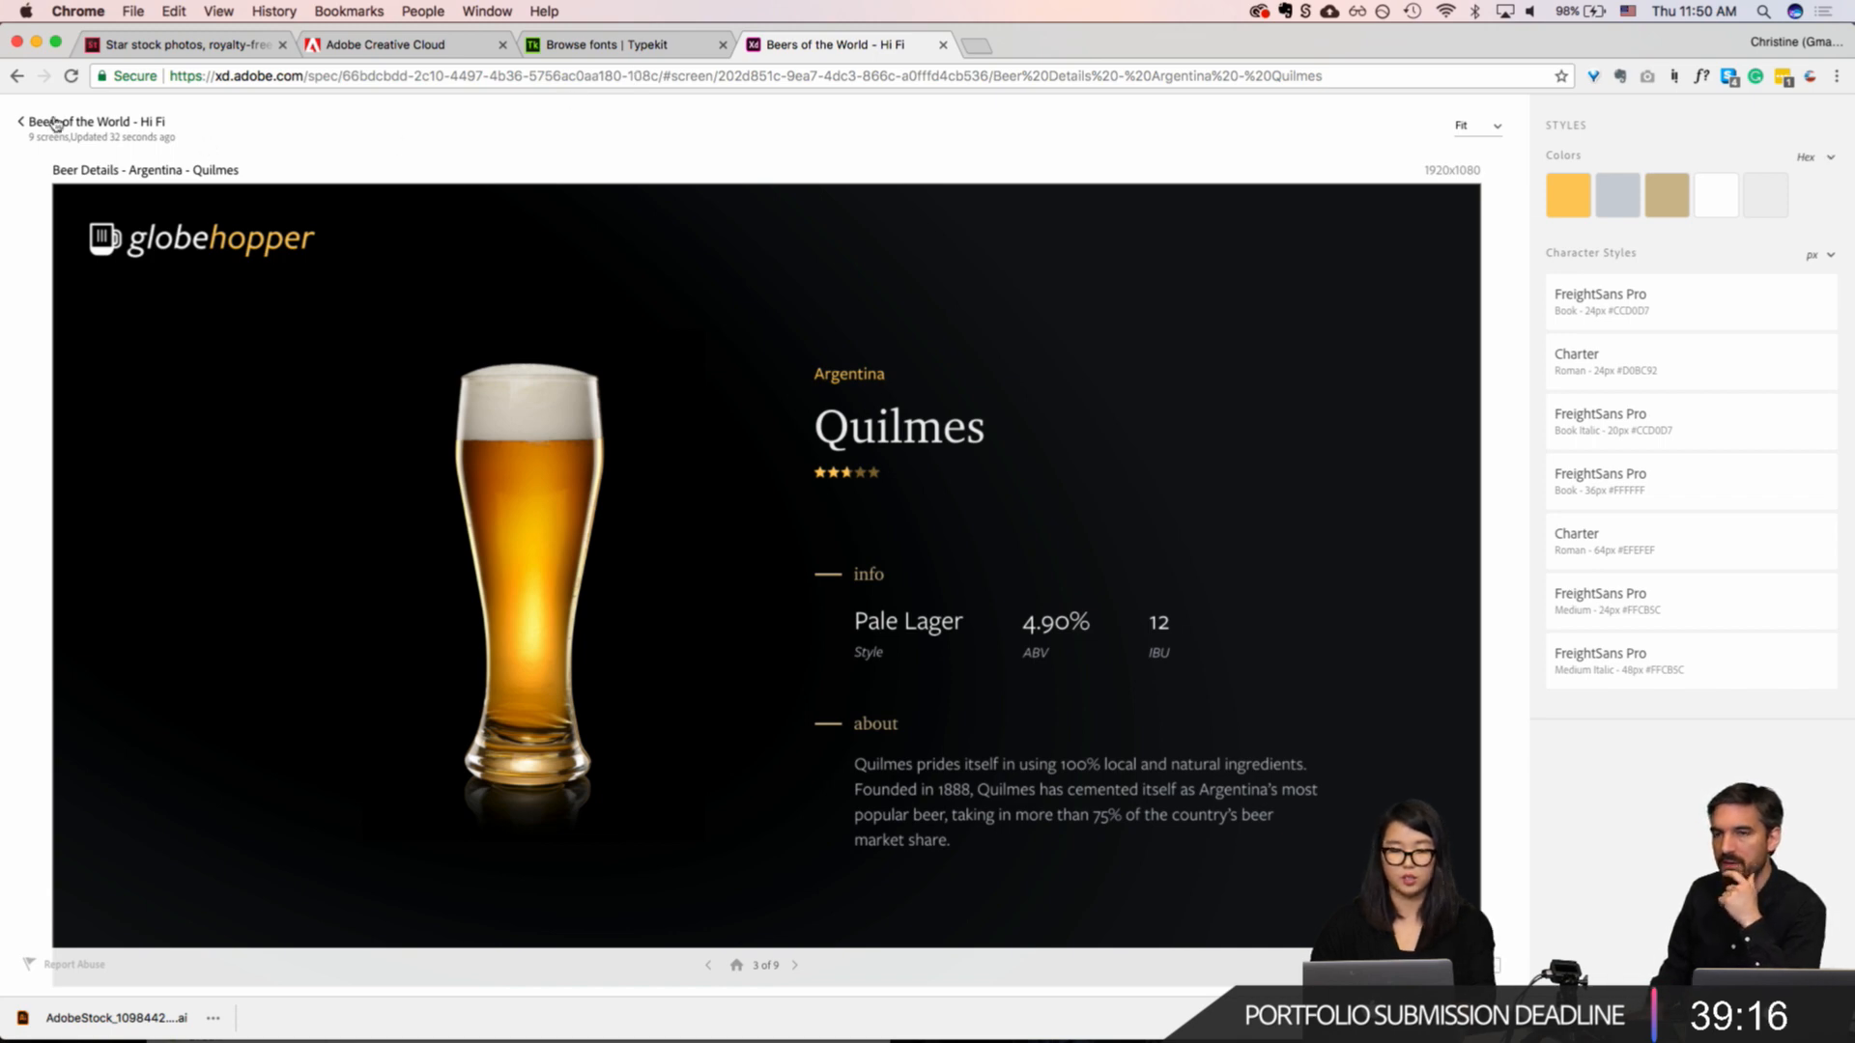
Step: Switch back to Adobe XD and open the prototype publishing options for Beers of the World - Hi Fi
{"action": "key", "text": "super+Tab"}
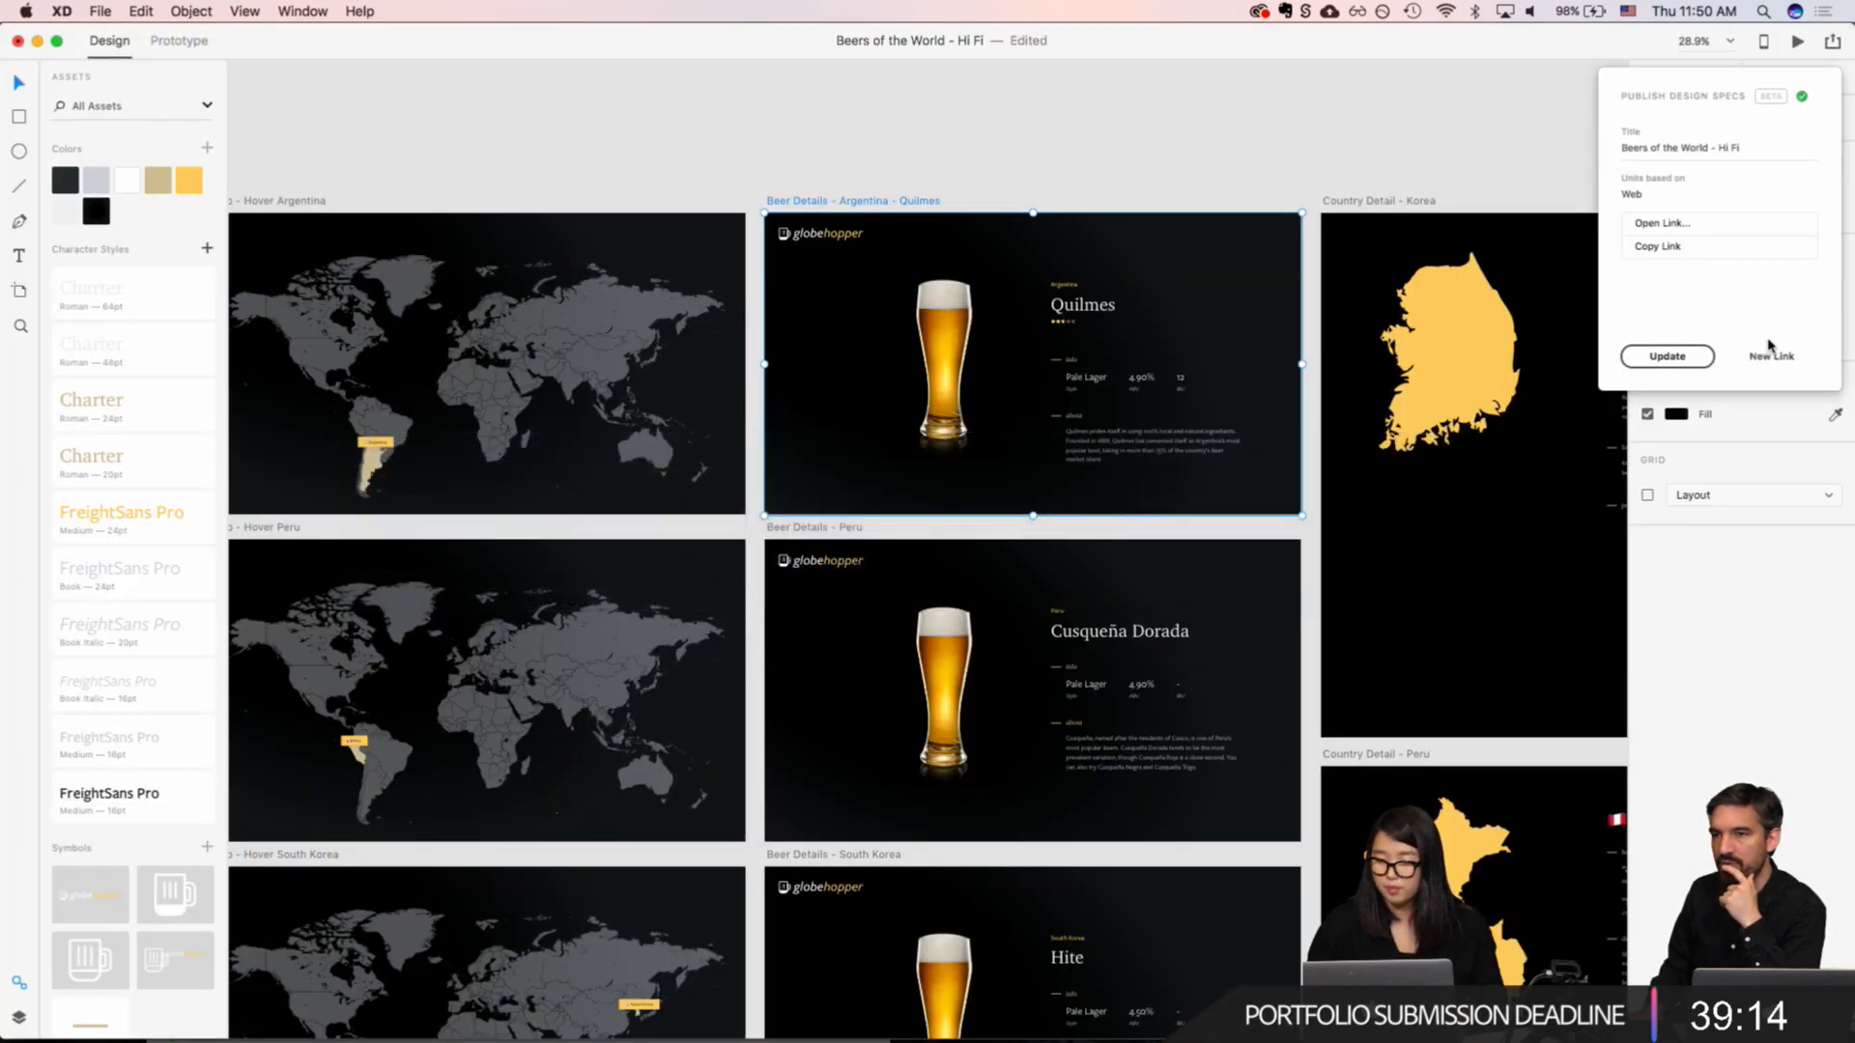
{"action": "left_click", "coordinate": [1827, 51]}
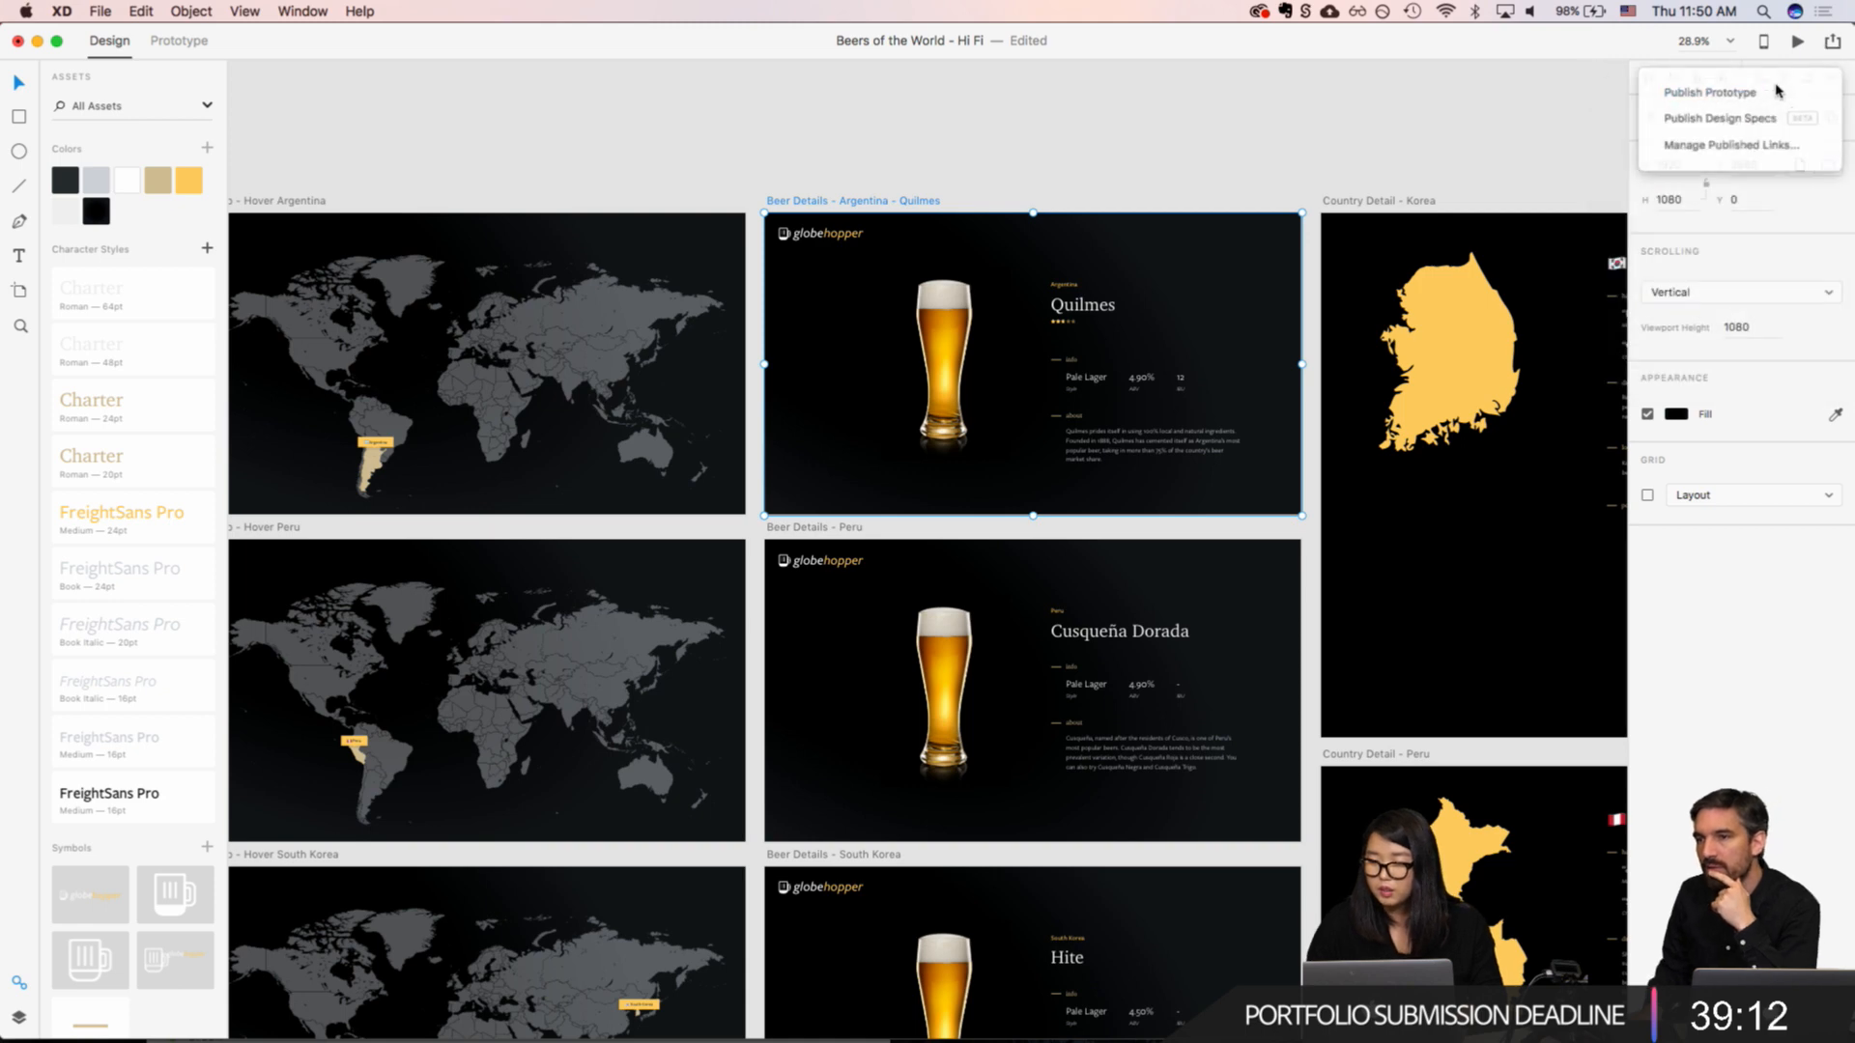
{"action": "left_click", "coordinate": [1681, 84]}
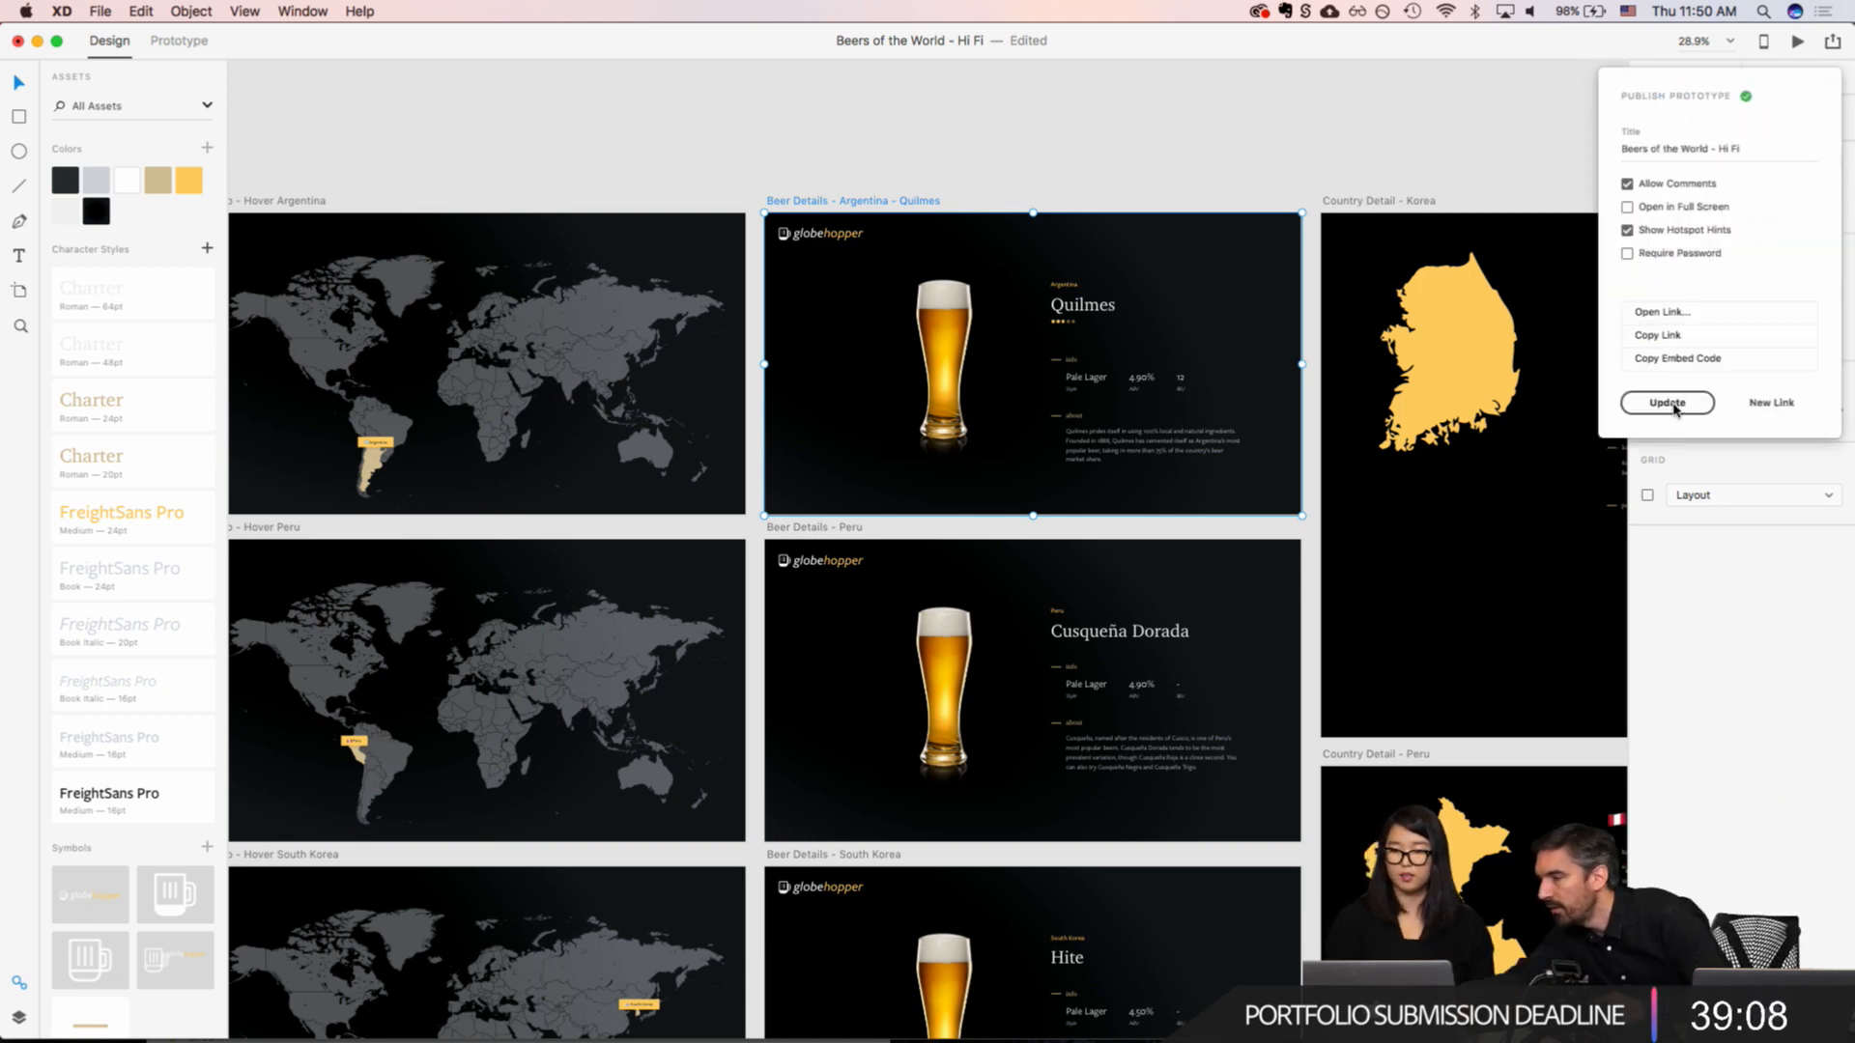
Step: Turn on the password requirement for the published prototype and enter a password
{"action": "left_click", "coordinate": [1627, 255]}
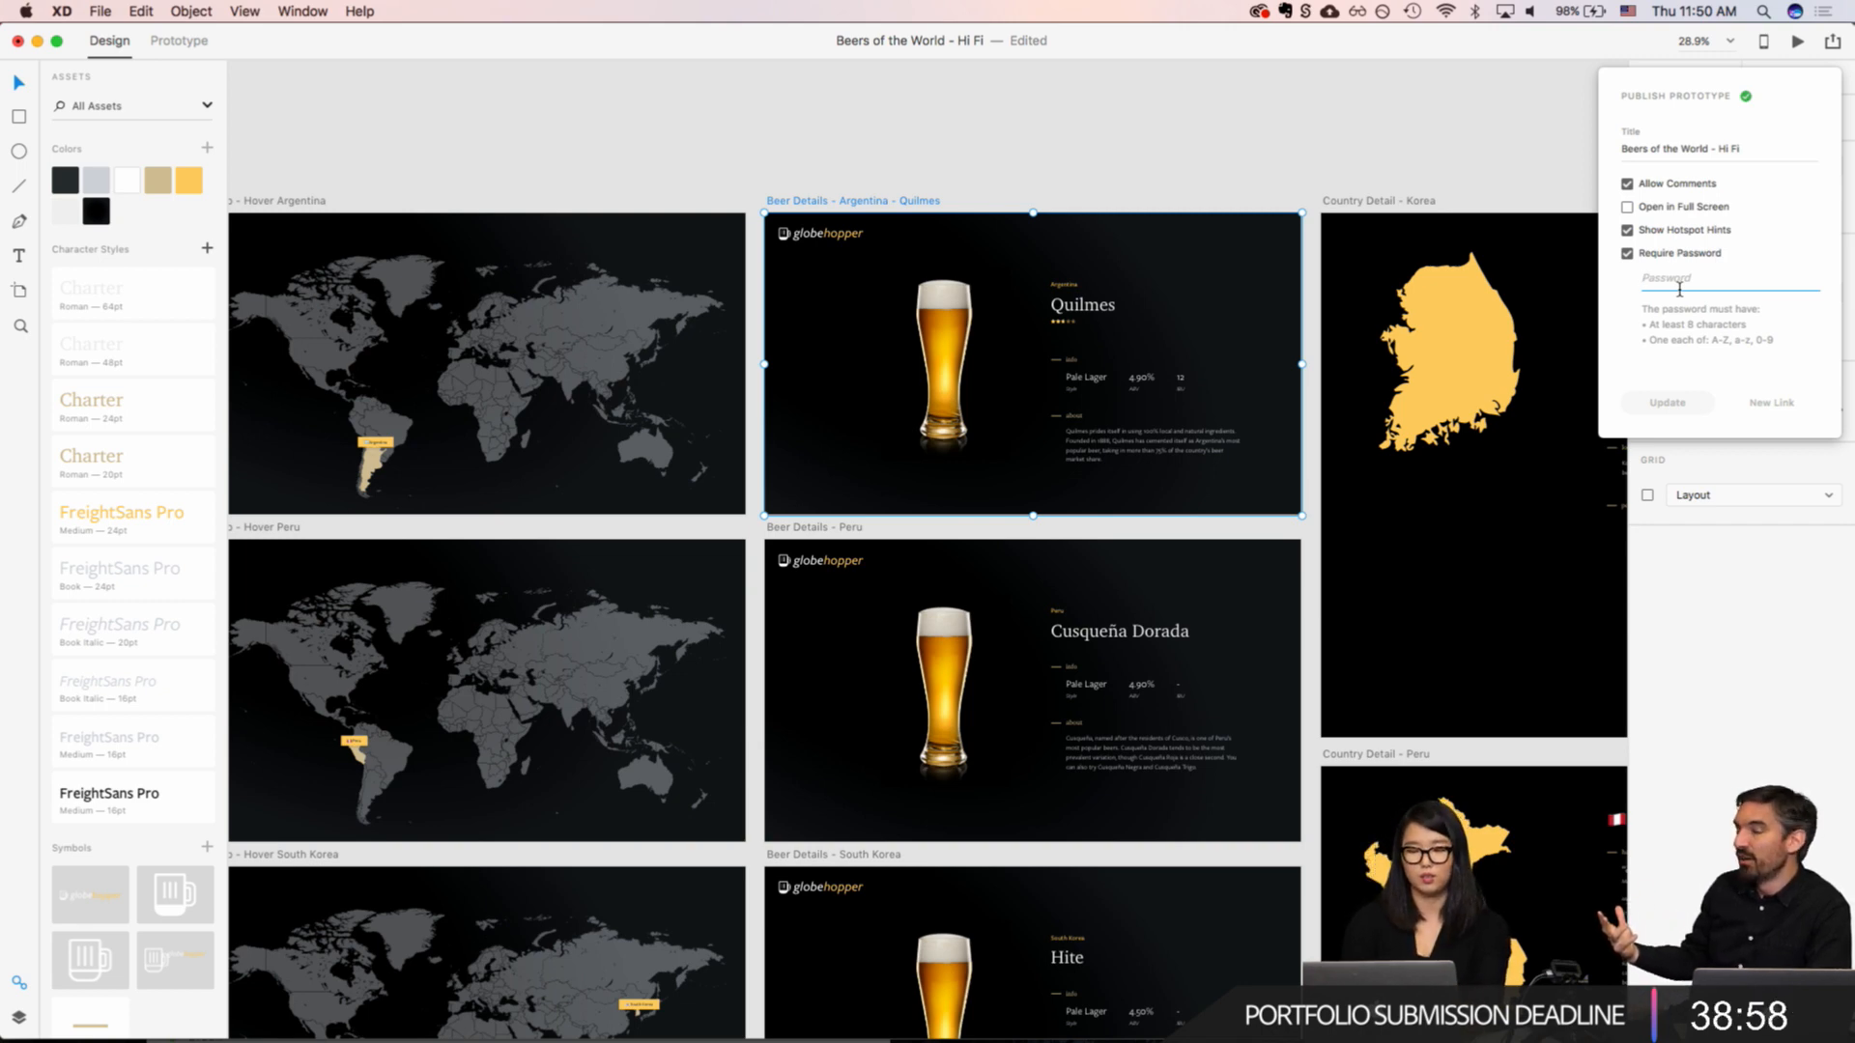
{"action": "type", "text": "adobelive"}
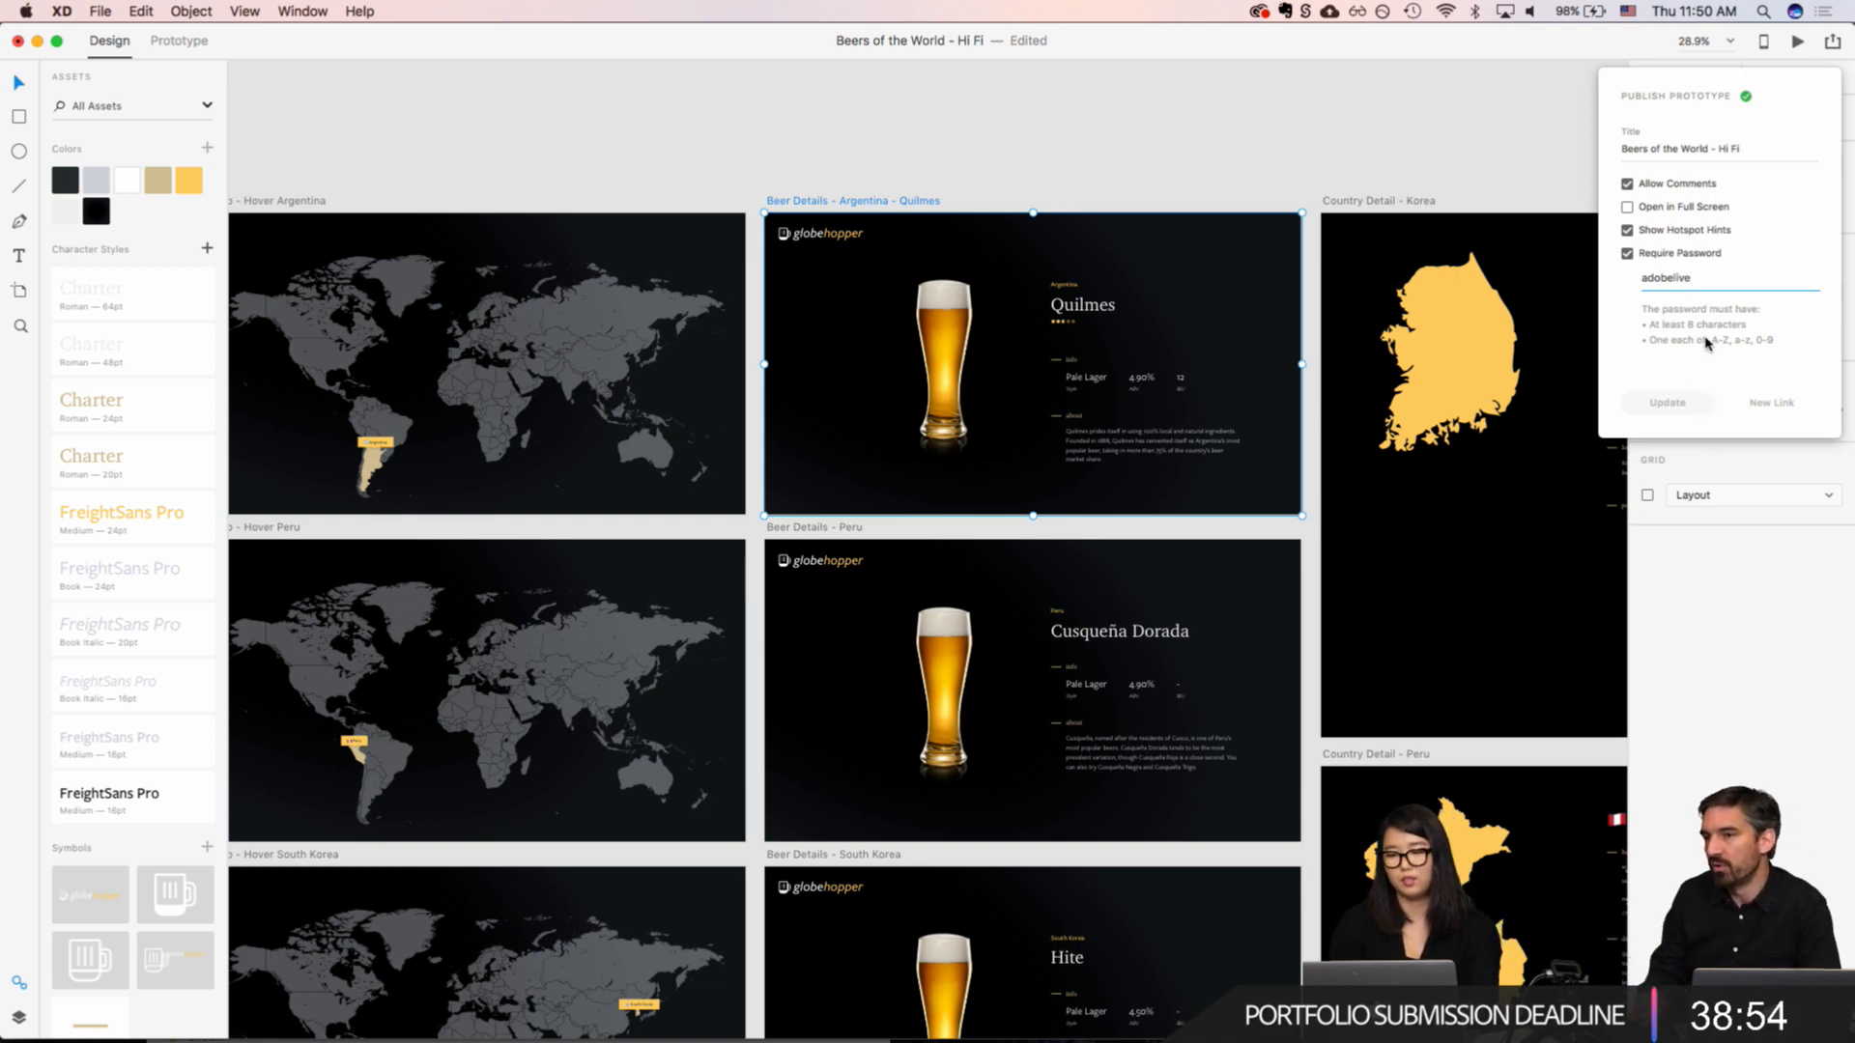
{"action": "key", "text": "super+a"}
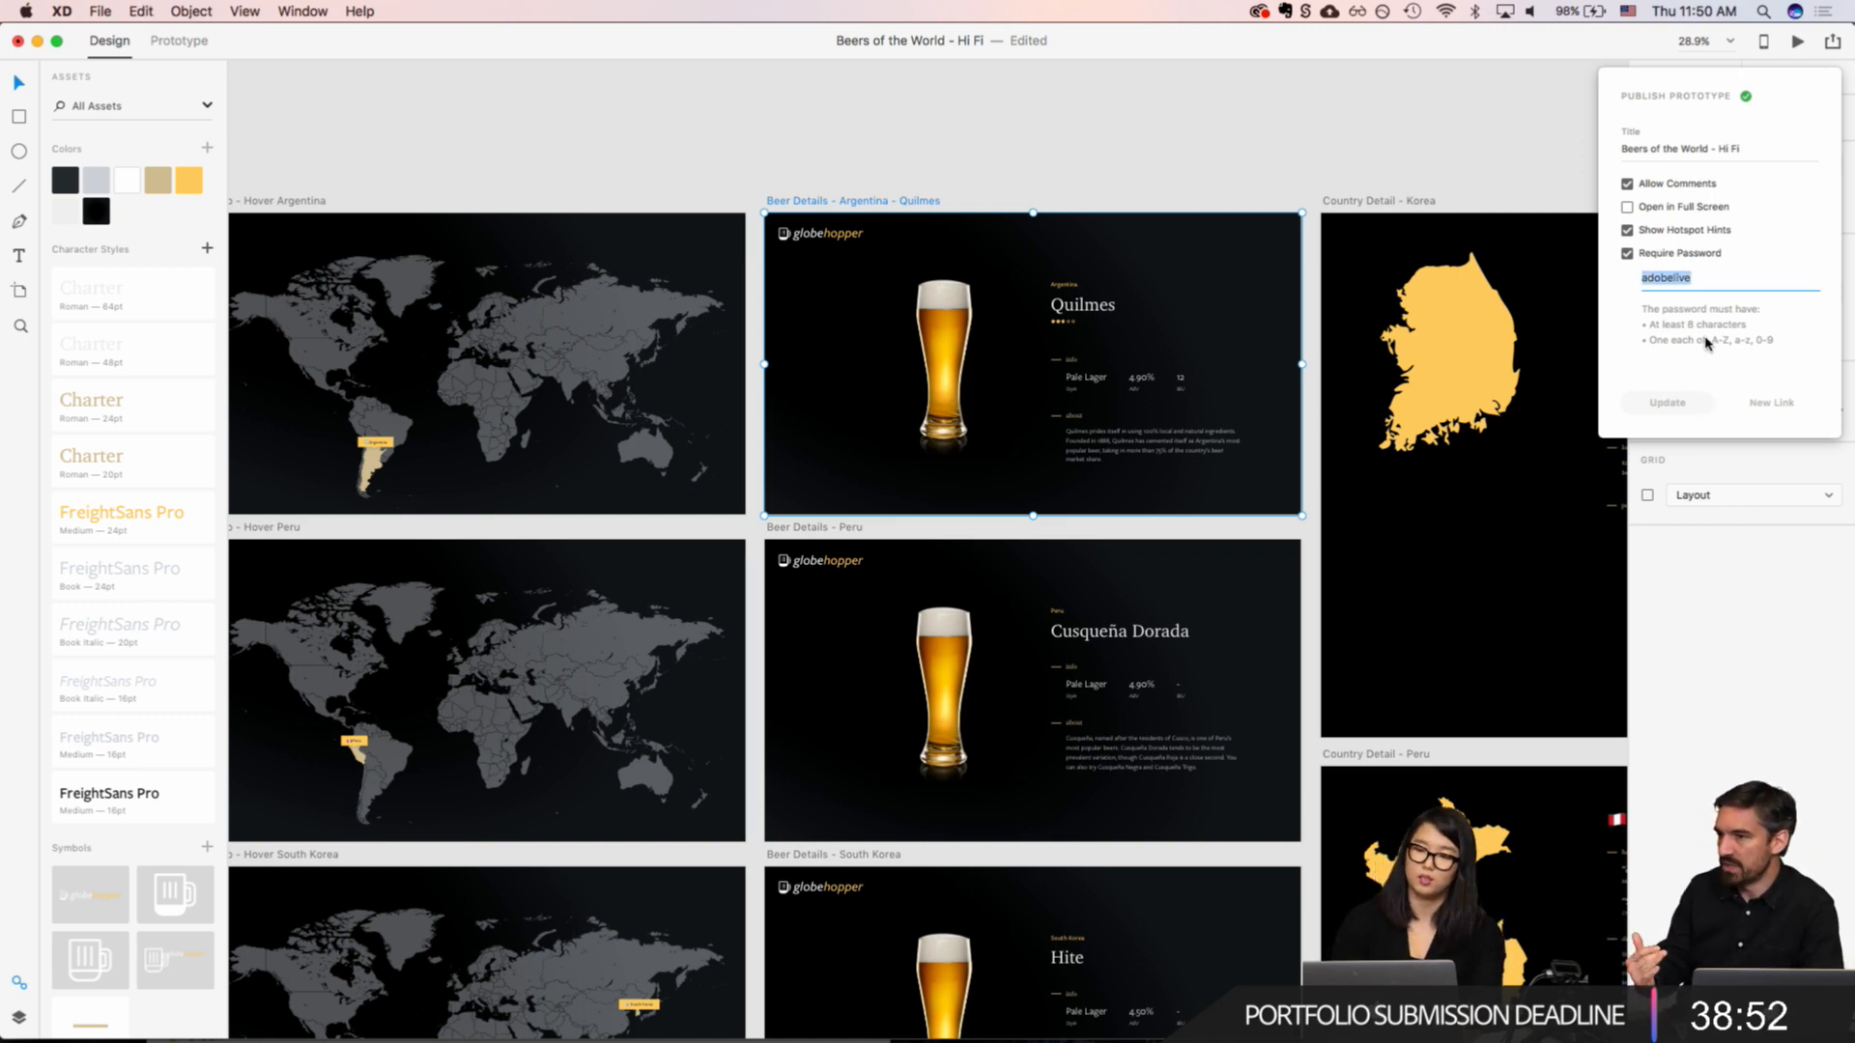
{"action": "type", "text": "d"}
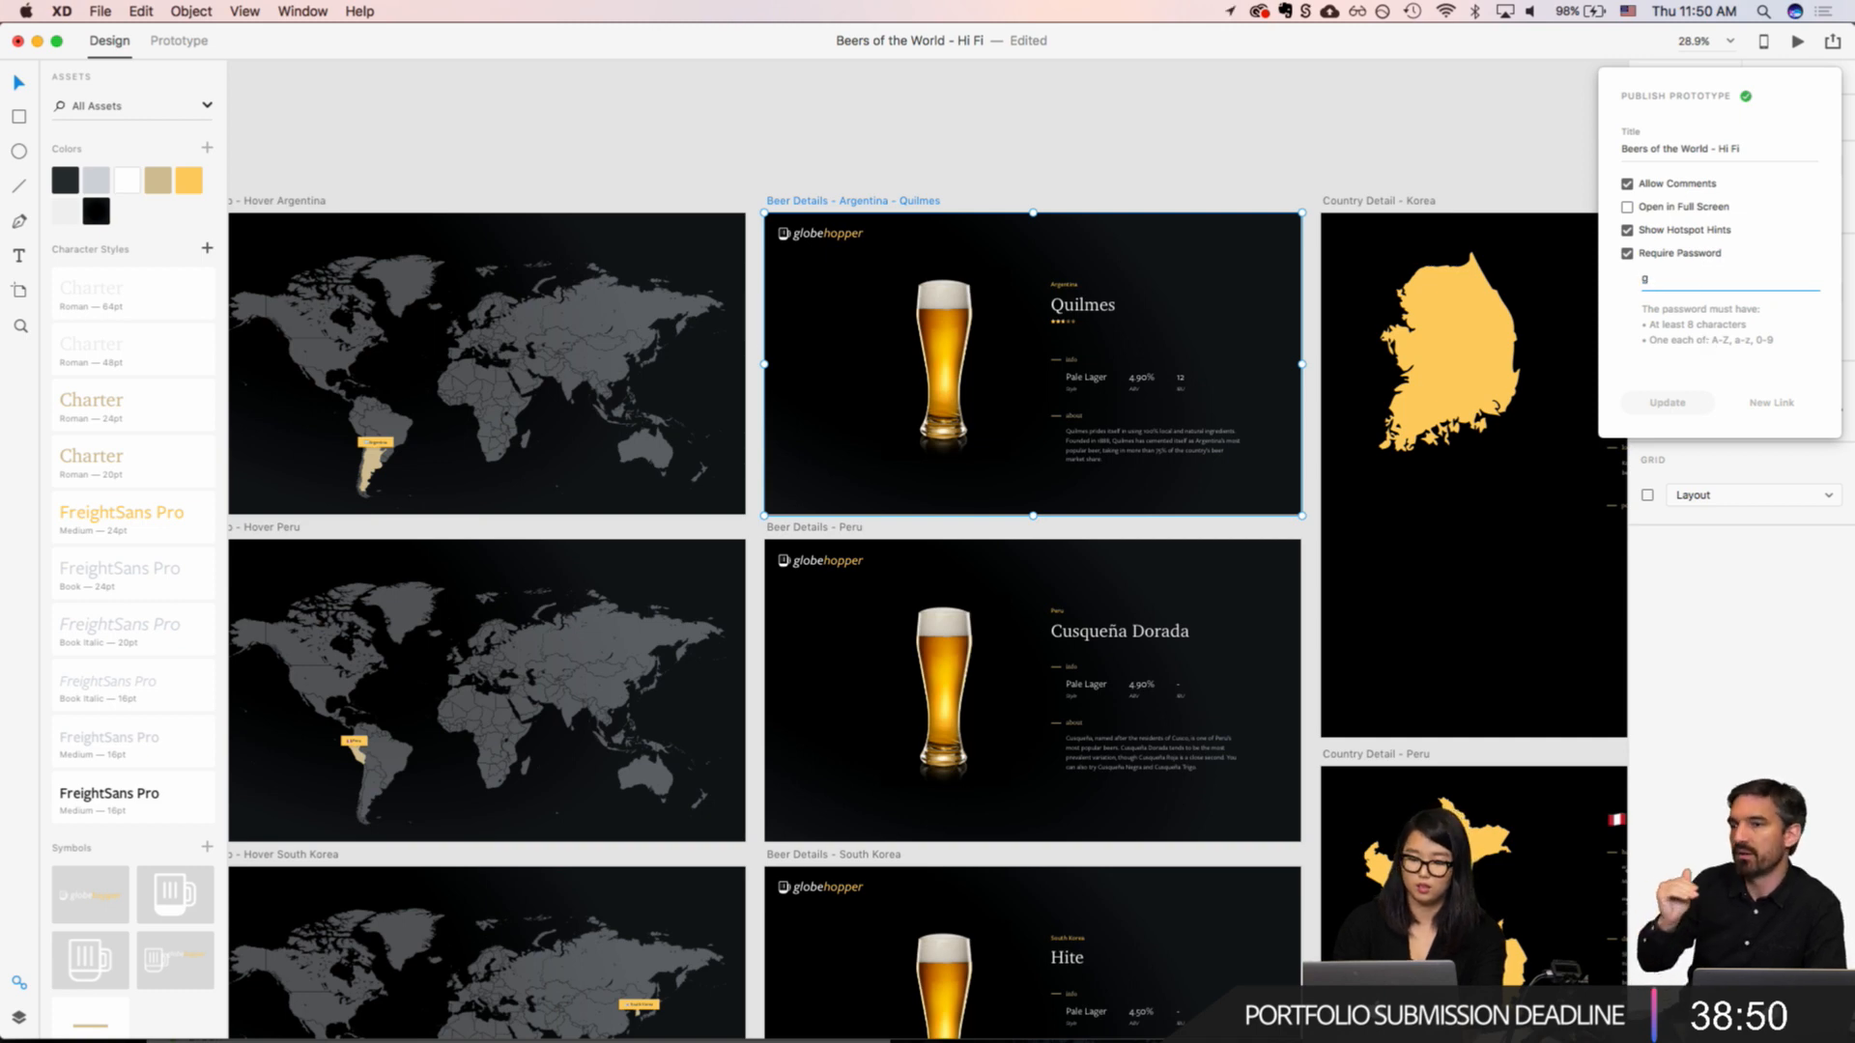
{"action": "left_click", "coordinate": [1742, 370]}
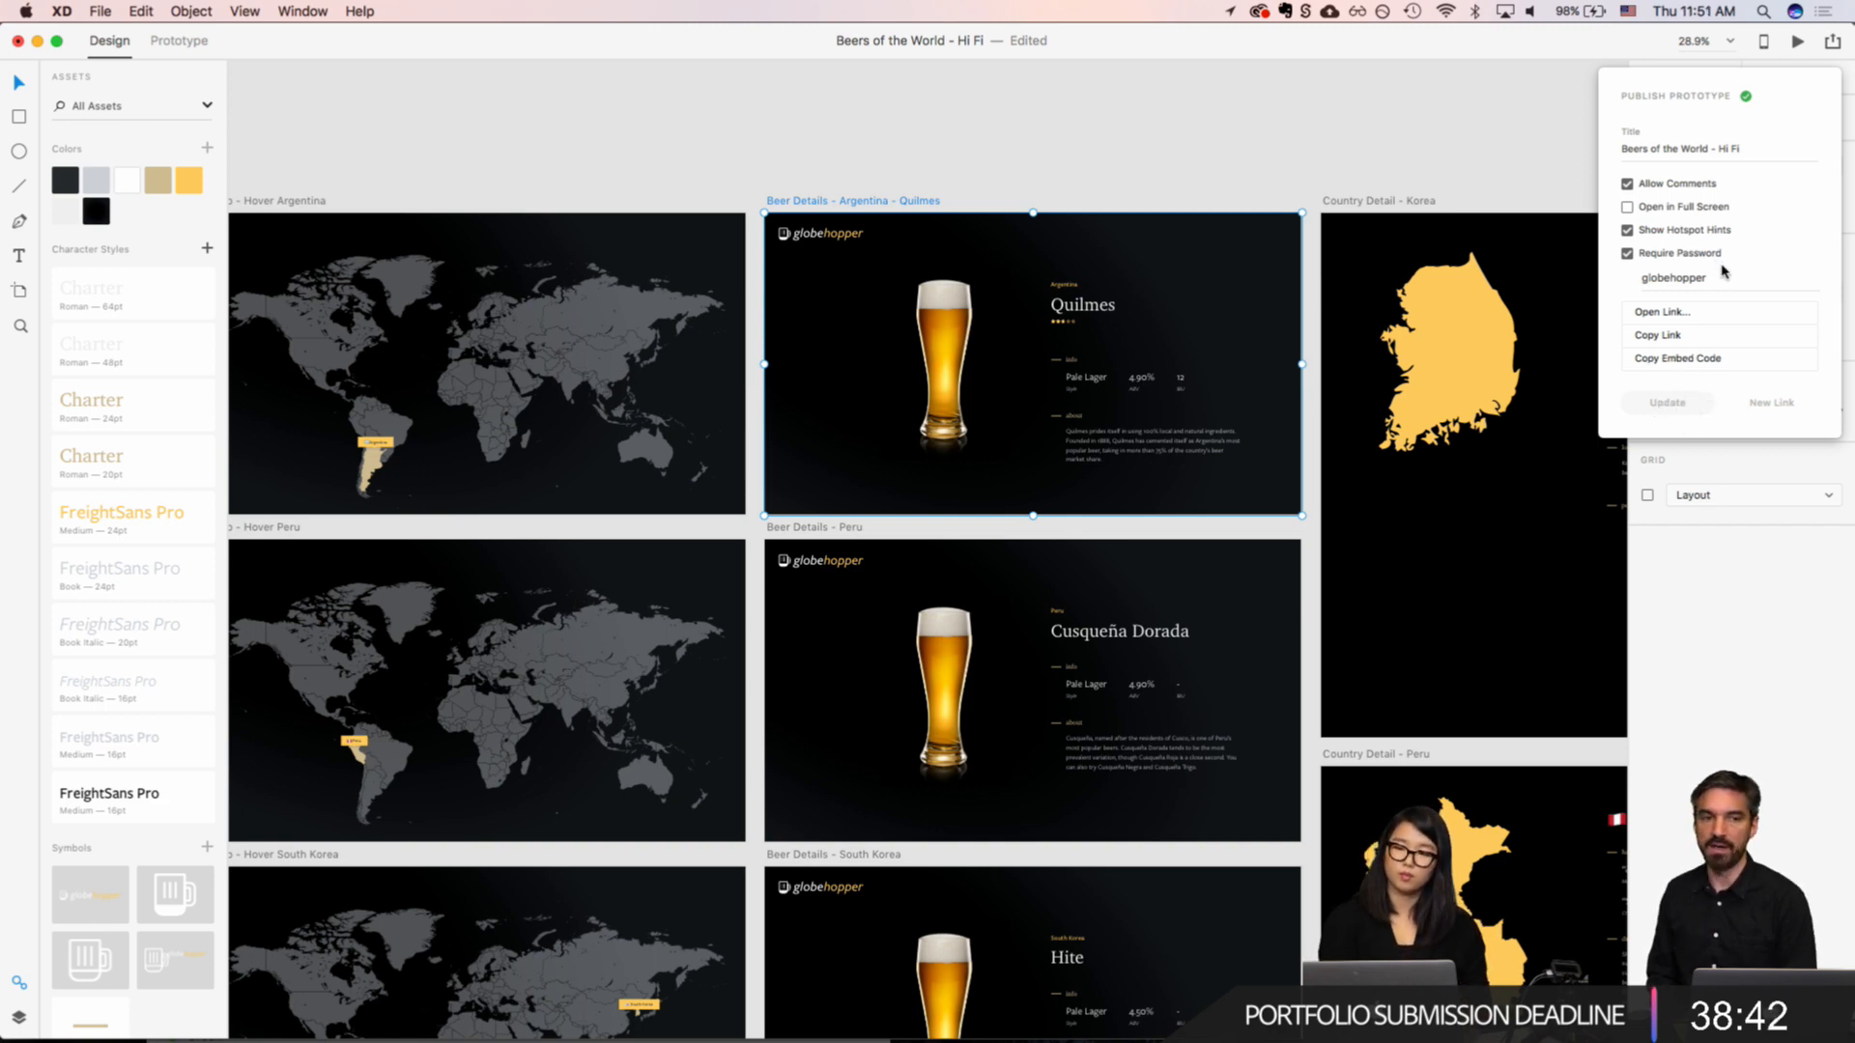
Step: View the published prototype link in the browser, close its page and return to Adobe XD
{"action": "left_click", "coordinate": [1678, 314]}
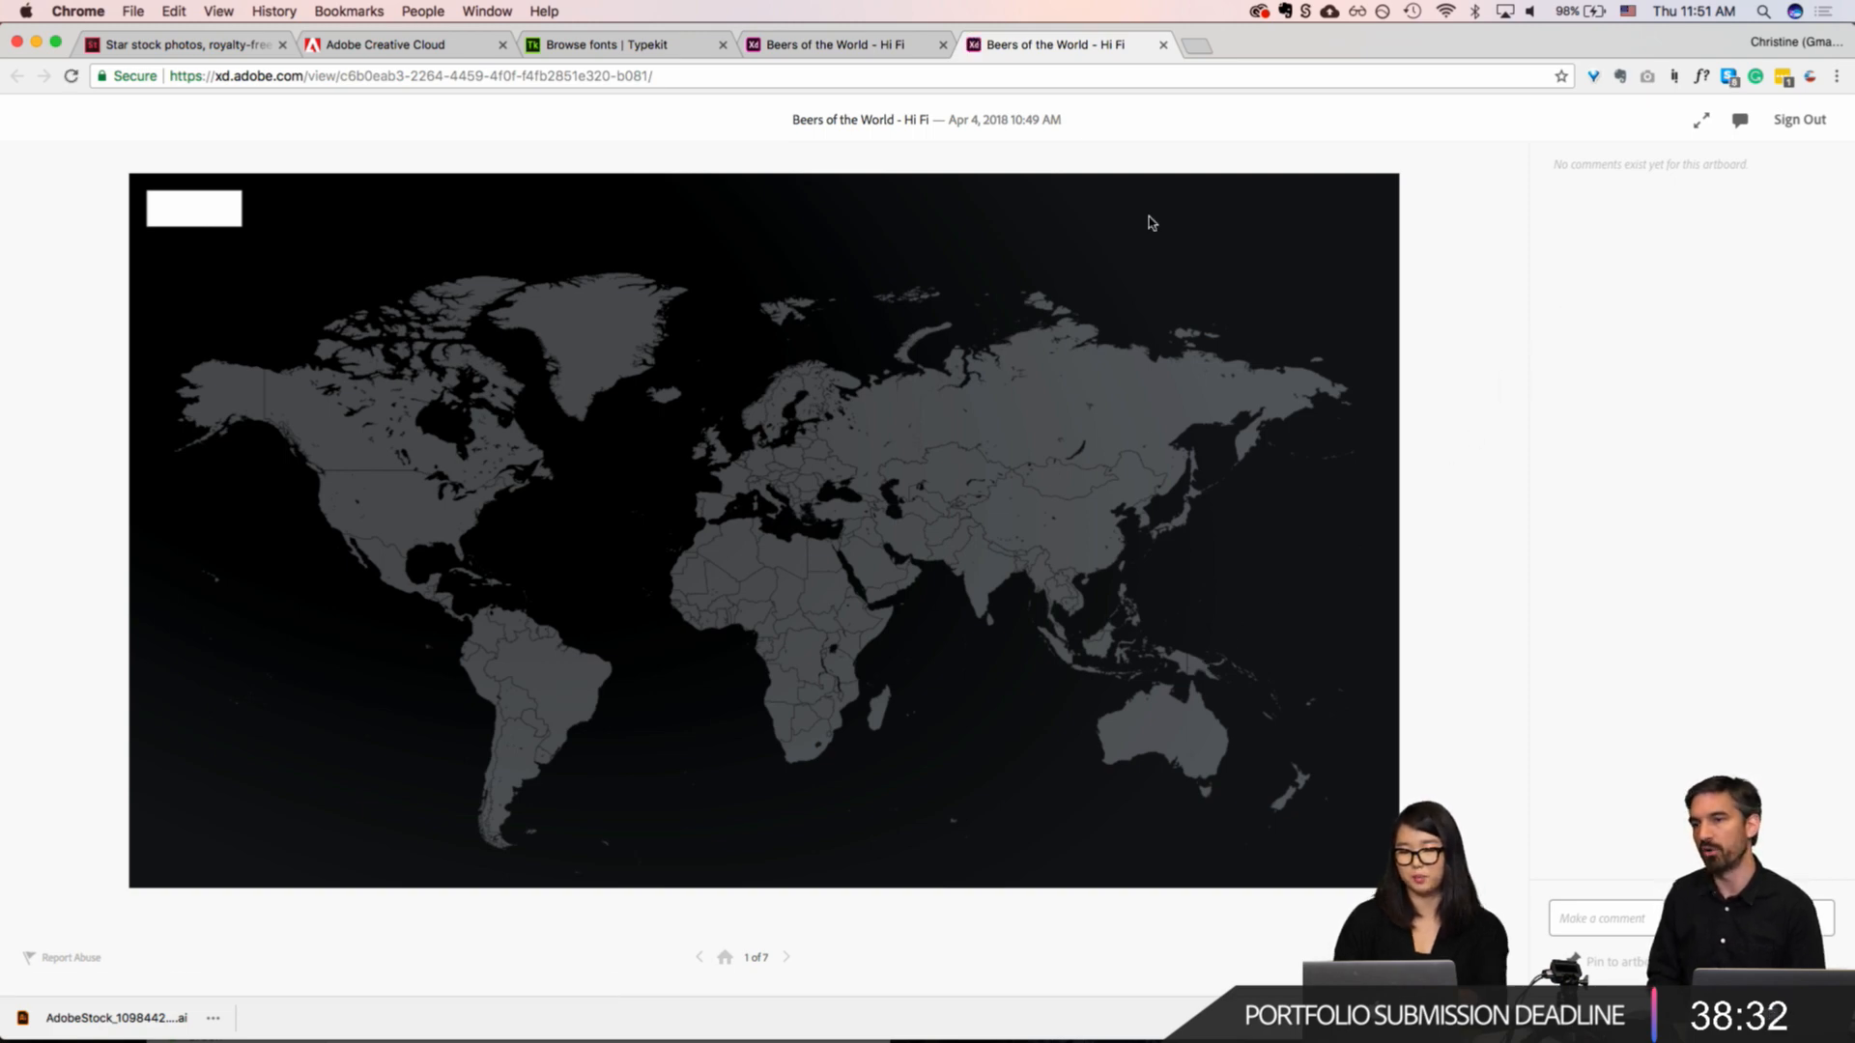
{"action": "left_click", "coordinate": [1162, 46]}
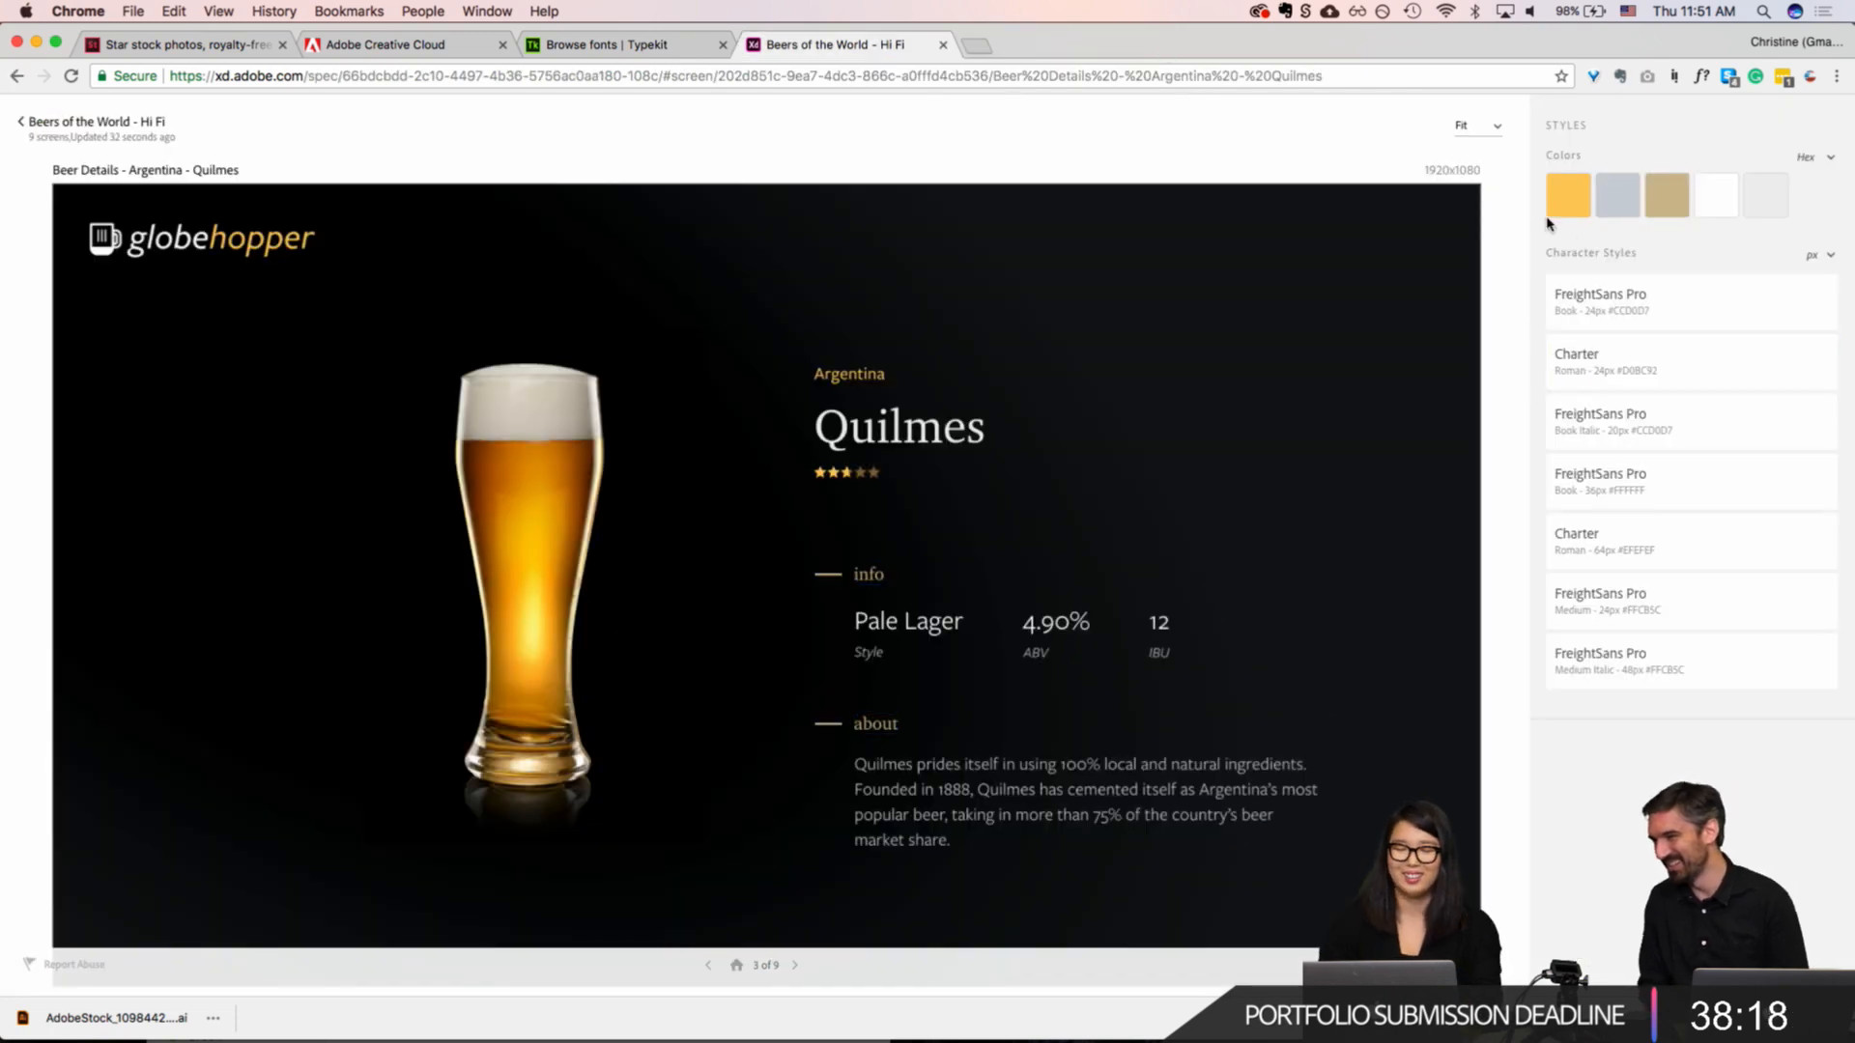
{"action": "key", "text": "super+Tab"}
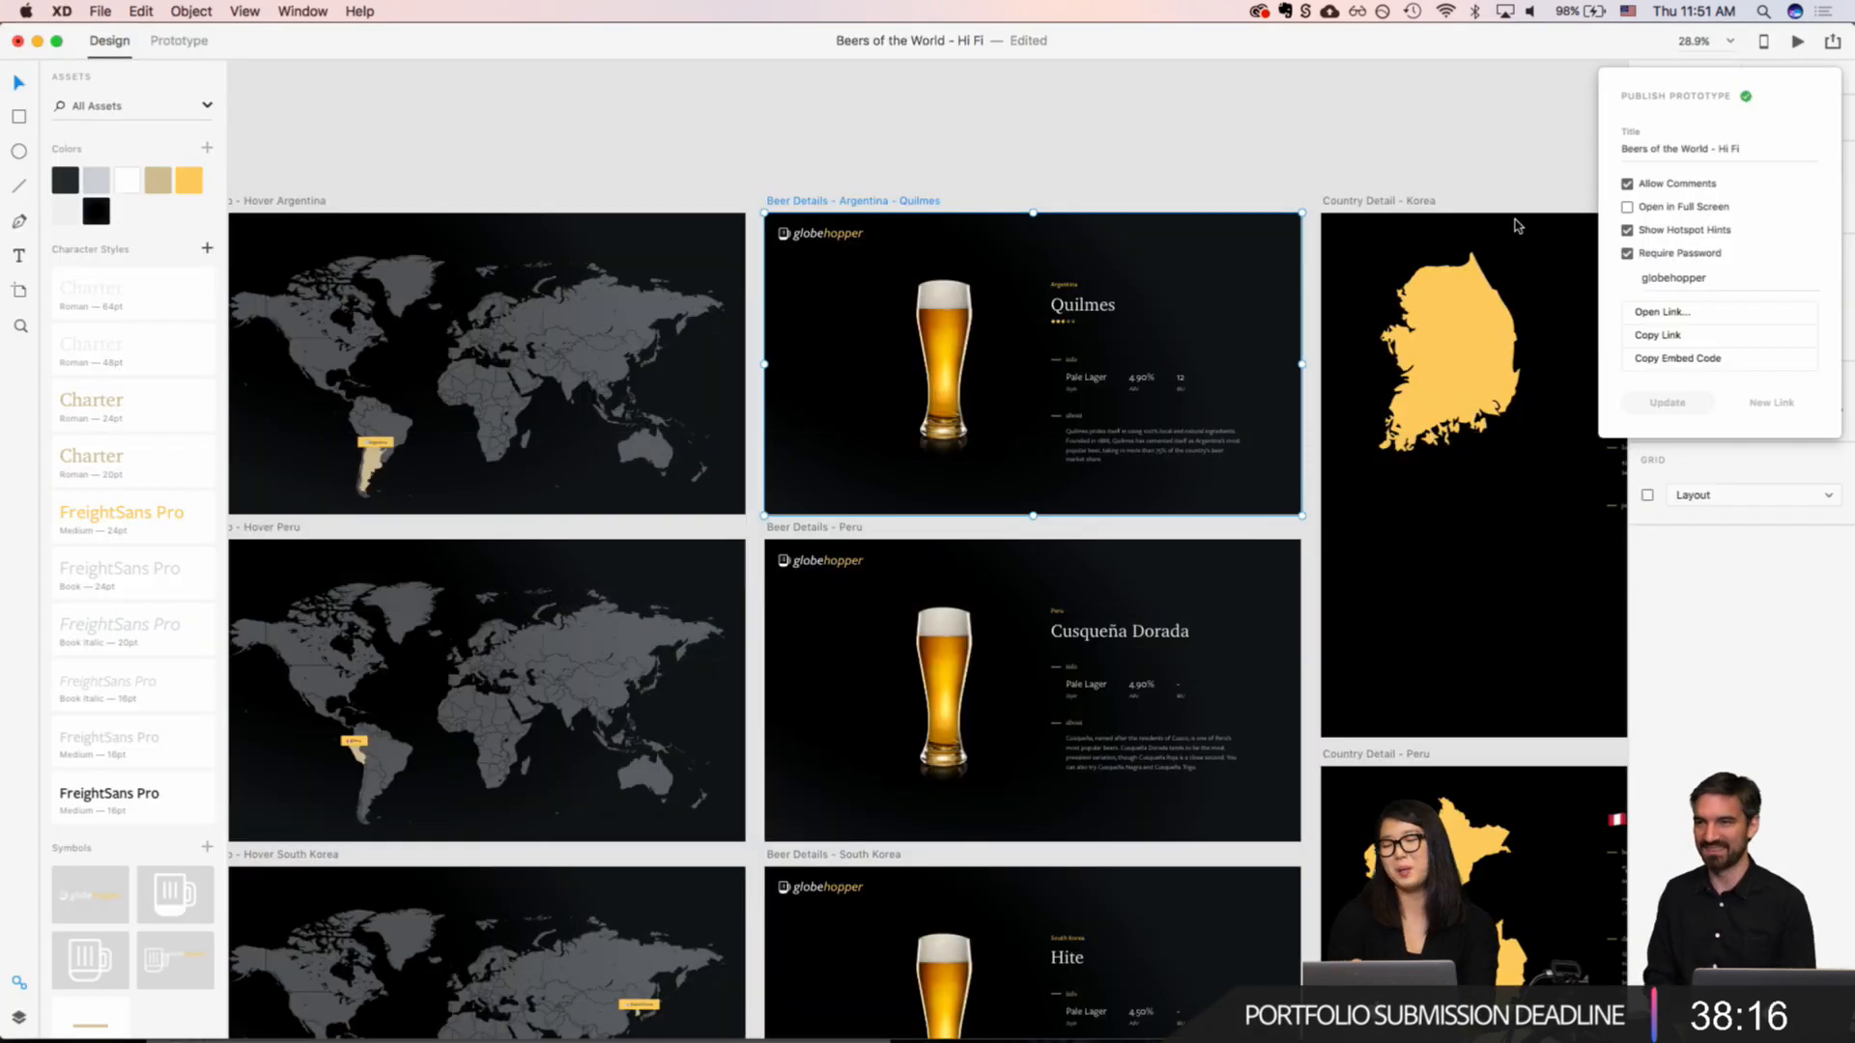
Step: Turn off the prototype's password requirement and close the publishing options
{"action": "left_click", "coordinate": [1627, 254]}
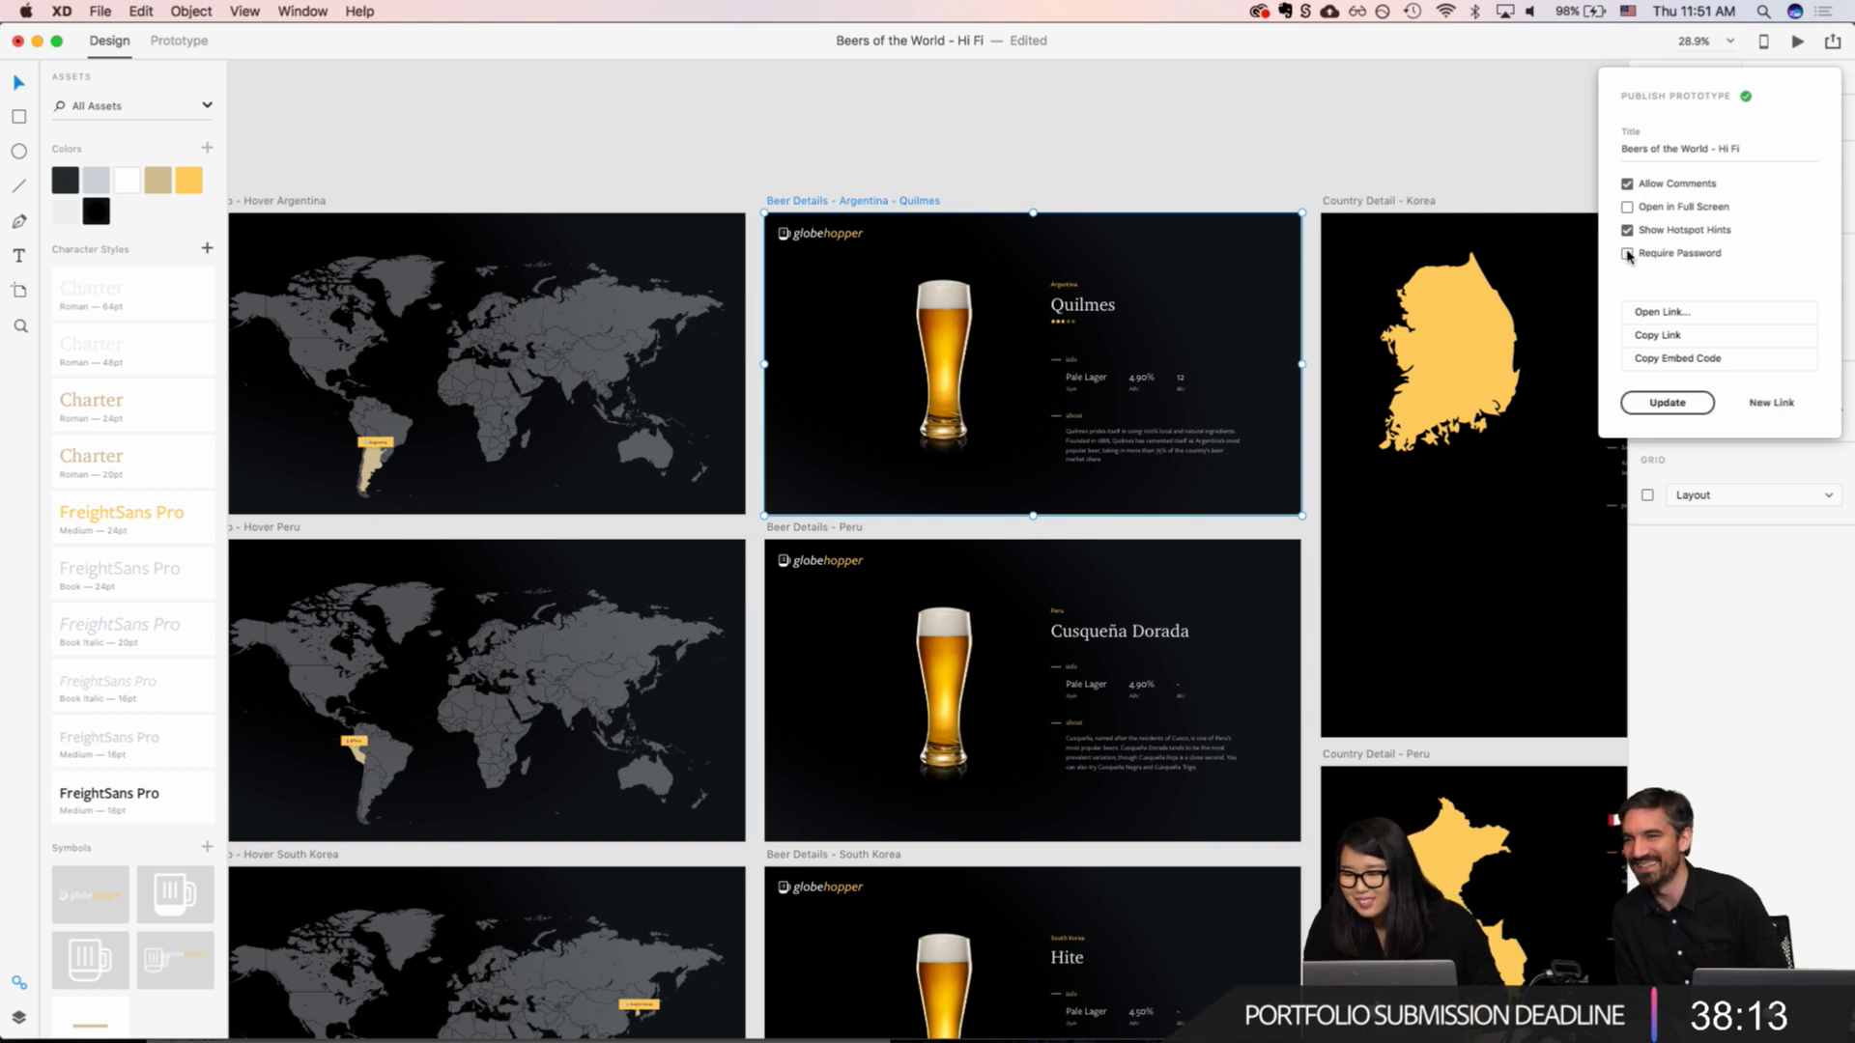
{"action": "left_click", "coordinate": [1681, 398]}
{"action": "left_click", "coordinate": [1319, 170]}
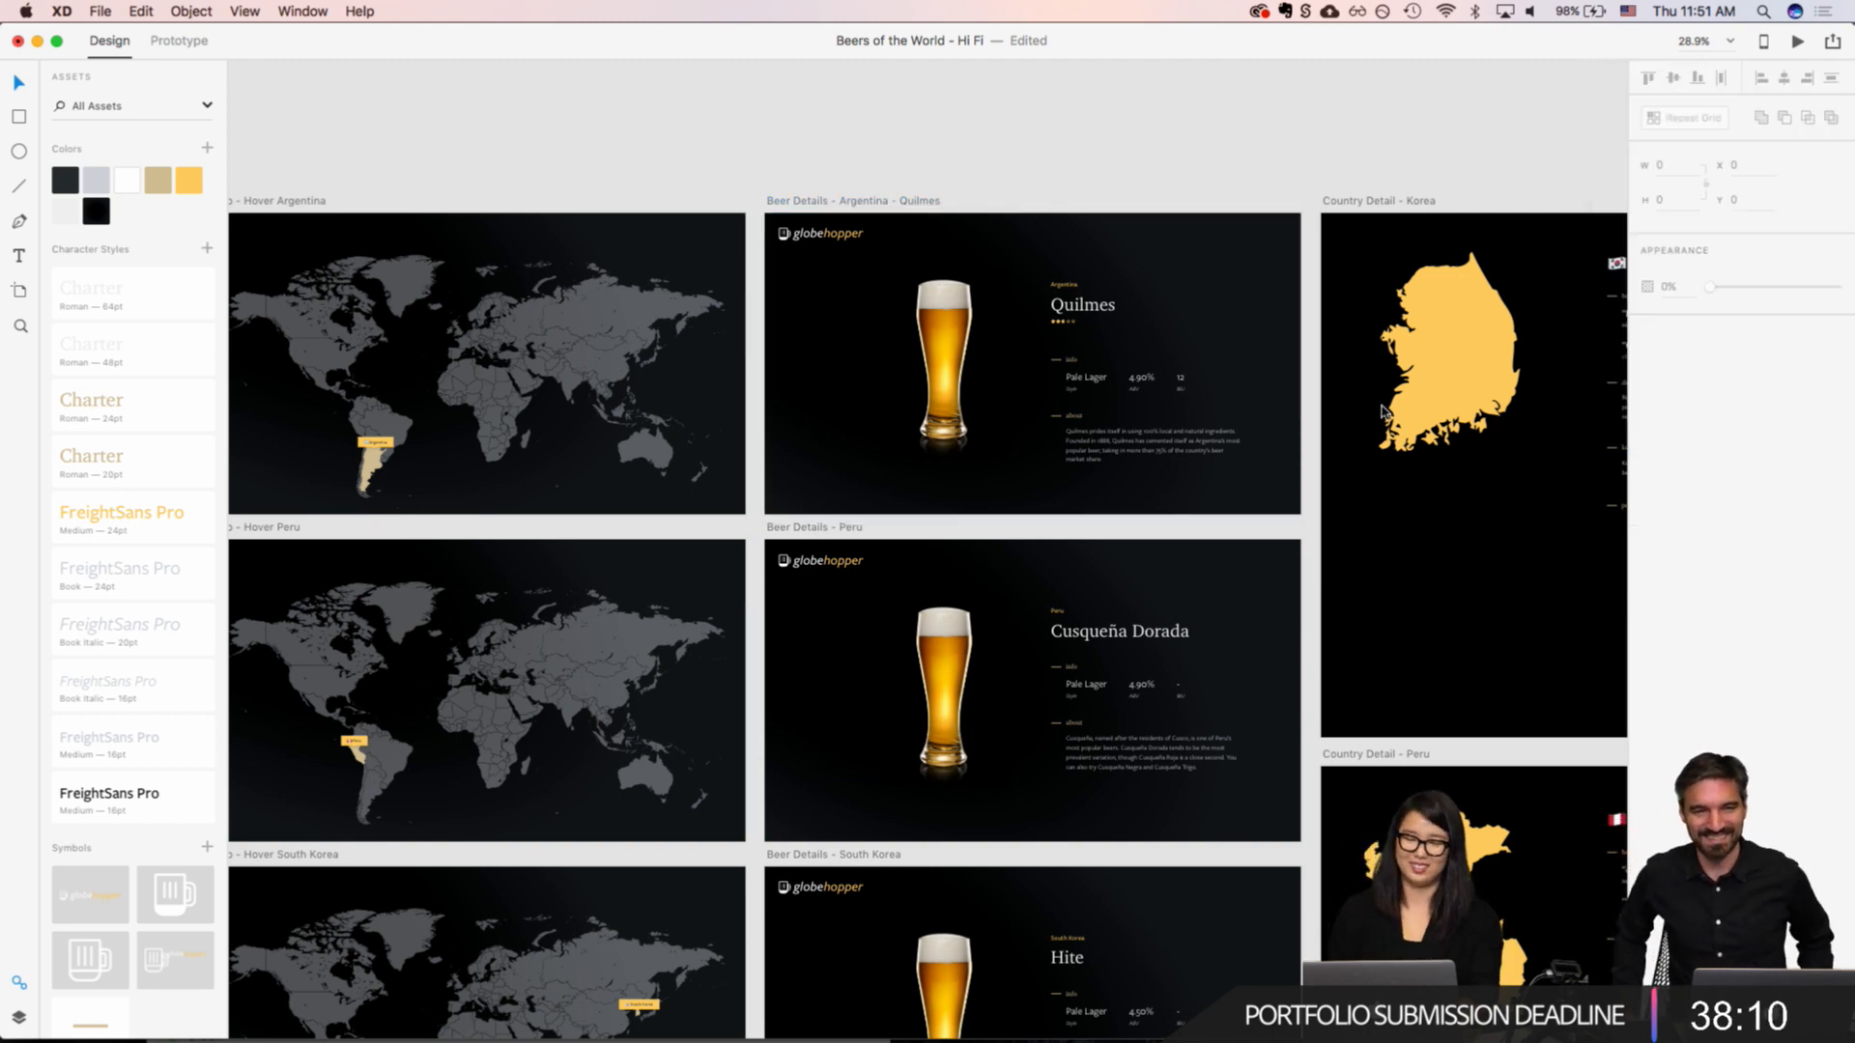
Step: Examine the "Share your tip" artboard and the properties of its tip input box, then clear the selection
{"action": "scroll", "coordinate": [1403, 473], "scroll_direction": "down", "scroll_amount": 5}
{"action": "scroll", "coordinate": [1403, 473], "scroll_direction": "right", "scroll_amount": 2}
{"action": "scroll", "coordinate": [1404, 474], "scroll_direction": "down", "scroll_amount": 3}
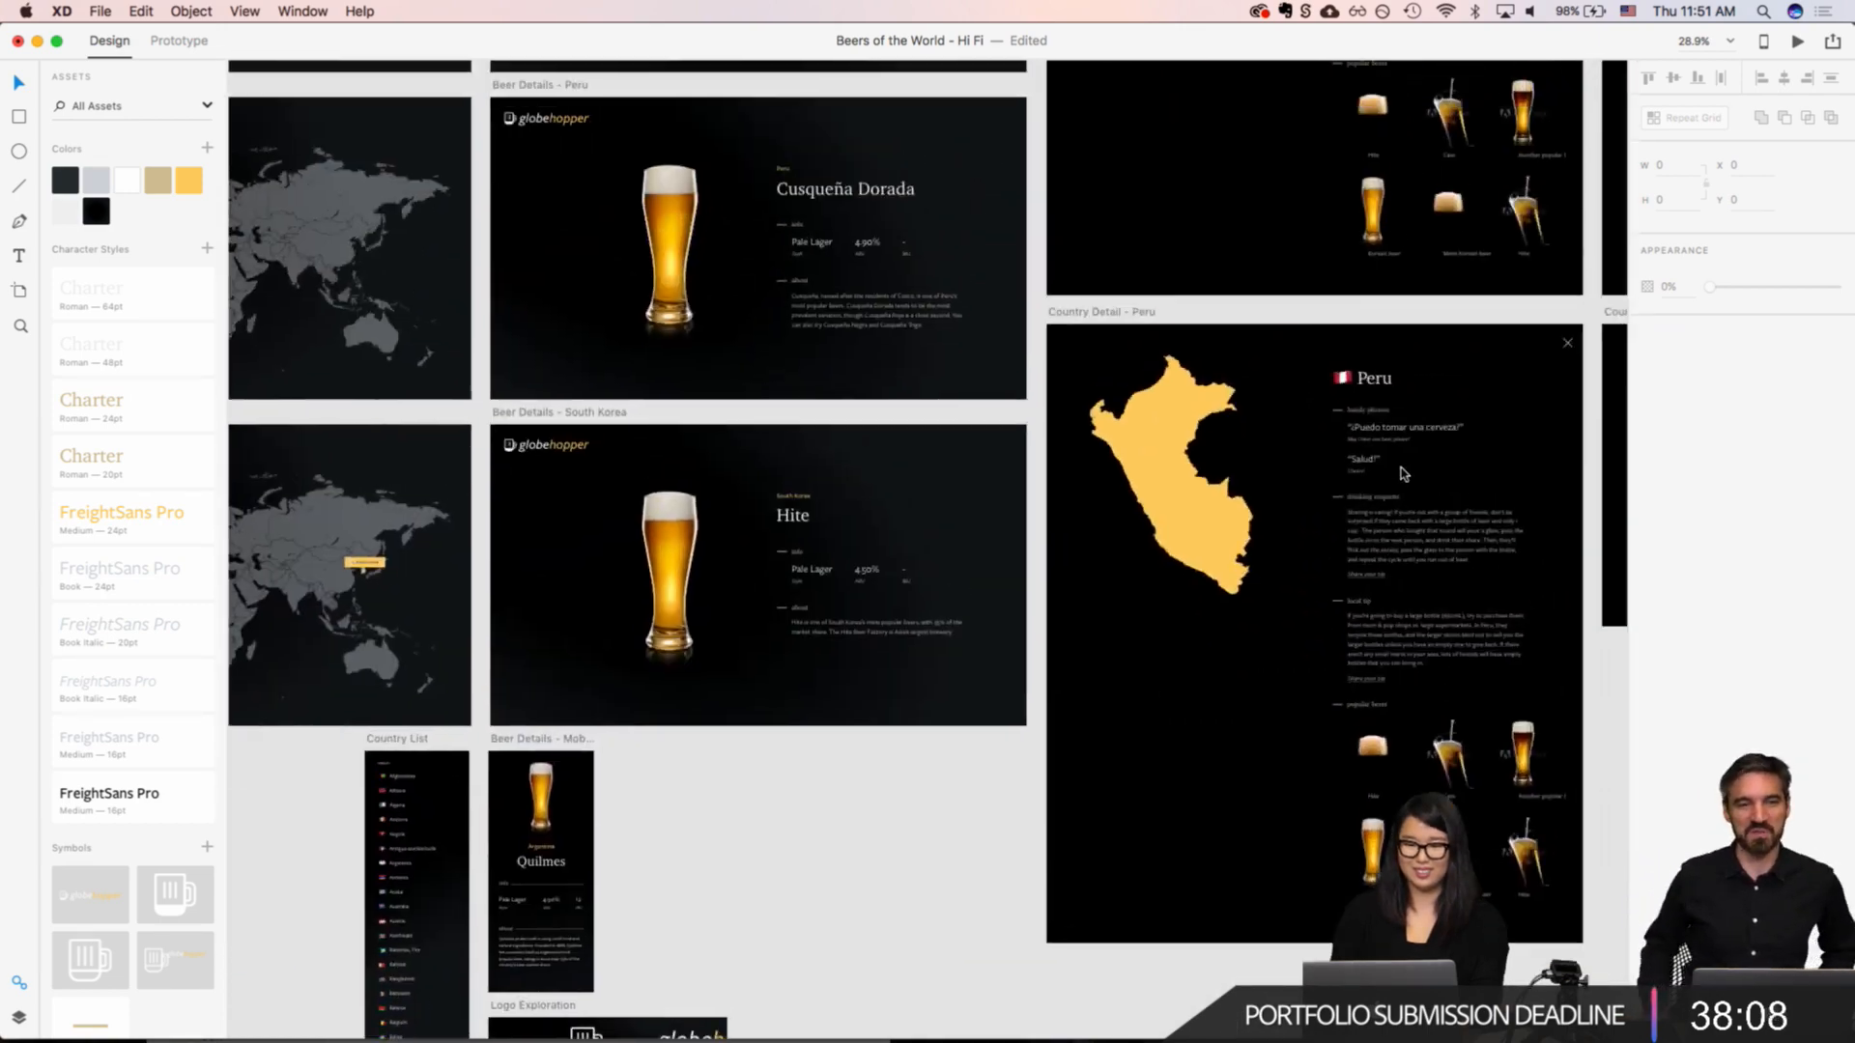
{"action": "scroll", "coordinate": [1404, 473], "scroll_direction": "right", "scroll_amount": 5}
{"action": "scroll", "coordinate": [1404, 474], "scroll_direction": "right", "scroll_amount": 7}
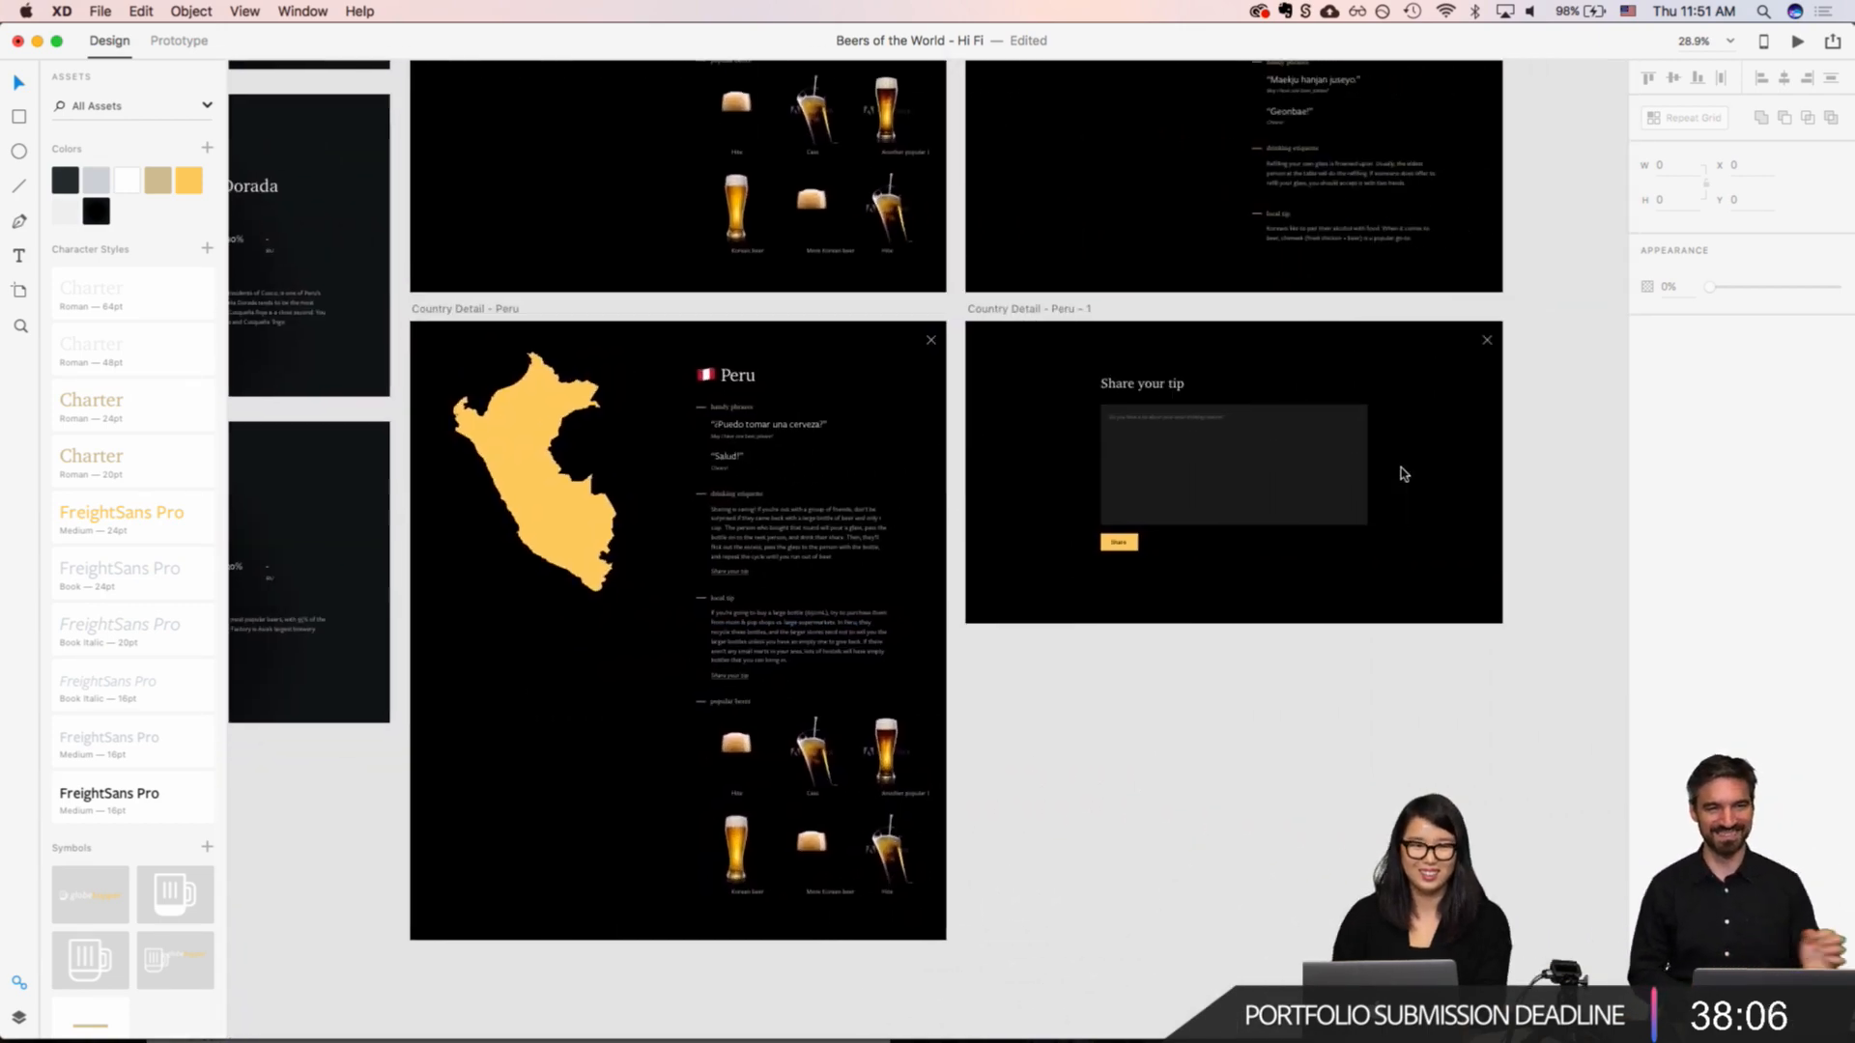
{"action": "scroll", "coordinate": [1404, 474], "scroll_direction": "up", "scroll_amount": 1}
{"action": "scroll", "coordinate": [935, 621], "scroll_direction": "up", "scroll_amount": 3}
{"action": "scroll", "coordinate": [935, 621], "scroll_direction": "up", "scroll_amount": 5}
{"action": "scroll", "coordinate": [935, 622], "scroll_direction": "down", "scroll_amount": 2}
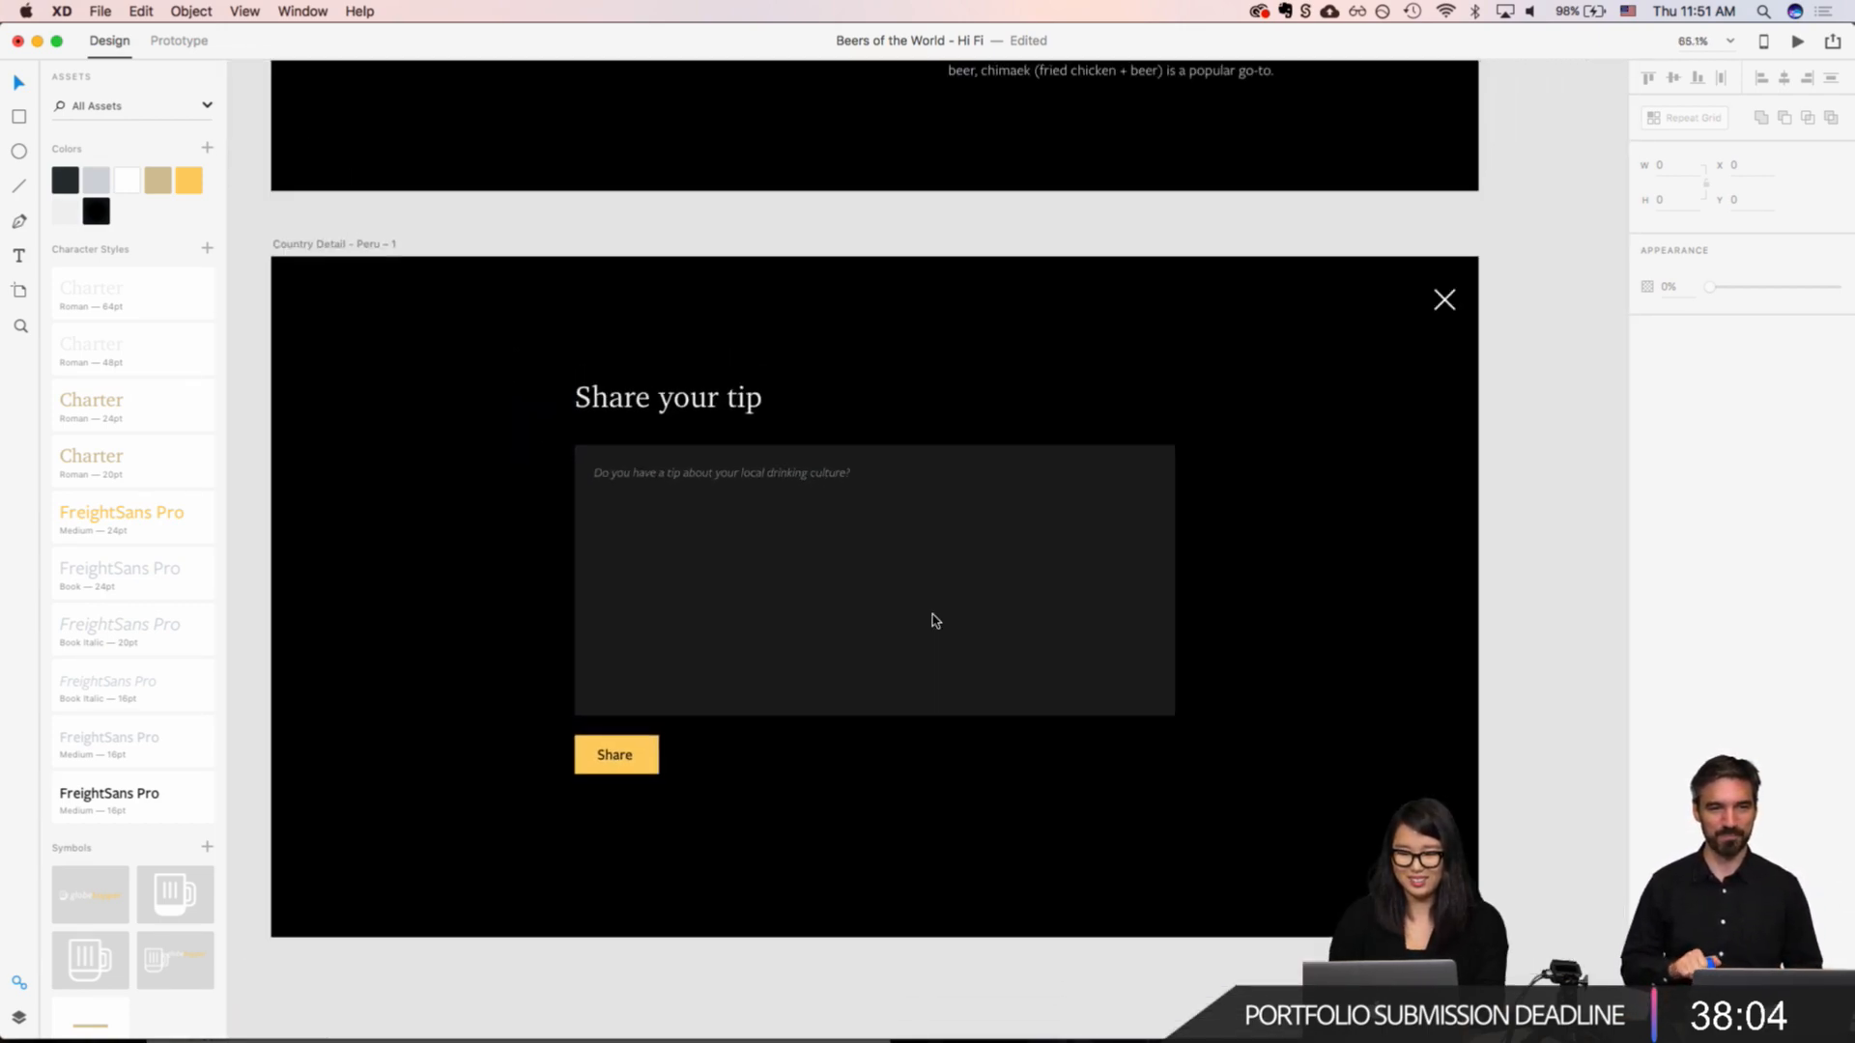
{"action": "scroll", "coordinate": [935, 622], "scroll_direction": "up", "scroll_amount": 5}
{"action": "double_click", "coordinate": [935, 622]}
{"action": "scroll", "coordinate": [935, 621], "scroll_direction": "down", "scroll_amount": 2}
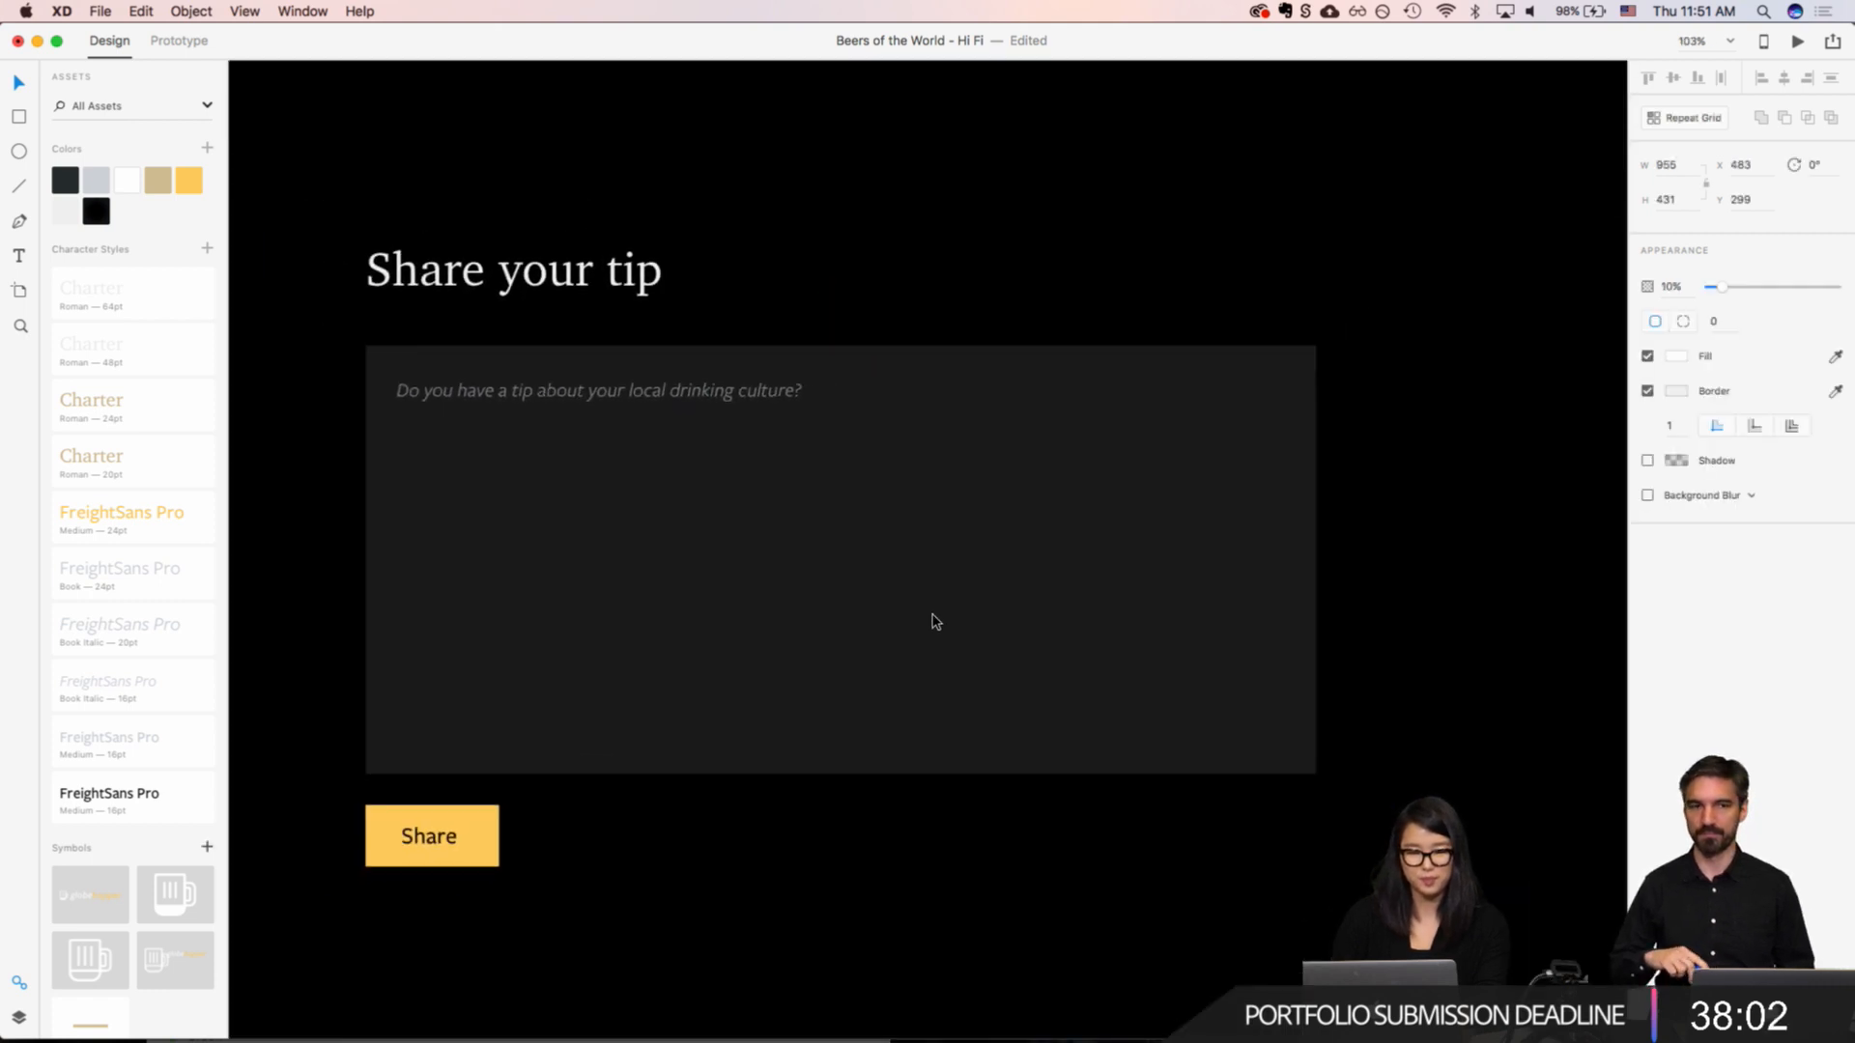
{"action": "scroll", "coordinate": [935, 622], "scroll_direction": "left", "scroll_amount": 3}
{"action": "scroll", "coordinate": [936, 621], "scroll_direction": "down", "scroll_amount": 2}
{"action": "left_click", "coordinate": [538, 556]}
{"action": "scroll", "coordinate": [537, 556], "scroll_direction": "down", "scroll_amount": 3}
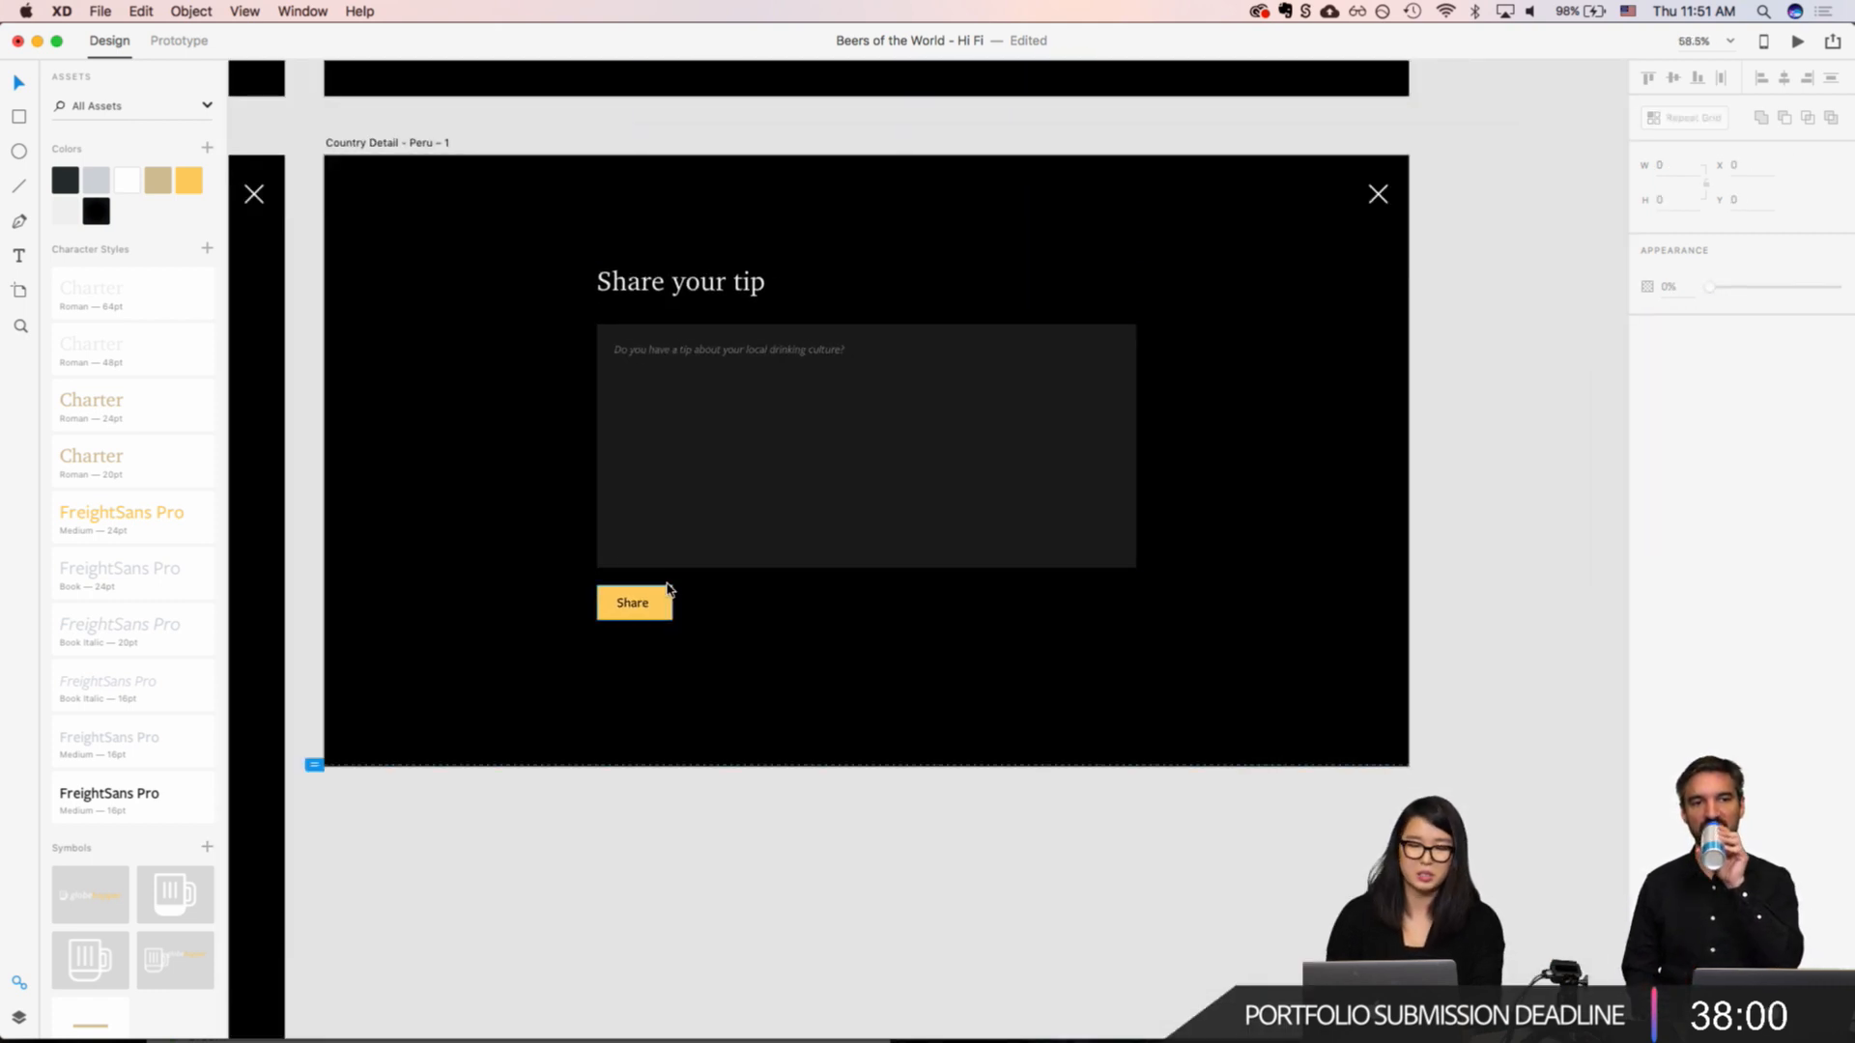
Step: Reopen the prototype publishing options, dismiss them and look over the "Share your tip" artboard again
{"action": "key", "text": "shift+super+e"}
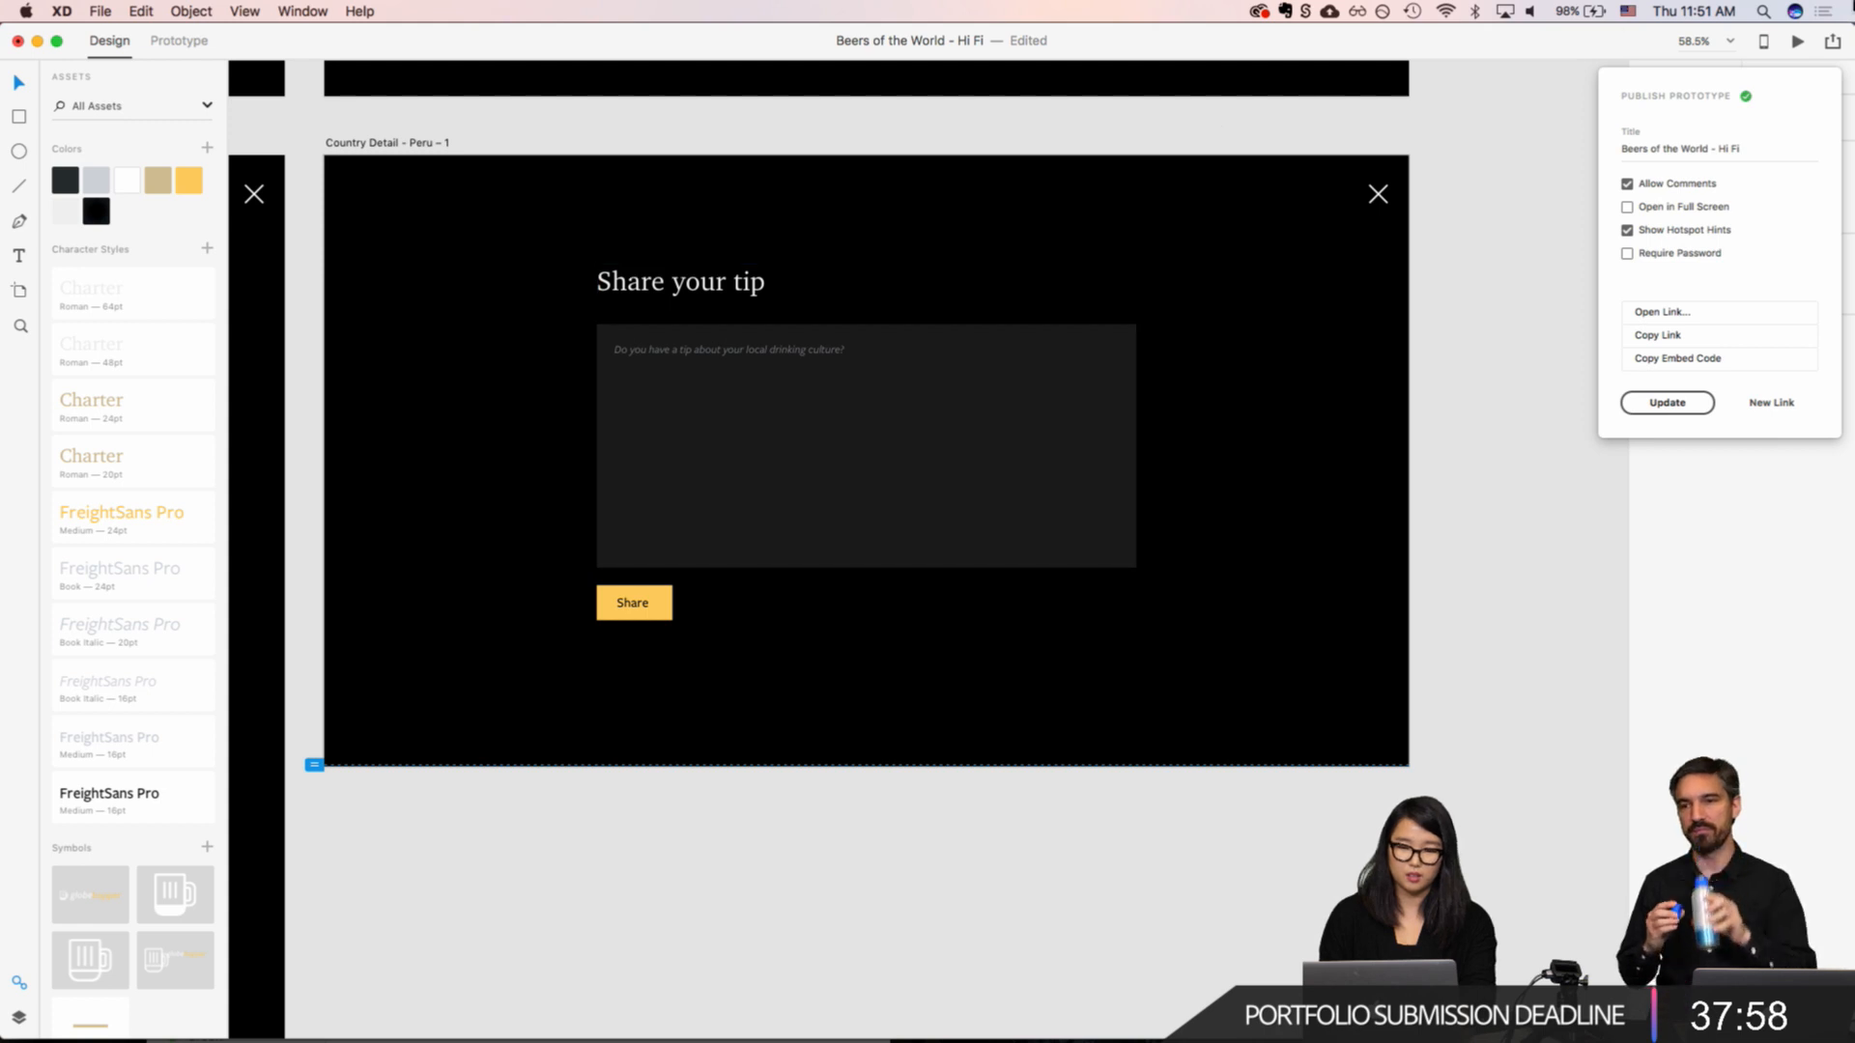
{"action": "left_click", "coordinate": [1324, 361]}
{"action": "scroll", "coordinate": [1324, 364], "scroll_direction": "down", "scroll_amount": 3}
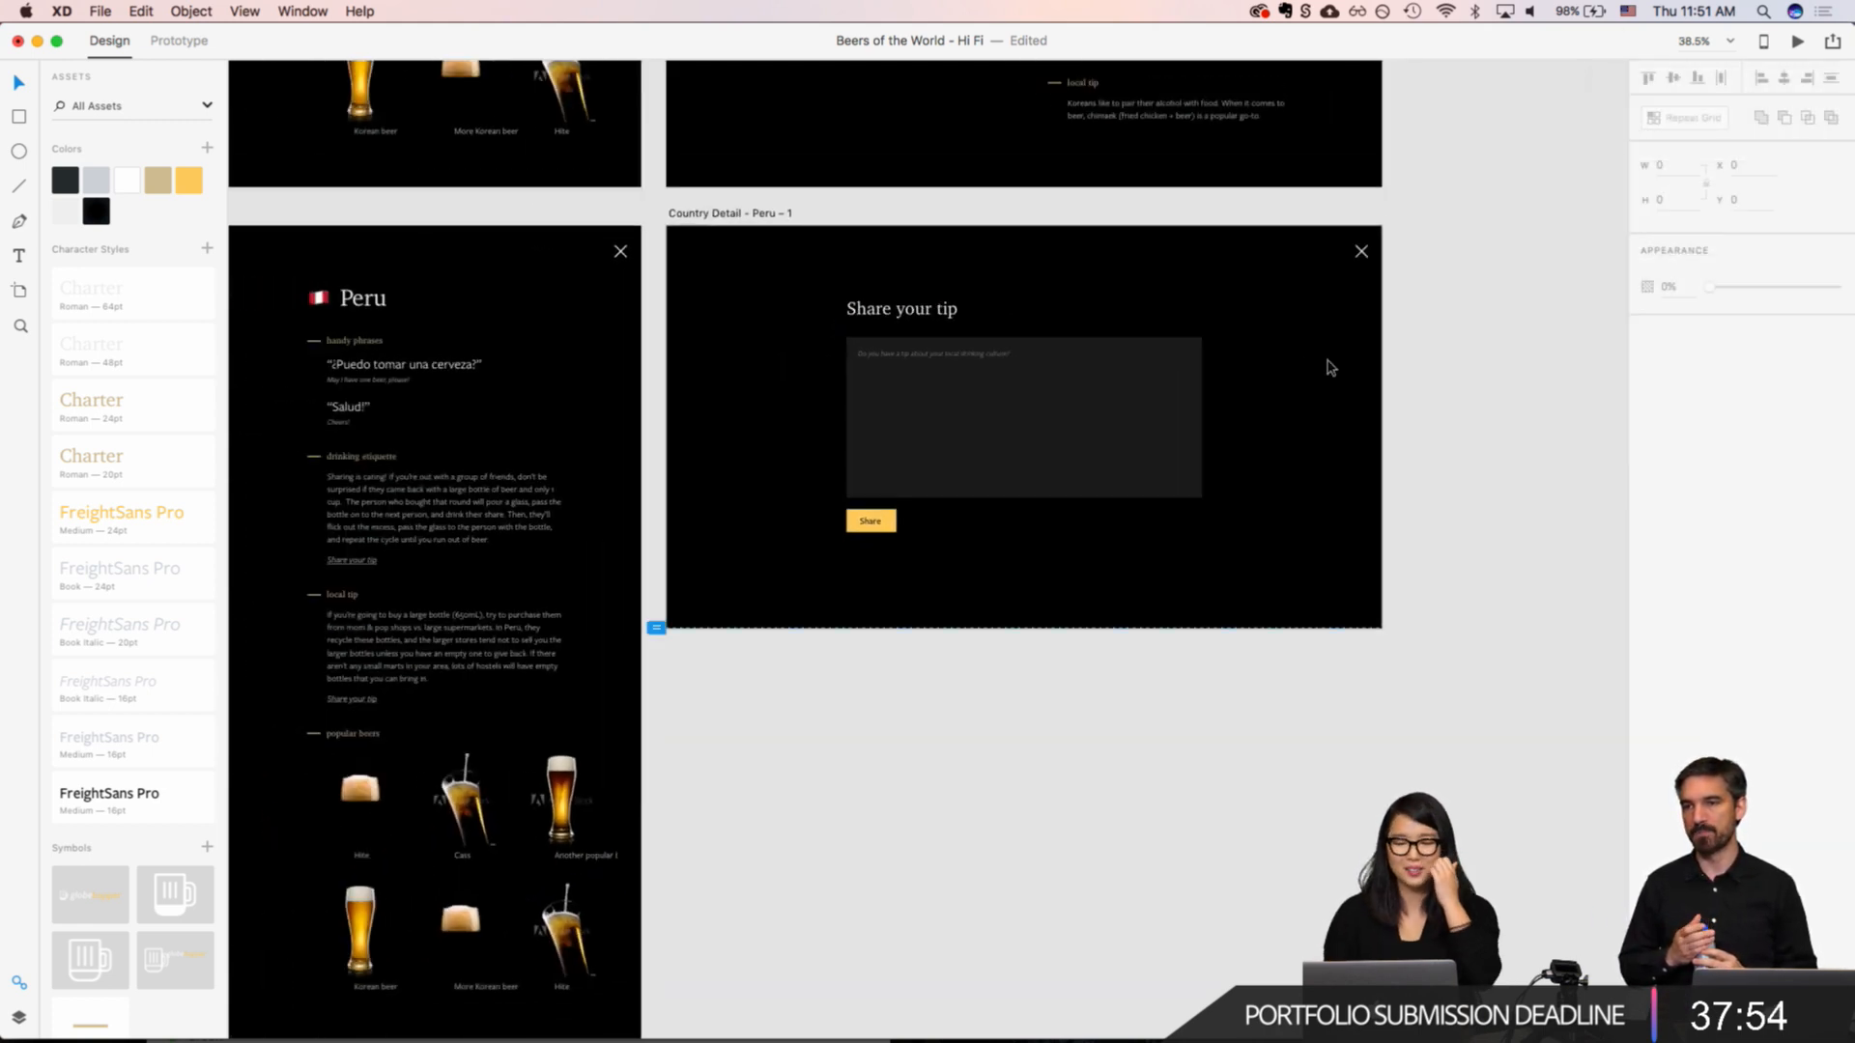
{"action": "scroll", "coordinate": [994, 464], "scroll_direction": "up", "scroll_amount": 5}
{"action": "scroll", "coordinate": [994, 464], "scroll_direction": "down", "scroll_amount": 2}
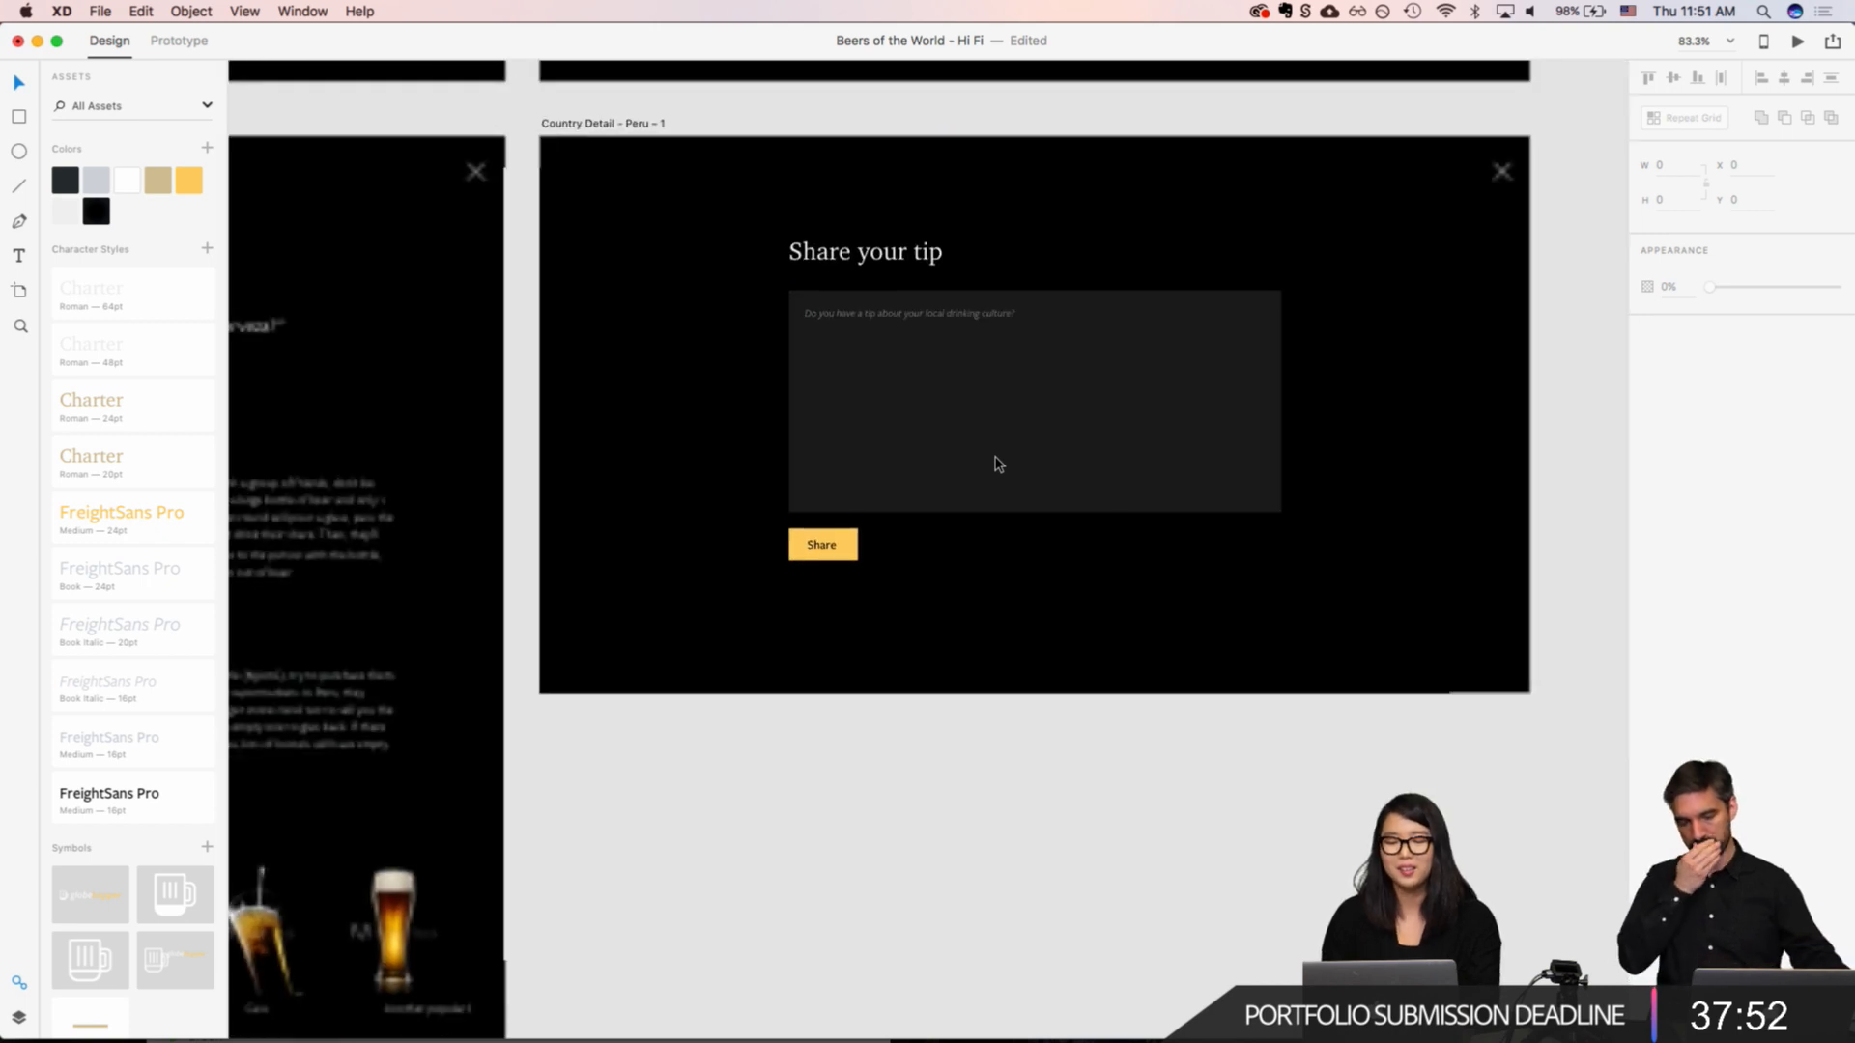
{"action": "scroll", "coordinate": [994, 464], "scroll_direction": "down", "scroll_amount": 5}
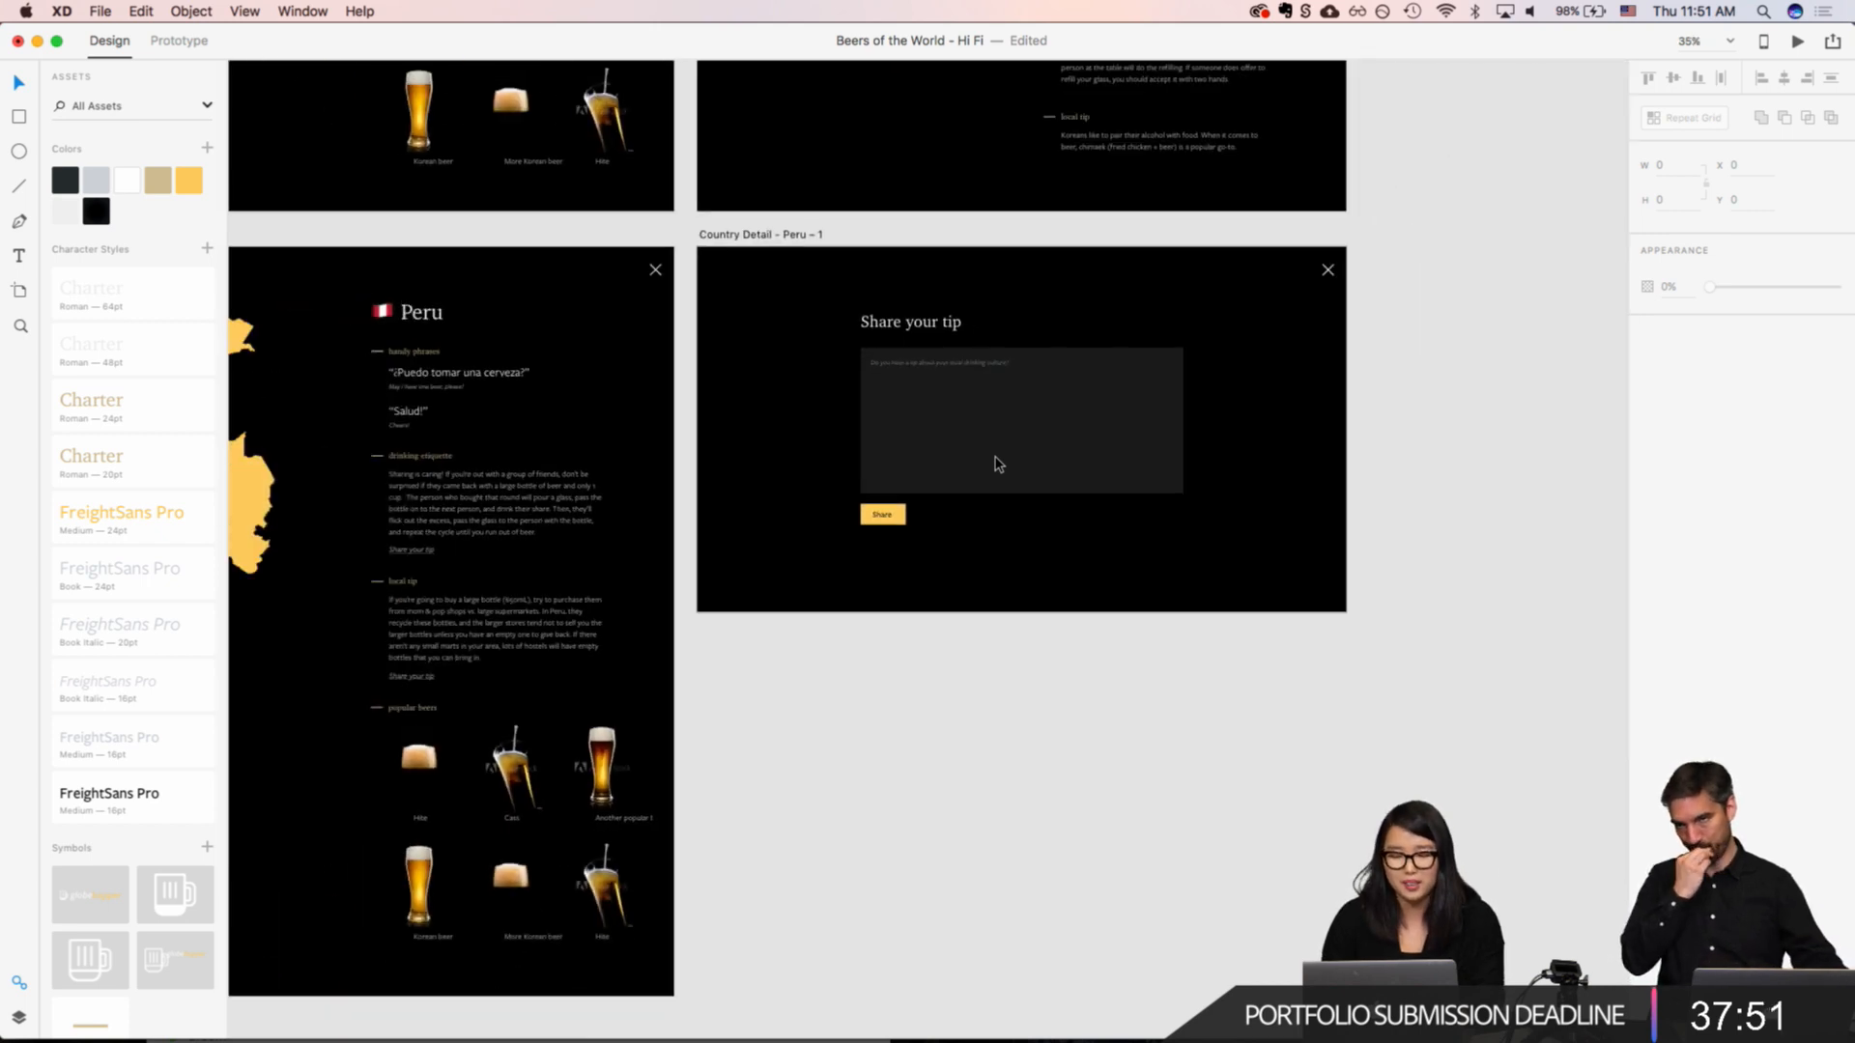
Step: Check the "Country Detail - Peru – 1" artboard in Prototype mode and return to Design mode
{"action": "left_click", "coordinate": [743, 238]}
{"action": "scroll", "coordinate": [743, 239], "scroll_direction": "left", "scroll_amount": 5}
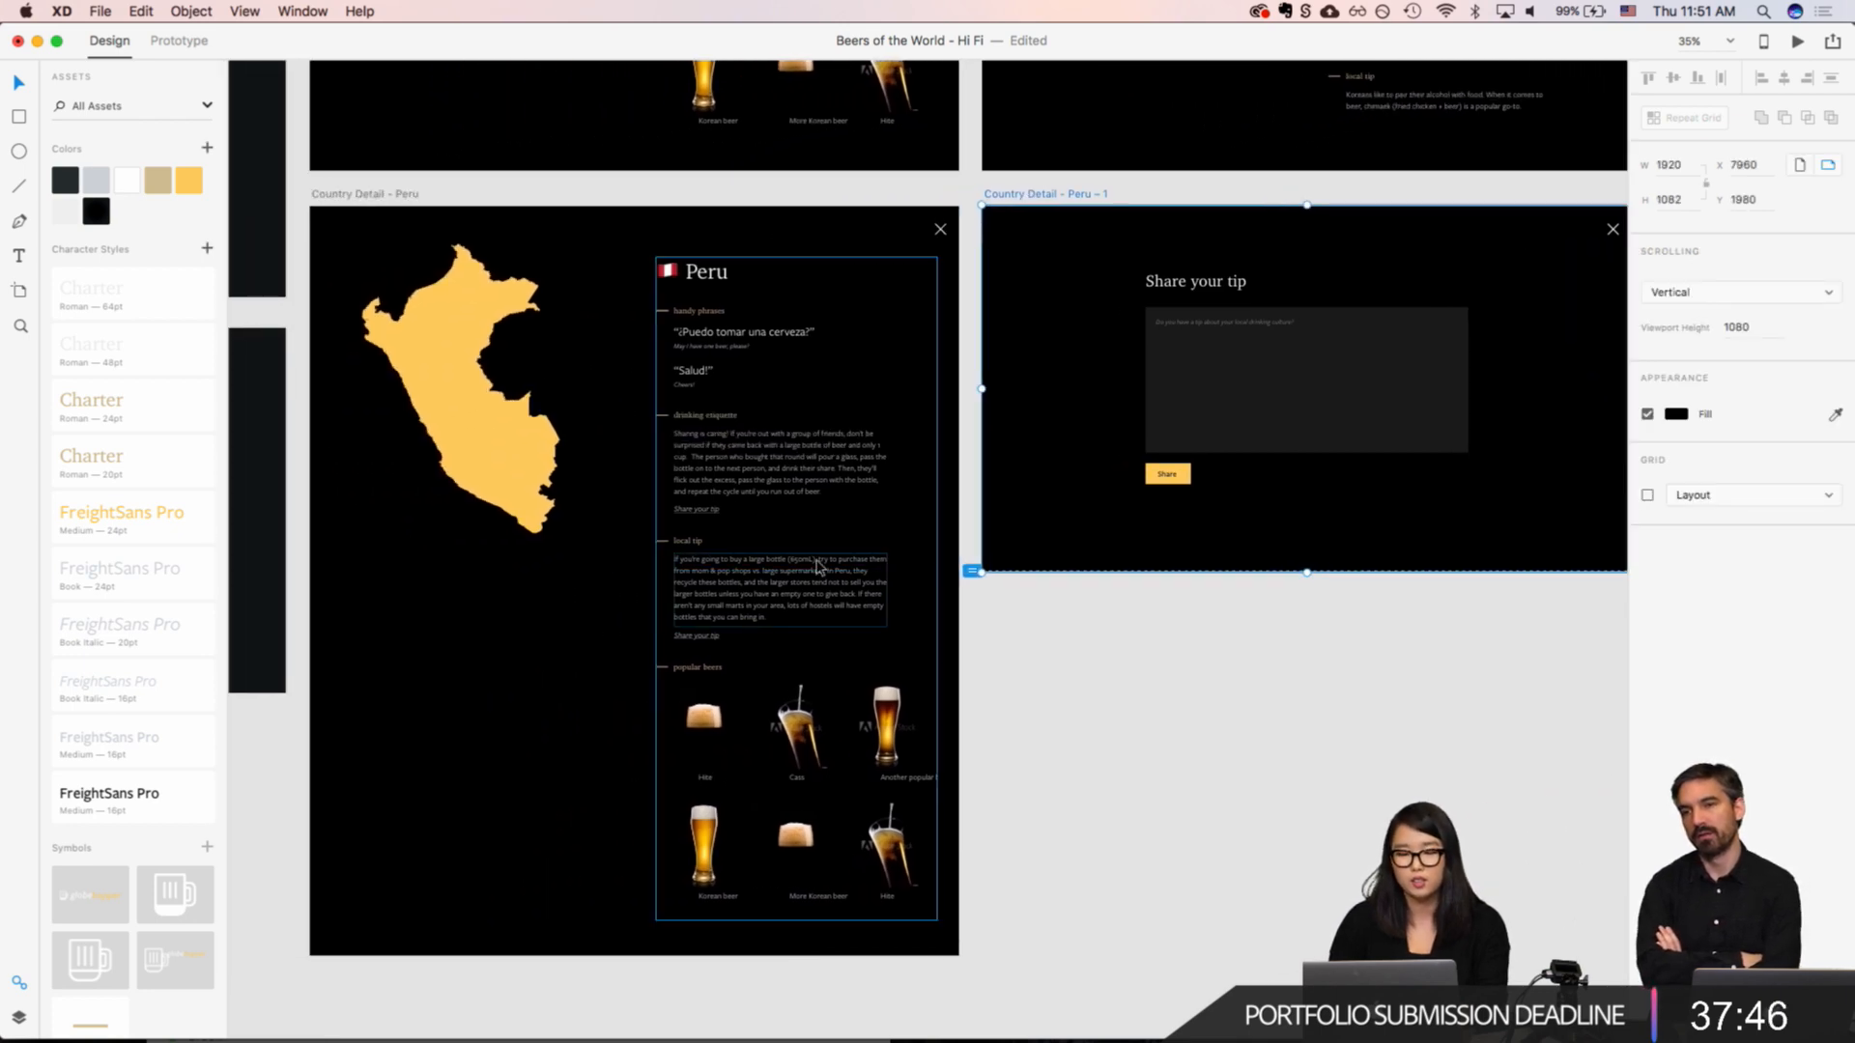
{"action": "left_click", "coordinate": [190, 47]}
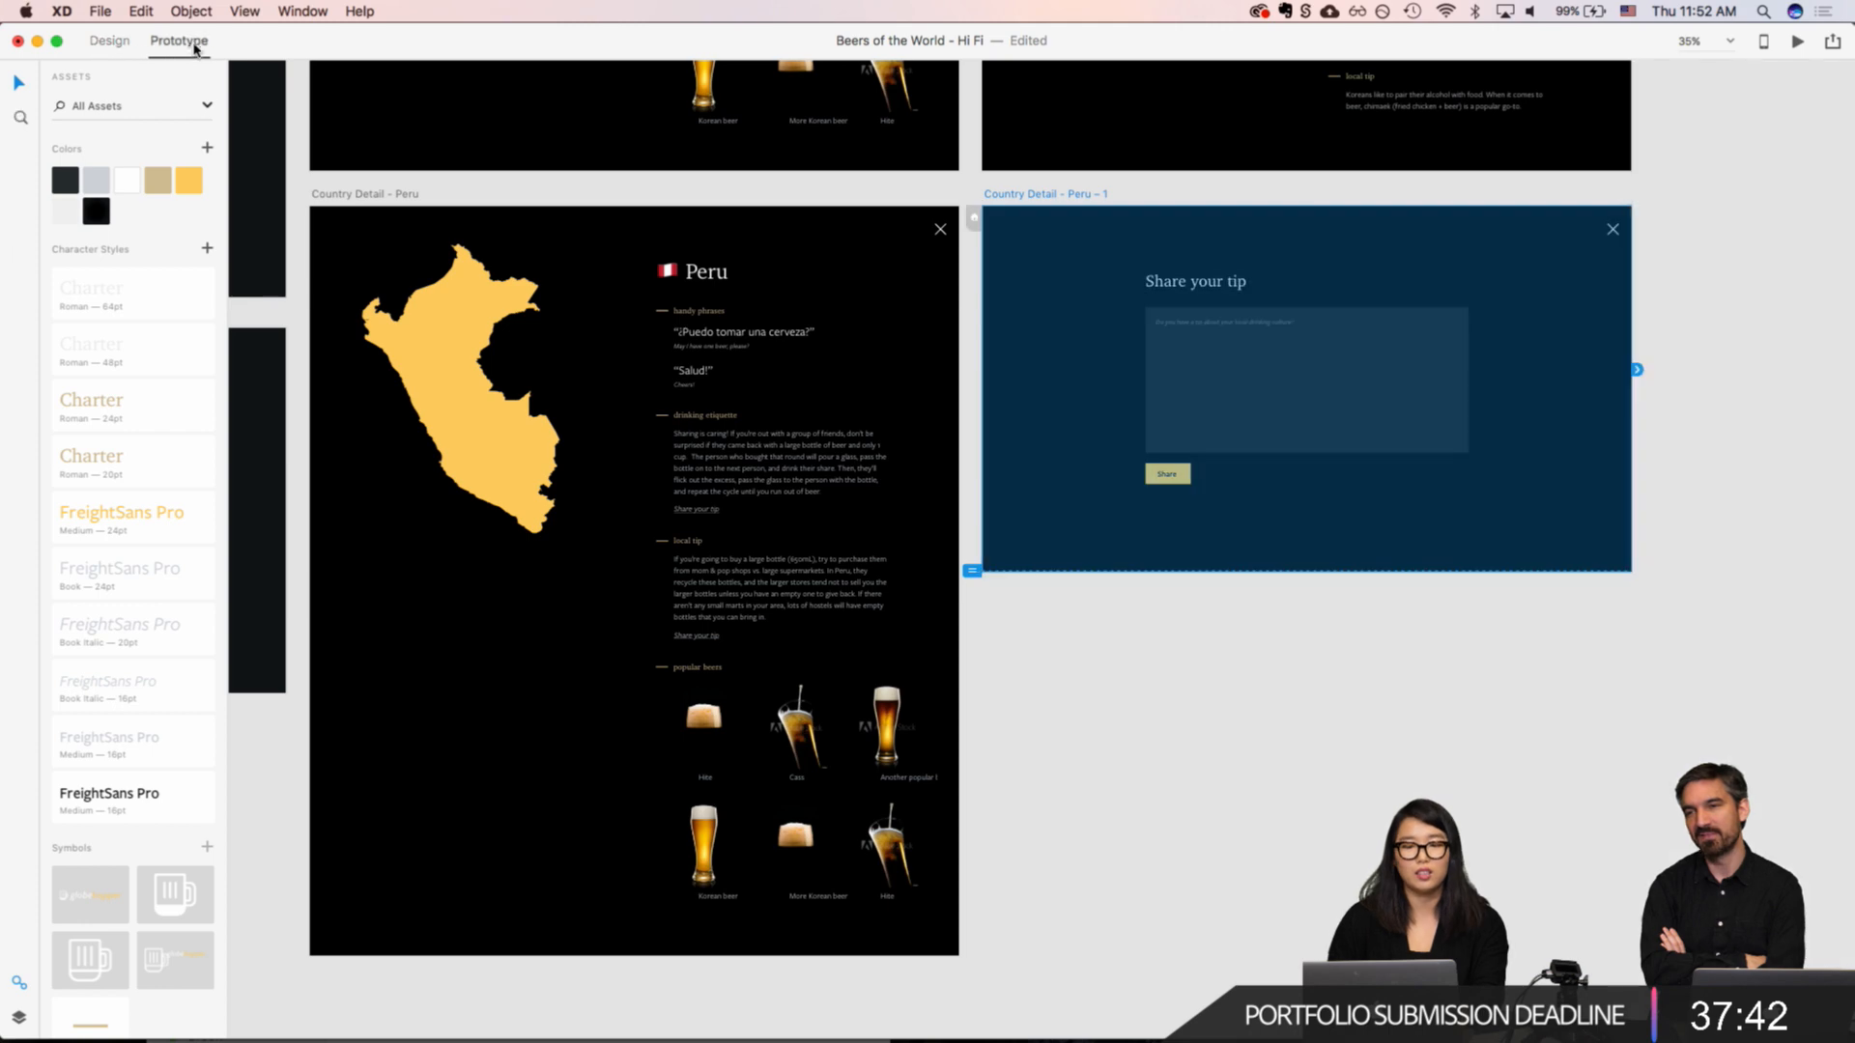
{"action": "left_click", "coordinate": [104, 42]}
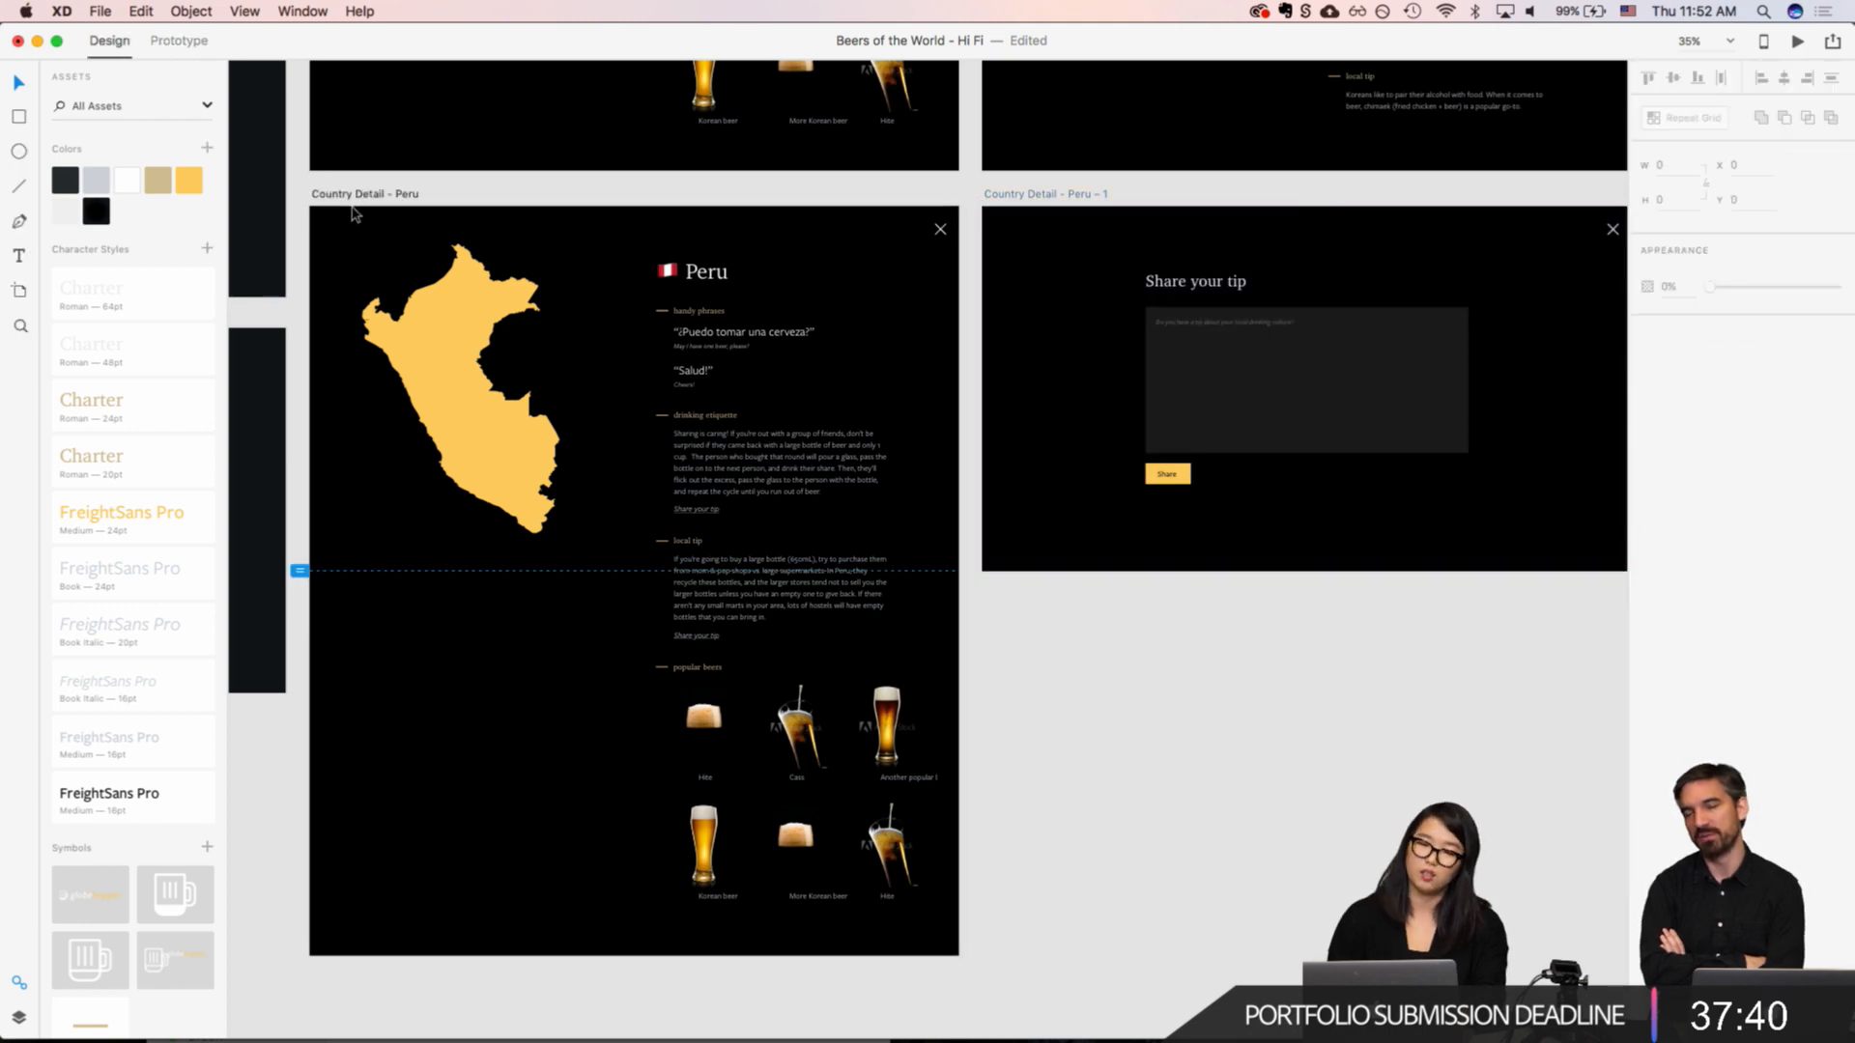
Step: Duplicate the "Country Detail - Peru" artboard
{"action": "left_click", "coordinate": [338, 197]}
{"action": "key", "text": "super+d"}
{"action": "scroll", "coordinate": [1109, 431], "scroll_direction": "left", "scroll_amount": 5}
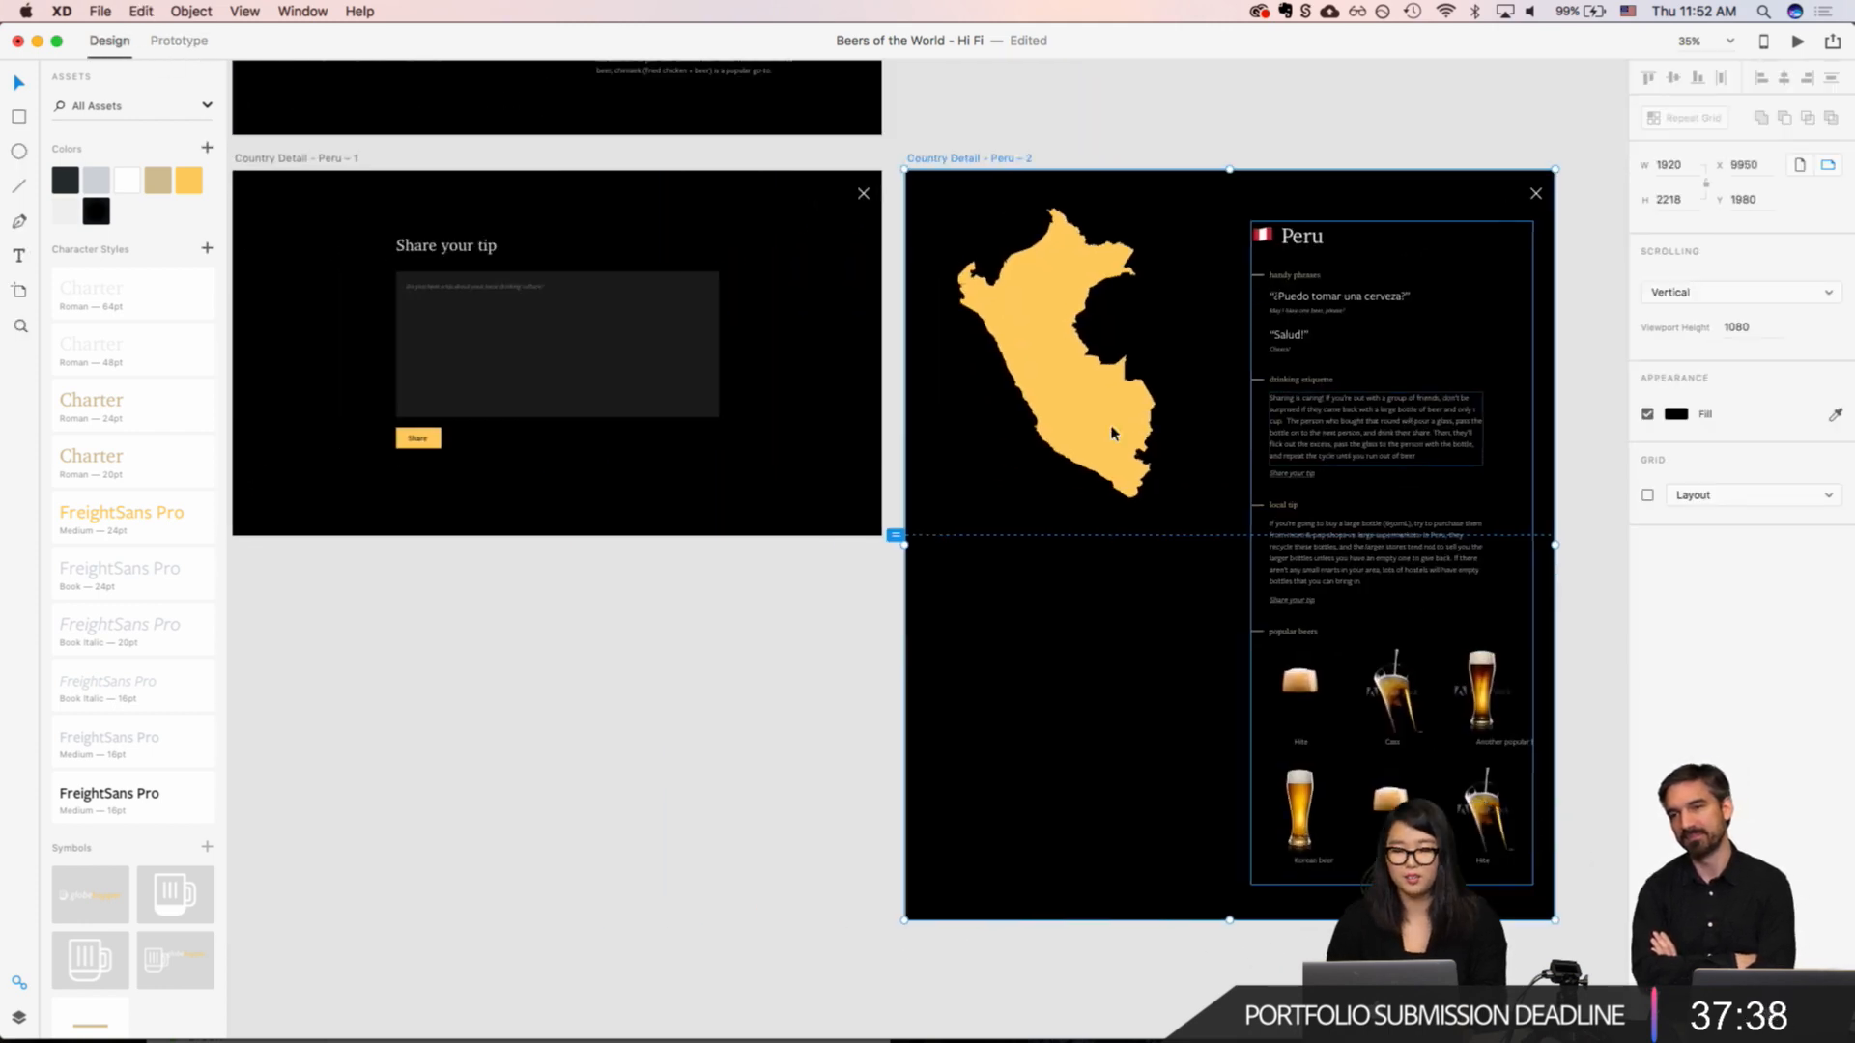
Step: Copy the "Share your tip" heading, input box and Share button from "Country Detail - Peru – 1" onto the duplicated Peru artboard
{"action": "left_click", "coordinate": [812, 265]}
{"action": "left_click", "coordinate": [584, 438], "text": "shift"}
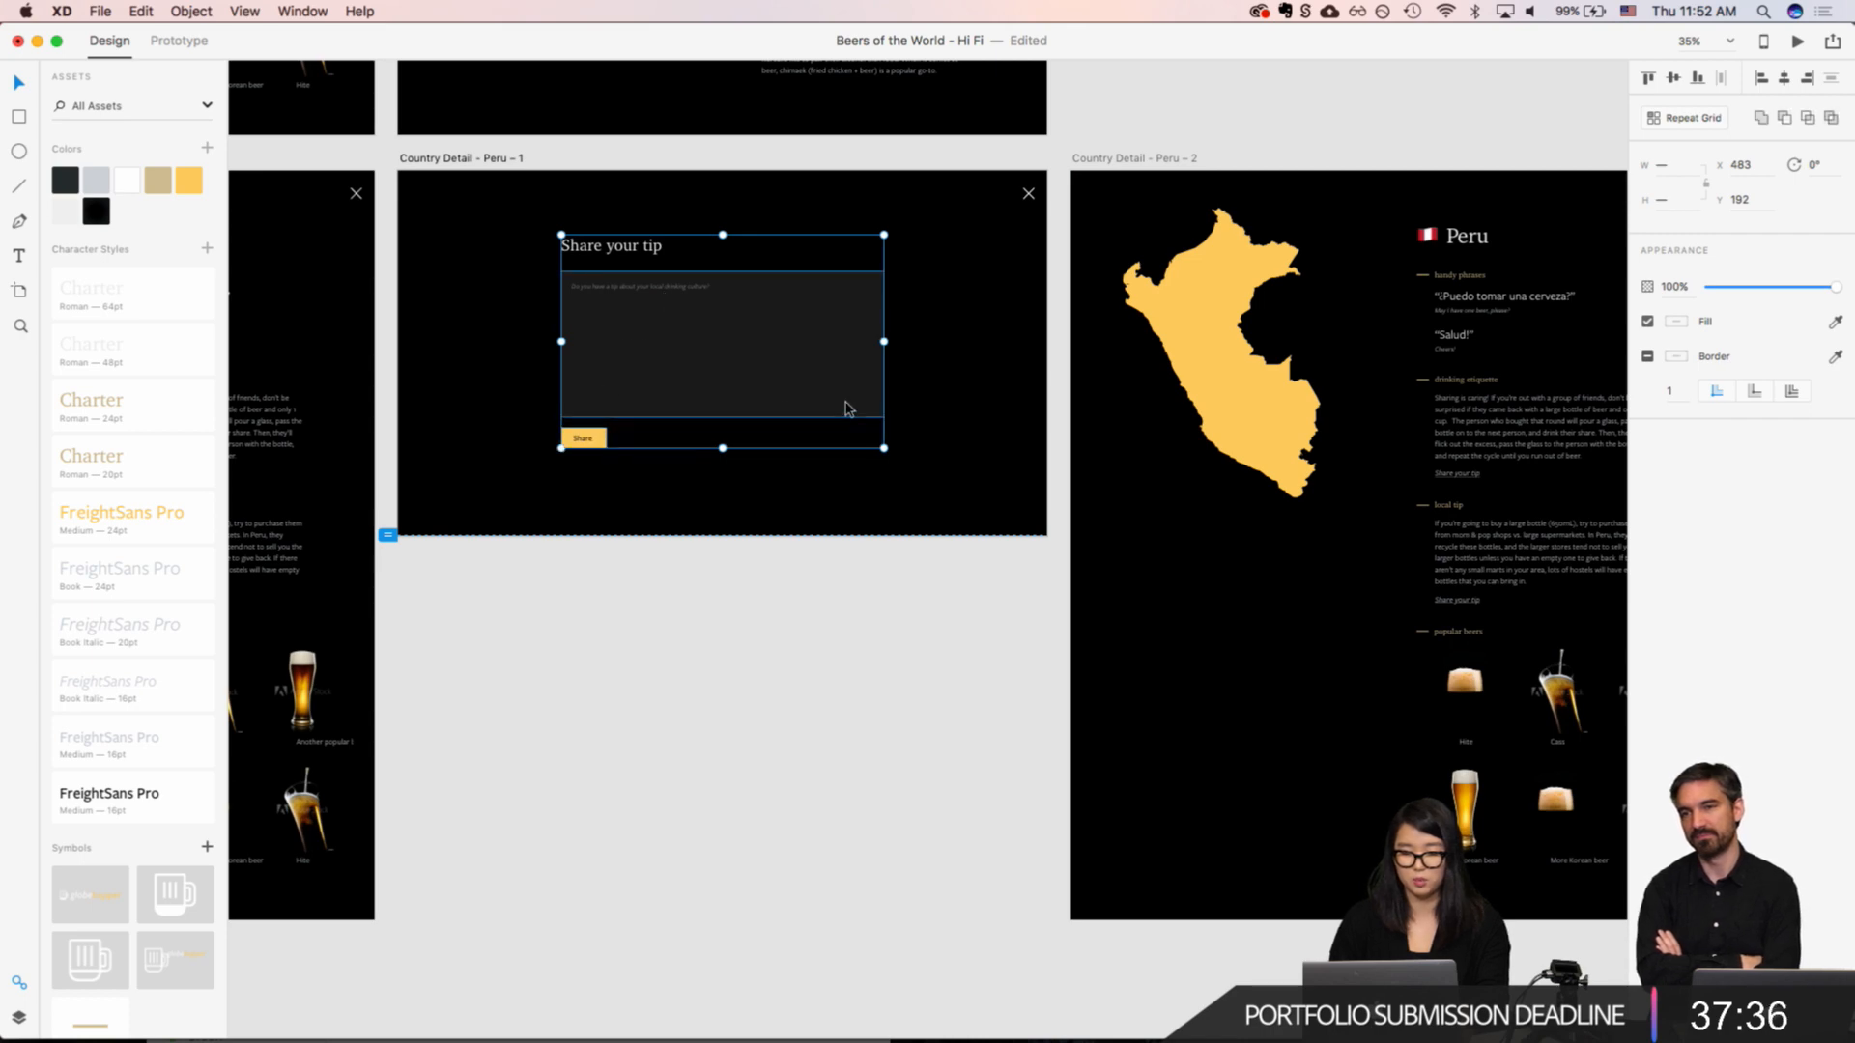
{"action": "scroll", "coordinate": [1236, 396], "scroll_direction": "right", "scroll_amount": 5}
{"action": "left_click", "coordinate": [998, 292]}
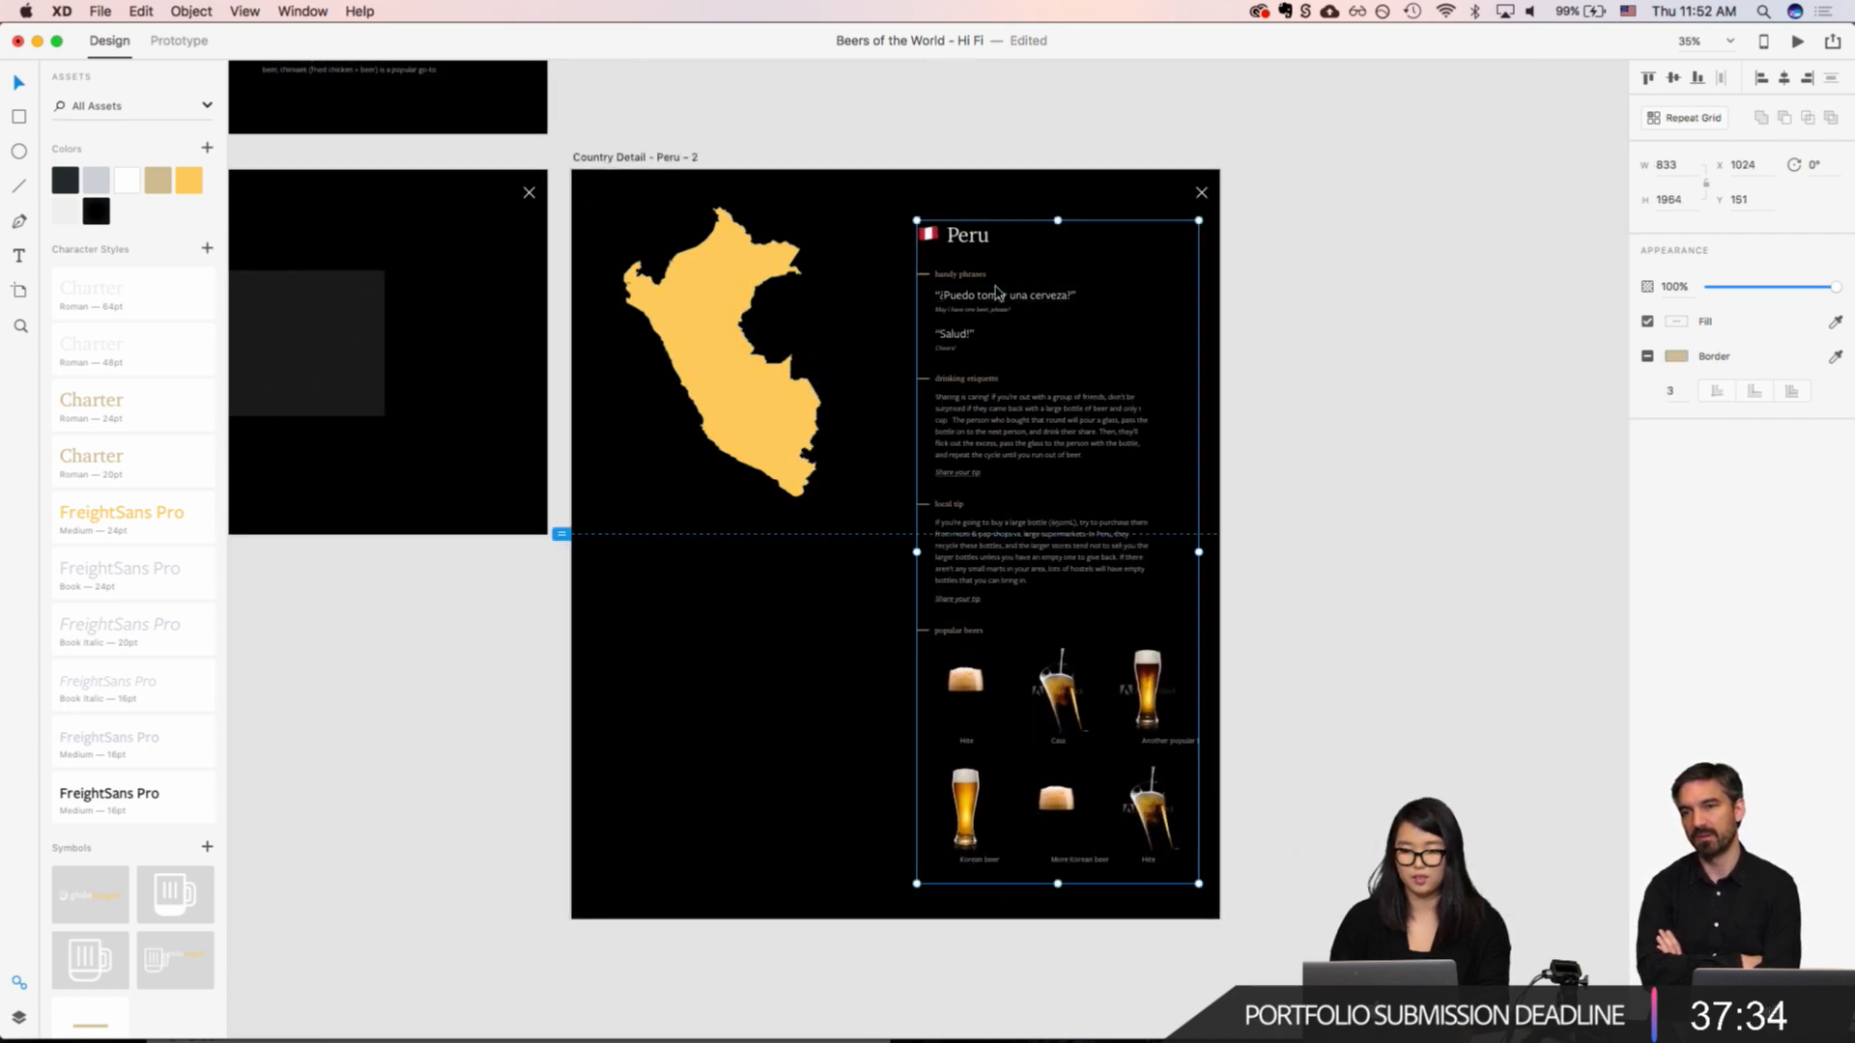
{"action": "left_click", "coordinate": [625, 170]}
{"action": "key", "text": "super+v"}
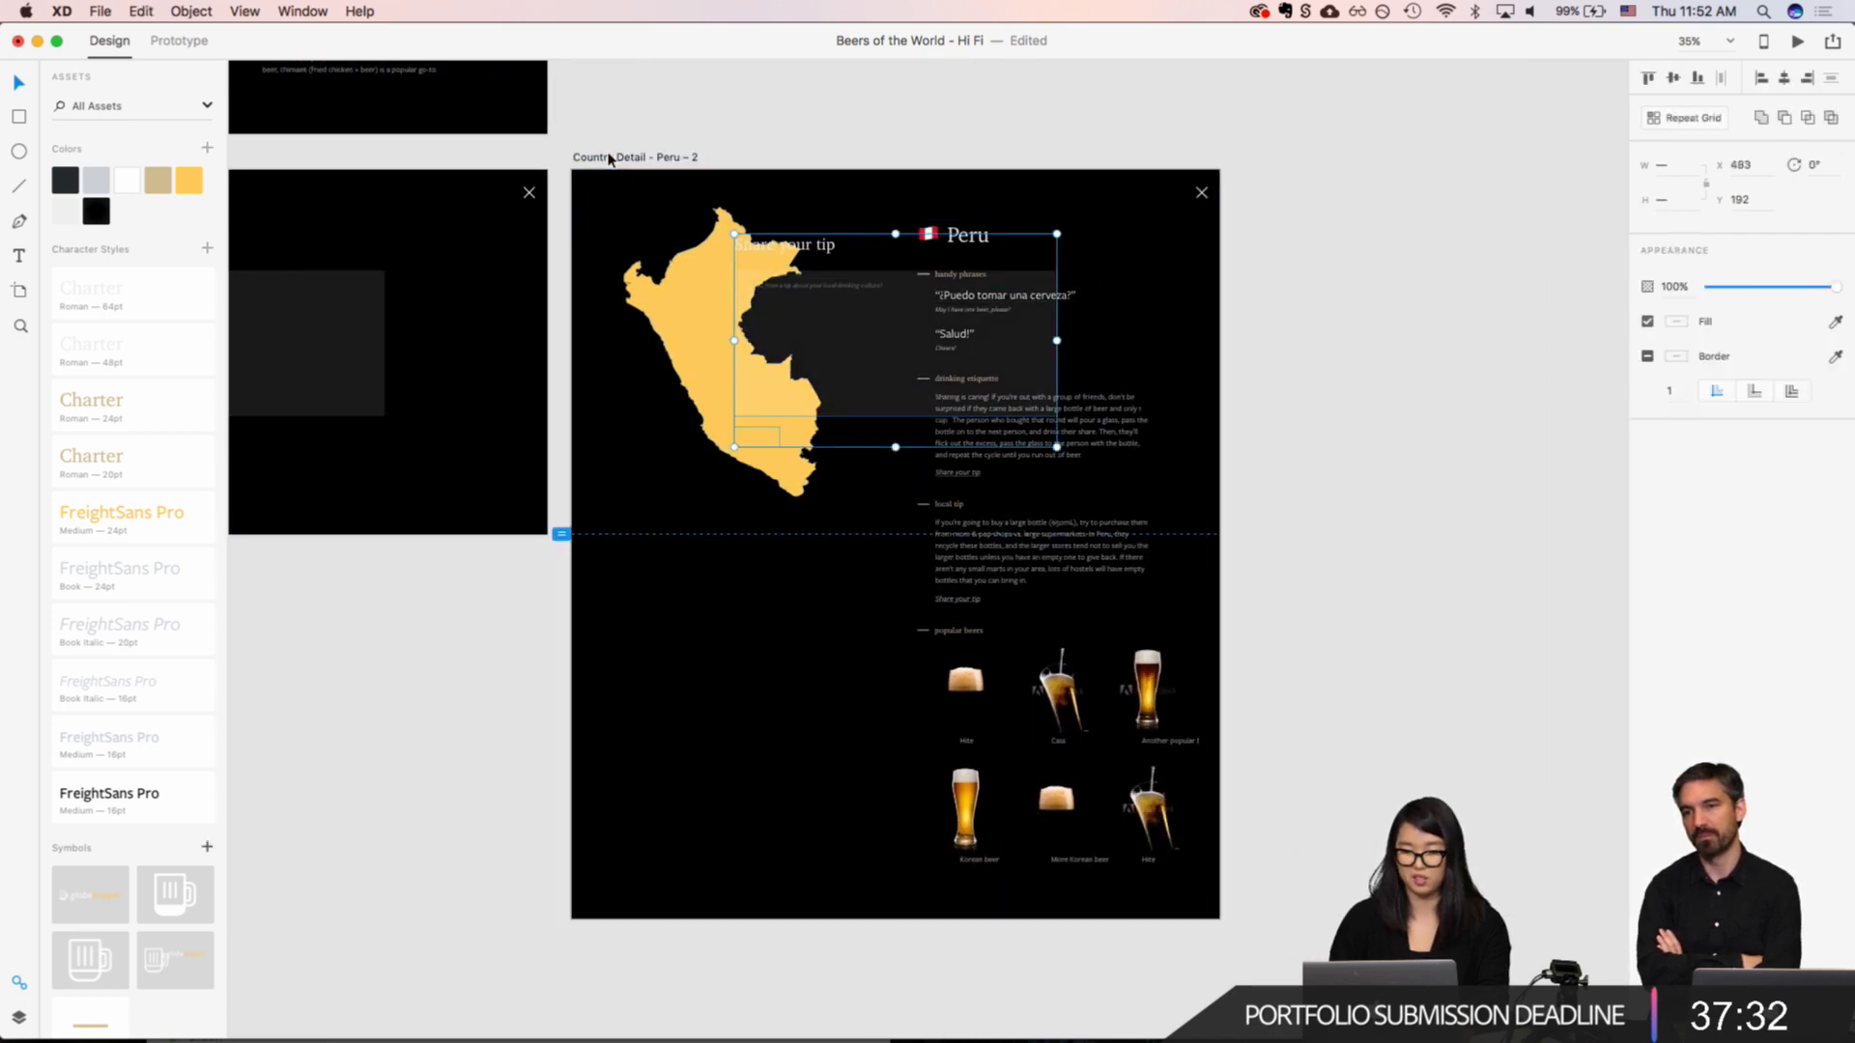
{"action": "left_click", "coordinate": [583, 197]}
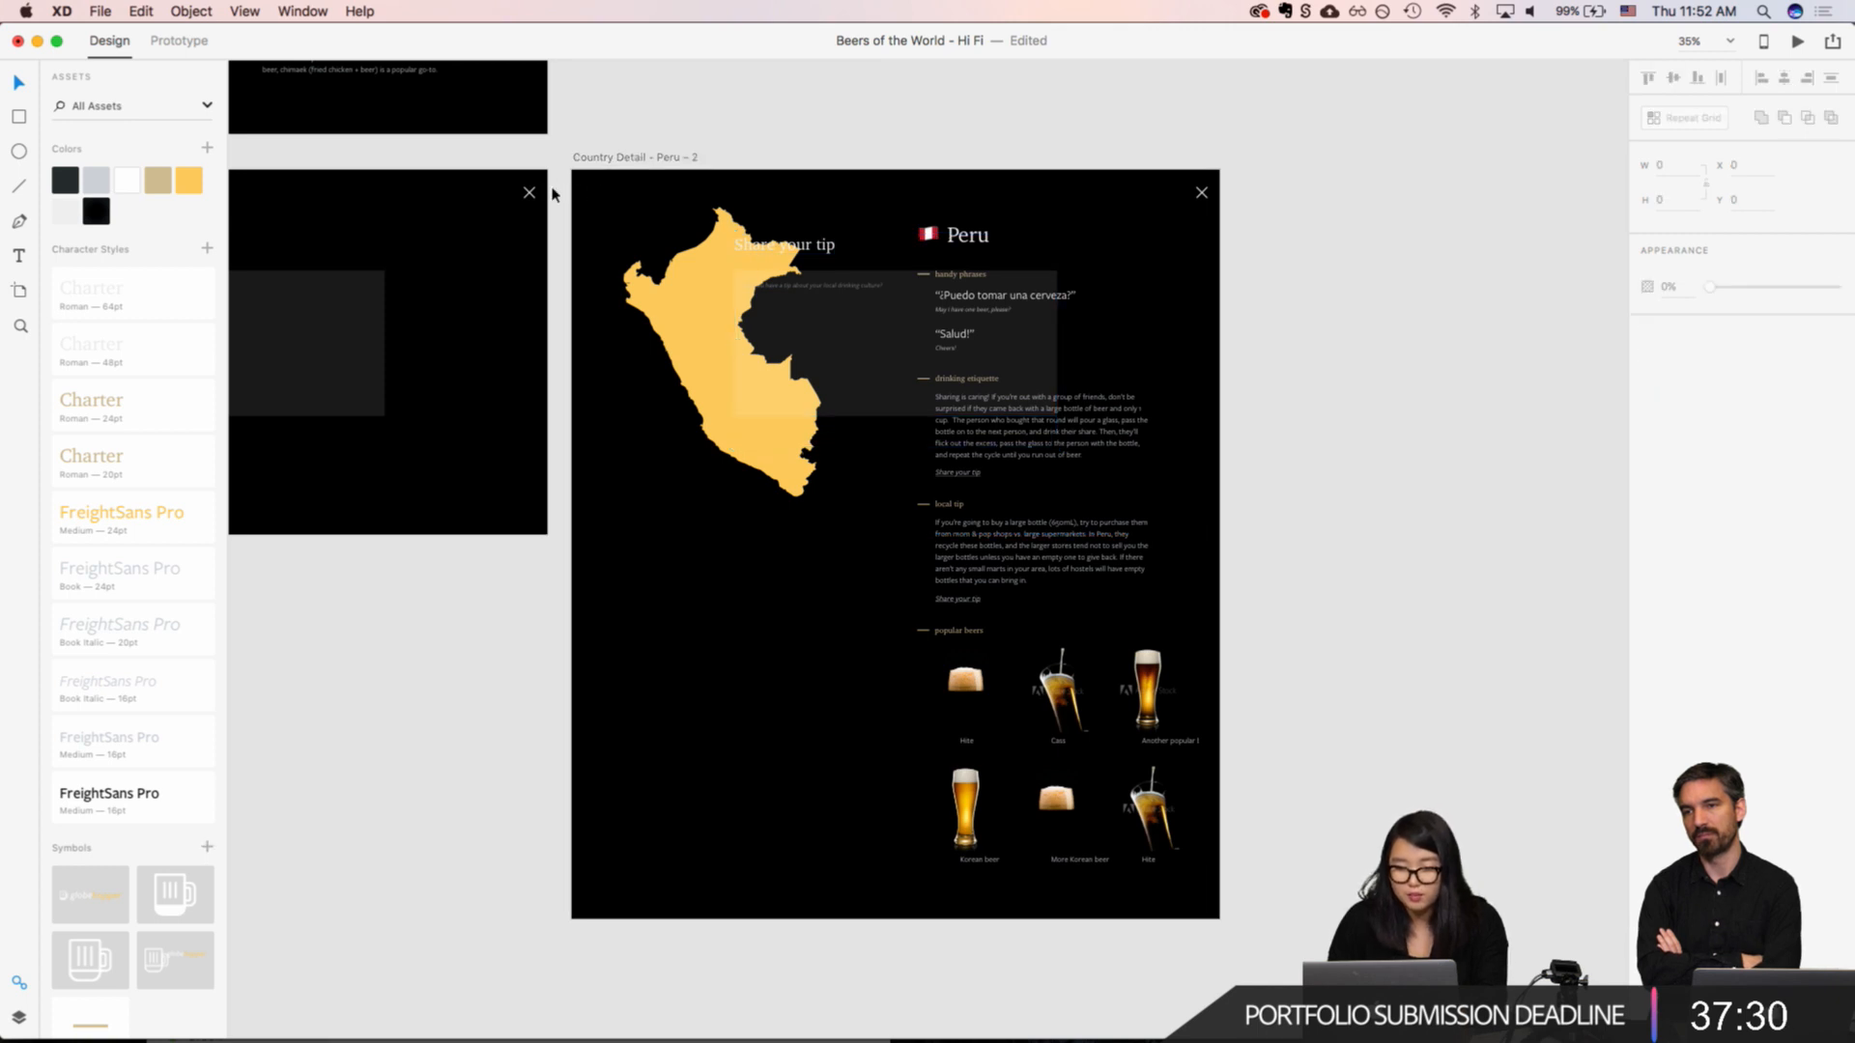
Step: Show the layers and stretch the black BG rectangle on "Country Detail - Peru – 2" to cover the whole artboard at 1920 × 2218
{"action": "left_click_drag", "start_coordinate": [553, 195], "coordinate": [1246, 900]}
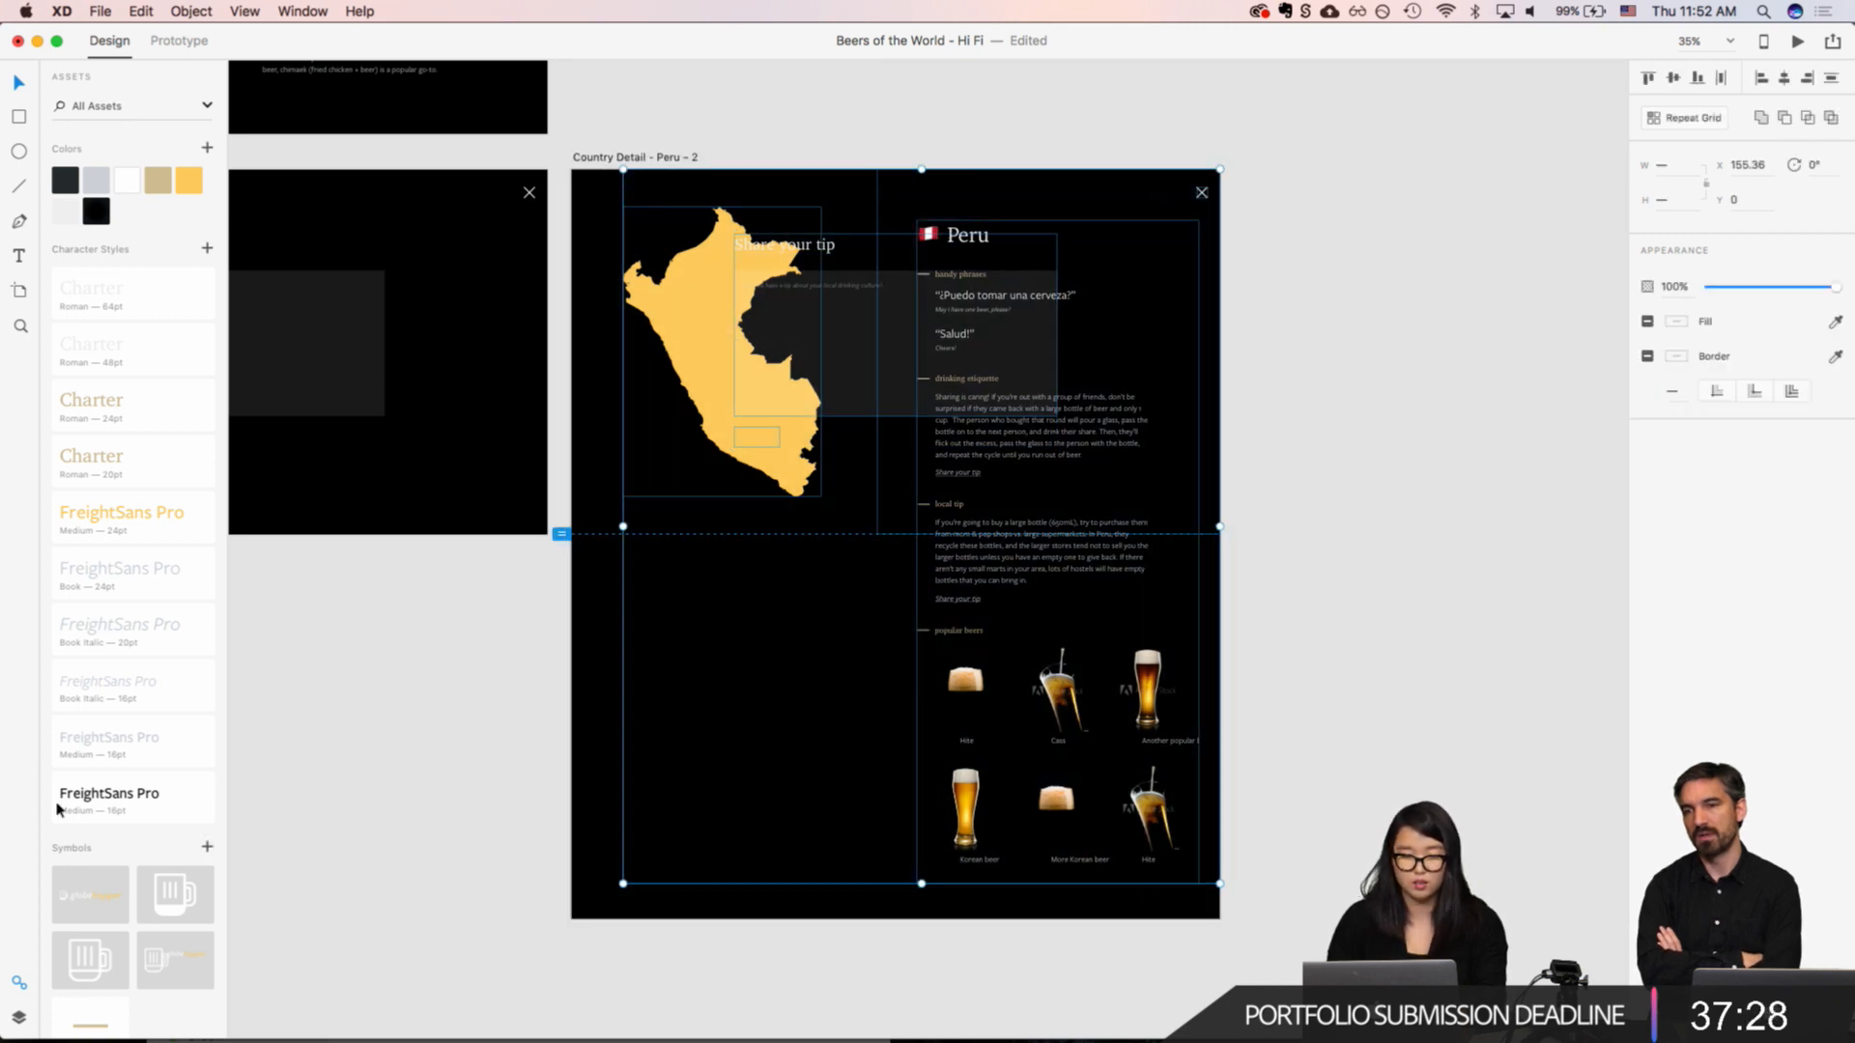
{"action": "left_click", "coordinate": [17, 1016]}
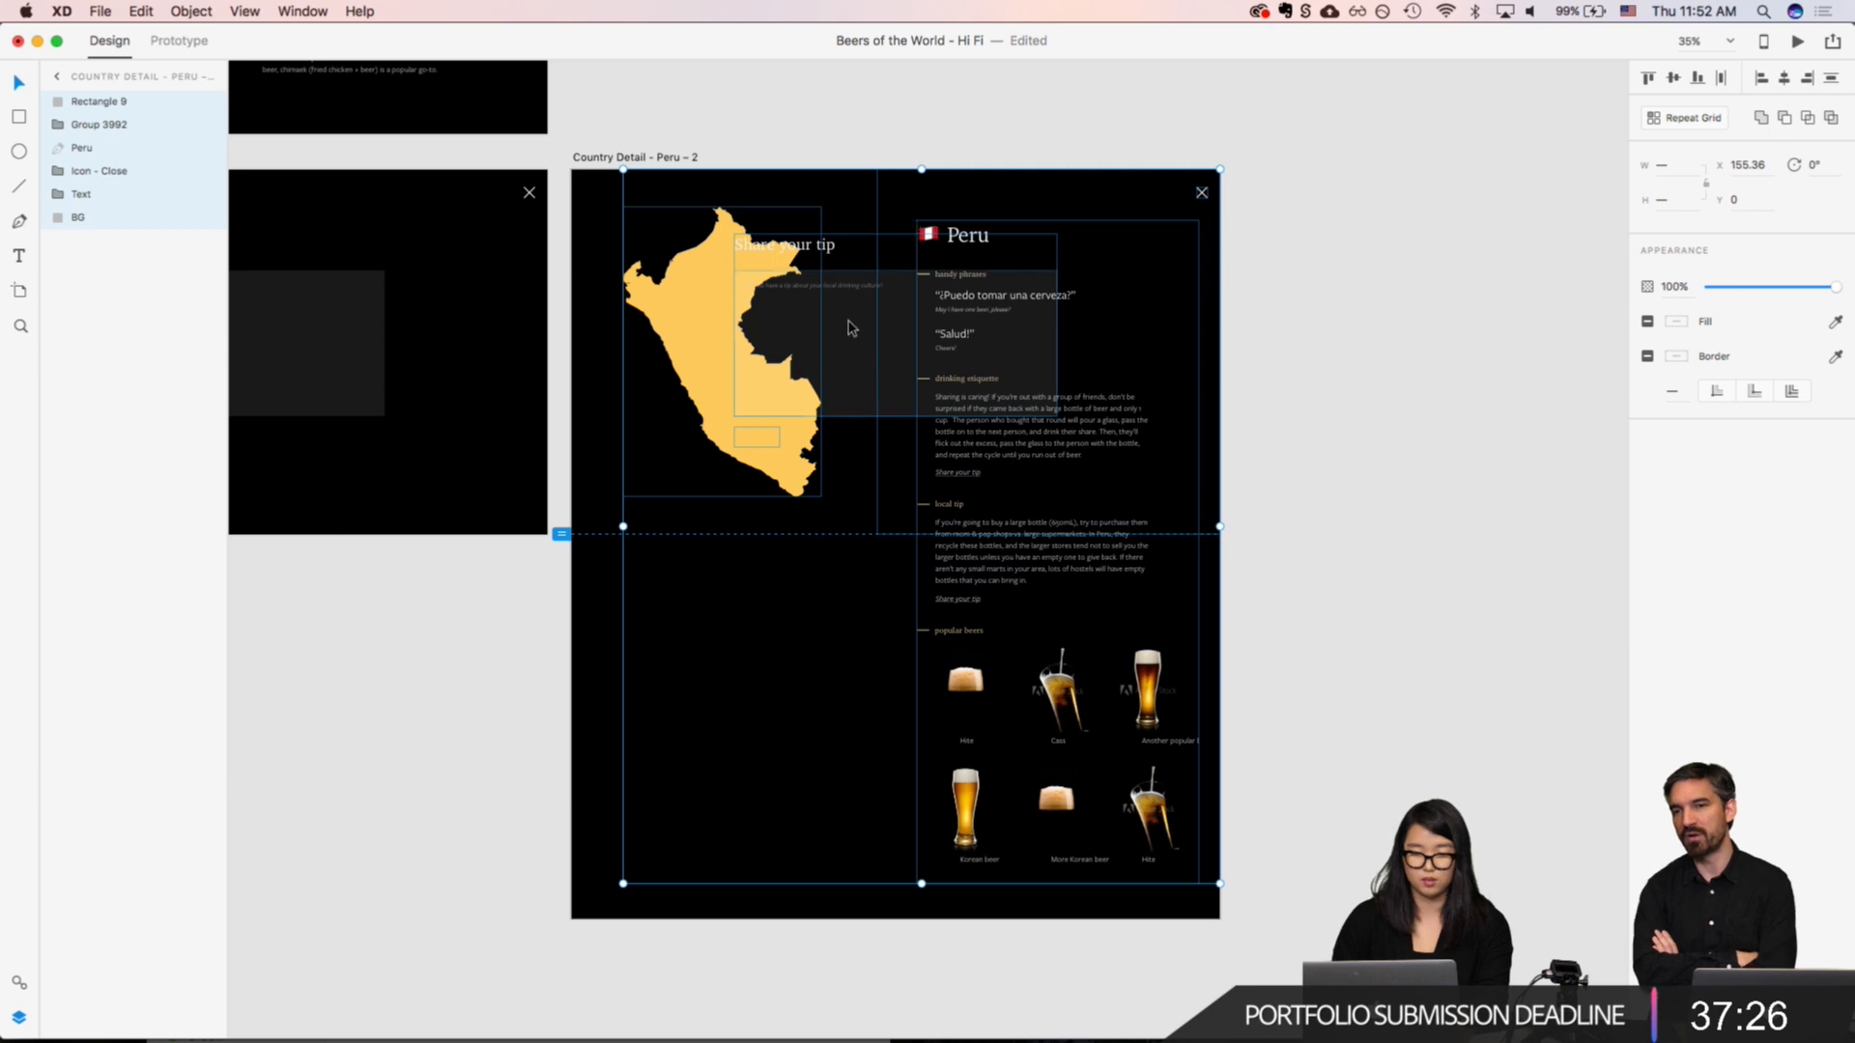
{"action": "left_click", "coordinate": [645, 109]}
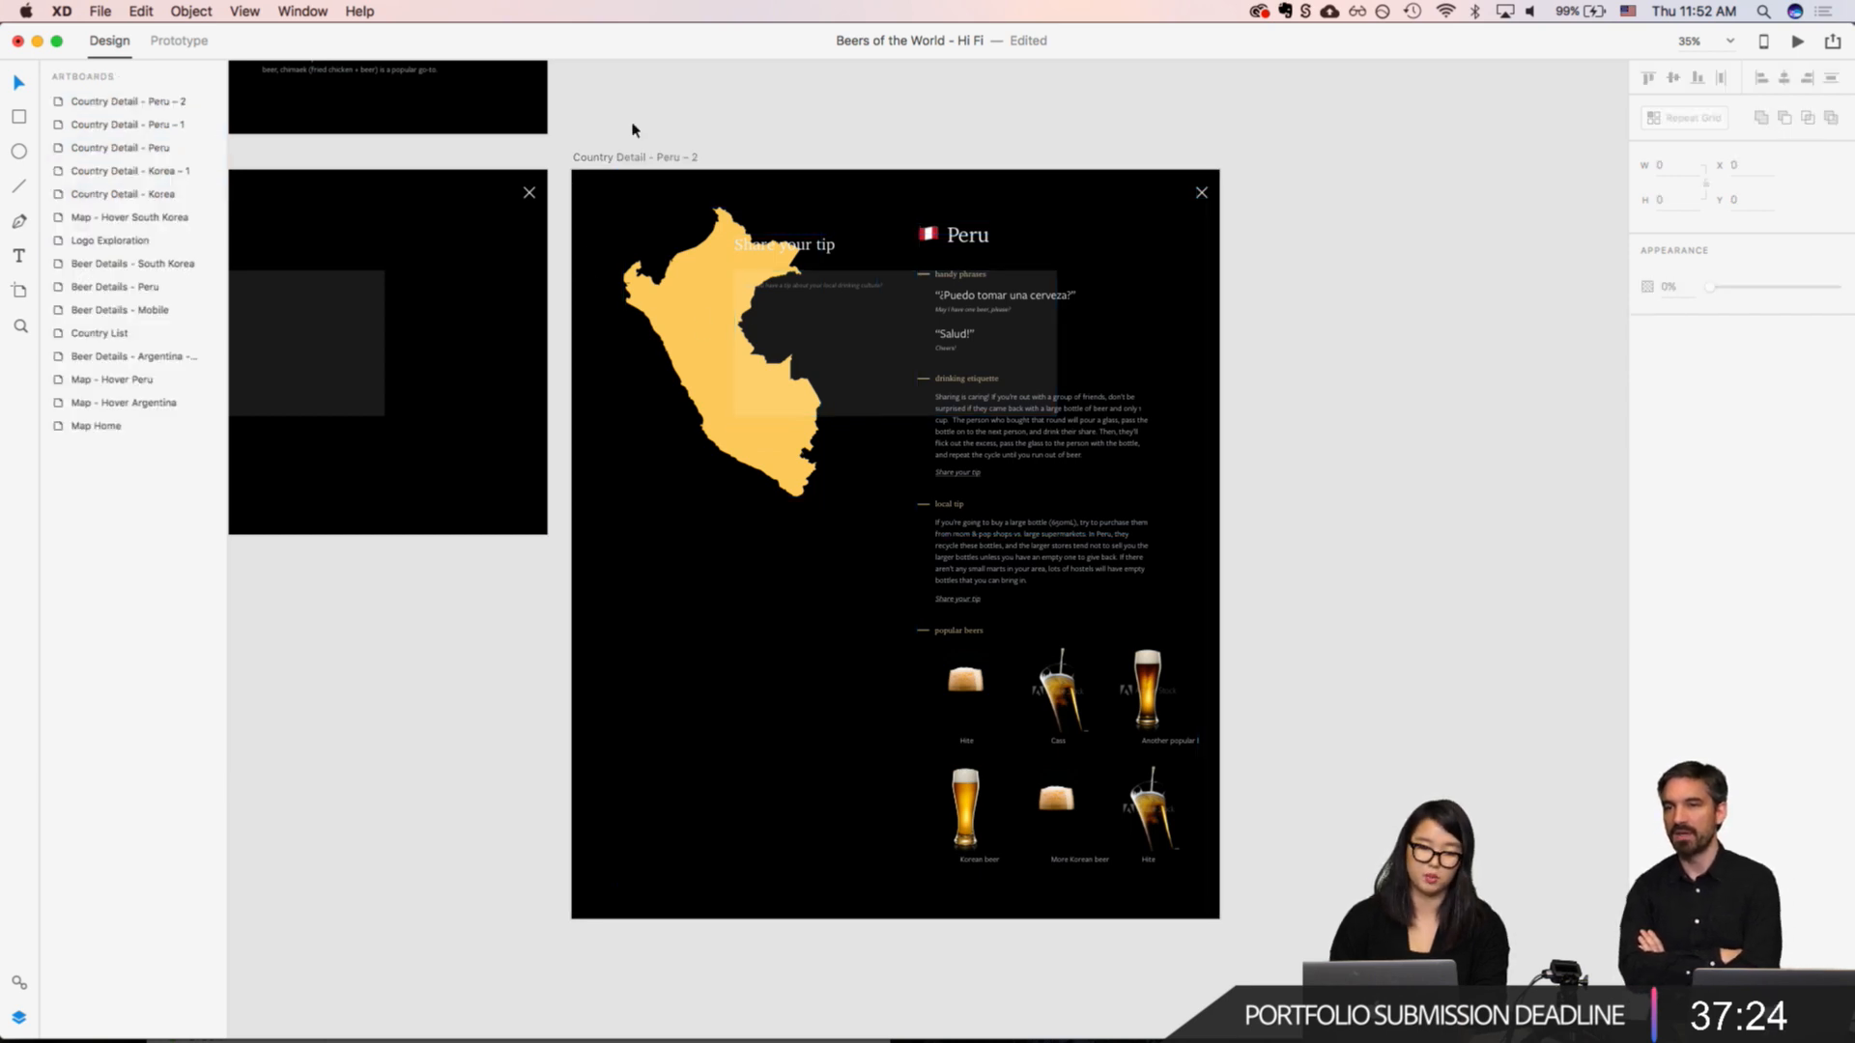
{"action": "scroll", "coordinate": [474, 214], "scroll_direction": "left", "scroll_amount": 10}
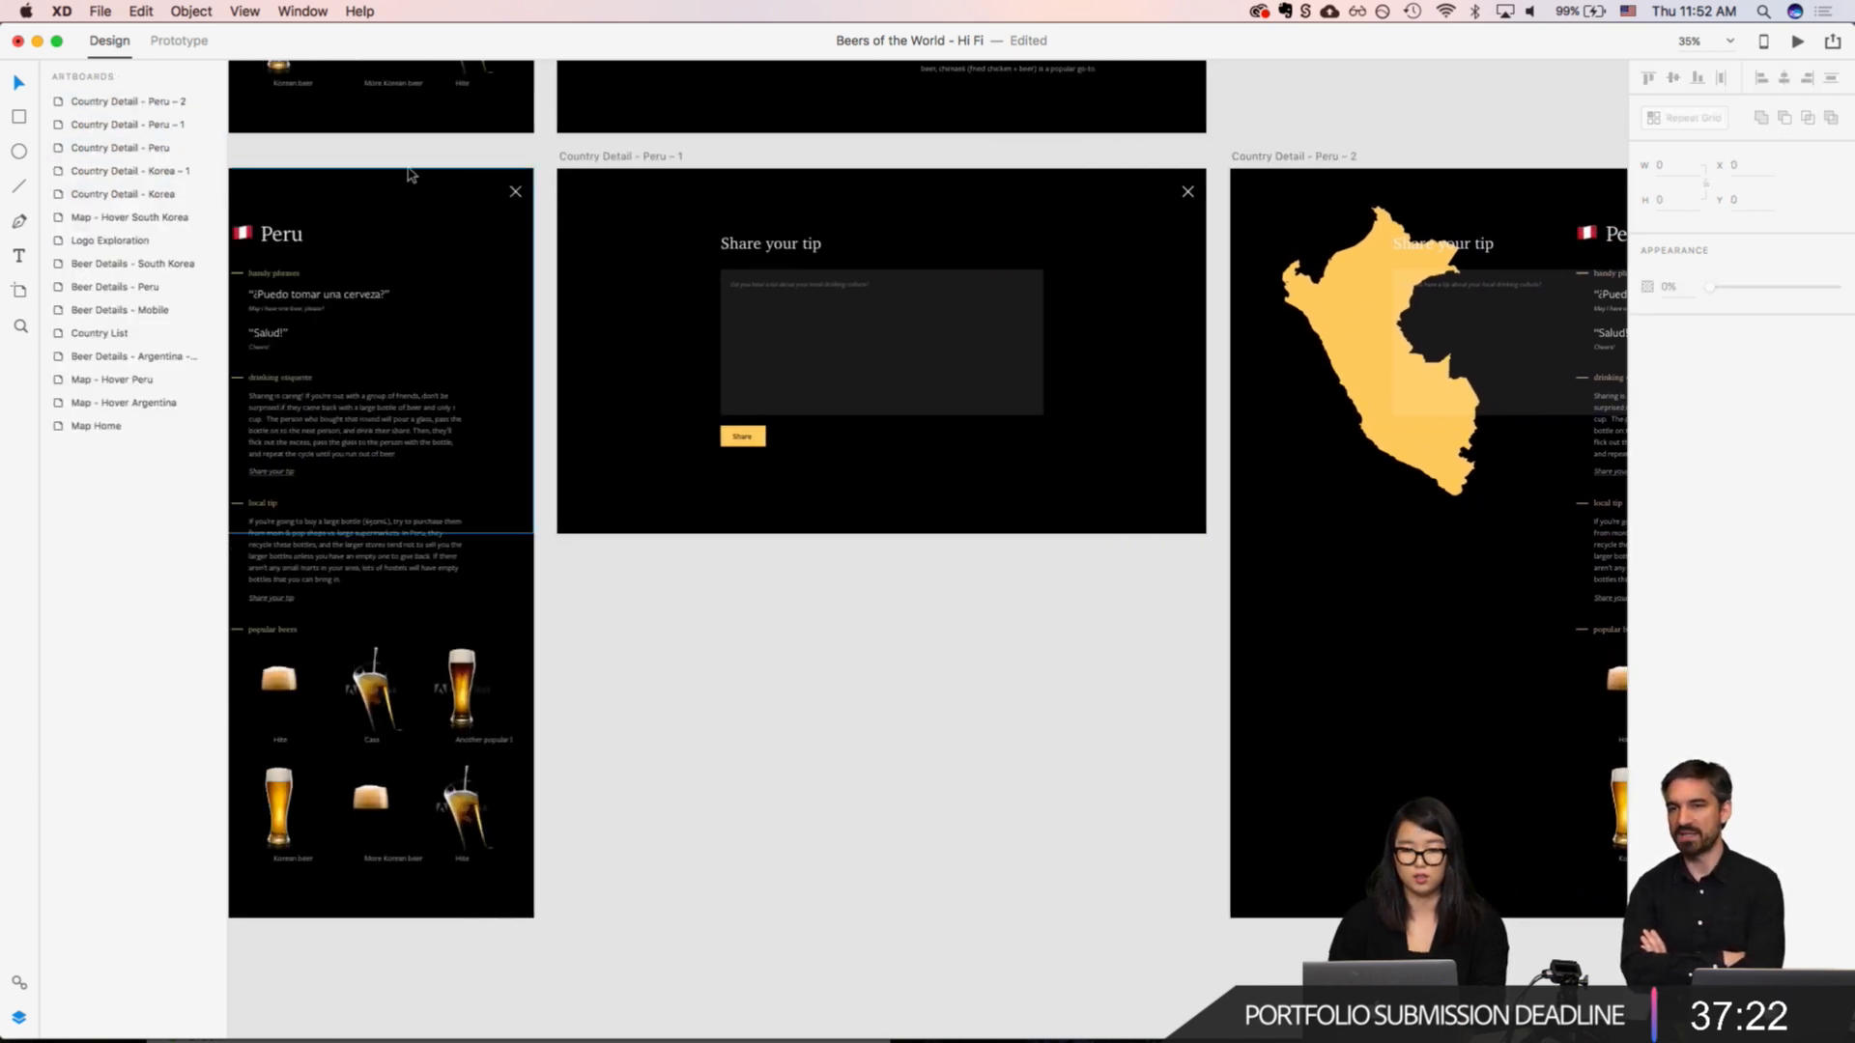
{"action": "scroll", "coordinate": [408, 175], "scroll_direction": "right", "scroll_amount": 12}
{"action": "left_click", "coordinate": [896, 210]}
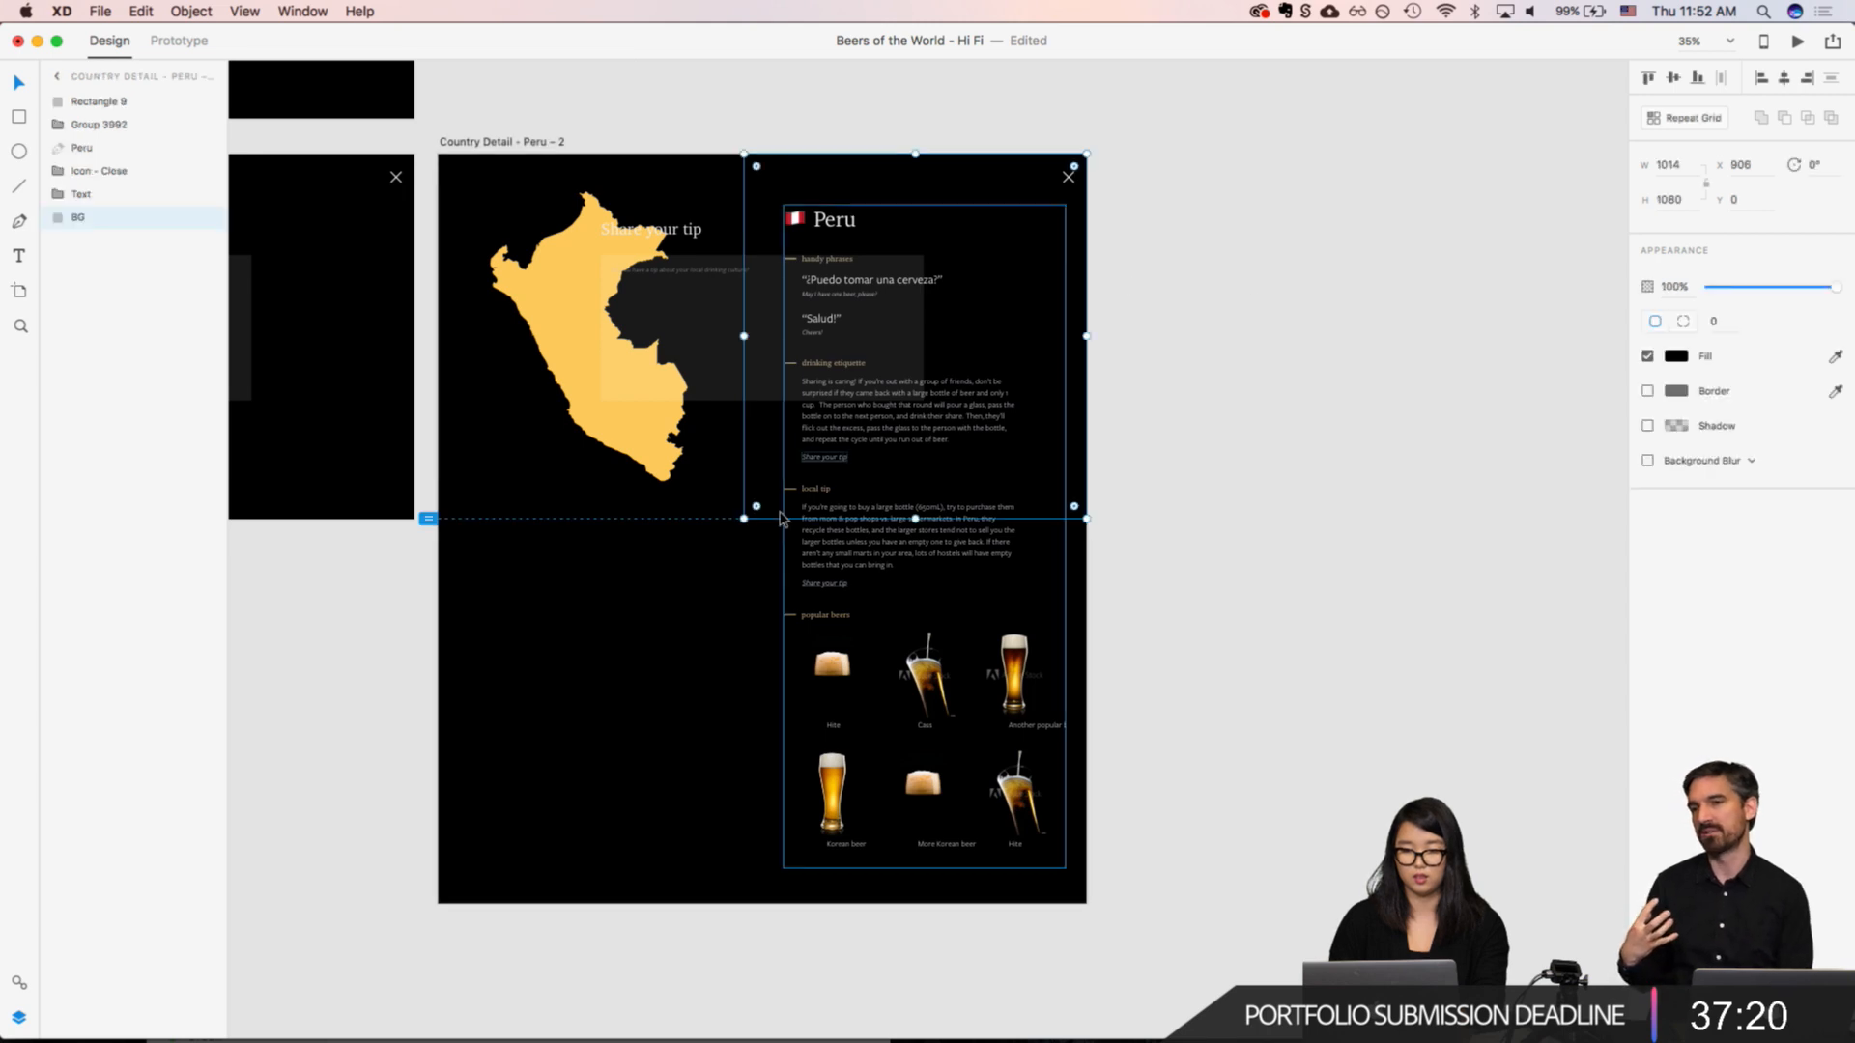
{"action": "left_click_drag", "start_coordinate": [745, 519], "coordinate": [437, 904]}
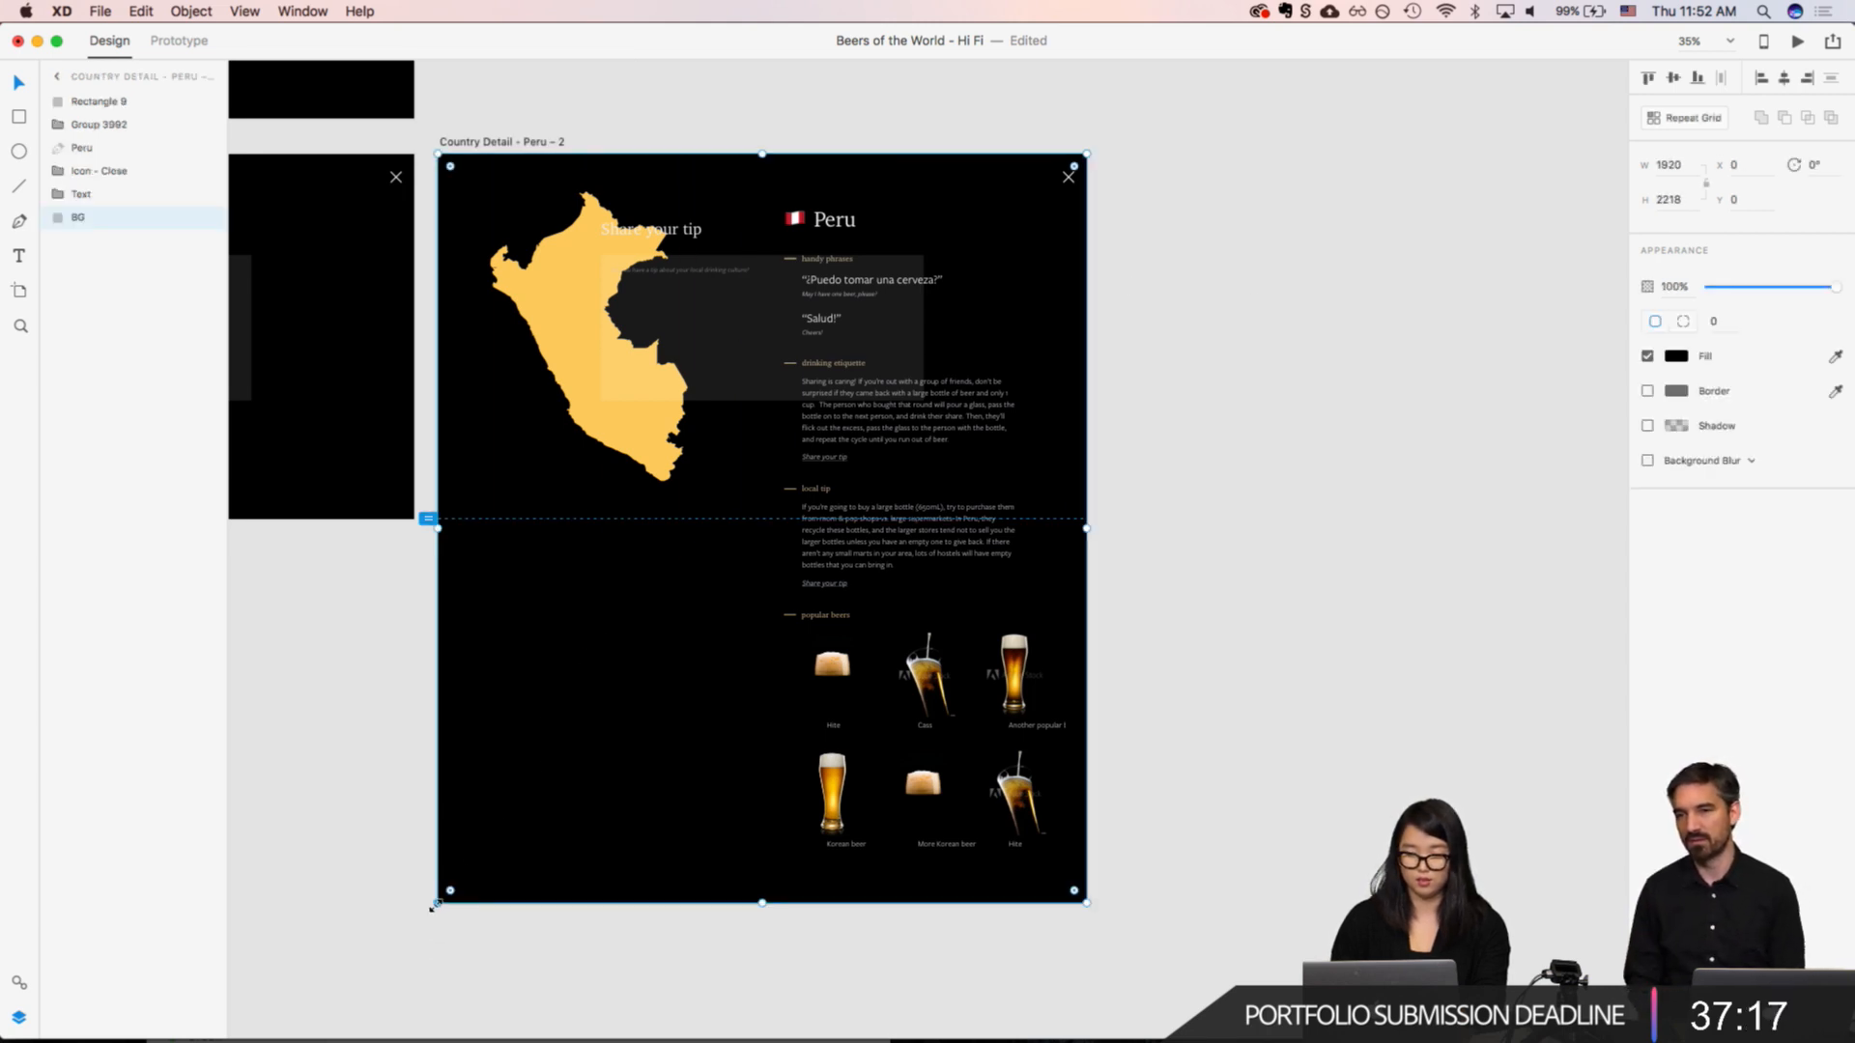
Step: Give the BG rectangle a background blur with amount 20, brightness -12 and opacity 79%, and move it above the Peru map, close icon and text
{"action": "left_click", "coordinate": [1647, 462]}
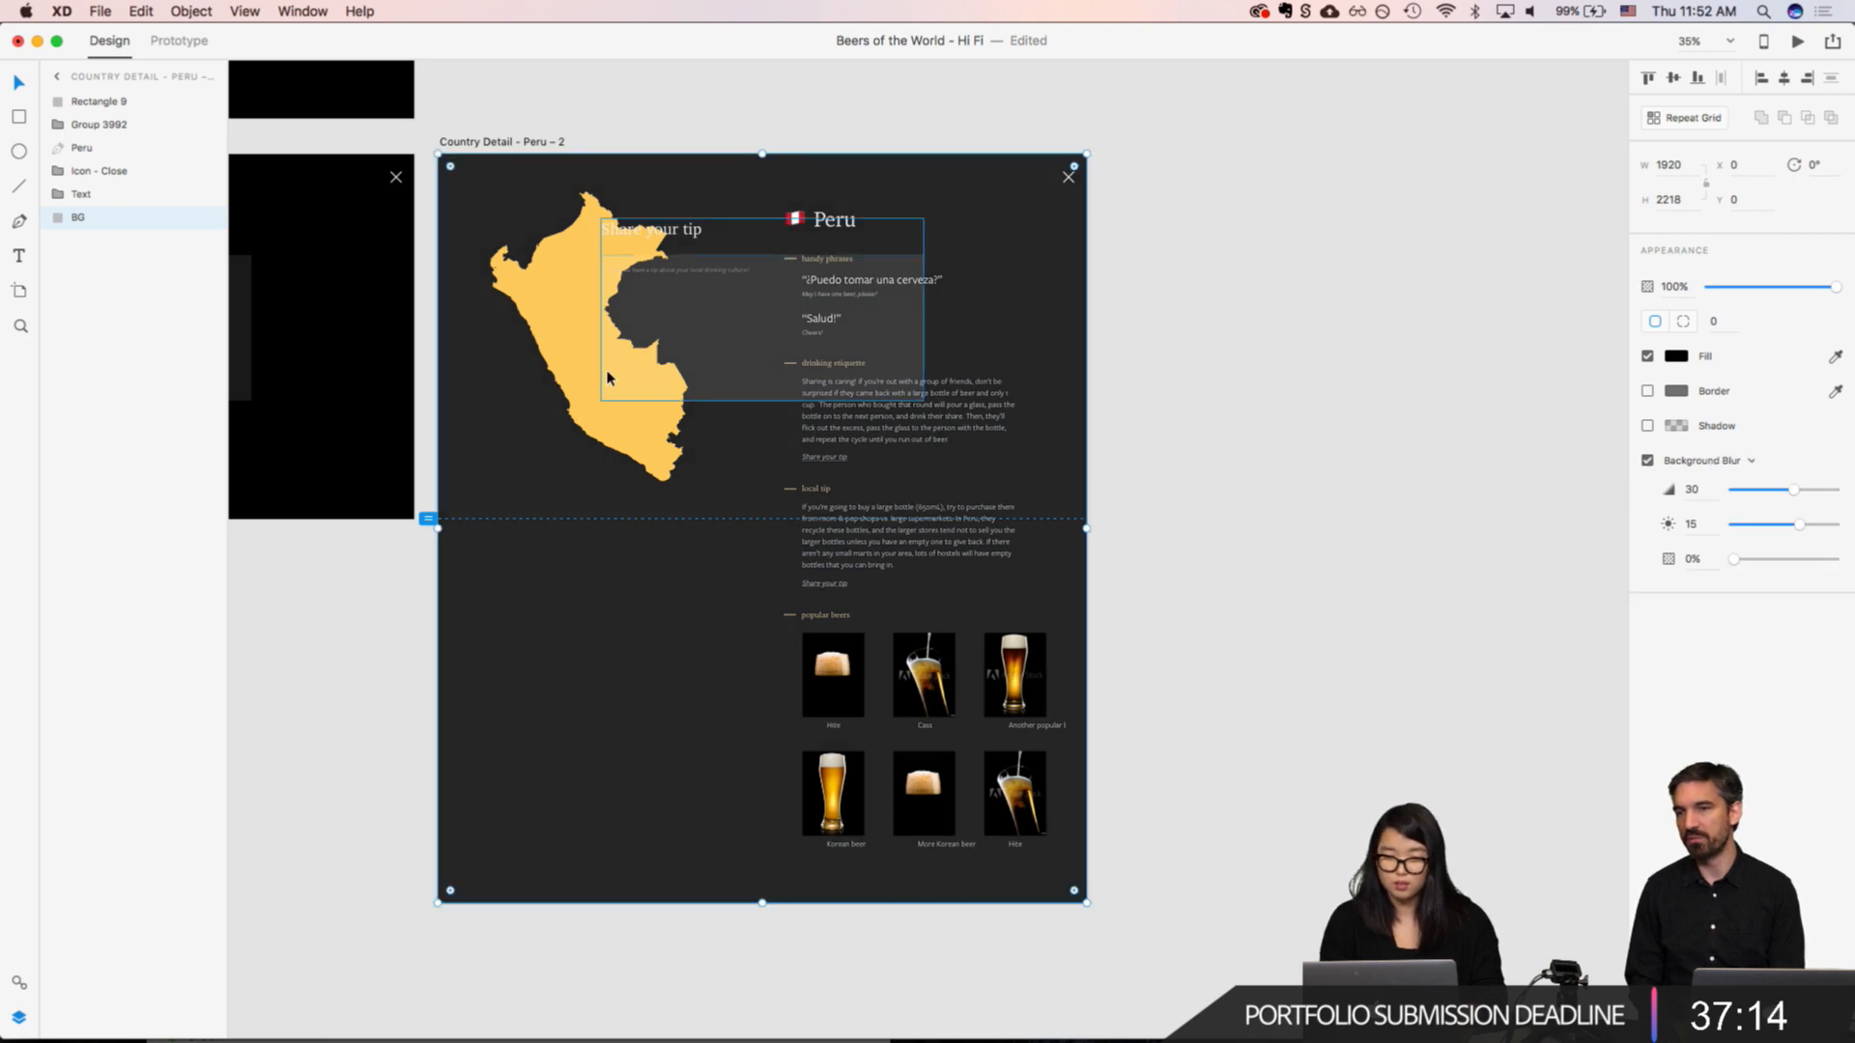
{"action": "left_click_drag", "start_coordinate": [82, 225], "coordinate": [90, 143]}
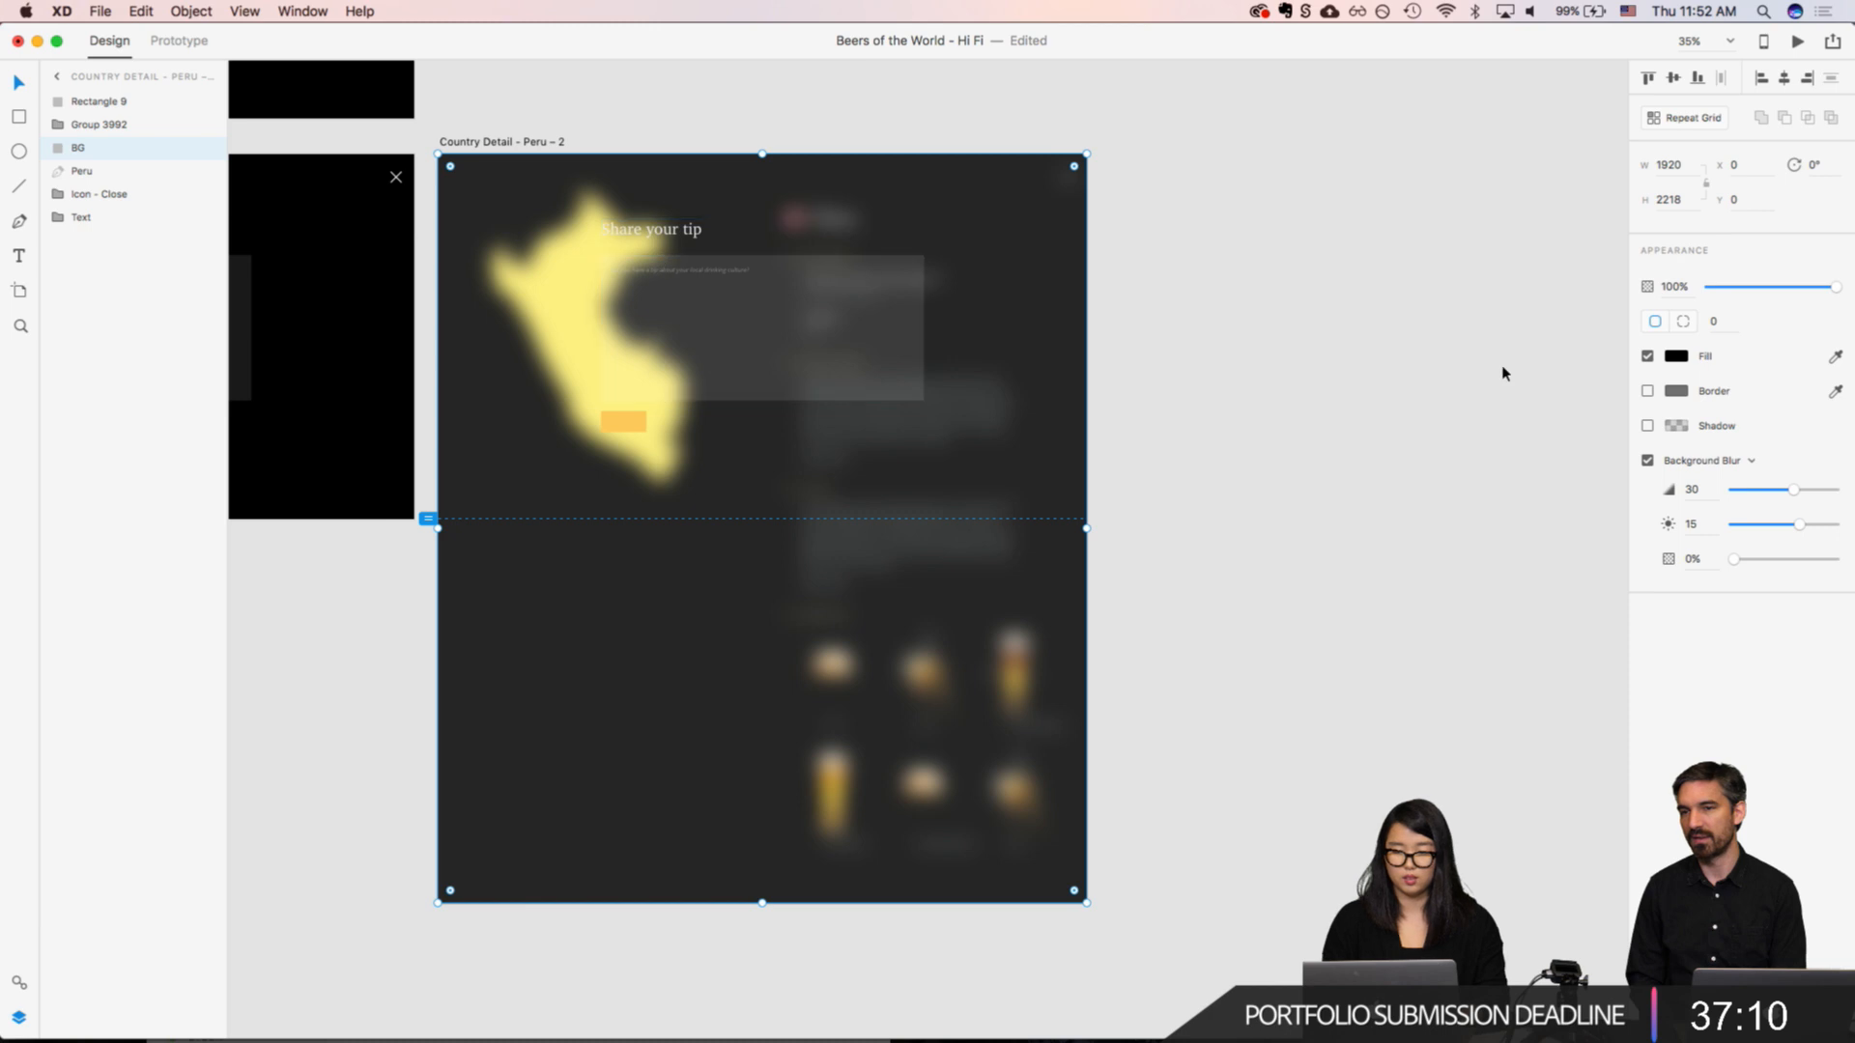
{"action": "left_click", "coordinate": [1677, 357]}
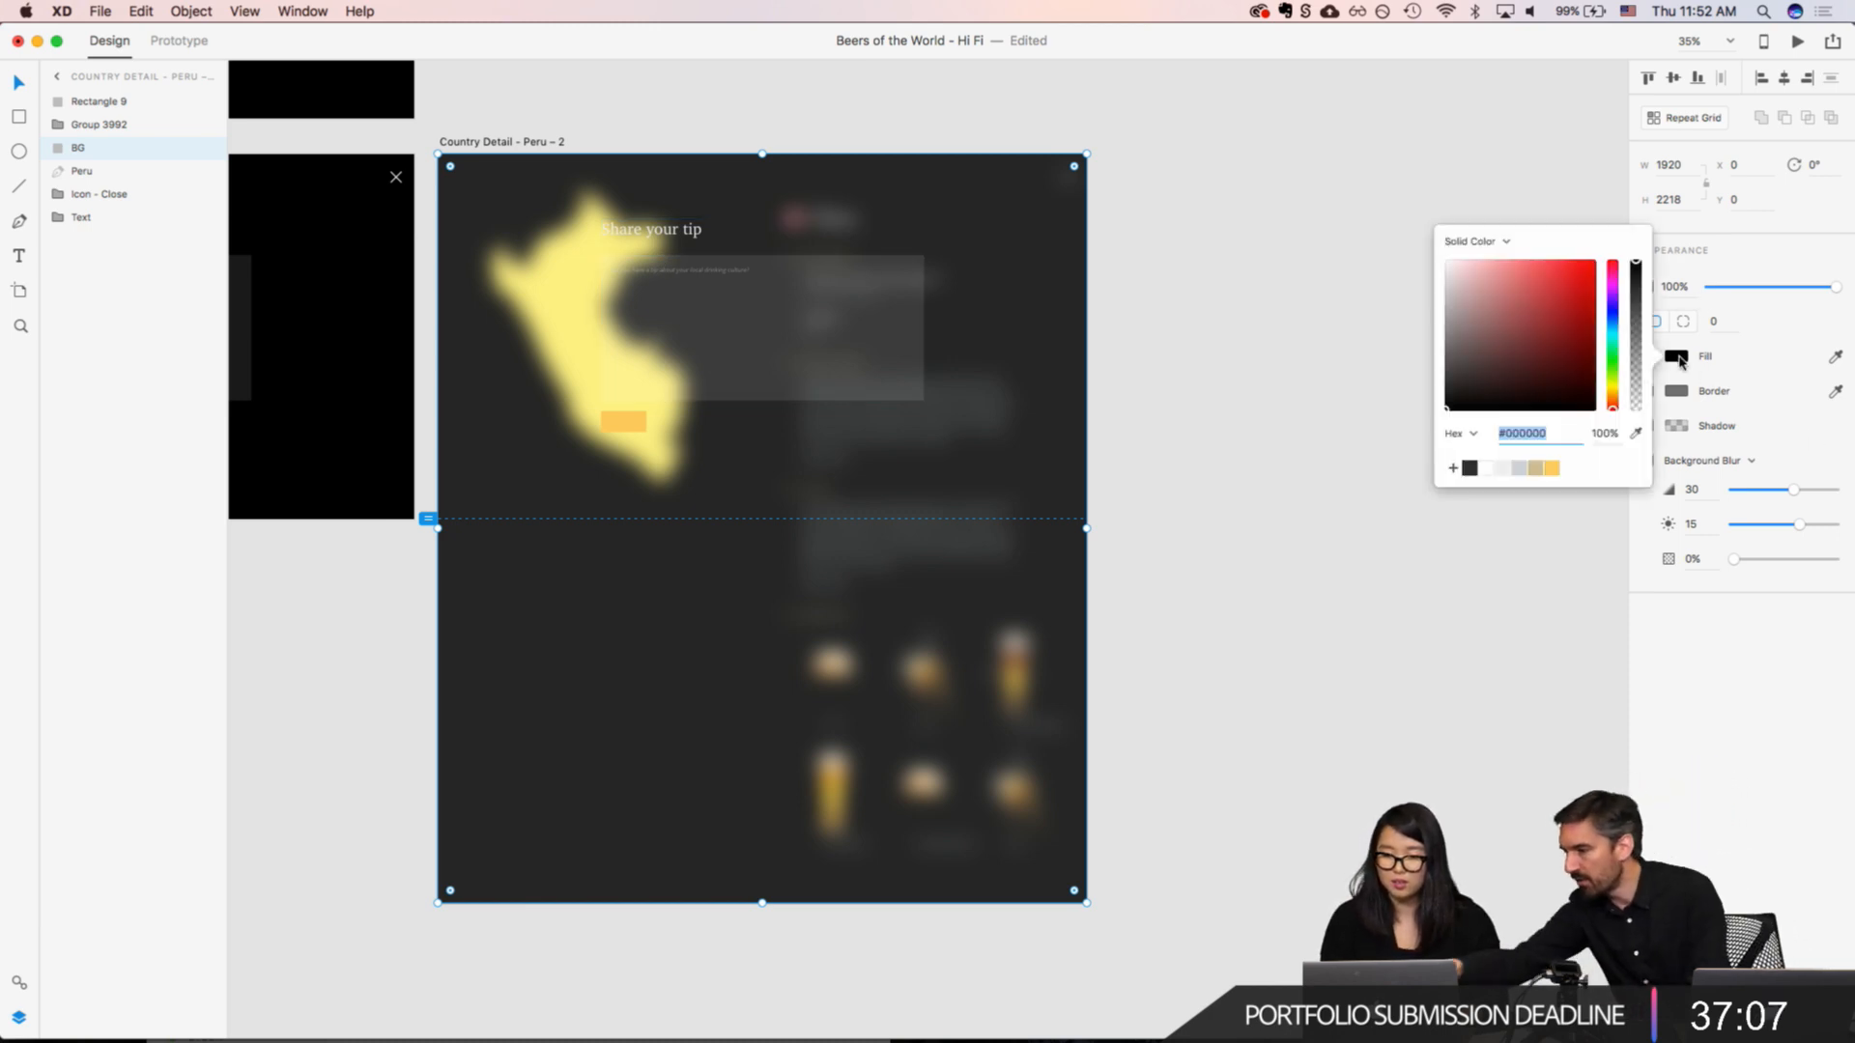
{"action": "left_click", "coordinate": [1787, 492]}
{"action": "mouse_move", "coordinate": [1788, 494]}
{"action": "left_mouse_down"}
{"action": "mouse_move", "coordinate": [1714, 493]}
{"action": "mouse_move", "coordinate": [1773, 490]}
{"action": "left_mouse_up"}
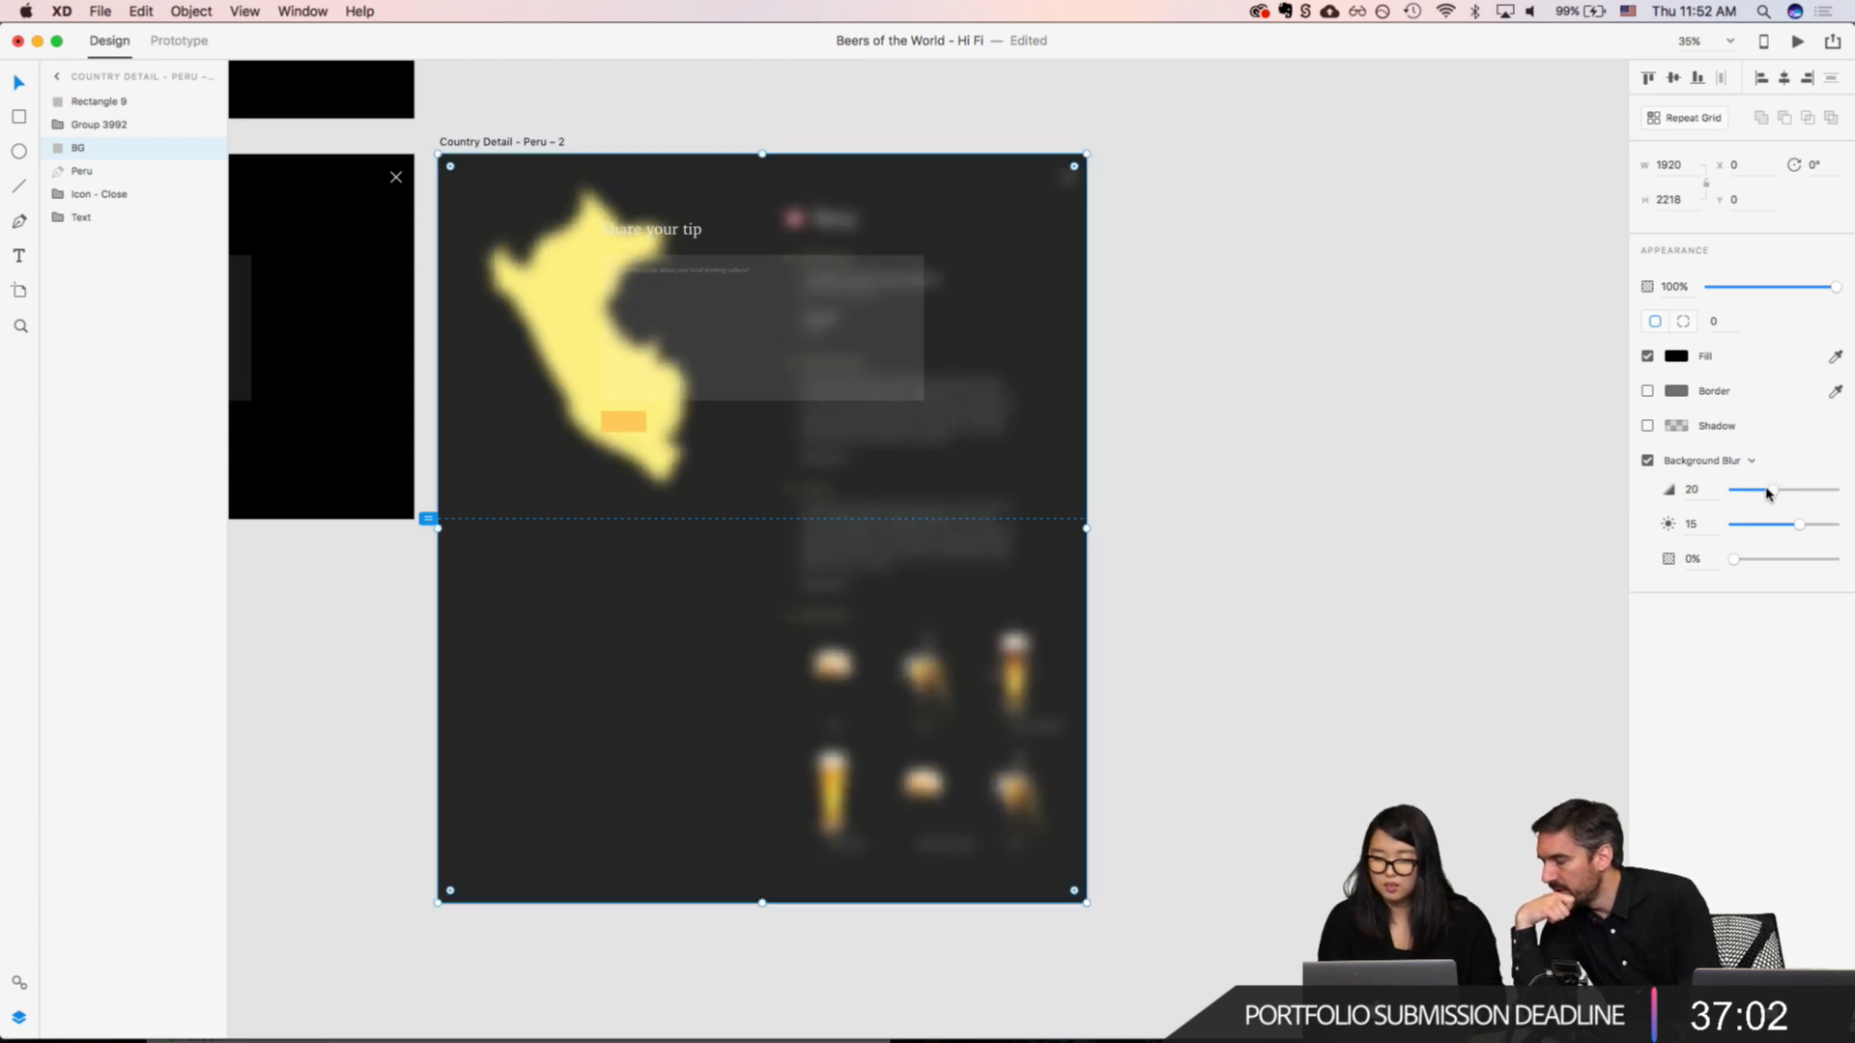
{"action": "left_click_drag", "start_coordinate": [1736, 565], "coordinate": [1777, 529]}
{"action": "left_click", "coordinate": [1391, 456]}
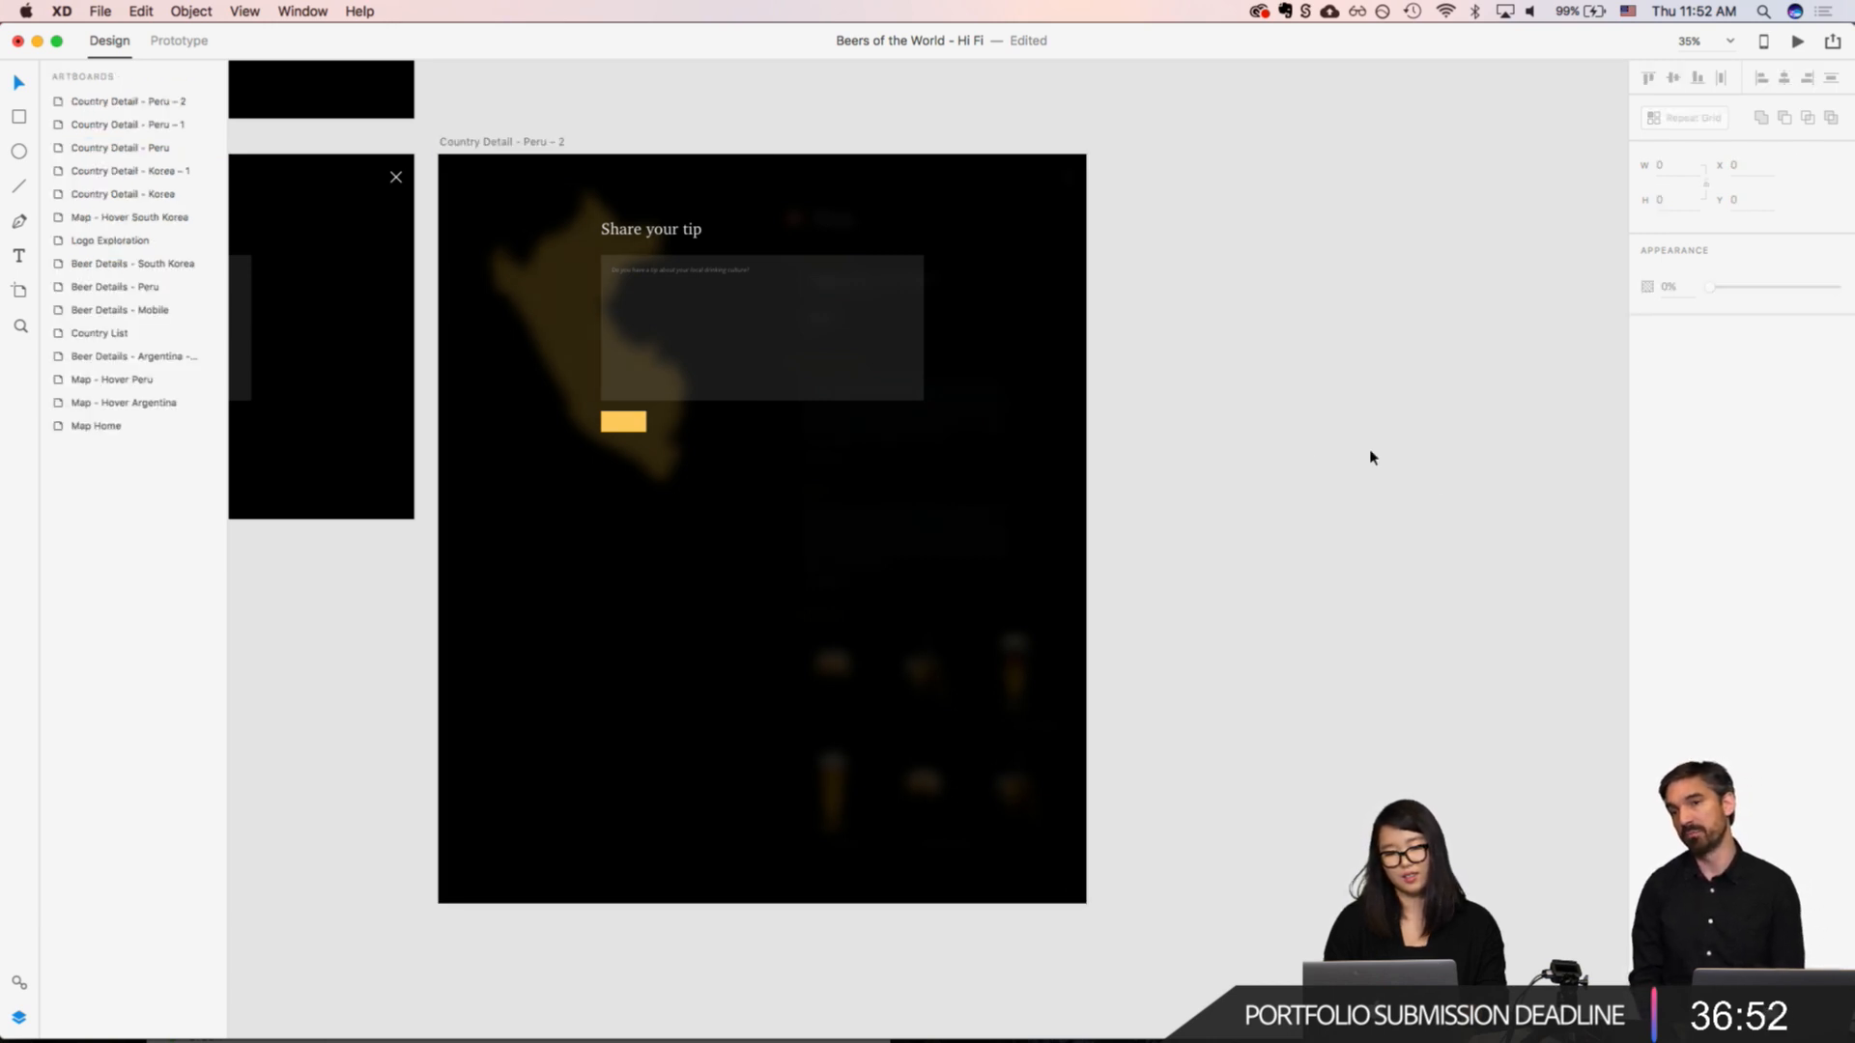
Step: Copy the close icon from "Country Detail - Peru – 1" onto the "Country Detail - Peru – 2" artboard
{"action": "scroll", "coordinate": [890, 402], "scroll_direction": "up", "scroll_amount": 5}
{"action": "scroll", "coordinate": [881, 453], "scroll_direction": "down", "scroll_amount": 4}
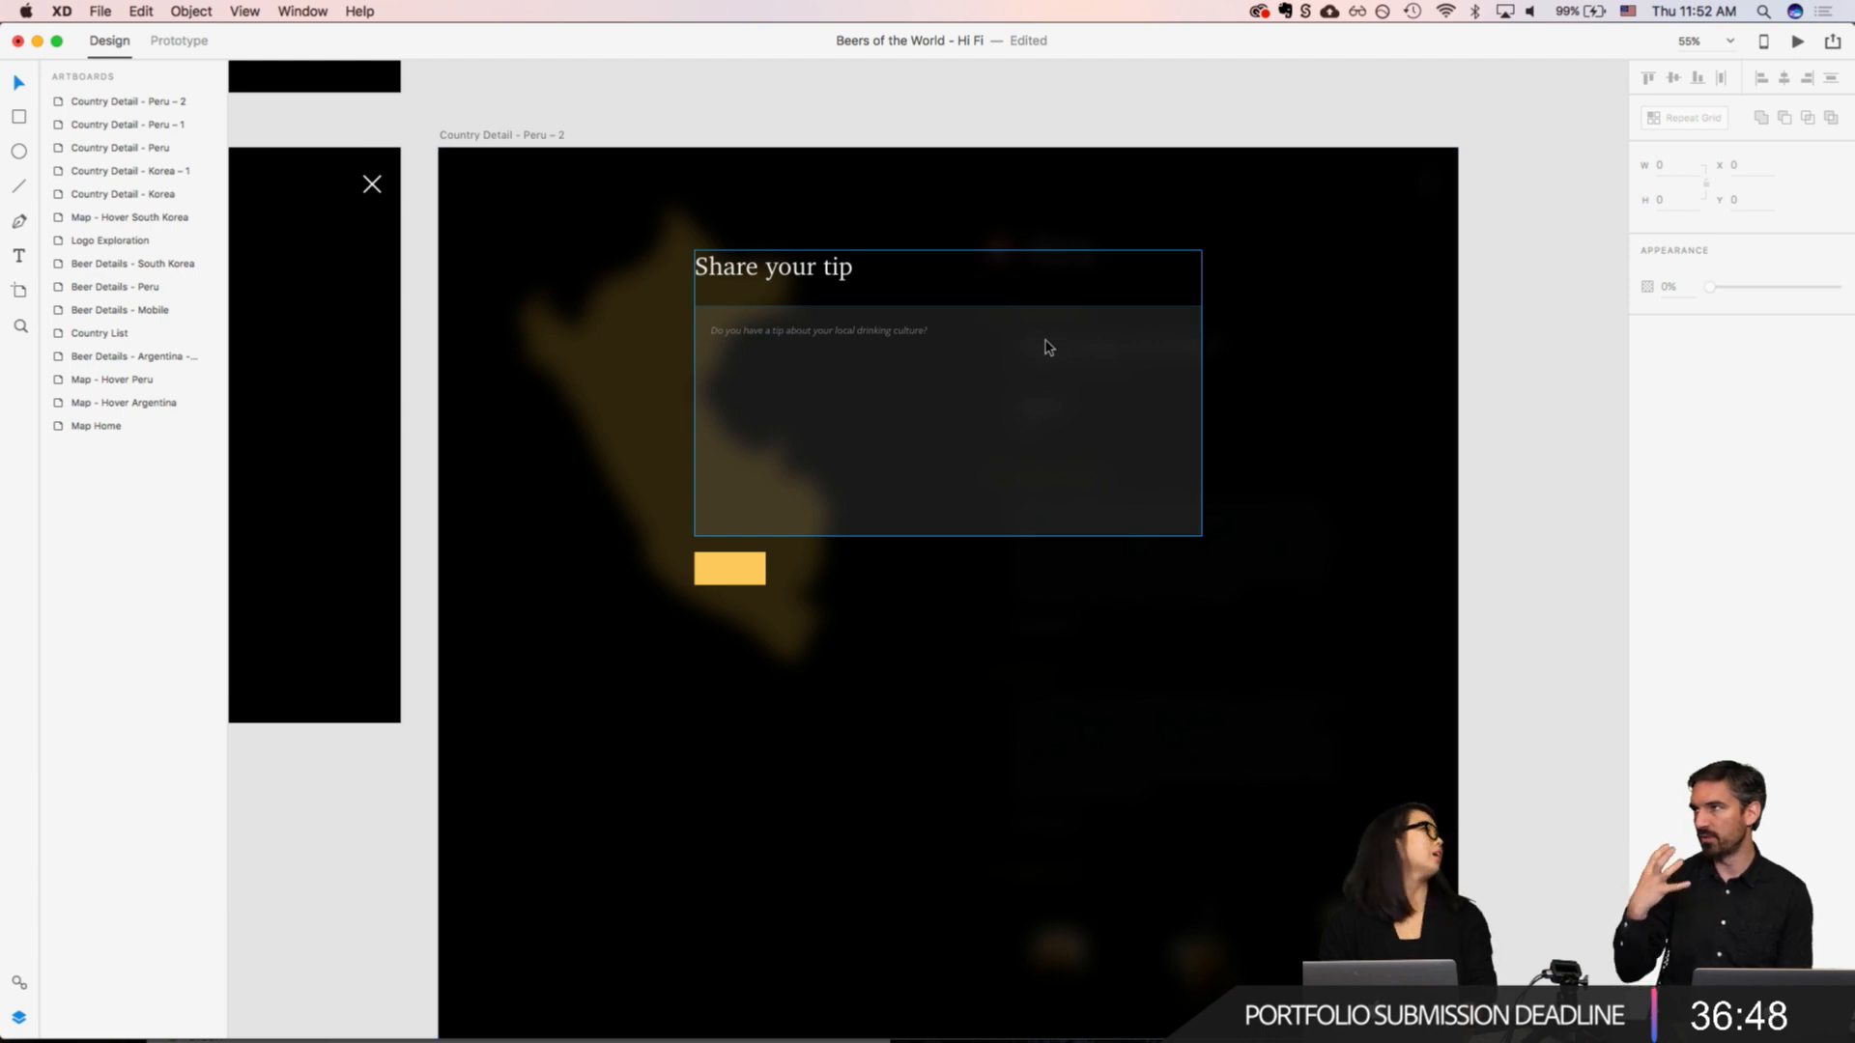
{"action": "left_click", "coordinate": [372, 184]}
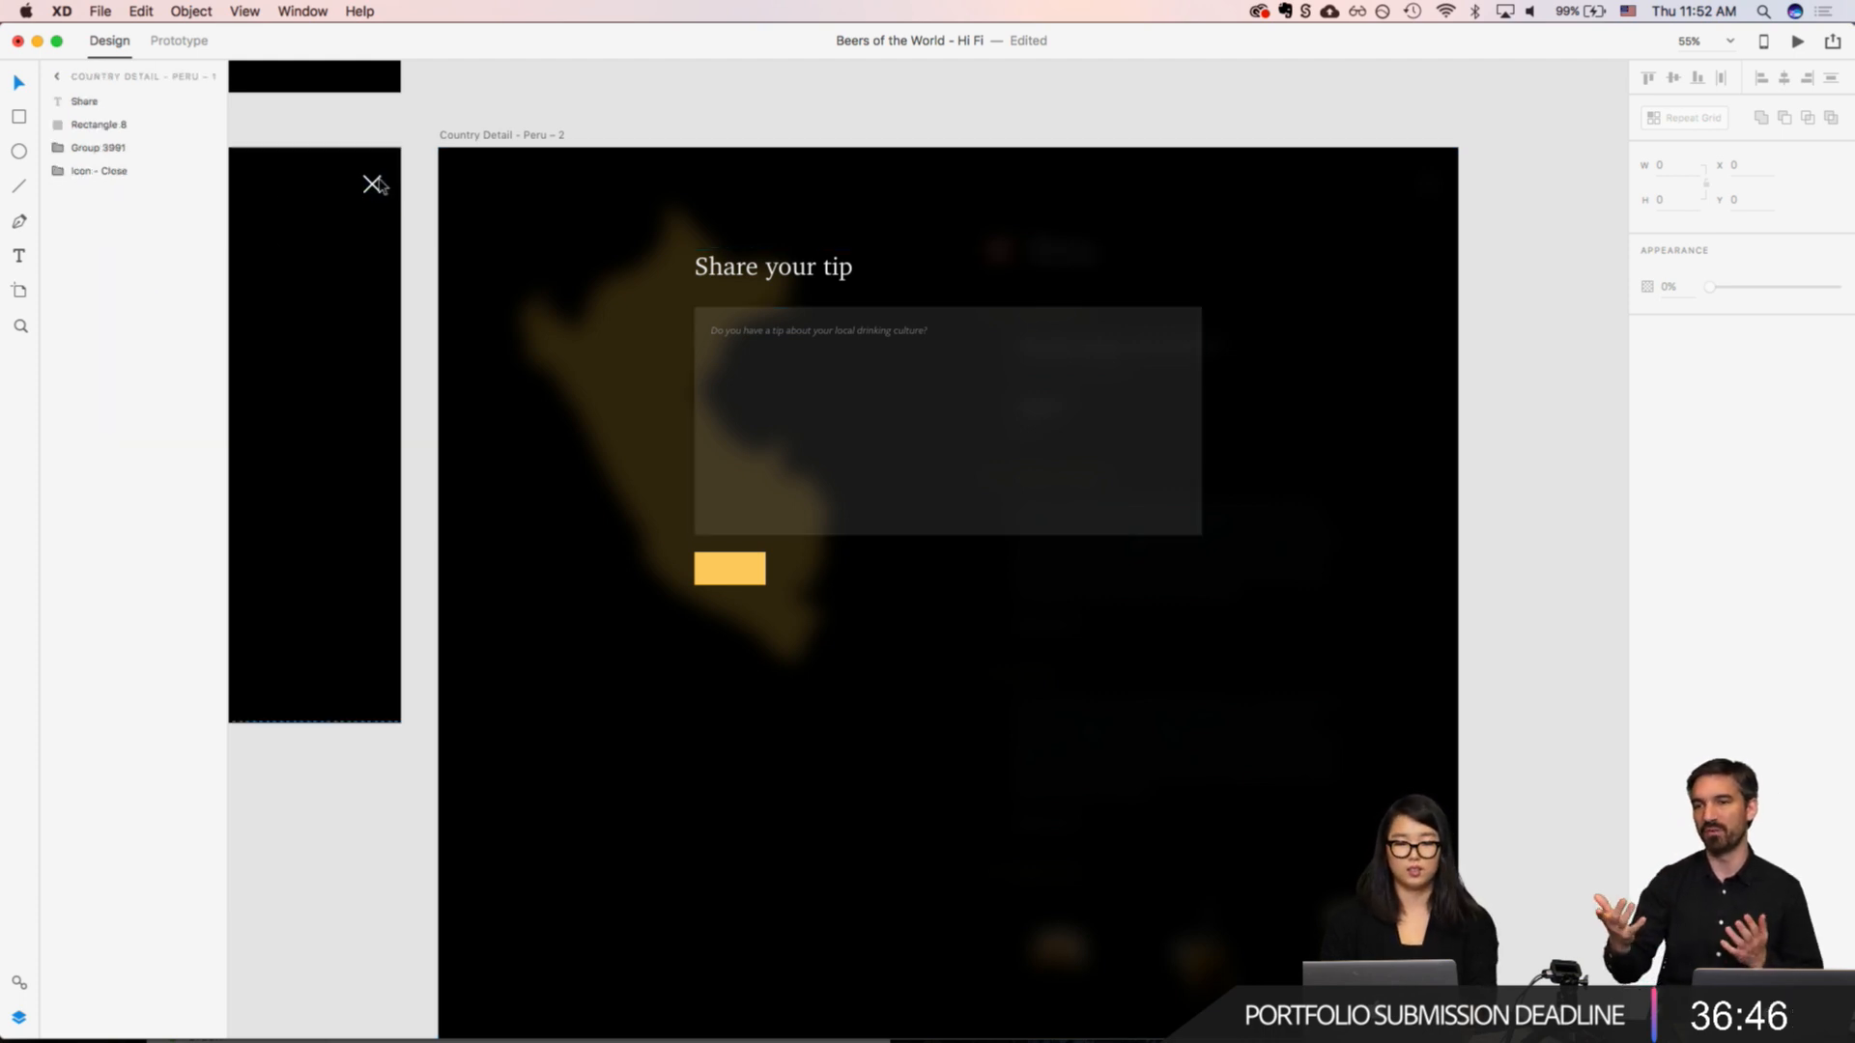
{"action": "key", "text": "super+c"}
{"action": "left_click", "coordinate": [529, 152]}
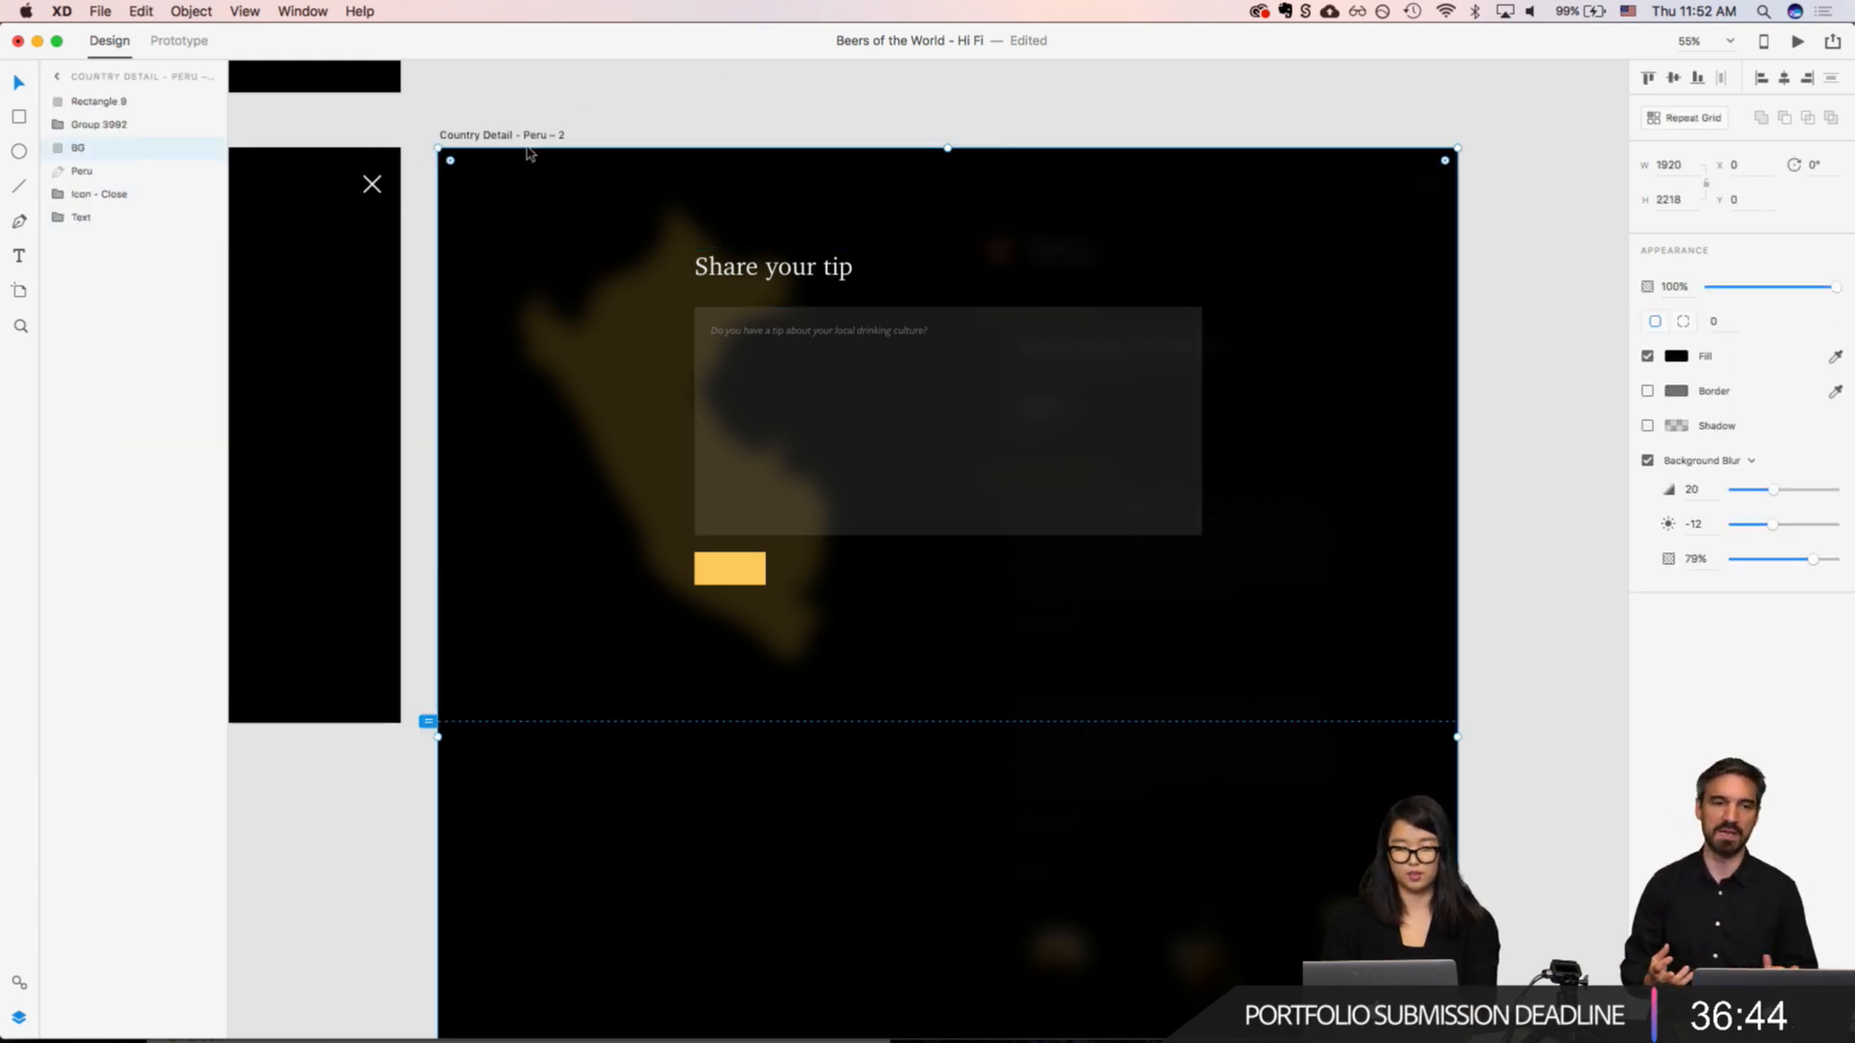
{"action": "key", "text": "super+v"}
{"action": "left_click", "coordinate": [1503, 323]}
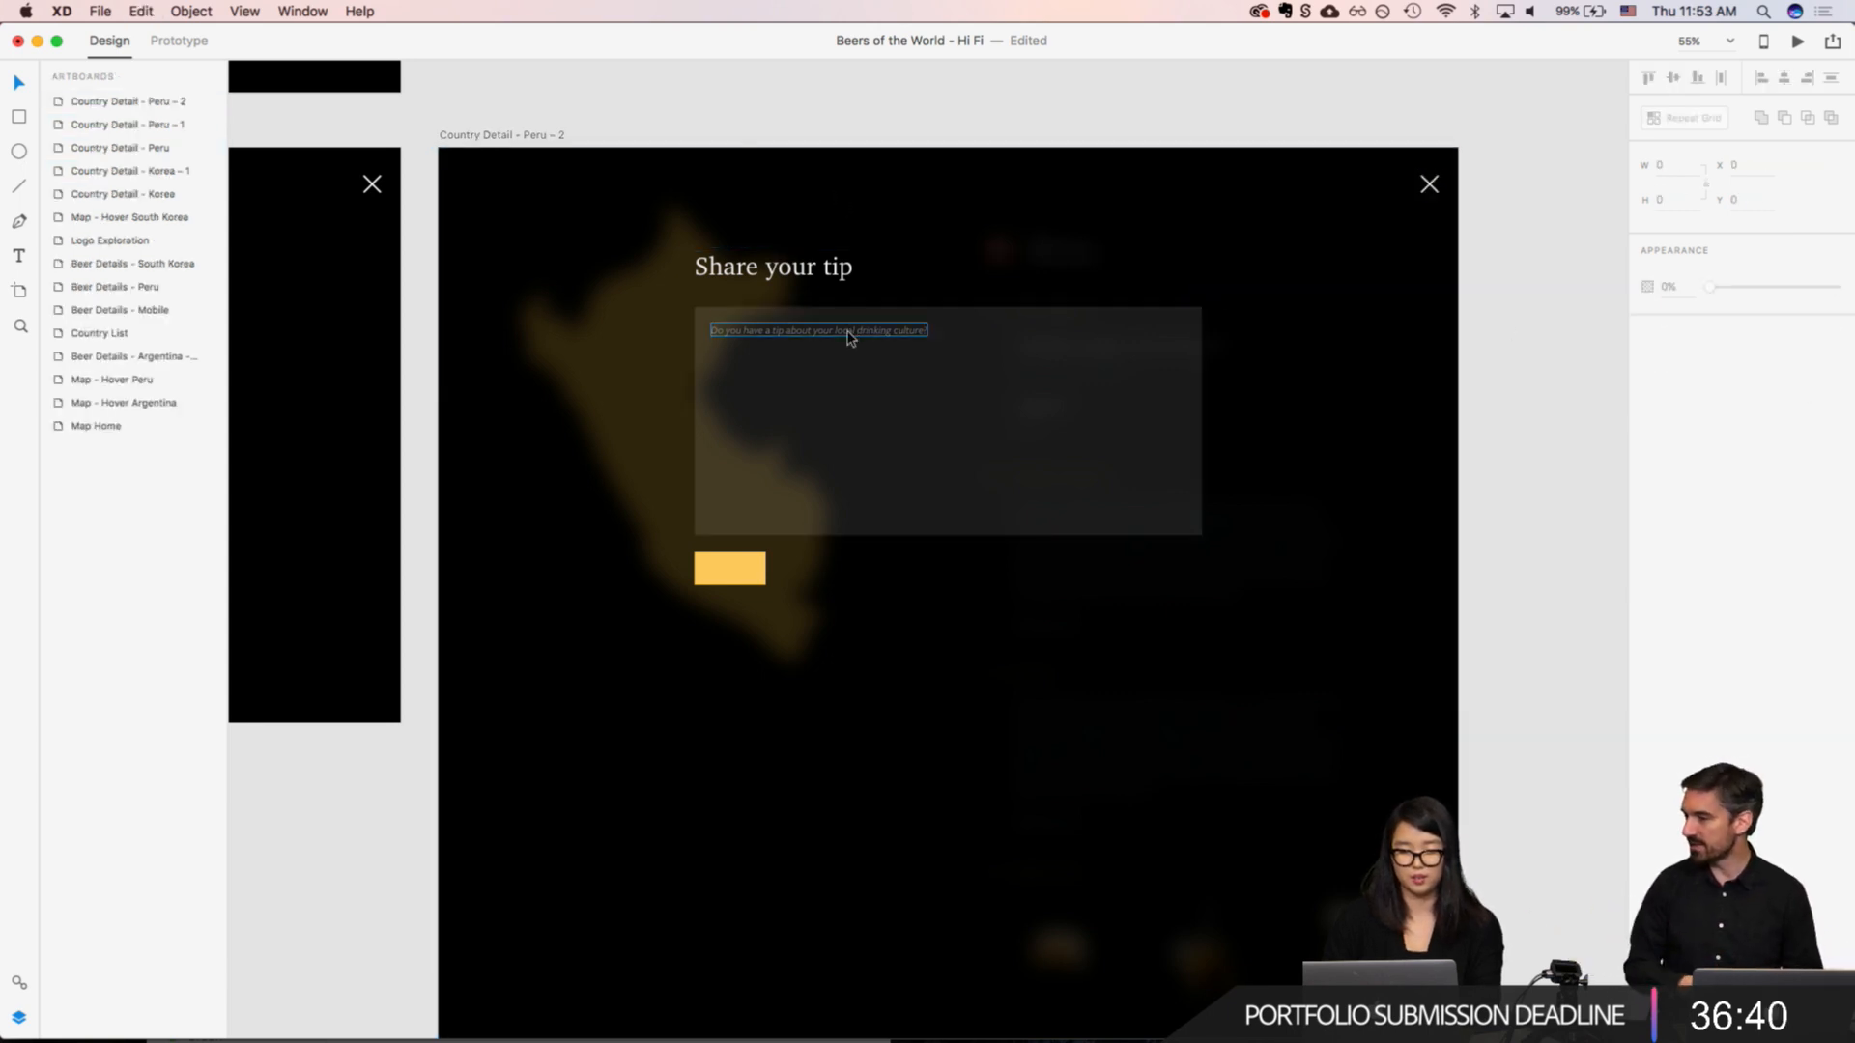
Step: Inspect the blurred "Share your tip" overlay on "Country Detail - Peru – 2", including its placeholder text and background settings
{"action": "double_click", "coordinate": [849, 334]}
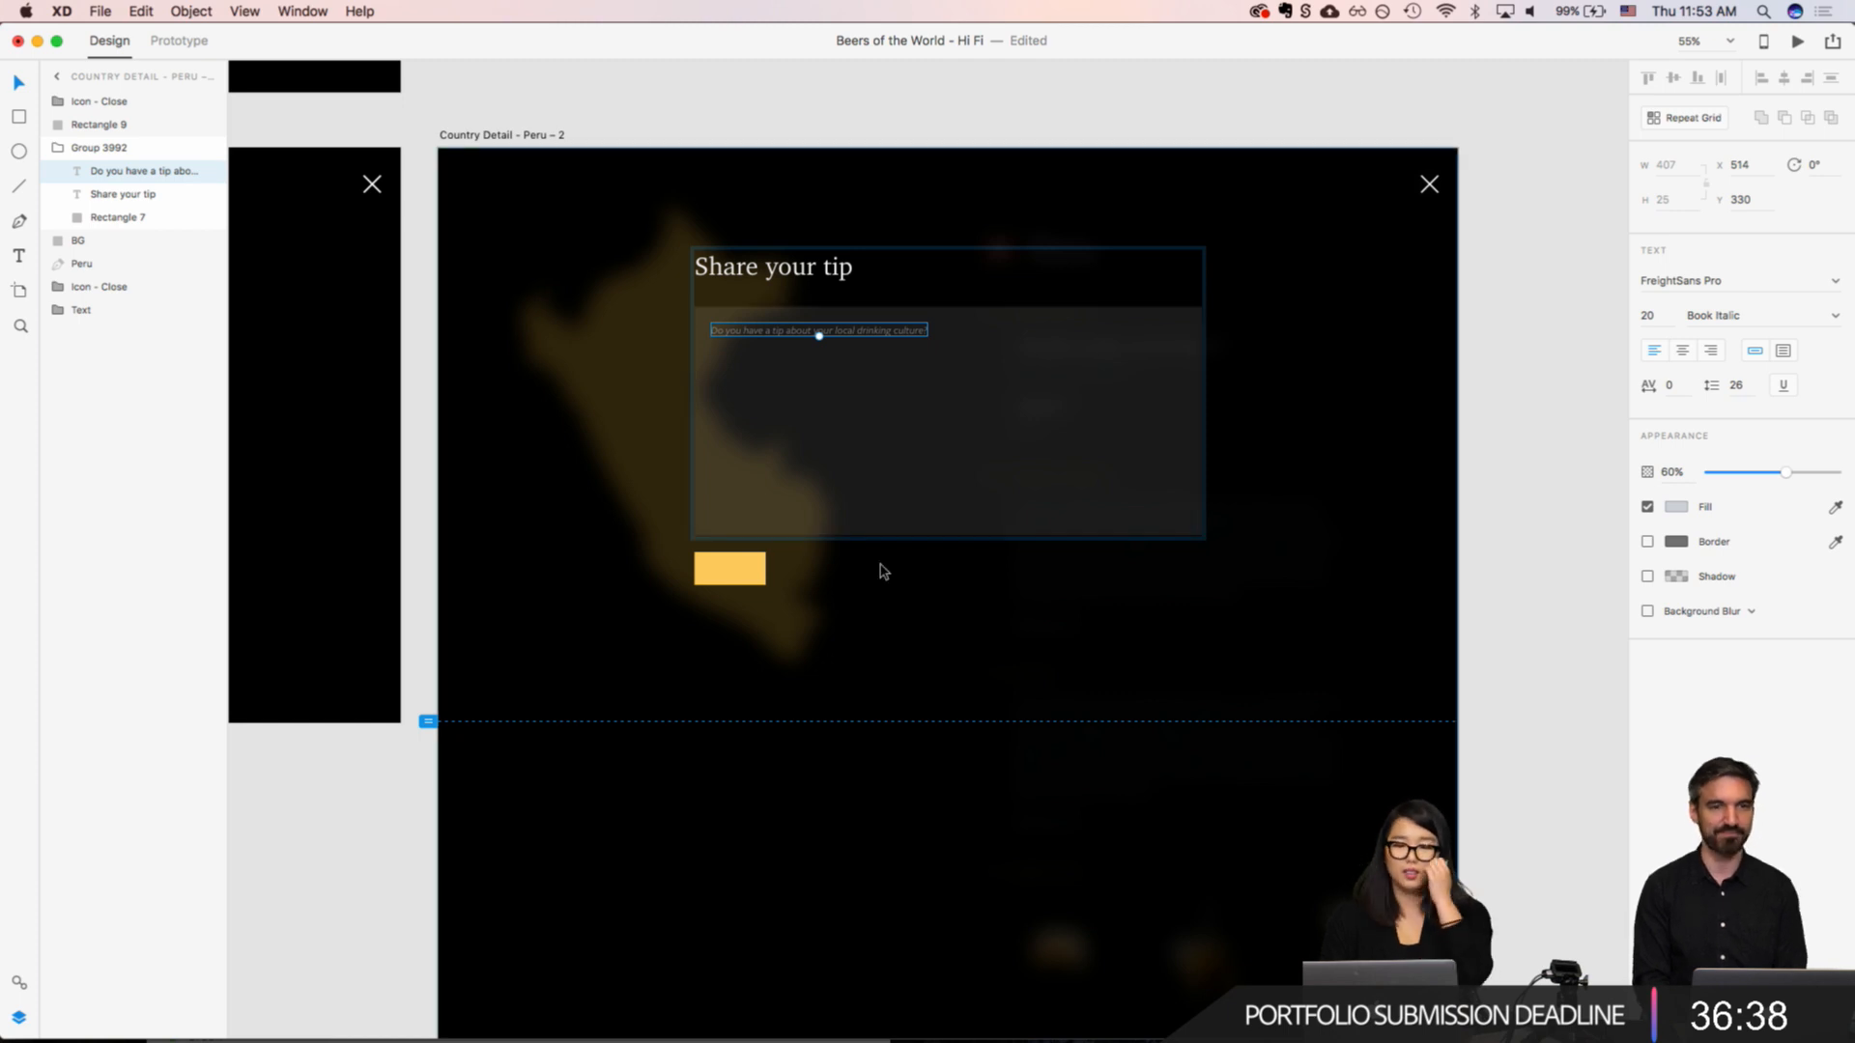
{"action": "scroll", "coordinate": [737, 357], "scroll_direction": "down", "scroll_amount": 5}
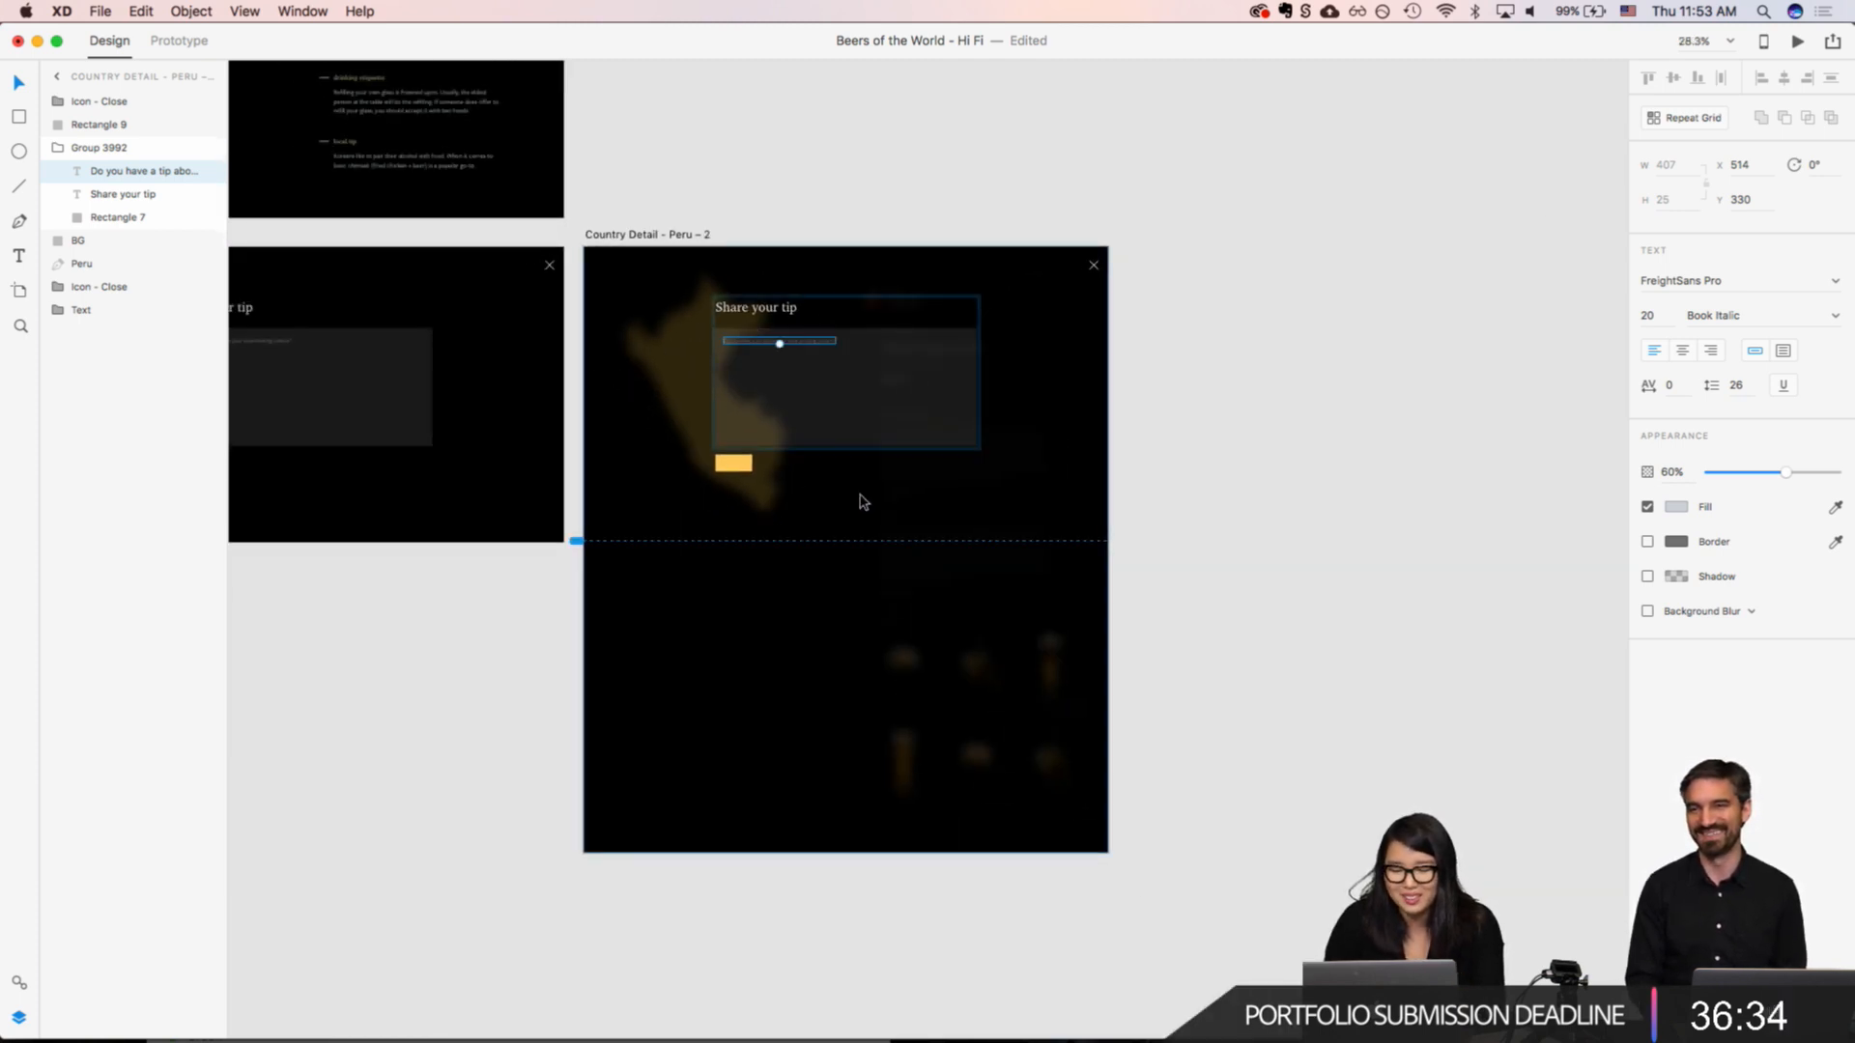
{"action": "scroll", "coordinate": [863, 501], "scroll_direction": "up", "scroll_amount": 5}
{"action": "scroll", "coordinate": [861, 501], "scroll_direction": "down", "scroll_amount": 3}
{"action": "left_click", "coordinate": [1152, 323]}
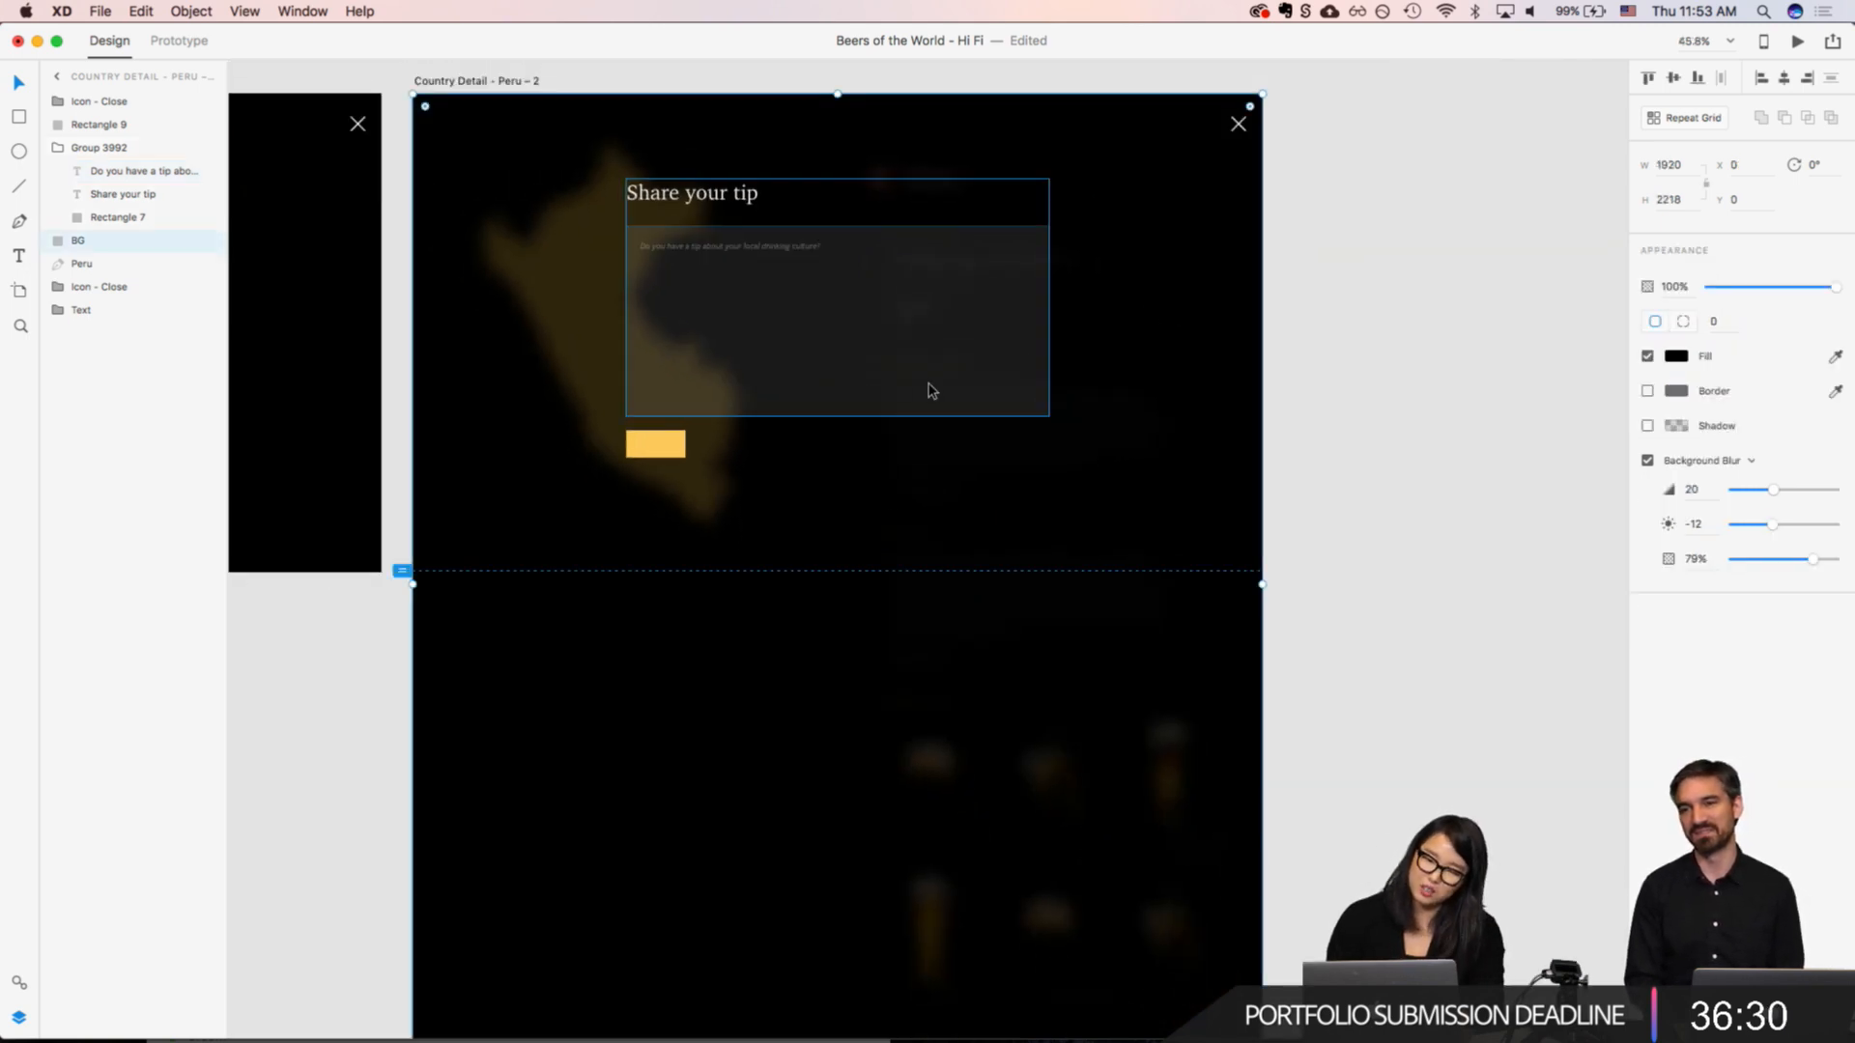
{"action": "scroll", "coordinate": [927, 391], "scroll_direction": "down", "scroll_amount": 5}
{"action": "scroll", "coordinate": [929, 383], "scroll_direction": "left", "scroll_amount": 1}
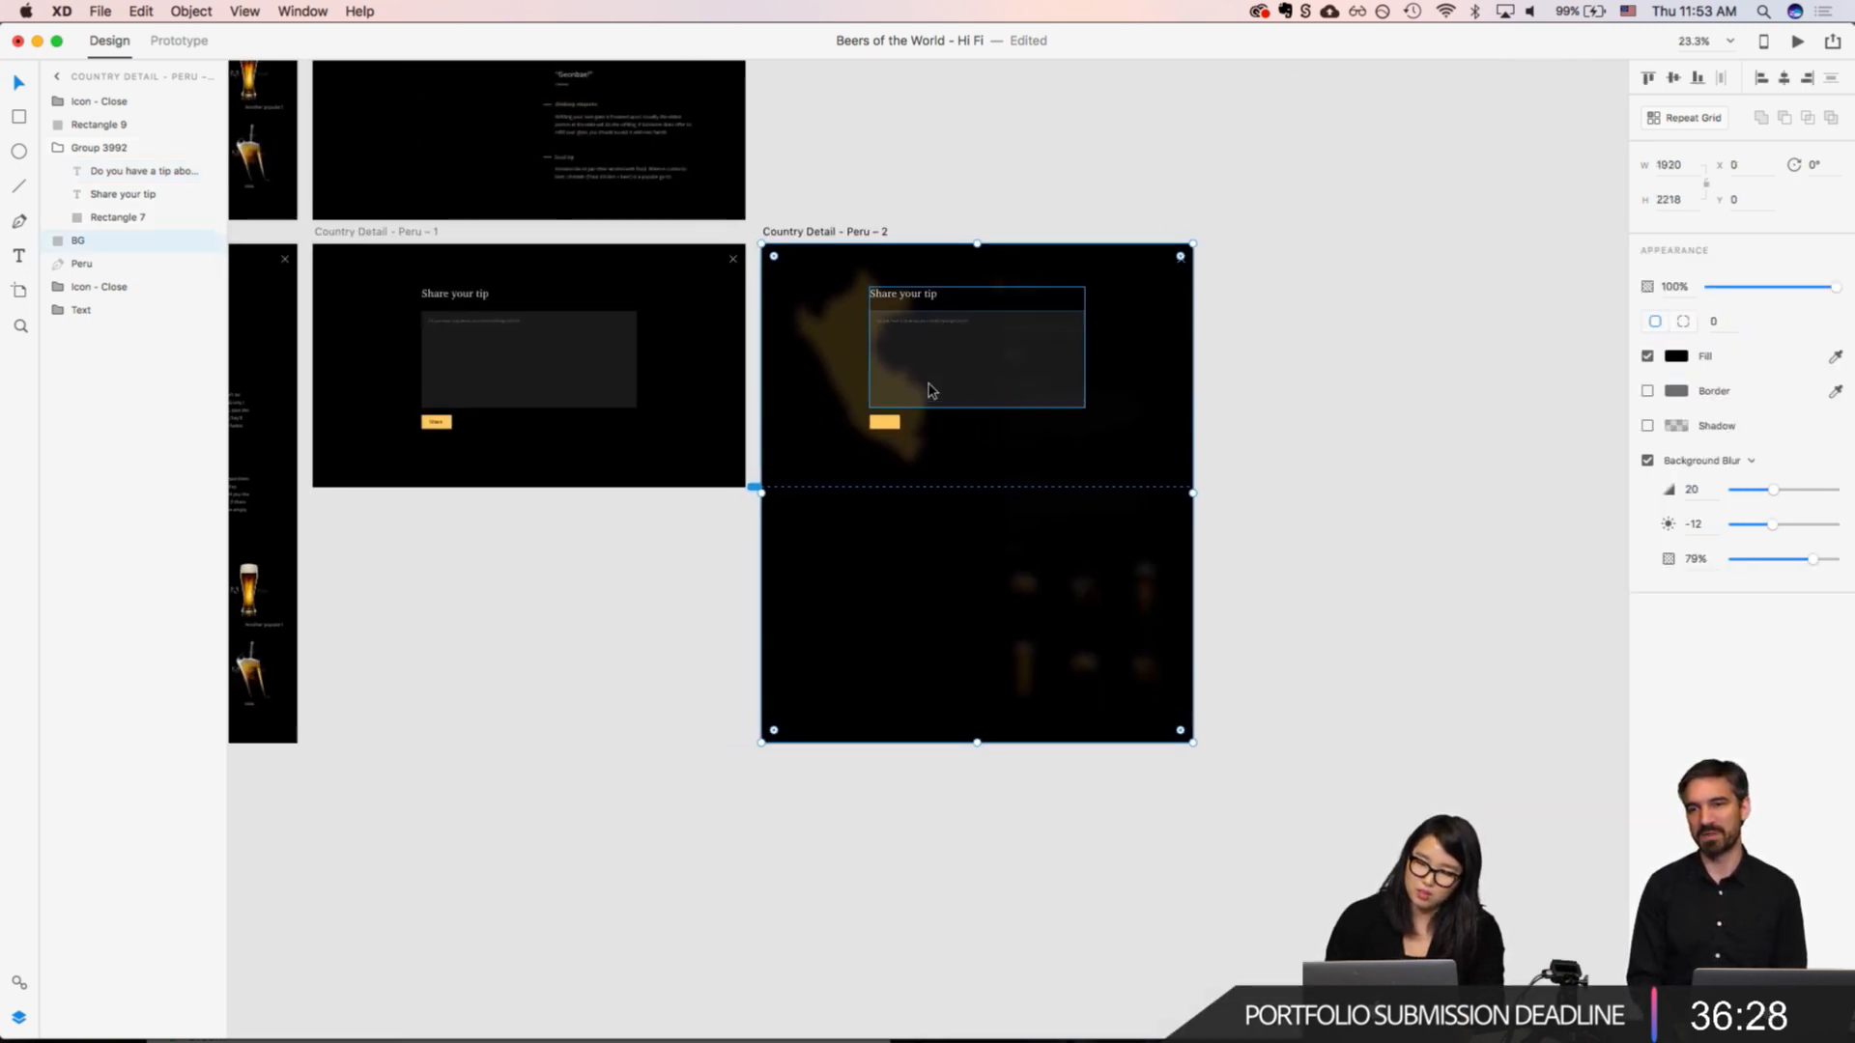
{"action": "scroll", "coordinate": [921, 411], "scroll_direction": "up", "scroll_amount": 7}
{"action": "scroll", "coordinate": [921, 411], "scroll_direction": "down", "scroll_amount": 4}
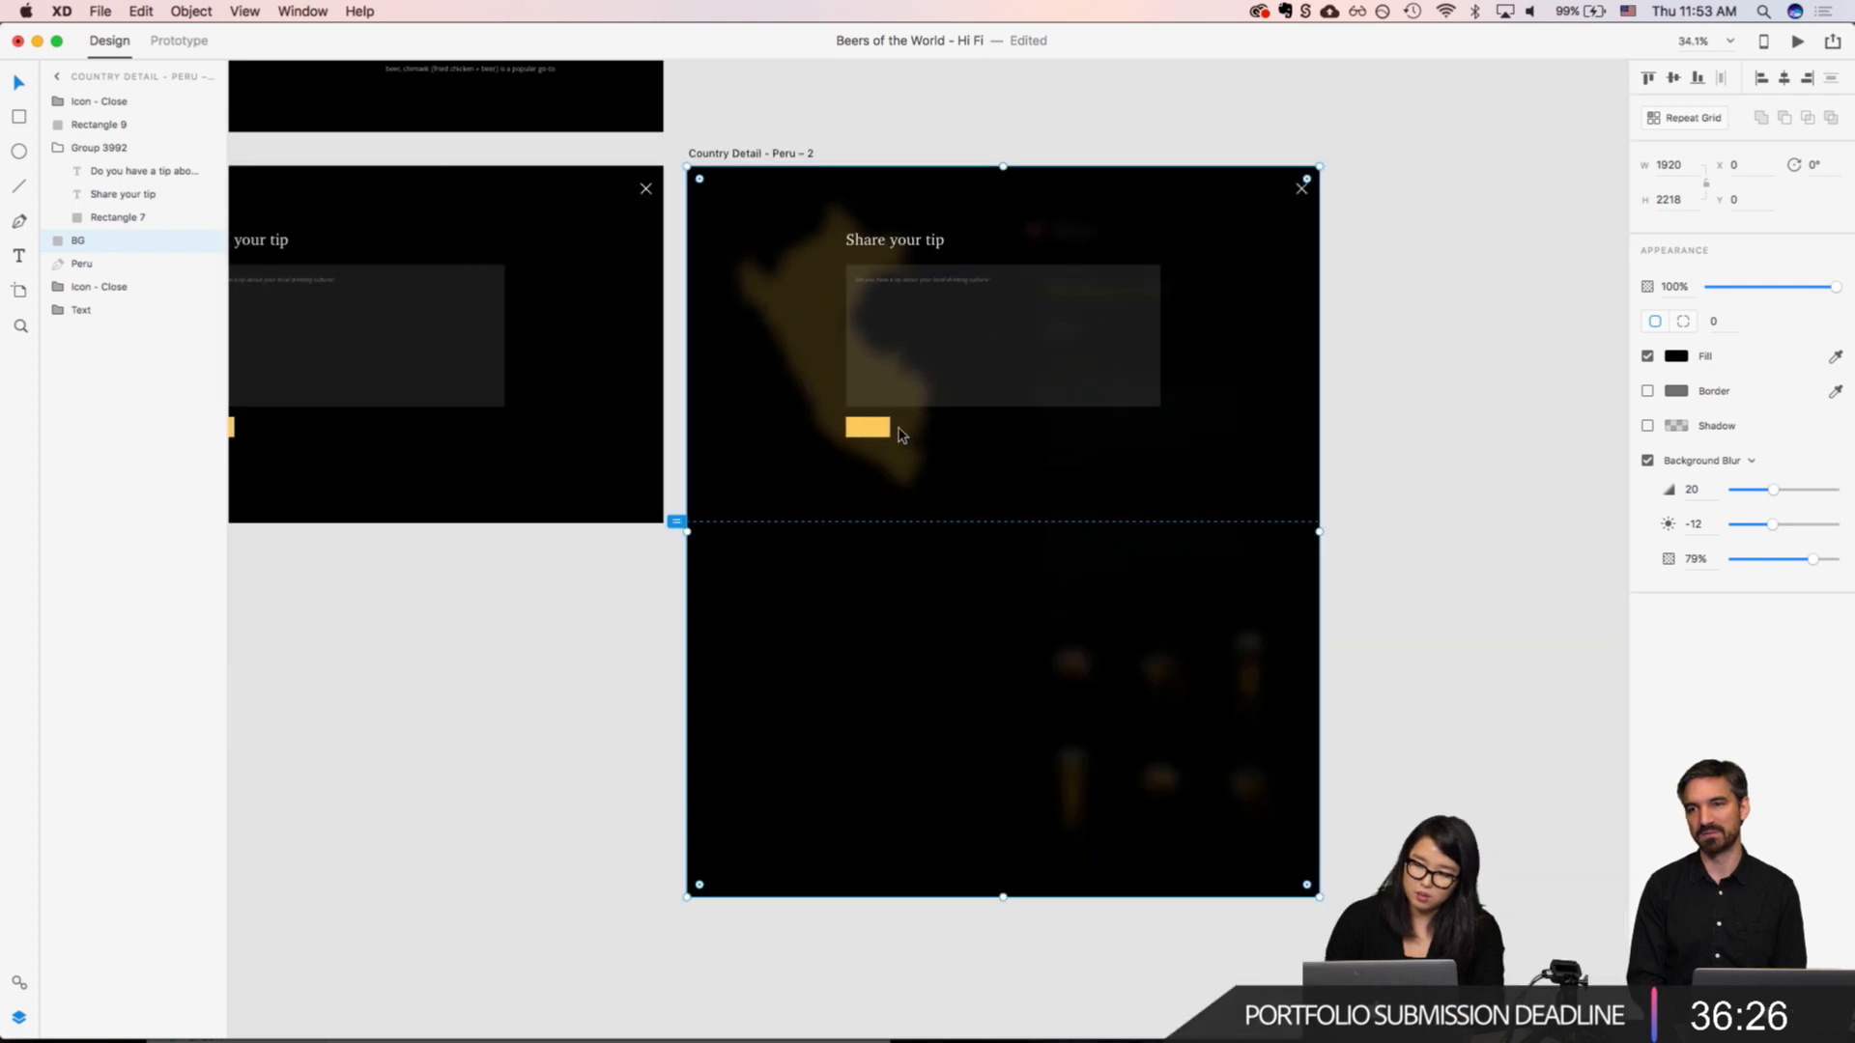
Step: Look over the South Korea country detail artboards and compare the two "Share your tip" versions for Peru
{"action": "scroll", "coordinate": [854, 463], "scroll_direction": "left", "scroll_amount": 5}
{"action": "scroll", "coordinate": [854, 464], "scroll_direction": "up", "scroll_amount": 3}
{"action": "scroll", "coordinate": [854, 463], "scroll_direction": "down", "scroll_amount": 5}
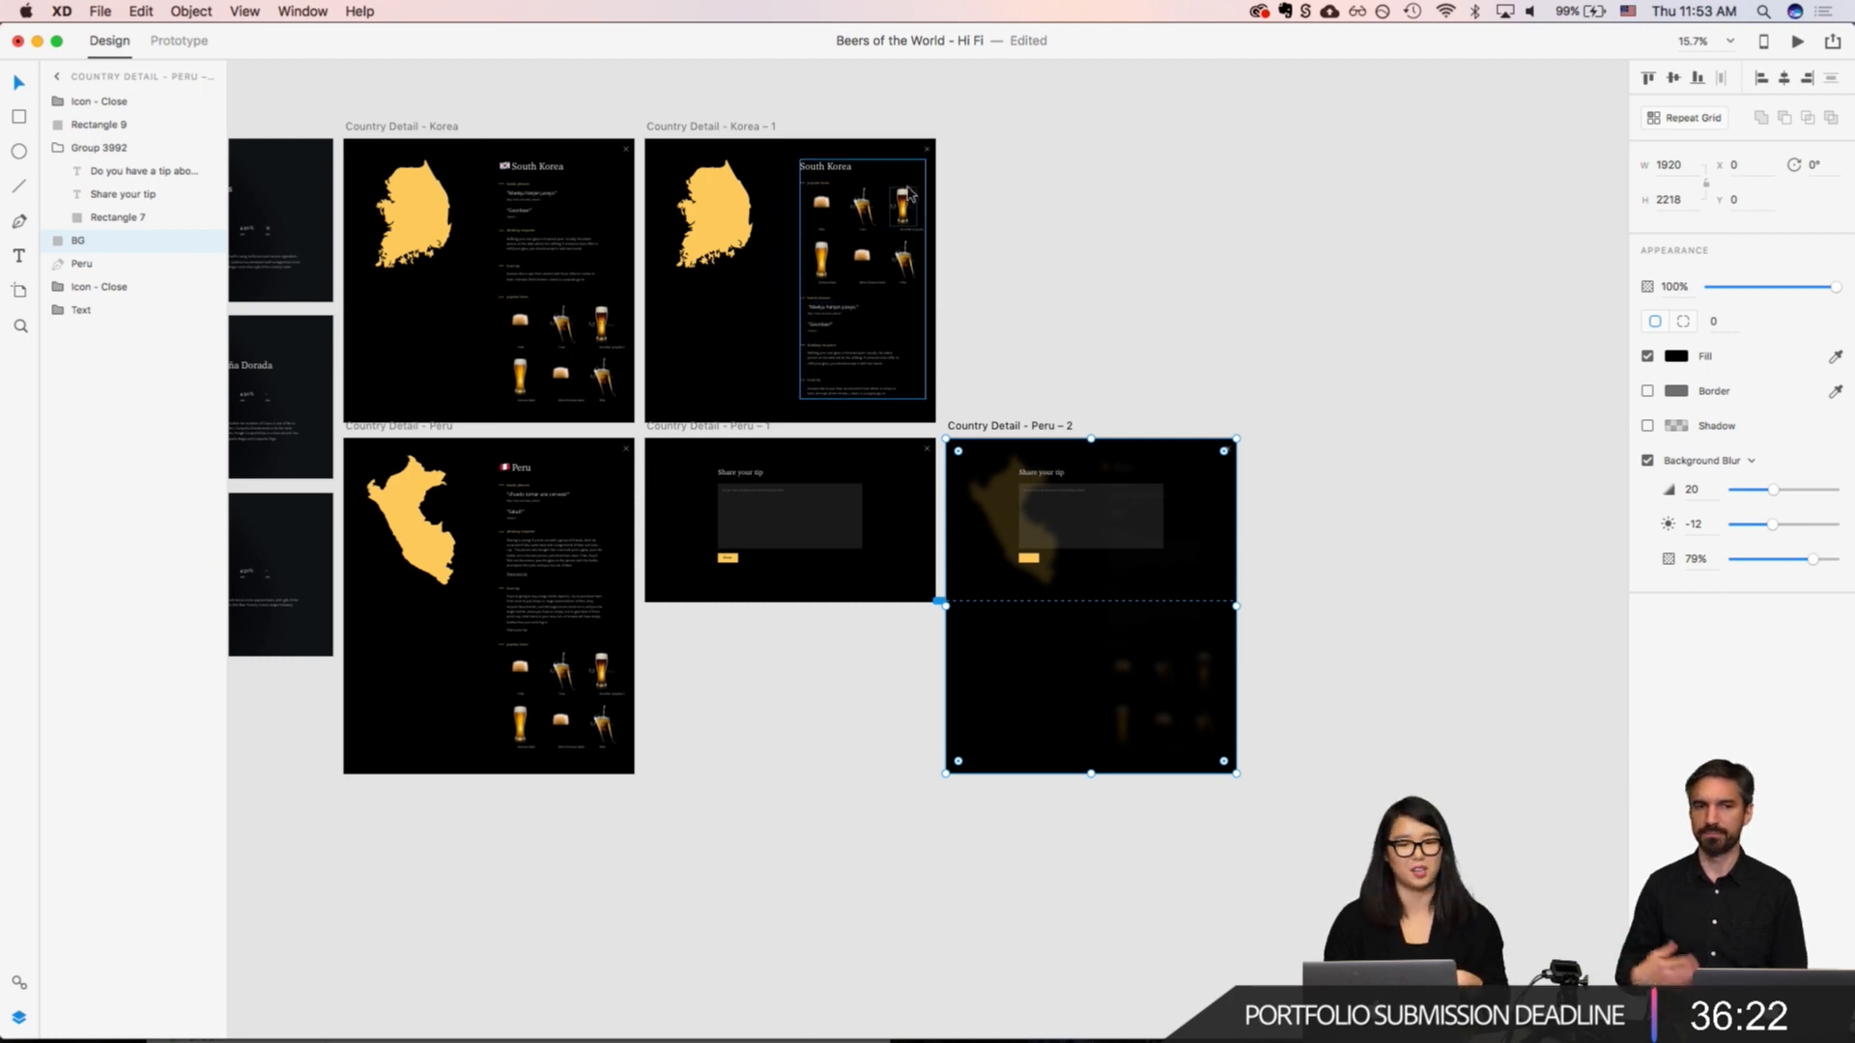
{"action": "scroll", "coordinate": [865, 217], "scroll_direction": "up", "scroll_amount": 3}
{"action": "scroll", "coordinate": [864, 217], "scroll_direction": "up", "scroll_amount": 5}
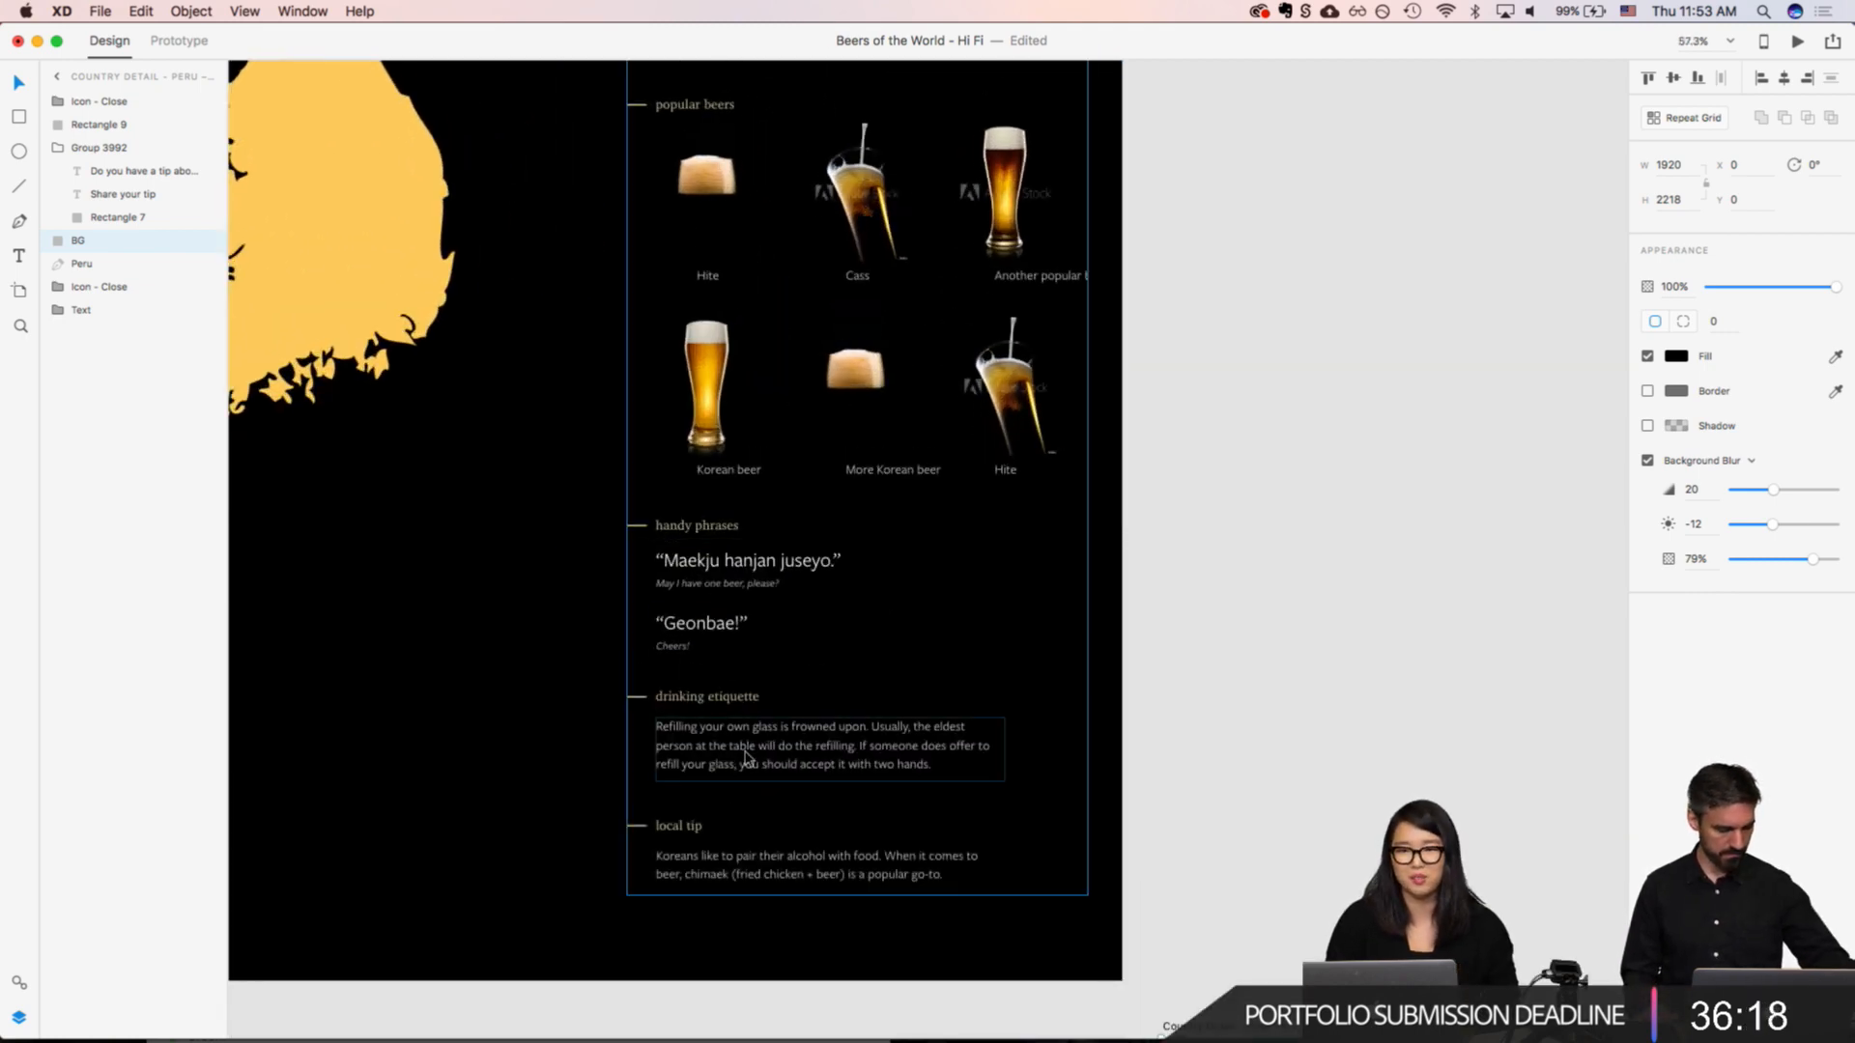
{"action": "scroll", "coordinate": [747, 759], "scroll_direction": "down", "scroll_amount": 5}
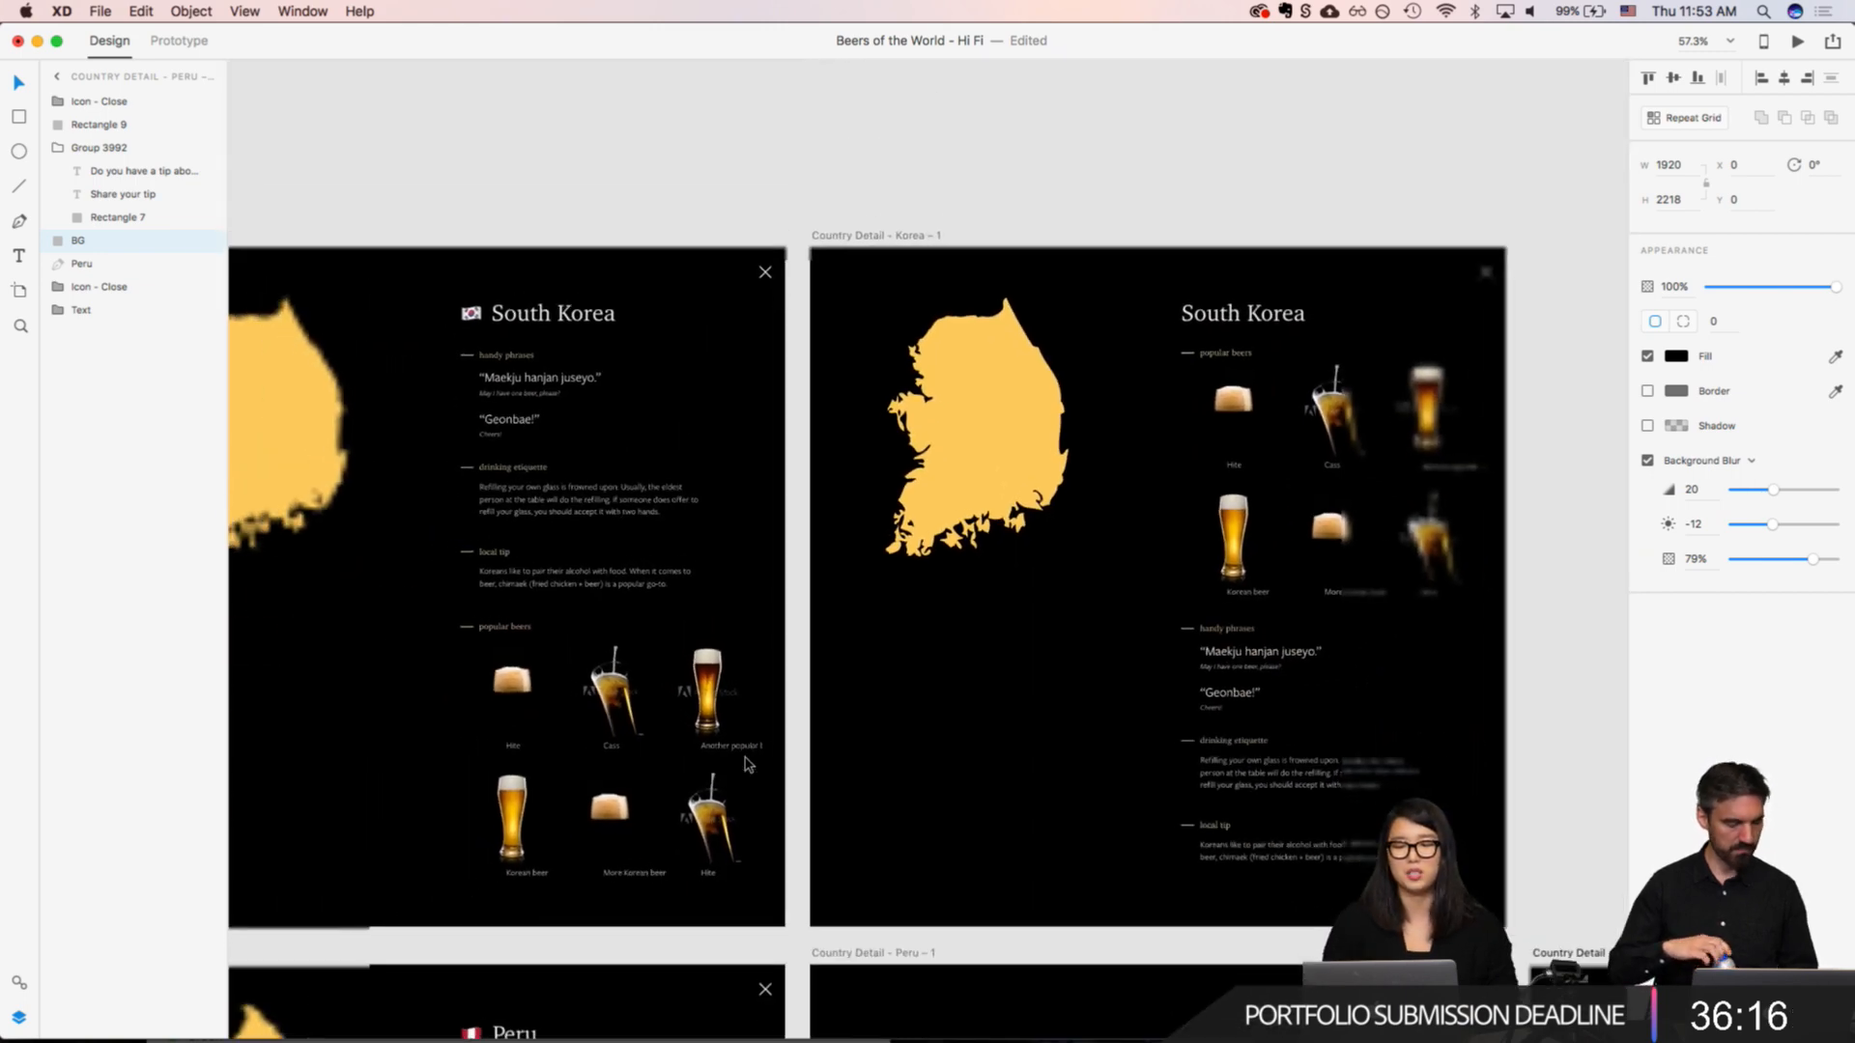
{"action": "scroll", "coordinate": [747, 763], "scroll_direction": "down", "scroll_amount": 2}
{"action": "scroll", "coordinate": [747, 763], "scroll_direction": "right", "scroll_amount": 2}
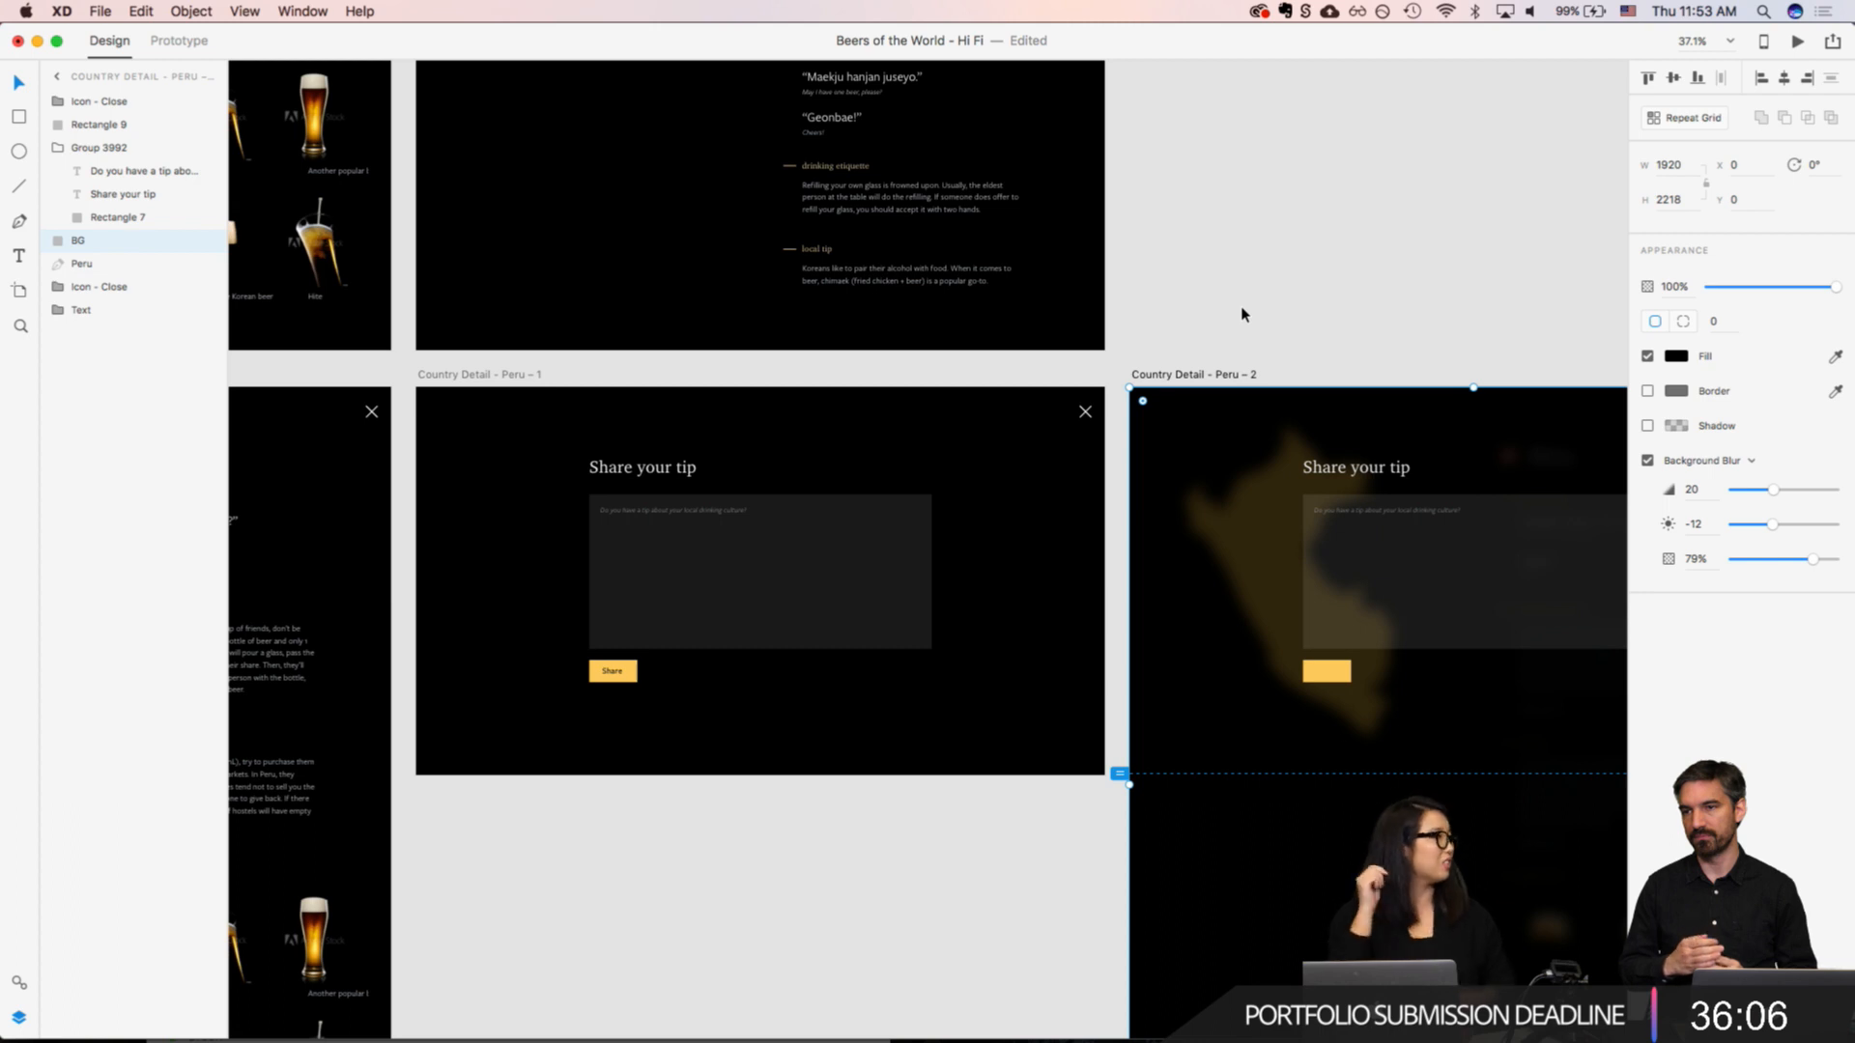
{"action": "scroll", "coordinate": [1241, 312], "scroll_direction": "right", "scroll_amount": 4}
{"action": "scroll", "coordinate": [1241, 312], "scroll_direction": "down", "scroll_amount": 3}
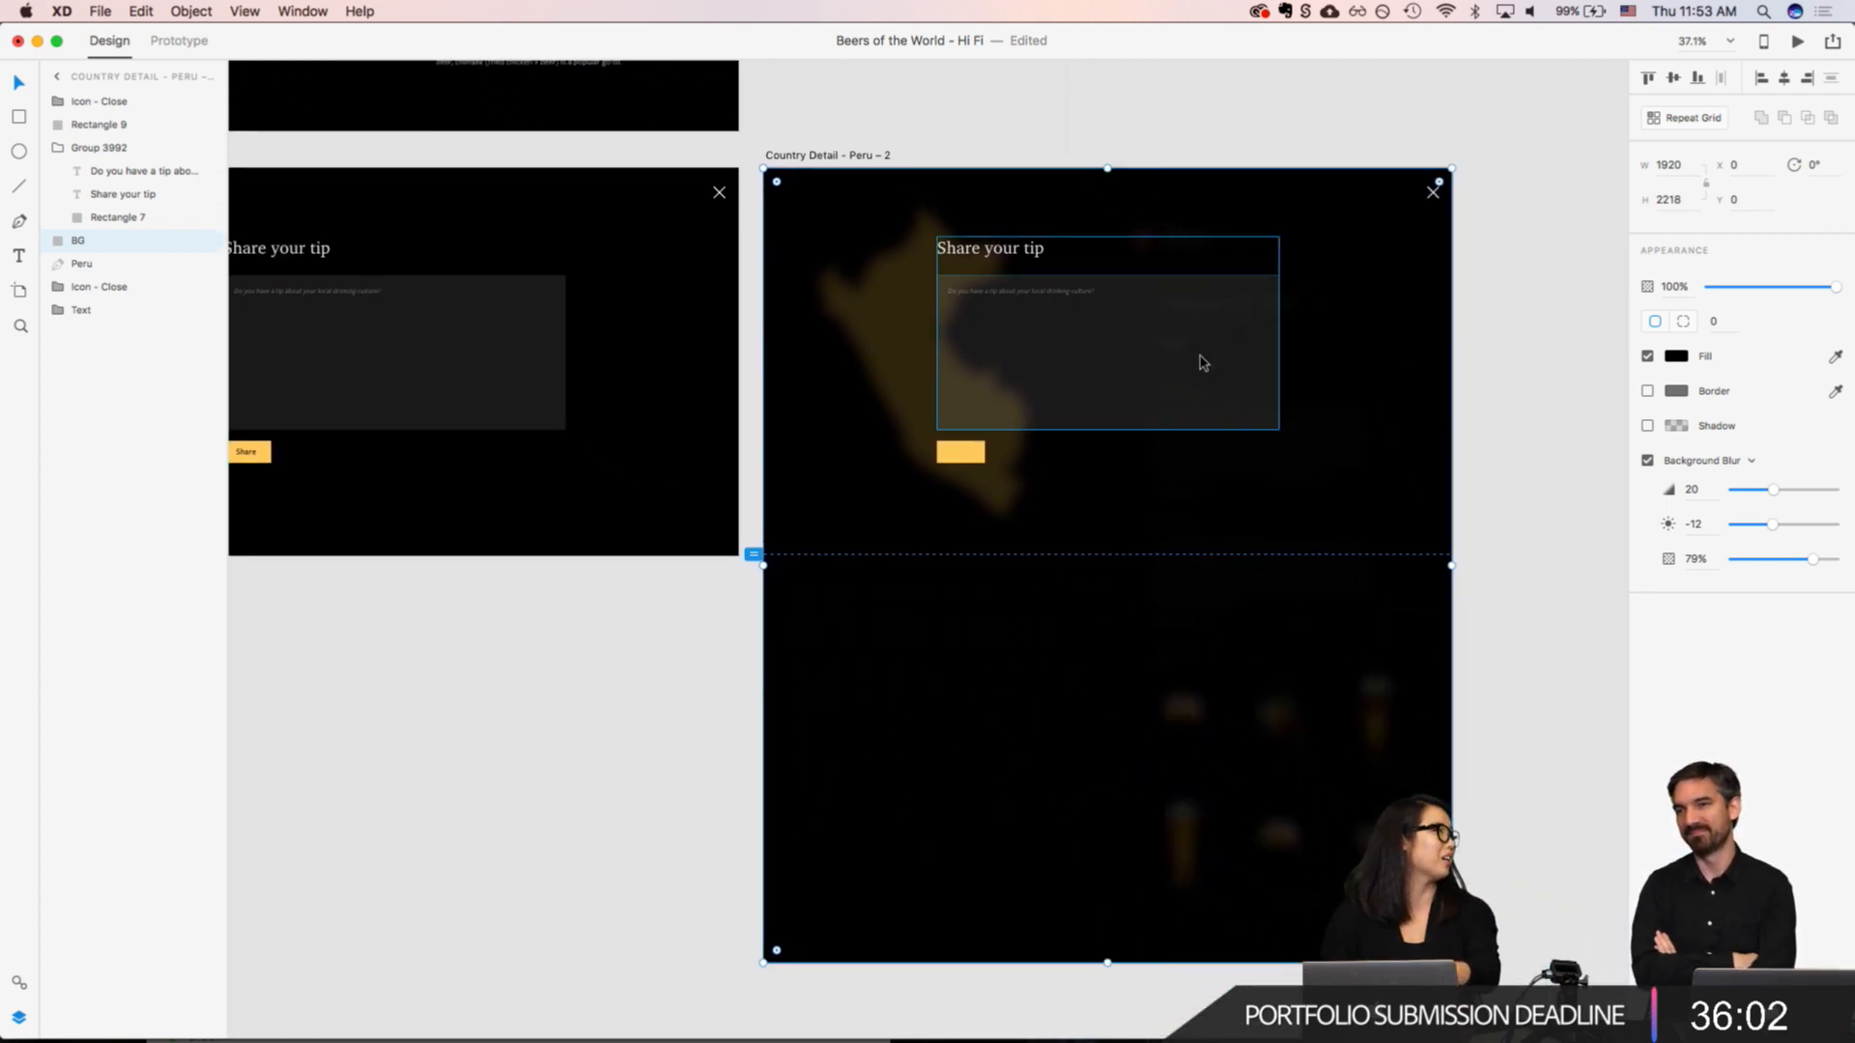
{"action": "scroll", "coordinate": [1202, 363], "scroll_direction": "left", "scroll_amount": 4}
{"action": "scroll", "coordinate": [1200, 364], "scroll_direction": "up", "scroll_amount": 1}
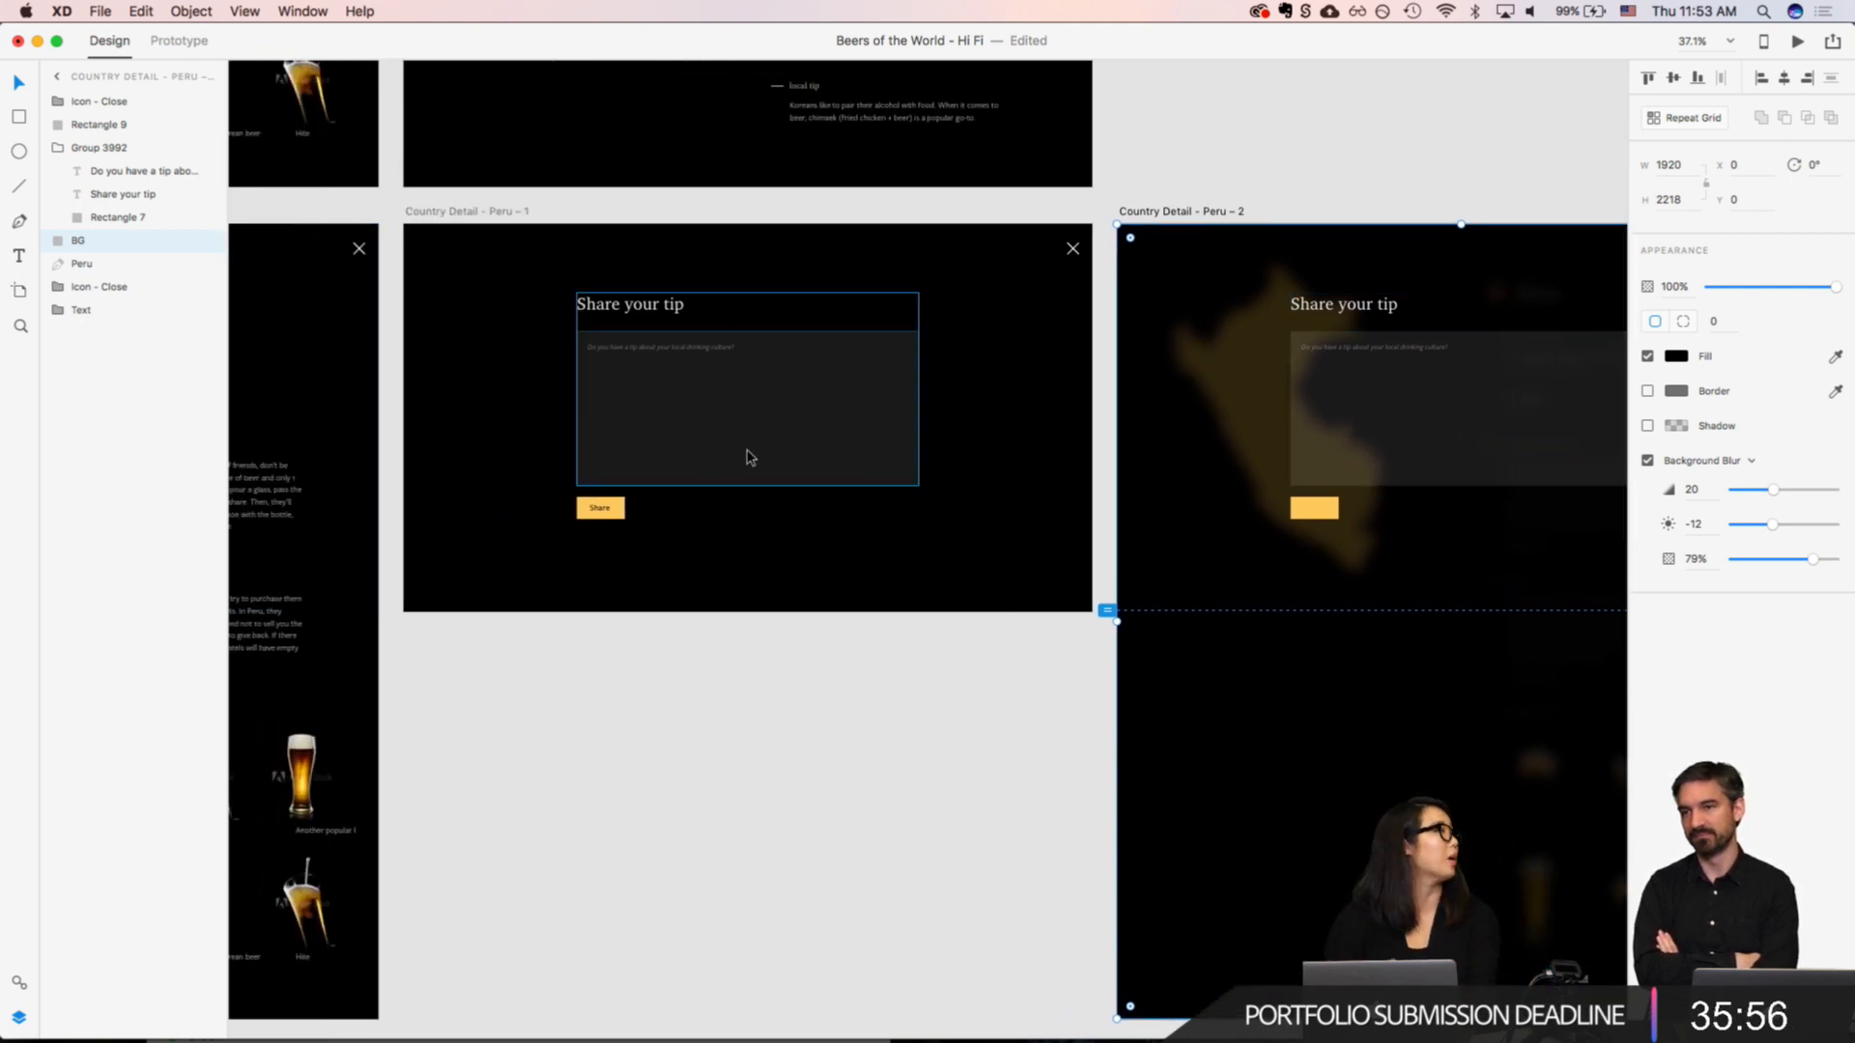
Step: Examine the plain "Share your tip" form on "Country Detail - Peru – 1" beside the full Peru detail page
{"action": "left_click", "coordinate": [869, 750]}
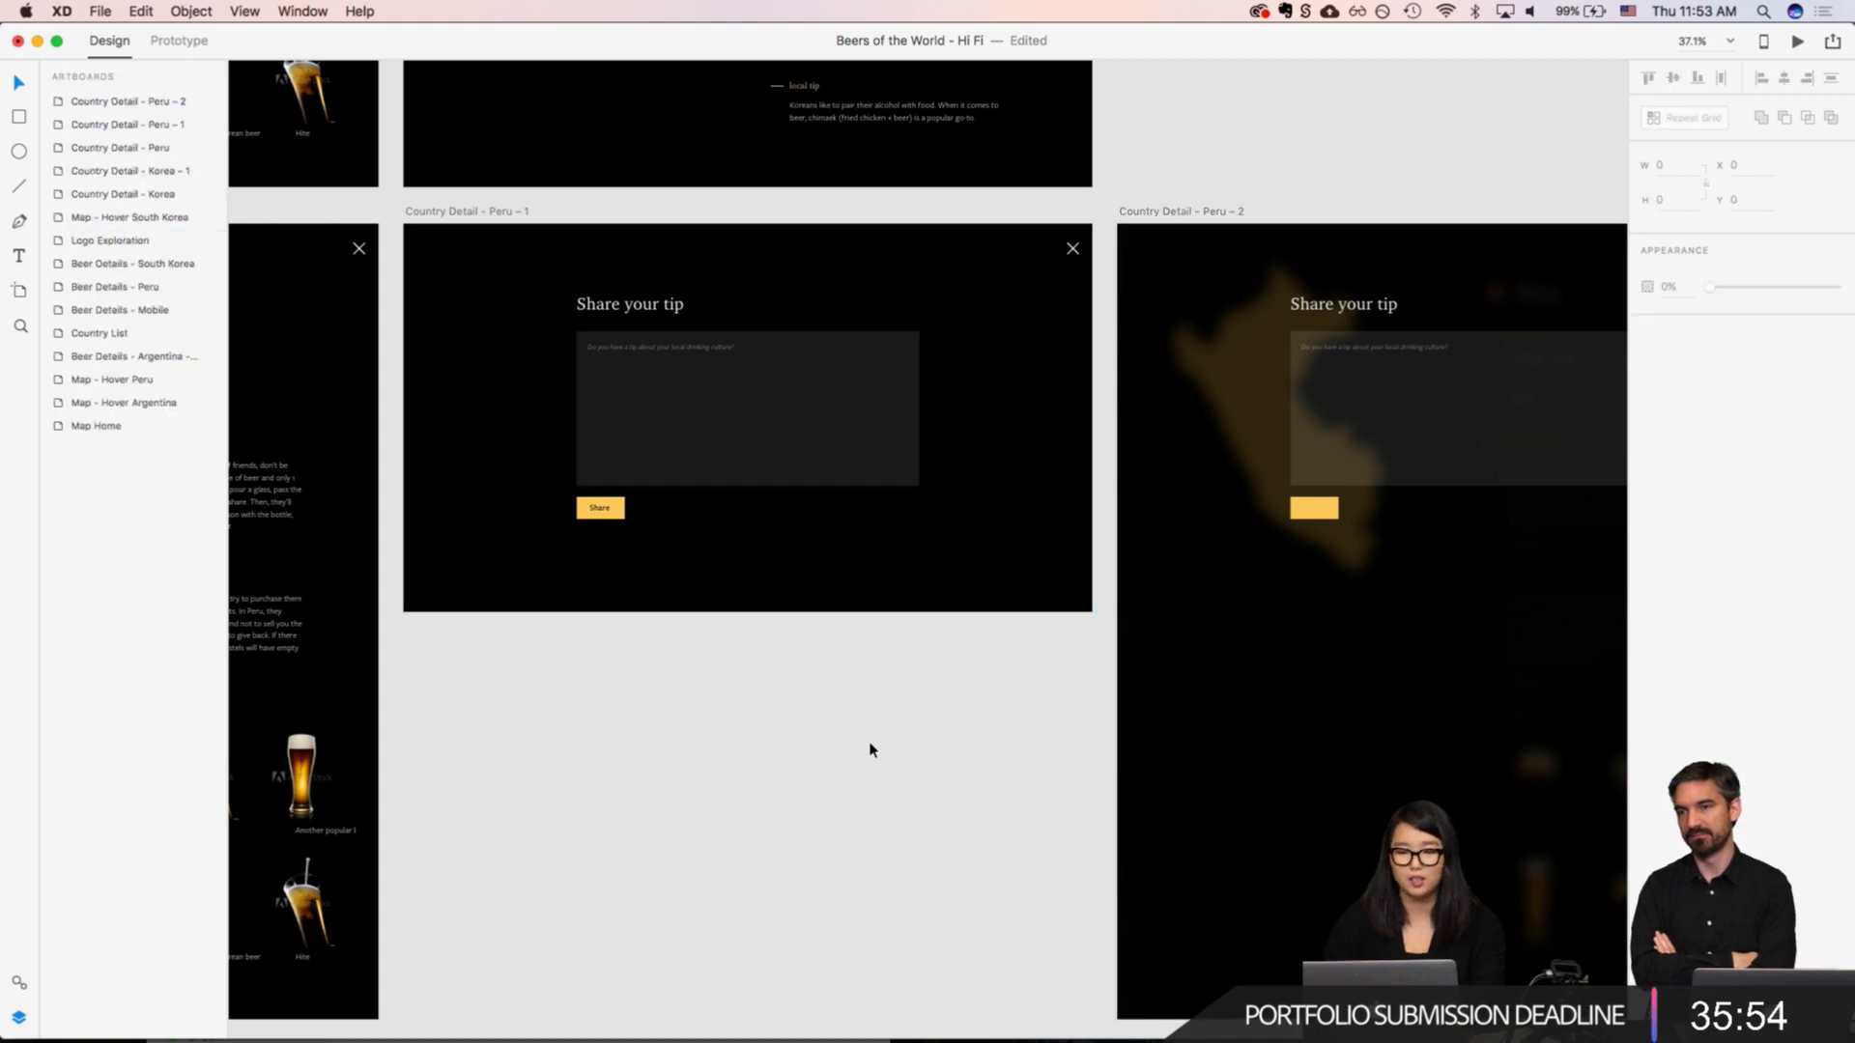
{"action": "scroll", "coordinate": [869, 750], "scroll_direction": "down", "scroll_amount": 5}
{"action": "scroll", "coordinate": [858, 749], "scroll_direction": "left", "scroll_amount": 3}
{"action": "scroll", "coordinate": [858, 748], "scroll_direction": "down", "scroll_amount": 1}
{"action": "scroll", "coordinate": [858, 749], "scroll_direction": "left", "scroll_amount": 2}
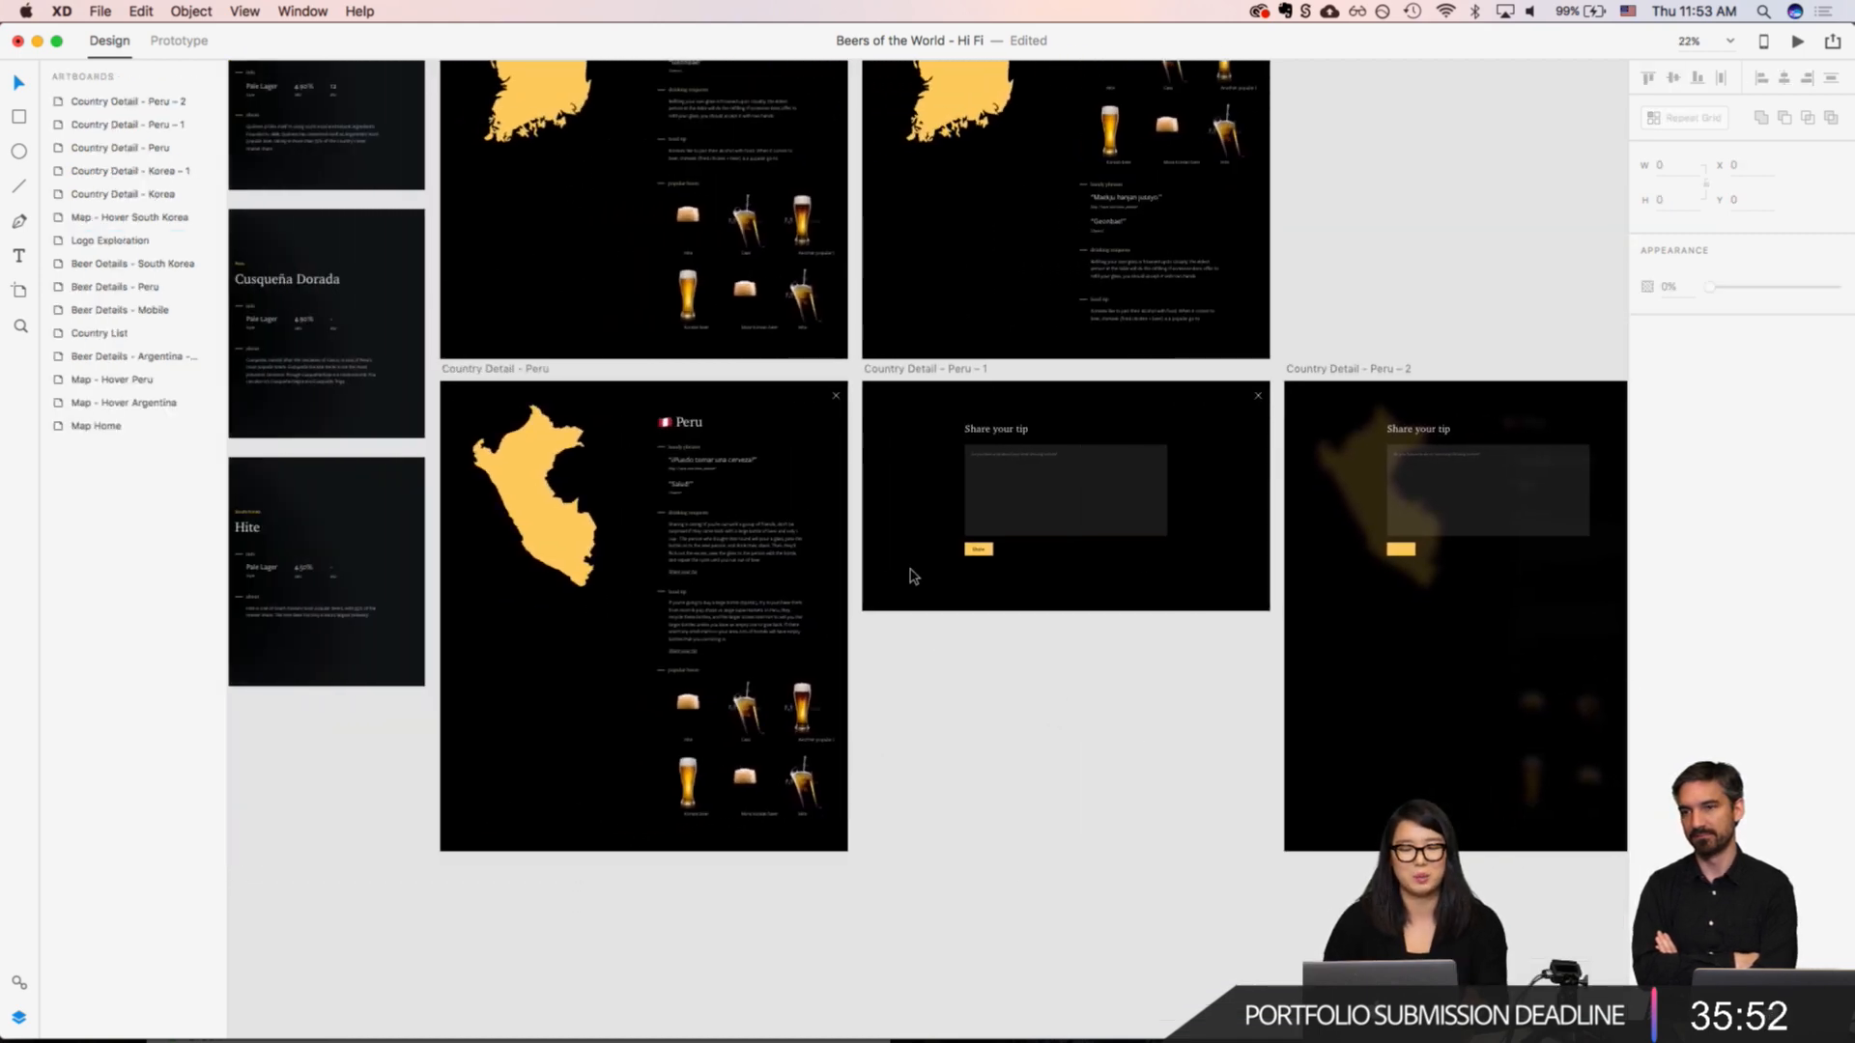
{"action": "scroll", "coordinate": [1172, 576], "scroll_direction": "down", "scroll_amount": 5}
{"action": "scroll", "coordinate": [1172, 570], "scroll_direction": "up", "scroll_amount": 10}
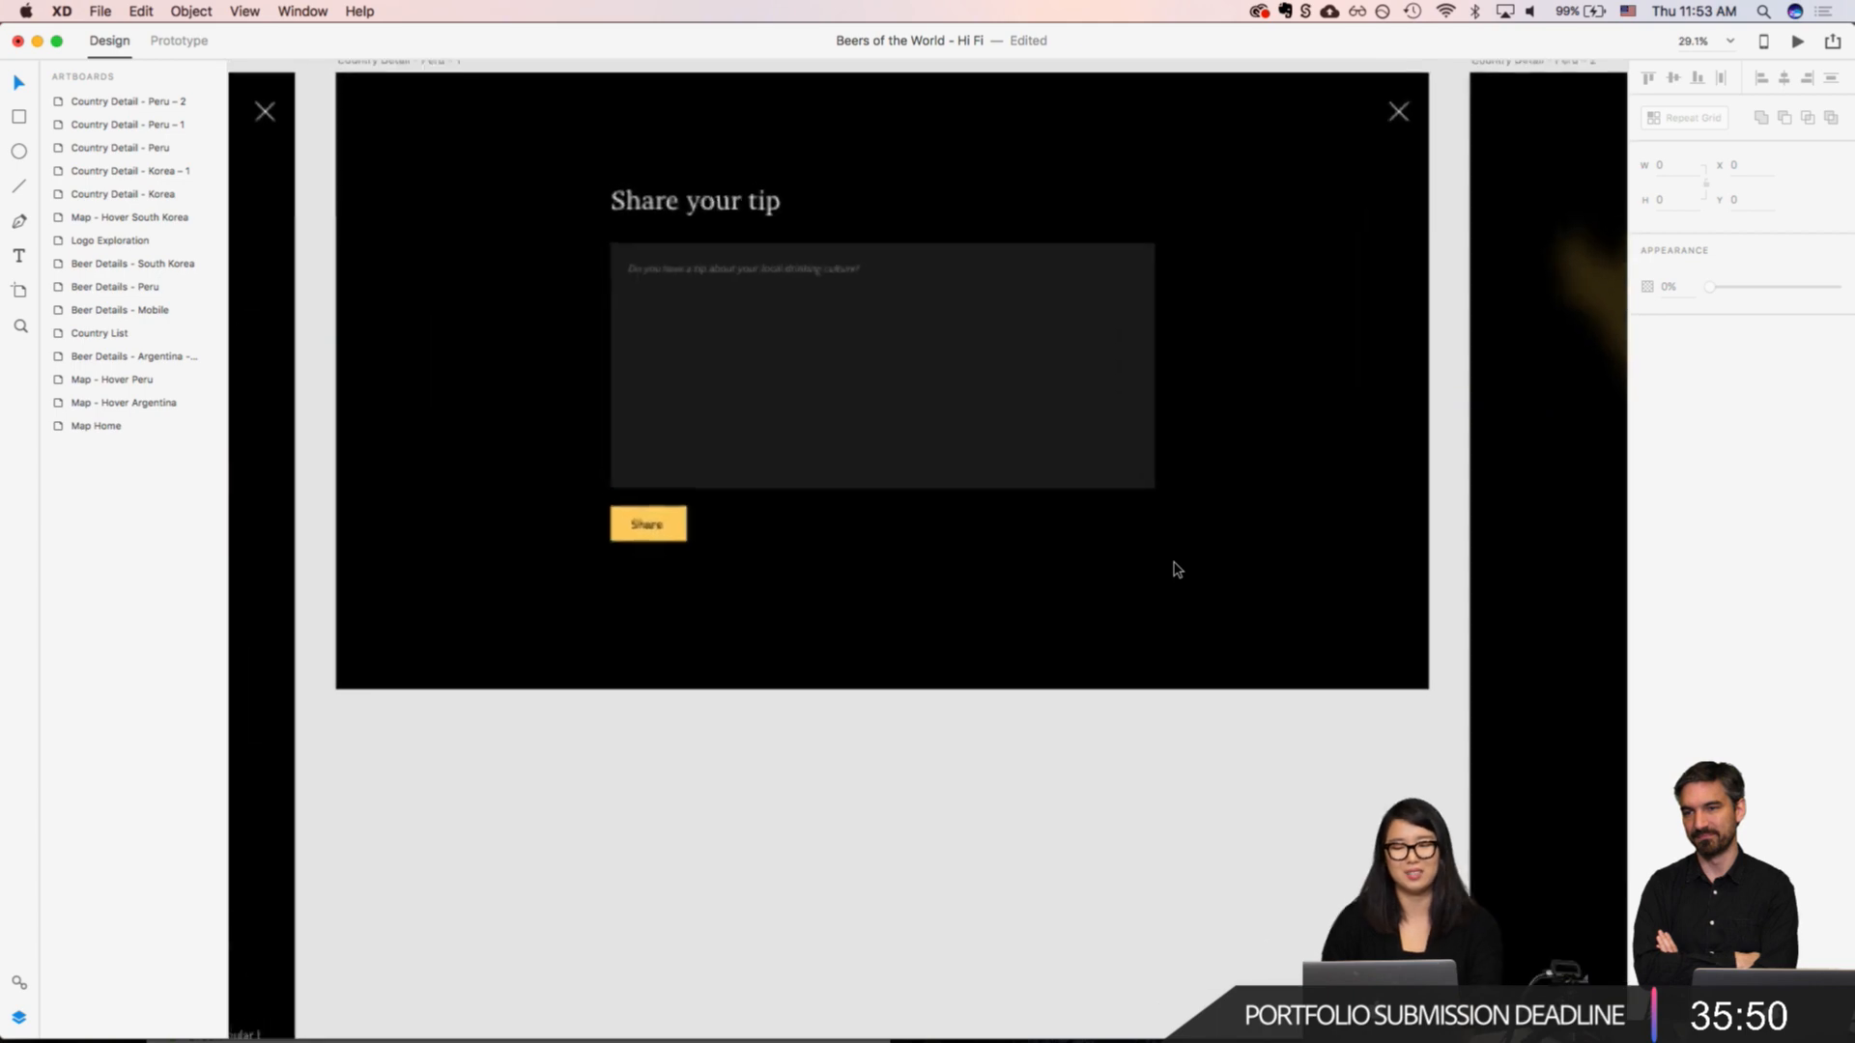
{"action": "scroll", "coordinate": [1177, 570], "scroll_direction": "up", "scroll_amount": 2}
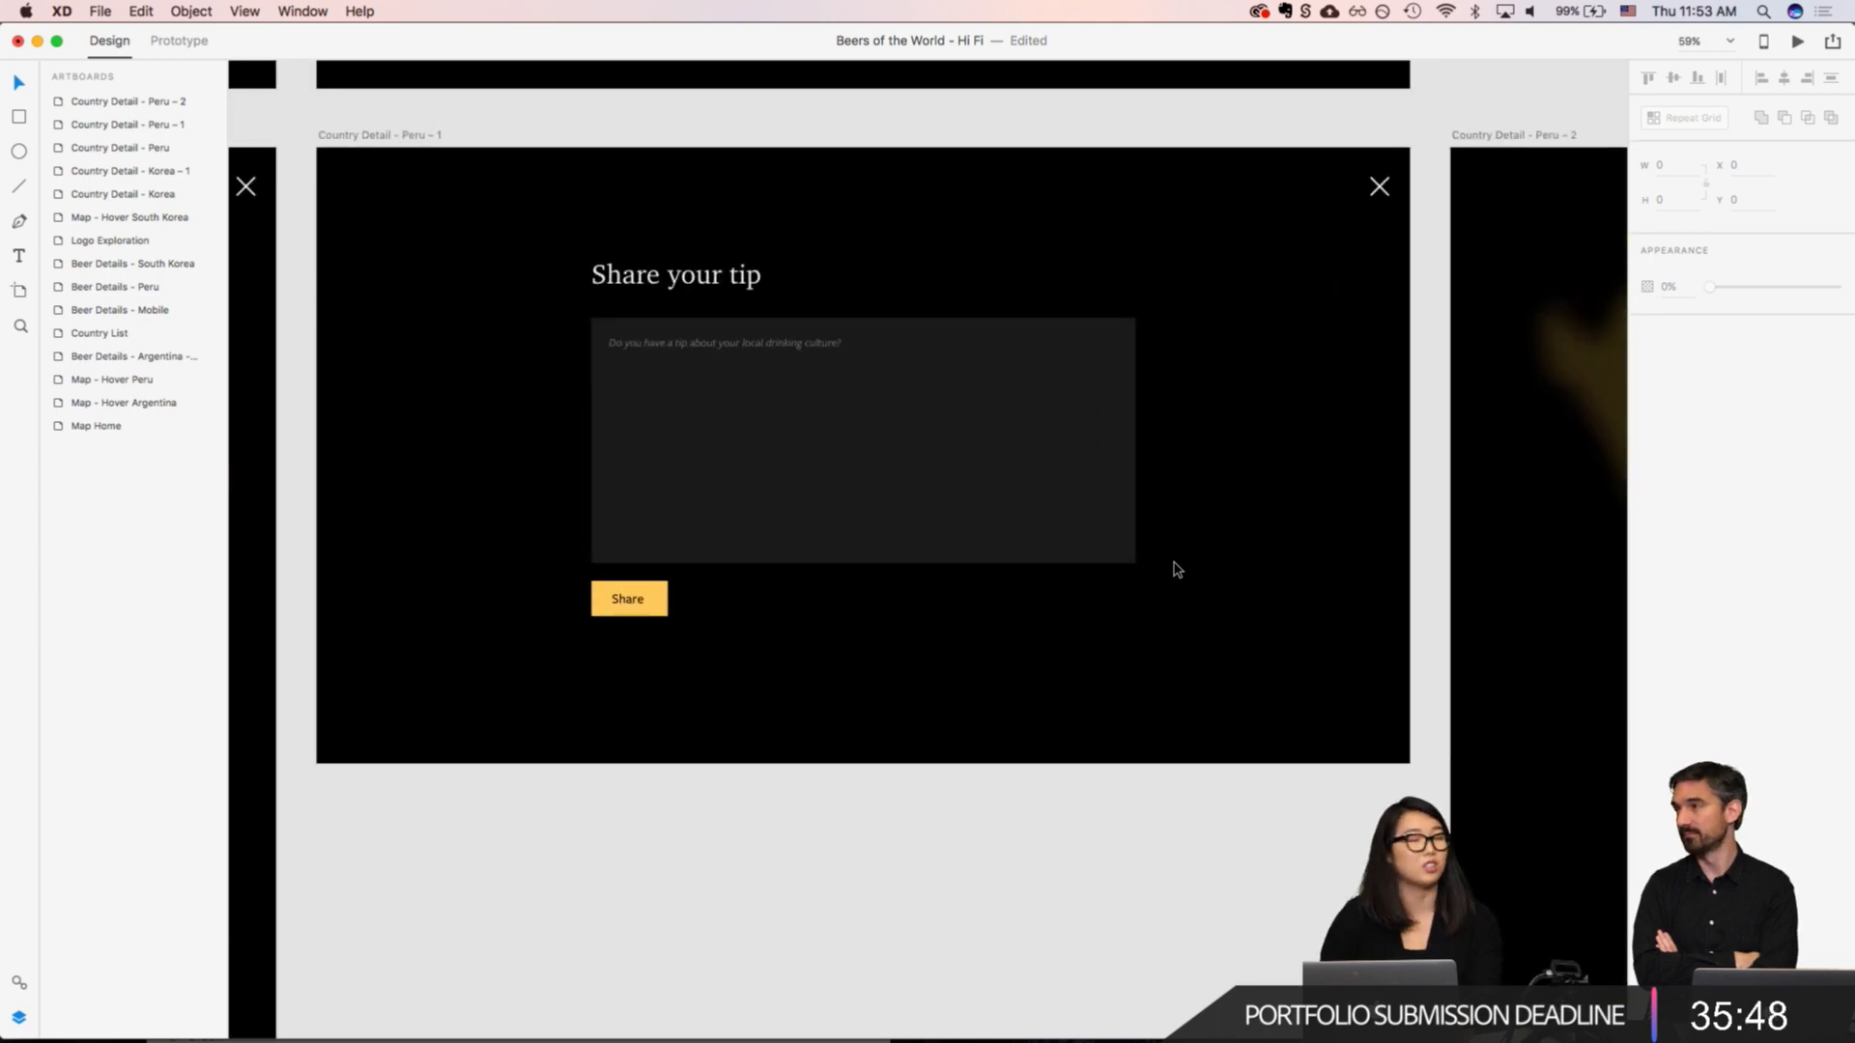
{"action": "scroll", "coordinate": [849, 503], "scroll_direction": "down", "scroll_amount": 5}
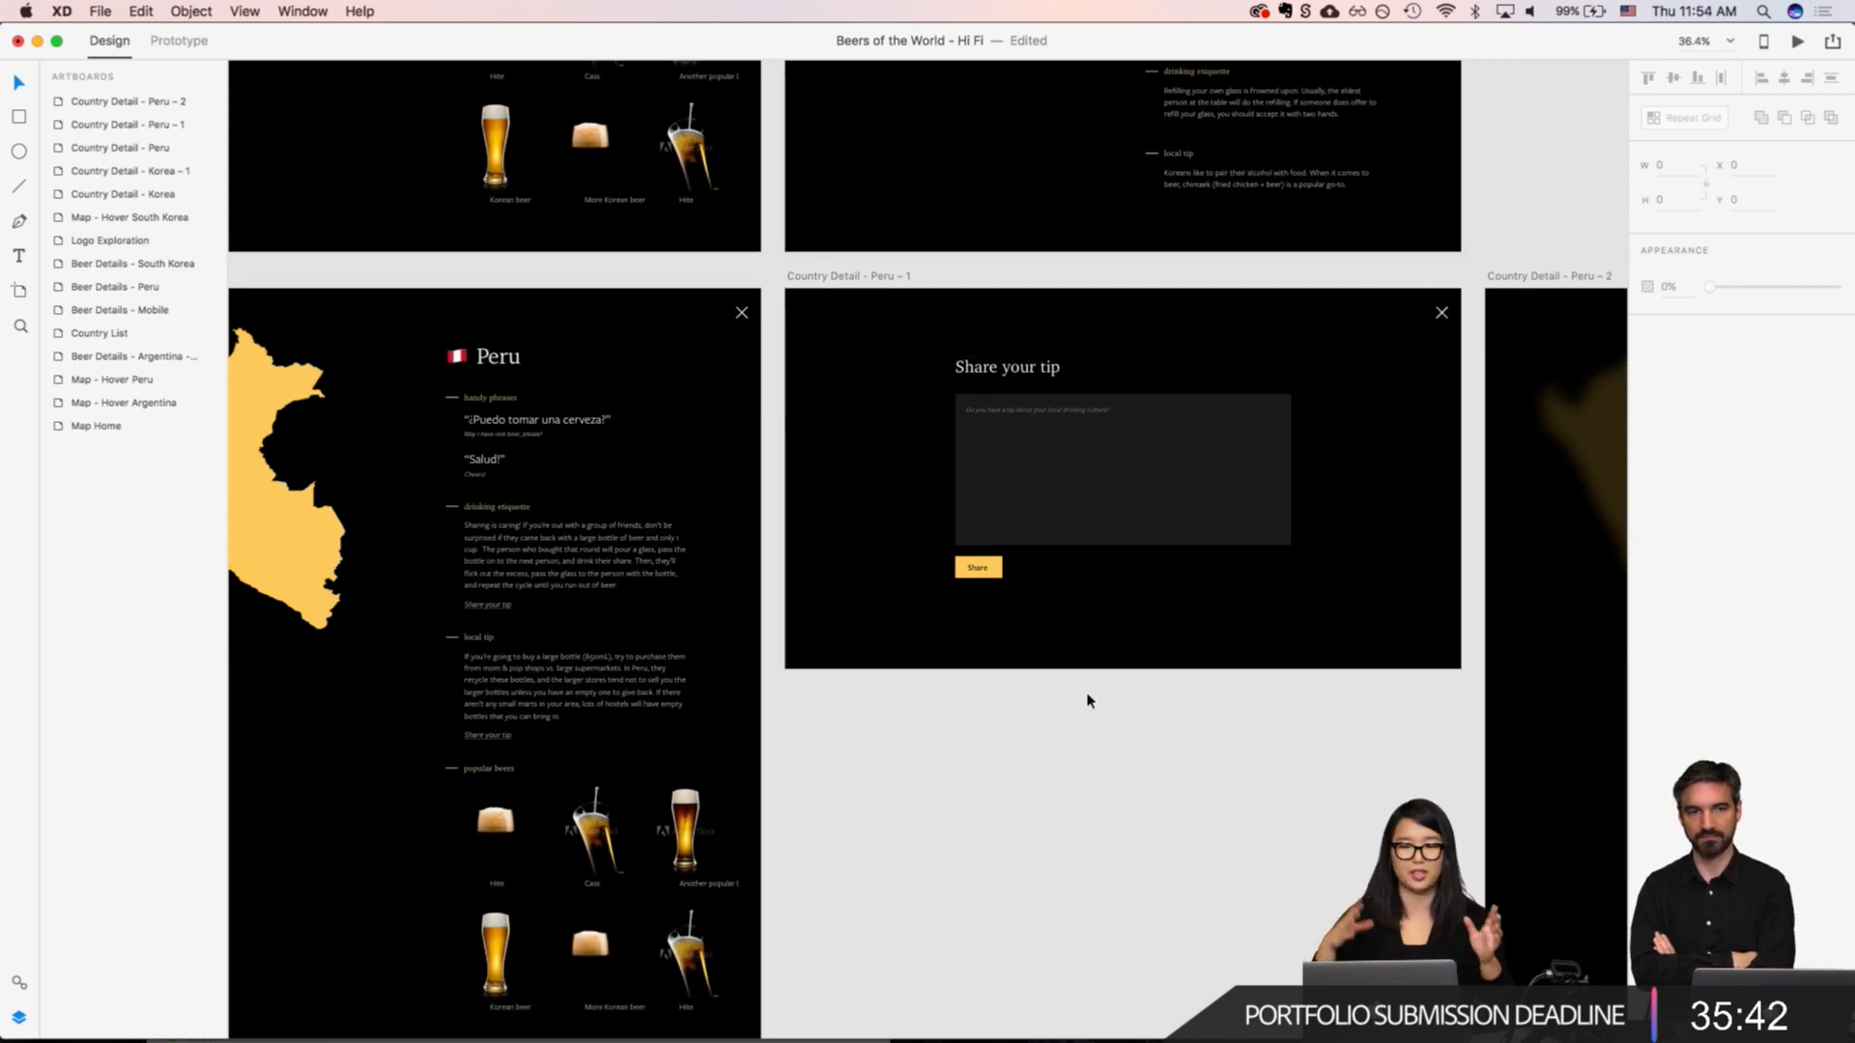
Step: Reduce the opacity of the yellow Share button rectangle on "Country Detail - Peru – 1" to 40%
{"action": "scroll", "coordinate": [980, 625], "scroll_direction": "up", "scroll_amount": 6}
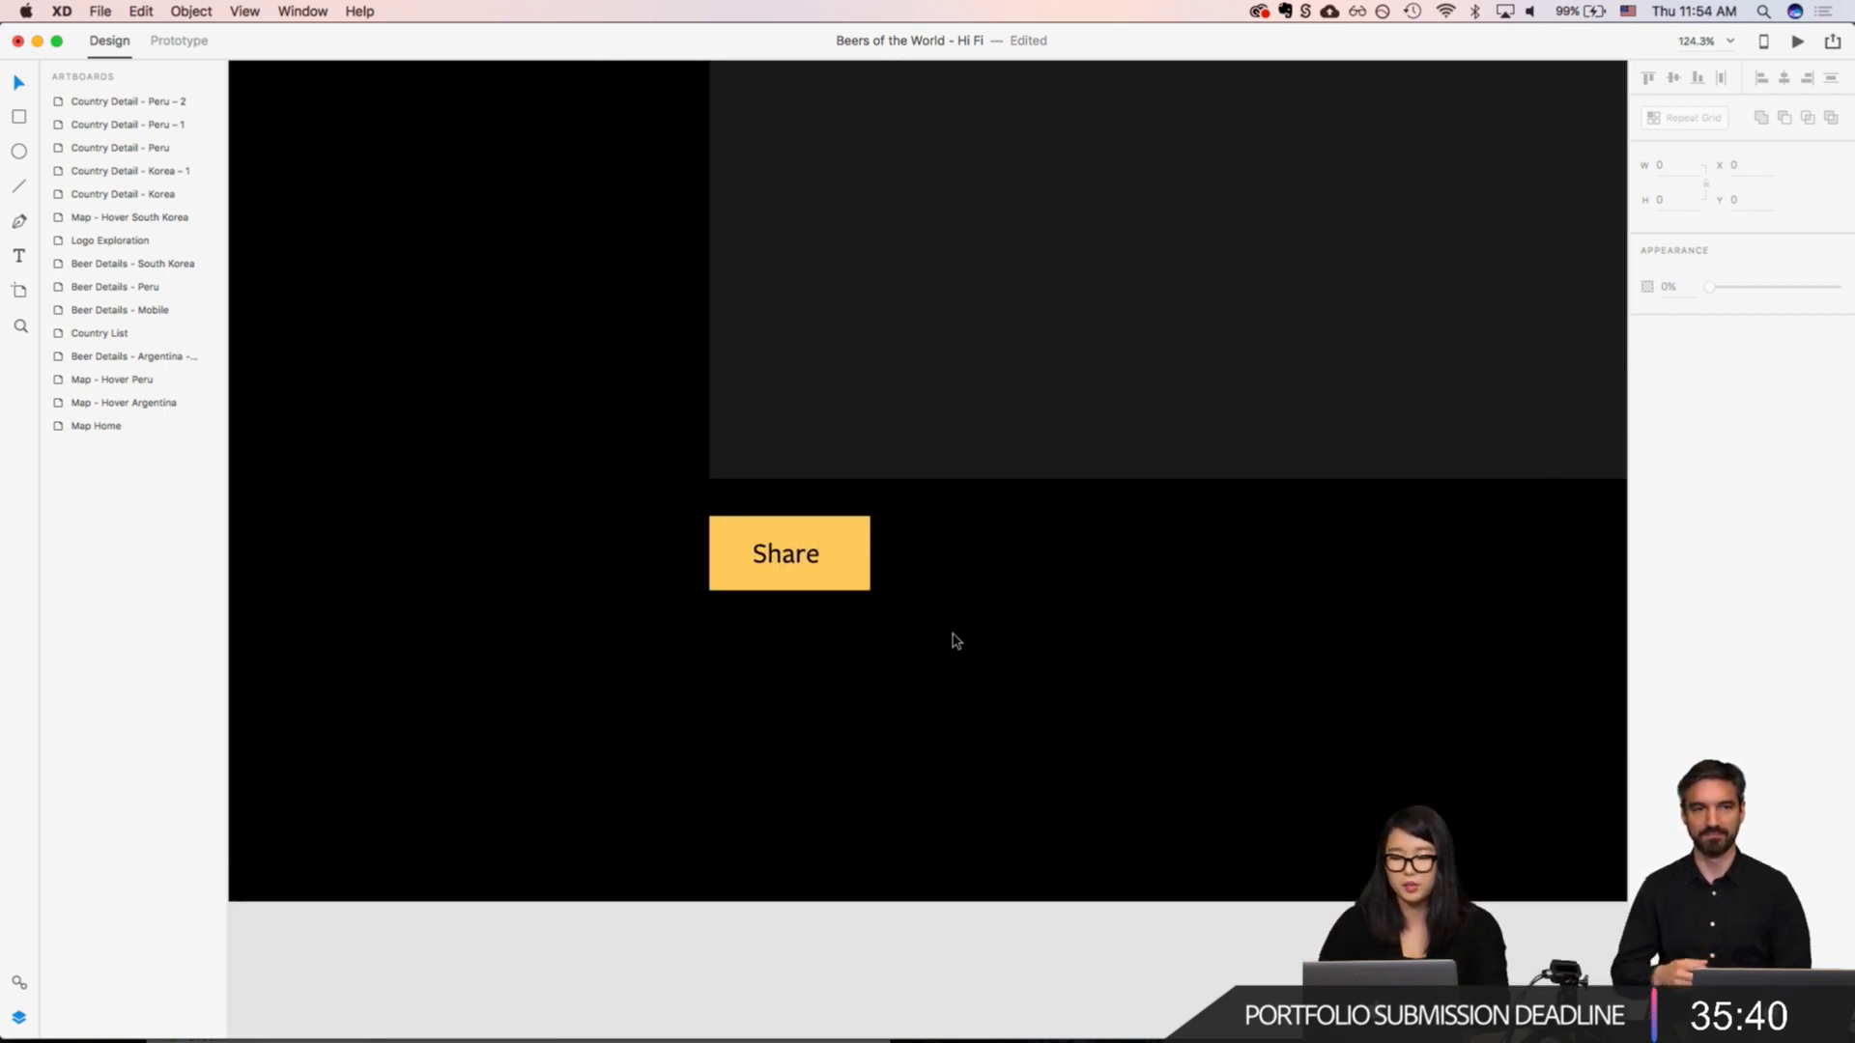
{"action": "left_click", "coordinate": [630, 607]}
{"action": "left_click", "coordinate": [683, 608]}
{"action": "scroll", "coordinate": [676, 608], "scroll_direction": "down", "scroll_amount": 3}
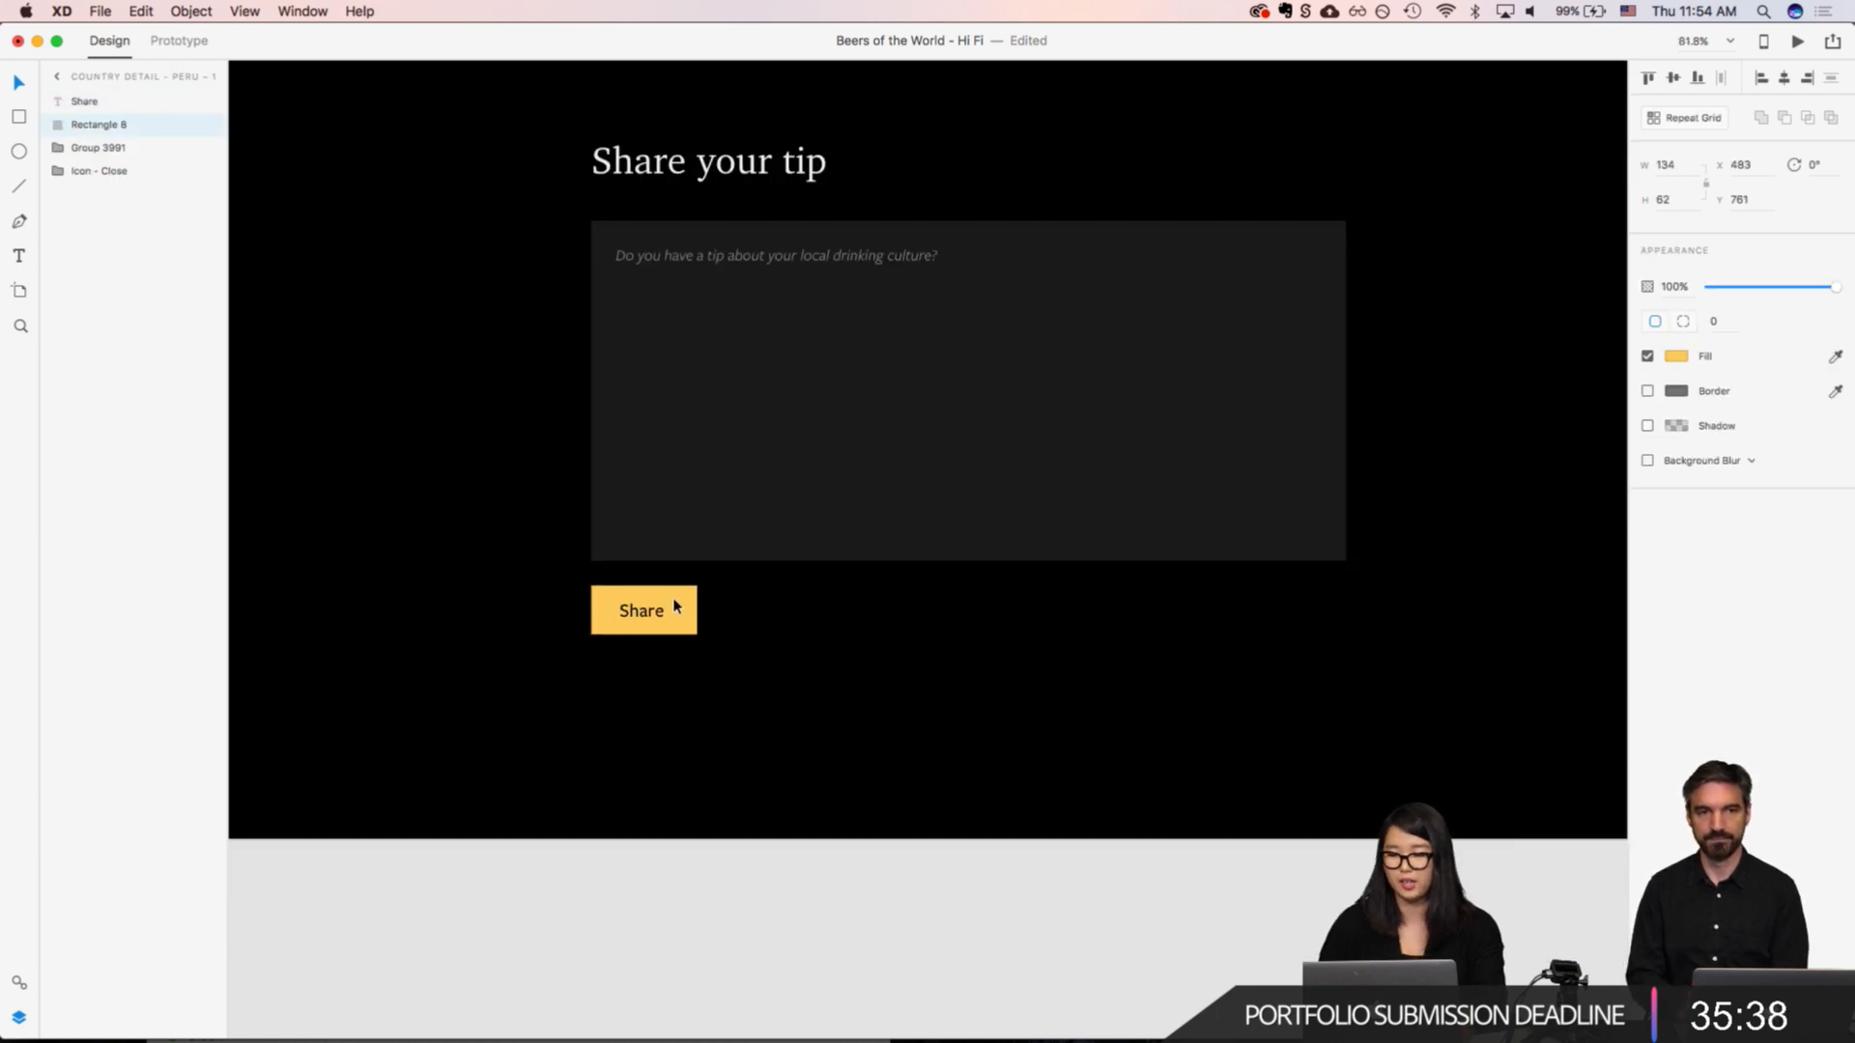
{"action": "left_click", "coordinate": [1672, 287]}
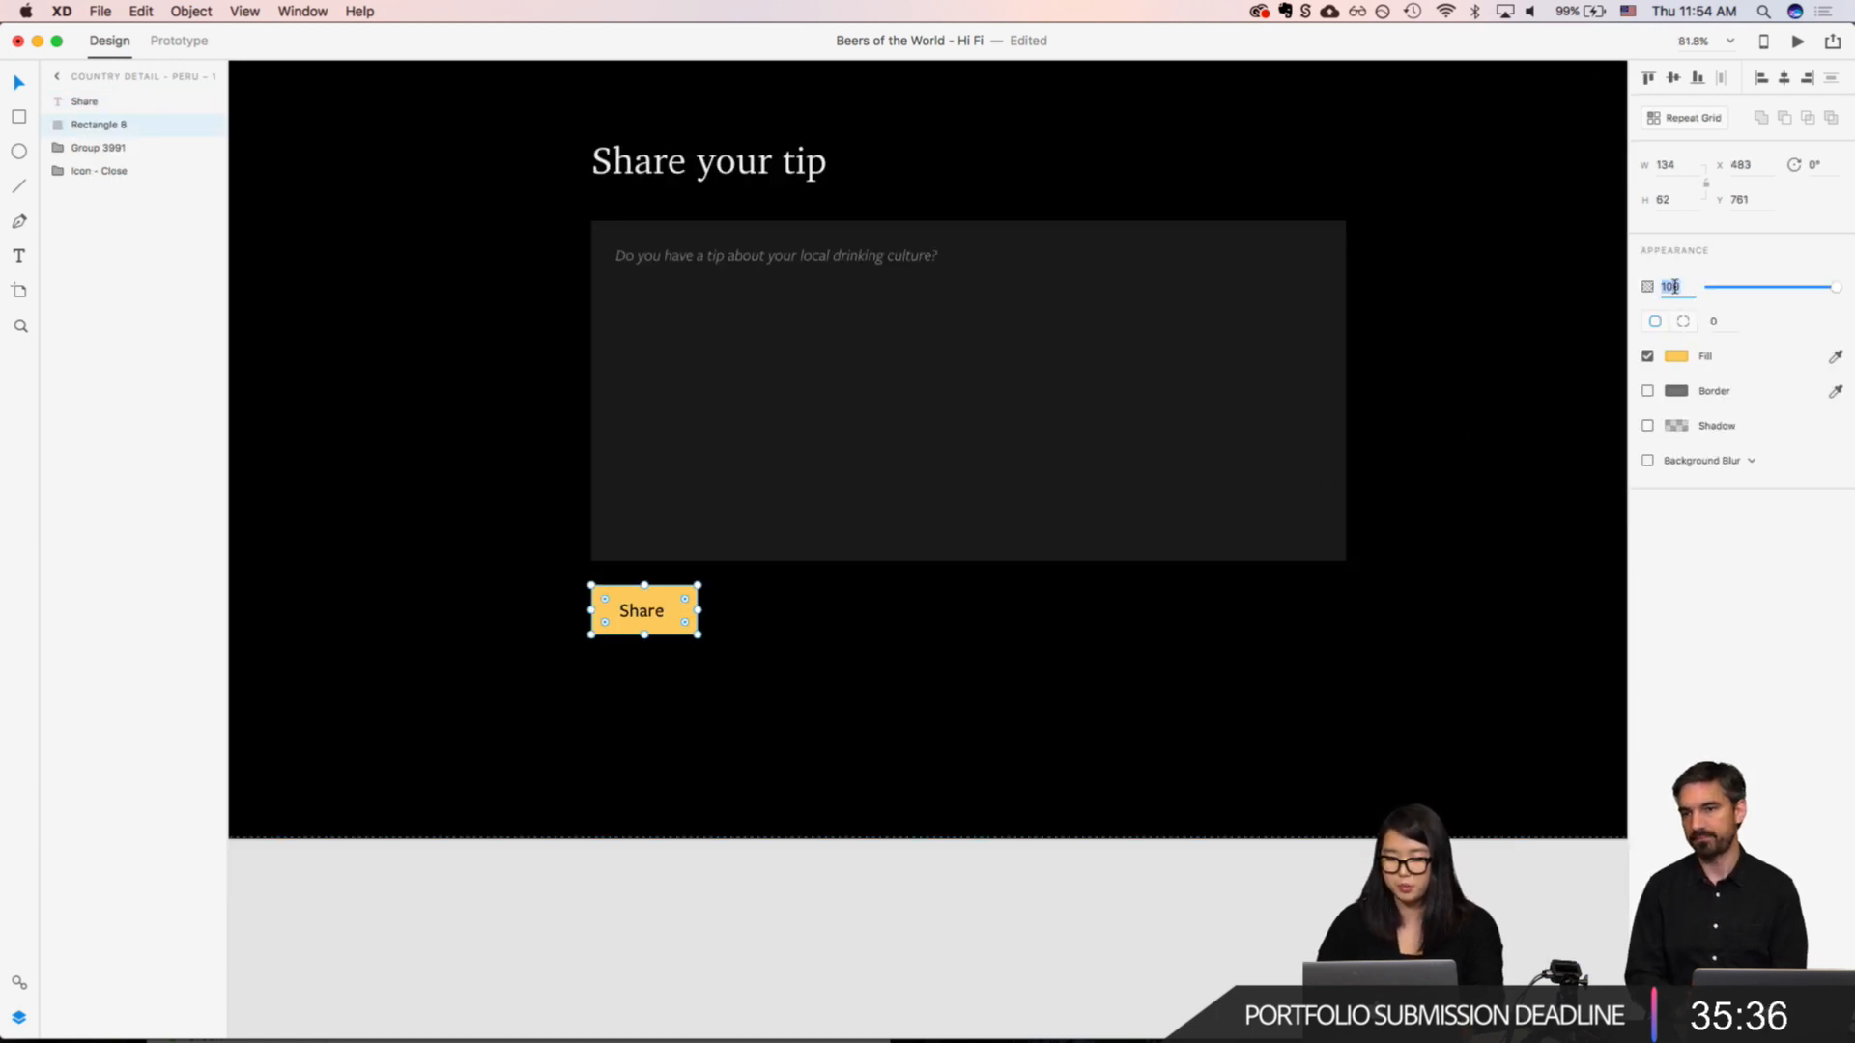
{"action": "type", "text": "70"}
{"action": "key", "text": "Return"}
{"action": "key", "text": "shift+Down"}
{"action": "key", "text": "shift+Down"}
{"action": "key", "text": "shift+Down"}
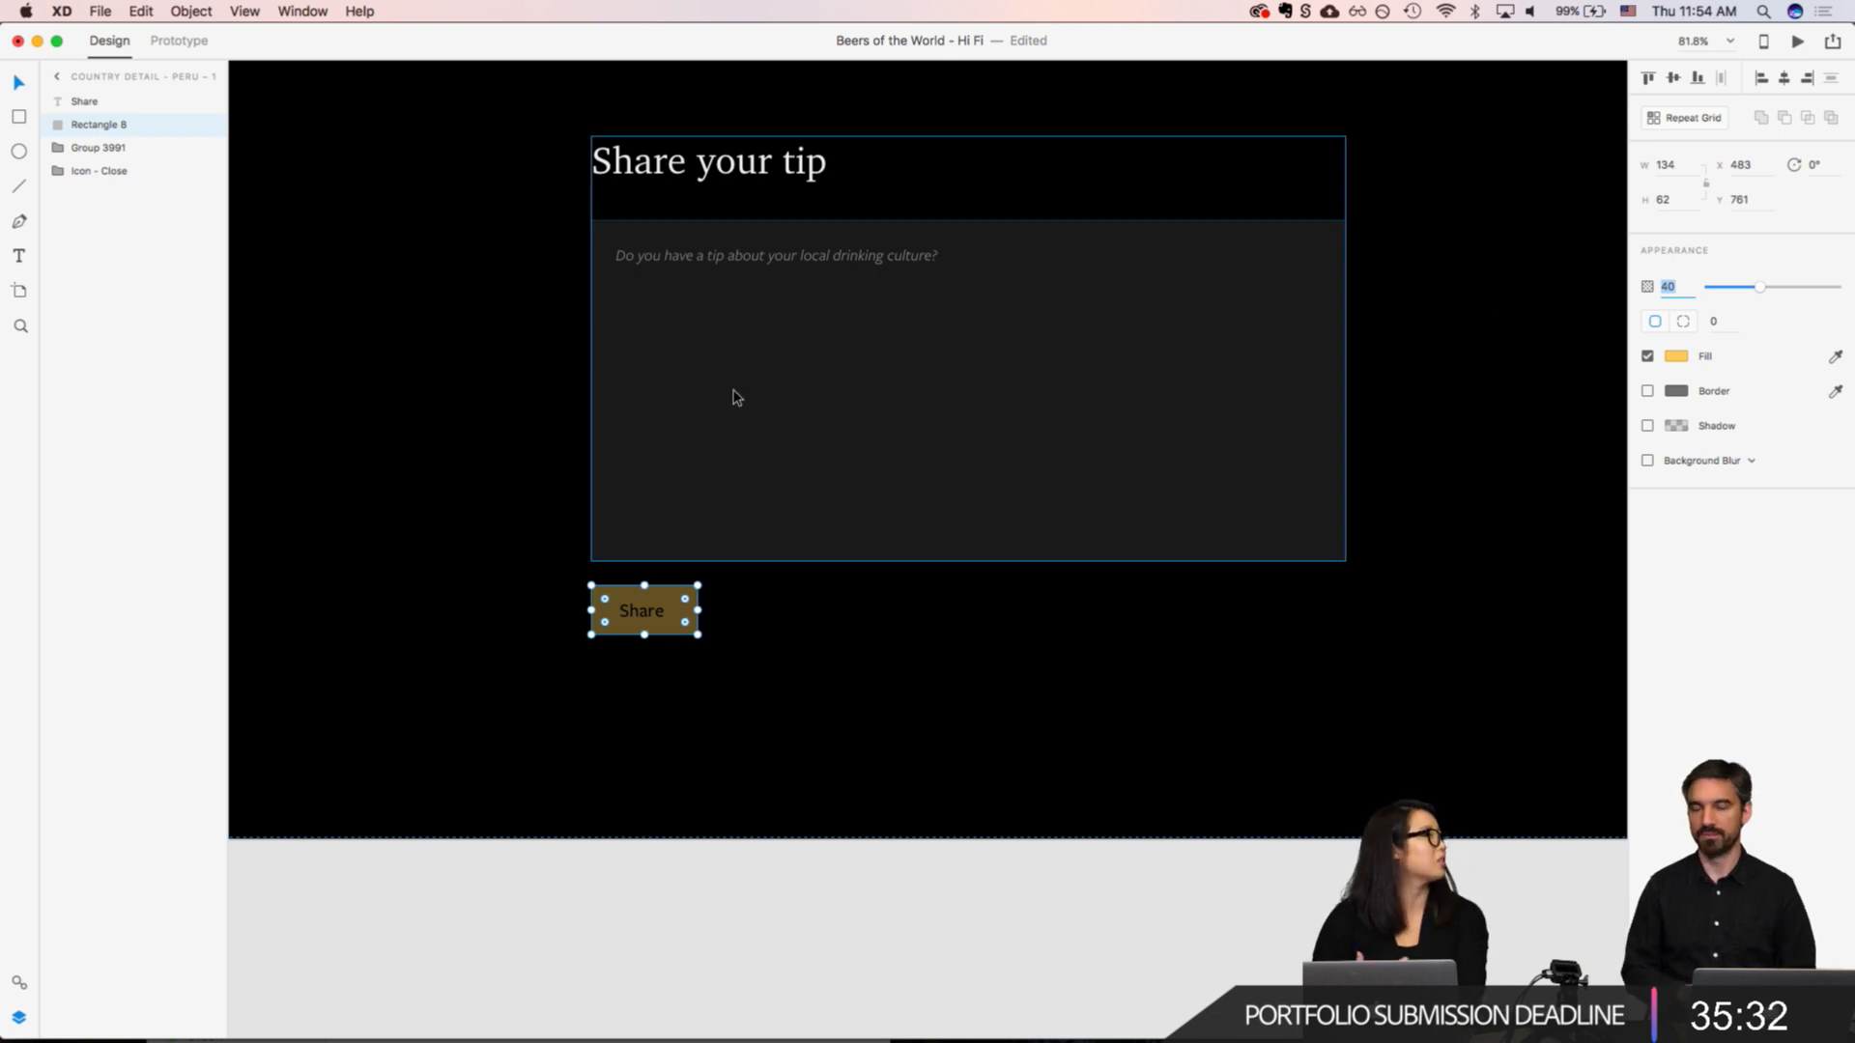
Step: Move the blurred "Country Detail - Peru – 2" artboard directly beneath "Country Detail - Peru – 1", aligned with its edges
{"action": "scroll", "coordinate": [1081, 568], "scroll_direction": "down", "scroll_amount": 5}
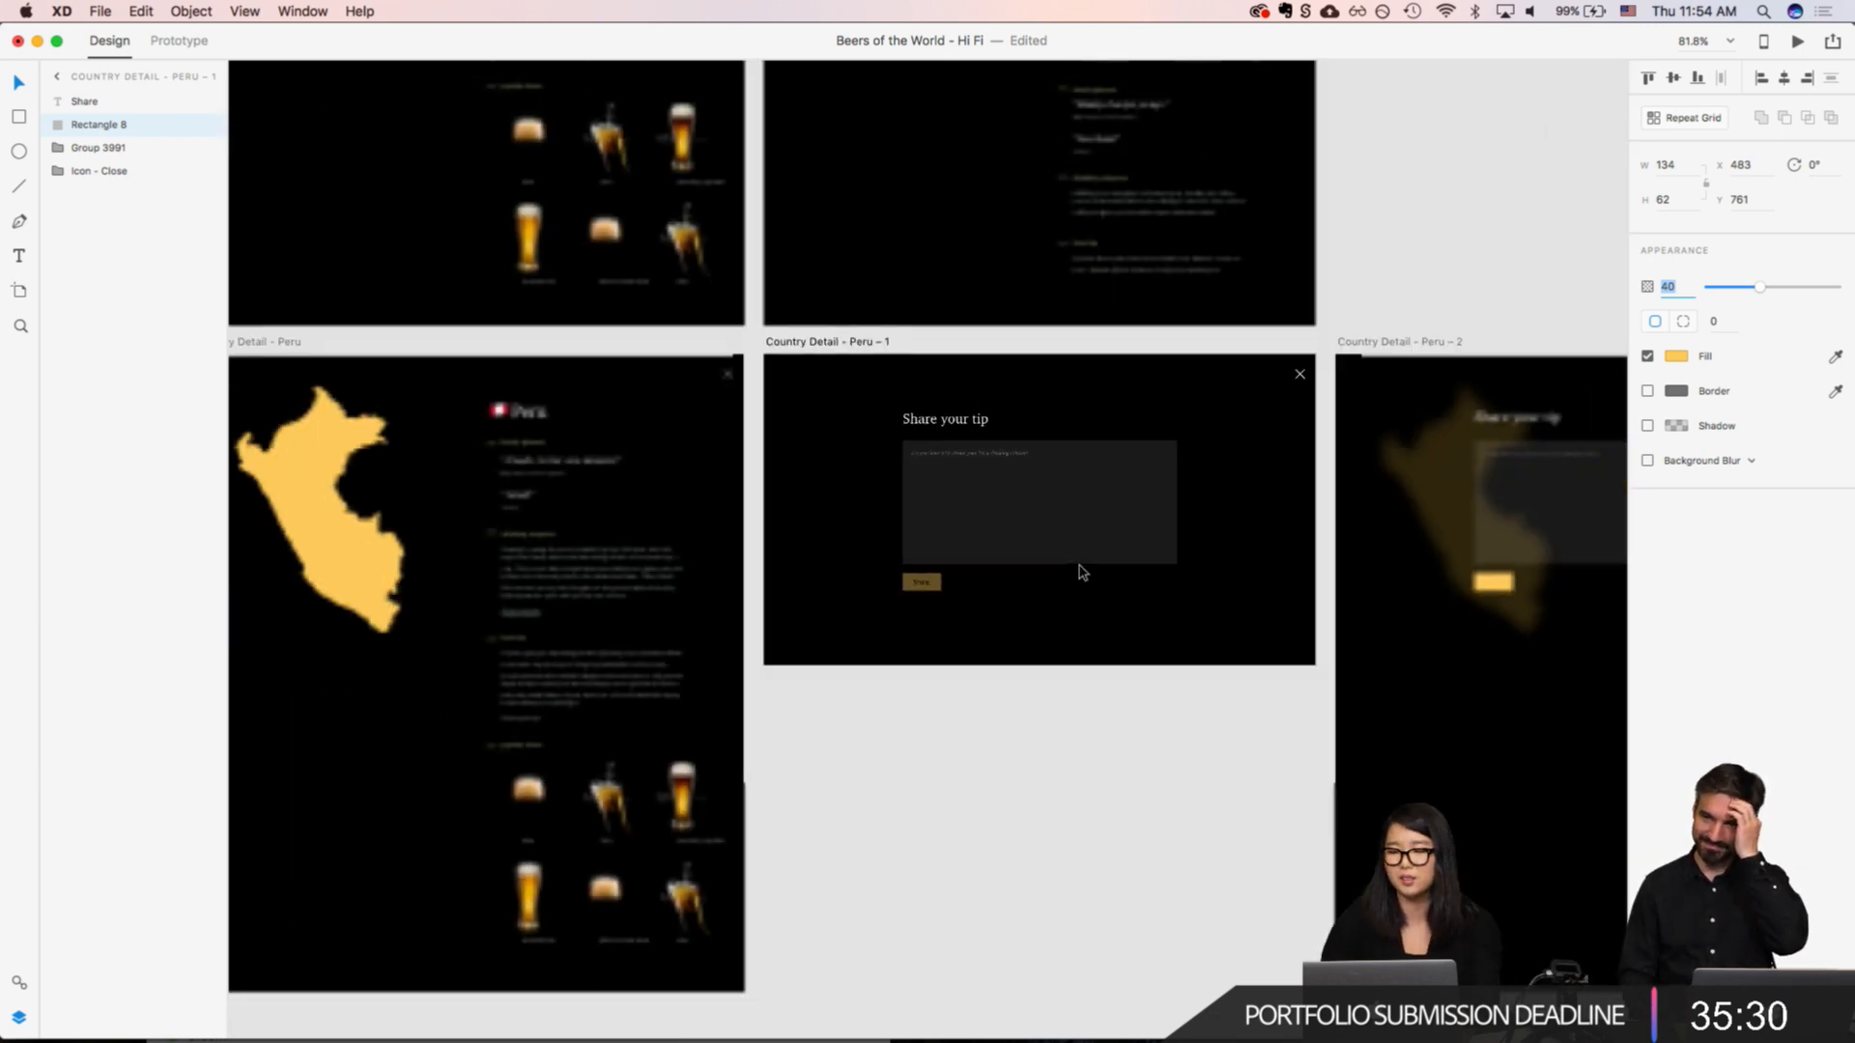
{"action": "left_click", "coordinate": [837, 342]}
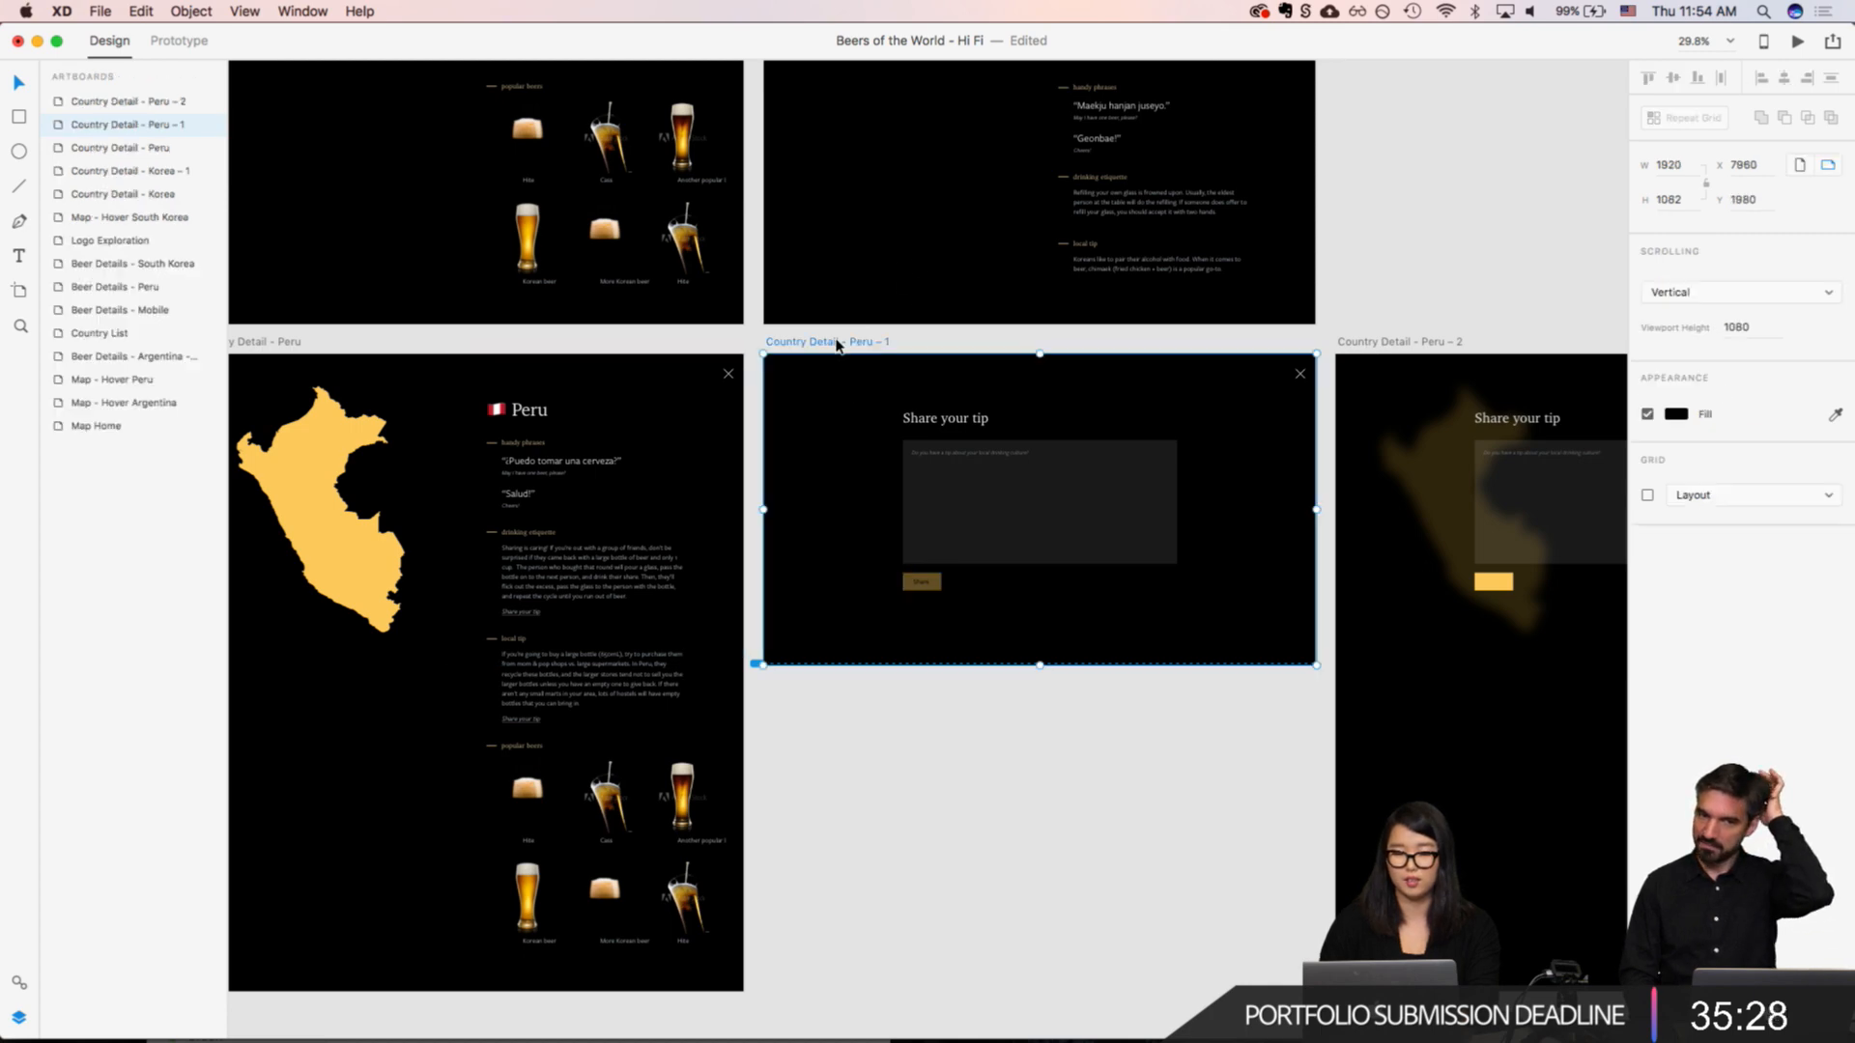
{"action": "left_click_drag", "start_coordinate": [1395, 350], "coordinate": [991, 730]}
{"action": "left_click", "coordinate": [1478, 311]}
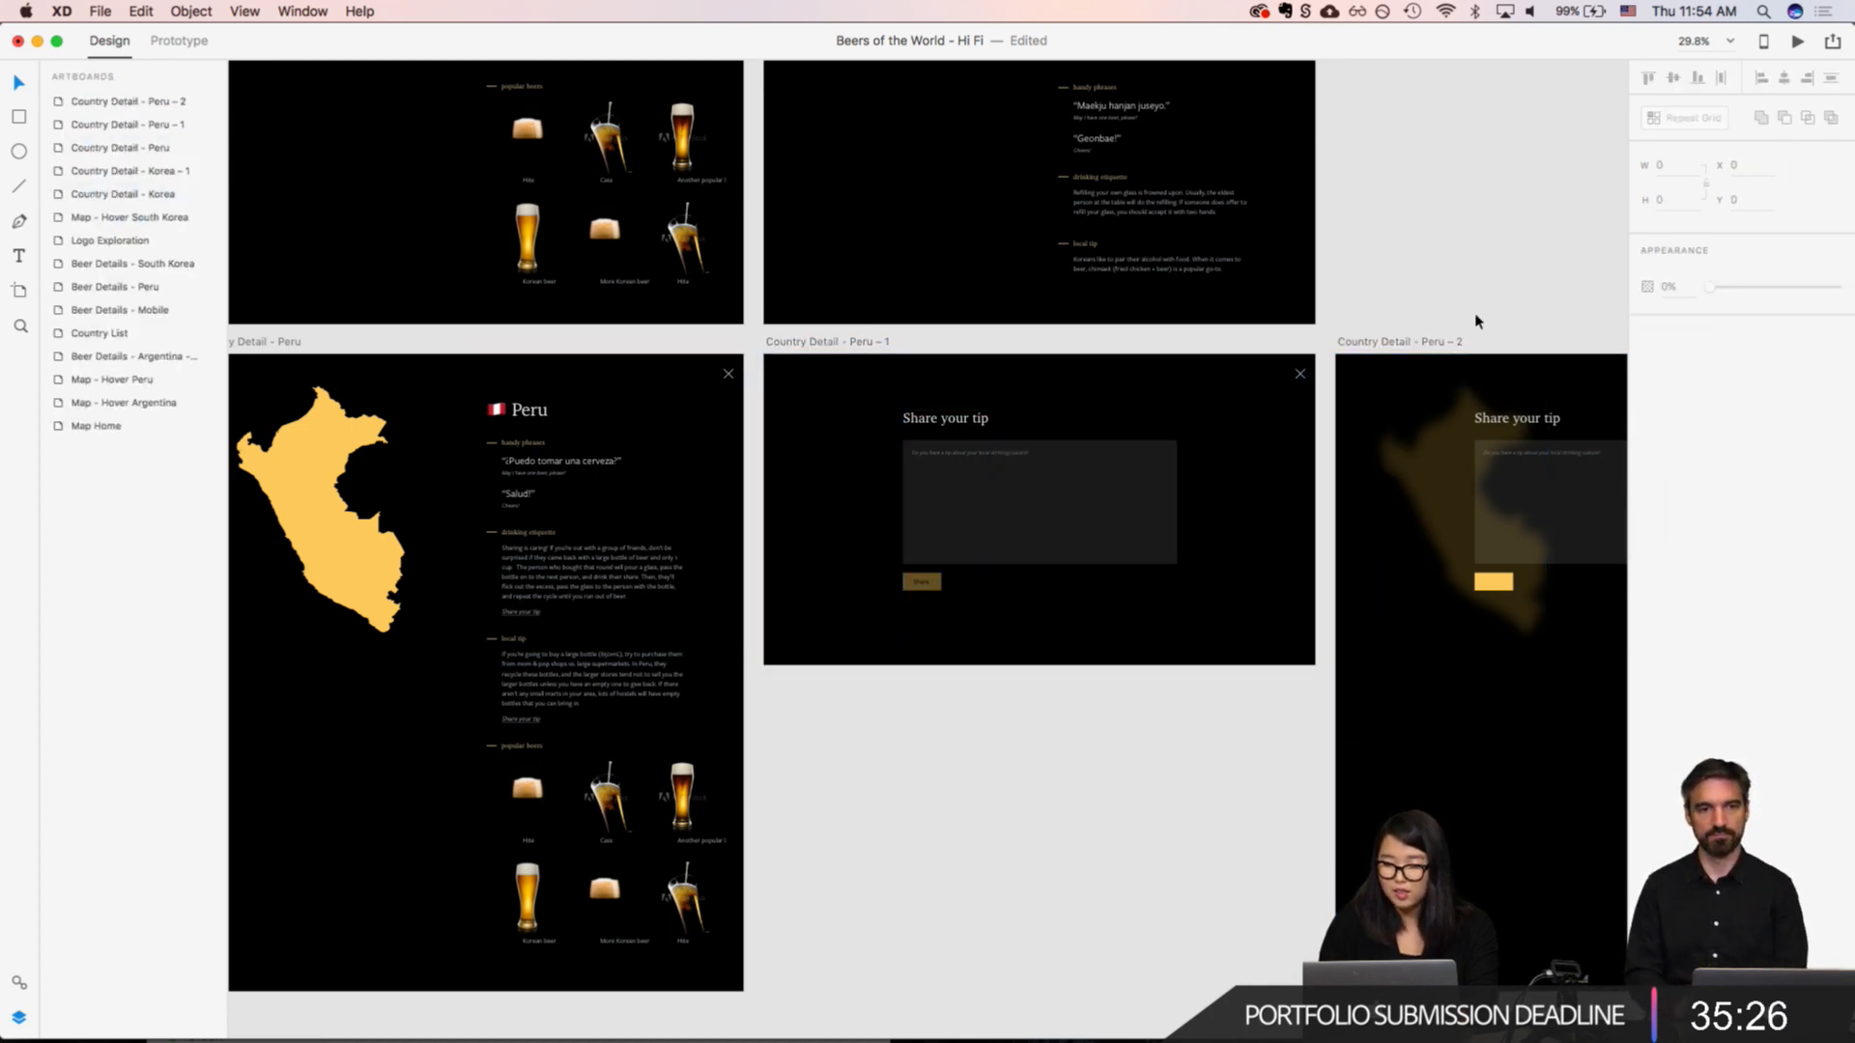
{"action": "left_click_drag", "start_coordinate": [1401, 342], "coordinate": [813, 676]}
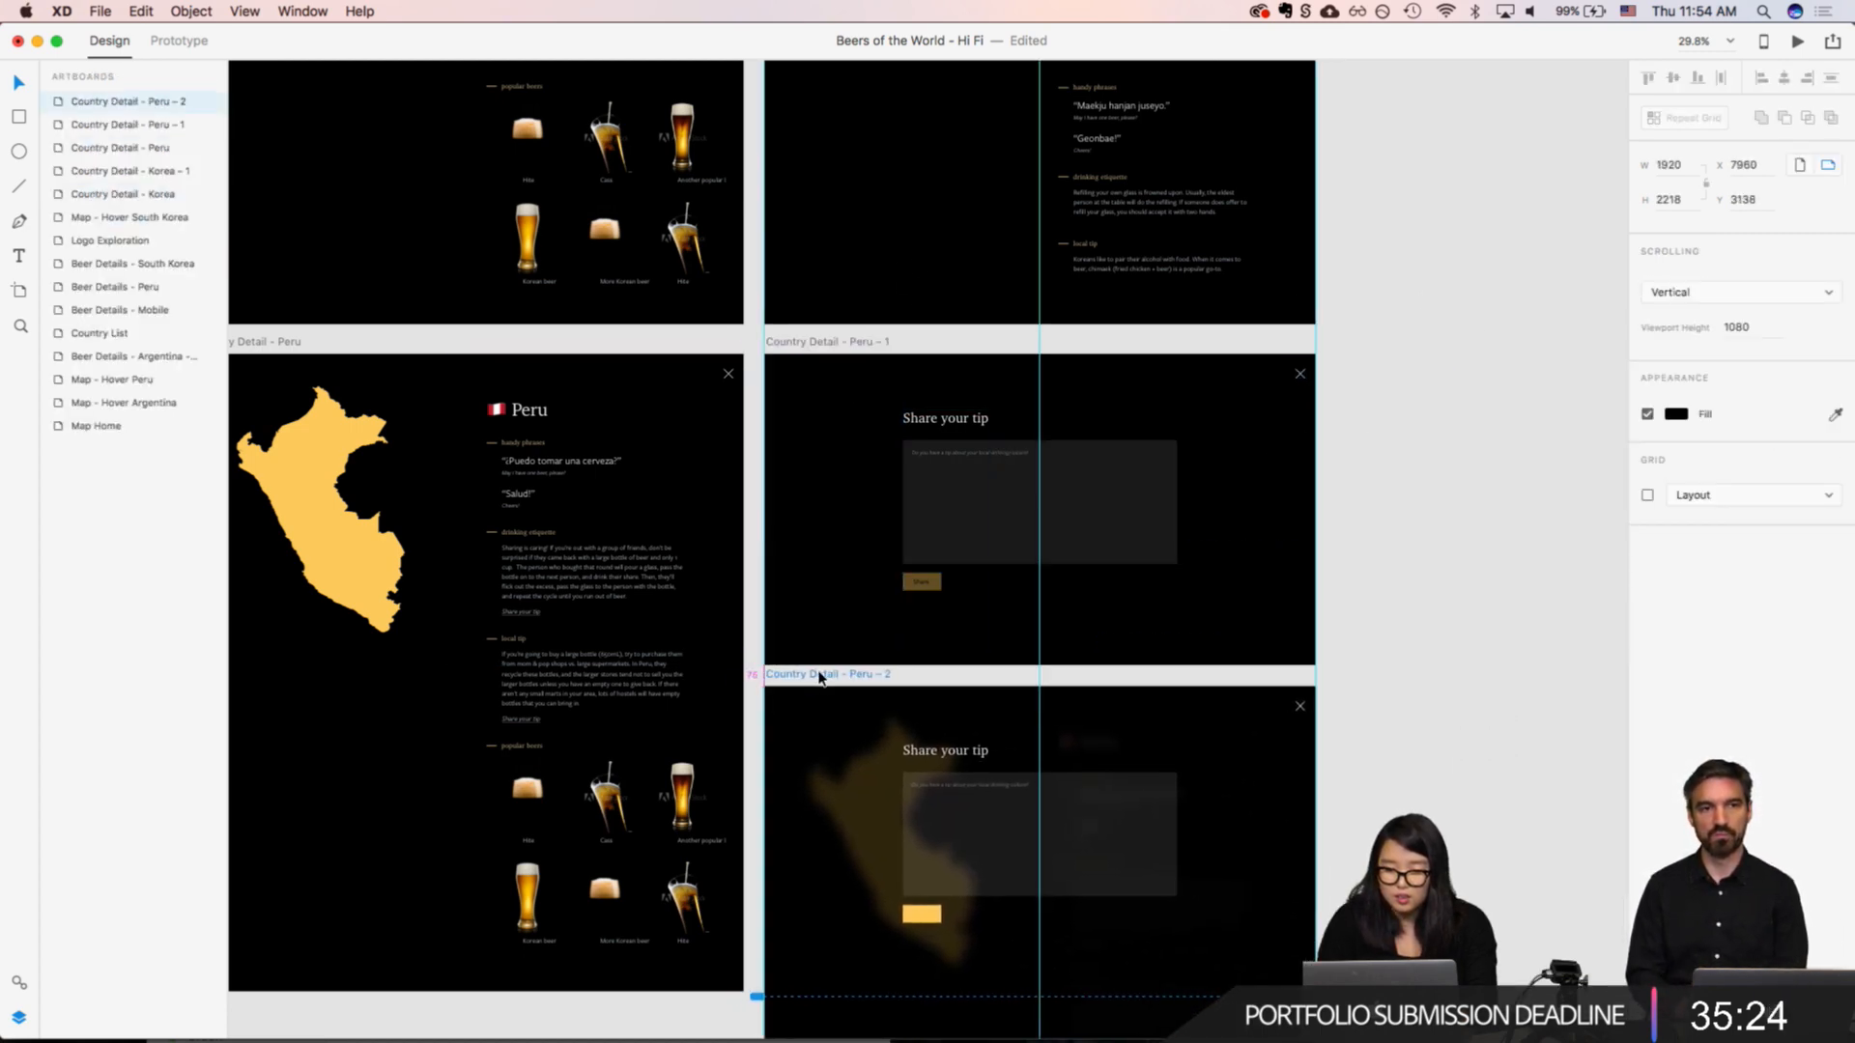
Step: Duplicate the "Country Detail - Peru – 1" artboard with the plain "Share your tip" form
{"action": "left_click", "coordinate": [806, 342]}
{"action": "key", "text": "super+d"}
{"action": "left_click", "coordinate": [1002, 724]}
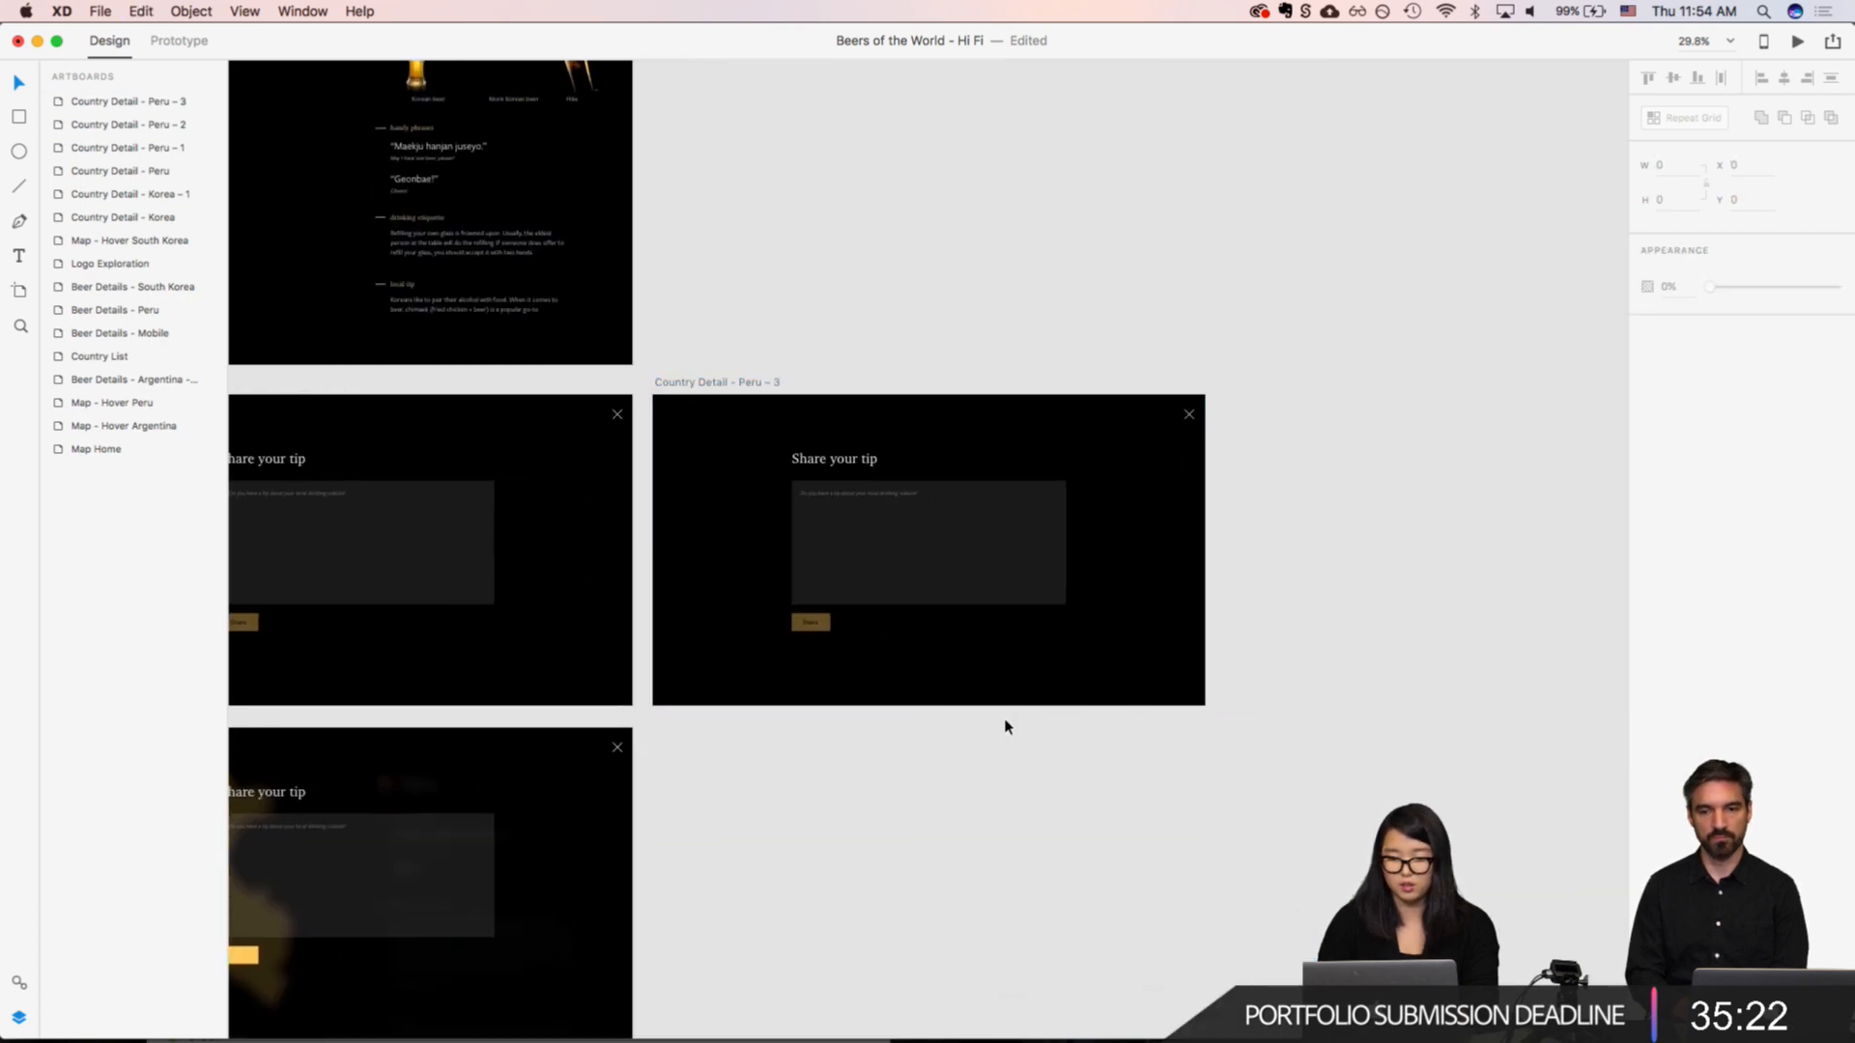
Step: Set the opacity of the Share button rectangle on "Country Detail - Peru – 3" to 100%
{"action": "left_click", "coordinate": [812, 626]}
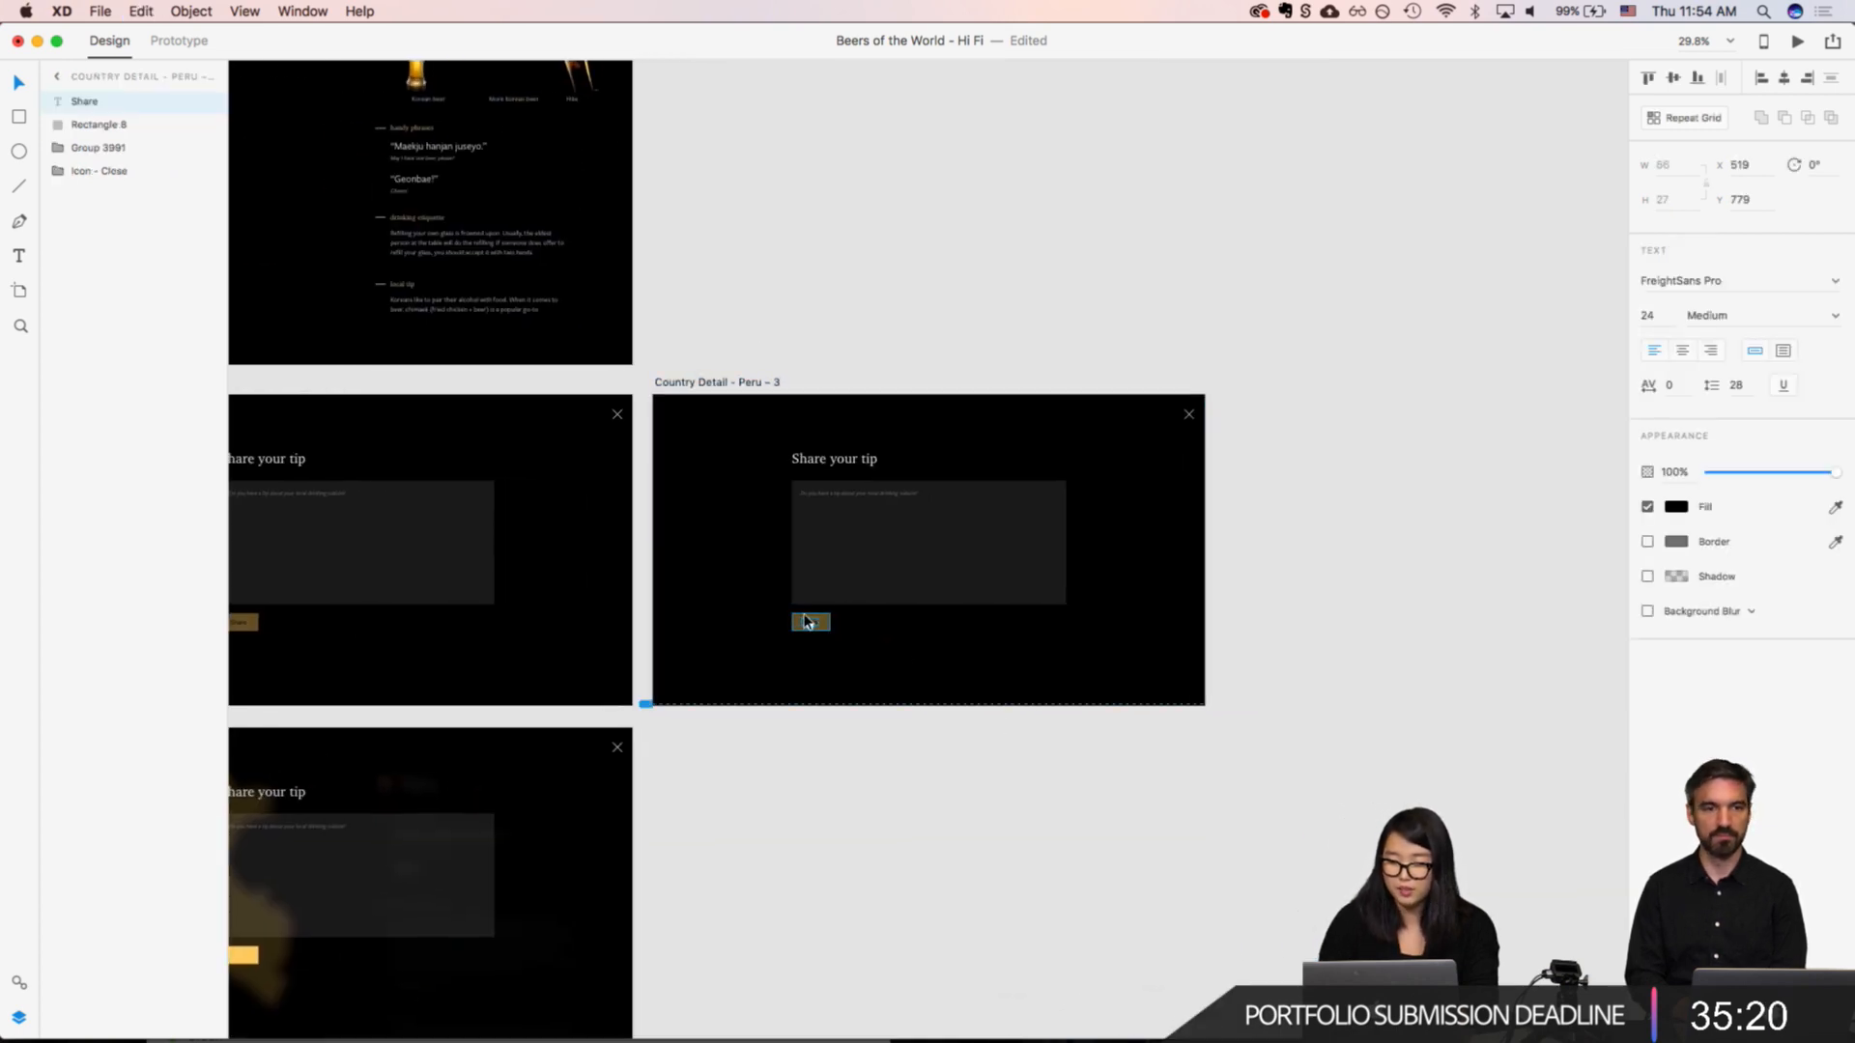
{"action": "left_click", "coordinate": [815, 615]}
{"action": "left_click", "coordinate": [1677, 289]}
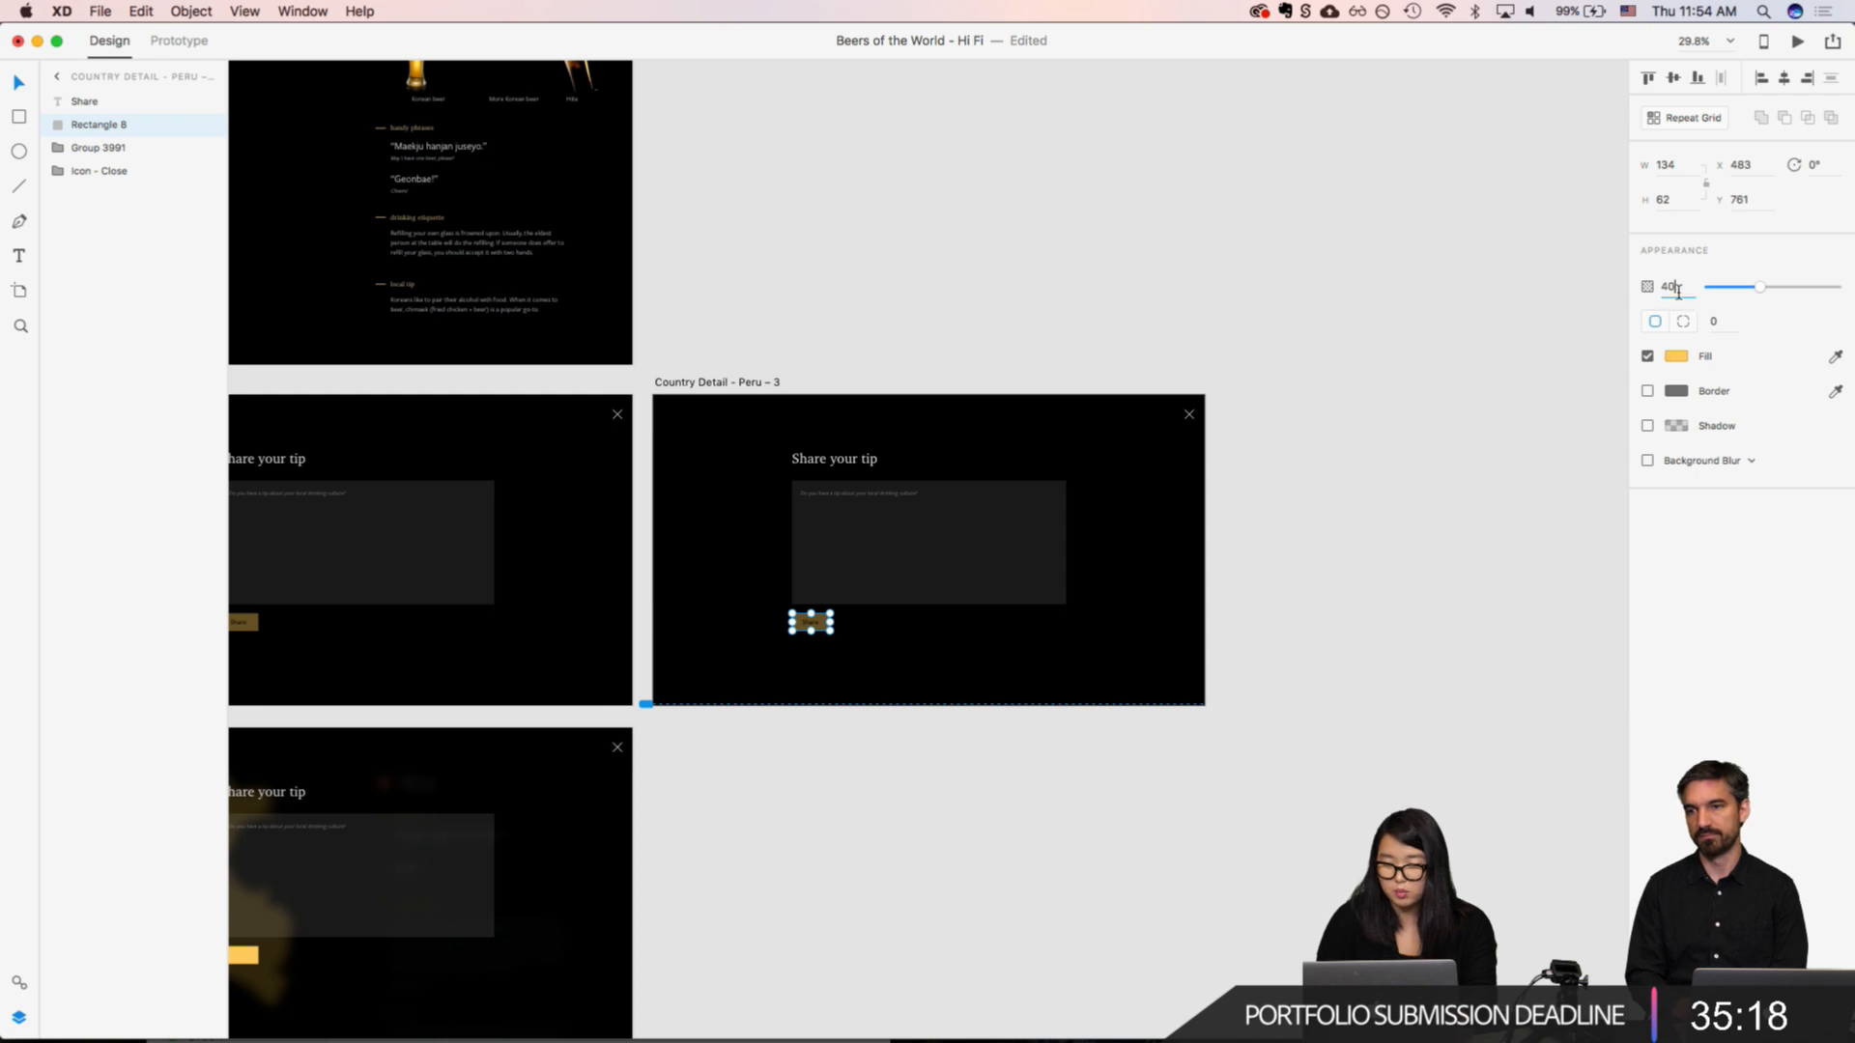
{"action": "key", "text": "super+a"}
{"action": "type", "text": "100"}
{"action": "key", "text": "Return"}
{"action": "scroll", "coordinate": [784, 494], "scroll_direction": "up", "scroll_amount": 3}
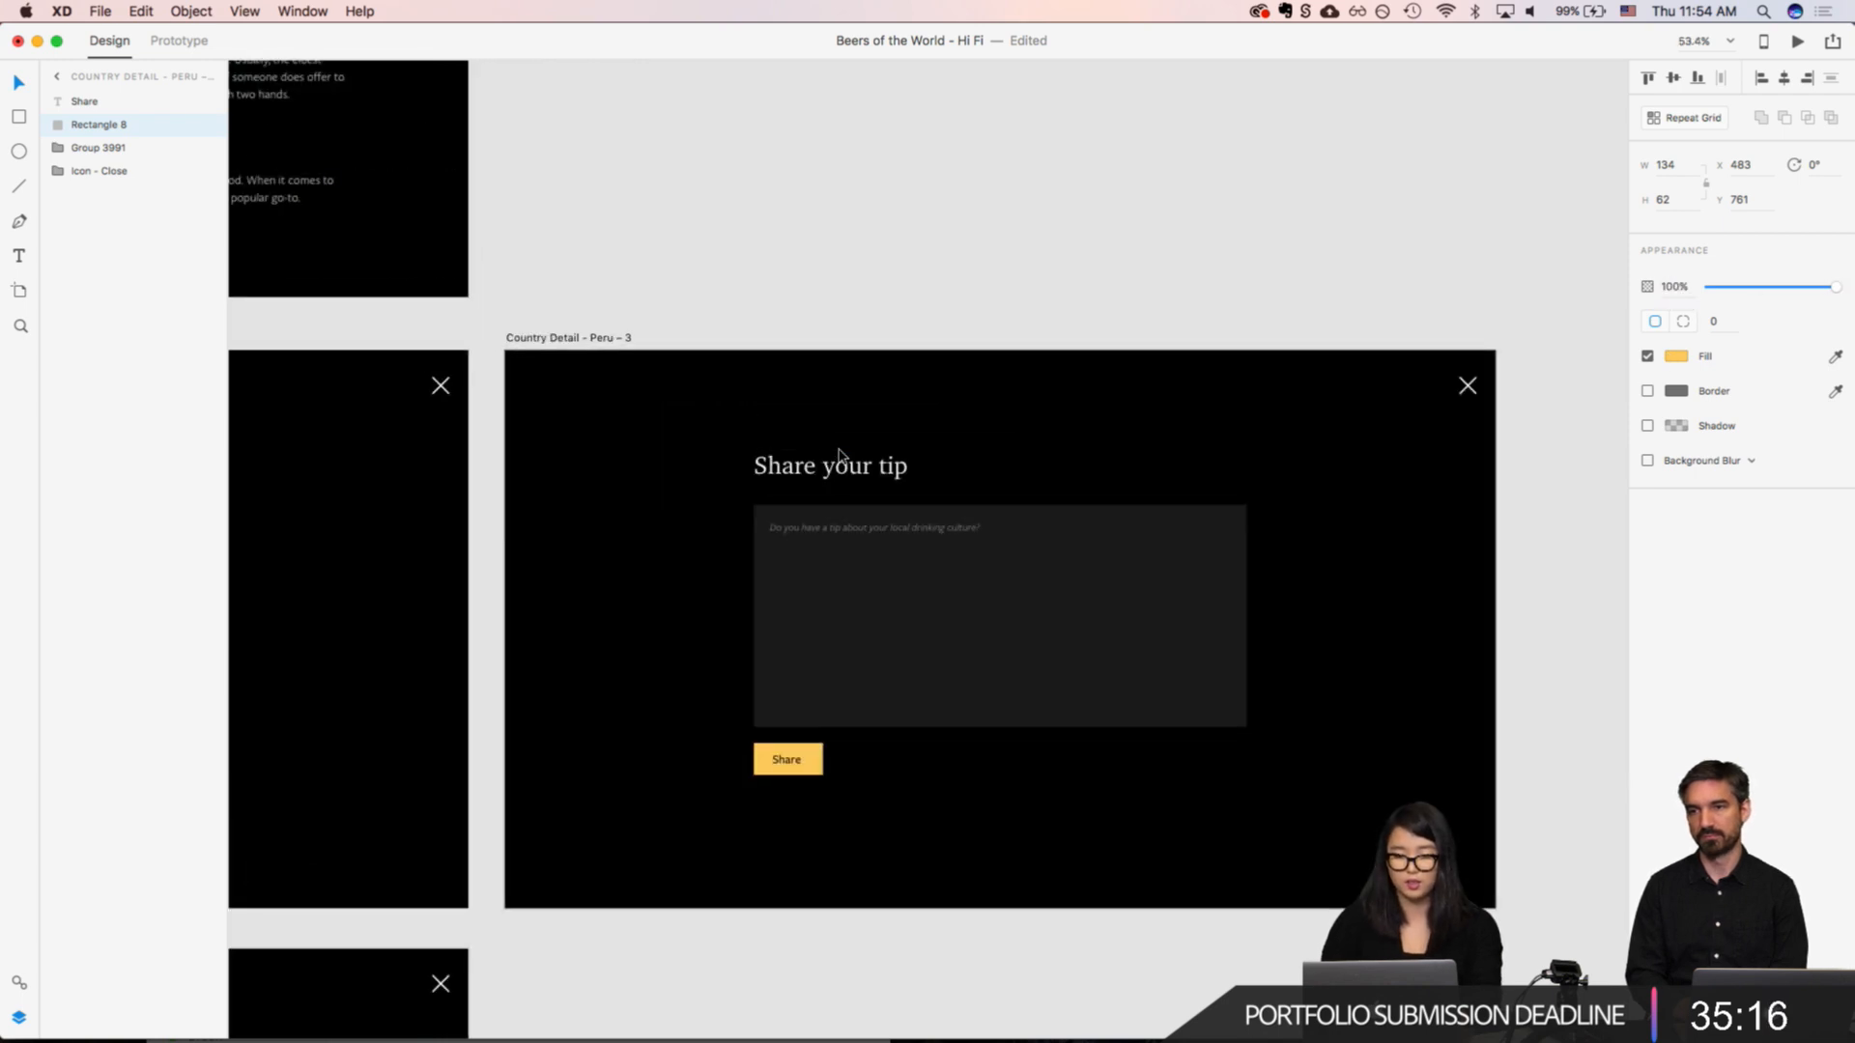
Step: Replace the form's placeholder on "Country Detail - Peru – 3" with the local tip paragraph copied from the Peru detail page
{"action": "double_click", "coordinate": [814, 531]}
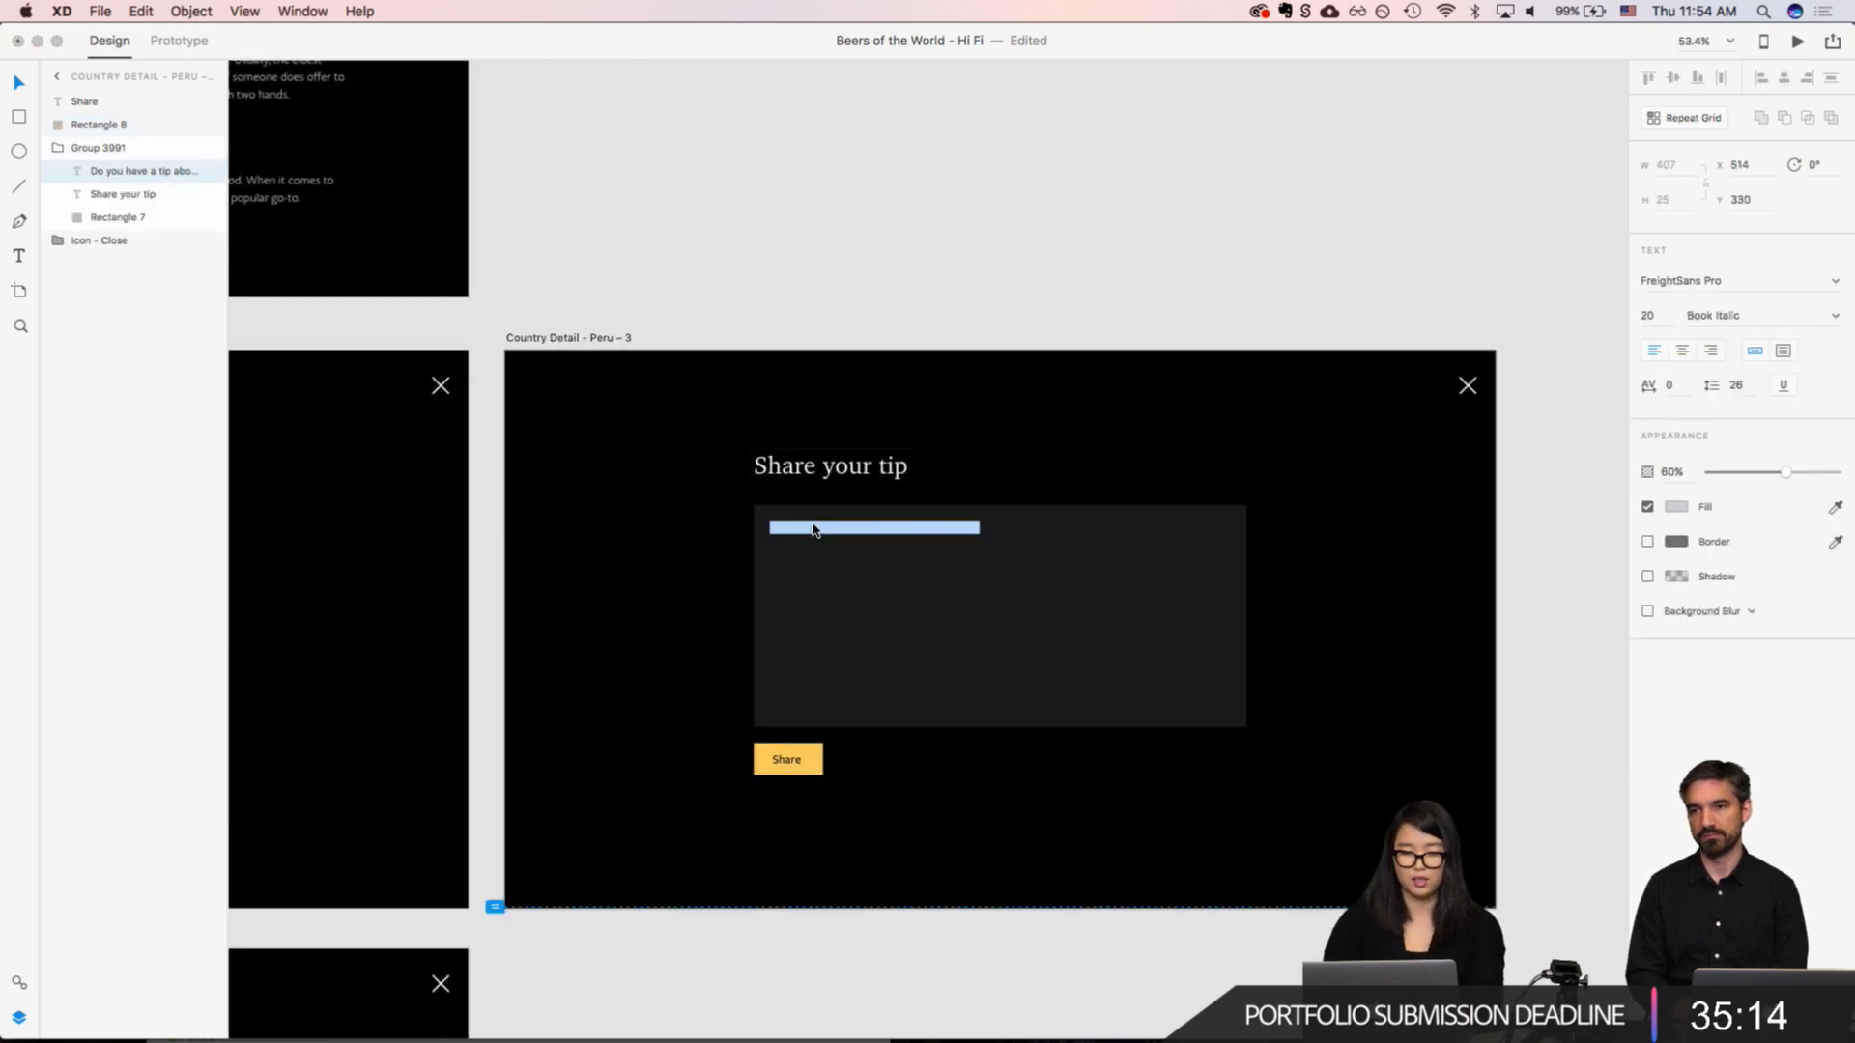
{"action": "left_click", "coordinate": [813, 529]}
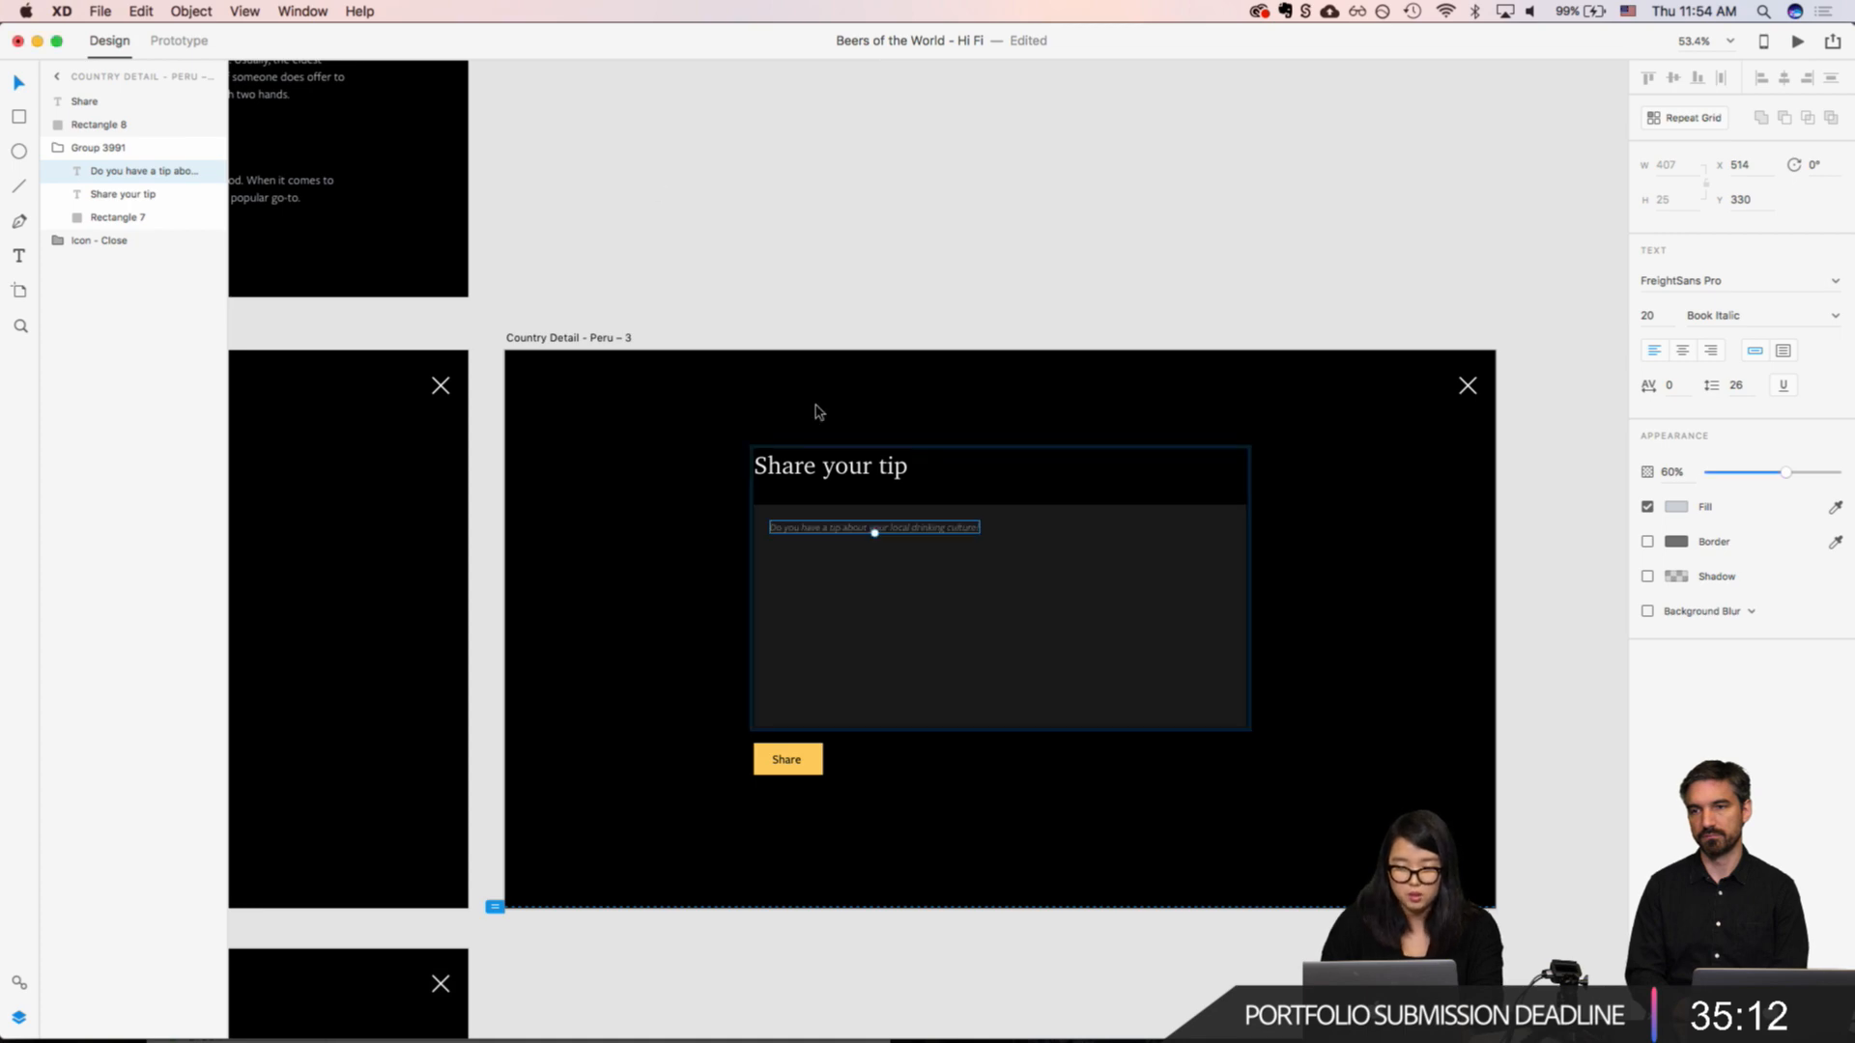
{"action": "scroll", "coordinate": [817, 411], "scroll_direction": "left", "scroll_amount": 20}
{"action": "scroll", "coordinate": [837, 421], "scroll_direction": "down", "scroll_amount": 3}
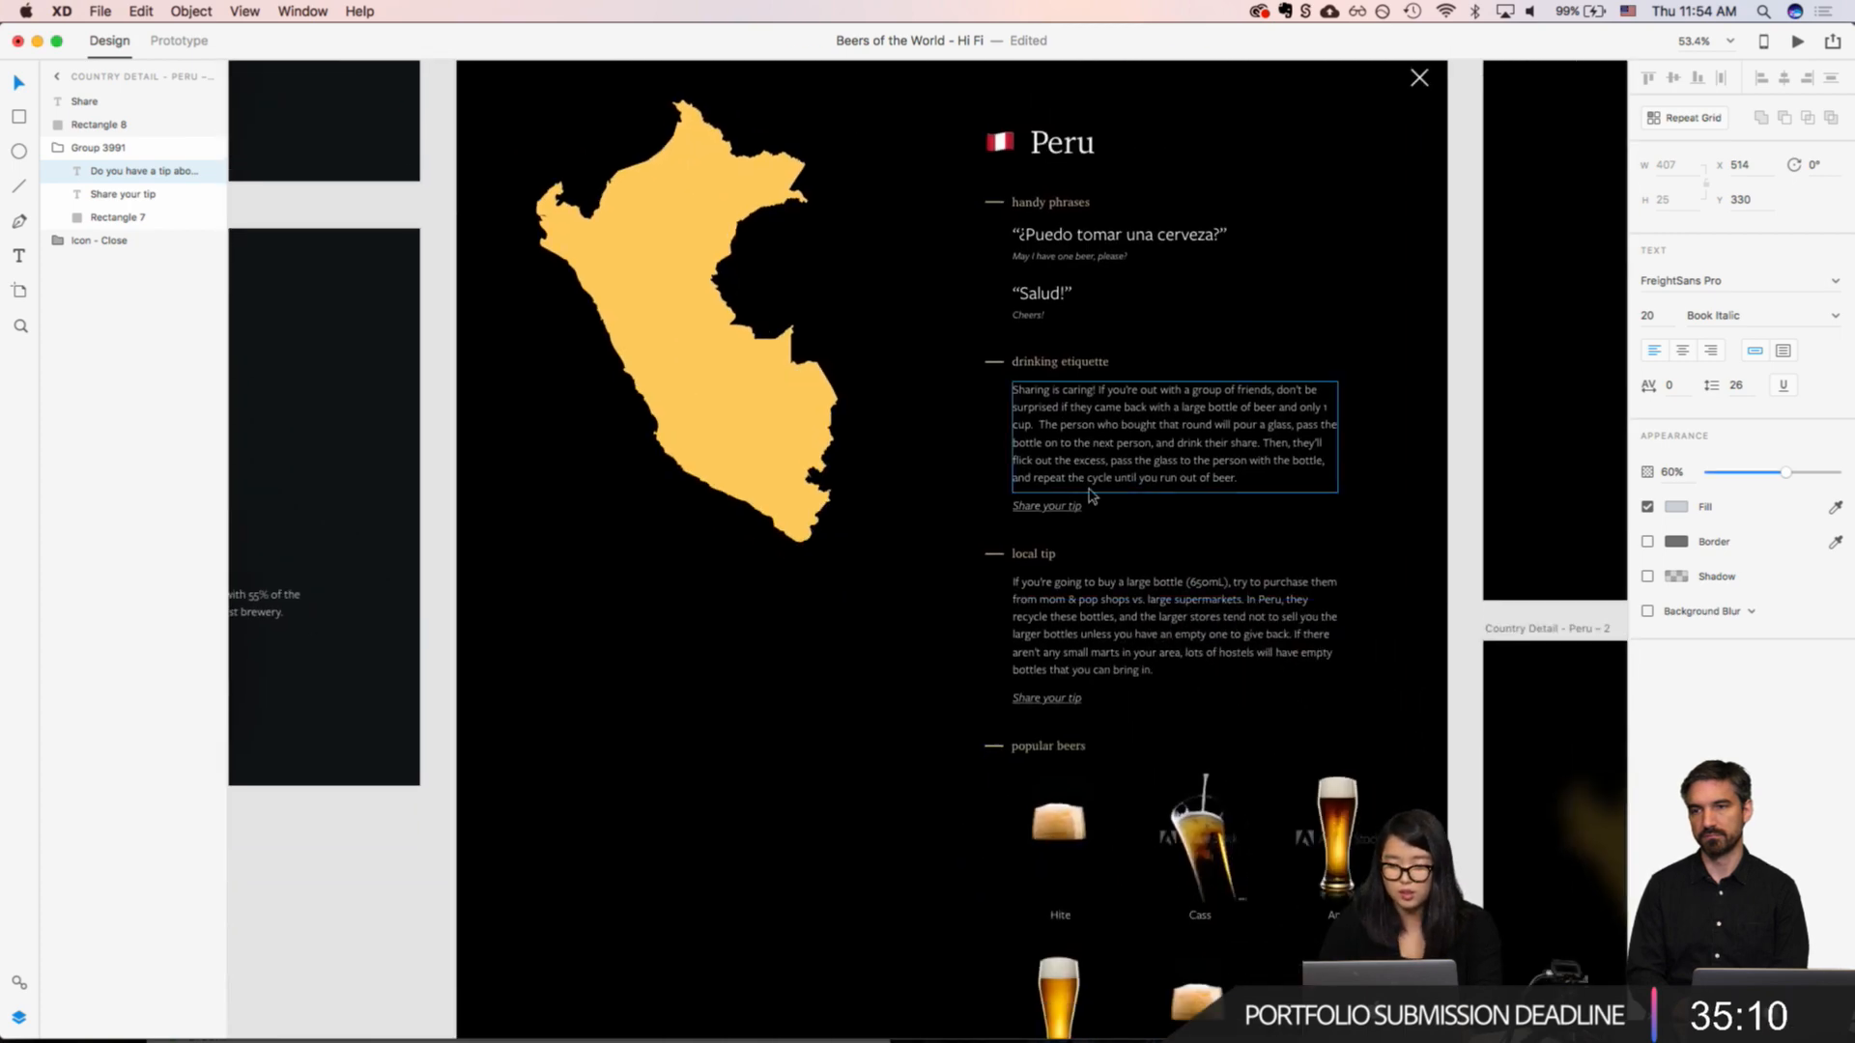
{"action": "double_click", "coordinate": [1070, 613]}
{"action": "key", "text": "Escape"}
{"action": "scroll", "coordinate": [1313, 443], "scroll_direction": "right", "scroll_amount": 20}
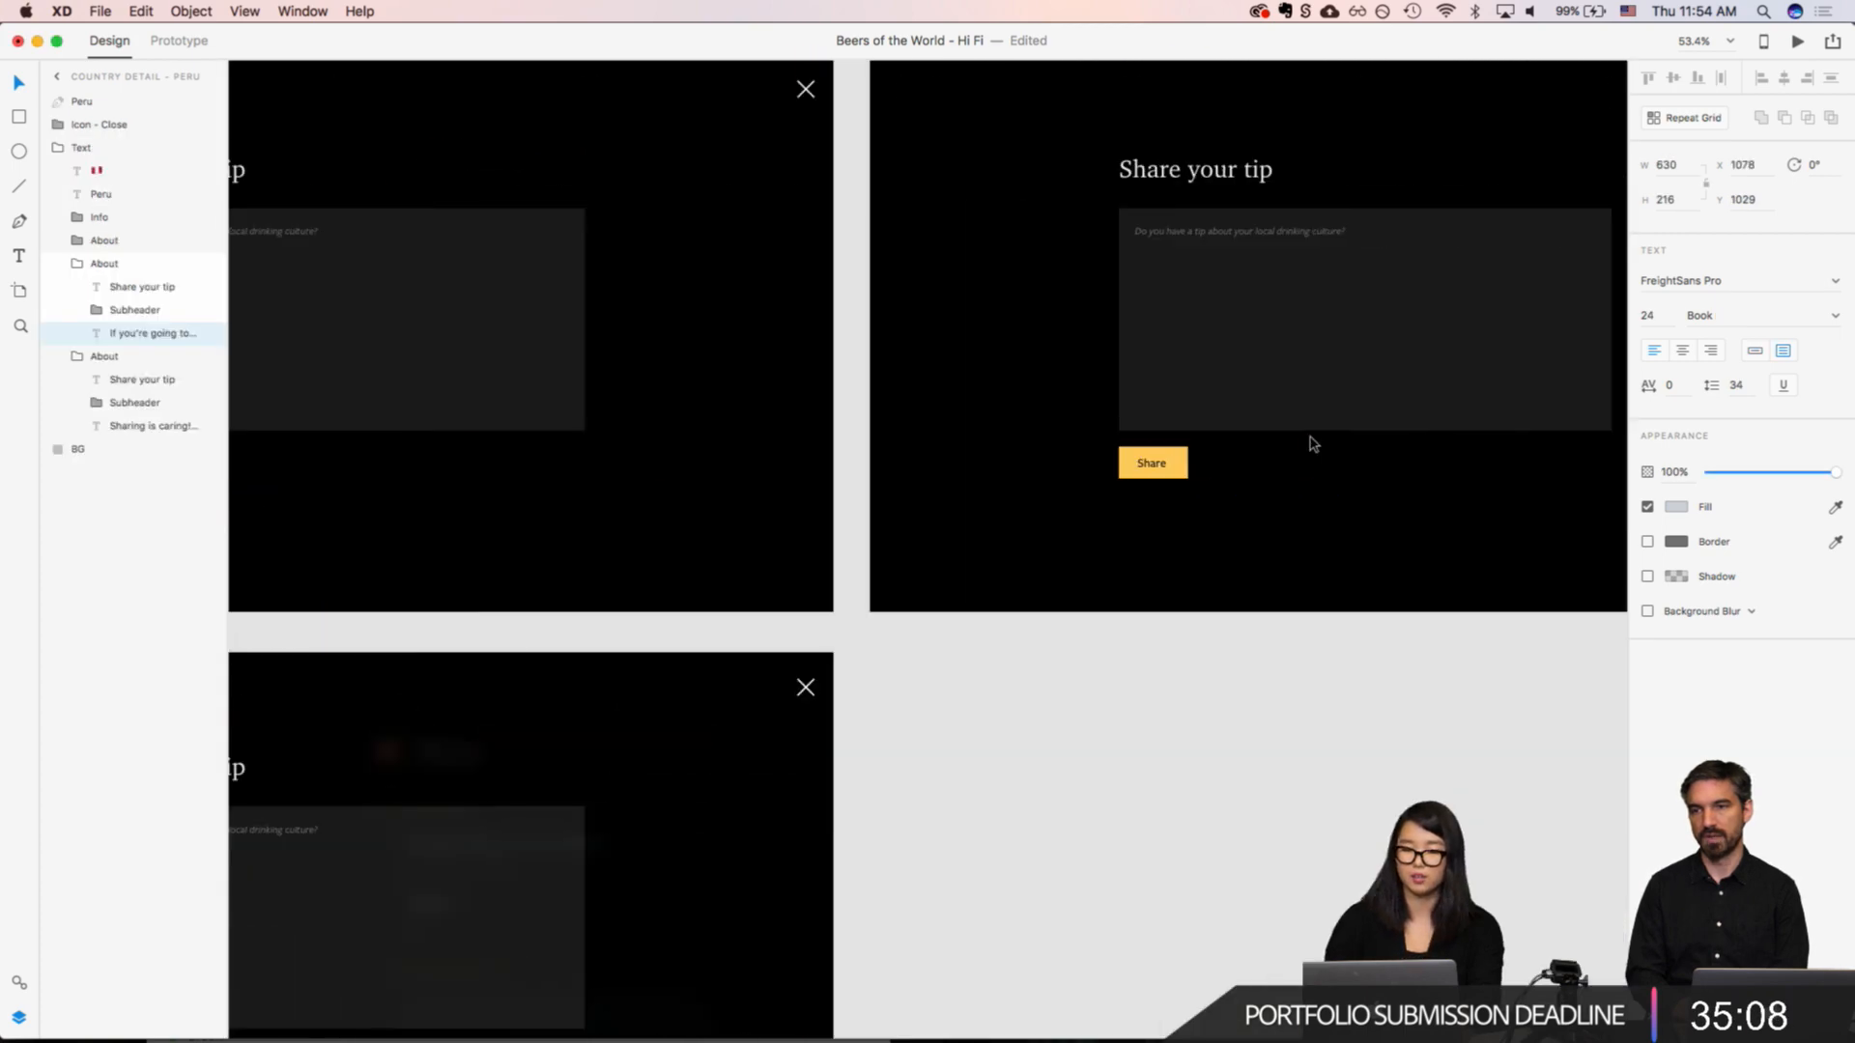
{"action": "scroll", "coordinate": [1313, 444], "scroll_direction": "up", "scroll_amount": 3}
{"action": "double_click", "coordinate": [954, 375]}
{"action": "double_click", "coordinate": [955, 376]}
{"action": "key", "text": "cmd+v"}
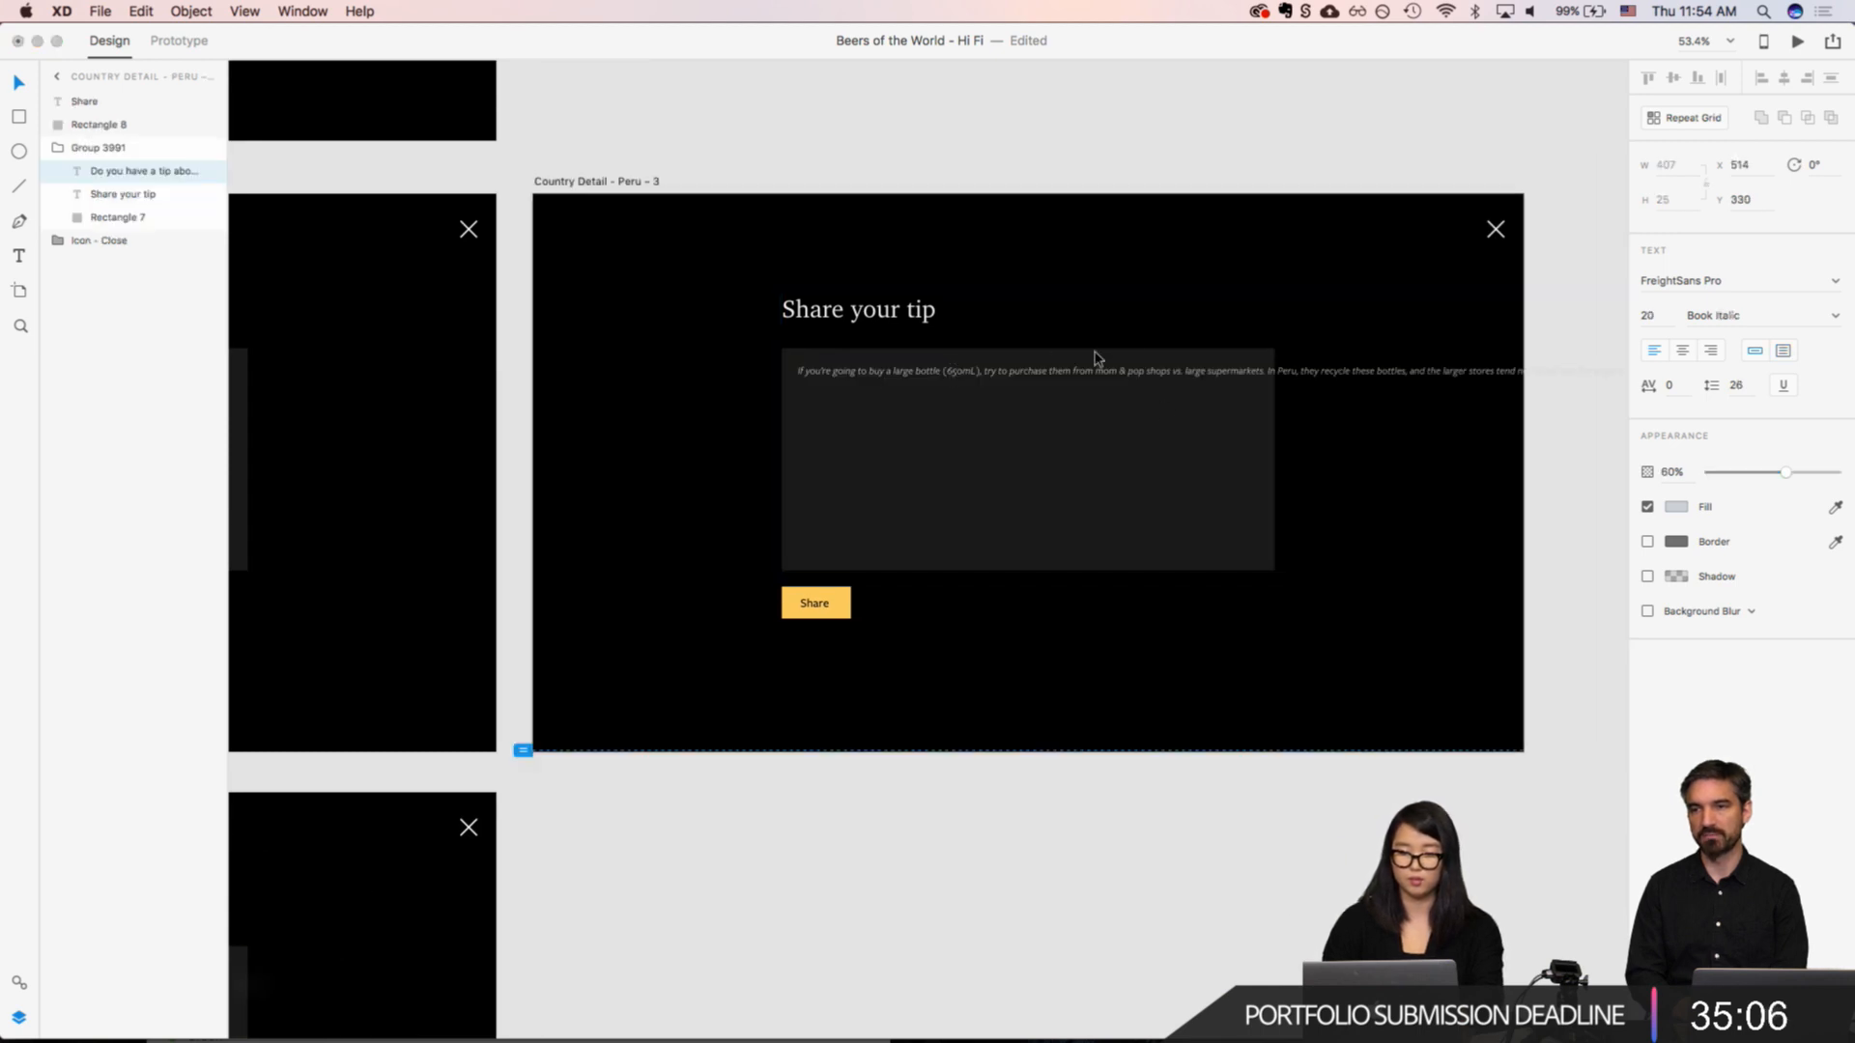
{"action": "key", "text": "Escape"}
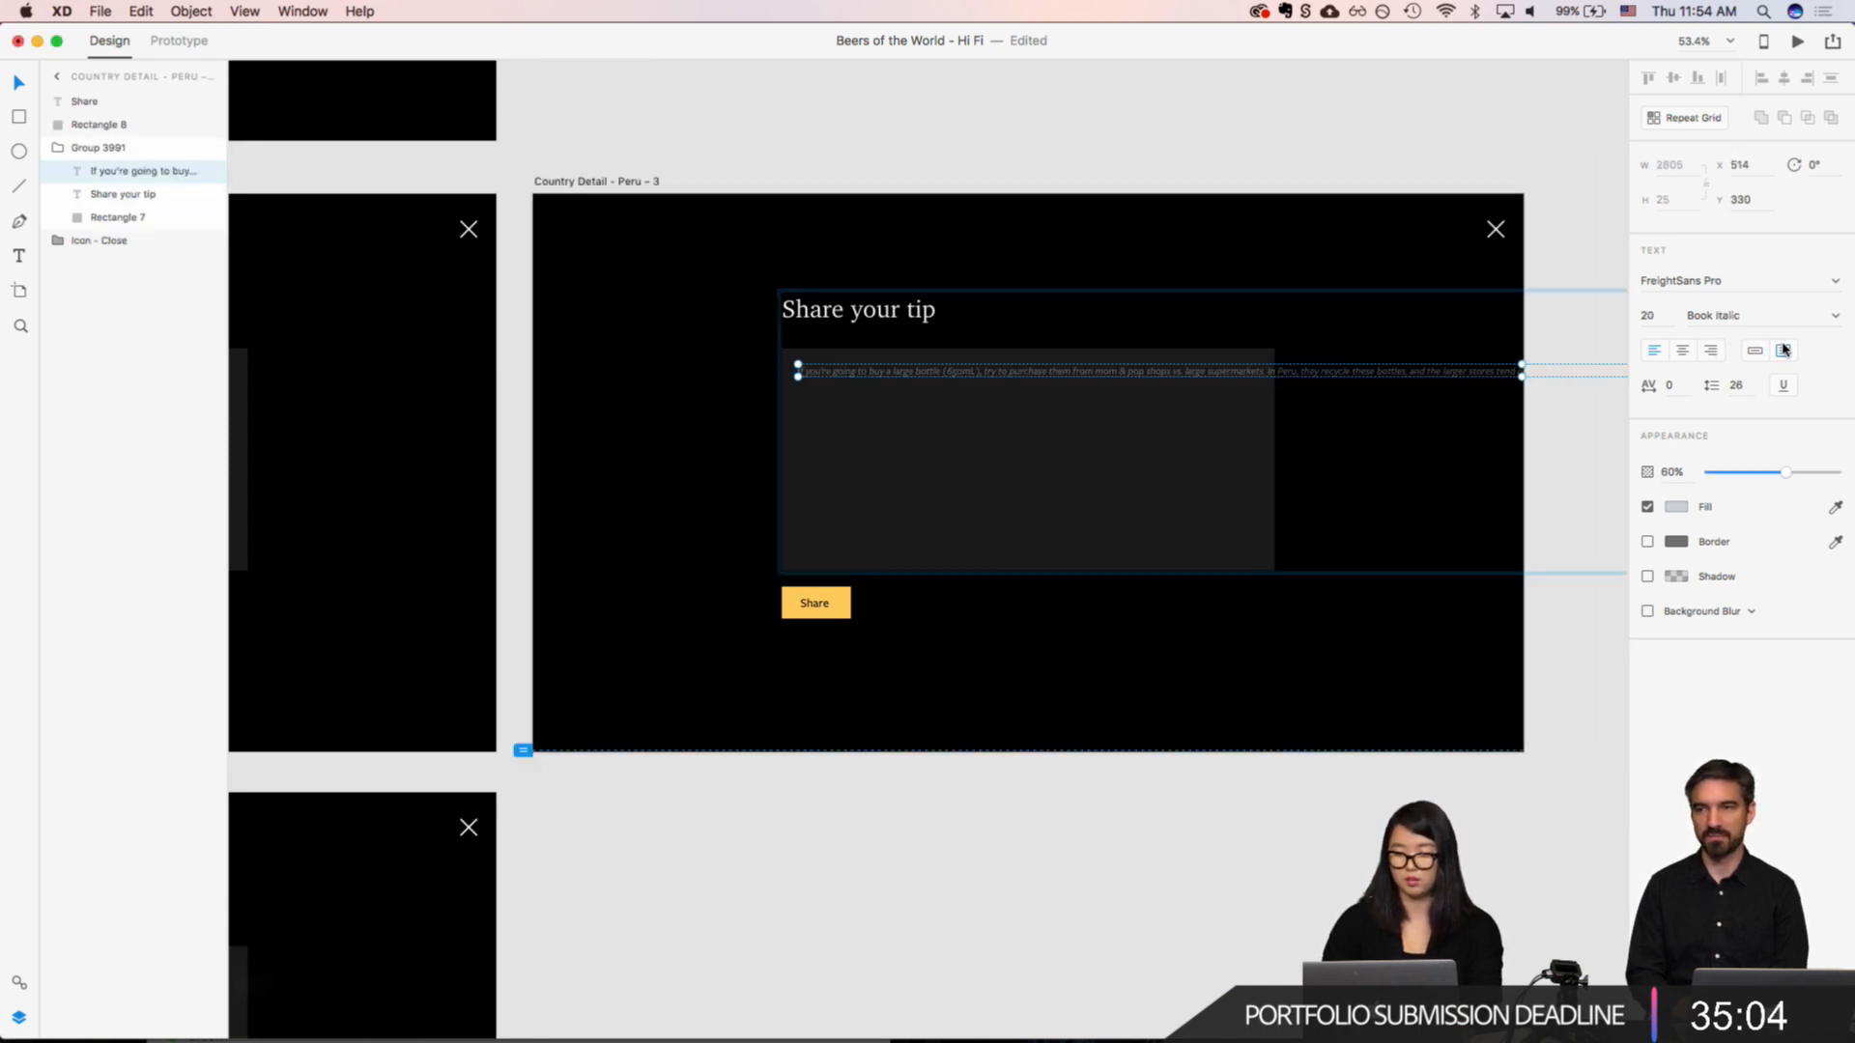
Step: Convert the pasted tip to area text and set its width to 300
{"action": "scroll", "coordinate": [1310, 508], "scroll_direction": "right", "scroll_amount": 10}
{"action": "scroll", "coordinate": [1312, 508], "scroll_direction": "right", "scroll_amount": 5}
{"action": "scroll", "coordinate": [1312, 510], "scroll_direction": "down", "scroll_amount": 5}
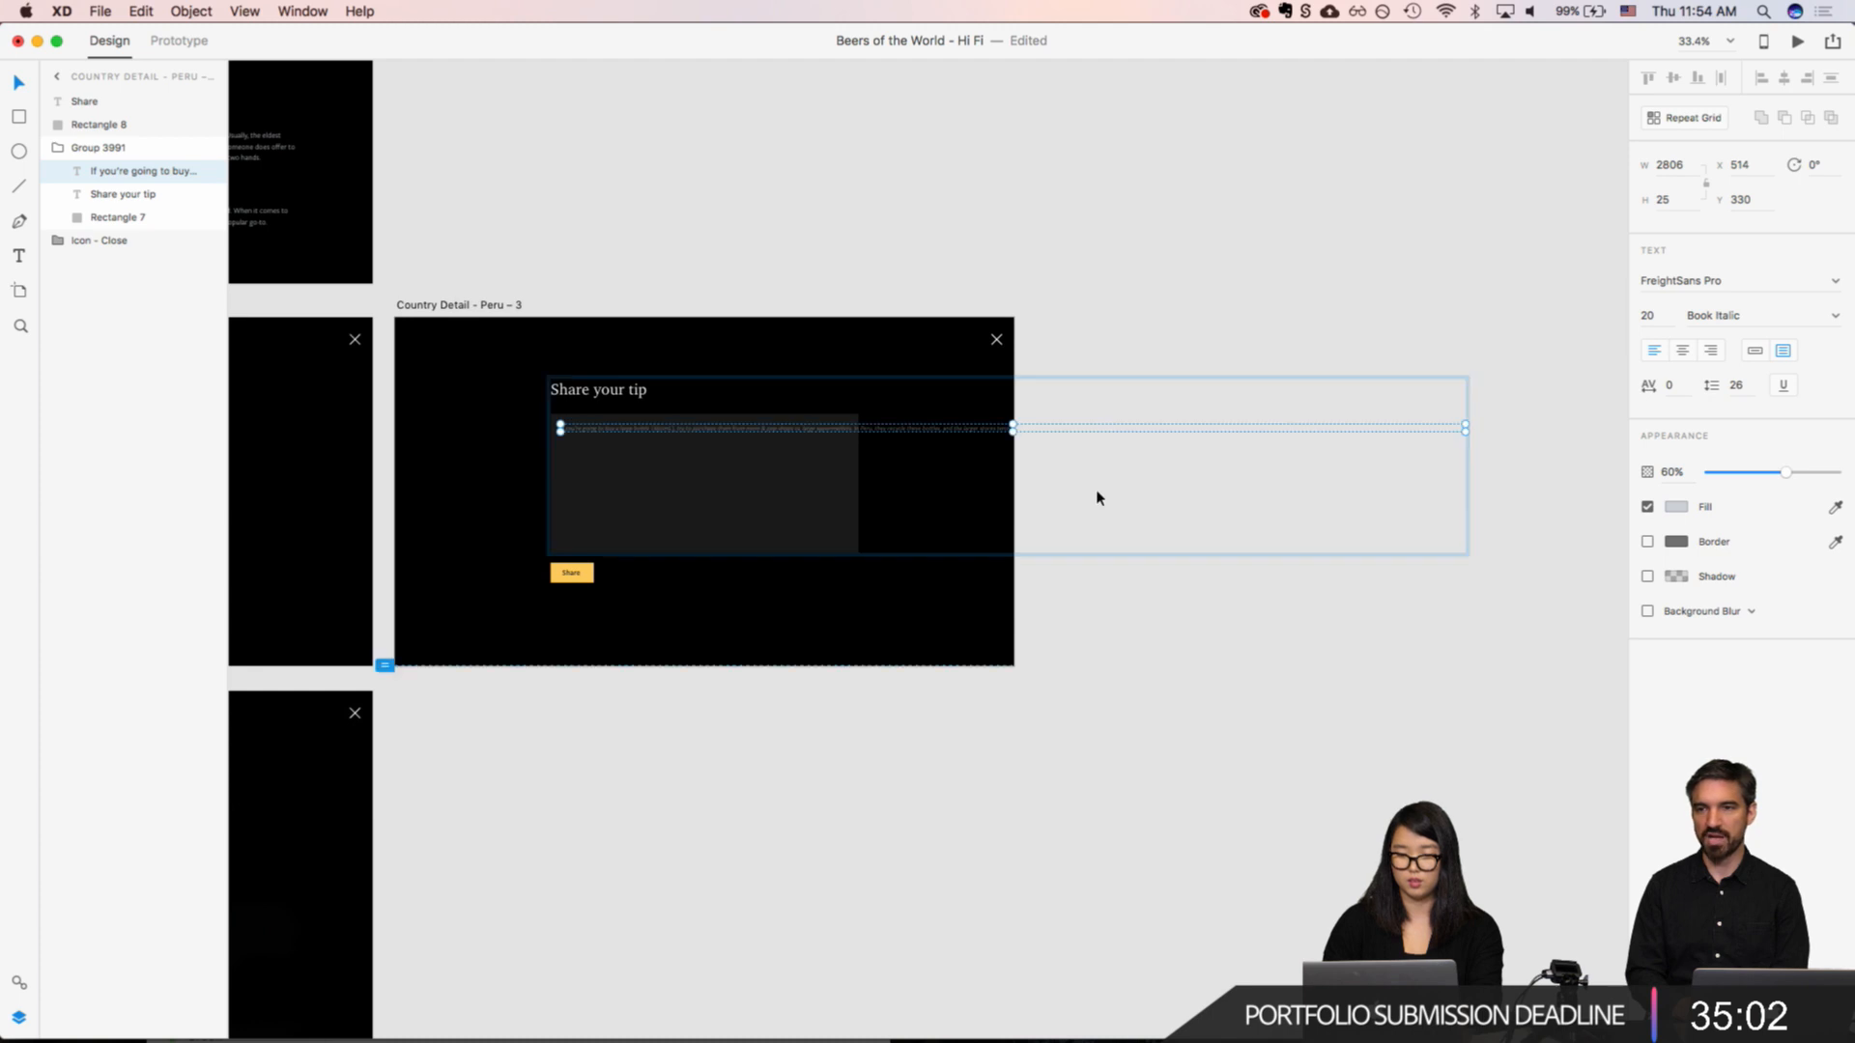
{"action": "scroll", "coordinate": [1096, 497], "scroll_direction": "up", "scroll_amount": 6}
{"action": "left_click", "coordinate": [1664, 166]}
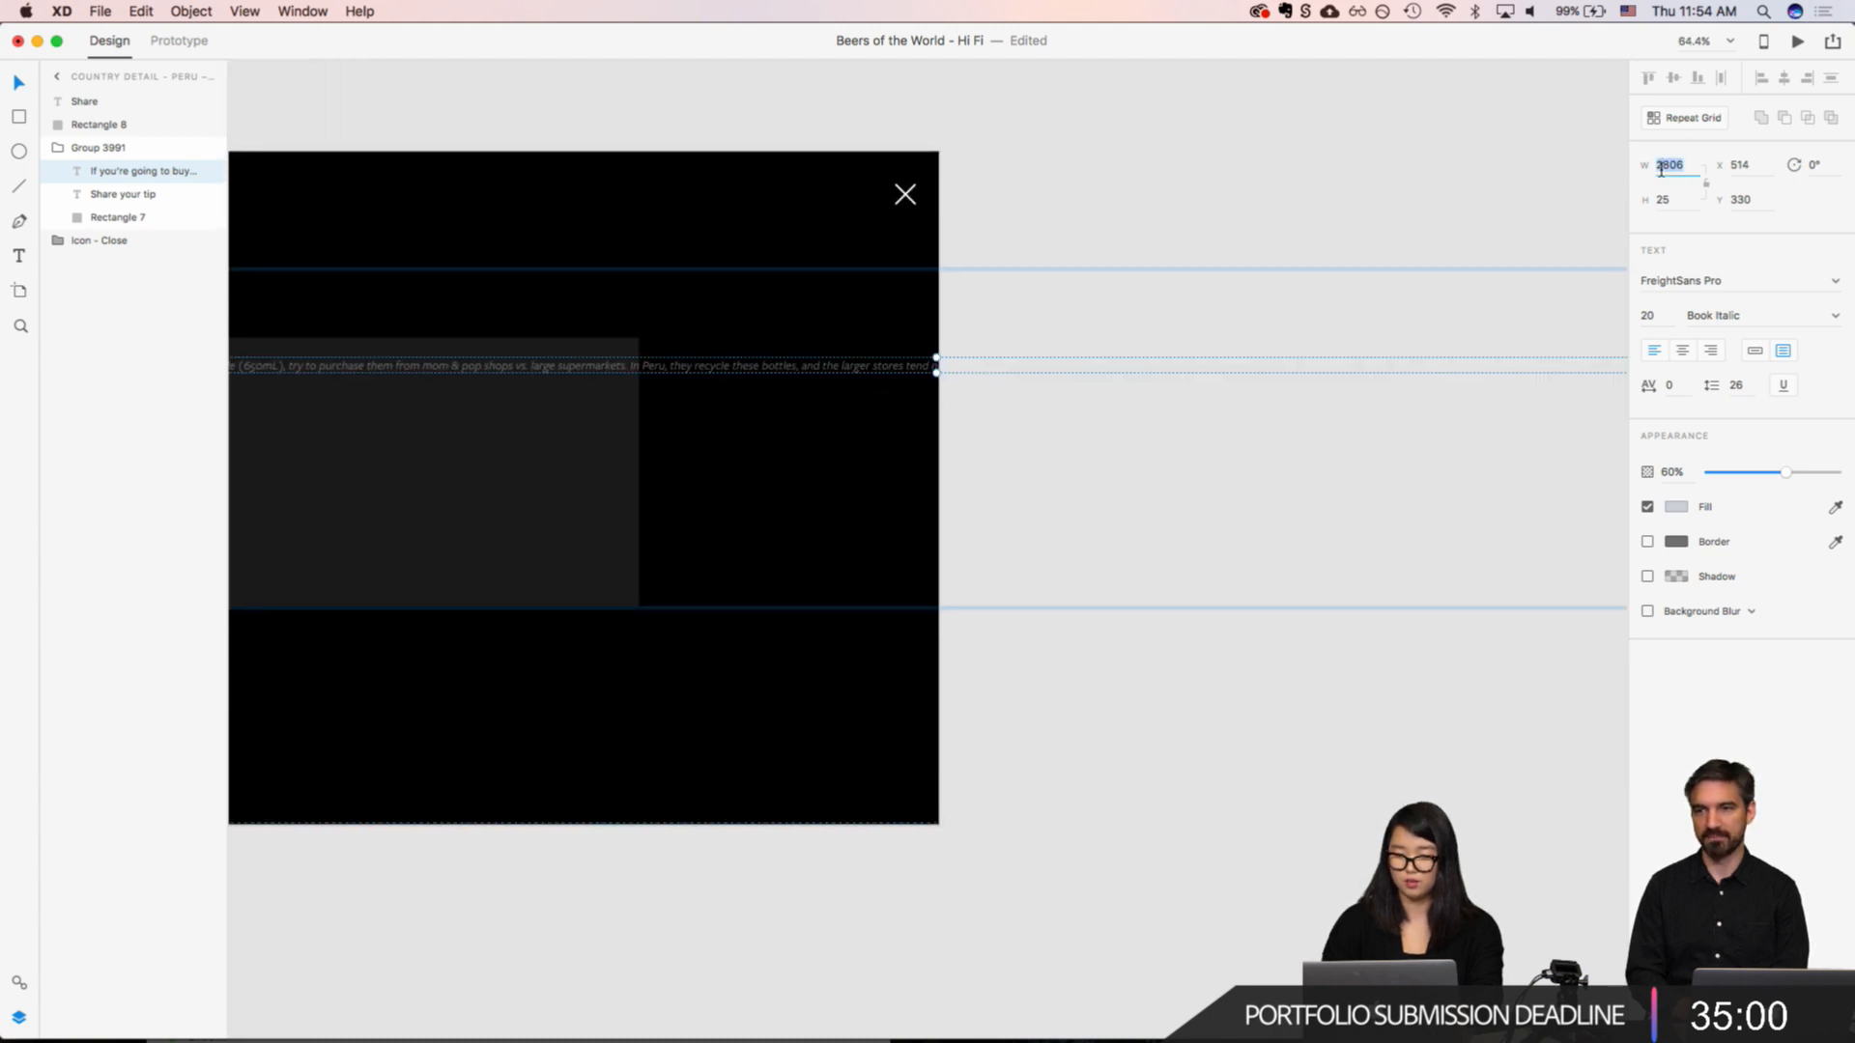
{"action": "type", "text": "1"}
{"action": "type", "text": "00"}
{"action": "key", "text": "Return"}
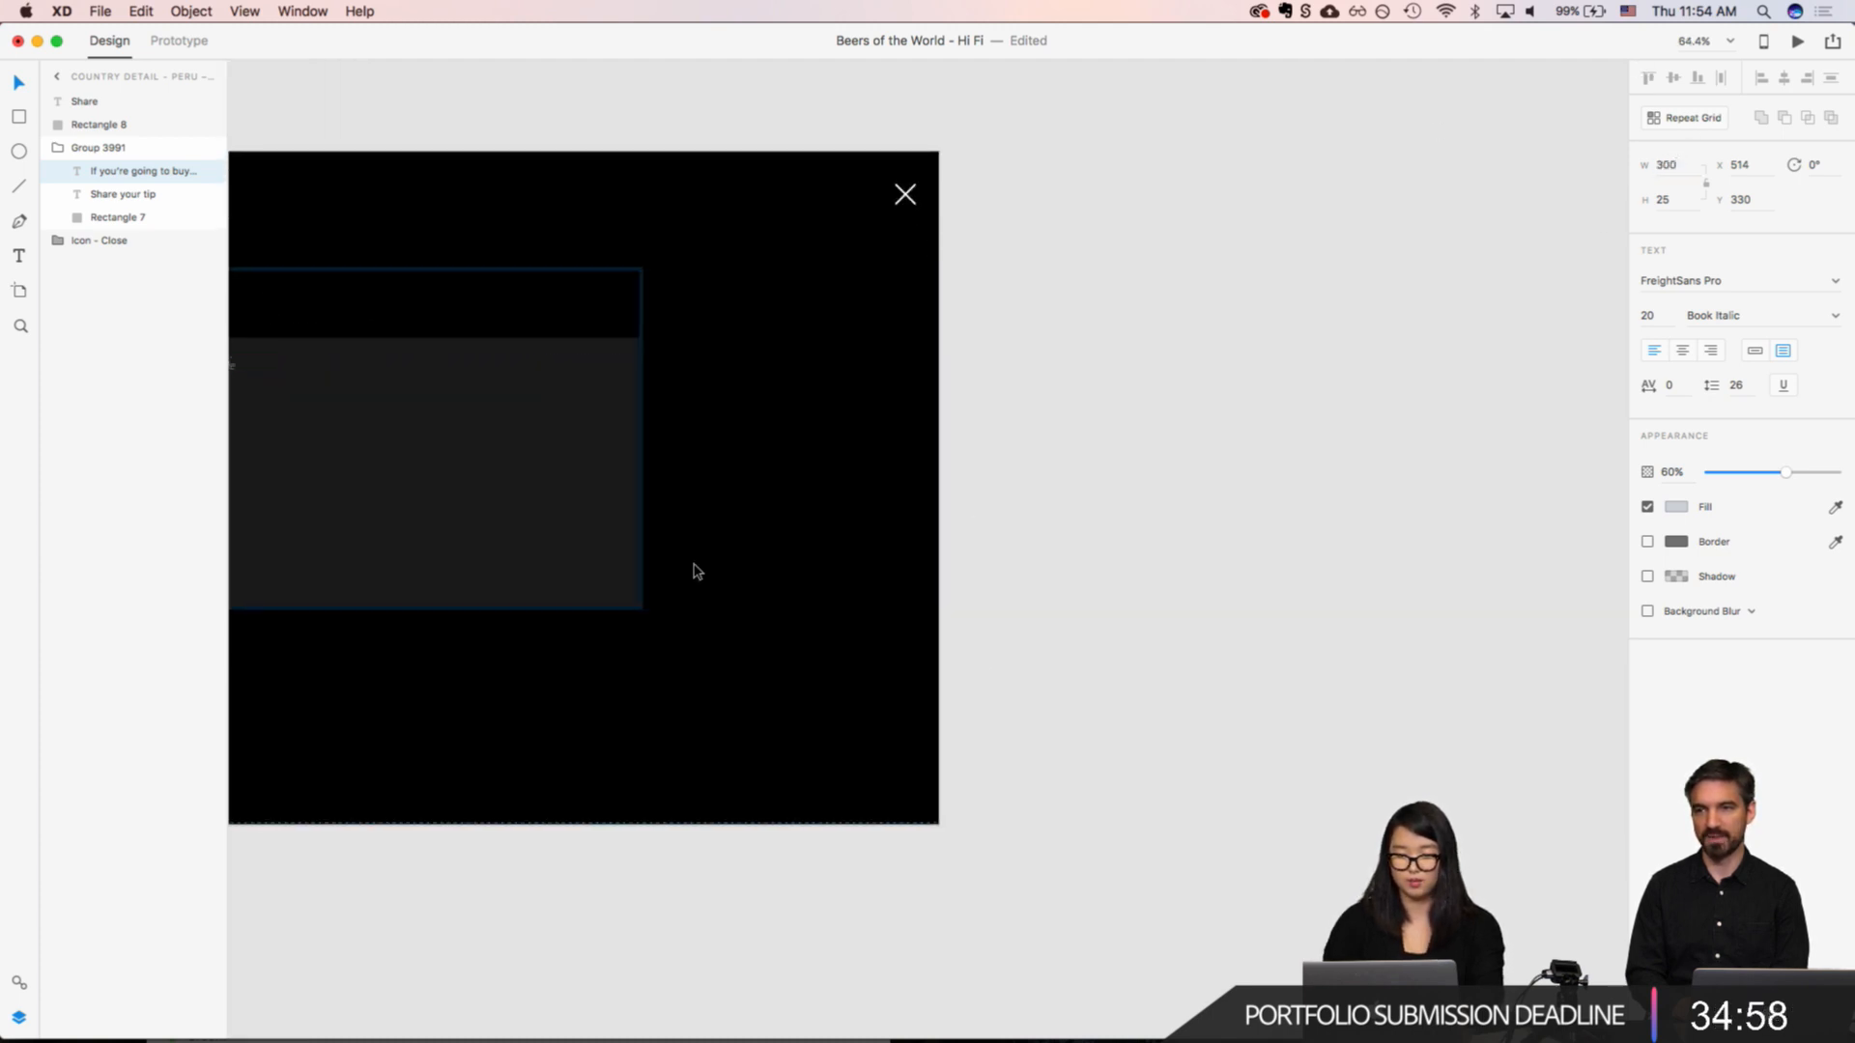
Step: Enlarge the tip's text box to about 874 by 200 so the paragraph wraps inside the form field
{"action": "scroll", "coordinate": [693, 570], "scroll_direction": "right", "scroll_amount": 10}
{"action": "scroll", "coordinate": [1035, 449], "scroll_direction": "up", "scroll_amount": 2}
{"action": "left_click_drag", "start_coordinate": [1030, 398], "coordinate": [1387, 507]}
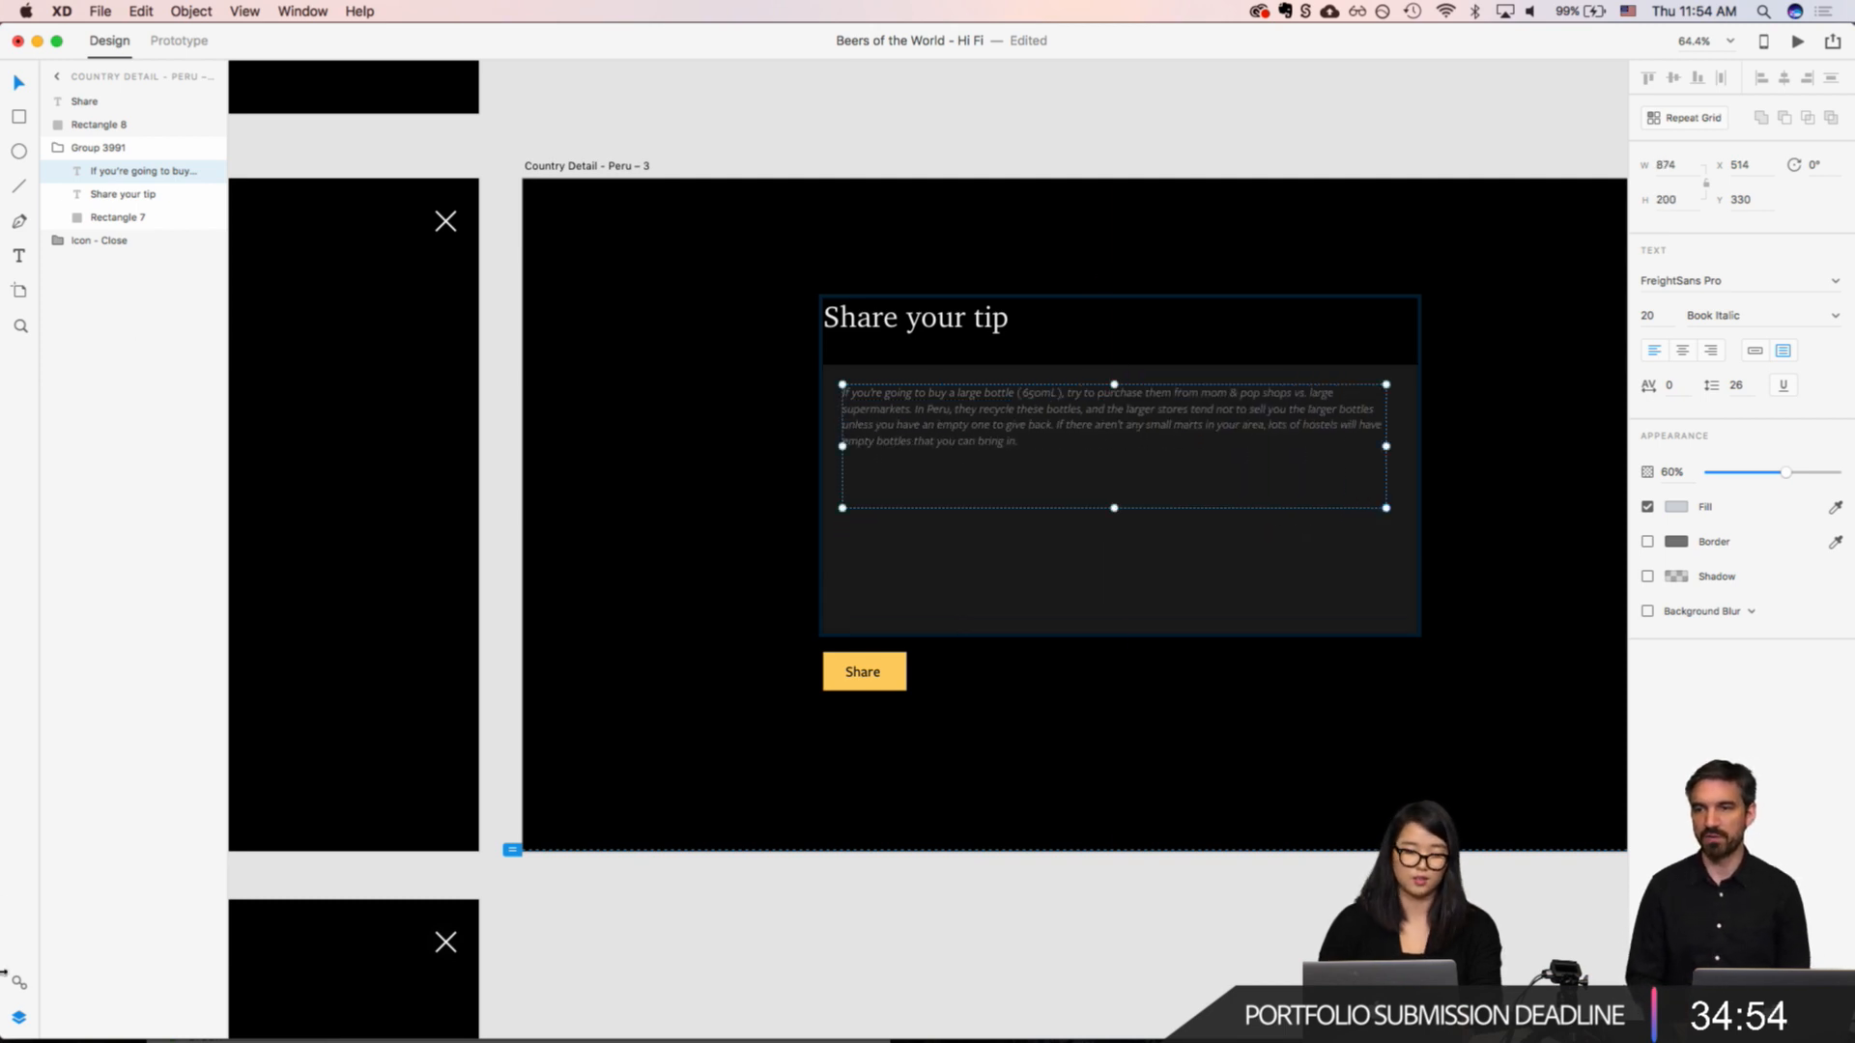
Step: Apply the FreightSans Pro Book 24pt character style to the tip text and raise its opacity to 100%
{"action": "left_click", "coordinate": [18, 983]}
{"action": "scroll", "coordinate": [277, 633], "scroll_direction": "down", "scroll_amount": 2}
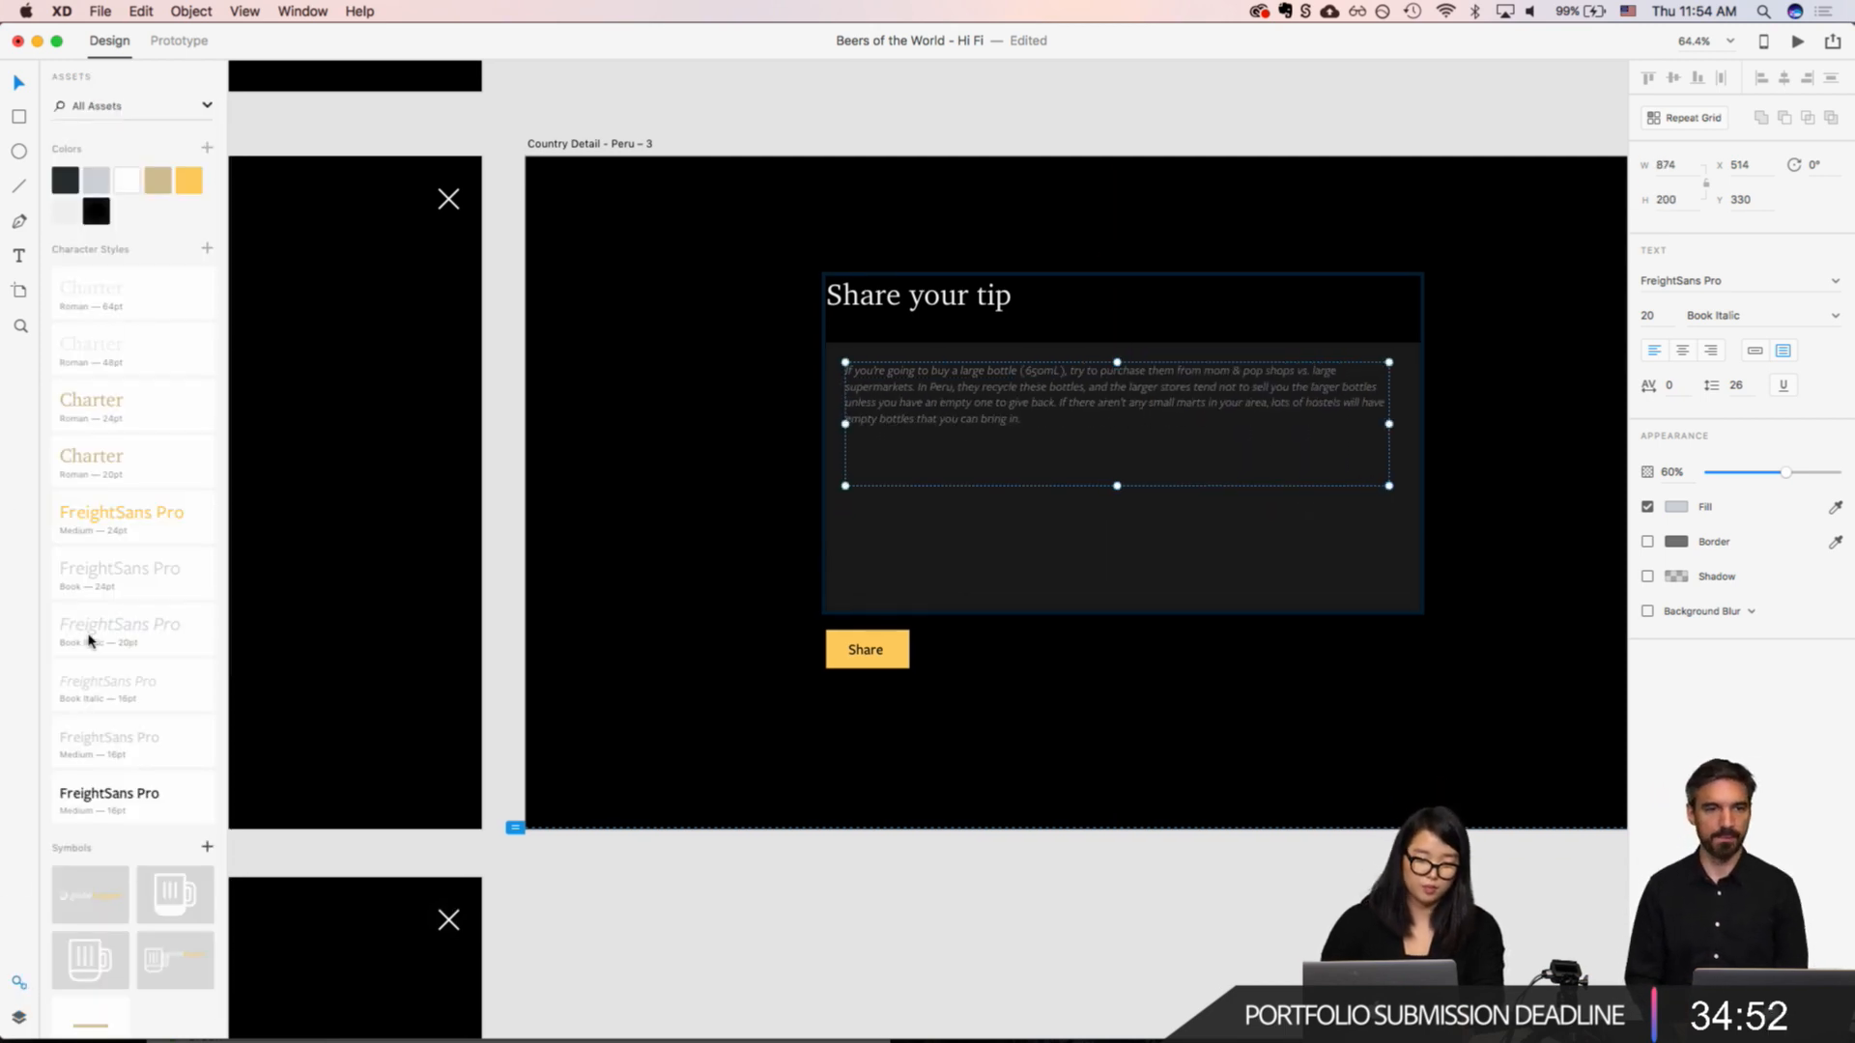
{"action": "left_click", "coordinate": [92, 587]}
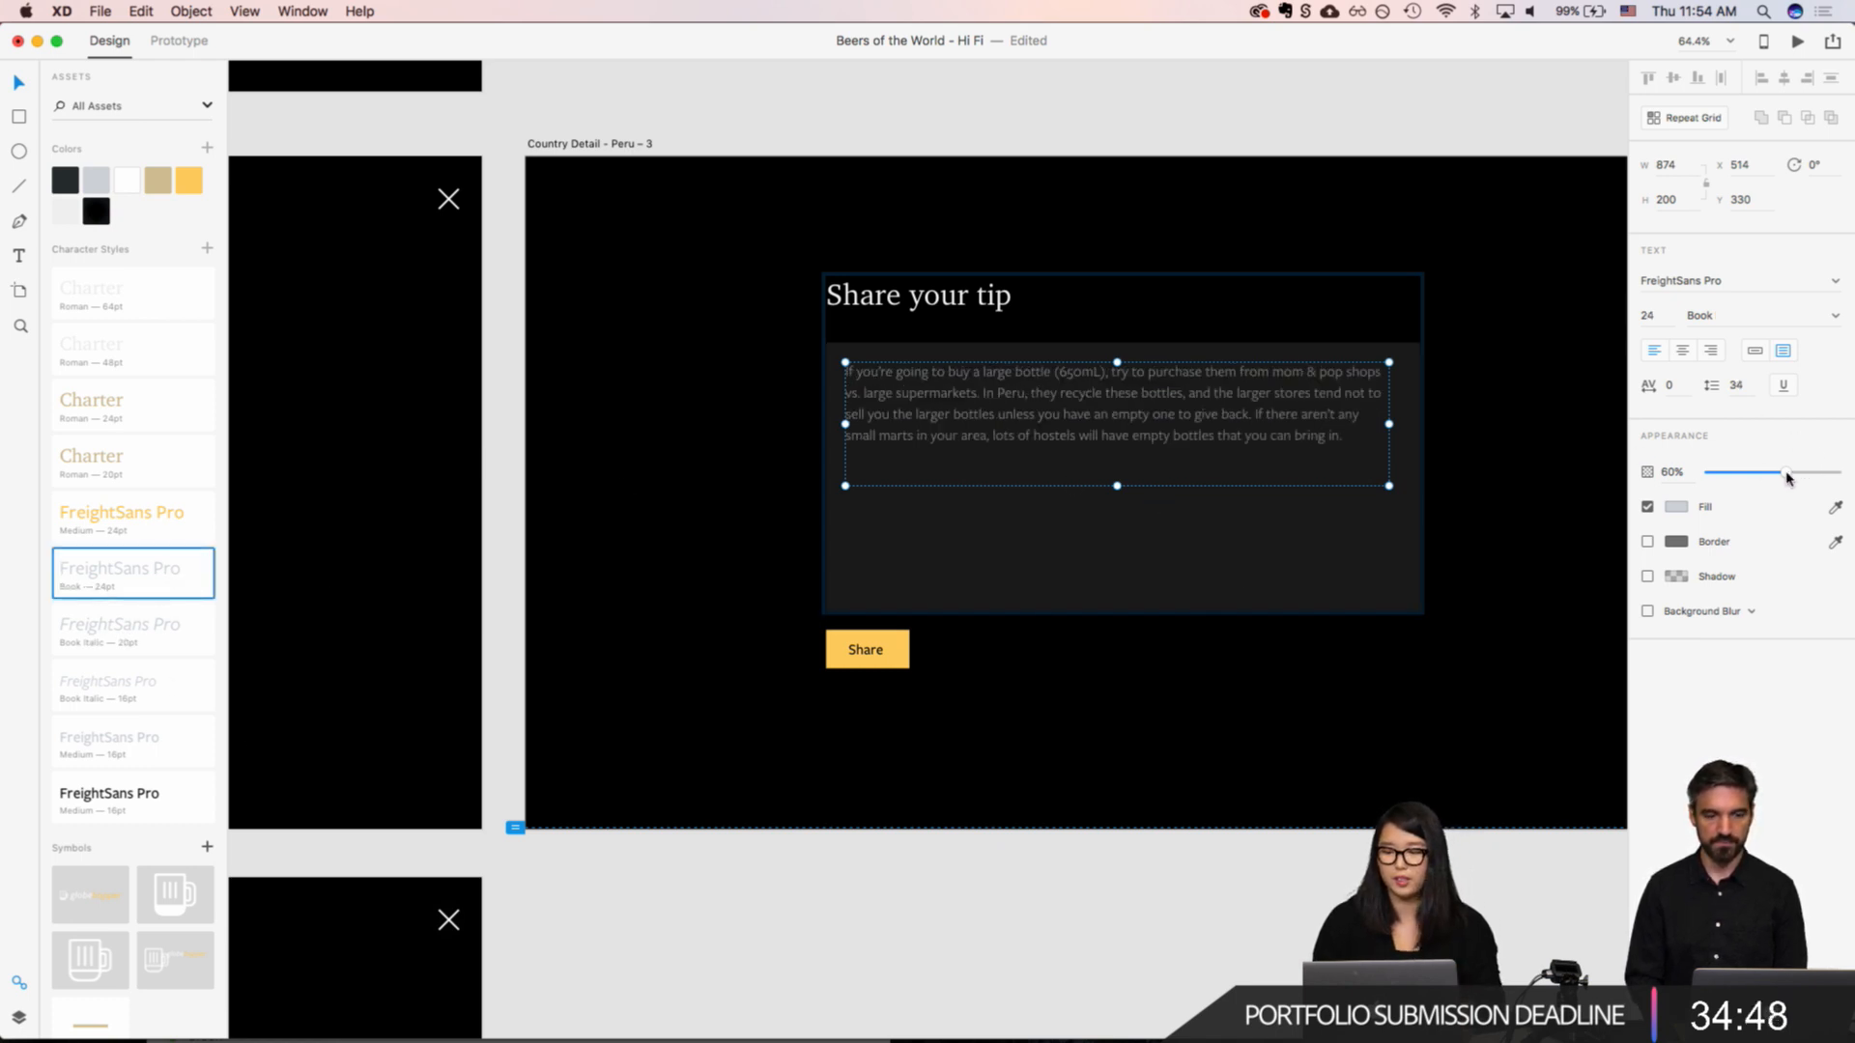
{"action": "left_click_drag", "start_coordinate": [1786, 478], "coordinate": [1835, 473]}
Step: Compare the filled-in "Share your tip" form on "Country Detail - Peru – 3" with the empty form on "Country Detail - Peru – 1"
{"action": "scroll", "coordinate": [956, 576], "scroll_direction": "left", "scroll_amount": 10}
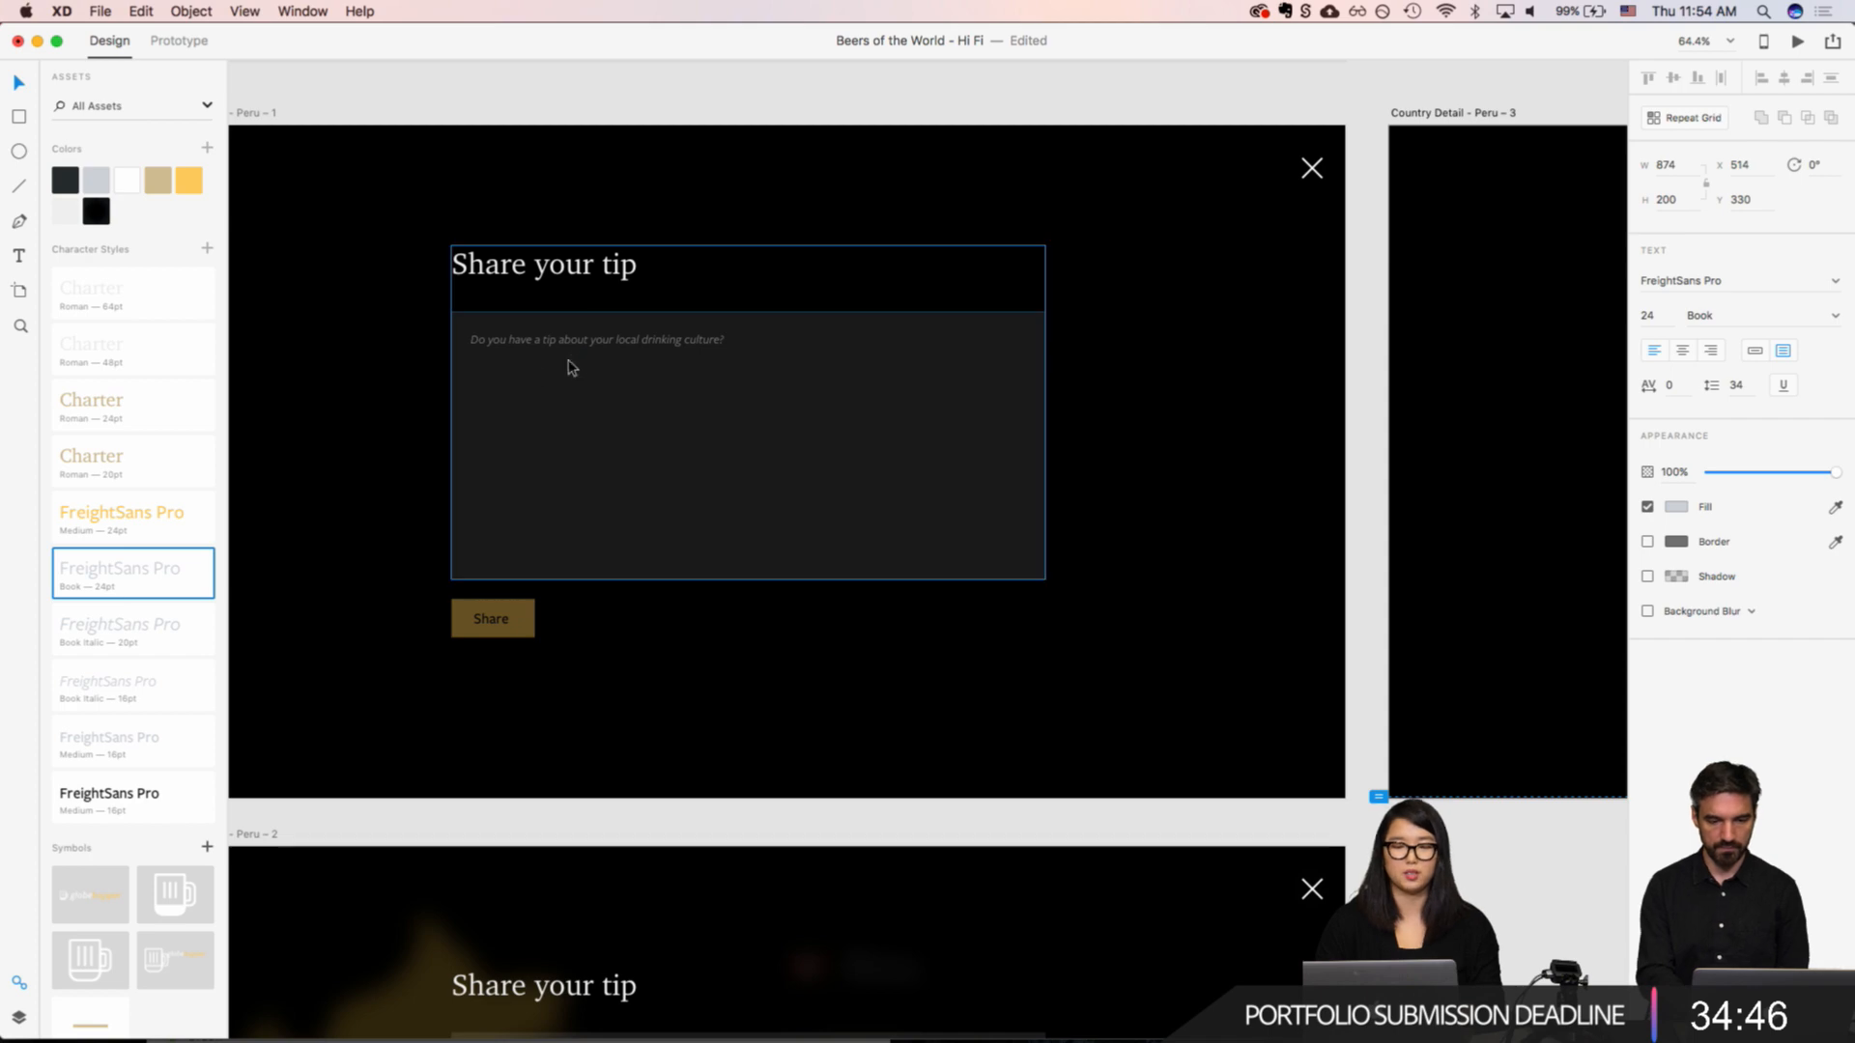
{"action": "scroll", "coordinate": [570, 367], "scroll_direction": "right", "scroll_amount": 15}
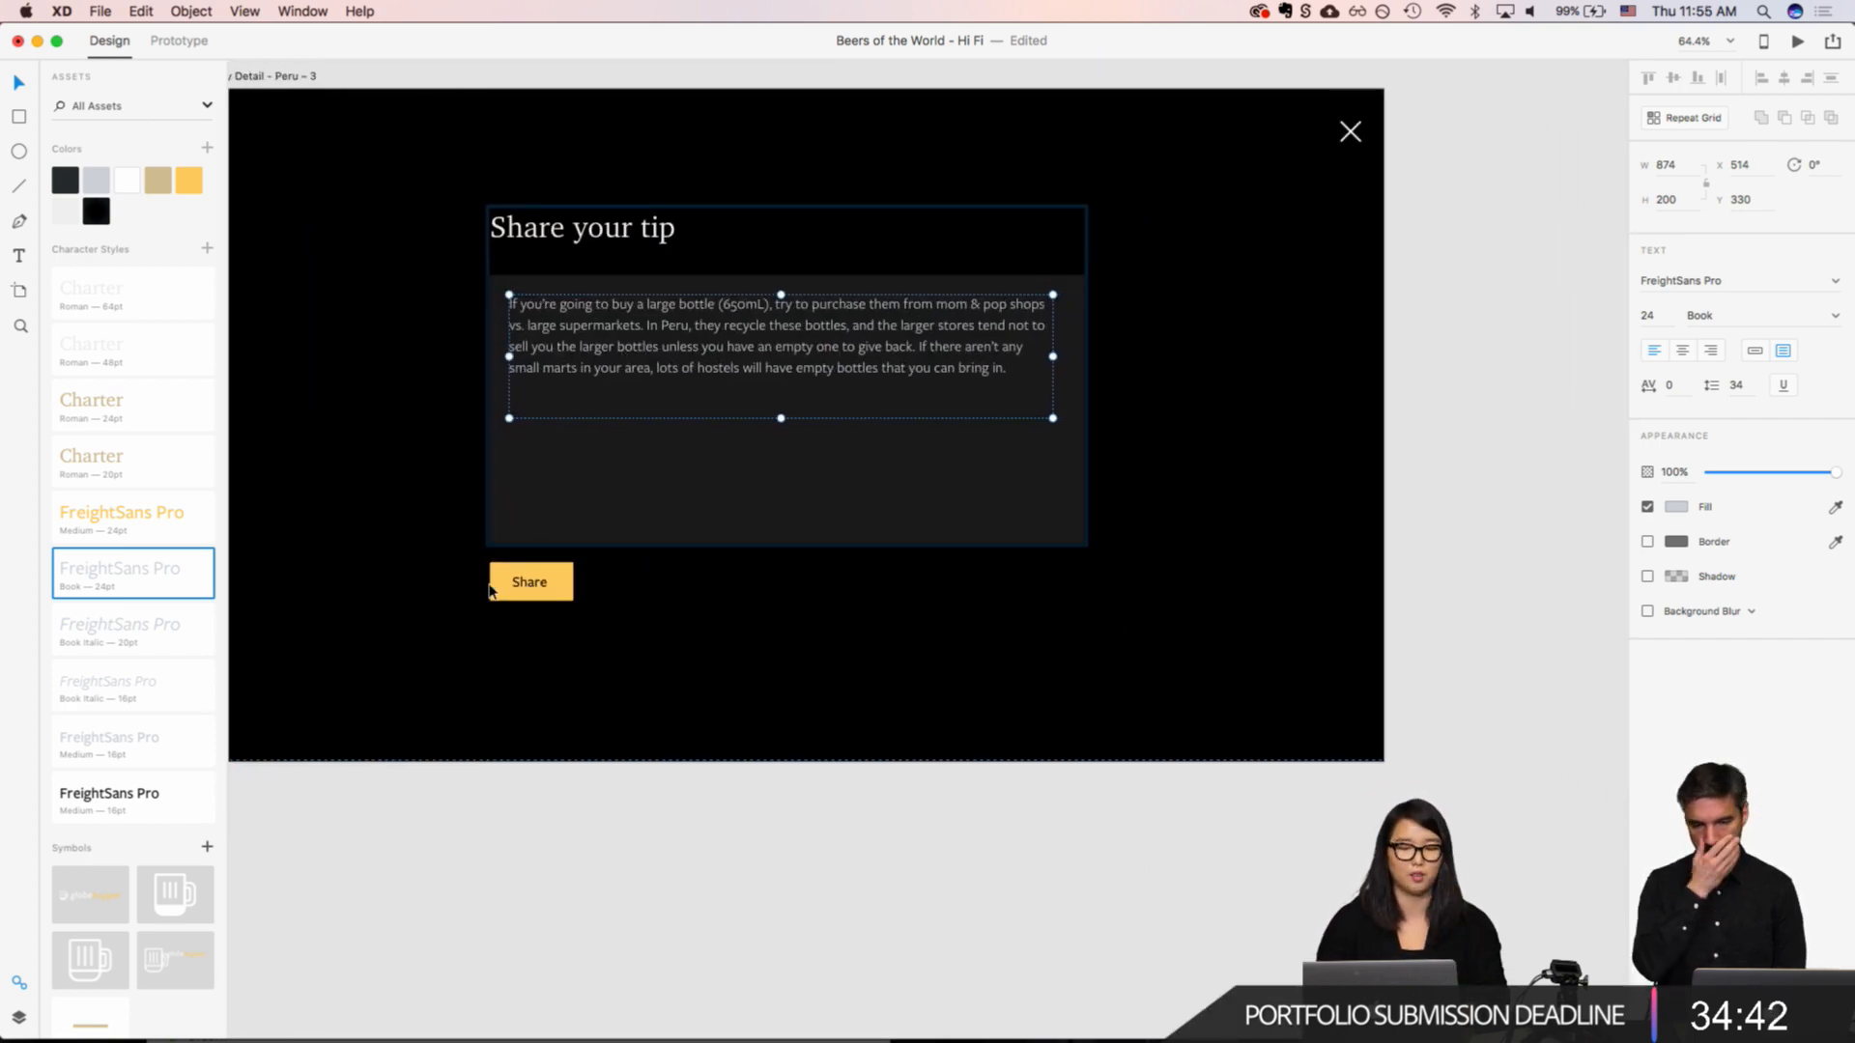
{"action": "left_click", "coordinate": [665, 512]}
{"action": "left_click", "coordinate": [784, 584]}
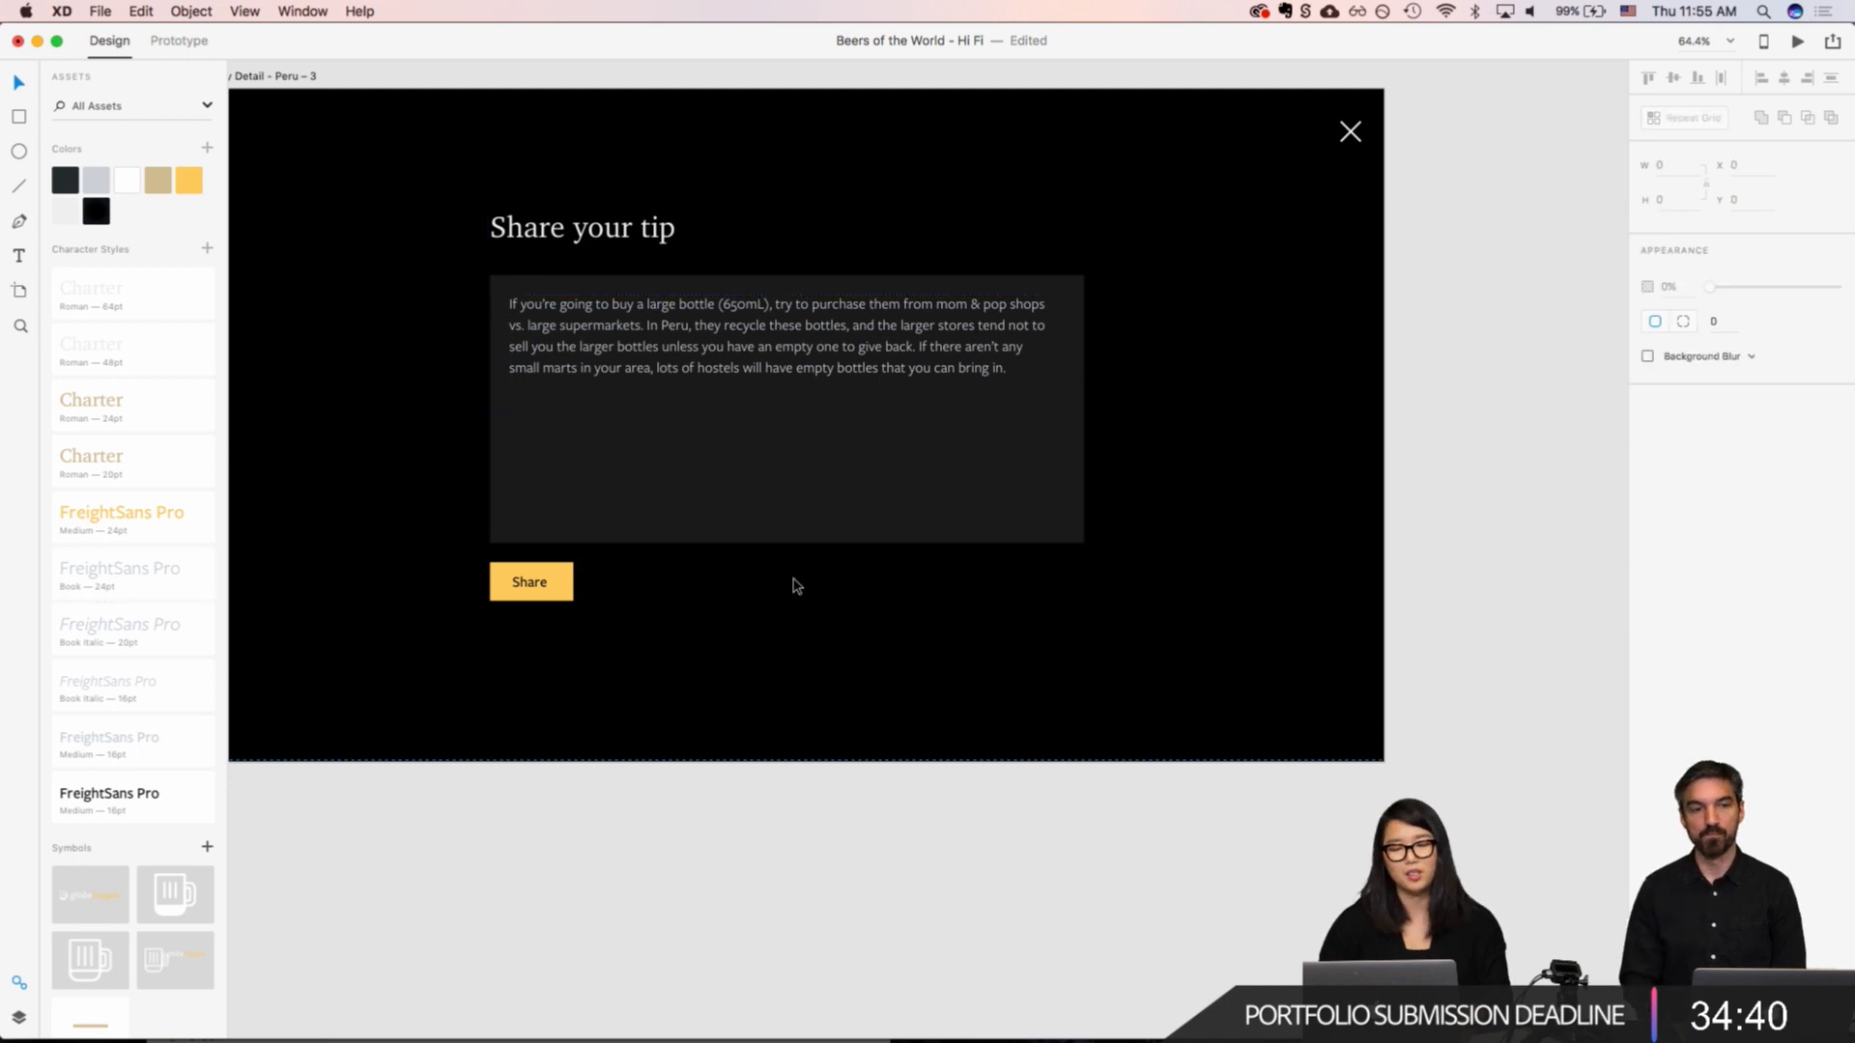
{"action": "left_click", "coordinate": [795, 585]}
{"action": "scroll", "coordinate": [795, 570], "scroll_direction": "left", "scroll_amount": 3}
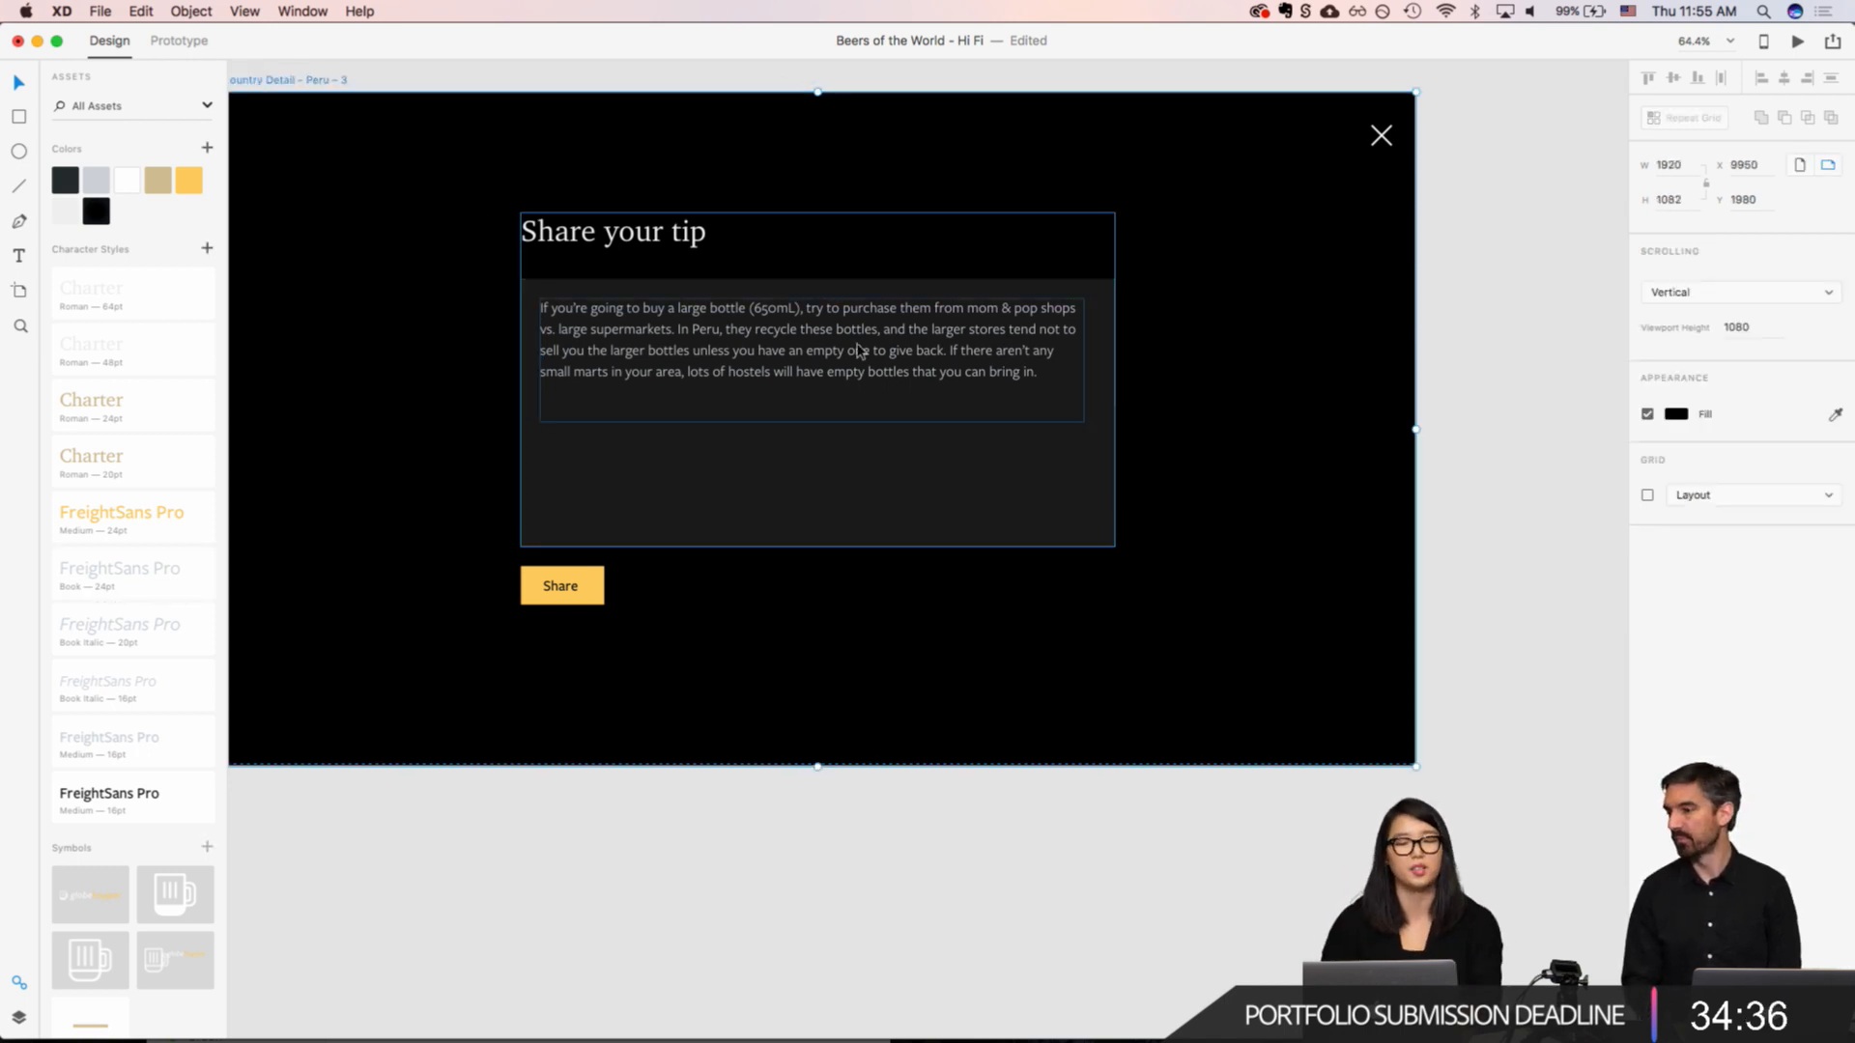
{"action": "scroll", "coordinate": [850, 434], "scroll_direction": "down", "scroll_amount": 3}
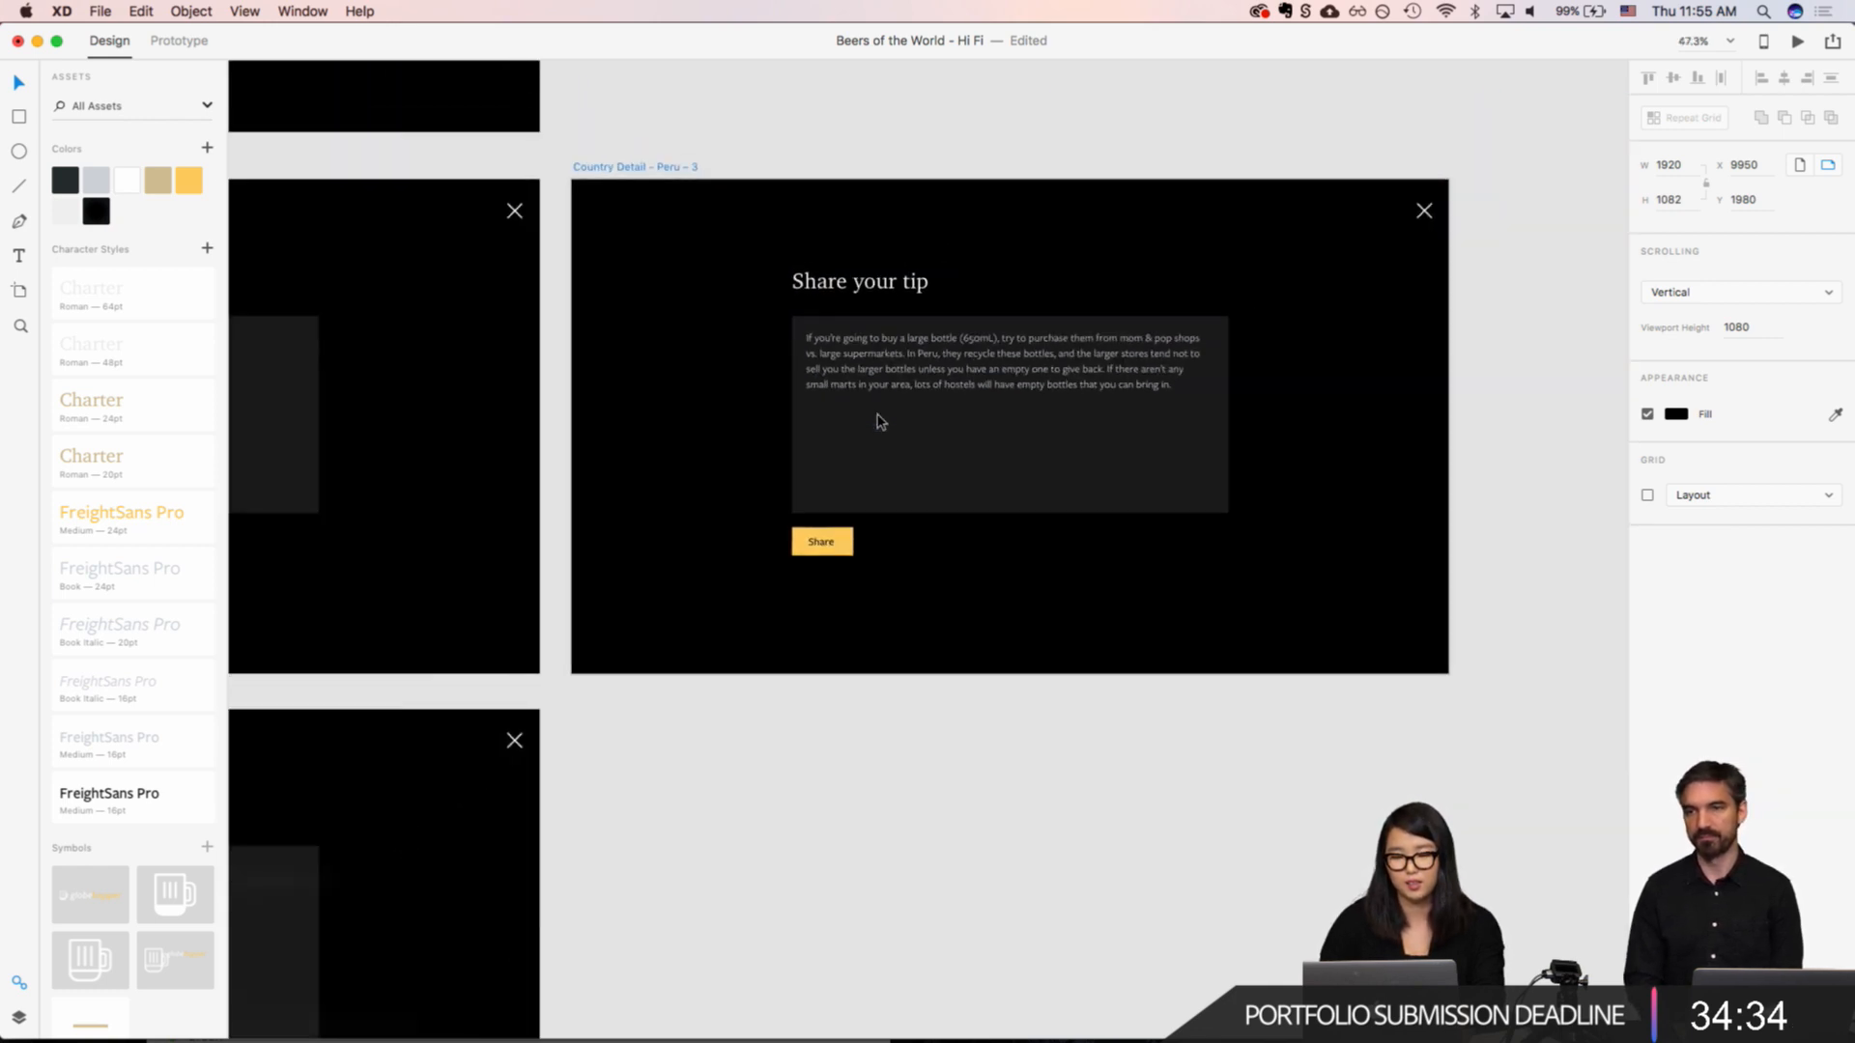
{"action": "scroll", "coordinate": [881, 422], "scroll_direction": "down", "scroll_amount": 3}
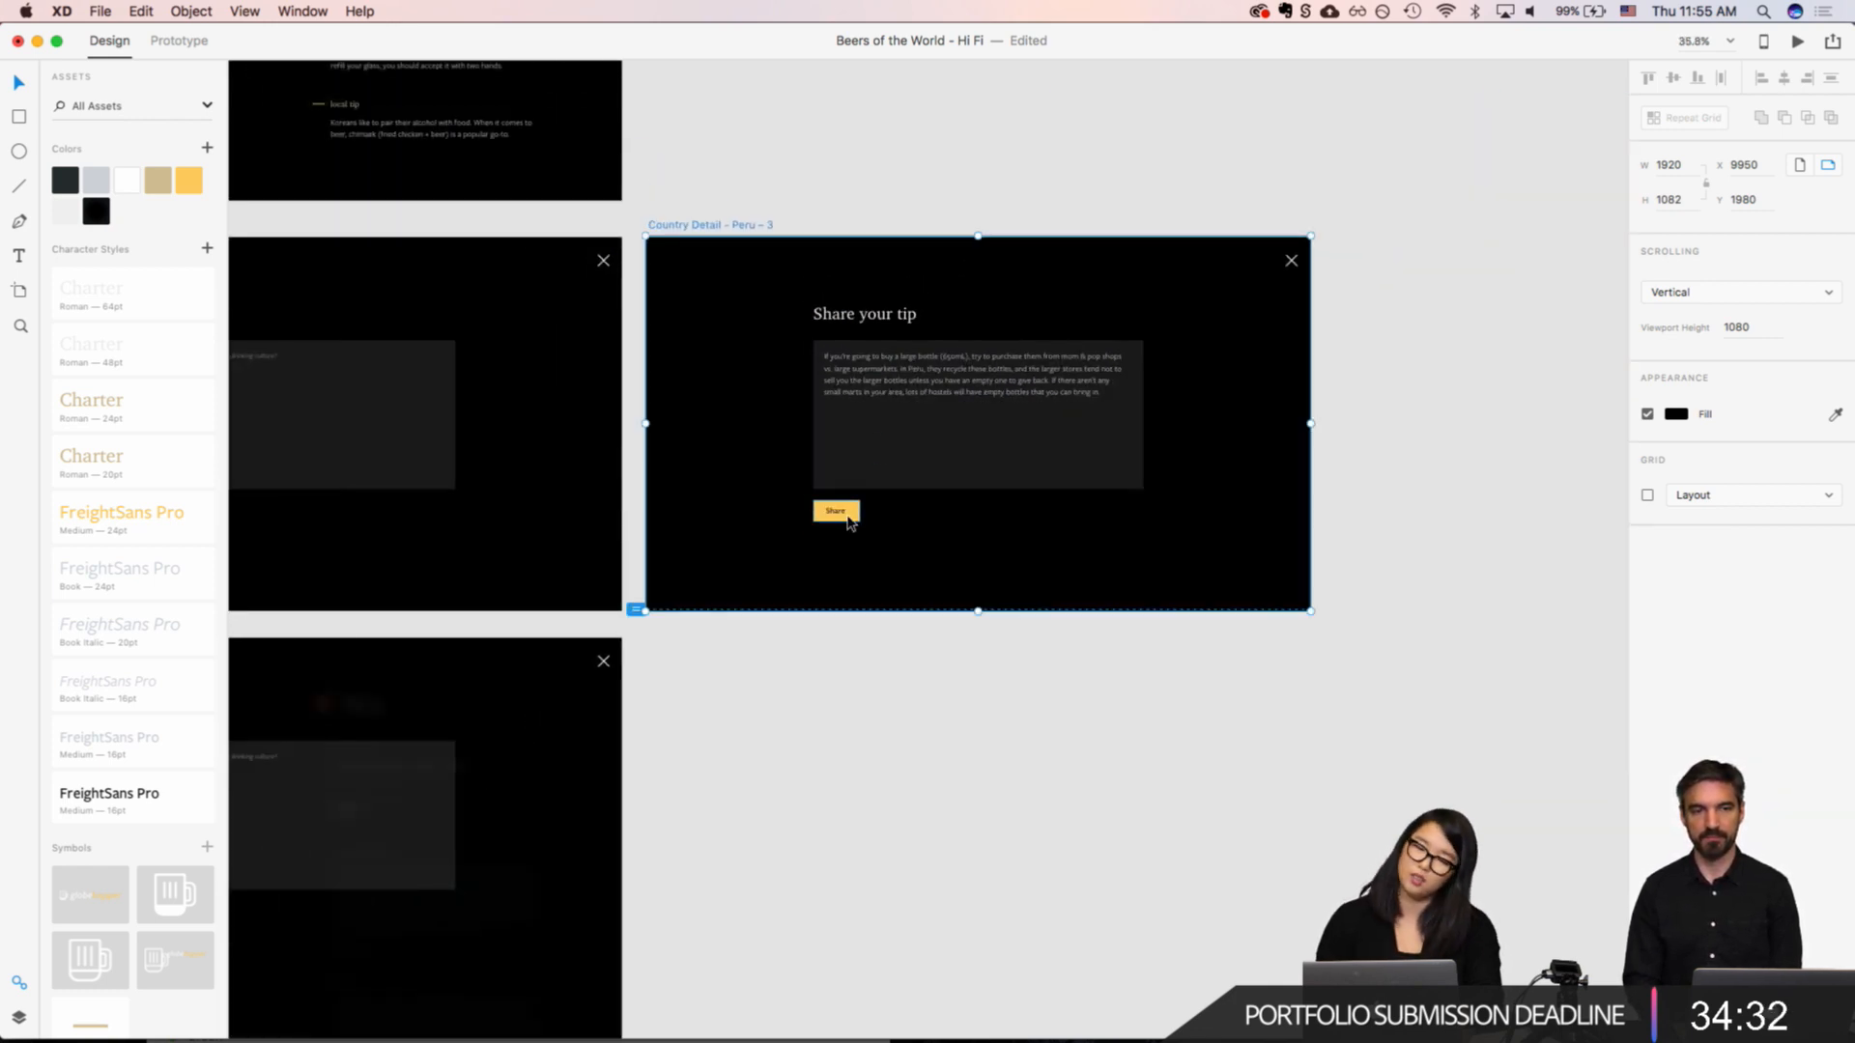
{"action": "scroll", "coordinate": [849, 521], "scroll_direction": "down", "scroll_amount": 3}
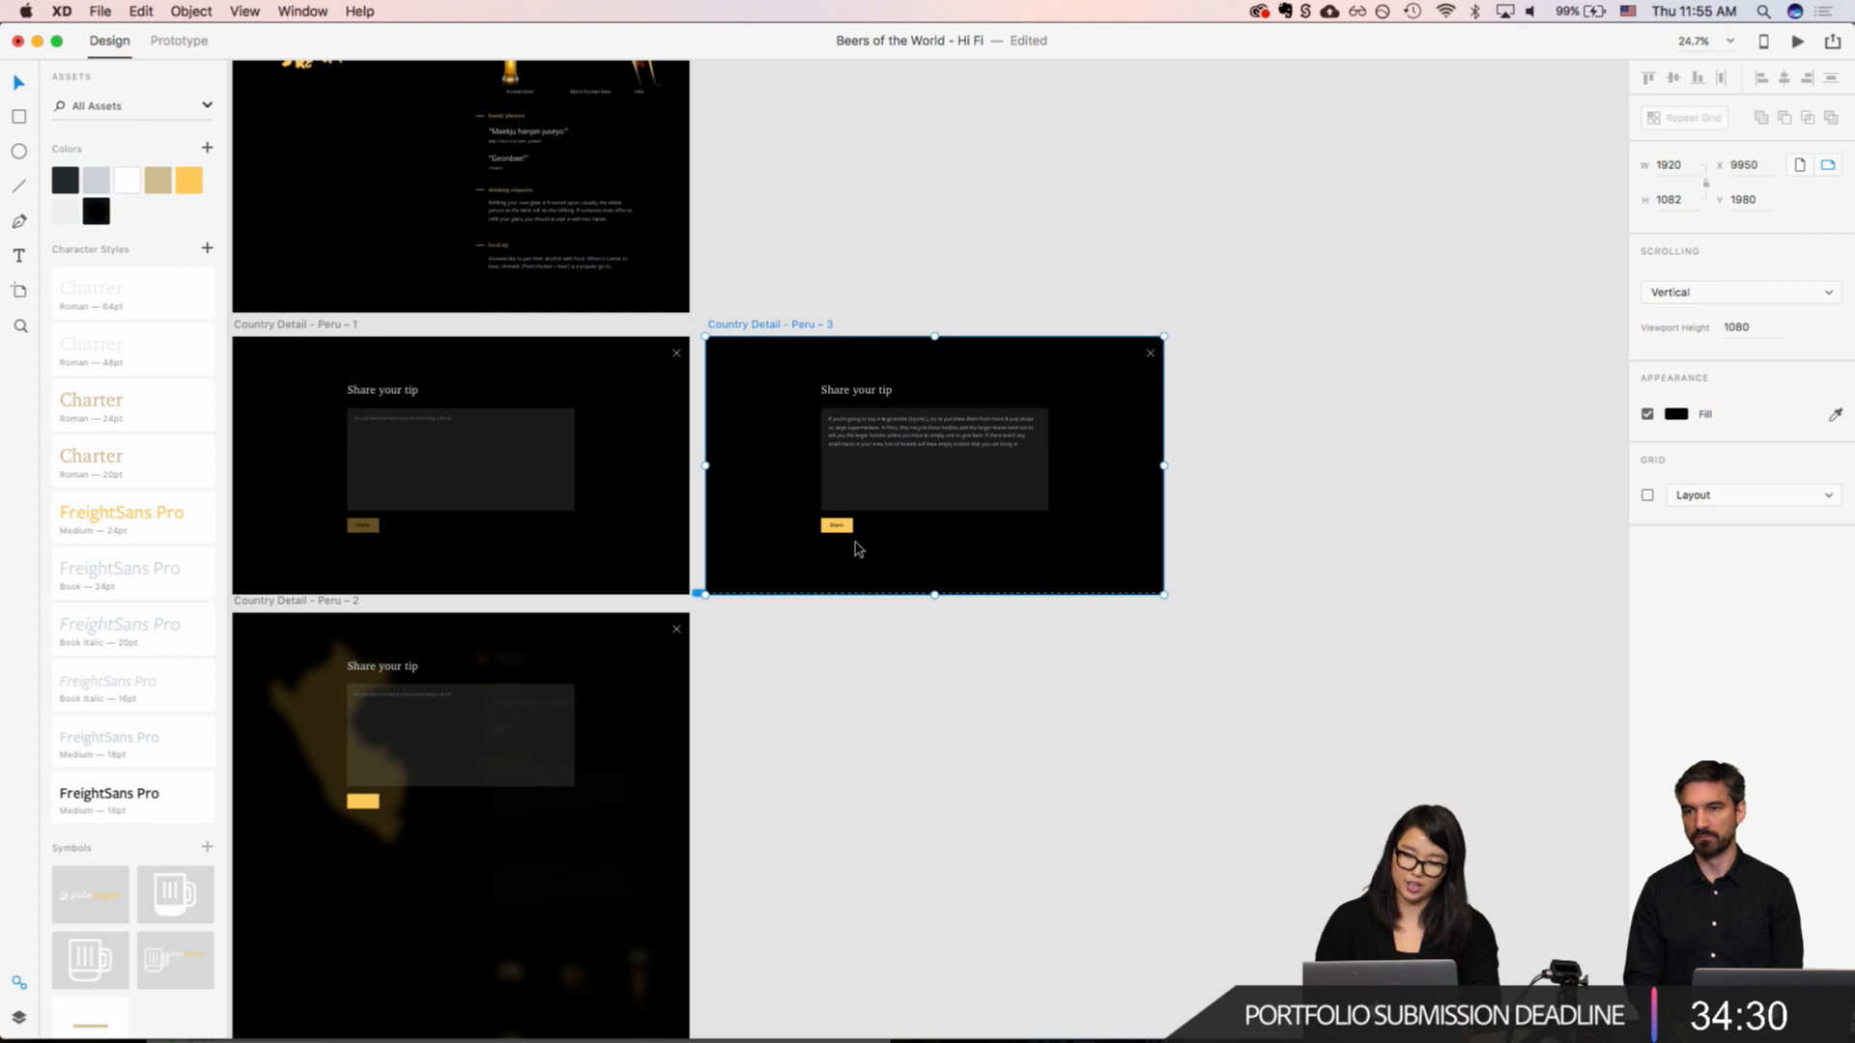
{"action": "scroll", "coordinate": [855, 549], "scroll_direction": "up", "scroll_amount": 5}
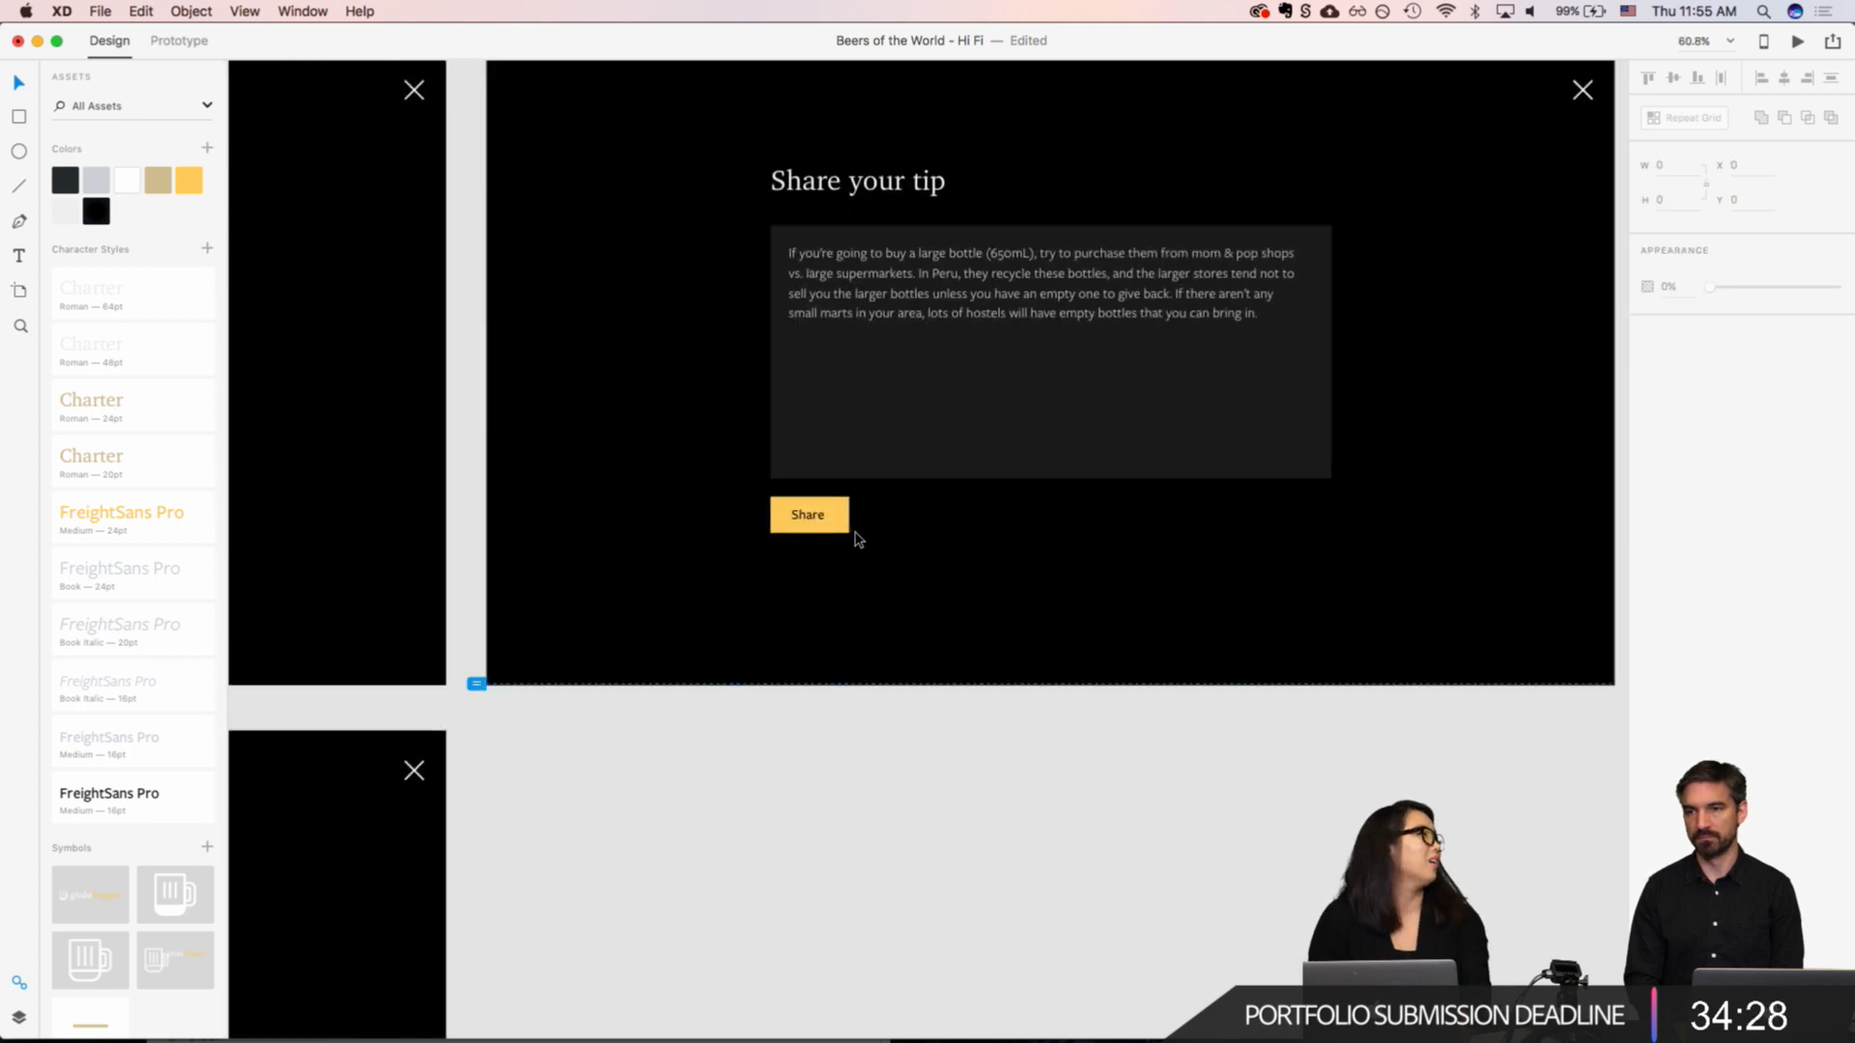
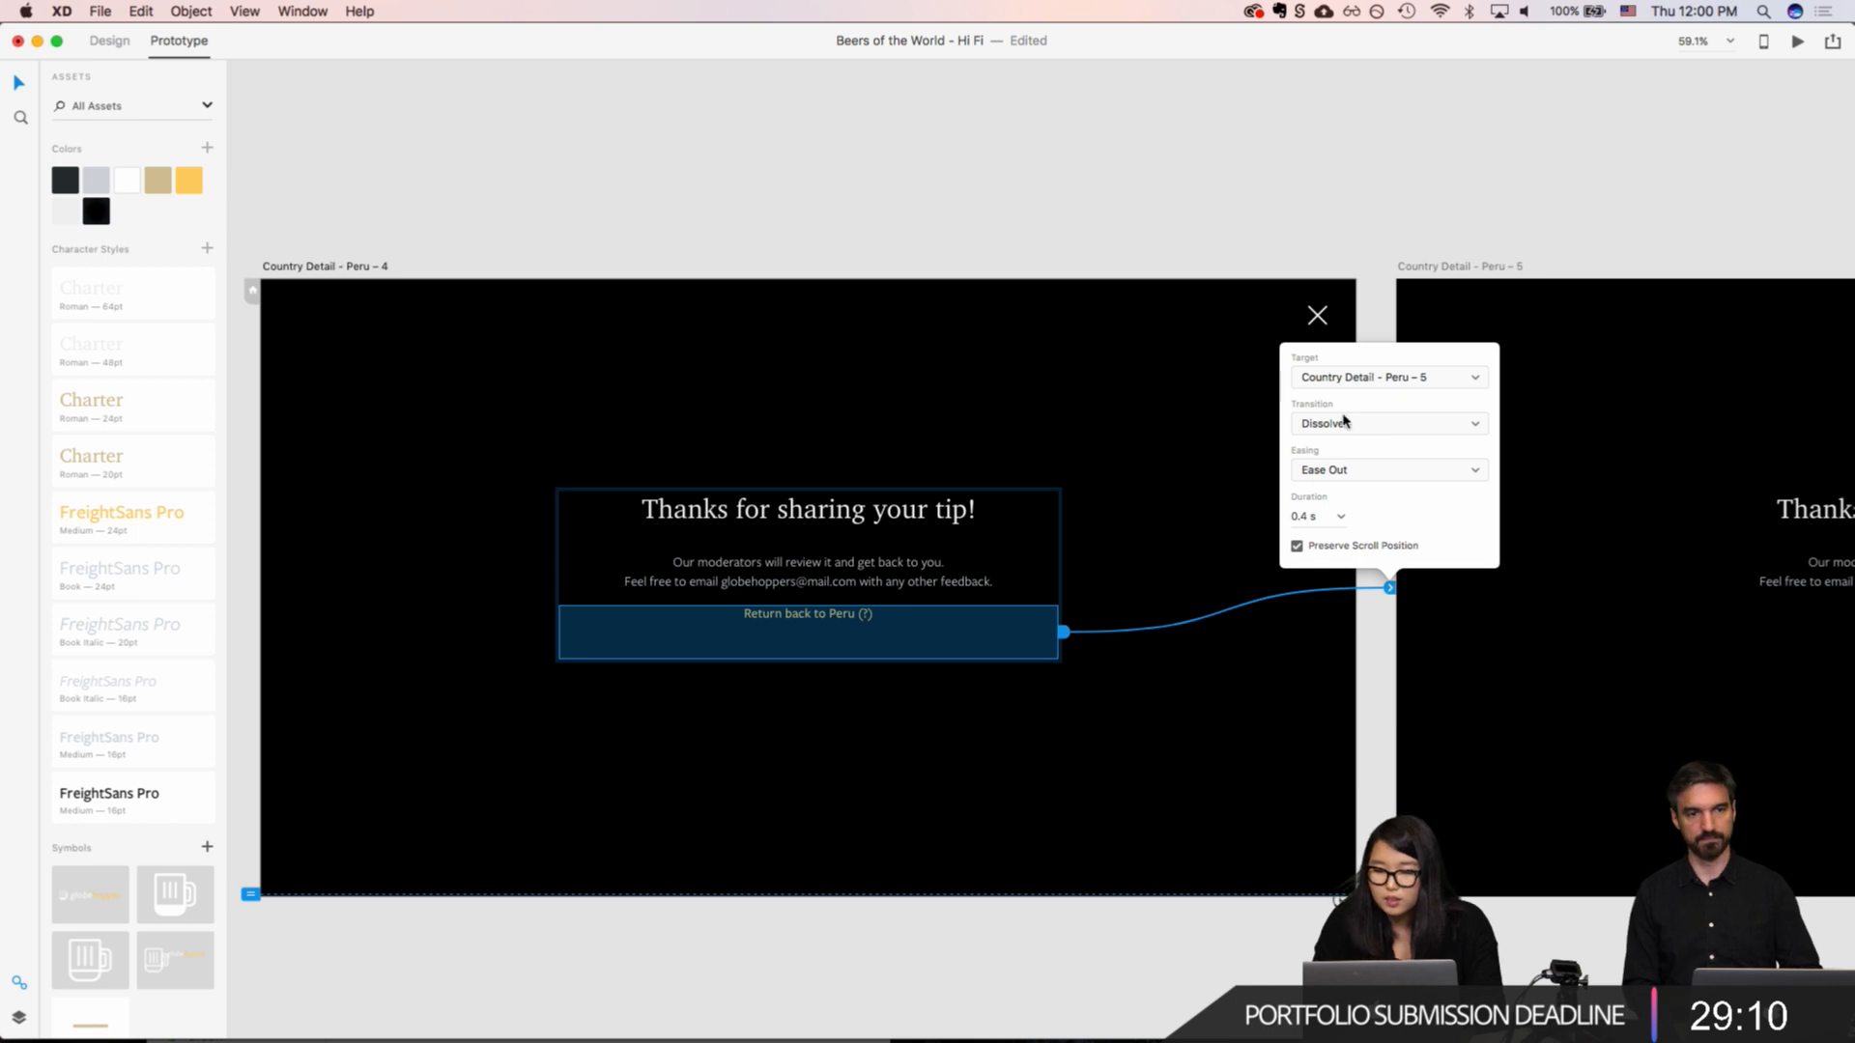
Step: Link the close icon on "Country Detail - Peru – 5" to "Country Detail - Peru" with a Dissolve transition, and save the file
{"action": "left_click", "coordinate": [1570, 496]}
{"action": "scroll", "coordinate": [1565, 497], "scroll_direction": "right", "scroll_amount": 10}
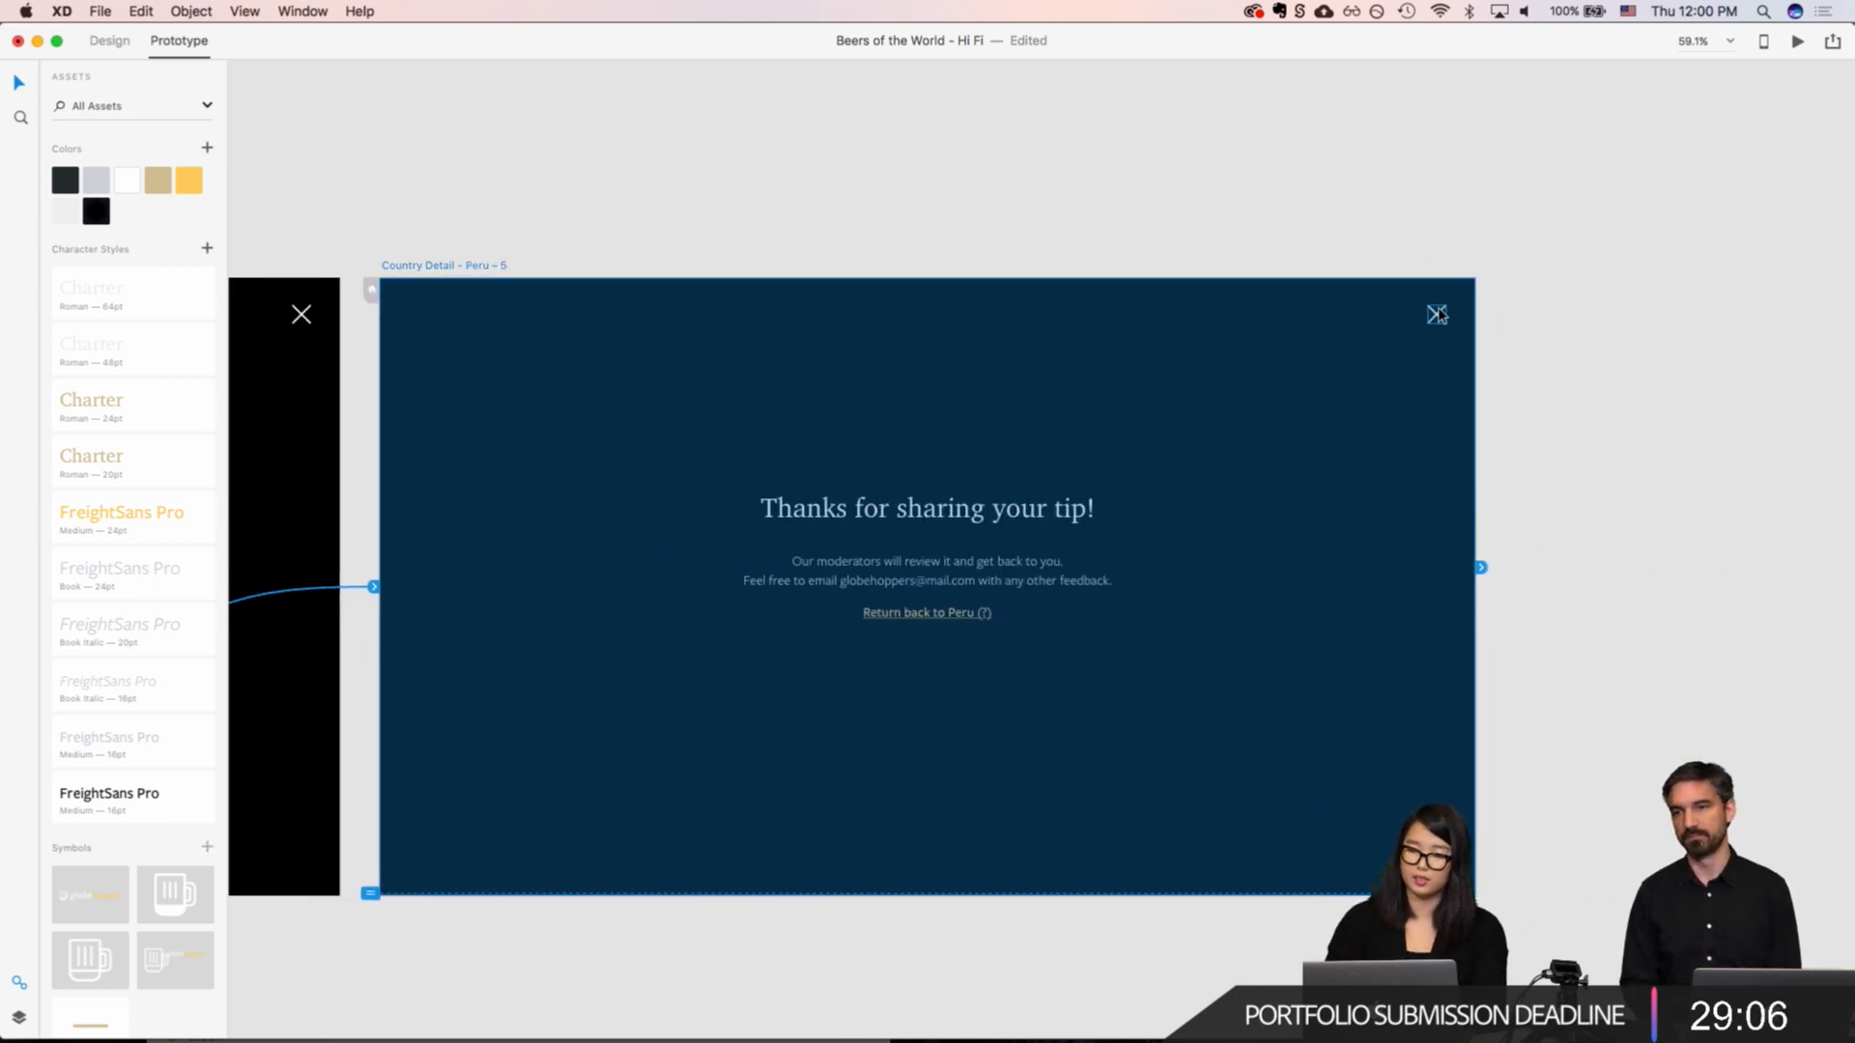
{"action": "left_click", "coordinate": [1438, 314]}
{"action": "left_click_drag", "start_coordinate": [1454, 315], "coordinate": [1544, 334]}
{"action": "scroll", "coordinate": [1301, 397], "scroll_direction": "left", "scroll_amount": 20}
{"action": "scroll", "coordinate": [1300, 397], "scroll_direction": "right", "scroll_amount": 5}
{"action": "scroll", "coordinate": [1301, 397], "scroll_direction": "right", "scroll_amount": 13}
{"action": "scroll", "coordinate": [1364, 774], "scroll_direction": "down", "scroll_amount": 2}
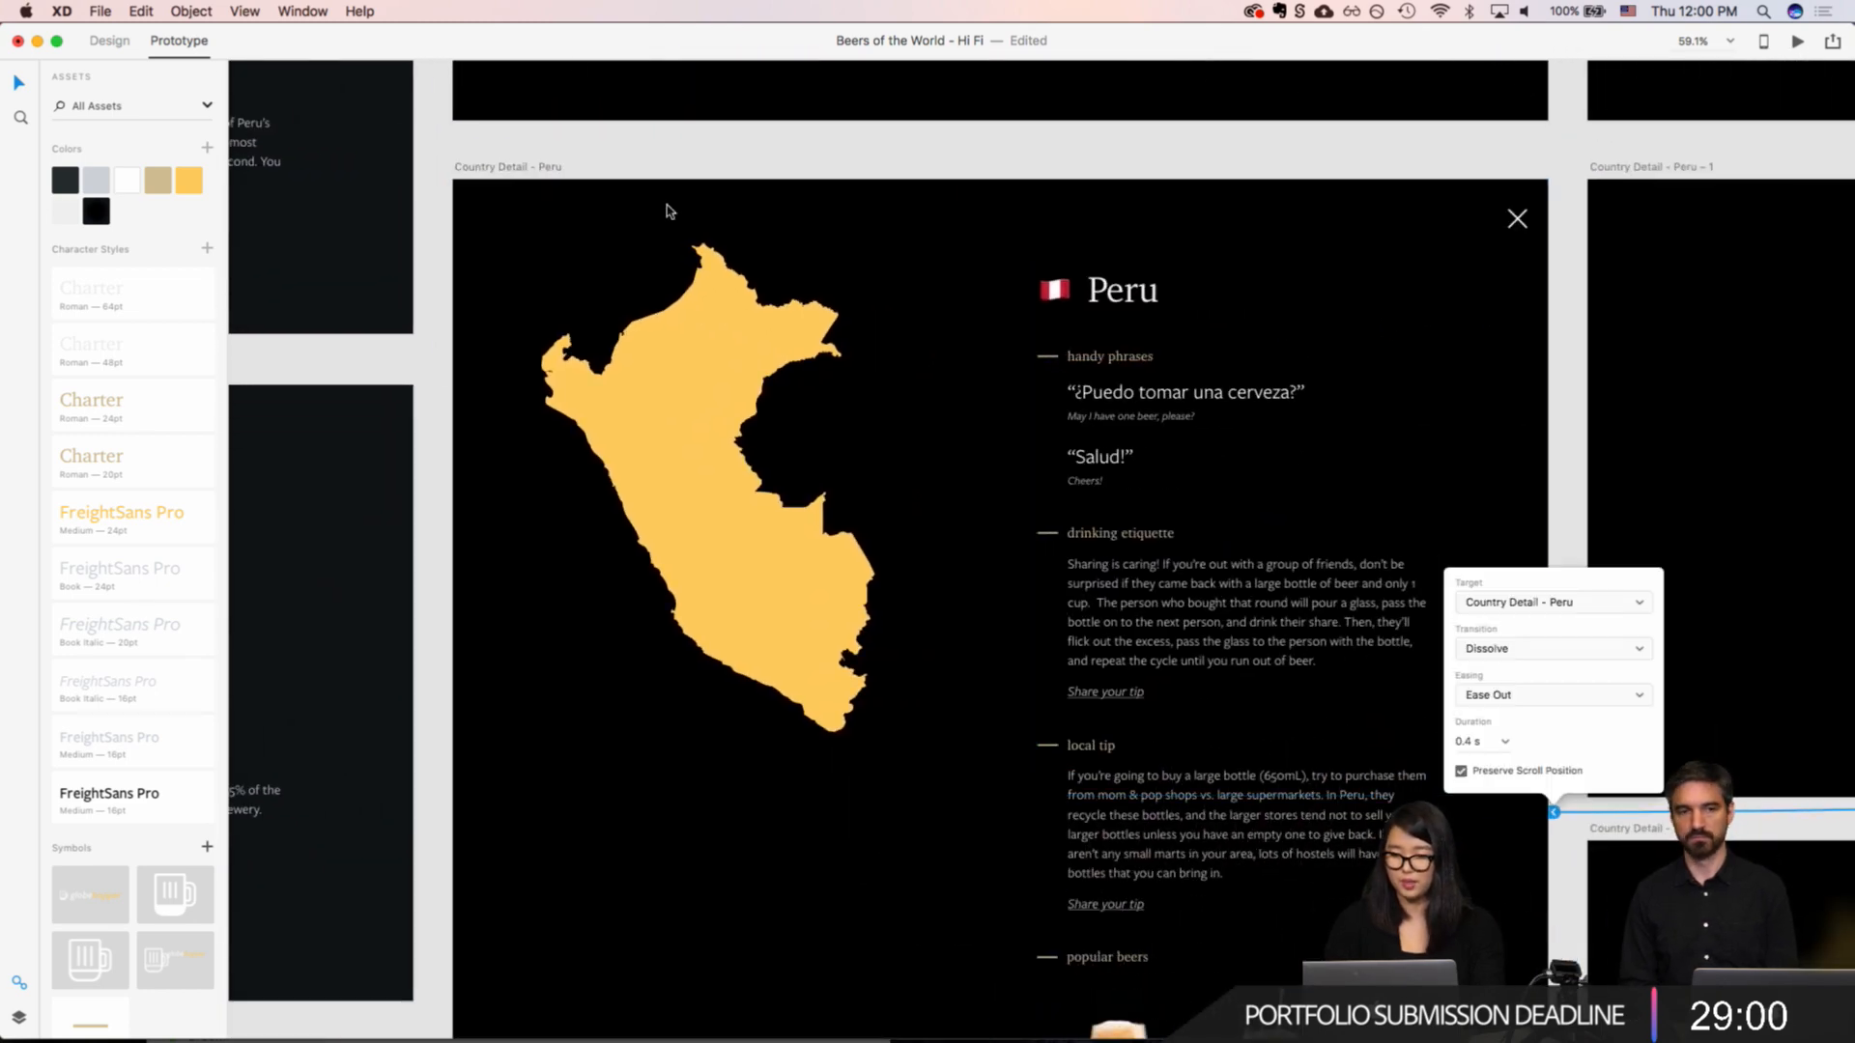
{"action": "left_click", "coordinate": [449, 206]}
{"action": "key", "text": "super+s"}
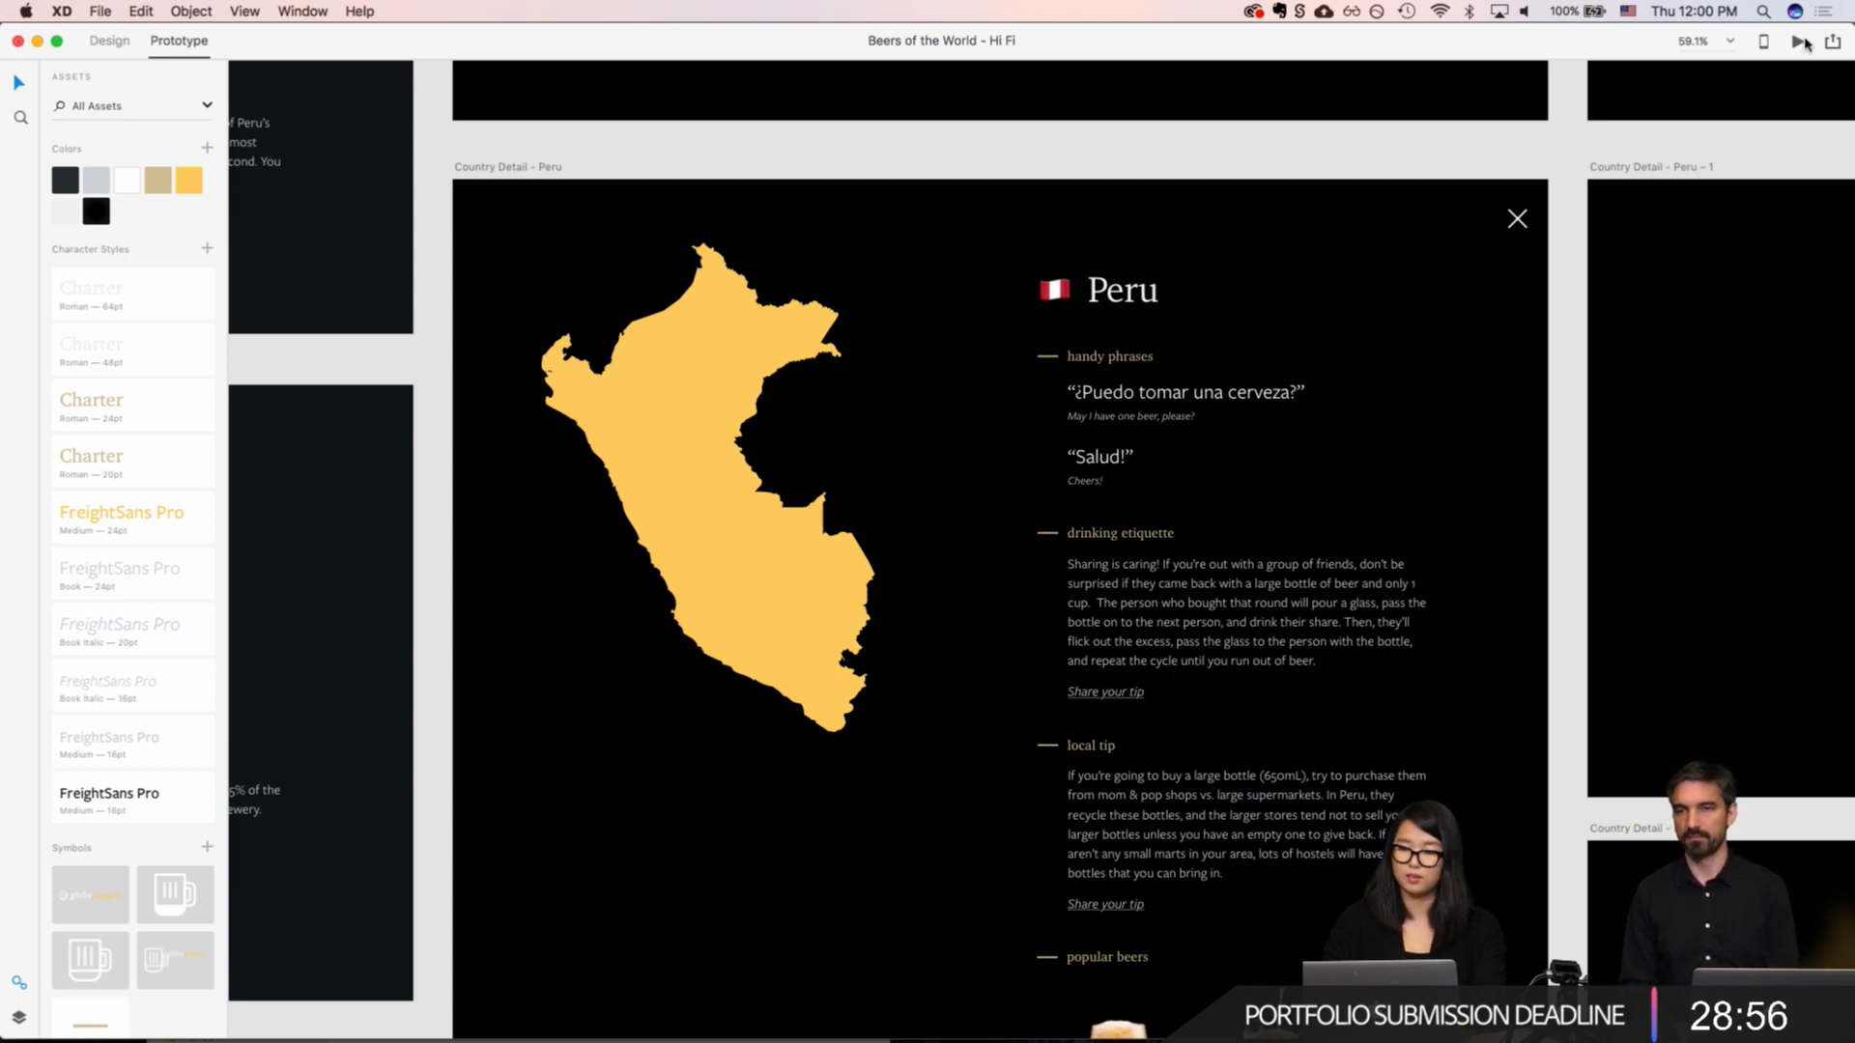
Step: Preview the prototype from the world map and check which screen the Peru hotspot leads to
{"action": "left_click", "coordinate": [1801, 43]}
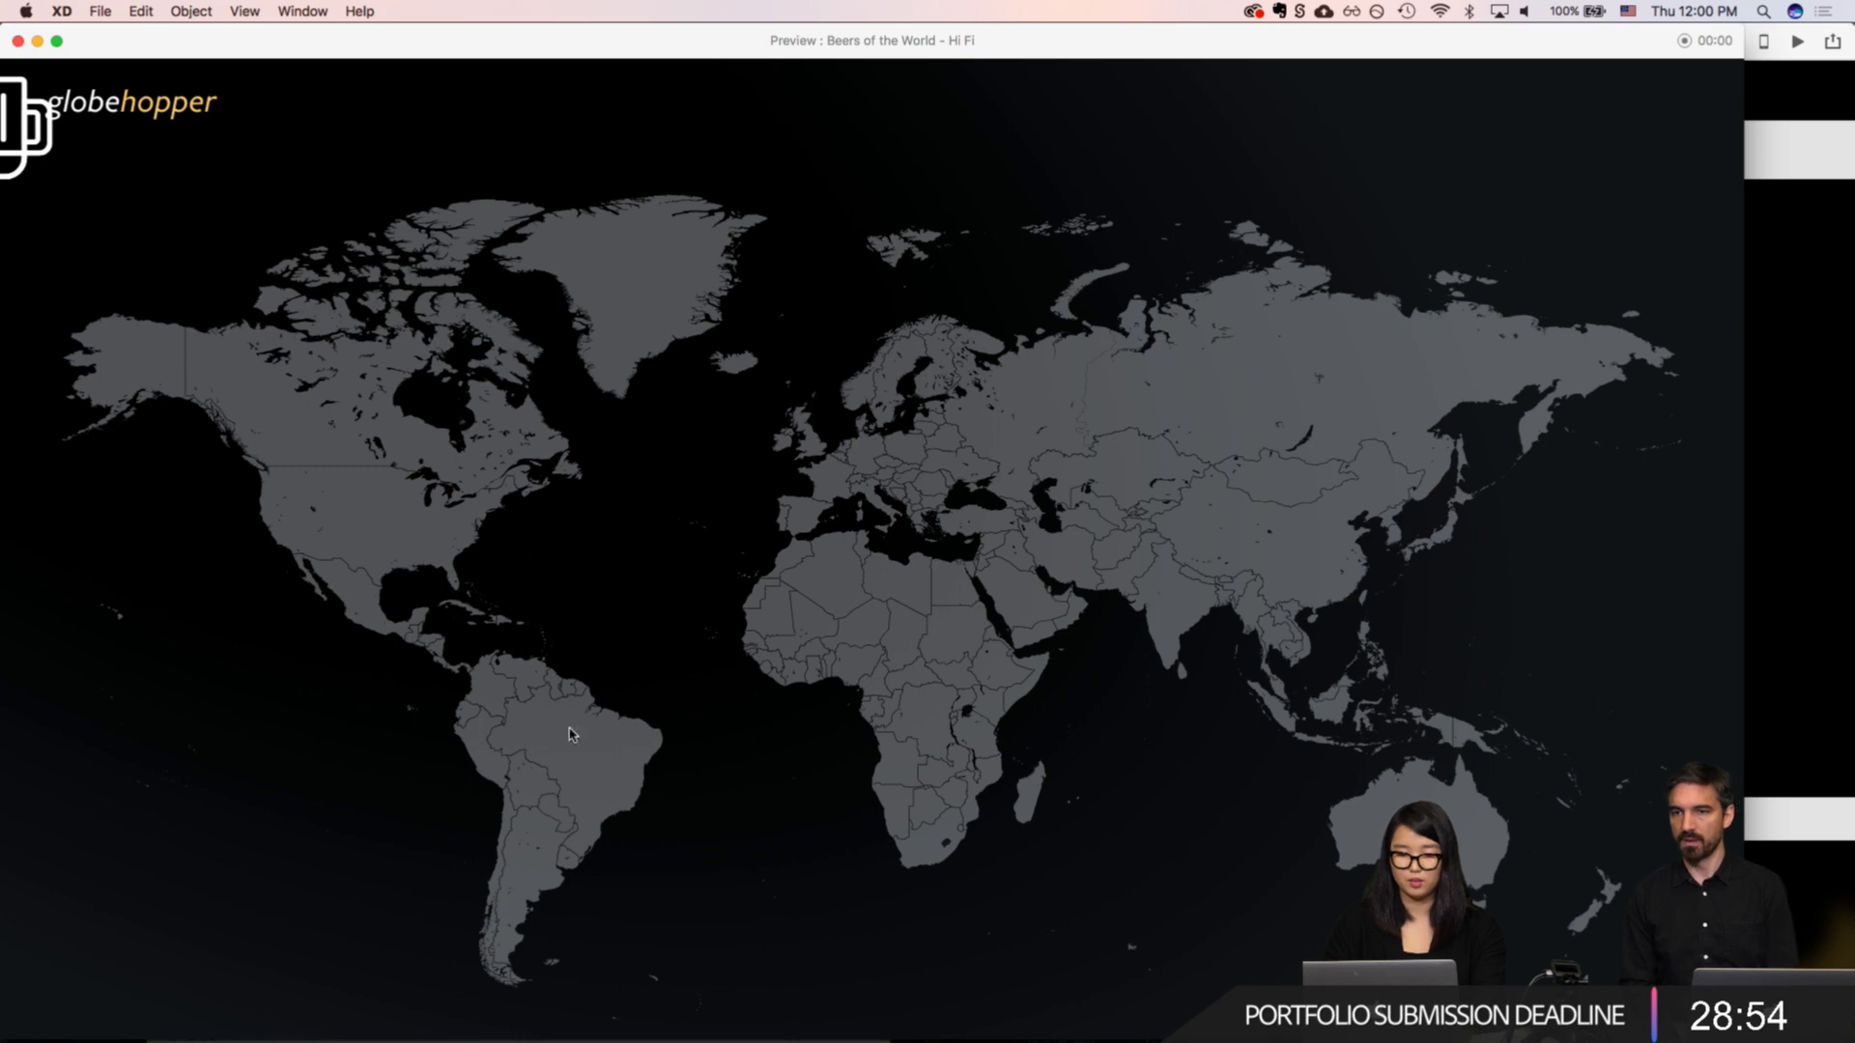
{"action": "left_click", "coordinate": [533, 873]}
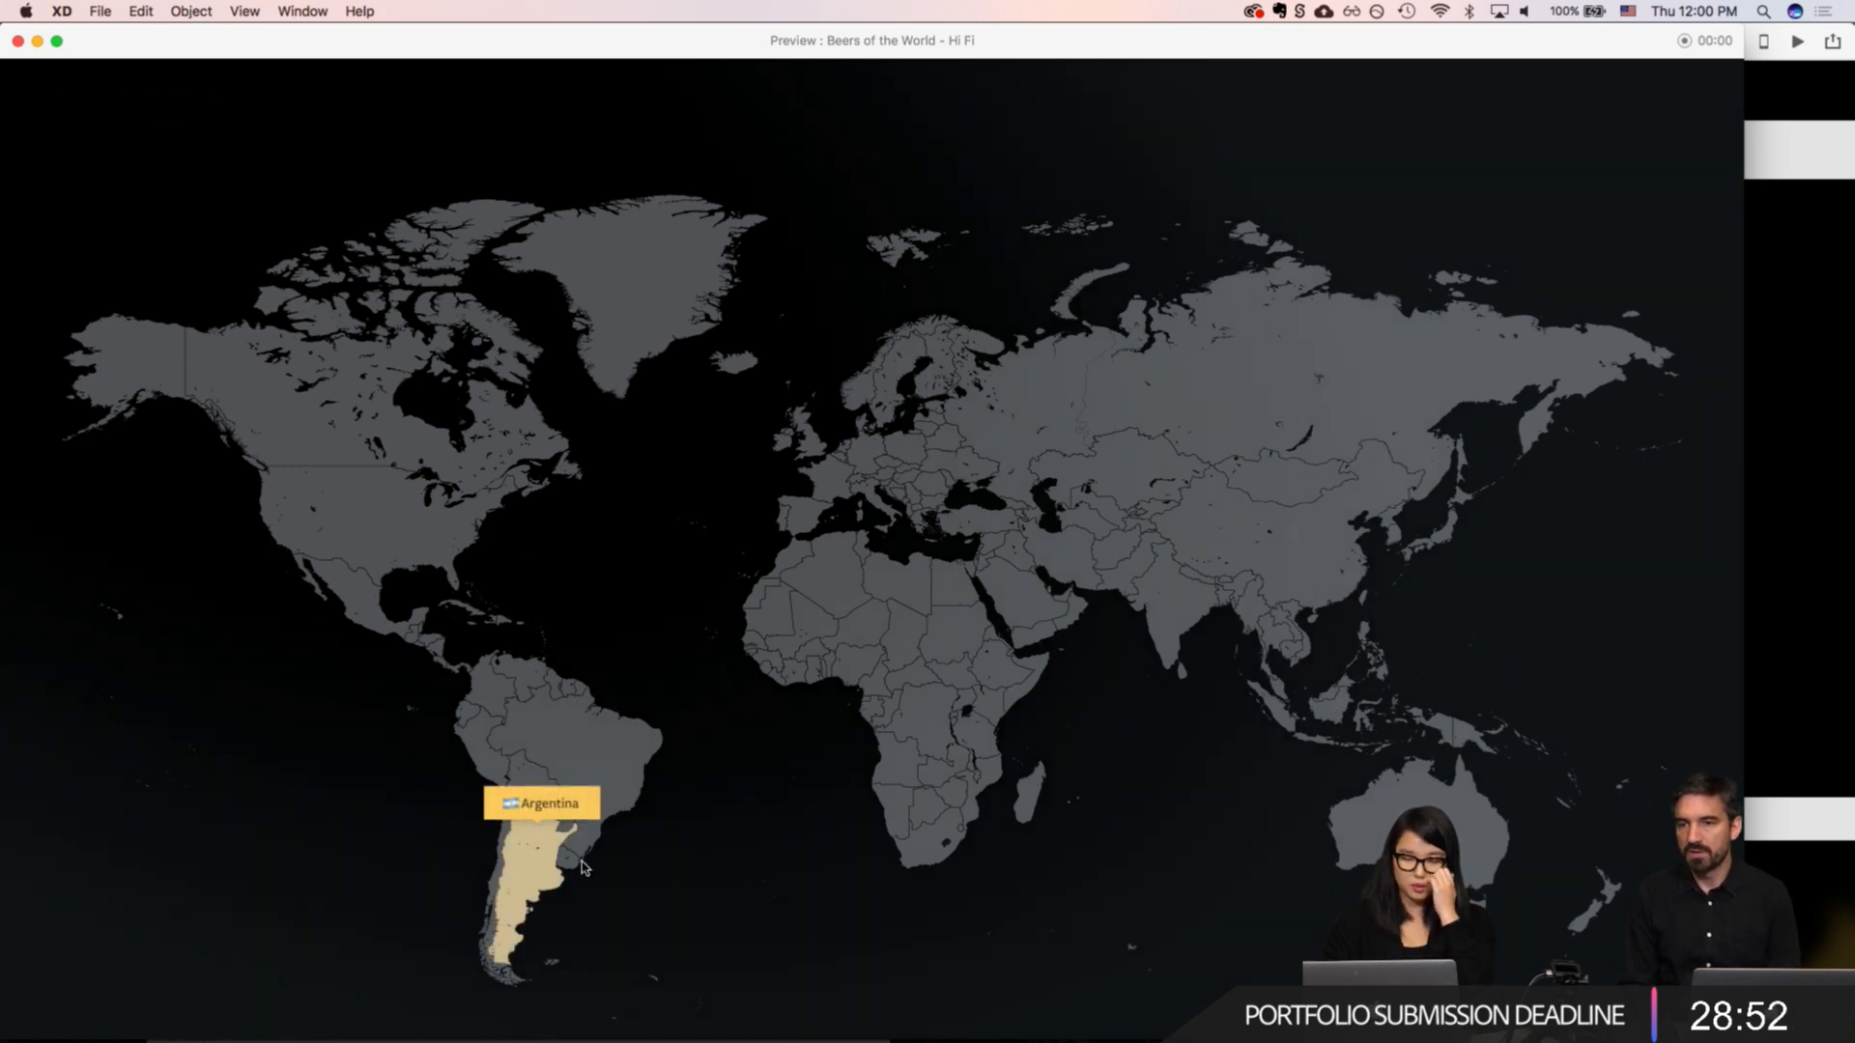
{"action": "left_click", "coordinate": [582, 868]}
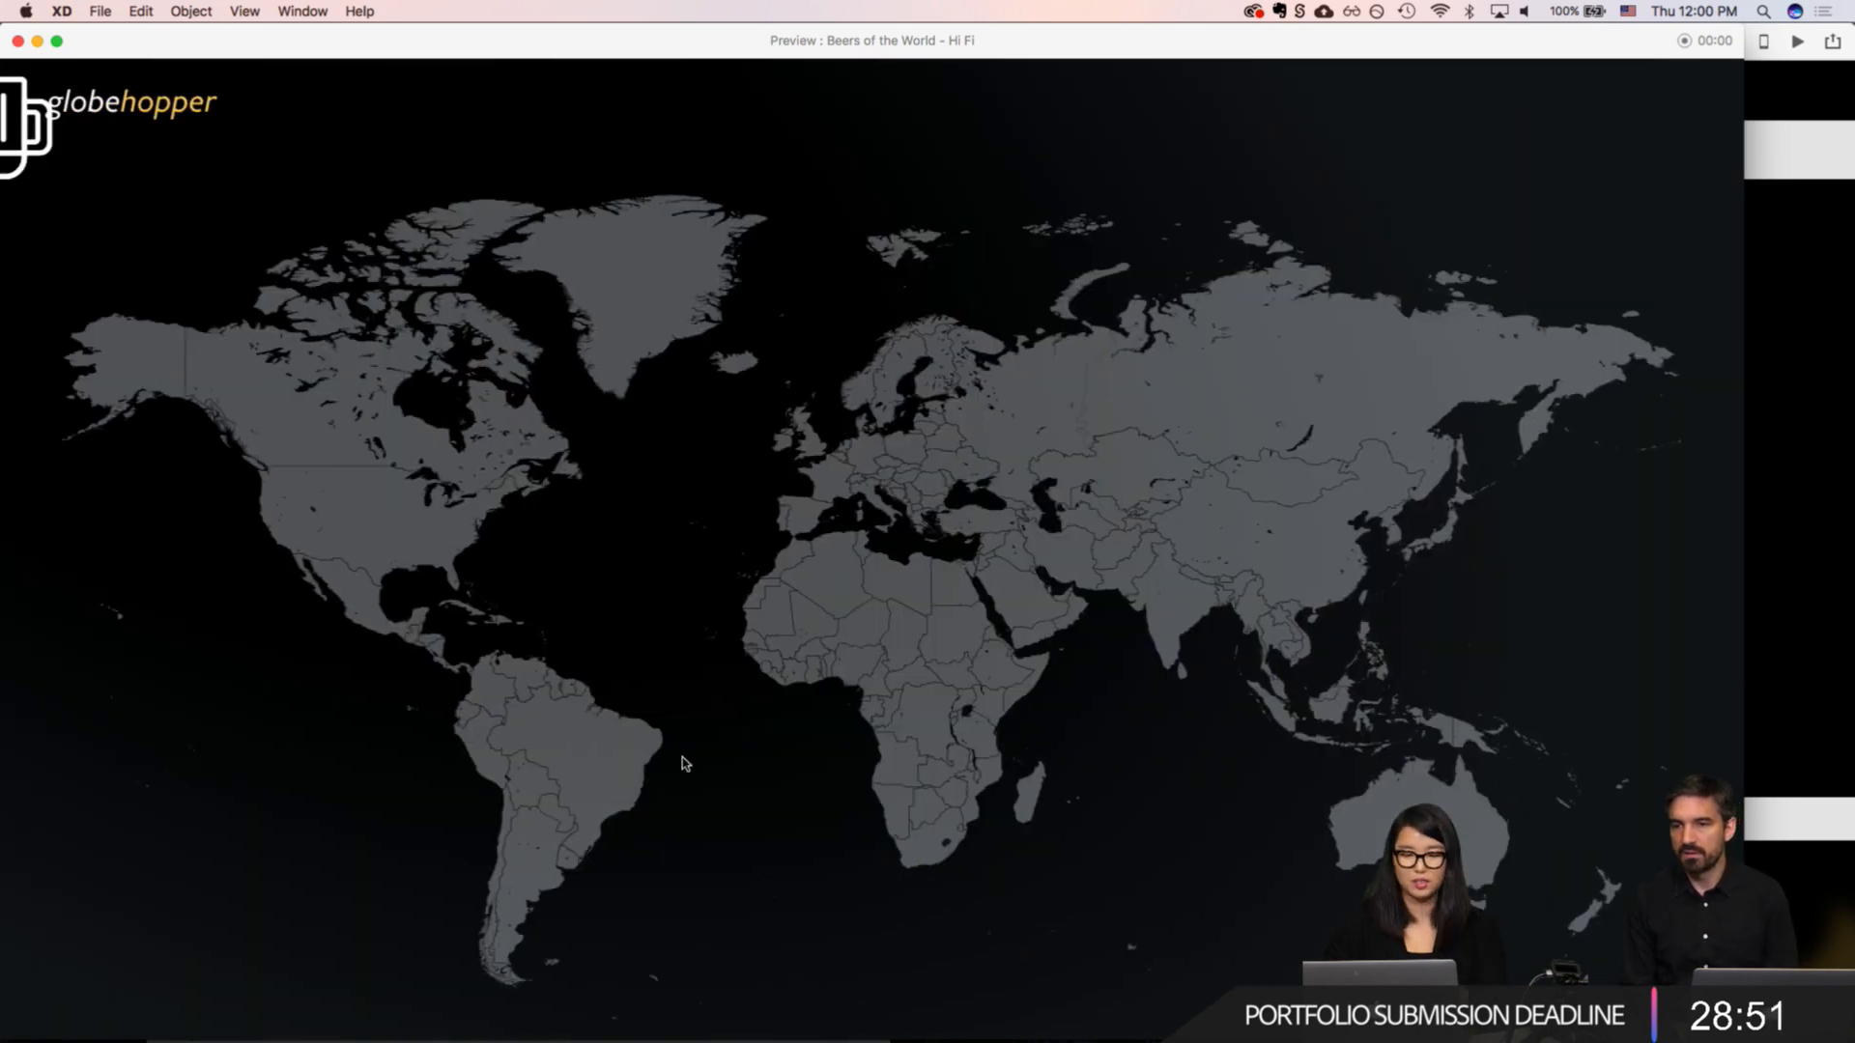
{"action": "left_click", "coordinate": [486, 737]}
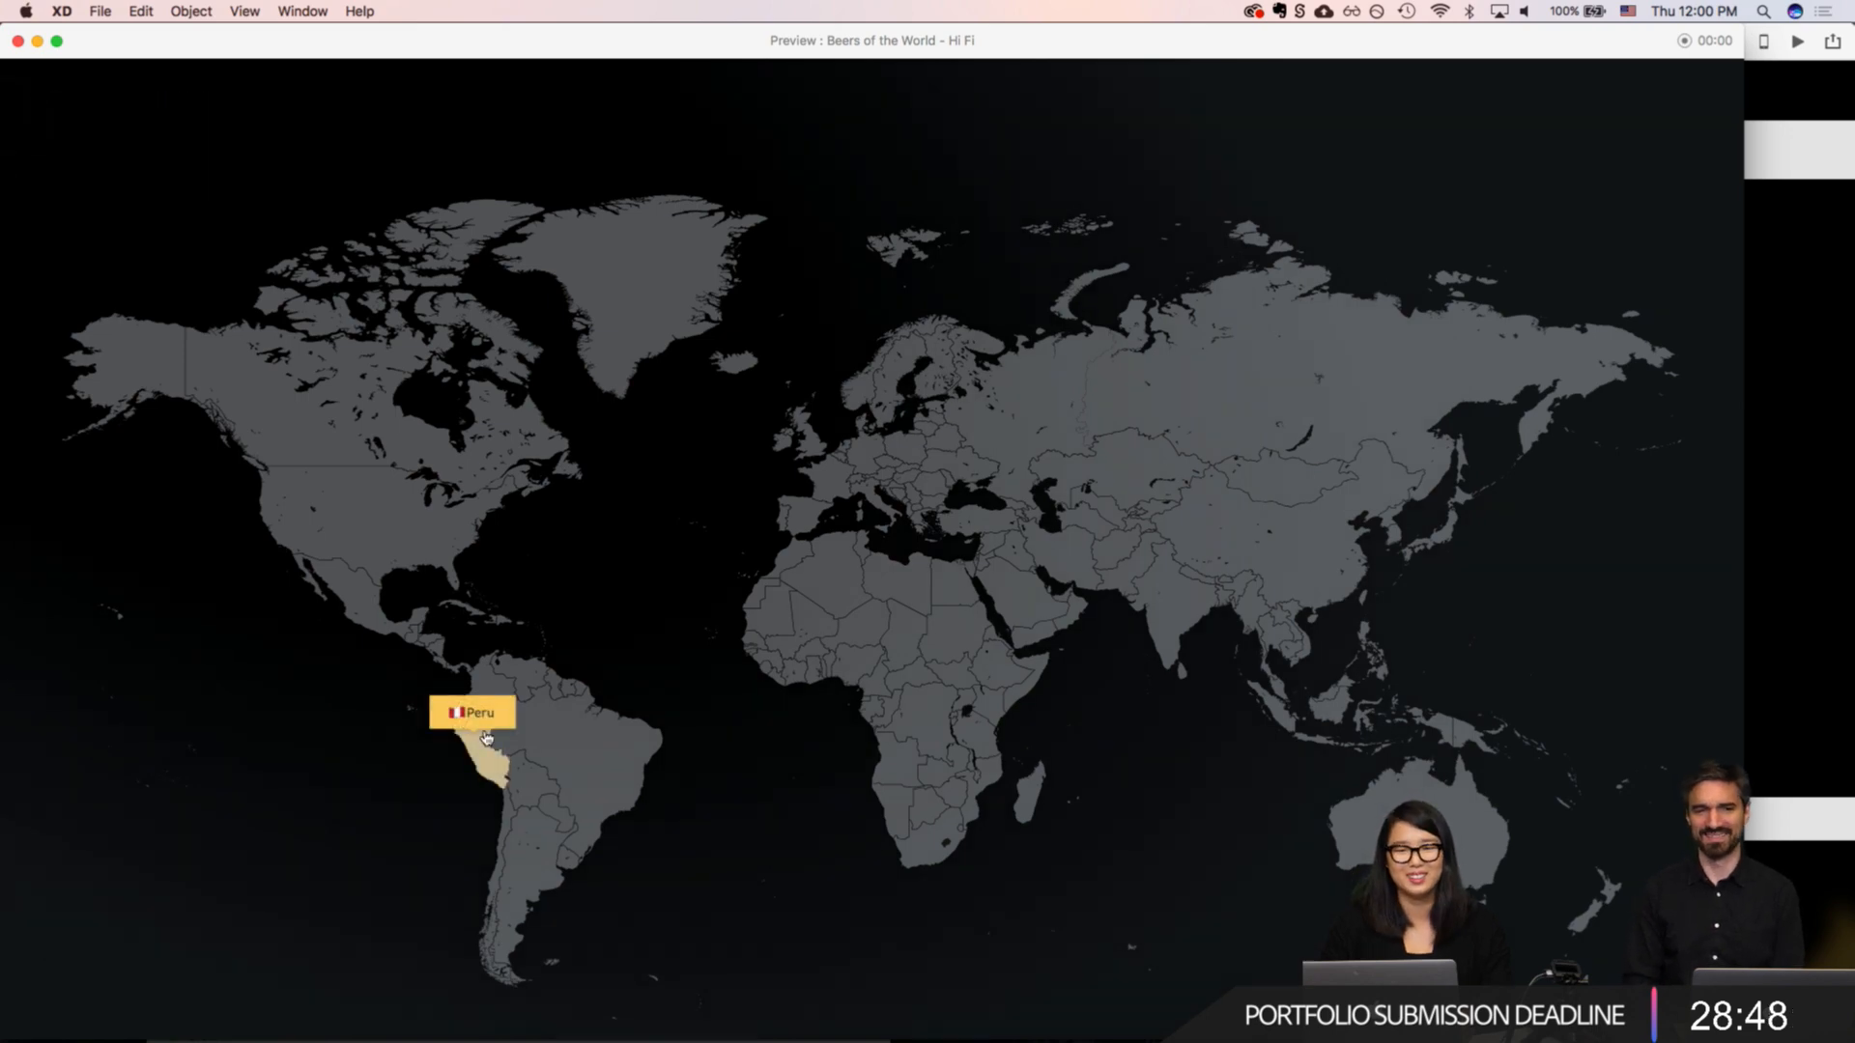
{"action": "left_click", "coordinate": [478, 739]}
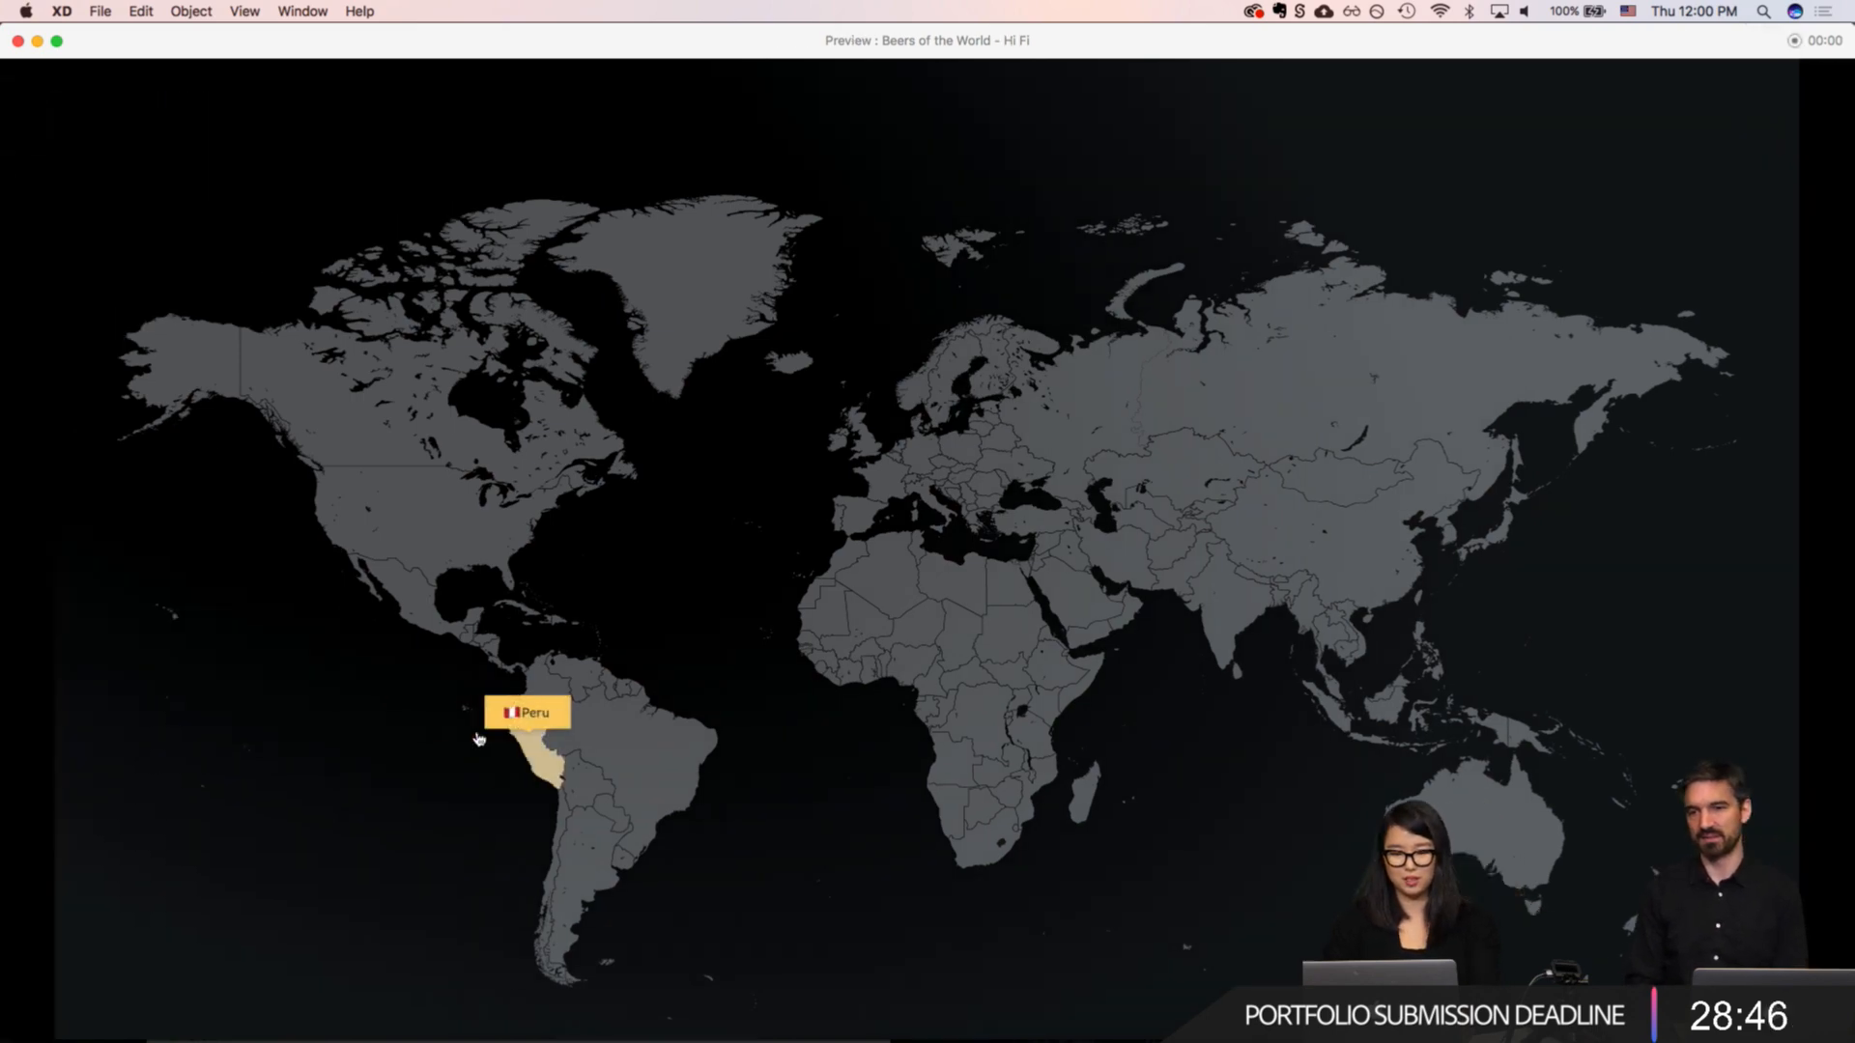
{"action": "left_click", "coordinate": [551, 750]}
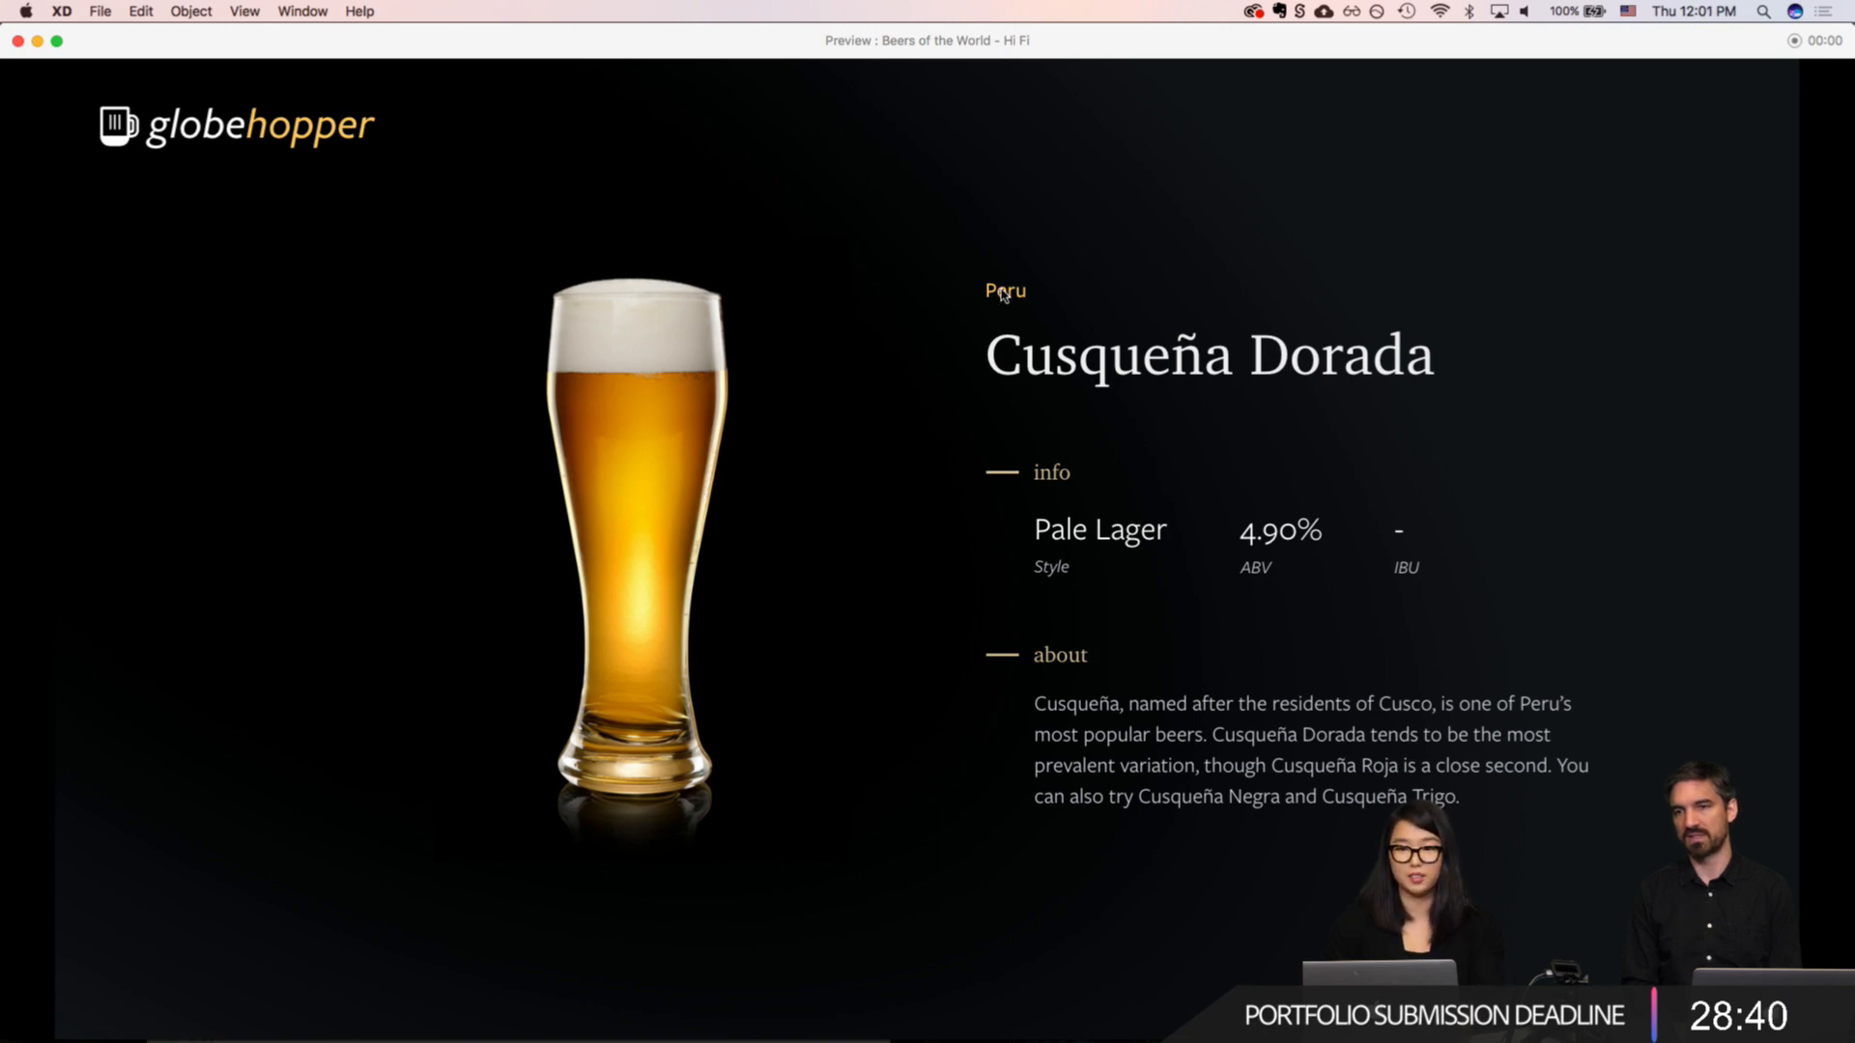
{"action": "key", "text": "Escape"}
Step: Rewire the Peru hotspot on "Map - Hover Peru" to the "Country Detail - Peru" artboard with a Push Left transition
{"action": "scroll", "coordinate": [1325, 407], "scroll_direction": "down", "scroll_amount": 5}
{"action": "scroll", "coordinate": [1325, 407], "scroll_direction": "left", "scroll_amount": 6}
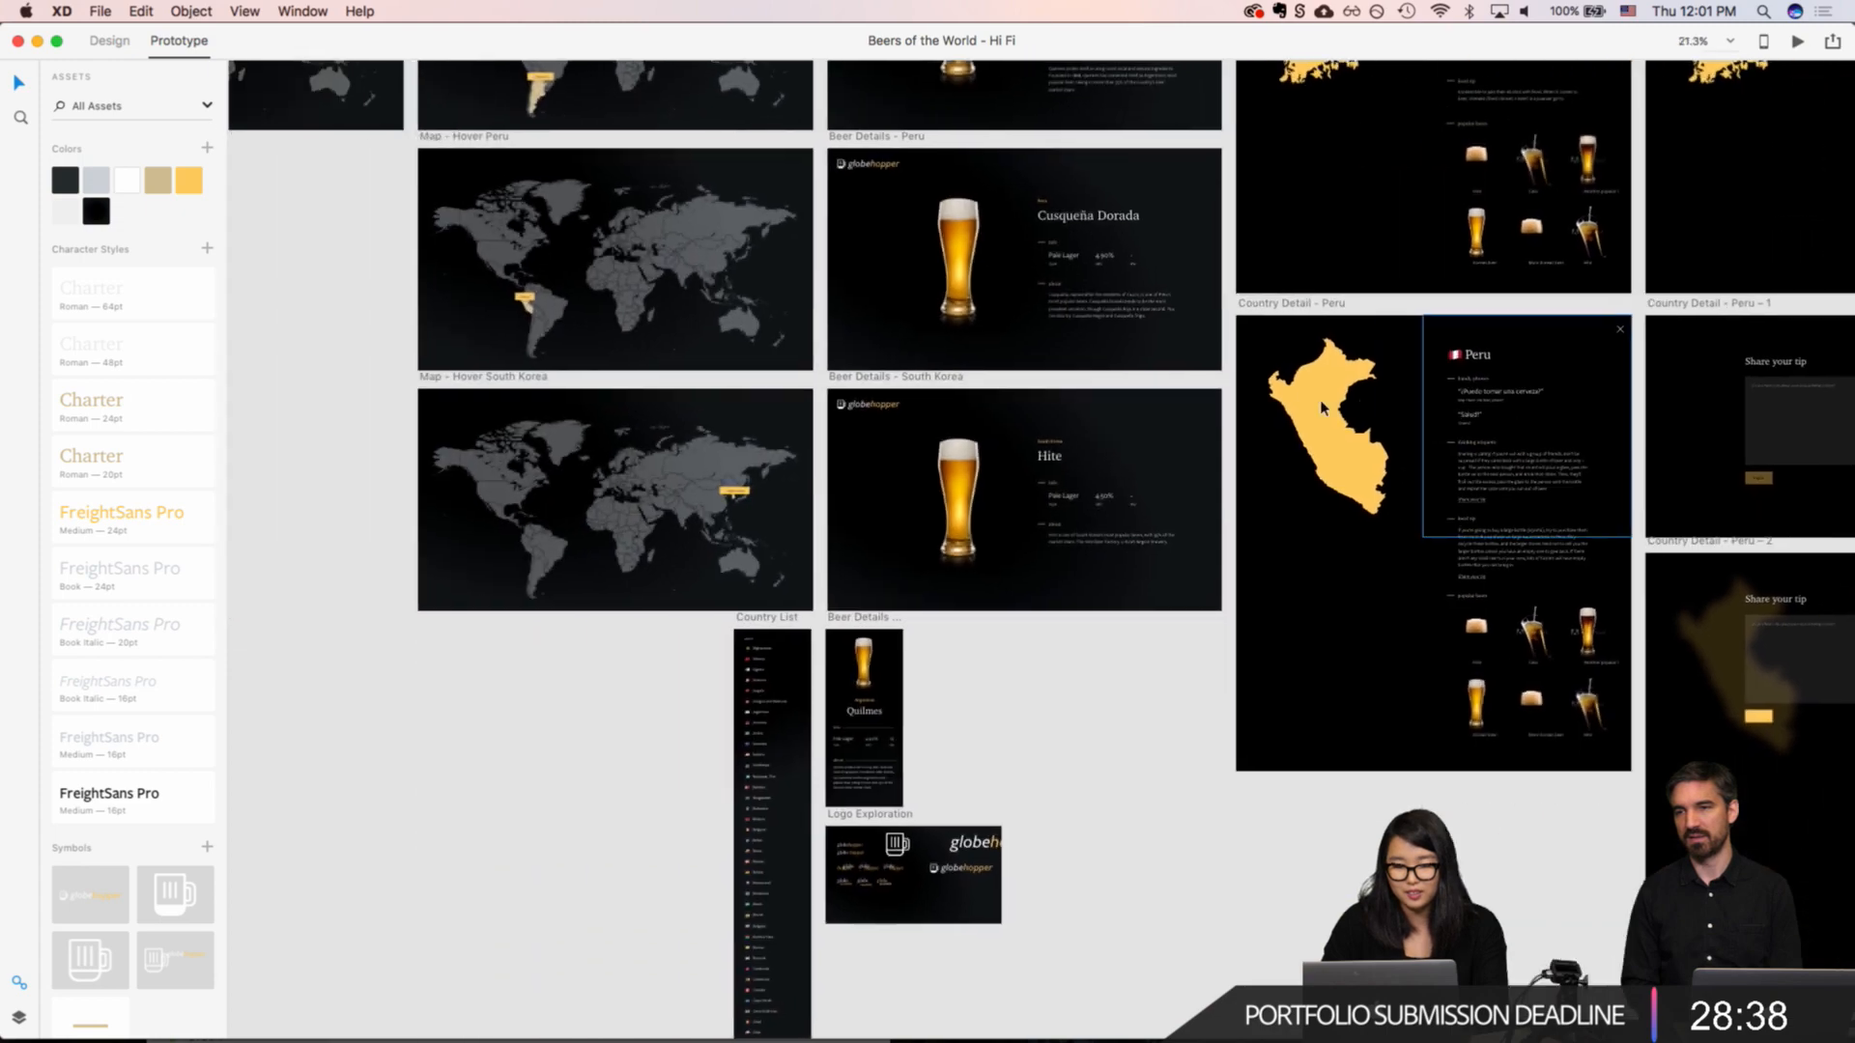
{"action": "scroll", "coordinate": [903, 314], "scroll_direction": "up", "scroll_amount": 5}
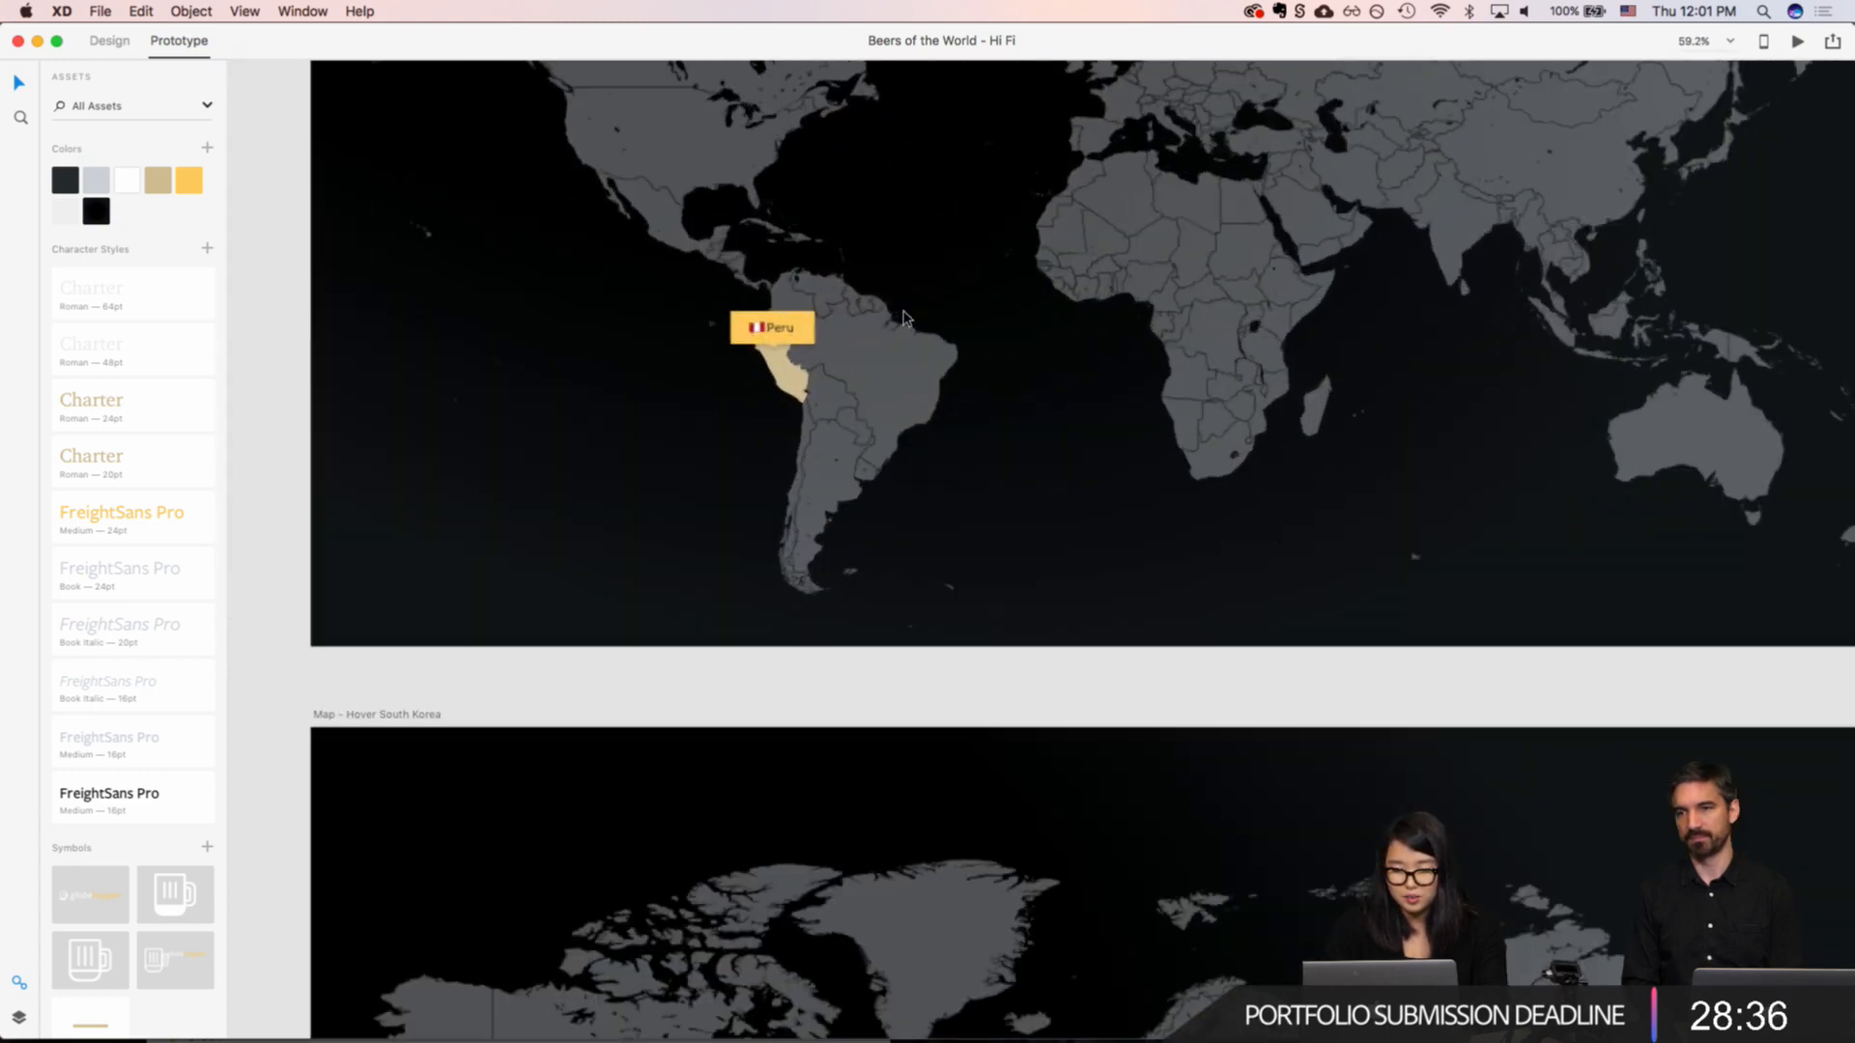
{"action": "left_click", "coordinate": [763, 365]}
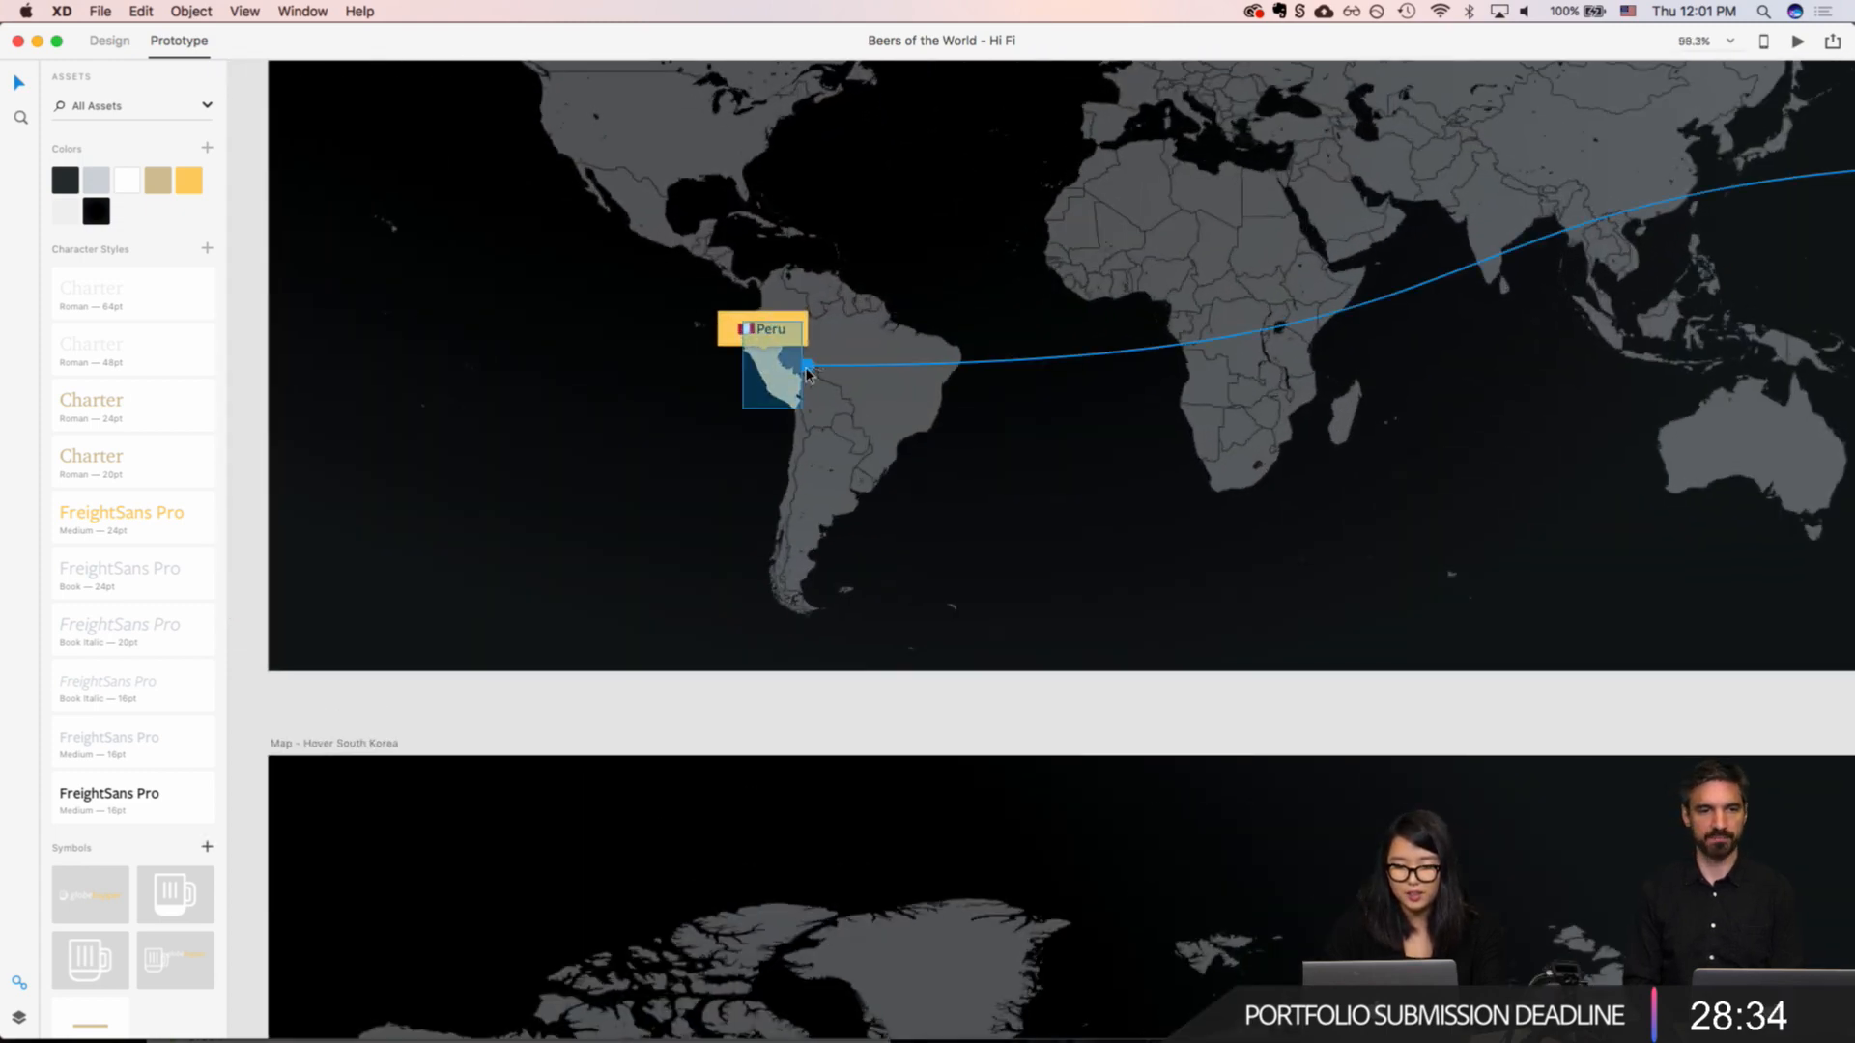
{"action": "scroll", "coordinate": [807, 373], "scroll_direction": "down", "scroll_amount": 5}
{"action": "scroll", "coordinate": [734, 357], "scroll_direction": "right", "scroll_amount": 4}
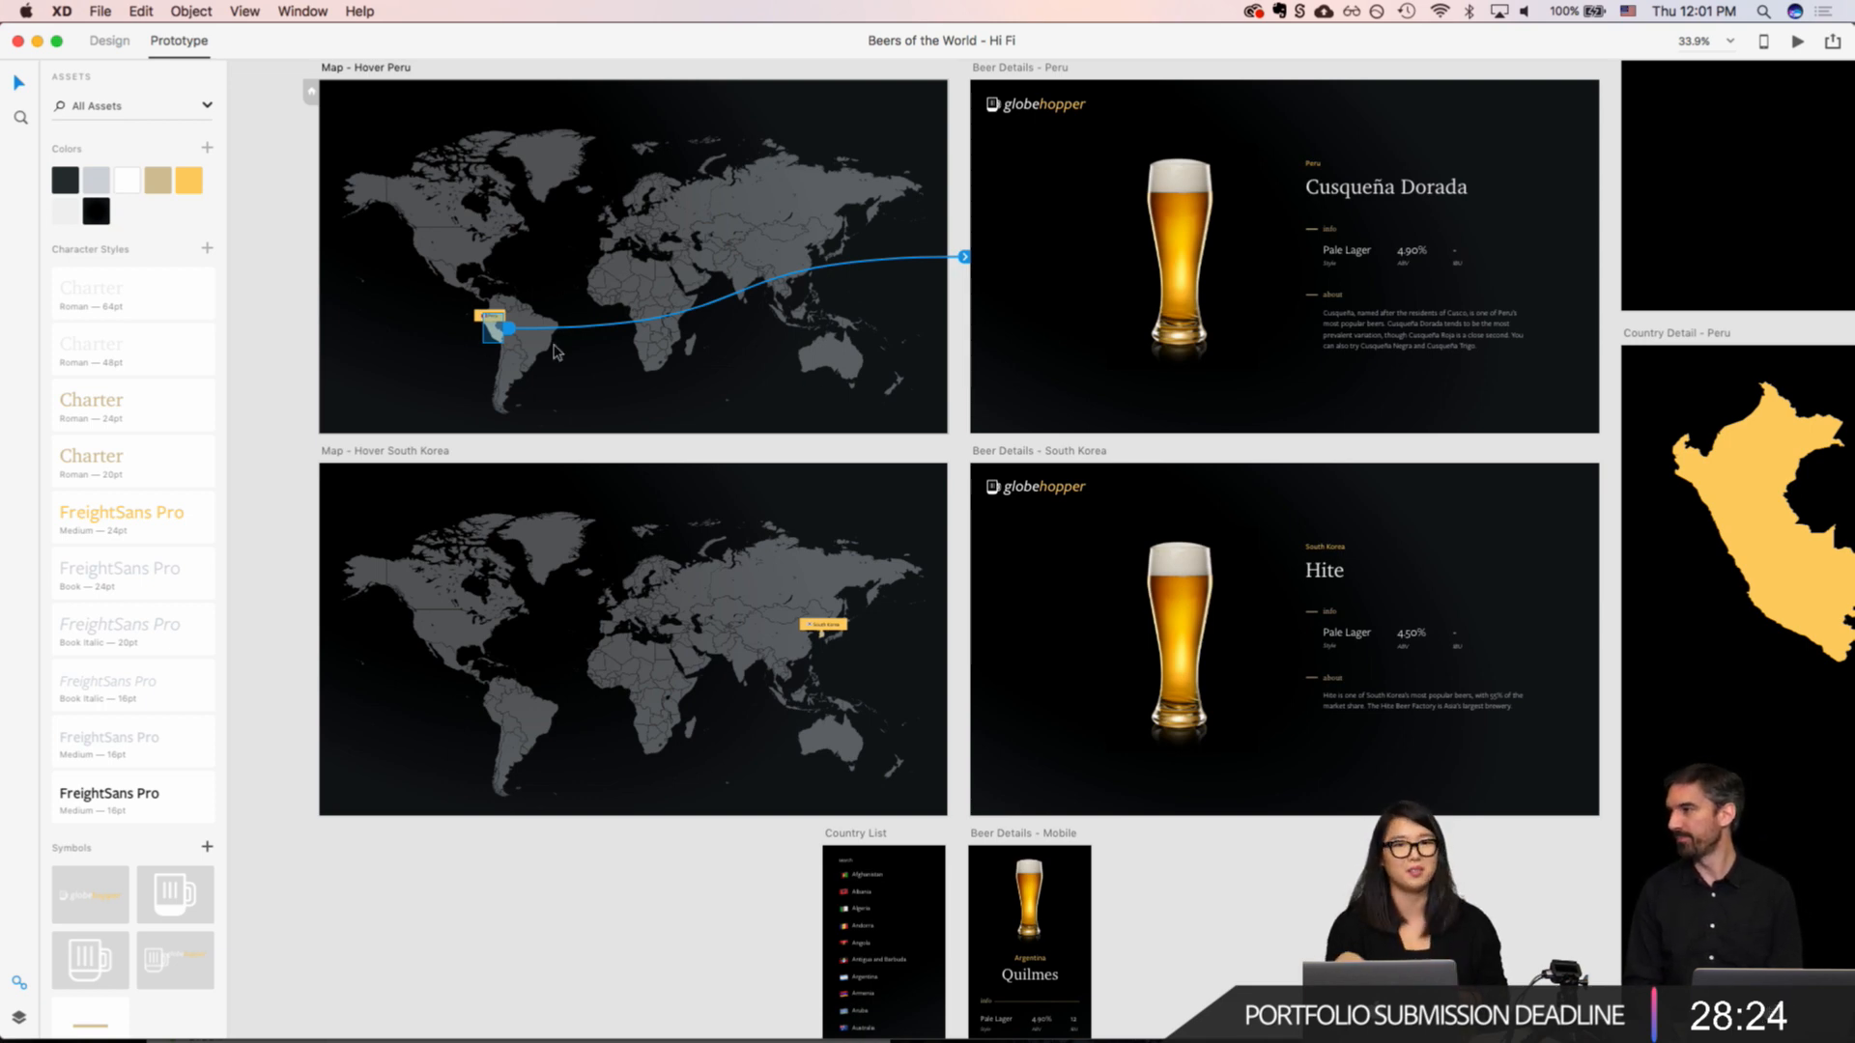
{"action": "scroll", "coordinate": [555, 352], "scroll_direction": "down", "scroll_amount": 5}
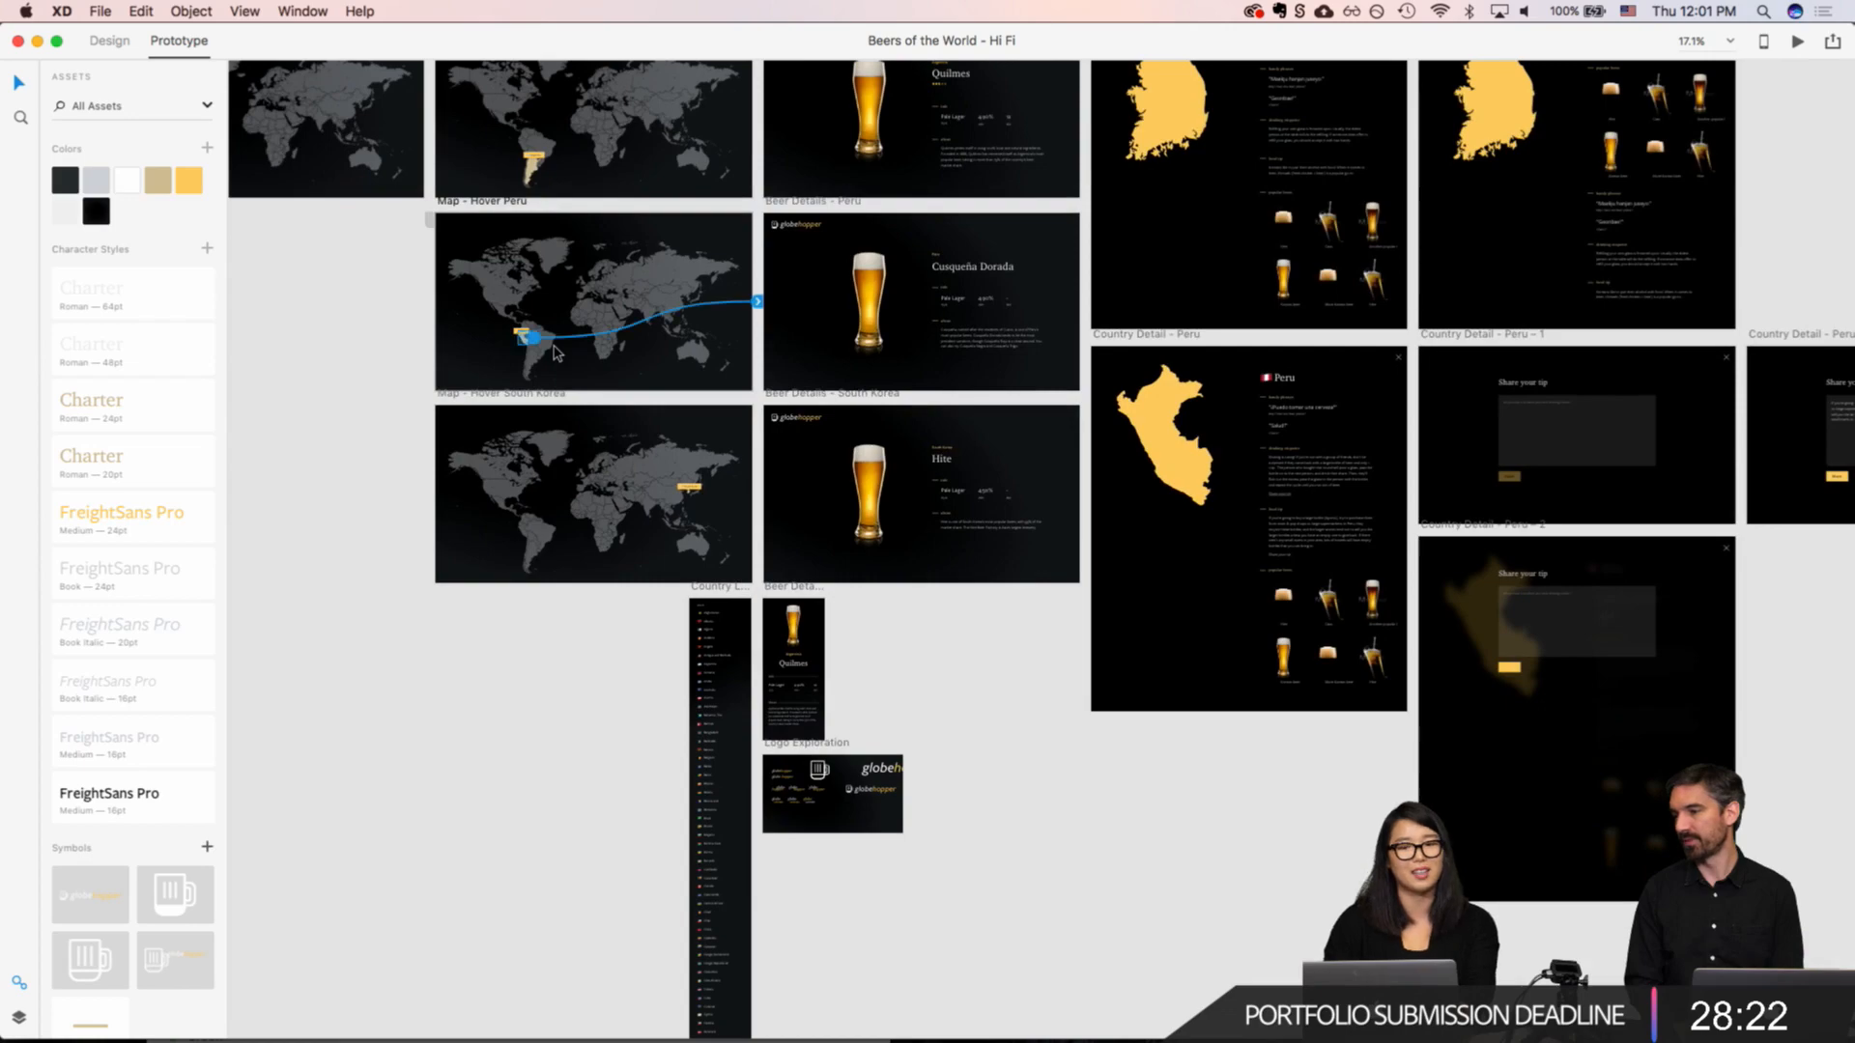
{"action": "scroll", "coordinate": [555, 353], "scroll_direction": "right", "scroll_amount": 5}
{"action": "scroll", "coordinate": [555, 352], "scroll_direction": "up", "scroll_amount": 1}
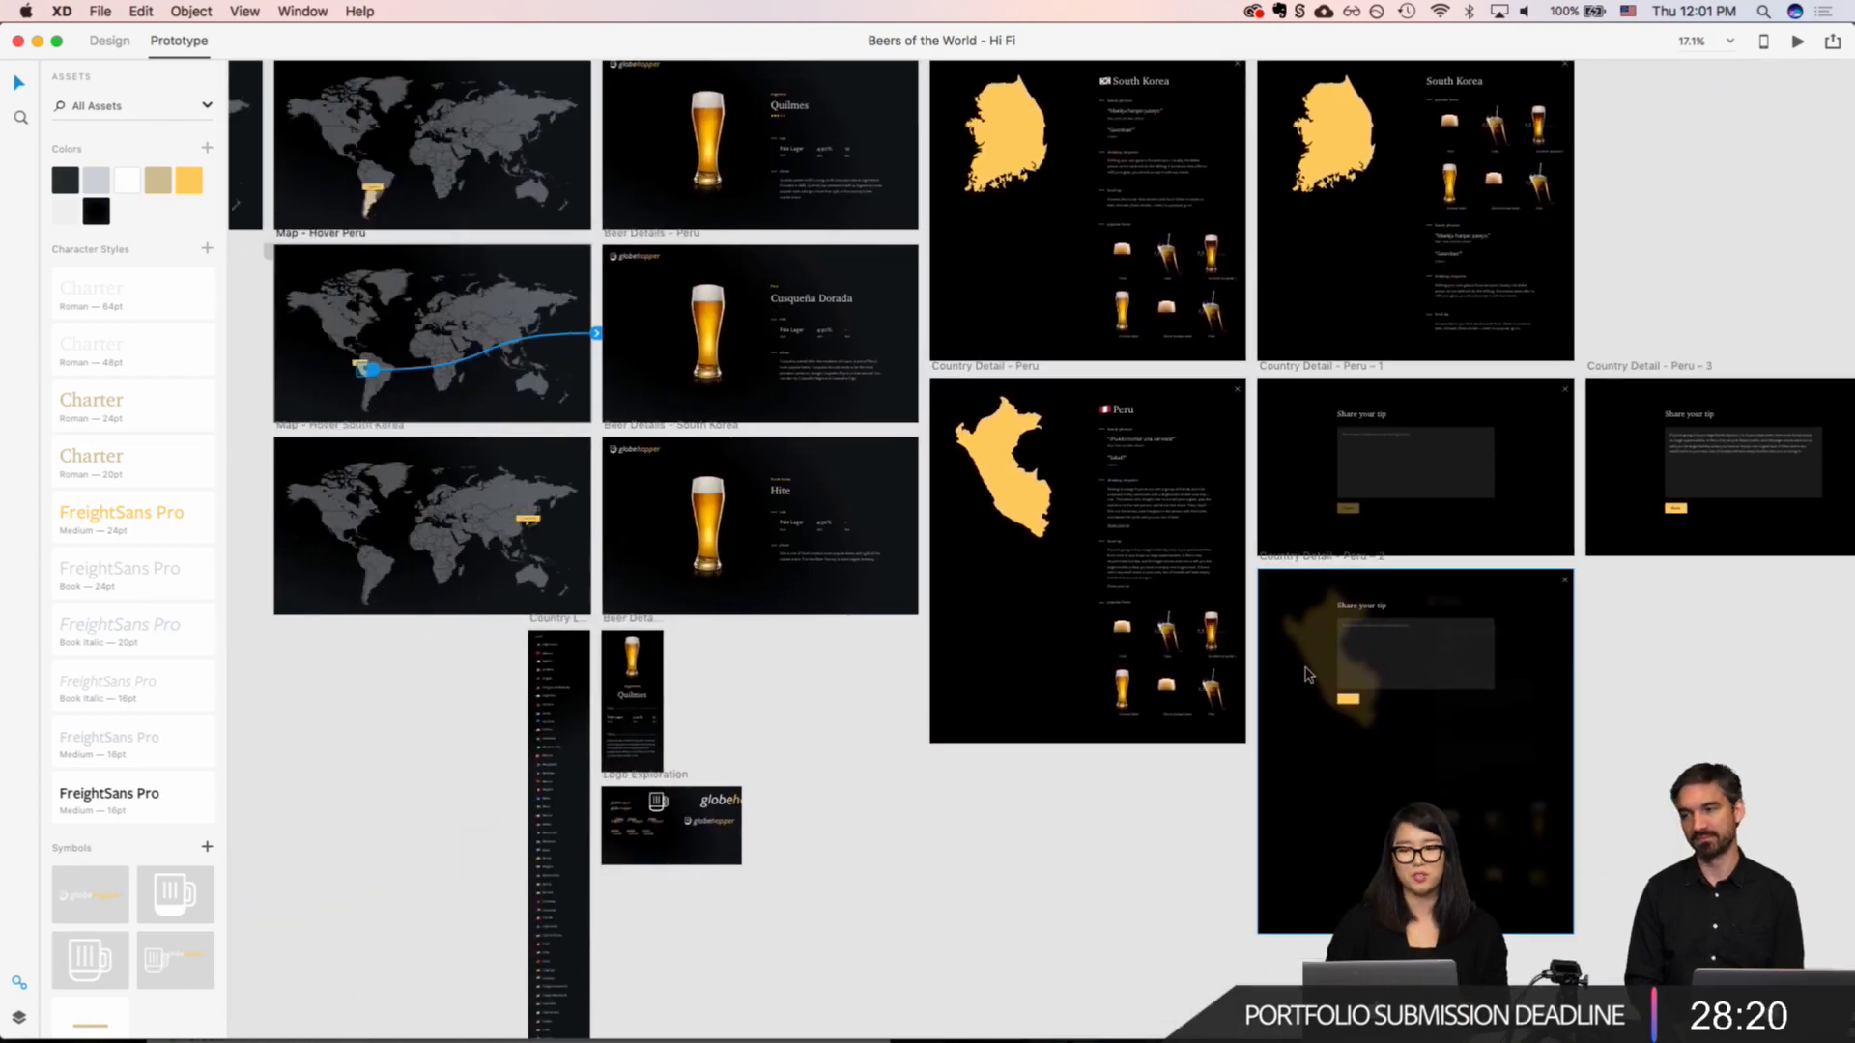
{"action": "scroll", "coordinate": [1512, 404], "scroll_direction": "up", "scroll_amount": 4}
{"action": "scroll", "coordinate": [1512, 404], "scroll_direction": "left", "scroll_amount": 5}
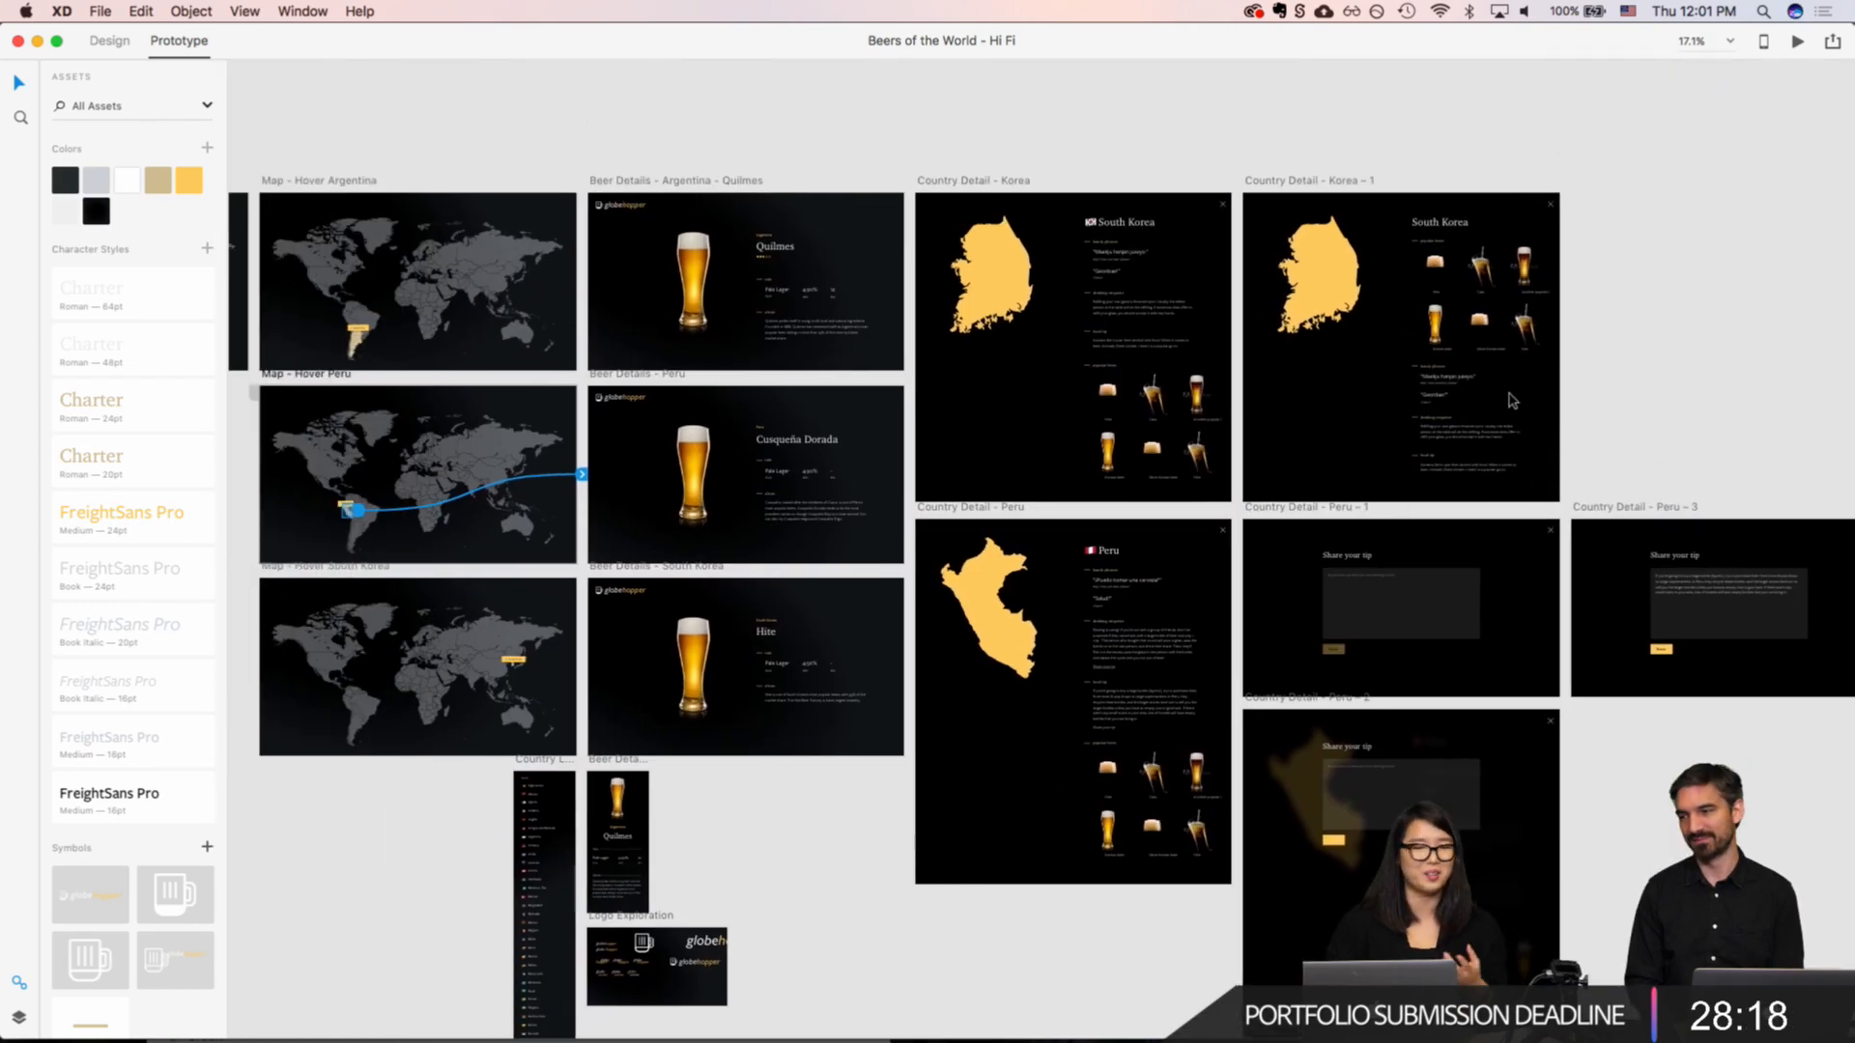
{"action": "scroll", "coordinate": [1512, 401], "scroll_direction": "down", "scroll_amount": 1}
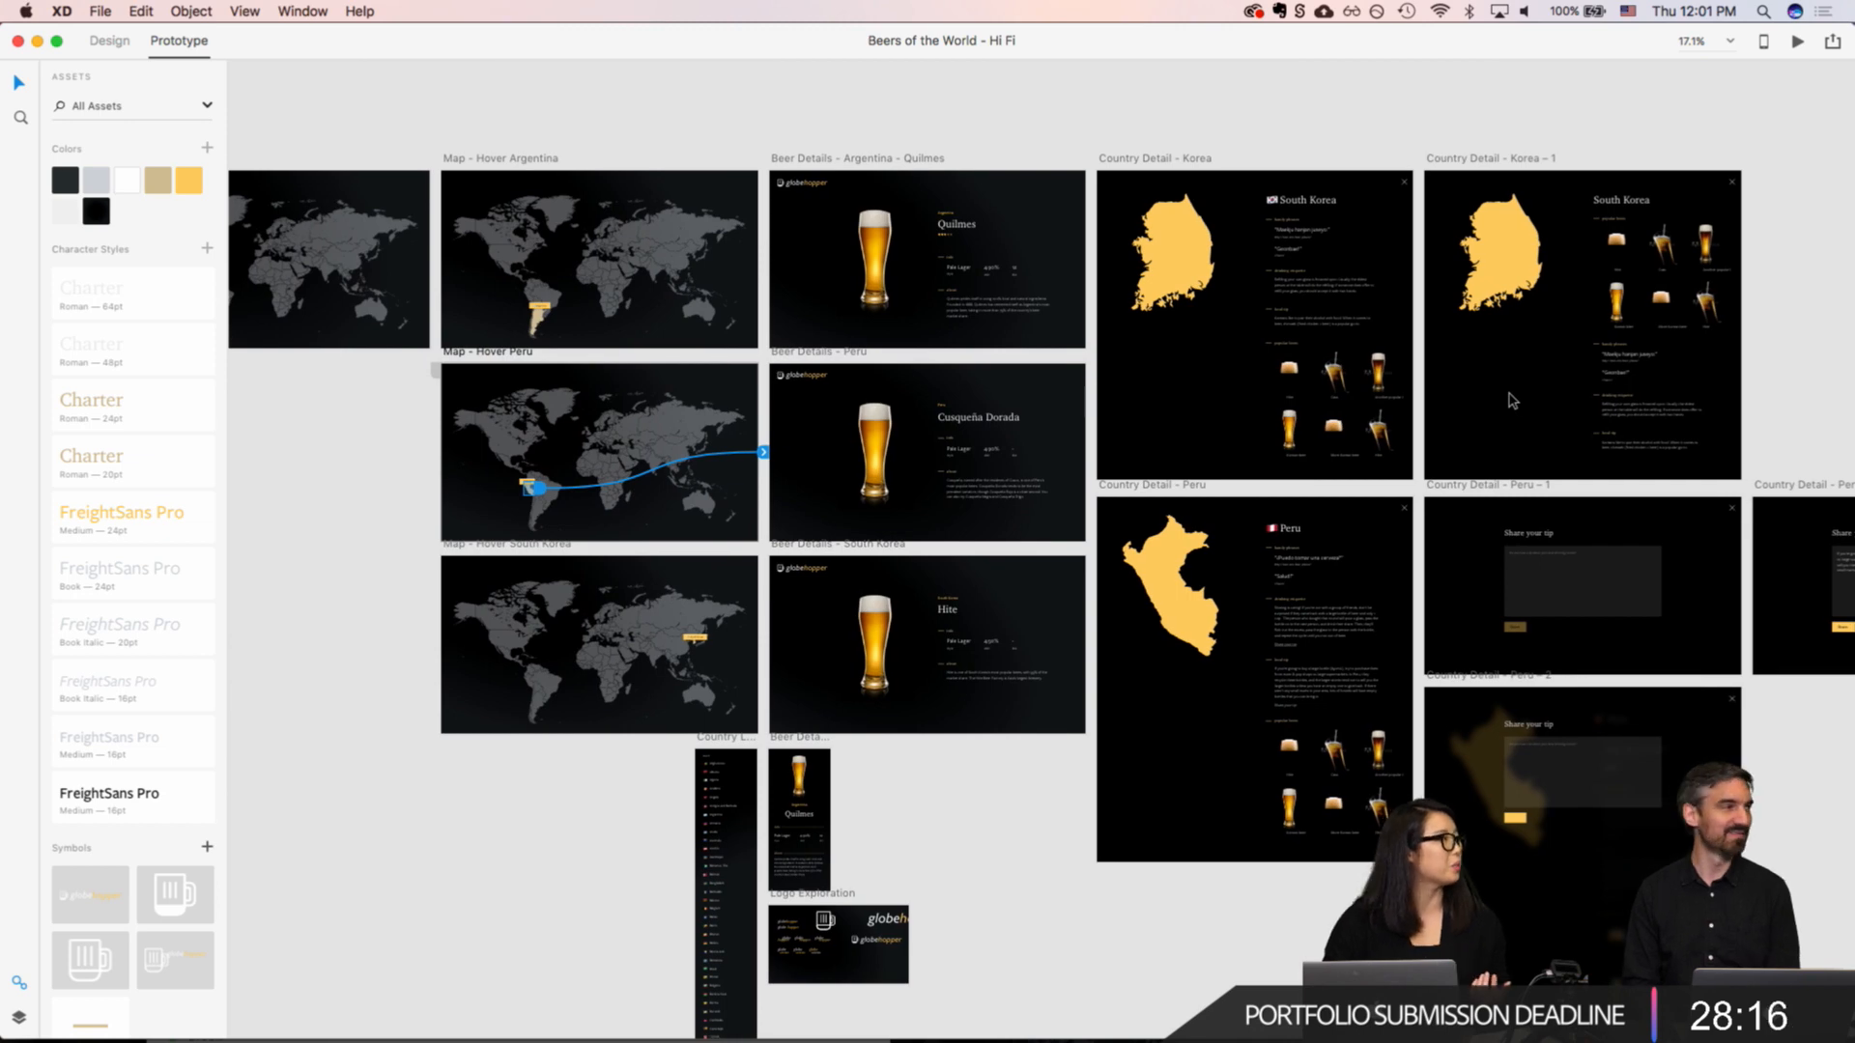
{"action": "scroll", "coordinate": [1512, 401], "scroll_direction": "down", "scroll_amount": 2}
{"action": "scroll", "coordinate": [1512, 401], "scroll_direction": "right", "scroll_amount": 1}
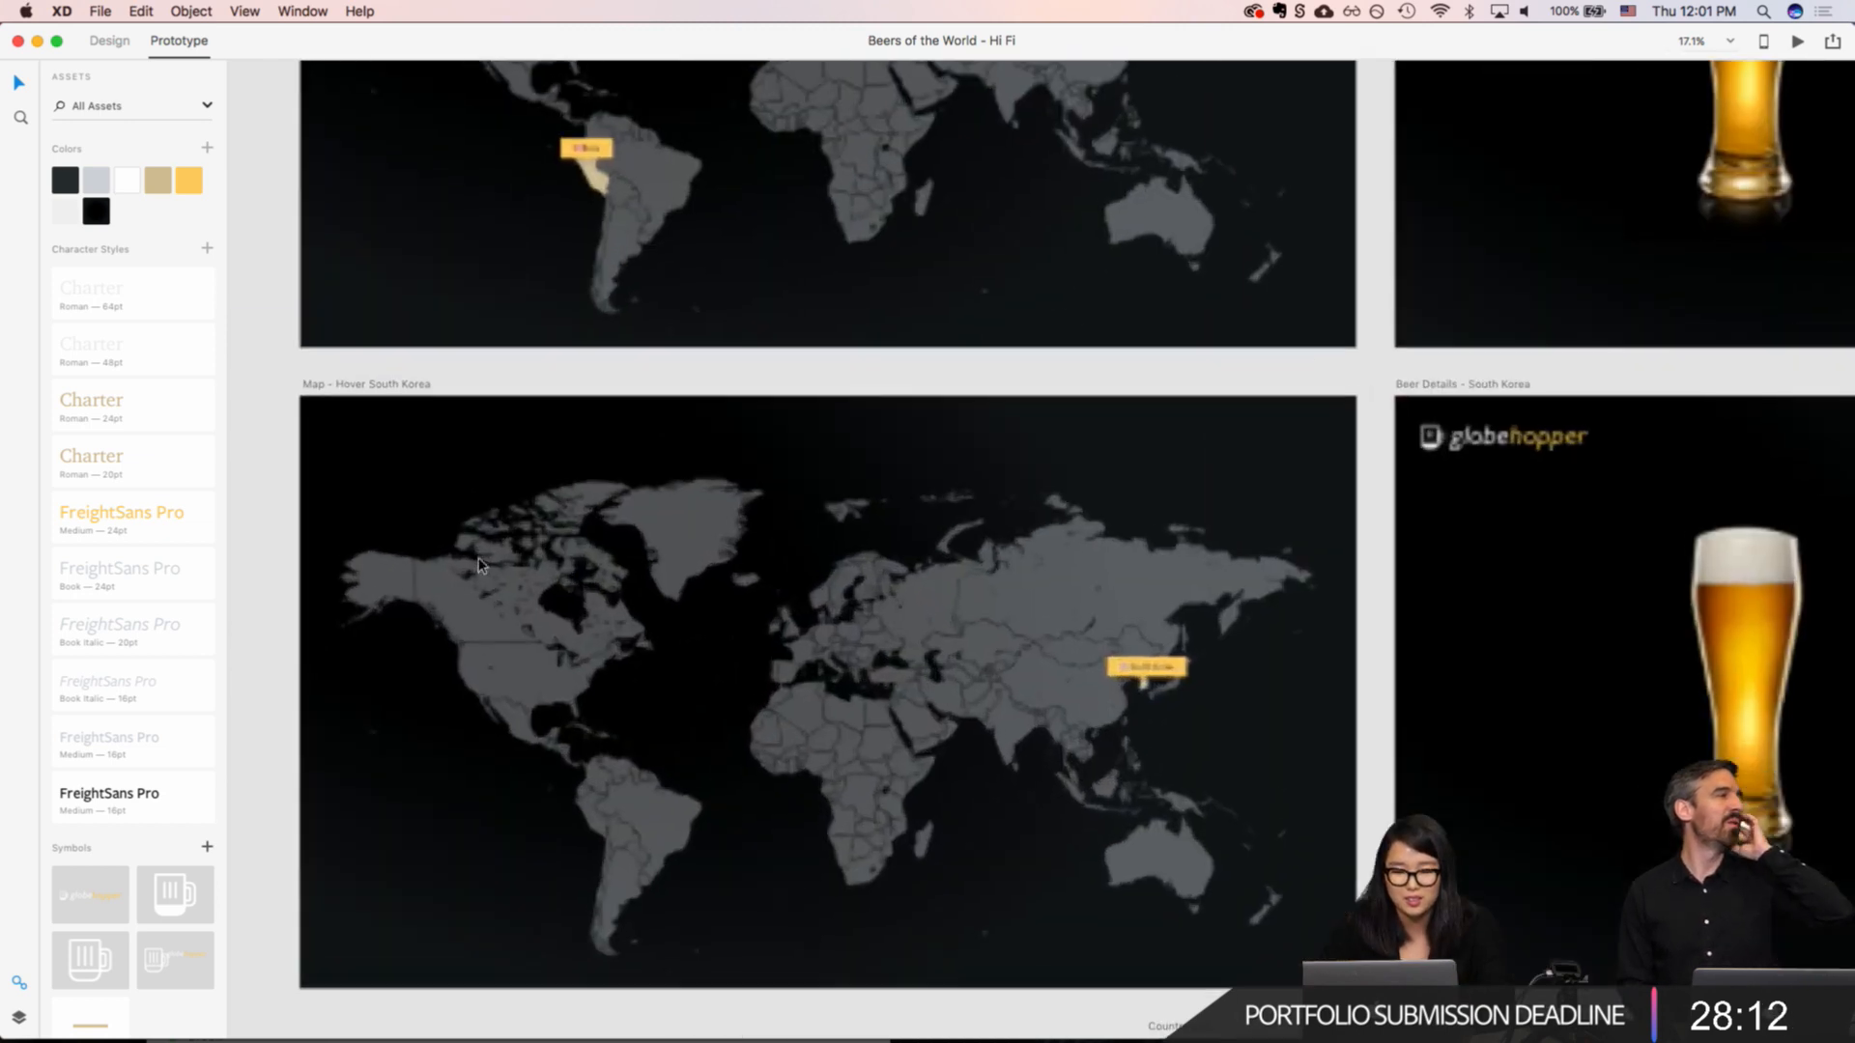
{"action": "scroll", "coordinate": [484, 570], "scroll_direction": "up", "scroll_amount": 5}
{"action": "scroll", "coordinate": [474, 599], "scroll_direction": "down", "scroll_amount": 1}
{"action": "scroll", "coordinate": [470, 628], "scroll_direction": "down", "scroll_amount": 3}
{"action": "scroll", "coordinate": [469, 627], "scroll_direction": "right", "scroll_amount": 3}
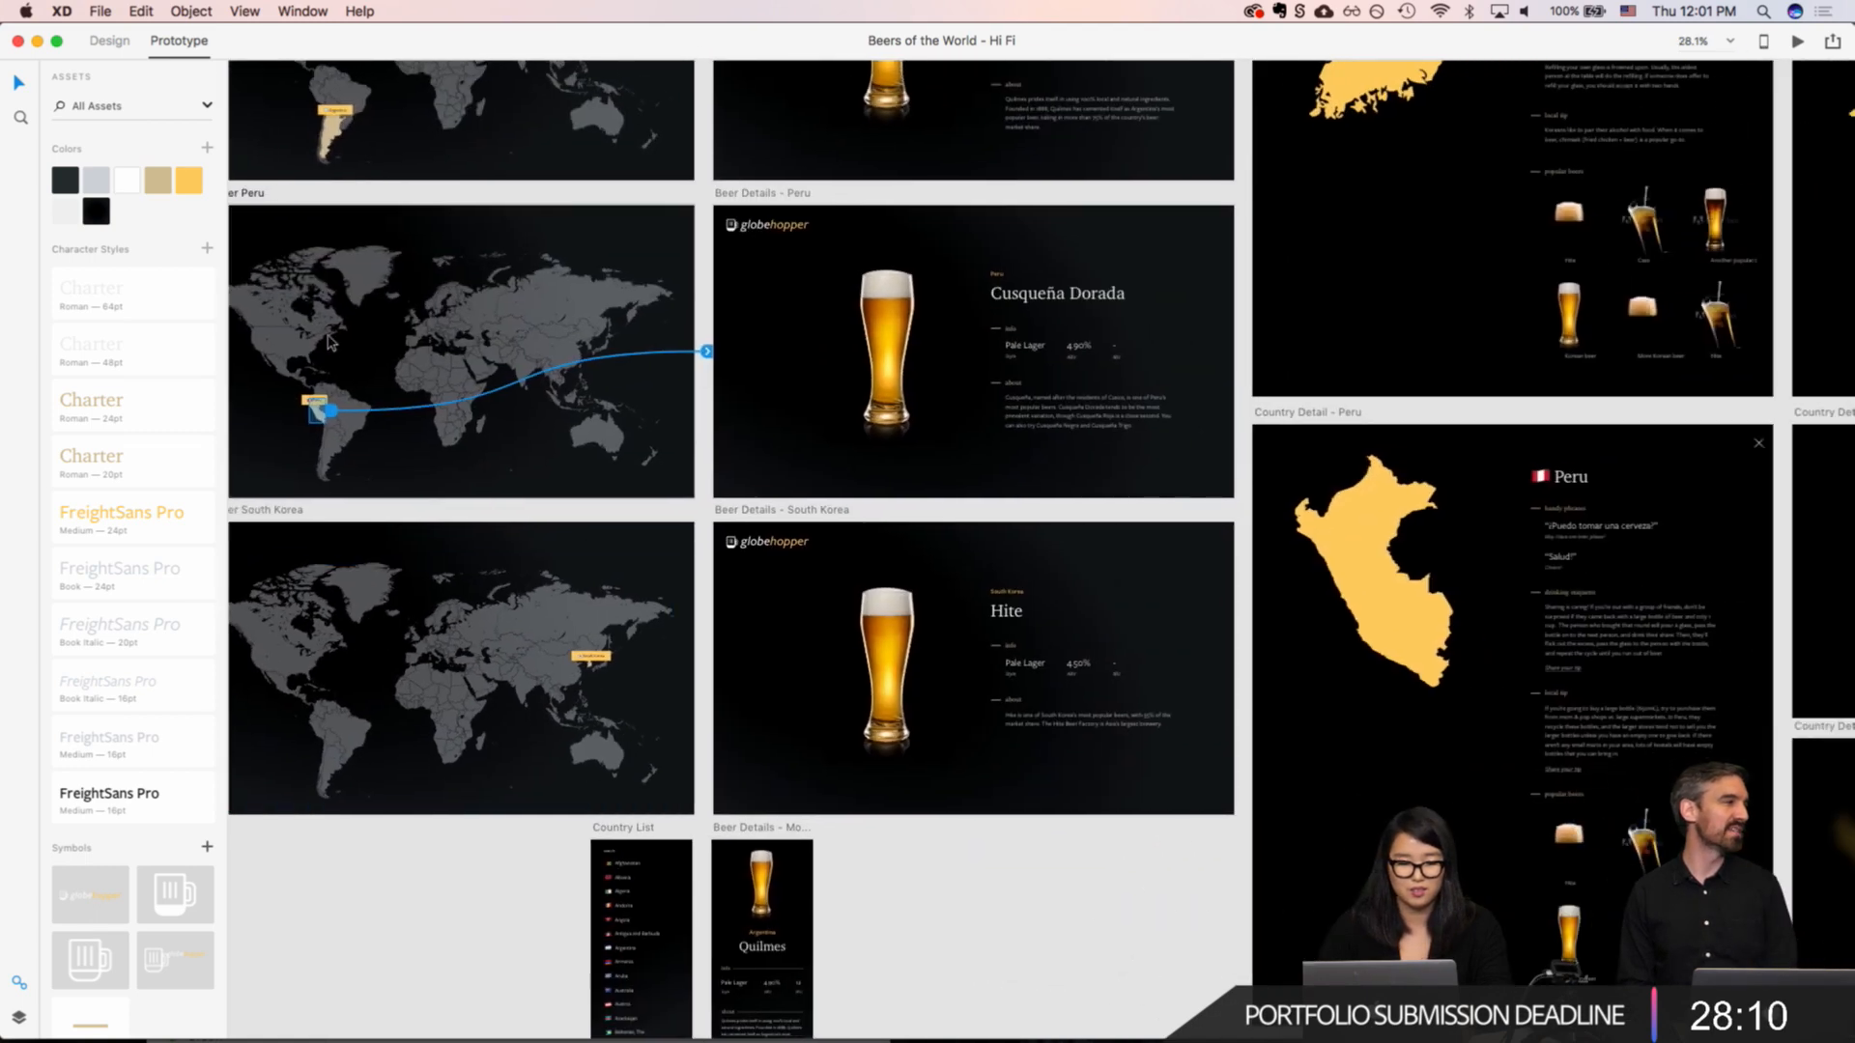
{"action": "left_click_drag", "start_coordinate": [333, 412], "coordinate": [1385, 555]}
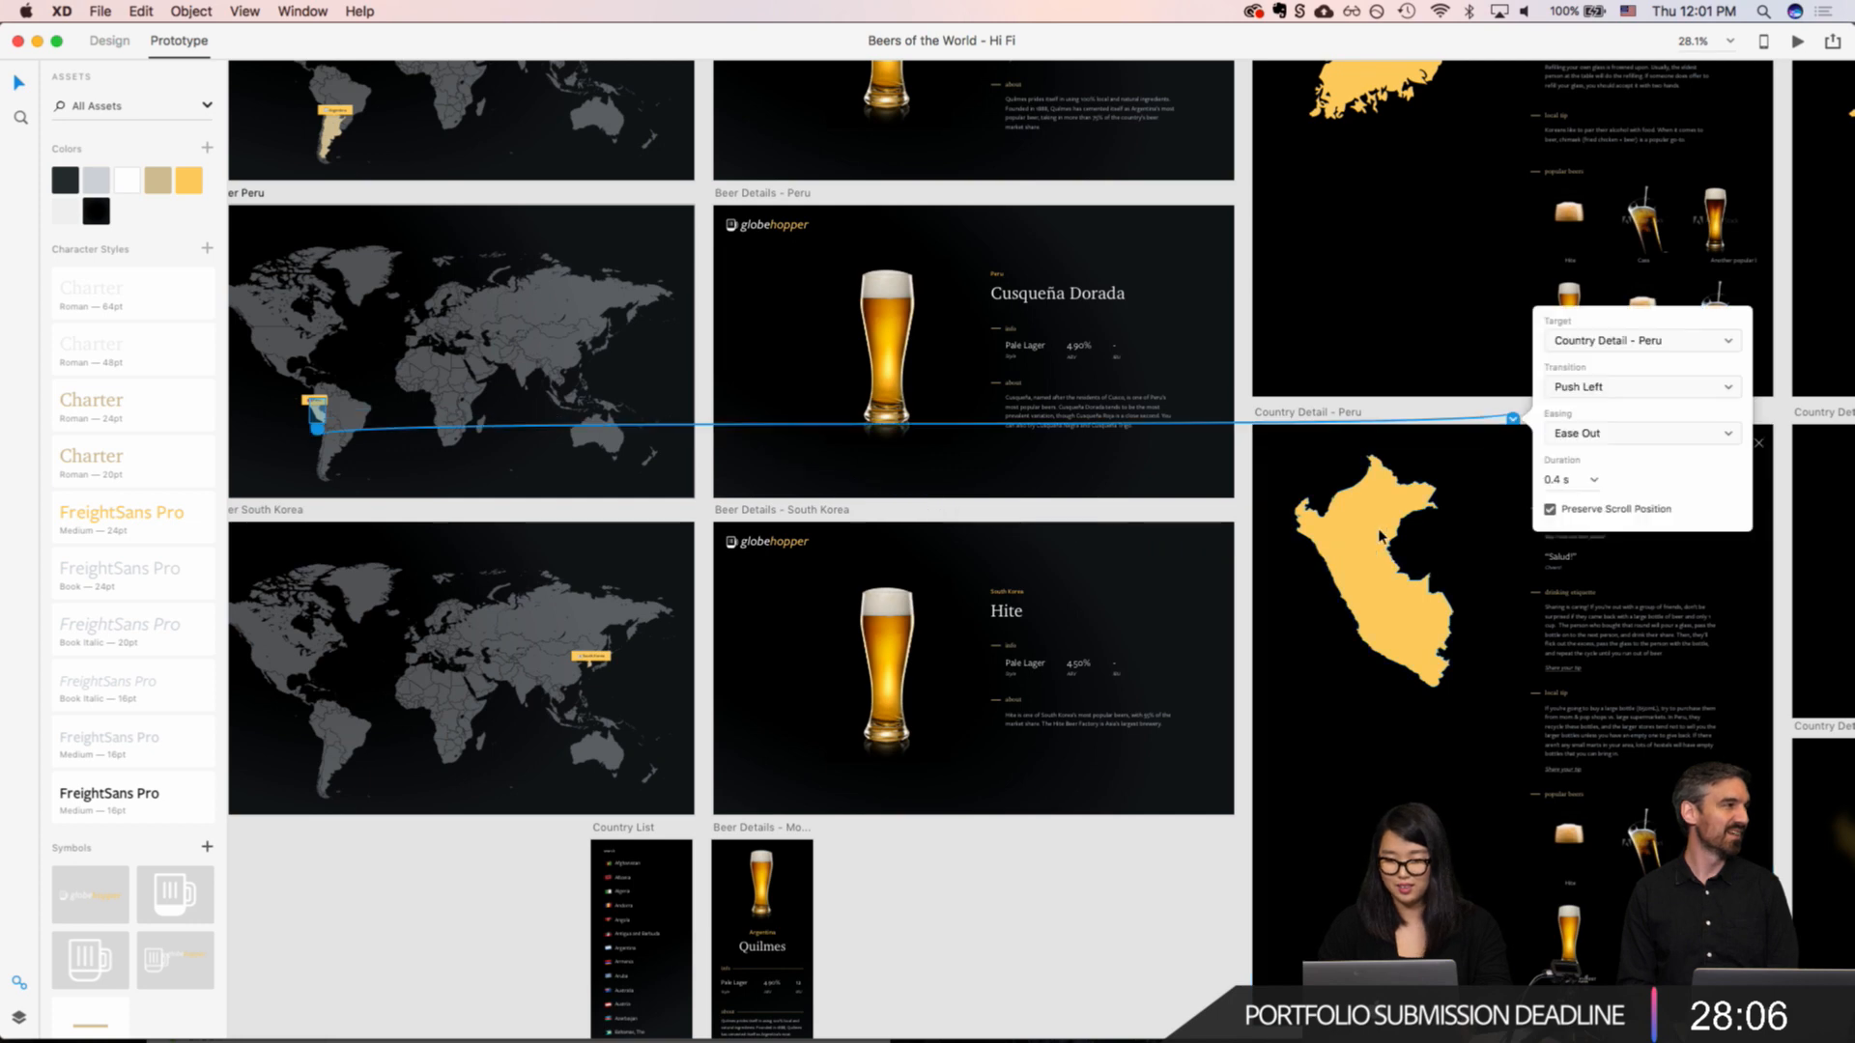
{"action": "left_click", "coordinate": [1364, 382]}
{"action": "left_click", "coordinate": [564, 324]}
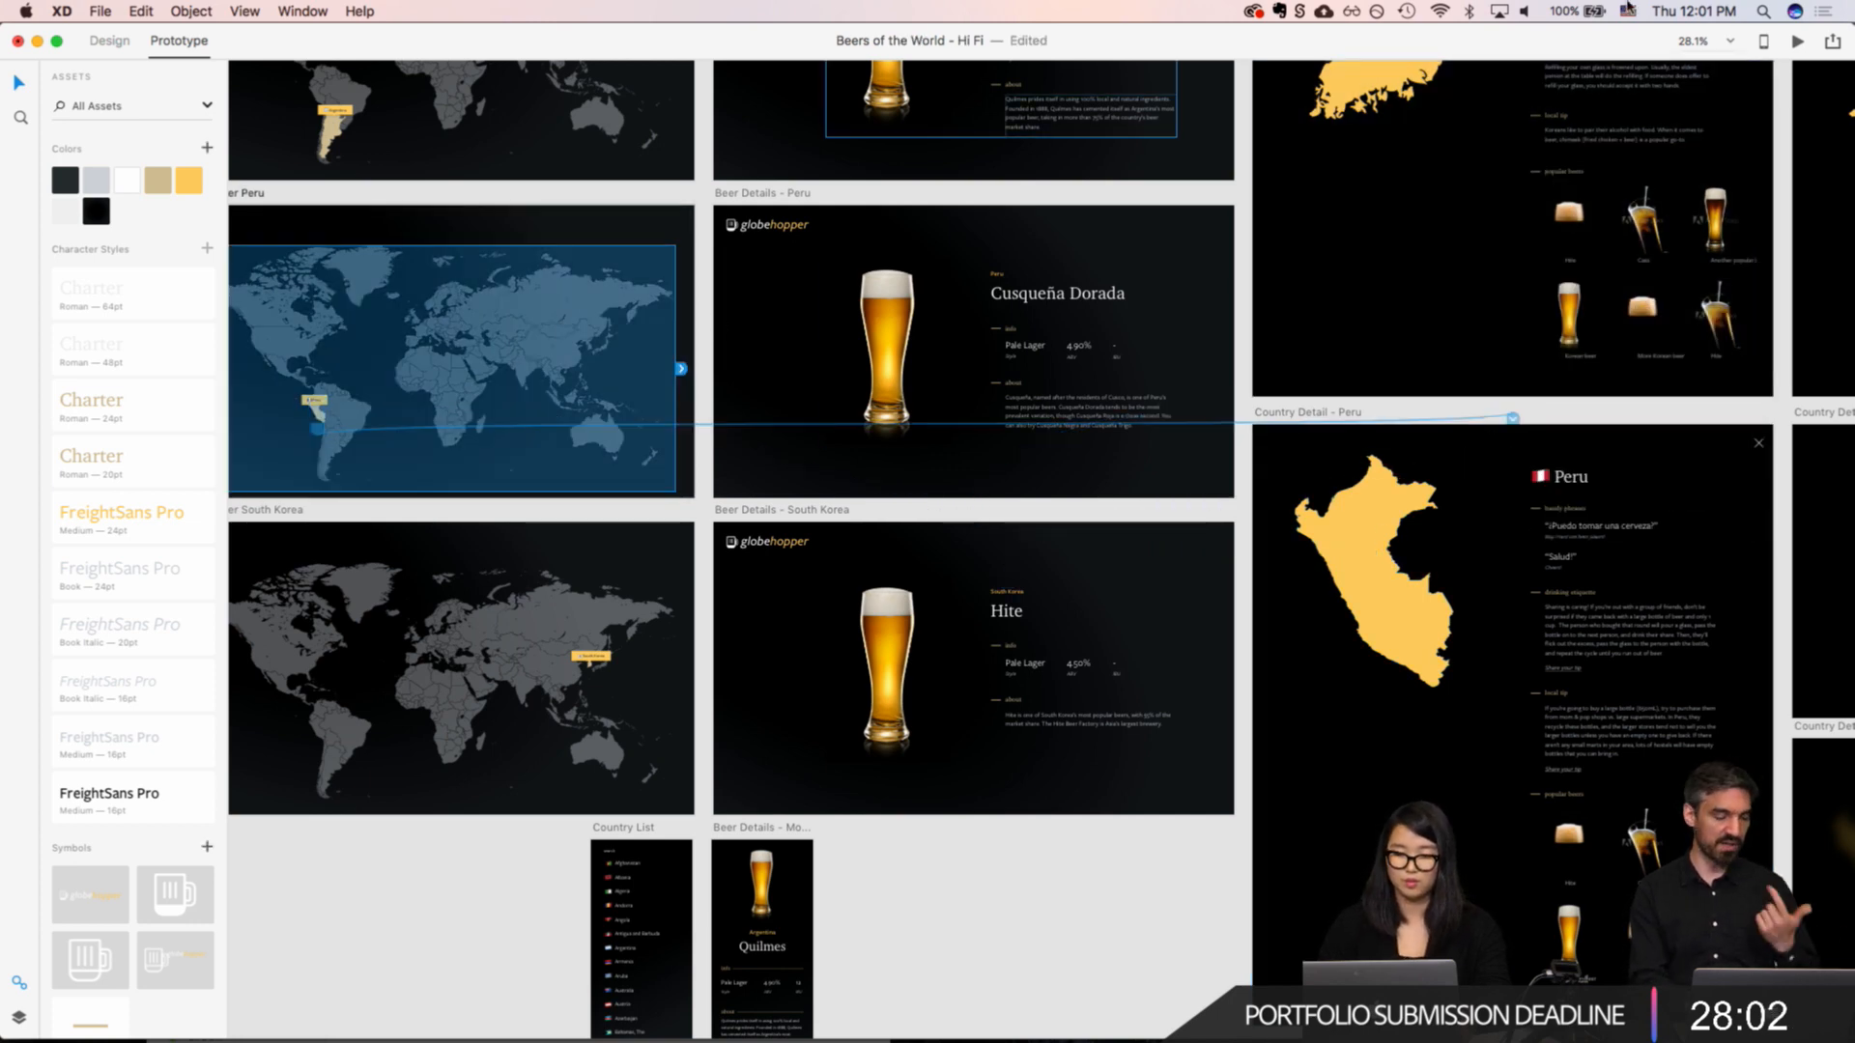
Step: Preview the flow from the Peru map hotspot through the "Share your tip" form to the thank-you screen
{"action": "left_click", "coordinate": [1795, 41]}
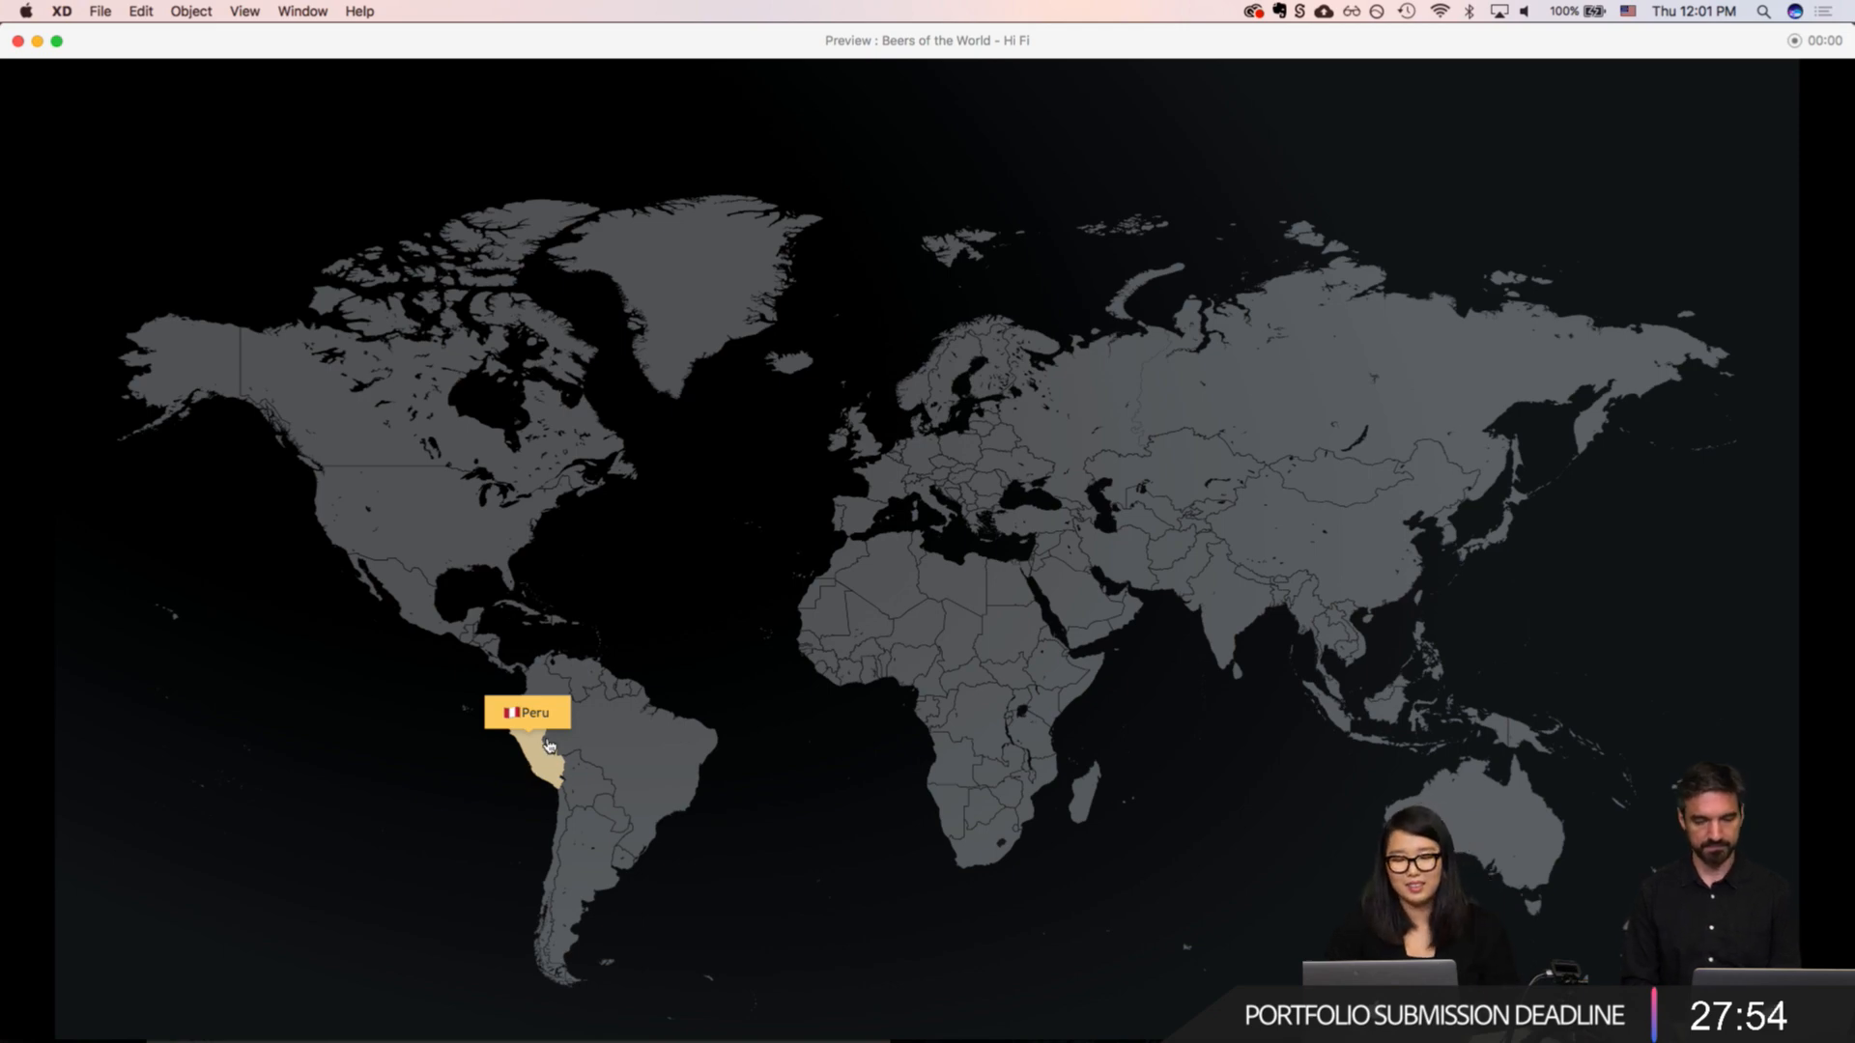
{"action": "left_click", "coordinate": [541, 742]}
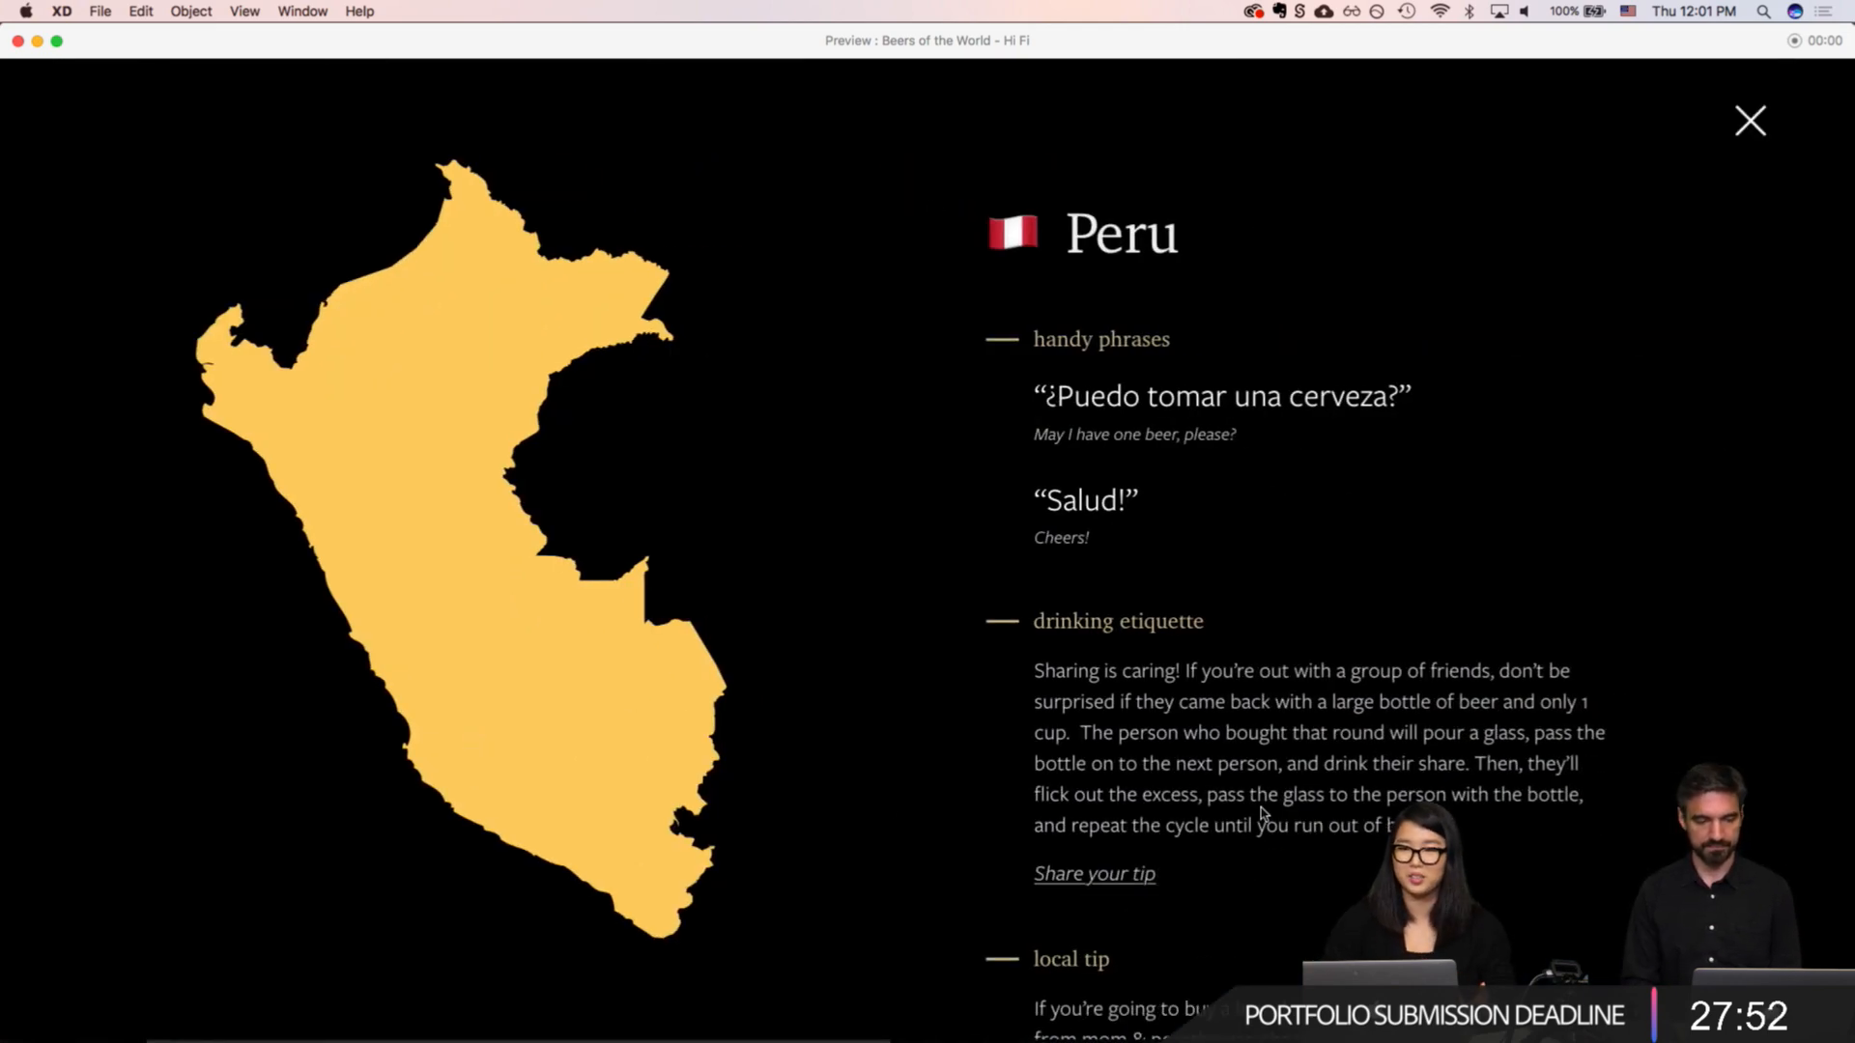
{"action": "scroll", "coordinate": [1261, 808], "scroll_direction": "down", "scroll_amount": 2}
{"action": "scroll", "coordinate": [1261, 808], "scroll_direction": "down", "scroll_amount": 5}
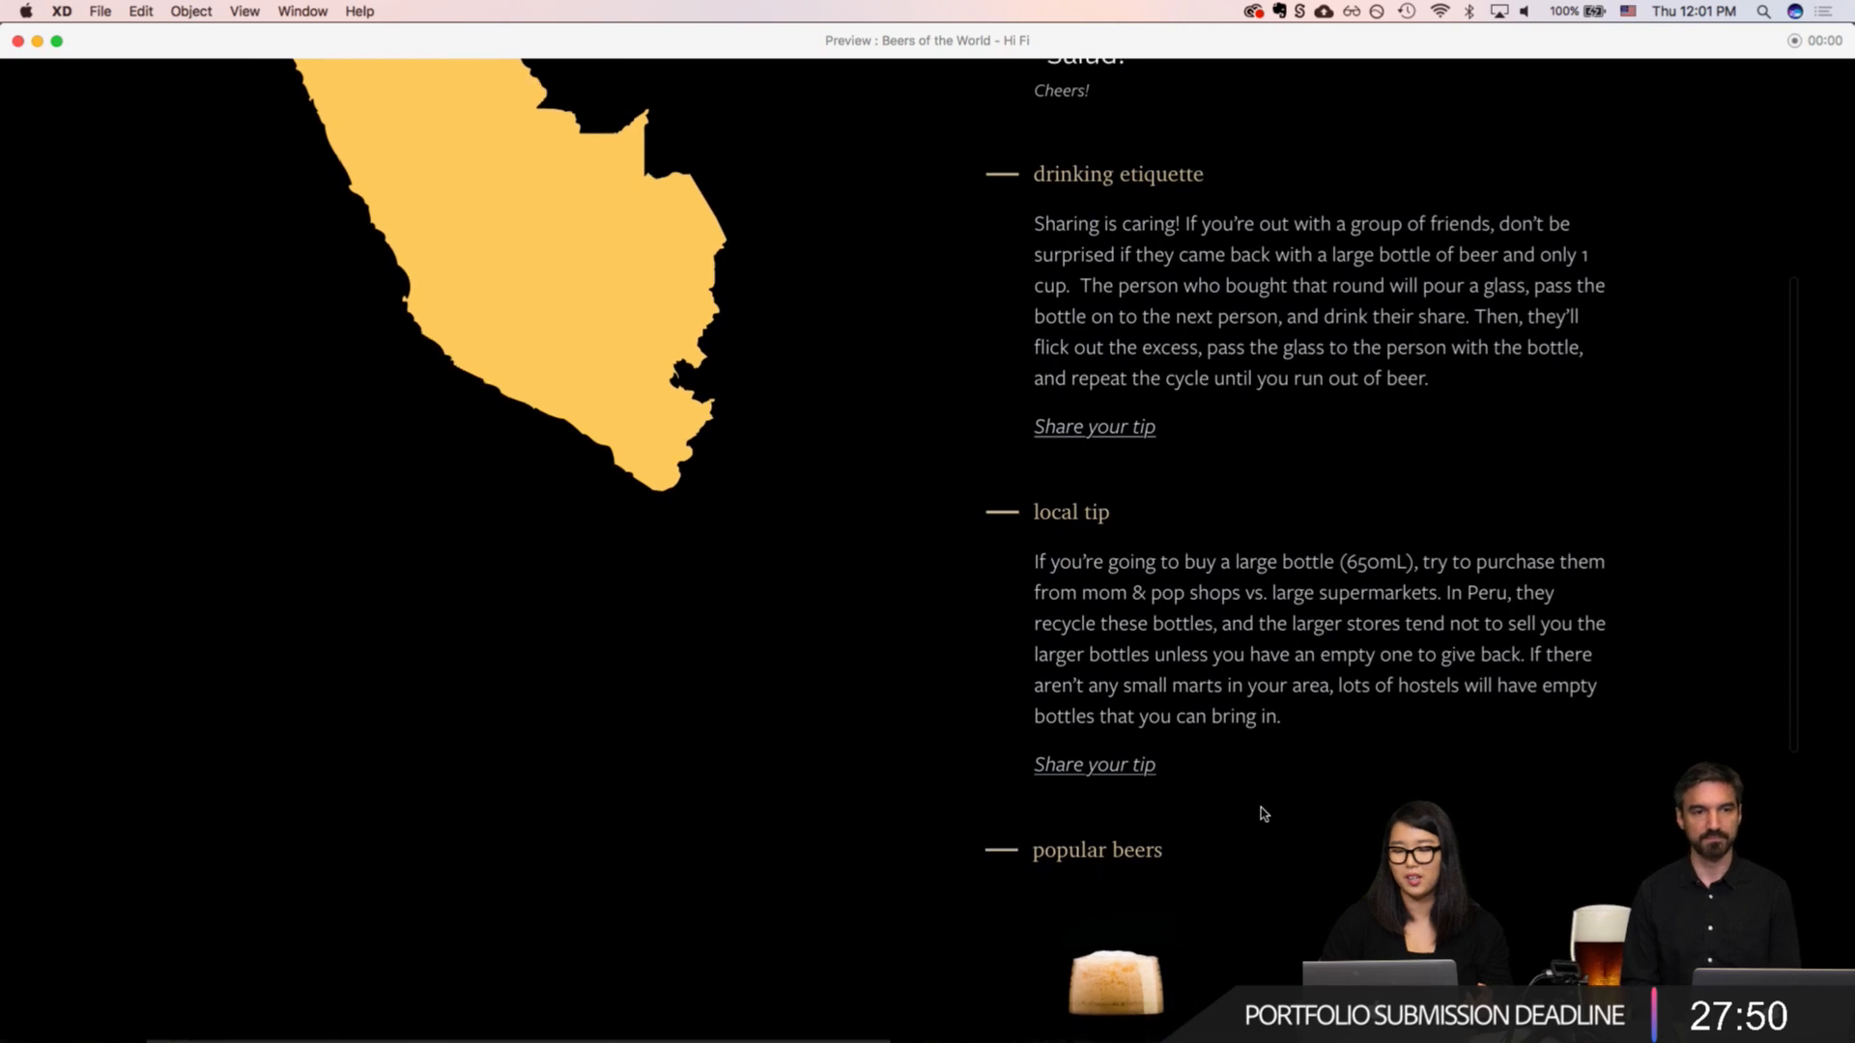
{"action": "left_click", "coordinate": [1124, 698]}
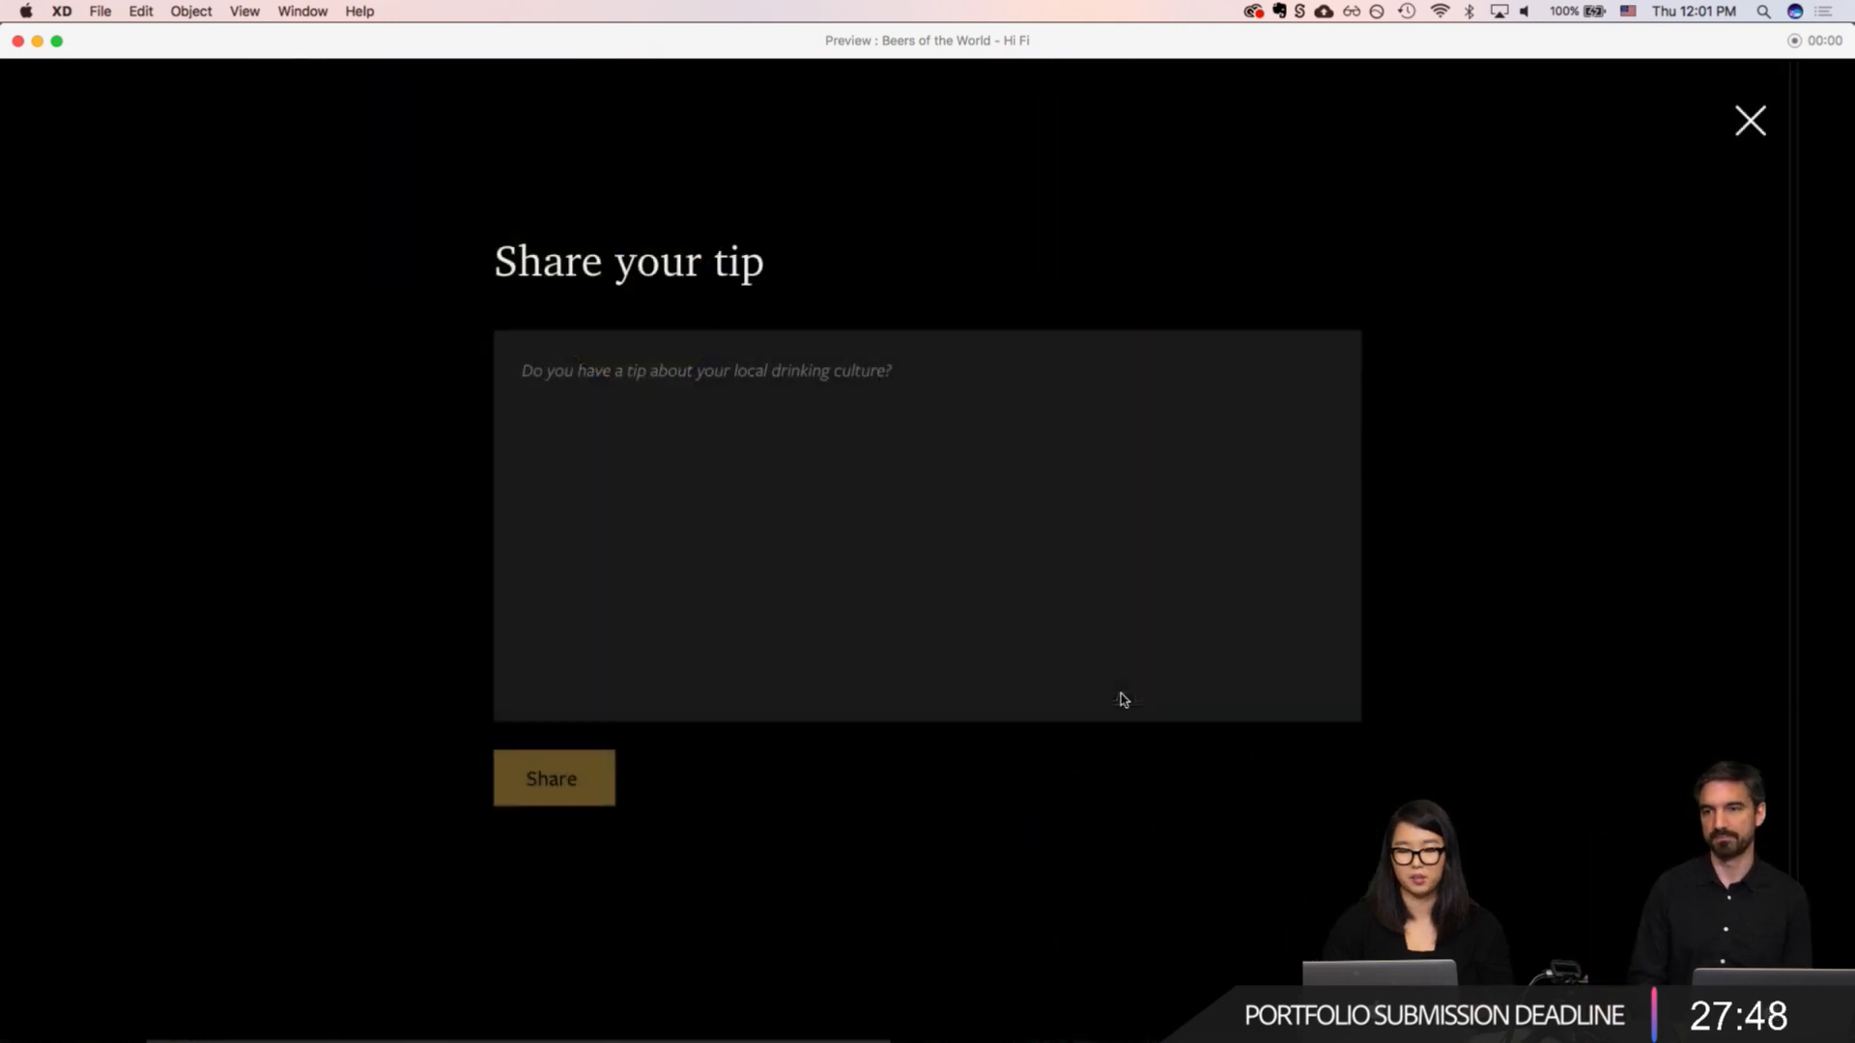
{"action": "left_click", "coordinate": [682, 379]}
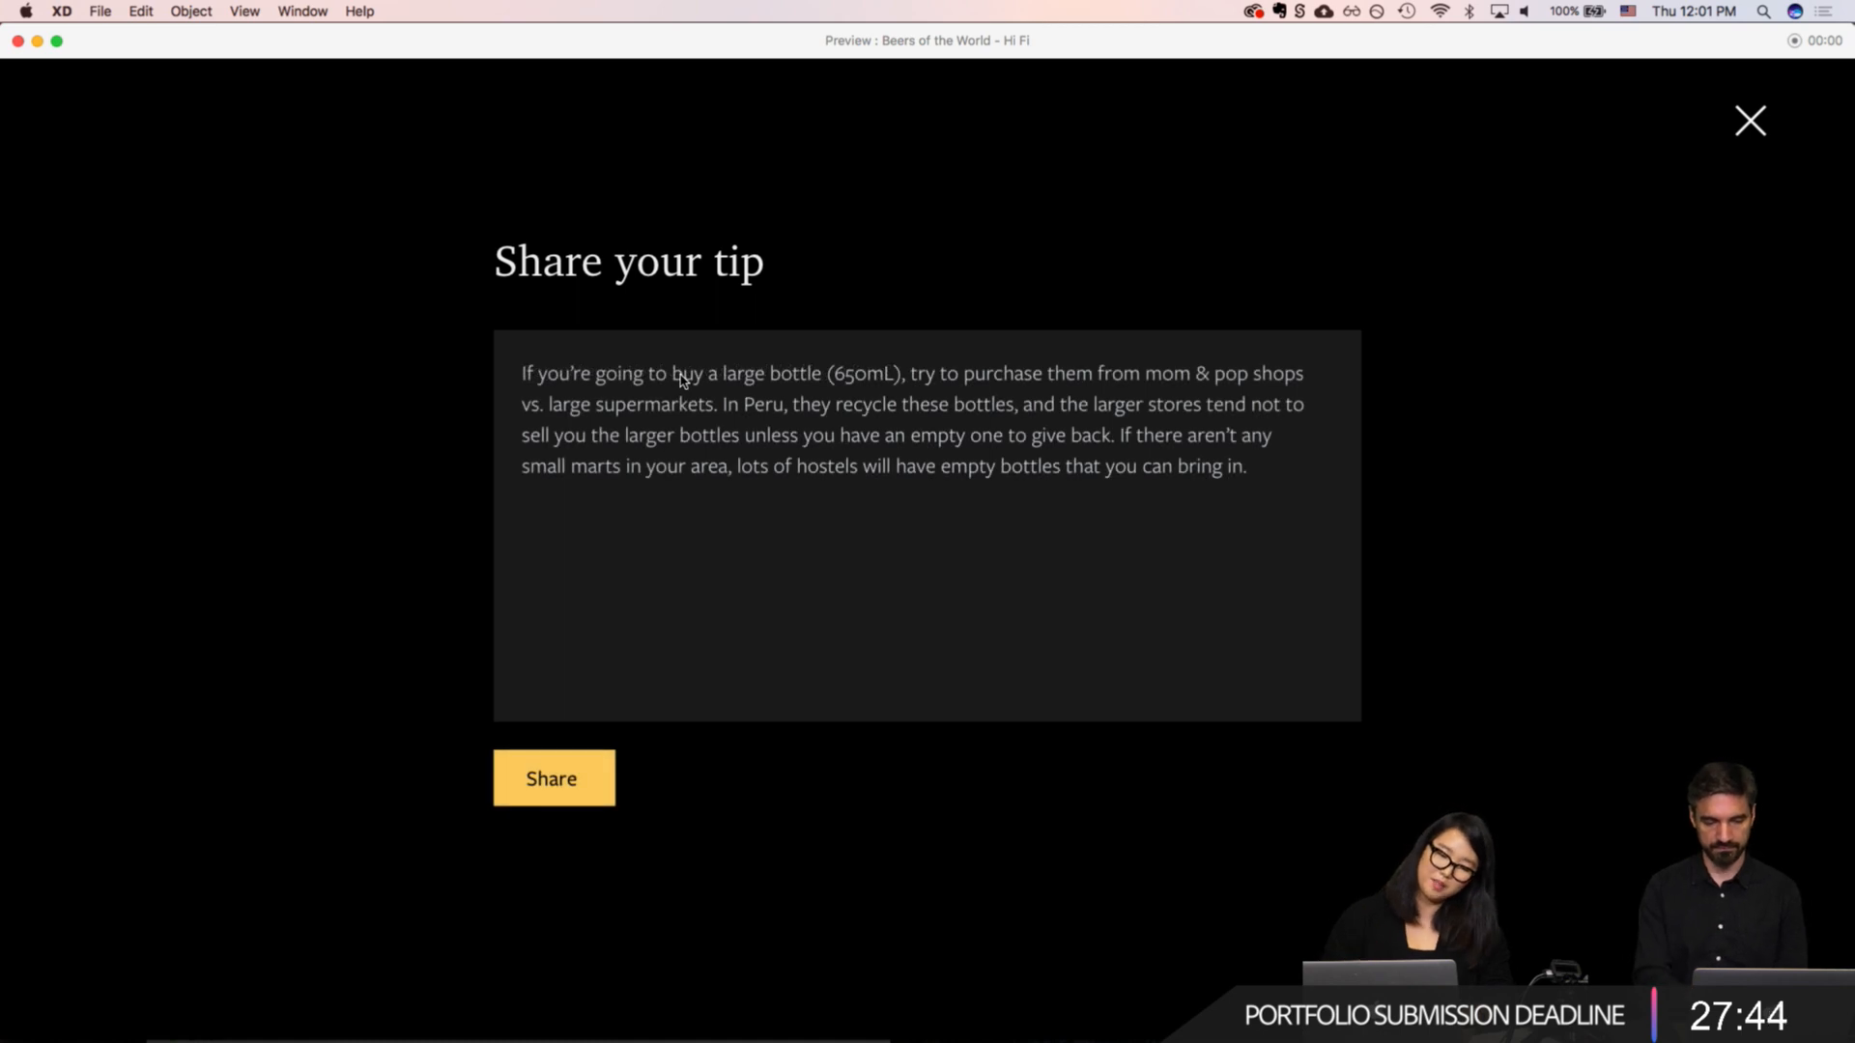
{"action": "left_click", "coordinate": [553, 799]}
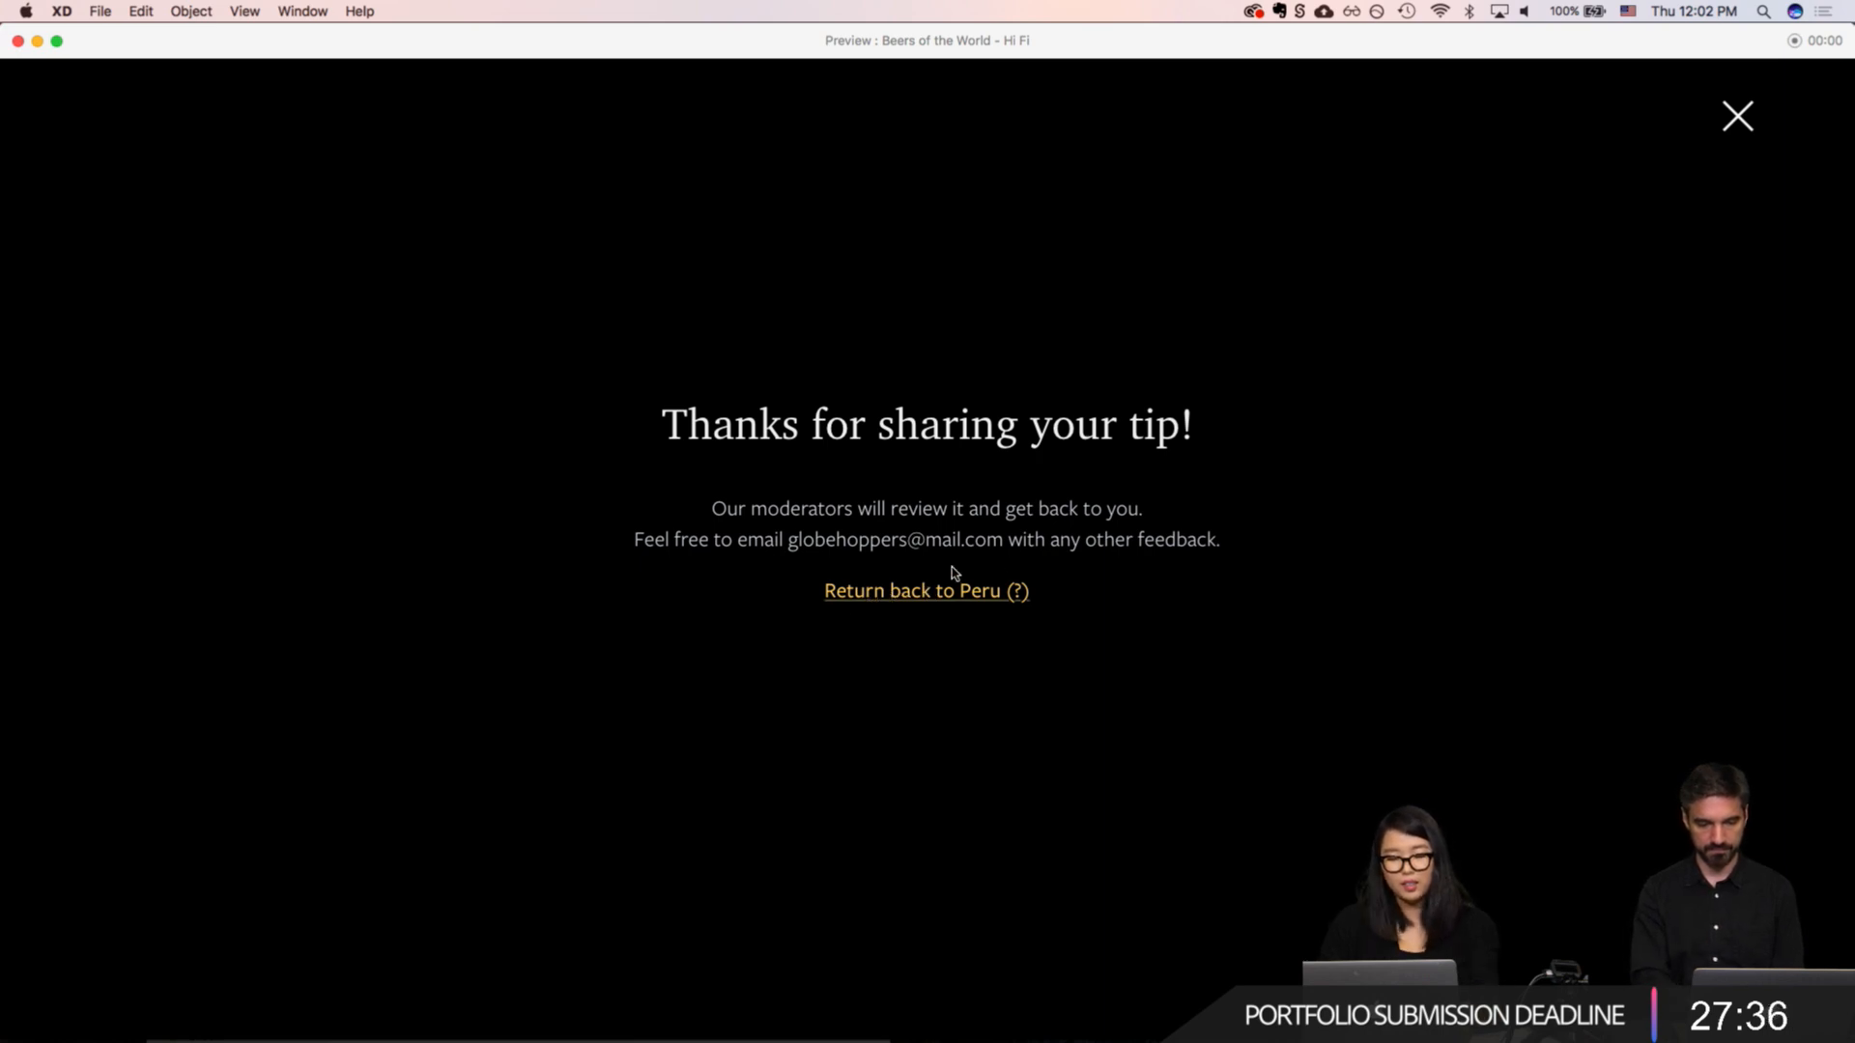
{"action": "key", "text": "super+w"}
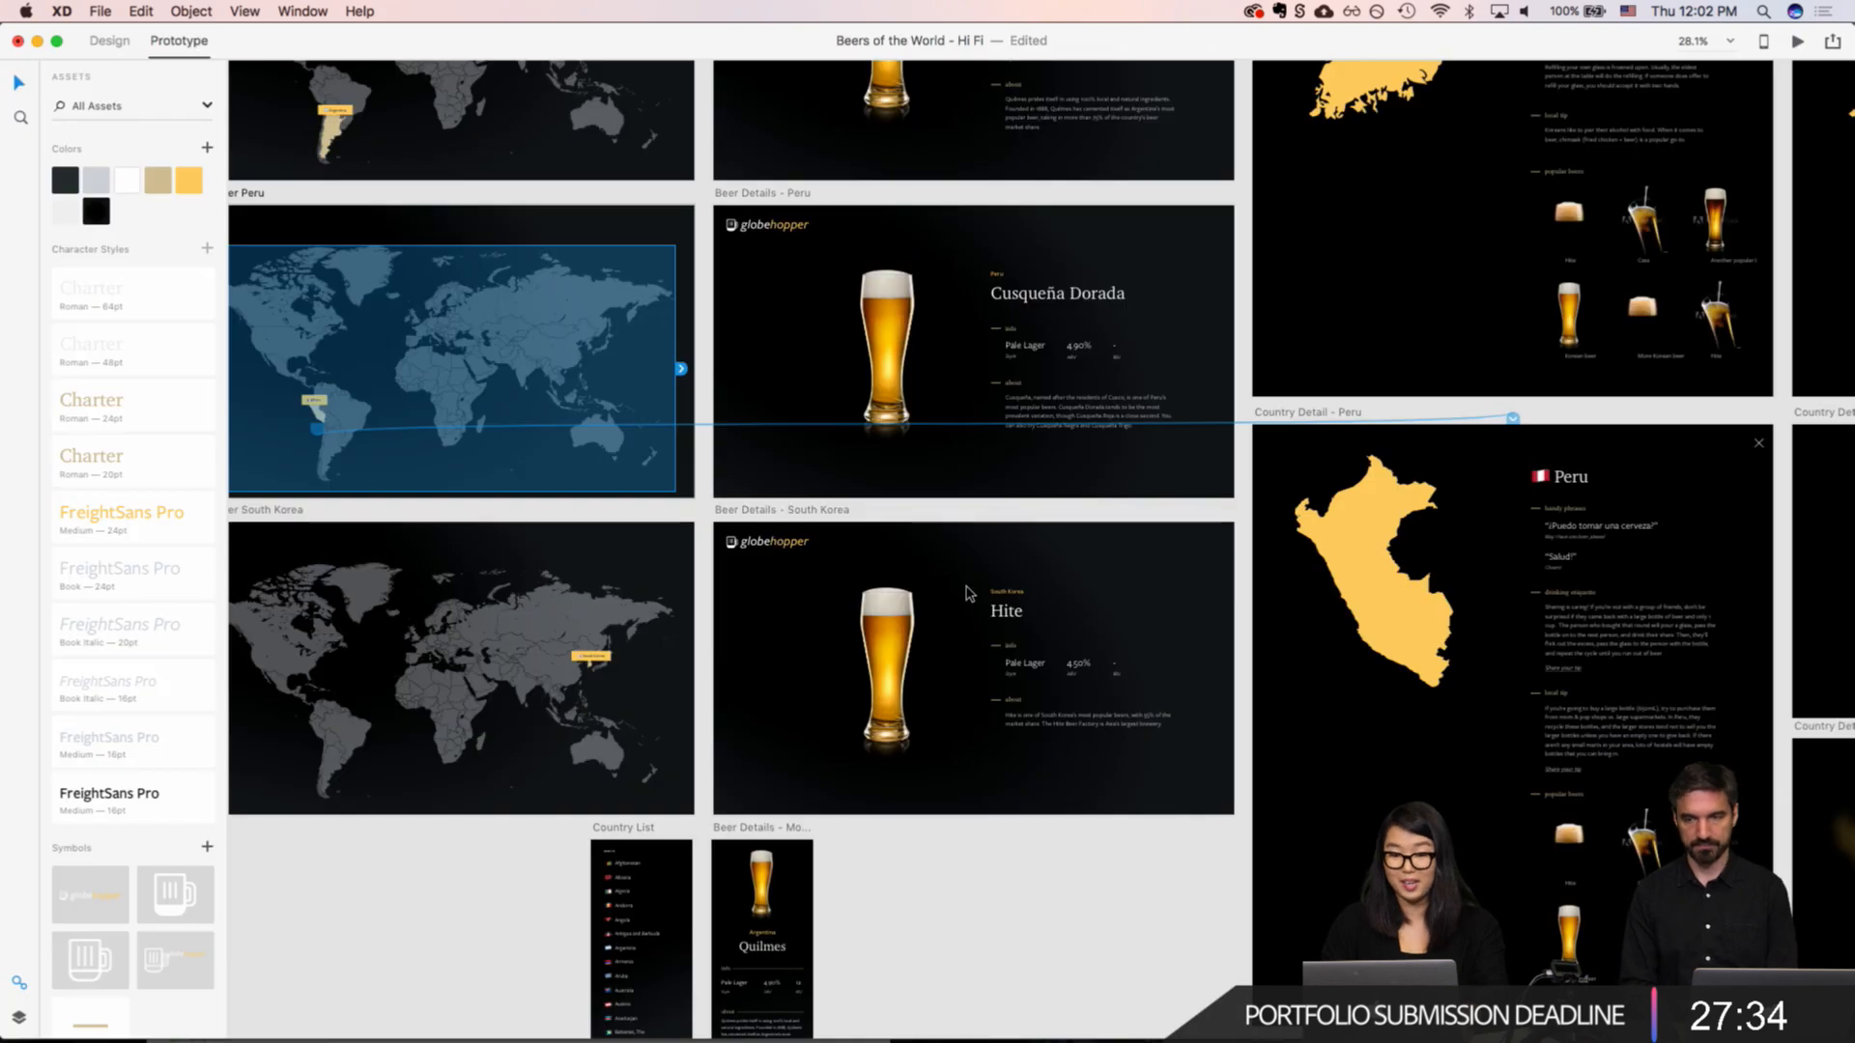
Step: Link "Return back to Peru (?)" on "Country Detail - Peru – 5" to the "Country Detail - Peru" artboard
{"action": "scroll", "coordinate": [1615, 572], "scroll_direction": "right", "scroll_amount": 18}
{"action": "scroll", "coordinate": [1614, 572], "scroll_direction": "right", "scroll_amount": 8}
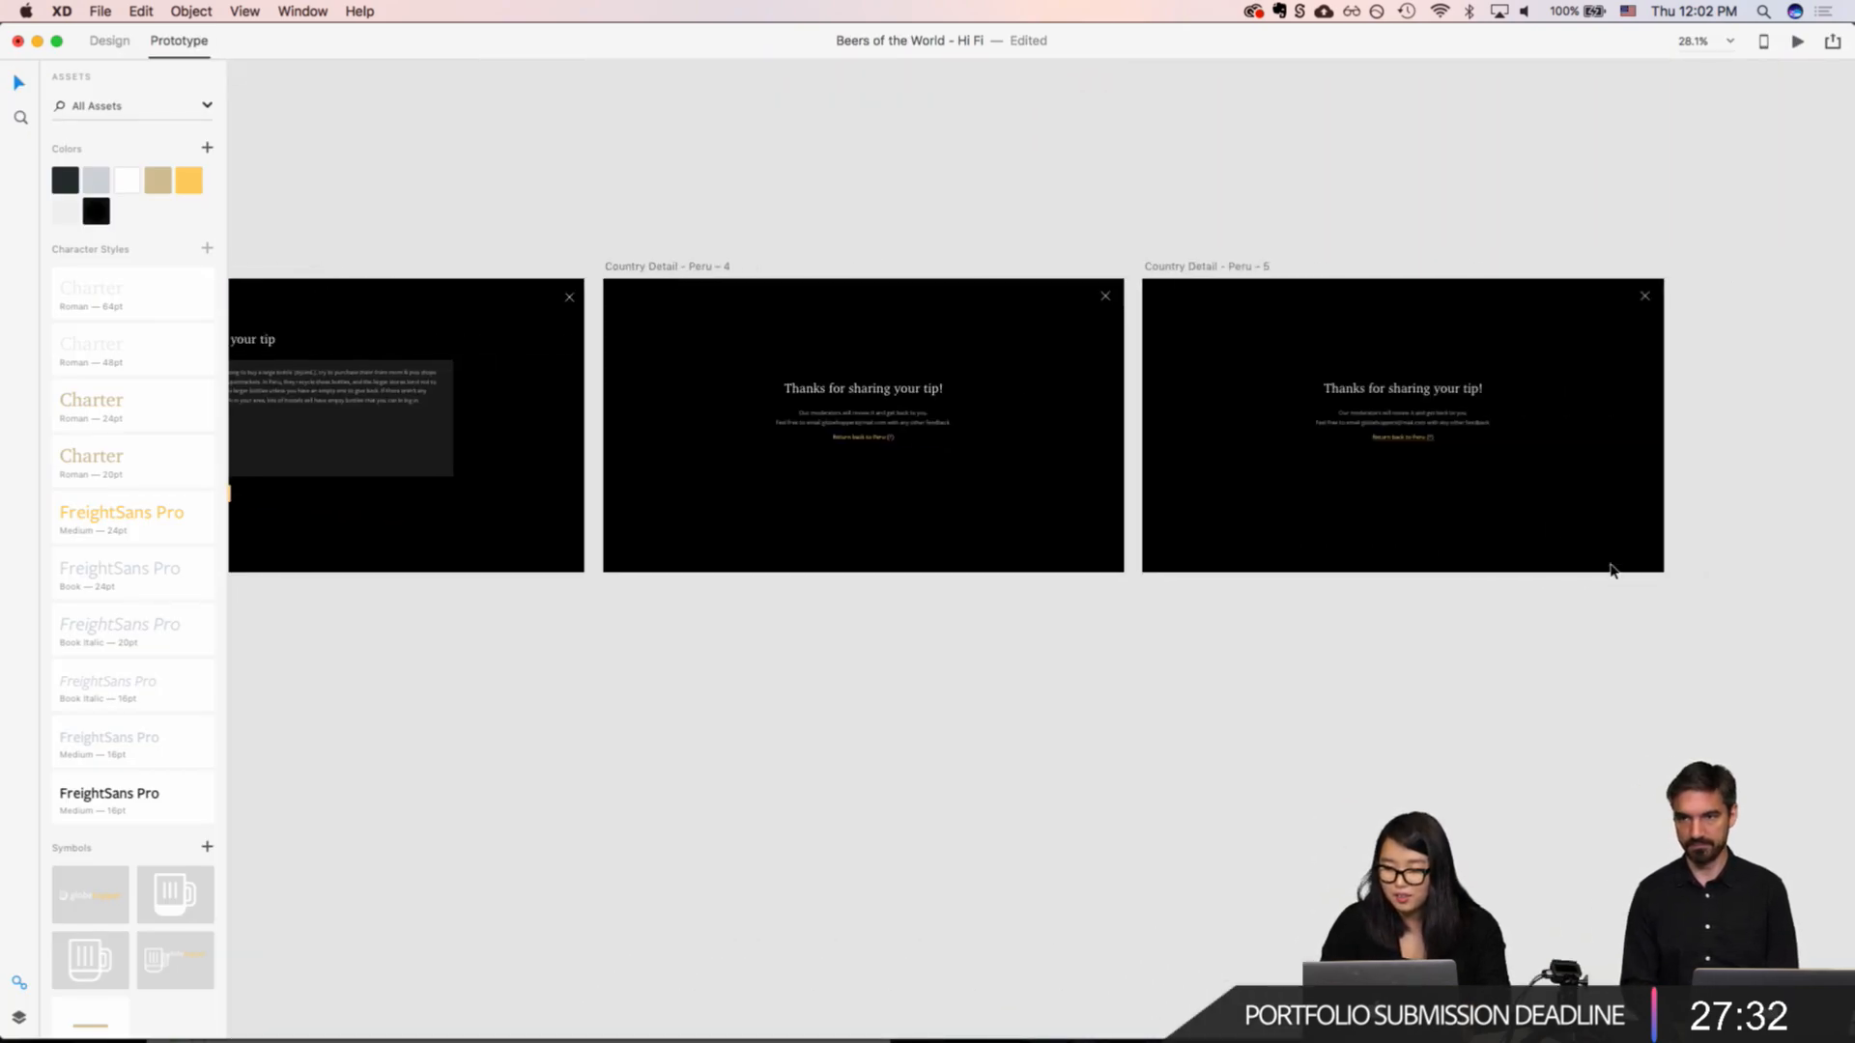
{"action": "left_click", "coordinate": [1431, 442]}
{"action": "left_click_drag", "start_coordinate": [1527, 449], "coordinate": [1040, 404]}
{"action": "scroll", "coordinate": [1120, 459], "scroll_direction": "left", "scroll_amount": 20}
{"action": "scroll", "coordinate": [1121, 459], "scroll_direction": "right", "scroll_amount": 14}
{"action": "scroll", "coordinate": [1121, 463], "scroll_direction": "right", "scroll_amount": 6}
{"action": "left_click", "coordinate": [989, 584]}
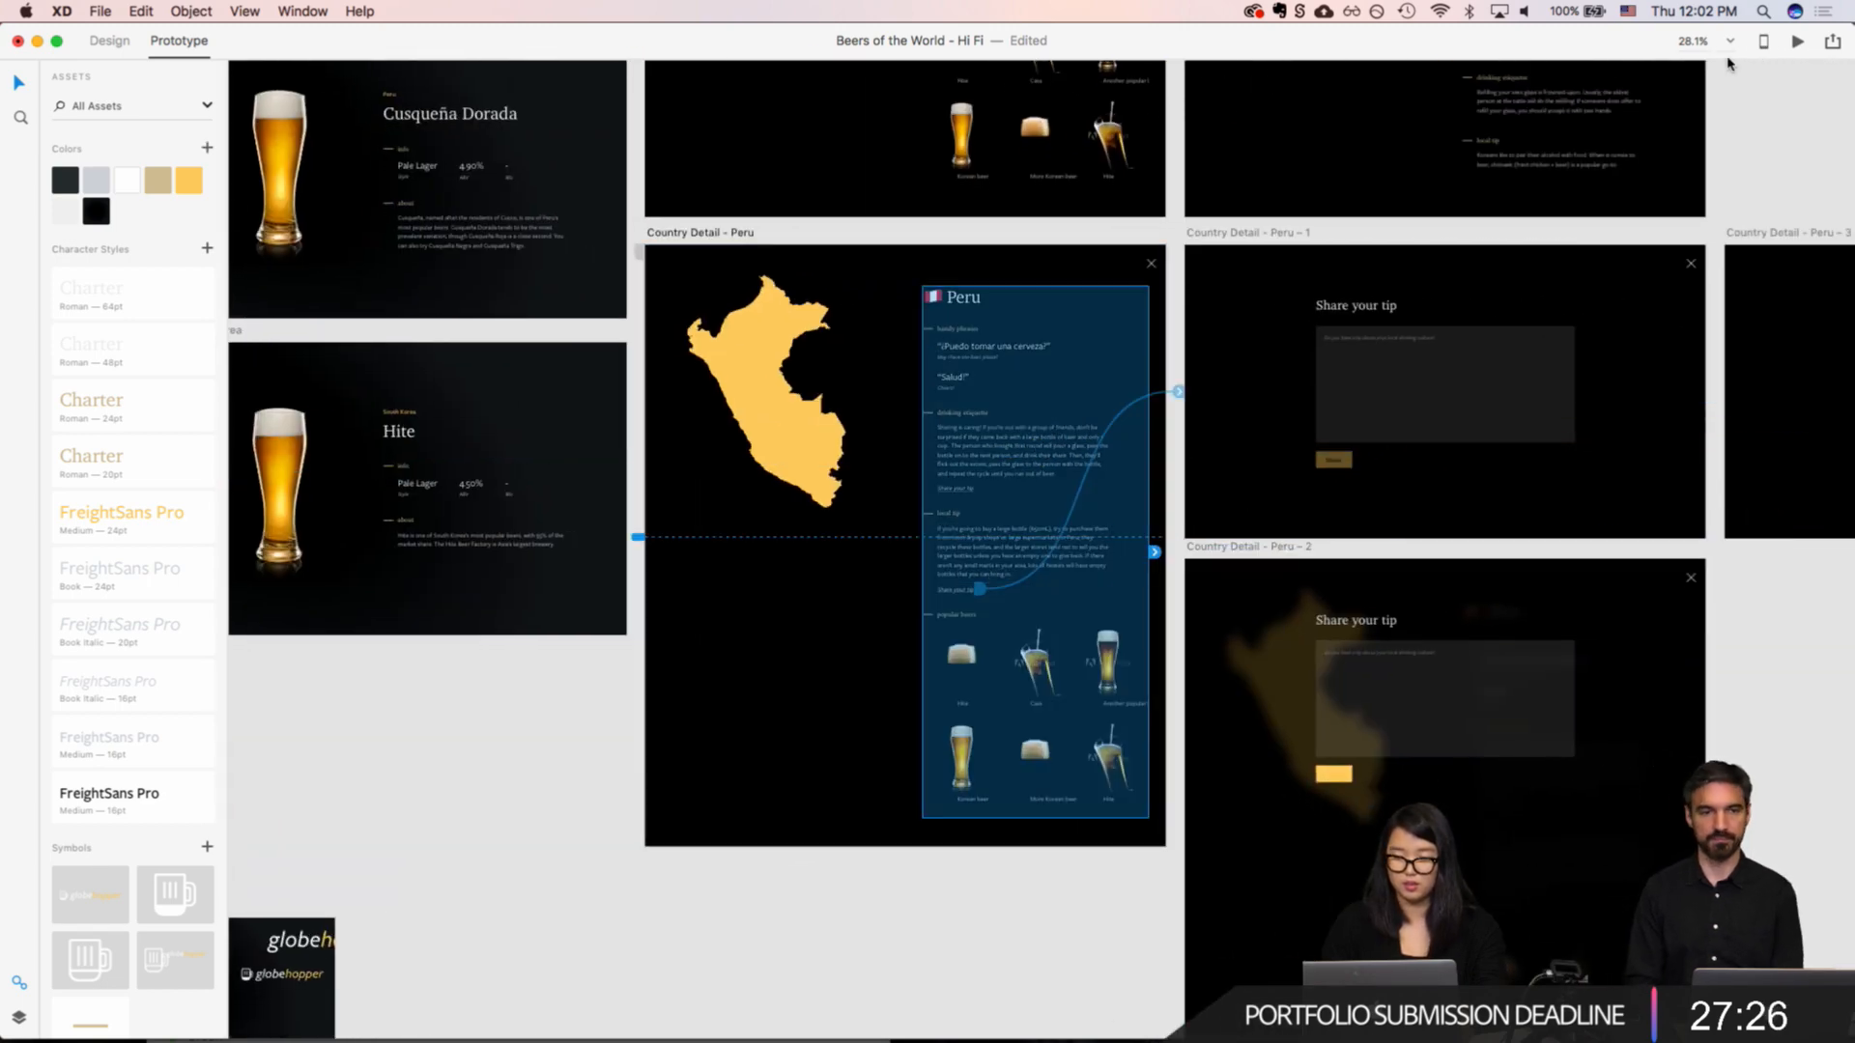
Step: Preview the flow from Peru's local tip "Share your tip" link through the form to the thank-you screen and its return link
{"action": "left_click", "coordinate": [1794, 42]}
{"action": "scroll", "coordinate": [1170, 578], "scroll_direction": "down", "scroll_amount": 6}
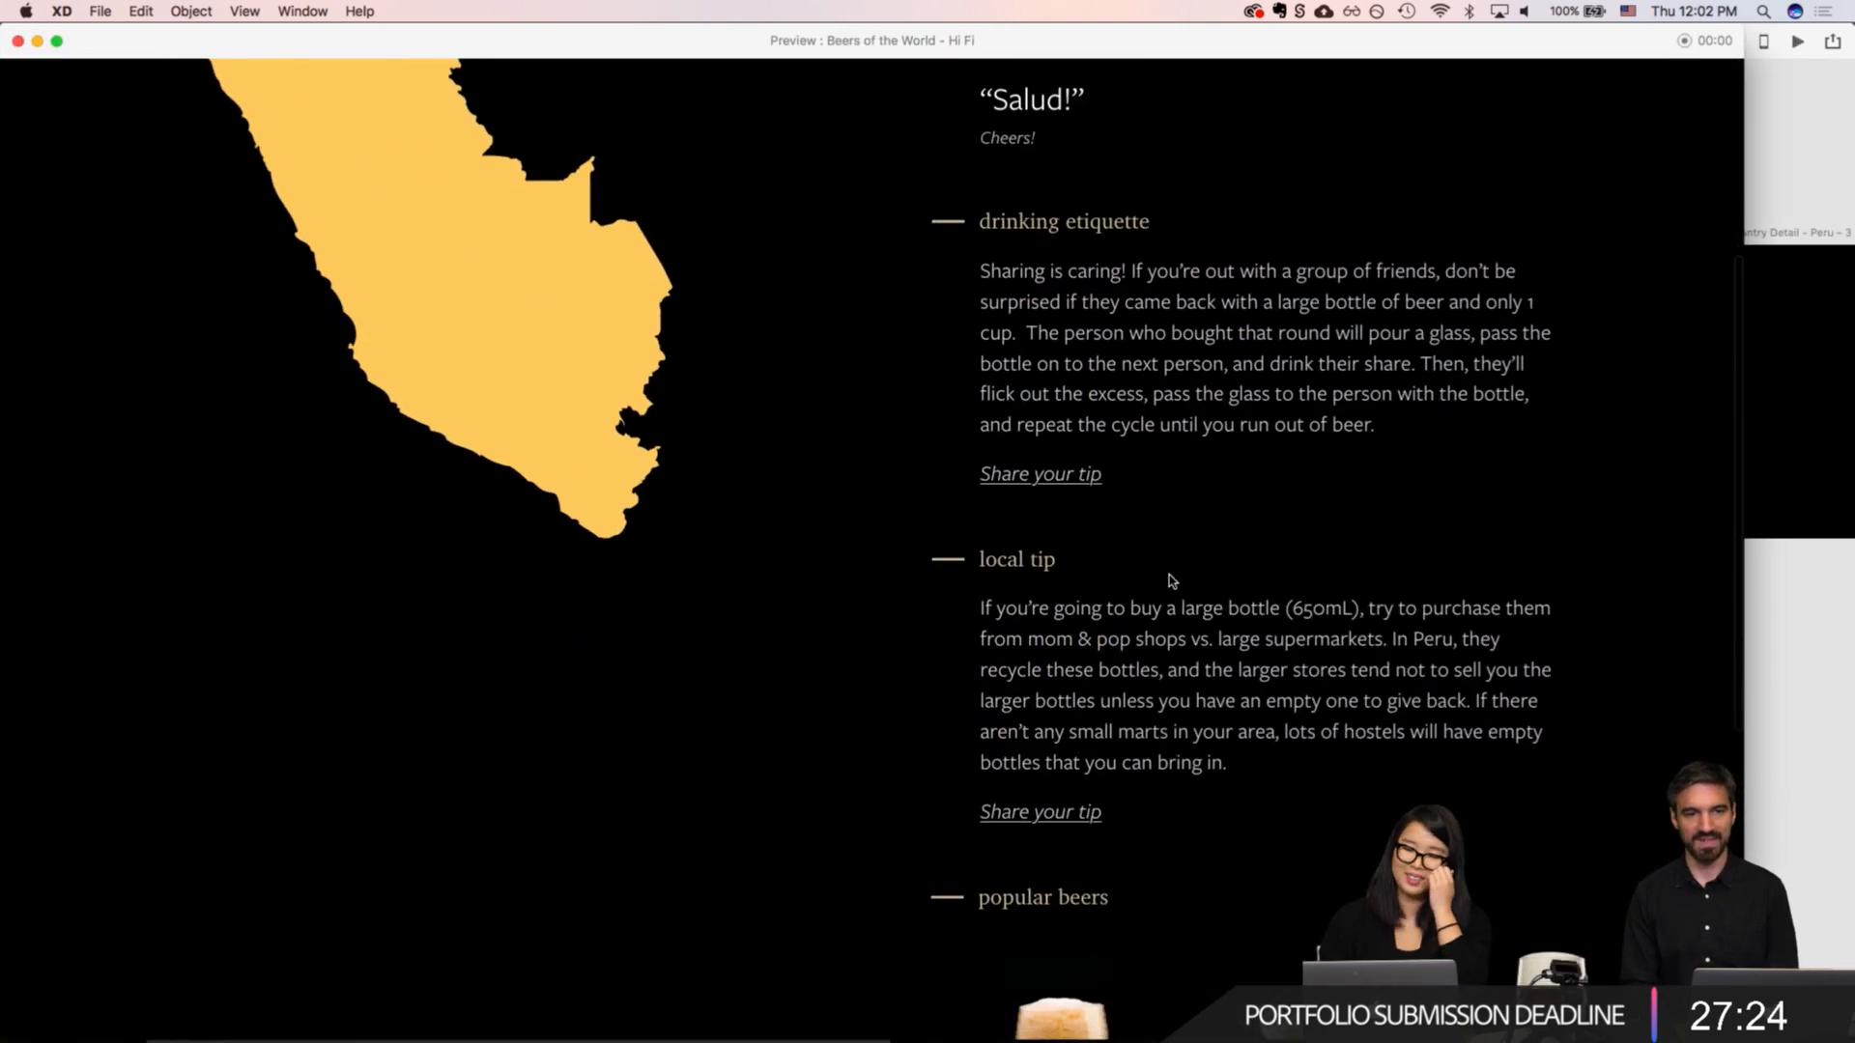
{"action": "left_click", "coordinate": [1041, 583]}
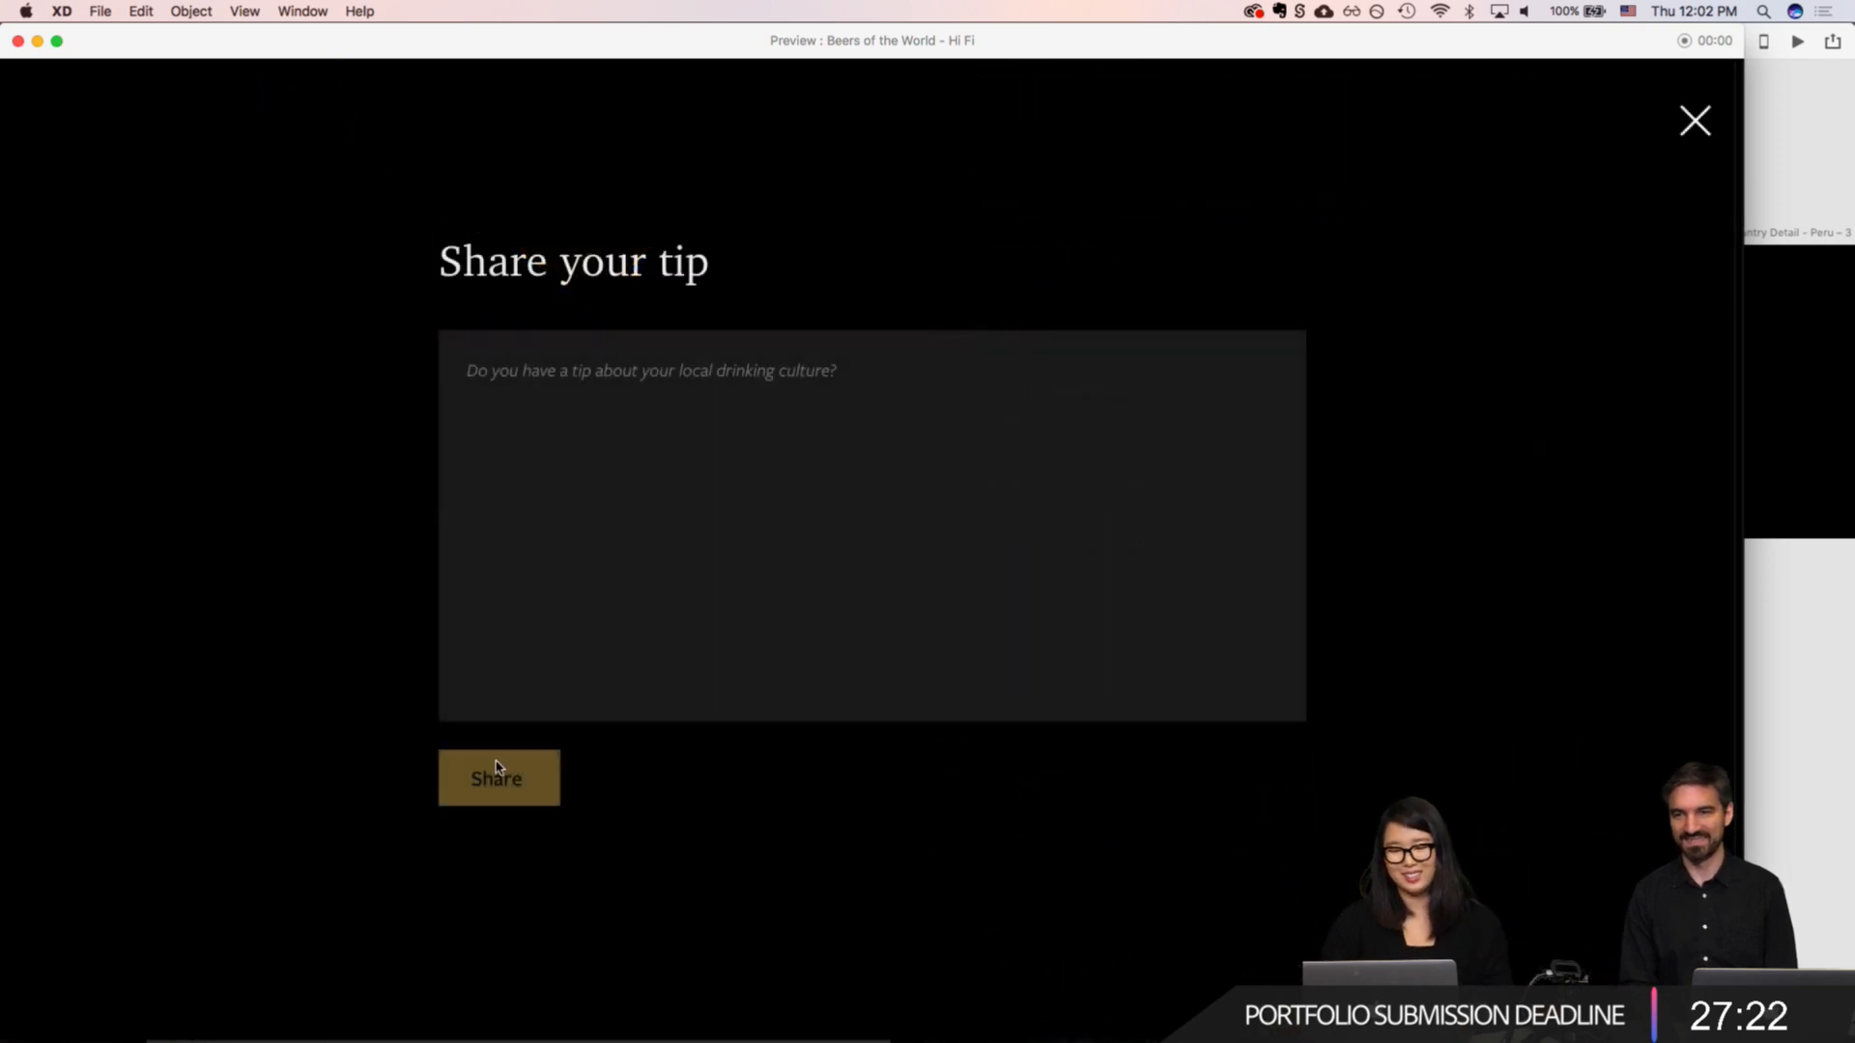
{"action": "left_click", "coordinate": [536, 373]}
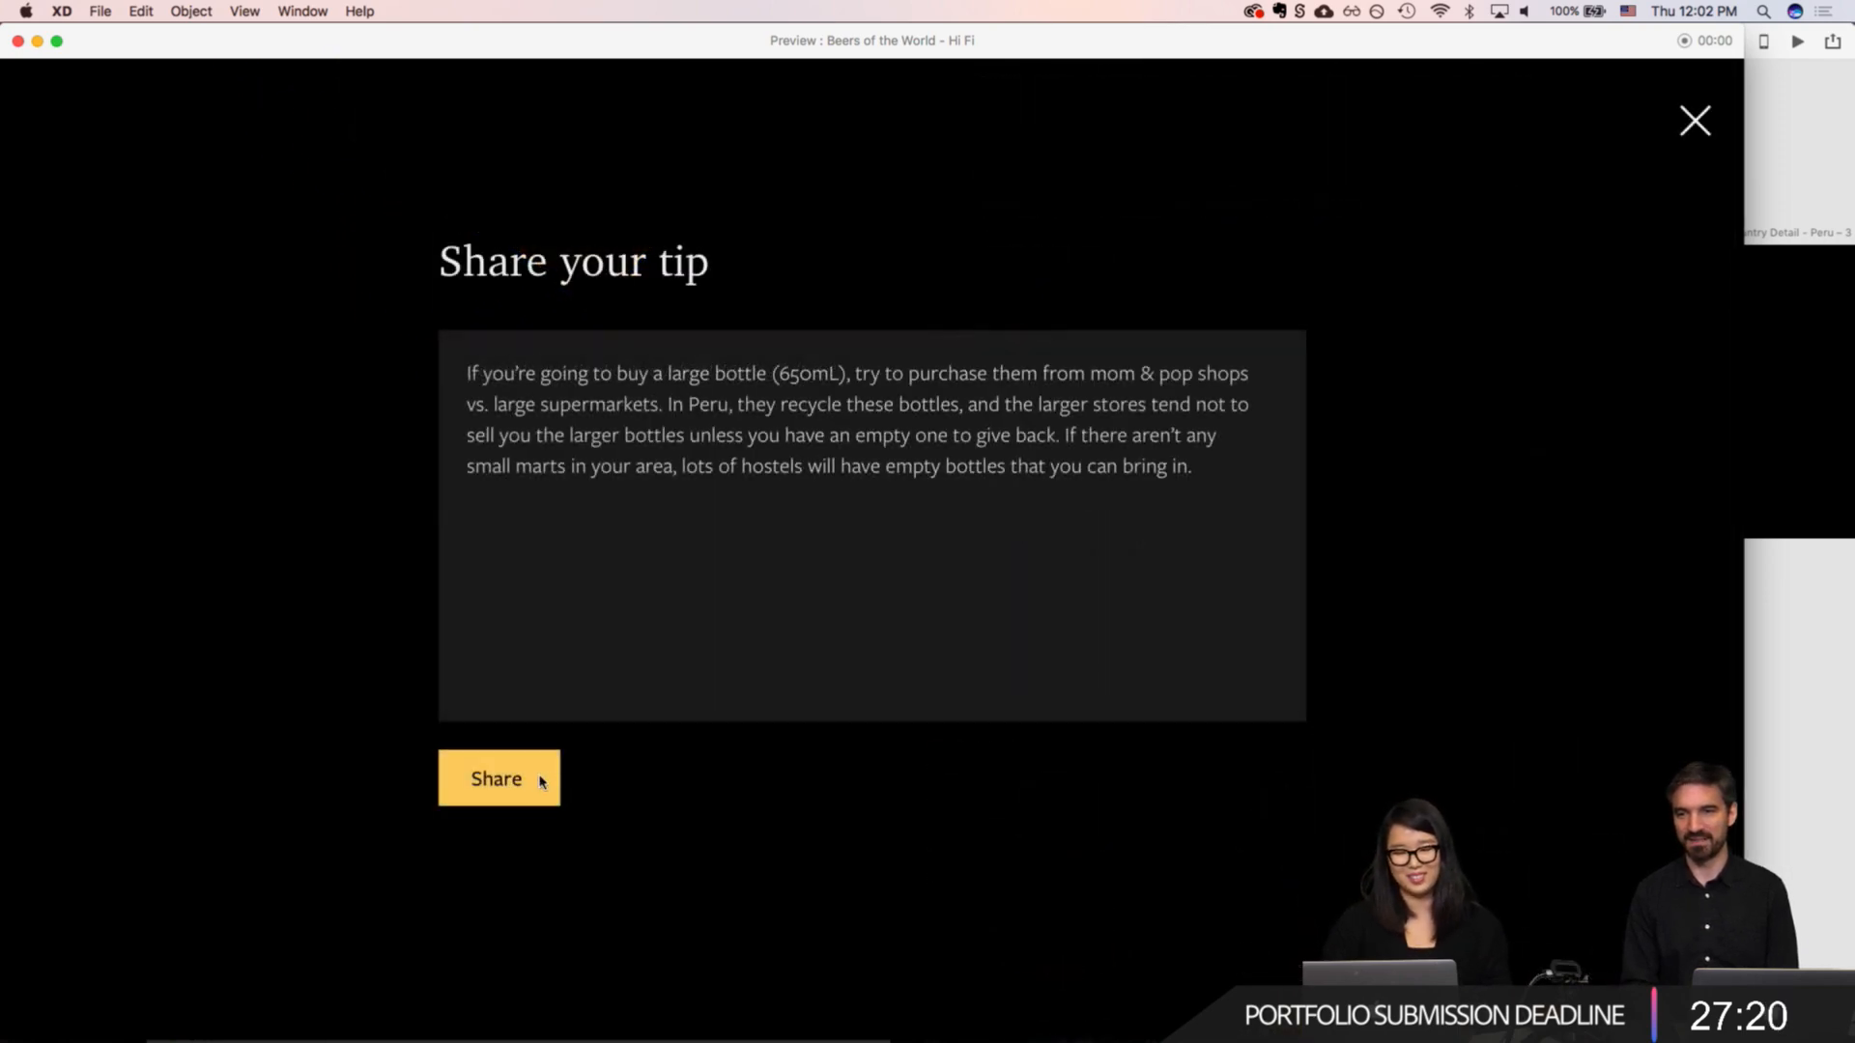
{"action": "left_click", "coordinate": [542, 782]}
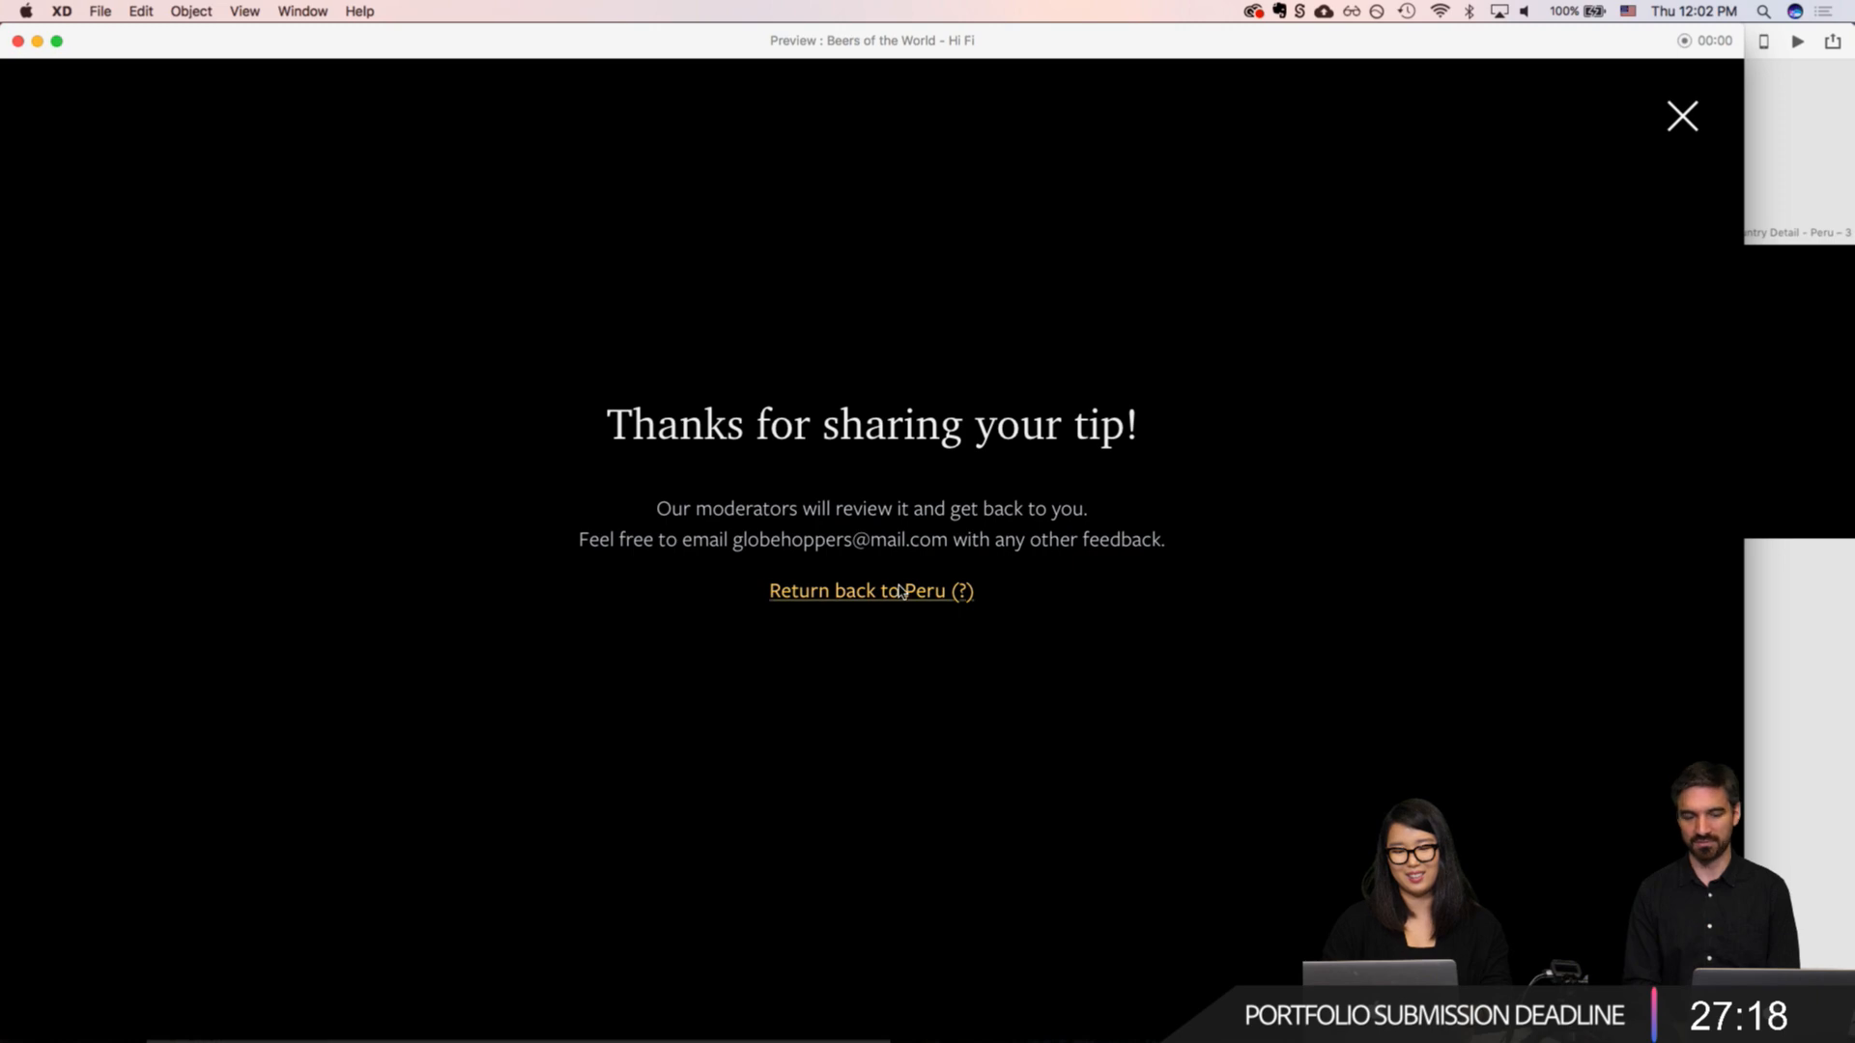
{"action": "left_click", "coordinate": [840, 592]}
Step: Step forward through the preview screens, test the thank-you screen's close icon, and close the preview
{"action": "key", "text": "Right"}
{"action": "key", "text": "Right"}
{"action": "key", "text": "Right"}
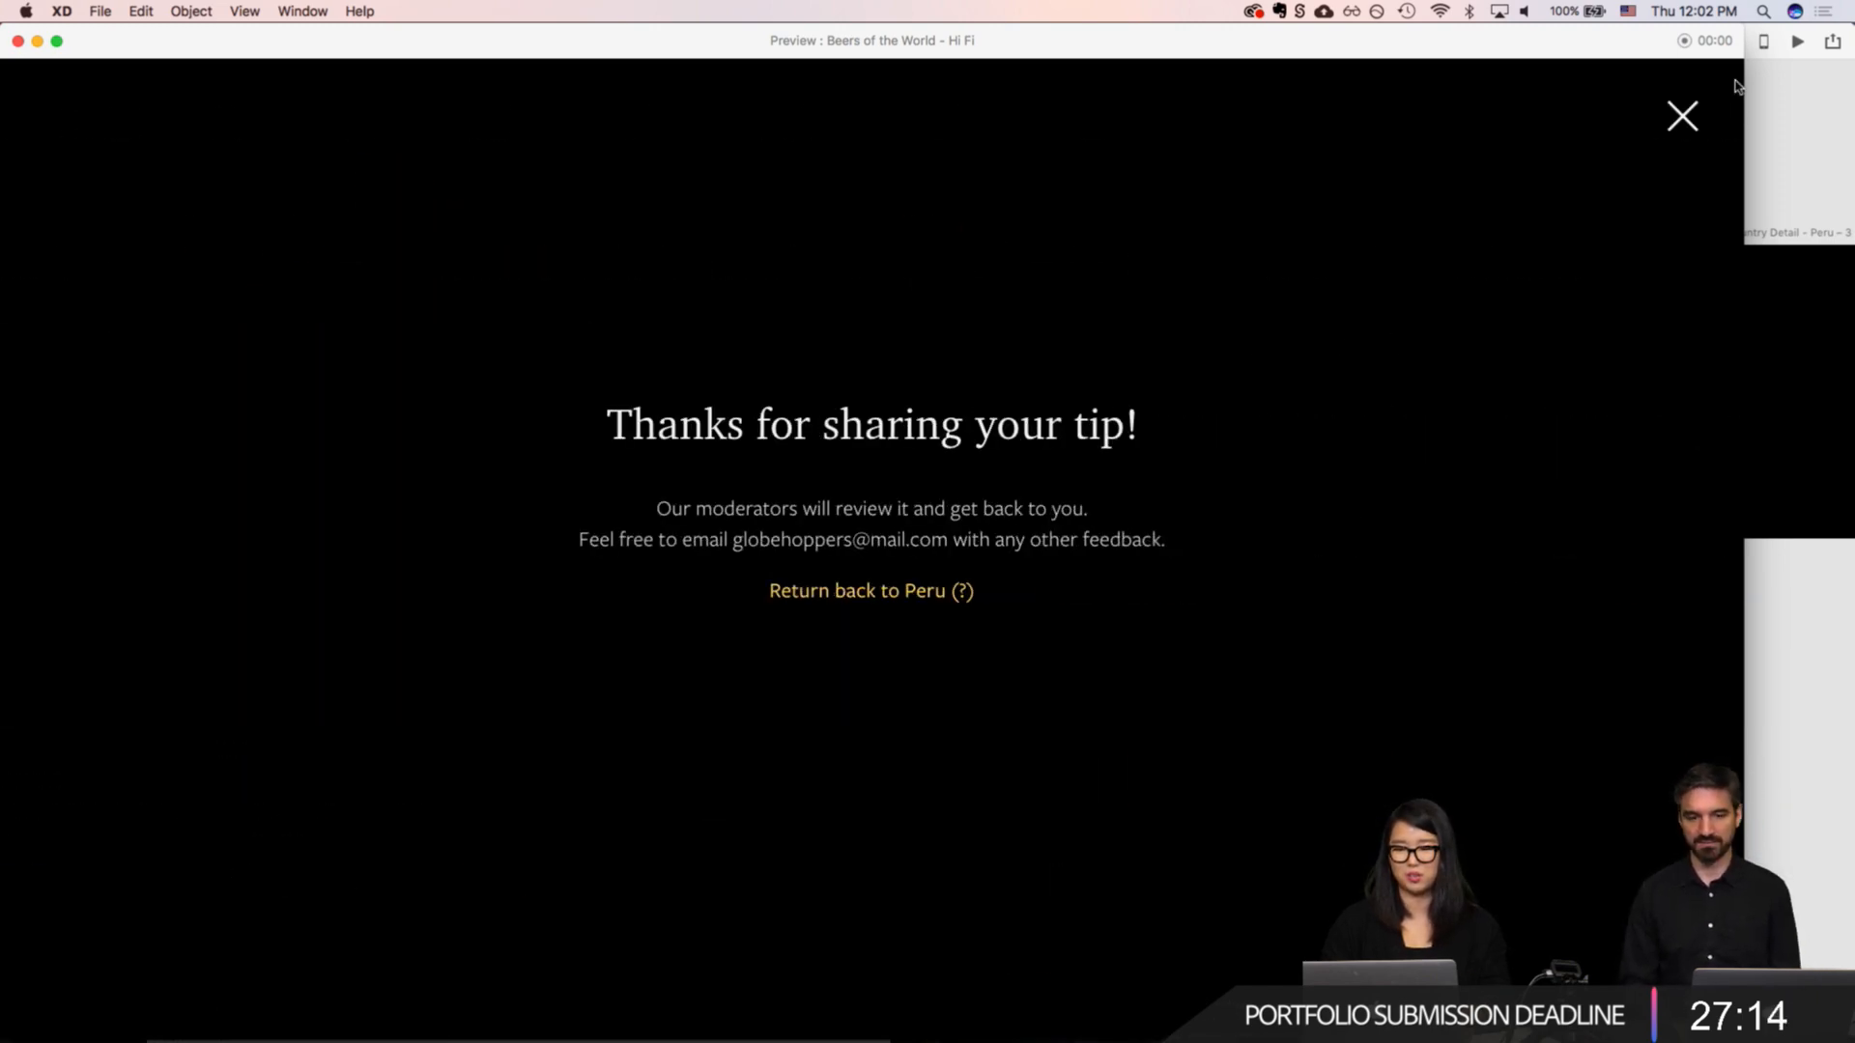
{"action": "left_click", "coordinate": [1682, 117]}
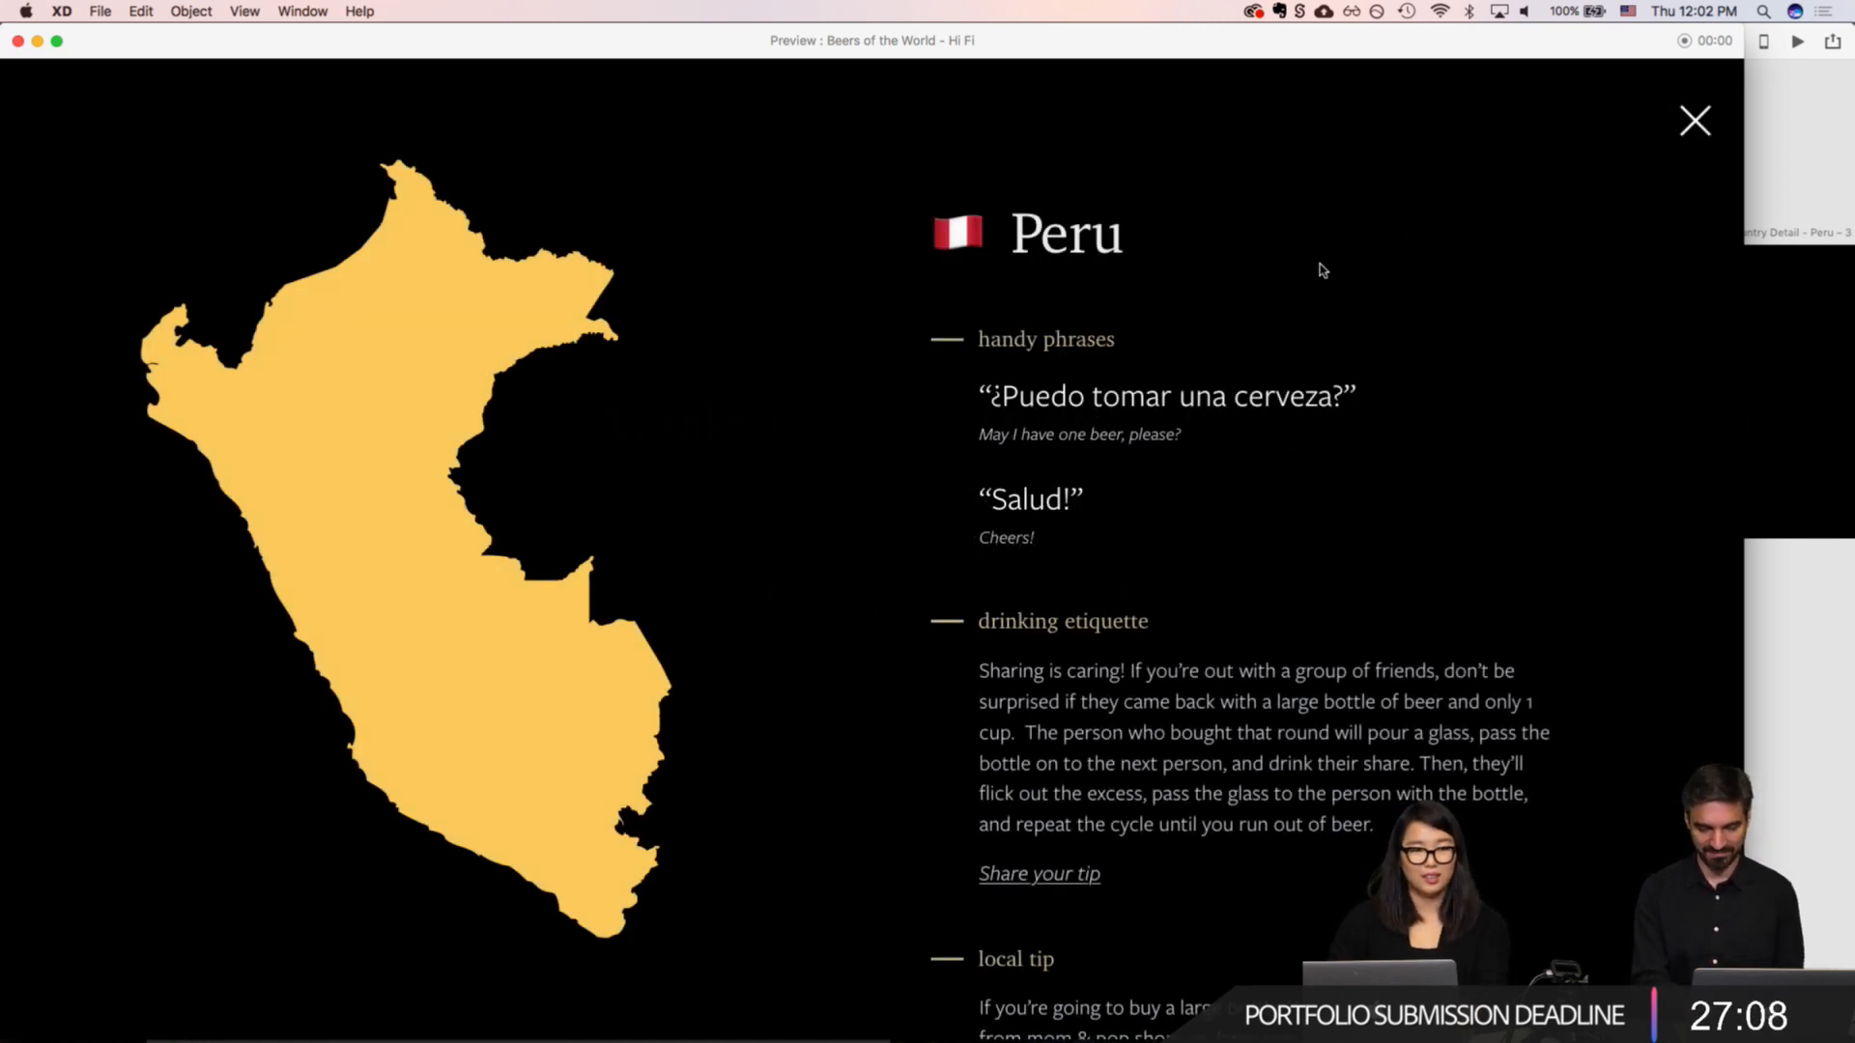
{"action": "key", "text": "alt+super+f"}
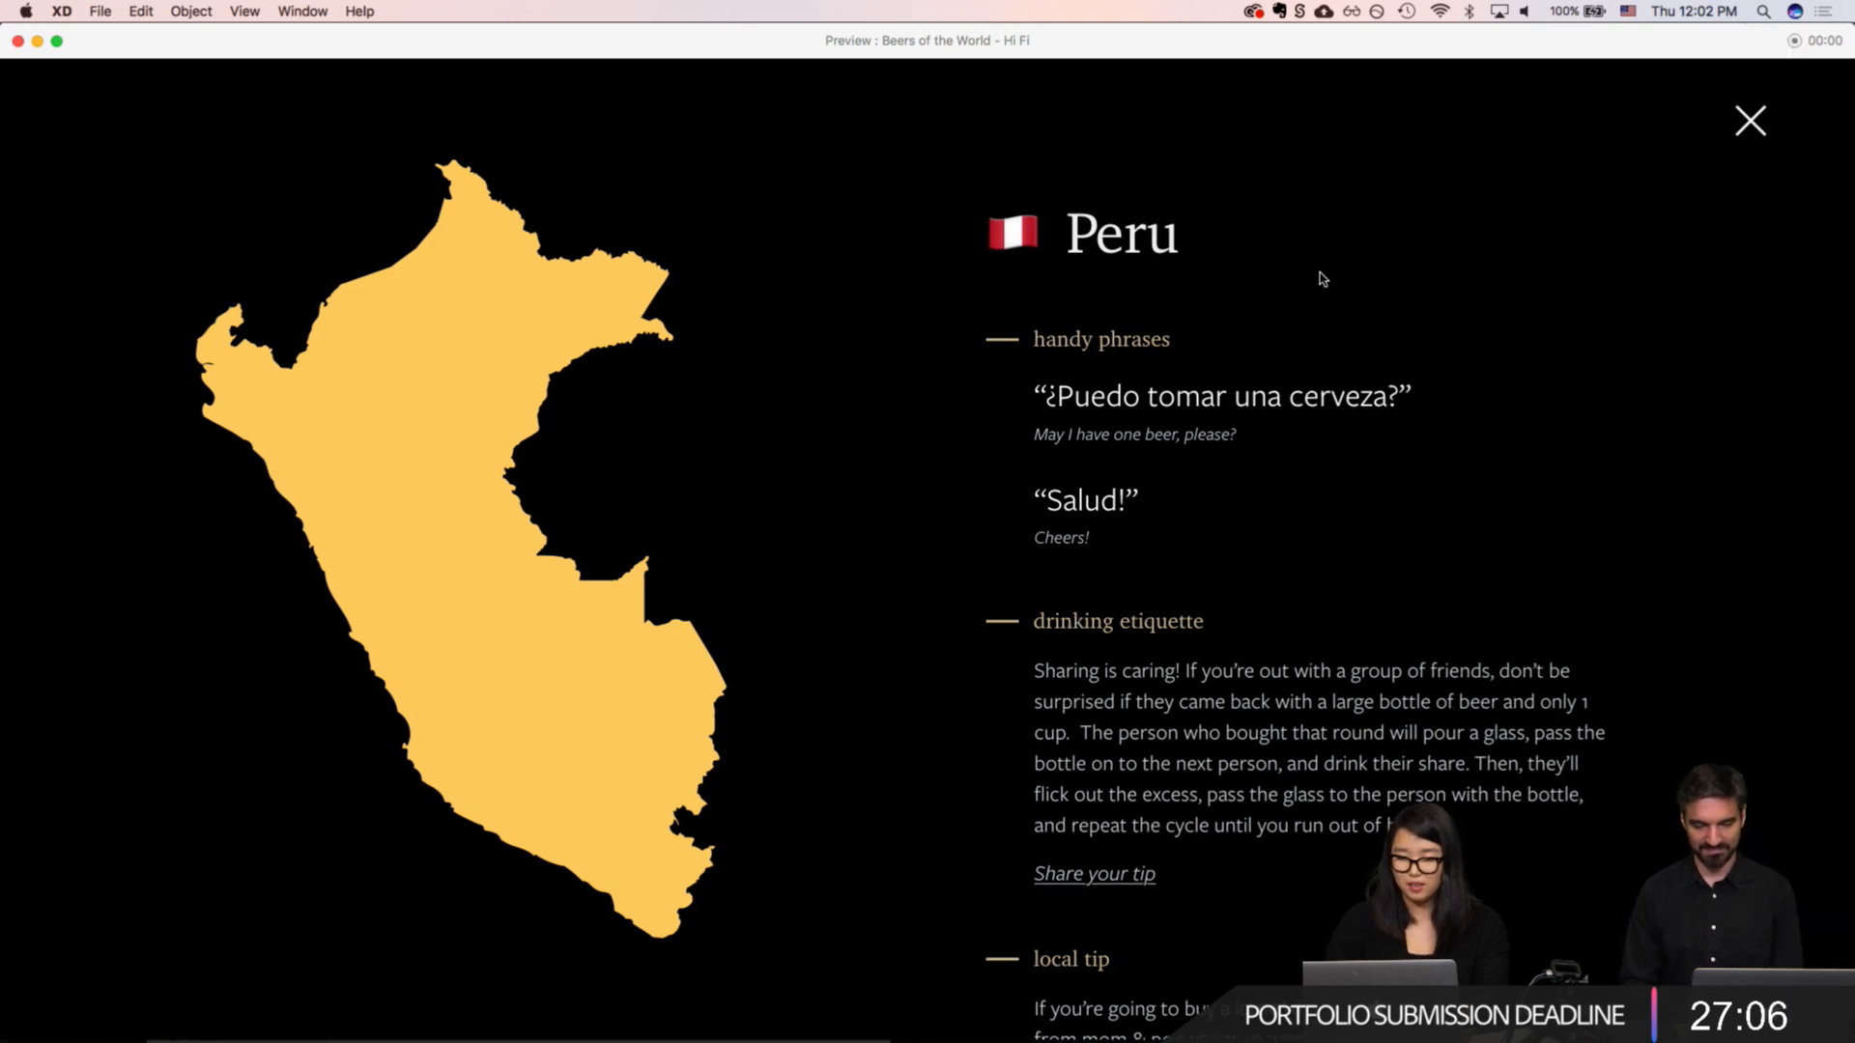
{"action": "key", "text": "super+w"}
Step: Link the "Share your tip" text under drinking etiquette on "Country Detail - Peru" to "Country Detail - Peru – 1" with a Dissolve transition
{"action": "left_click", "coordinate": [1349, 384]}
{"action": "scroll", "coordinate": [1348, 383], "scroll_direction": "right", "scroll_amount": 1}
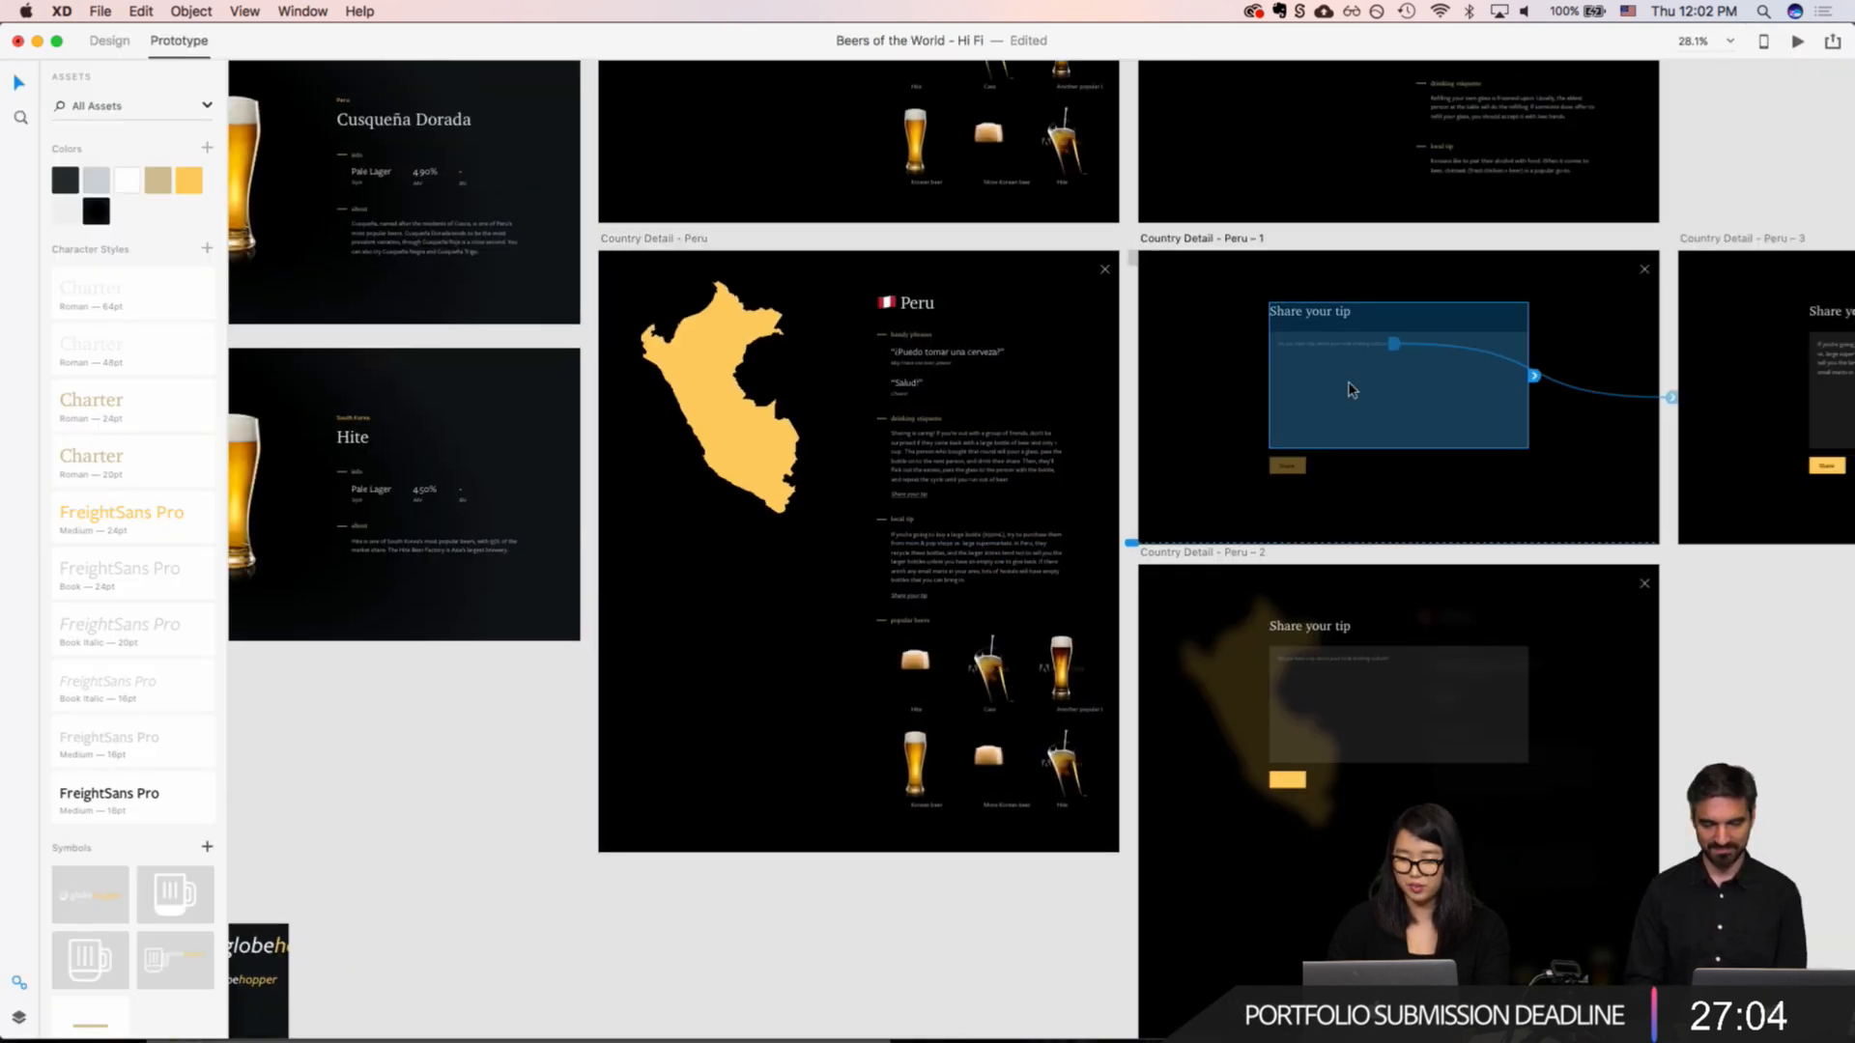
{"action": "scroll", "coordinate": [1350, 389], "scroll_direction": "right", "scroll_amount": 5}
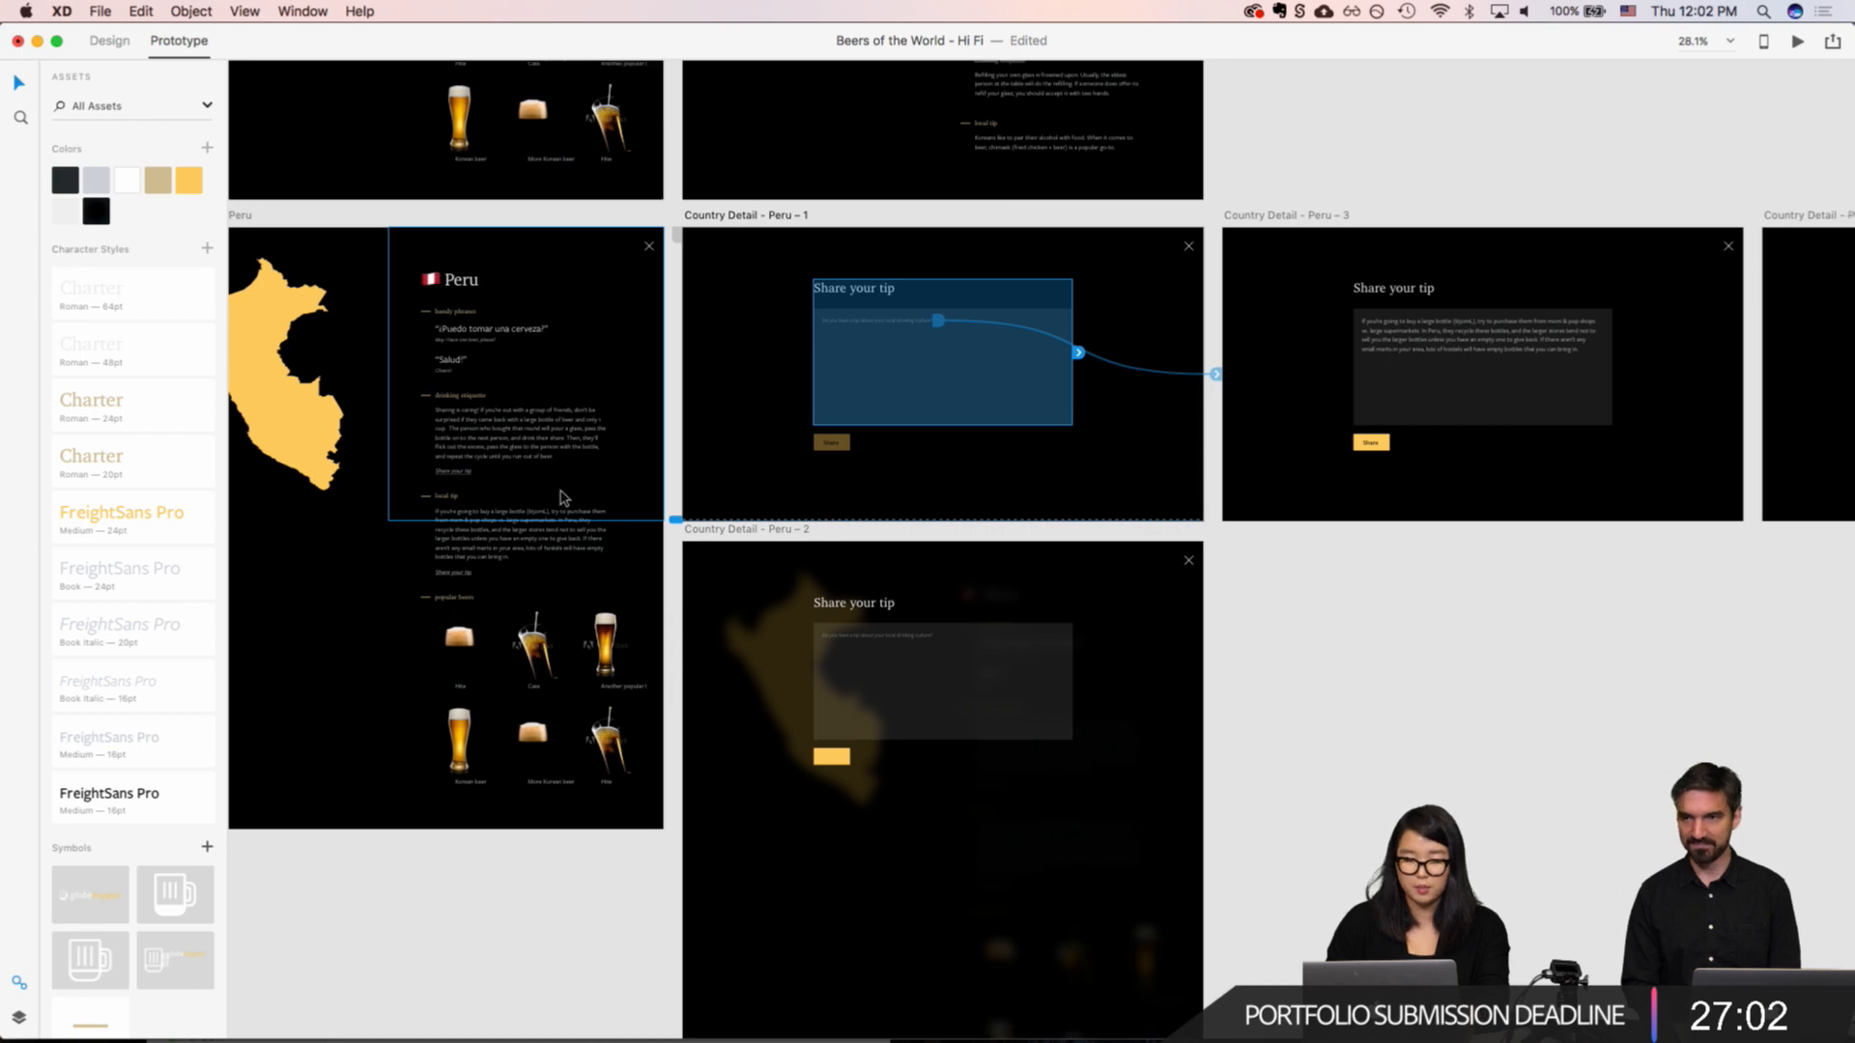
{"action": "scroll", "coordinate": [497, 435], "scroll_direction": "up", "scroll_amount": 8}
{"action": "left_click", "coordinate": [358, 564], "text": "super"}
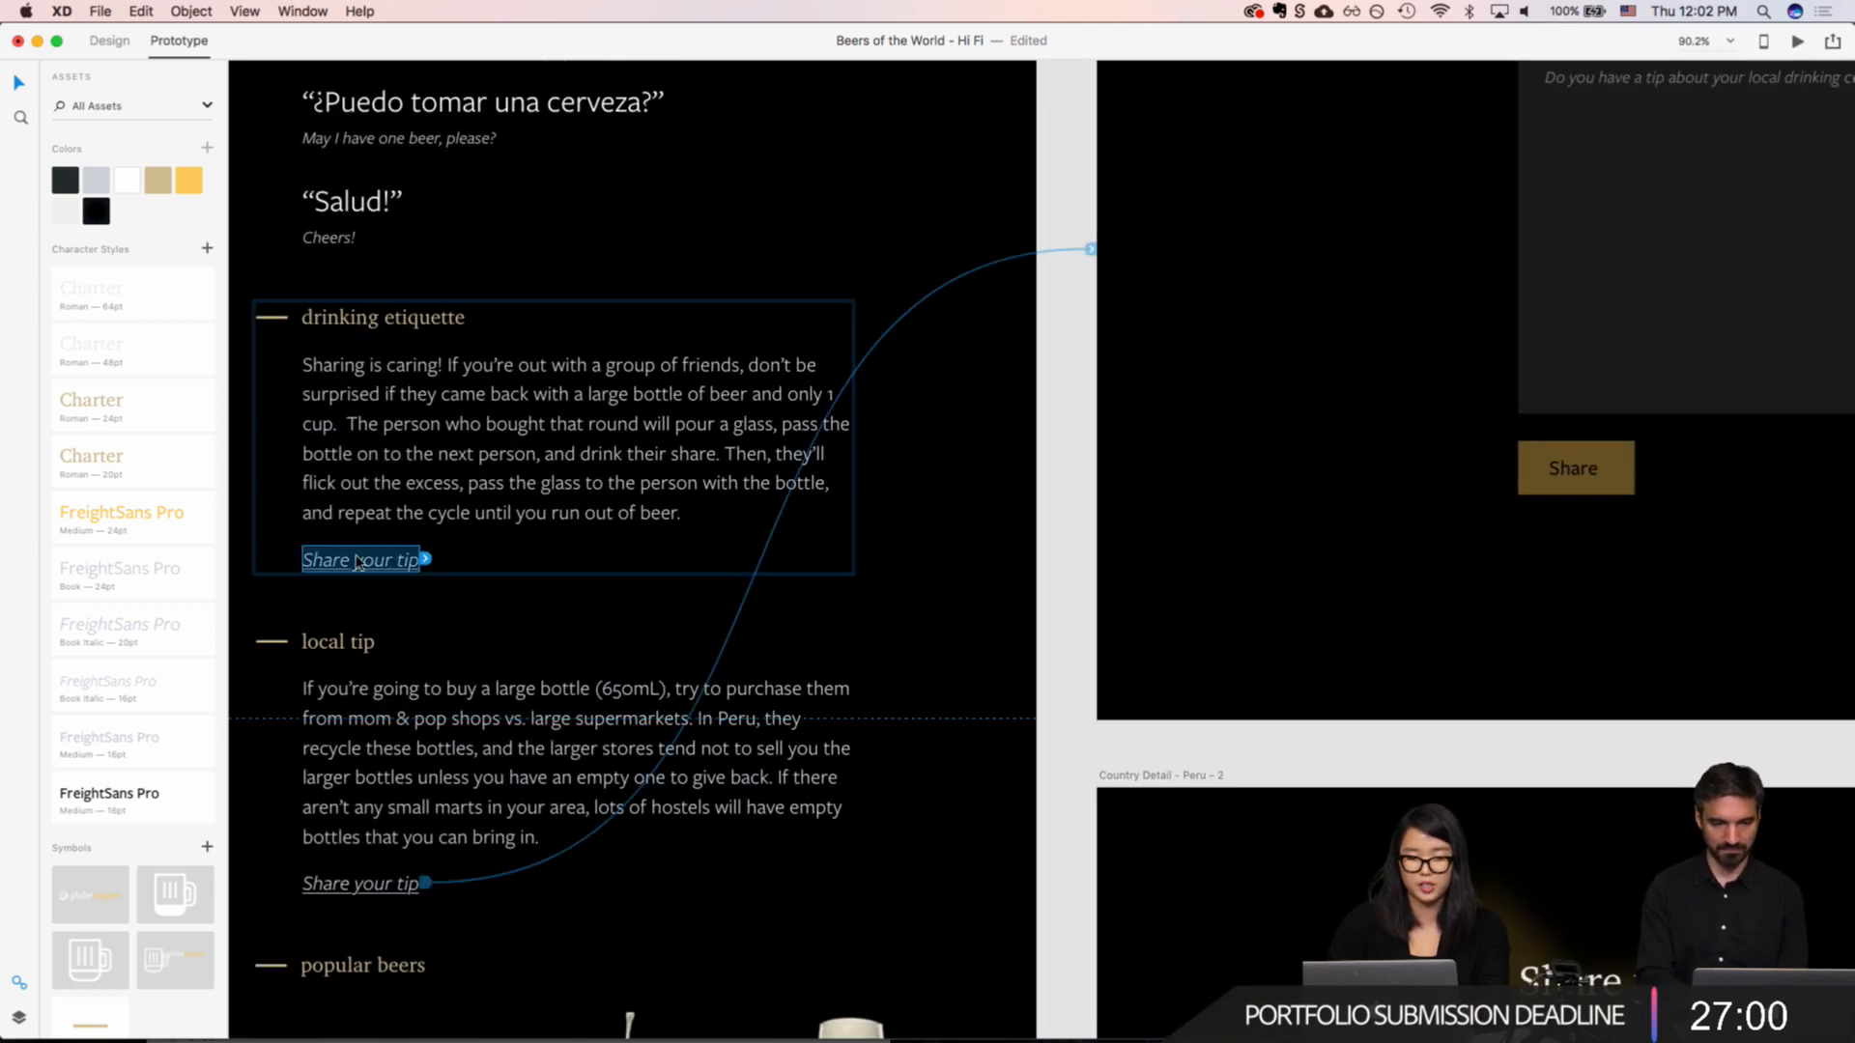
{"action": "left_click_drag", "start_coordinate": [425, 558], "coordinate": [1097, 246]}
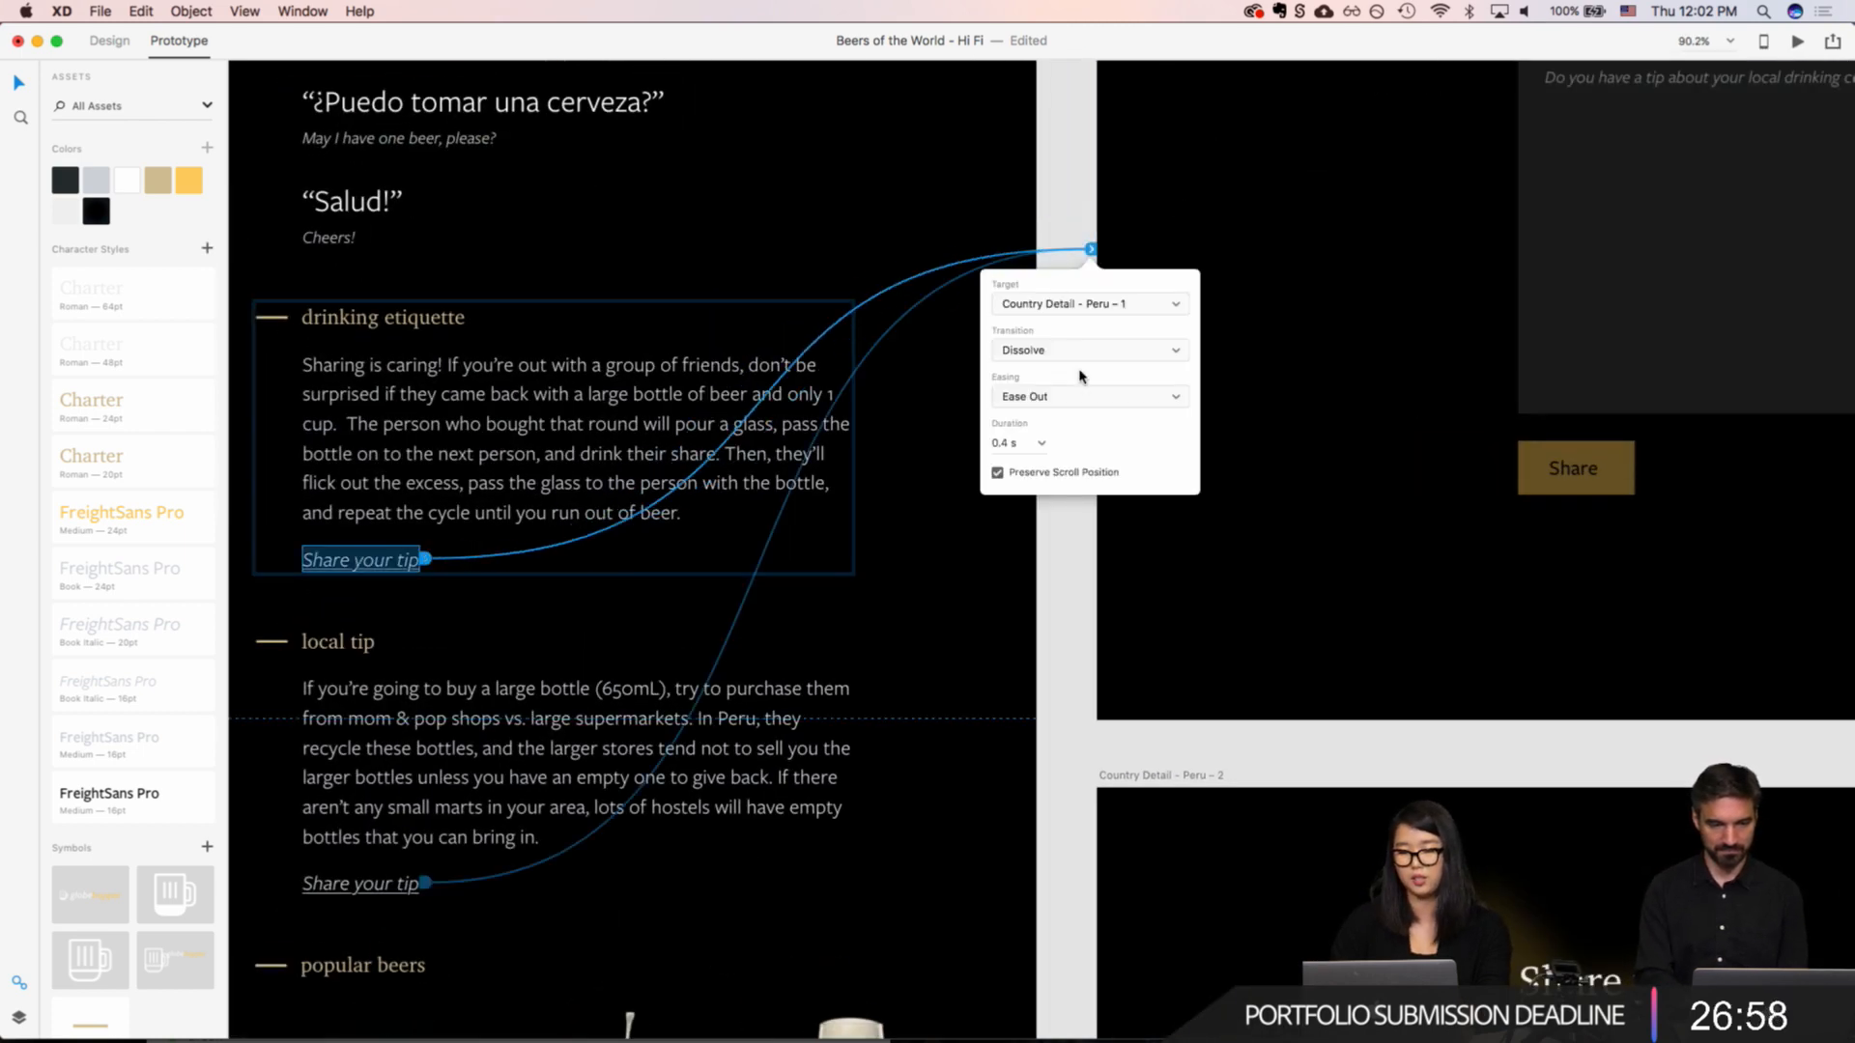
{"action": "left_click", "coordinate": [1304, 208]}
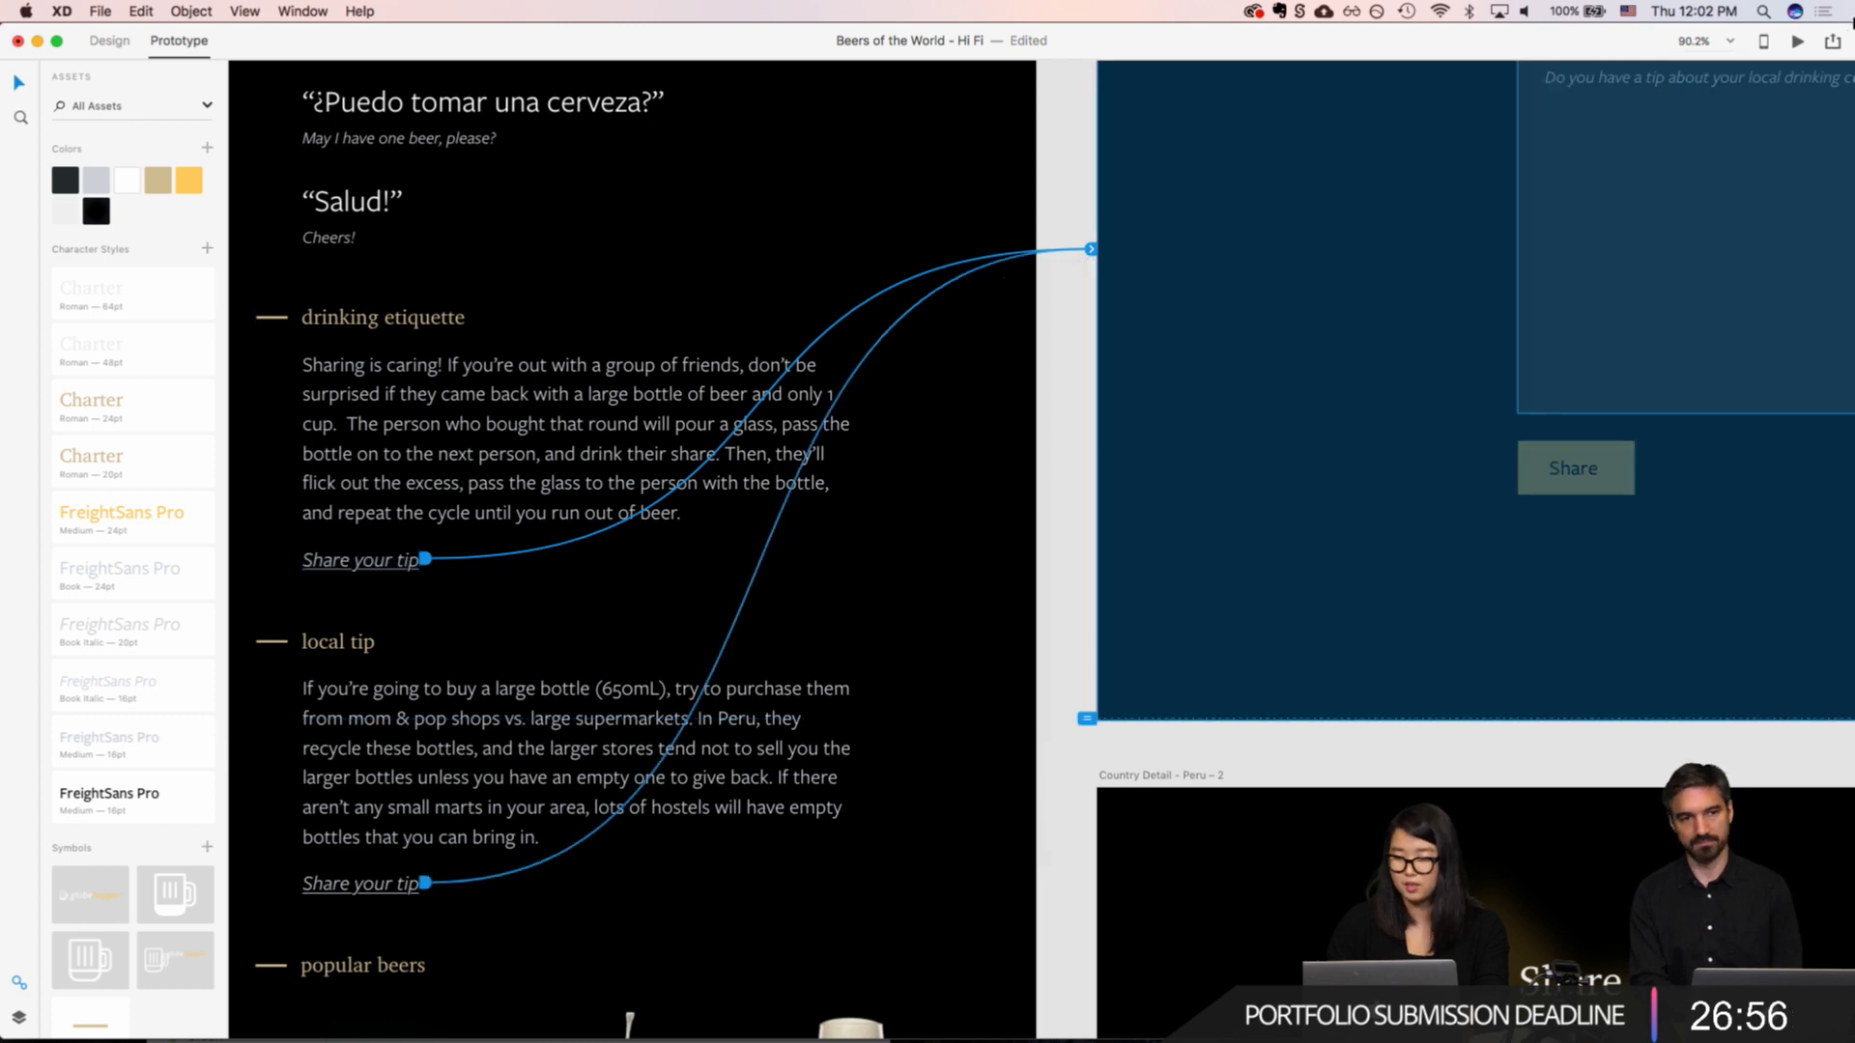
Step: Preview the drinking etiquette "Share your tip" link on the Peru screen, and close the preview
{"action": "left_click", "coordinate": [1799, 44]}
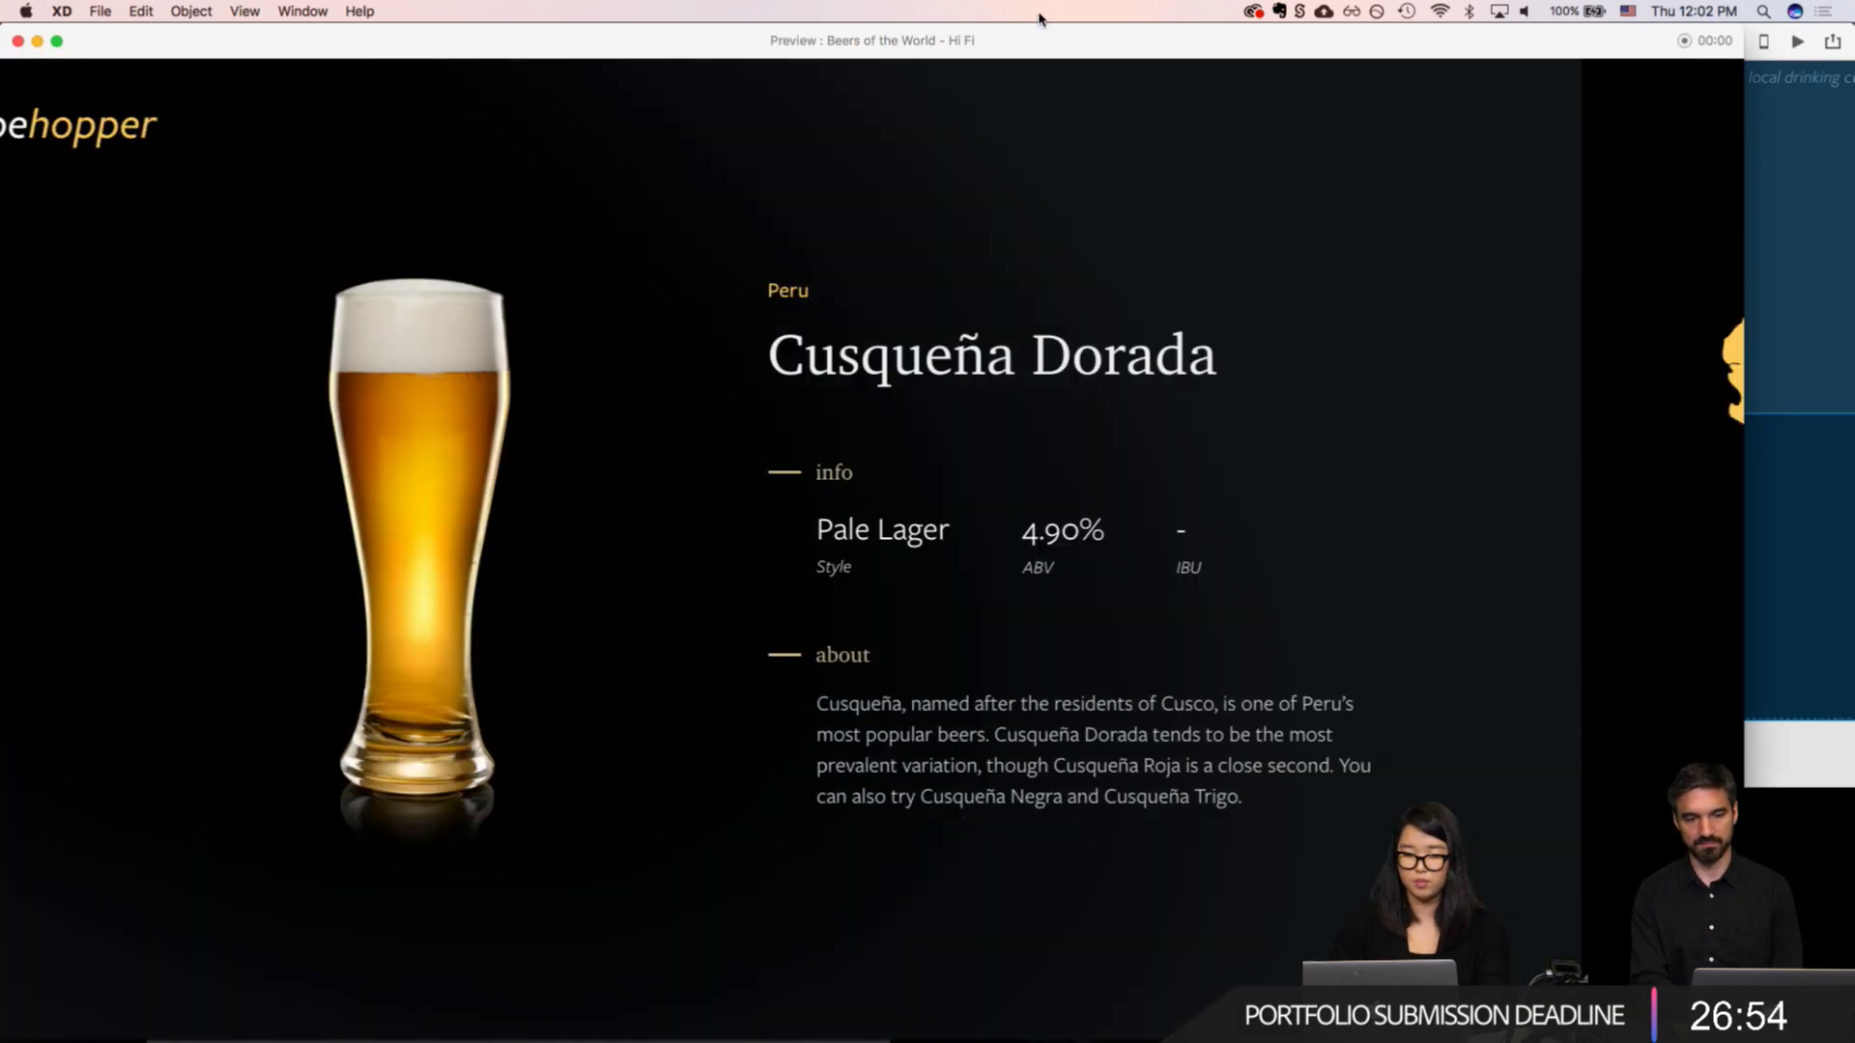
{"action": "scroll", "coordinate": [1048, 695], "scroll_direction": "down", "scroll_amount": 1}
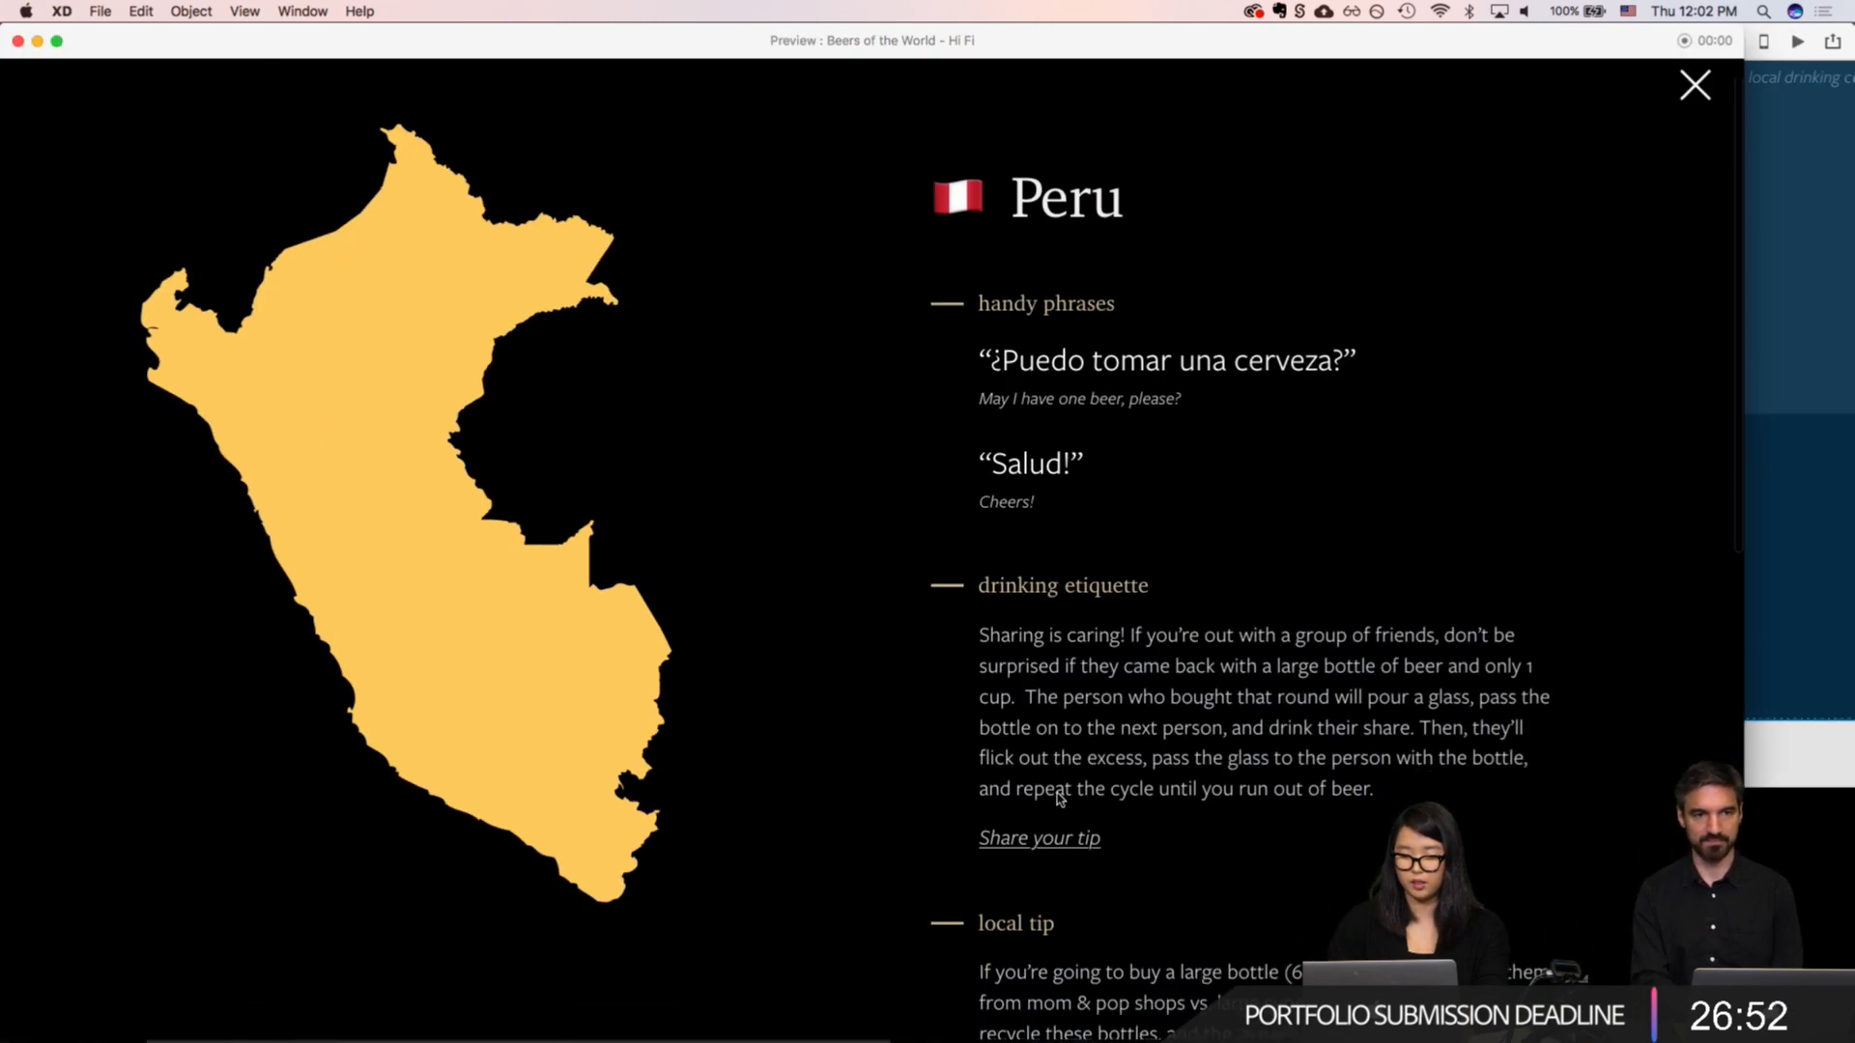
{"action": "left_click", "coordinate": [1030, 840]}
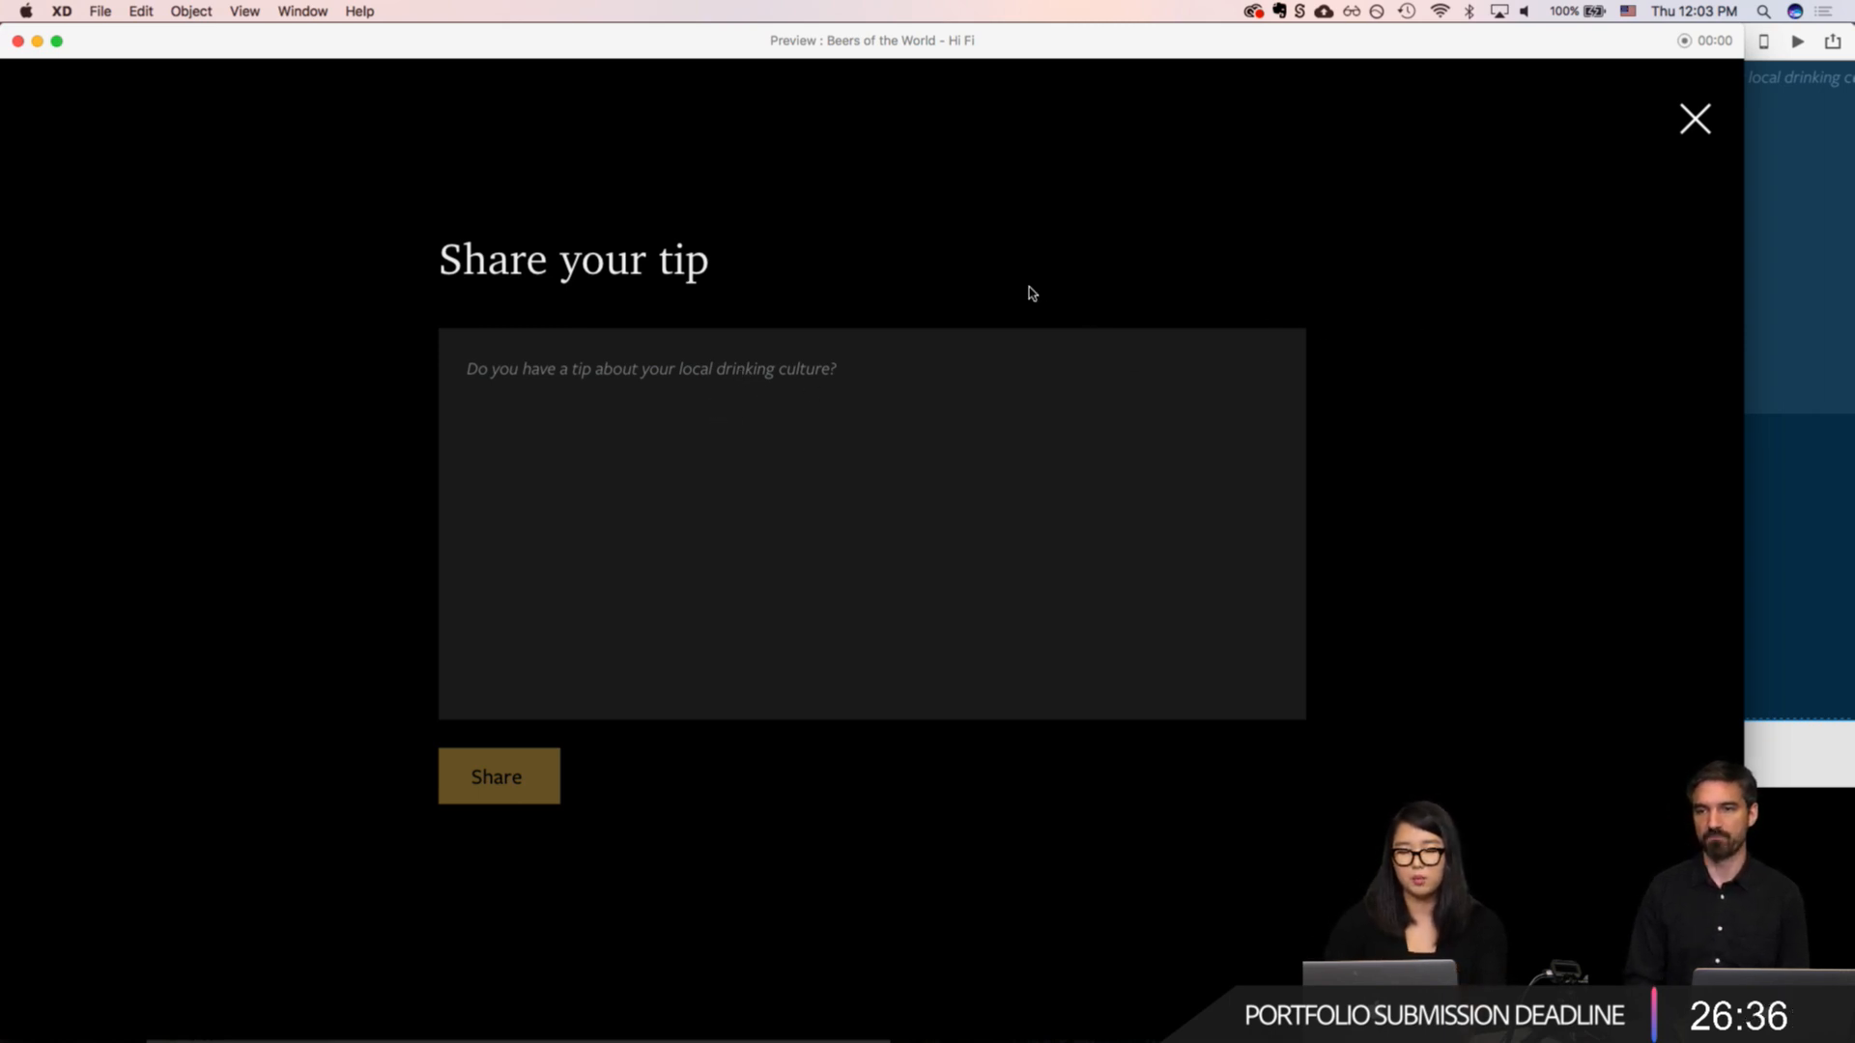
{"action": "key", "text": "super+w"}
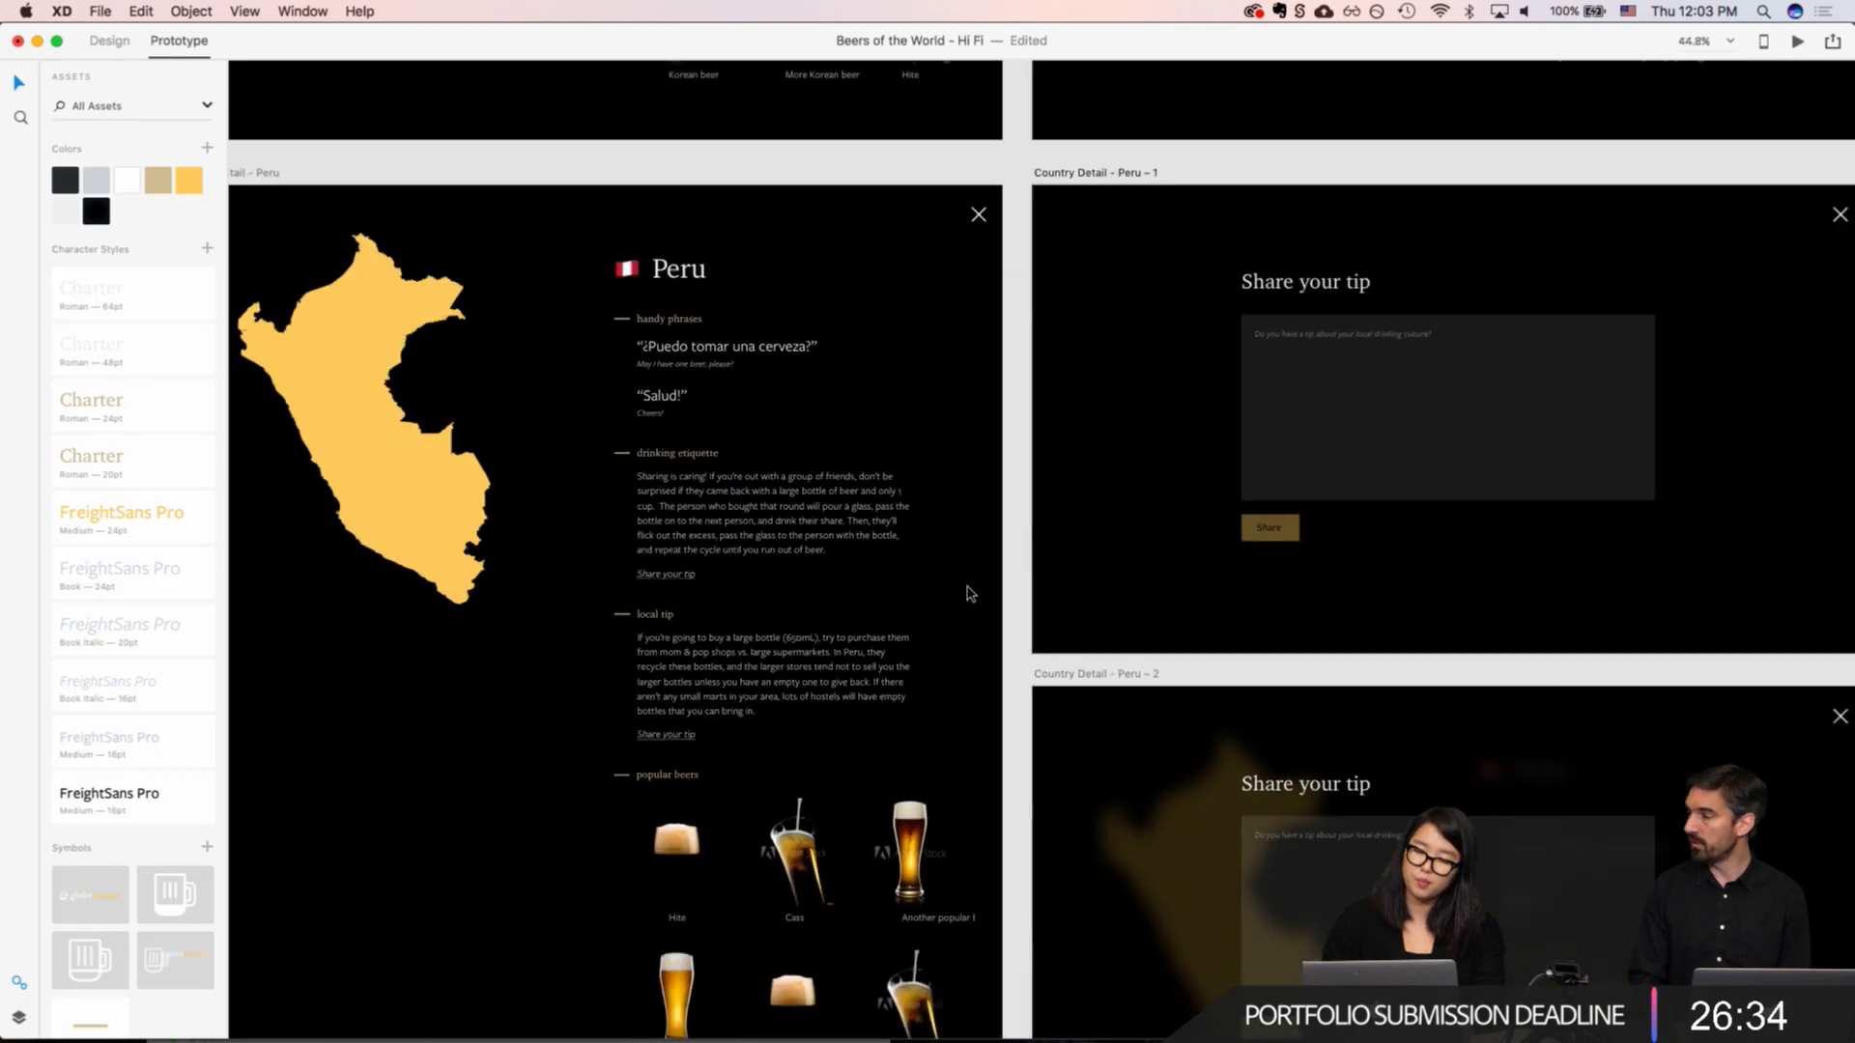
Step: Examine the Peru flow artboards, comparing the "Share your tip" forms on "Country Detail - Peru – 1" and "Country Detail - Peru – 2"
{"action": "scroll", "coordinate": [970, 594], "scroll_direction": "down", "scroll_amount": 3}
{"action": "scroll", "coordinate": [970, 593], "scroll_direction": "right", "scroll_amount": 2}
{"action": "scroll", "coordinate": [970, 593], "scroll_direction": "down", "scroll_amount": 1}
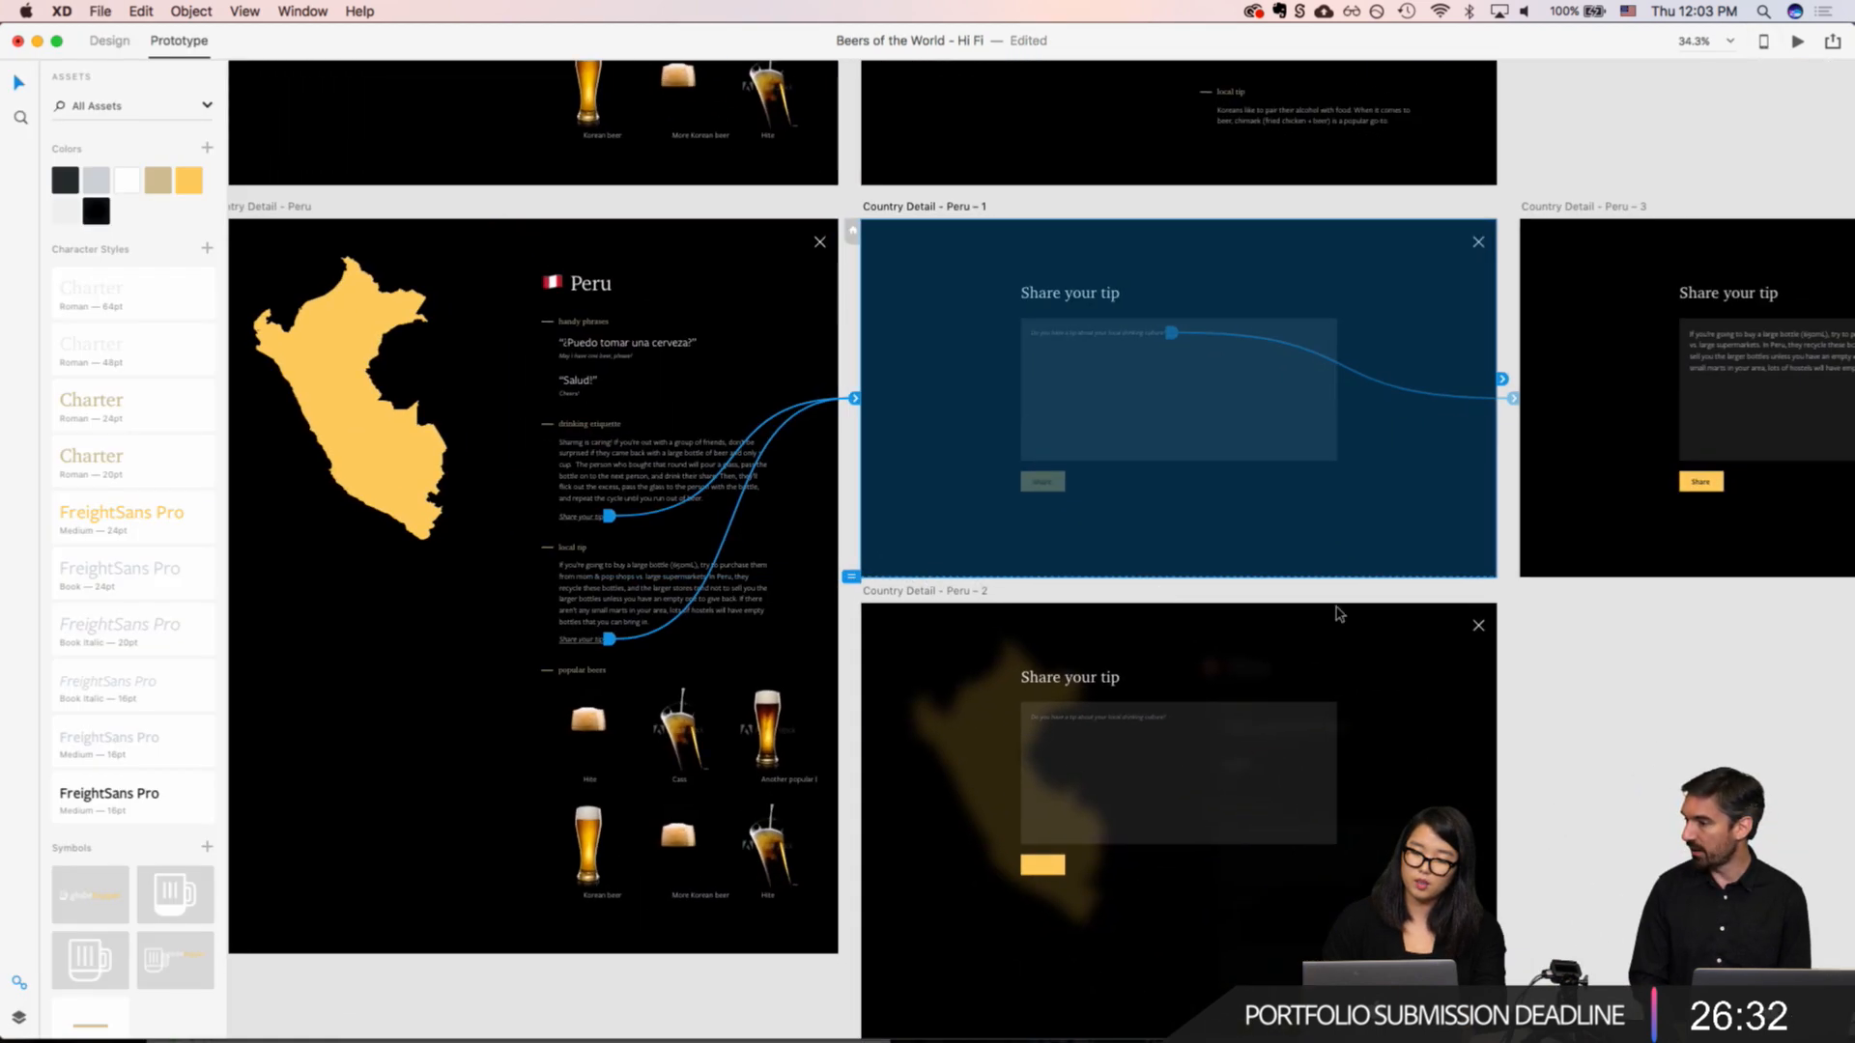
{"action": "left_click", "coordinate": [1750, 710]}
{"action": "scroll", "coordinate": [1750, 709], "scroll_direction": "down", "scroll_amount": 6}
{"action": "scroll", "coordinate": [1749, 718], "scroll_direction": "down", "scroll_amount": 5}
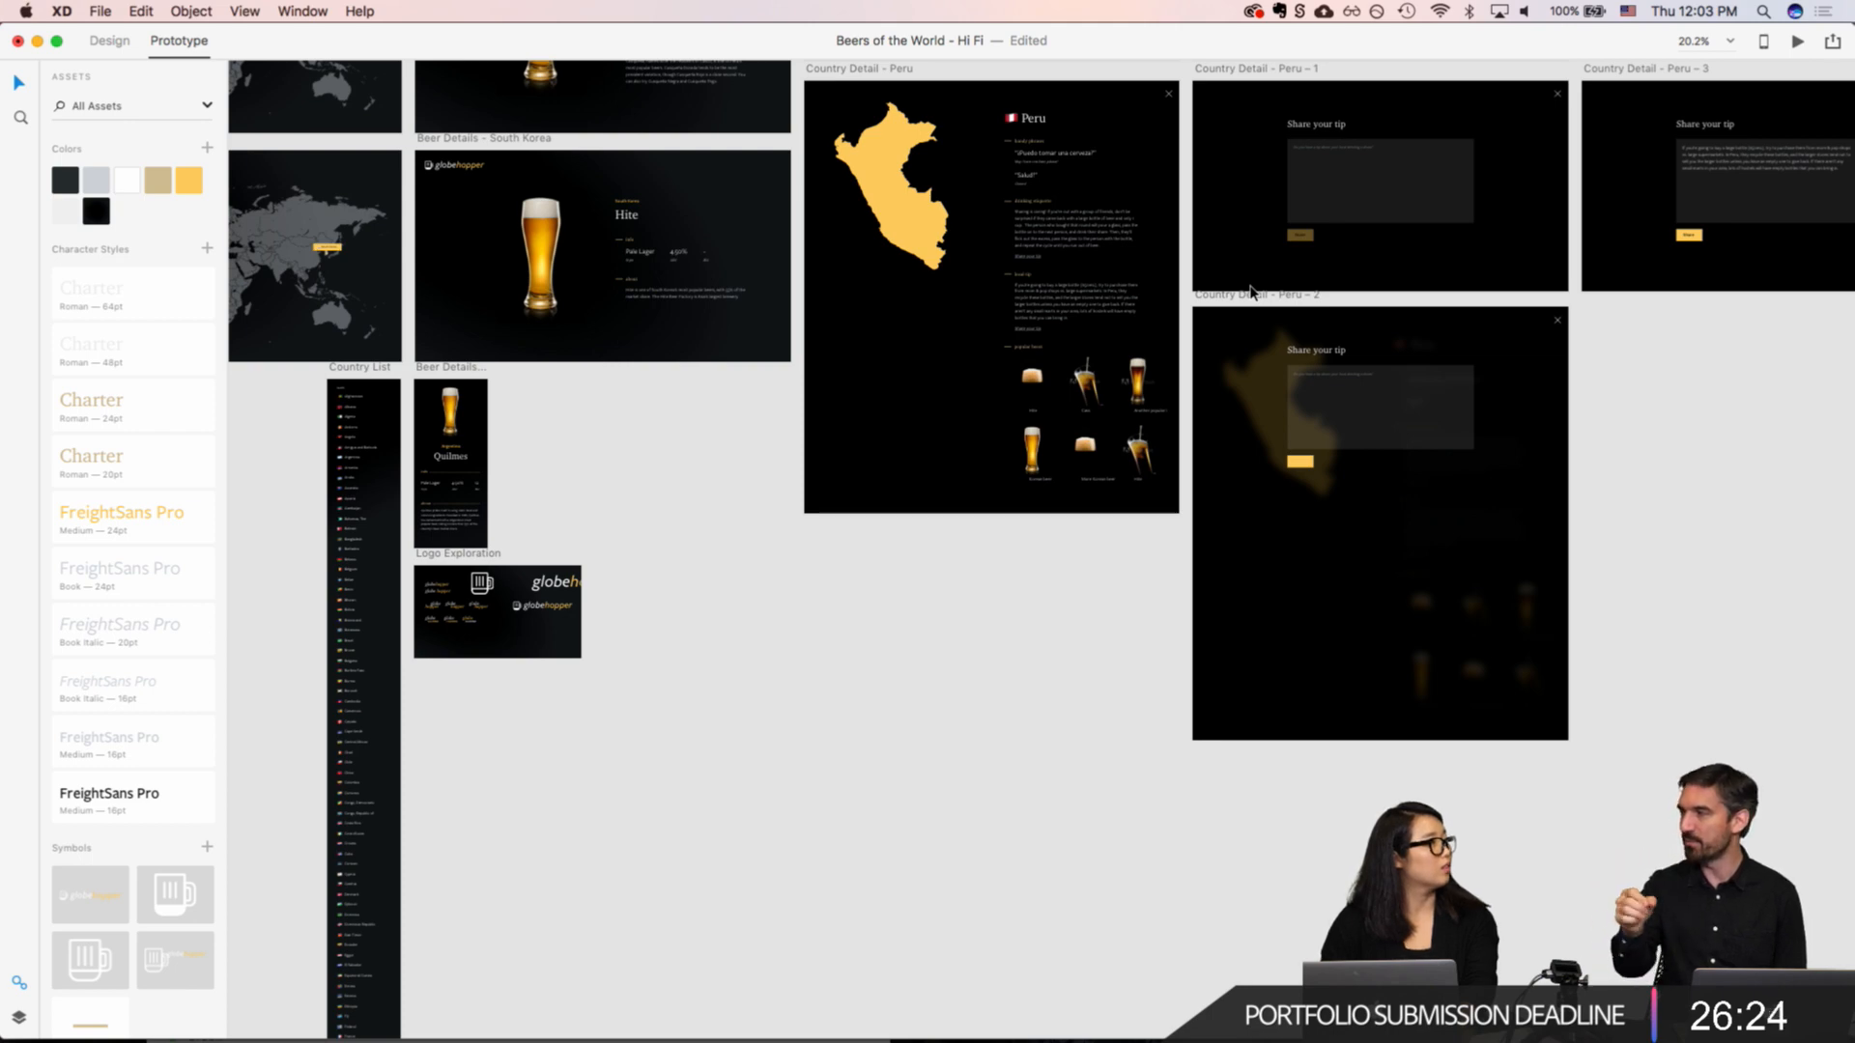
{"action": "scroll", "coordinate": [1237, 288], "scroll_direction": "up", "scroll_amount": 5}
{"action": "scroll", "coordinate": [1236, 288], "scroll_direction": "right", "scroll_amount": 7}
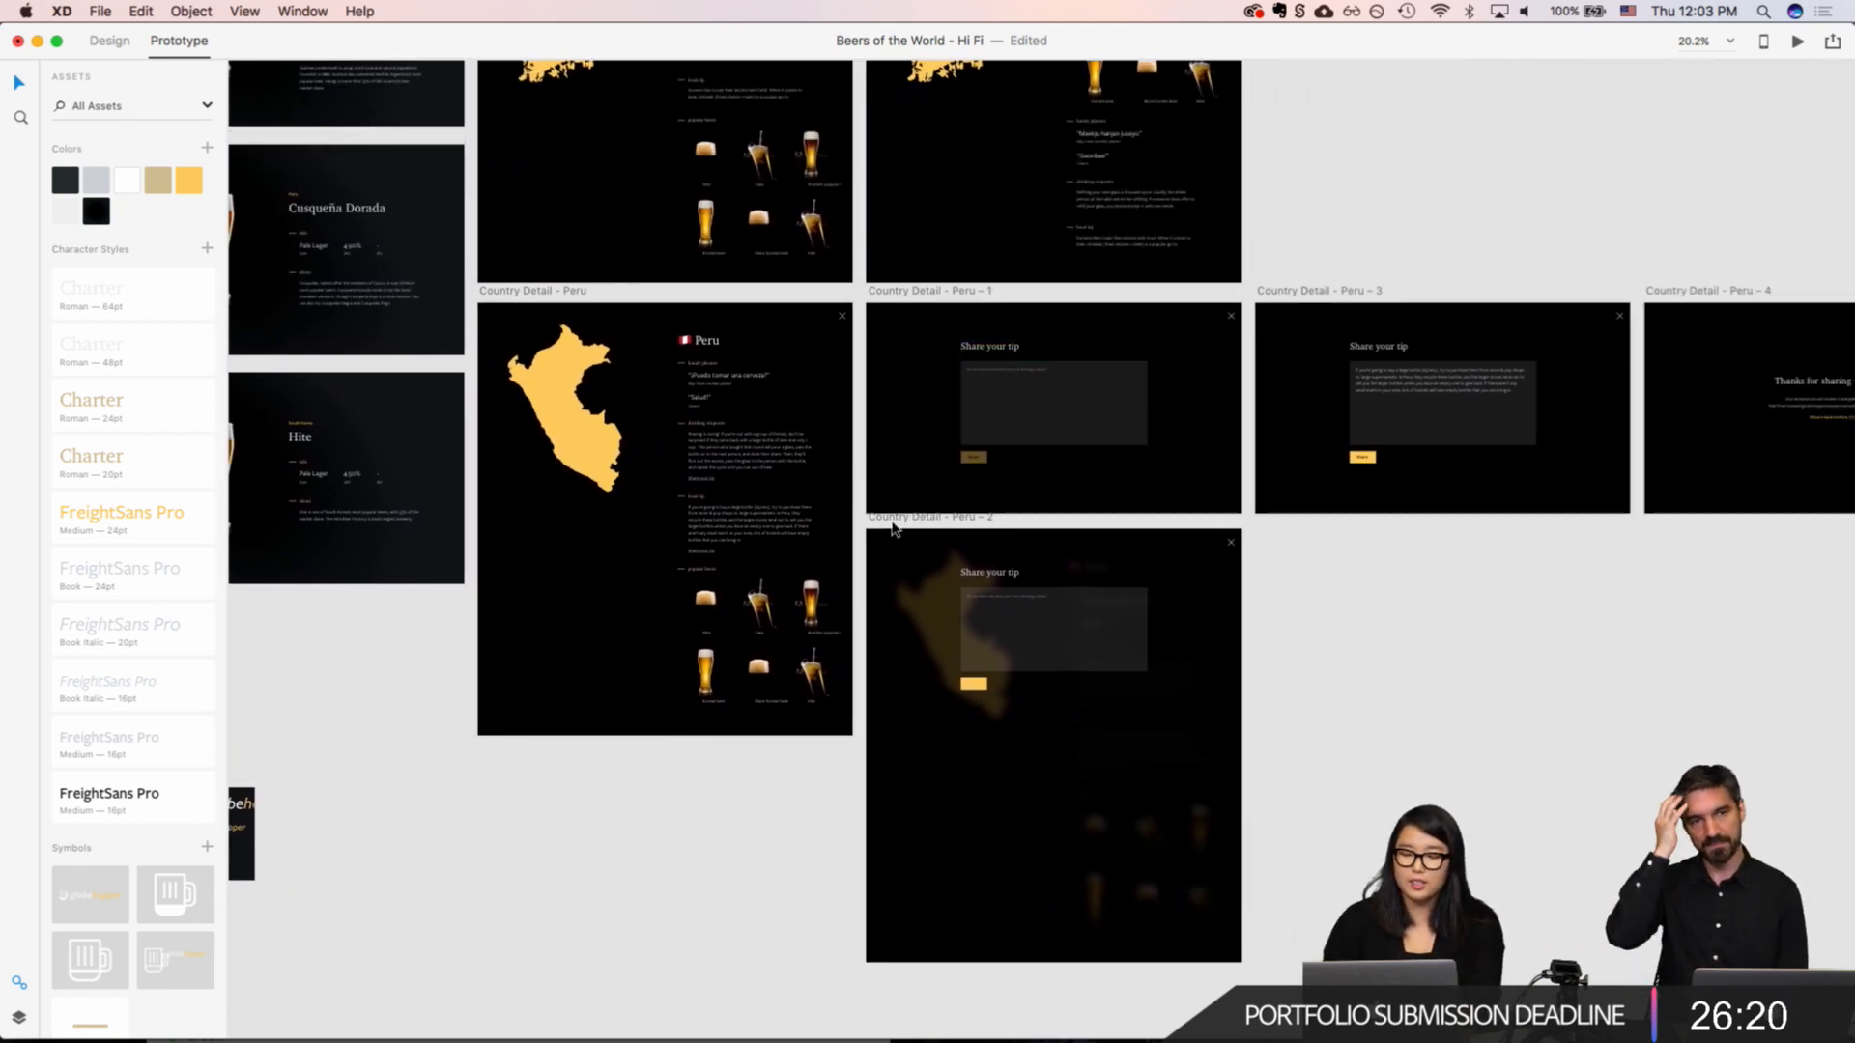
{"action": "left_click", "coordinate": [885, 518]}
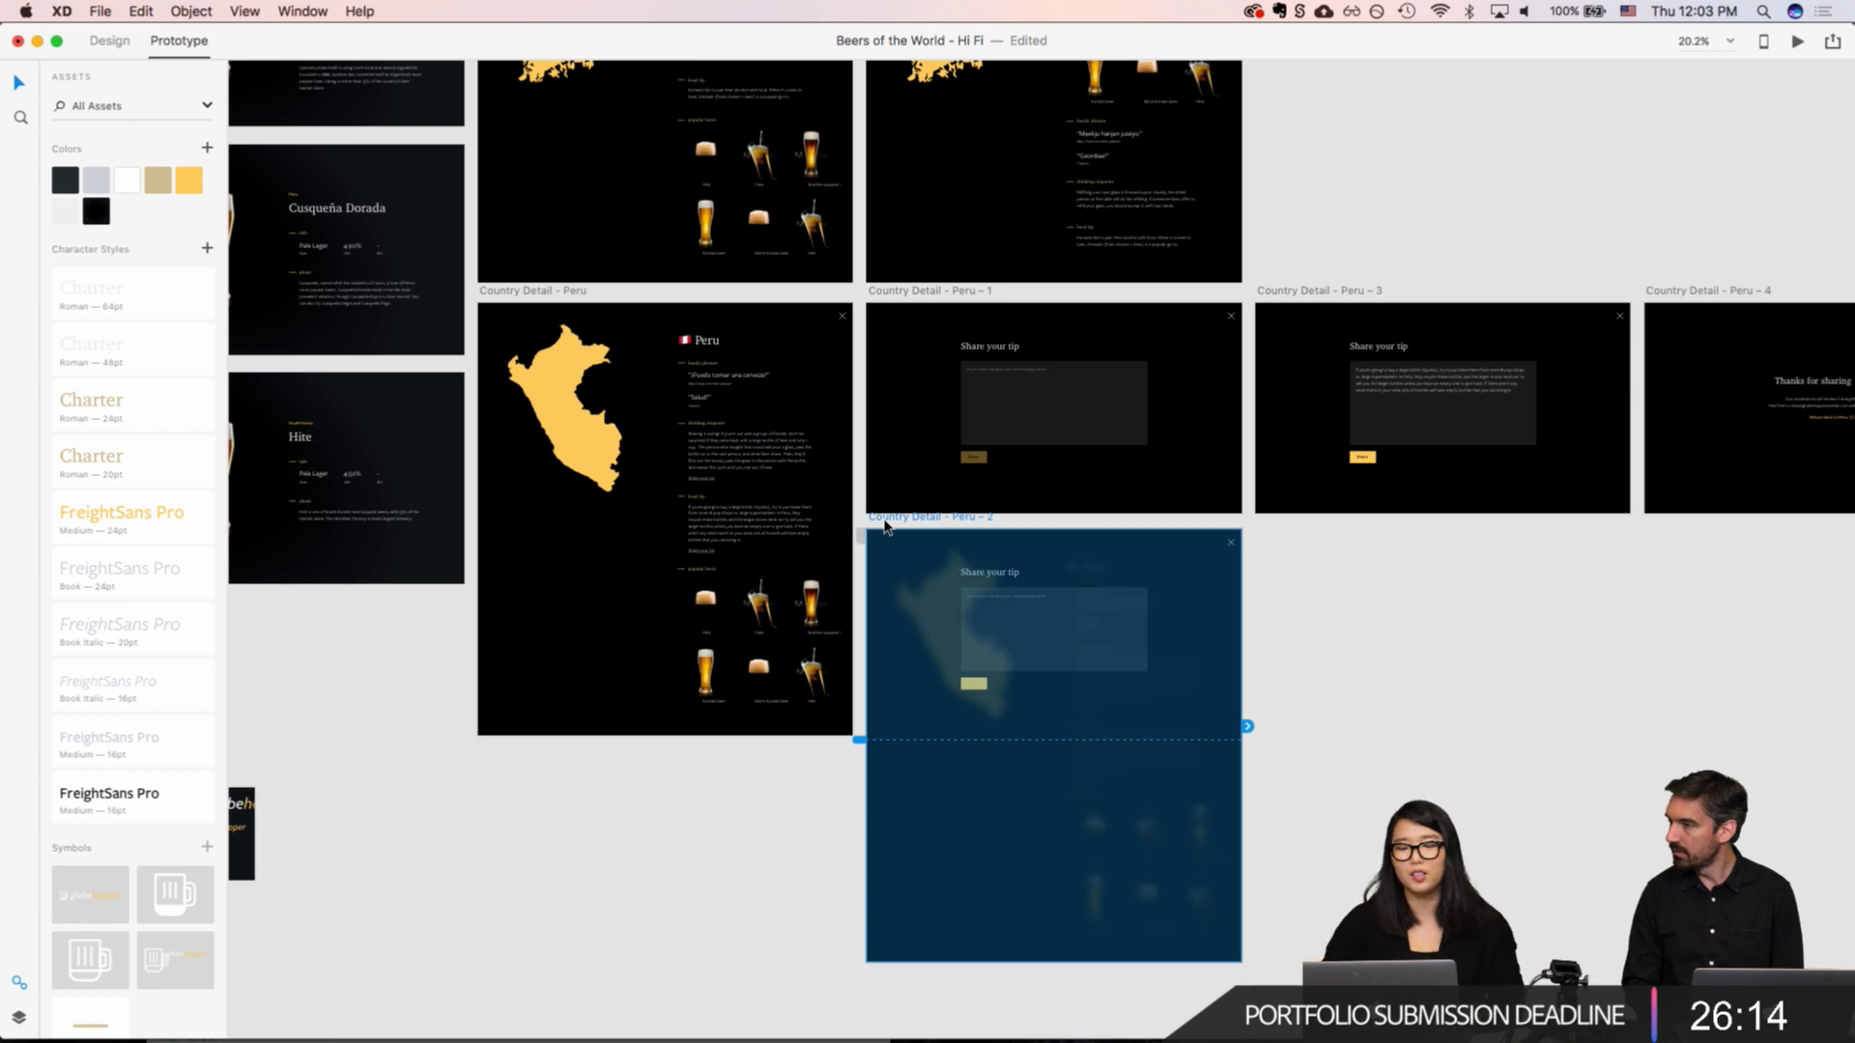
{"action": "scroll", "coordinate": [1043, 383], "scroll_direction": "up", "scroll_amount": 10}
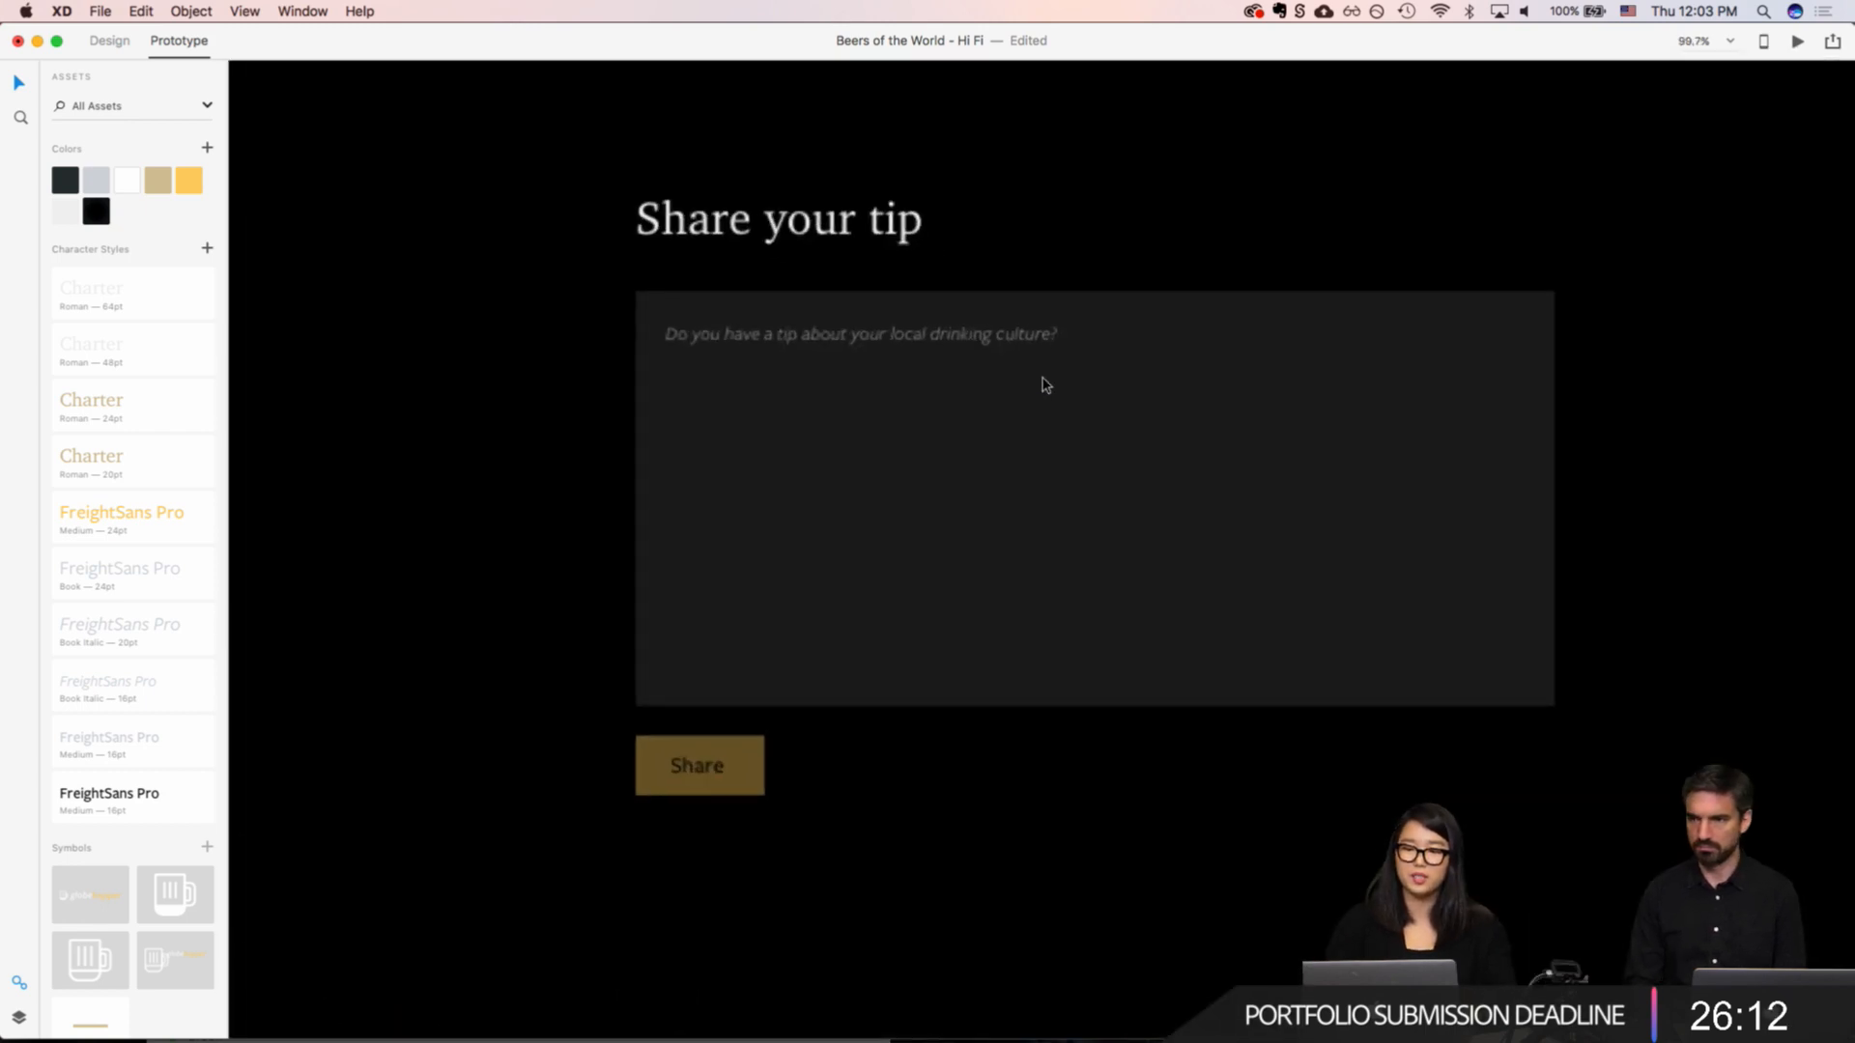
{"action": "scroll", "coordinate": [1043, 383], "scroll_direction": "down", "scroll_amount": 5}
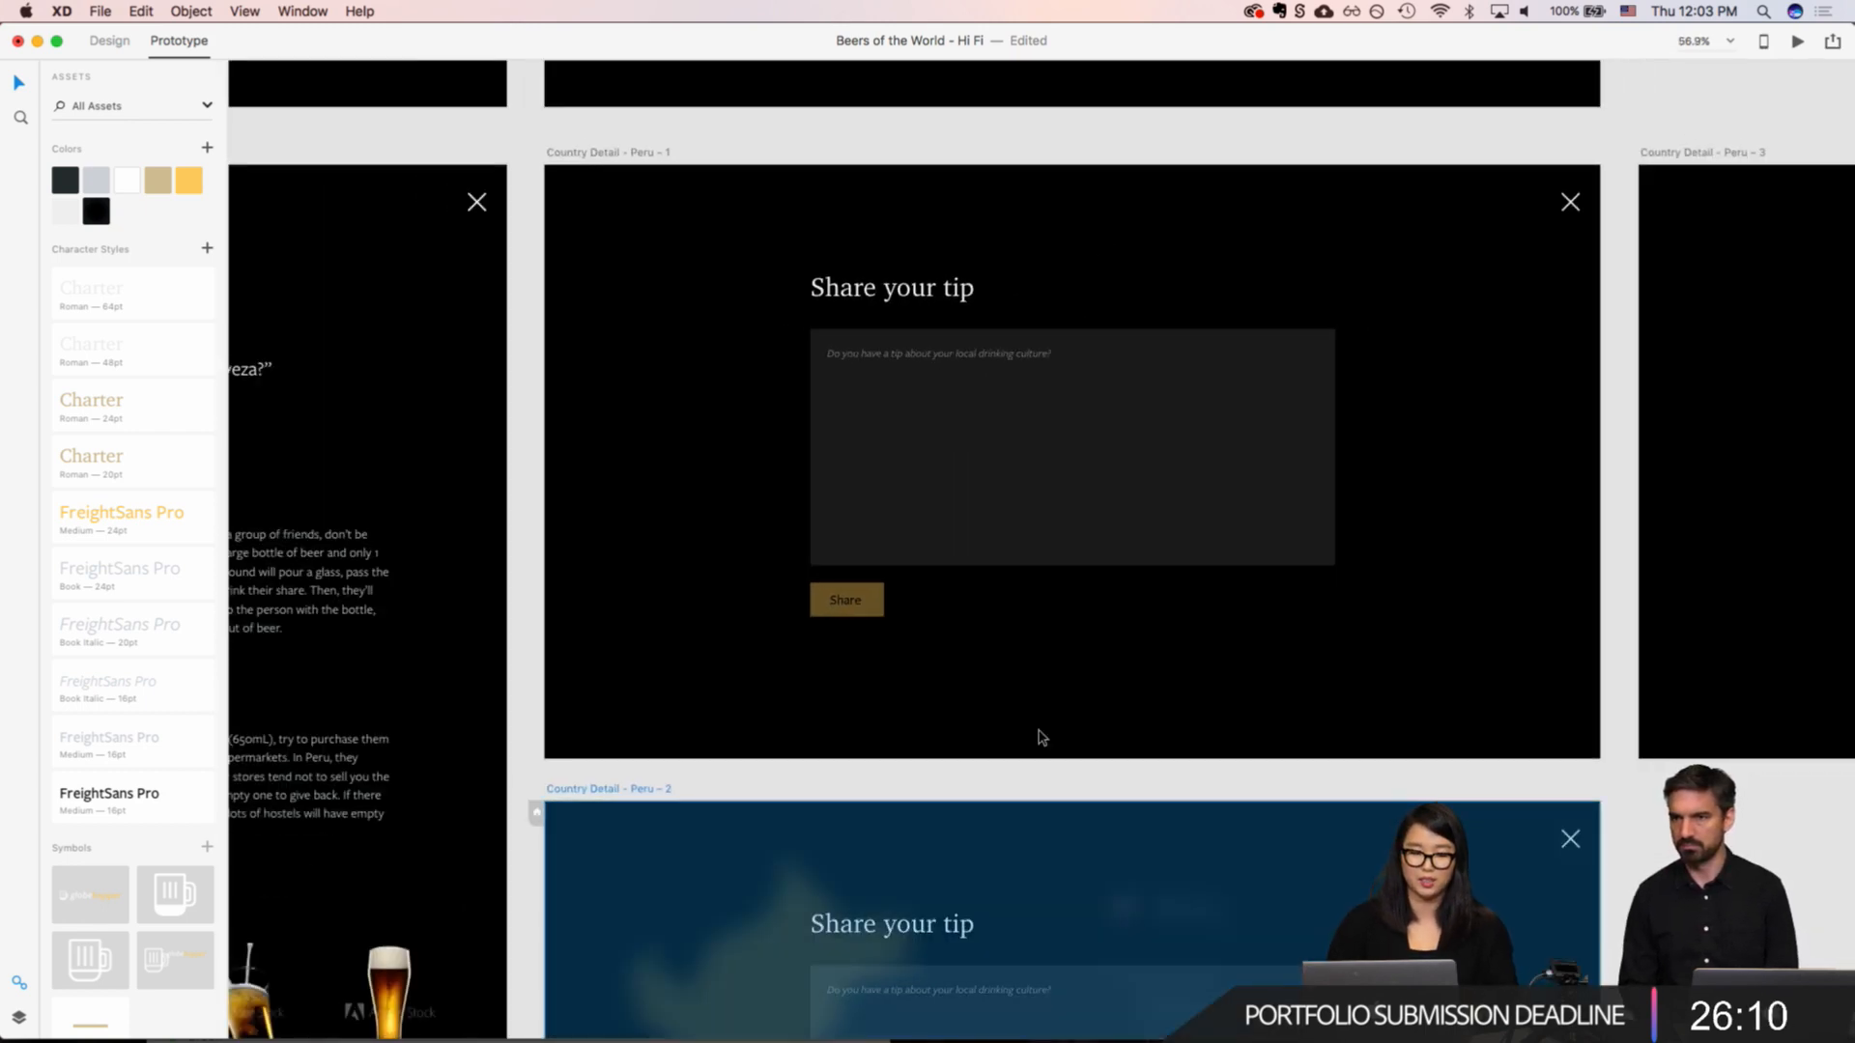
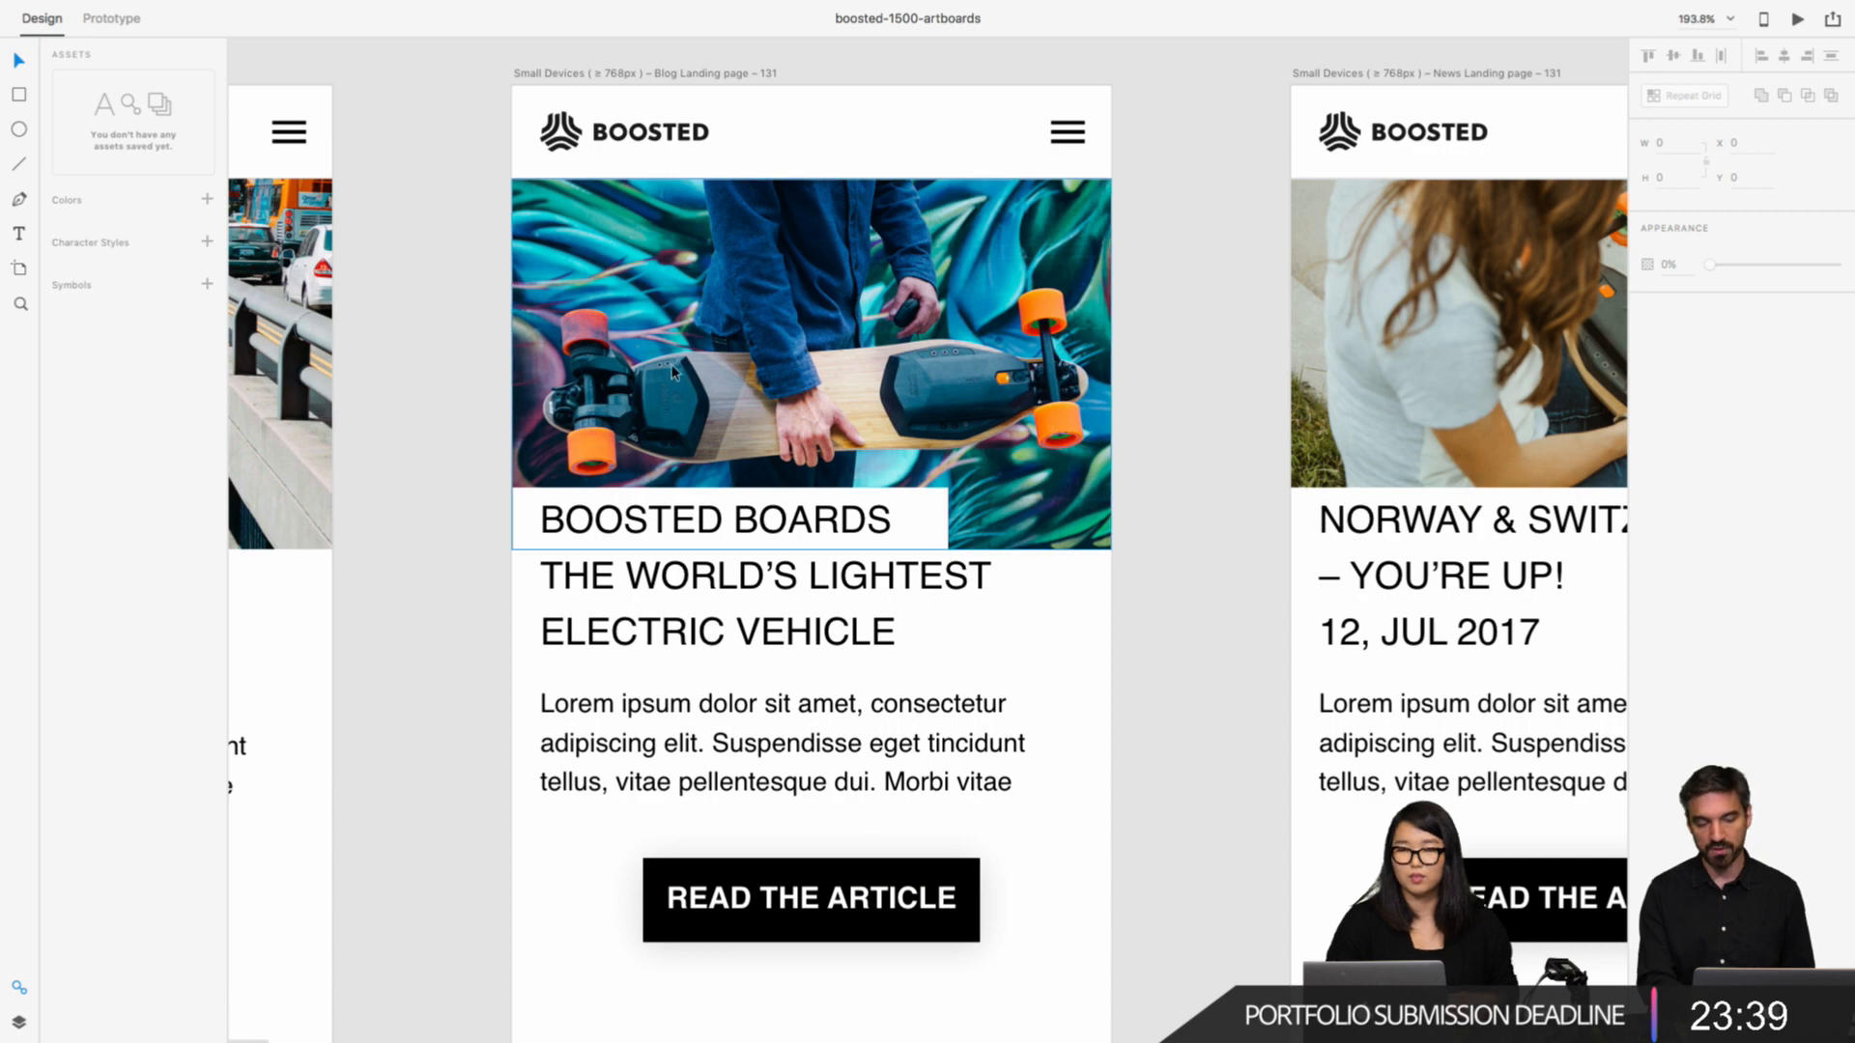
Step: Examine the mobile landing pages in boosted-1500-artboards, from a single blog page out to the full grid of artboards
{"action": "scroll", "coordinate": [666, 399], "scroll_direction": "down", "scroll_amount": 3}
{"action": "scroll", "coordinate": [665, 401], "scroll_direction": "up", "scroll_amount": 5}
{"action": "scroll", "coordinate": [663, 400], "scroll_direction": "right", "scroll_amount": 15}
{"action": "scroll", "coordinate": [663, 400], "scroll_direction": "down", "scroll_amount": 5}
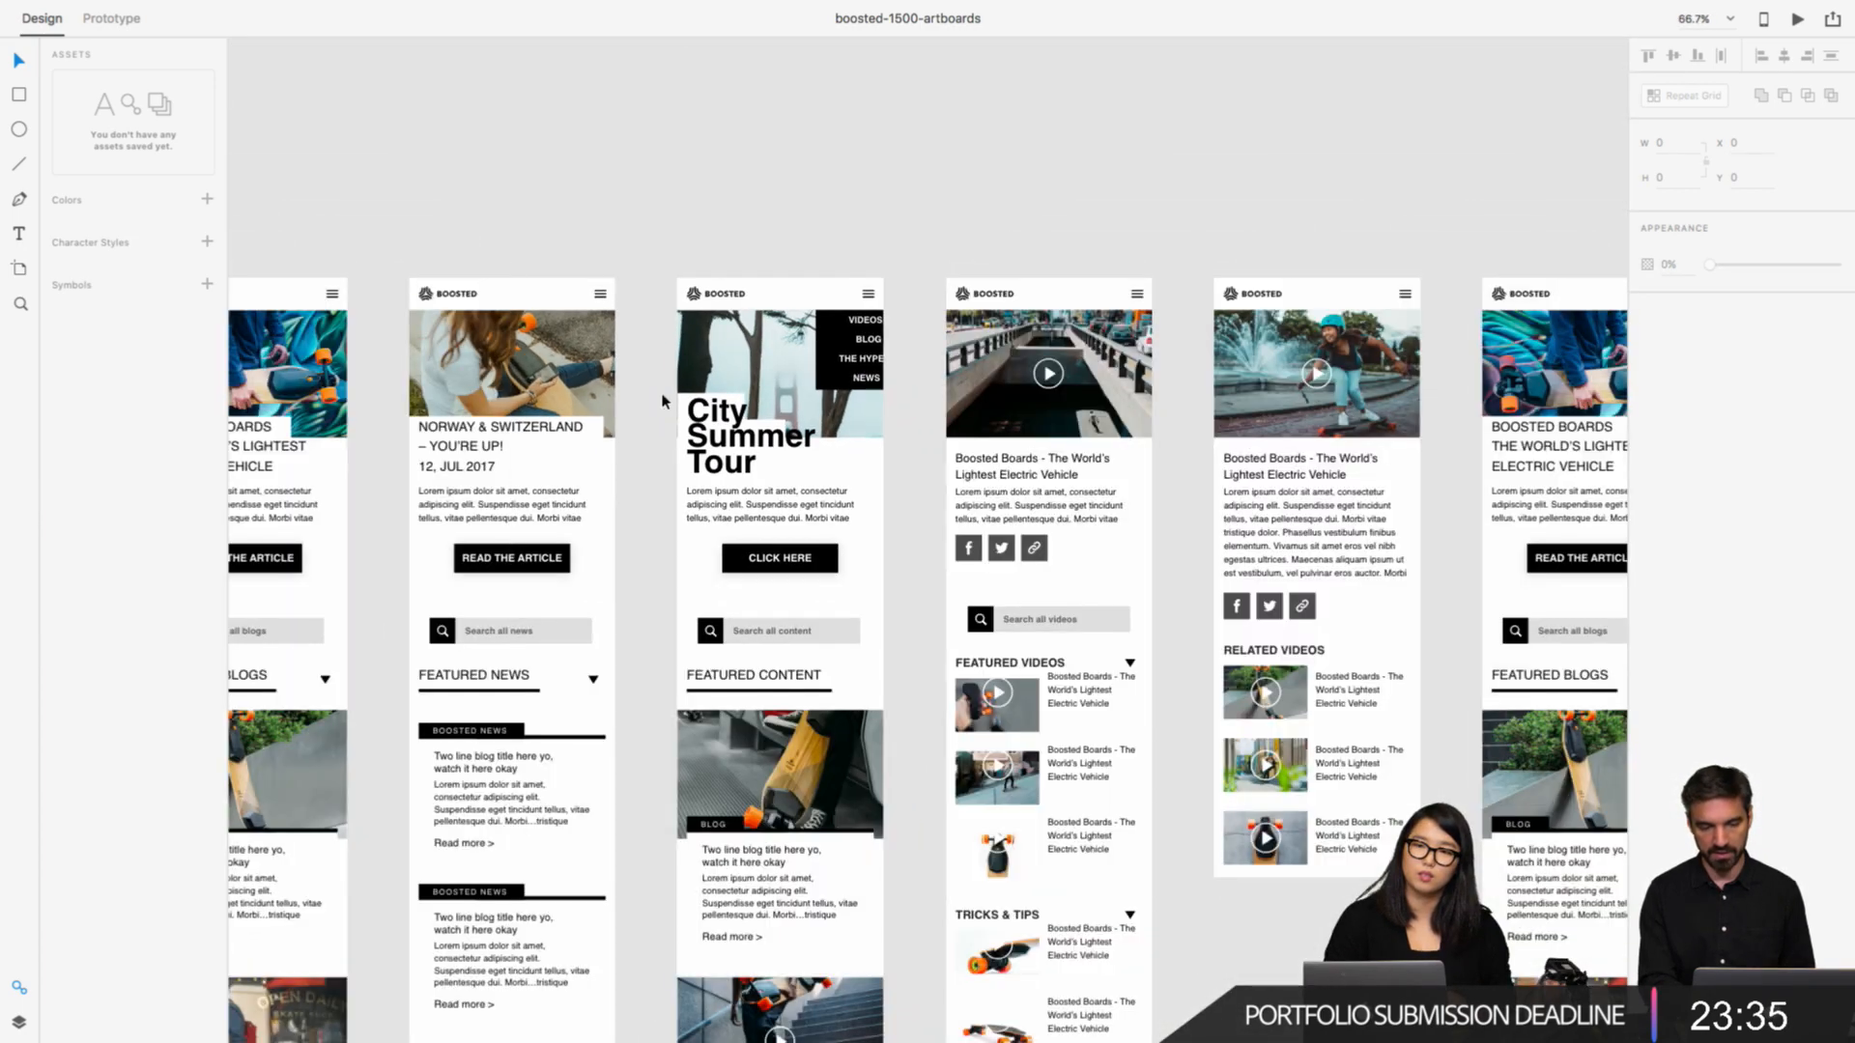
{"action": "scroll", "coordinate": [662, 400], "scroll_direction": "right", "scroll_amount": 15}
{"action": "scroll", "coordinate": [663, 400], "scroll_direction": "down", "scroll_amount": 2}
{"action": "scroll", "coordinate": [662, 400], "scroll_direction": "right", "scroll_amount": 15}
{"action": "scroll", "coordinate": [664, 401], "scroll_direction": "down", "scroll_amount": 2}
{"action": "scroll", "coordinate": [663, 400], "scroll_direction": "right", "scroll_amount": 15}
{"action": "scroll", "coordinate": [663, 400], "scroll_direction": "down", "scroll_amount": 8}
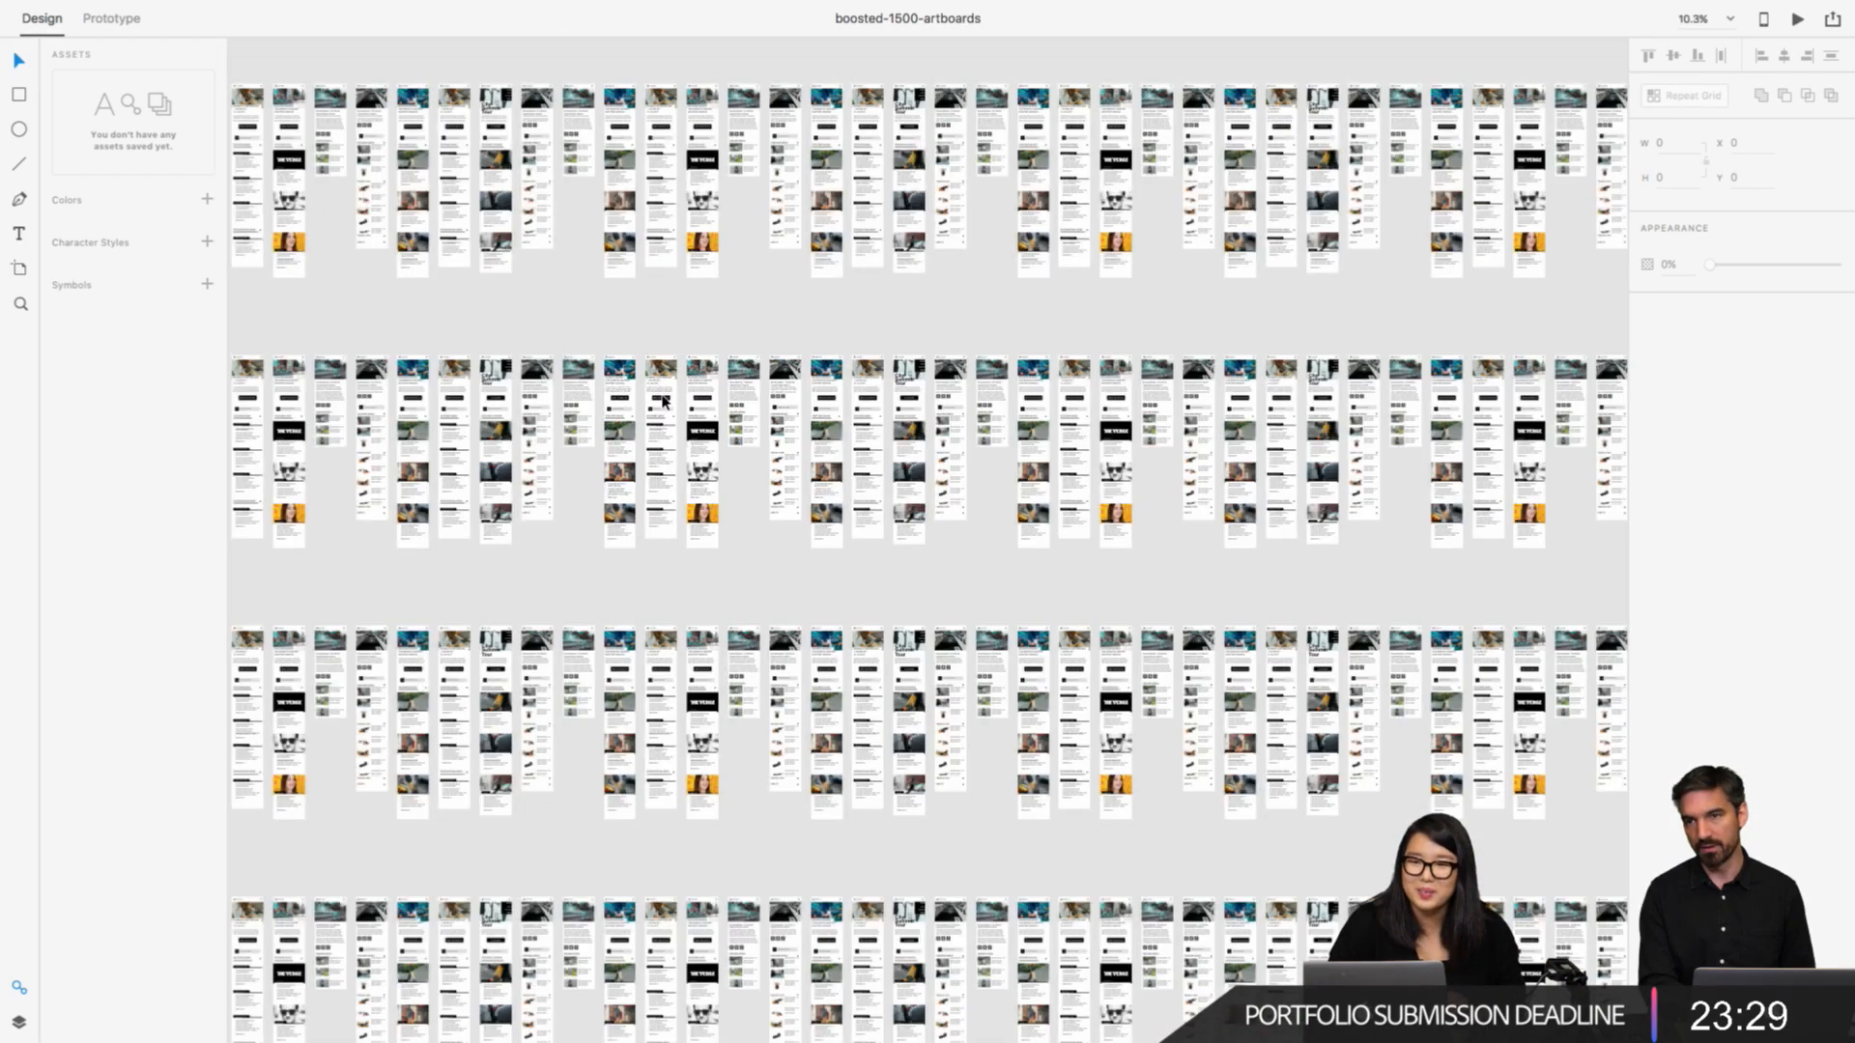
{"action": "scroll", "coordinate": [663, 400], "scroll_direction": "down", "scroll_amount": 5}
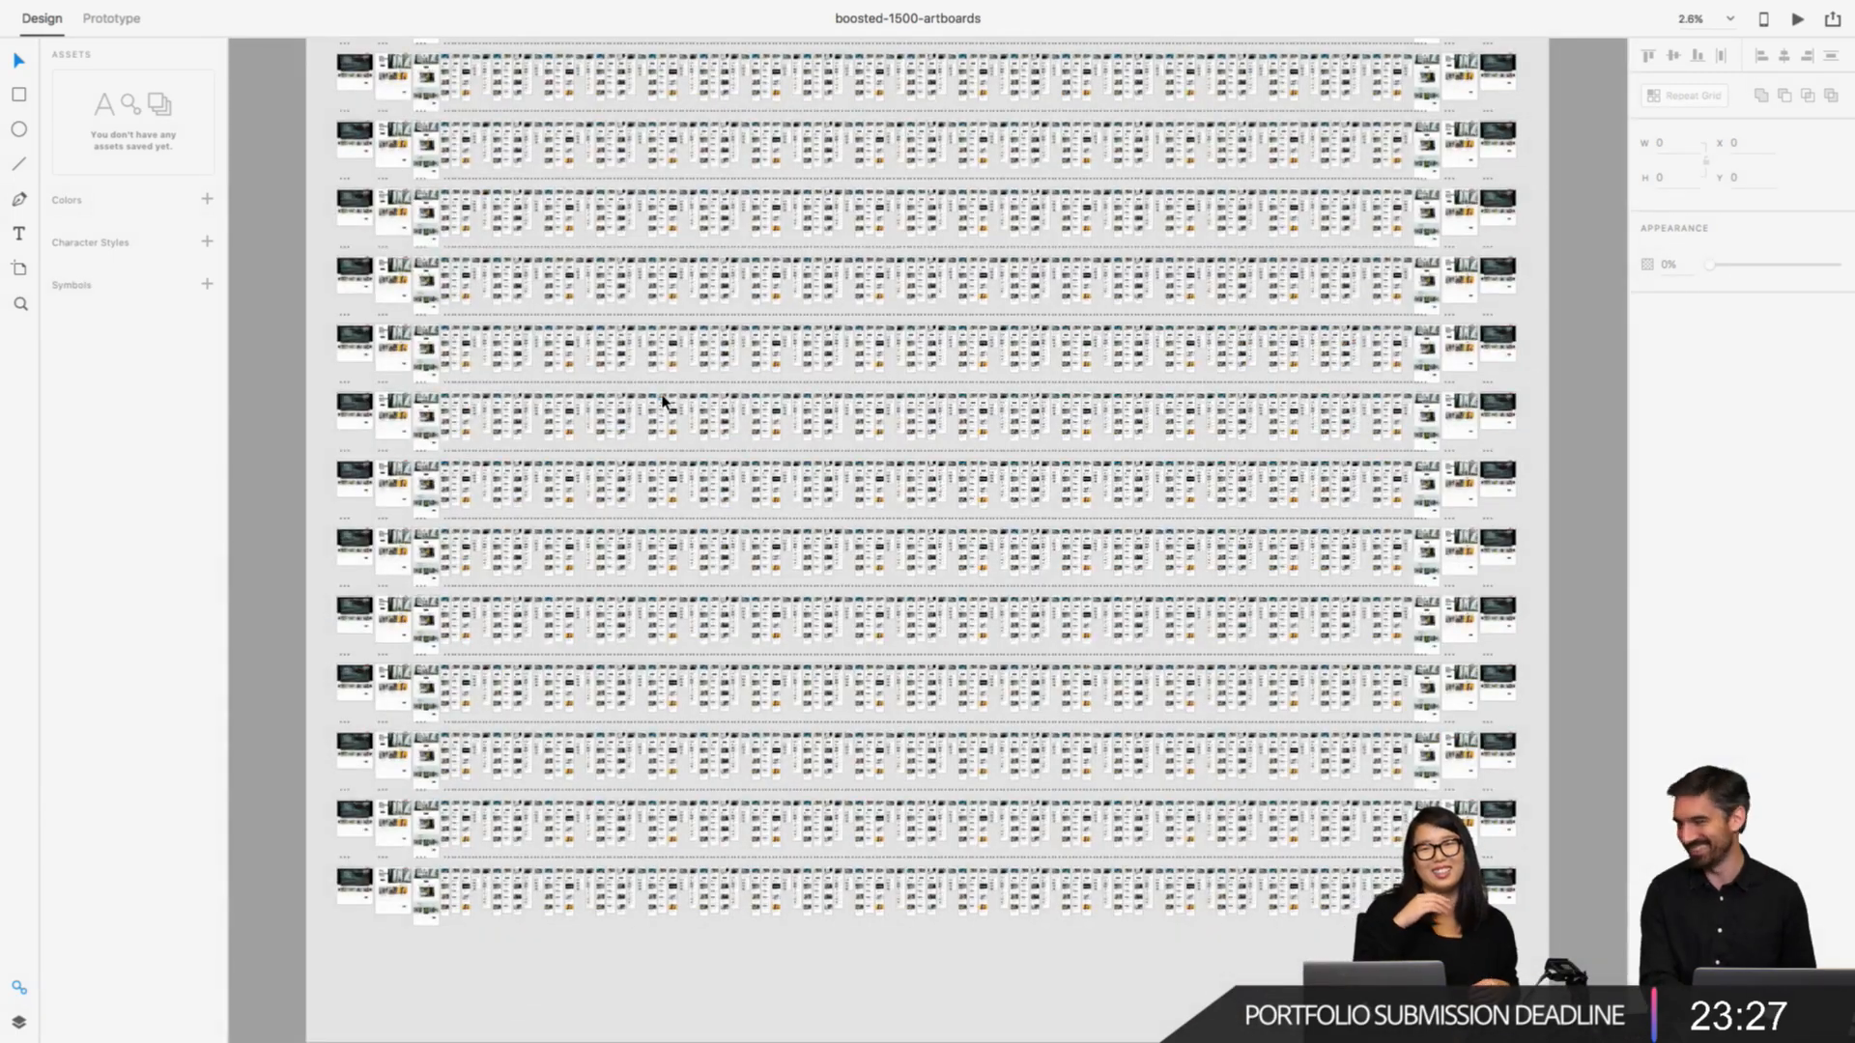
Step: Select an object in one of the upper artboard rows, zoom to it, and examine the mobile pages around it
{"action": "left_click", "coordinate": [512, 202]}
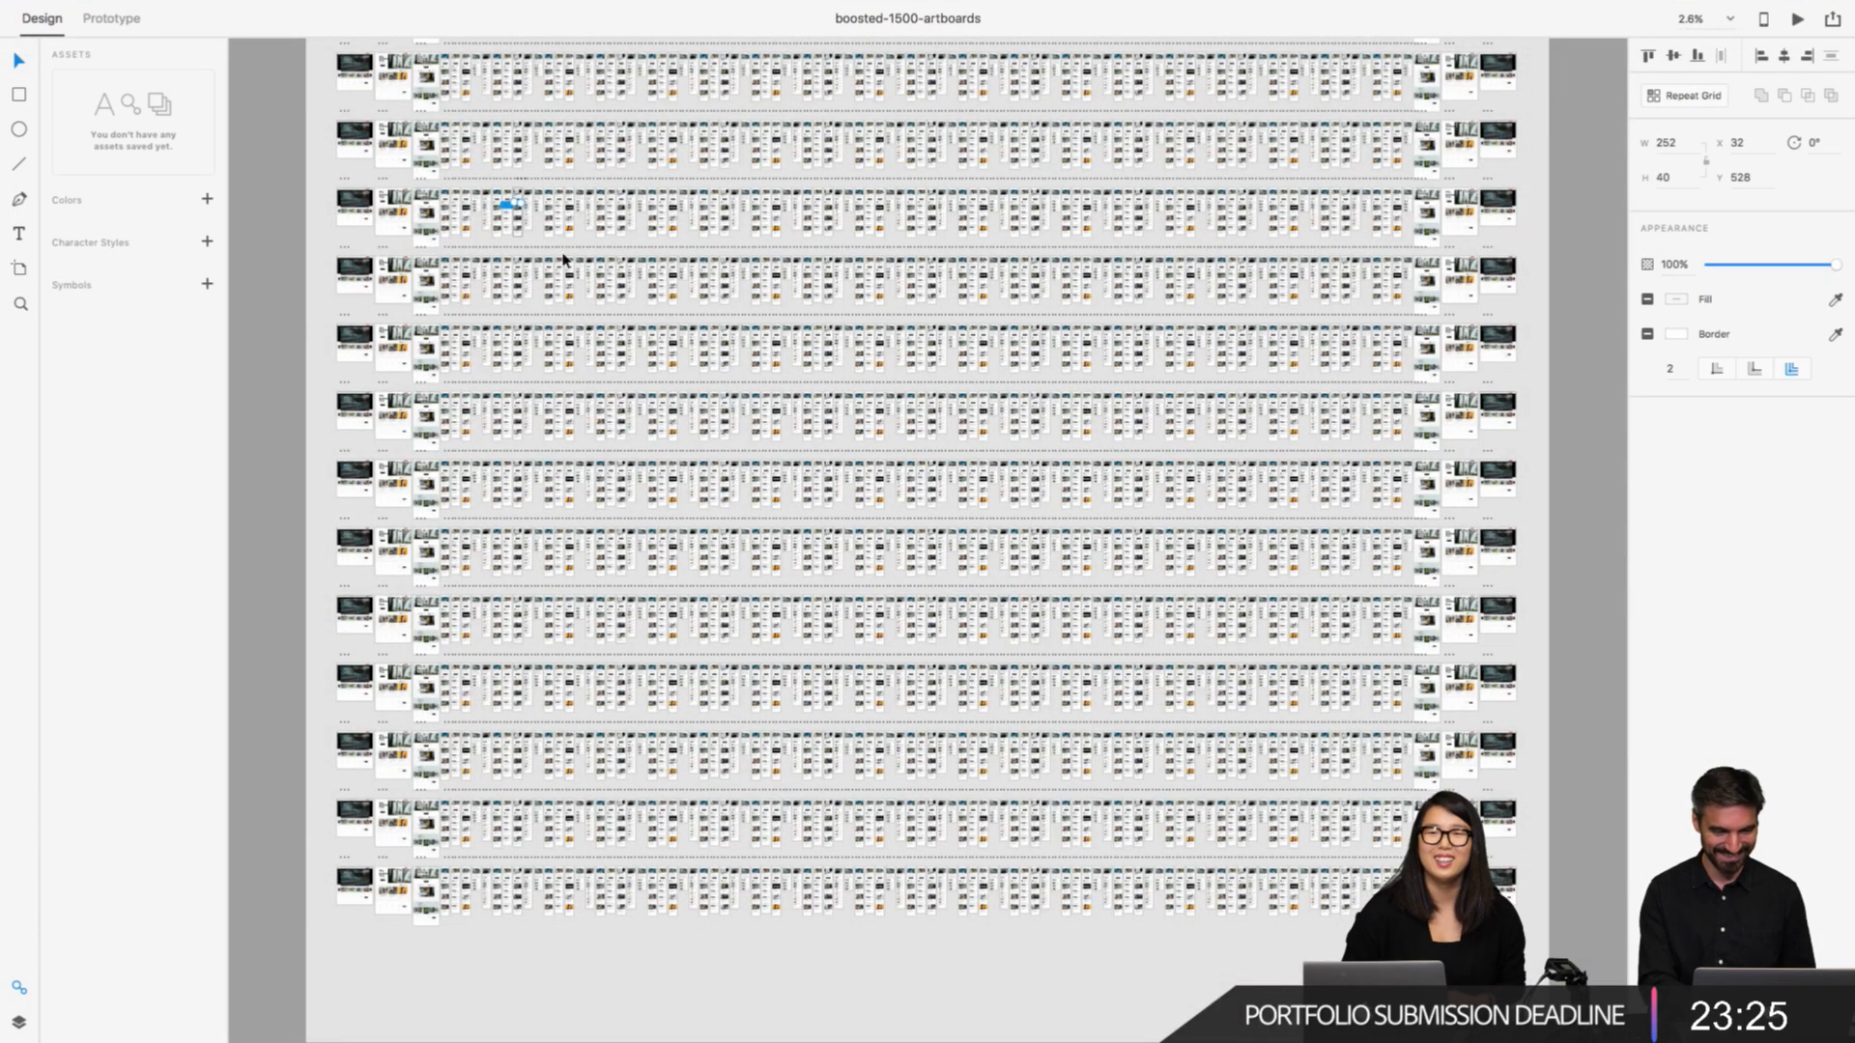
{"action": "key", "text": "super+3"}
{"action": "scroll", "coordinate": [596, 306], "scroll_direction": "down", "scroll_amount": 10}
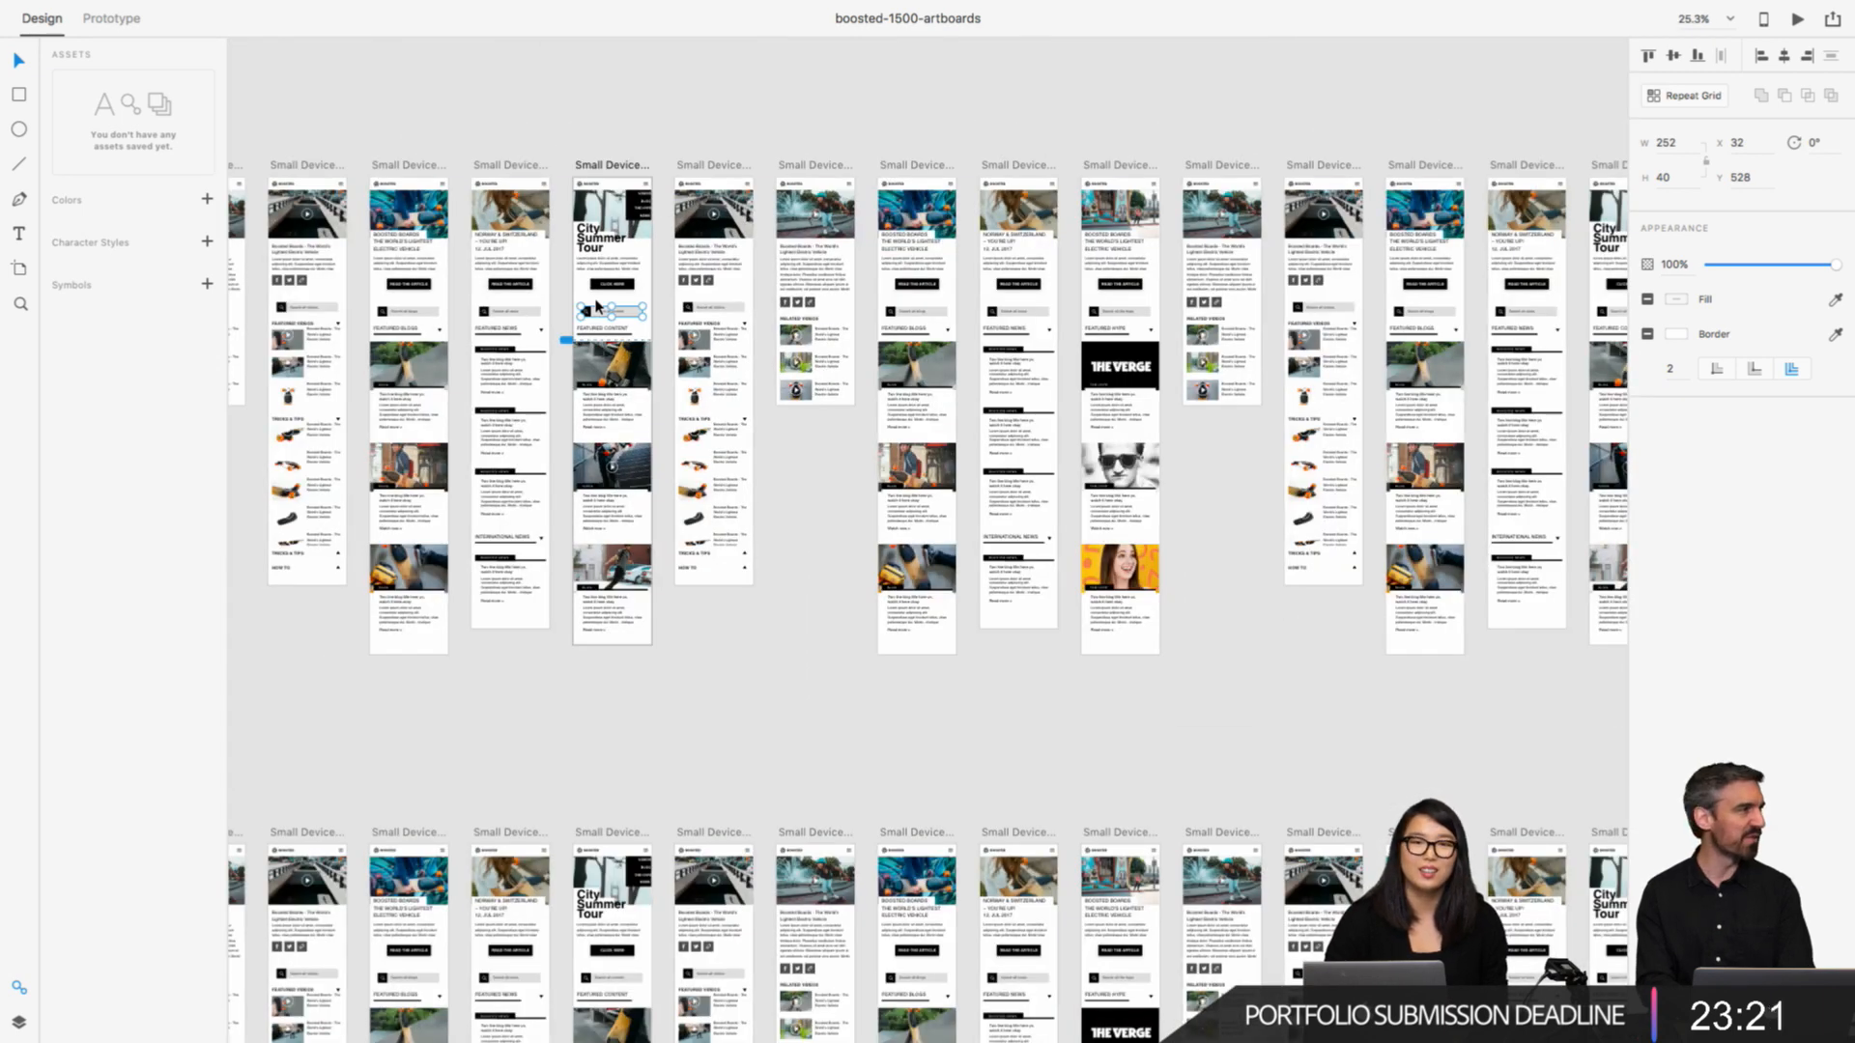
{"action": "scroll", "coordinate": [596, 307], "scroll_direction": "down", "scroll_amount": 10}
{"action": "scroll", "coordinate": [837, 449], "scroll_direction": "down", "scroll_amount": 2}
{"action": "scroll", "coordinate": [1225, 229], "scroll_direction": "up", "scroll_amount": 6}
{"action": "scroll", "coordinate": [1225, 229], "scroll_direction": "up", "scroll_amount": 4}
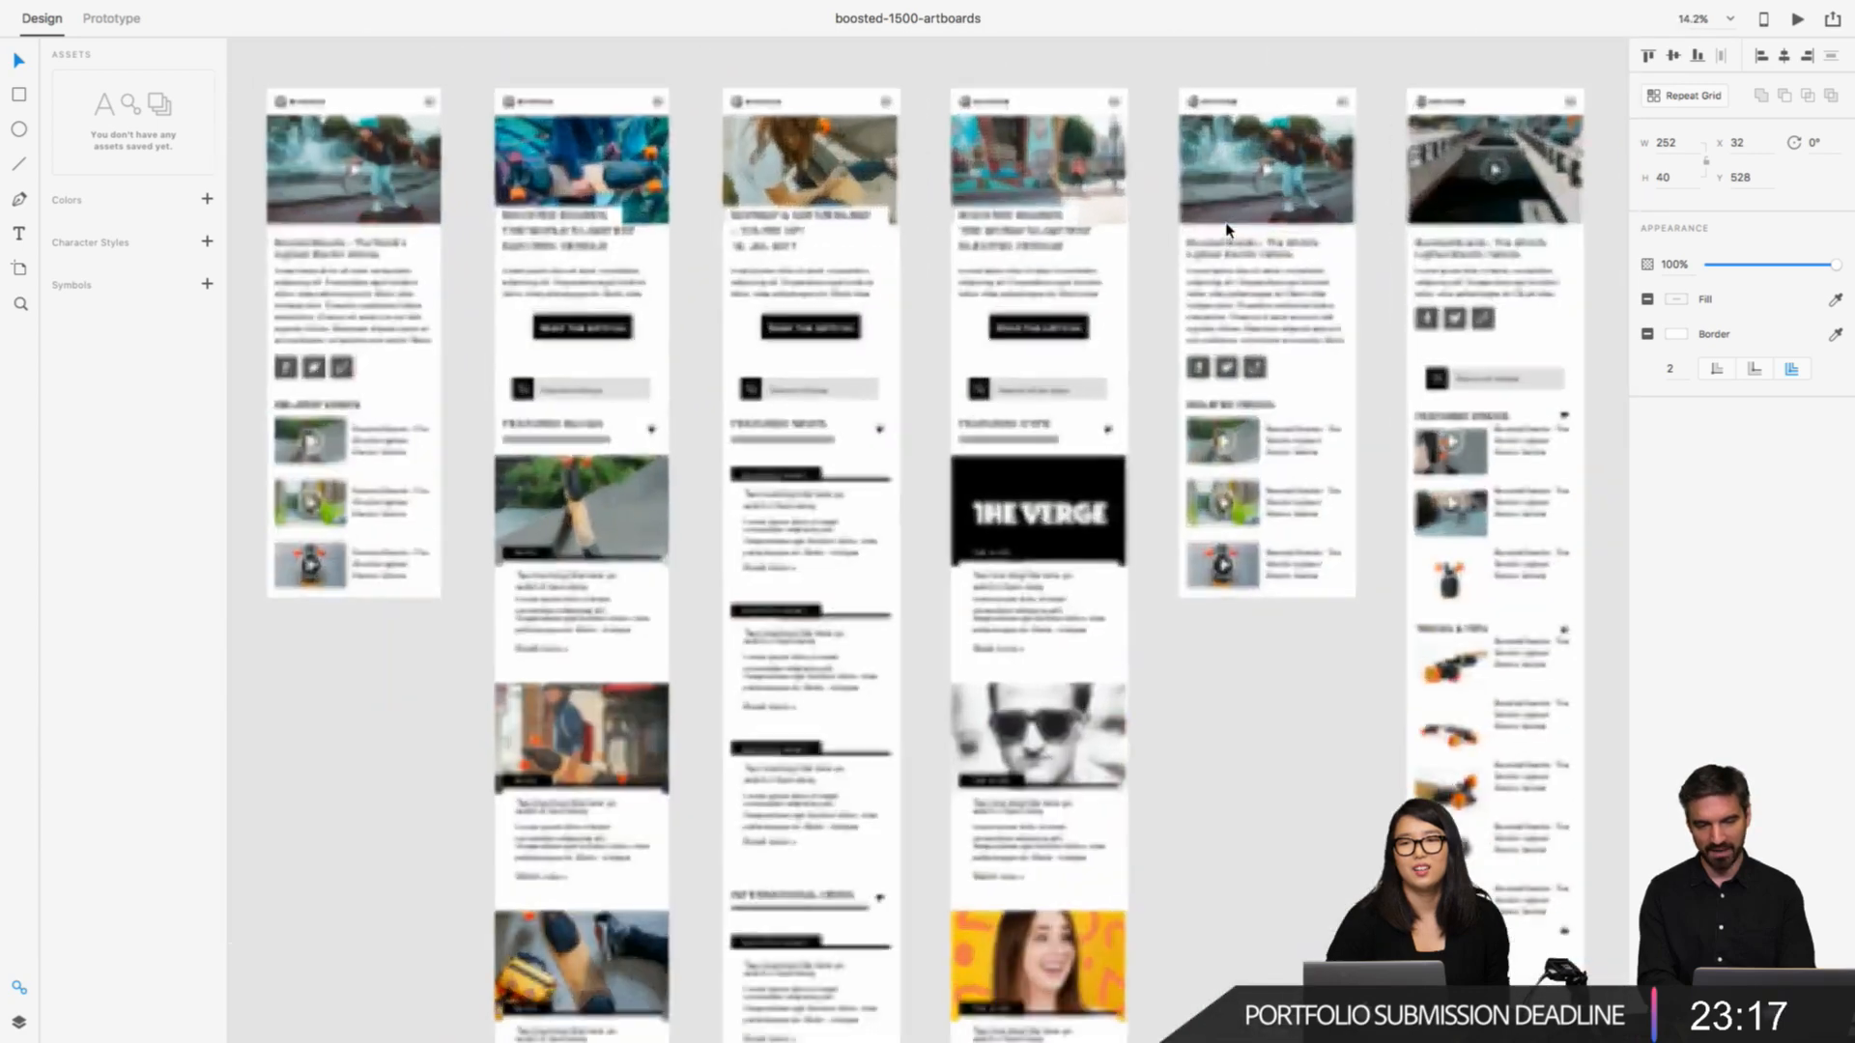
Step: Select the video page's body text and the news page's "READ THE ARTICLE" button, and zoom to the "BOOSTED BOARDS" headline
{"action": "left_click", "coordinate": [1256, 295]}
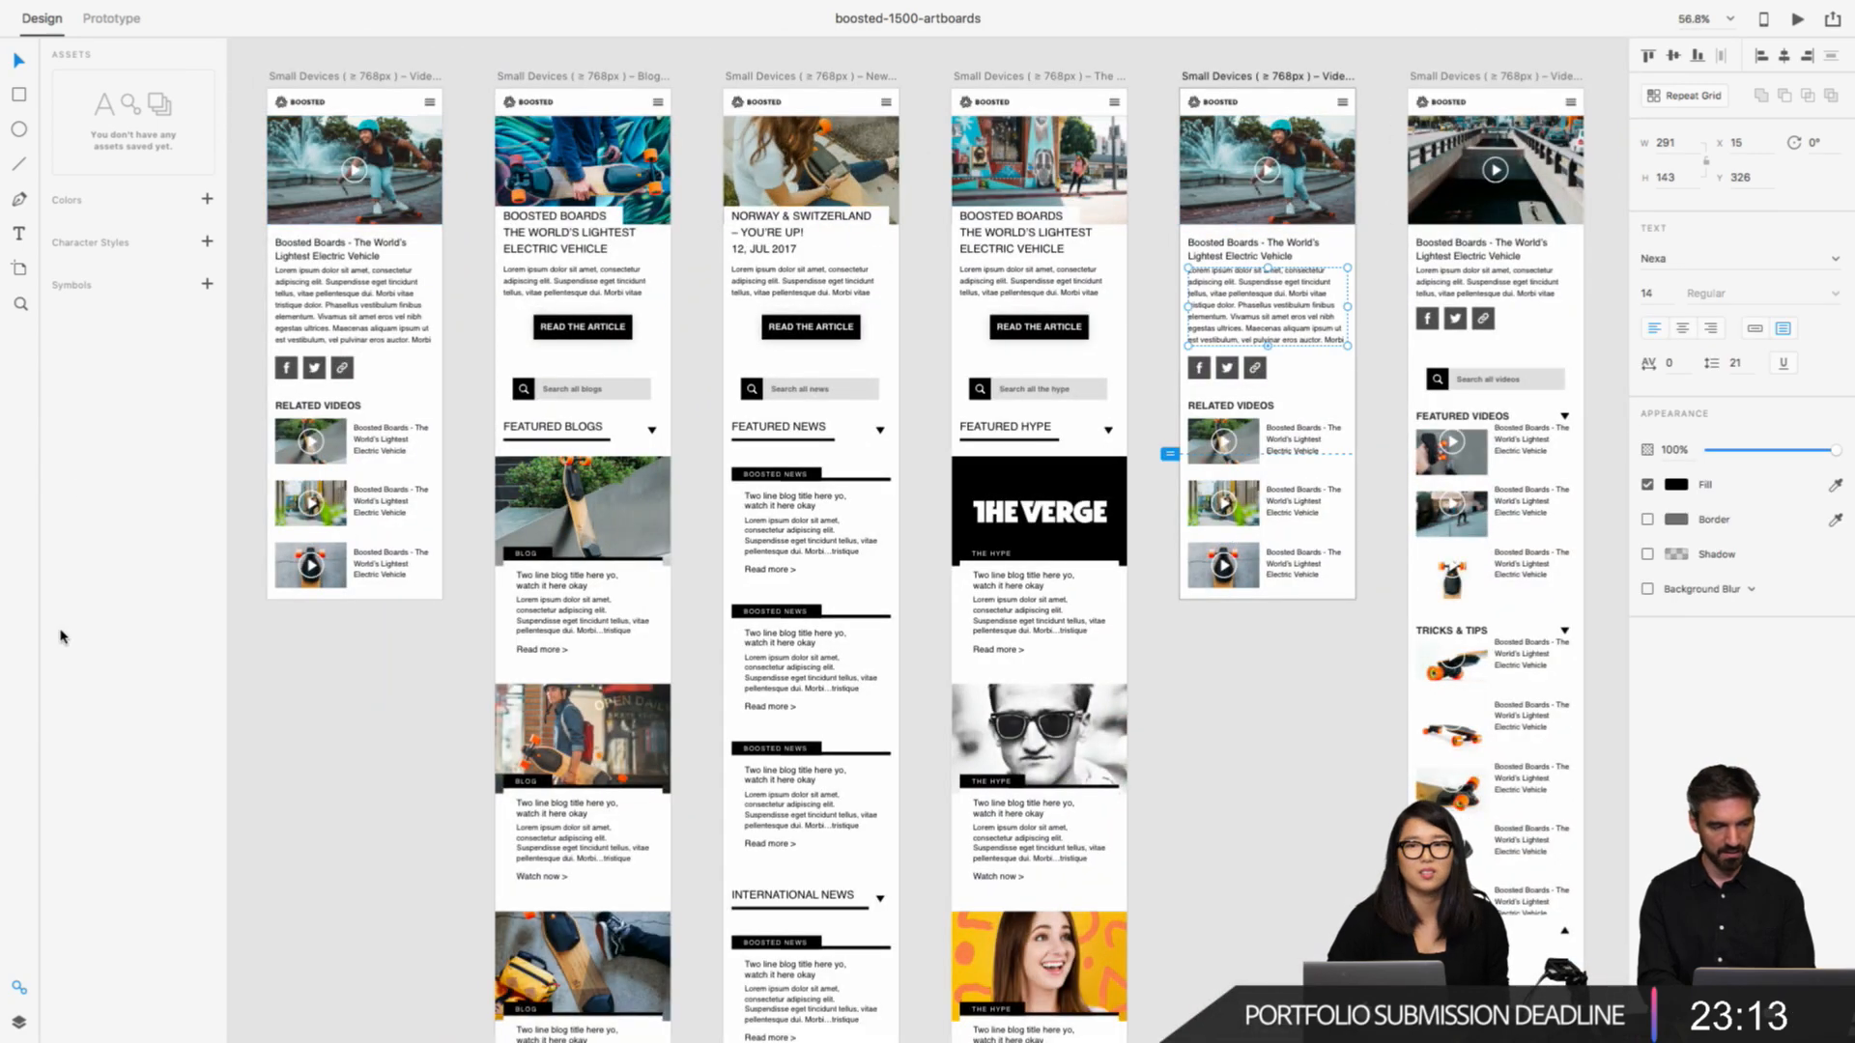
{"action": "scroll", "coordinate": [596, 432], "scroll_direction": "right", "scroll_amount": 3}
{"action": "left_click", "coordinate": [660, 328]}
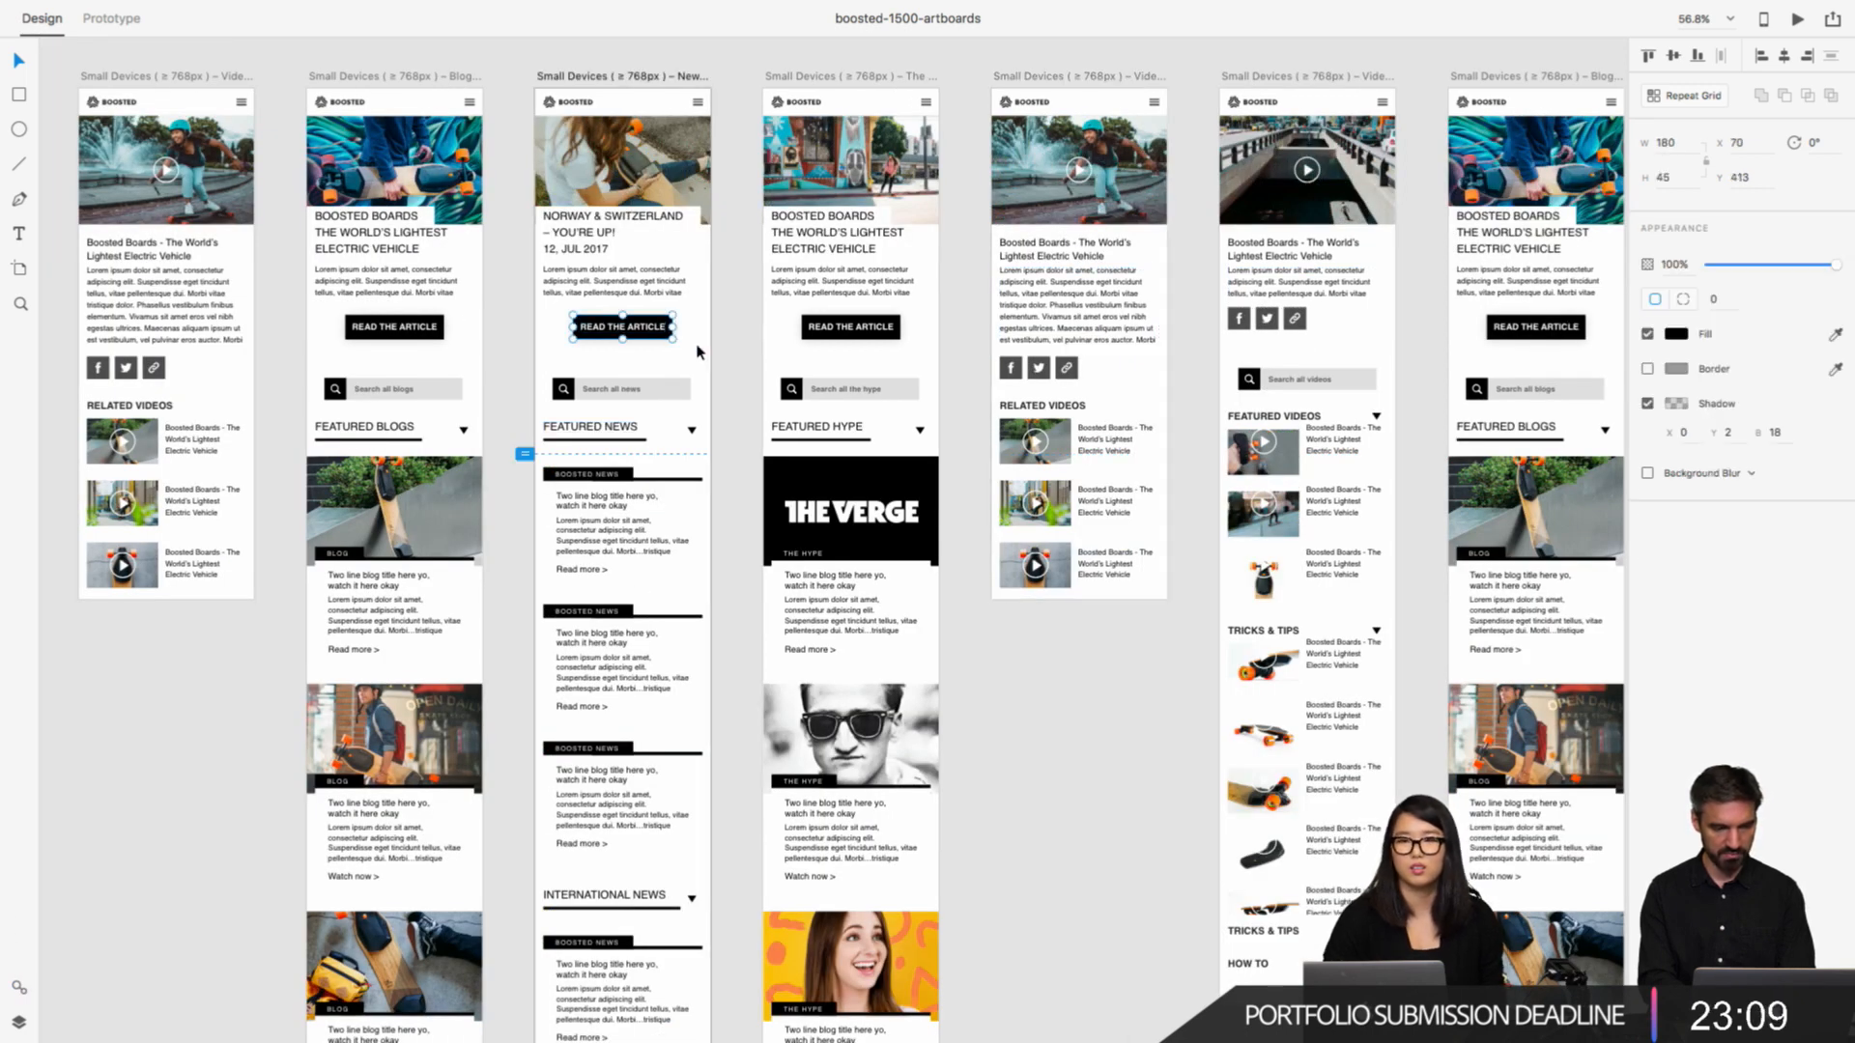
{"action": "scroll", "coordinate": [699, 353], "scroll_direction": "up", "scroll_amount": 10}
{"action": "scroll", "coordinate": [700, 353], "scroll_direction": "down", "scroll_amount": 15}
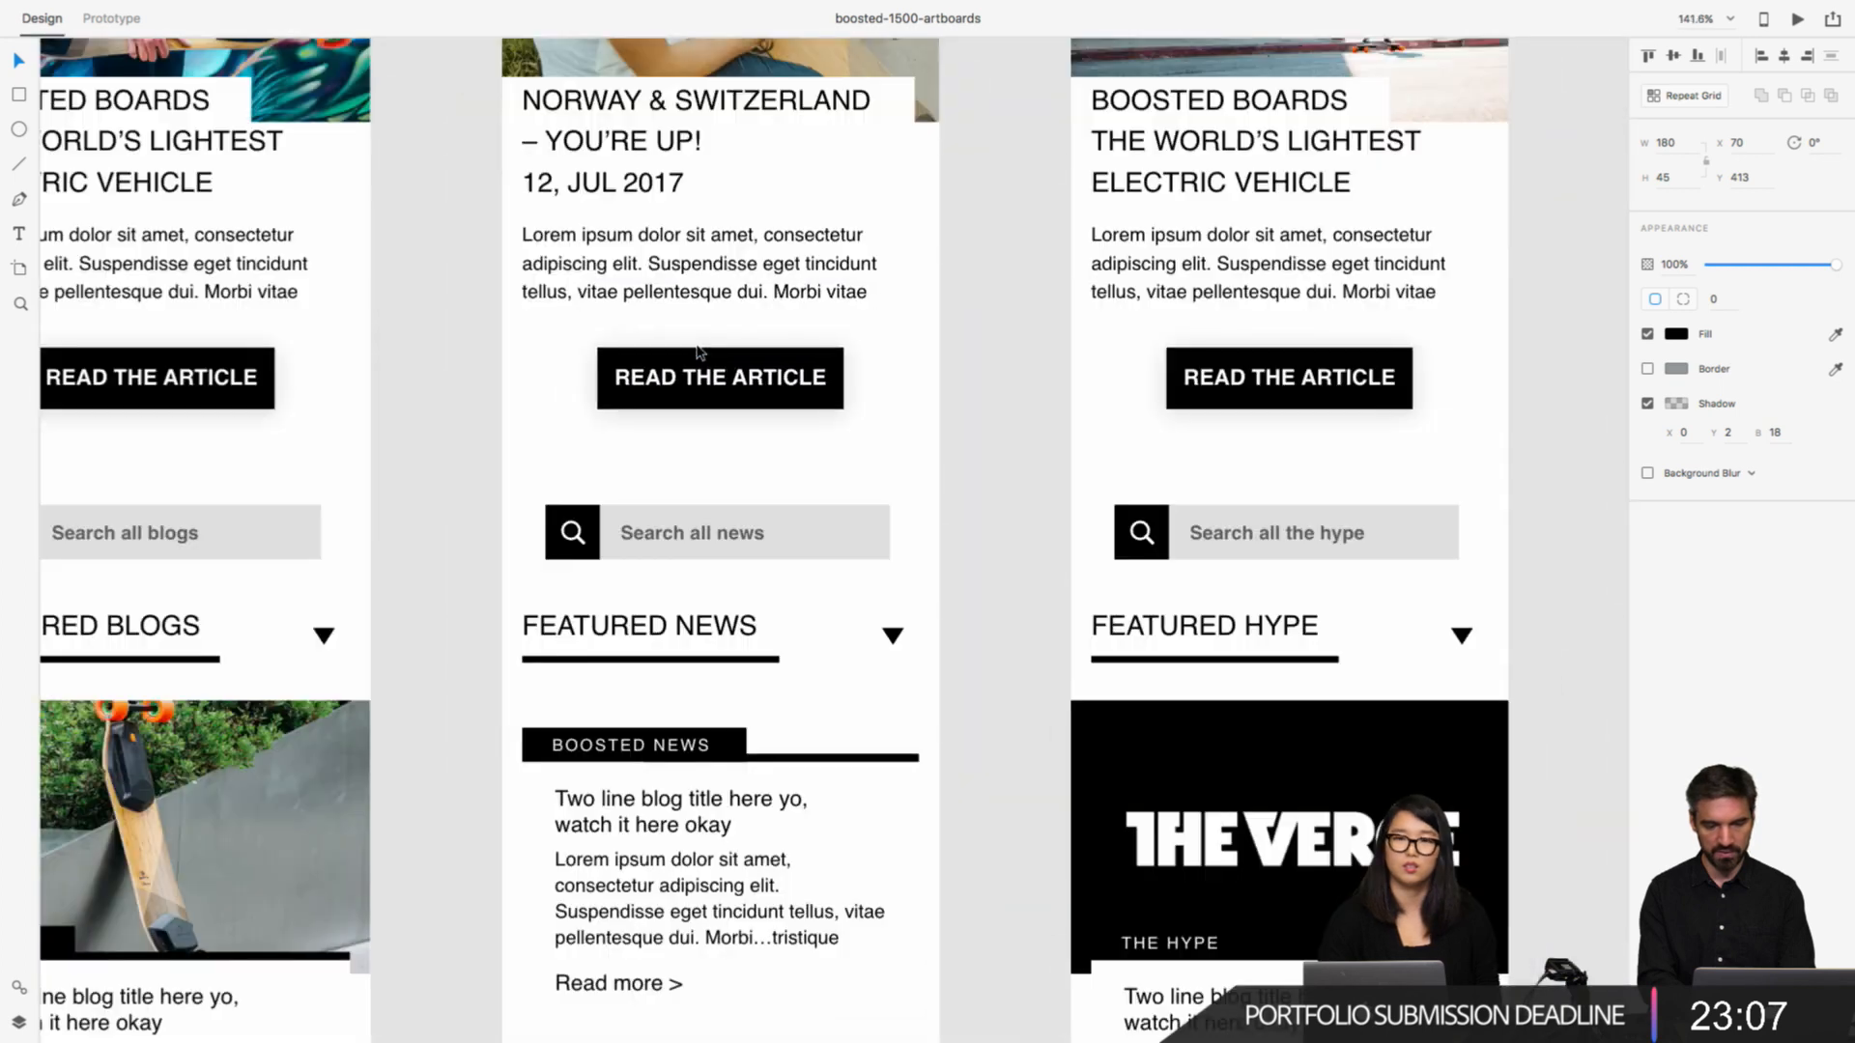
{"action": "left_click", "coordinate": [1170, 304]}
{"action": "key", "text": "super+3"}
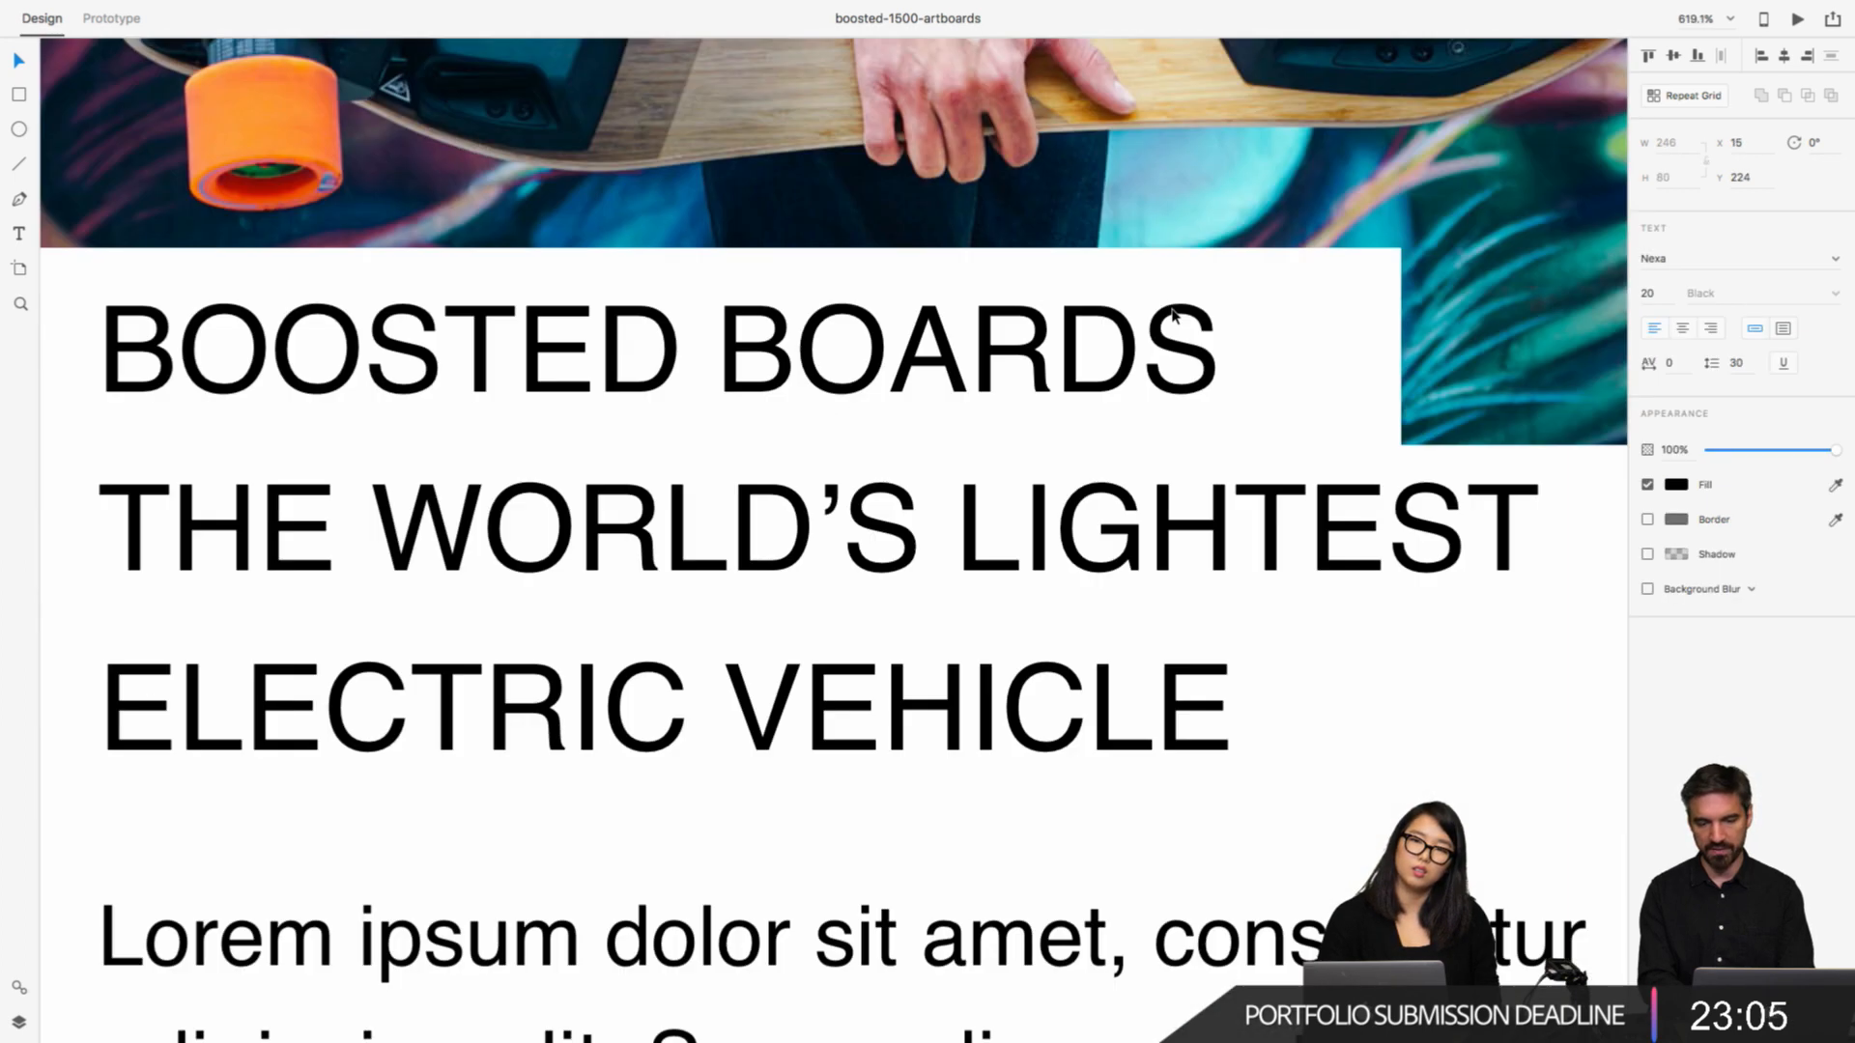
Step: Zoom to a "Two line blog title here yo" text on a blog page and view it at 100% and 200%
{"action": "scroll", "coordinate": [1172, 314], "scroll_direction": "down", "scroll_amount": 15}
{"action": "left_click", "coordinate": [1138, 665]}
{"action": "key", "text": "super+3"}
{"action": "key", "text": "super+1"}
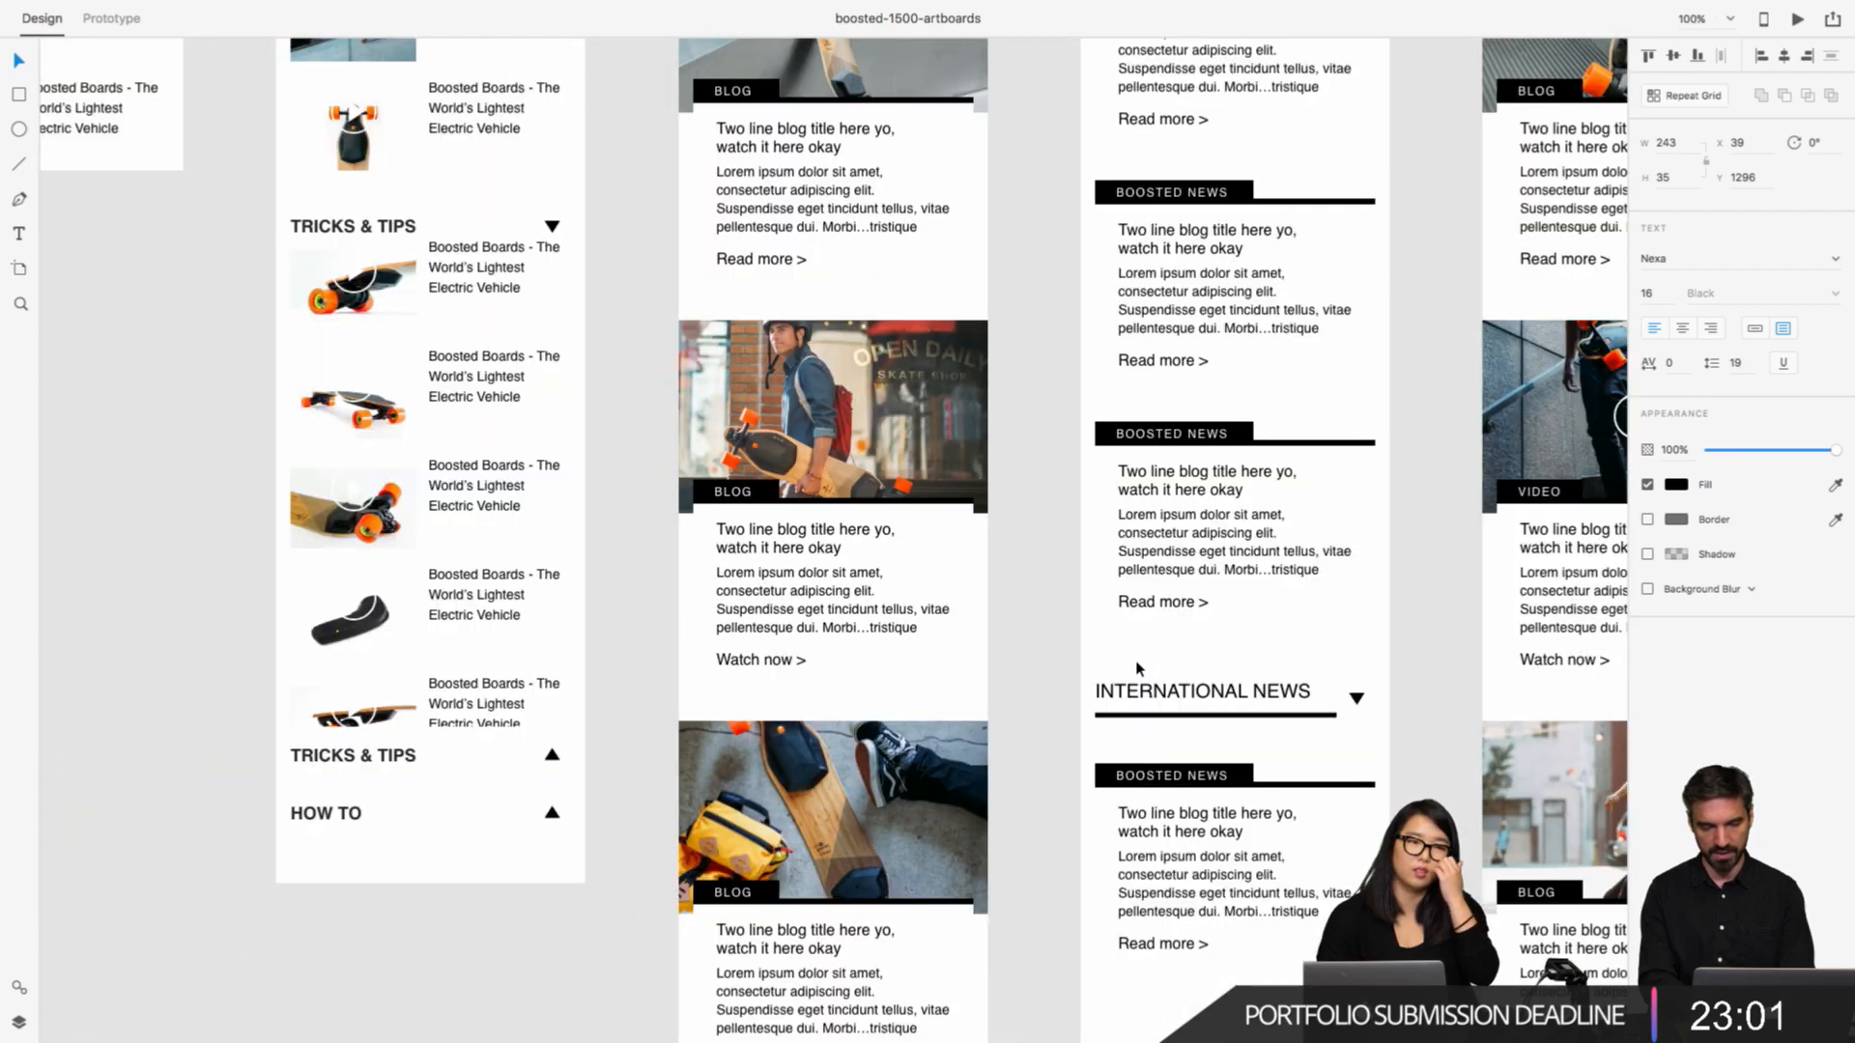
{"action": "key", "text": "super+2"}
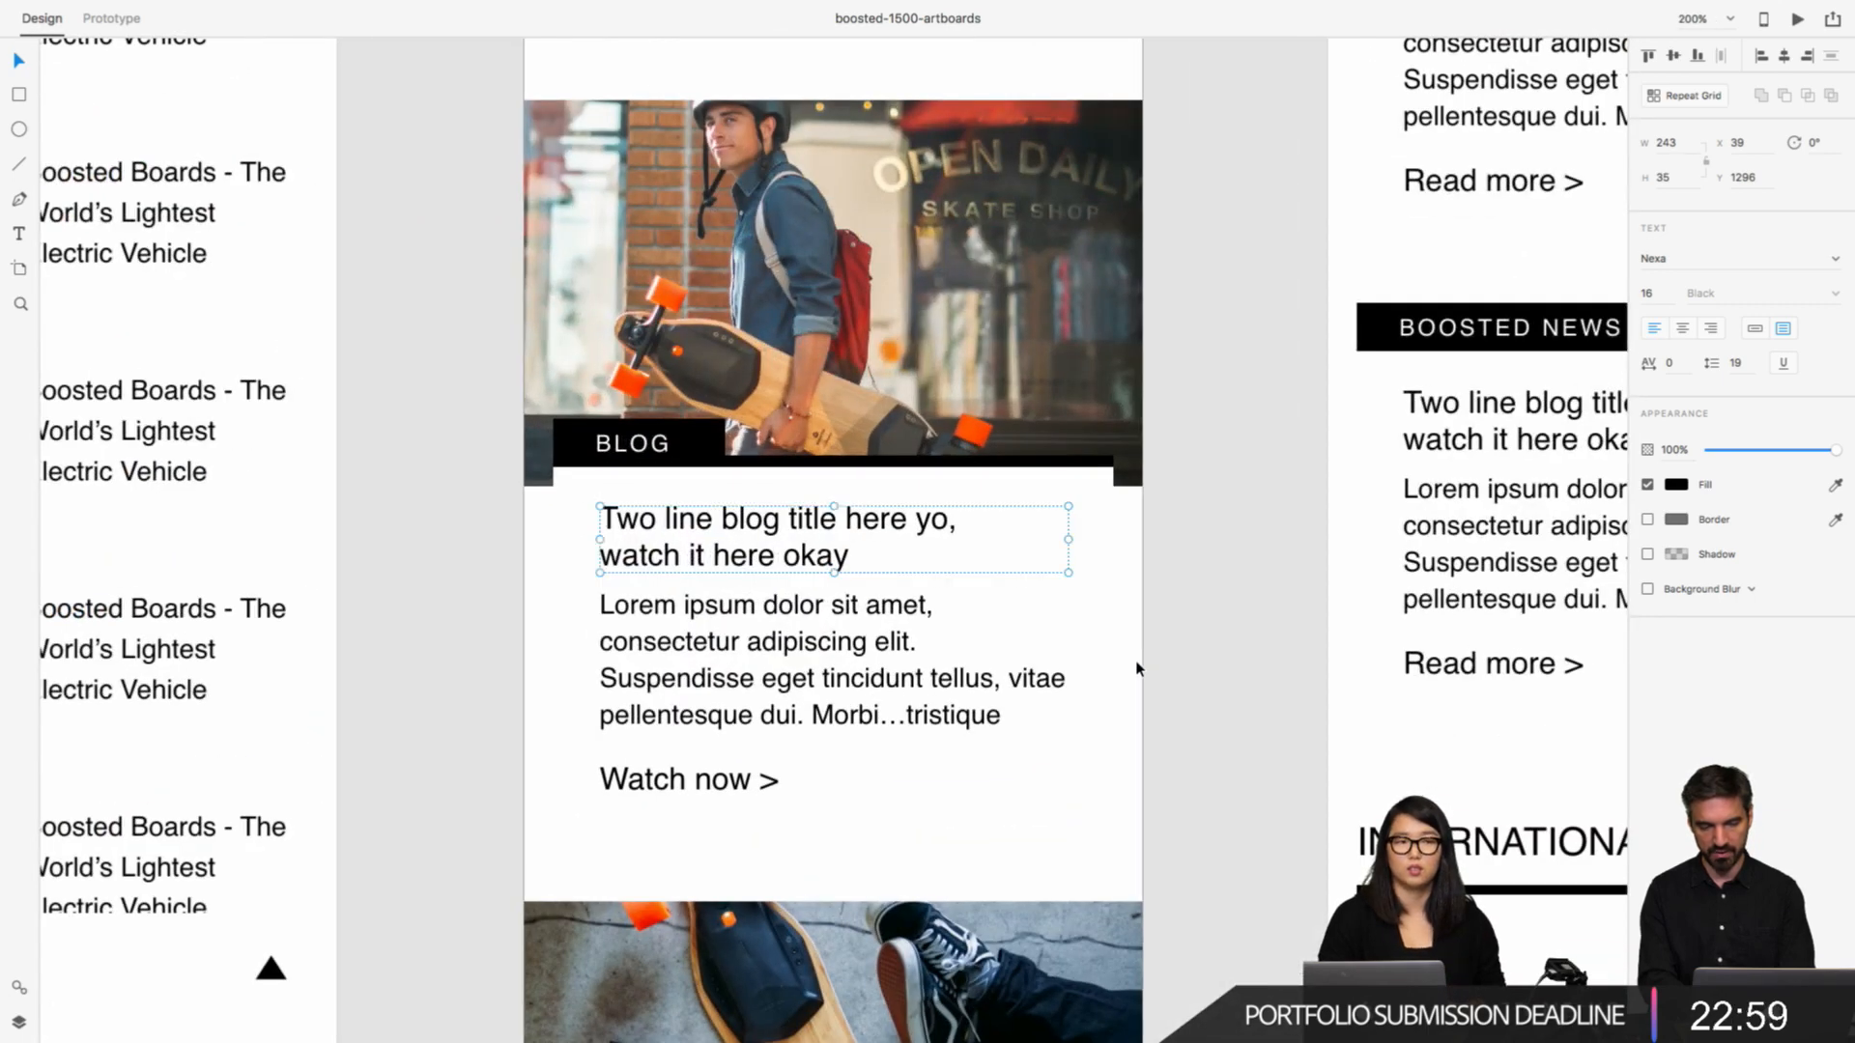
Step: Zoom to a "BOOSTED NEWS" card on a news page, and fit all artboards in view
{"action": "left_click", "coordinate": [1525, 584]}
{"action": "key", "text": "super+3"}
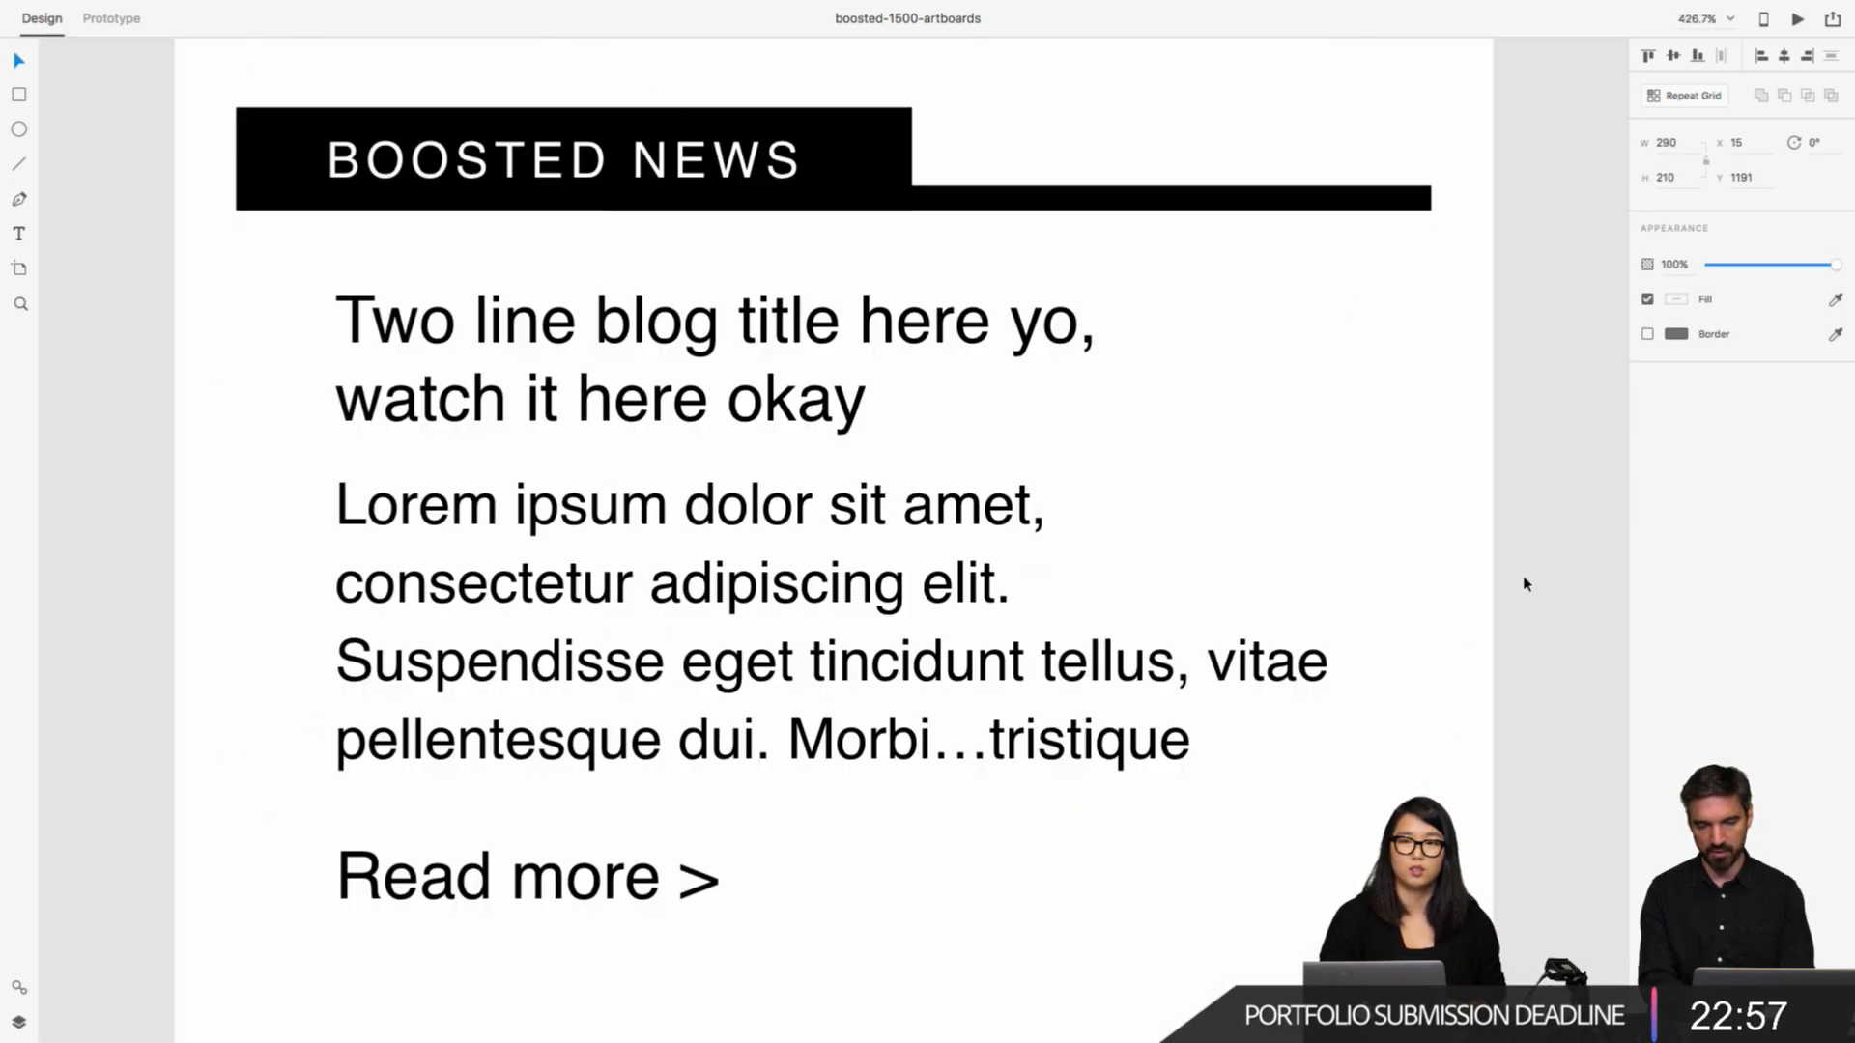
{"action": "key", "text": "super+0"}
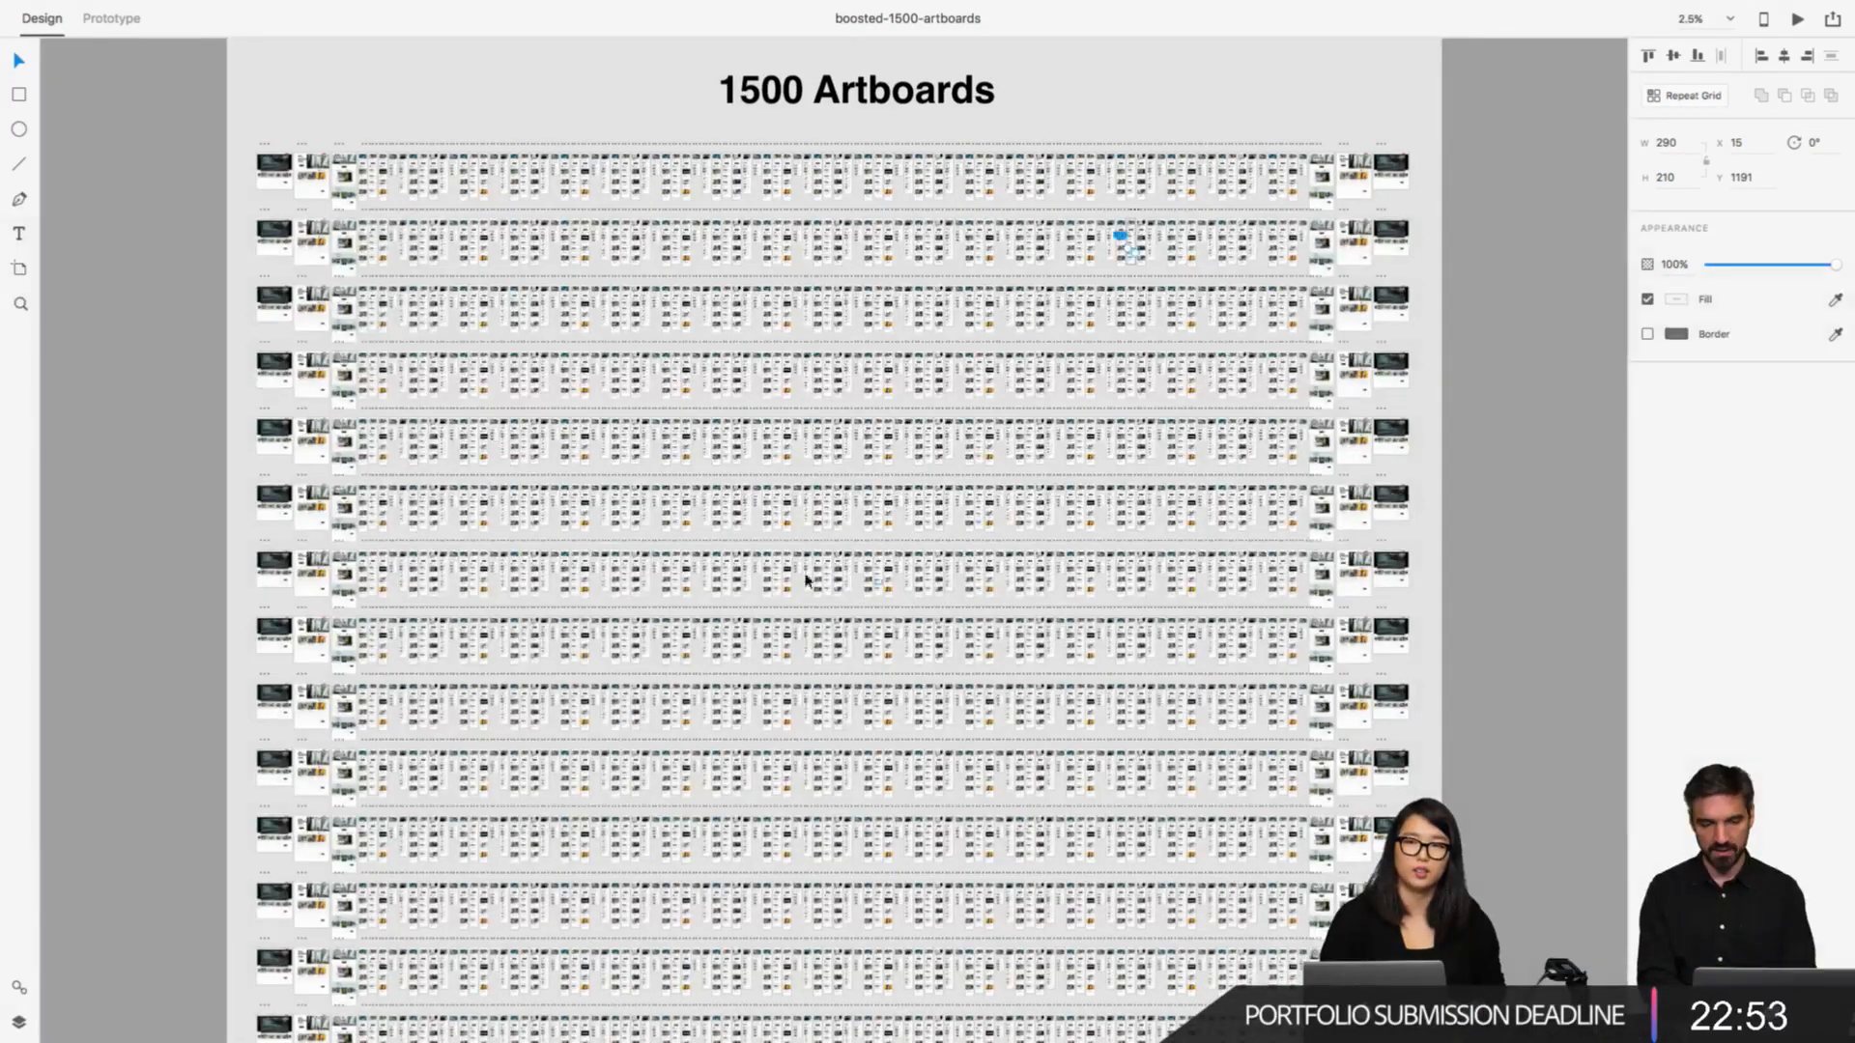
Step: Examine the blog, news, hype and community mobile pages up close, moving between different parts of the artboard grid
{"action": "scroll", "coordinate": [753, 539], "scroll_direction": "up", "scroll_amount": 5}
{"action": "scroll", "coordinate": [753, 545], "scroll_direction": "up", "scroll_amount": 5}
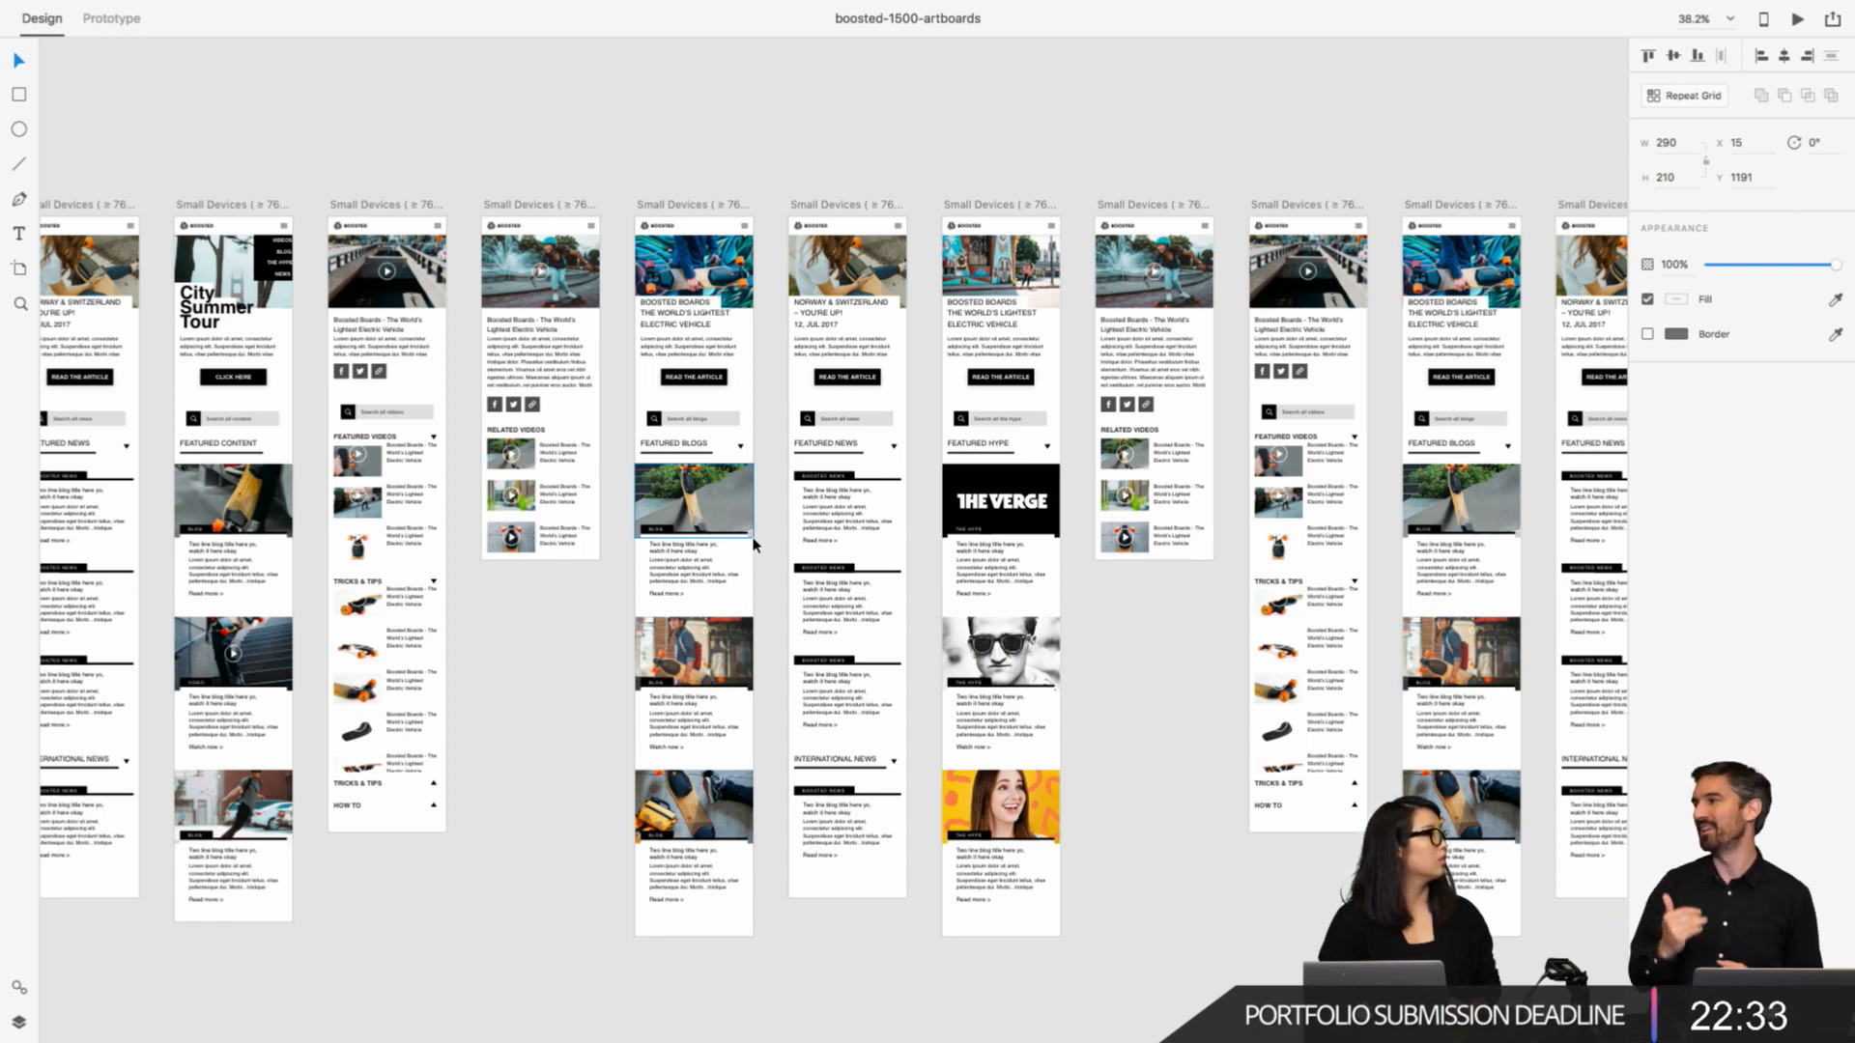
{"action": "scroll", "coordinate": [753, 541], "scroll_direction": "up", "scroll_amount": 3}
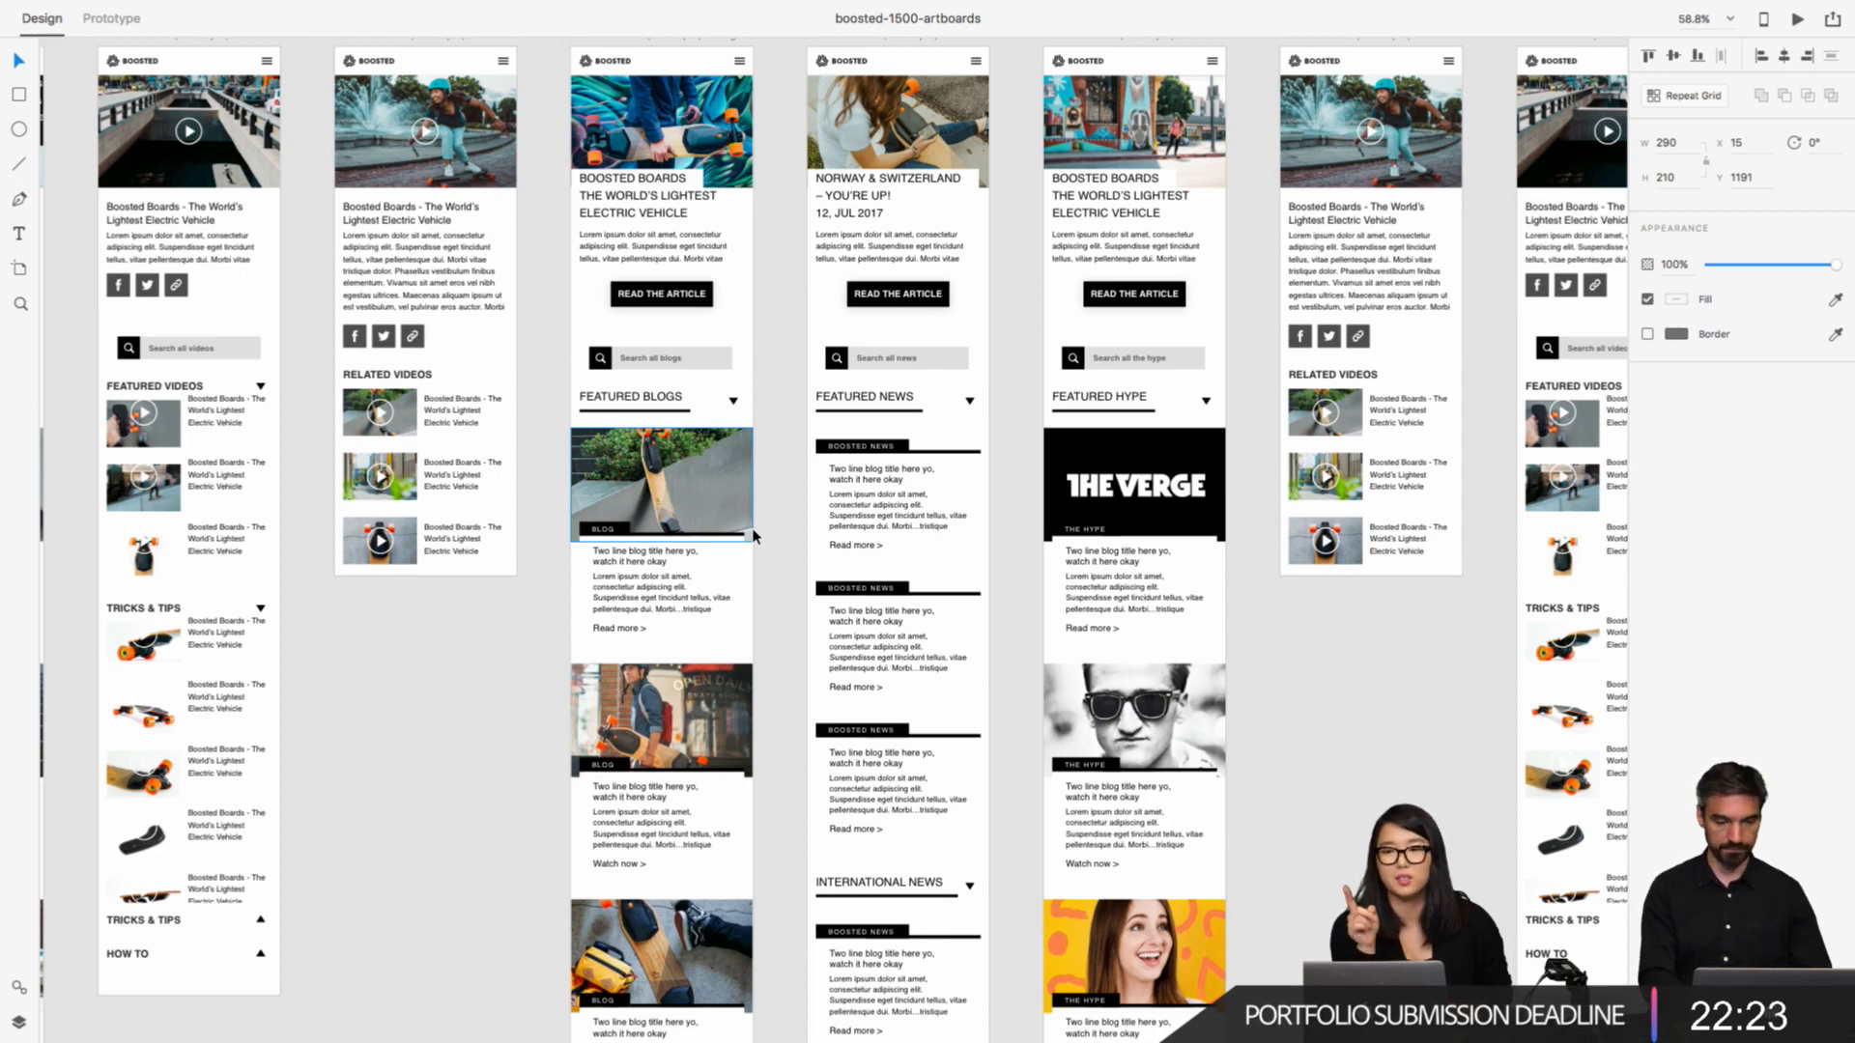
{"action": "scroll", "coordinate": [755, 534], "scroll_direction": "down", "scroll_amount": 10}
{"action": "scroll", "coordinate": [1101, 249], "scroll_direction": "up", "scroll_amount": 10}
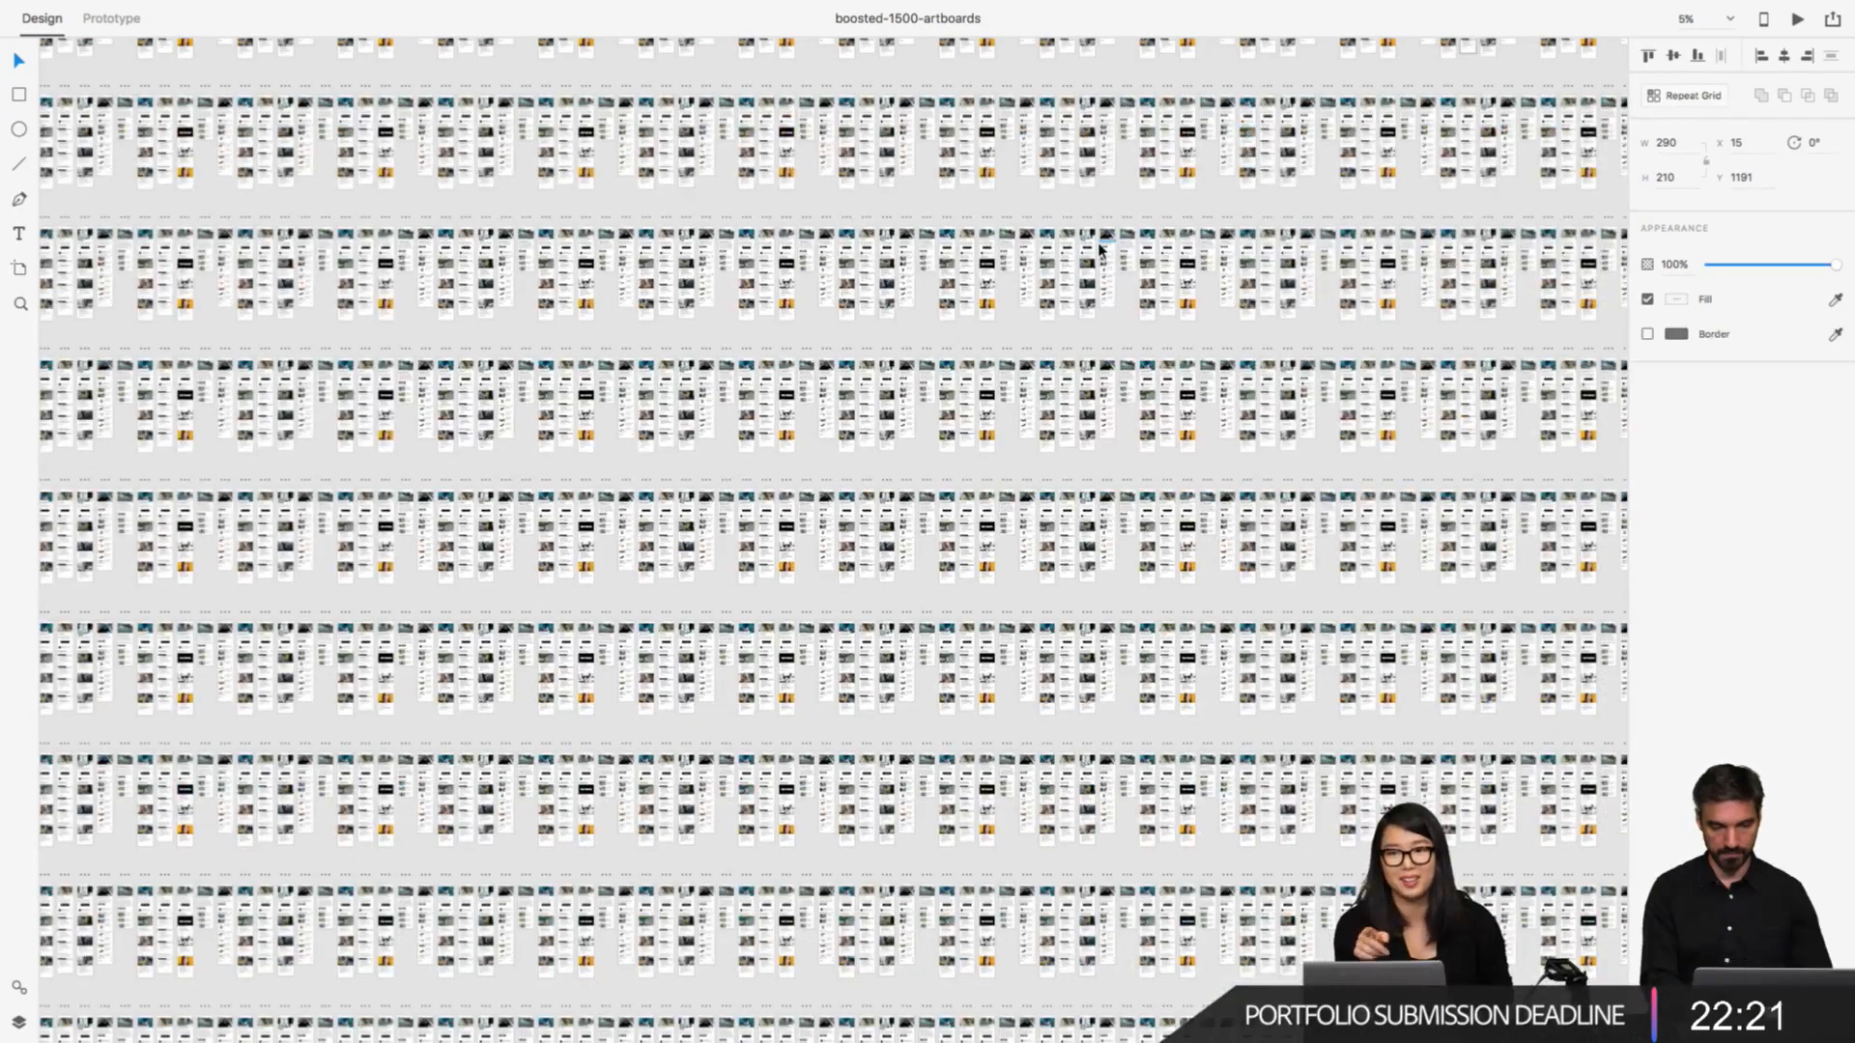
{"action": "scroll", "coordinate": [1101, 249], "scroll_direction": "left", "scroll_amount": 2}
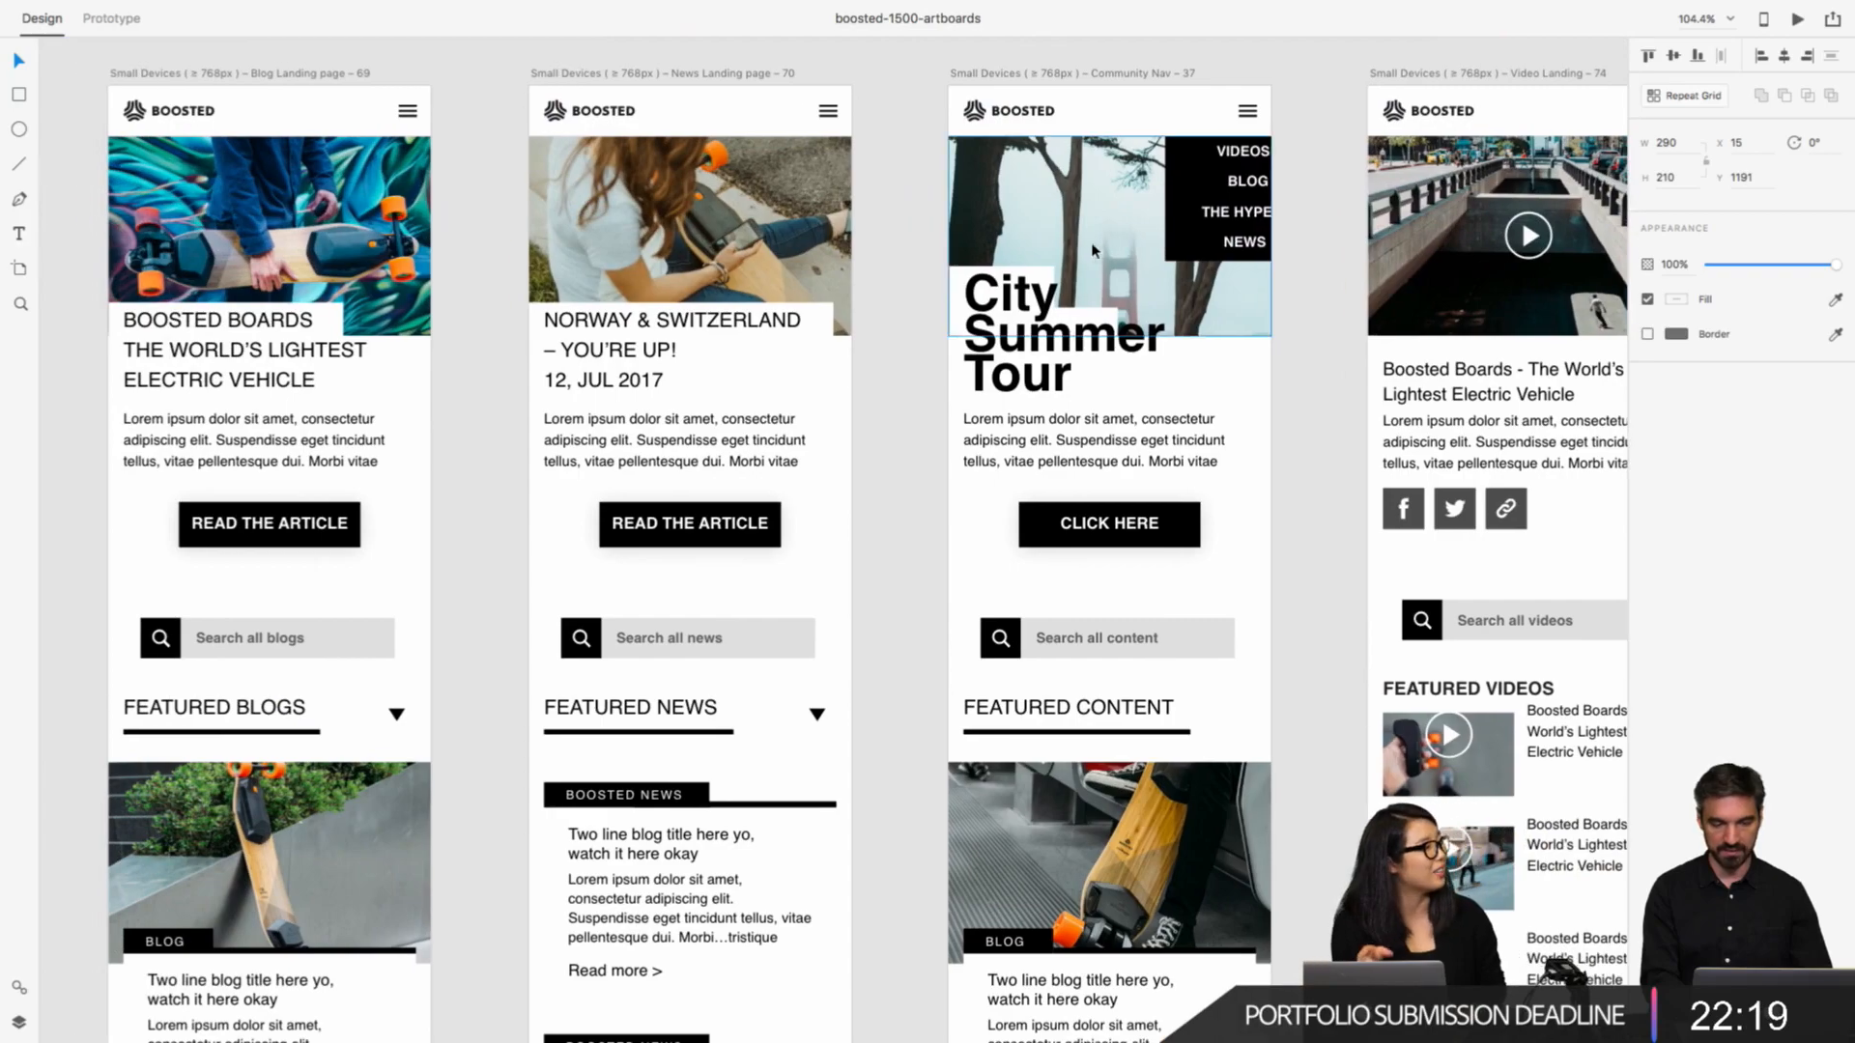
Step: Examine the desktop "City Summer Tour" artboards at the end of the rows, and compare them with the mobile pages
{"action": "scroll", "coordinate": [521, 248], "scroll_direction": "up", "scroll_amount": 5}
{"action": "scroll", "coordinate": [519, 244], "scroll_direction": "down", "scroll_amount": 15}
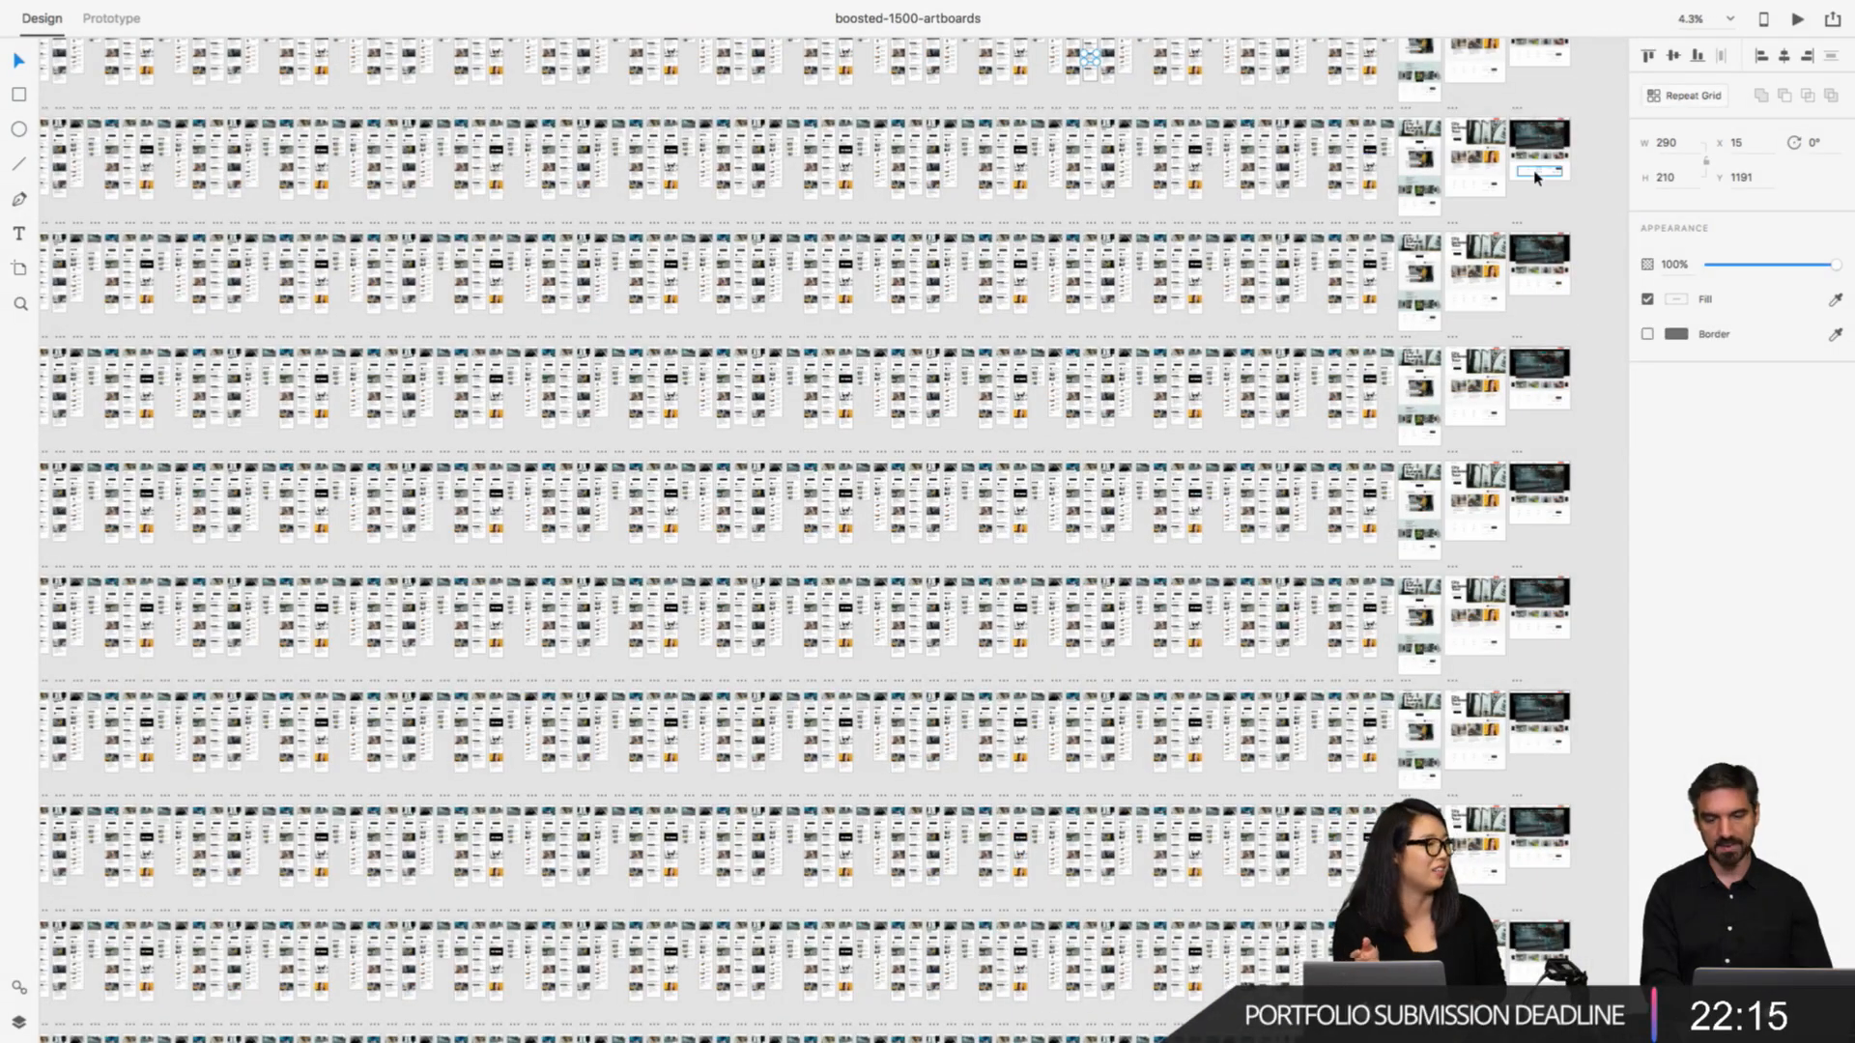
{"action": "scroll", "coordinate": [1536, 178], "scroll_direction": "up", "scroll_amount": 5}
{"action": "scroll", "coordinate": [1394, 218], "scroll_direction": "up", "scroll_amount": 3}
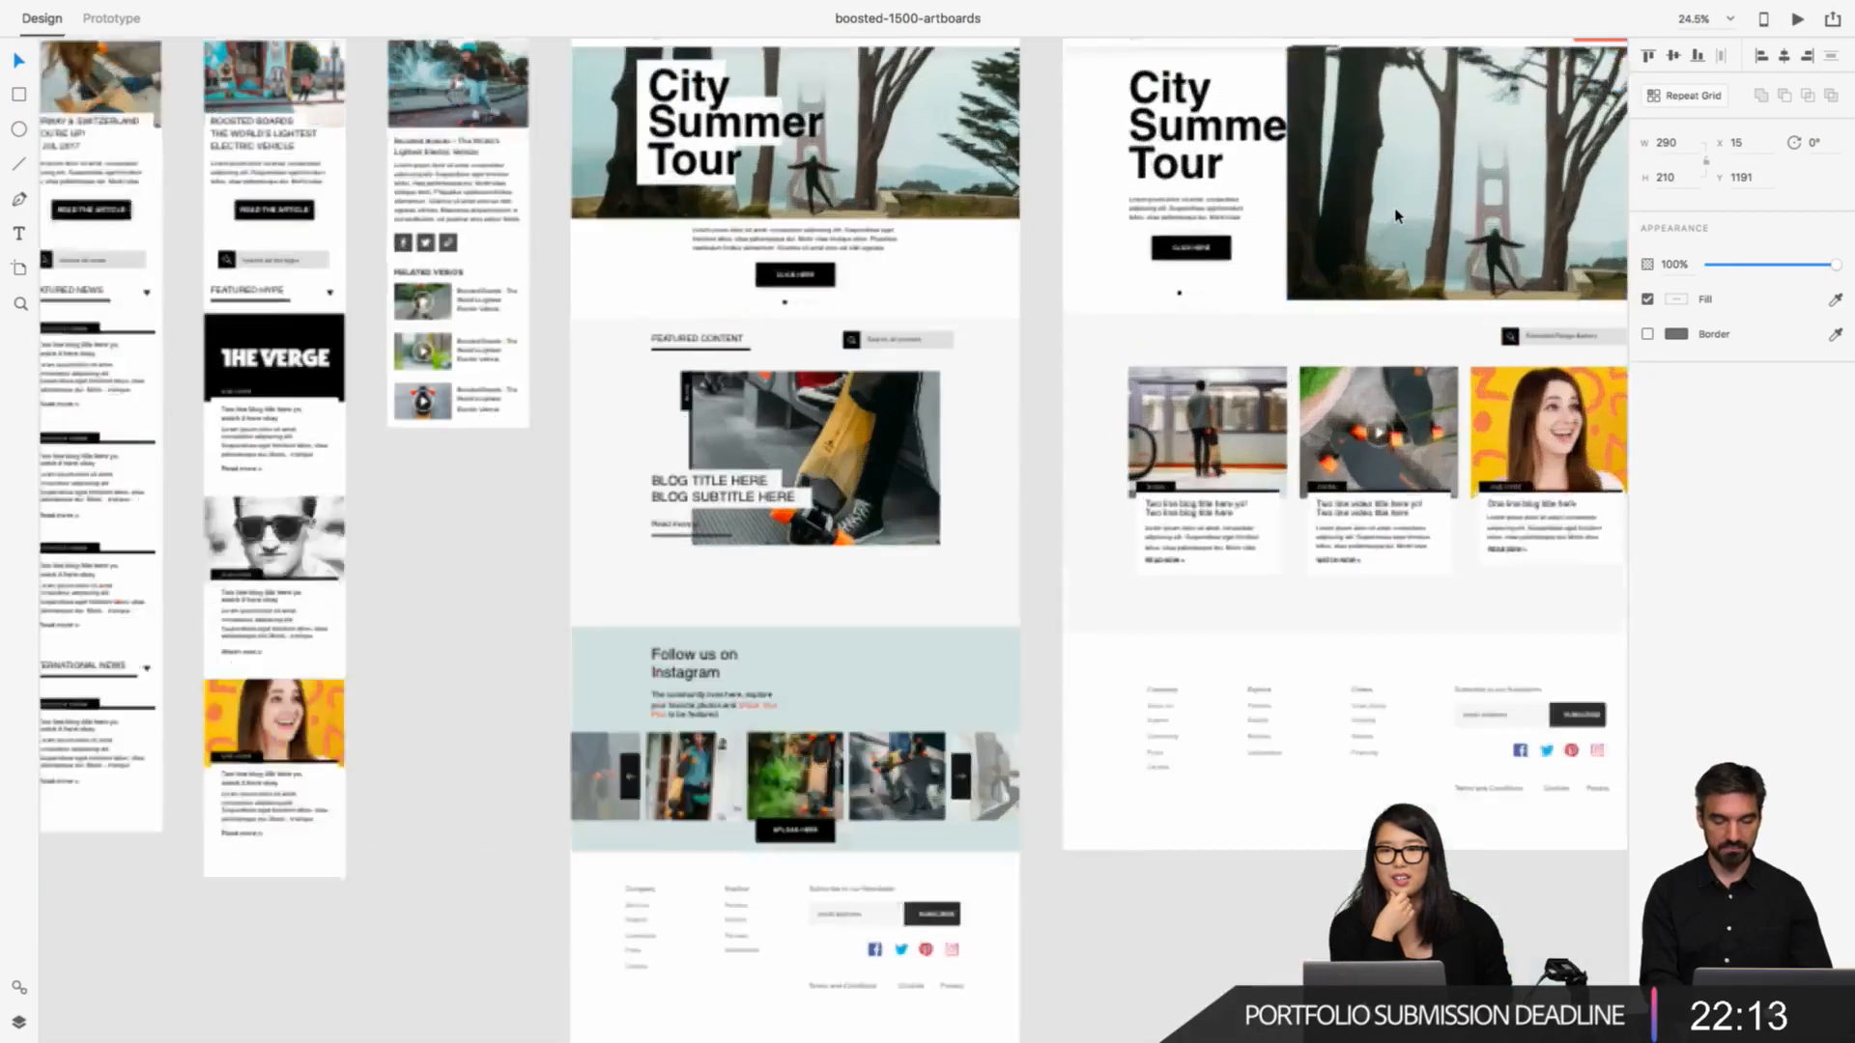
{"action": "scroll", "coordinate": [1396, 217], "scroll_direction": "down", "scroll_amount": 12}
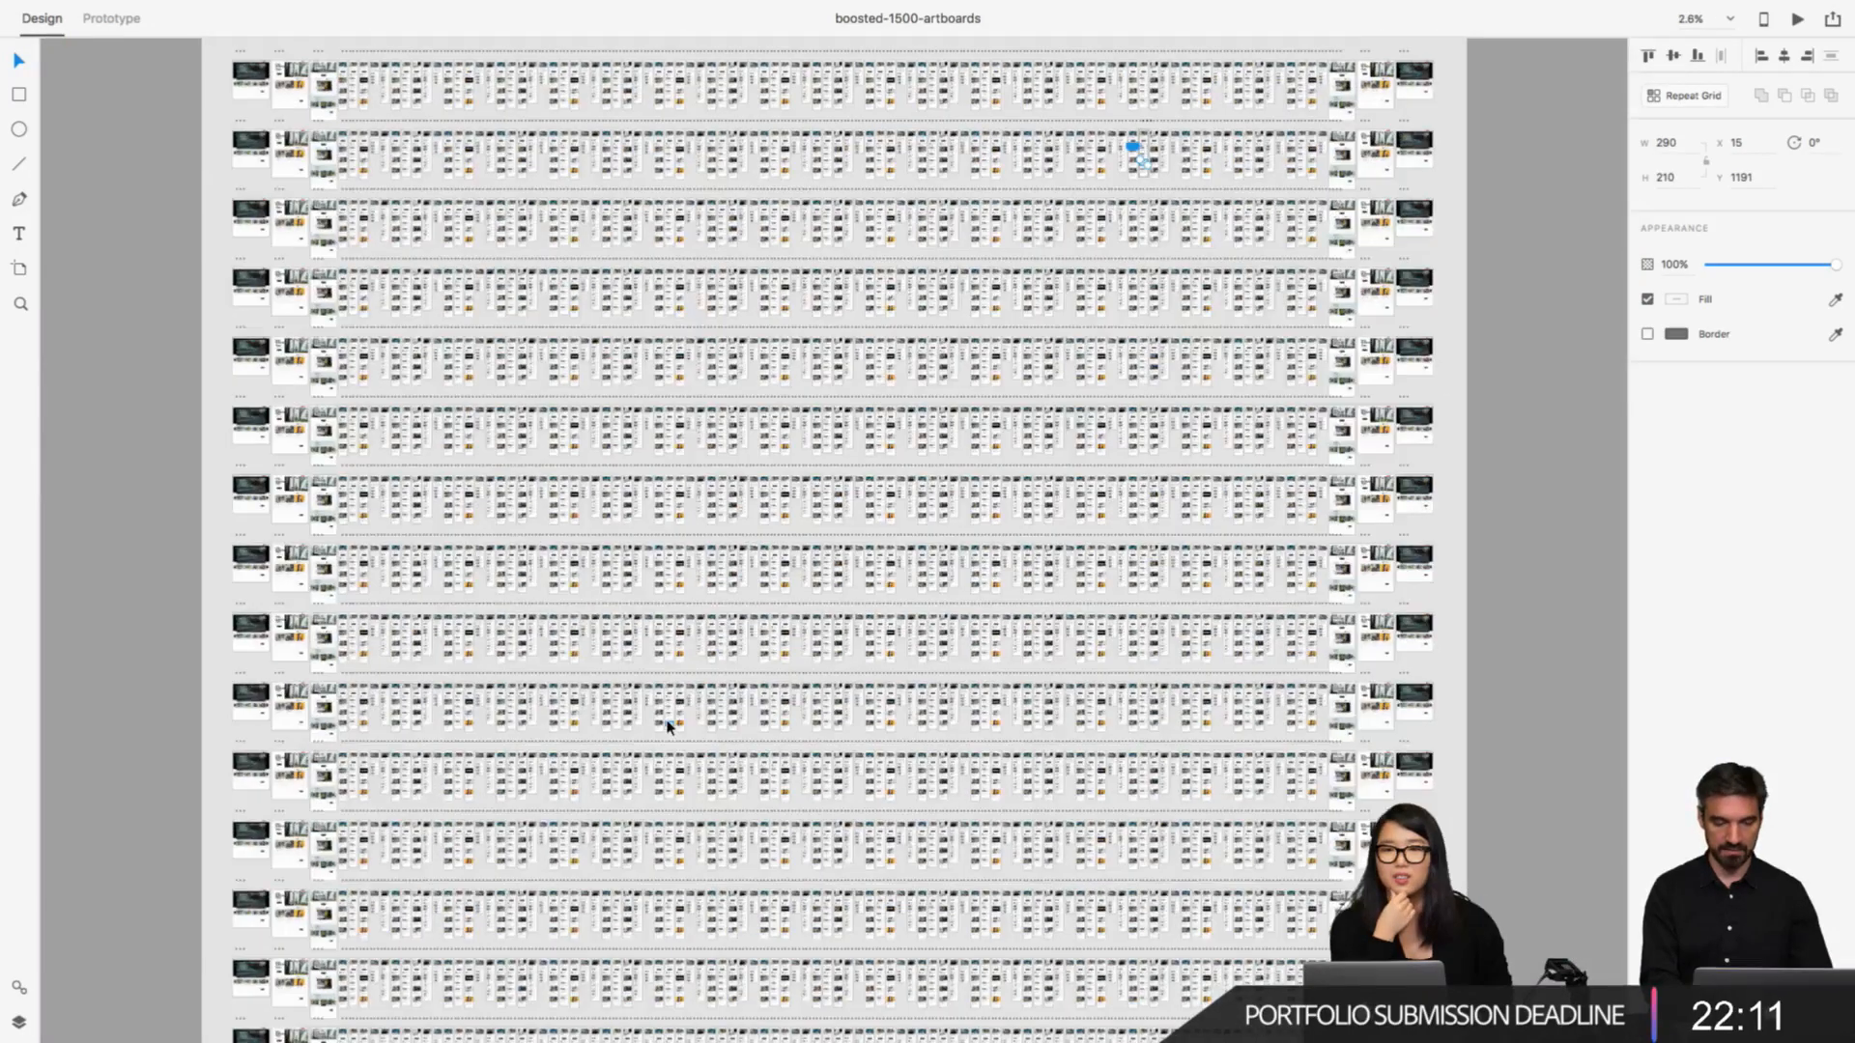
{"action": "scroll", "coordinate": [667, 727], "scroll_direction": "up", "scroll_amount": 8}
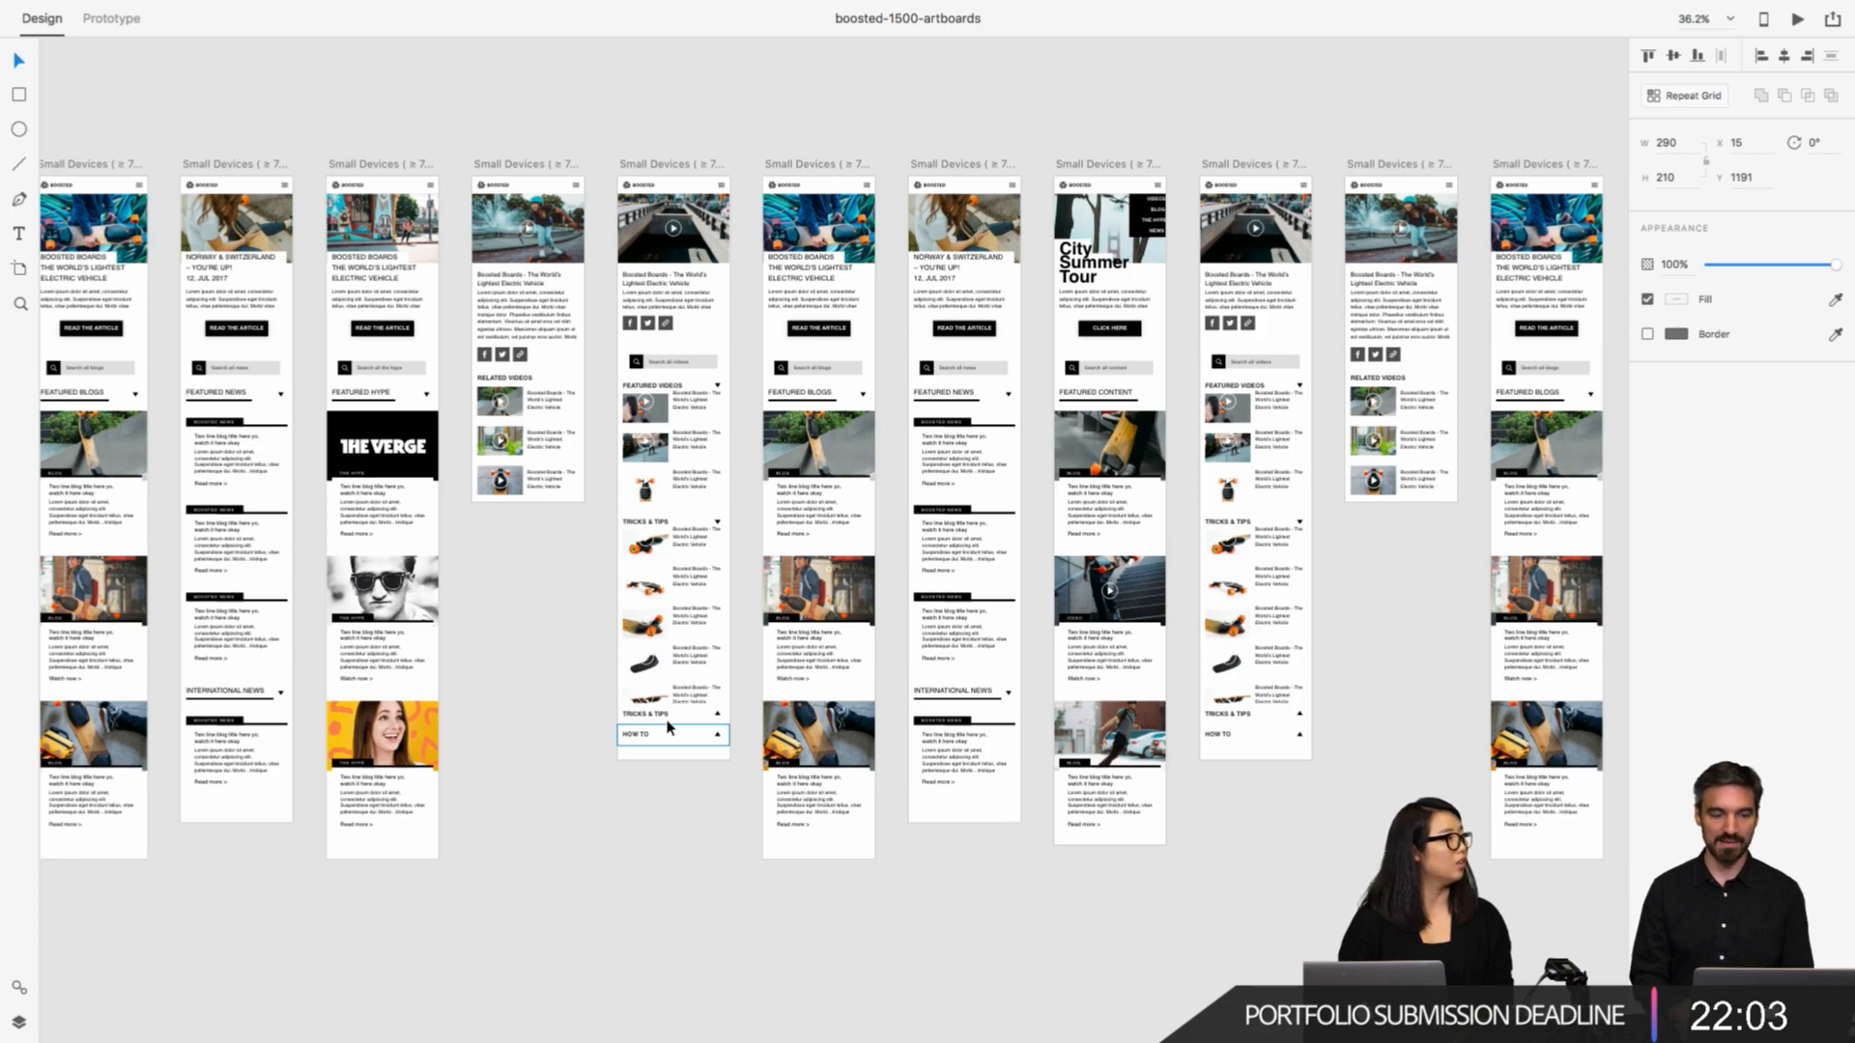
{"action": "scroll", "coordinate": [666, 726], "scroll_direction": "down", "scroll_amount": 15}
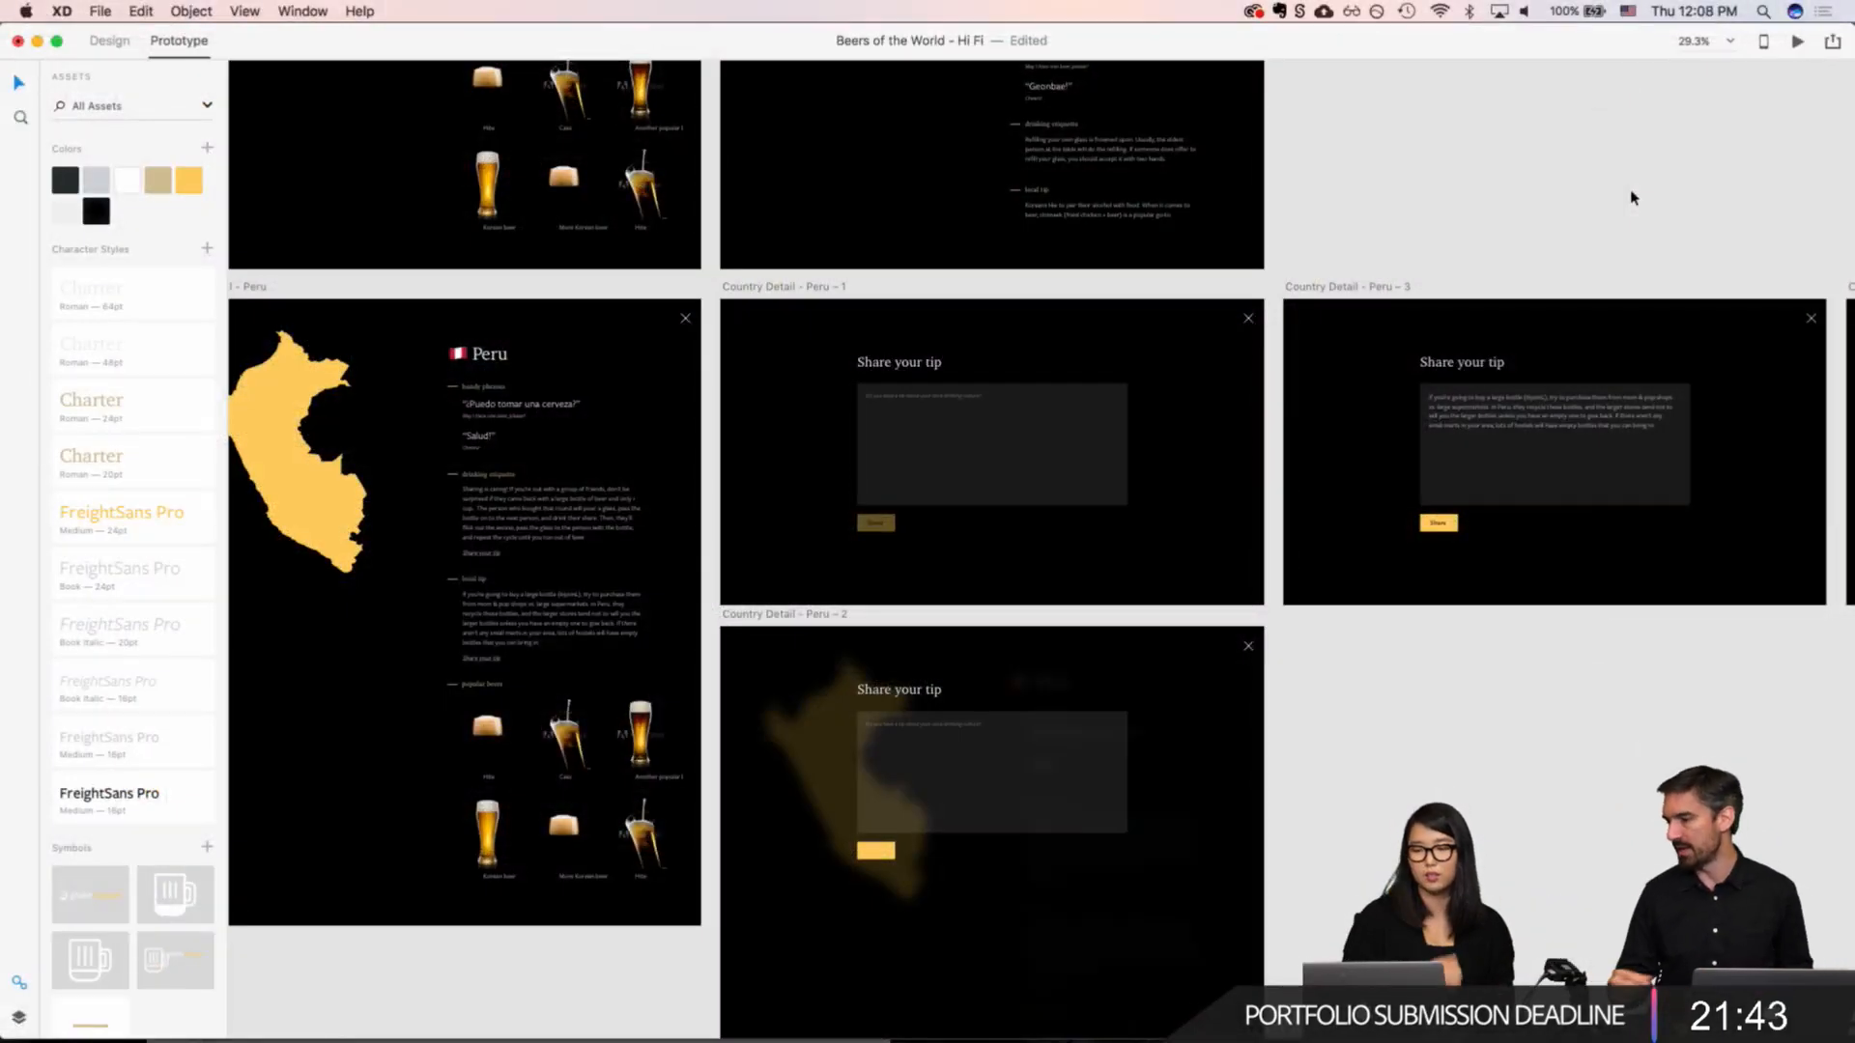
Step: Examine the Peru "Share your tip" flow in Beers of the World, from the empty form to the thank-you screens
{"action": "scroll", "coordinate": [1631, 198], "scroll_direction": "right", "scroll_amount": 10}
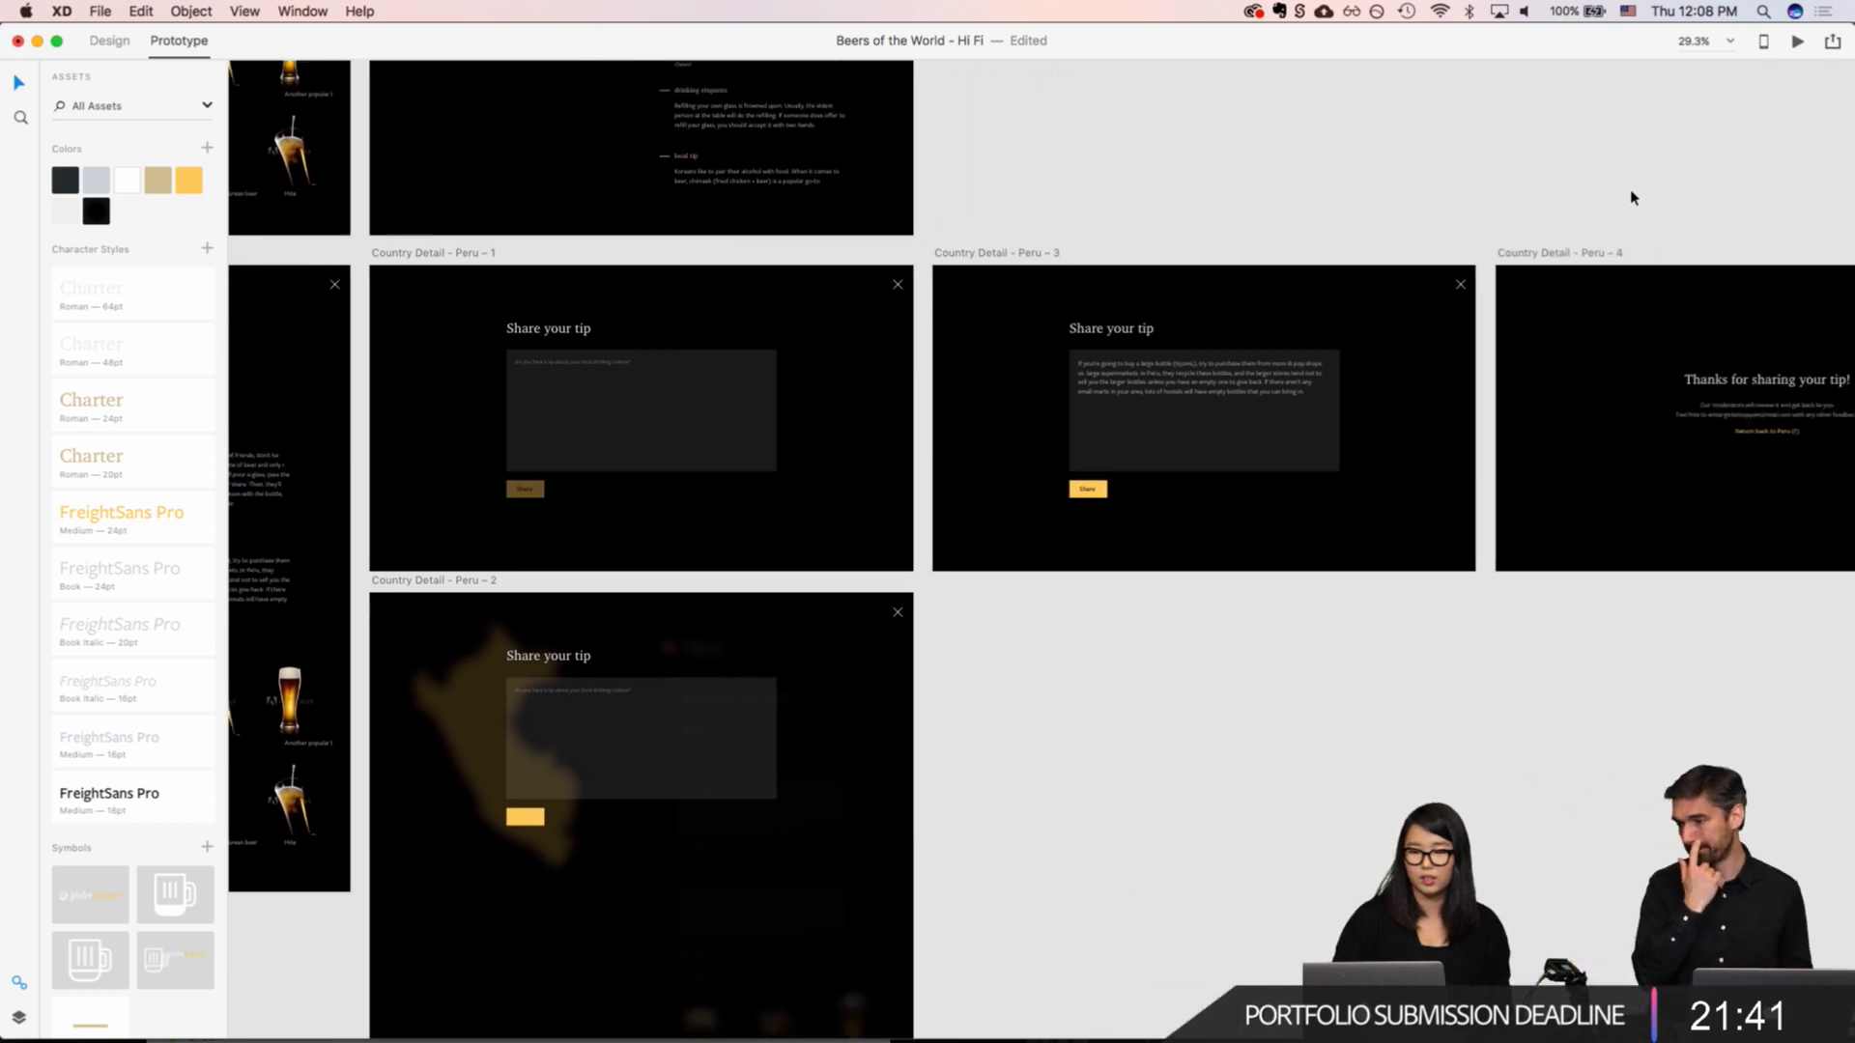
{"action": "scroll", "coordinate": [1631, 198], "scroll_direction": "down", "scroll_amount": 2}
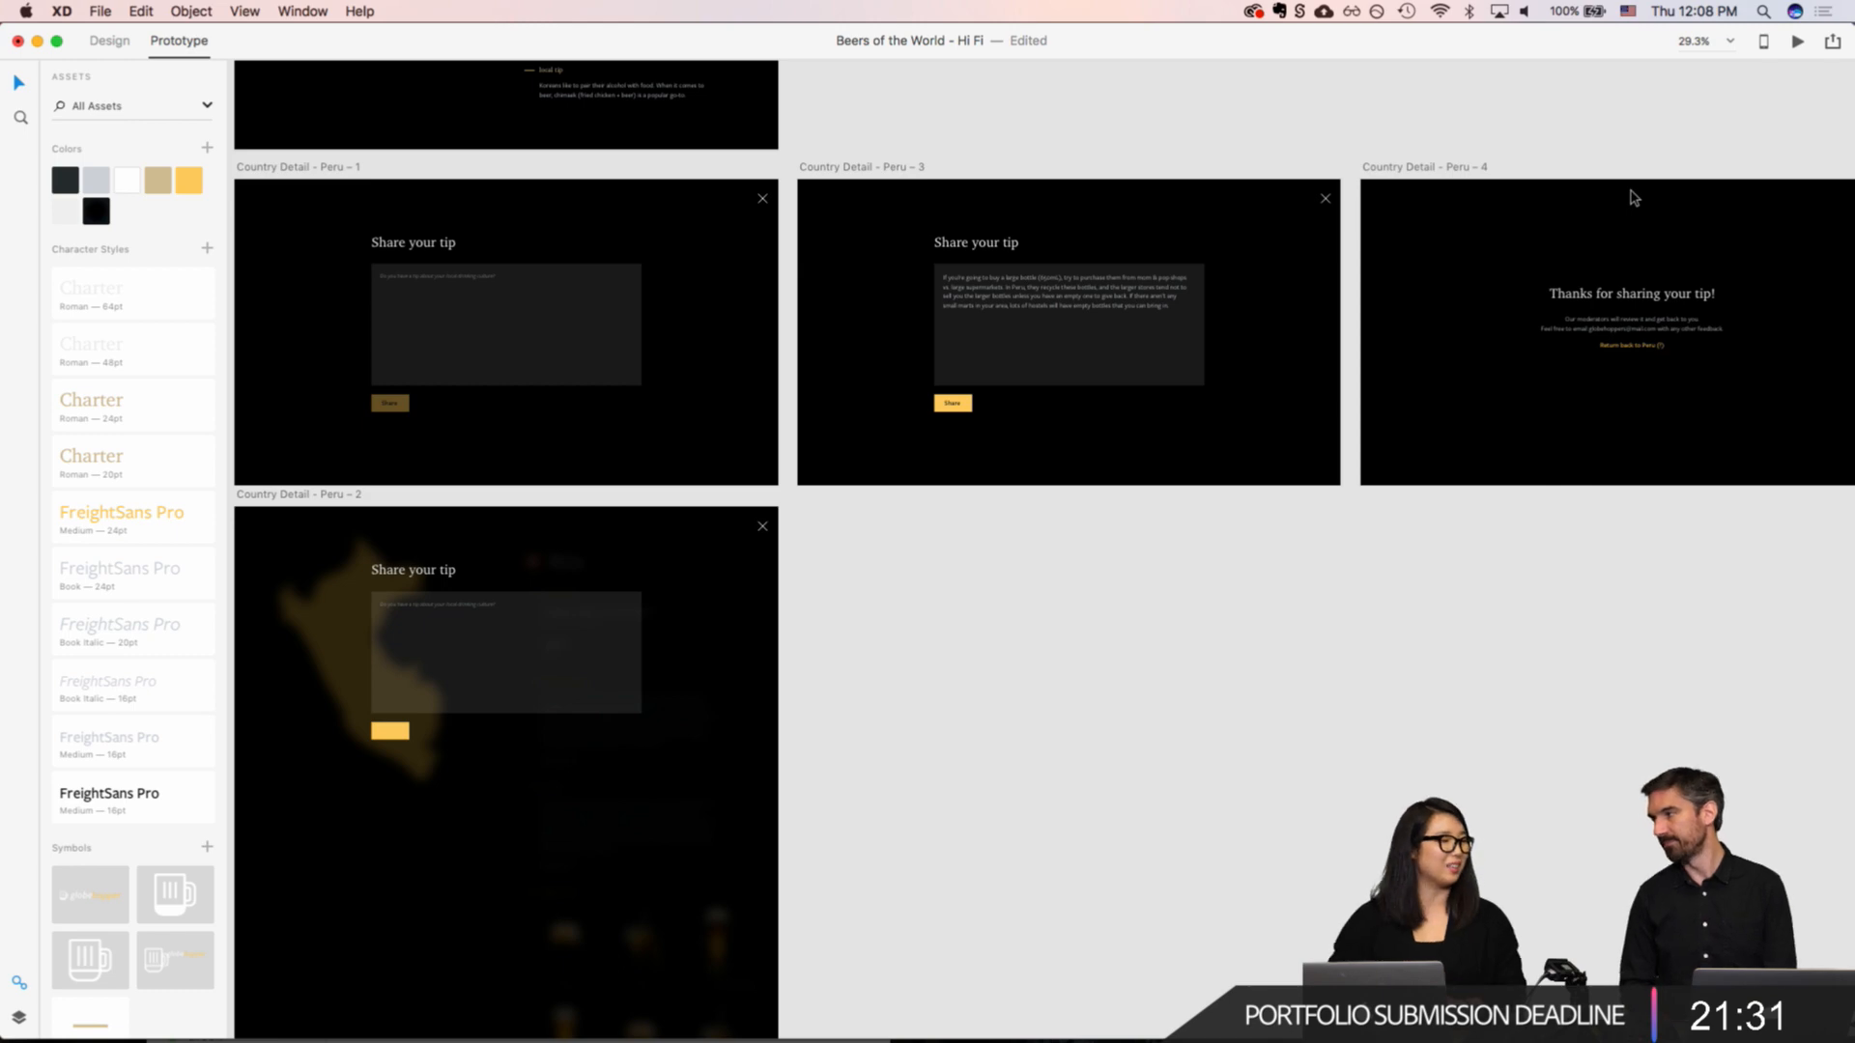
{"action": "scroll", "coordinate": [1633, 198], "scroll_direction": "down", "scroll_amount": 5}
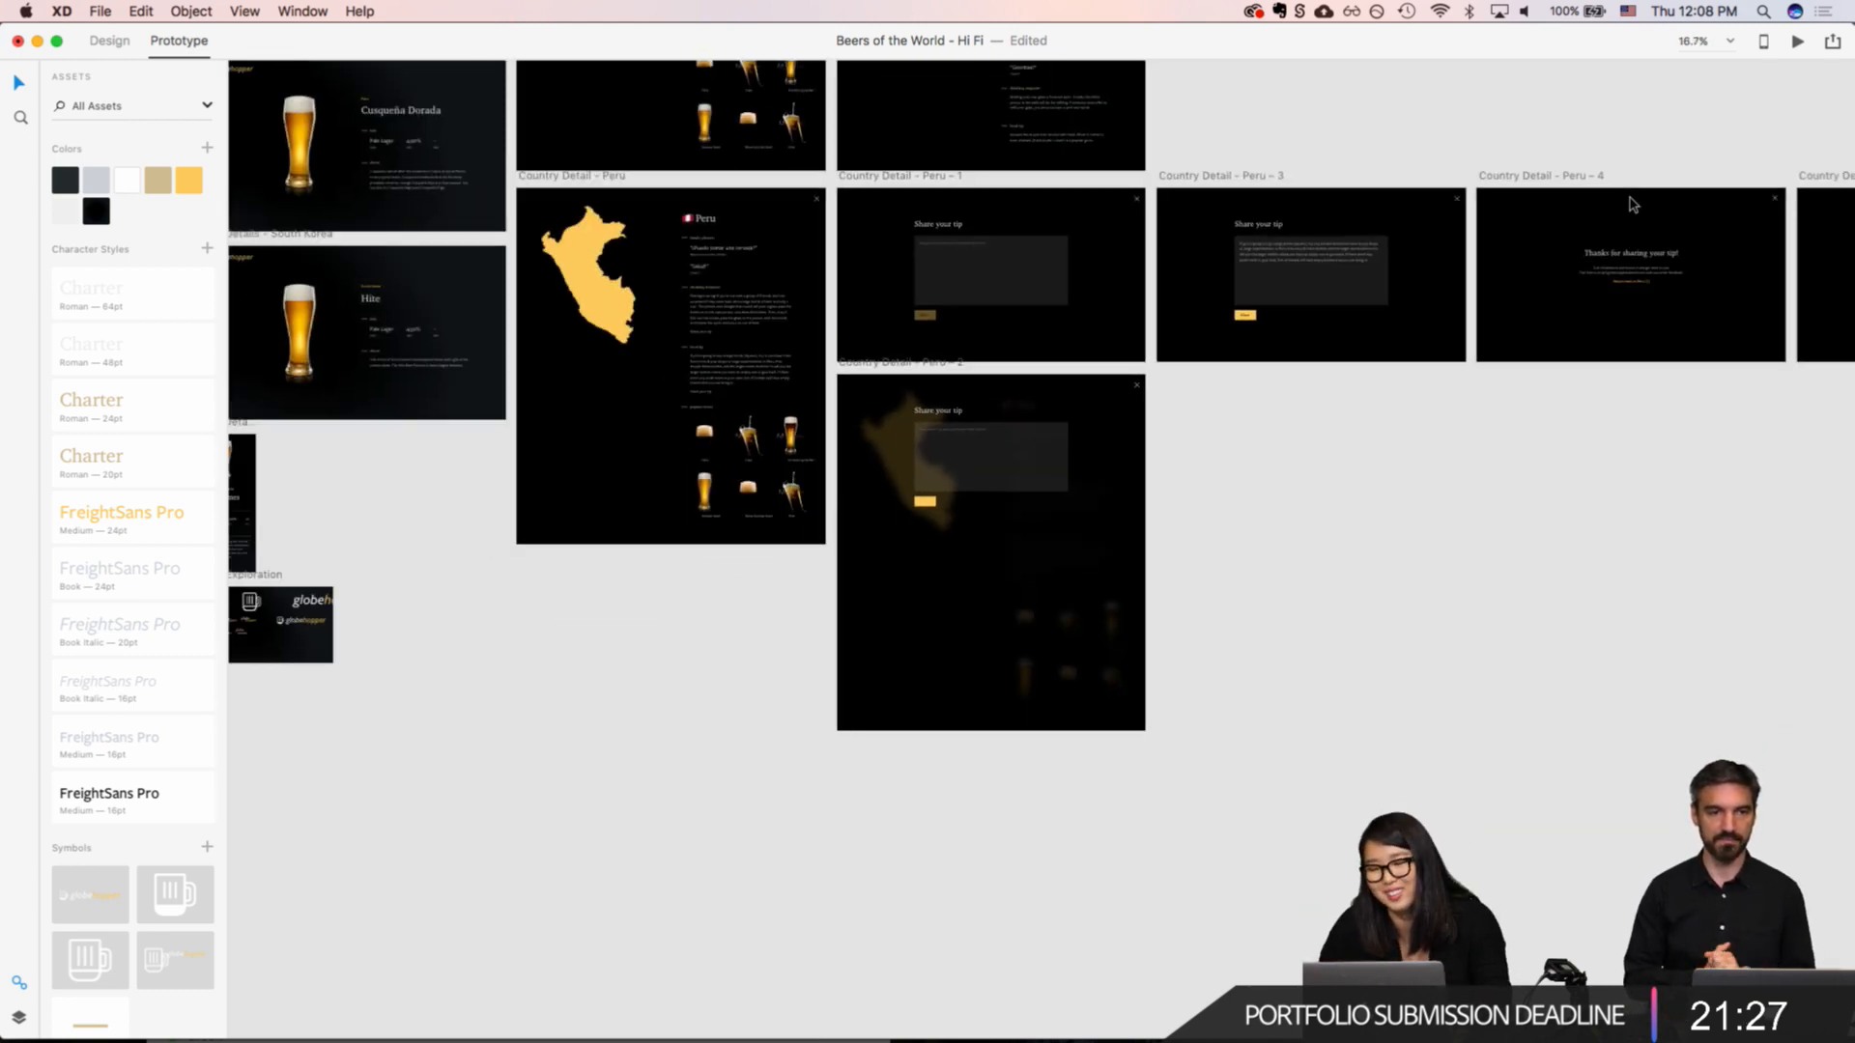
{"action": "scroll", "coordinate": [1633, 203], "scroll_direction": "right", "scroll_amount": 5}
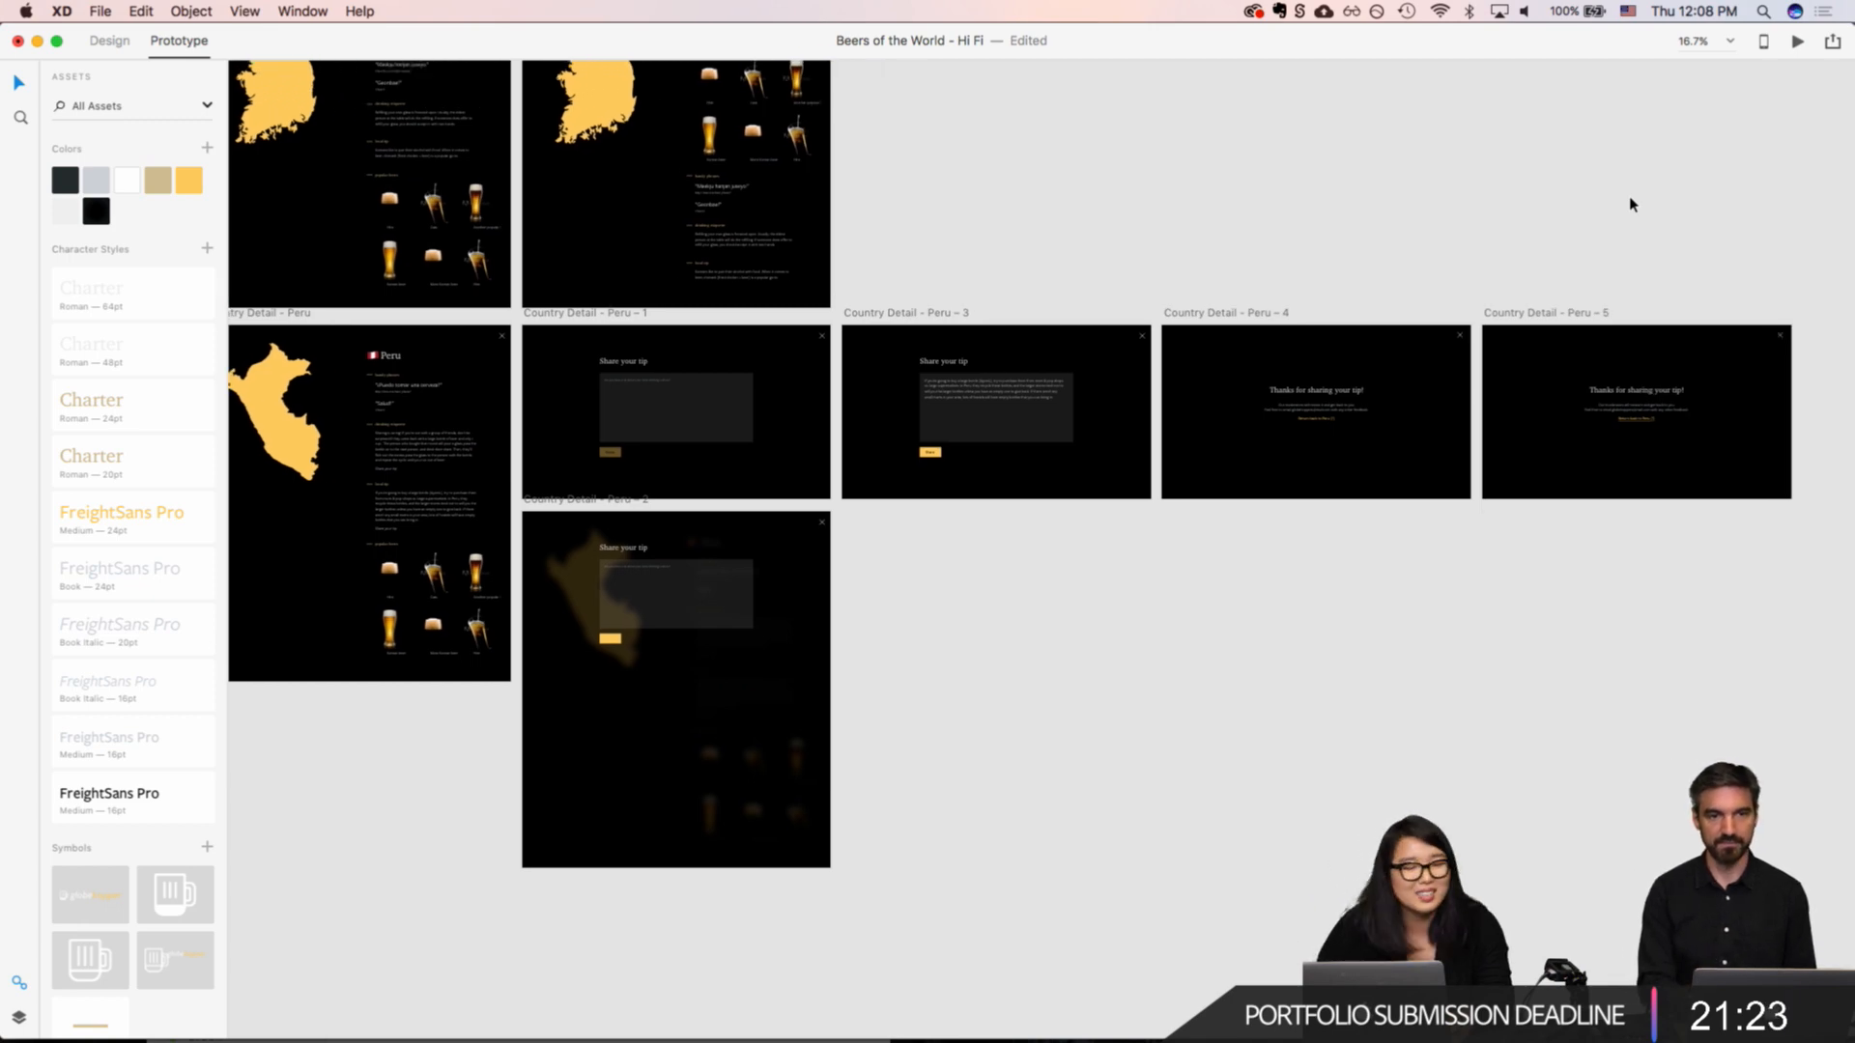
{"action": "scroll", "coordinate": [1631, 204], "scroll_direction": "left", "scroll_amount": 2}
{"action": "scroll", "coordinate": [1185, 414], "scroll_direction": "left", "scroll_amount": 5}
{"action": "scroll", "coordinate": [1185, 413], "scroll_direction": "up", "scroll_amount": 5}
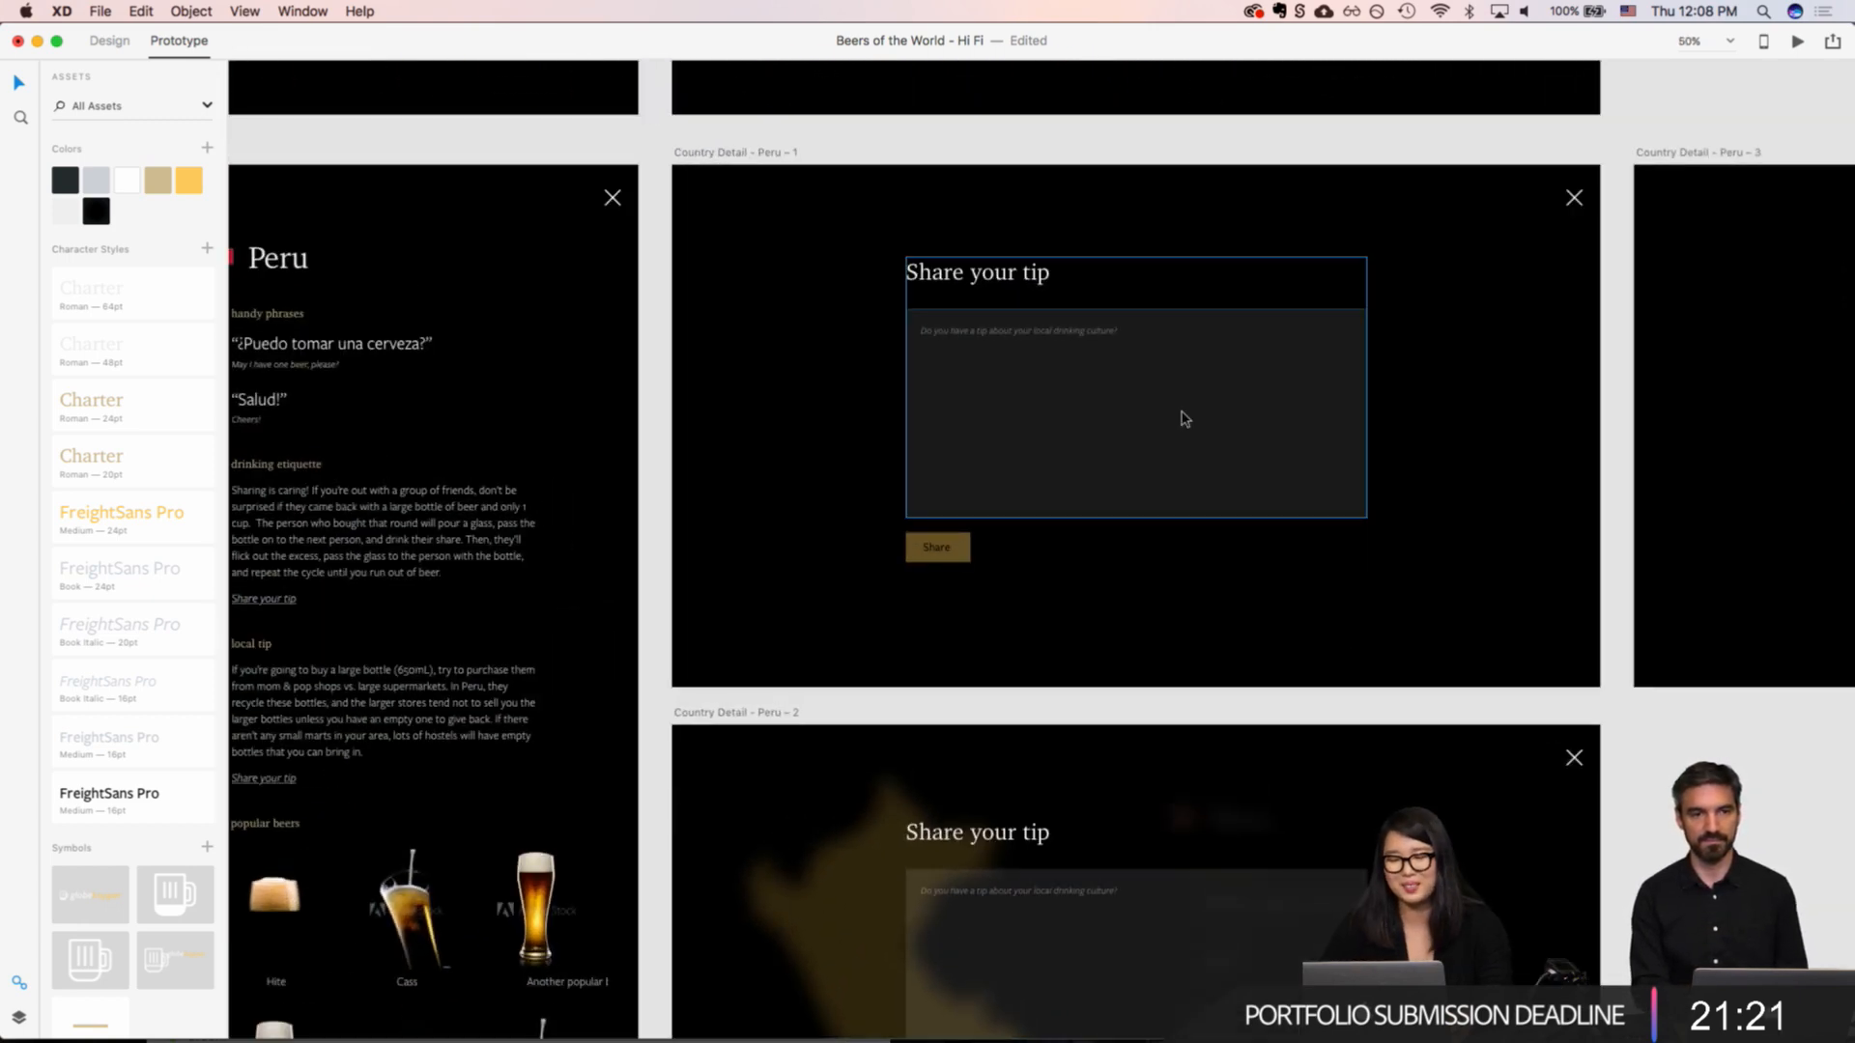
{"action": "scroll", "coordinate": [1179, 480], "scroll_direction": "down", "scroll_amount": 2}
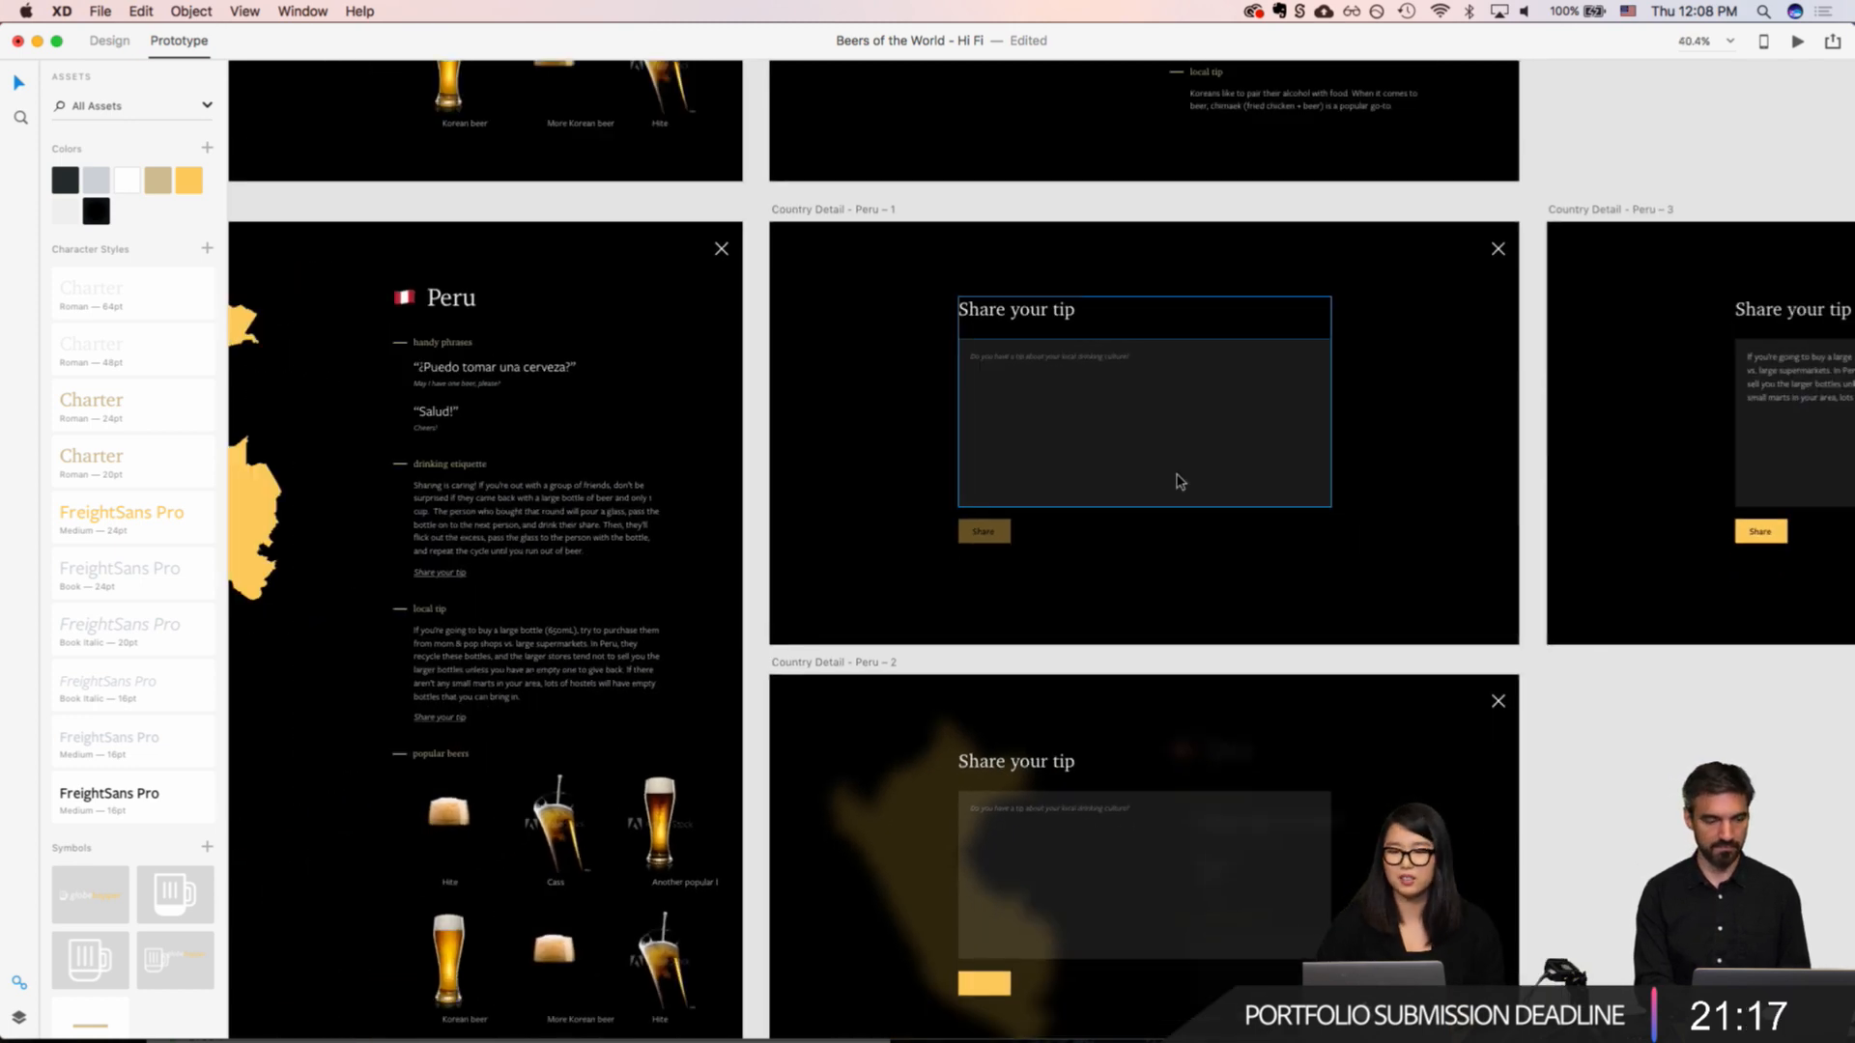
Step: Examine the South Korea and Peru country detail artboards, comparing their tip and popular beers sections
{"action": "scroll", "coordinate": [1180, 480], "scroll_direction": "up", "scroll_amount": 8}
{"action": "scroll", "coordinate": [1179, 480], "scroll_direction": "left", "scroll_amount": 5}
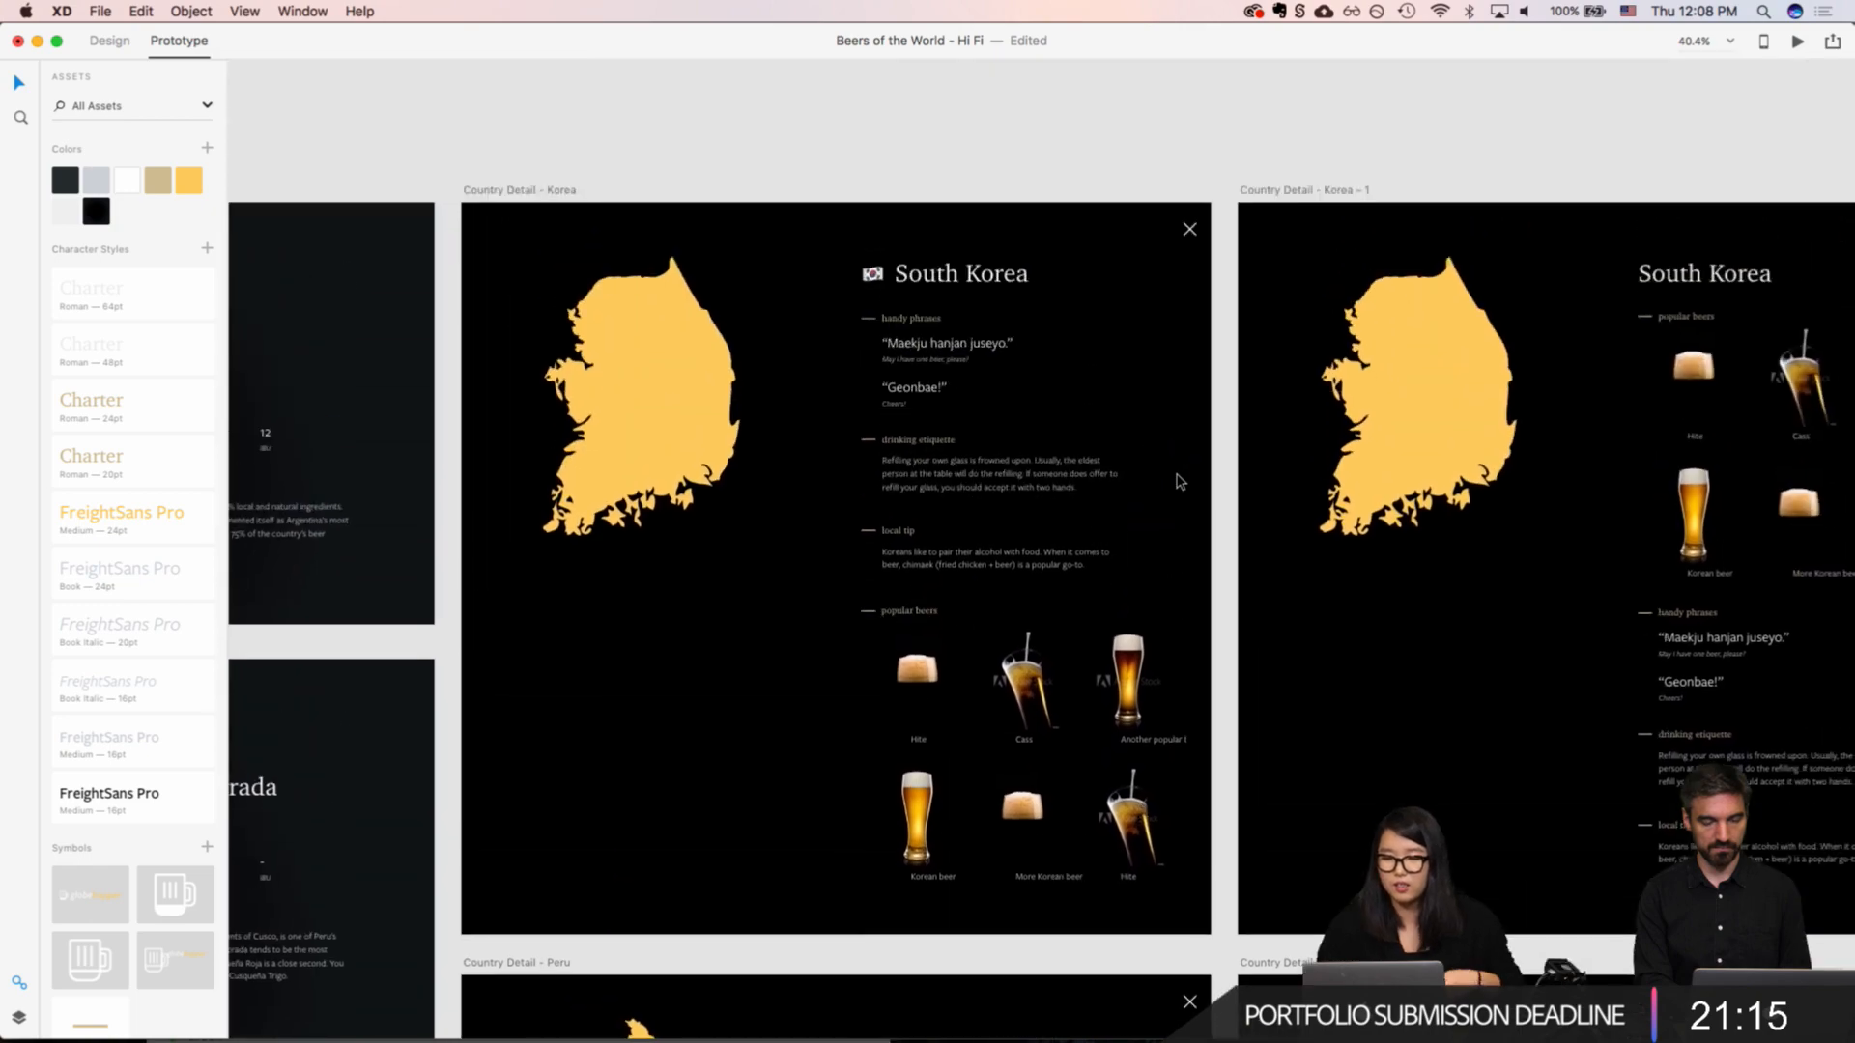
{"action": "scroll", "coordinate": [1165, 480], "scroll_direction": "down", "scroll_amount": 10}
{"action": "scroll", "coordinate": [1164, 480], "scroll_direction": "left", "scroll_amount": 4}
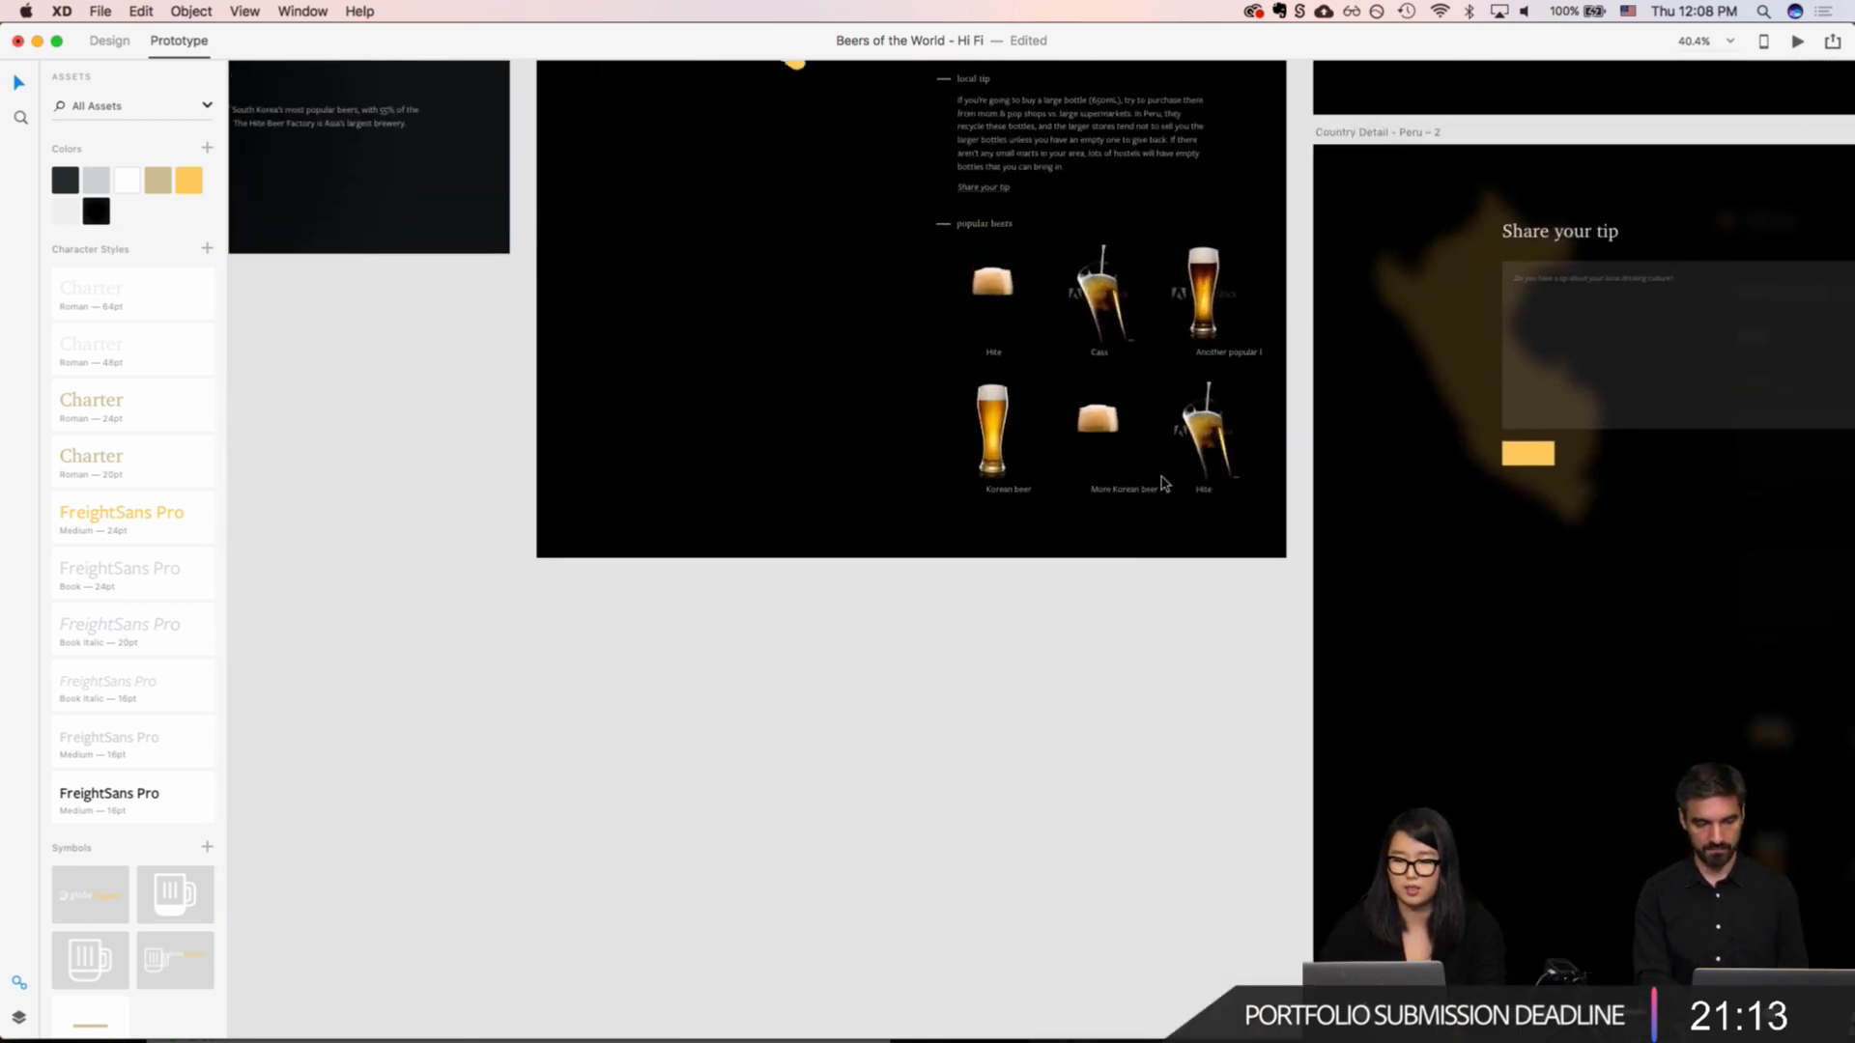
{"action": "scroll", "coordinate": [1163, 482], "scroll_direction": "down", "scroll_amount": 5}
{"action": "scroll", "coordinate": [1163, 482], "scroll_direction": "up", "scroll_amount": 6}
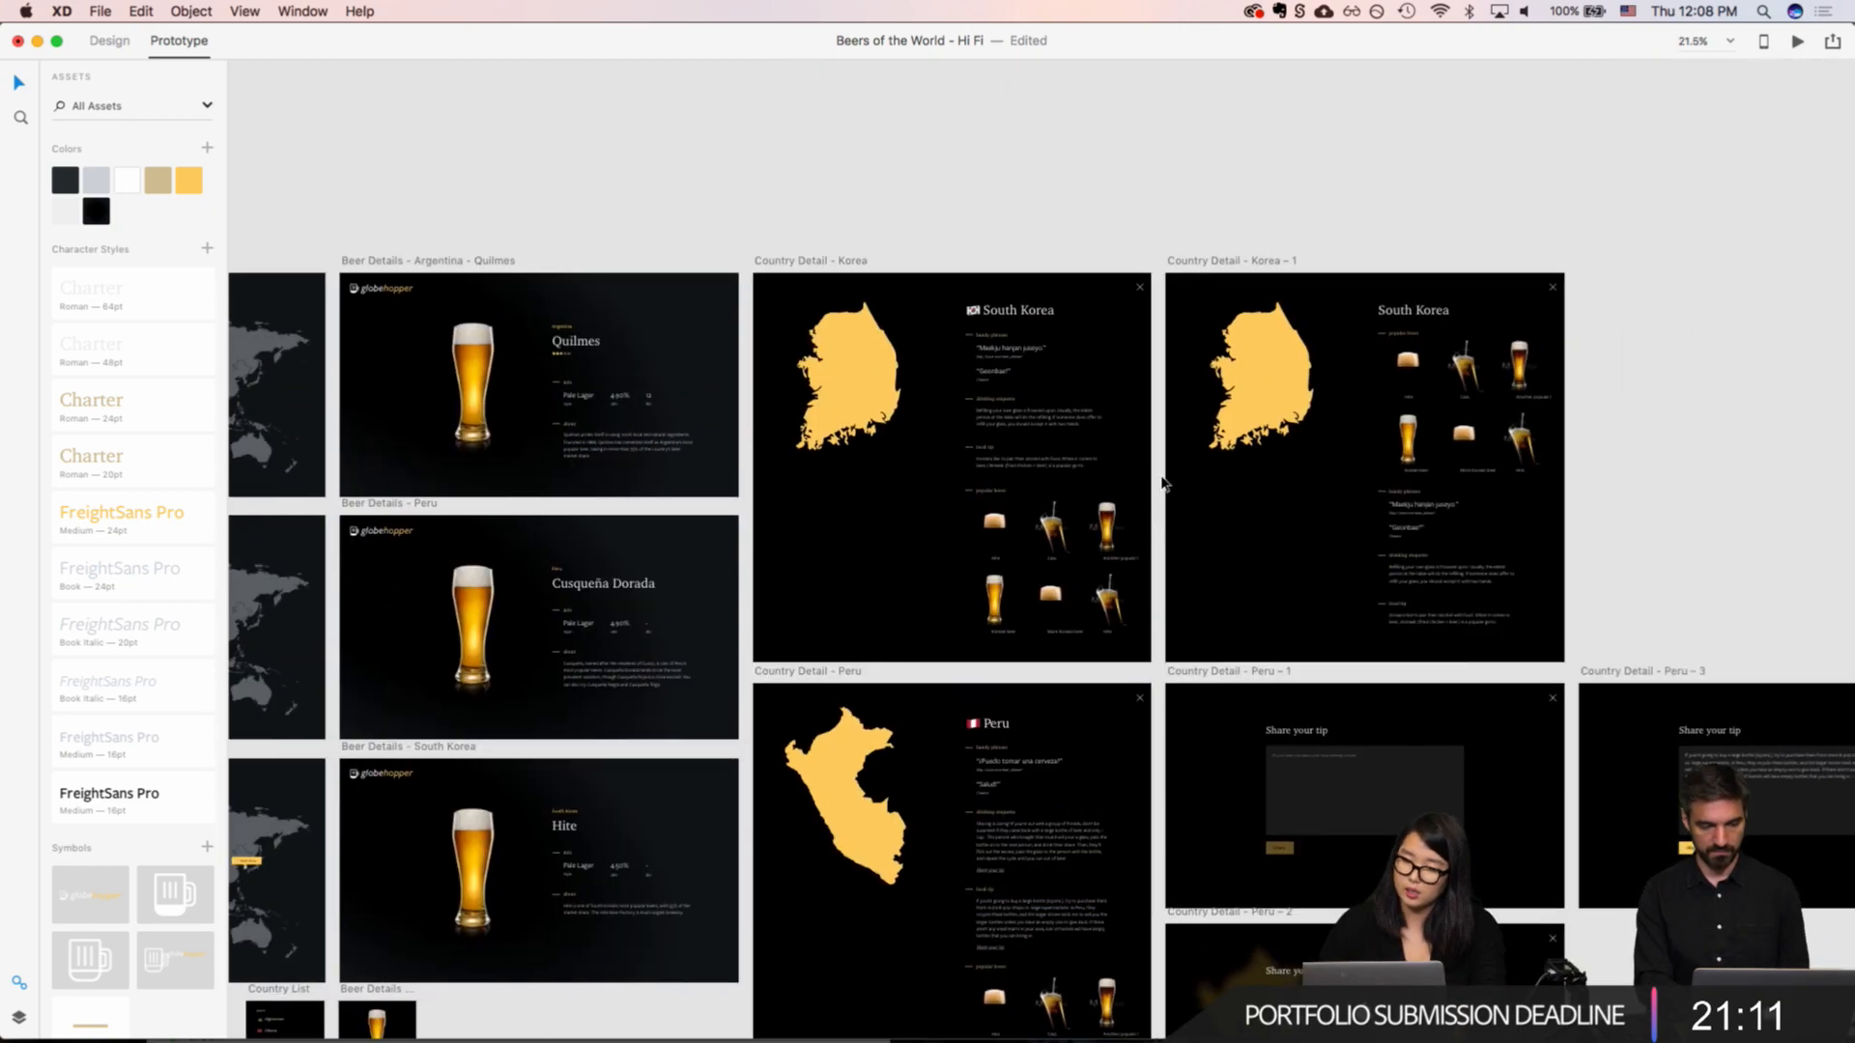
Step: Examine the Quilmes beer details artboard for Argentina, including its star rating, info and about sections
{"action": "scroll", "coordinate": [1162, 483], "scroll_direction": "left", "scroll_amount": 10}
{"action": "scroll", "coordinate": [1162, 483], "scroll_direction": "up", "scroll_amount": 2}
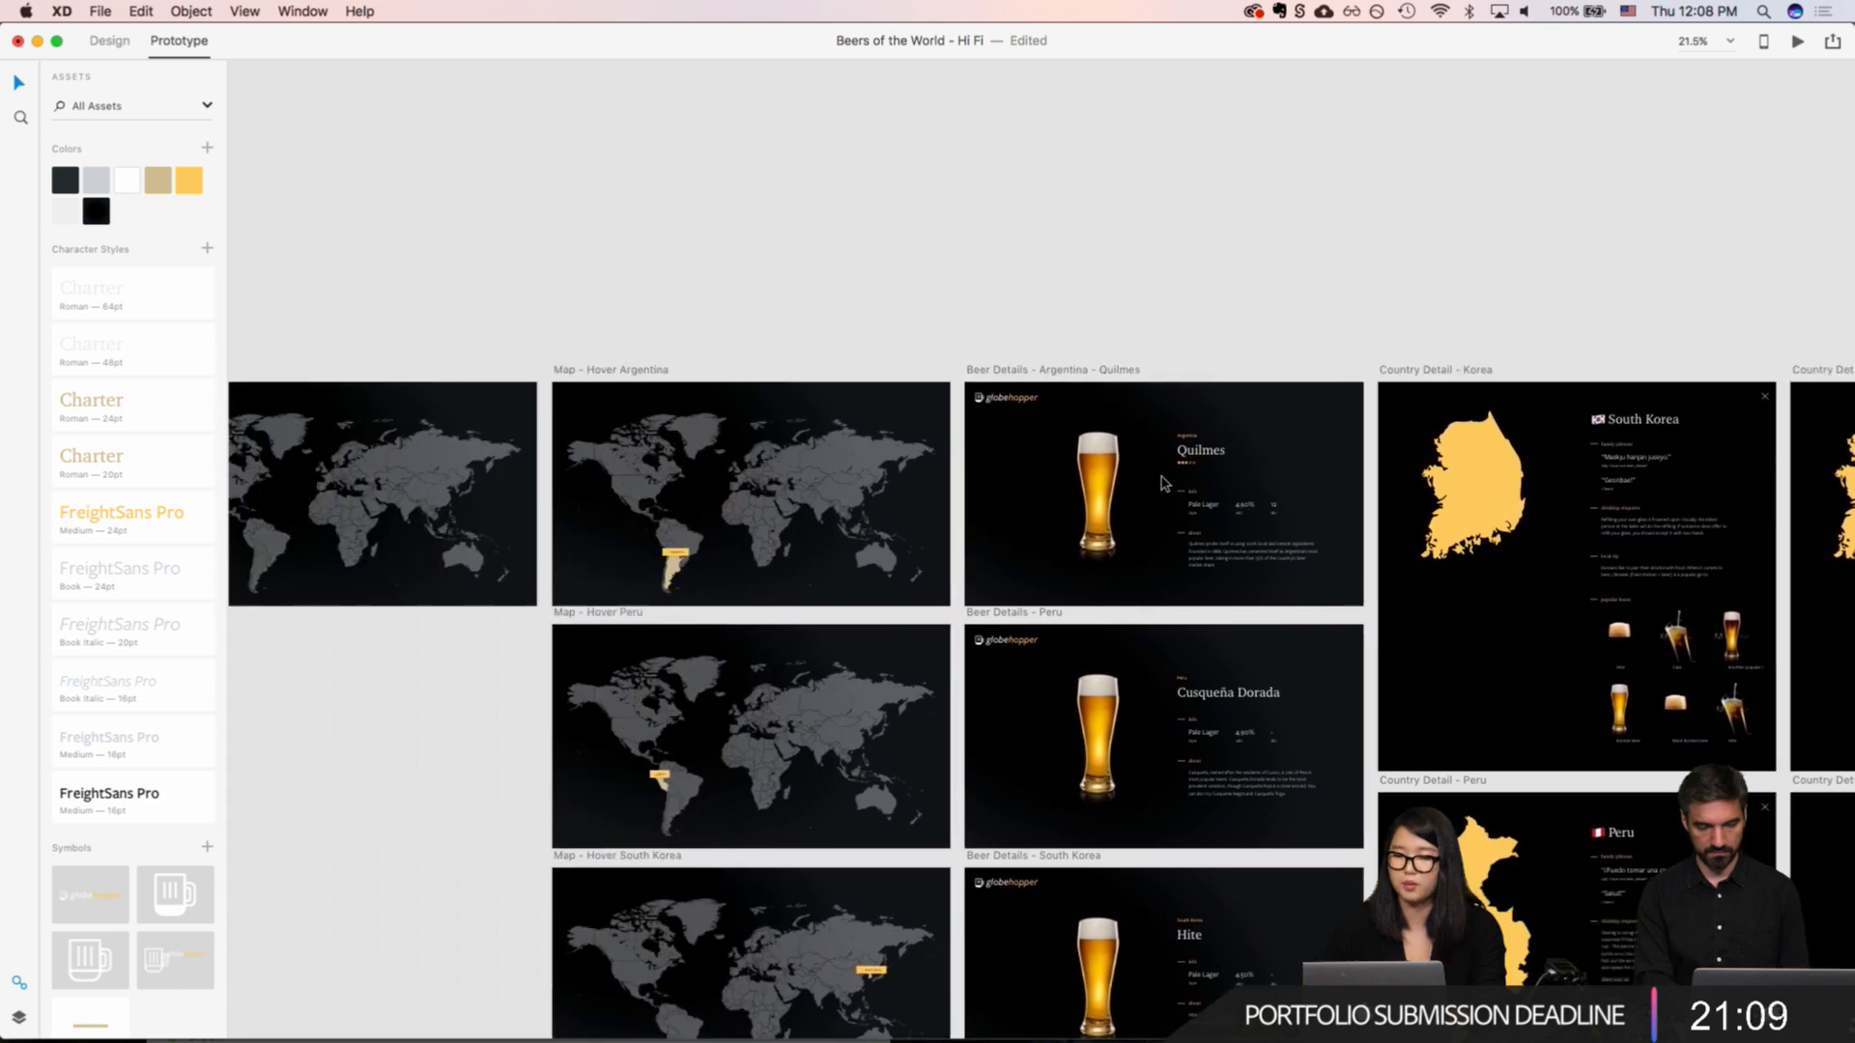
{"action": "scroll", "coordinate": [1343, 480], "scroll_direction": "up", "scroll_amount": 15}
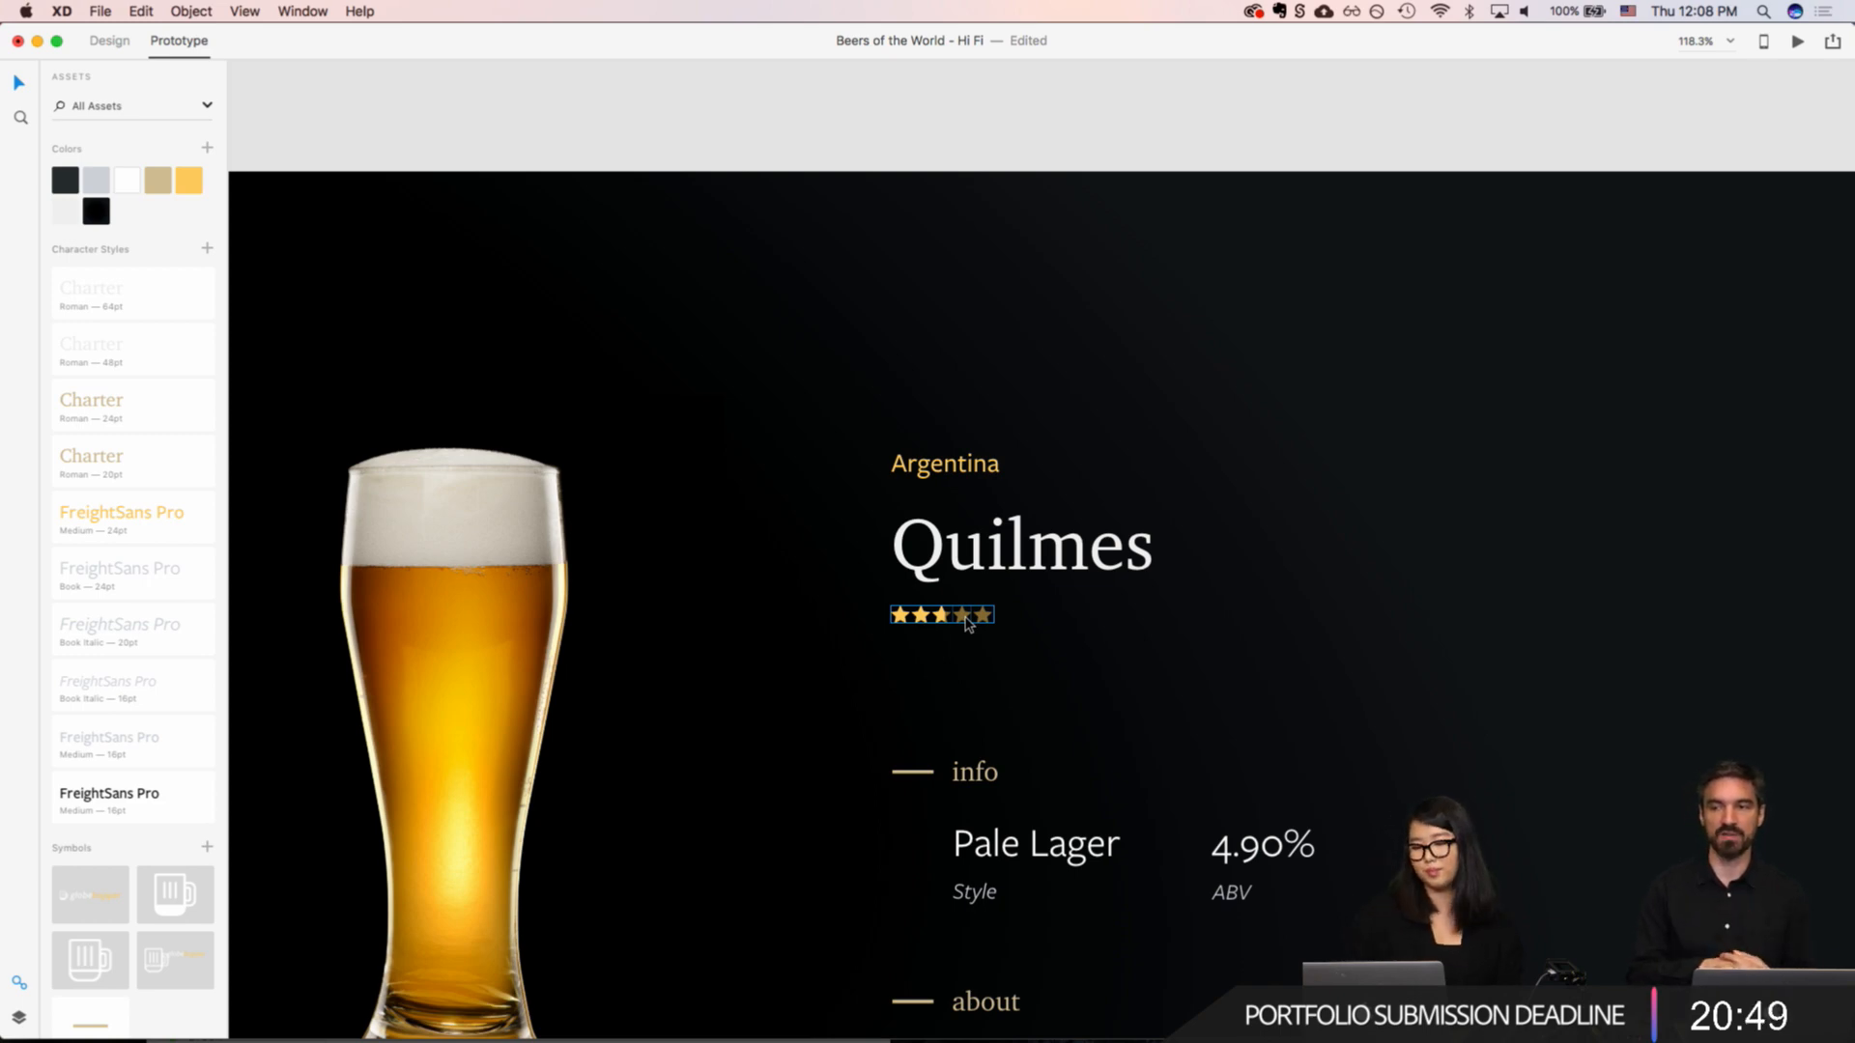
{"action": "scroll", "coordinate": [969, 624], "scroll_direction": "down", "scroll_amount": 4}
{"action": "scroll", "coordinate": [969, 624], "scroll_direction": "down", "scroll_amount": 5}
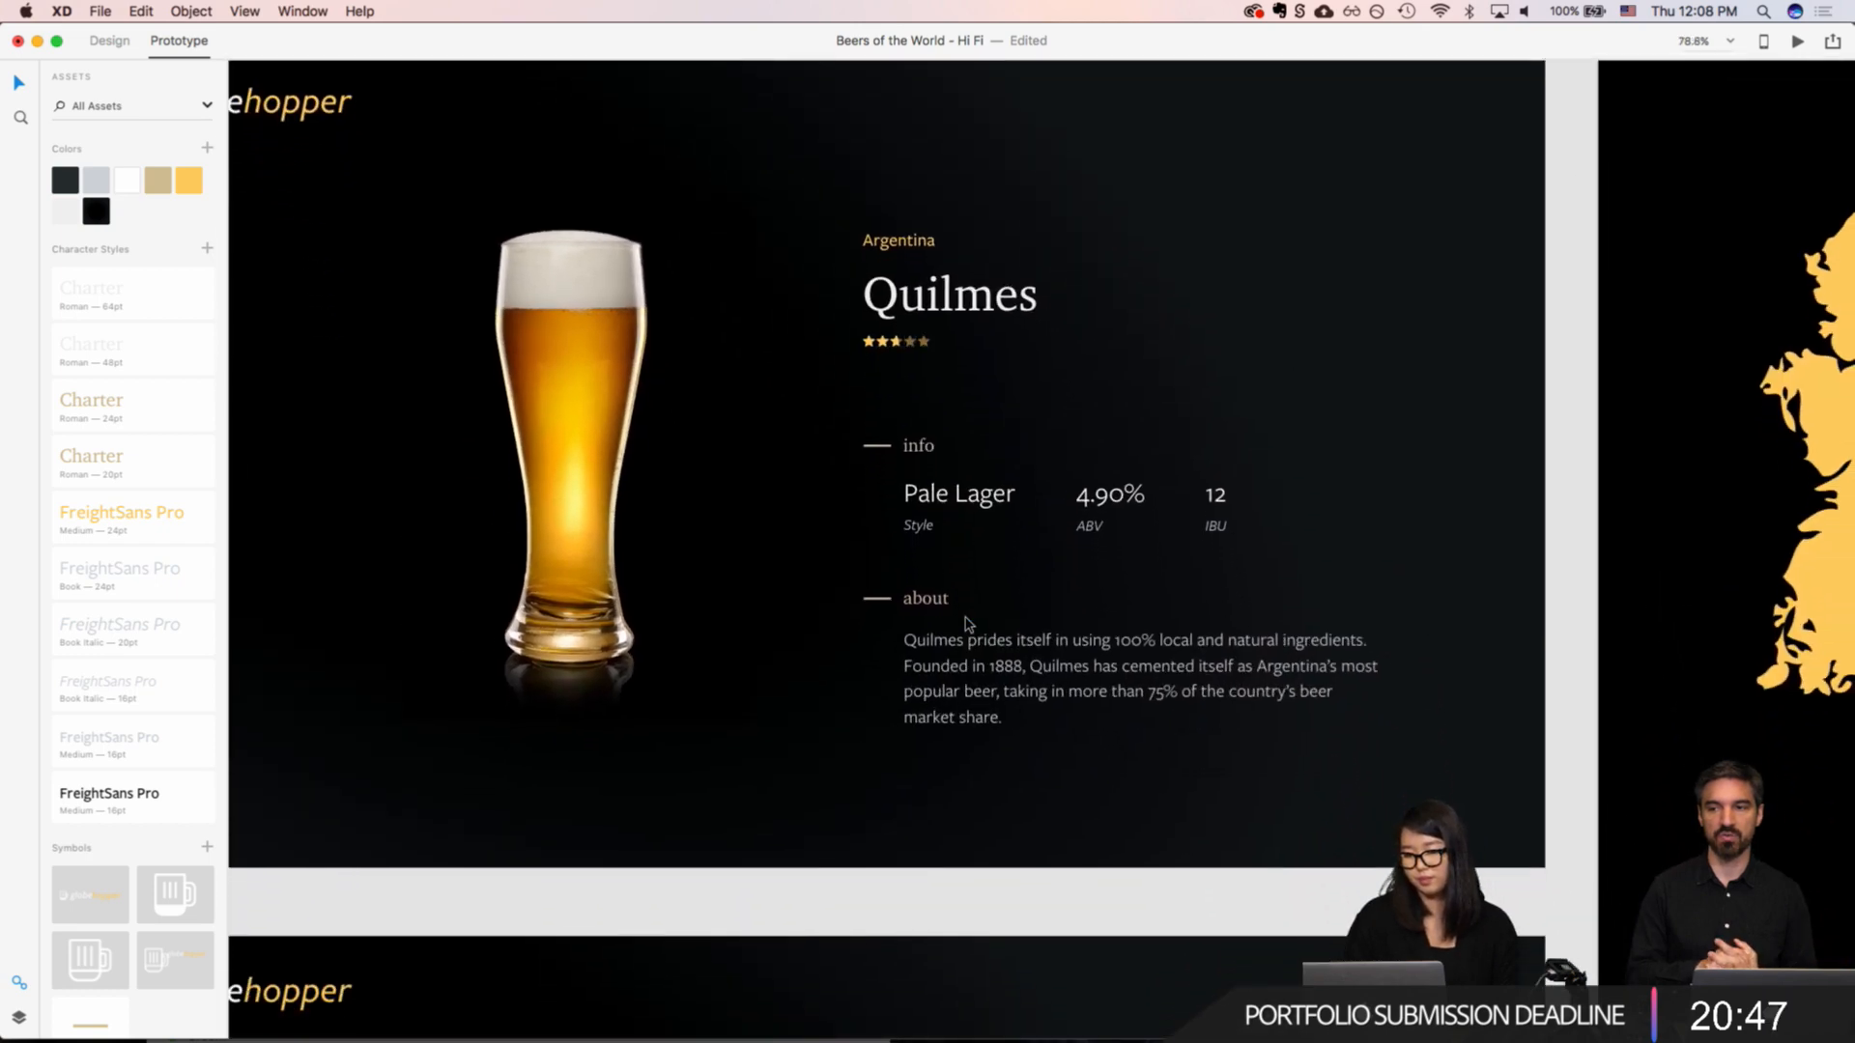
Step: Examine the star rating beneath the Quilmes title up close and in the context of its whole artboard
{"action": "scroll", "coordinate": [969, 624], "scroll_direction": "down", "scroll_amount": 3}
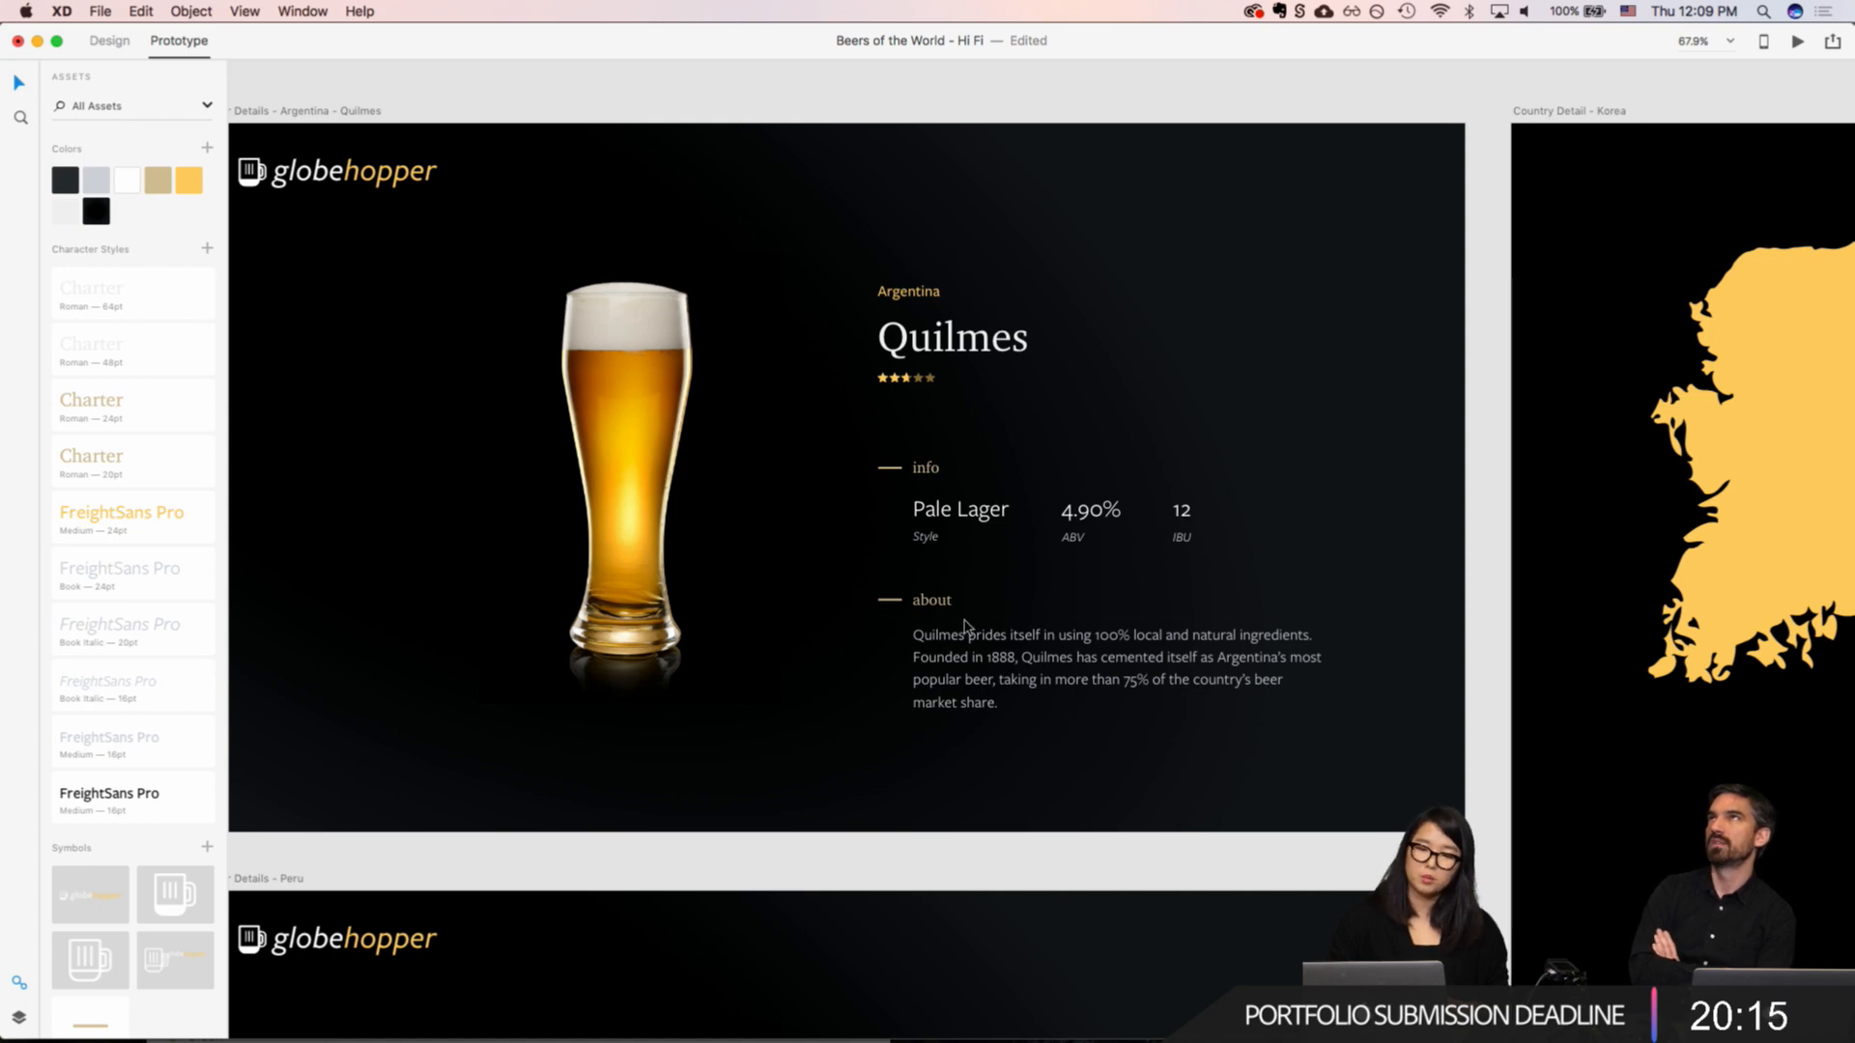
{"action": "scroll", "coordinate": [964, 623], "scroll_direction": "up", "scroll_amount": 3}
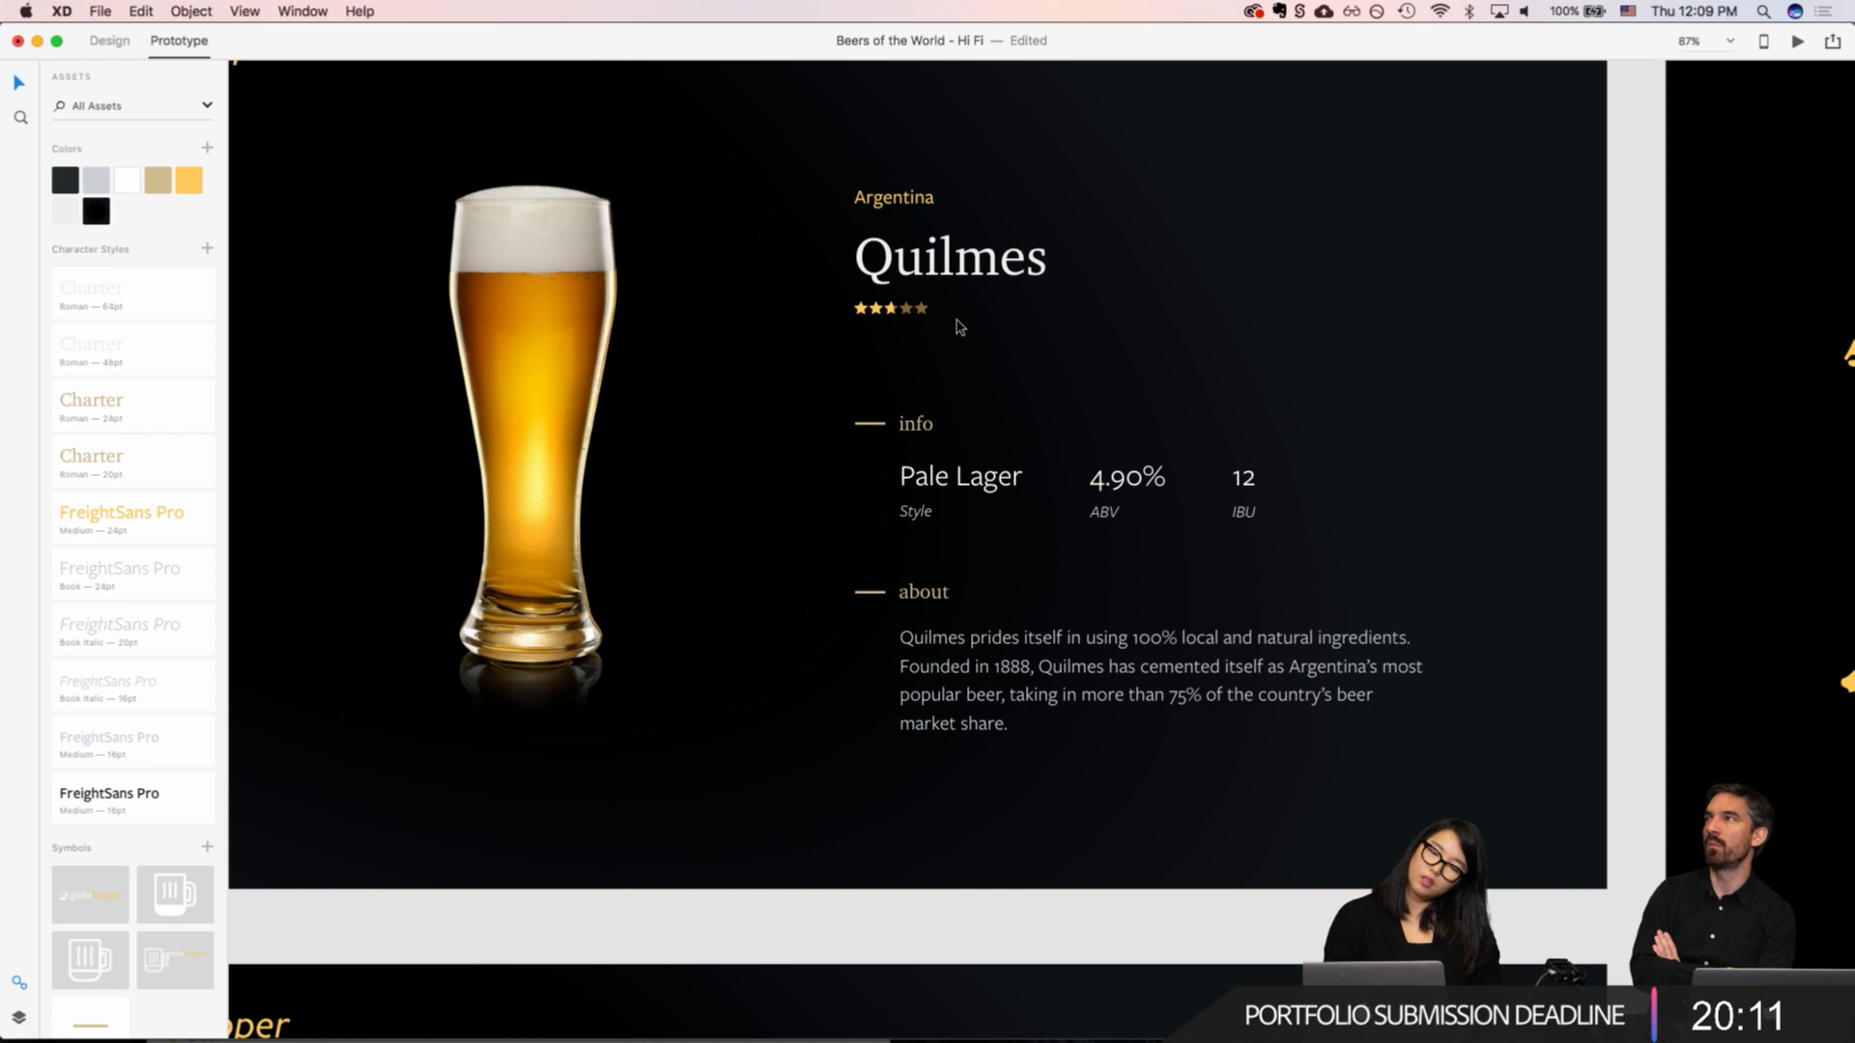
{"action": "scroll", "coordinate": [959, 327], "scroll_direction": "down", "scroll_amount": 3}
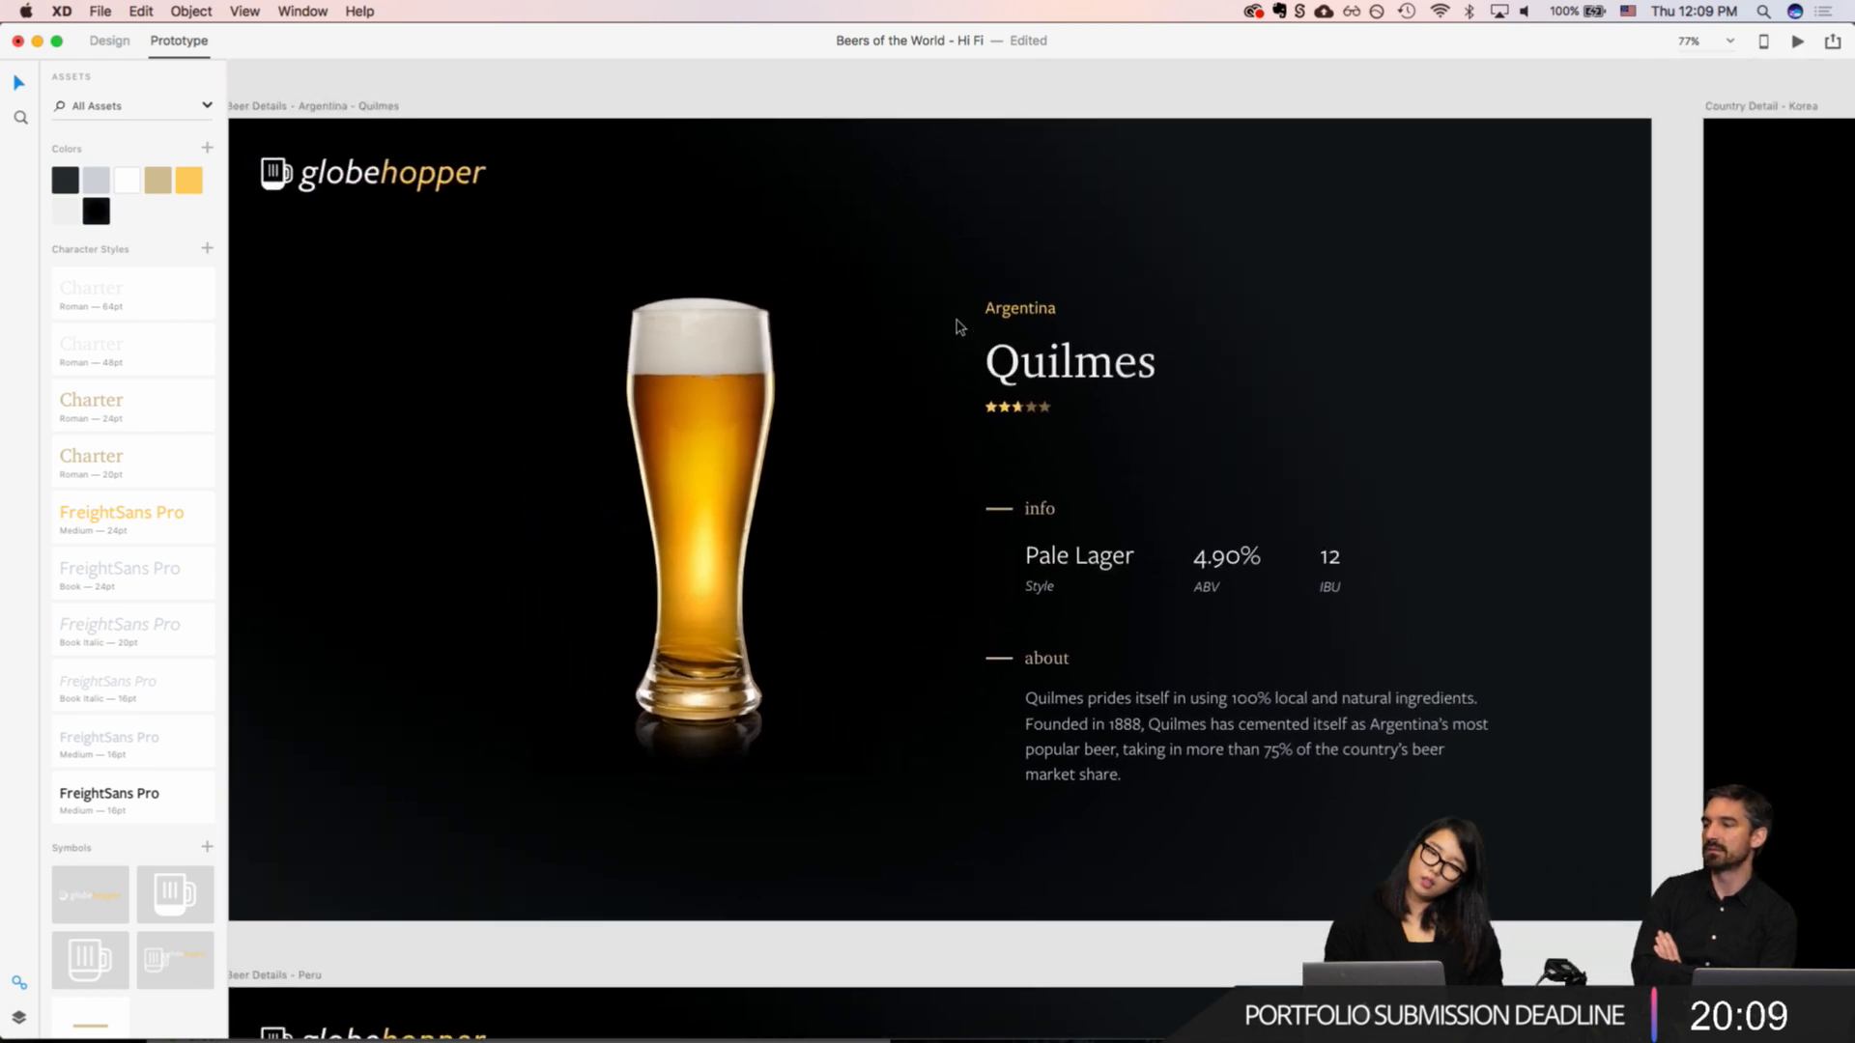
{"action": "scroll", "coordinate": [960, 326], "scroll_direction": "left", "scroll_amount": 1}
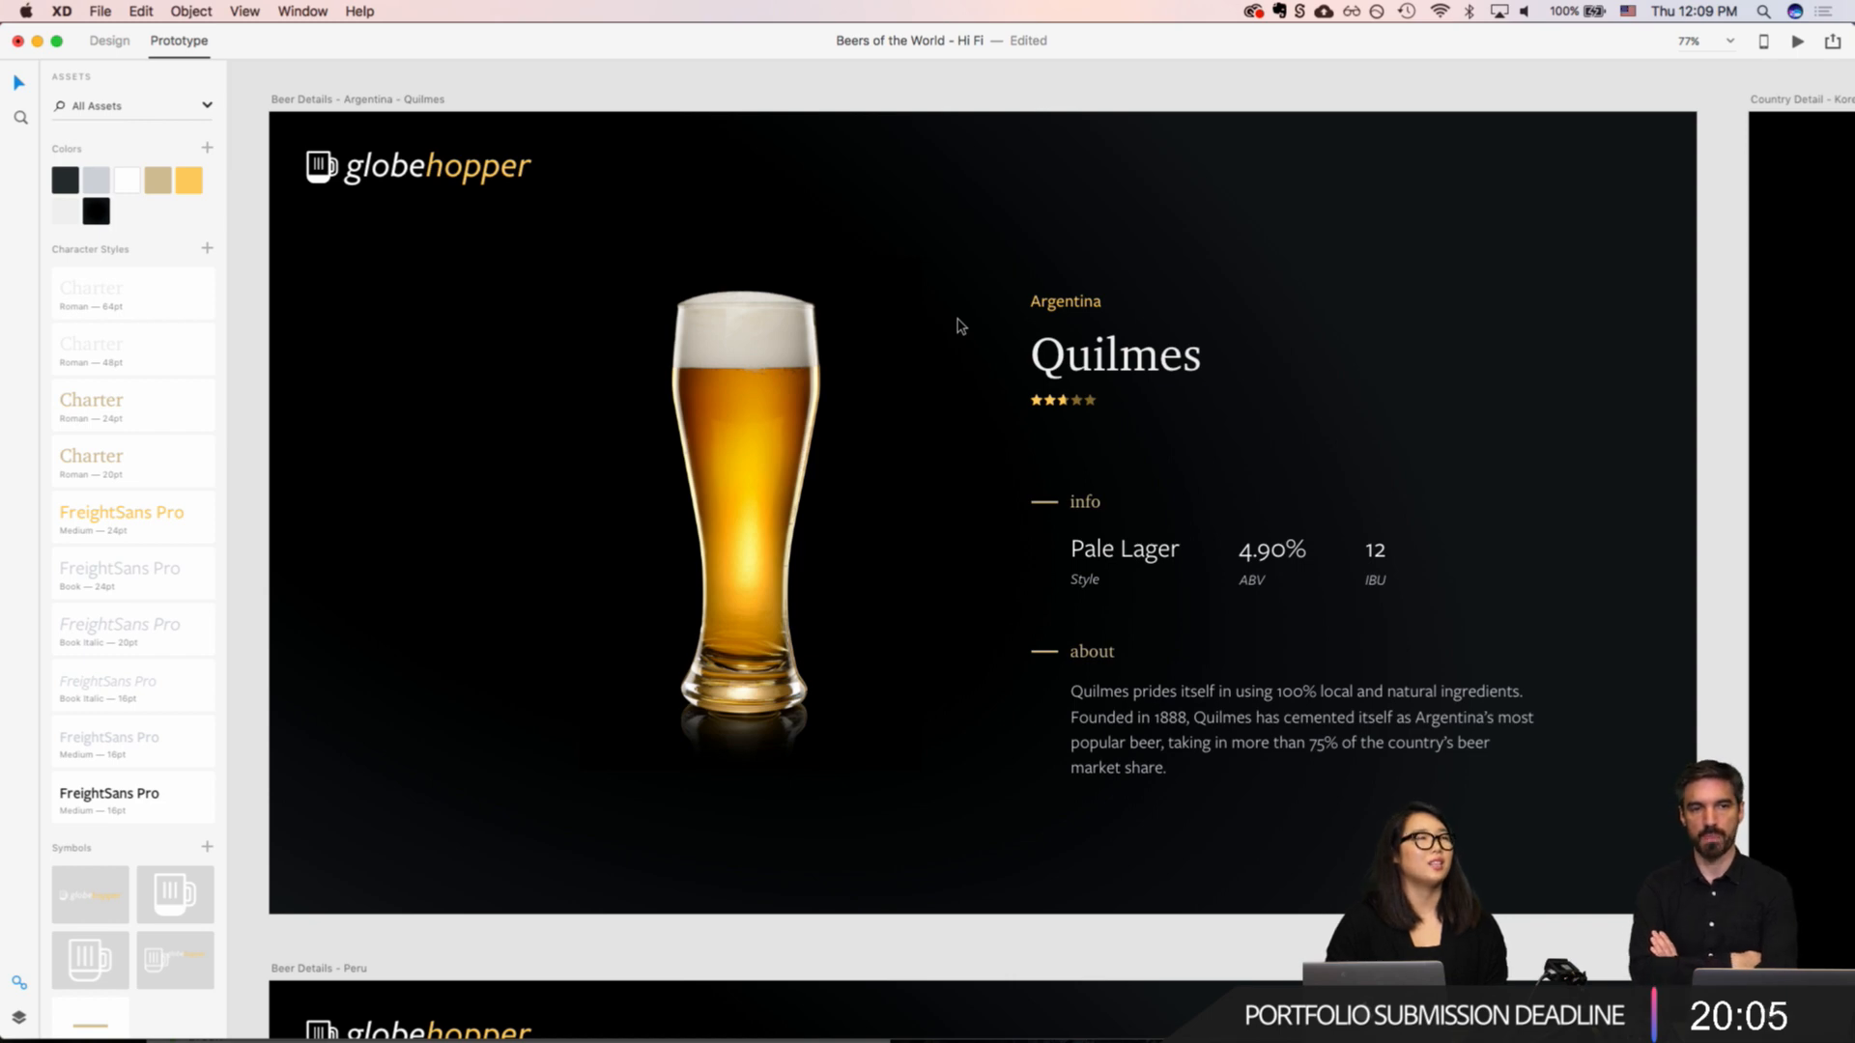
{"action": "scroll", "coordinate": [1118, 394], "scroll_direction": "up", "scroll_amount": 5}
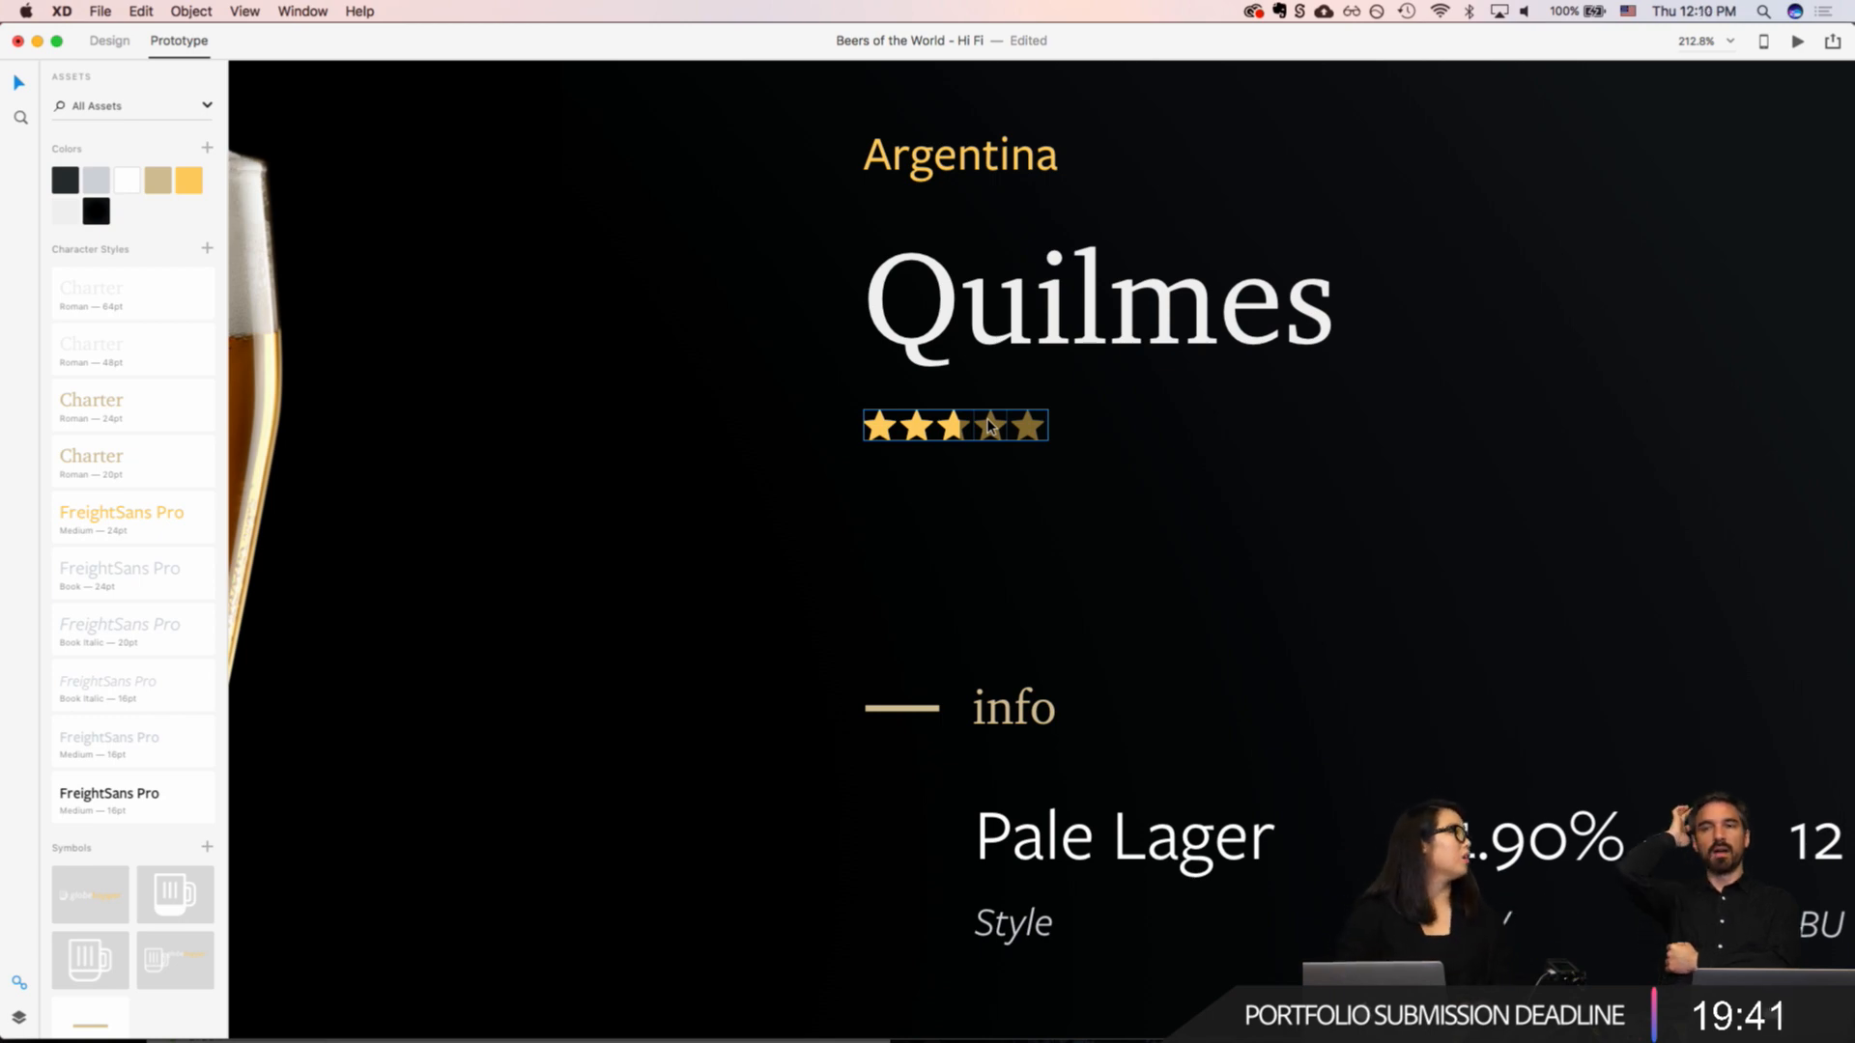
{"action": "scroll", "coordinate": [990, 425], "scroll_direction": "up", "scroll_amount": 2}
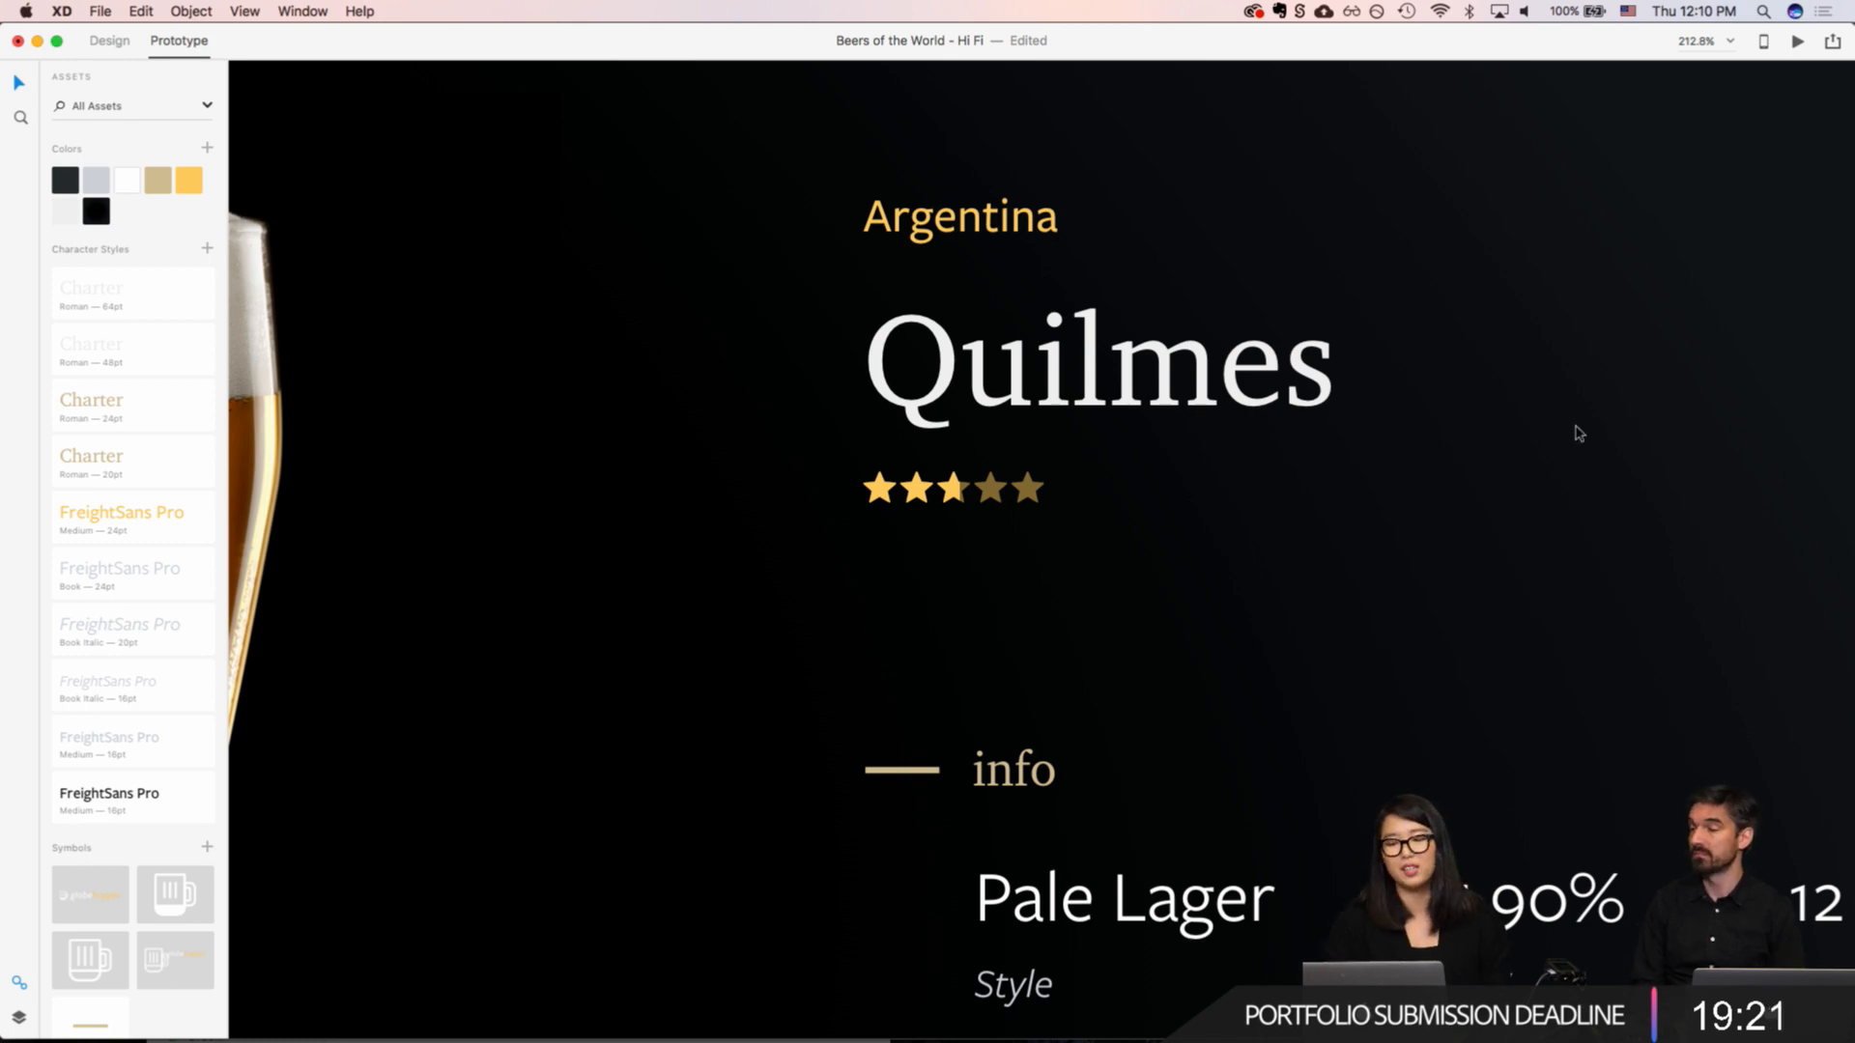
{"action": "key", "text": "super+0"}
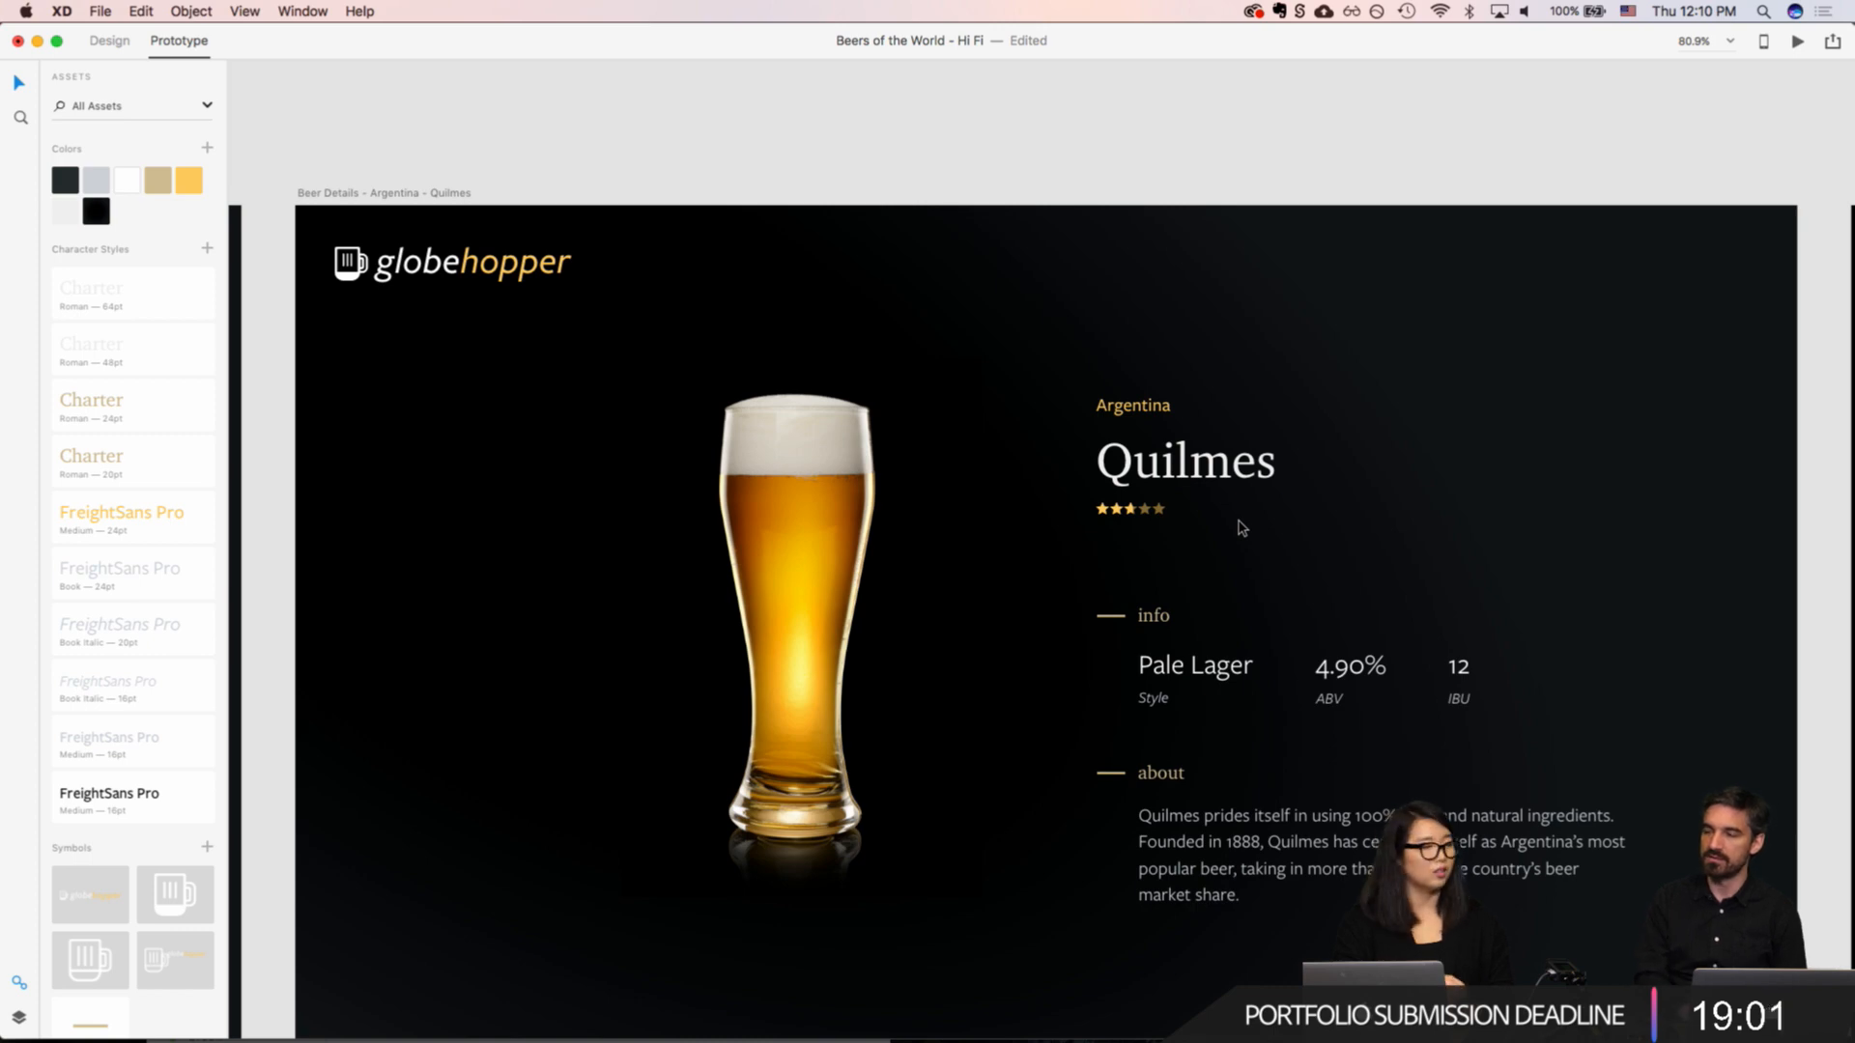
{"action": "scroll", "coordinate": [1242, 528], "scroll_direction": "right", "scroll_amount": 5}
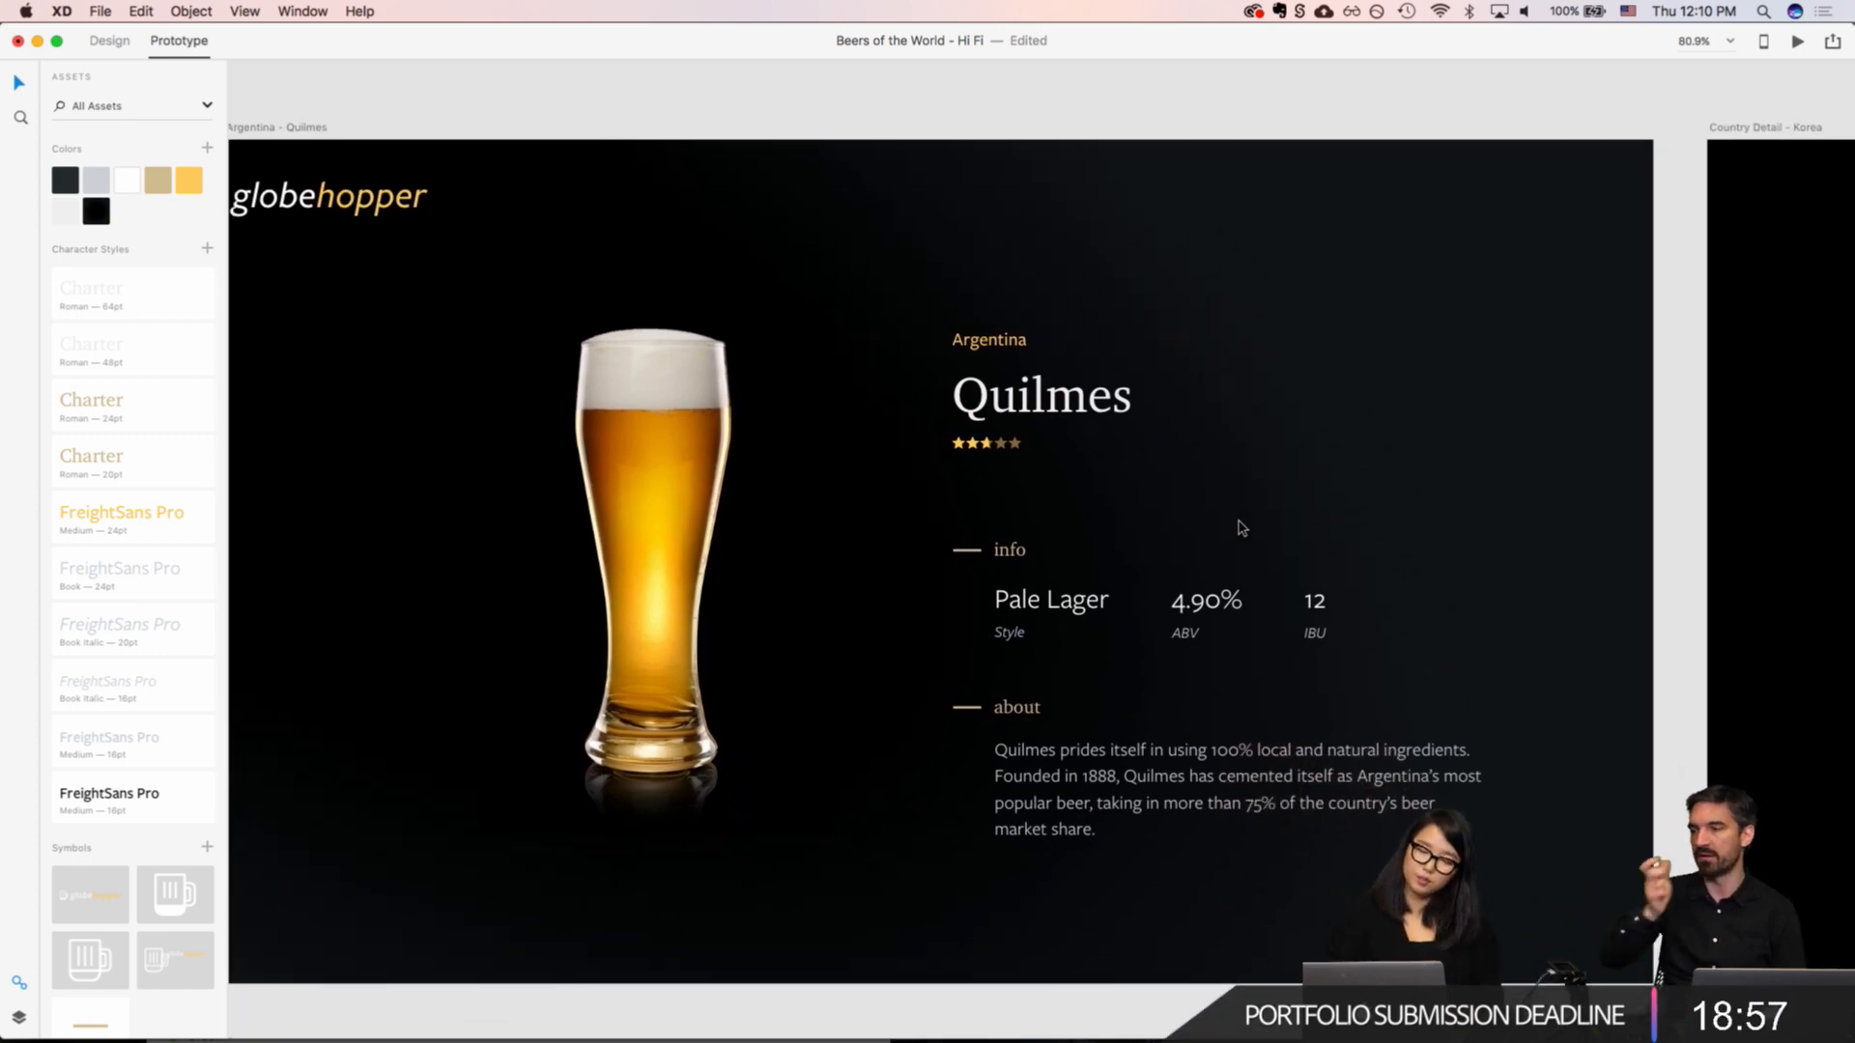
{"action": "scroll", "coordinate": [1242, 528], "scroll_direction": "up", "scroll_amount": 1}
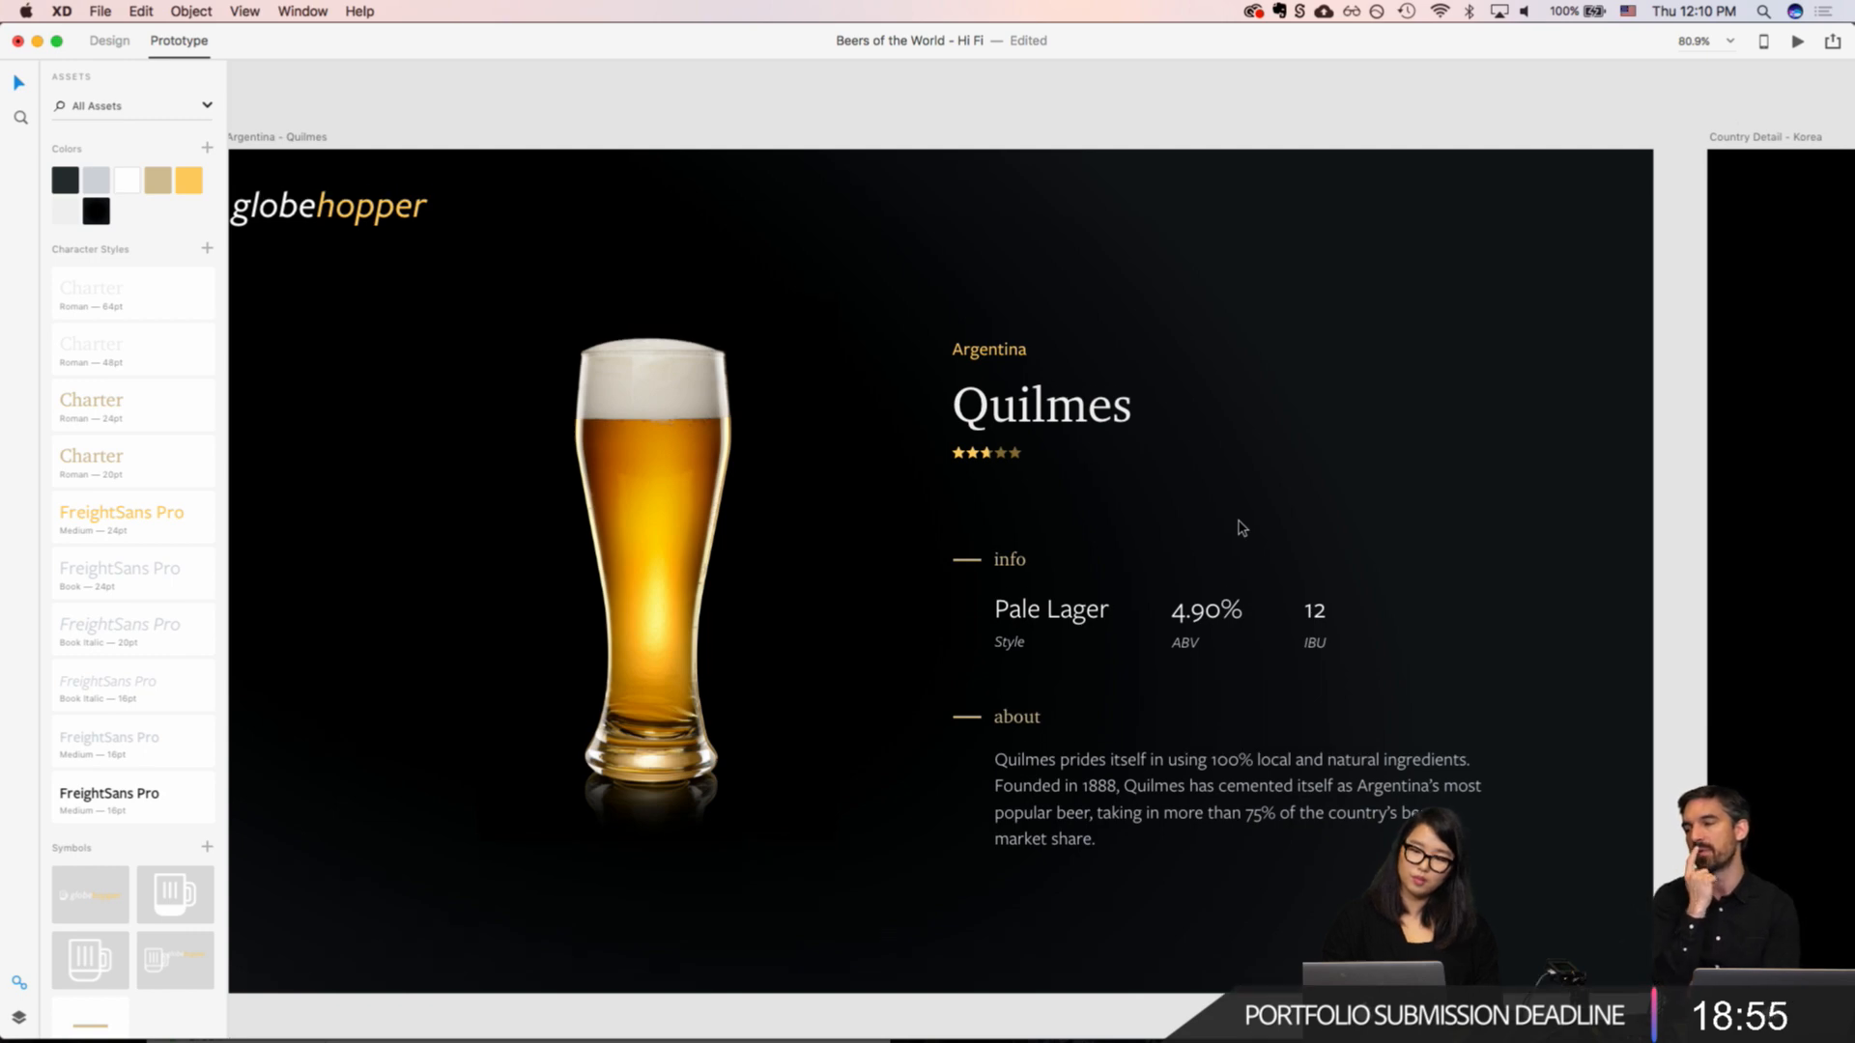
{"action": "scroll", "coordinate": [1242, 527], "scroll_direction": "up", "scroll_amount": 5}
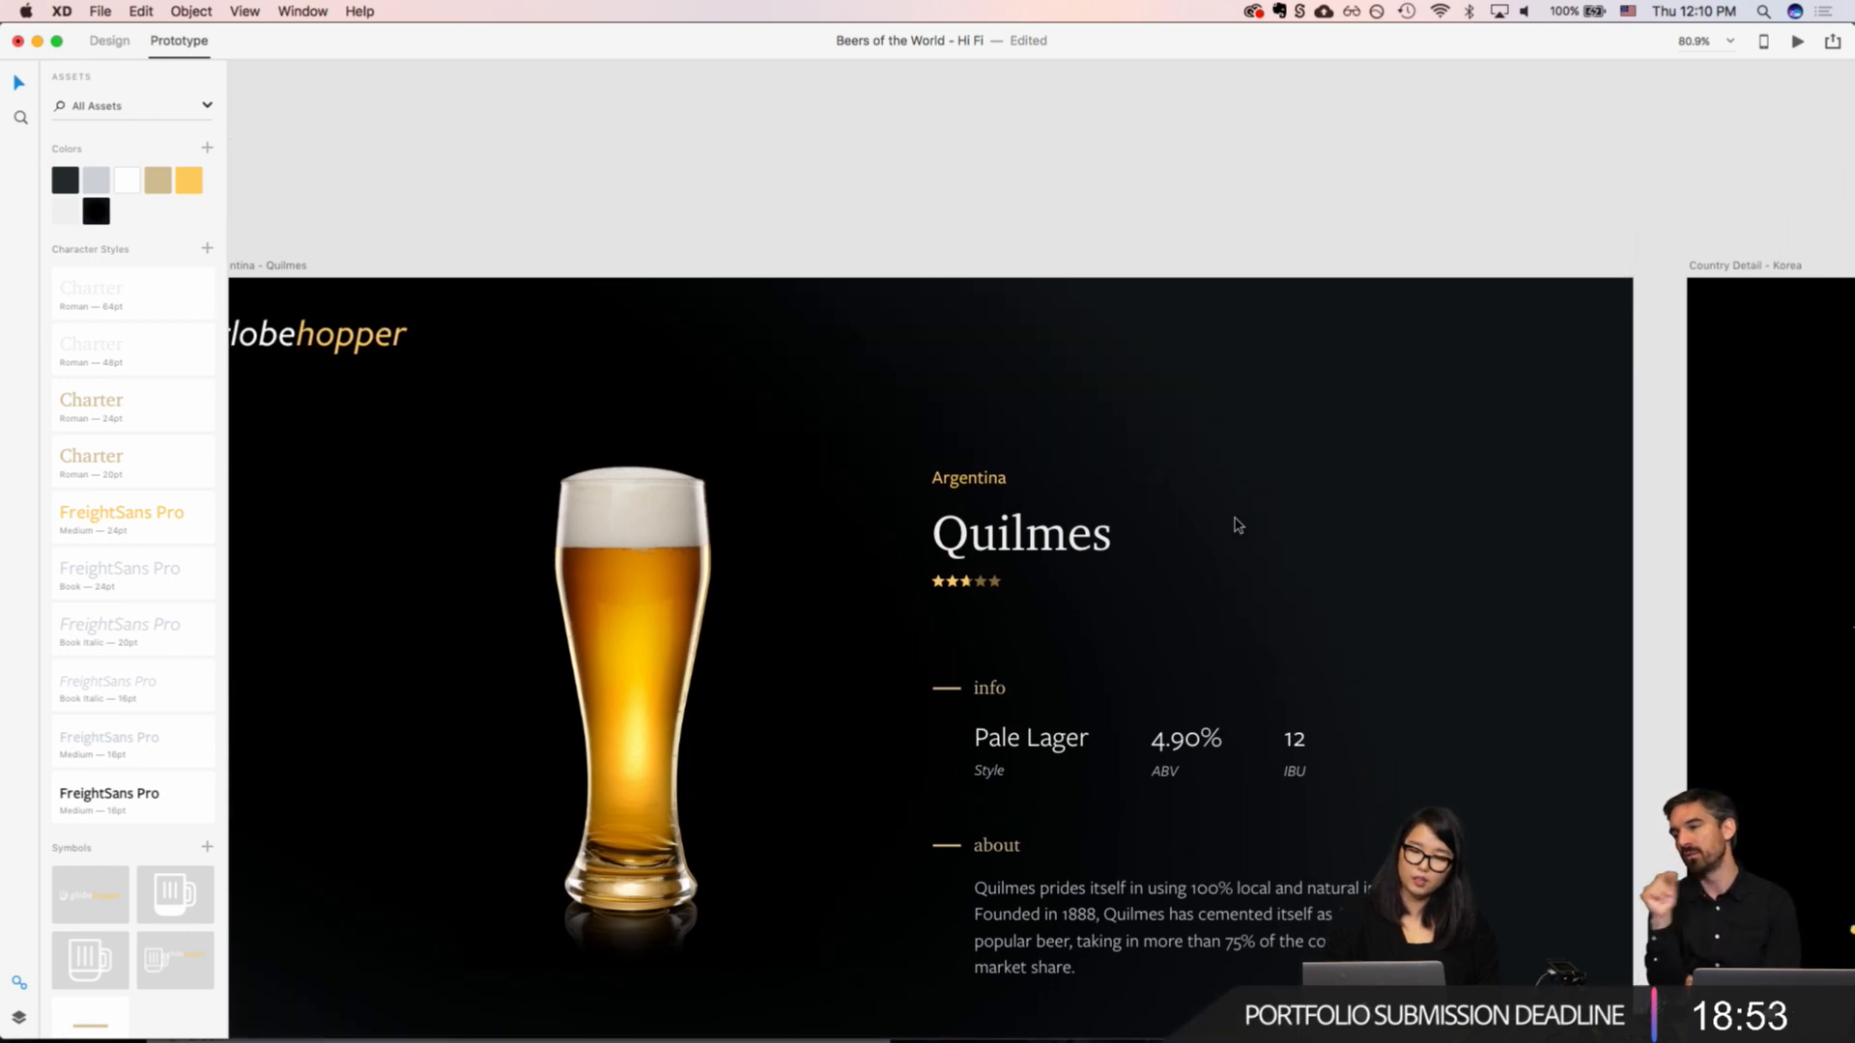
Step: Select both overlapping star grids of the Quilmes rating together in Design mode
{"action": "left_click", "coordinate": [946, 593]}
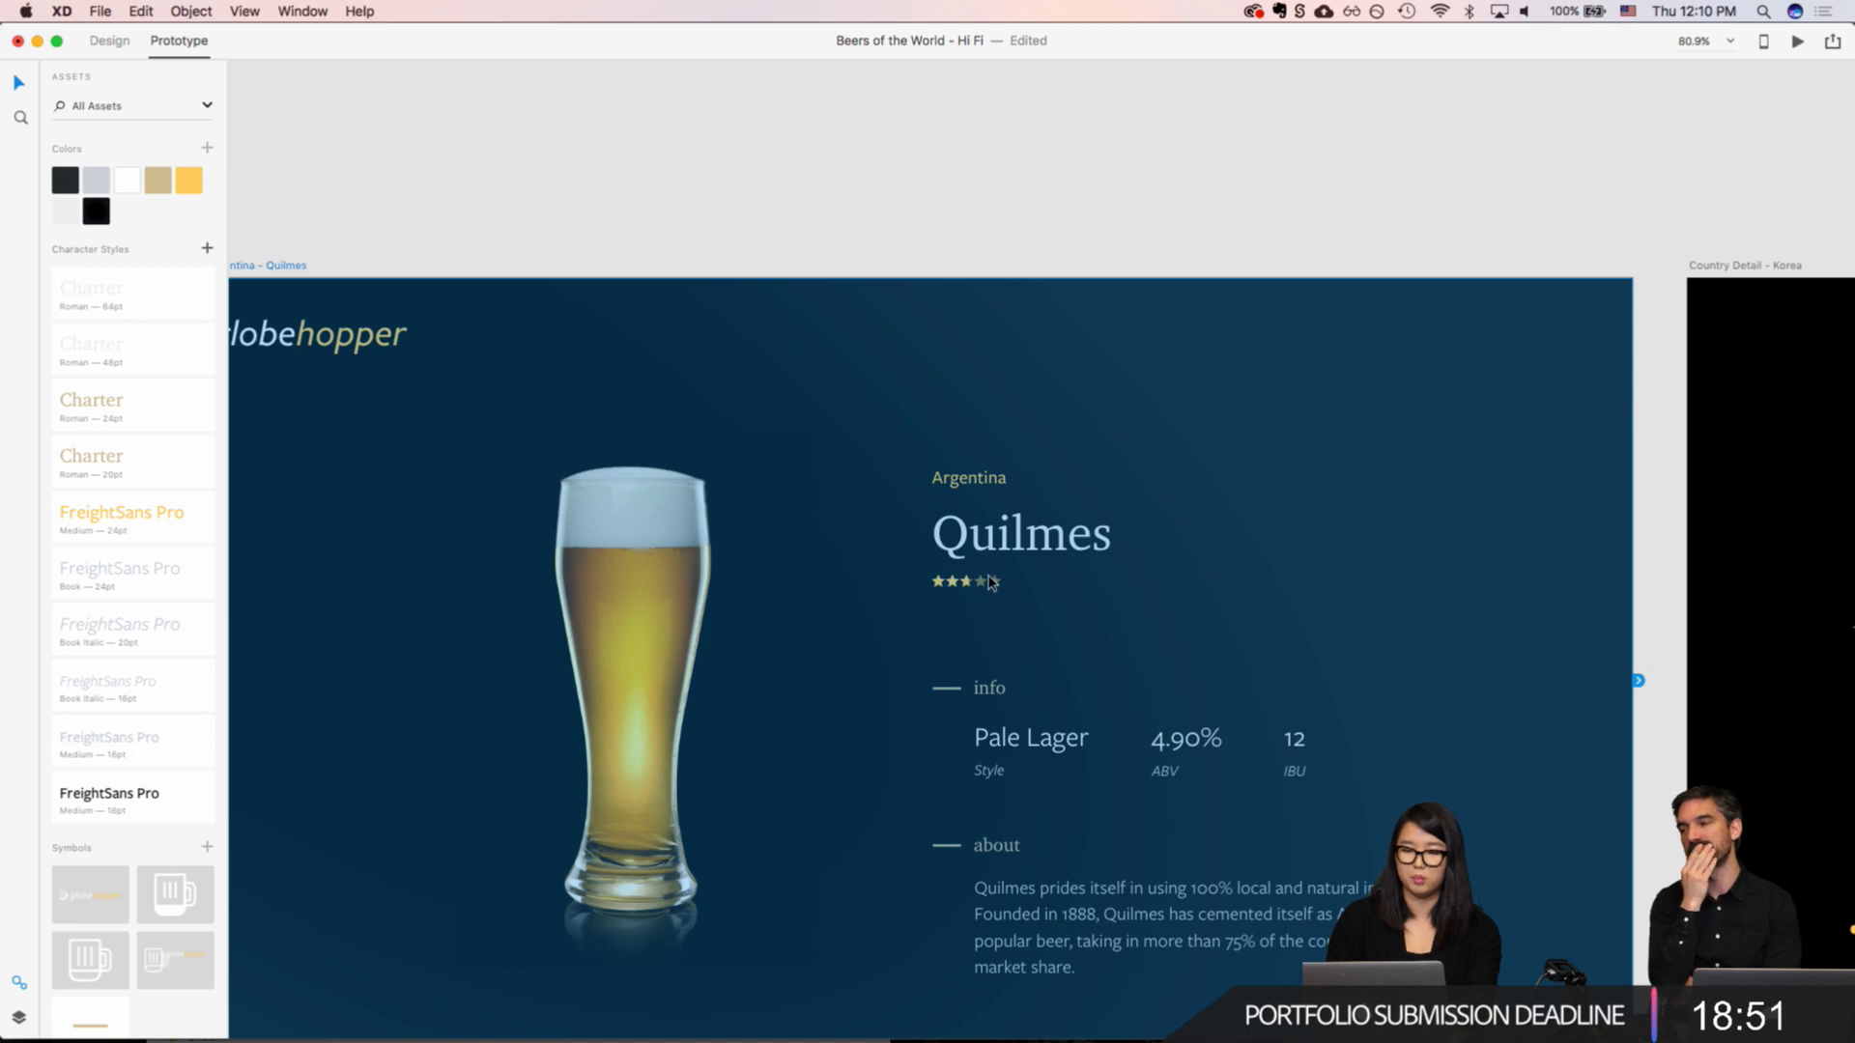
{"action": "left_click", "coordinate": [946, 583]}
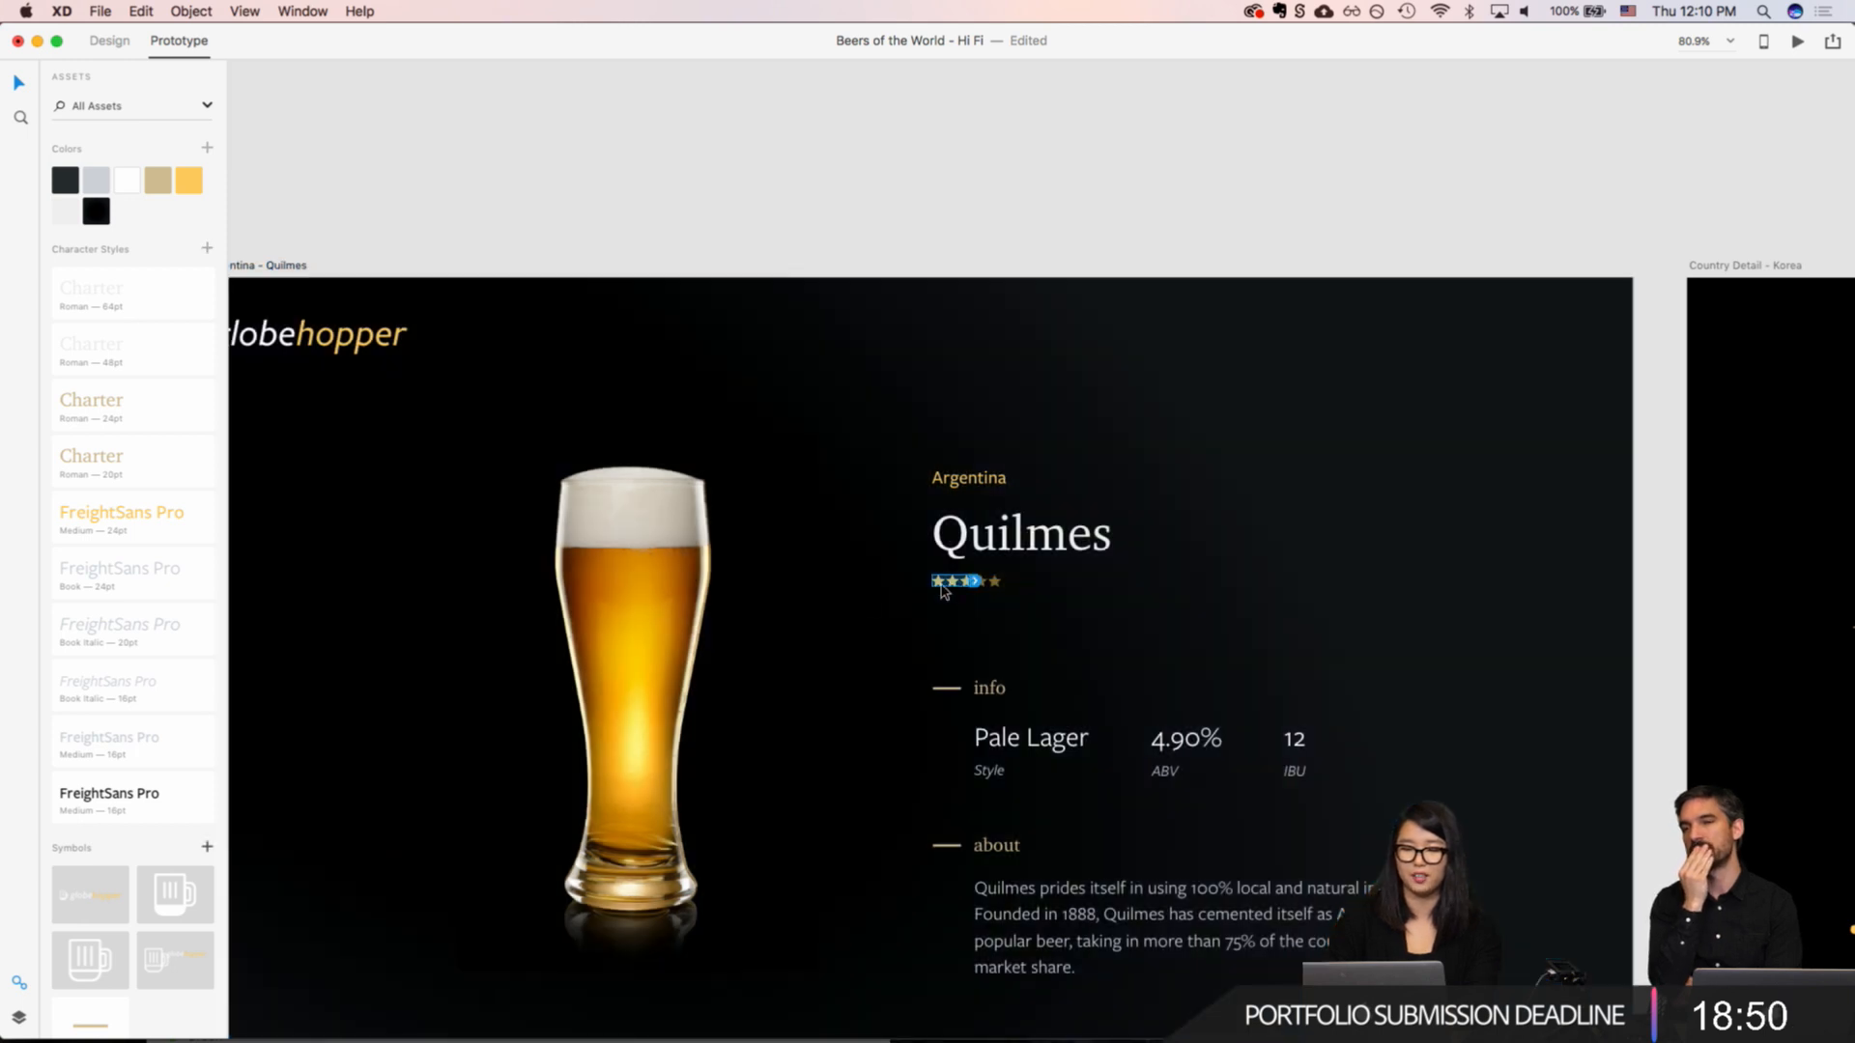
{"action": "left_click", "coordinate": [100, 48]}
{"action": "scroll", "coordinate": [1006, 560], "scroll_direction": "up", "scroll_amount": 5}
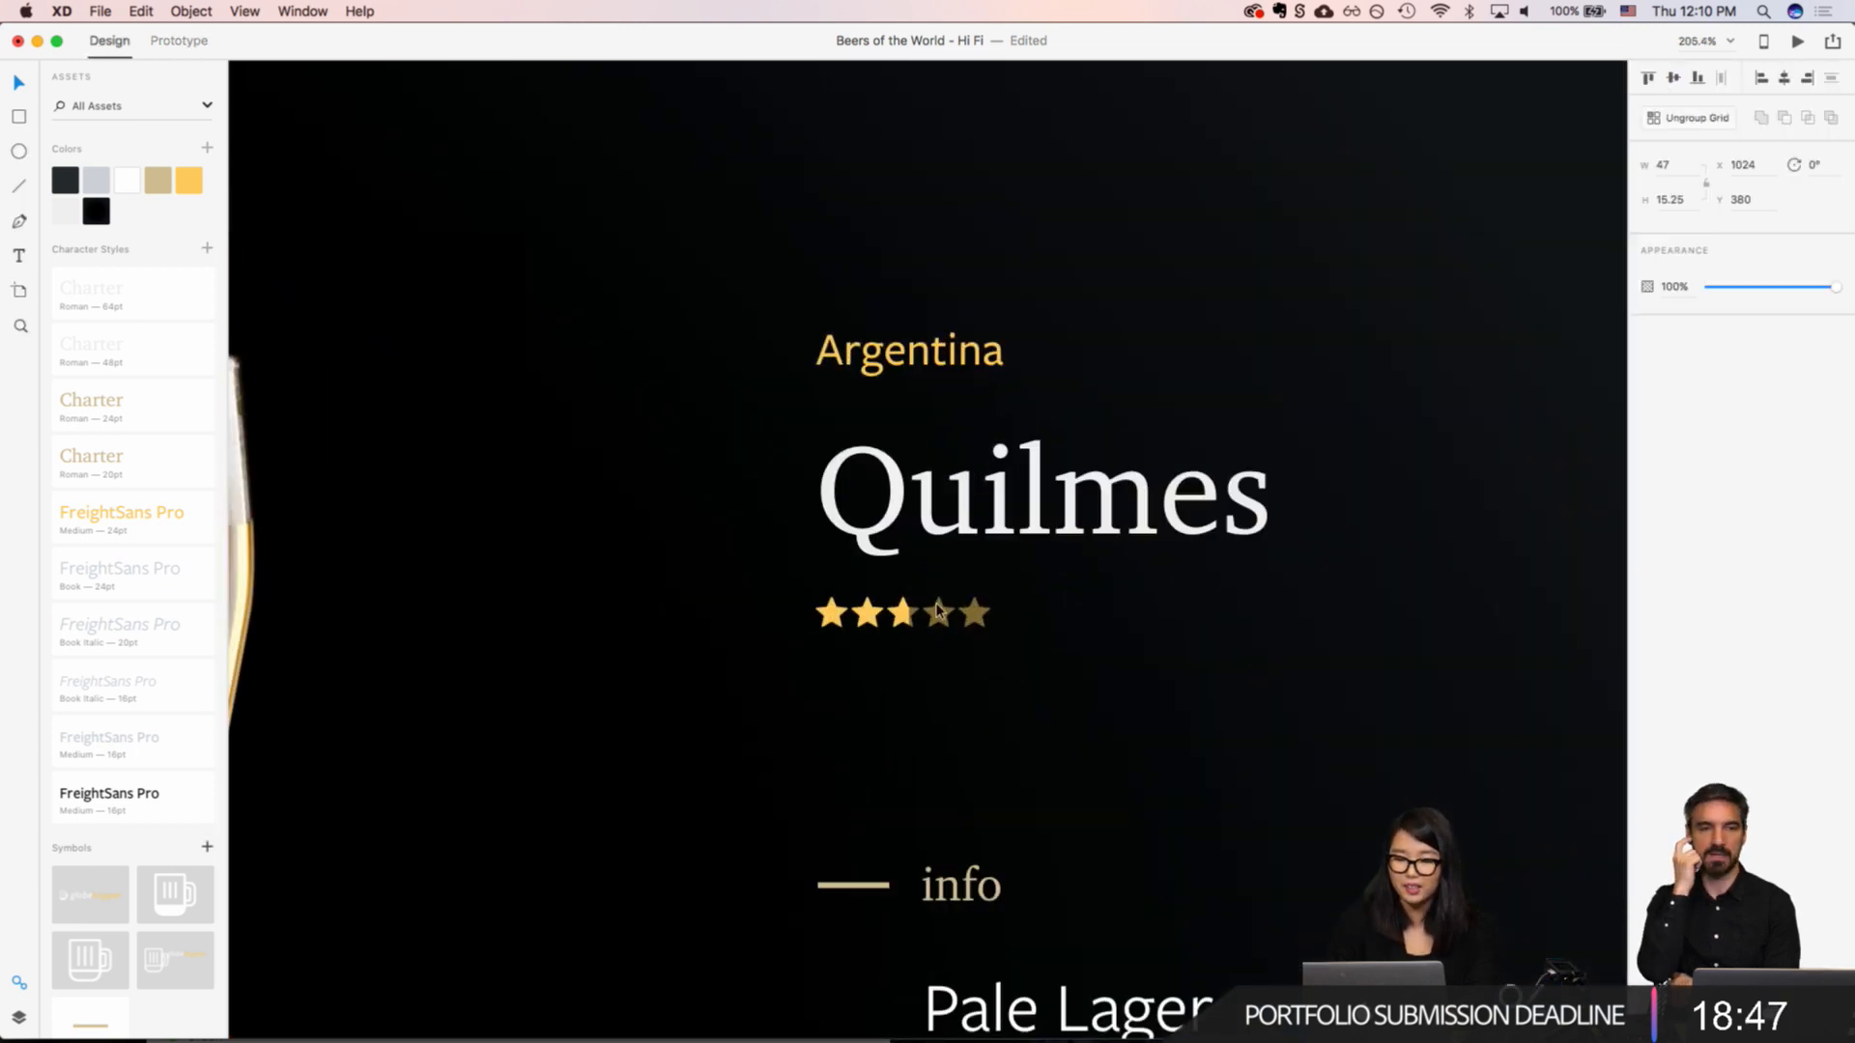
{"action": "left_click", "coordinate": [958, 613], "text": "shift"}
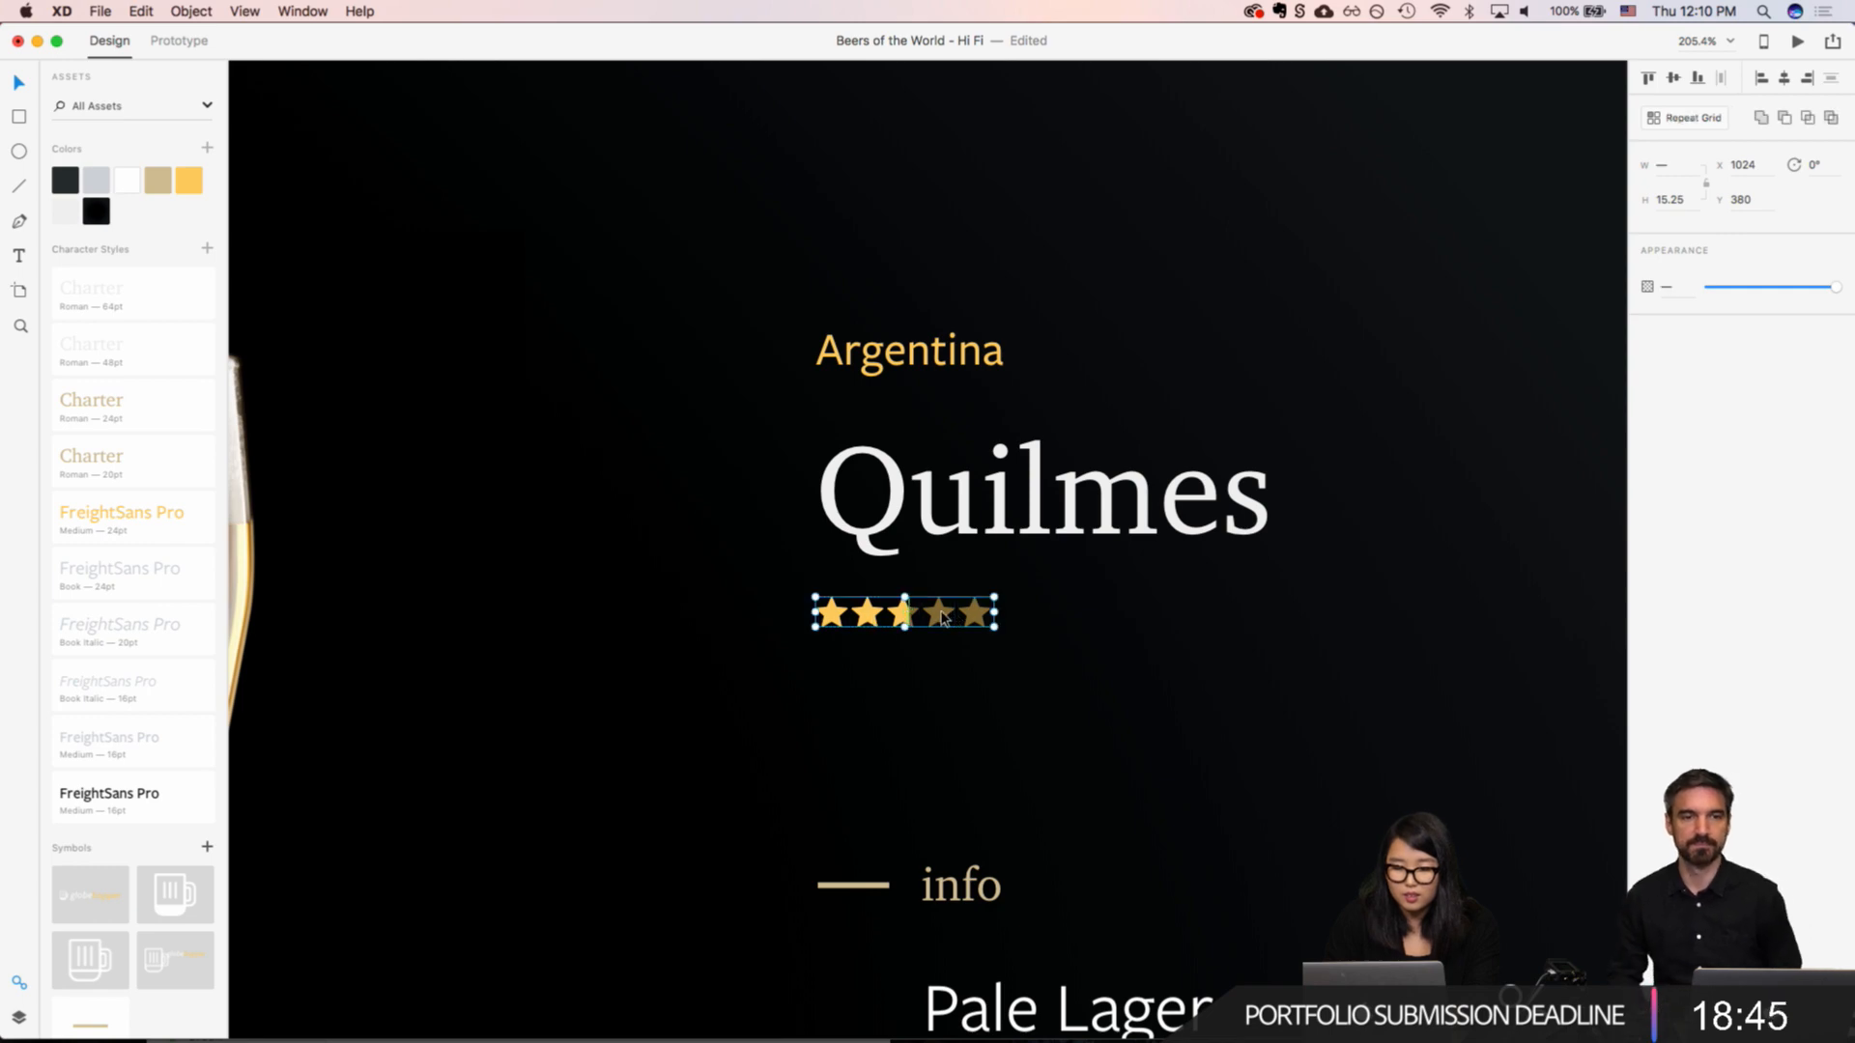
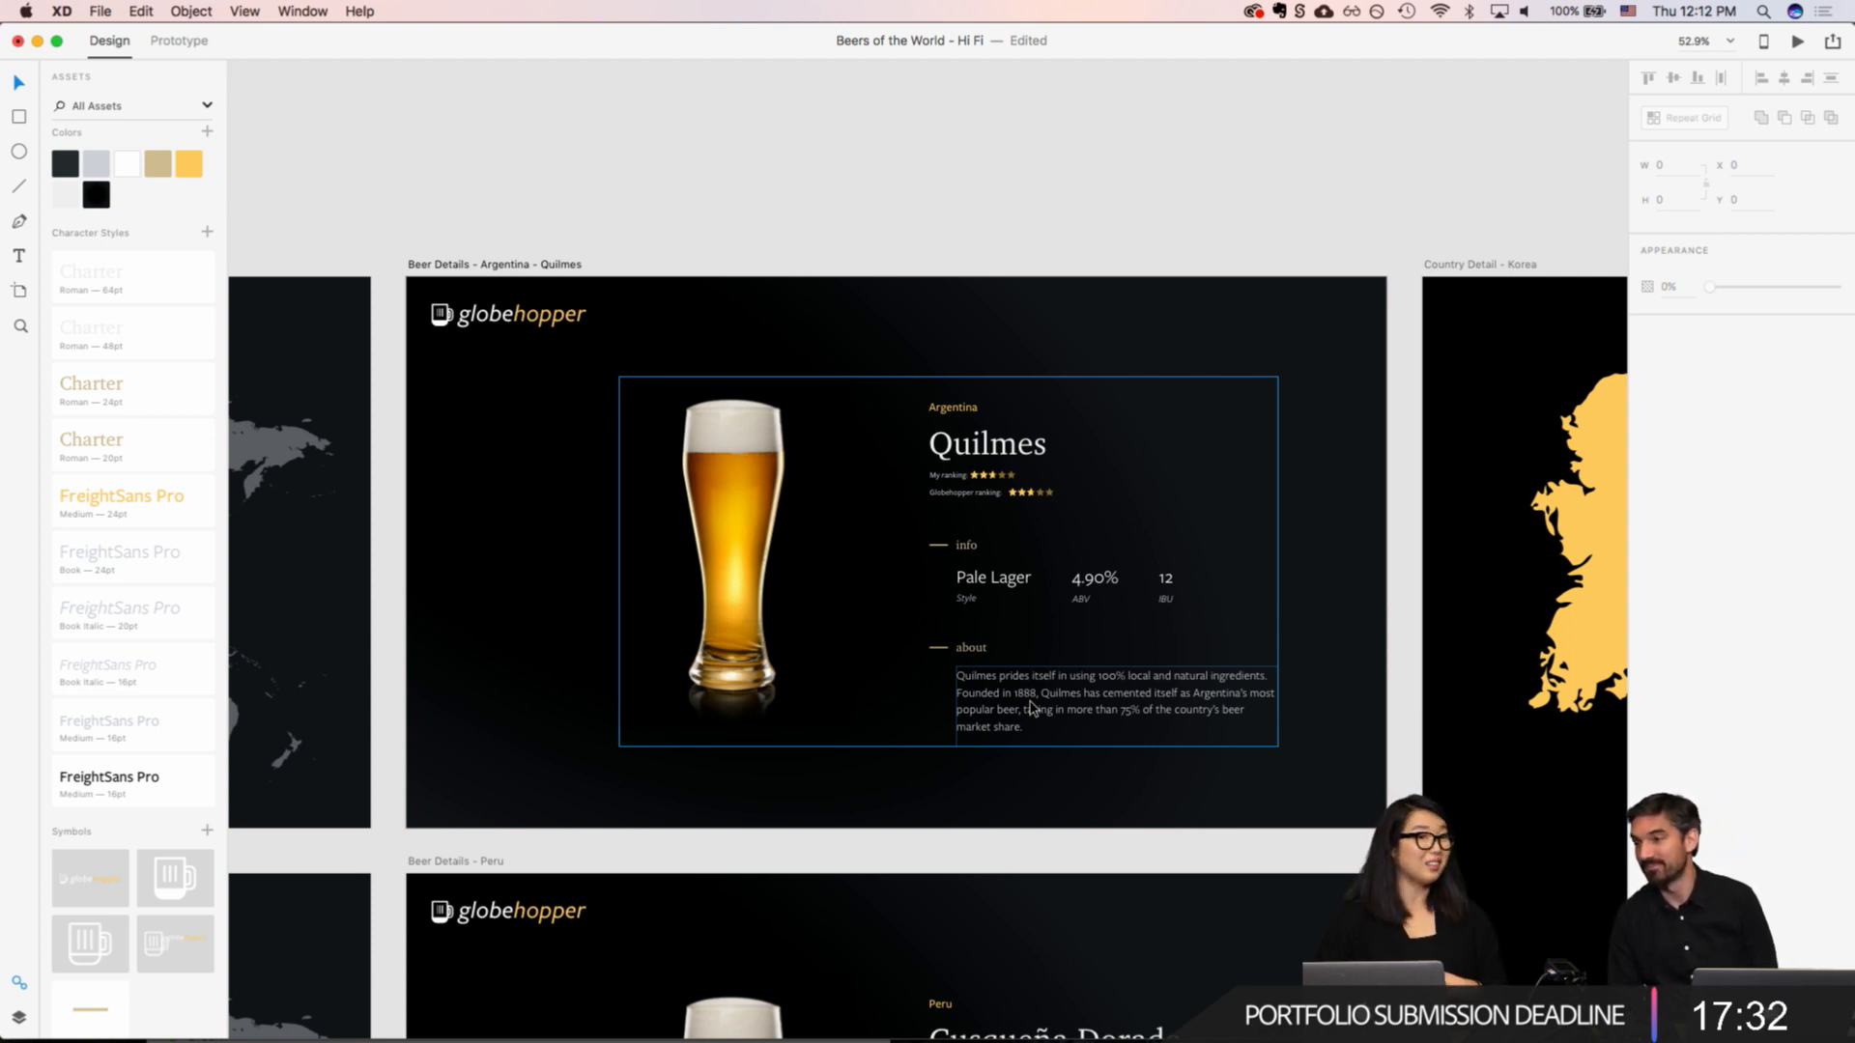
Step: Examine the two ranking rows beneath the Quilmes title up close and in context with the neighbouring Peru beer details artboard
{"action": "scroll", "coordinate": [1031, 708], "scroll_direction": "down", "scroll_amount": 3}
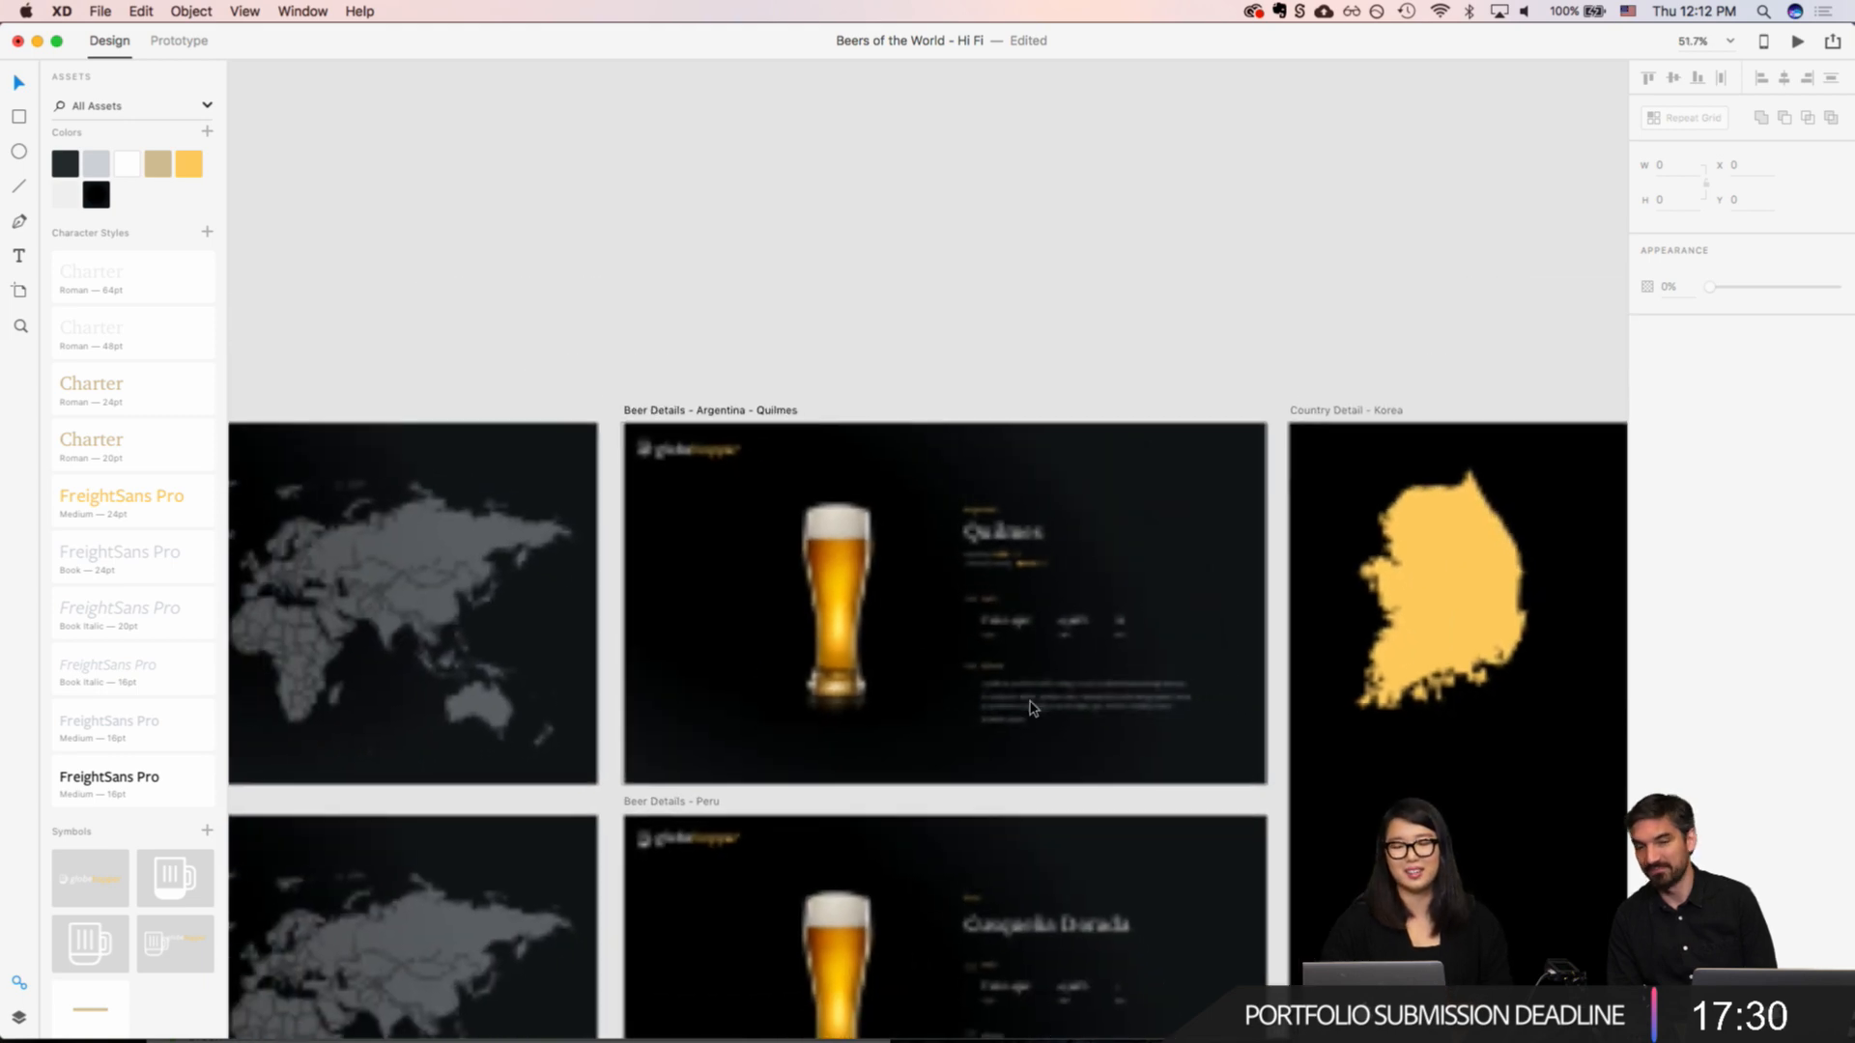
{"action": "scroll", "coordinate": [1031, 709], "scroll_direction": "up", "scroll_amount": 5}
{"action": "scroll", "coordinate": [1032, 708], "scroll_direction": "down", "scroll_amount": 3}
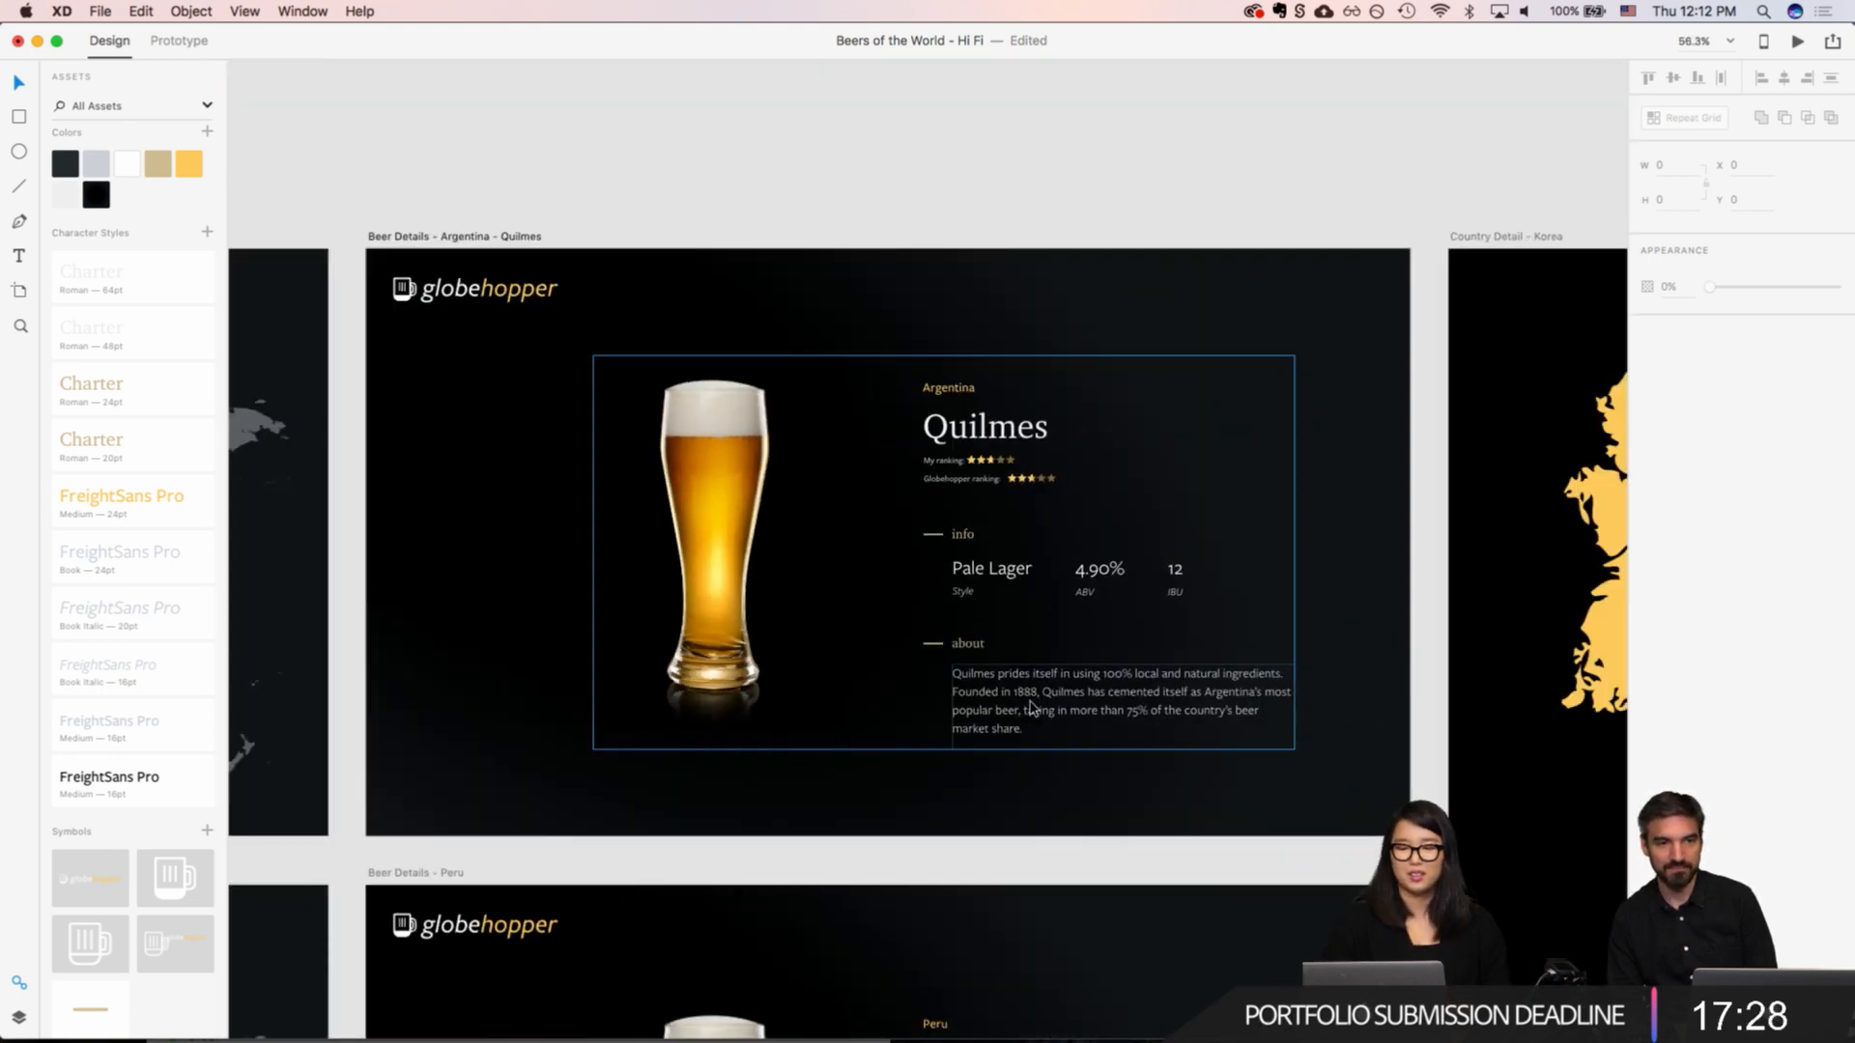
{"action": "scroll", "coordinate": [1032, 708], "scroll_direction": "up", "scroll_amount": 5}
{"action": "scroll", "coordinate": [1032, 708], "scroll_direction": "down", "scroll_amount": 2}
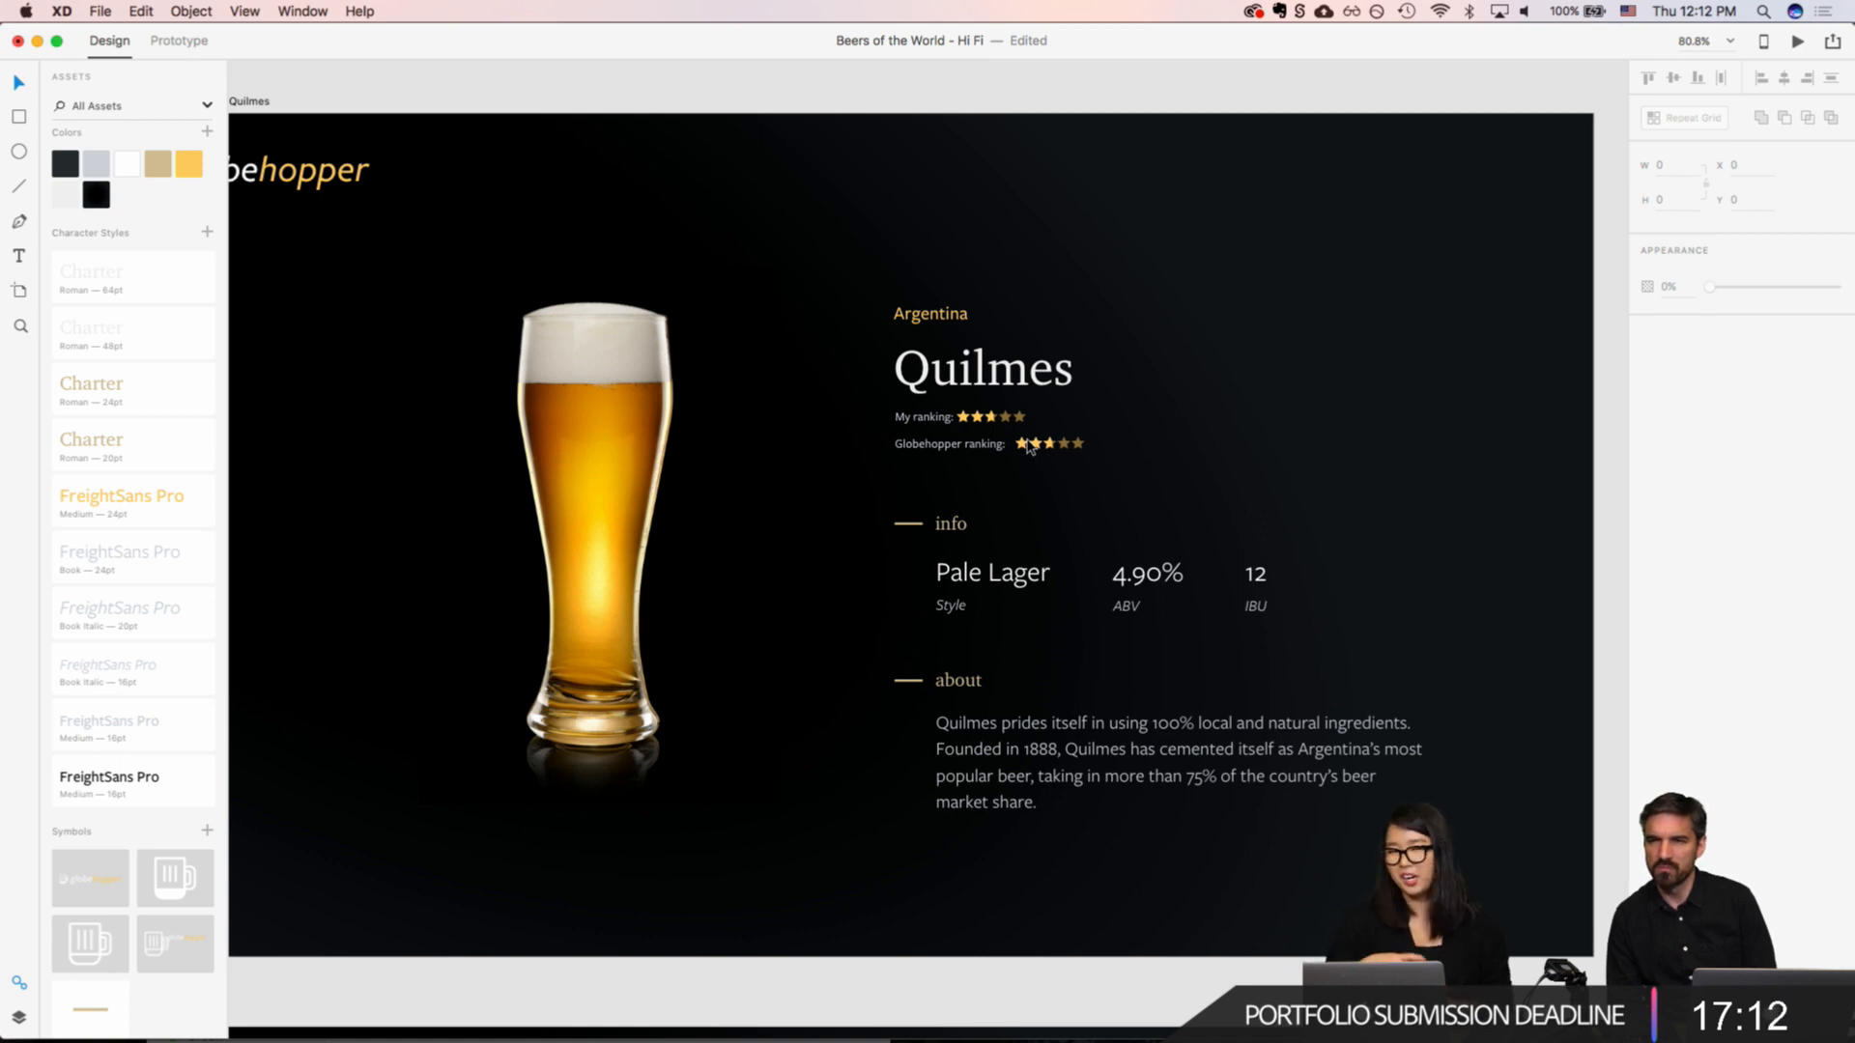
{"action": "scroll", "coordinate": [1030, 447], "scroll_direction": "down", "scroll_amount": 5}
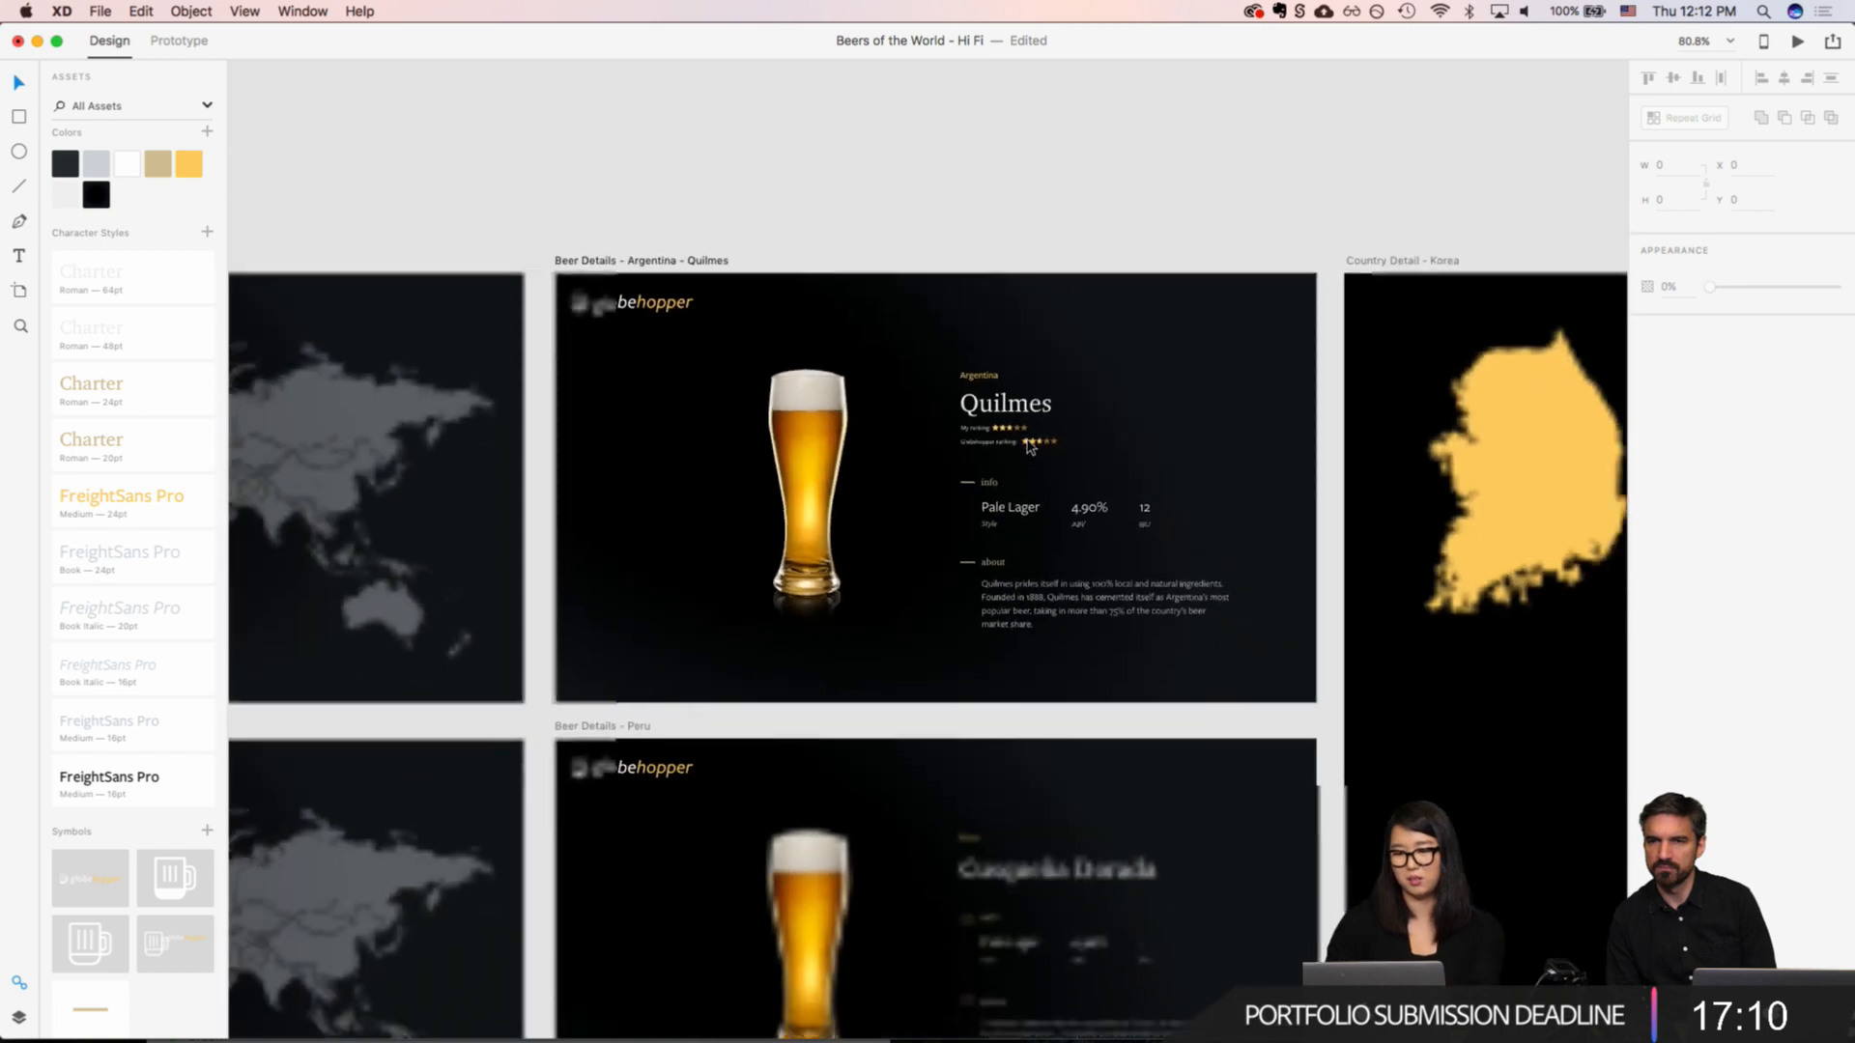
{"action": "left_click", "coordinate": [646, 262]}
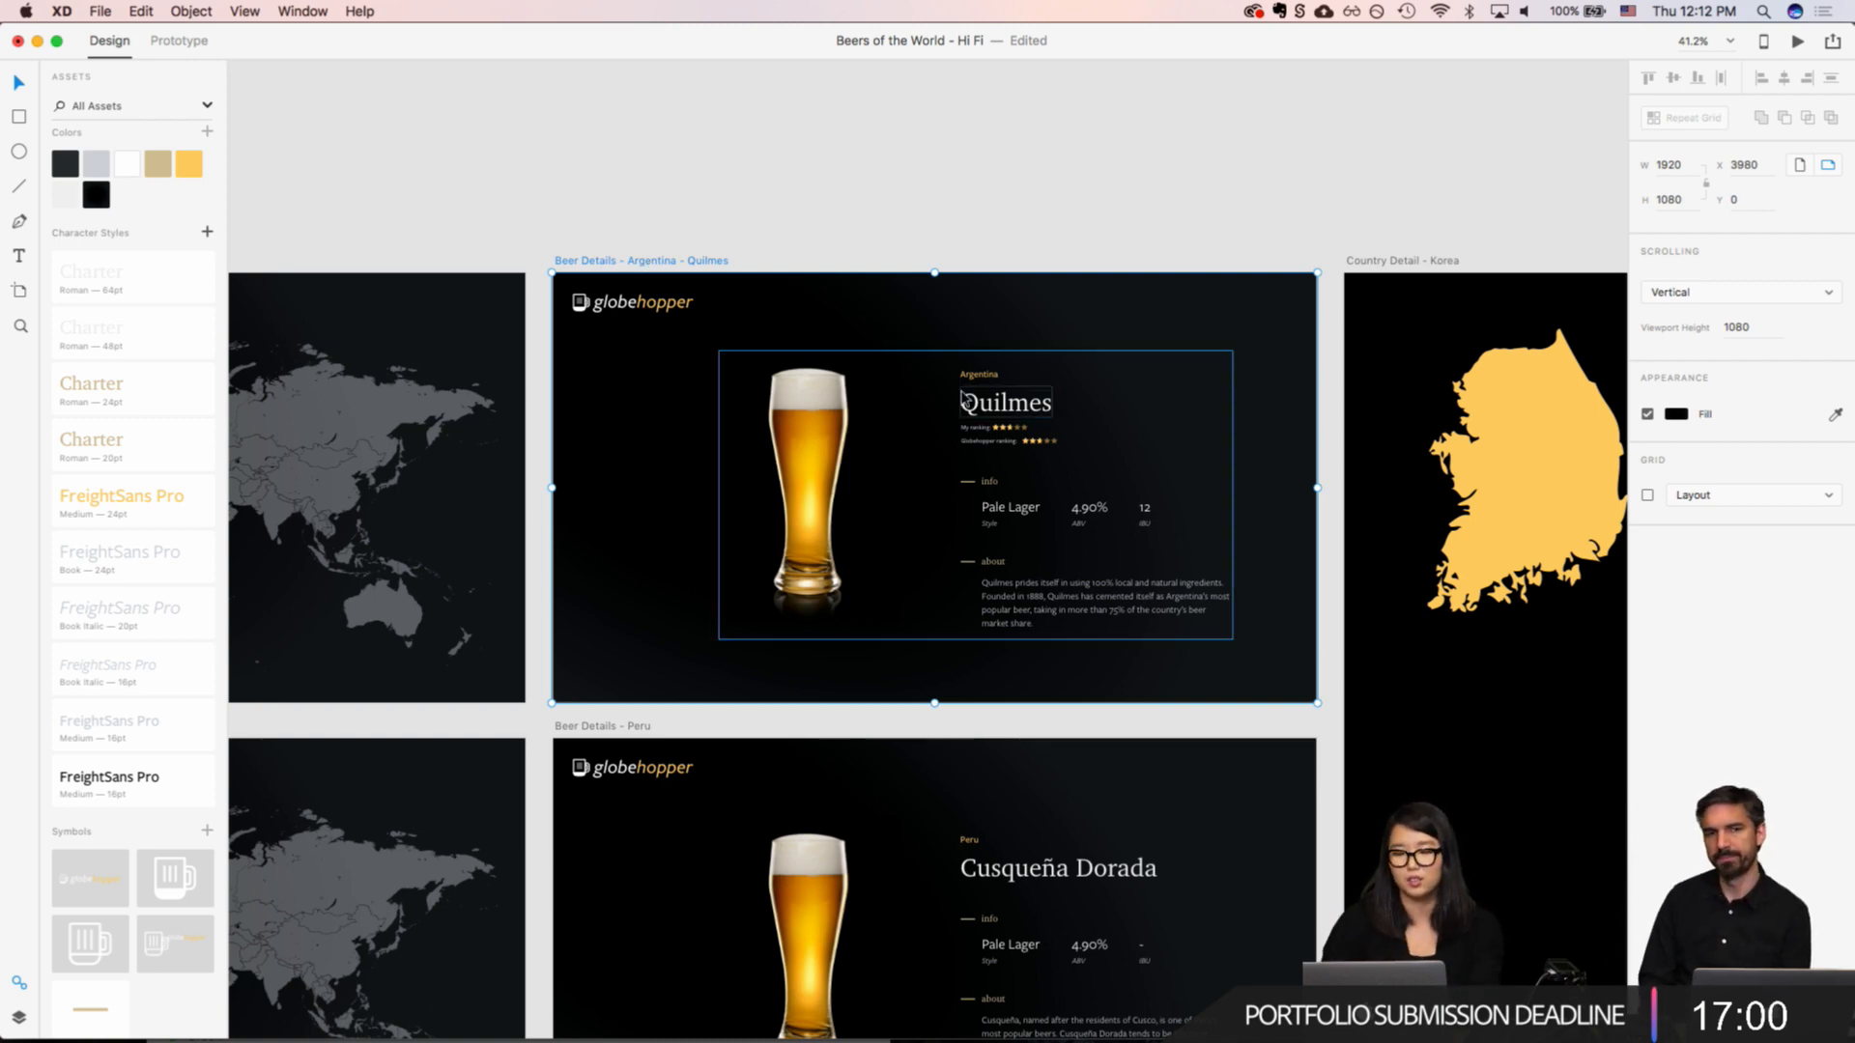
{"action": "scroll", "coordinate": [883, 663], "scroll_direction": "down", "scroll_amount": 3}
{"action": "left_click", "coordinate": [1070, 322]}
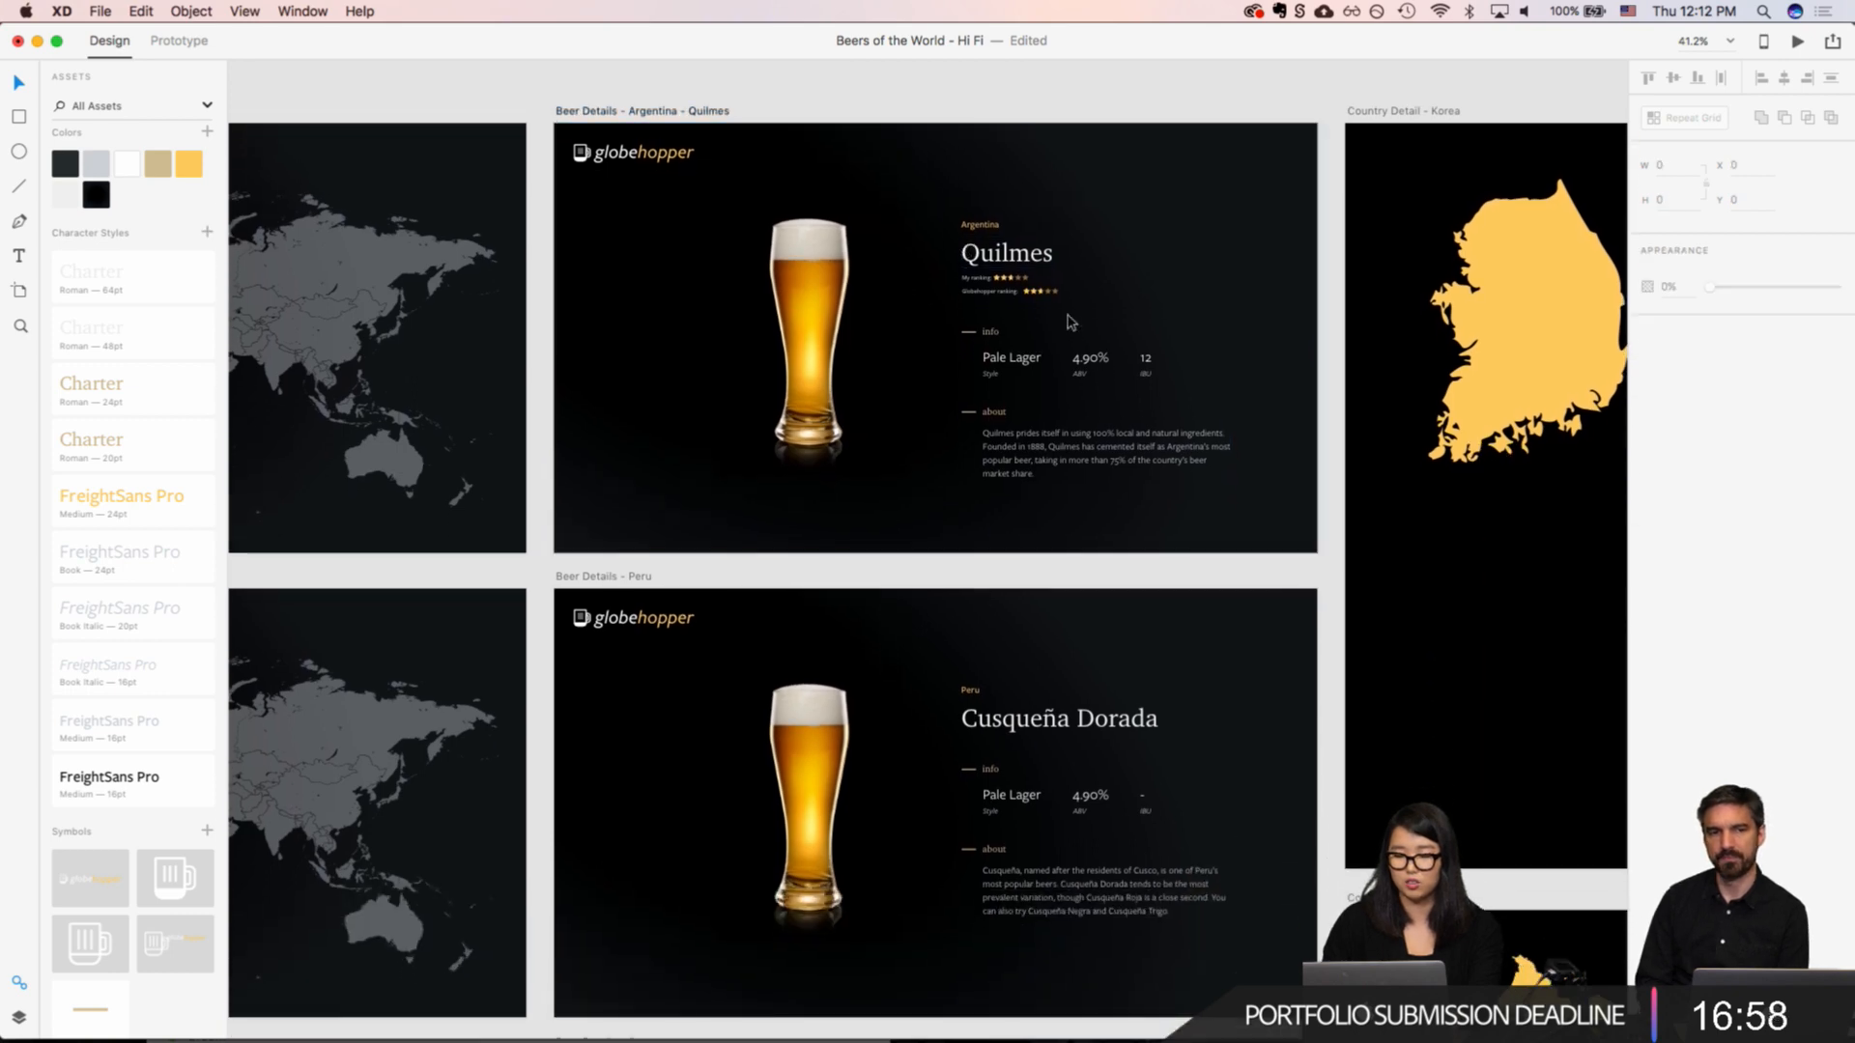
Step: Copy both star grids of the Quilmes My ranking row beneath the Cusqueña Dorada title, aligned with the title's left edge
{"action": "scroll", "coordinate": [1011, 253], "scroll_direction": "up", "scroll_amount": 5}
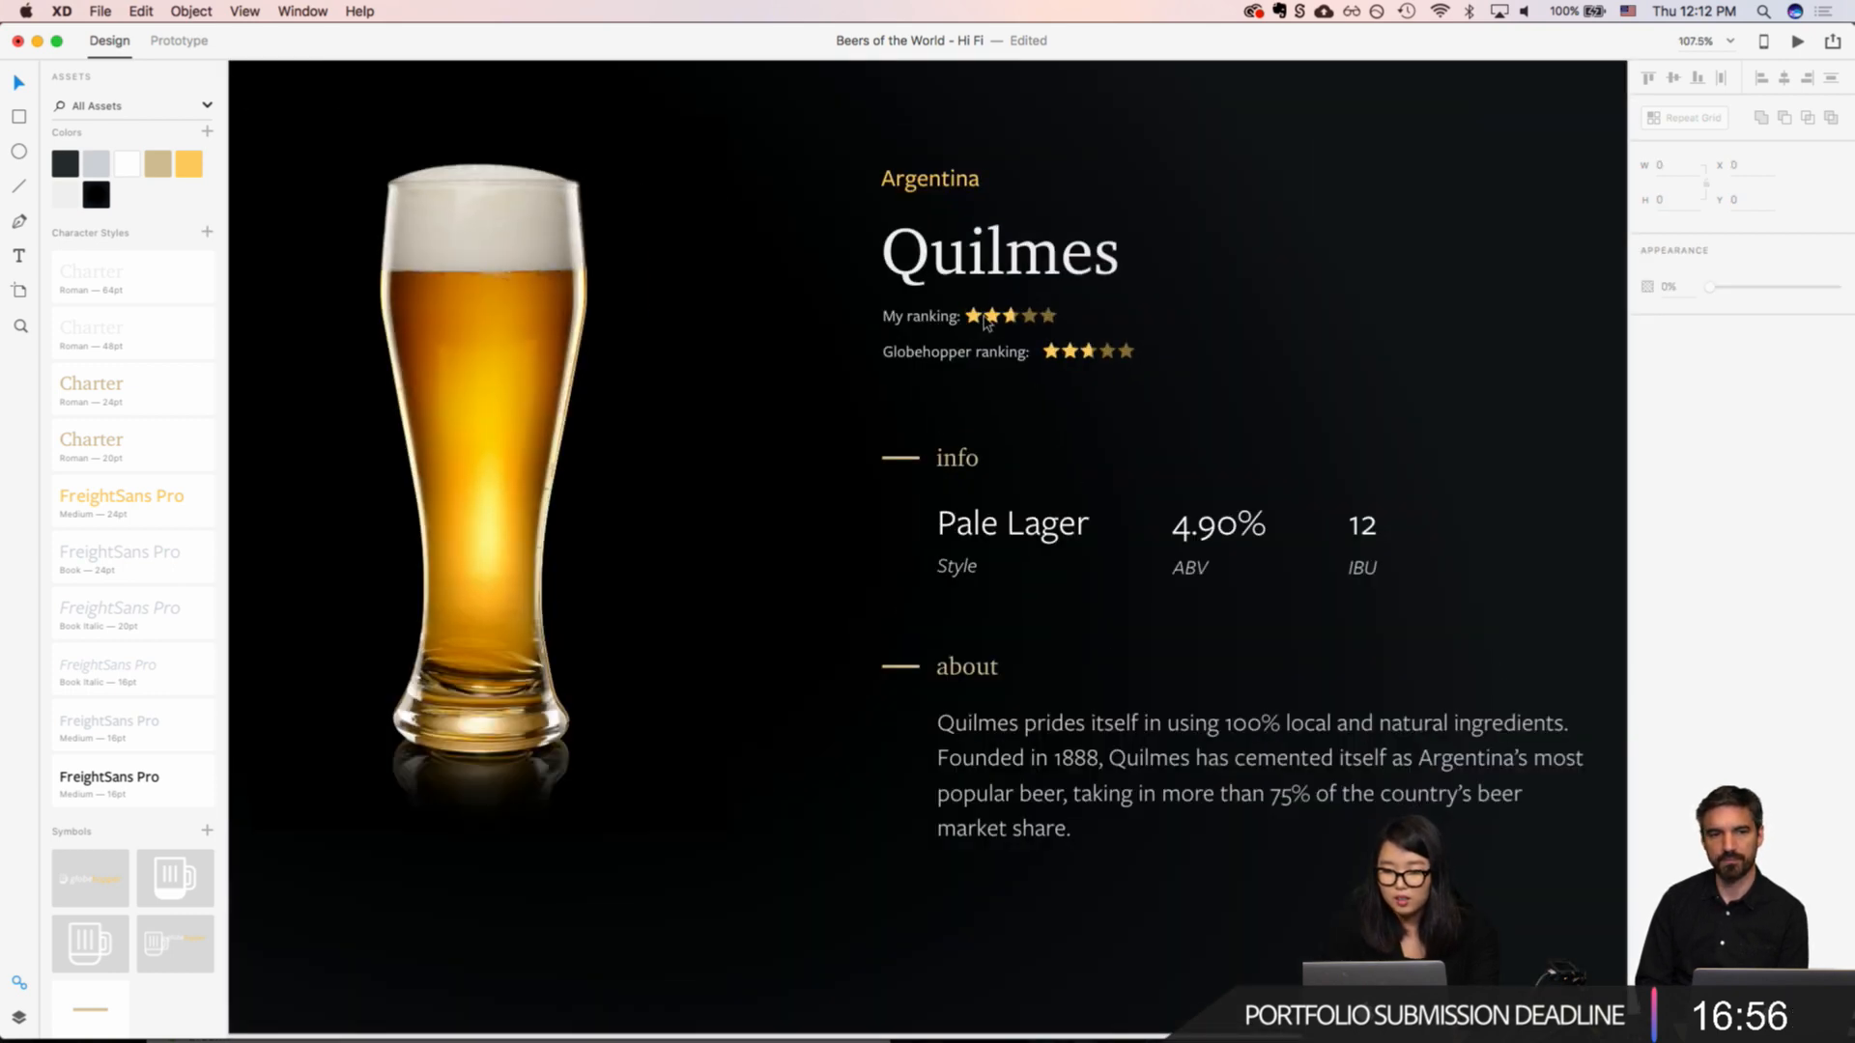
{"action": "left_click", "coordinate": [995, 322]}
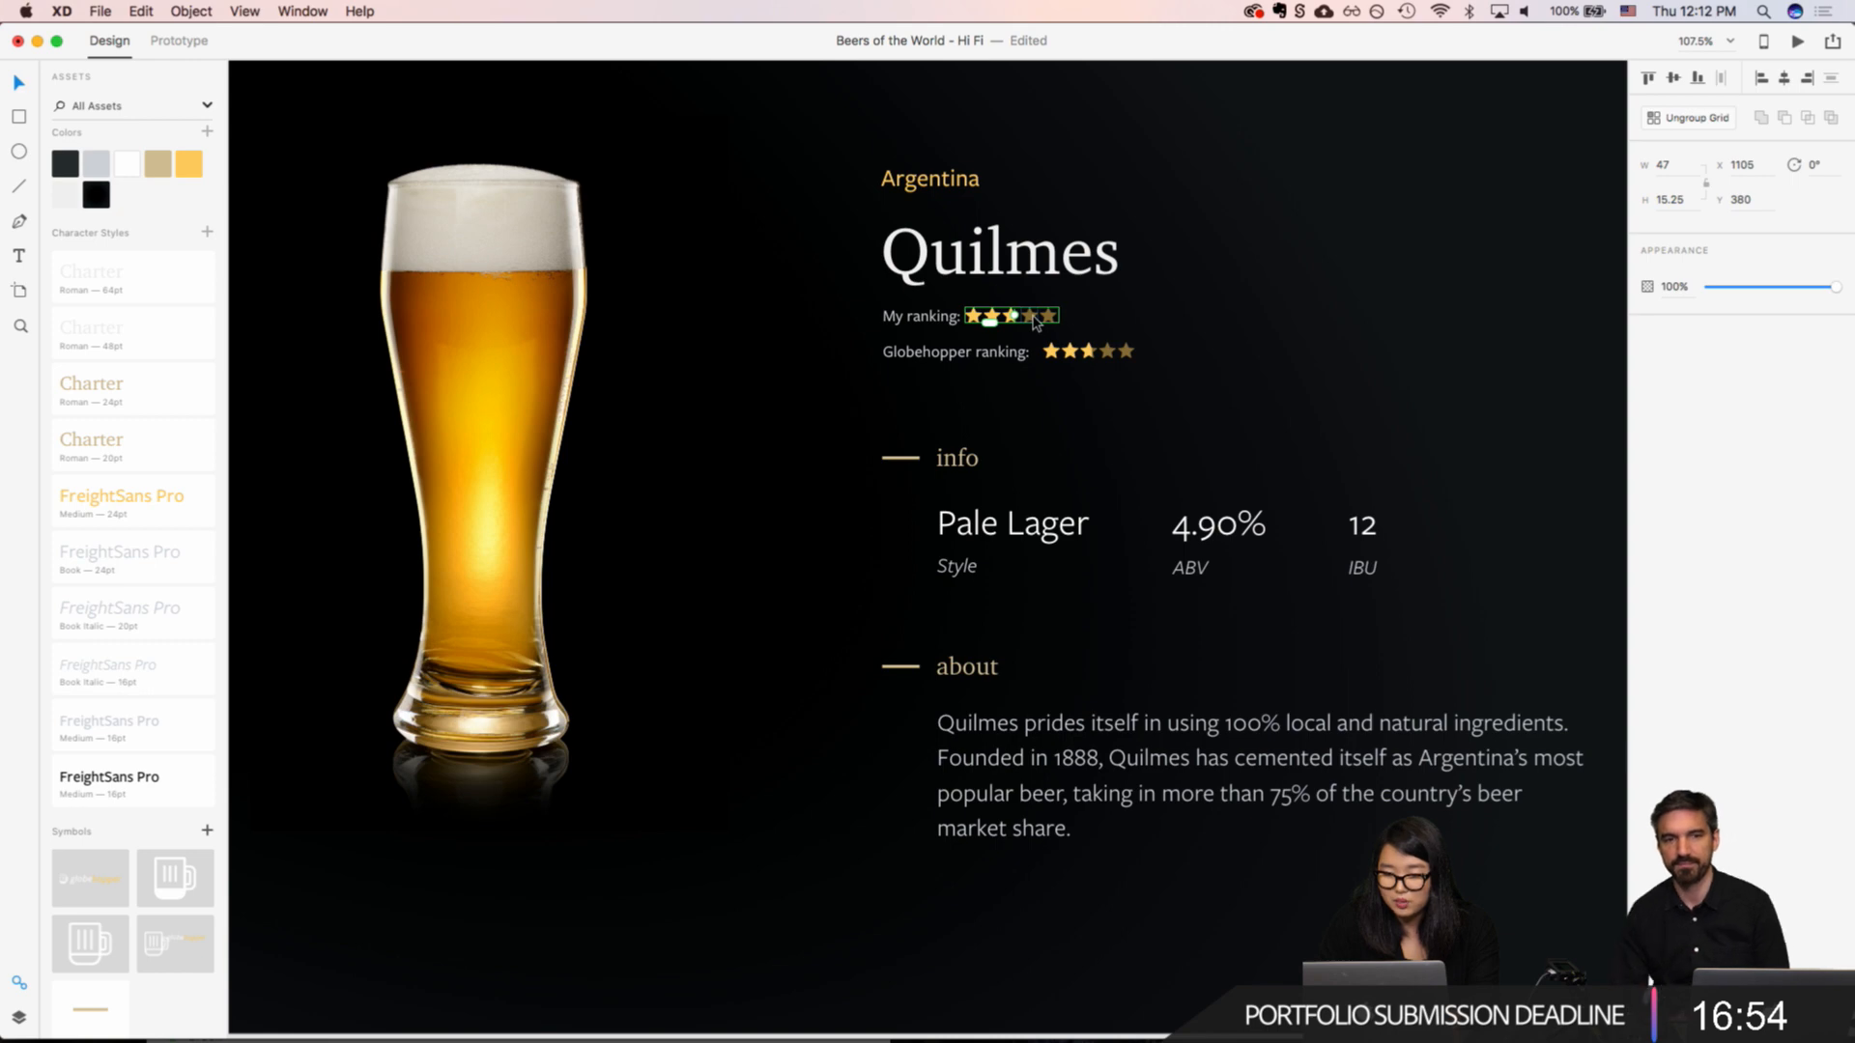
{"action": "left_click", "coordinate": [1034, 318], "text": "shift"}
{"action": "scroll", "coordinate": [1034, 318], "scroll_direction": "down", "scroll_amount": 15}
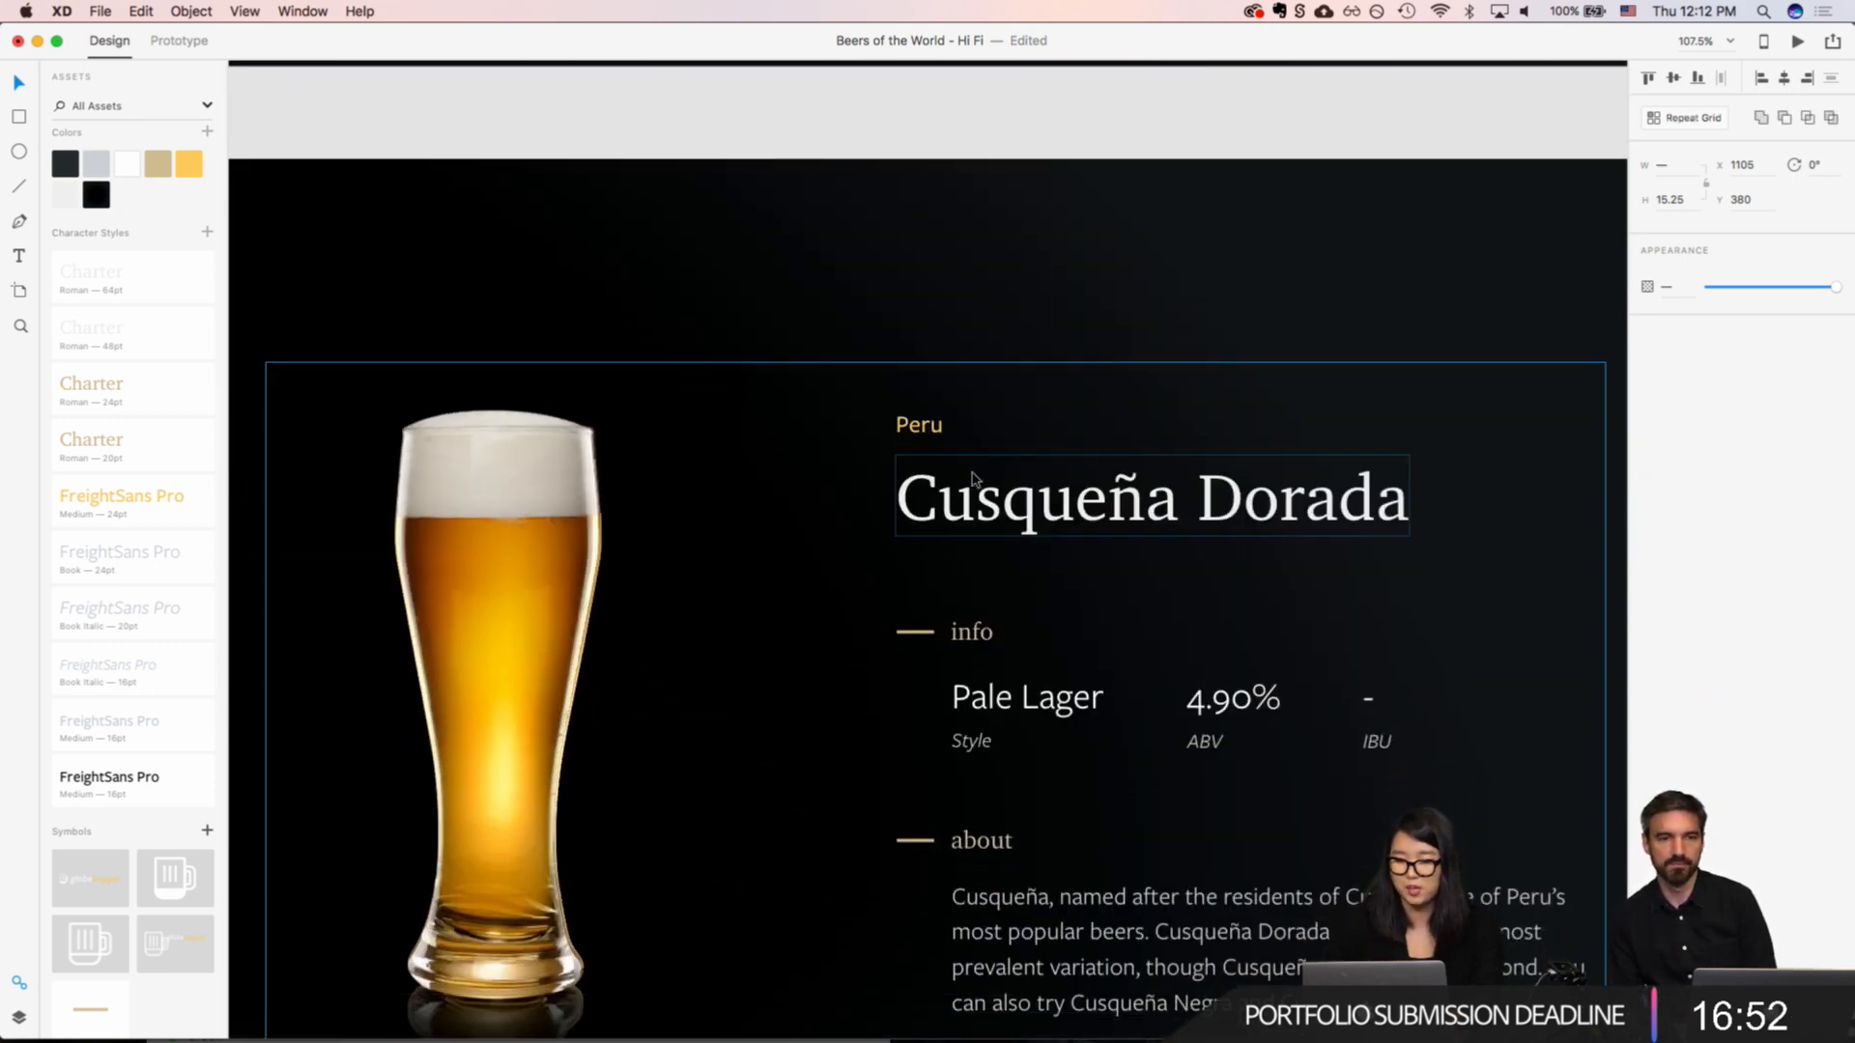
{"action": "double_click", "coordinate": [960, 509]}
{"action": "double_click", "coordinate": [961, 509]}
{"action": "key", "text": "super+v"}
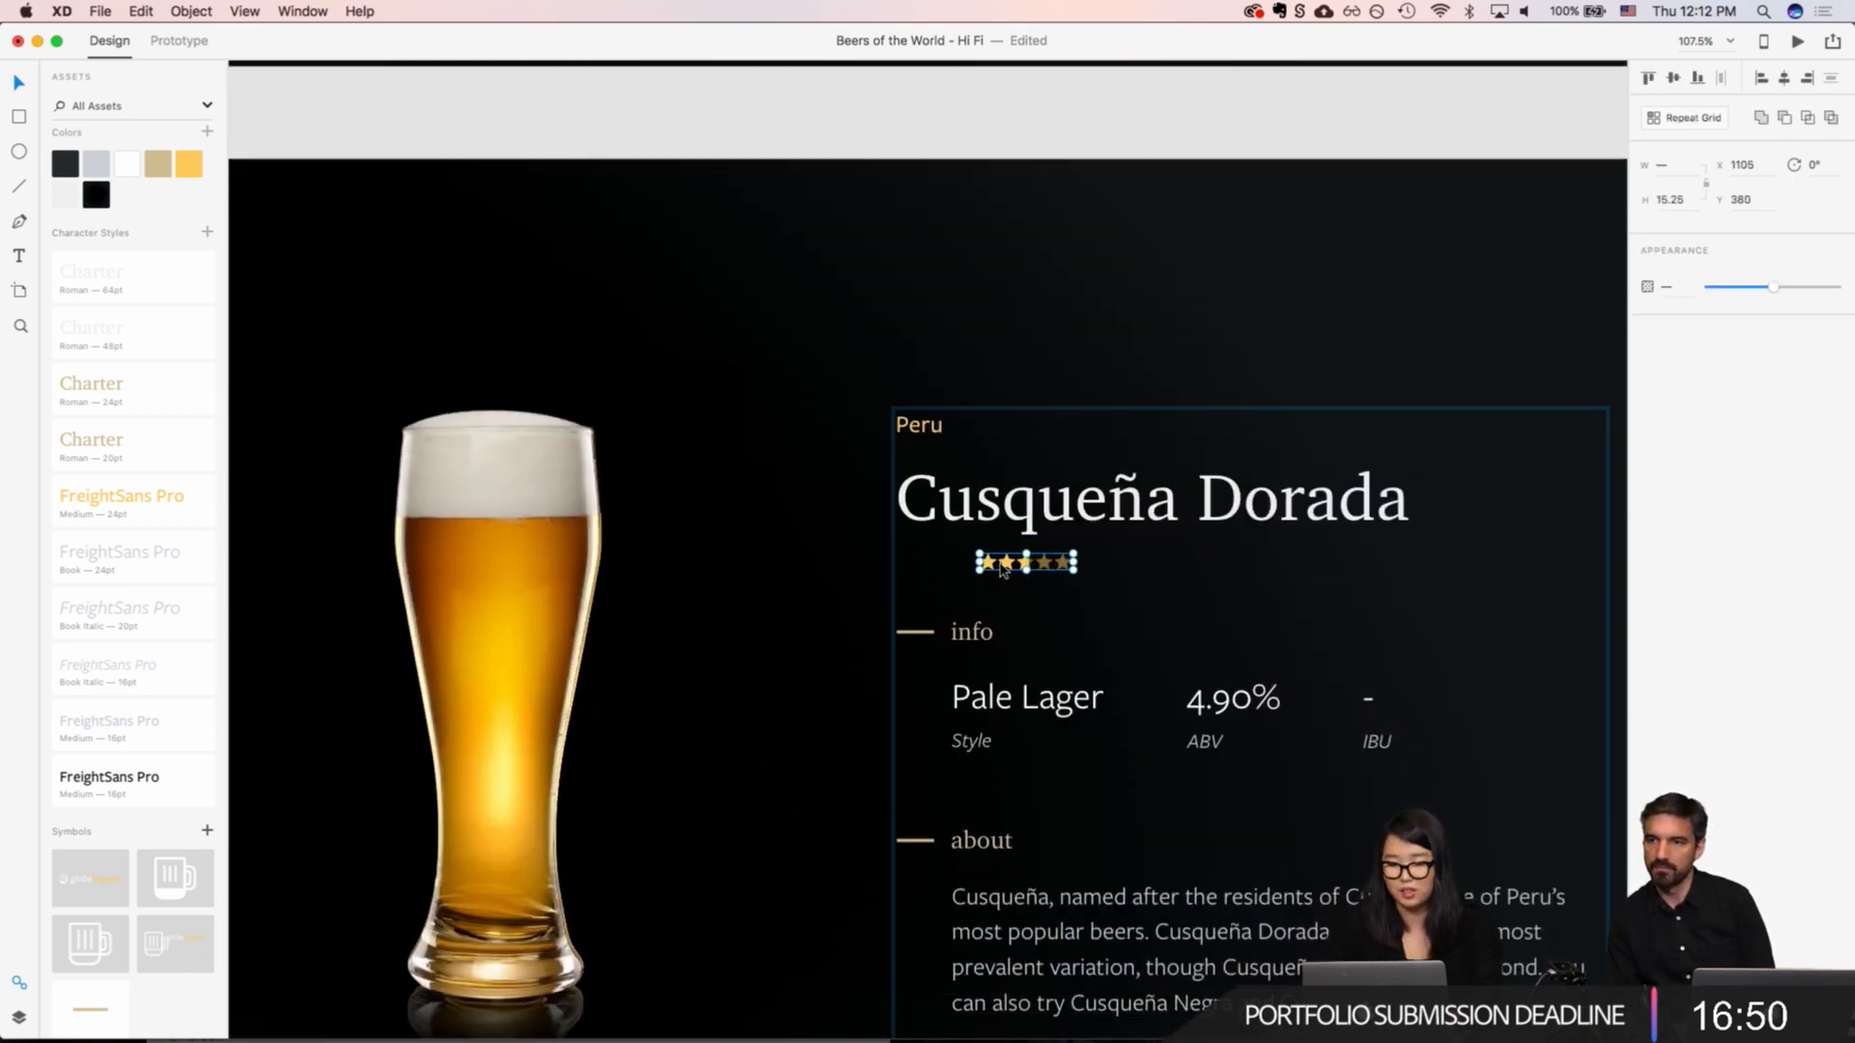
{"action": "left_click_drag", "start_coordinate": [1003, 570], "coordinate": [928, 564]}
{"action": "left_click", "coordinate": [1132, 640]}
Step: Move the info and about sections of the Cusqueña Dorada artboard down together to add space below the stars
{"action": "scroll", "coordinate": [1132, 645], "scroll_direction": "down", "scroll_amount": 8}
{"action": "left_click", "coordinate": [1105, 679]}
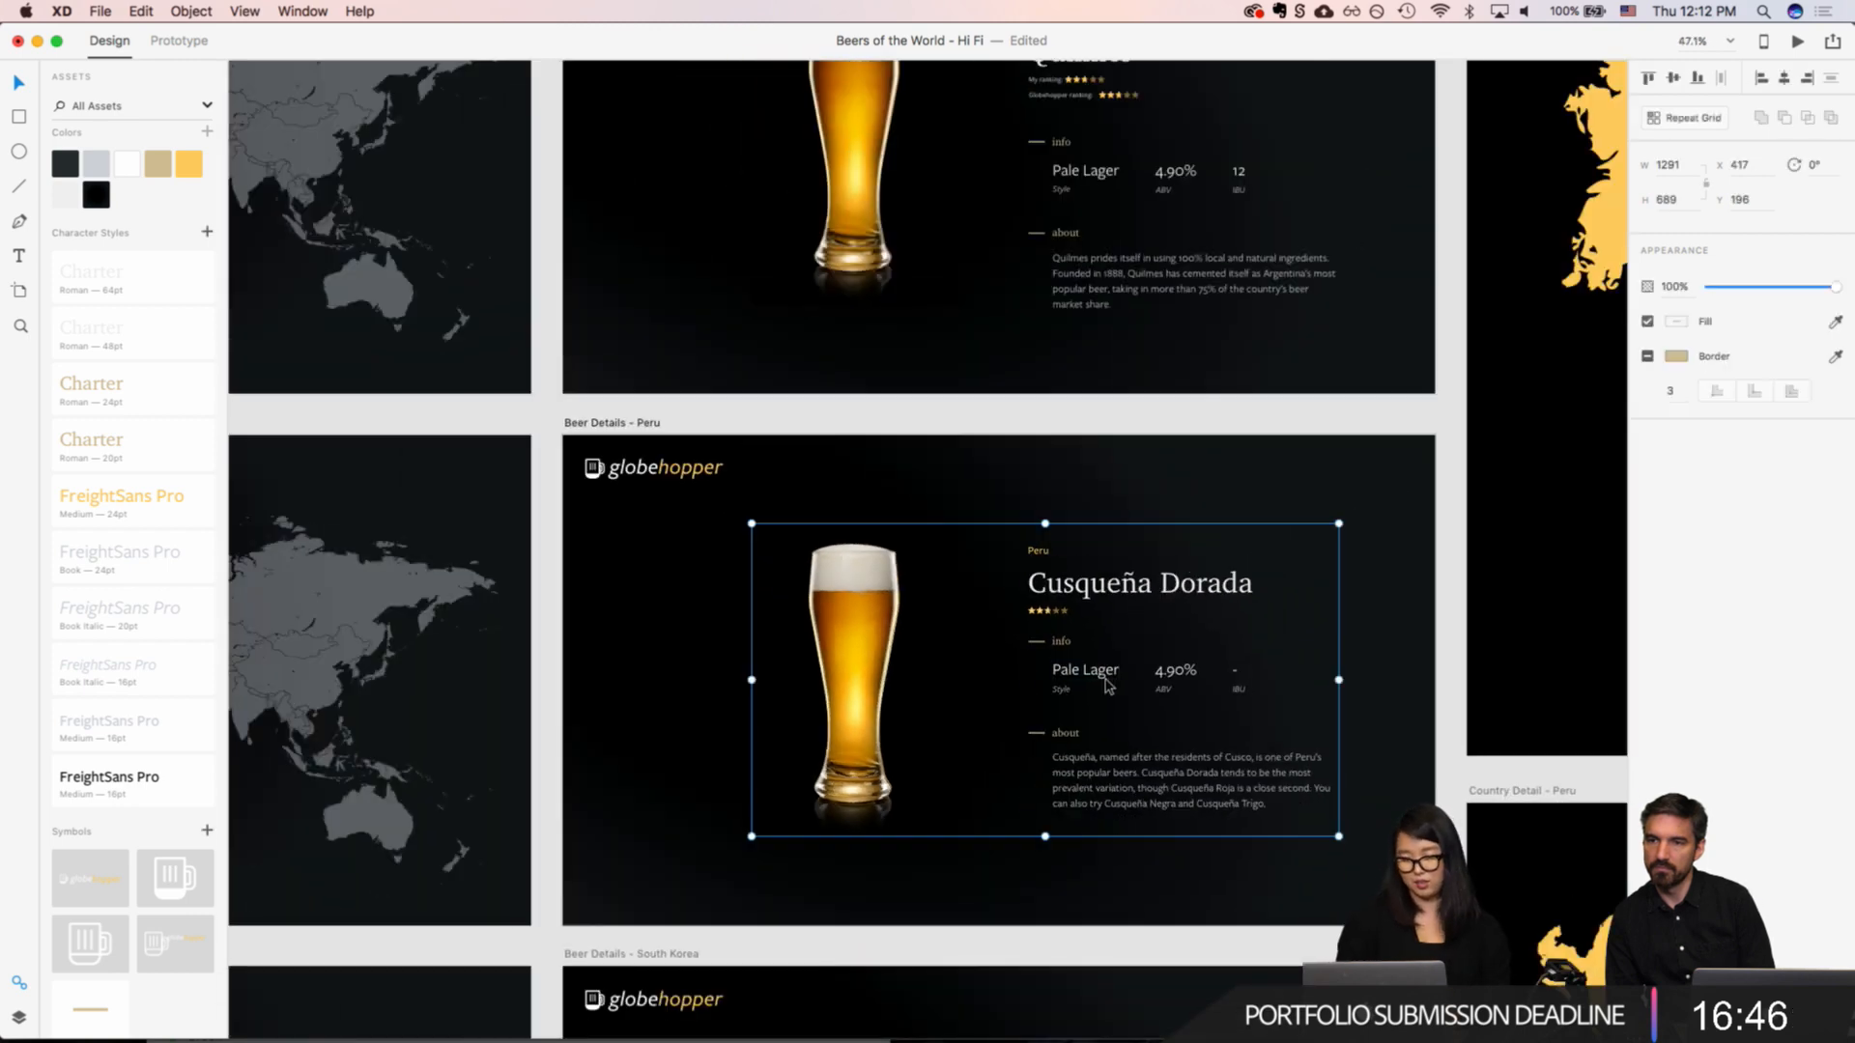
{"action": "double_click", "coordinate": [1106, 684]}
{"action": "left_click", "coordinate": [1095, 818], "text": "shift"}
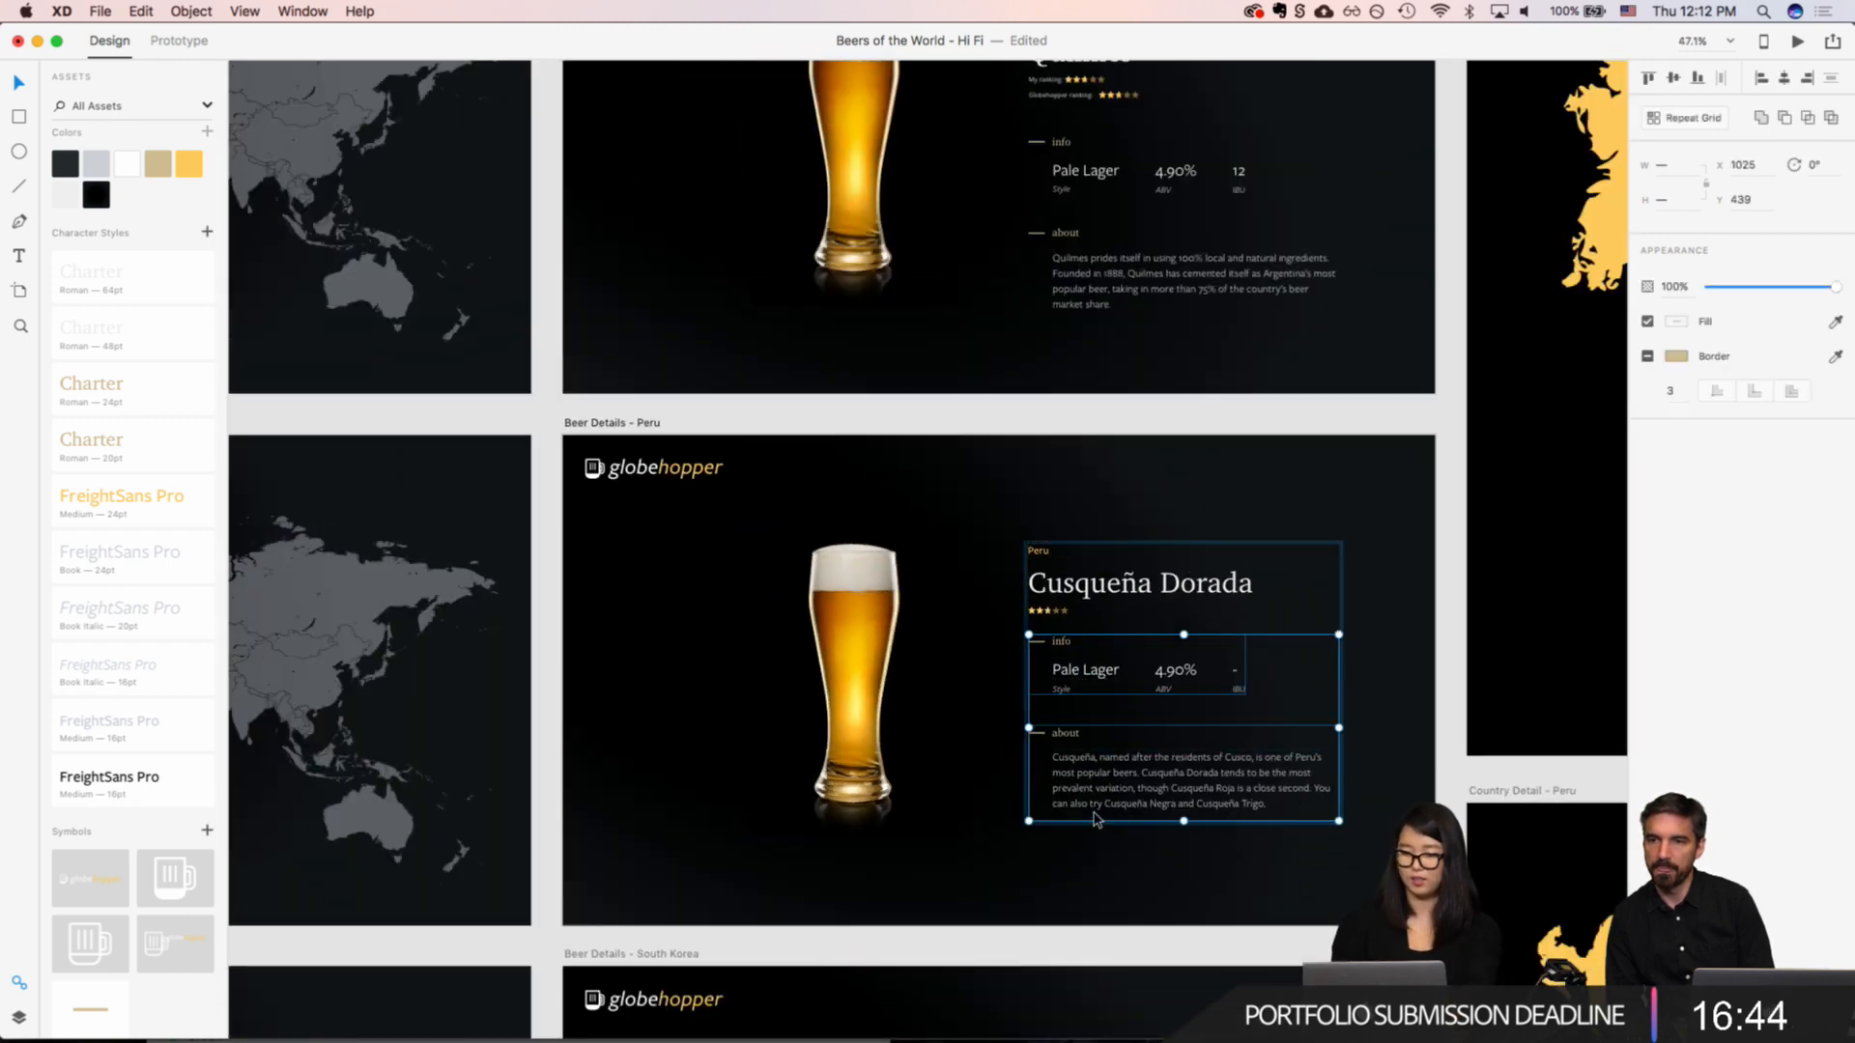
{"action": "key", "text": "shift+Down"}
{"action": "key", "text": "shift+Down"}
{"action": "left_click", "coordinate": [1371, 721]}
Step: Examine the Cusqueña Dorada star rating and its section spacing up close and in comparison with the Quilmes artboard
{"action": "scroll", "coordinate": [1372, 721], "scroll_direction": "down", "scroll_amount": 5}
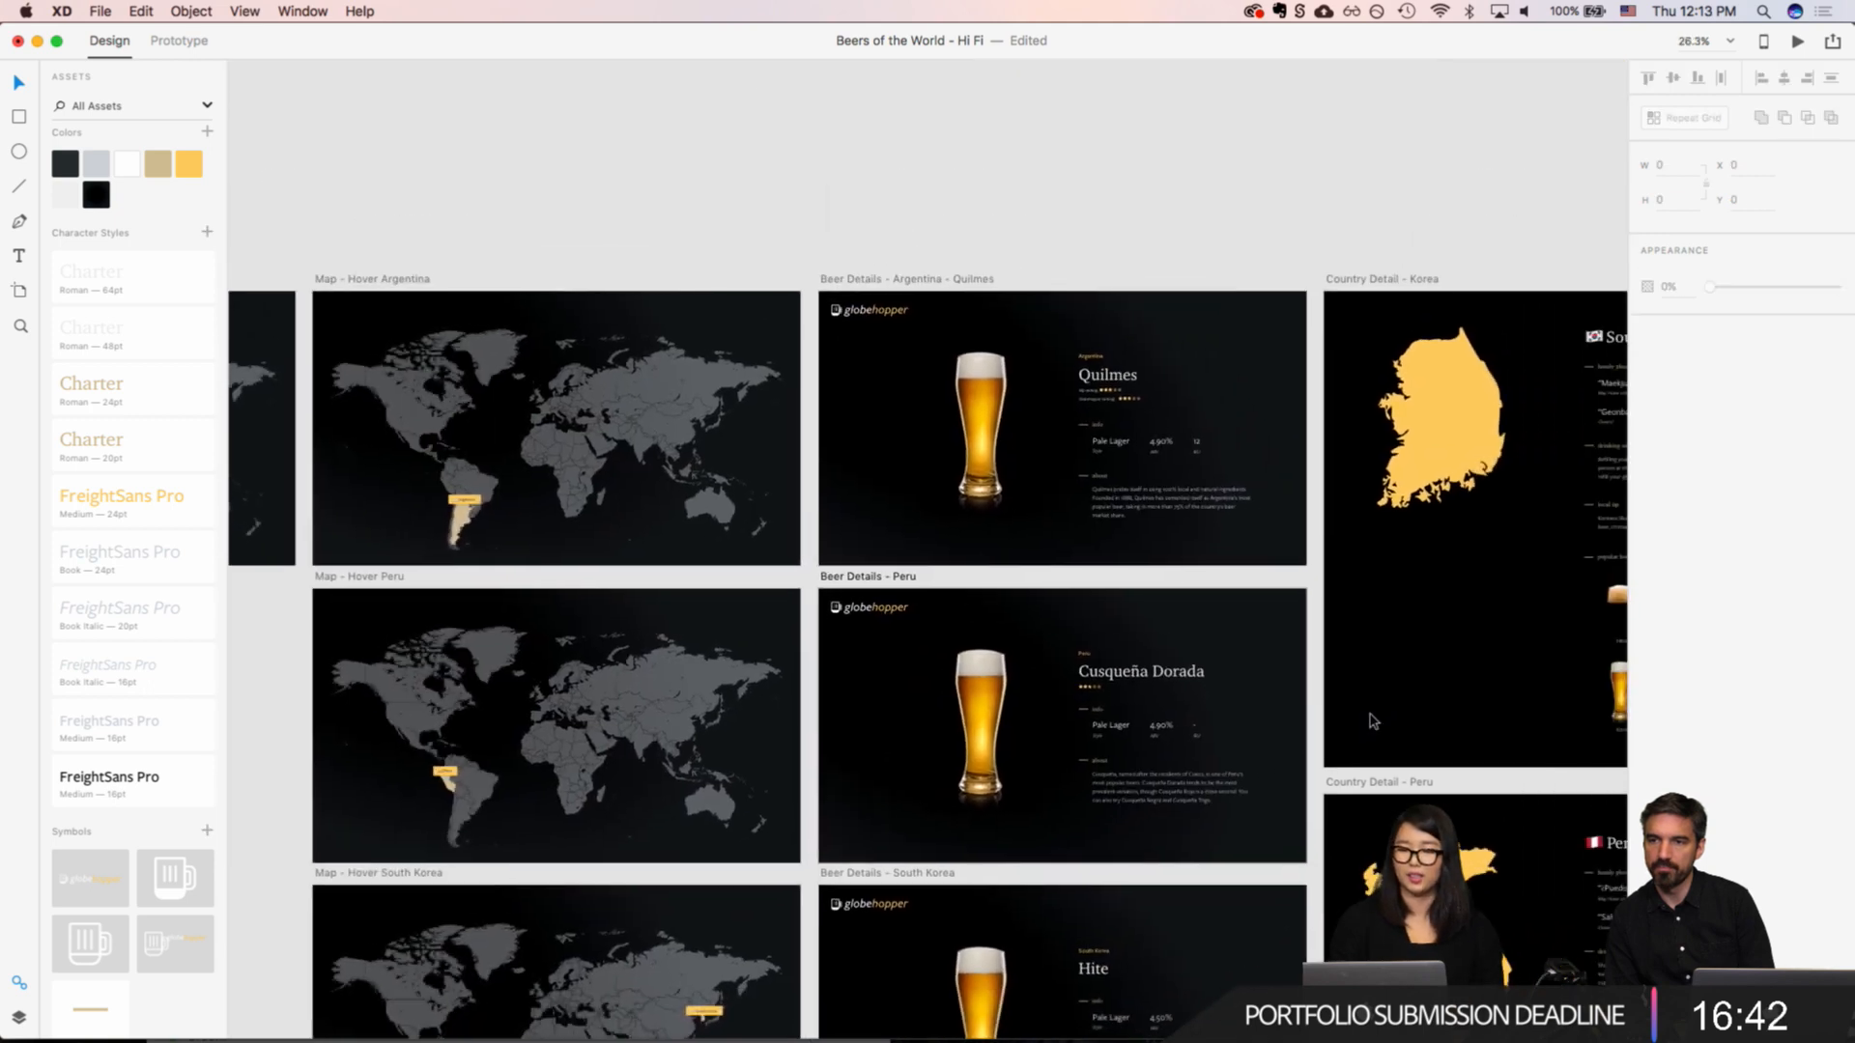
{"action": "scroll", "coordinate": [1373, 721], "scroll_direction": "up", "scroll_amount": 5}
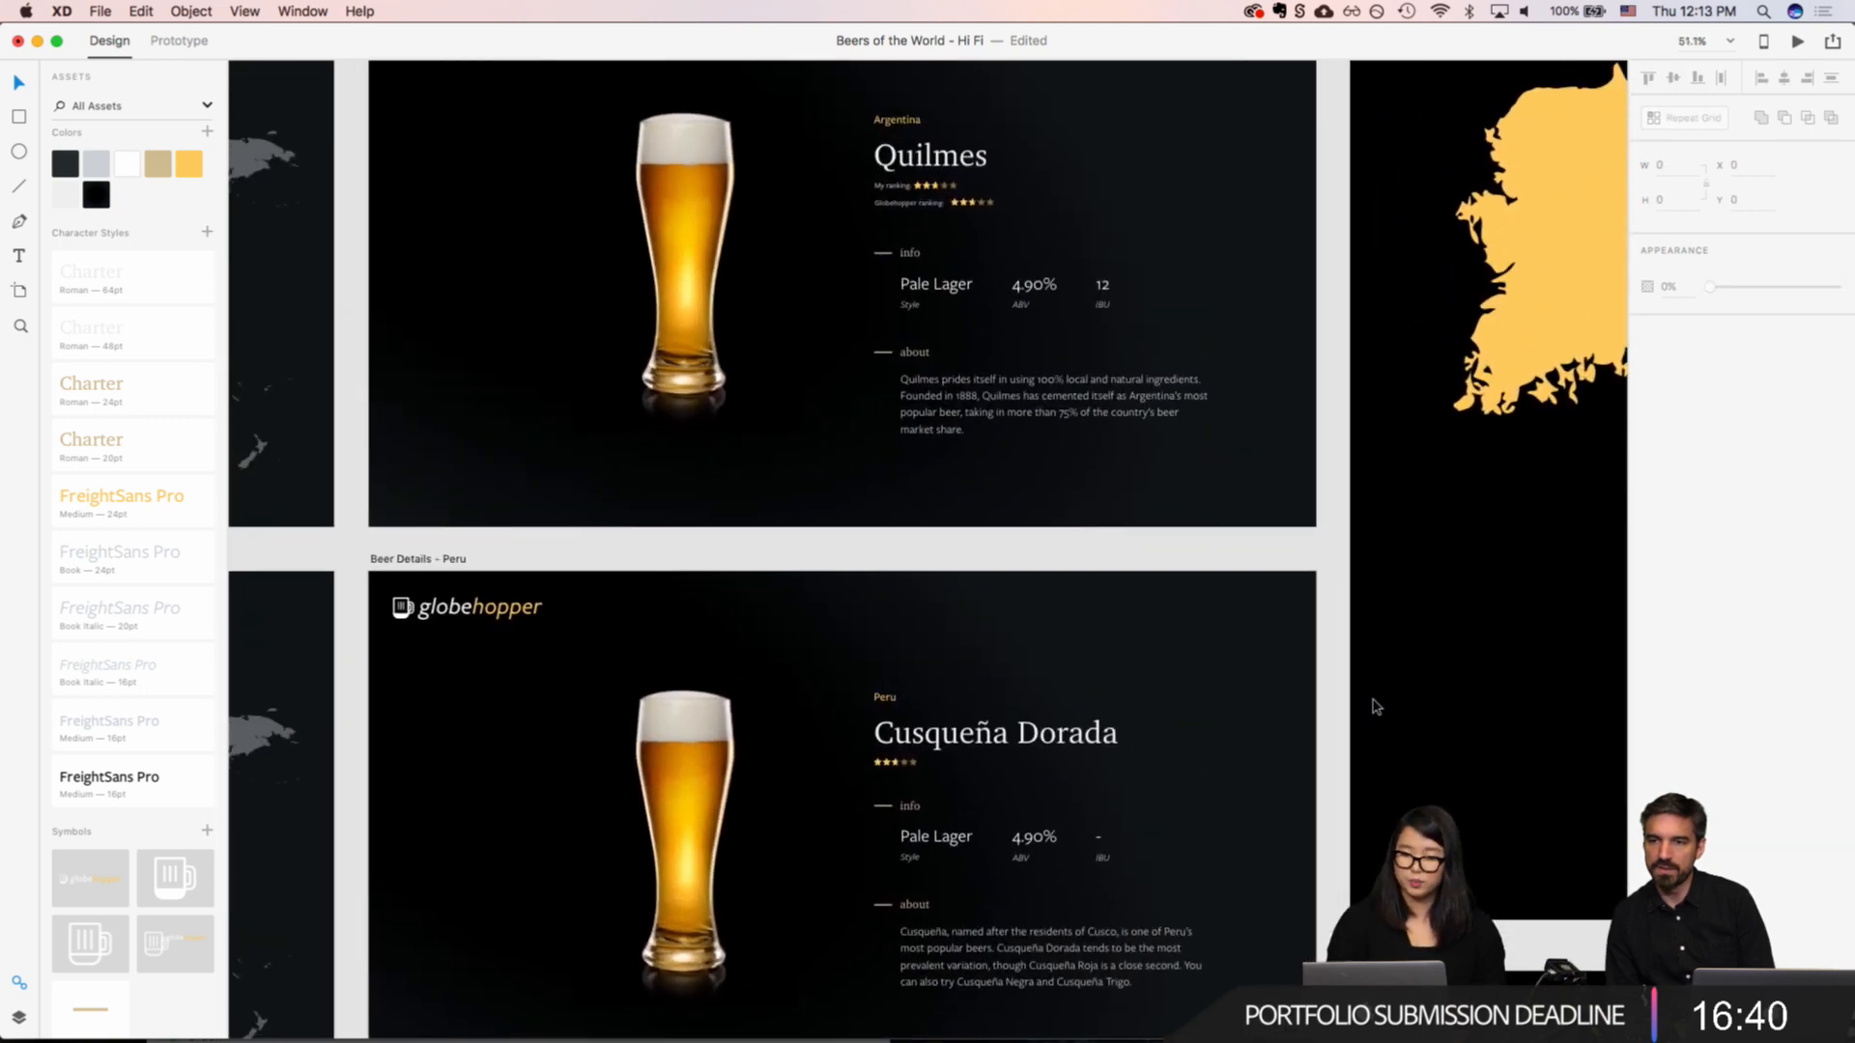
{"action": "scroll", "coordinate": [1377, 707], "scroll_direction": "down", "scroll_amount": 1}
{"action": "scroll", "coordinate": [1376, 707], "scroll_direction": "left", "scroll_amount": 1}
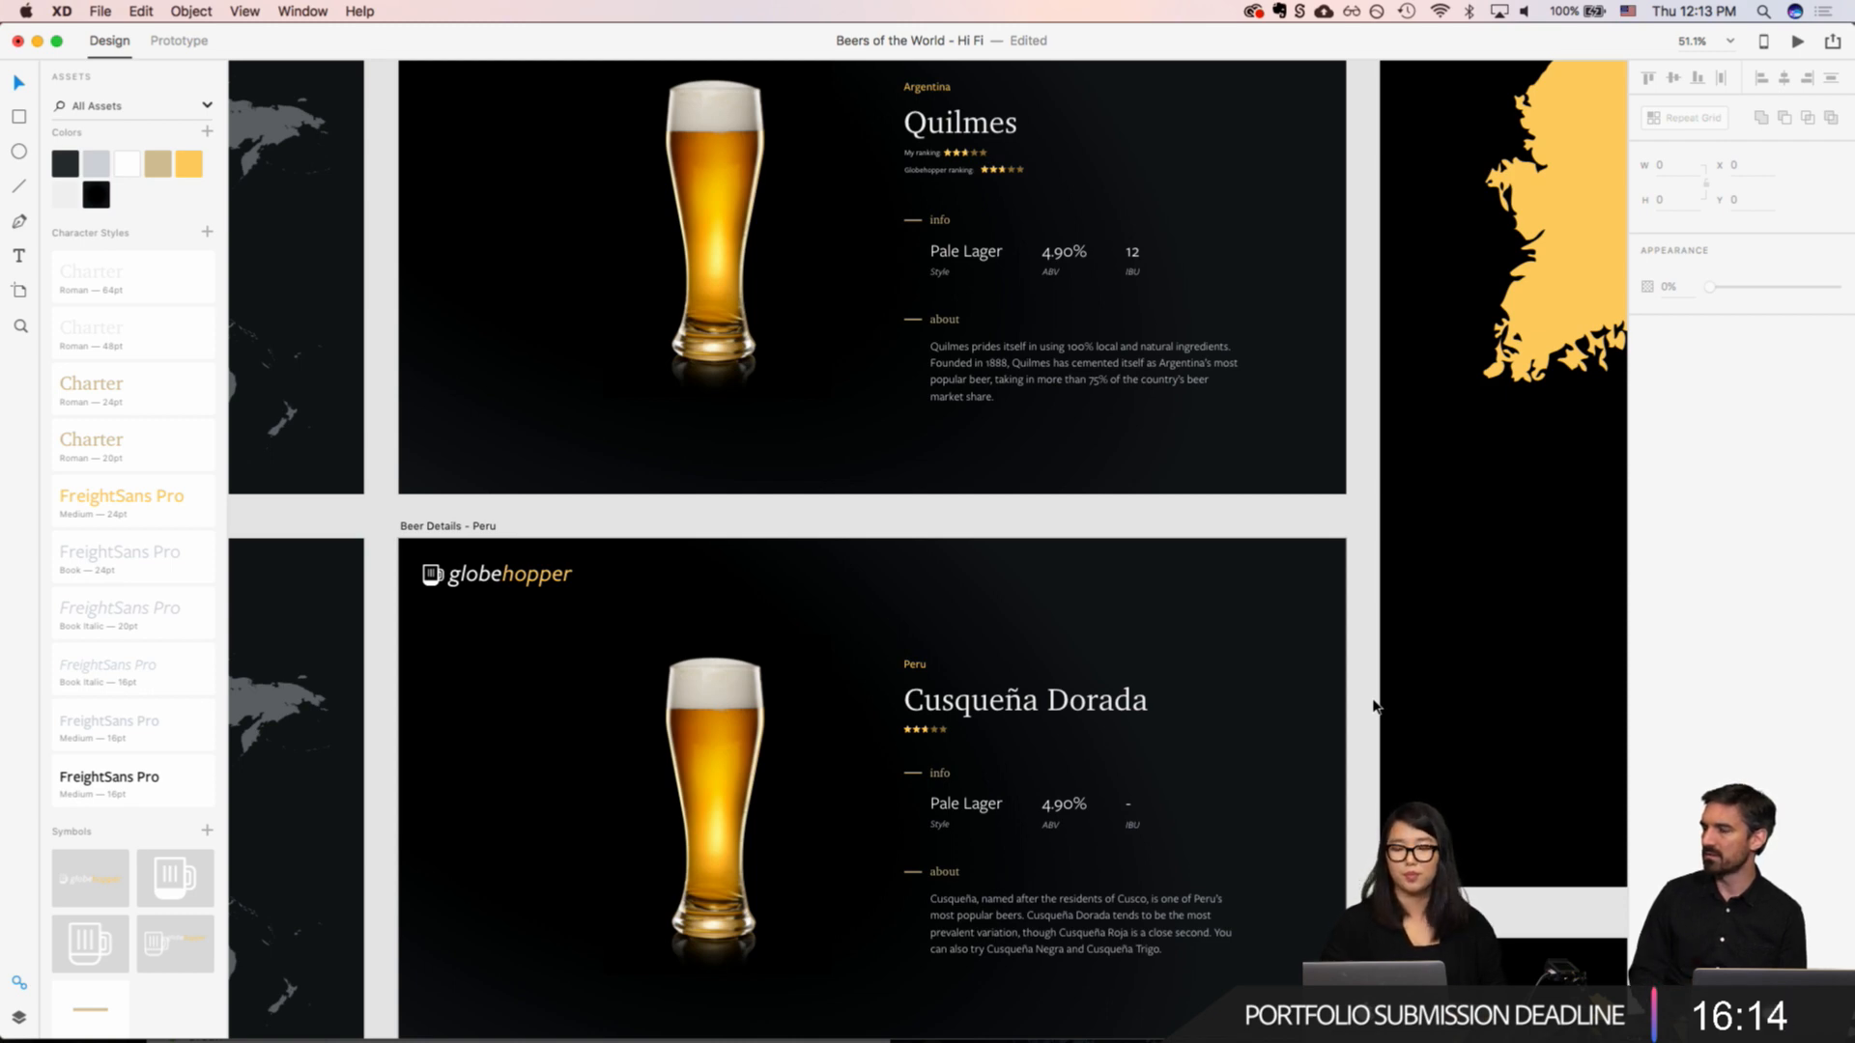
{"action": "scroll", "coordinate": [964, 722], "scroll_direction": "up", "scroll_amount": 5}
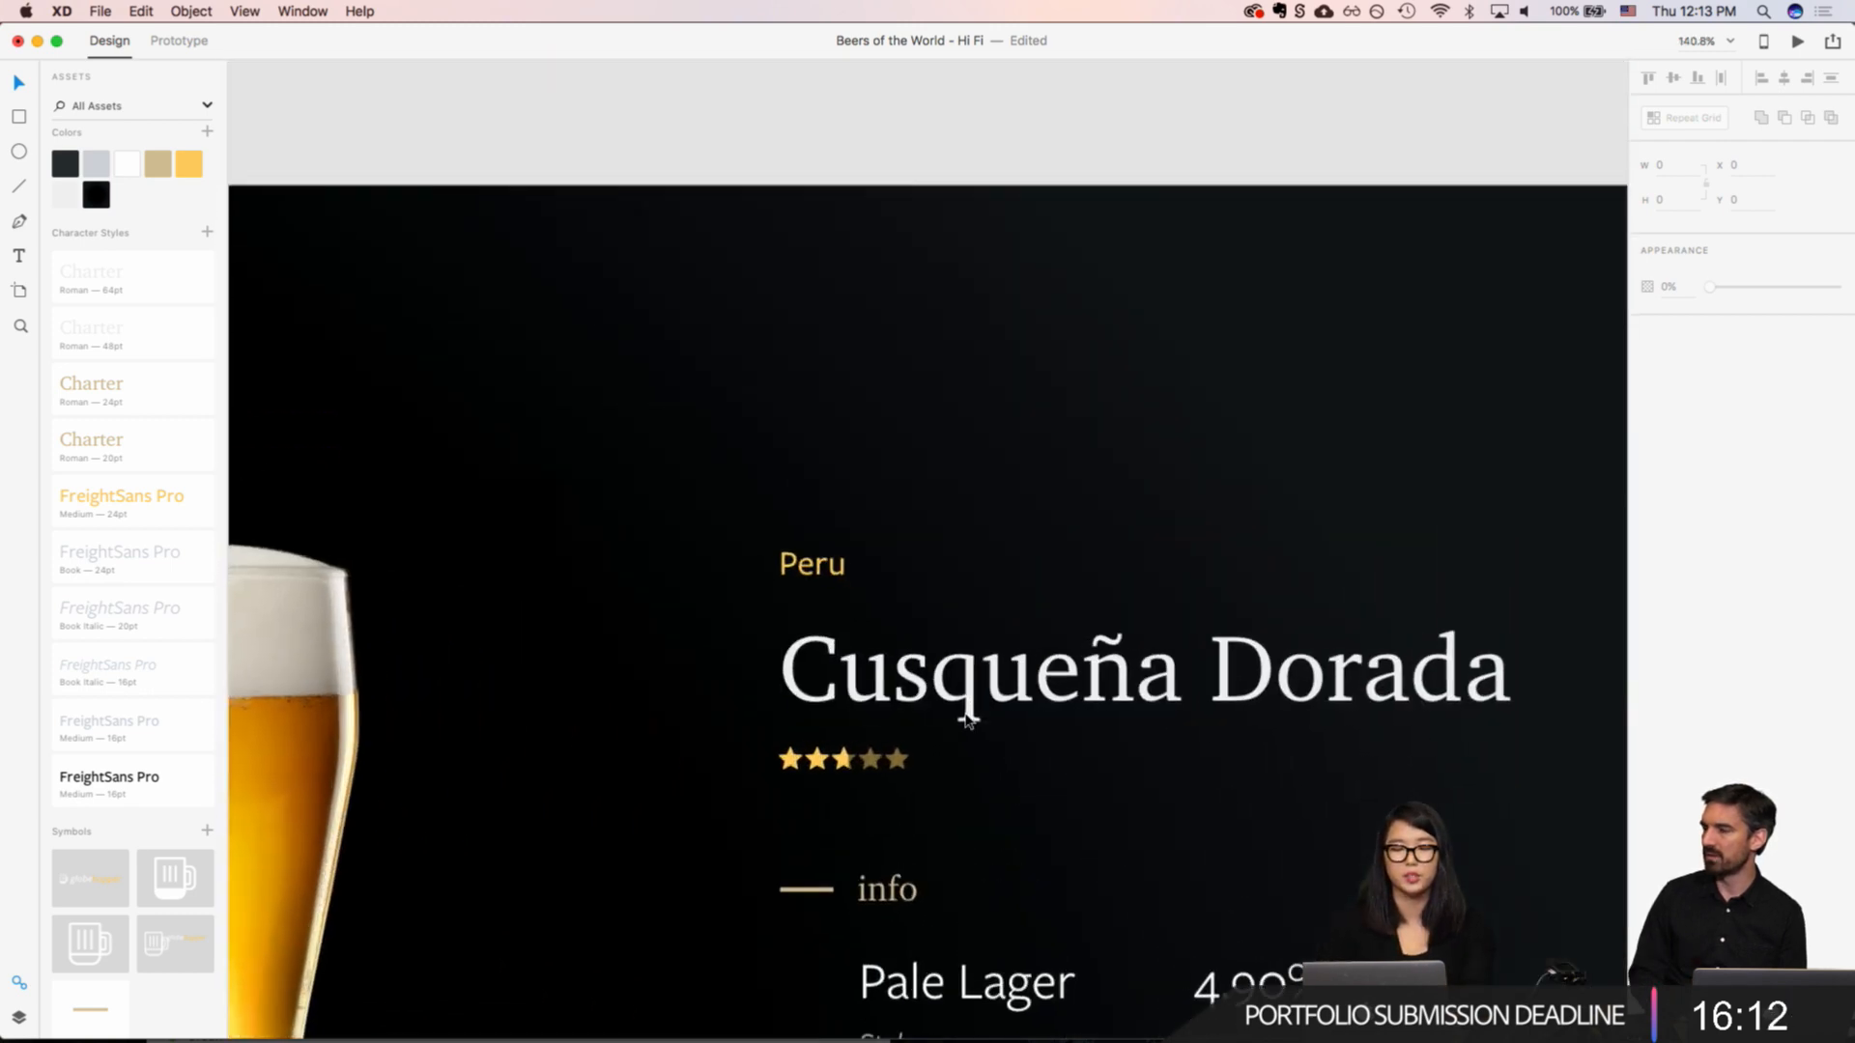
{"action": "scroll", "coordinate": [964, 722], "scroll_direction": "up", "scroll_amount": 3}
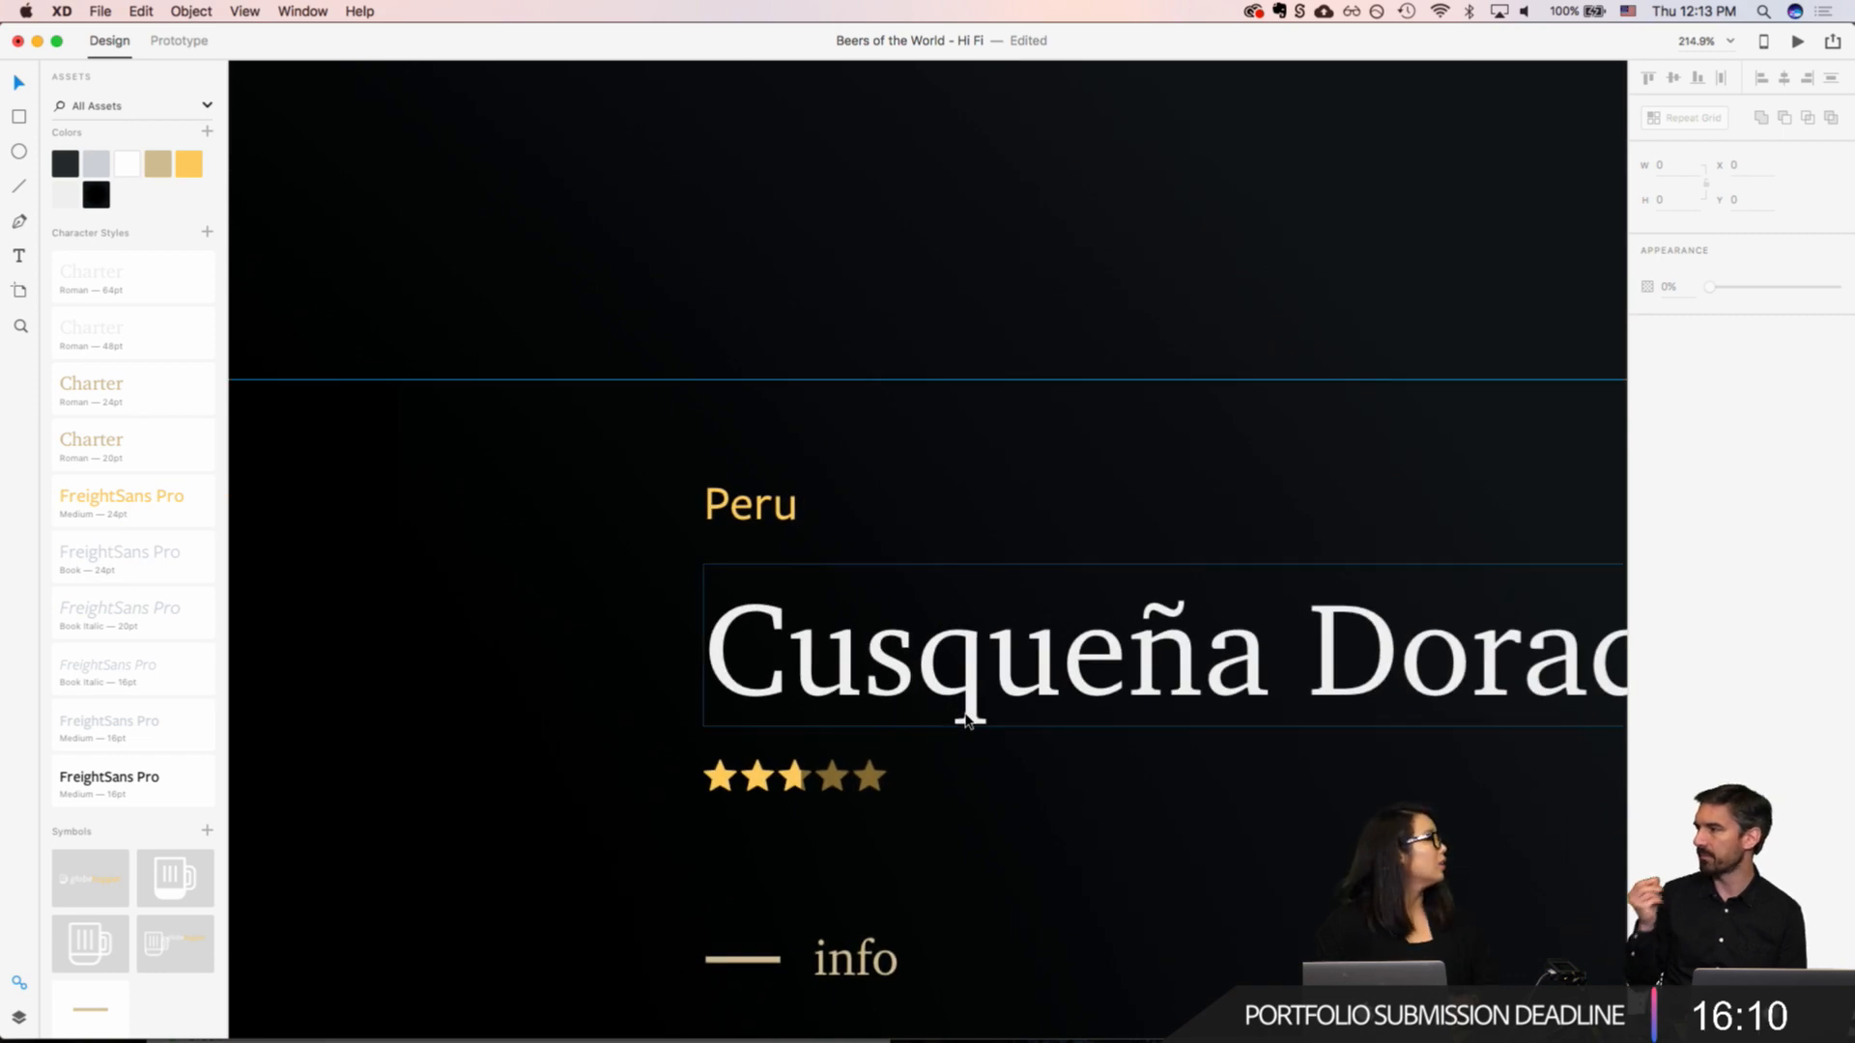
{"action": "scroll", "coordinate": [966, 719], "scroll_direction": "down", "scroll_amount": 8}
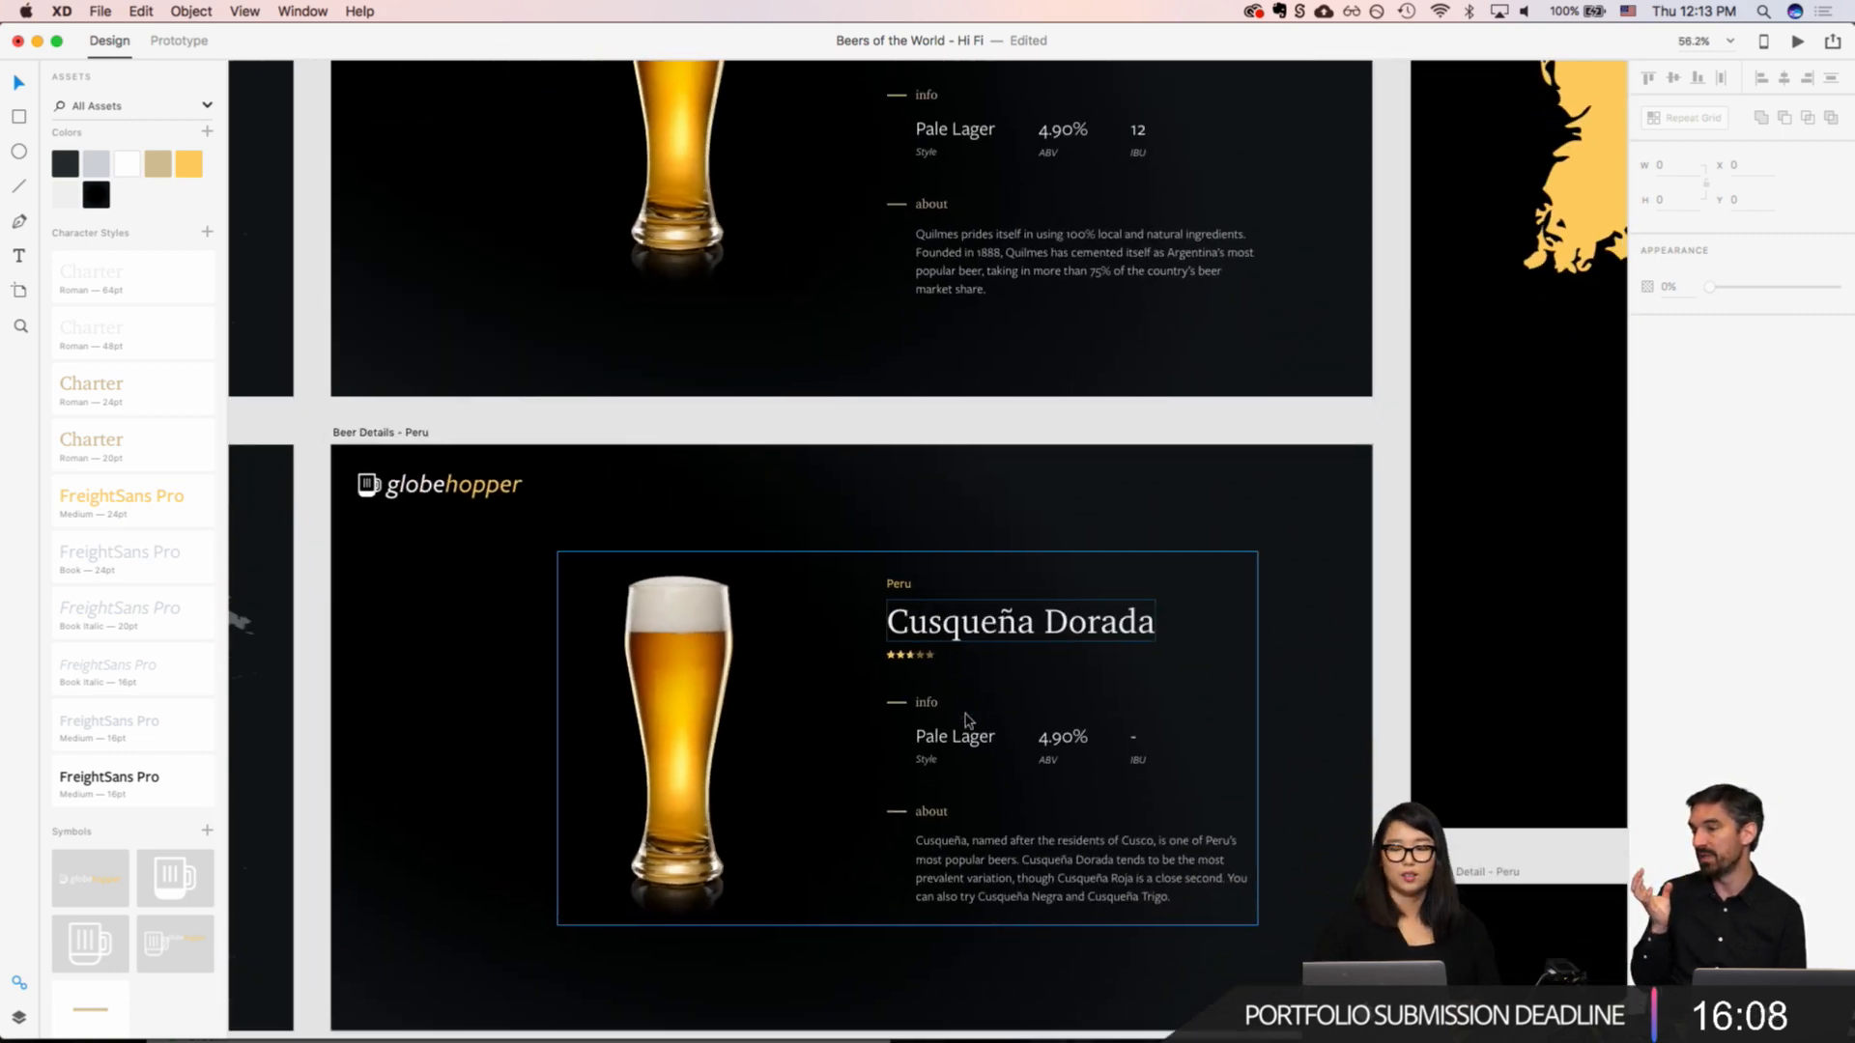
{"action": "scroll", "coordinate": [993, 657], "scroll_direction": "up", "scroll_amount": 5}
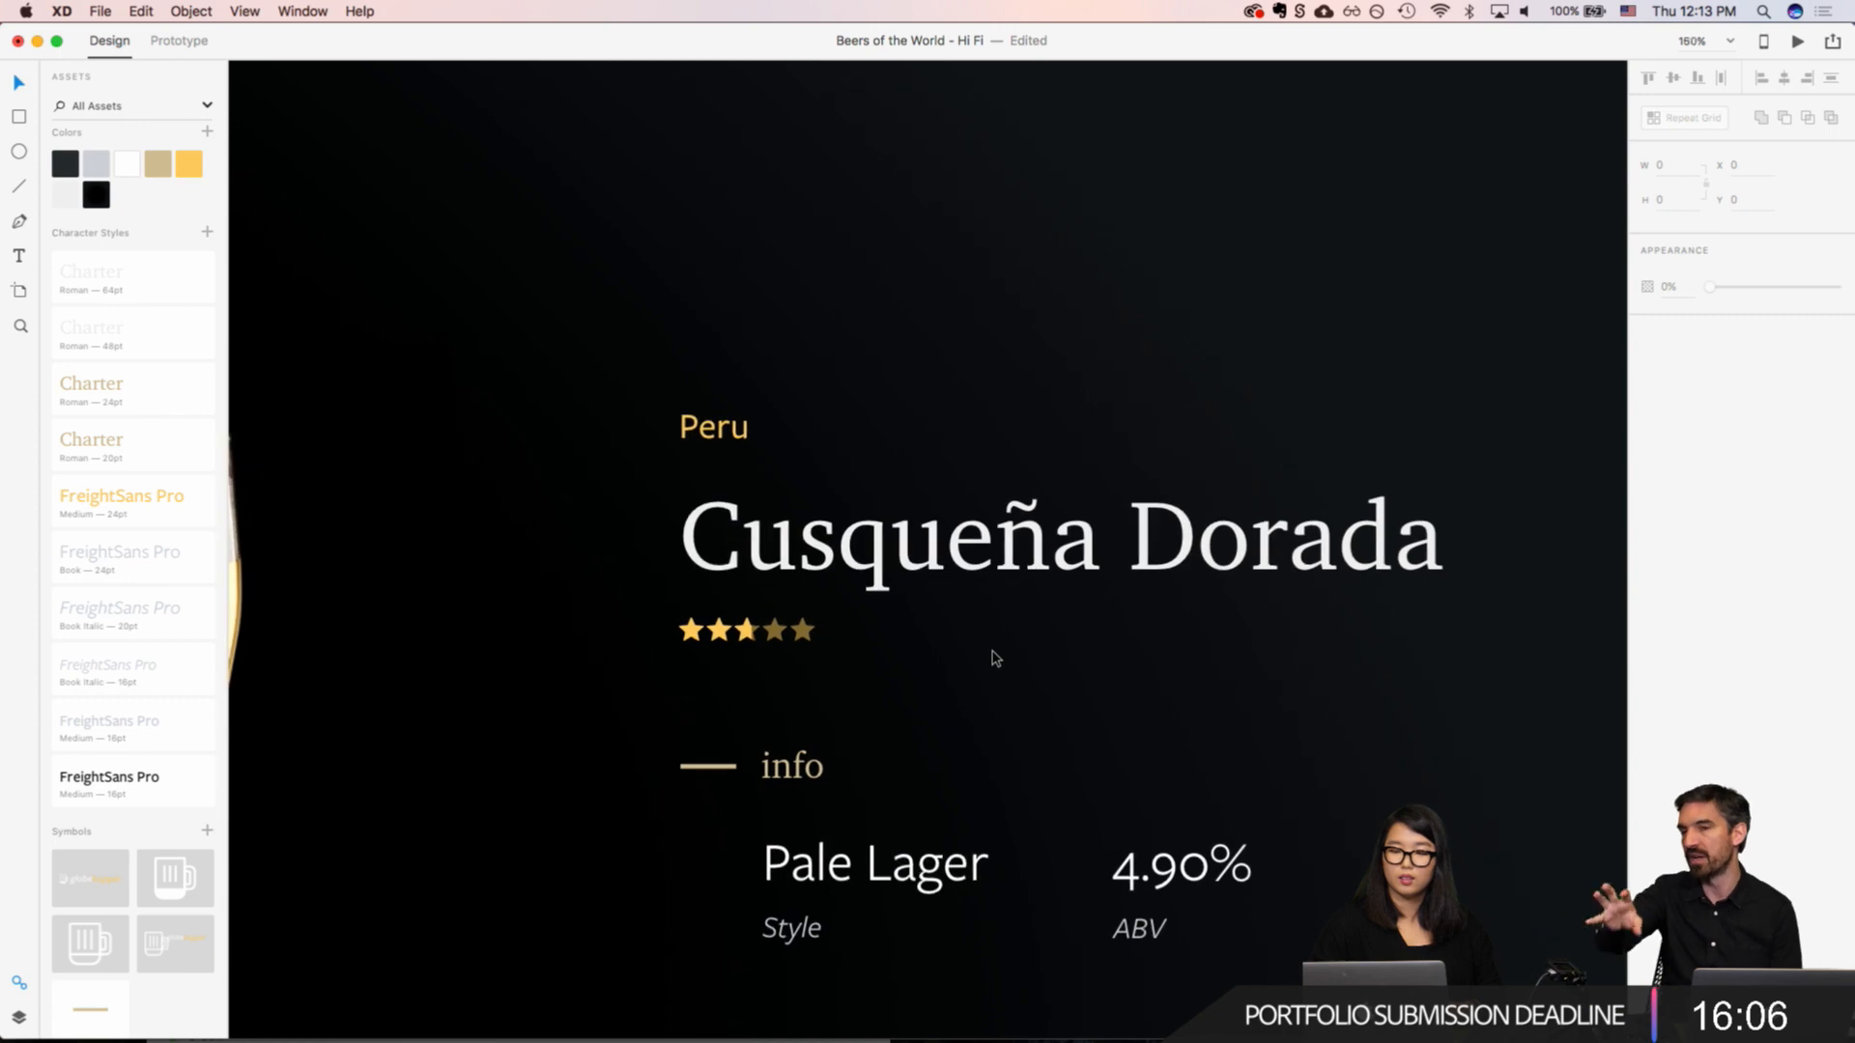
{"action": "scroll", "coordinate": [750, 631], "scroll_direction": "down", "scroll_amount": 2}
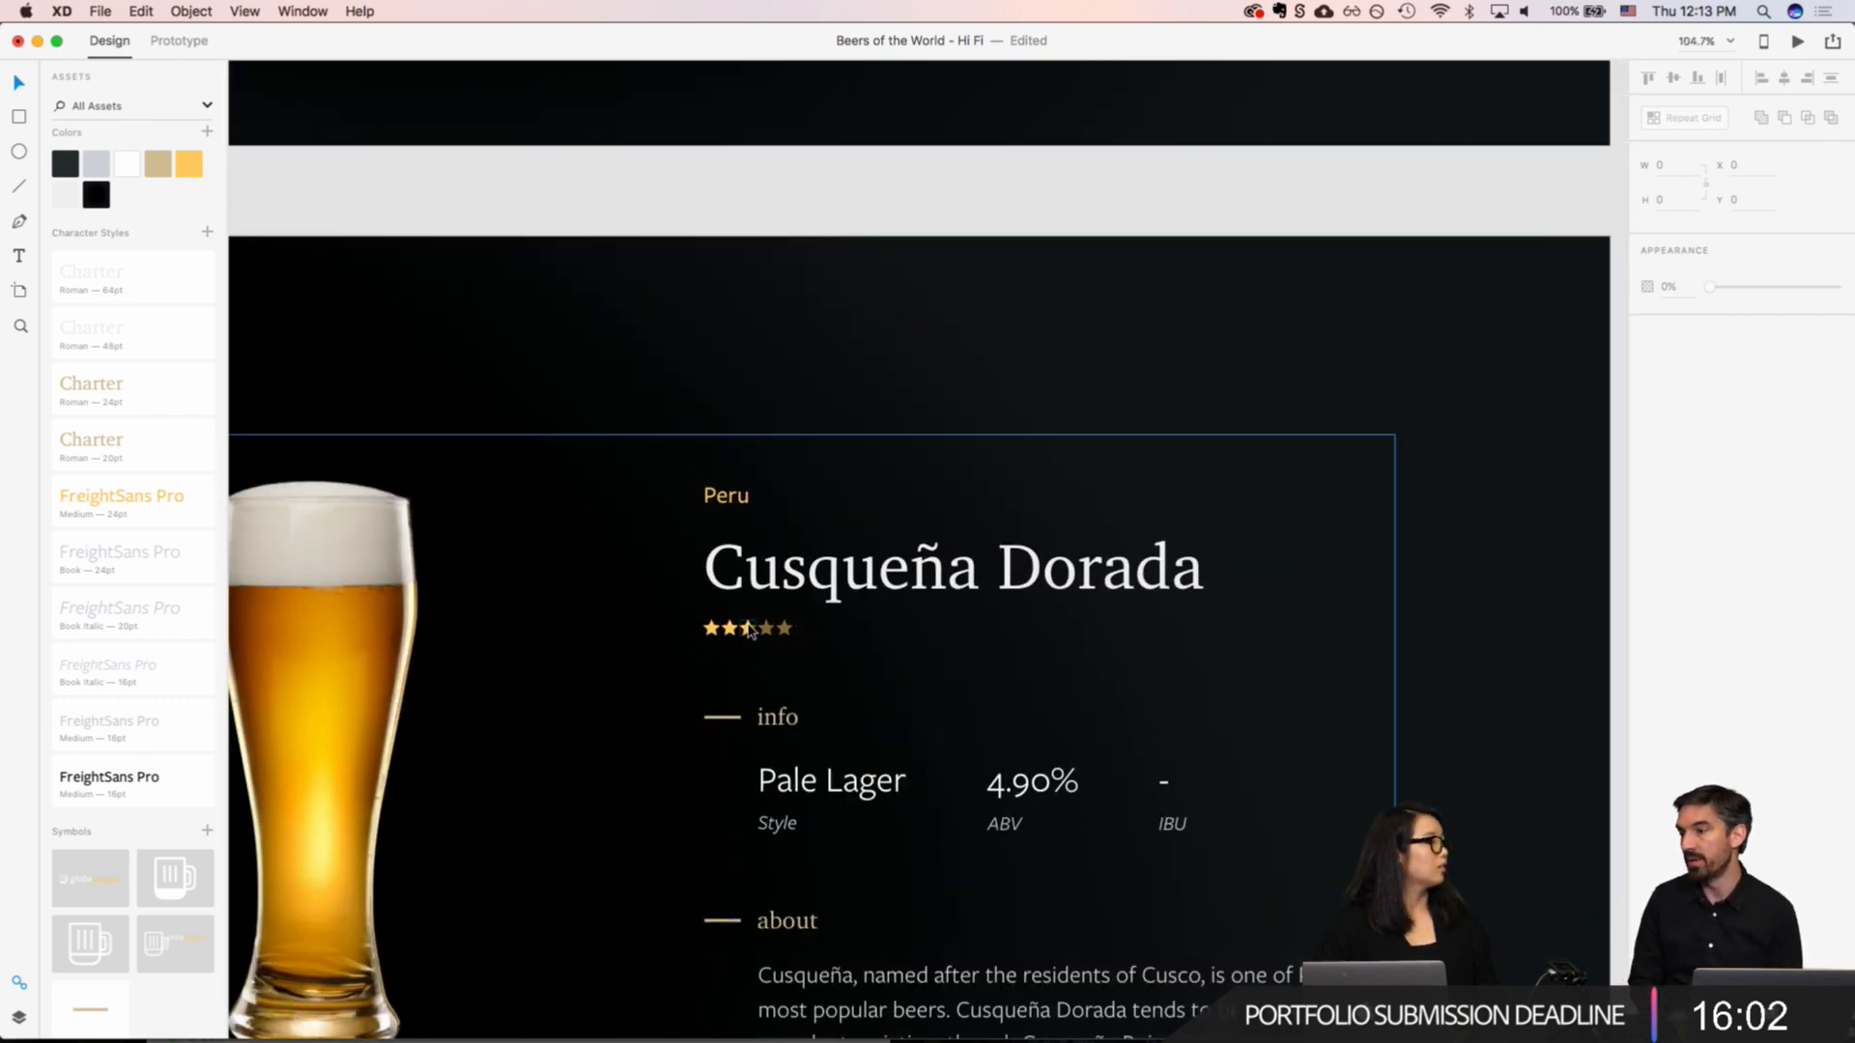
{"action": "scroll", "coordinate": [749, 630], "scroll_direction": "up", "scroll_amount": 3}
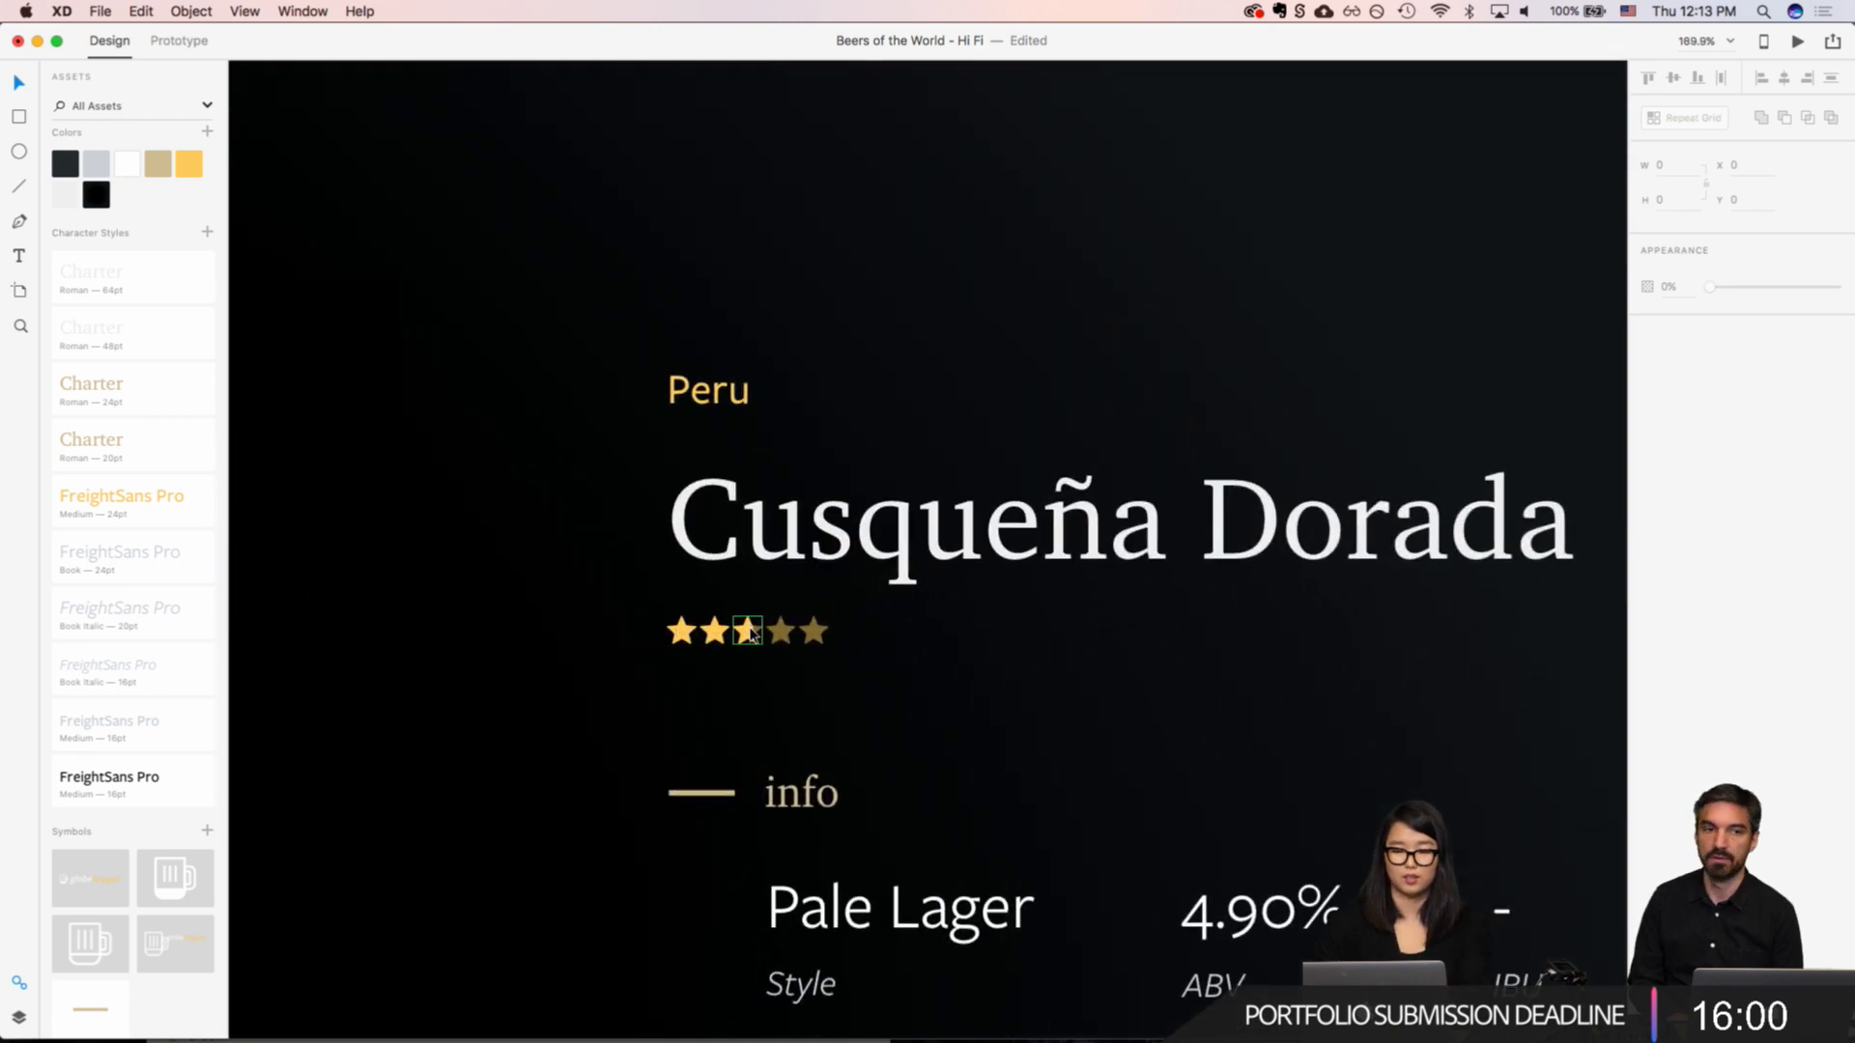
{"action": "scroll", "coordinate": [921, 650], "scroll_direction": "up", "scroll_amount": 1}
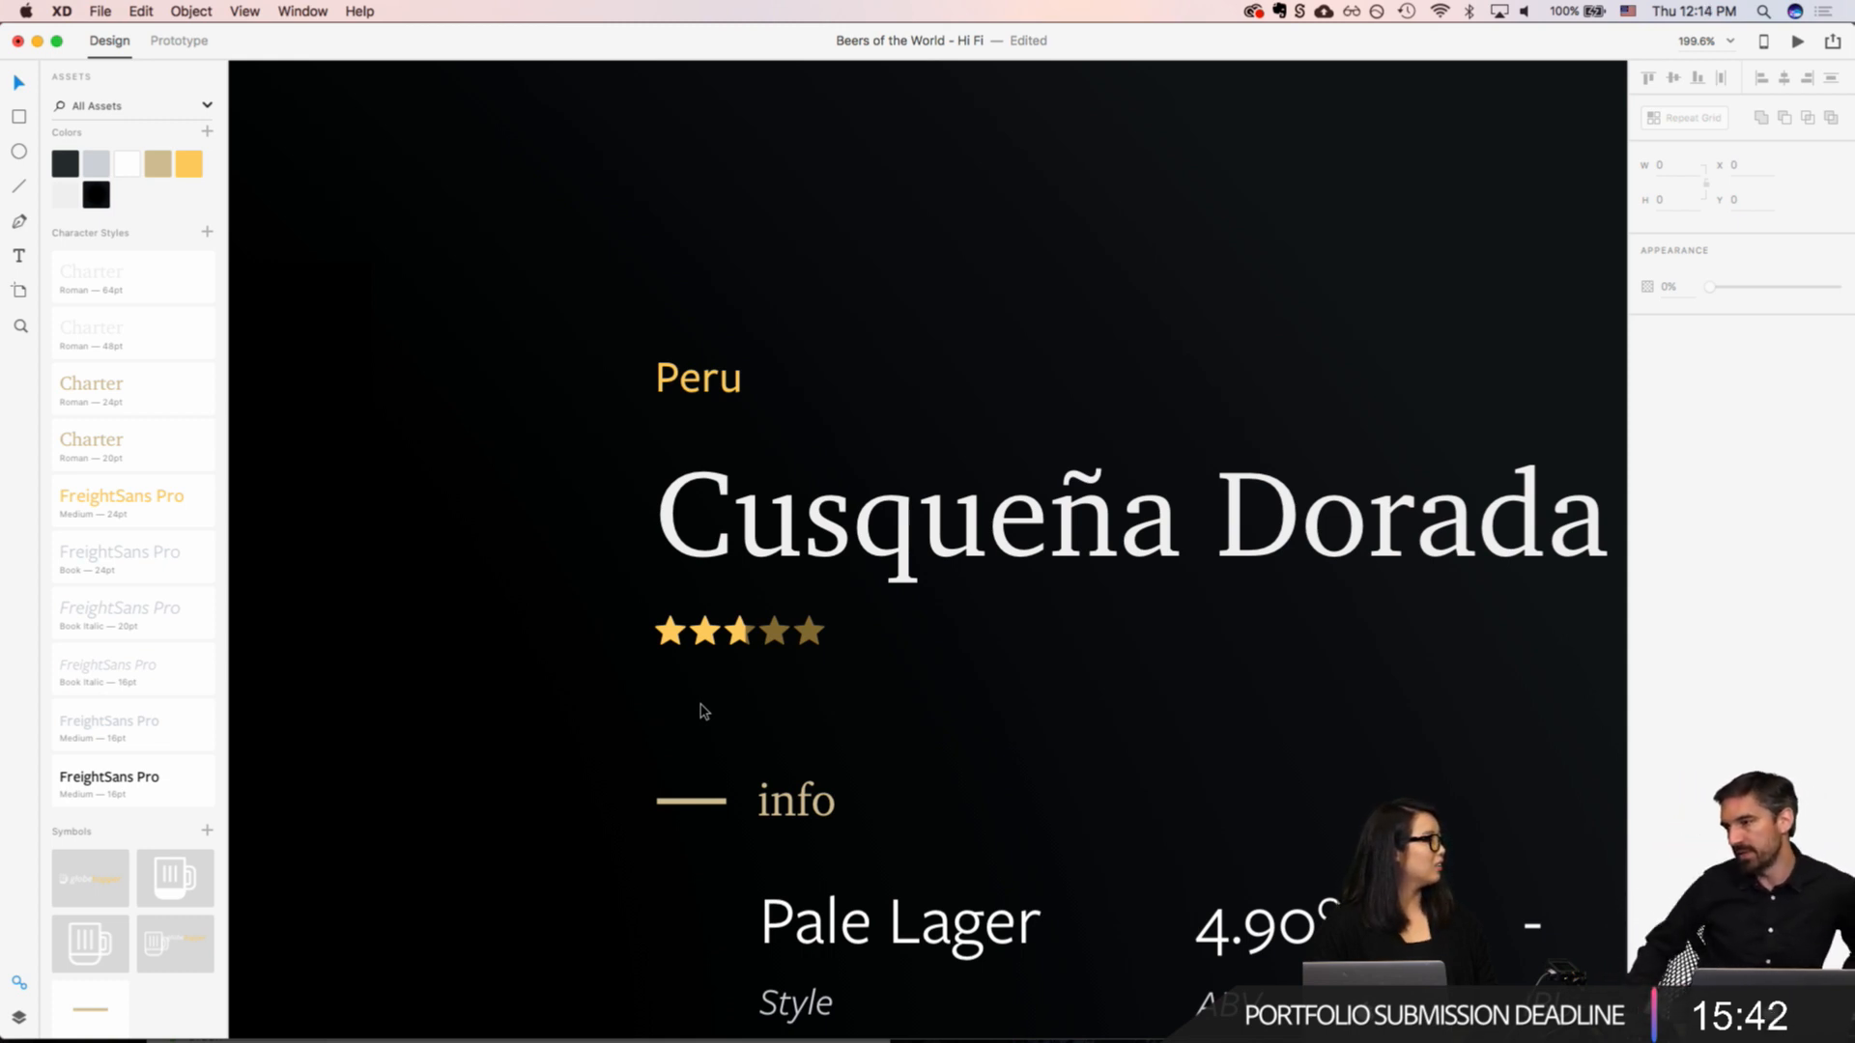
{"action": "scroll", "coordinate": [704, 713], "scroll_direction": "down", "scroll_amount": 5}
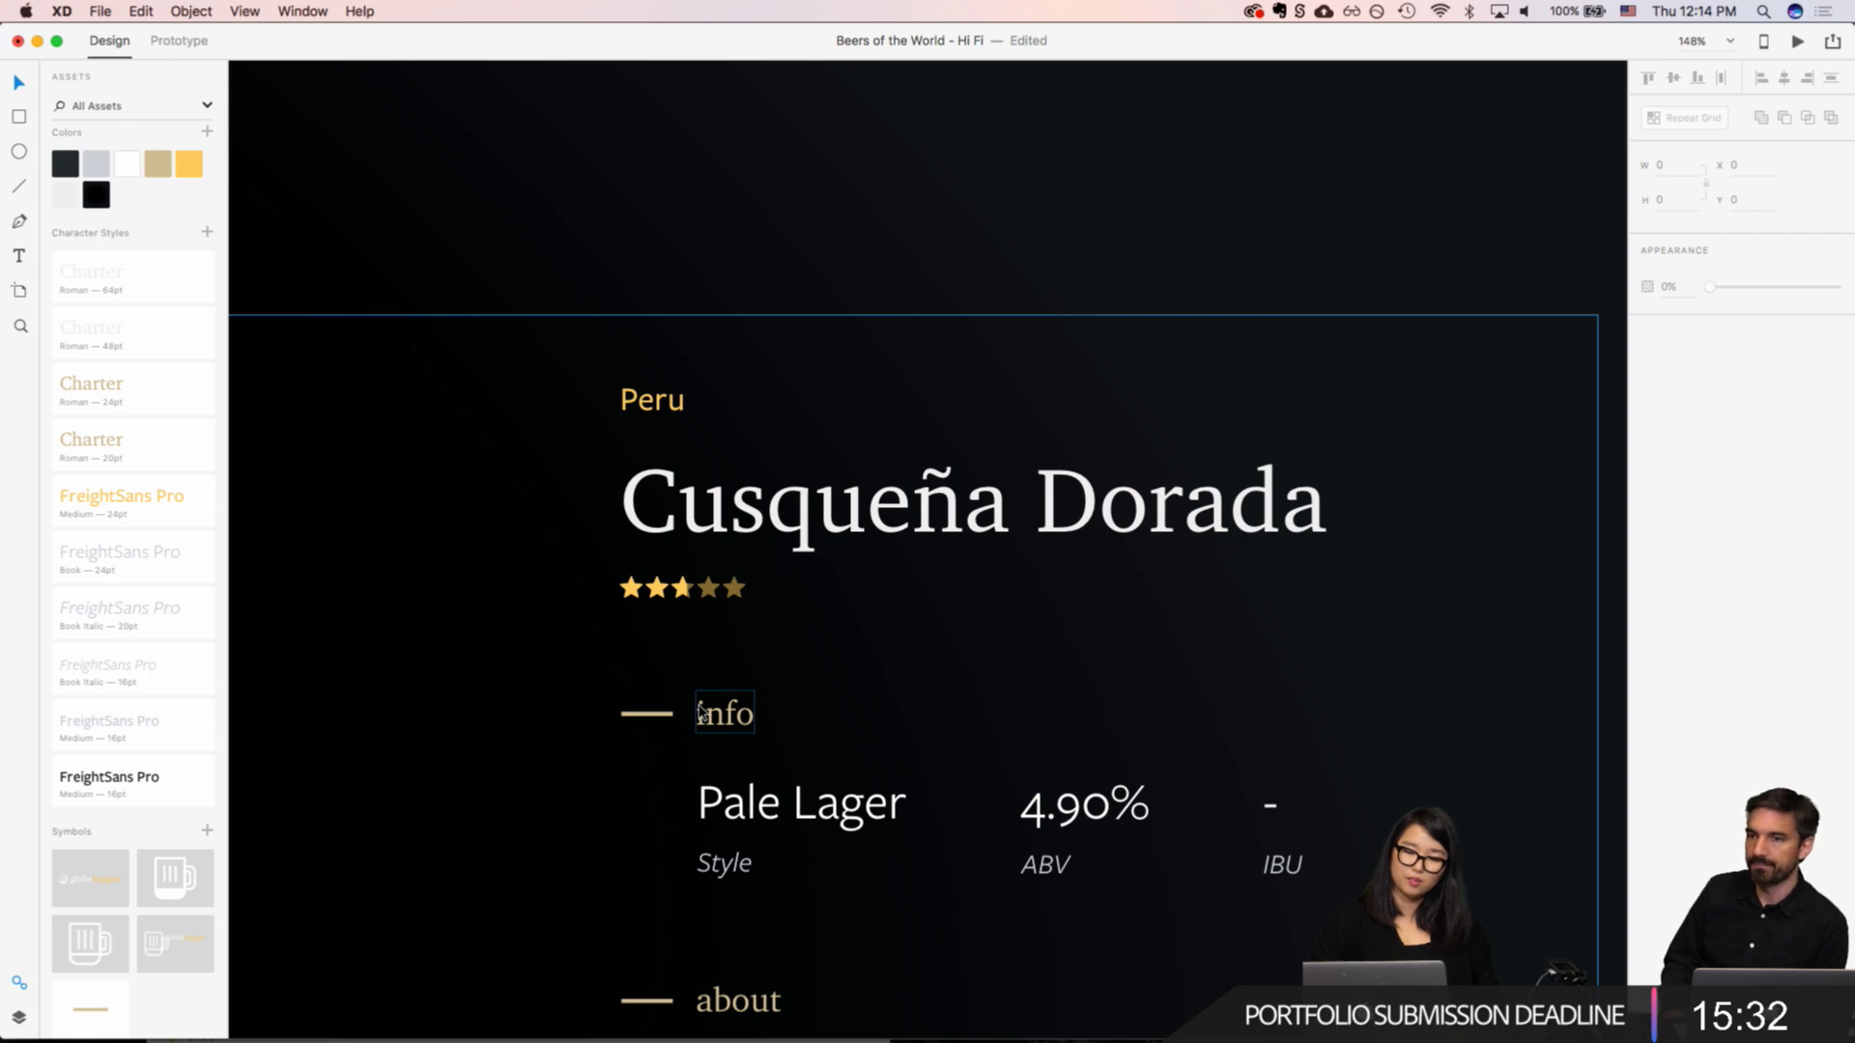
{"action": "scroll", "coordinate": [701, 715], "scroll_direction": "down", "scroll_amount": 5}
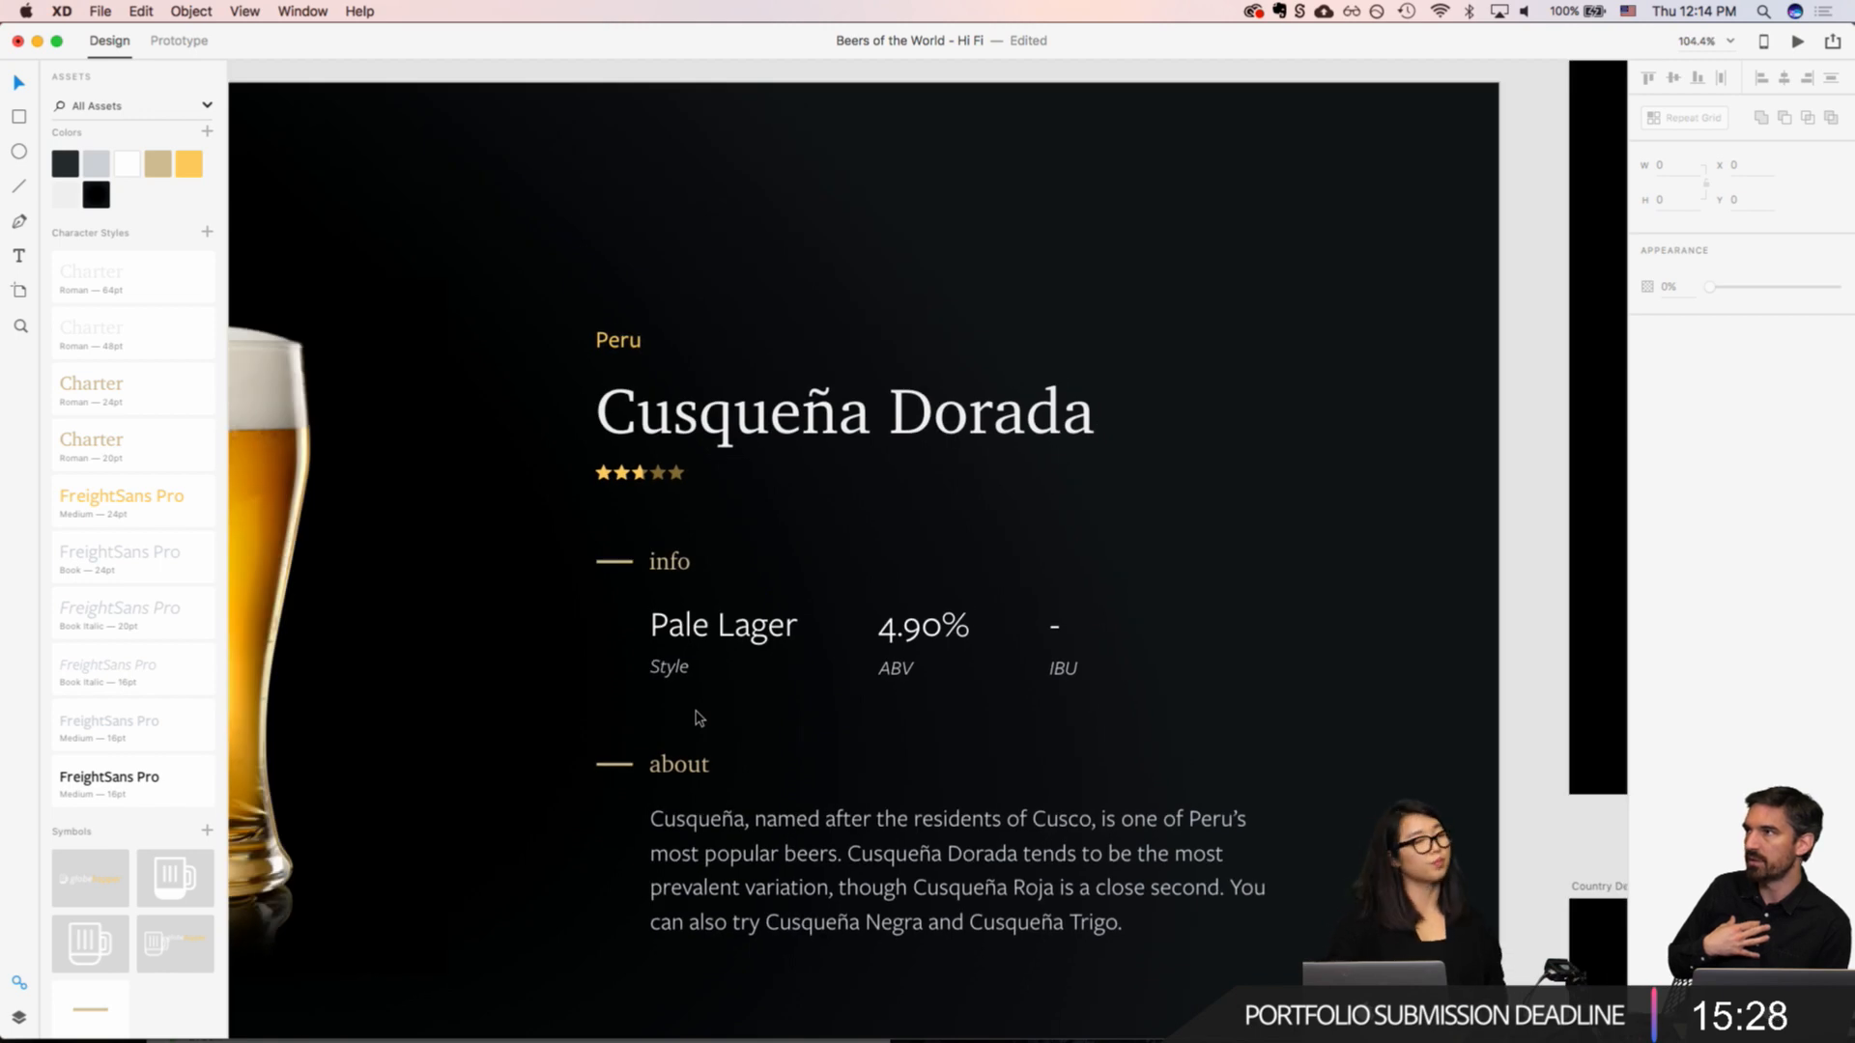
{"action": "scroll", "coordinate": [697, 713], "scroll_direction": "down", "scroll_amount": 4}
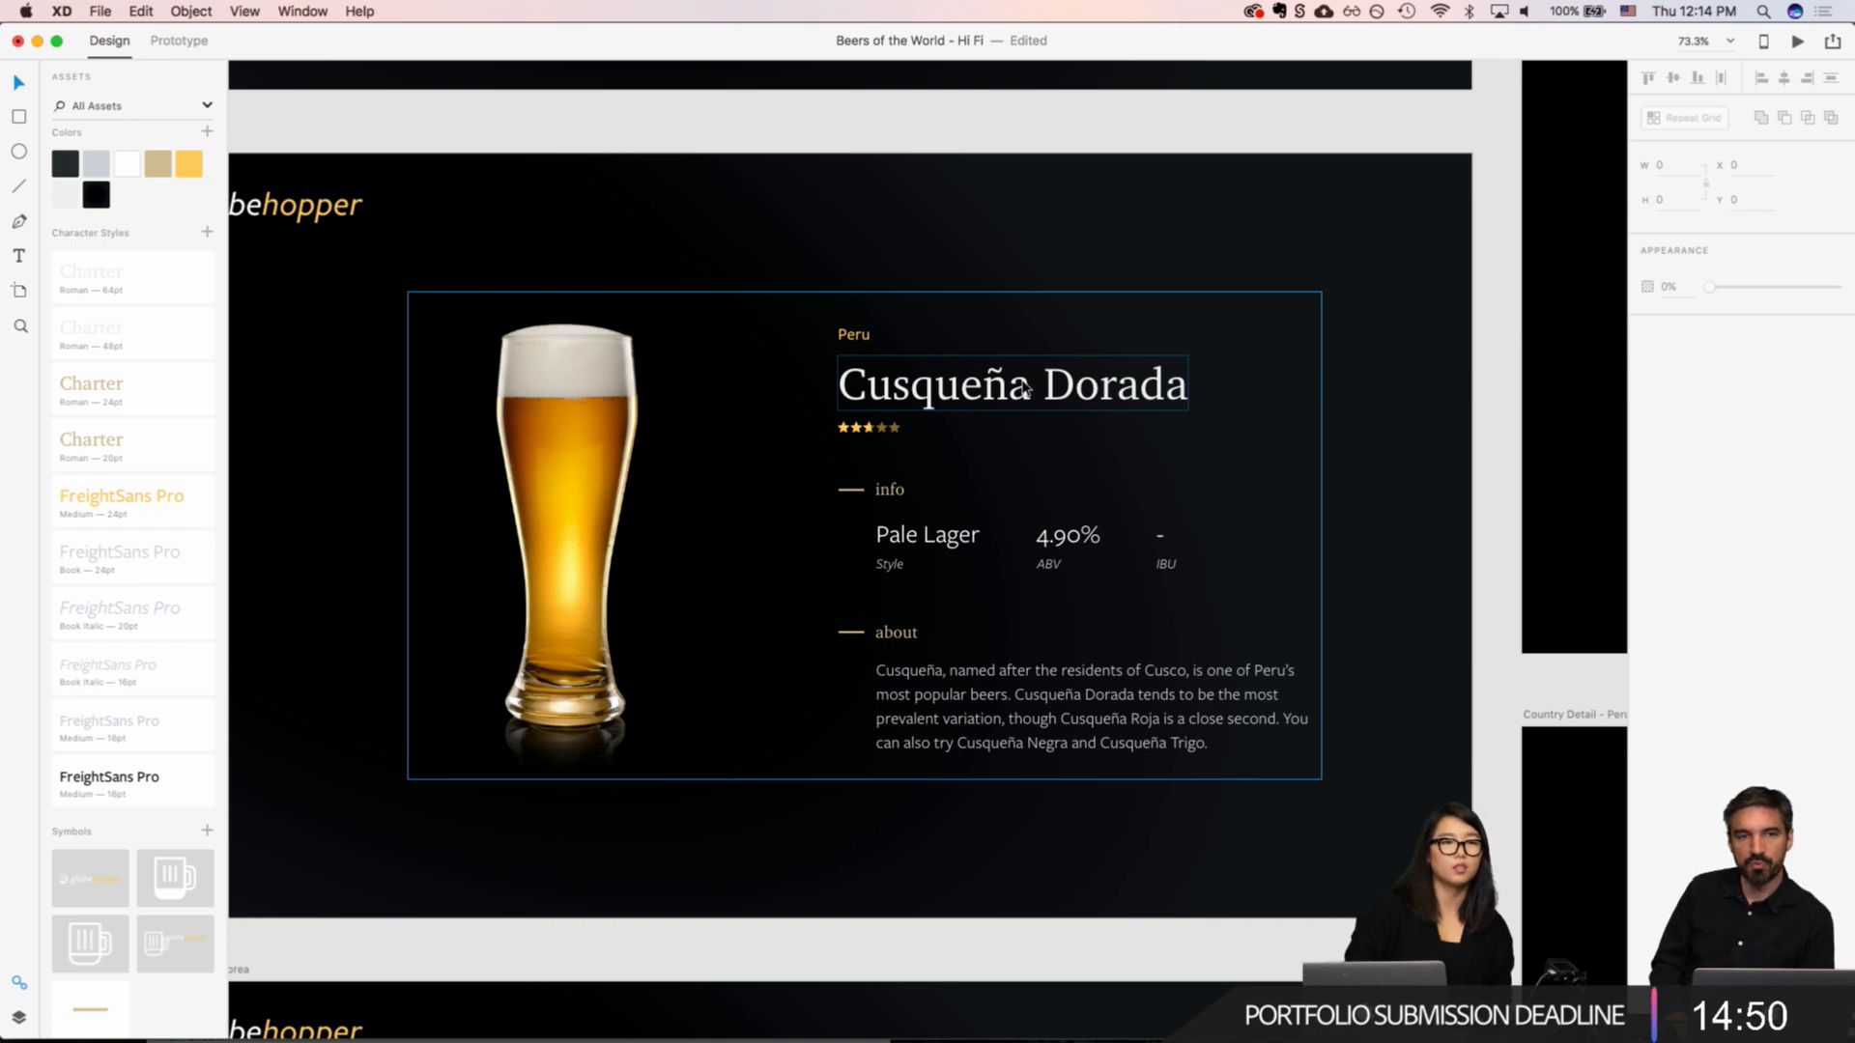
Step: Switch to Chrome, search for Rotten Tomatoes in a new tab and open its website
{"action": "key", "text": "super+Tab"}
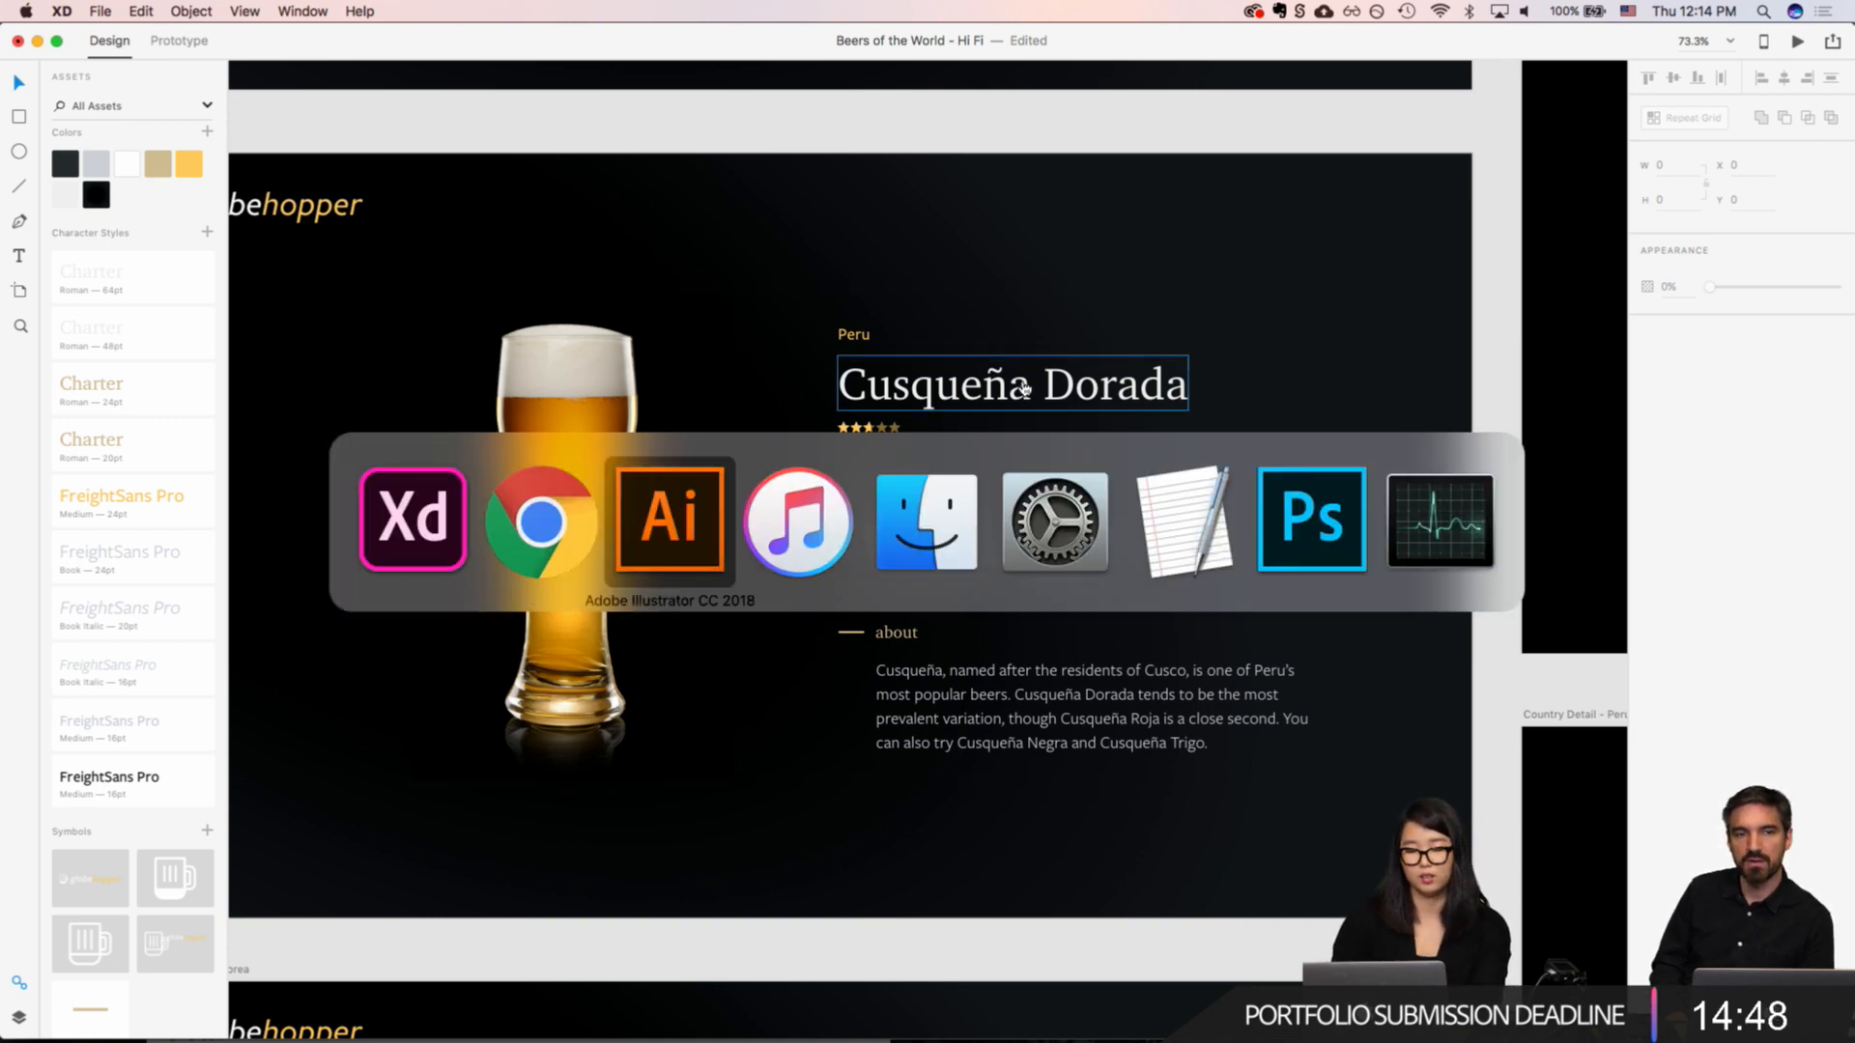
{"action": "key", "text": "super+t"}
{"action": "type", "text": "rotten tomatoes"}
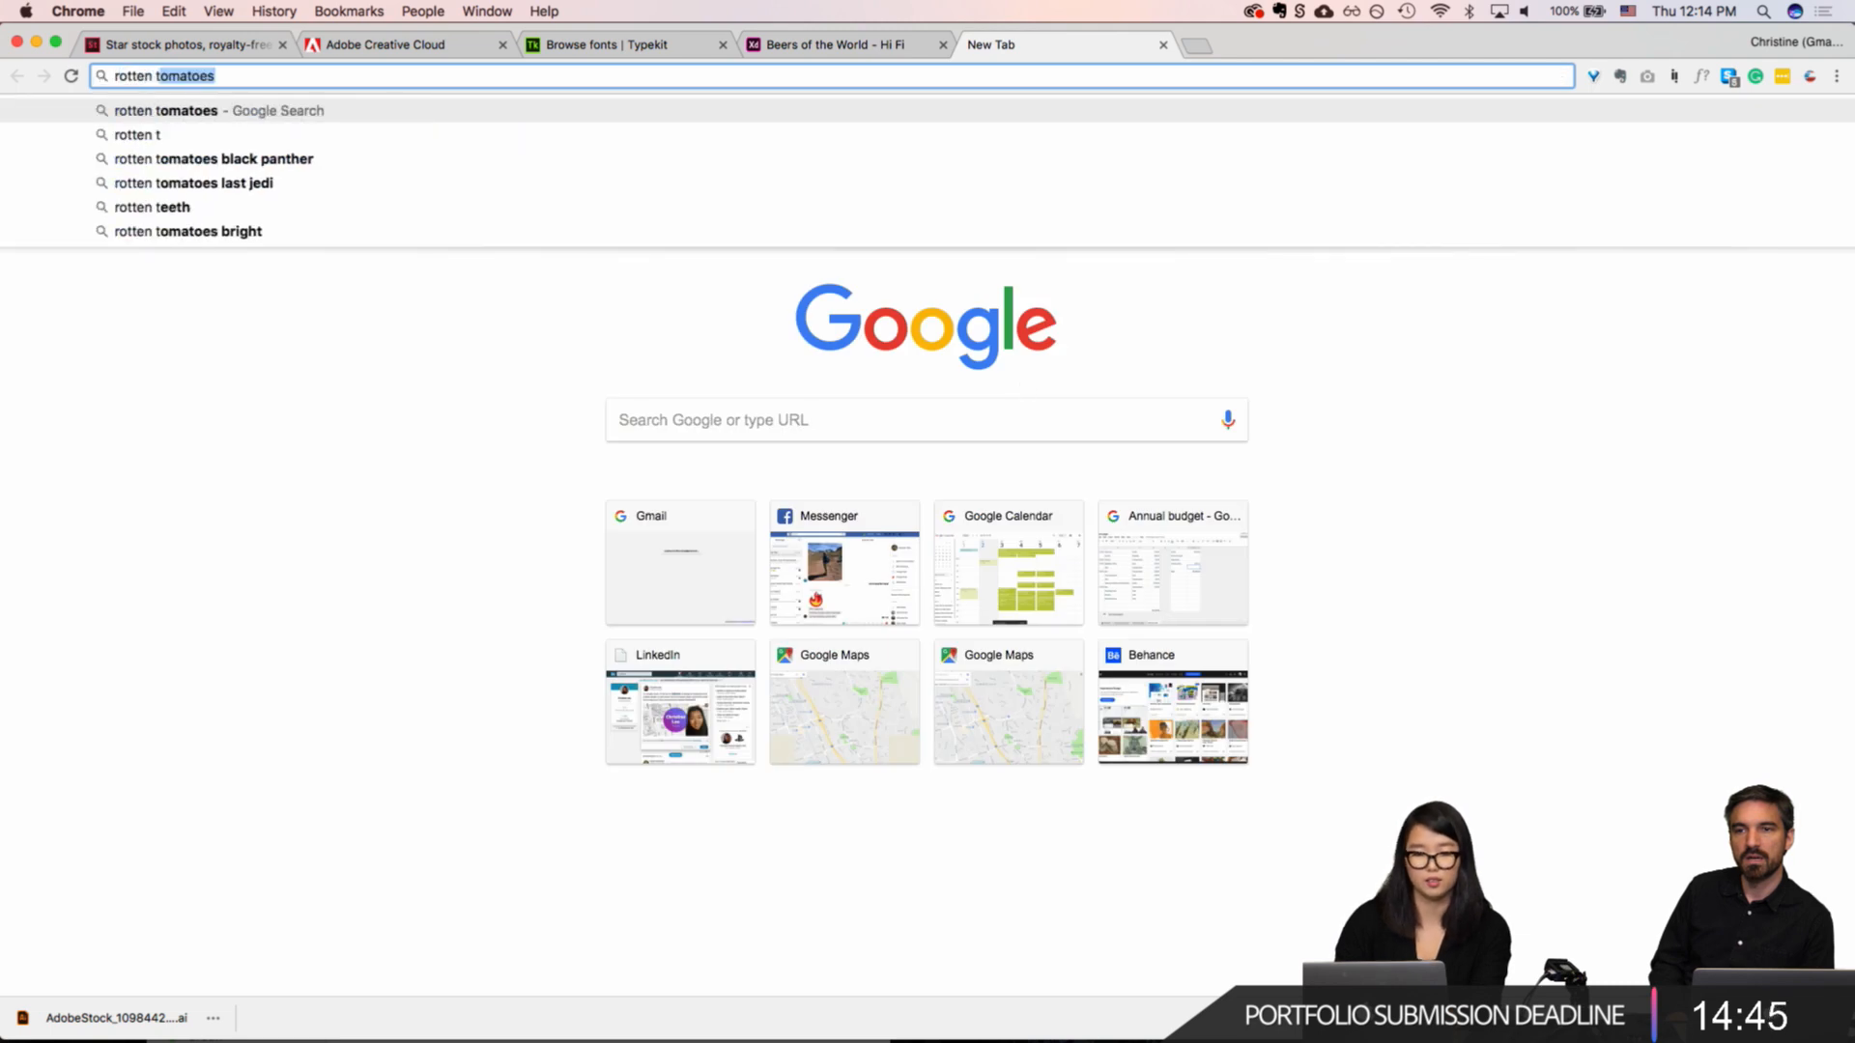
{"action": "key", "text": "Return"}
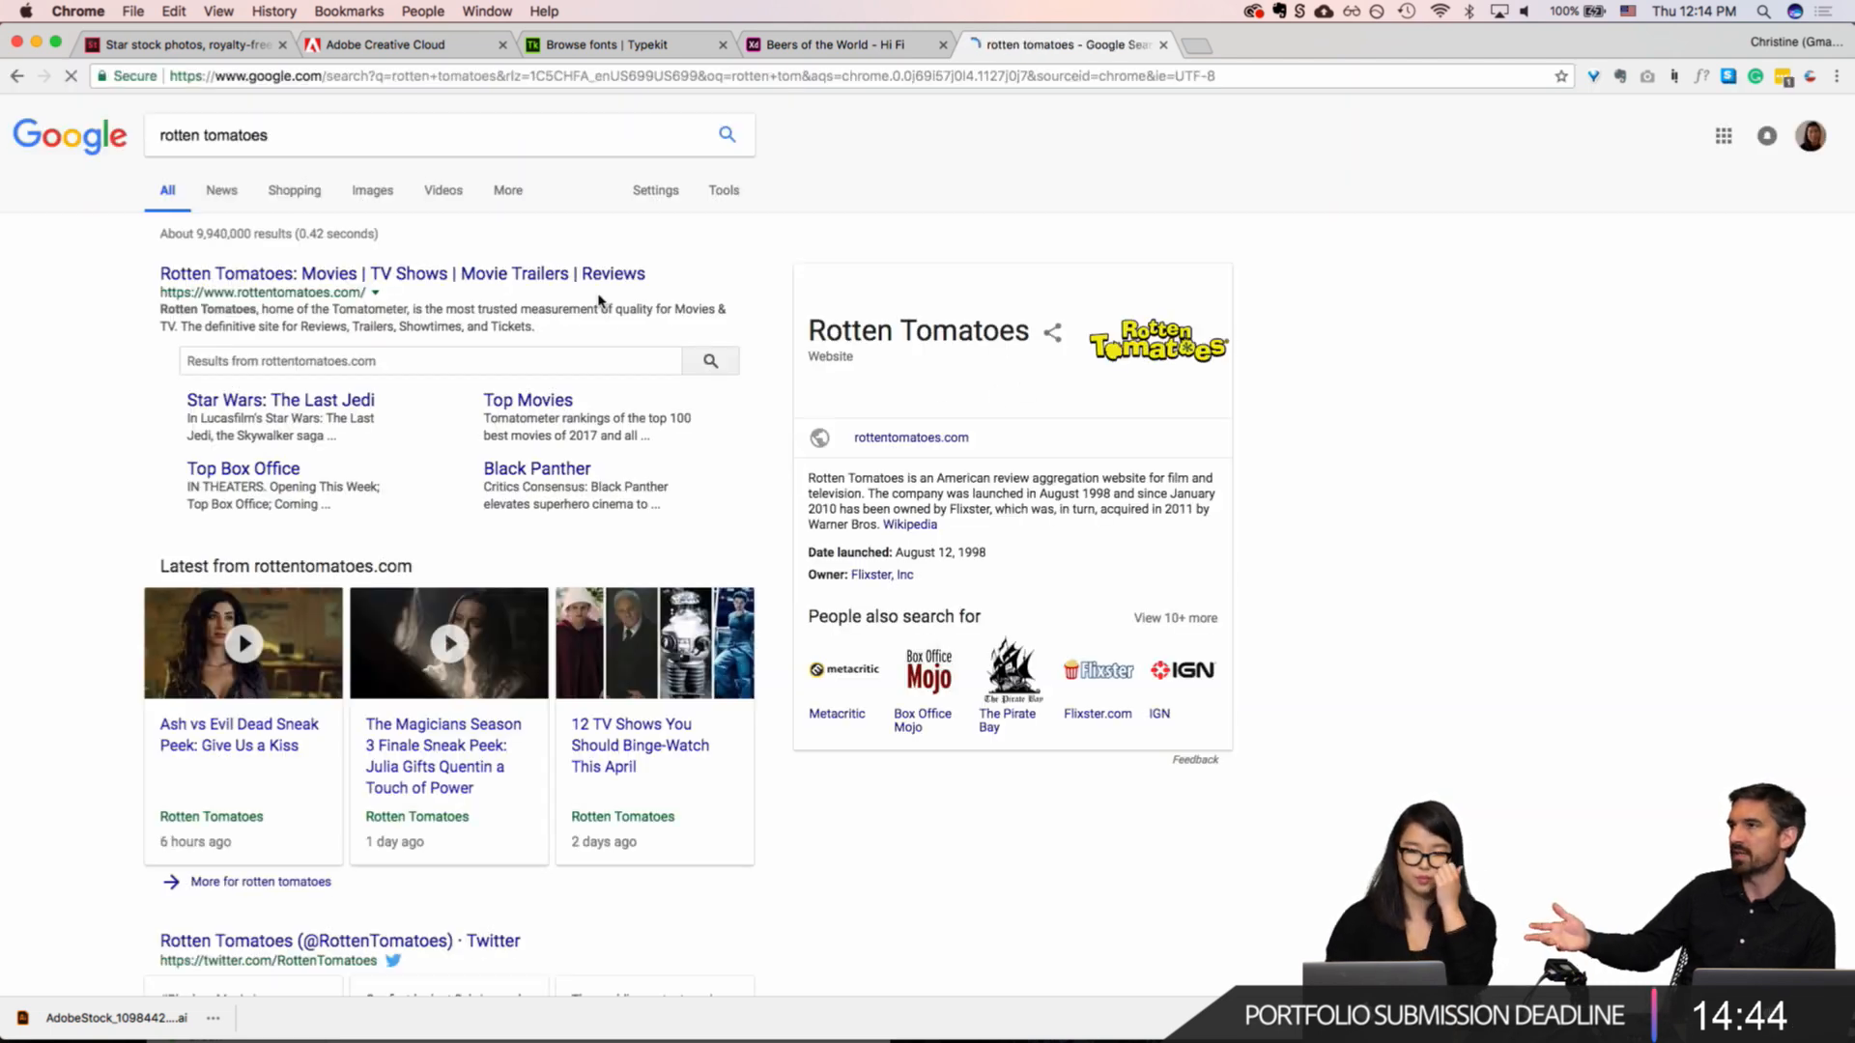
{"action": "left_click", "coordinate": [425, 274]}
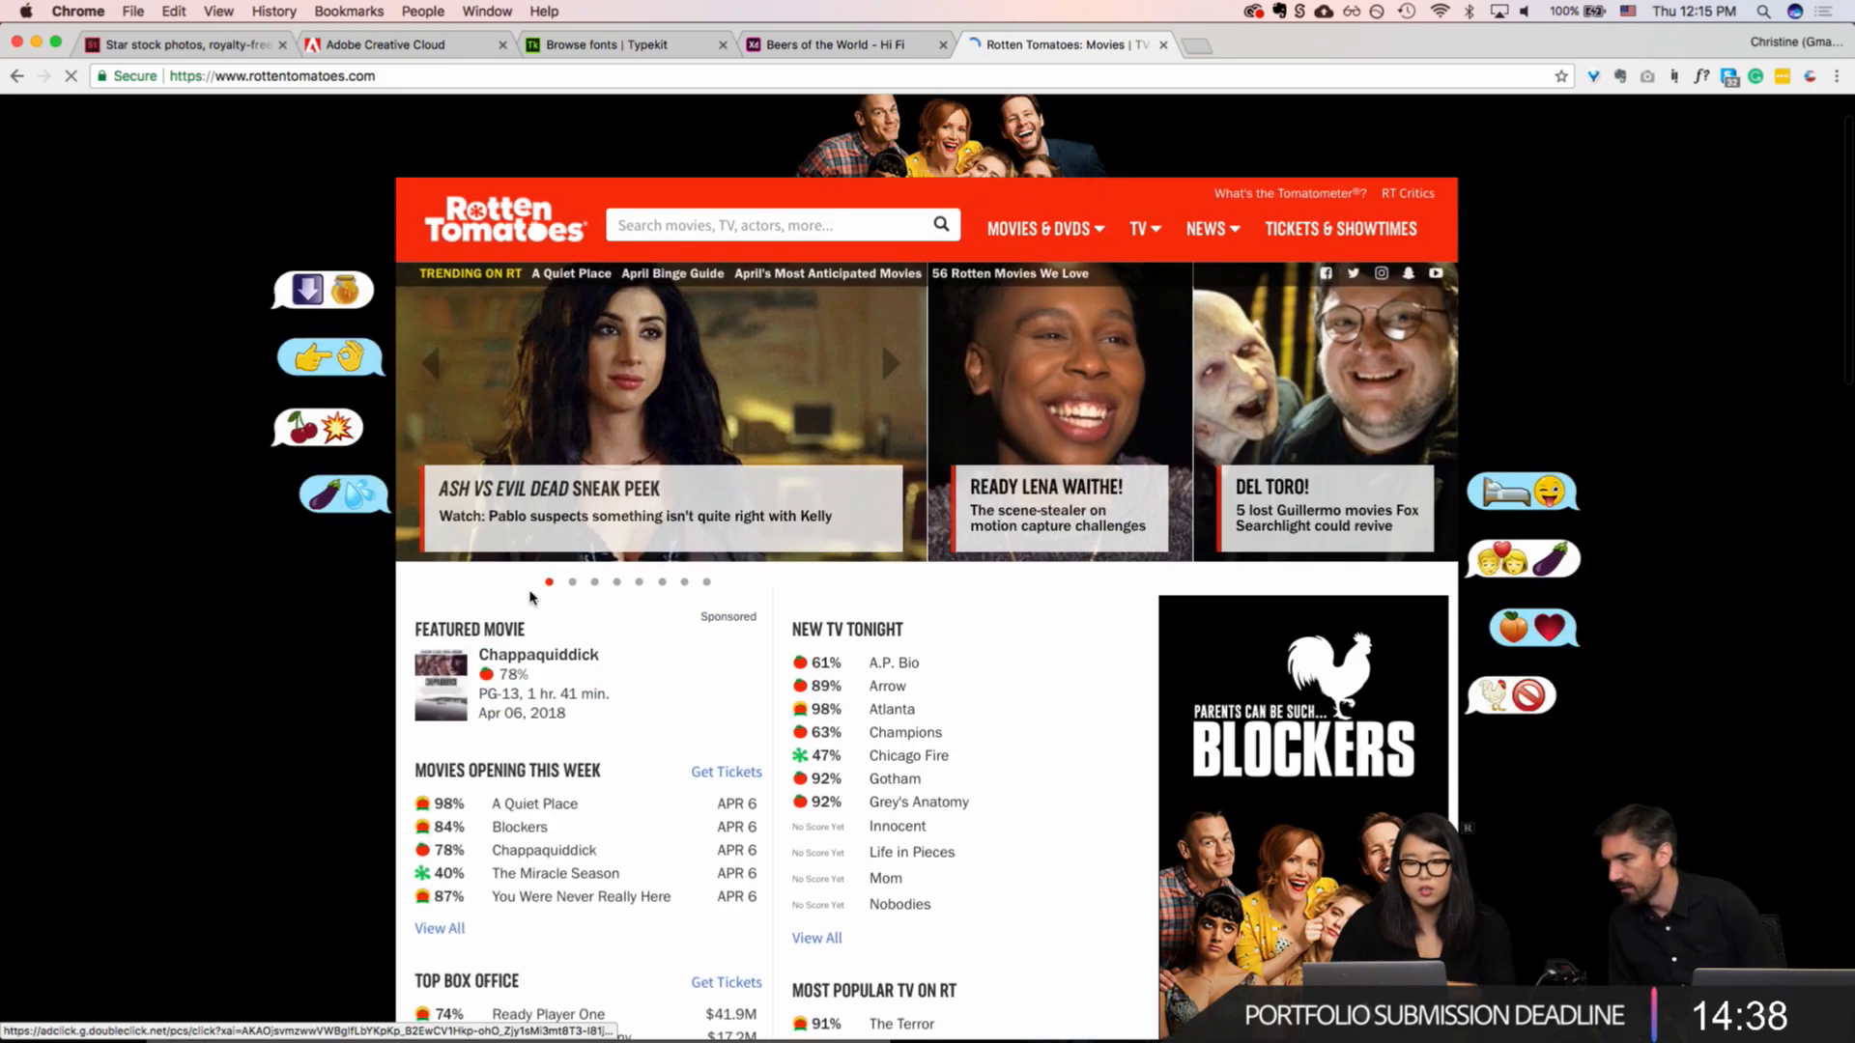
Step: Open the Chappaquiddick movie page and compare its Tomatometer ratings for All Critics and Top Critics
{"action": "left_click", "coordinate": [527, 662]}
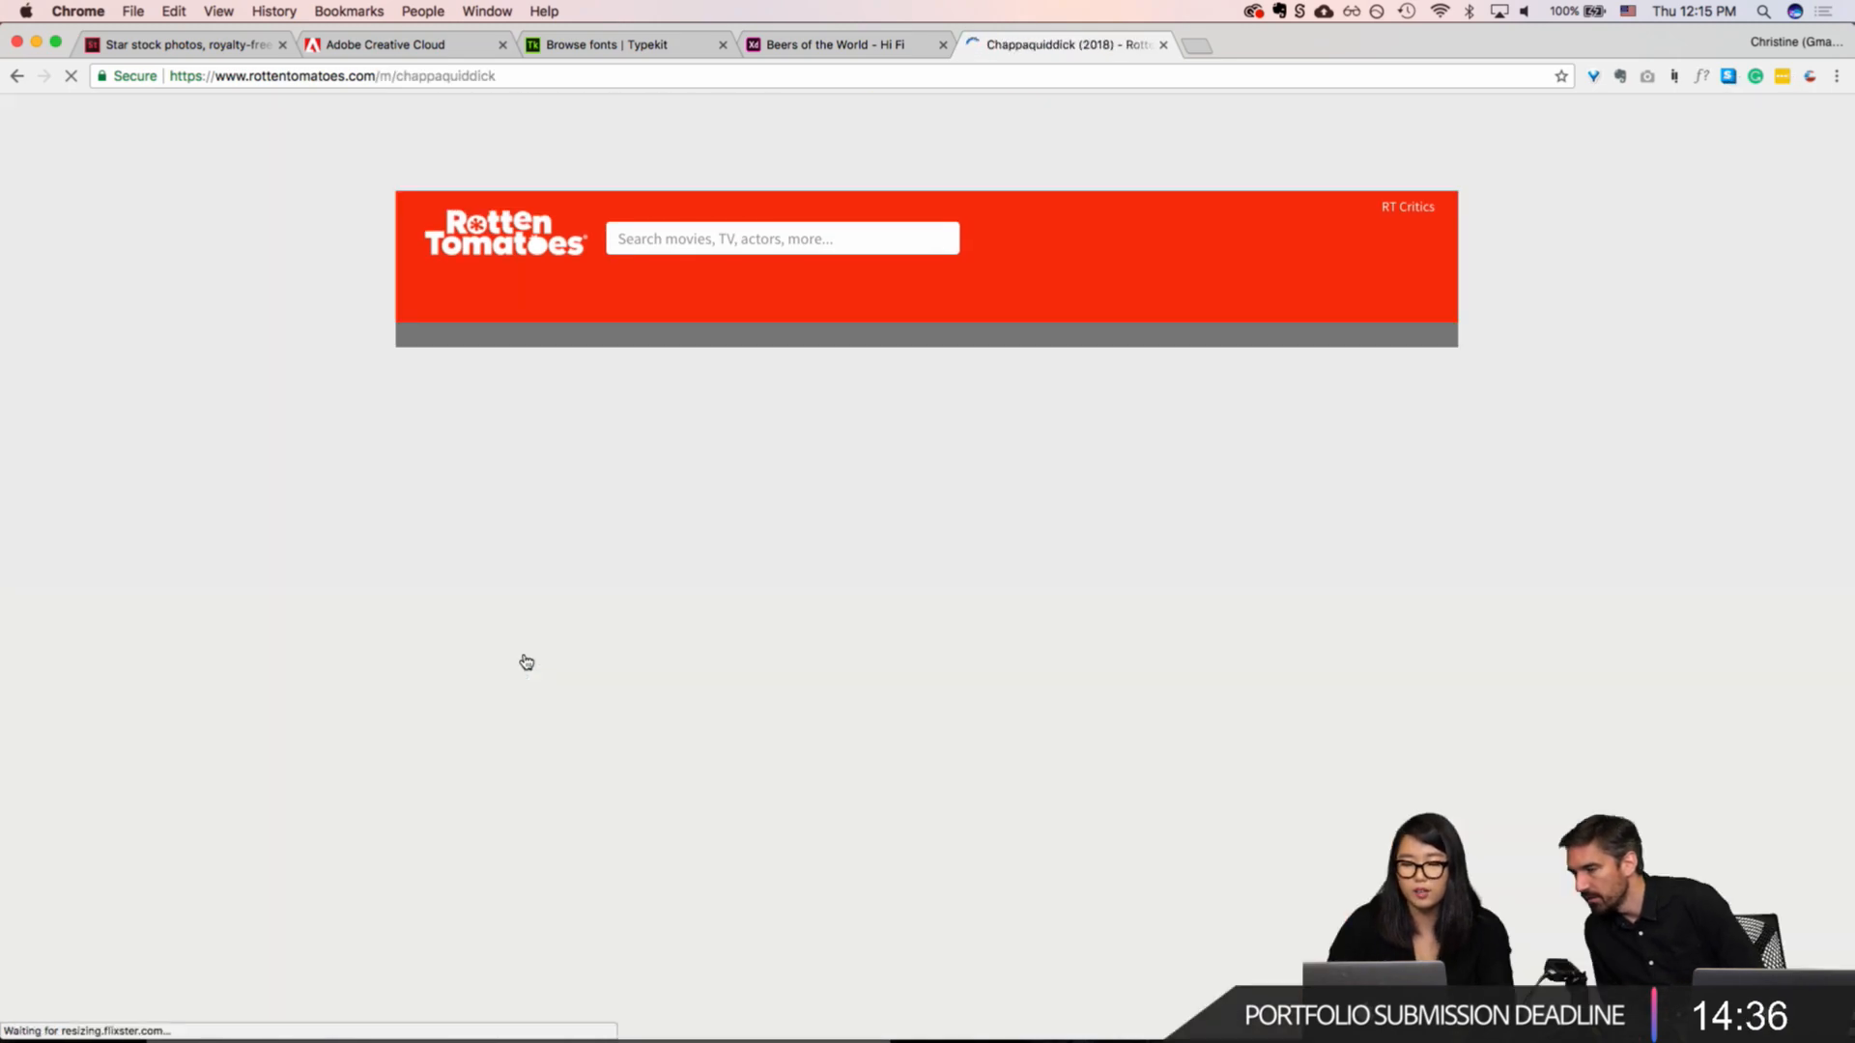
{"action": "scroll", "coordinate": [524, 661], "scroll_direction": "down", "scroll_amount": 2}
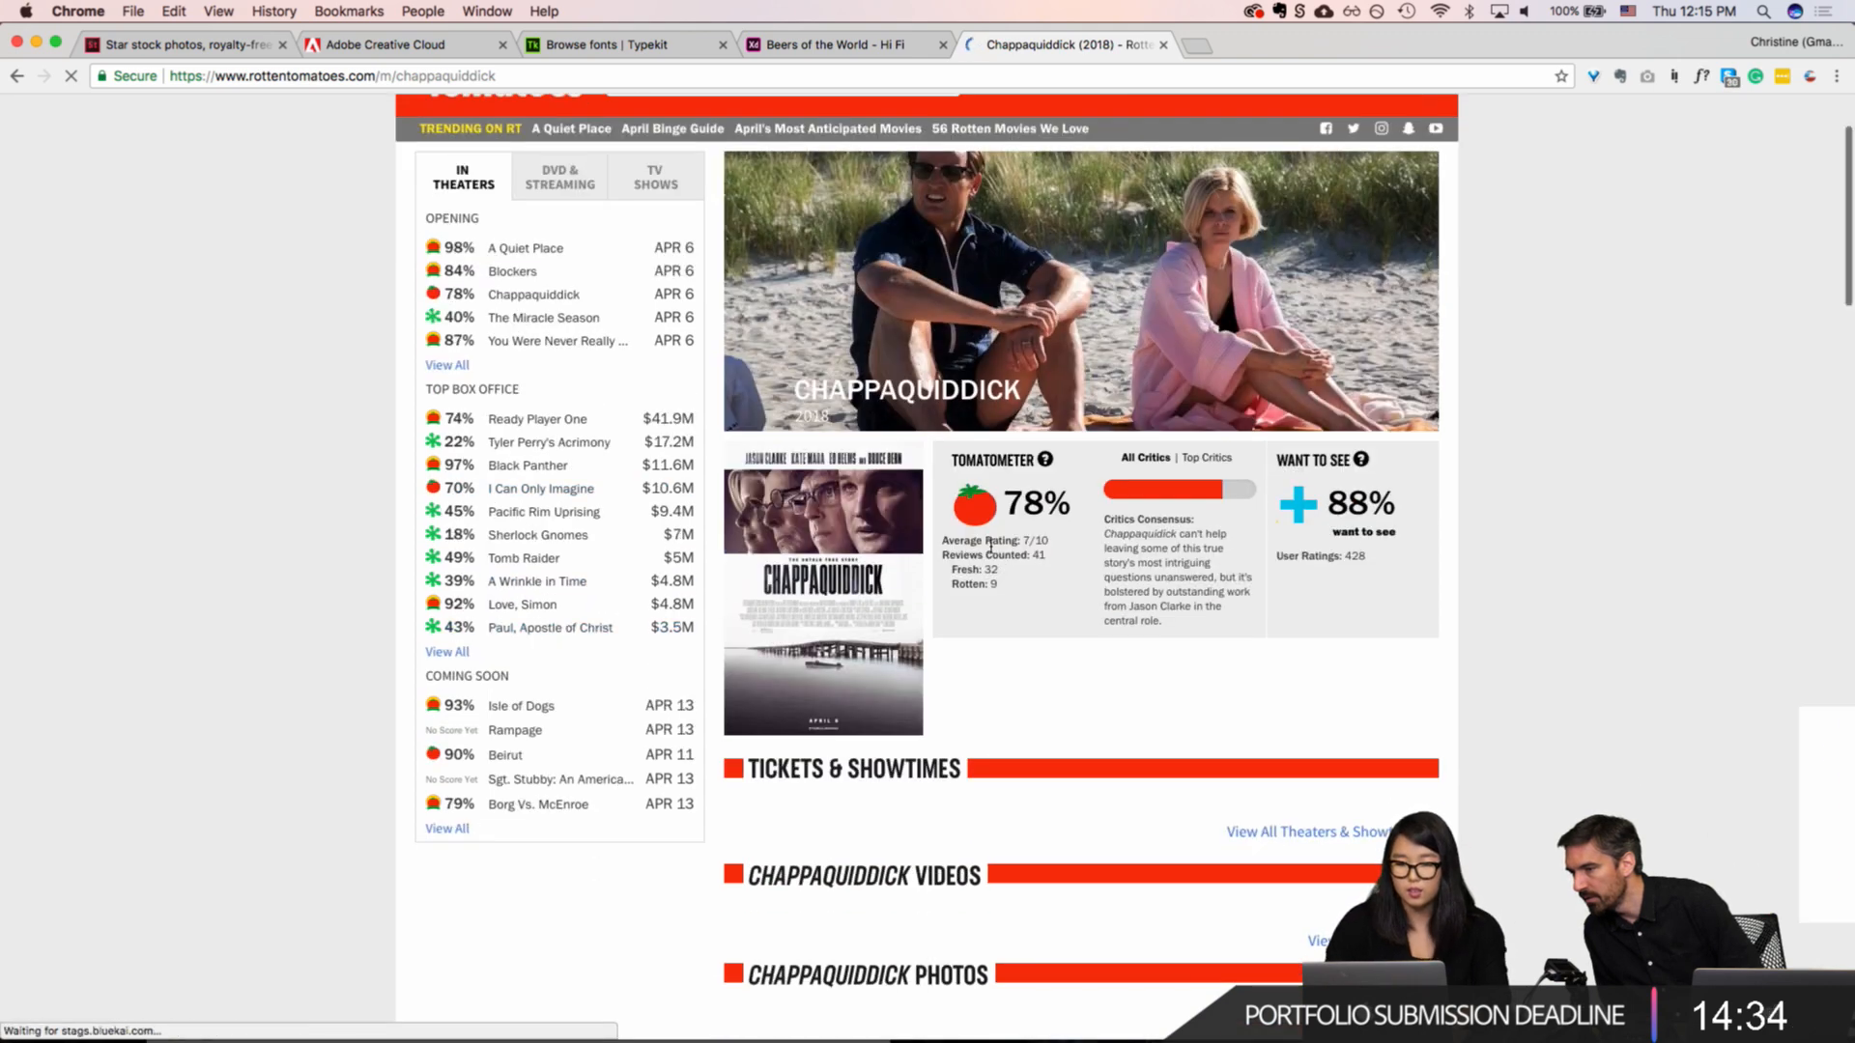
{"action": "mouse_move", "coordinate": [1048, 462]}
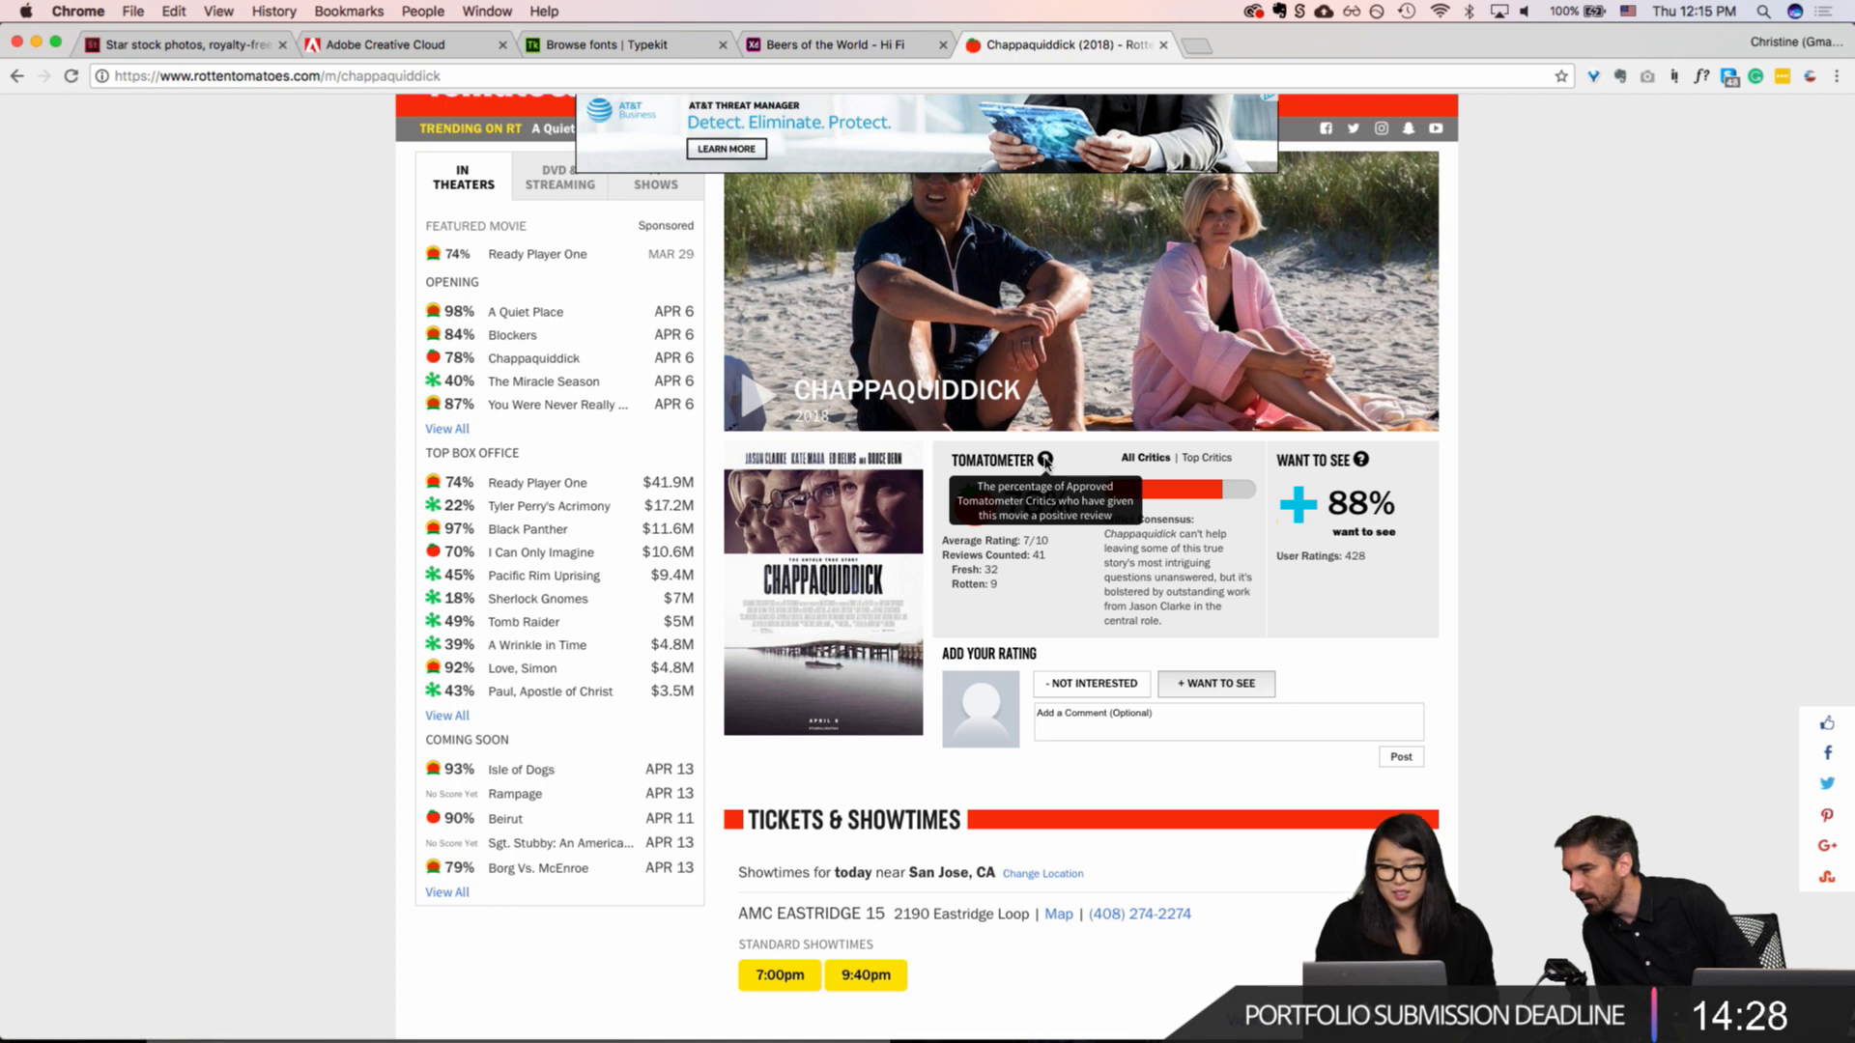
{"action": "left_click", "coordinate": [1198, 460]}
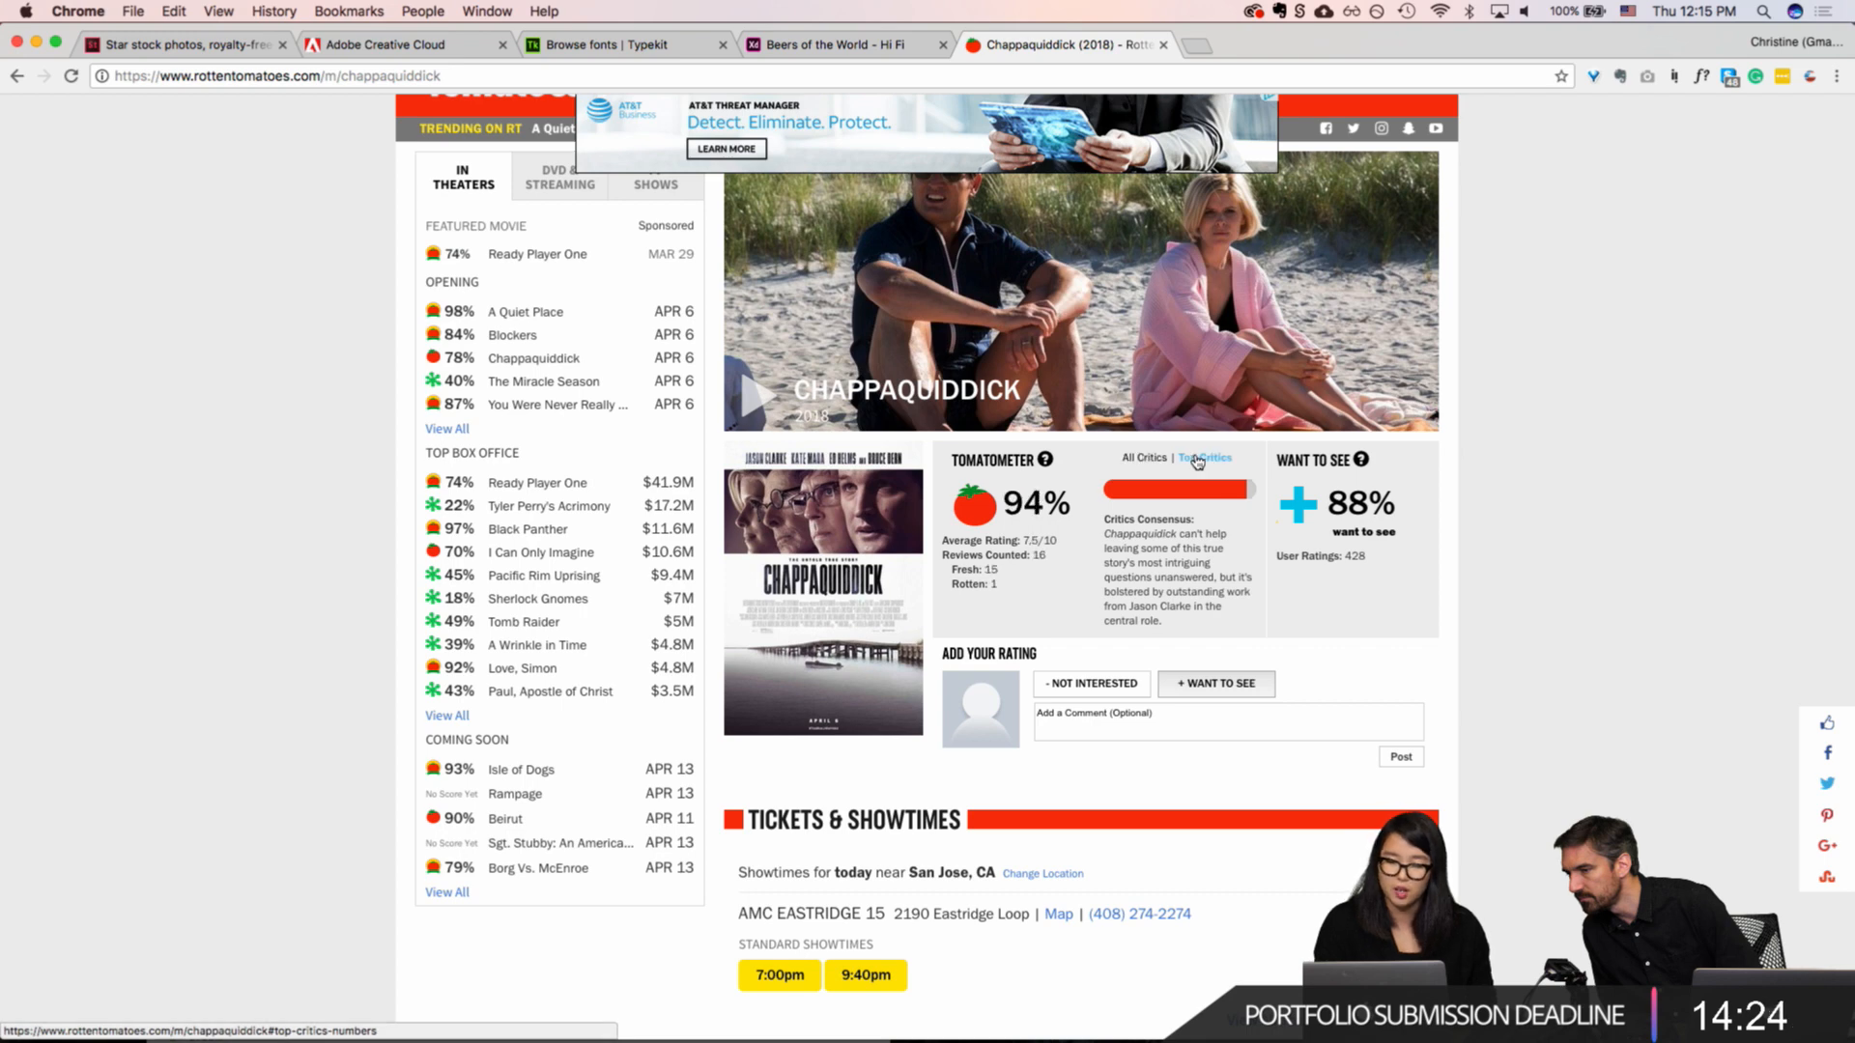
{"action": "left_click", "coordinate": [1157, 460]}
{"action": "left_click", "coordinate": [1195, 460]}
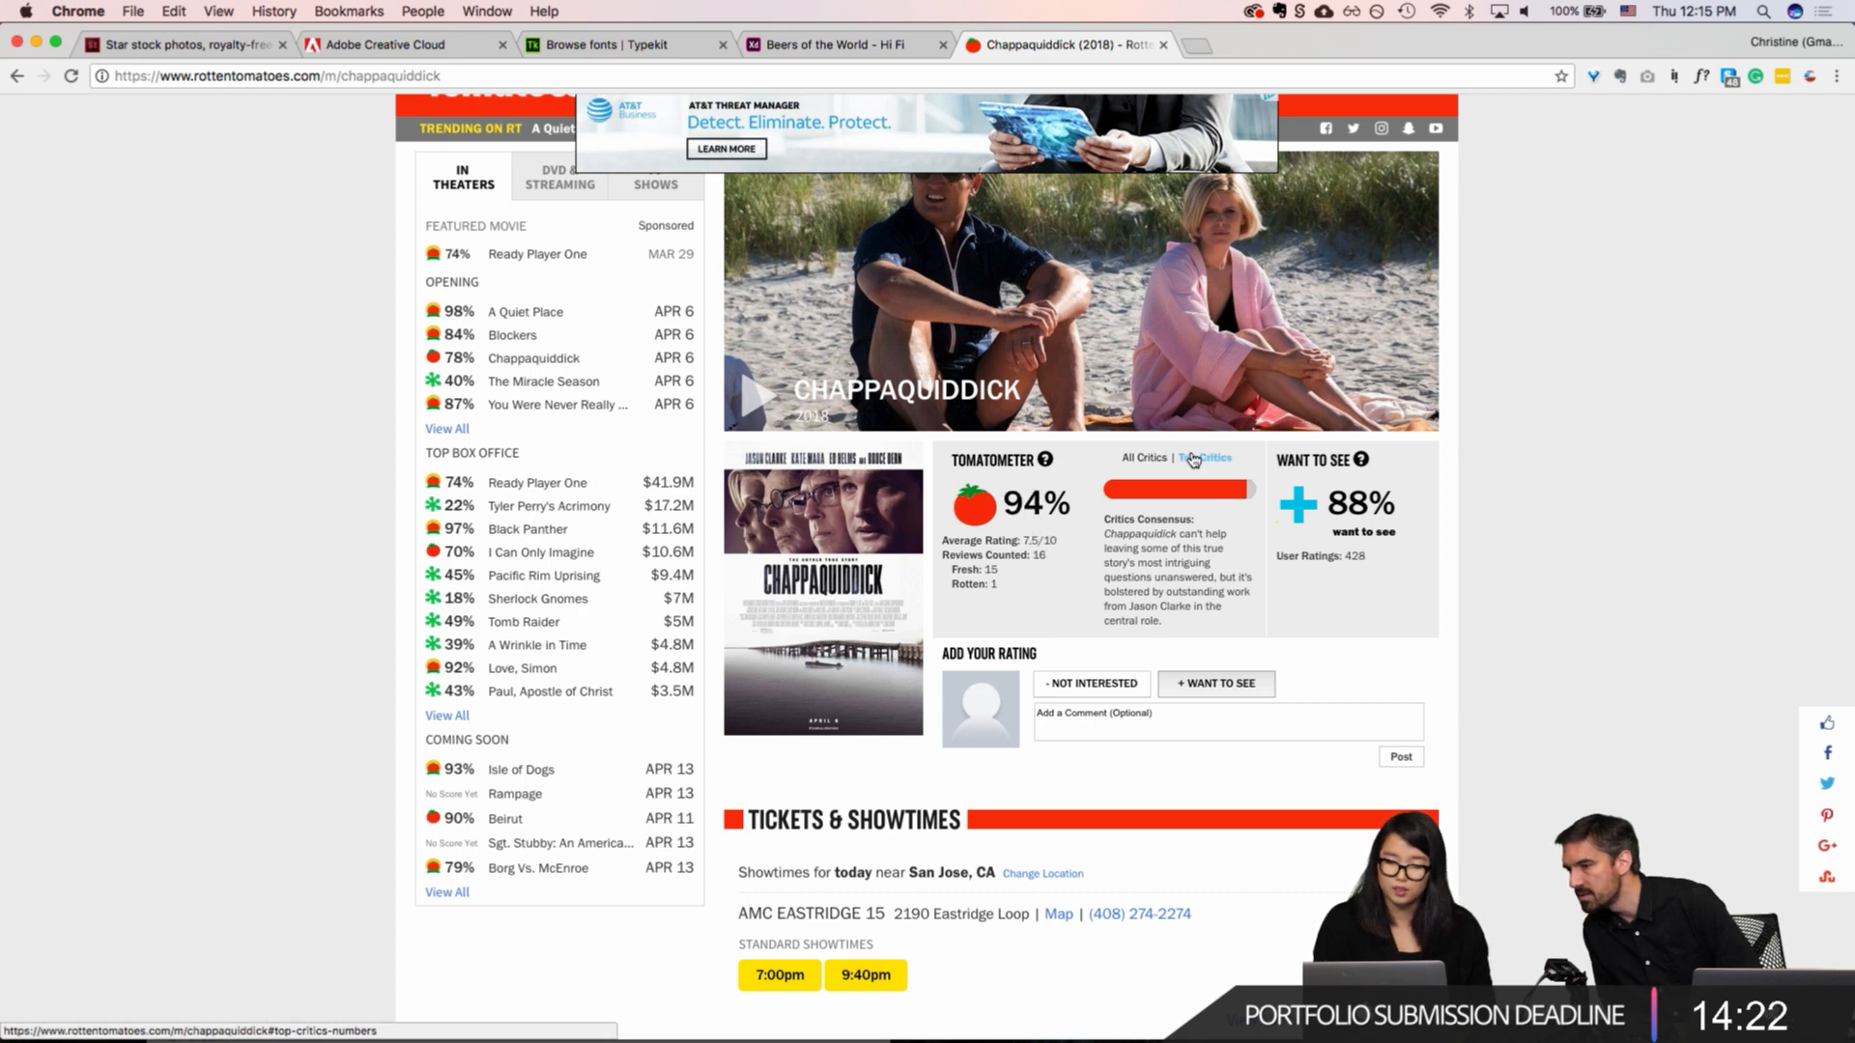
{"action": "left_click", "coordinate": [1145, 457]}
{"action": "left_click", "coordinate": [1209, 460]}
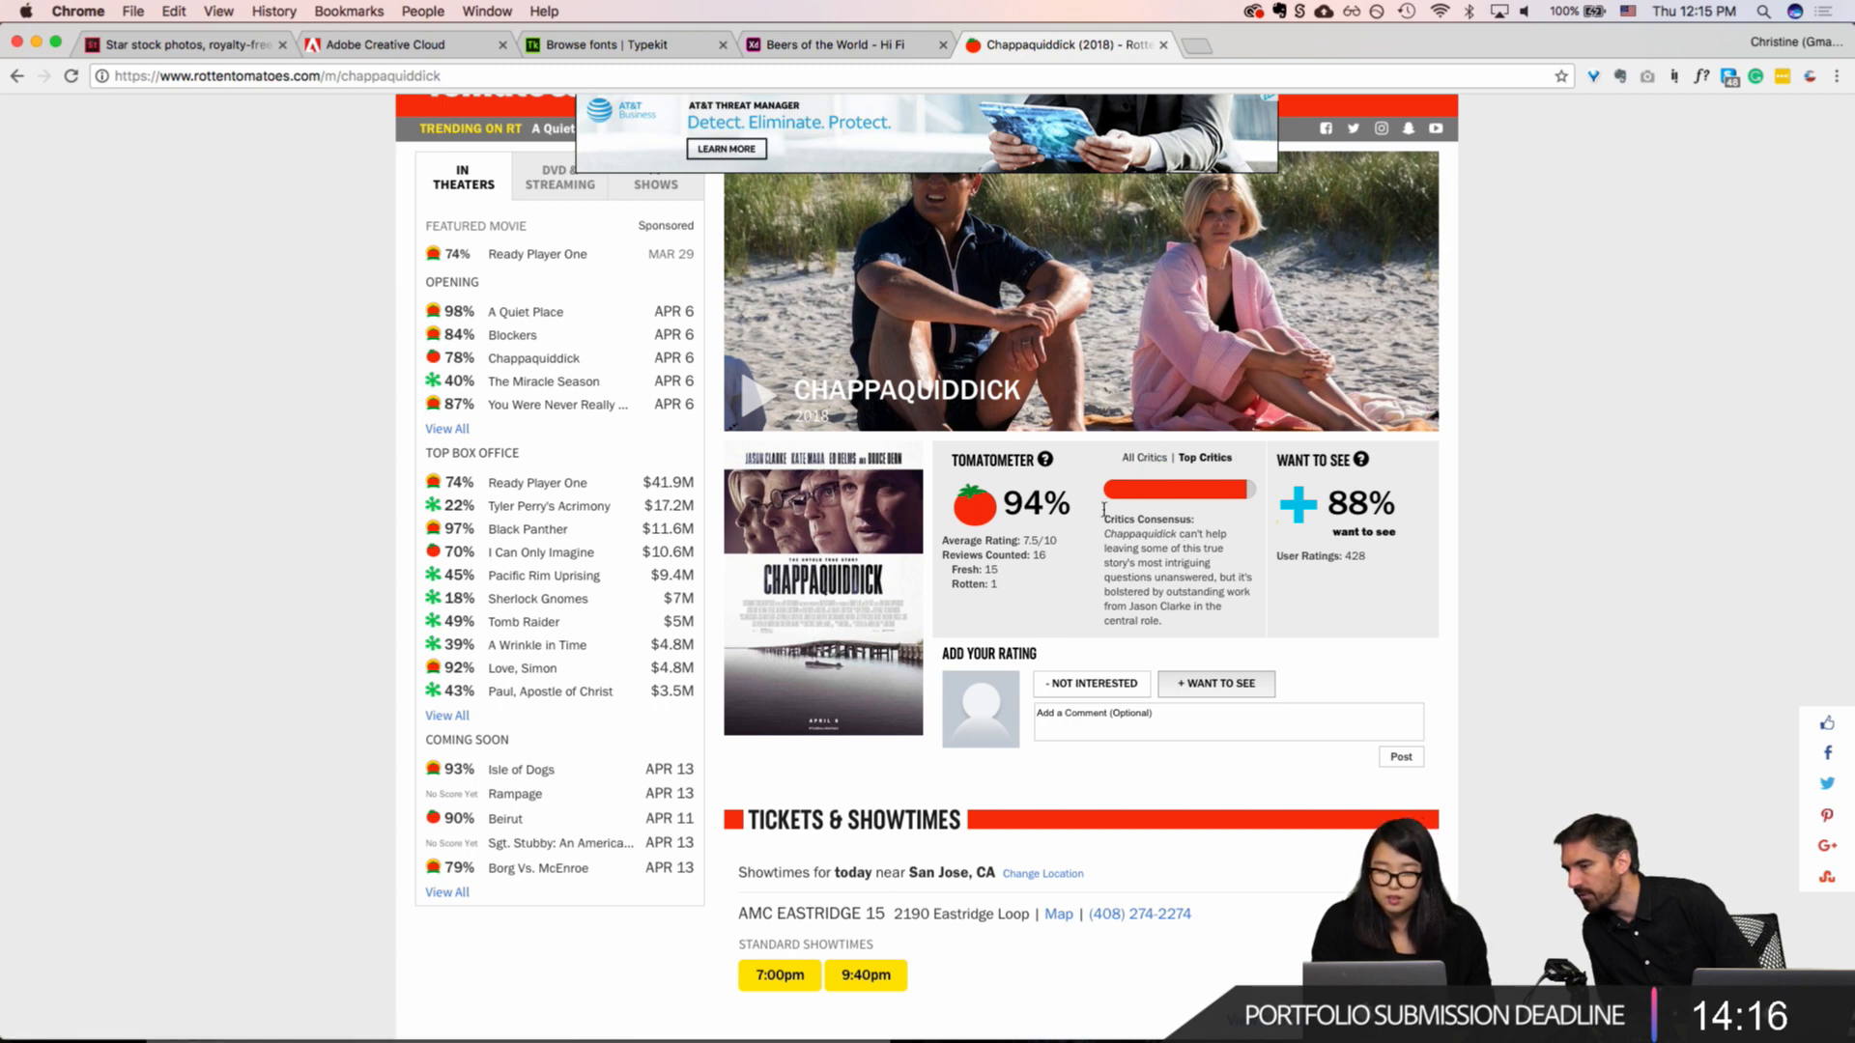
Step: Review the Chappaquiddick page's Tomatometer, Want to See and Add Your Rating sections
{"action": "mouse_move", "coordinate": [1047, 460]}
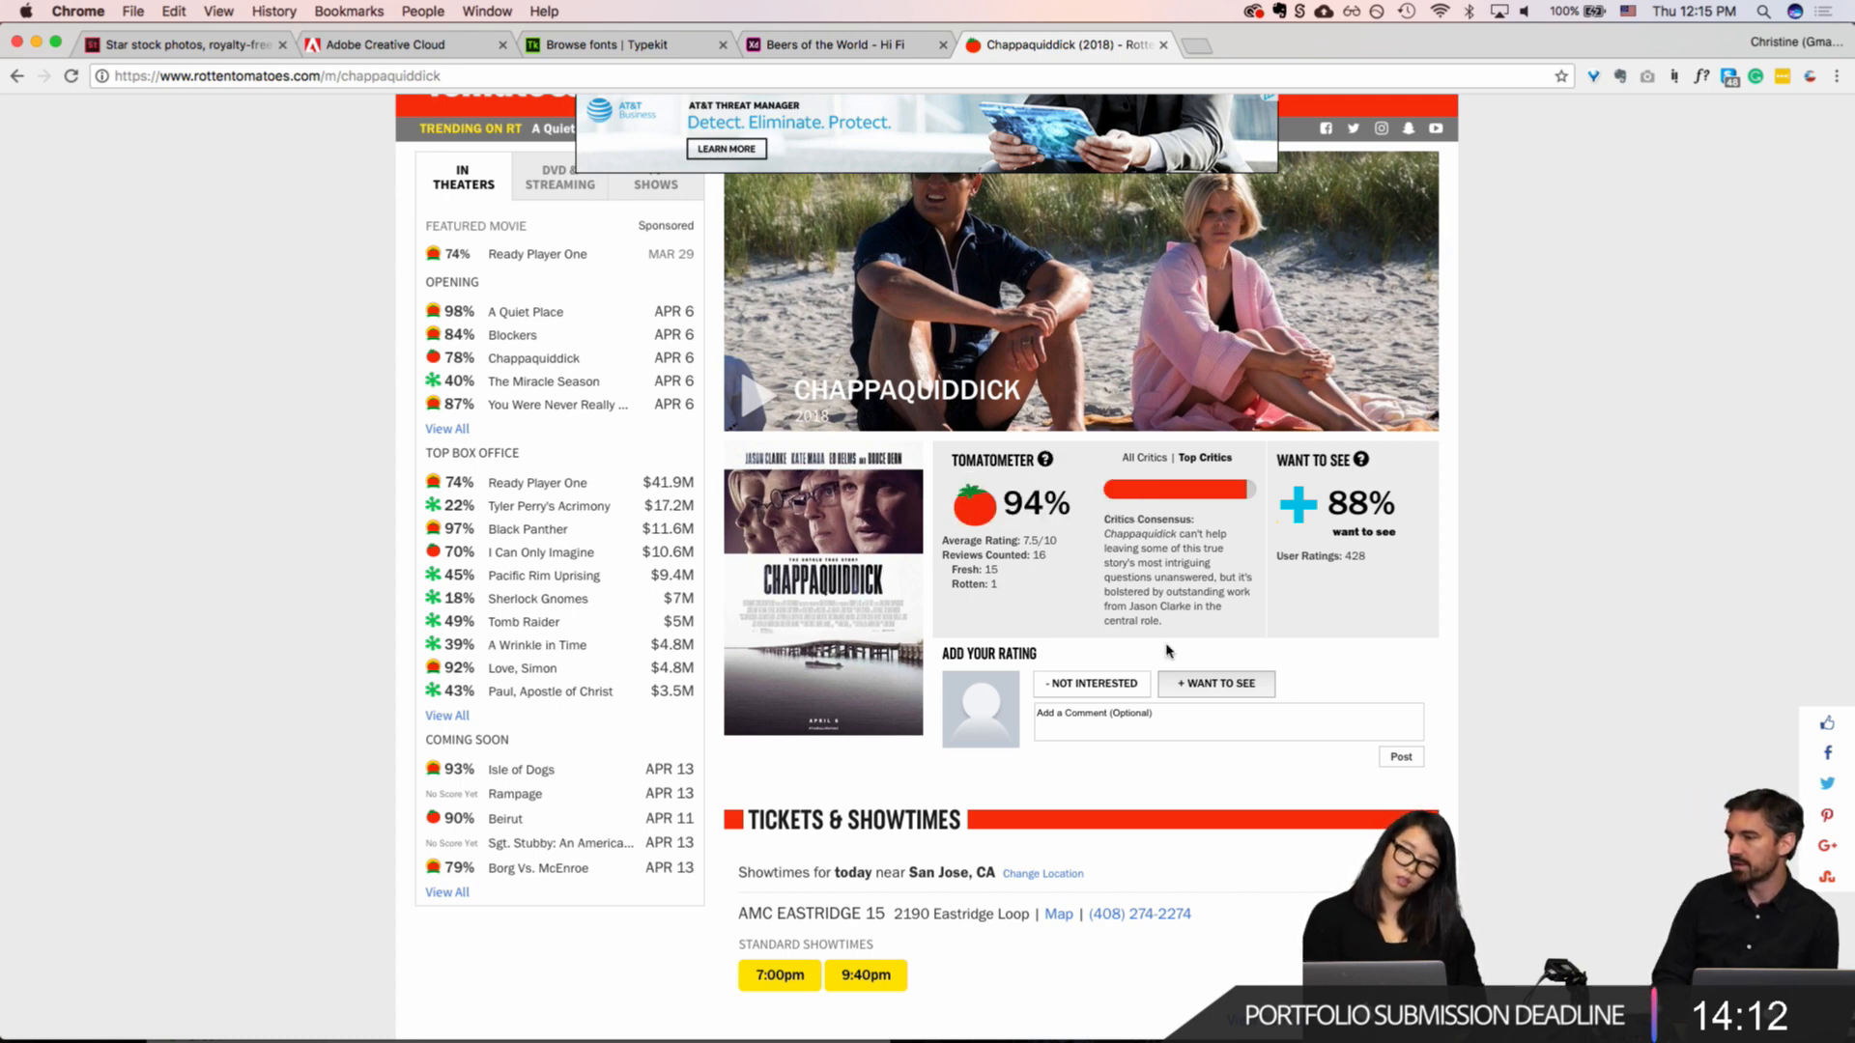
{"action": "scroll", "coordinate": [1169, 652], "scroll_direction": "down", "scroll_amount": 1}
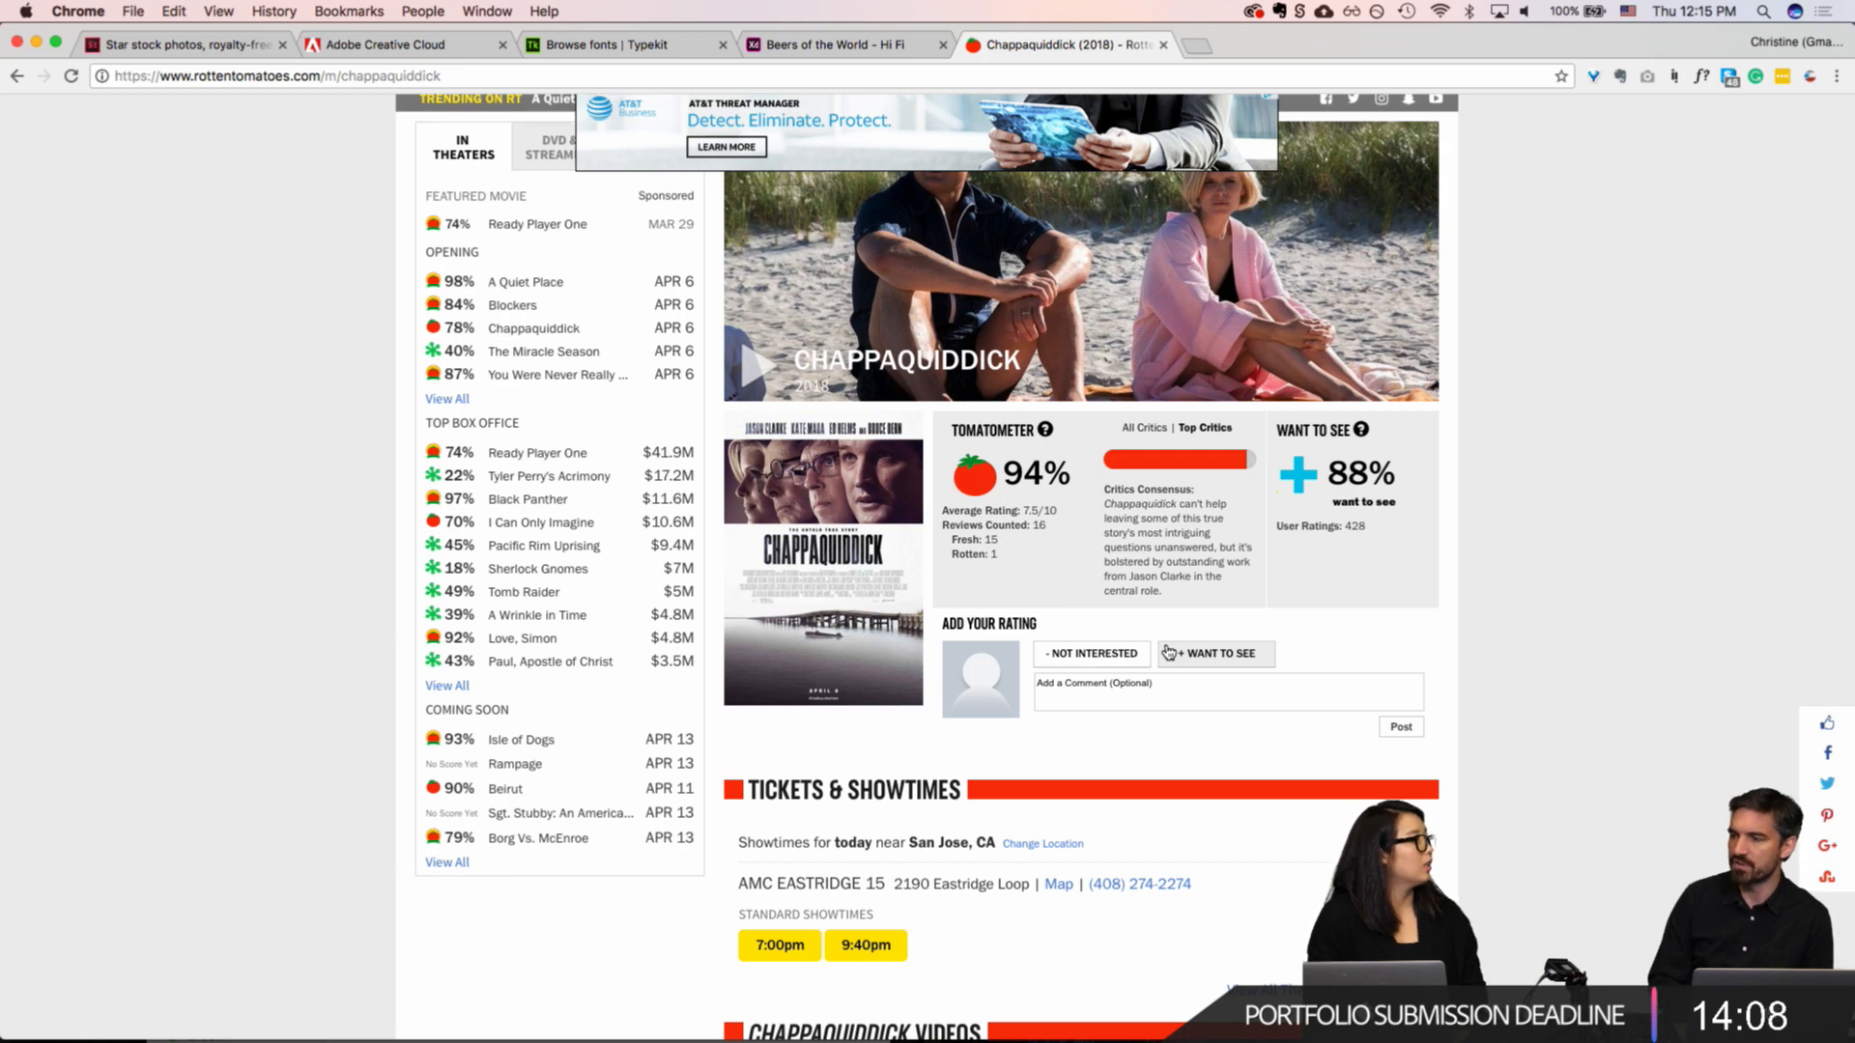
{"action": "scroll", "coordinate": [1169, 652], "scroll_direction": "down", "scroll_amount": 1}
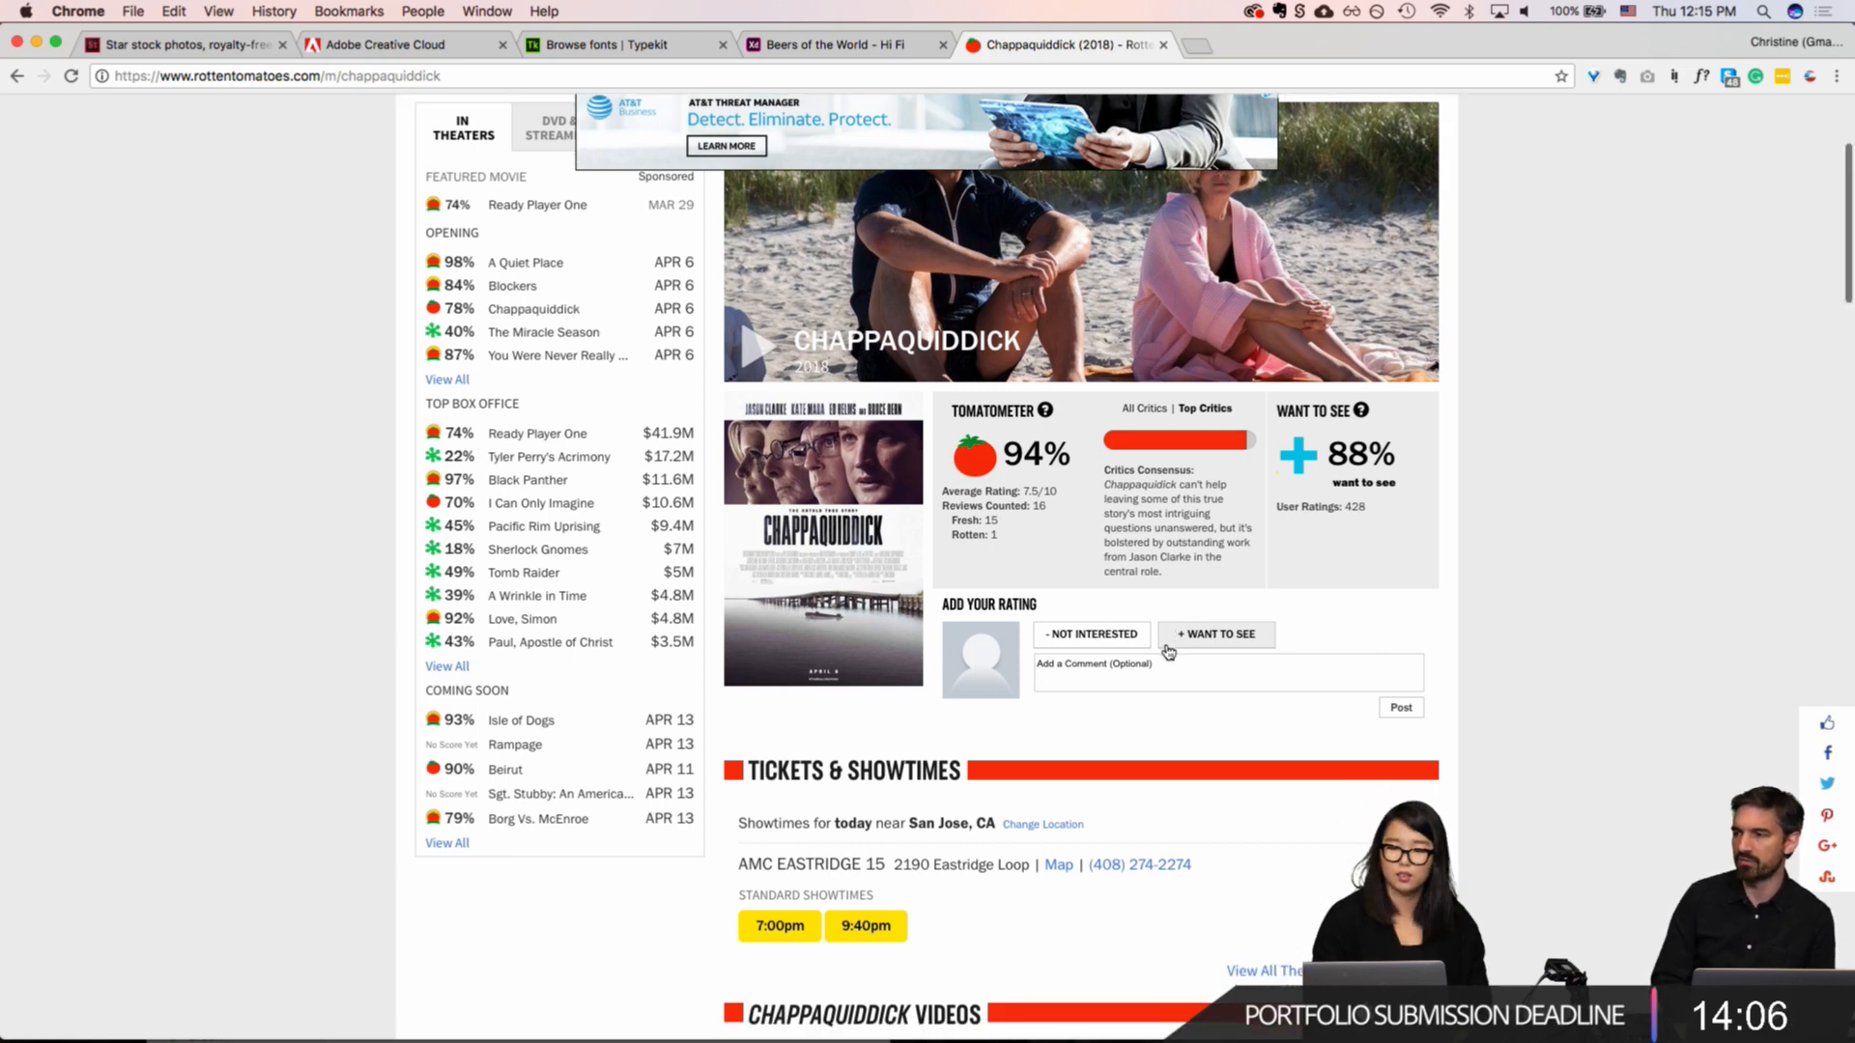
{"action": "scroll", "coordinate": [1169, 652], "scroll_direction": "down", "scroll_amount": 5}
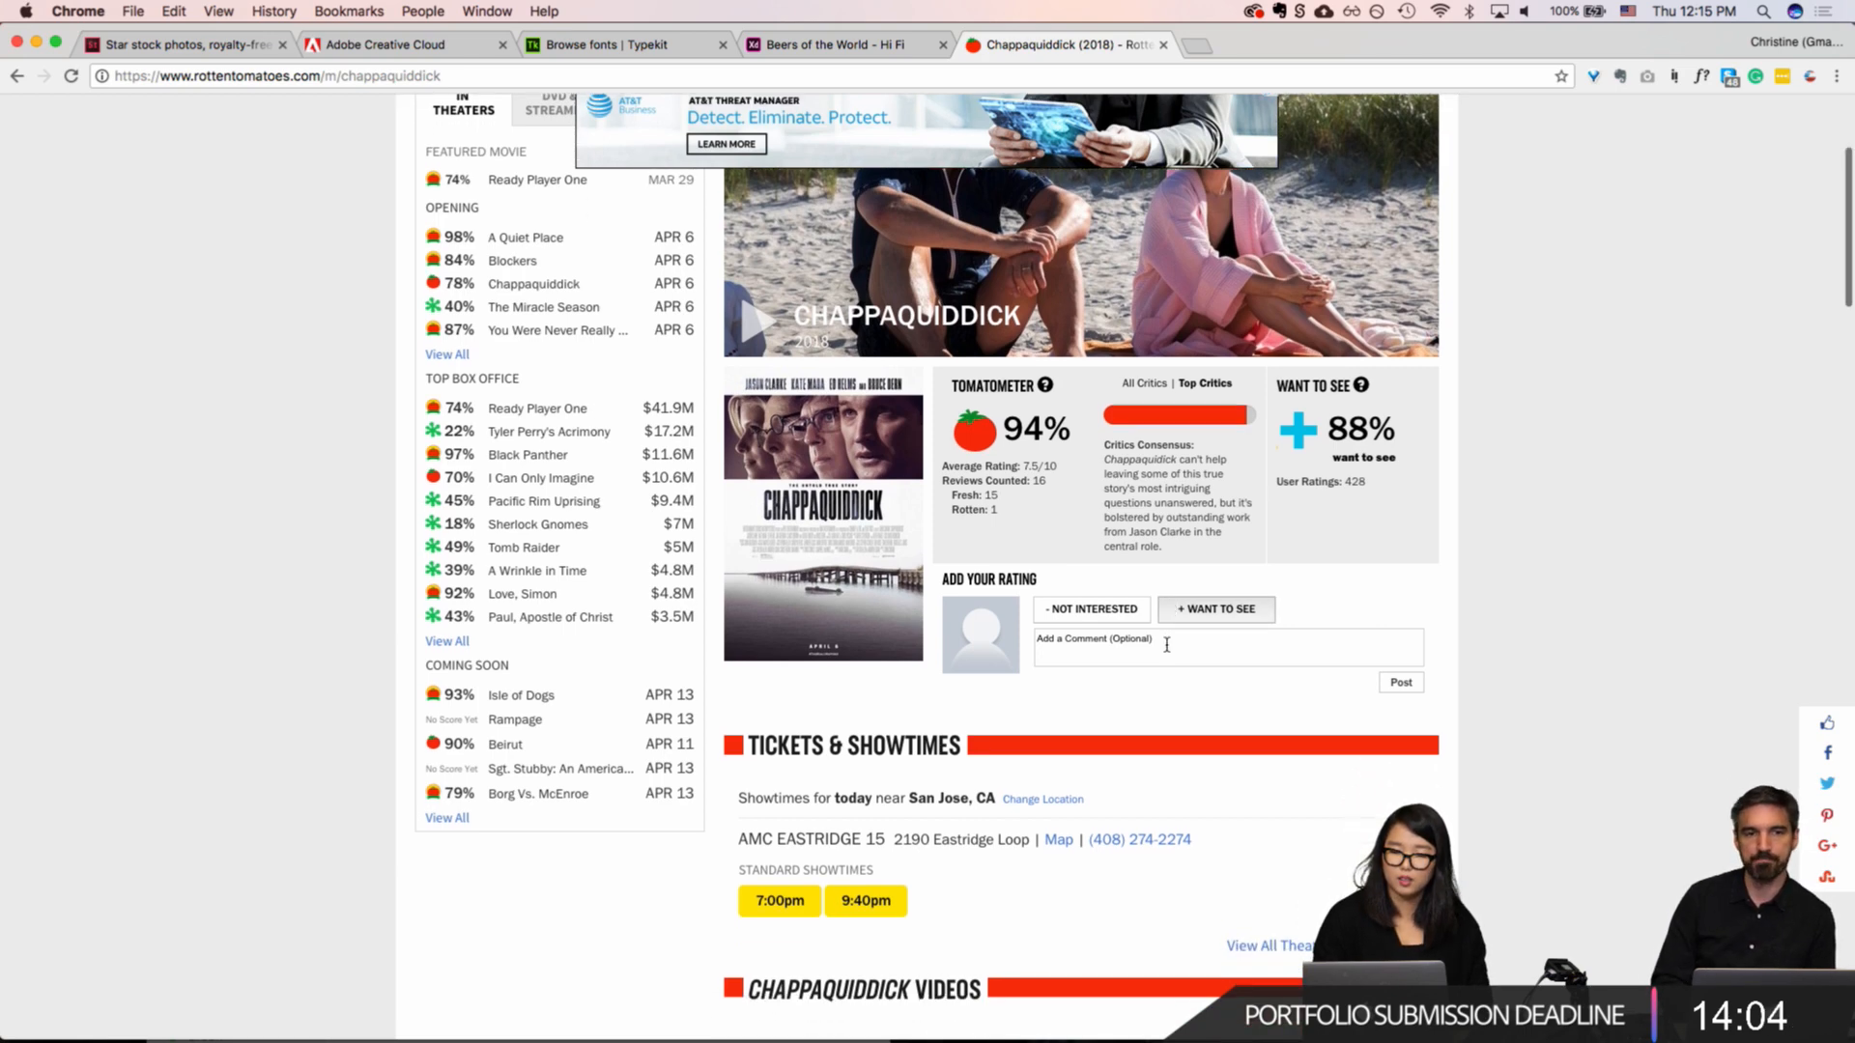
{"action": "scroll", "coordinate": [1169, 652], "scroll_direction": "up", "scroll_amount": 10}
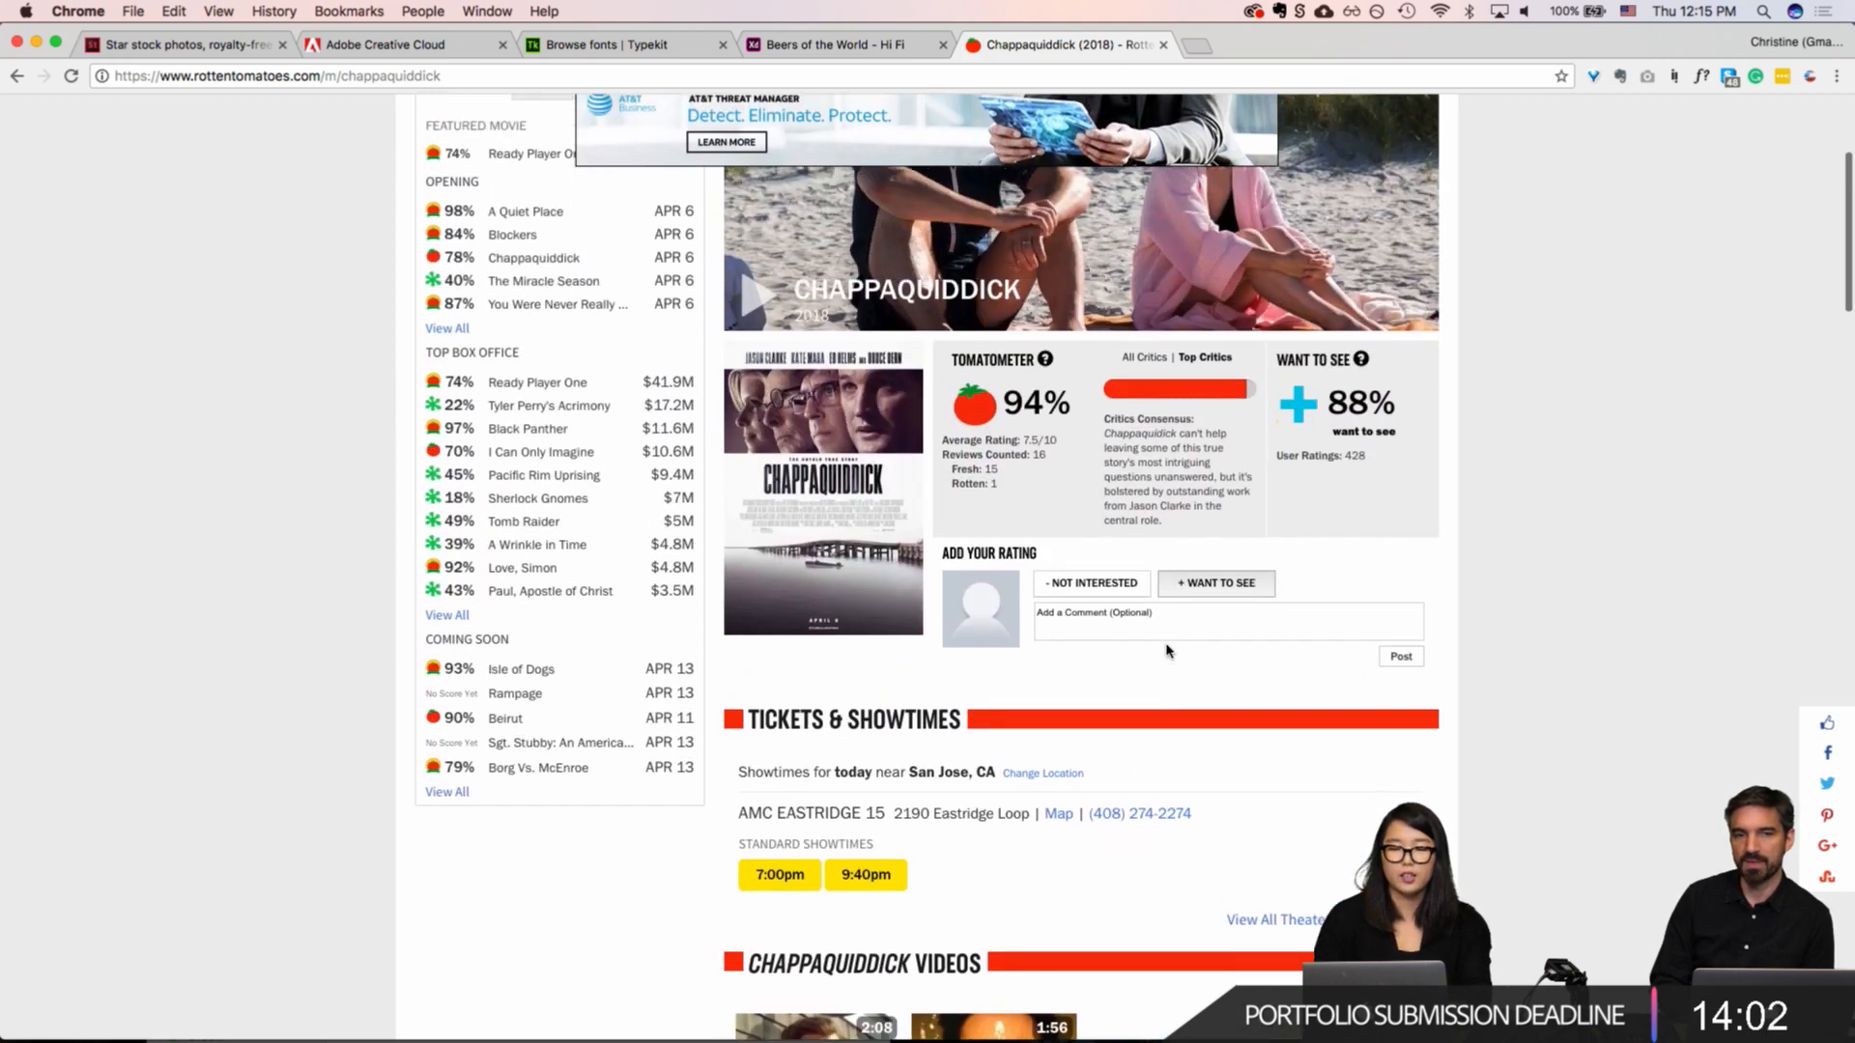
{"action": "scroll", "coordinate": [1169, 652], "scroll_direction": "down", "scroll_amount": 2}
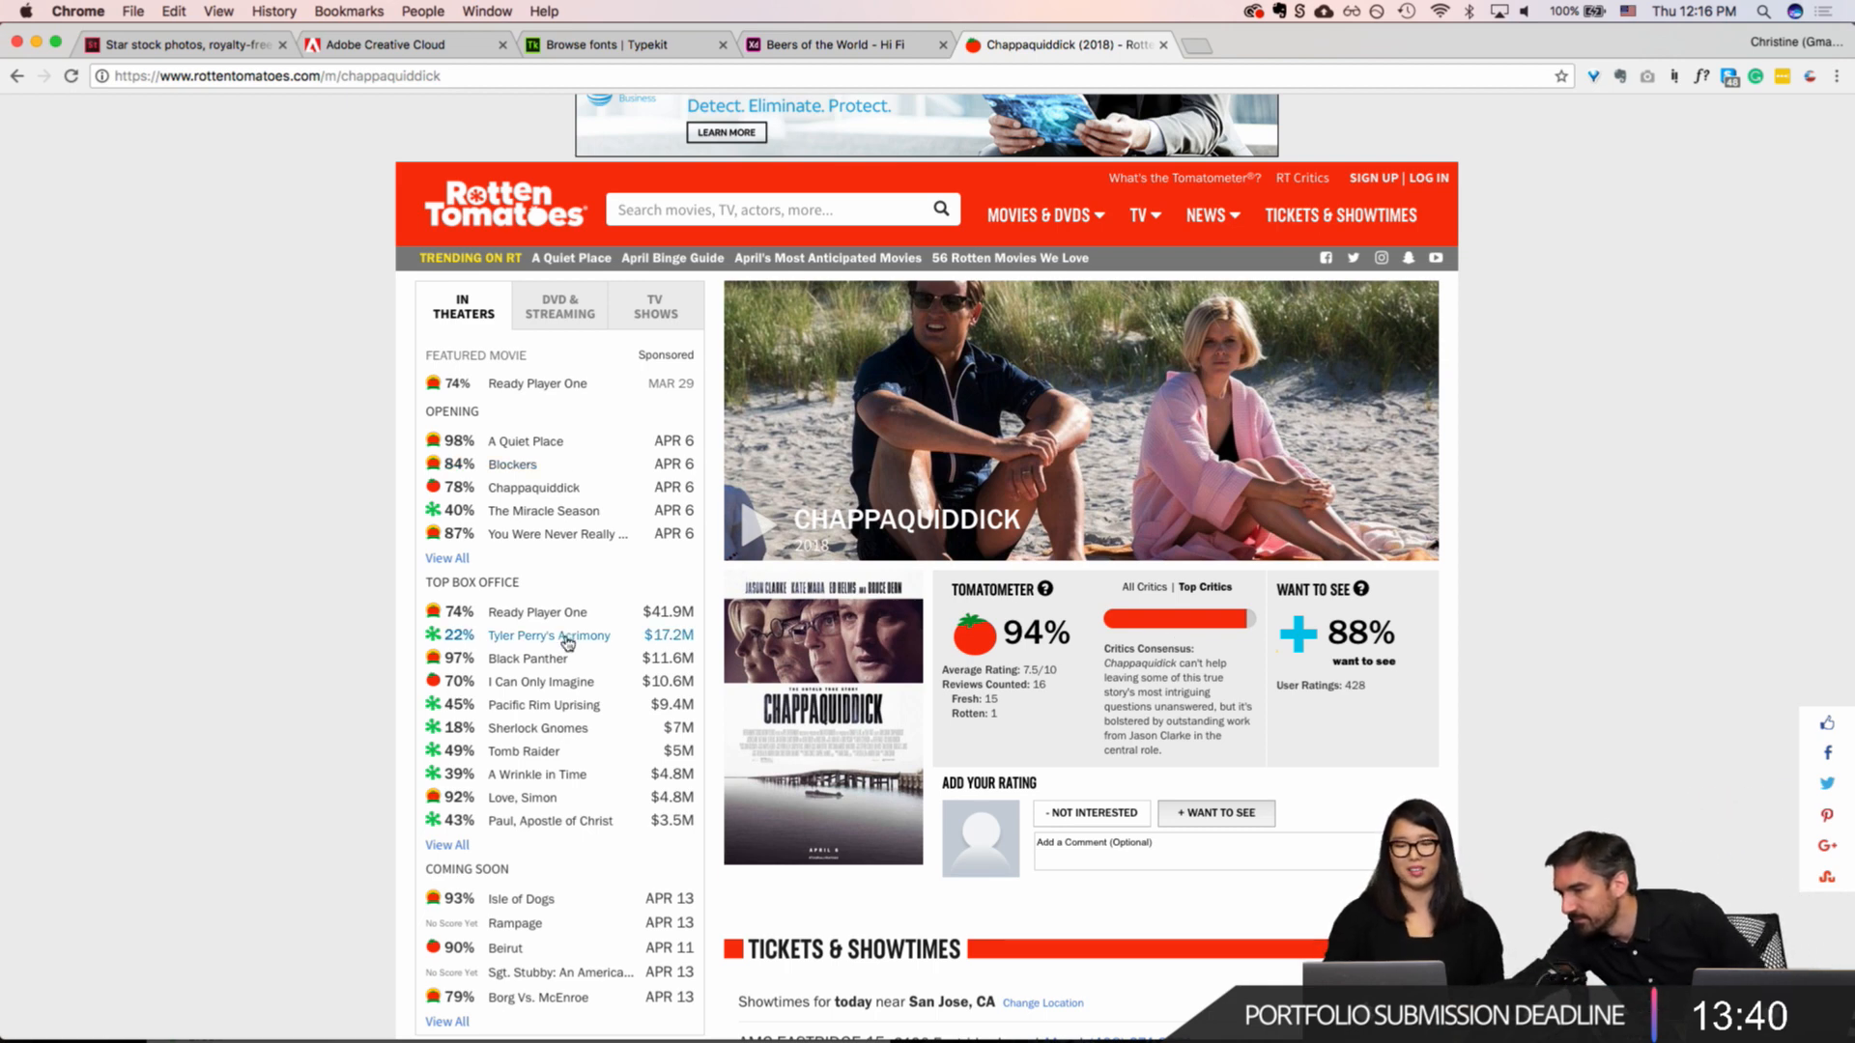
Step: Open the Ready Player One page and compare its critic and audience ratings with the Cusqueña Dorada artboard in Adobe XD
{"action": "left_click", "coordinate": [561, 612]}
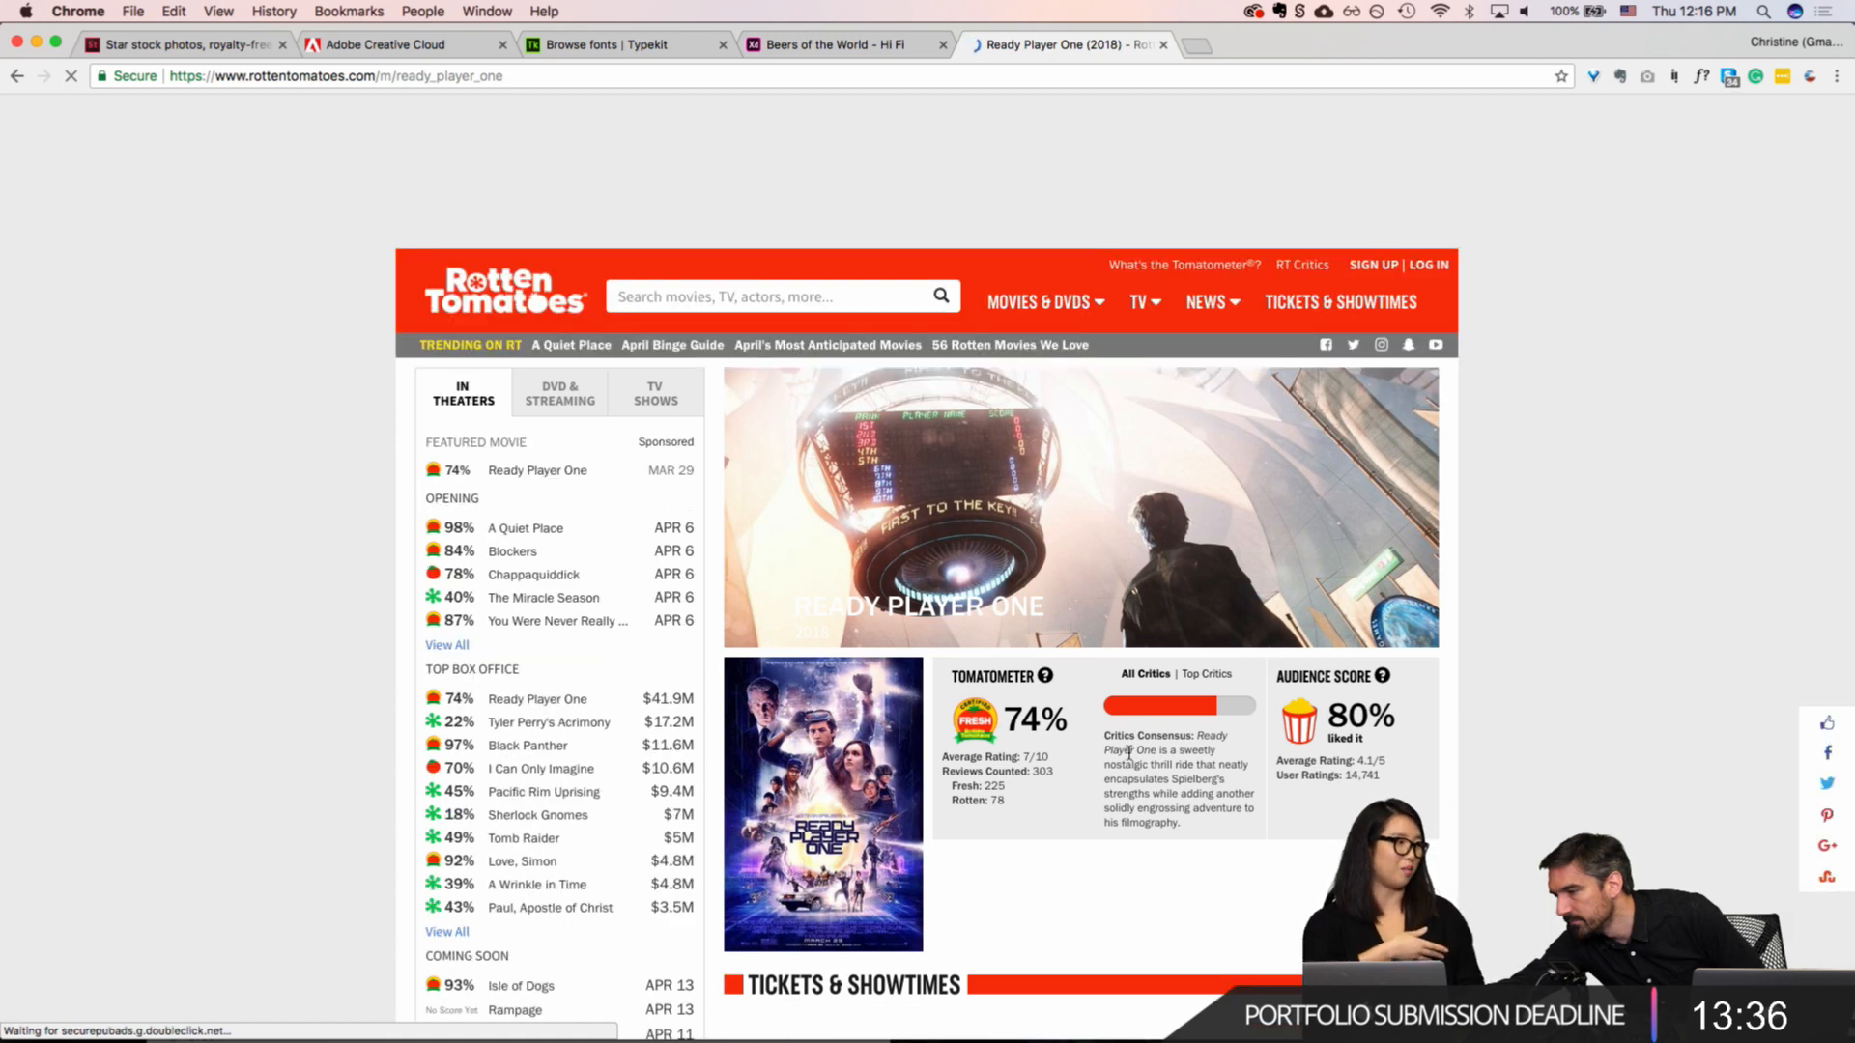
{"action": "scroll", "coordinate": [1131, 759], "scroll_direction": "down", "scroll_amount": 3}
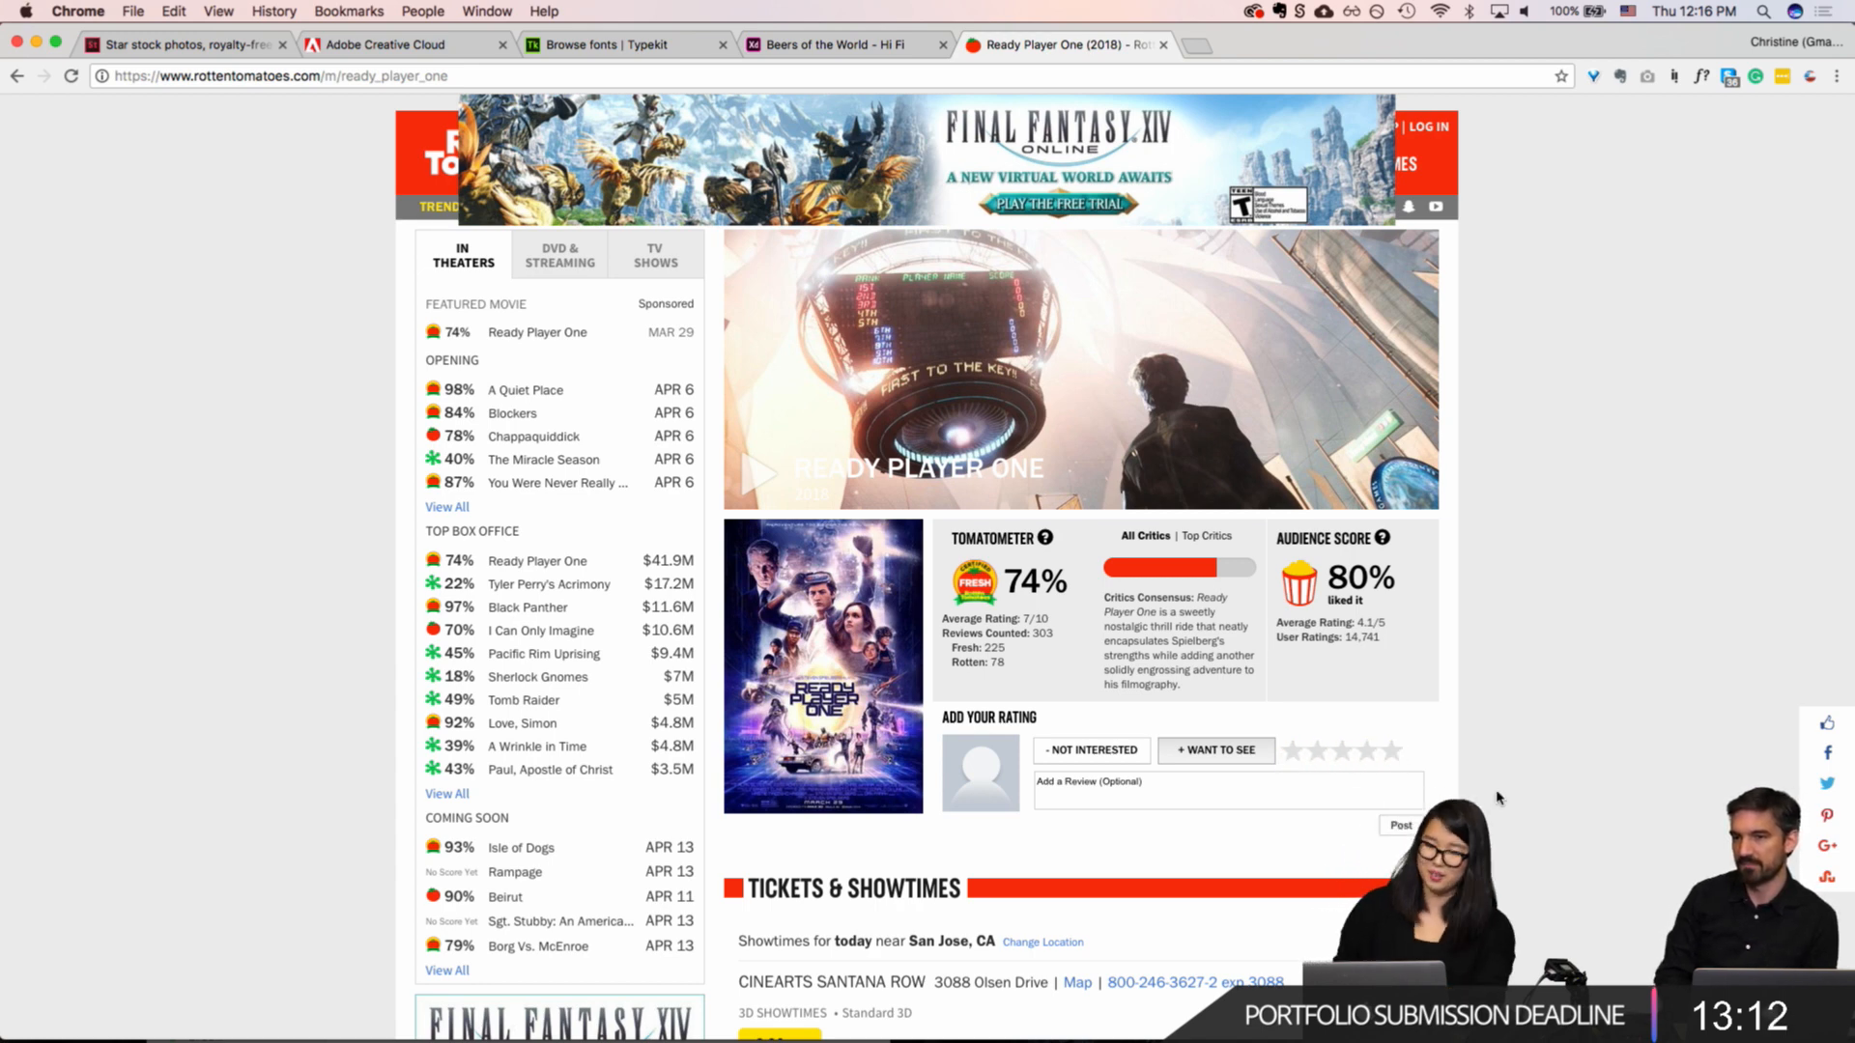
{"action": "key", "text": "super+Tab"}
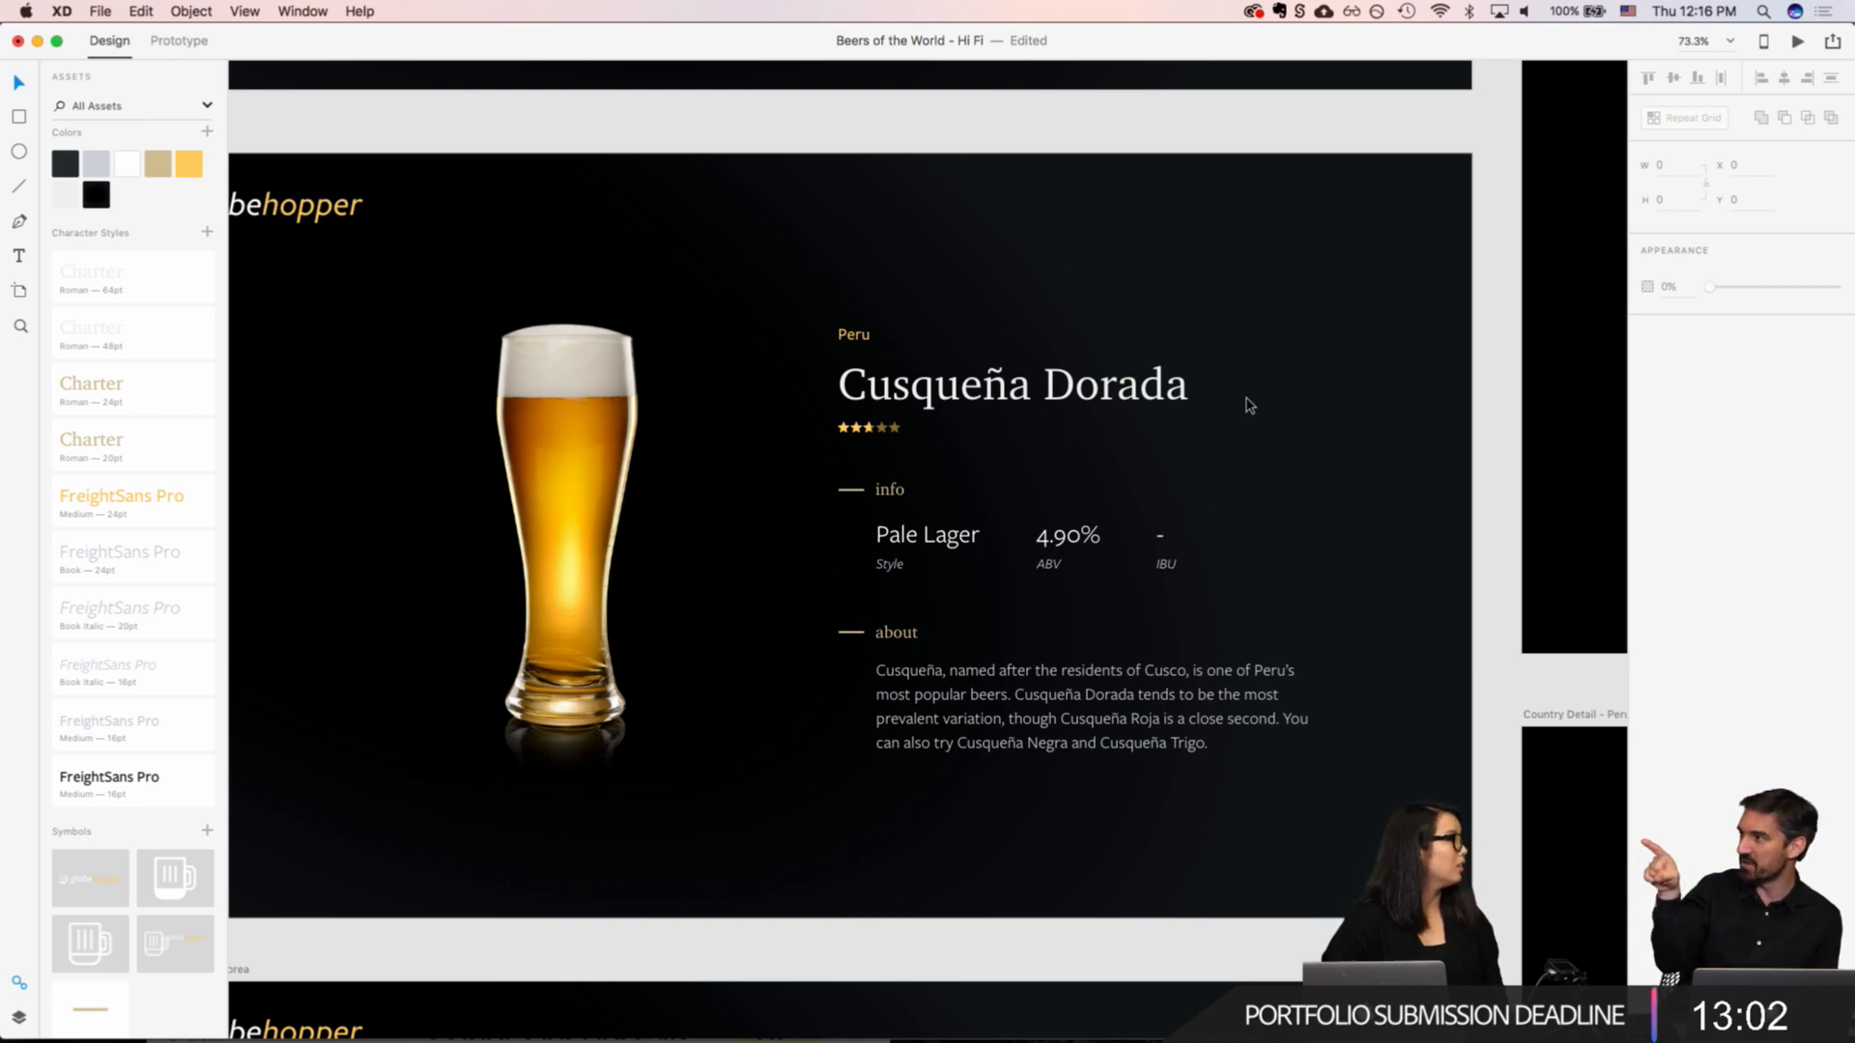
{"action": "key", "text": "super+Tab"}
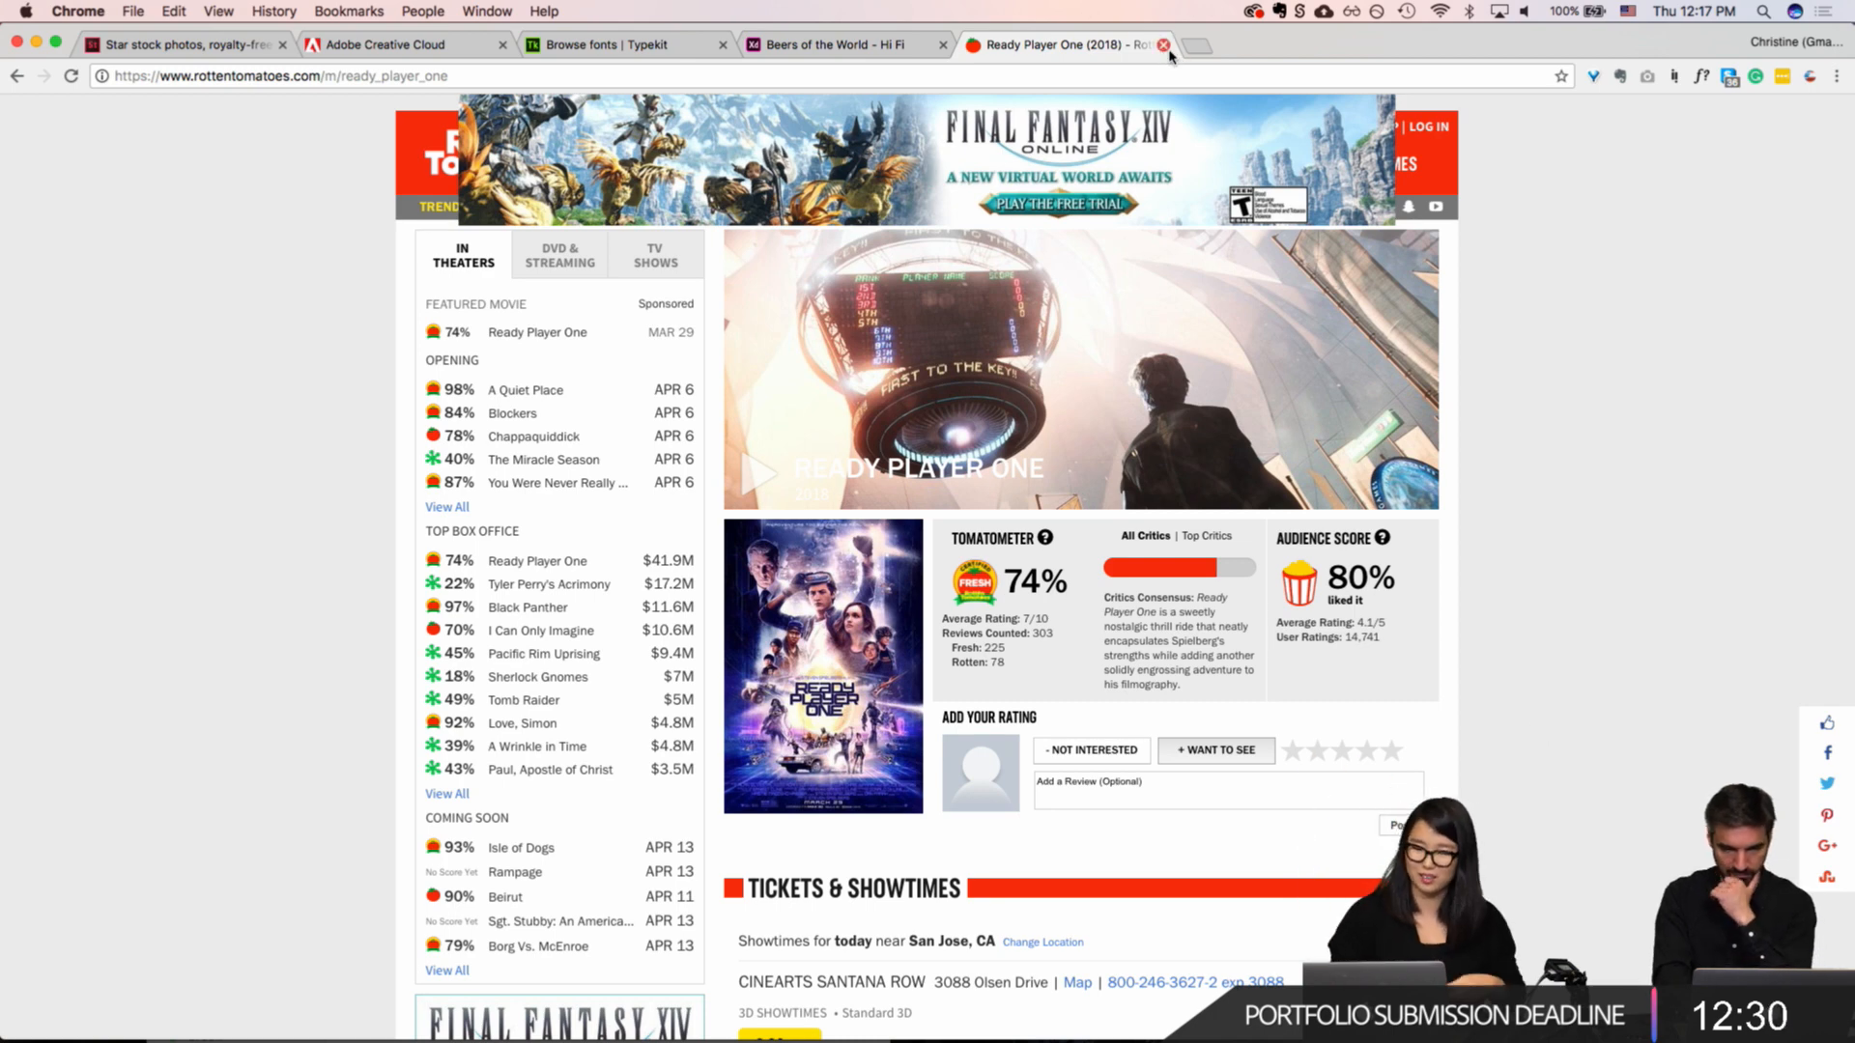
Step: Switch to Adobe XD and examine the Cusqueña Dorada star rating up close on the Beer Details - Peru artboard
{"action": "mouse_move", "coordinate": [683, 1009]}
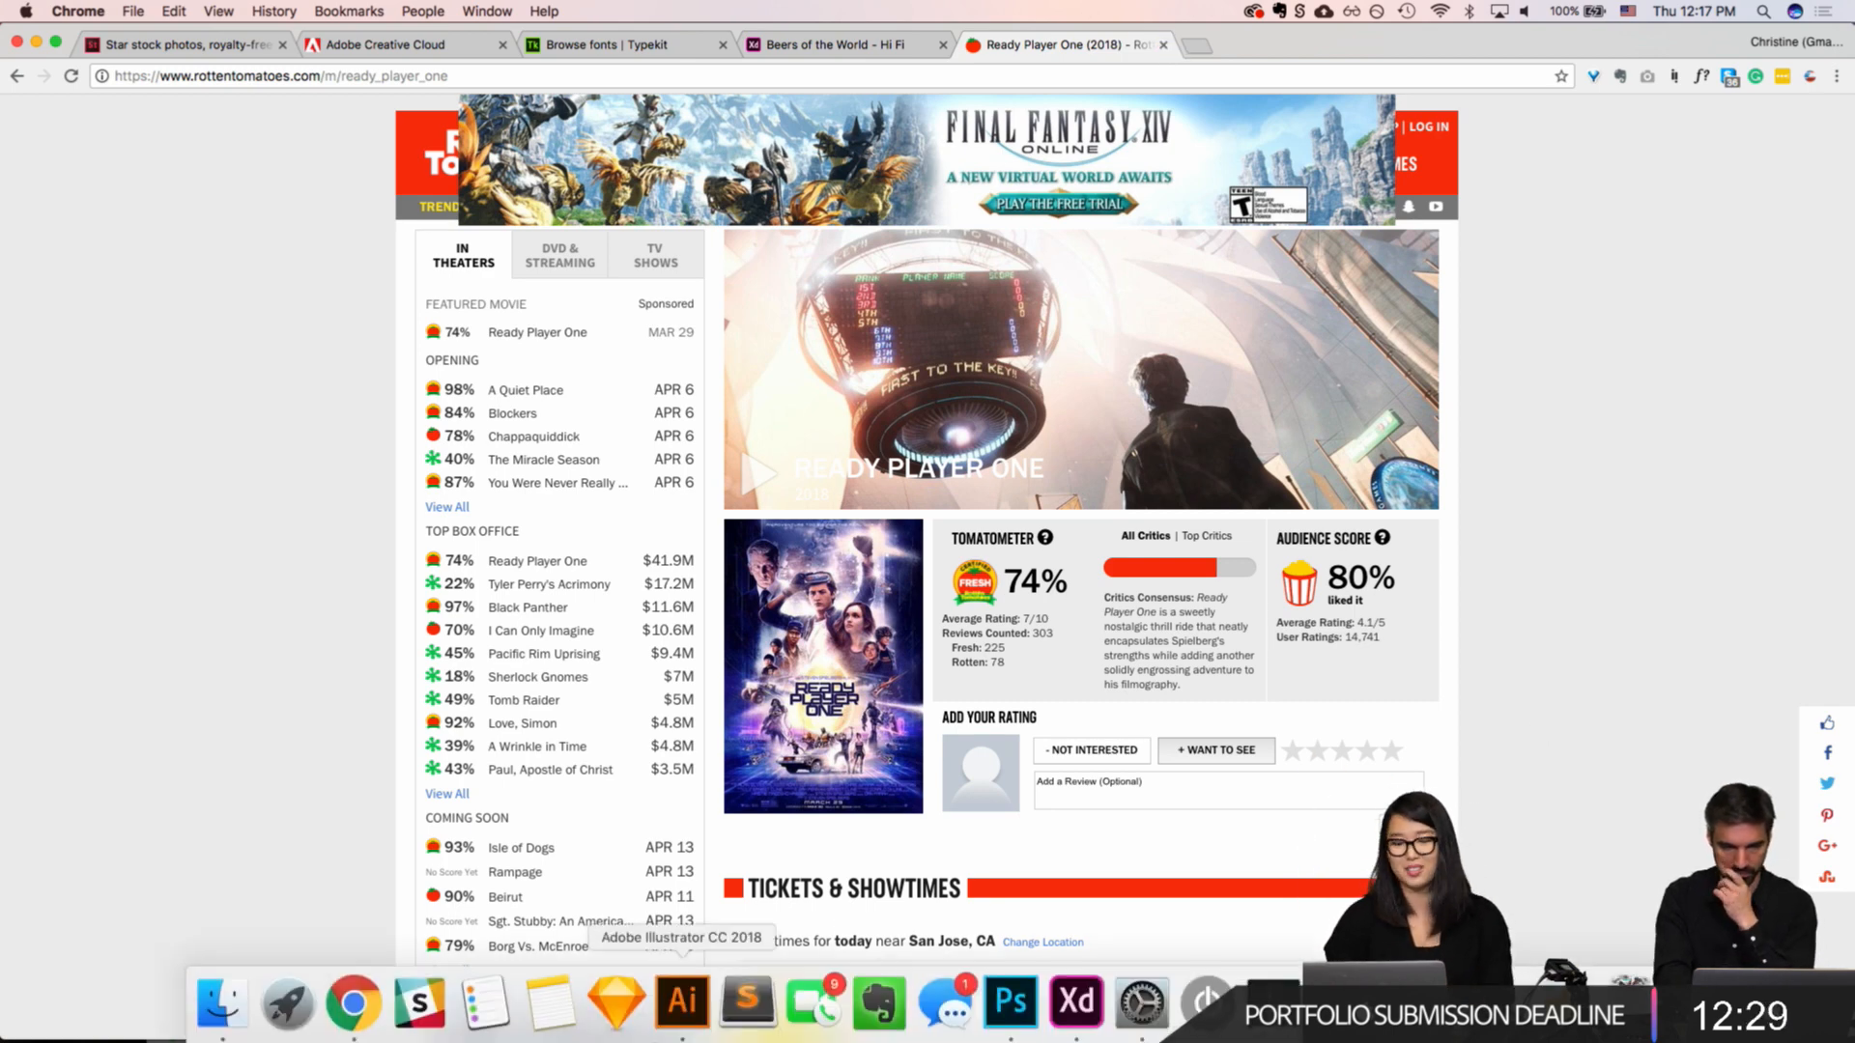
{"action": "left_click", "coordinate": [1076, 1005]}
{"action": "scroll", "coordinate": [1296, 444], "scroll_direction": "down", "scroll_amount": 5}
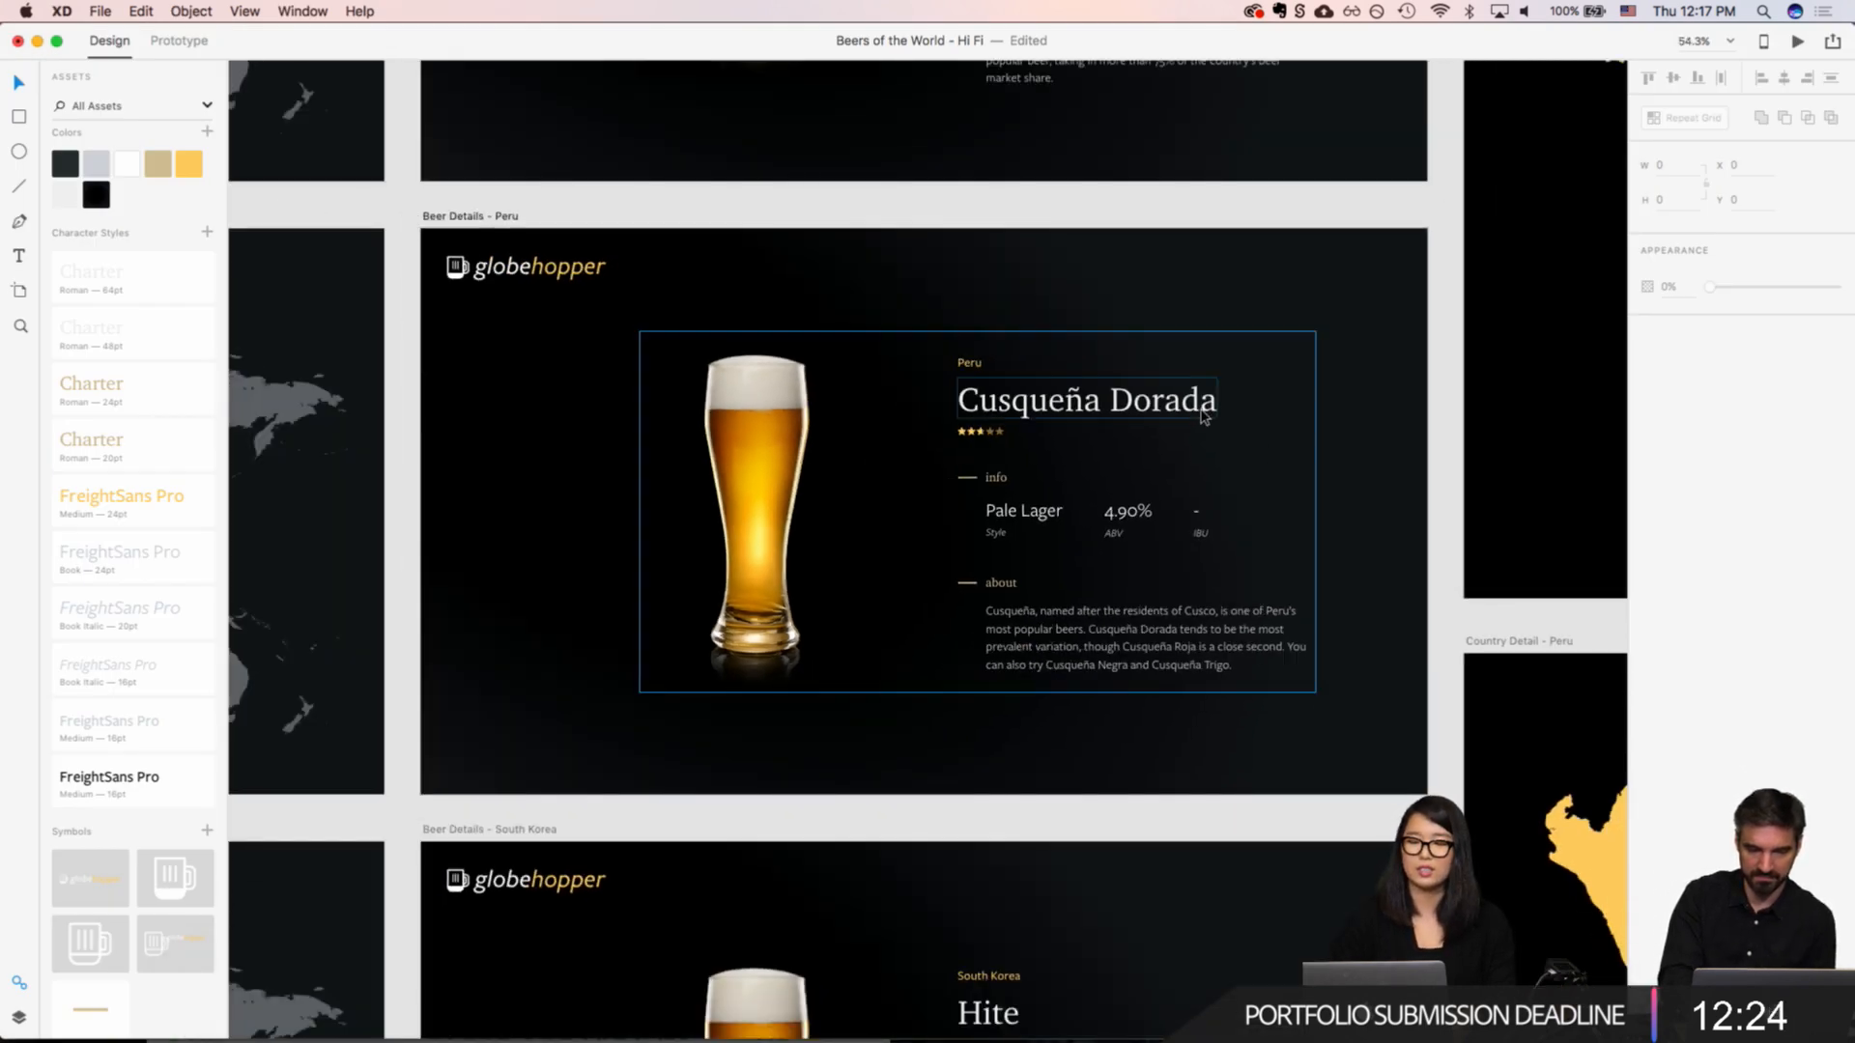
{"action": "double_click", "coordinate": [980, 436]}
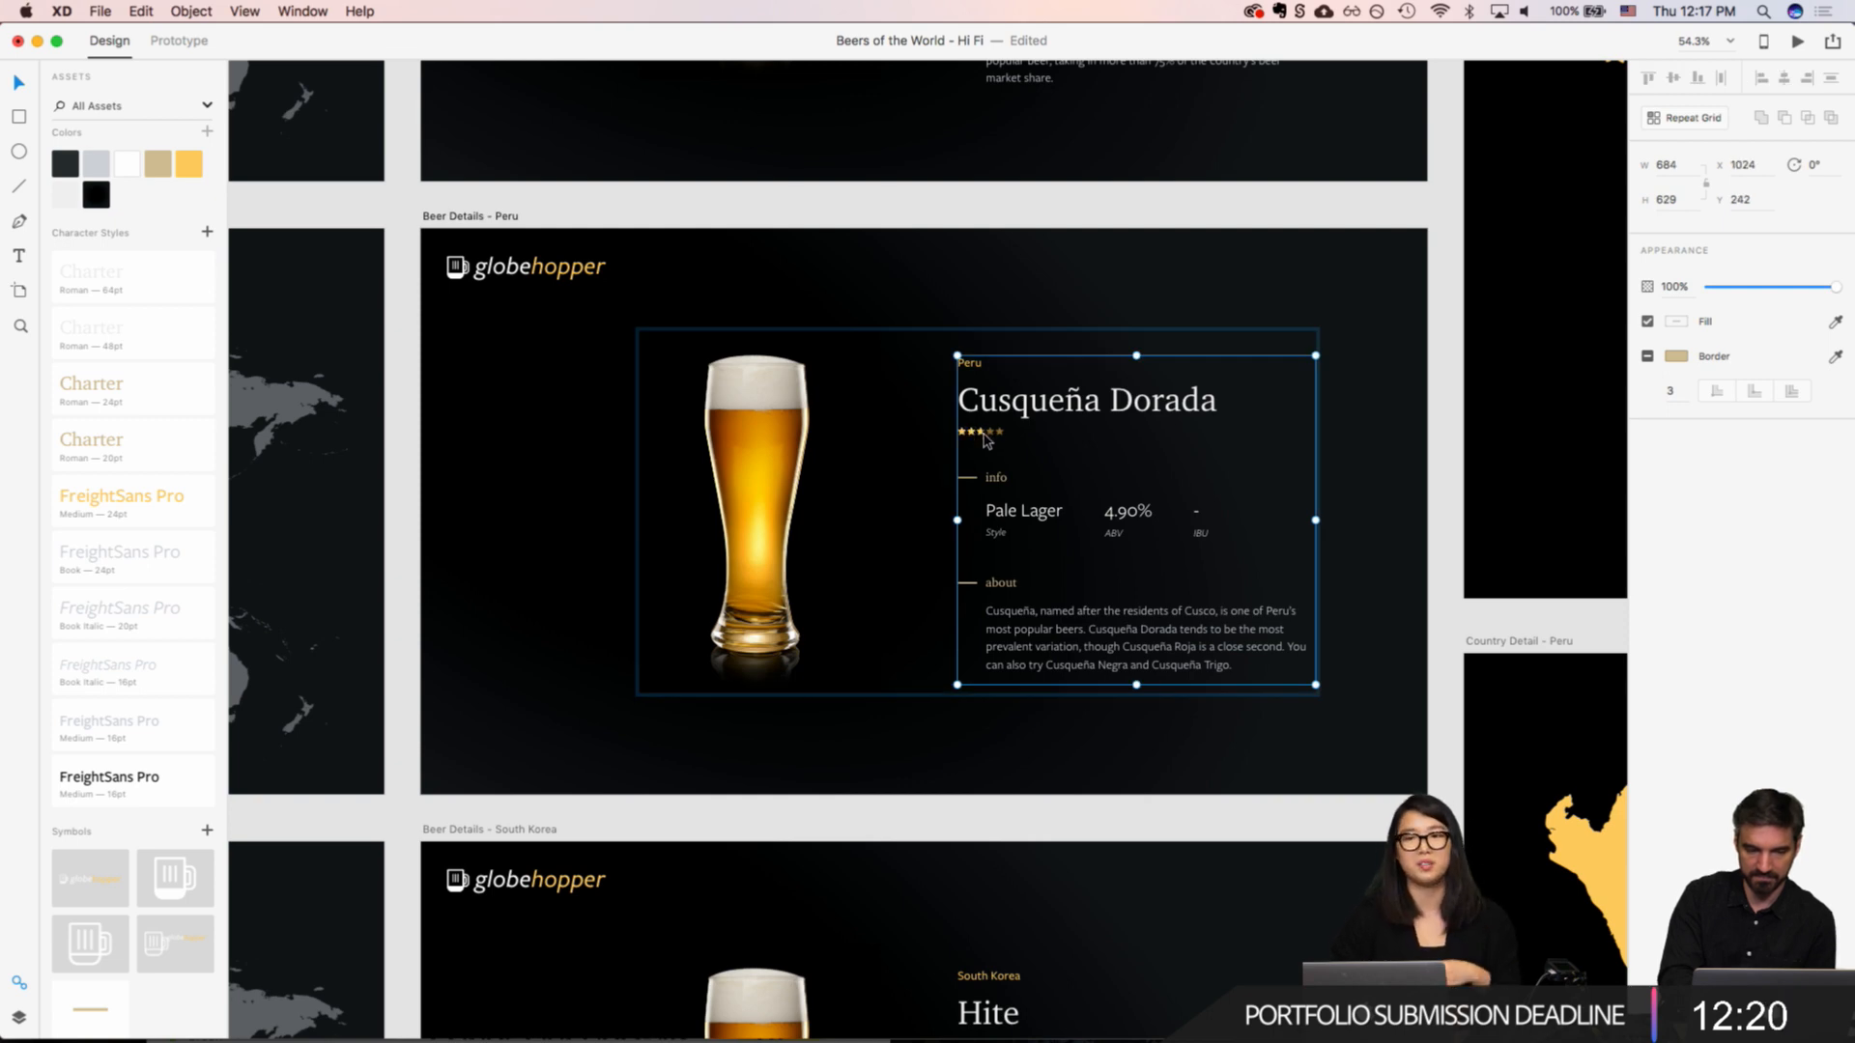
{"action": "scroll", "coordinate": [983, 435], "scroll_direction": "up", "scroll_amount": 5}
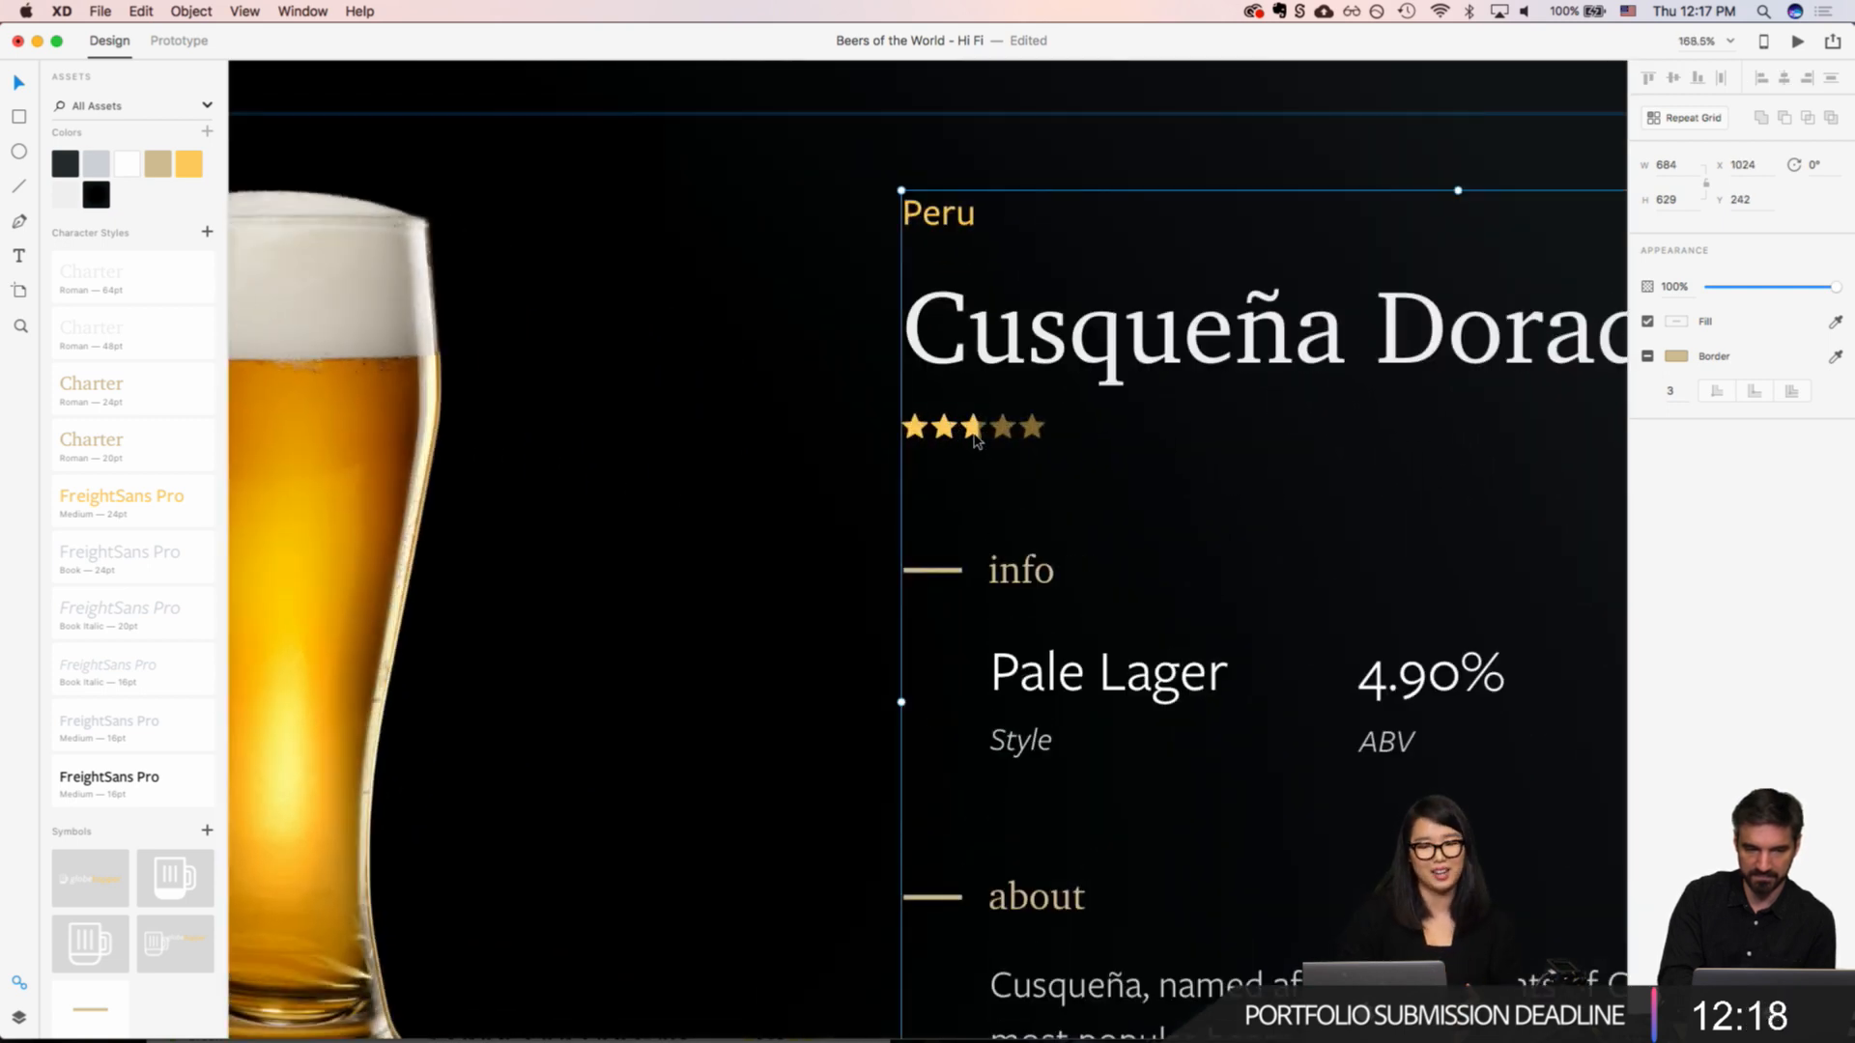
{"action": "scroll", "coordinate": [975, 439], "scroll_direction": "down", "scroll_amount": 5}
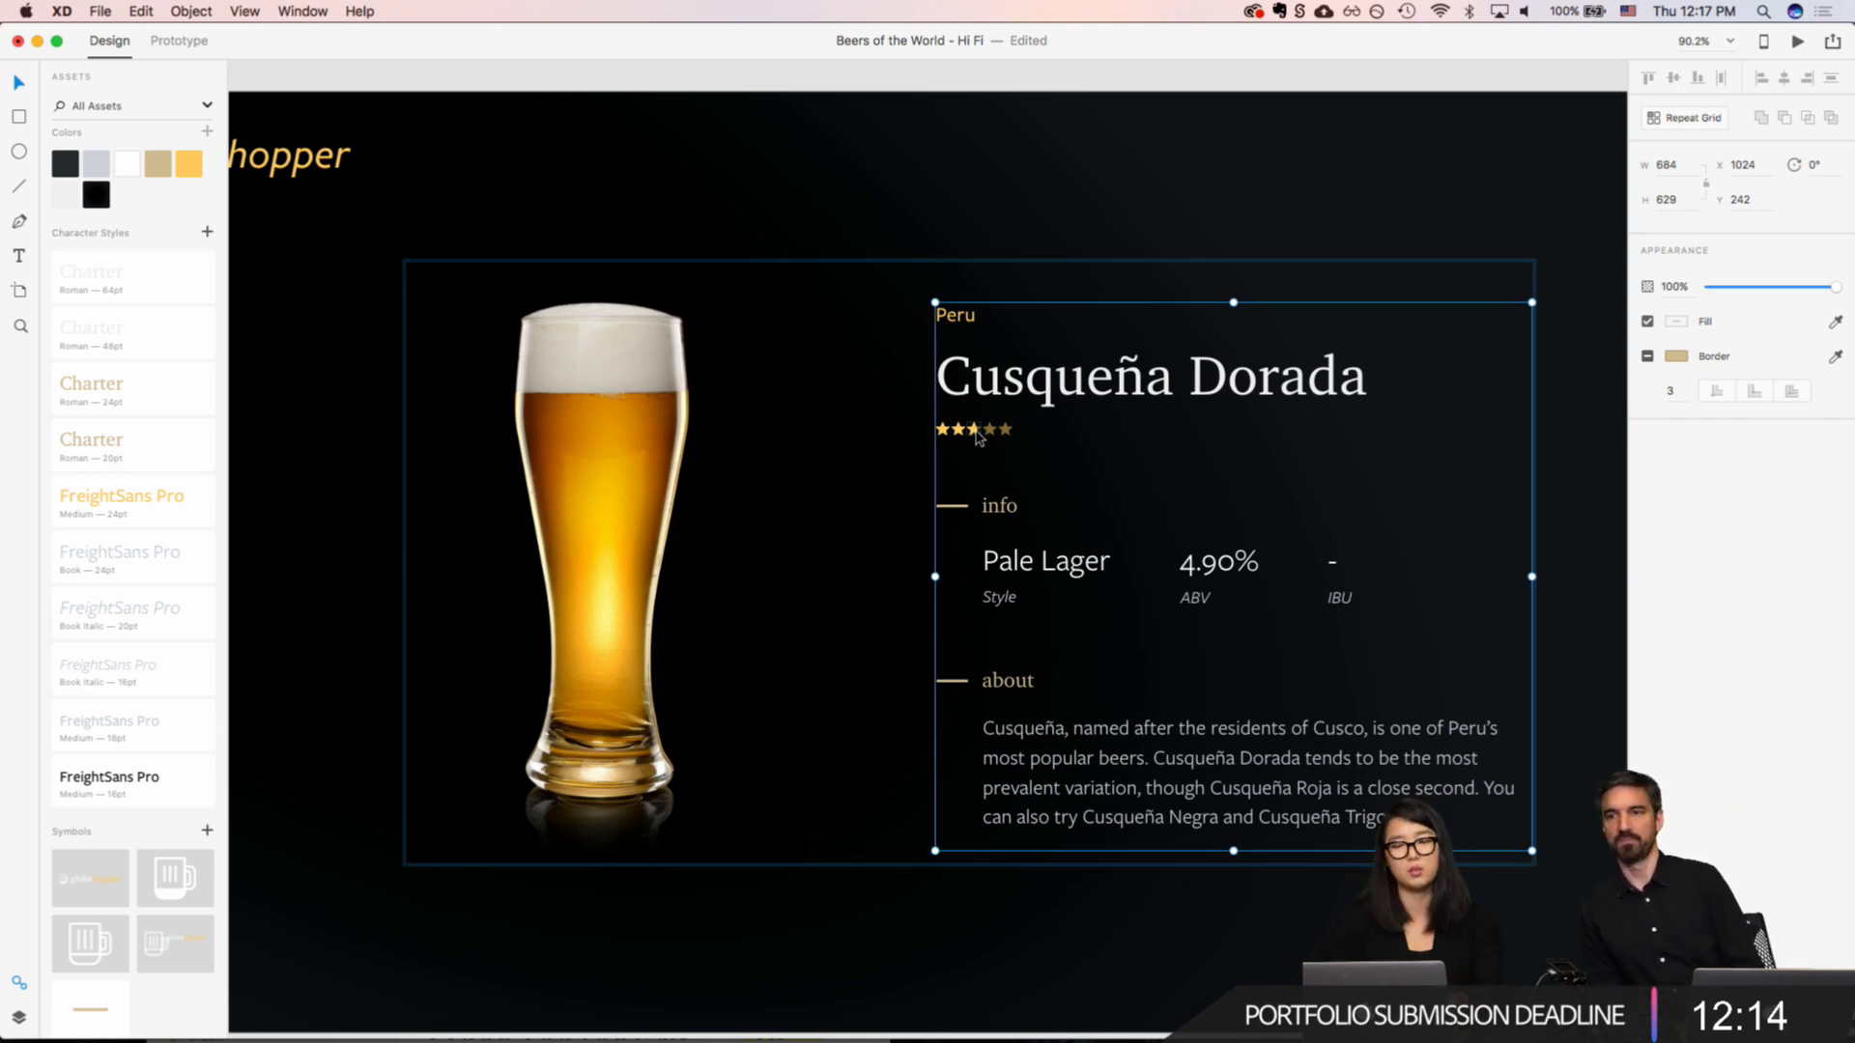
{"action": "scroll", "coordinate": [1042, 422], "scroll_direction": "up", "scroll_amount": 5}
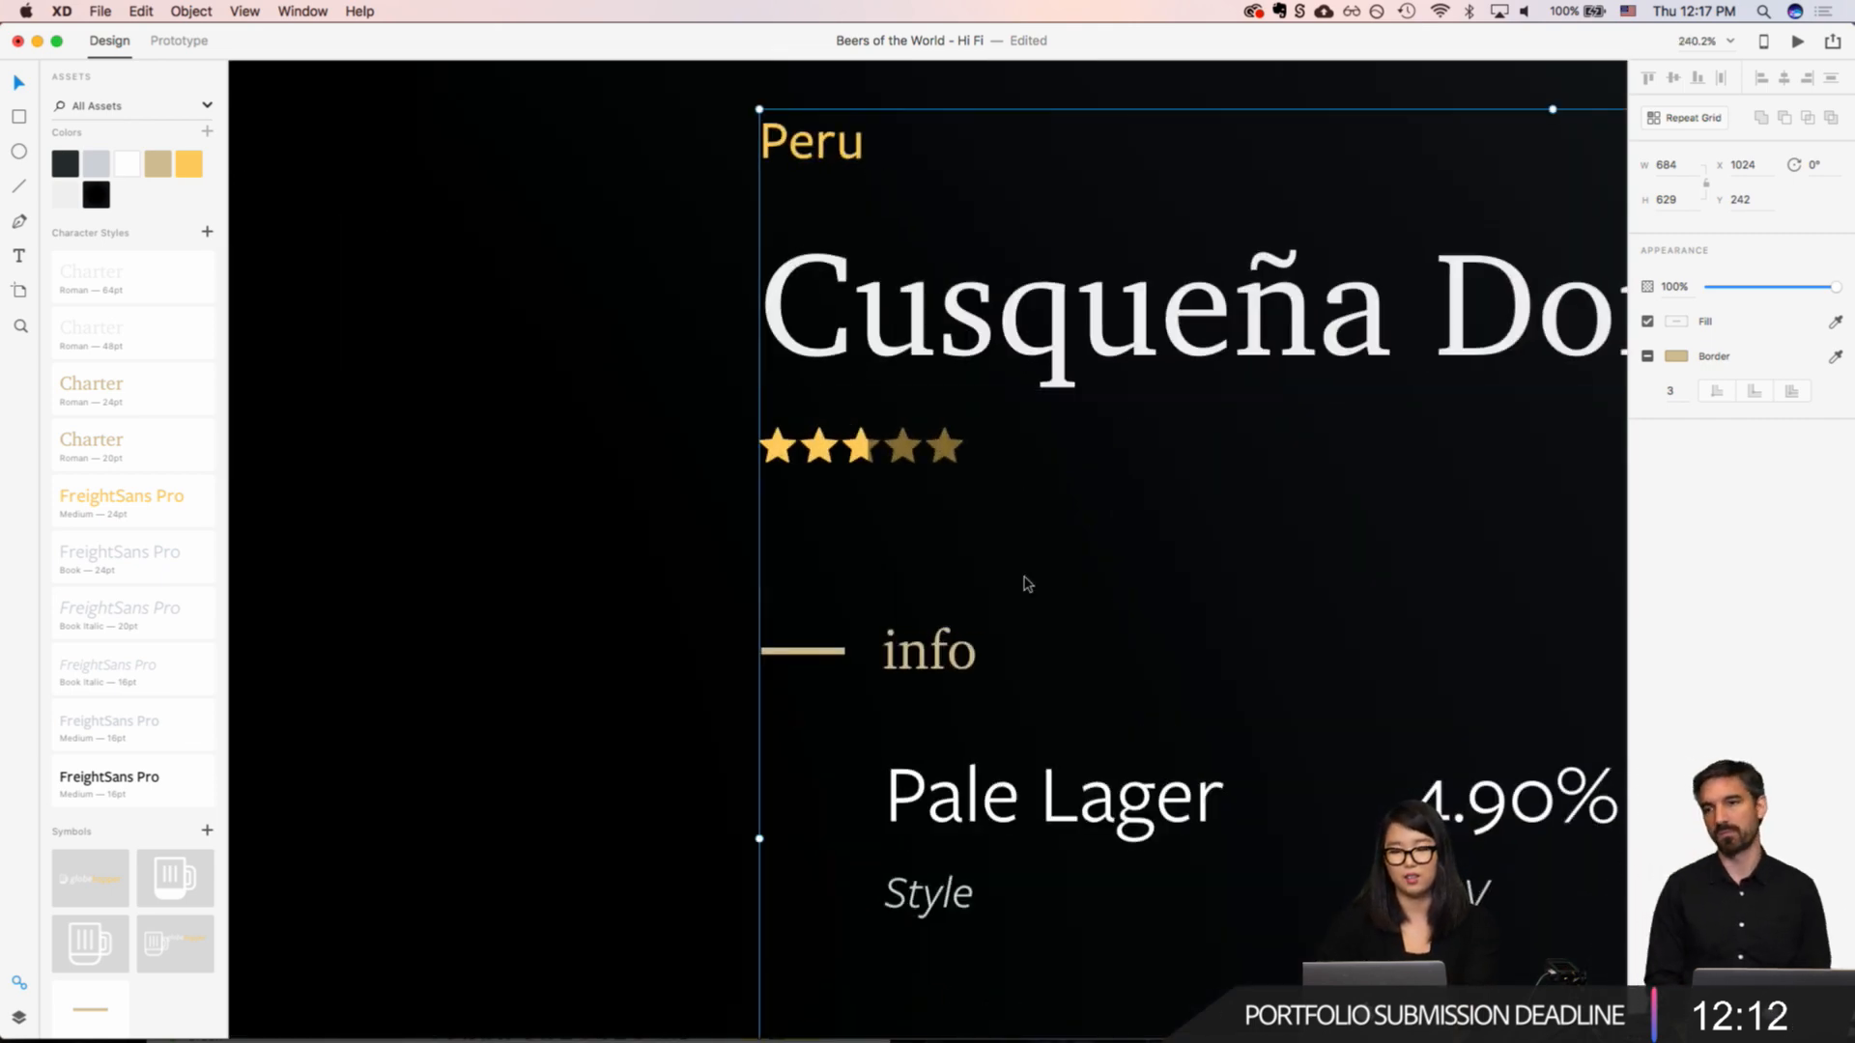
{"action": "scroll", "coordinate": [1015, 512], "scroll_direction": "up", "scroll_amount": 6}
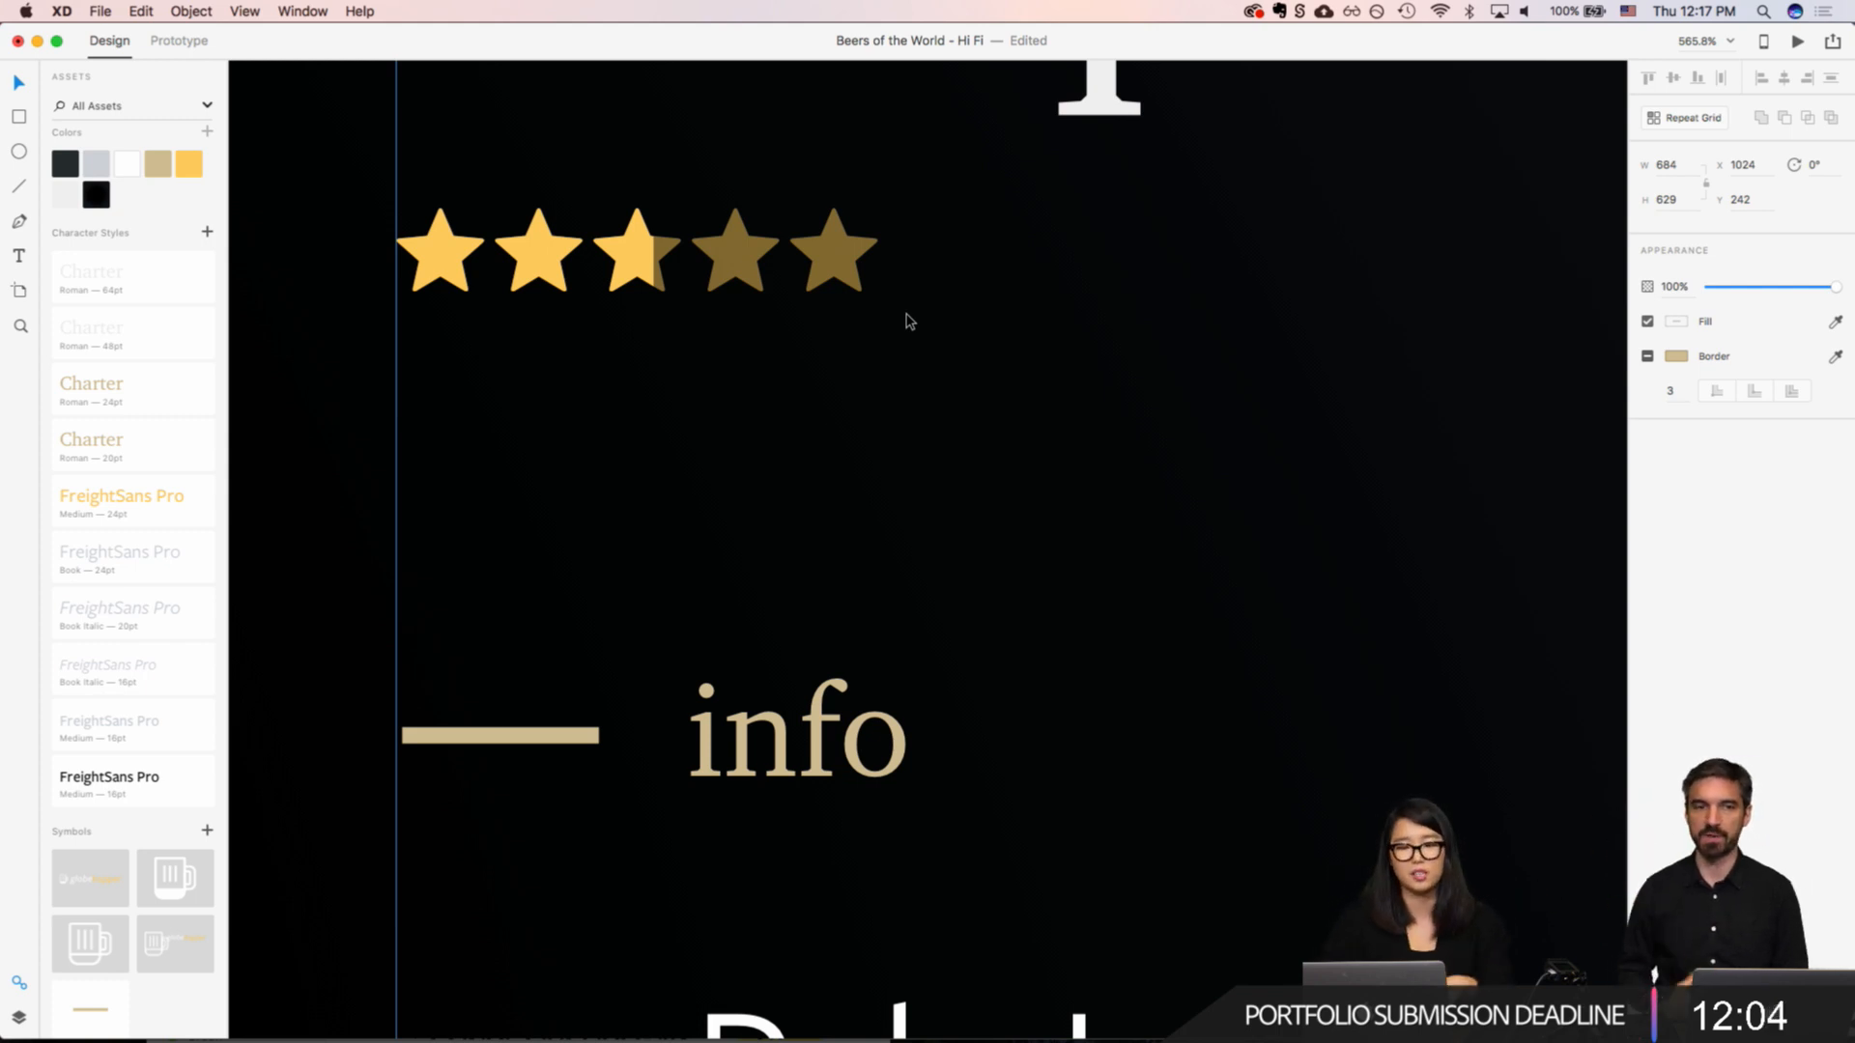
{"action": "scroll", "coordinate": [906, 319], "scroll_direction": "down", "scroll_amount": 5}
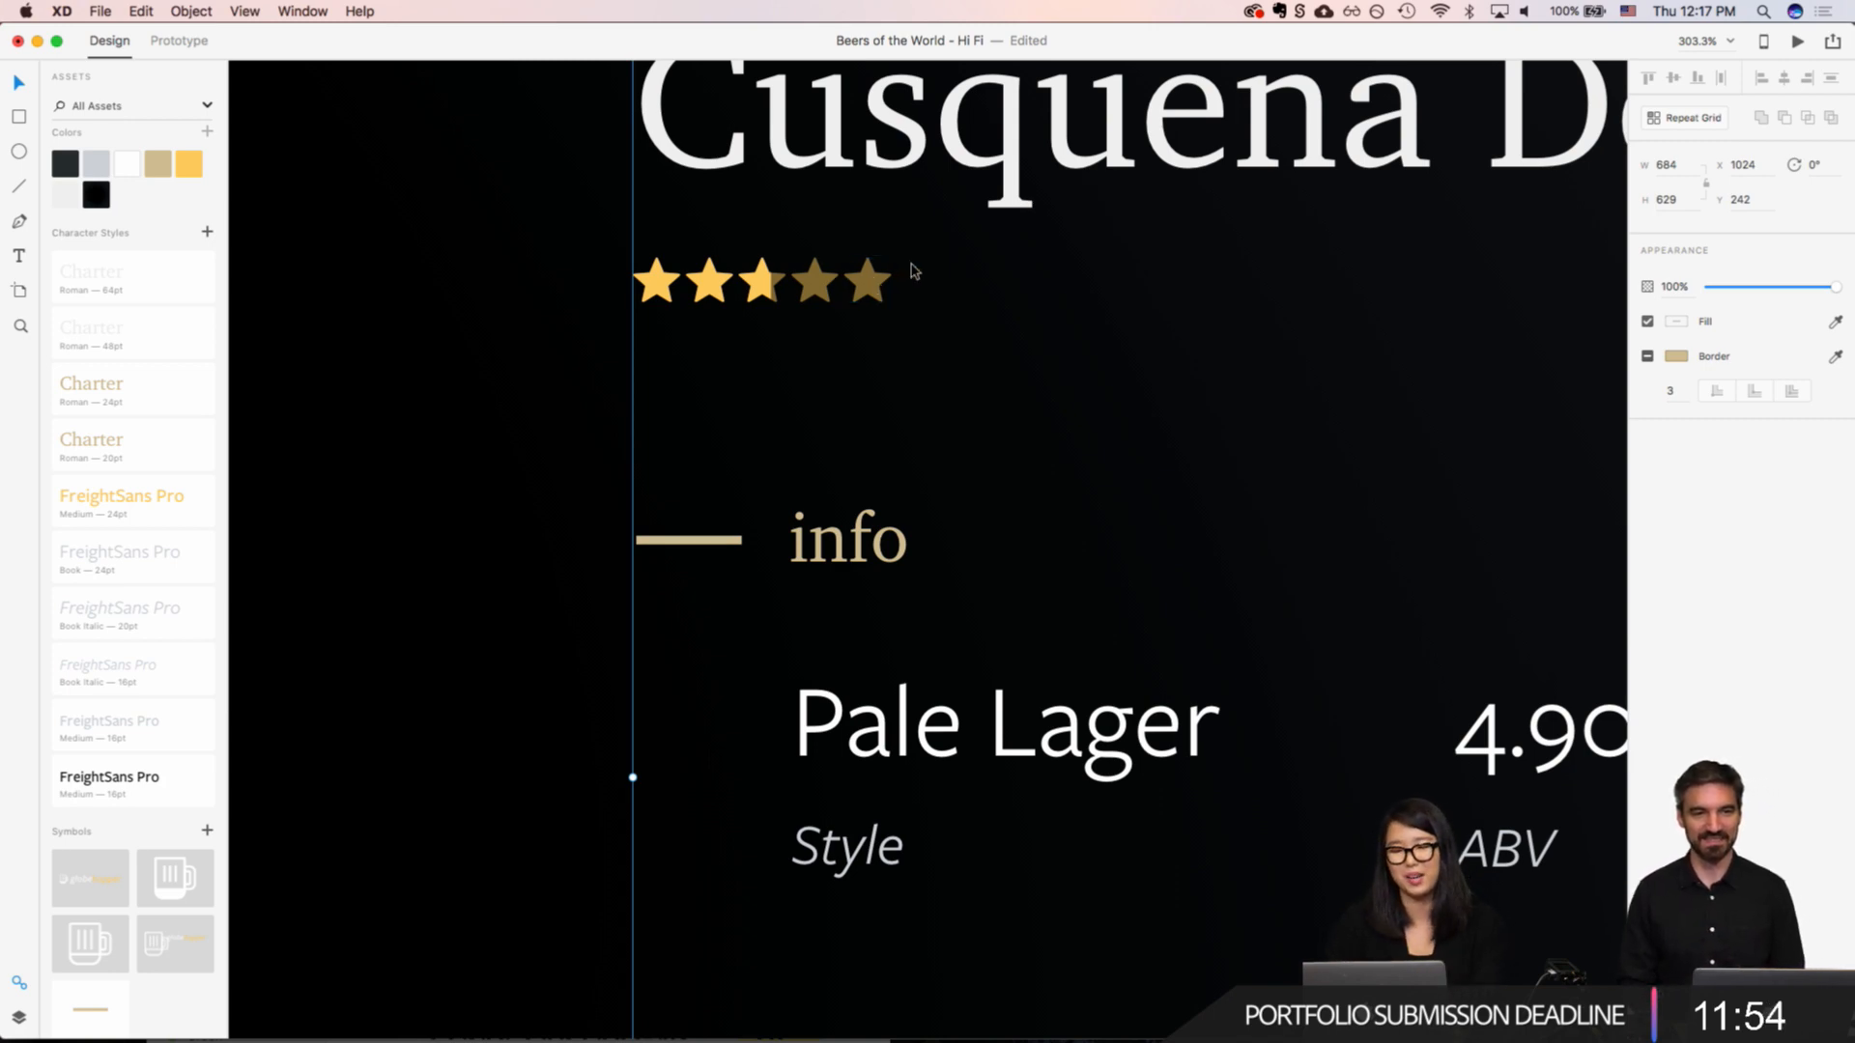
Step: Draw a circle about 15 by 15 just after the fifth star, without a border and filled with the dark slate asset colour
{"action": "scroll", "coordinate": [911, 271], "scroll_direction": "up", "scroll_amount": 5}
{"action": "left_click", "coordinate": [1006, 334]}
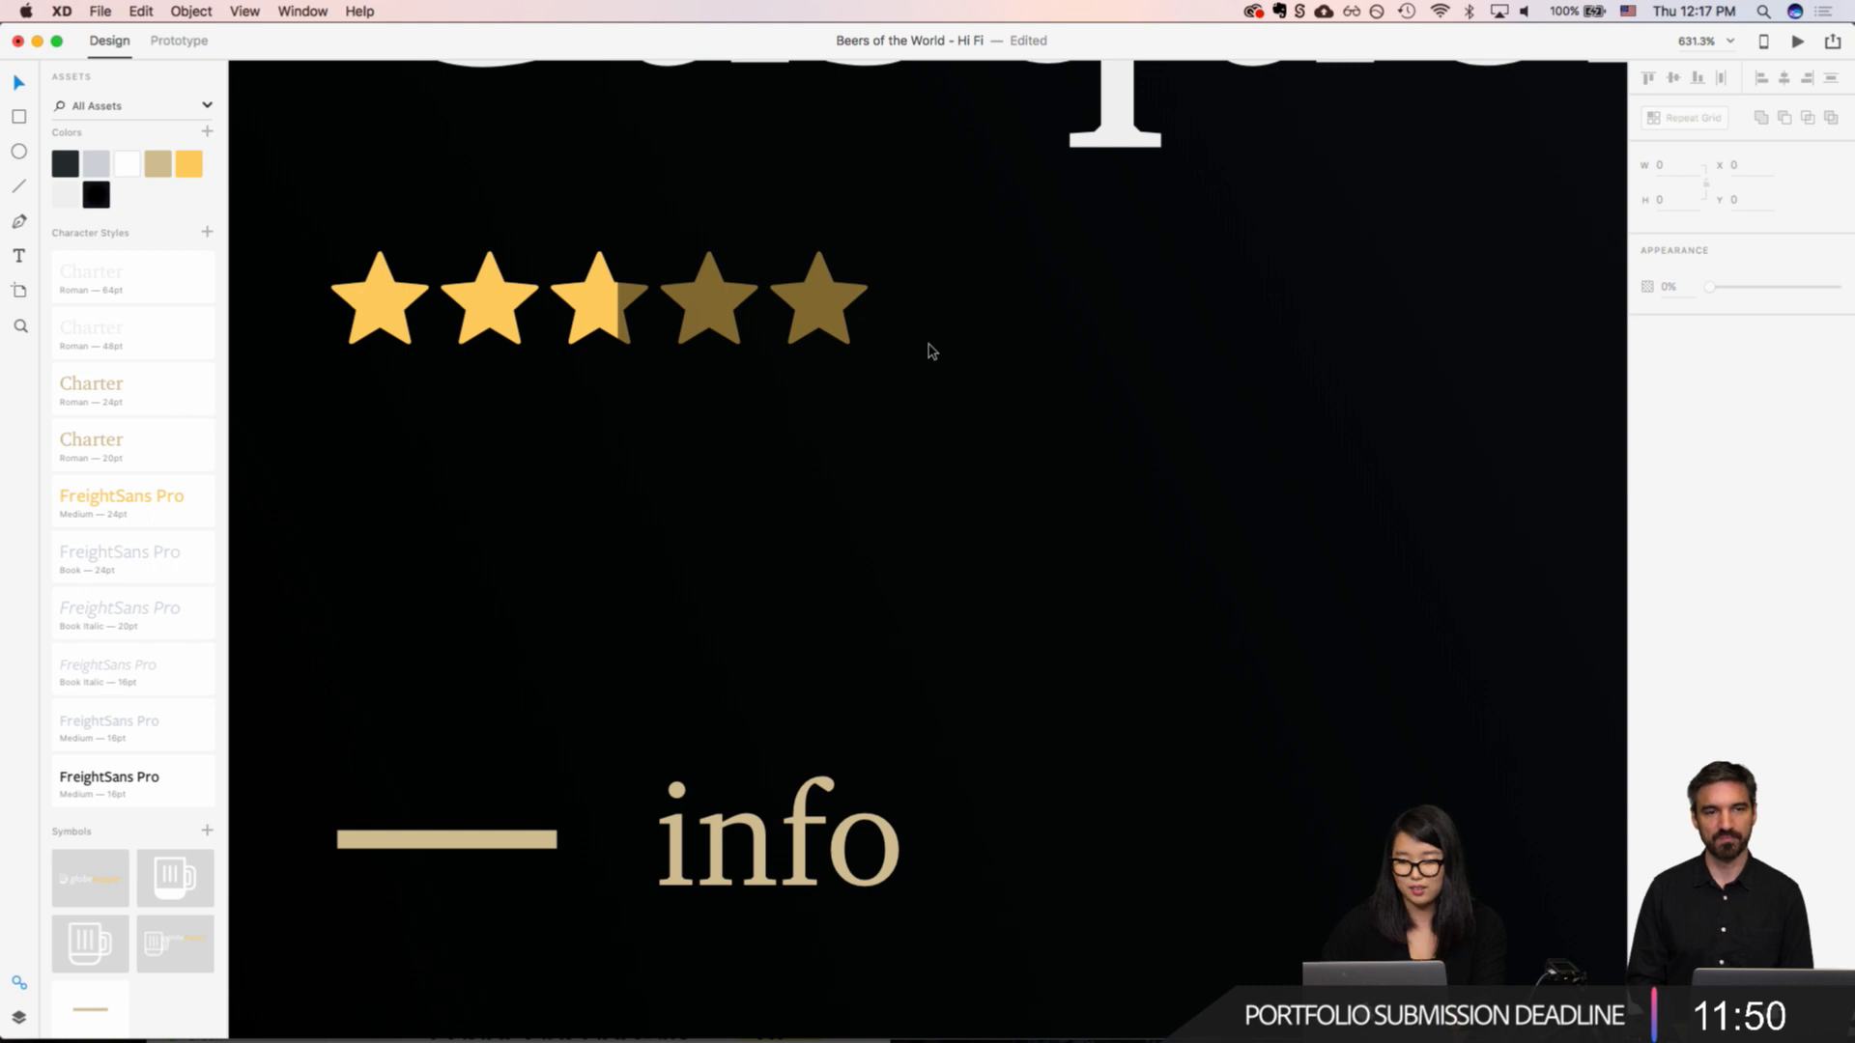
{"action": "key", "text": "e"}
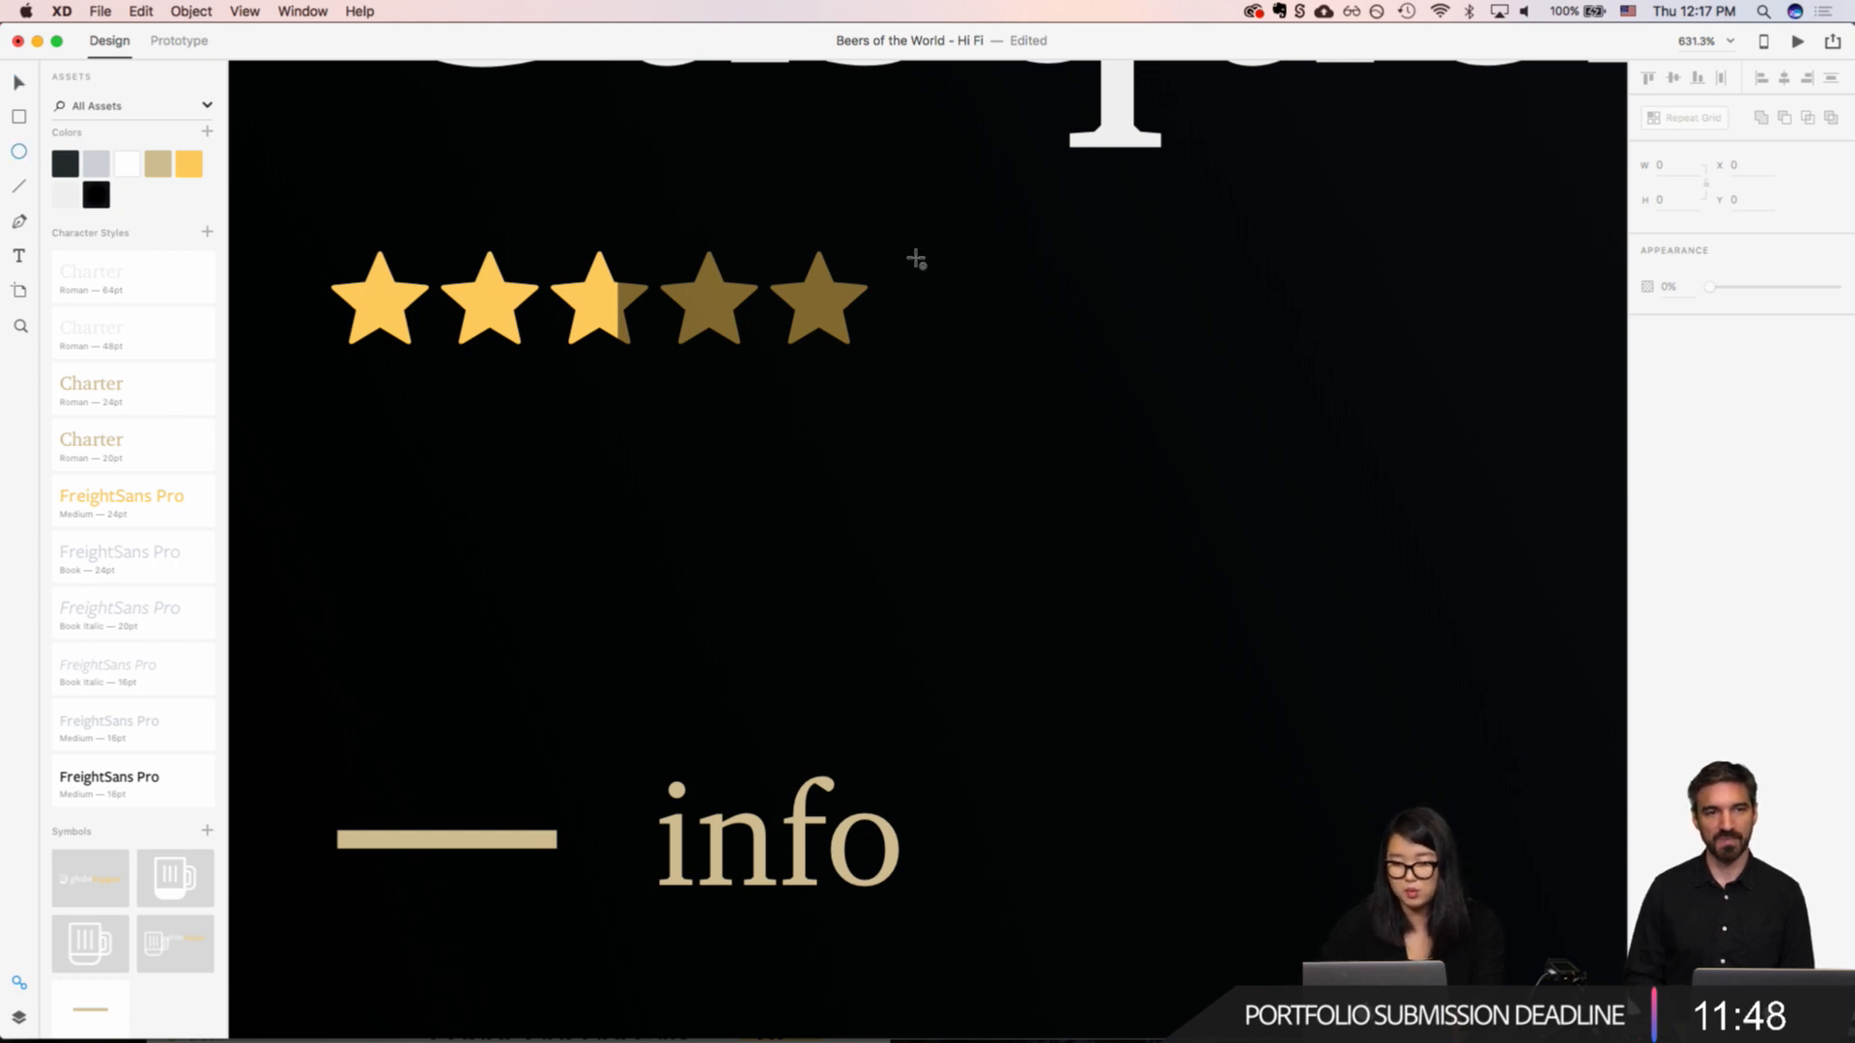
{"action": "left_click_drag", "start_coordinate": [915, 257], "coordinate": [1032, 349]}
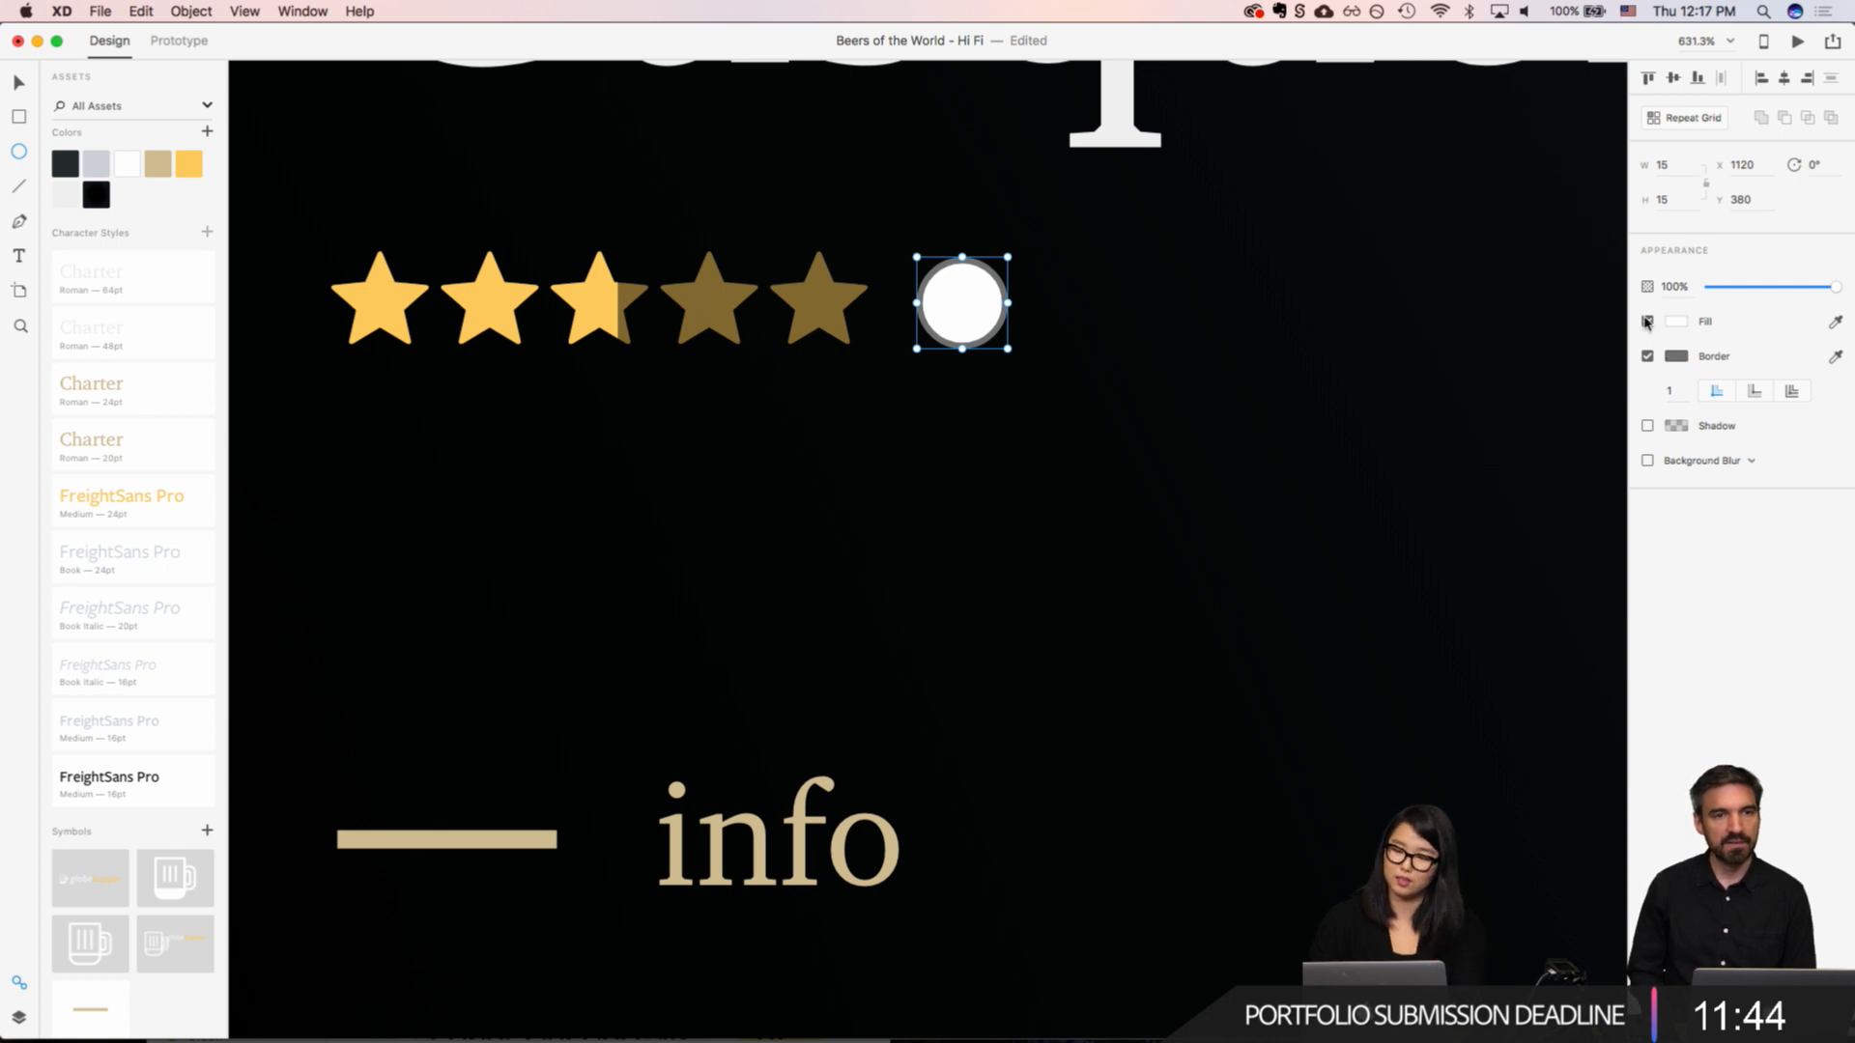
{"action": "left_click", "coordinate": [1648, 356]}
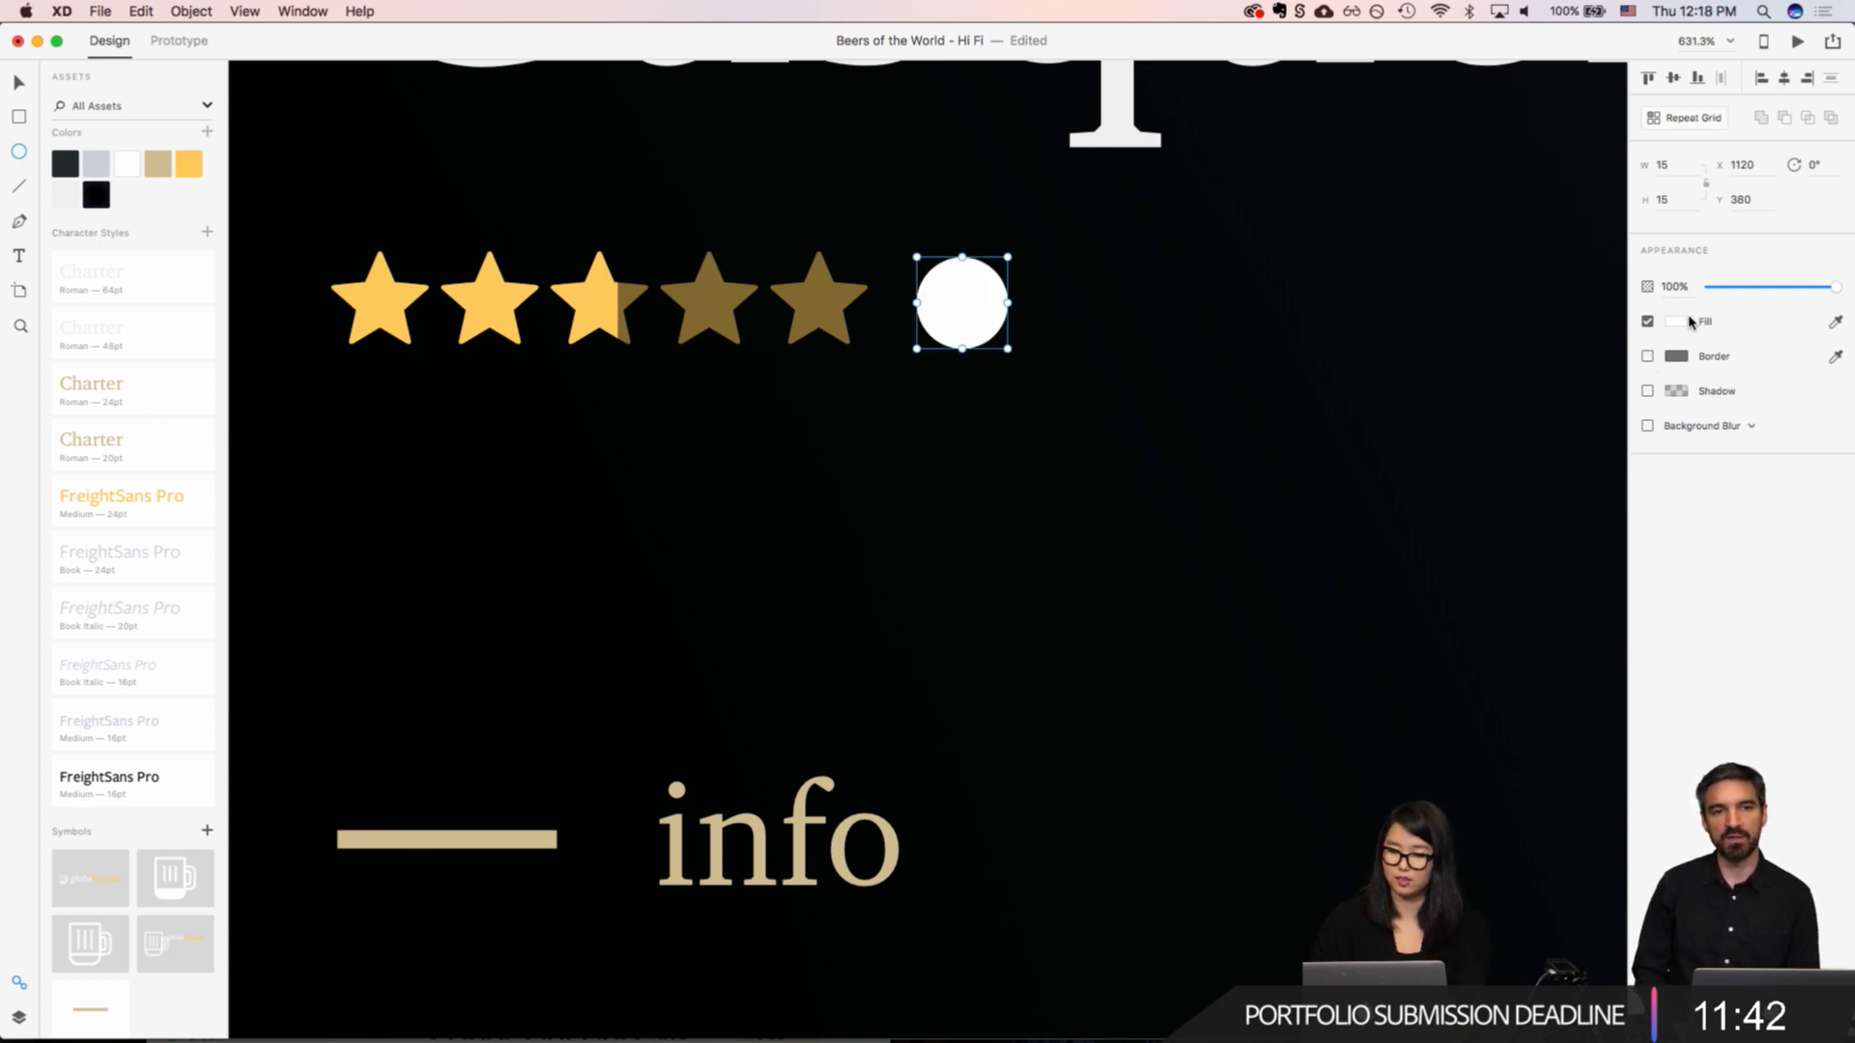
{"action": "left_click", "coordinate": [1677, 322]}
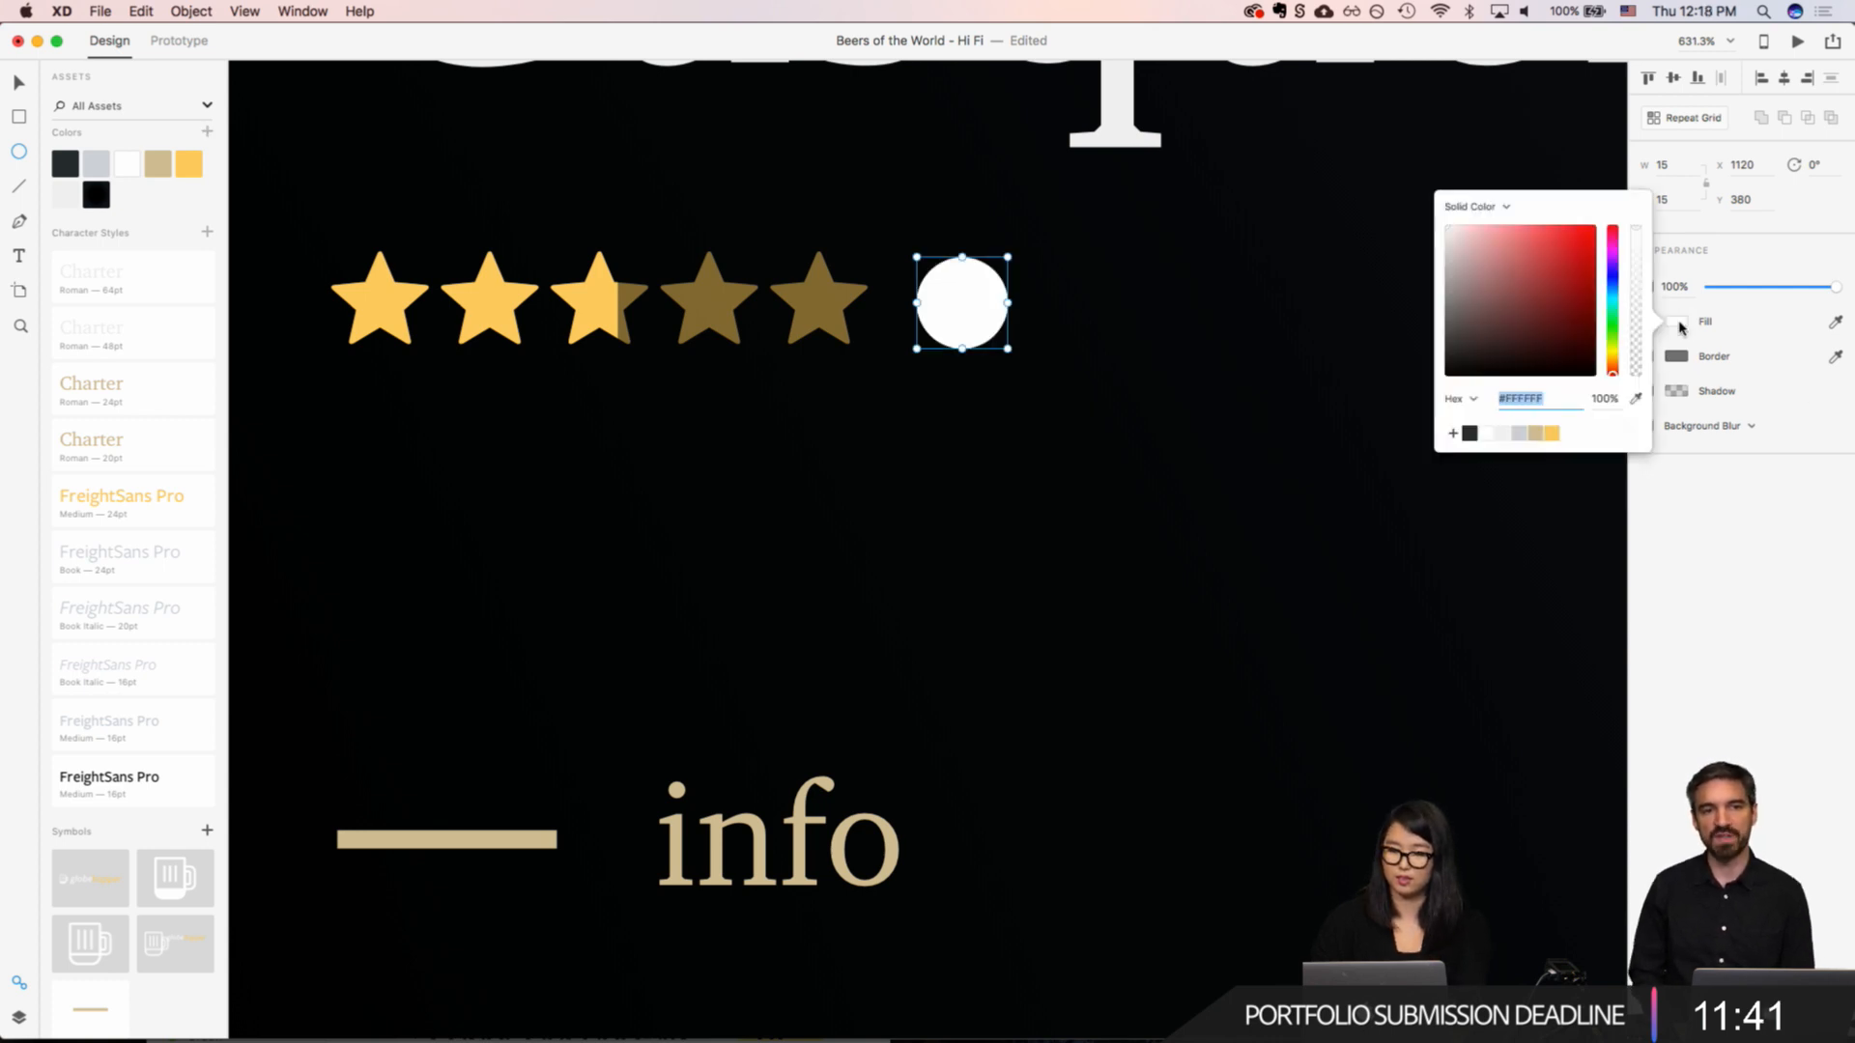
{"action": "left_click", "coordinate": [64, 164]}
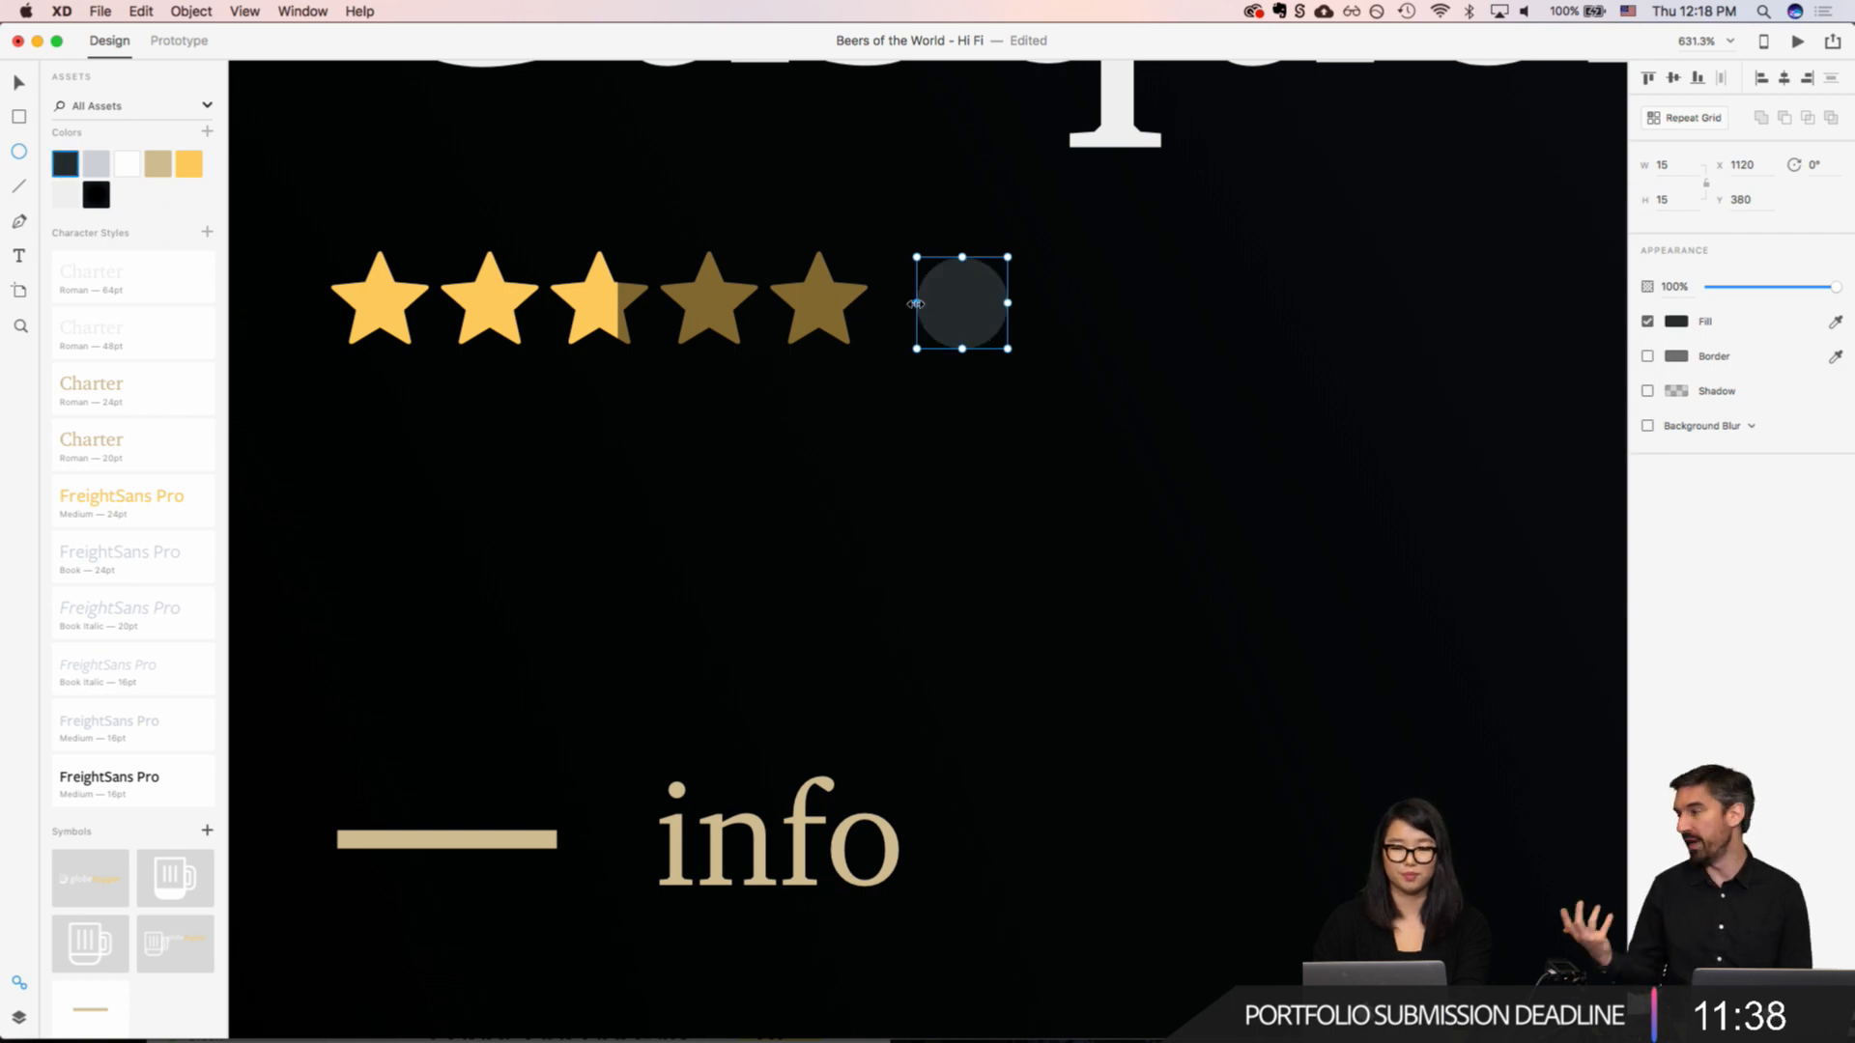
Step: Add a text object with the letter "i" over the dark circle beside the stars
{"action": "key", "text": "v"}
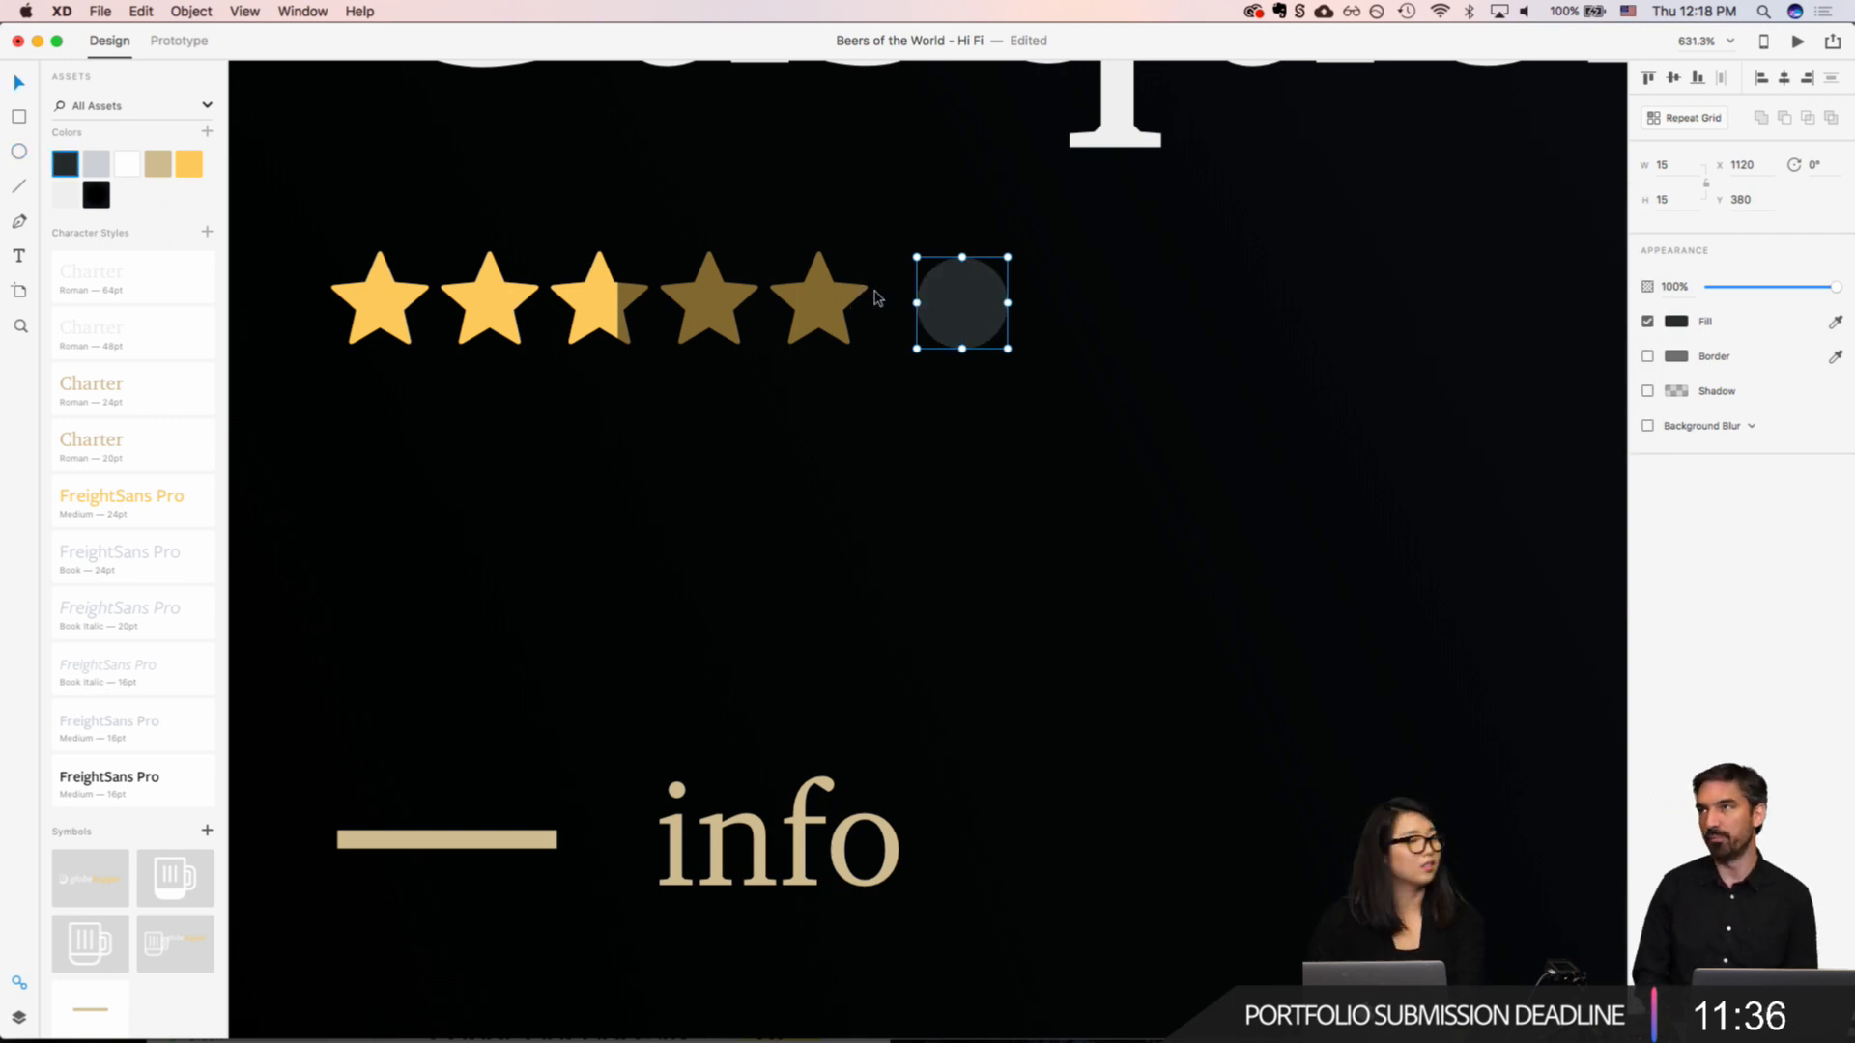
{"action": "left_click", "coordinate": [958, 277]}
{"action": "type", "text": "i"}
{"action": "key", "text": "Escape"}
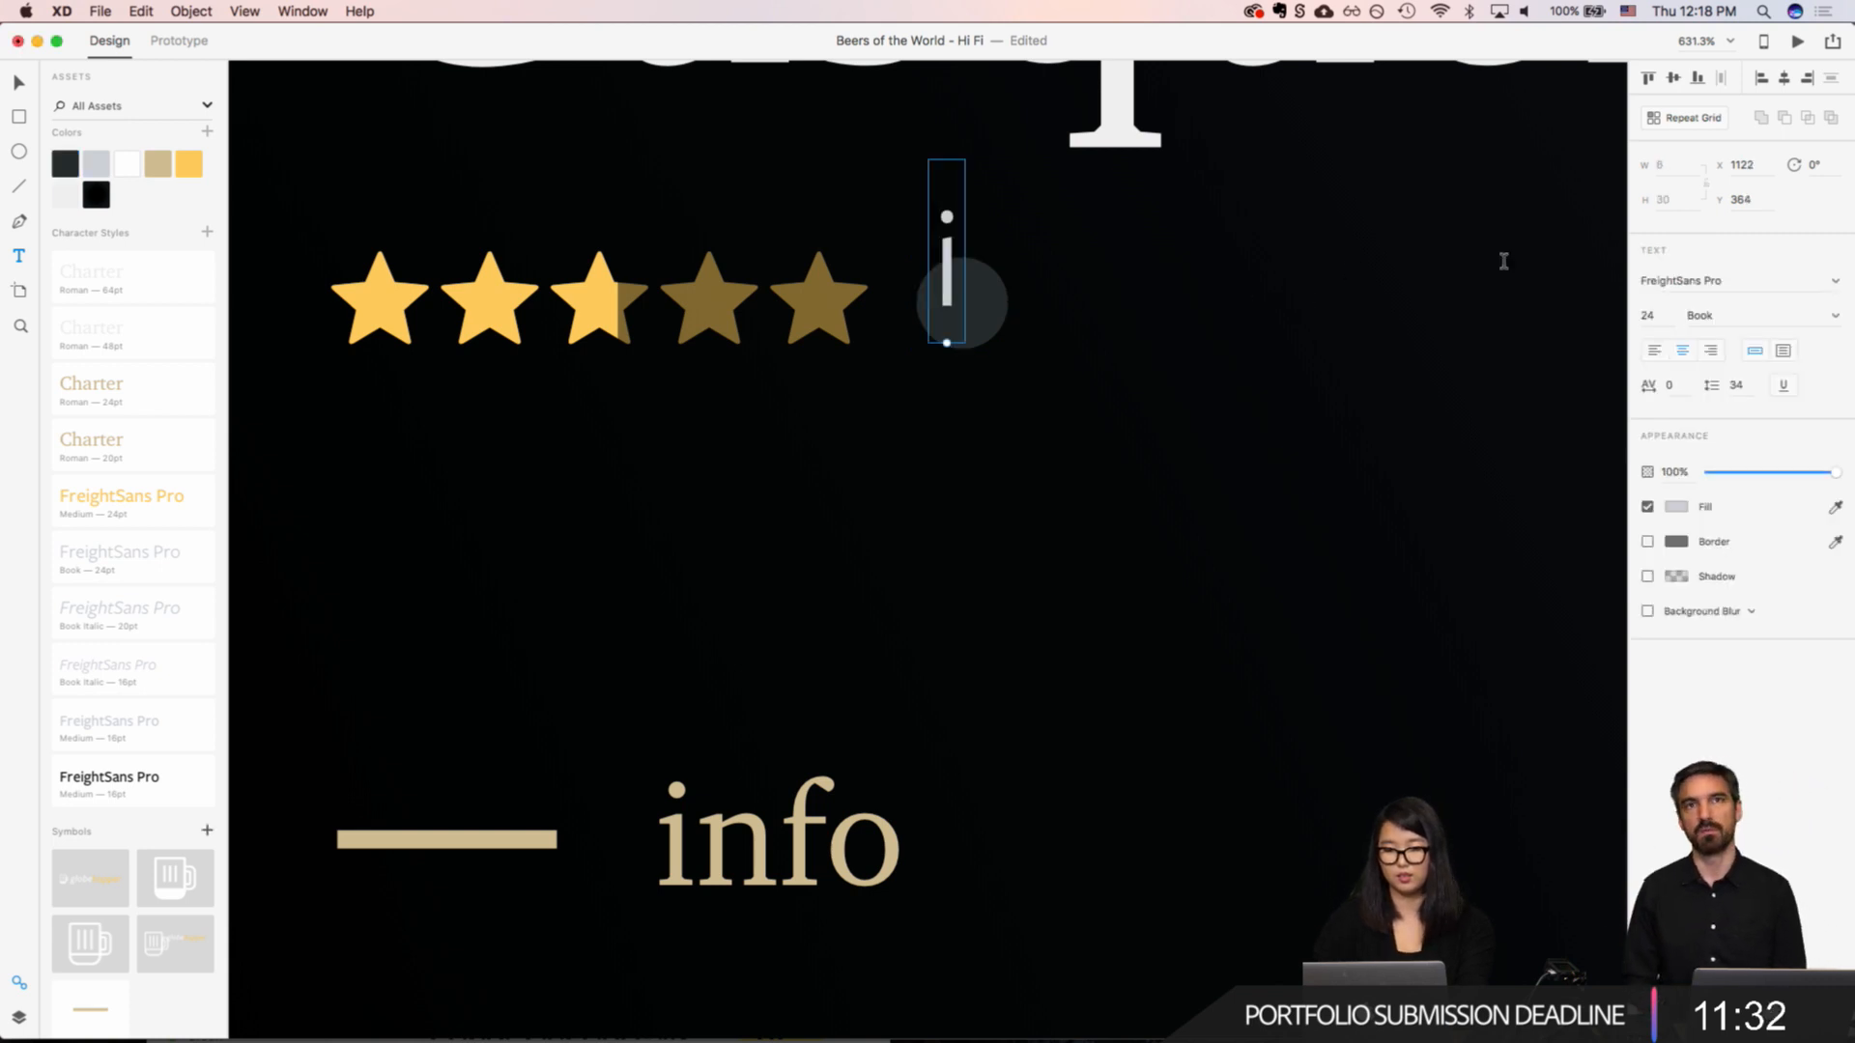
Step: Try several character styles on the "i", settle on Charter Roman 64pt and set its font size to 16
{"action": "left_click", "coordinate": [143, 416]}
{"action": "left_click", "coordinate": [123, 340]}
{"action": "left_click", "coordinate": [123, 293]}
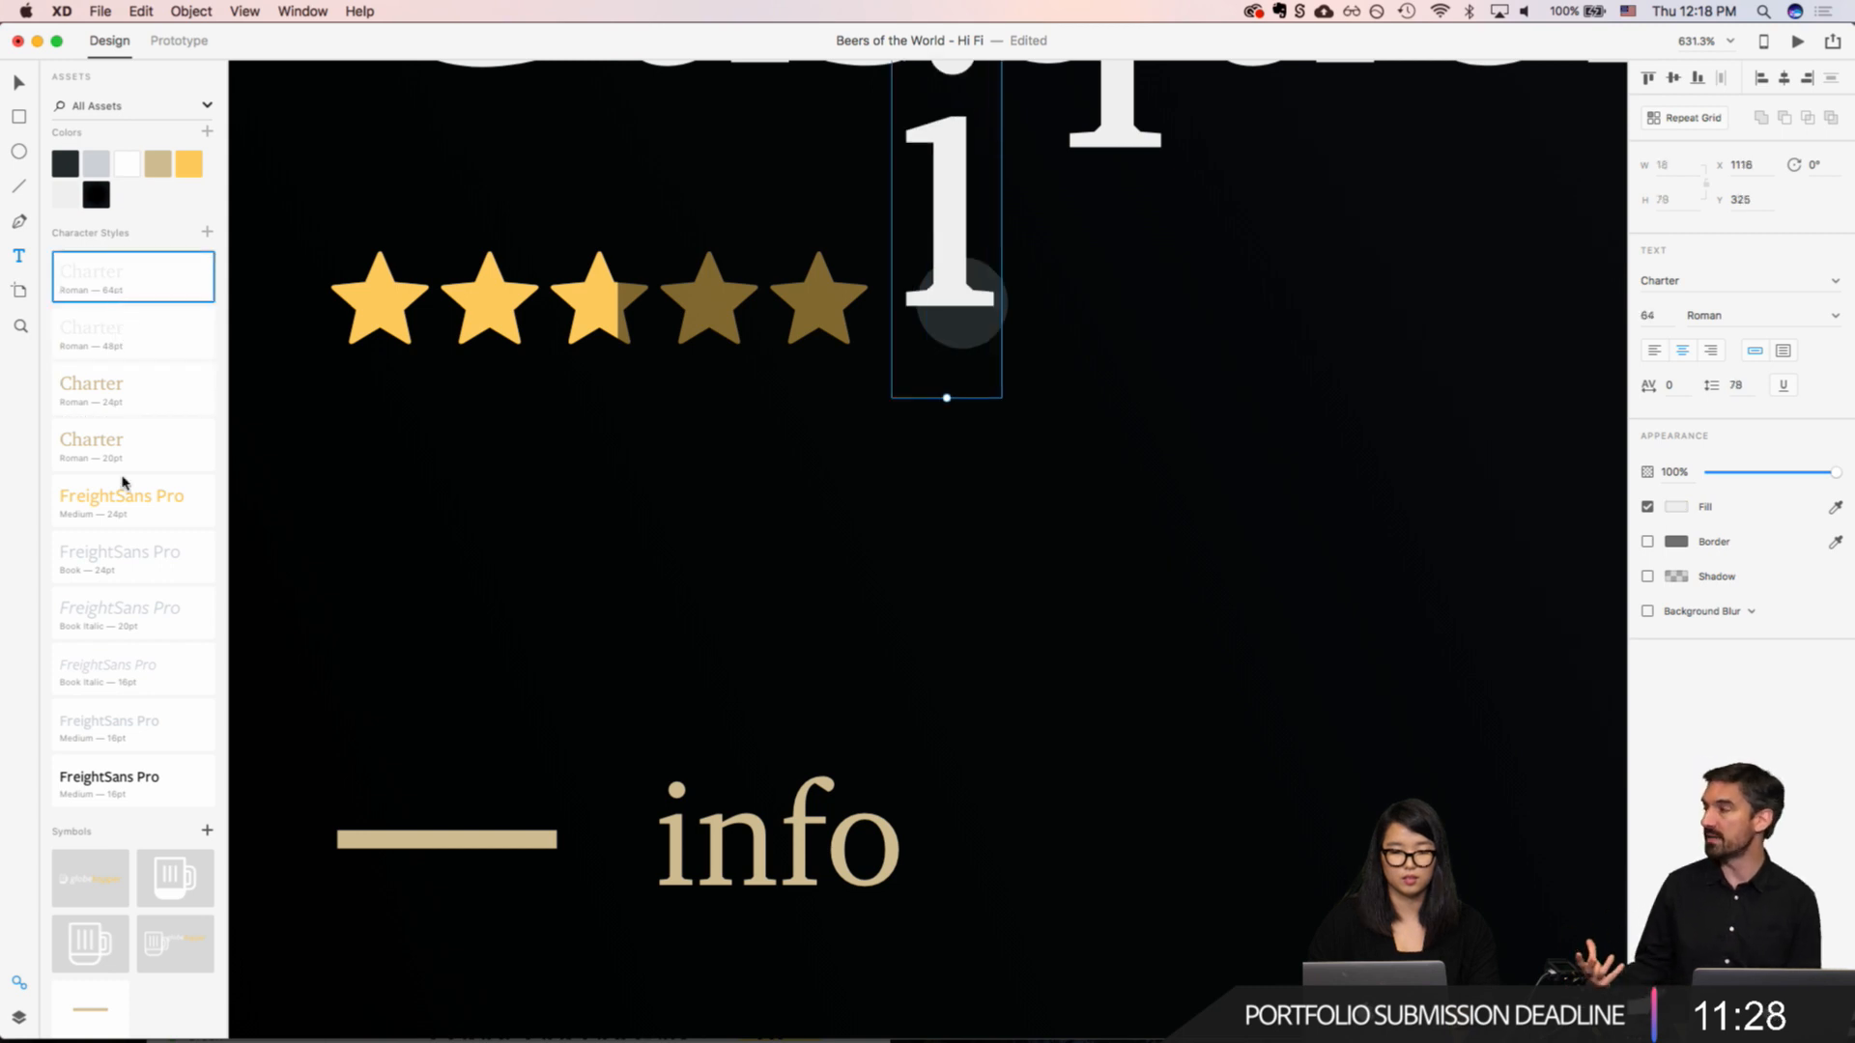
{"action": "left_click", "coordinate": [104, 349]}
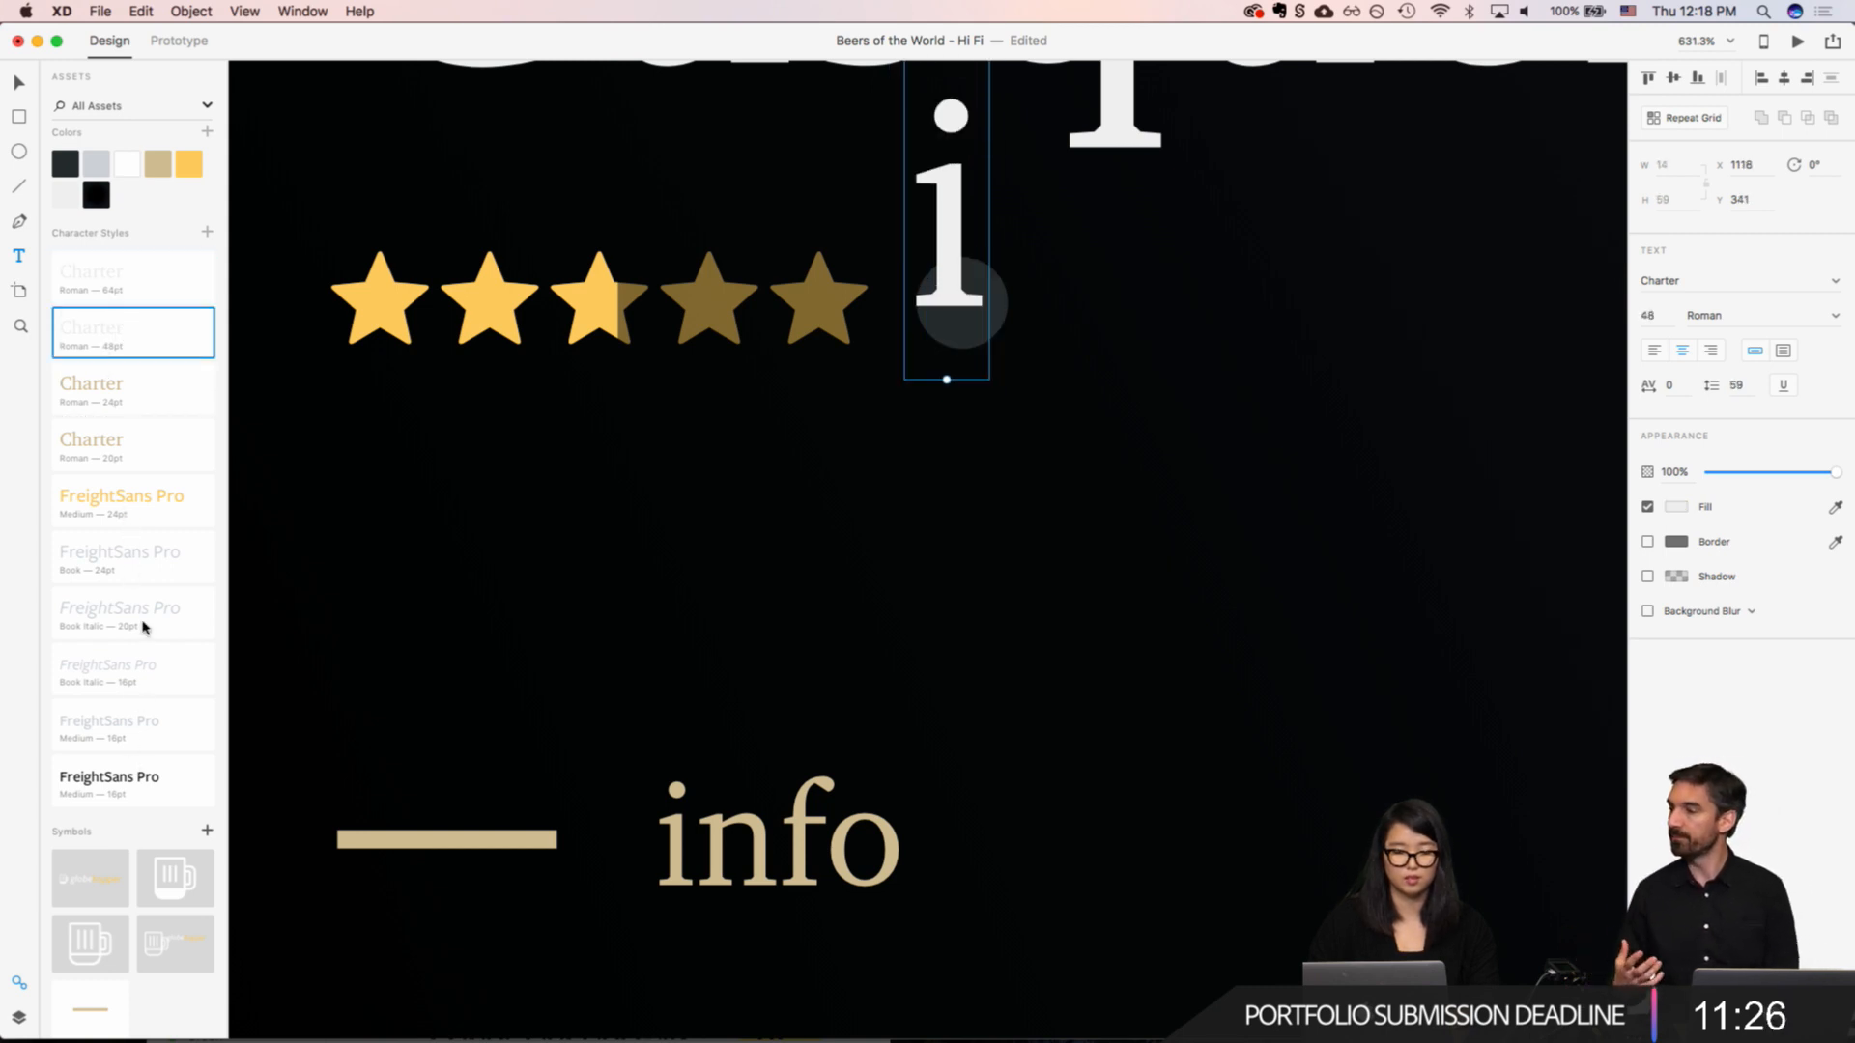
{"action": "left_click", "coordinate": [129, 725]}
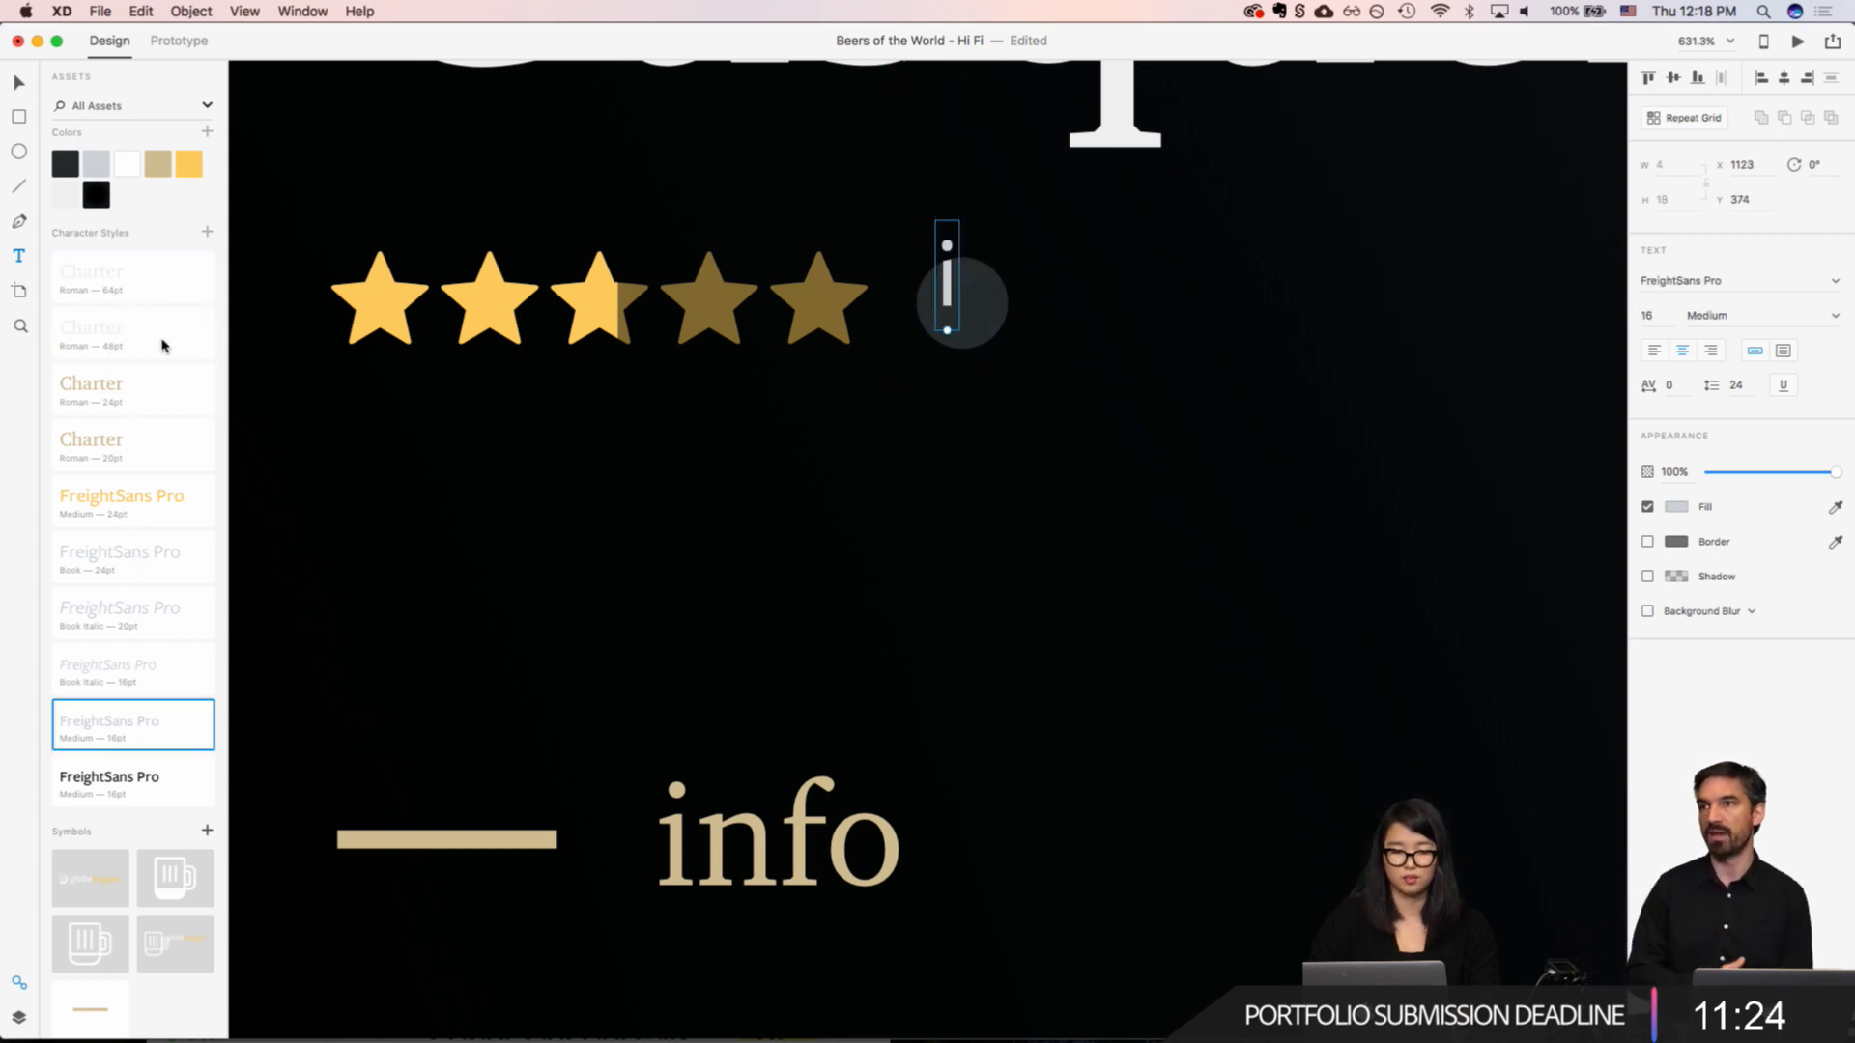
{"action": "left_click", "coordinate": [86, 280]}
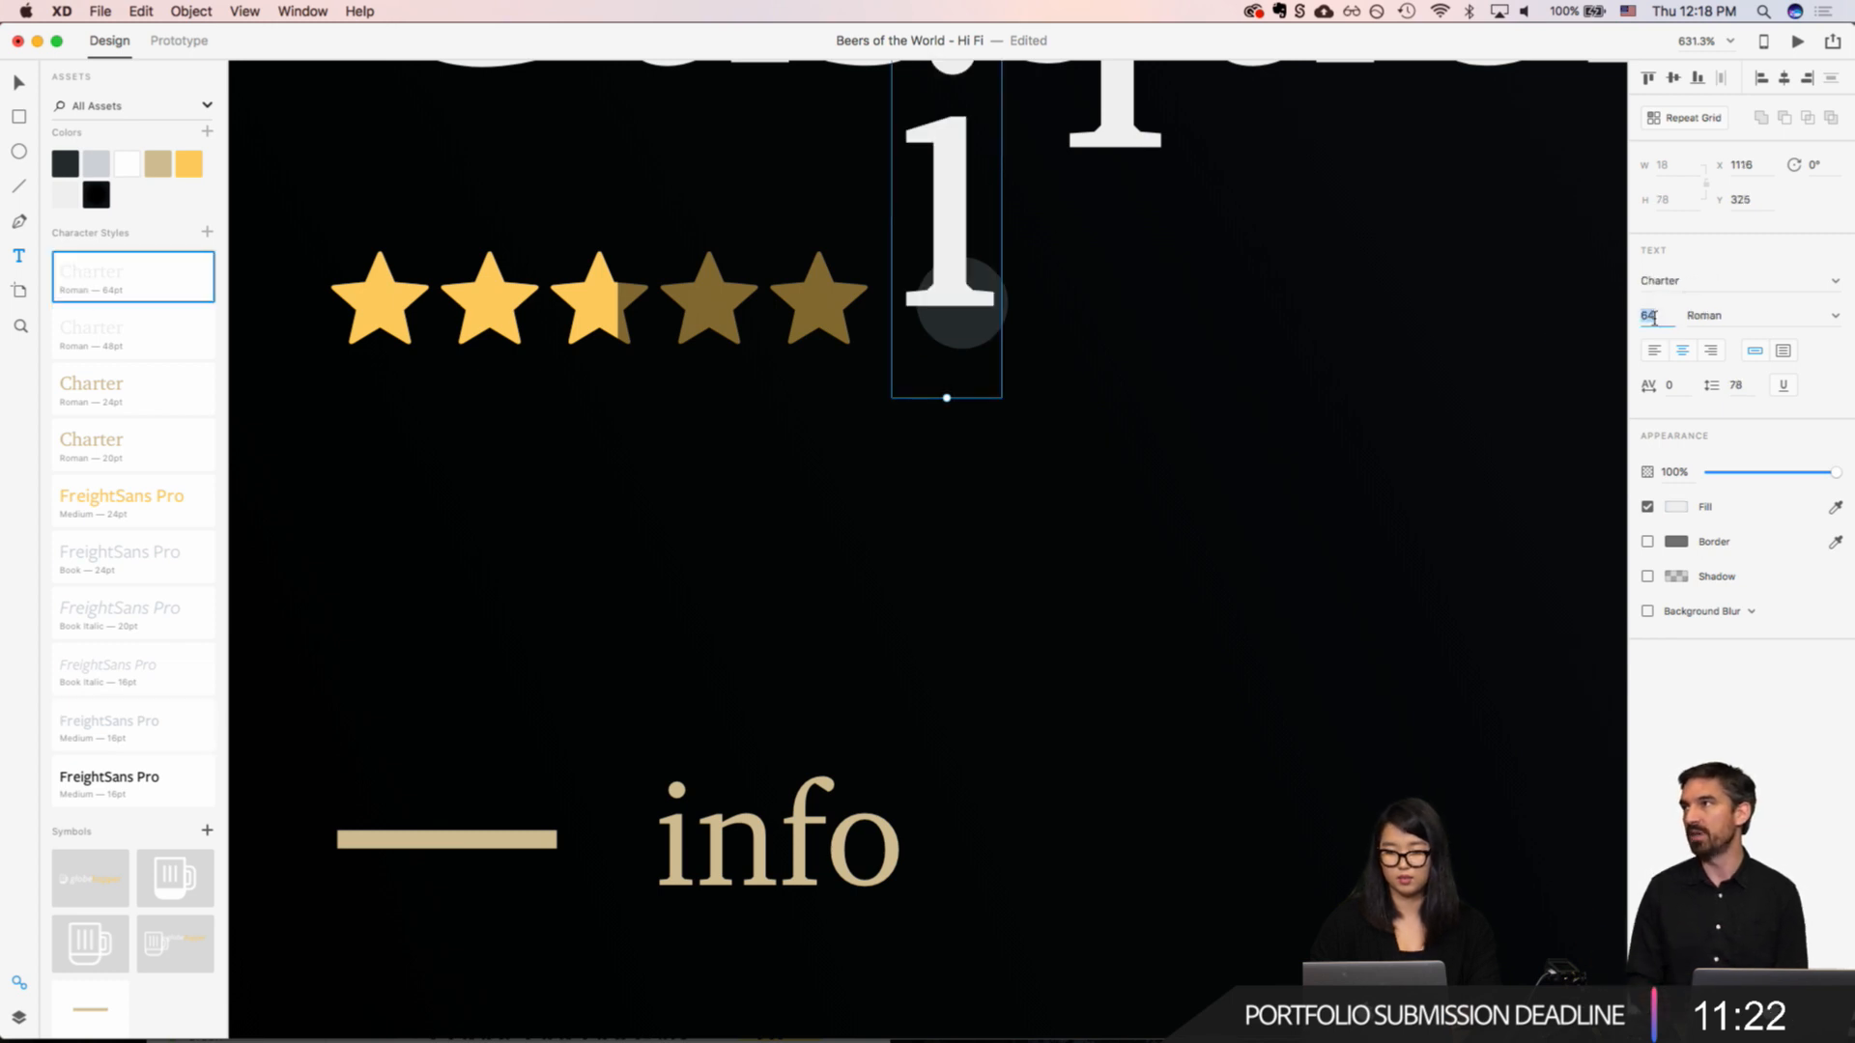
{"action": "type", "text": "16"}
{"action": "key", "text": "Return"}
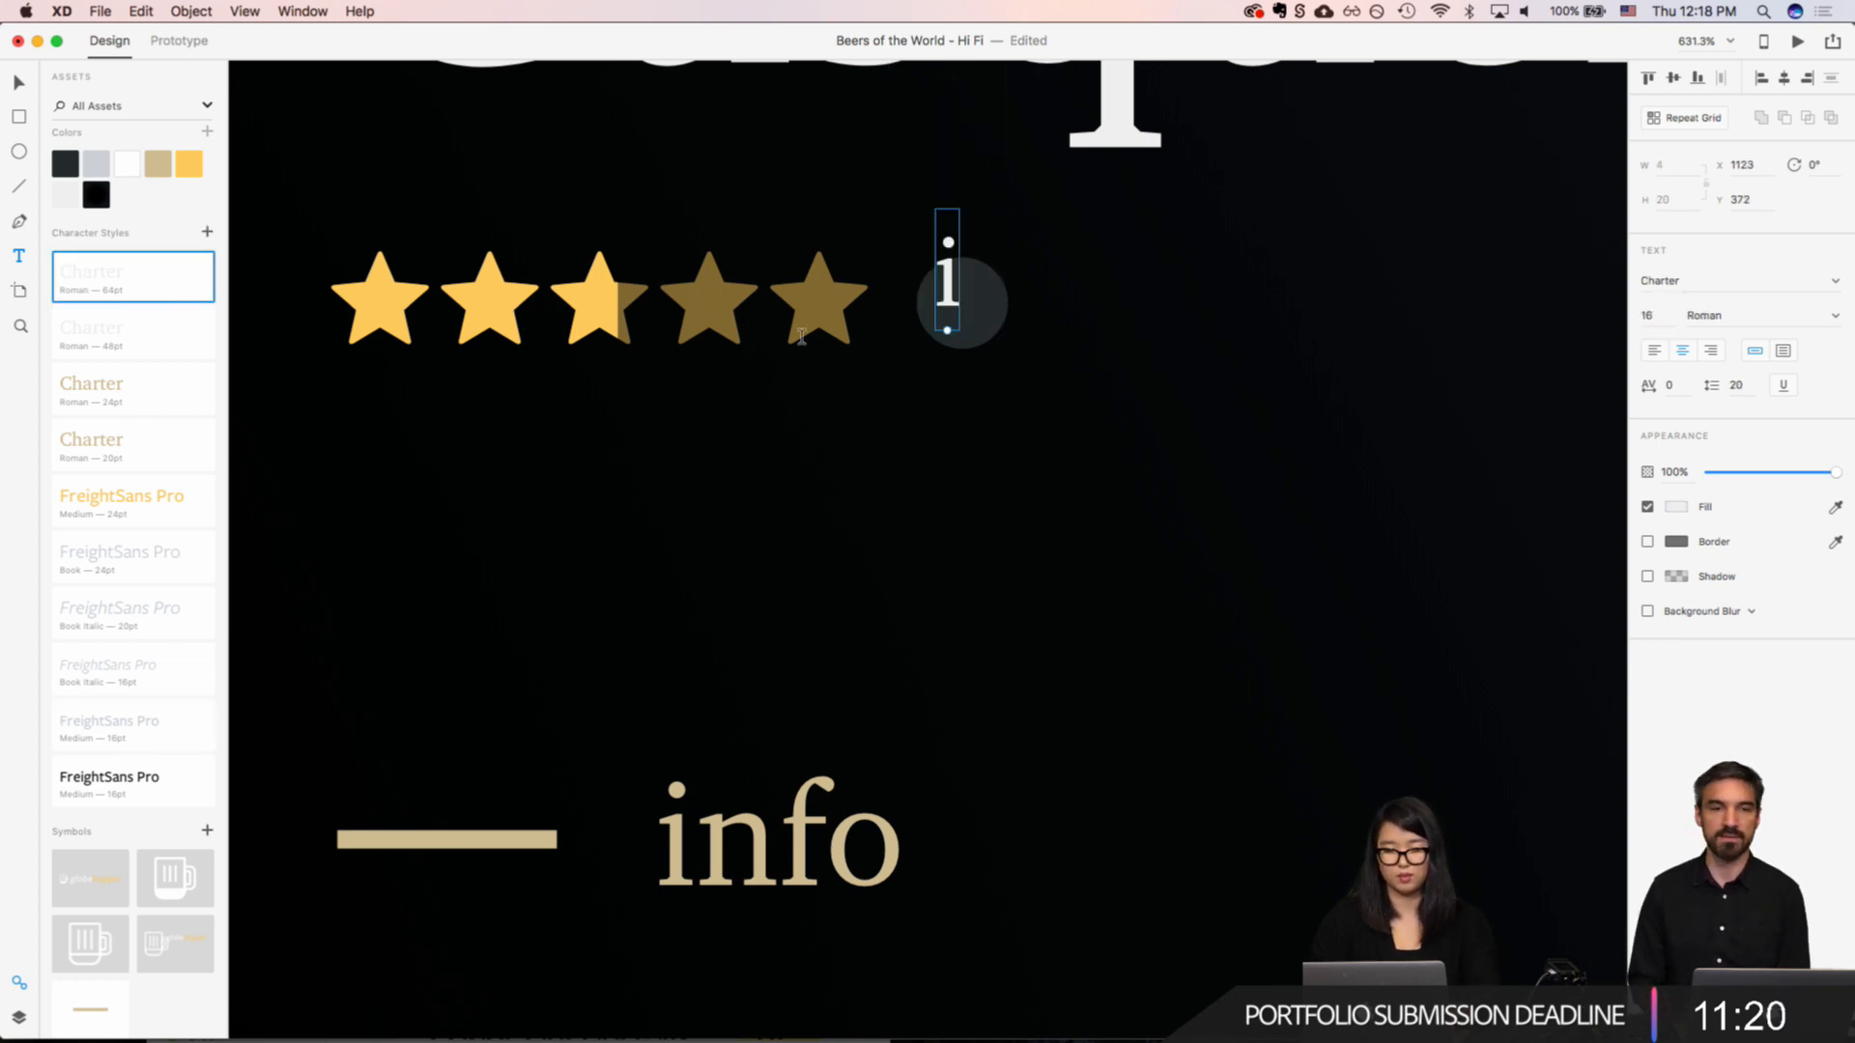
Step: Move the "i" onto the dark circle and reduce its font size to 8
{"action": "left_click_drag", "start_coordinate": [947, 280], "coordinate": [959, 307]}
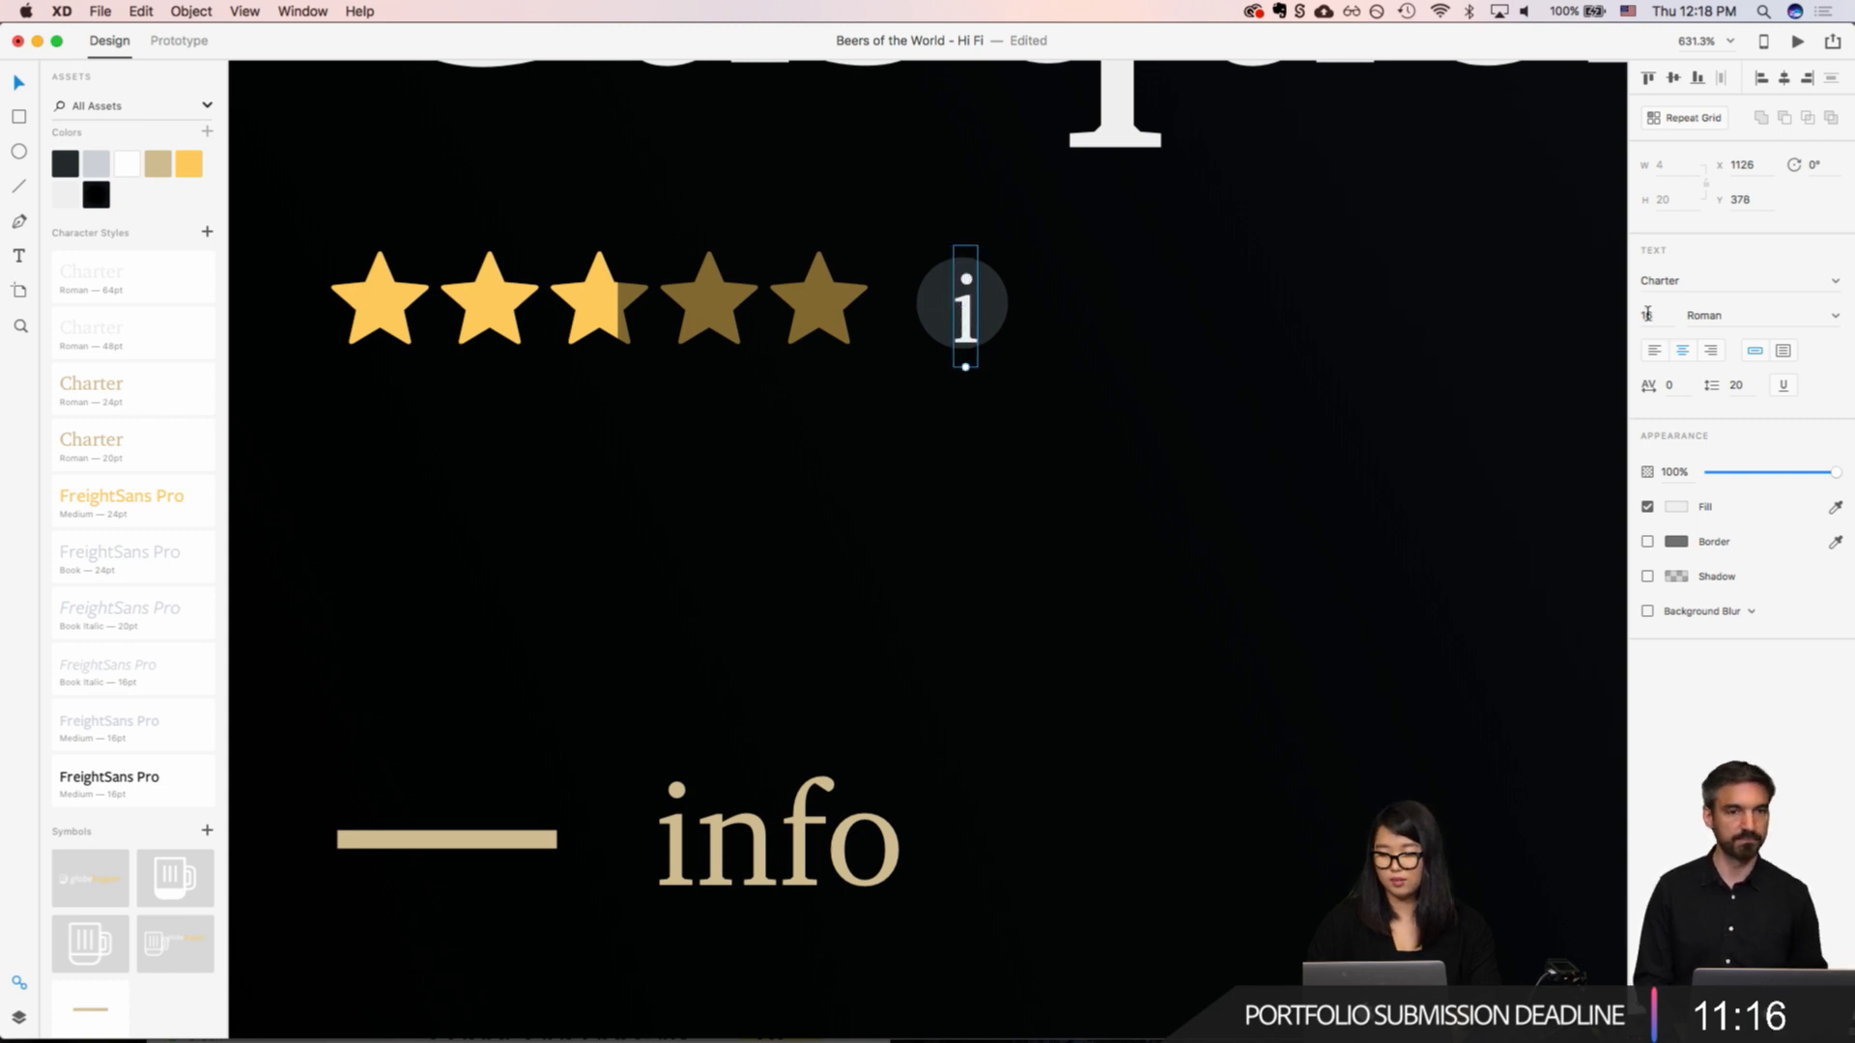
{"action": "key", "text": "Down"}
{"action": "key", "text": "Down"}
{"action": "key", "text": "Down"}
{"action": "key", "text": "Down"}
{"action": "key", "text": "Down"}
{"action": "key", "text": "Down"}
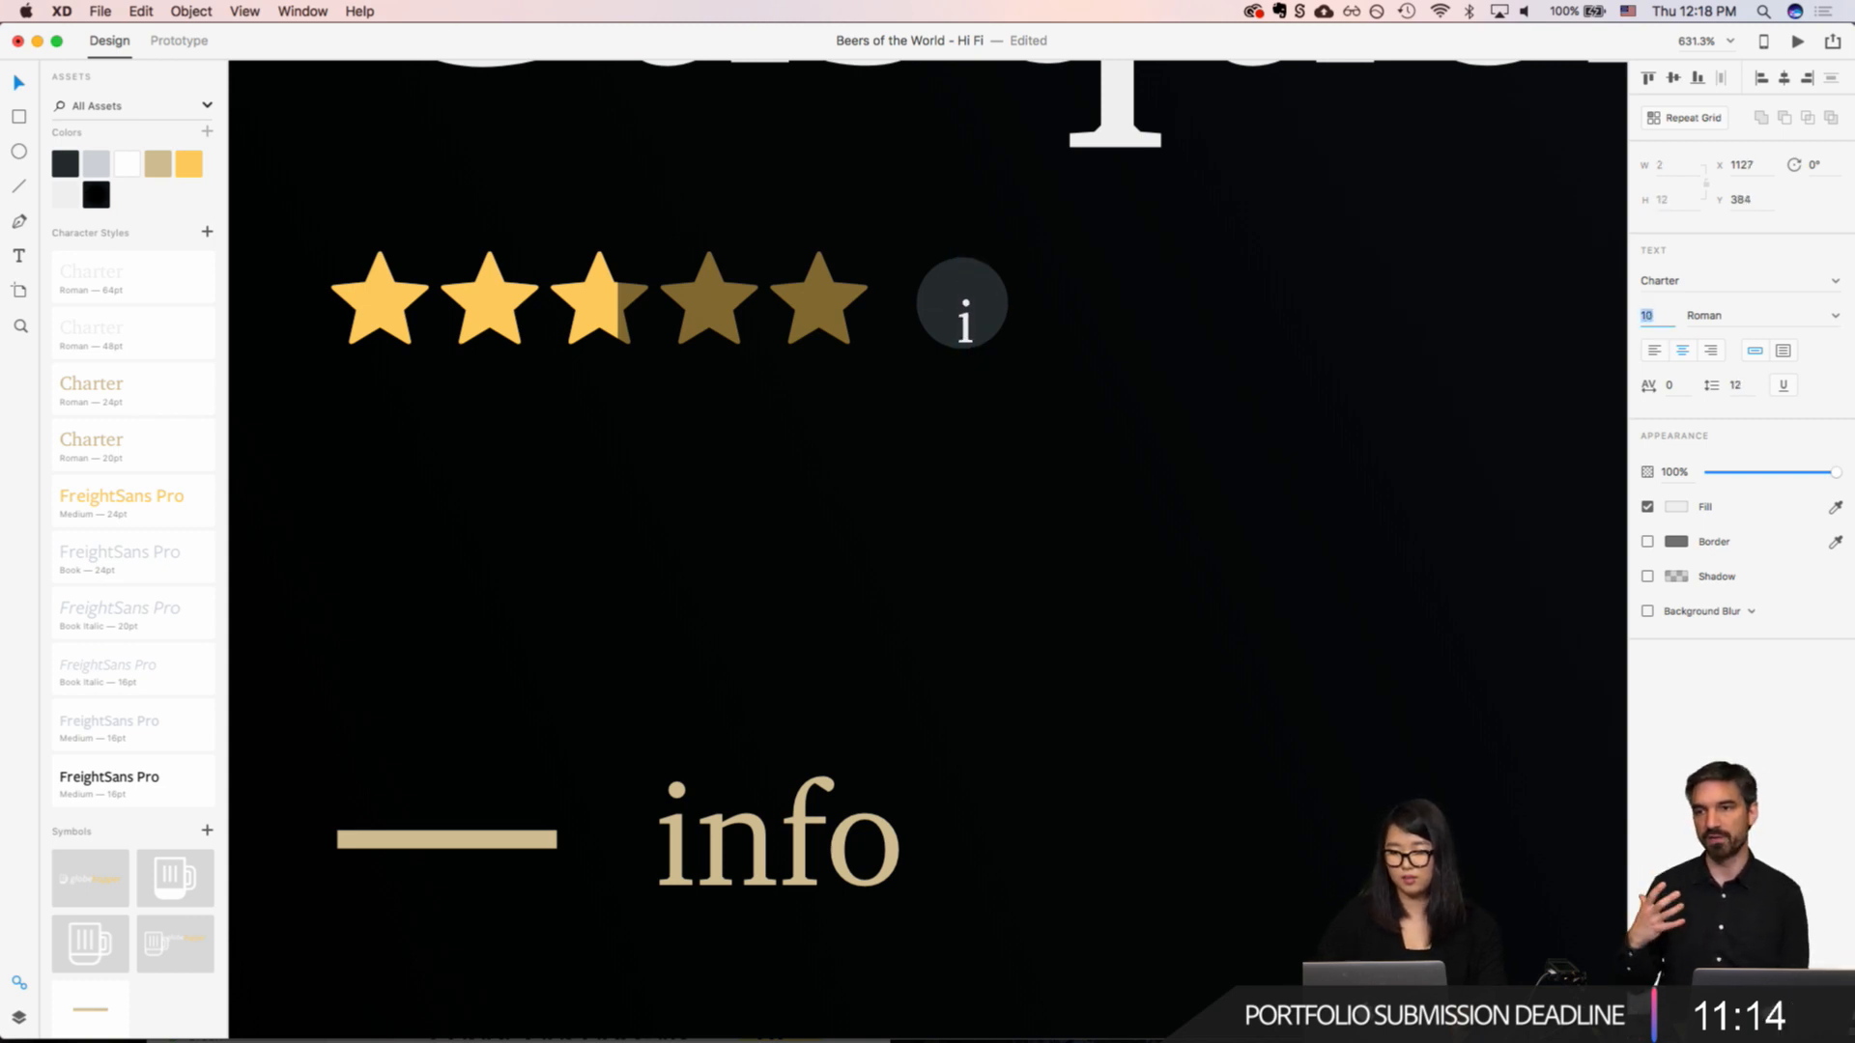
{"action": "key", "text": "Down"}
{"action": "key", "text": "Down"}
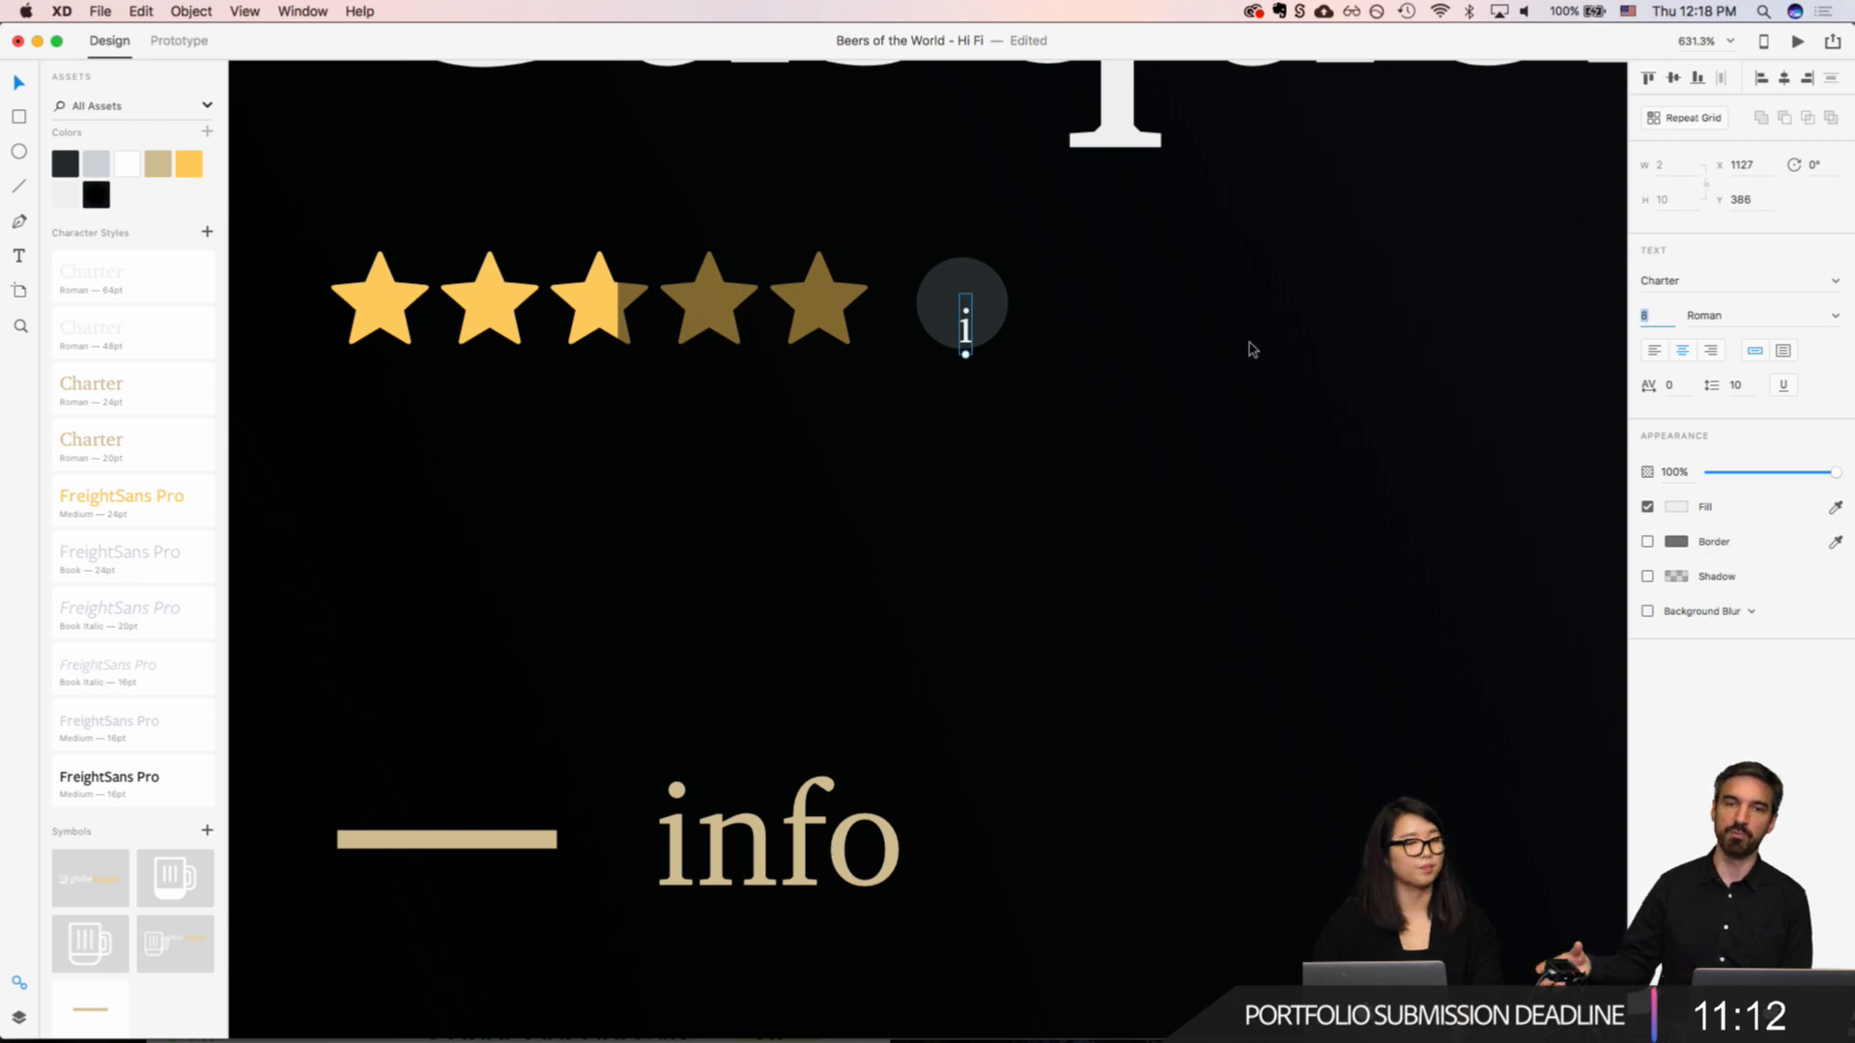
Step: Move the "i" onto the dark circle, centre the two horizontally, and adjust the letter's position slightly
{"action": "left_click_drag", "start_coordinate": [966, 329], "coordinate": [961, 305]}
{"action": "left_click", "coordinate": [992, 307], "text": "shift"}
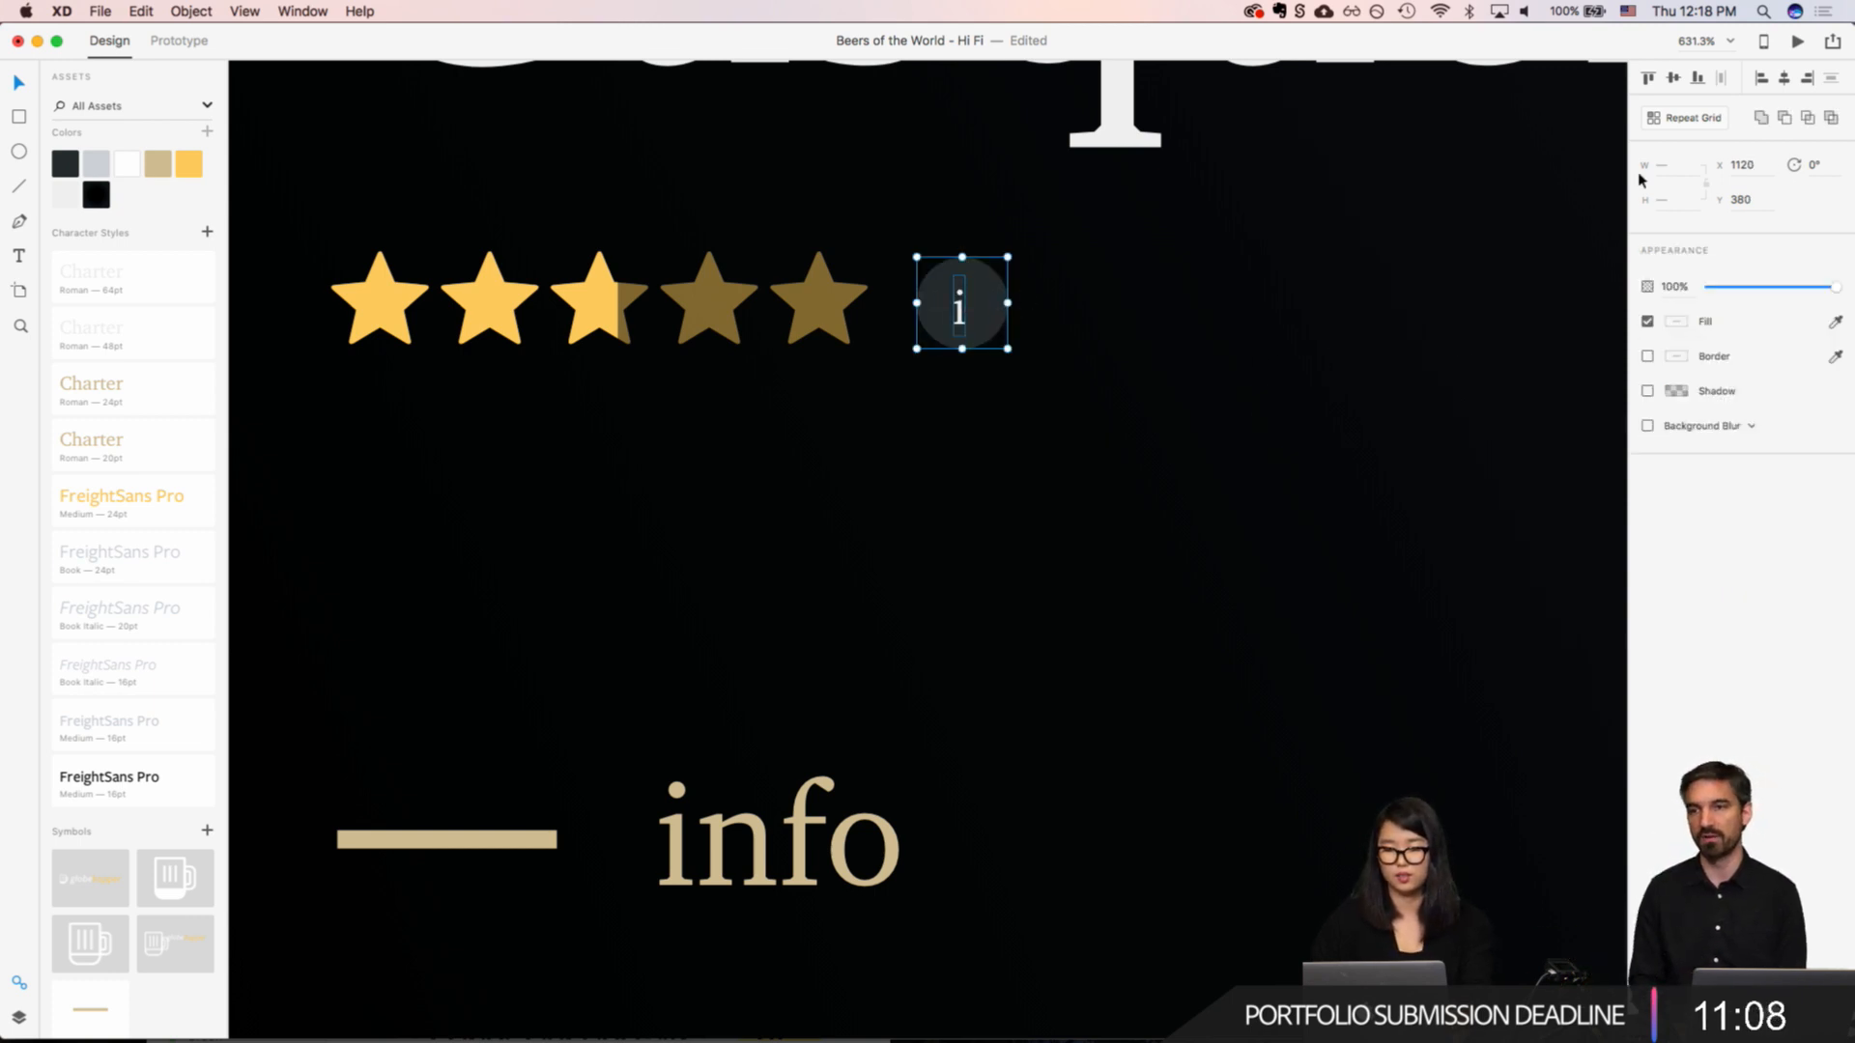
{"action": "left_click", "coordinate": [1787, 80]}
{"action": "left_click", "coordinate": [1203, 385]}
{"action": "left_click", "coordinate": [963, 310]}
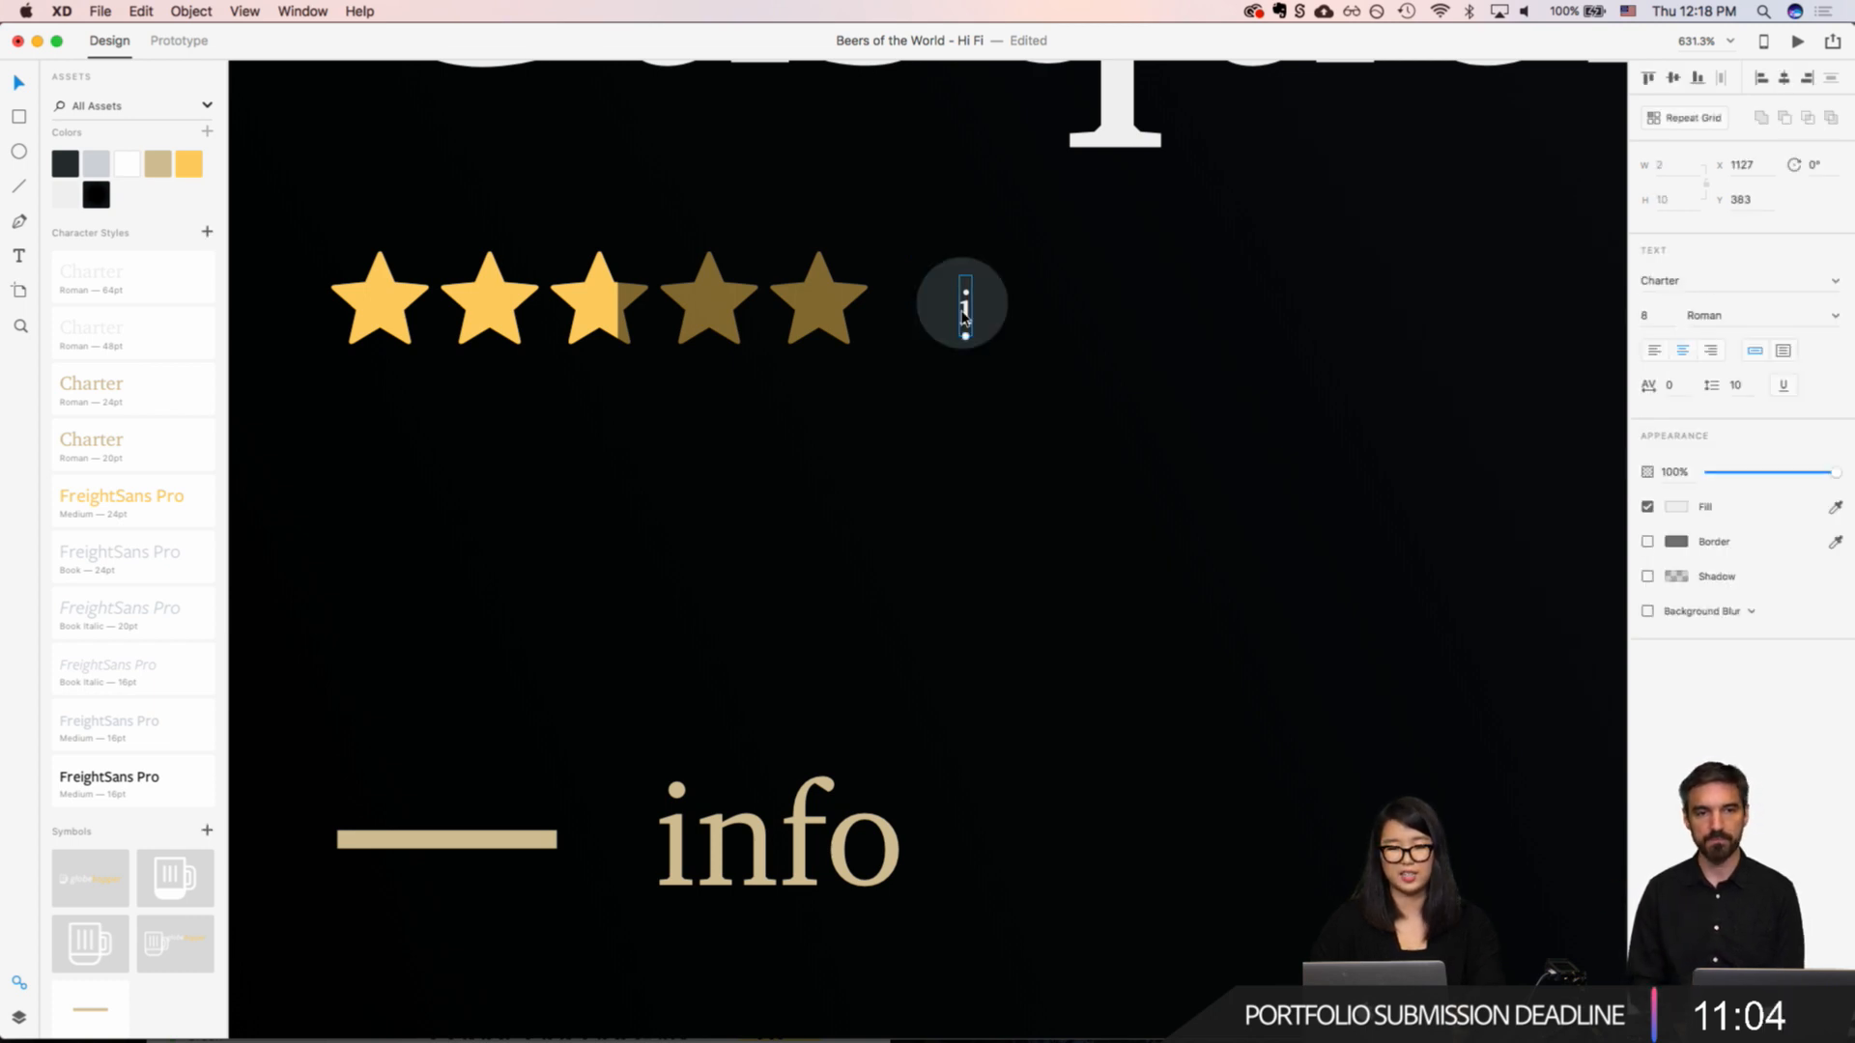
{"action": "left_click_drag", "start_coordinate": [962, 313], "coordinate": [962, 314]}
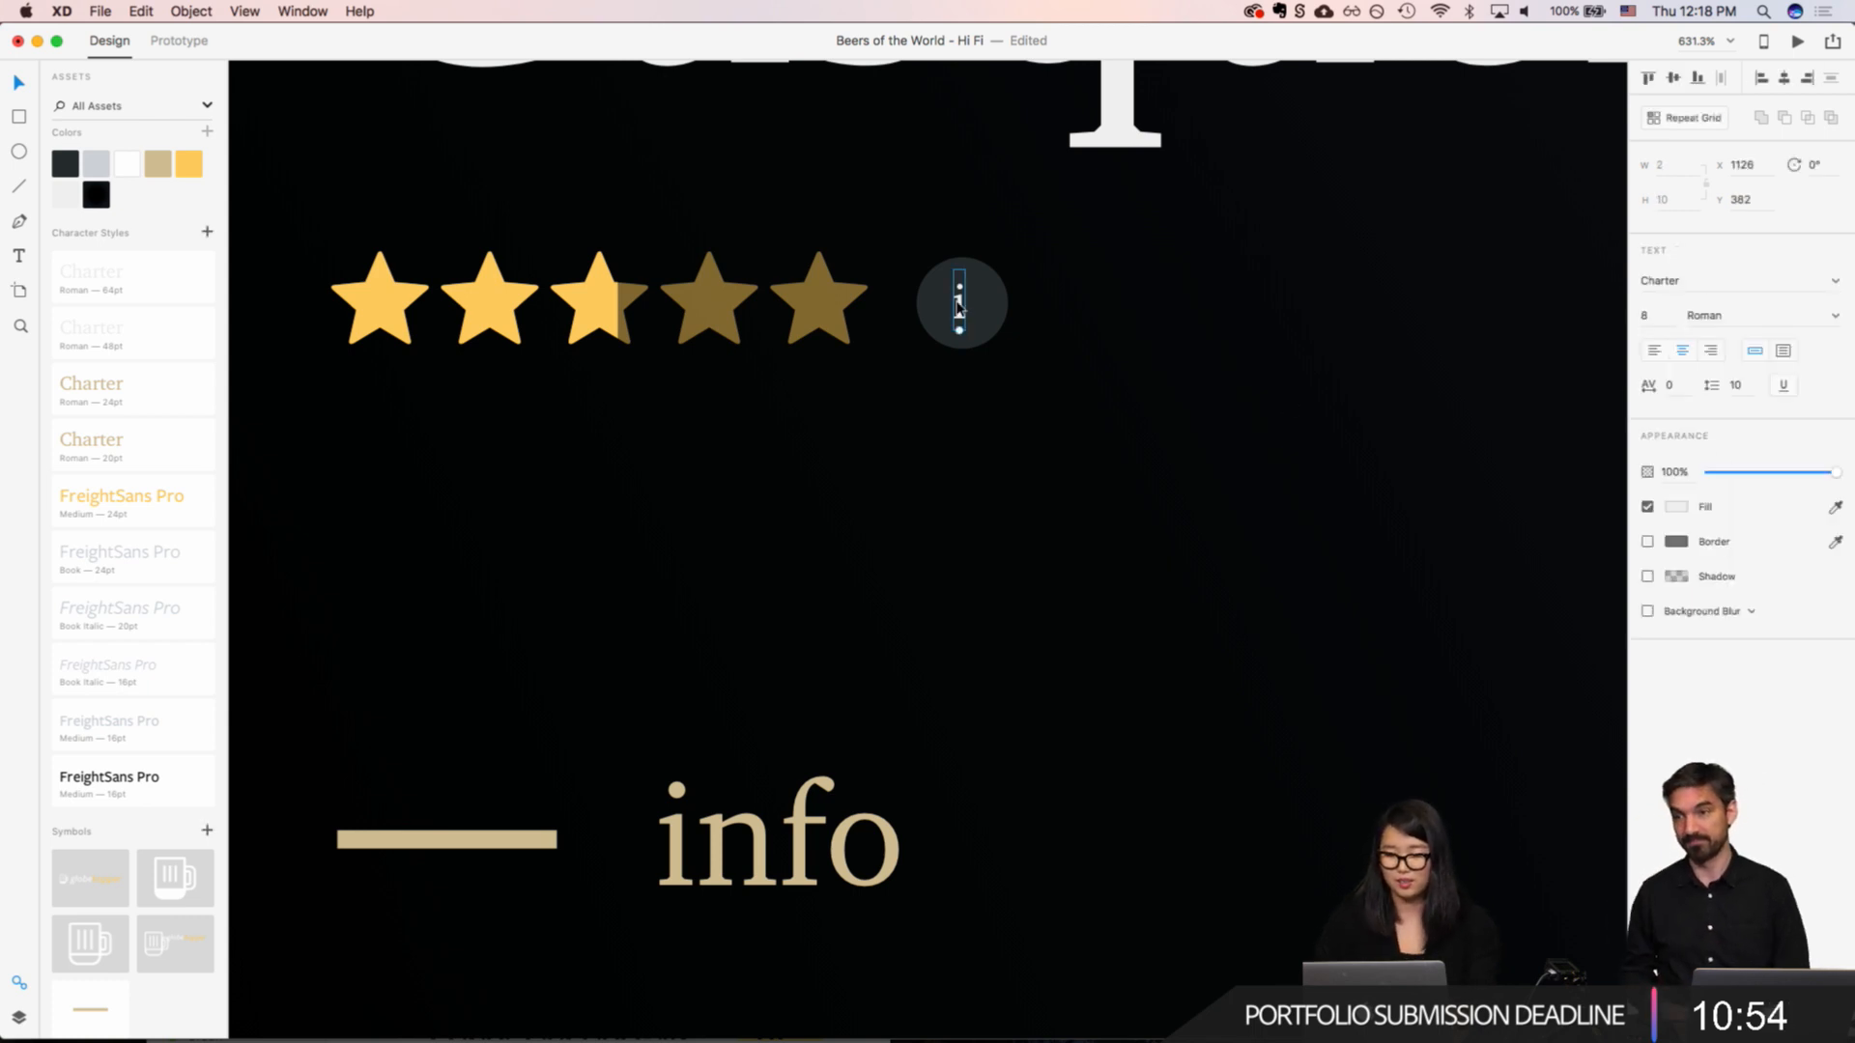
Step: Set the X position of the "i" to 1126.5 to centre it on the circle
{"action": "left_click", "coordinate": [1748, 166]}
{"action": "type", "text": "1126.5"}
{"action": "key", "text": "Return"}
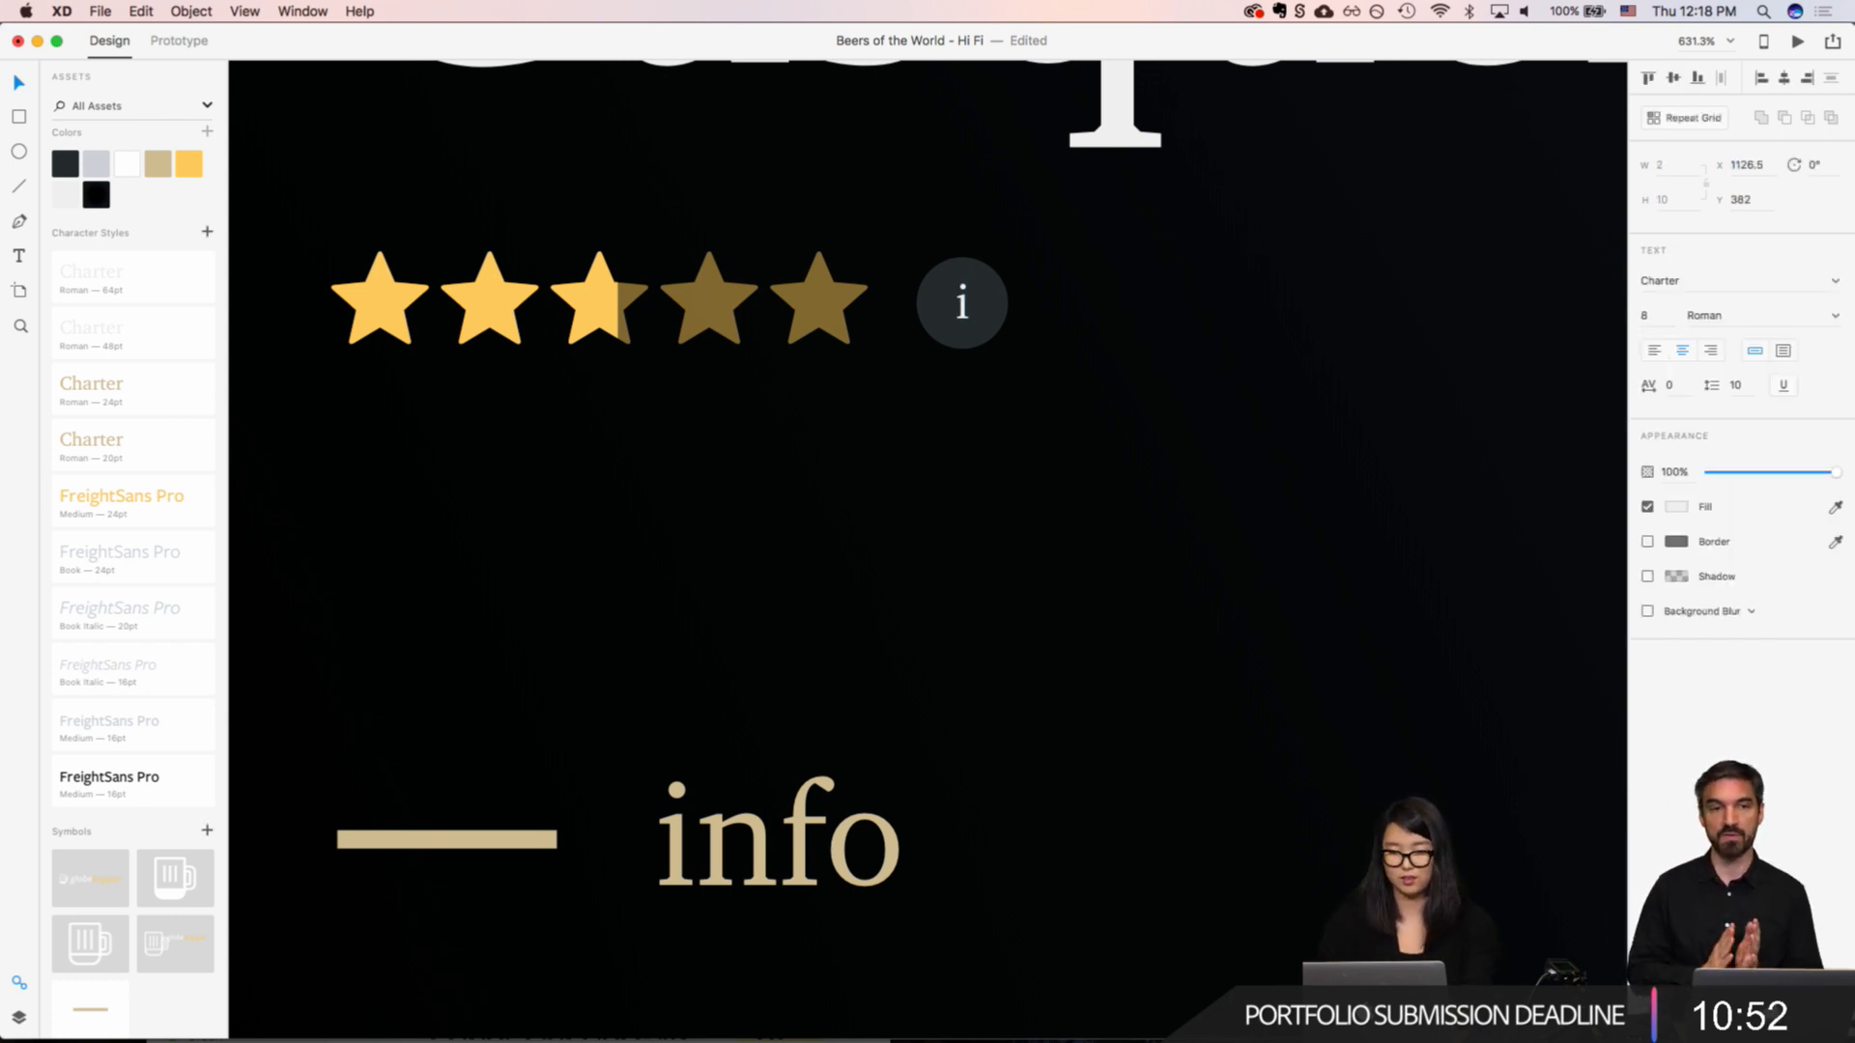
{"action": "left_click", "coordinate": [1382, 349]}
Step: Change the font weight of the "i" in the info icon to Bold
{"action": "scroll", "coordinate": [1370, 398], "scroll_direction": "down", "scroll_amount": 8}
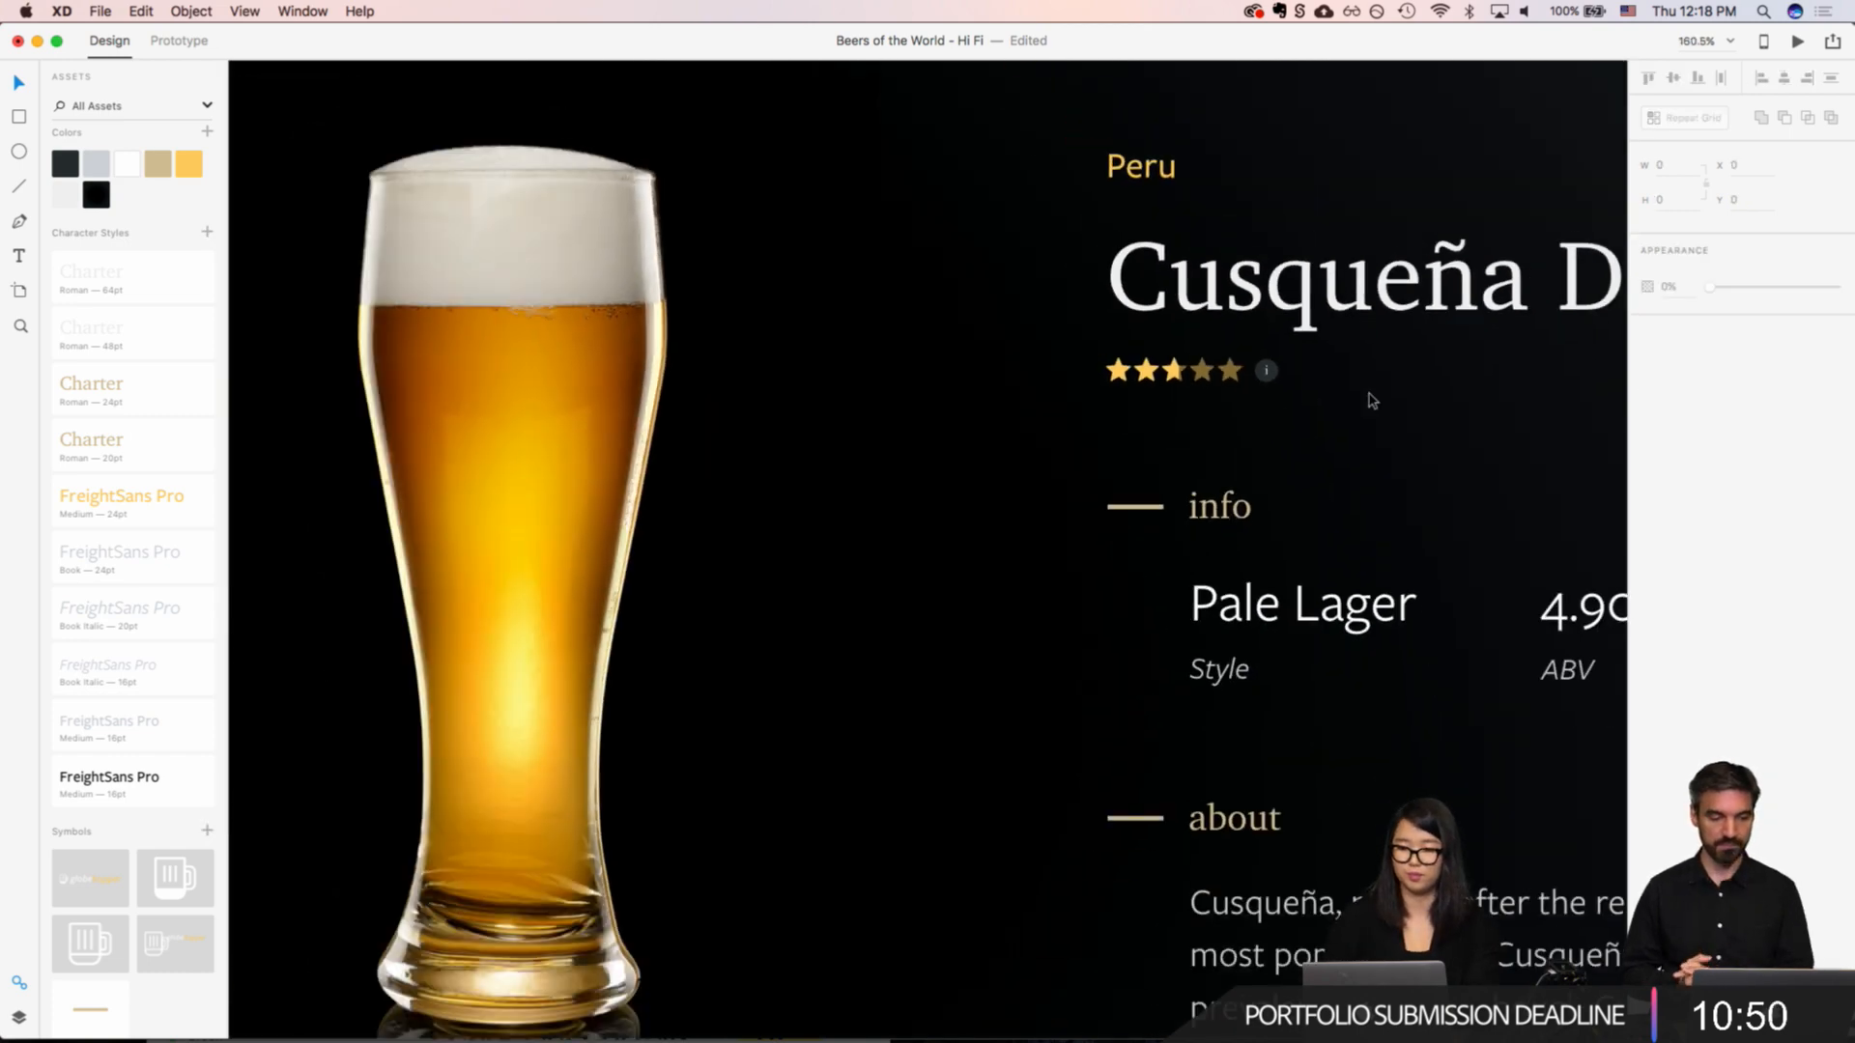
{"action": "scroll", "coordinate": [1348, 396], "scroll_direction": "right", "scroll_amount": 3}
{"action": "scroll", "coordinate": [1107, 422], "scroll_direction": "up", "scroll_amount": 5}
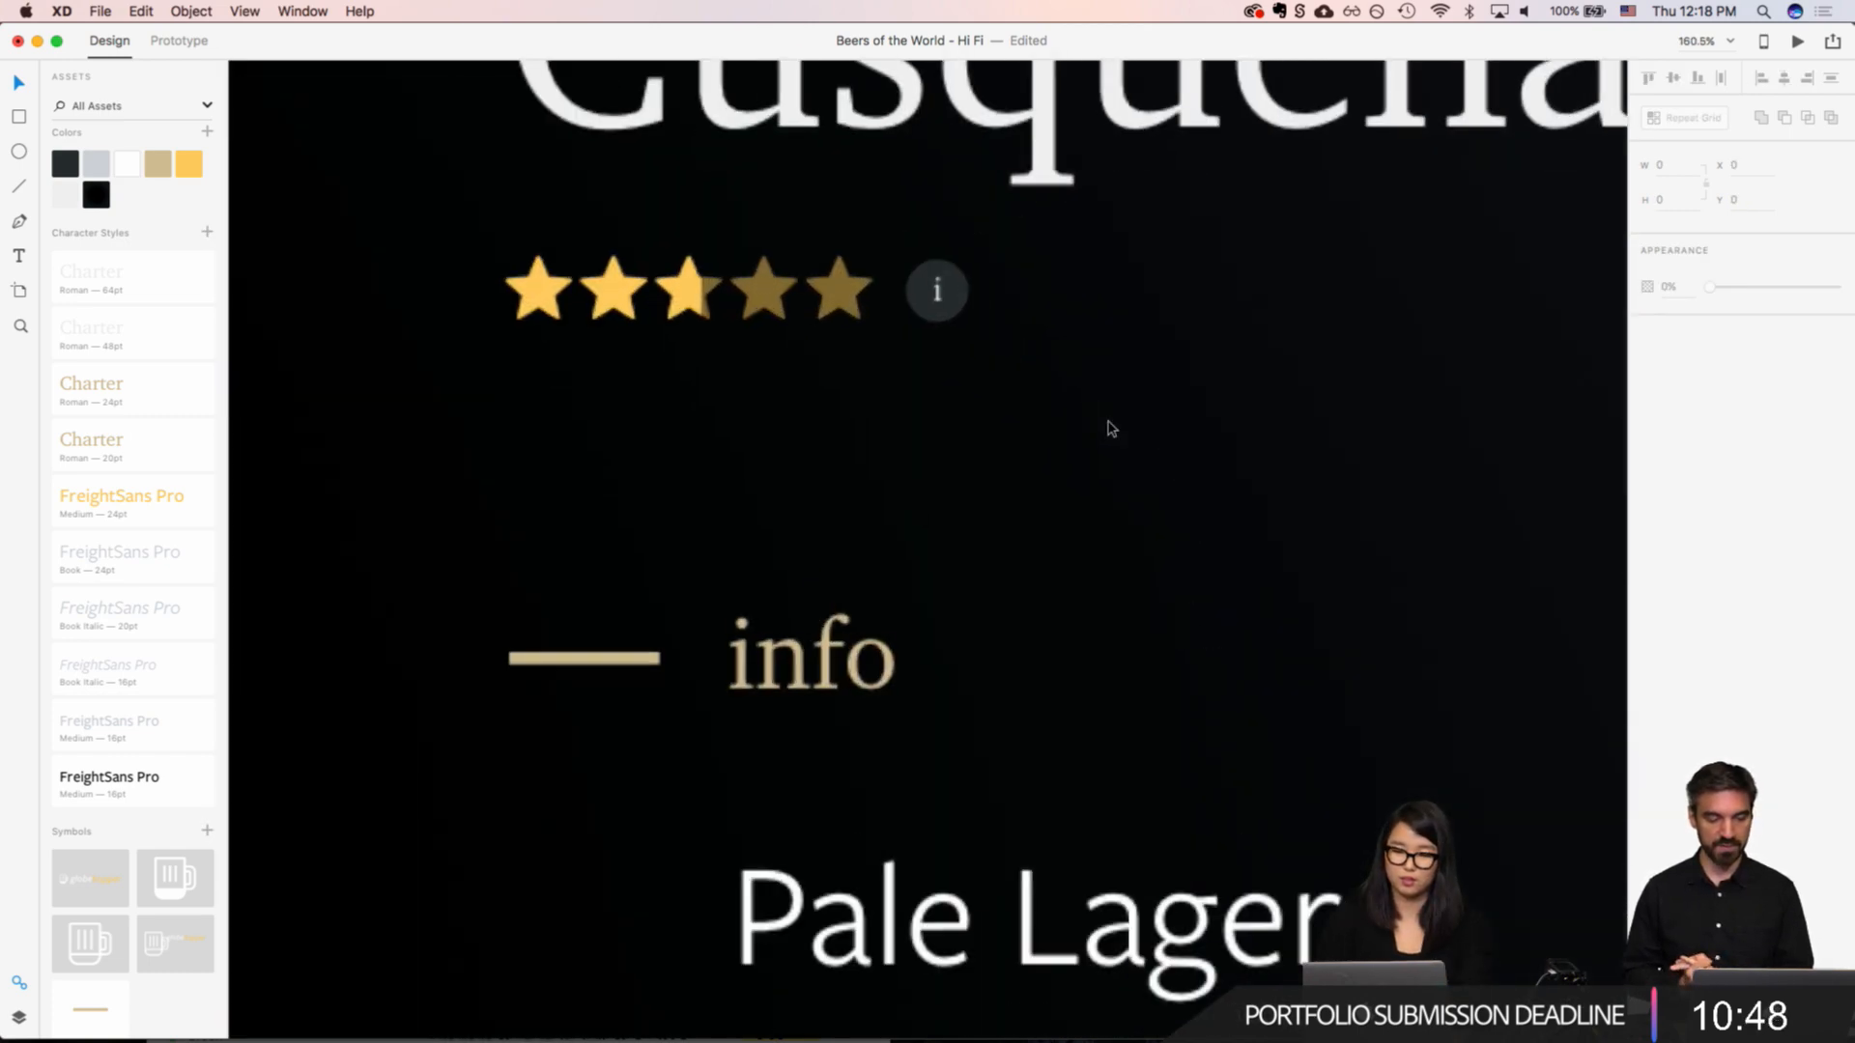
{"action": "left_click", "coordinate": [936, 290]}
{"action": "left_click", "coordinate": [1835, 316]}
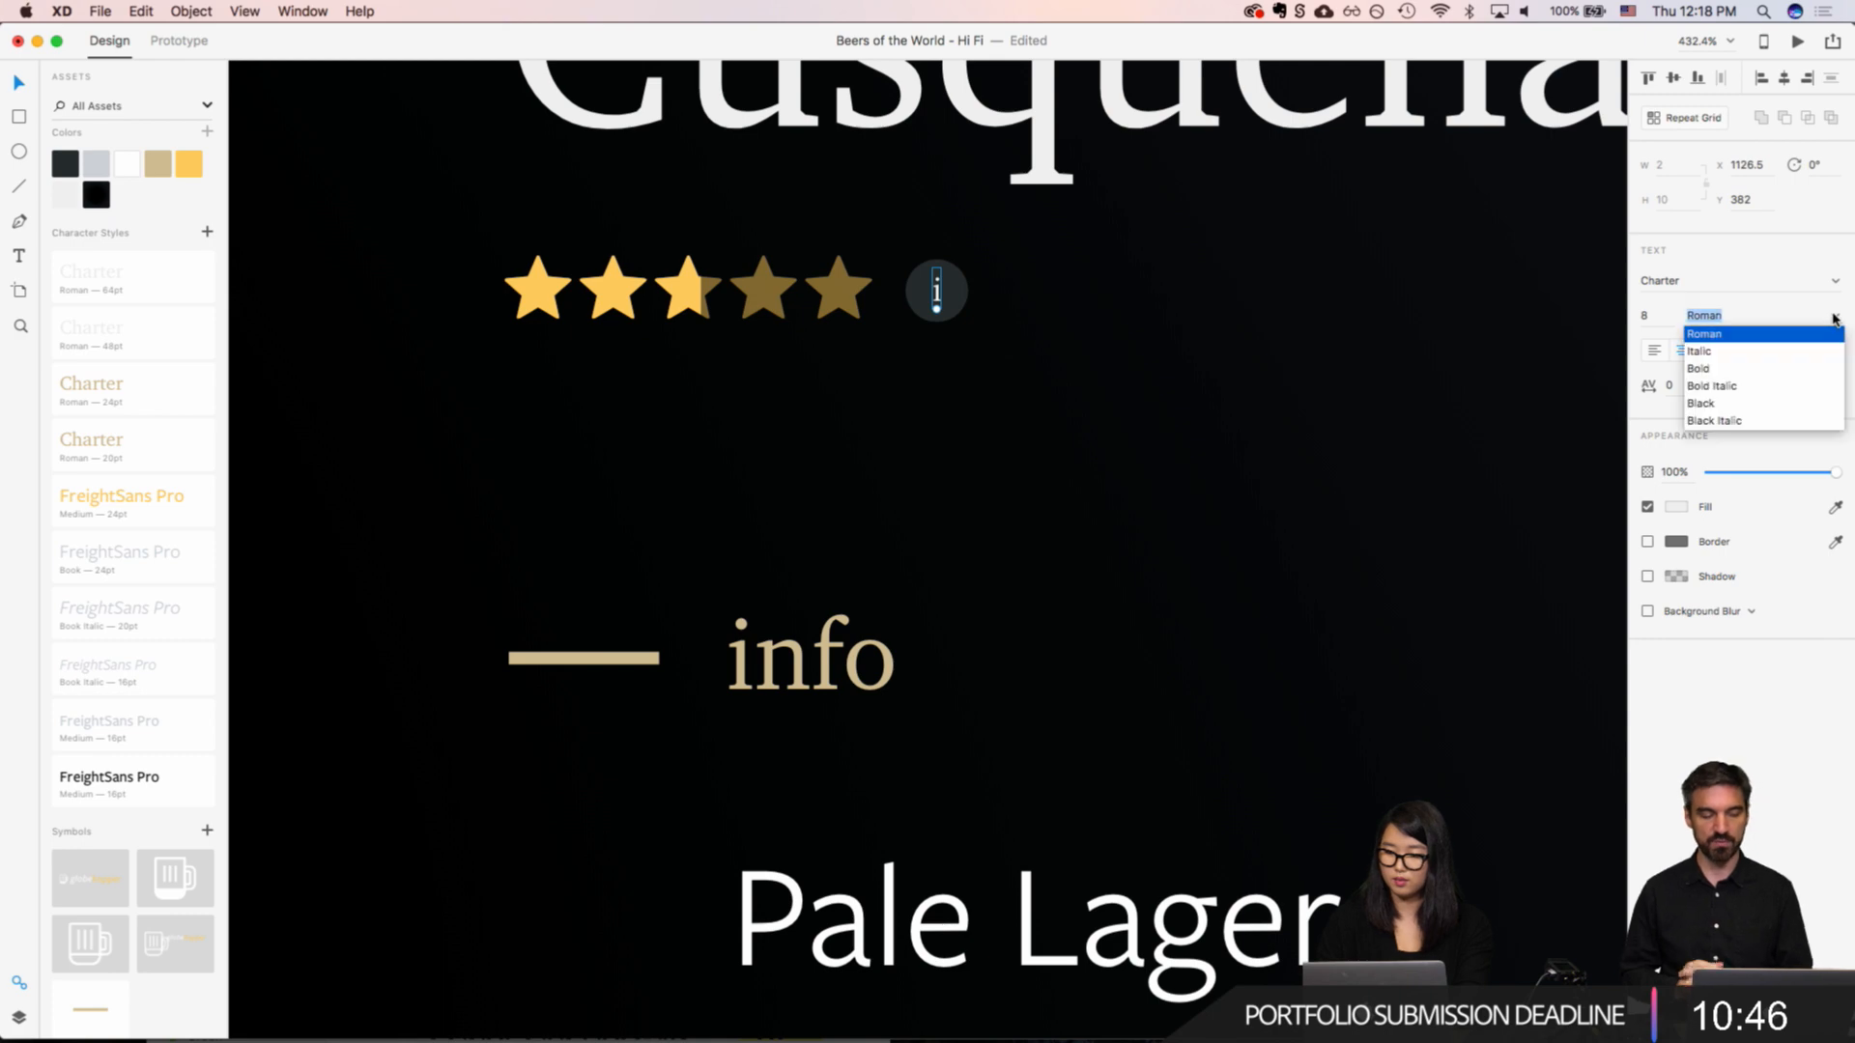
{"action": "left_click", "coordinate": [1756, 374]}
{"action": "left_click", "coordinate": [1121, 396]}
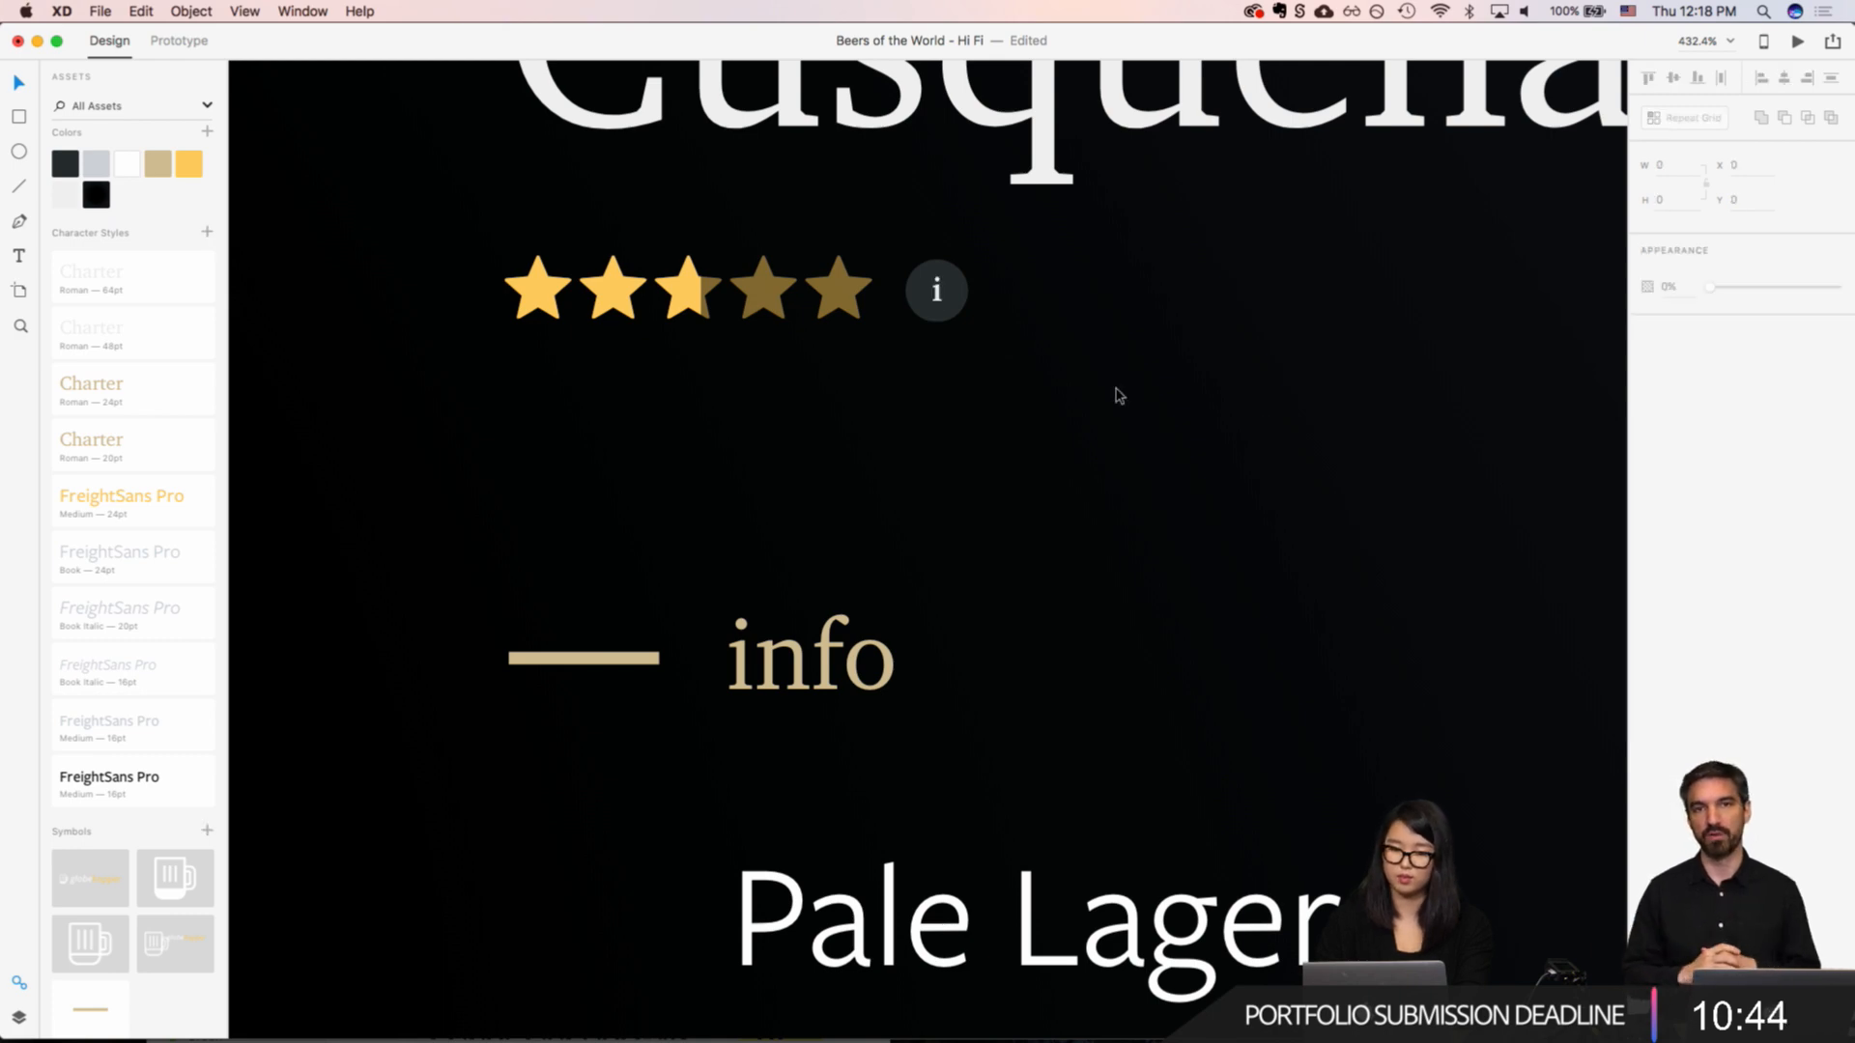
Step: Copy the yellow Peru tooltip from the Map - Hover Peru artboard
{"action": "scroll", "coordinate": [1113, 420], "scroll_direction": "down", "scroll_amount": 4}
{"action": "scroll", "coordinate": [1113, 422], "scroll_direction": "down", "scroll_amount": 5}
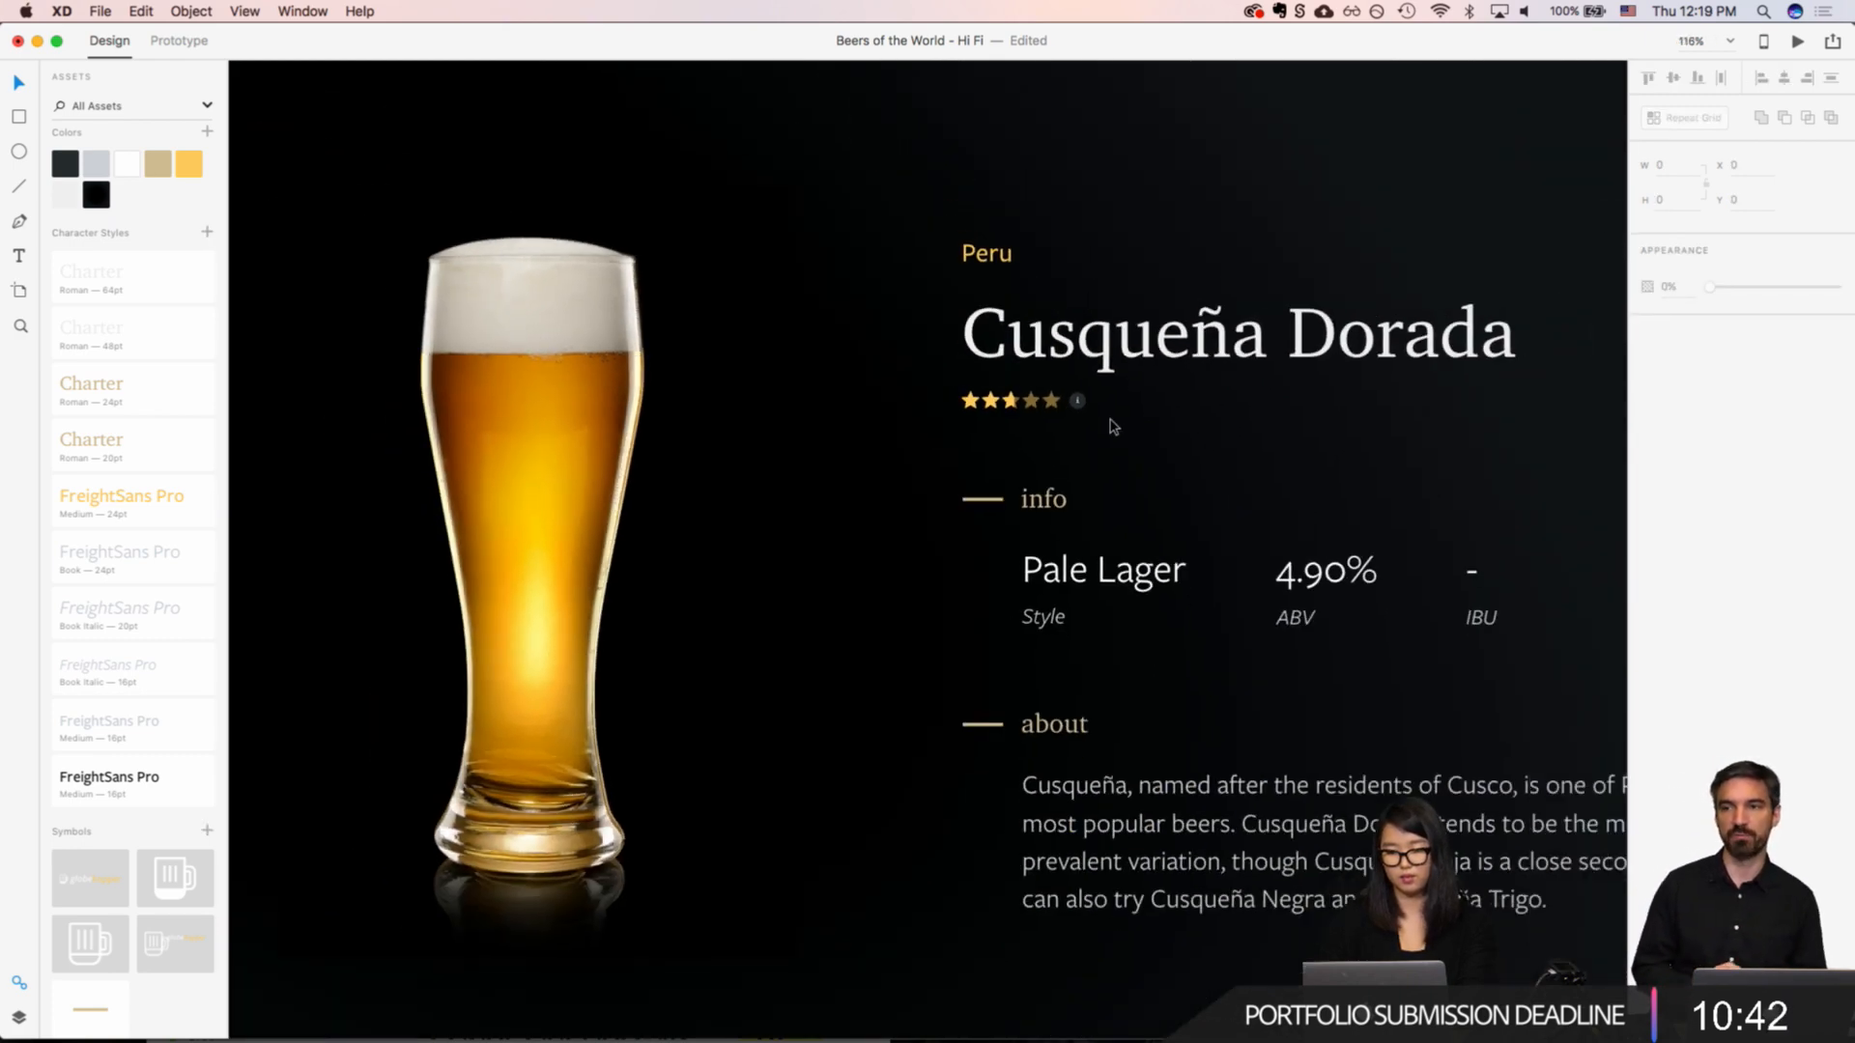
{"action": "scroll", "coordinate": [1113, 426], "scroll_direction": "down", "scroll_amount": 5}
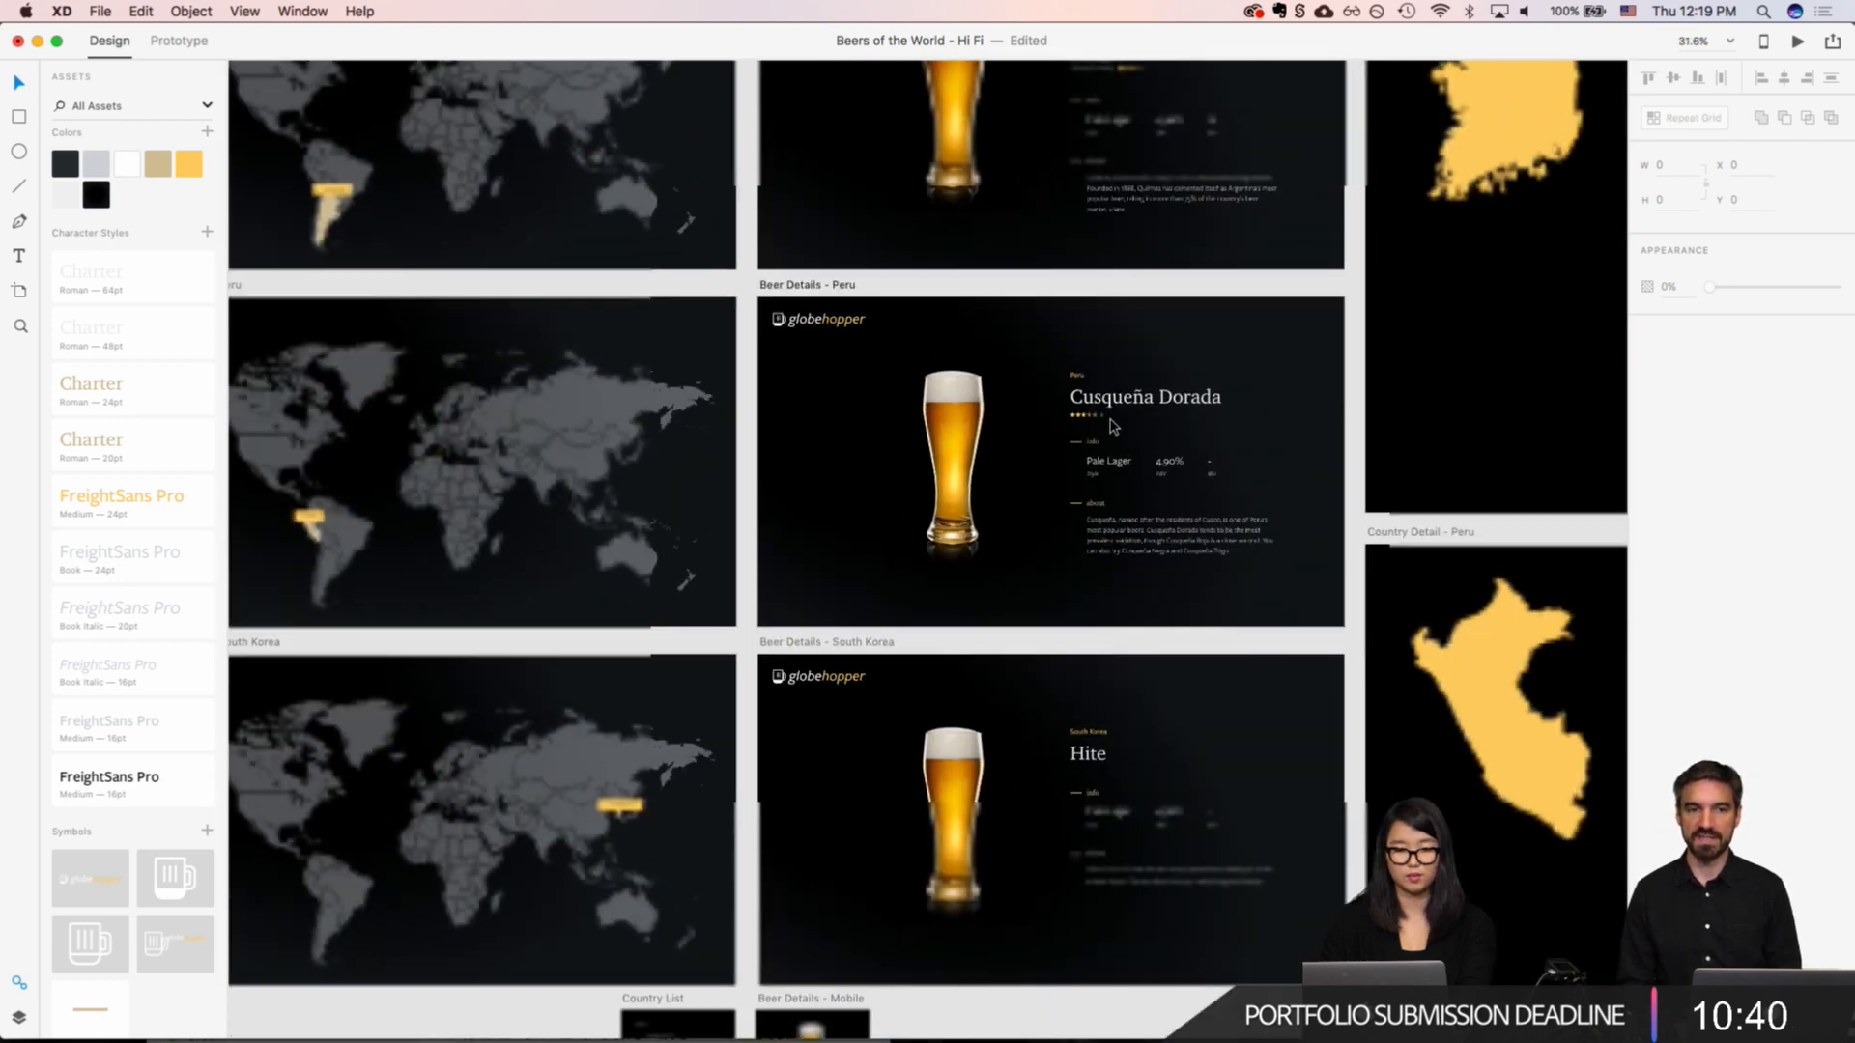
{"action": "scroll", "coordinate": [1111, 423], "scroll_direction": "up", "scroll_amount": 1}
{"action": "scroll", "coordinate": [1111, 423], "scroll_direction": "left", "scroll_amount": 1}
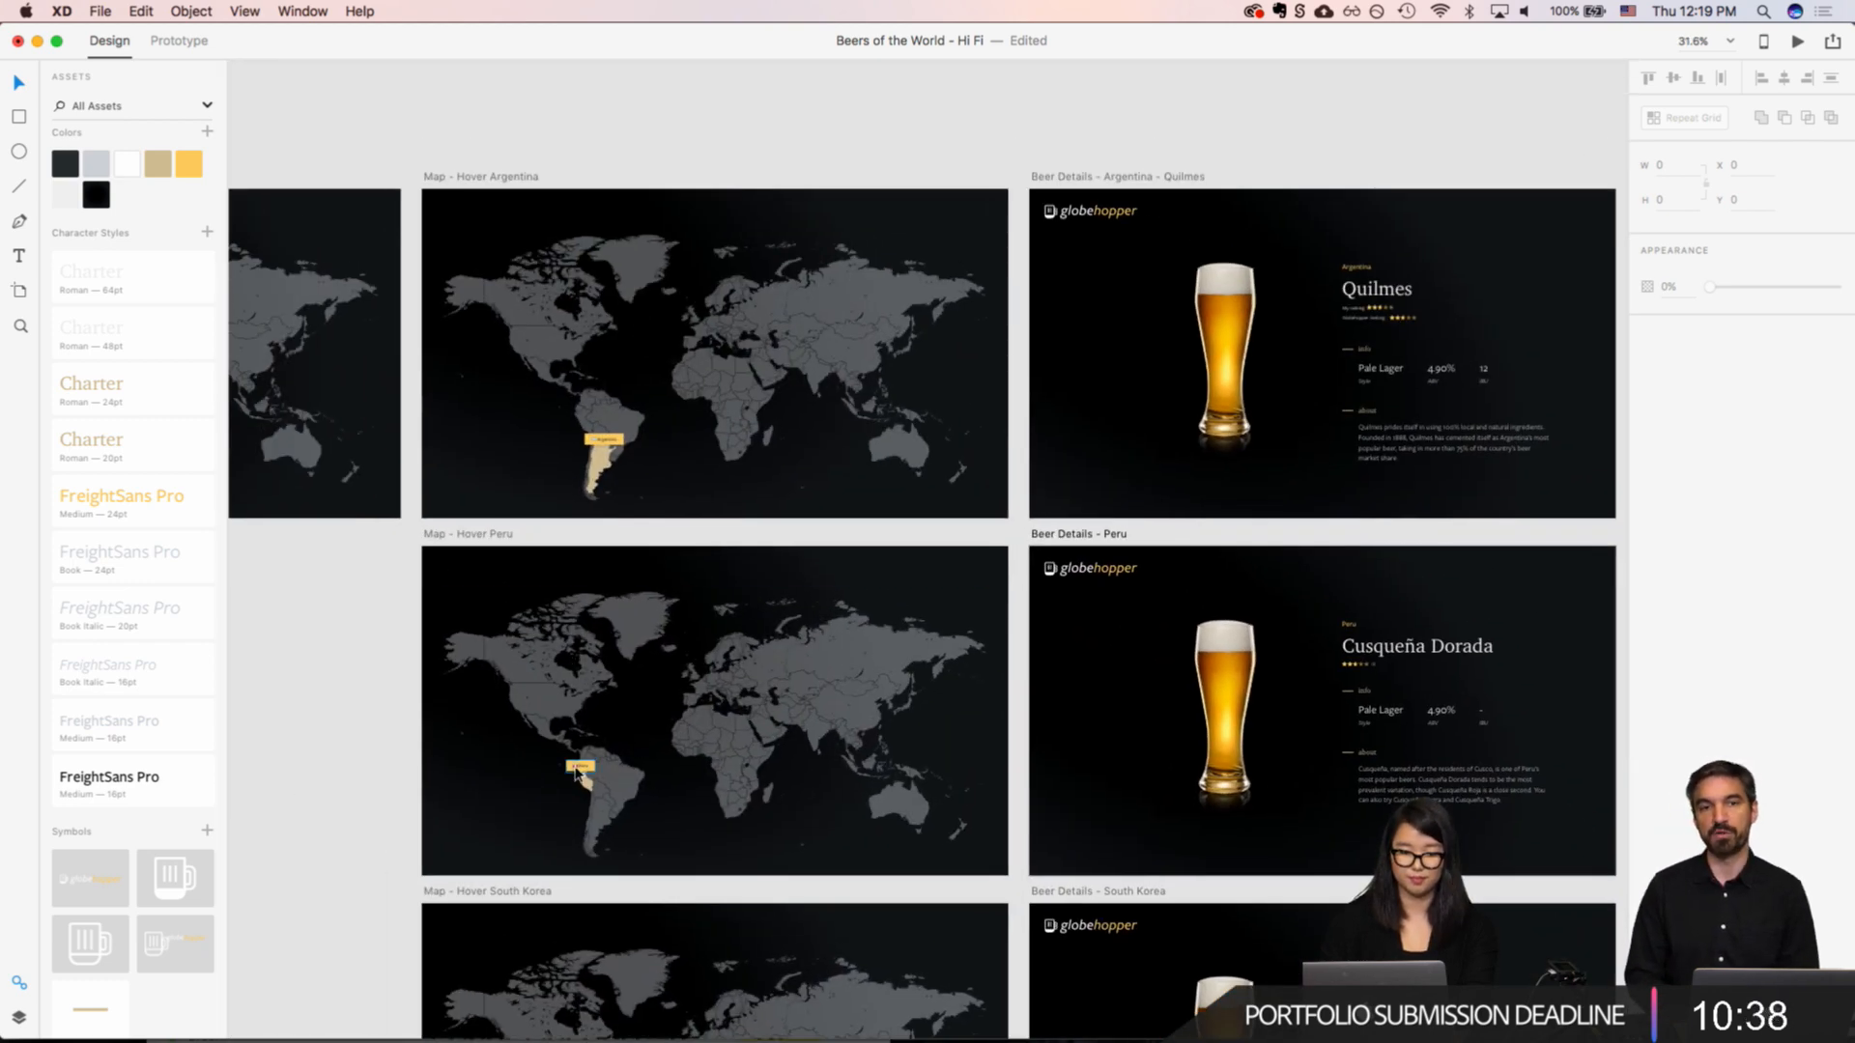
{"action": "scroll", "coordinate": [576, 770], "scroll_direction": "up", "scroll_amount": 8}
{"action": "left_click", "coordinate": [625, 755]}
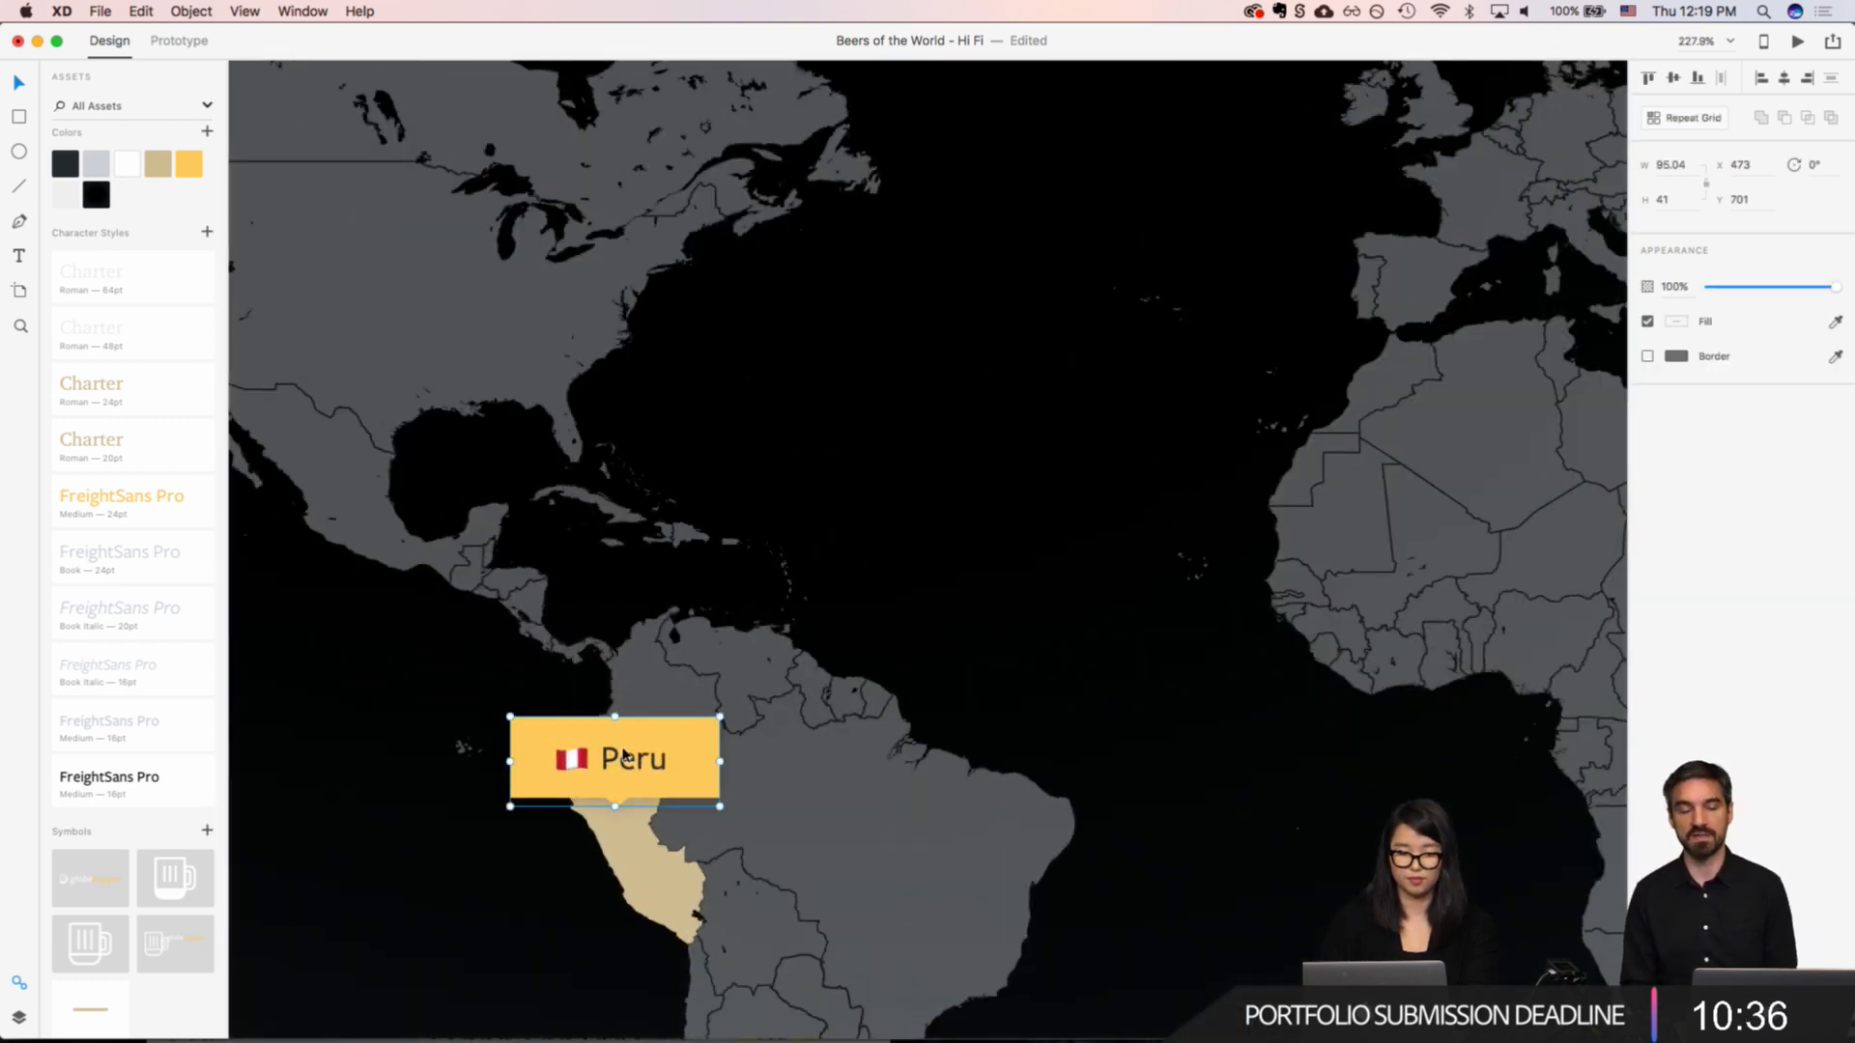
{"action": "scroll", "coordinate": [194, 774], "scroll_direction": "down", "scroll_amount": 1}
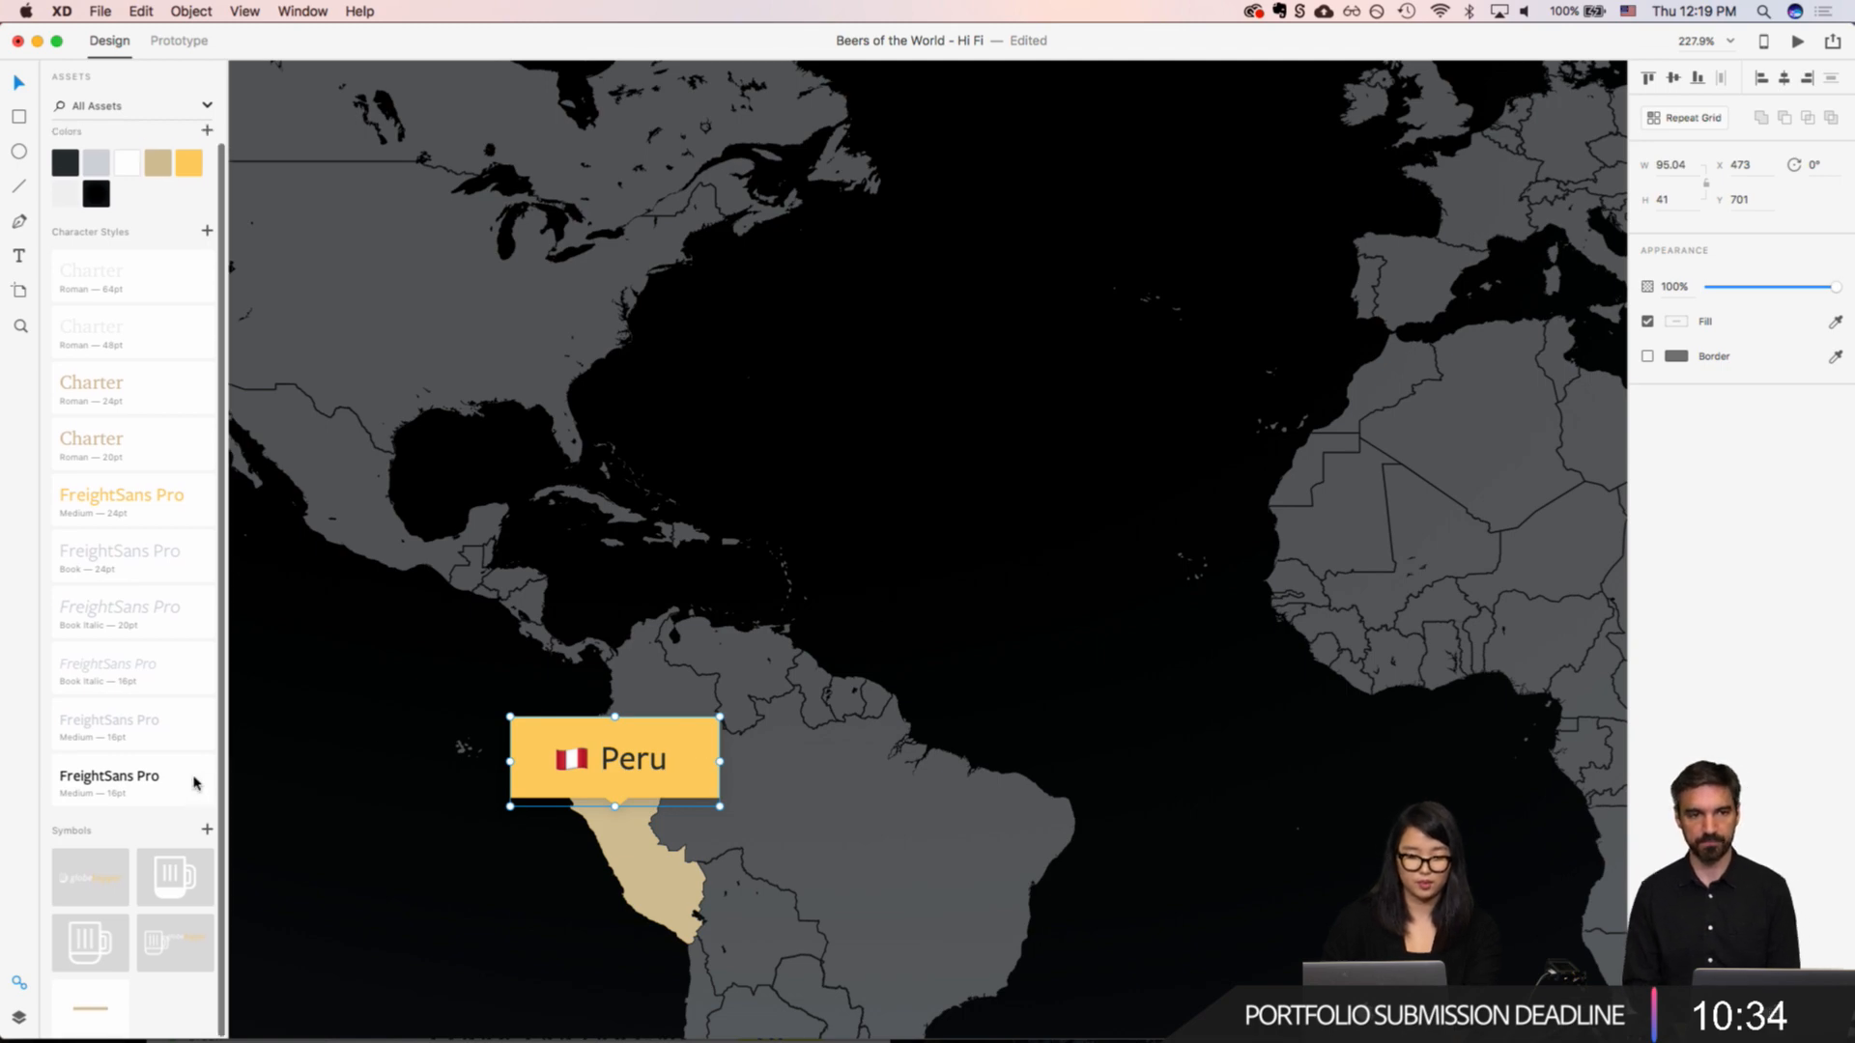
Step: Paste the tooltip onto the Beer Details - Peru artboard and place it just beside the info icon under the beer name
{"action": "scroll", "coordinate": [354, 828], "scroll_direction": "right", "scroll_amount": 20}
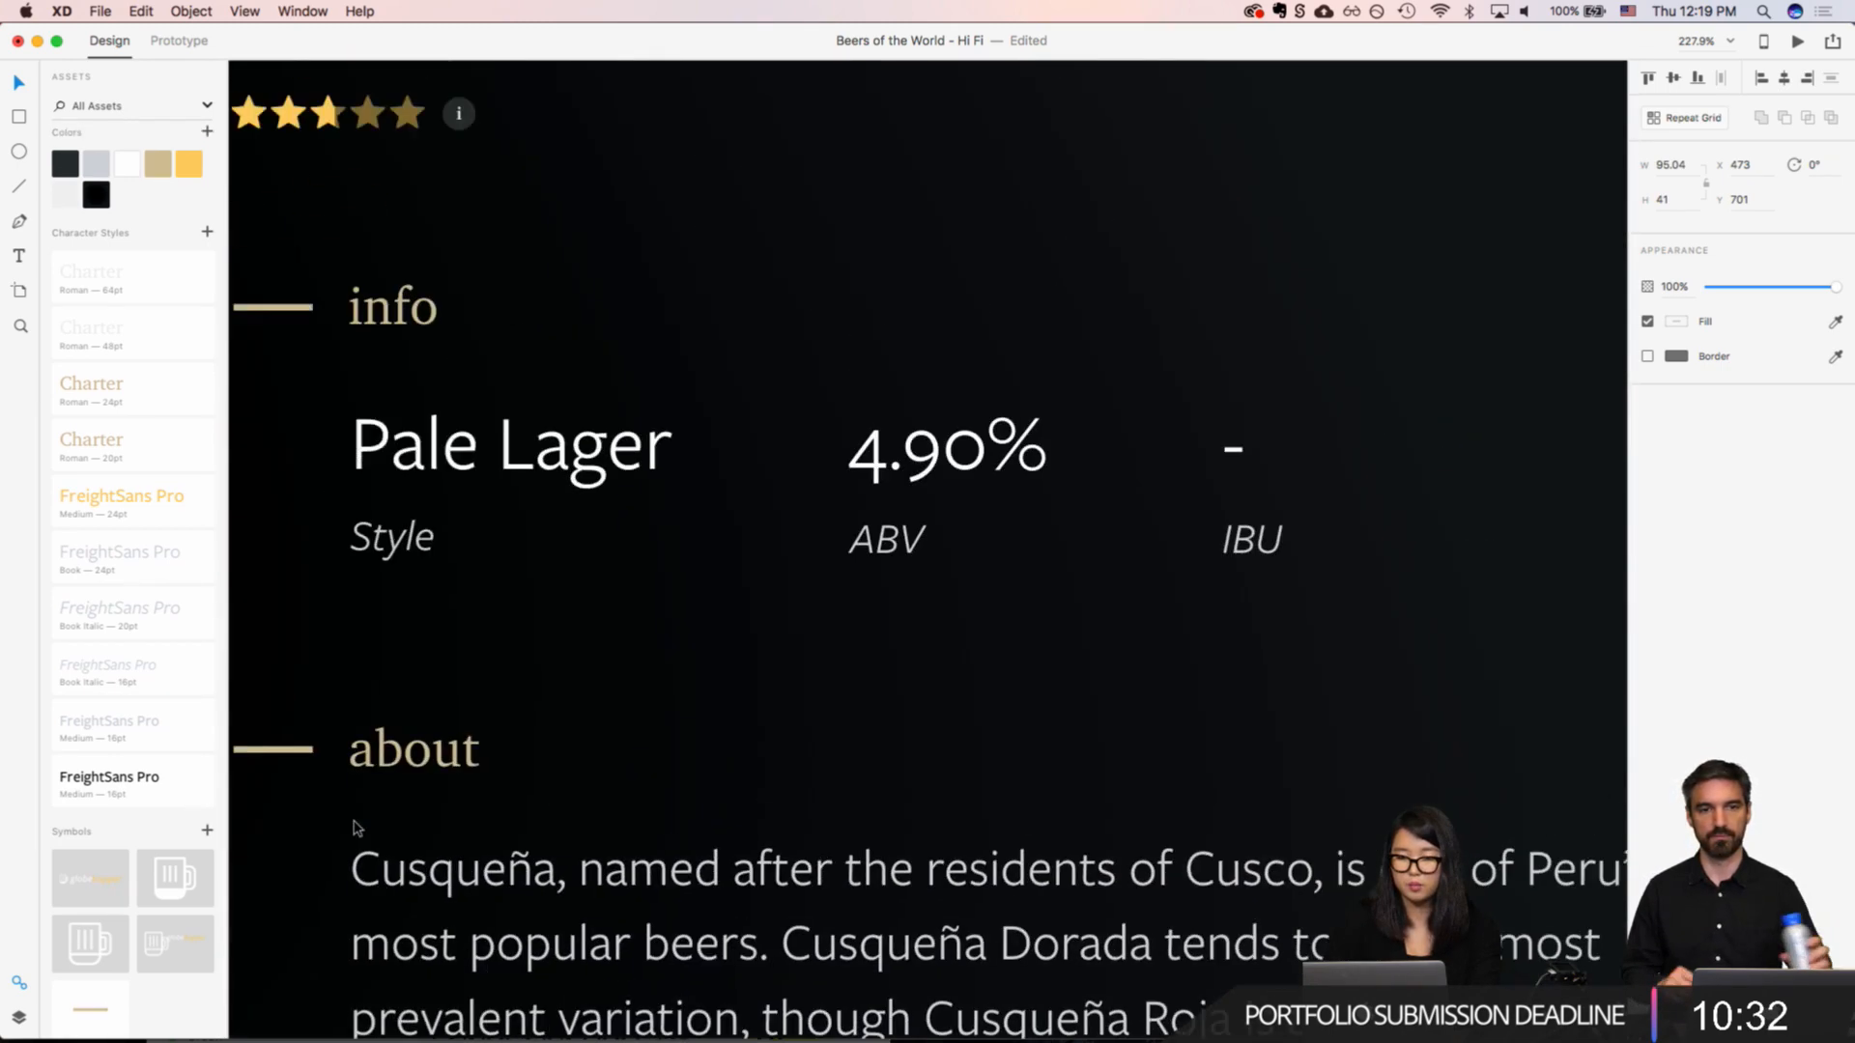
{"action": "scroll", "coordinate": [359, 821], "scroll_direction": "up", "scroll_amount": 5}
{"action": "scroll", "coordinate": [359, 822], "scroll_direction": "left", "scroll_amount": 5}
{"action": "left_click", "coordinate": [737, 359]}
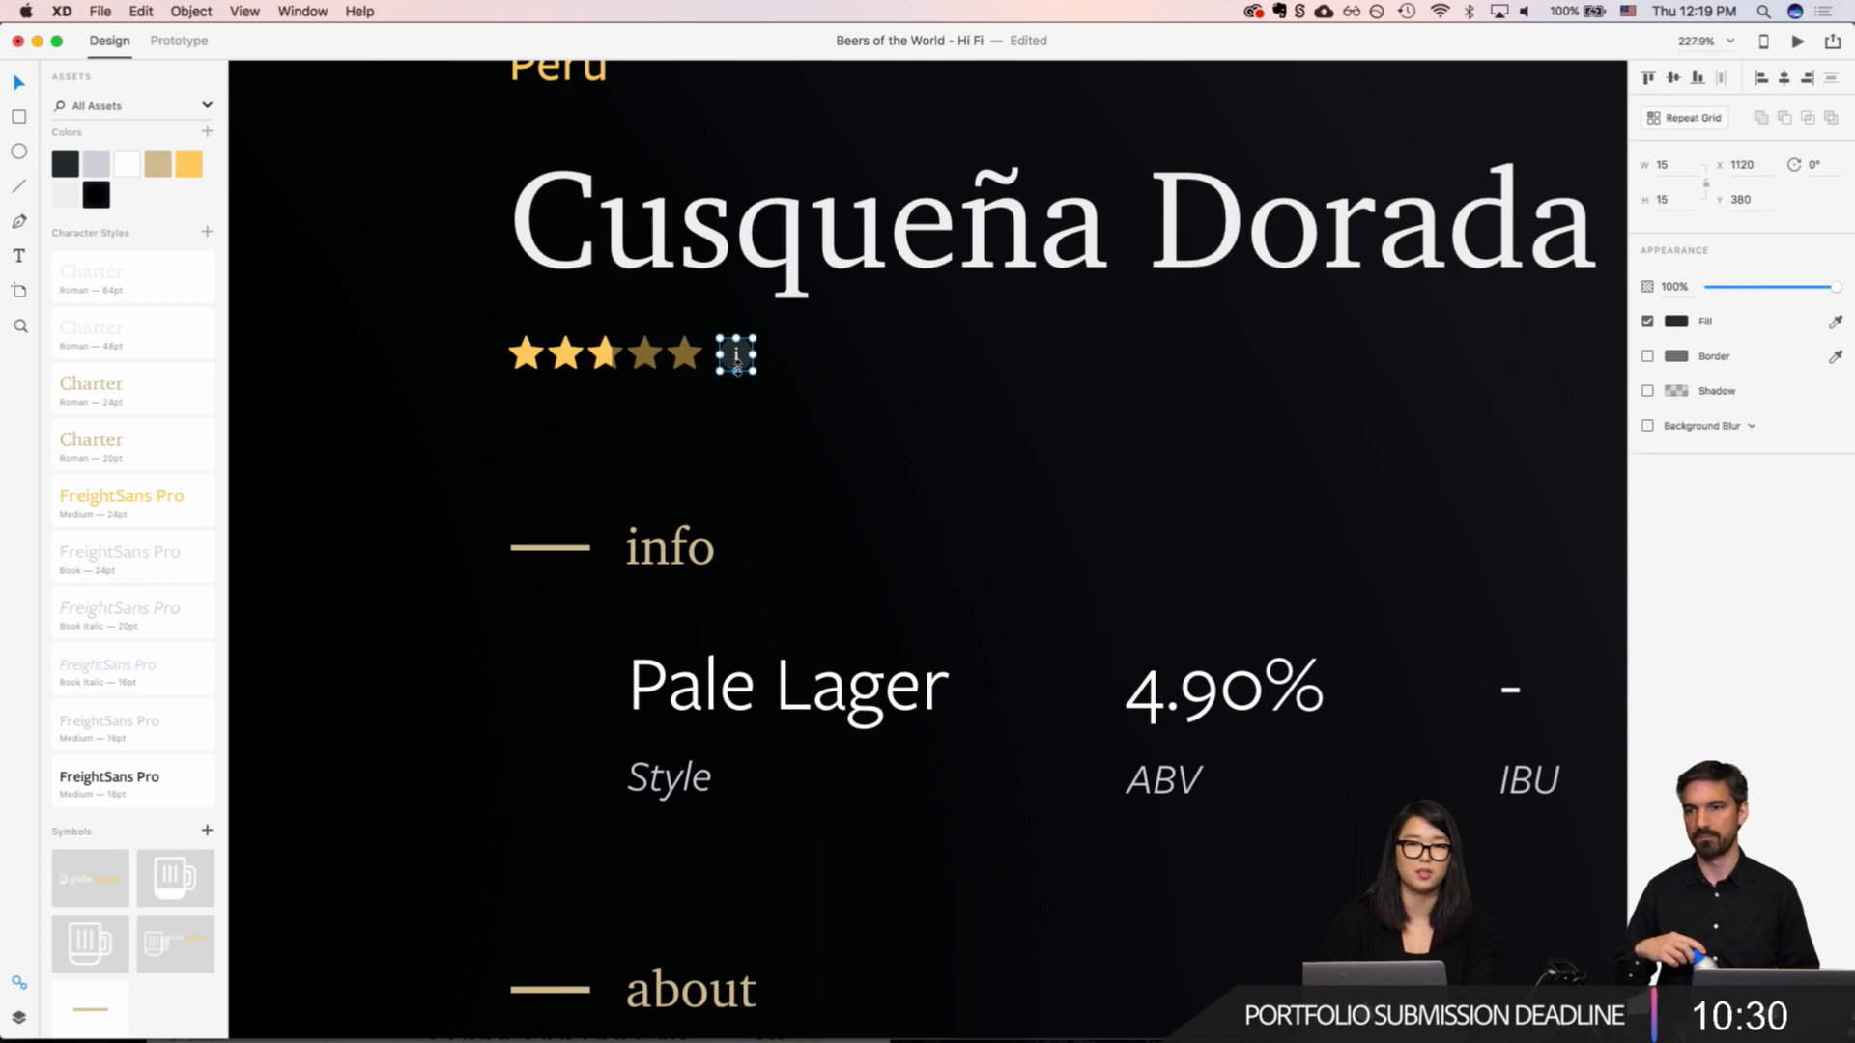
{"action": "key", "text": "super+v"}
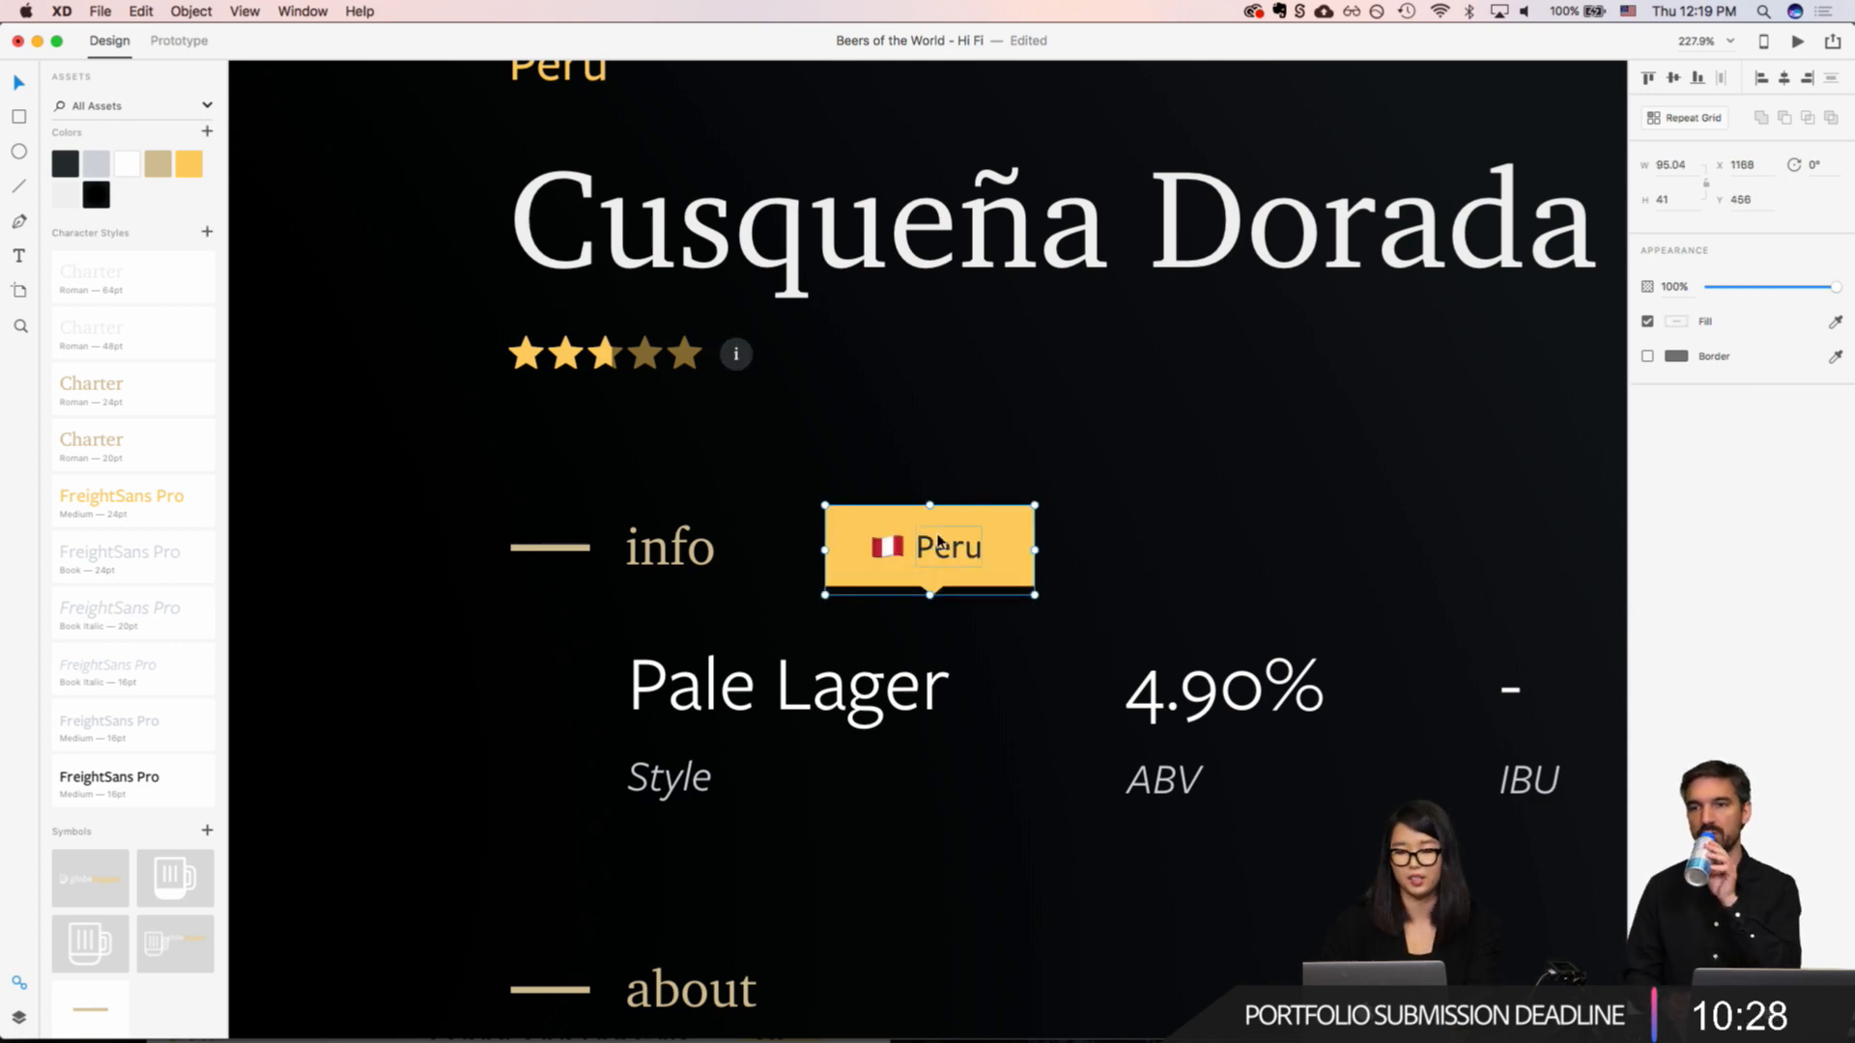
{"action": "left_click_drag", "start_coordinate": [960, 524], "coordinate": [957, 323]}
{"action": "scroll", "coordinate": [956, 329], "scroll_direction": "down", "scroll_amount": 5}
{"action": "left_click", "coordinate": [1016, 338]}
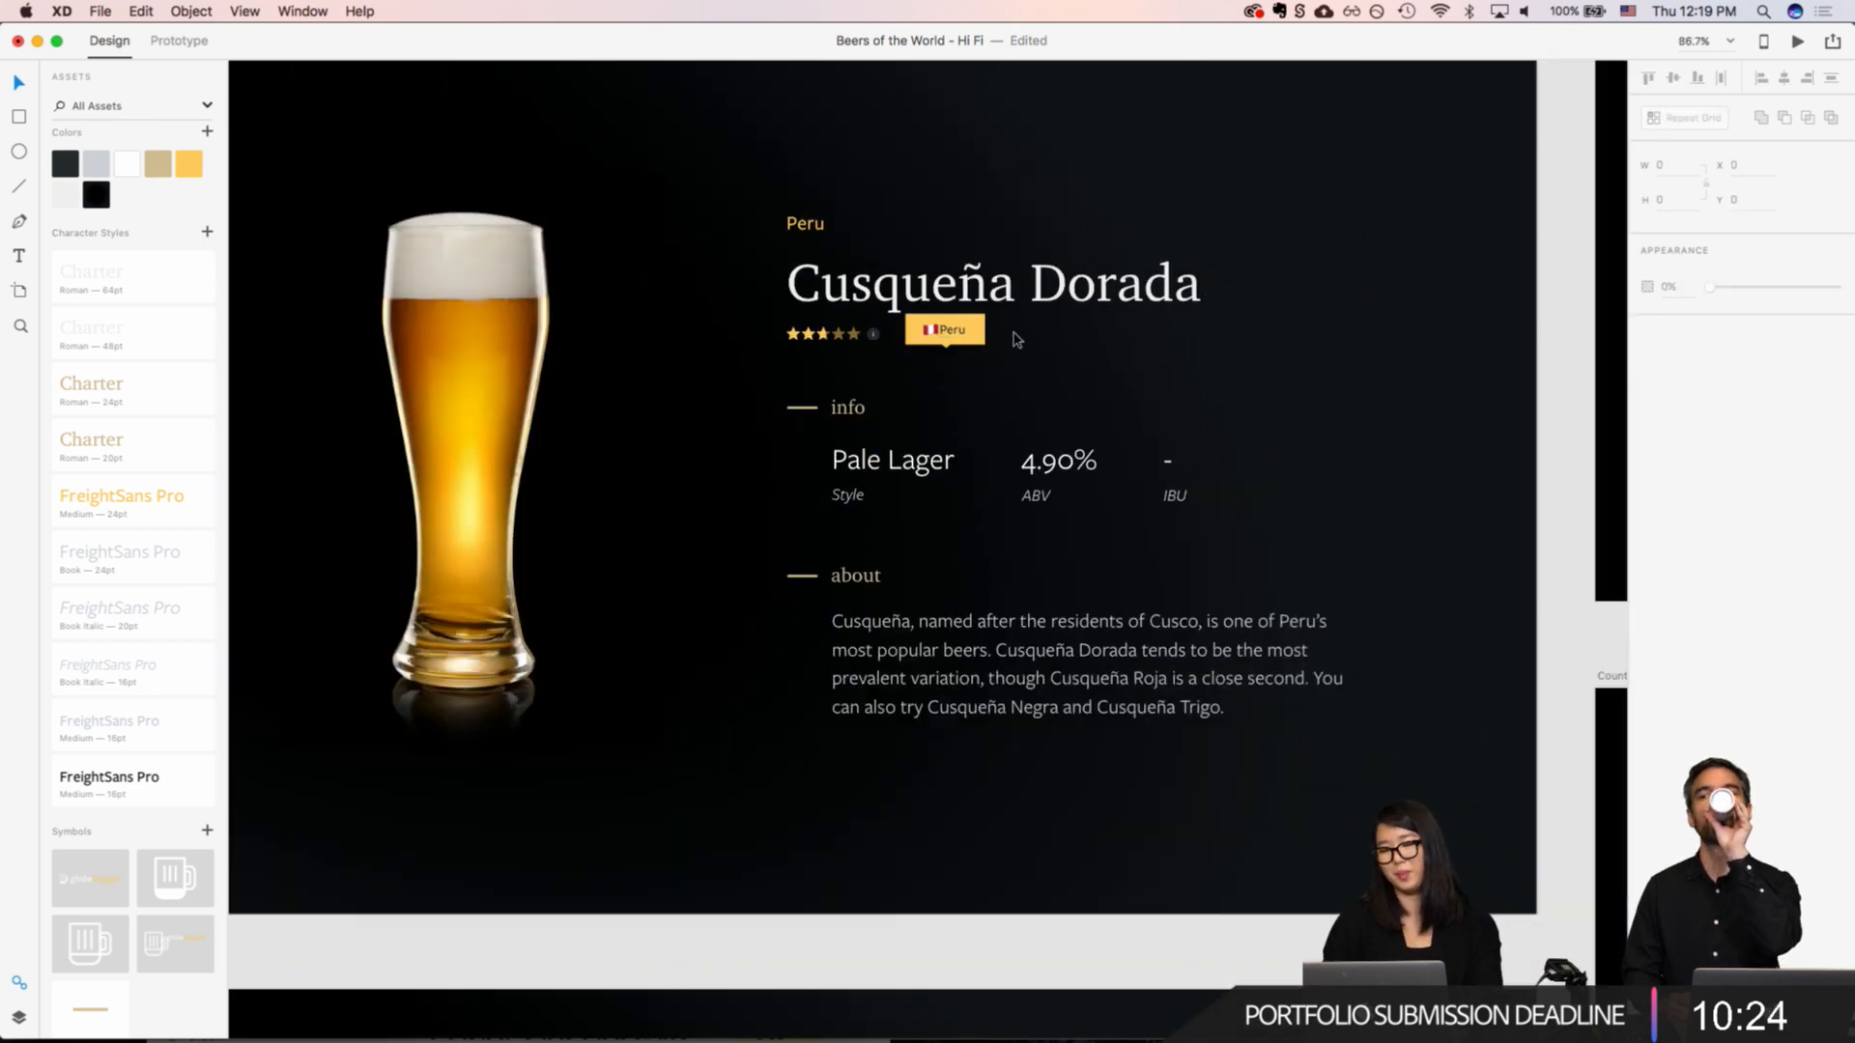
Step: Fill the pasted tooltip's shape with the dark slate asset colour and delete its flag
{"action": "scroll", "coordinate": [1016, 338], "scroll_direction": "up", "scroll_amount": 4}
{"action": "double_click", "coordinate": [950, 331]}
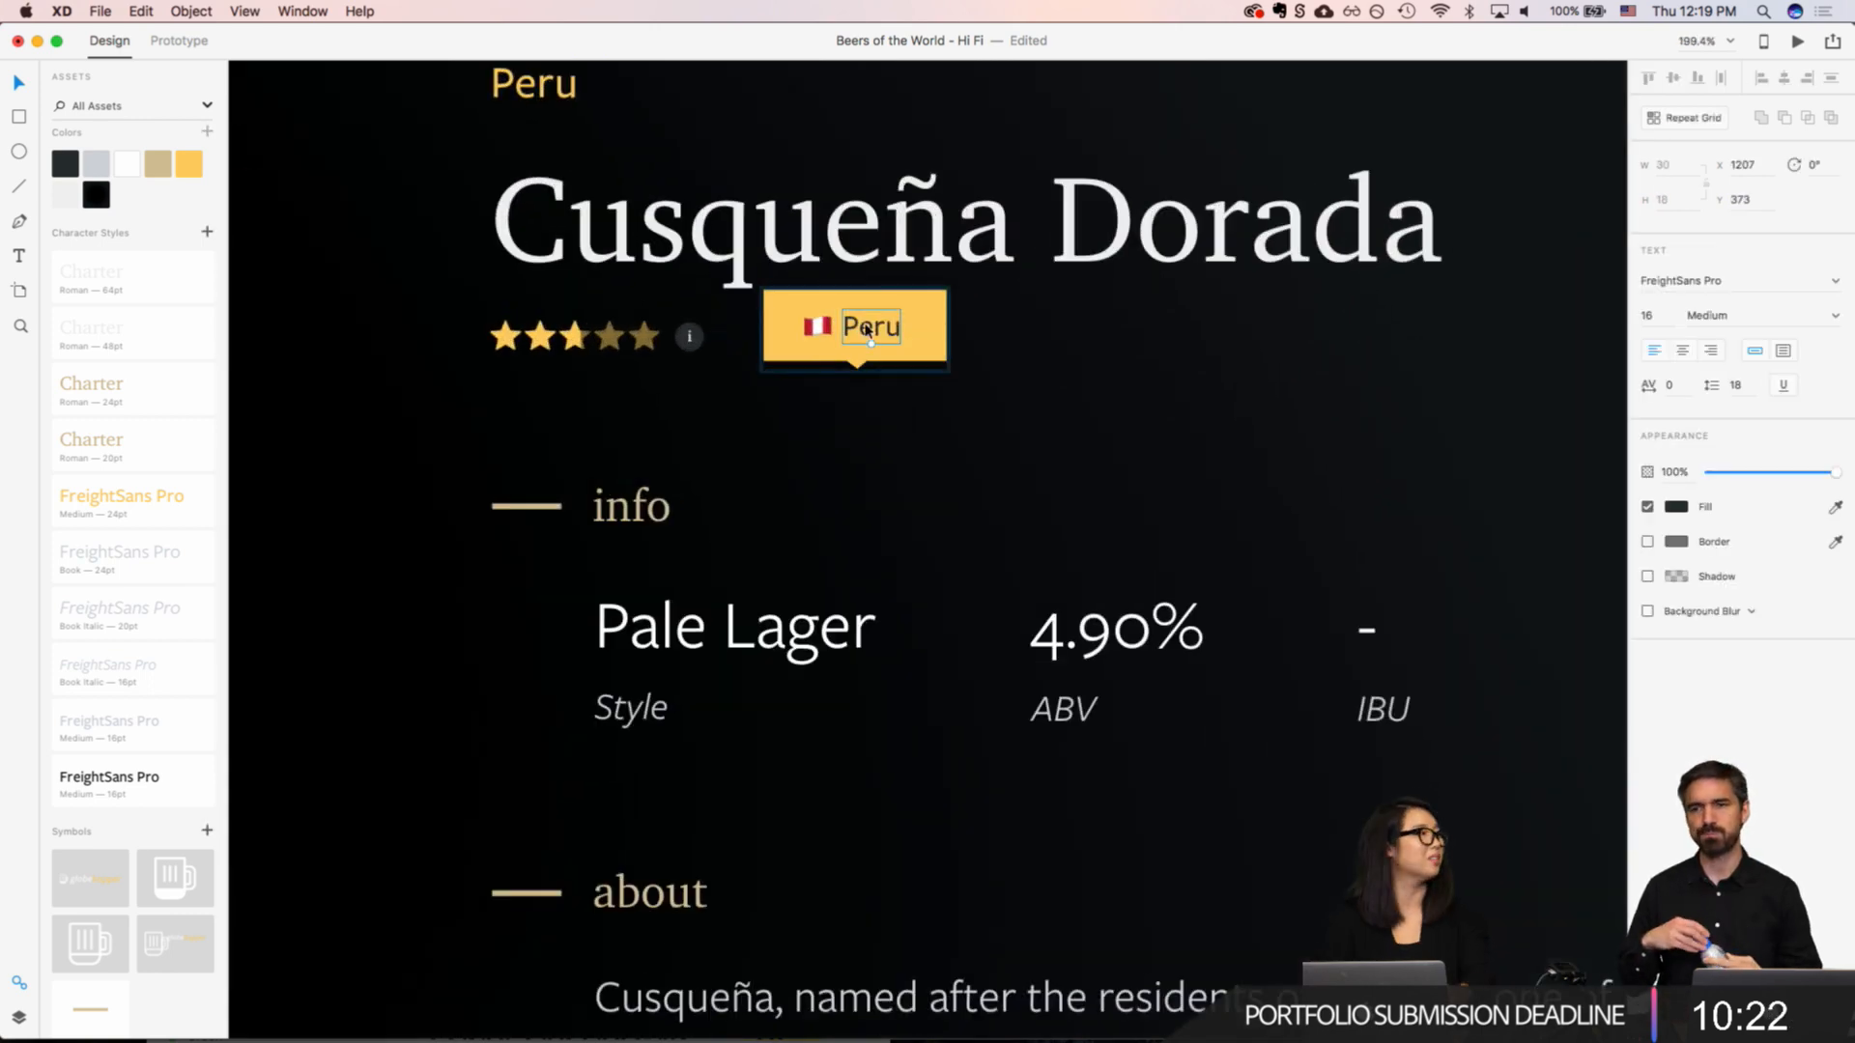
{"action": "left_click", "coordinate": [929, 309]}
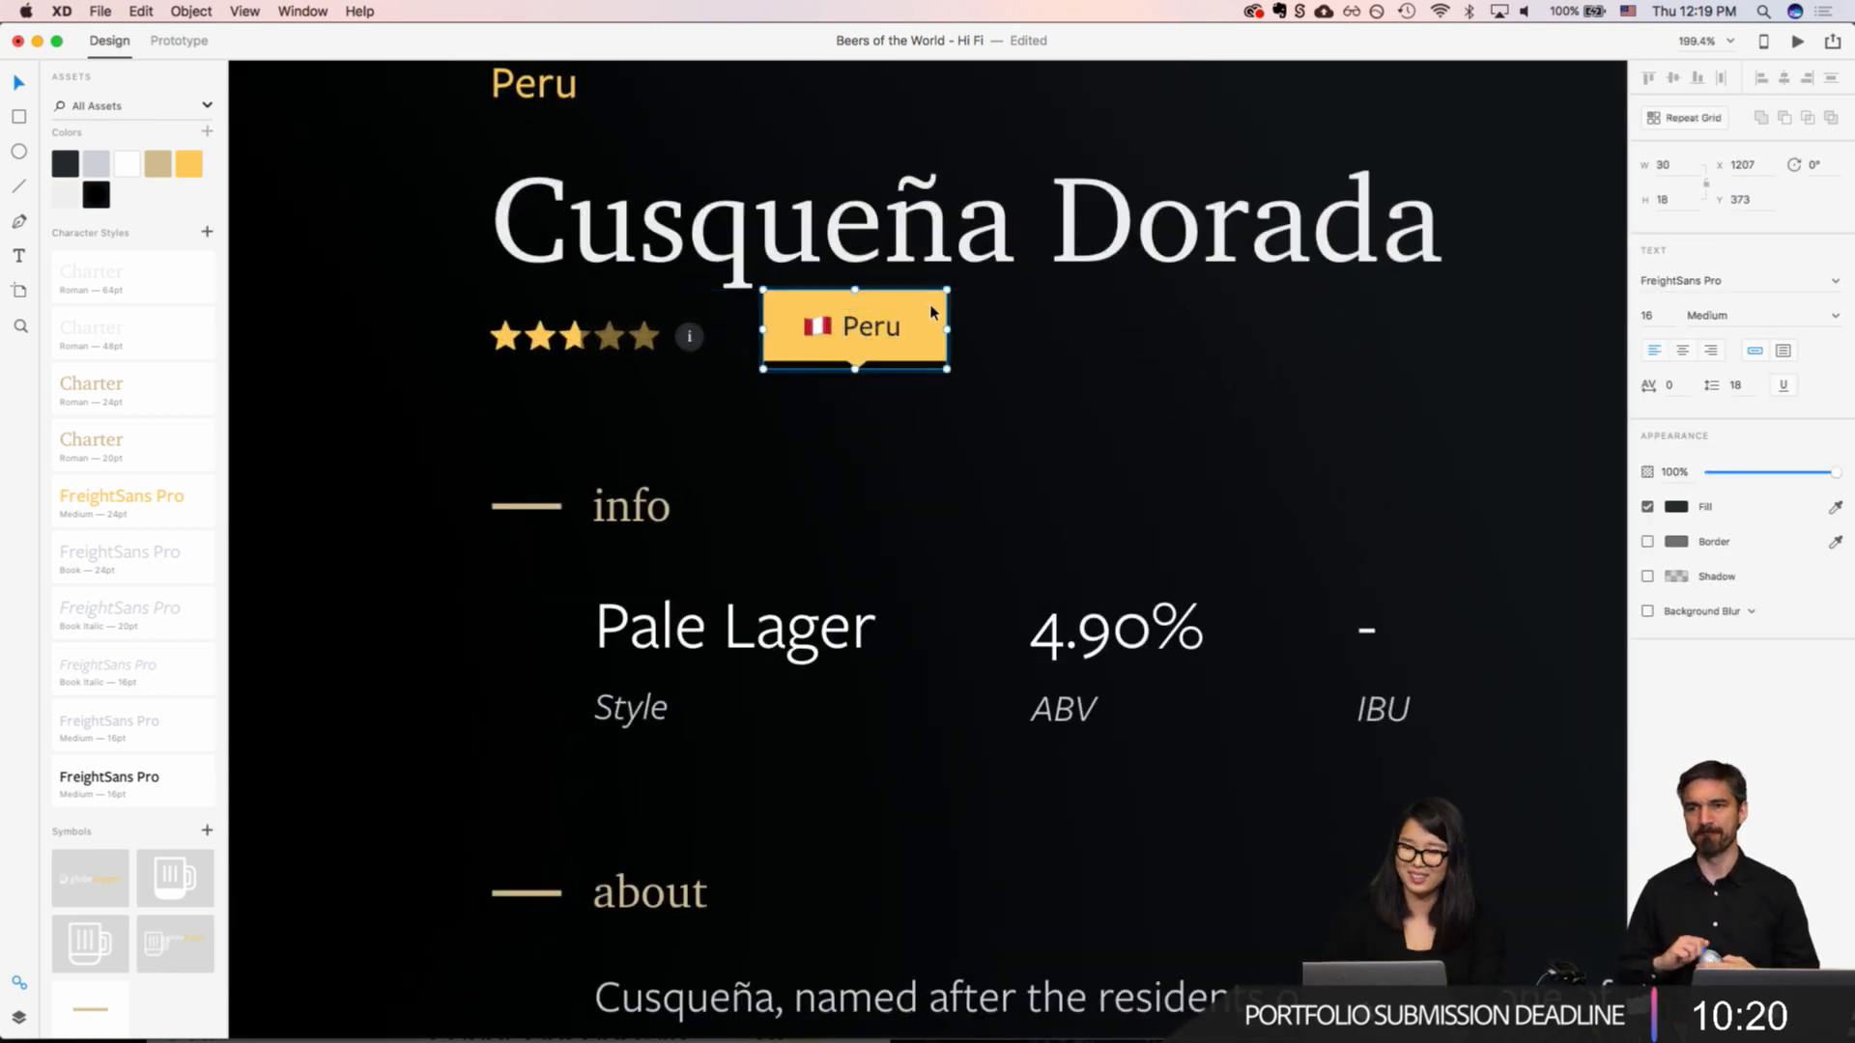
{"action": "left_click", "coordinate": [65, 166]}
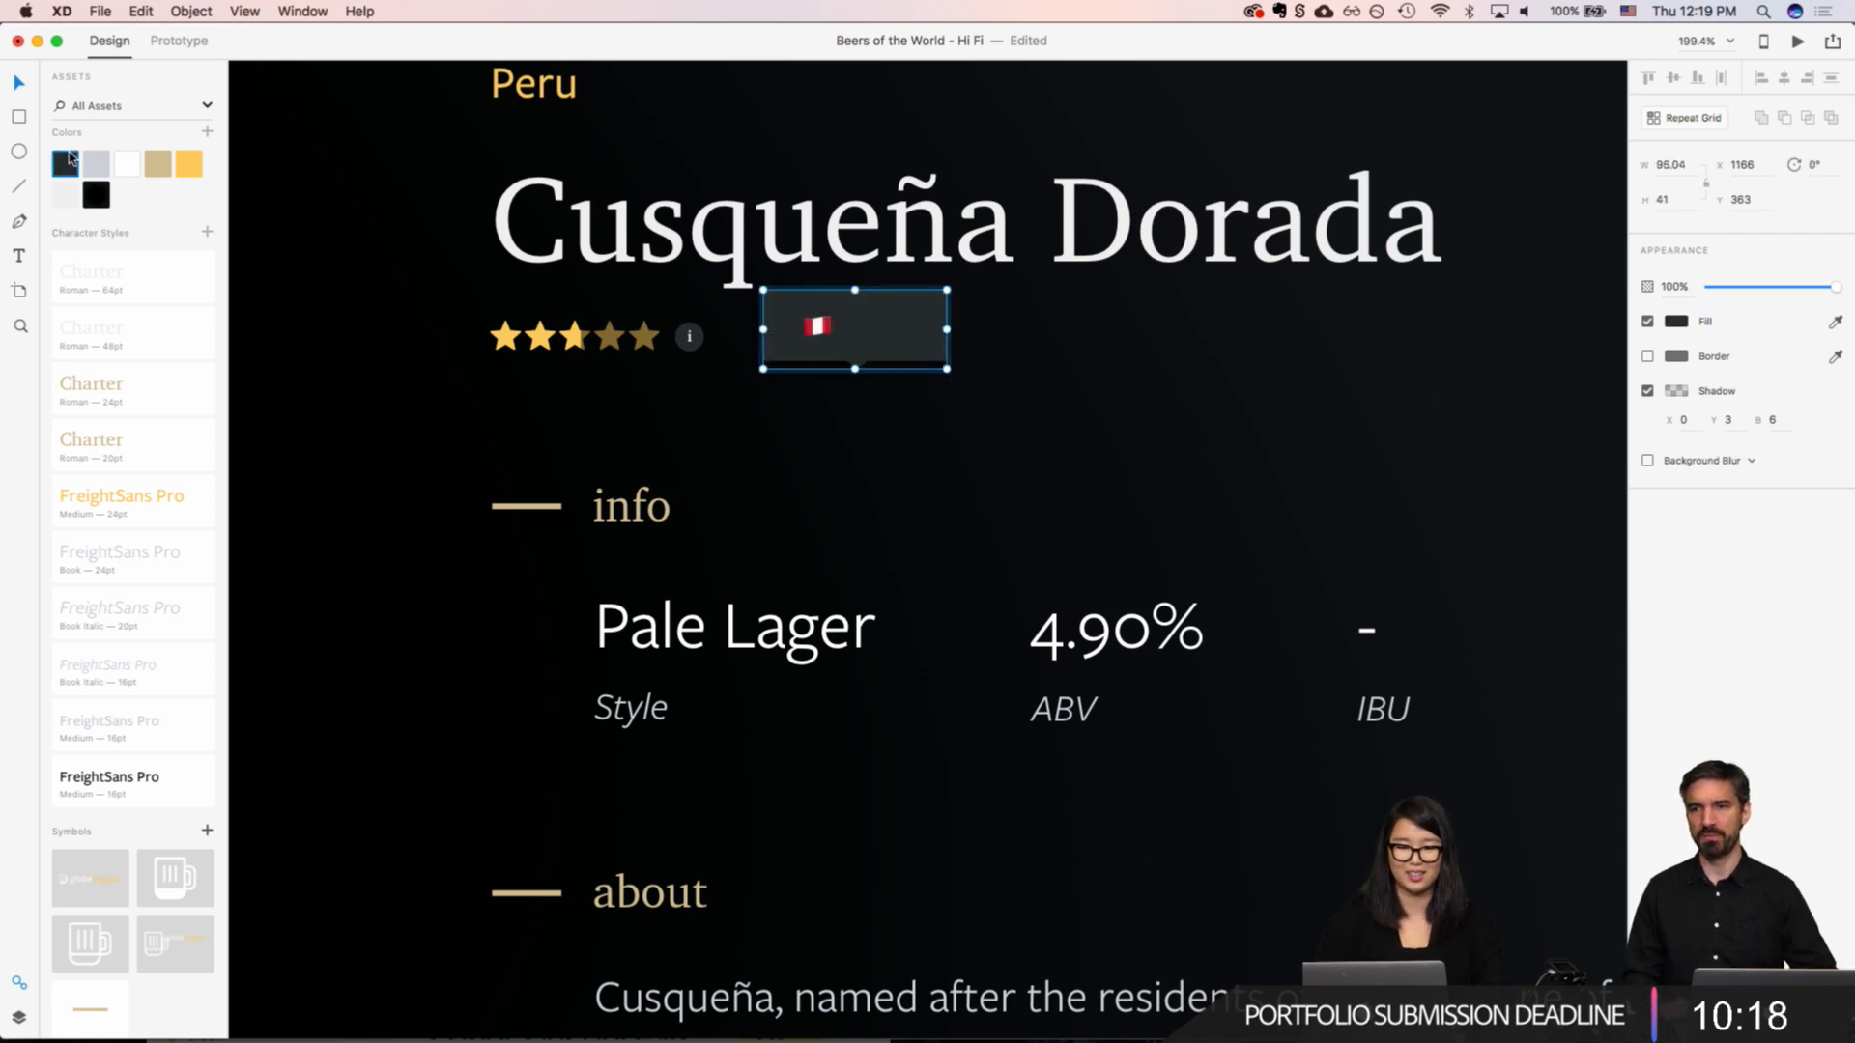
{"action": "left_click", "coordinate": [96, 167]}
{"action": "left_click", "coordinate": [64, 166]}
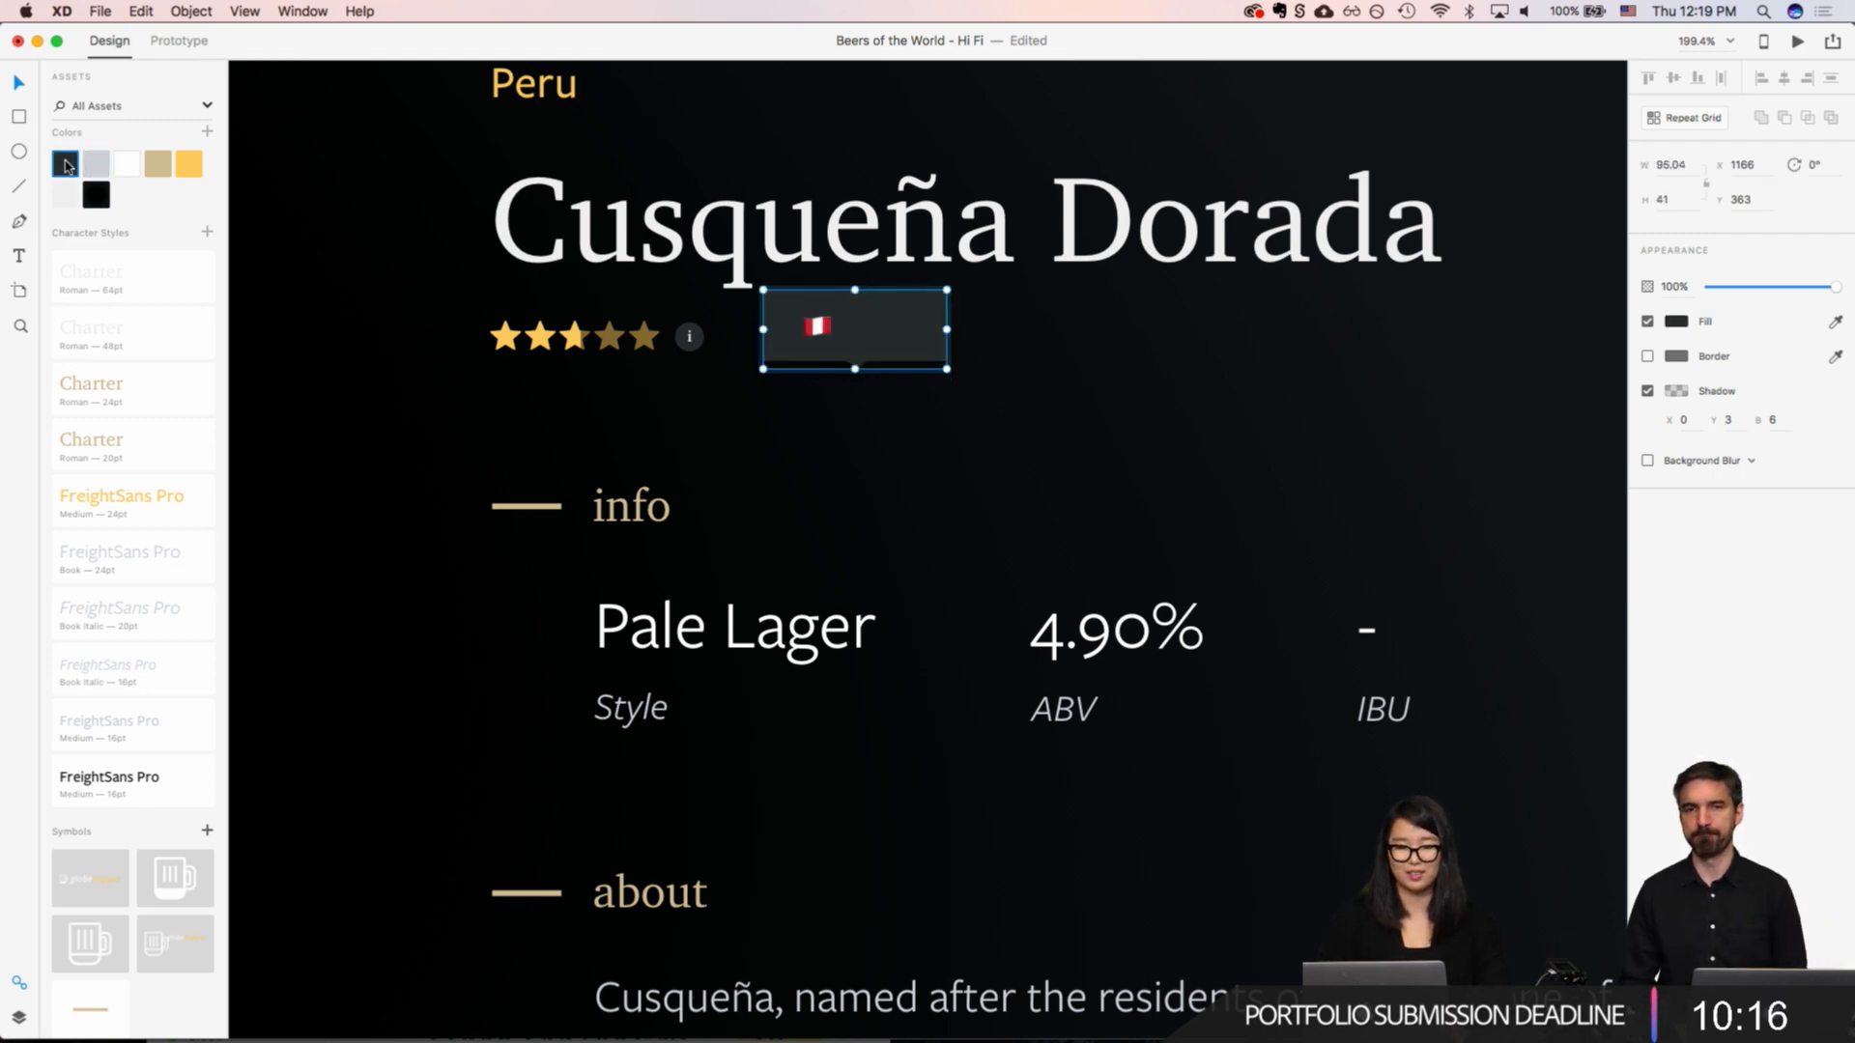
{"action": "left_click", "coordinate": [820, 335]}
{"action": "key", "text": "BackSpace"}
Step: Replace the tooltip text "Peru" with "This rating" and fill it with the light grey asset colour
{"action": "double_click", "coordinate": [884, 317]}
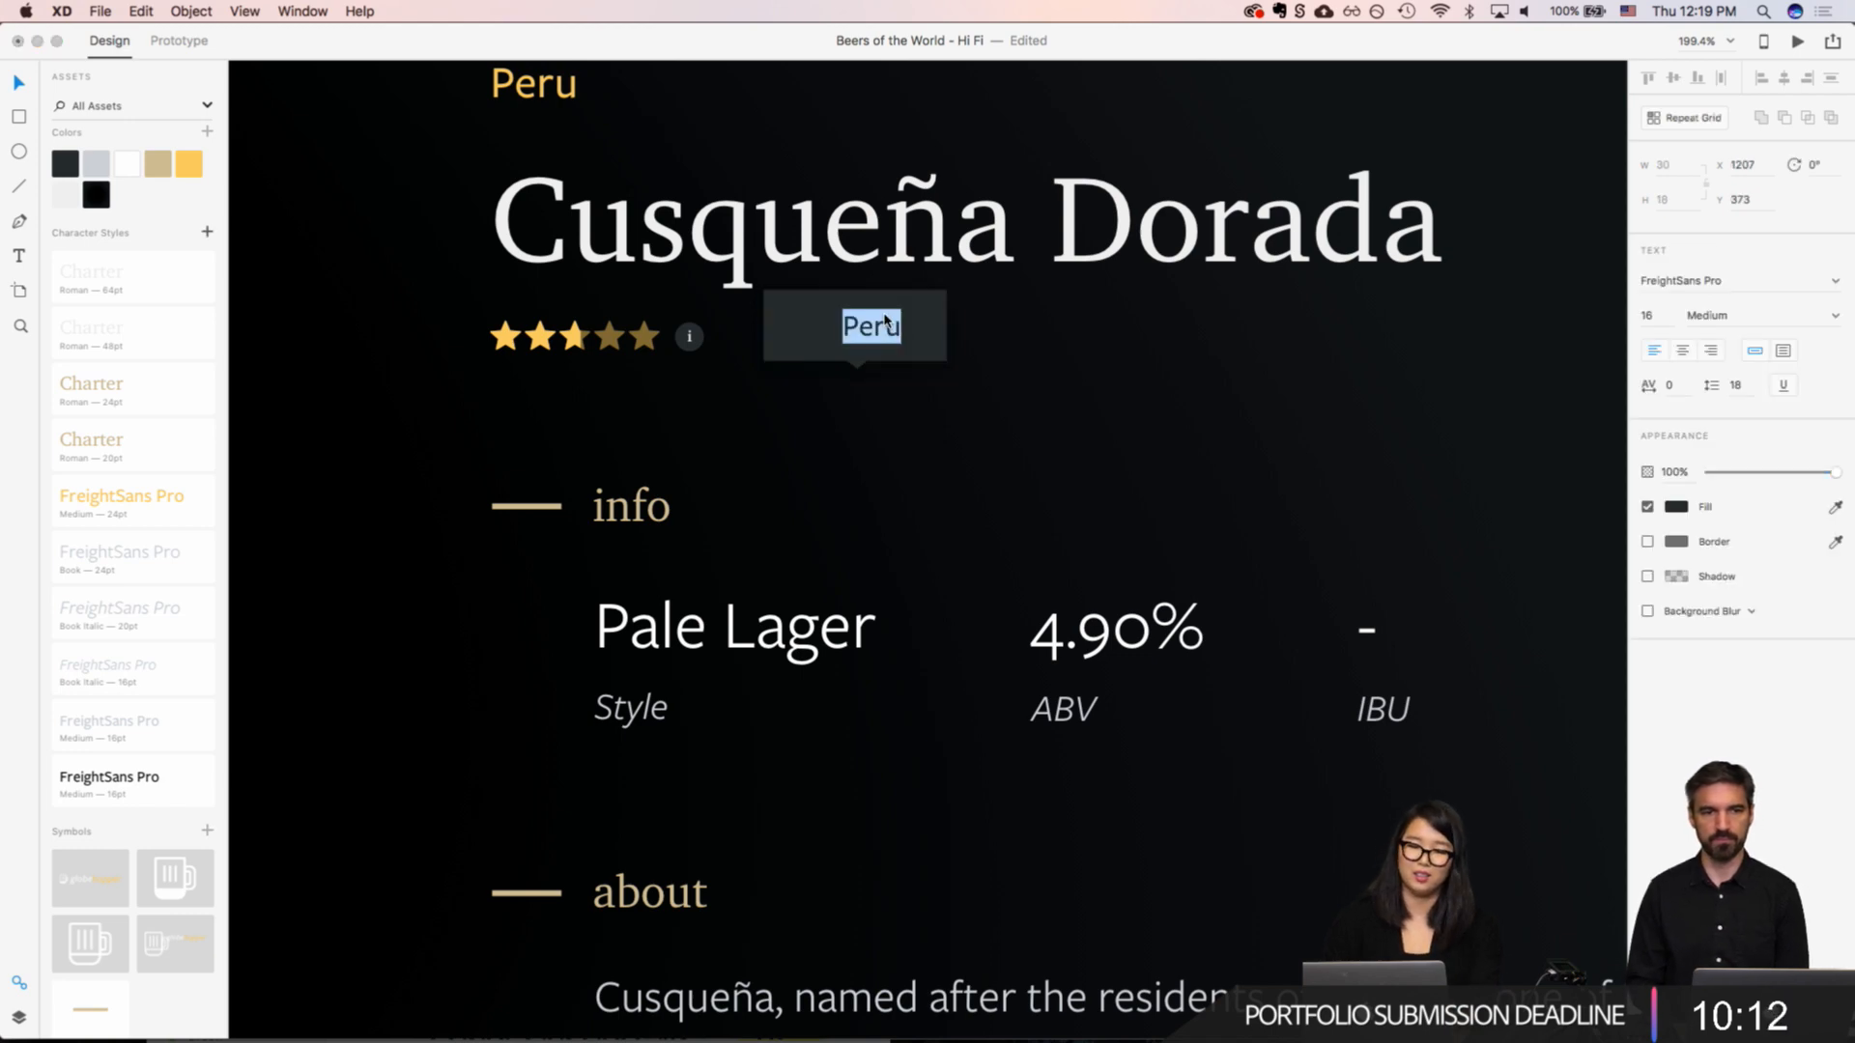
{"action": "key", "text": "BackSpace"}
{"action": "key", "text": "Escape"}
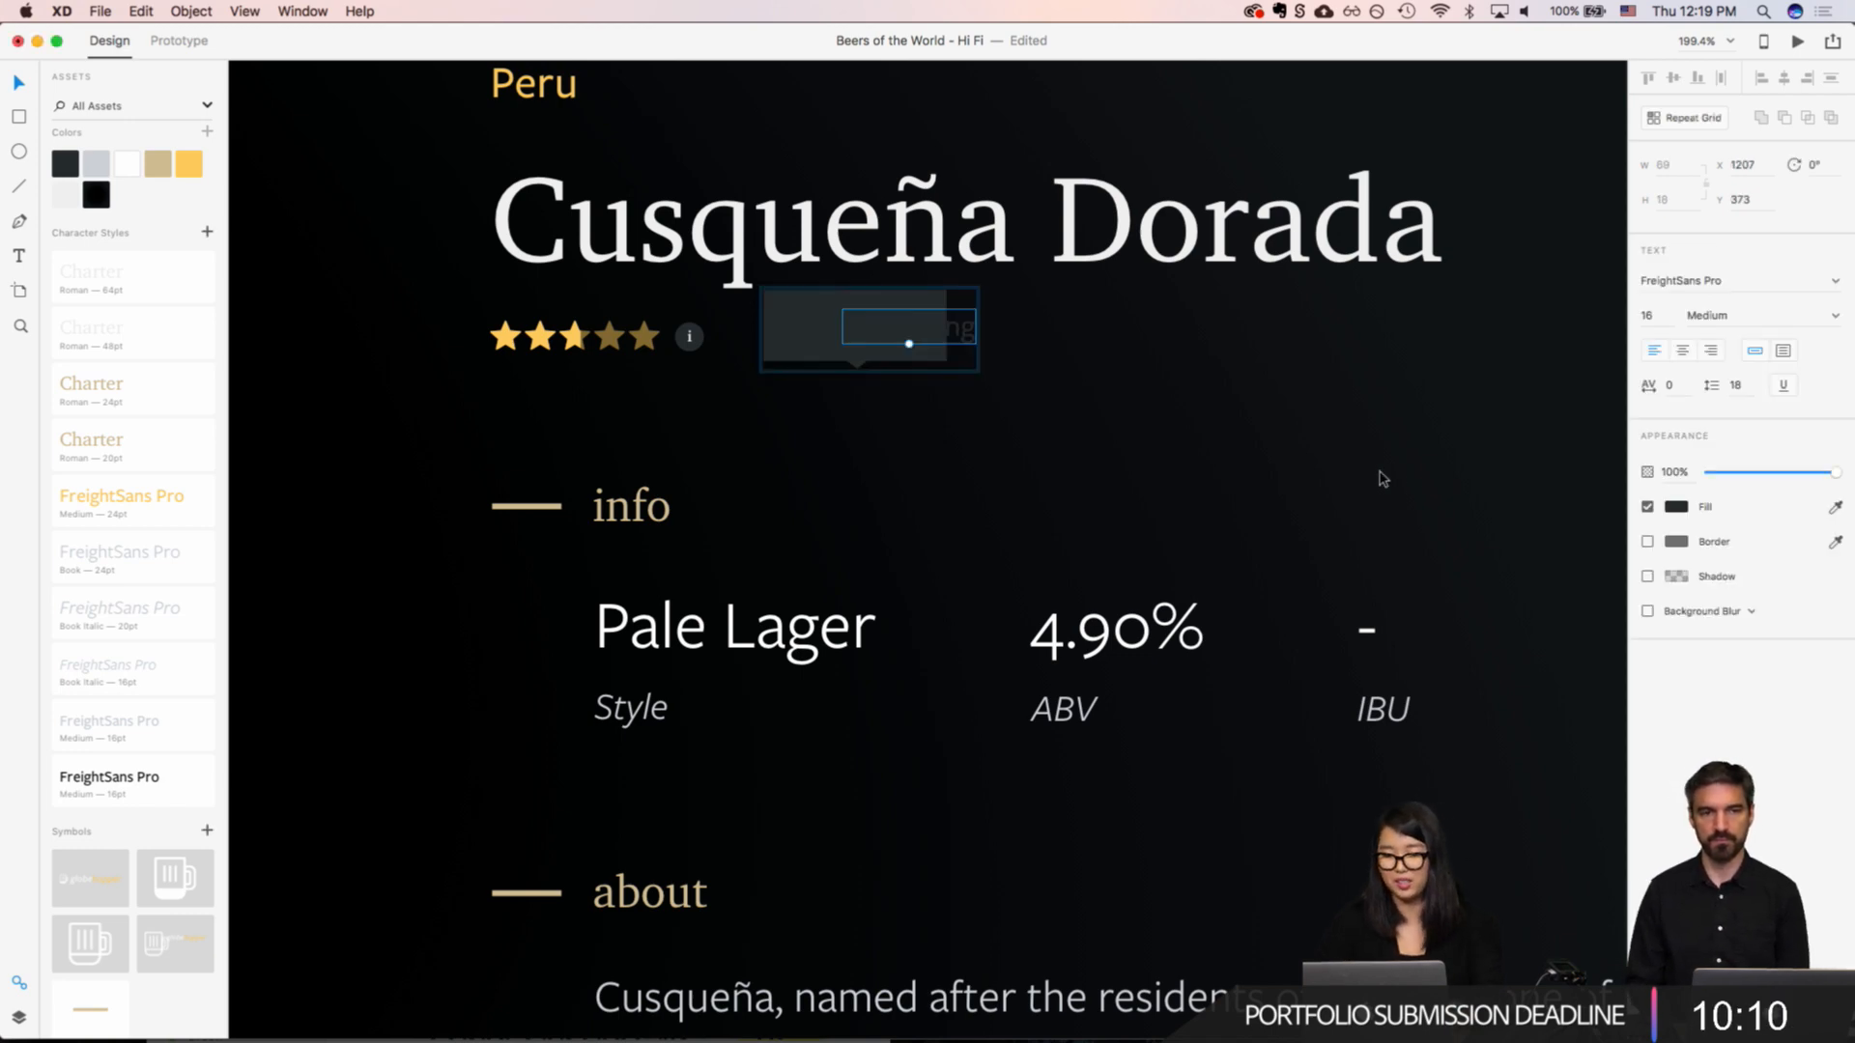
{"action": "left_click", "coordinate": [95, 160]}
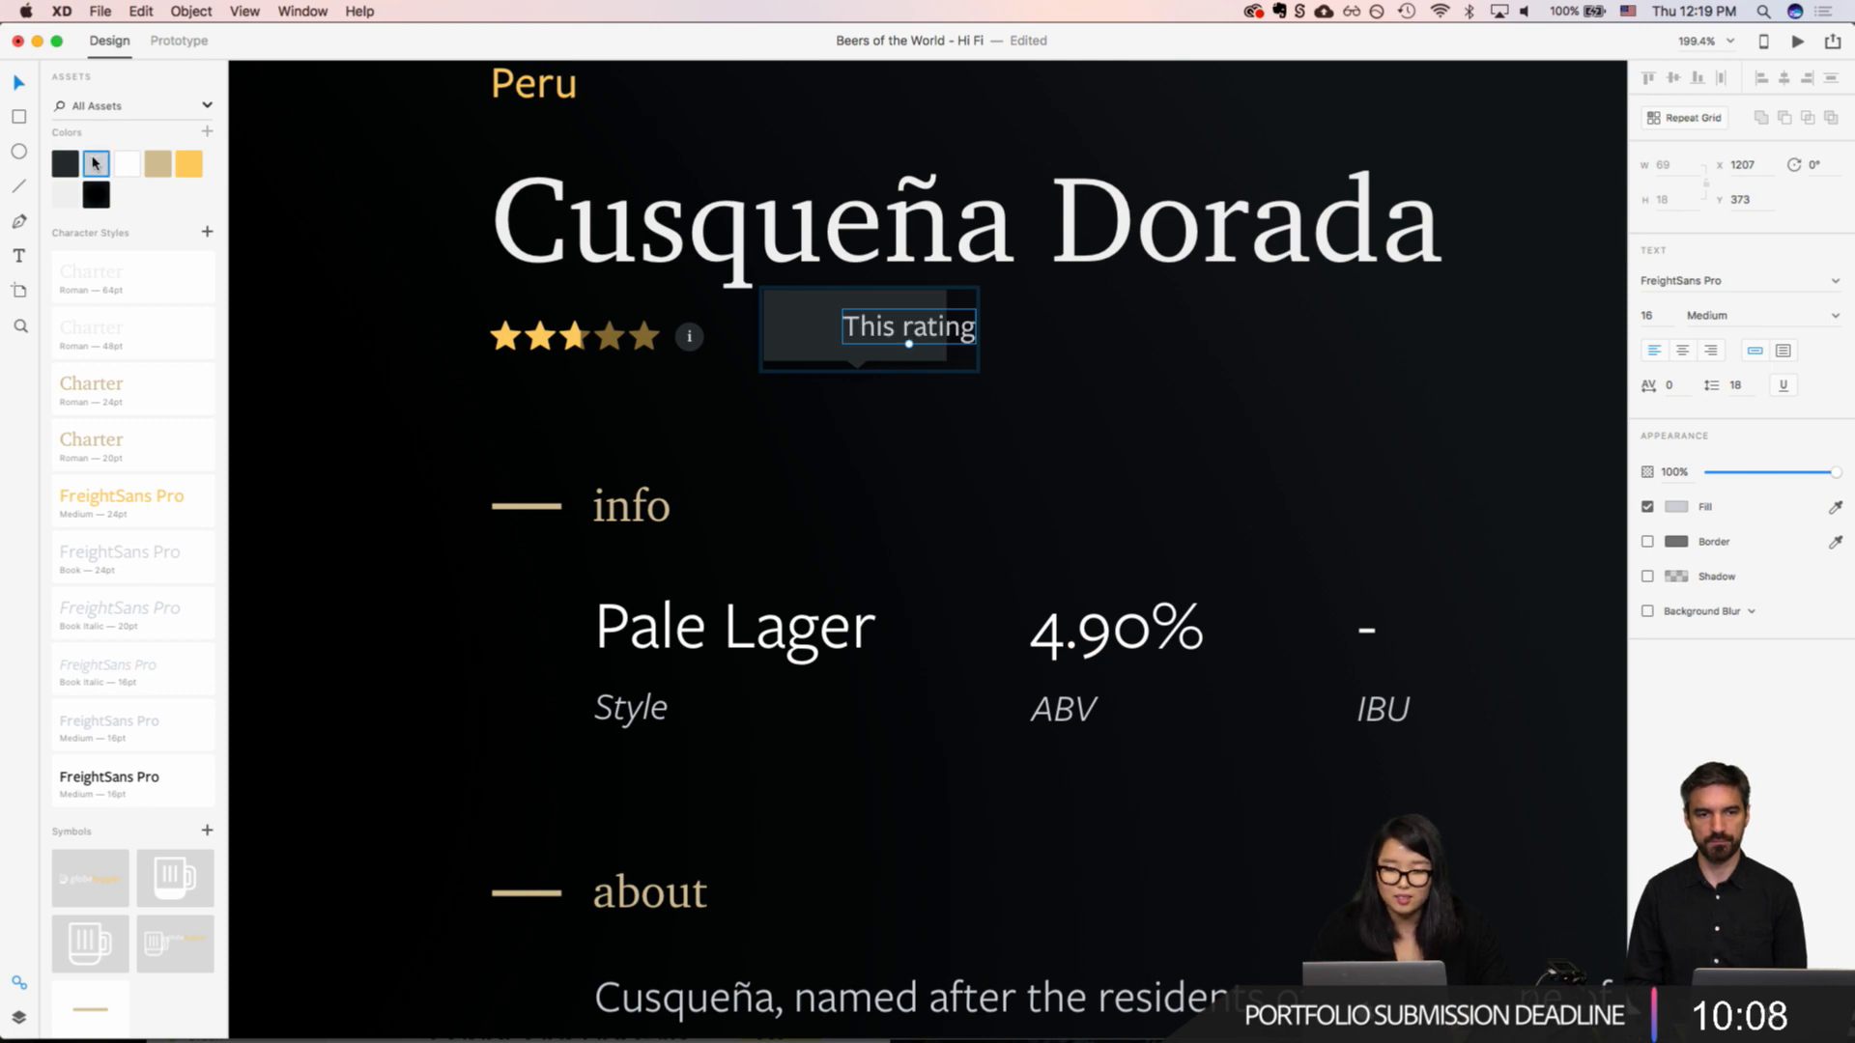
Step: Extend the tooltip text to "This rating is reflective of the Globehopper team's reviews????"
{"action": "double_click", "coordinate": [932, 330]}
{"action": "key", "text": "Right"}
{"action": "type", "text": "i"}
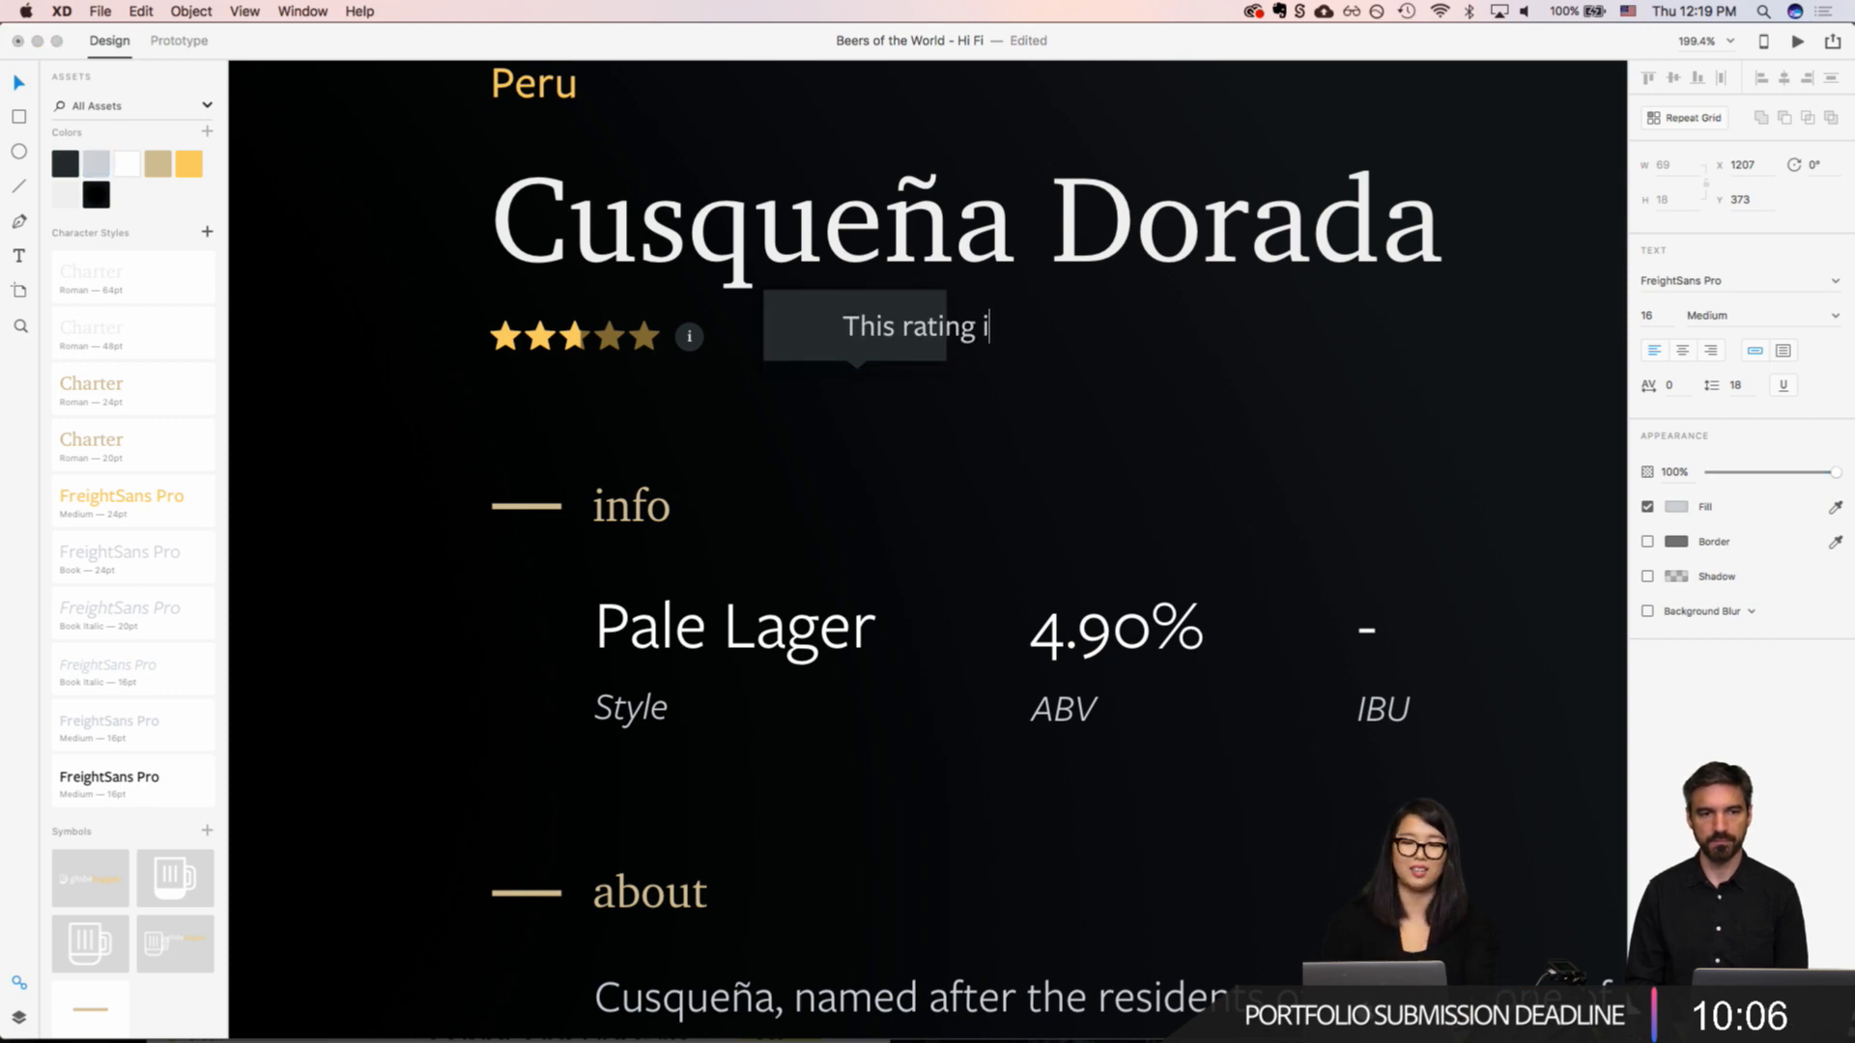
{"action": "type", "text": "s "}
{"action": "type", "text": "reflect"}
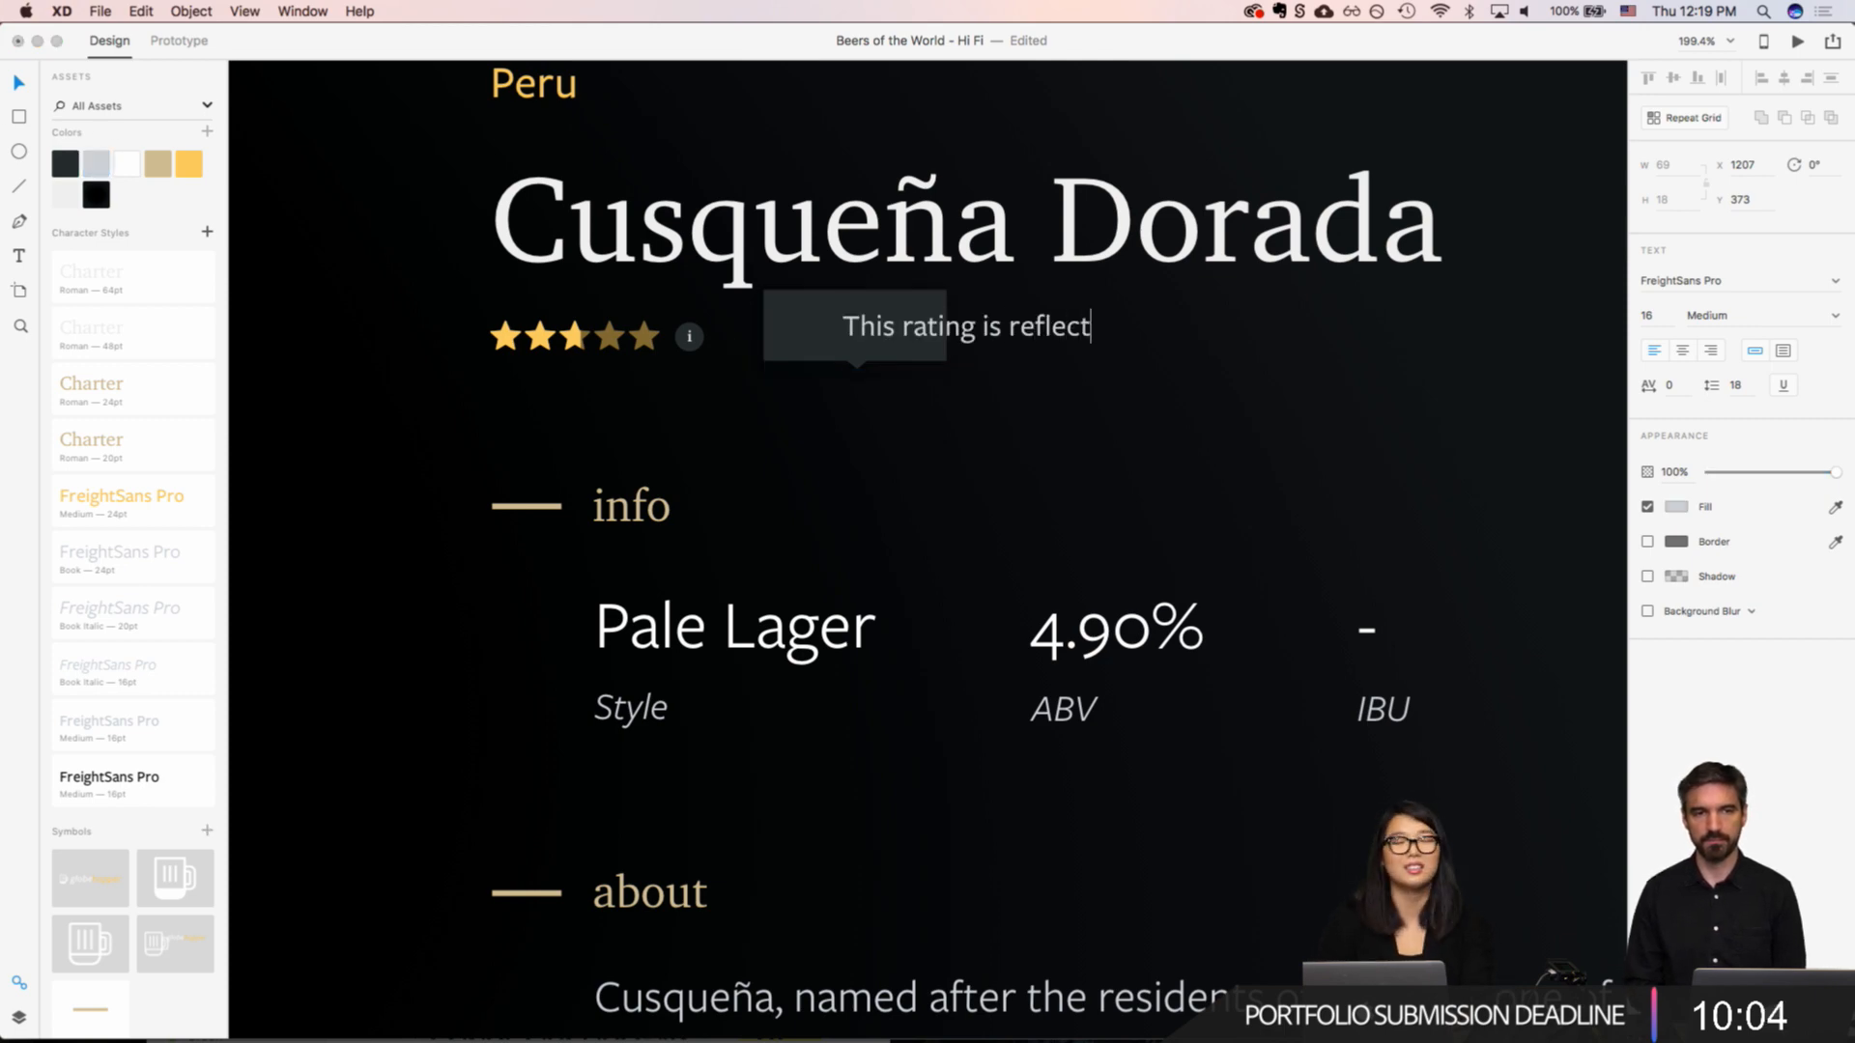
{"action": "type", "text": "ive of the Globe"}
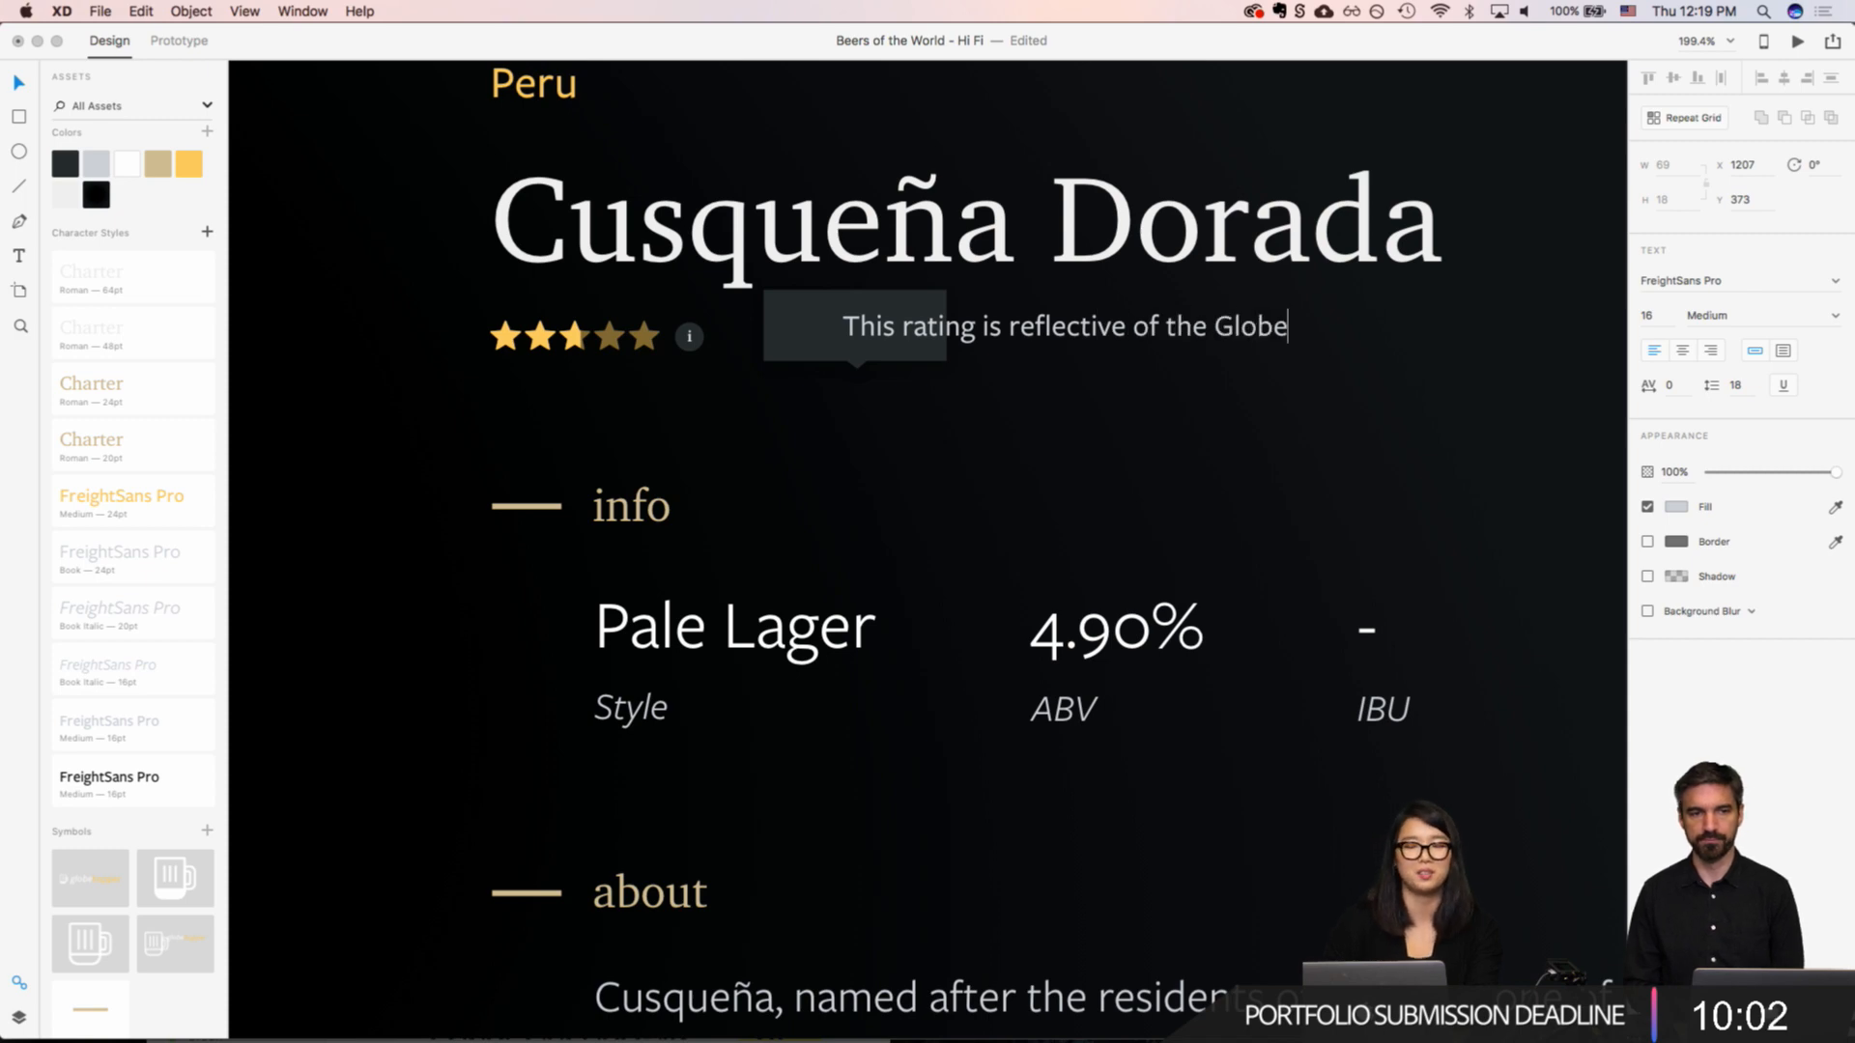
{"action": "type", "text": "hopper "}
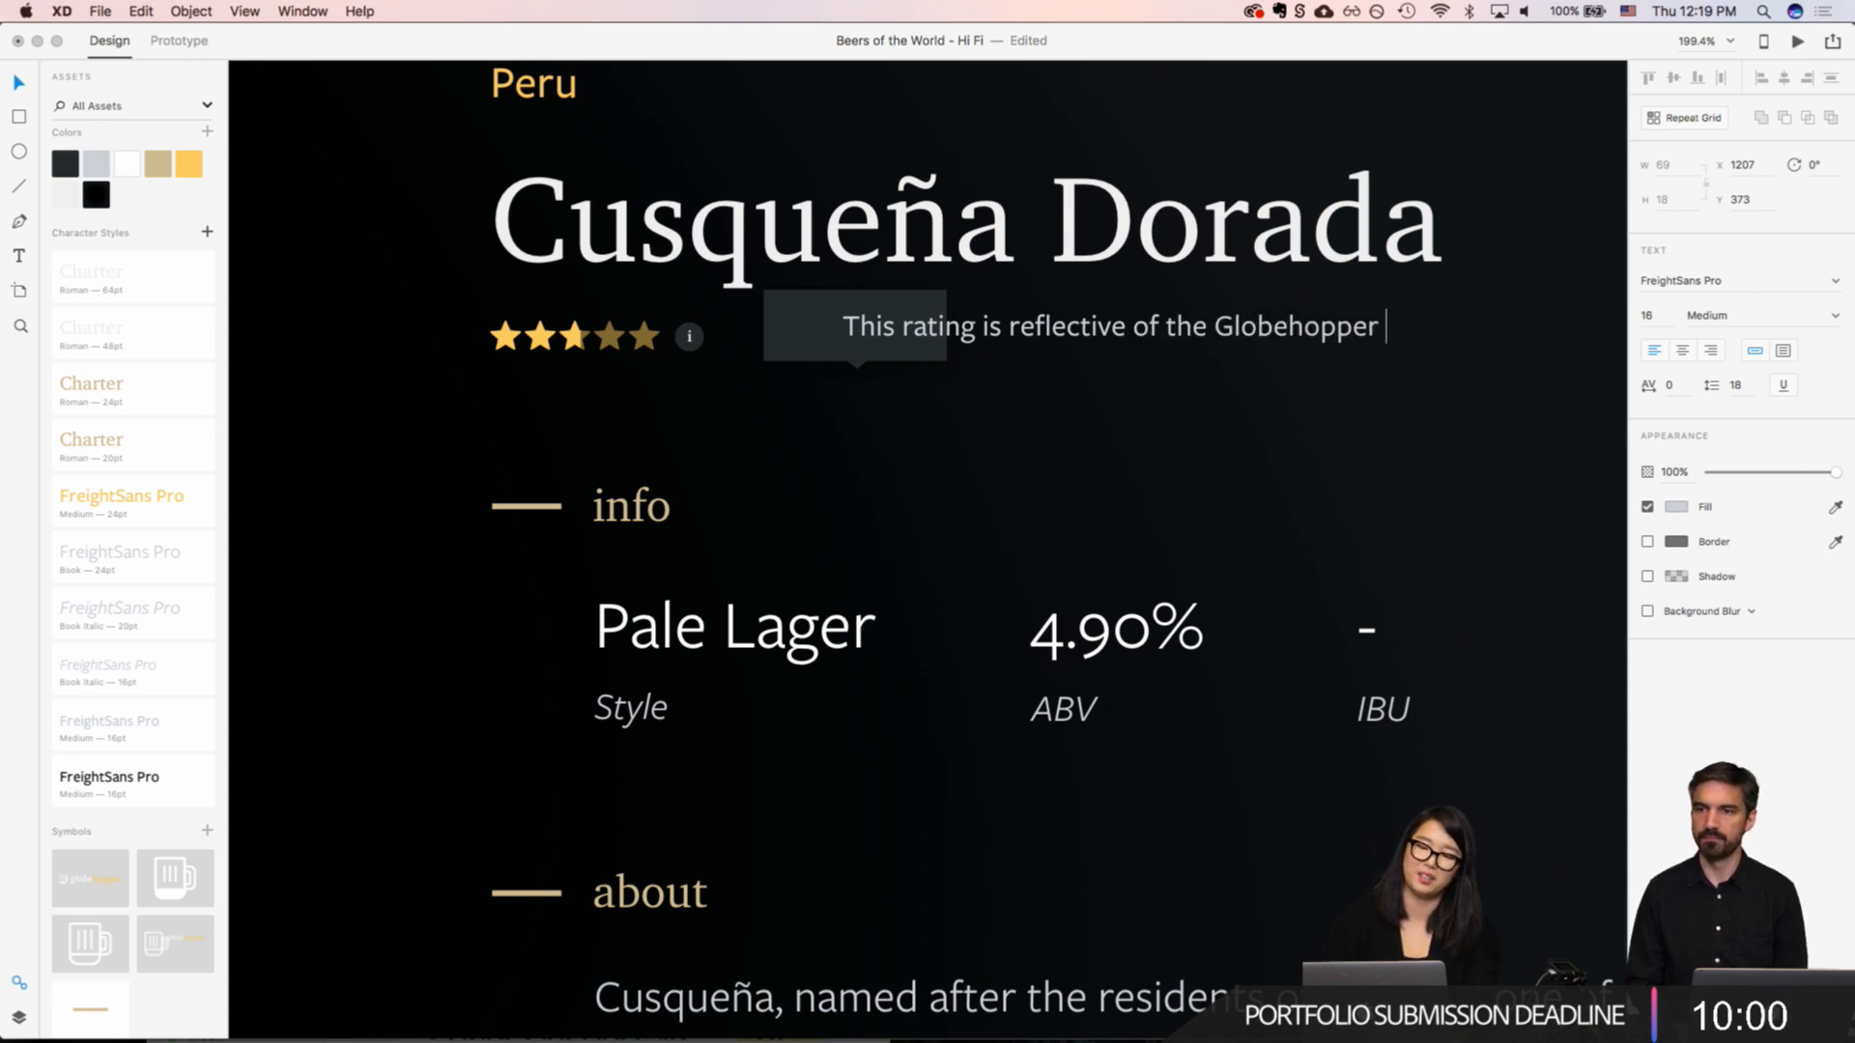
{"action": "type", "text": "team's"}
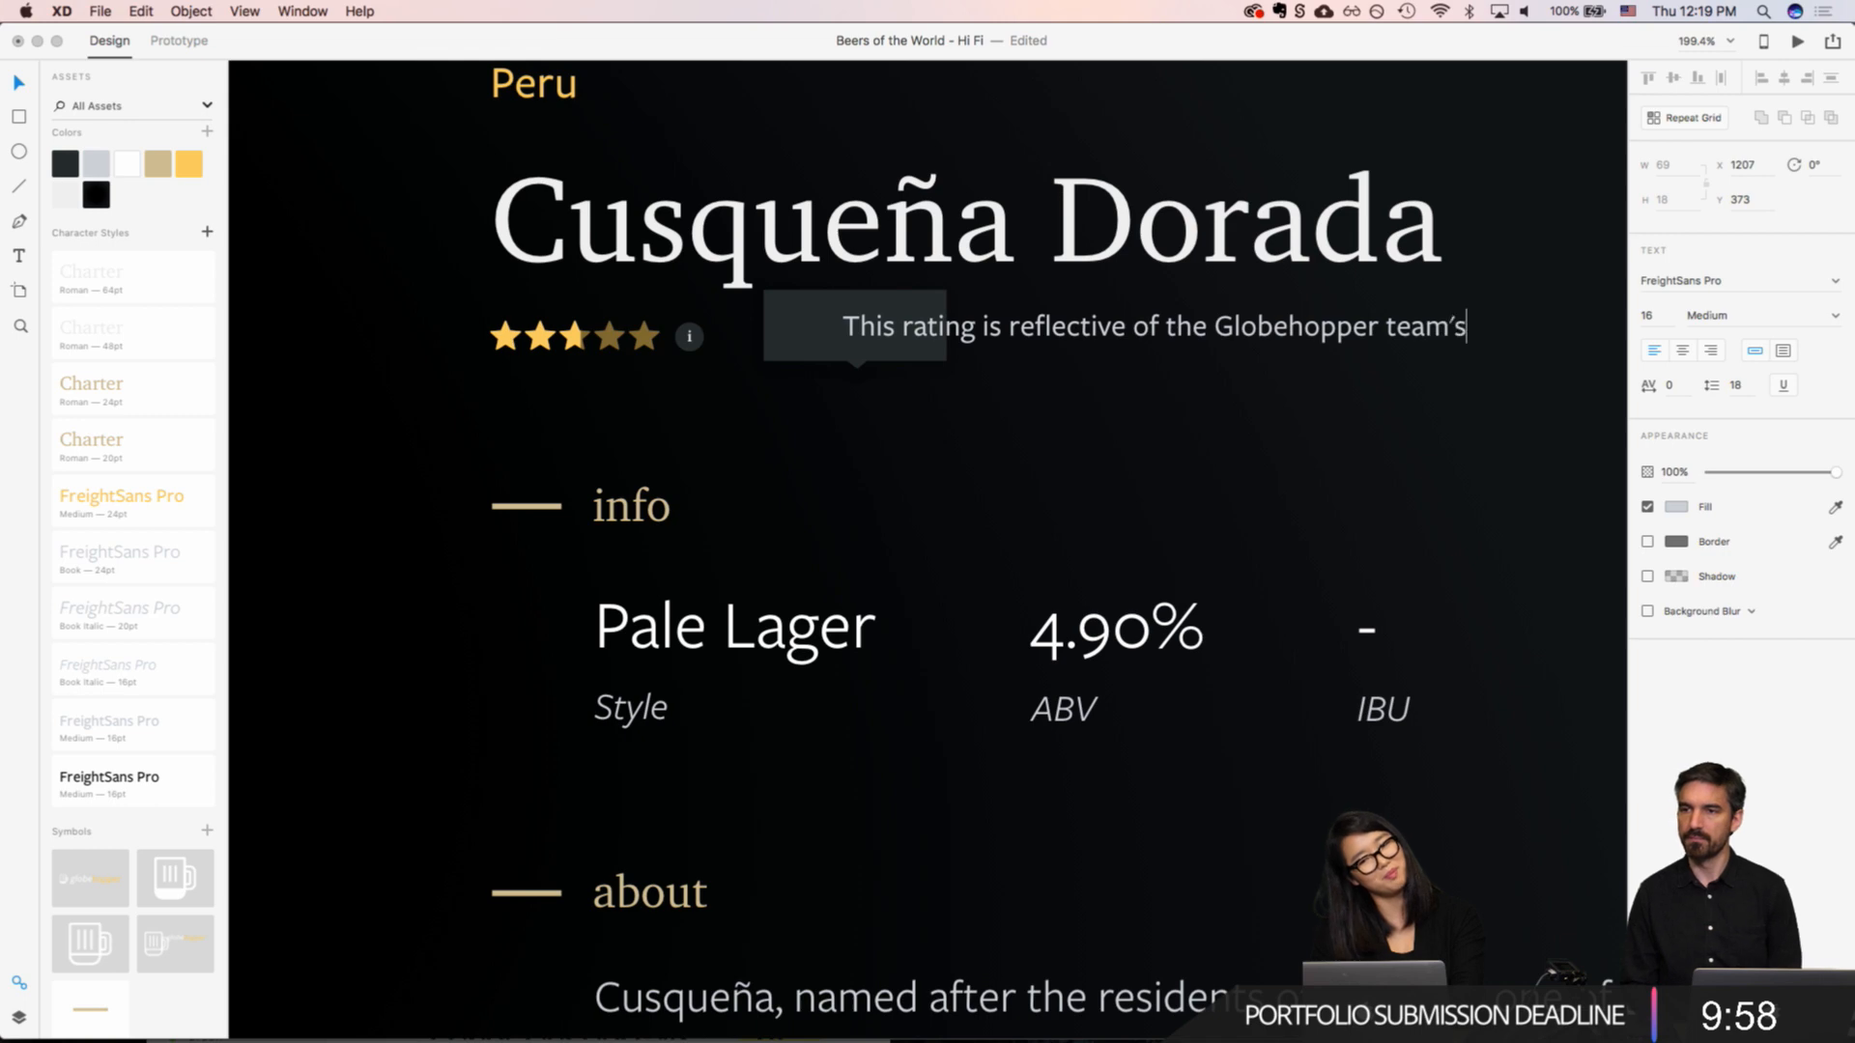
{"action": "type", "text": " reviews"}
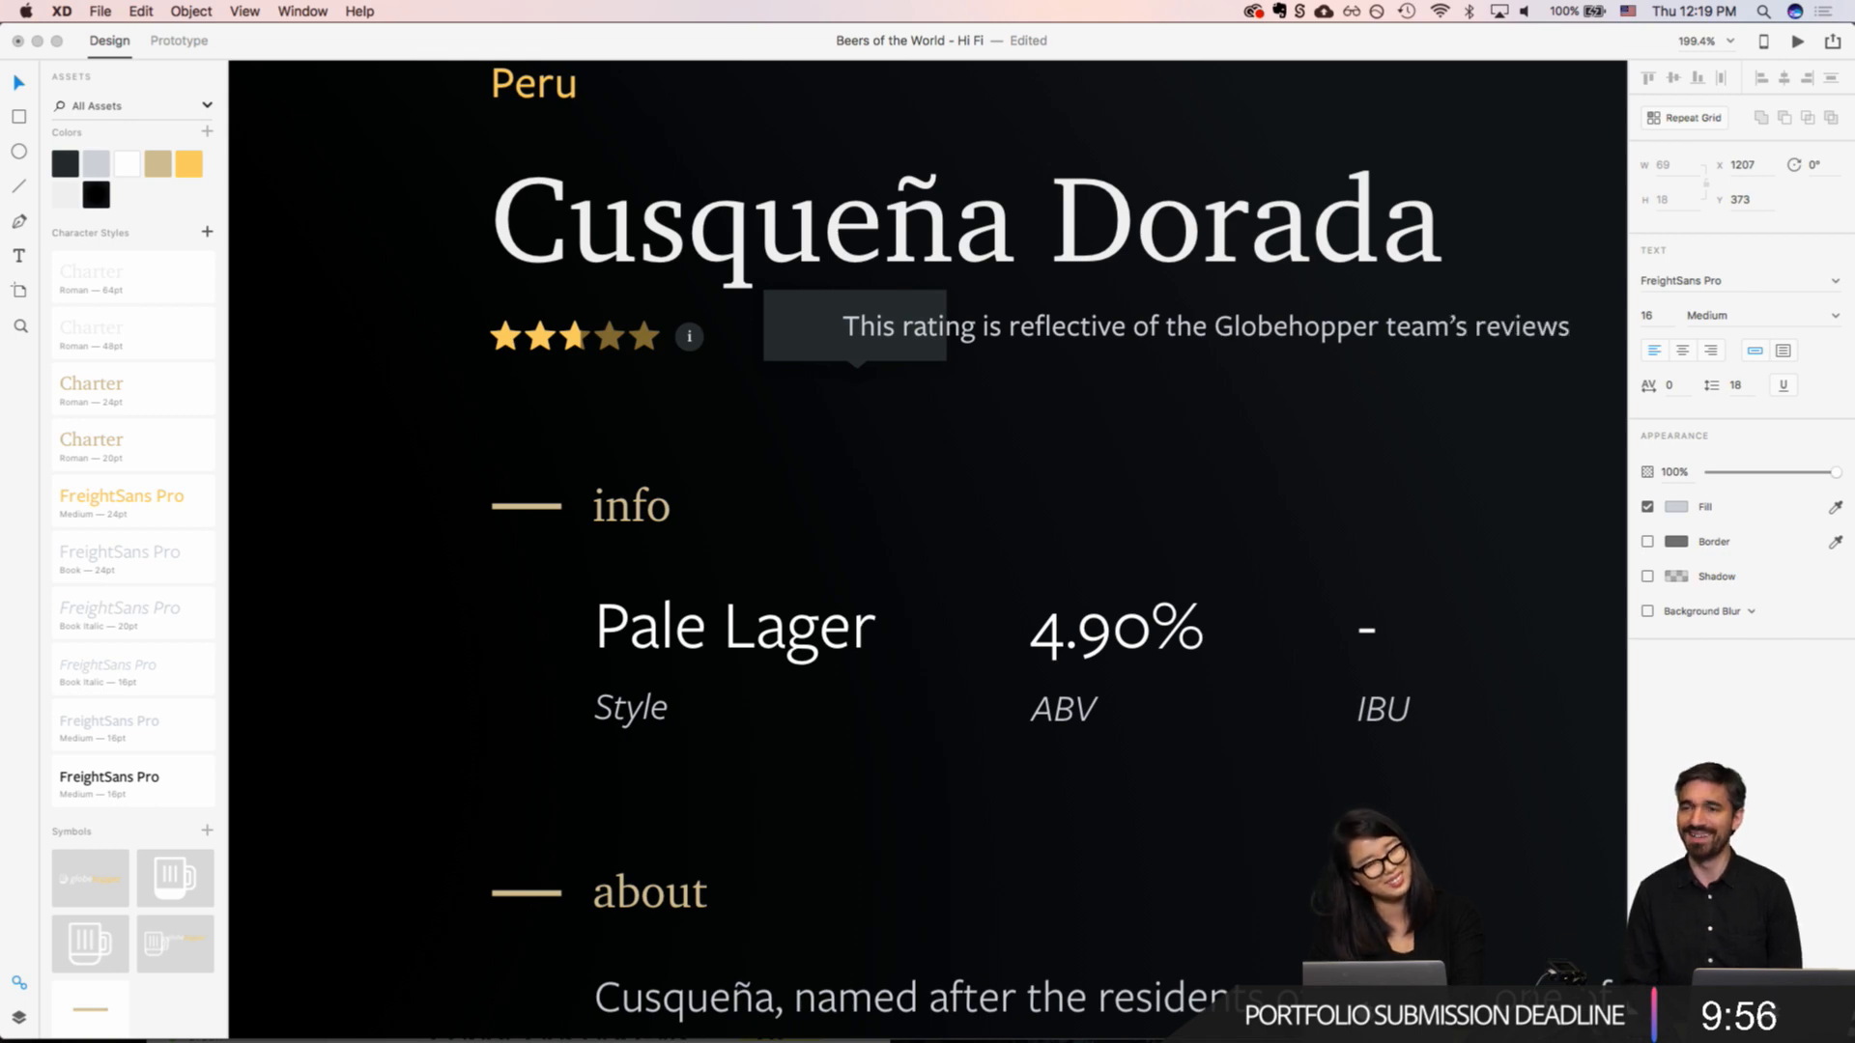
{"action": "type", "text": "????"}
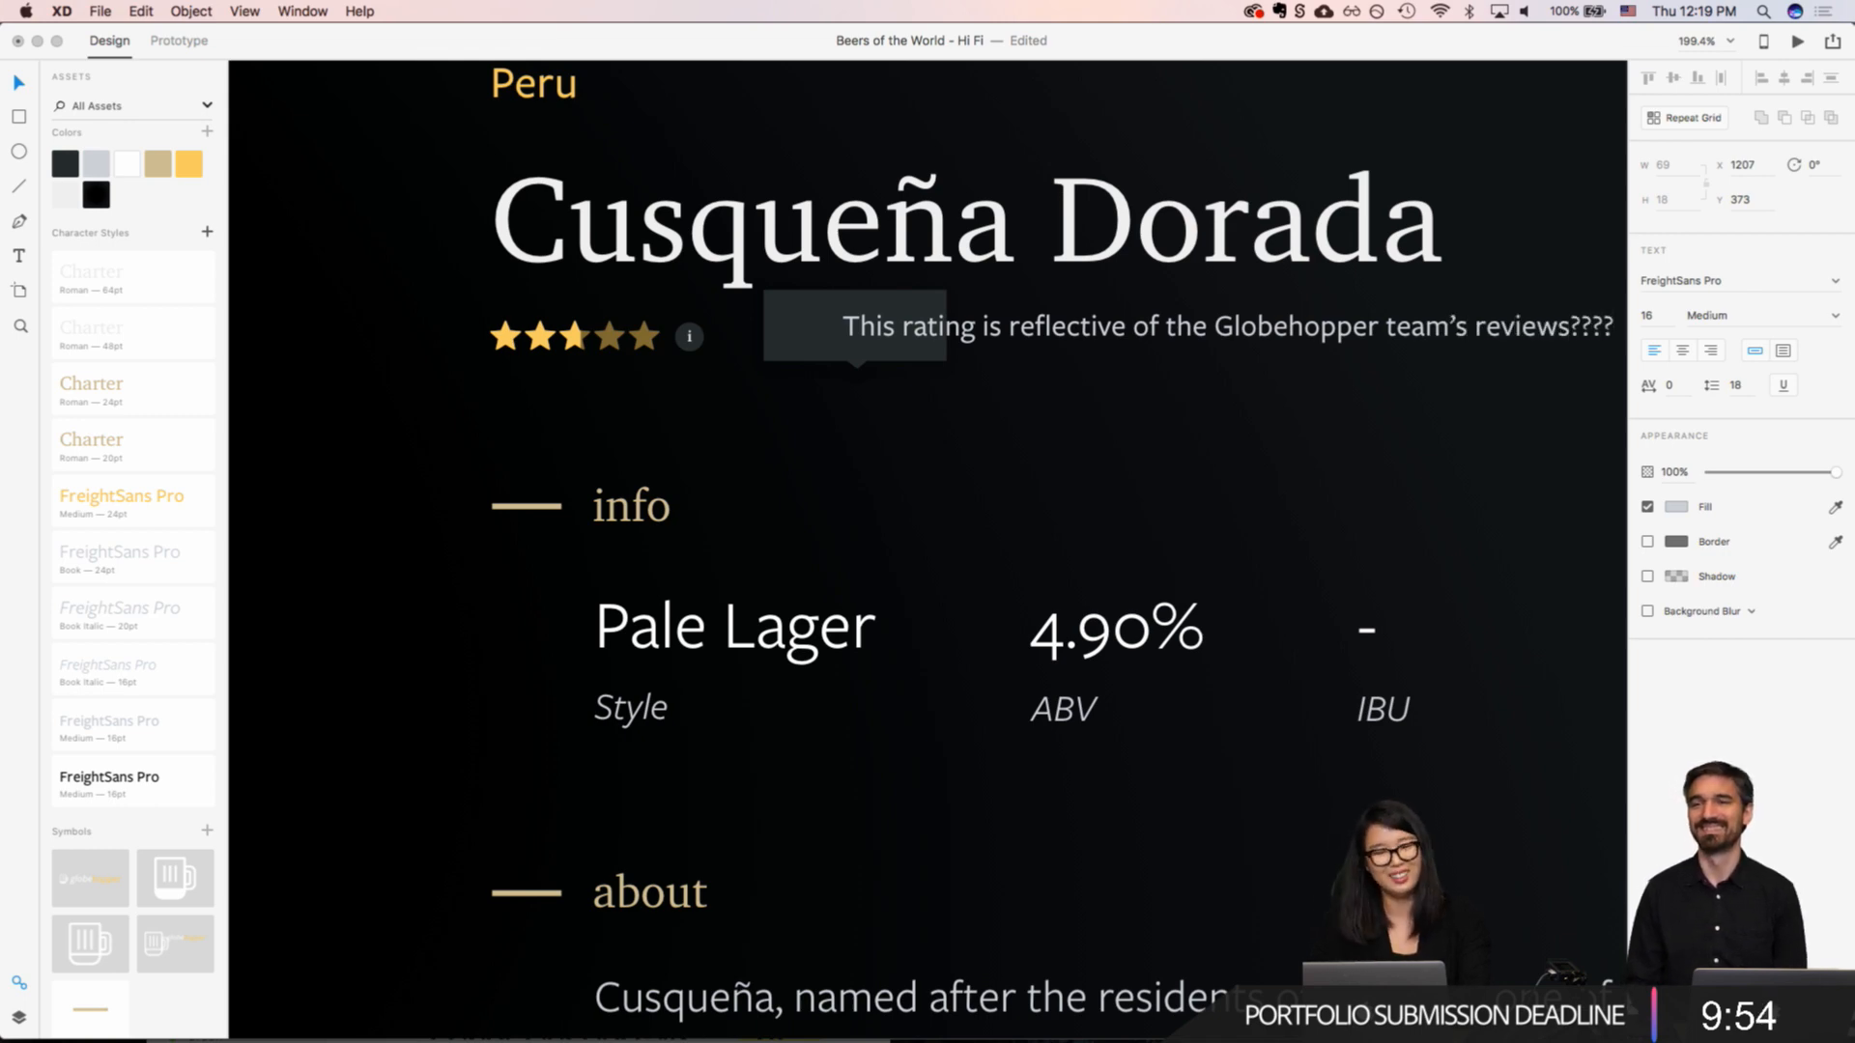
{"action": "key", "text": "Escape"}
Step: Move the tooltip text to X 1174, Y 372, near the start of its dark box, and select the tooltip group
{"action": "scroll", "coordinate": [947, 333], "scroll_direction": "down", "scroll_amount": 4}
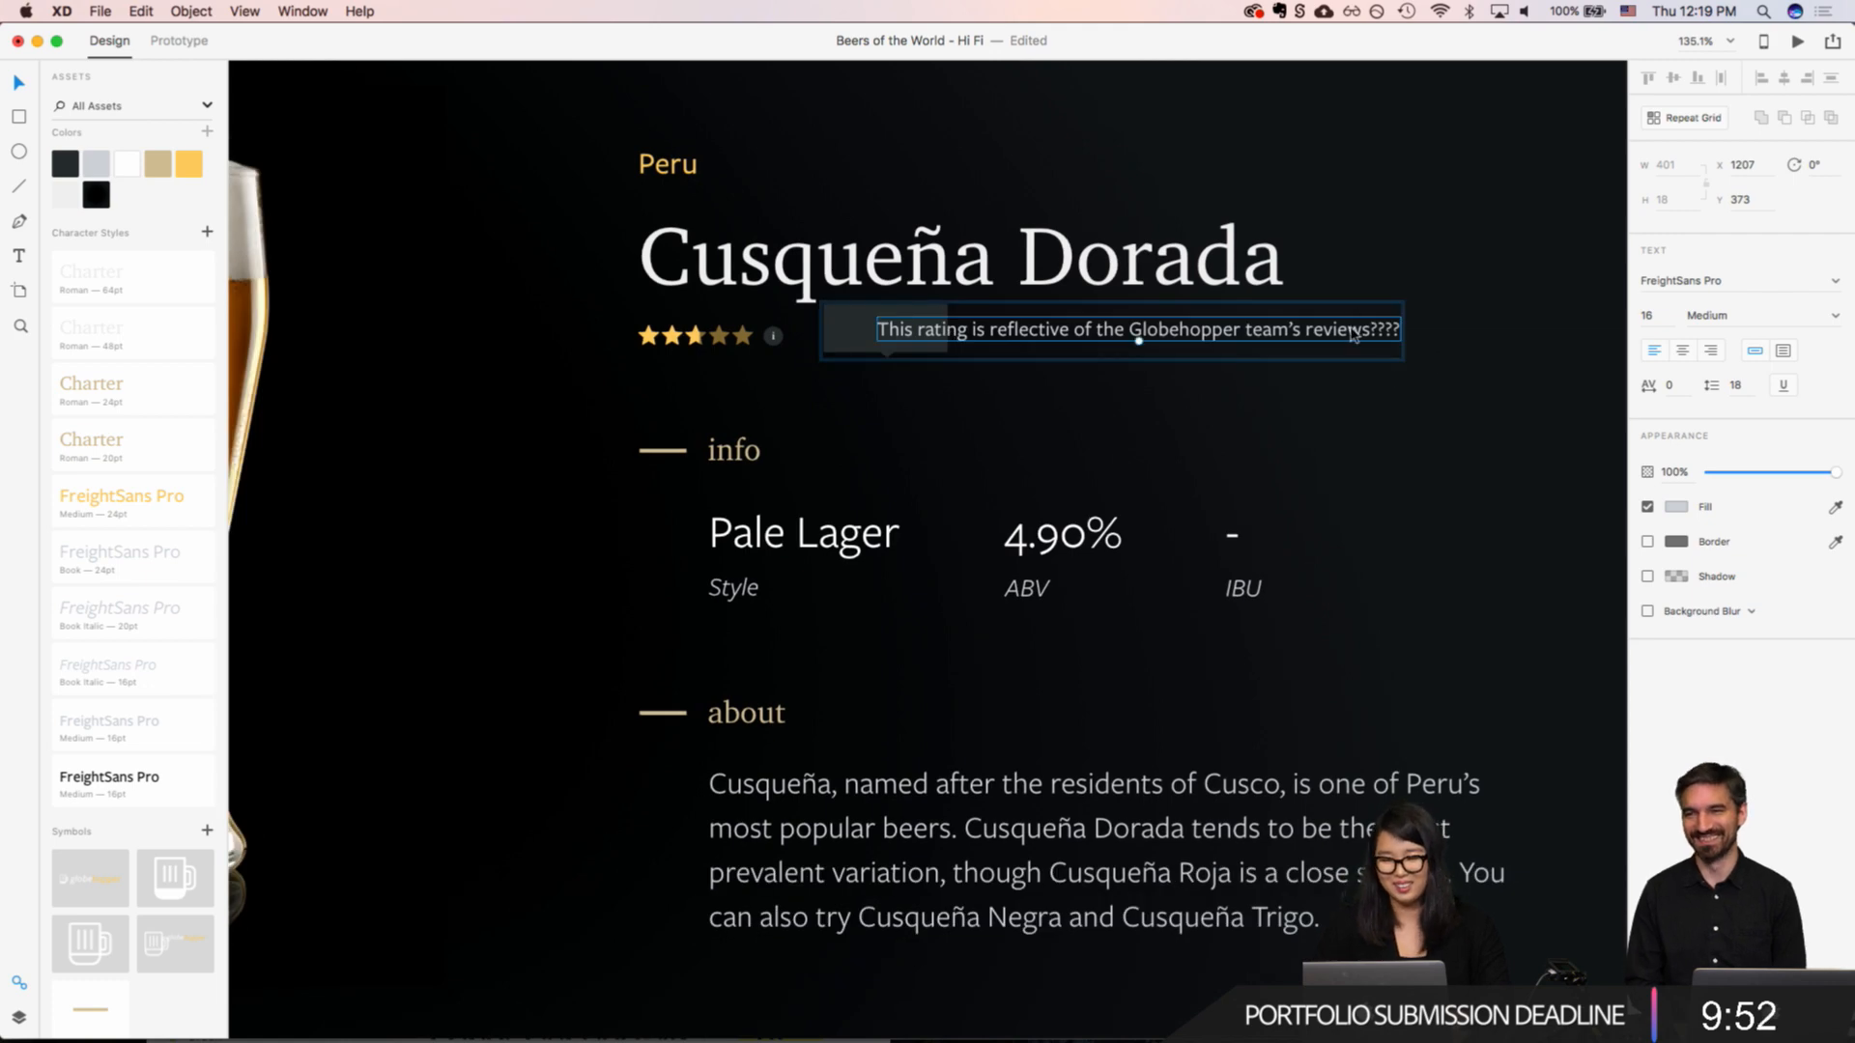
{"action": "left_click_drag", "start_coordinate": [1354, 336], "coordinate": [1258, 333]}
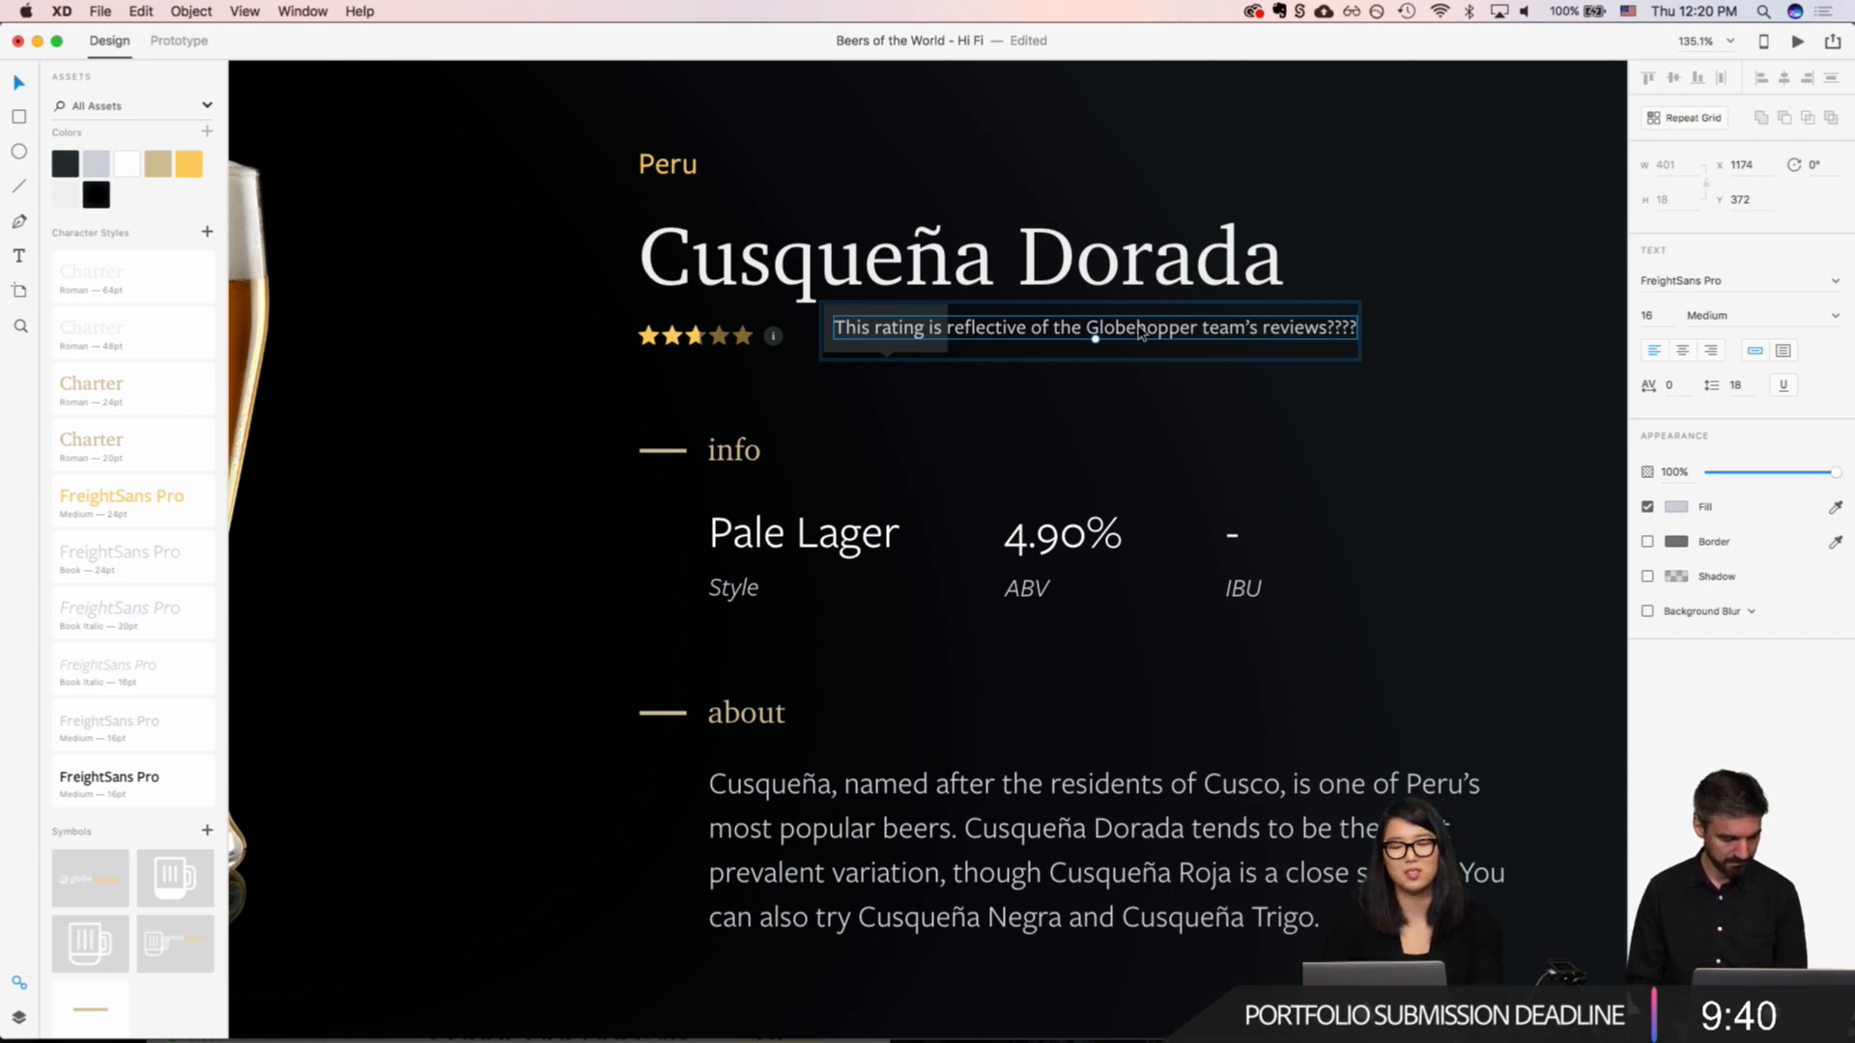
{"action": "left_click", "coordinate": [923, 358]}
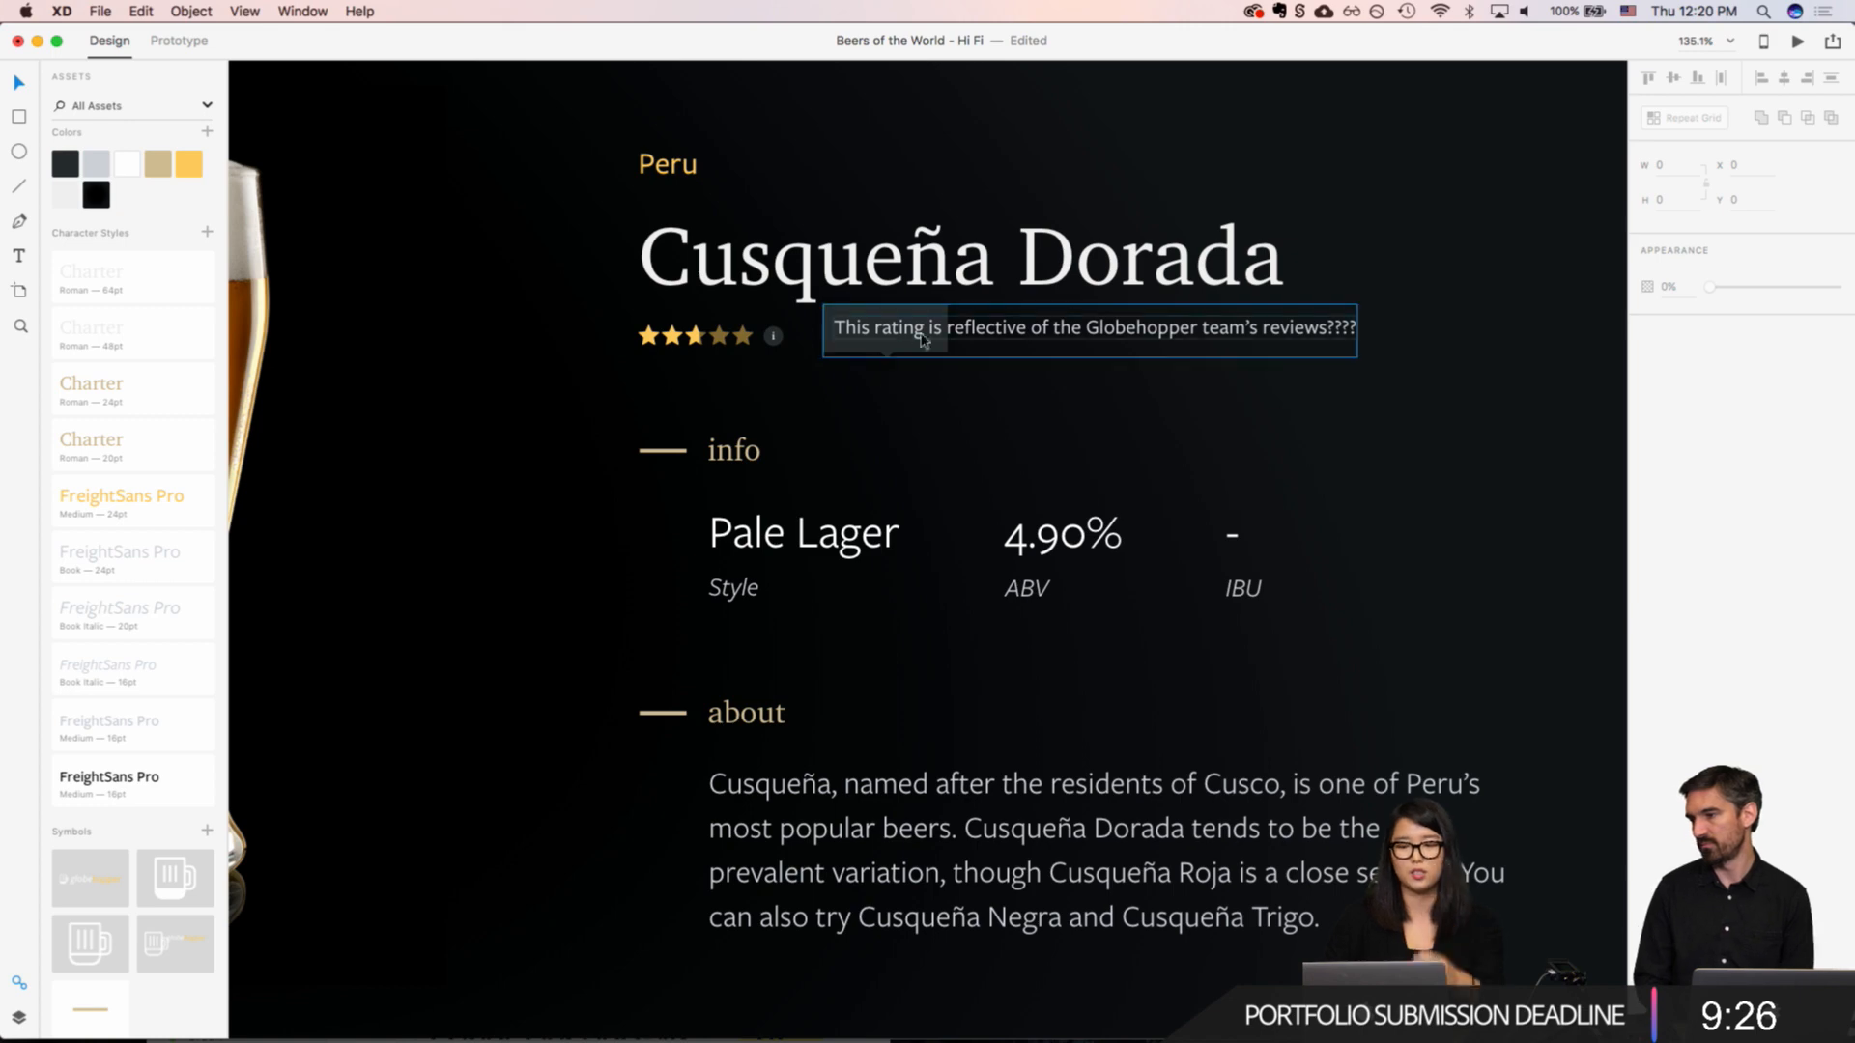
{"action": "left_click", "coordinate": [887, 335]}
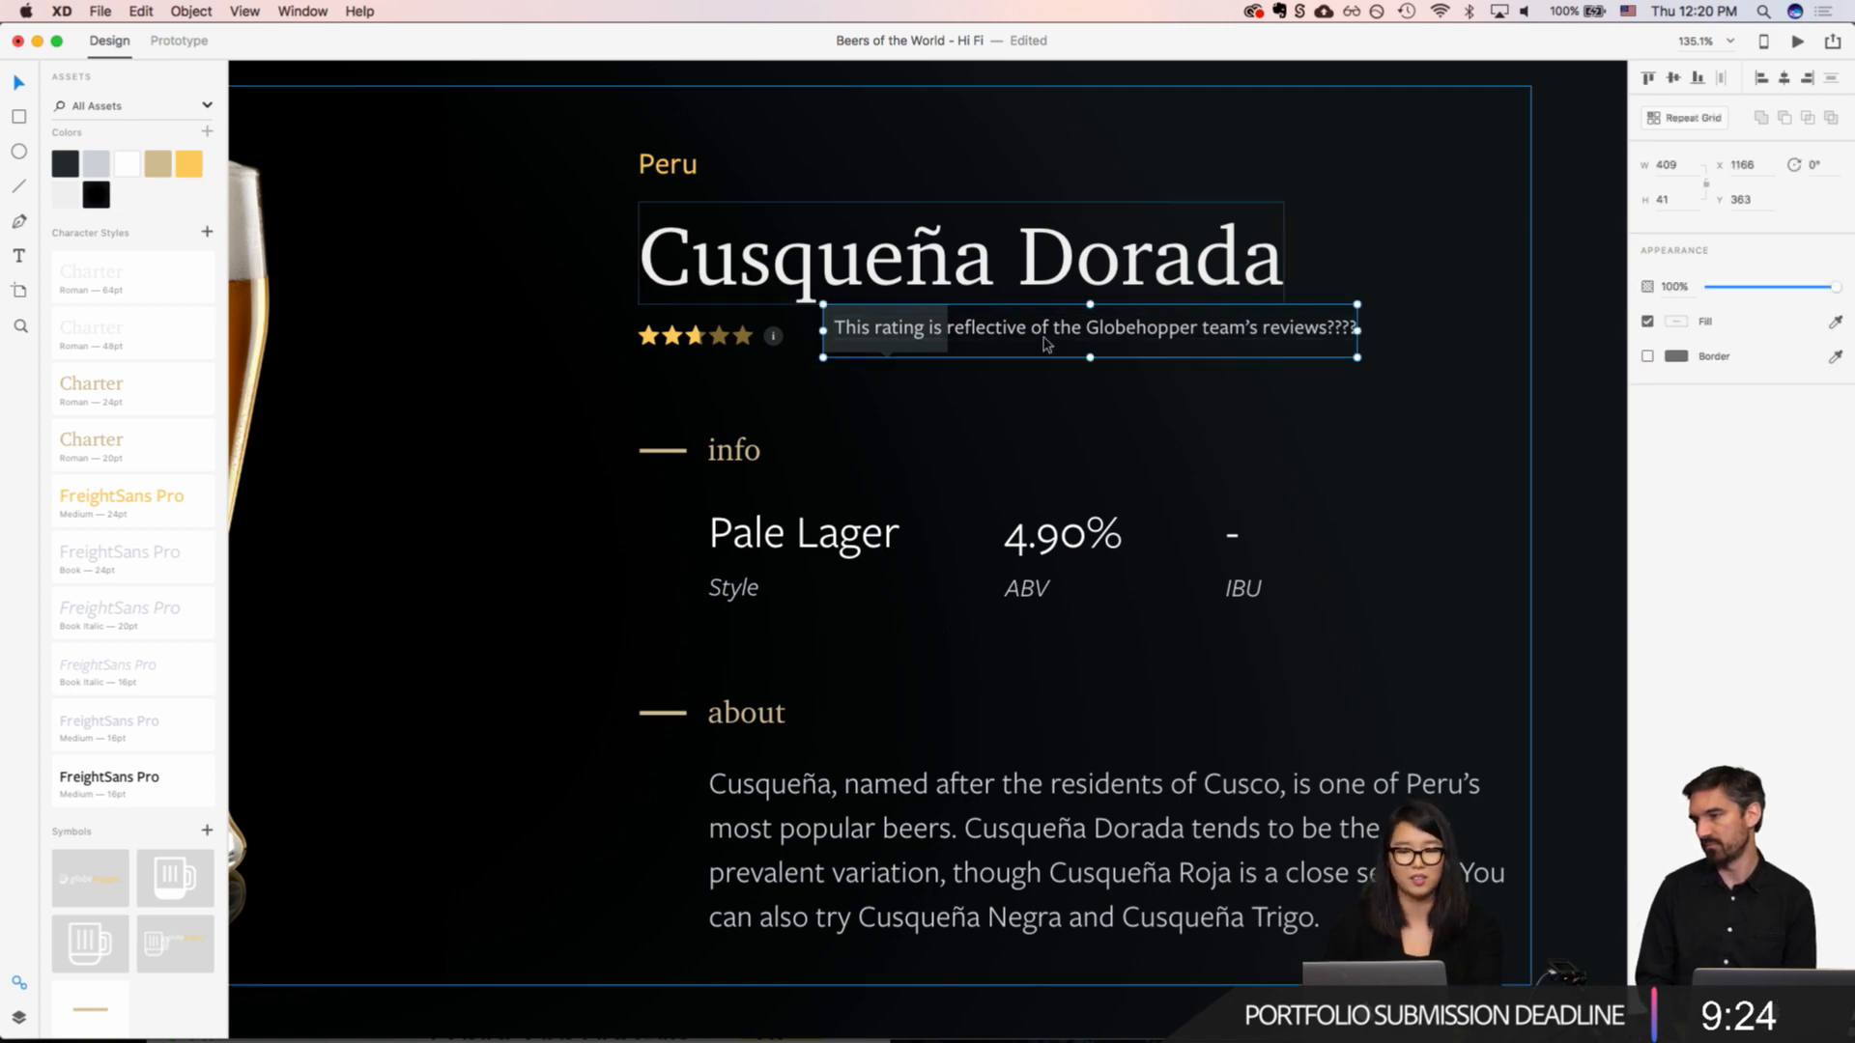
{"action": "scroll", "coordinate": [1024, 370], "scroll_direction": "up", "scroll_amount": 10}
{"action": "scroll", "coordinate": [1025, 369], "scroll_direction": "down", "scroll_amount": 4}
{"action": "scroll", "coordinate": [1458, 378], "scroll_direction": "down", "scroll_amount": 4}
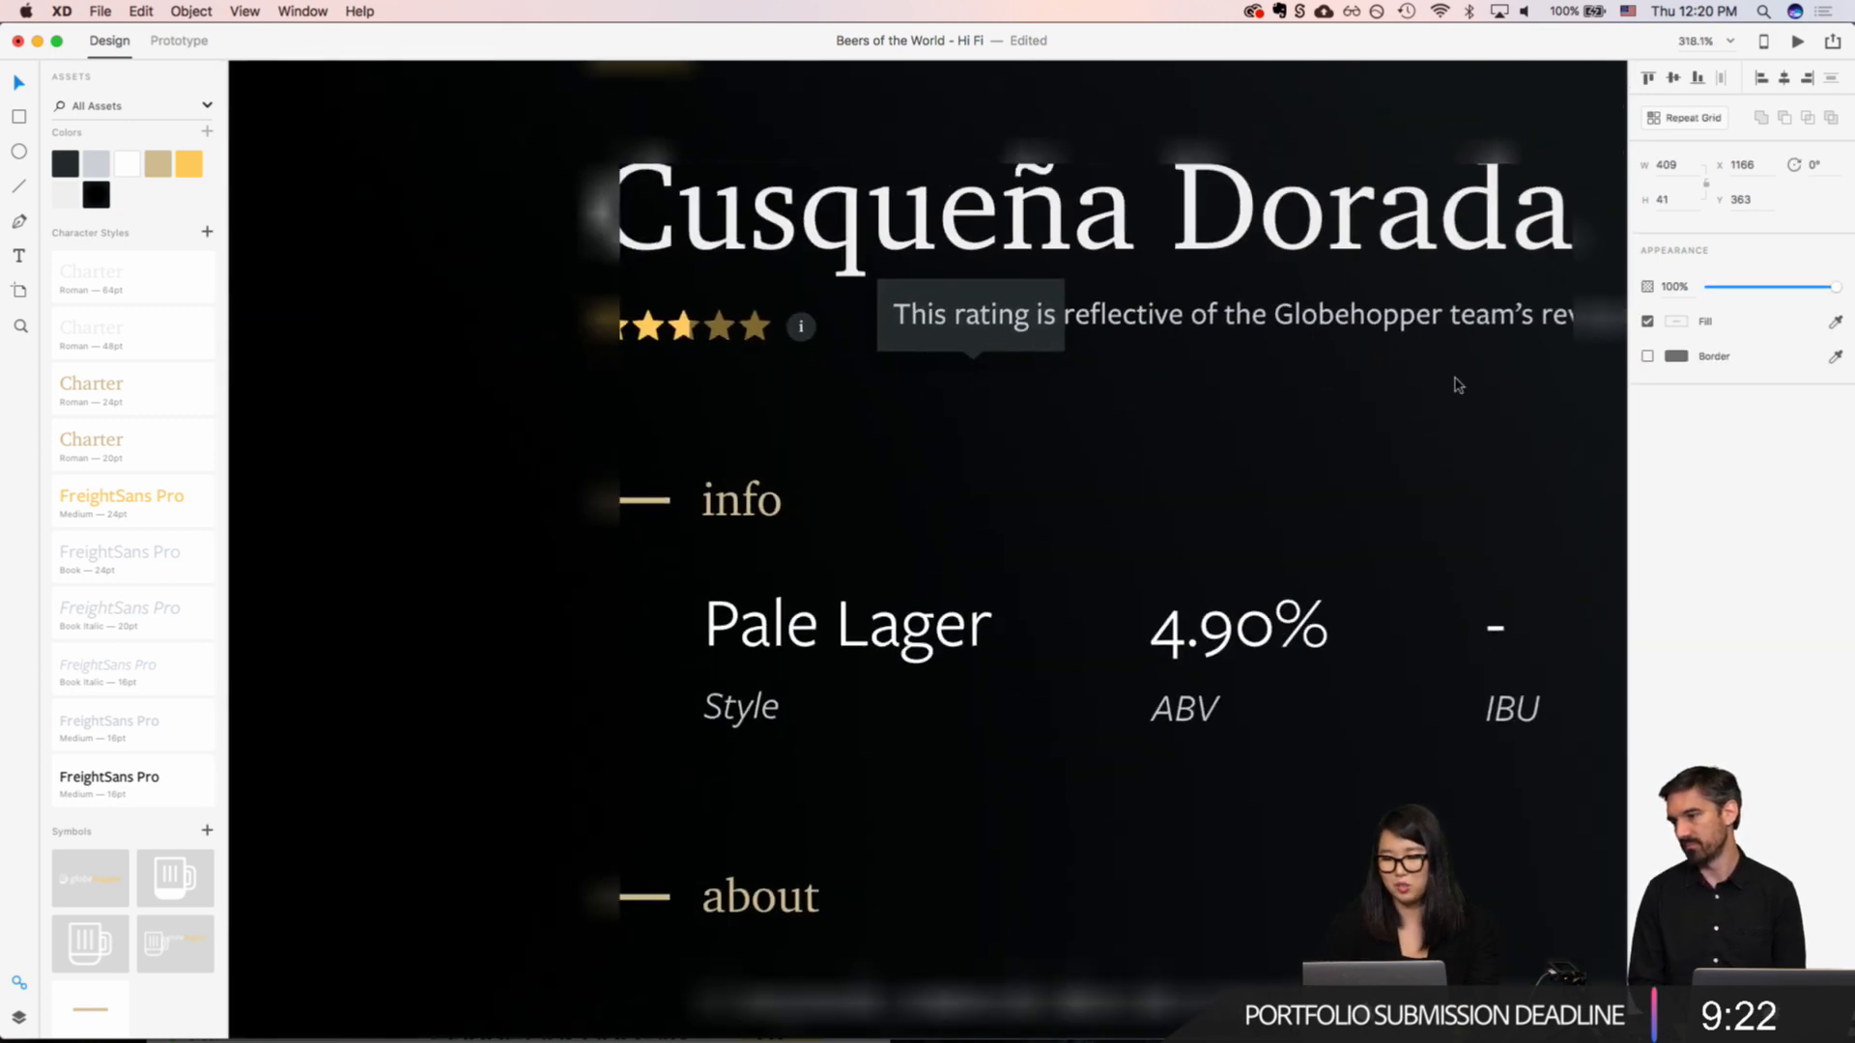
{"action": "scroll", "coordinate": [1546, 357], "scroll_direction": "right", "scroll_amount": 5}
{"action": "left_click_drag", "start_coordinate": [1209, 335], "coordinate": [690, 348]}
{"action": "key", "text": "super+z"}
Step: Stretch the end edge of the tooltip's dark box by its two corner points until it encloses the whole rating sentence
{"action": "left_click", "coordinate": [1038, 394]}
{"action": "left_click", "coordinate": [973, 331], "text": "super"}
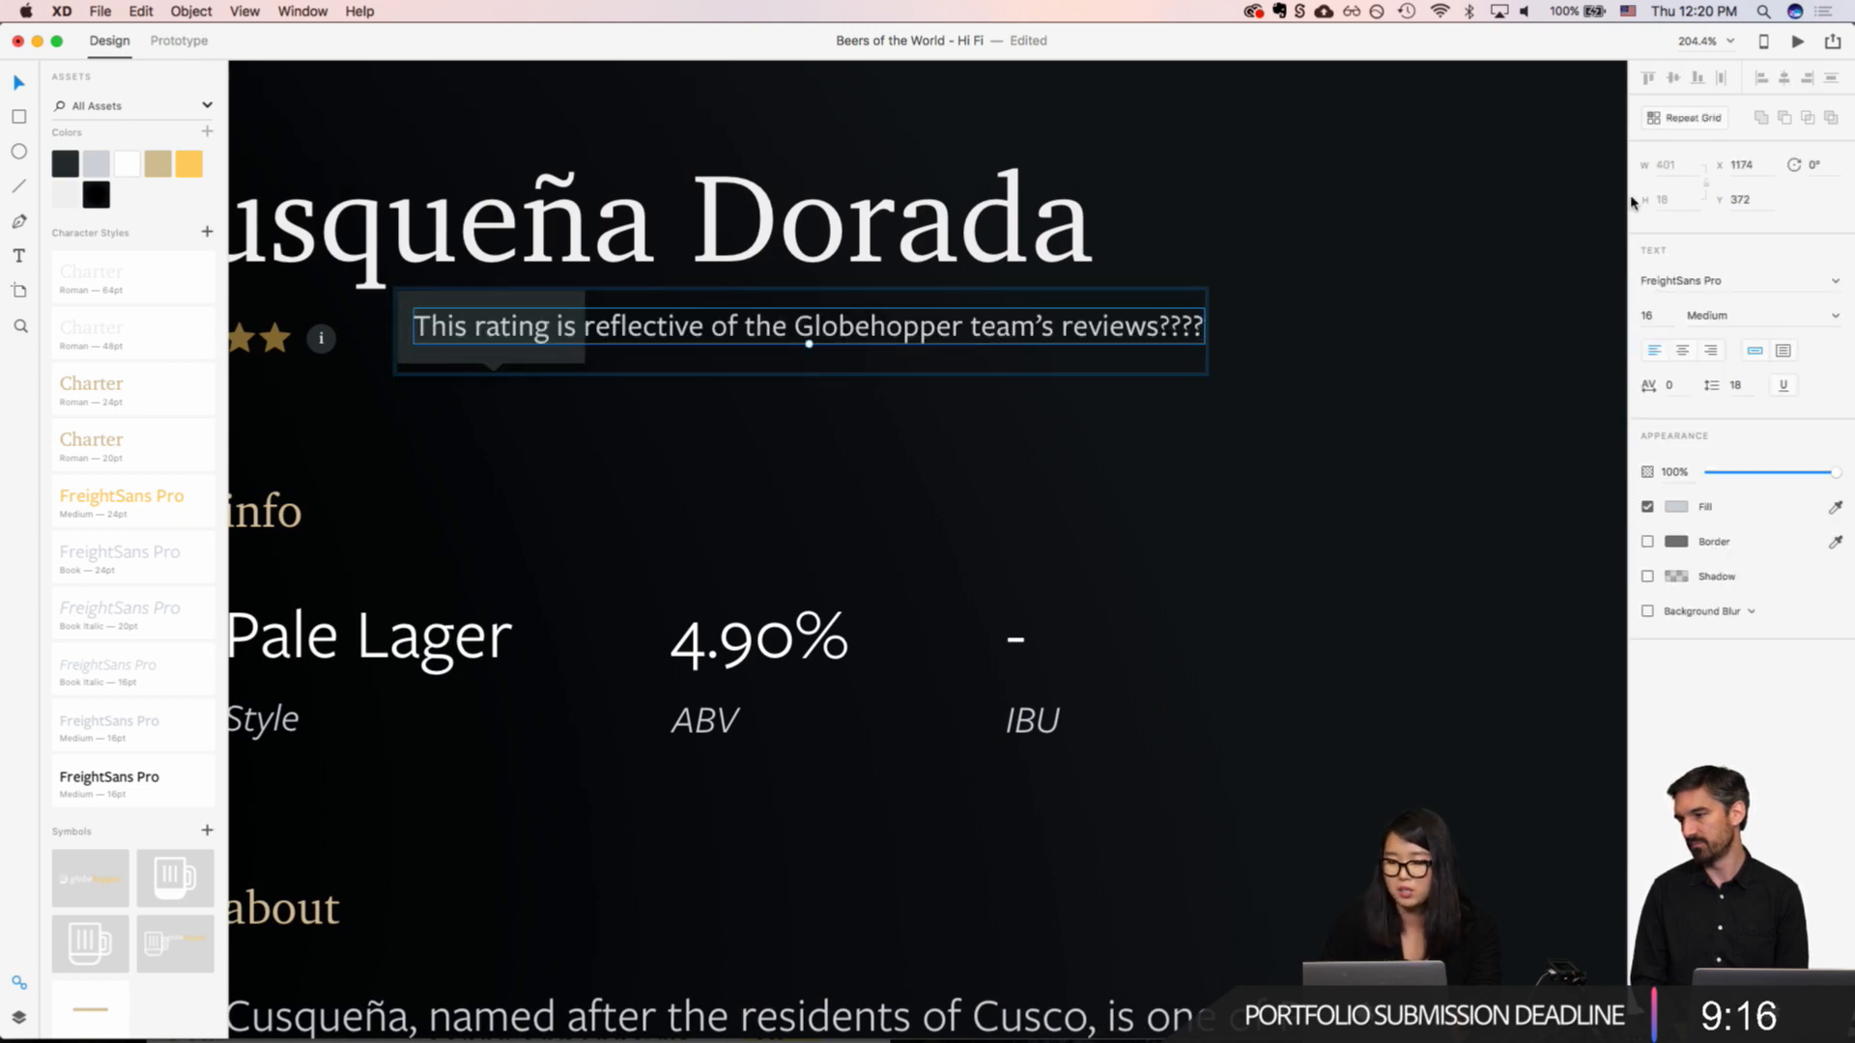
{"action": "left_click", "coordinate": [405, 342]}
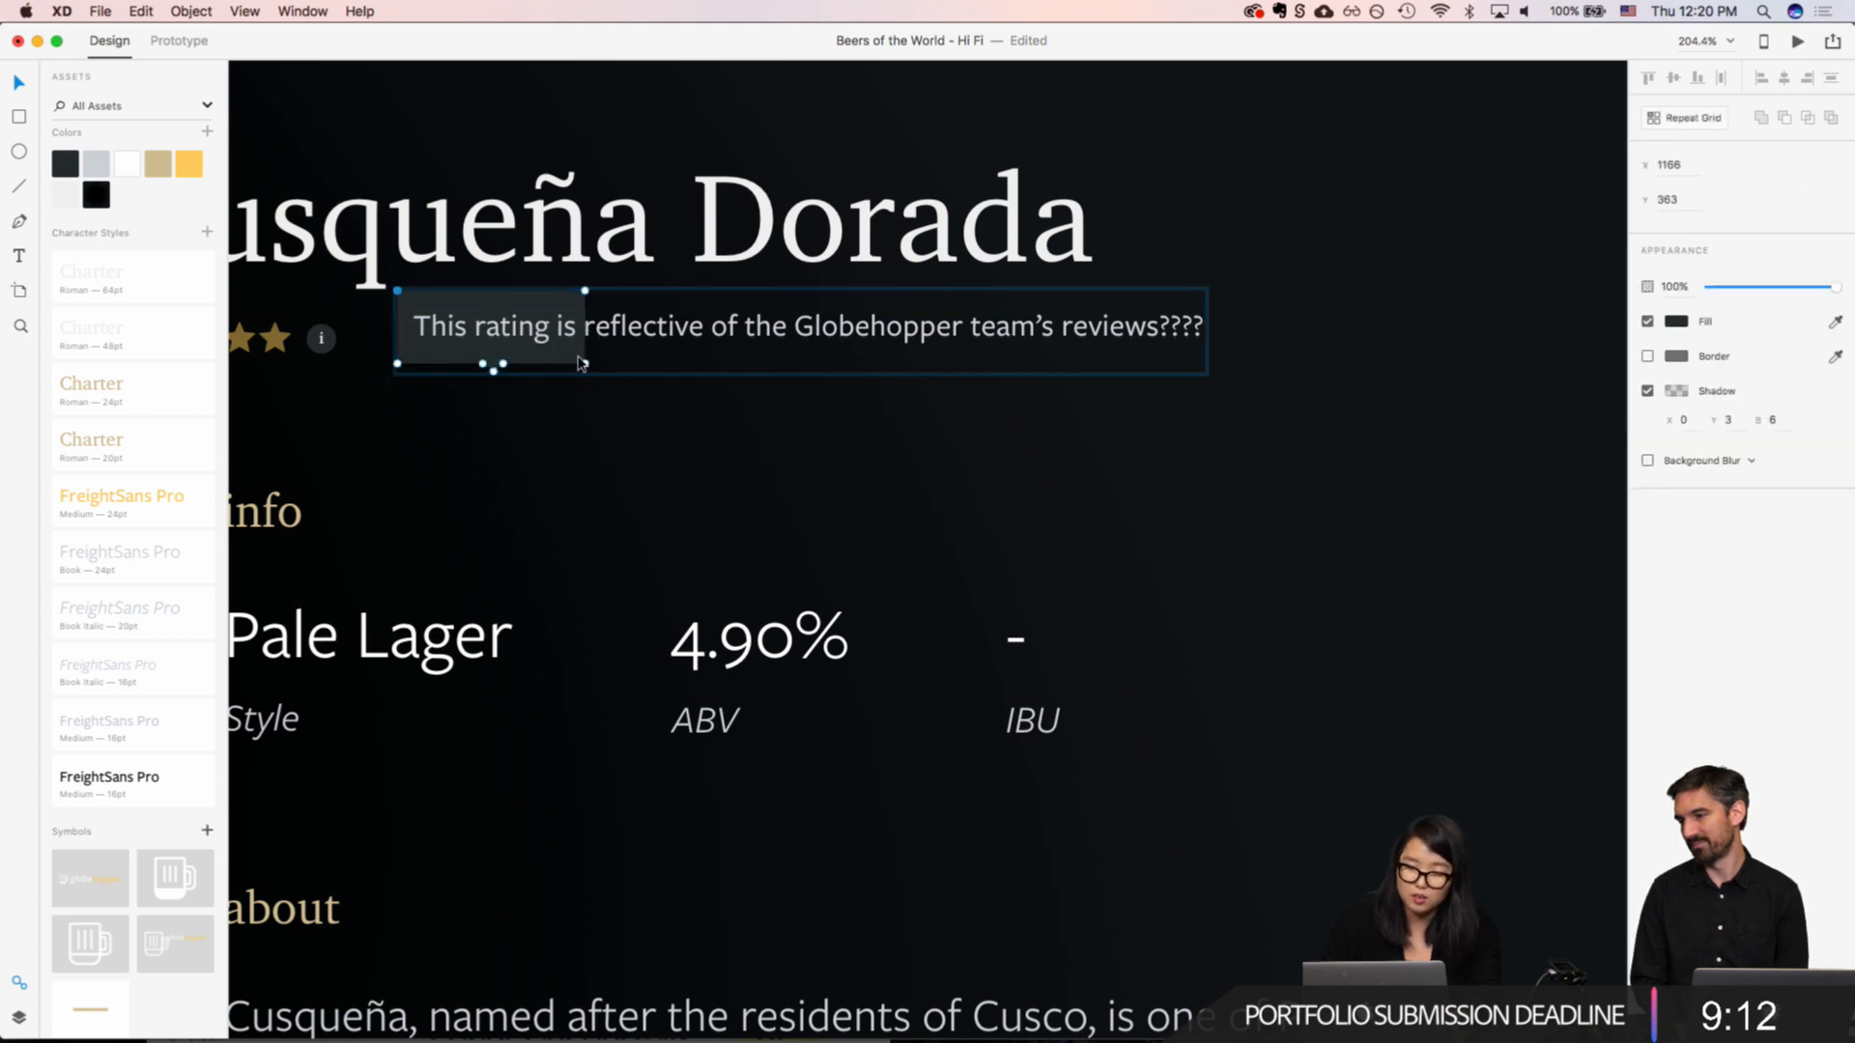
{"action": "left_click", "coordinate": [584, 363]}
{"action": "left_click", "coordinate": [584, 292], "text": "shift"}
{"action": "key", "text": "shift+Right"}
{"action": "key", "text": "shift+Right"}
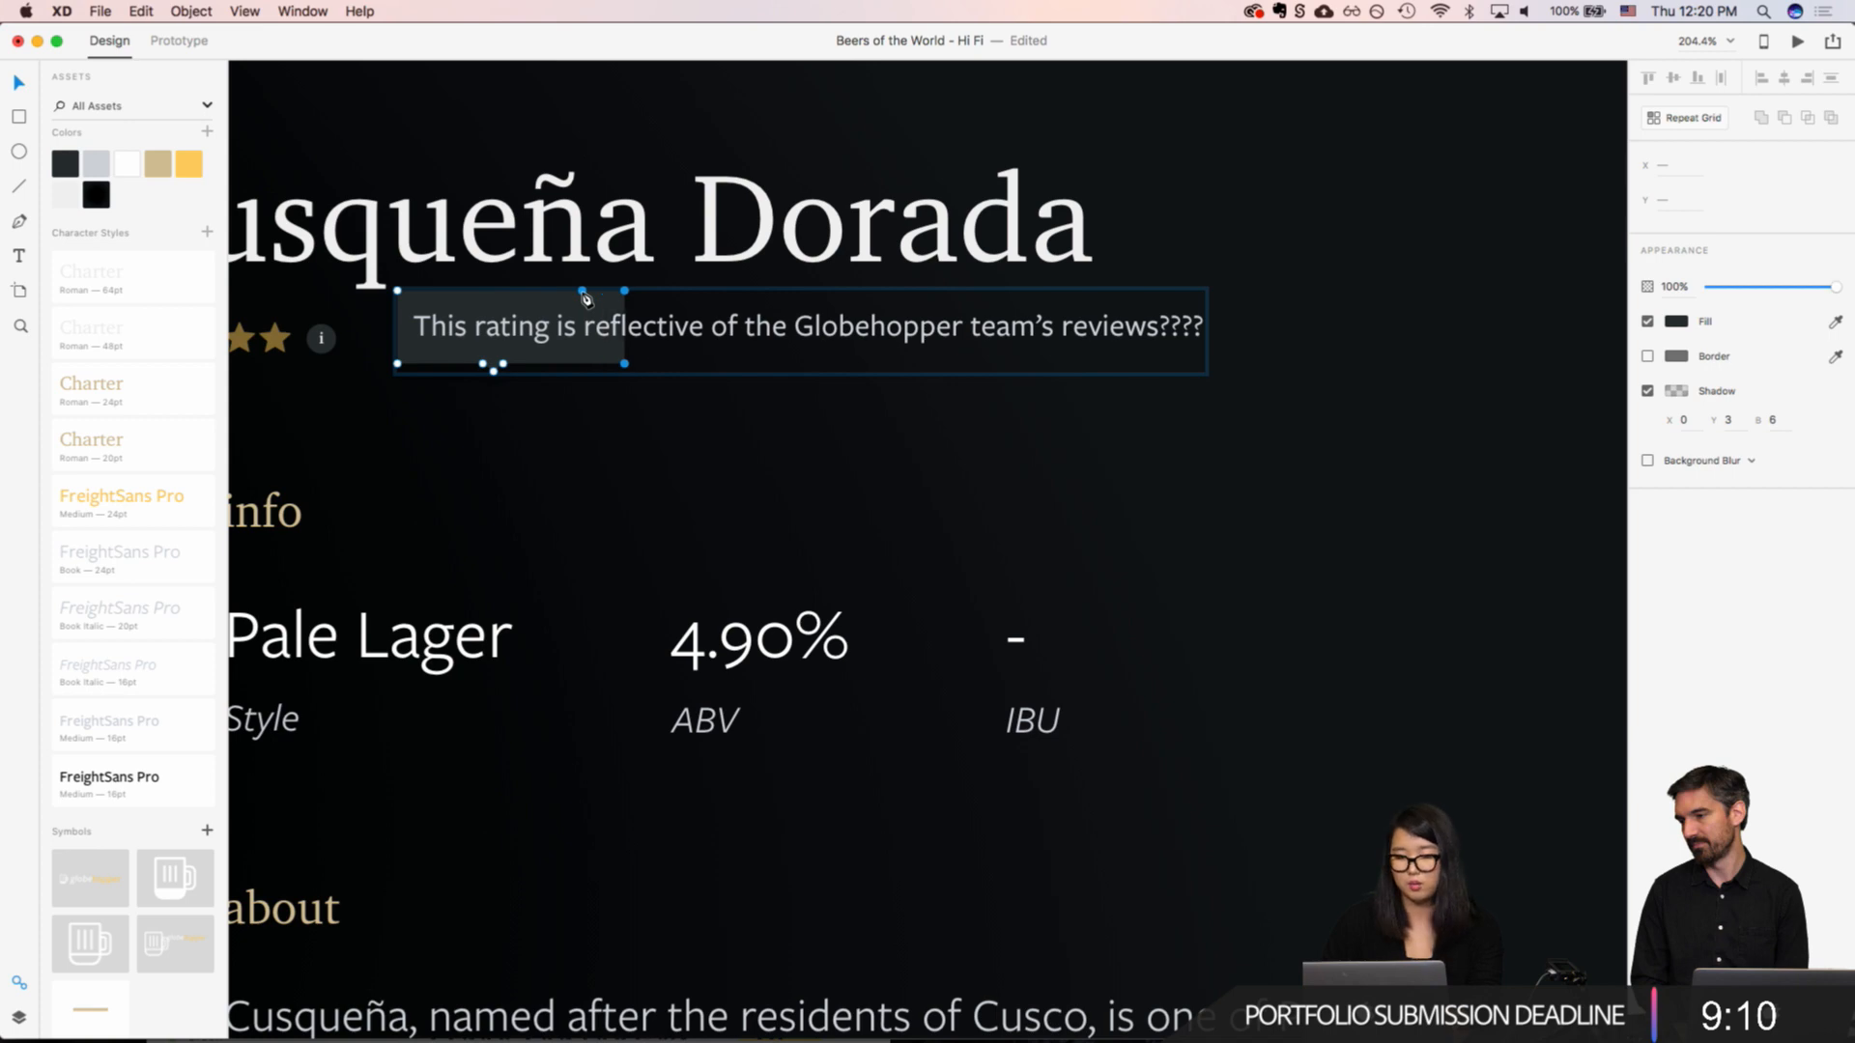
{"action": "key", "text": "shift+Right"}
{"action": "key", "text": "shift+Right"}
{"action": "key", "text": "shift+Right"}
{"action": "key", "text": "shift+Right"}
{"action": "key", "text": "shift+Right"}
{"action": "key", "text": "shift+Right"}
{"action": "key", "text": "shift+Right"}
{"action": "key", "text": "shift+Right"}
{"action": "key", "text": "shift+Right"}
{"action": "key", "text": "shift+Right"}
{"action": "key", "text": "shift+Right"}
{"action": "key", "text": "shift+Right"}
{"action": "key", "text": "shift+Right"}
{"action": "key", "text": "shift+Right"}
{"action": "key", "text": "shift+Right"}
{"action": "key", "text": "shift+Right"}
{"action": "key", "text": "shift+Right"}
{"action": "key", "text": "shift+Right"}
{"action": "key", "text": "shift+Right"}
{"action": "key", "text": "shift+Right"}
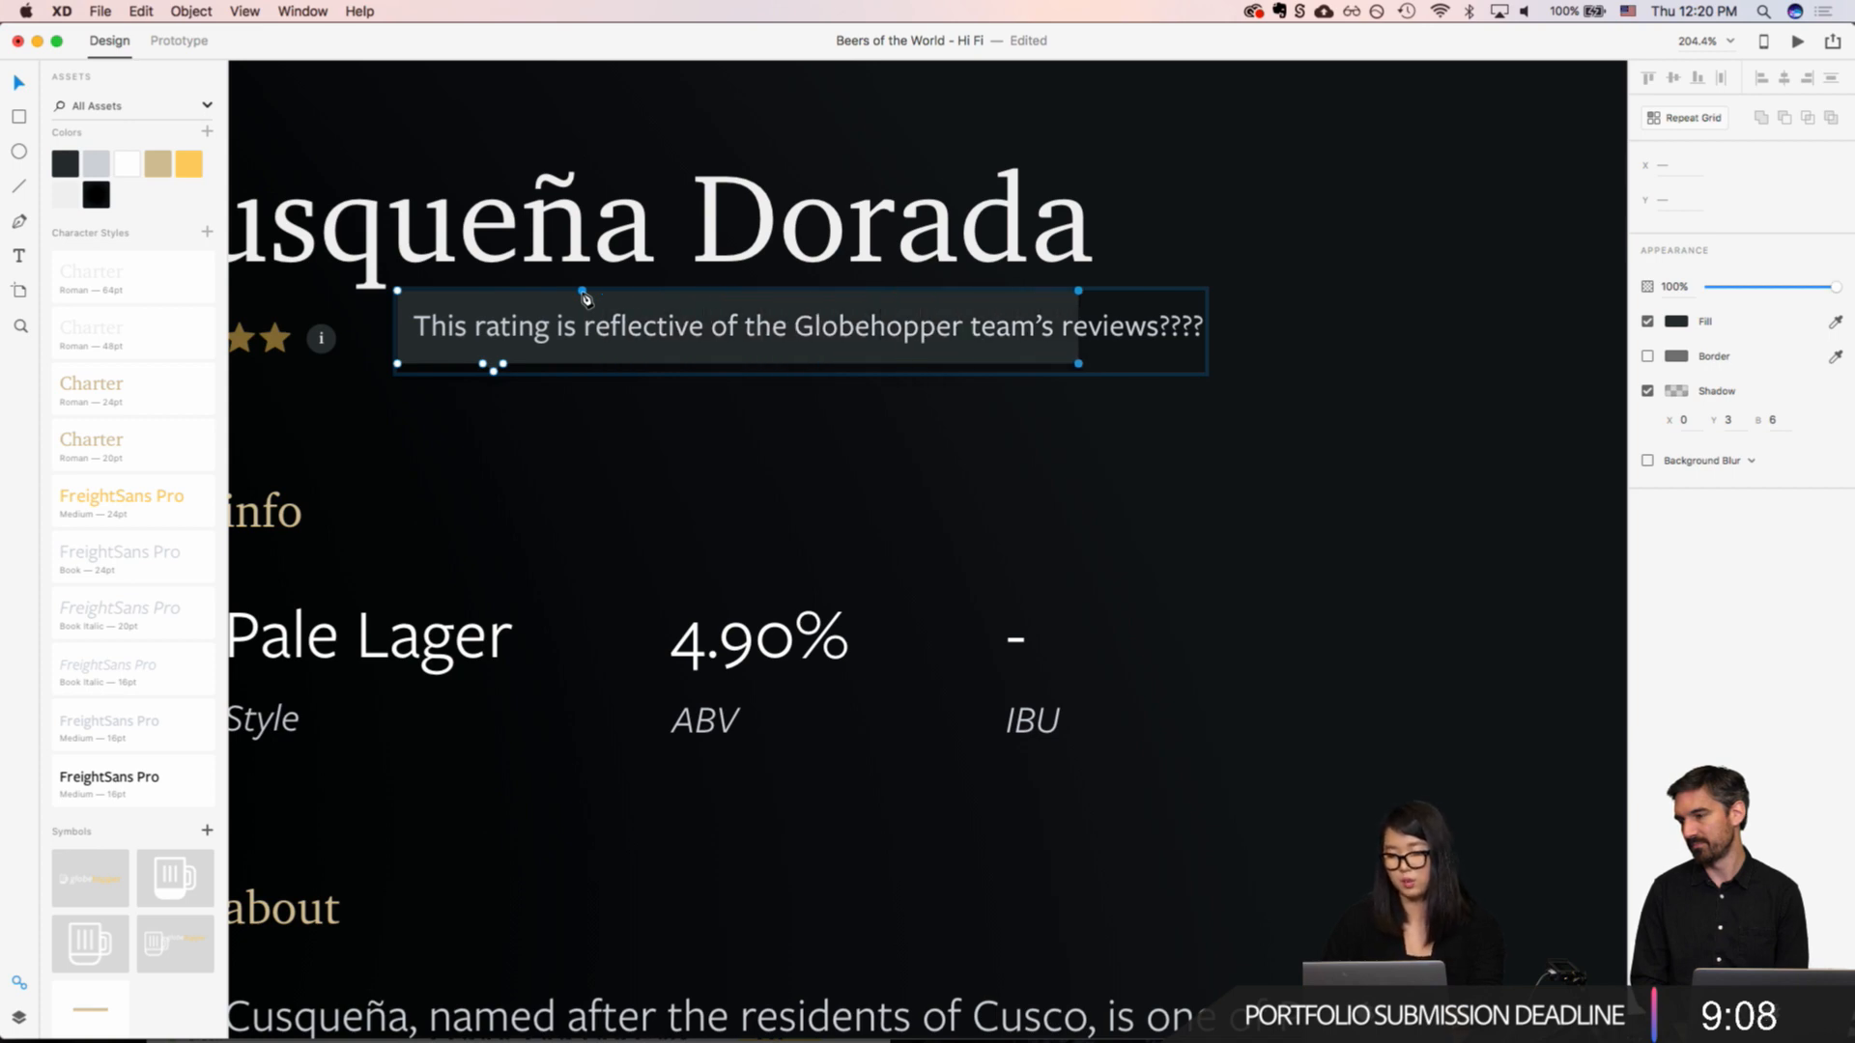
{"action": "key", "text": "shift+Right"}
{"action": "key", "text": "shift+Right"}
{"action": "key", "text": "shift+Right"}
{"action": "key", "text": "shift+Right"}
{"action": "key", "text": "shift+Right"}
{"action": "key", "text": "shift+Right"}
{"action": "key", "text": "shift+Right"}
{"action": "key", "text": "shift+Right"}
Step: Add anchor points on the tooltip box edge facing the info icon and move the middle one out to X 1163 as a pointer
{"action": "scroll", "coordinate": [510, 305], "scroll_direction": "up", "scroll_amount": 5}
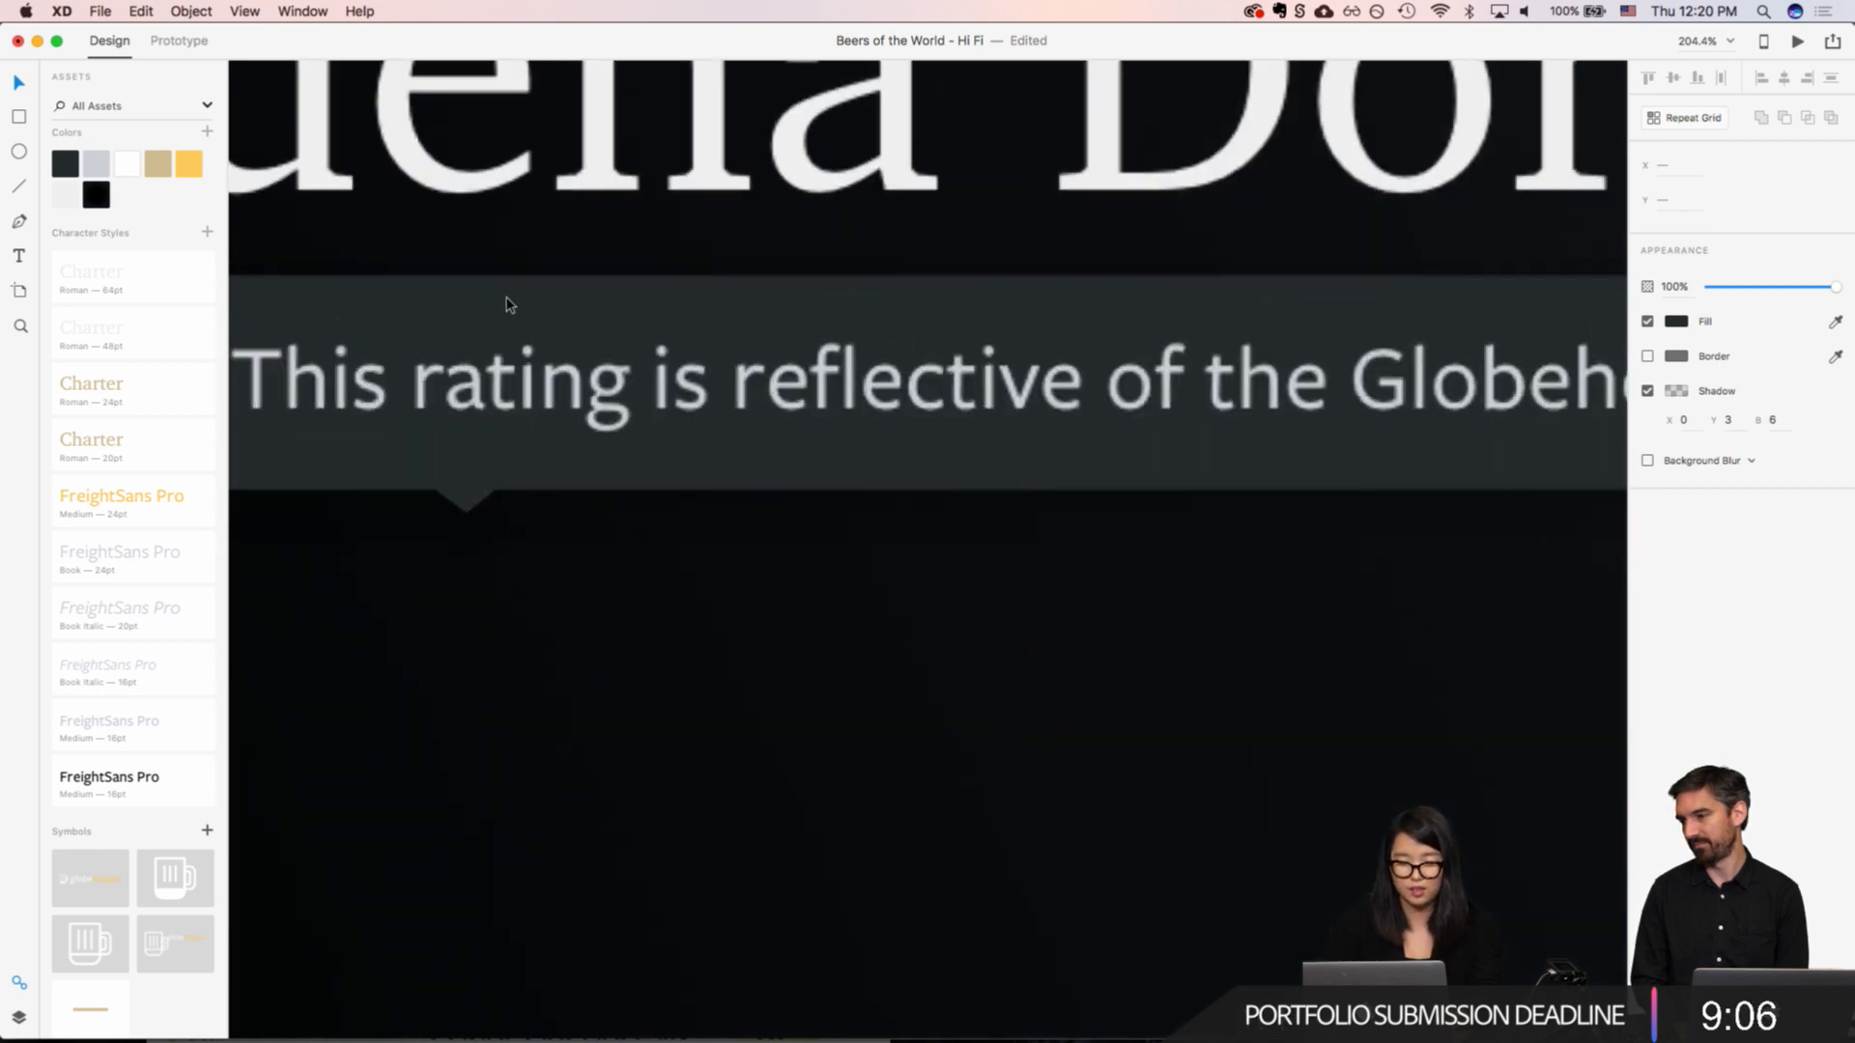
{"action": "scroll", "coordinate": [507, 297], "scroll_direction": "left", "scroll_amount": 7}
{"action": "scroll", "coordinate": [509, 297], "scroll_direction": "right", "scroll_amount": 2}
{"action": "left_click", "coordinate": [730, 426]}
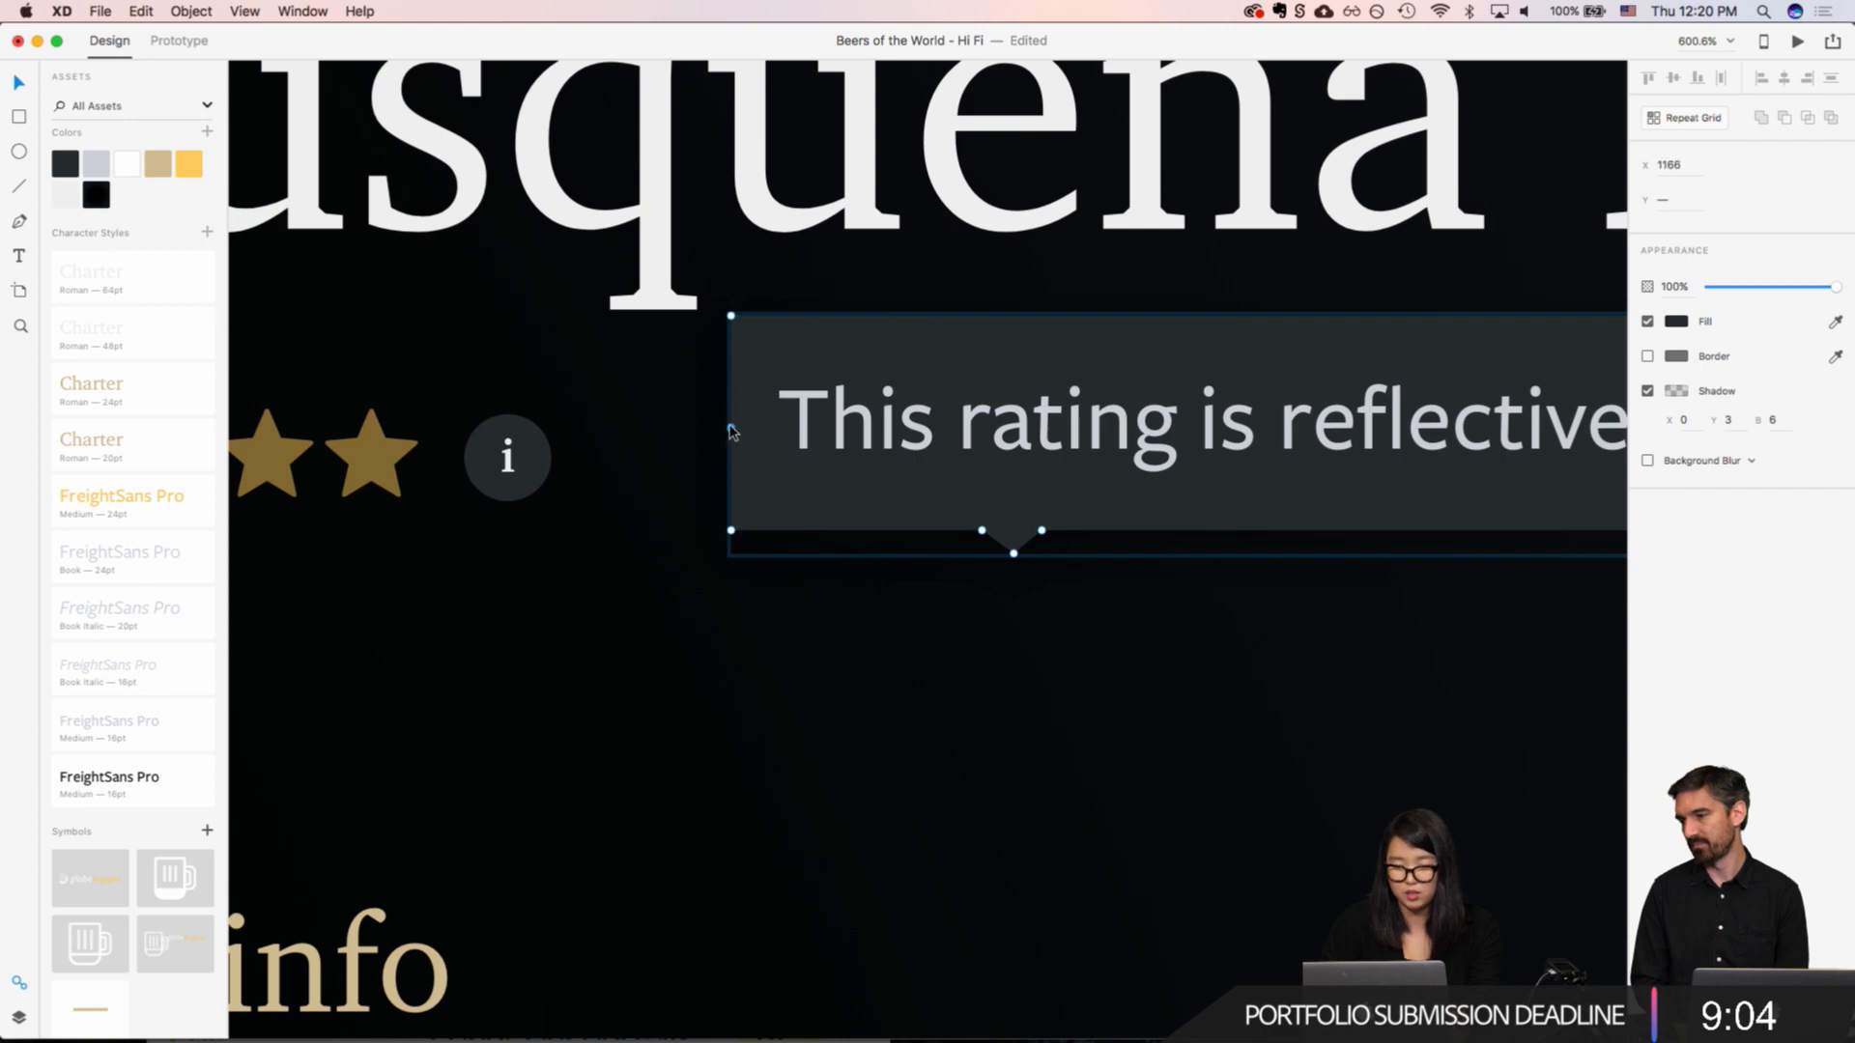
{"action": "left_click", "coordinate": [731, 444]}
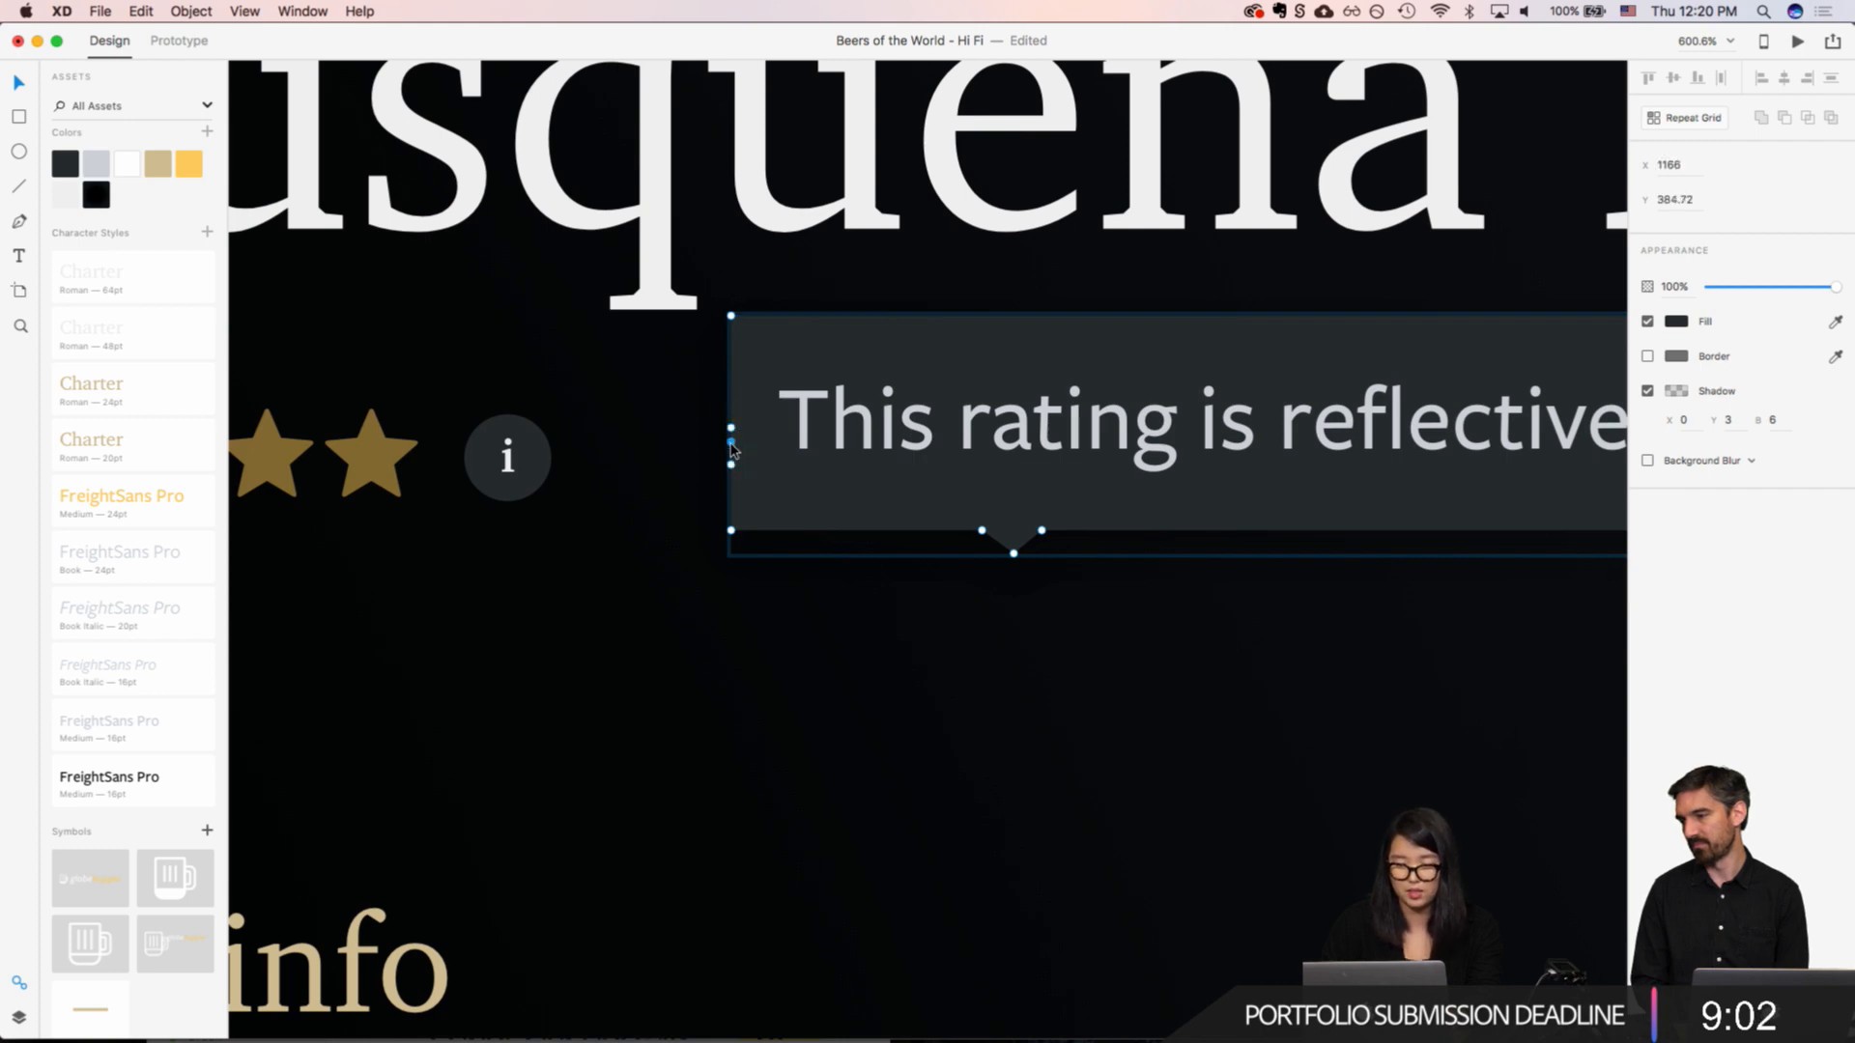
{"action": "key", "text": "Left"}
{"action": "key", "text": "Left"}
{"action": "key", "text": "Left"}
{"action": "key", "text": "Down"}
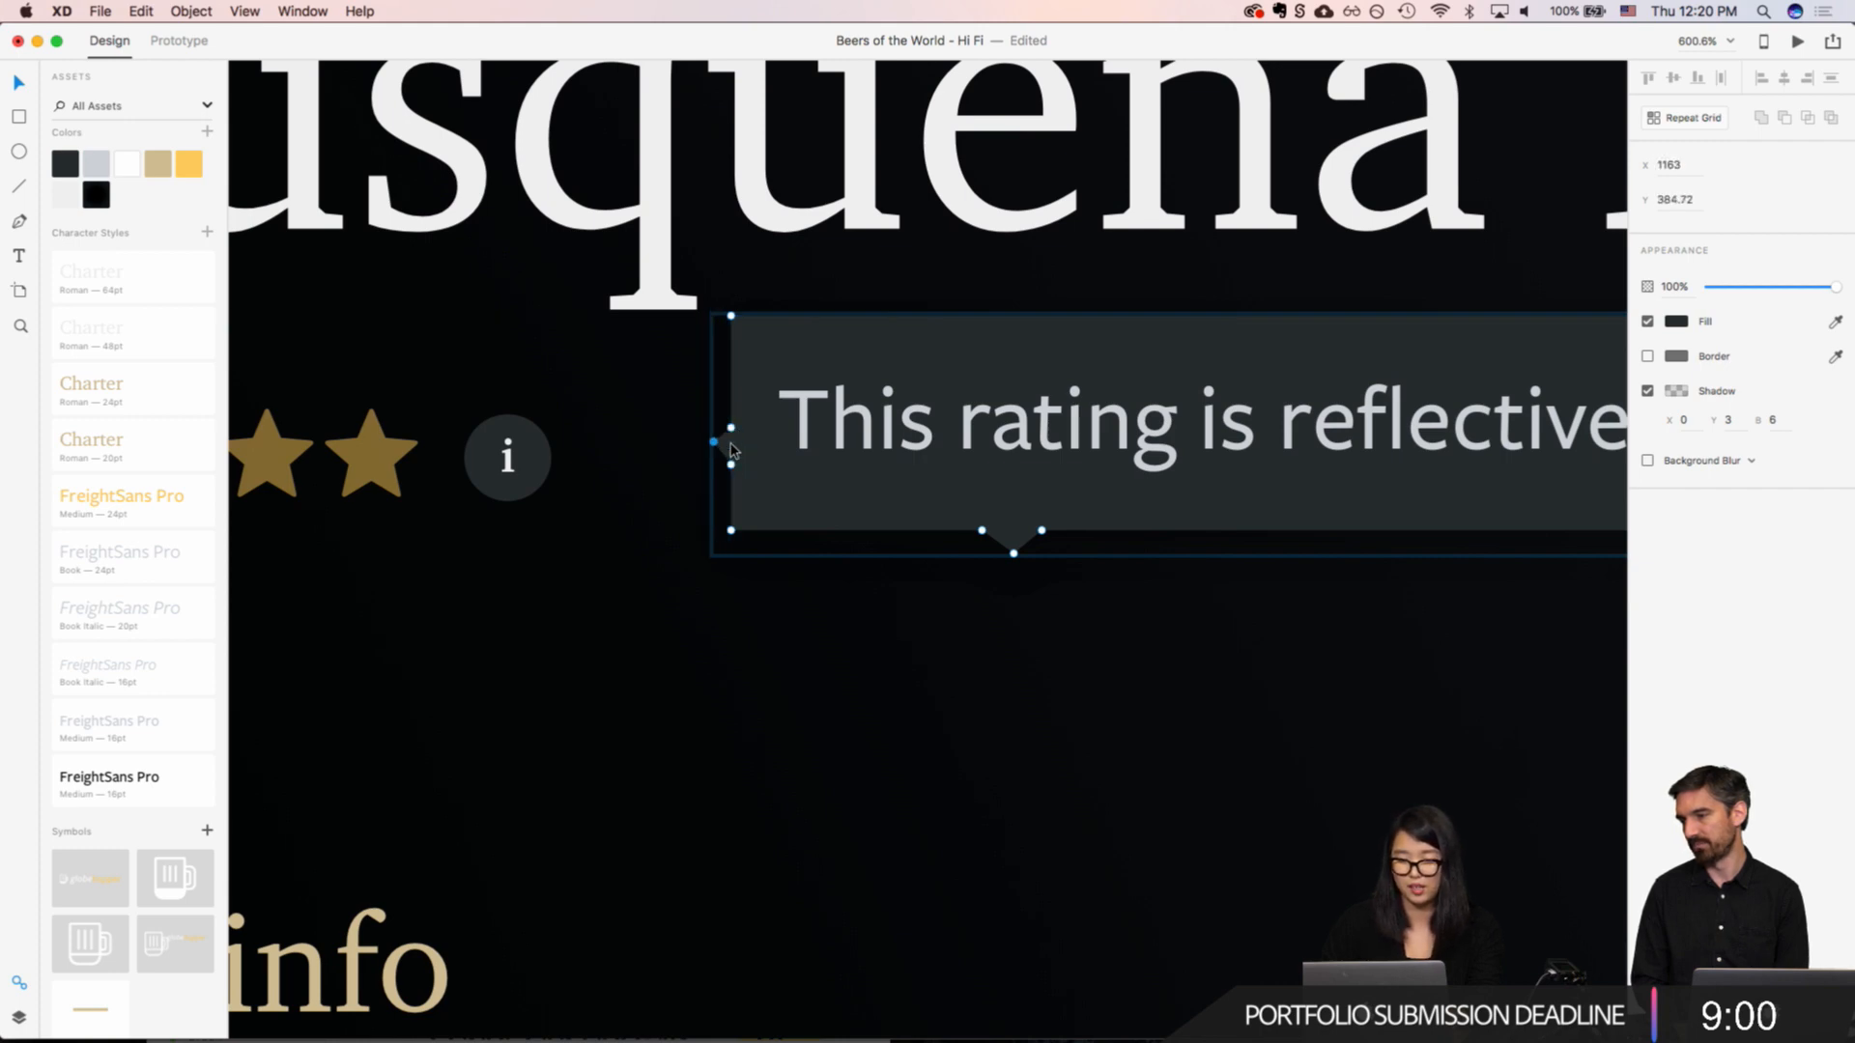
Step: Delete the tip point of the downward pointer on the tooltip box's lower edge
{"action": "key", "text": "Escape"}
{"action": "double_click", "coordinate": [1016, 530]}
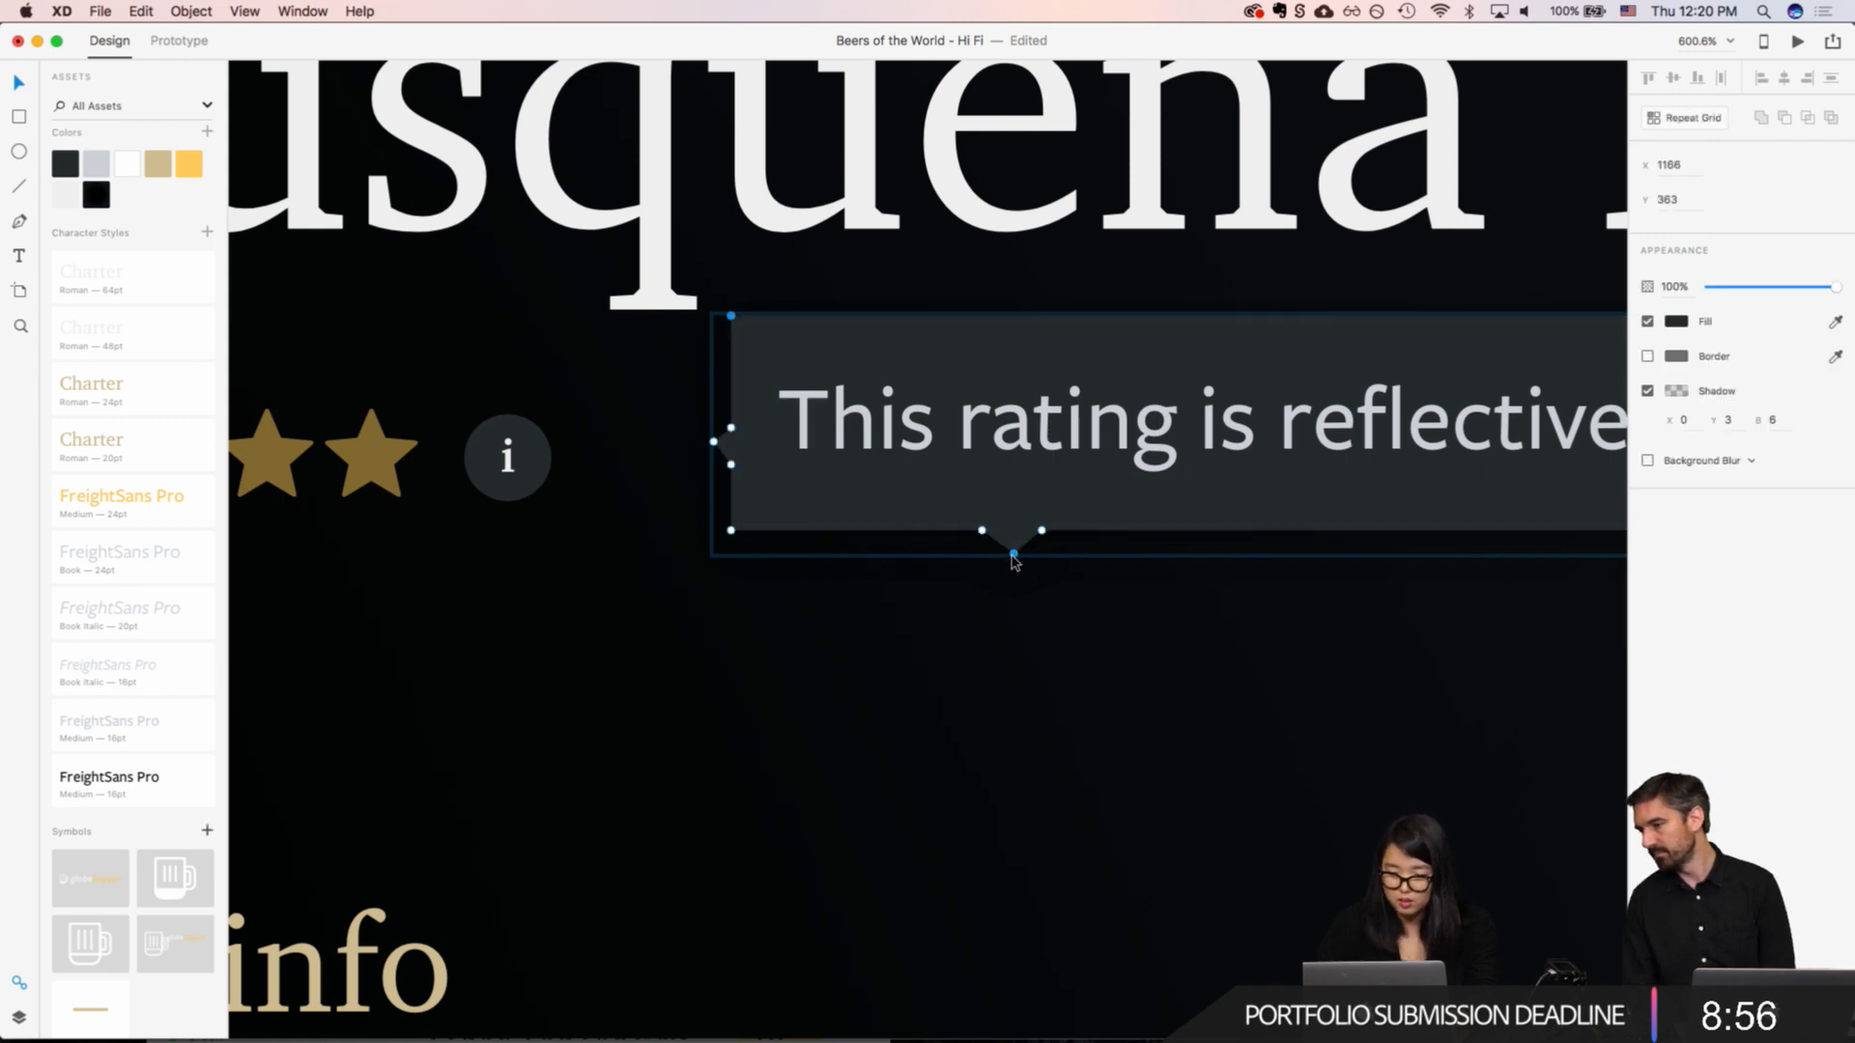
{"action": "key", "text": "Delete"}
{"action": "key", "text": "Escape"}
Step: Move the whole tooltip so its pointer sits directly beside the info icon on the star rating row
{"action": "left_click", "coordinate": [931, 464]}
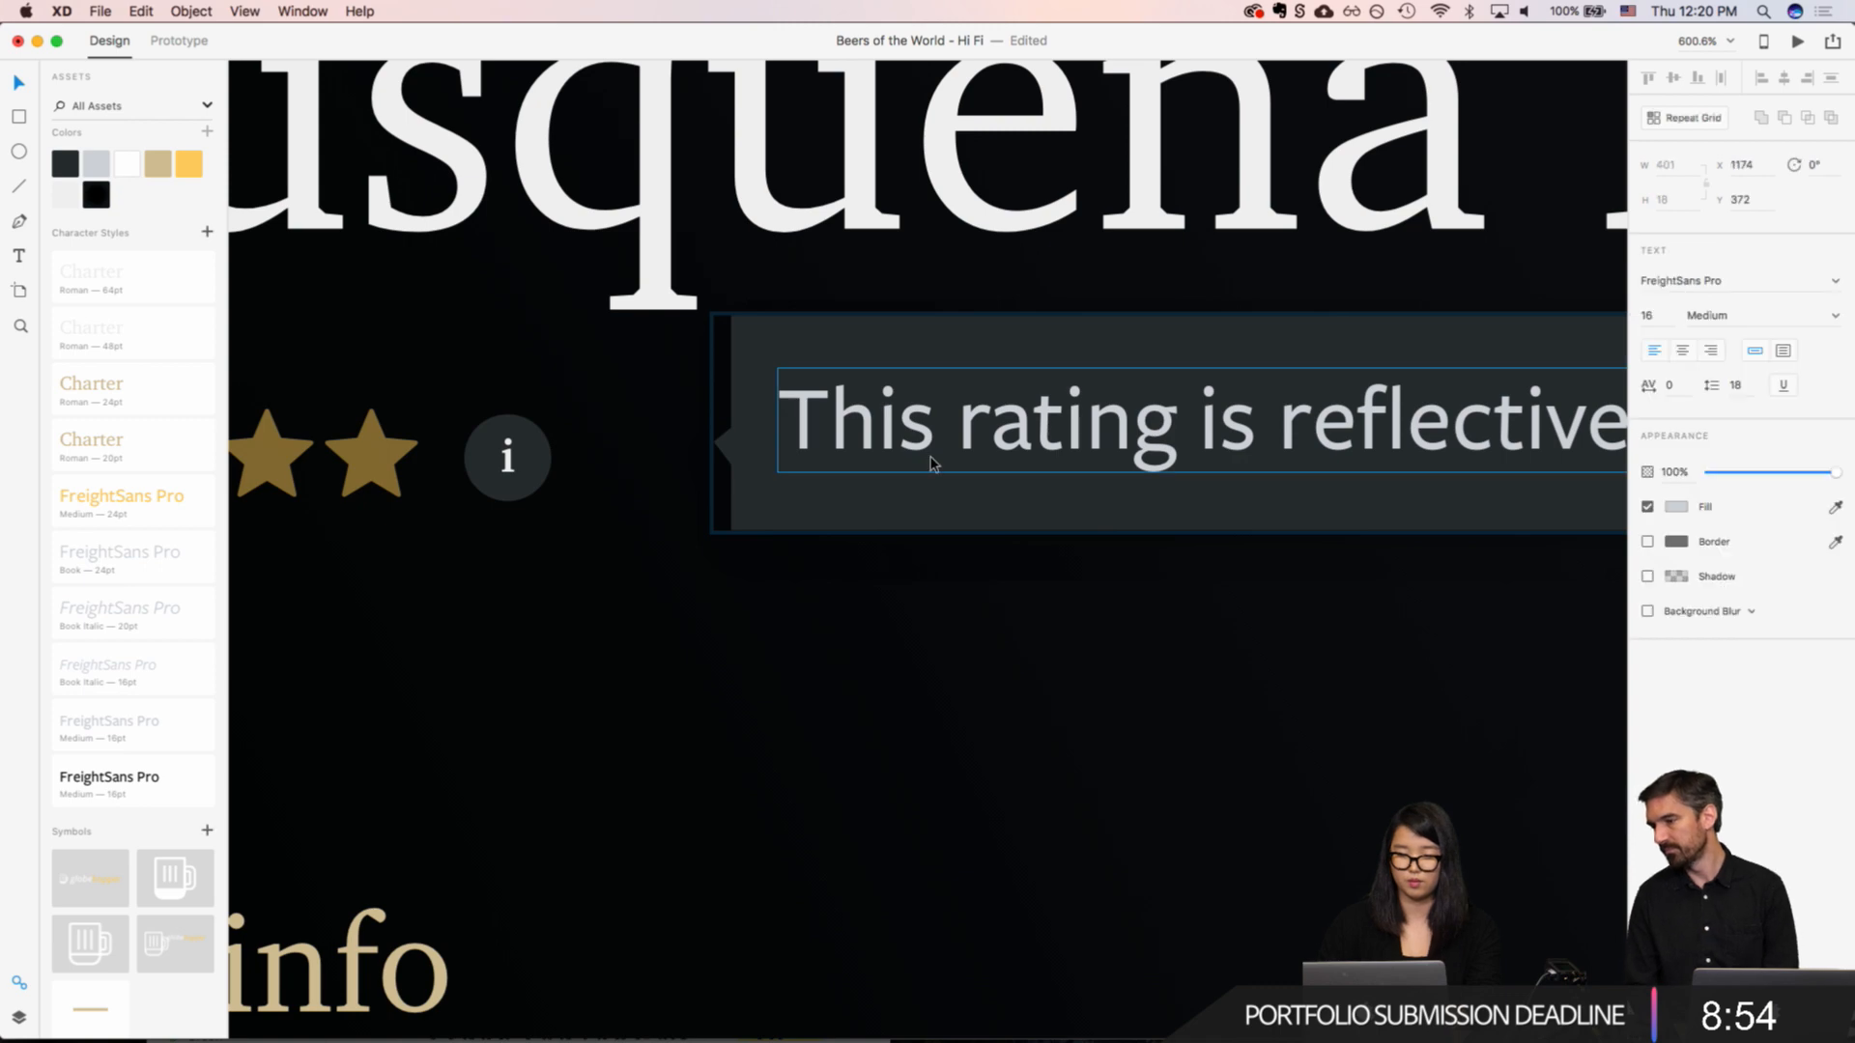
{"action": "left_click", "coordinate": [898, 511]}
{"action": "left_click", "coordinate": [915, 428], "text": "shift"}
{"action": "left_click_drag", "start_coordinate": [915, 428], "coordinate": [774, 450]}
{"action": "scroll", "coordinate": [775, 449], "scroll_direction": "down", "scroll_amount": 10}
{"action": "left_click", "coordinate": [837, 522]}
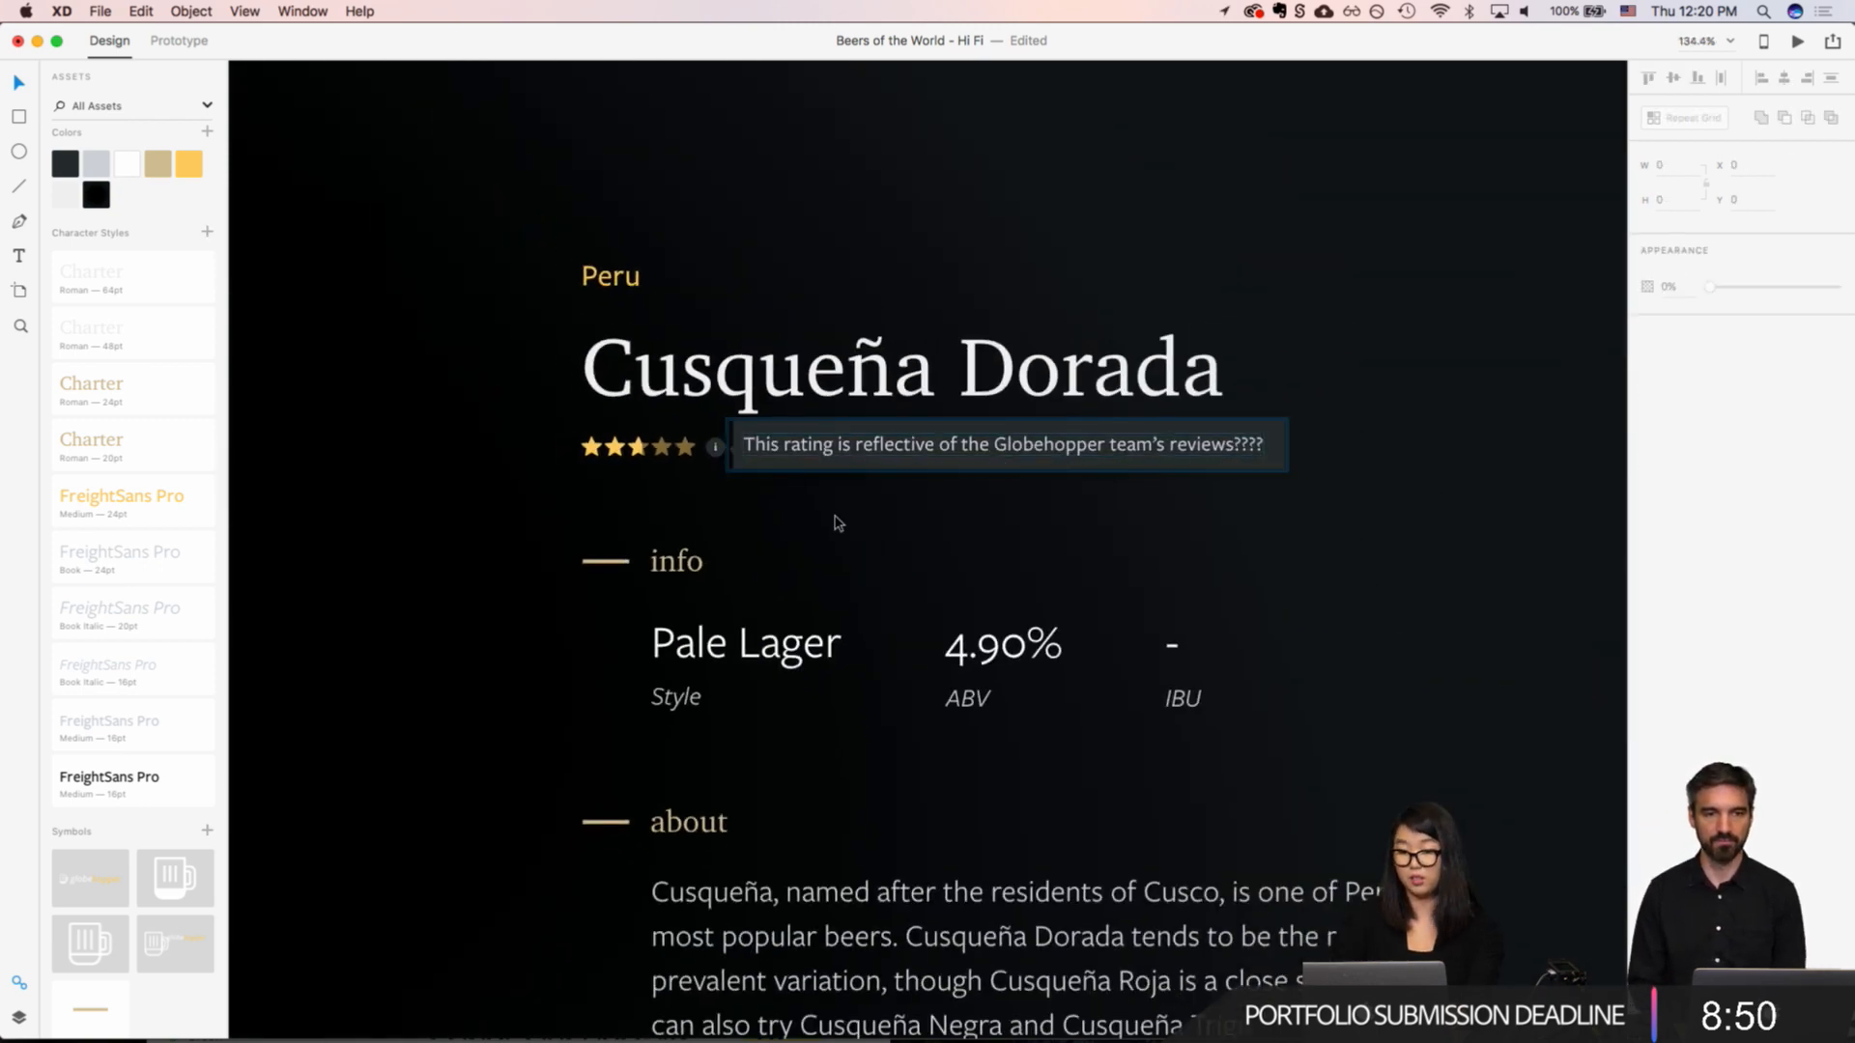
Step: Duplicate the "Beer Details - Peru" artboard
{"action": "scroll", "coordinate": [837, 523], "scroll_direction": "down", "scroll_amount": 5}
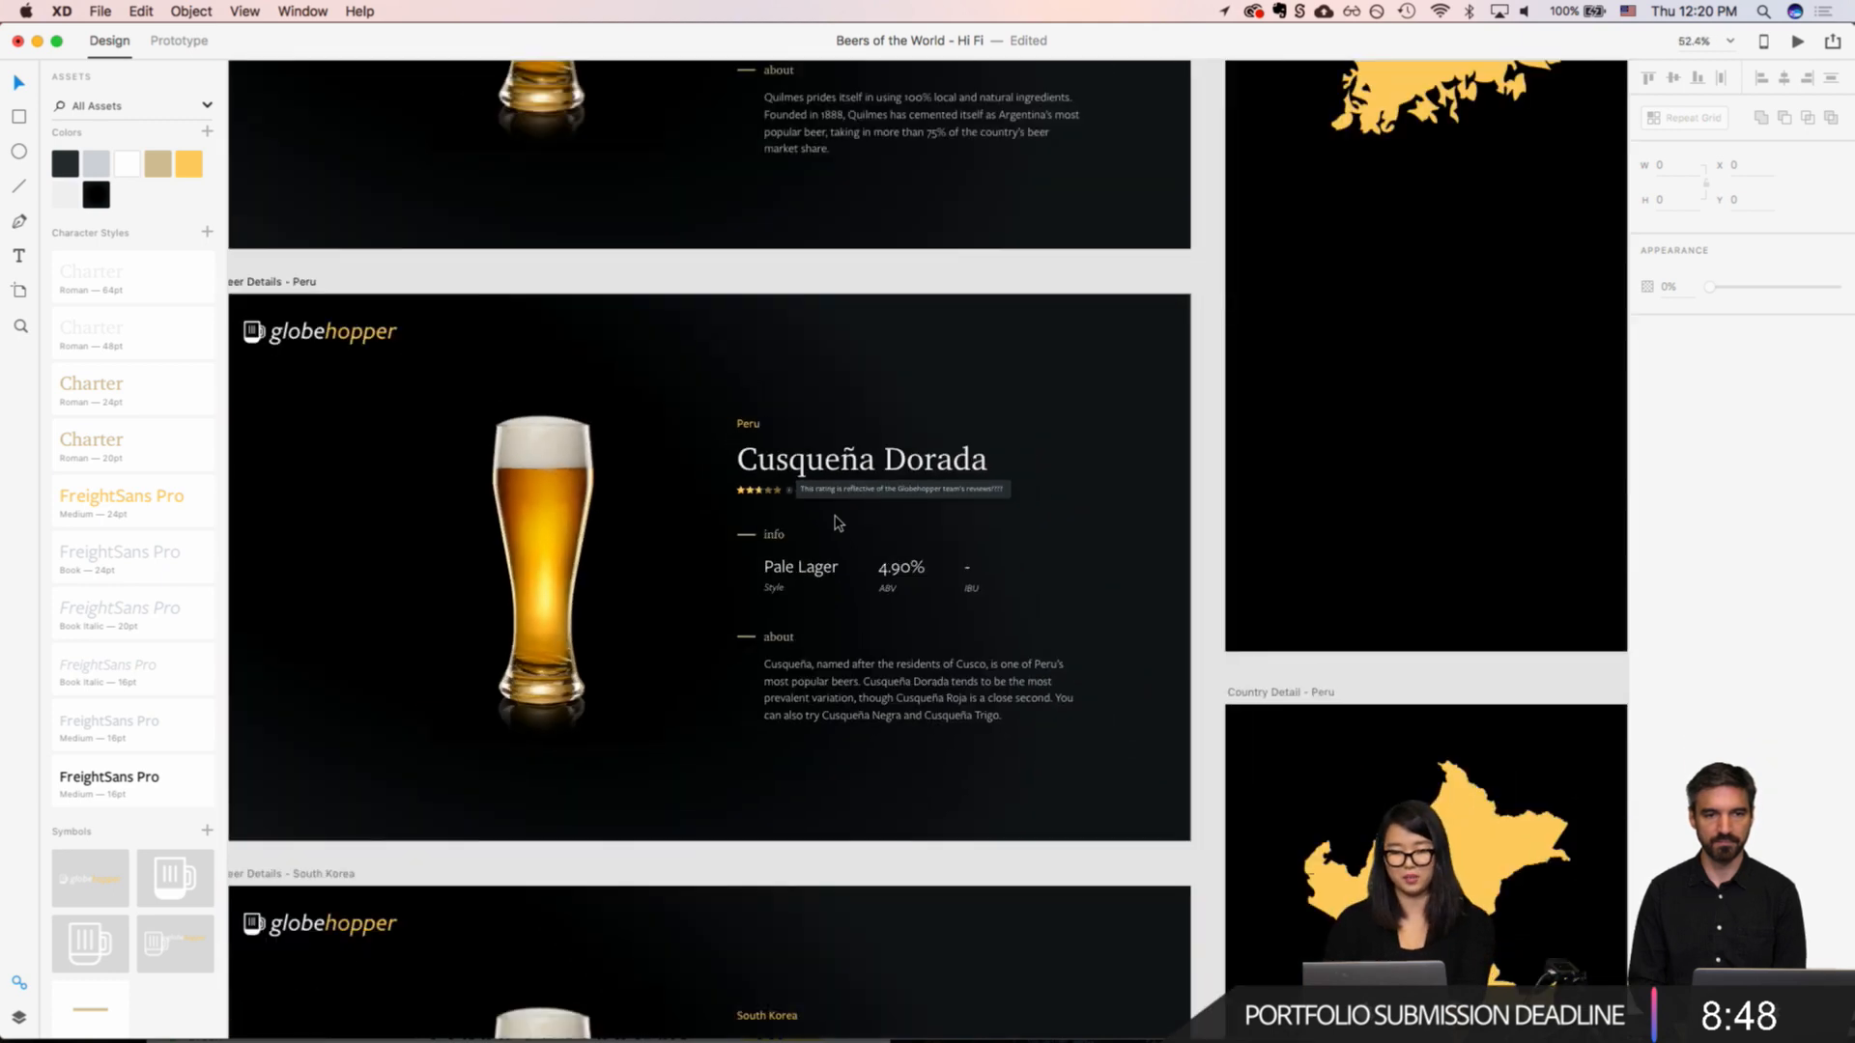
{"action": "scroll", "coordinate": [837, 523], "scroll_direction": "left", "scroll_amount": 5}
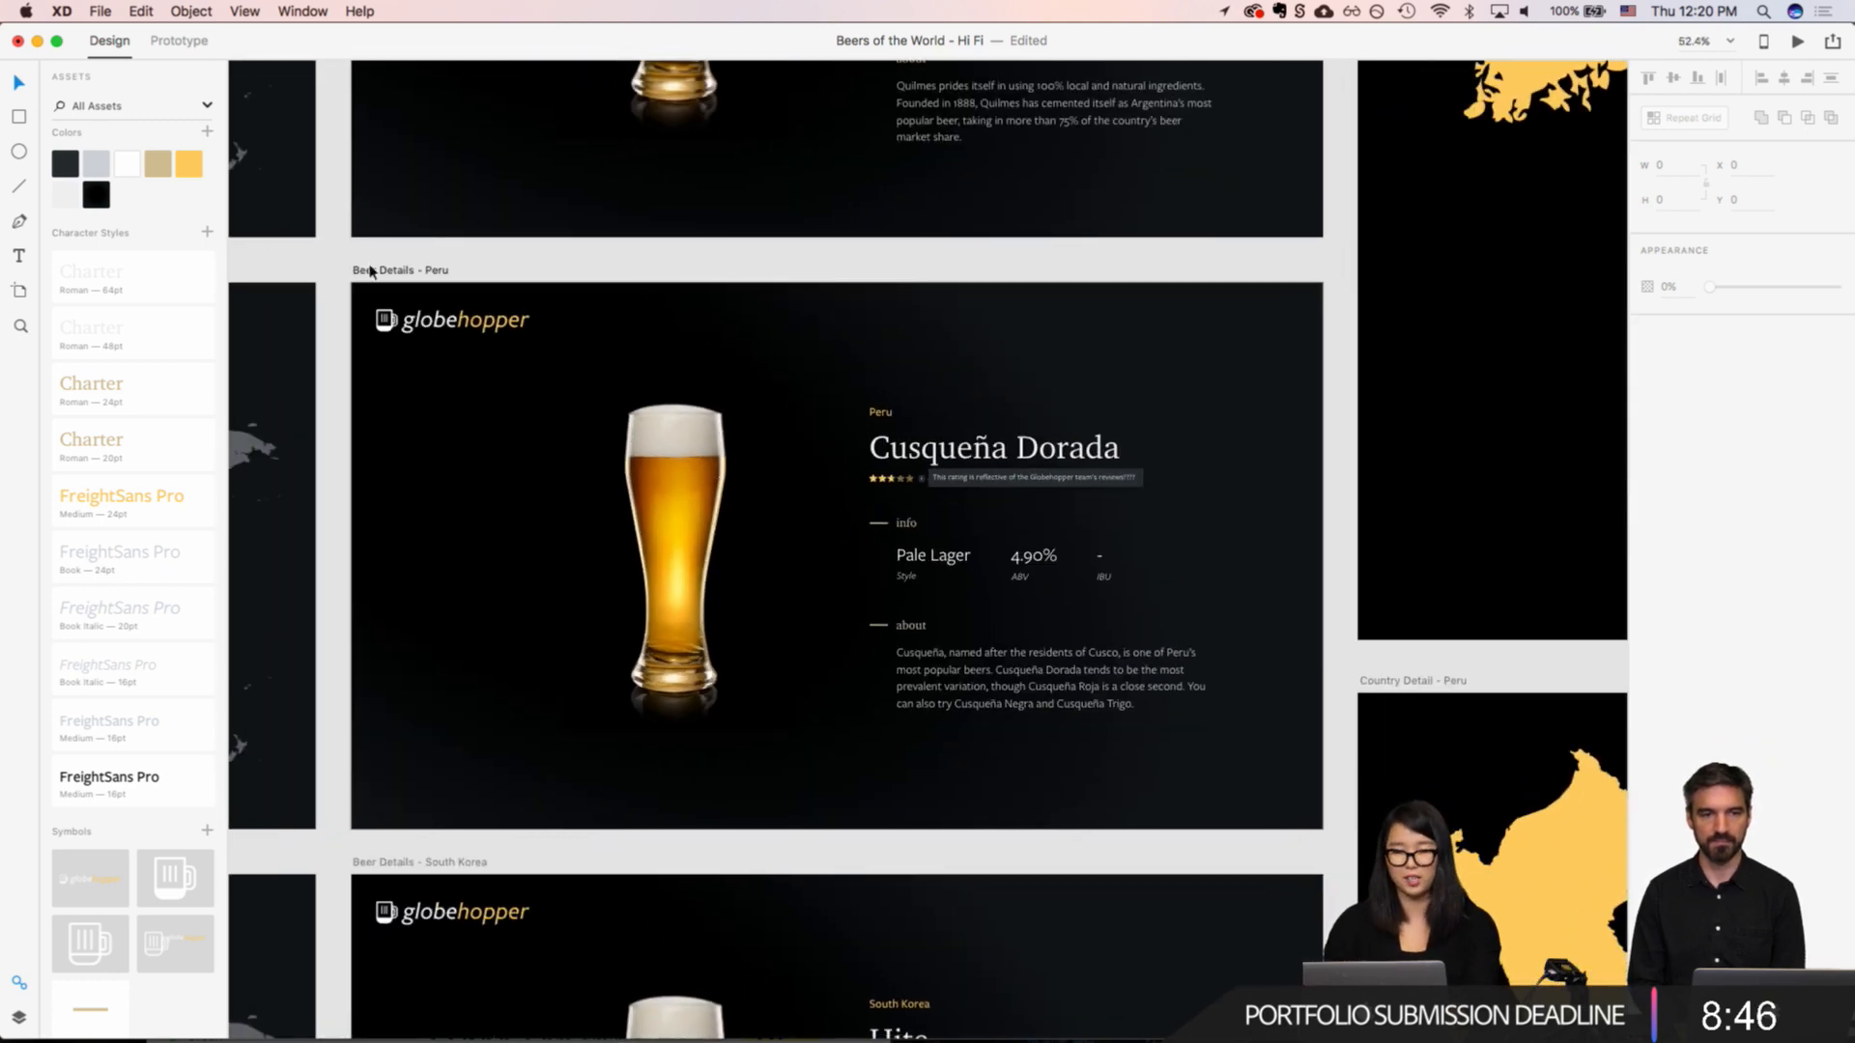
{"action": "left_click", "coordinate": [389, 272]}
{"action": "key", "text": "super+d"}
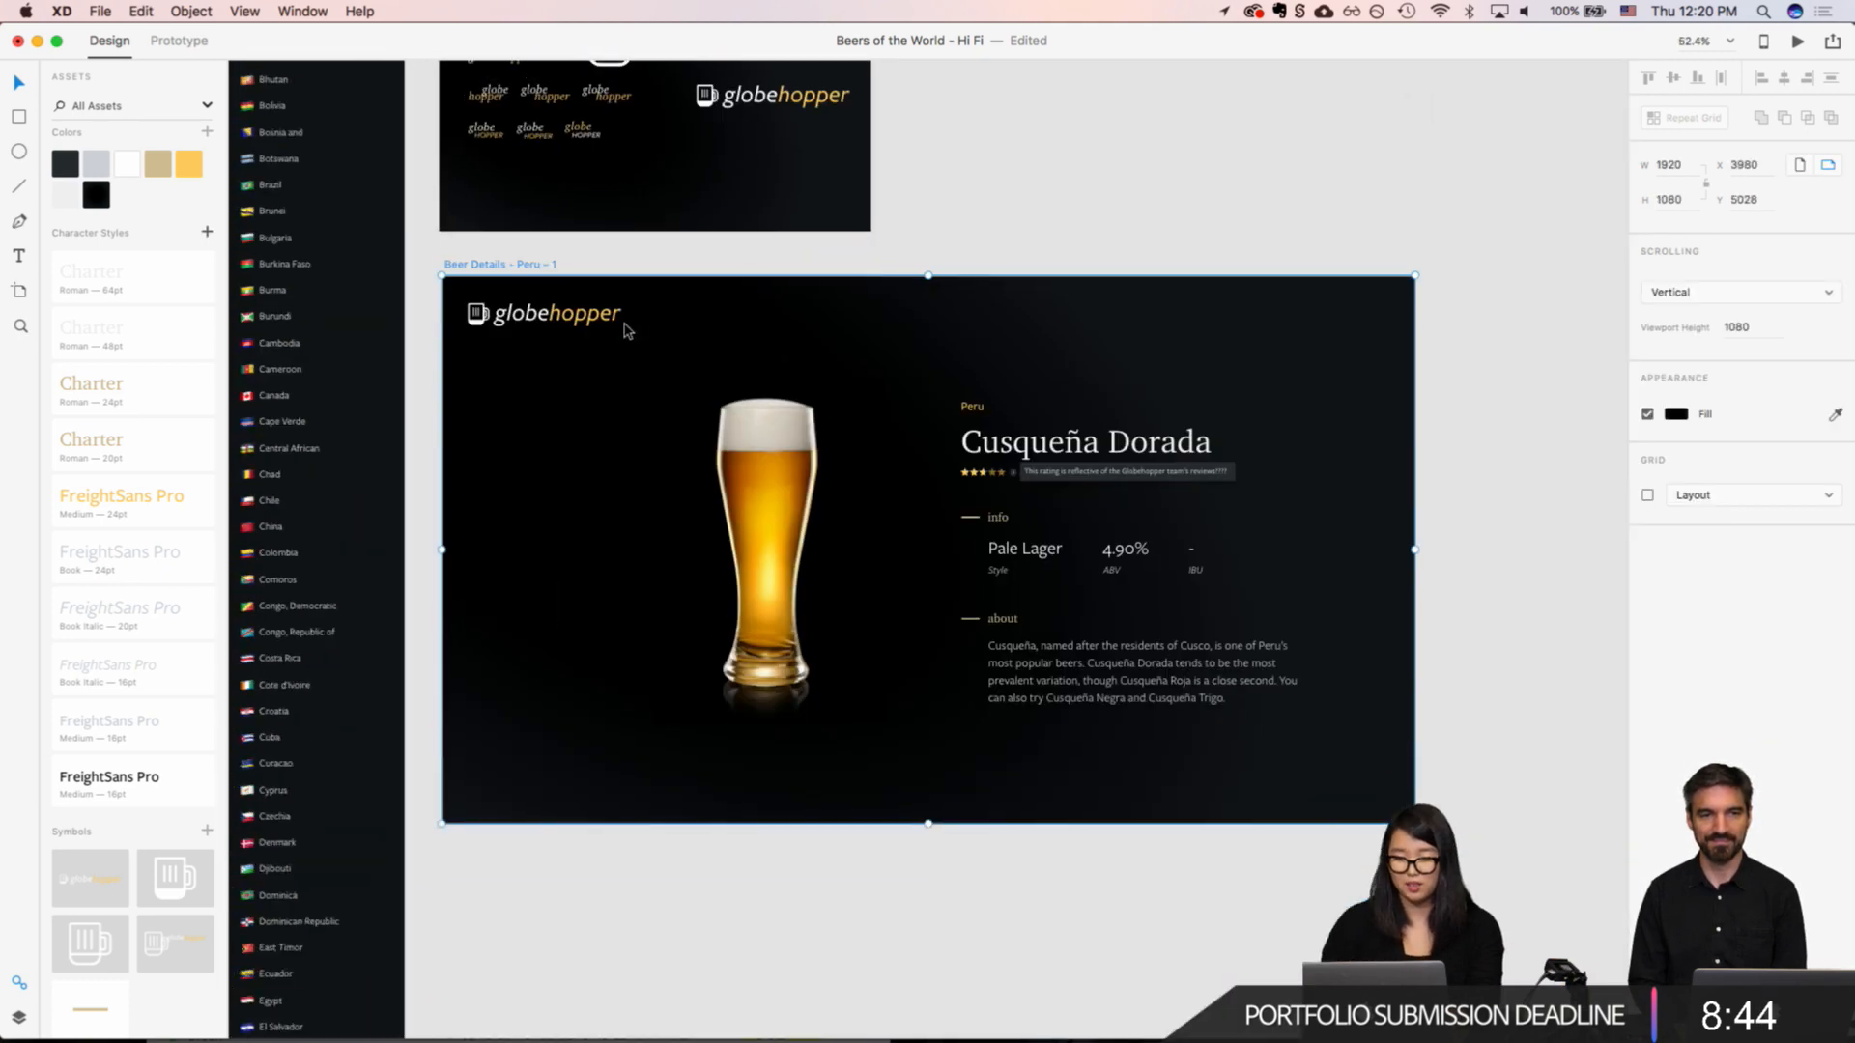
{"action": "scroll", "coordinate": [747, 331], "scroll_direction": "down", "scroll_amount": 5}
{"action": "scroll", "coordinate": [733, 404], "scroll_direction": "up", "scroll_amount": 5}
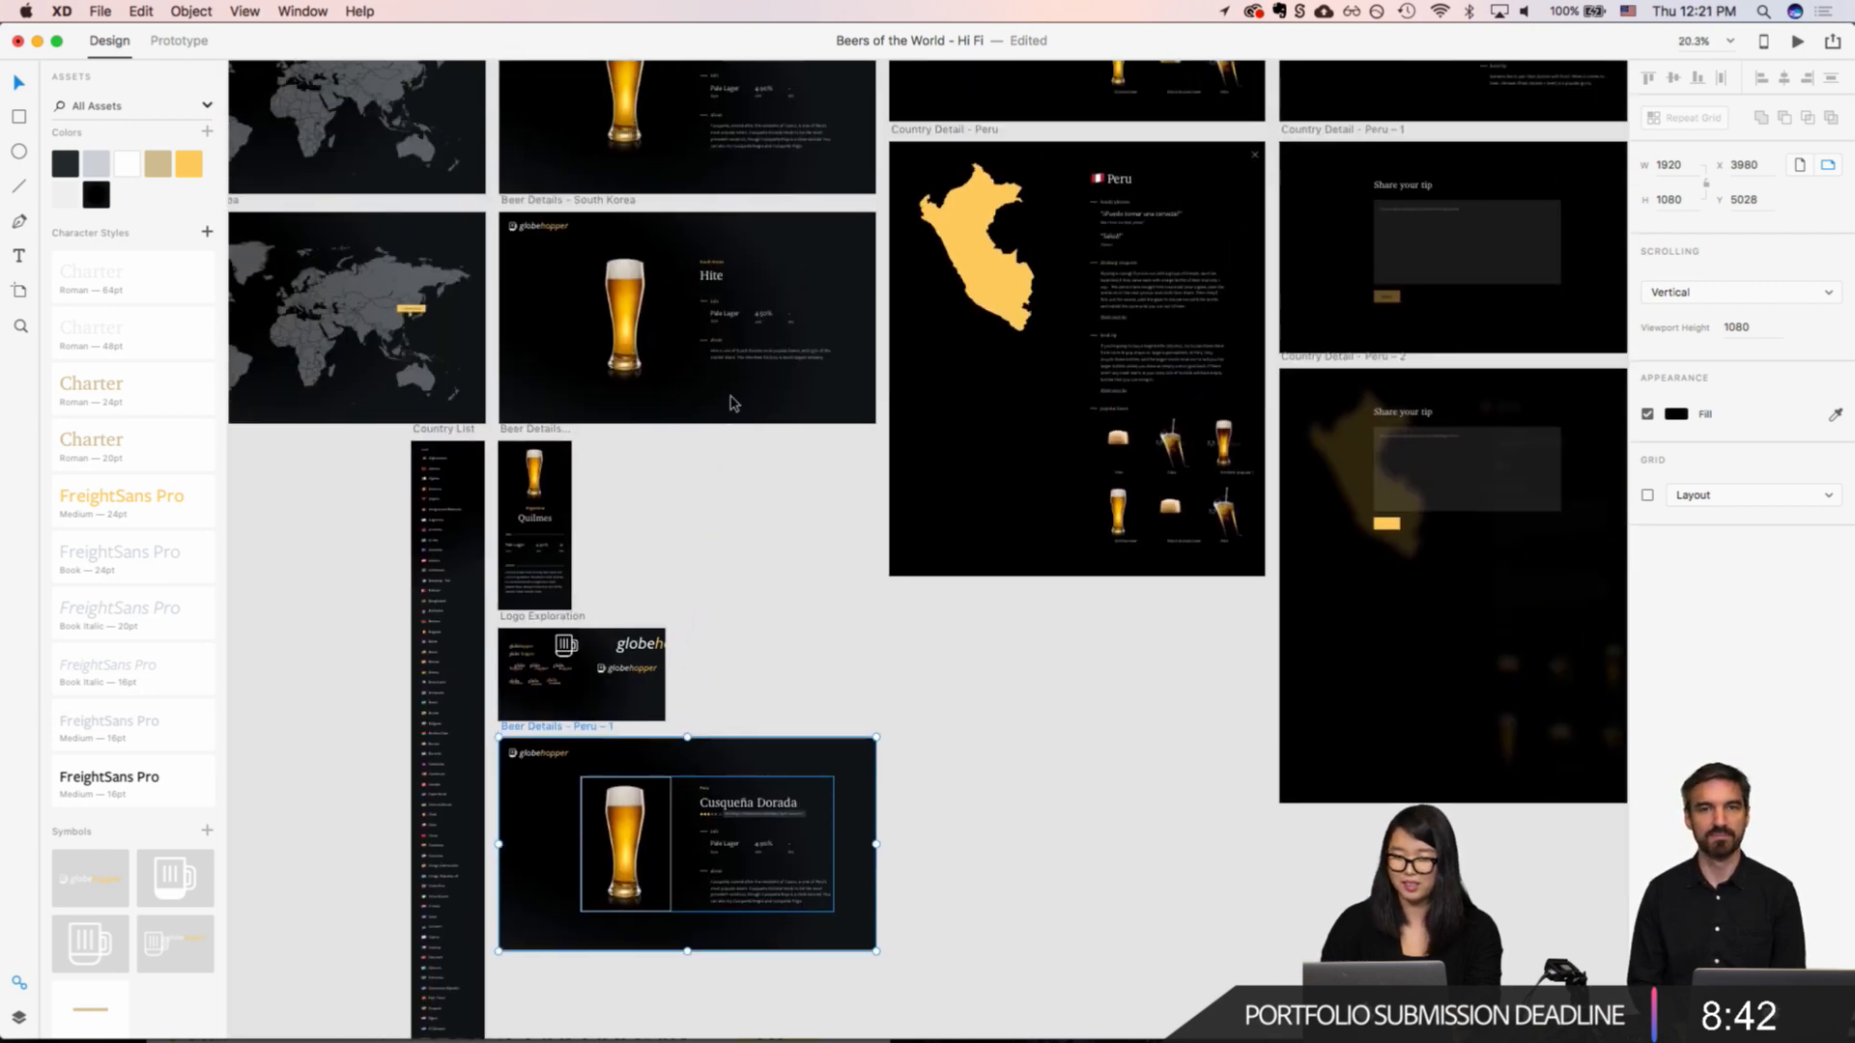
{"action": "scroll", "coordinate": [733, 404], "scroll_direction": "down", "scroll_amount": 3}
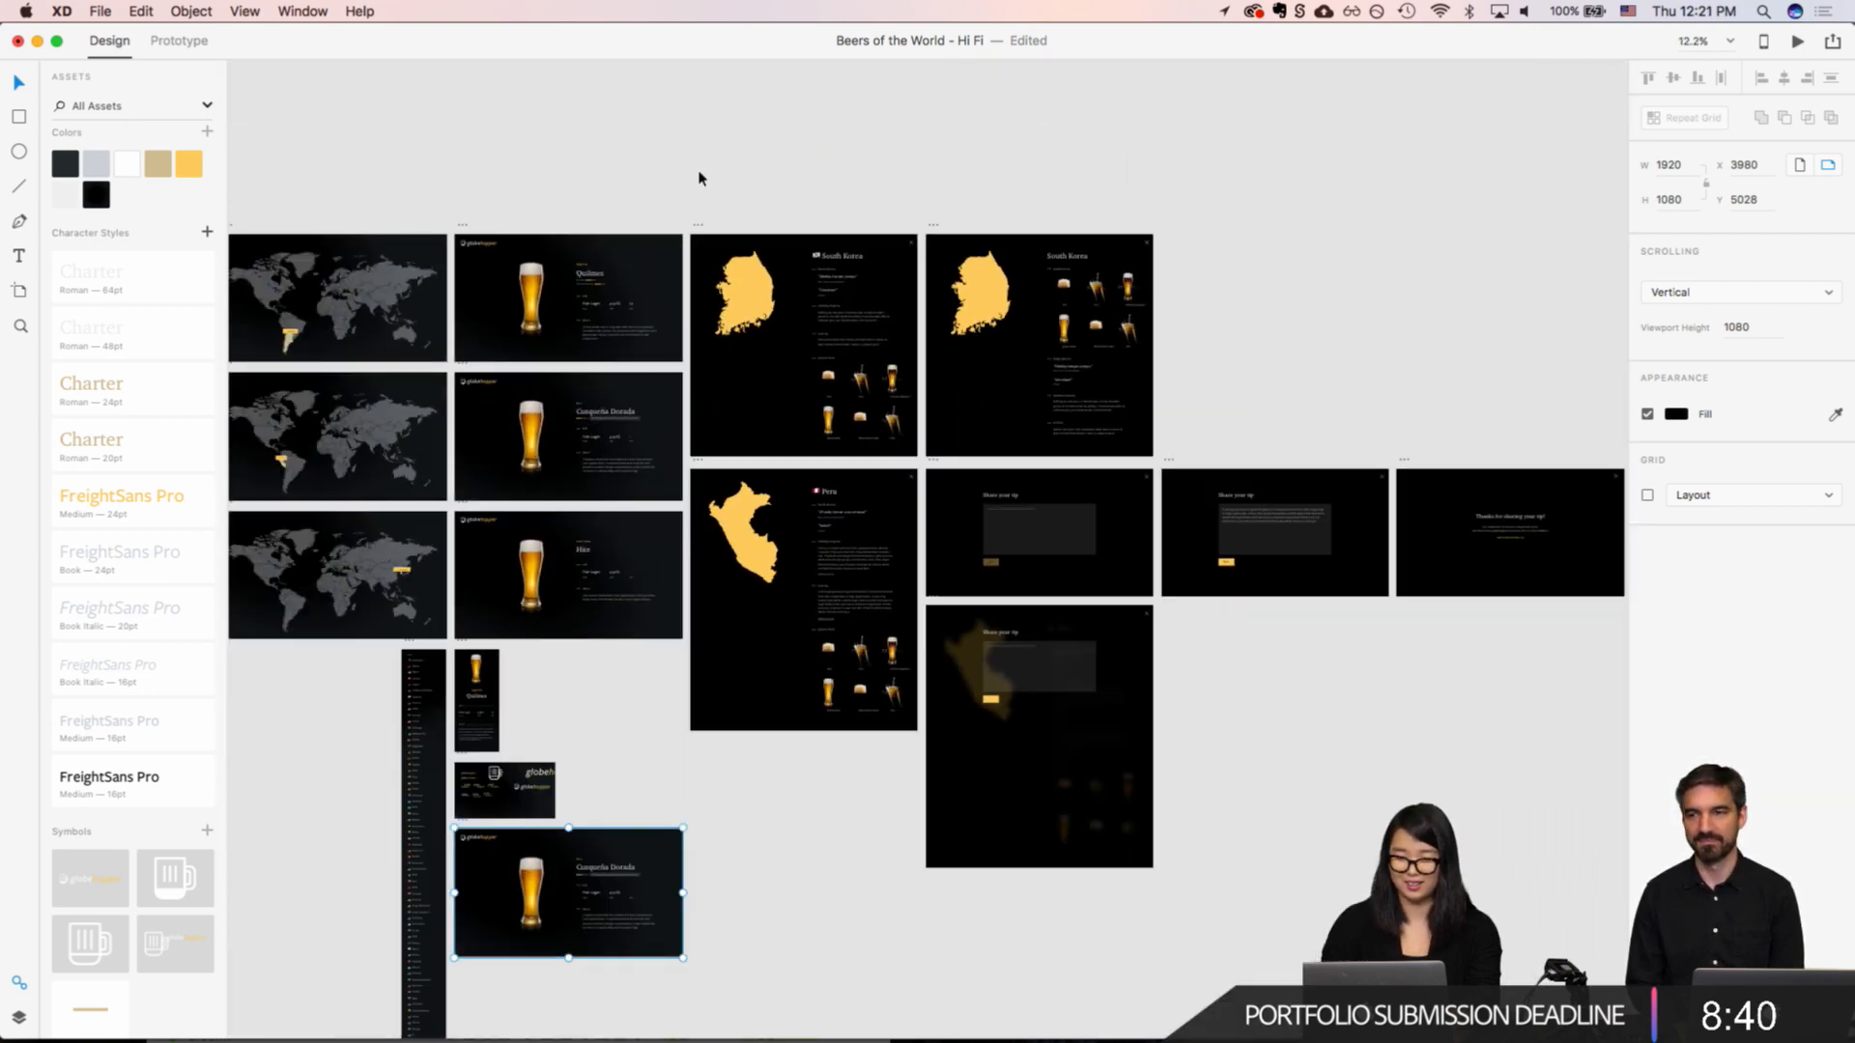
{"action": "left_click_drag", "start_coordinate": [698, 176], "coordinate": [1008, 768]}
{"action": "left_click", "coordinate": [730, 210]}
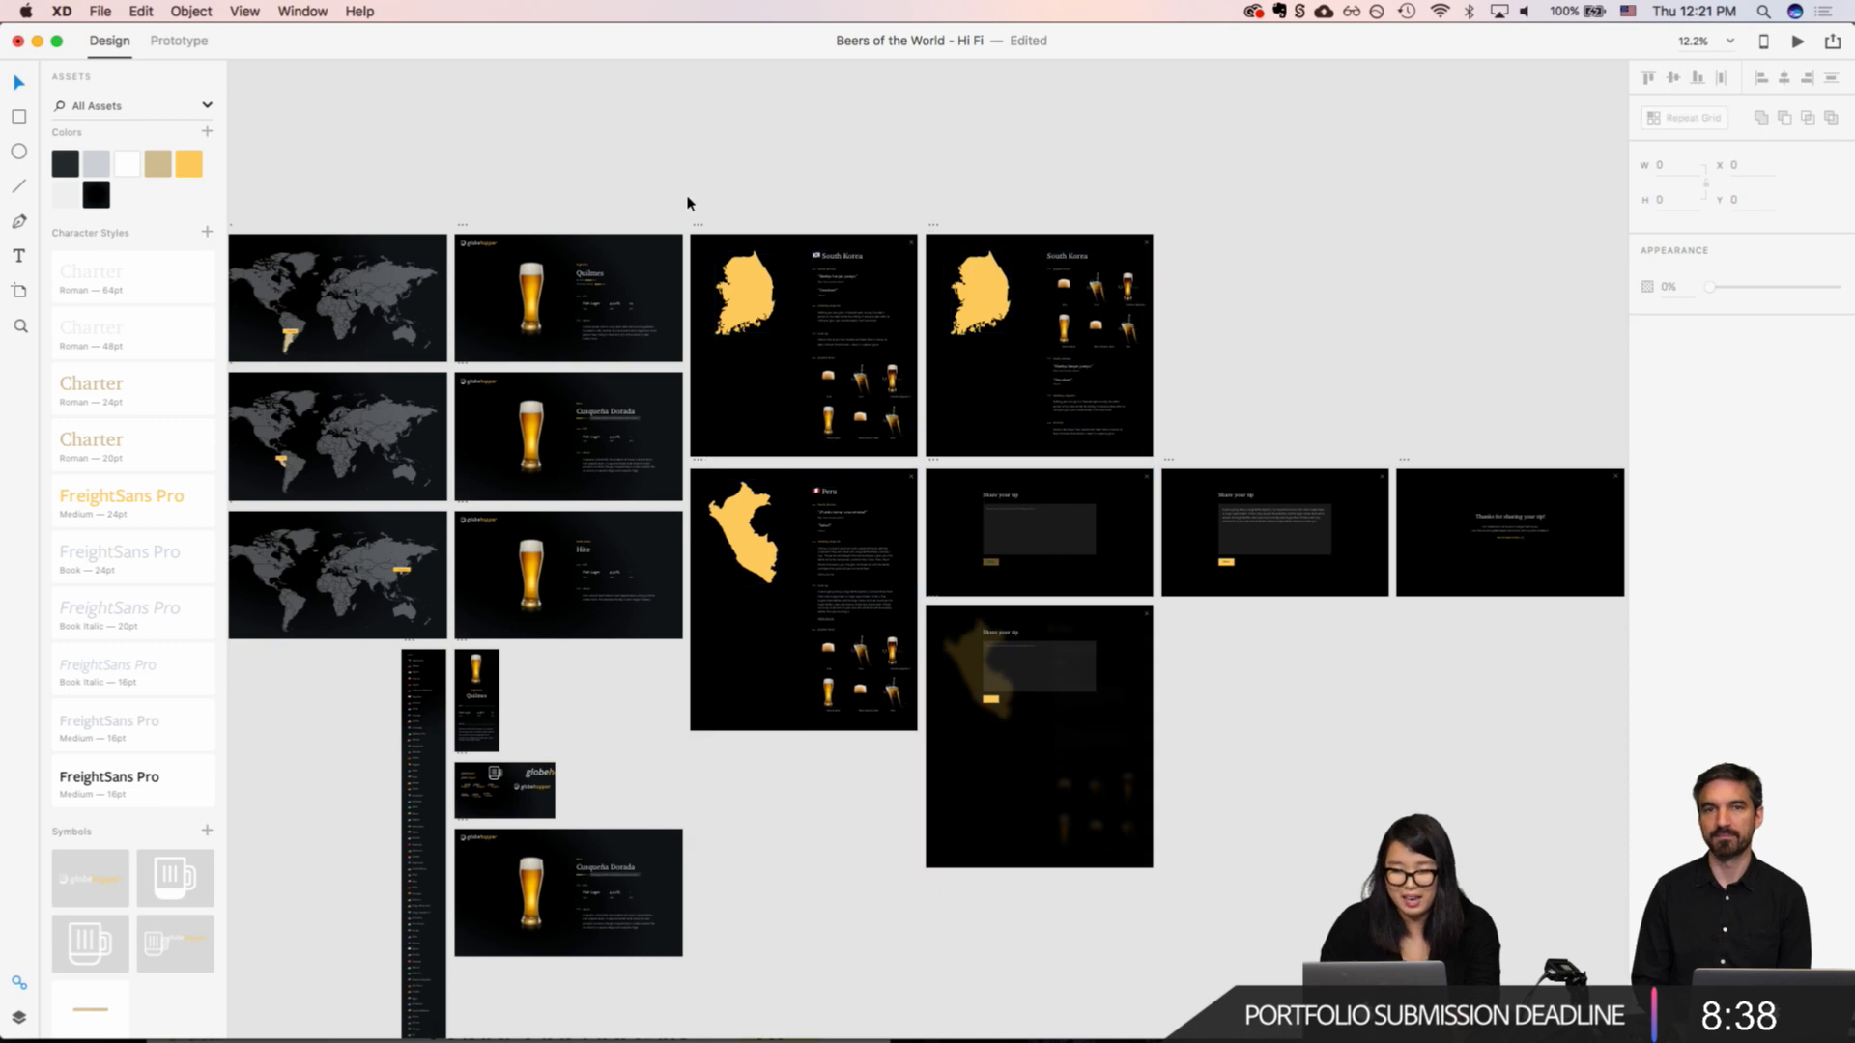
{"action": "left_click_drag", "start_coordinate": [679, 199], "coordinate": [1561, 820]}
{"action": "scroll", "coordinate": [1562, 820], "scroll_direction": "left", "scroll_amount": 1}
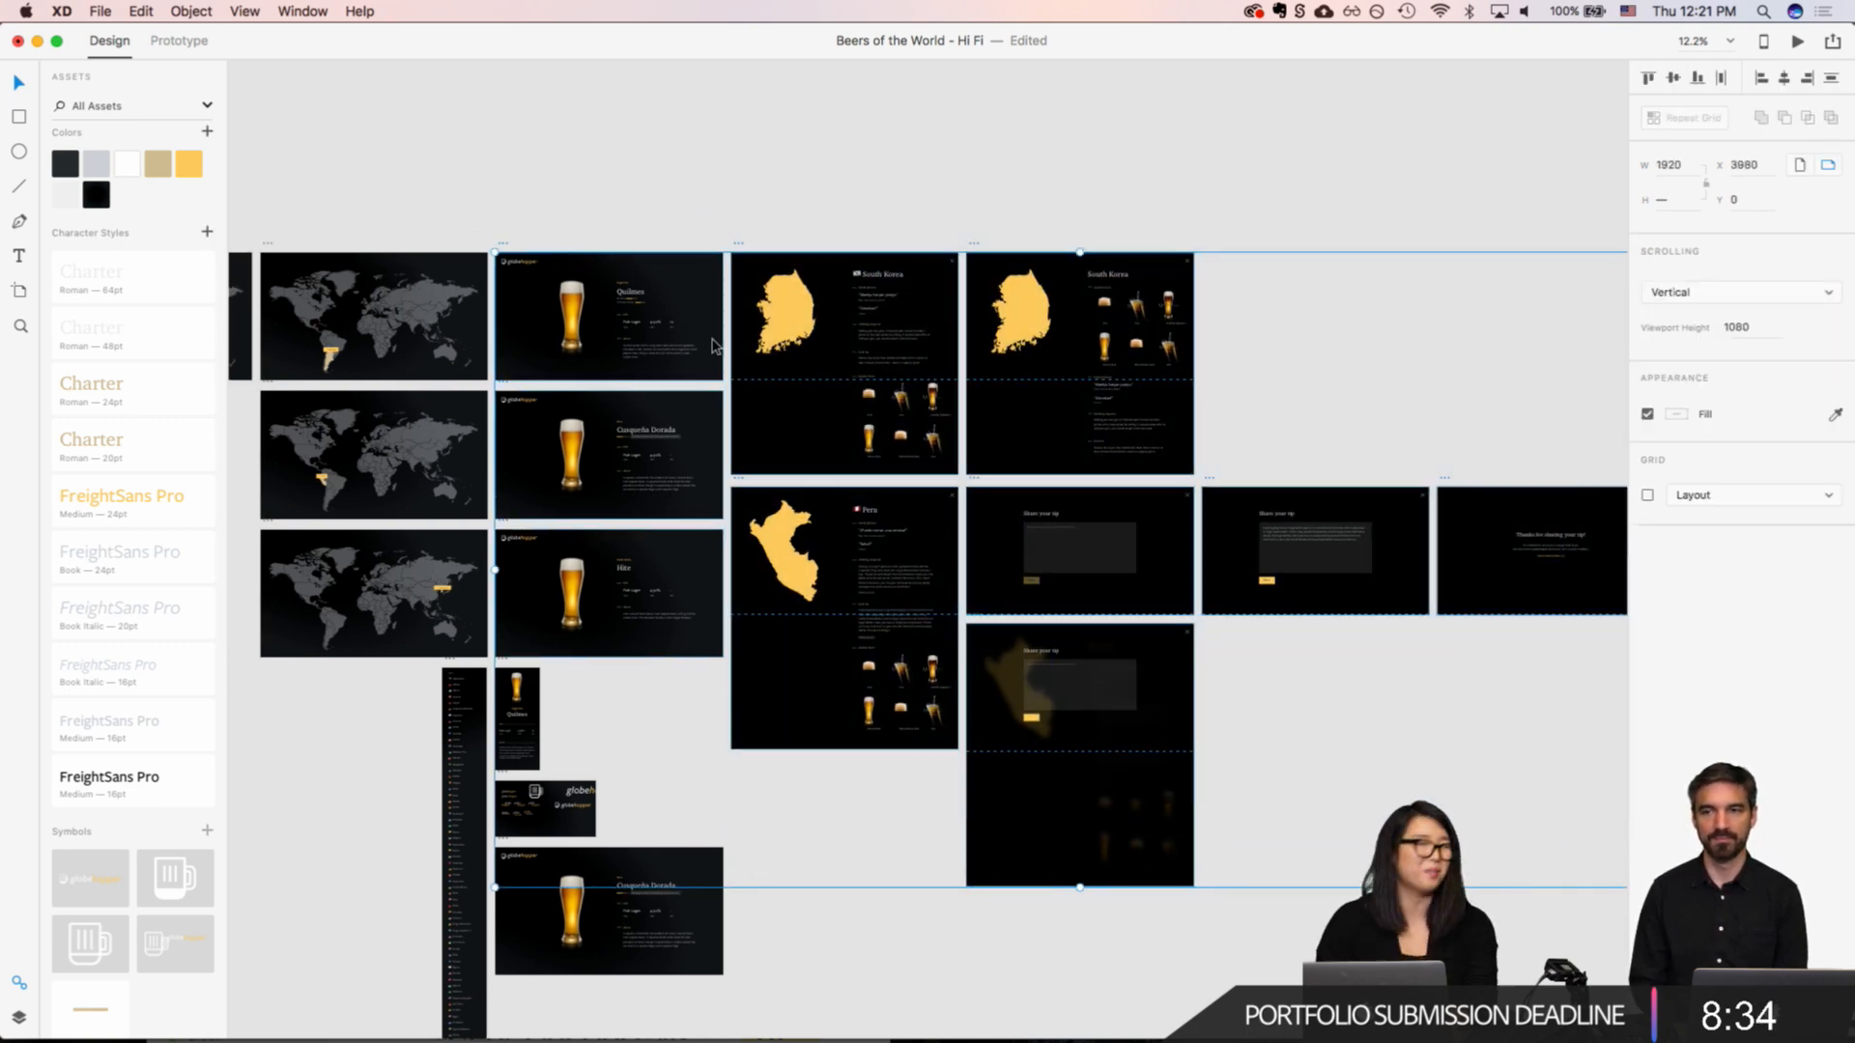
{"action": "left_click", "coordinate": [665, 181]}
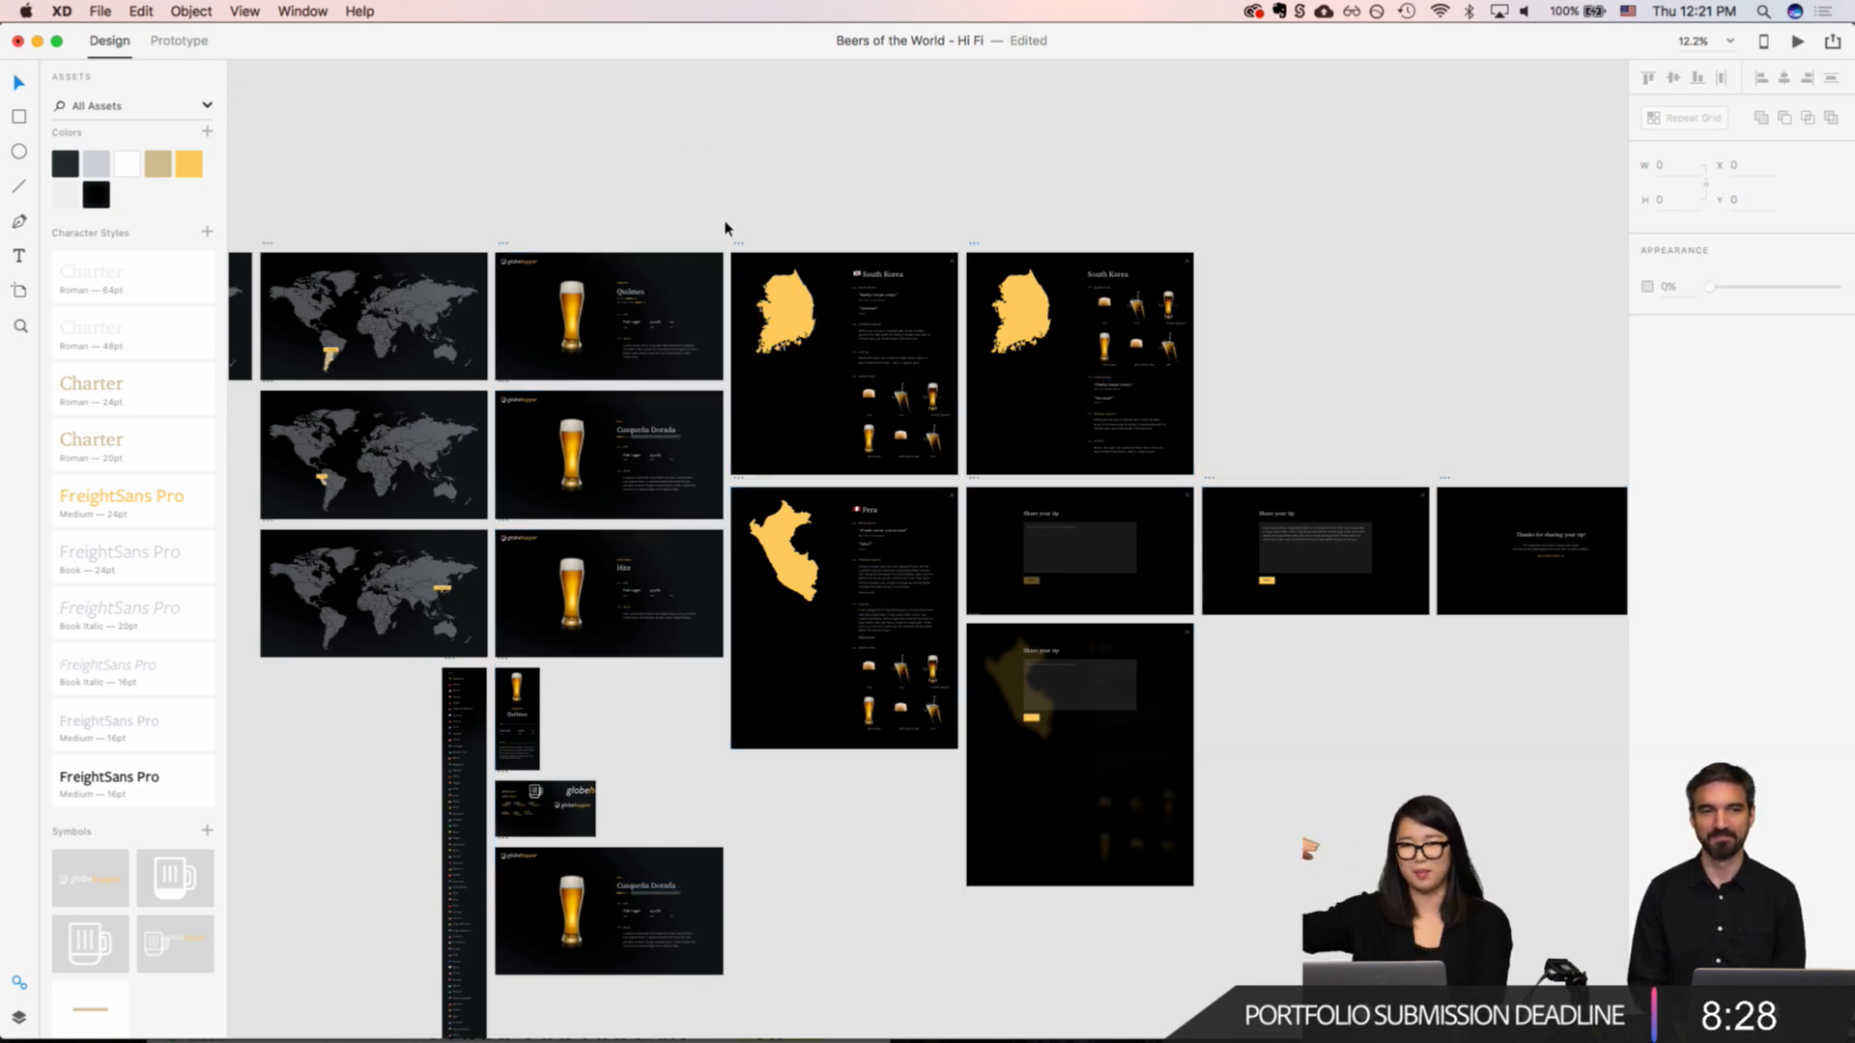
Step: Shift all country detail and tip-sharing artboards away from the beer details column to X 8149, keeping Y 0
{"action": "left_click_drag", "start_coordinate": [727, 228], "coordinate": [1631, 884]}
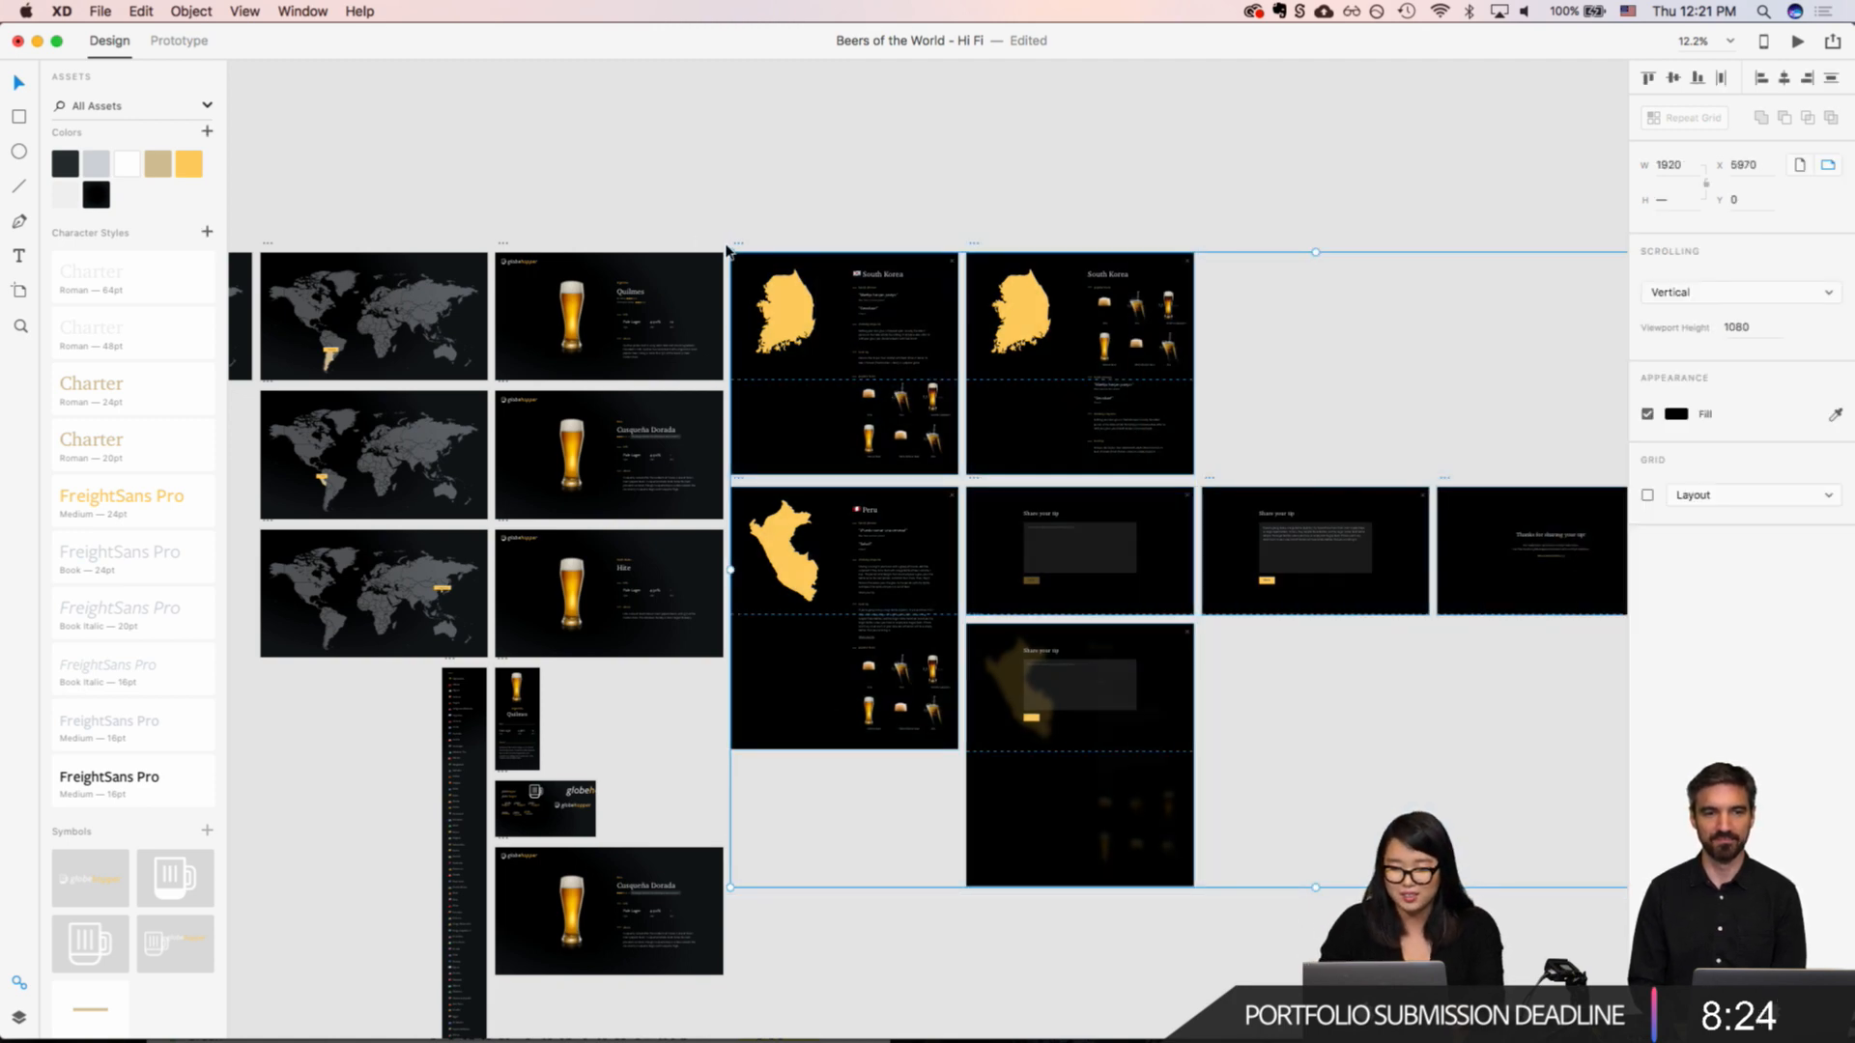
{"action": "left_click_drag", "start_coordinate": [740, 249], "coordinate": [994, 248]}
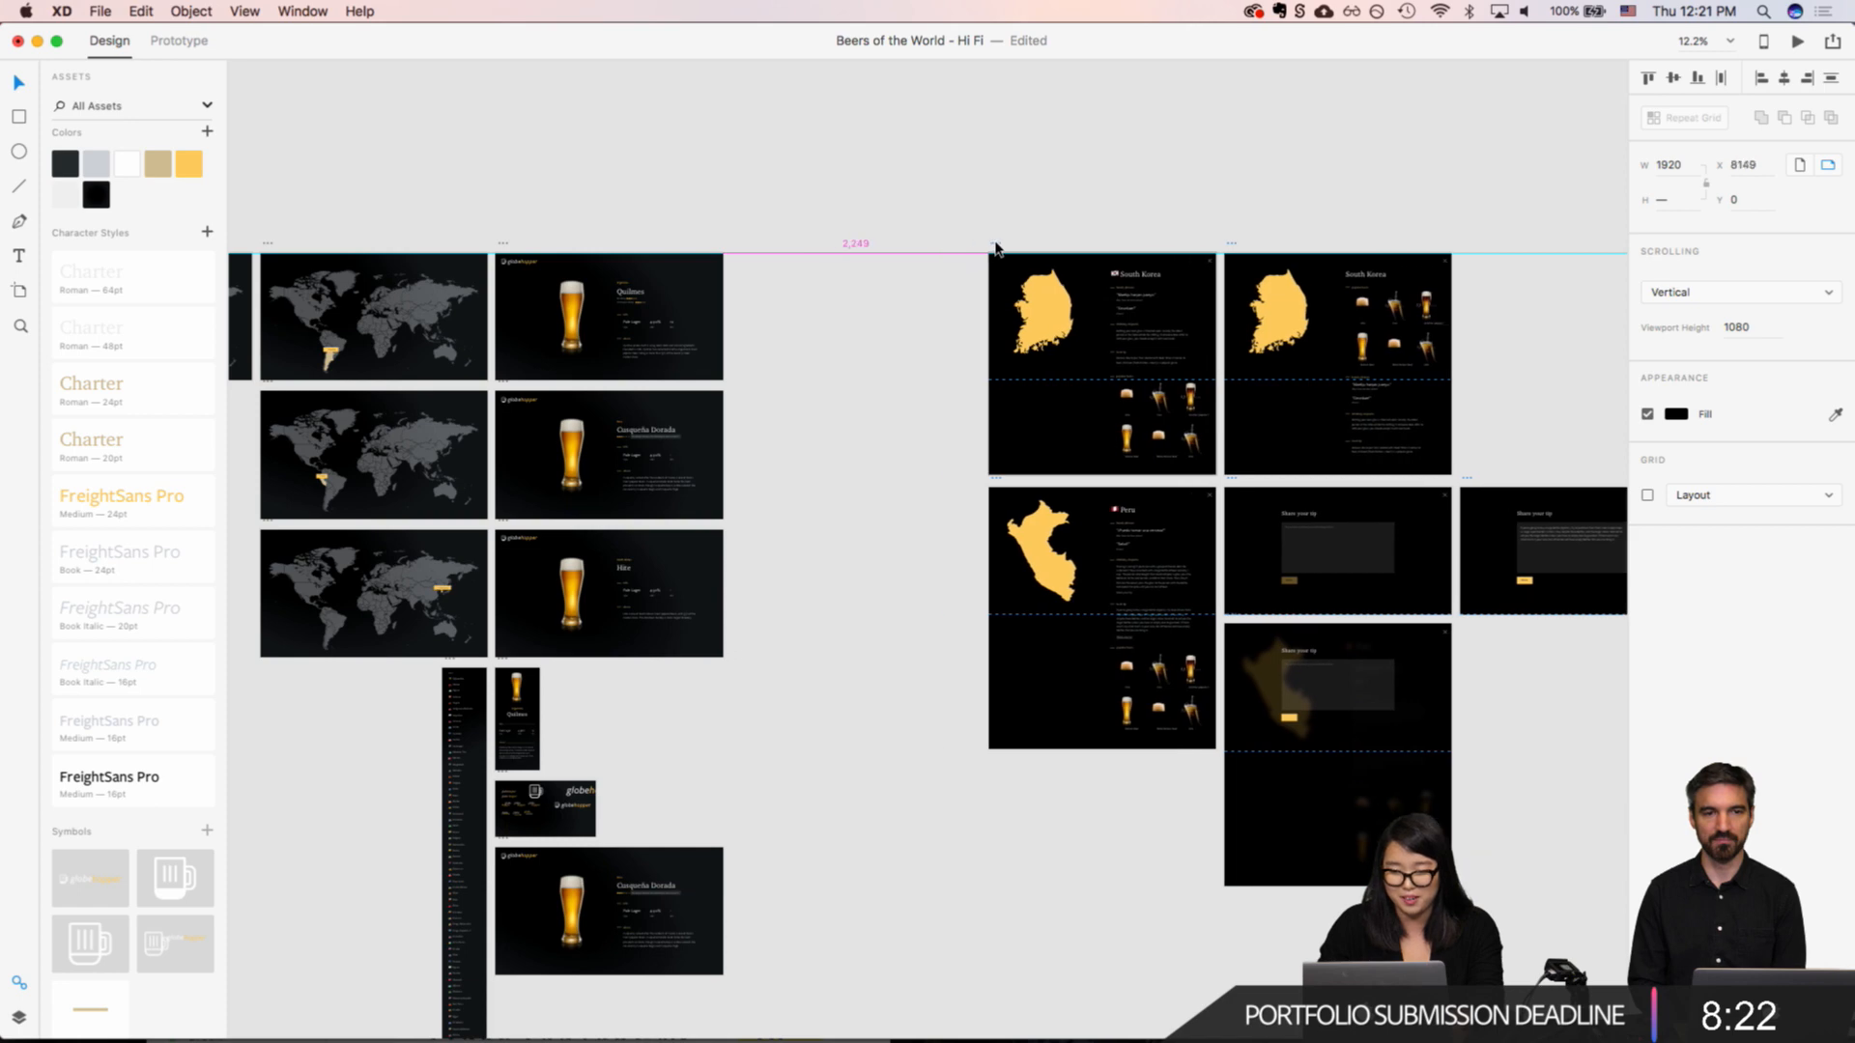
{"action": "left_click", "coordinate": [497, 842]}
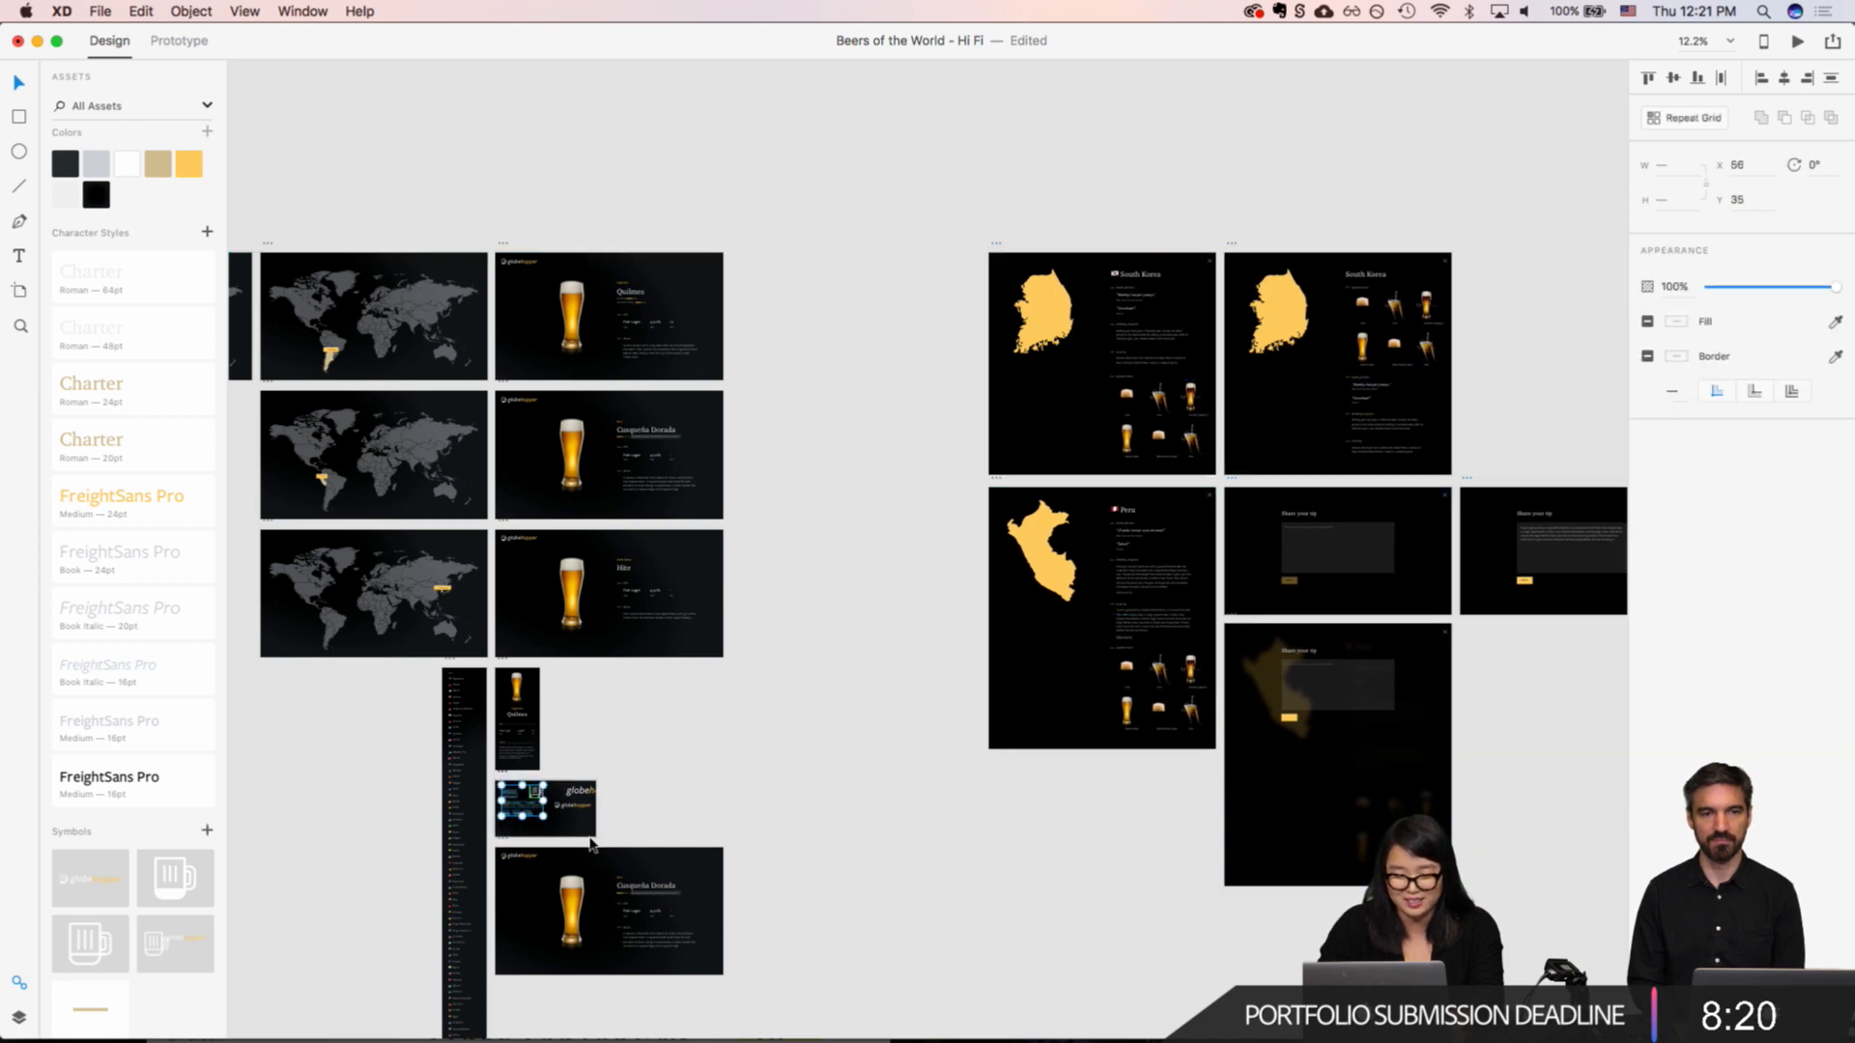
Step: Move the "Beer Details - Peru – 1" artboard next to the original Peru beer details artboard, at about X 5966, Y 1156
{"action": "scroll", "coordinate": [501, 860], "scroll_direction": "up", "scroll_amount": 5}
{"action": "left_click", "coordinate": [508, 846]}
{"action": "left_click_drag", "start_coordinate": [513, 856], "coordinate": [1122, 119]}
{"action": "scroll", "coordinate": [1123, 120], "scroll_direction": "up", "scroll_amount": 8}
{"action": "scroll", "coordinate": [1122, 120], "scroll_direction": "right", "scroll_amount": 5}
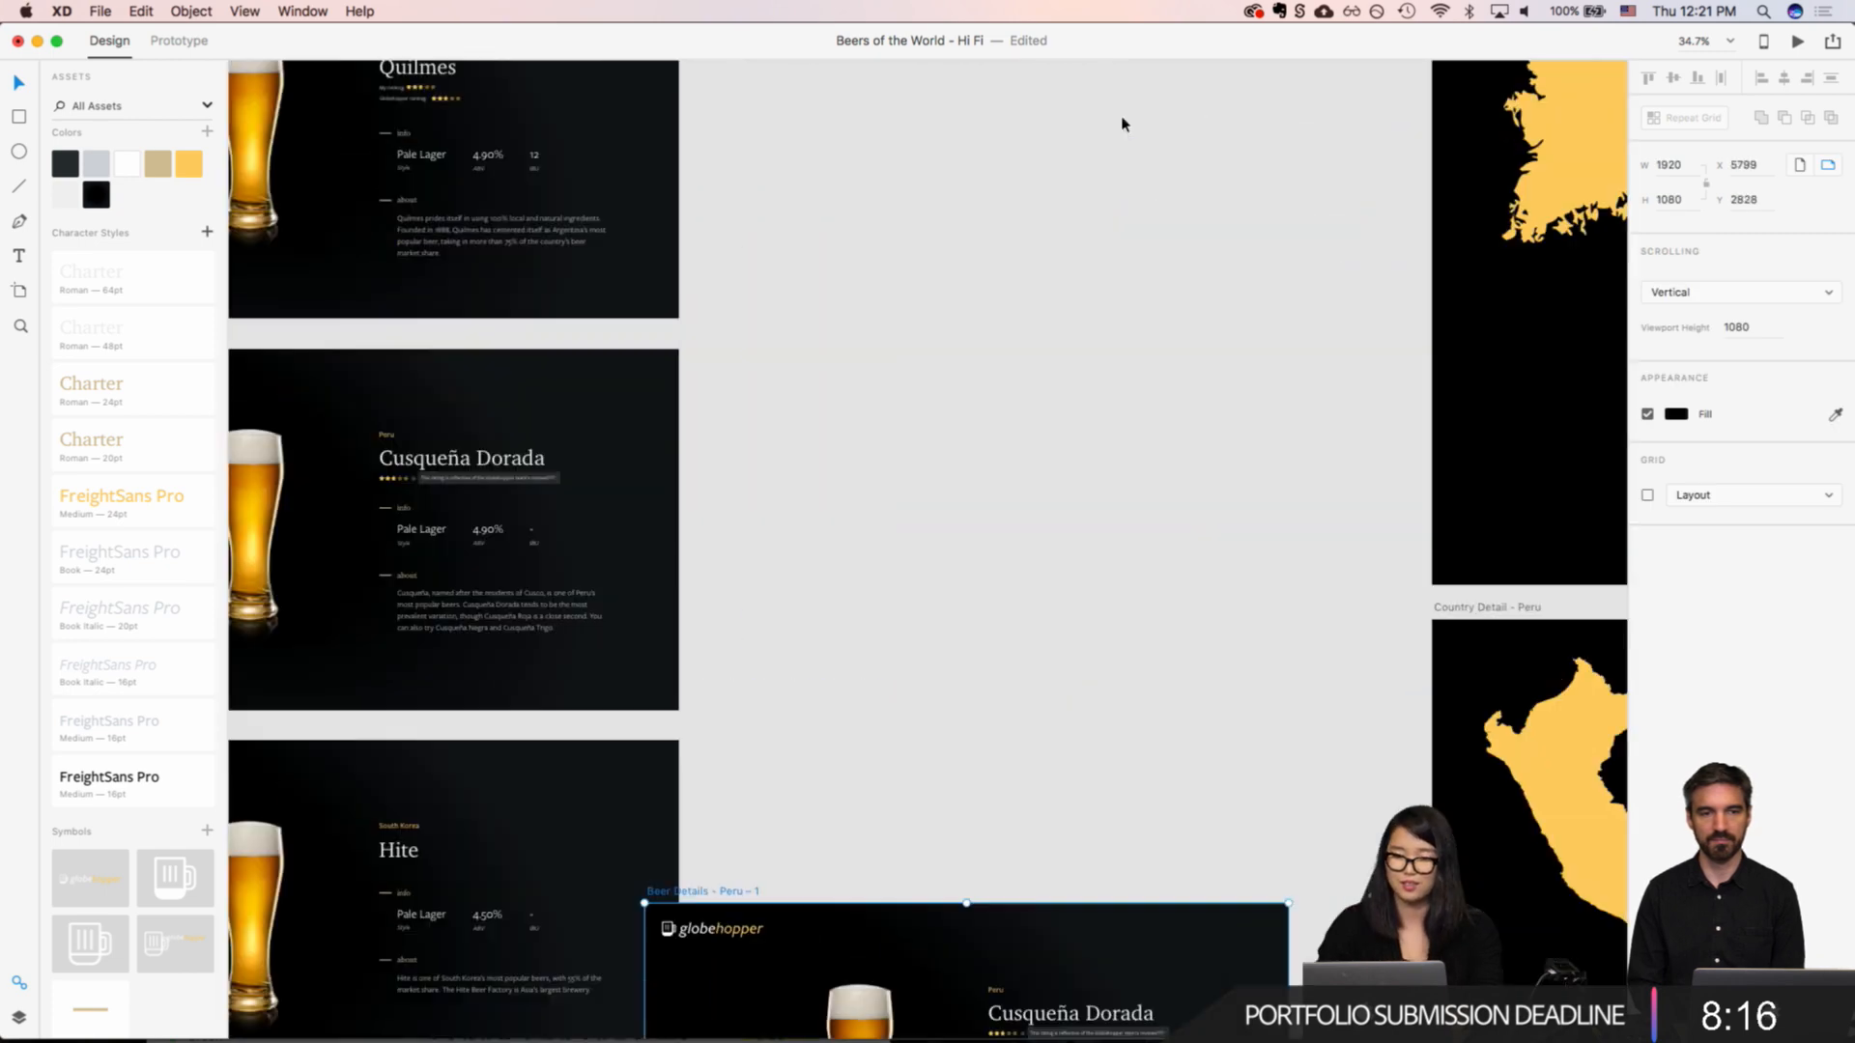
{"action": "scroll", "coordinate": [1092, 127], "scroll_direction": "down", "scroll_amount": 1}
{"action": "left_click", "coordinate": [796, 598]}
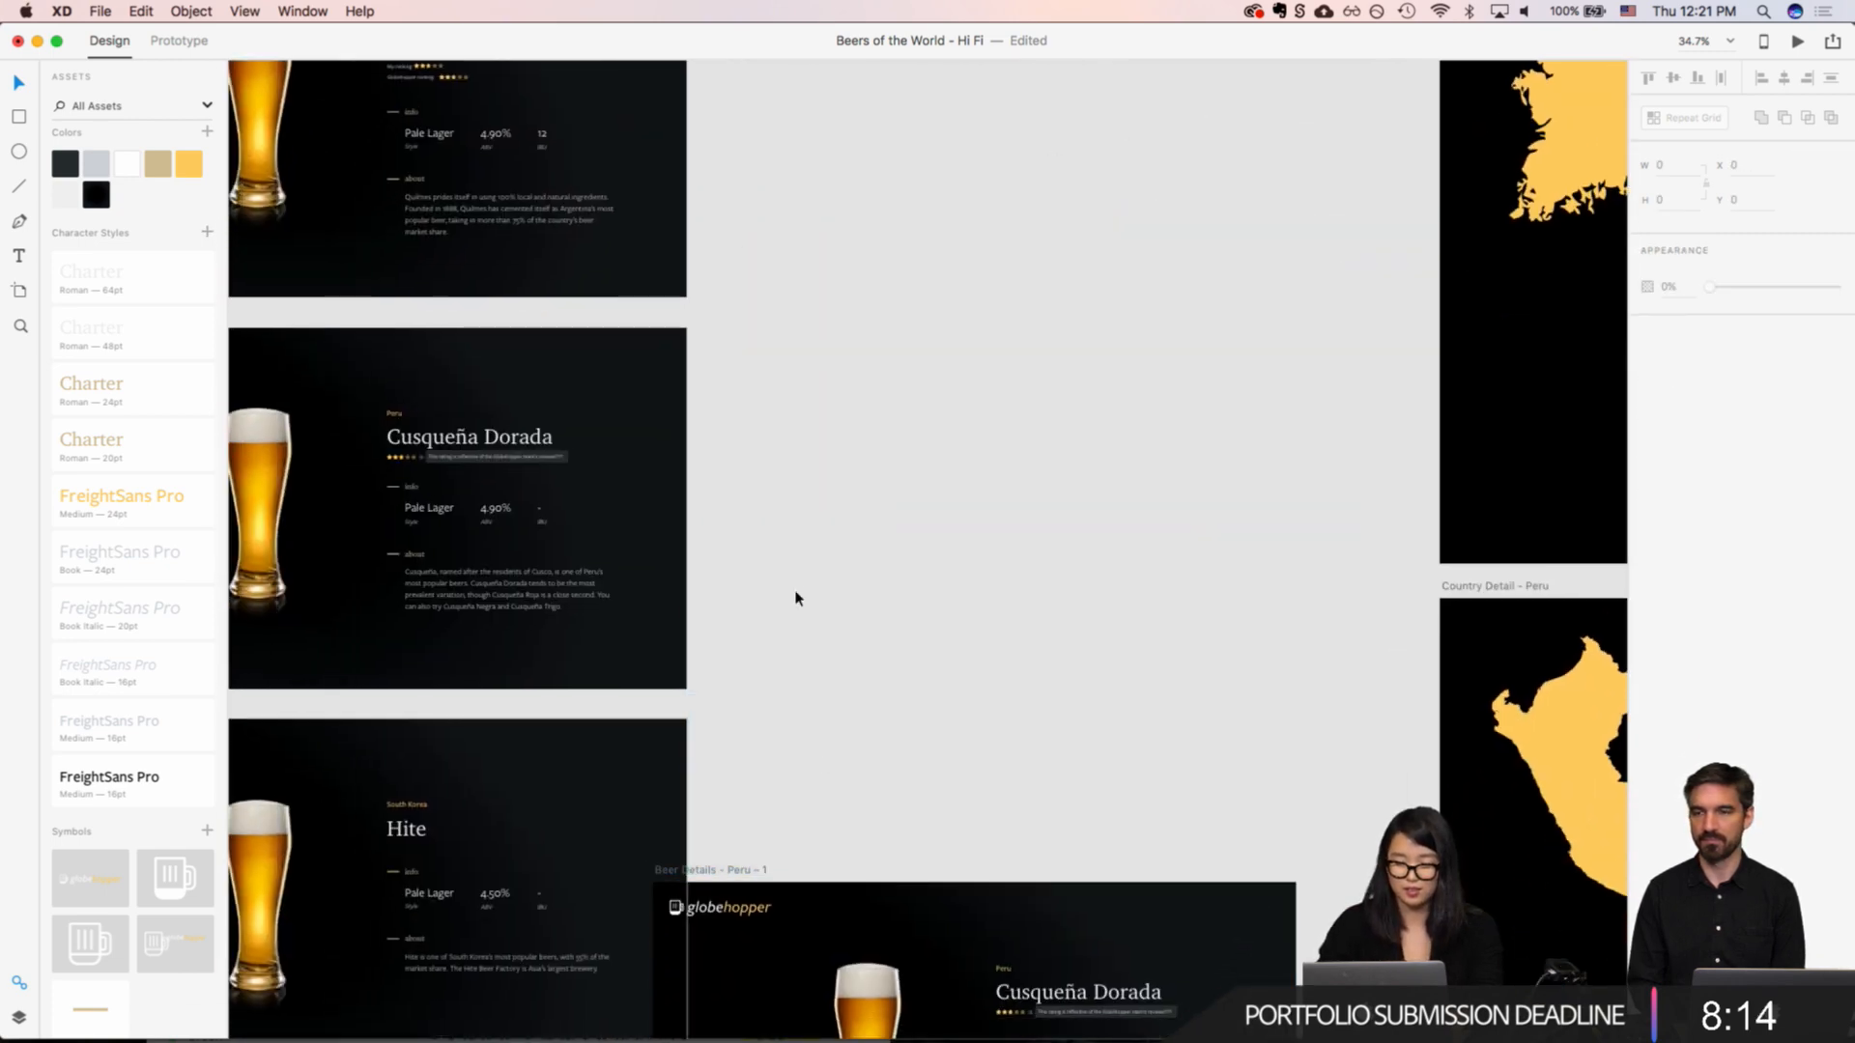
{"action": "left_click", "coordinate": [689, 877]}
{"action": "left_click_drag", "start_coordinate": [689, 878], "coordinate": [716, 302]}
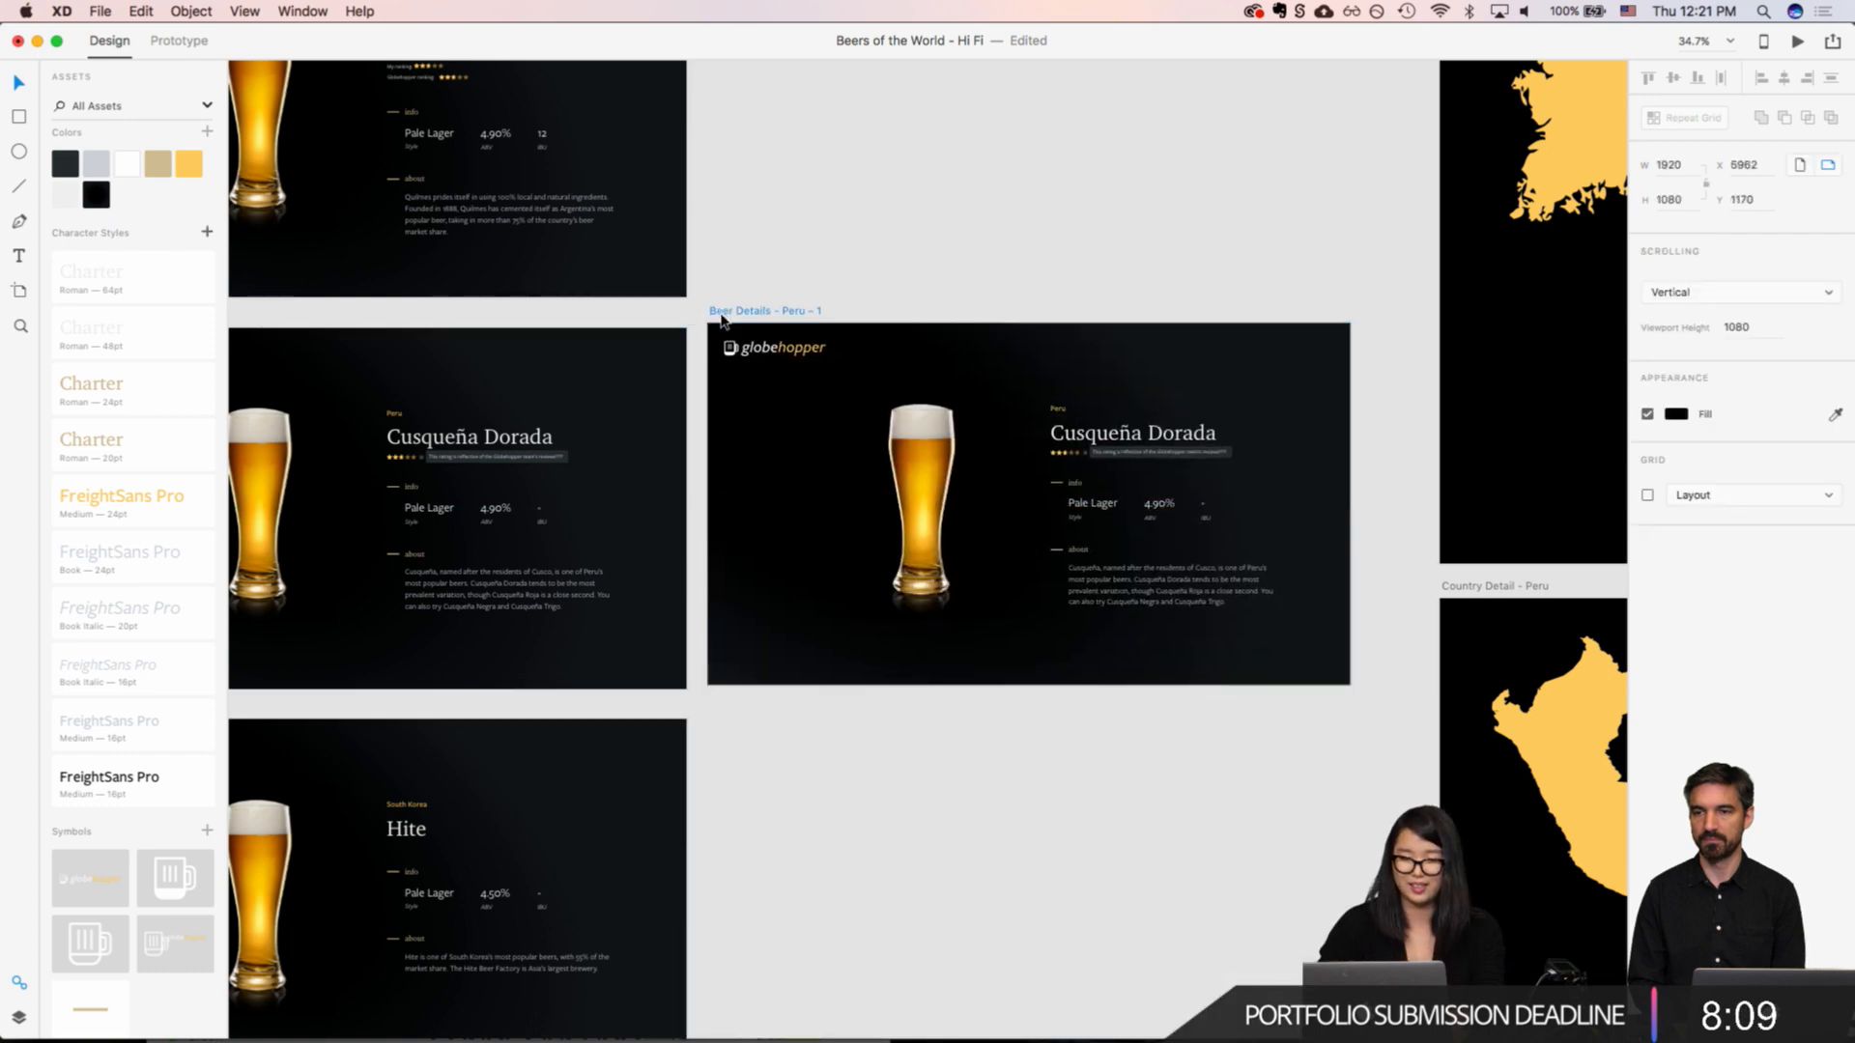
Step: Delete the rating tooltip from the original "Beer Details - Peru" artboard
{"action": "left_click", "coordinate": [464, 465]}
{"action": "key", "text": "Delete"}
{"action": "scroll", "coordinate": [464, 465], "scroll_direction": "left", "scroll_amount": 2}
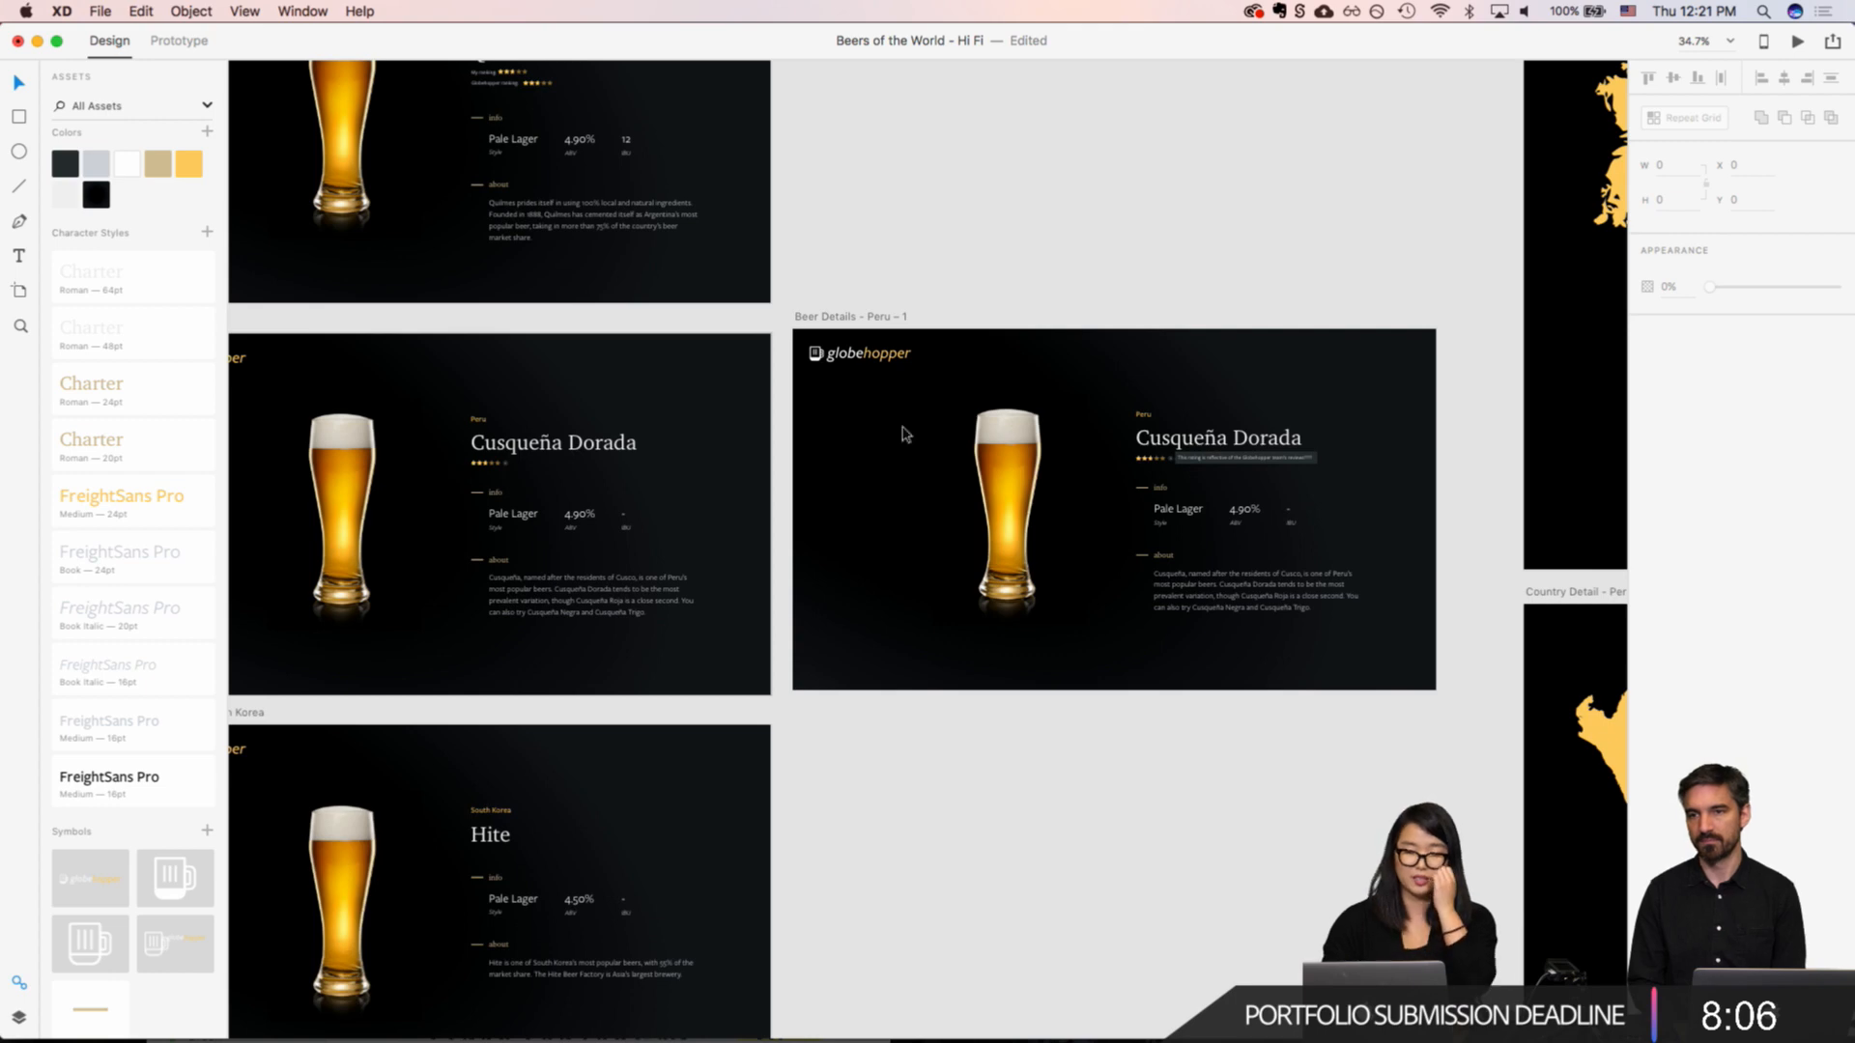
Step: Wire the info icon on the original Peru artboard to "Beer Details - Peru – 1" with a 0.4 s Dissolve transition
{"action": "left_click", "coordinate": [179, 40]}
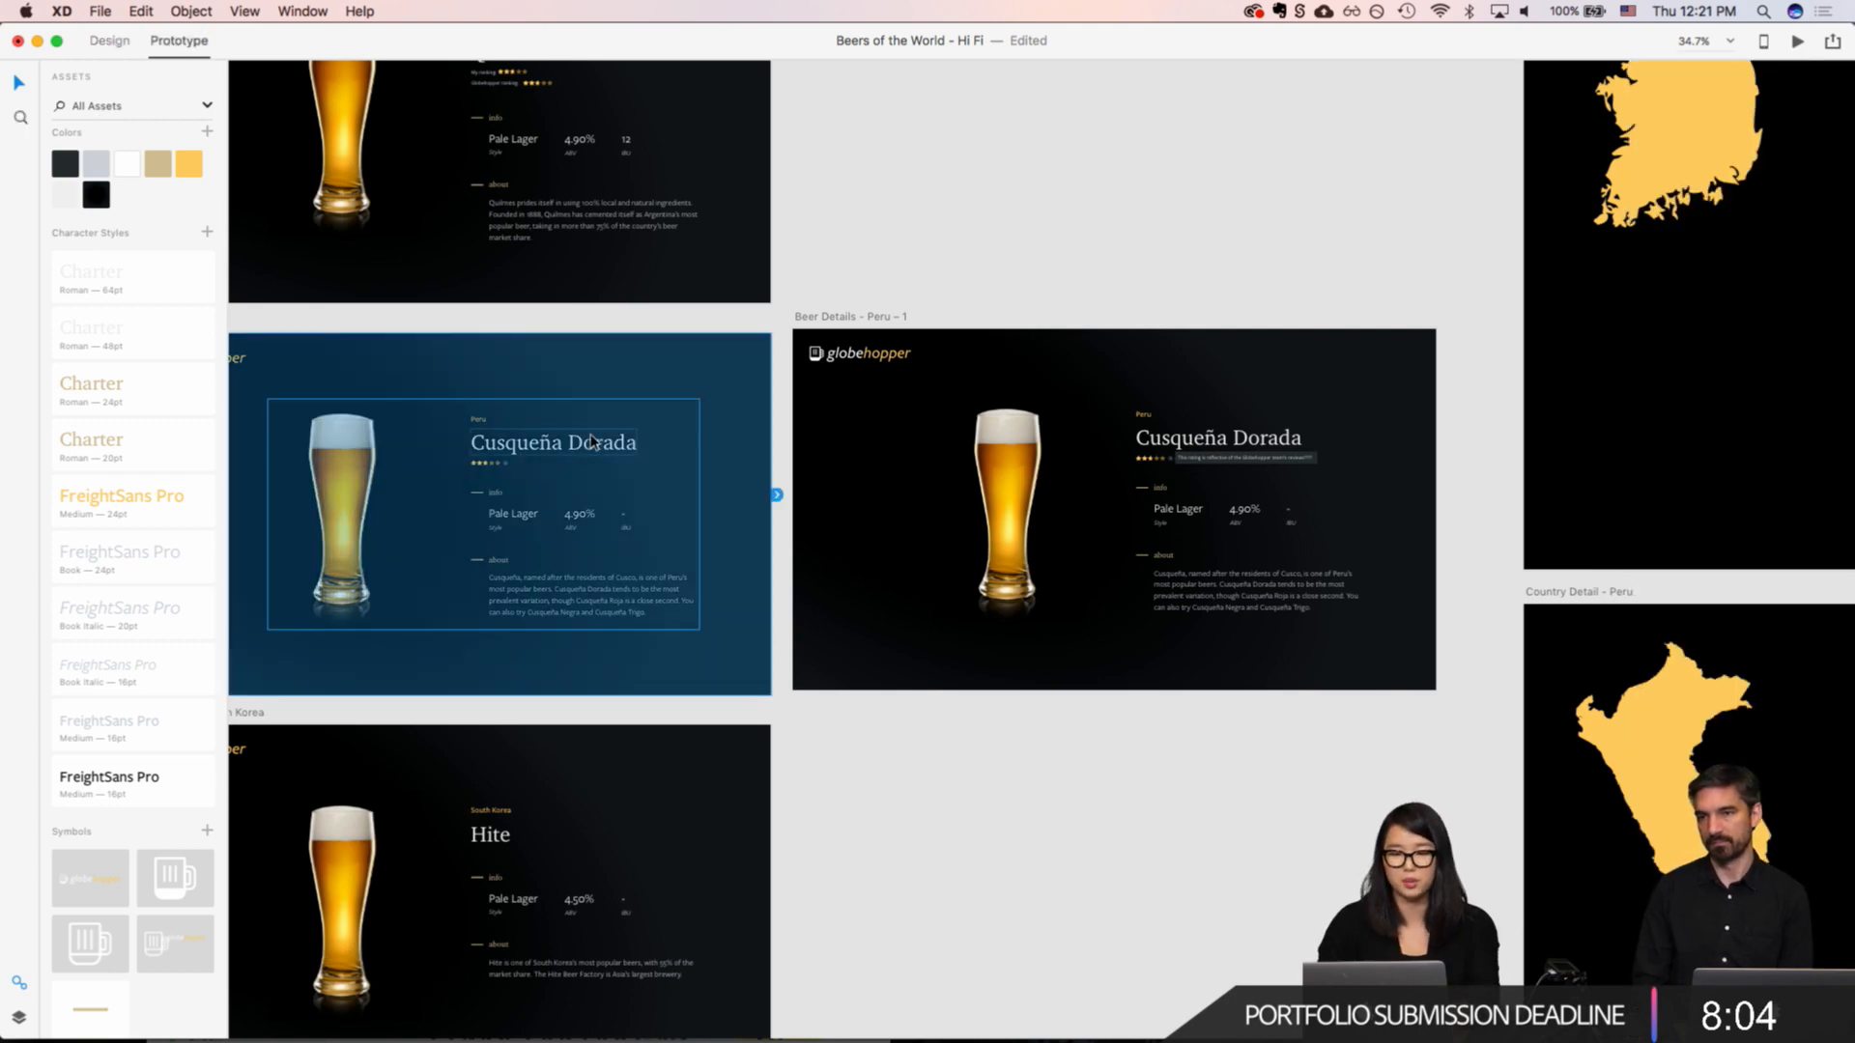
{"action": "left_click", "coordinate": [503, 465]}
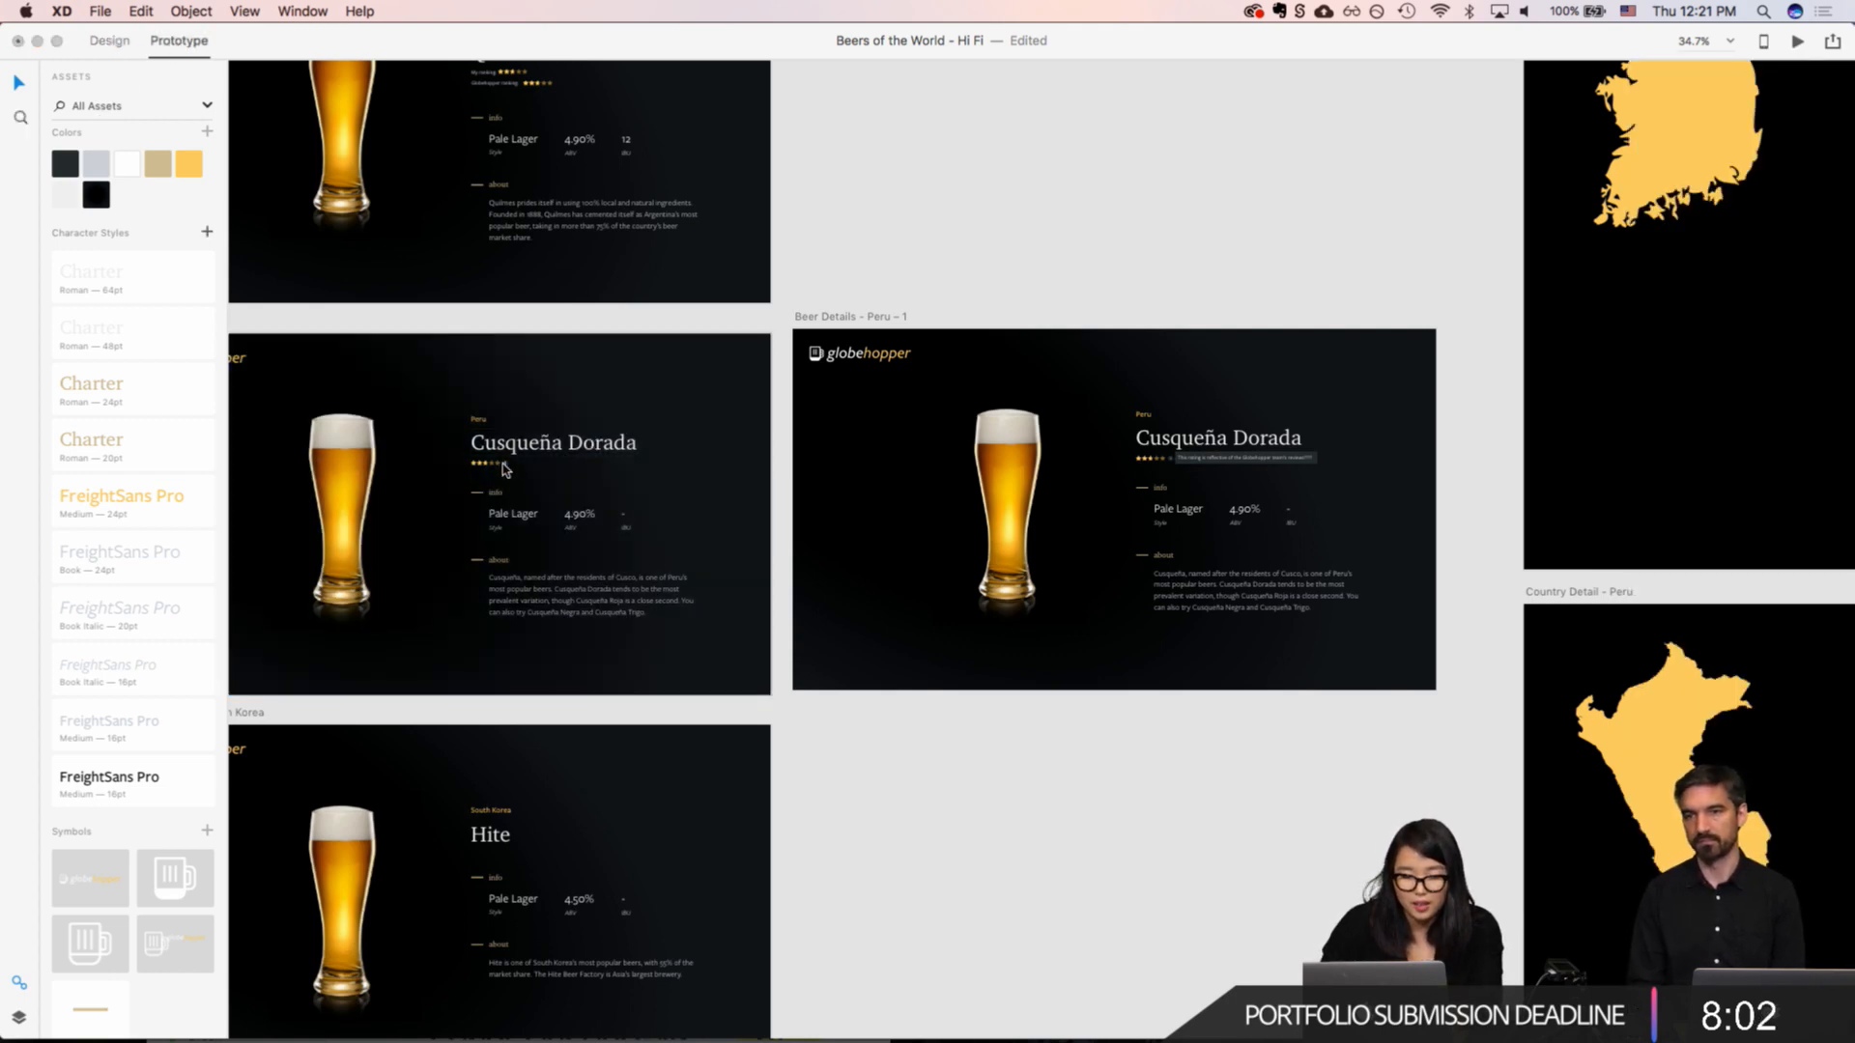
{"action": "scroll", "coordinate": [509, 472], "scroll_direction": "up", "scroll_amount": 10}
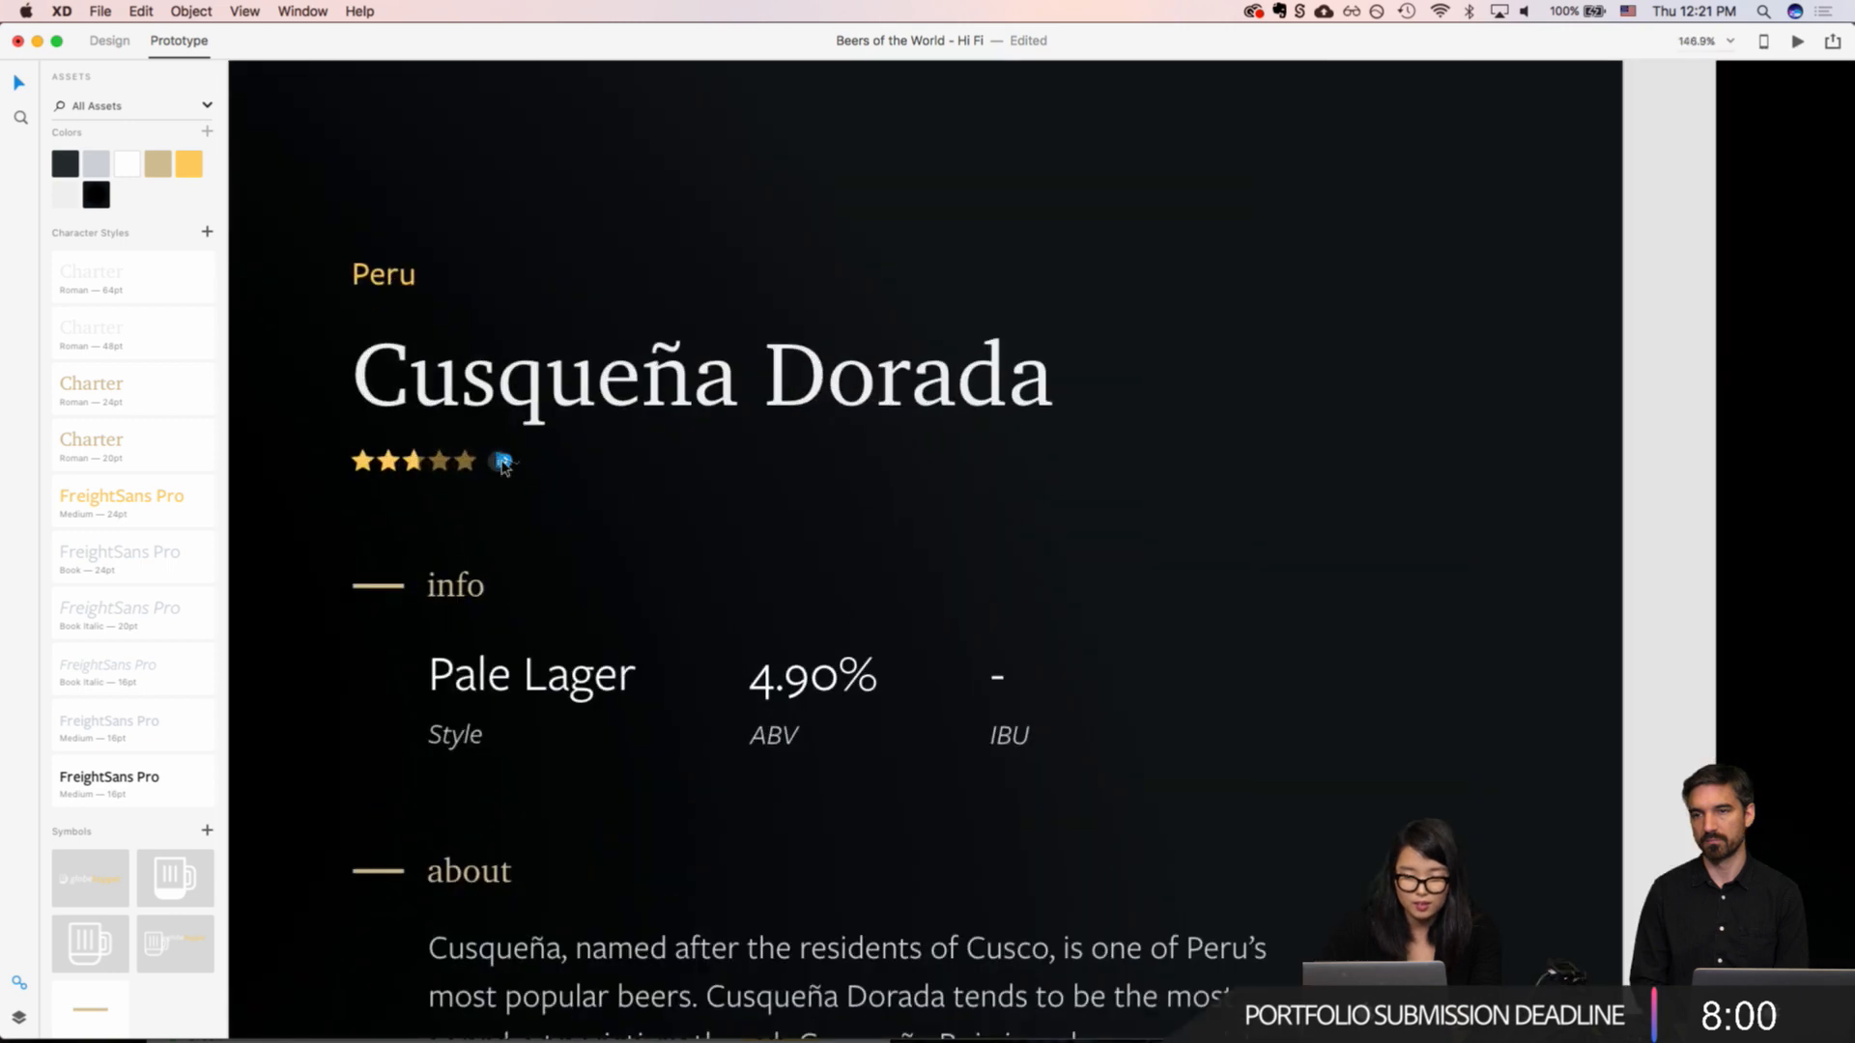
{"action": "left_click", "coordinate": [498, 462]}
{"action": "left_click", "coordinate": [498, 465]}
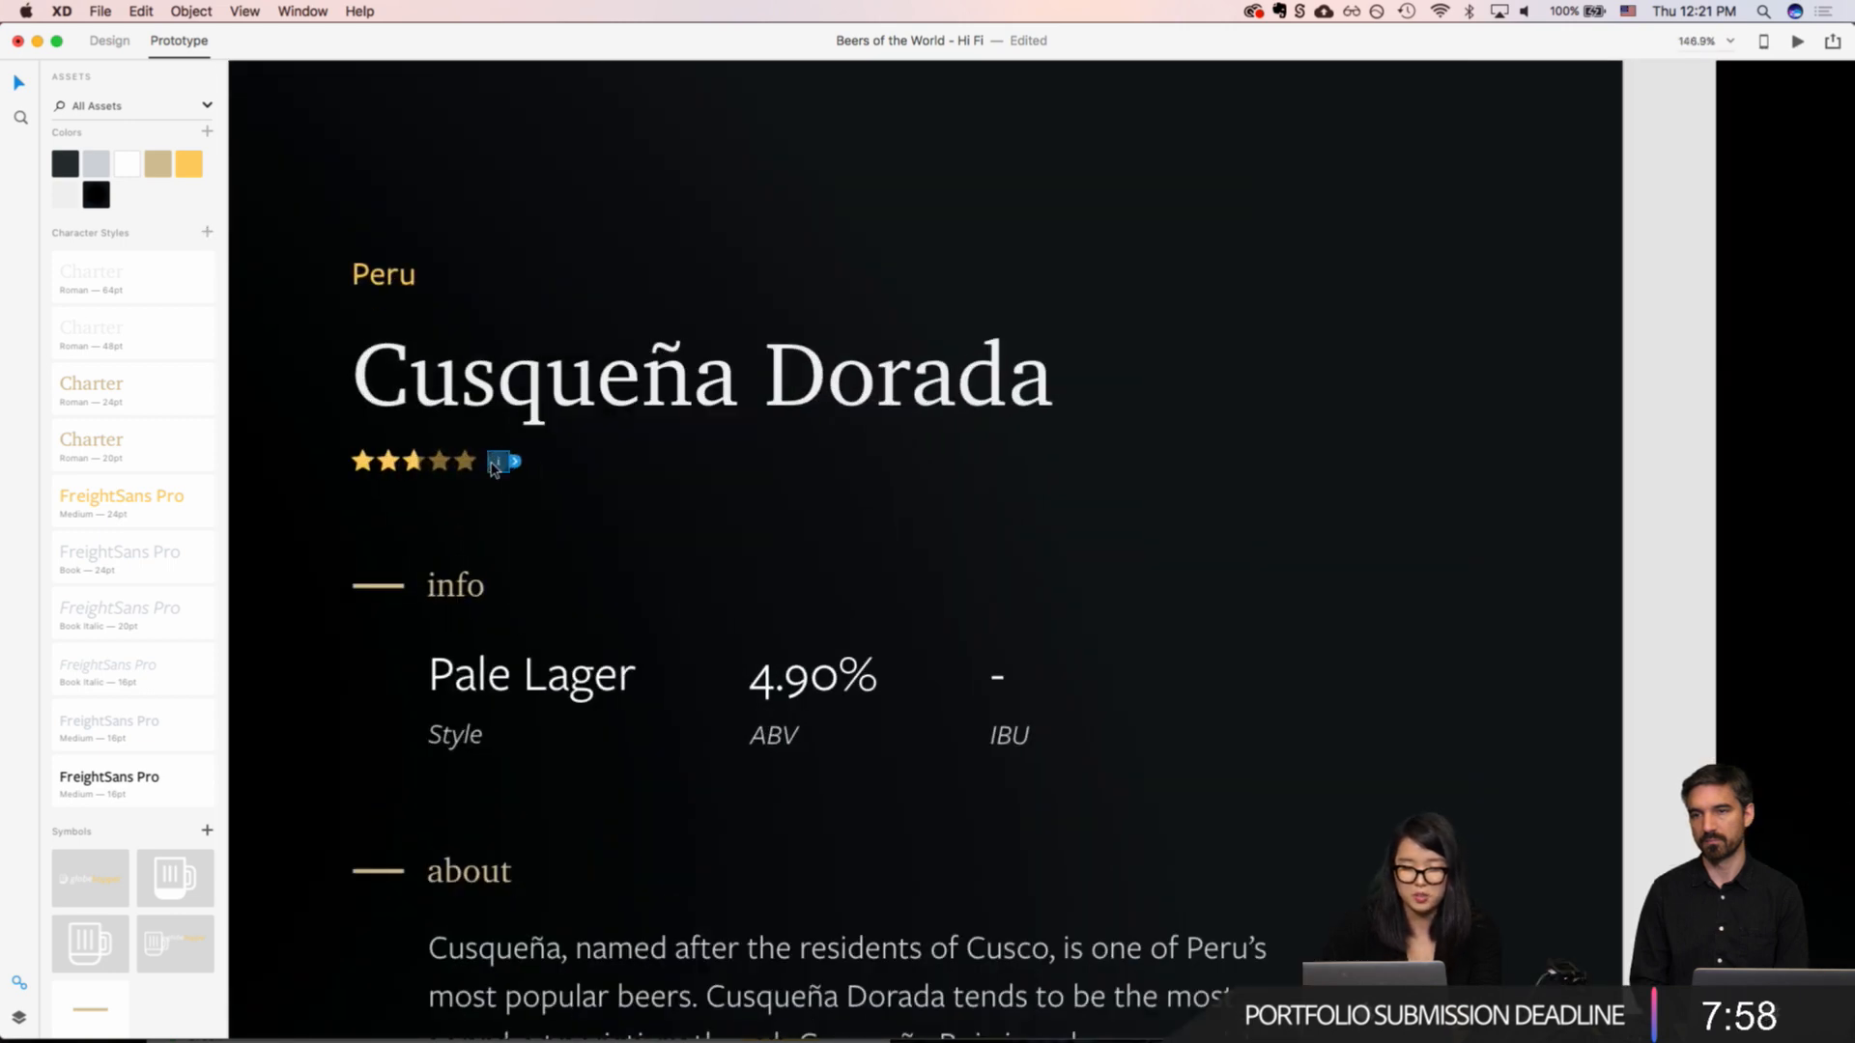
{"action": "left_click_drag", "start_coordinate": [504, 462], "coordinate": [1762, 384]}
{"action": "scroll", "coordinate": [1763, 383], "scroll_direction": "right", "scroll_amount": 10}
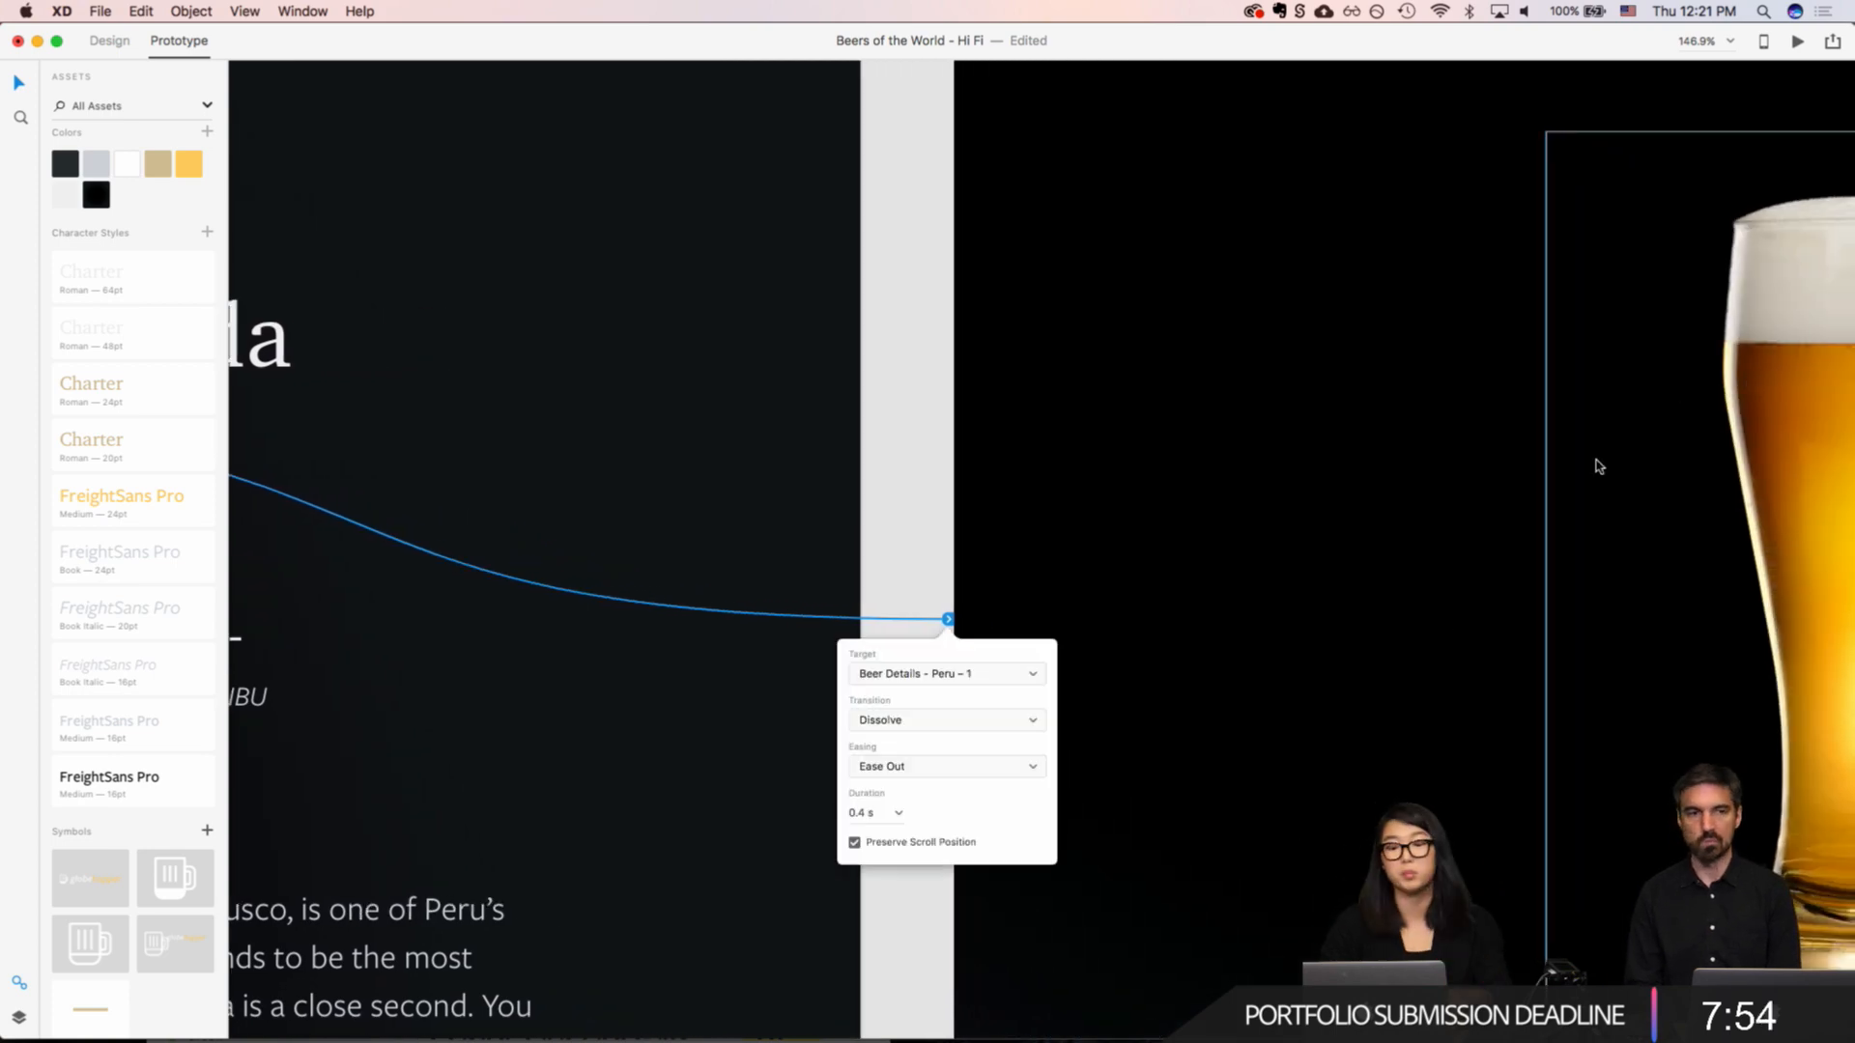
Step: Select the "Beer Details - Peru – 1" artboard and open the prototype preview
{"action": "left_click", "coordinate": [1148, 592]}
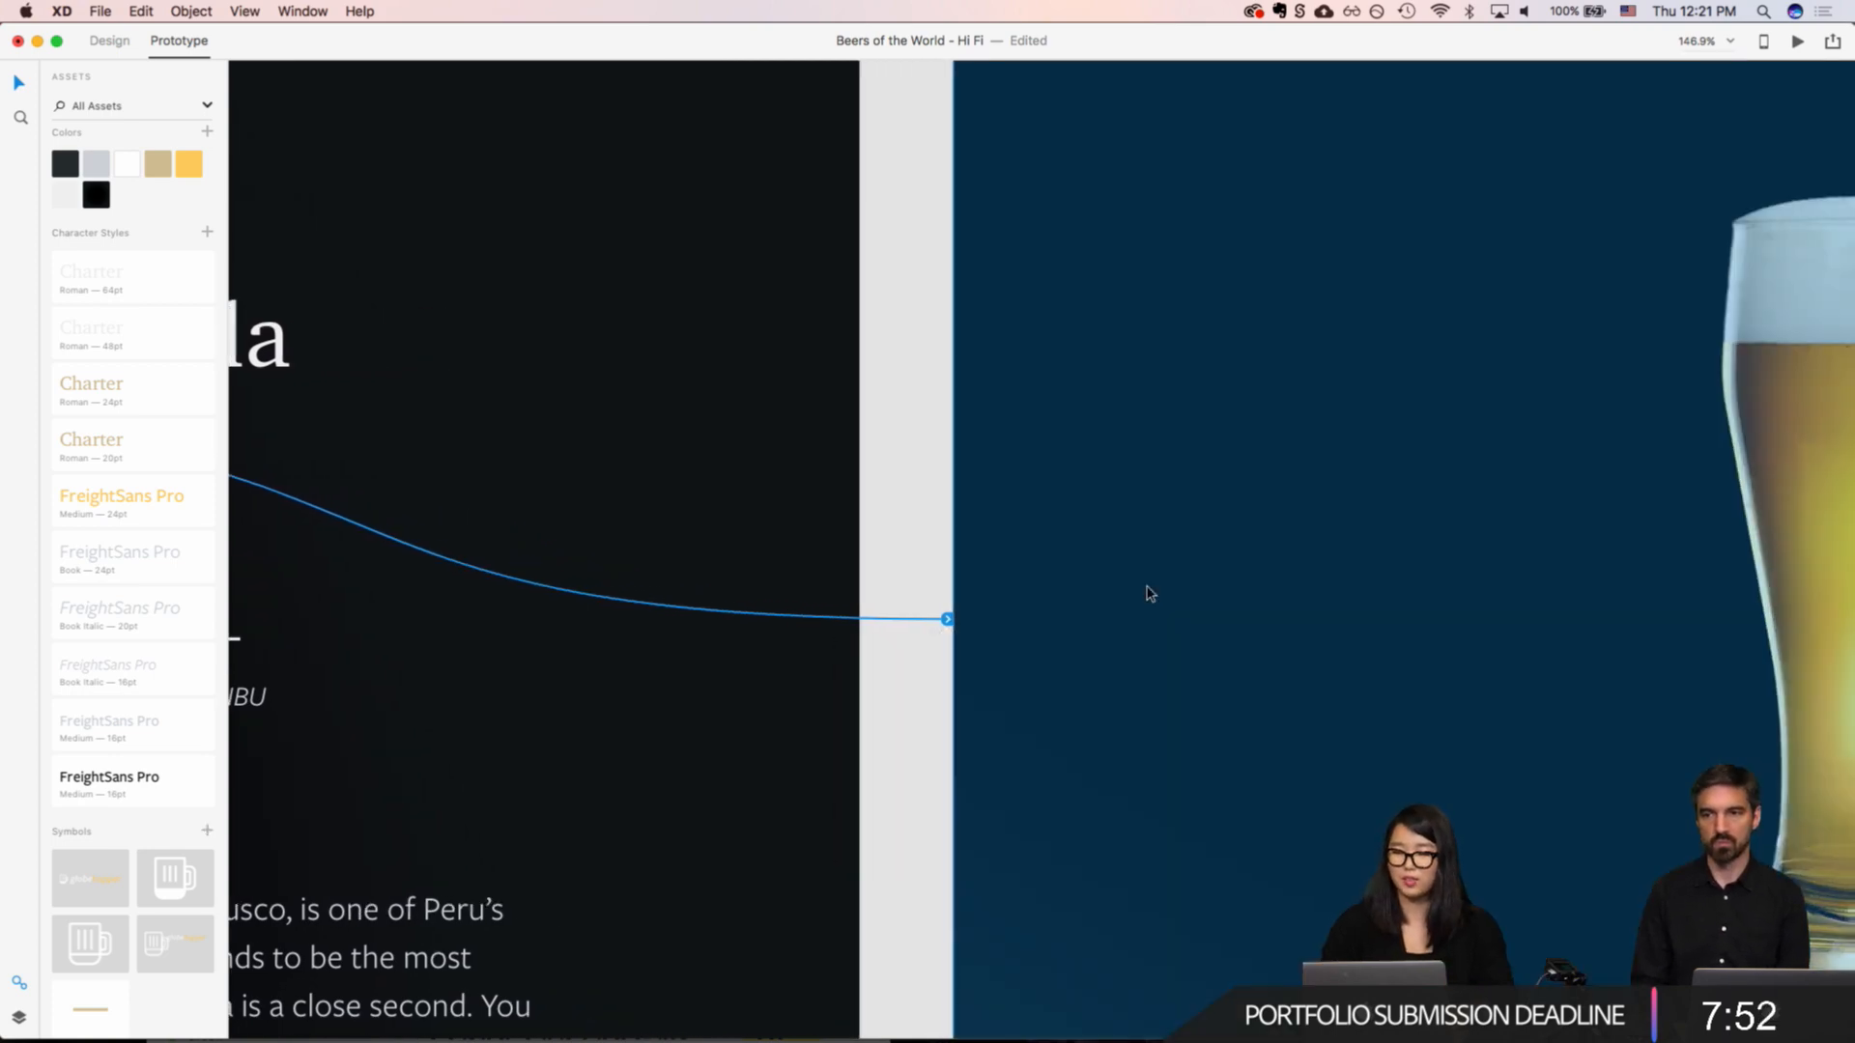
{"action": "key", "text": "super+3"}
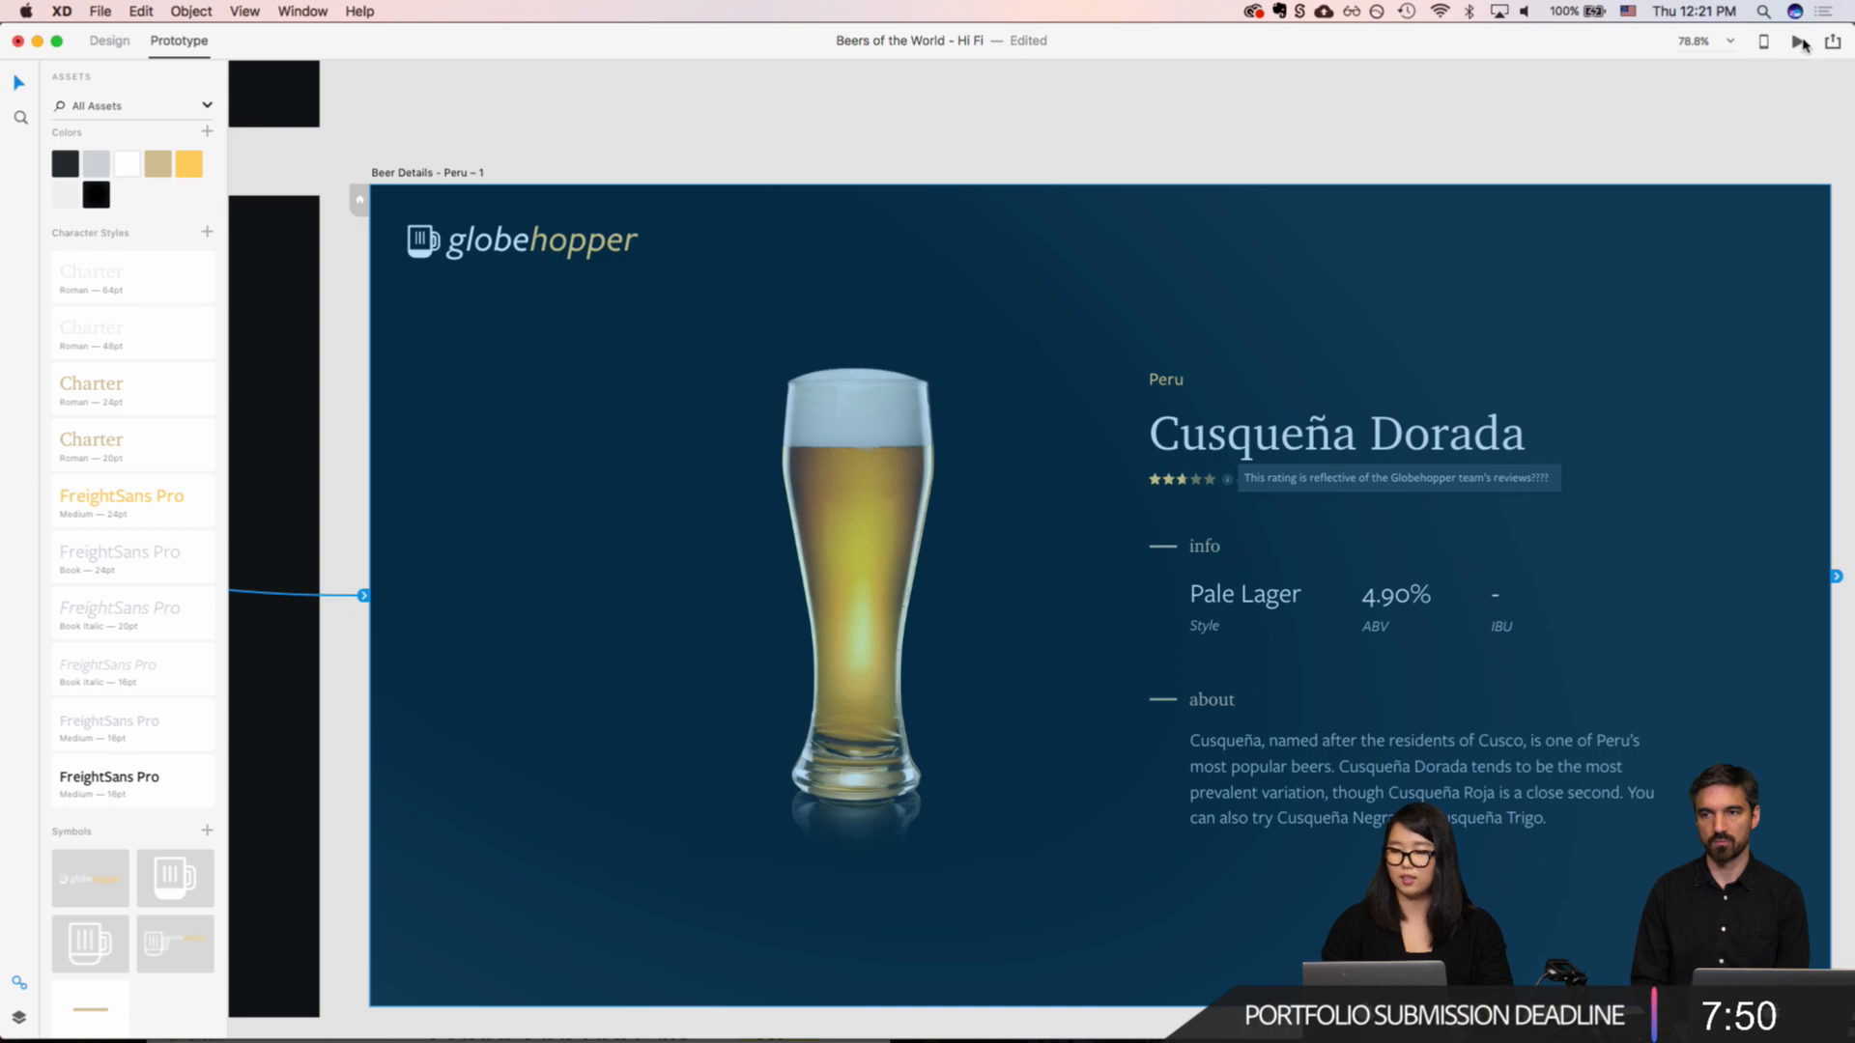
{"action": "left_click", "coordinate": [1799, 41]}
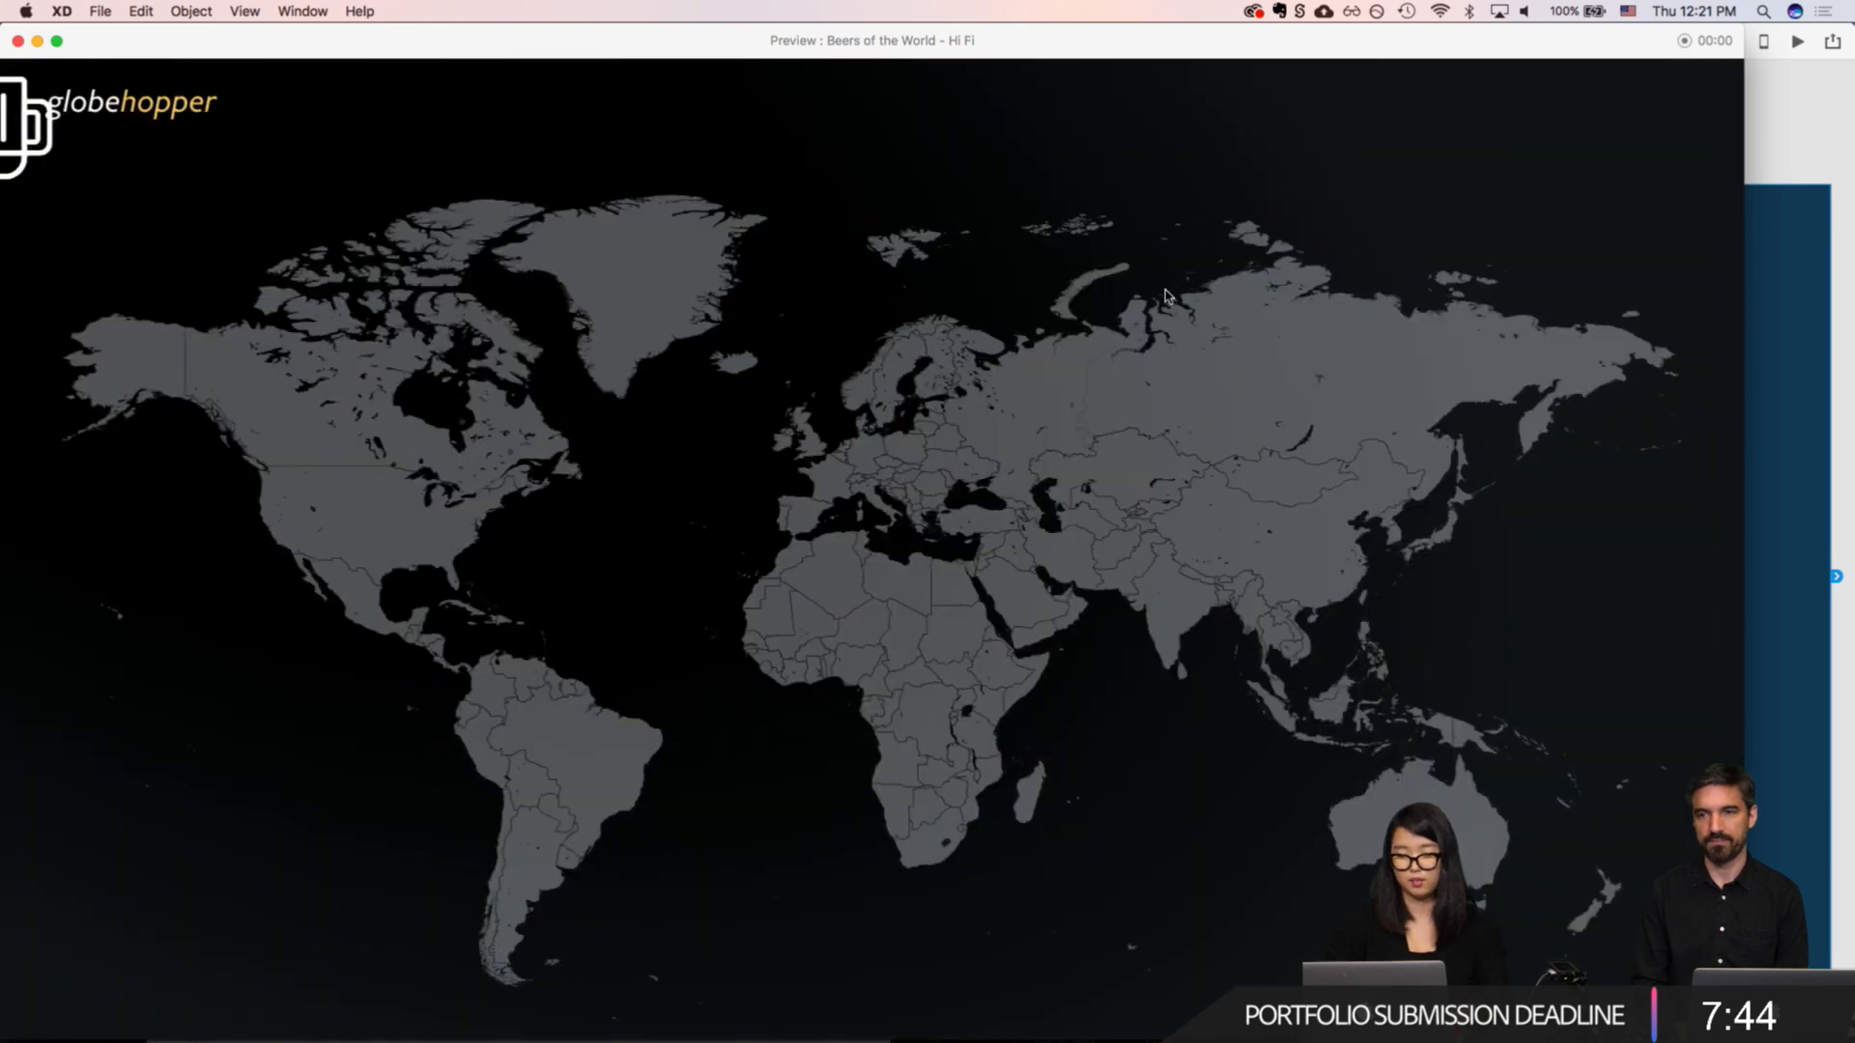
Step: Follow the Peru link in the map preview to its country page, and return to the prototype canvas
{"action": "left_click", "coordinate": [538, 736]}
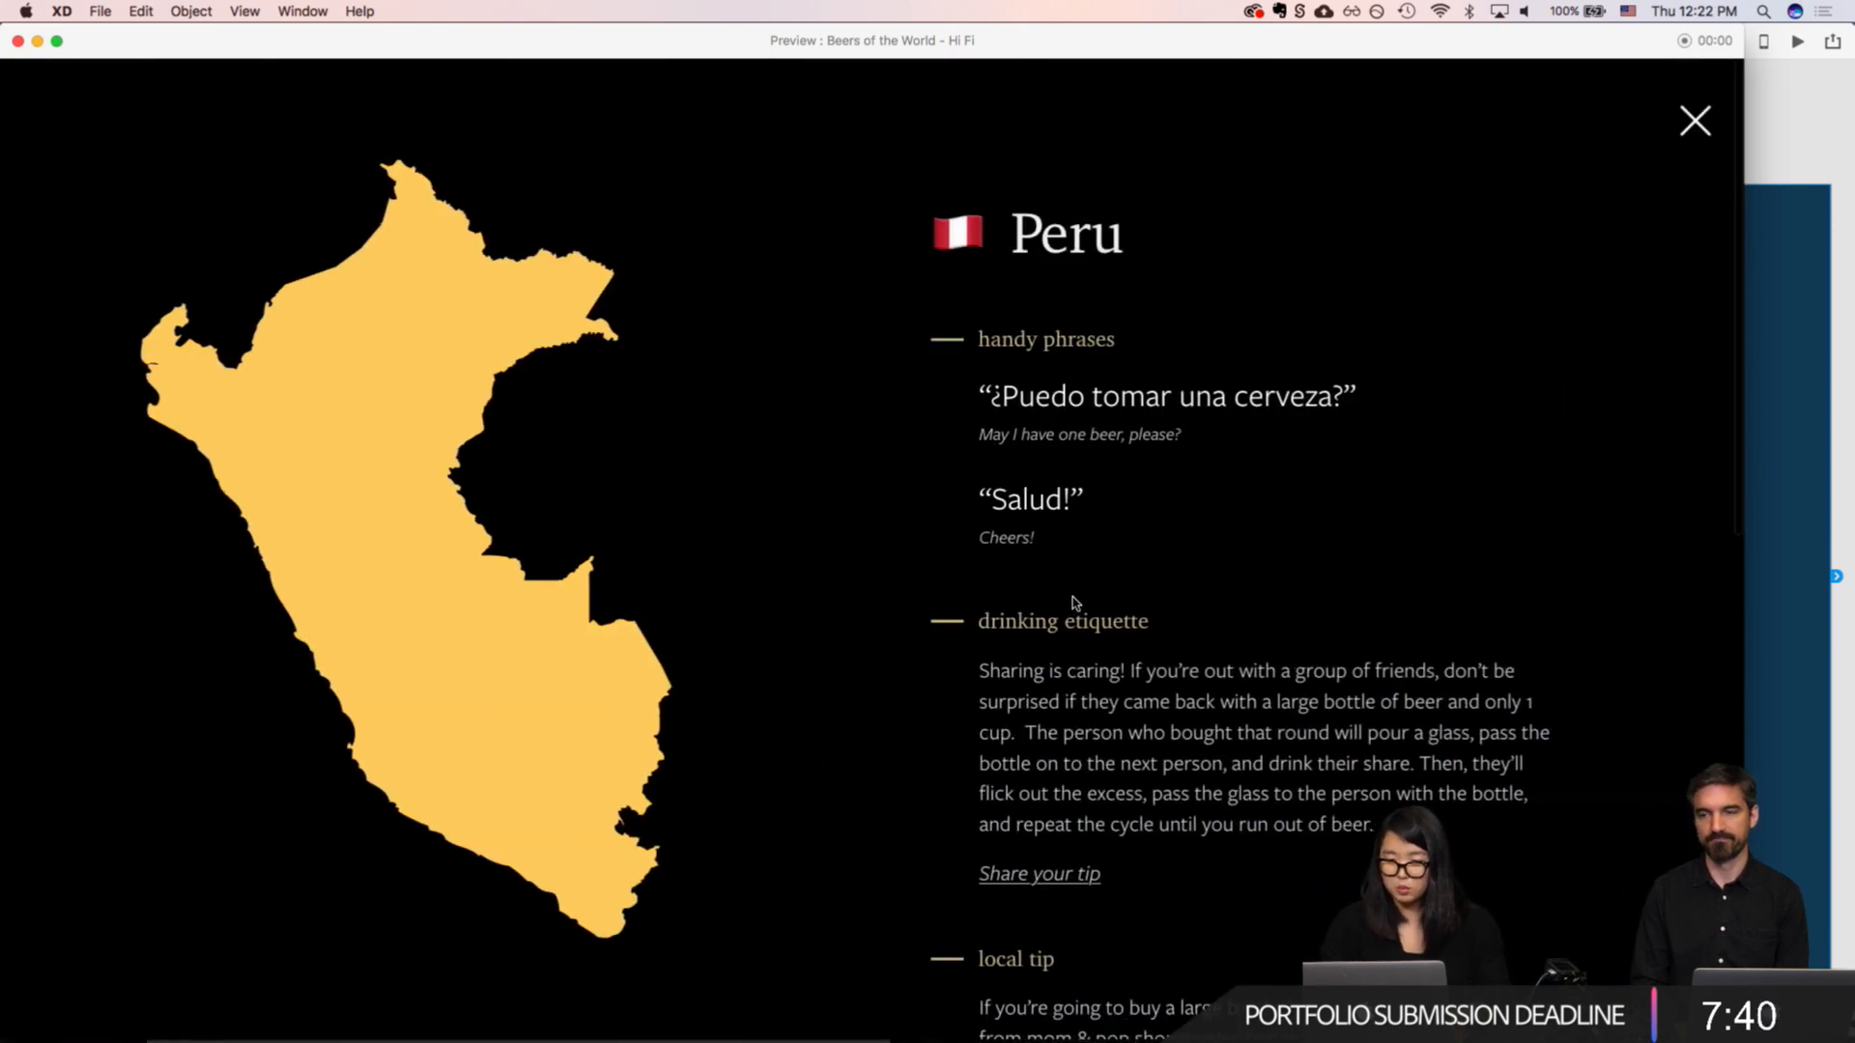
{"action": "key", "text": "super+Tab"}
{"action": "key", "text": "super+shift+Tab"}
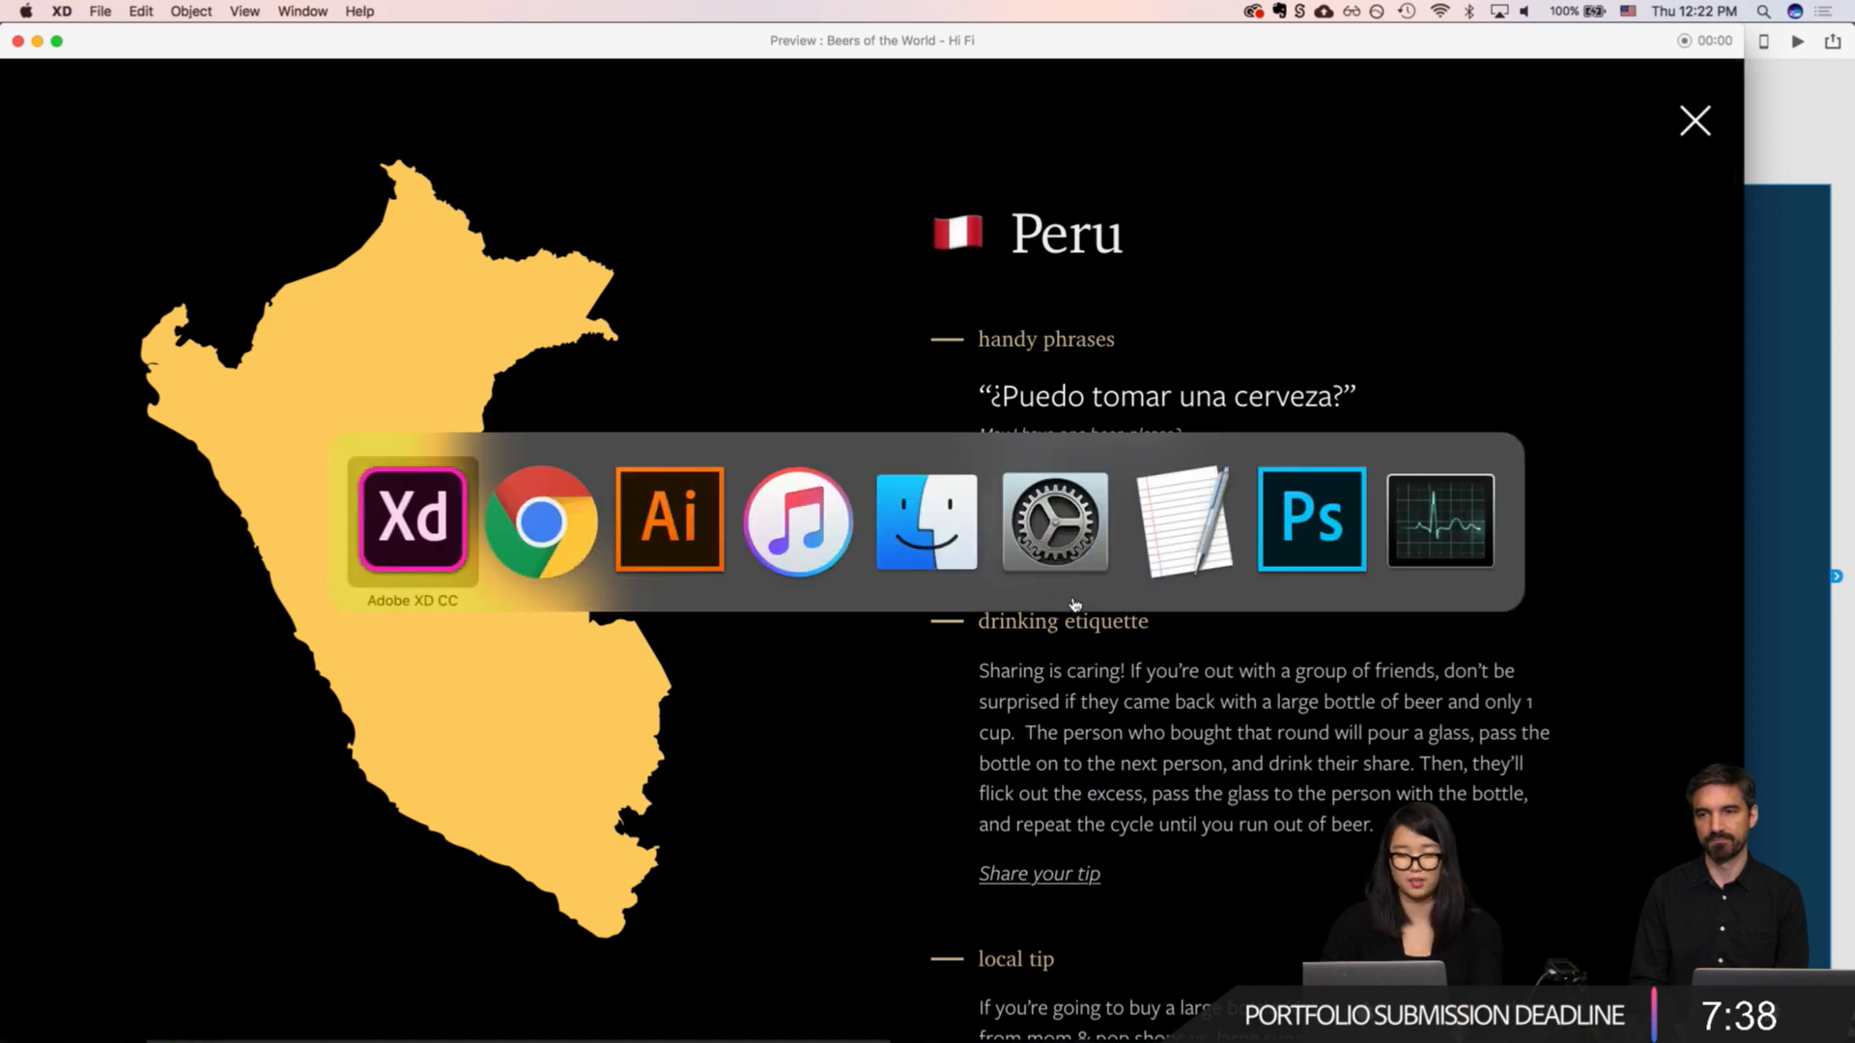
{"action": "scroll", "coordinate": [820, 602], "scroll_direction": "left", "scroll_amount": 4}
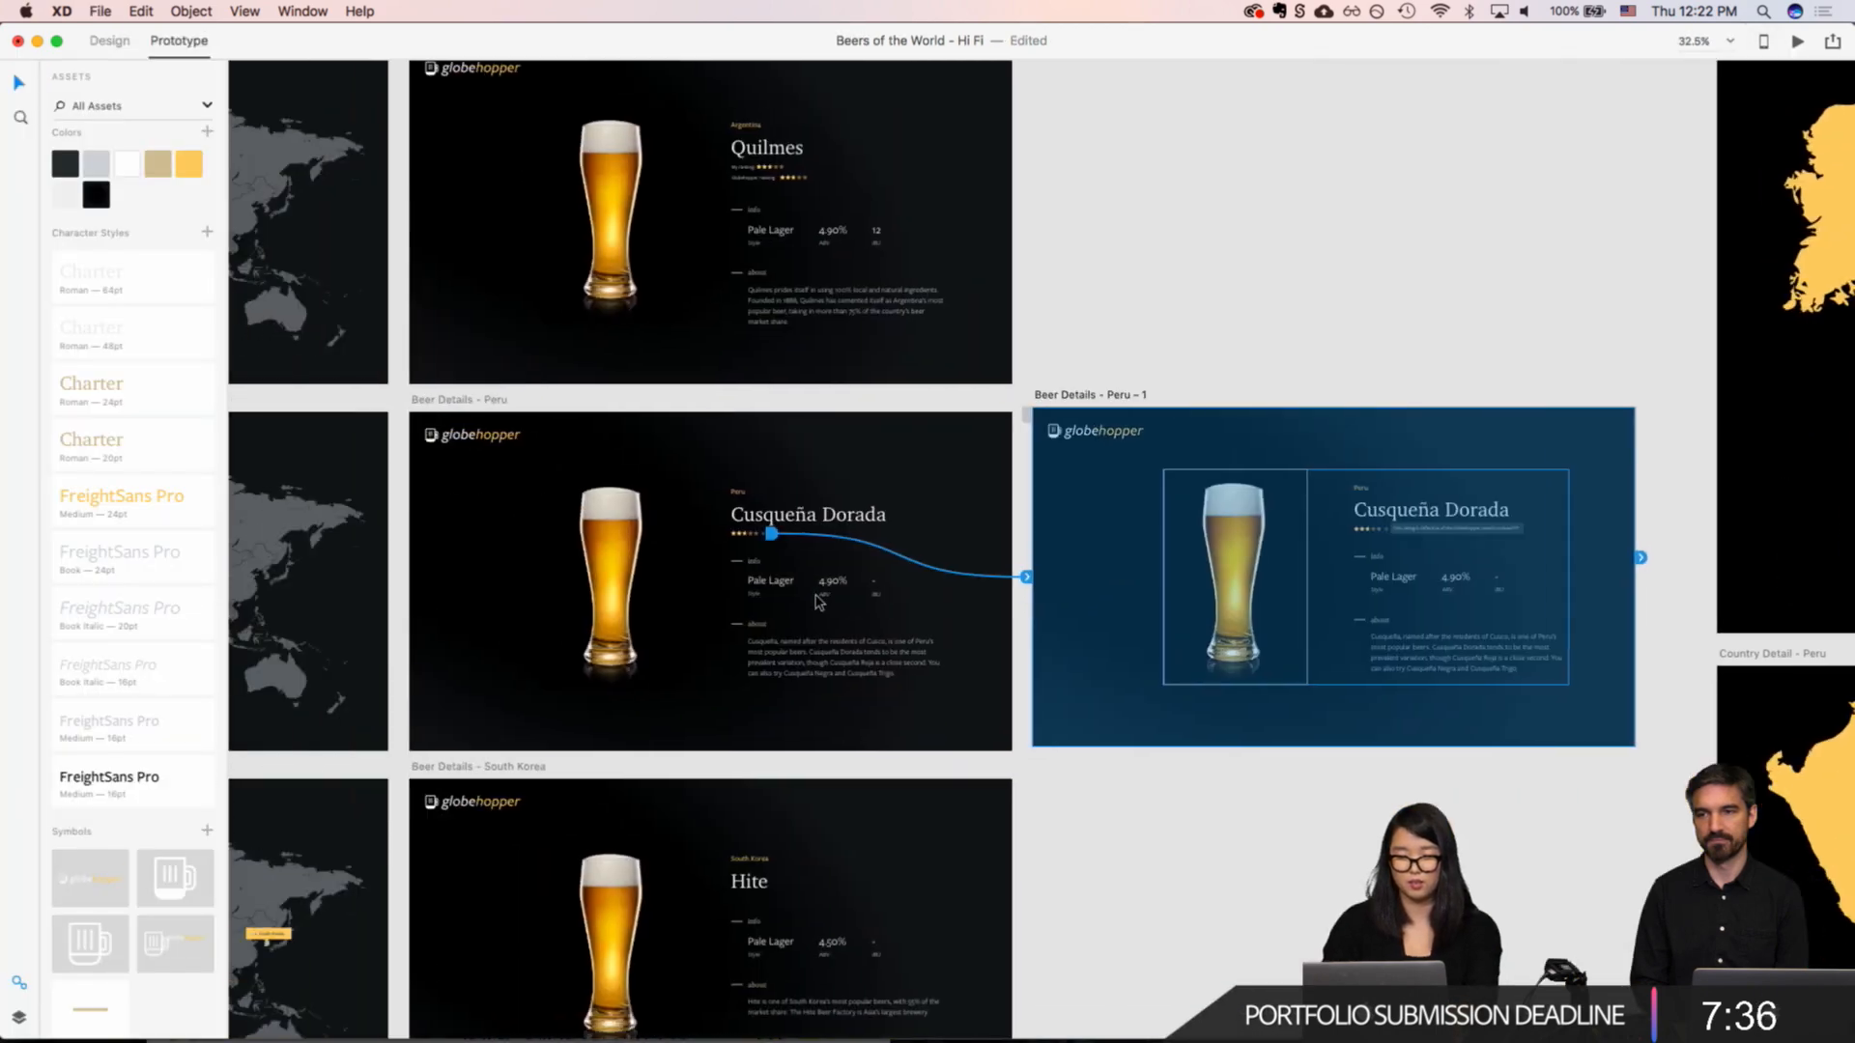
Step: Preview the prototype from the "Beer Details - Peru" artboard, and close the preview
{"action": "left_click", "coordinate": [468, 397]}
{"action": "scroll", "coordinate": [468, 397], "scroll_direction": "left", "scroll_amount": 3}
{"action": "scroll", "coordinate": [469, 397], "scroll_direction": "down", "scroll_amount": 5}
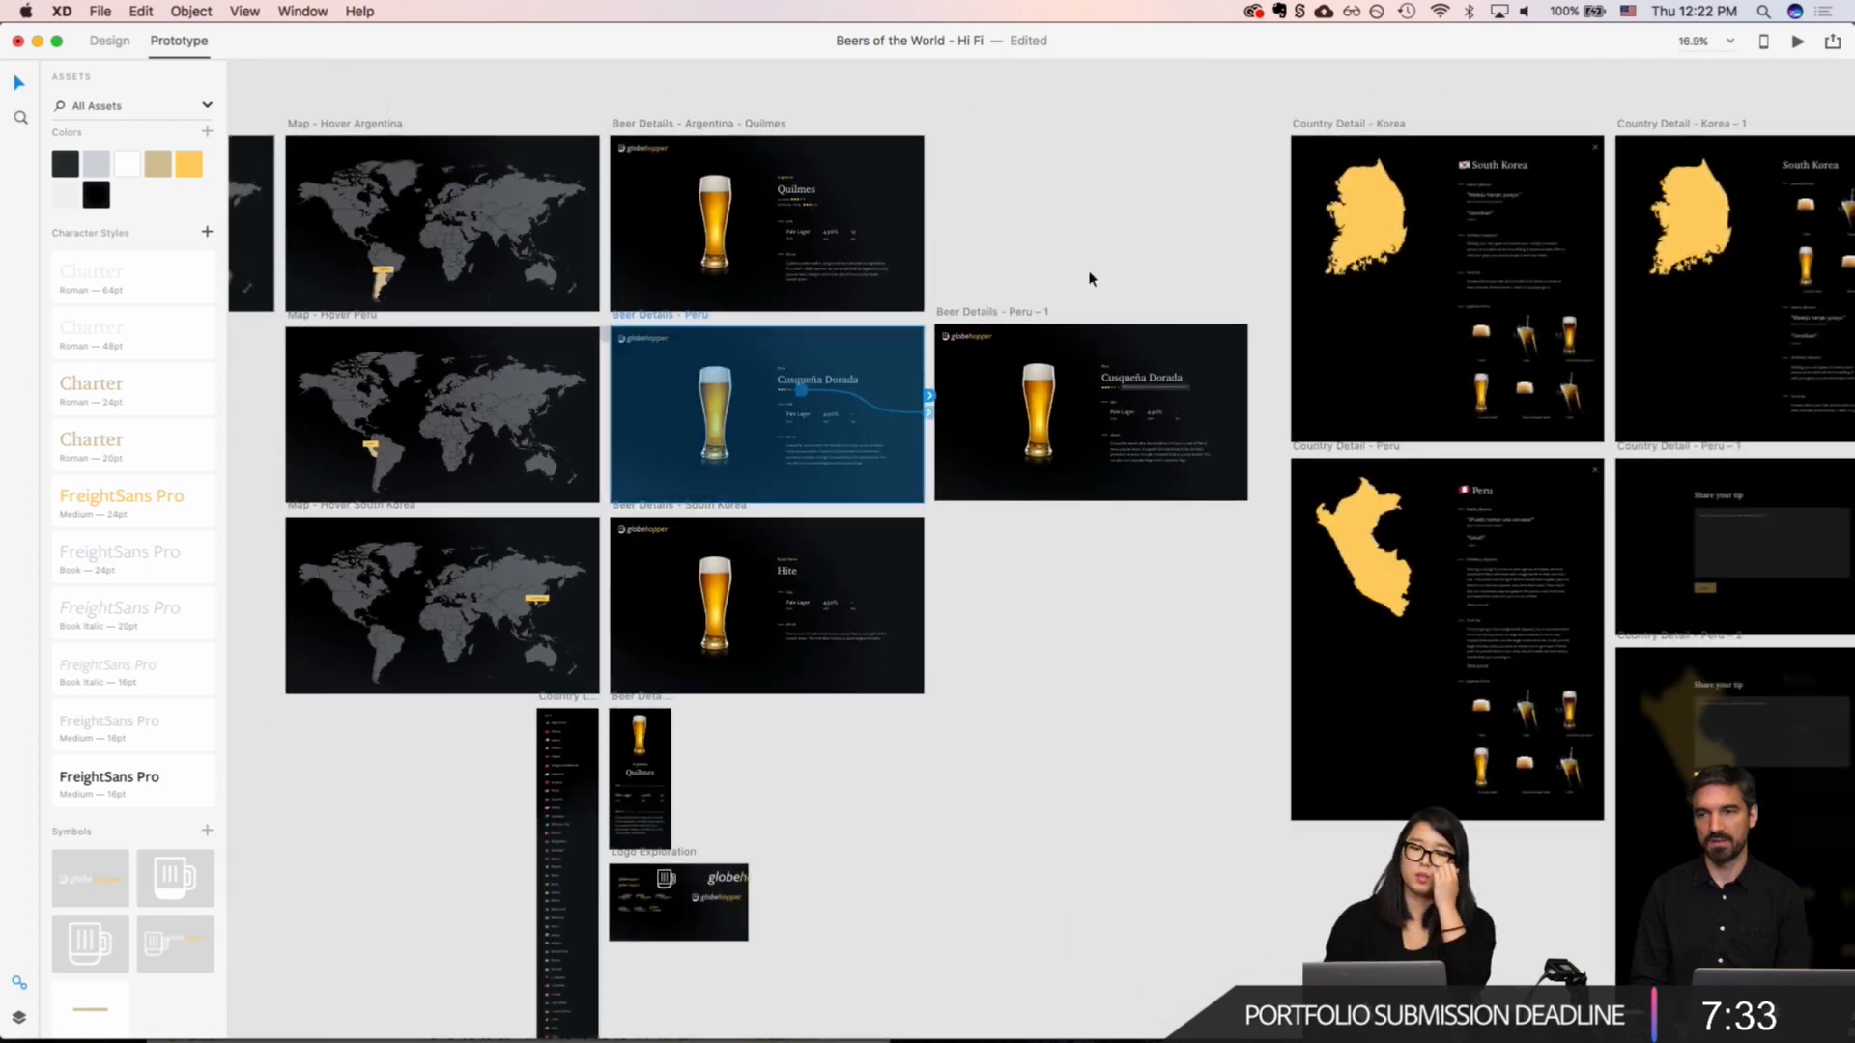
{"action": "left_click", "coordinate": [1797, 41]}
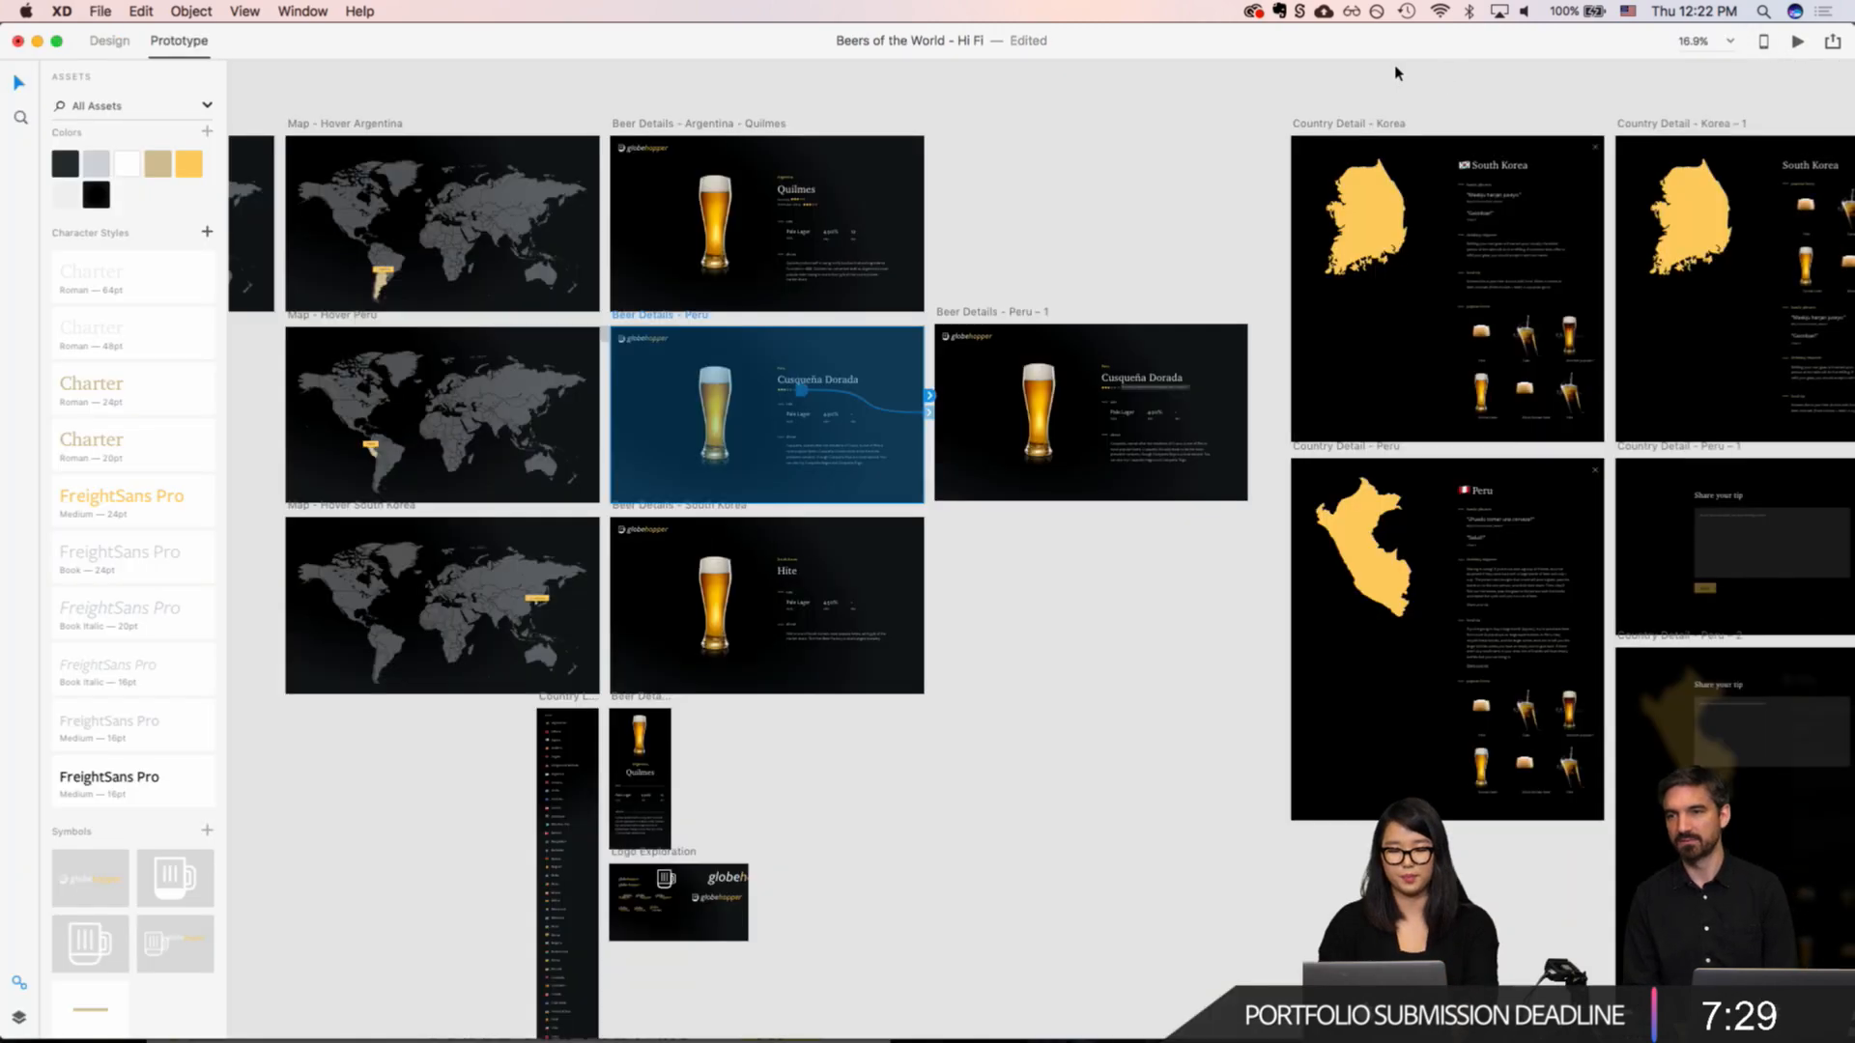
{"action": "key", "text": "super+w"}
Step: Preview from the "Map - Hover Peru" artboard, follow Peru to its country page and review the popular beers section
{"action": "scroll", "coordinate": [1243, 131], "scroll_direction": "left", "scroll_amount": 5}
{"action": "left_click", "coordinate": [881, 286]}
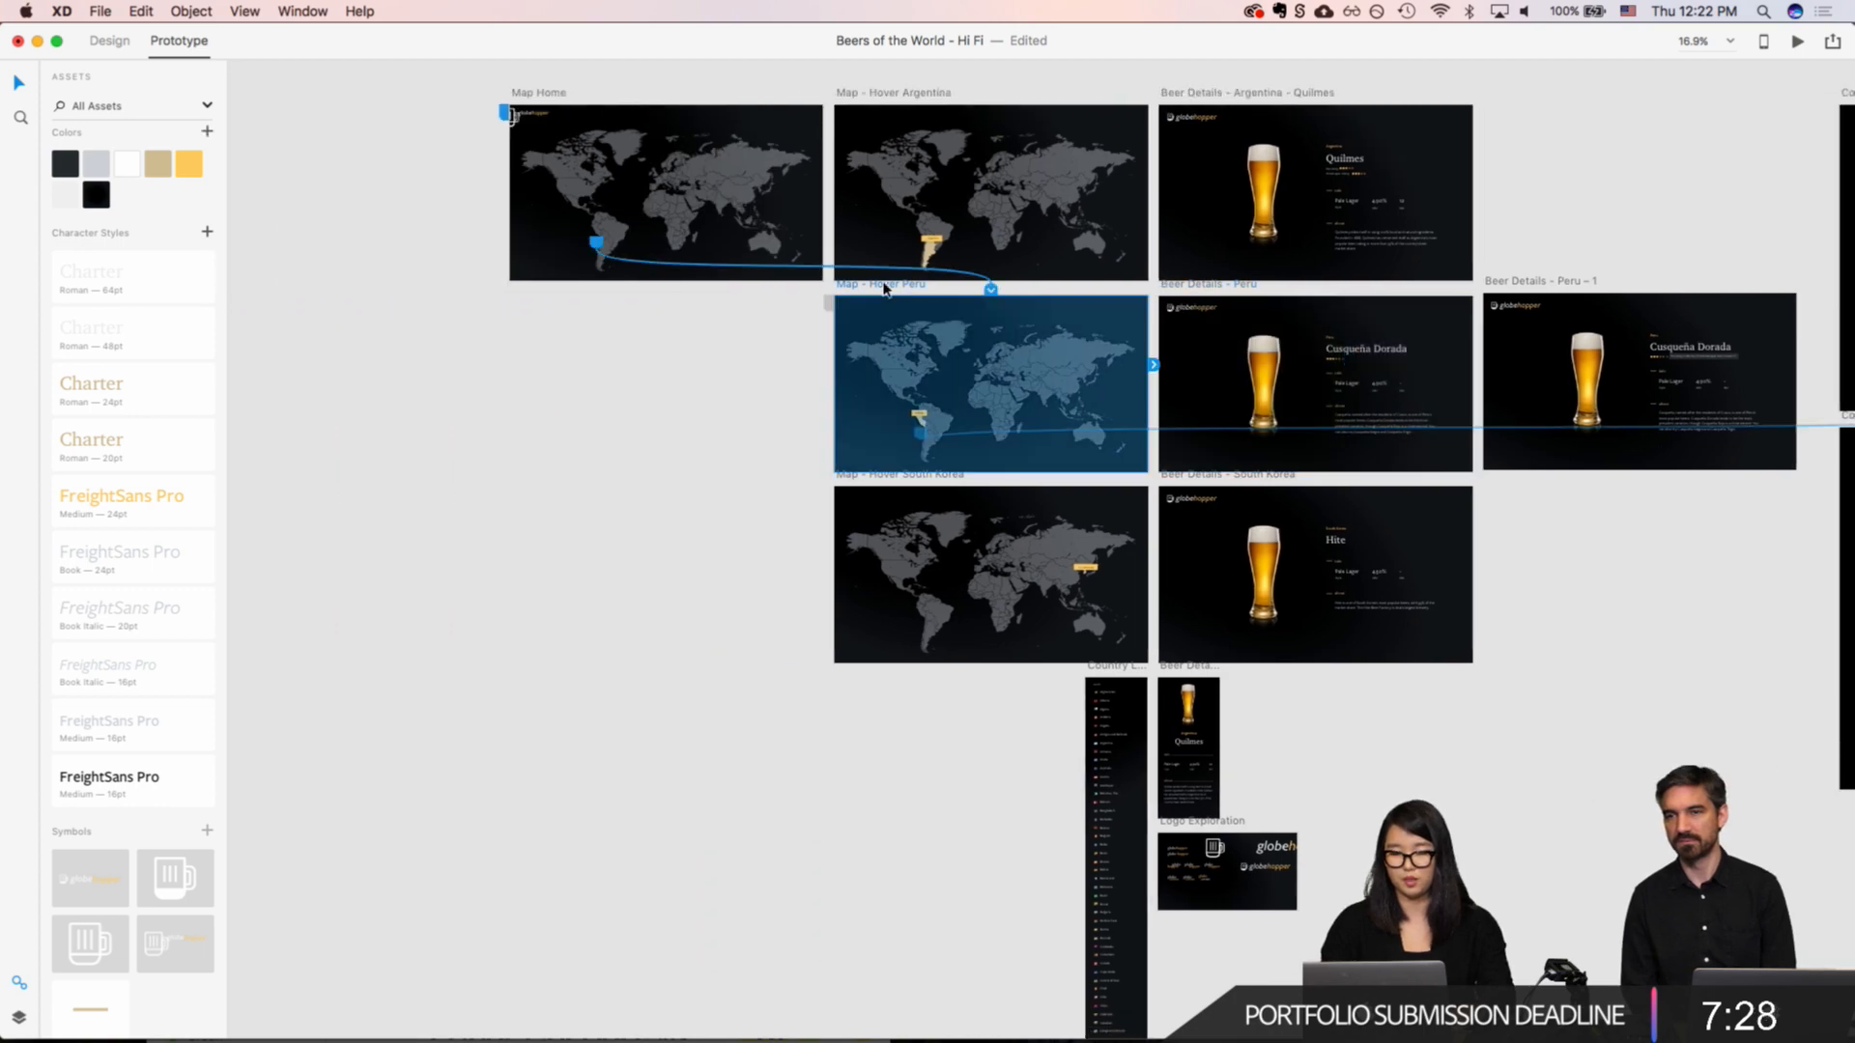
{"action": "left_click", "coordinate": [1797, 43]}
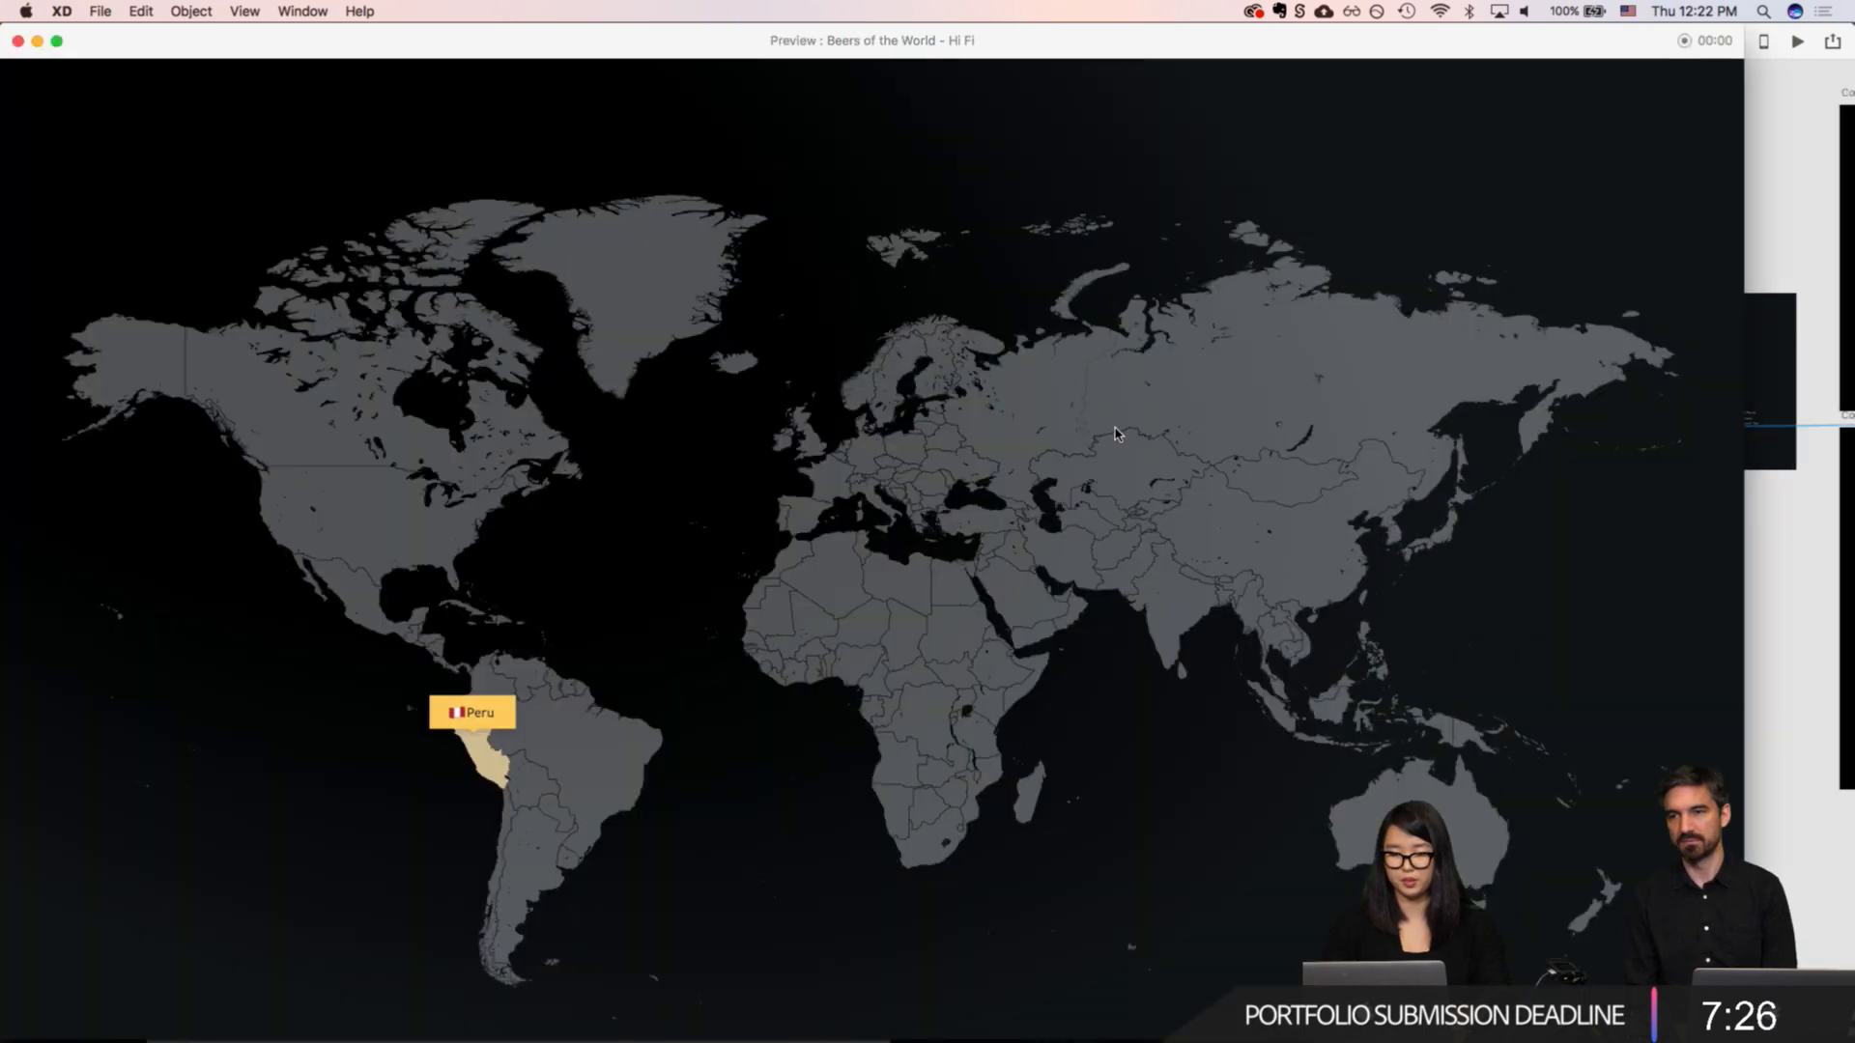
{"action": "left_click", "coordinate": [479, 753]}
{"action": "scroll", "coordinate": [1200, 513], "scroll_direction": "down", "scroll_amount": 10}
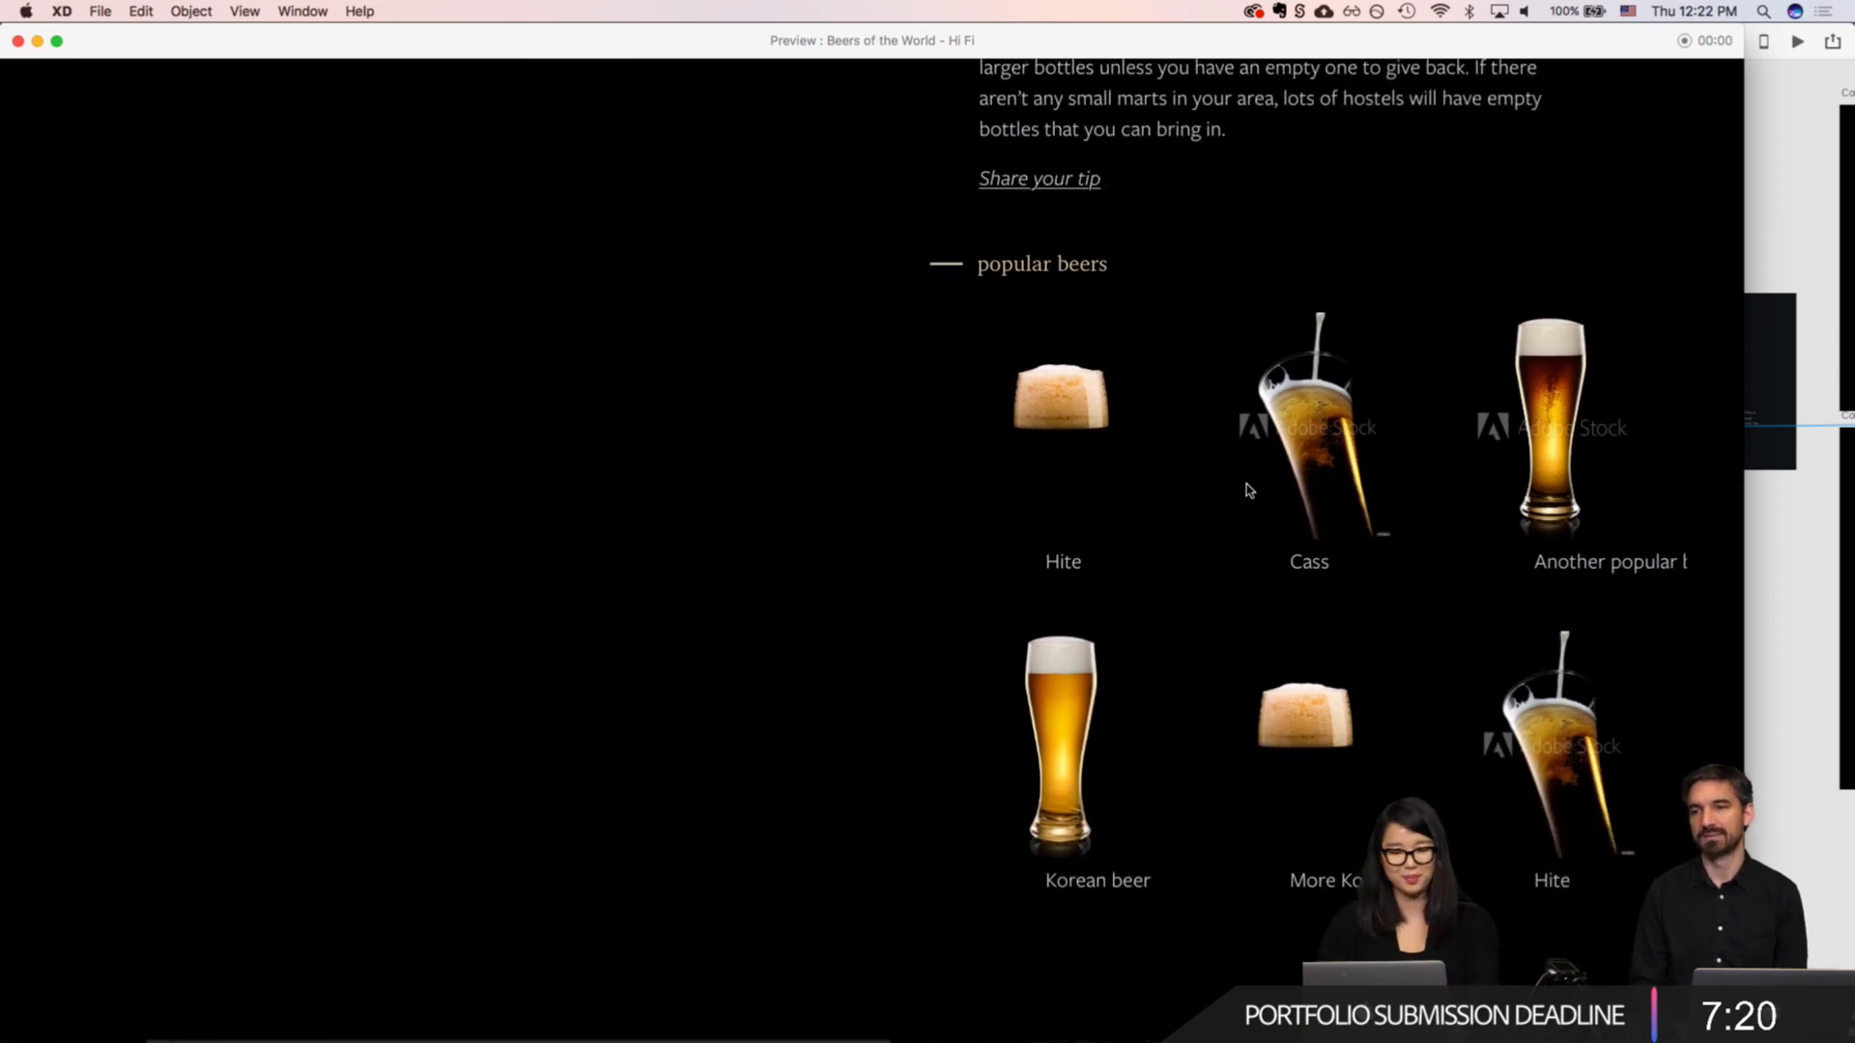
{"action": "key", "text": "Escape"}
Step: Replace the first popular beer's name, "Hite", with "Cusqueña Dorada" on the "Country Detail - Peru" artboard
{"action": "scroll", "coordinate": [1072, 538], "scroll_direction": "right", "scroll_amount": 1}
{"action": "scroll", "coordinate": [1070, 537], "scroll_direction": "right", "scroll_amount": 10}
{"action": "scroll", "coordinate": [1014, 559], "scroll_direction": "up", "scroll_amount": 5}
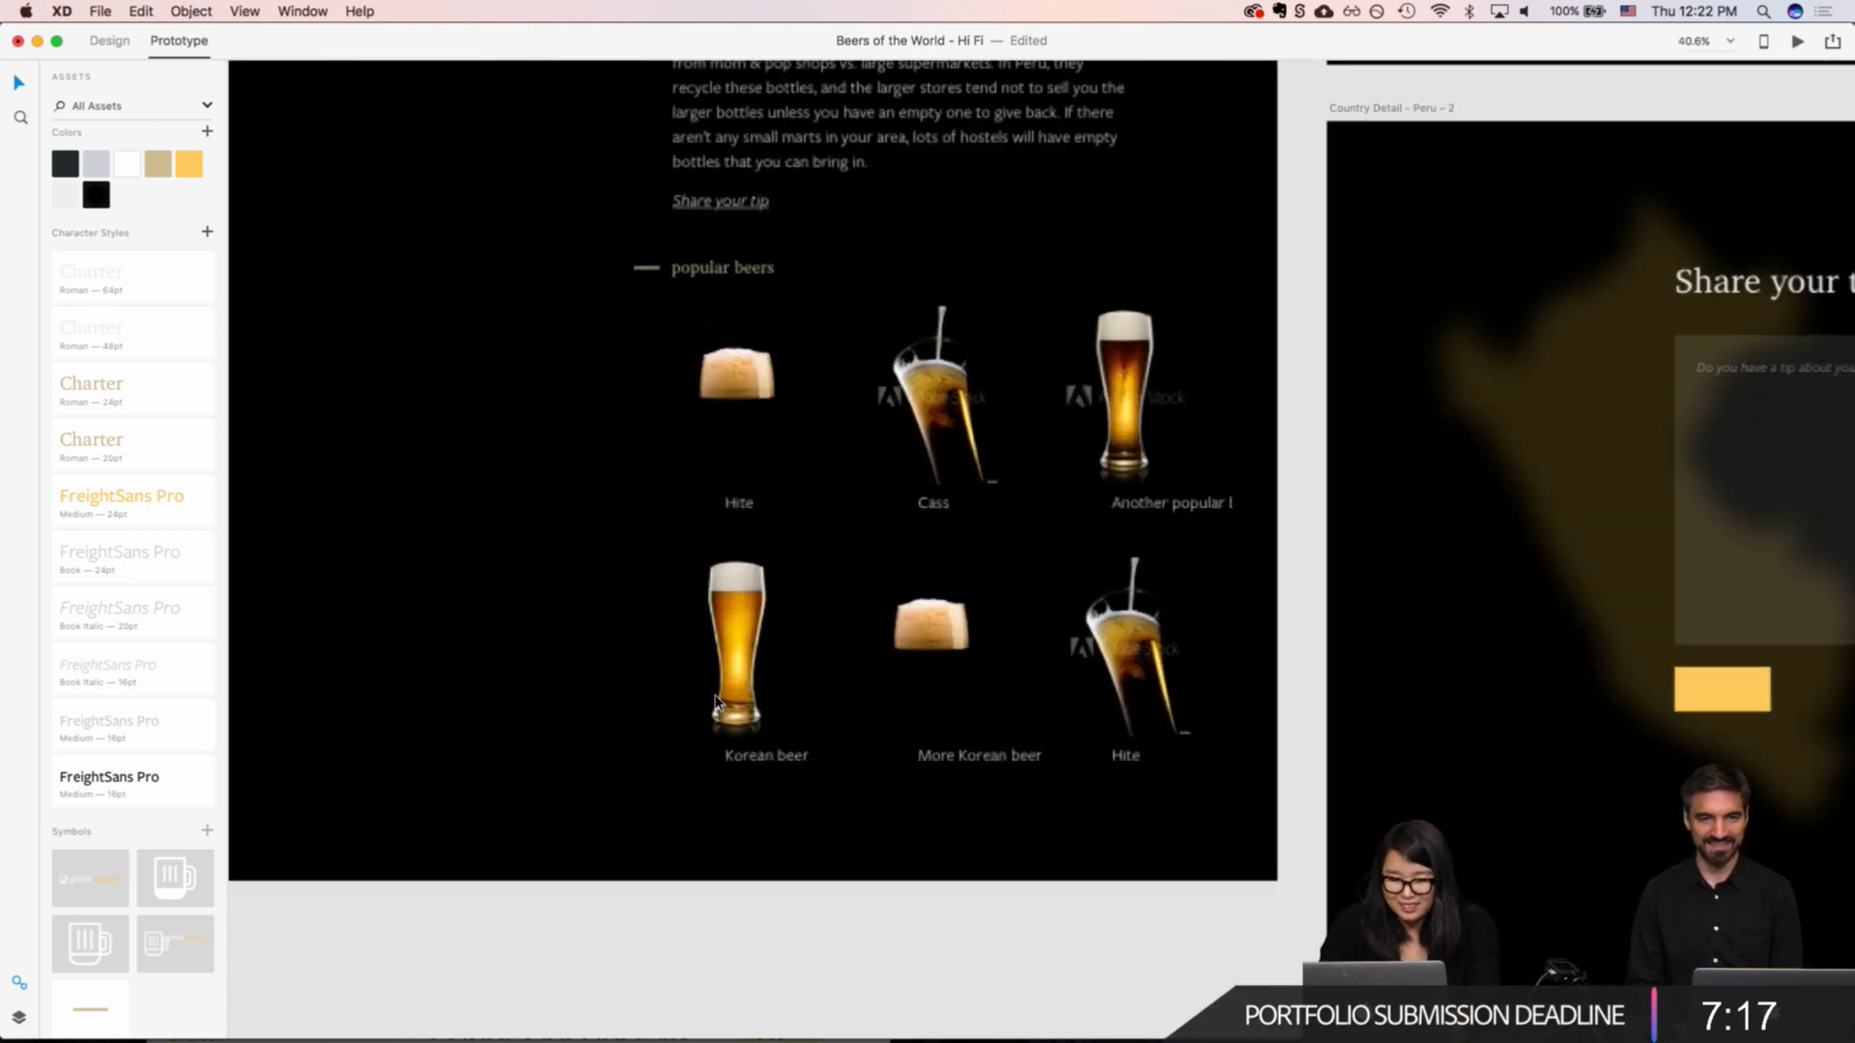
{"action": "double_click", "coordinate": [736, 500]}
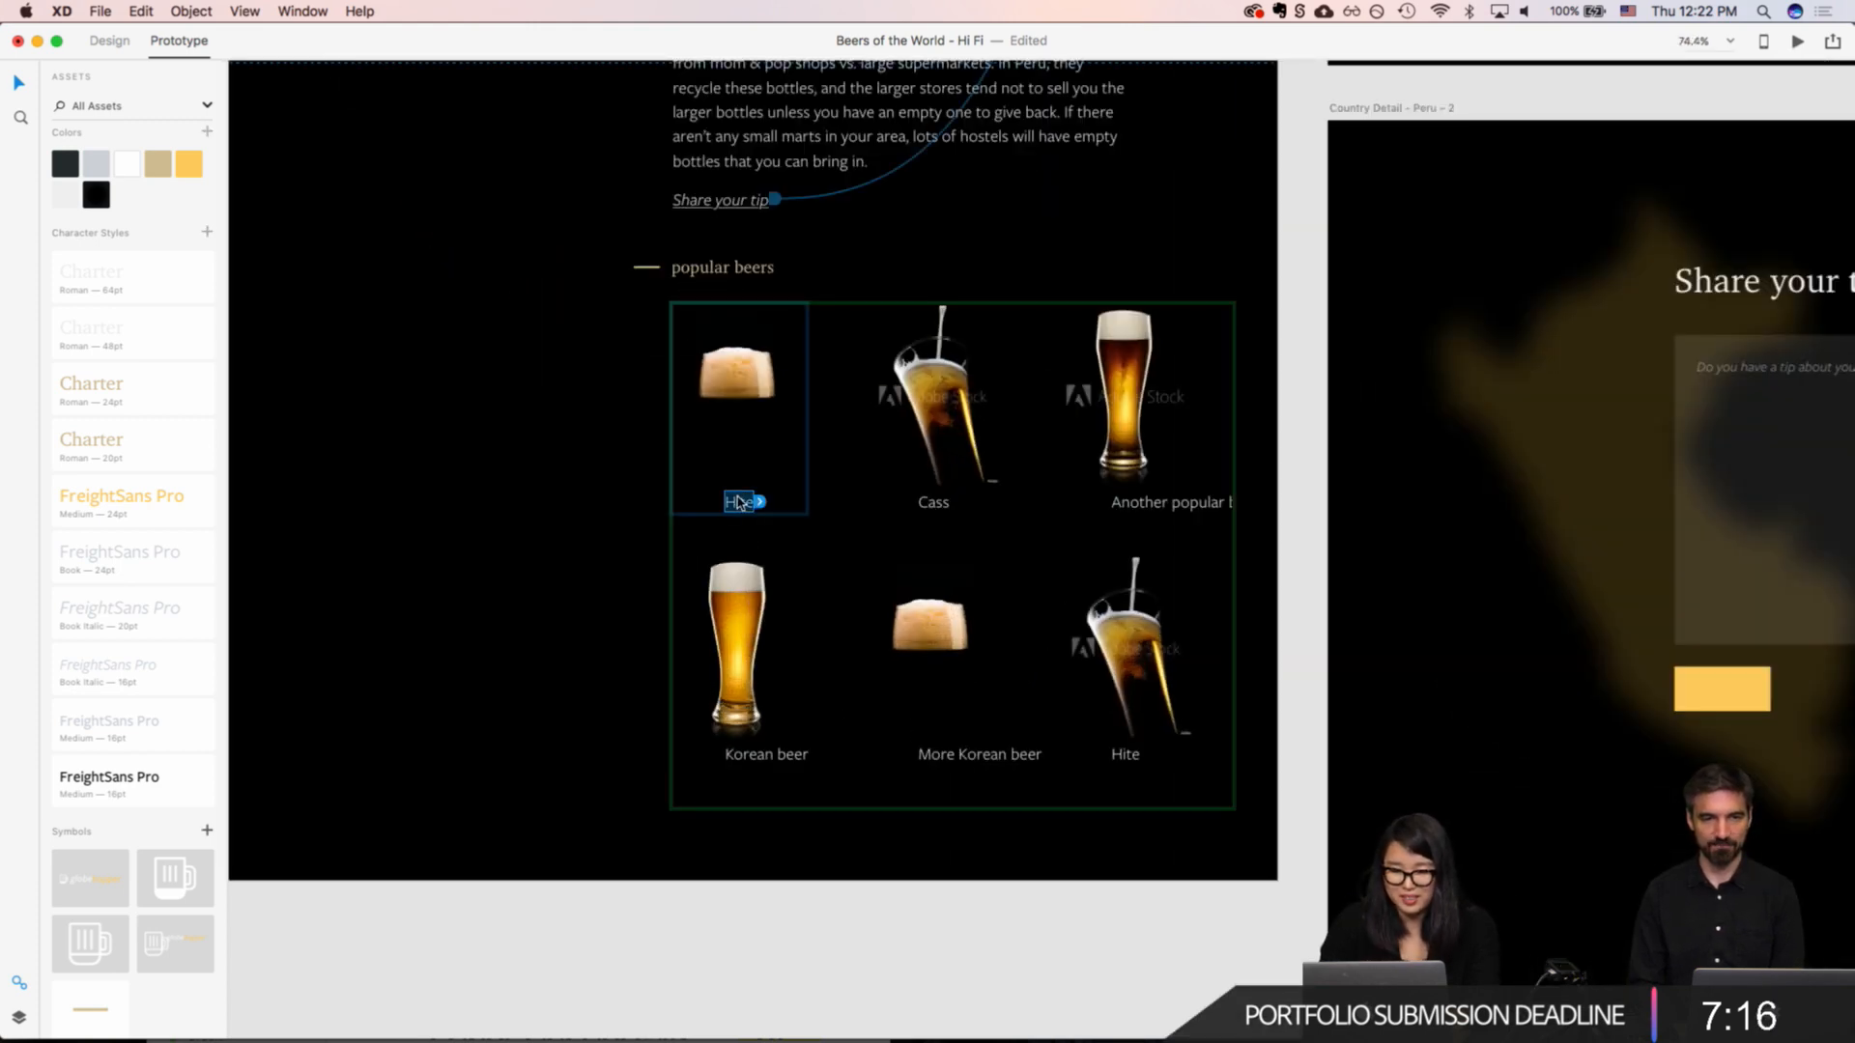
{"action": "type", "text": "Cusque"}
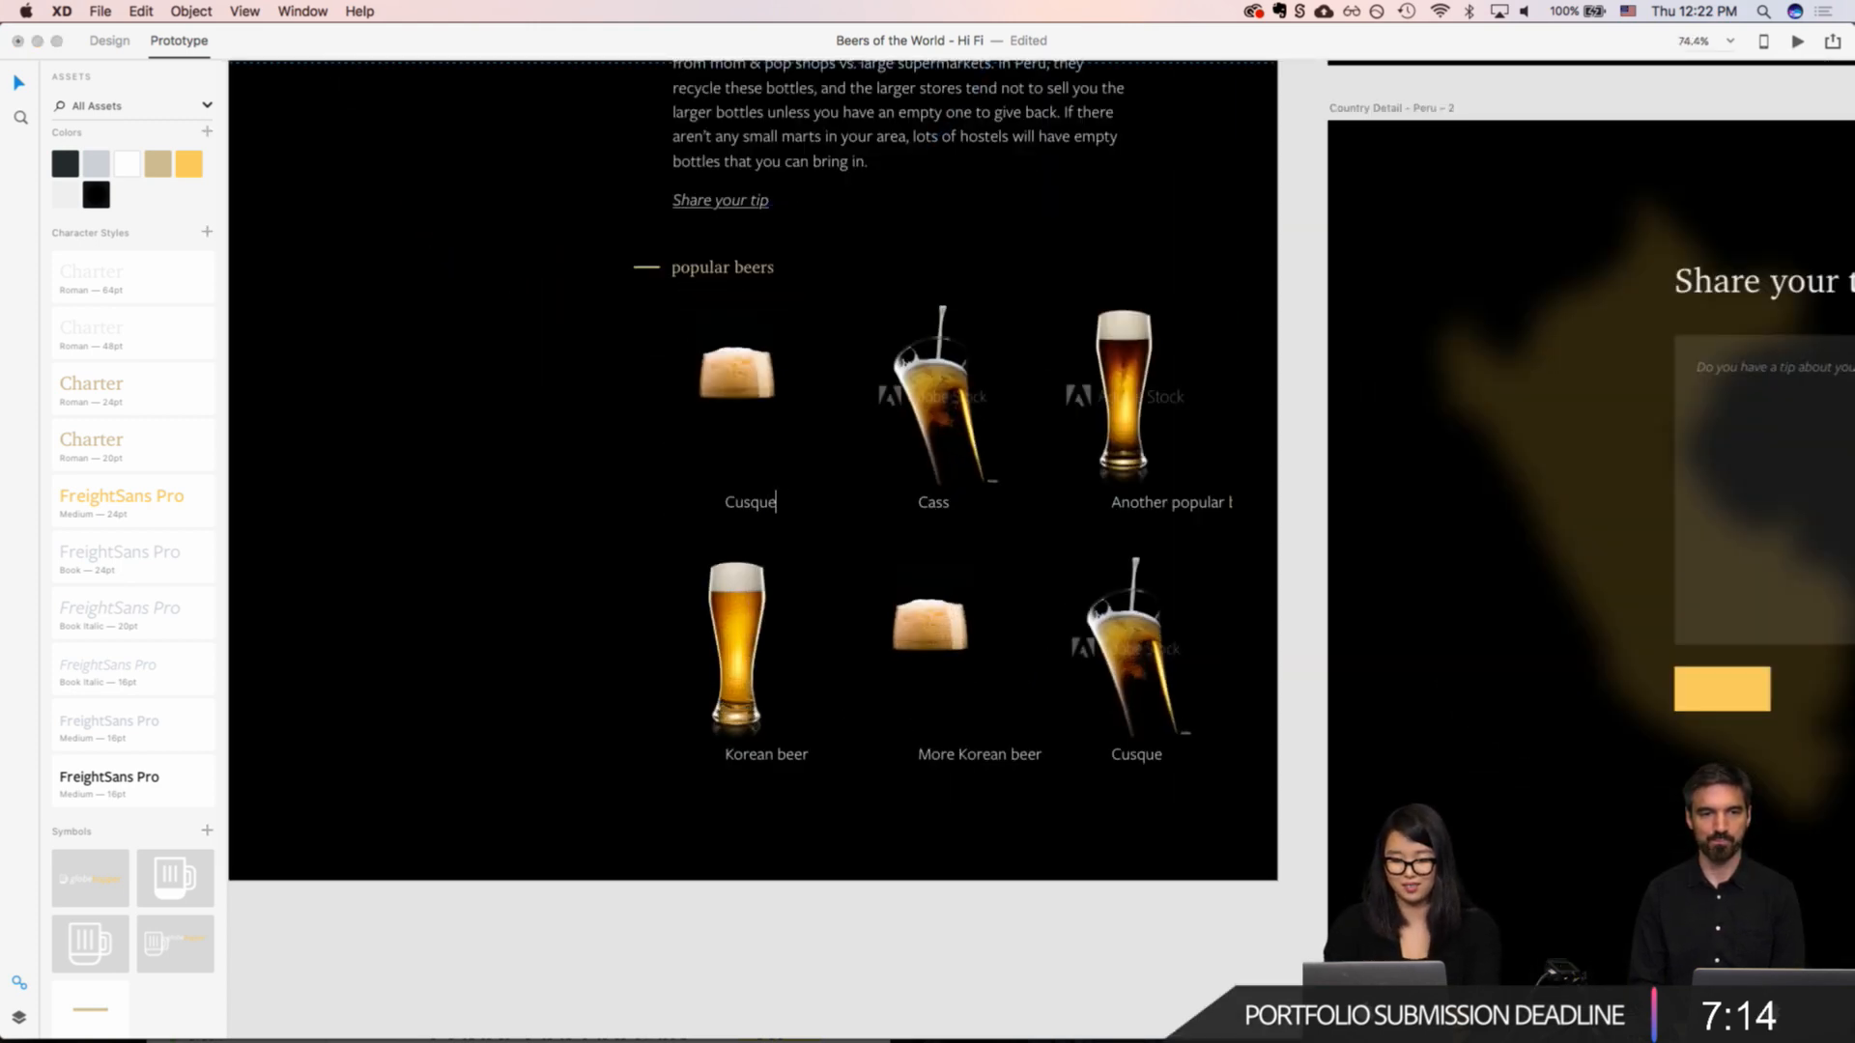
{"action": "type", "text": "ña Dorada"}
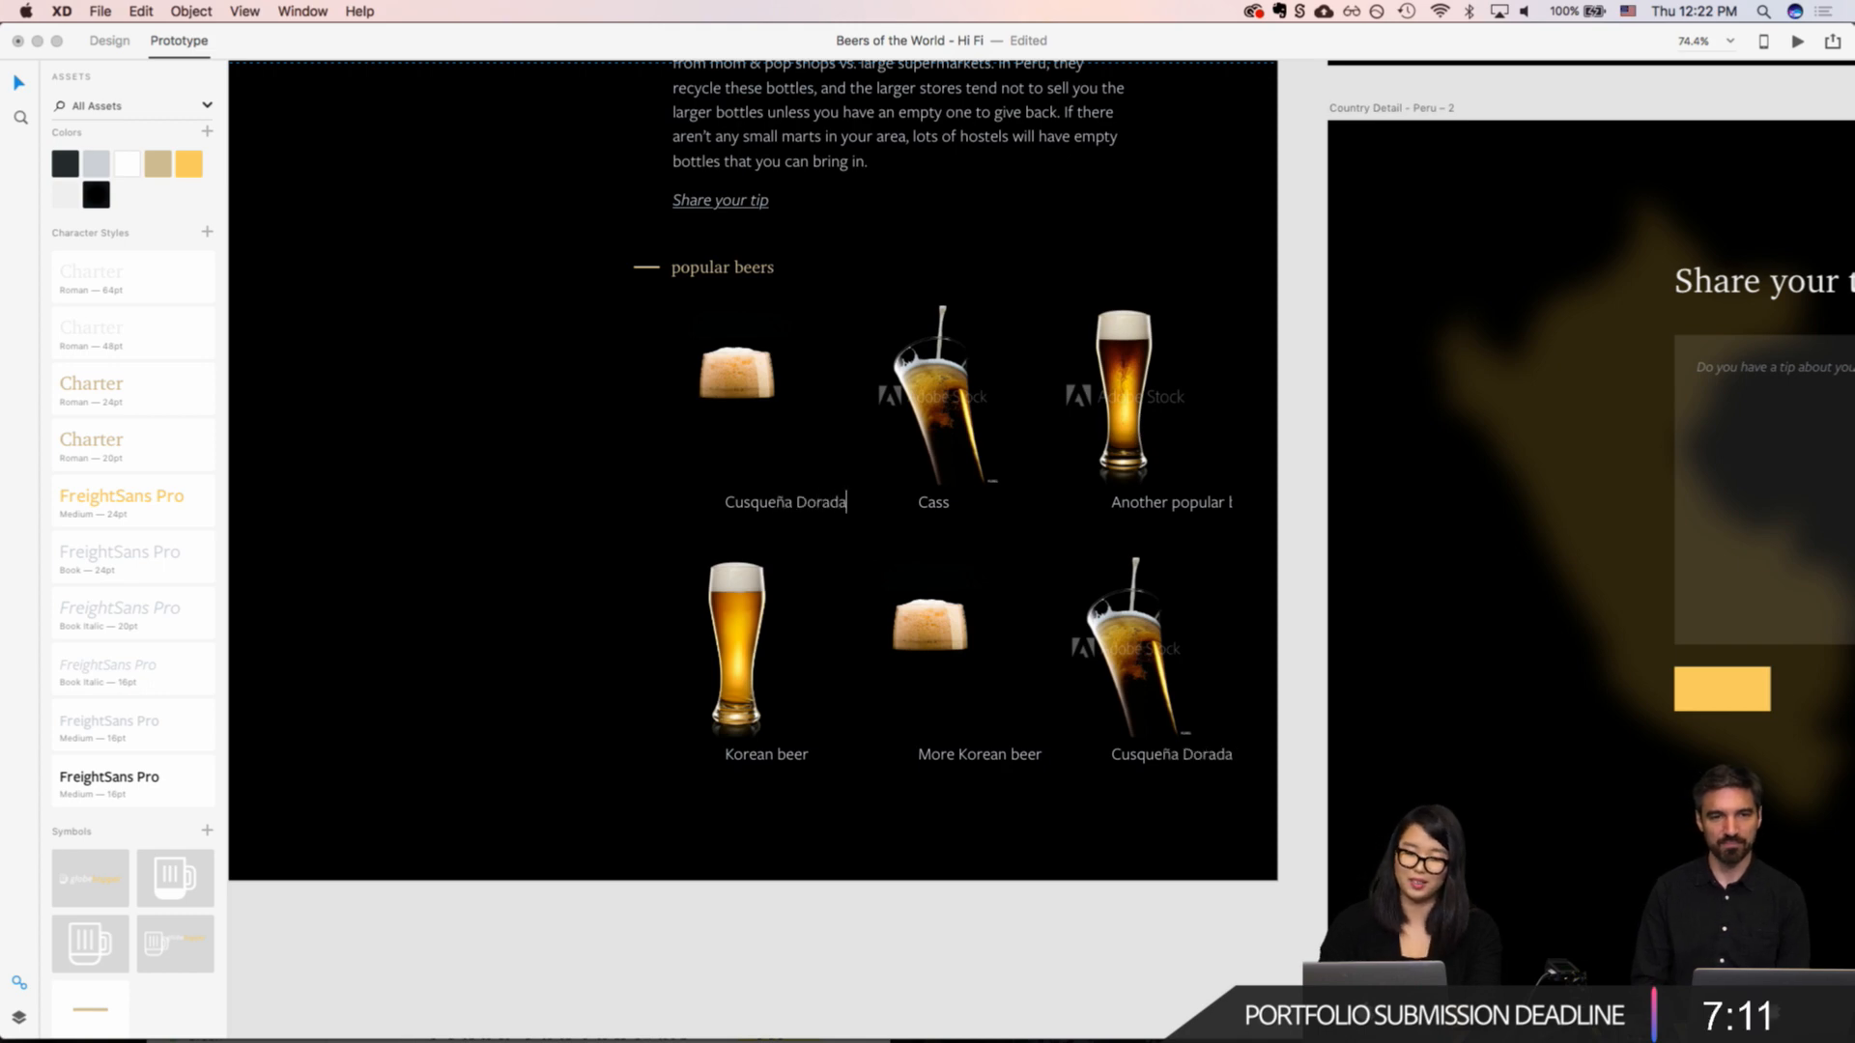
{"action": "left_click", "coordinate": [713, 527]}
{"action": "left_click", "coordinate": [792, 297]}
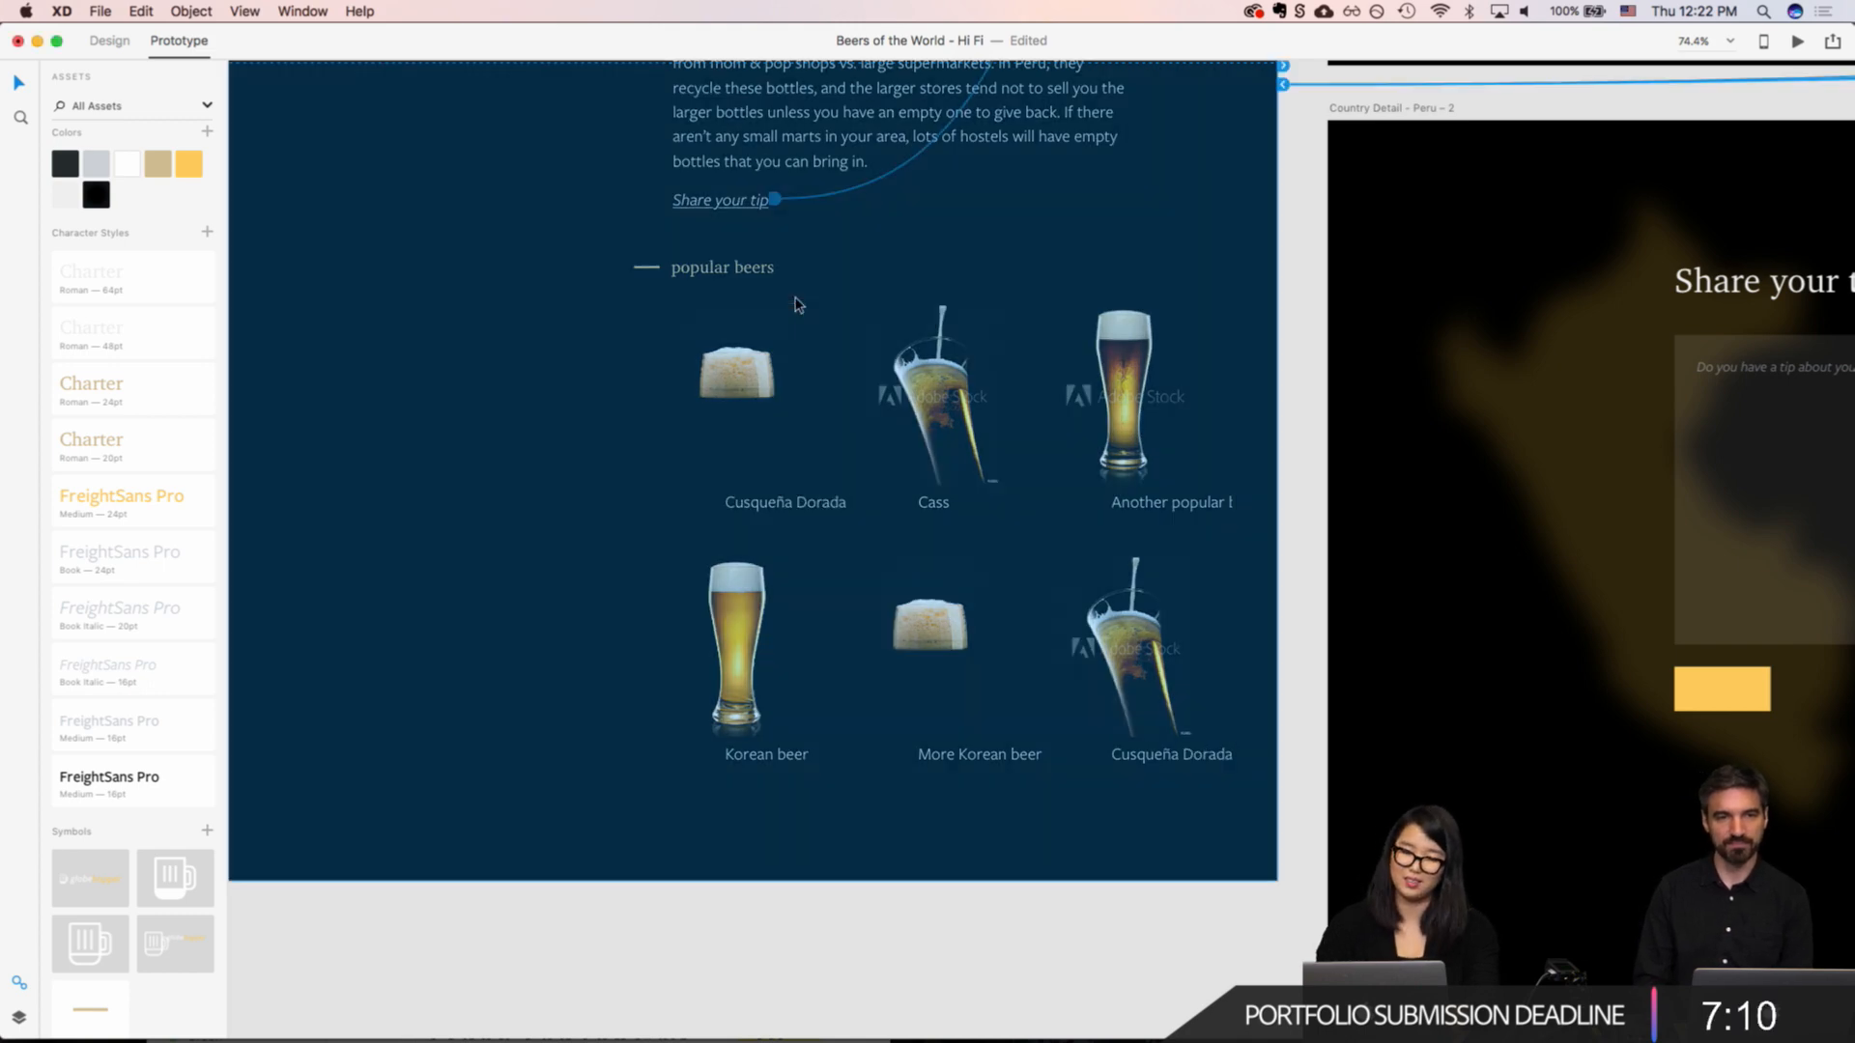
Step: Wire the first popular beer's image on the Peru country page to the "Beer Details - Peru" artboard
{"action": "scroll", "coordinate": [661, 402], "scroll_direction": "down", "scroll_amount": 5}
{"action": "scroll", "coordinate": [661, 401], "scroll_direction": "left", "scroll_amount": 2}
{"action": "scroll", "coordinate": [661, 411], "scroll_direction": "left", "scroll_amount": 5}
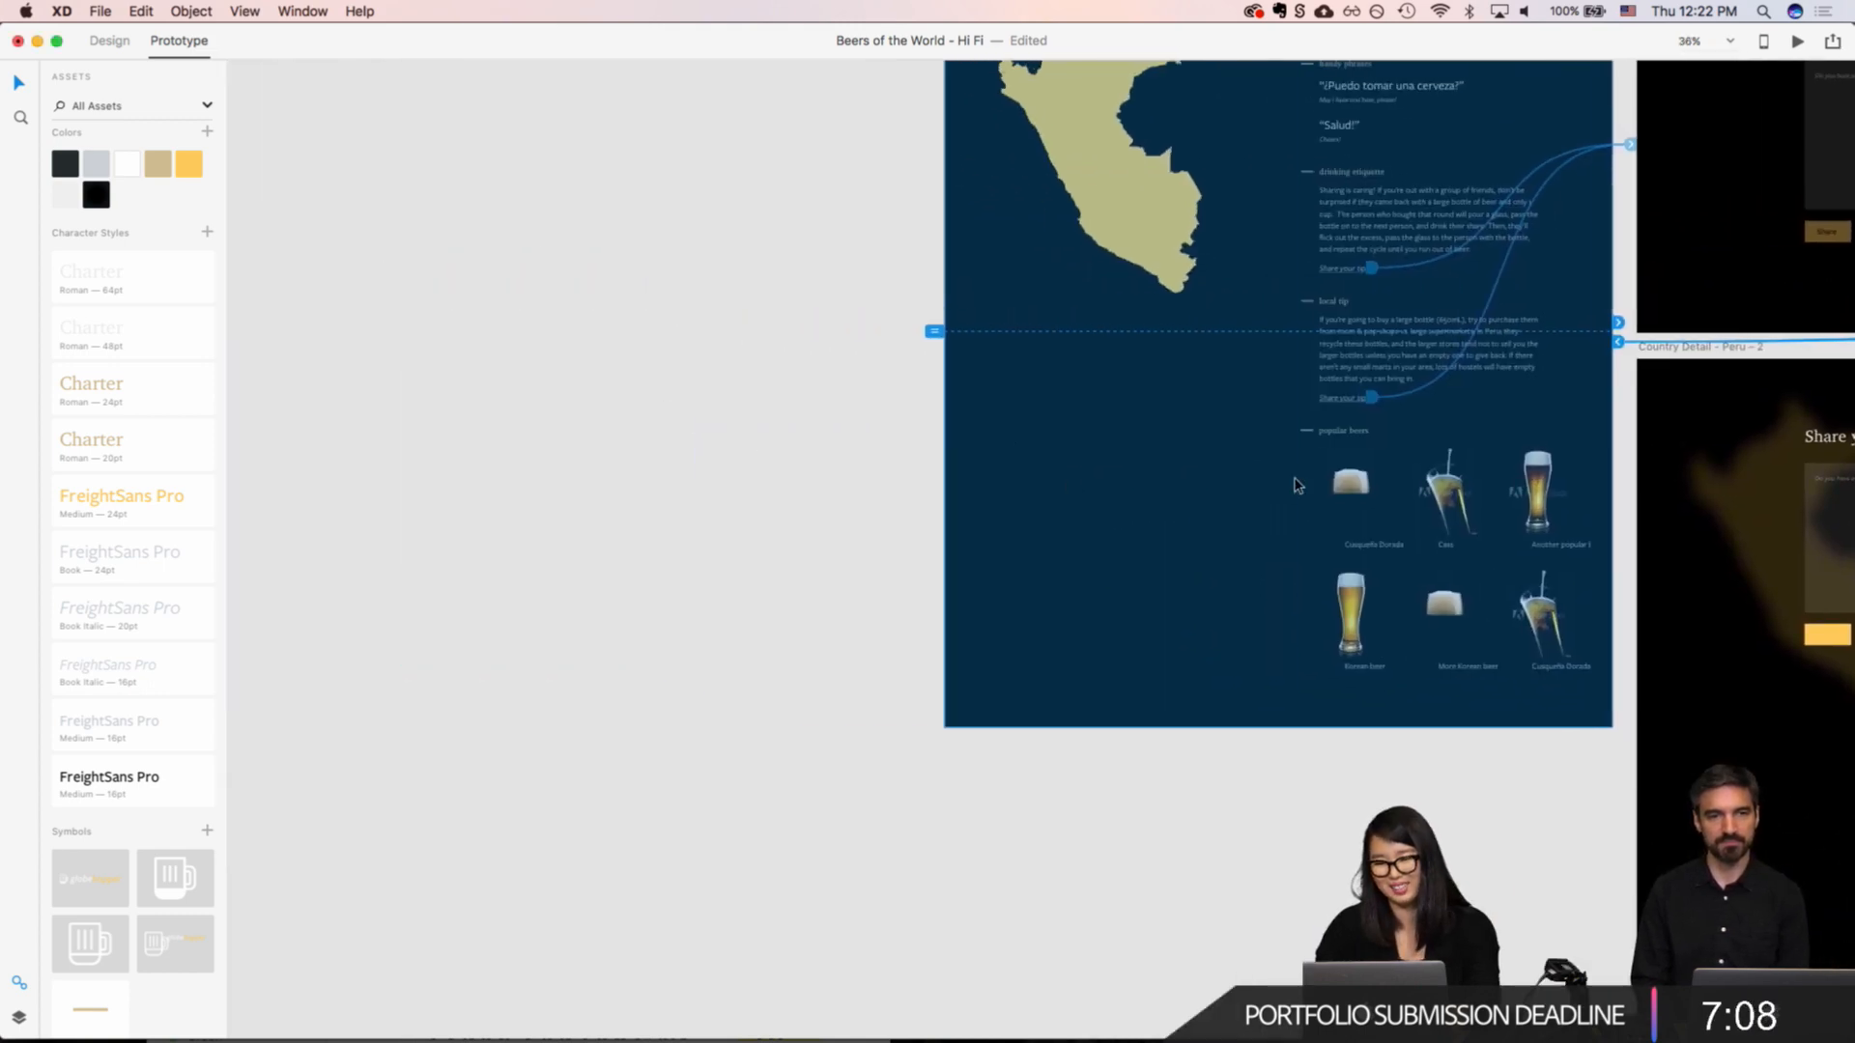
{"action": "left_click", "coordinate": [1349, 477]}
{"action": "double_click", "coordinate": [1350, 477]}
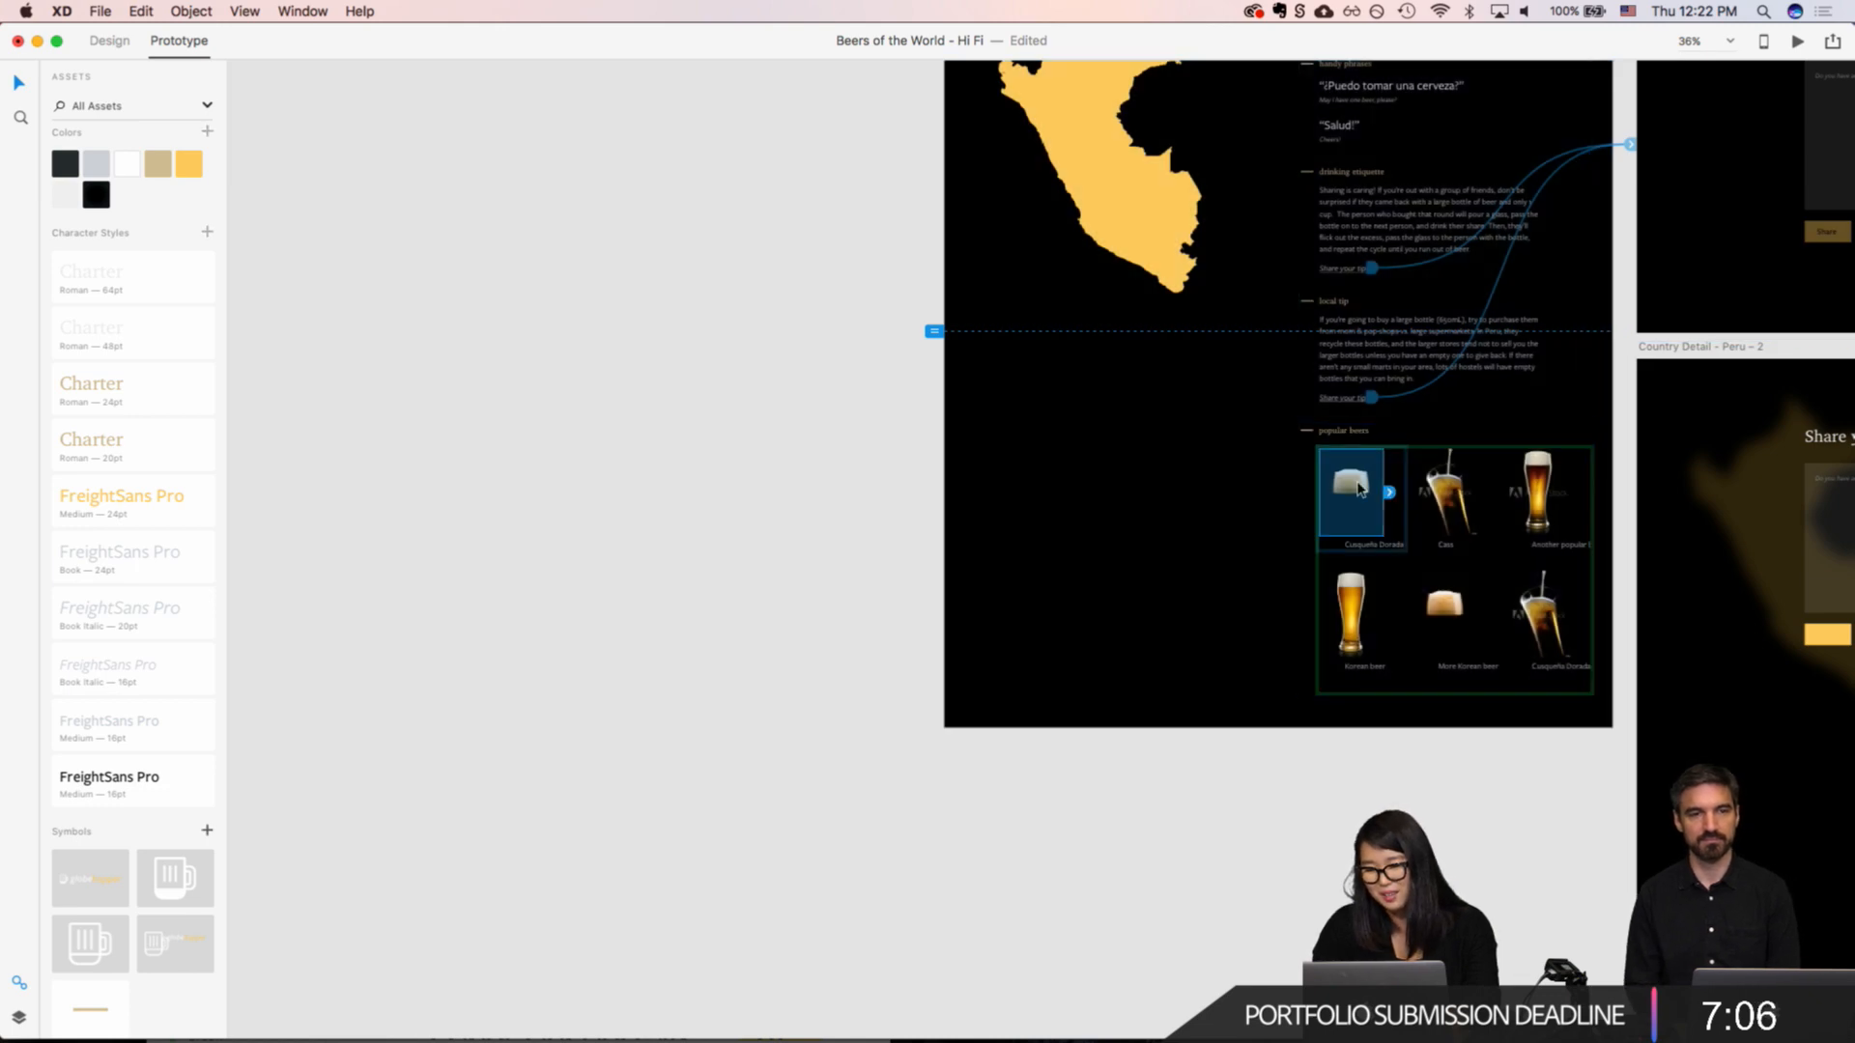
{"action": "left_click_drag", "start_coordinate": [1389, 493], "coordinate": [752, 562]}
{"action": "scroll", "coordinate": [1042, 444], "scroll_direction": "up", "scroll_amount": 10}
{"action": "scroll", "coordinate": [1041, 444], "scroll_direction": "left", "scroll_amount": 6}
{"action": "scroll", "coordinate": [1042, 443], "scroll_direction": "down", "scroll_amount": 3}
{"action": "left_click", "coordinate": [934, 228]}
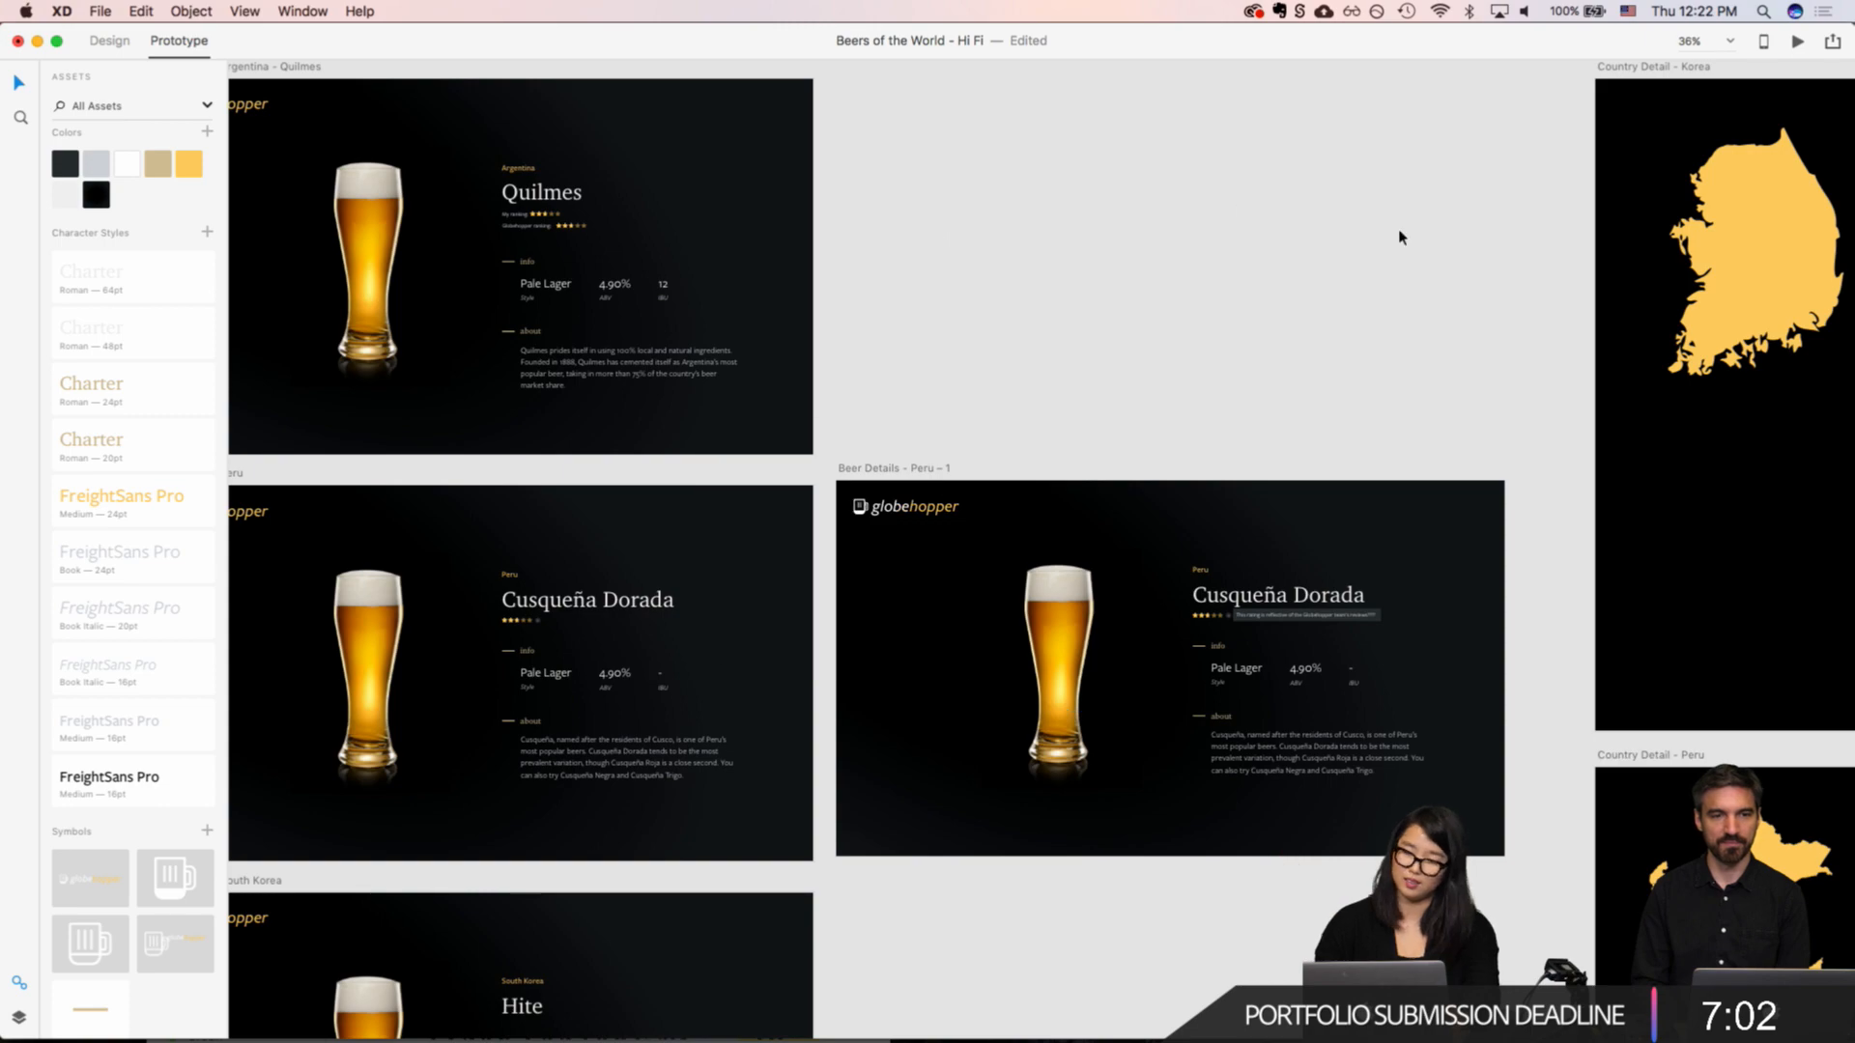
Step: Preview the flow from "Map - Hover Peru" through Cusqueña Dorada to its rating tooltip, and close the preview
{"action": "scroll", "coordinate": [1397, 236], "scroll_direction": "left", "scroll_amount": 9}
{"action": "scroll", "coordinate": [1397, 236], "scroll_direction": "down", "scroll_amount": 1}
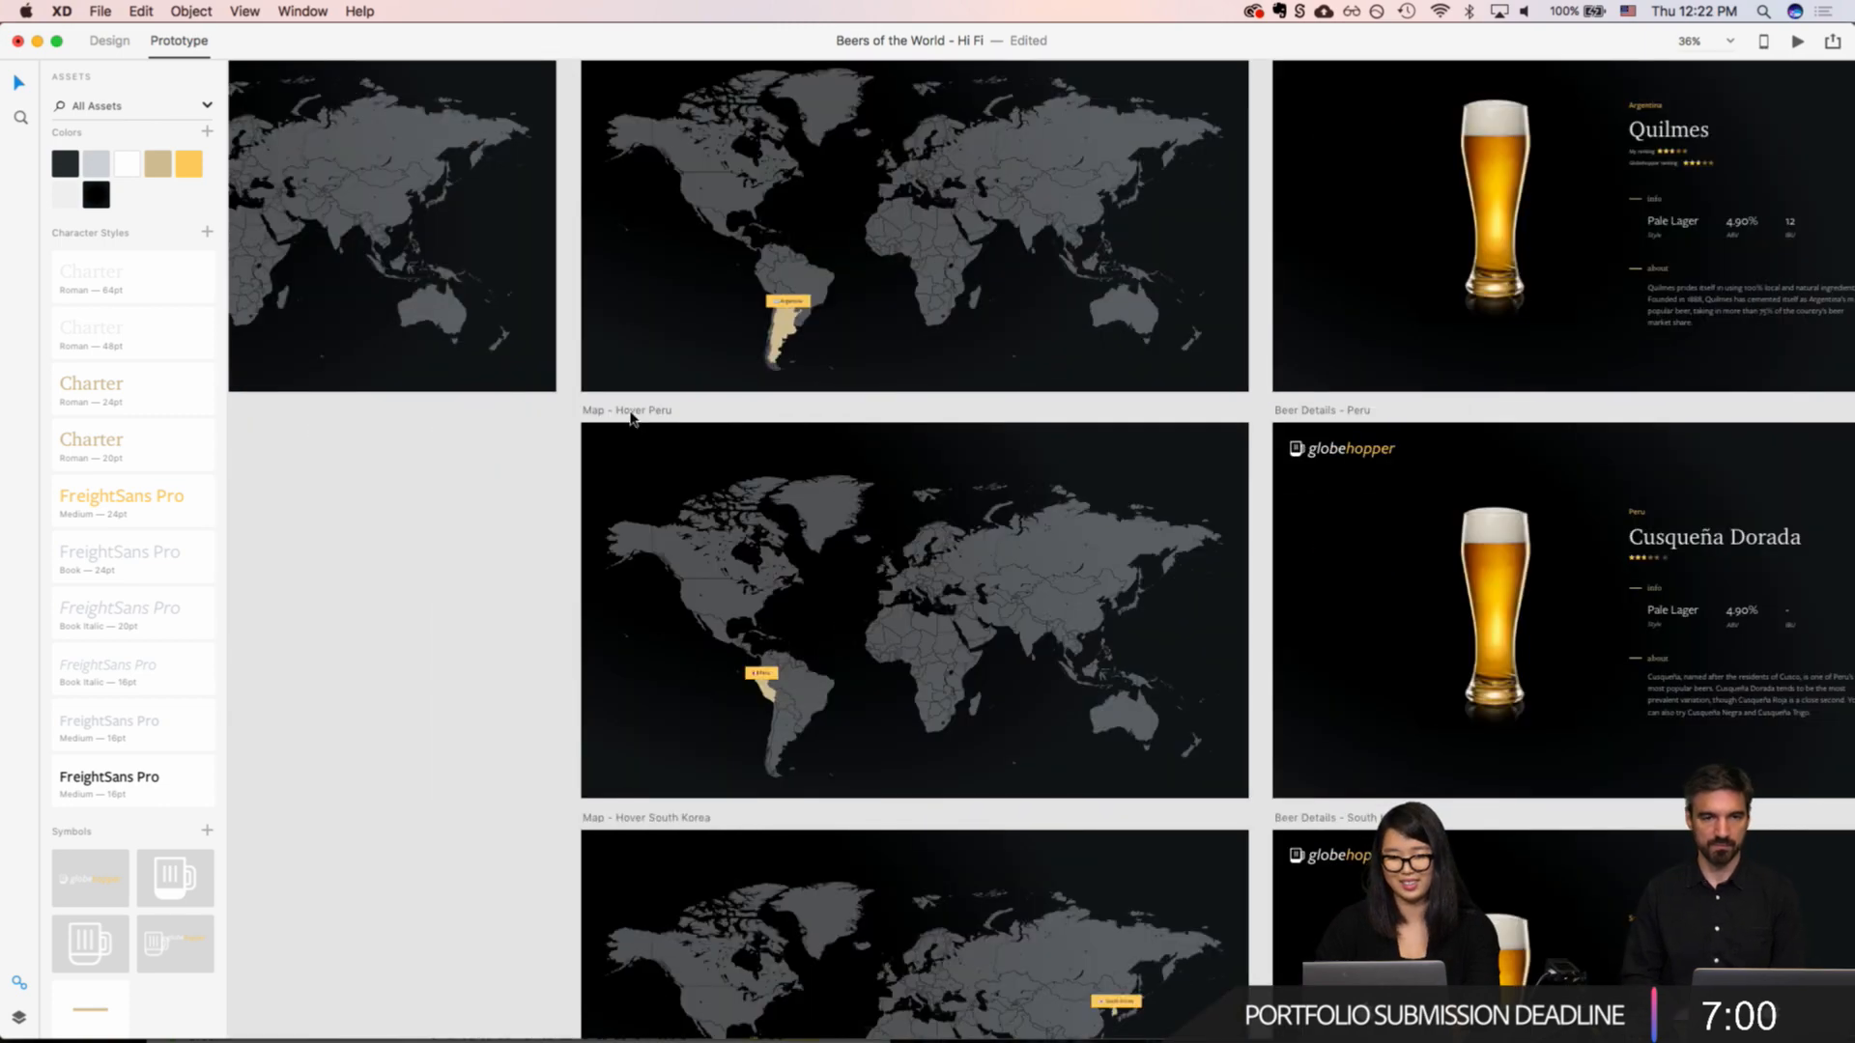
{"action": "left_click", "coordinate": [633, 433]}
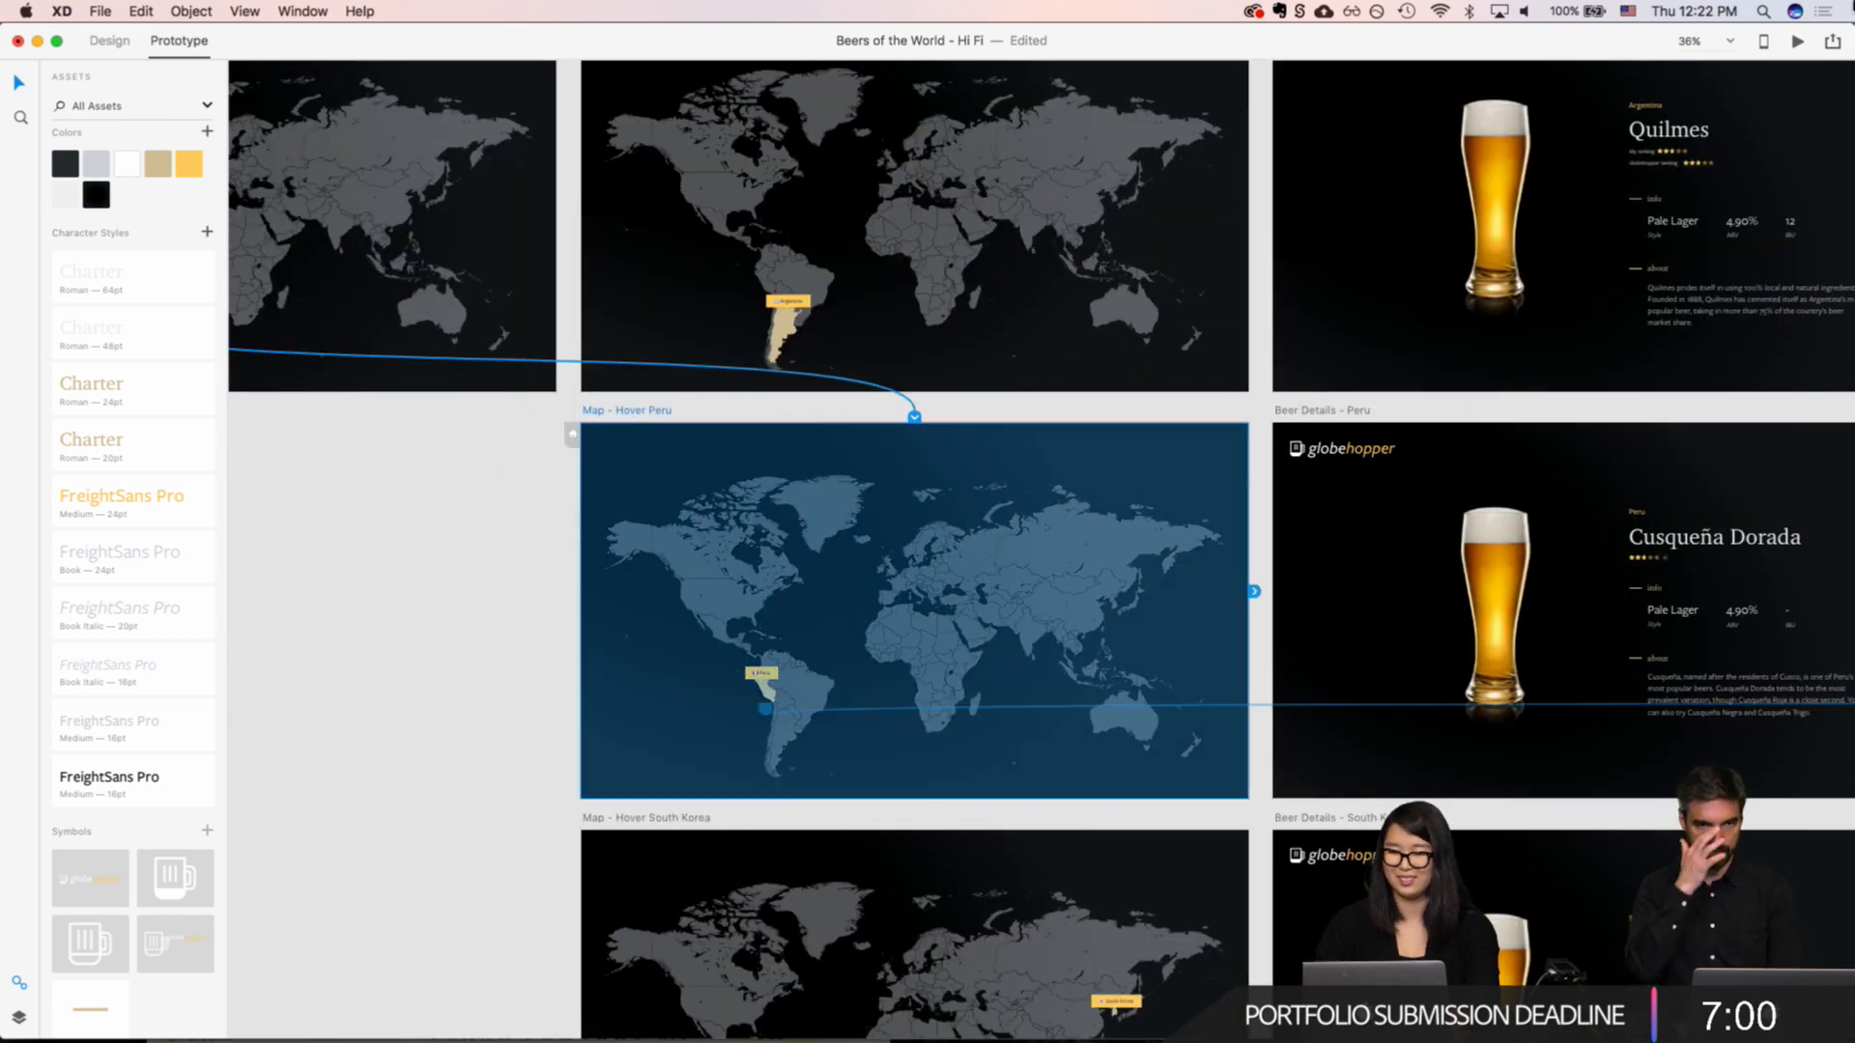
{"action": "key", "text": "super+Return"}
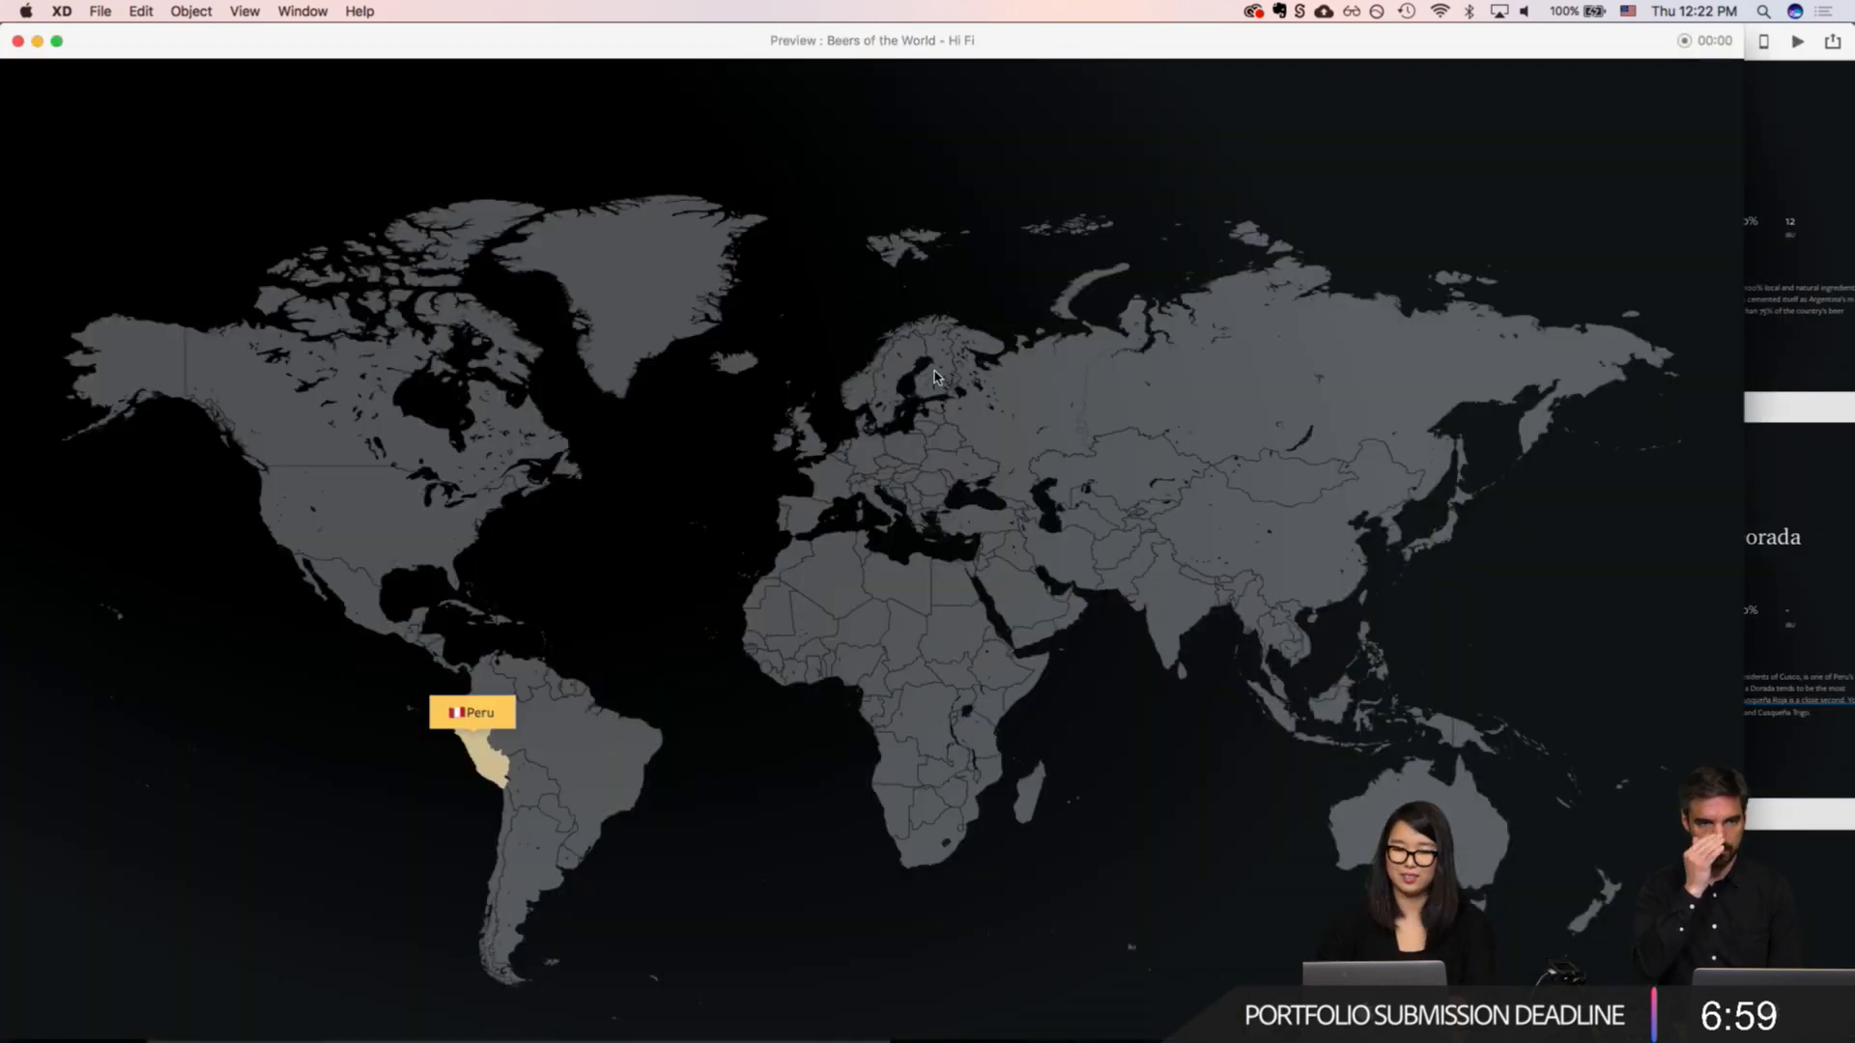
{"action": "left_click", "coordinate": [492, 750]}
{"action": "scroll", "coordinate": [1151, 480], "scroll_direction": "down", "scroll_amount": 10}
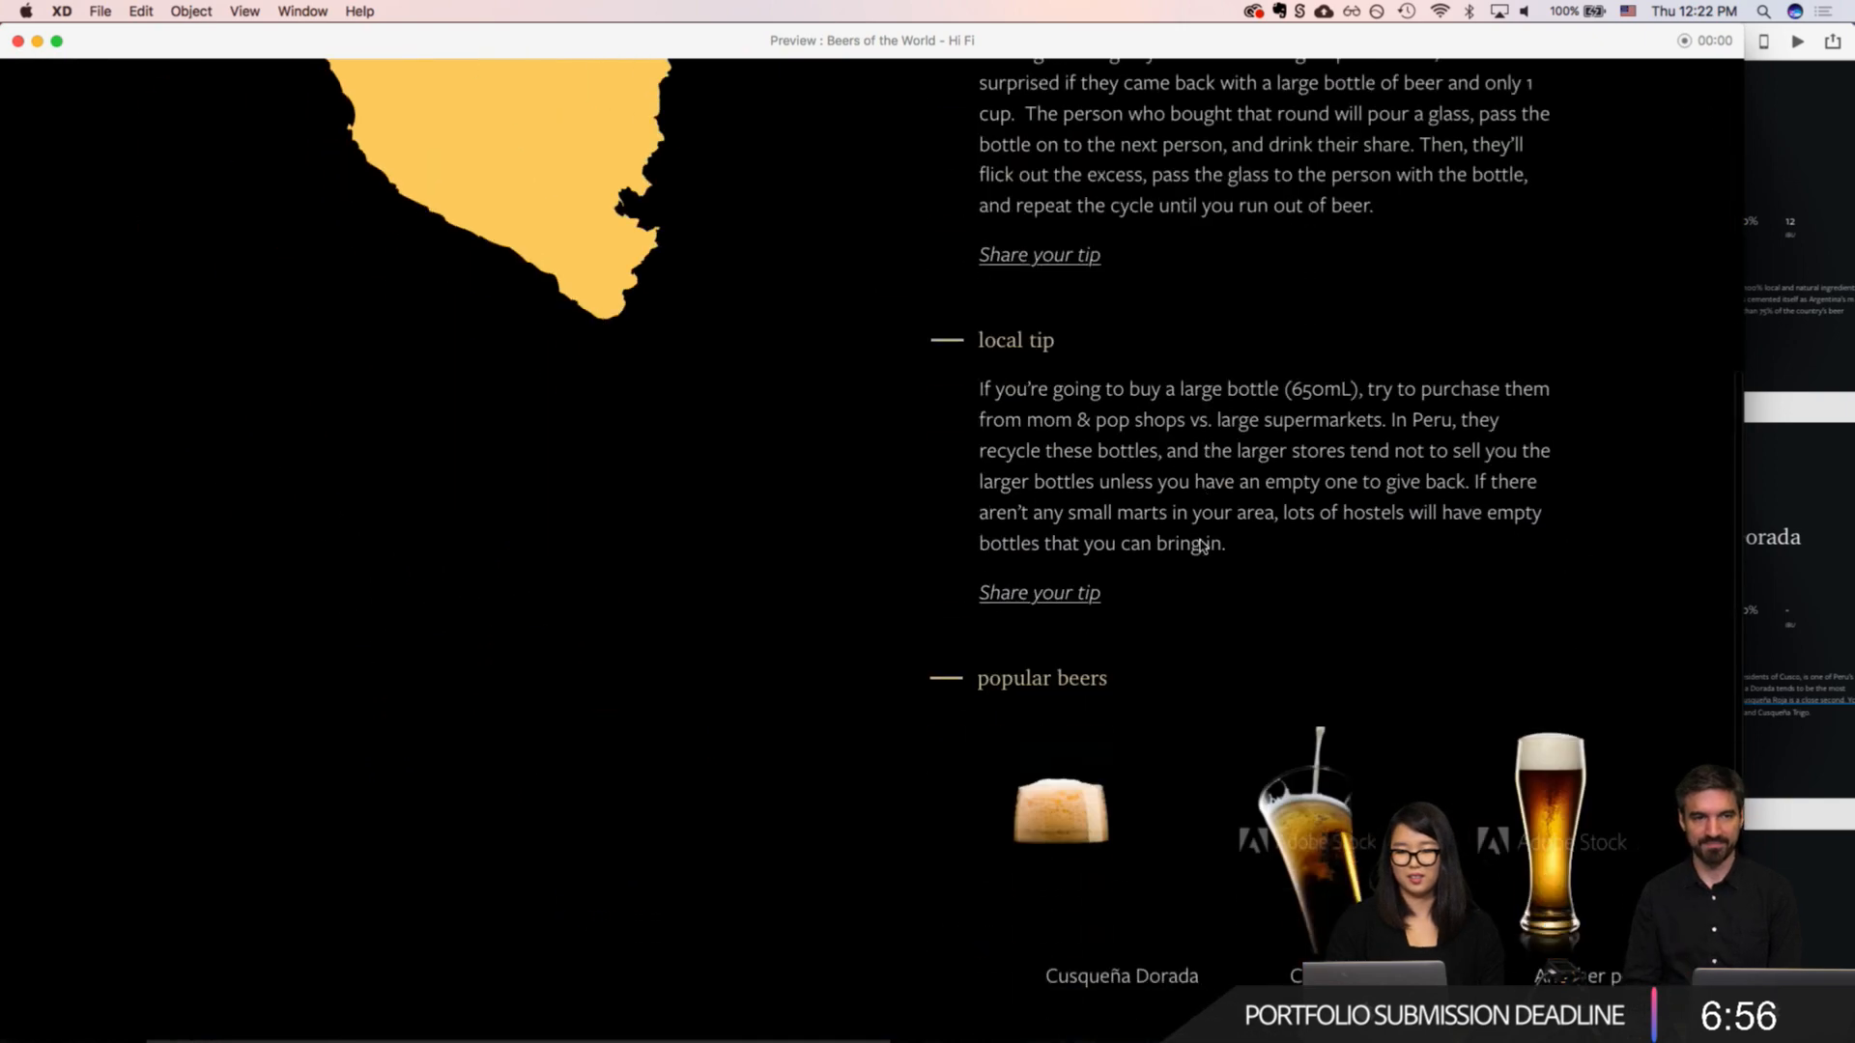
{"action": "left_click", "coordinate": [1069, 544]}
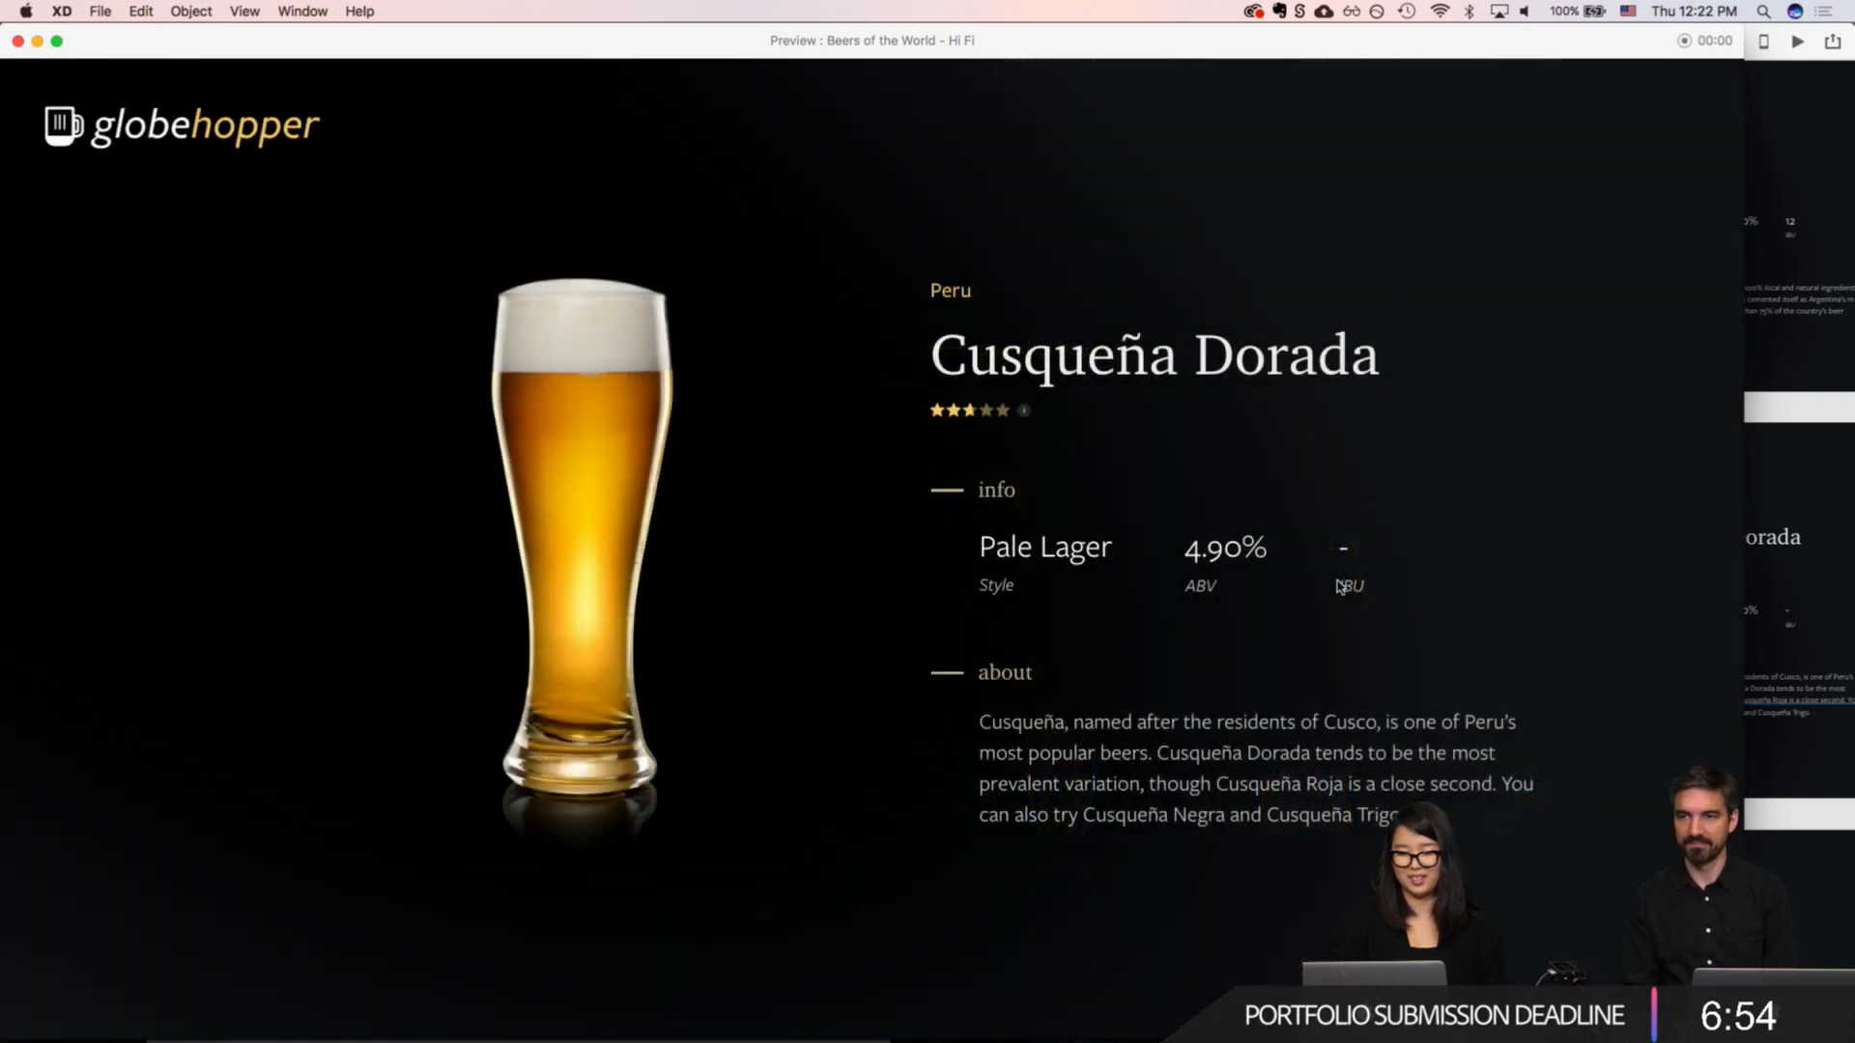
{"action": "left_click", "coordinate": [1025, 410]}
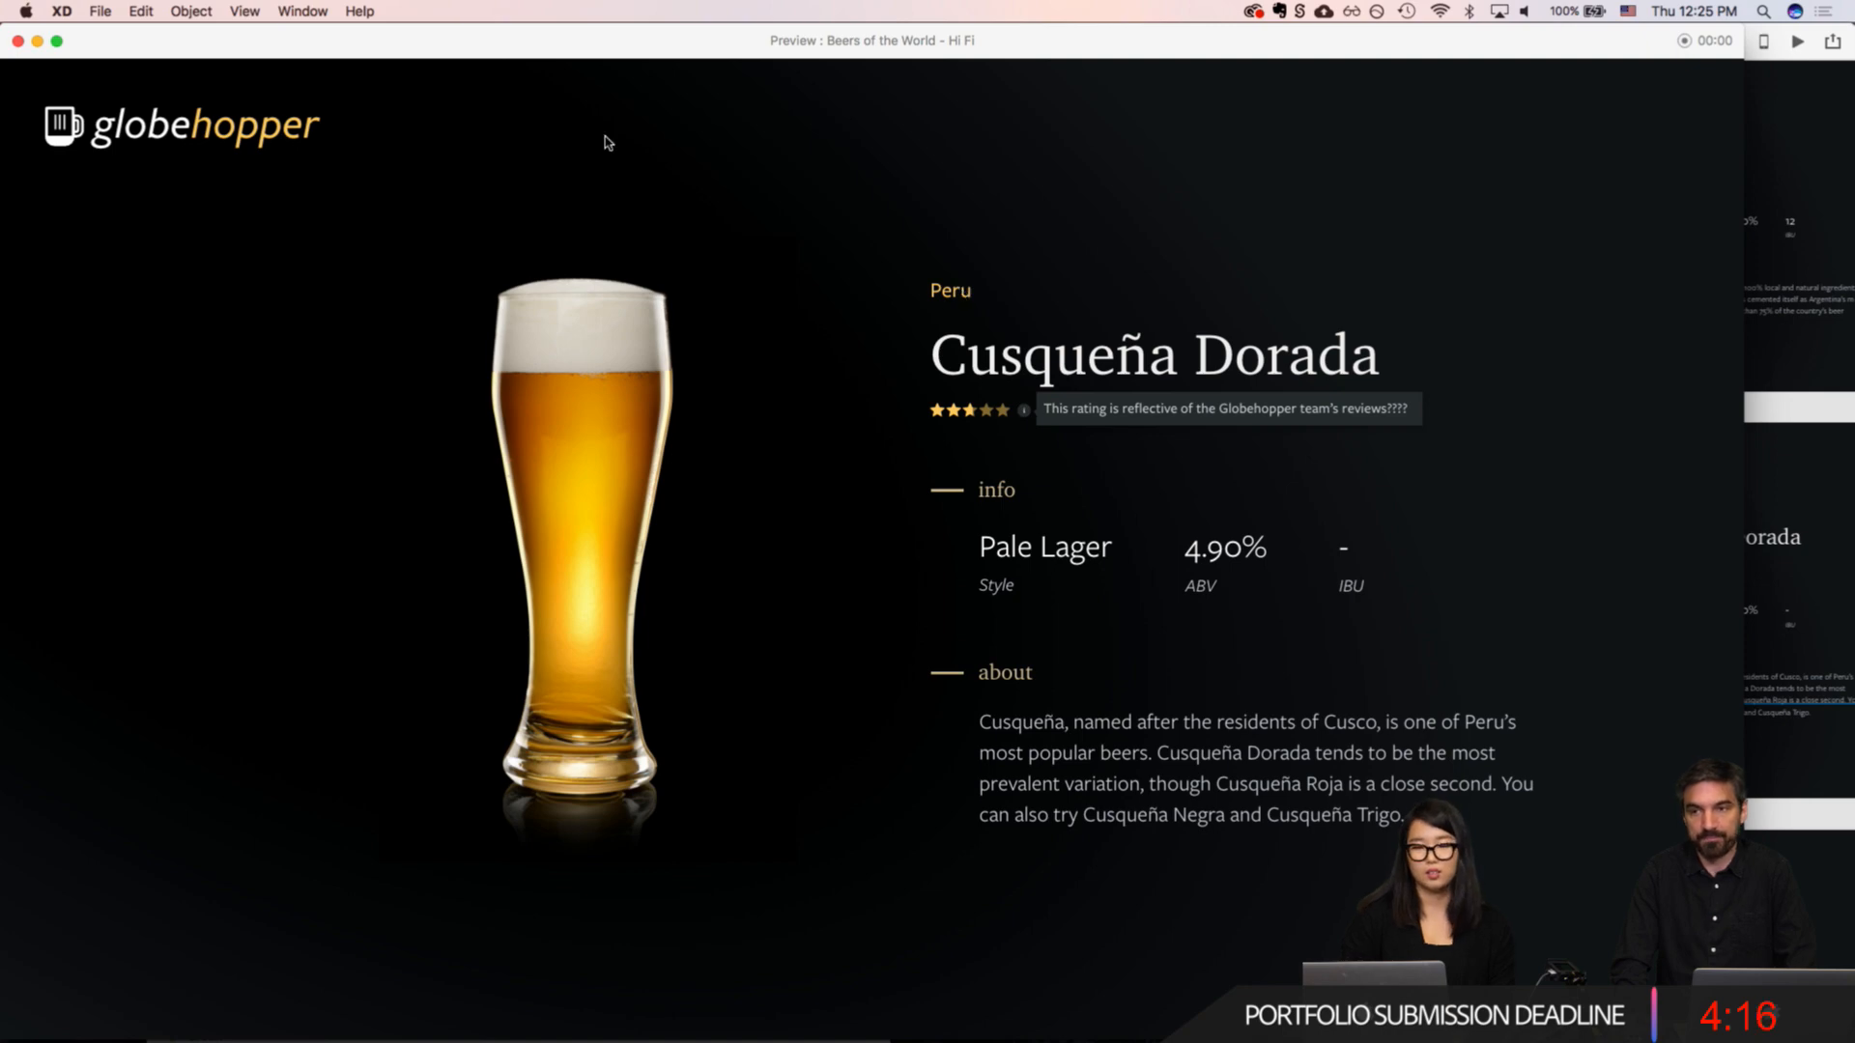
{"action": "left_click_drag", "start_coordinate": [398, 56], "coordinate": [538, 101]}
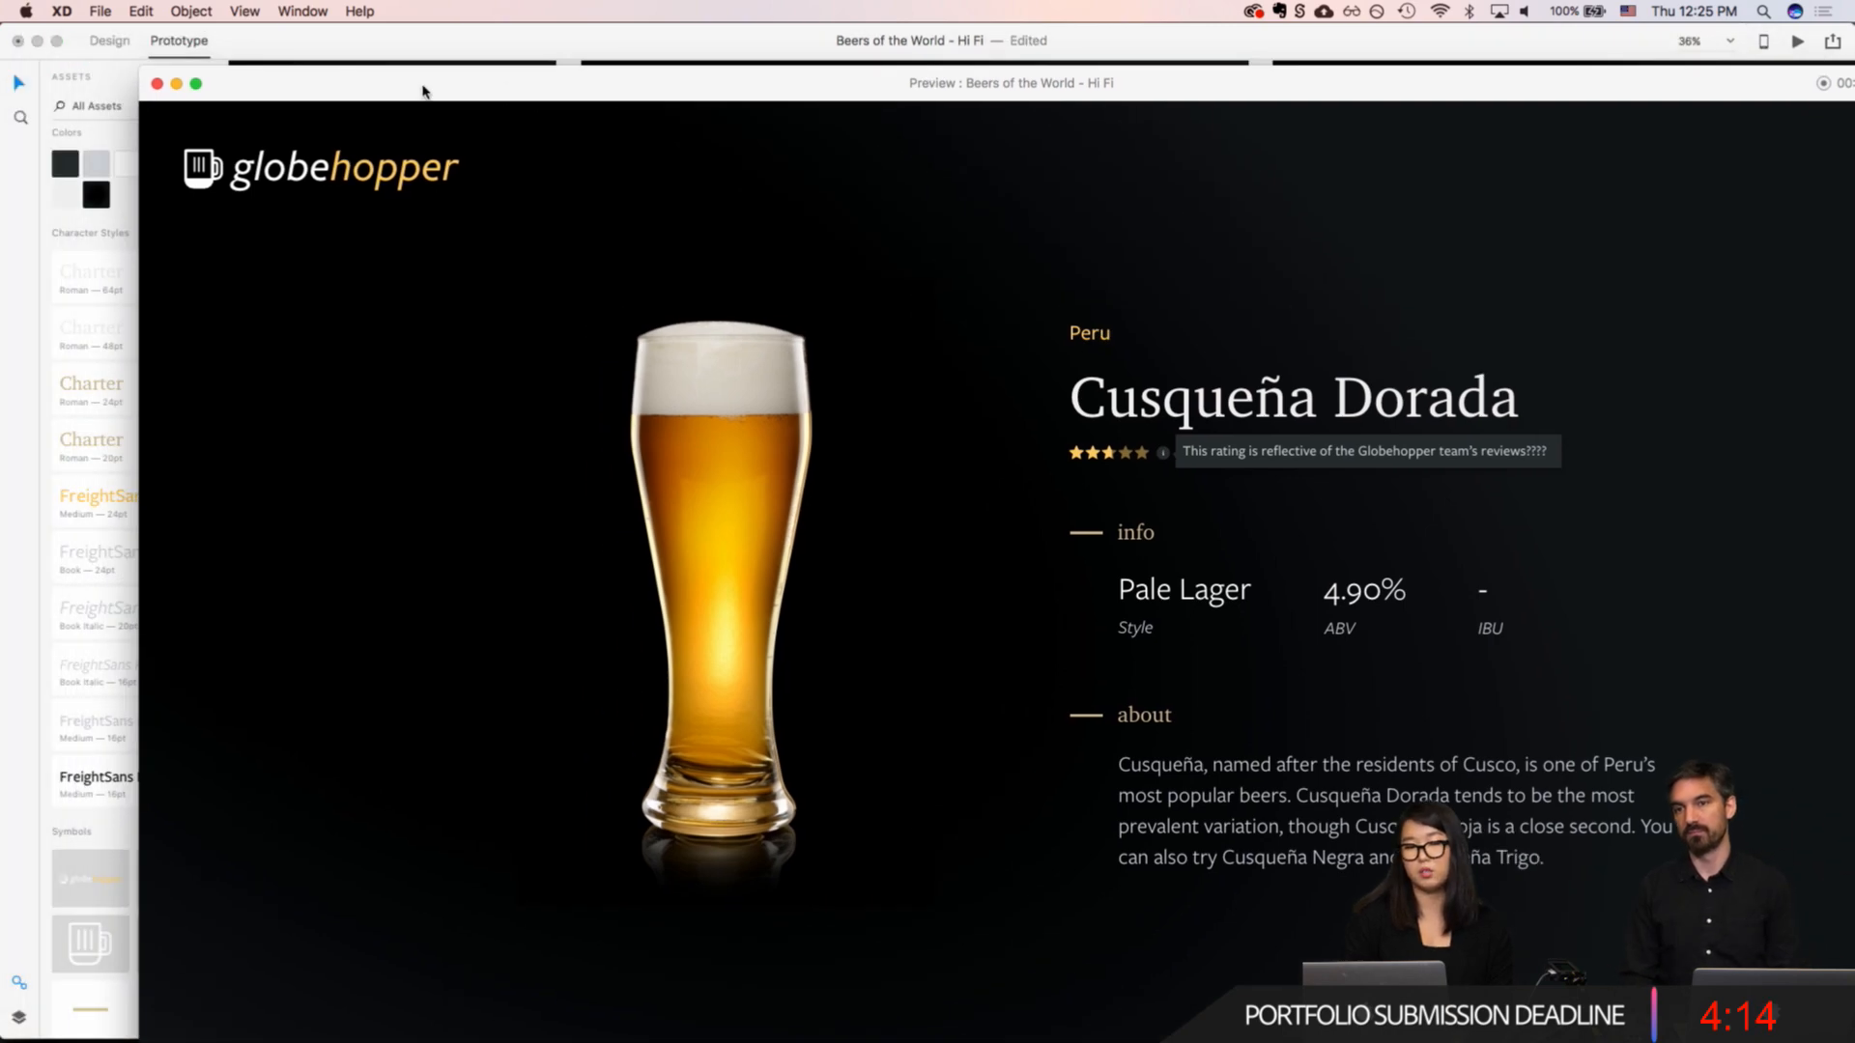
{"action": "left_click", "coordinate": [158, 84]}
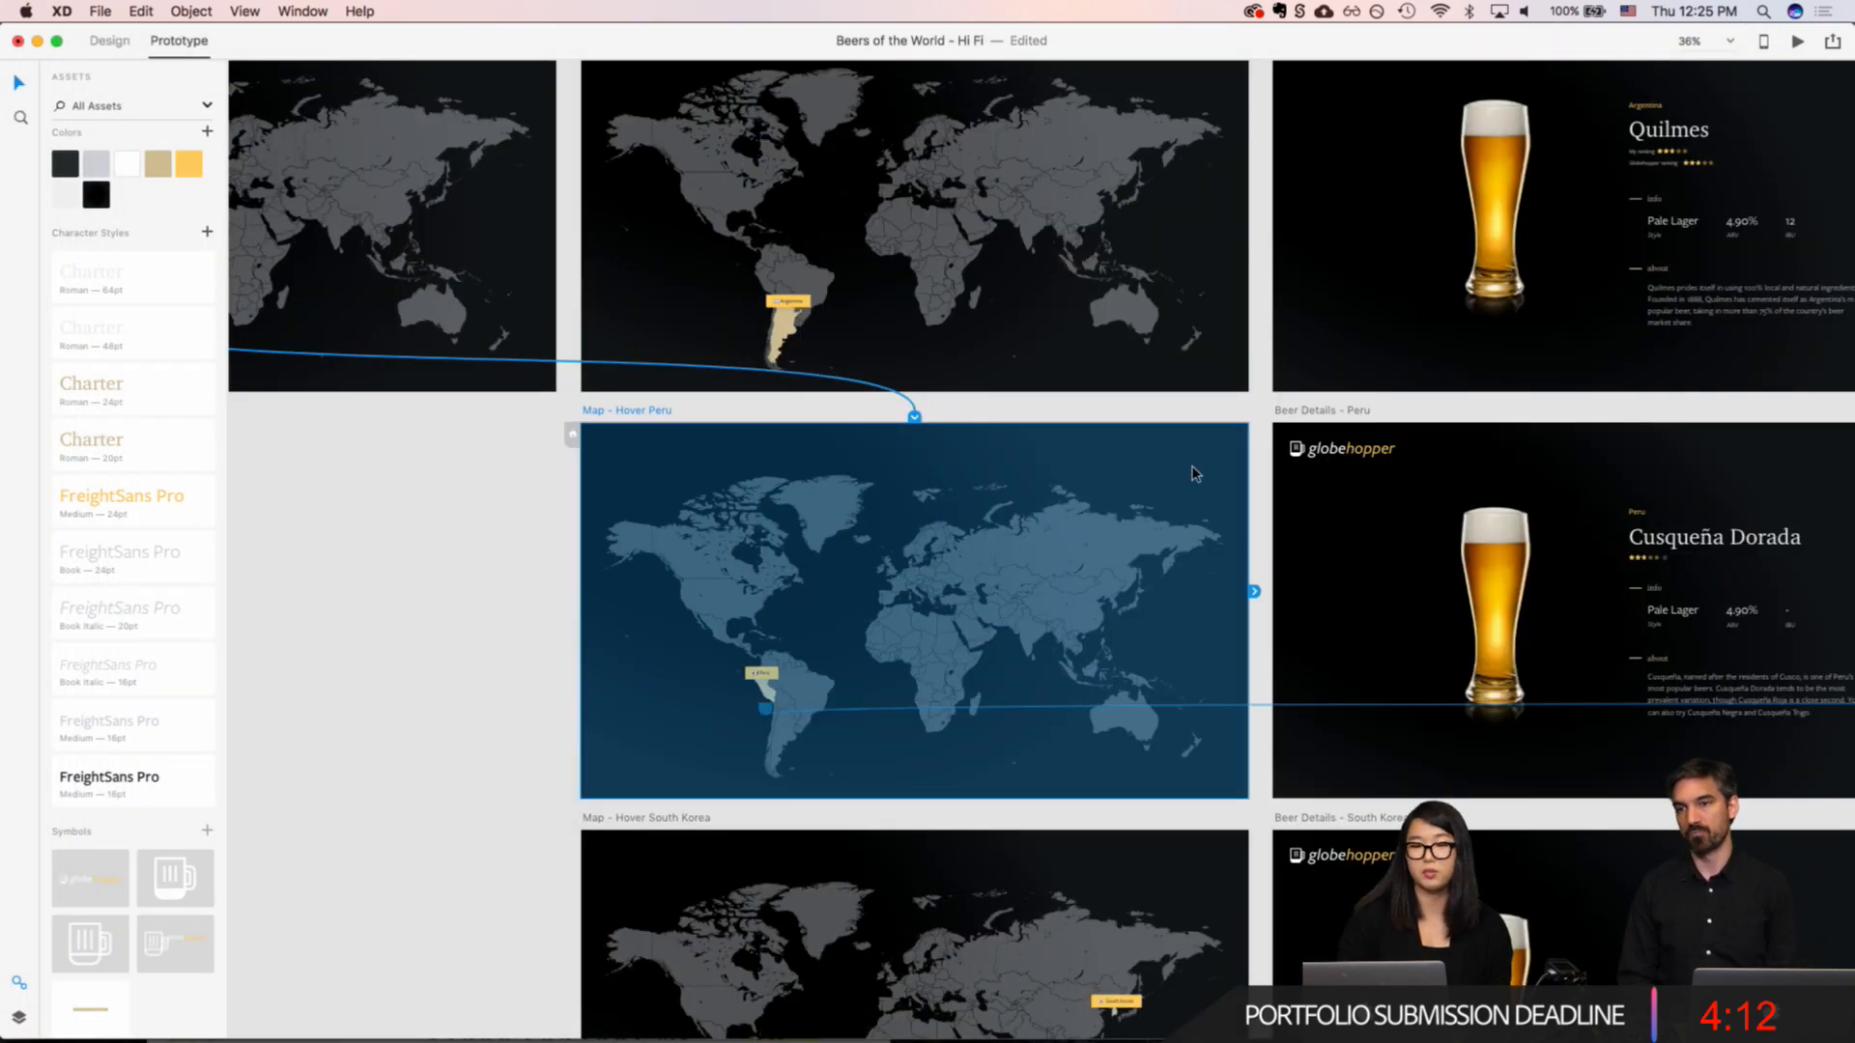
Step: Examine the ranking layout on the Argentina Quilmes artboard and the Map Home and hover map artboards
{"action": "scroll", "coordinate": [1195, 474], "scroll_direction": "right", "scroll_amount": 3}
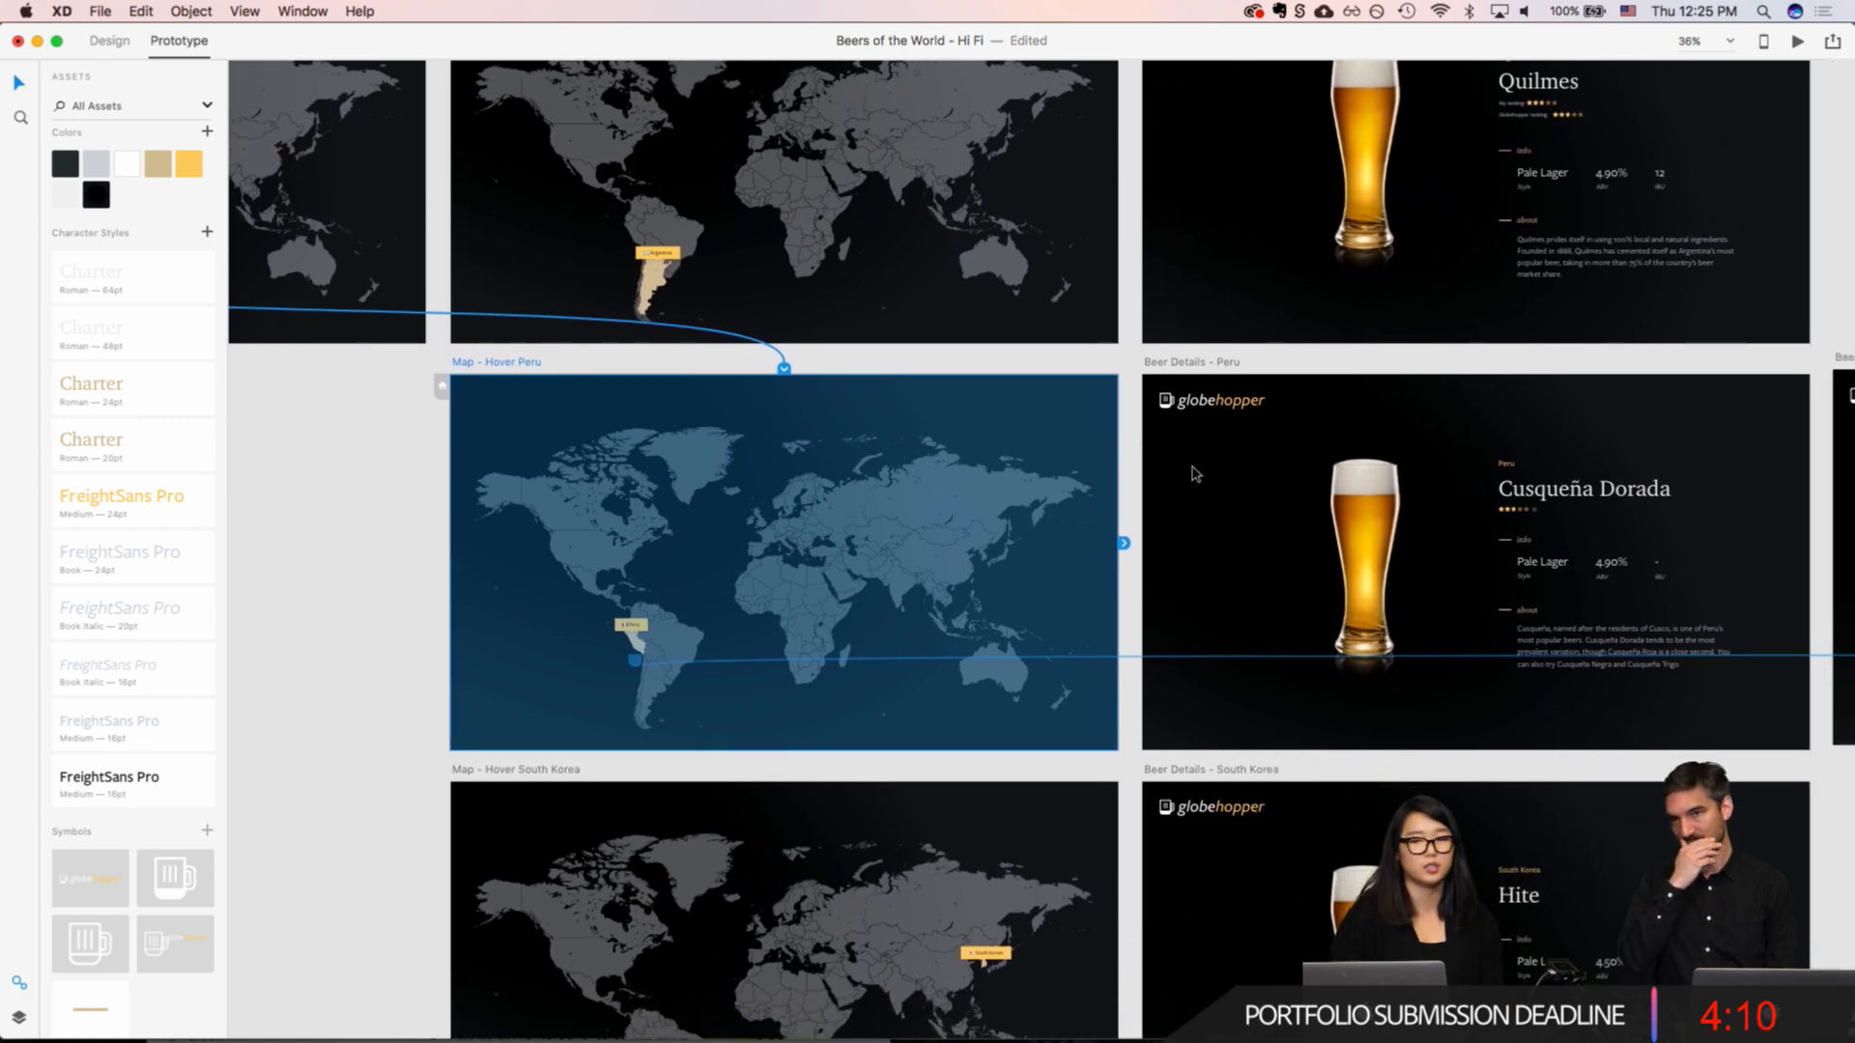
{"action": "scroll", "coordinate": [1195, 473], "scroll_direction": "right", "scroll_amount": 10}
{"action": "scroll", "coordinate": [1195, 473], "scroll_direction": "up", "scroll_amount": 3}
{"action": "scroll", "coordinate": [1053, 488], "scroll_direction": "up", "scroll_amount": 8}
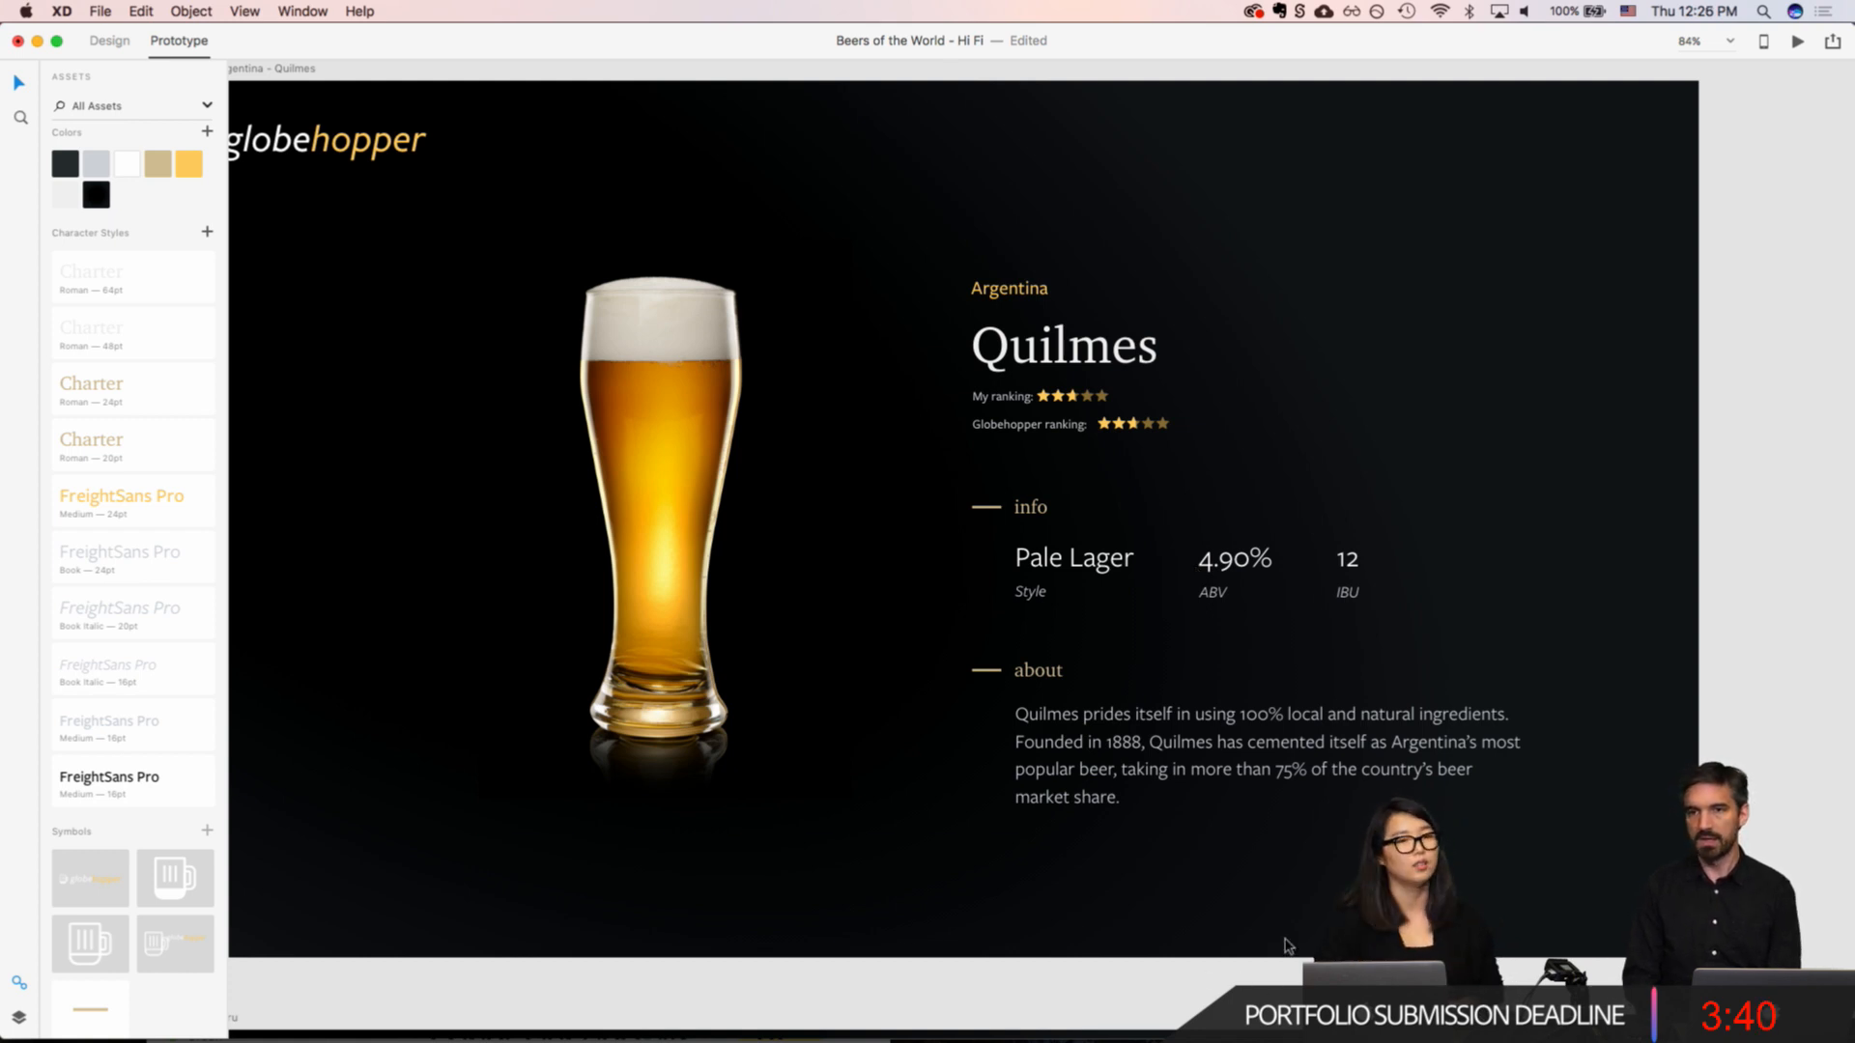
{"action": "scroll", "coordinate": [1285, 947], "scroll_direction": "down", "scroll_amount": 10}
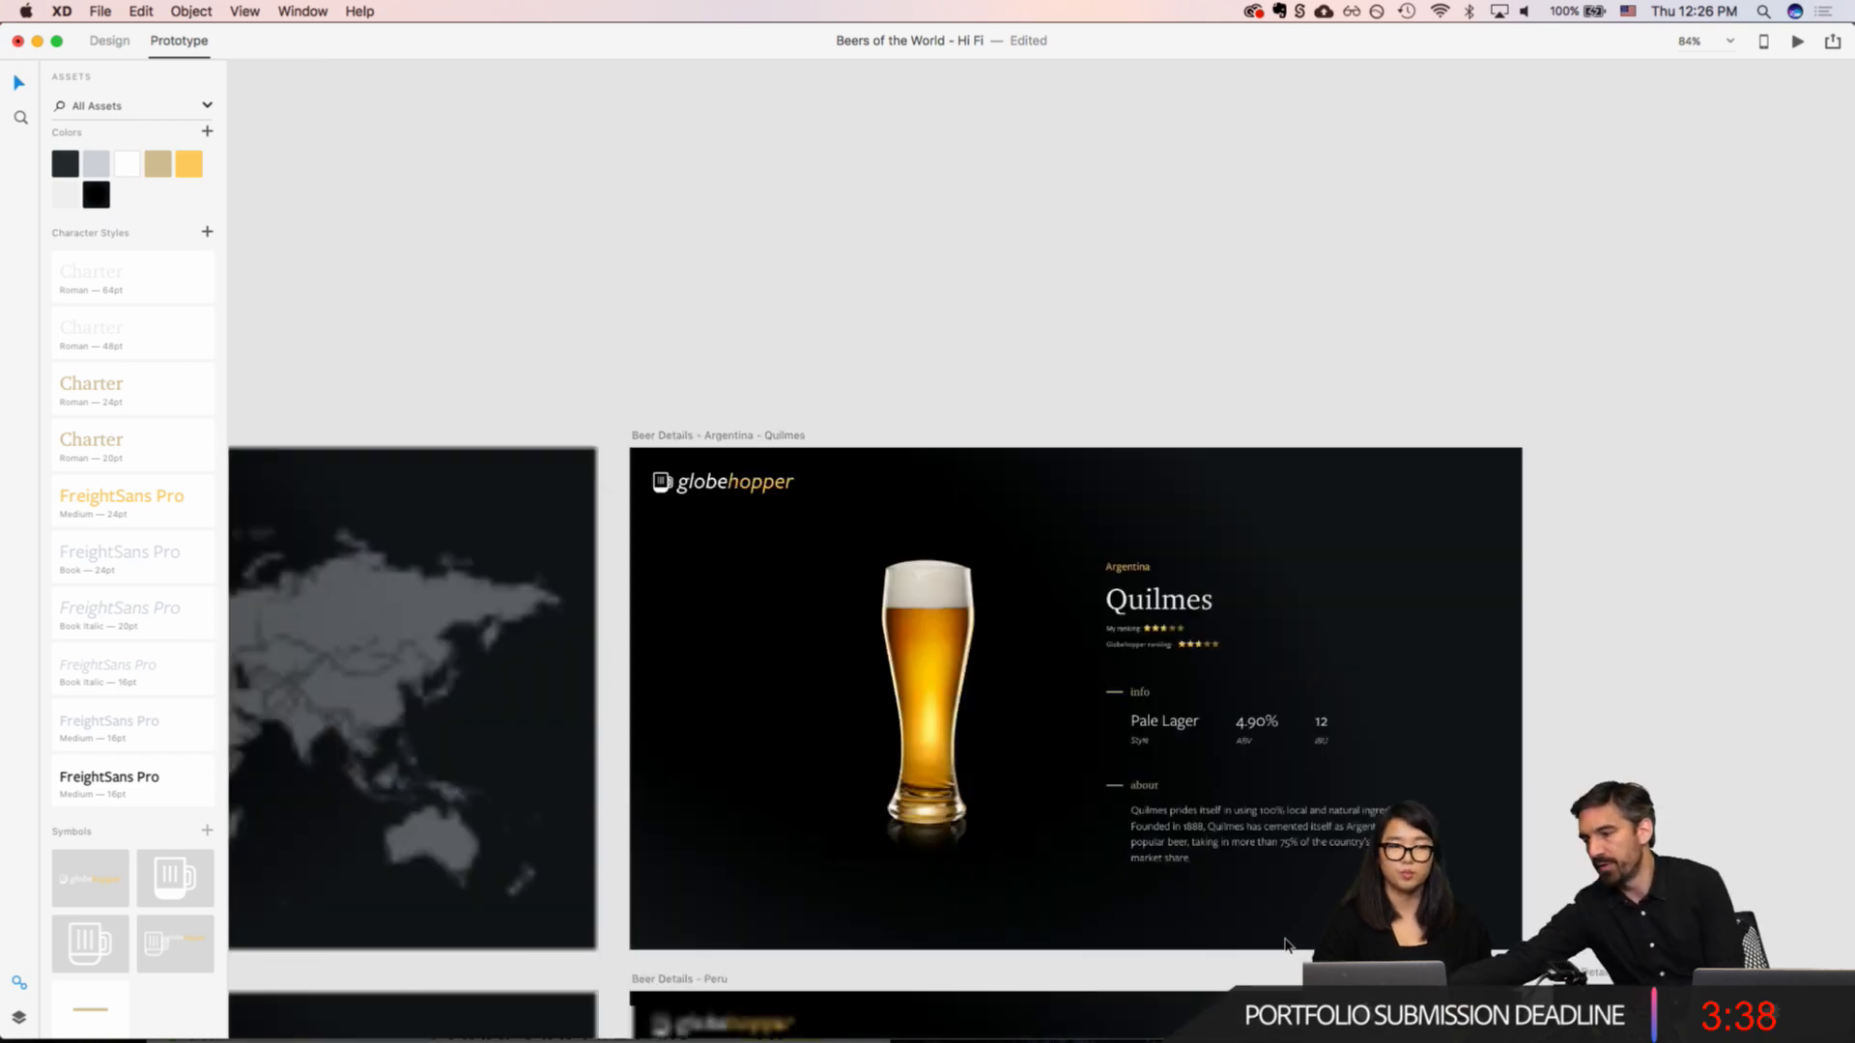
{"action": "scroll", "coordinate": [1285, 946], "scroll_direction": "left", "scroll_amount": 3}
{"action": "scroll", "coordinate": [1285, 947], "scroll_direction": "down", "scroll_amount": 3}
{"action": "scroll", "coordinate": [1285, 946], "scroll_direction": "left", "scroll_amount": 4}
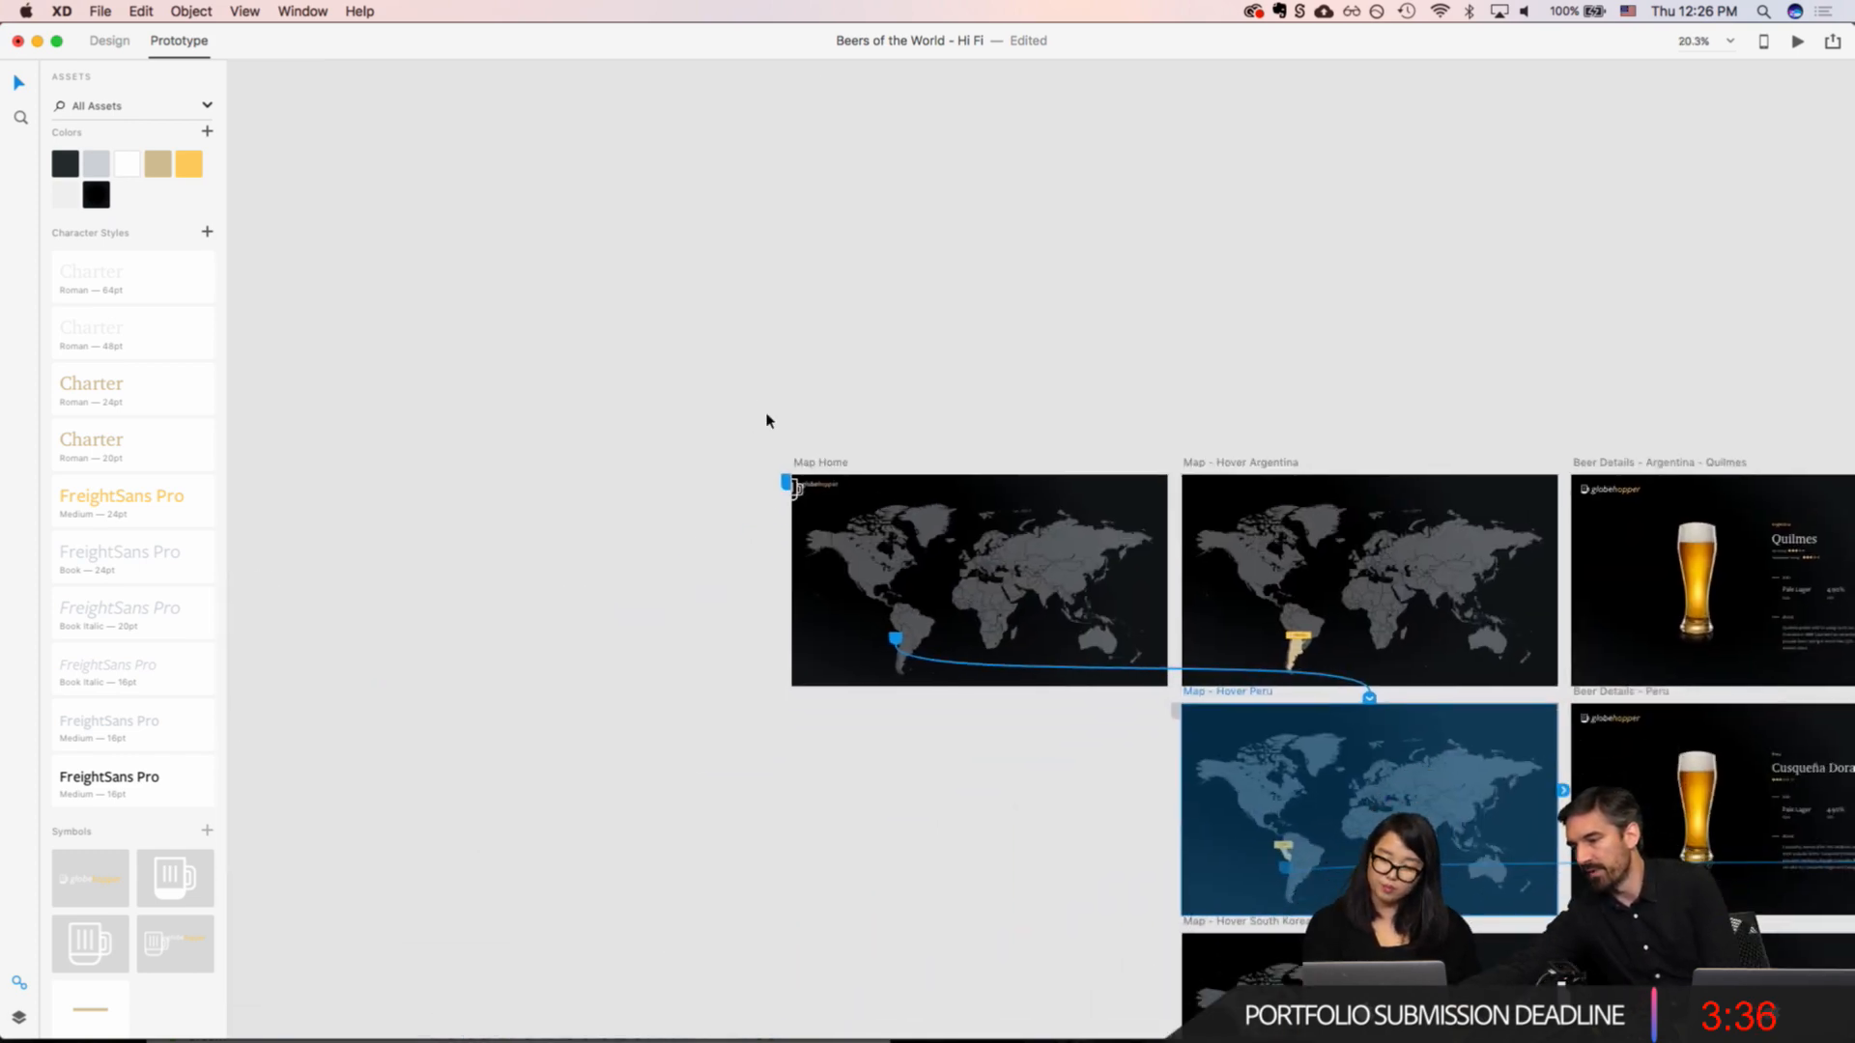
{"action": "scroll", "coordinate": [949, 558], "scroll_direction": "up", "scroll_amount": 5}
{"action": "scroll", "coordinate": [949, 558], "scroll_direction": "right", "scroll_amount": 12}
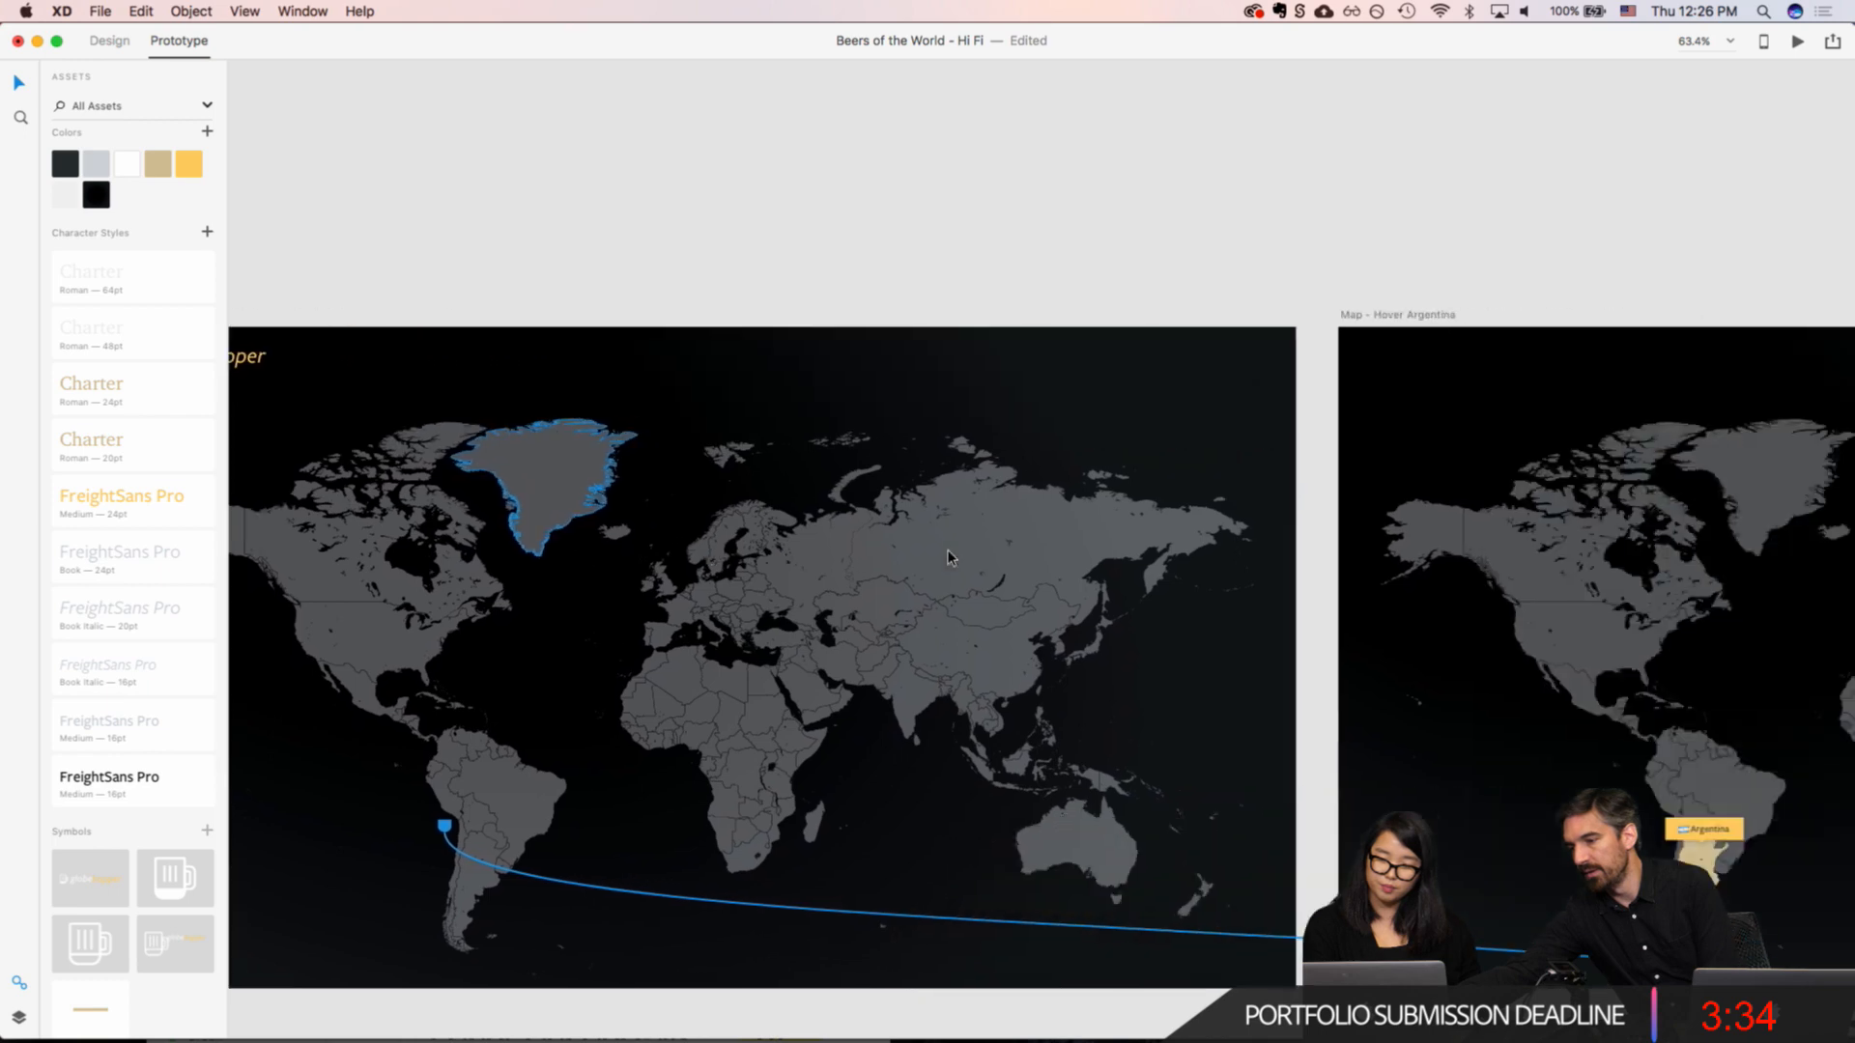
{"action": "scroll", "coordinate": [949, 558], "scroll_direction": "down", "scroll_amount": 2}
{"action": "scroll", "coordinate": [949, 557], "scroll_direction": "up", "scroll_amount": 2}
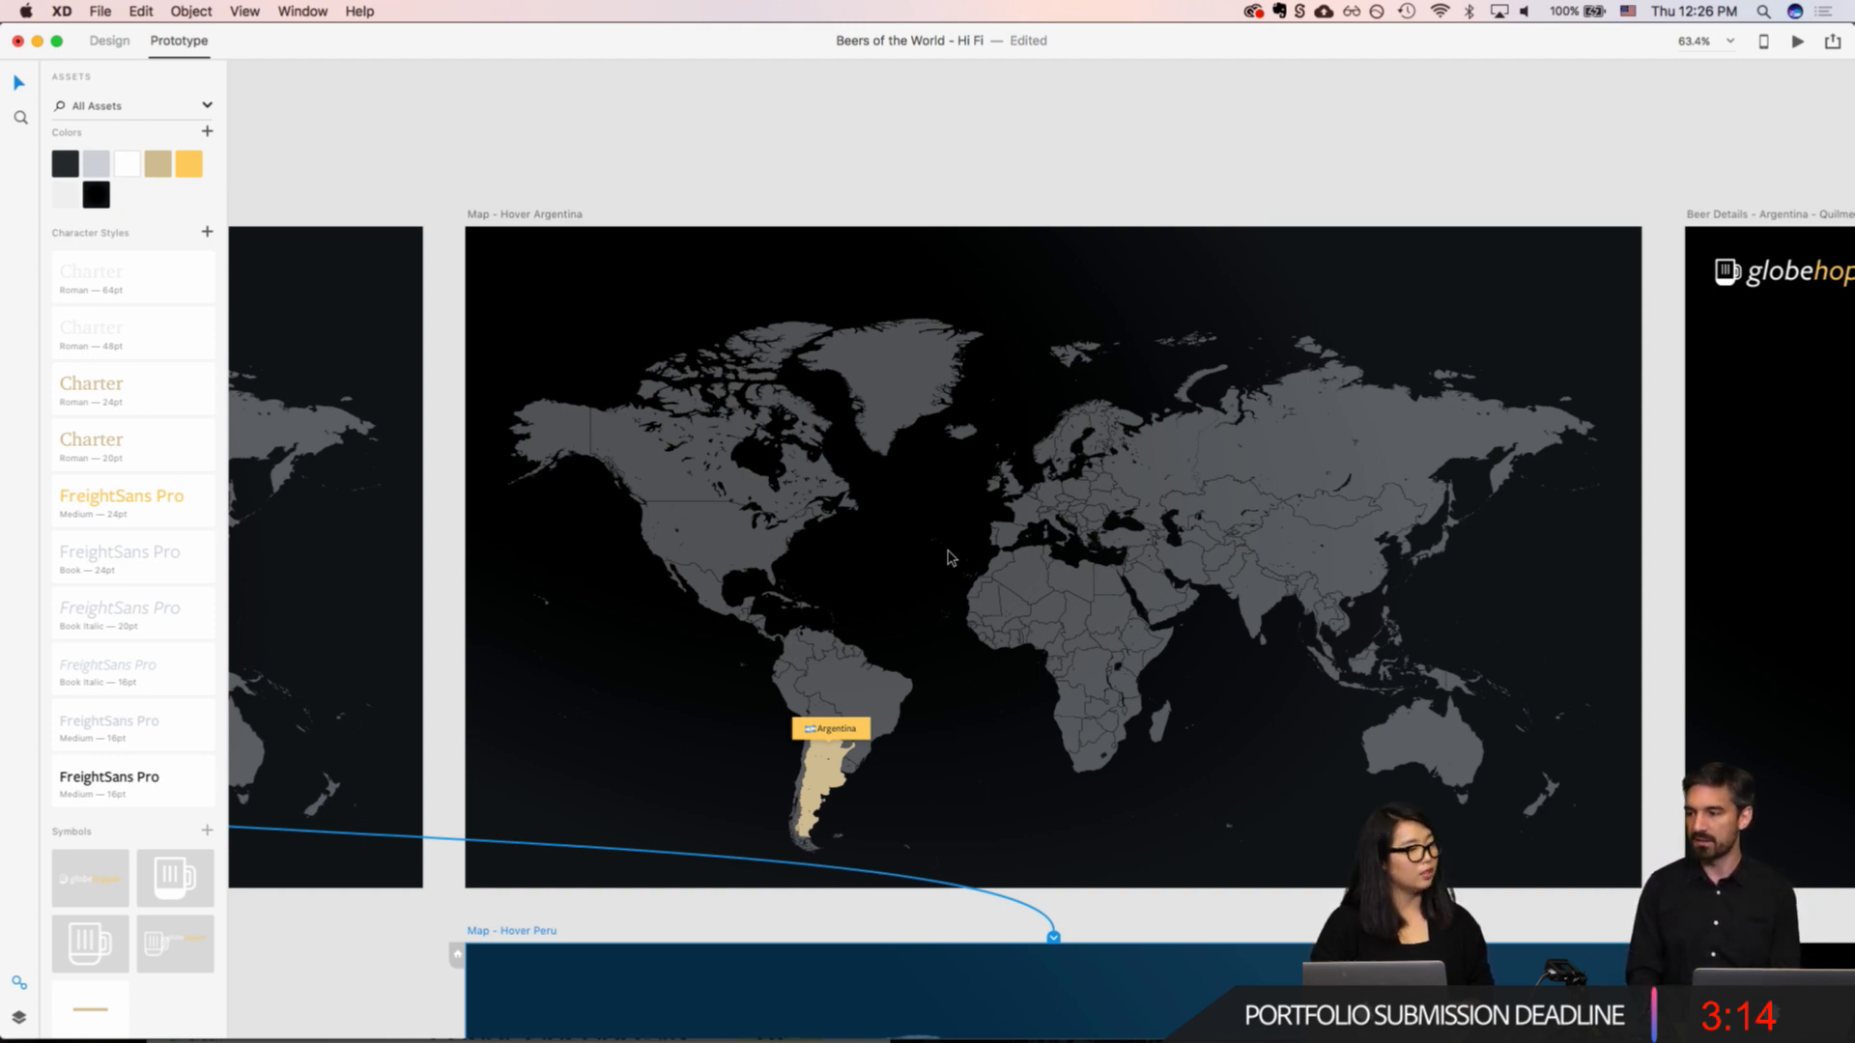
{"action": "scroll", "coordinate": [948, 557], "scroll_direction": "left", "scroll_amount": 15}
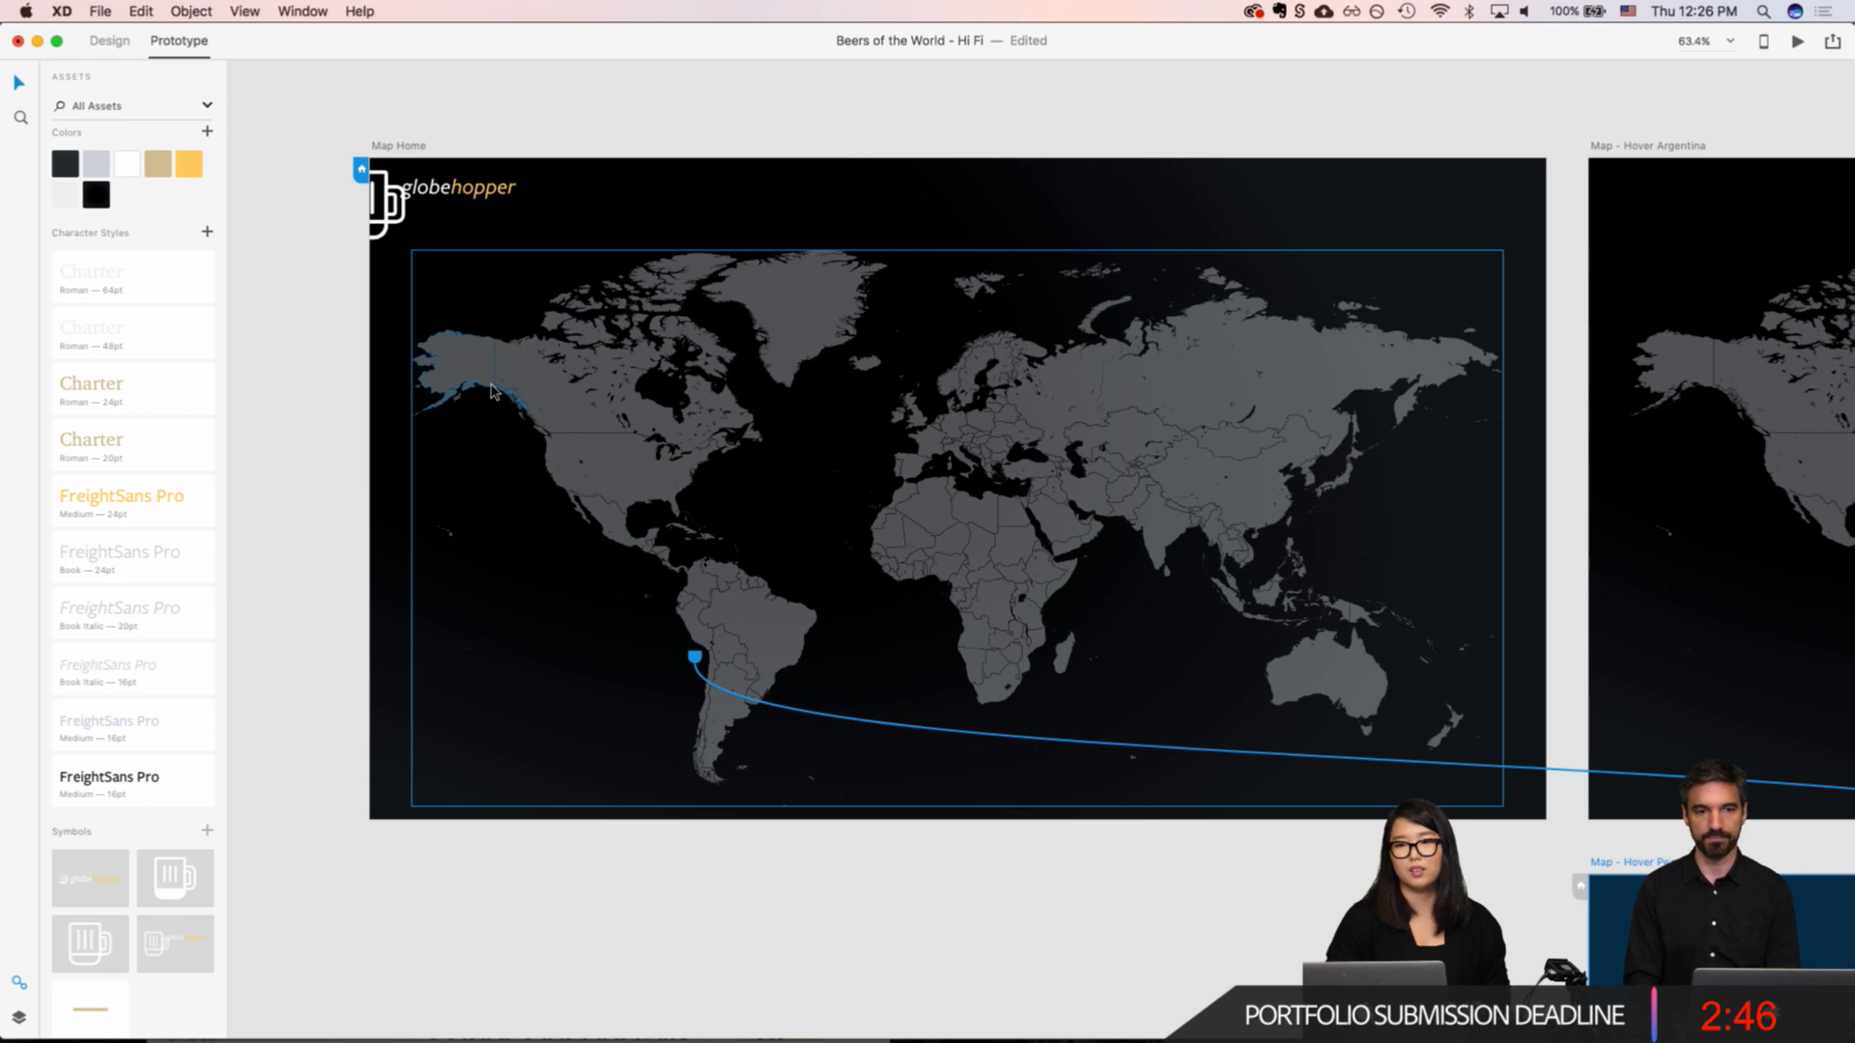
{"action": "scroll", "coordinate": [501, 308], "scroll_direction": "up", "scroll_amount": 5}
{"action": "scroll", "coordinate": [501, 307], "scroll_direction": "down", "scroll_amount": 3}
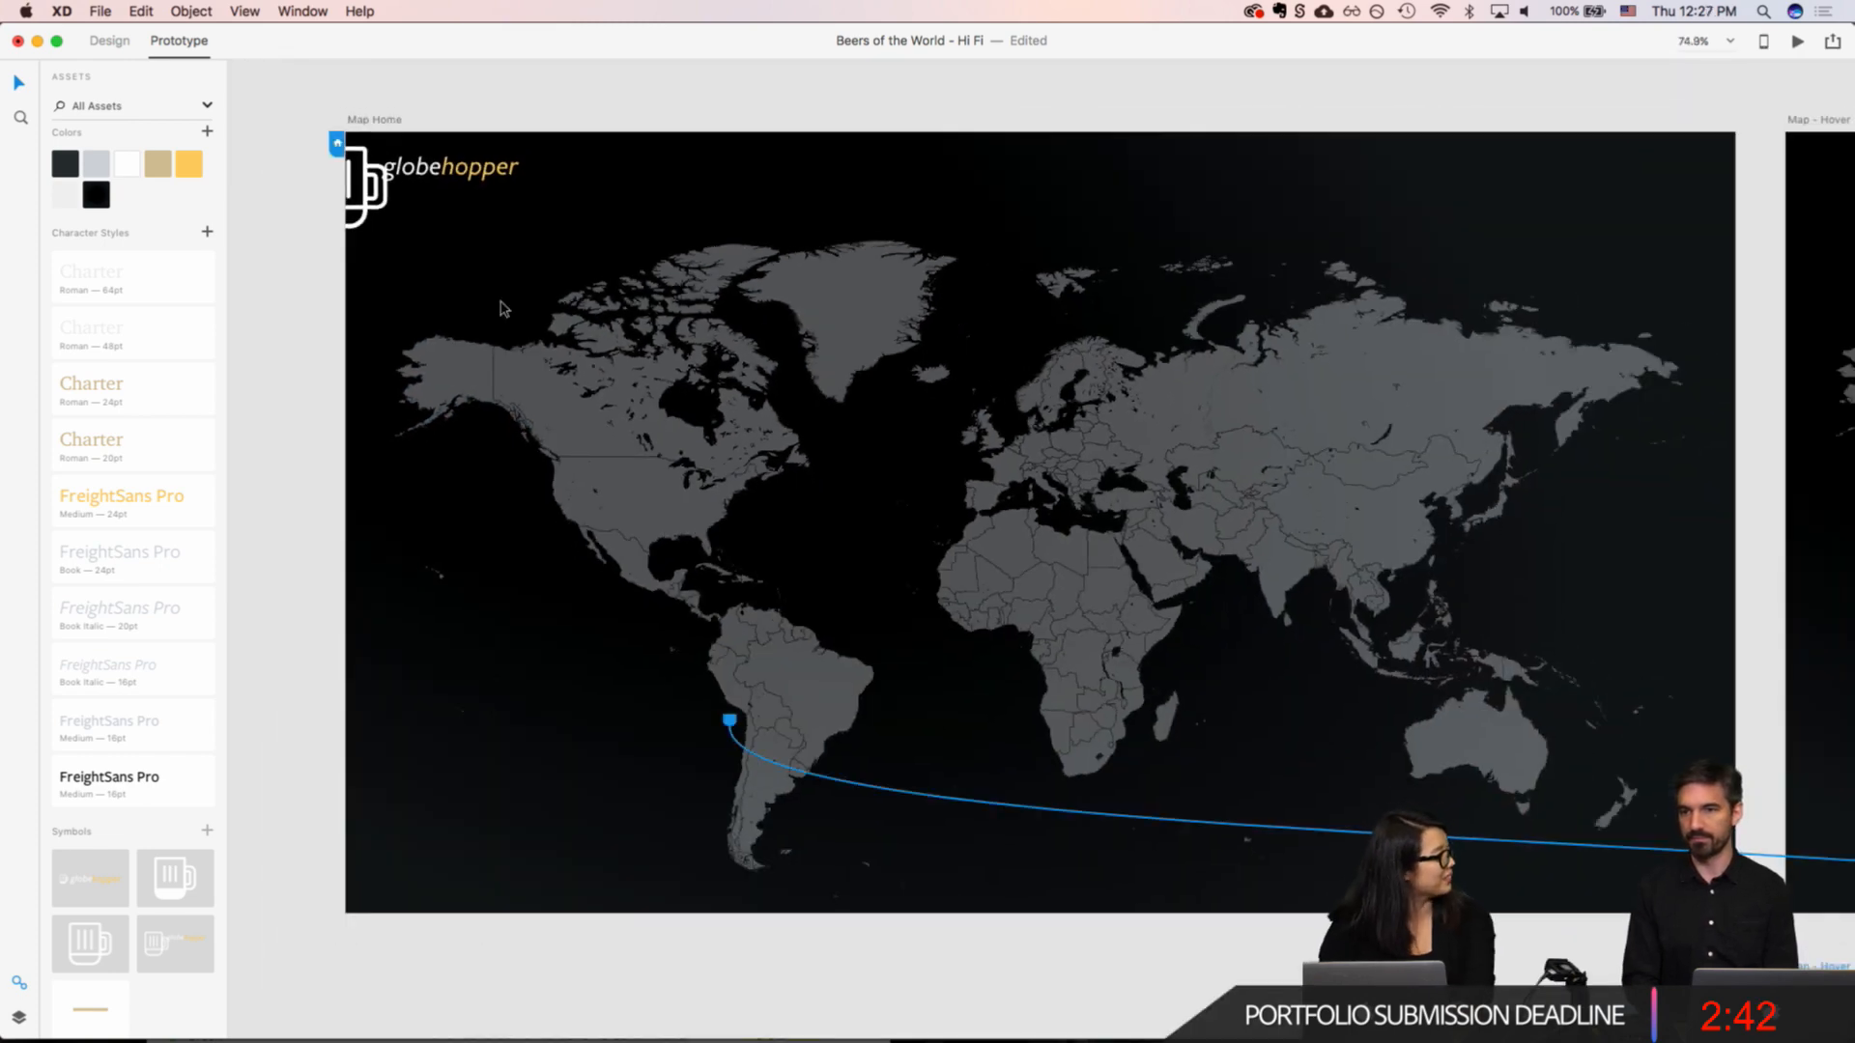
Step: Switch to Adobe Stock in Chrome, search for "location" vectors and open the "GPS location Map pointer icon" details
{"action": "key", "text": "super+Tab"}
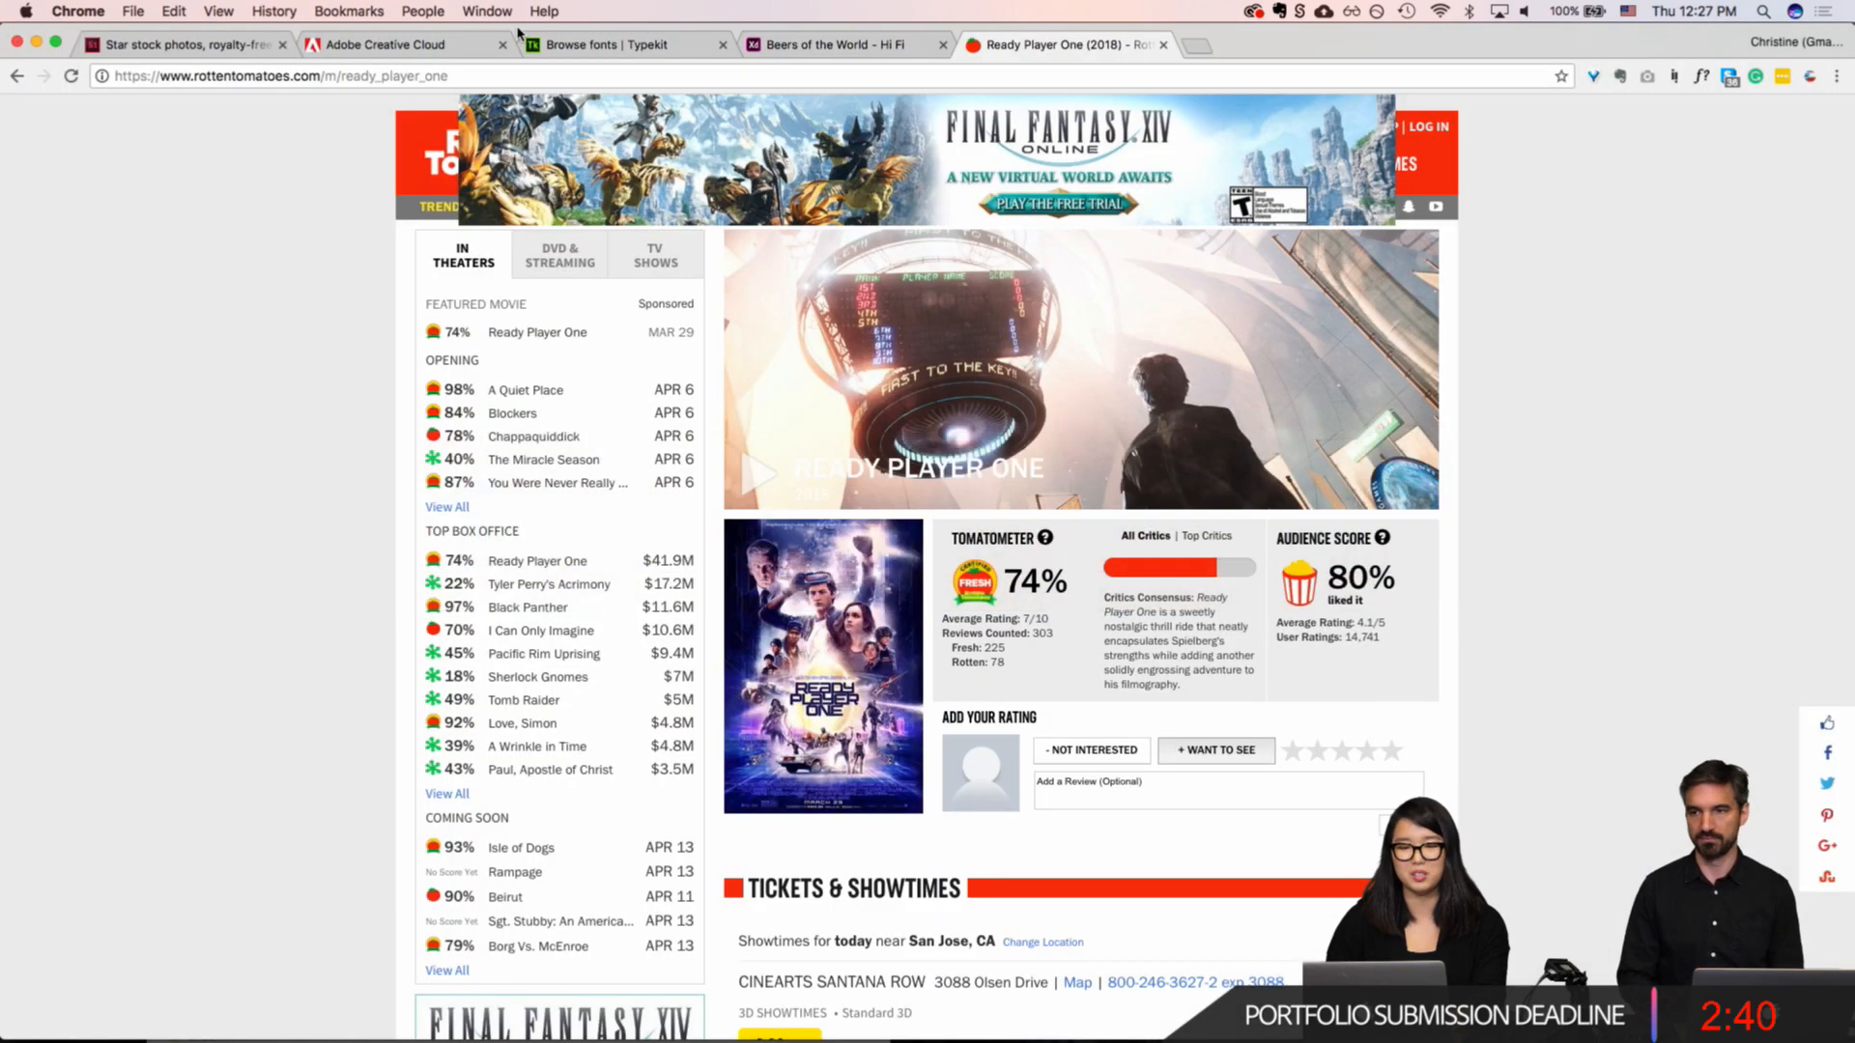
{"action": "left_click", "coordinate": [261, 46]}
{"action": "scroll", "coordinate": [356, 344], "scroll_direction": "up", "scroll_amount": 5}
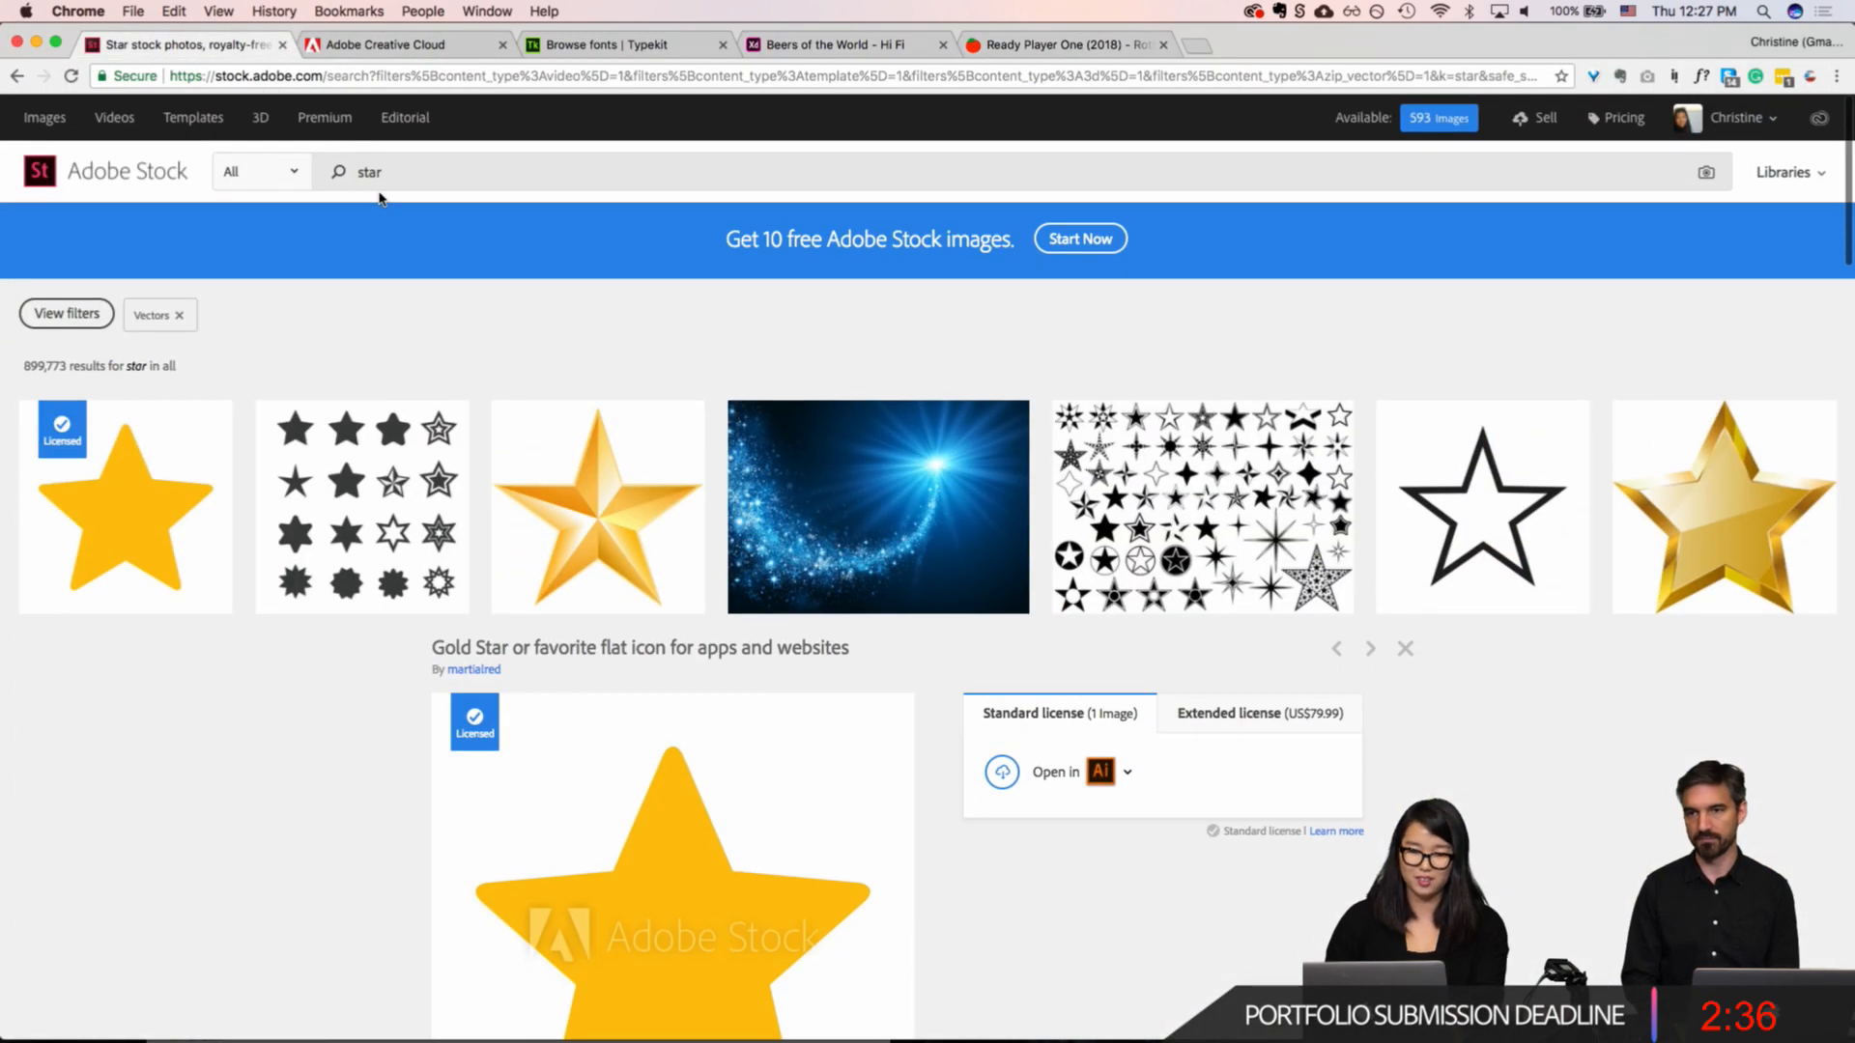
{"action": "double_click", "coordinate": [375, 180]}
{"action": "type", "text": "location"}
{"action": "key", "text": "Return"}
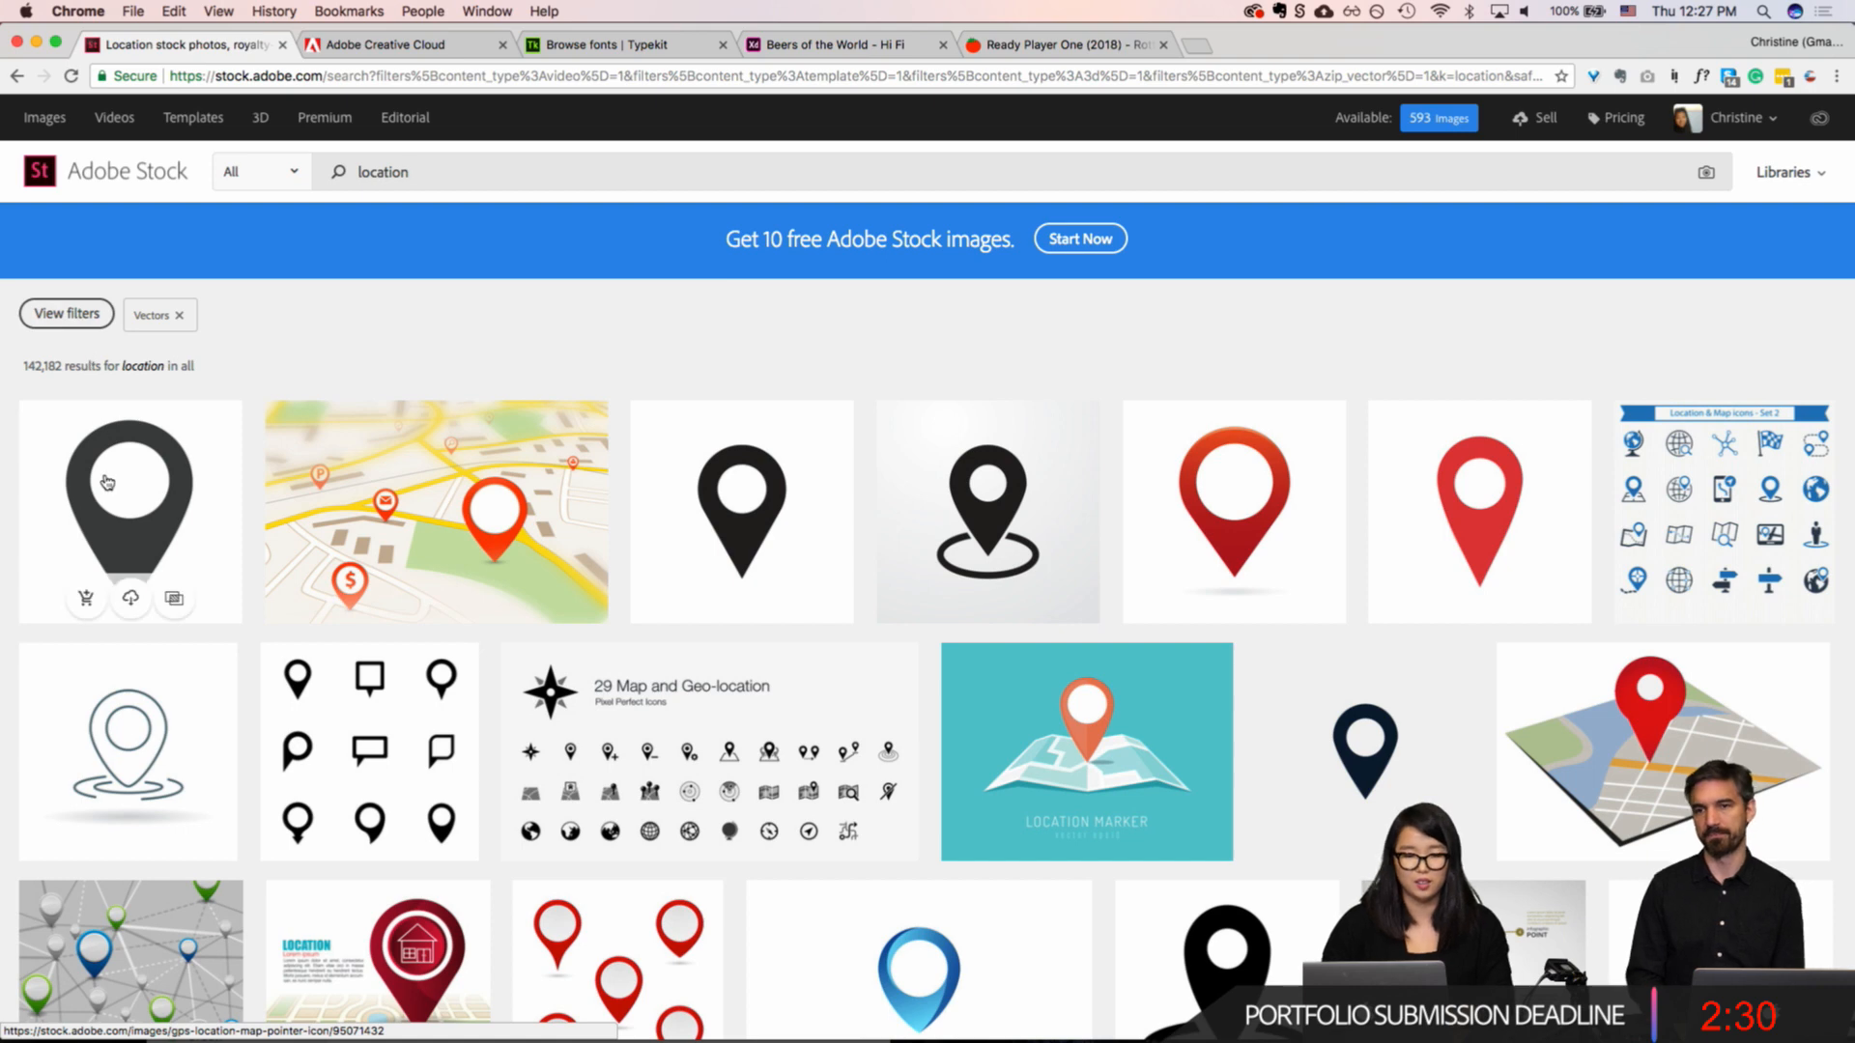
{"action": "scroll", "coordinate": [116, 329], "scroll_direction": "down", "scroll_amount": 5}
{"action": "left_click", "coordinate": [177, 259]}
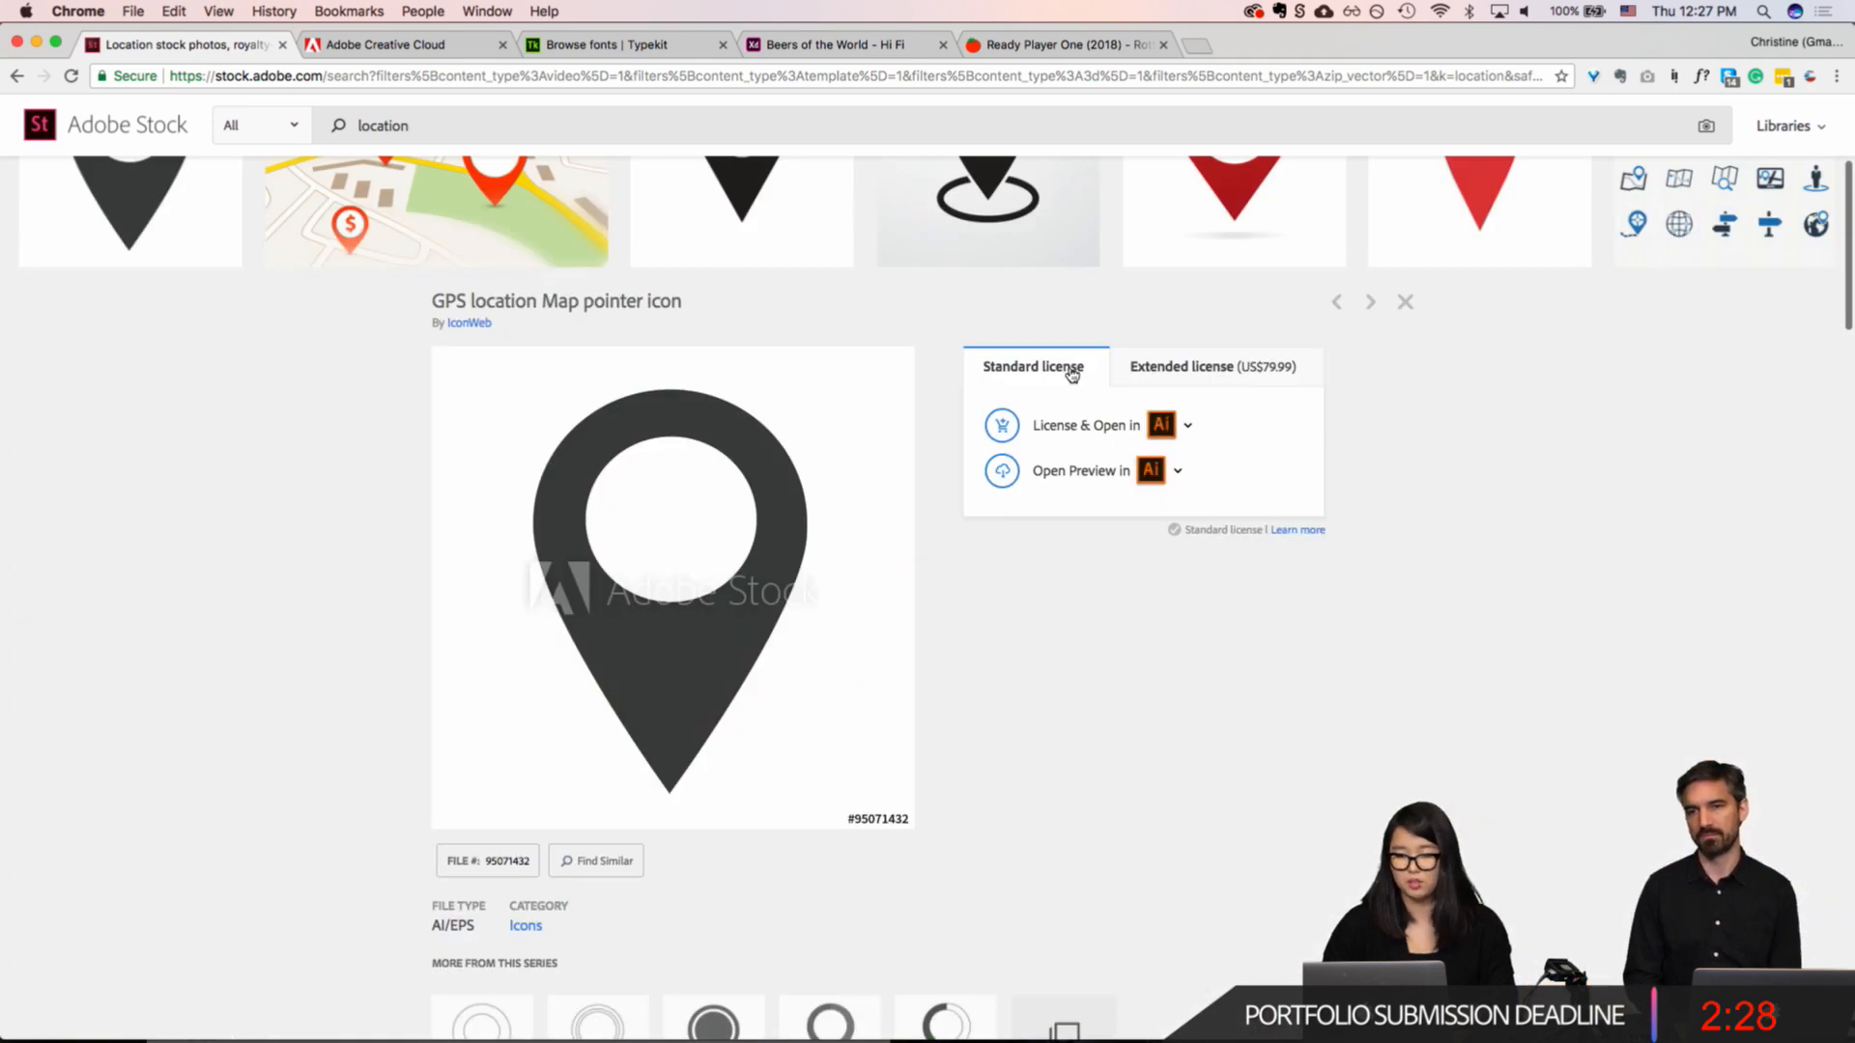
Step: Try to license the "GPS location Map pointer icon" under the standard license and save it to the Beers of the World library
{"action": "left_click", "coordinate": [1162, 426]}
{"action": "left_click", "coordinate": [1198, 530]}
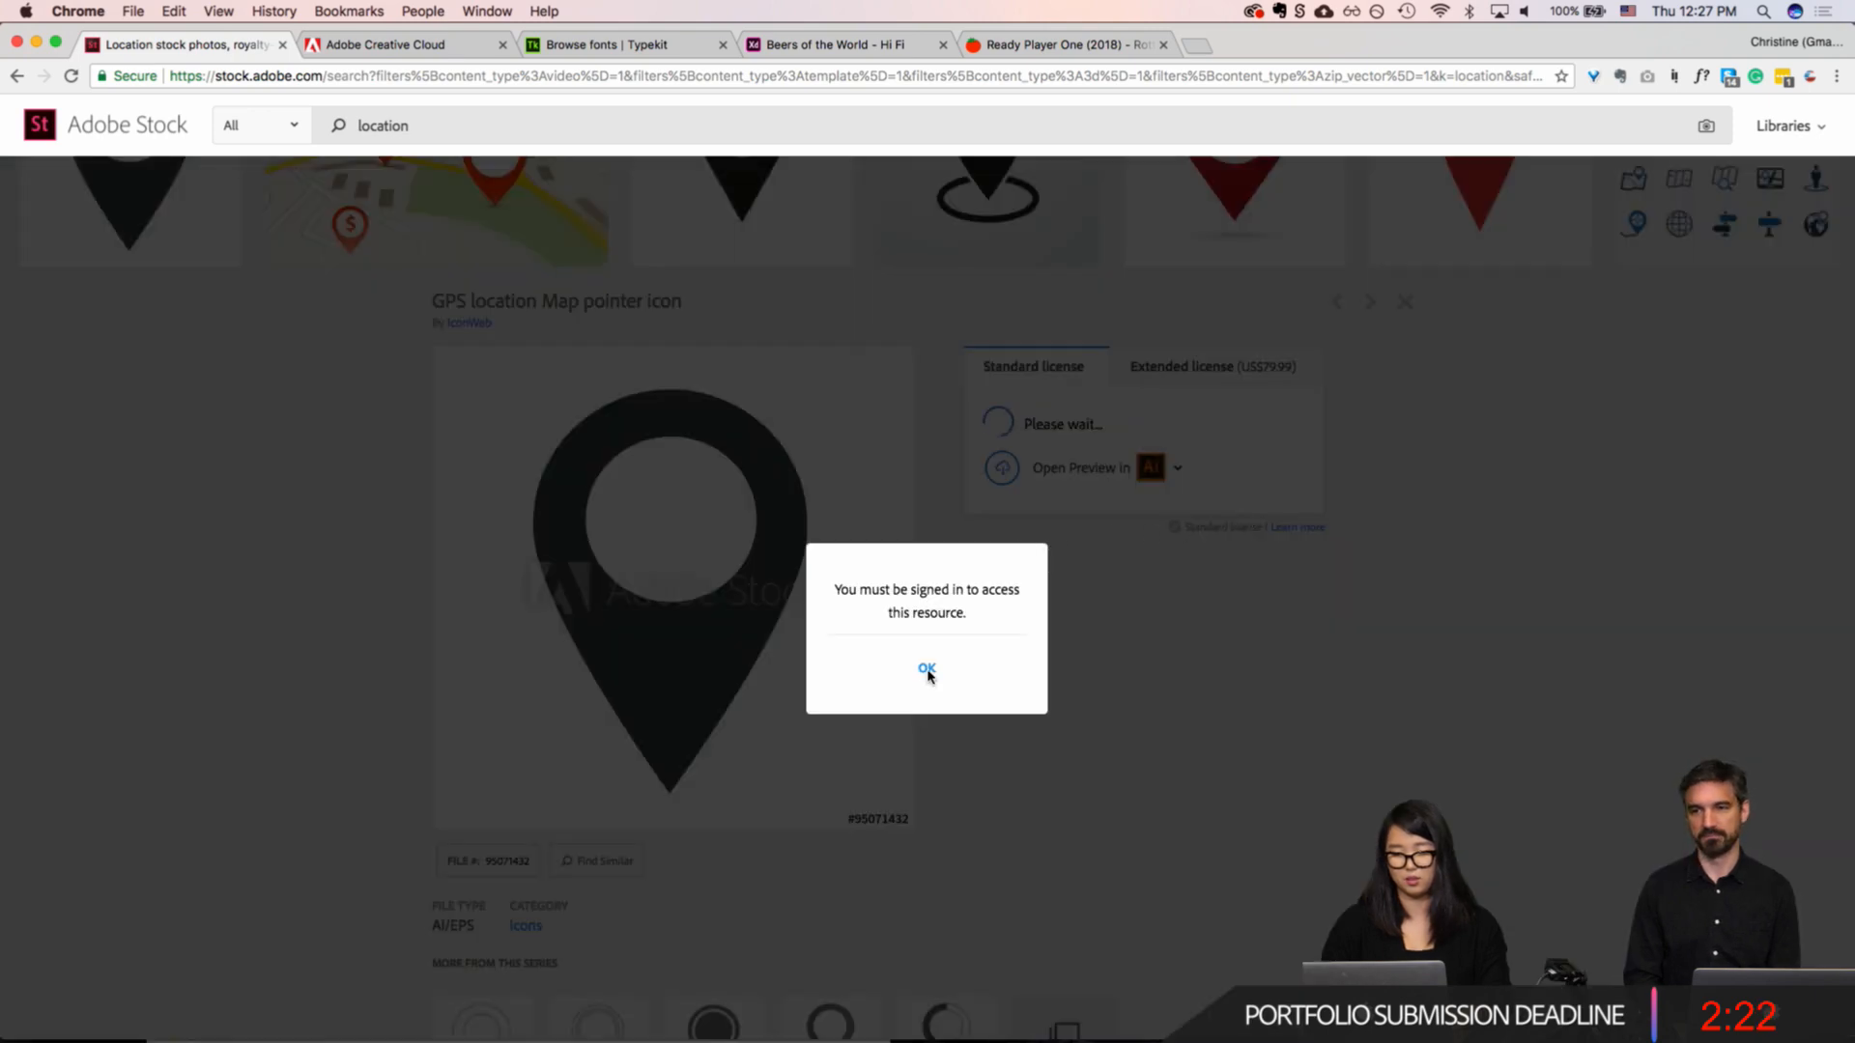
{"action": "left_click", "coordinate": [926, 670]}
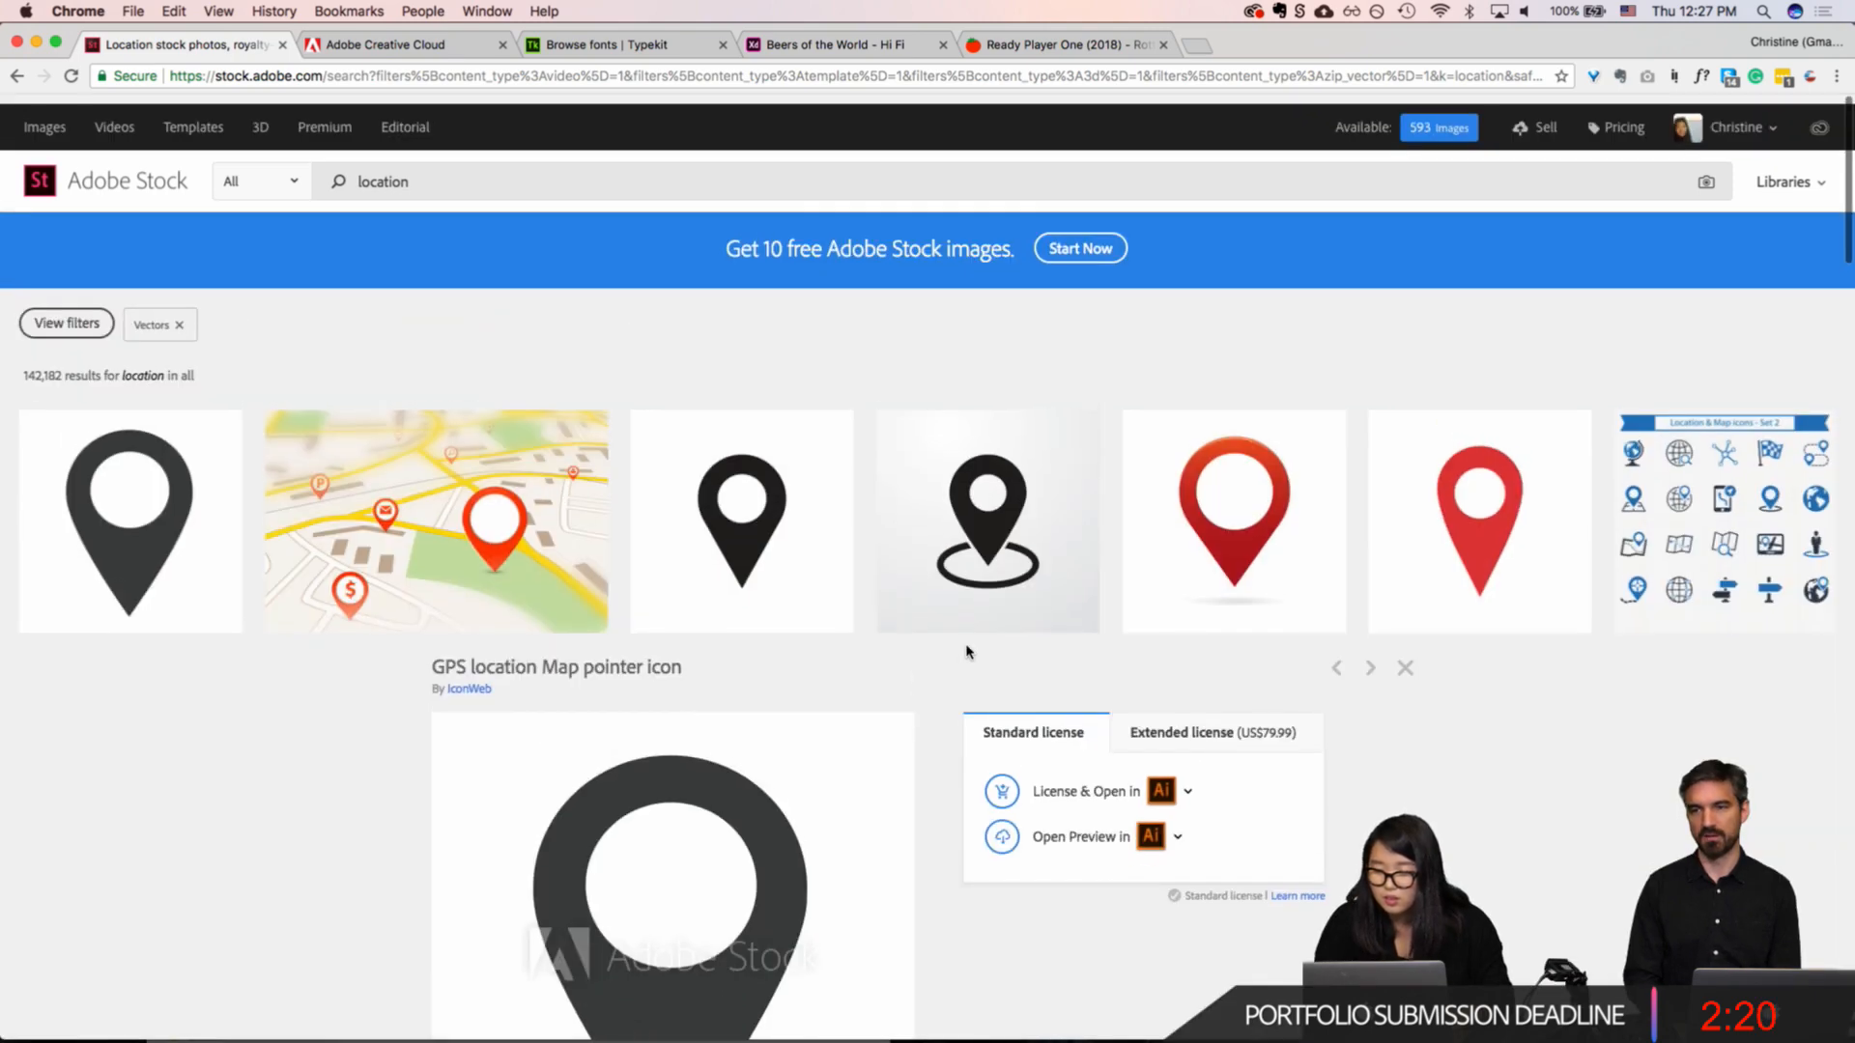
{"action": "scroll", "coordinate": [966, 656], "scroll_direction": "down", "scroll_amount": 3}
{"action": "left_click", "coordinate": [1163, 659]}
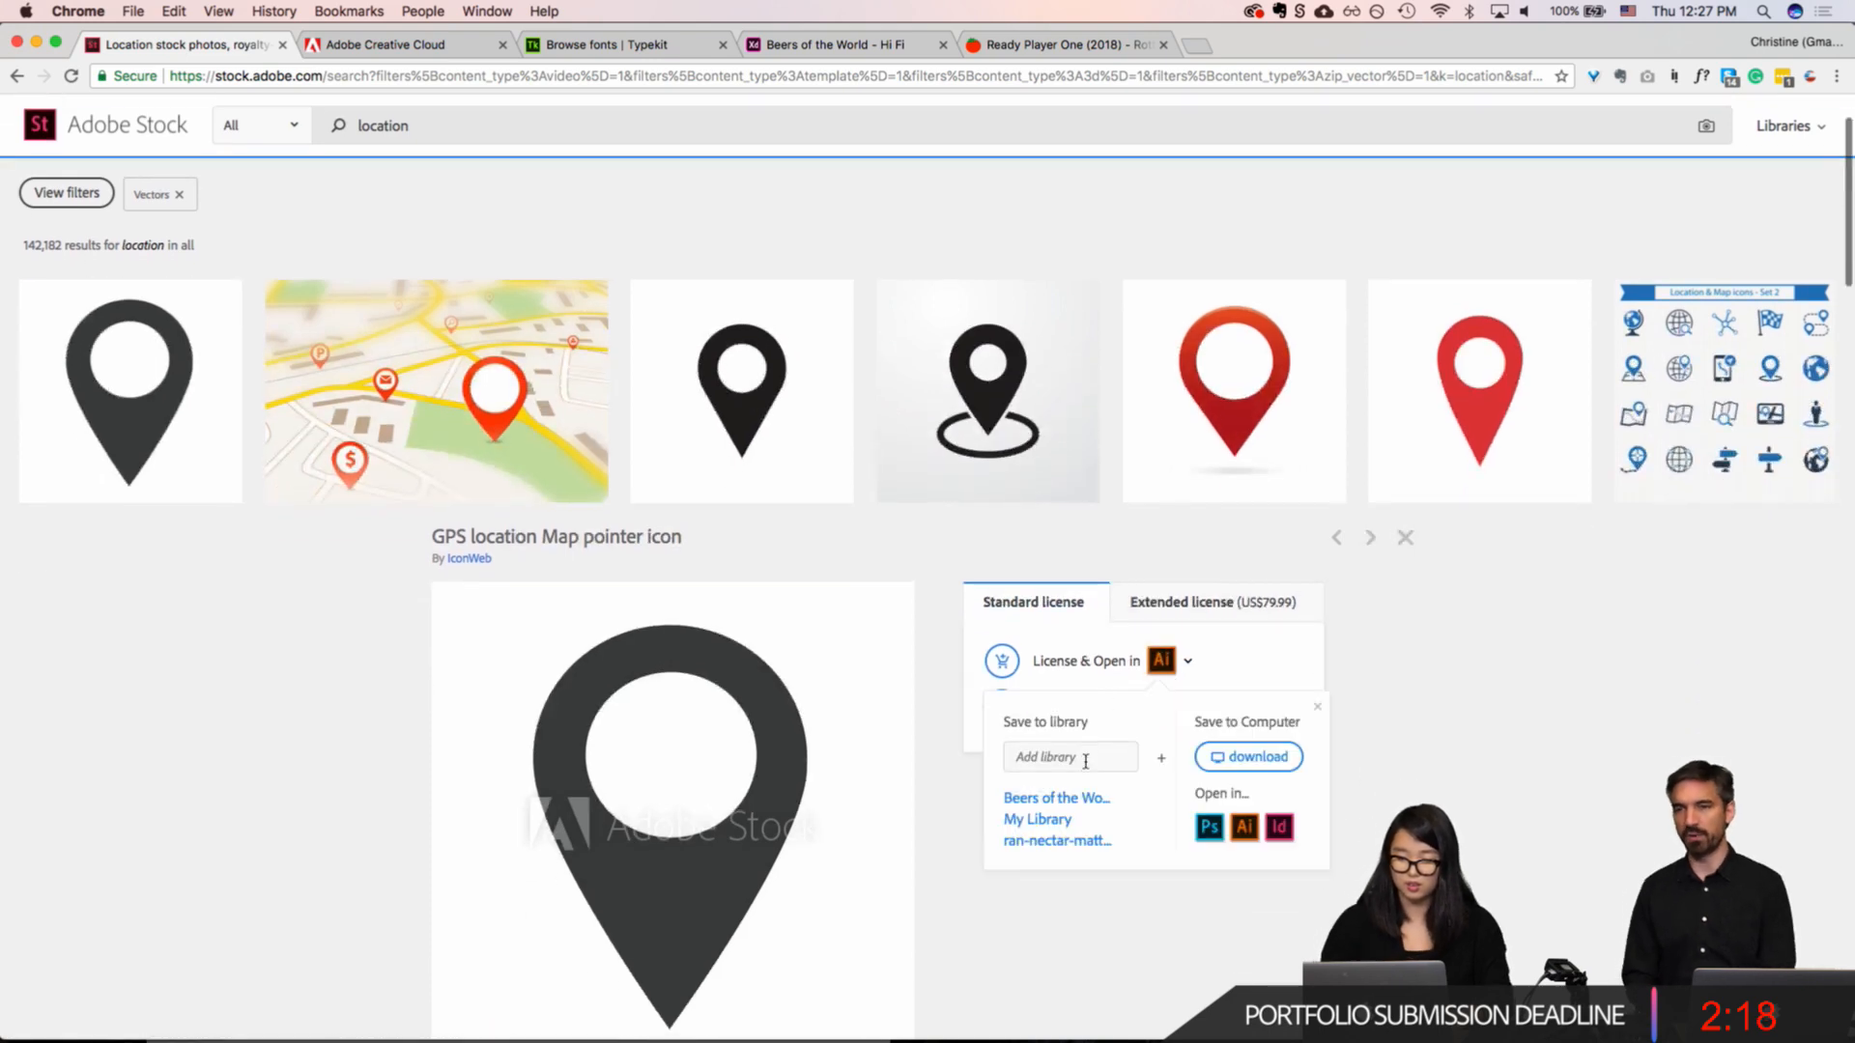
{"action": "left_click", "coordinate": [1055, 798]}
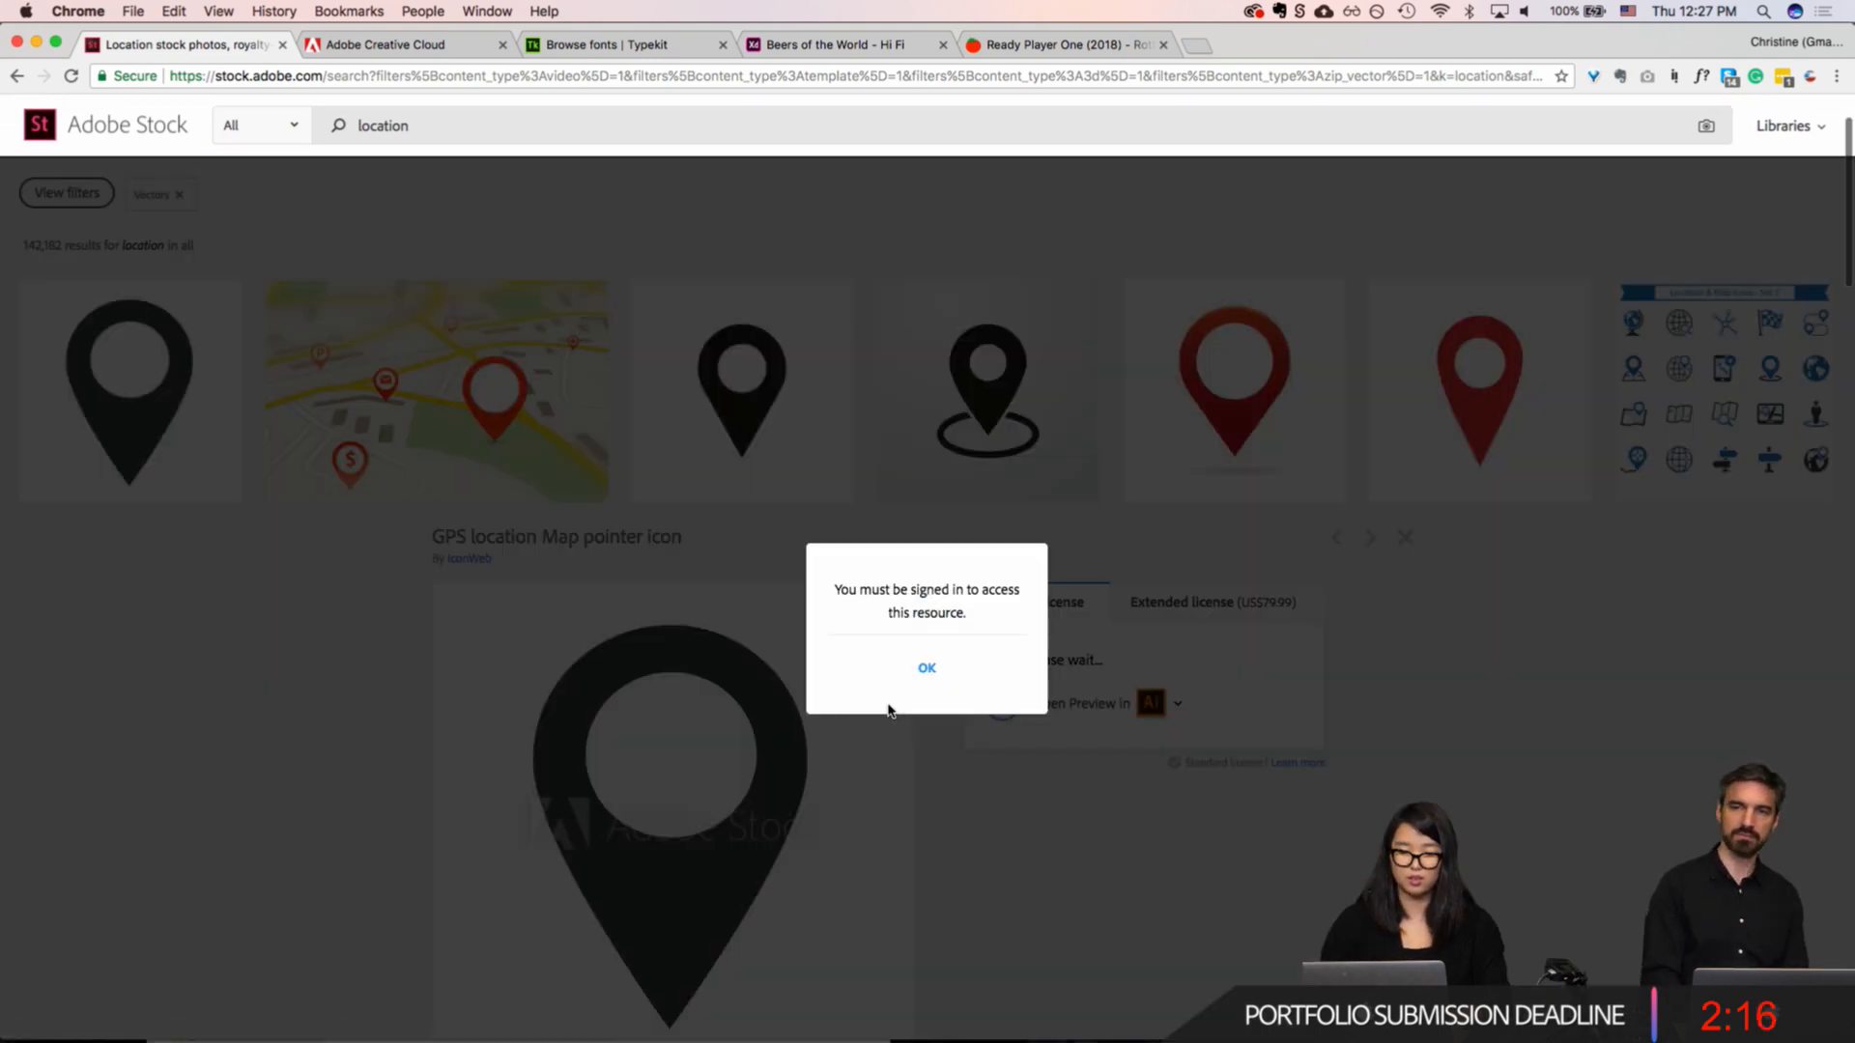
{"action": "left_click", "coordinate": [926, 667]}
Step: Switch to Adobe XD's Design mode and draw a circle about 54 × 54 beside the globehopper logo on Map Home
{"action": "key", "text": "super+Tab"}
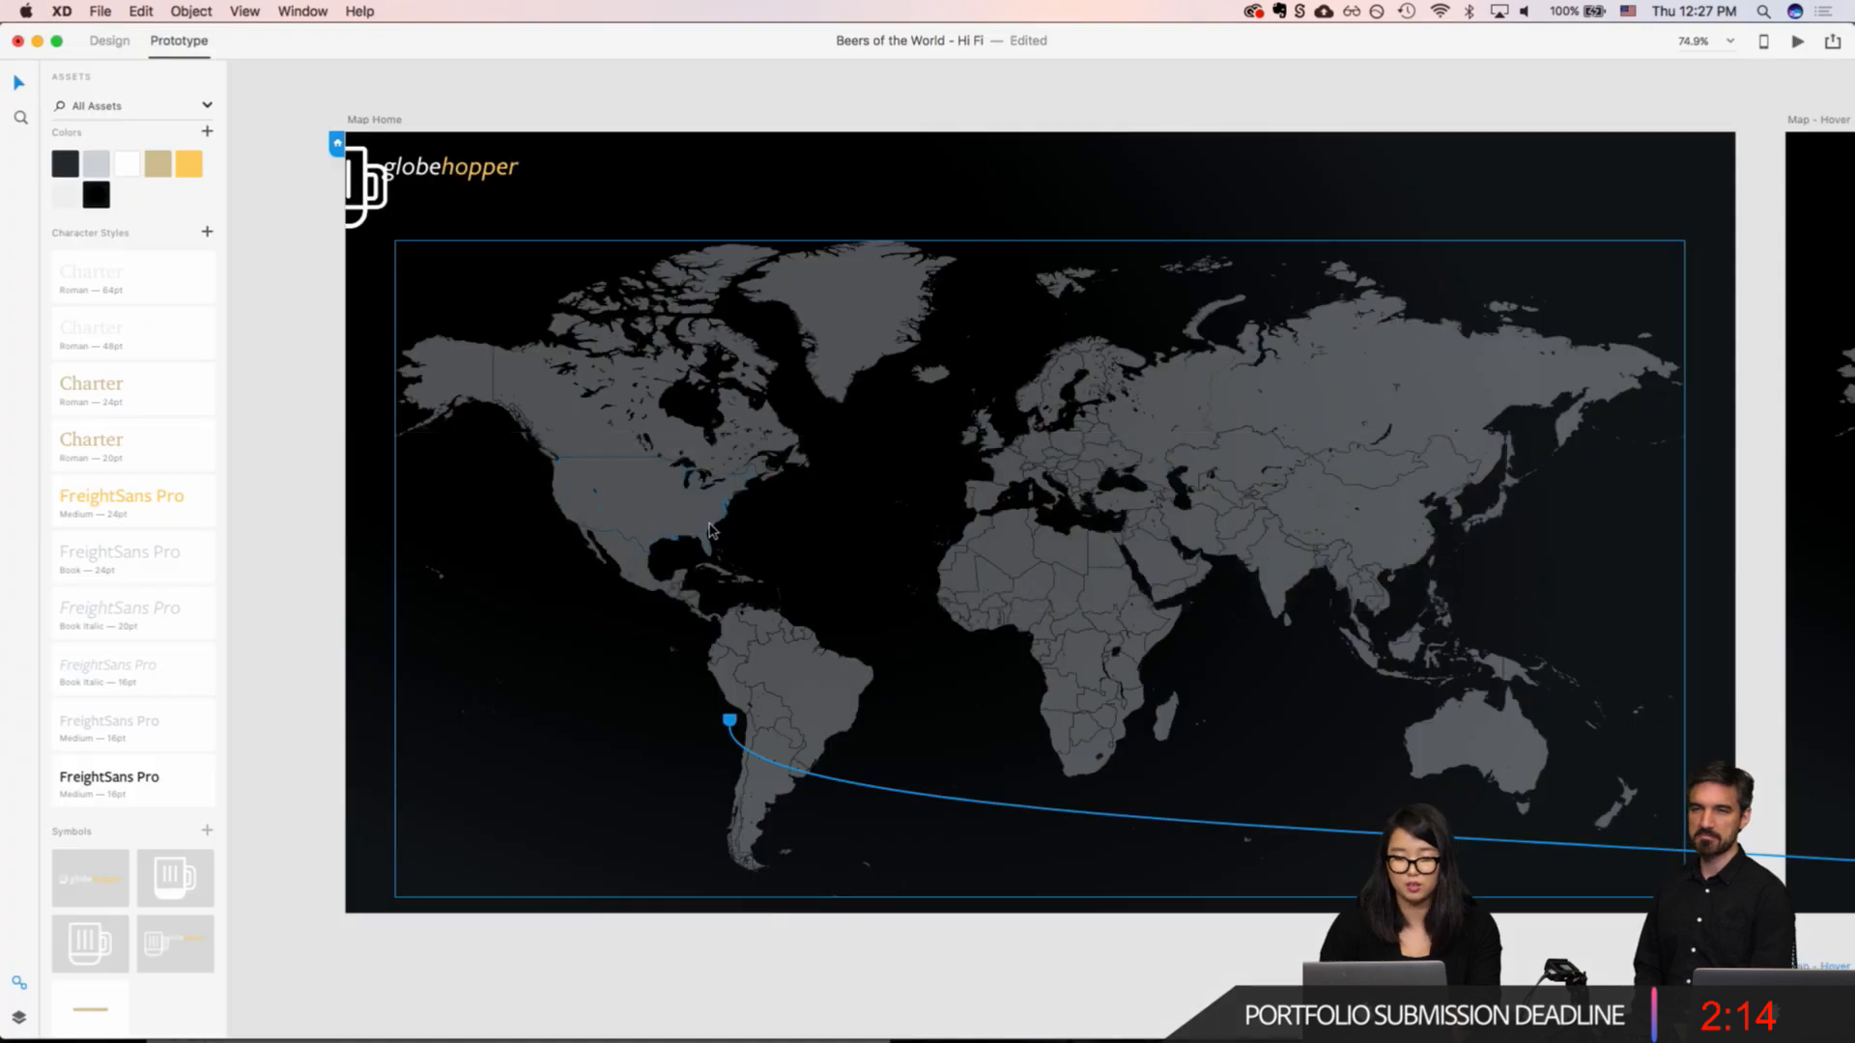
{"action": "scroll", "coordinate": [679, 466], "scroll_direction": "up", "scroll_amount": 5}
{"action": "scroll", "coordinate": [679, 466], "scroll_direction": "up", "scroll_amount": 7}
{"action": "scroll", "coordinate": [679, 466], "scroll_direction": "left", "scroll_amount": 4}
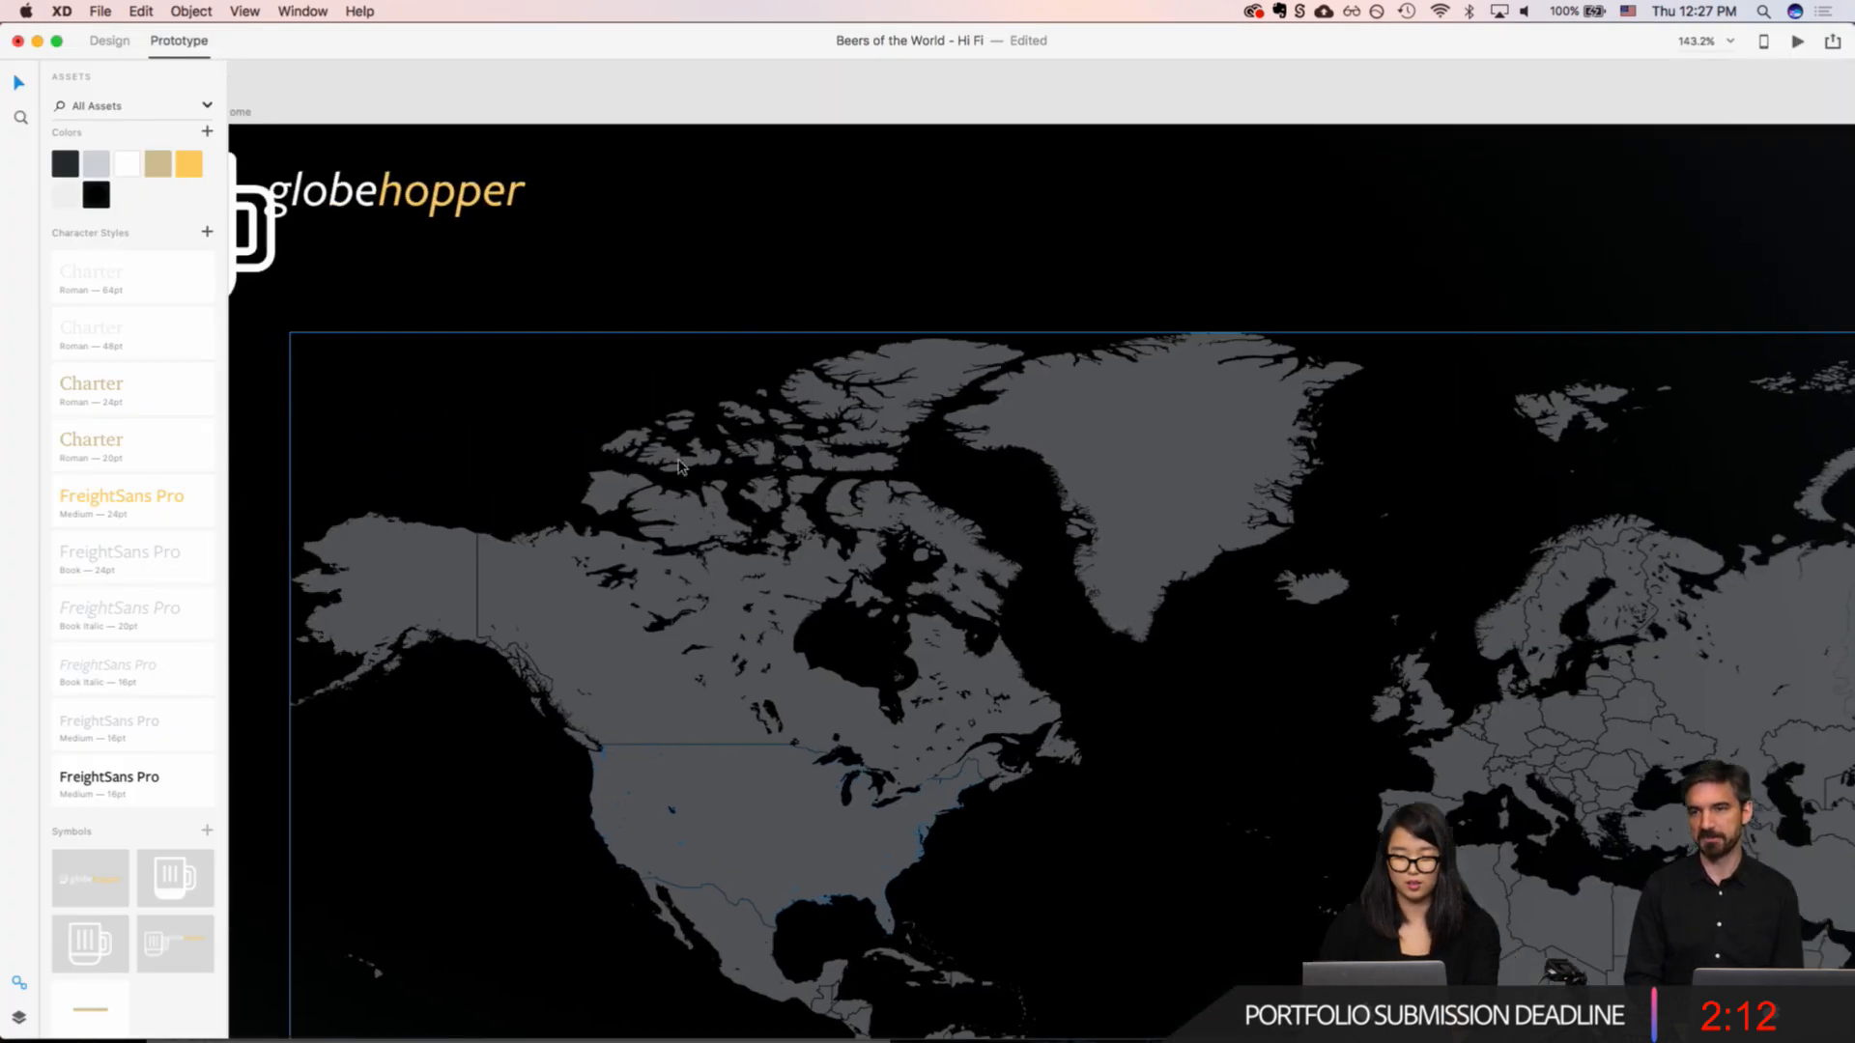
{"action": "left_click", "coordinate": [669, 243]}
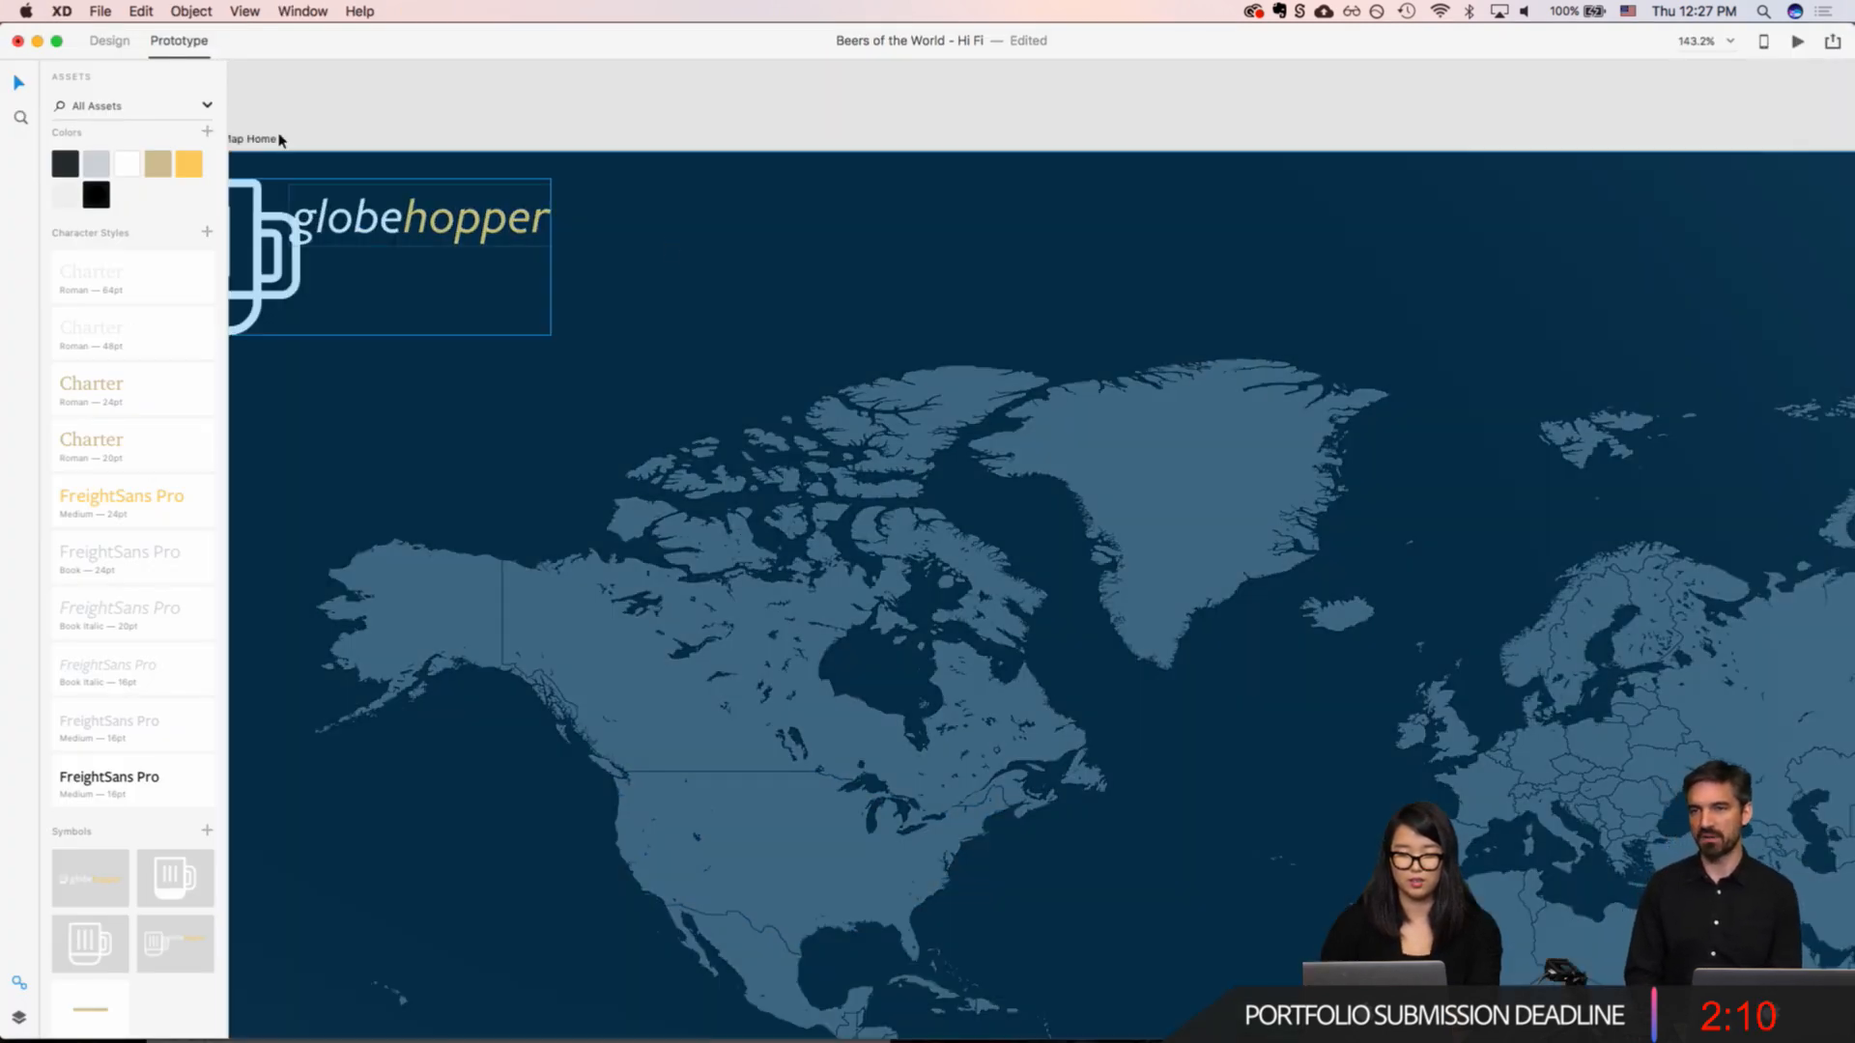
{"action": "left_click", "coordinate": [115, 41]}
{"action": "key", "text": "e"}
{"action": "left_click_drag", "start_coordinate": [671, 227], "coordinate": [751, 300]}
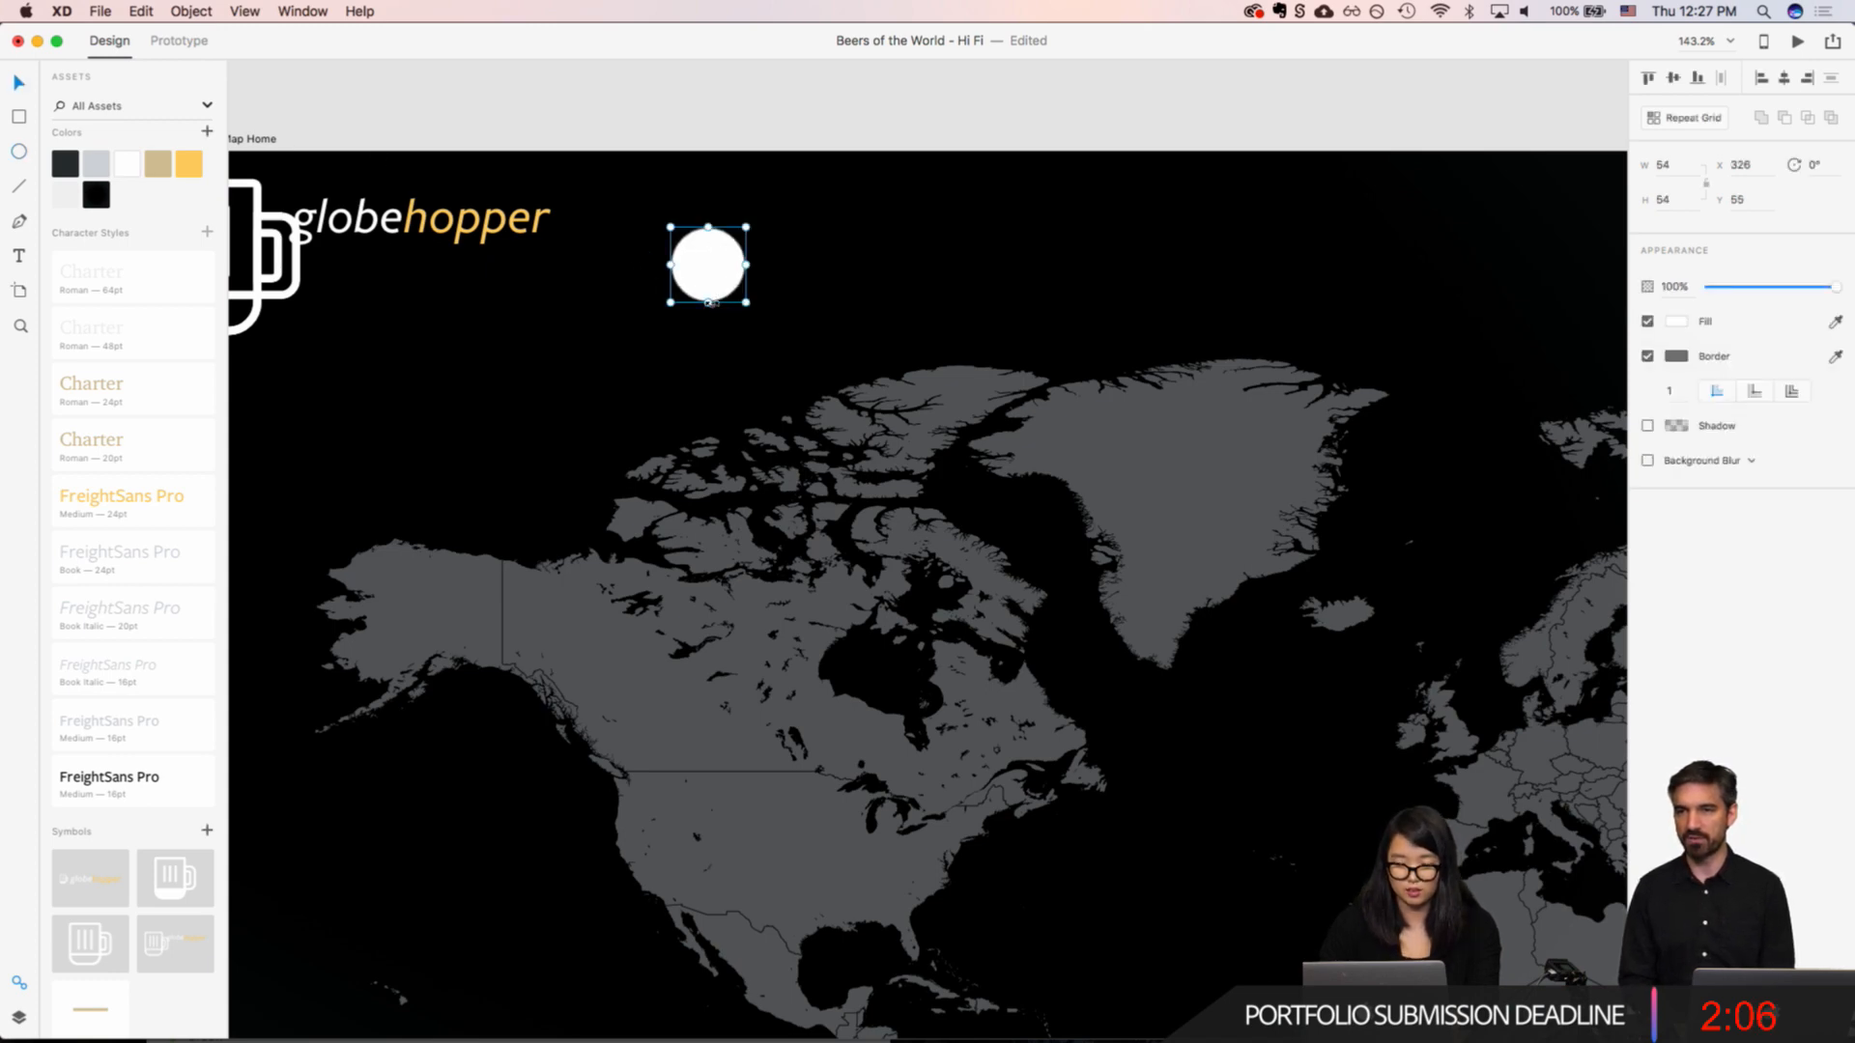
Step: Reshape the circle into a map pin by lowering its bottom anchor point to Y 129 and making that end pointed
{"action": "scroll", "coordinate": [710, 303], "scroll_direction": "up", "scroll_amount": 5}
{"action": "double_click", "coordinate": [710, 321]}
{"action": "left_click", "coordinate": [711, 321]}
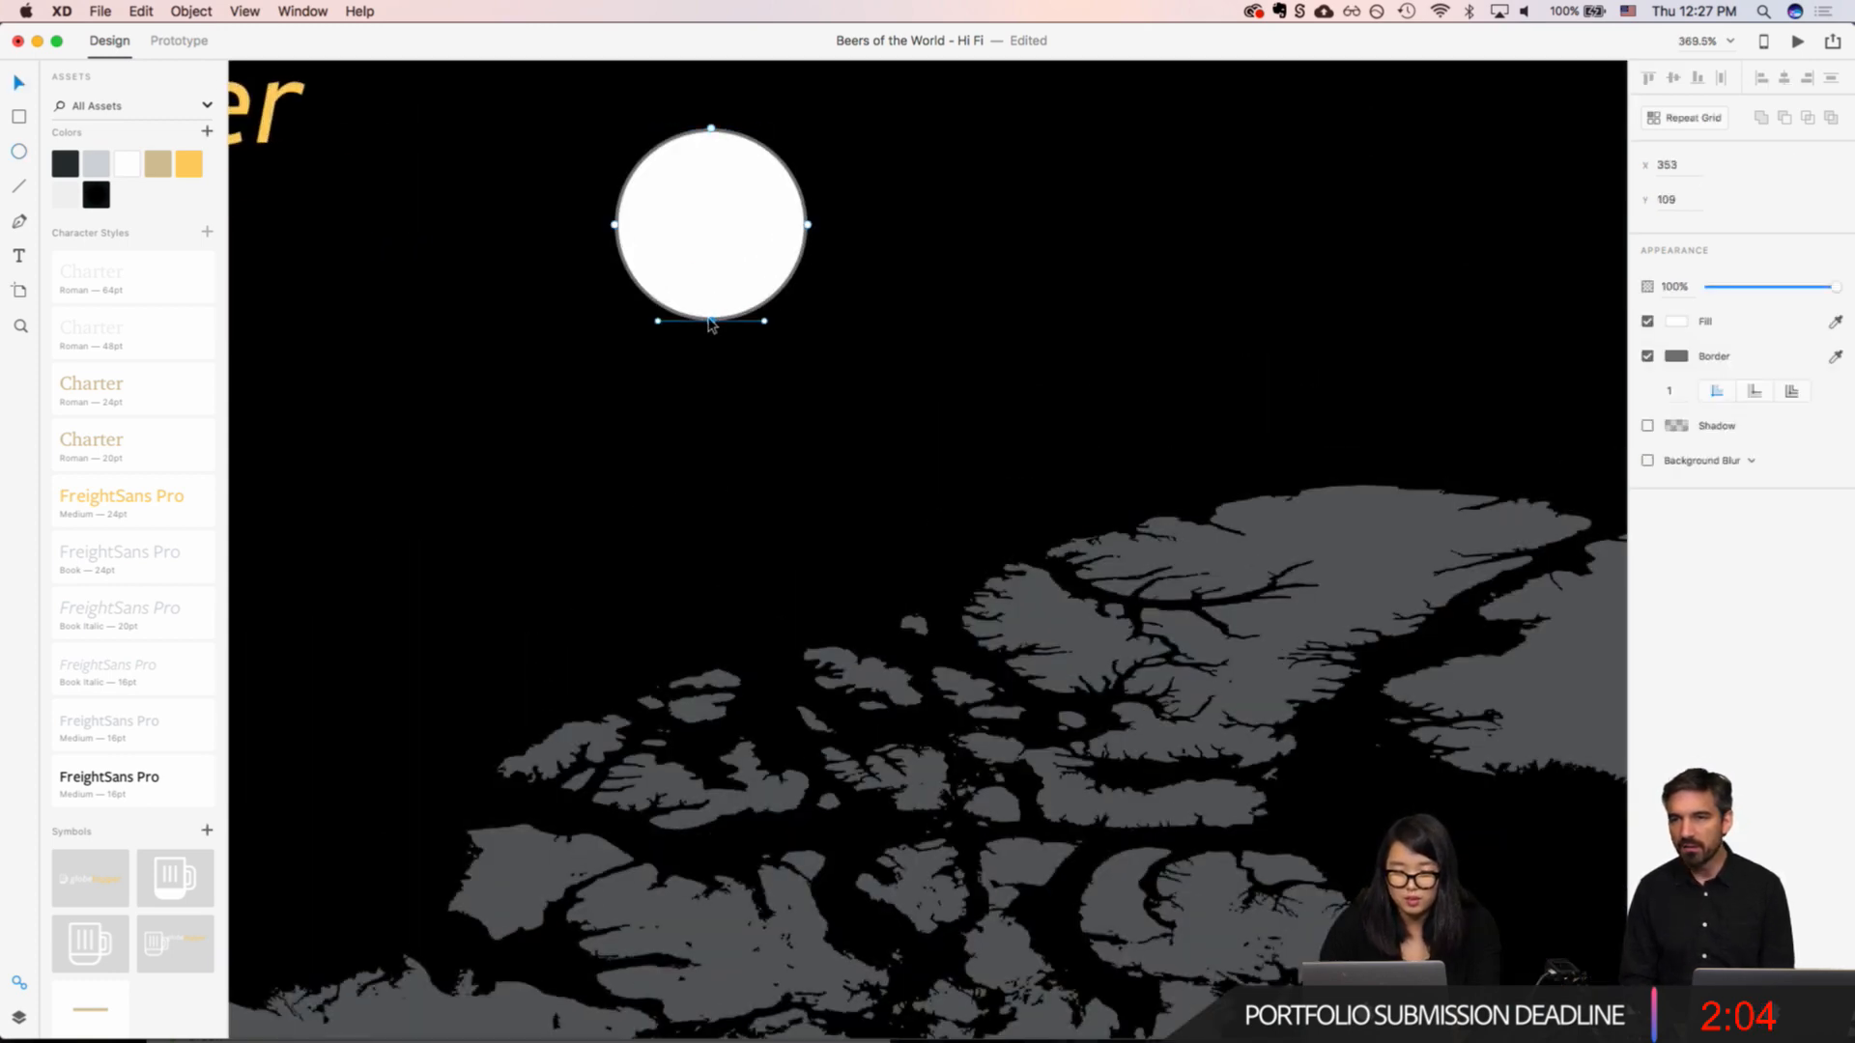
{"action": "left_click_drag", "start_coordinate": [710, 321], "coordinate": [711, 392]}
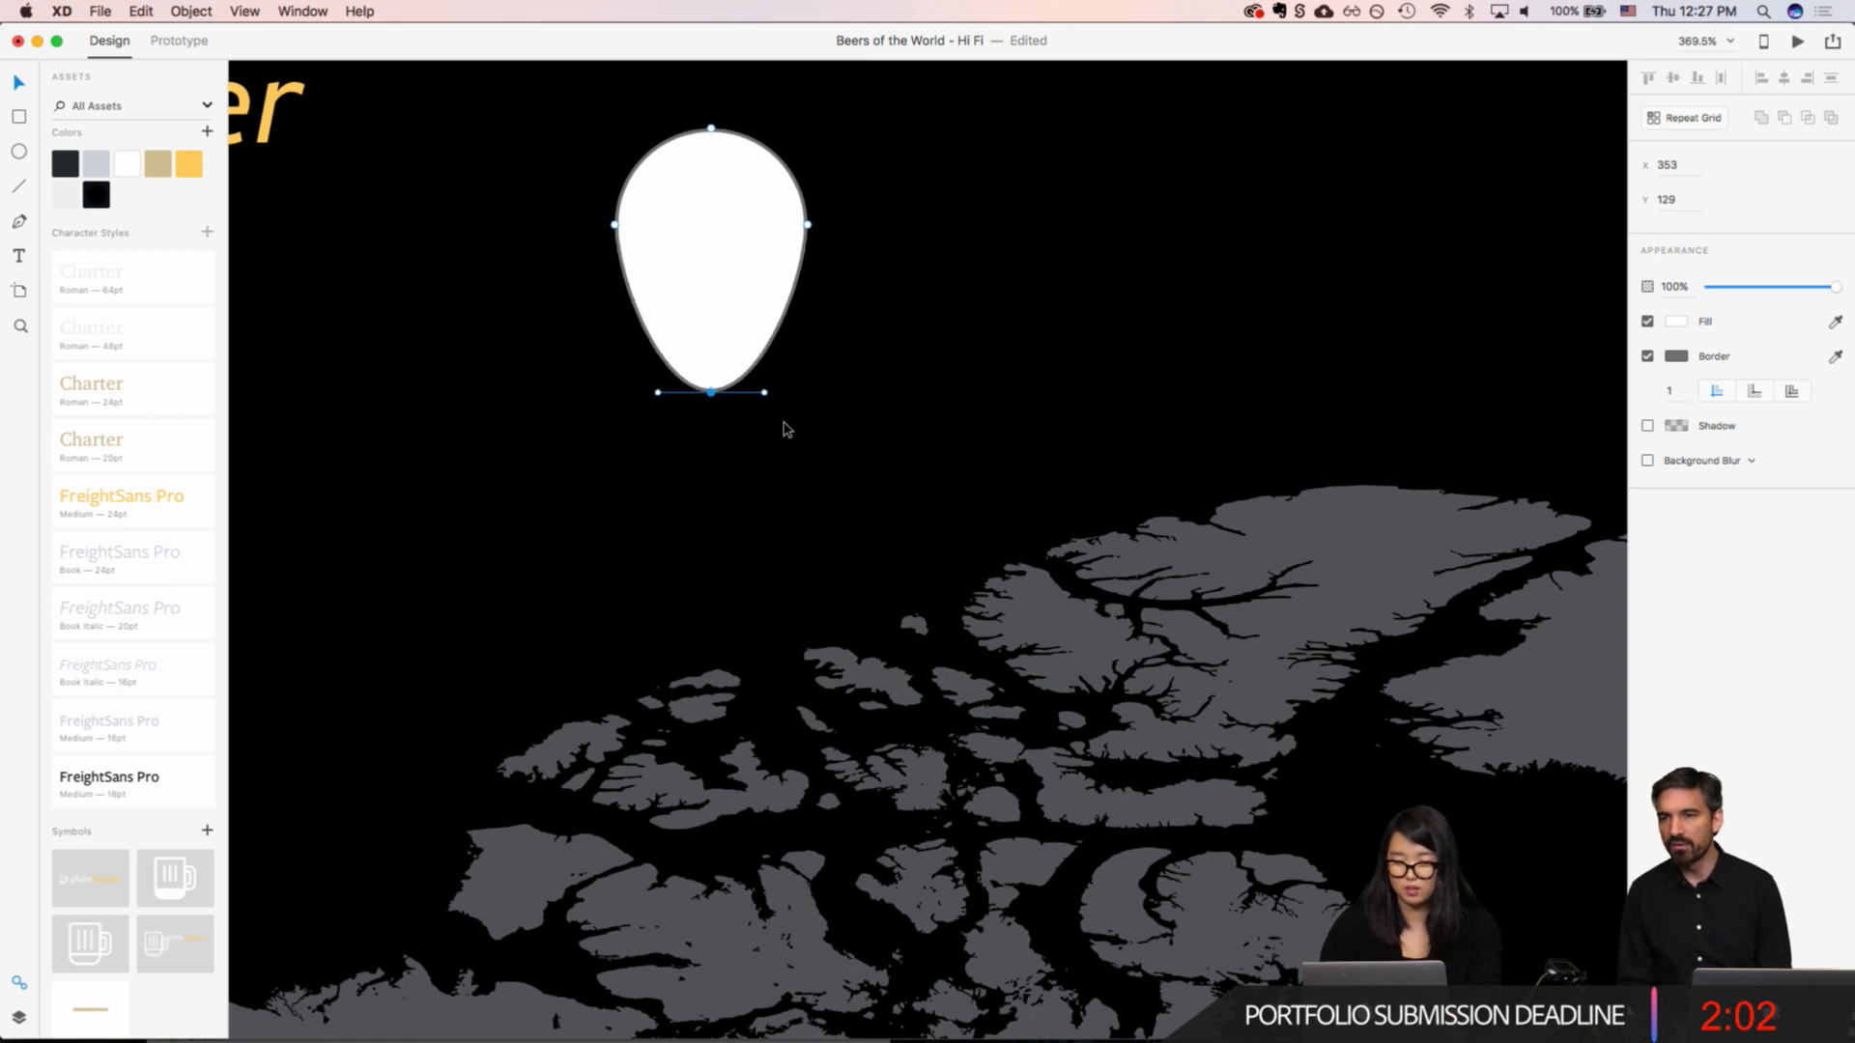
{"action": "double_click", "coordinate": [711, 392]}
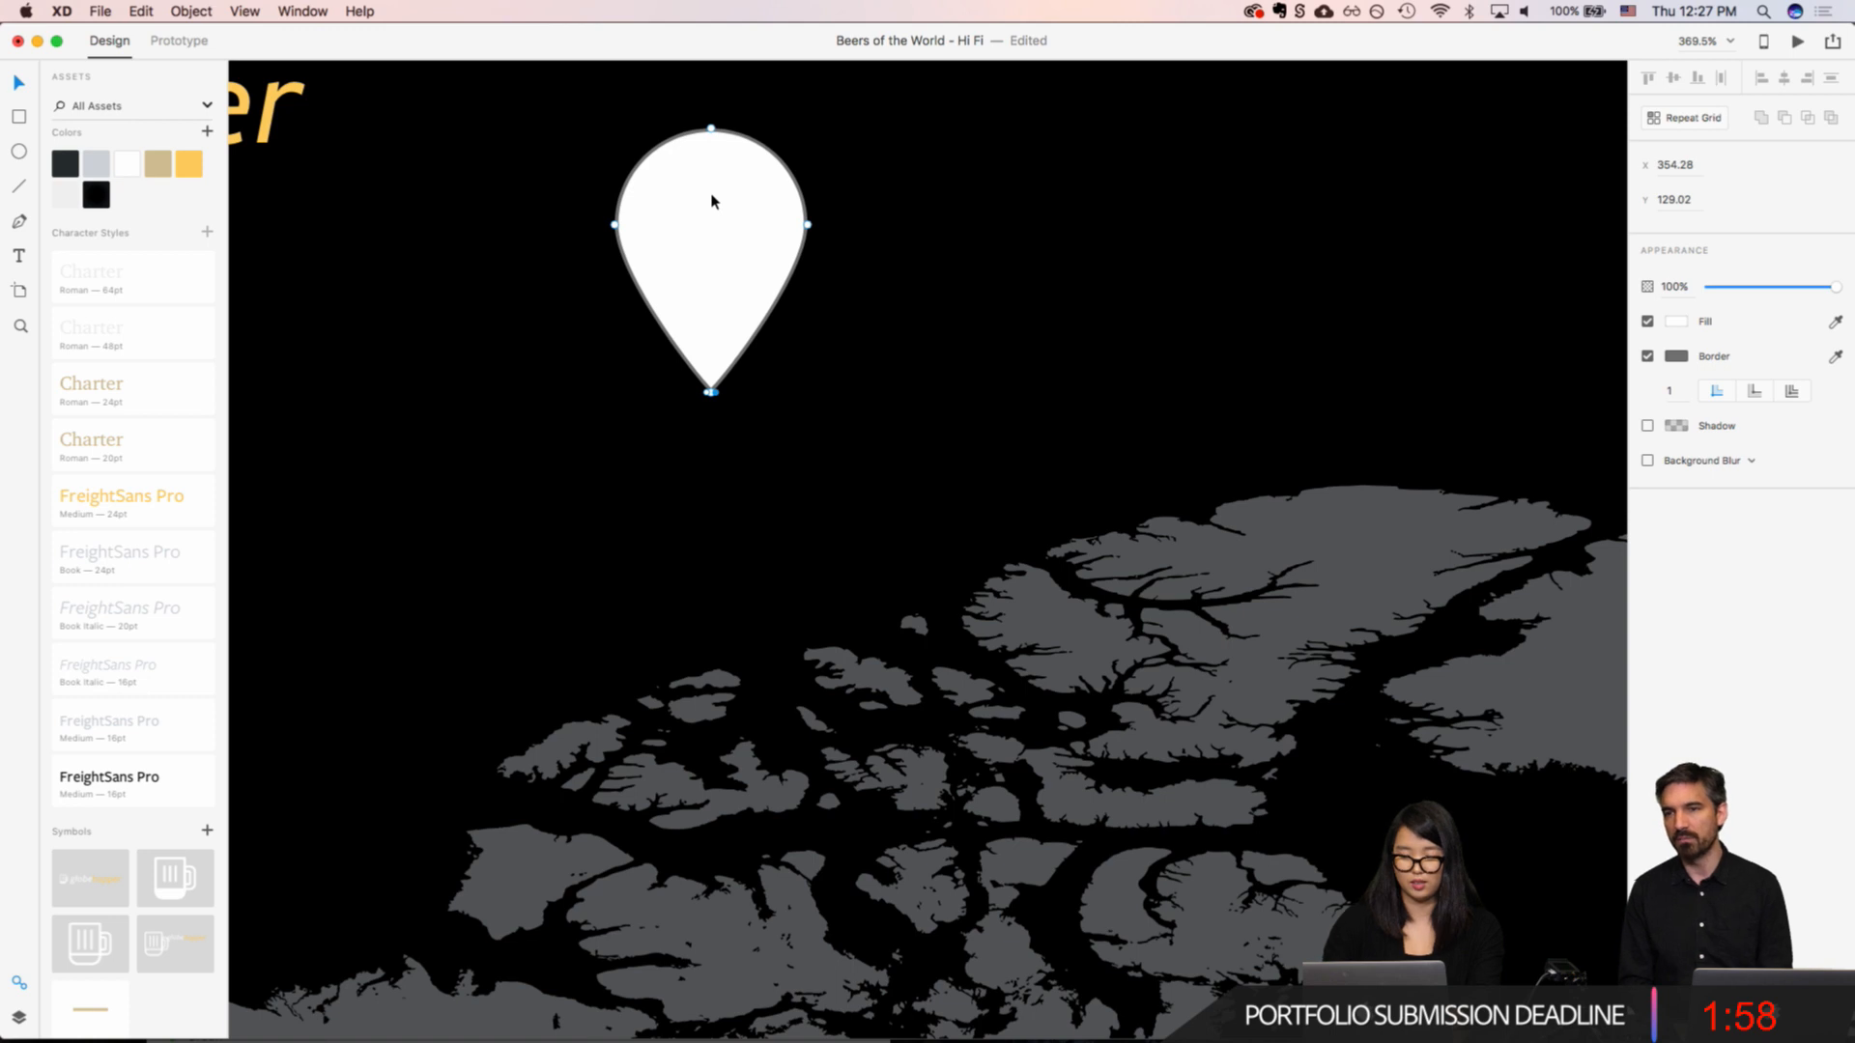
{"action": "key", "text": "Escape"}
Step: Draw a smaller circle about 30 × 30 inside the pin's head and center it horizontally with the pin
{"action": "key", "text": "e"}
{"action": "left_click_drag", "start_coordinate": [676, 178], "coordinate": [688, 282]}
{"action": "key", "text": "v"}
{"action": "left_click", "coordinate": [715, 322], "text": "shift"}
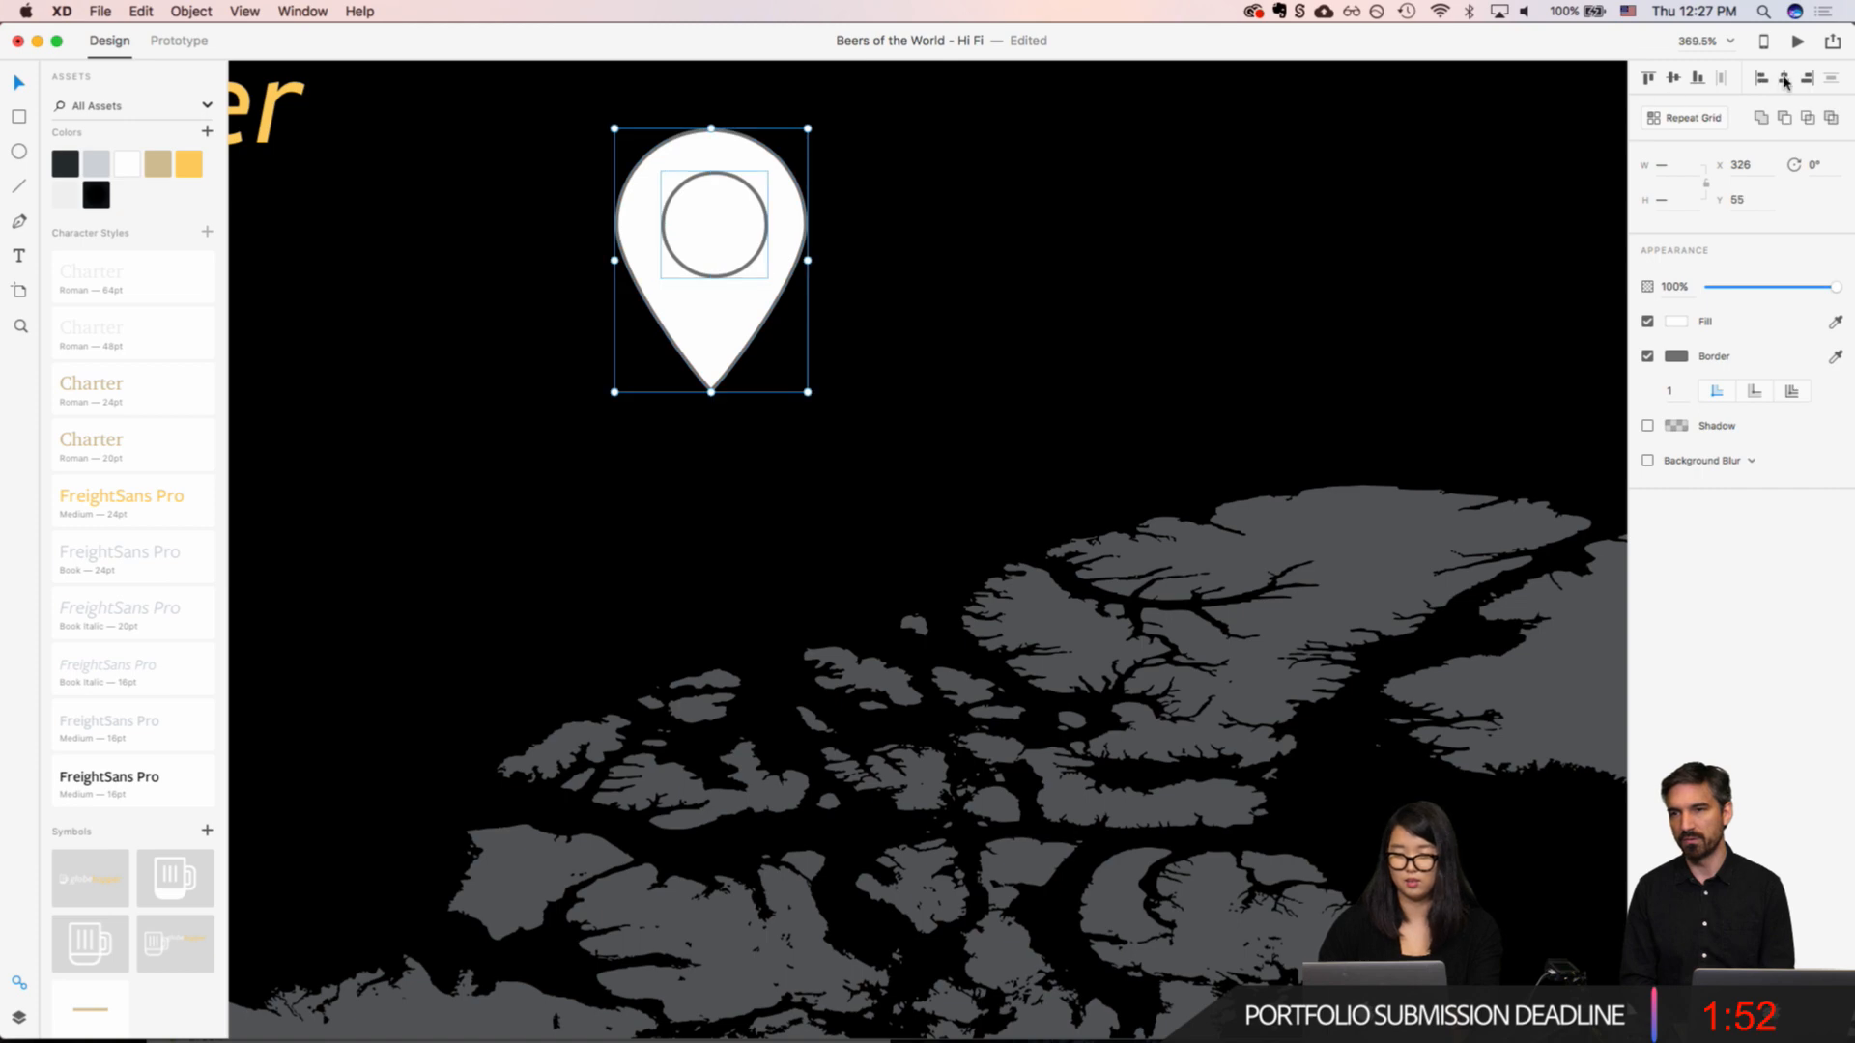
{"action": "left_click", "coordinate": [1785, 81]}
{"action": "left_click", "coordinate": [1314, 251]}
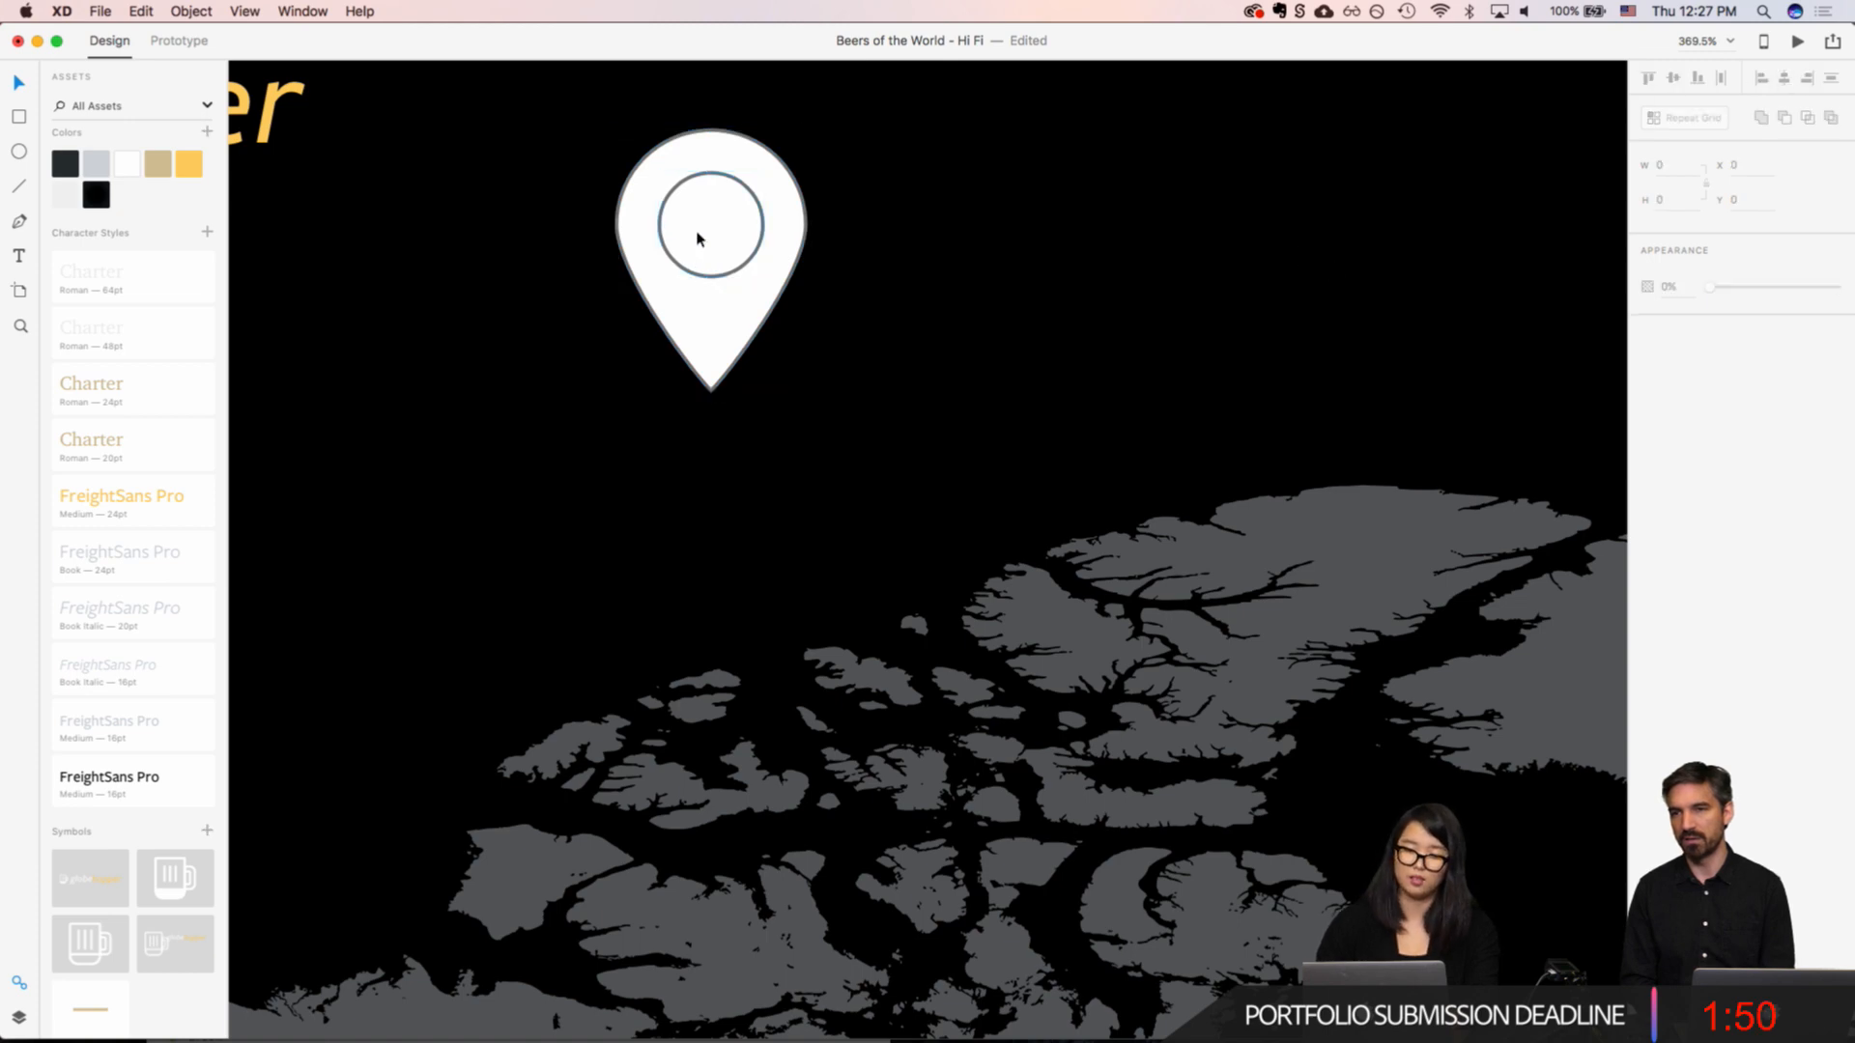
Step: Subtract the inner circle from the pin shape to cut a round hole through it
{"action": "left_click", "coordinate": [699, 239]}
{"action": "left_click", "coordinate": [698, 299], "text": "shift"}
{"action": "right_click", "coordinate": [699, 300]}
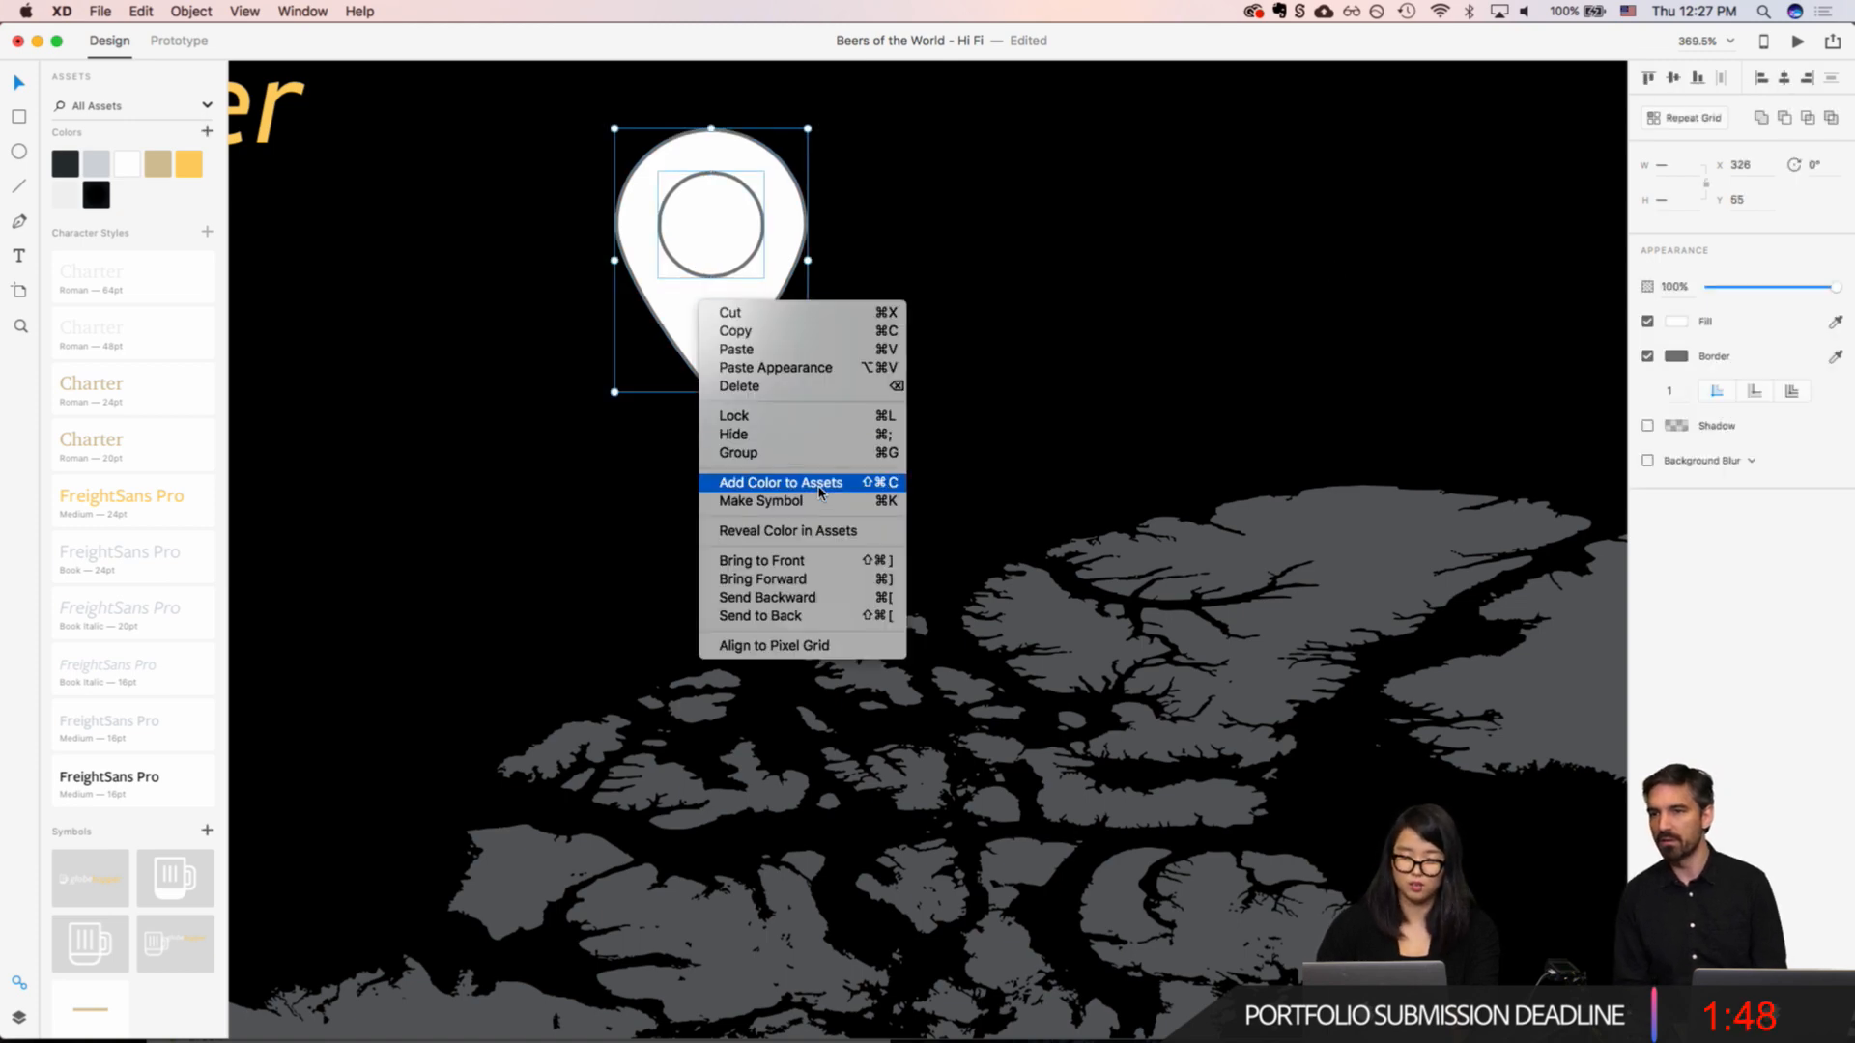
{"action": "left_click", "coordinate": [1018, 427]}
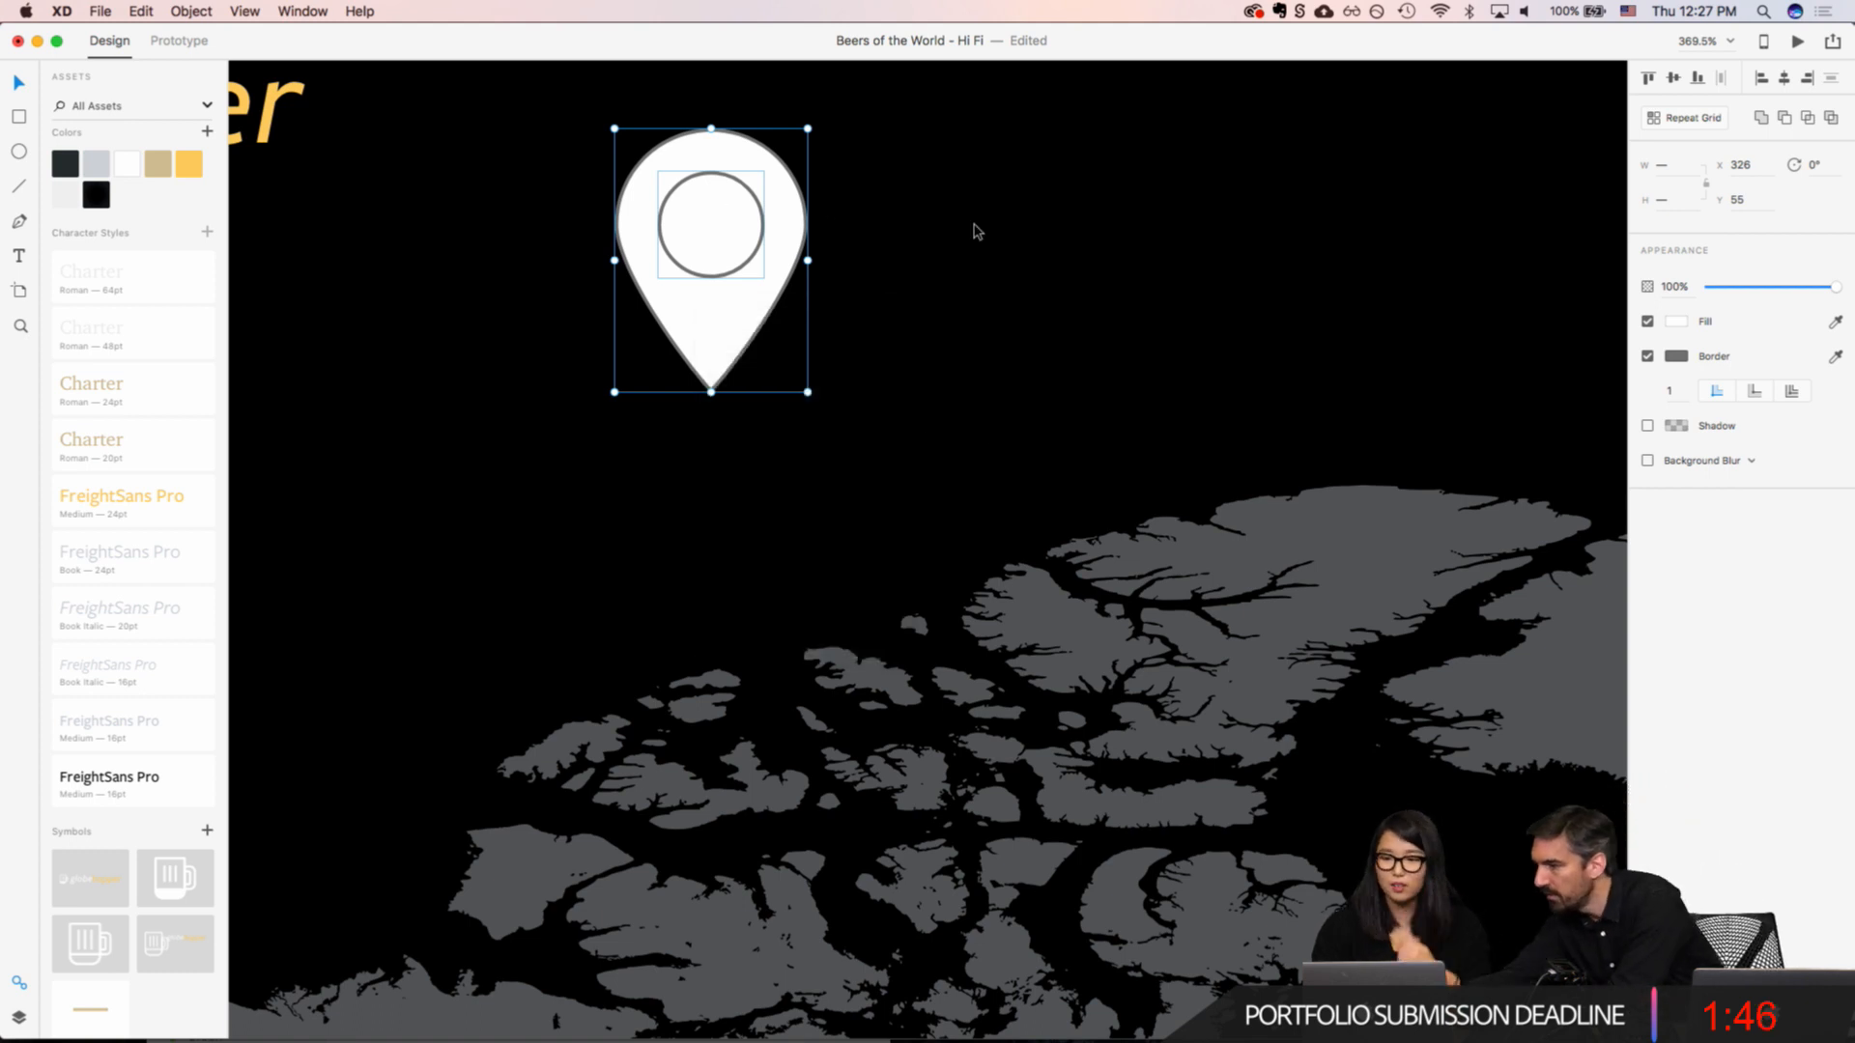
{"action": "left_click", "coordinate": [1784, 117]}
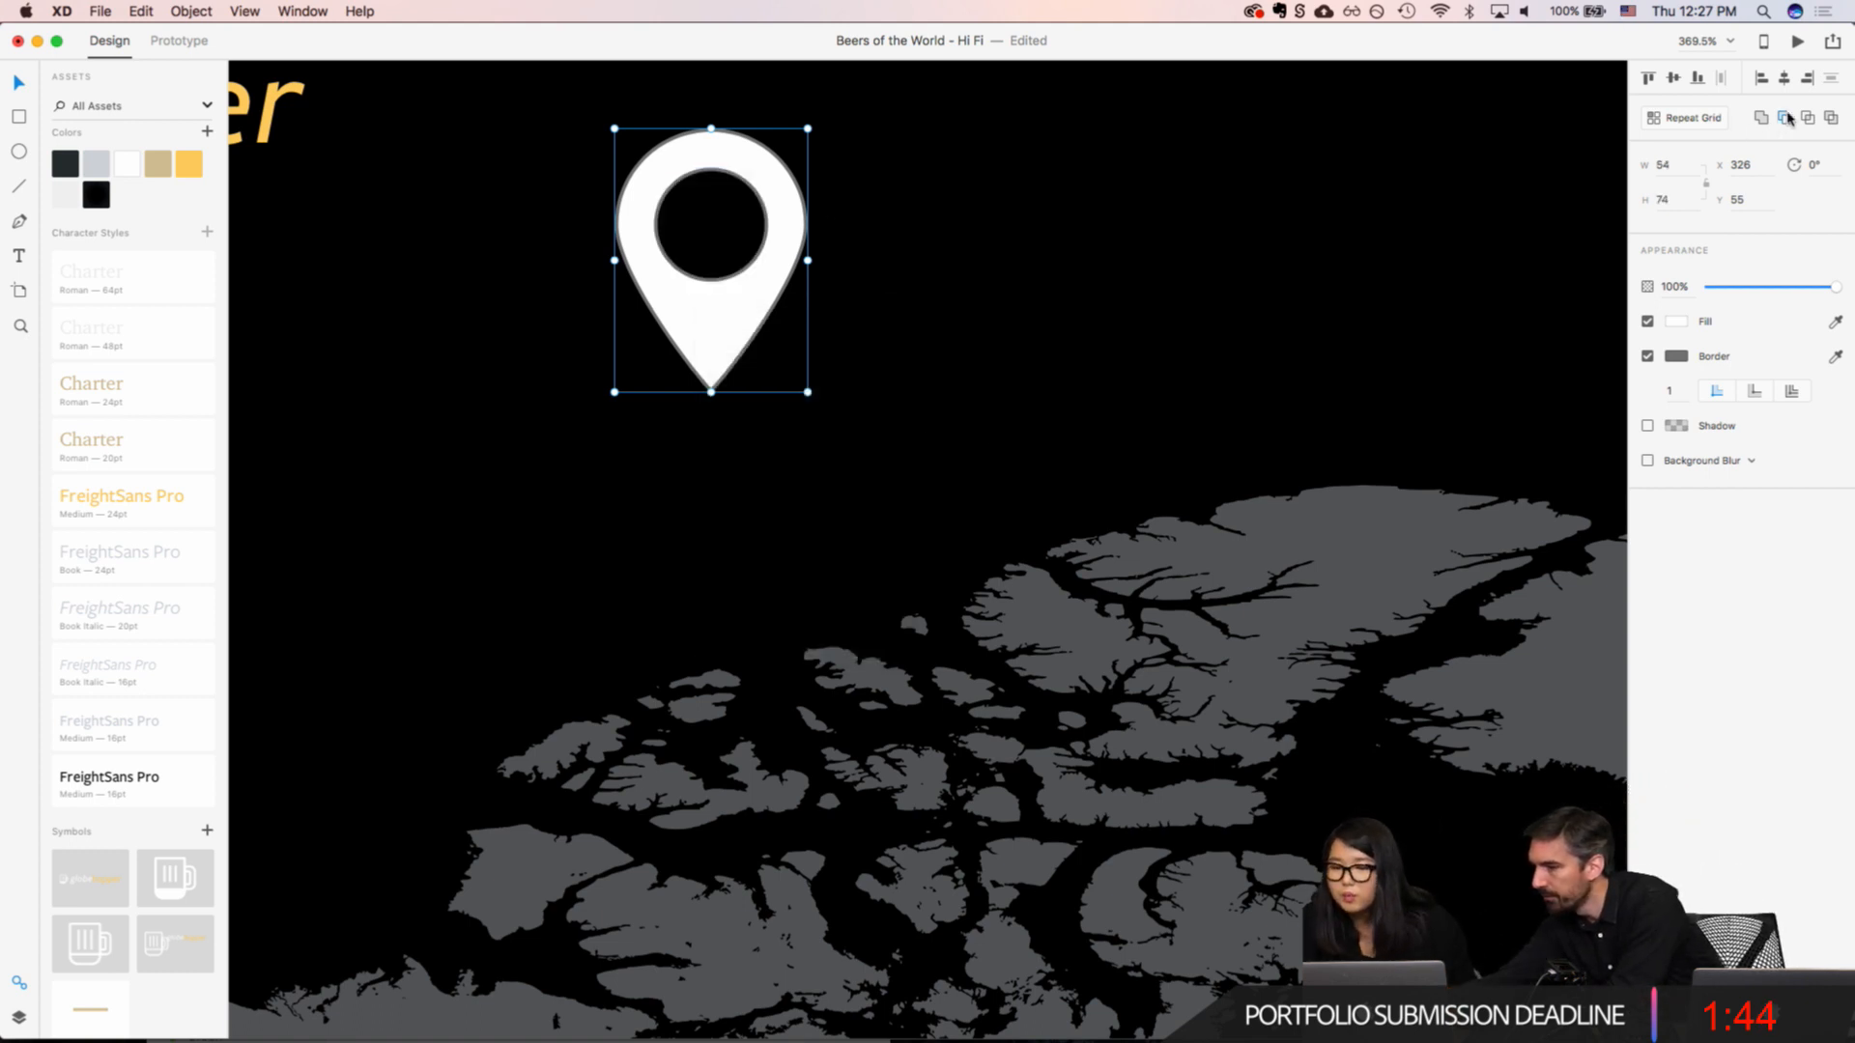
{"action": "left_click", "coordinate": [1056, 335]}
Step: Remove the border from the pin shape and its hole
{"action": "left_click", "coordinate": [728, 299]}
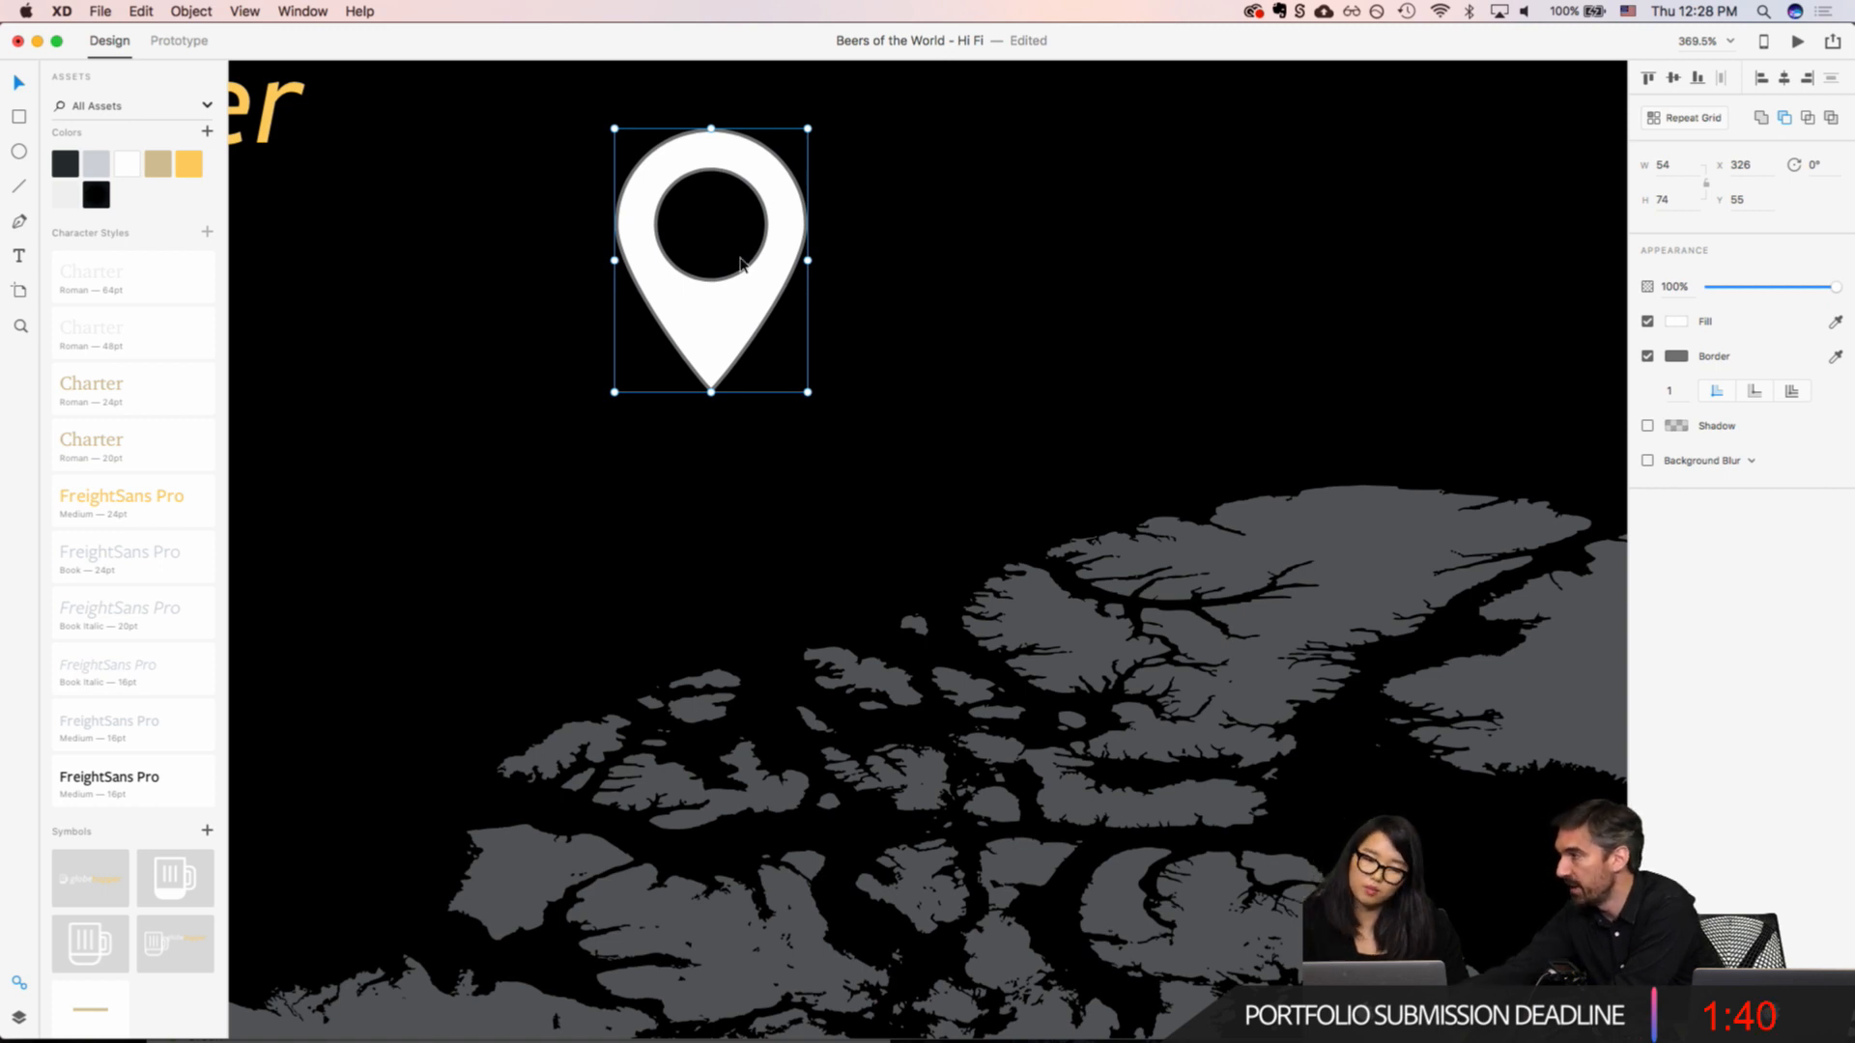
{"action": "double_click", "coordinate": [751, 261]}
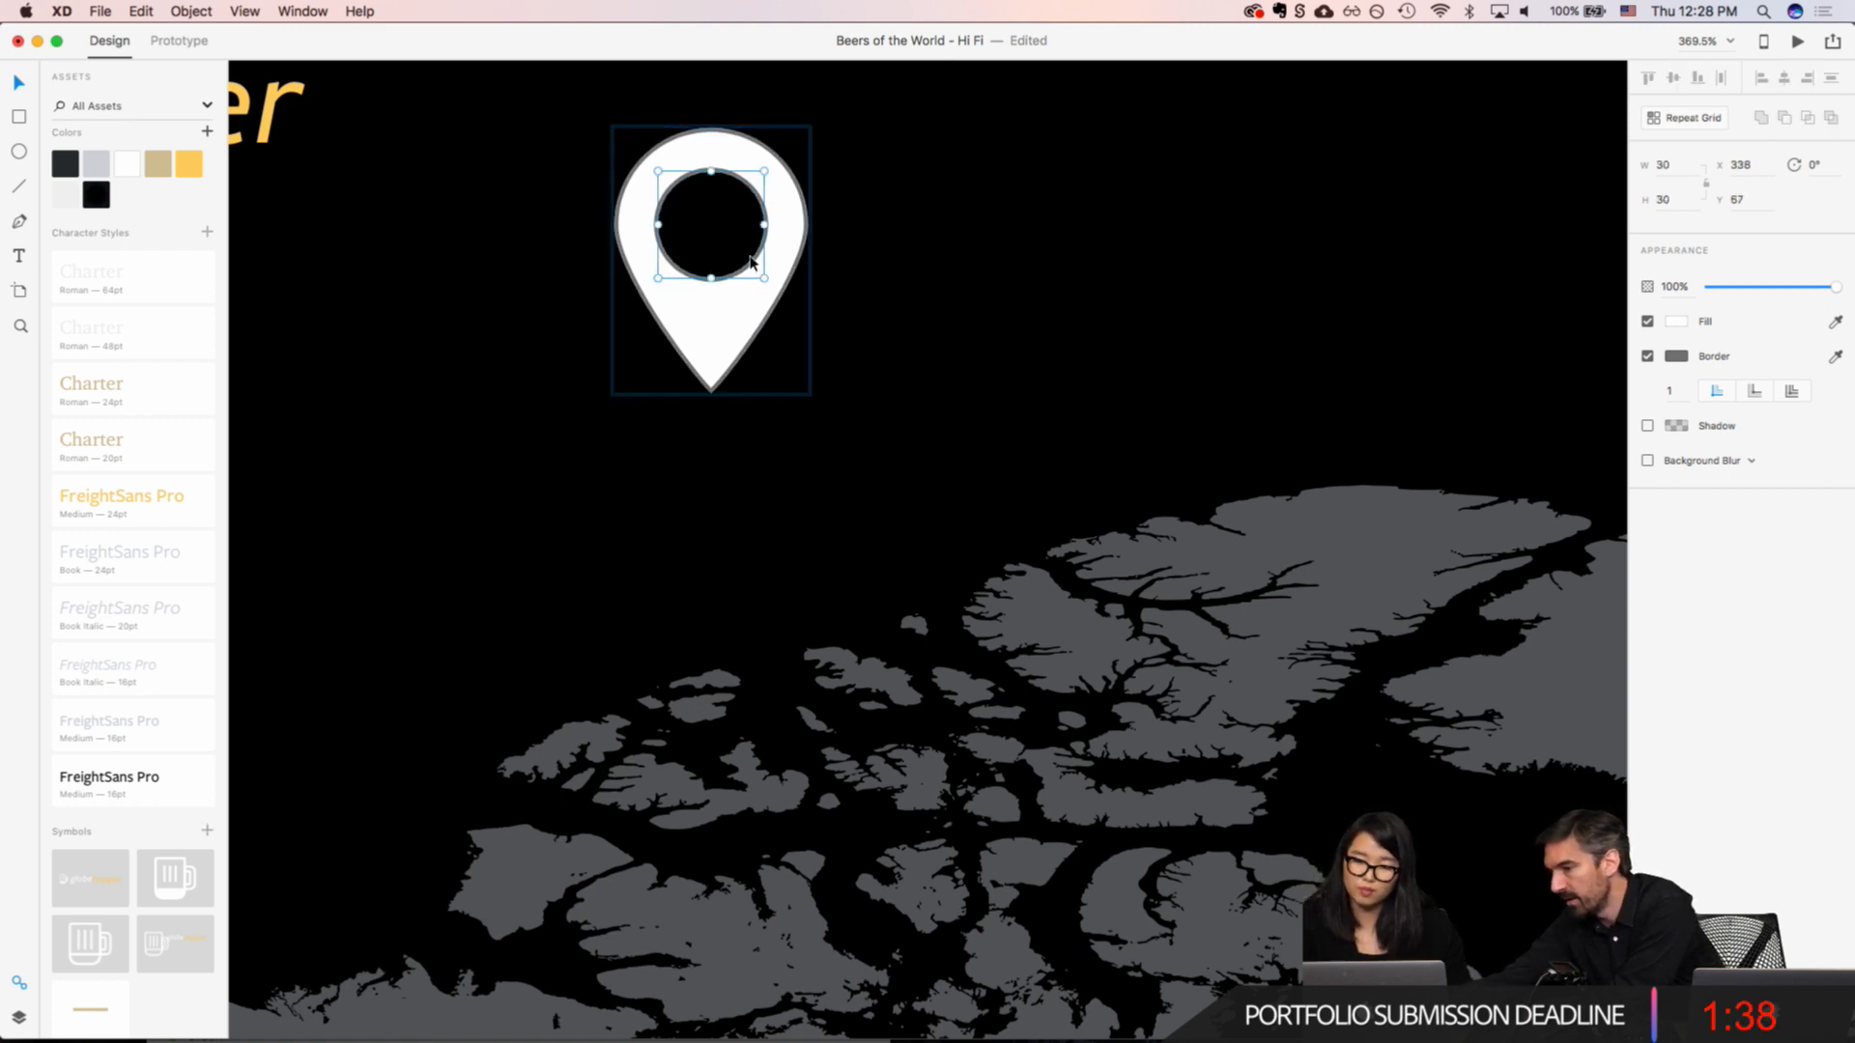
{"action": "mouse_move", "coordinate": [752, 260]}
{"action": "left_mouse_down"}
{"action": "mouse_move", "coordinate": [752, 317]}
{"action": "mouse_move", "coordinate": [788, 309]}
{"action": "mouse_move", "coordinate": [758, 241]}
{"action": "mouse_move", "coordinate": [752, 261]}
{"action": "left_mouse_up"}
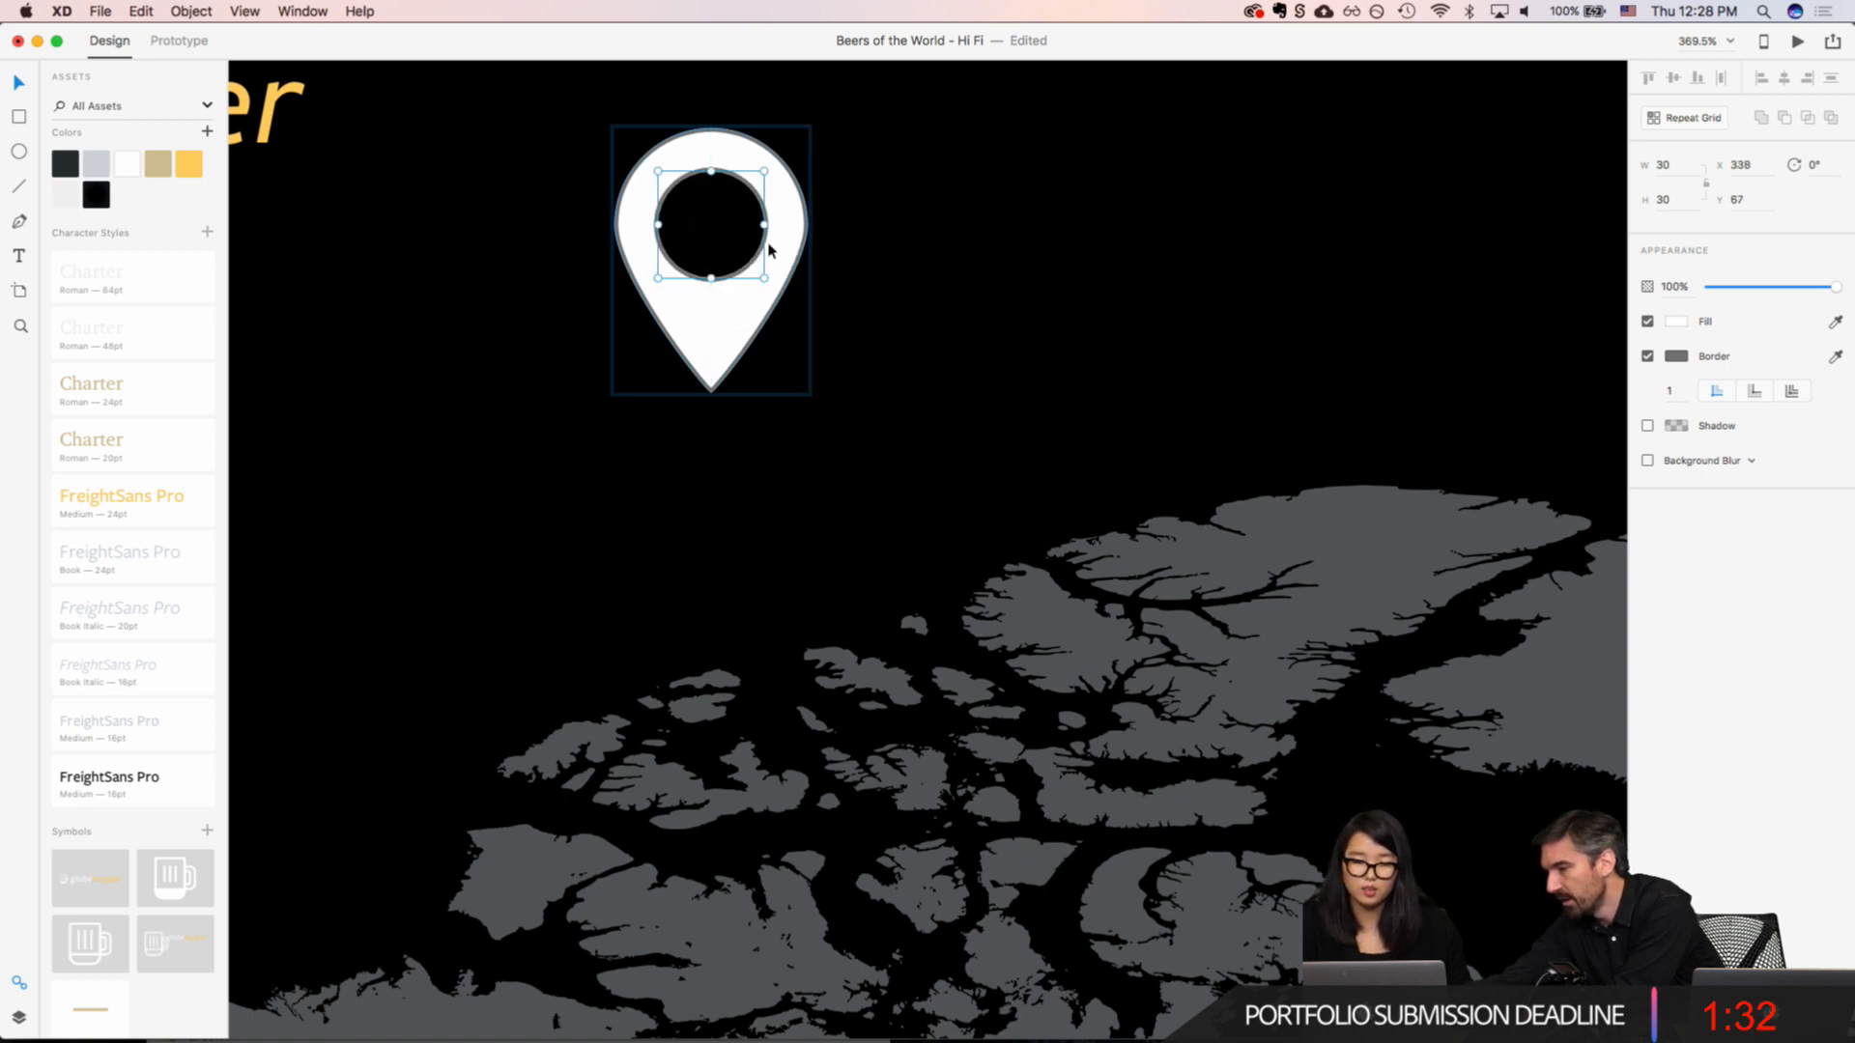
{"action": "left_click", "coordinate": [1647, 357]}
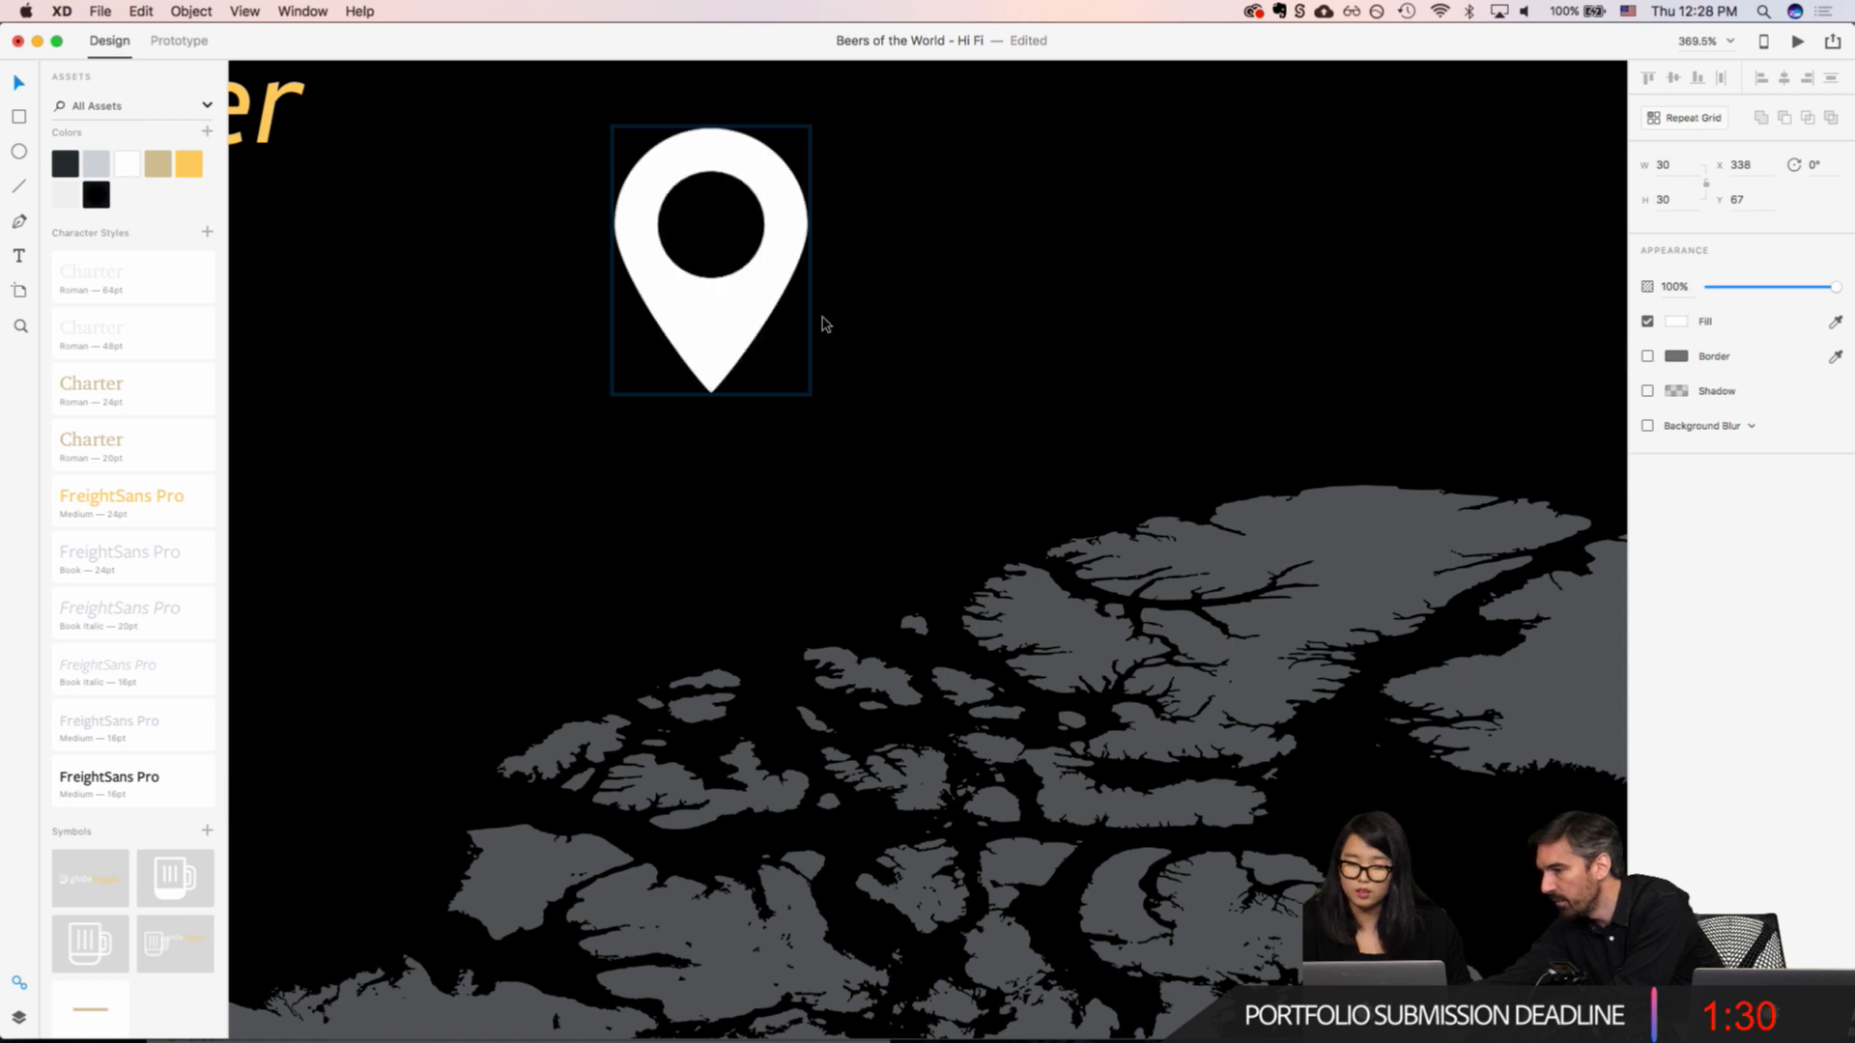
{"action": "left_click", "coordinate": [954, 397]}
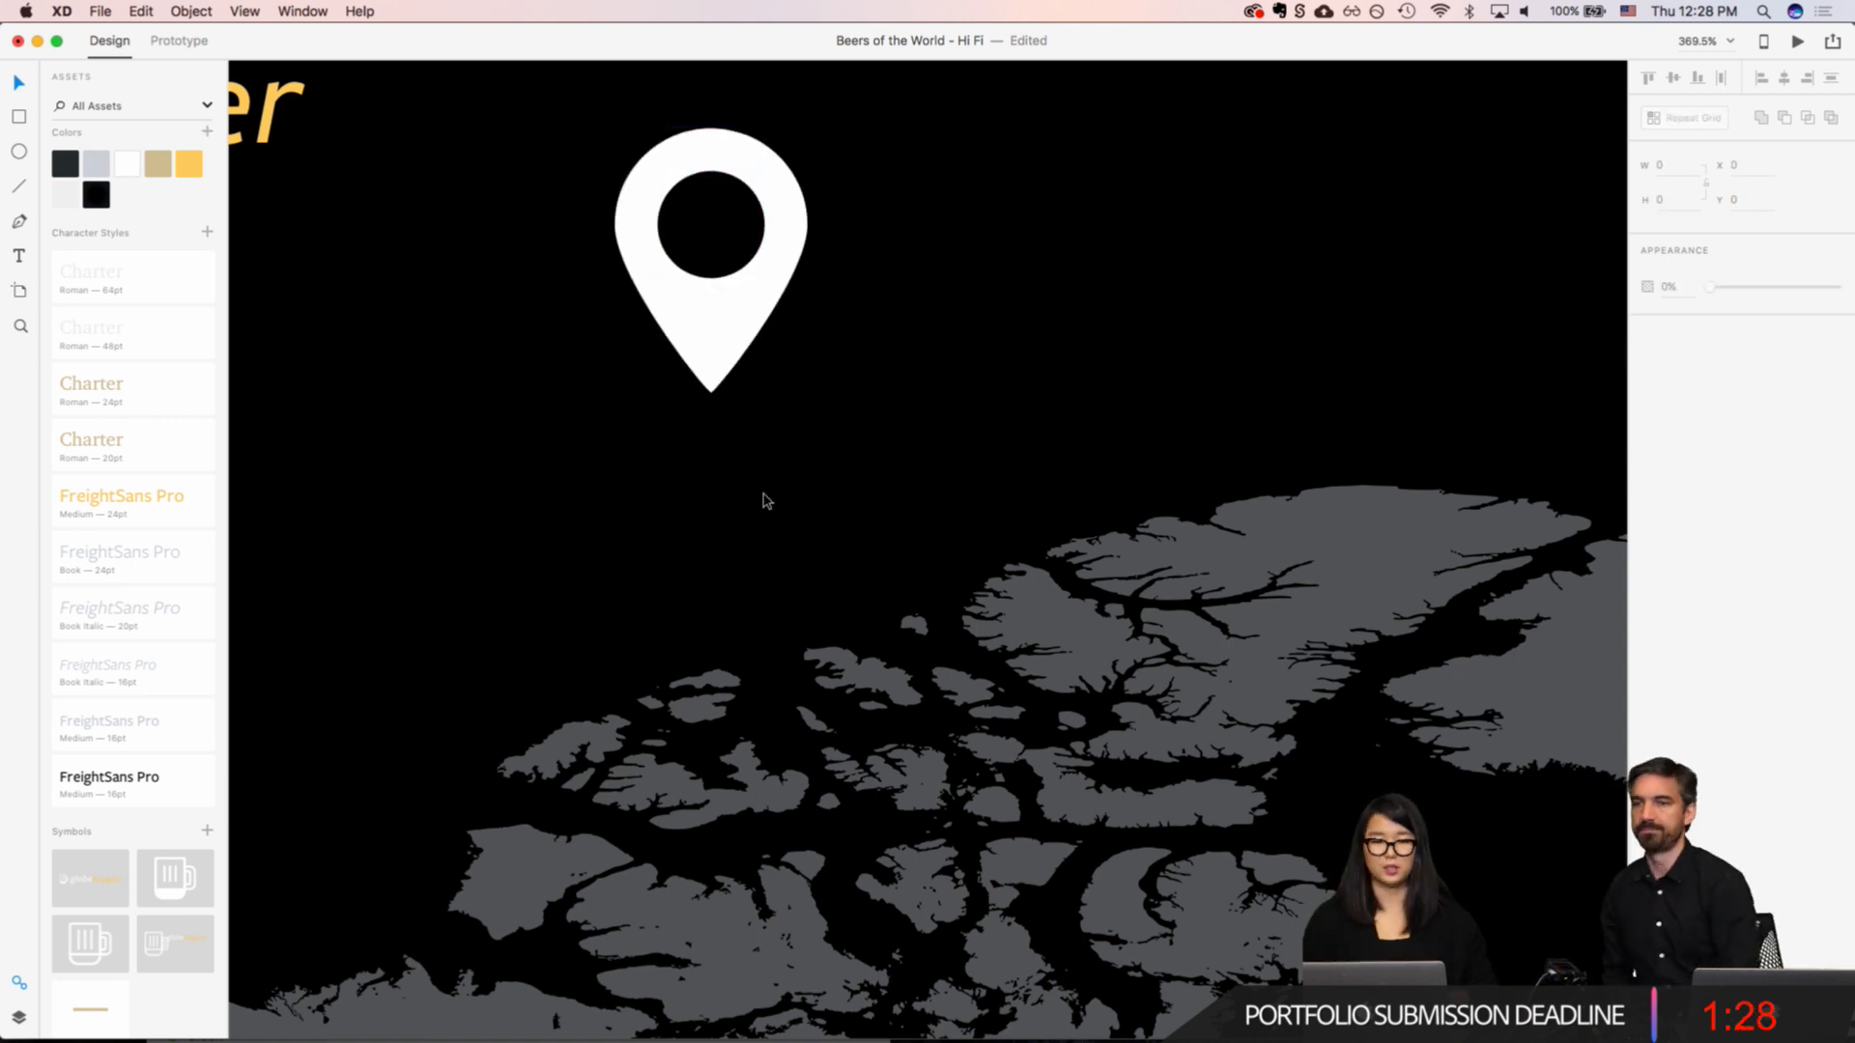
Step: Try the light grey asset color as the pin's fill, and restore the white fill
{"action": "left_click", "coordinate": [745, 319]}
{"action": "left_click", "coordinate": [95, 164]}
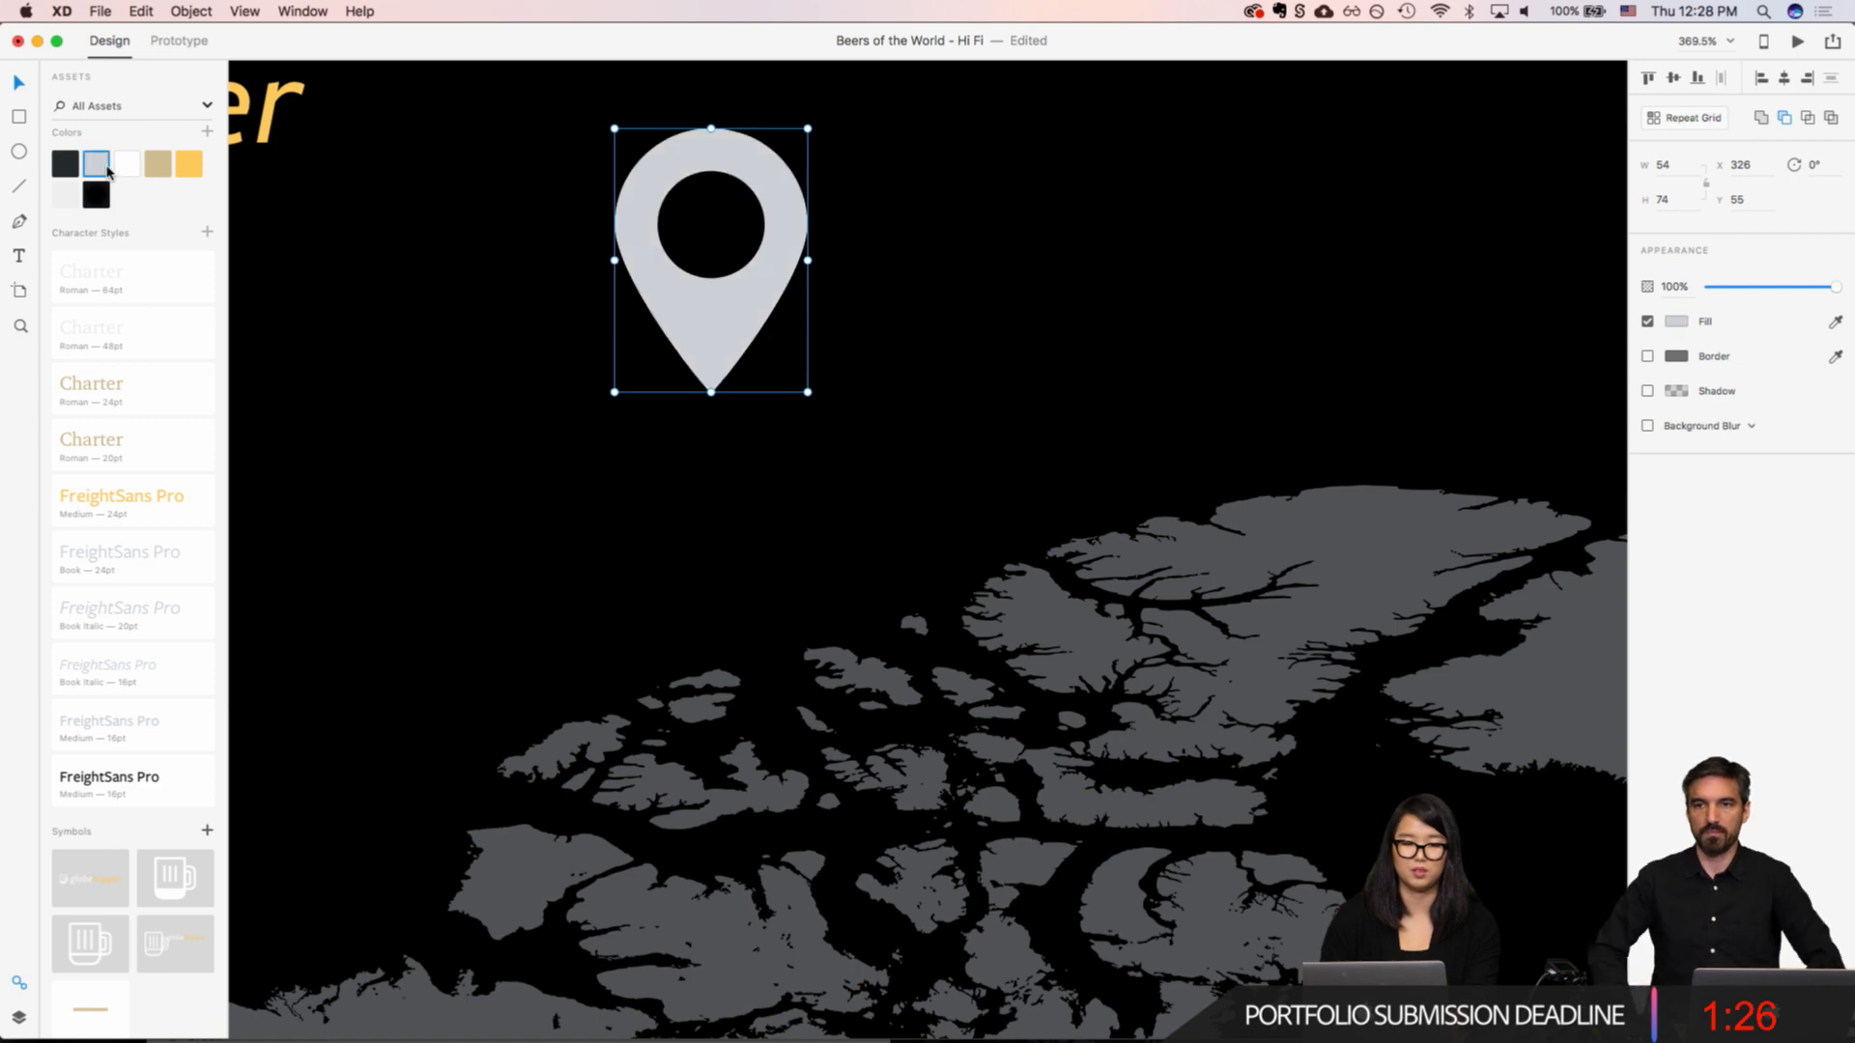
{"action": "left_click", "coordinate": [121, 164]}
{"action": "left_click", "coordinate": [96, 163]}
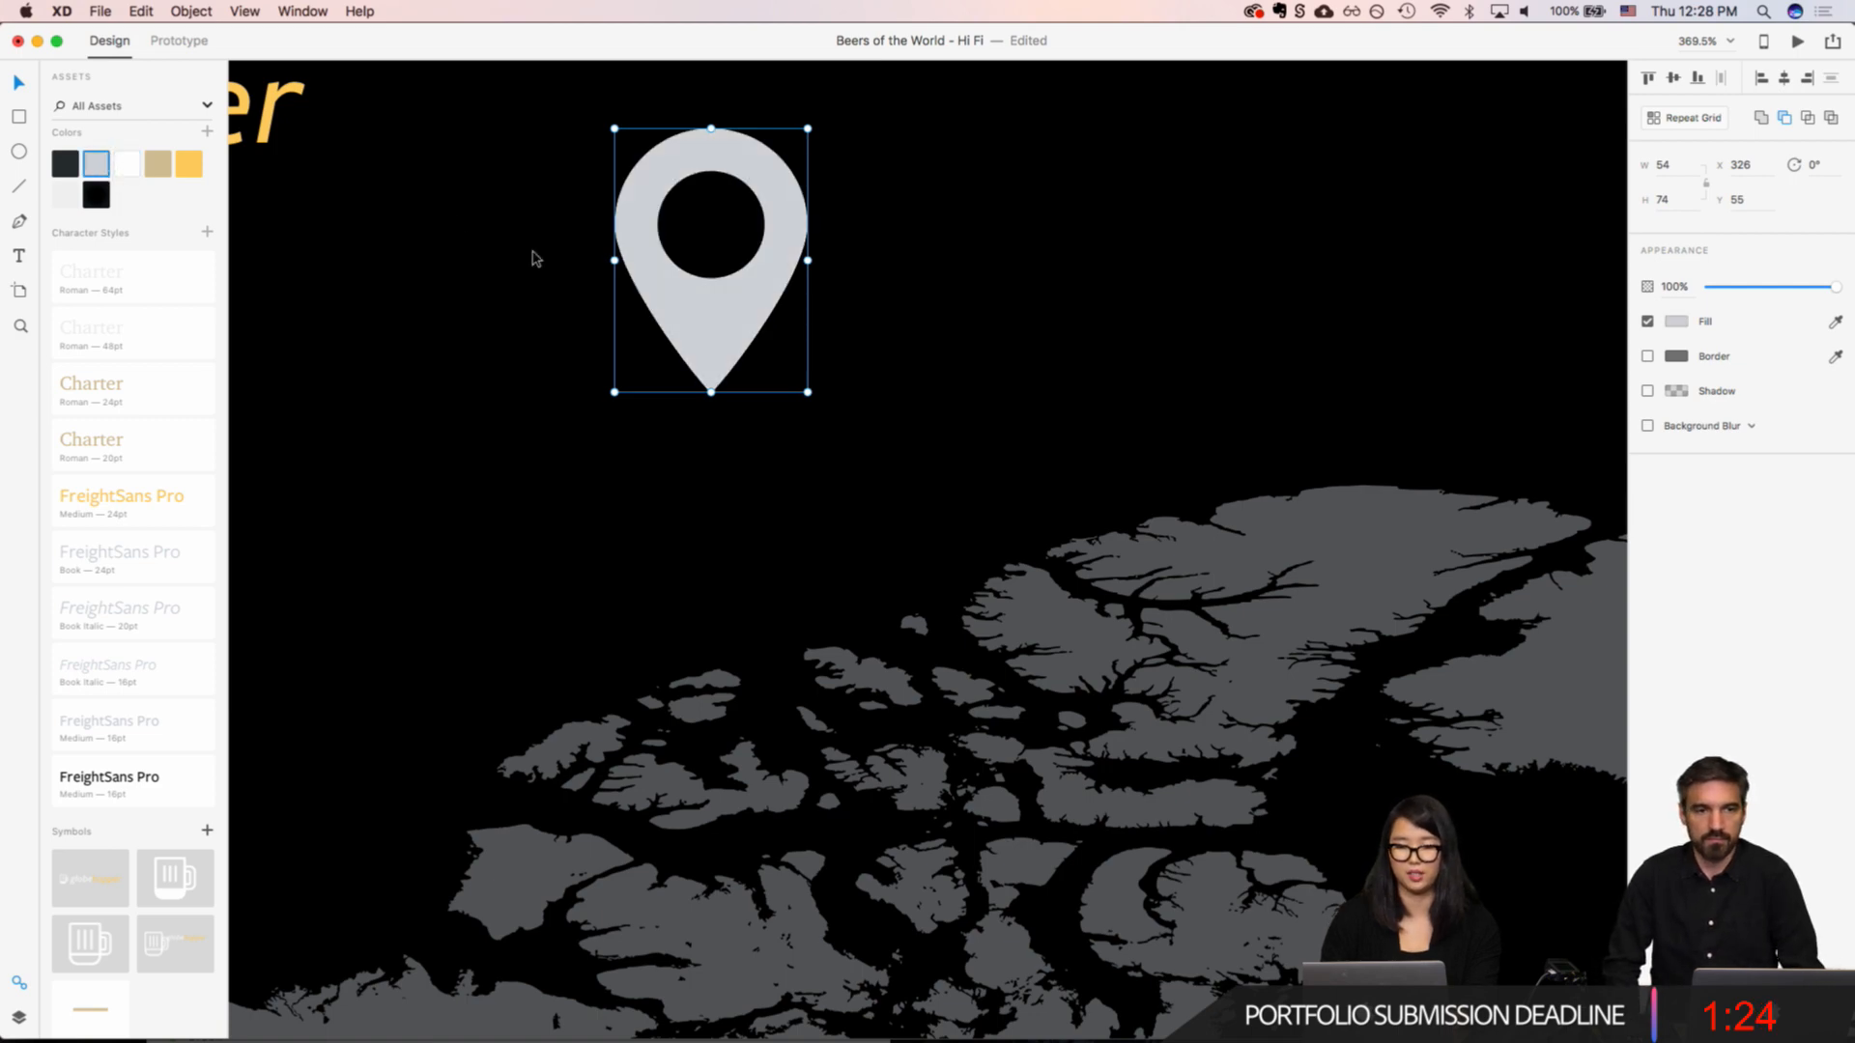
{"action": "scroll", "coordinate": [530, 276], "scroll_direction": "down", "scroll_amount": 5}
{"action": "key", "text": "super+z"}
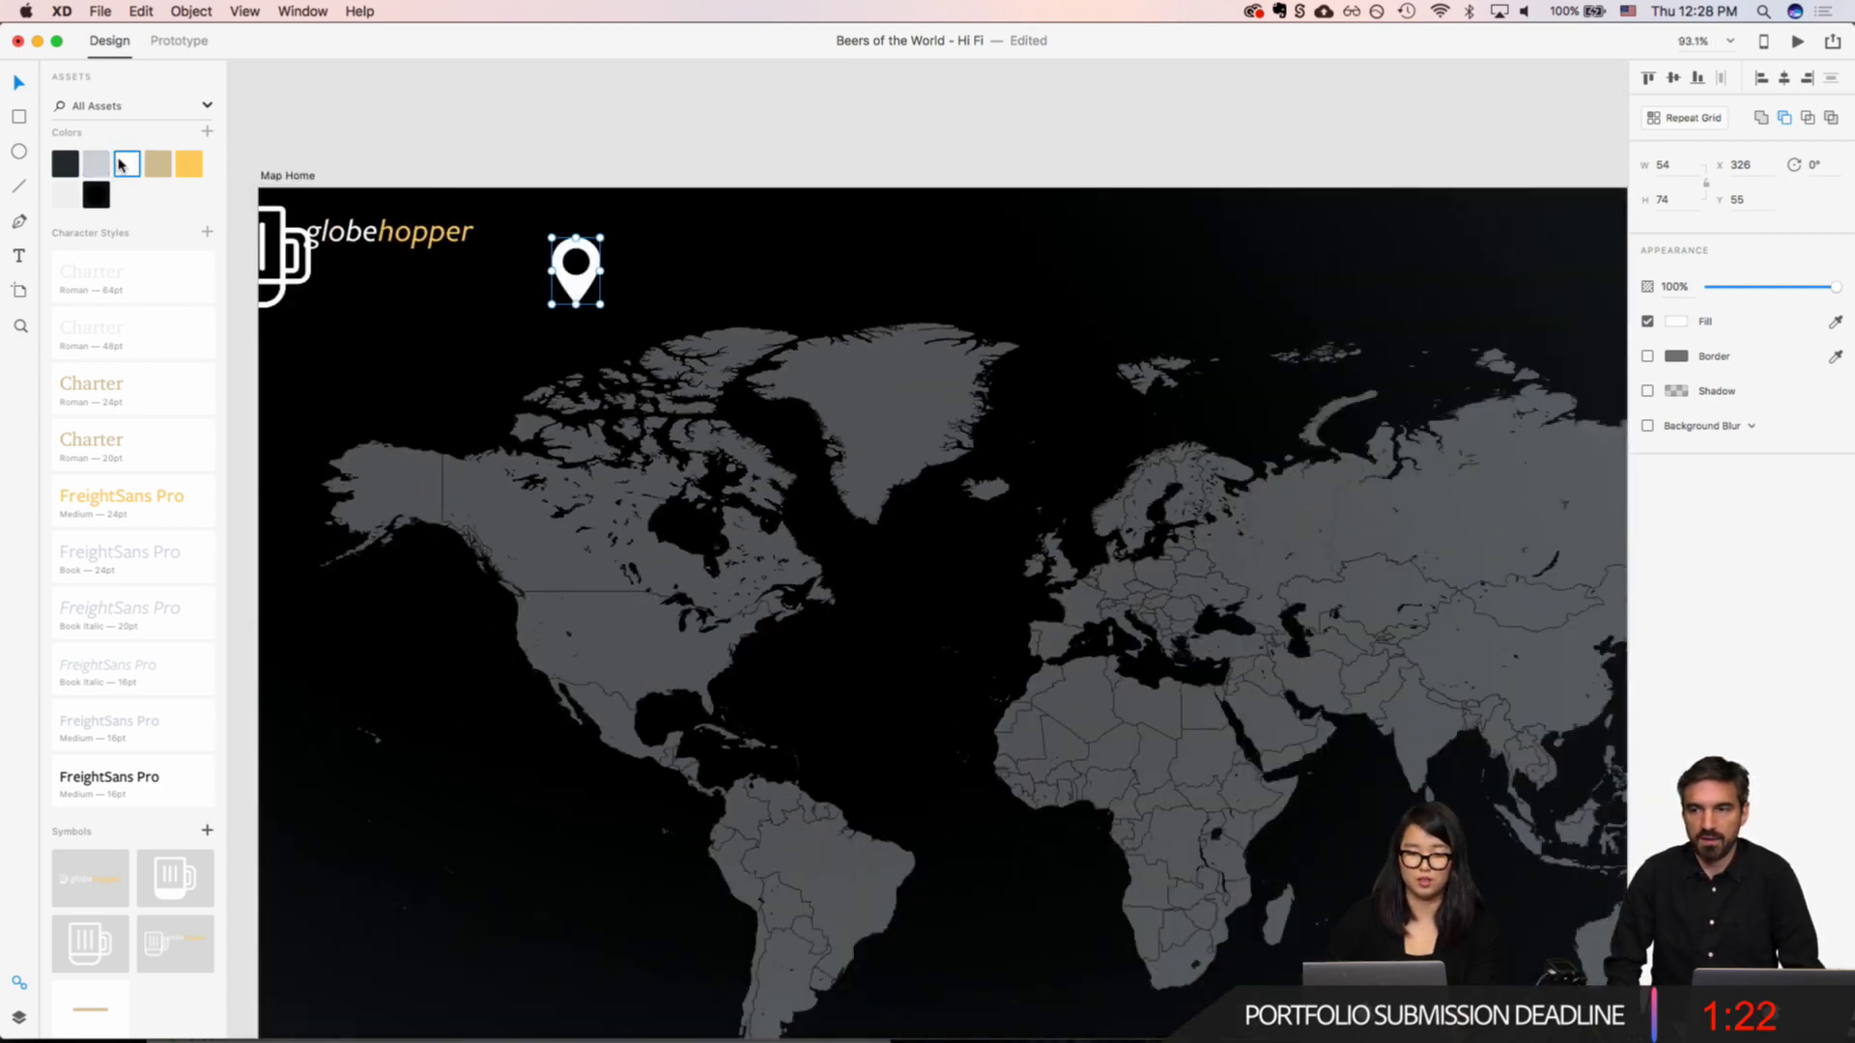
Step: Shrink the pin to about 28 × 38, place it on the US west coast, and put a copy on northern France
{"action": "left_click_drag", "start_coordinate": [573, 292], "coordinate": [1080, 589]}
{"action": "left_click", "coordinate": [530, 614]}
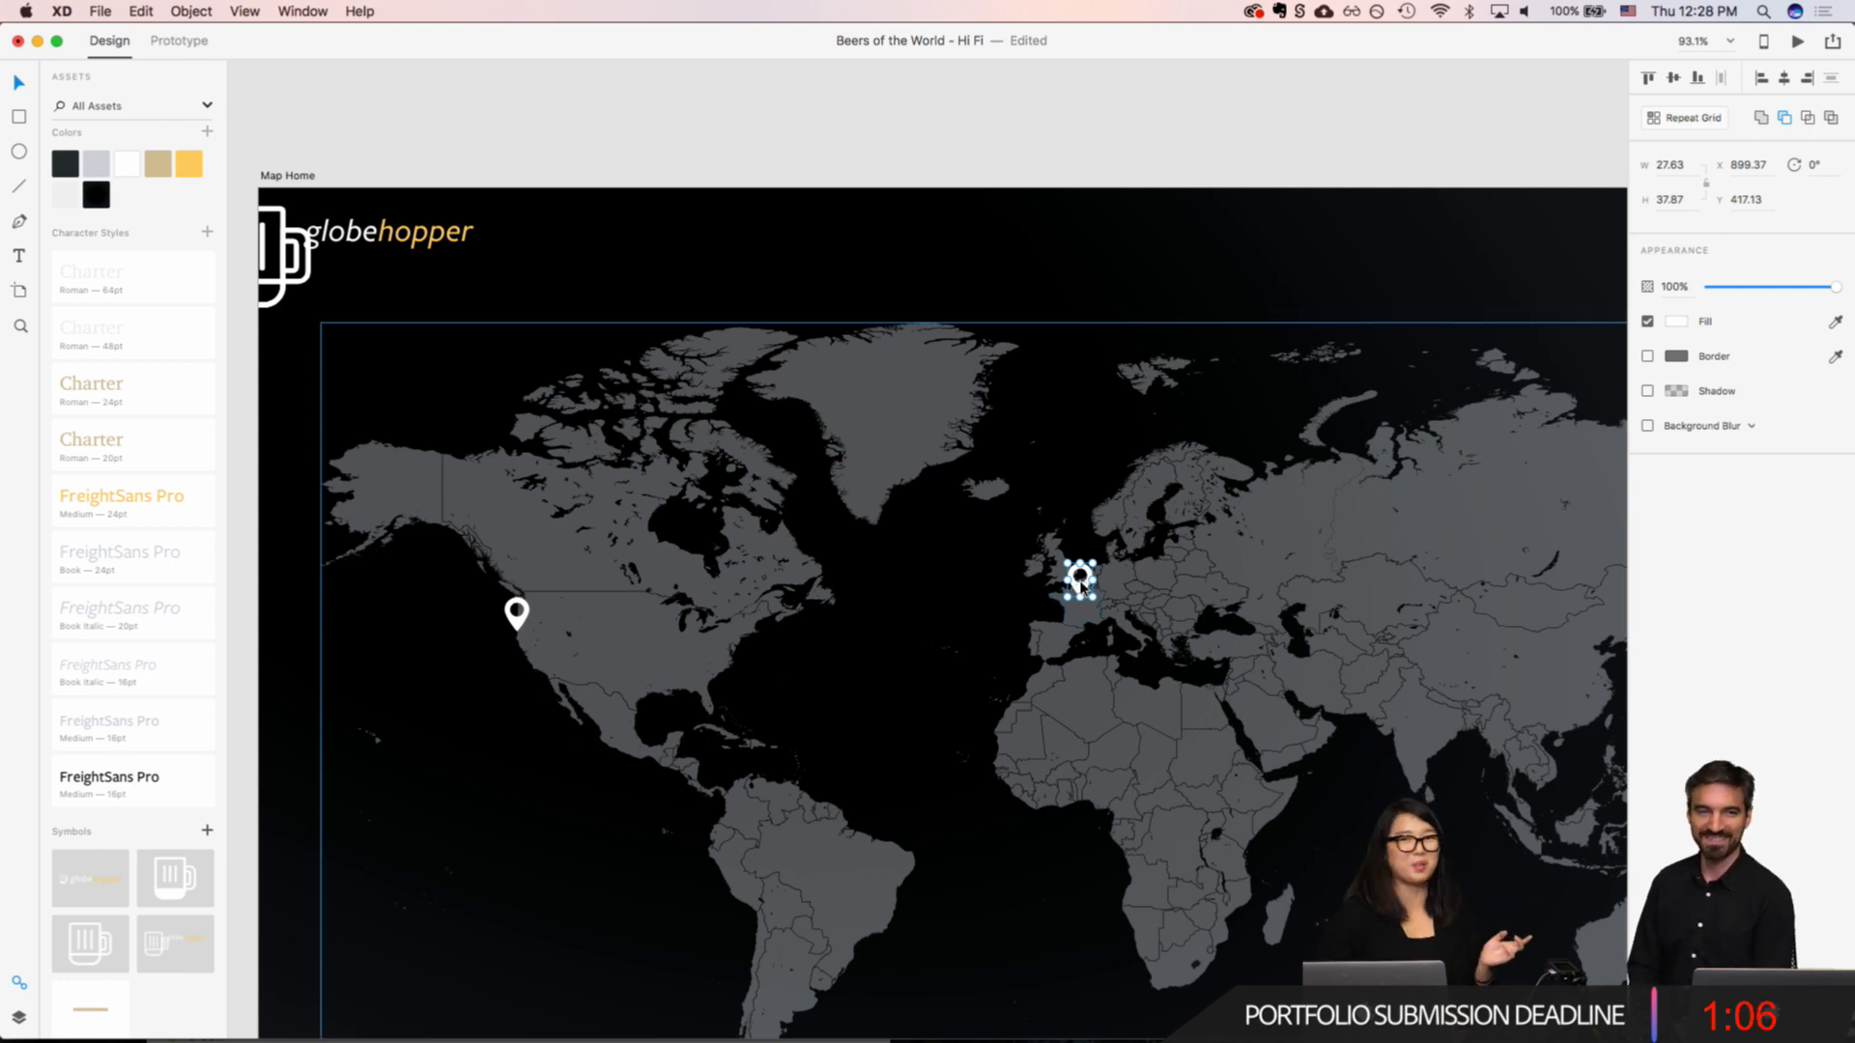
{"action": "key", "text": "alt"}
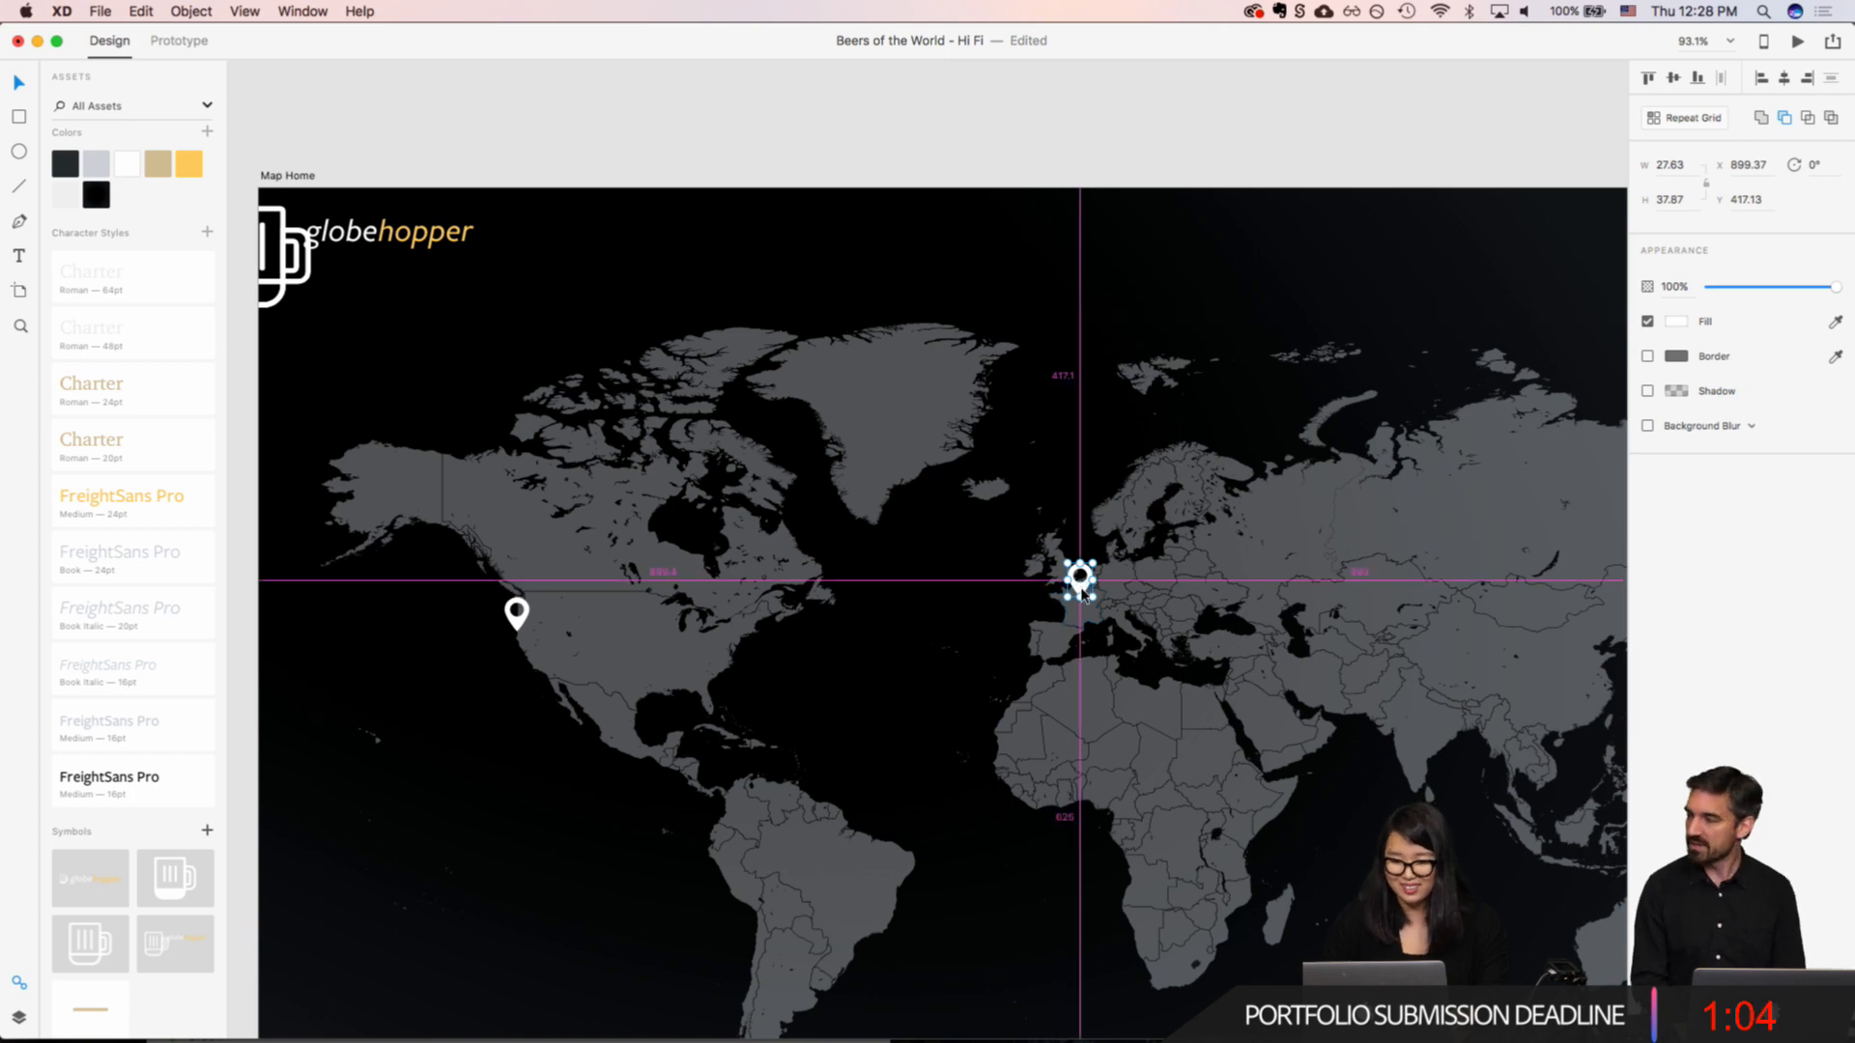
Step: Place copies of the pin on western Australia, eastern China, northern Brazil, northern Chile and Mexico
{"action": "left_click_drag", "start_coordinate": [1084, 591], "coordinate": [1286, 751]}
{"action": "left_click_drag", "start_coordinate": [1272, 703], "coordinate": [428, 855]}
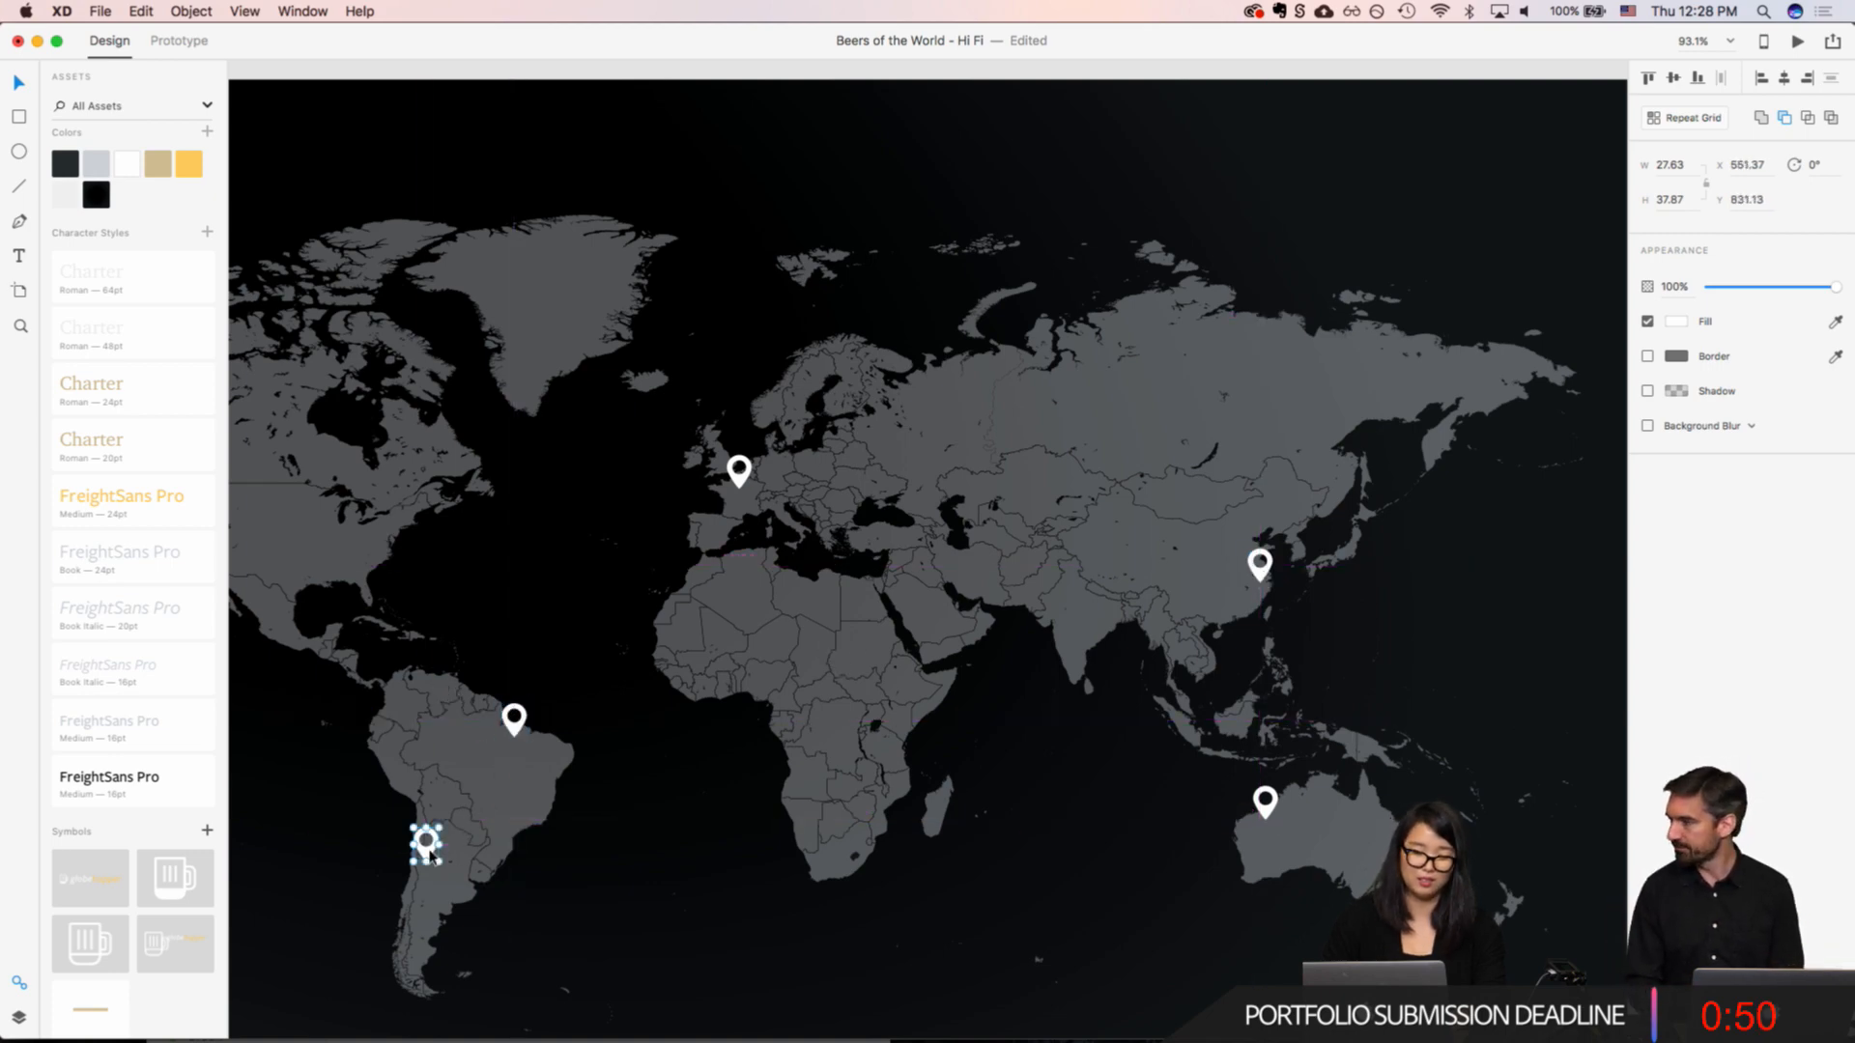
{"action": "scroll", "coordinate": [431, 856], "scroll_direction": "left", "scroll_amount": 5}
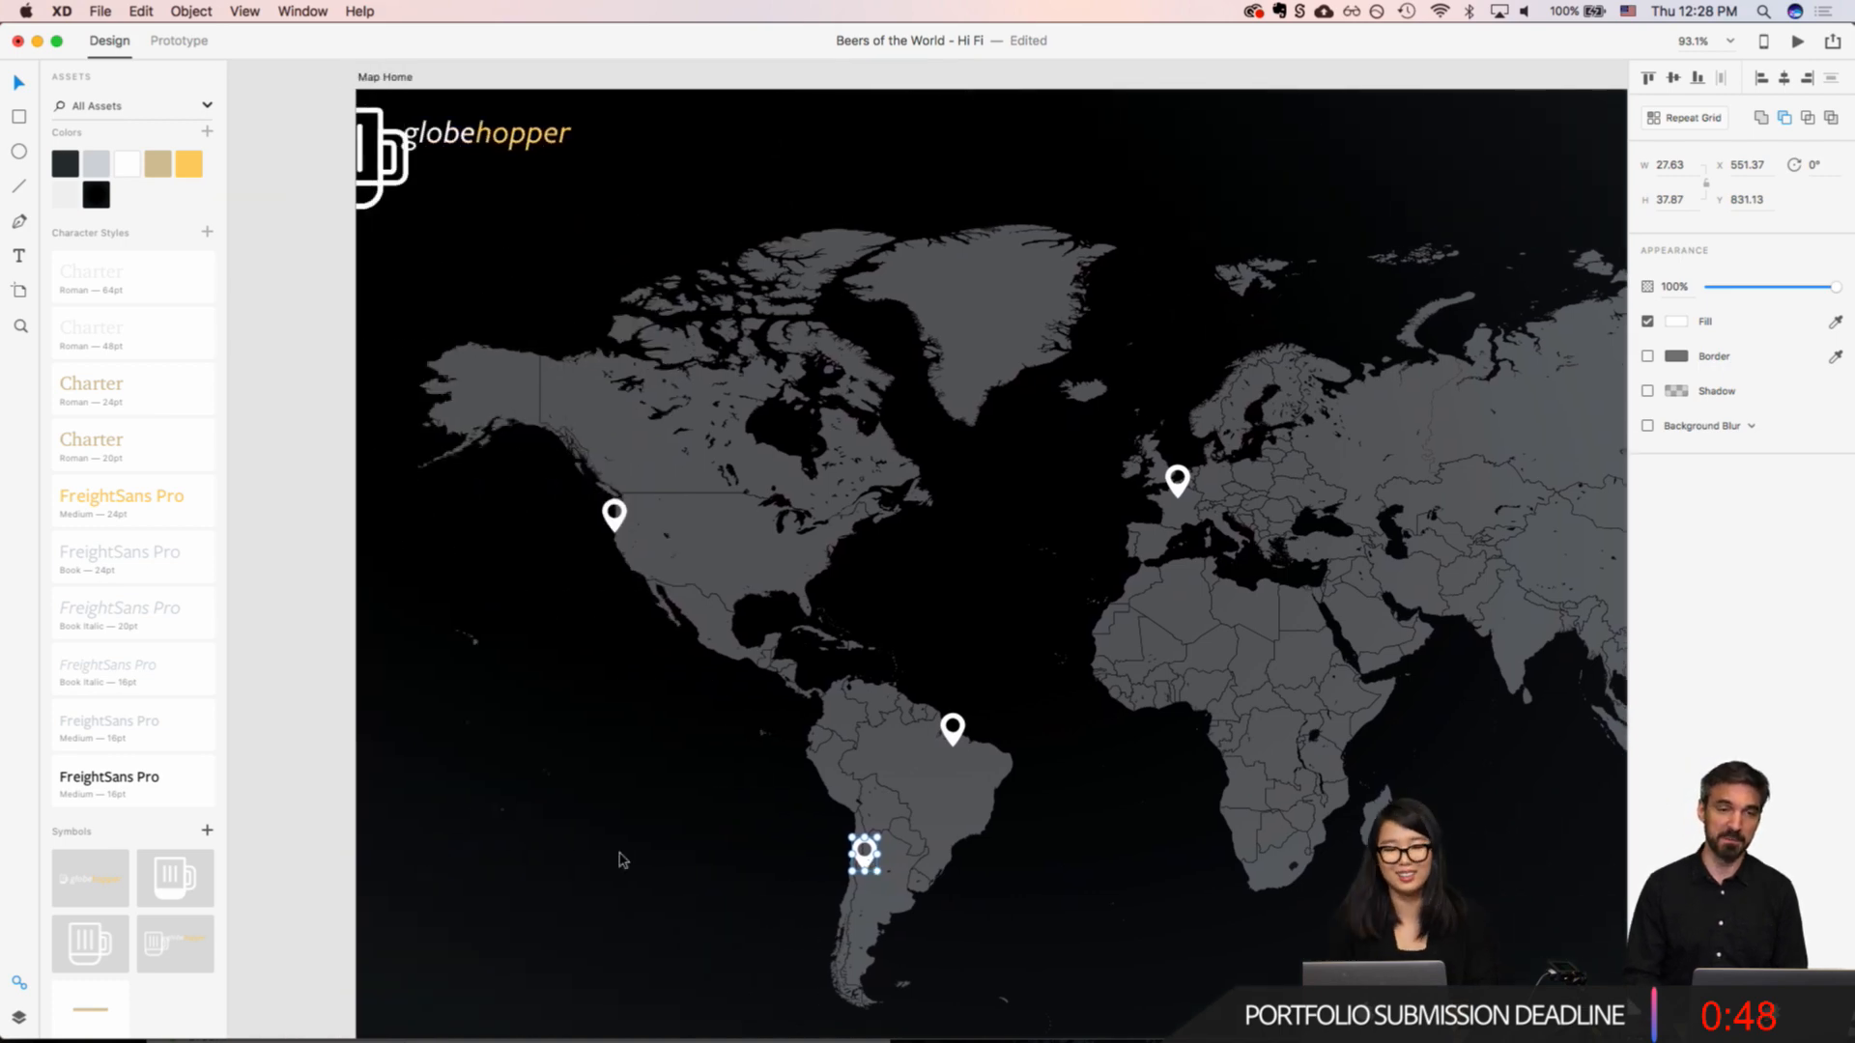
{"action": "left_click_drag", "start_coordinate": [867, 858], "coordinate": [729, 619], "text": "alt"}
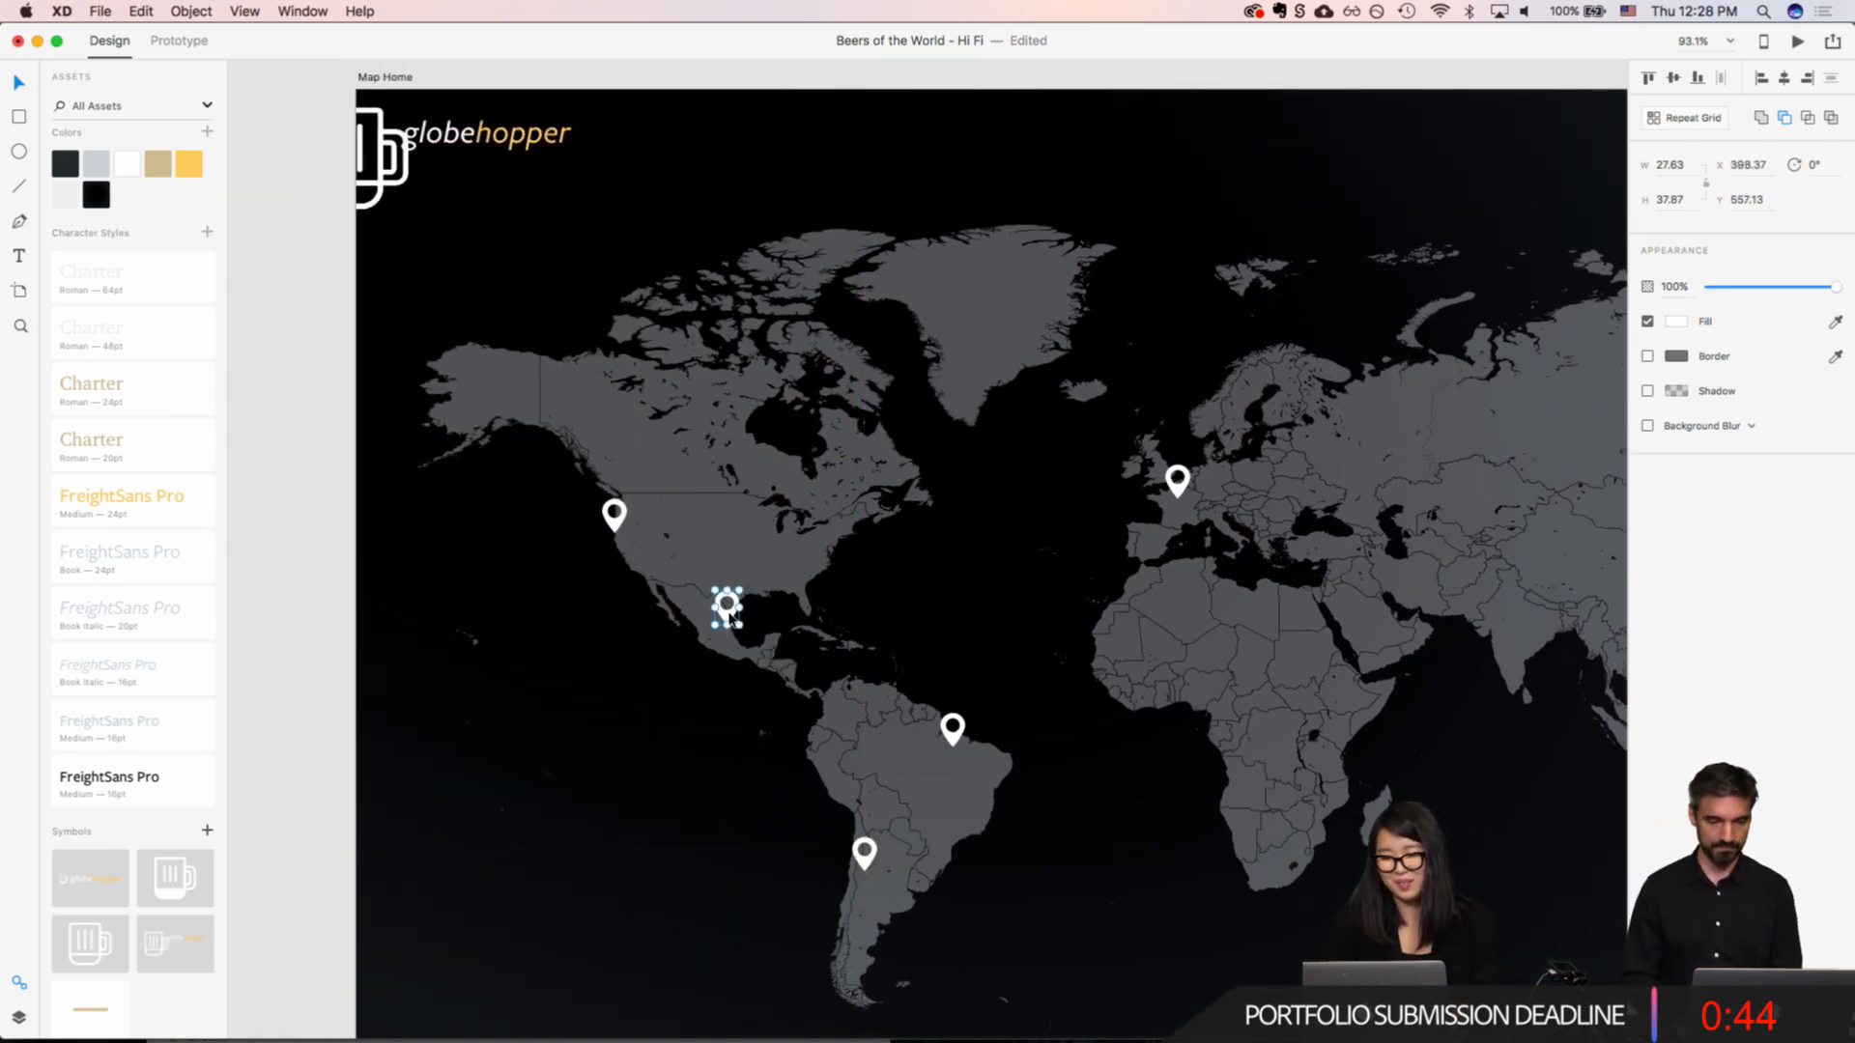
Step: Place three more copies of the pin in Europe, on northern Germany, Spain and the Adriatic coast, and clear the selection
{"action": "scroll", "coordinate": [730, 619], "scroll_direction": "right", "scroll_amount": 3}
{"action": "left_click_drag", "start_coordinate": [1071, 458], "coordinate": [1106, 446], "text": "alt"}
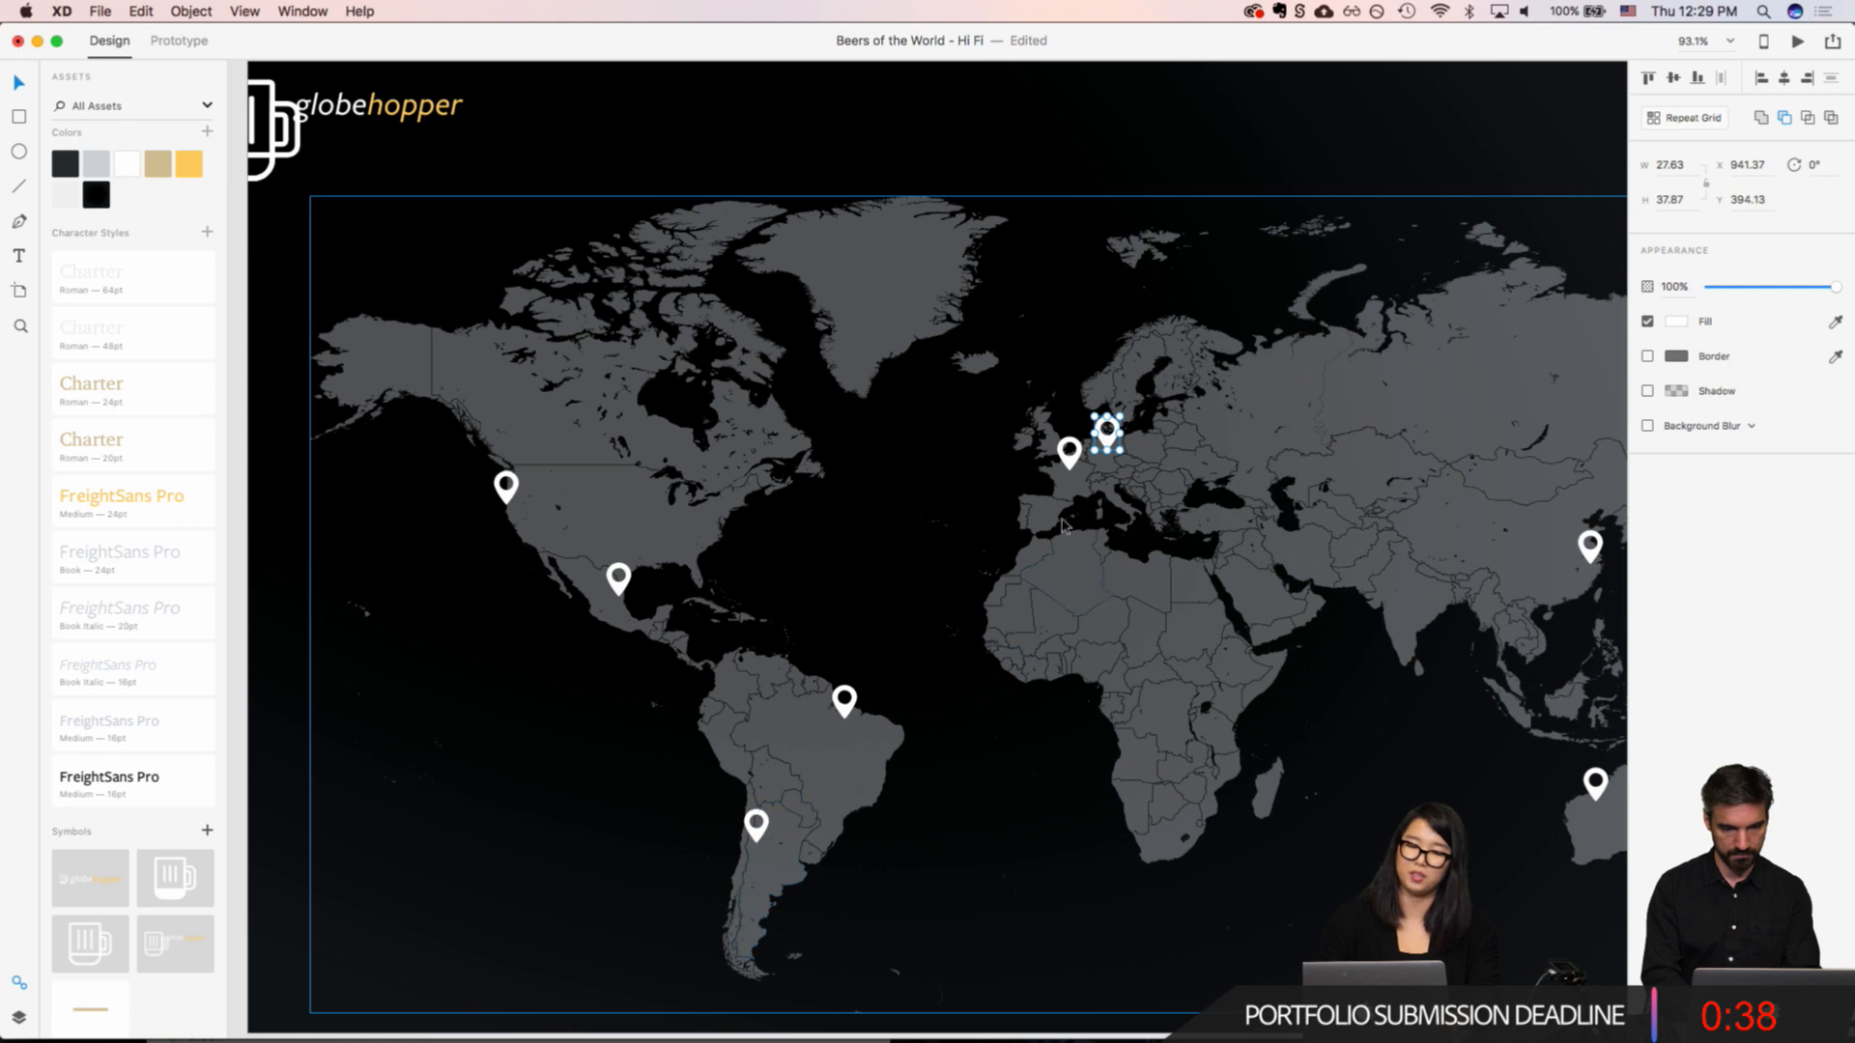
{"action": "scroll", "coordinate": [1134, 403], "scroll_direction": "right", "scroll_amount": 10}
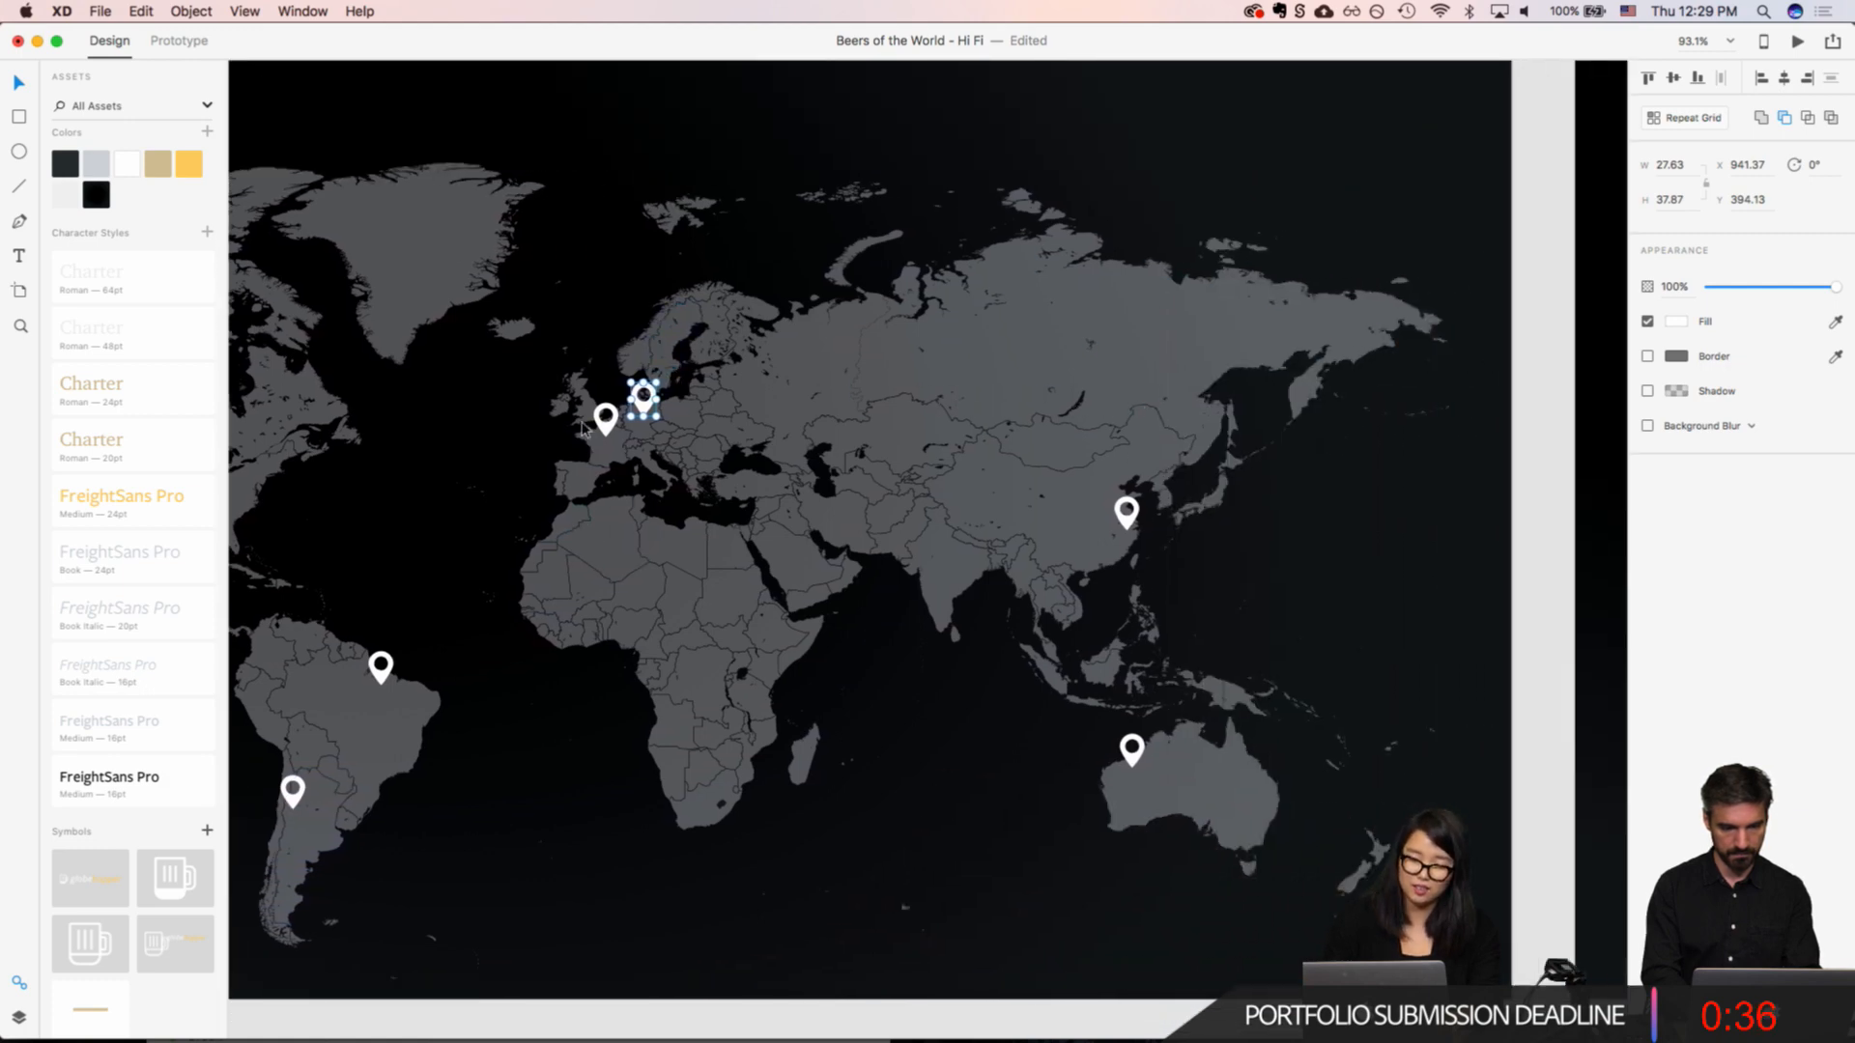
{"action": "left_click", "coordinate": [606, 421]}
{"action": "left_click_drag", "start_coordinate": [610, 426], "coordinate": [668, 467], "text": "alt"}
{"action": "scroll", "coordinate": [961, 456], "scroll_direction": "down", "scroll_amount": 5}
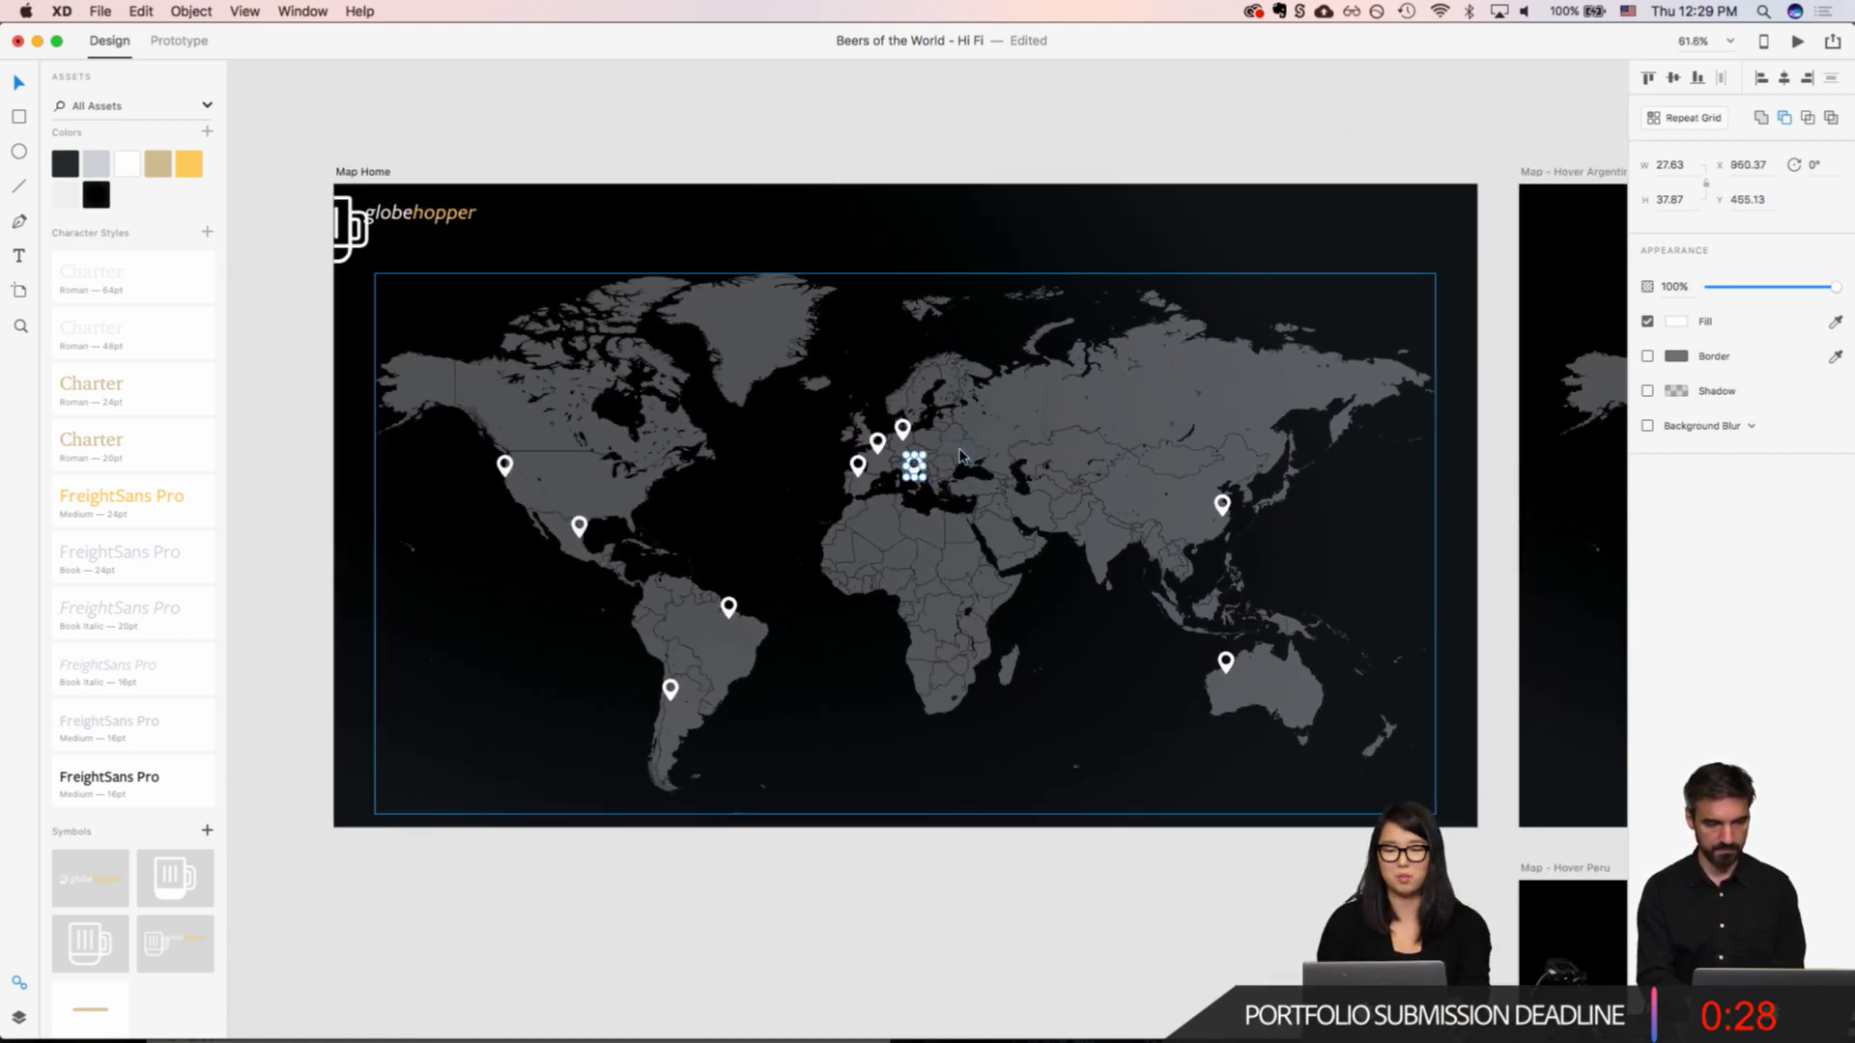
{"action": "left_click", "coordinate": [784, 670]}
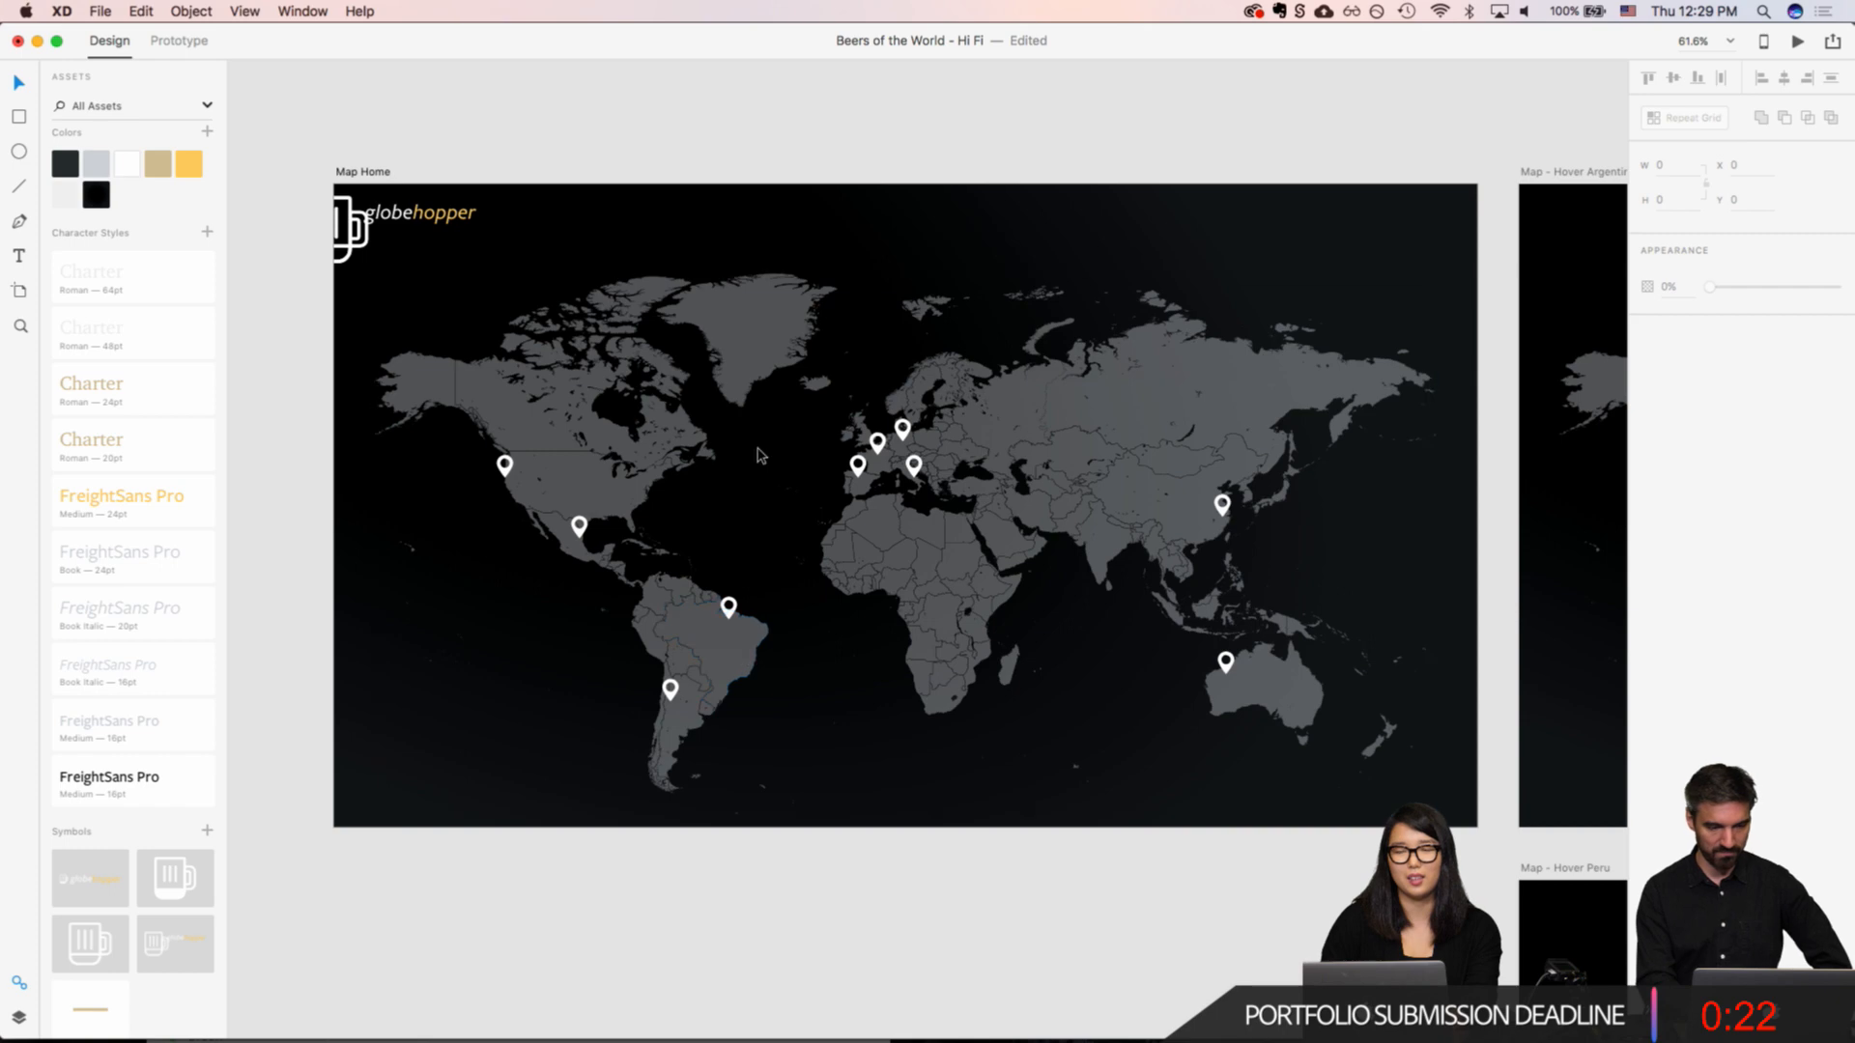
{"action": "scroll", "coordinate": [859, 551], "scroll_direction": "up", "scroll_amount": 3}
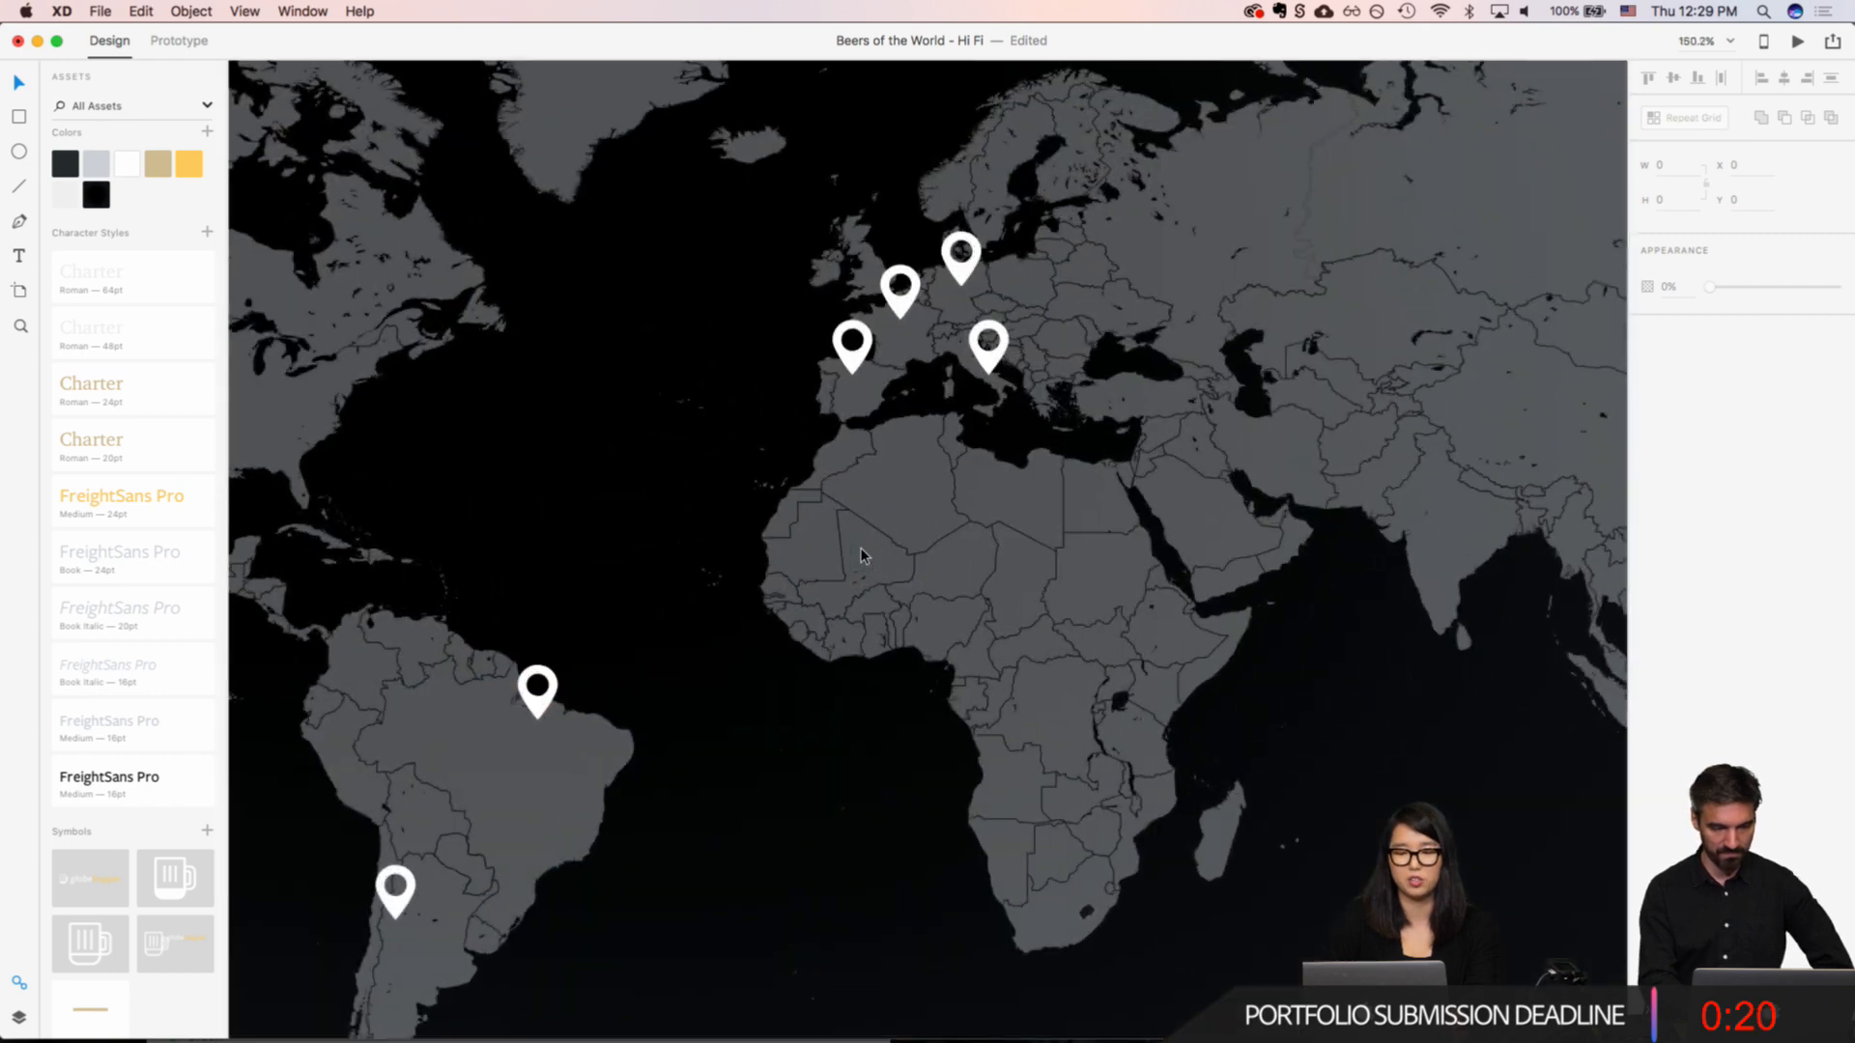
{"action": "scroll", "coordinate": [746, 401], "scroll_direction": "down", "scroll_amount": 3}
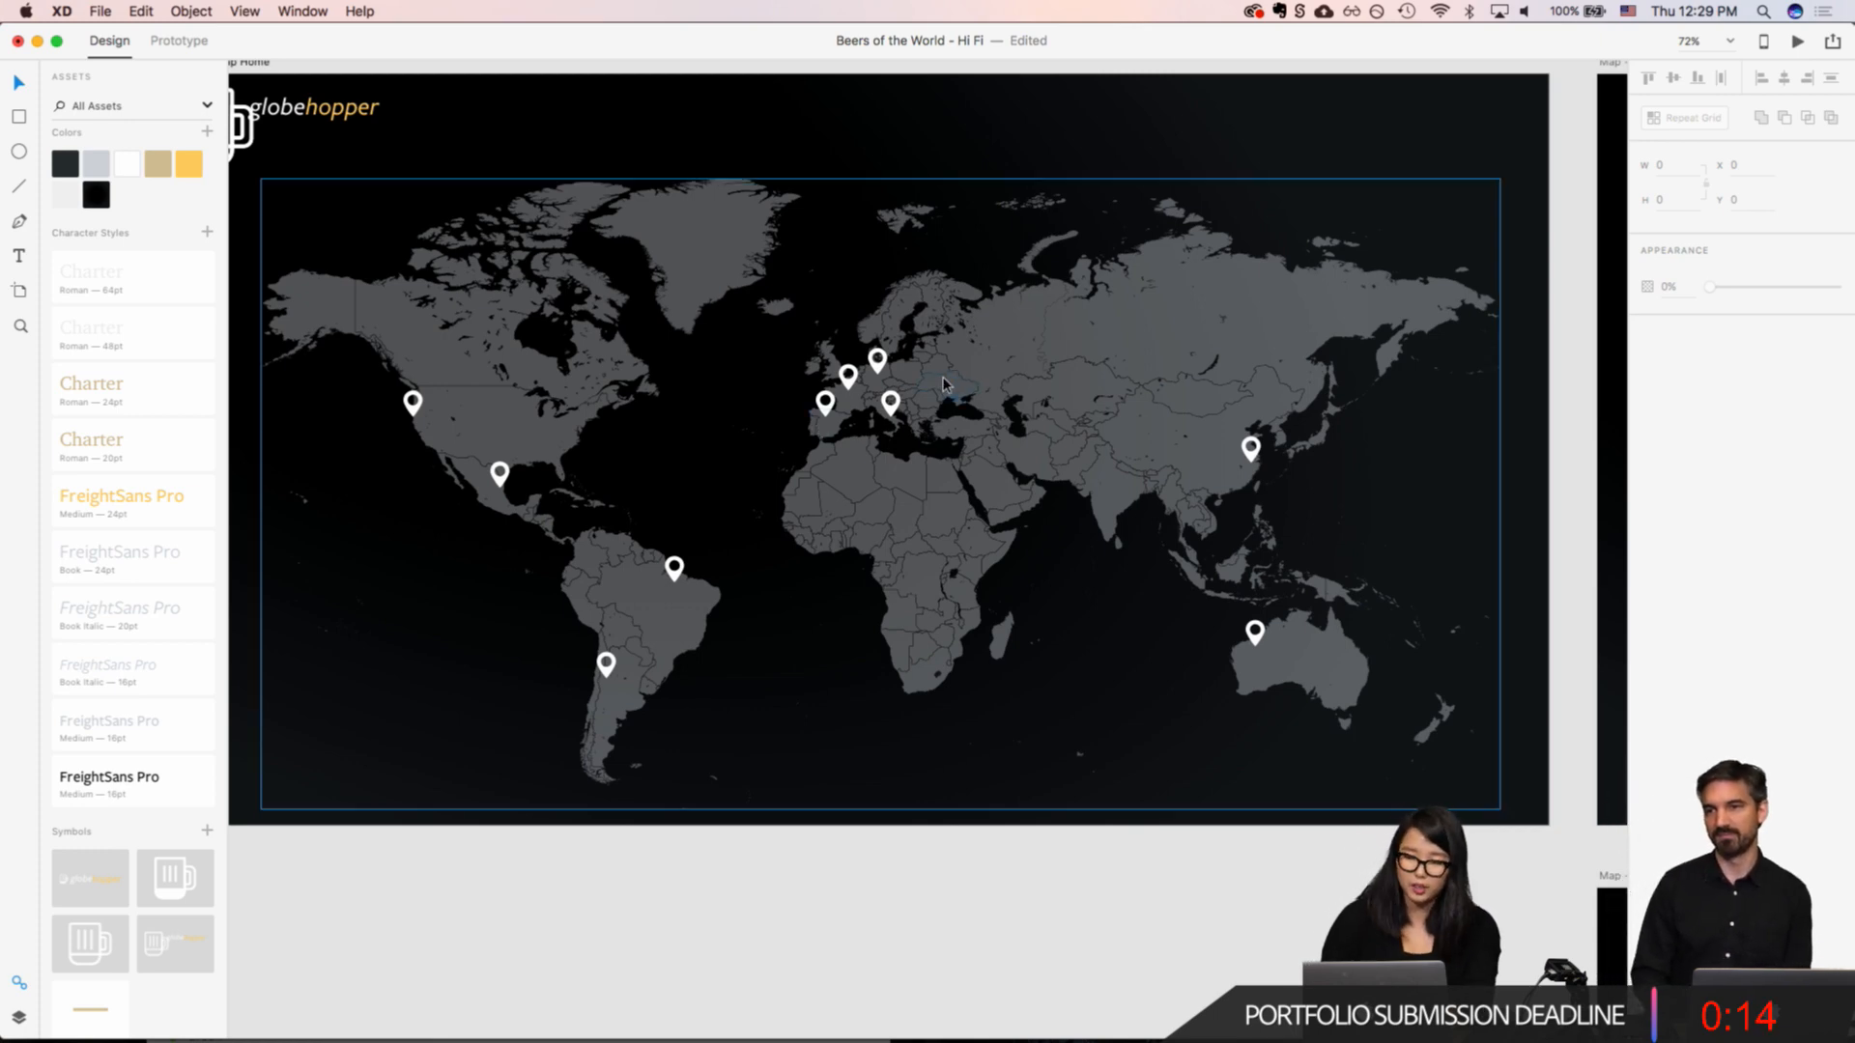
Step: Add the title "Top 10 Beers" above the world map in the Charter Roman 64pt character style, roughly centred over the map
{"action": "left_click", "coordinate": [718, 150]}
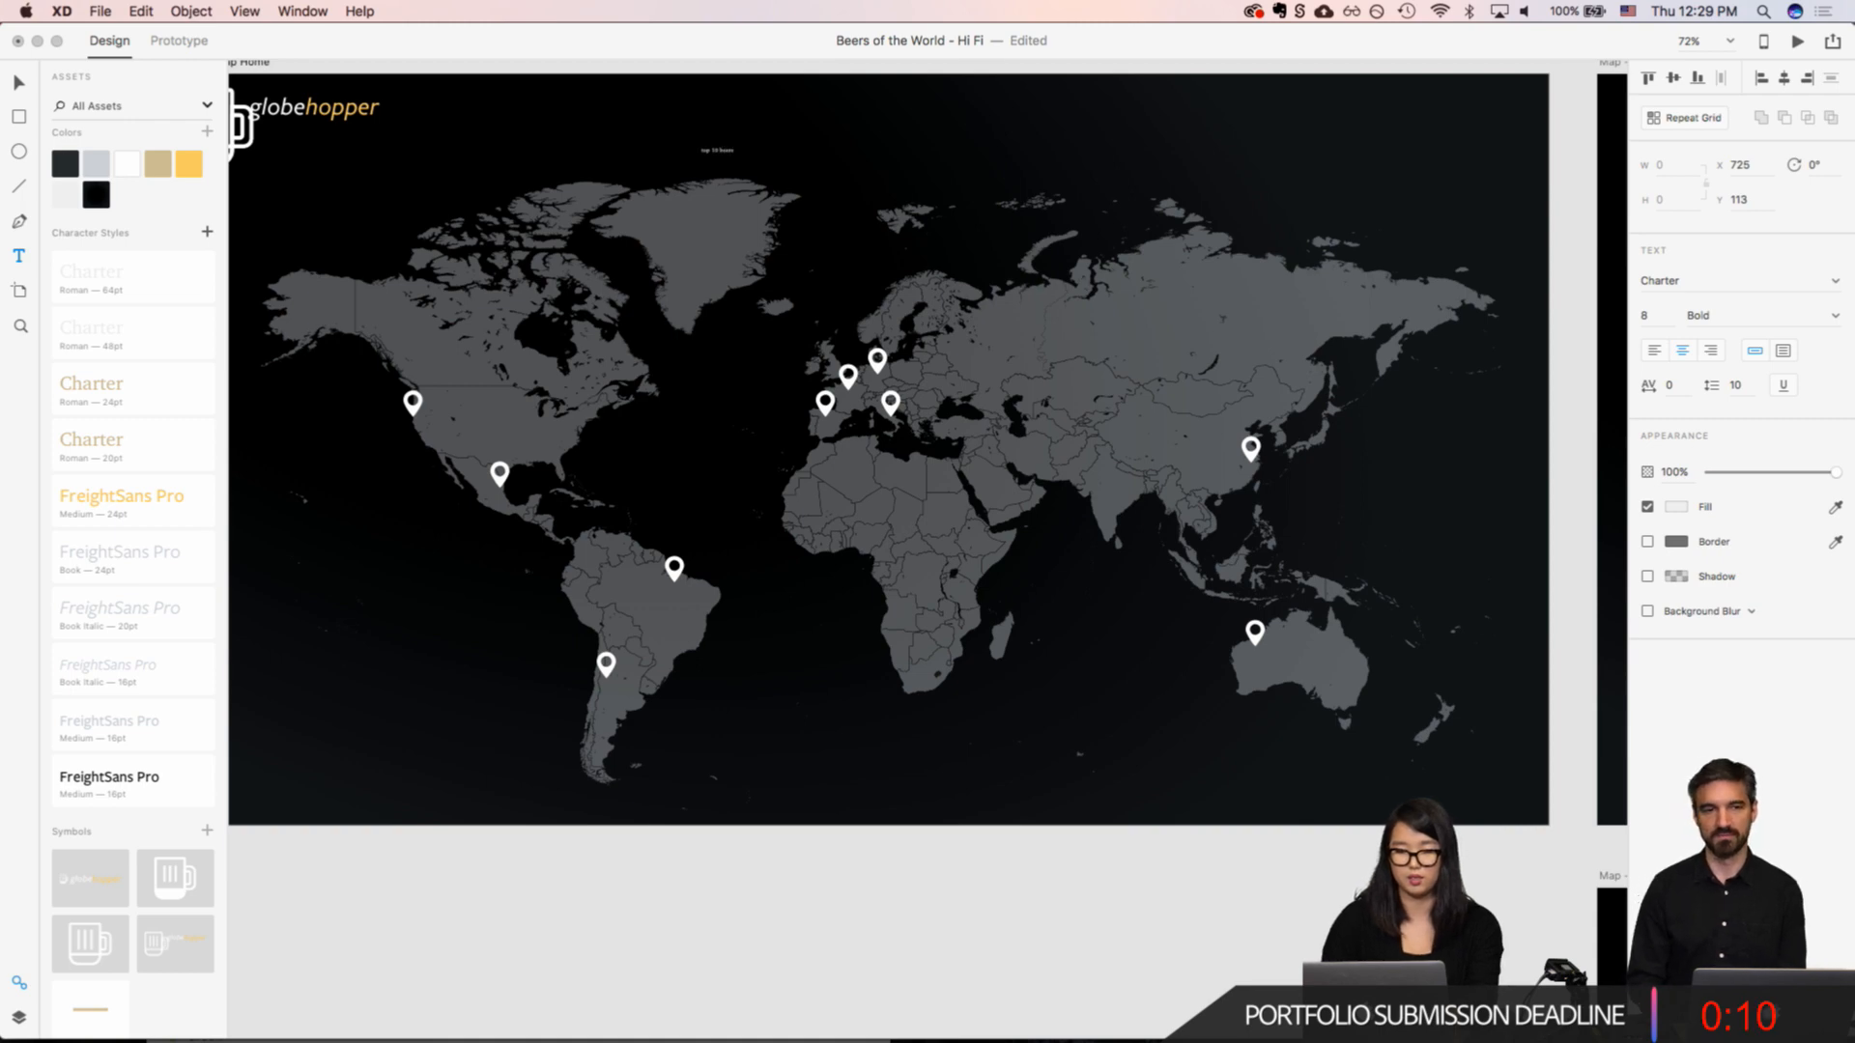
{"action": "key", "text": "super+a"}
{"action": "key", "text": "BackSpace"}
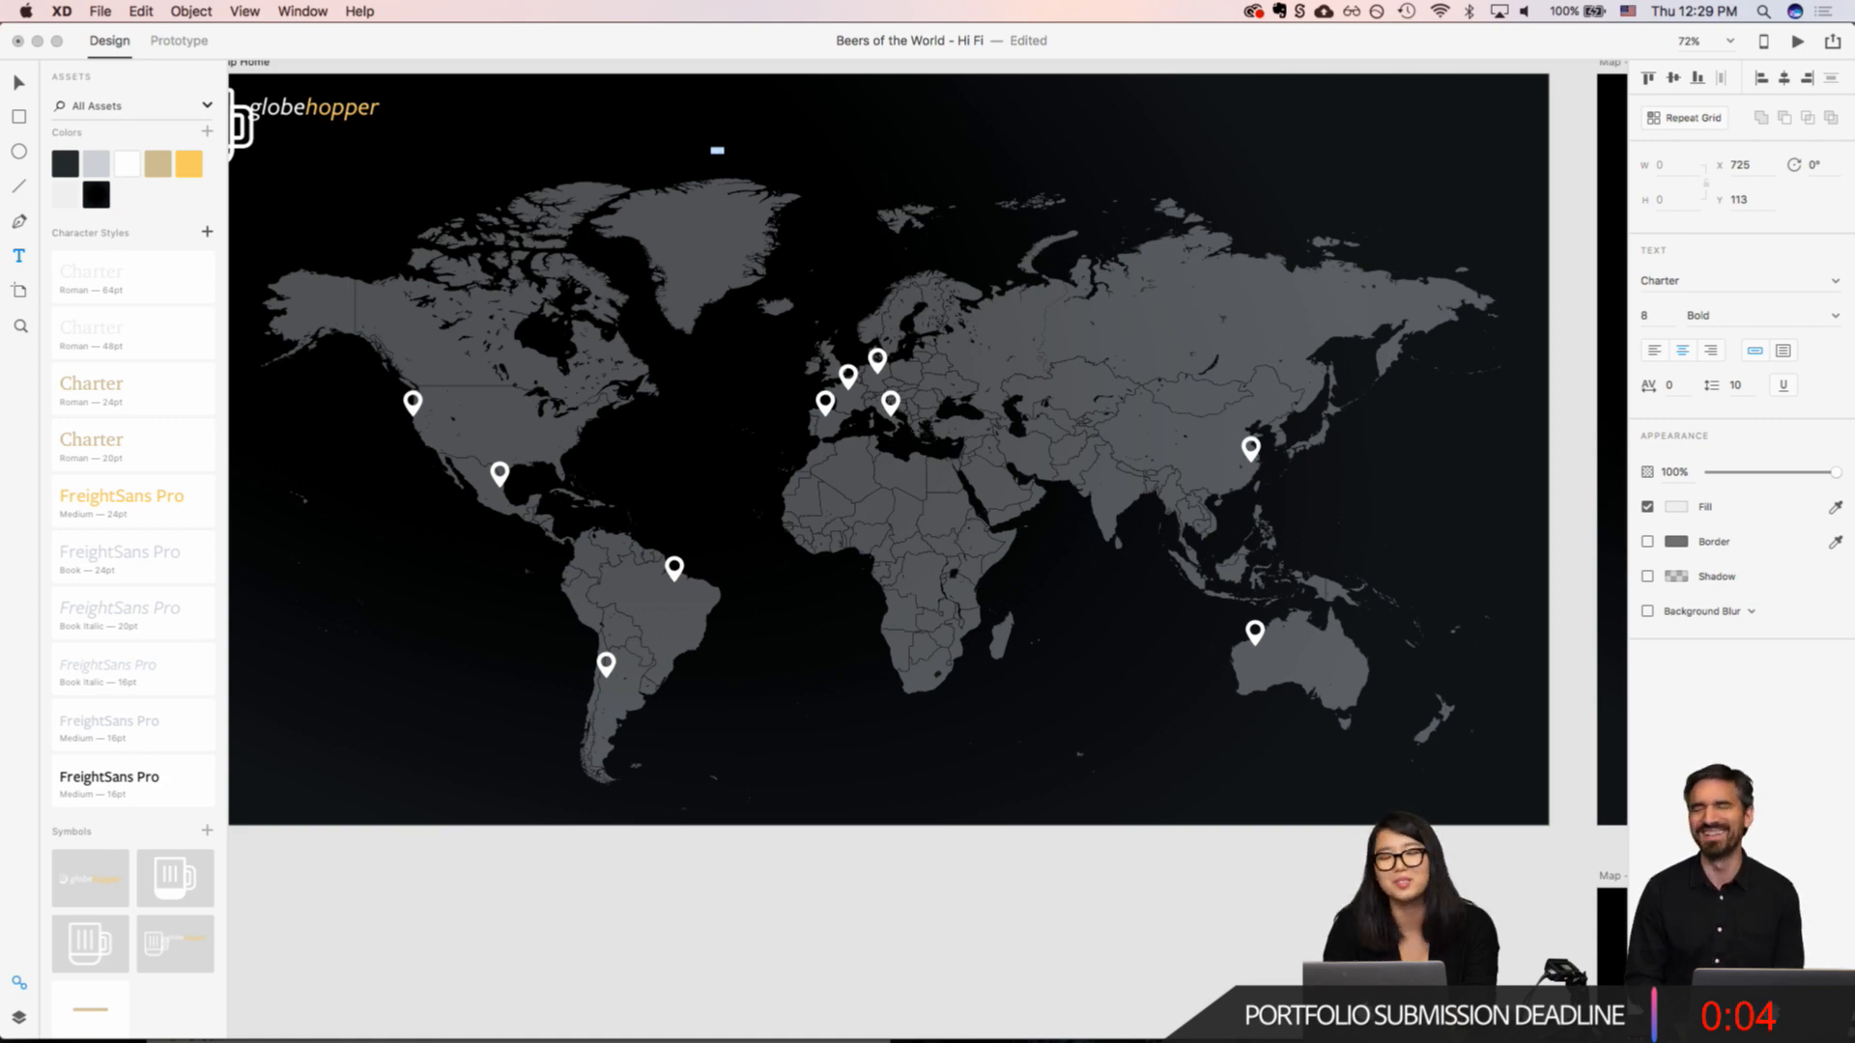
{"action": "key", "text": "Escape"}
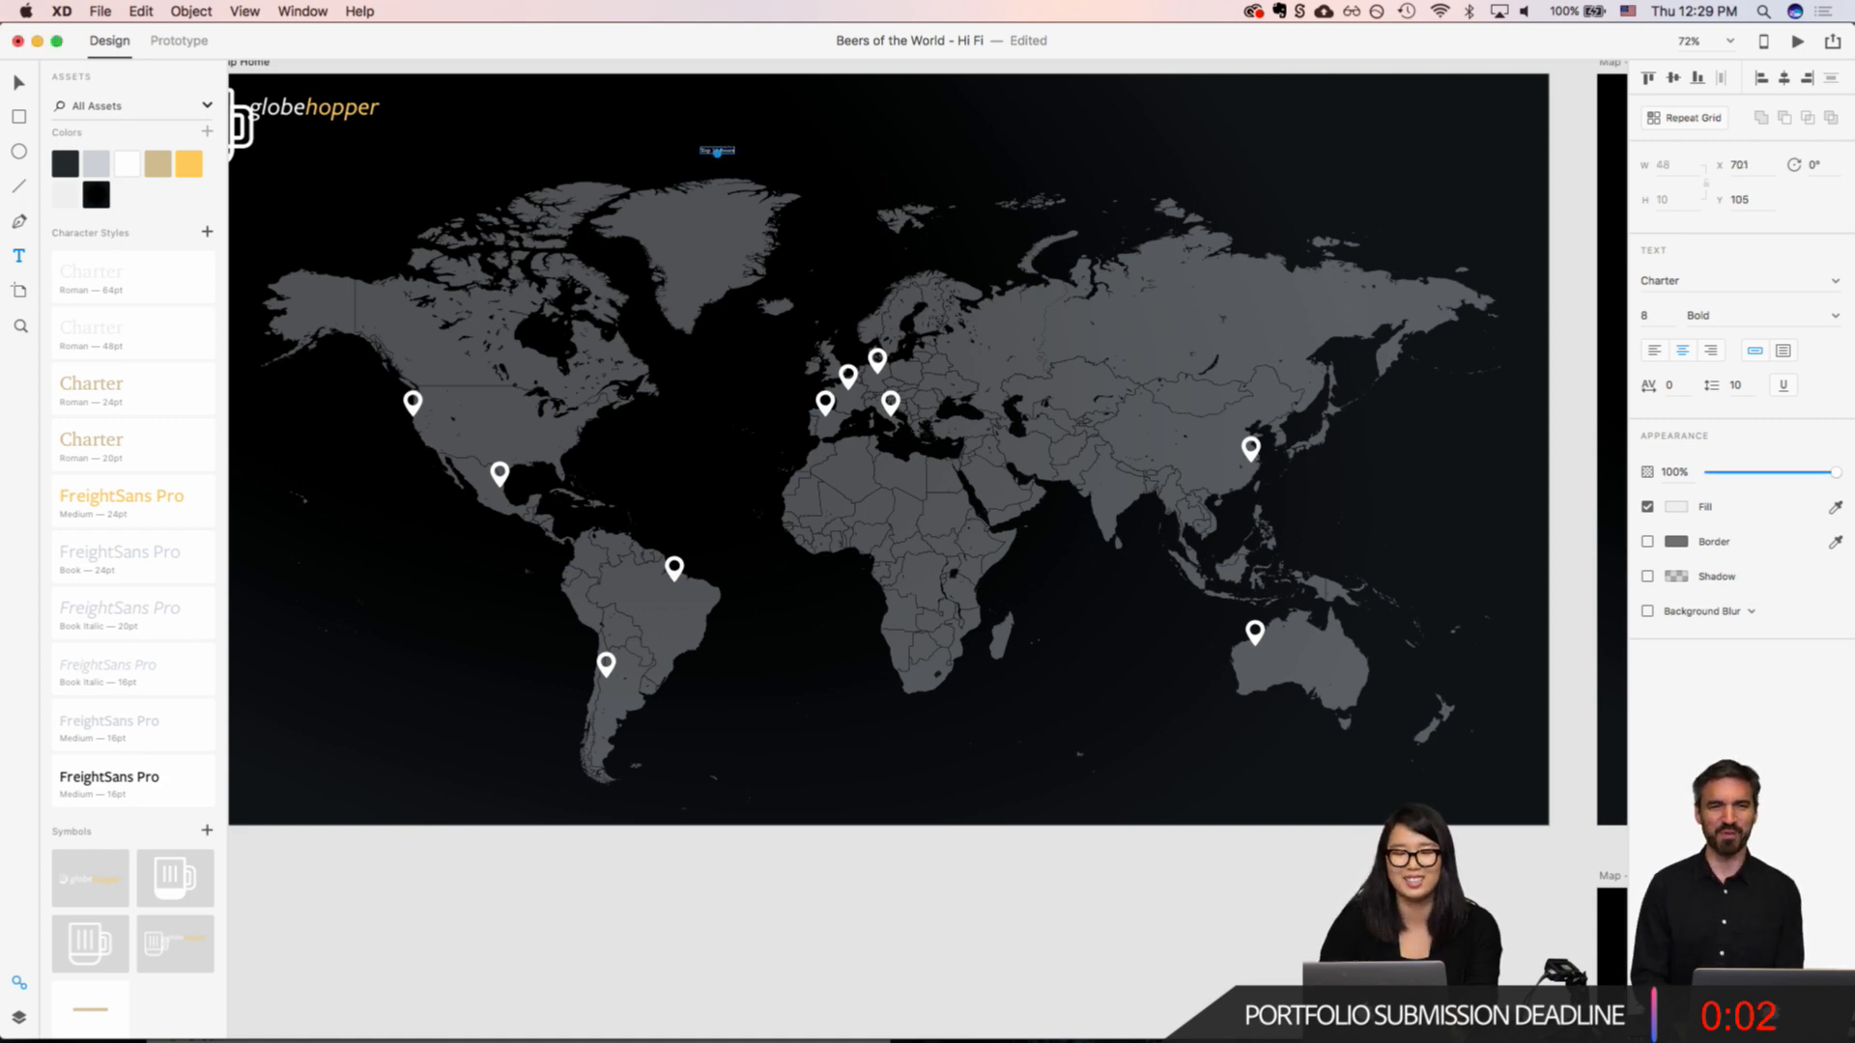
{"action": "left_click", "coordinate": [82, 294]}
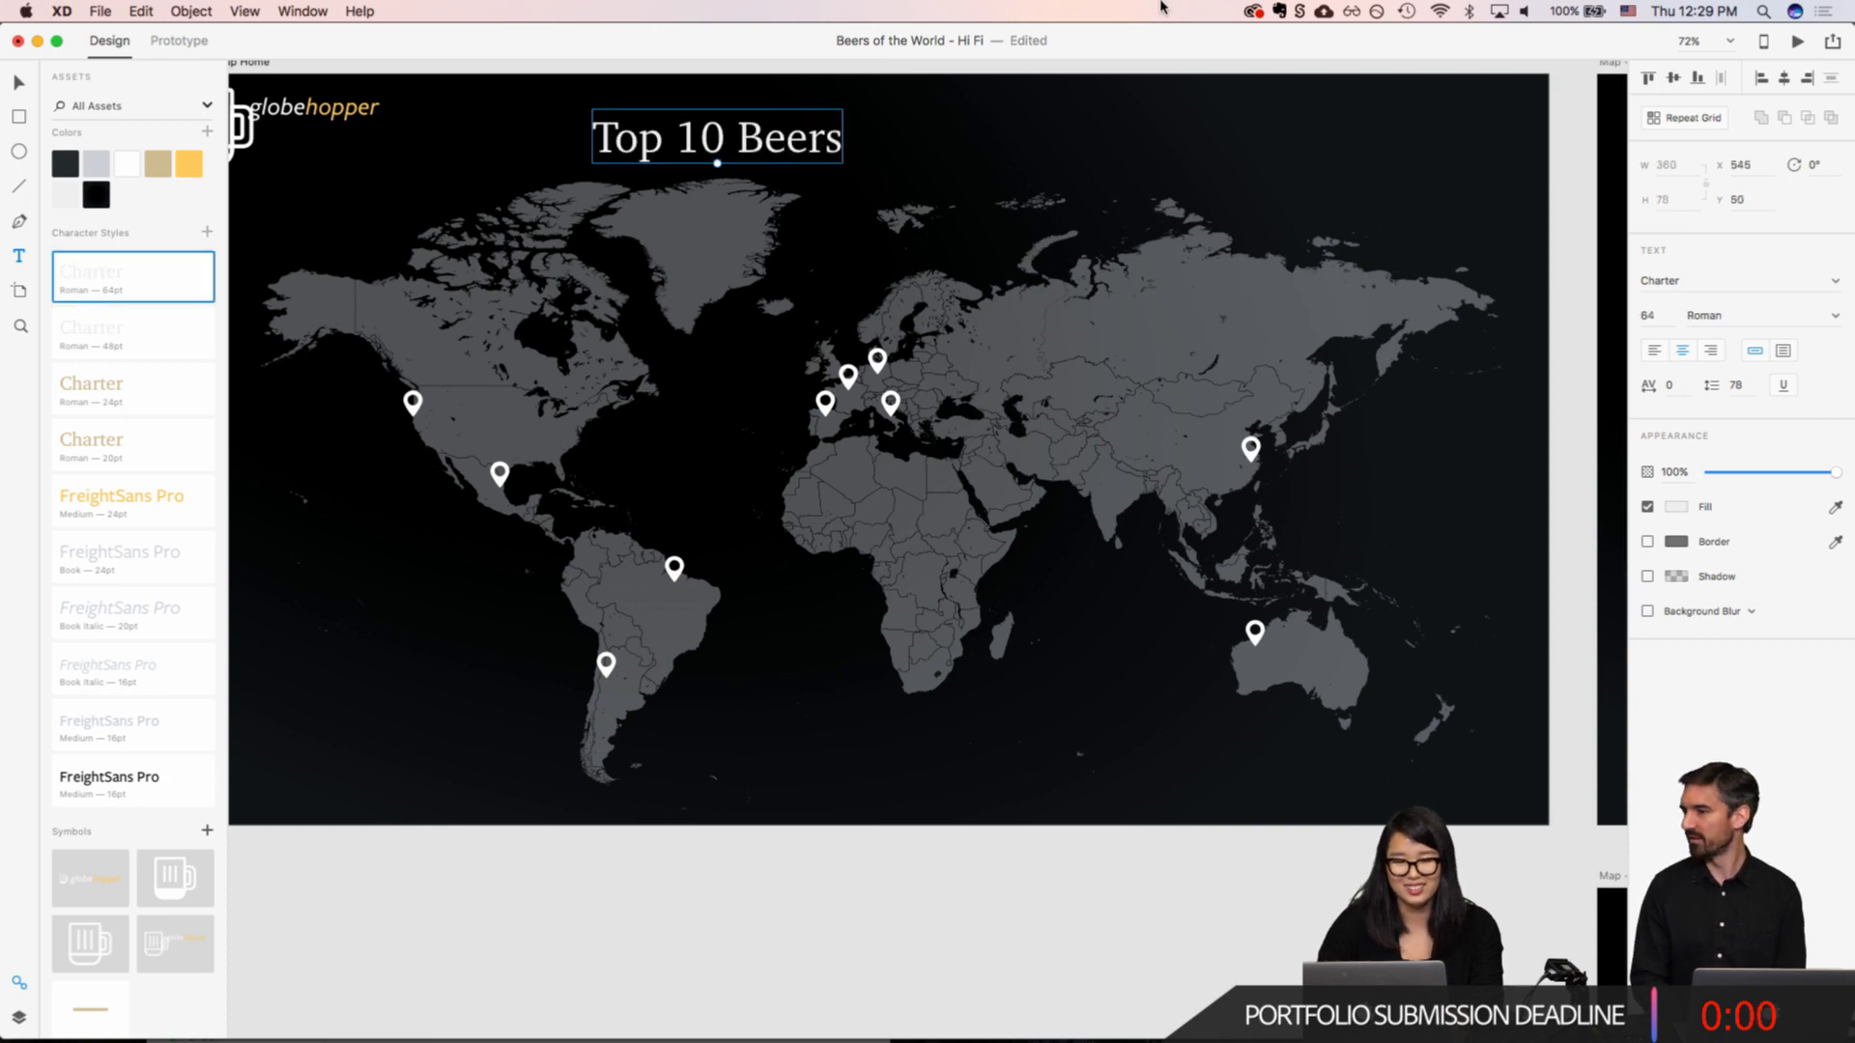
{"action": "left_click_drag", "start_coordinate": [753, 158], "coordinate": [922, 161]}
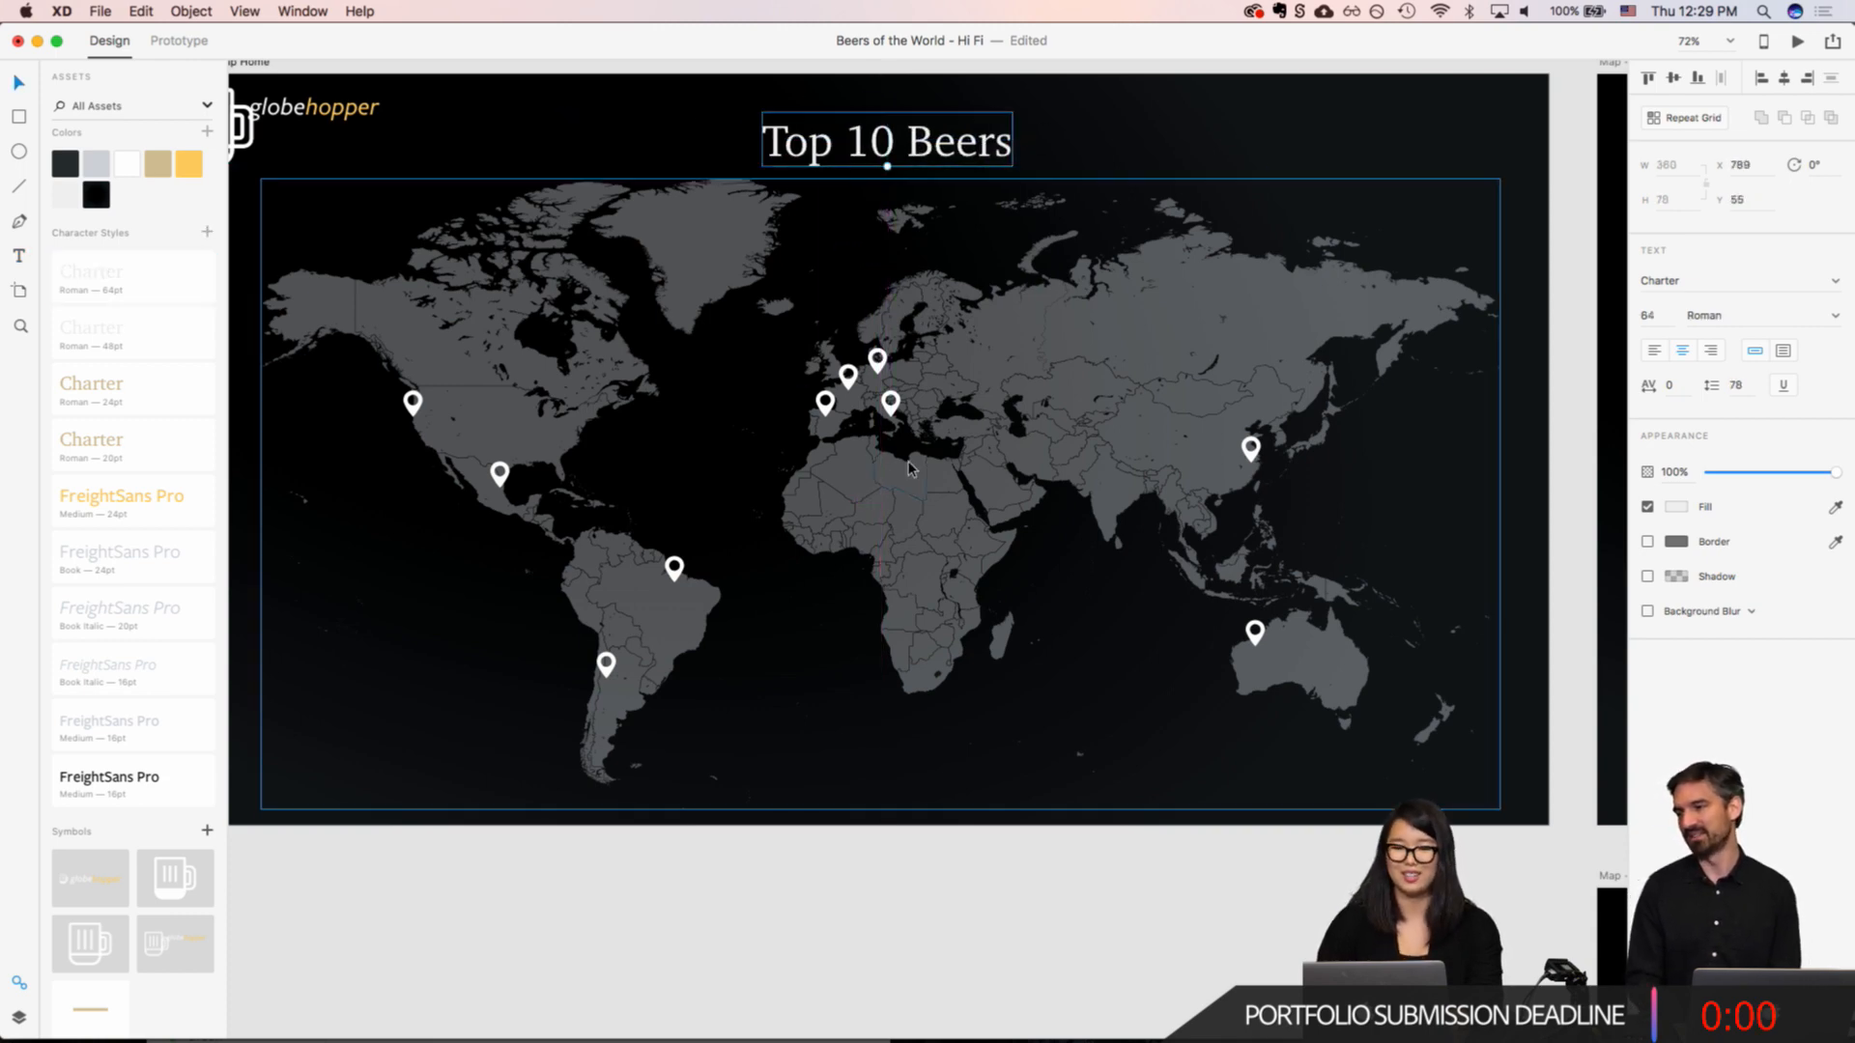
Step: Duplicate the Map Home artboard and place the copy just below the original, beside the Map - Hover Peru artboard
{"action": "left_click", "coordinate": [908, 462]}
{"action": "scroll", "coordinate": [908, 462], "scroll_direction": "down", "scroll_amount": 5}
{"action": "scroll", "coordinate": [637, 321], "scroll_direction": "right", "scroll_amount": 4}
{"action": "scroll", "coordinate": [634, 319], "scroll_direction": "left", "scroll_amount": 5}
{"action": "scroll", "coordinate": [609, 251], "scroll_direction": "up", "scroll_amount": 1}
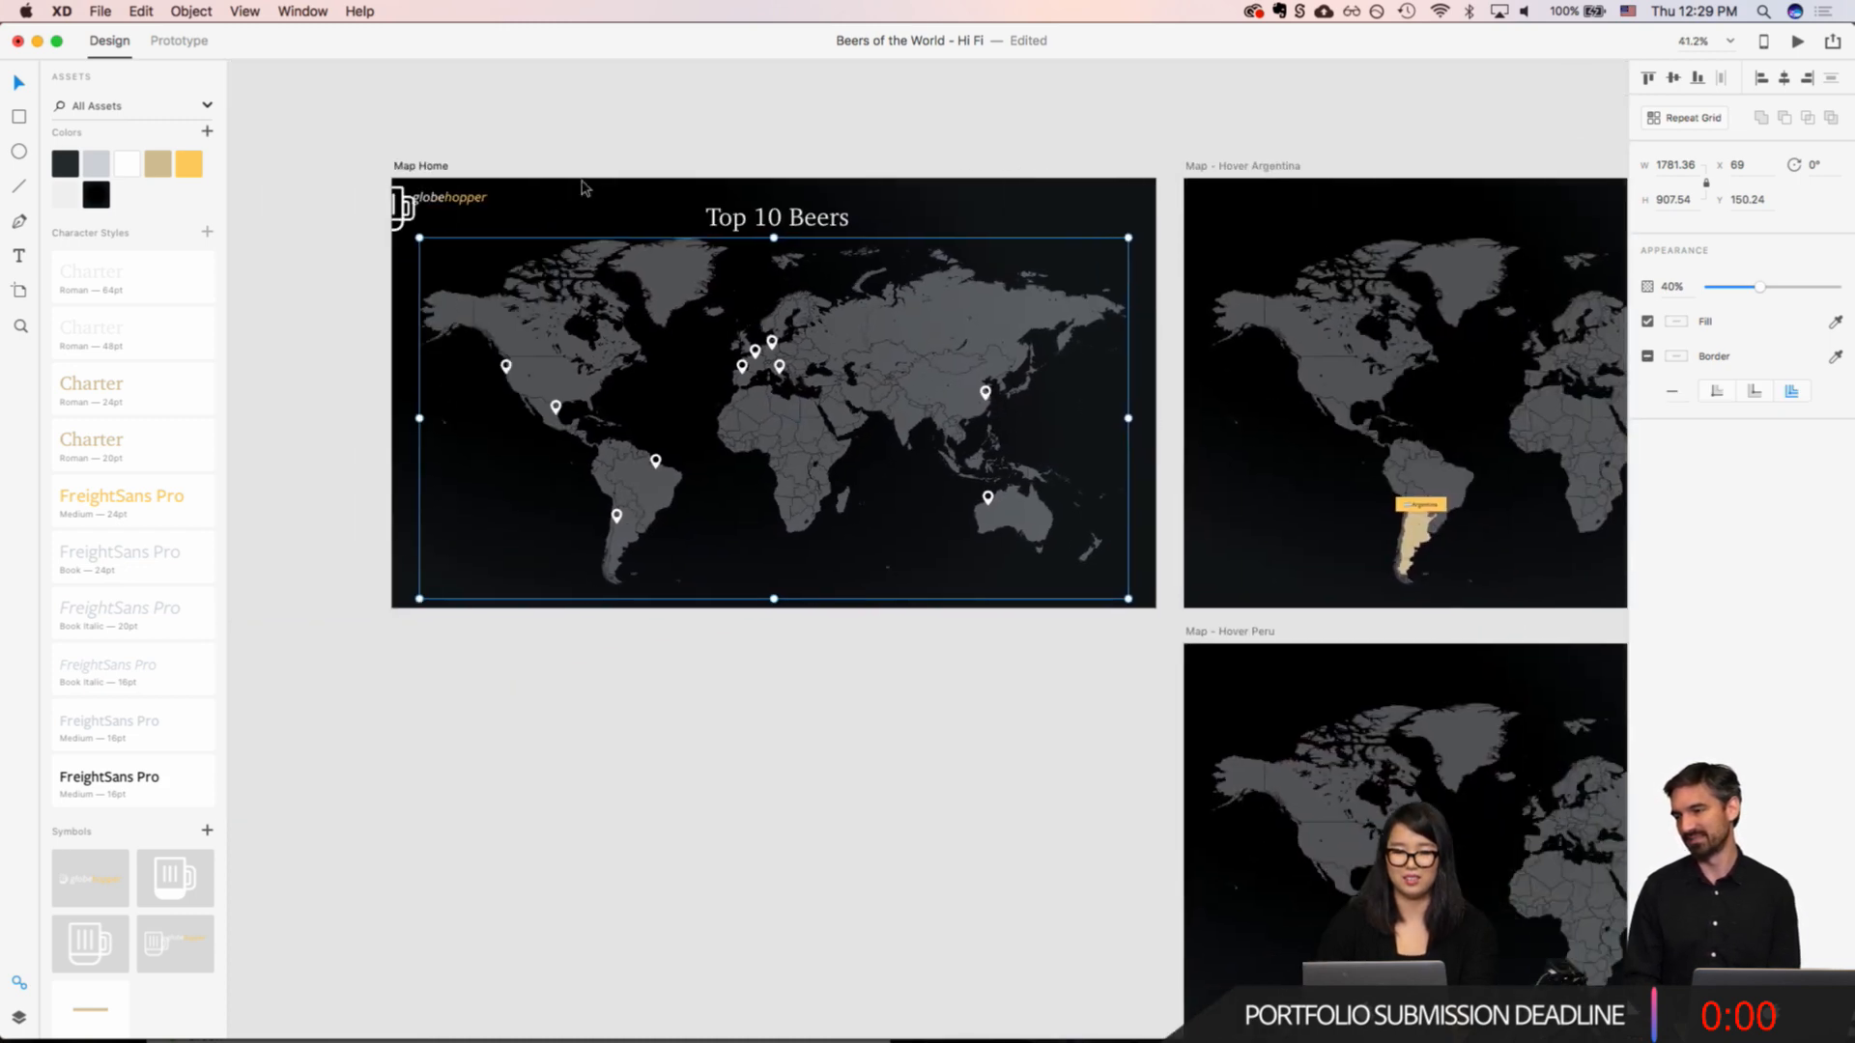
{"action": "left_click", "coordinate": [415, 182]}
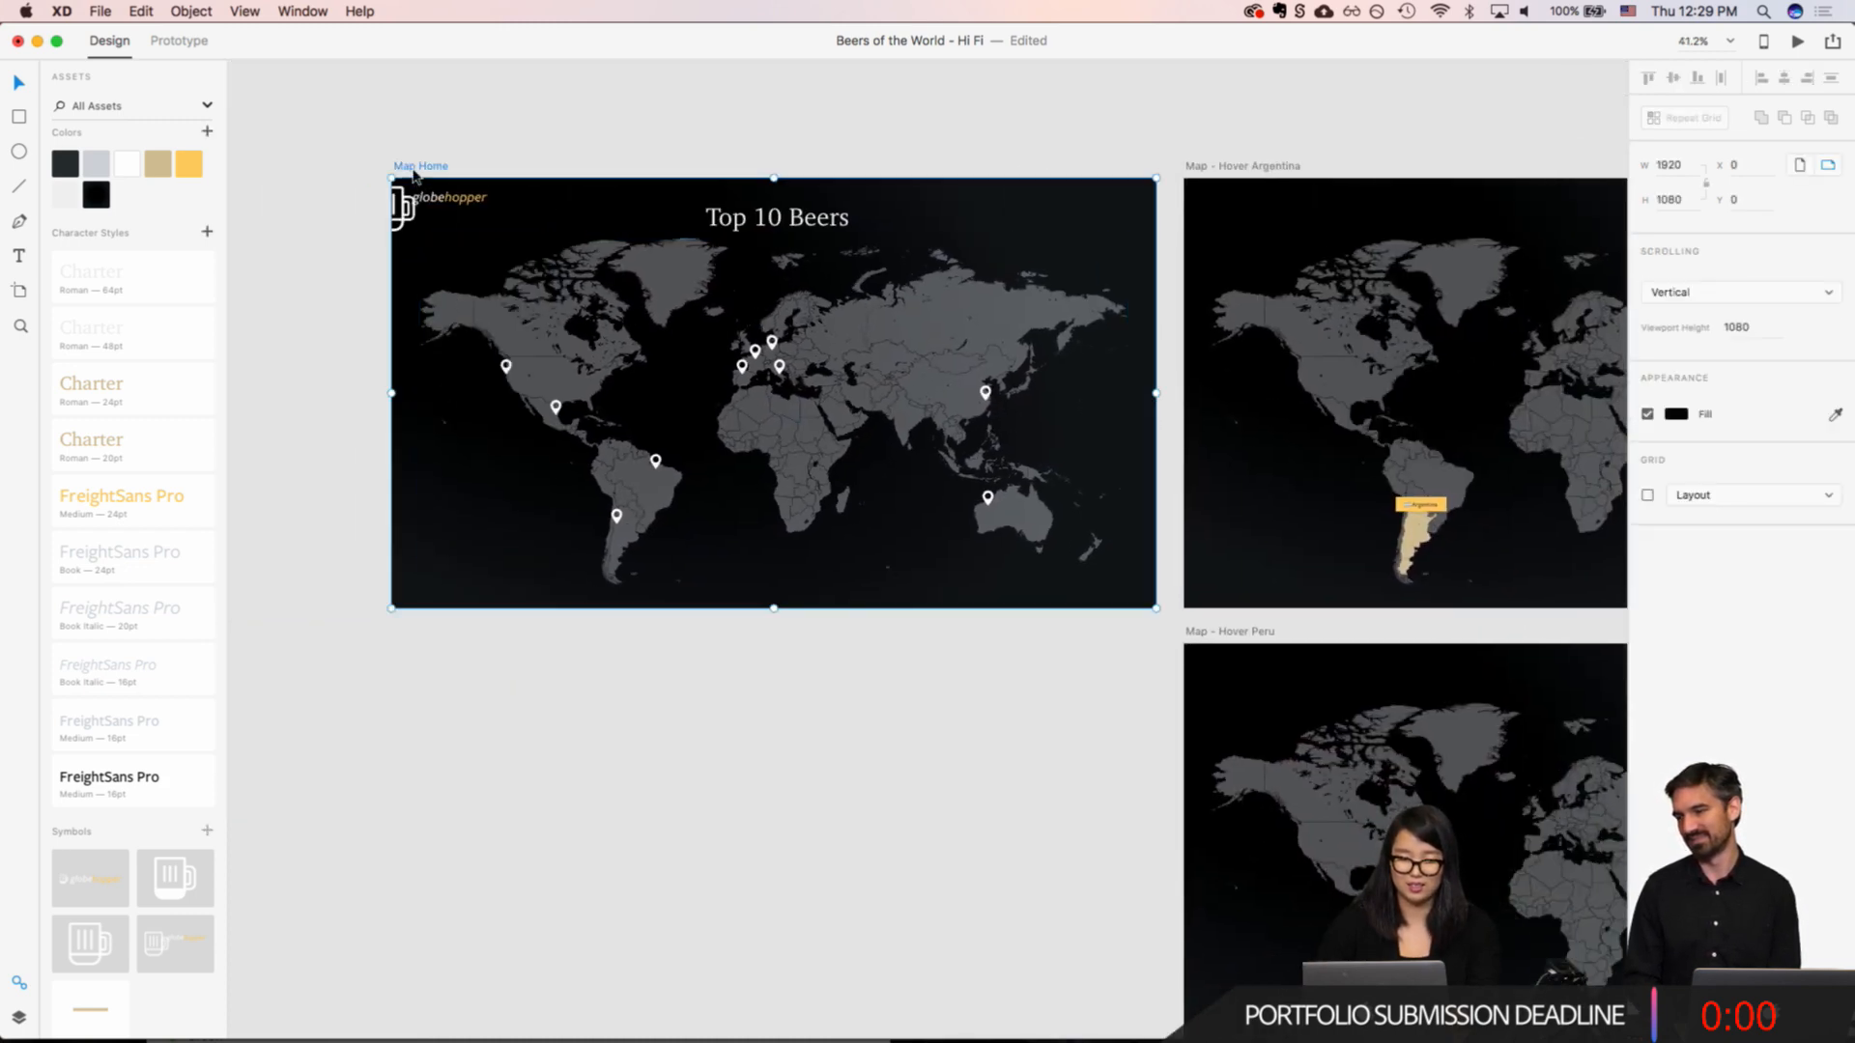
{"action": "key", "text": "super+d"}
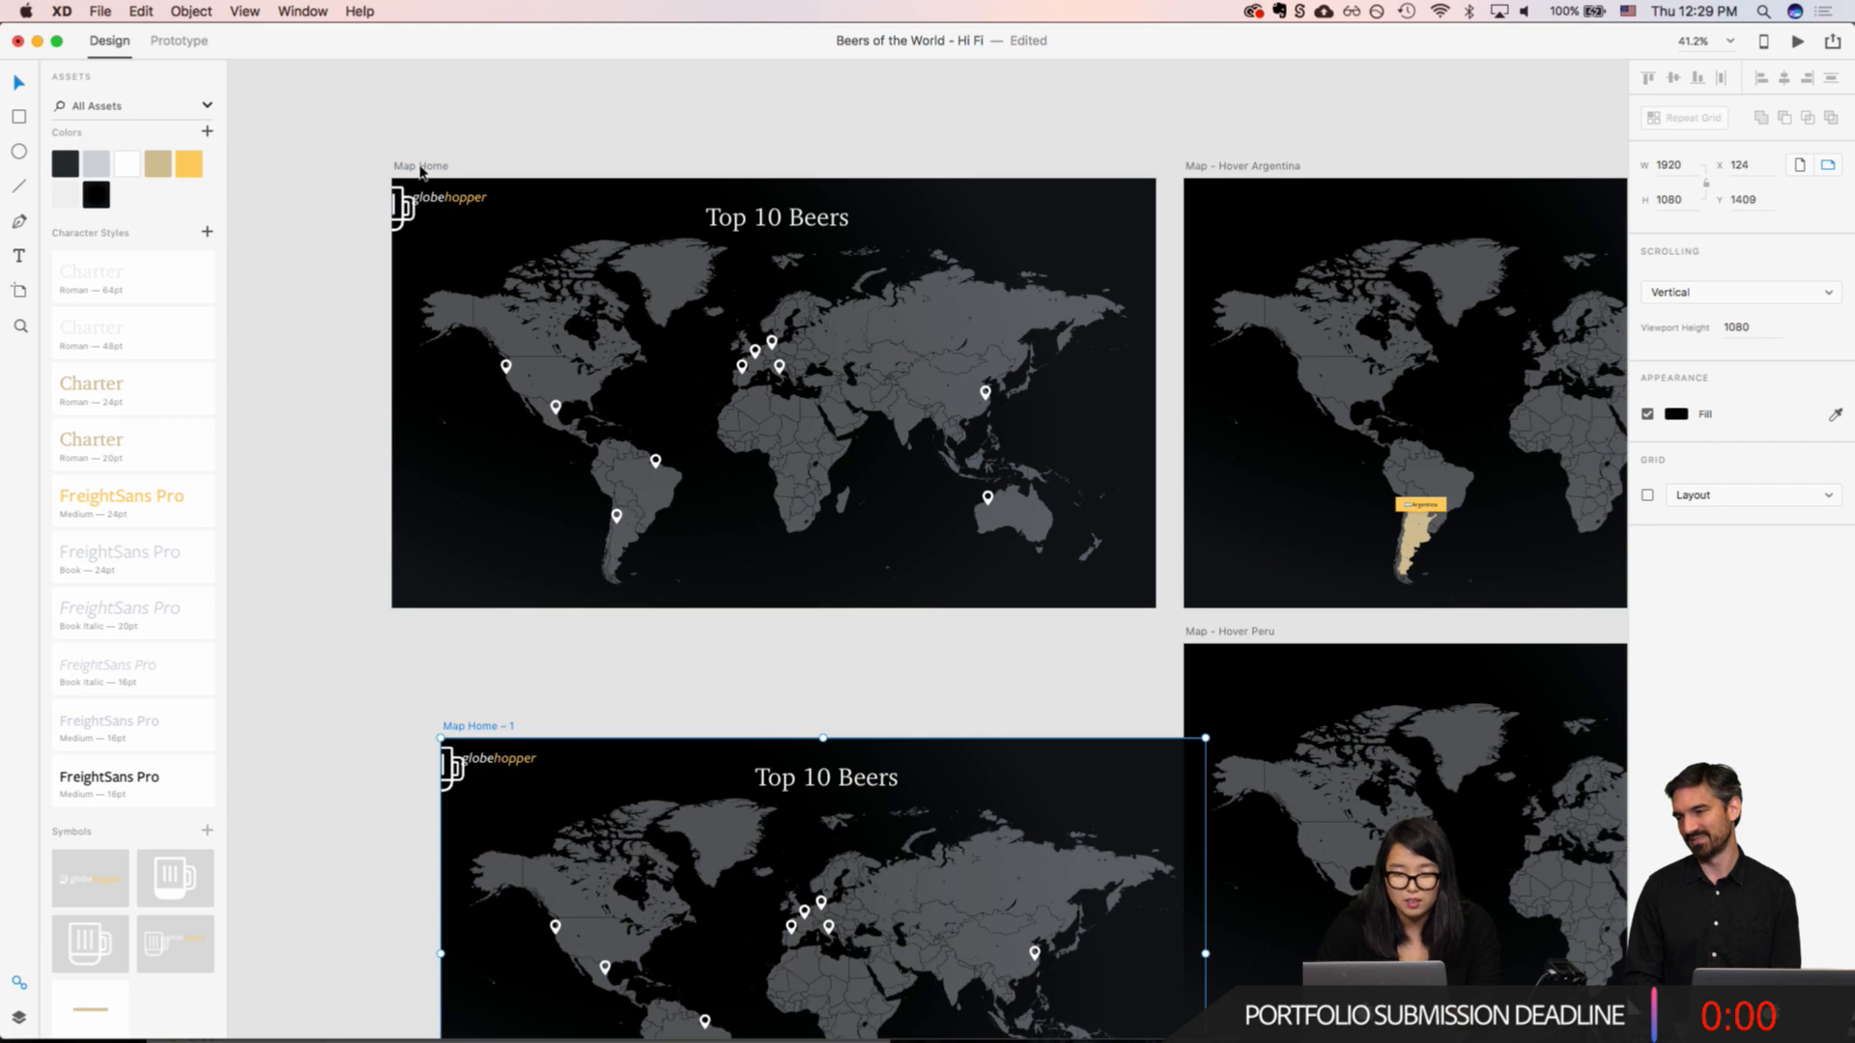
{"action": "left_click_drag", "start_coordinate": [472, 731], "coordinate": [431, 638]}
Step: Change the title on the duplicated Map Home artboard to "Sister Breweries"
{"action": "scroll", "coordinate": [783, 580], "scroll_direction": "down", "scroll_amount": 5}
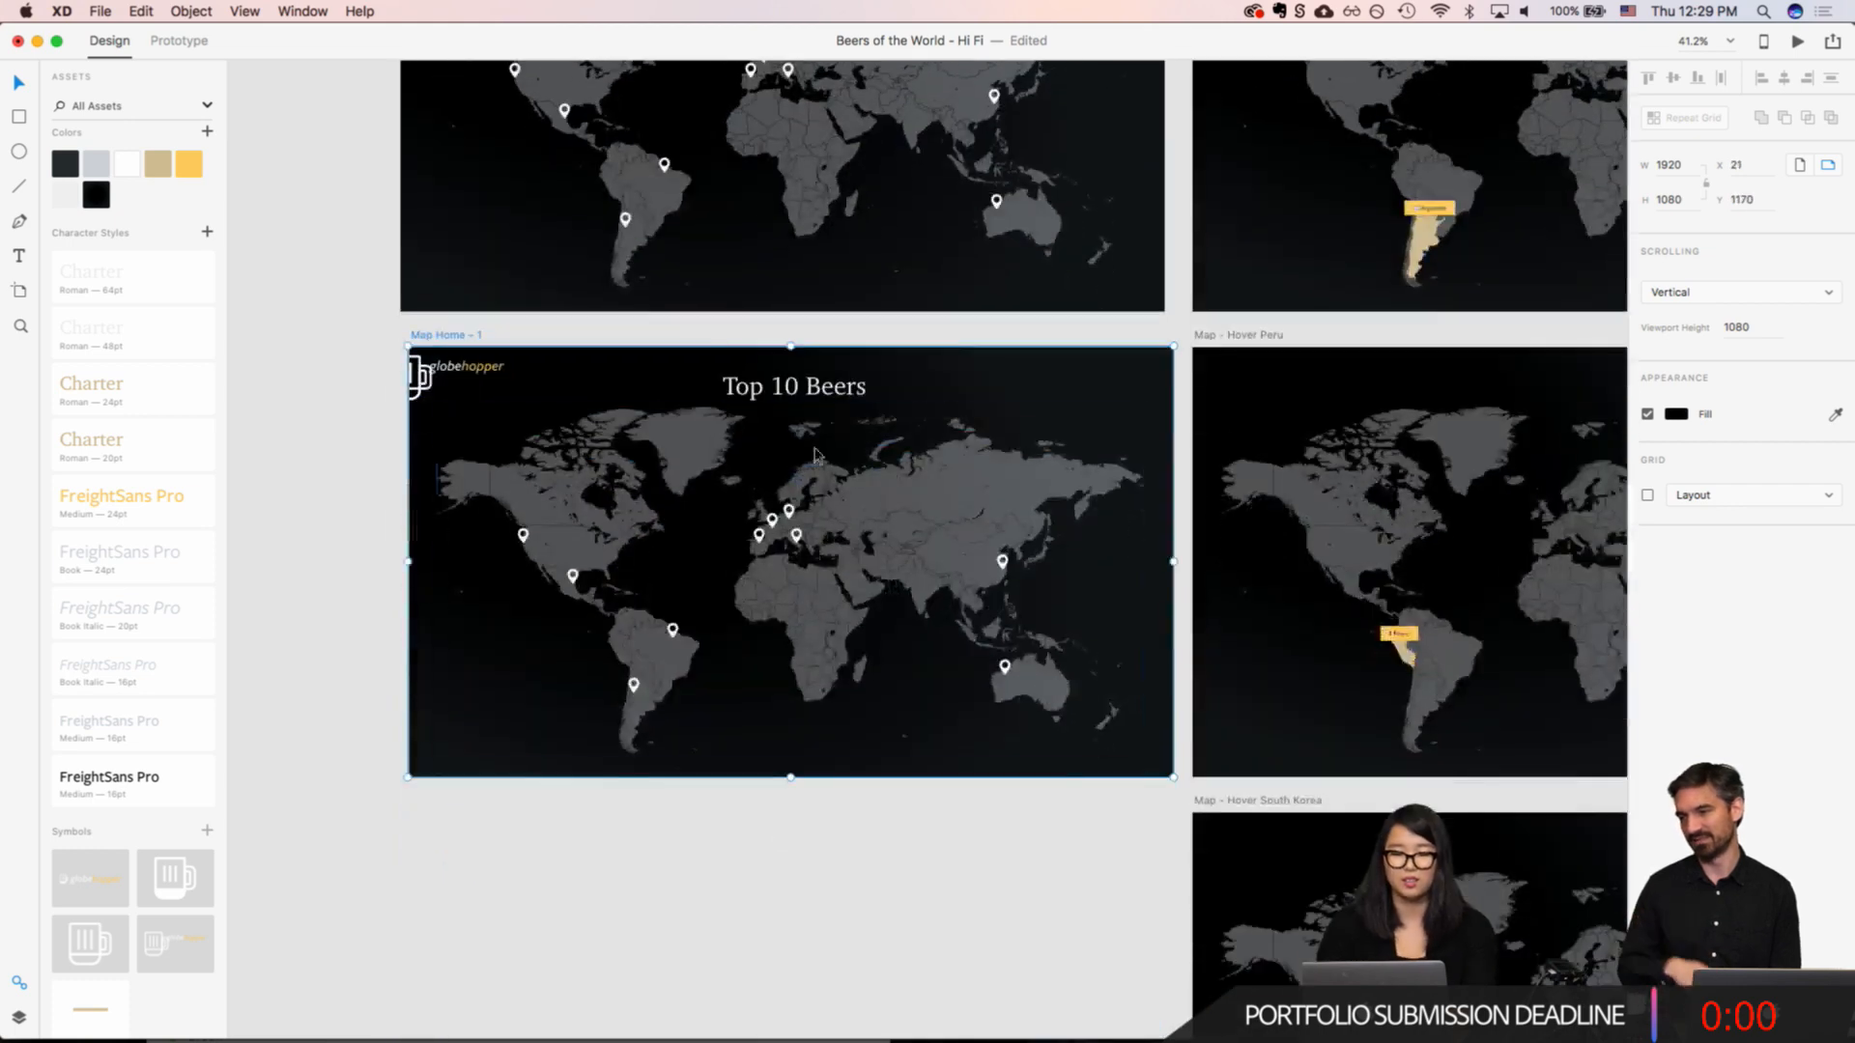
{"action": "double_click", "coordinate": [783, 682]}
{"action": "type", "text": "Sister Breweries"}
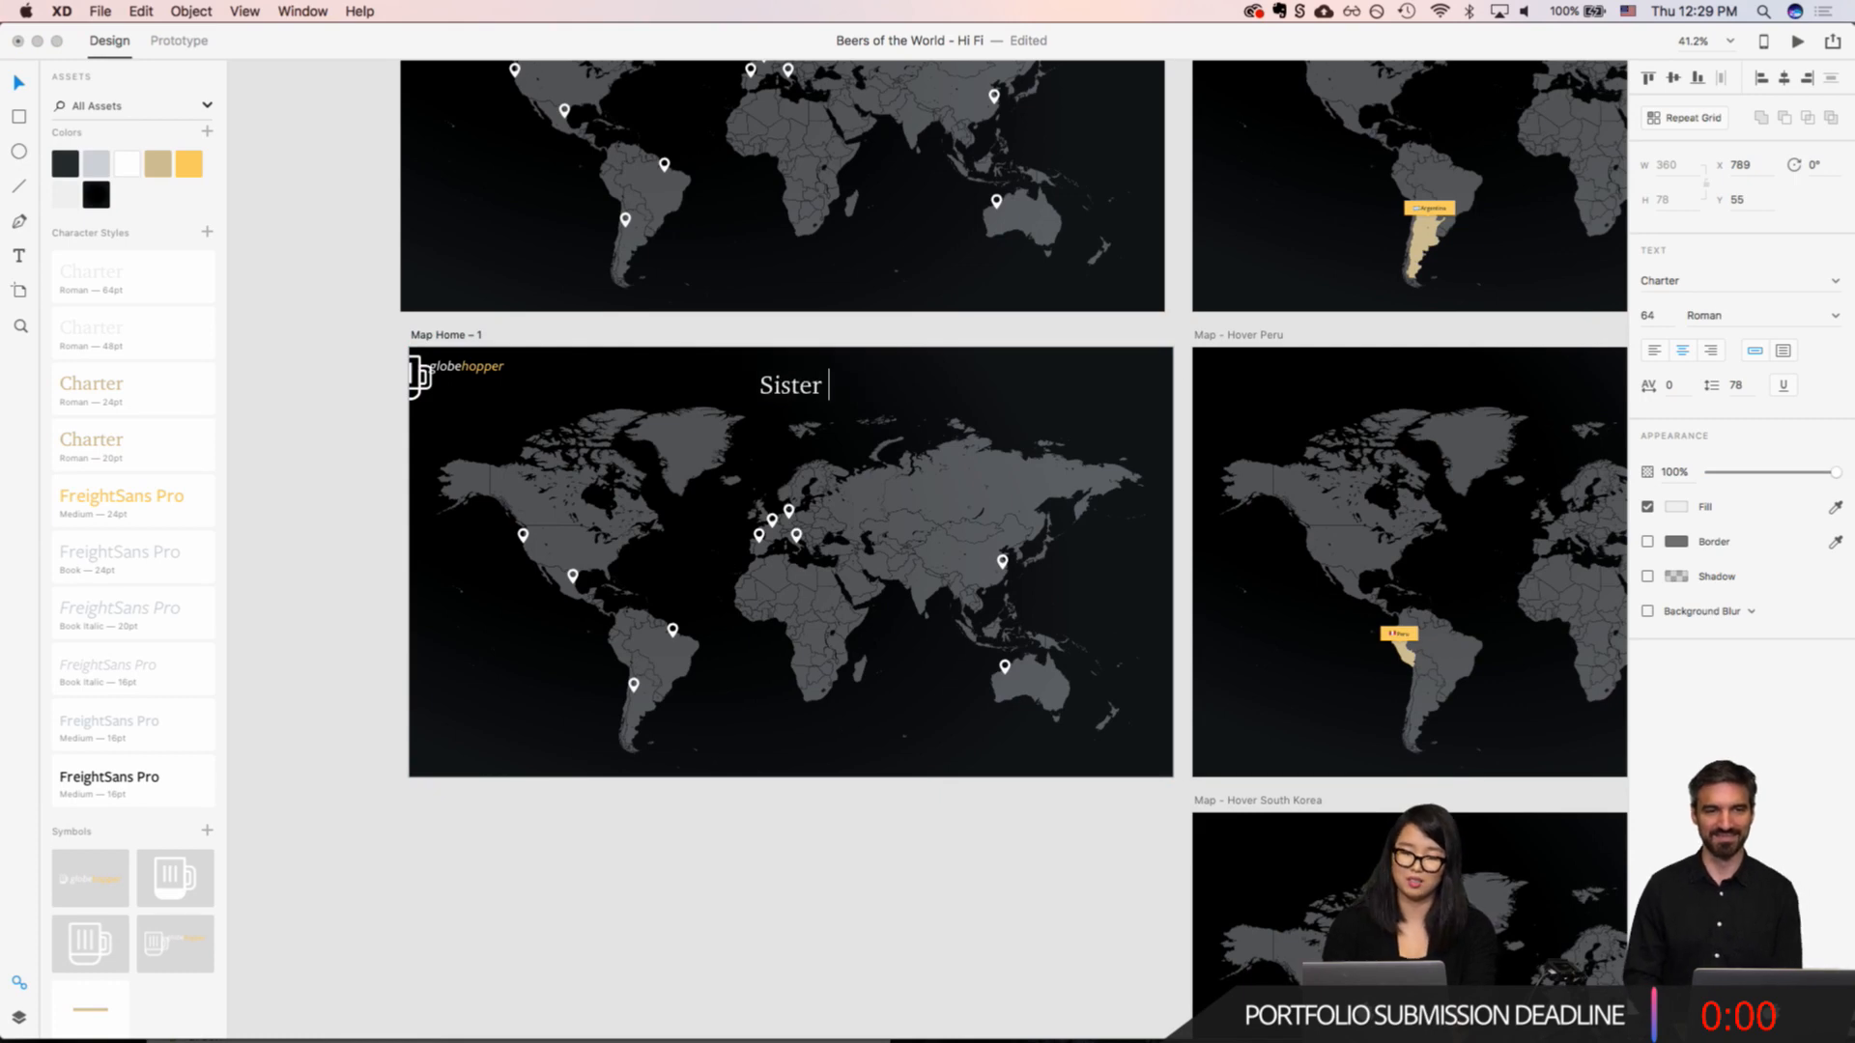